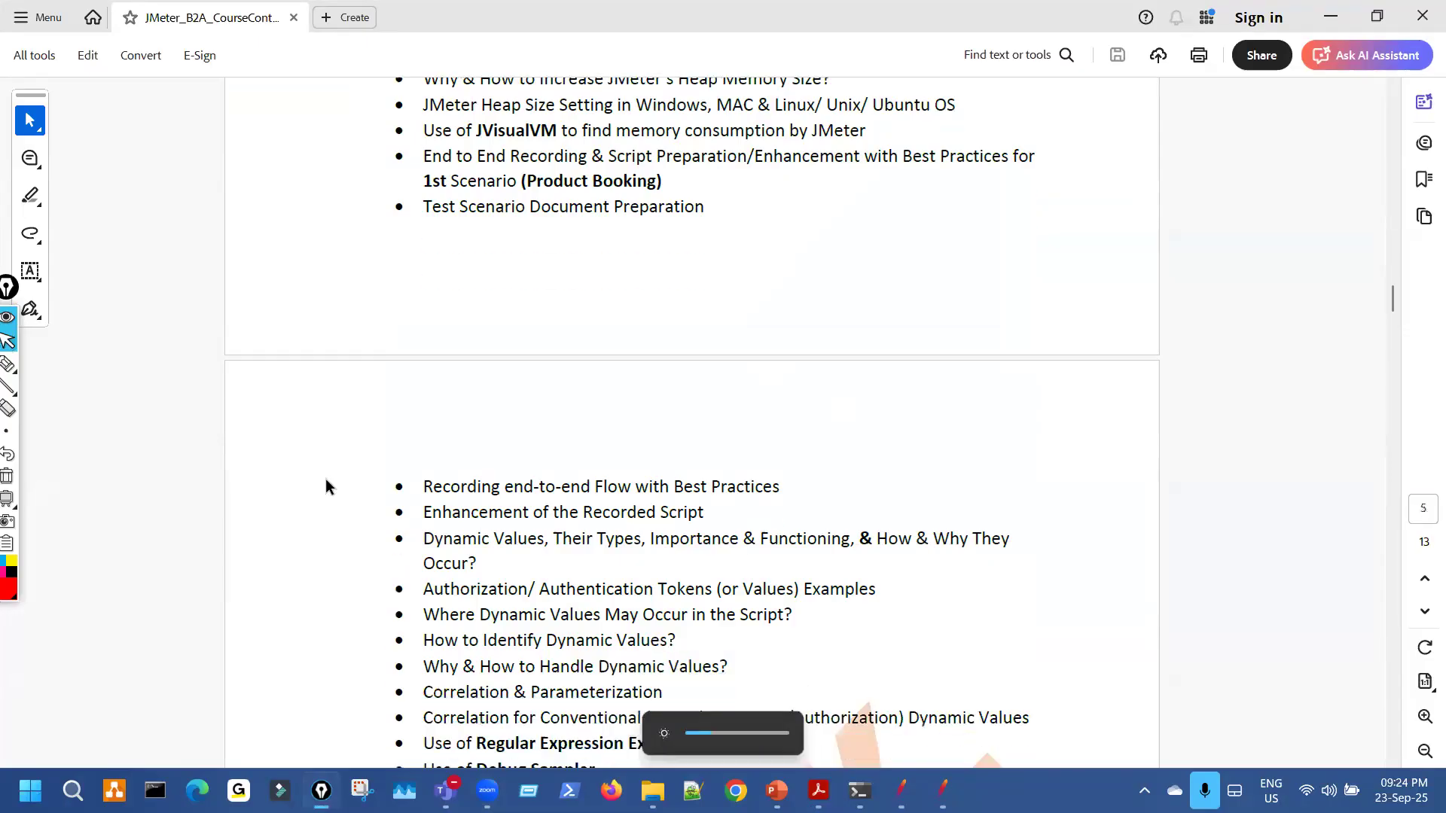
{"action": "scroll", "coordinate": [325, 479], "scroll_direction": "down", "scroll_amount": 1}
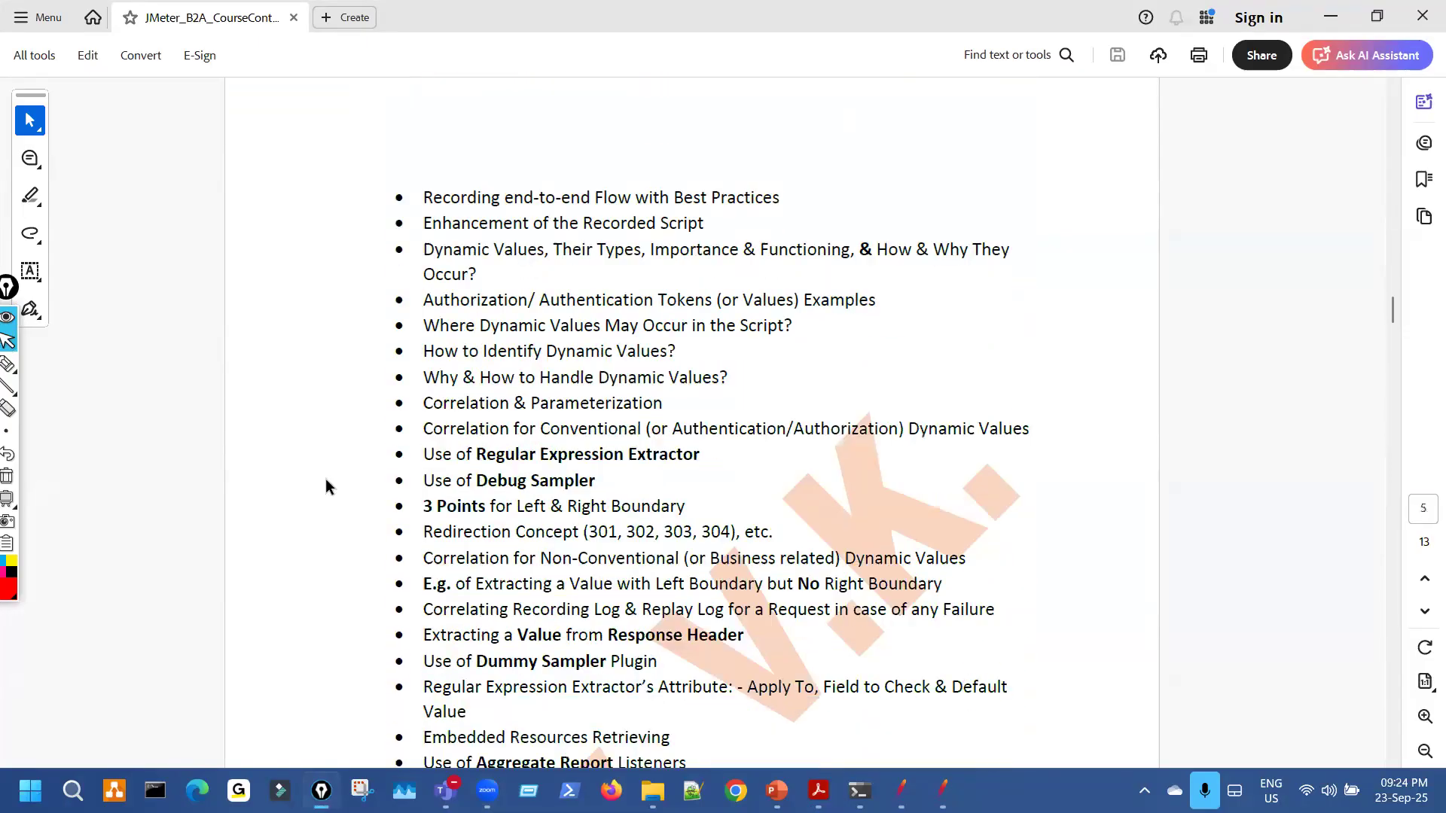
Scroll to the correlation topics, mark the dynamic-values, Authorization and Regular Expression Extractor bullets, then clear.
{"action": "key", "text": "ctrl+shift+3"}
{"action": "left_click_drag", "start_coordinate": [379, 422], "coordinate": [445, 403]}
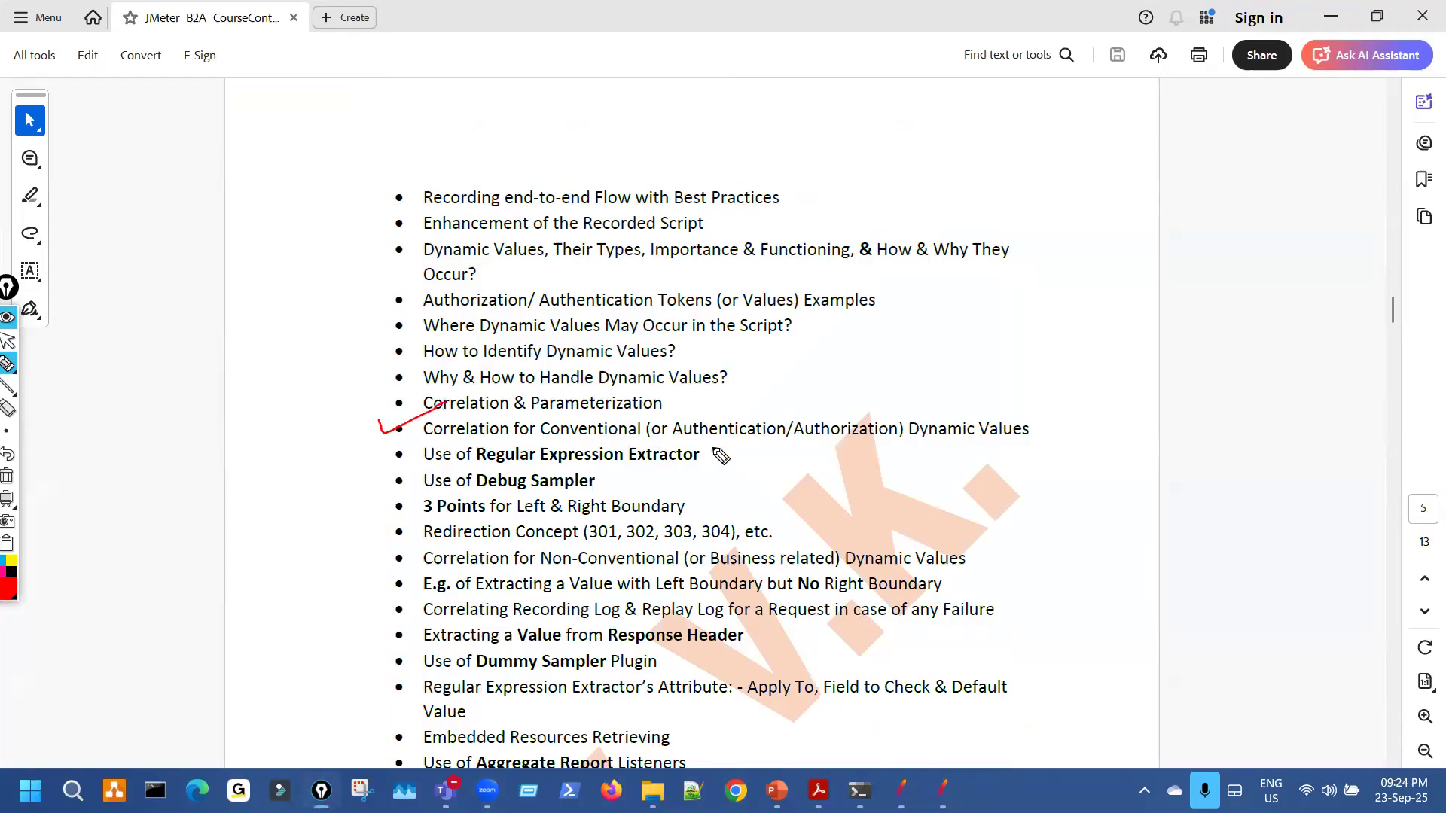
{"action": "left_click_drag", "start_coordinate": [771, 441], "coordinate": [799, 439]}
{"action": "left_click_drag", "start_coordinate": [724, 440], "coordinate": [687, 468]}
{"action": "key", "text": "ctrl+shift+7"}
Bring the PowerPoint correlation slide forward, mark the Step-6 line in red, then erase it.
{"action": "key", "text": "ctrl+shift+2"}
{"action": "left_click", "coordinate": [776, 787]}
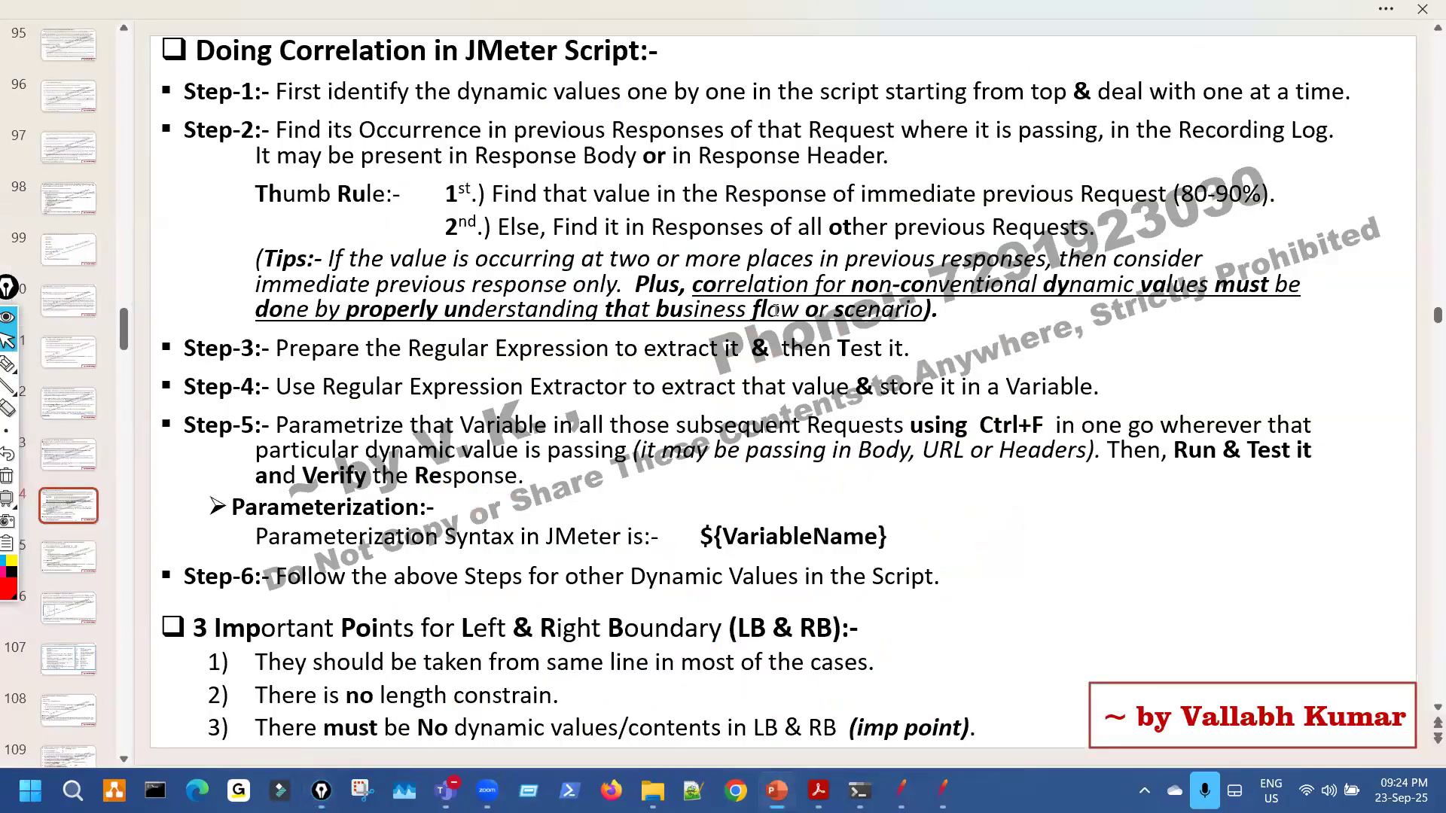
{"action": "key", "text": "ctrl+shift+3"}
{"action": "left_click_drag", "start_coordinate": [185, 578], "coordinate": [242, 548]}
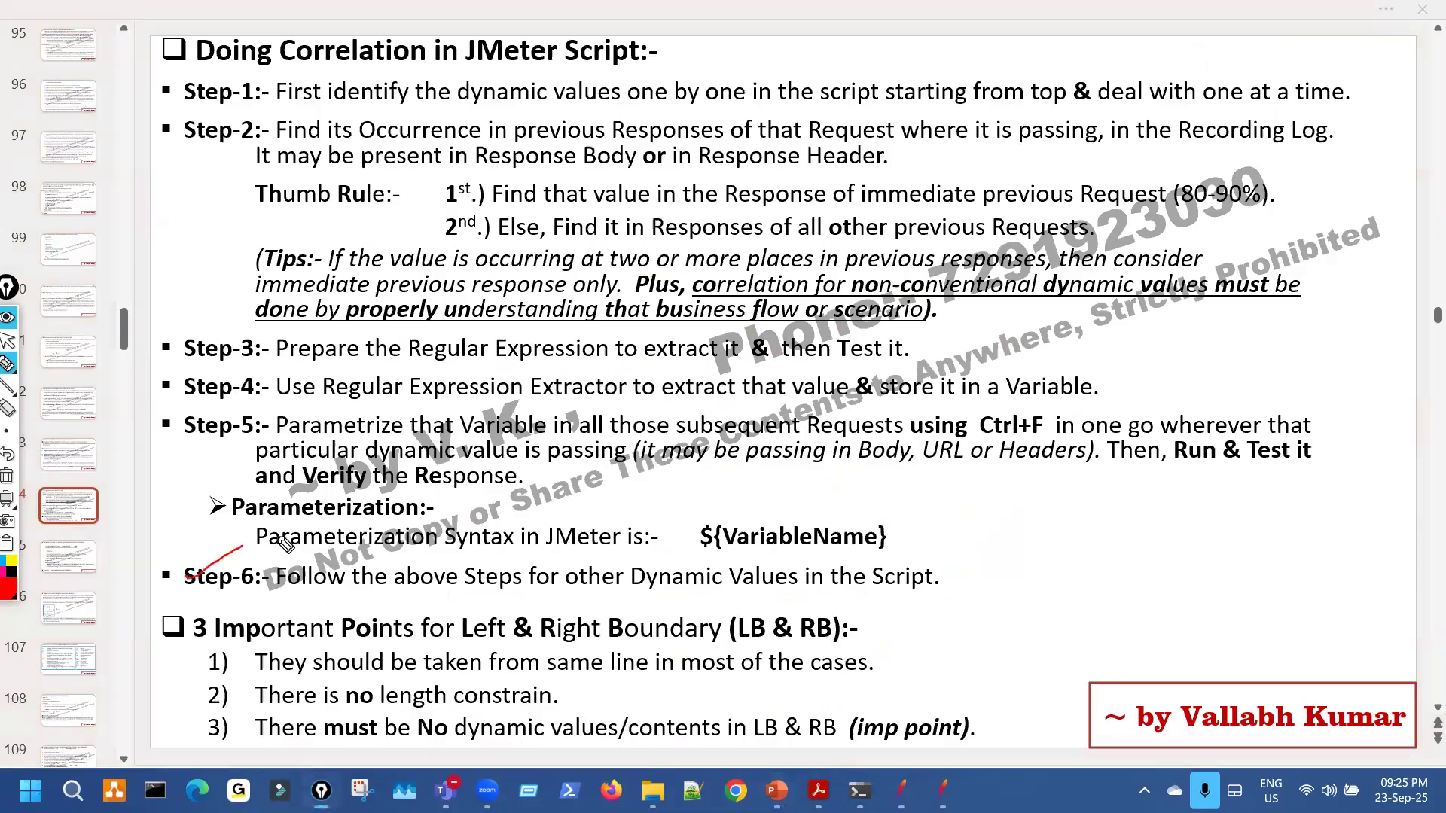
{"action": "key", "text": "ctrl+shift+7"}
{"action": "key", "text": "ctrl+shift+2"}
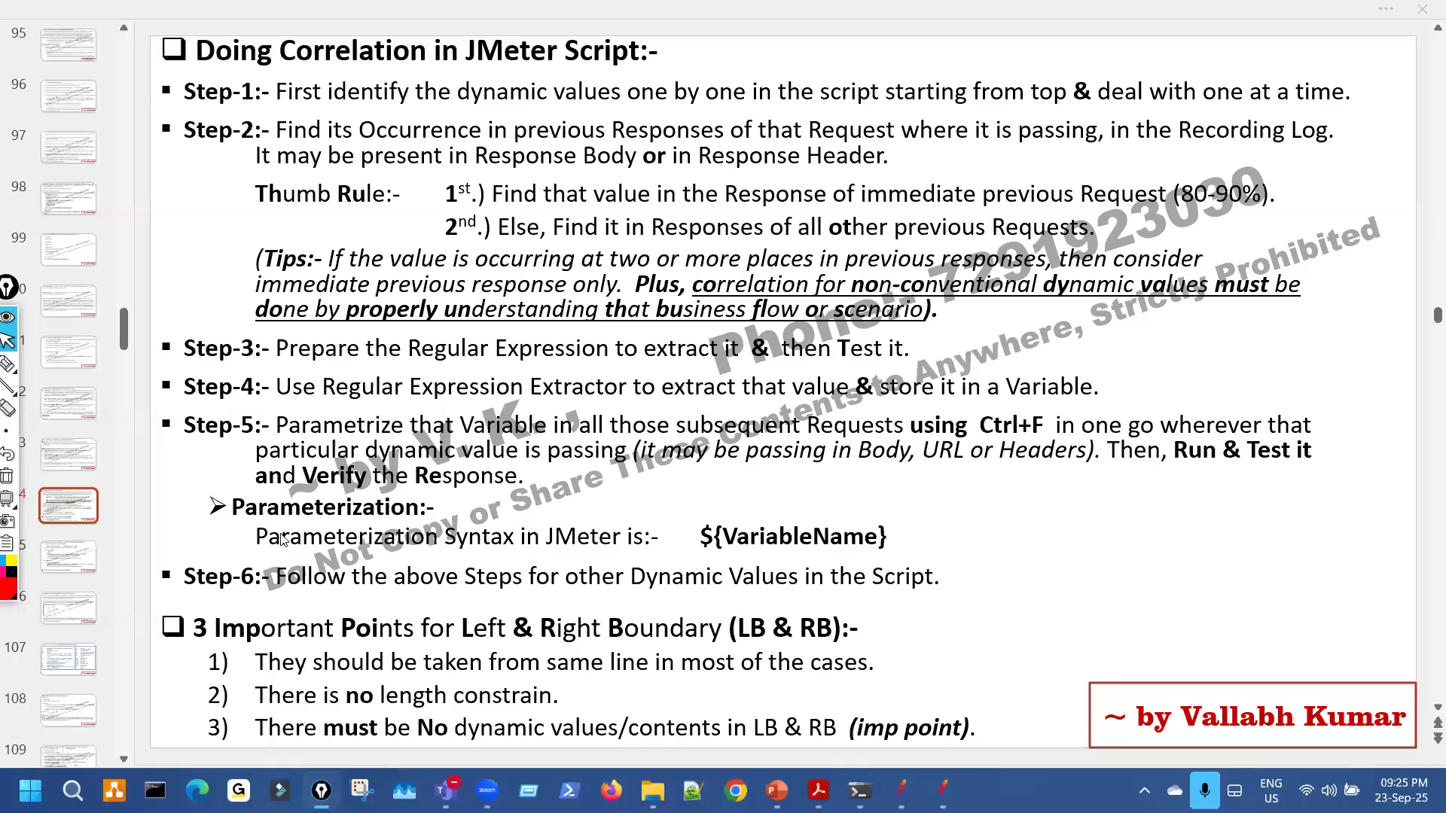
Tick Step-1 and Step-5, underline the Step-6 instruction, clear the ink, and open the PetStore folder.
{"action": "key", "text": "ctrl+shift+3"}
{"action": "left_click_drag", "start_coordinate": [260, 107], "coordinate": [303, 78]}
{"action": "left_click_drag", "start_coordinate": [247, 448], "coordinate": [294, 424]}
{"action": "left_click_drag", "start_coordinate": [339, 600], "coordinate": [809, 595]}
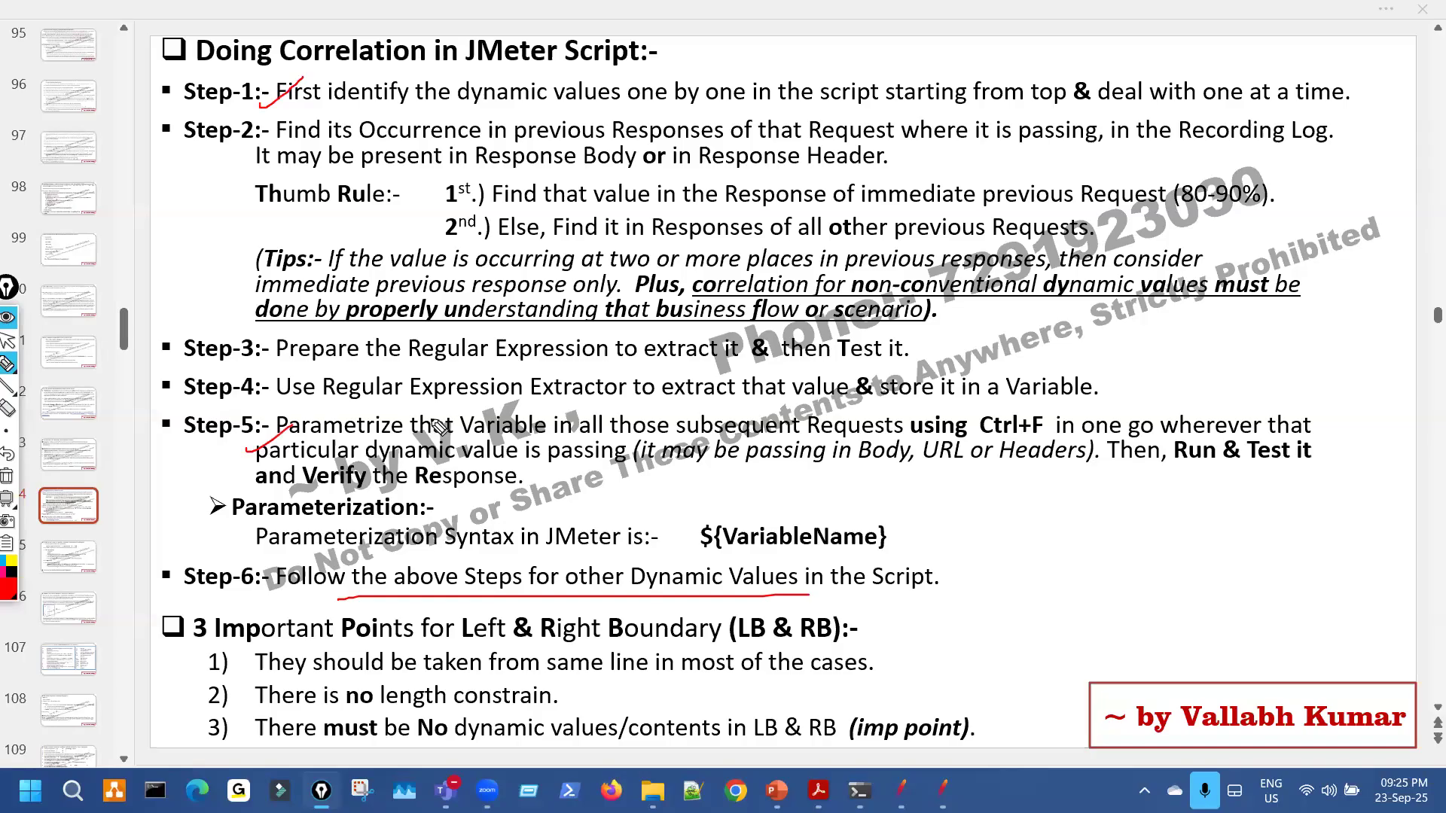
{"action": "key", "text": "ctrl+shift+7"}
{"action": "key", "text": "ctrl+shift+2"}
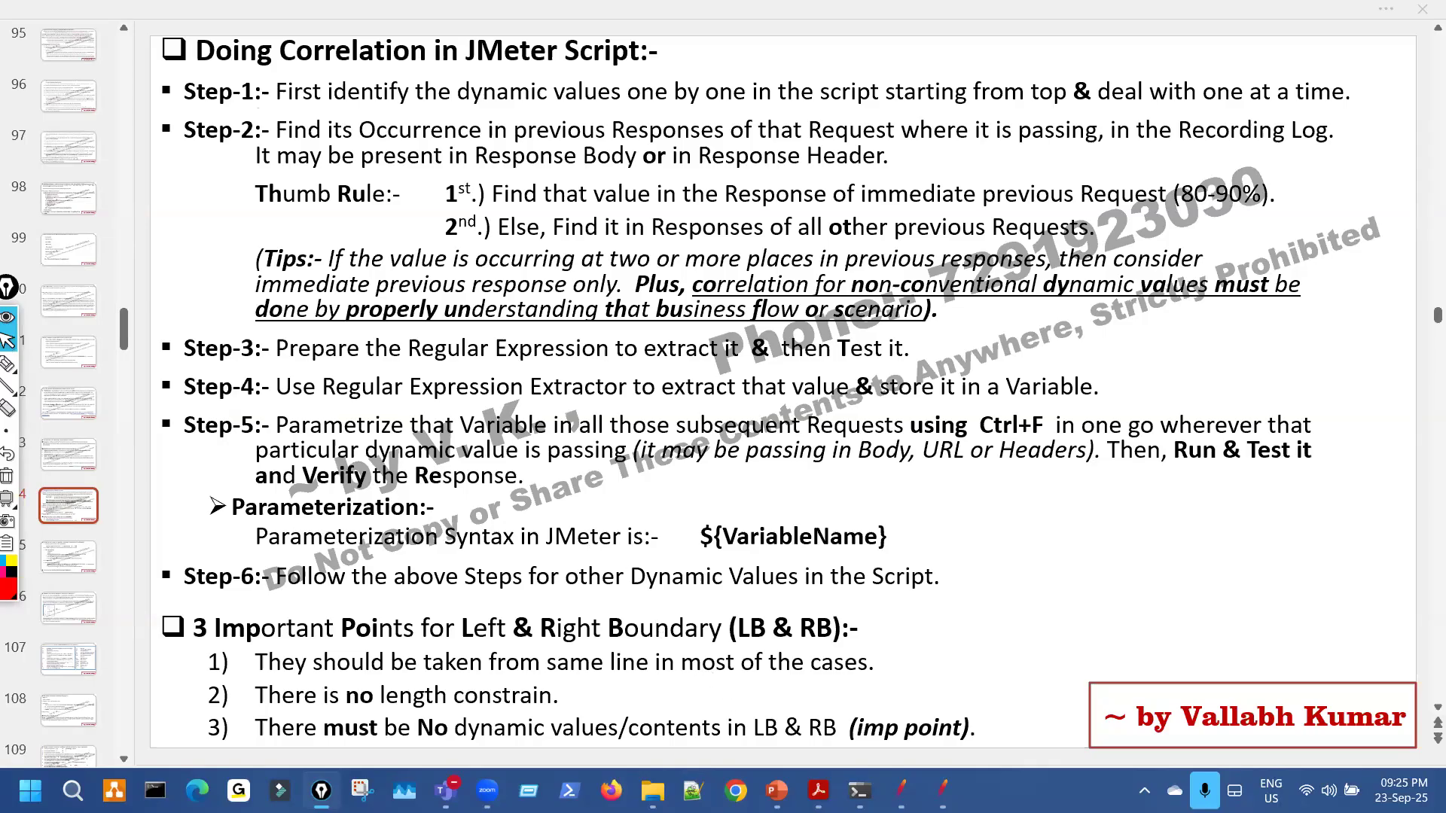
{"action": "key", "text": "alt+Tab"}
{"action": "left_click", "coordinate": [237, 185]}
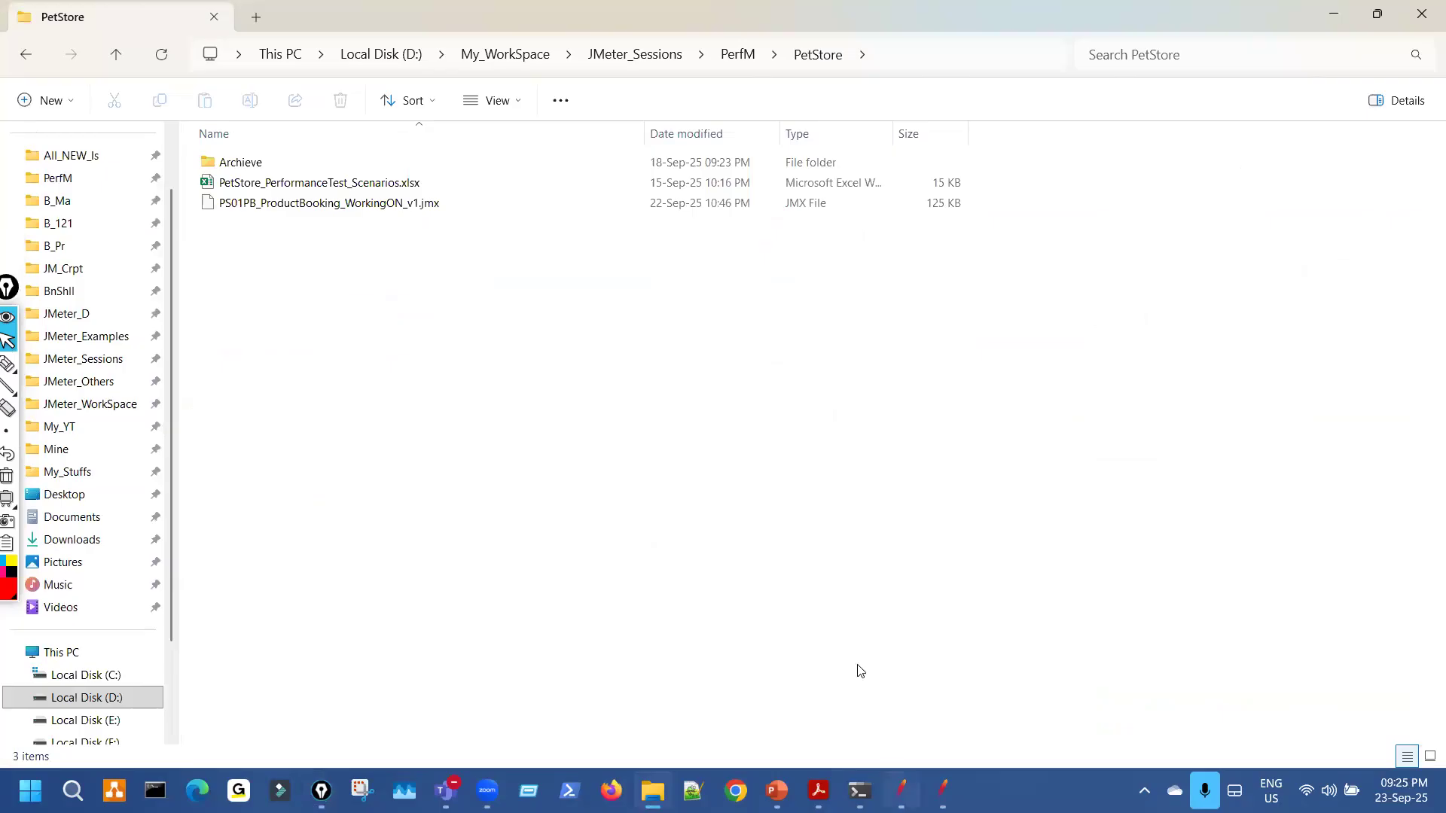
Load the ProductBooking .jmx into a maximised JMeter and expand the tree down to PS03_SignIn.
{"action": "left_click", "coordinate": [901, 791]}
{"action": "key", "text": "super+Down"}
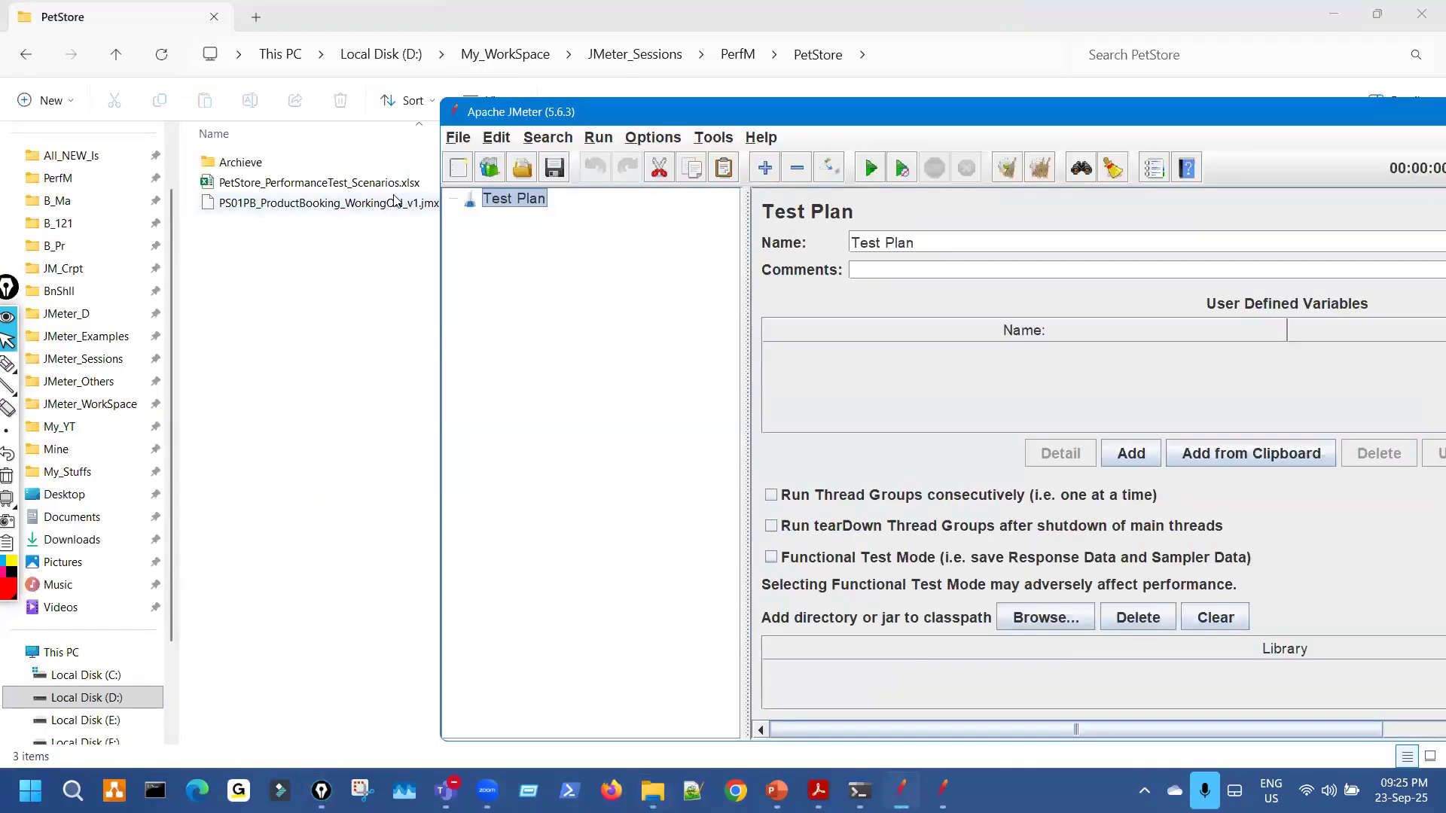
{"action": "left_click_drag", "start_coordinate": [767, 121], "coordinate": [764, 114]}
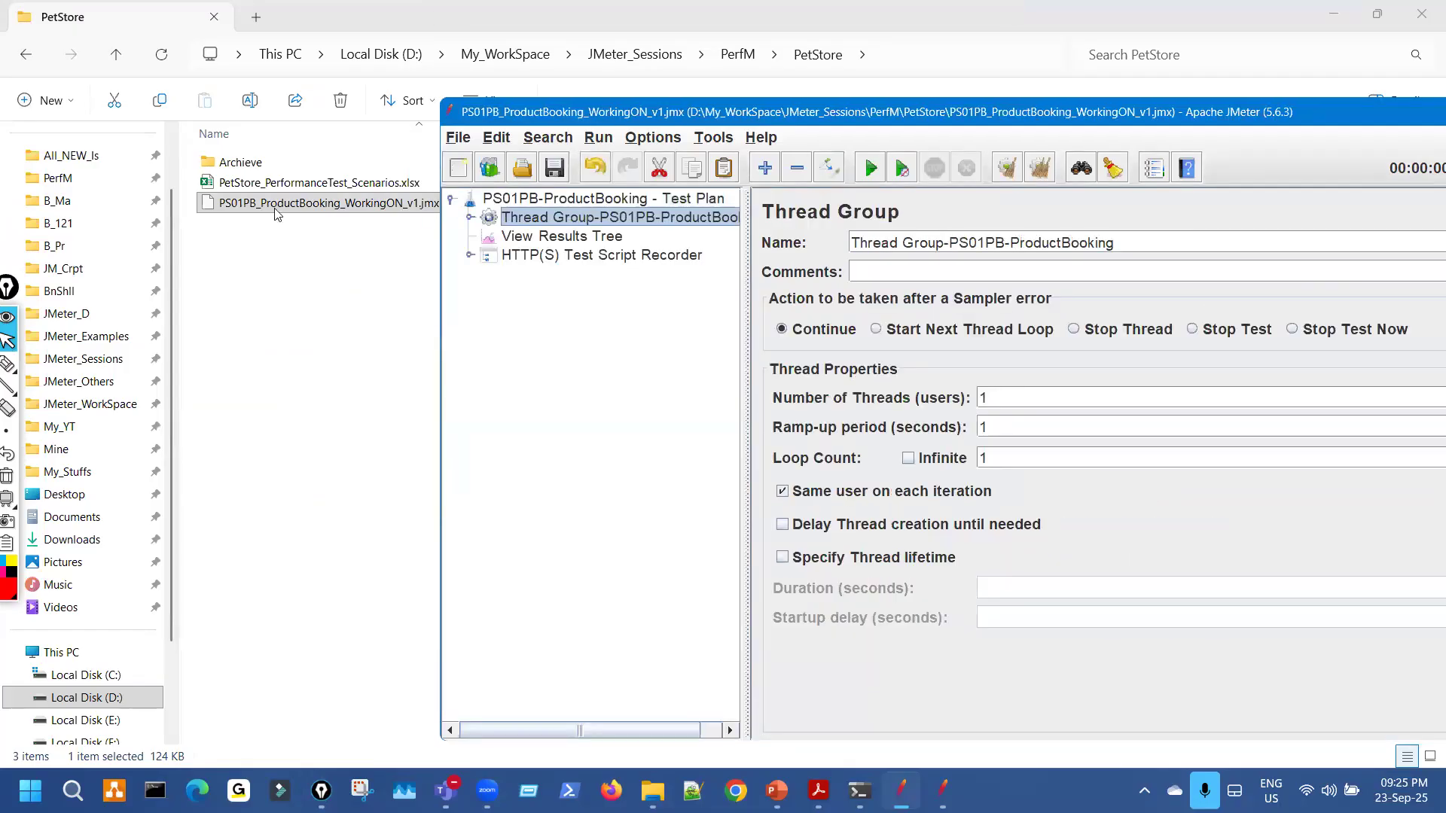
{"action": "double_click", "coordinate": [764, 114]}
{"action": "left_click", "coordinate": [28, 113]}
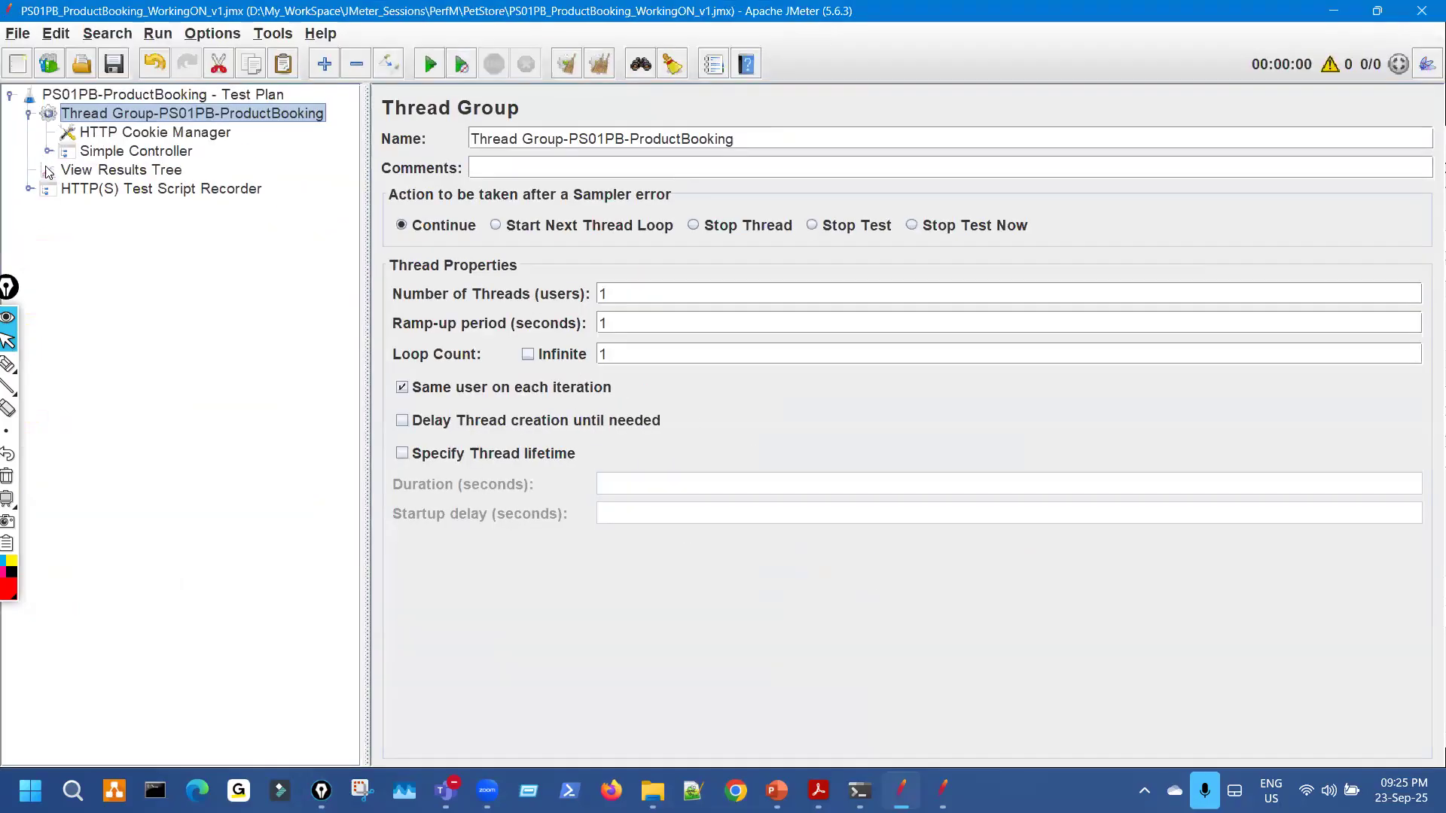
{"action": "left_click", "coordinate": [46, 151]}
{"action": "left_click", "coordinate": [67, 245]}
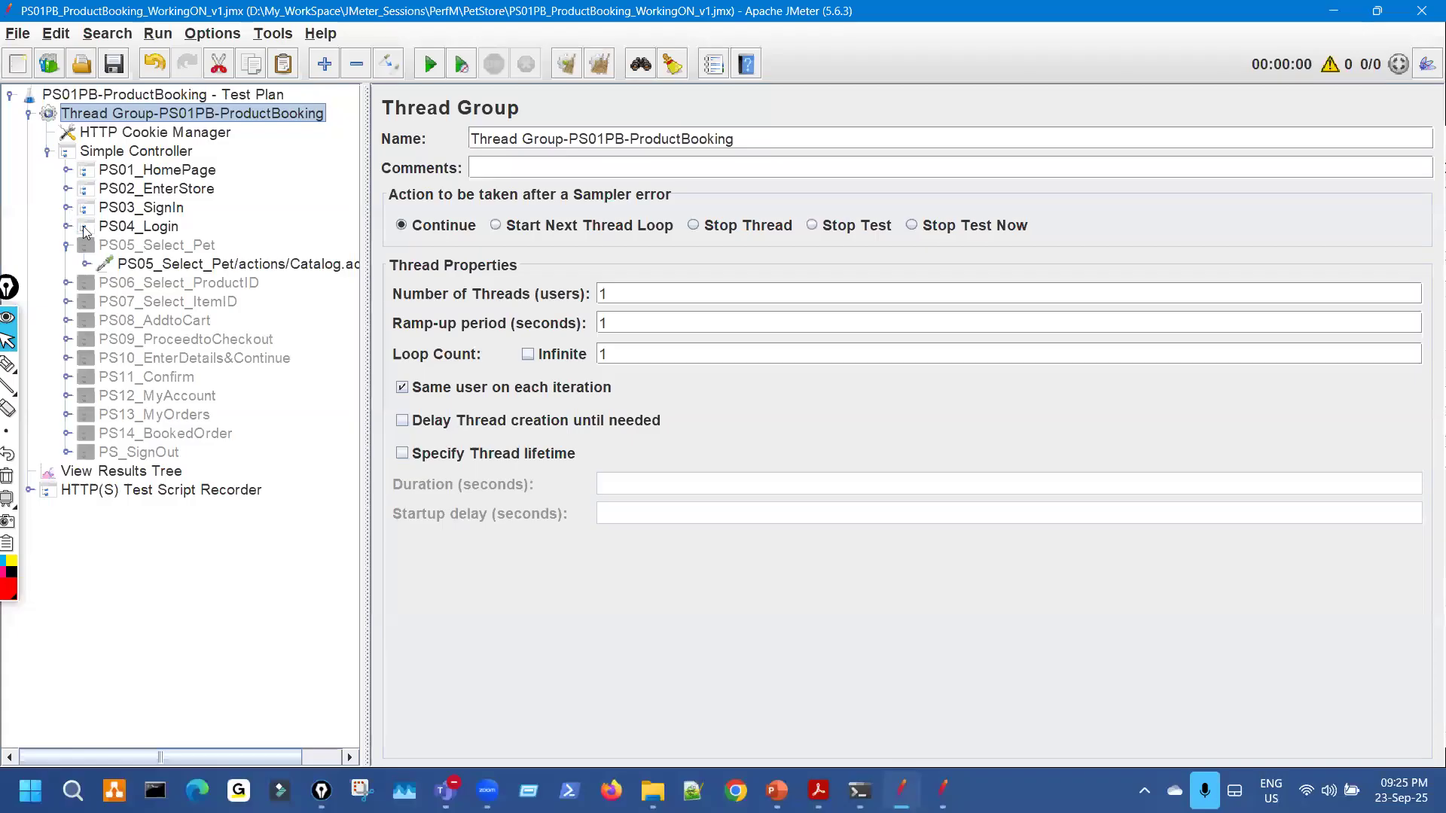
{"action": "left_click", "coordinate": [67, 207]}
Underline the jsessionid variable reference in the PS03_SignIn Path, then clear the mark.
{"action": "key", "text": "ctrl+shift+t"}
{"action": "key", "text": "ctrl+shift+3"}
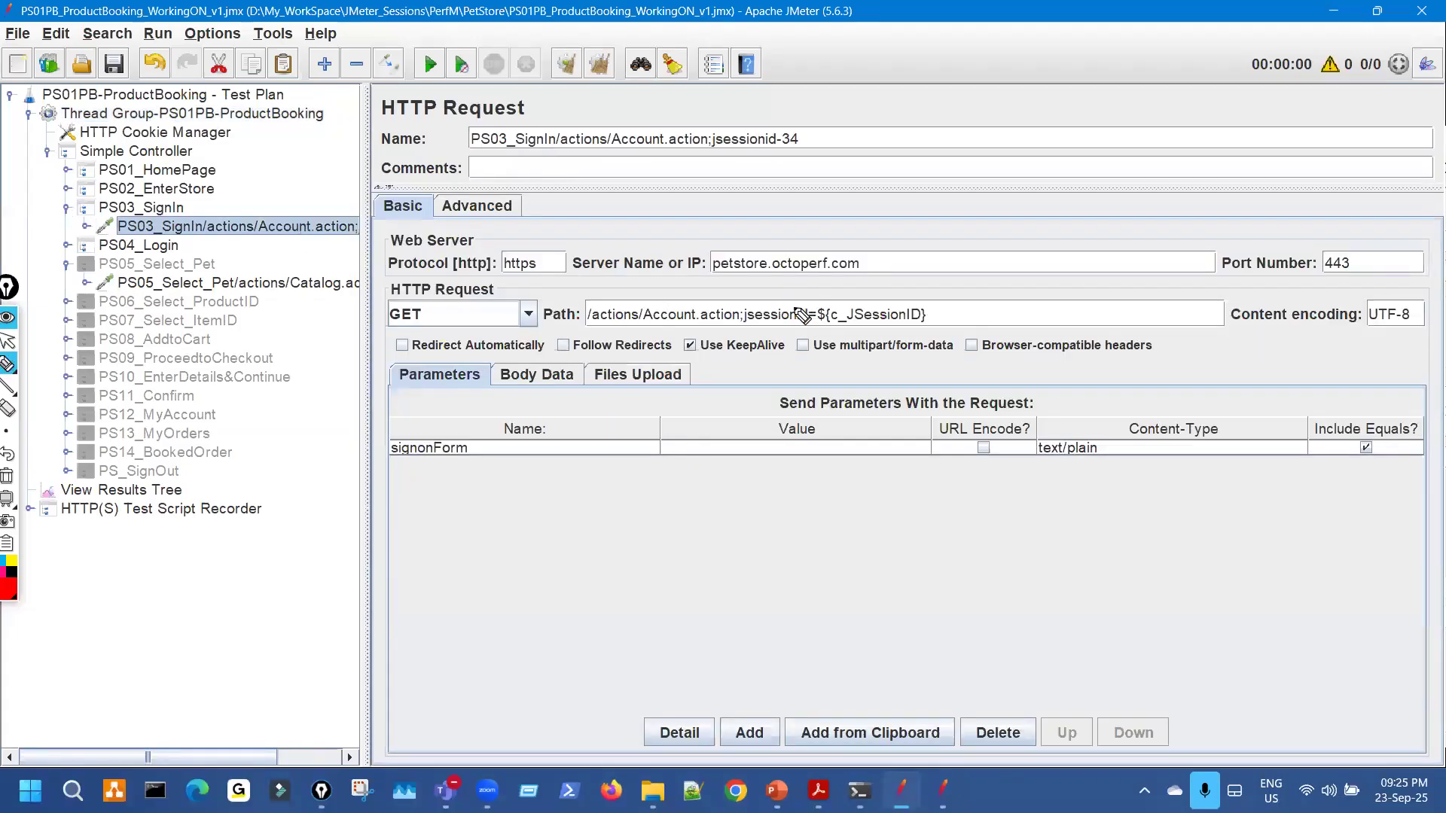
{"action": "left_click_drag", "start_coordinate": [787, 330], "coordinate": [847, 328]}
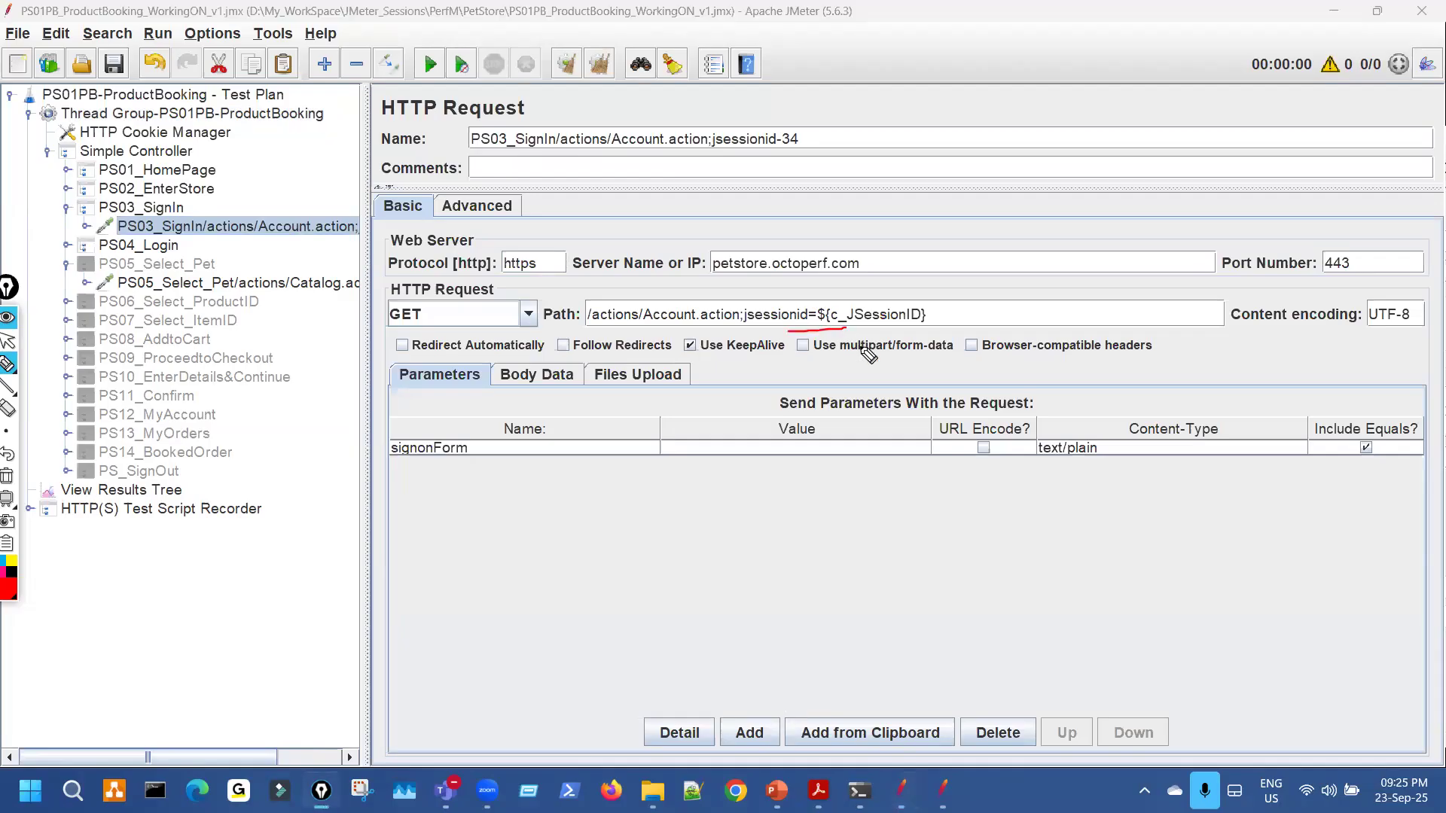
{"action": "key", "text": "Escape"}
Append =c_JSessionID, copied from the Path value, to the PS03_SignIn request name.
{"action": "left_click_drag", "start_coordinate": [369, 220], "coordinate": [452, 221]}
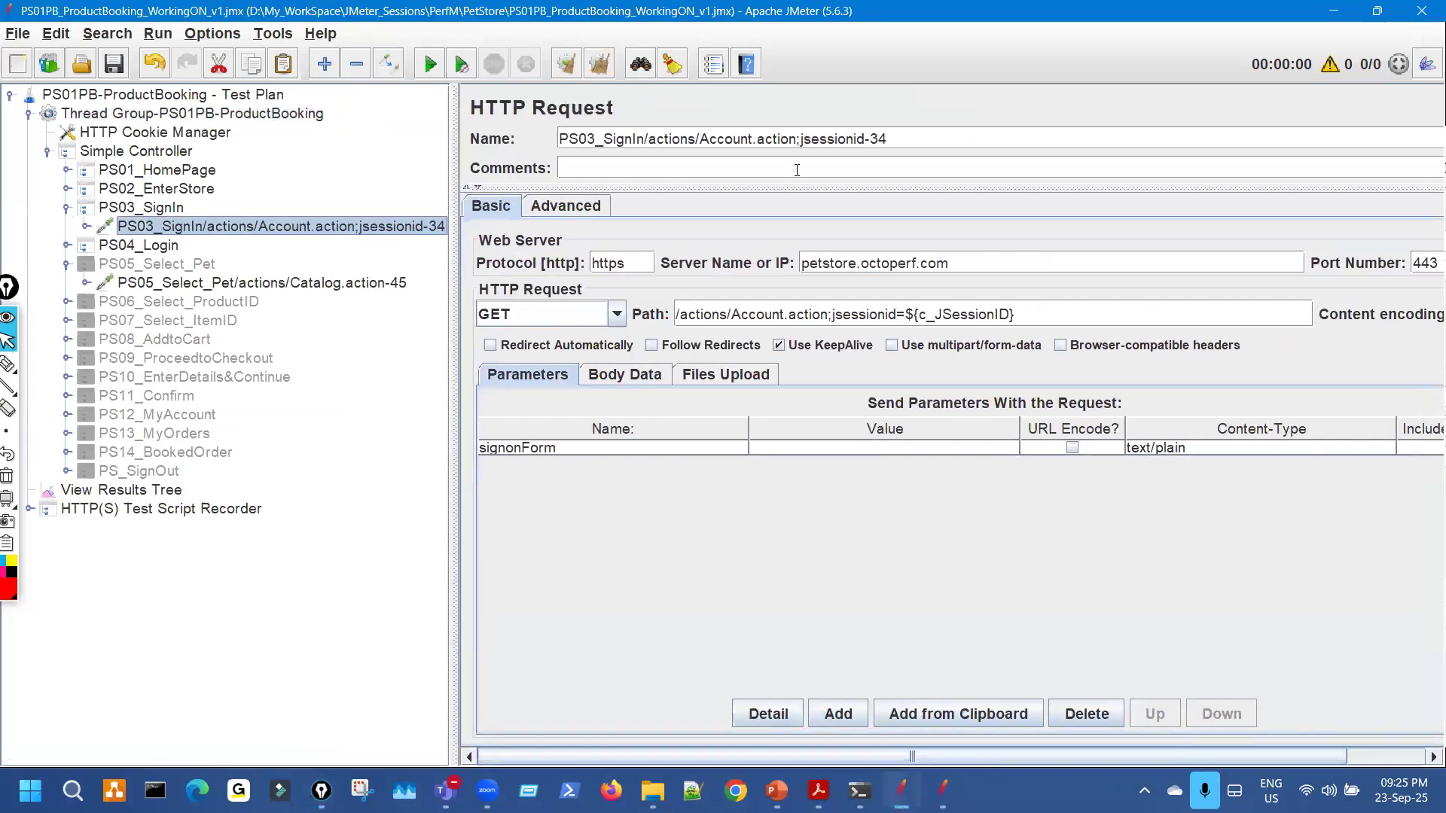
{"action": "left_click", "coordinate": [865, 141]}
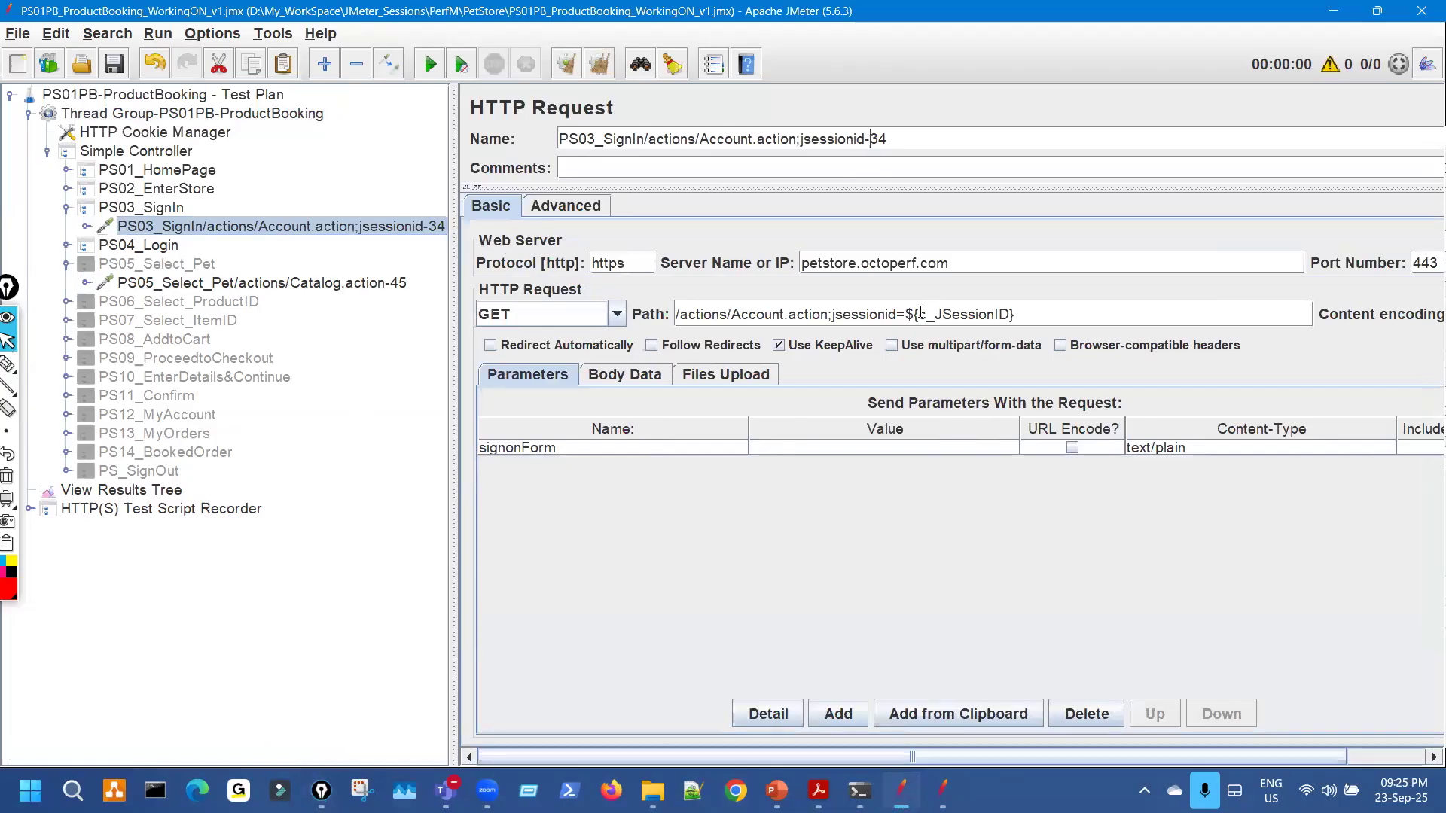
{"action": "left_click_drag", "start_coordinate": [917, 315], "coordinate": [1011, 316]}
{"action": "key", "text": "ctrl+c"}
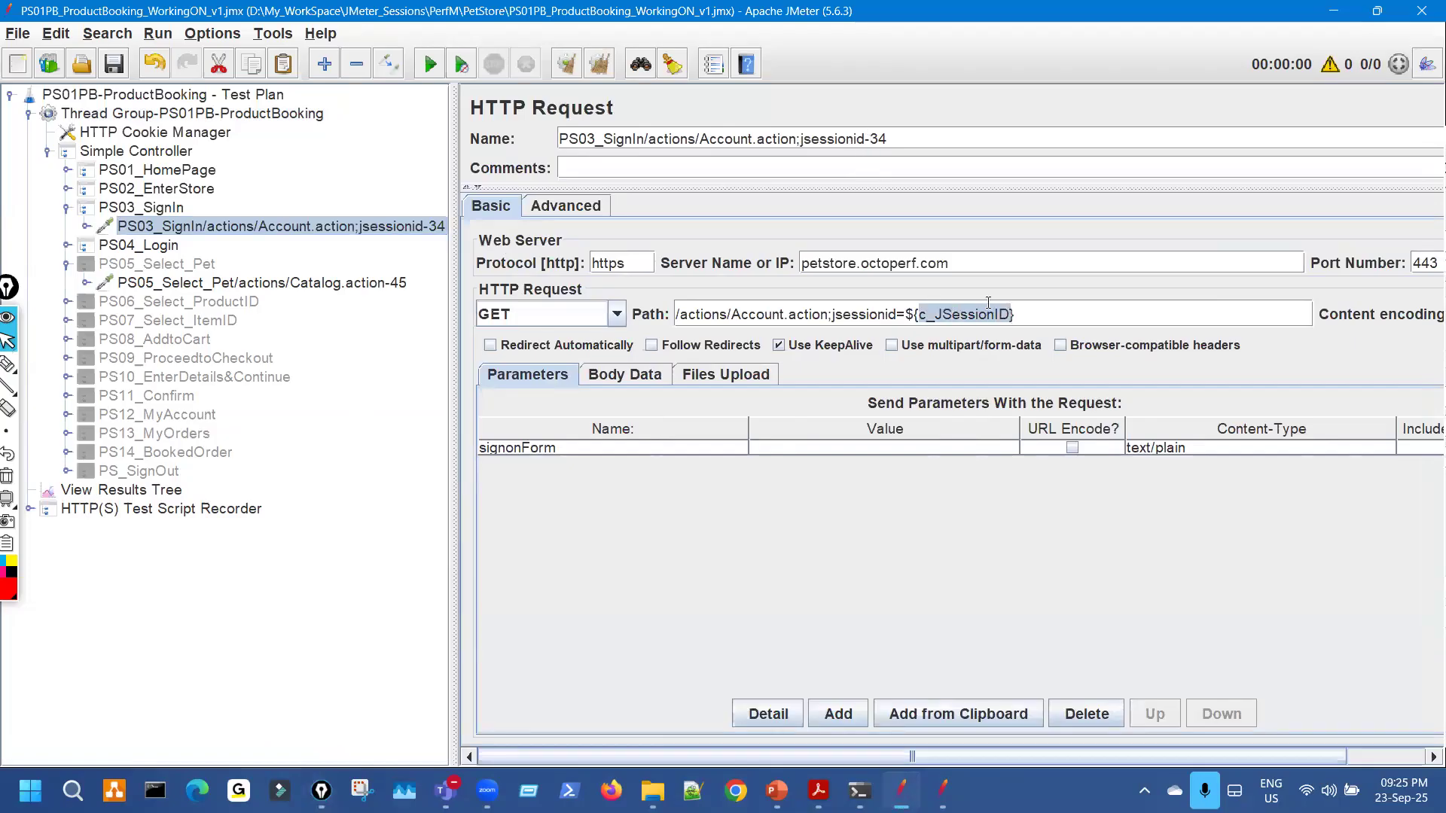
{"action": "left_click", "coordinate": [865, 141]}
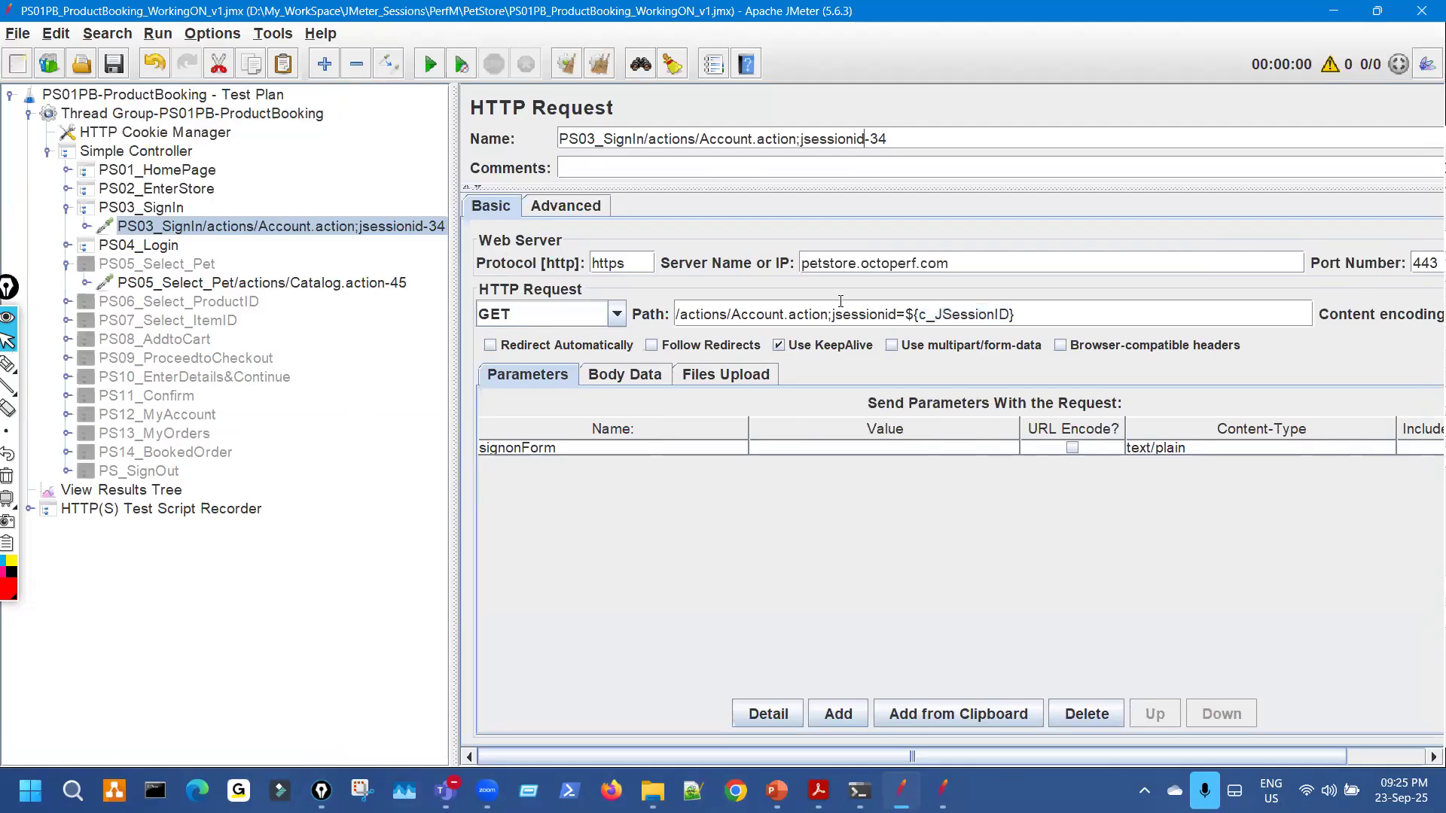
{"action": "type", "text": "="}
{"action": "key", "text": "ctrl+v"}
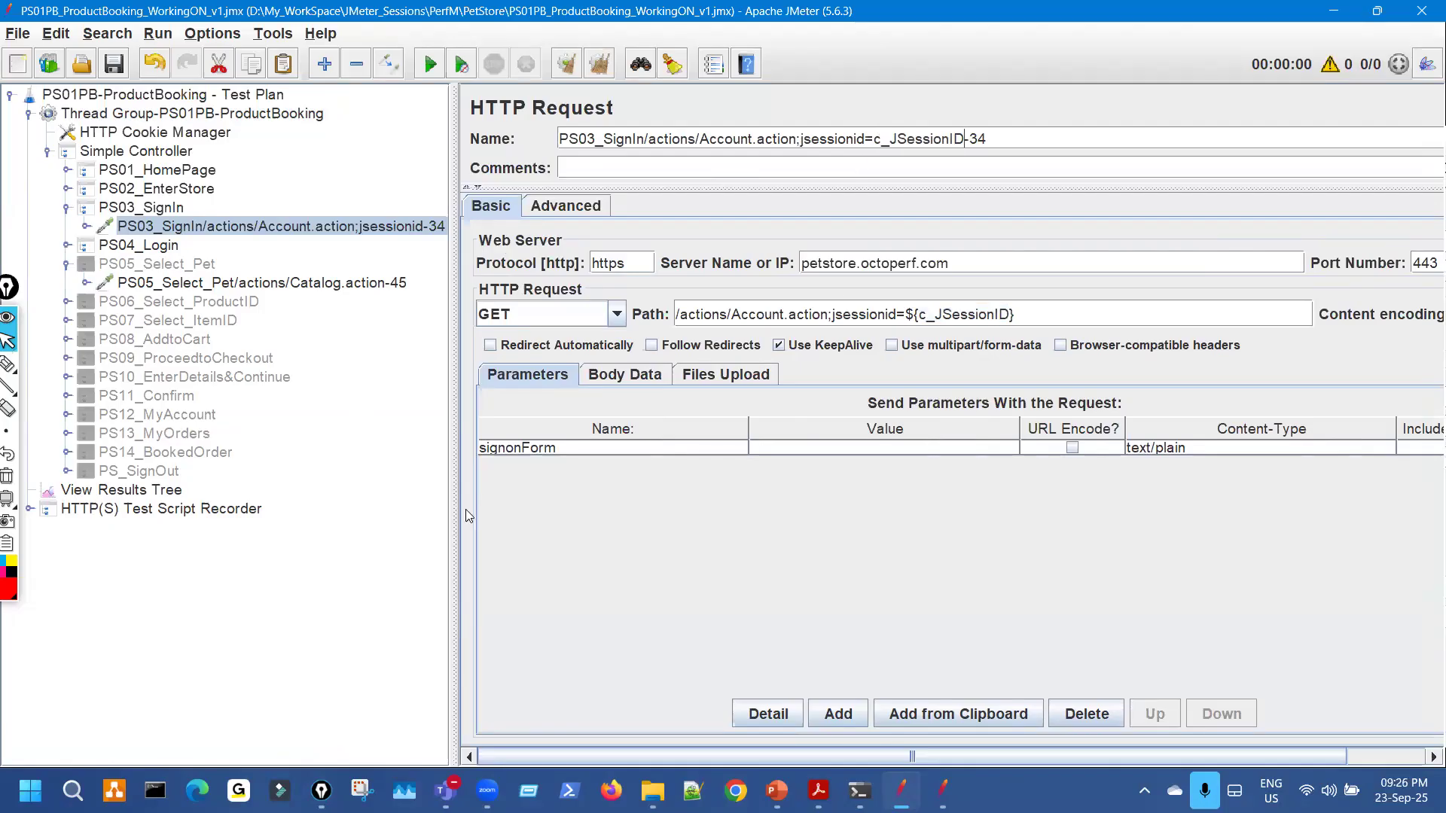
Select the recorder's View Results Tree and browse for a saved results file.
{"action": "left_click", "coordinate": [29, 510]}
{"action": "left_click", "coordinate": [140, 527]}
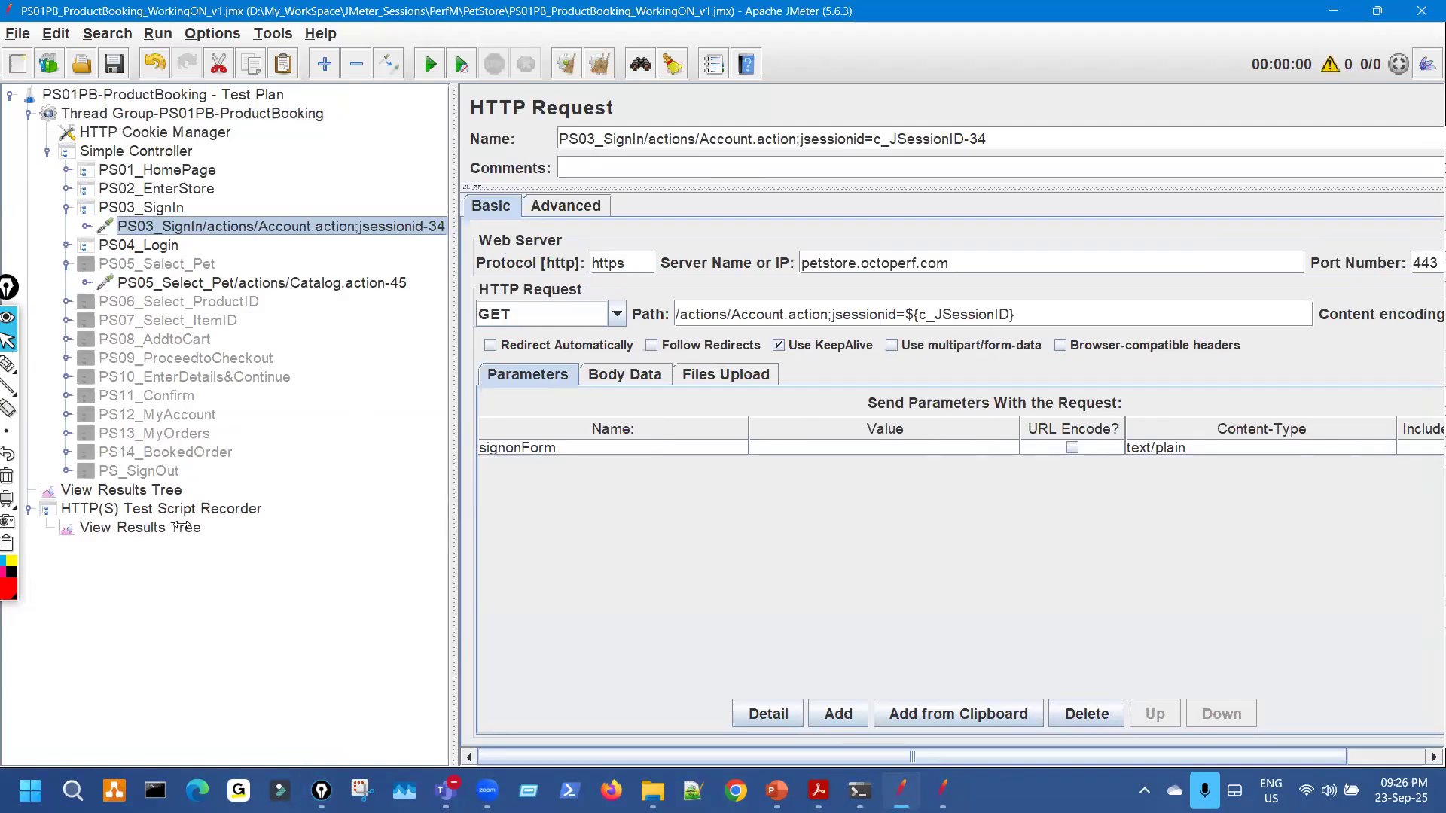
{"action": "left_click", "coordinate": [967, 220]}
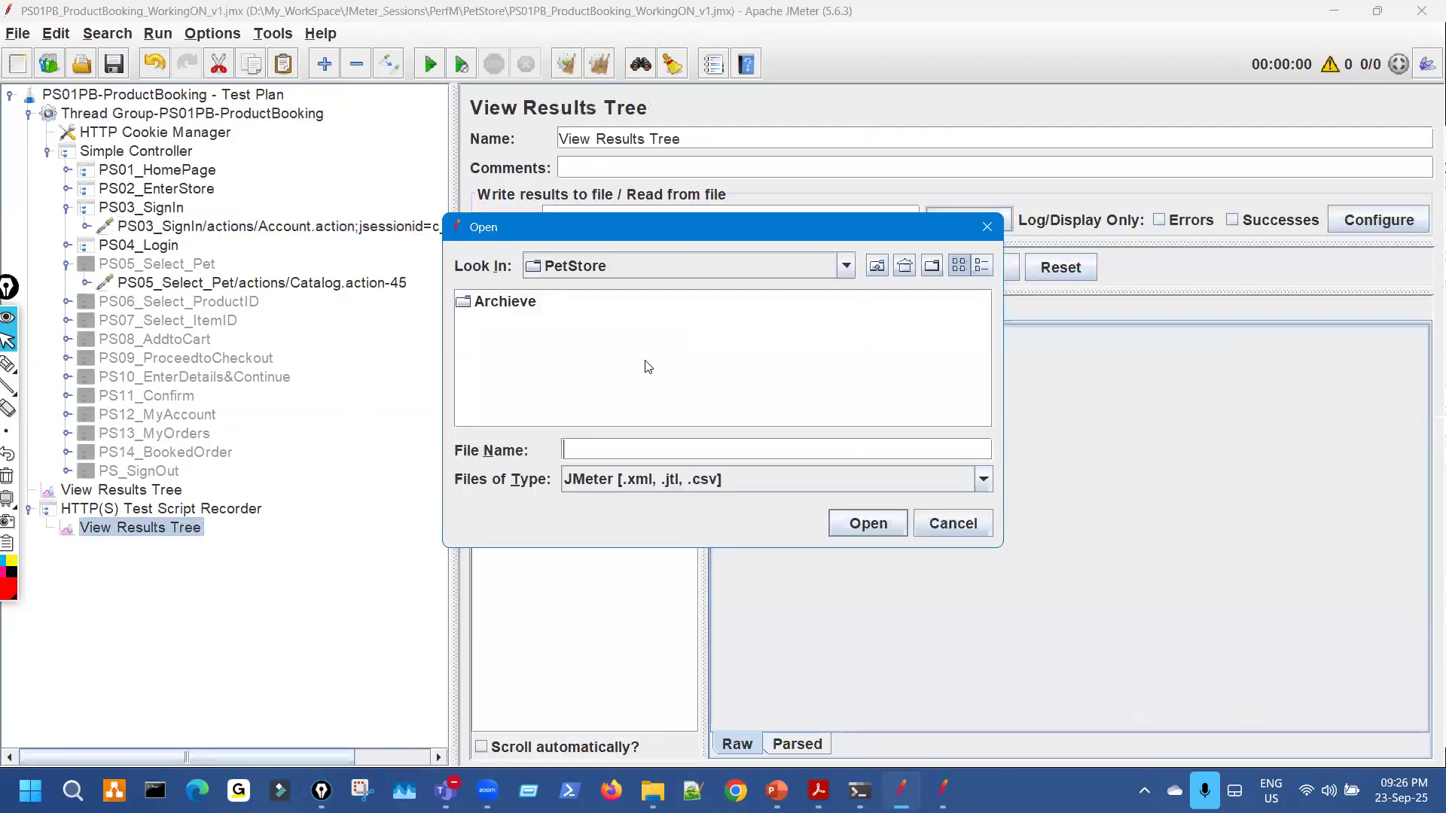
Load PS01PB_RecordingLog.xml from the Archieve folder into the View Results Tree.
{"action": "left_click", "coordinate": [519, 302]}
{"action": "double_click", "coordinate": [520, 302]}
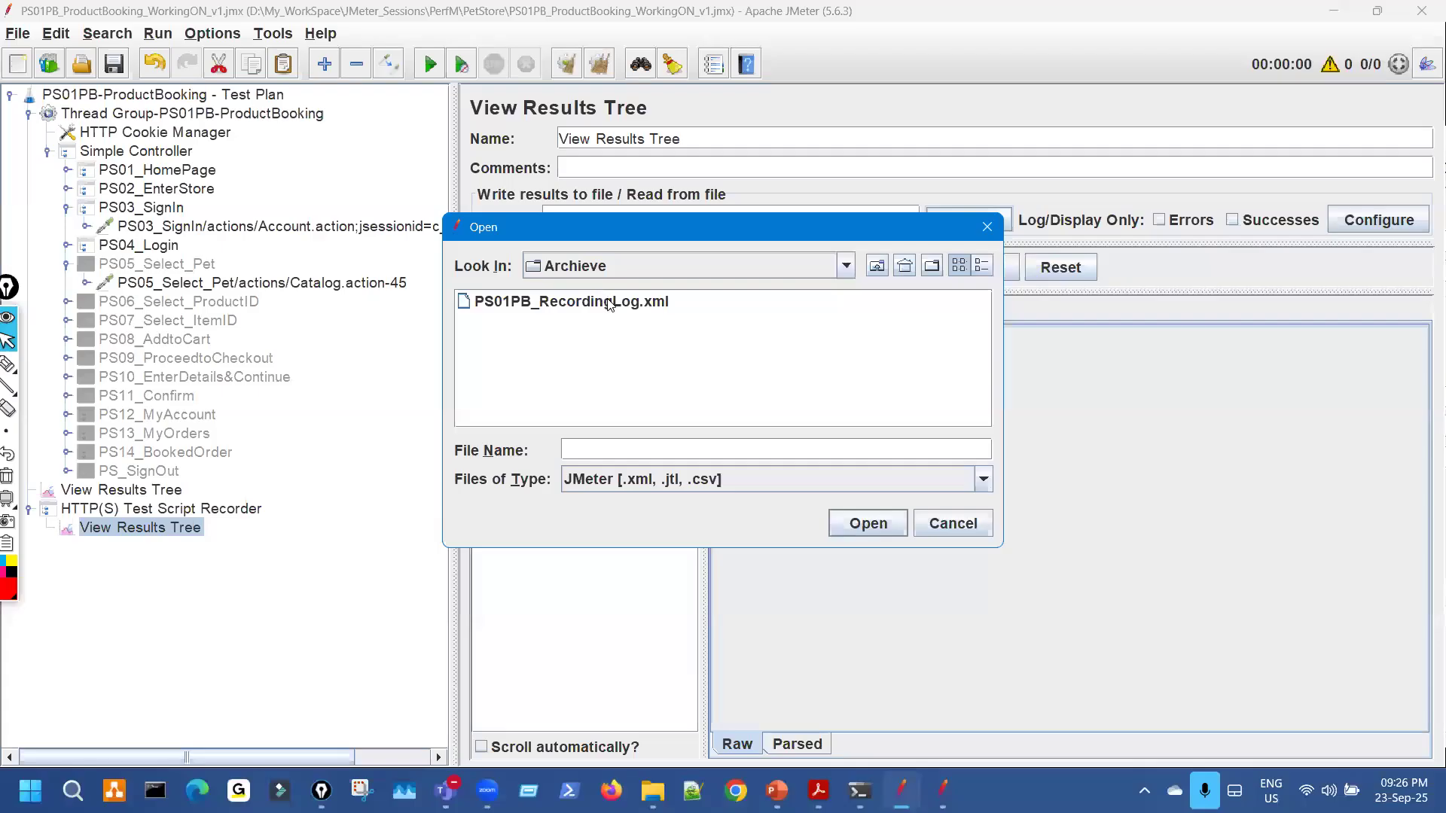
{"action": "left_click", "coordinate": [607, 302]}
{"action": "left_click", "coordinate": [873, 530]}
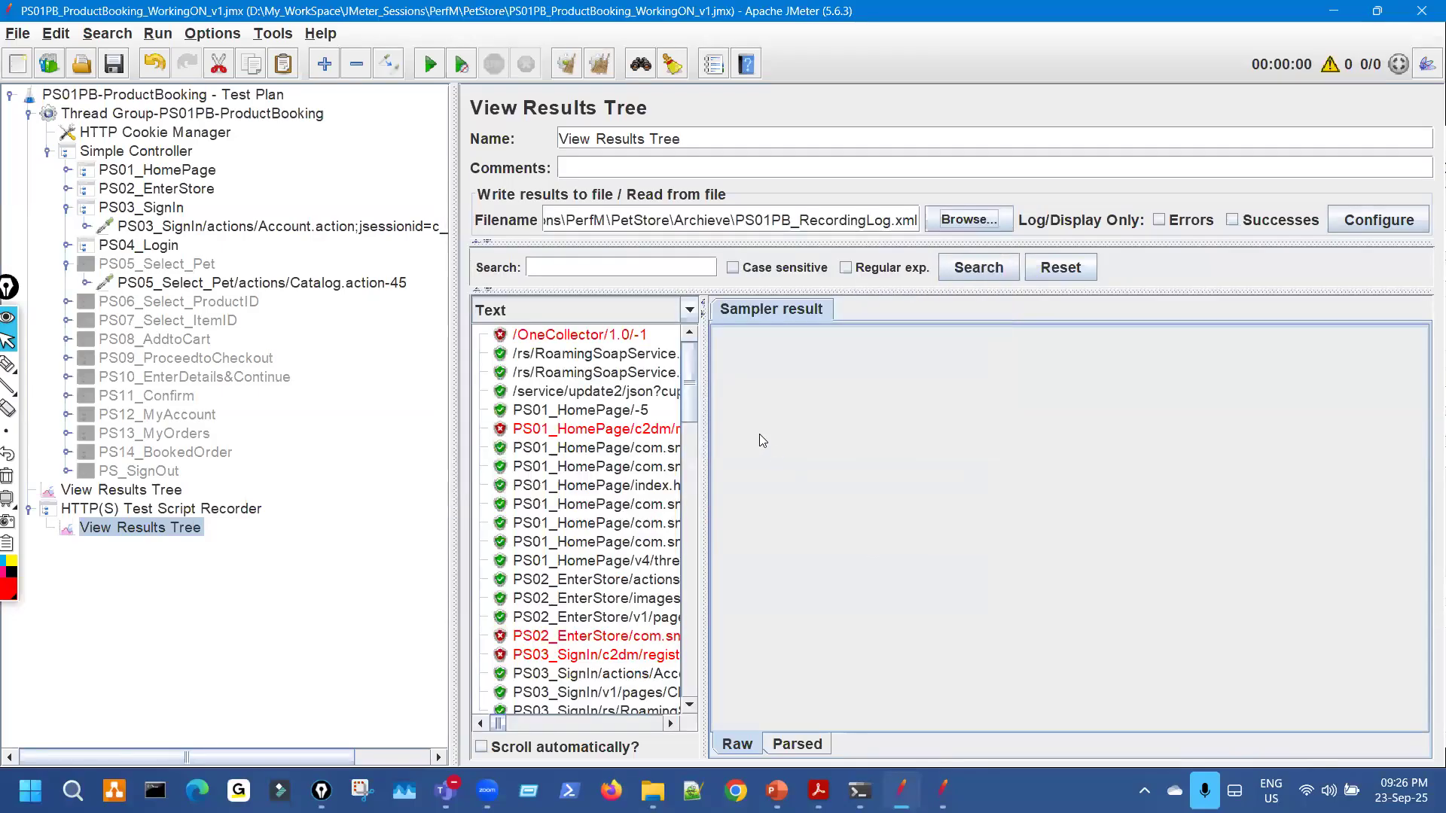
Resize the panes and mark the recorded jsessionid and its session-id value in the results.
{"action": "left_click_drag", "start_coordinate": [706, 442], "coordinate": [1033, 437]}
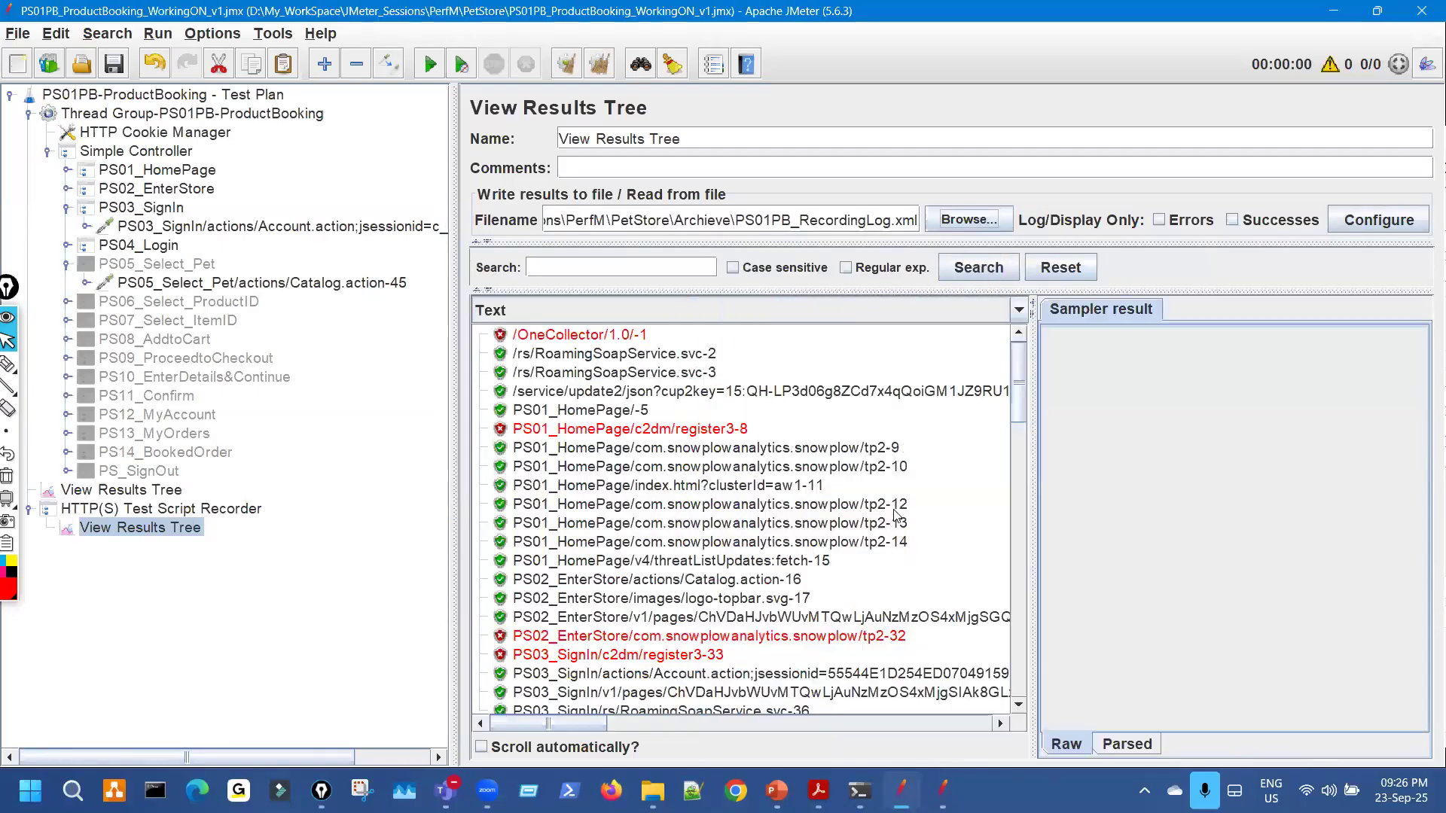
{"action": "left_click_drag", "start_coordinate": [457, 298], "coordinate": [384, 285]}
{"action": "scroll", "coordinate": [793, 469], "scroll_direction": "down", "scroll_amount": 4}
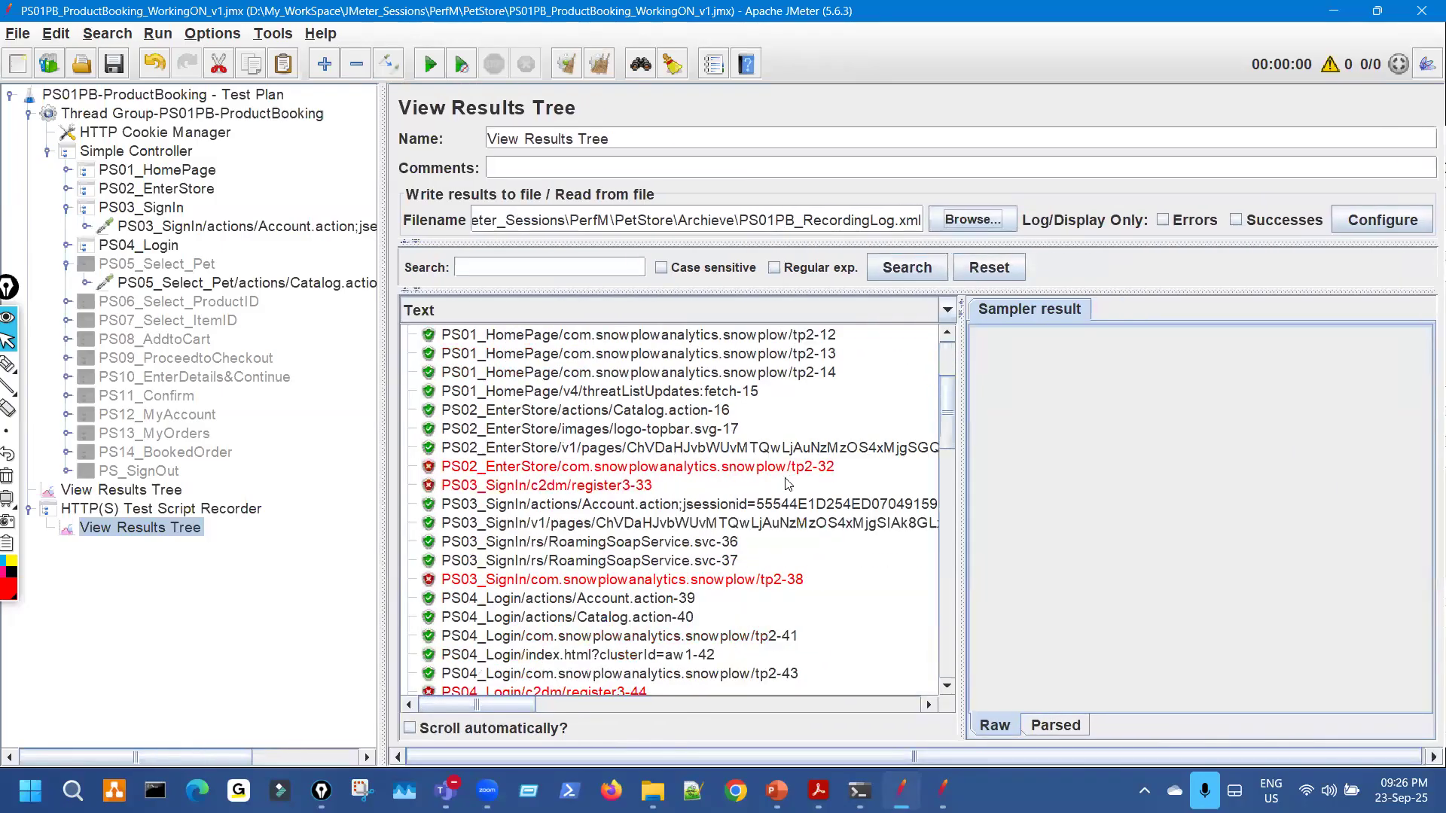
{"action": "left_click_drag", "start_coordinate": [532, 707], "coordinate": [490, 707]}
{"action": "left_click_drag", "start_coordinate": [382, 364], "coordinate": [608, 378]}
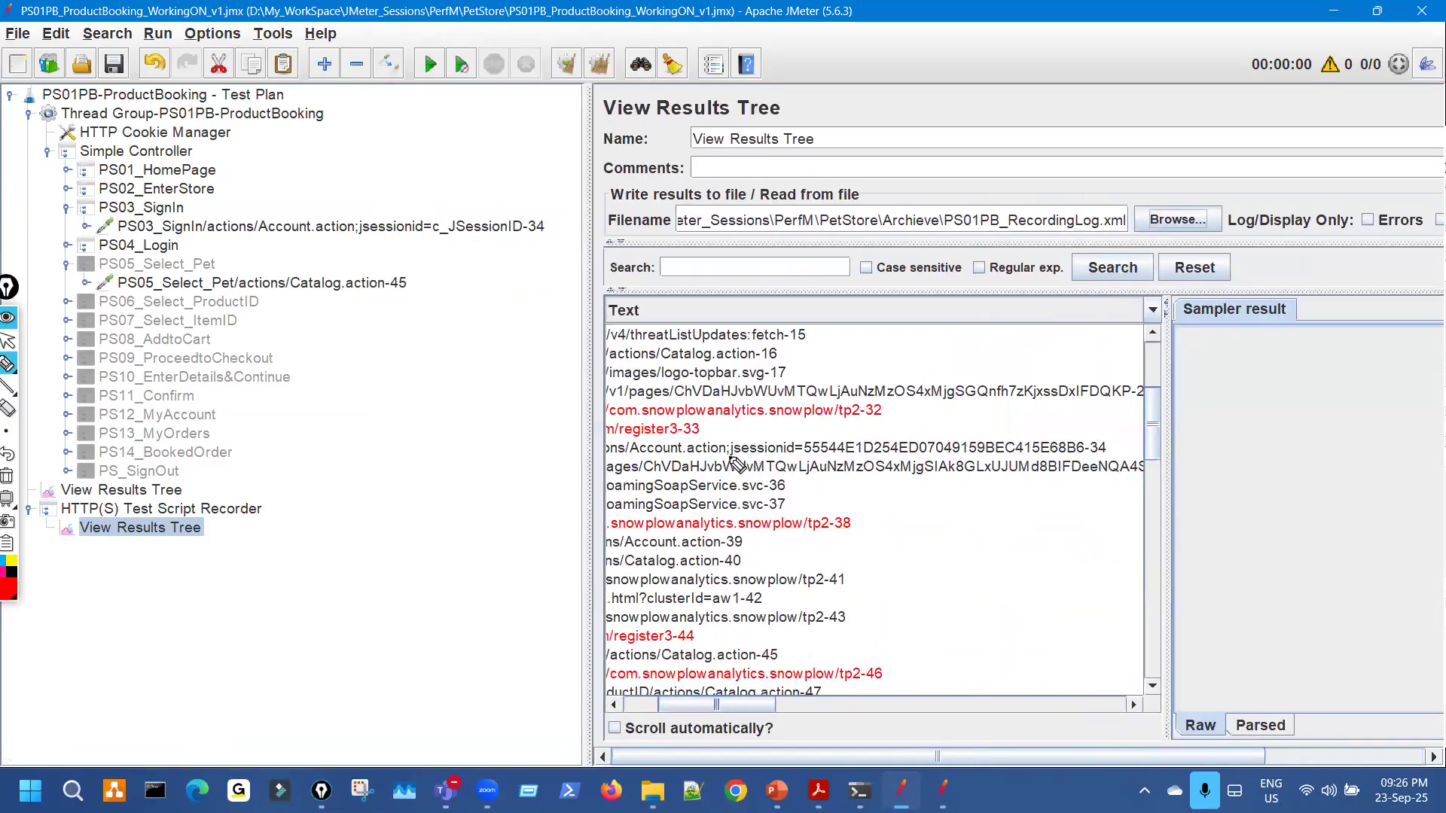
{"action": "left_click_drag", "start_coordinate": [729, 455], "coordinate": [801, 452]}
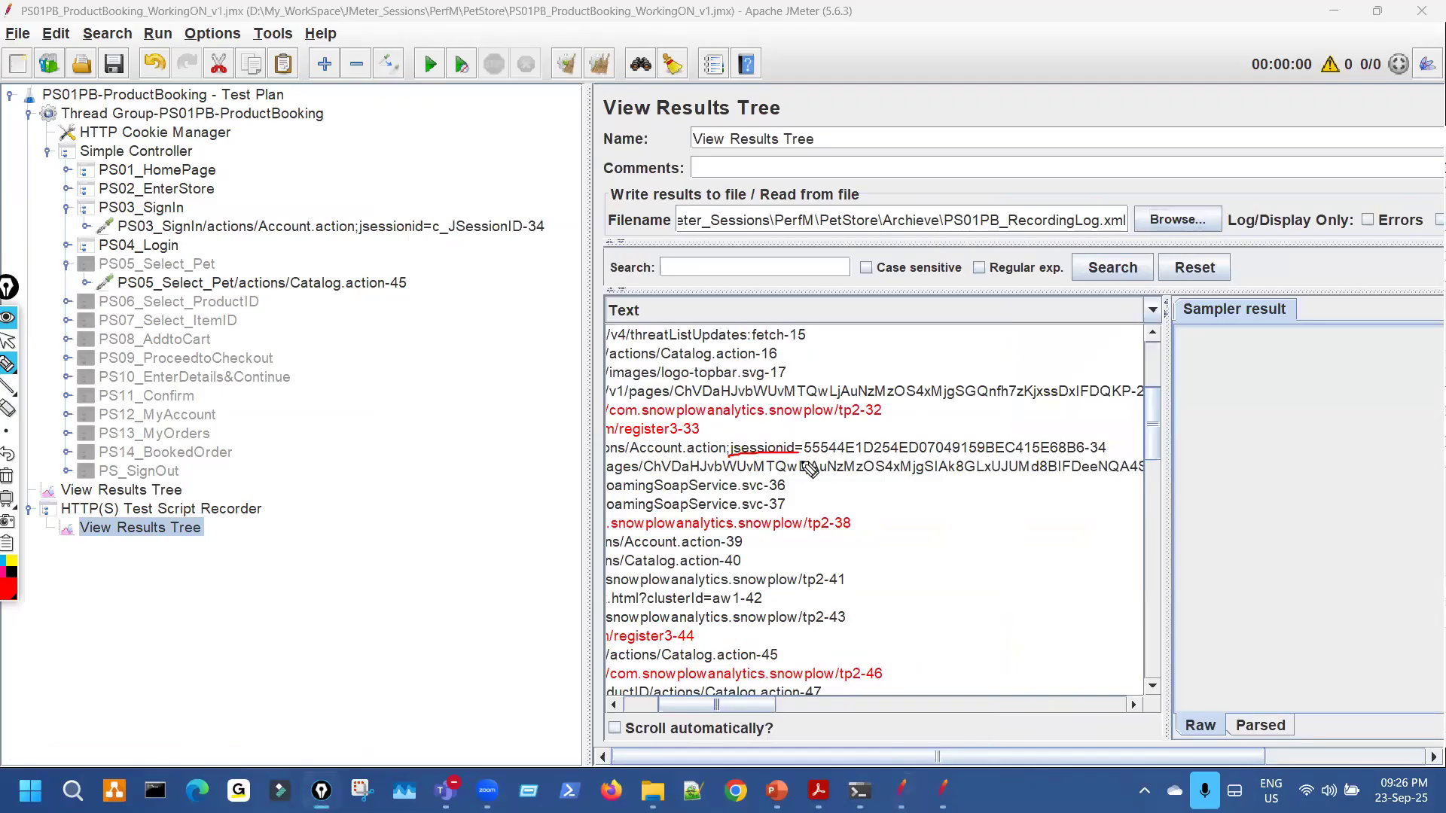
{"action": "left_click_drag", "start_coordinate": [827, 457], "coordinate": [981, 458]}
{"action": "key", "text": "Escape"}
Save the test plan and reopen the PS03_SignIn request.
{"action": "left_click", "coordinate": [111, 62]}
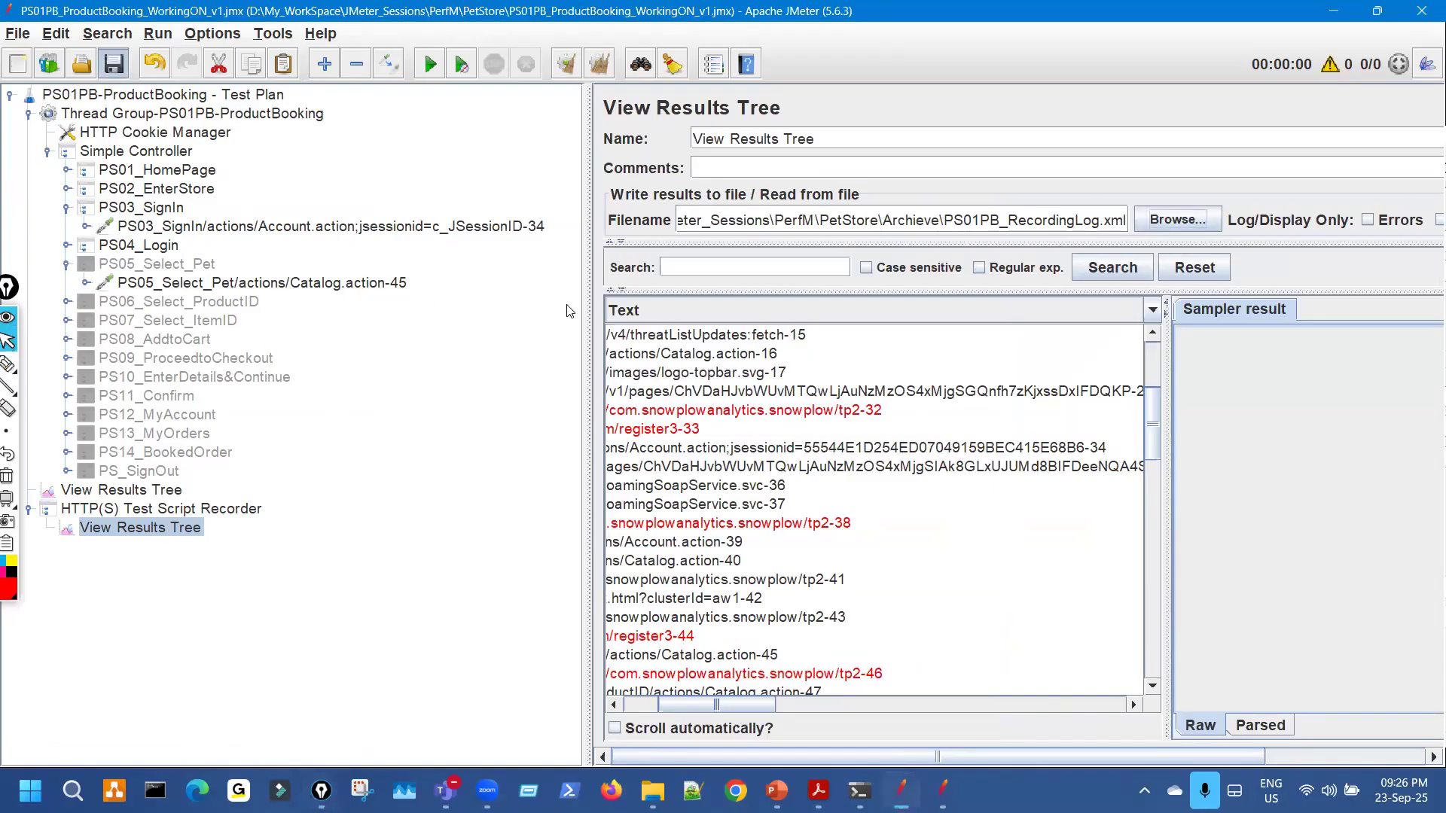
{"action": "left_click_drag", "start_coordinate": [589, 274], "coordinate": [516, 272]}
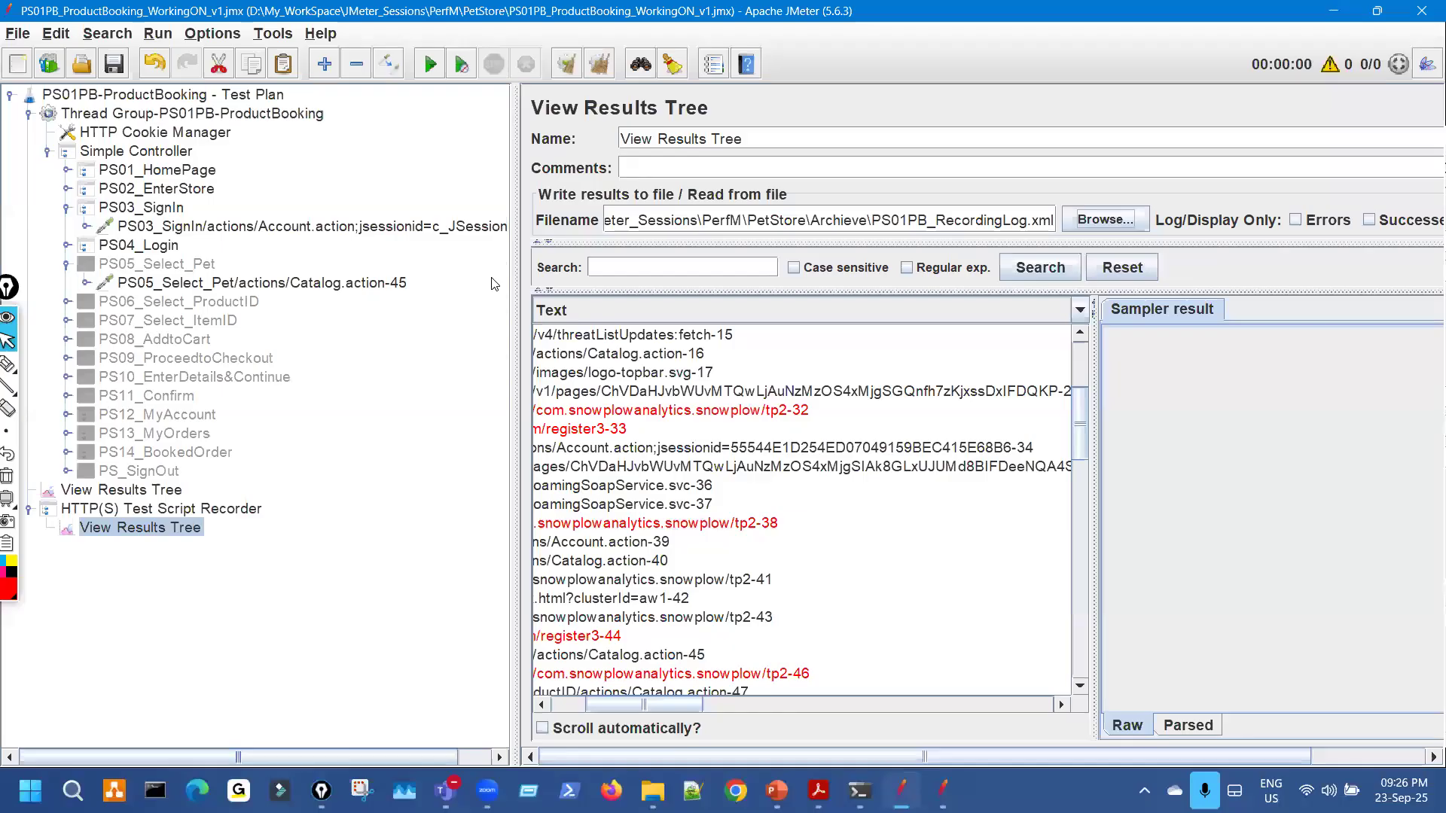
{"action": "left_click", "coordinate": [416, 227]}
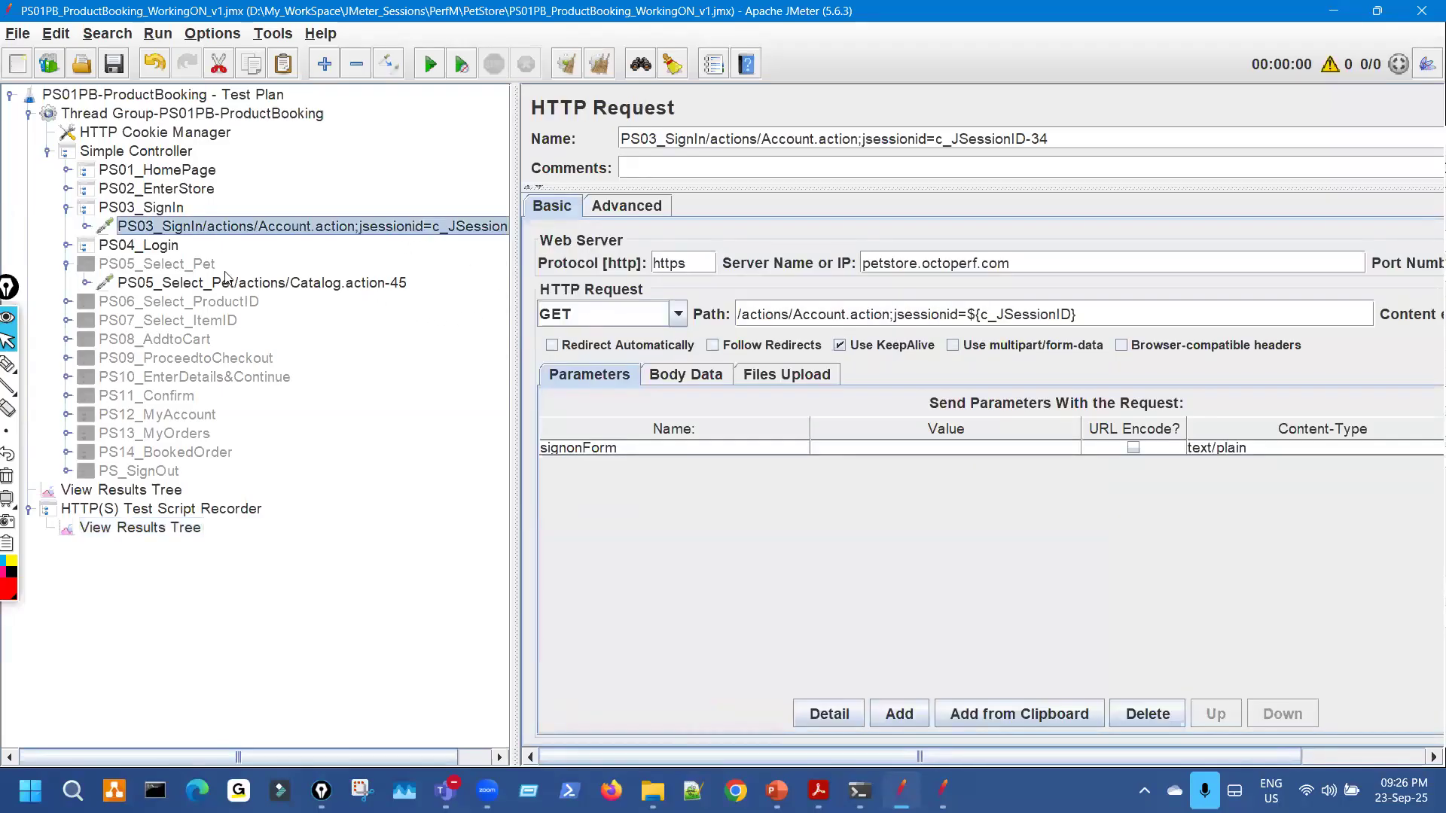
Review the PS04_Login1 Account.action POST parameters (username, password, signon), then return to File Explorer.
{"action": "left_click", "coordinate": [68, 263]}
{"action": "left_click", "coordinate": [67, 245]}
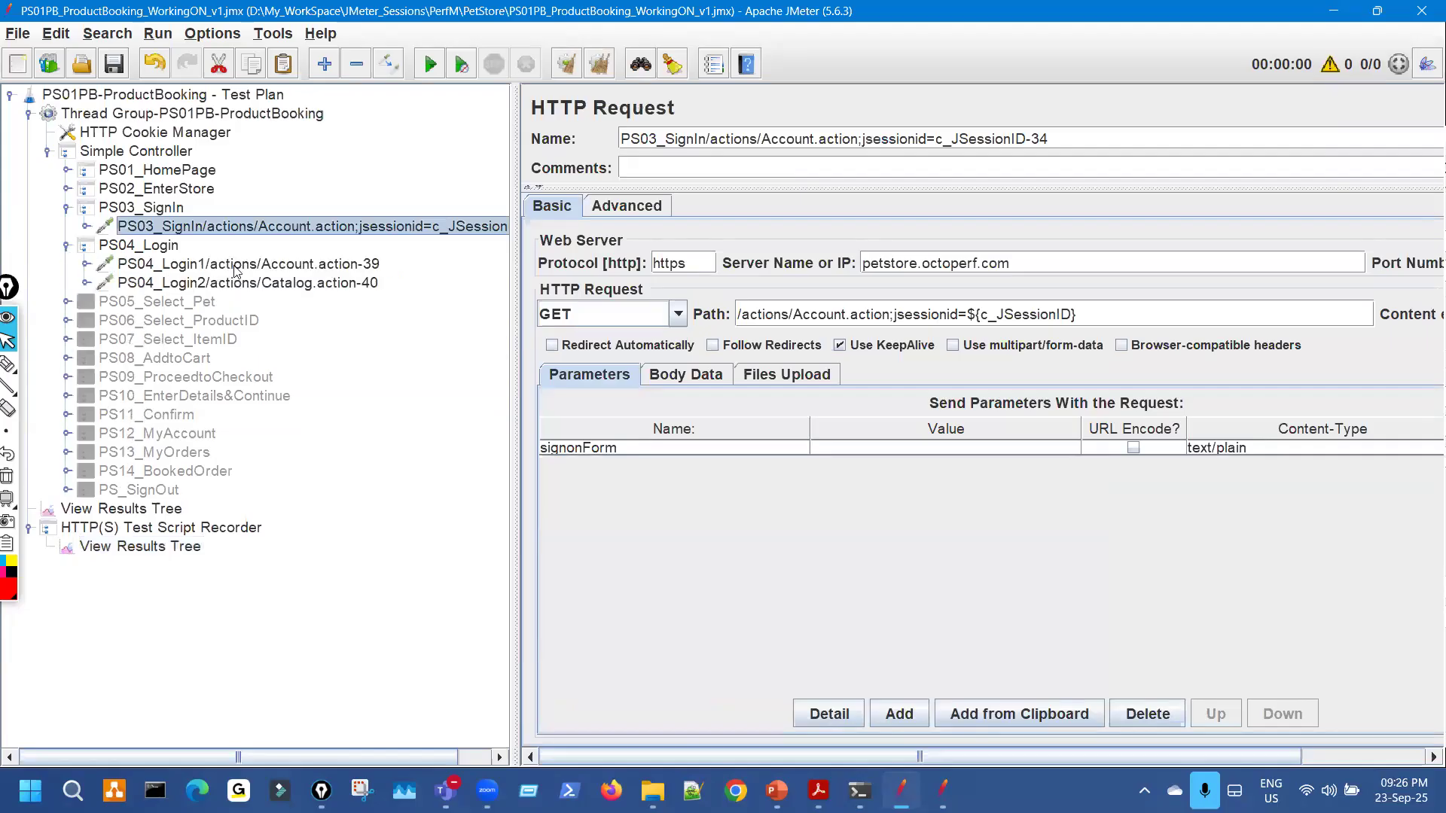
{"action": "left_click", "coordinate": [239, 264]}
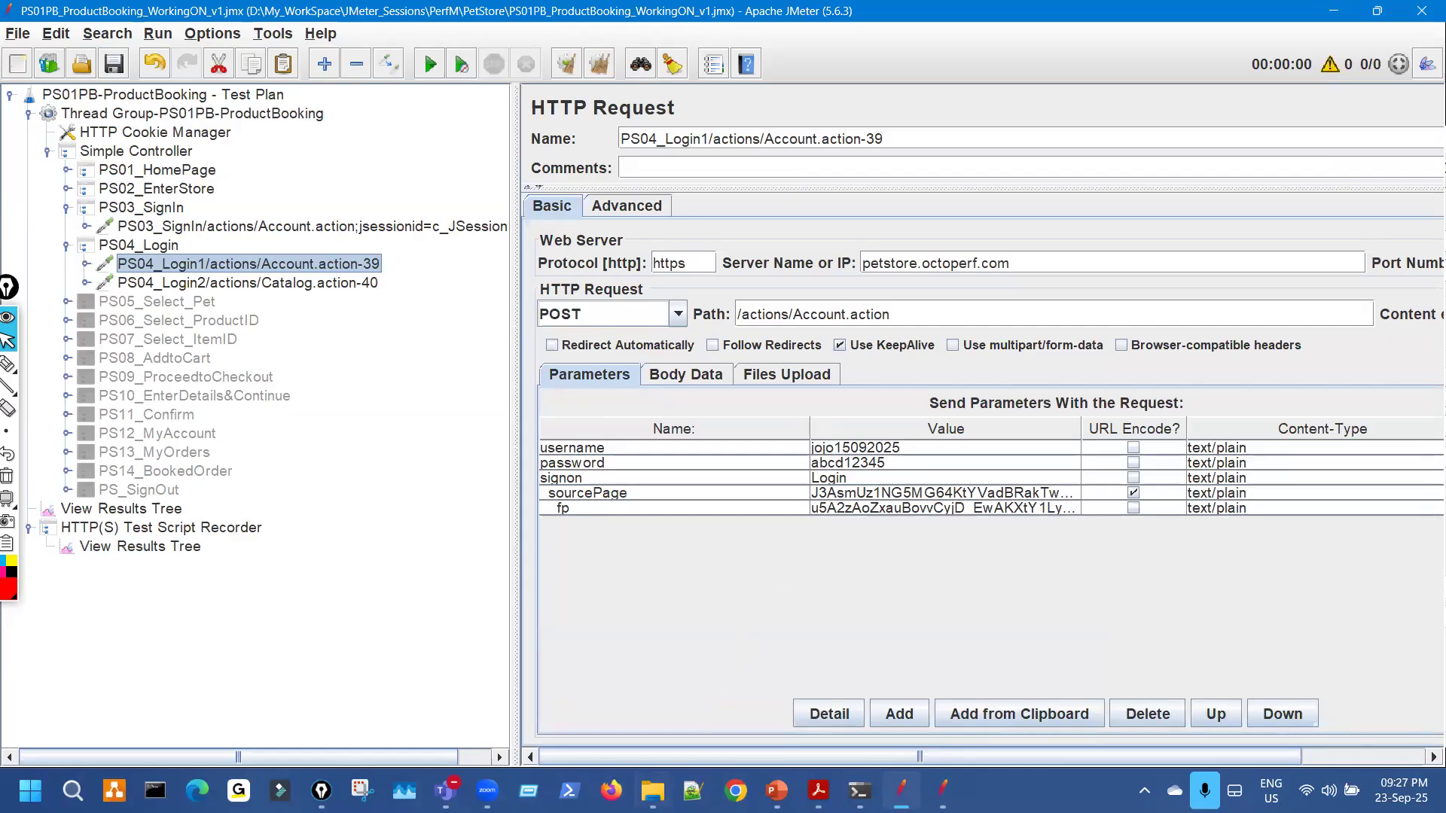
{"action": "left_click", "coordinate": [652, 791]}
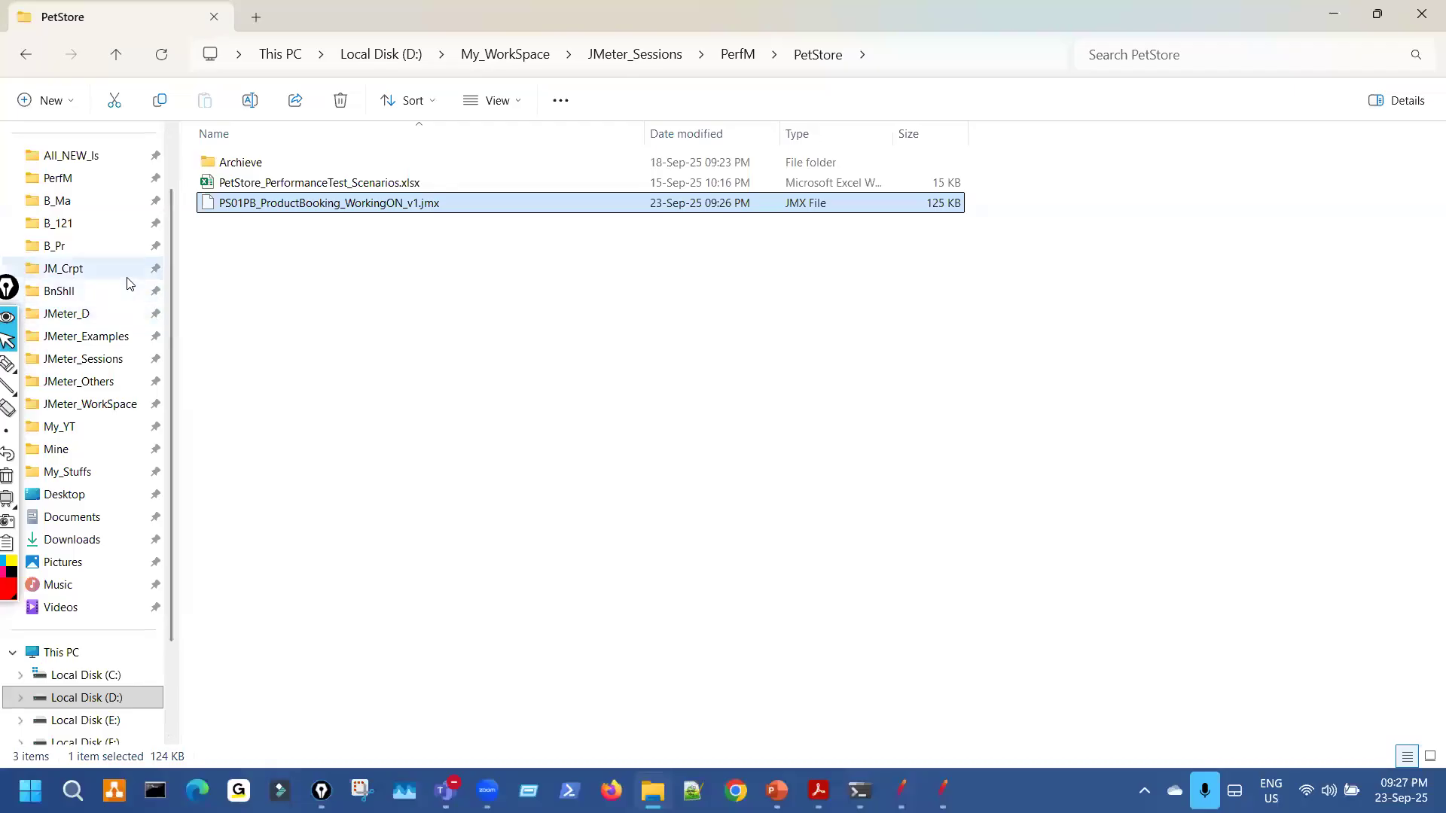
Go to JMeter_Examples > Eg_Ep and drop Ep_18thMar_1.jmx into JMeter.
{"action": "scroll", "coordinate": [106, 271], "scroll_direction": "up", "scroll_amount": 1}
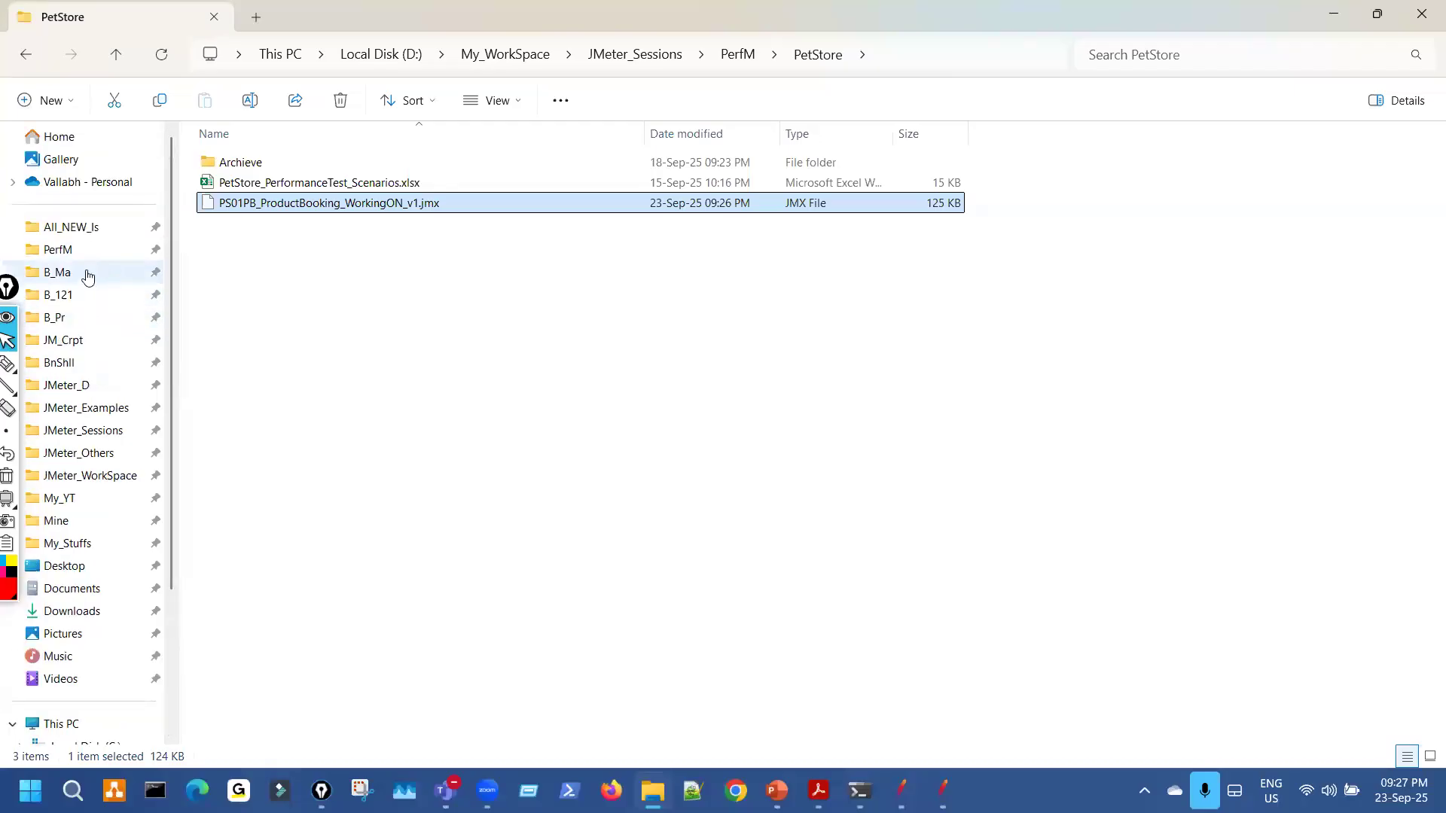
{"action": "left_click", "coordinate": [89, 409]}
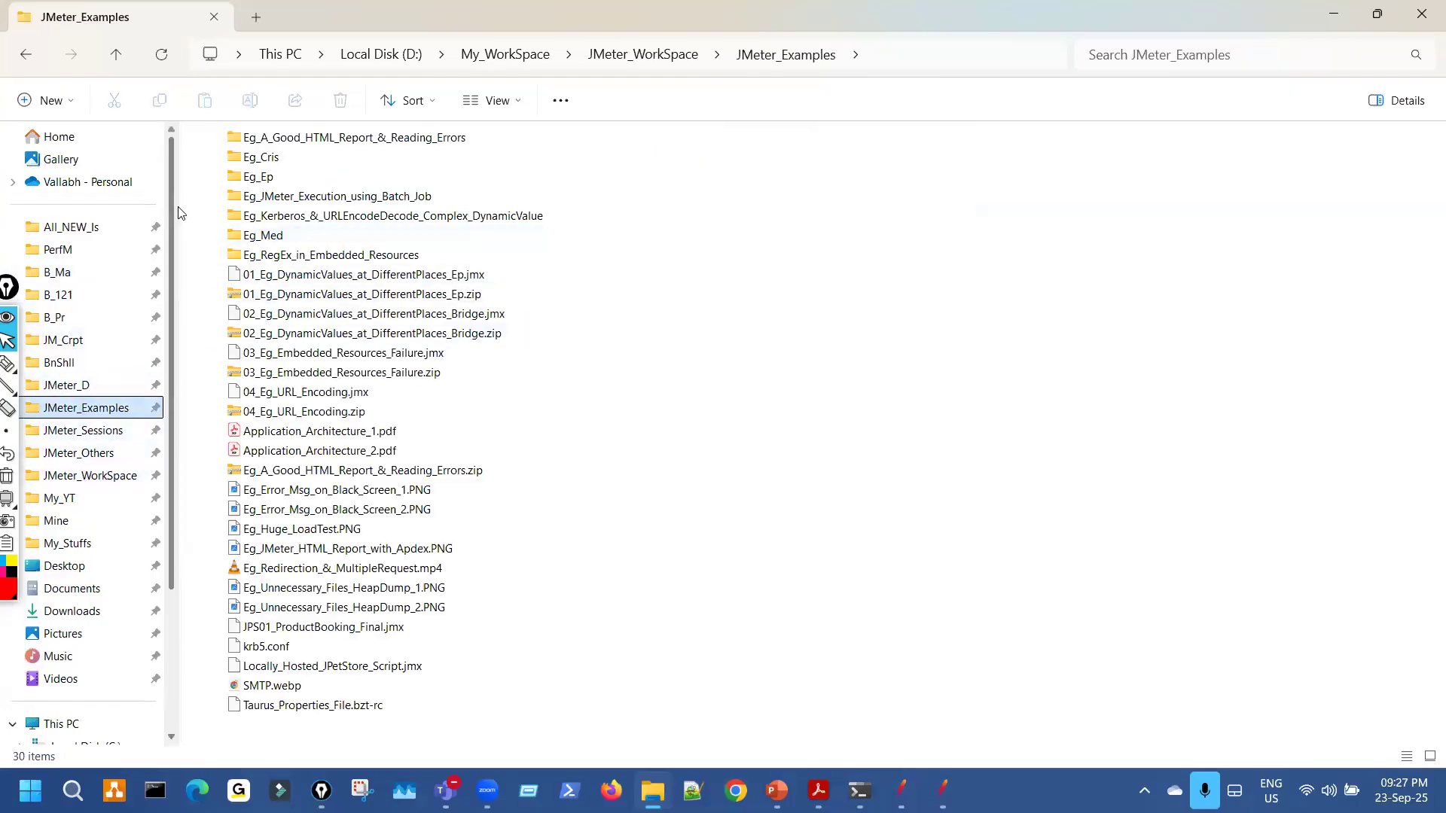
{"action": "double_click", "coordinate": [267, 179]}
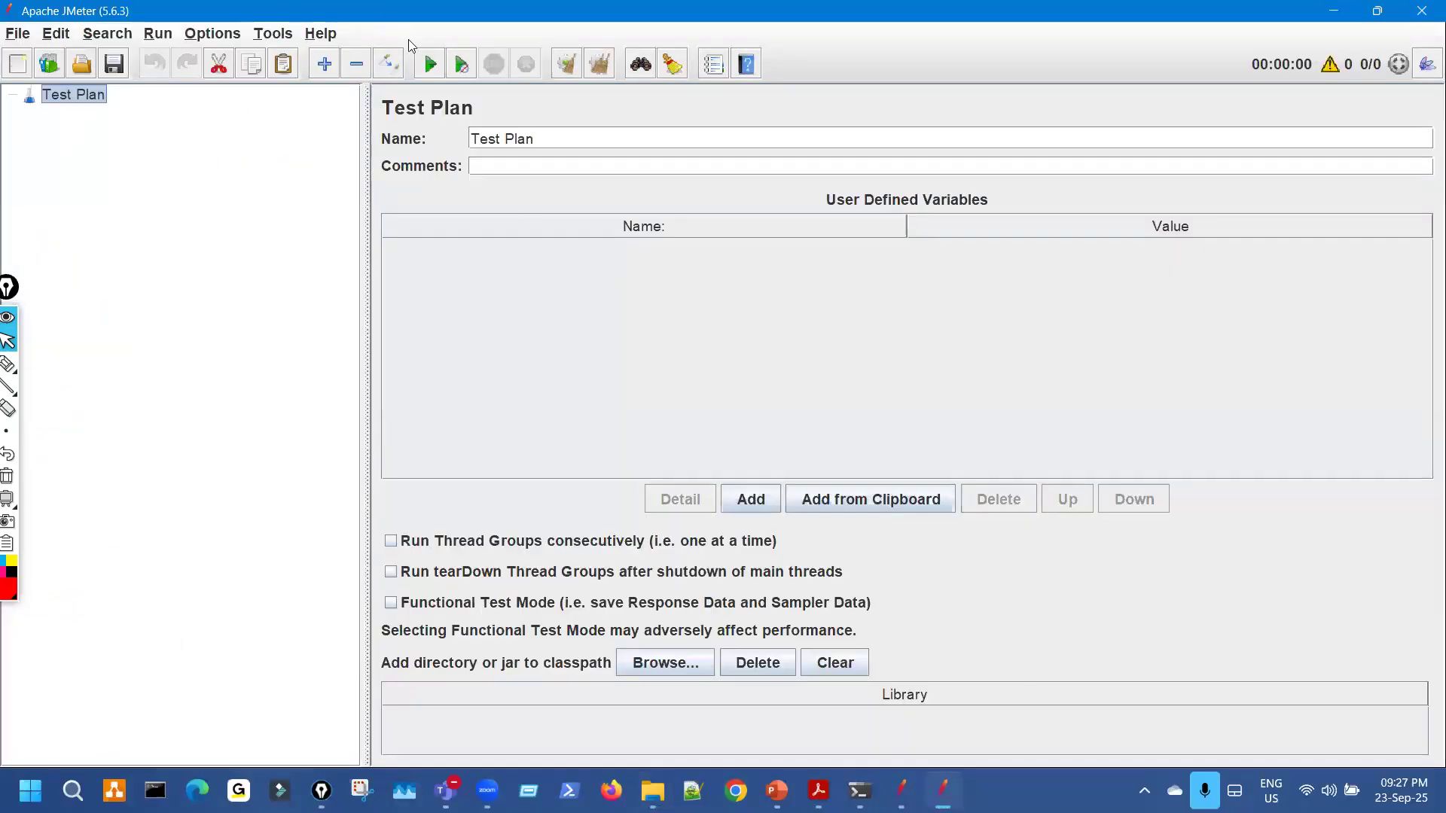
{"action": "left_click_drag", "start_coordinate": [408, 12], "coordinate": [829, 140]}
{"action": "left_click_drag", "start_coordinate": [293, 226], "coordinate": [606, 350]}
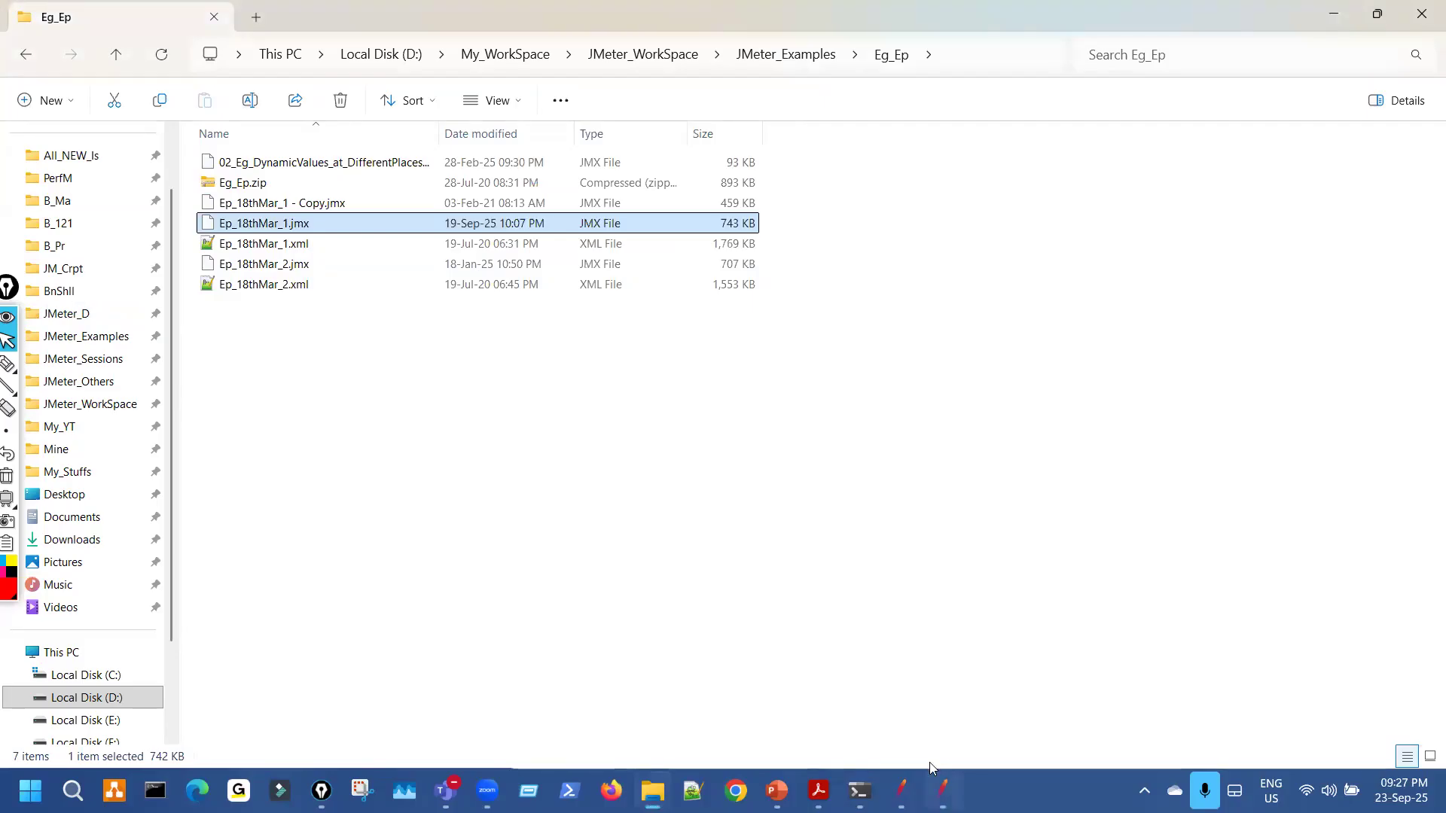
Maximise JMeter and expand the Thread Group, Simple Controller and HTTP(S) Test Script Recorder.
{"action": "left_click", "coordinate": [943, 790]}
{"action": "double_click", "coordinate": [736, 140]}
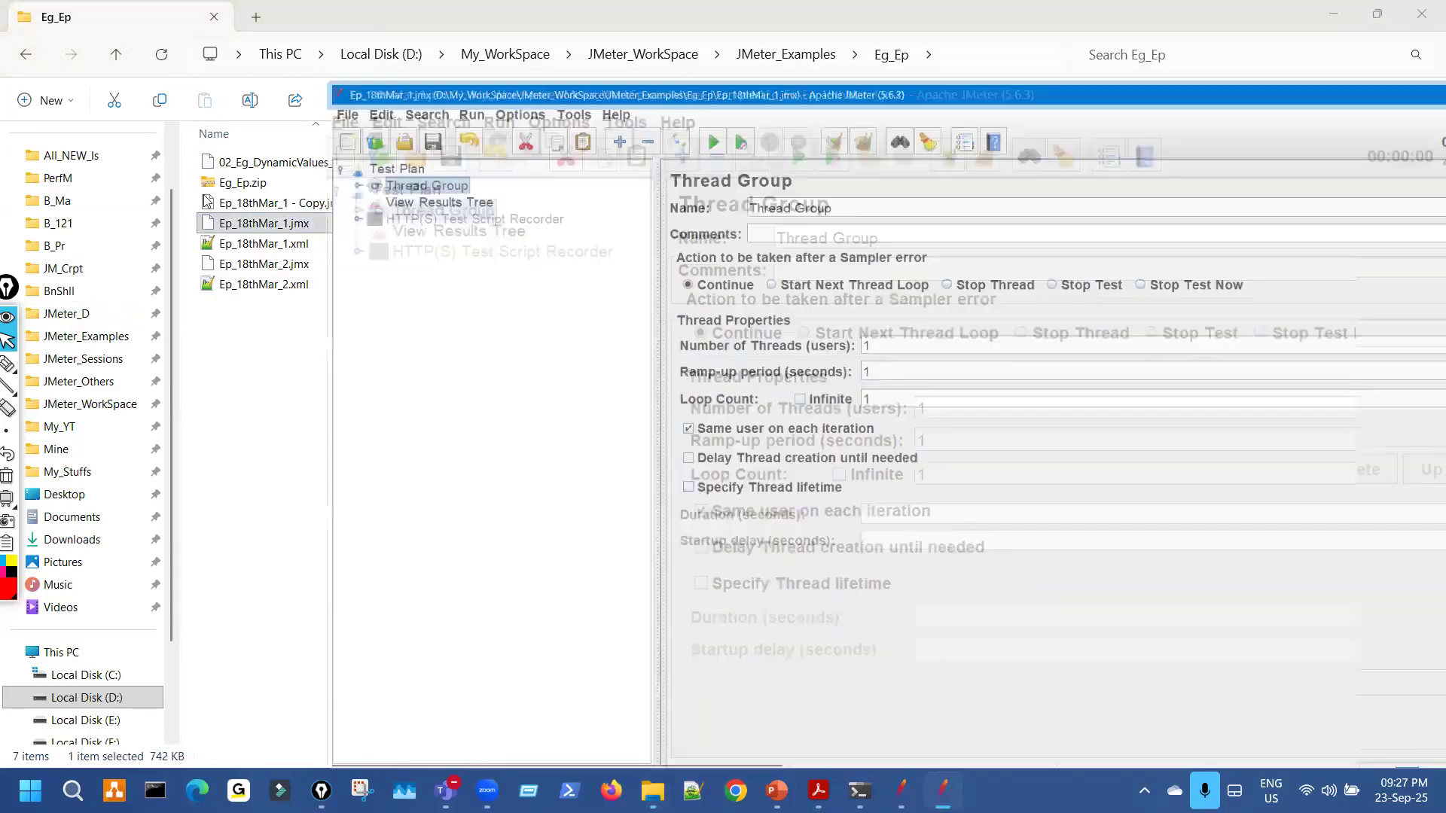
{"action": "left_click", "coordinate": [29, 113]}
{"action": "left_click", "coordinate": [48, 132]}
{"action": "left_click", "coordinate": [30, 283]}
Load Ep_18thMar_1.xml into the recorder's View Results Tree and widen the results list.
{"action": "left_click", "coordinate": [140, 301]}
{"action": "left_click", "coordinate": [972, 226]}
{"action": "left_click", "coordinate": [584, 303]}
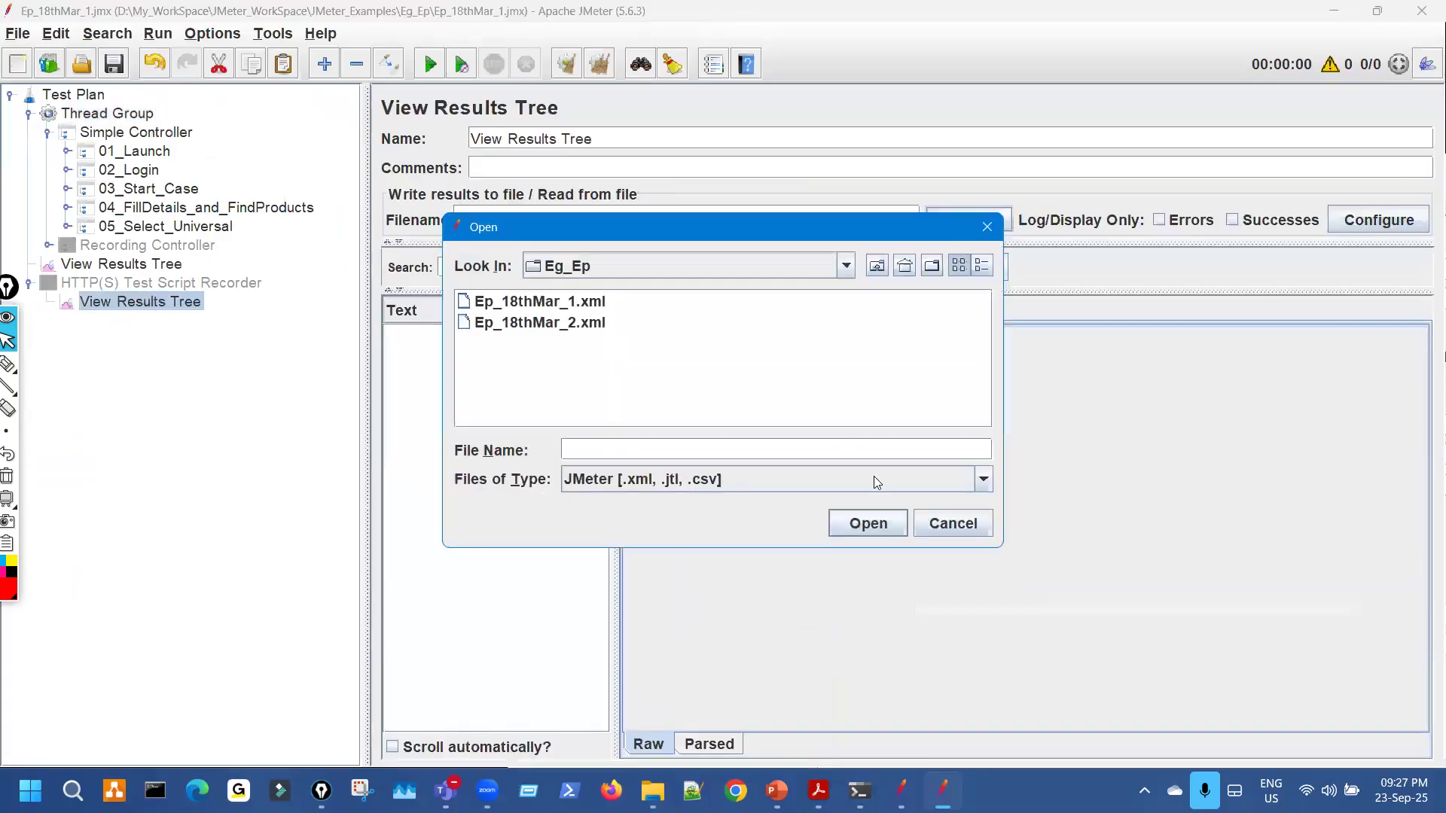
{"action": "left_click", "coordinate": [891, 523]}
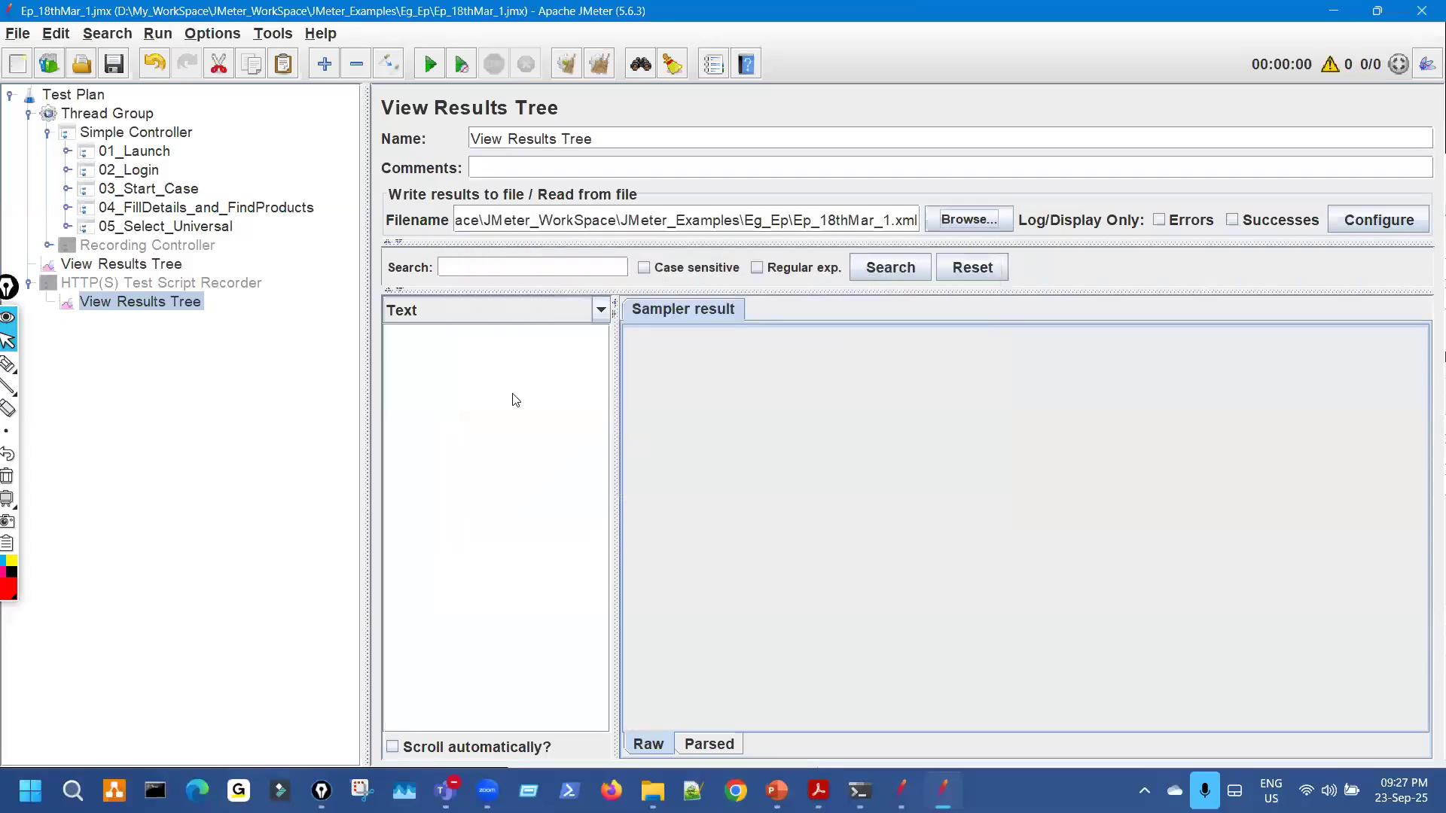
{"action": "left_click_drag", "start_coordinate": [618, 390], "coordinate": [805, 369]}
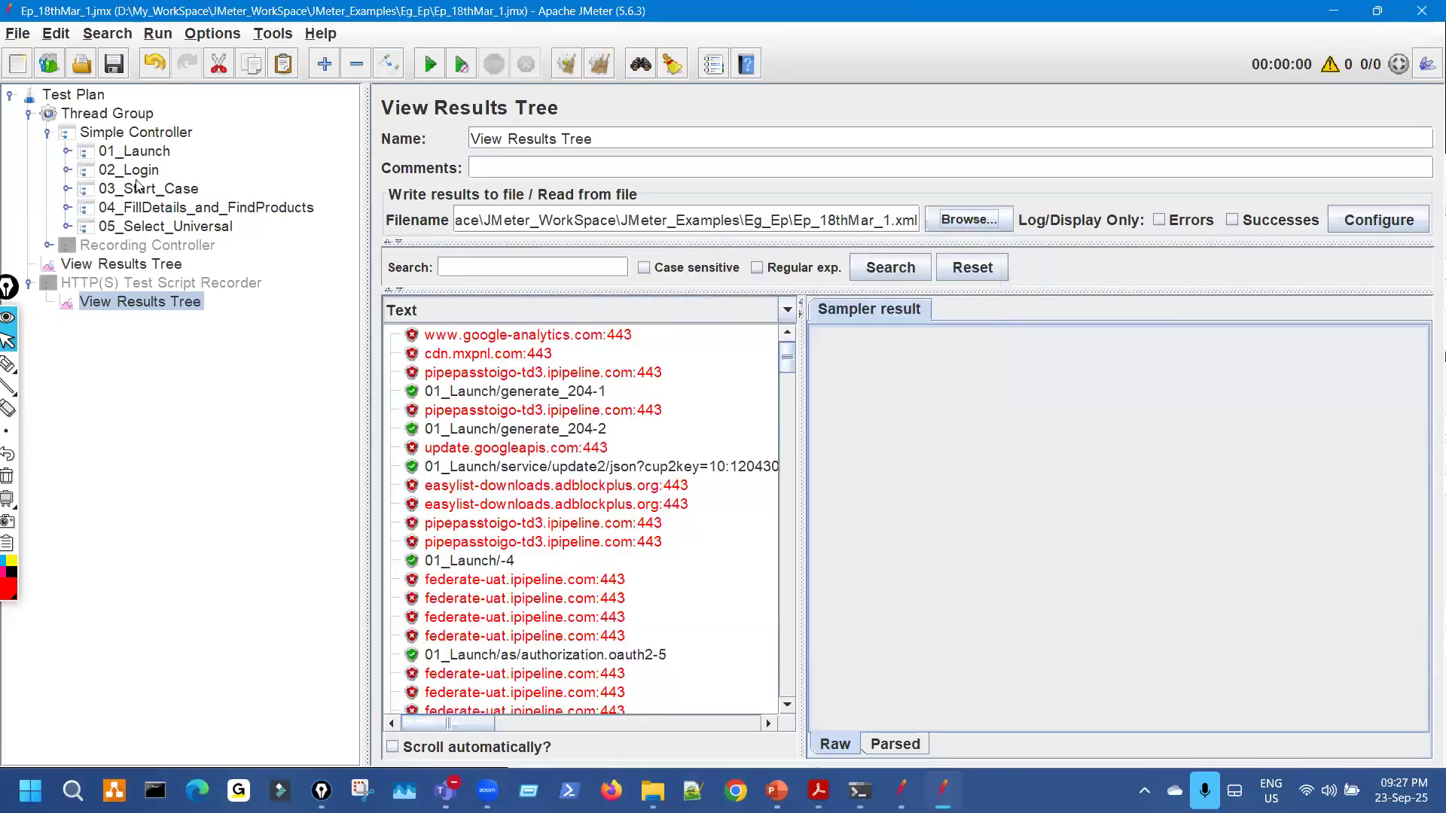
{"action": "left_click_drag", "start_coordinate": [13, 293], "coordinate": [24, 307]}
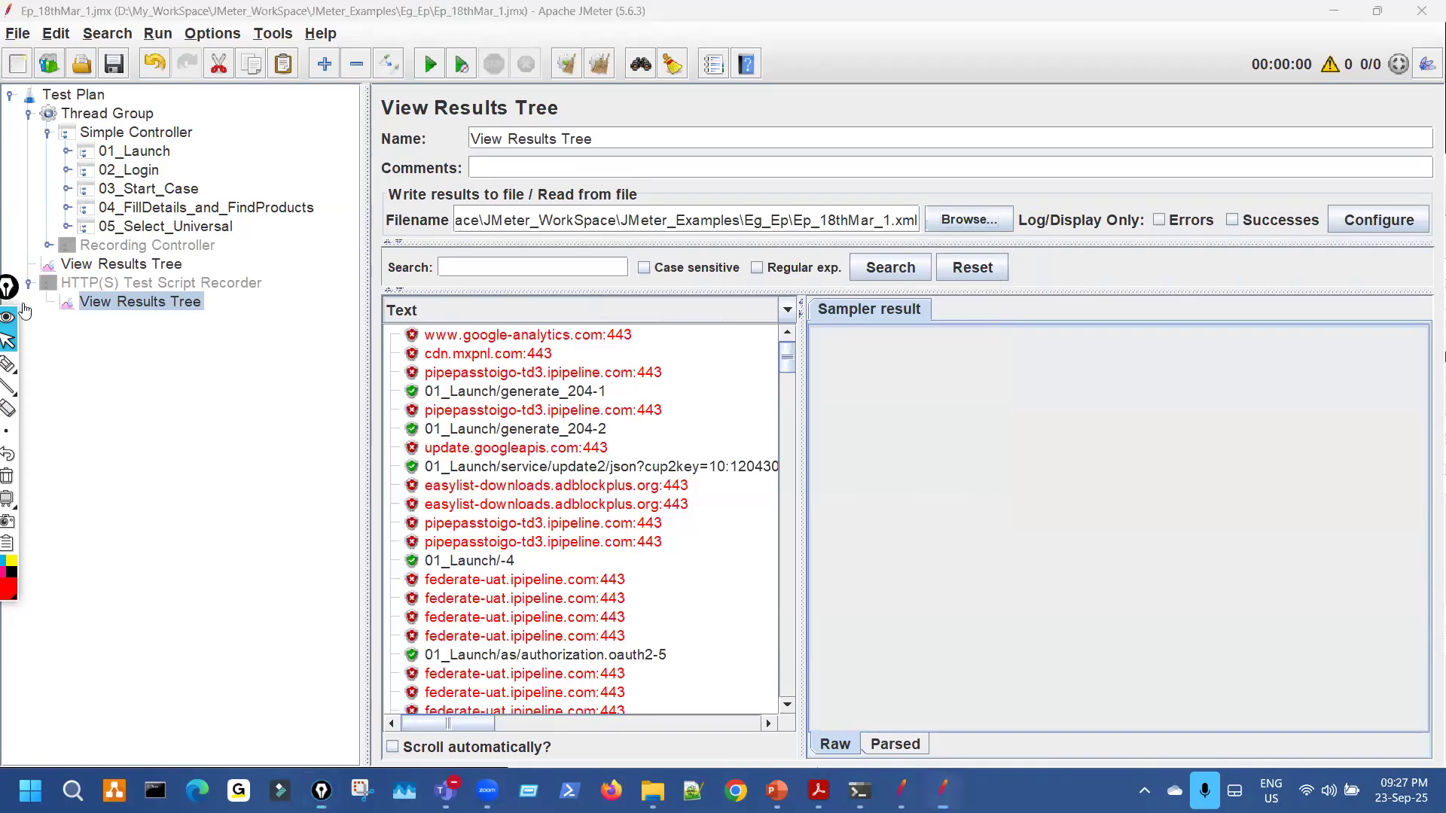
Expand 01_Launch and 02_Login, widen the tree, and clear the results Filename path.
{"action": "left_click", "coordinate": [67, 151]}
{"action": "left_click", "coordinate": [66, 208]}
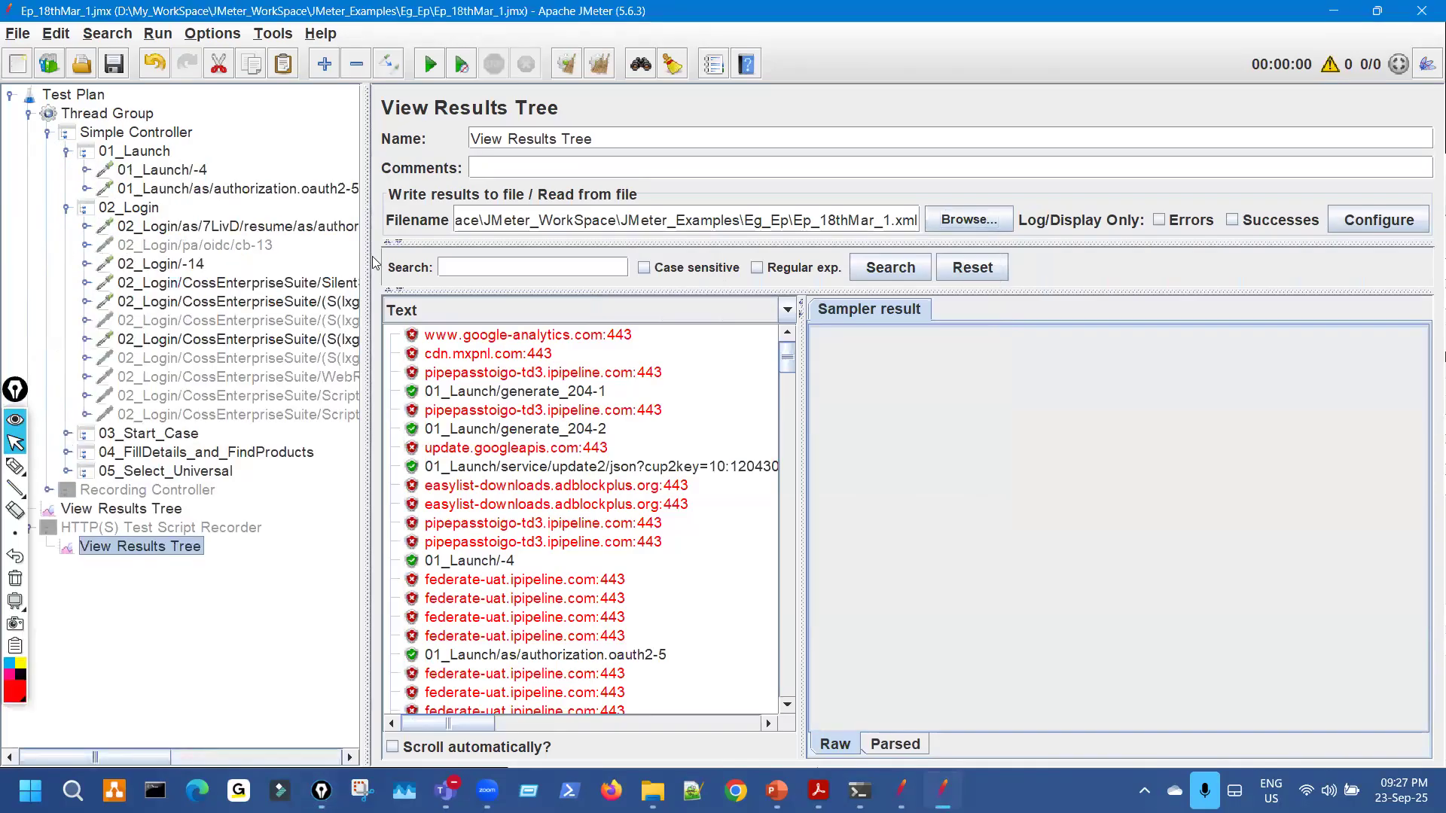
{"action": "left_click_drag", "start_coordinate": [365, 257], "coordinate": [486, 229]}
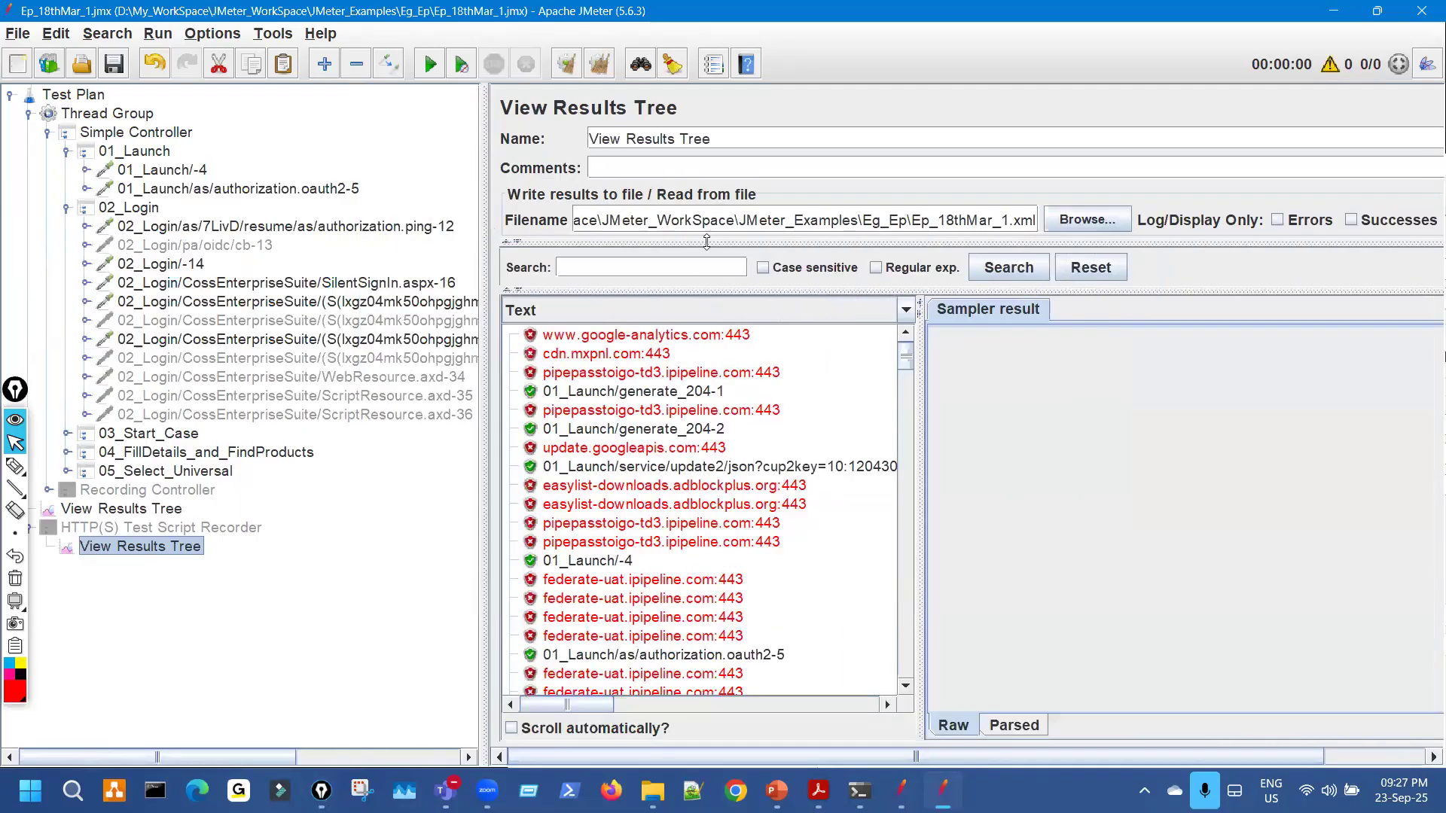
{"action": "triple_click", "coordinate": [750, 219]}
{"action": "key", "text": "BackSpace"}
Open the authorization.oauth2-5 request and widen its parameter Value column.
{"action": "left_click", "coordinate": [200, 175]}
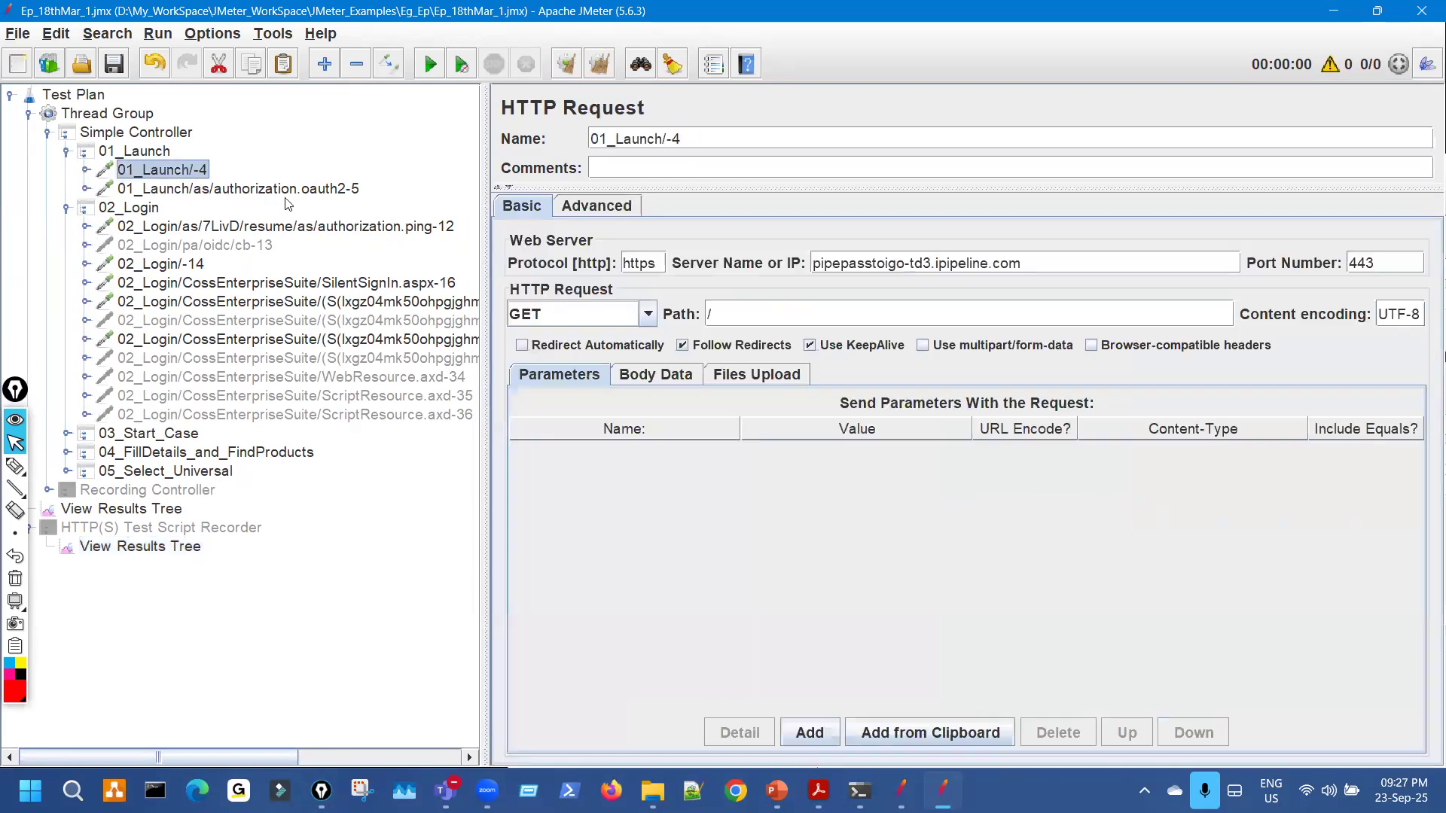
{"action": "left_click", "coordinate": [290, 192]}
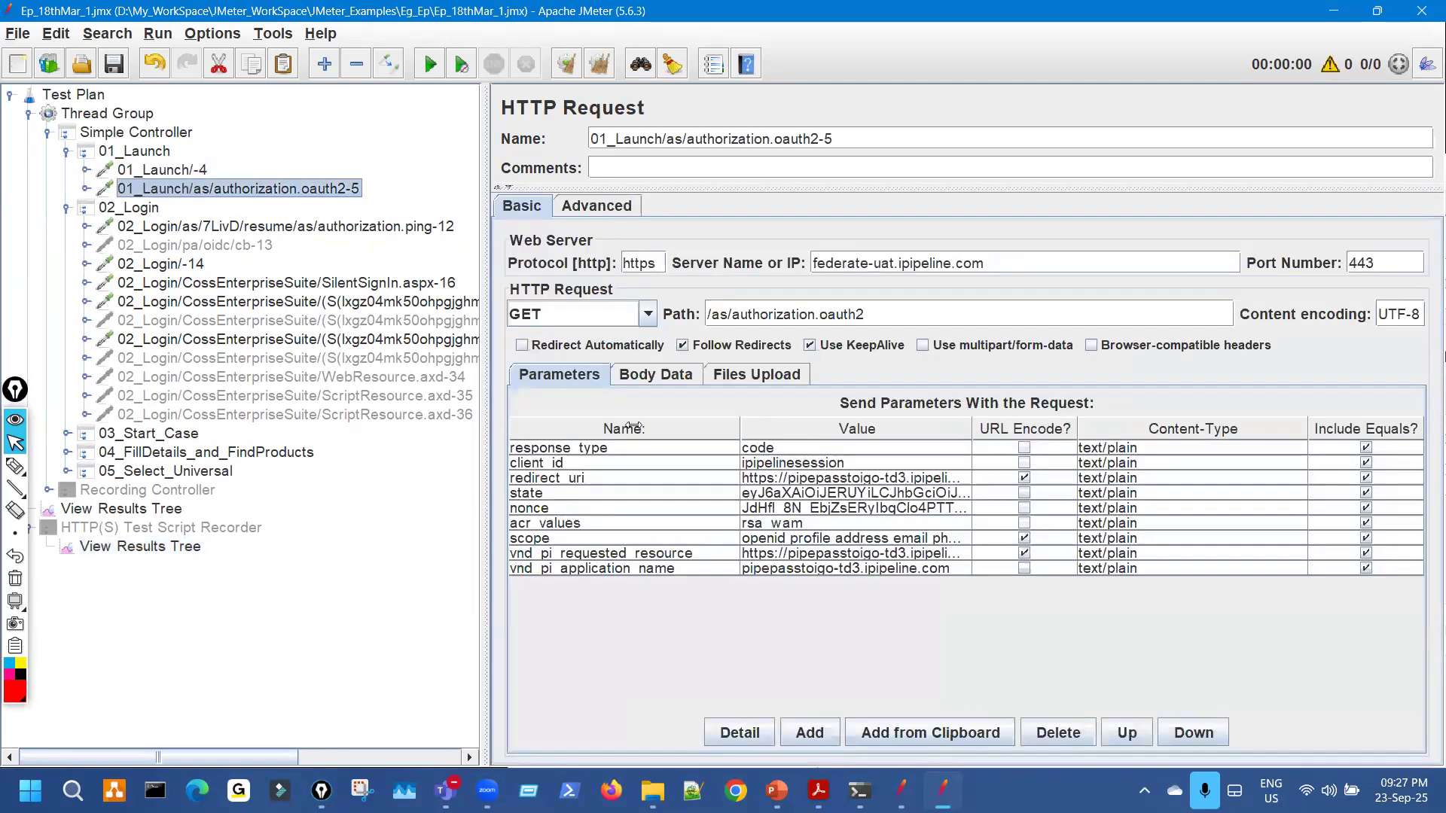
{"action": "left_click_drag", "start_coordinate": [633, 427], "coordinate": [635, 428]}
{"action": "left_click_drag", "start_coordinate": [919, 429], "coordinate": [1095, 431]}
Mark the state and nonce parameters, point to 01_Launch/-4 as their source, then return to View Results Tree.
{"action": "key", "text": "ctrl+shift+3"}
{"action": "mouse_move", "coordinate": [601, 487]}
{"action": "left_mouse_down"}
{"action": "mouse_move", "coordinate": [619, 481]}
{"action": "mouse_move", "coordinate": [620, 495]}
{"action": "left_mouse_up"}
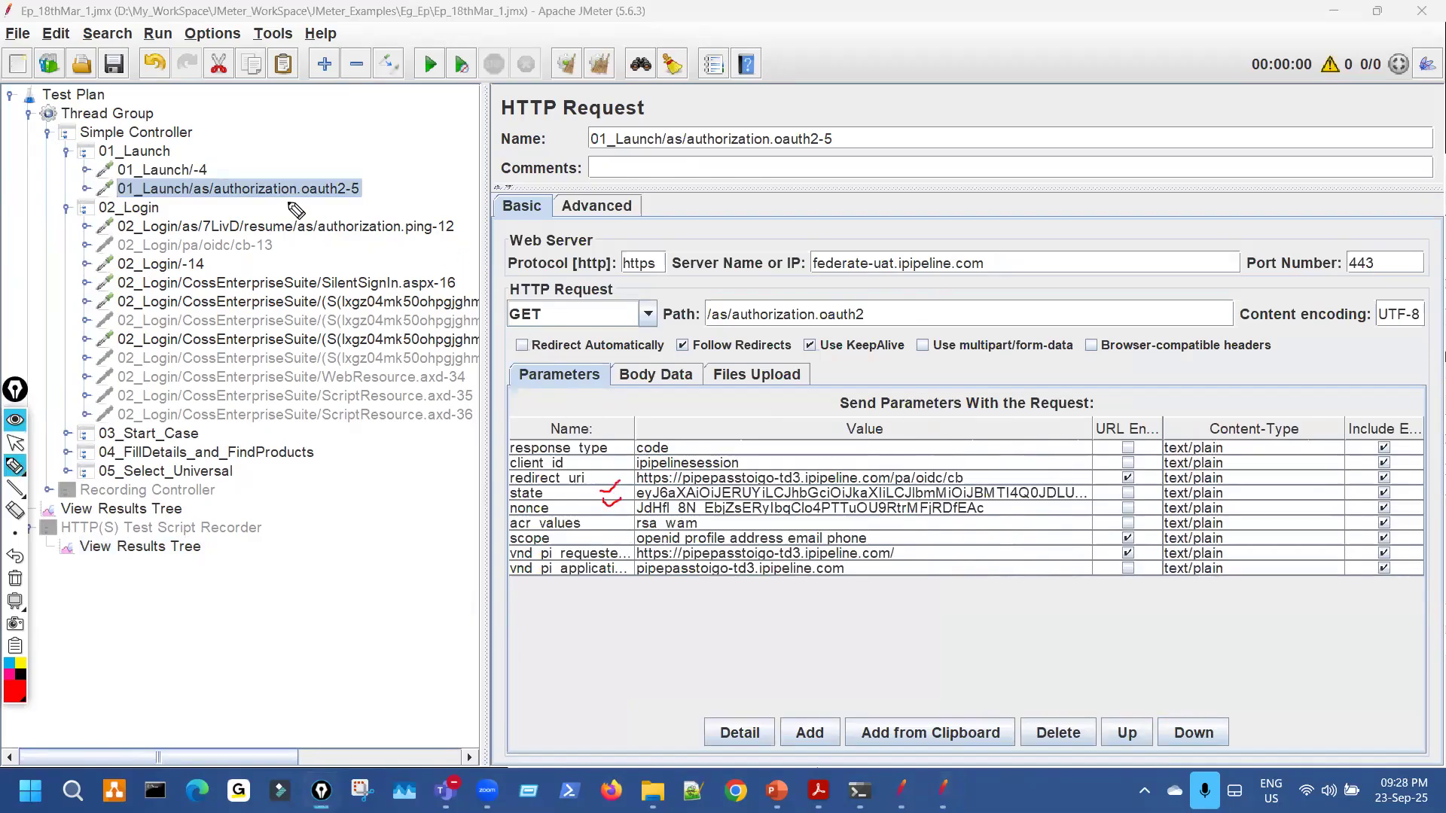
{"action": "mouse_move", "coordinate": [229, 183]}
{"action": "left_mouse_down"}
{"action": "mouse_move", "coordinate": [253, 124]}
{"action": "mouse_move", "coordinate": [209, 165]}
{"action": "mouse_move", "coordinate": [226, 177]}
{"action": "left_mouse_up"}
{"action": "left_click_drag", "start_coordinate": [631, 496], "coordinate": [631, 508]}
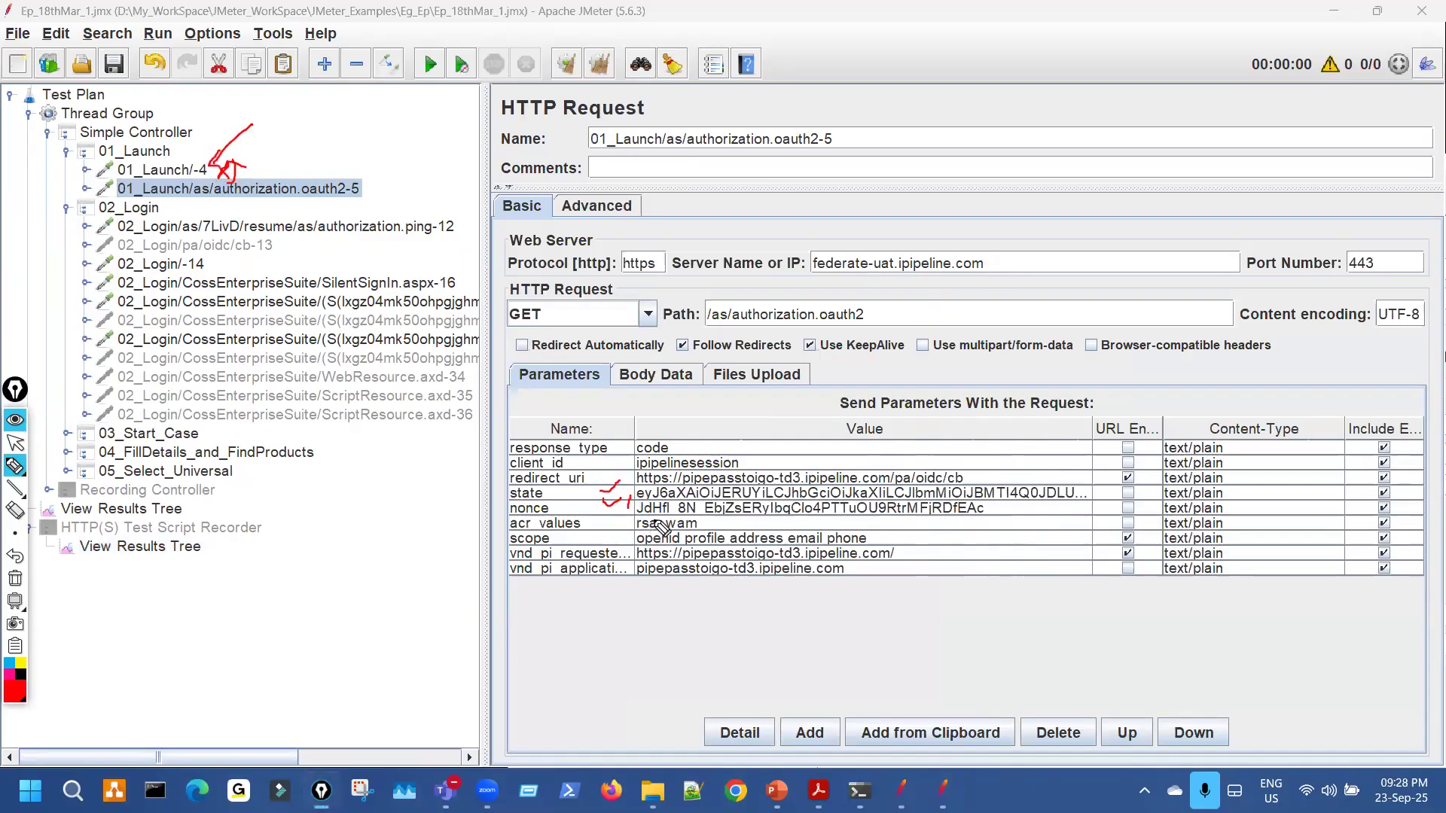
{"action": "key", "text": "Escape"}
{"action": "left_click", "coordinate": [183, 549]}
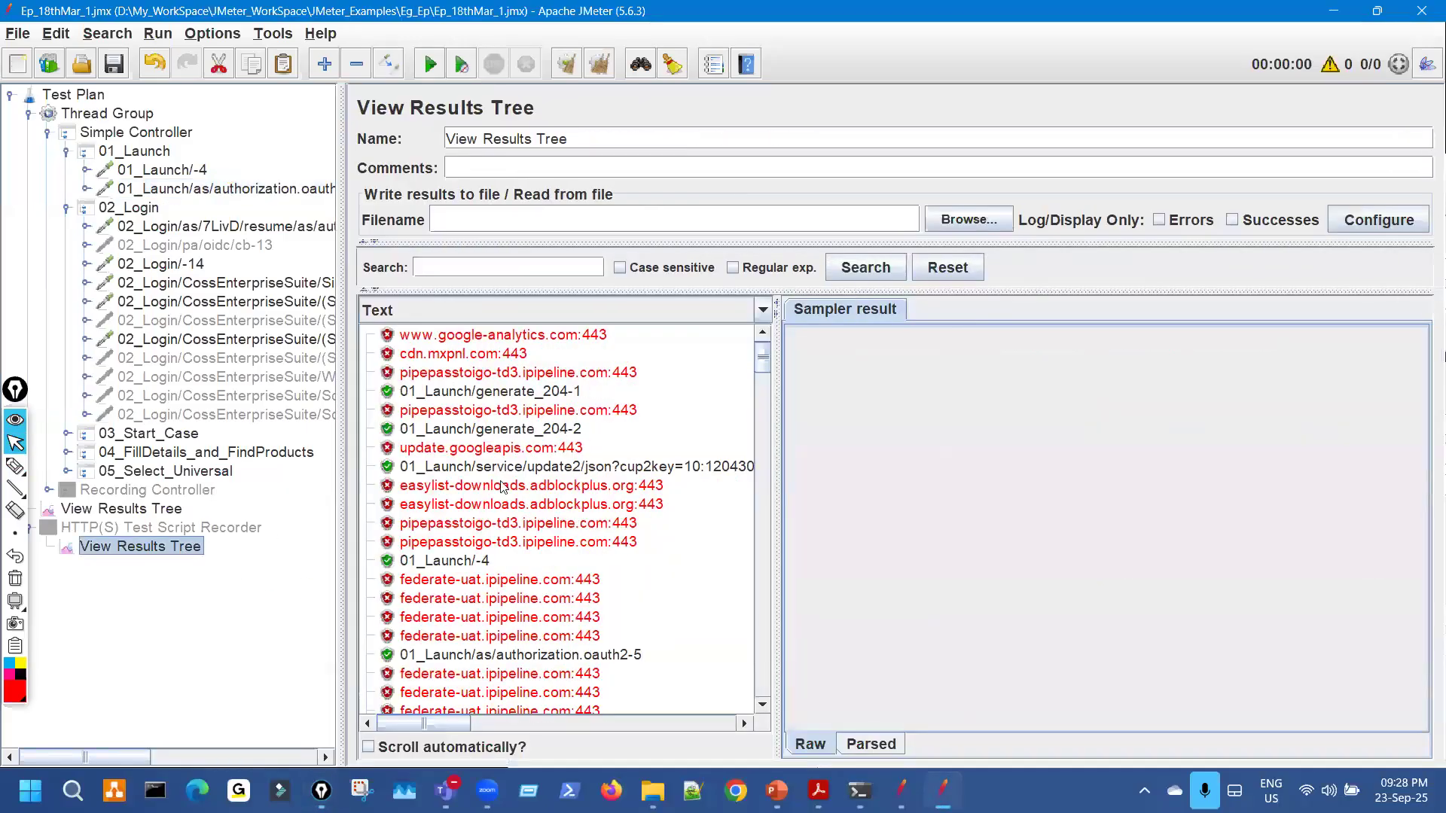
Show the 01_Launch/-4 response body and widen the response panel for reading.
{"action": "left_click", "coordinate": [463, 561]}
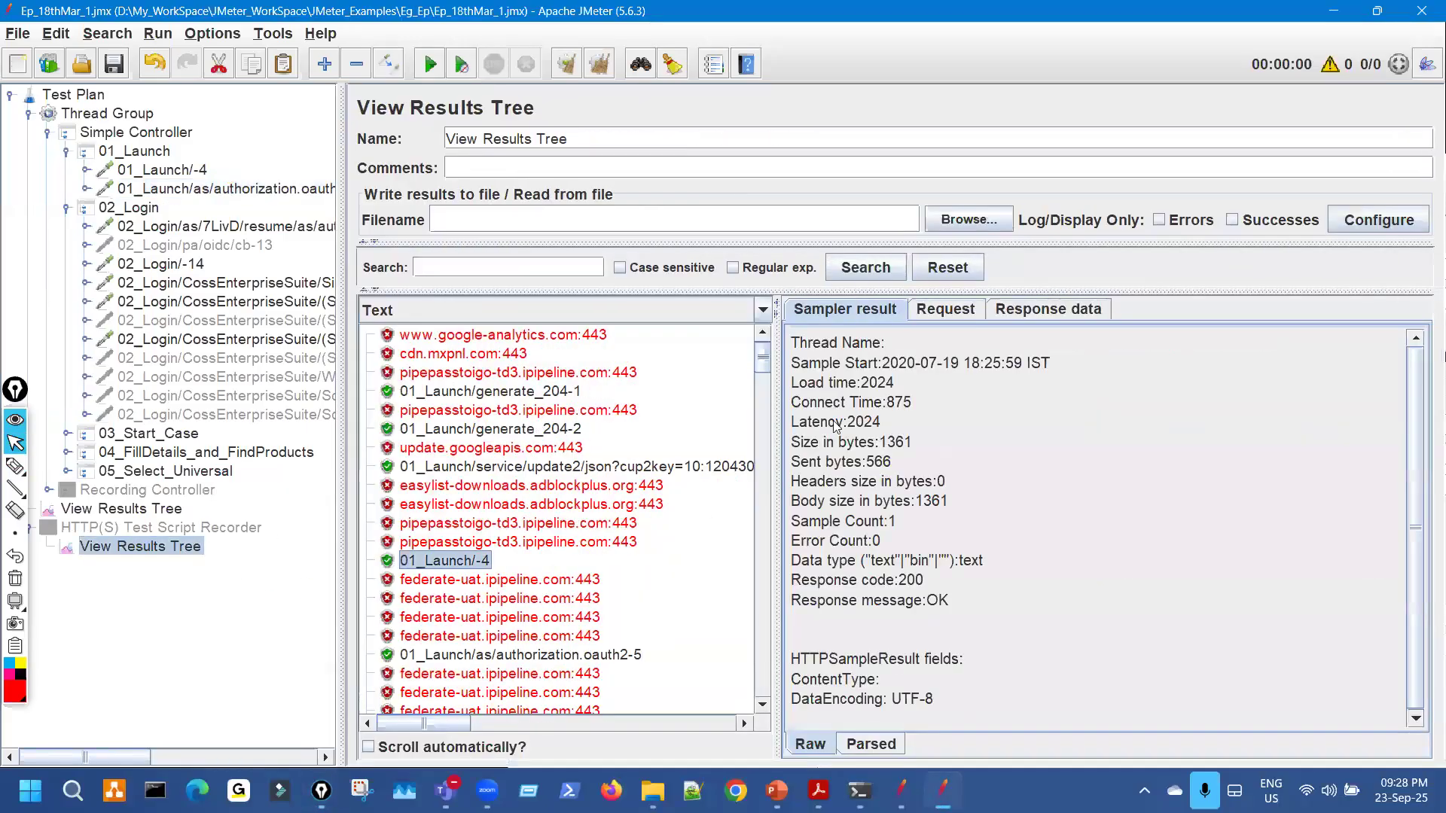
{"action": "left_click", "coordinate": [1037, 315]}
{"action": "scroll", "coordinate": [1038, 538], "scroll_direction": "down", "scroll_amount": 4}
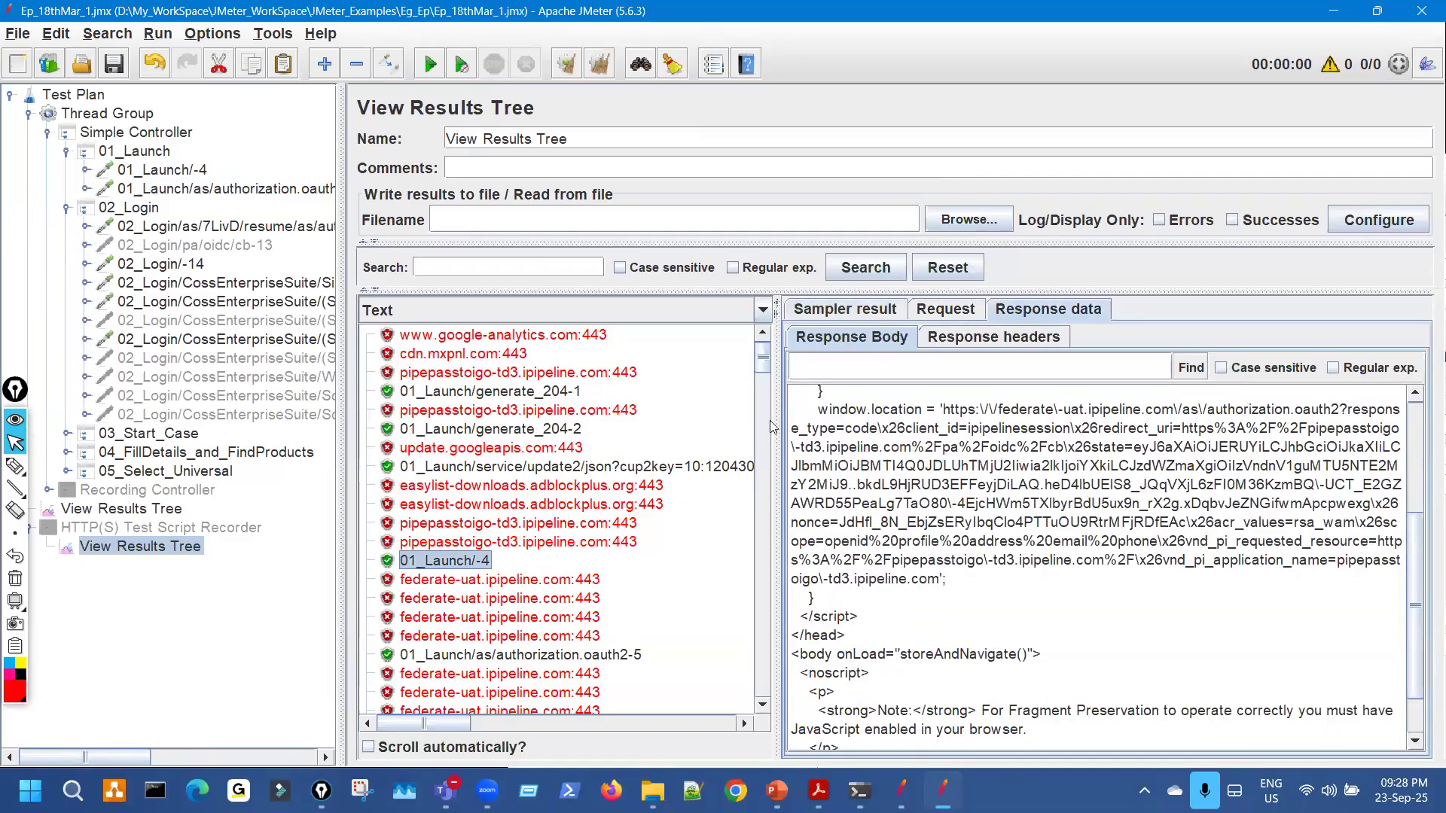
{"action": "left_click_drag", "start_coordinate": [777, 386], "coordinate": [591, 388]}
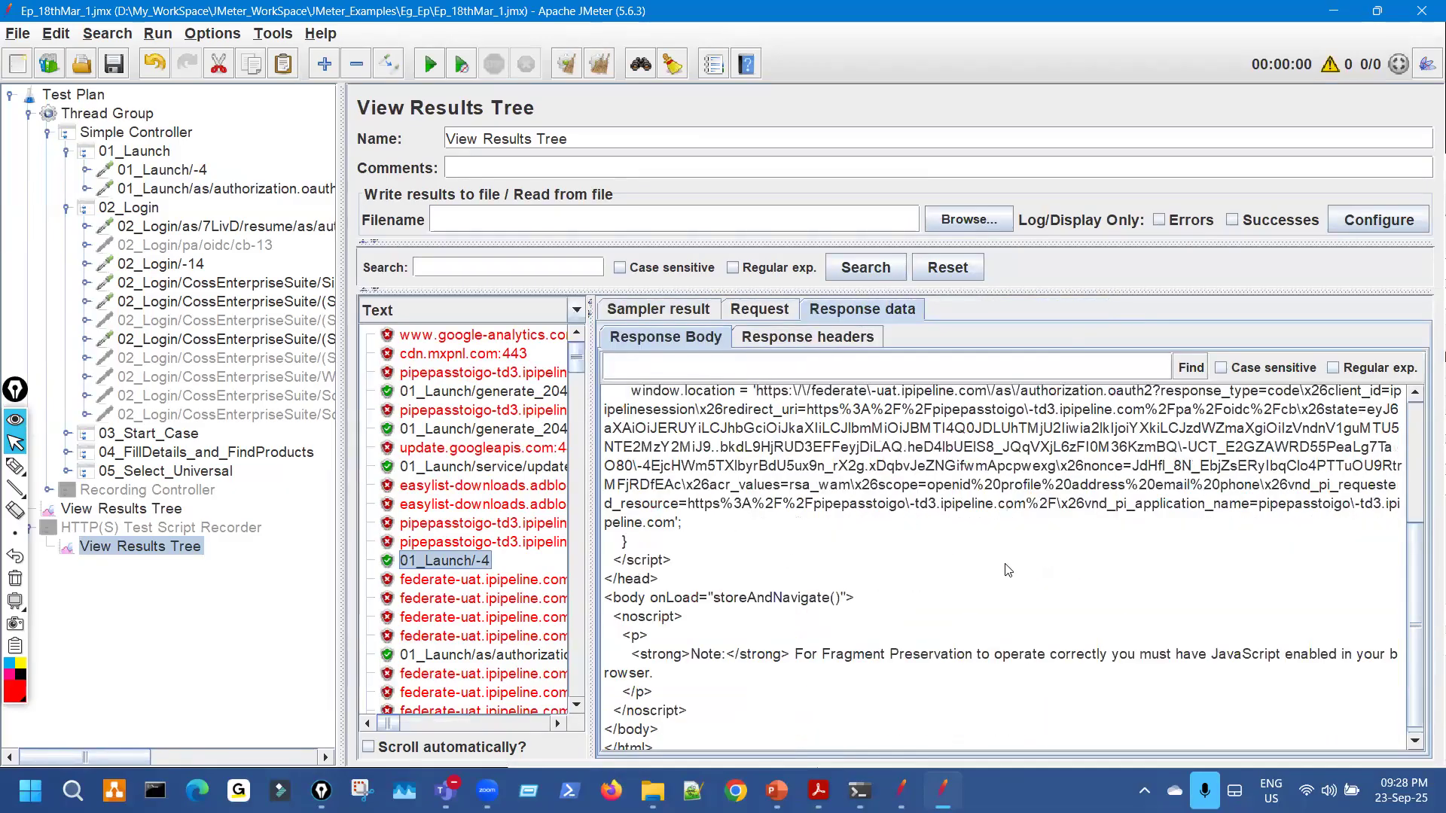
{"action": "scroll", "coordinate": [1008, 570], "scroll_direction": "up", "scroll_amount": 2}
Circle the state parameter and underline its value in the window.location script, then clear.
{"action": "key", "text": "ctrl+shift+3"}
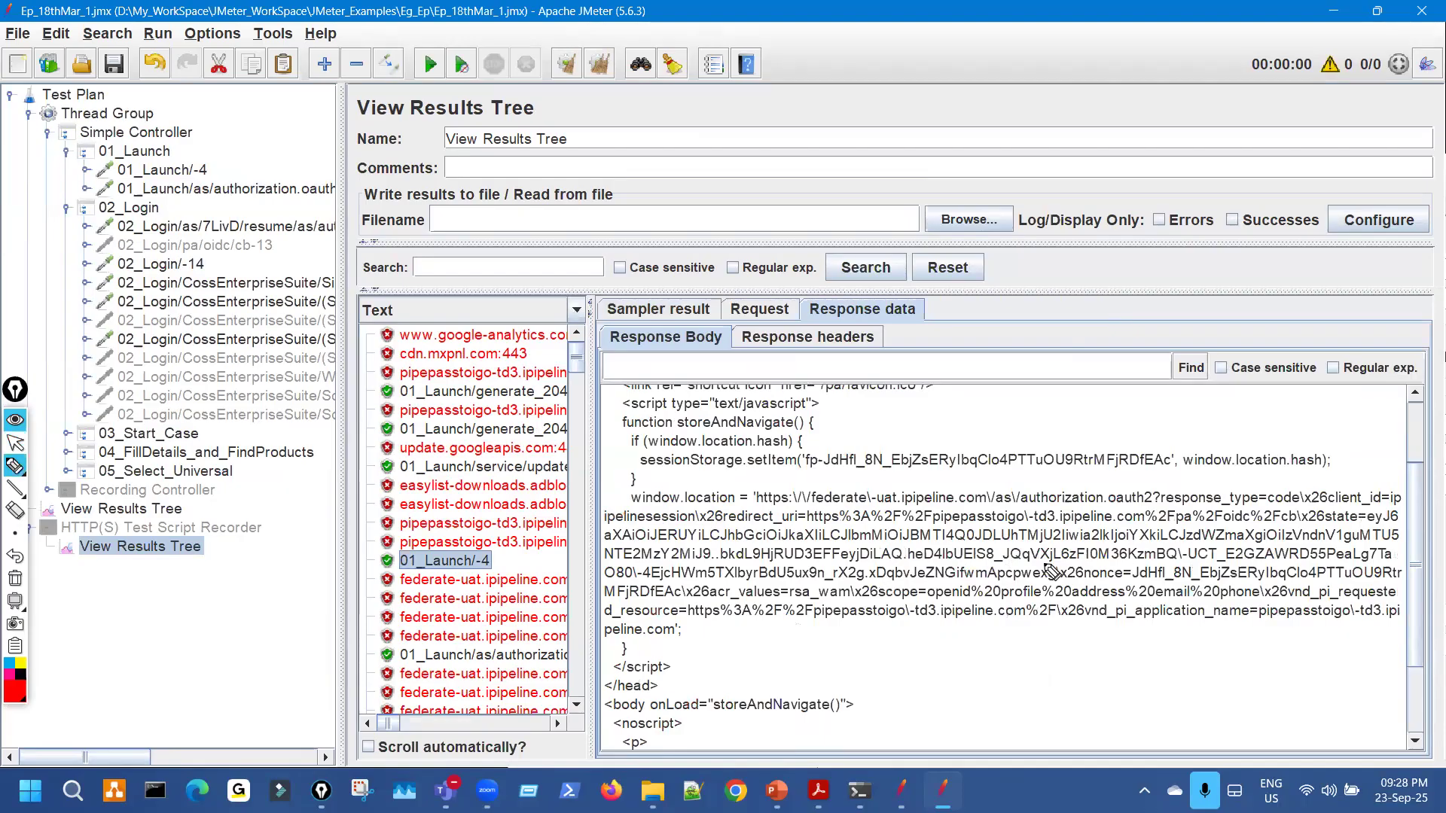
{"action": "mouse_move", "coordinate": [1355, 512]}
{"action": "left_mouse_down"}
{"action": "mouse_move", "coordinate": [1327, 519]}
{"action": "mouse_move", "coordinate": [1395, 524]}
{"action": "left_mouse_up"}
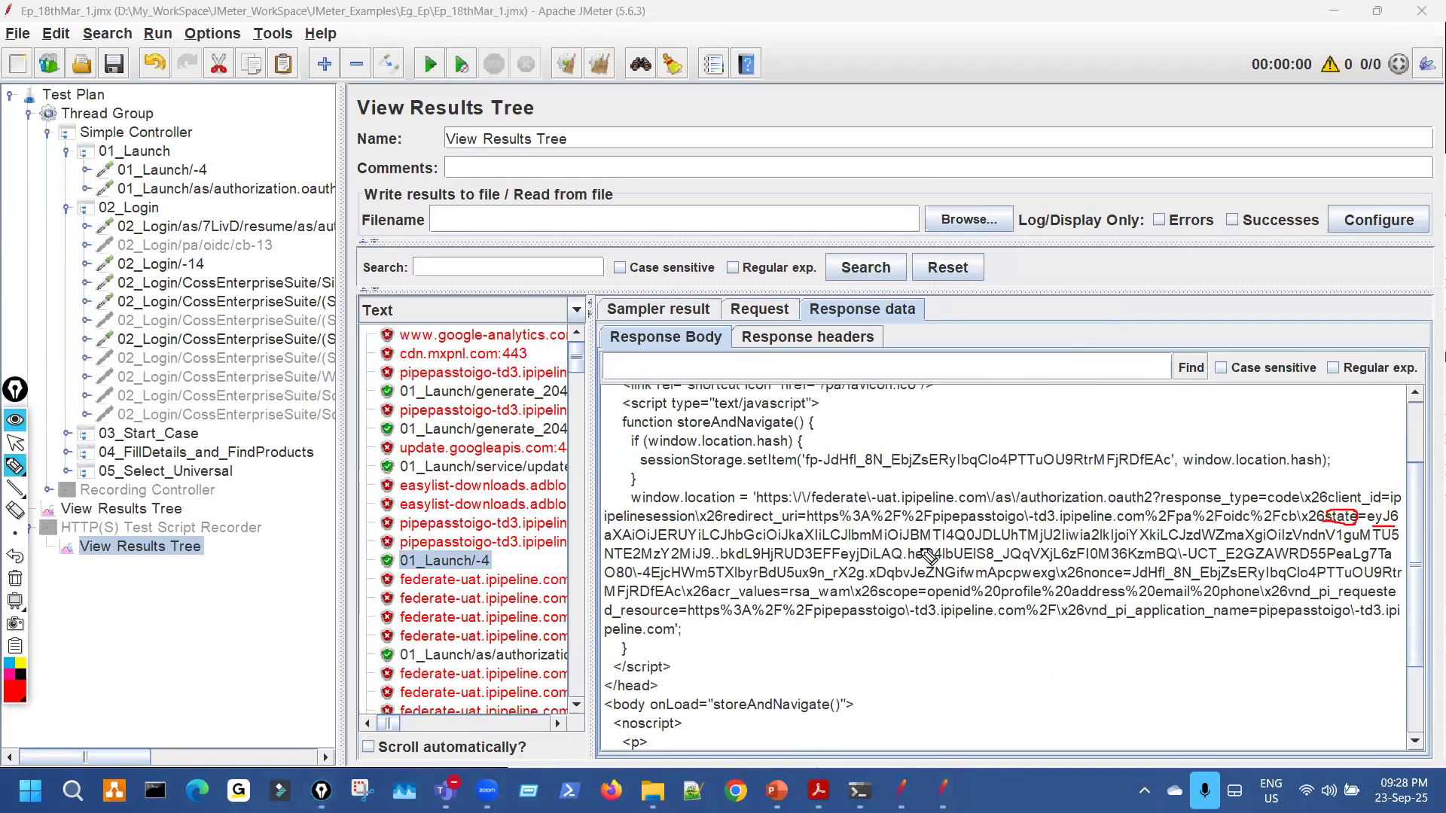
{"action": "left_click_drag", "start_coordinate": [671, 548], "coordinate": [712, 548]}
{"action": "left_click_drag", "start_coordinate": [1108, 552], "coordinate": [1293, 544]}
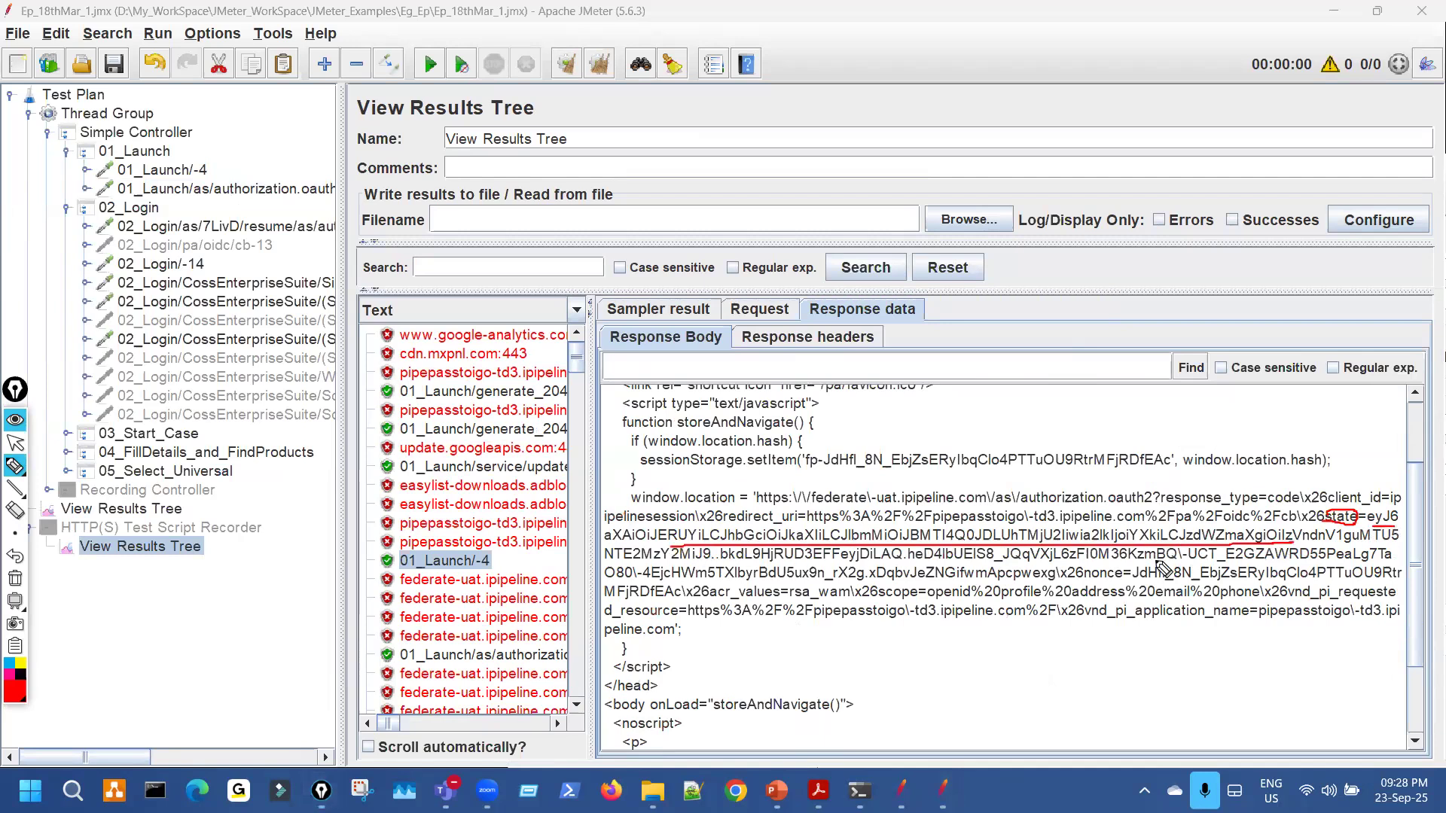
{"action": "left_click_drag", "start_coordinate": [674, 566], "coordinate": [1247, 576]}
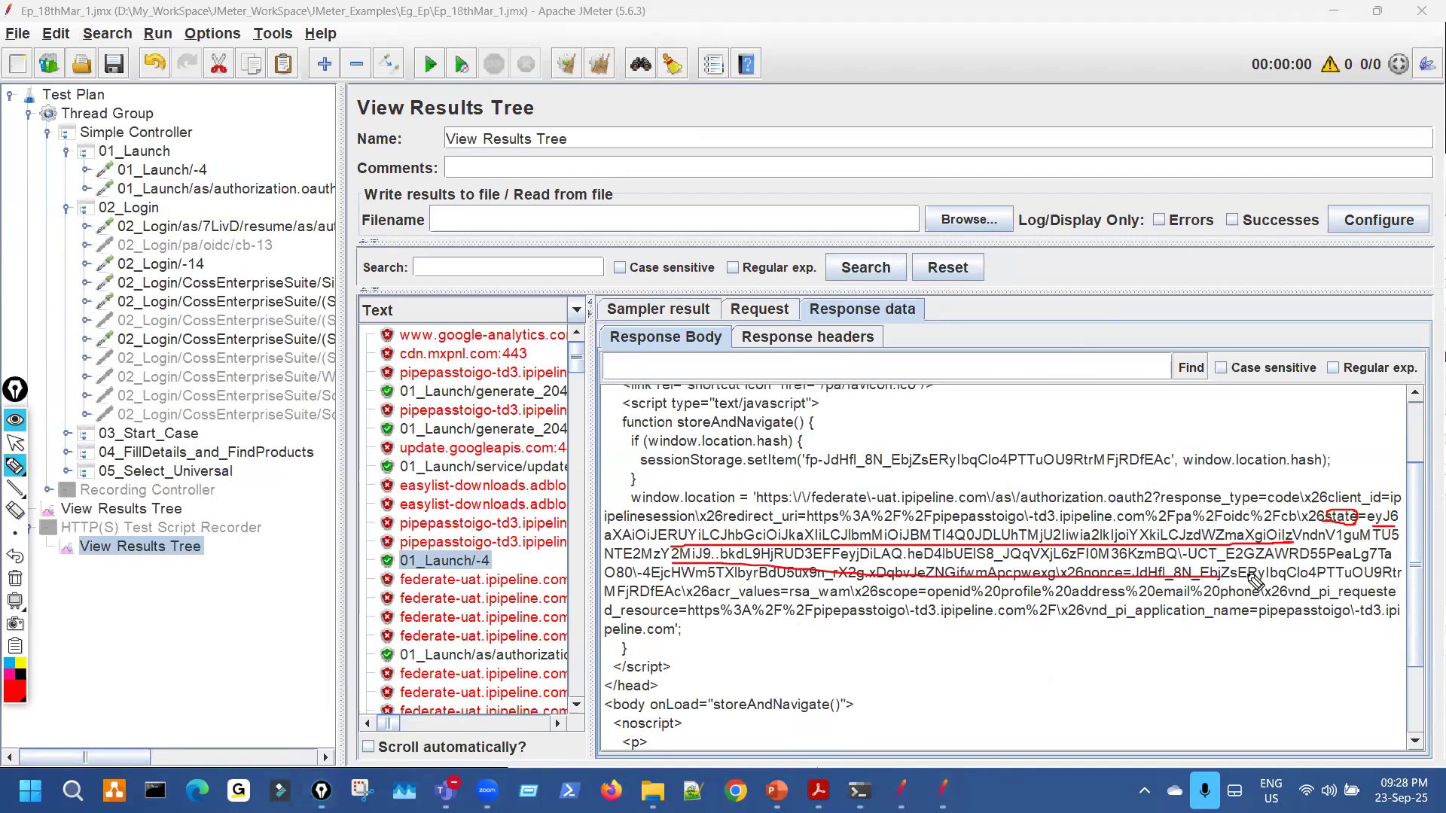
{"action": "key", "text": "ctrl+shift+7"}
Re-underline the state name and its full value up to nonce, then exit annotation.
{"action": "left_click_drag", "start_coordinate": [1326, 525], "coordinate": [1407, 517]}
{"action": "left_click_drag", "start_coordinate": [628, 542], "coordinate": [903, 541]}
{"action": "left_click_drag", "start_coordinate": [1175, 554], "coordinate": [1369, 542]}
{"action": "left_click_drag", "start_coordinate": [625, 563], "coordinate": [1392, 556]}
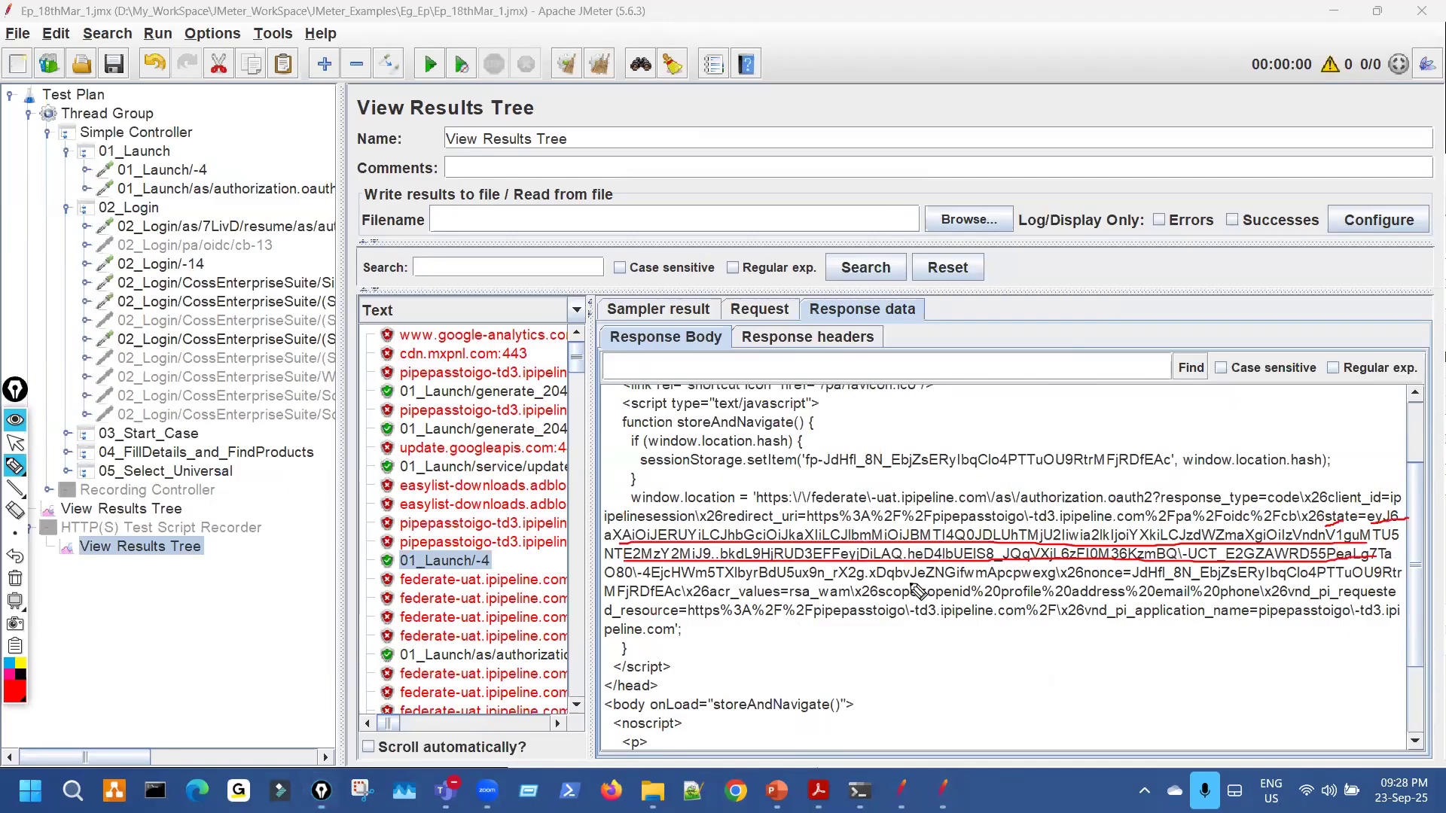
{"action": "mouse_move", "coordinate": [628, 582]}
{"action": "left_mouse_down"}
{"action": "mouse_move", "coordinate": [1098, 580]}
{"action": "mouse_move", "coordinate": [1035, 577]}
{"action": "mouse_move", "coordinate": [1052, 560]}
{"action": "mouse_move", "coordinate": [1052, 580]}
{"action": "left_mouse_up"}
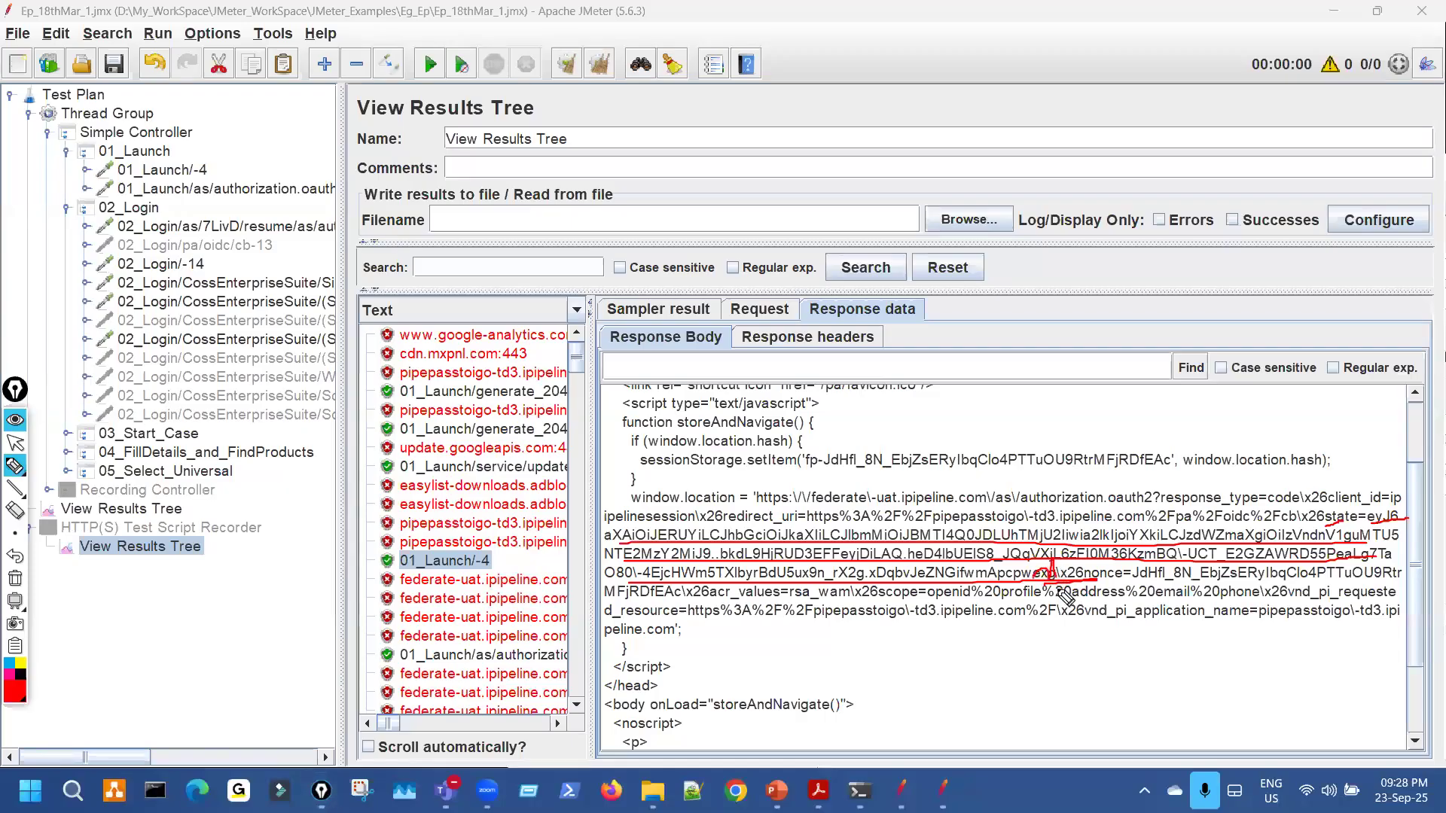
{"action": "key", "text": "ctrl+shift+7"}
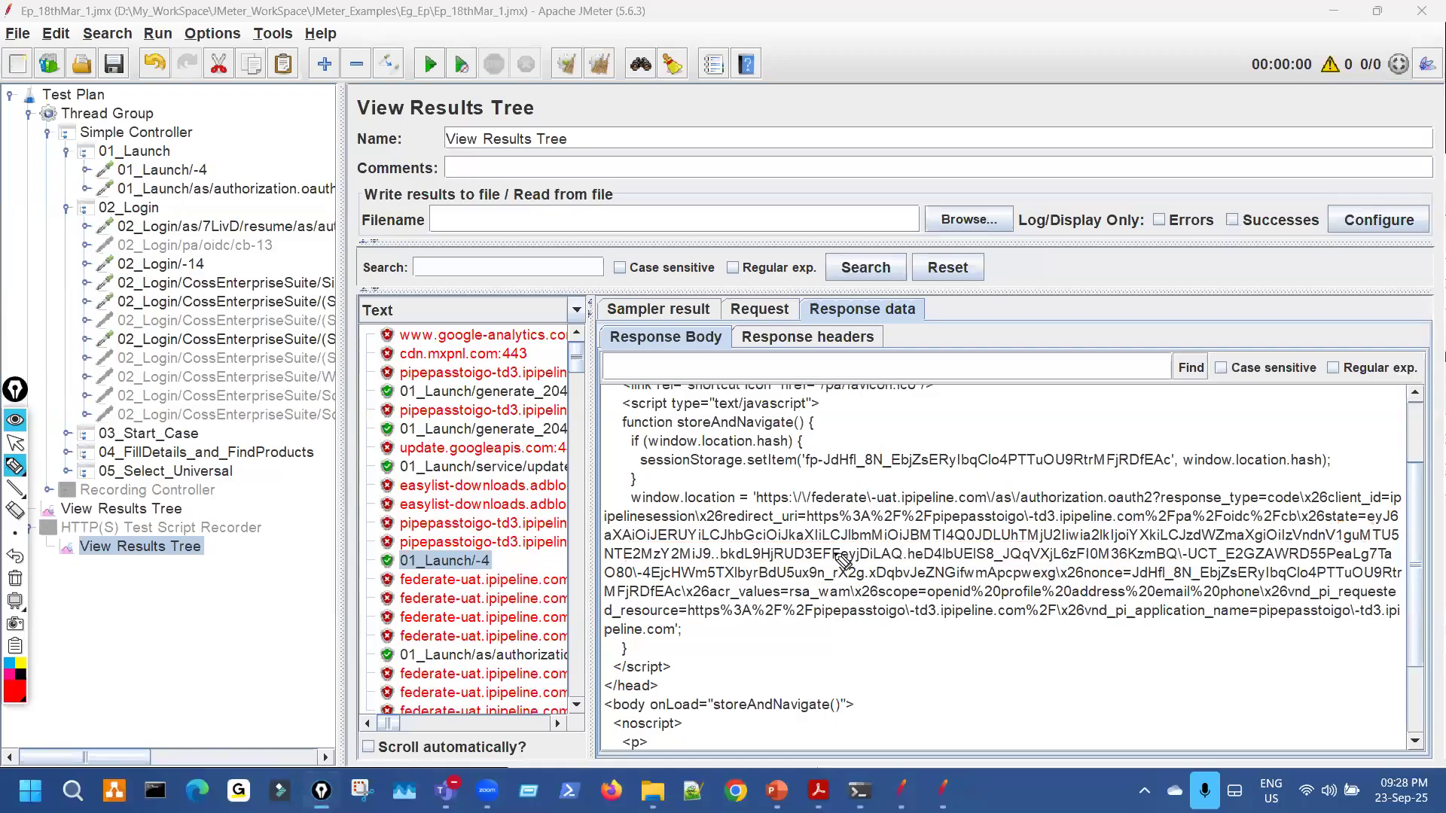
{"action": "key", "text": "ctrl+shift+1"}
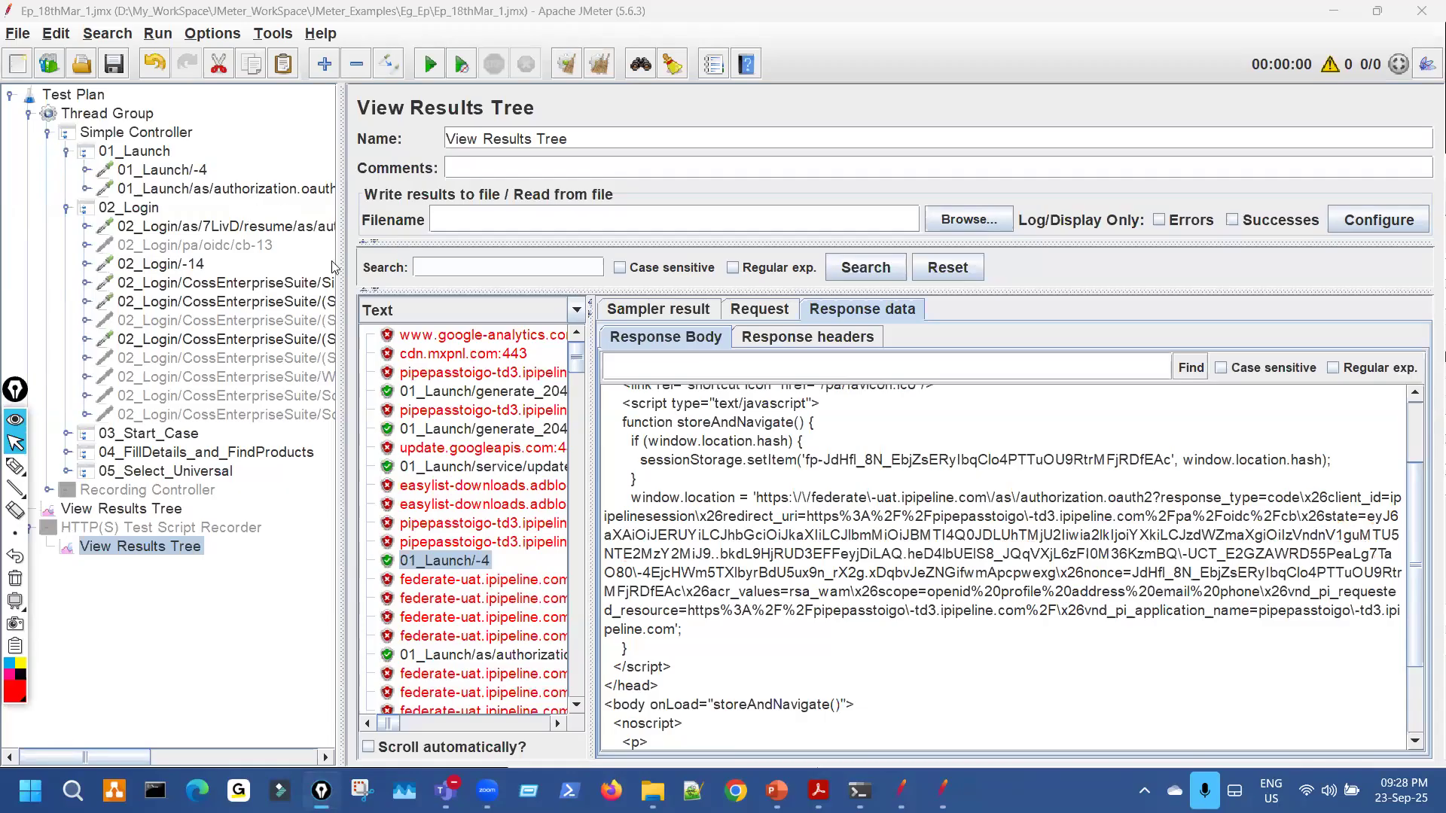
Tick the state and nonce rows in authorization.oauth2-5, then return to the results tree.
{"action": "left_click", "coordinate": [252, 190]}
{"action": "key", "text": "ctrl+shift+3"}
{"action": "mouse_move", "coordinate": [508, 487]}
{"action": "left_mouse_down"}
{"action": "mouse_move", "coordinate": [529, 480]}
{"action": "mouse_move", "coordinate": [533, 501]}
{"action": "left_mouse_up"}
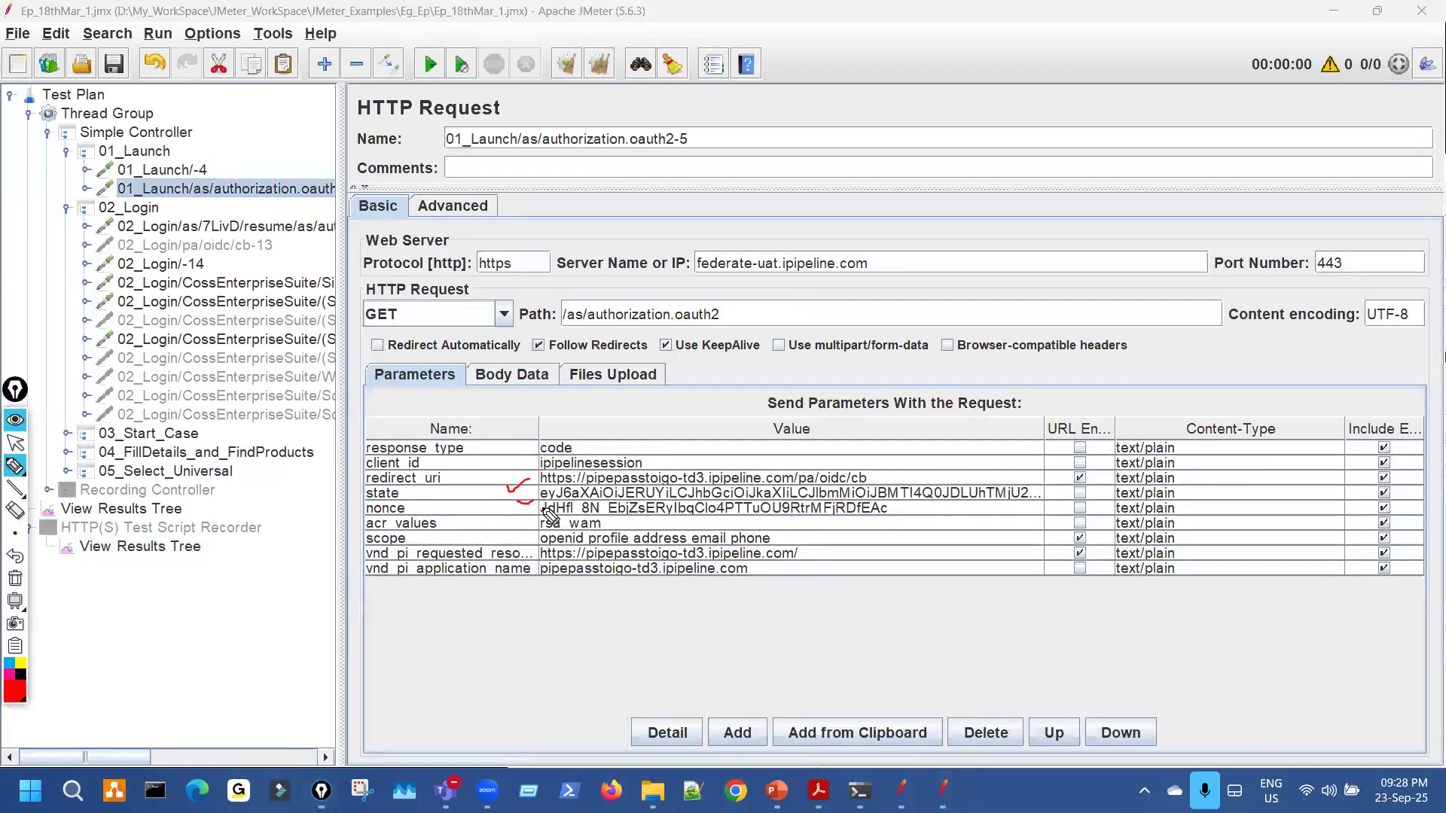
{"action": "key", "text": "ctrl+shift+1"}
{"action": "left_click", "coordinate": [185, 548]}
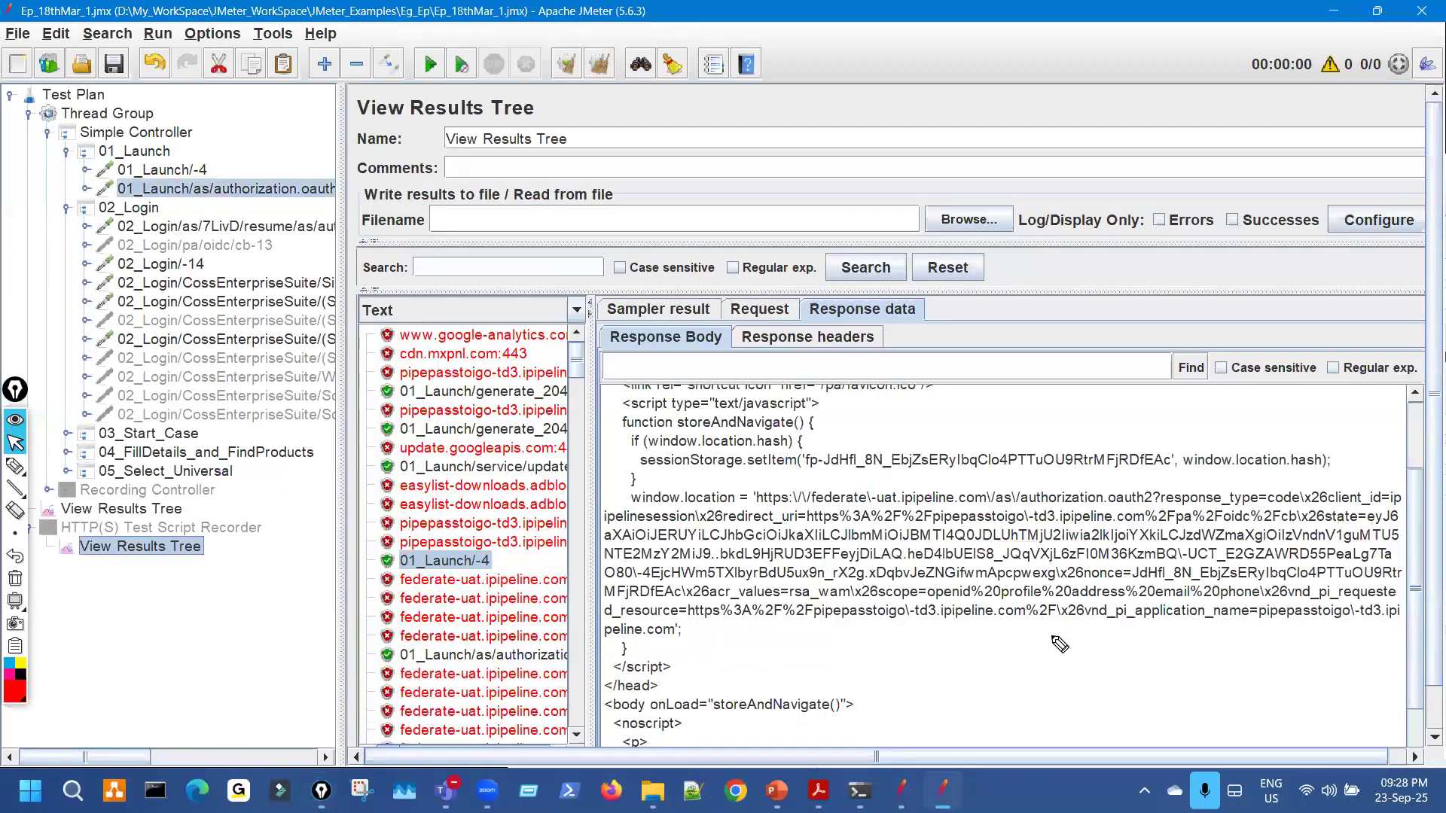
Underline the nonce parameter and its end, plus the state name, in the response, then clear.
{"action": "key", "text": "ctrl+shift+3"}
{"action": "left_click_drag", "start_coordinate": [1098, 582], "coordinate": [1397, 580]}
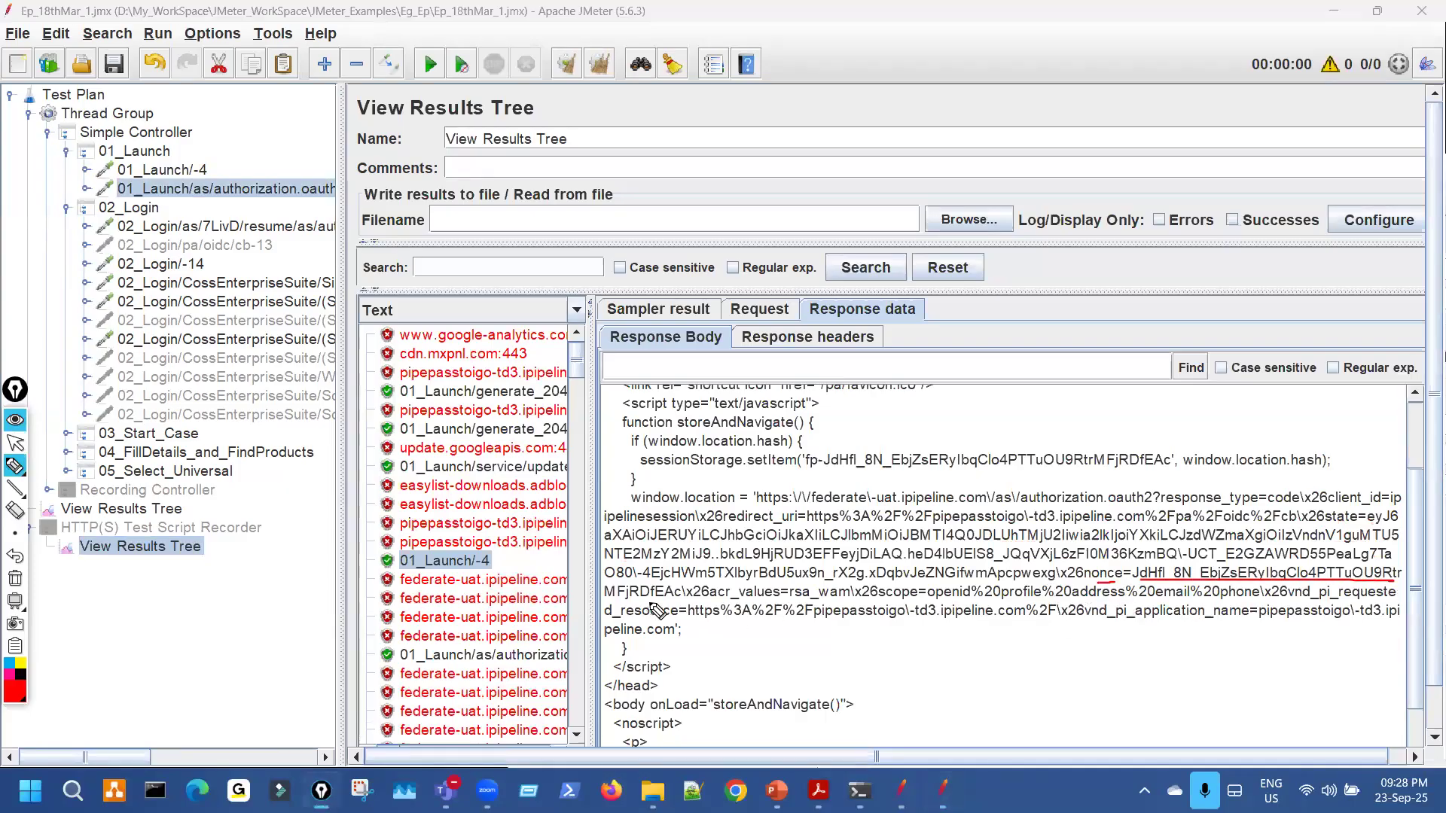
{"action": "left_click_drag", "start_coordinate": [647, 601], "coordinate": [684, 587]}
{"action": "left_click_drag", "start_coordinate": [1324, 526], "coordinate": [1355, 527]}
{"action": "key", "text": "Escape"}
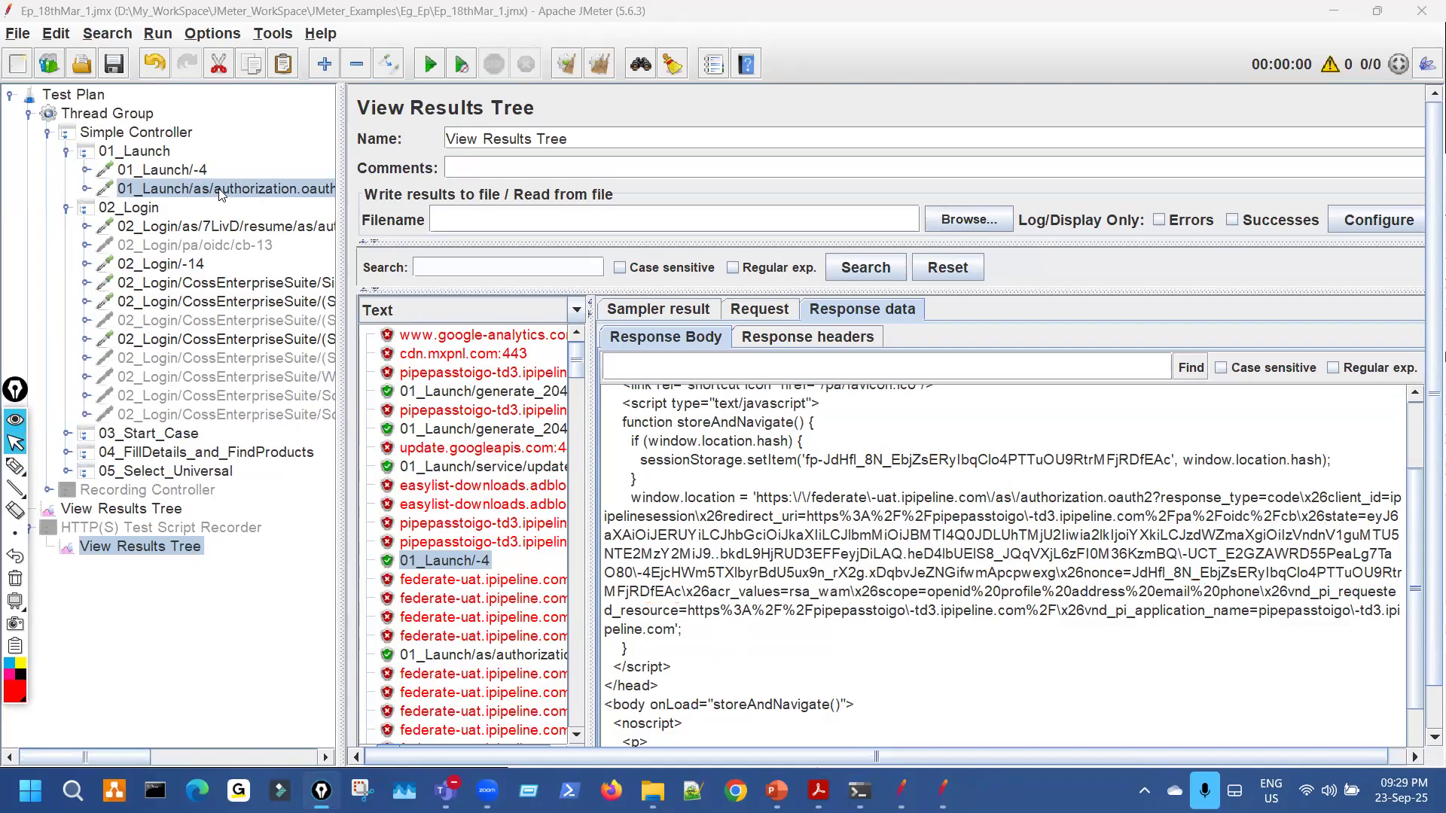
{"action": "left_click", "coordinate": [211, 189]}
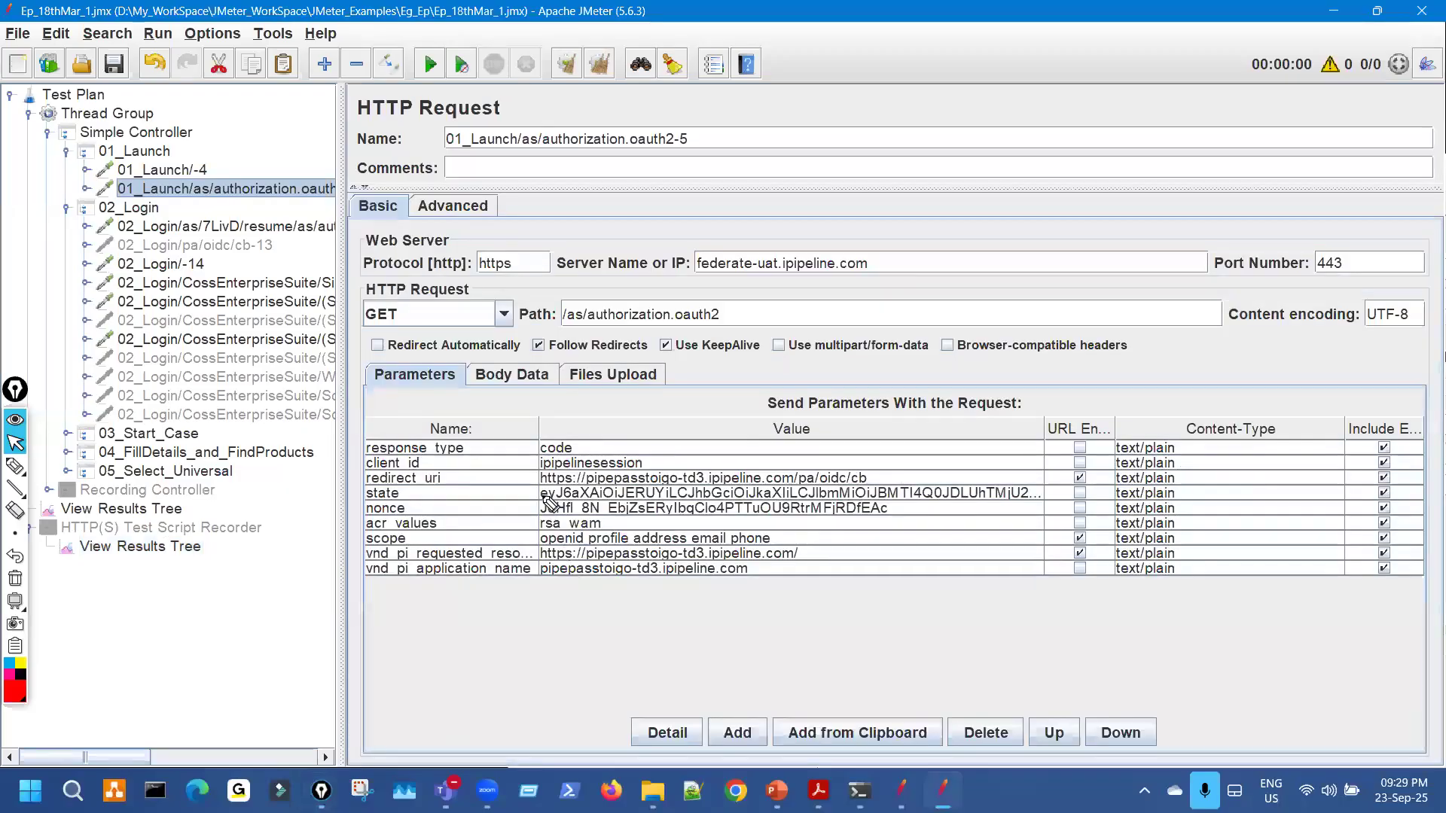
{"action": "left_click_drag", "start_coordinate": [541, 492], "coordinate": [553, 500]}
{"action": "key", "text": "Escape"}
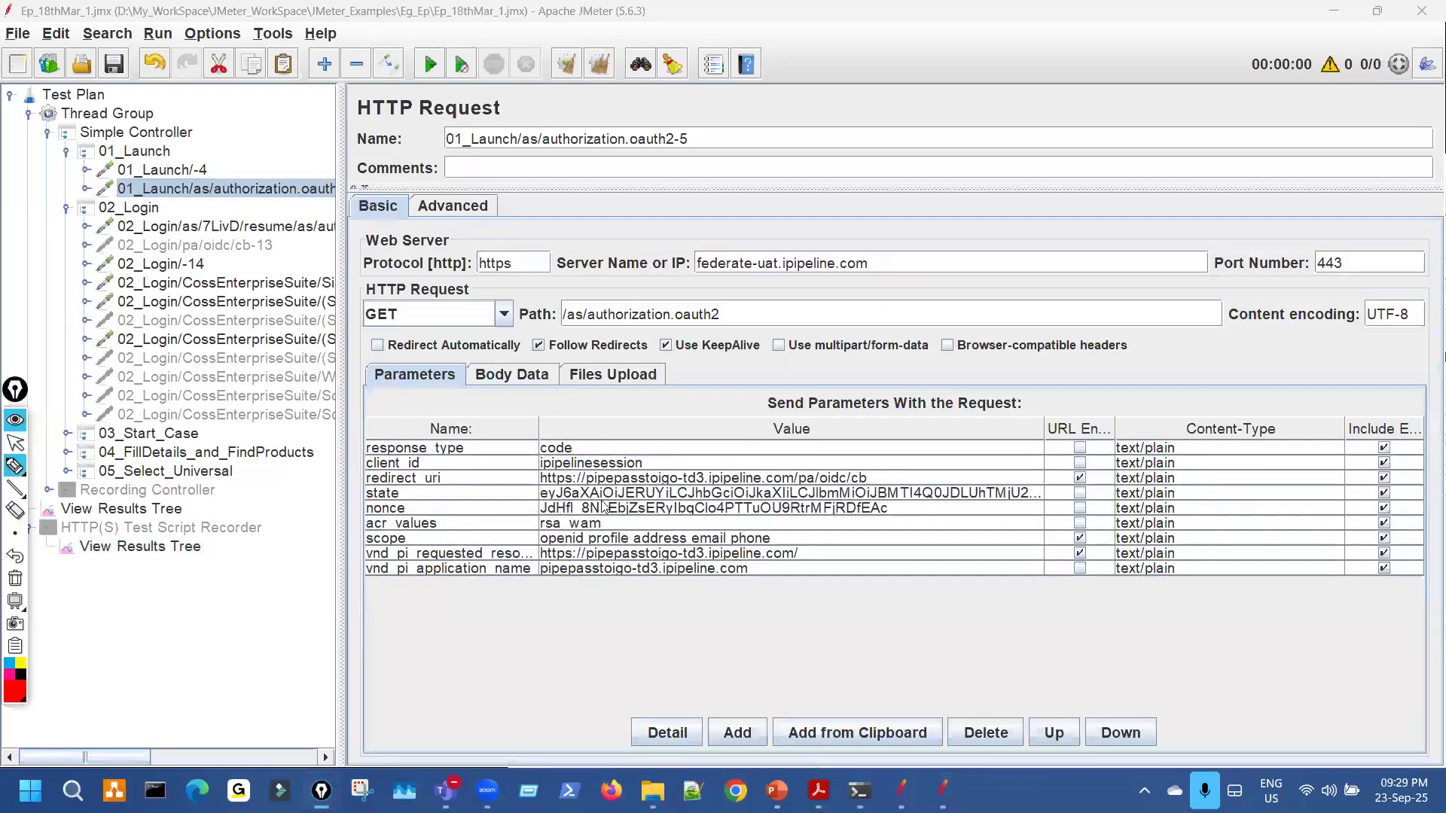
{"action": "double_click", "coordinate": [608, 494]}
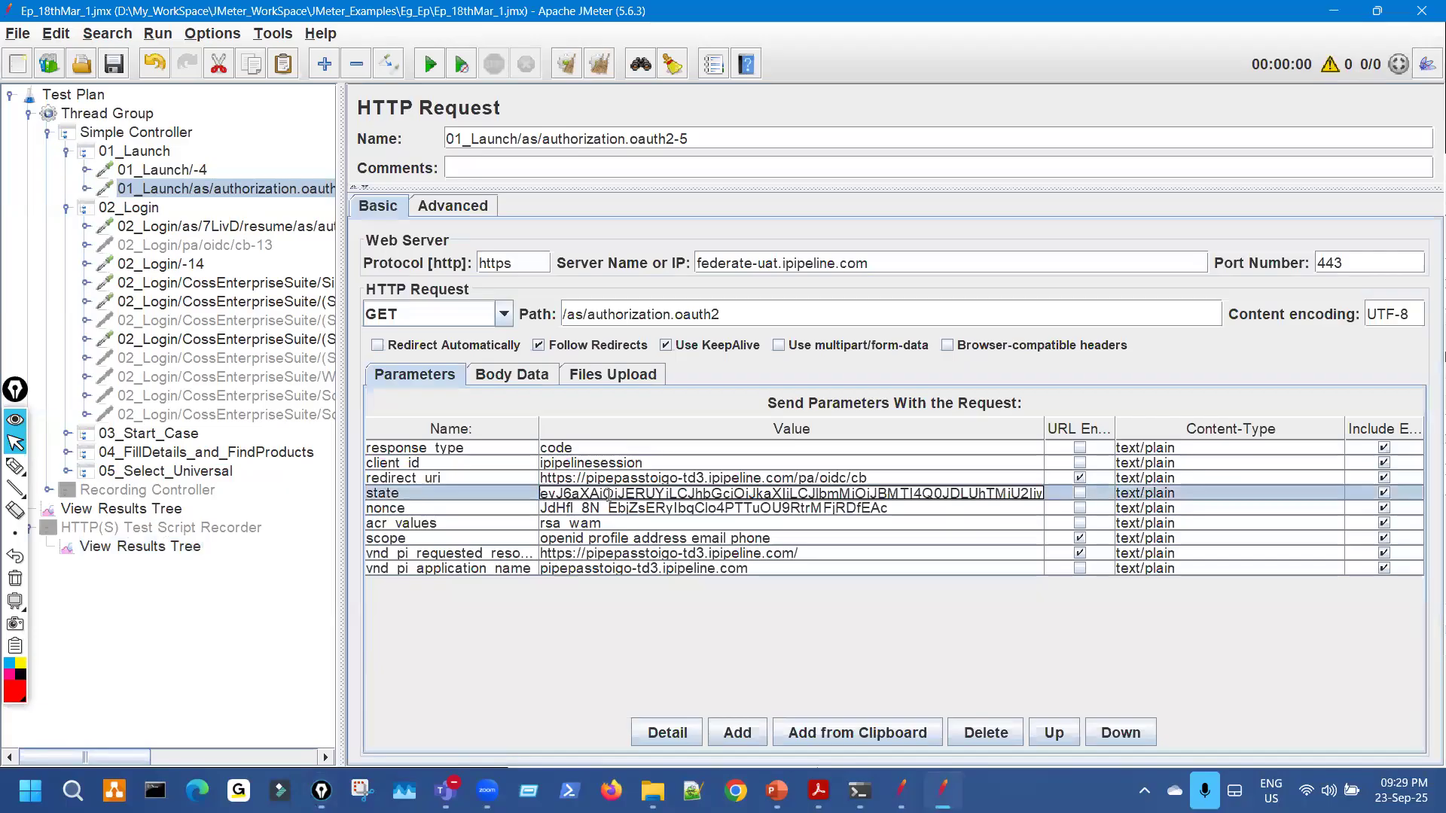
{"action": "key", "text": "End"}
{"action": "key", "text": "ctrl+shift+3"}
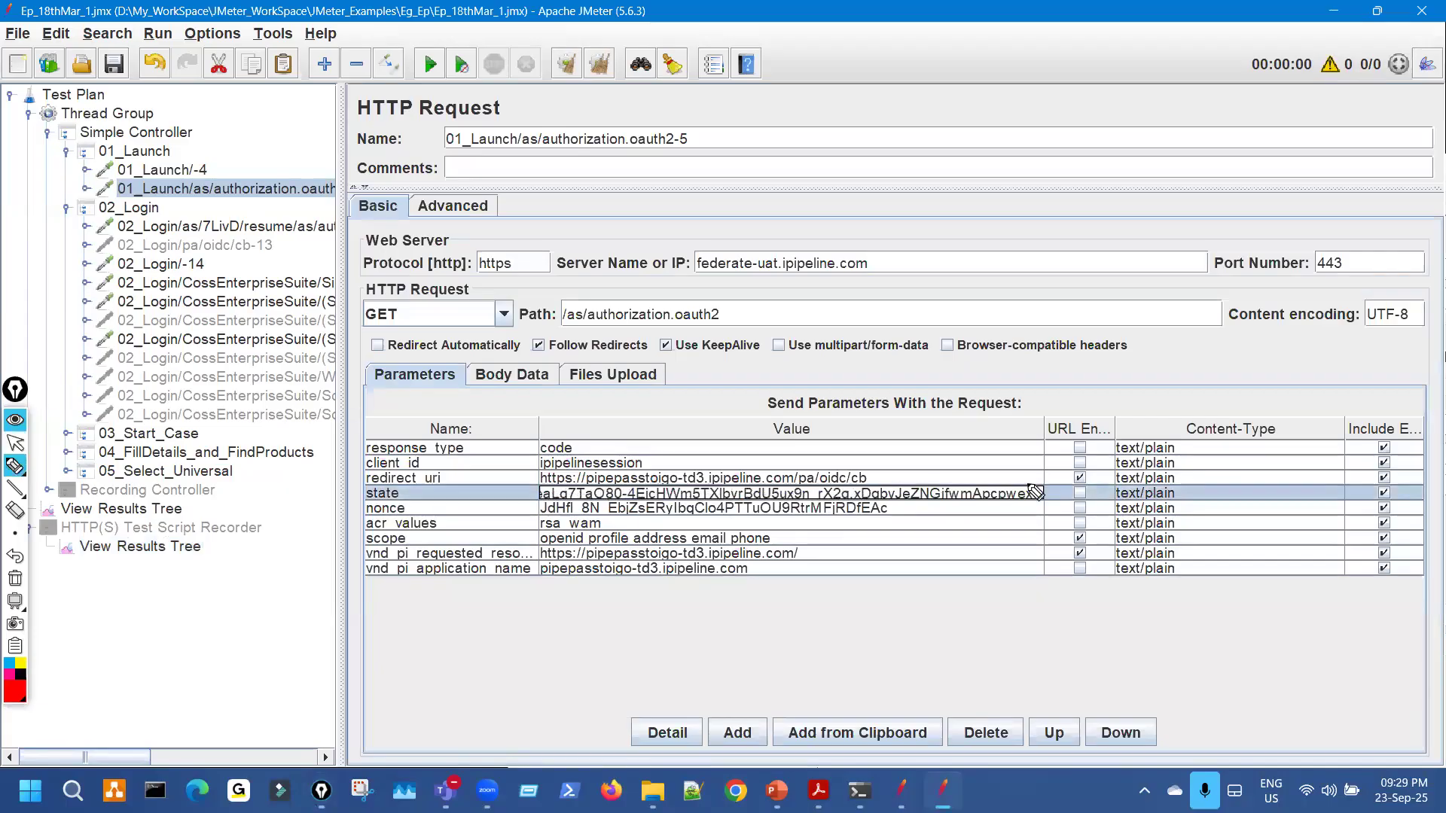
{"action": "left_click_drag", "start_coordinate": [1029, 485], "coordinate": [1026, 487]}
{"action": "key", "text": "ctrl+shift+7"}
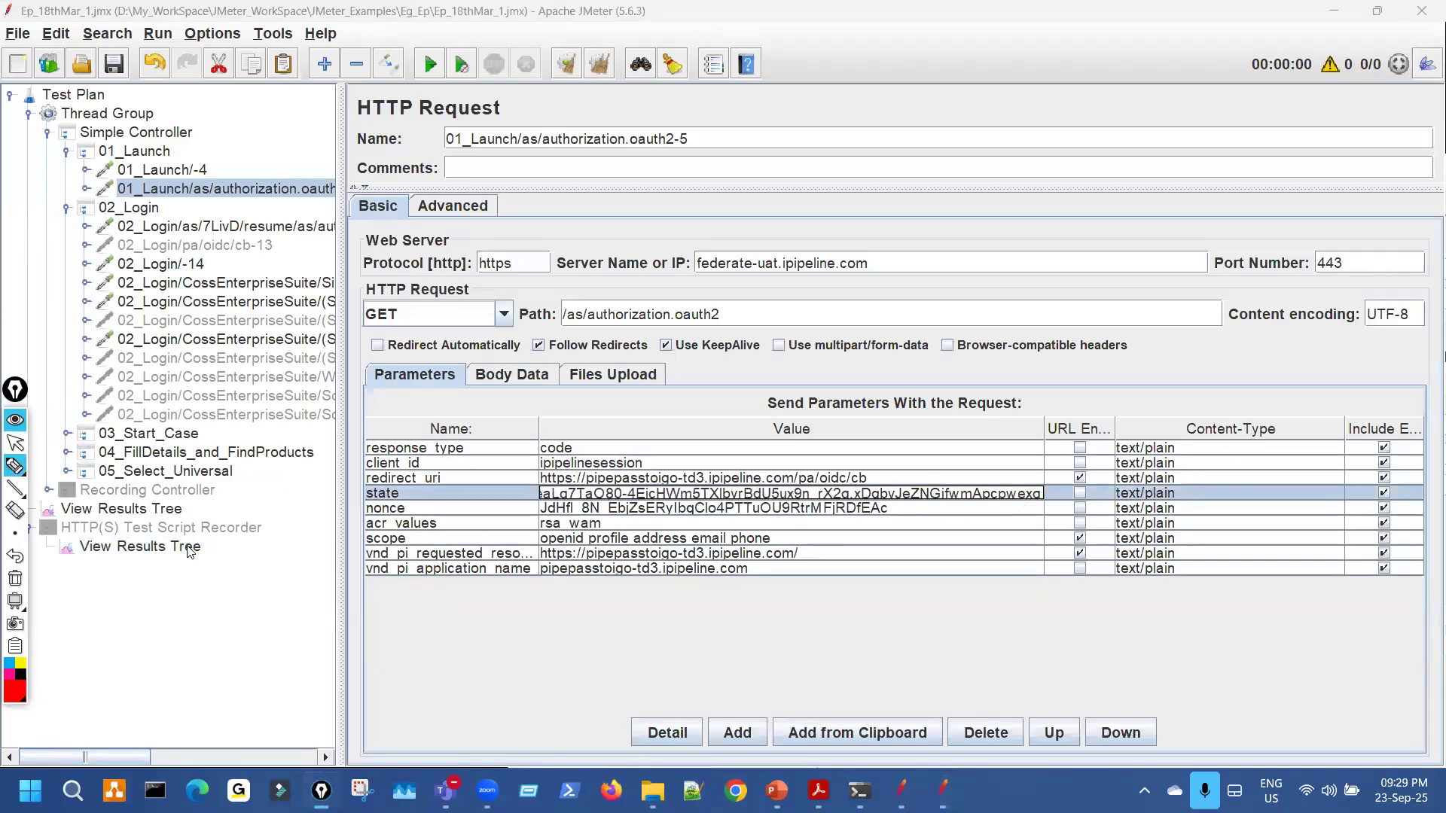
{"action": "left_click", "coordinate": [190, 548]}
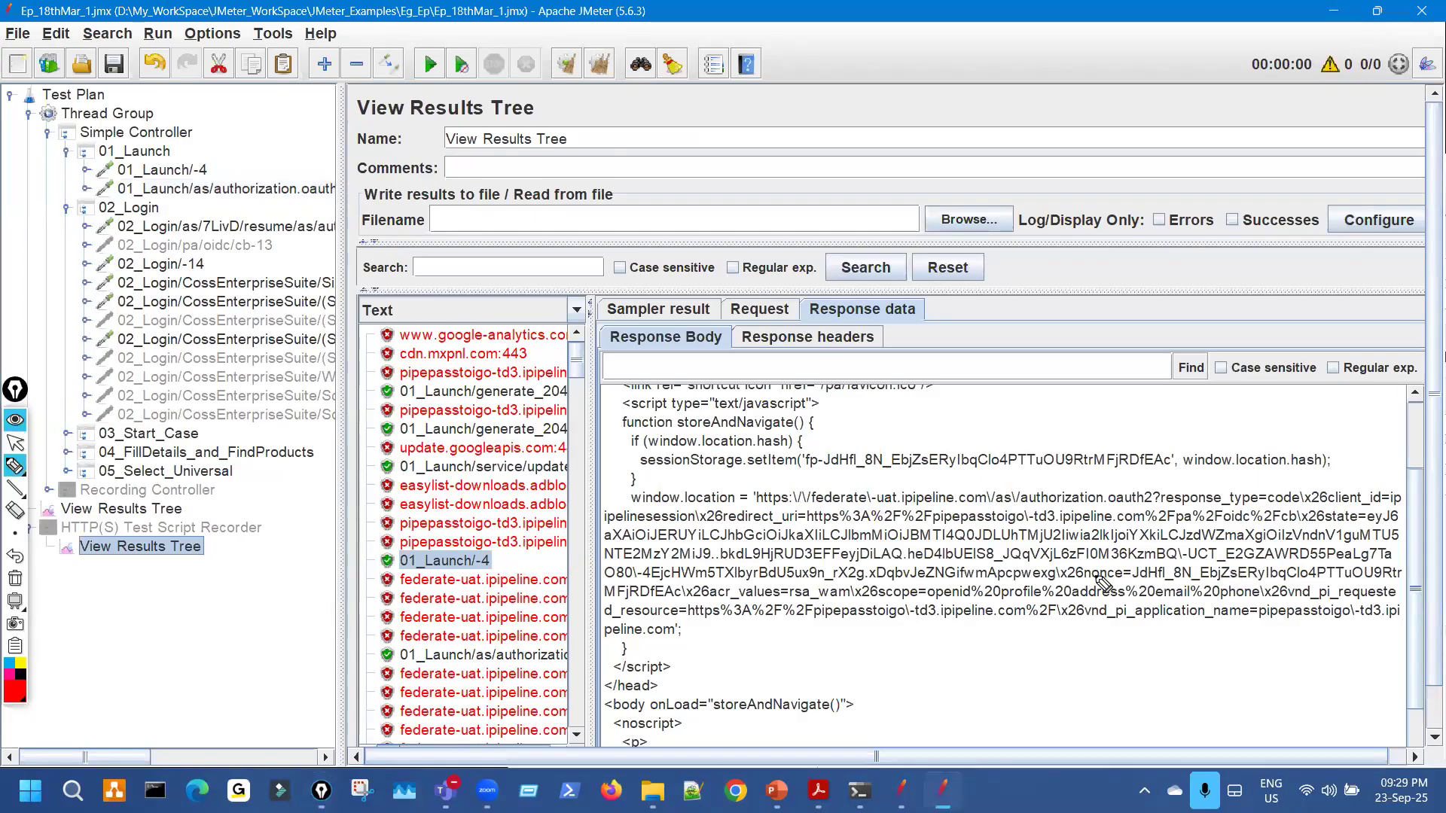
Mark the x26state= and x26nonce prefixes, window.location line and nonce value, then clear annotations.
{"action": "mouse_move", "coordinate": [1369, 518]}
{"action": "left_mouse_down"}
{"action": "mouse_move", "coordinate": [1381, 514]}
{"action": "mouse_move", "coordinate": [1366, 521]}
{"action": "left_mouse_up"}
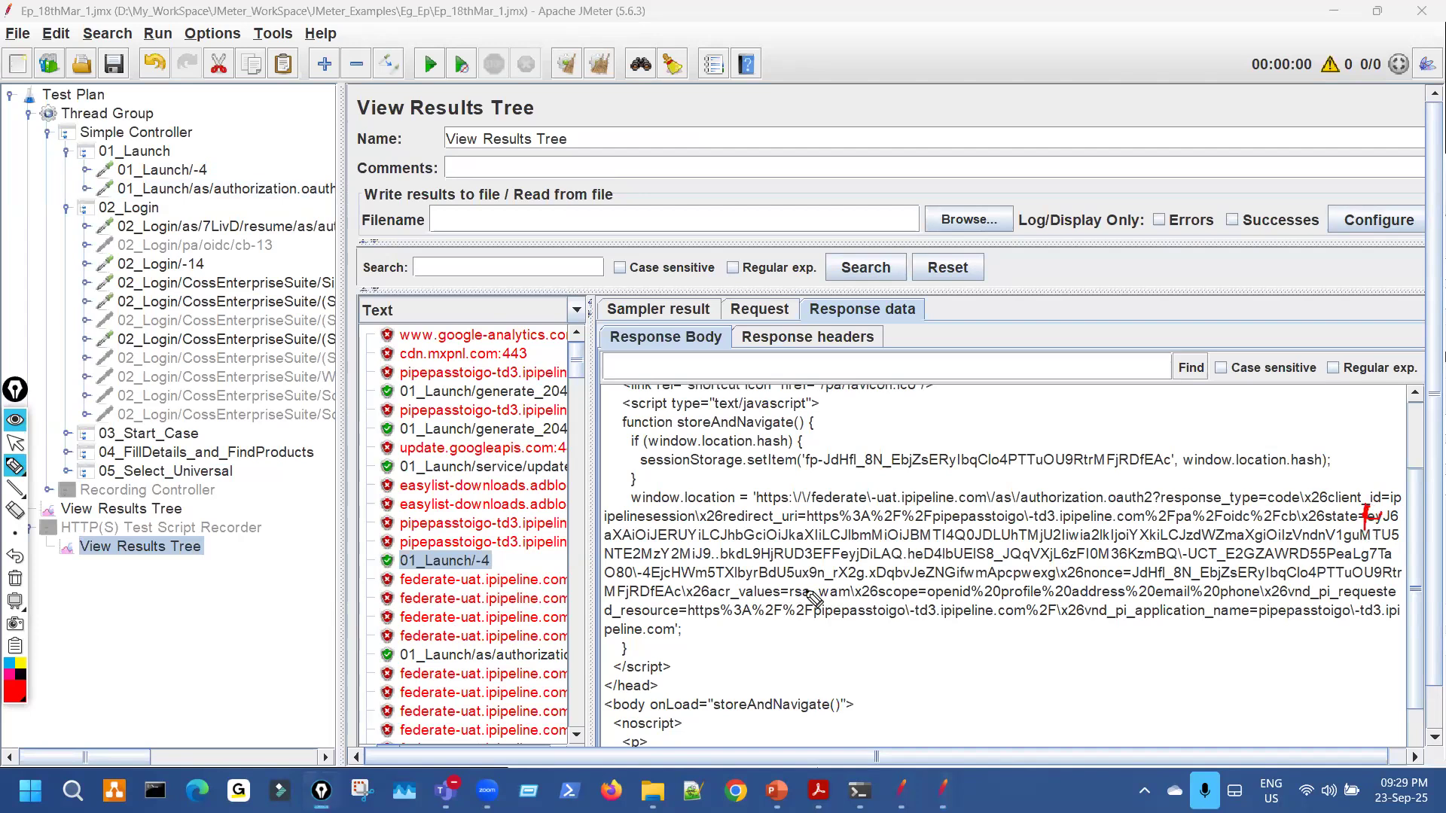
{"action": "left_click_drag", "start_coordinate": [1051, 571], "coordinate": [1058, 602]}
{"action": "left_click_drag", "start_coordinate": [1301, 521], "coordinate": [1372, 521]}
{"action": "left_click_drag", "start_coordinate": [1073, 581], "coordinate": [1124, 580]}
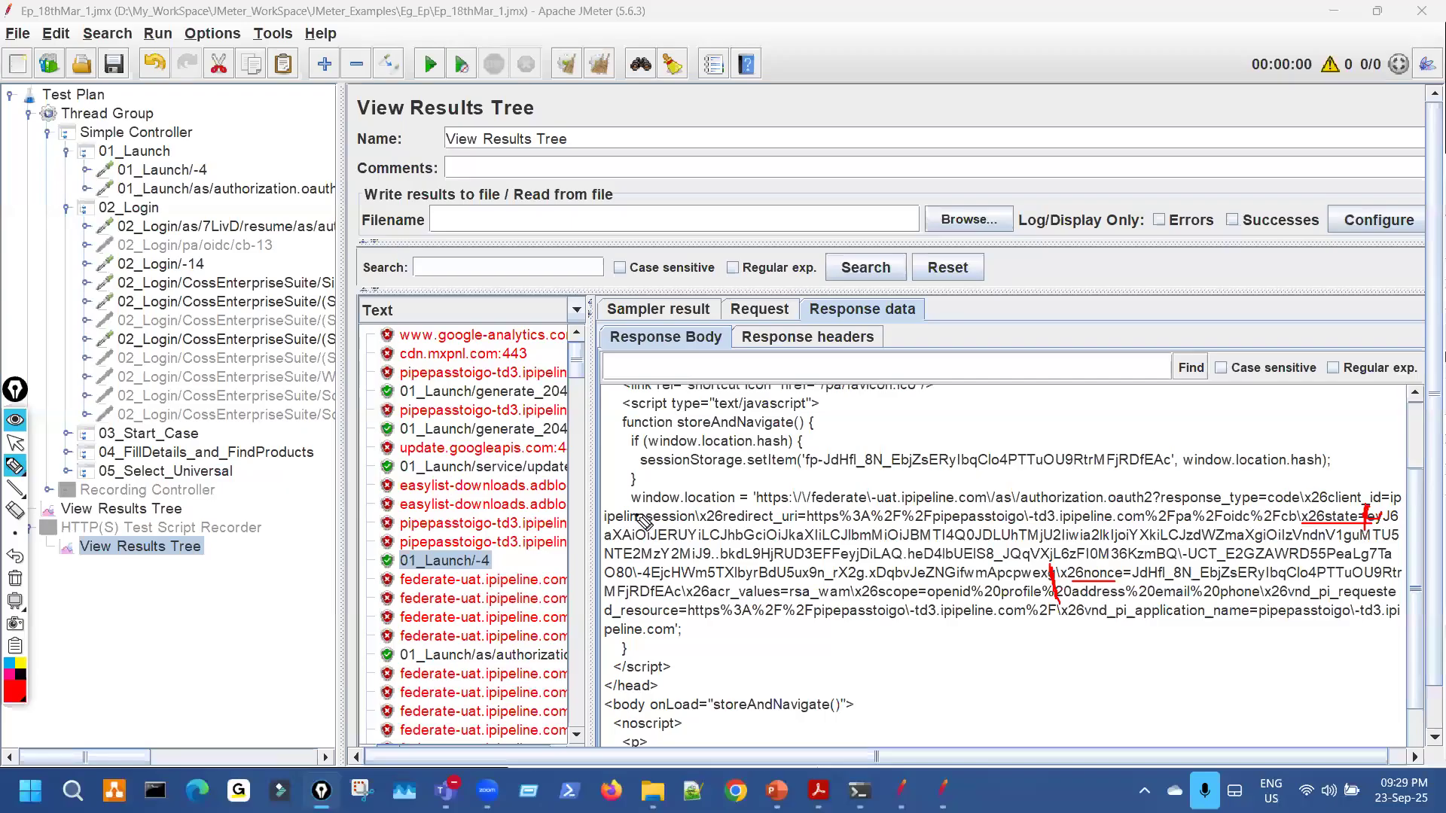
{"action": "left_click_drag", "start_coordinate": [622, 494], "coordinate": [649, 487]}
{"action": "left_click_drag", "start_coordinate": [1094, 573], "coordinate": [1362, 582]}
{"action": "left_click_drag", "start_coordinate": [618, 600], "coordinate": [792, 600]}
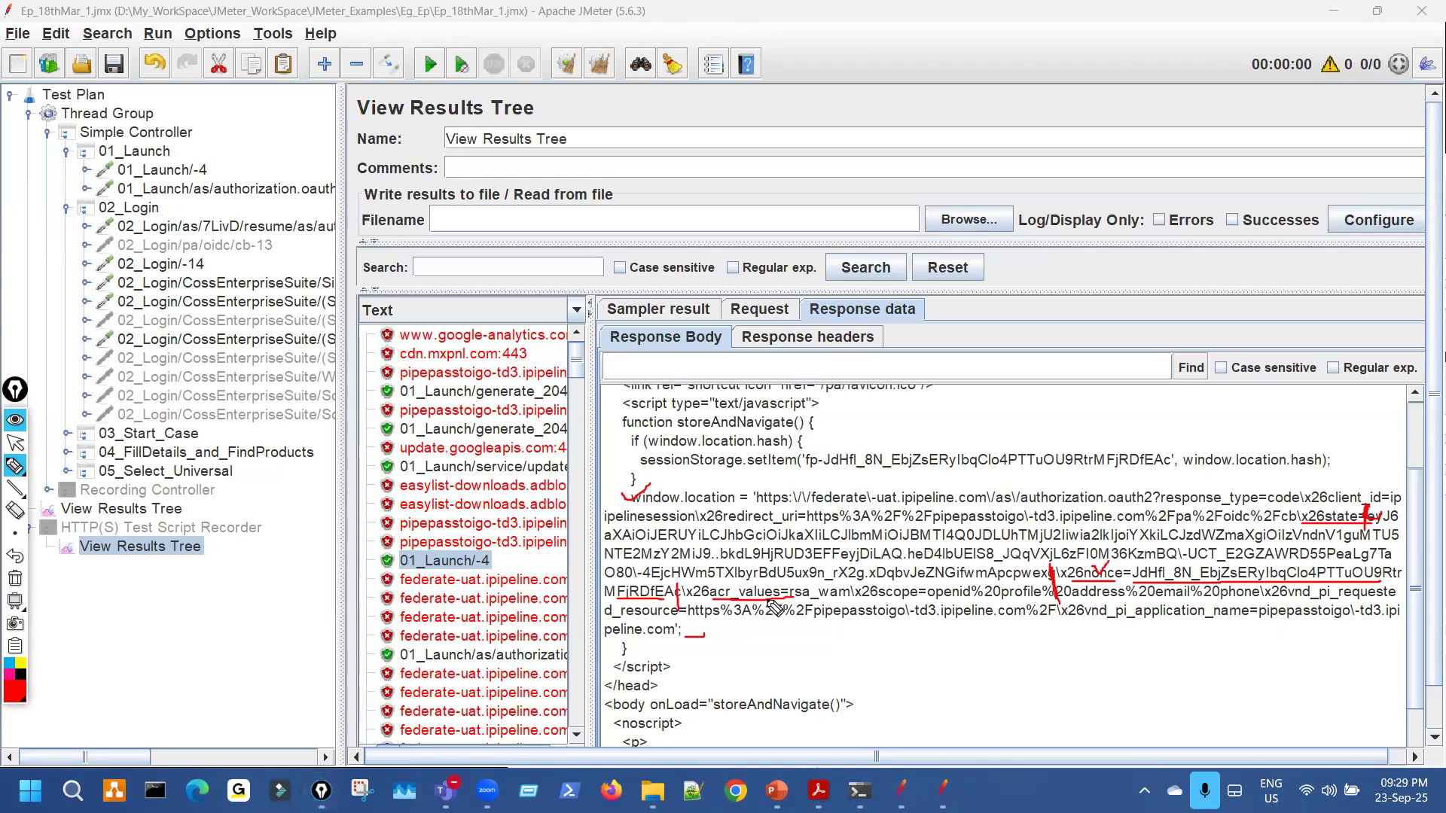
{"action": "mouse_move", "coordinate": [1067, 579]}
{"action": "left_mouse_down"}
{"action": "mouse_move", "coordinate": [1120, 570]}
{"action": "mouse_move", "coordinate": [1068, 578]}
{"action": "left_mouse_up"}
{"action": "key", "text": "ctrl+shift+7"}
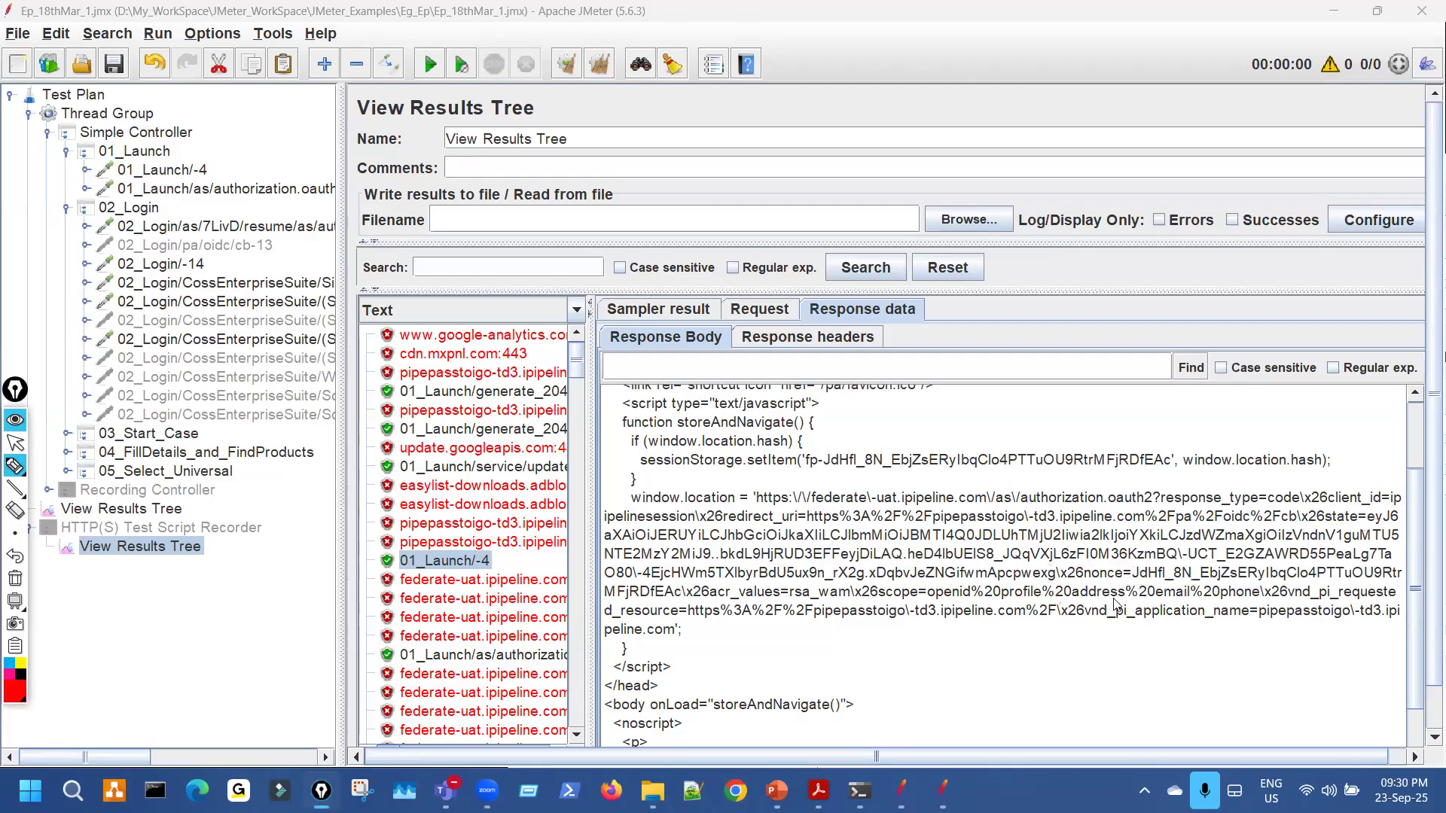
{"action": "key", "text": "ctrl+shift+1"}
Select the nonce text through \x26acr_values and empty the Notepad++ tab of old lines.
{"action": "left_click_drag", "start_coordinate": [1084, 575], "coordinate": [777, 595]}
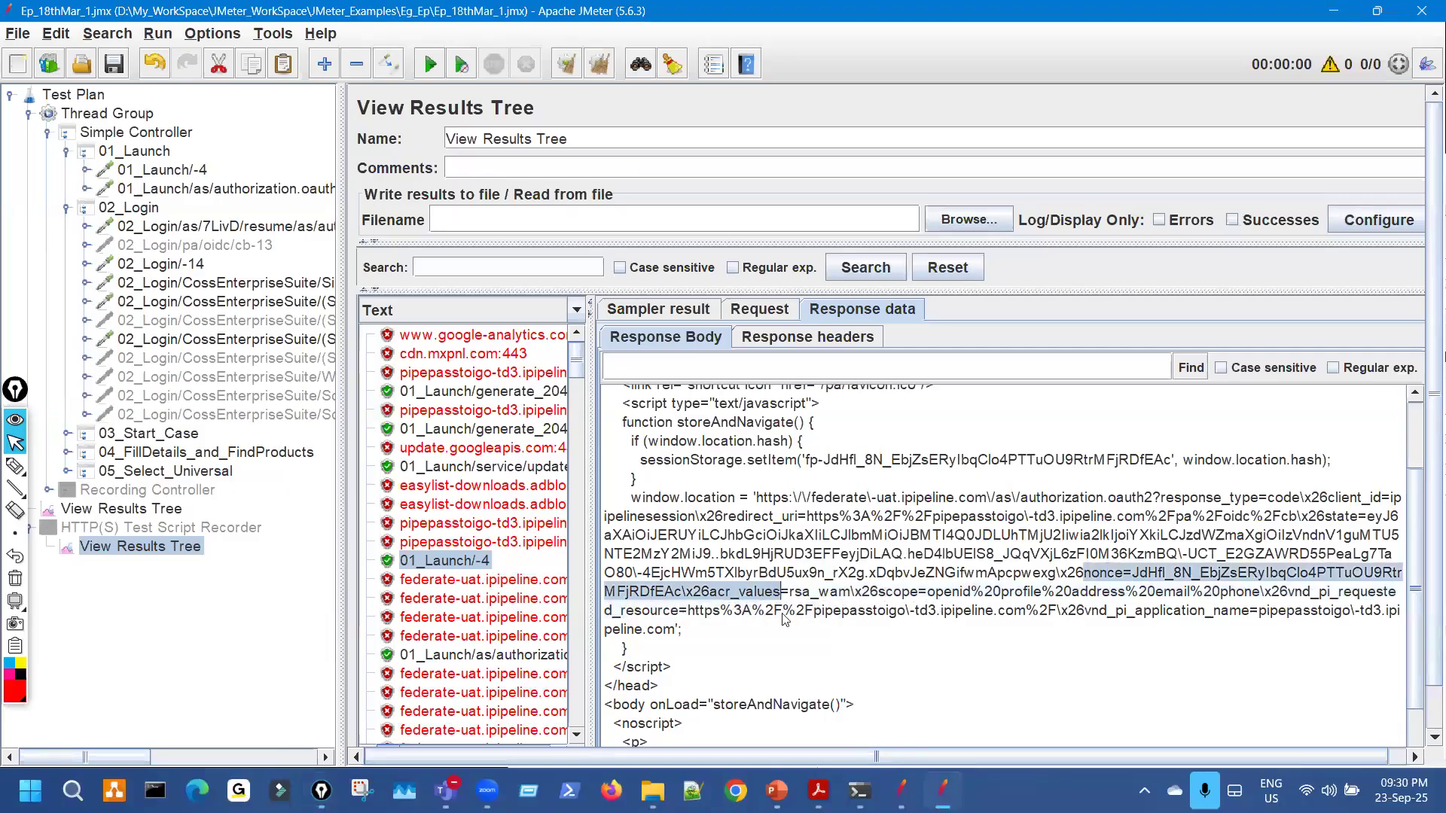
{"action": "left_click", "coordinate": [693, 791]}
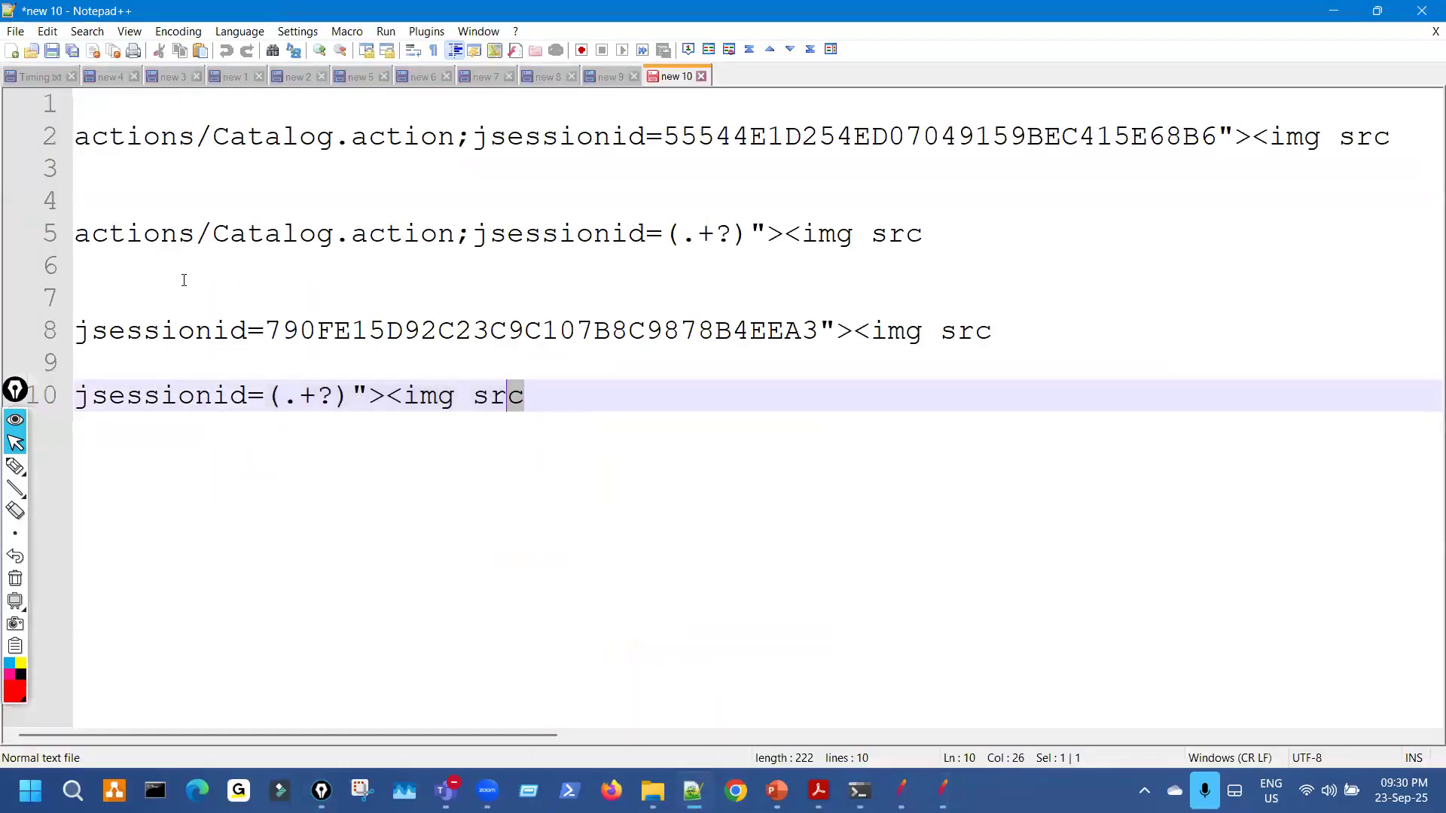
{"action": "left_click_drag", "start_coordinate": [525, 395], "coordinate": [47, 138]}
{"action": "key", "text": "Delete"}
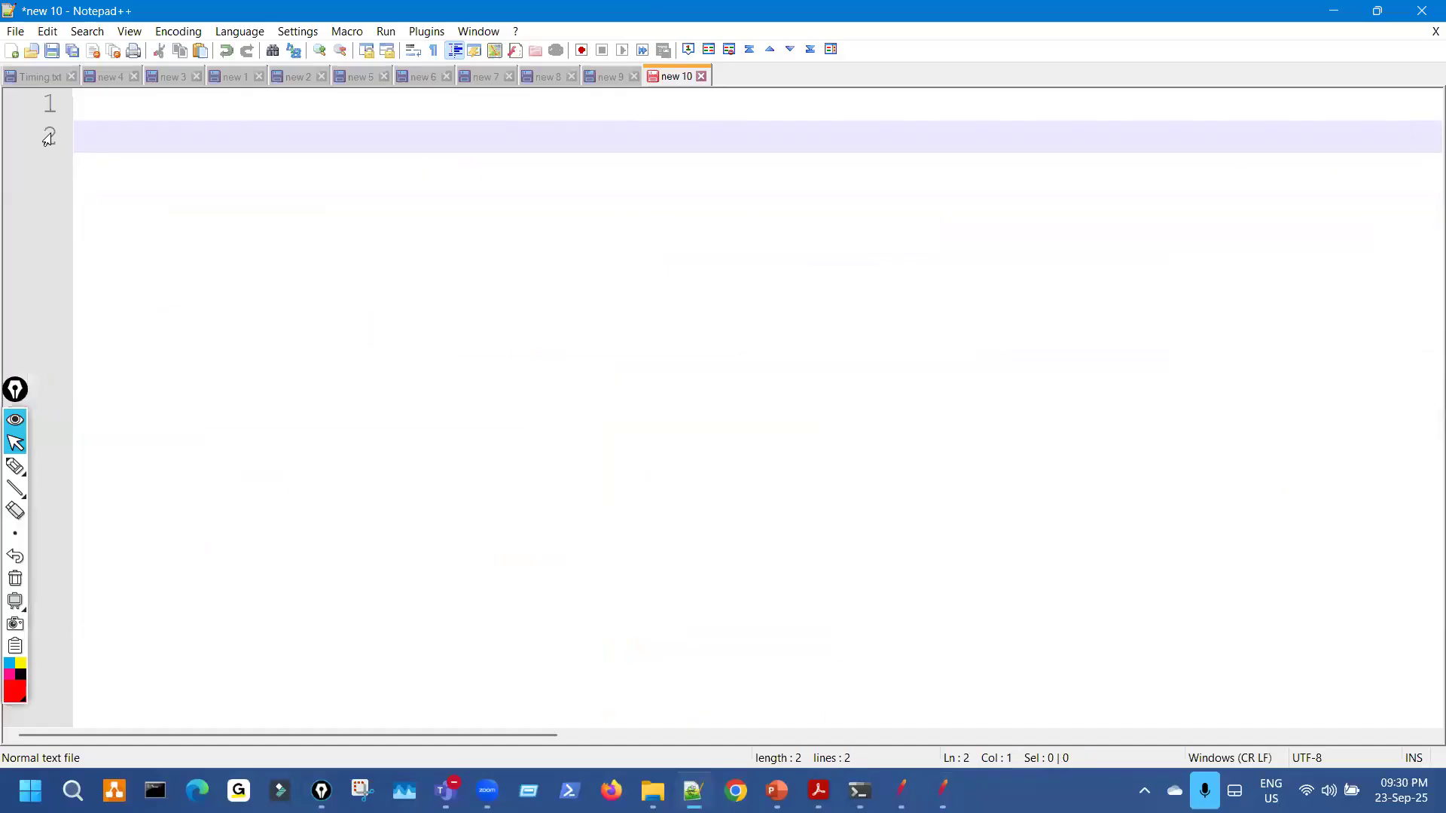
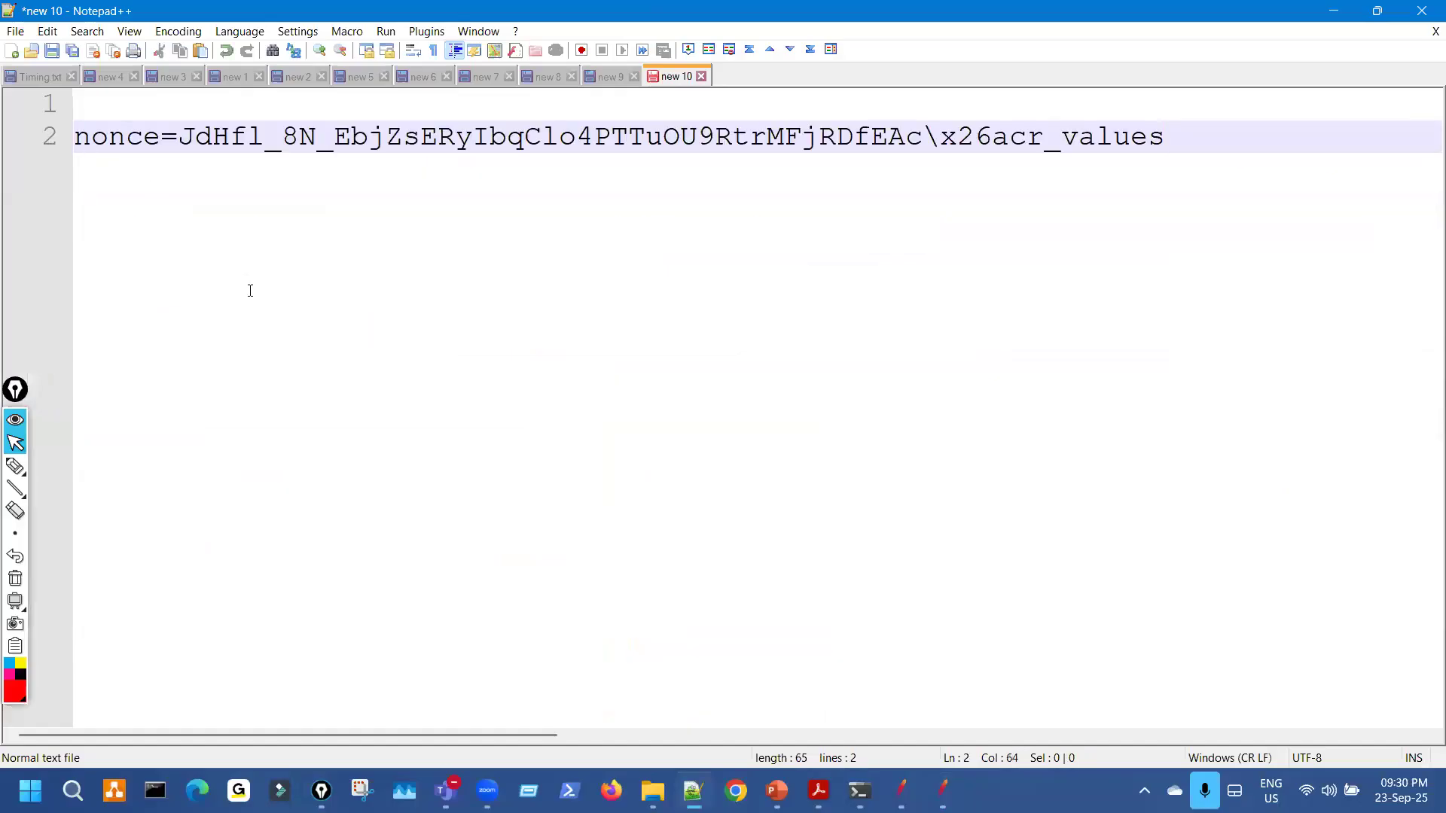
Paste a copy of the nonce line onto line 4, noting where the nonce value ends.
{"action": "key", "text": "Return"}
{"action": "key", "text": "Return"}
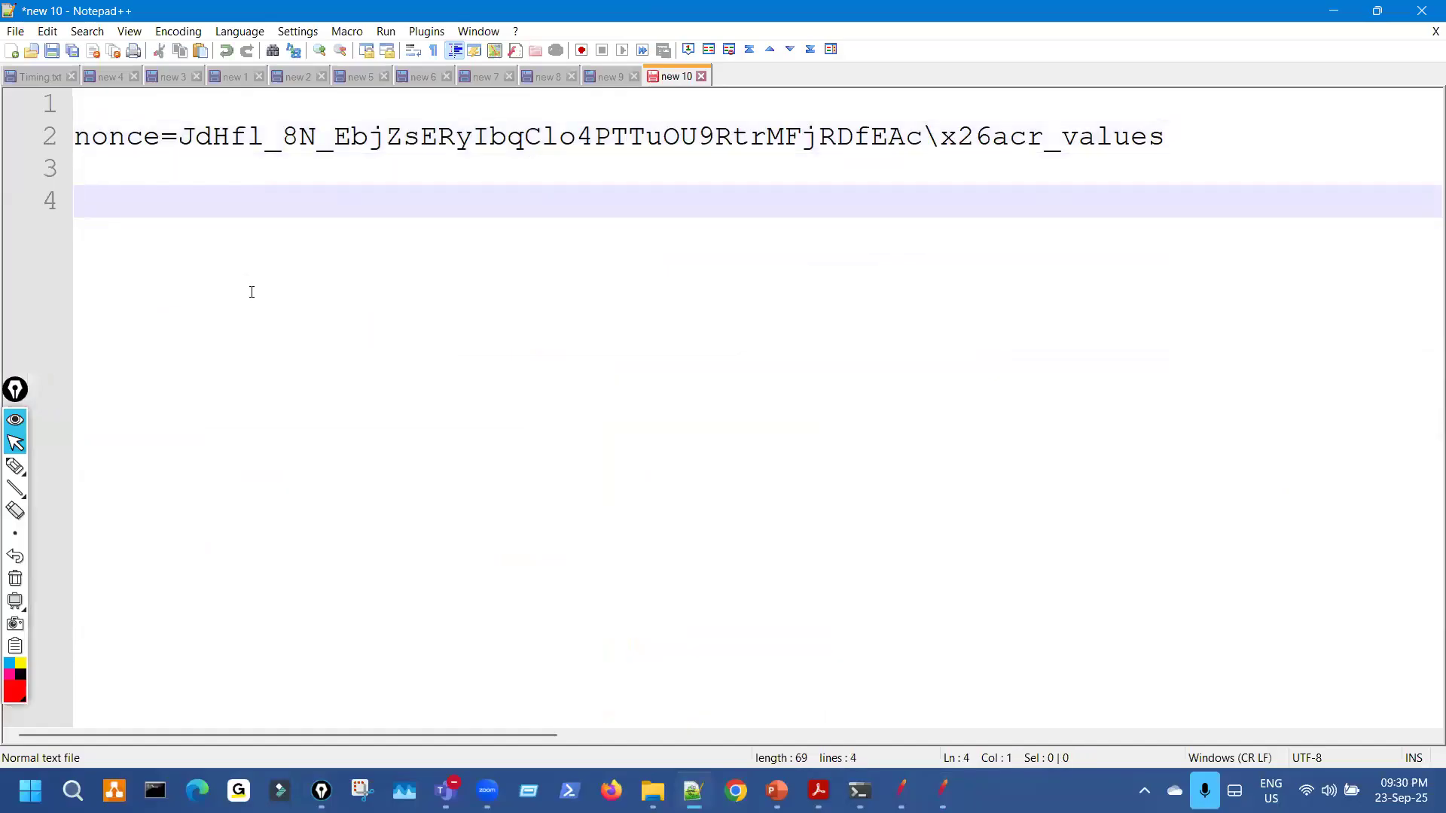
{"action": "type", "text": "nonce=JdHfl_8N_EbjZsERyIbqClo4PTTuOU9RtrMFjRDfEAc\\x26acr_values"}
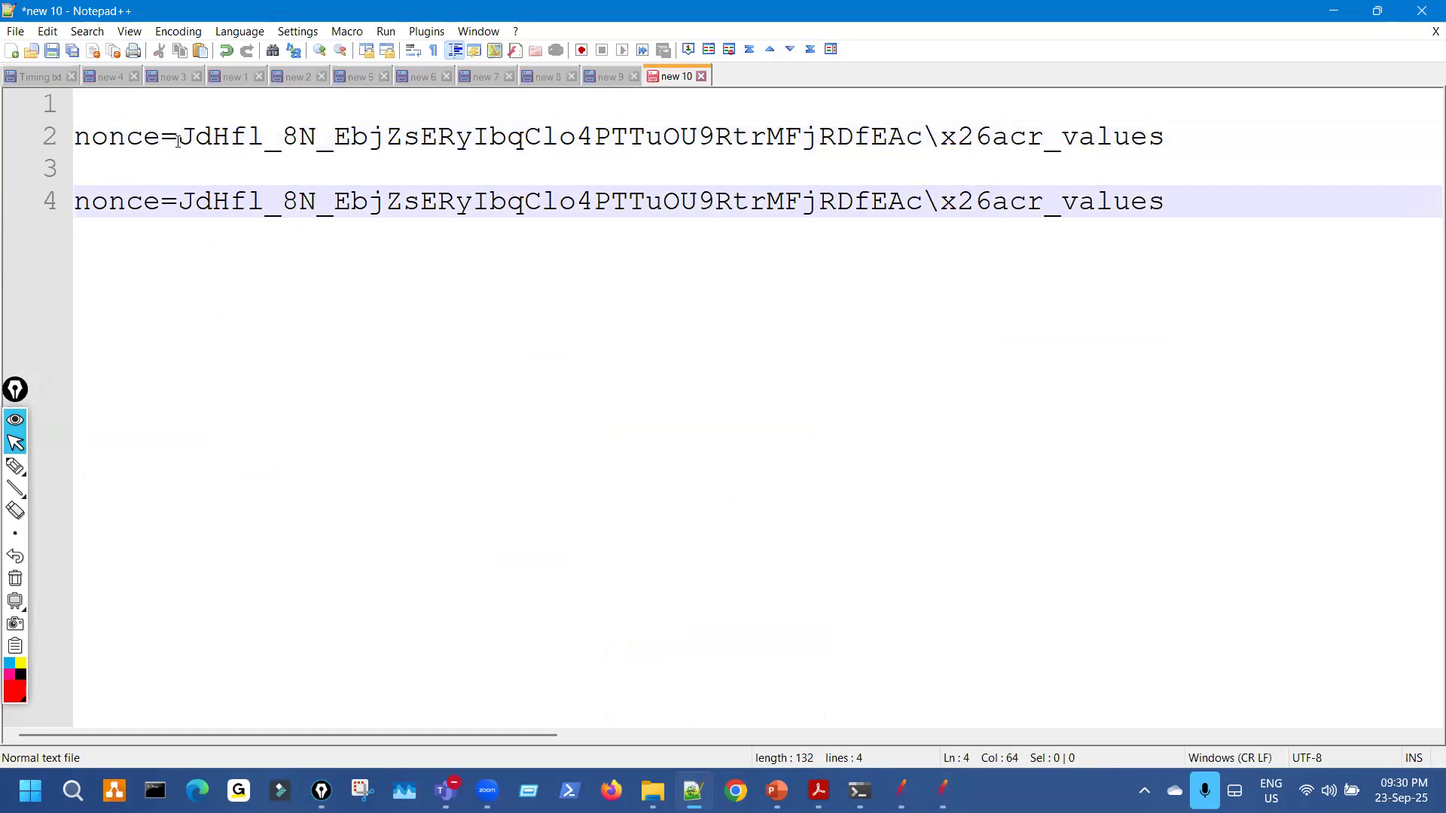
{"action": "key", "text": "ctrl+shift+3"}
{"action": "left_click_drag", "start_coordinate": [137, 165], "coordinate": [181, 149]}
{"action": "left_click_drag", "start_coordinate": [914, 119], "coordinate": [920, 163]}
{"action": "key", "text": "ctrl+shift+7"}
{"action": "key", "text": "ctrl+shift+2"}
Replace the nonce value on line 4 with (.+?) and select the whole regex line.
{"action": "left_click_drag", "start_coordinate": [179, 202], "coordinate": [920, 234]}
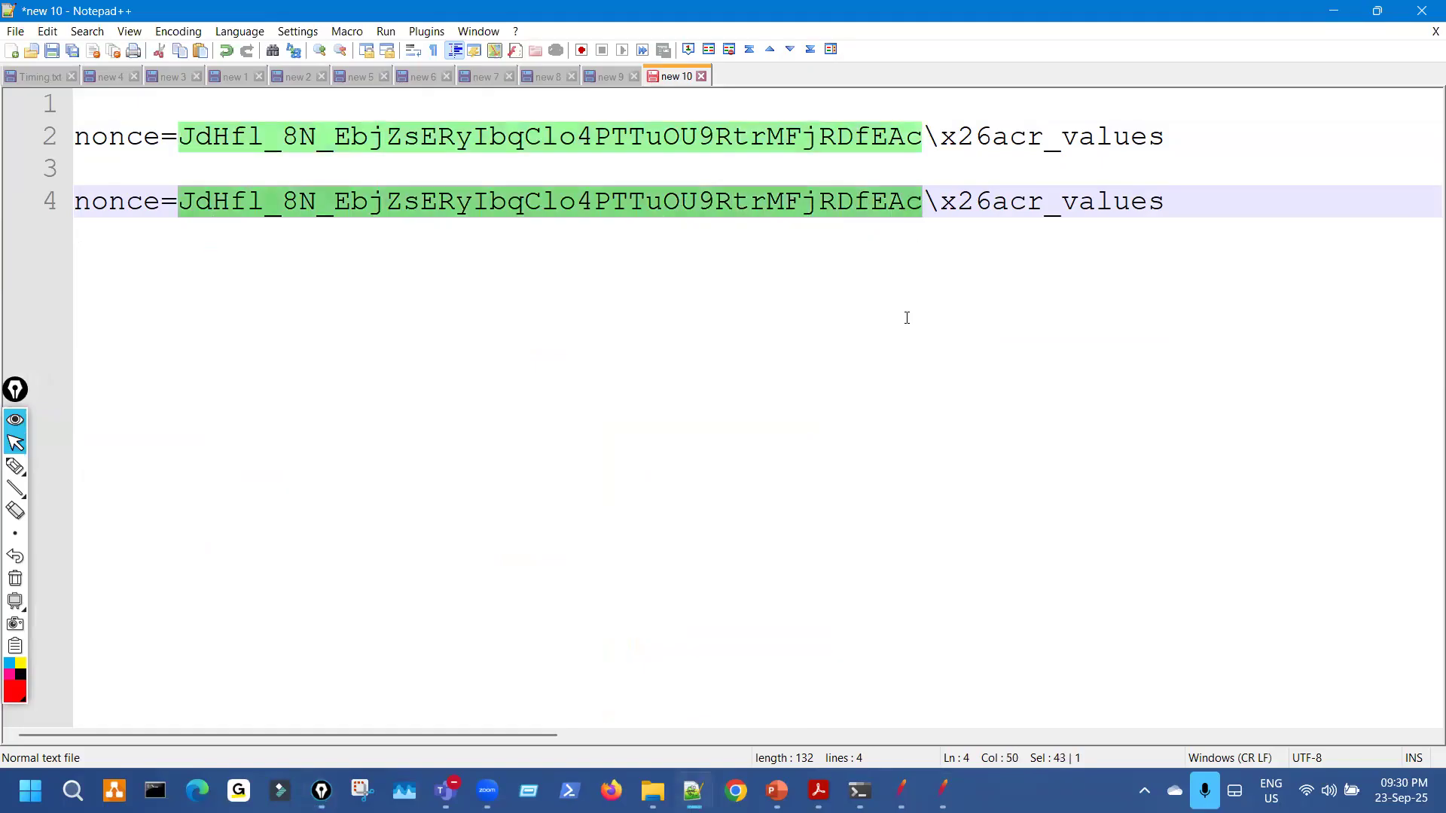
{"action": "type", "text": "("}
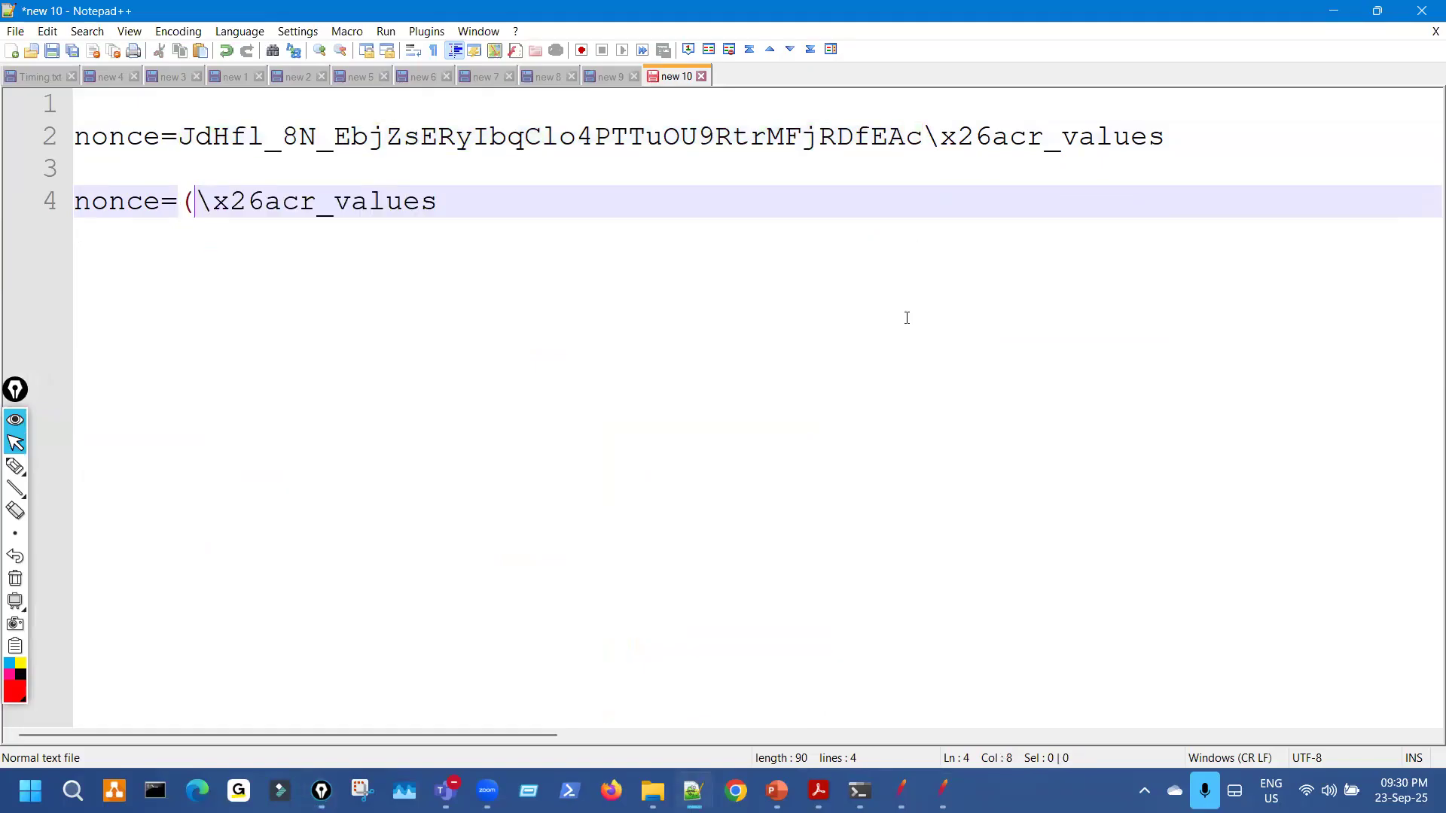
{"action": "type", "text": ".+?)"}
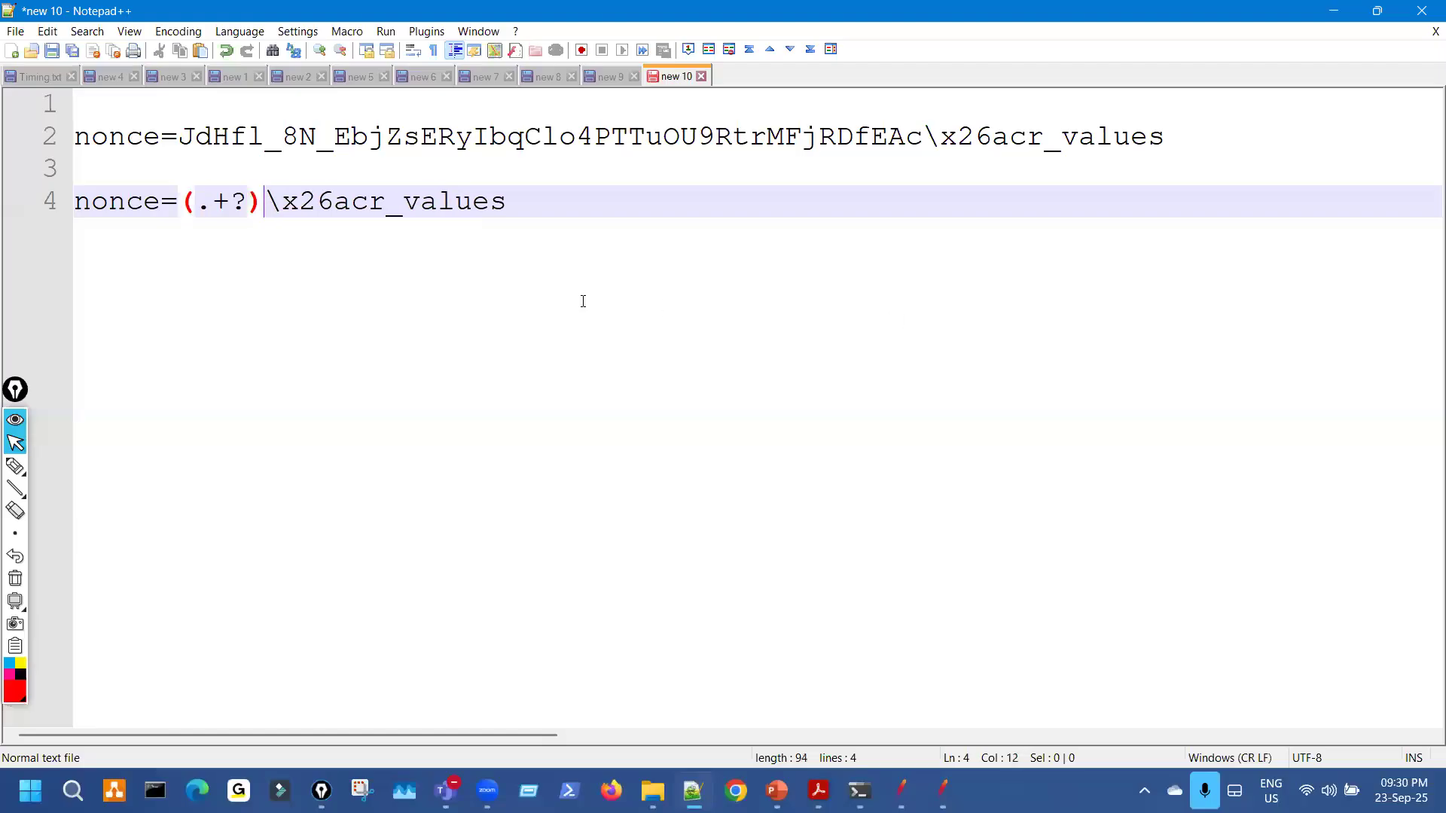
{"action": "key", "text": "ctrl+shift+3"}
{"action": "left_click_drag", "start_coordinate": [91, 192], "coordinate": [145, 178]}
{"action": "left_click_drag", "start_coordinate": [322, 211], "coordinate": [361, 218]}
{"action": "key", "text": "ctrl+shift+7"}
{"action": "key", "text": "ctrl+shift+2"}
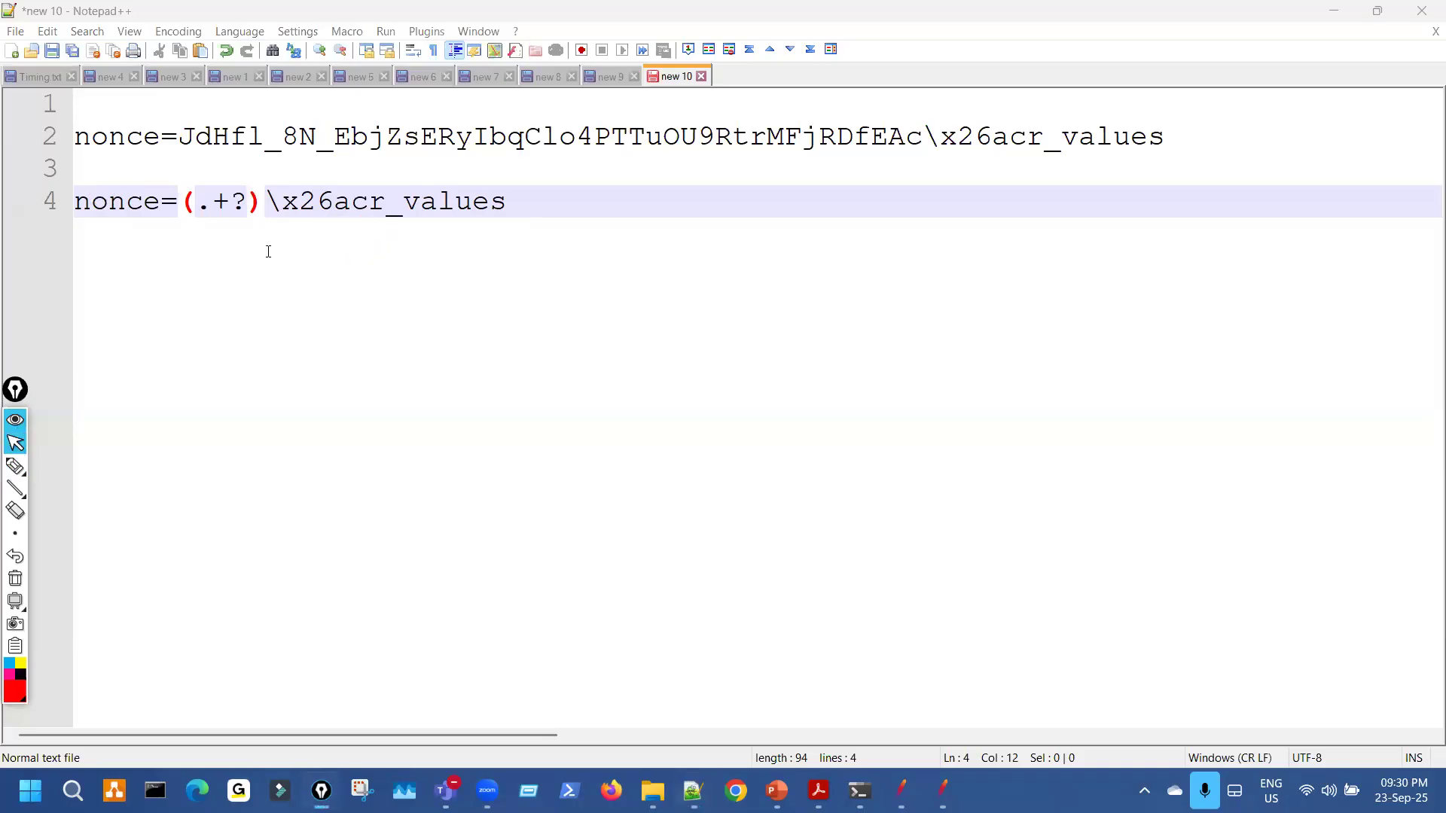
{"action": "left_click_drag", "start_coordinate": [76, 202], "coordinate": [532, 216]}
{"action": "key", "text": "ctrl+c"}
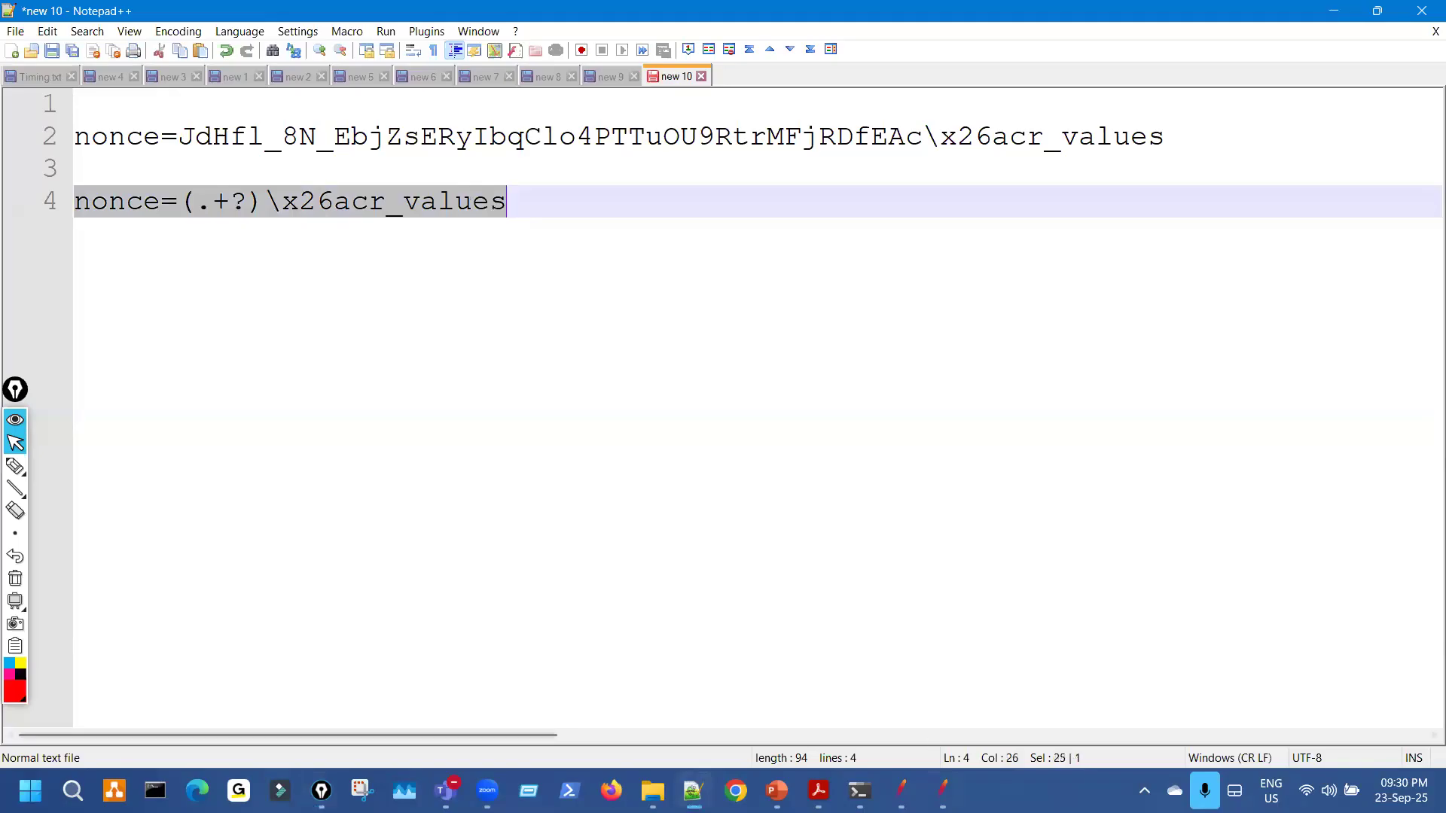
Test nonce=(.+?)\x26acr_values in JMeter's RegExp Tester against the 01_Launch/-4 response.
{"action": "key", "text": "alt+Tab"}
{"action": "left_click", "coordinate": [576, 311]}
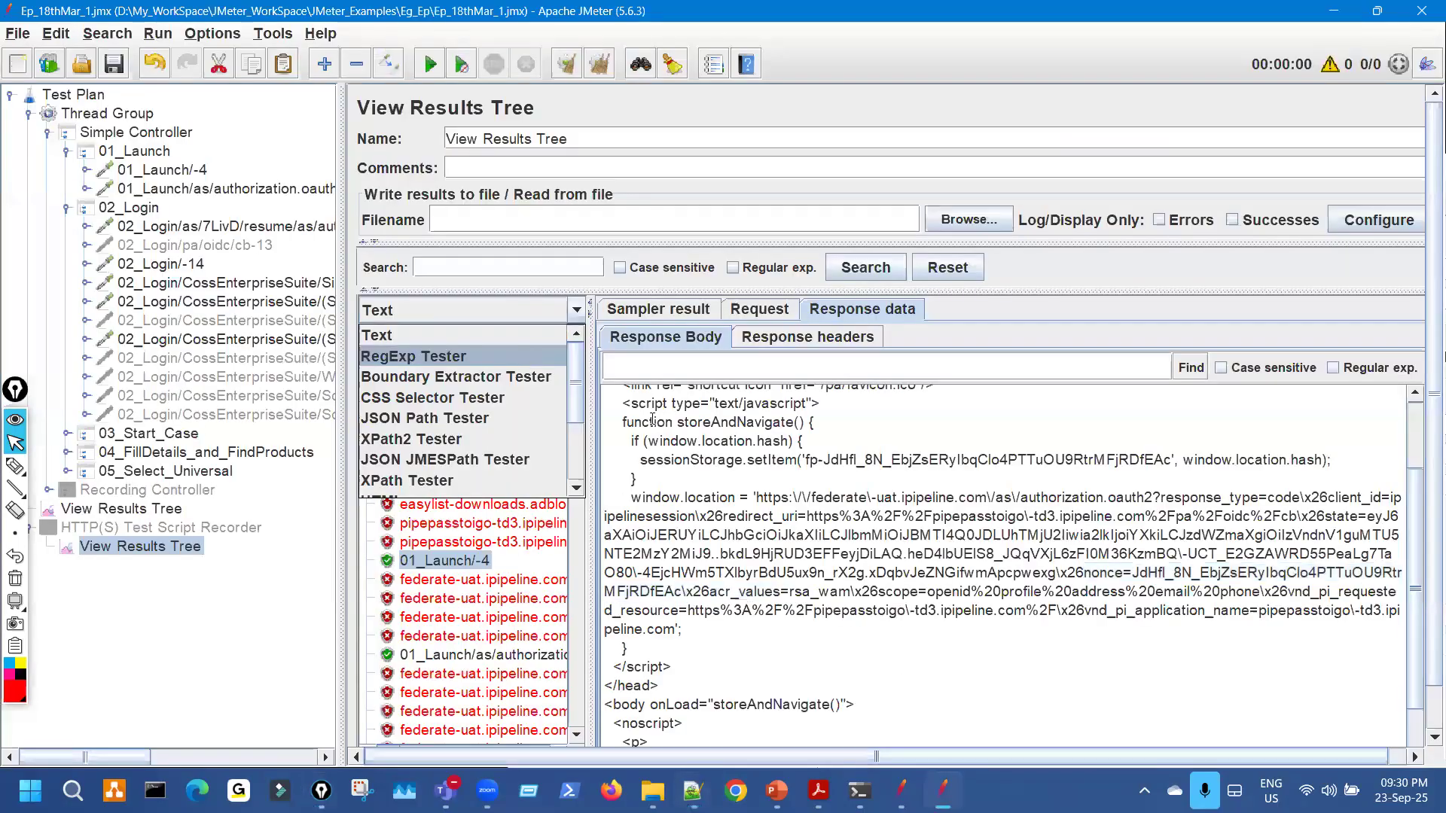
{"action": "left_click", "coordinate": [526, 361]}
{"action": "left_click", "coordinate": [796, 540]}
{"action": "key", "text": "ctrl+v"}
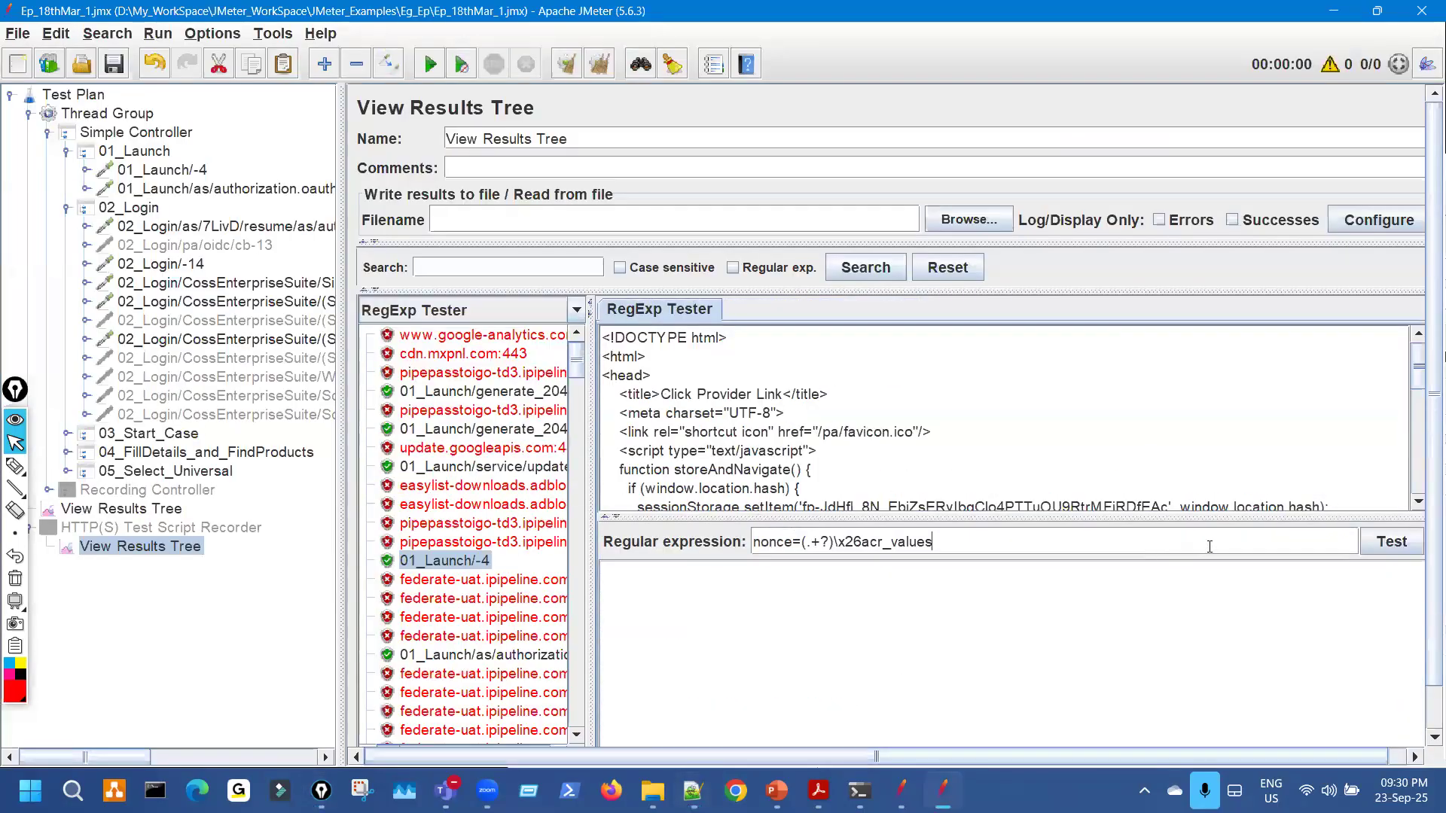
{"action": "left_click", "coordinate": [1389, 542]}
Point out the Match count: 0 result, then return to Notepad++.
{"action": "left_click_drag", "start_coordinate": [689, 587], "coordinate": [712, 586]}
{"action": "key", "text": "ctrl+shift+7"}
{"action": "key", "text": "ctrl+shift+2"}
{"action": "left_click", "coordinate": [699, 784]}
{"action": "key", "text": "ctrl+shift+3"}
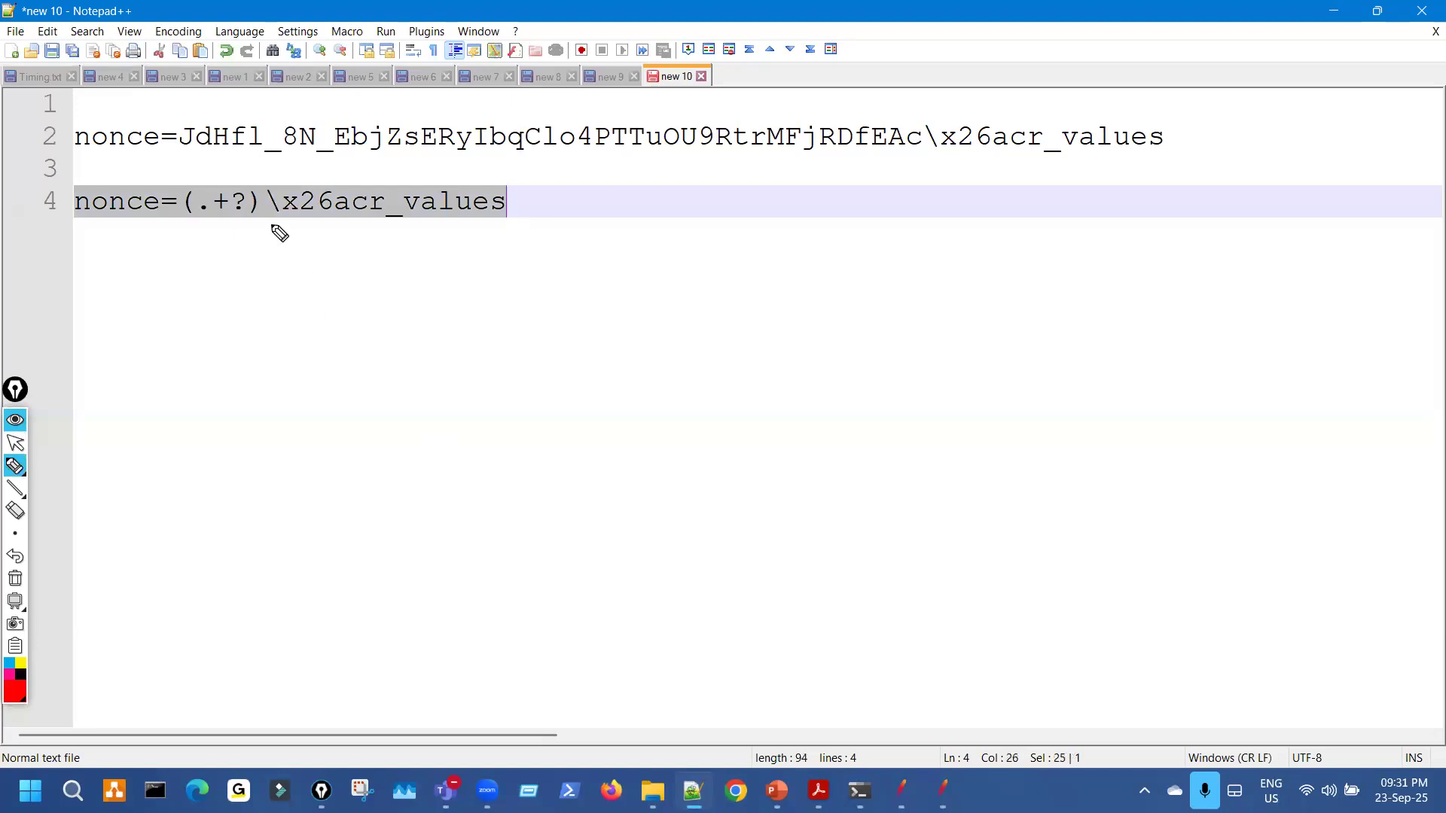
Compare the capture group on line 4 with the nonce value on line 2.
{"action": "left_click_drag", "start_coordinate": [286, 227], "coordinate": [281, 229]}
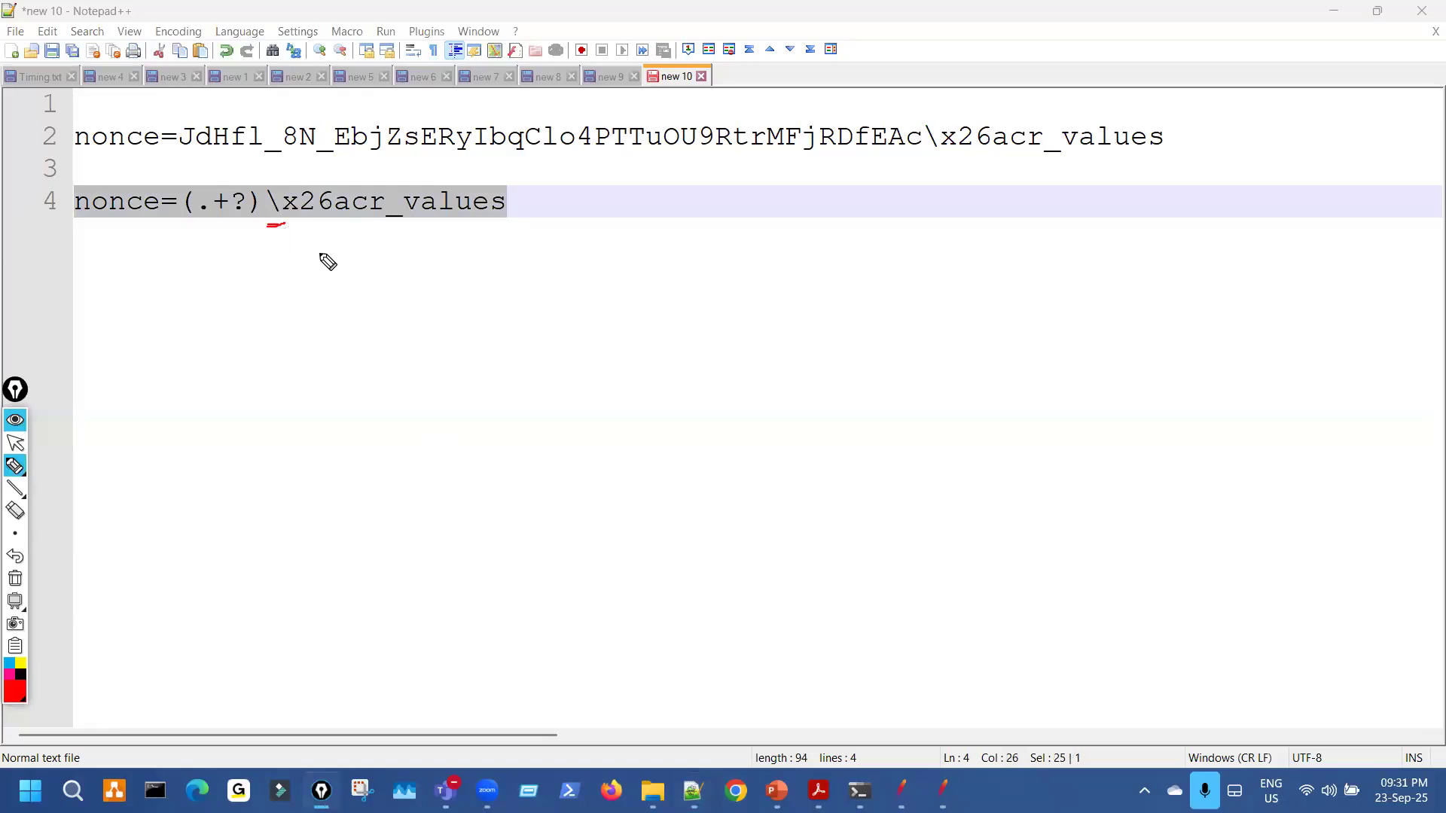
{"action": "left_click_drag", "start_coordinate": [364, 151], "coordinate": [410, 130]}
{"action": "key", "text": "ctrl+shift+7"}
{"action": "key", "text": "ctrl+shift+2"}
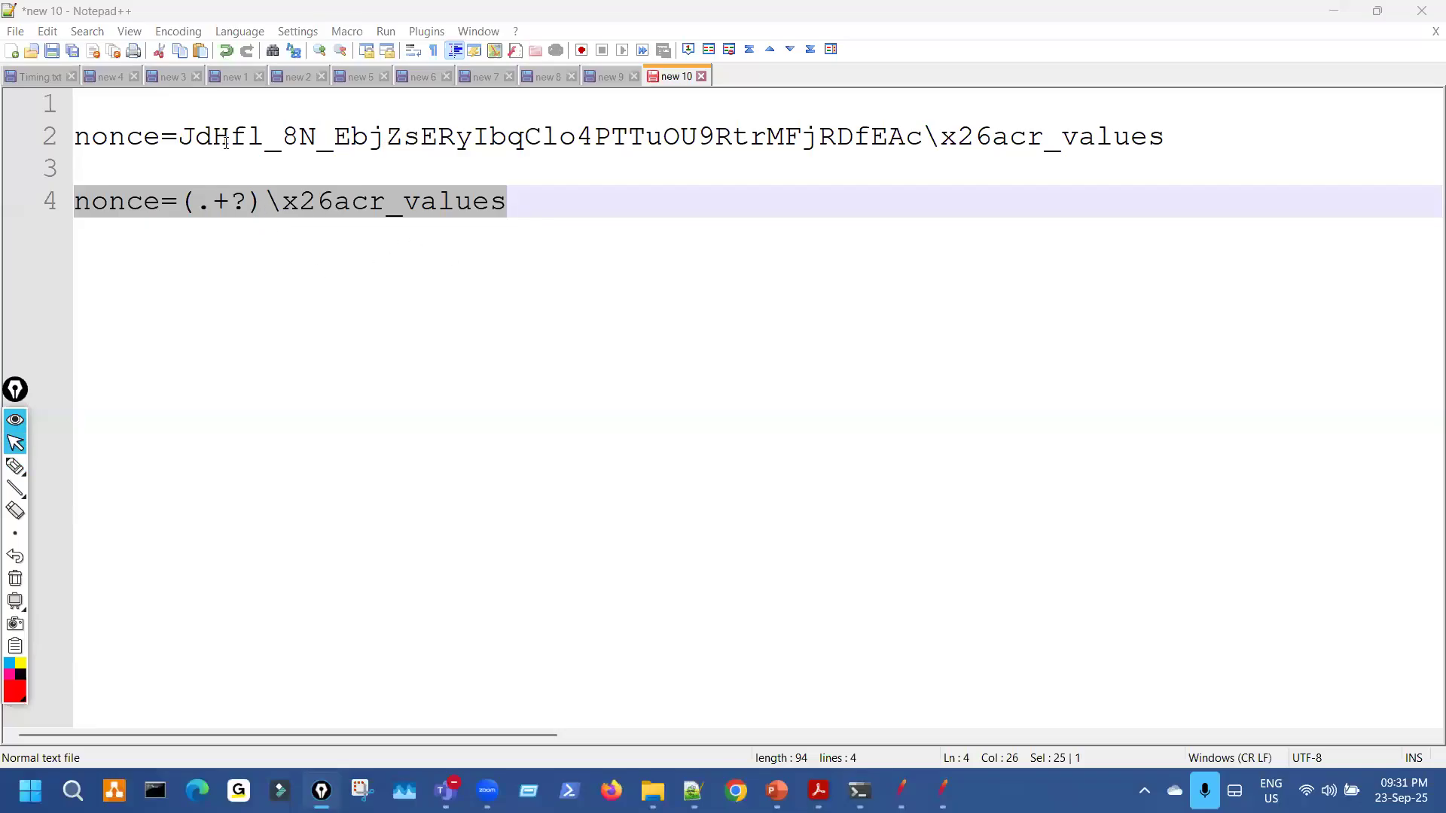
{"action": "left_click_drag", "start_coordinate": [230, 137], "coordinate": [559, 126]}
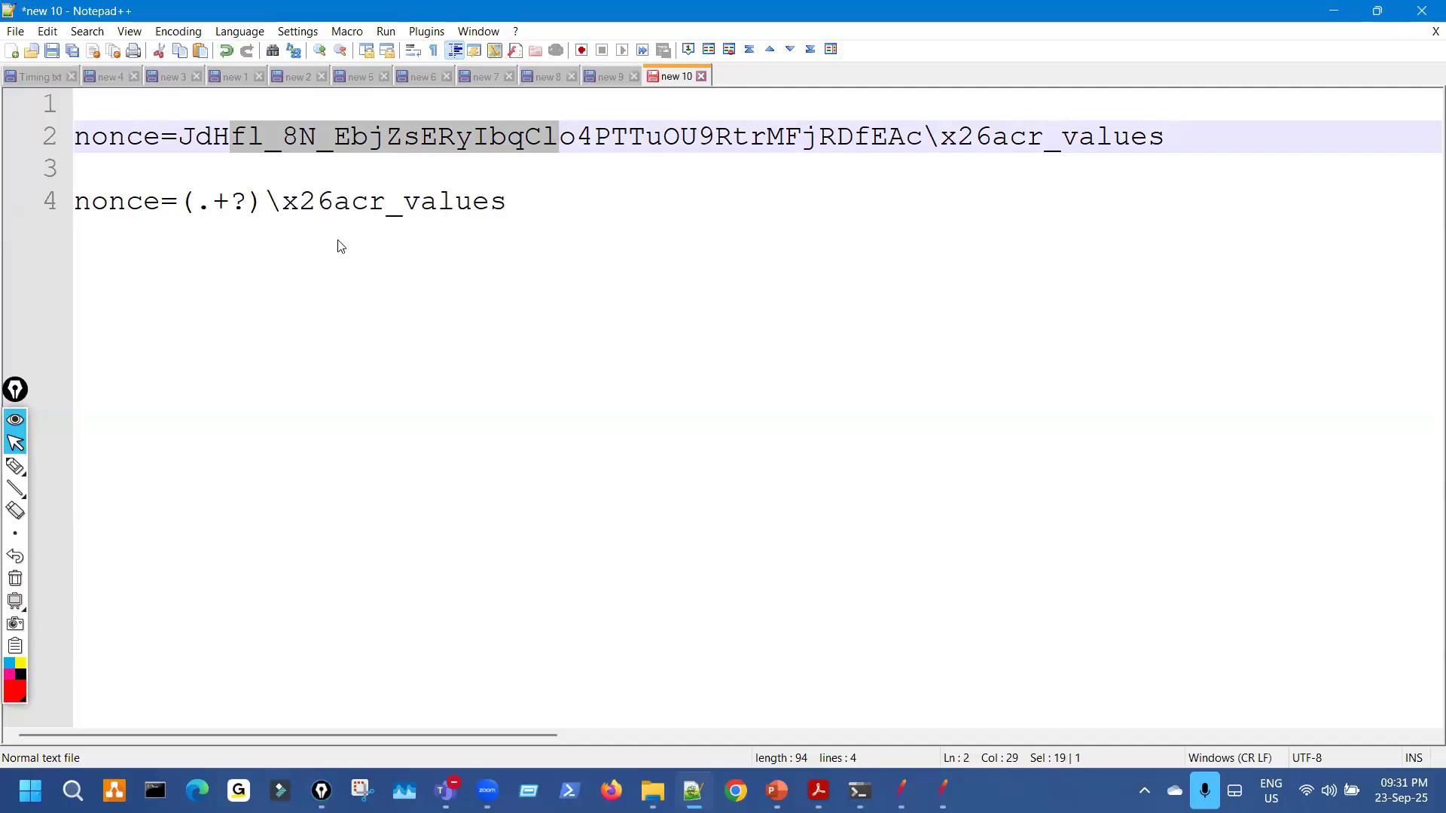
Mark the backslash before x26 on line 4, then put the caret after the capture group in JMeter's regex.
{"action": "key", "text": "ctrl+shift+3"}
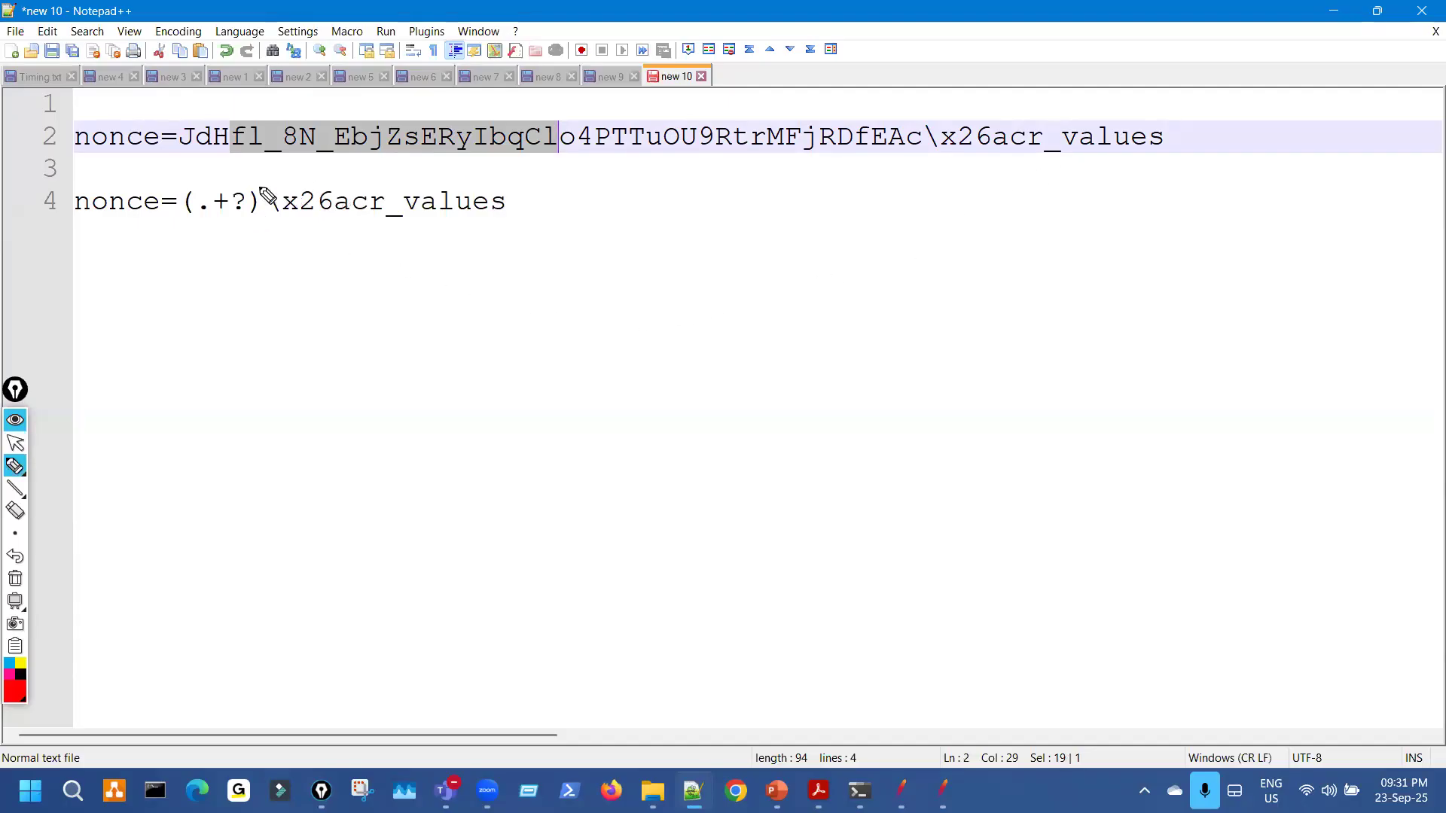
{"action": "left_click_drag", "start_coordinate": [258, 188], "coordinate": [268, 211]}
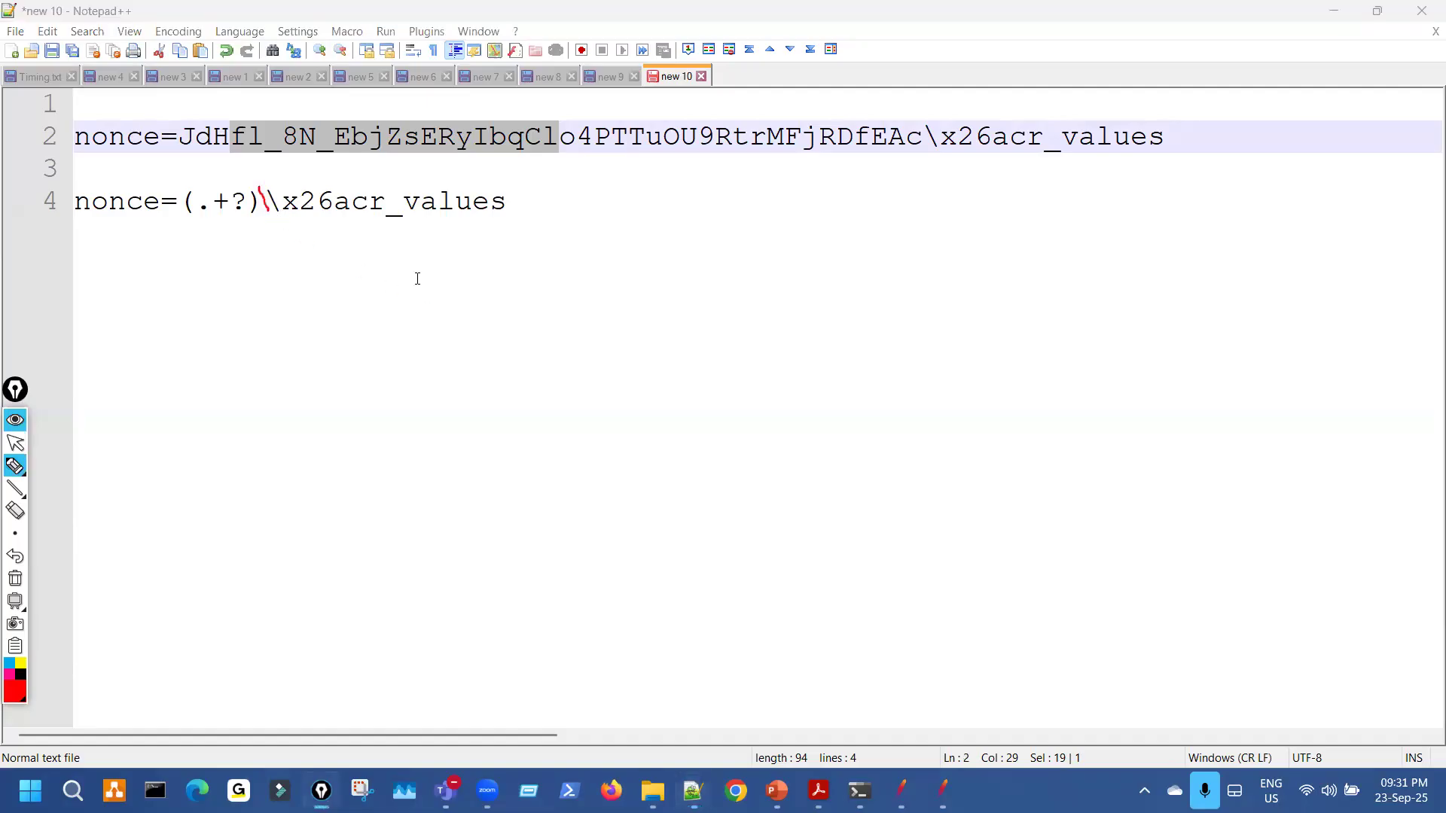
{"action": "key", "text": "Escape"}
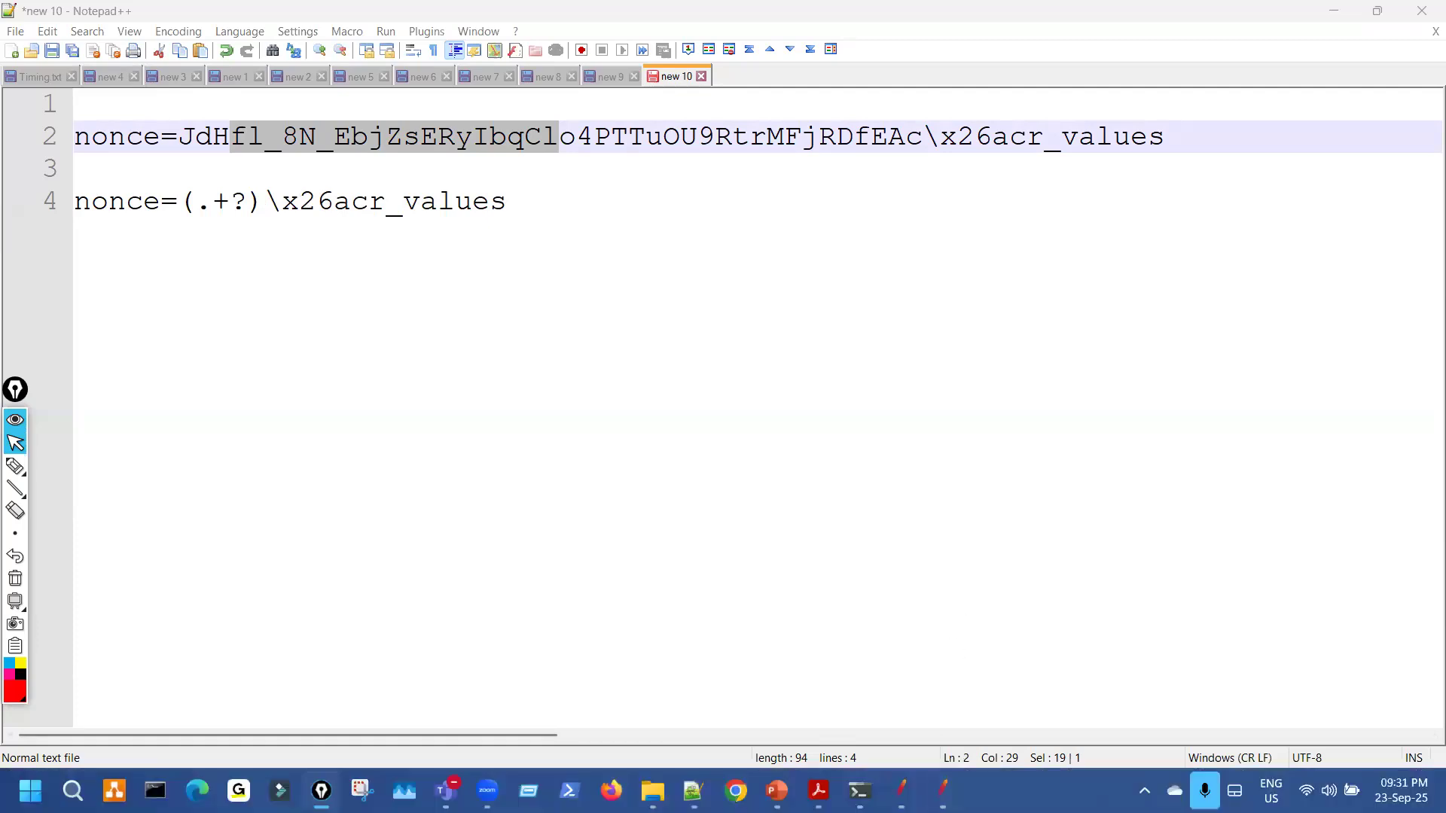
{"action": "key", "text": "alt+Tab"}
{"action": "left_click", "coordinate": [834, 542]}
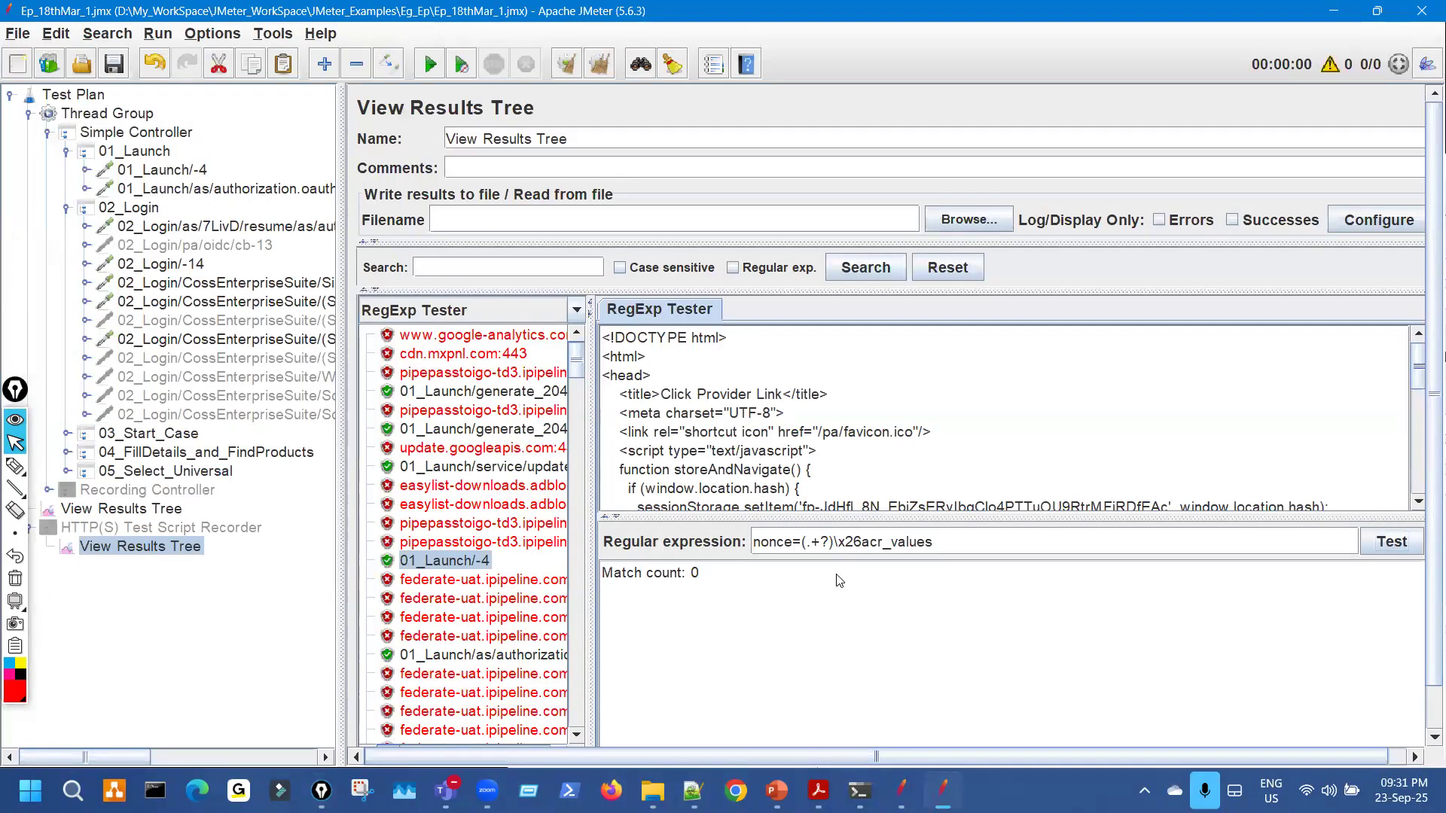
Escape the backslash as \\x26acr_values and retest, getting one match with the nonce value.
{"action": "type", "text": "\\"}
{"action": "key", "text": "ctrl+shift+3"}
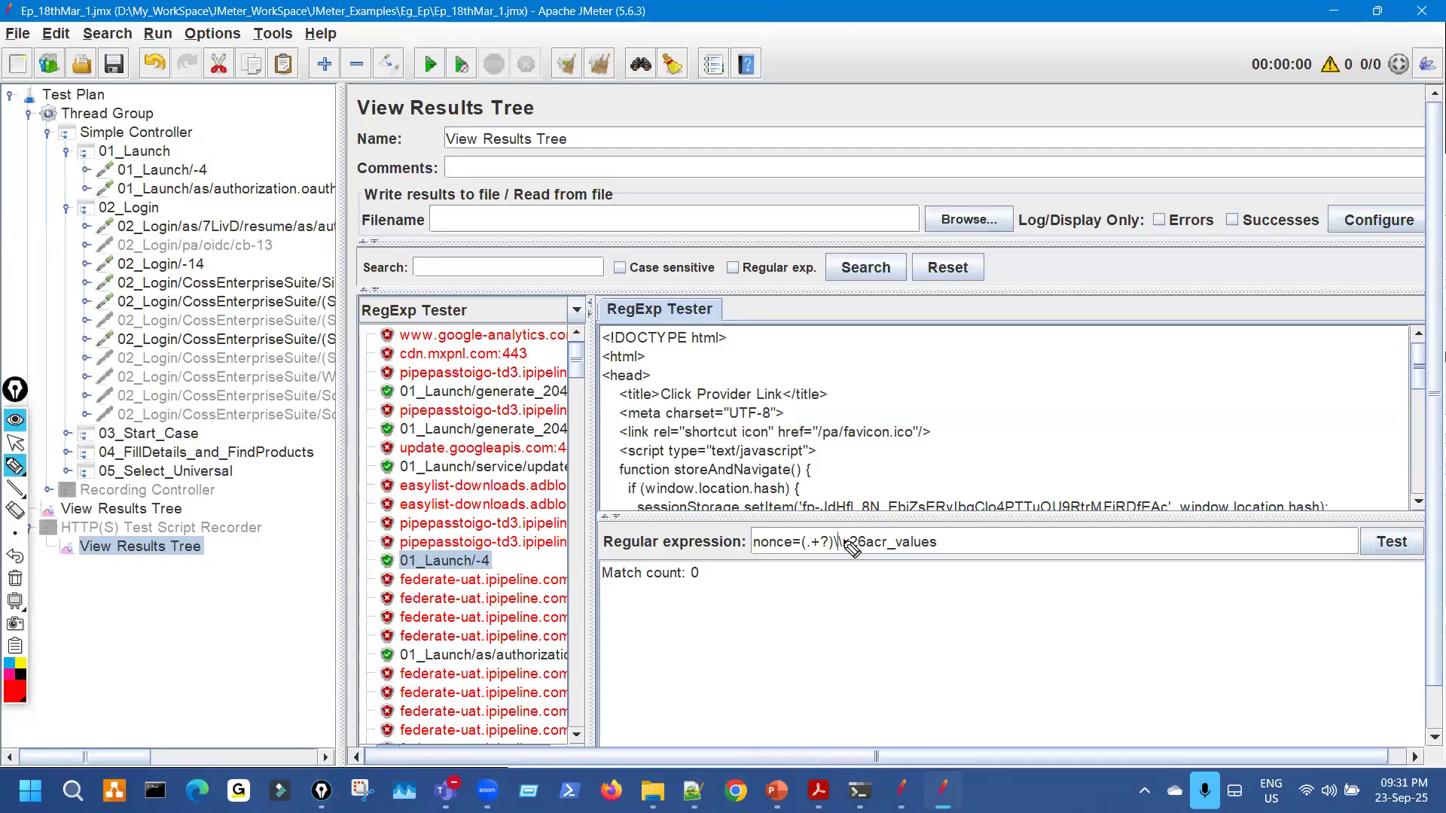
{"action": "left_click_drag", "start_coordinate": [822, 553], "coordinate": [839, 531]}
{"action": "key", "text": "ctrl+shift+7"}
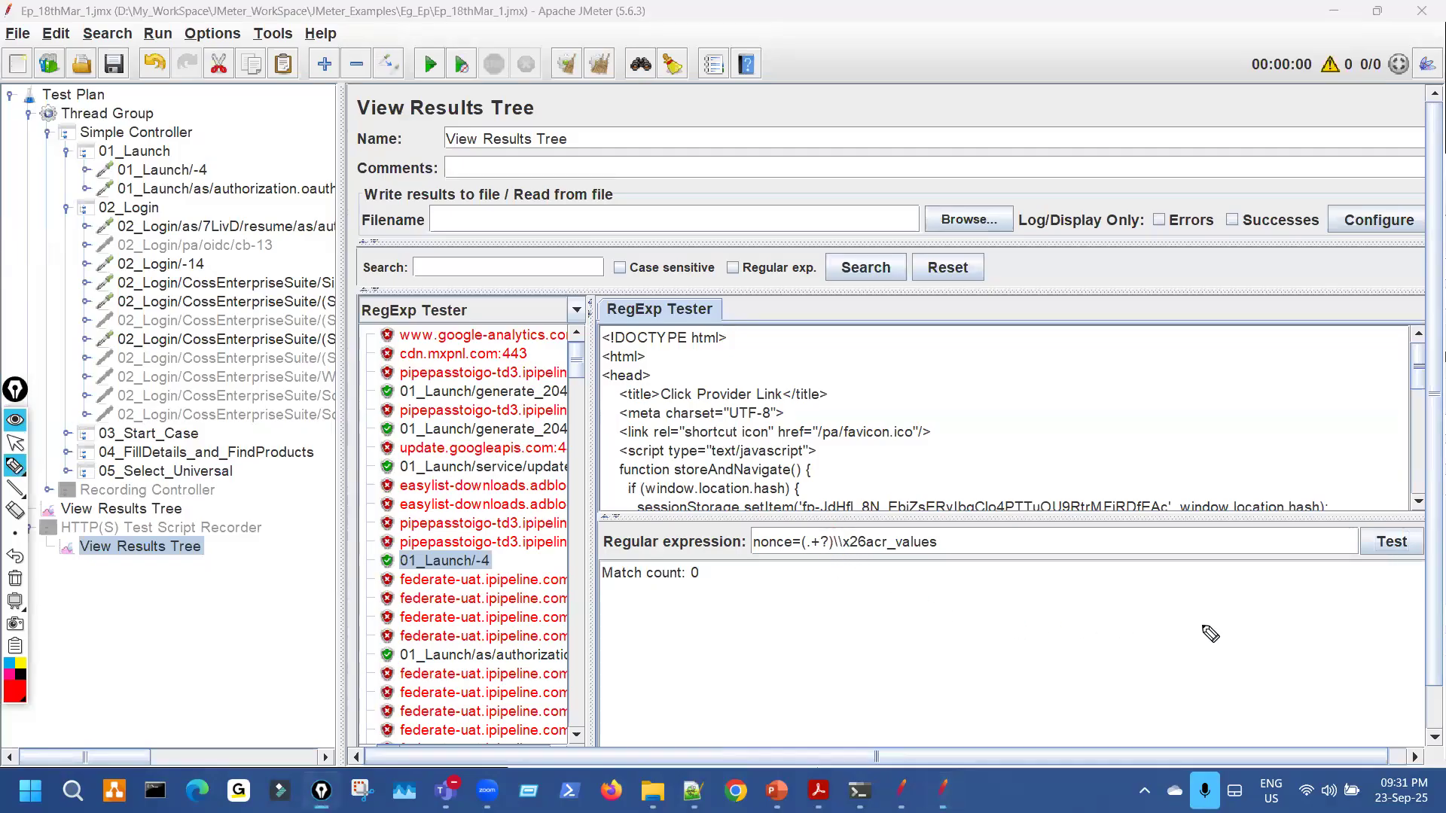
{"action": "left_click", "coordinate": [1392, 542]}
{"action": "mouse_move", "coordinate": [697, 625]}
{"action": "left_mouse_down"}
{"action": "mouse_move", "coordinate": [1038, 610]}
{"action": "mouse_move", "coordinate": [694, 603]}
{"action": "mouse_move", "coordinate": [688, 620]}
{"action": "left_mouse_up"}
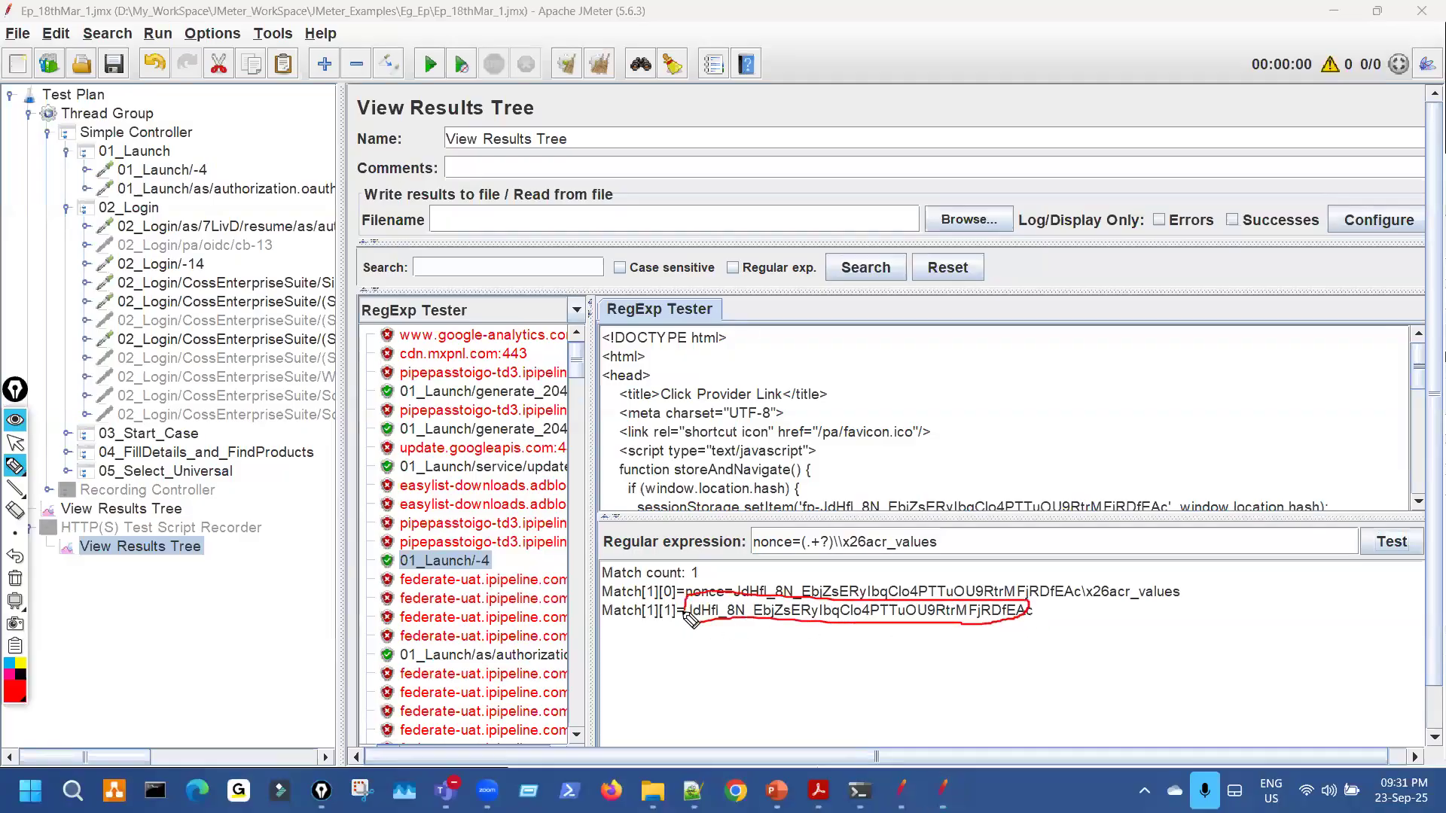
View the nonce parameter of the 01_Launch/as/authorization.oauth2-5 request, then return to Notepad++.
{"action": "mouse_move", "coordinate": [277, 112]}
{"action": "left_mouse_down"}
{"action": "mouse_move", "coordinate": [199, 159]}
{"action": "mouse_move", "coordinate": [226, 153]}
{"action": "left_mouse_up"}
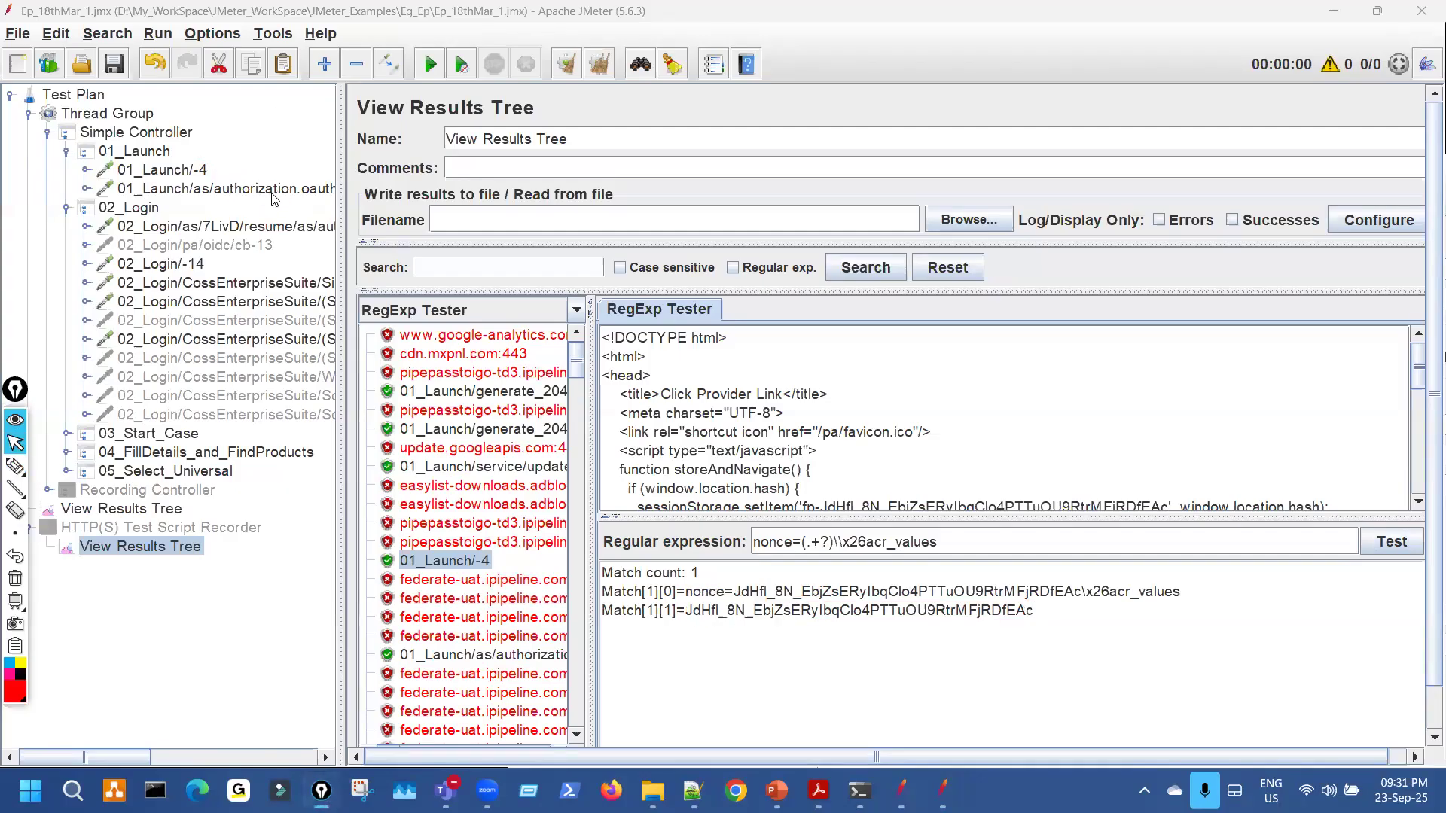
{"action": "left_click", "coordinate": [274, 194]}
{"action": "left_click_drag", "start_coordinate": [666, 516], "coordinate": [676, 523]}
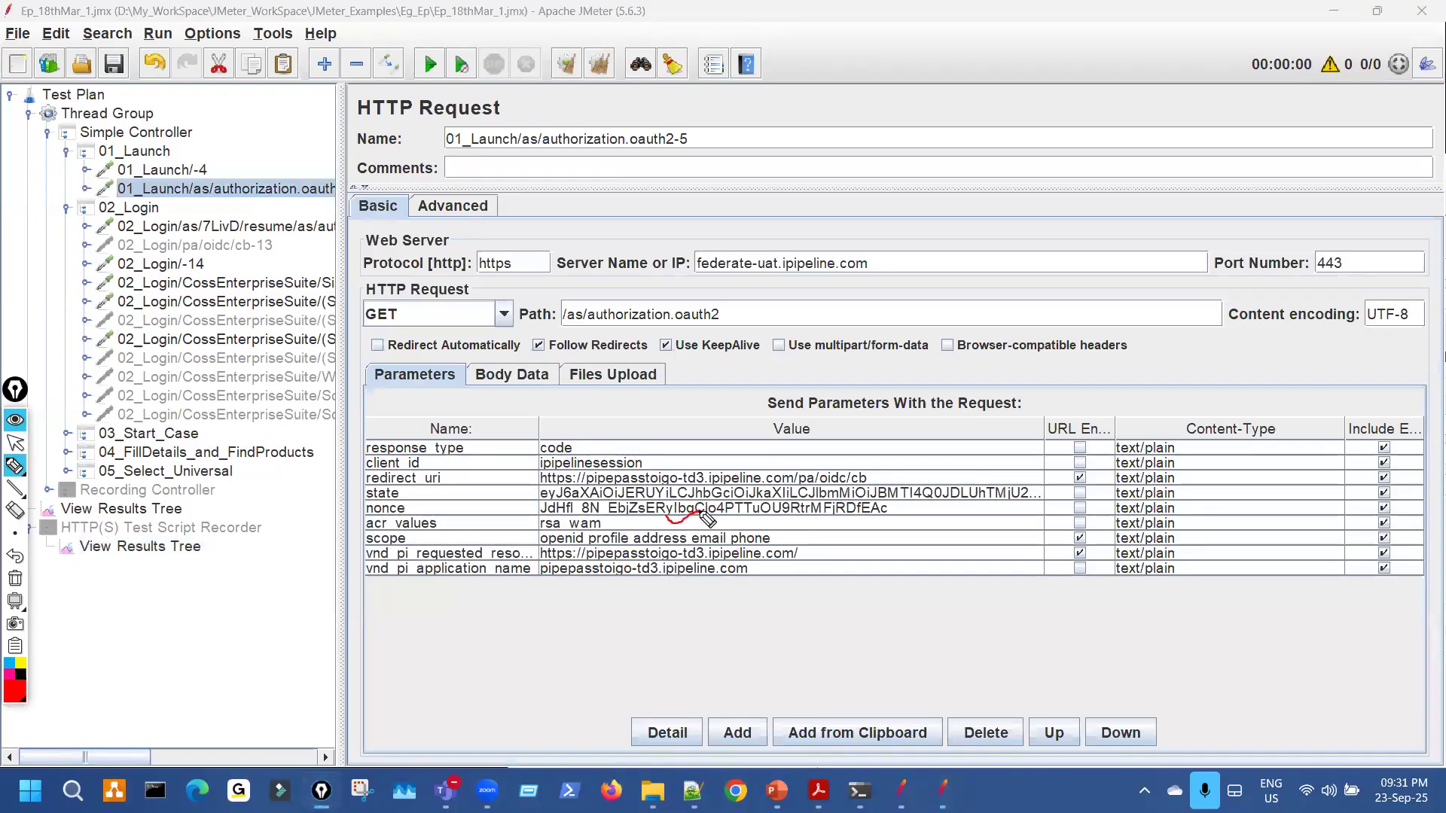
{"action": "key", "text": "ctrl+shift+7"}
{"action": "key", "text": "ctrl+shift+2"}
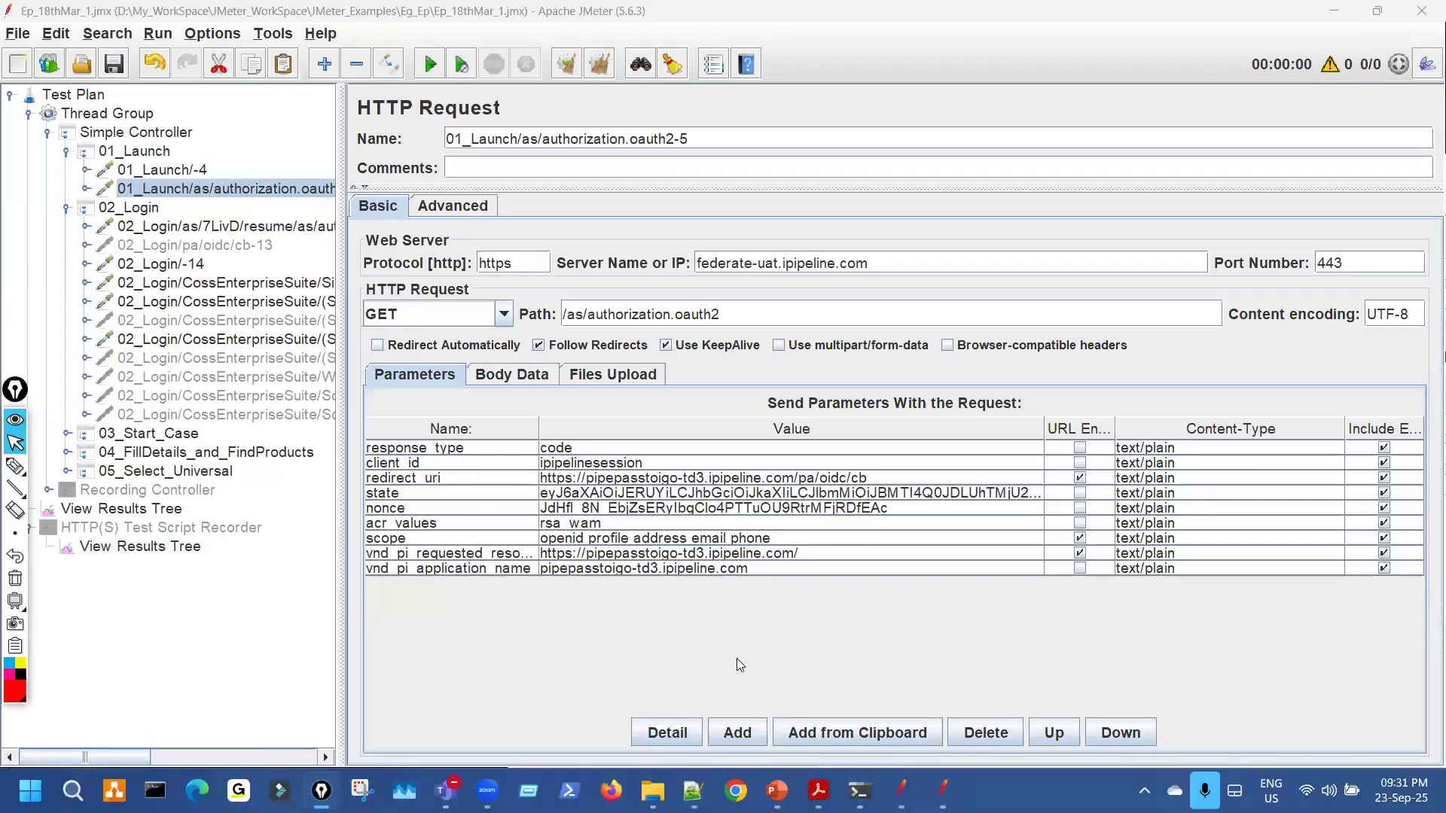
{"action": "left_click", "coordinate": [689, 788]}
{"action": "key", "text": "ctrl+shift+1"}
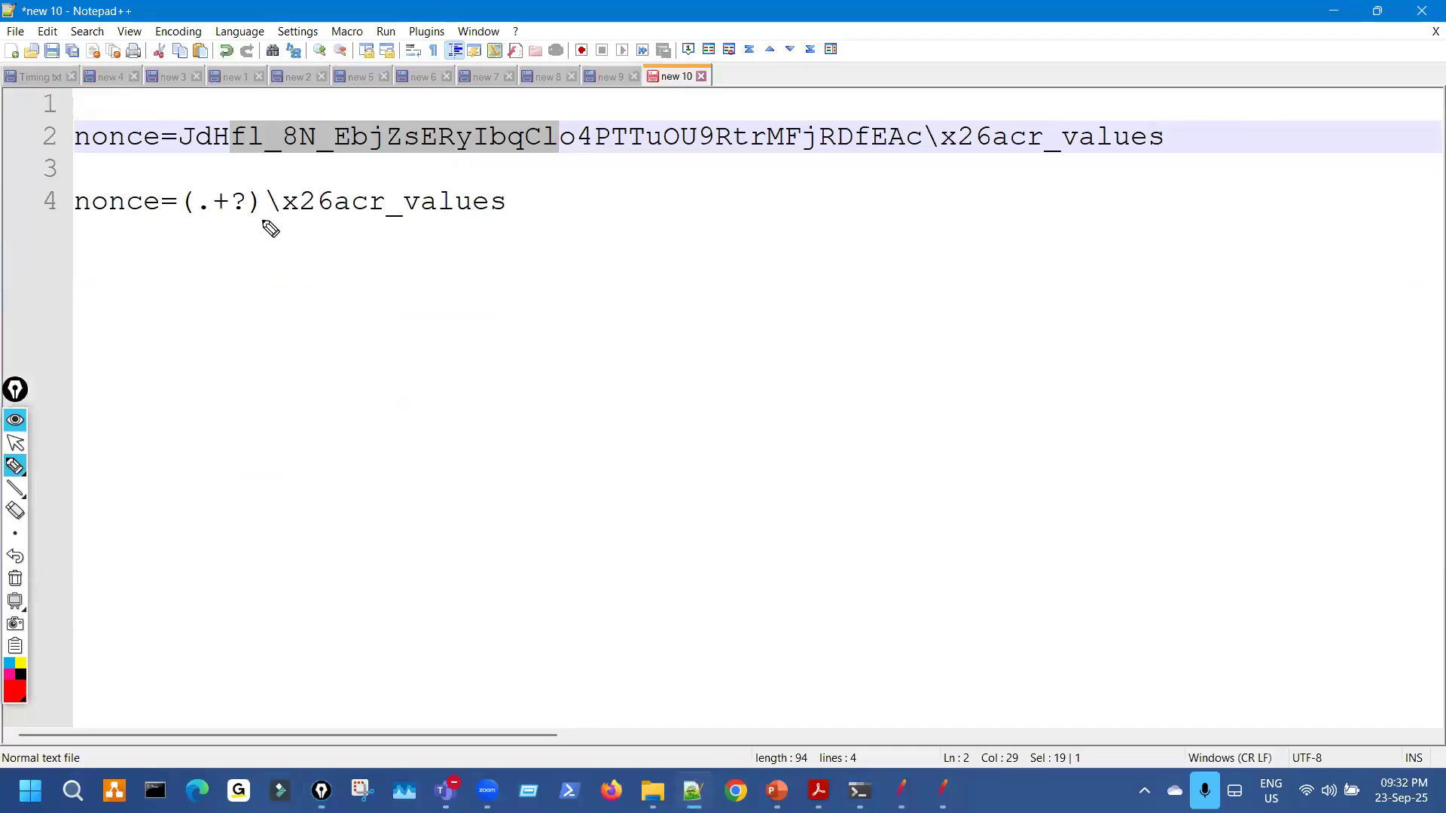
Point out on lines 2 and 4 the extra backslash needed before x26acr_values.
{"action": "left_click_drag", "start_coordinate": [303, 232], "coordinate": [451, 232]}
{"action": "mouse_move", "coordinate": [563, 205]}
{"action": "left_mouse_down"}
{"action": "mouse_move", "coordinate": [584, 223]}
{"action": "mouse_move", "coordinate": [637, 207]}
{"action": "left_mouse_up"}
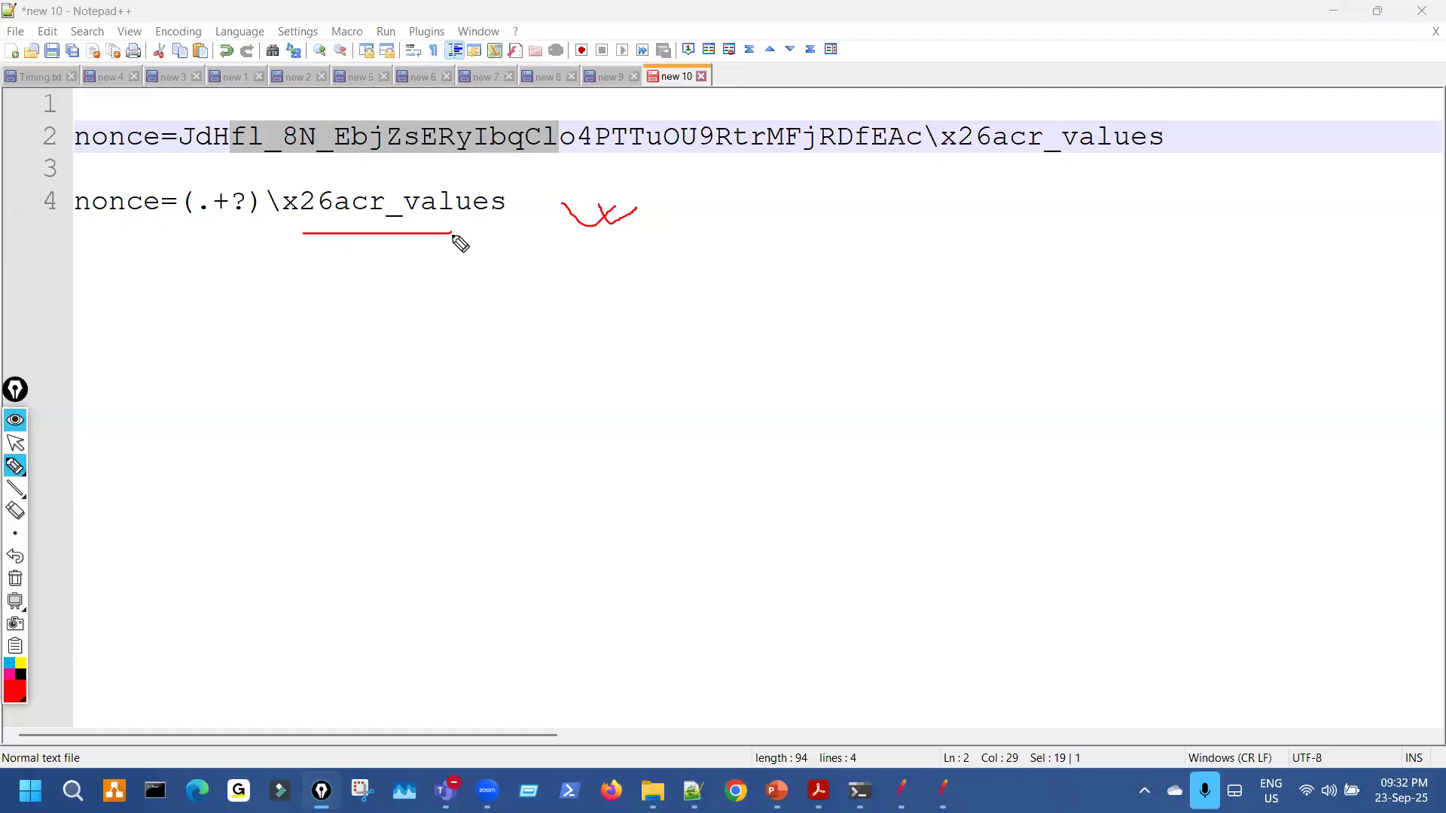
{"action": "left_click_drag", "start_coordinate": [128, 157], "coordinate": [187, 154]}
{"action": "left_click_drag", "start_coordinate": [973, 152], "coordinate": [1022, 152]}
{"action": "left_click_drag", "start_coordinate": [260, 189], "coordinate": [274, 223]}
{"action": "key", "text": "ctrl+shift+7"}
{"action": "key", "text": "ctrl+shift+2"}
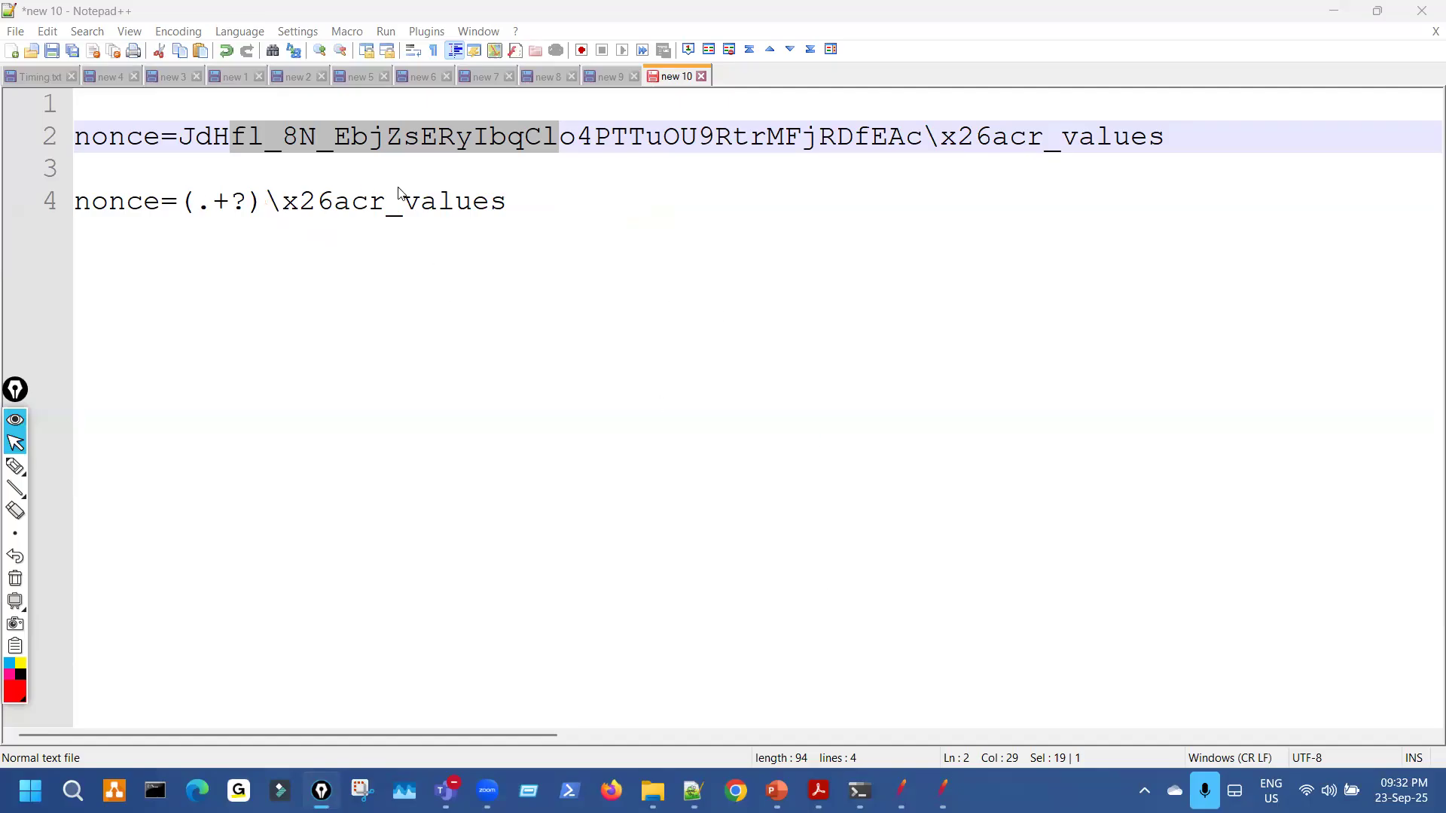
Select (.+?)\x26acr_ on line 4 and return to JMeter's lower View Results Tree.
{"action": "left_click_drag", "start_coordinate": [179, 201], "coordinate": [403, 201]}
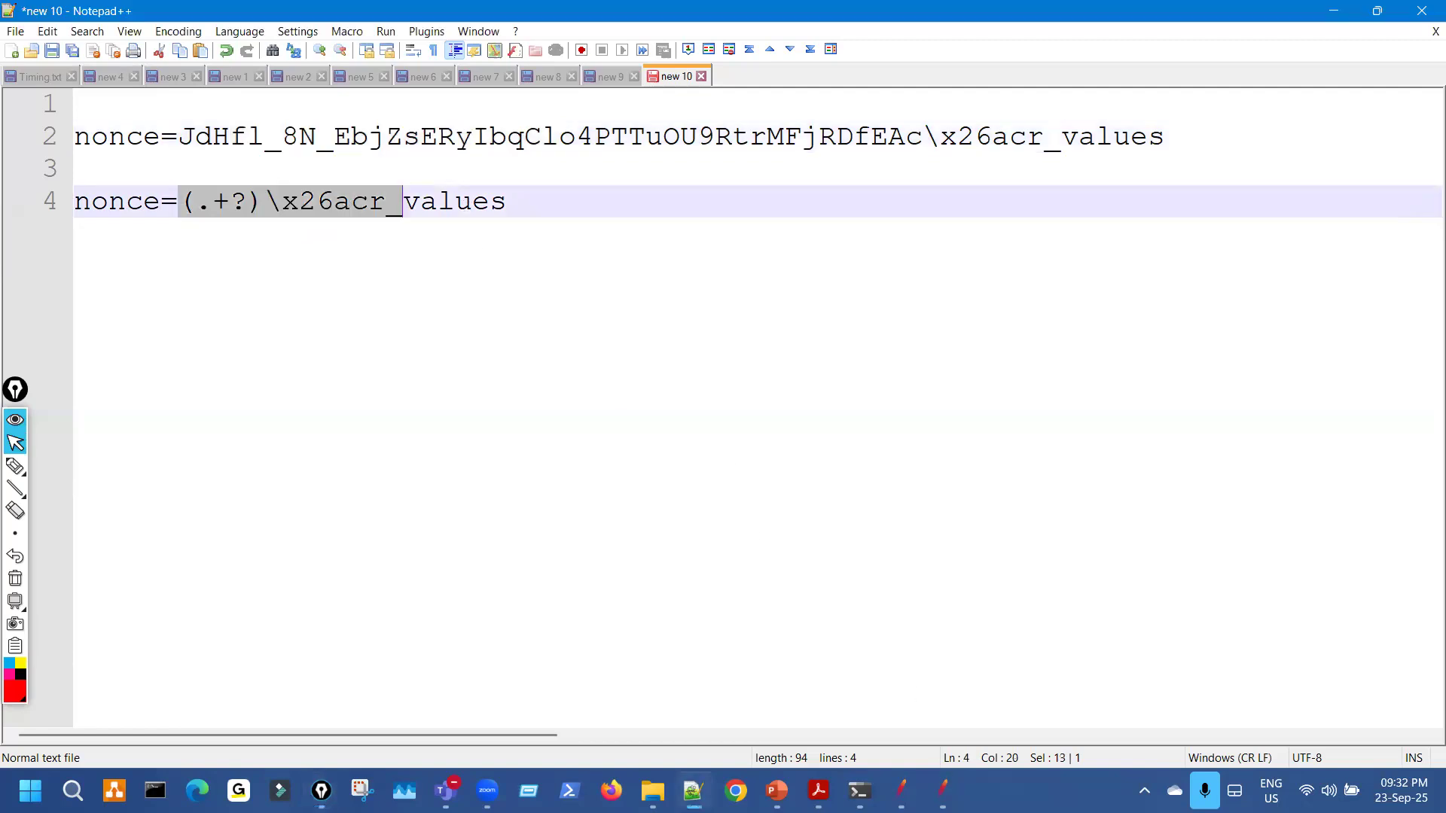
{"action": "key", "text": "alt+Tab"}
{"action": "left_click", "coordinate": [187, 545]}
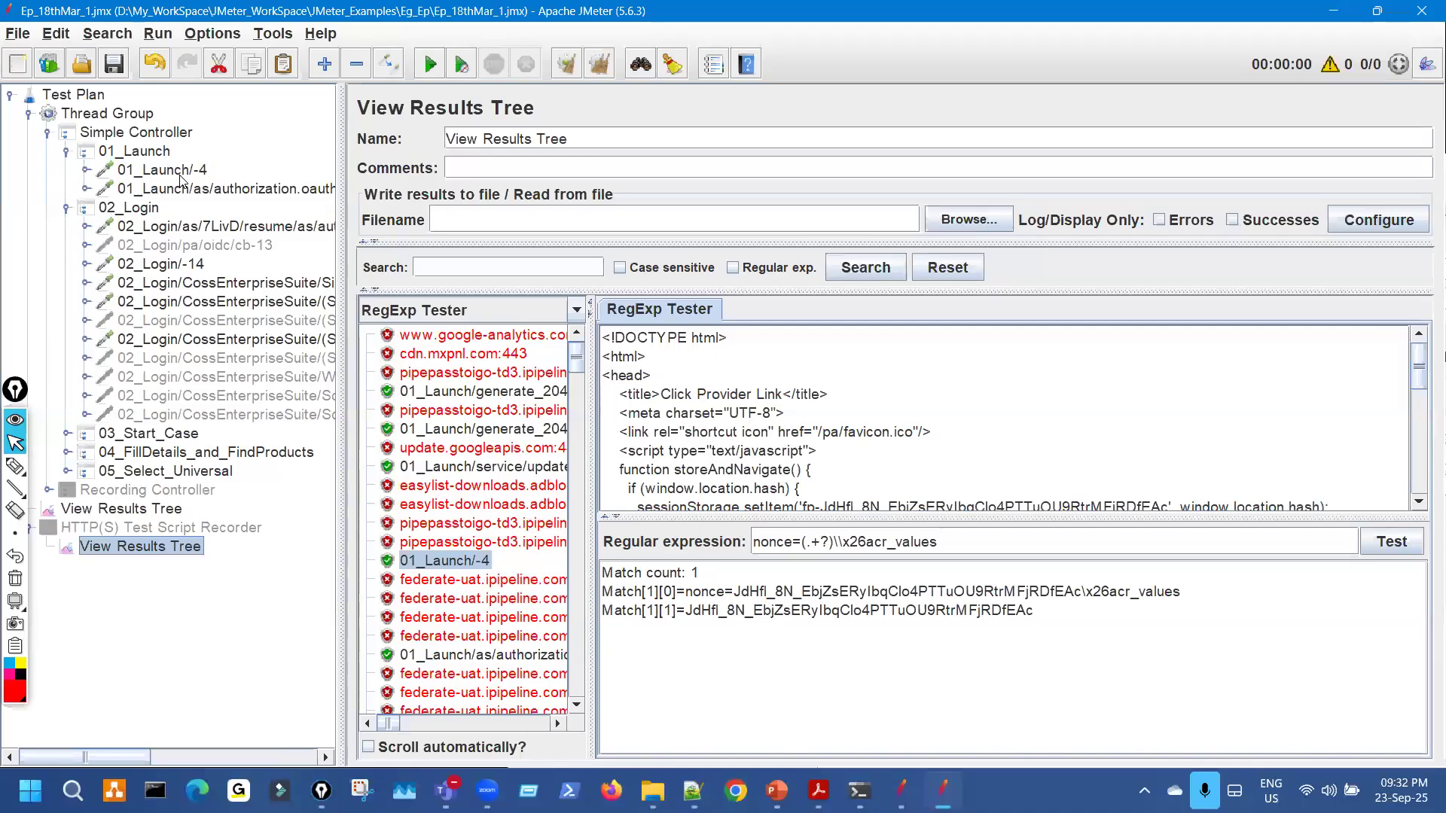
Widen the tree and view the Regular Expression Extractor under 01_Launch/-4.
{"action": "left_click", "coordinate": [180, 171]}
{"action": "left_click_drag", "start_coordinate": [341, 152], "coordinate": [475, 152]}
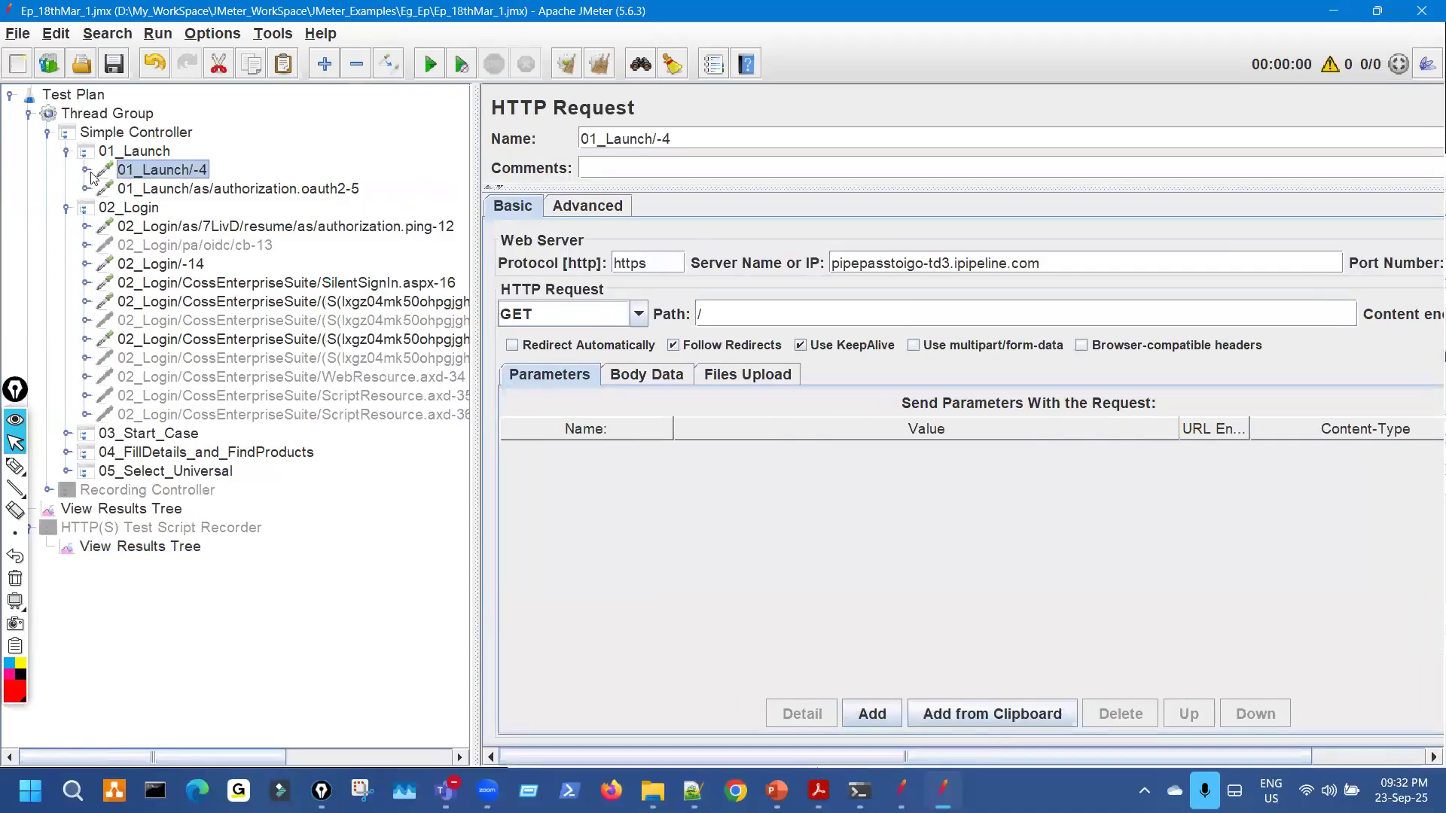
{"action": "key", "text": "Right"}
{"action": "left_click", "coordinate": [224, 212]}
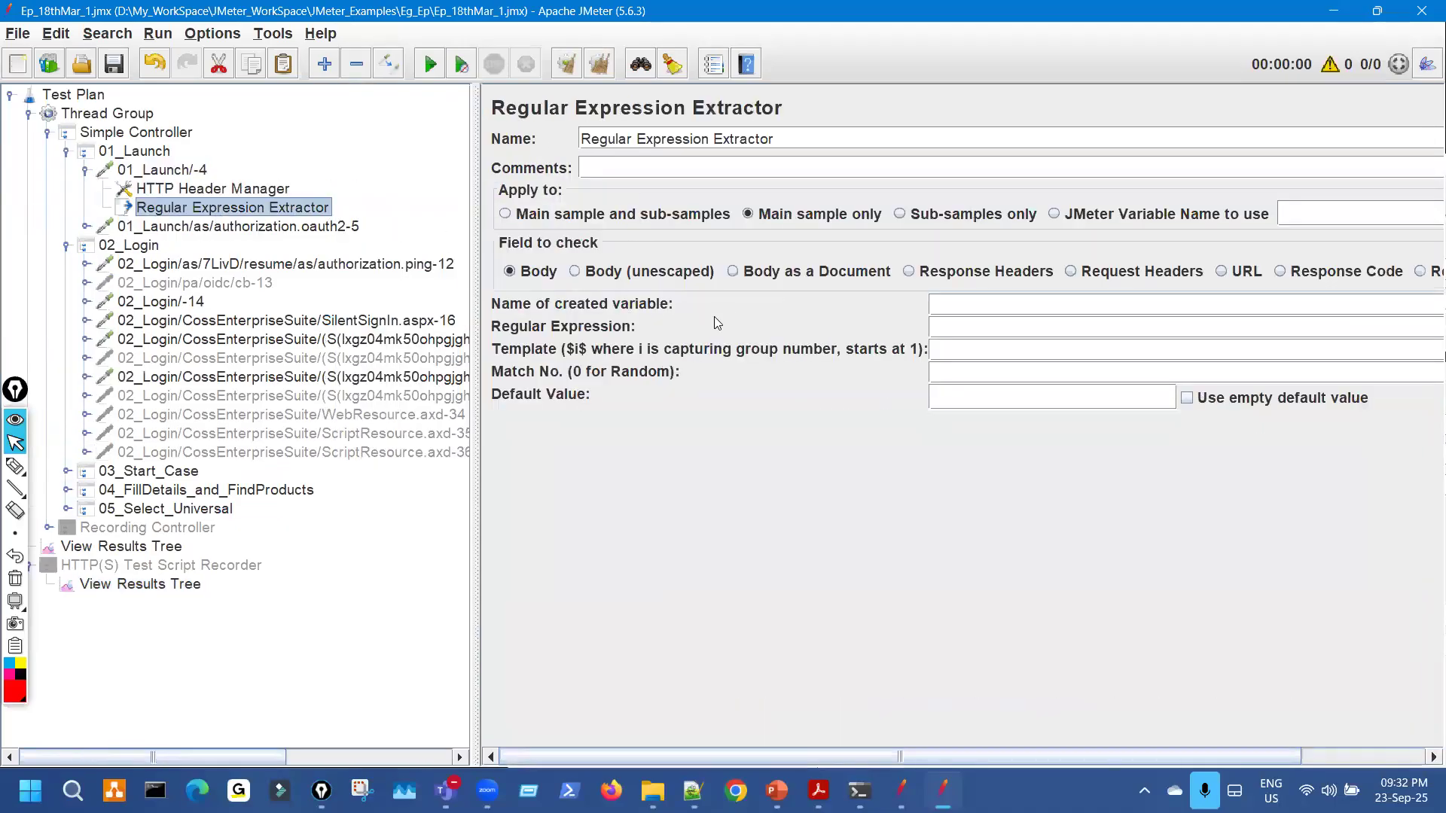
{"action": "key", "text": "Left"}
{"action": "key", "text": "Left"}
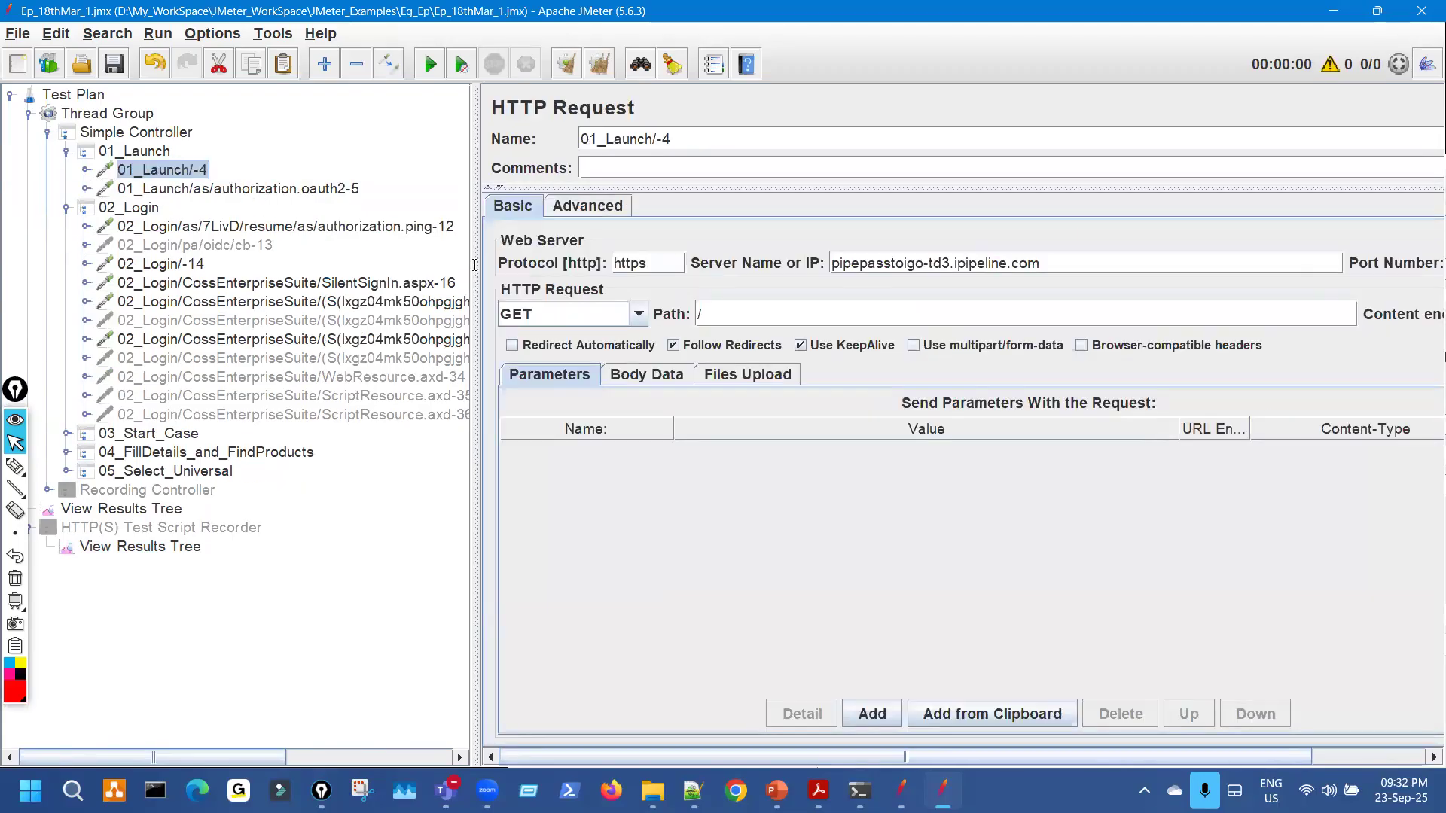
Note the state value in authorization.oauth2-5, then open the 02_Login SilentSignIn.aspx-17 POST request.
{"action": "key", "text": "Down"}
{"action": "left_click", "coordinate": [15, 466]}
{"action": "left_click_drag", "start_coordinate": [644, 490], "coordinate": [678, 488]}
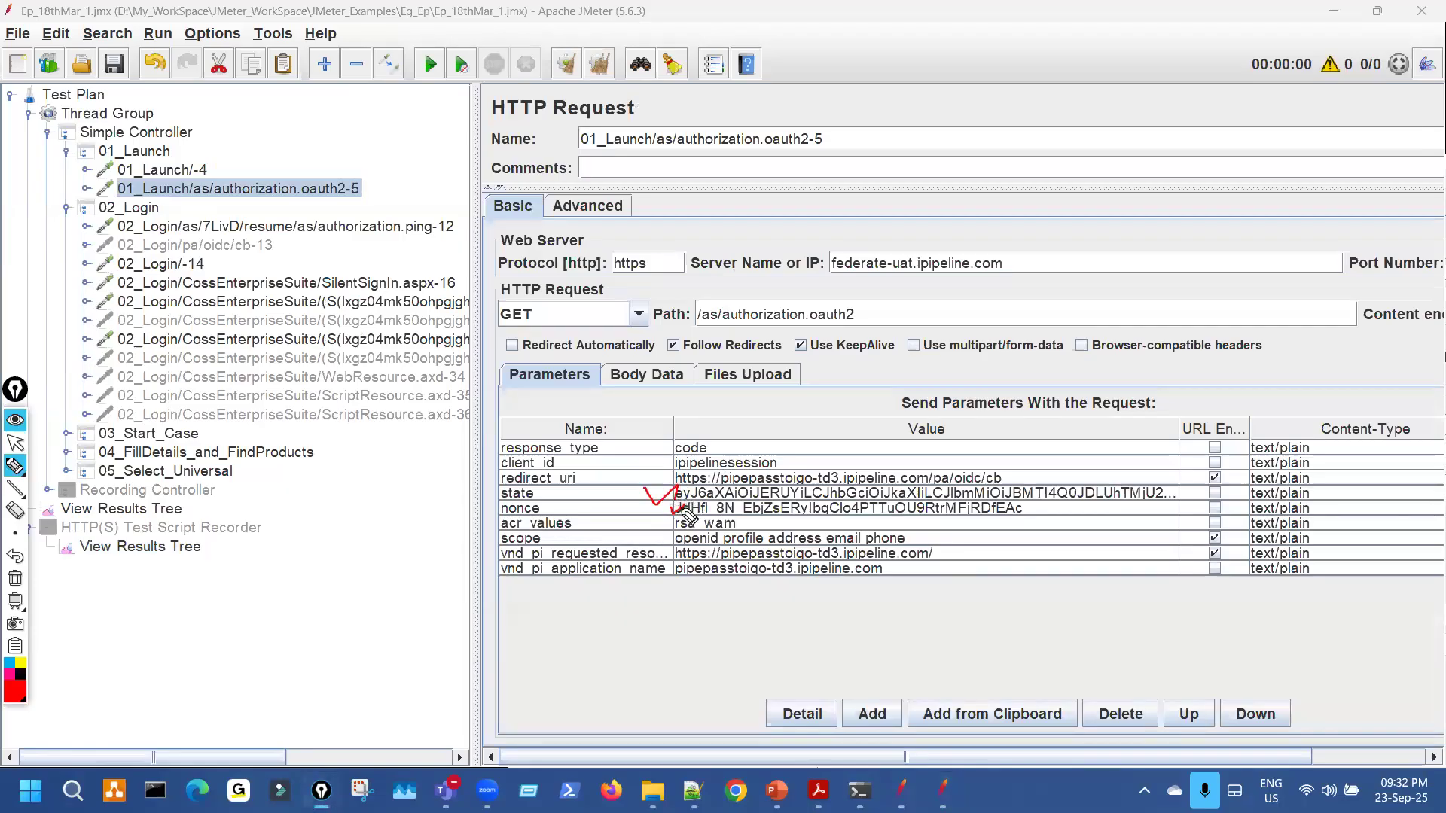
{"action": "key", "text": "Escape"}
{"action": "left_click", "coordinate": [424, 305]}
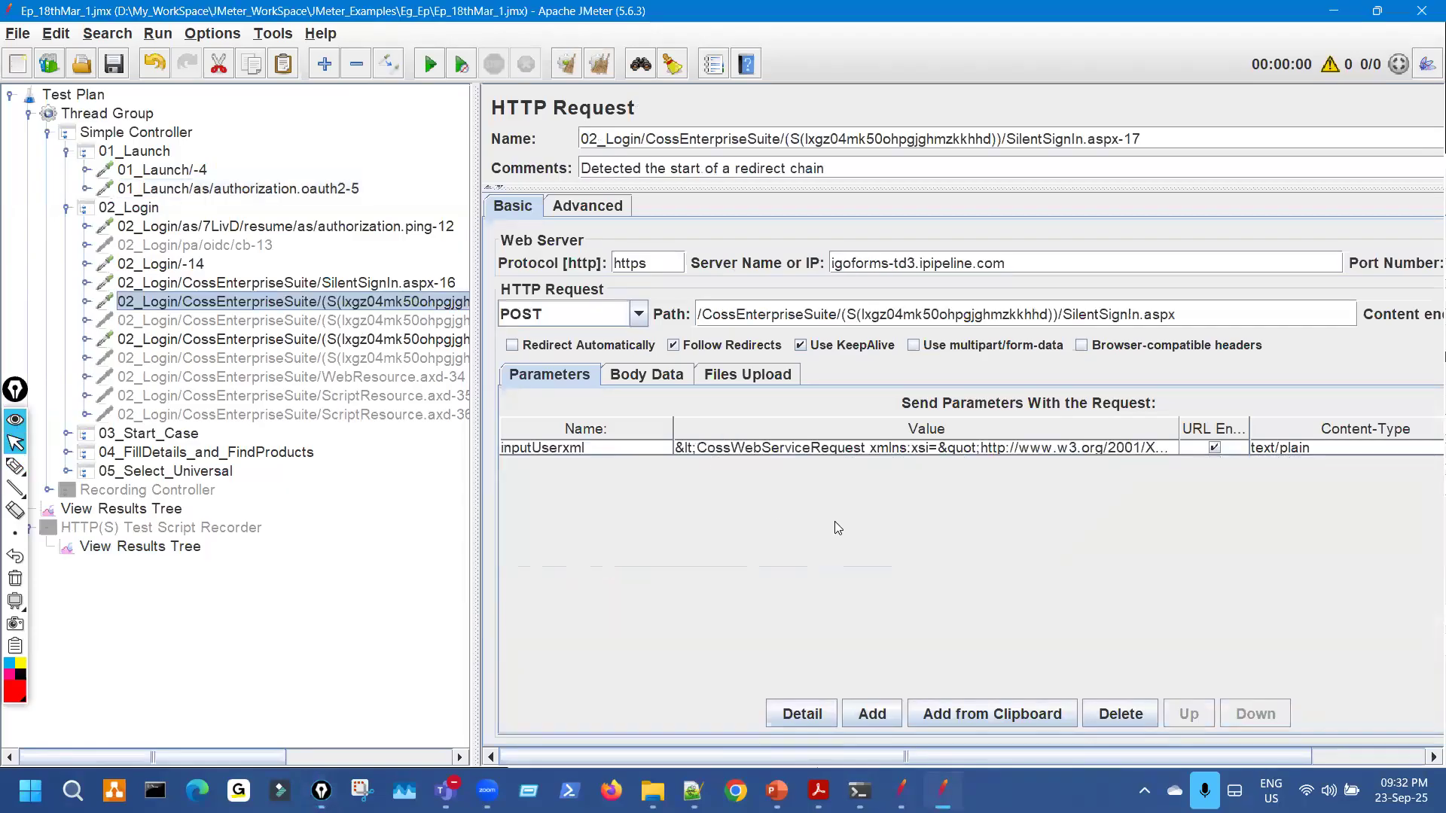
Point out the session ID in the request paths and the empty parameters list.
{"action": "mouse_move", "coordinate": [1043, 322]}
{"action": "left_mouse_down"}
{"action": "mouse_move", "coordinate": [1007, 295]}
{"action": "mouse_move", "coordinate": [867, 320]}
{"action": "left_mouse_up"}
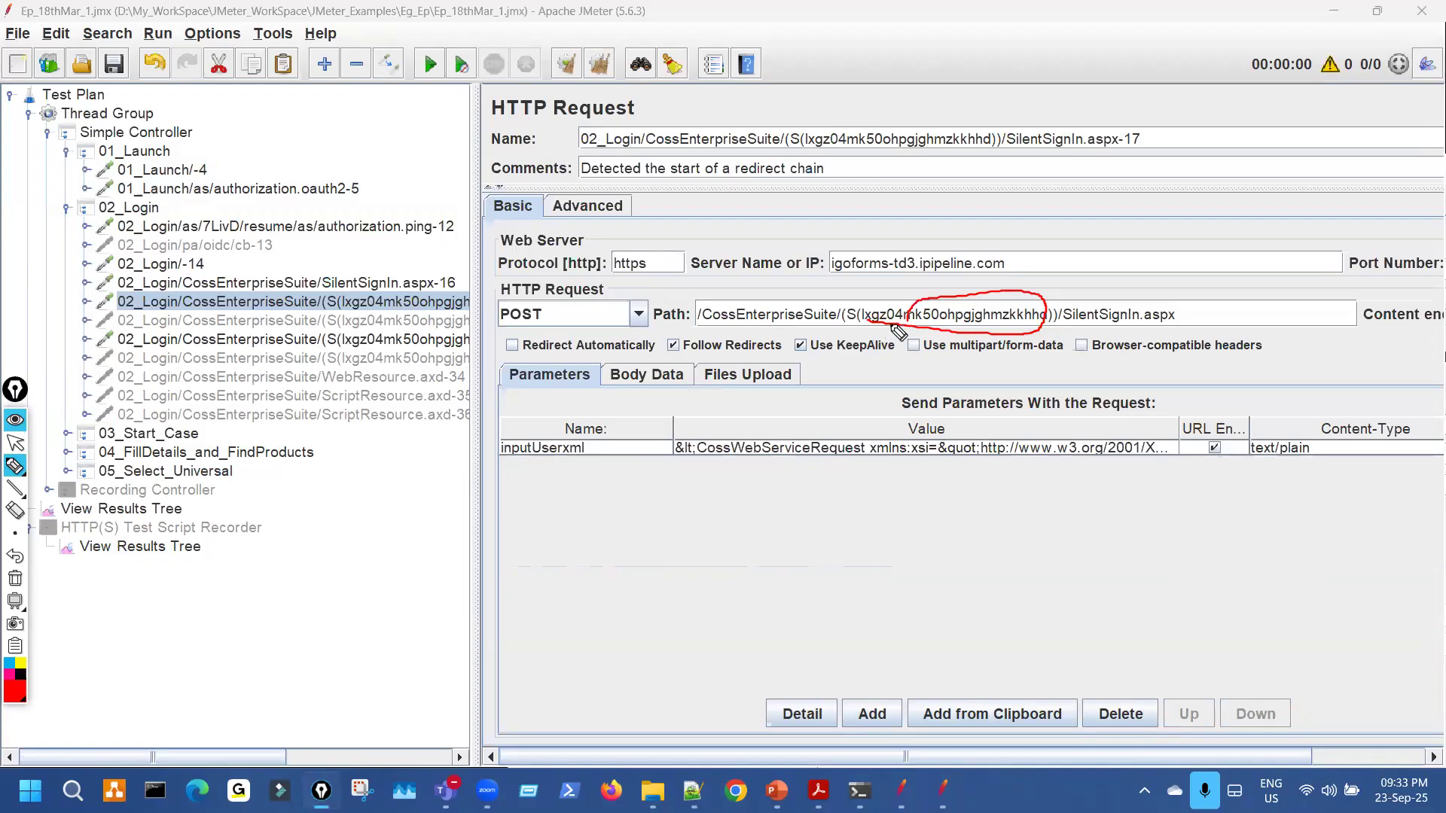
{"action": "left_click_drag", "start_coordinate": [356, 358], "coordinate": [410, 352]}
{"action": "left_click_drag", "start_coordinate": [415, 414], "coordinate": [499, 403]}
{"action": "left_click_drag", "start_coordinate": [743, 556], "coordinate": [786, 531]}
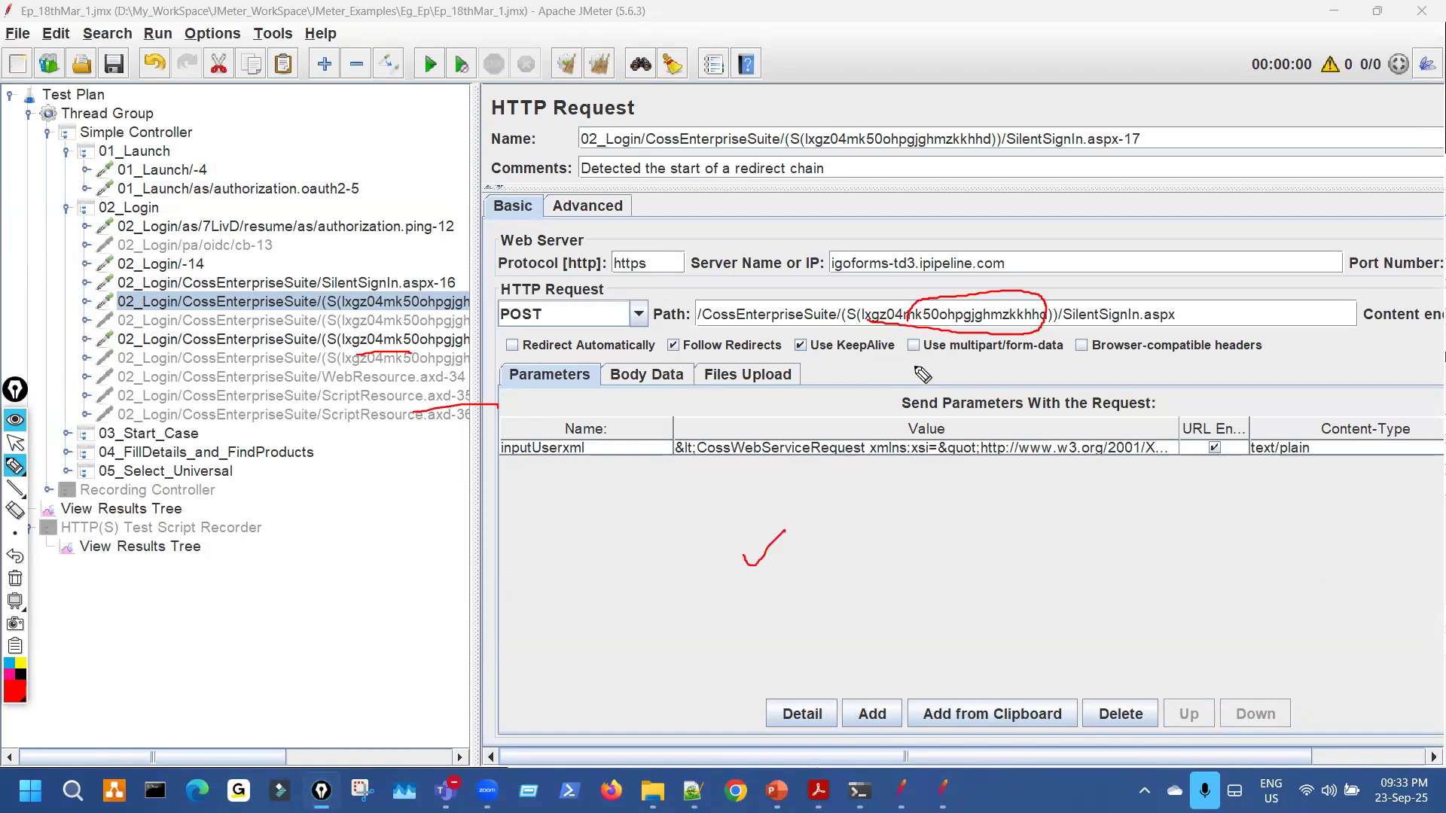
{"action": "key", "text": "ctrl+shift+7"}
{"action": "key", "text": "ctrl+shift+1"}
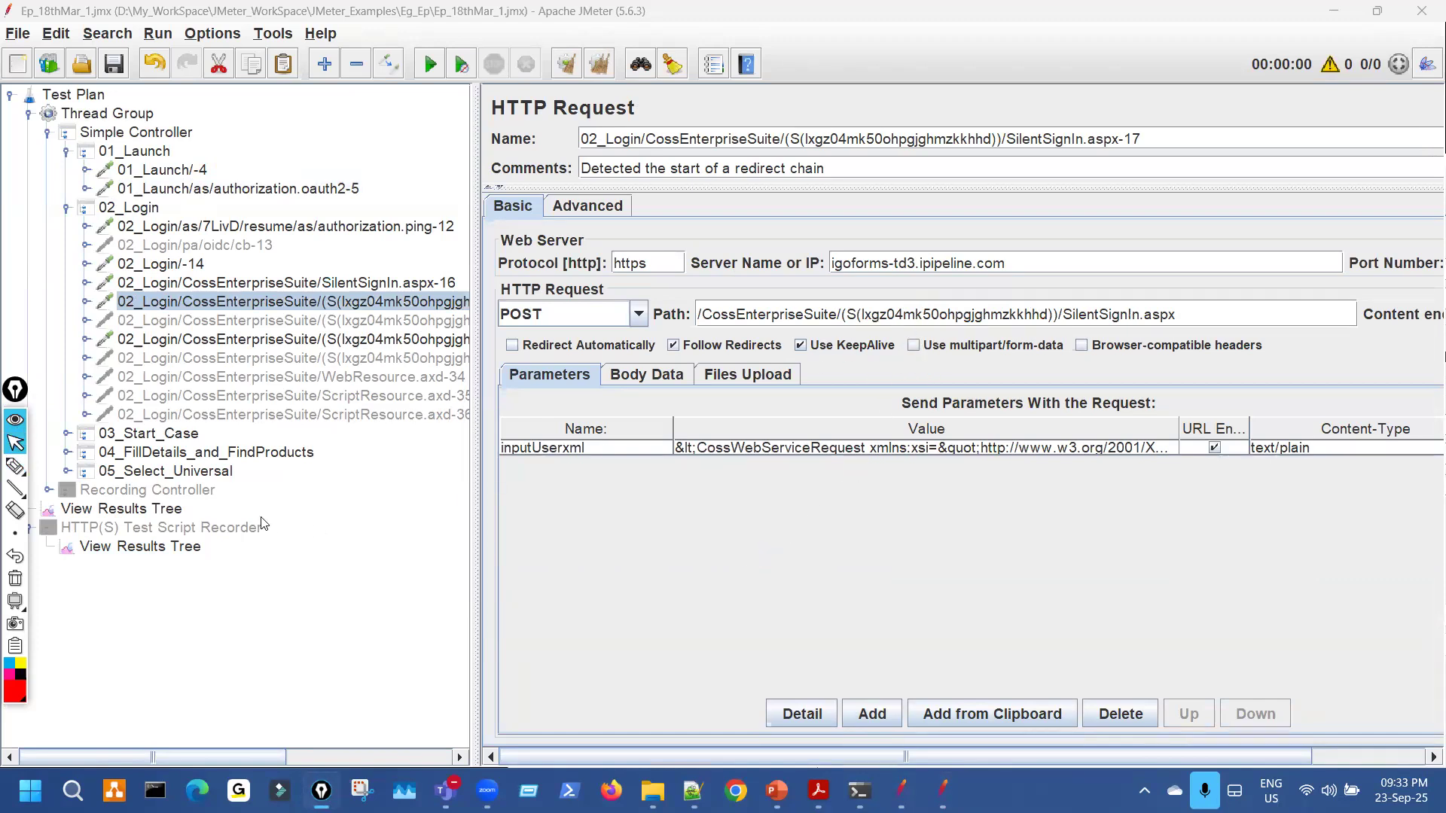
Expand 04_FillDetails_and_FindProducts and open its first request, noting the CSRFTOKEN parameter.
{"action": "left_click", "coordinate": [66, 453]}
{"action": "left_click", "coordinate": [252, 473]}
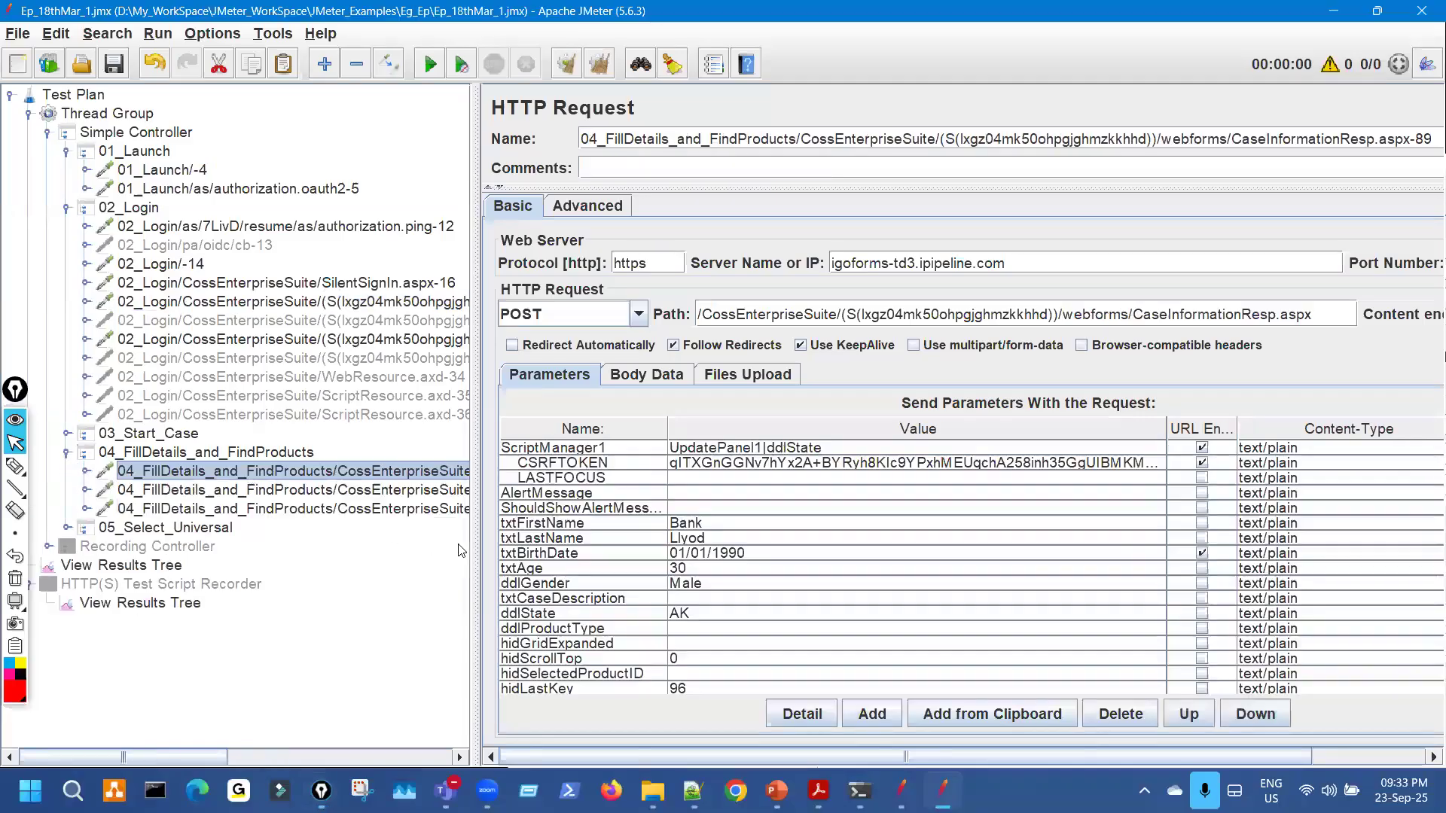
{"action": "key", "text": "ctrl+shift+2"}
{"action": "left_click_drag", "start_coordinate": [633, 455], "coordinate": [649, 452]}
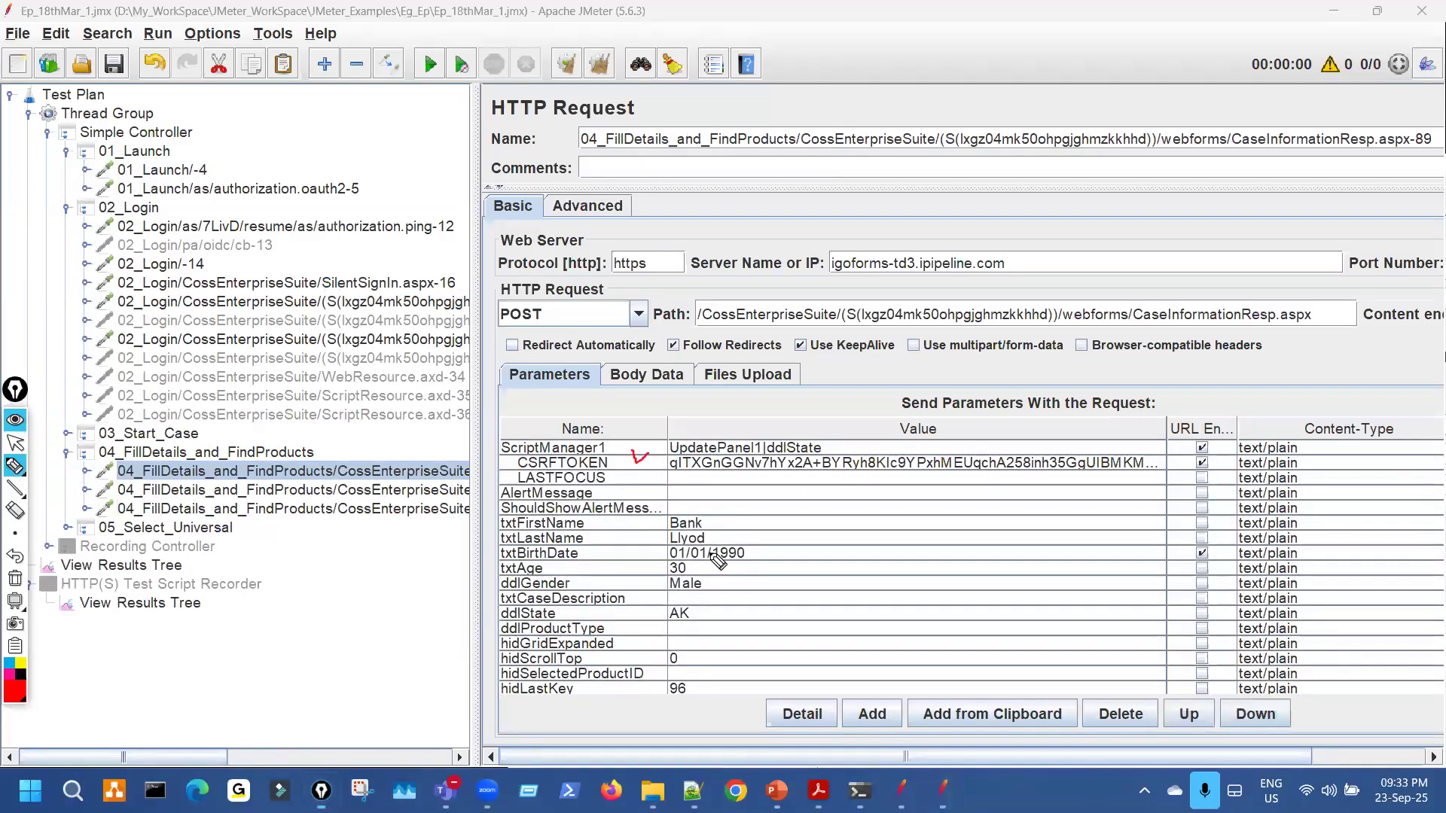
{"action": "key", "text": "ctrl+shift+1"}
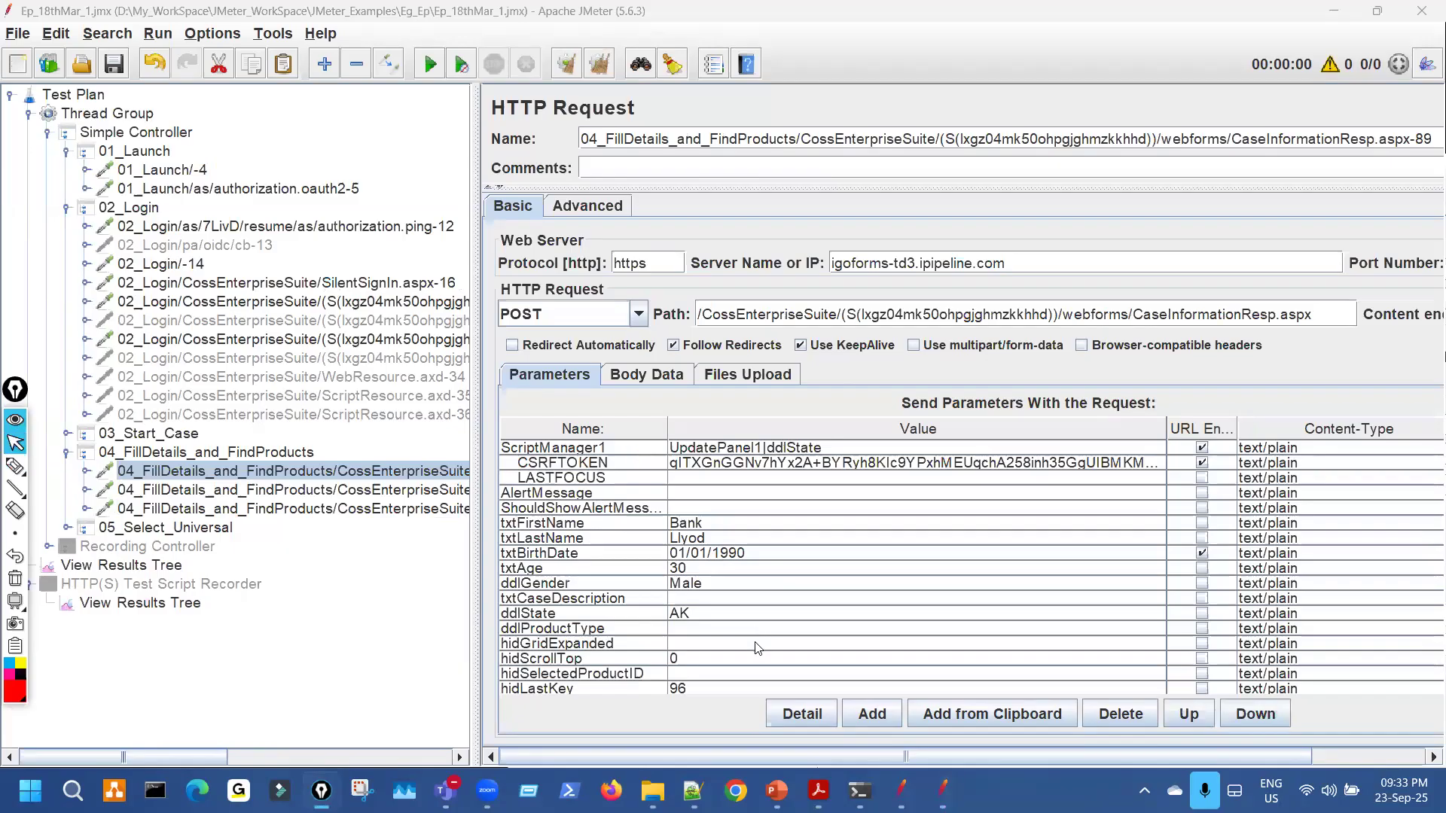
Scroll the Parameters table and mark the clientid value.
{"action": "scroll", "coordinate": [757, 643], "scroll_direction": "down", "scroll_amount": 4}
{"action": "scroll", "coordinate": [756, 648], "scroll_direction": "down", "scroll_amount": 1}
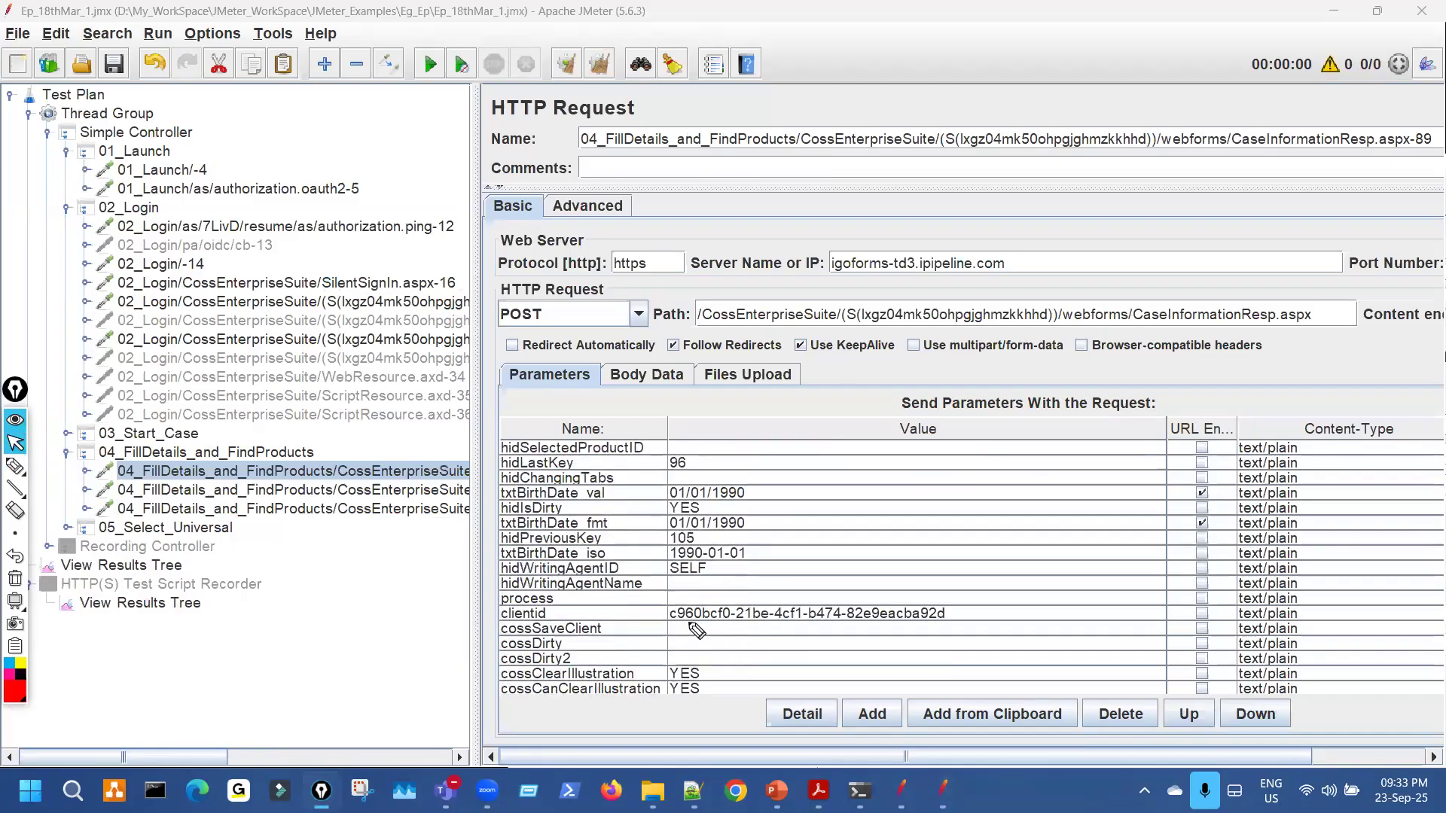
{"action": "key", "text": "ctrl+shift+2"}
{"action": "left_click_drag", "start_coordinate": [687, 622], "coordinate": [736, 592]}
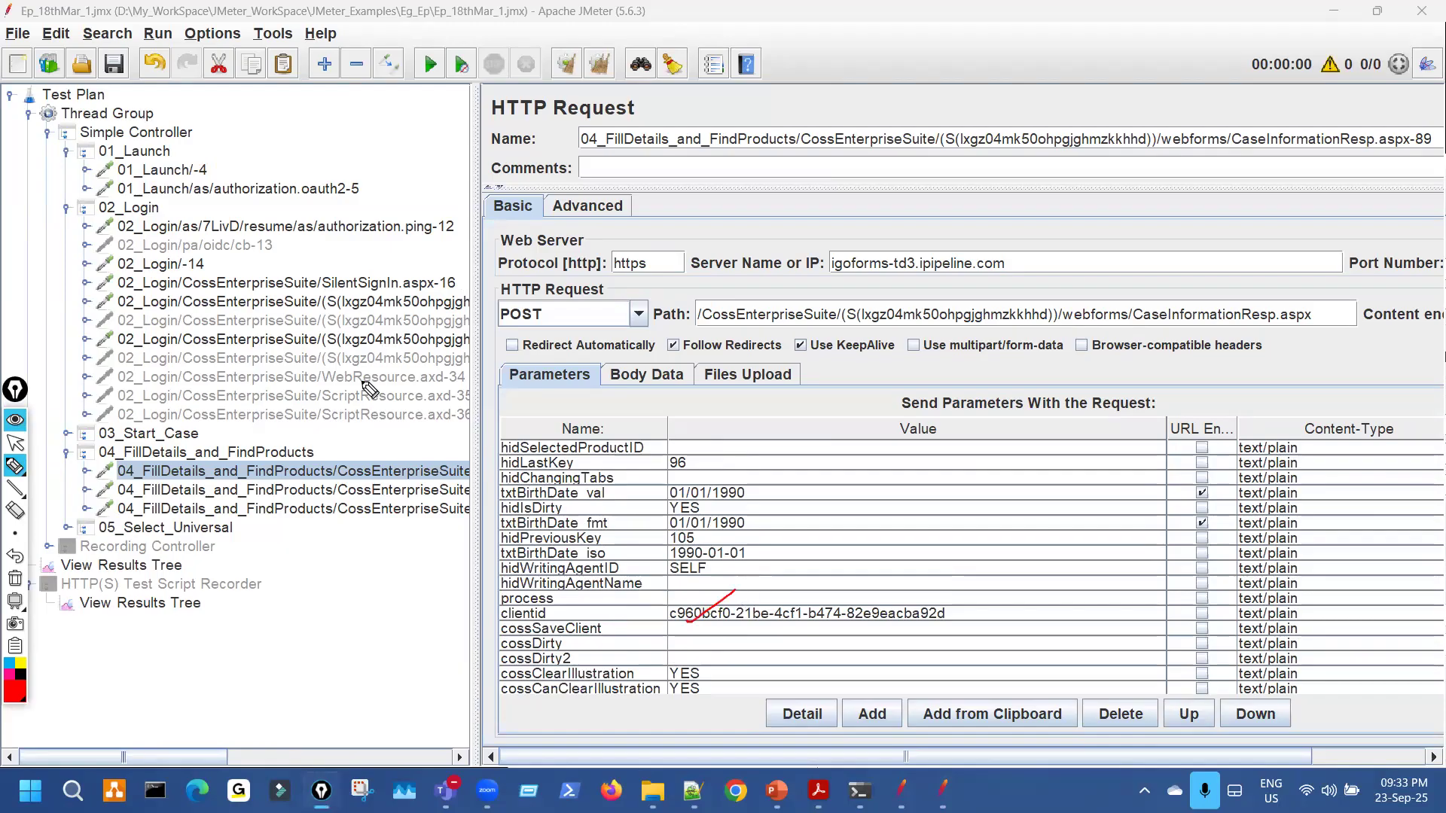
{"action": "mouse_move", "coordinate": [753, 580]}
{"action": "left_mouse_down"}
{"action": "mouse_move", "coordinate": [972, 604]}
{"action": "mouse_move", "coordinate": [943, 617]}
{"action": "left_mouse_up"}
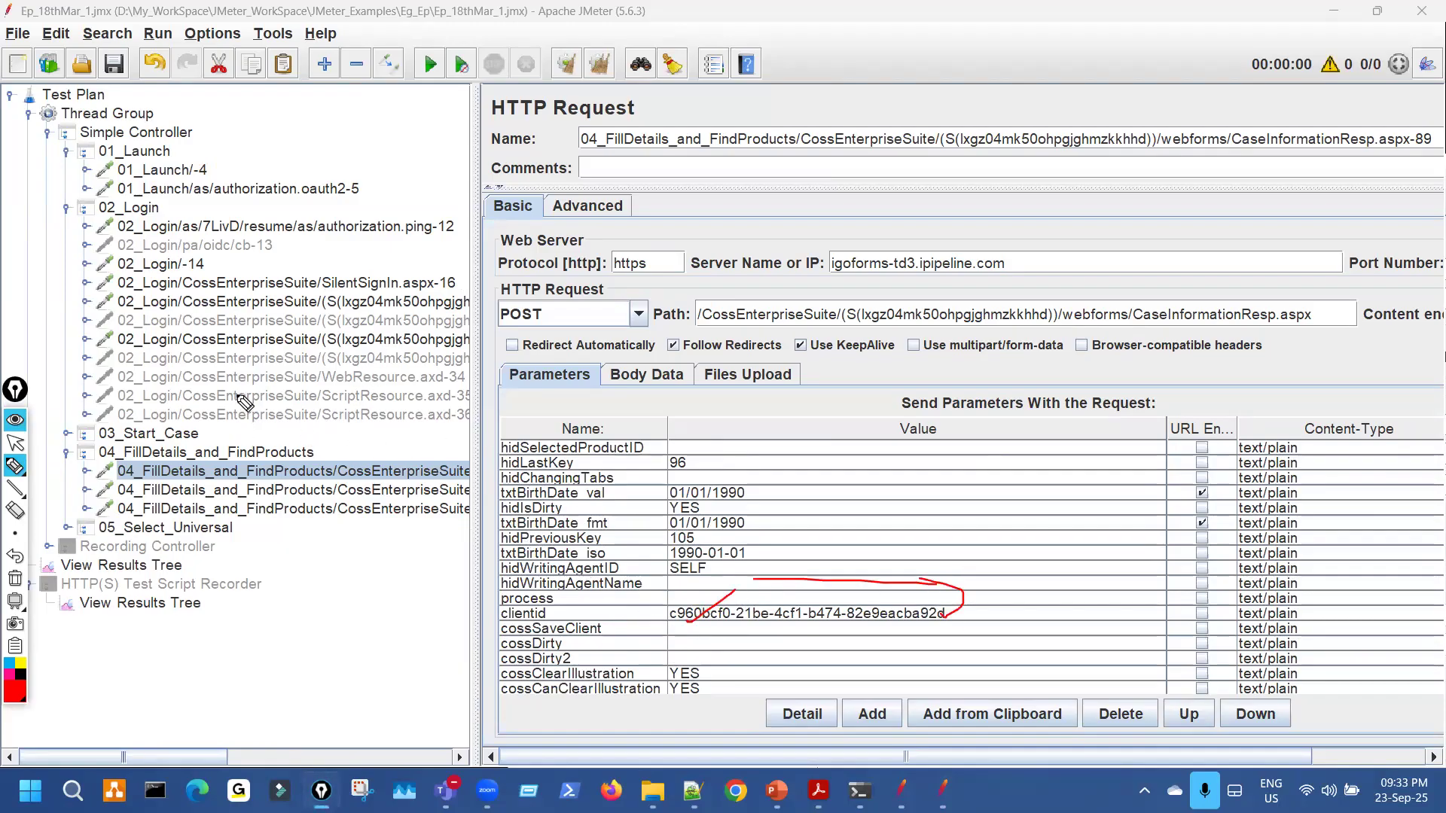
{"action": "left_click", "coordinate": [15, 443]}
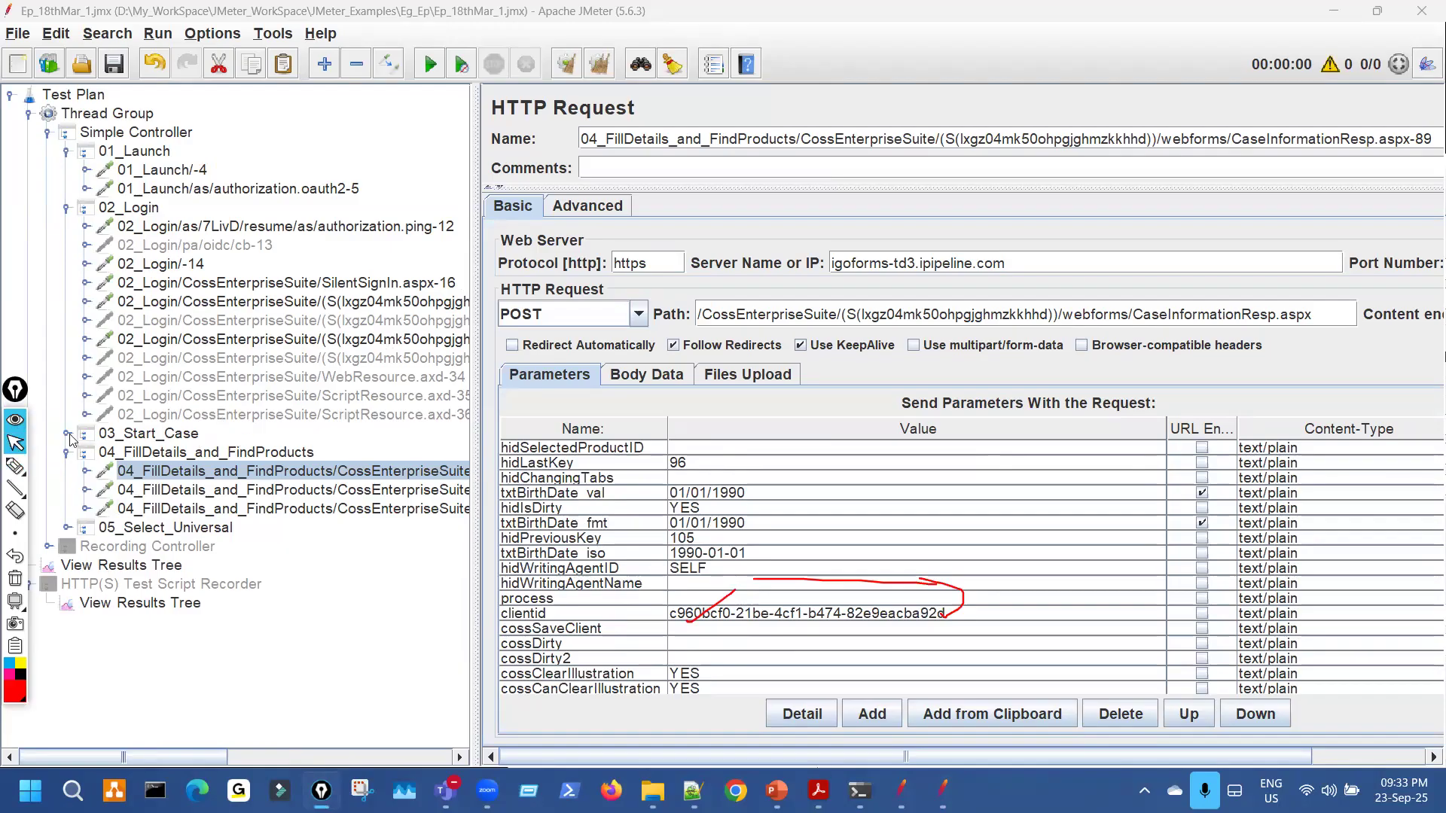
Expand 03_Start_Case, widen the tree, and relate the first FillDetails request to the 03_Start_Case requests.
{"action": "left_click", "coordinate": [67, 434]}
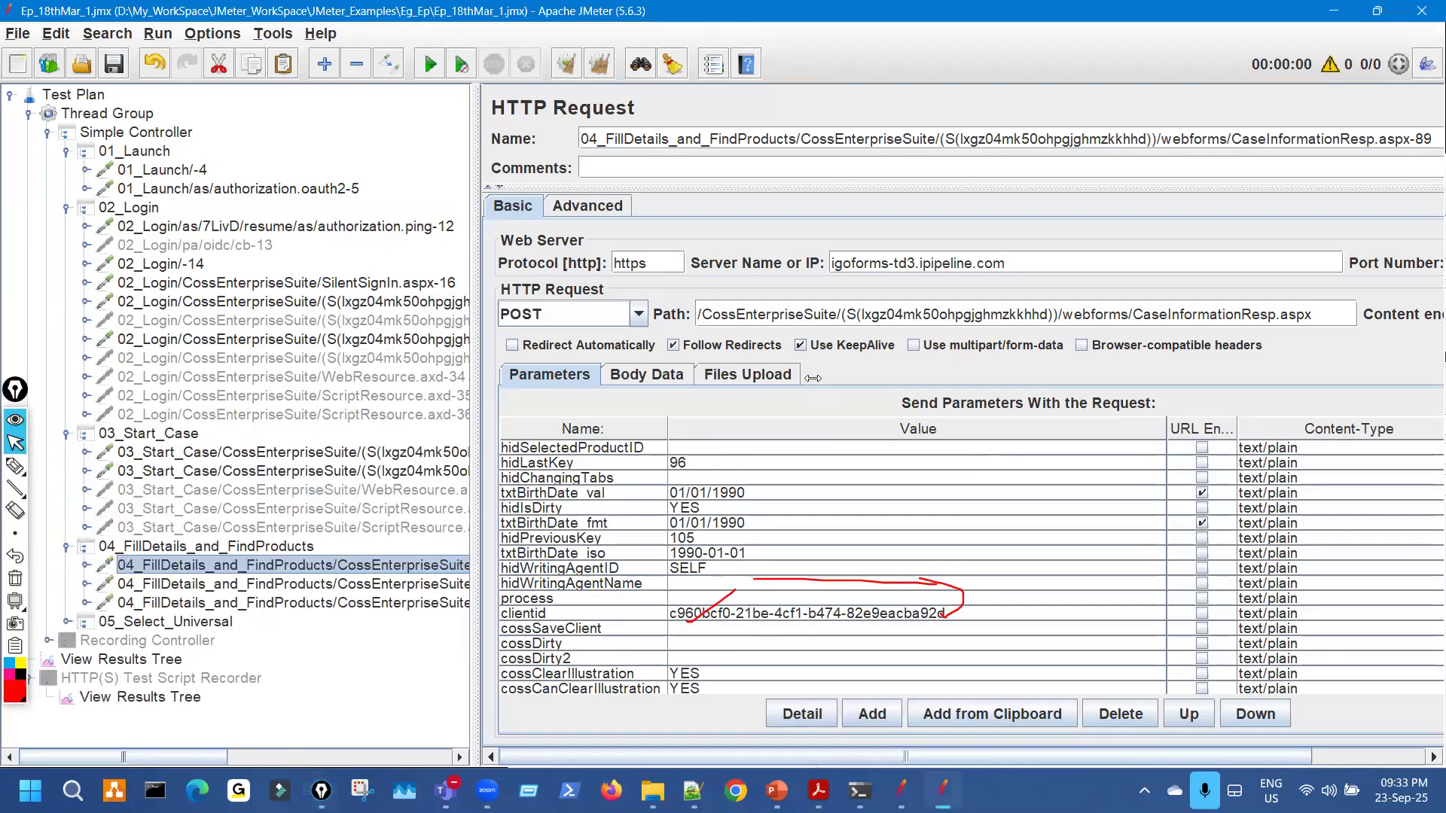
{"action": "left_click_drag", "start_coordinate": [475, 378], "coordinate": [814, 378]}
{"action": "key", "text": "ctrl+shift+3"}
{"action": "mouse_move", "coordinate": [444, 572]}
{"action": "left_mouse_down"}
{"action": "mouse_move", "coordinate": [610, 577]}
{"action": "mouse_move", "coordinate": [581, 495]}
{"action": "mouse_move", "coordinate": [570, 510]}
{"action": "mouse_move", "coordinate": [631, 484]}
{"action": "left_mouse_up"}
{"action": "left_click_drag", "start_coordinate": [596, 428], "coordinate": [604, 449]}
{"action": "left_click_drag", "start_coordinate": [569, 308], "coordinate": [566, 367]}
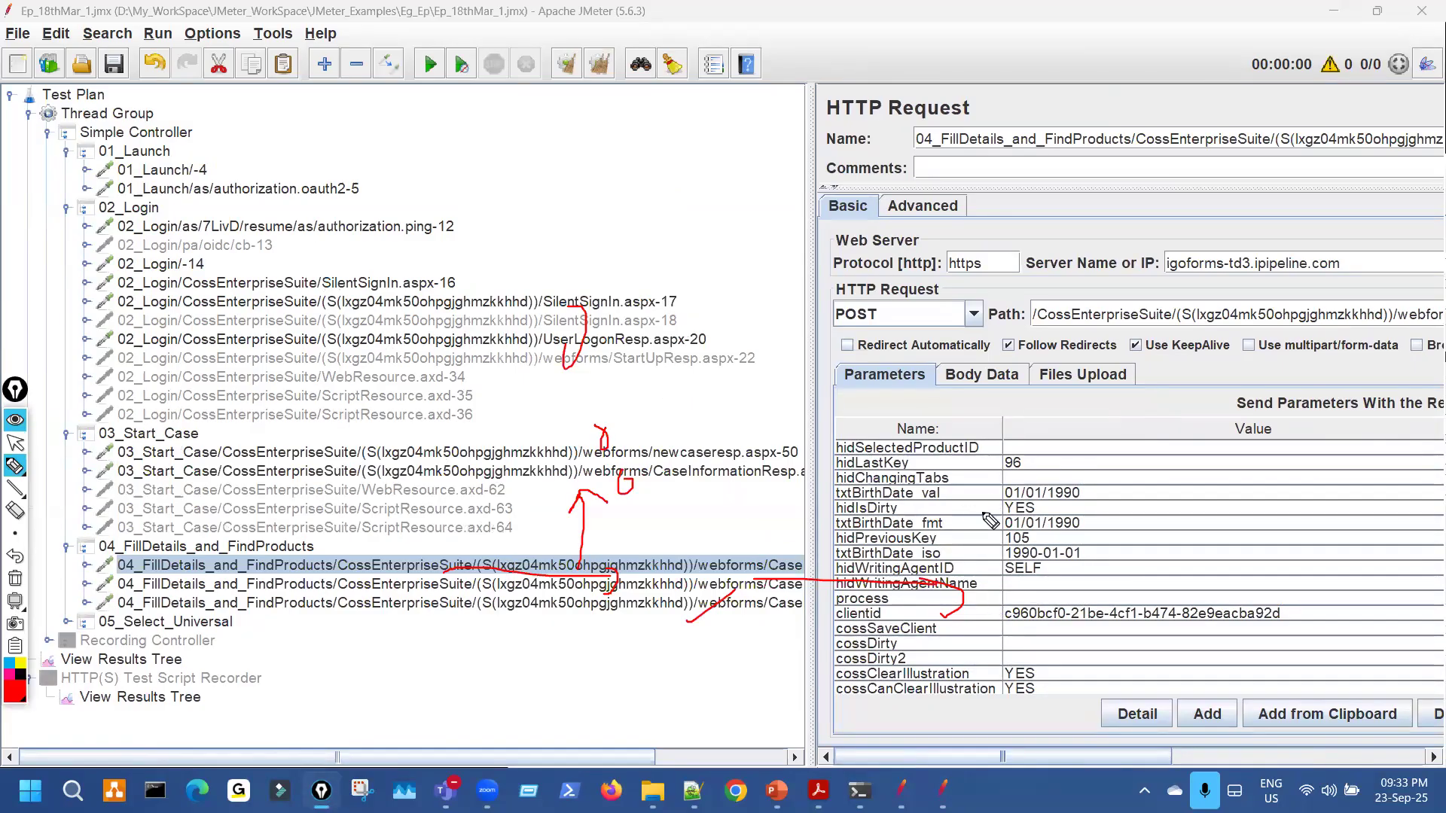
{"action": "key", "text": "ctrl+shift+7"}
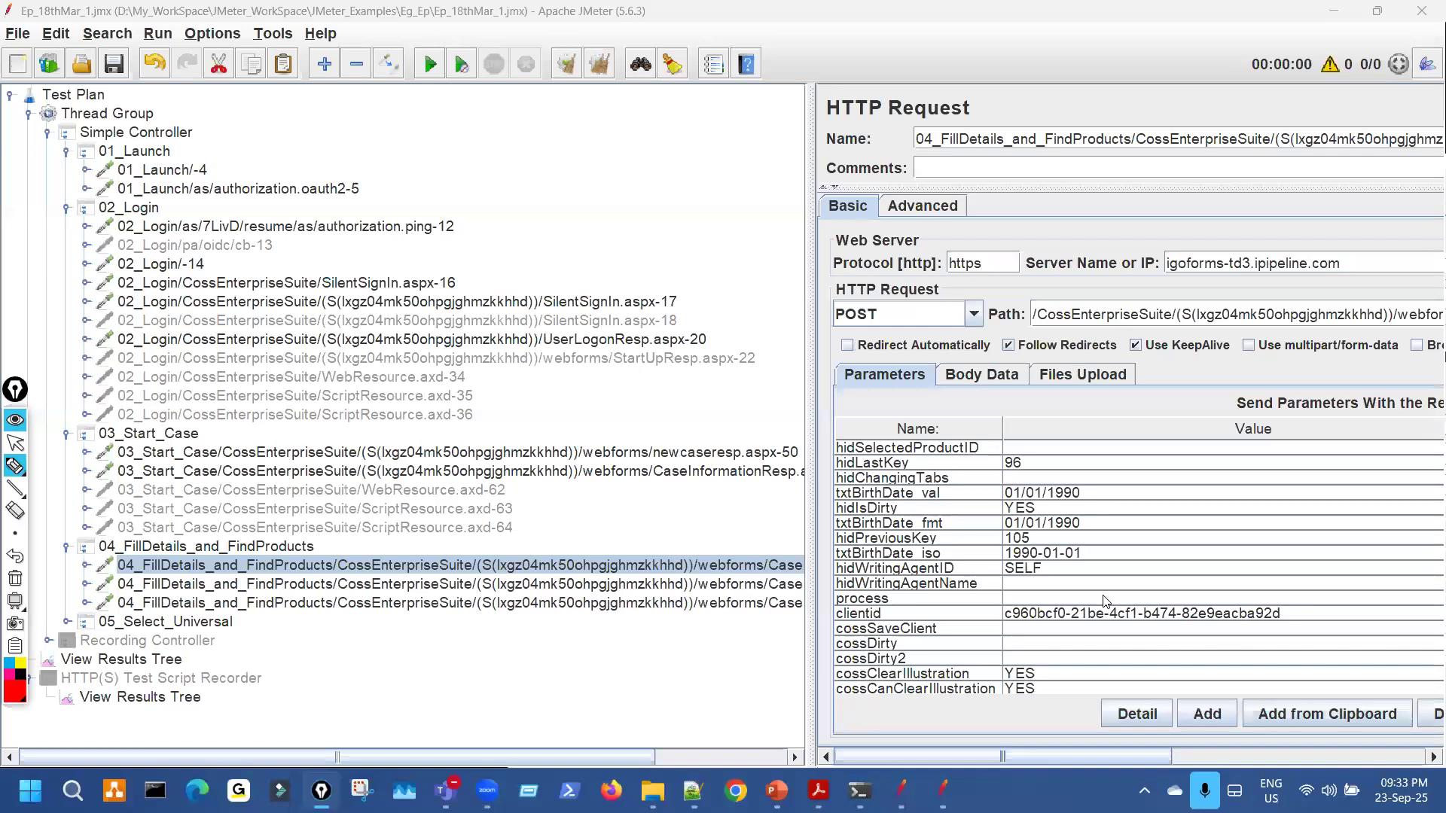
{"action": "key", "text": "ctrl+shift+2"}
{"action": "scroll", "coordinate": [1095, 621], "scroll_direction": "down", "scroll_amount": 4}
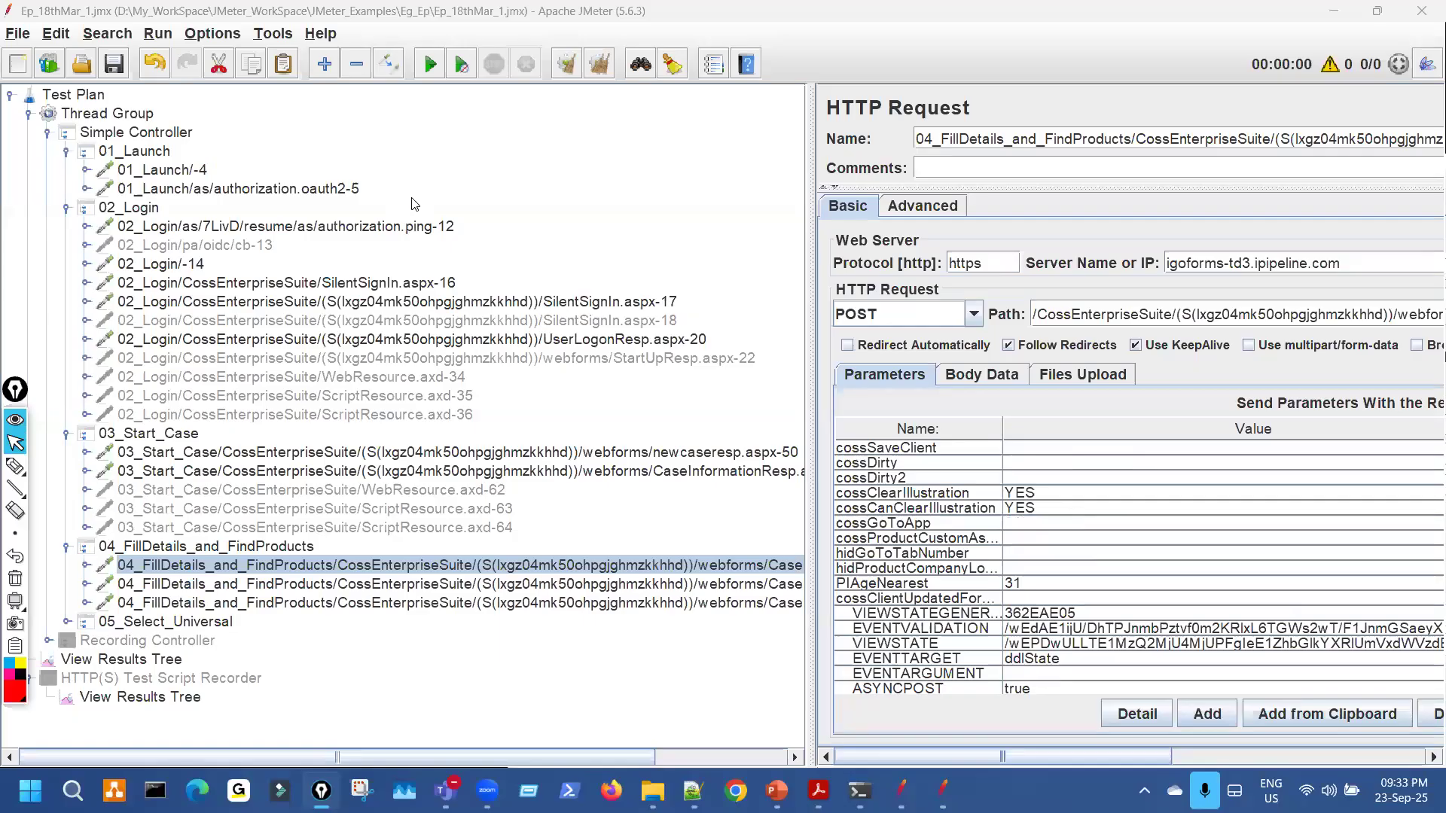
Open the 02_Login authorization.ping-12 request and point out 7LivD in its path.
{"action": "left_click", "coordinate": [407, 226]}
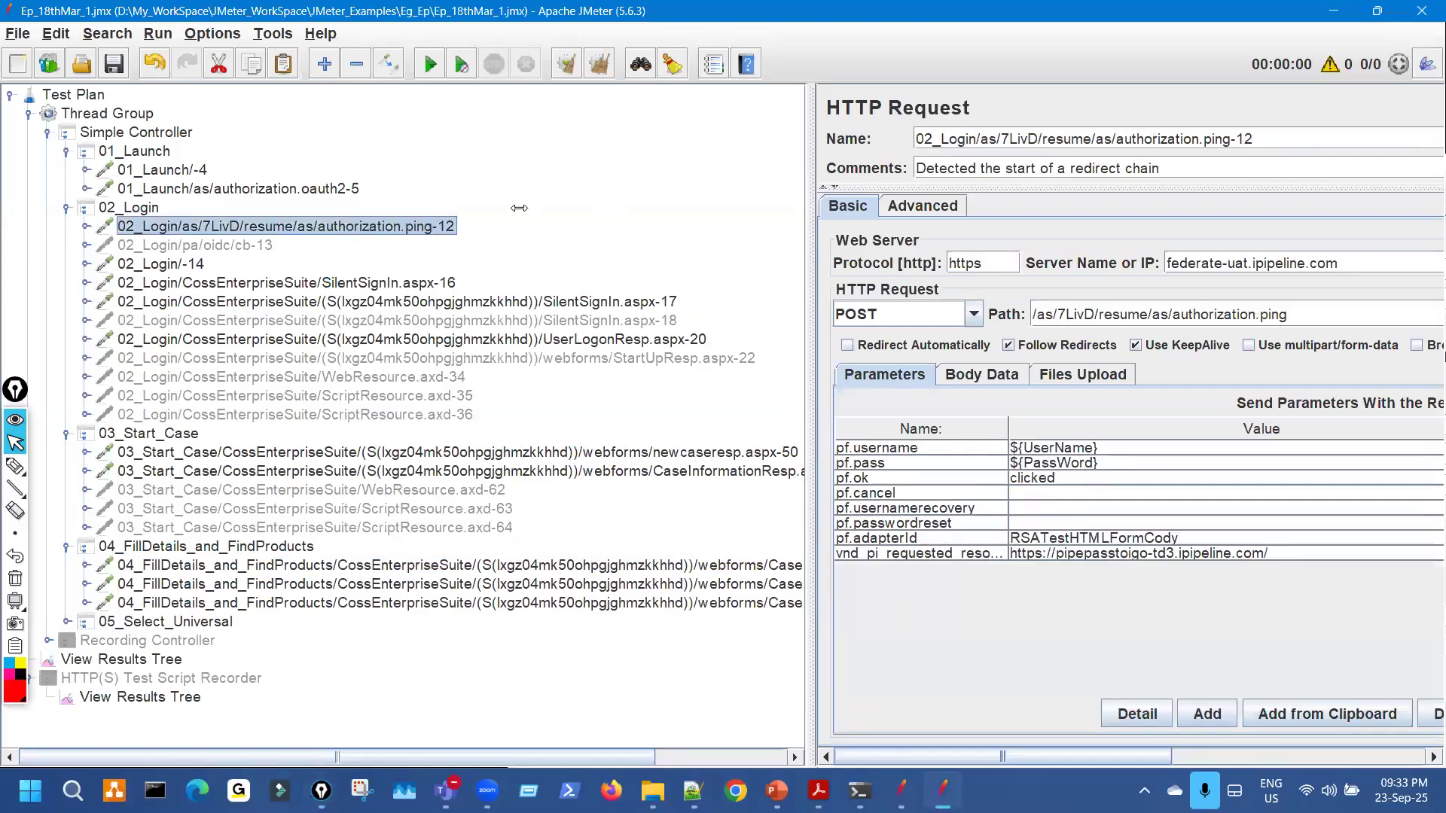
{"action": "left_click_drag", "start_coordinate": [810, 221], "coordinate": [306, 221]}
{"action": "key", "text": "ctrl+shift+3"}
{"action": "mouse_move", "coordinate": [563, 300]}
{"action": "left_mouse_down"}
{"action": "mouse_move", "coordinate": [595, 333]}
{"action": "mouse_move", "coordinate": [578, 302]}
{"action": "left_mouse_up"}
{"action": "mouse_move", "coordinate": [283, 147]}
{"action": "left_mouse_down"}
{"action": "mouse_move", "coordinate": [254, 183]}
{"action": "mouse_move", "coordinate": [502, 204]}
{"action": "left_mouse_up"}
{"action": "key", "text": "Escape"}
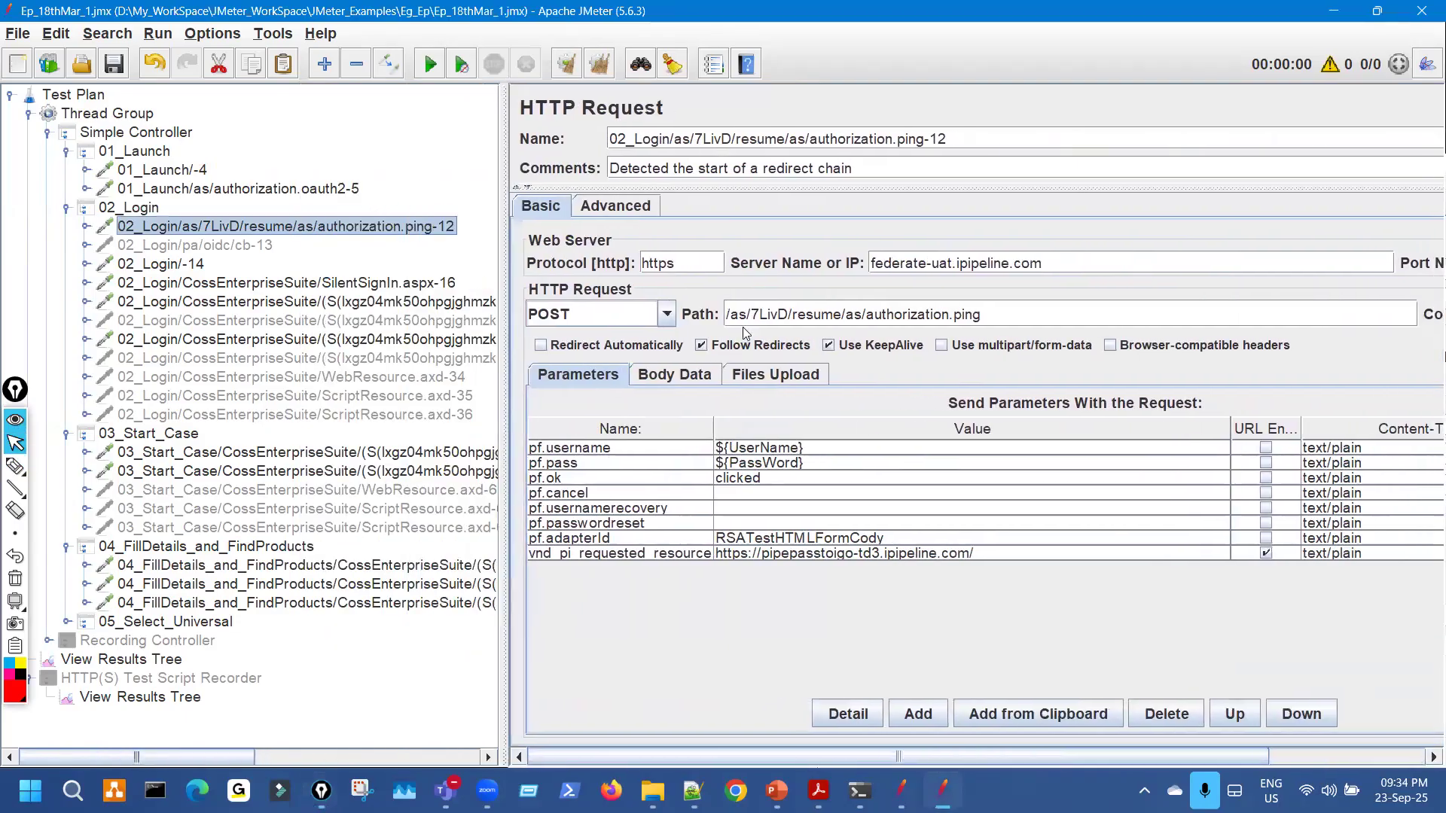
{"action": "left_click_drag", "start_coordinate": [751, 314], "coordinate": [790, 314]}
{"action": "left_click", "coordinate": [784, 357]}
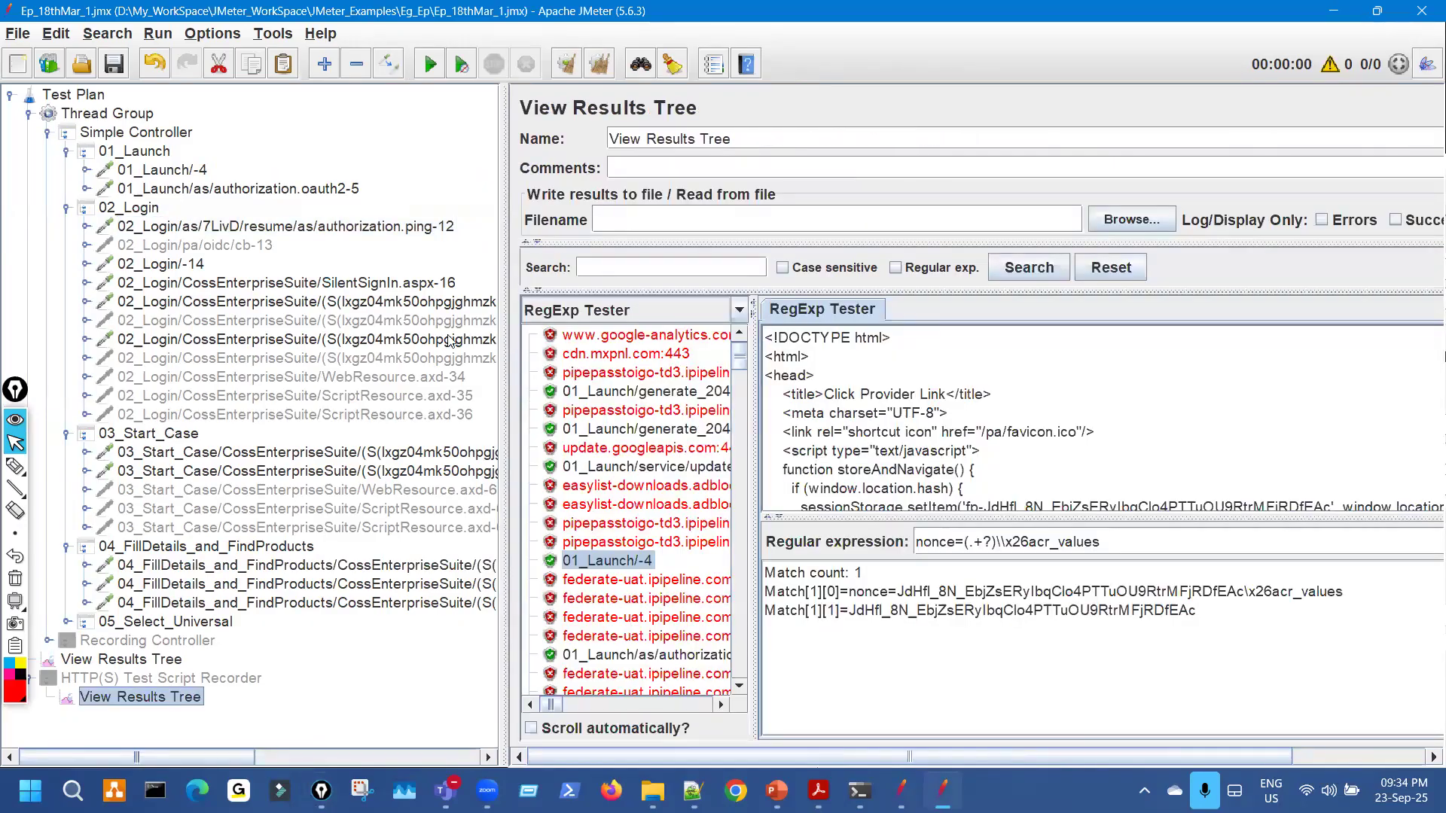
Show results with the Text renderer and open the authorization.oauth2-5 response body.
{"action": "left_click_drag", "start_coordinate": [503, 341], "coordinate": [360, 340]}
{"action": "left_click", "coordinate": [595, 310]}
{"action": "key", "text": "Return"}
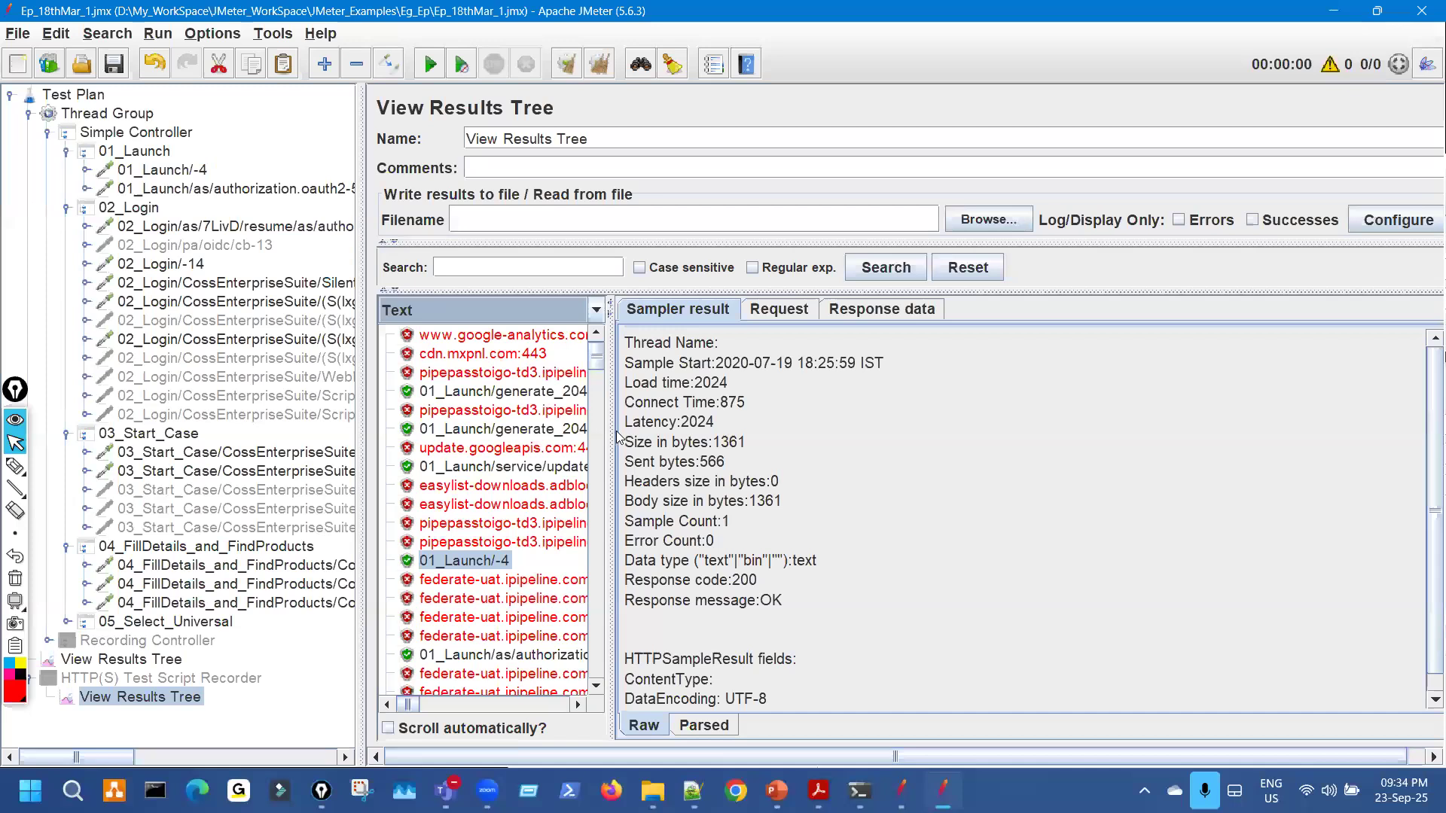
{"action": "scroll", "coordinate": [526, 480], "scroll_direction": "down", "scroll_amount": 3}
{"action": "scroll", "coordinate": [525, 480], "scroll_direction": "down", "scroll_amount": 2}
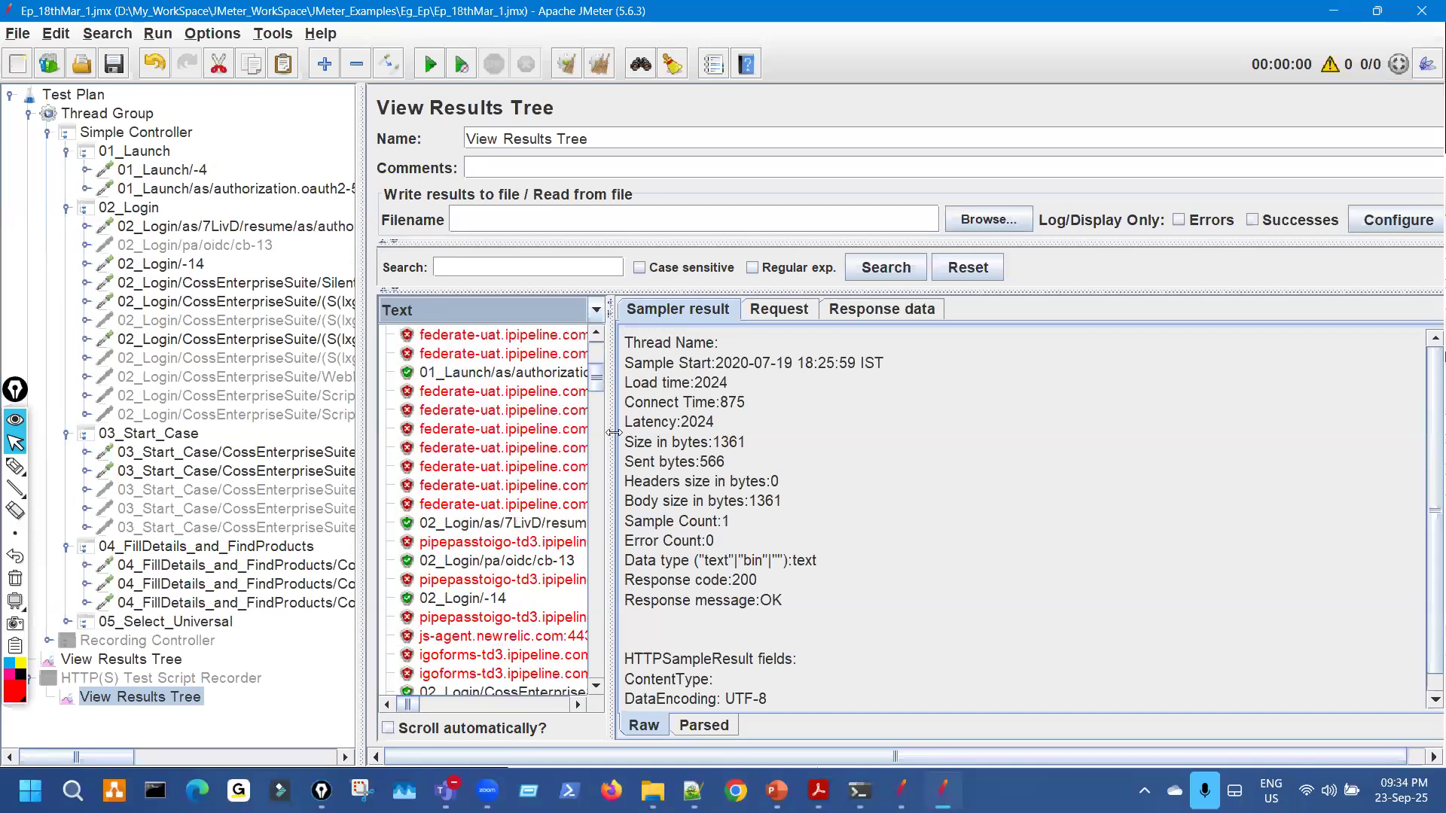
{"action": "left_click_drag", "start_coordinate": [694, 426], "coordinate": [710, 429]}
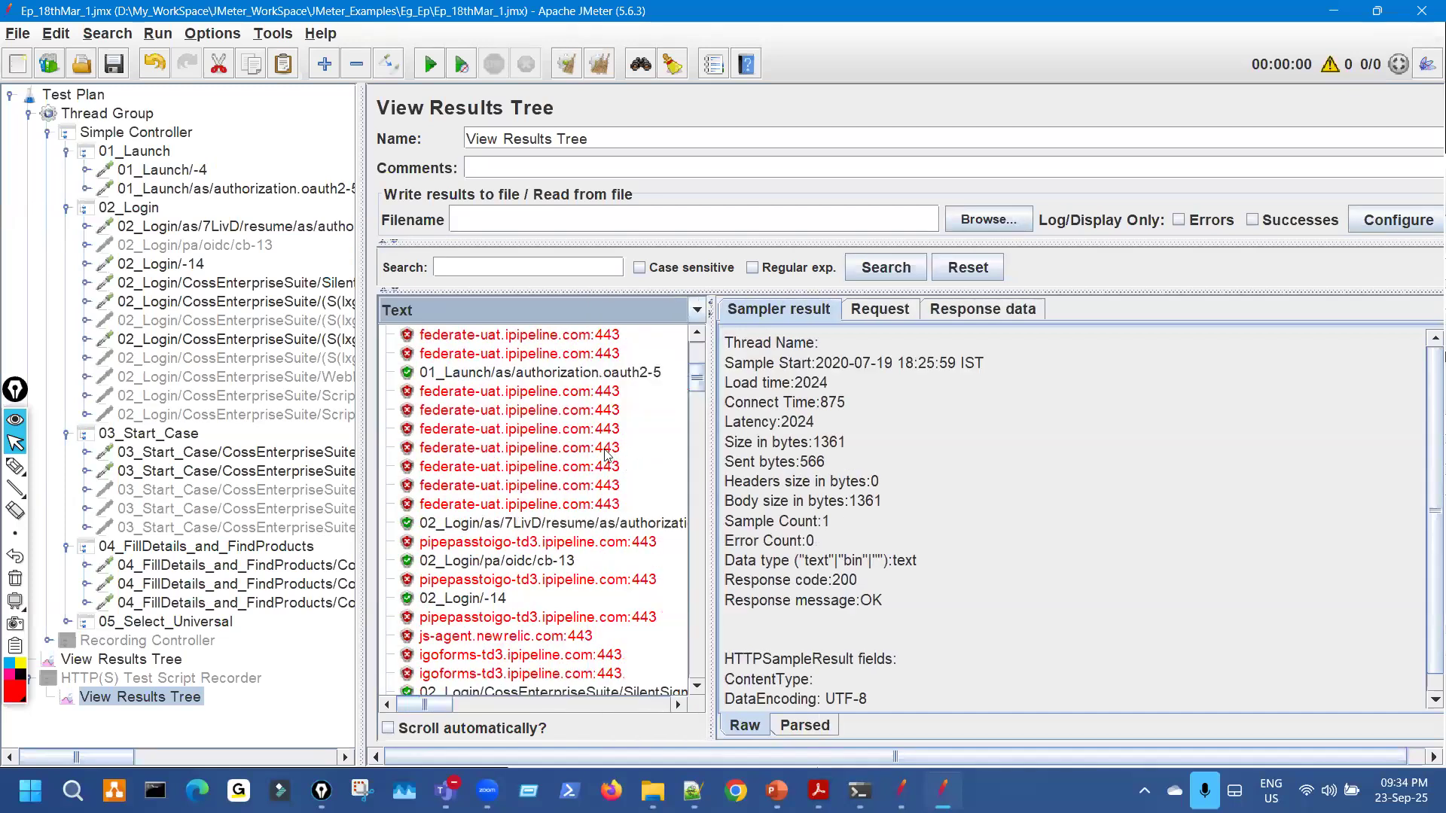
{"action": "left_click", "coordinate": [519, 704]}
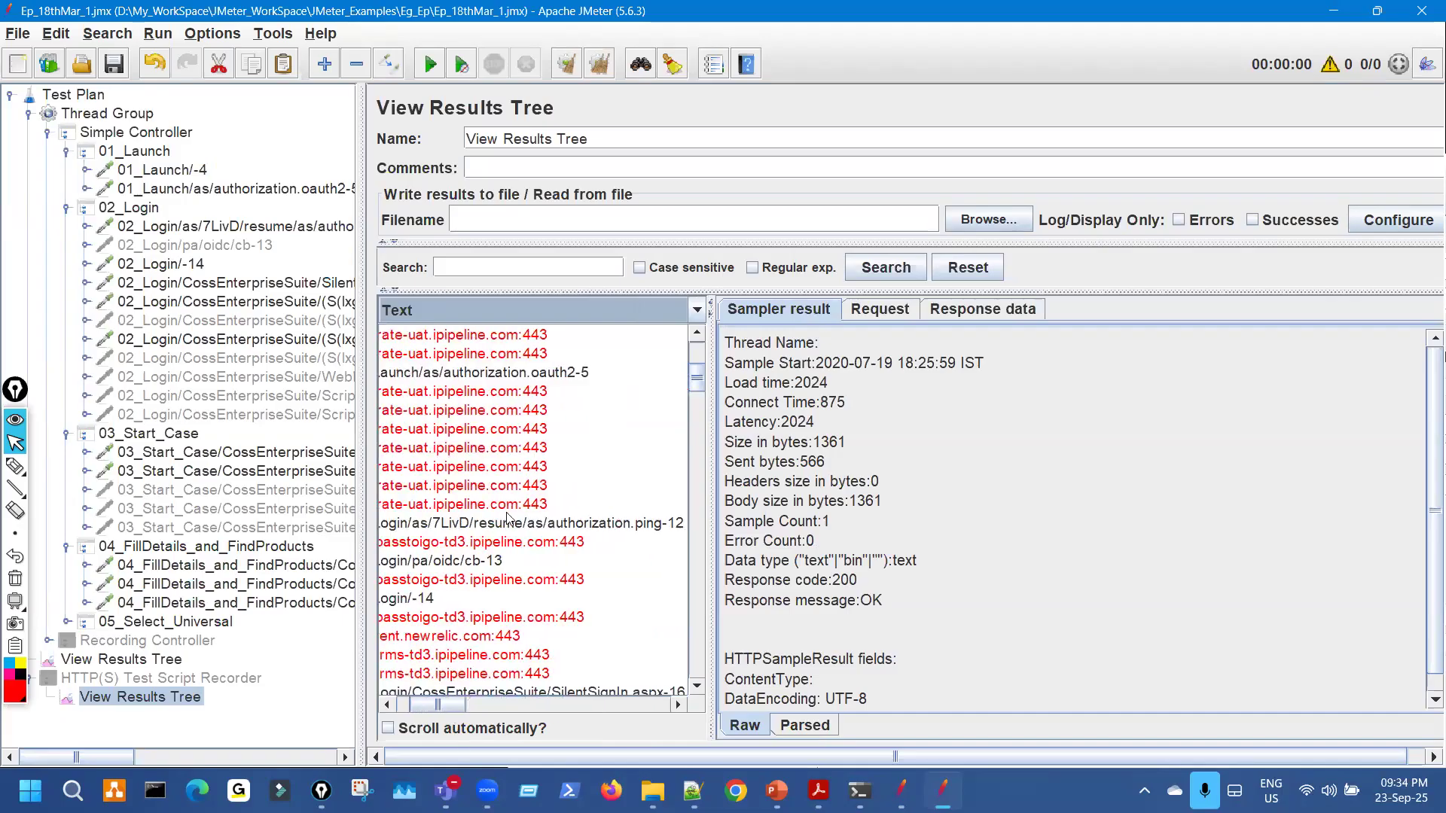
{"action": "scroll", "coordinate": [506, 518], "scroll_direction": "left", "scroll_amount": 1}
{"action": "left_click", "coordinate": [581, 375]}
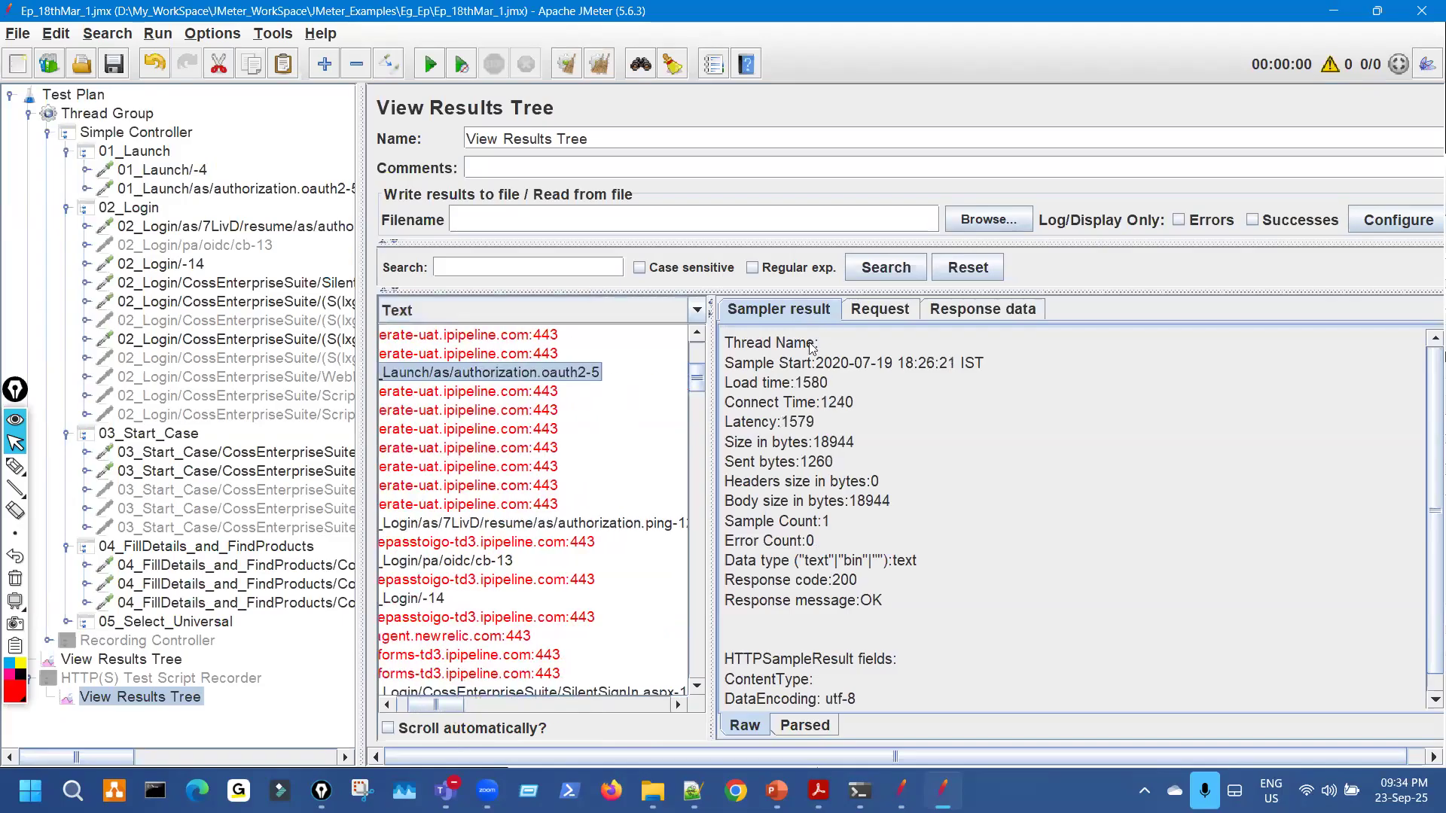
{"action": "left_click", "coordinate": [1010, 311]}
{"action": "left_click", "coordinate": [867, 365]}
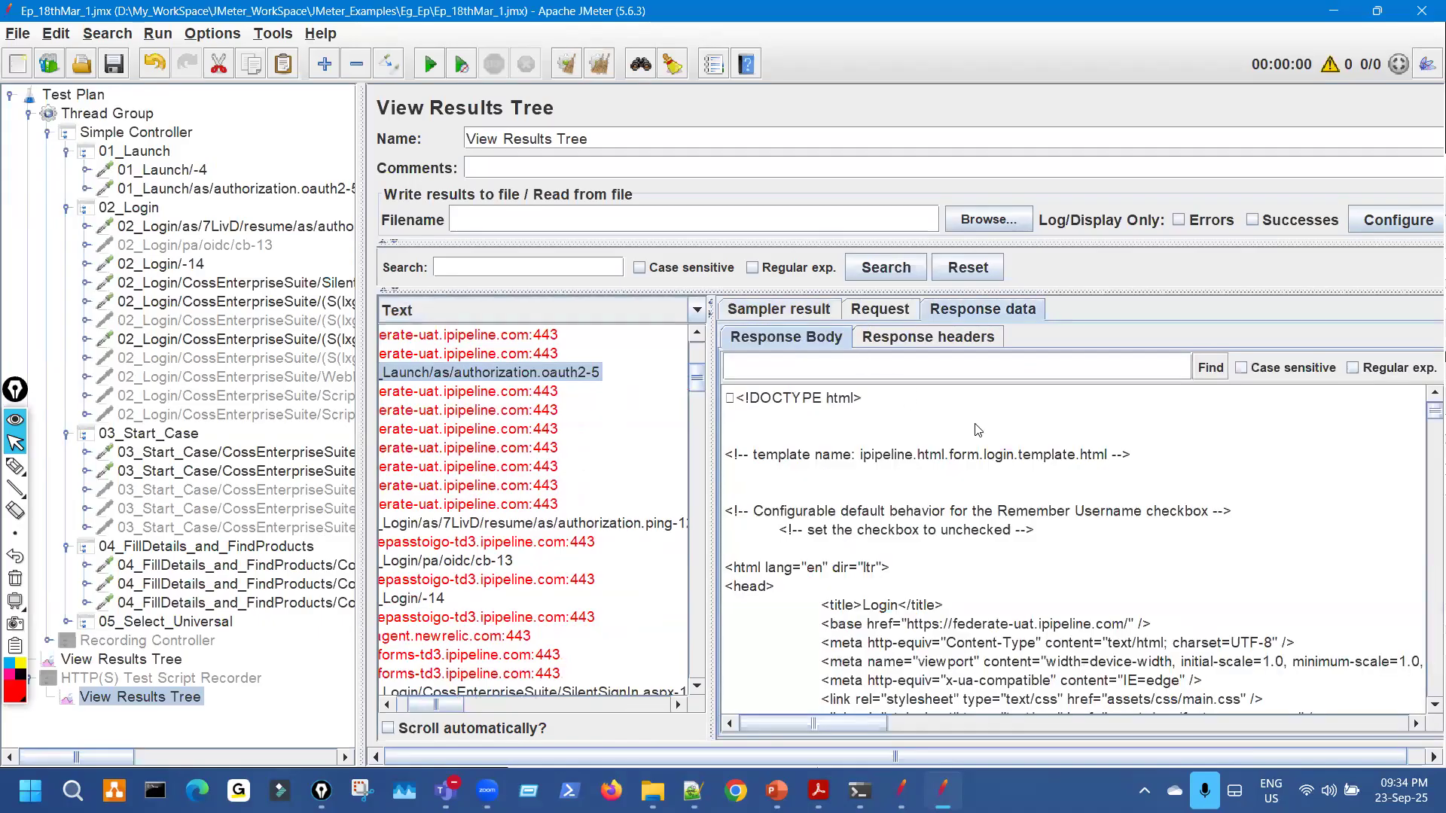
{"action": "left_click", "coordinate": [255, 228]}
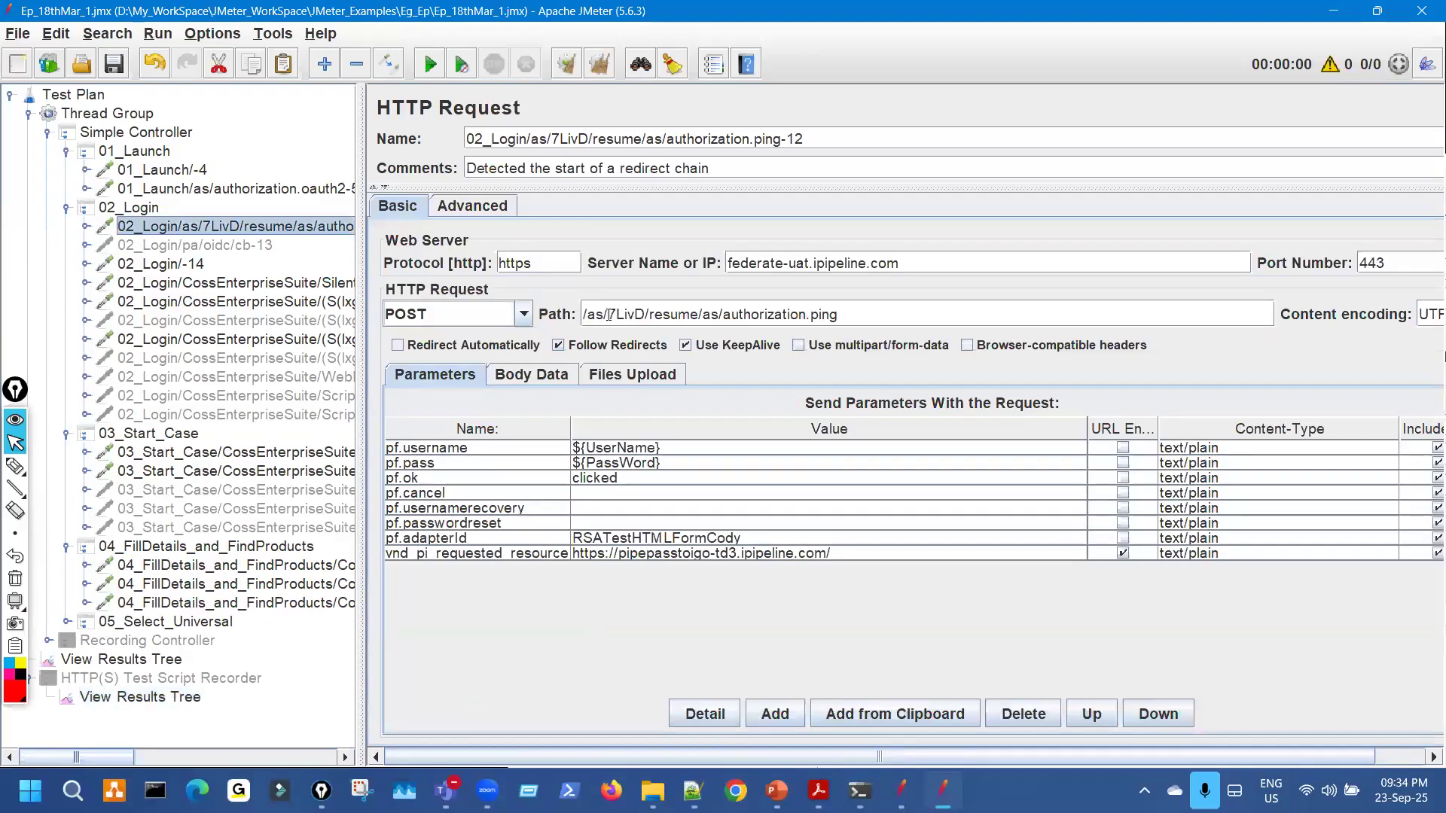
{"action": "double_click", "coordinate": [639, 315]}
{"action": "key", "text": "ctrl+c"}
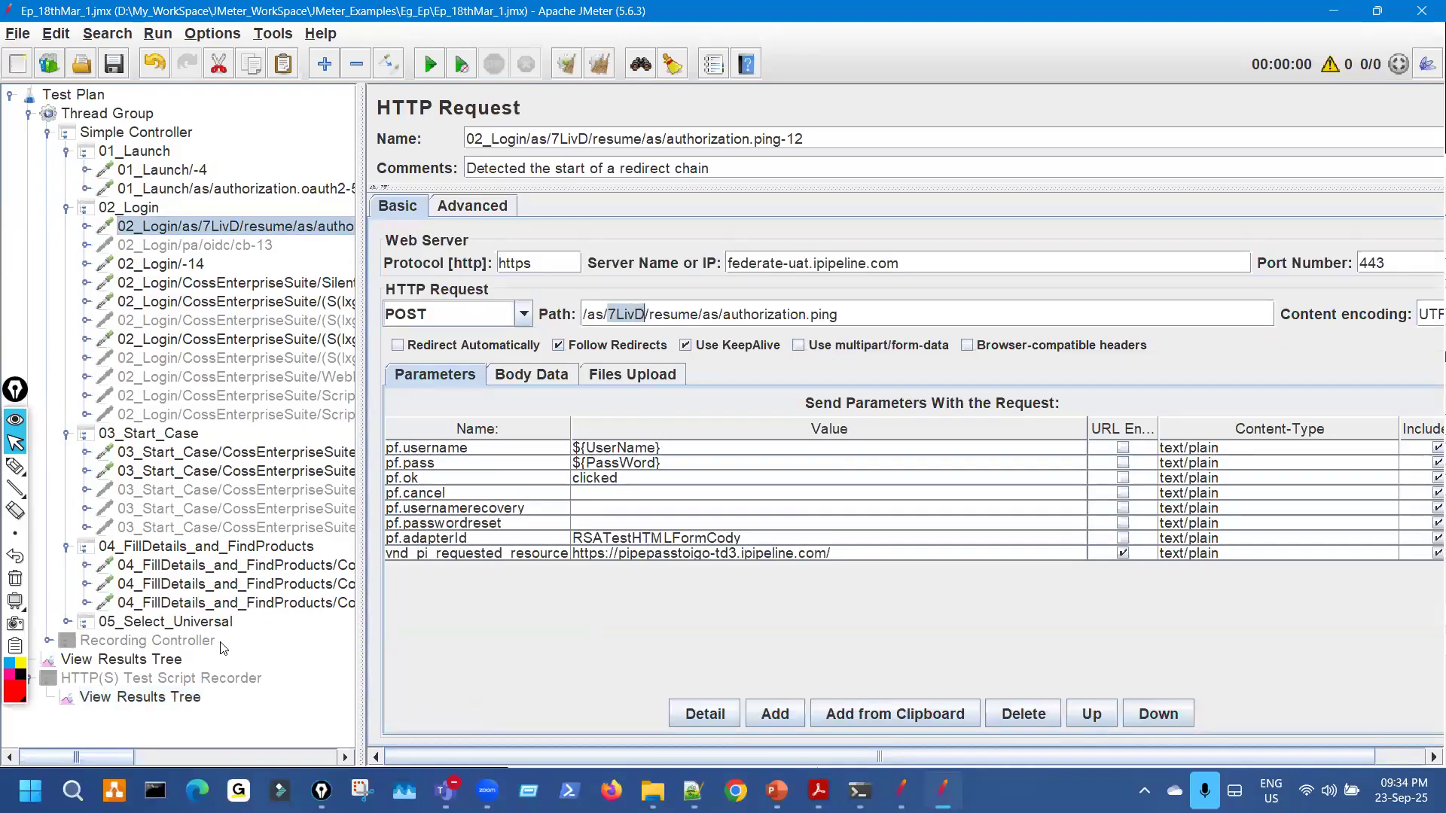
{"action": "left_click", "coordinate": [140, 697]}
{"action": "left_click", "coordinate": [773, 376]}
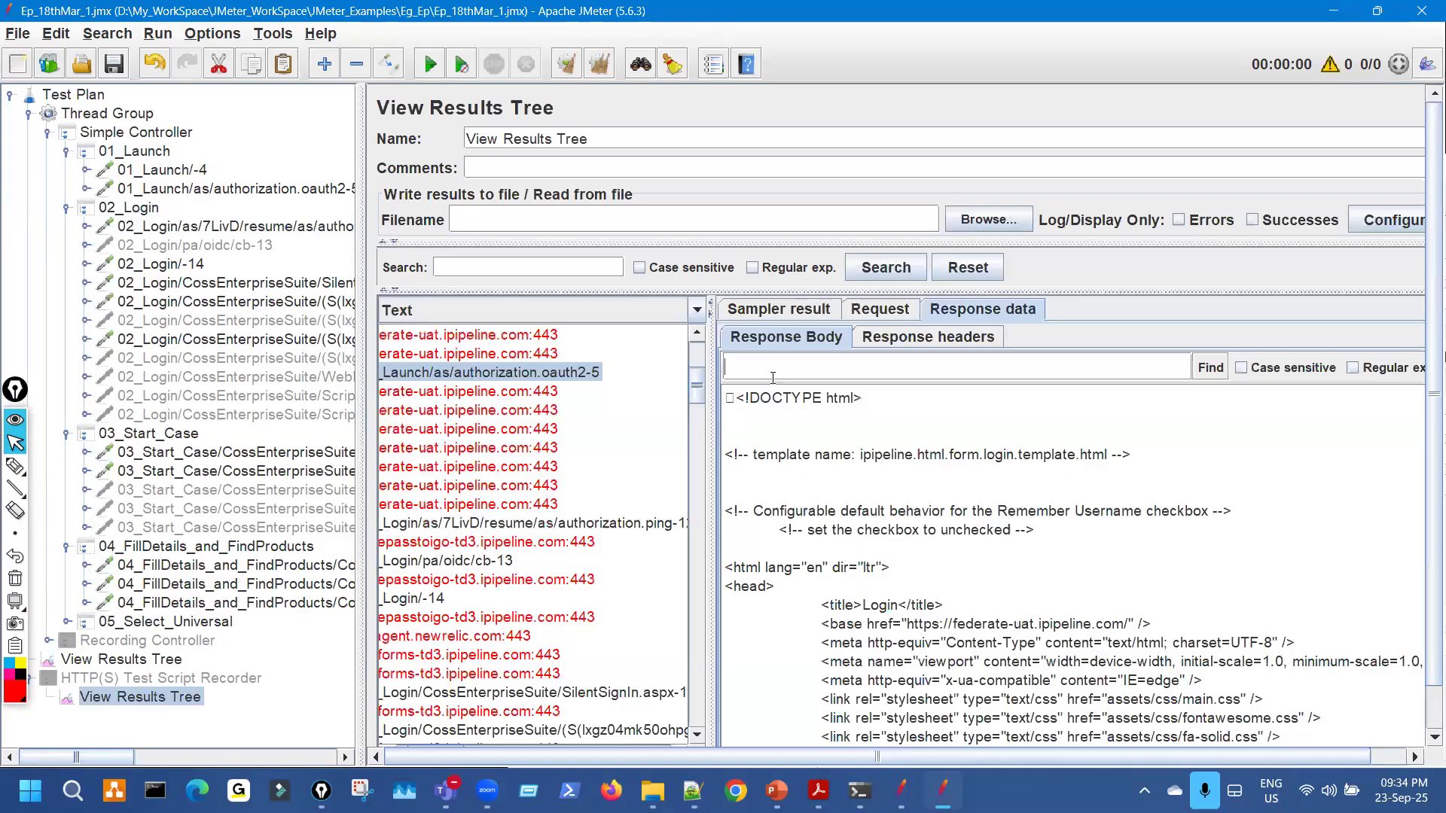
{"action": "key", "text": "ctrl+v"}
{"action": "left_click", "coordinate": [1211, 367]}
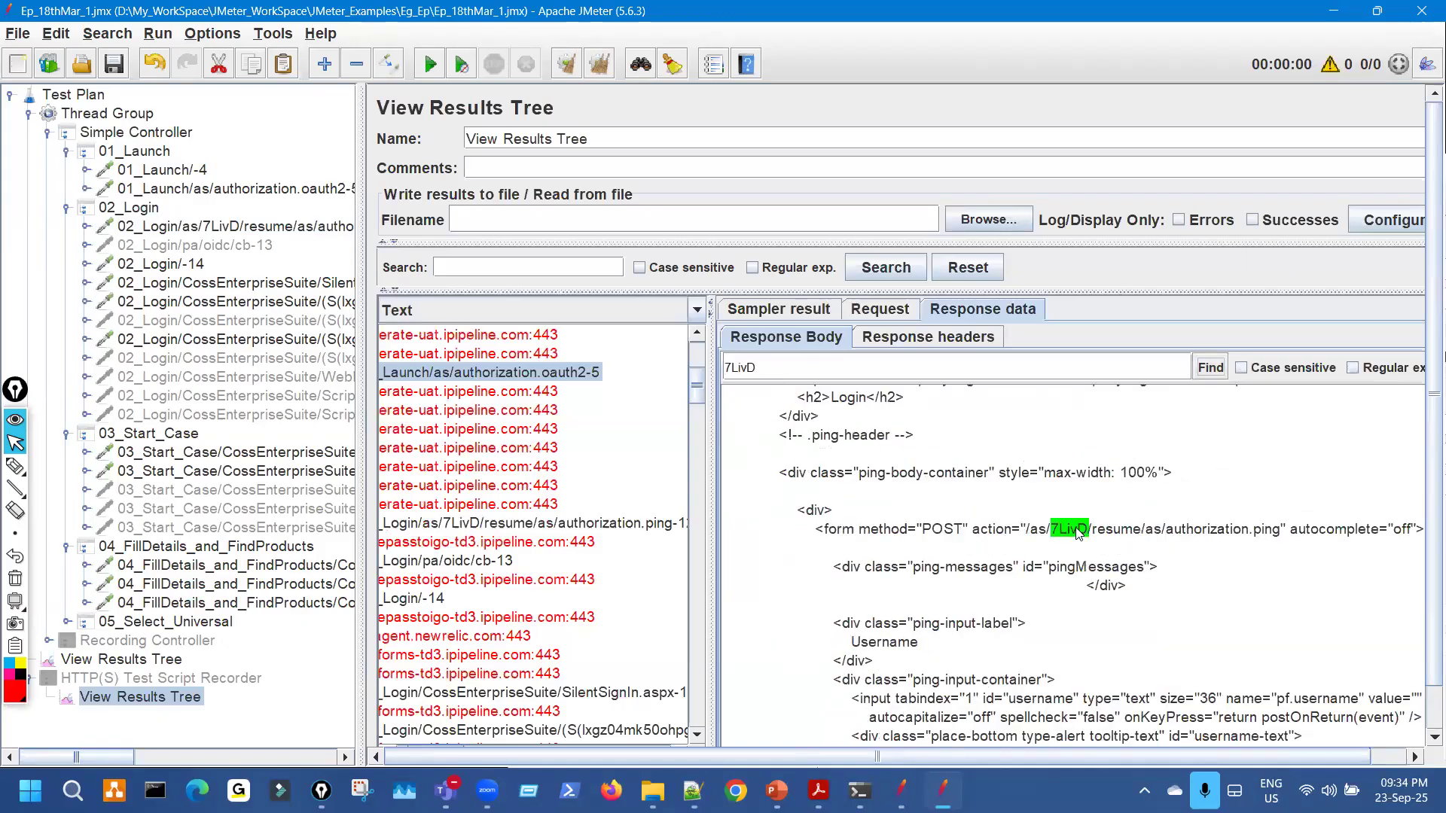
Mark 7LivD within the form action /as/7LivD/resume/as/authorization.ping.
{"action": "left_click", "coordinate": [15, 466]}
{"action": "left_click_drag", "start_coordinate": [857, 539], "coordinate": [1311, 545]}
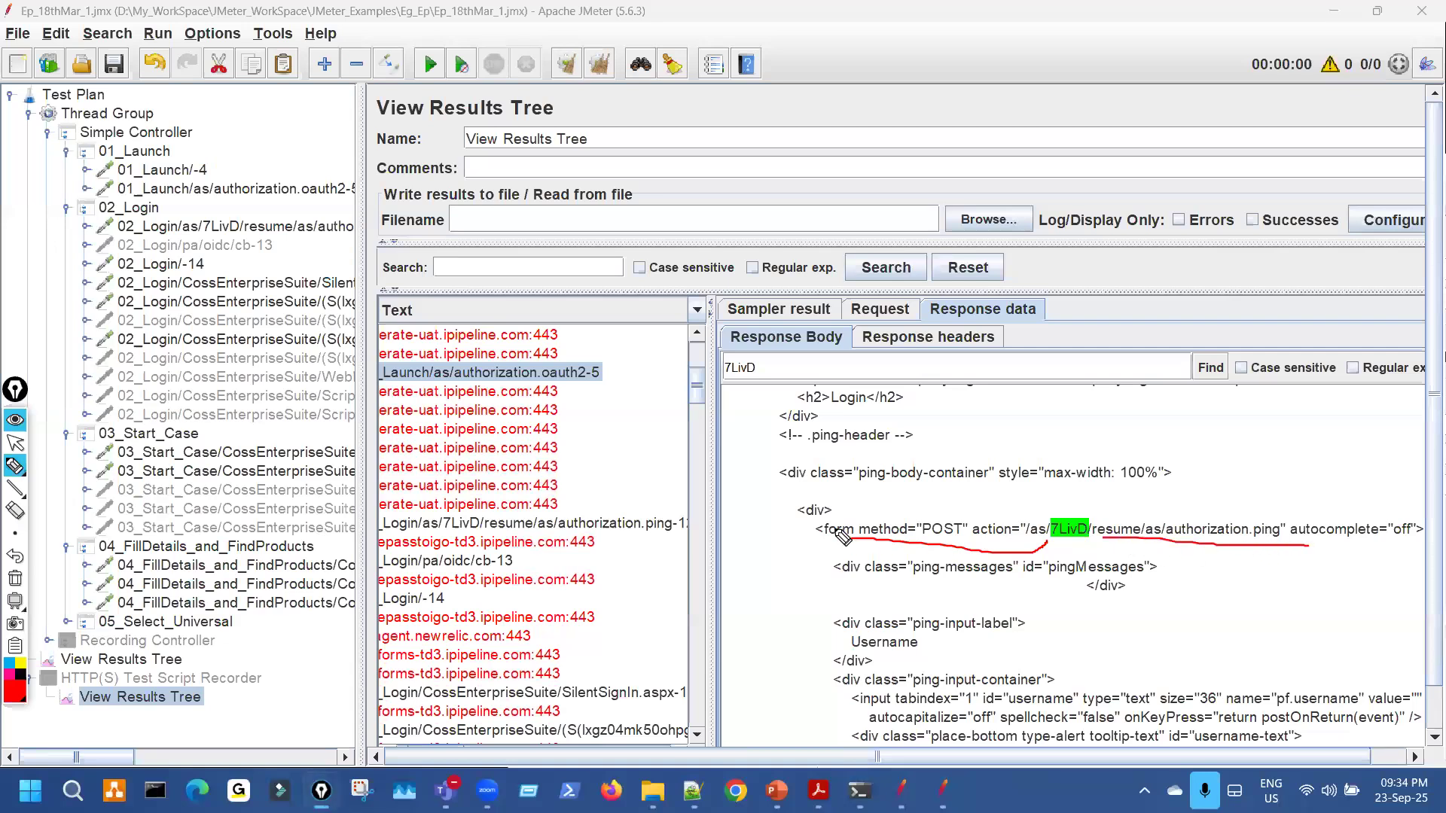
{"action": "left_click_drag", "start_coordinate": [1141, 548], "coordinate": [1254, 542]}
{"action": "mouse_move", "coordinate": [1082, 531]}
{"action": "left_mouse_down"}
{"action": "mouse_move", "coordinate": [1083, 545]}
{"action": "mouse_move", "coordinate": [1062, 523]}
{"action": "mouse_move", "coordinate": [1060, 536]}
{"action": "left_mouse_up"}
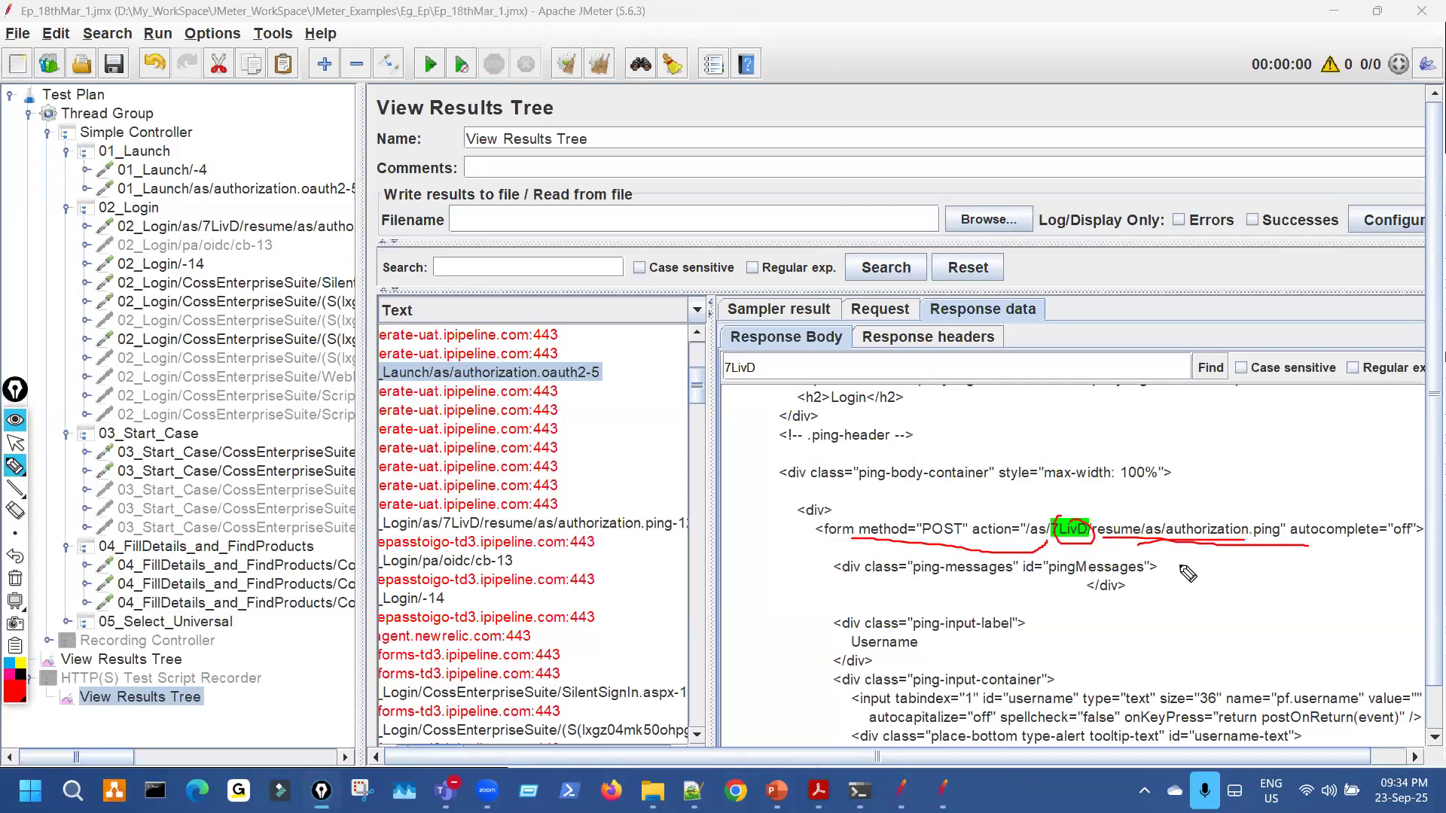
{"action": "key", "text": "ctrl+shift+7"}
{"action": "key", "text": "ctrl+shift+2"}
Match the oauth2-5 result to its tree request and expand it and 01_Launch/-4.
{"action": "left_click_drag", "start_coordinate": [362, 236], "coordinate": [520, 237]}
{"action": "key", "text": "ctrl+shift+1"}
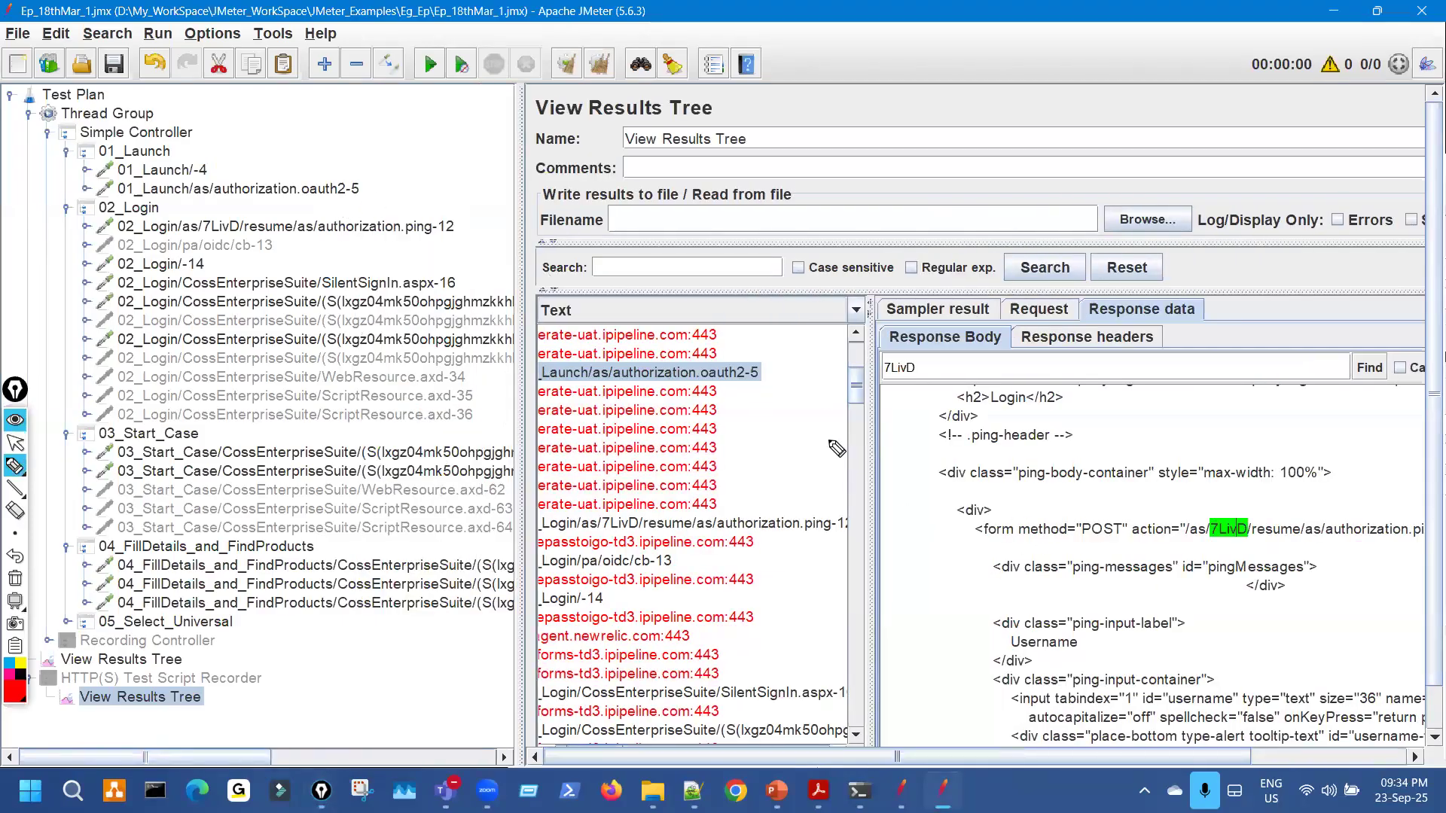
{"action": "left_click_drag", "start_coordinate": [756, 356], "coordinate": [785, 369]}
{"action": "left_click_drag", "start_coordinate": [324, 177], "coordinate": [348, 193]}
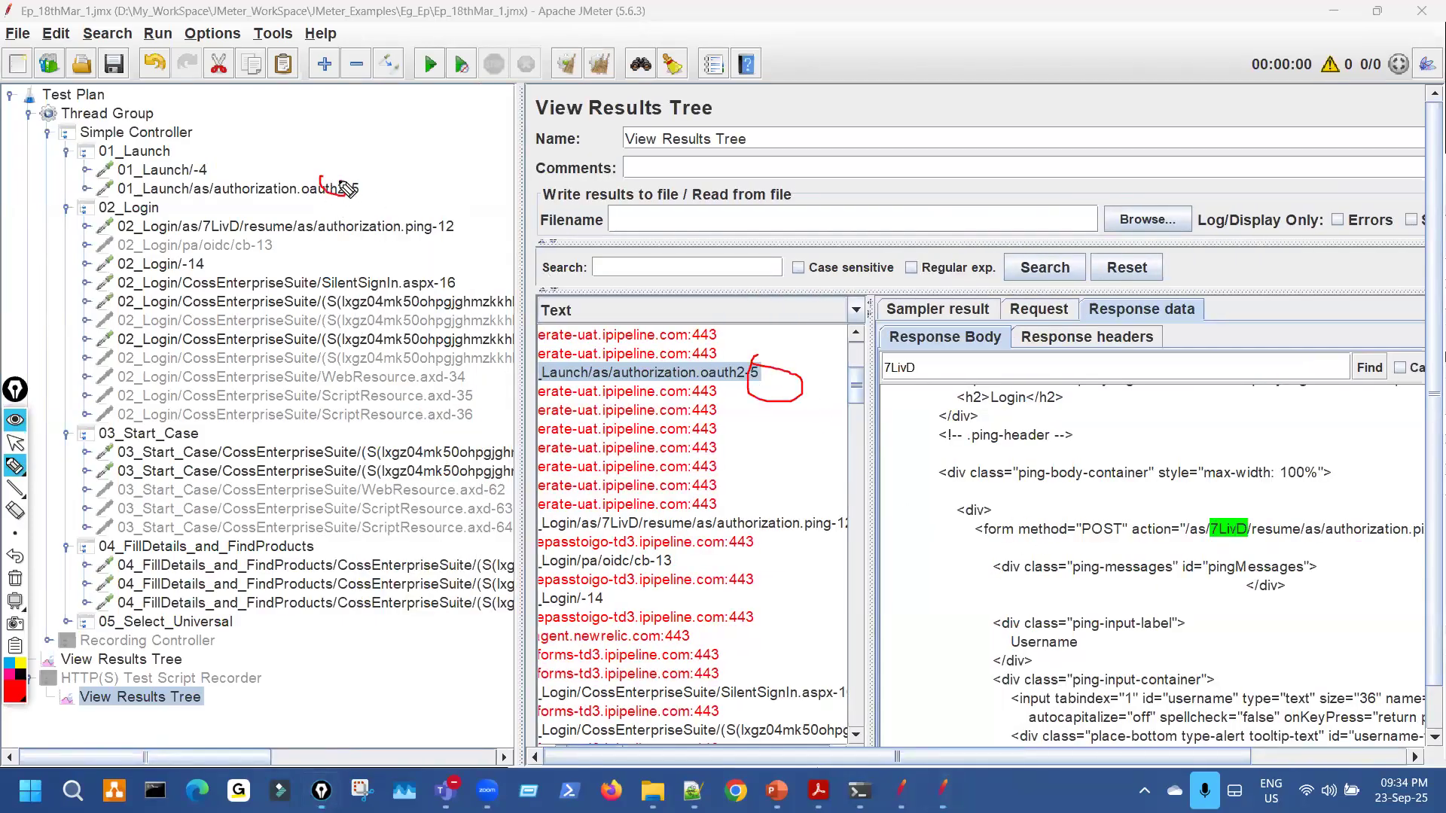
{"action": "key", "text": "ctrl+shift+7"}
{"action": "key", "text": "ctrl+shift+2"}
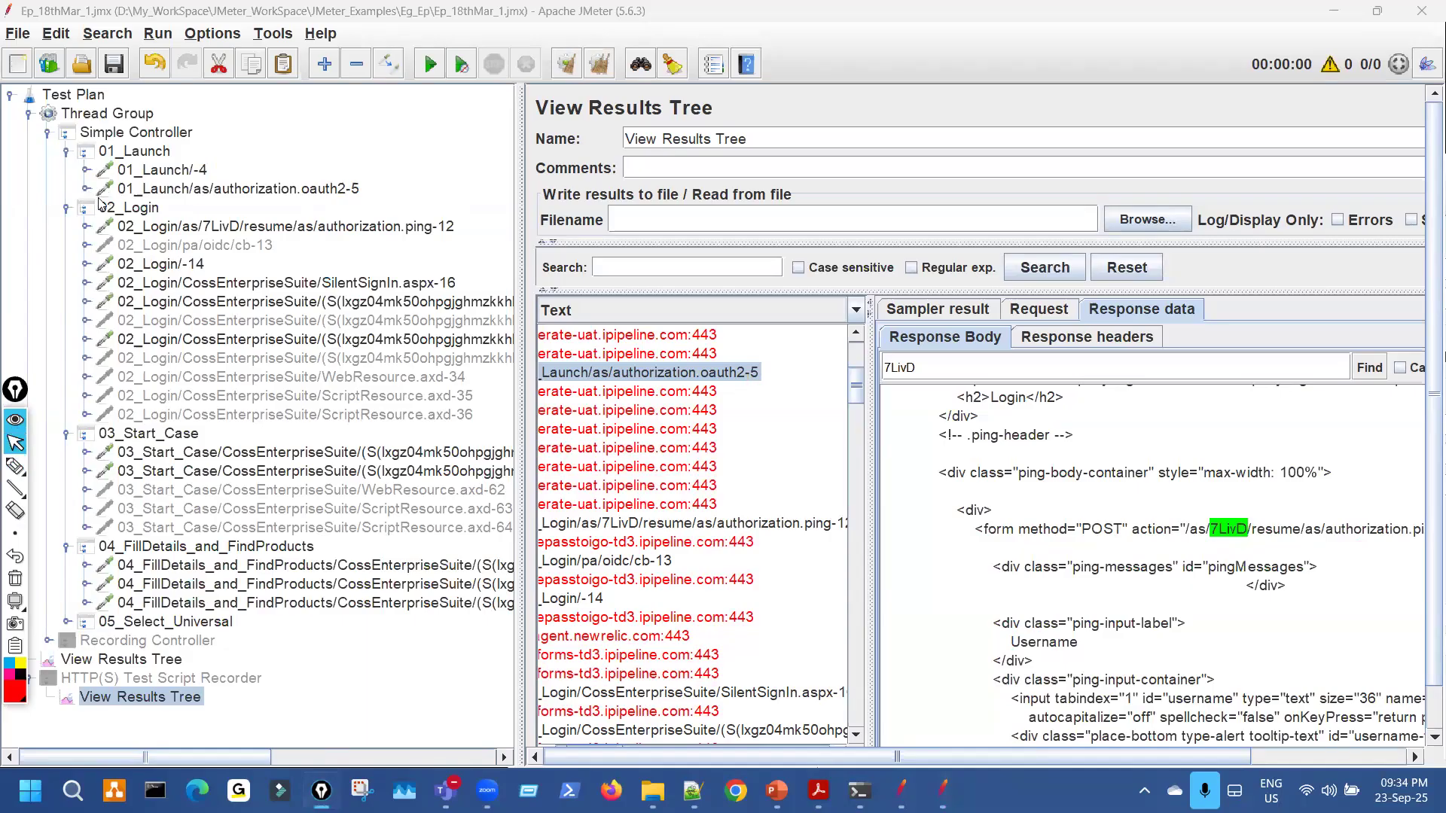
{"action": "left_click", "coordinate": [85, 189]}
{"action": "left_click", "coordinate": [85, 170]}
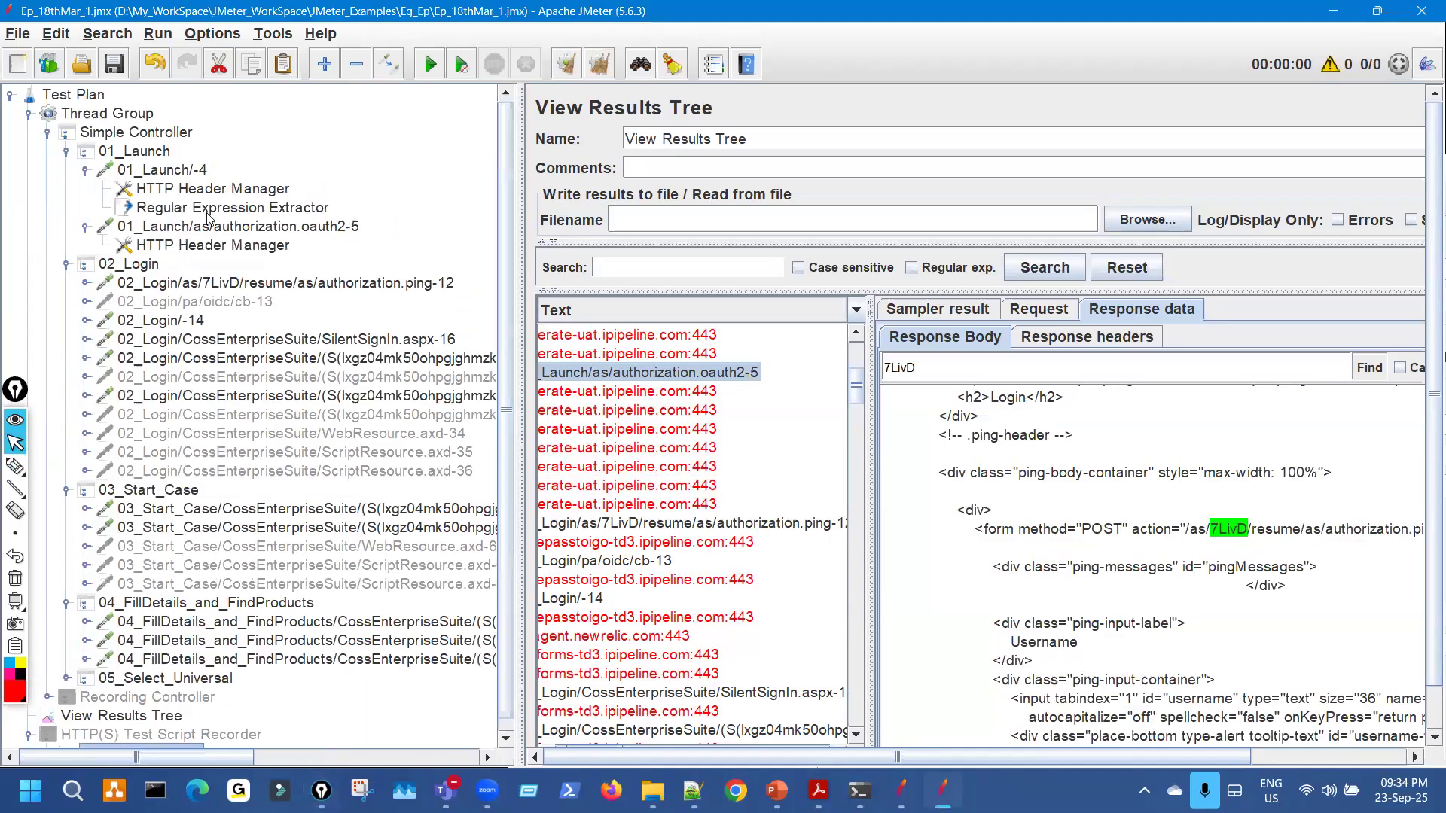
Paste the Regular Expression Extractor under the 01_Launch/as/authorization.oauth2-5 request.
{"action": "left_click", "coordinate": [210, 210]}
{"action": "left_click", "coordinate": [83, 170]}
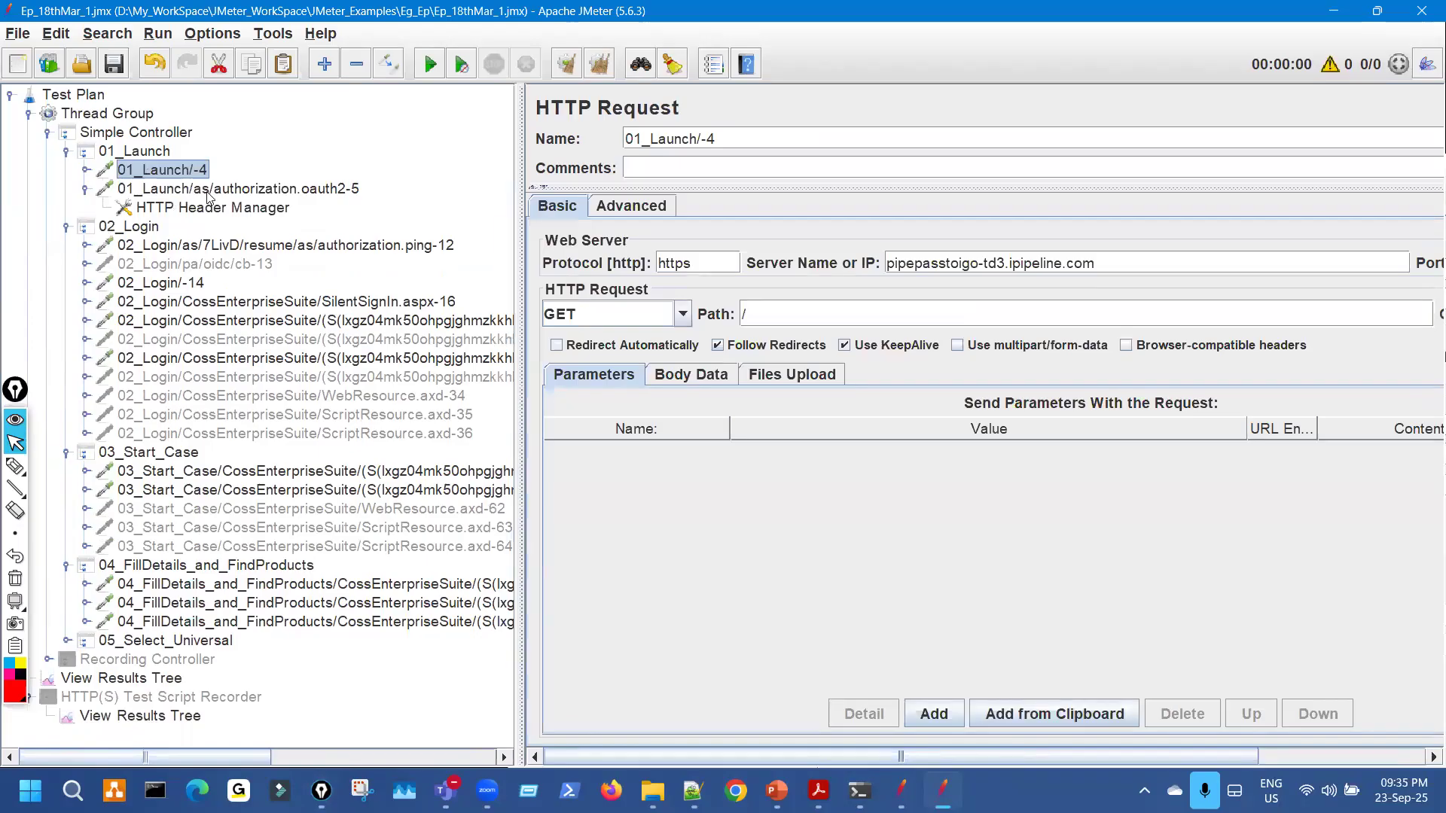
{"action": "left_click", "coordinate": [230, 190]}
{"action": "key", "text": "ctrl+v"}
{"action": "left_click", "coordinate": [249, 227]}
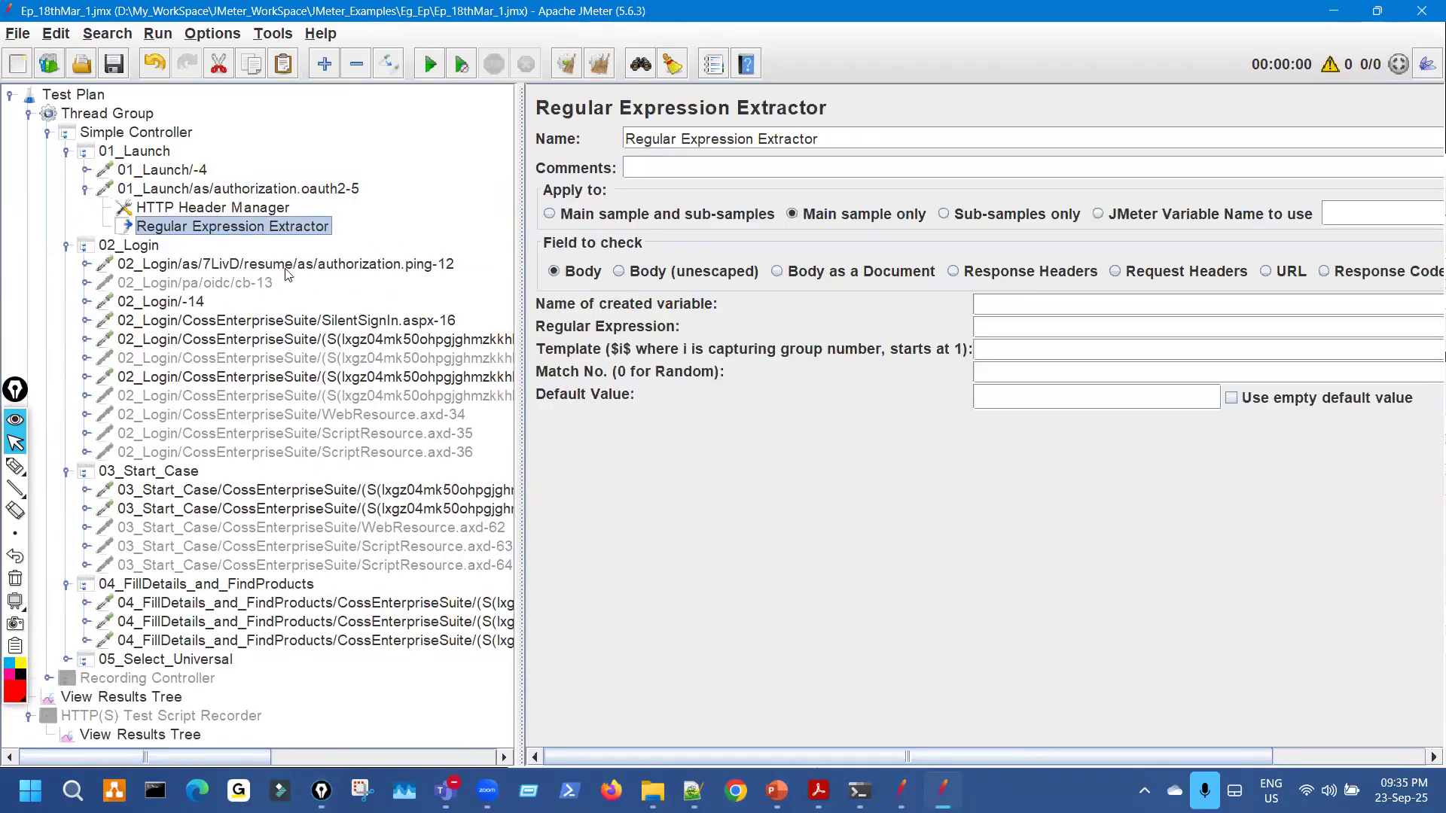
Open the 02_Login authorization.ping-12 request and mark 7LivD in its request path.
{"action": "left_click", "coordinate": [297, 270]}
{"action": "key", "text": "ctrl+1"}
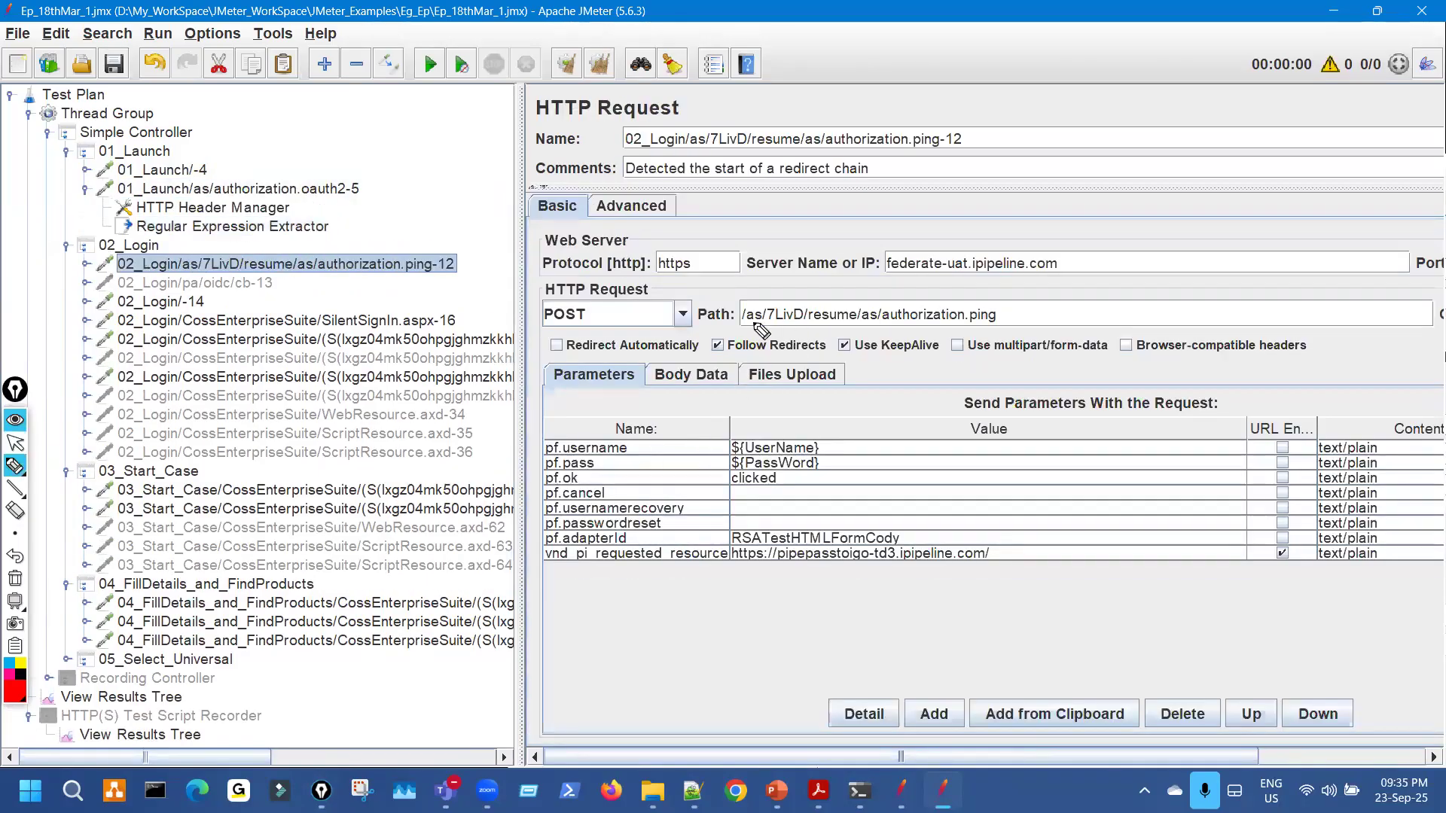
{"action": "mouse_move", "coordinate": [802, 297]}
{"action": "left_mouse_down"}
{"action": "mouse_move", "coordinate": [776, 324]}
{"action": "mouse_move", "coordinate": [805, 318]}
{"action": "left_mouse_up"}
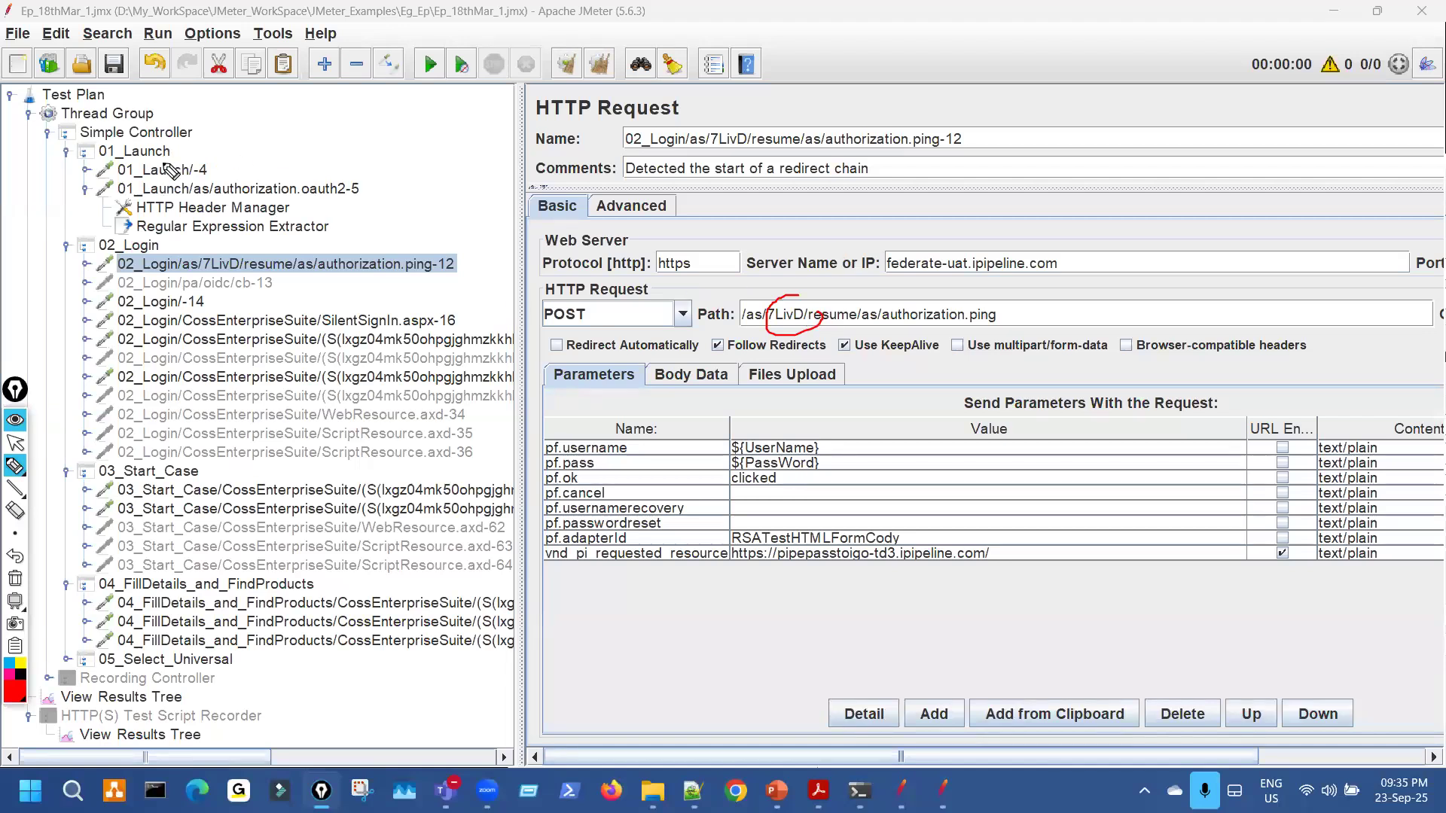
{"action": "key", "text": "ctrl+shift+7"}
{"action": "key", "text": "ctrl+shift+2"}
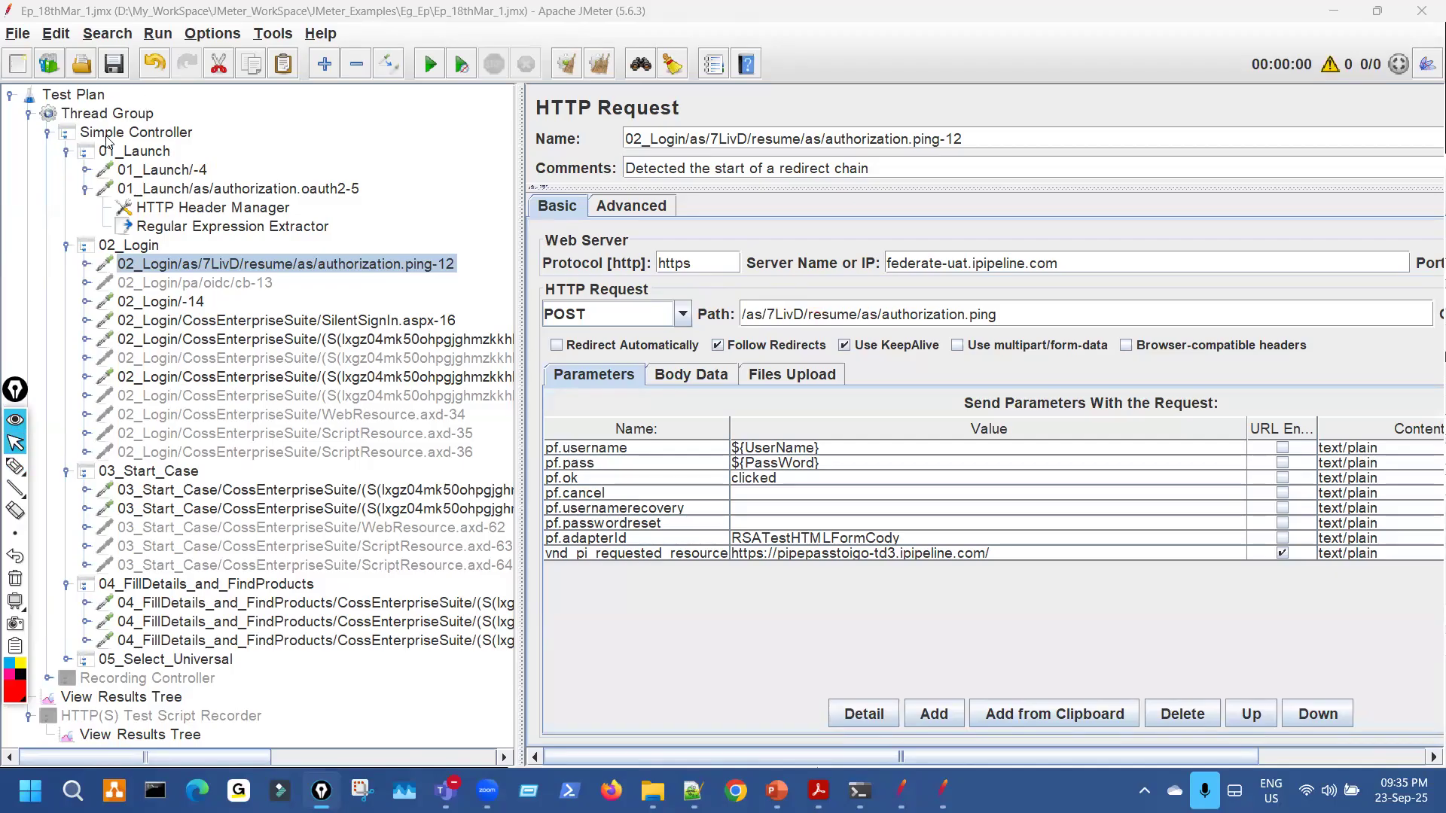
Collapse oauth2-5 and the 03_Start_Case, 04_FillDetails_and_FindProducts and 02_Login groups.
{"action": "left_click", "coordinate": [85, 188]}
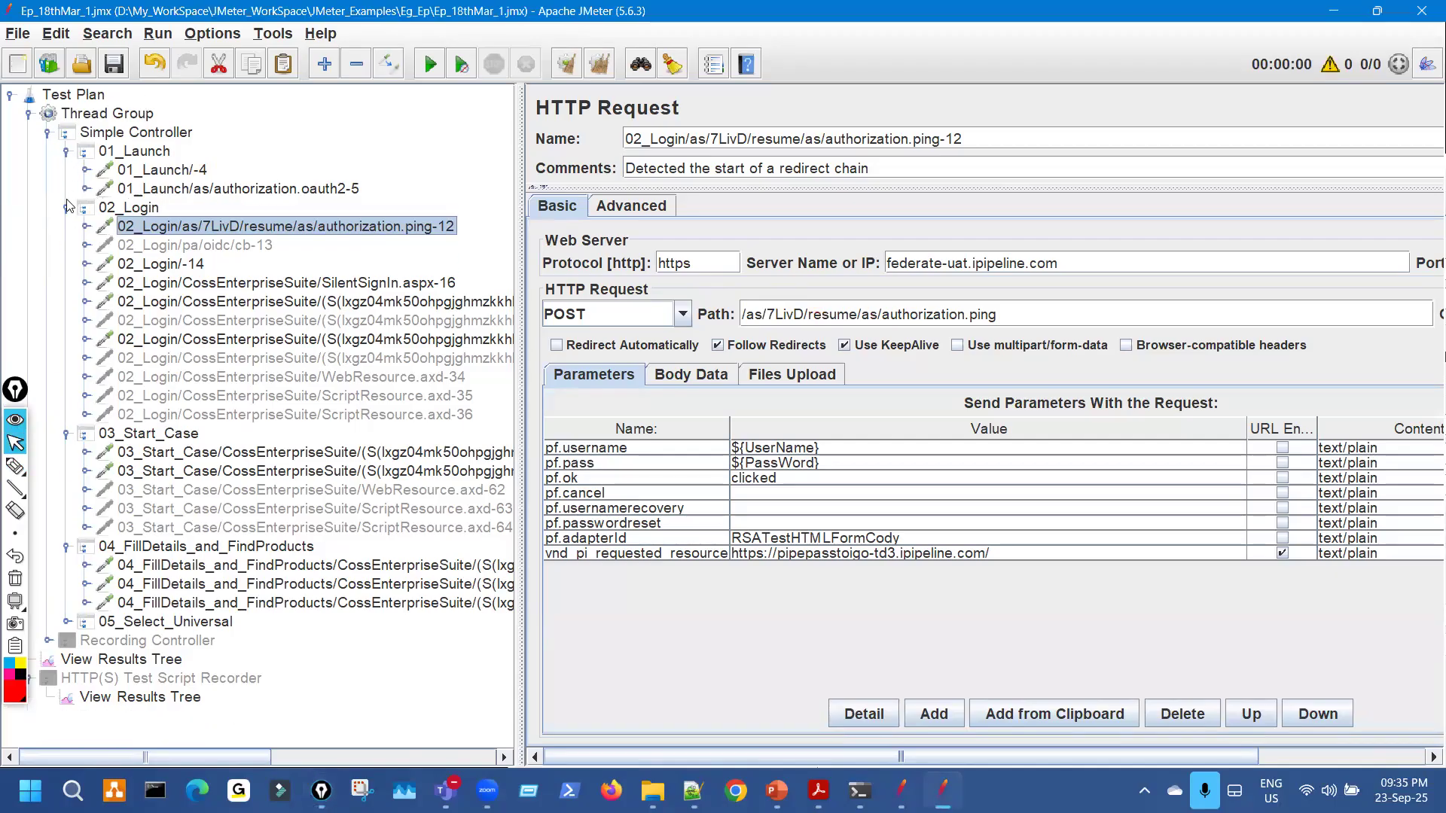
{"action": "left_click", "coordinate": [69, 435]}
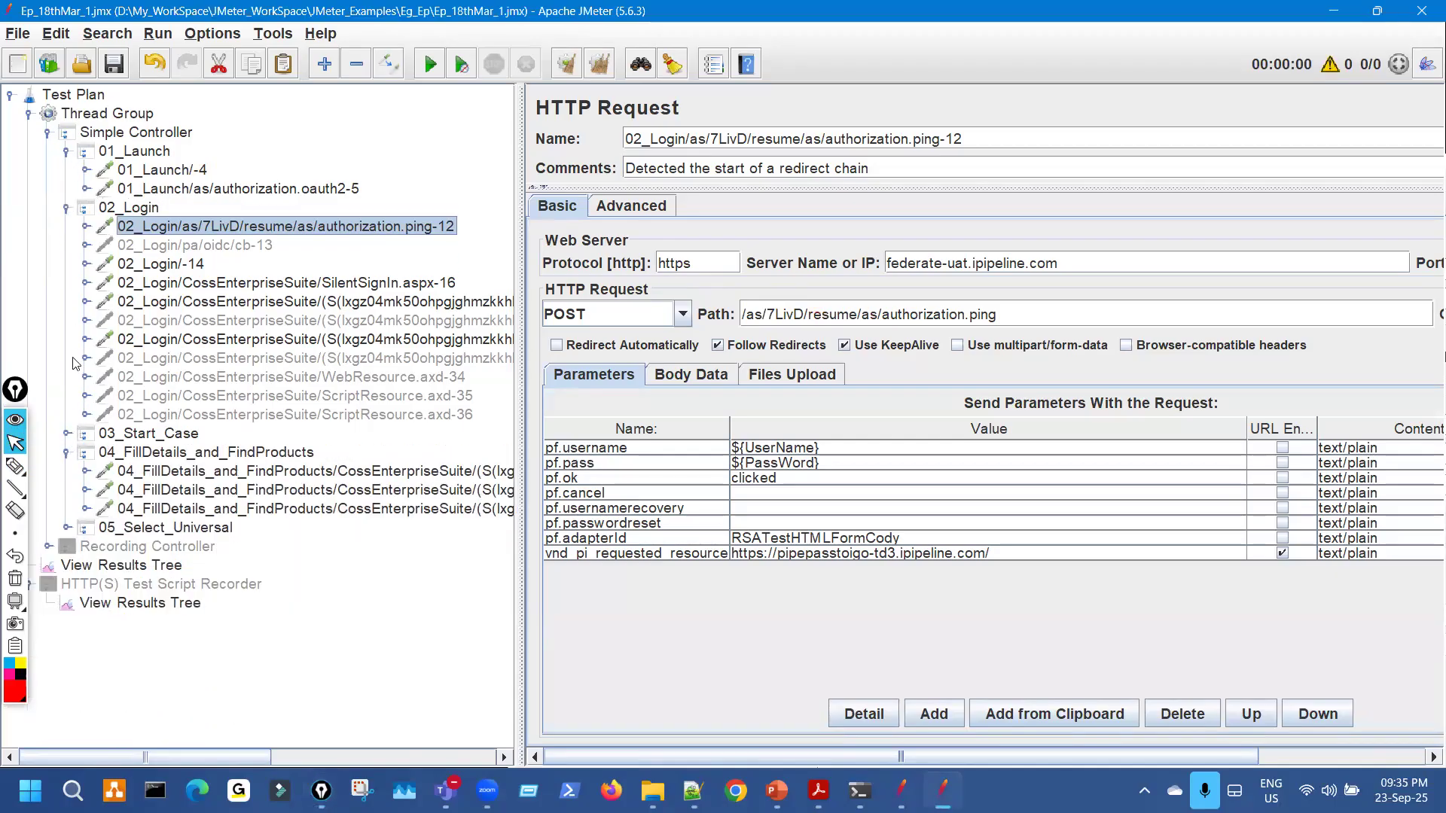
{"action": "left_click", "coordinate": [66, 453]}
{"action": "left_click", "coordinate": [67, 207]}
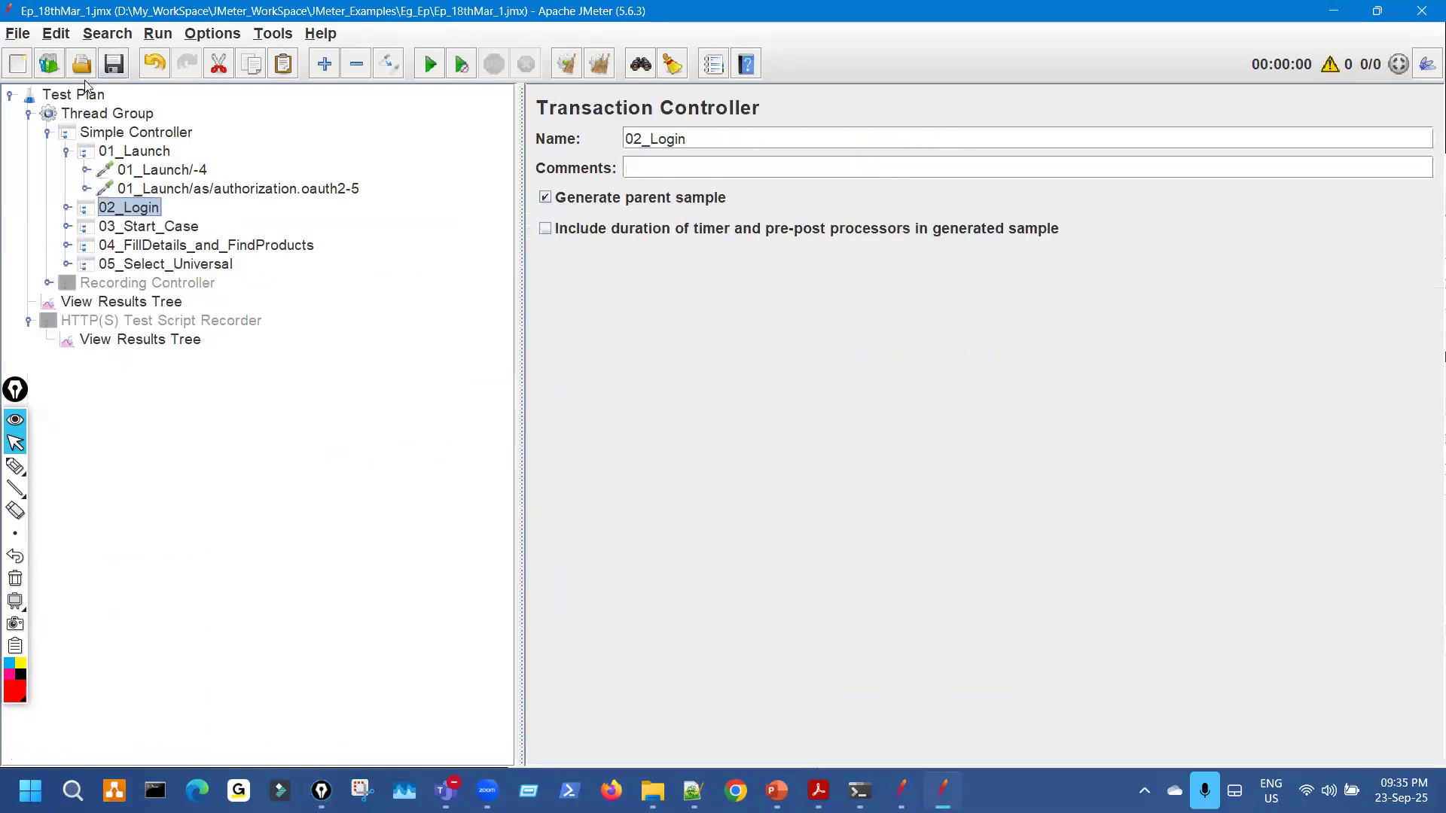
Switch to the PS01PB_ProductBooking test plan and mark PS04_Login1's sourcePage parameter and value.
{"action": "double_click", "coordinate": [100, 15]}
{"action": "left_click", "coordinate": [1226, 86]}
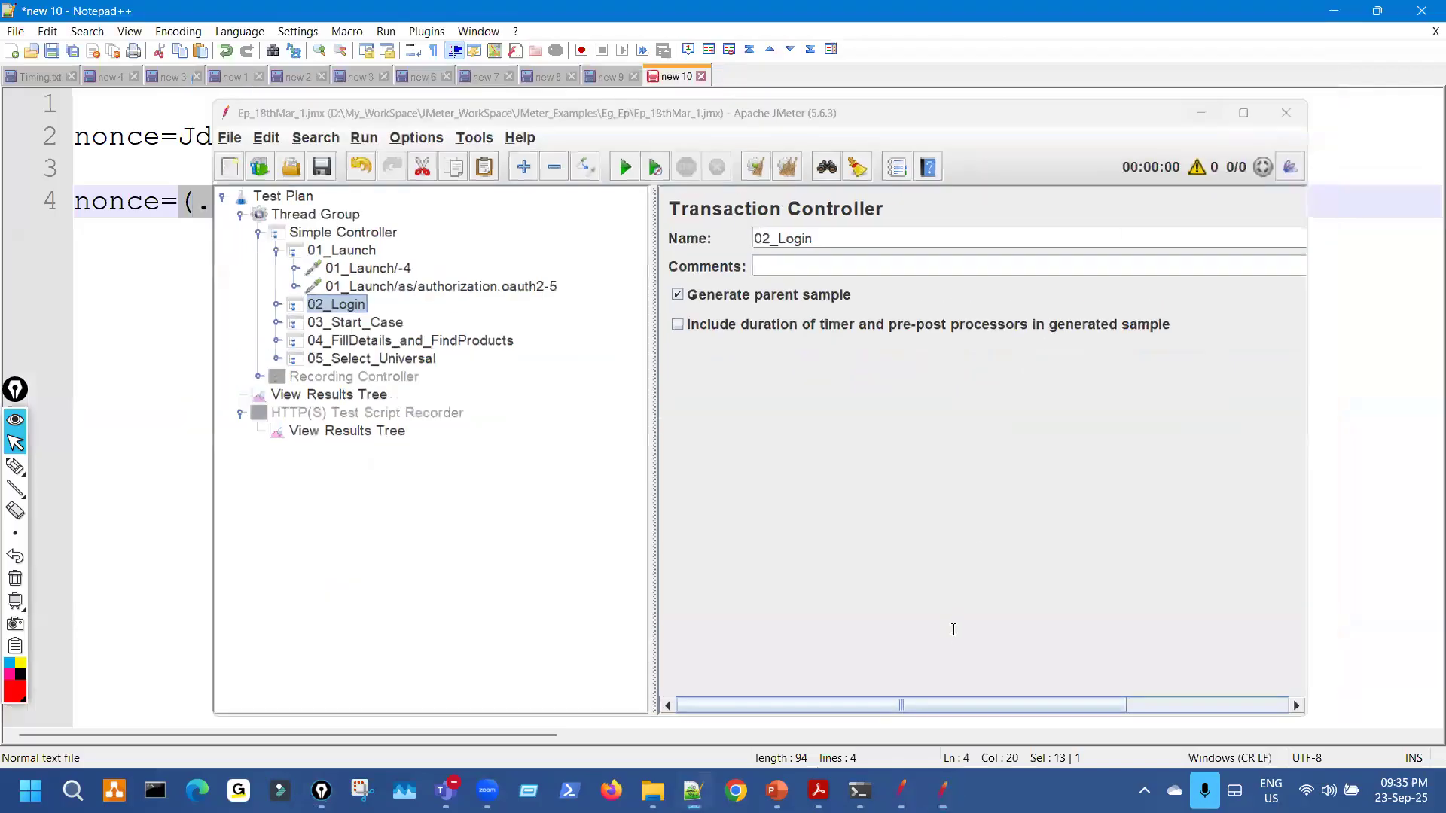
{"action": "left_click", "coordinate": [902, 791]}
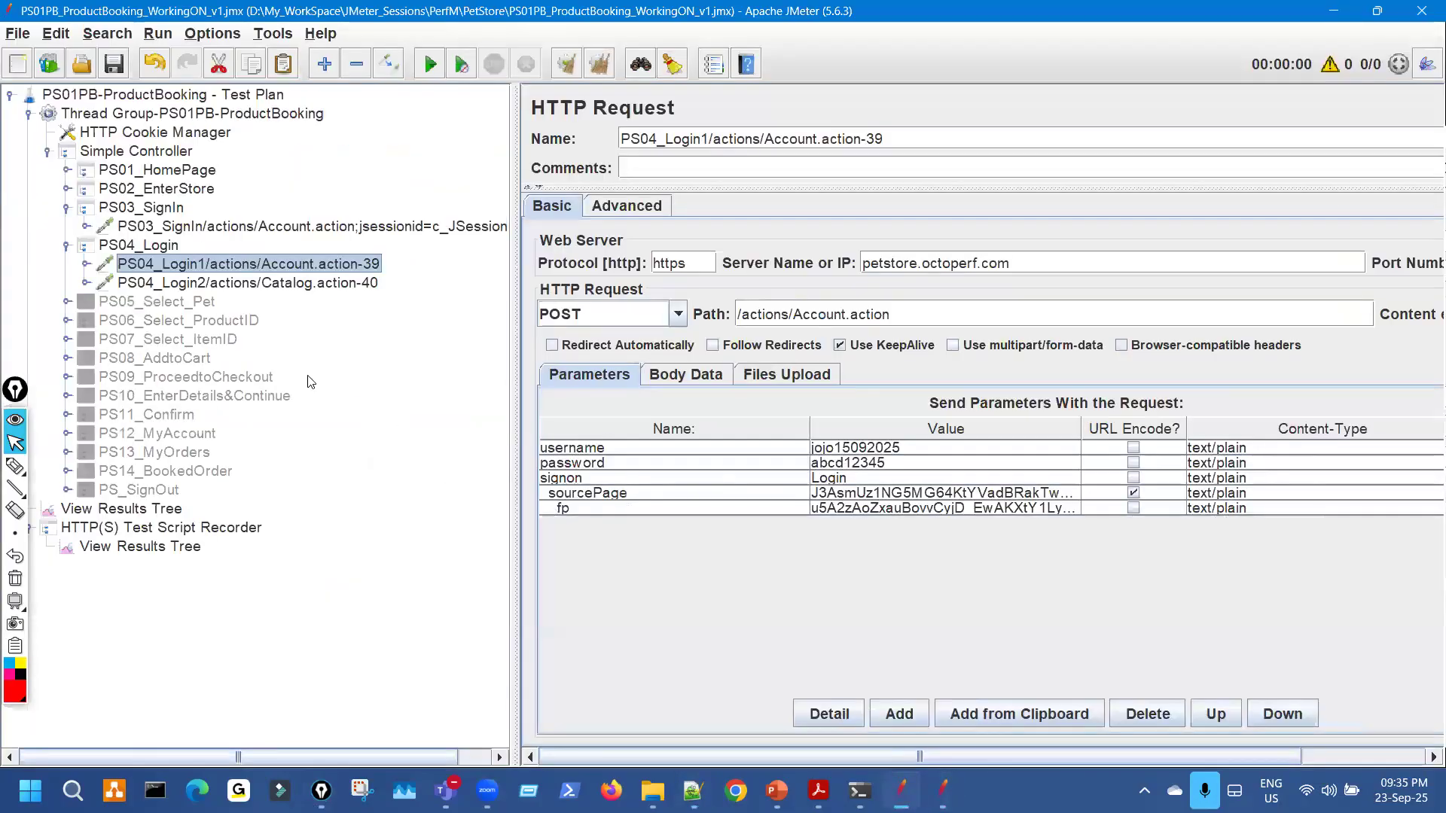
{"action": "left_click_drag", "start_coordinate": [592, 243], "coordinate": [568, 249]}
{"action": "left_click", "coordinate": [15, 466]}
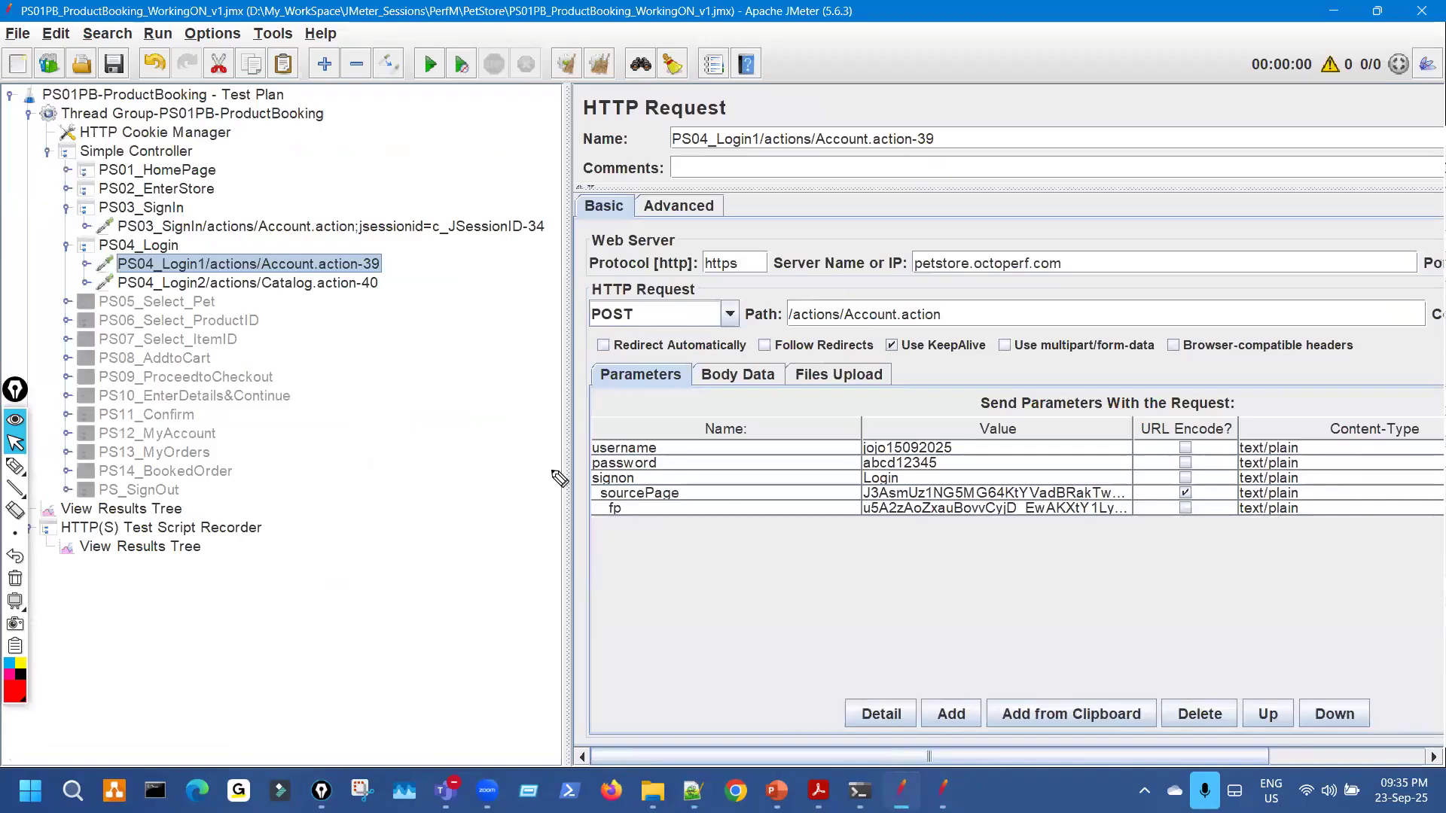
{"action": "left_click_drag", "start_coordinate": [677, 491], "coordinate": [693, 484]}
{"action": "left_click_drag", "start_coordinate": [848, 495], "coordinate": [860, 490]}
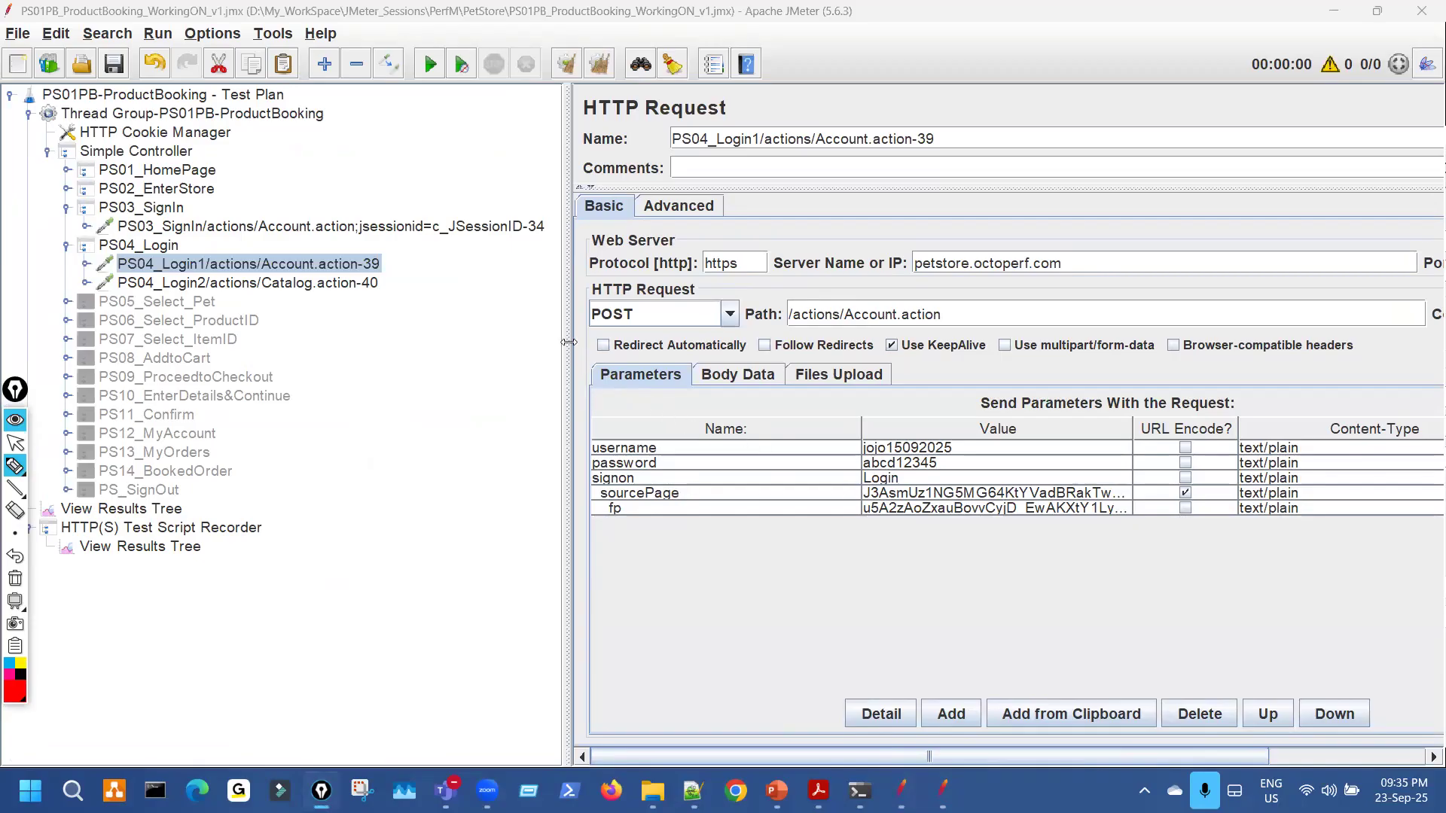
{"action": "key", "text": "Escape"}
Resize the tree, Name and Value columns so the full sourcePage value shows, then switch to the slide.
{"action": "left_click_drag", "start_coordinate": [565, 337], "coordinate": [418, 320]}
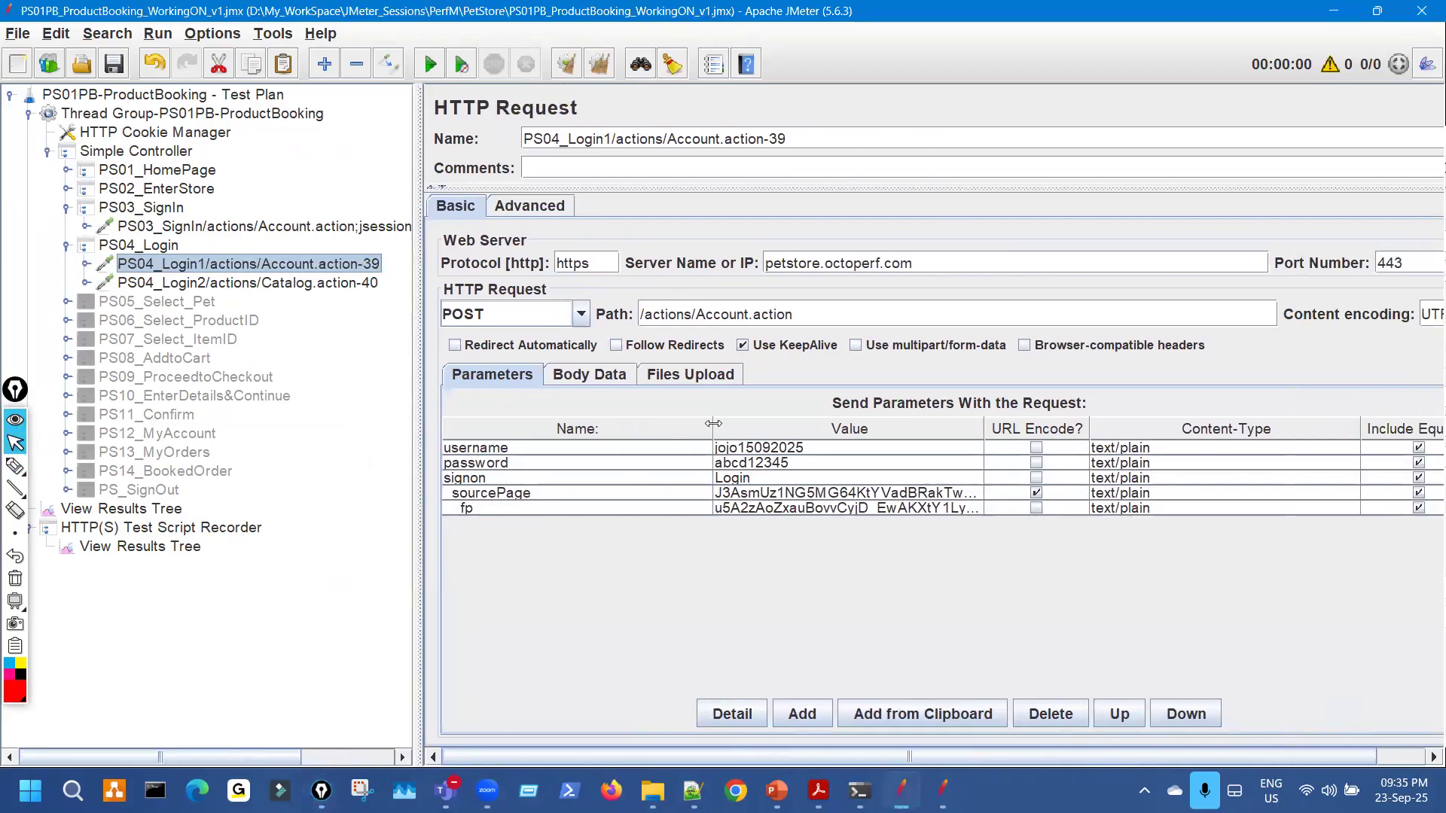
{"action": "left_click_drag", "start_coordinate": [612, 420], "coordinate": [581, 423]}
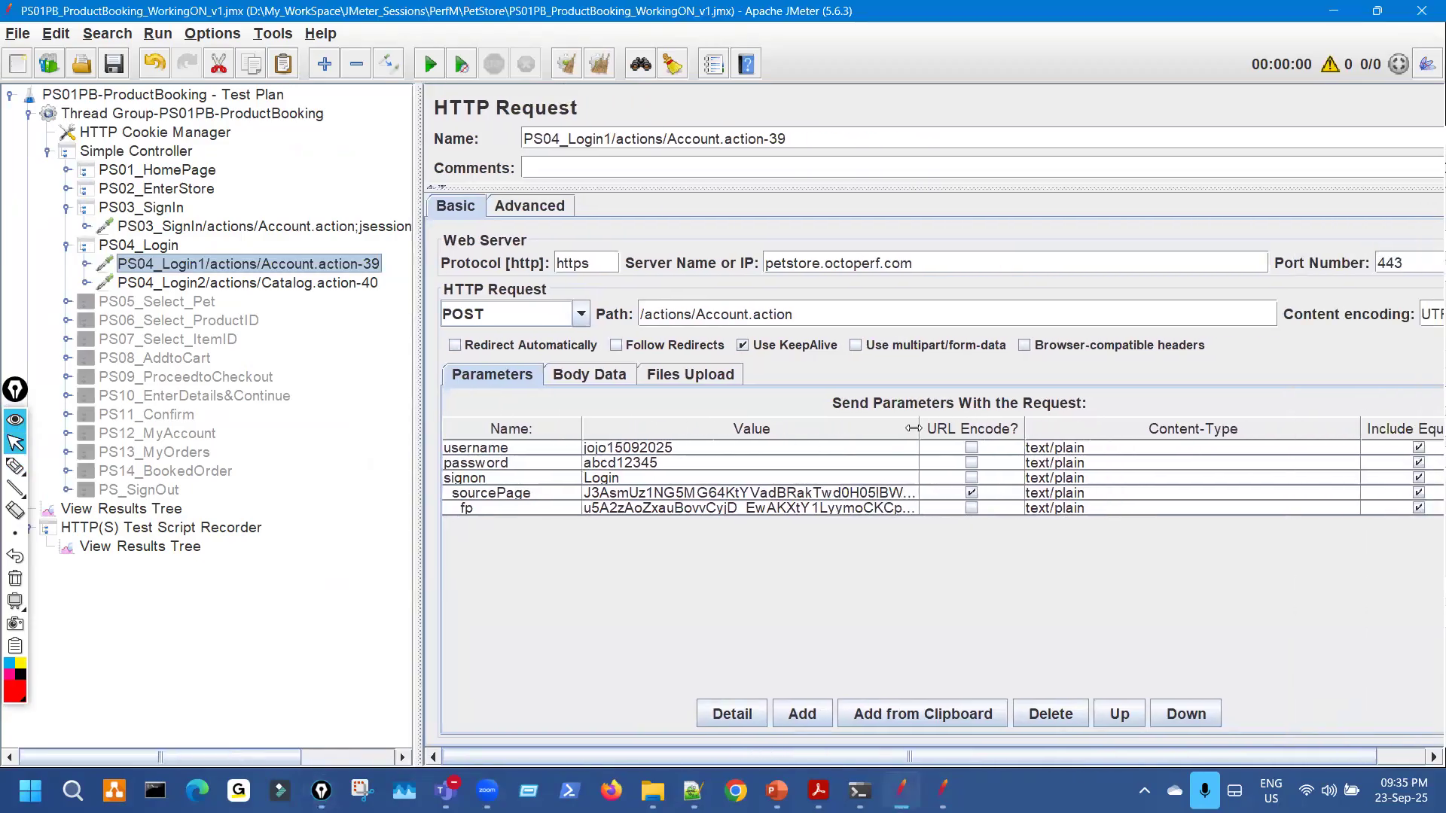
{"action": "left_click_drag", "start_coordinate": [918, 426], "coordinate": [1229, 426]}
{"action": "key", "text": "ctrl+shift+p"}
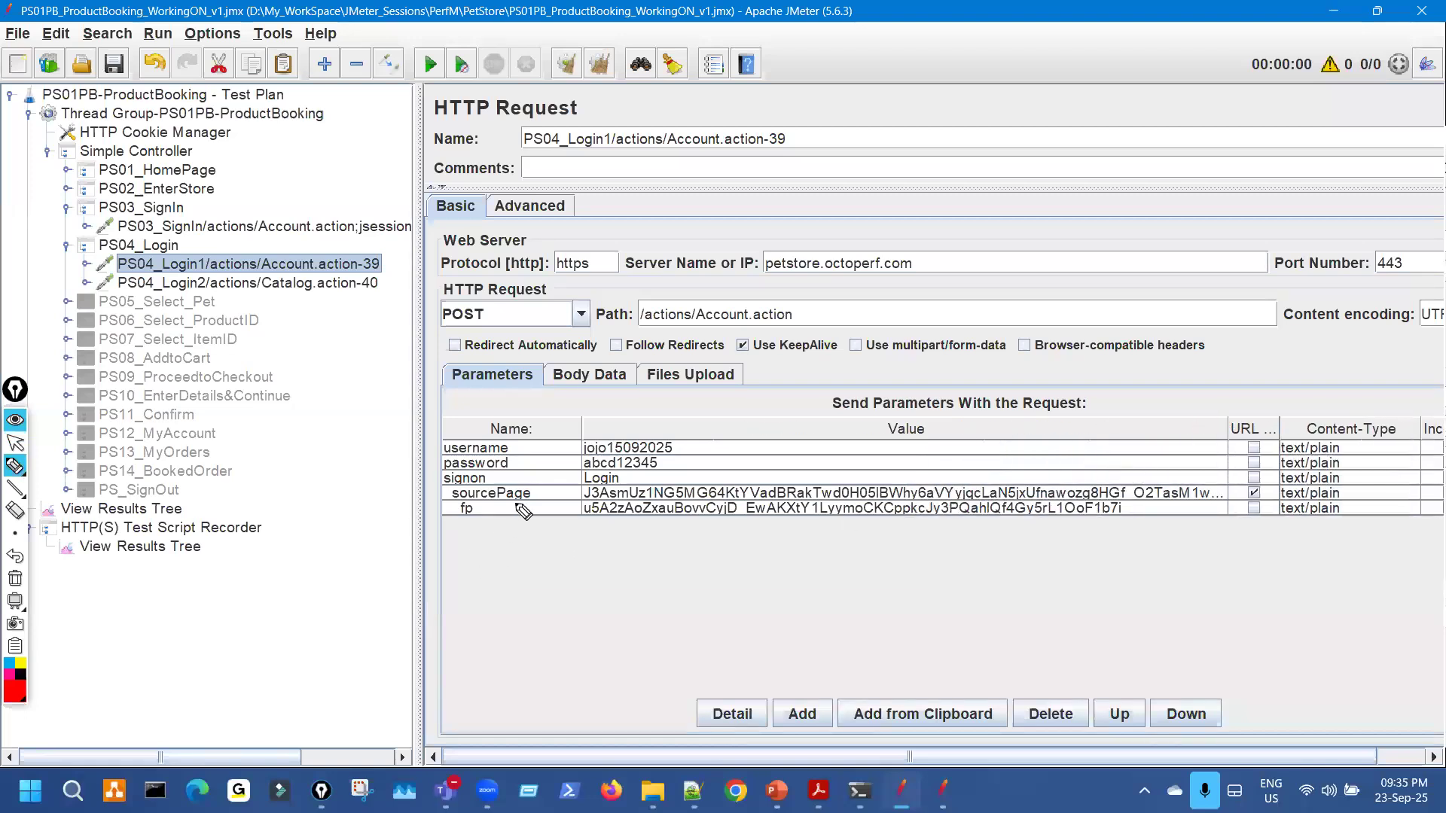
{"action": "left_click_drag", "start_coordinate": [518, 479], "coordinate": [575, 491]}
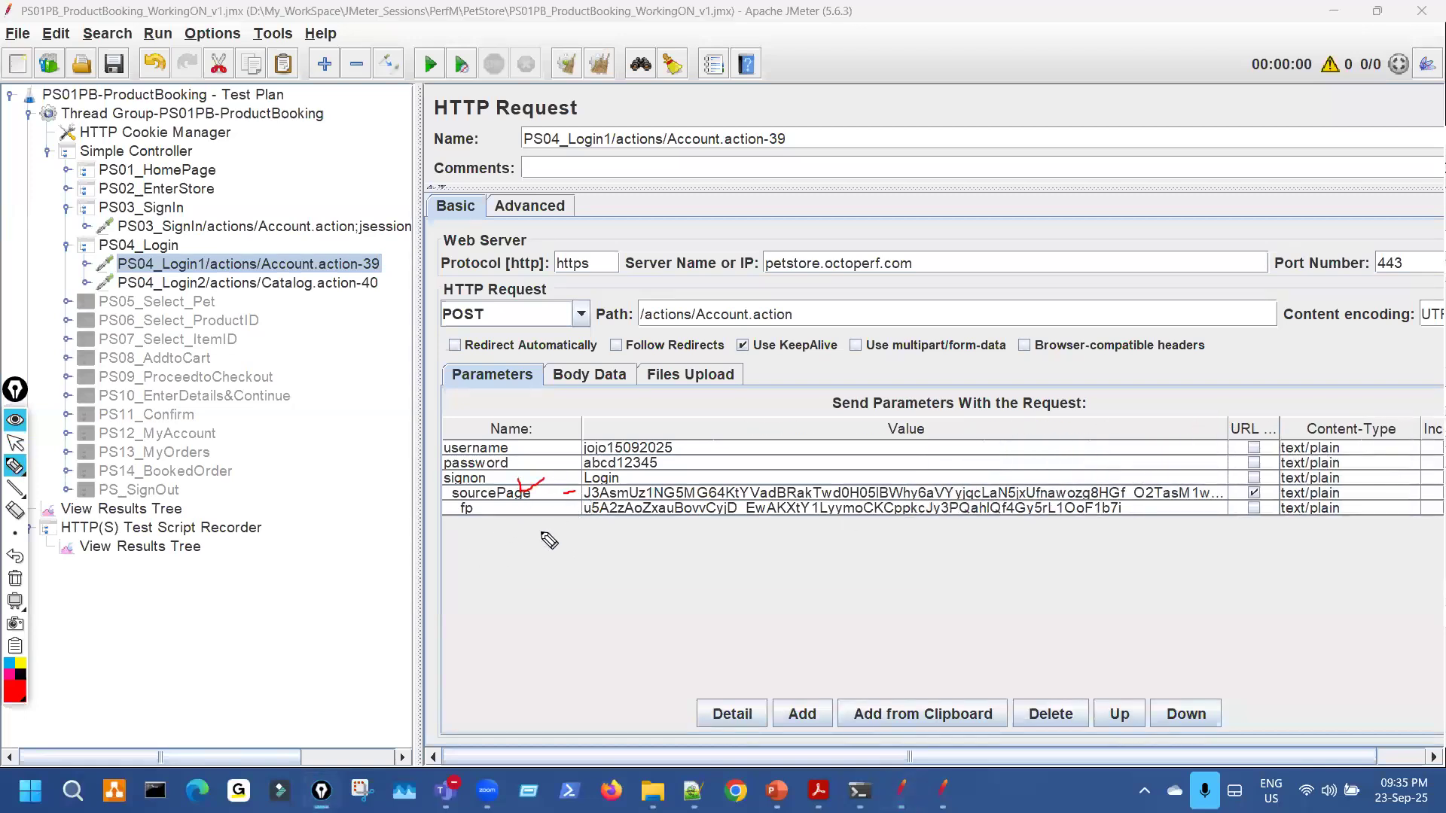
{"action": "key", "text": "ctrl+shift+7"}
{"action": "key", "text": "ctrl+shift+2"}
{"action": "key", "text": "alt+Tab"}
{"action": "key", "text": "ctrl+shift+3"}
{"action": "mouse_move", "coordinate": [363, 96]}
{"action": "left_mouse_down"}
{"action": "mouse_move", "coordinate": [373, 113]}
{"action": "mouse_move", "coordinate": [414, 86]}
{"action": "left_mouse_up"}
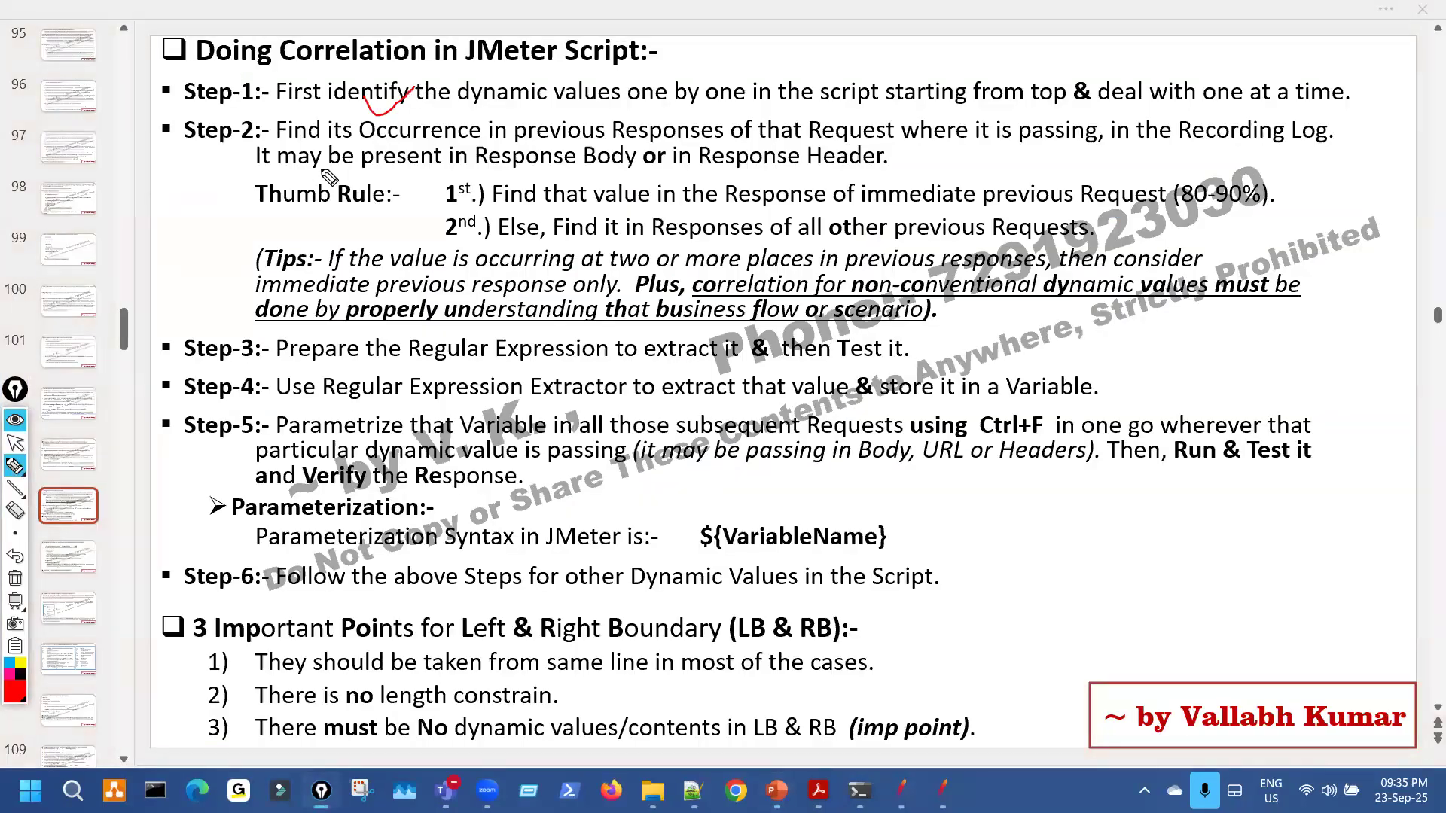
{"action": "left_click_drag", "start_coordinate": [232, 149], "coordinate": [277, 130]}
{"action": "left_click_drag", "start_coordinate": [710, 148], "coordinate": [967, 145]}
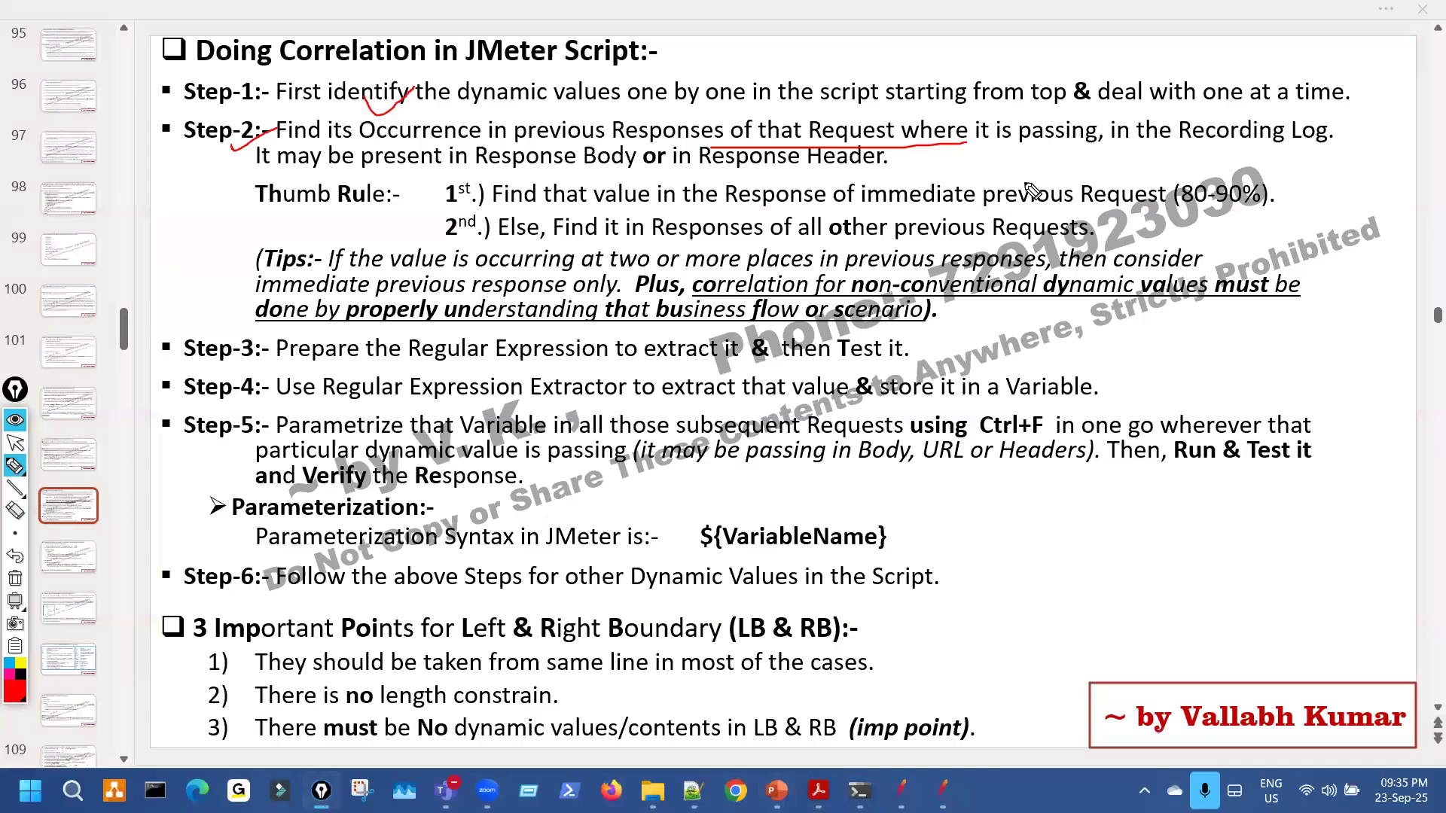
{"action": "left_click_drag", "start_coordinate": [467, 203], "coordinate": [539, 180]}
{"action": "left_click_drag", "start_coordinate": [1009, 179], "coordinate": [1036, 198]}
{"action": "left_click_drag", "start_coordinate": [743, 240], "coordinate": [845, 240]}
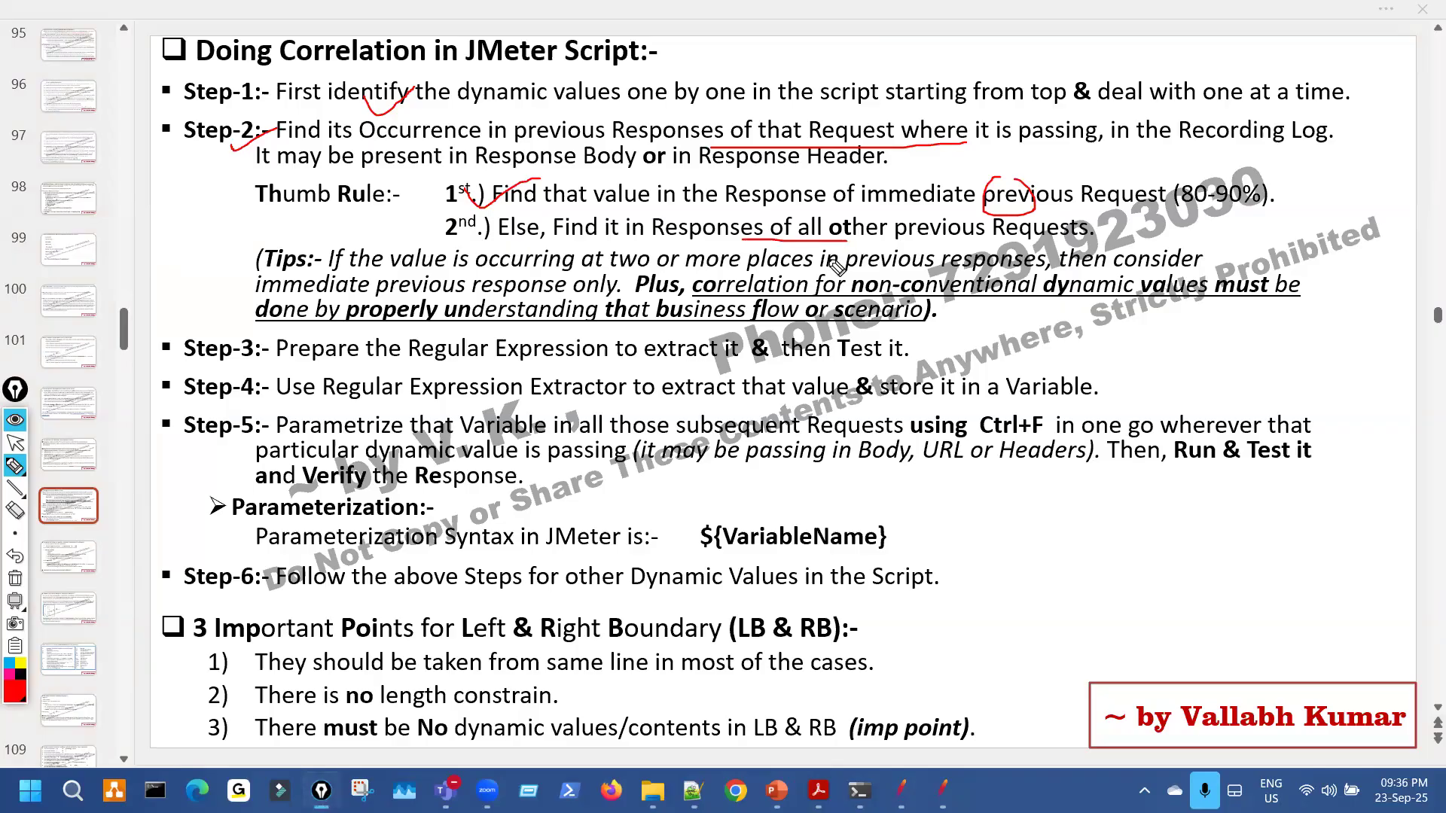
{"action": "key", "text": "ctrl+shift+7"}
{"action": "key", "text": "ctrl+shift+2"}
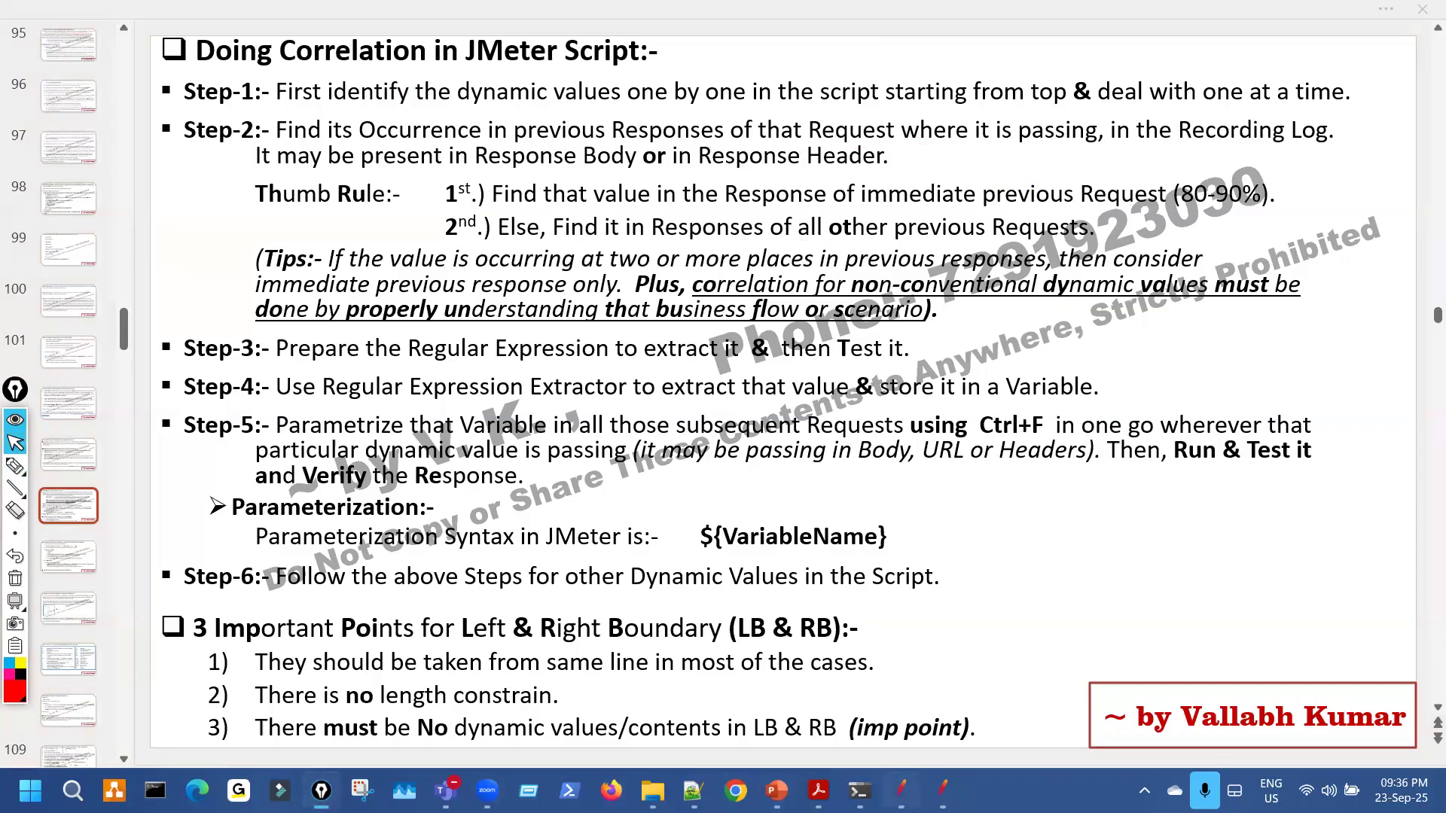
{"action": "key", "text": "alt+Tab"}
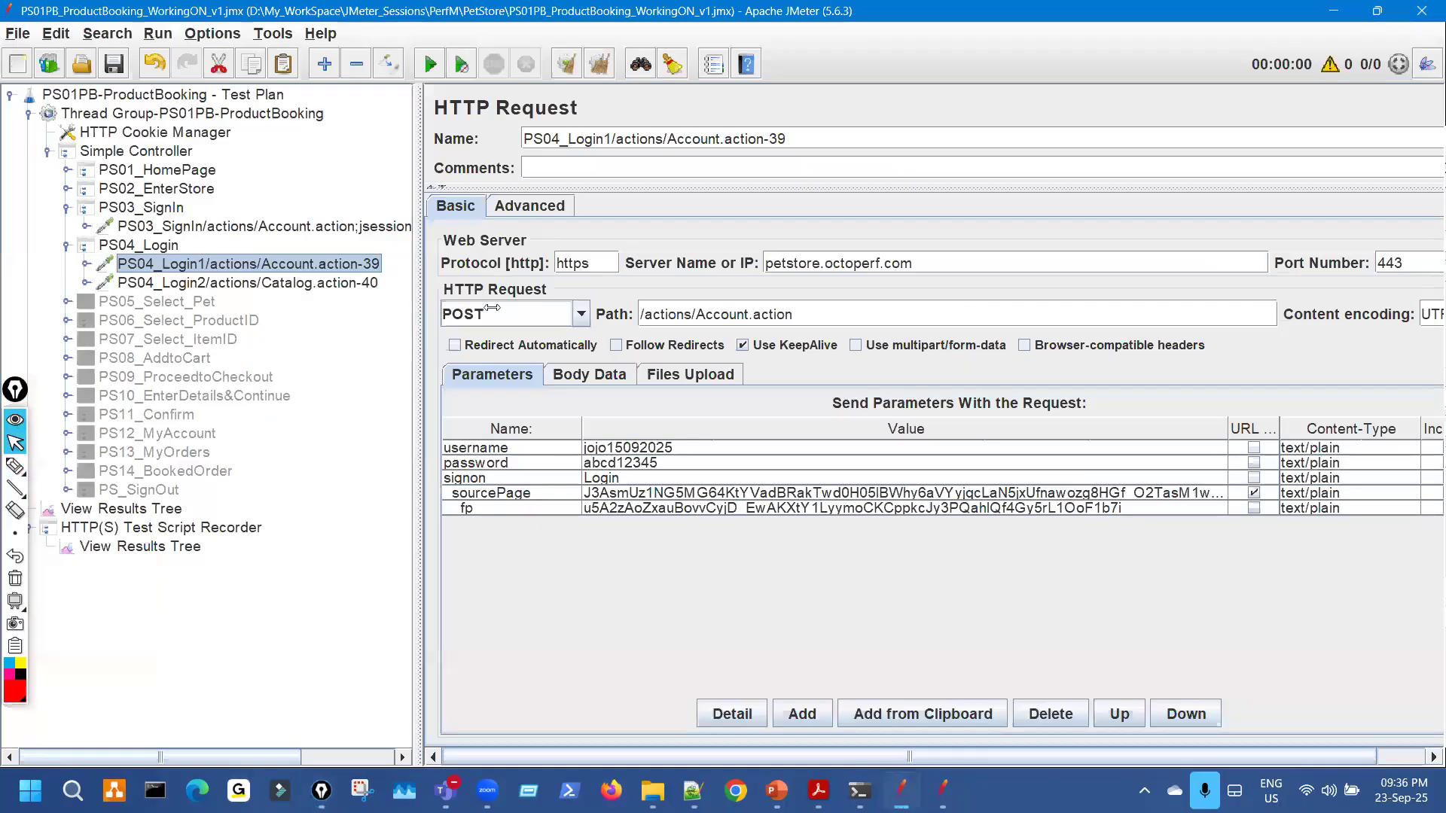
Mark PS04_Login2, its sourcePage and fp values, PS03_SignIn and the JSessionID-34 request.
{"action": "key", "text": "ctrl+shift+1"}
{"action": "mouse_move", "coordinate": [354, 277]}
{"action": "left_mouse_down"}
{"action": "mouse_move", "coordinate": [512, 275]}
{"action": "mouse_move", "coordinate": [535, 317]}
{"action": "left_mouse_up"}
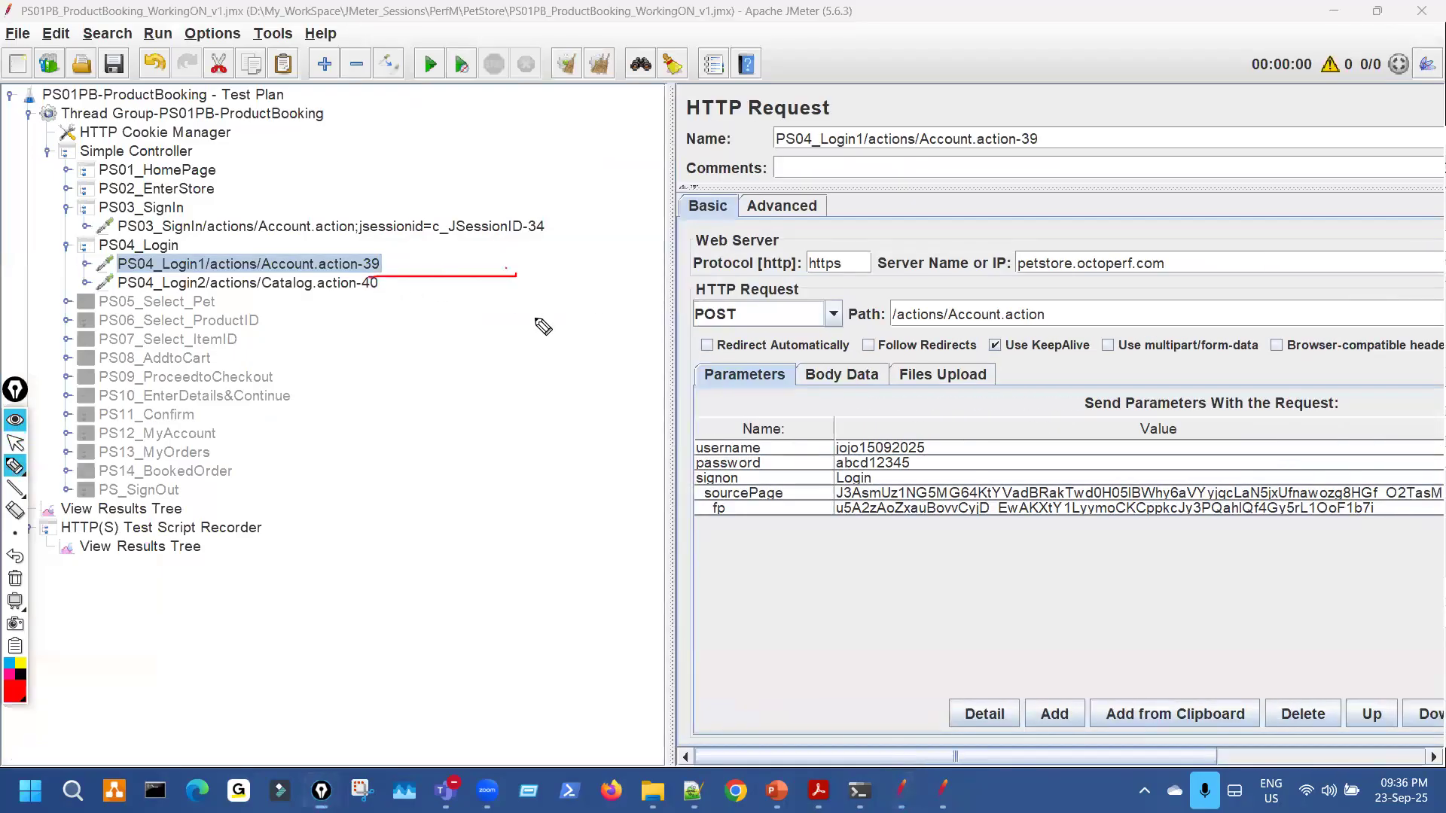
{"action": "left_click_drag", "start_coordinate": [838, 487], "coordinate": [841, 510]}
{"action": "mouse_move", "coordinate": [566, 177]}
{"action": "left_mouse_down"}
{"action": "mouse_move", "coordinate": [540, 215]}
{"action": "mouse_move", "coordinate": [558, 209]}
{"action": "left_mouse_up"}
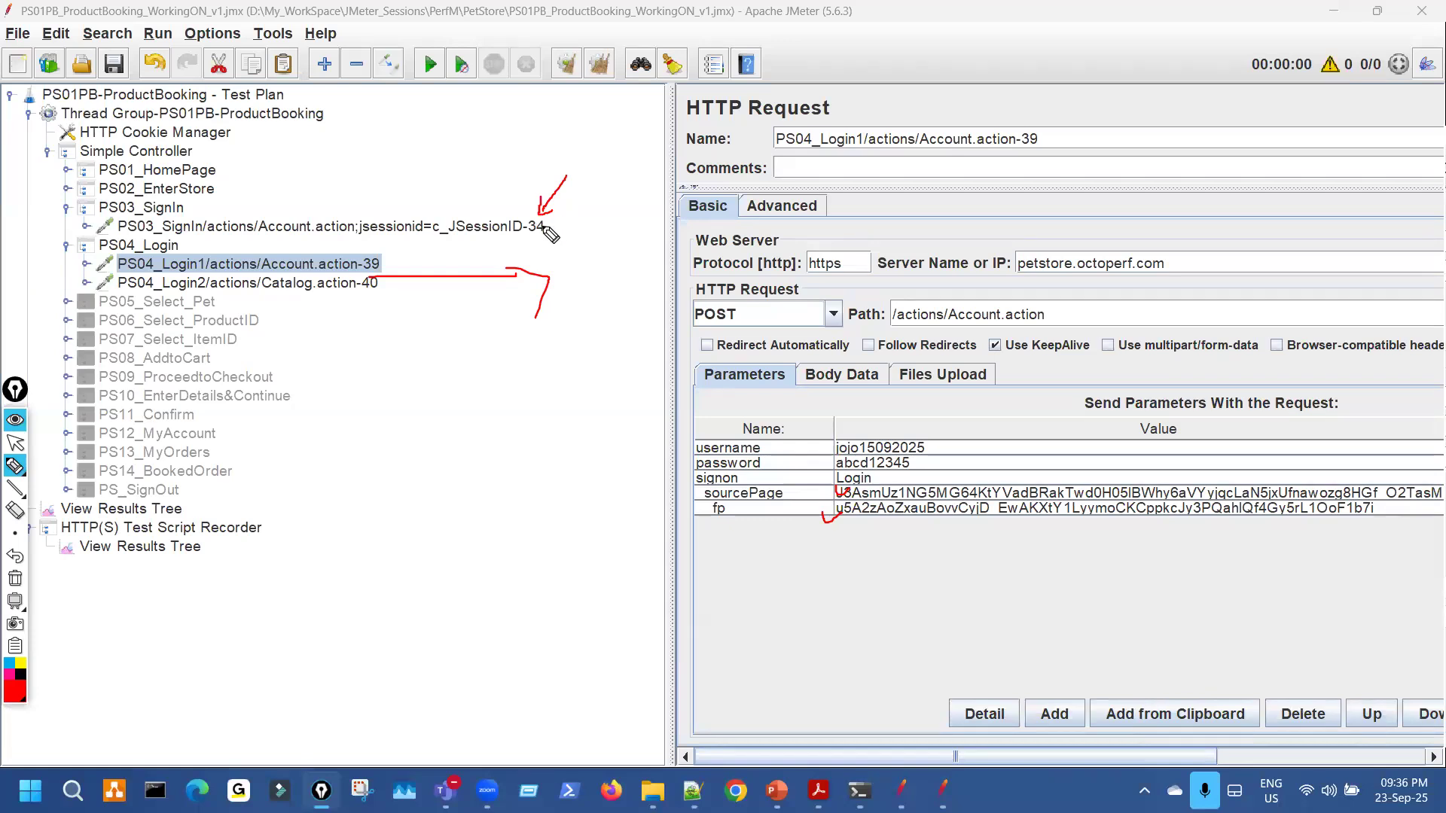
{"action": "left_click_drag", "start_coordinate": [470, 264], "coordinate": [487, 245]}
{"action": "key", "text": "ctrl+shift+7"}
{"action": "key", "text": "ctrl+shift+2"}
Copy the whole sourcePage value, then show the Account.action;jsessionid sampler result in View Results Tree.
{"action": "double_click", "coordinate": [895, 493]}
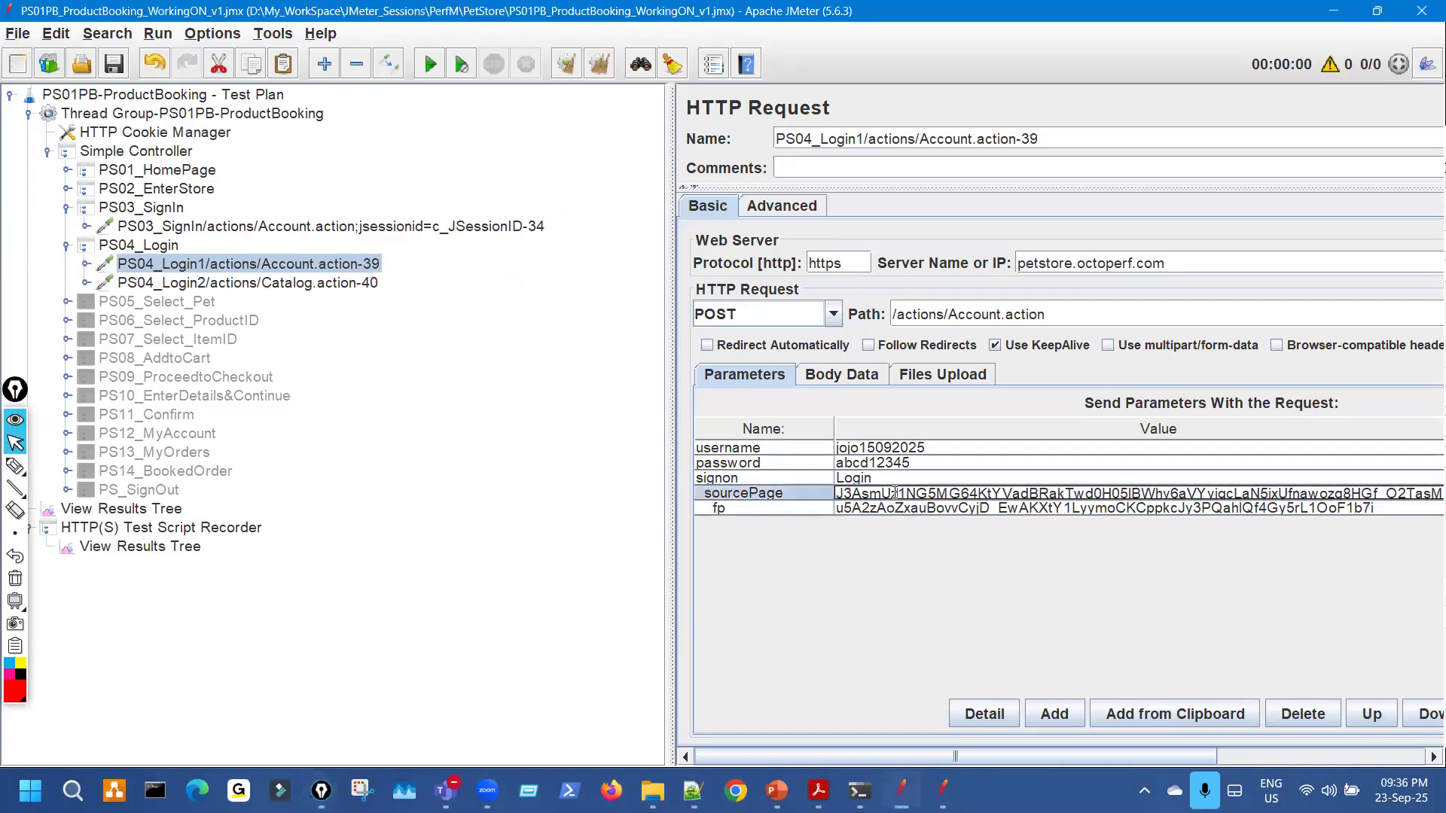
{"action": "key", "text": "ctrl+a"}
{"action": "left_click_drag", "start_coordinate": [670, 283], "coordinate": [458, 301]}
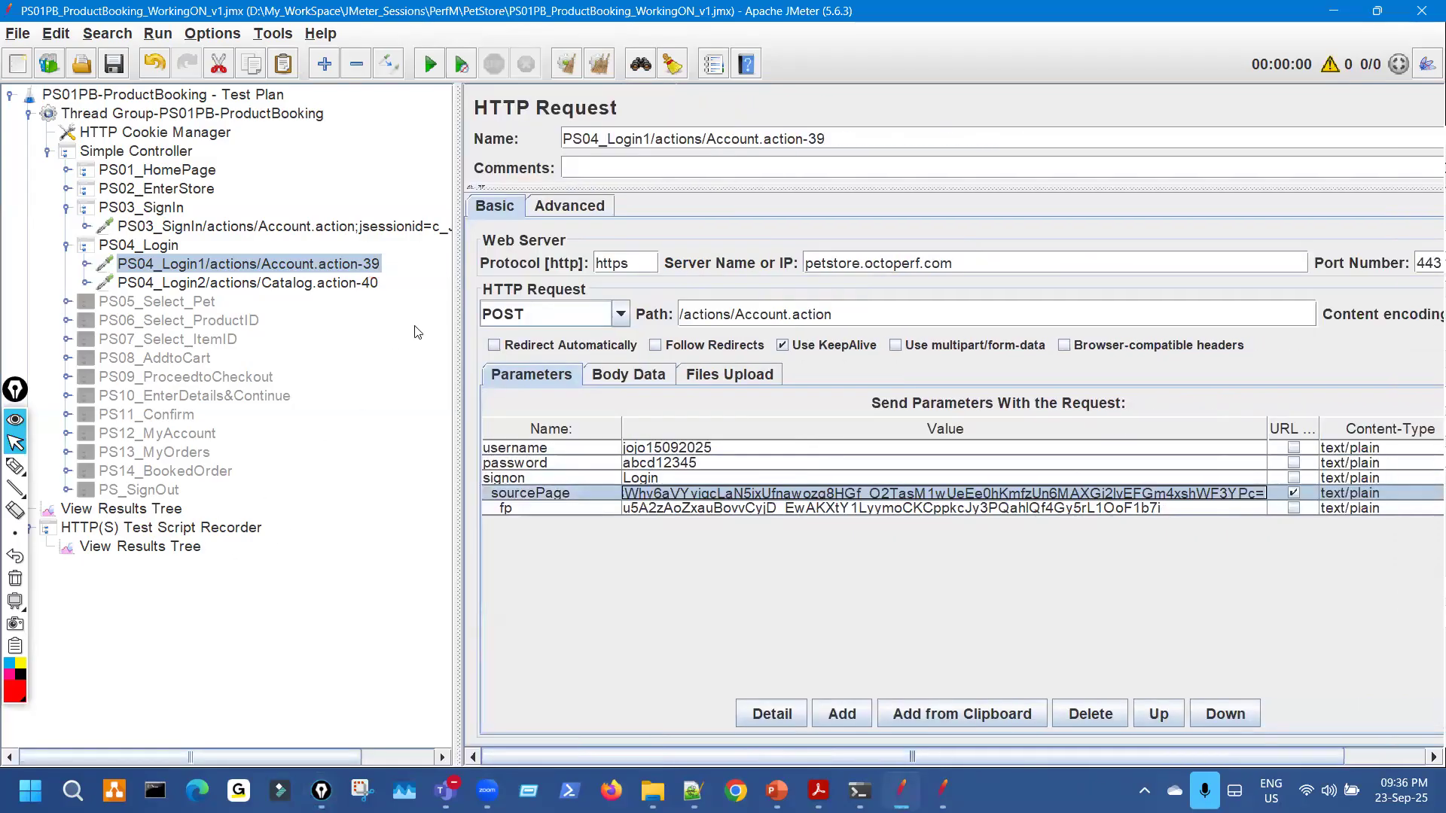
{"action": "key", "text": "End"}
{"action": "mouse_move", "coordinate": [458, 274]}
{"action": "left_mouse_down"}
{"action": "mouse_move", "coordinate": [585, 274]}
{"action": "mouse_move", "coordinate": [540, 243]}
{"action": "mouse_move", "coordinate": [227, 265]}
{"action": "left_mouse_up"}
{"action": "key", "text": "ctrl+shift+3"}
{"action": "key", "text": "ctrl+shift+7"}
{"action": "key", "text": "ctrl+shift+1"}
{"action": "left_click", "coordinate": [611, 448]}
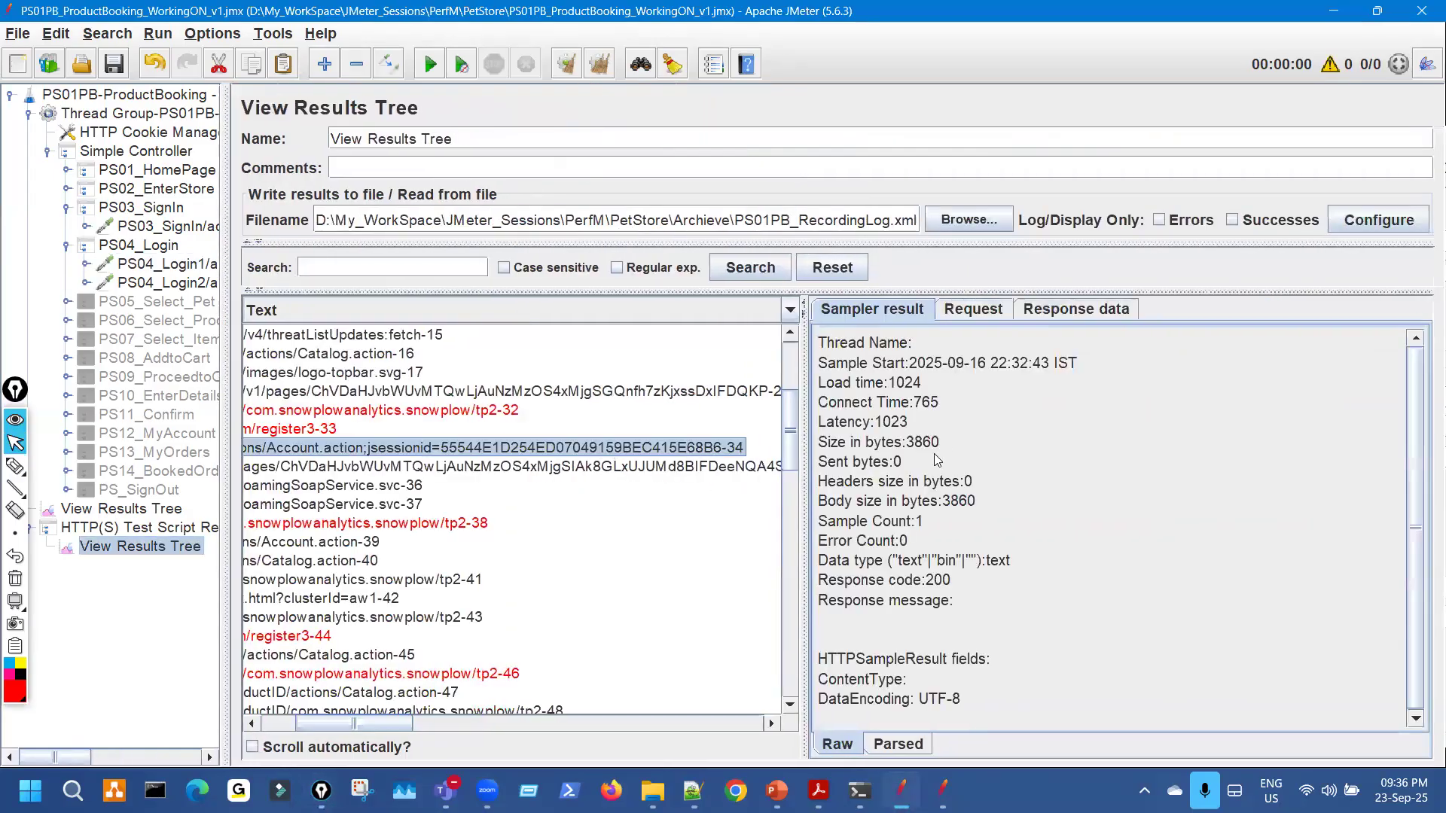
Search the sign-in Response Body for the pasted sourcePage value and underline the match and fp value.
{"action": "left_click", "coordinate": [1060, 310]}
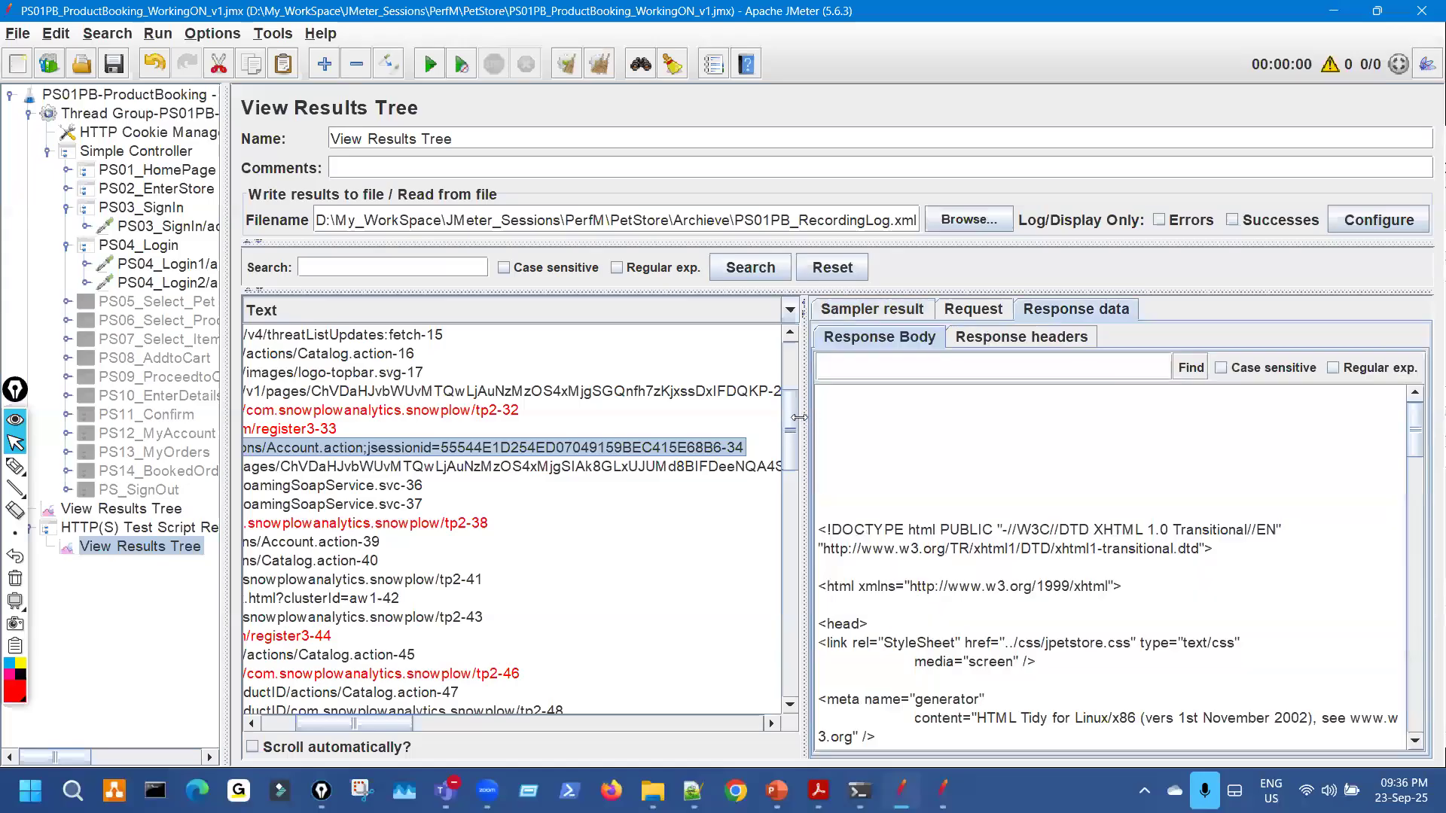
{"action": "left_click_drag", "start_coordinate": [789, 417], "coordinate": [475, 414]}
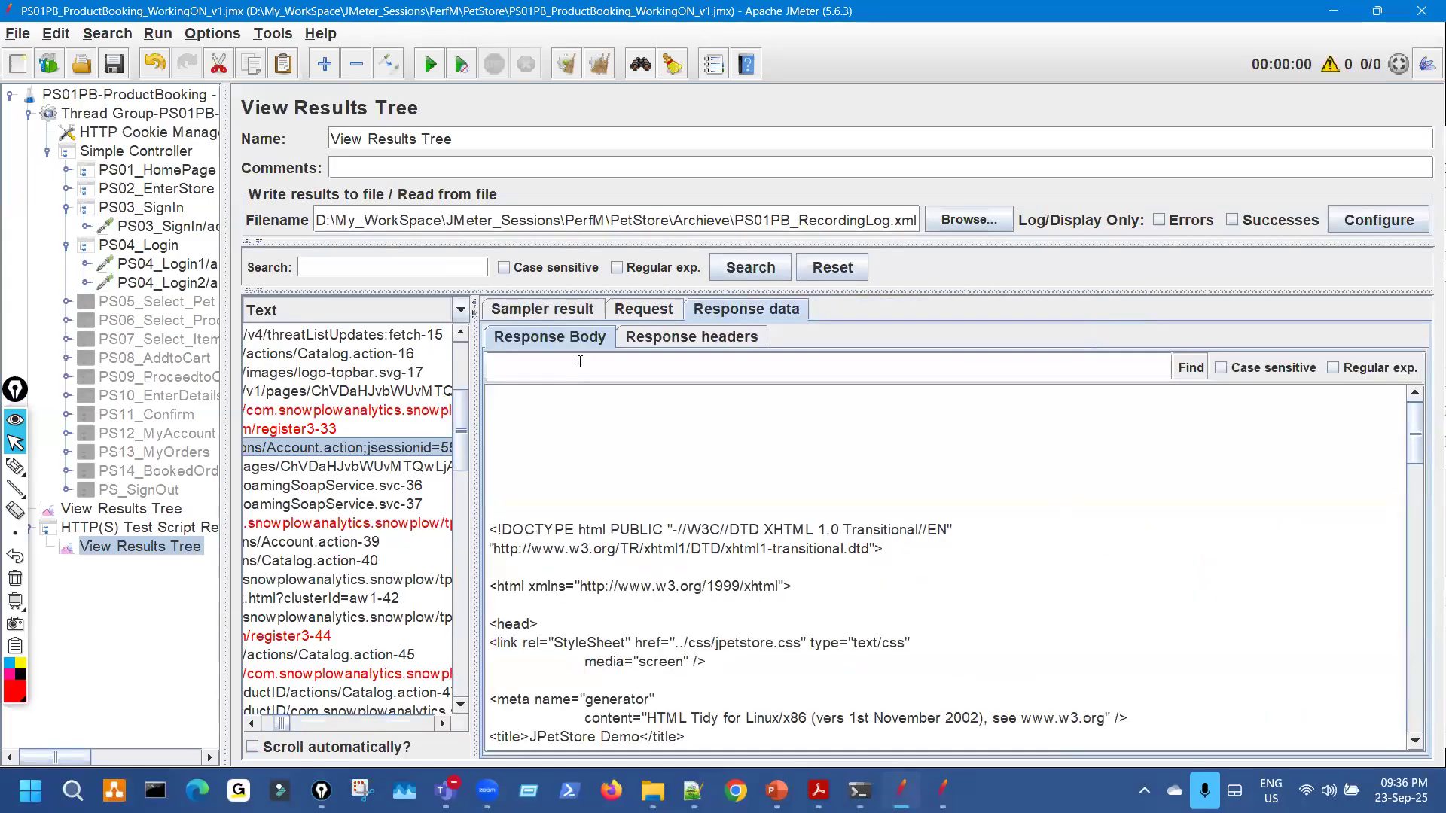
{"action": "left_click", "coordinate": [580, 362]}
{"action": "key", "text": "ctrl+v"}
{"action": "left_click", "coordinate": [1190, 369]}
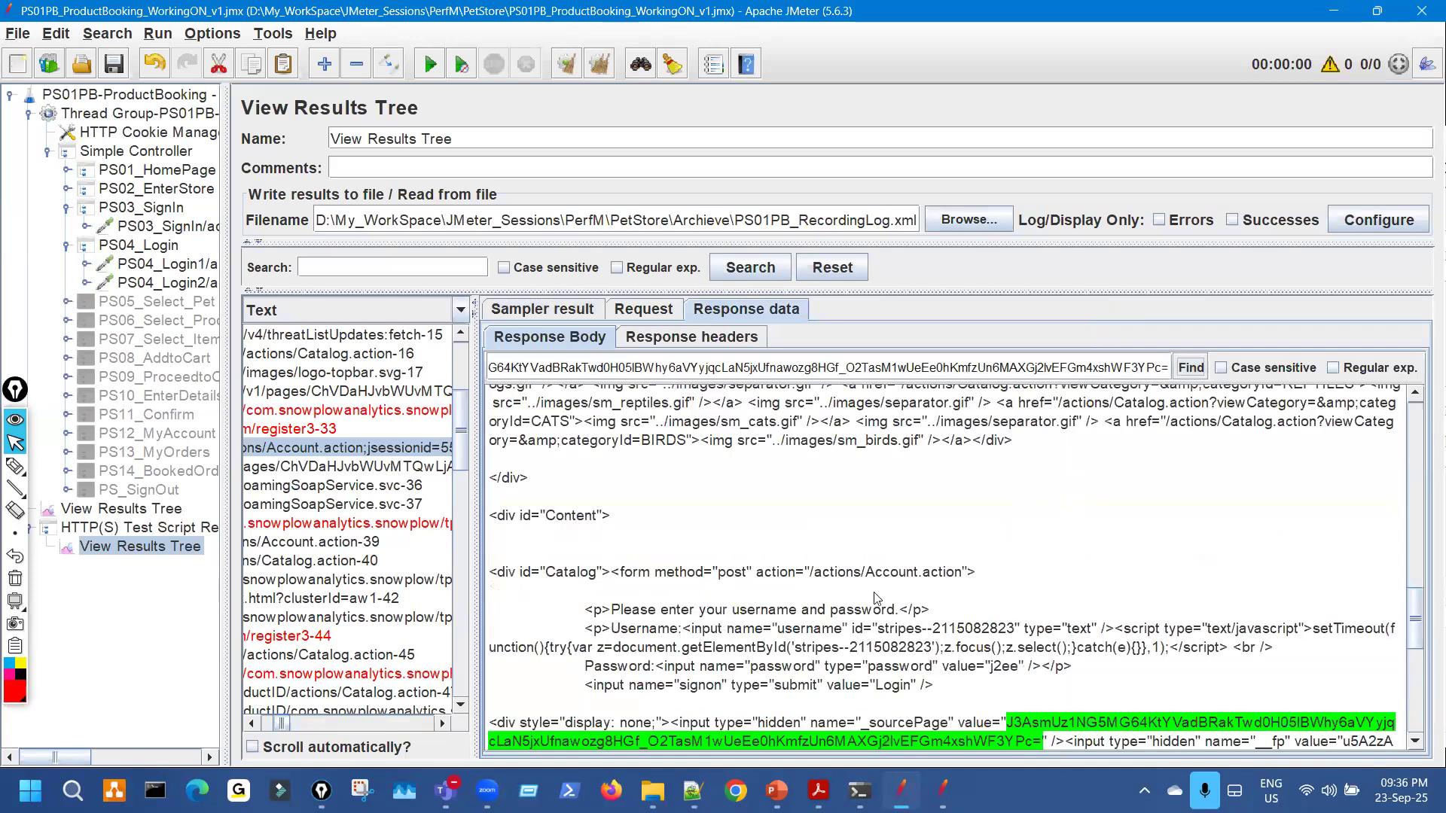
{"action": "scroll", "coordinate": [877, 599], "scroll_direction": "down", "scroll_amount": 4}
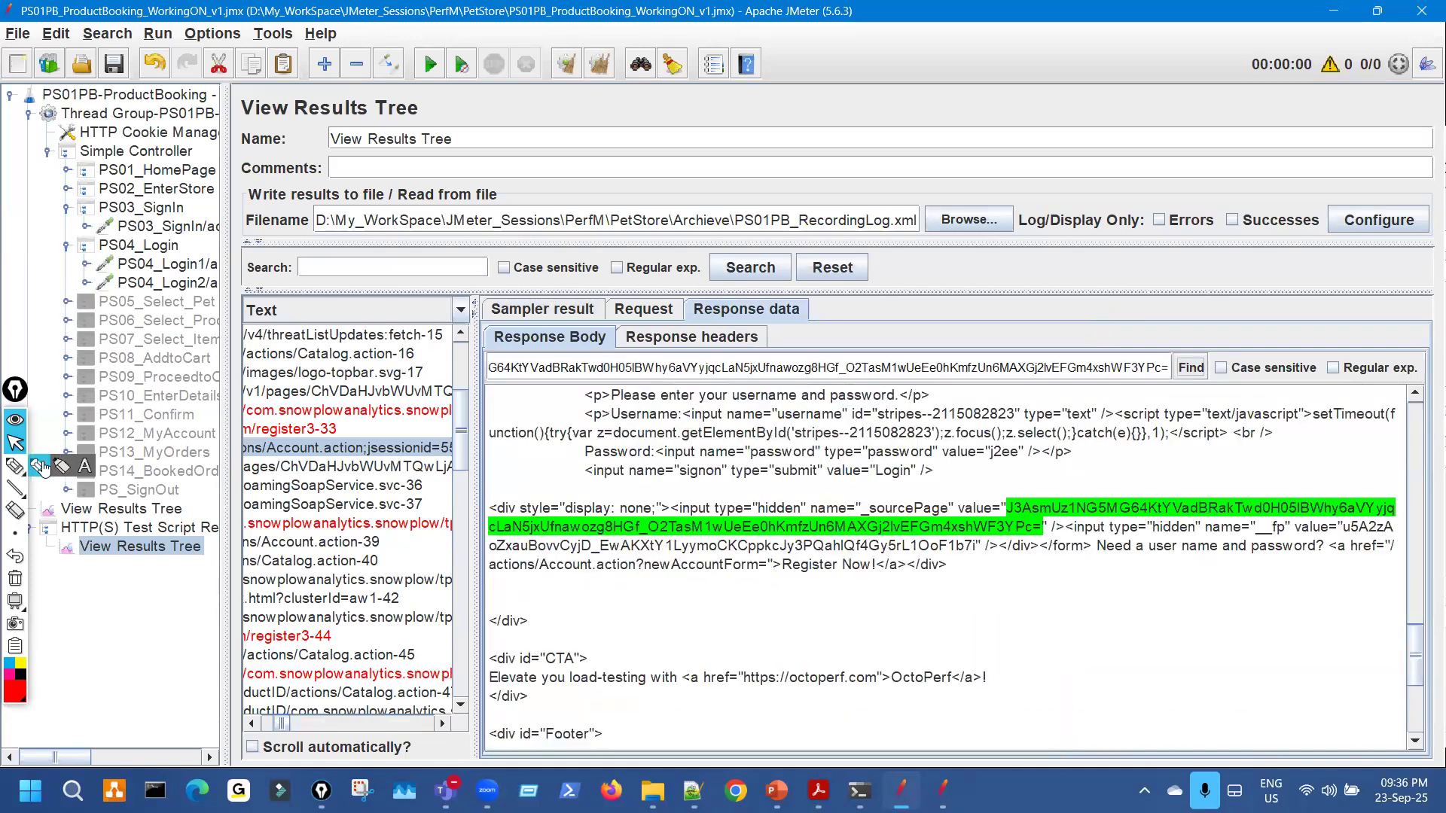
{"action": "left_click", "coordinate": [15, 468]}
{"action": "mouse_move", "coordinate": [908, 523]}
{"action": "left_mouse_down"}
{"action": "mouse_move", "coordinate": [998, 529]}
{"action": "mouse_move", "coordinate": [941, 543]}
{"action": "left_mouse_up"}
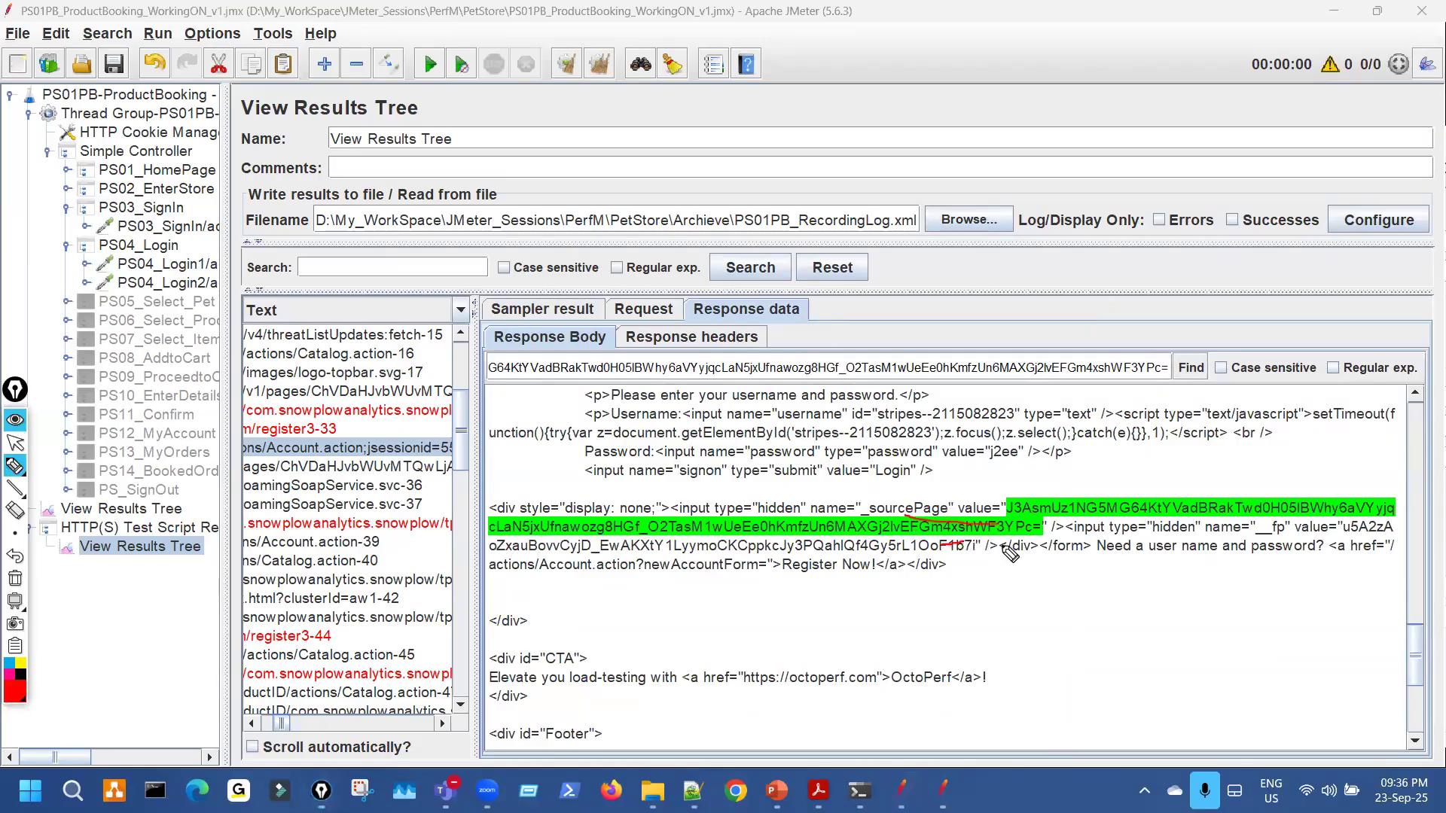
{"action": "left_click_drag", "start_coordinate": [1311, 538], "coordinate": [1365, 539]}
{"action": "left_click", "coordinate": [15, 443]}
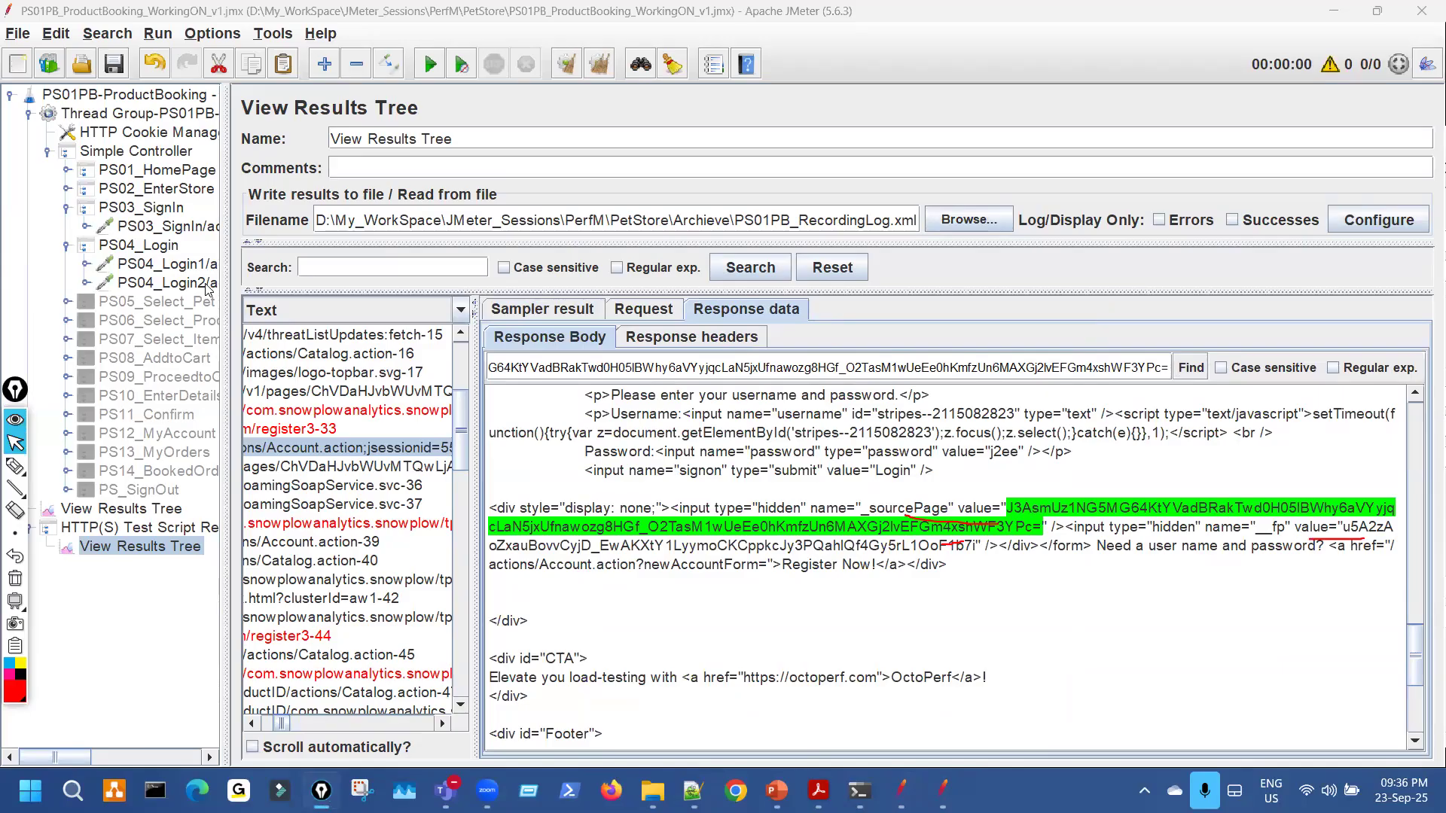
Compare with PS04_Login1's parameters, circling the fp value, then return to the sign-in response.
{"action": "left_click", "coordinate": [207, 287]}
{"action": "left_click", "coordinate": [207, 265]}
{"action": "left_click", "coordinate": [15, 465]}
{"action": "mouse_move", "coordinate": [325, 519]}
{"action": "left_mouse_down"}
{"action": "mouse_move", "coordinate": [461, 528]}
{"action": "mouse_move", "coordinate": [452, 503]}
{"action": "left_mouse_up"}
{"action": "left_click", "coordinate": [15, 579]}
{"action": "left_click", "coordinate": [141, 546]}
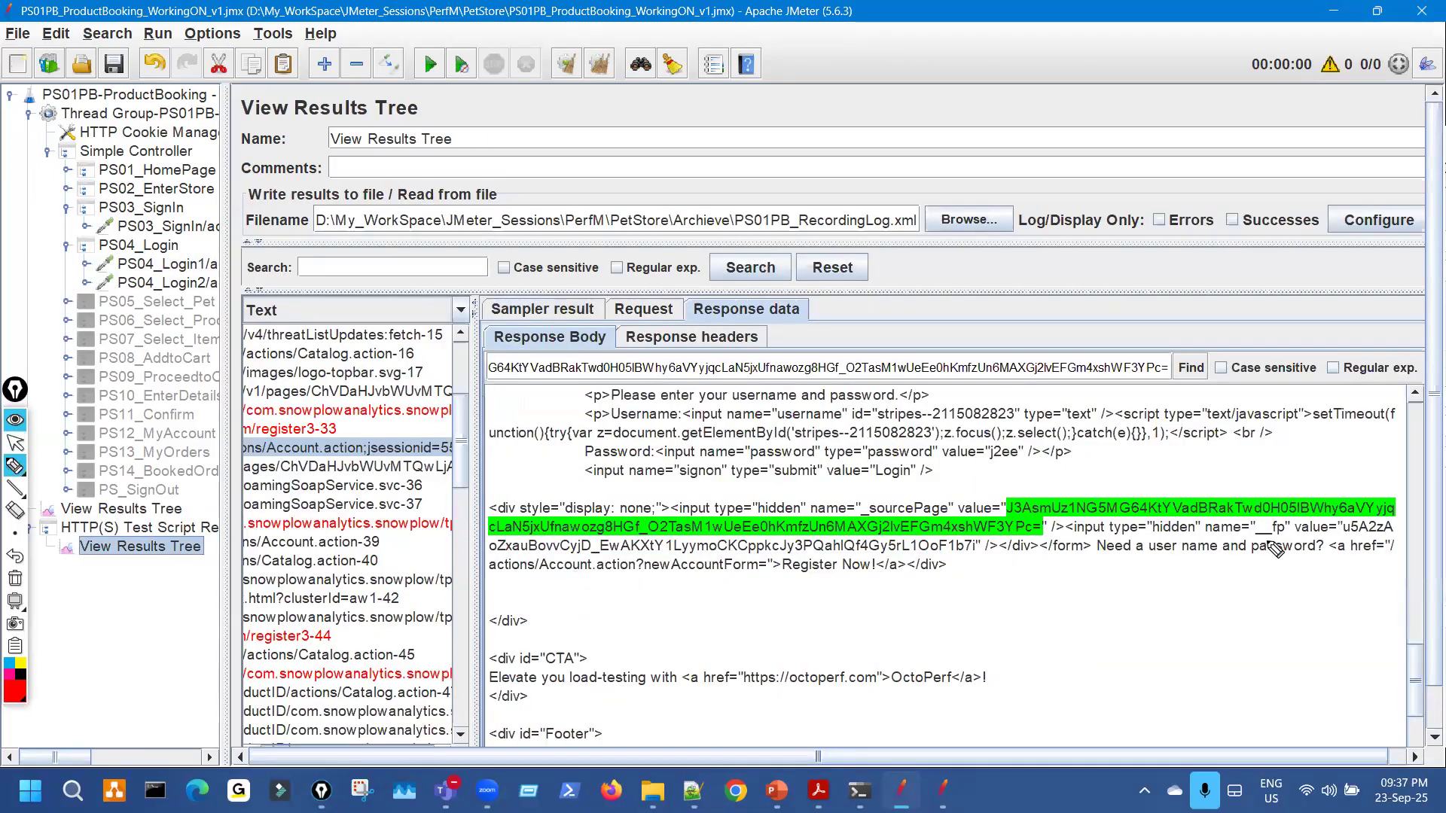
{"action": "left_click_drag", "start_coordinate": [1350, 539], "coordinate": [1344, 541]}
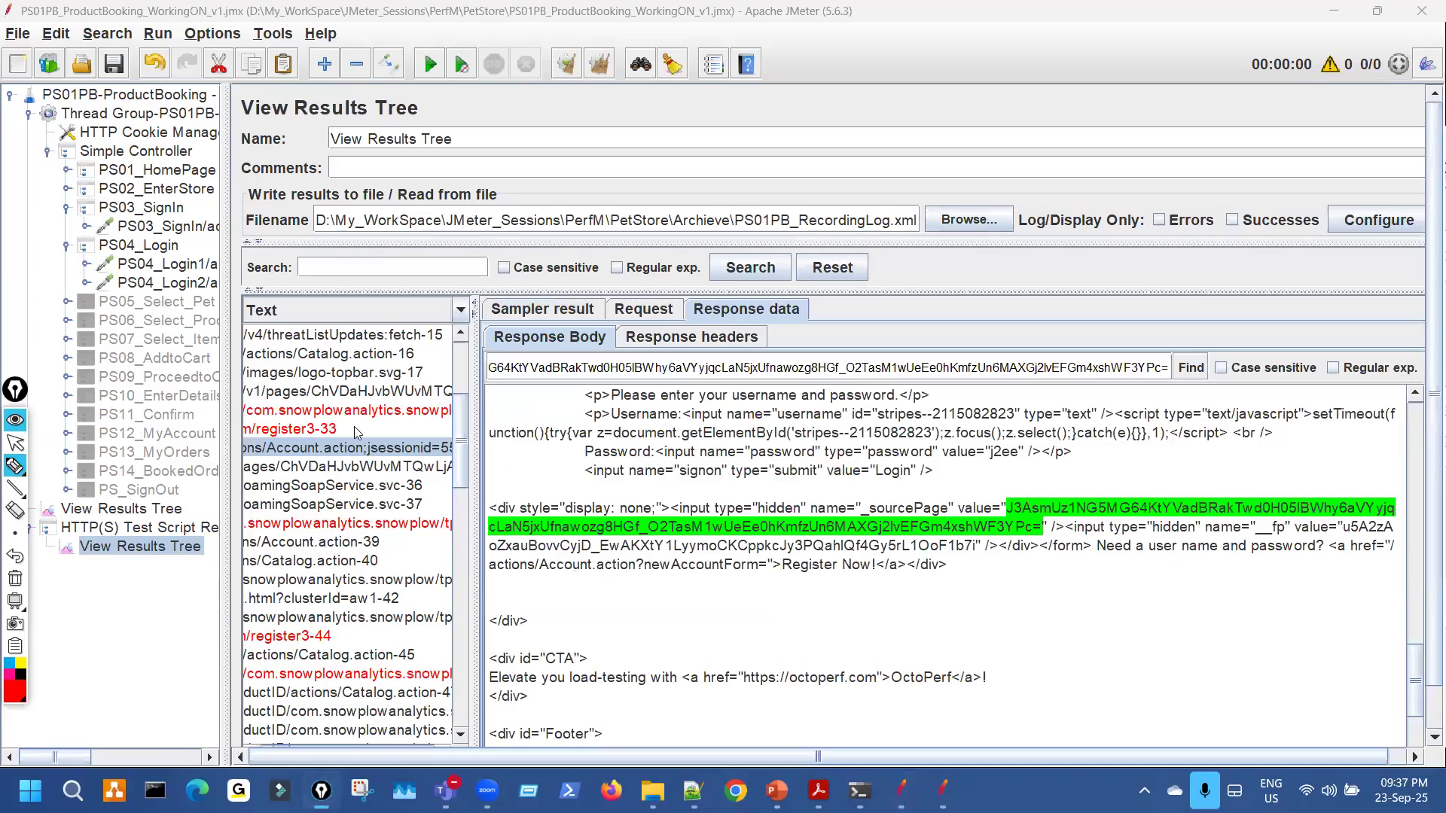
{"action": "left_click", "coordinate": [15, 443]}
Recheck PS04_Login1's sourcePage and fp values against the fp value in the response body.
{"action": "left_click", "coordinate": [185, 269]}
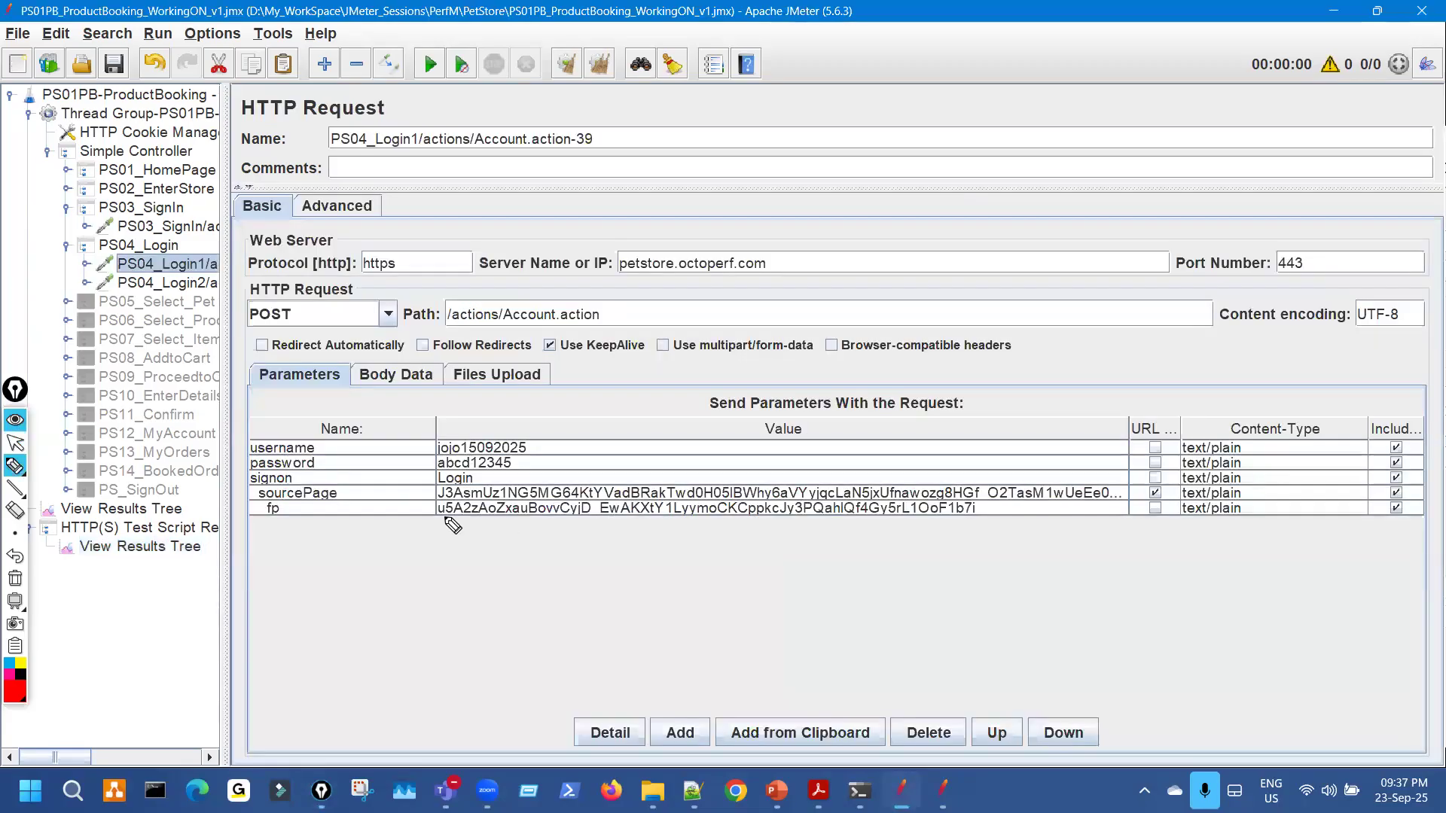
{"action": "left_click_drag", "start_coordinate": [440, 503], "coordinate": [512, 495]}
{"action": "key", "text": "Escape"}
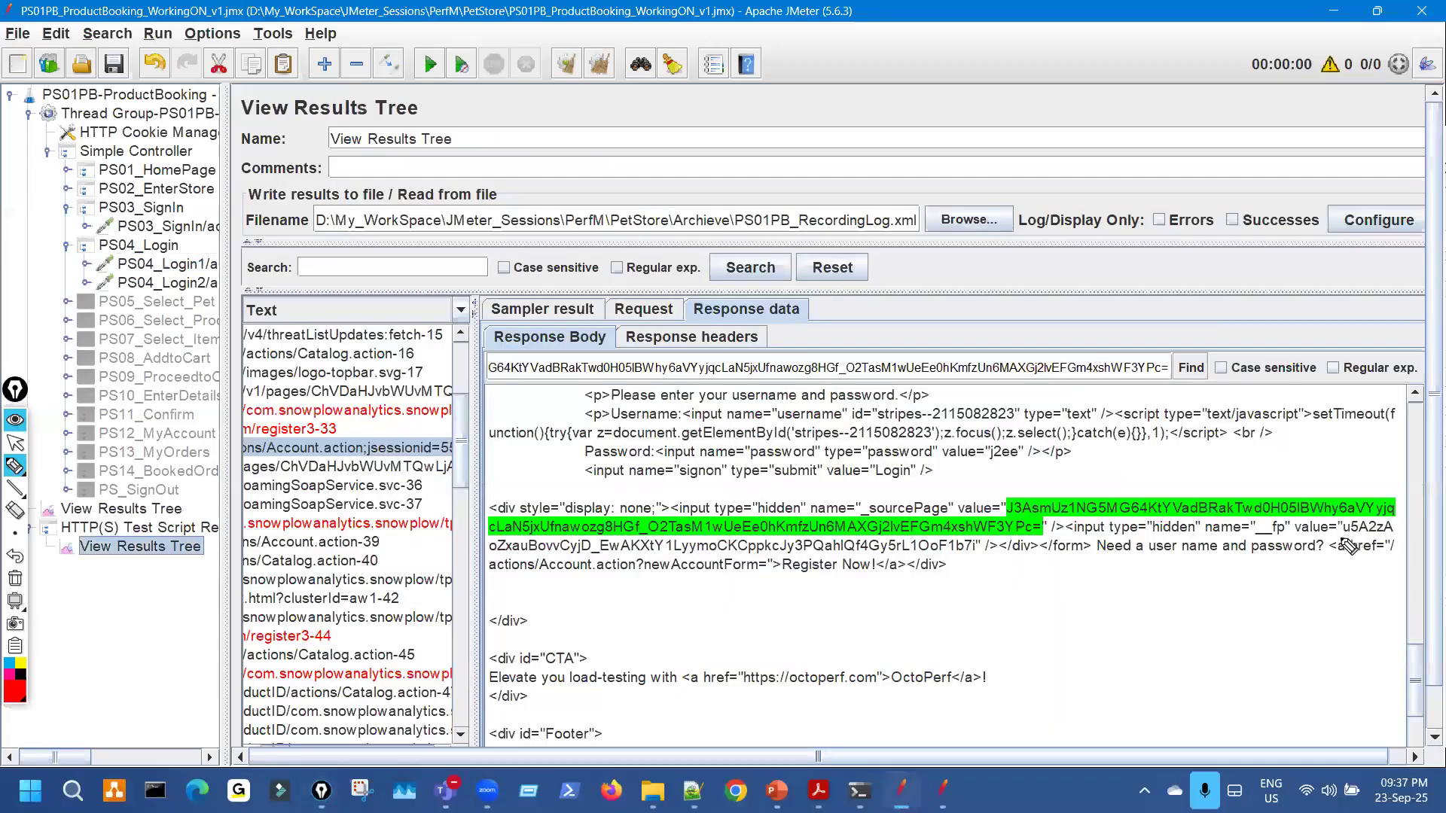
{"action": "left_click_drag", "start_coordinate": [1340, 547], "coordinate": [1384, 548]}
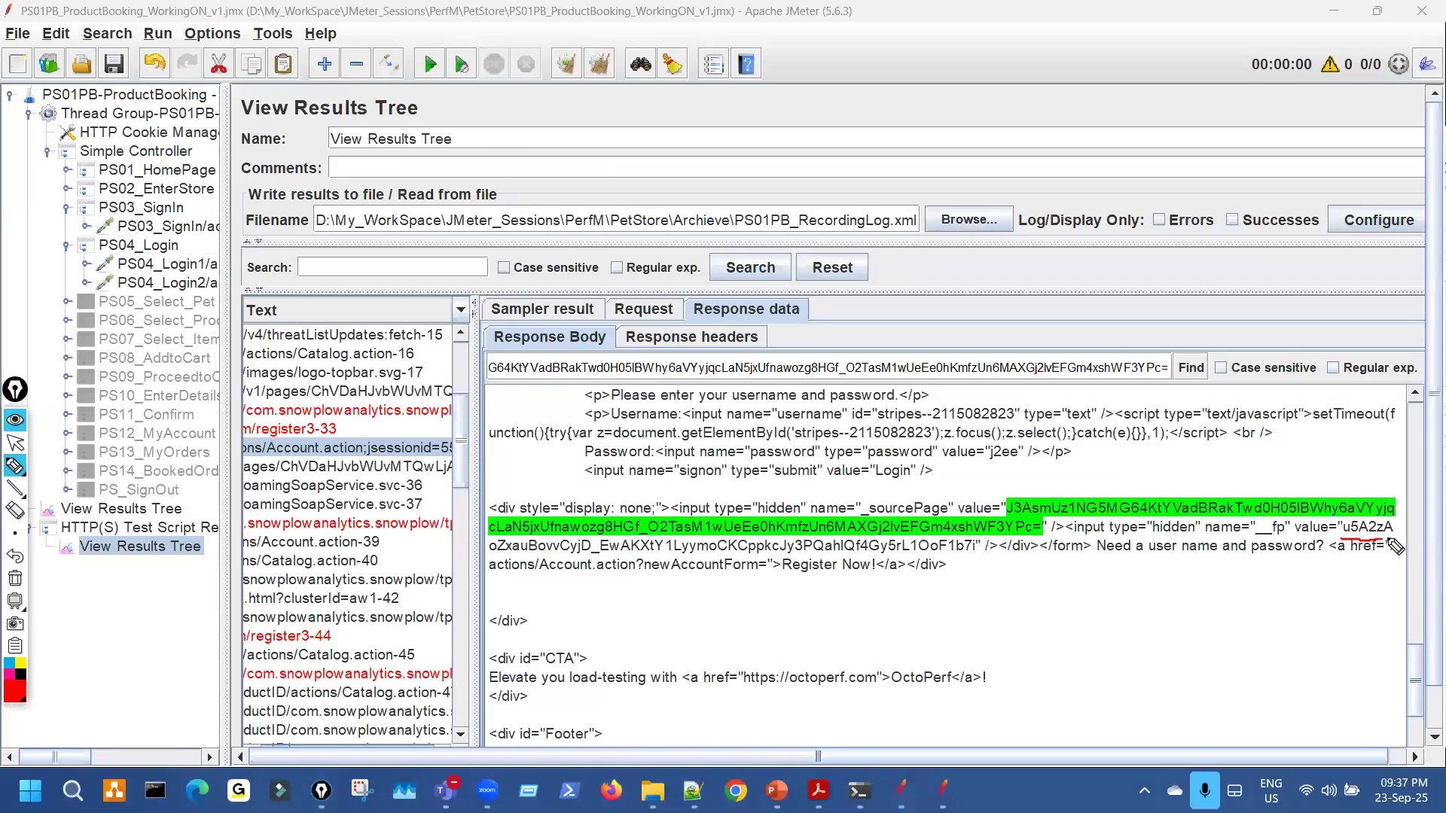
{"action": "mouse_move", "coordinate": [575, 553]}
{"action": "left_mouse_down"}
{"action": "mouse_move", "coordinate": [986, 546]}
{"action": "mouse_move", "coordinate": [978, 494]}
{"action": "left_mouse_up"}
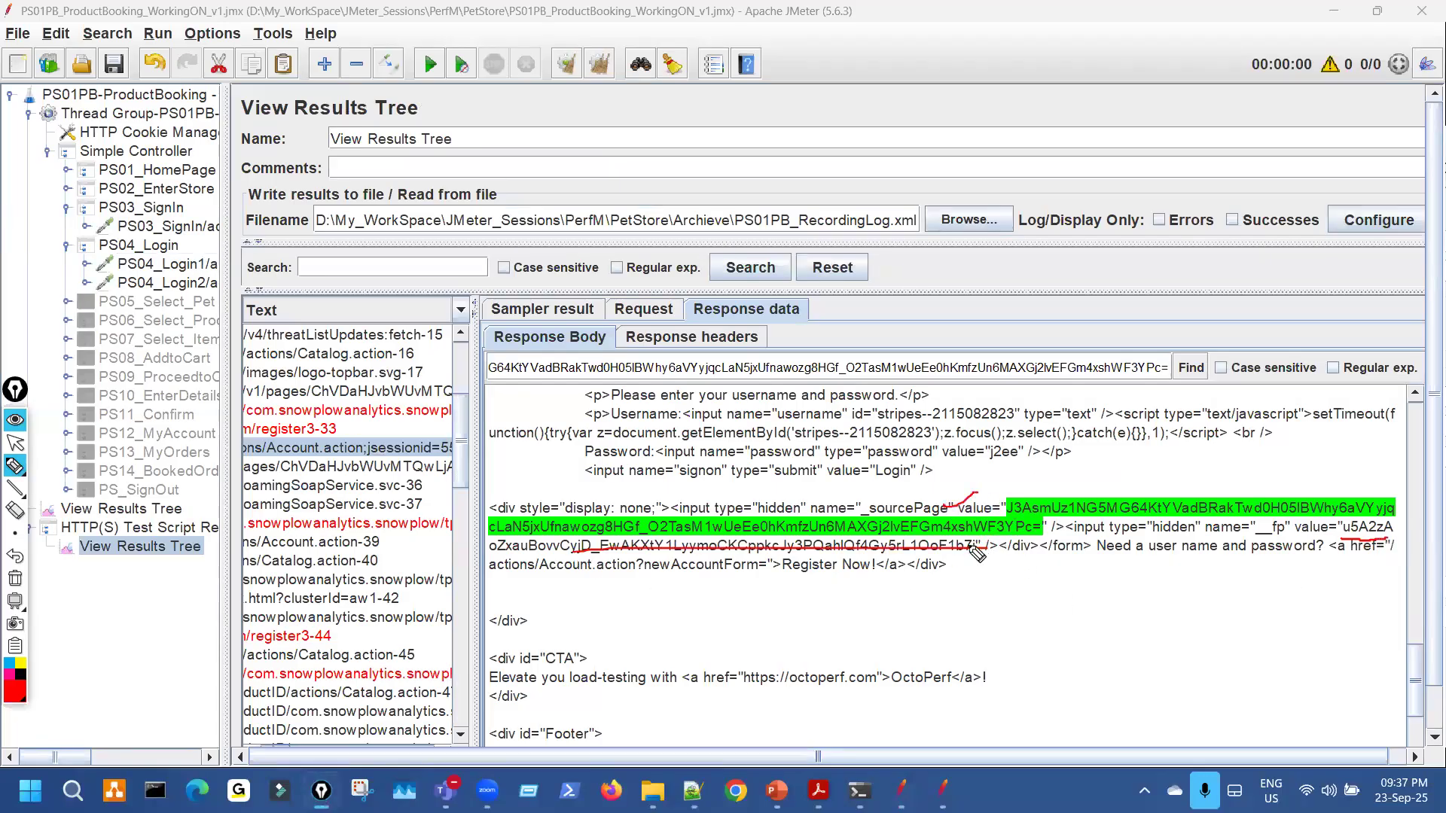
{"action": "key", "text": "ctrl+shift+7"}
{"action": "key", "text": "ctrl+shift+2"}
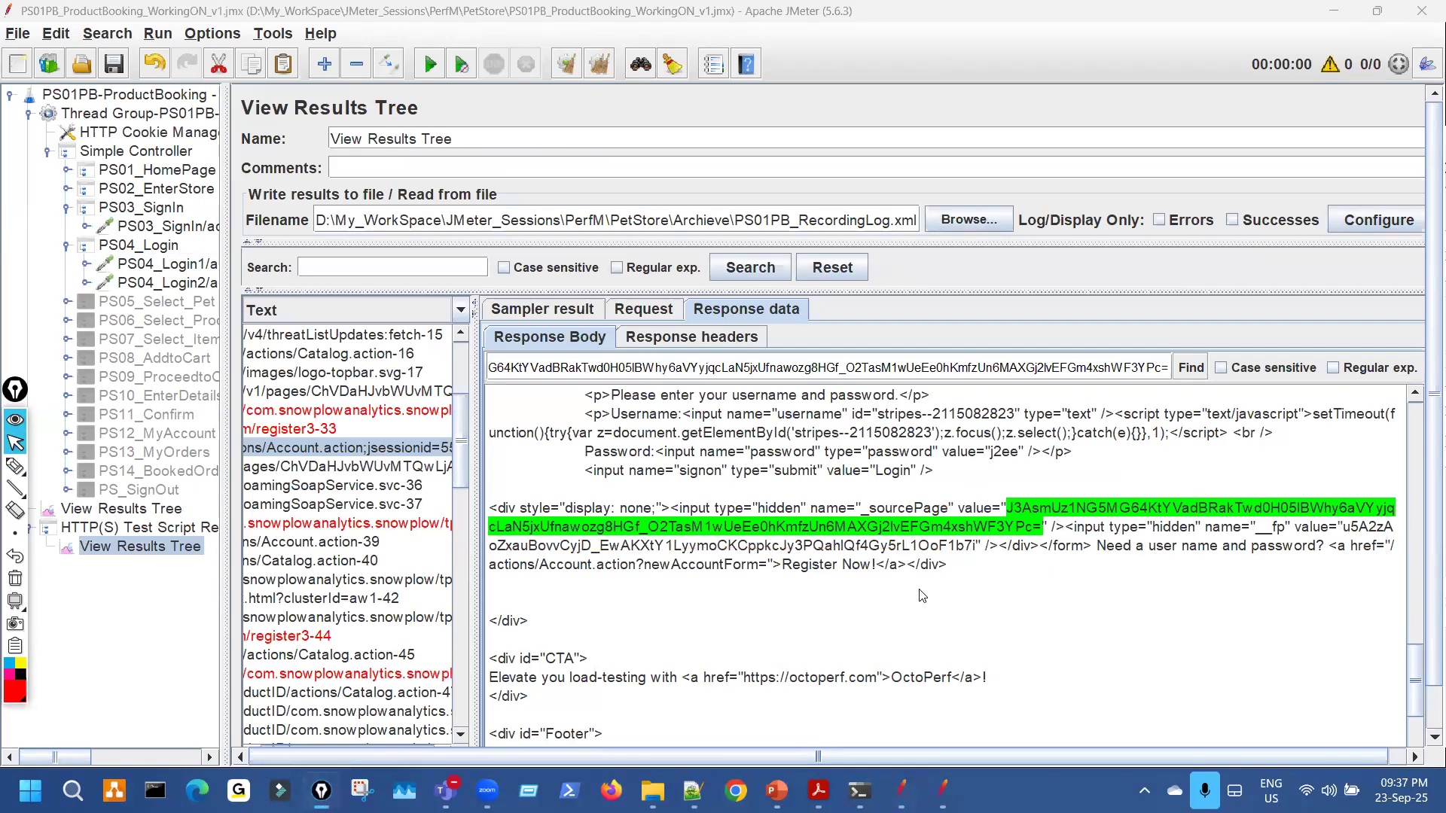
{"action": "left_click", "coordinate": [962, 567]}
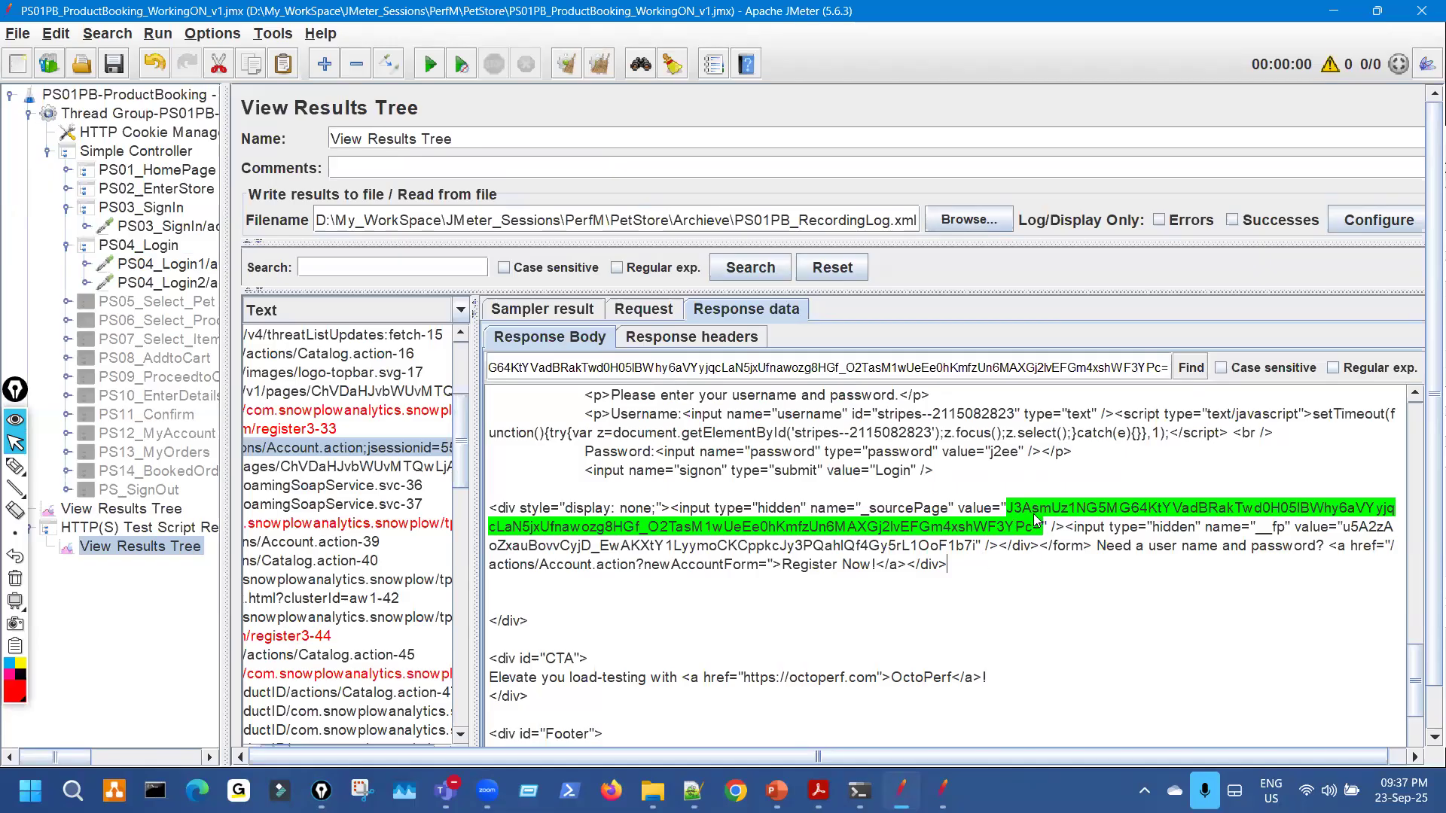
Mark the _sourcePage name, the value= text and the following hidden input surrounding the token.
{"action": "key", "text": "ctrl+shift+3"}
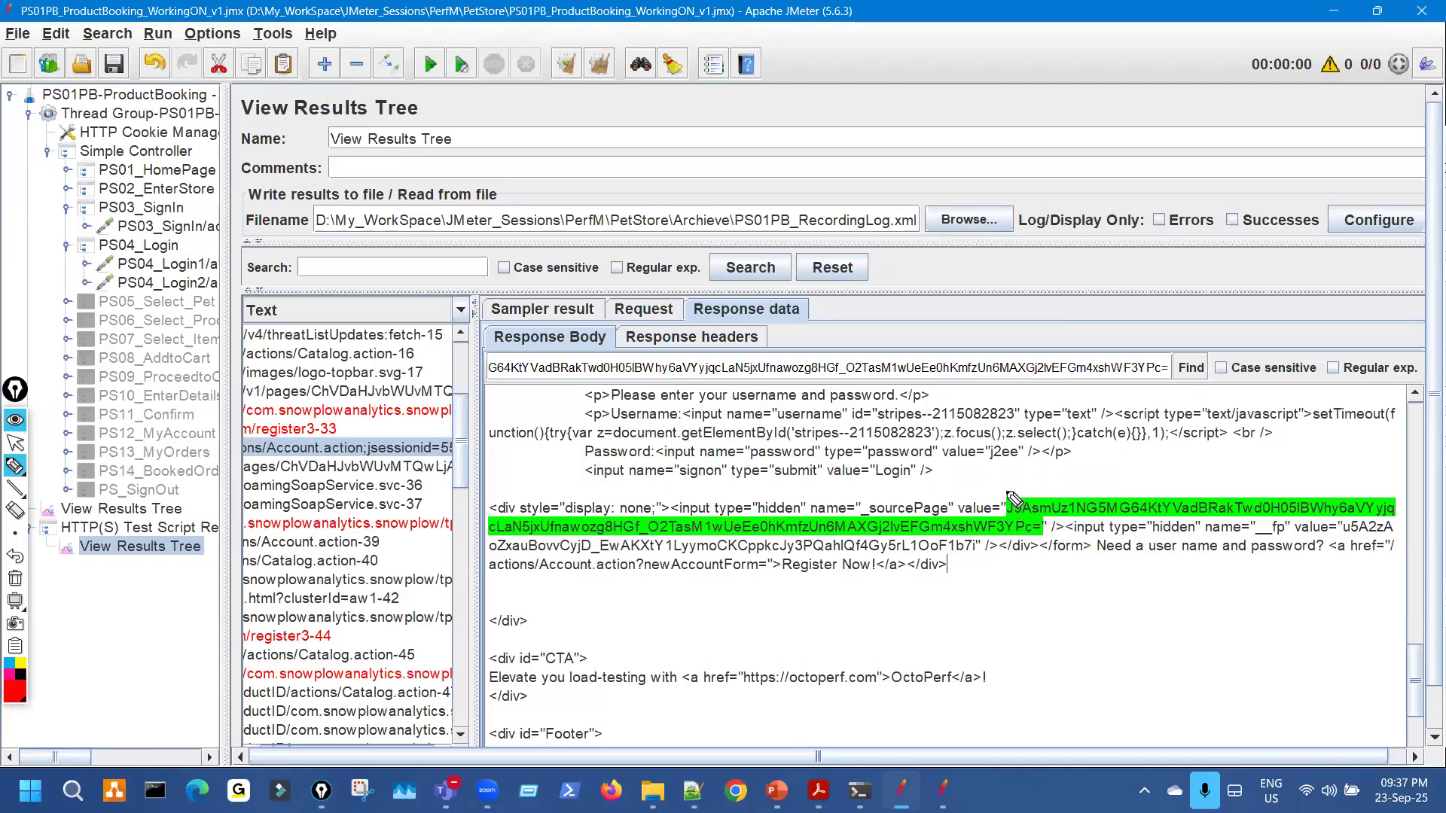
{"action": "mouse_move", "coordinate": [1006, 487]}
{"action": "left_mouse_down"}
{"action": "mouse_move", "coordinate": [1002, 505]}
{"action": "mouse_move", "coordinate": [1040, 540]}
{"action": "left_mouse_up"}
{"action": "key", "text": "ctrl+shift+6"}
{"action": "left_click_drag", "start_coordinate": [874, 495], "coordinate": [879, 494]}
{"action": "left_click_drag", "start_coordinate": [1000, 512], "coordinate": [954, 495]}
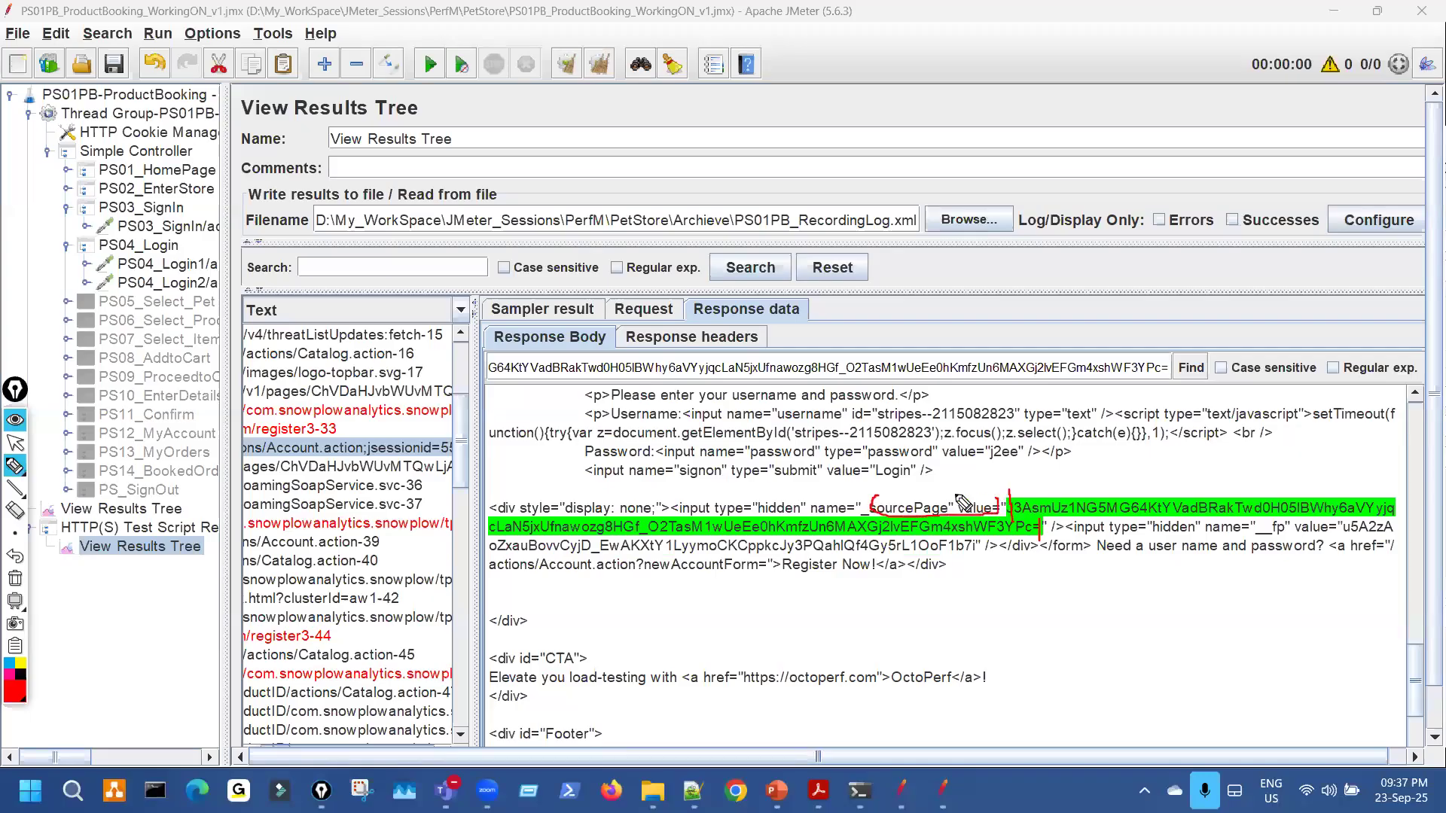
{"action": "left_click_drag", "start_coordinate": [564, 520], "coordinate": [815, 511]}
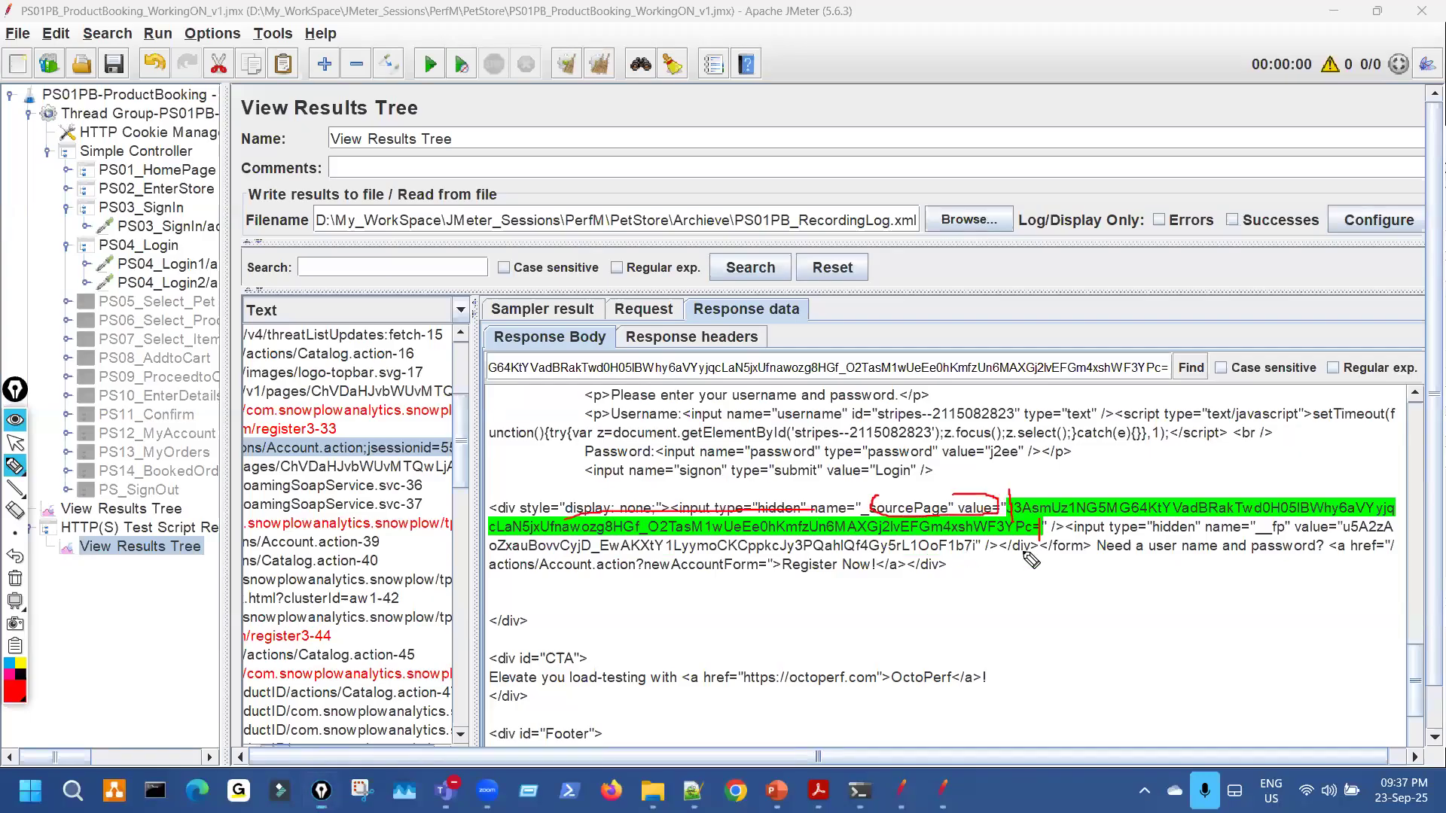
{"action": "left_click_drag", "start_coordinate": [1045, 535], "coordinate": [1190, 536]}
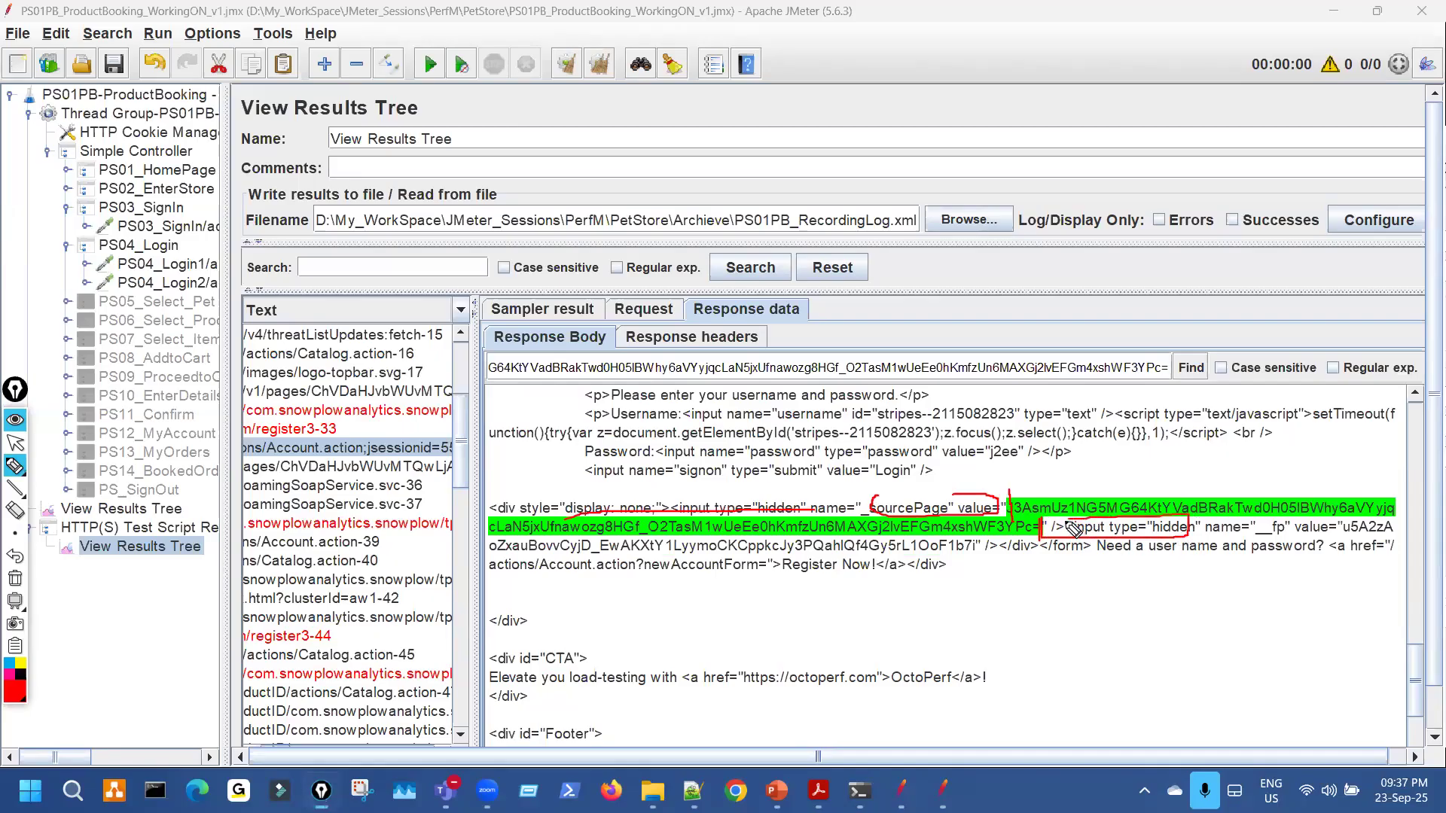
{"action": "left_click_drag", "start_coordinate": [957, 472], "coordinate": [950, 493]}
{"action": "key", "text": "ctrl+shift+7"}
{"action": "key", "text": "ctrl+shift+2"}
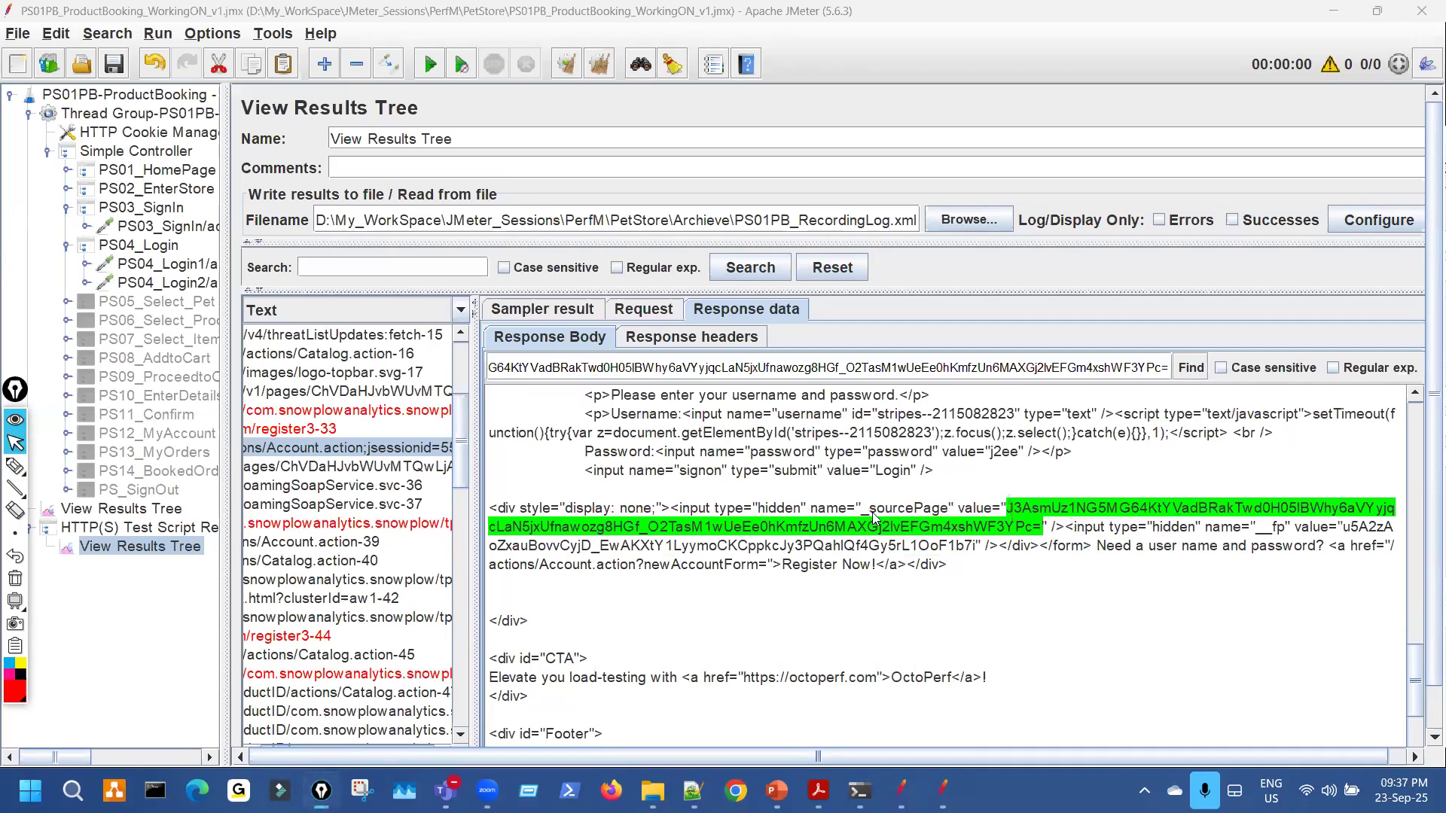
Select the _sourcePage input text through the value's closing quote and switch to Notepad++.
{"action": "left_click_drag", "start_coordinate": [872, 512], "coordinate": [1138, 535]}
{"action": "key", "text": "ctrl+c"}
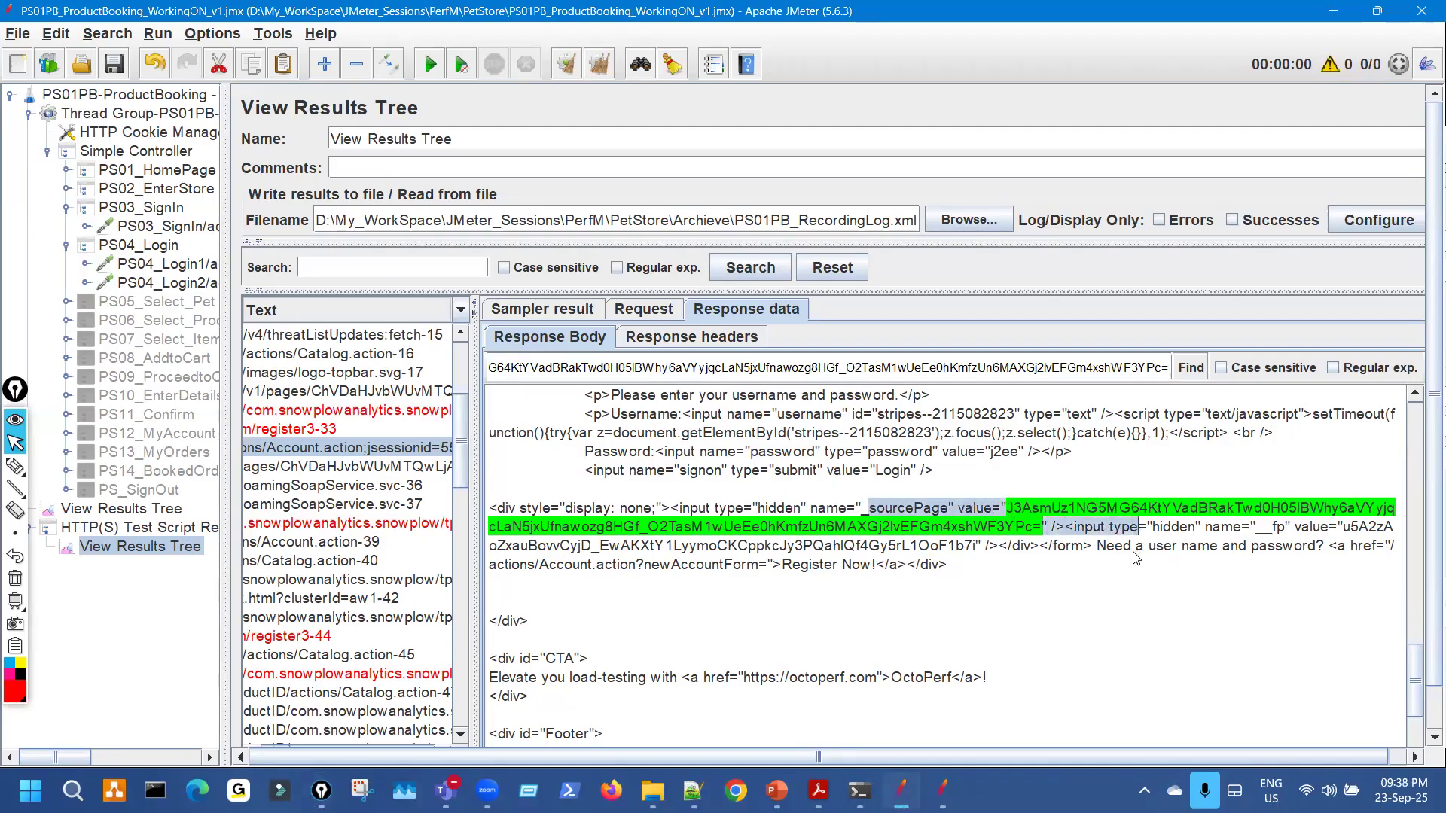
{"action": "key", "text": "alt+Tab"}
{"action": "left_click", "coordinate": [593, 206]}
Clear the old notes and paste the sourcePage snippet onto line 3.
{"action": "left_click_drag", "start_coordinate": [132, 205], "coordinate": [43, 158]}
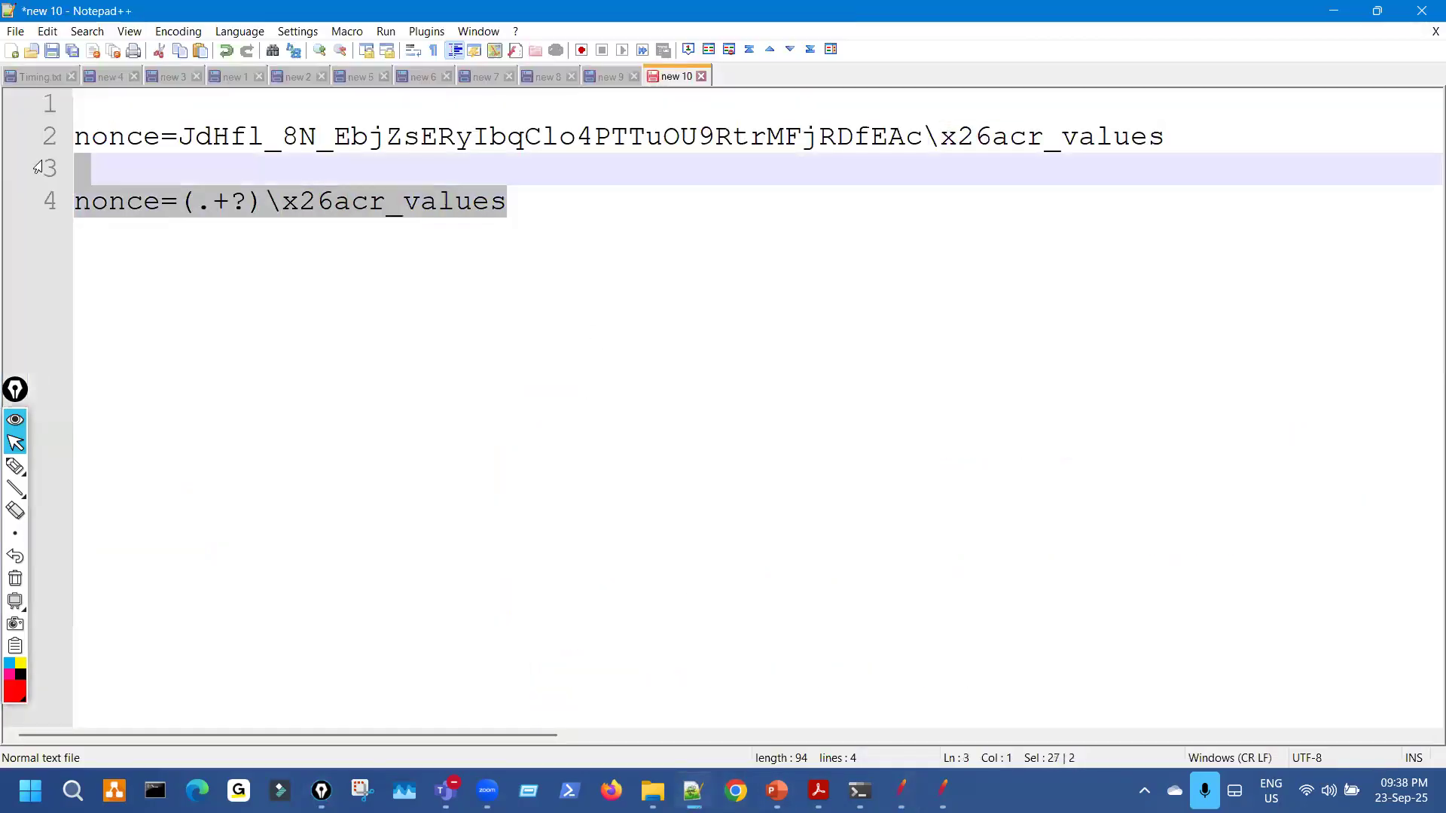
{"action": "key", "text": "ctrl+a"}
{"action": "key", "text": "Delete"}
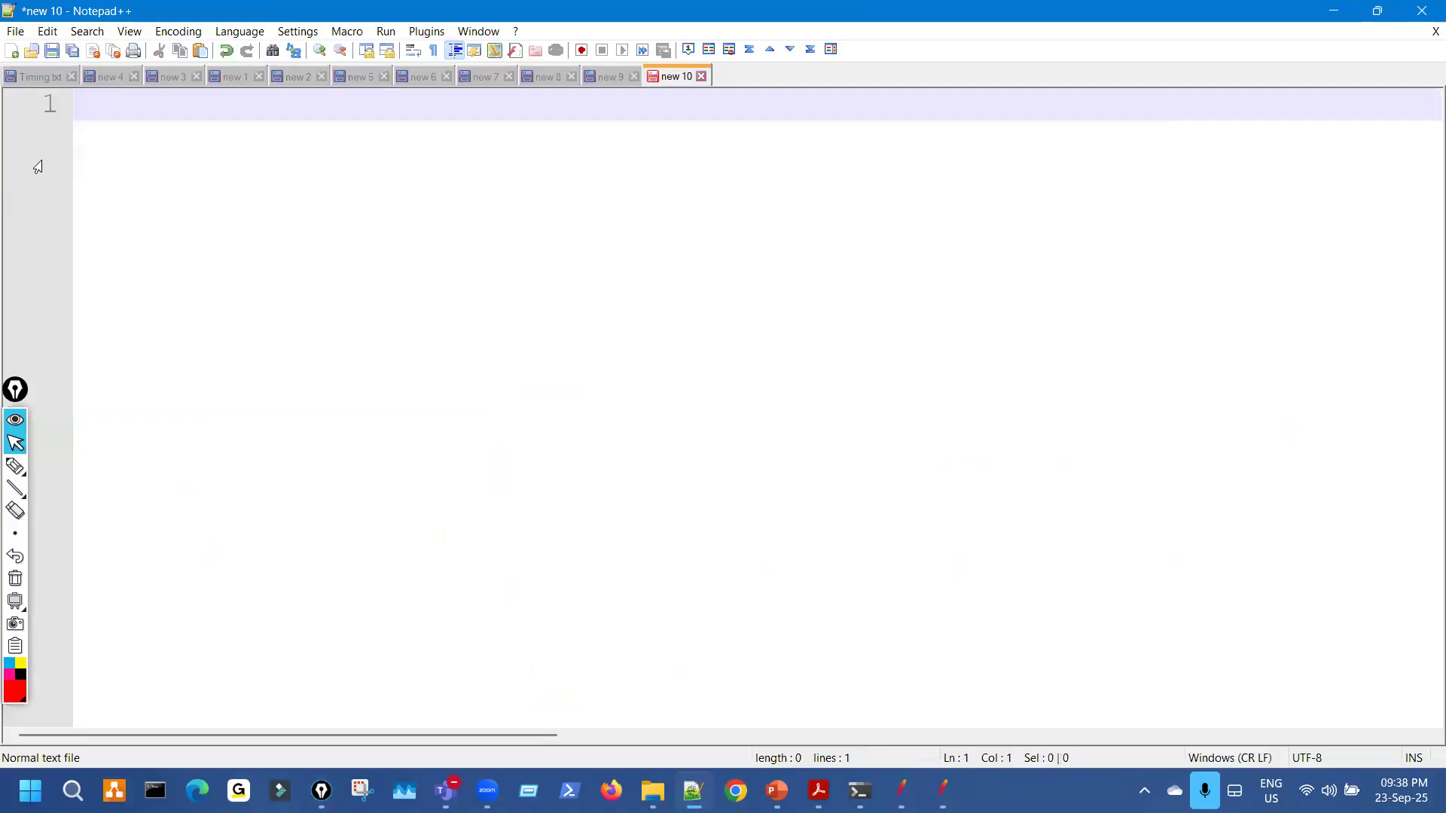
{"action": "key", "text": "Return"}
{"action": "key", "text": "Return"}
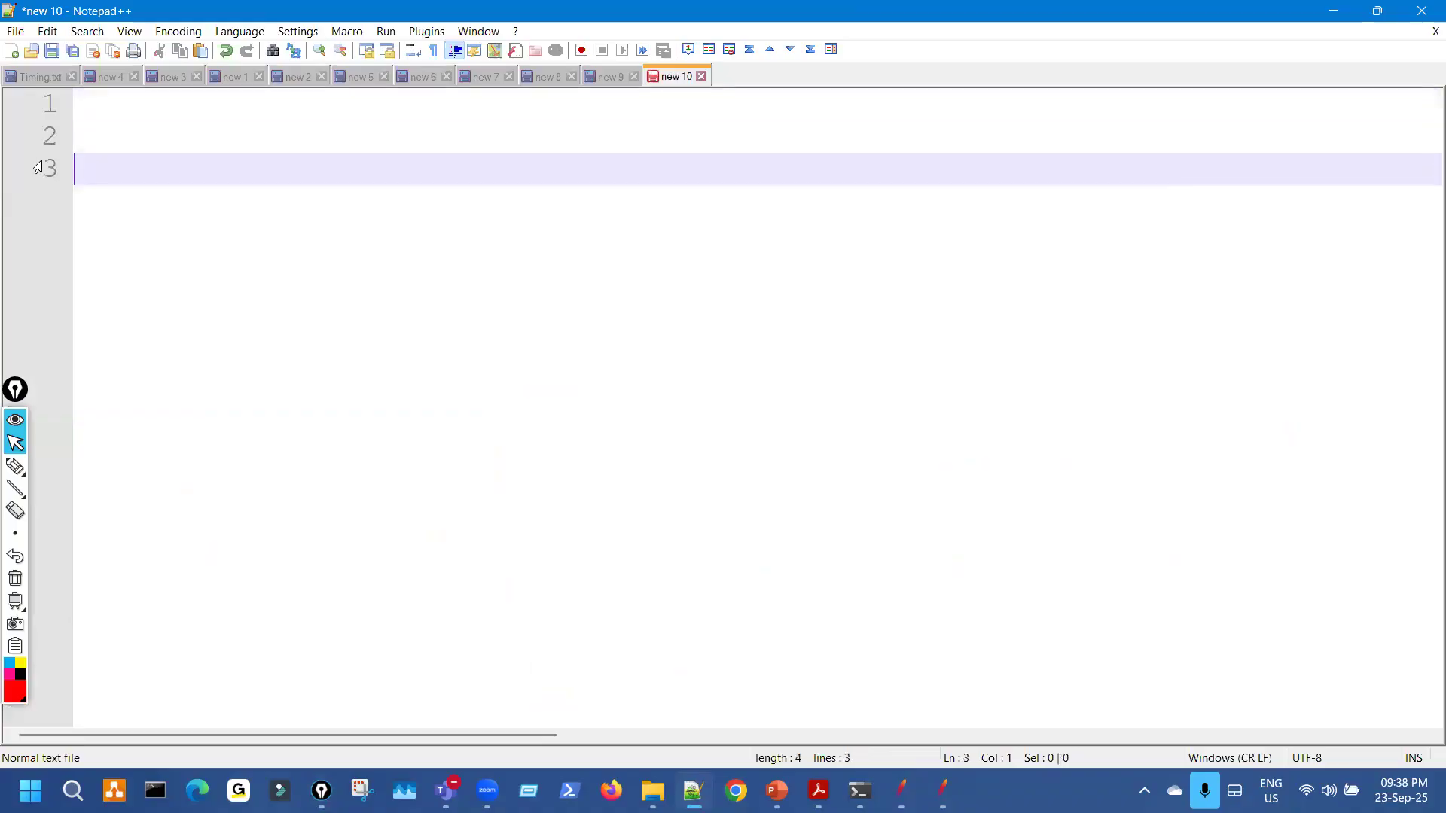
{"action": "scroll", "coordinate": [384, 325], "scroll_direction": "down", "scroll_amount": 5}
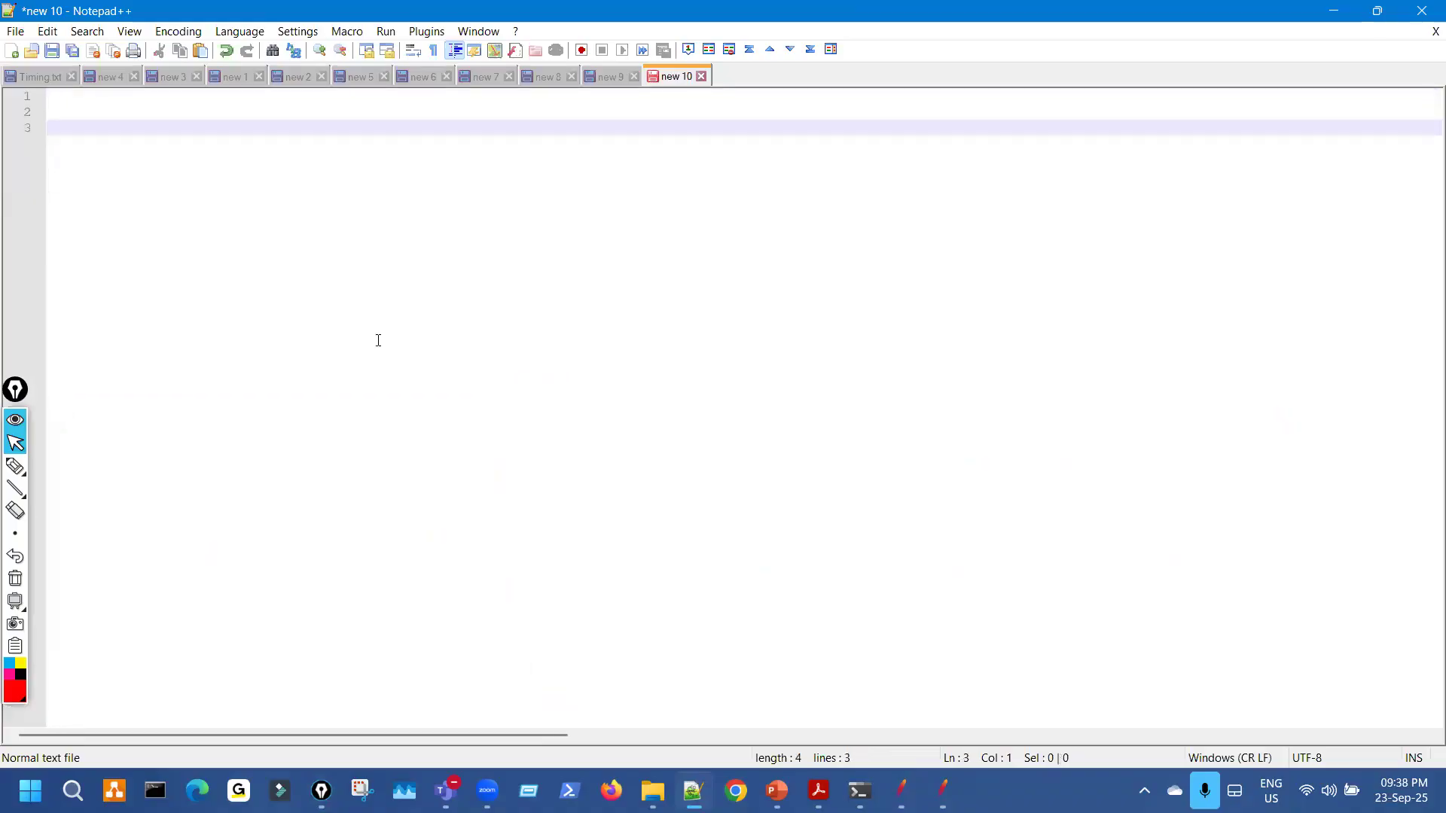
{"action": "scroll", "coordinate": [379, 341], "scroll_direction": "down", "scroll_amount": 1}
{"action": "type", "text": "sourcePage\" value=\"J3AsmUz1NG5MG64KtYVadBRakTwd0H05lBWhy6aVYyjqcLaN5jxUfnawozg8HGf_O2TasMlwUeEe0hKmfzUn6MAXGj2lvEFGm4xshWF3YPc=\" /><input type"}
{"action": "scroll", "coordinate": [538, 495], "scroll_direction": "up", "scroll_amount": 2}
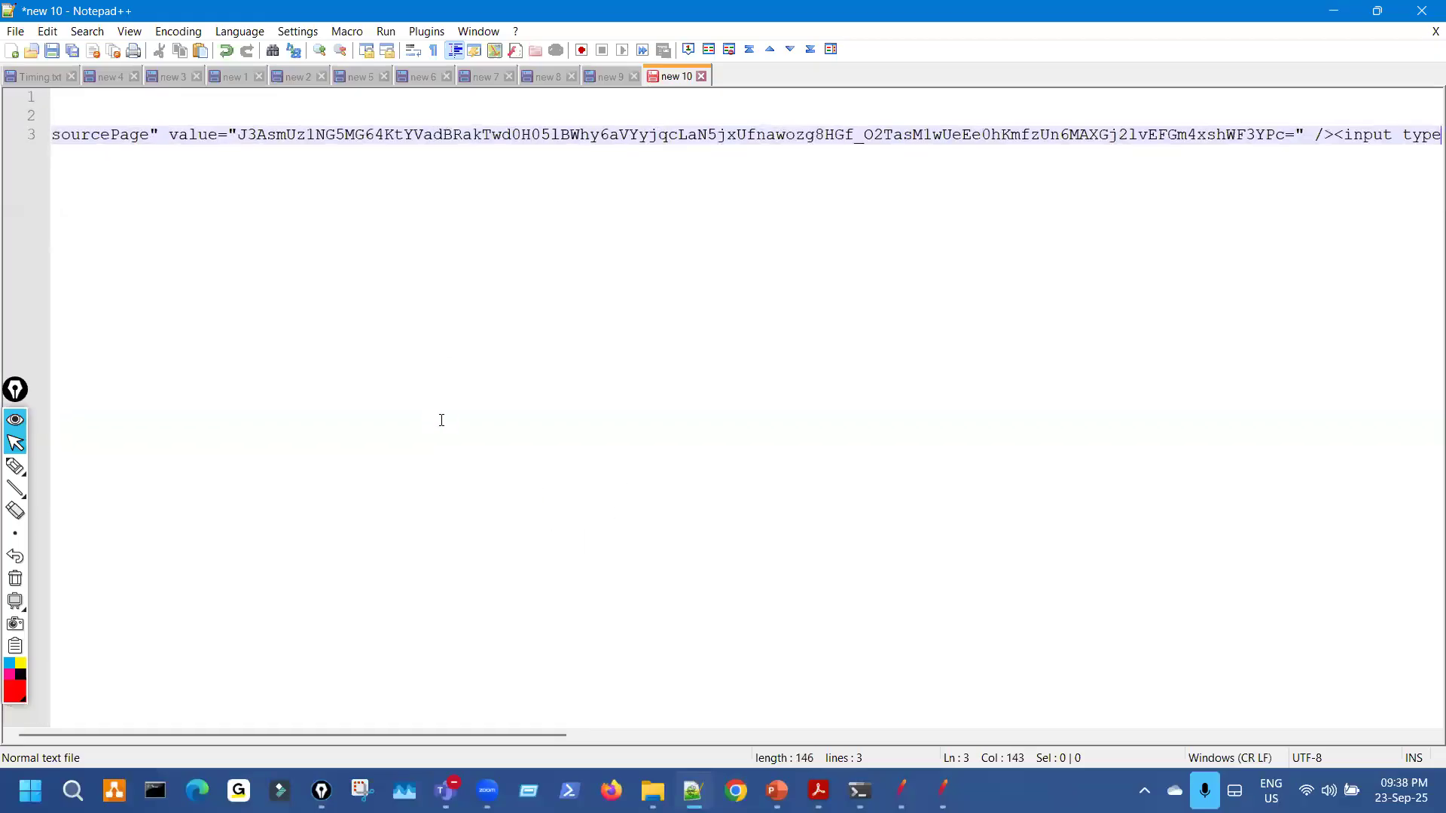
Underline sourcePage" value=", the long value string and the closing " /><input type text.
{"action": "key", "text": "ctrl+shift+3"}
{"action": "left_click_drag", "start_coordinate": [133, 164], "coordinate": [366, 165]}
{"action": "left_click_drag", "start_coordinate": [576, 177], "coordinate": [937, 183]}
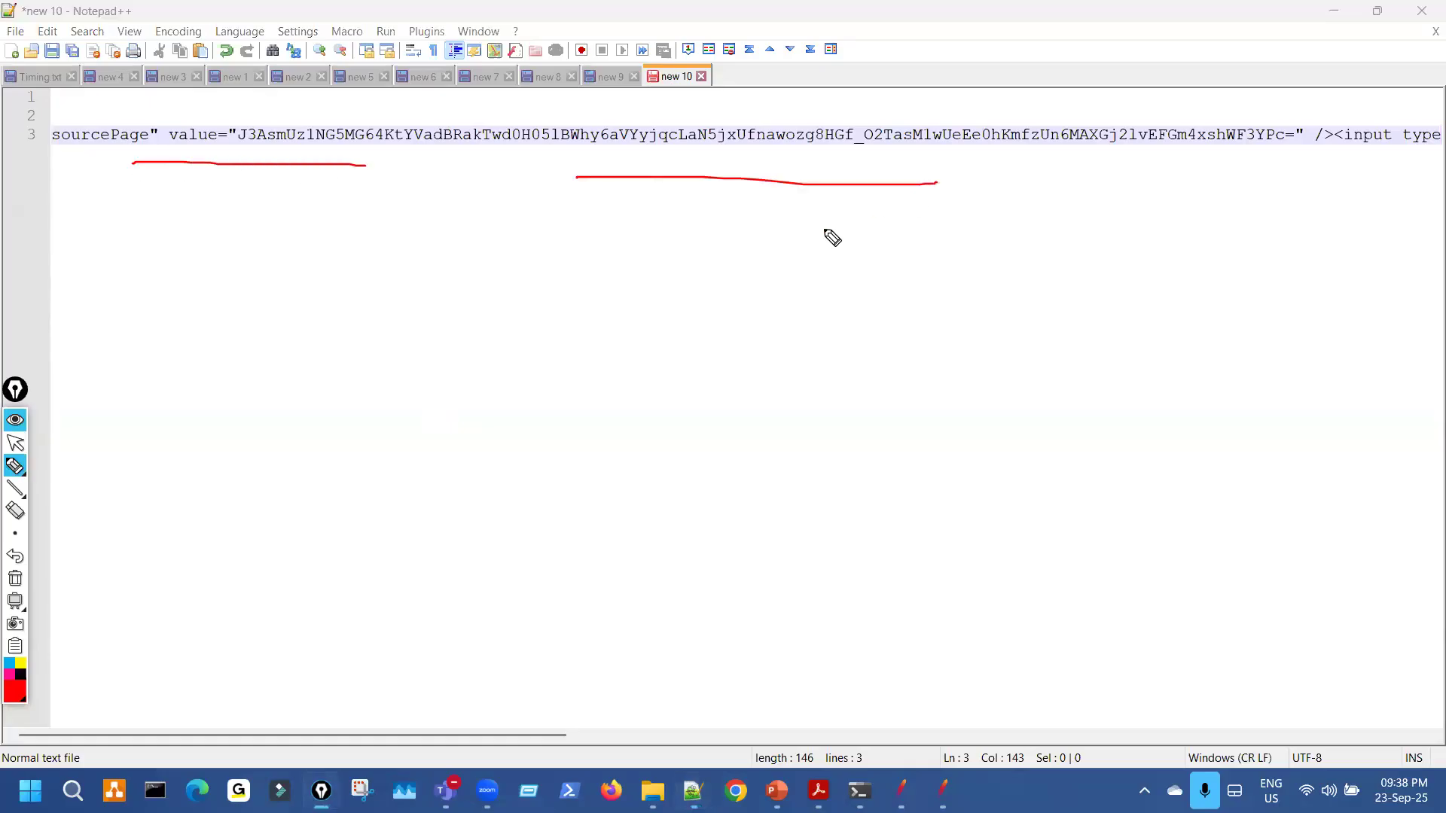
{"action": "left_click_drag", "start_coordinate": [225, 155], "coordinate": [237, 122]}
{"action": "key", "text": "ctrl+shift+7"}
{"action": "key", "text": "ctrl+shift+2"}
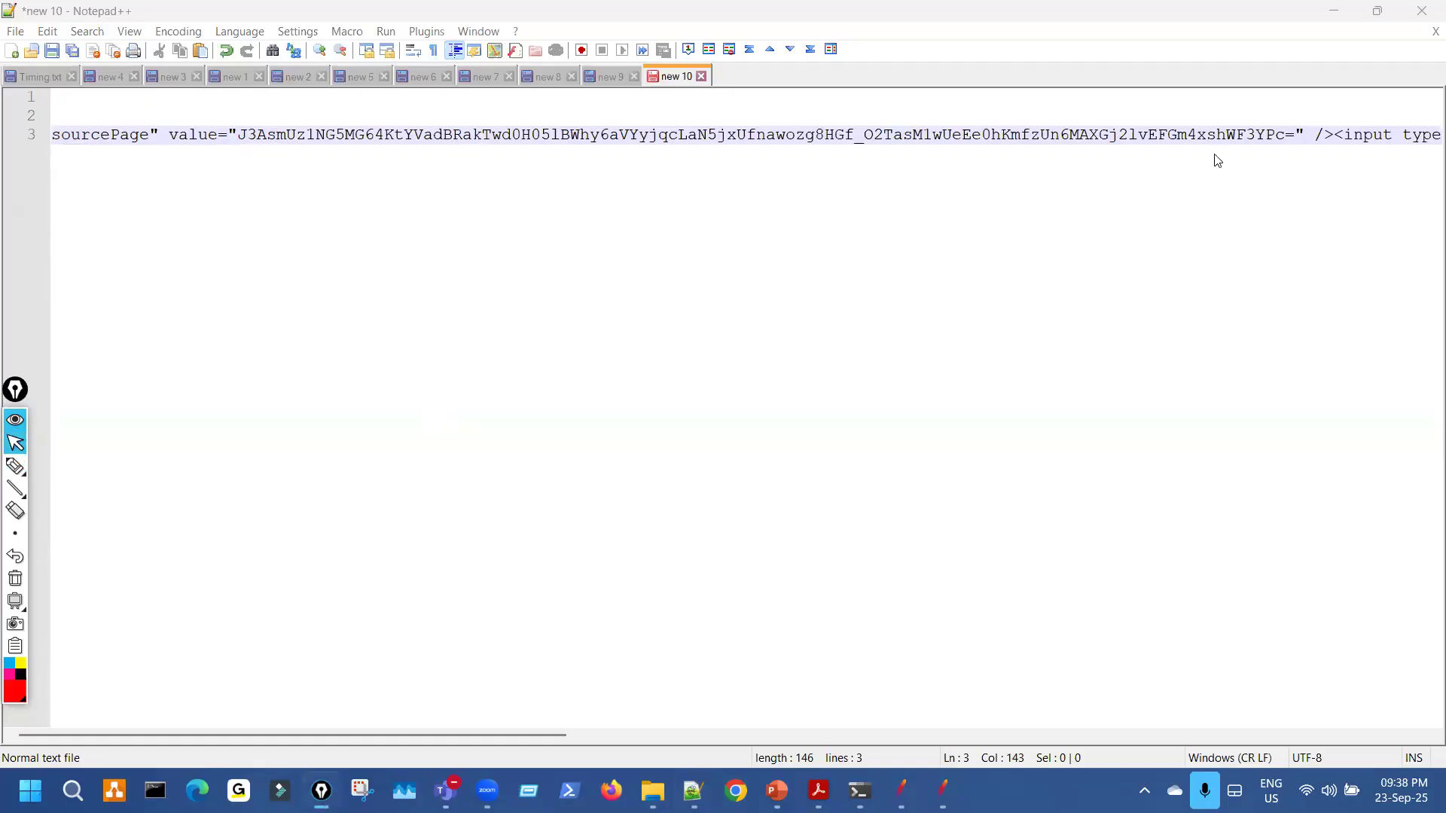
{"action": "key", "text": "ctrl+shift+1"}
{"action": "mouse_move", "coordinate": [1293, 125]}
{"action": "left_mouse_down"}
{"action": "mouse_move", "coordinate": [1314, 158]}
{"action": "mouse_move", "coordinate": [1438, 157]}
{"action": "left_mouse_up"}
{"action": "key", "text": "ctrl+shift+7"}
{"action": "key", "text": "ctrl+shift+2"}
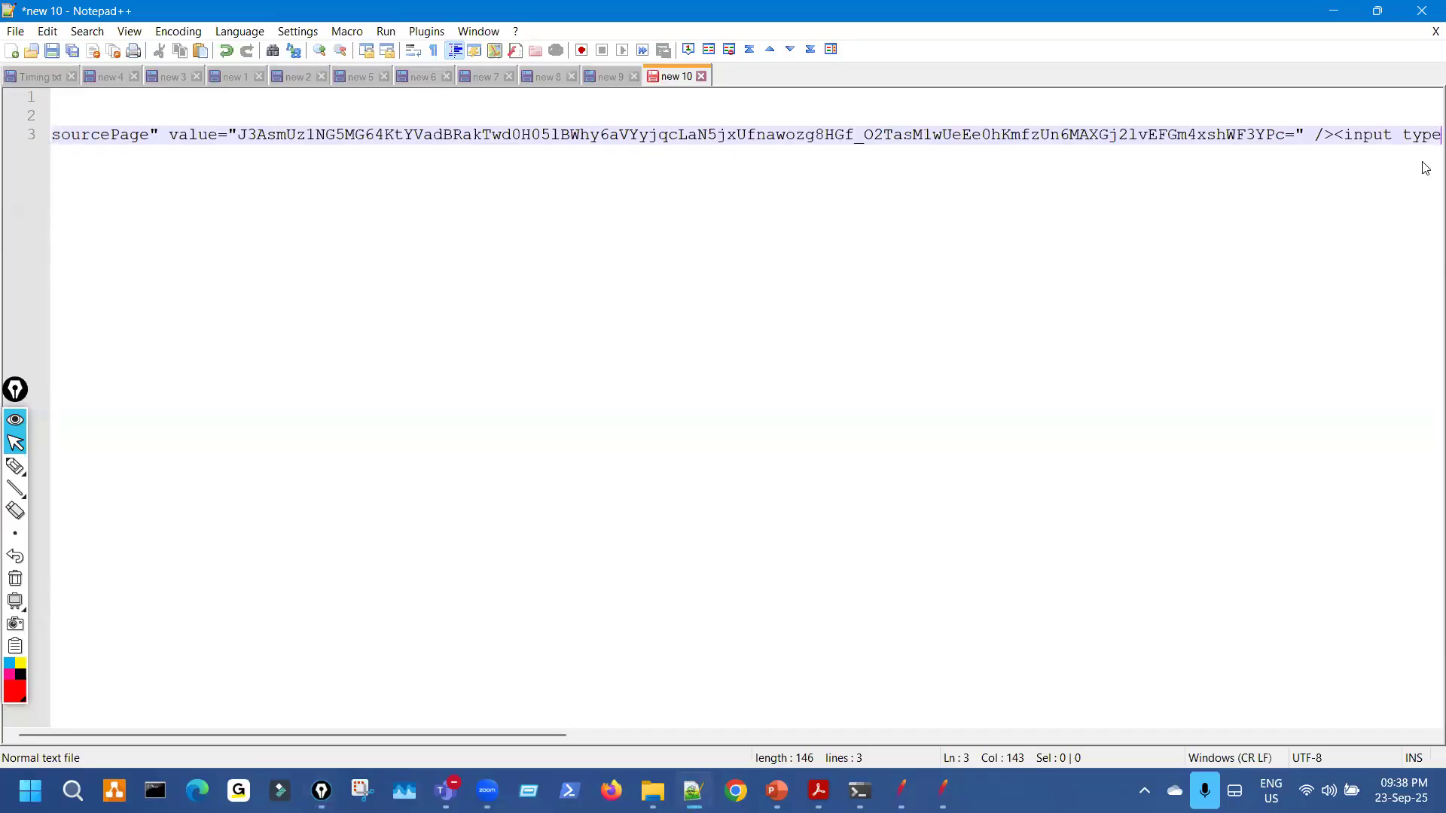
Paste the snippet on line 7, replace its value with (.+?), and select the resulting regex.
{"action": "key", "text": "Return"}
{"action": "key", "text": "Return"}
{"action": "key", "text": "Return"}
{"action": "key", "text": "Return"}
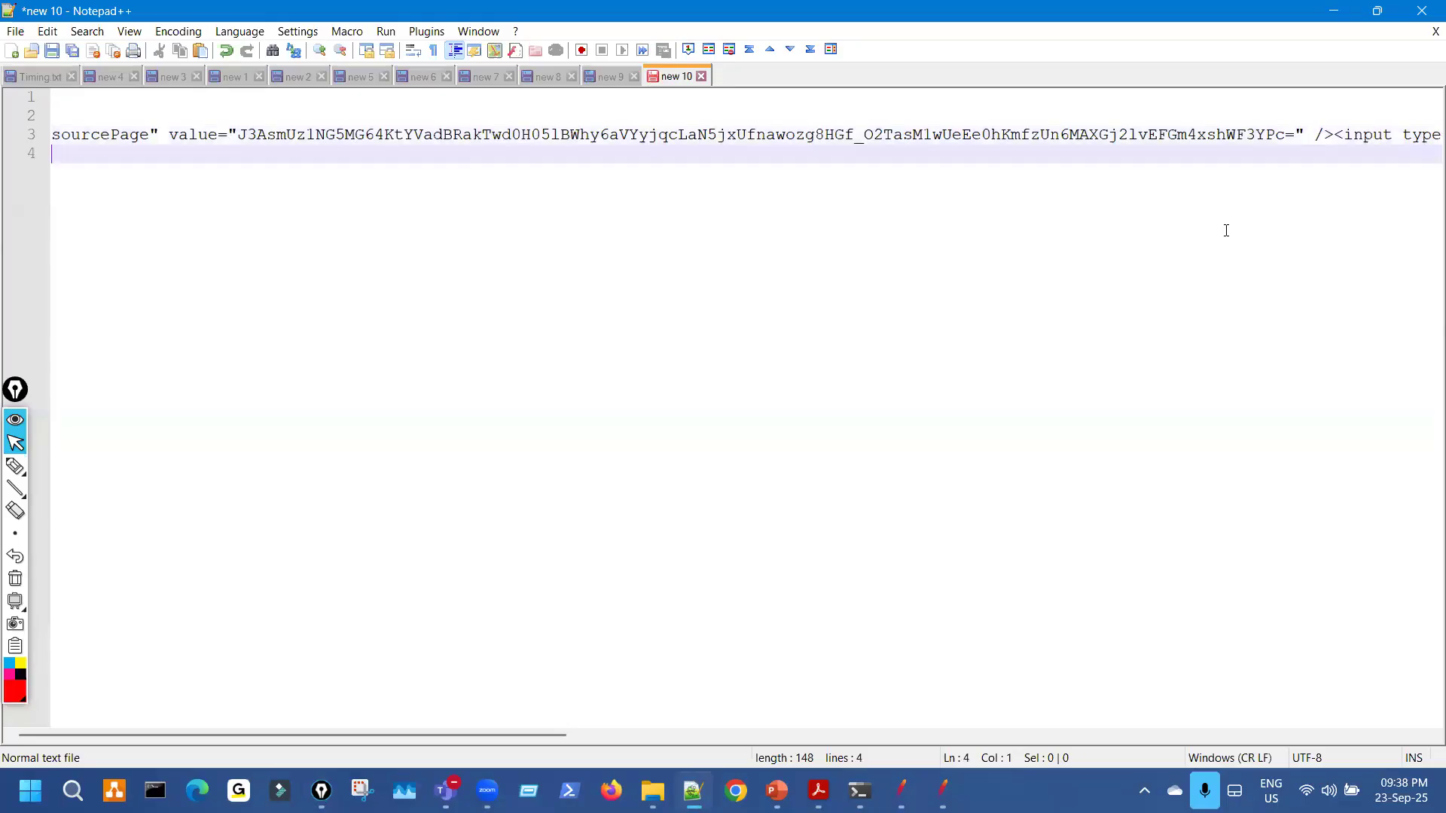
{"action": "key", "text": "ctrl+v"}
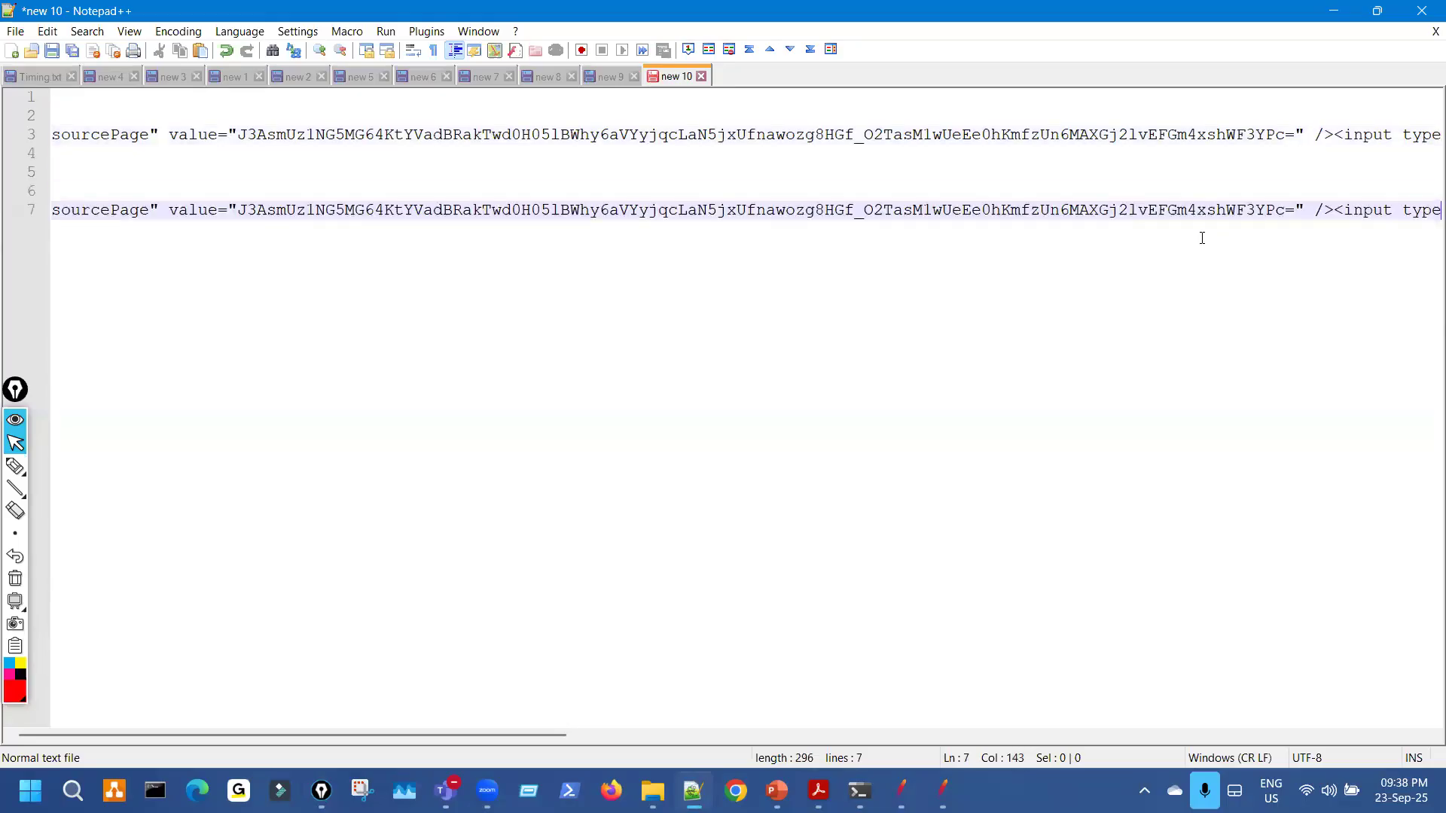
{"action": "left_click", "coordinate": [234, 209]}
{"action": "key", "text": "ctrl+shift+Right"}
{"action": "key", "text": "shift+Right"}
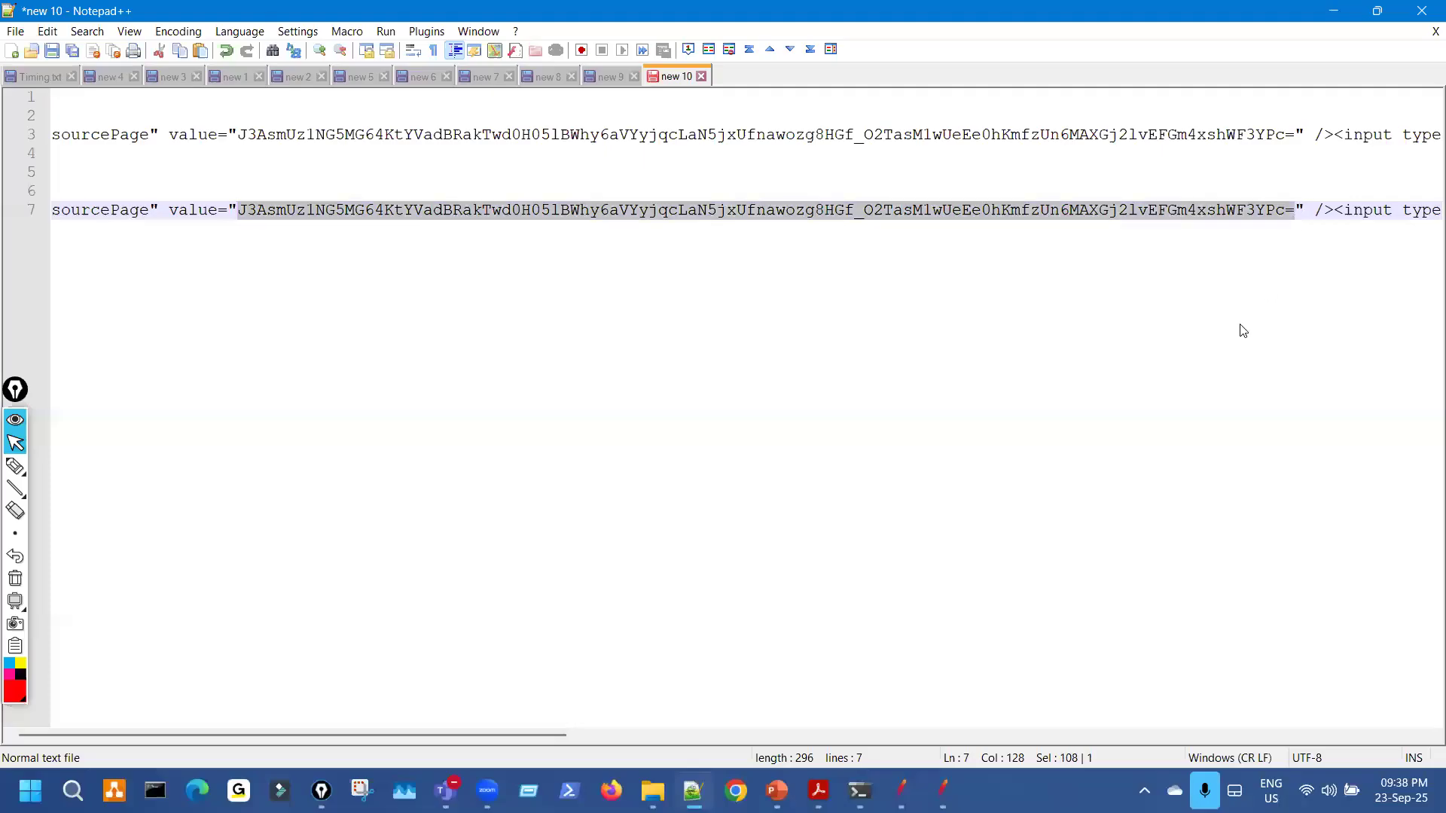
{"action": "type", "text": "(.+?)"}
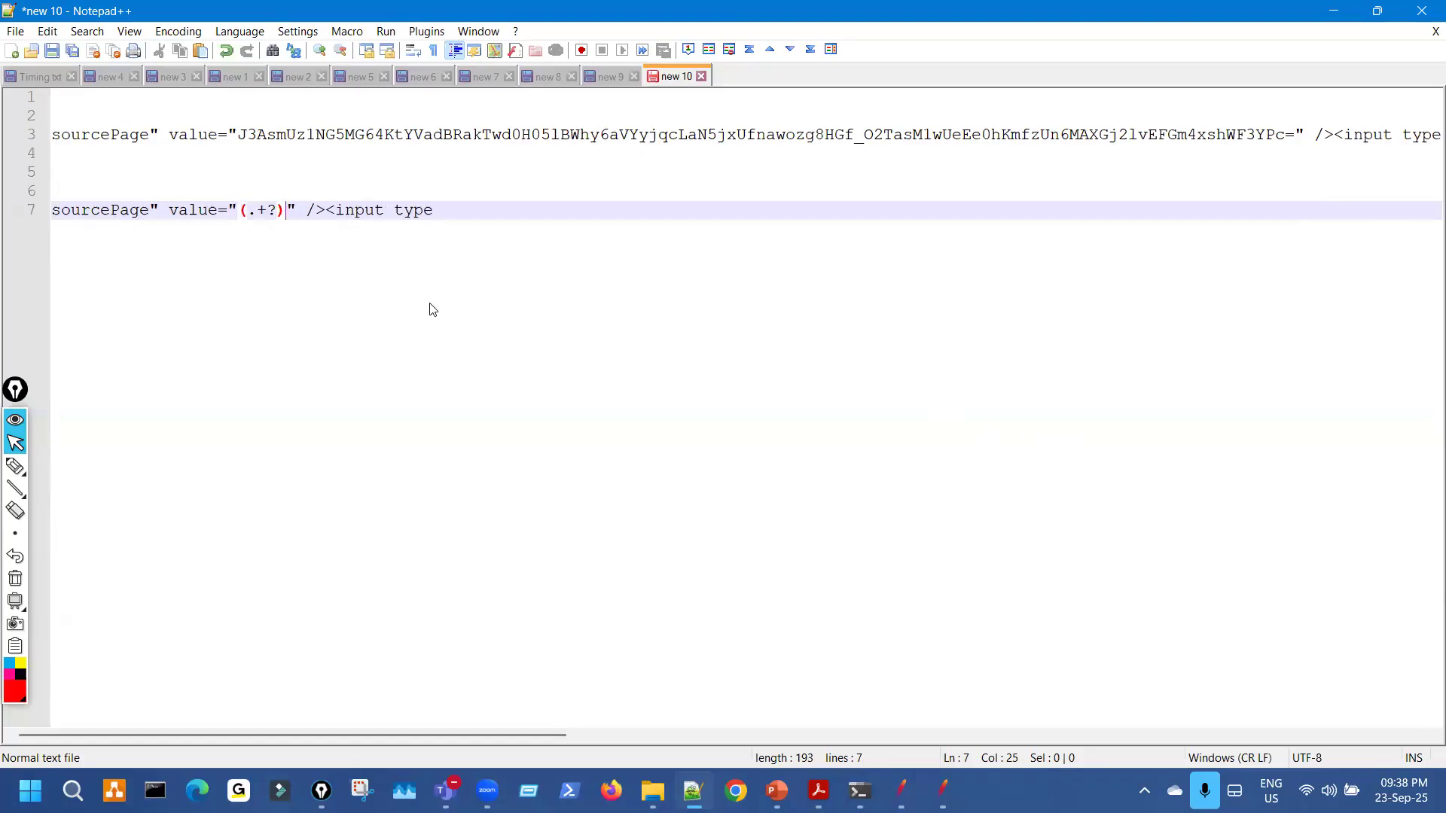
{"action": "left_click_drag", "start_coordinate": [52, 214], "coordinate": [436, 213]}
{"action": "key", "text": "ctrl+c"}
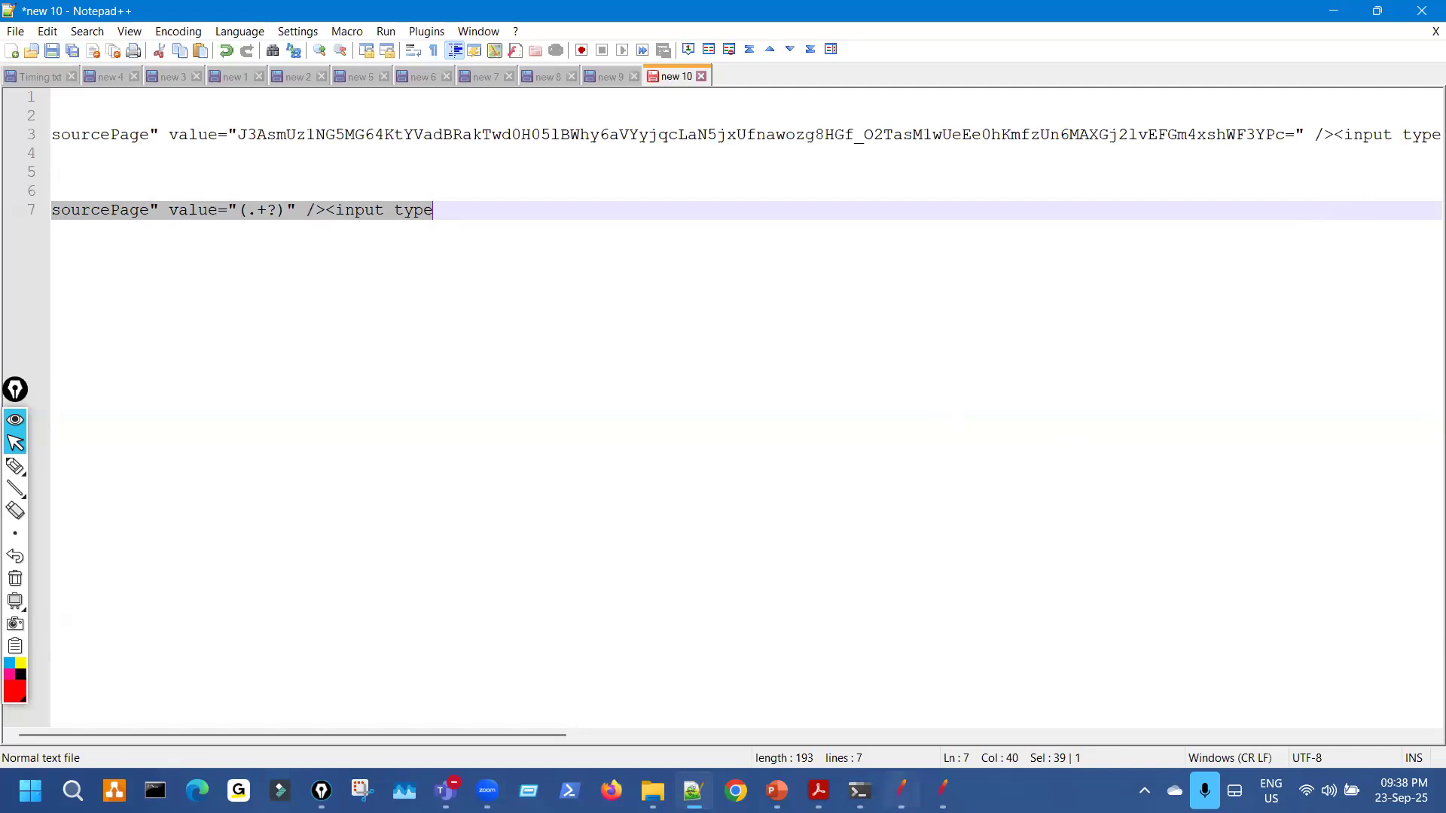
{"action": "mouse_move", "coordinate": [901, 791]}
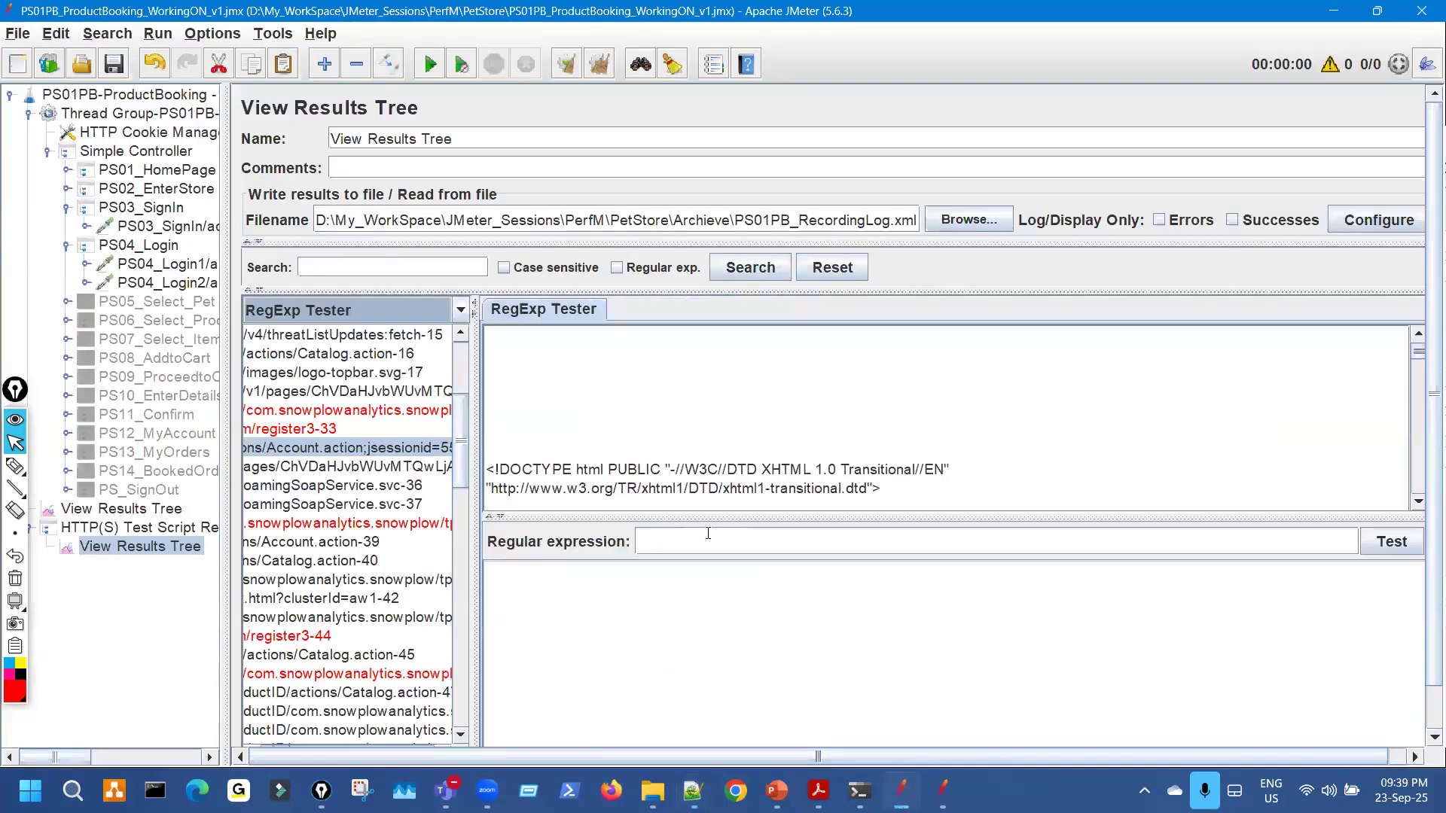
Test the sourcePage regex in the RegExp Tester and enlarge the 2-match results.
{"action": "left_click", "coordinate": [708, 533]}
{"action": "key", "text": "ctrl+v"}
{"action": "left_click_drag", "start_coordinate": [708, 533], "coordinate": [1056, 598]}
{"action": "left_click", "coordinate": [1386, 549]}
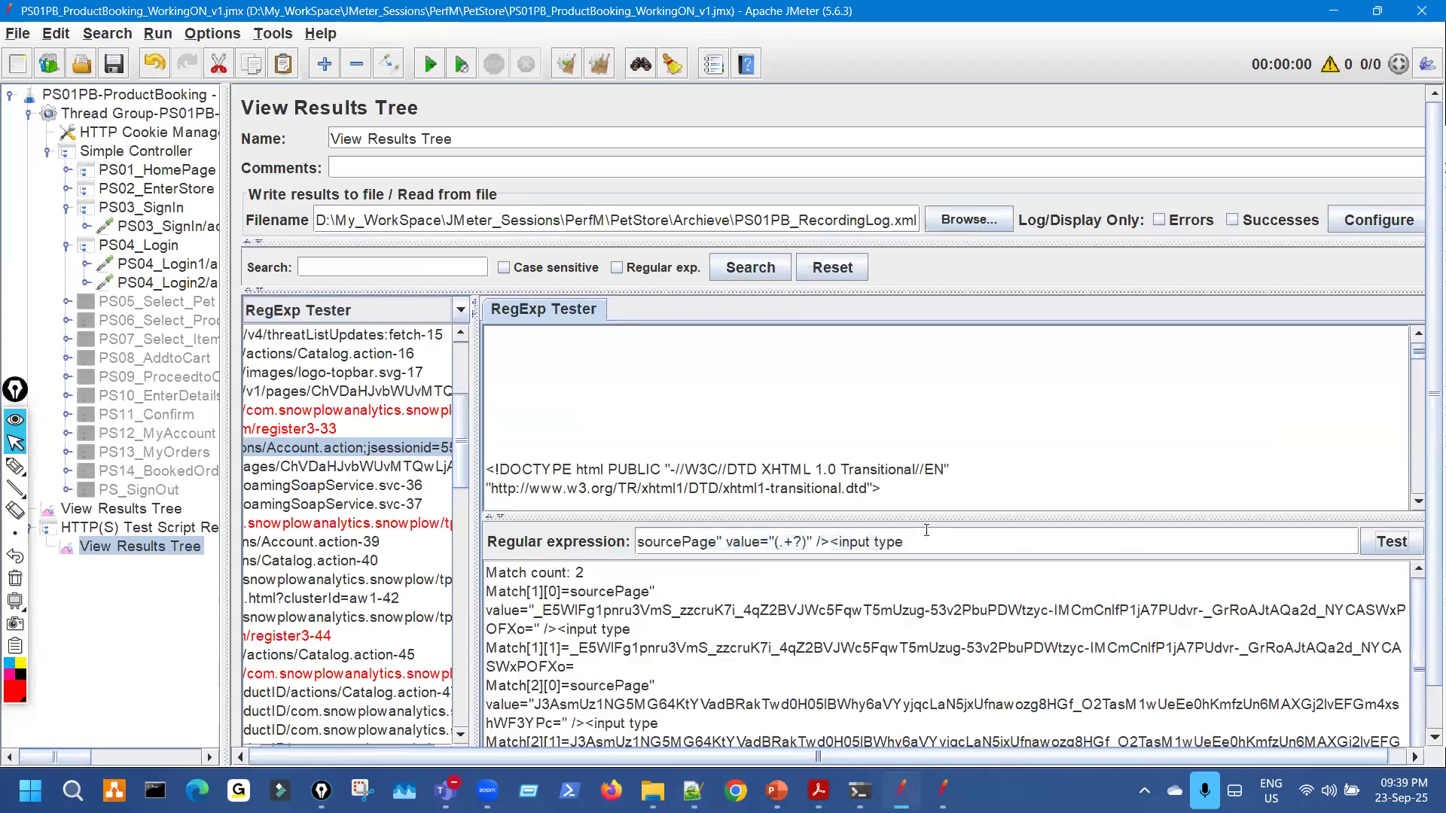
{"action": "left_click_drag", "start_coordinate": [795, 491], "coordinate": [812, 354]}
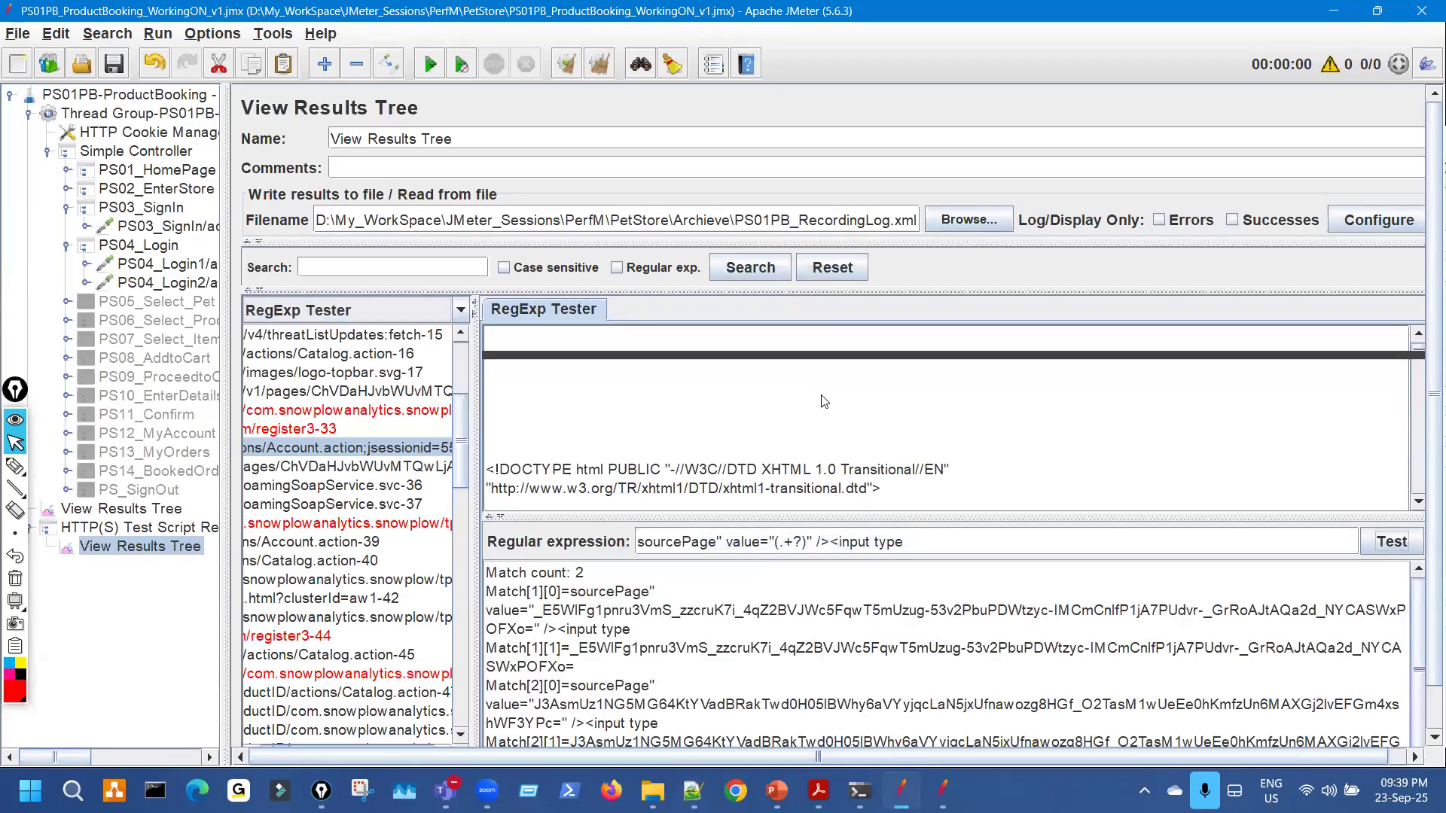
Point out the match count and results file path, then open the test plan's own View Results Tree.
{"action": "key", "text": "ctrl+shift+3"}
{"action": "left_click_drag", "start_coordinate": [561, 417], "coordinate": [616, 390]}
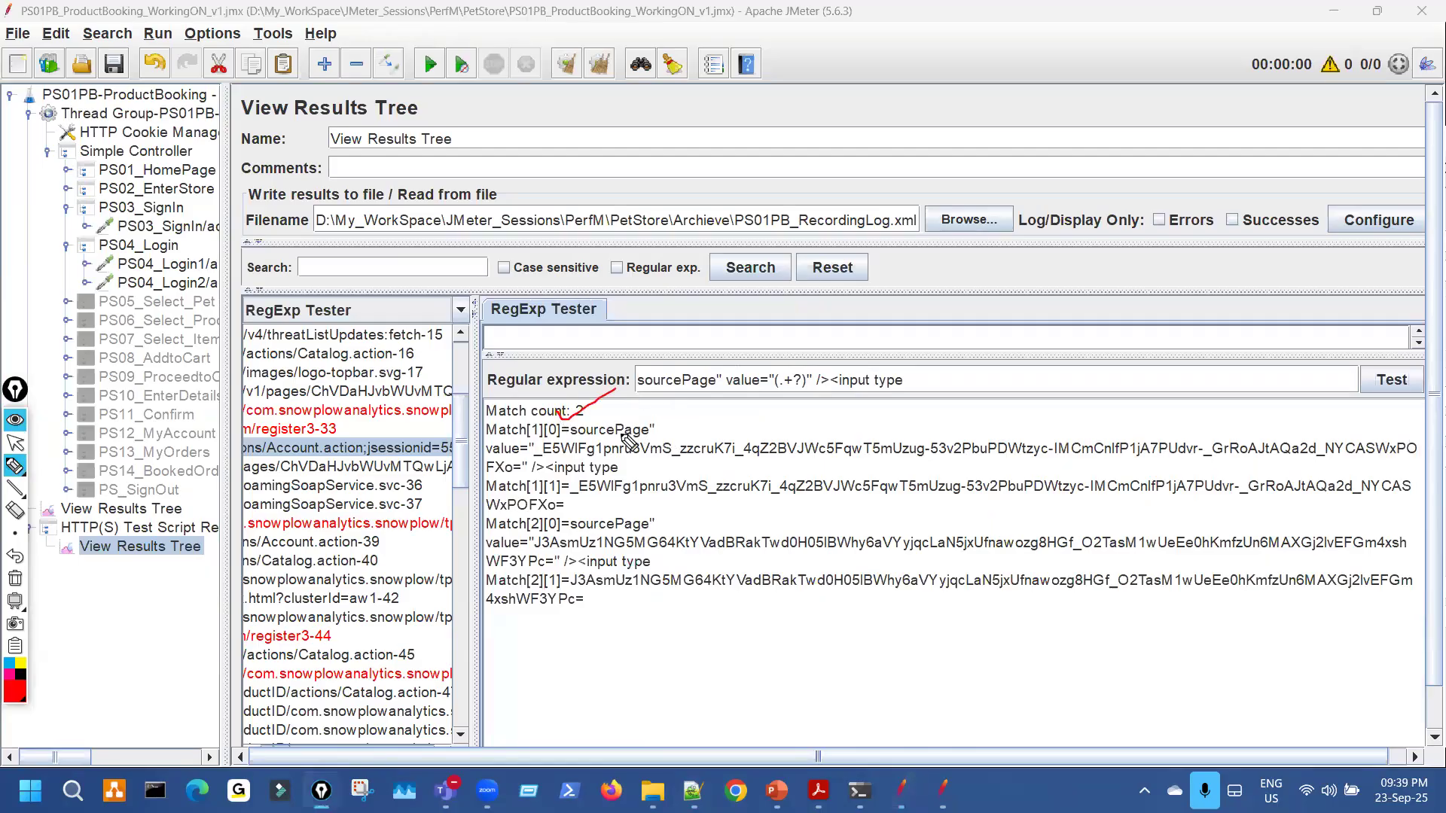
{"action": "key", "text": "ctrl+shift+2"}
{"action": "left_click", "coordinate": [453, 220]}
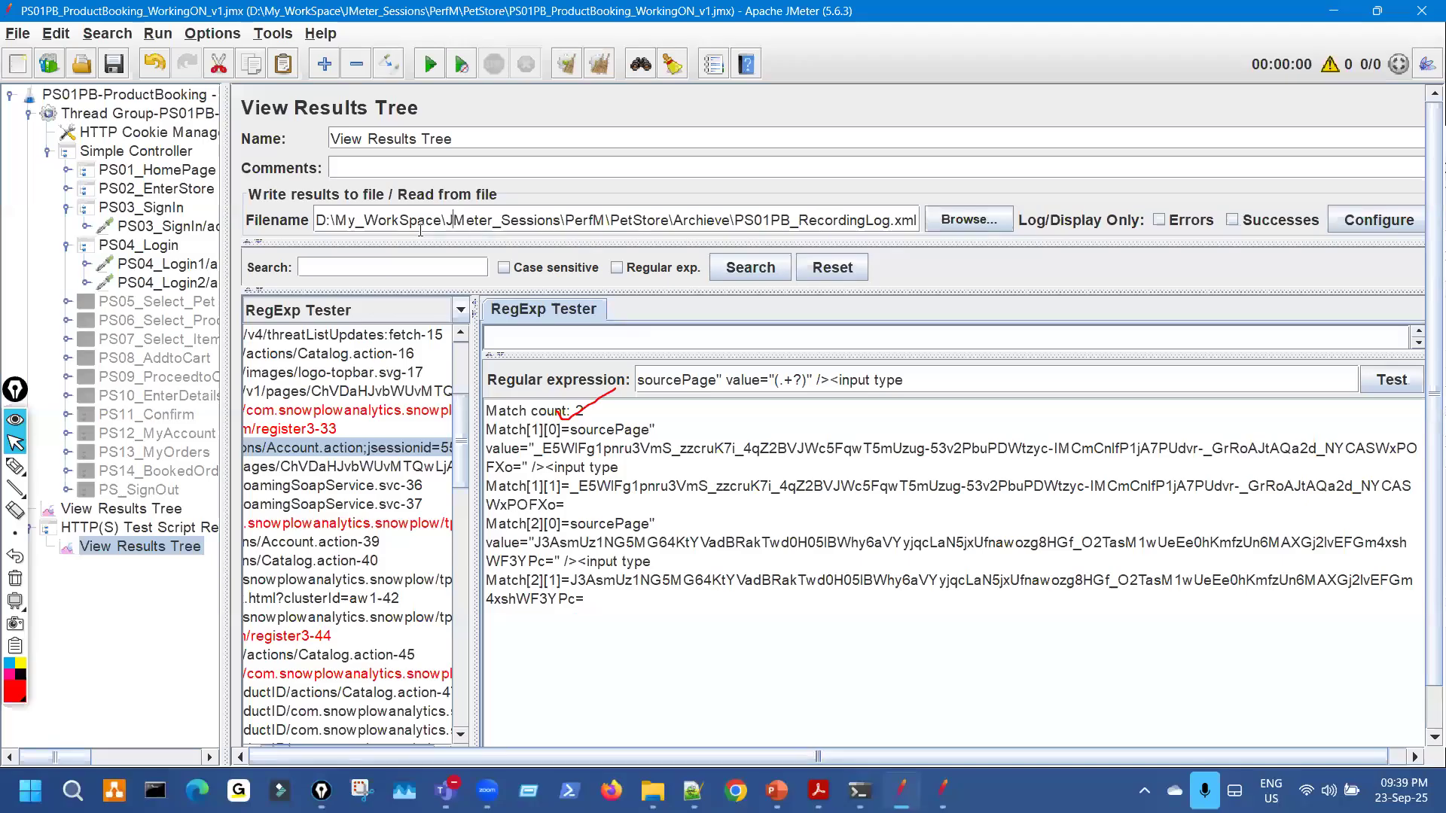
{"action": "key", "text": "ctrl+shift+1"}
{"action": "left_click_drag", "start_coordinate": [360, 232], "coordinate": [871, 205]}
{"action": "key", "text": "ctrl+shift+7"}
{"action": "key", "text": "ctrl+shift+5"}
{"action": "key", "text": "ctrl+shift+2"}
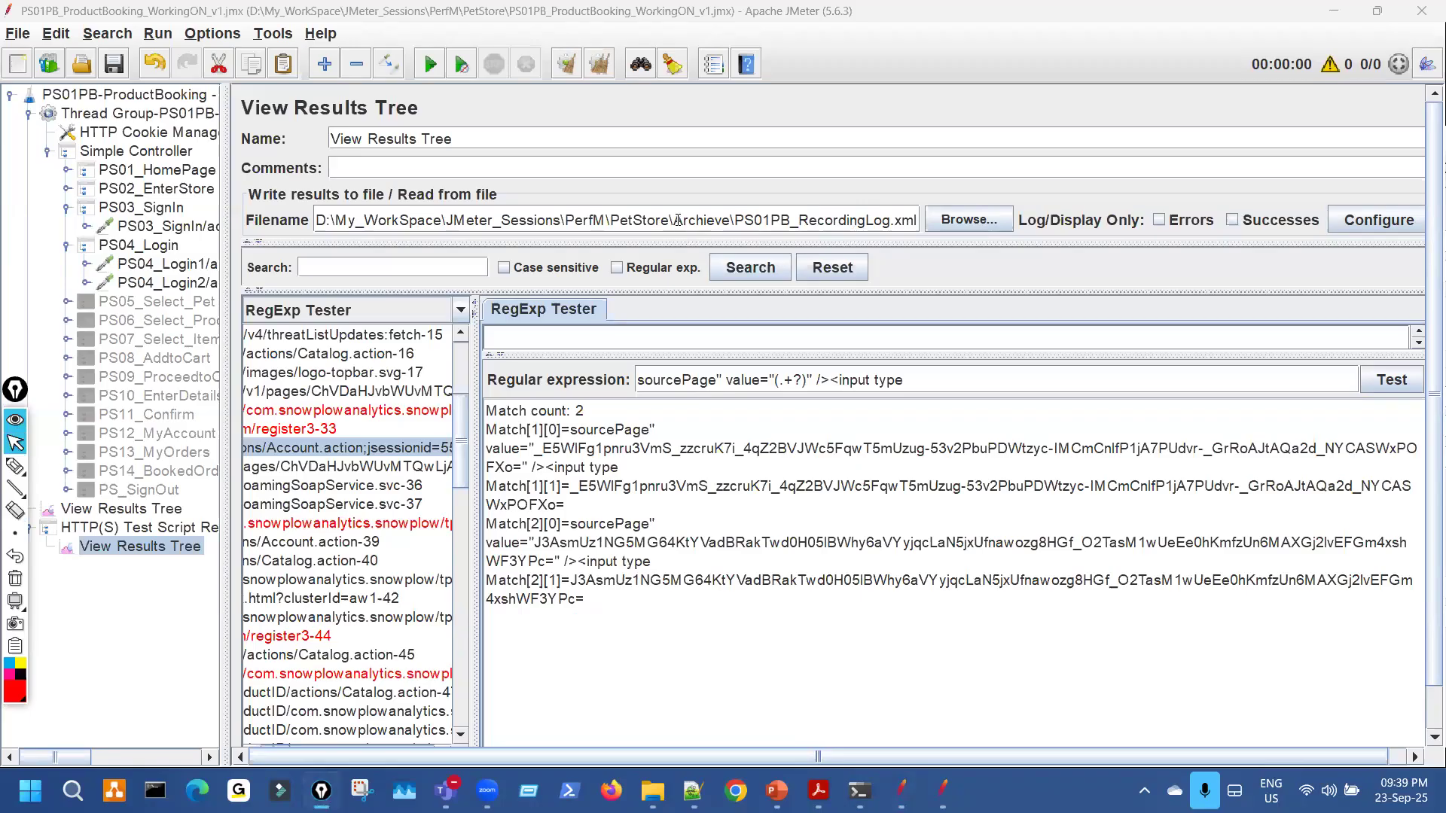
{"action": "left_click", "coordinate": [179, 507]}
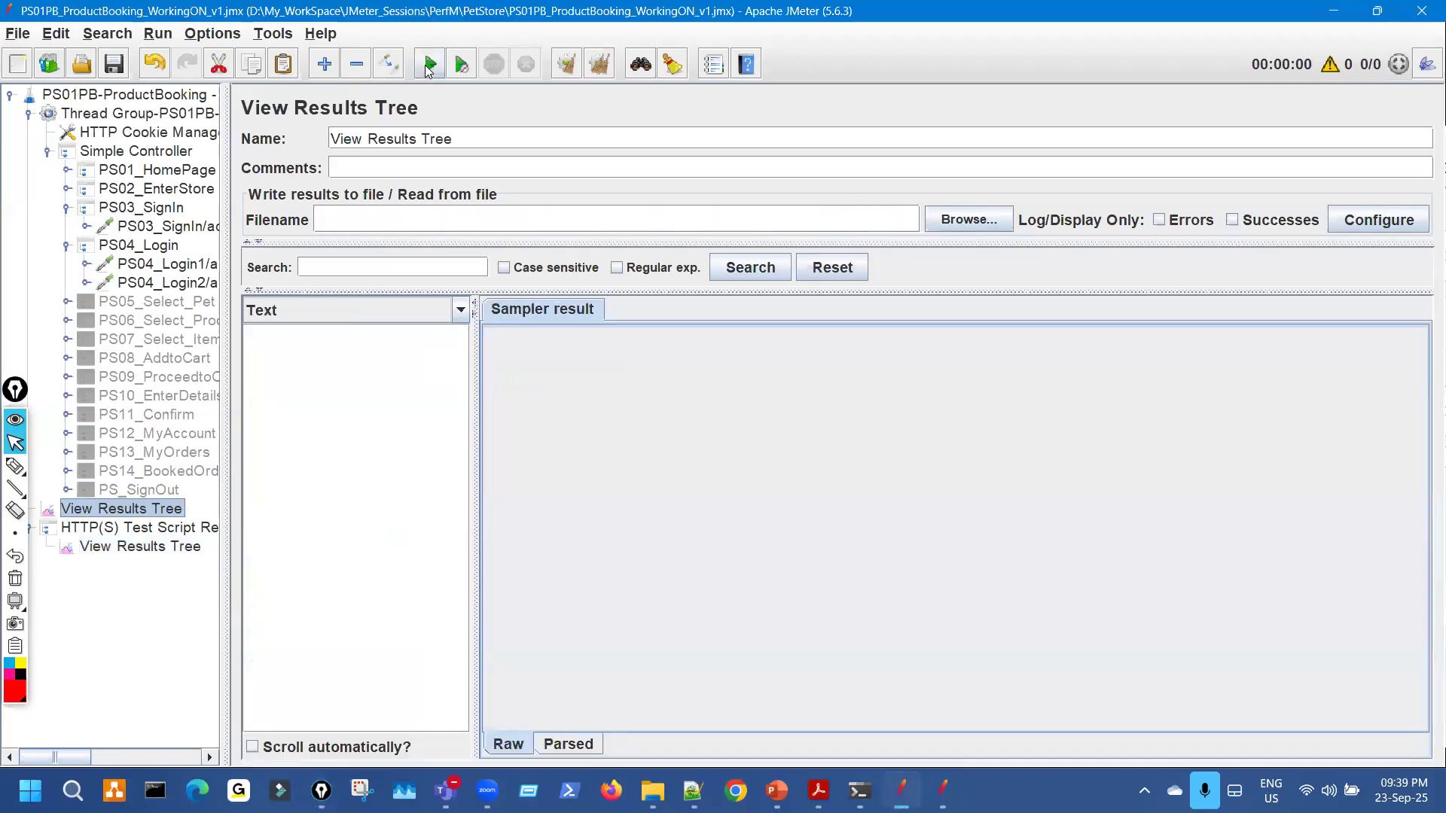
Start the run and decline at the results file-exists warning.
{"action": "key", "text": "ctrl+shift+3"}
{"action": "mouse_move", "coordinate": [577, 304]}
{"action": "left_mouse_down"}
{"action": "mouse_move", "coordinate": [884, 427]}
{"action": "mouse_move", "coordinate": [548, 348]}
{"action": "left_mouse_up"}
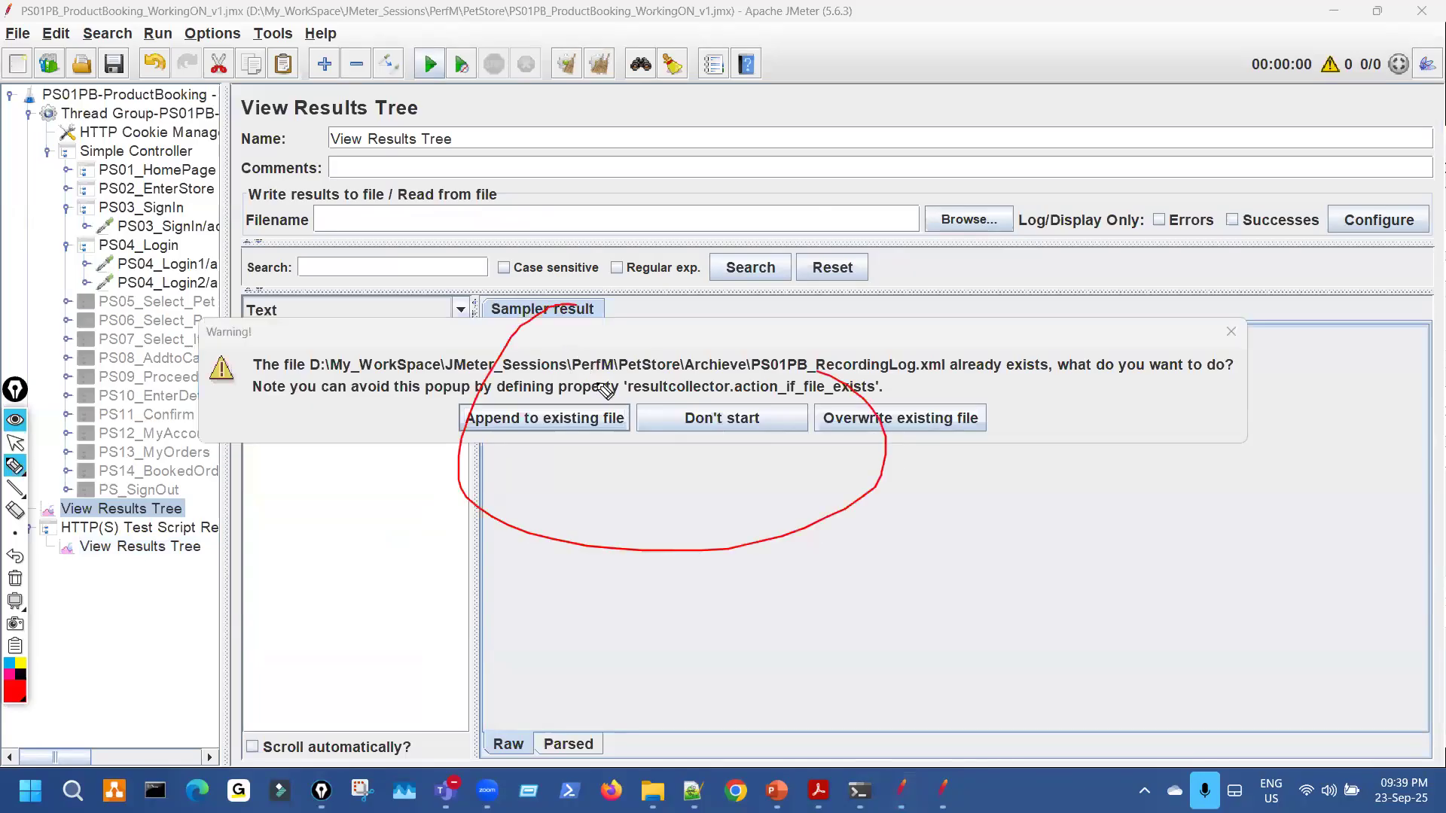
{"action": "key", "text": "ctrl+shift+7"}
{"action": "key", "text": "ctrl+shift+2"}
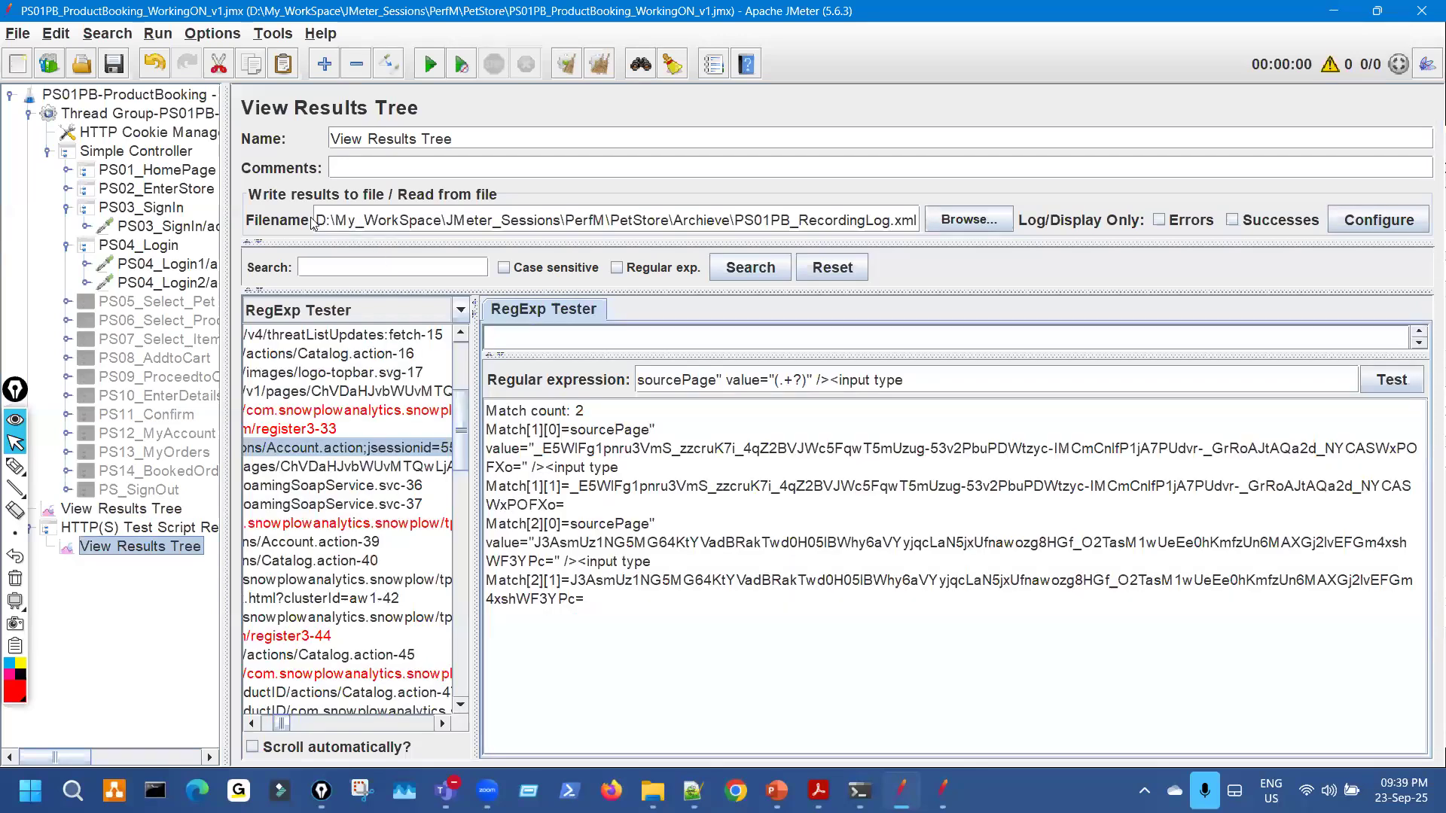
Delete the saved results file path from the recorder View Results Tree's Filename field.
{"action": "left_click", "coordinate": [322, 214]}
{"action": "left_click_drag", "start_coordinate": [322, 215], "coordinate": [967, 219]}
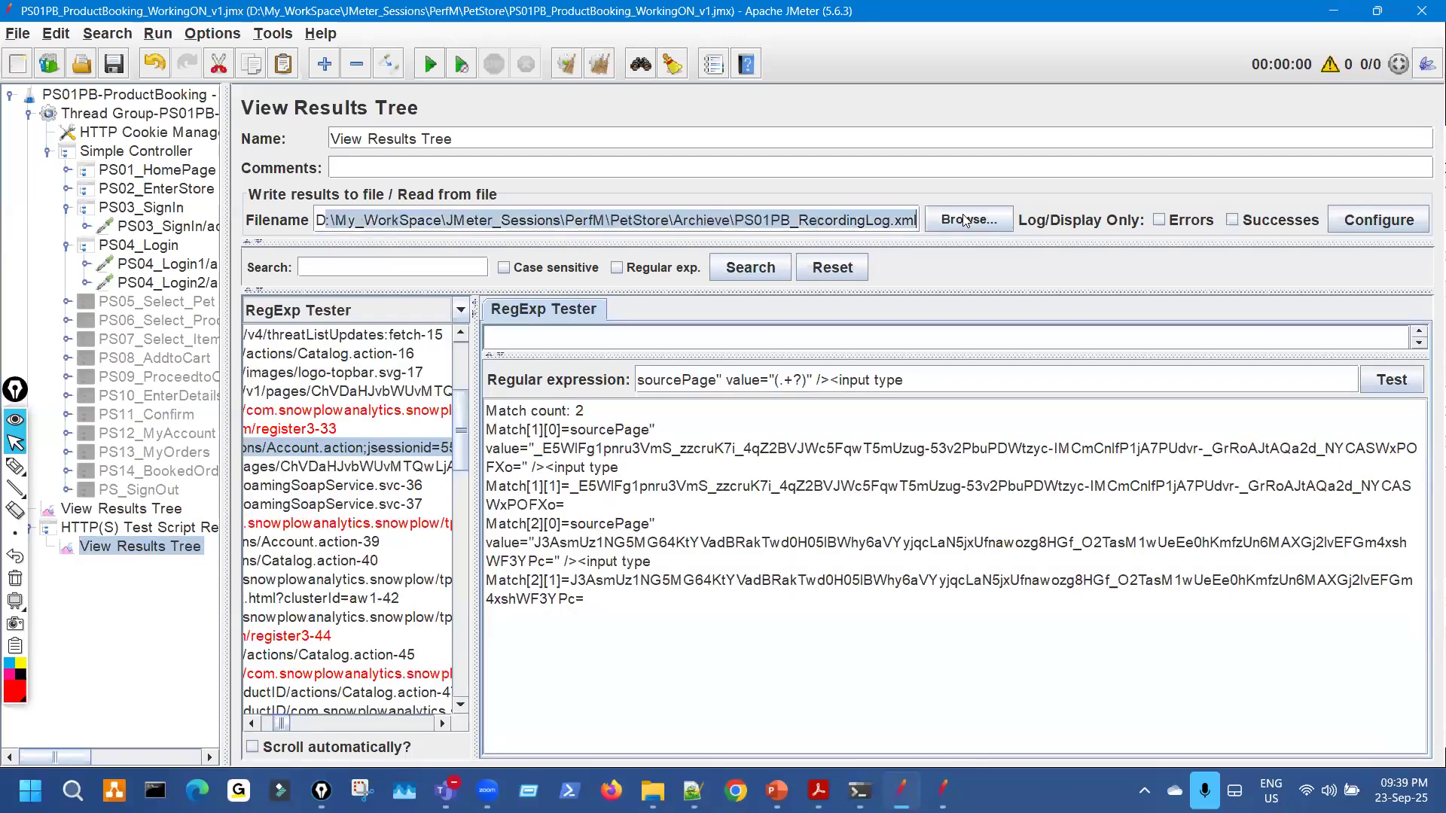
{"action": "left_click", "coordinate": [15, 467]}
{"action": "mouse_move", "coordinate": [335, 451]}
{"action": "left_mouse_down"}
{"action": "mouse_move", "coordinate": [301, 536]}
{"action": "mouse_move", "coordinate": [324, 445]}
{"action": "left_mouse_up"}
{"action": "mouse_move", "coordinate": [403, 236]}
{"action": "left_mouse_down"}
{"action": "mouse_move", "coordinate": [904, 226]}
{"action": "mouse_move", "coordinate": [953, 178]}
{"action": "left_mouse_up"}
{"action": "key", "text": "Escape"}
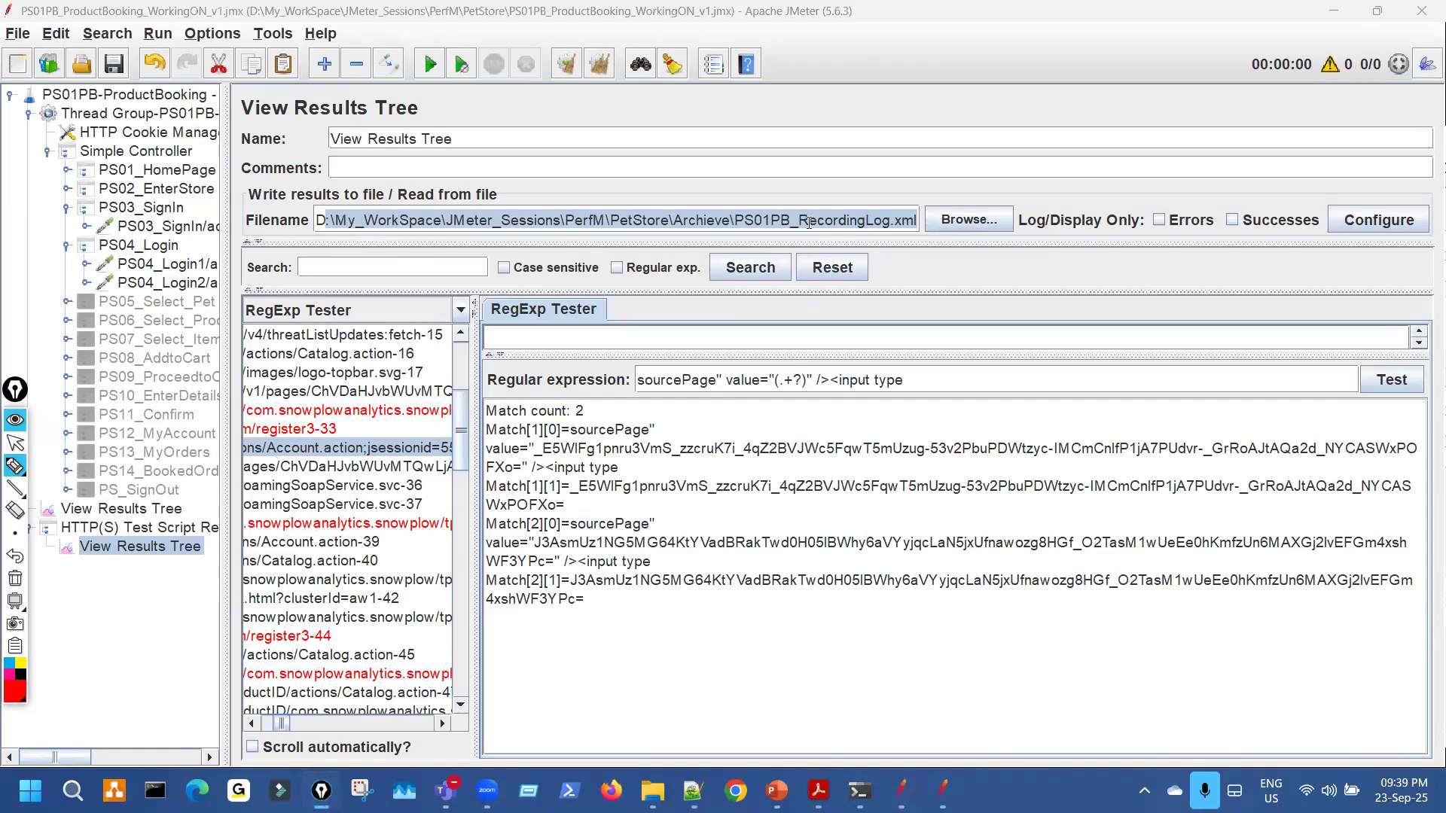
{"action": "left_click", "coordinate": [835, 218]}
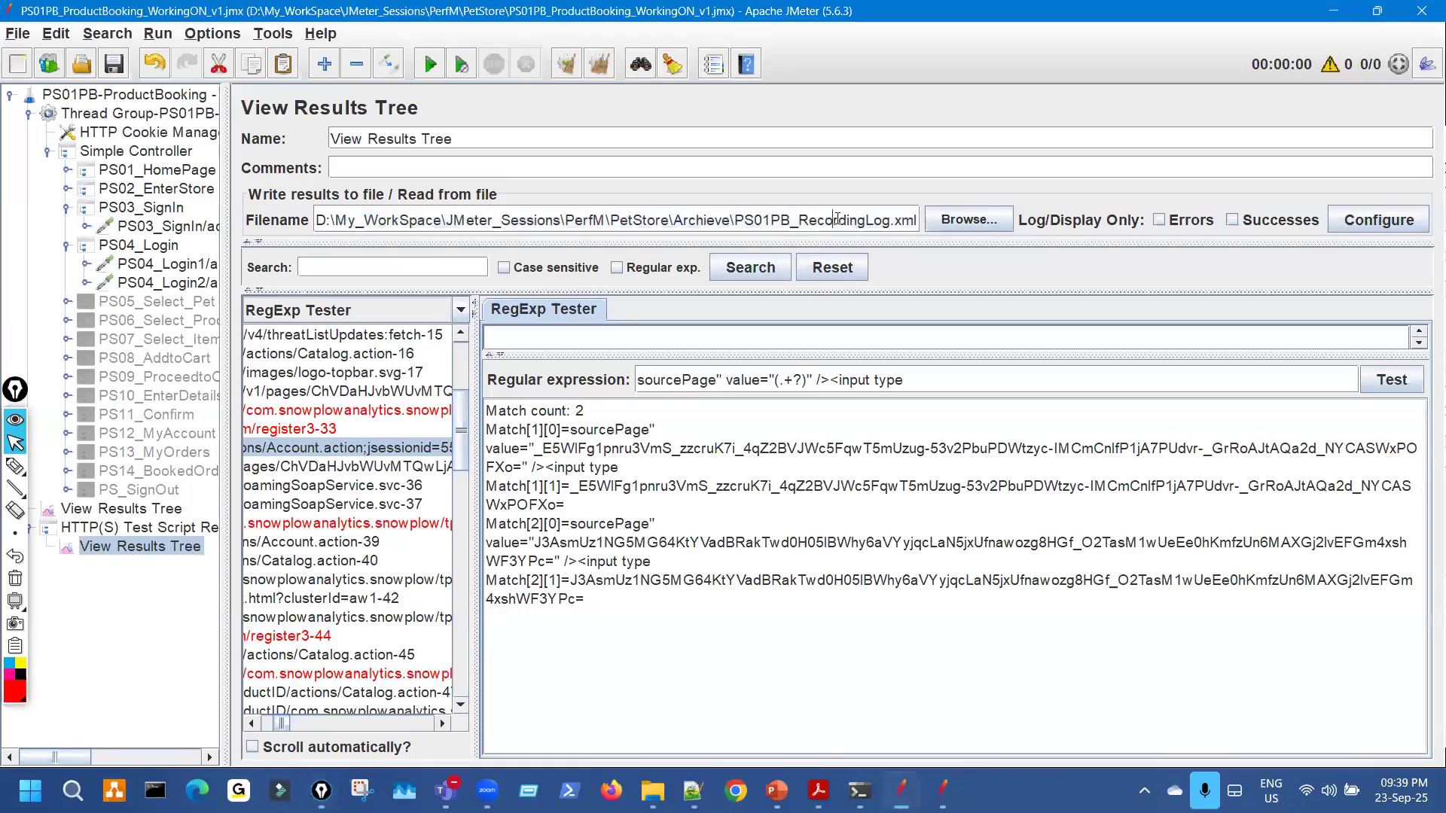
{"action": "key", "text": "ctrl+a"}
{"action": "key", "text": "BackSpace"}
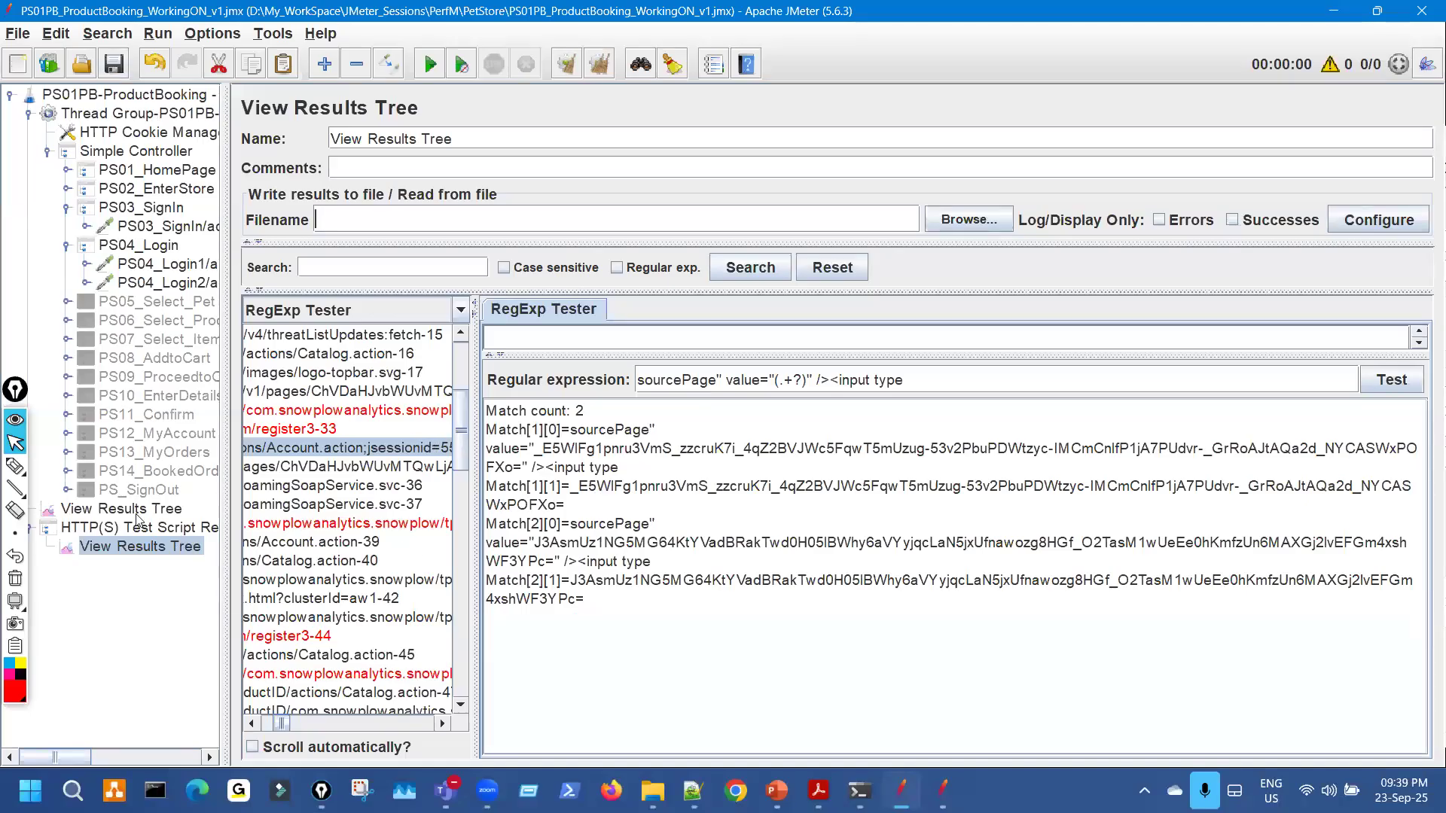
Mark the tested sourcePage regex and its four Match[1]/Match[2] results as correct.
{"action": "left_click", "coordinate": [15, 467]}
{"action": "left_click_drag", "start_coordinate": [905, 377], "coordinate": [989, 349]}
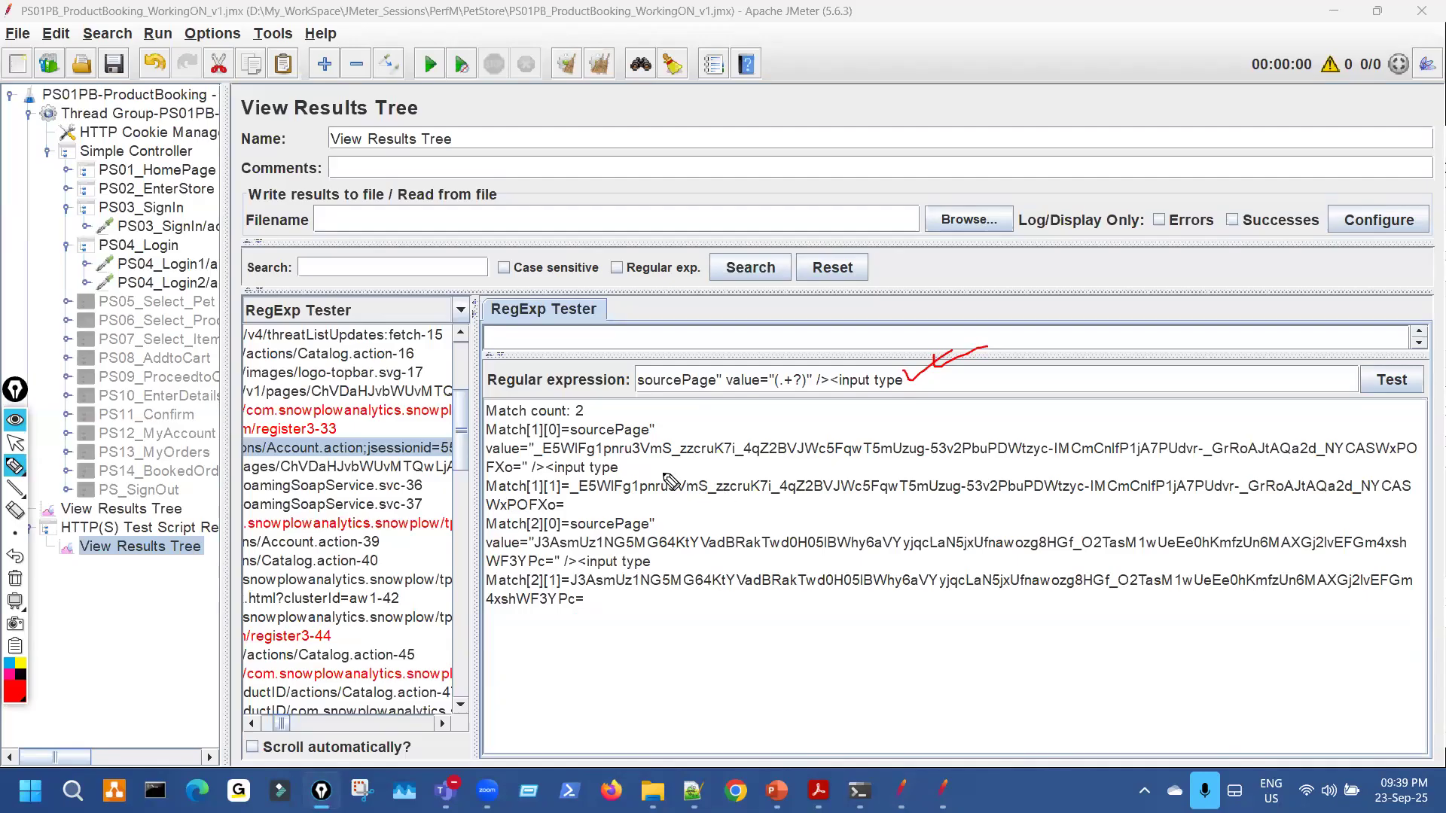
{"action": "left_click_drag", "start_coordinate": [547, 425], "coordinate": [566, 416]}
{"action": "left_click_drag", "start_coordinate": [554, 474], "coordinate": [585, 466]}
{"action": "left_click_drag", "start_coordinate": [558, 521], "coordinate": [579, 516]}
{"action": "left_click_drag", "start_coordinate": [555, 582], "coordinate": [570, 577]}
{"action": "left_click_drag", "start_coordinate": [575, 406], "coordinate": [576, 409]}
{"action": "mouse_move", "coordinate": [559, 529]}
{"action": "left_mouse_down"}
{"action": "mouse_move", "coordinate": [546, 528]}
{"action": "mouse_move", "coordinate": [586, 522]}
{"action": "left_mouse_up"}
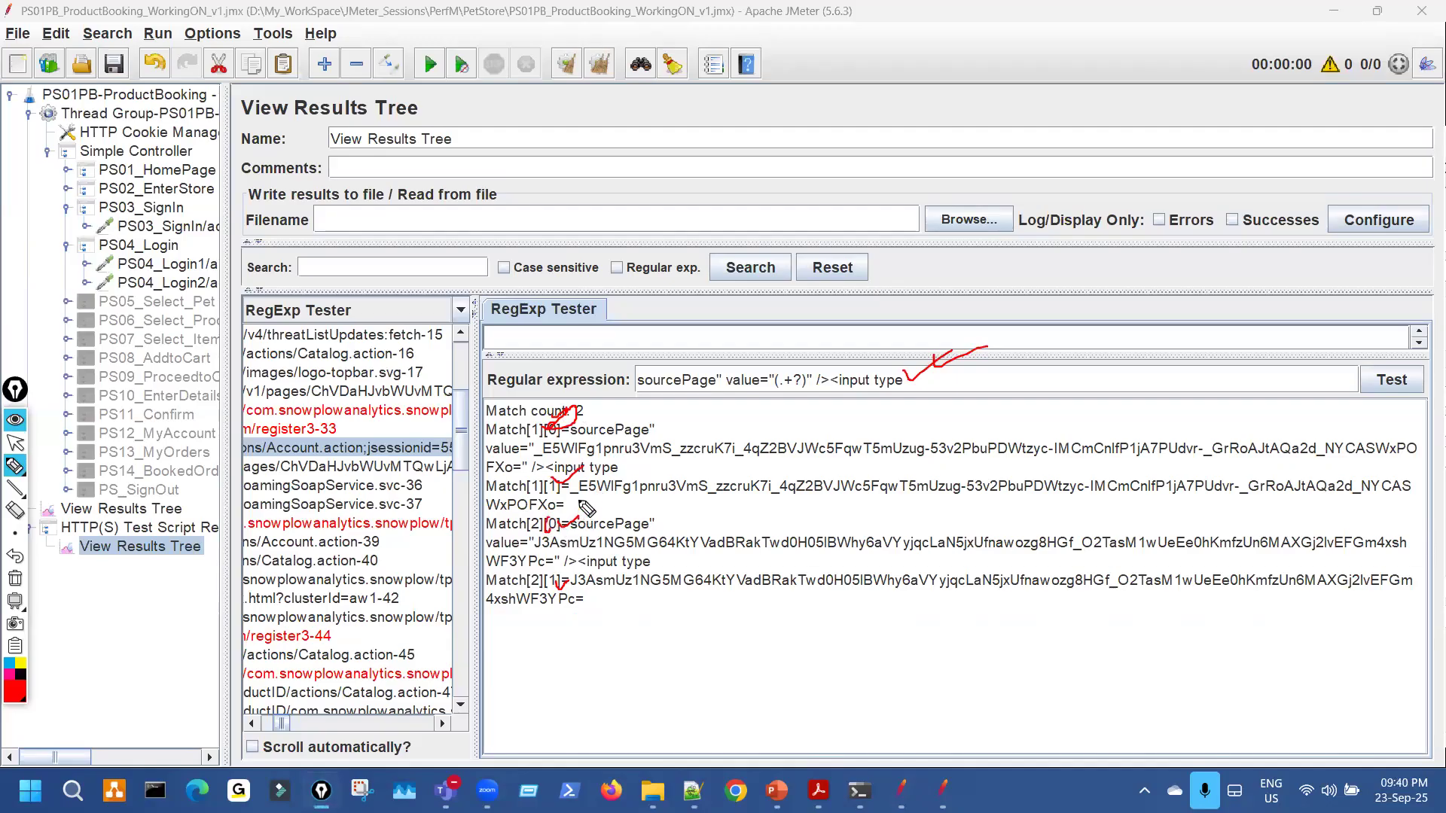
{"action": "key", "text": "ctrl+shift+7"}
Underline sourcePage and input in both matches, then widen the results panel.
{"action": "left_click_drag", "start_coordinate": [584, 436], "coordinate": [640, 426]}
{"action": "left_click_drag", "start_coordinate": [554, 476], "coordinate": [616, 467]}
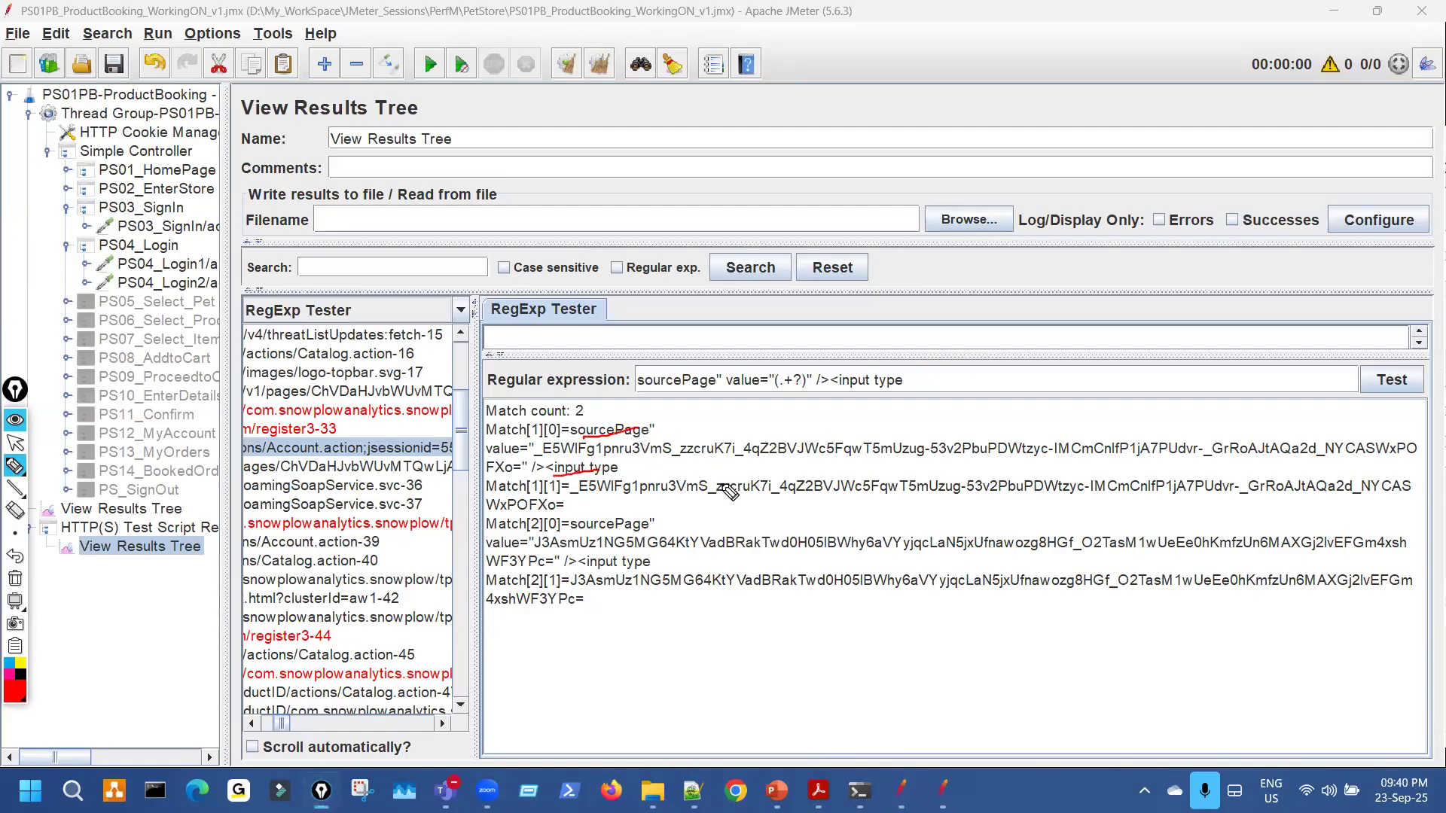
{"action": "mouse_move", "coordinate": [559, 551]}
{"action": "left_mouse_down"}
{"action": "mouse_move", "coordinate": [626, 528]}
{"action": "mouse_move", "coordinate": [646, 547]}
{"action": "left_mouse_up"}
{"action": "key", "text": "Escape"}
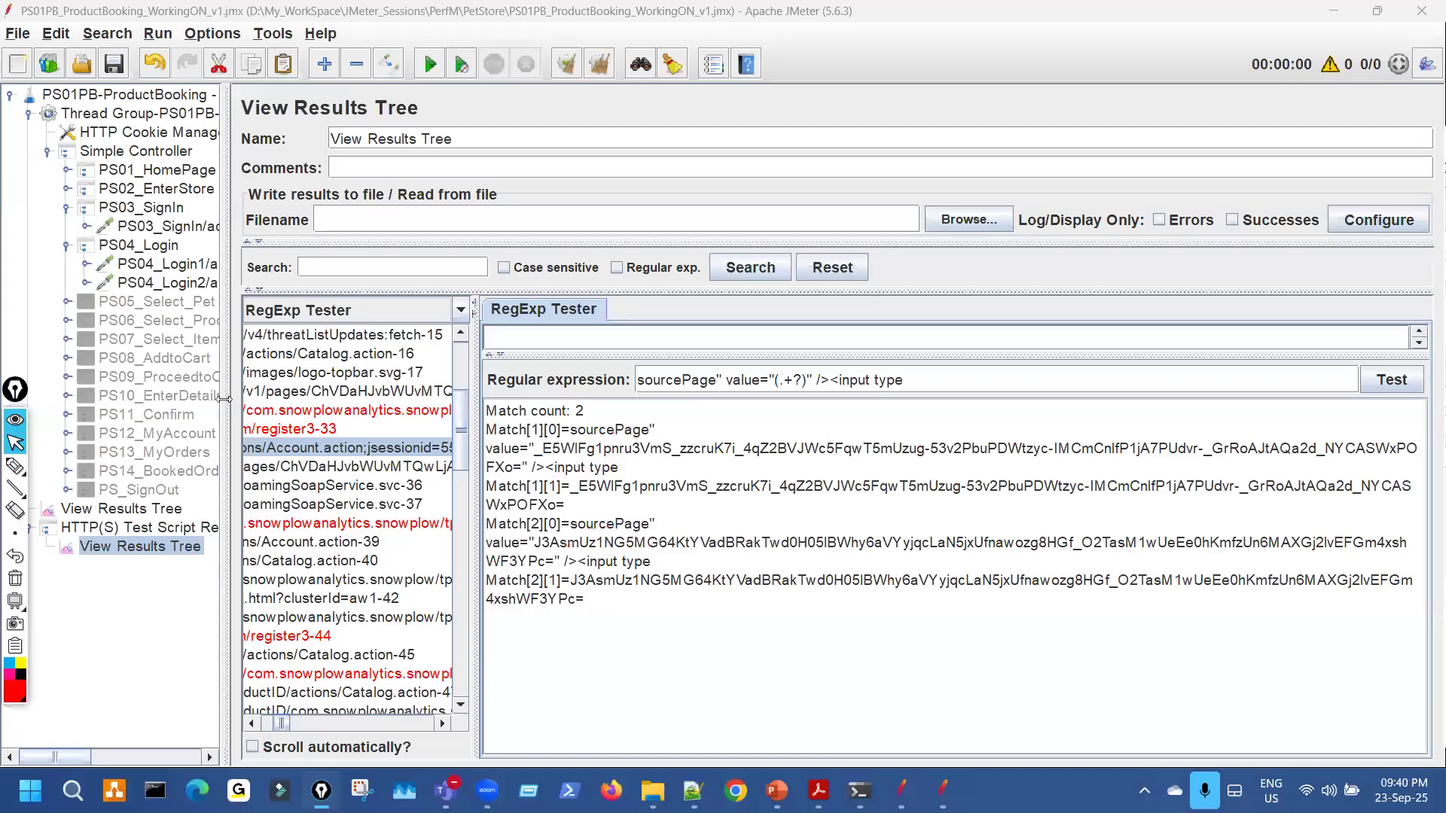
{"action": "left_click_drag", "start_coordinate": [226, 383], "coordinate": [98, 324]}
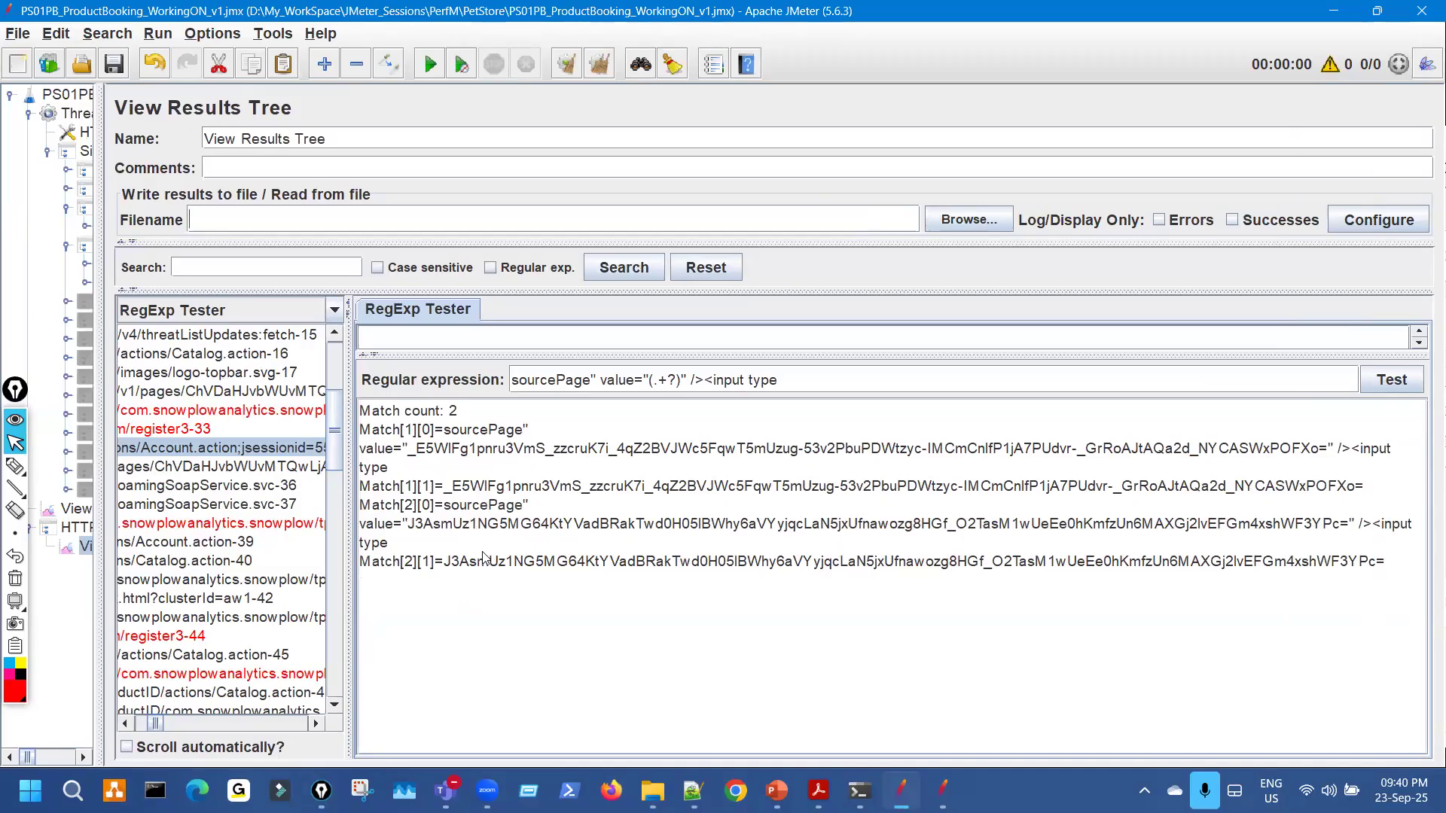
Underline the captured token values of Match[1][1] and Match[2][1].
{"action": "key", "text": "ctrl+shift+3"}
{"action": "left_click_drag", "start_coordinate": [415, 494], "coordinate": [561, 490]}
{"action": "left_click_drag", "start_coordinate": [733, 493], "coordinate": [1354, 499]}
{"action": "left_click_drag", "start_coordinate": [388, 577], "coordinate": [1118, 579]}
{"action": "left_click_drag", "start_coordinate": [1298, 581], "coordinate": [1399, 580]}
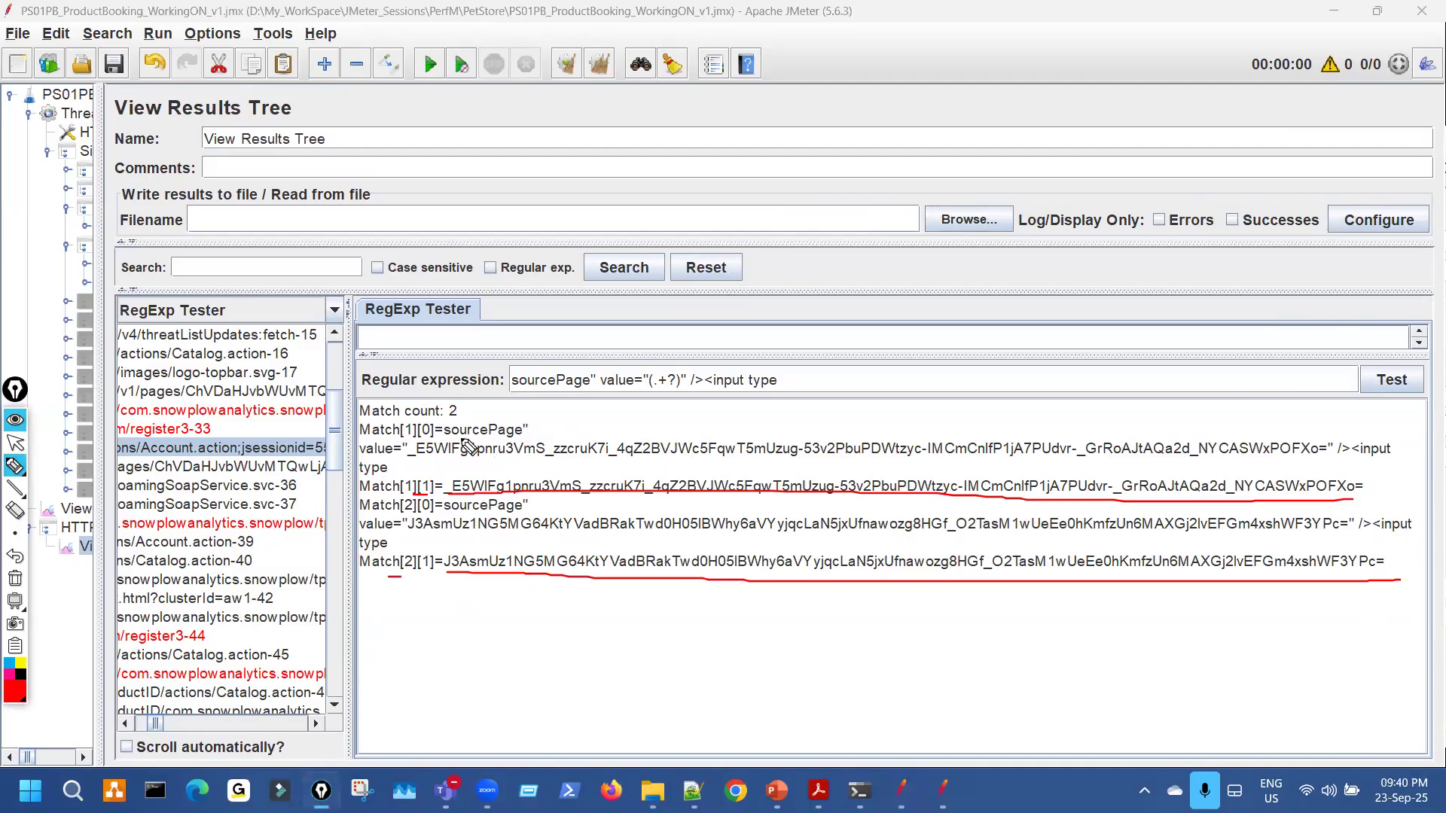
{"action": "left_click_drag", "start_coordinate": [461, 423], "coordinate": [480, 414]}
{"action": "mouse_move", "coordinate": [445, 554]}
{"action": "left_mouse_down"}
{"action": "mouse_move", "coordinate": [445, 569]}
{"action": "mouse_move", "coordinate": [570, 575]}
{"action": "left_mouse_up"}
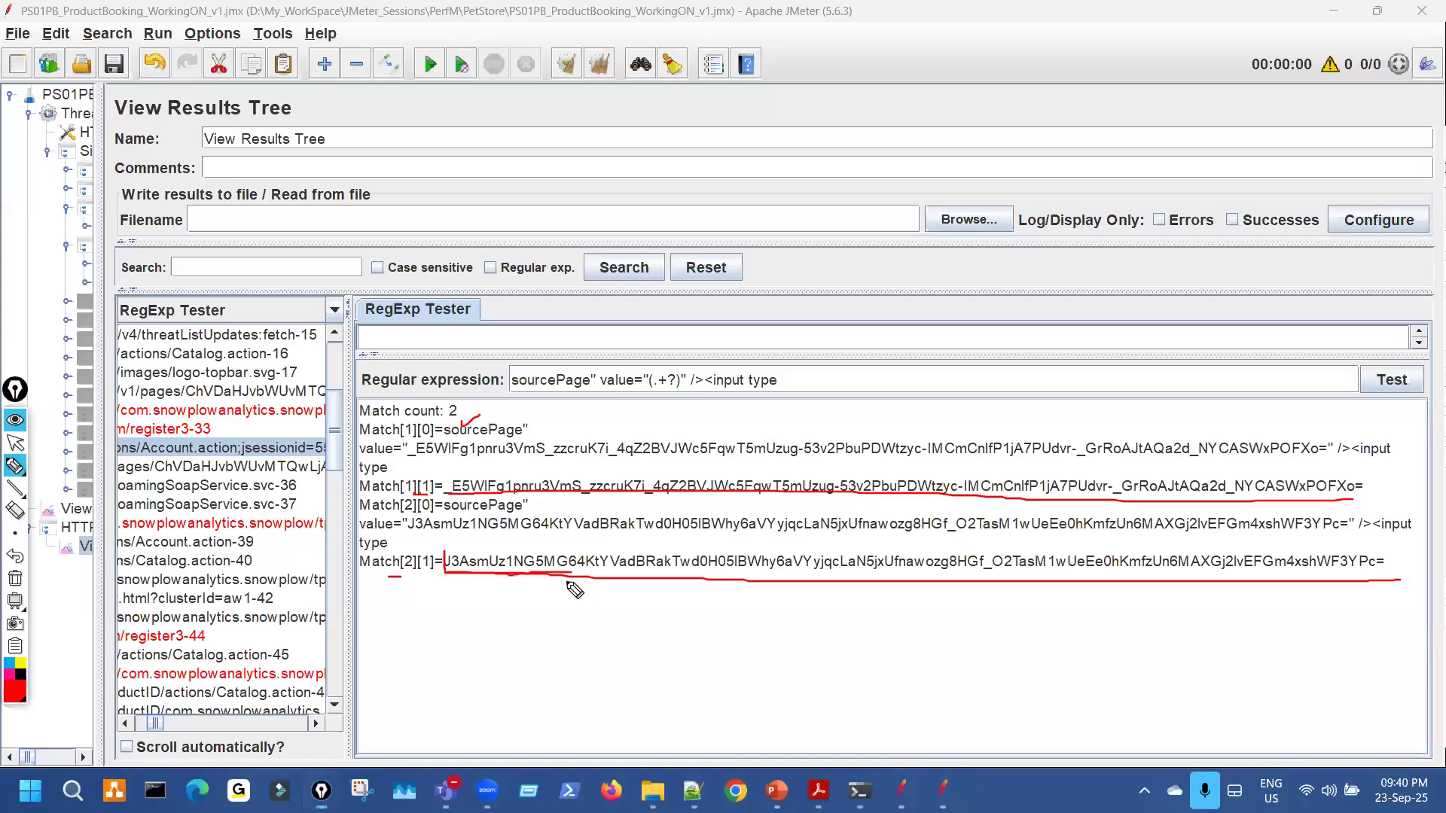
Compare the second sourcePage value against the Notepad++ notes, then widen the test-plan tree.
{"action": "left_click", "coordinate": [693, 790]}
{"action": "left_click_drag", "start_coordinate": [241, 145], "coordinate": [331, 146]}
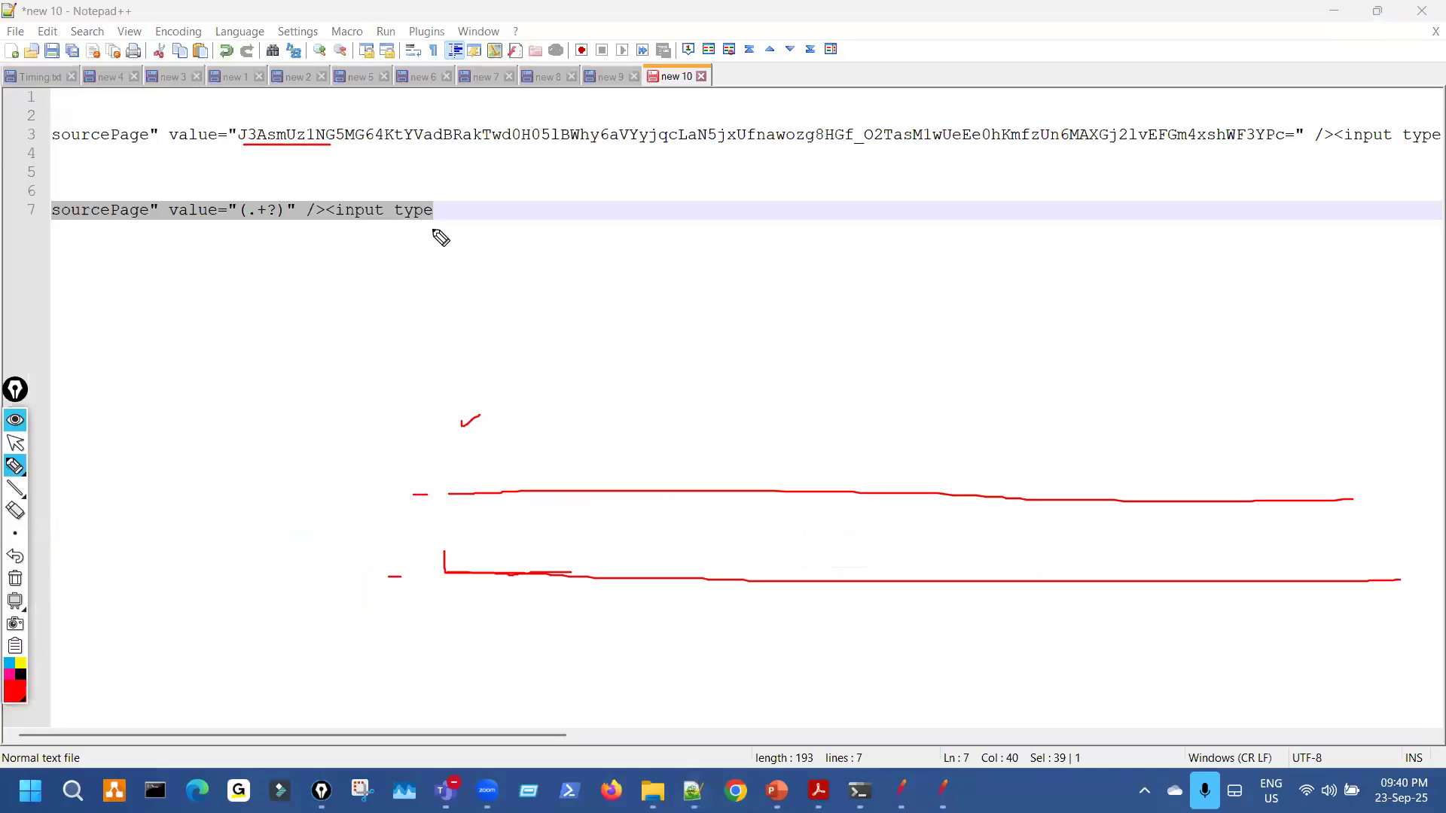
{"action": "key", "text": "Escape"}
{"action": "key", "text": "Escape"}
{"action": "left_click", "coordinate": [904, 789]}
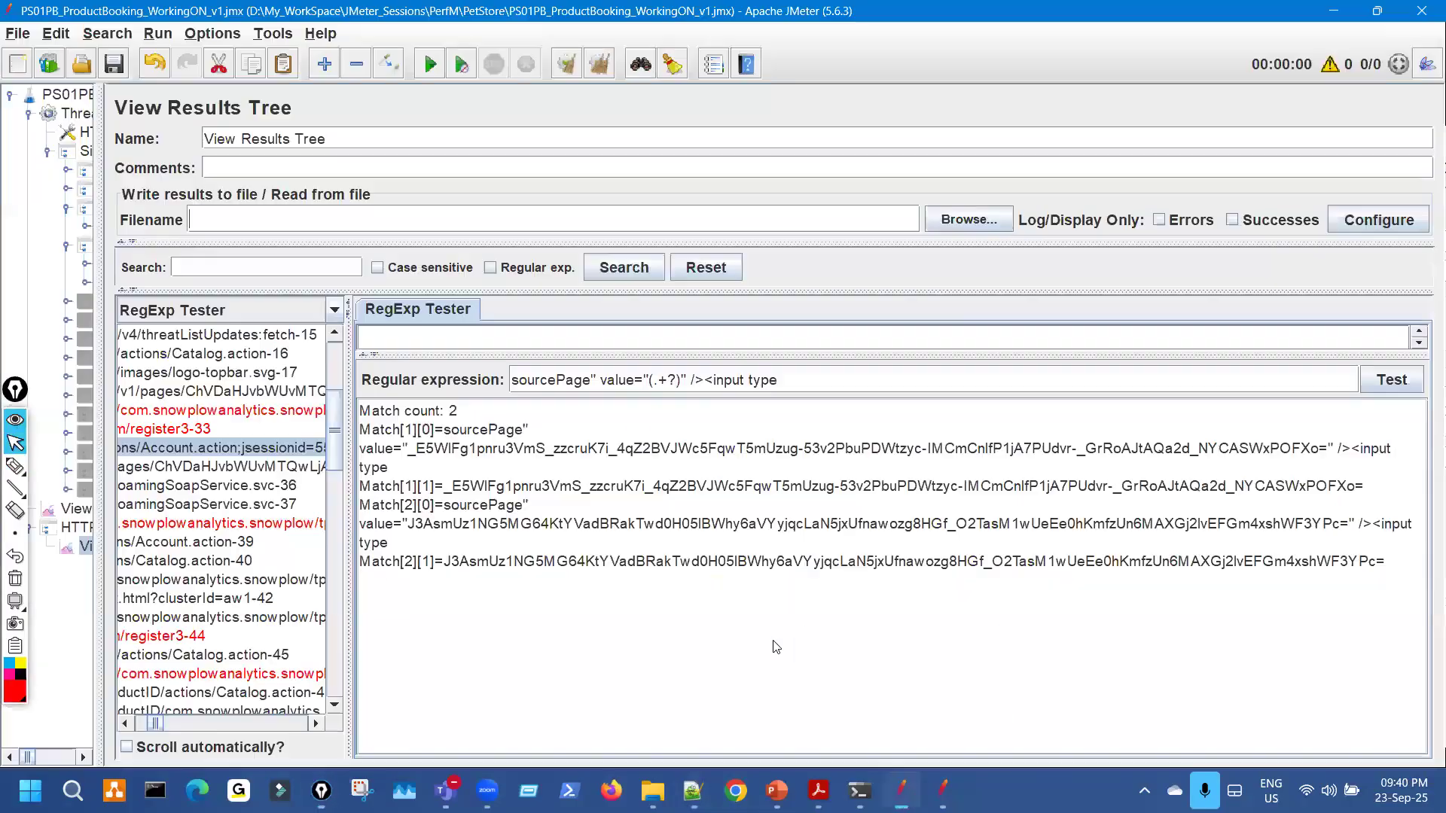
{"action": "key", "text": "ctrl+F3"}
{"action": "left_click_drag", "start_coordinate": [424, 570], "coordinate": [443, 571]}
{"action": "left_click_drag", "start_coordinate": [656, 567], "coordinate": [742, 581]}
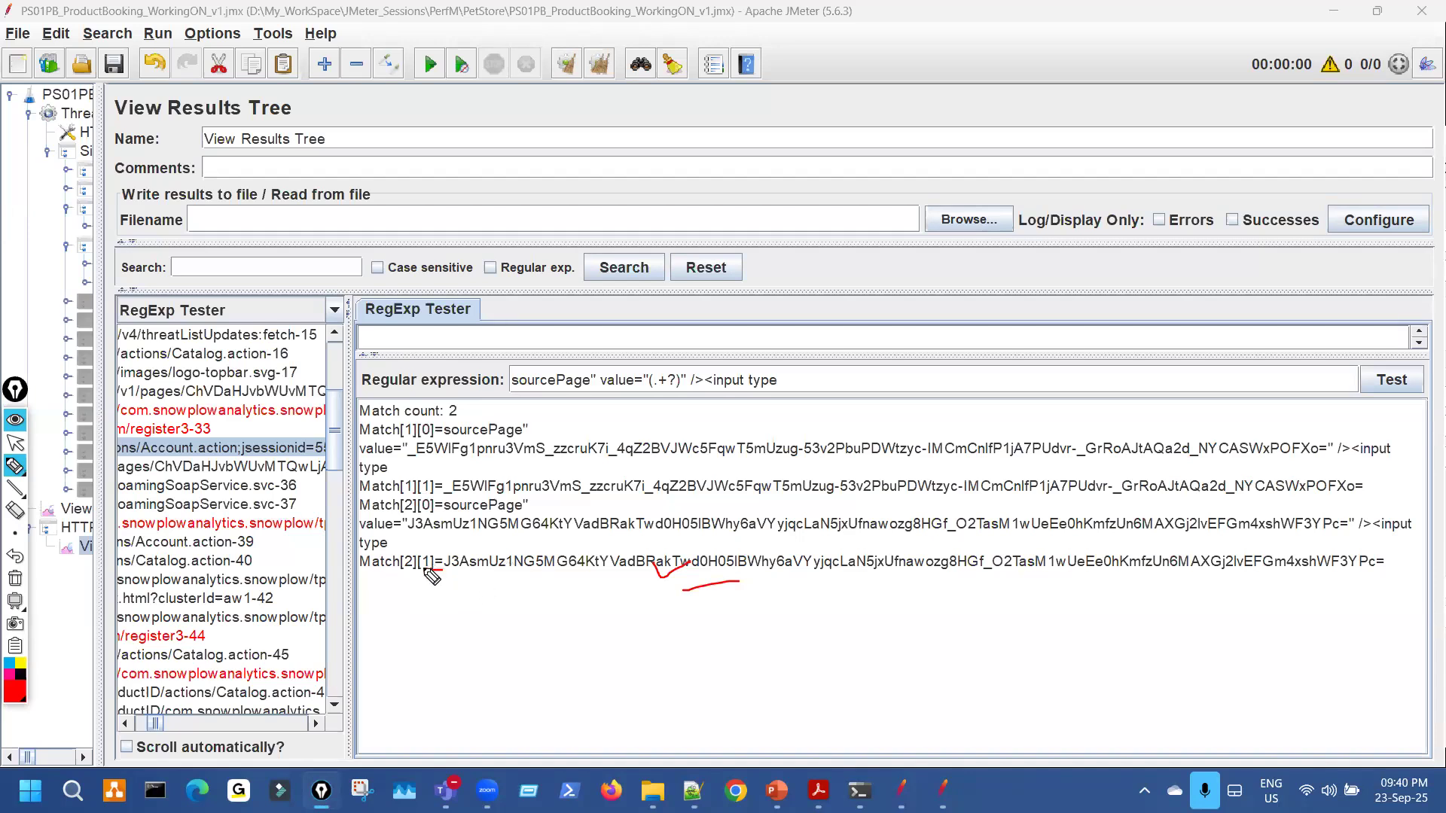
{"action": "left_click_drag", "start_coordinate": [503, 638], "coordinate": [520, 631]}
{"action": "key", "text": "ctrl+shift+2"}
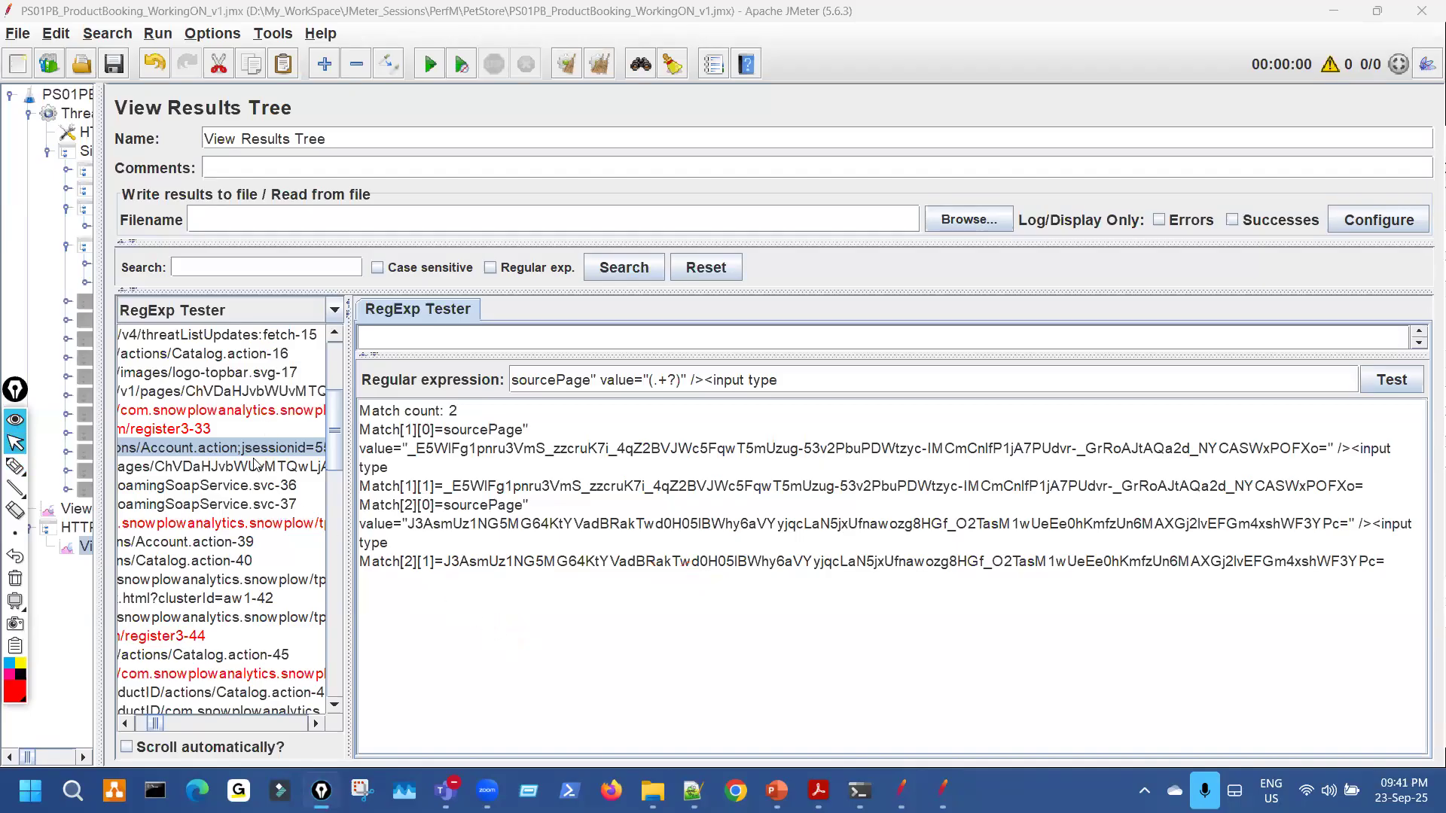
{"action": "left_click_drag", "start_coordinate": [106, 234], "coordinate": [607, 289]}
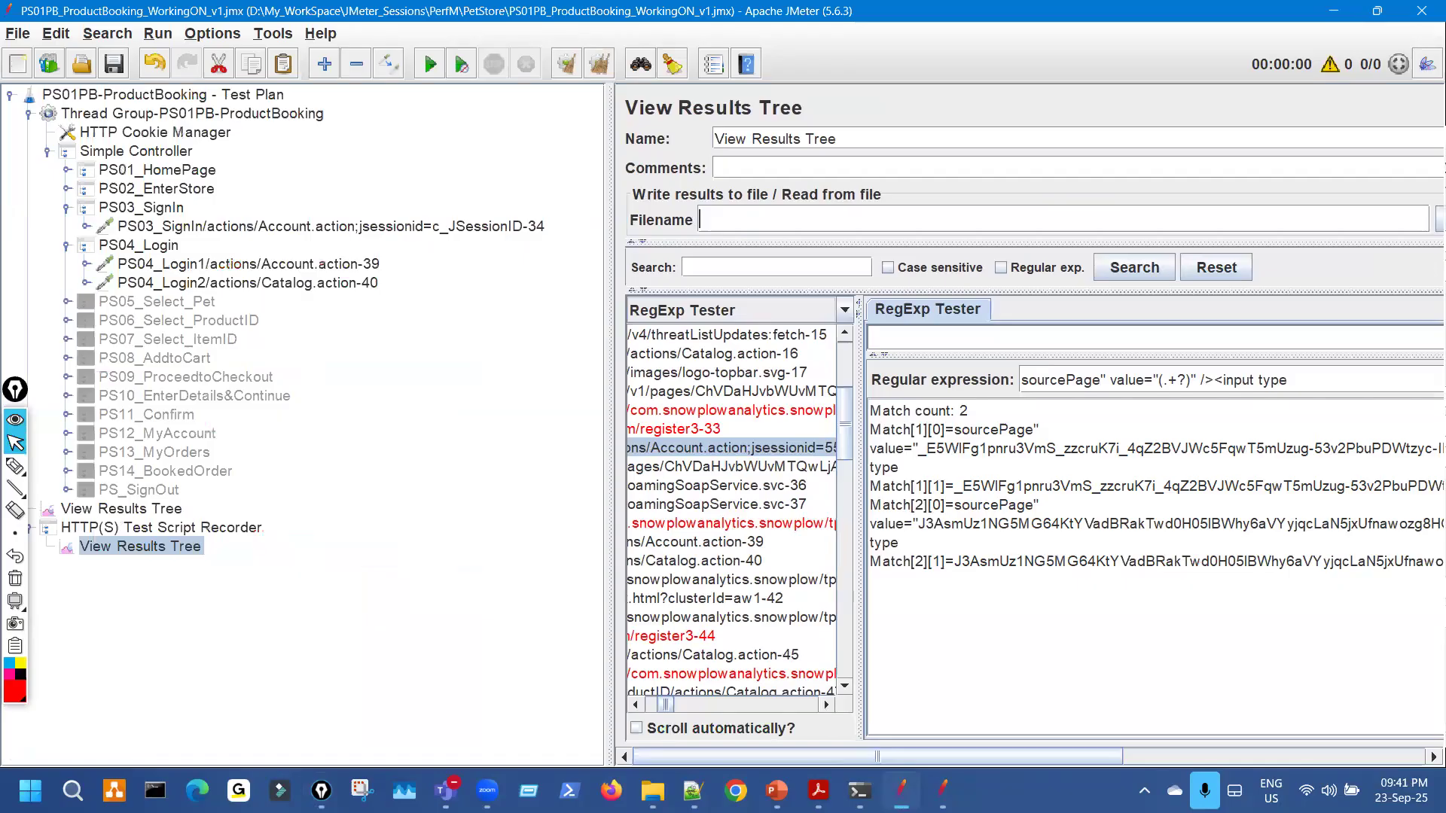
{"action": "key", "text": "ctrl+shift+3"}
{"action": "key", "text": "alt+Tab"}
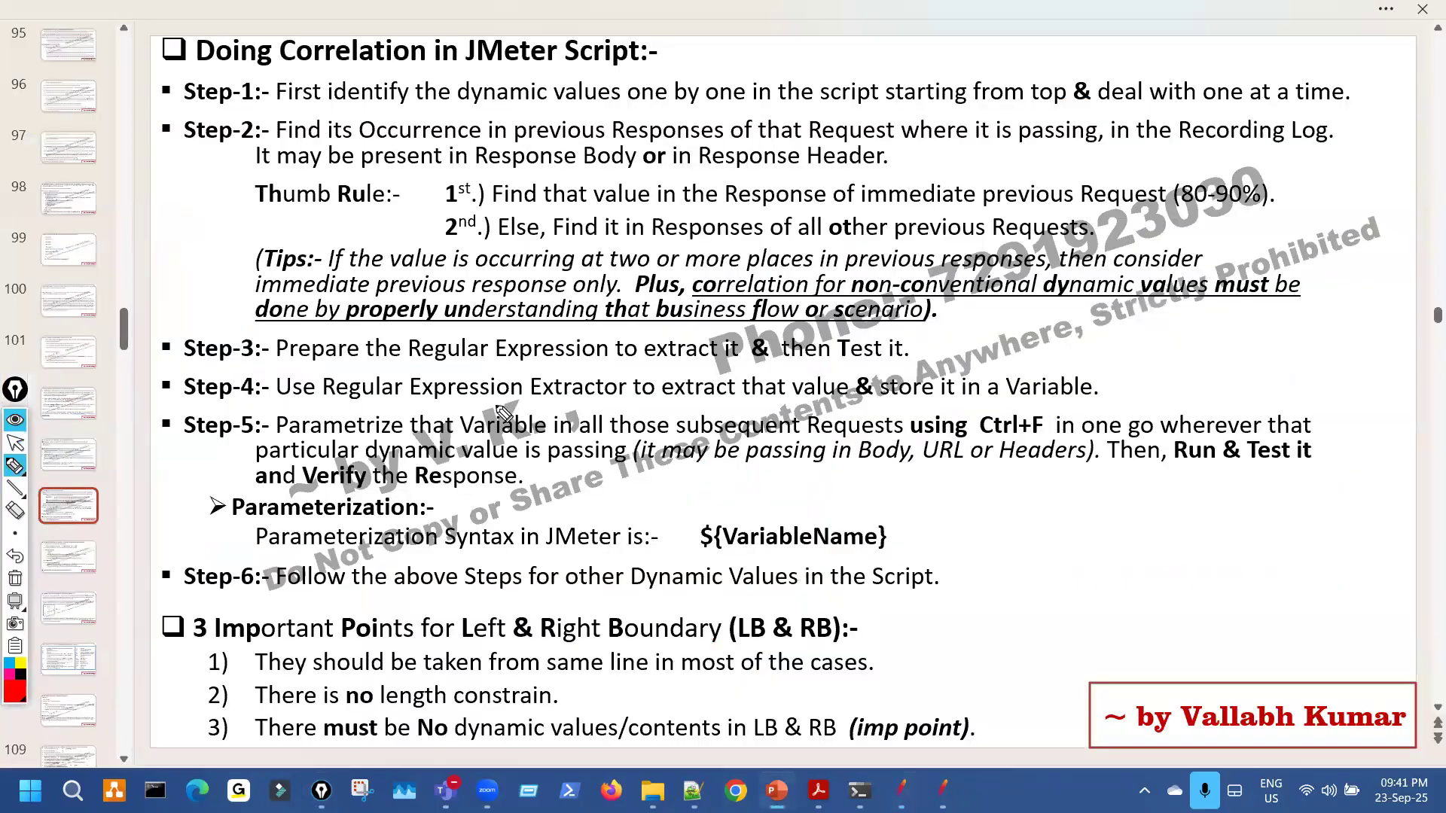
{"action": "left_click_drag", "start_coordinate": [488, 352], "coordinate": [574, 333]}
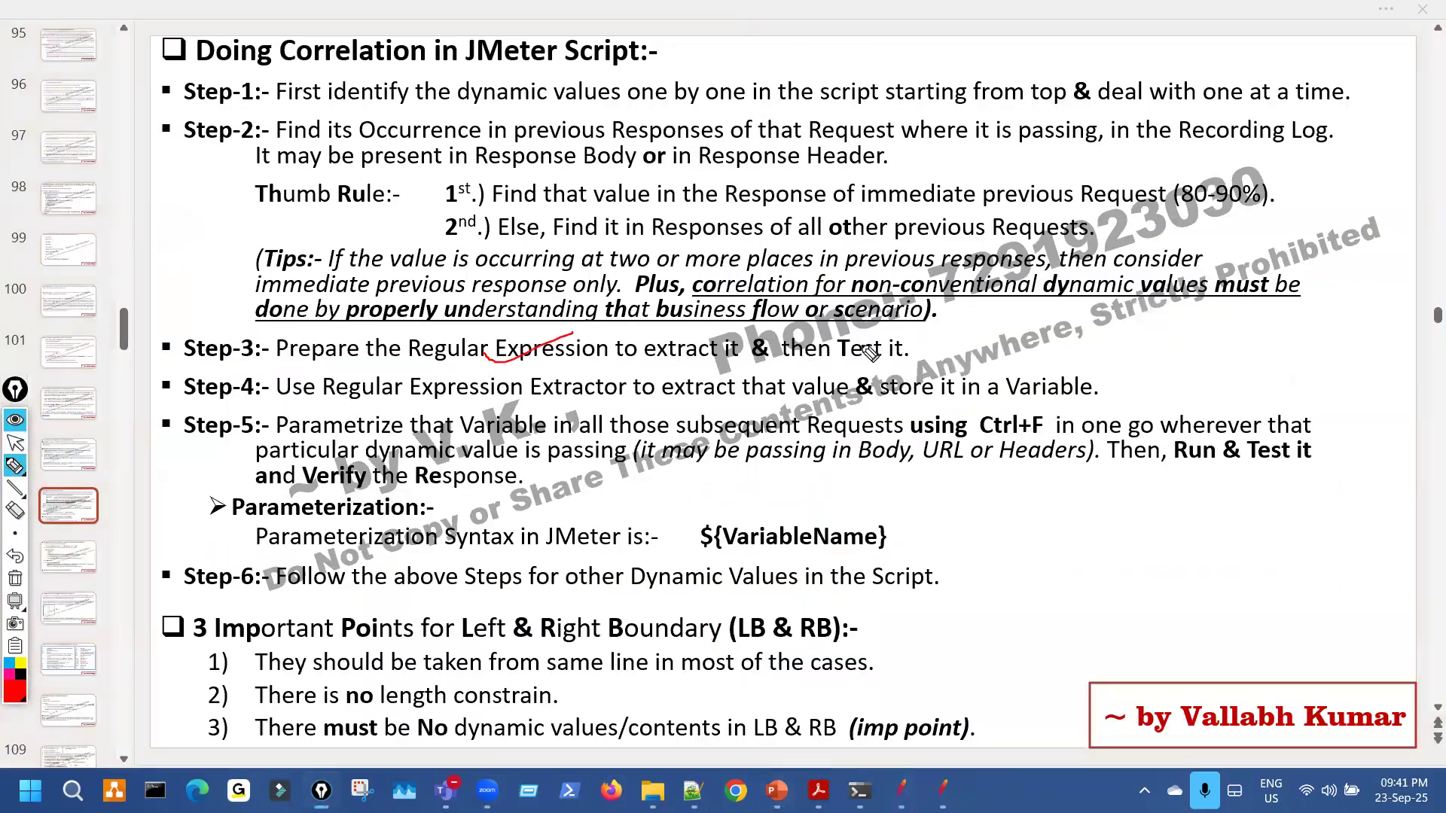
{"action": "left_click_drag", "start_coordinate": [918, 333], "coordinate": [903, 332]}
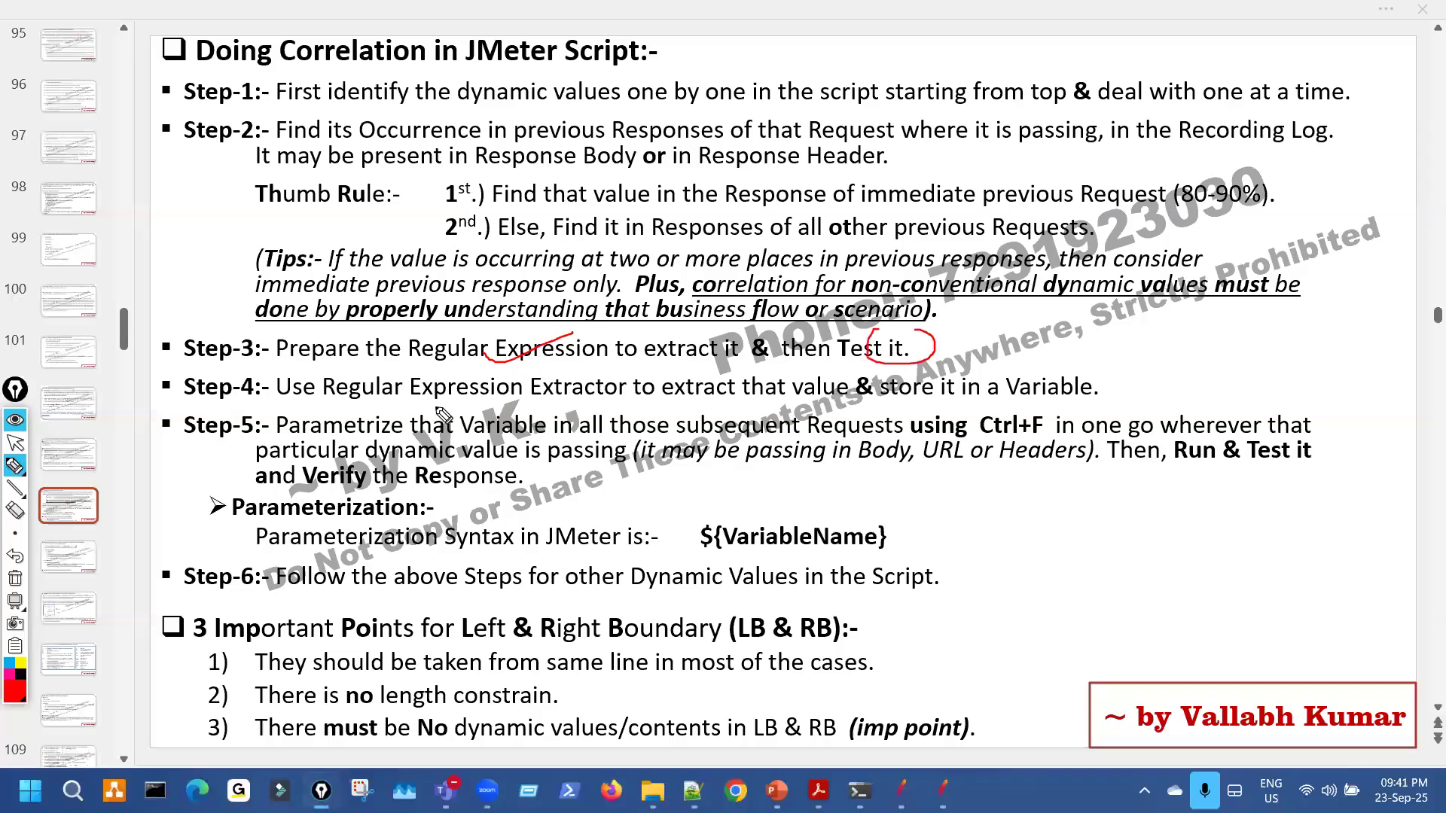
{"action": "left_click_drag", "start_coordinate": [343, 401], "coordinate": [440, 378]}
{"action": "left_click_drag", "start_coordinate": [798, 400], "coordinate": [822, 394]}
{"action": "left_click_drag", "start_coordinate": [987, 403], "coordinate": [933, 403]}
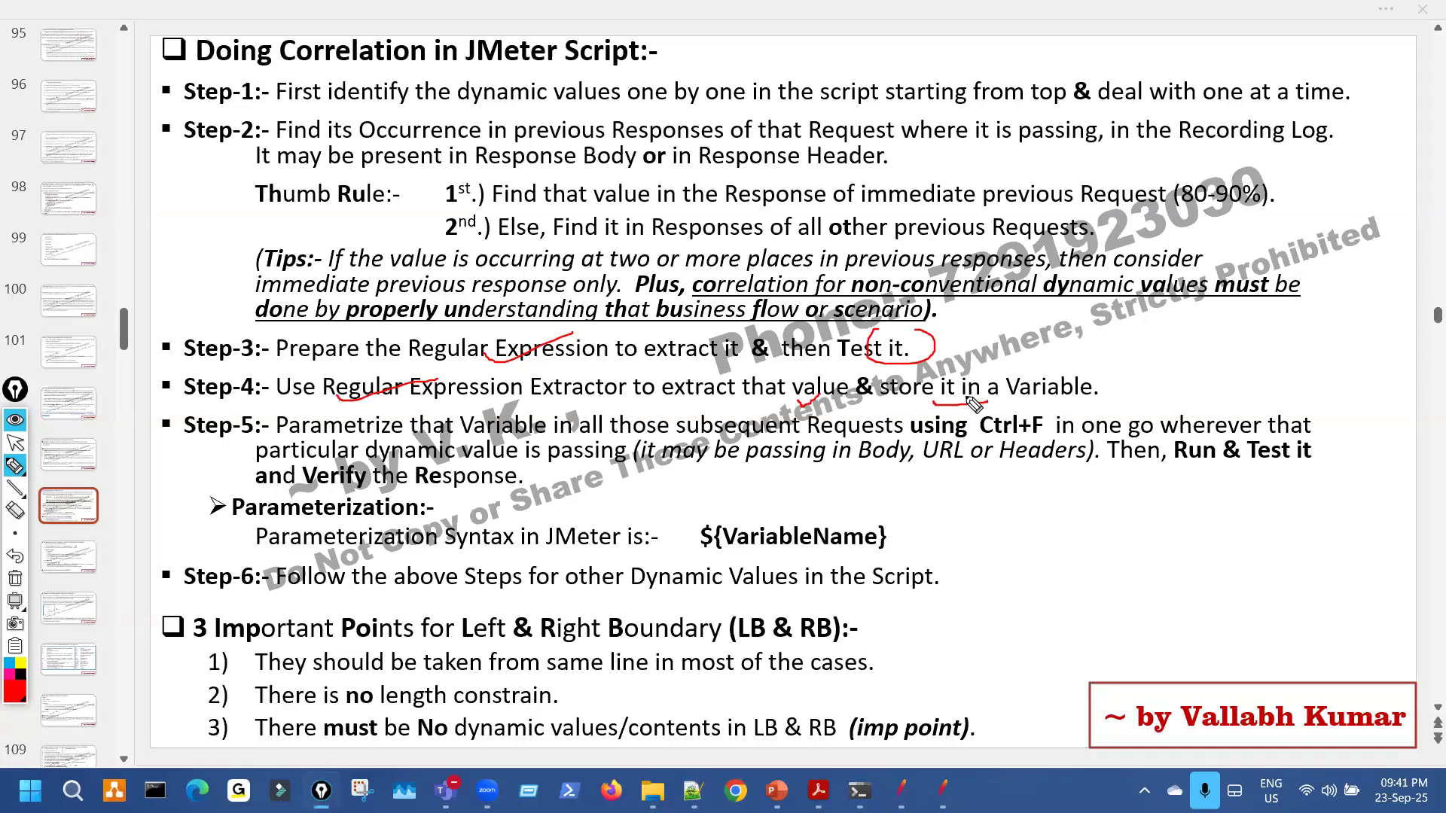
{"action": "key", "text": "ctrl+shift+7"}
{"action": "key", "text": "ctrl+shift+2"}
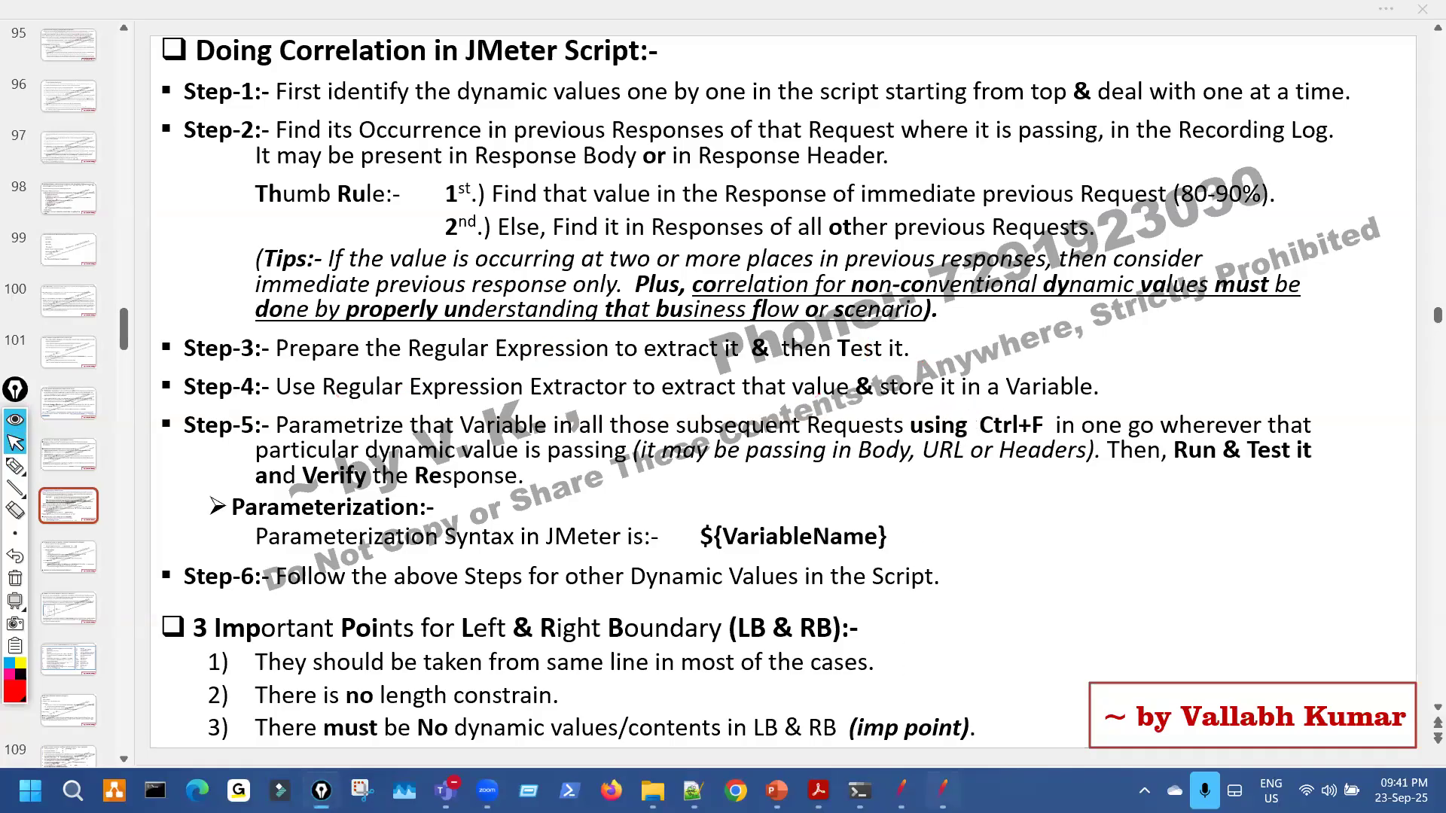
{"action": "left_click", "coordinate": [943, 791]}
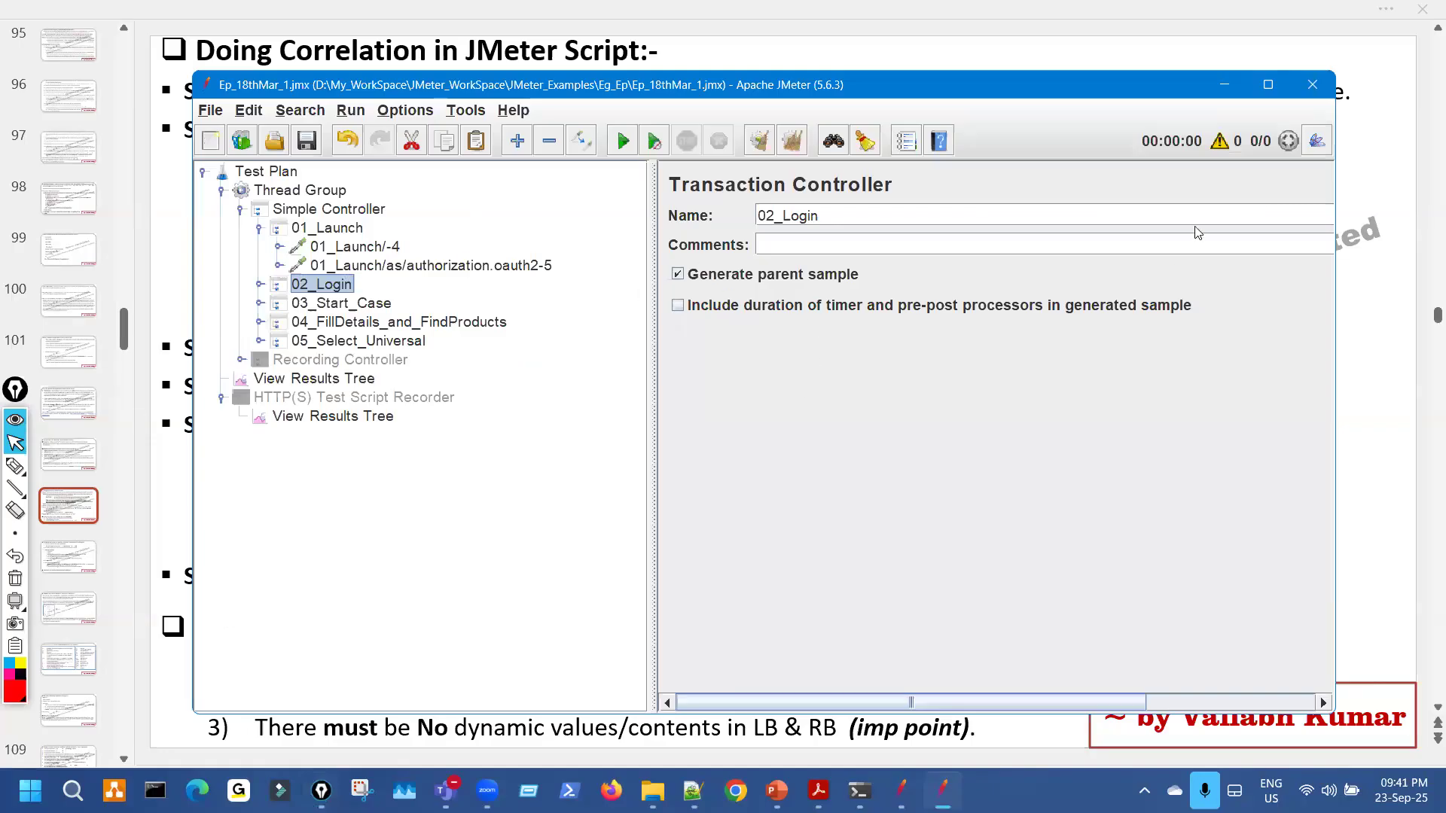
{"action": "left_click", "coordinate": [1229, 79]}
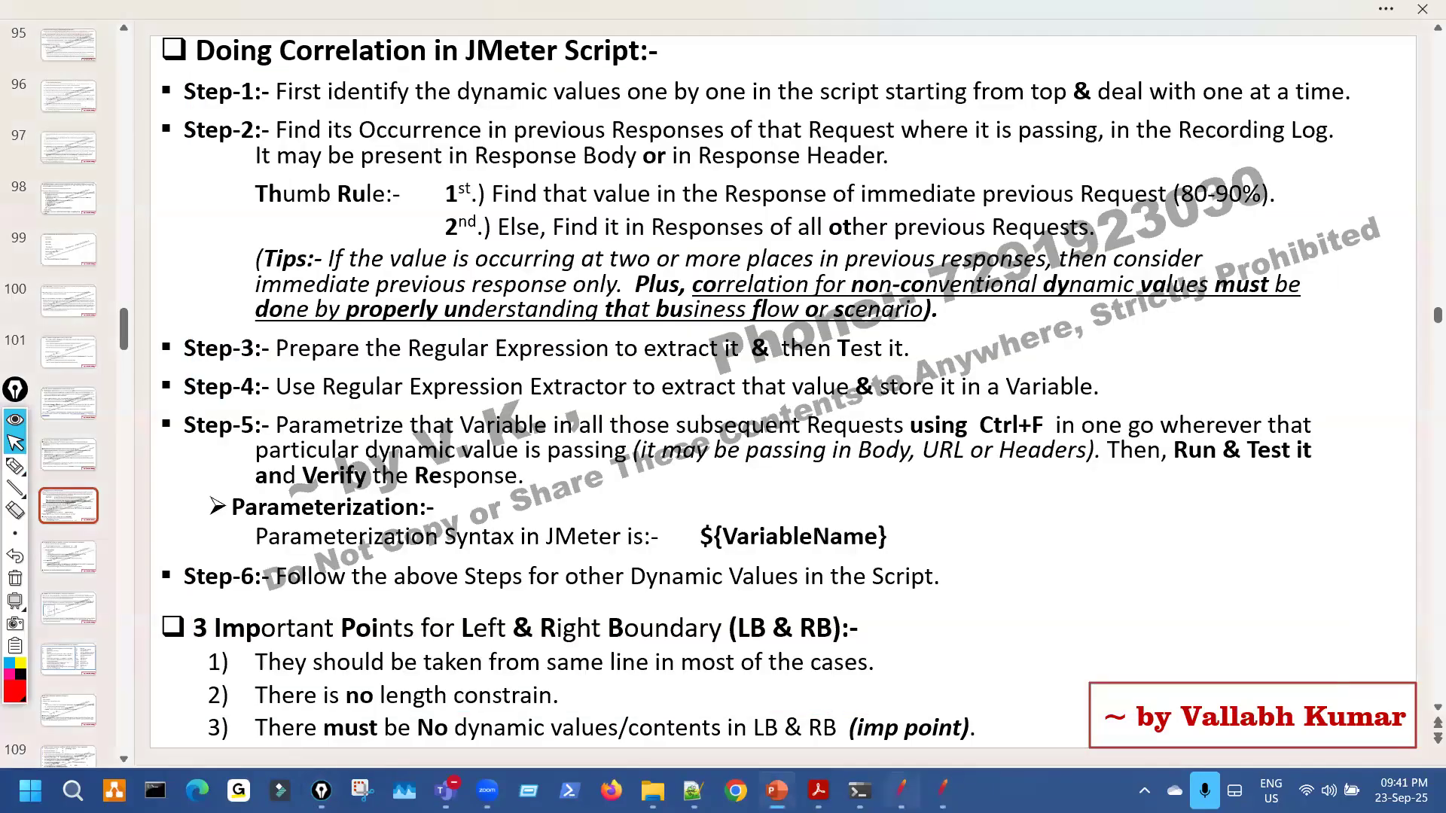
{"action": "left_click", "coordinate": [901, 791]}
{"action": "left_click_drag", "start_coordinate": [901, 790], "coordinate": [528, 790]}
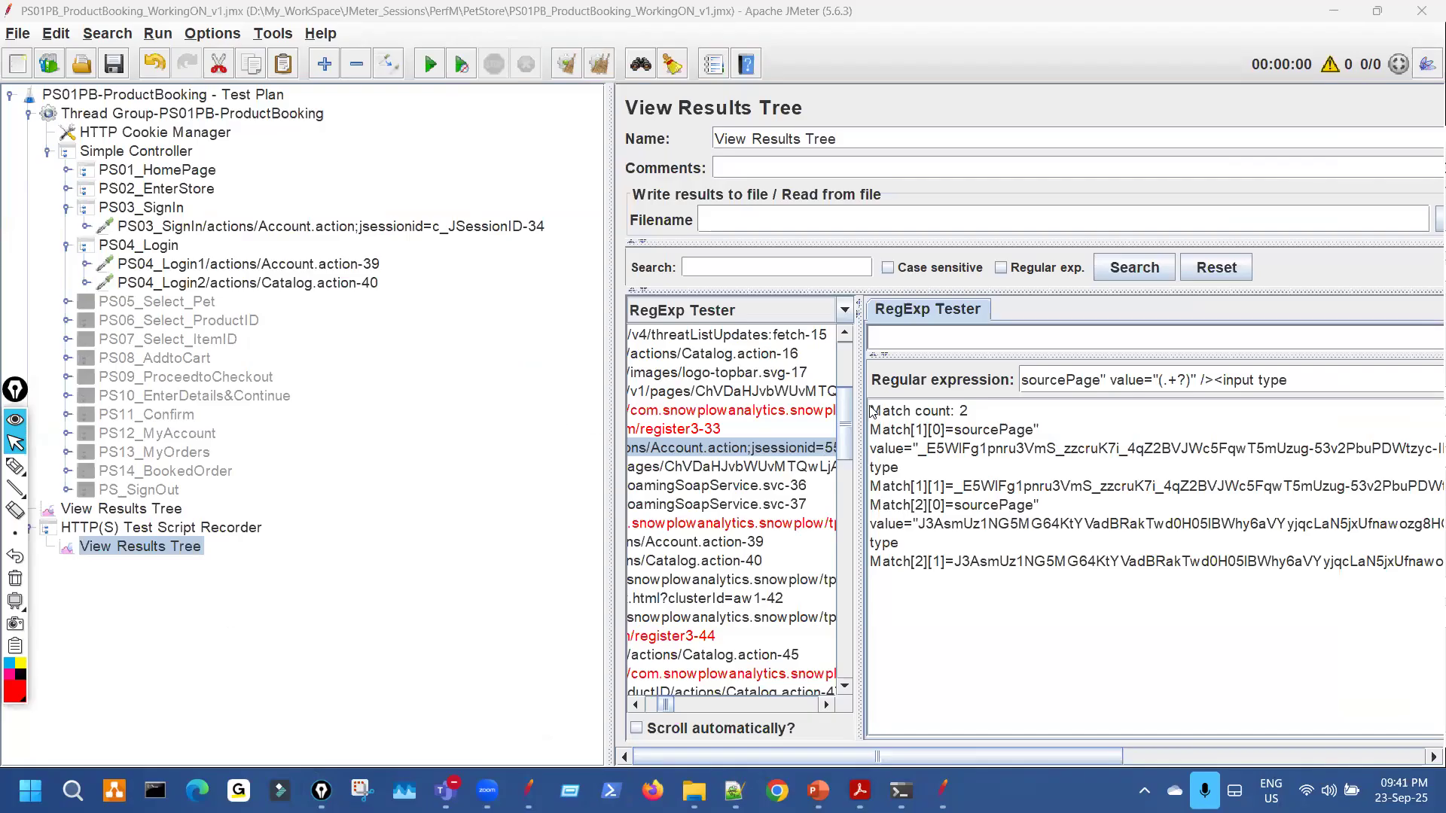
Widen the recorded-requests list and highlight request 34 and PS03_SignIn.
{"action": "left_click_drag", "start_coordinate": [860, 410], "coordinate": [1311, 449]}
{"action": "key", "text": "ctrl+shift+3"}
{"action": "mouse_move", "coordinate": [1113, 431]}
{"action": "left_mouse_down"}
{"action": "mouse_move", "coordinate": [1153, 434]}
{"action": "mouse_move", "coordinate": [1095, 424]}
{"action": "left_mouse_up"}
{"action": "mouse_move", "coordinate": [496, 214]}
{"action": "left_mouse_down"}
{"action": "mouse_move", "coordinate": [515, 208]}
{"action": "mouse_move", "coordinate": [482, 238]}
{"action": "left_mouse_up"}
{"action": "left_click_drag", "start_coordinate": [183, 239], "coordinate": [247, 230]}
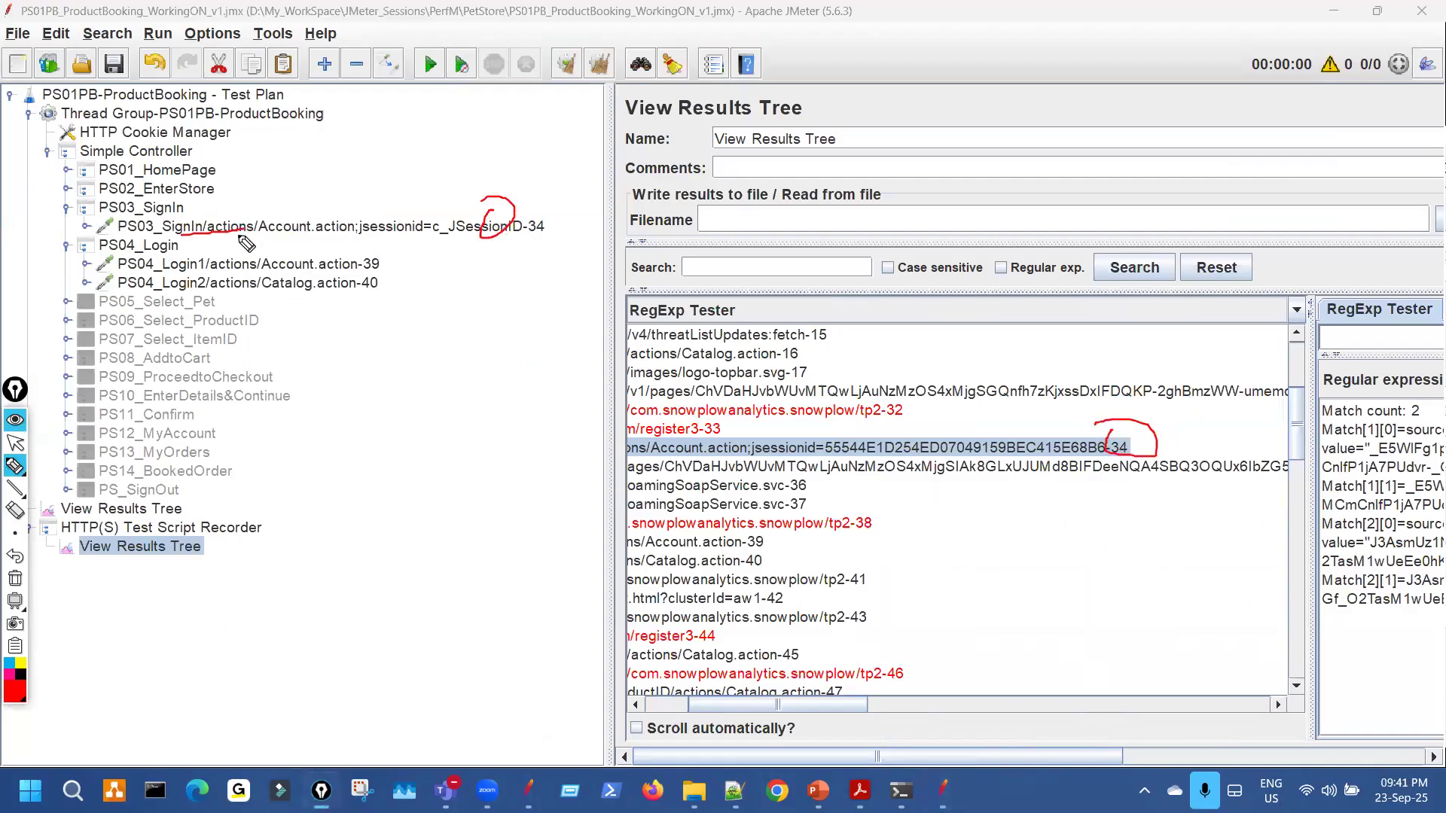
{"action": "key", "text": "ctrl+shift+1"}
Add a Regular Expression Extractor post processor under PS03_SignIn.
{"action": "right_click", "coordinate": [240, 233]}
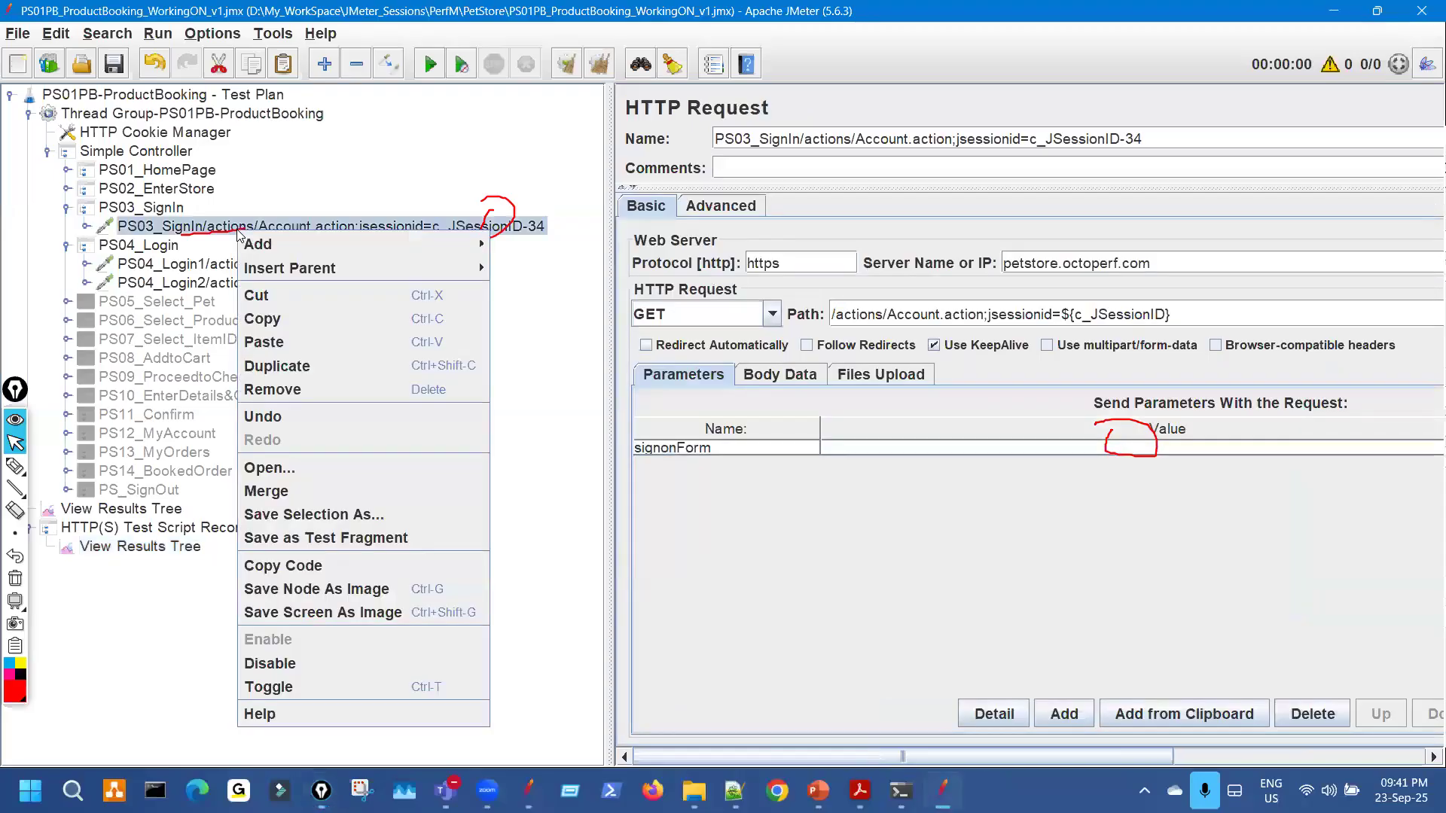
{"action": "mouse_move", "coordinate": [473, 247]}
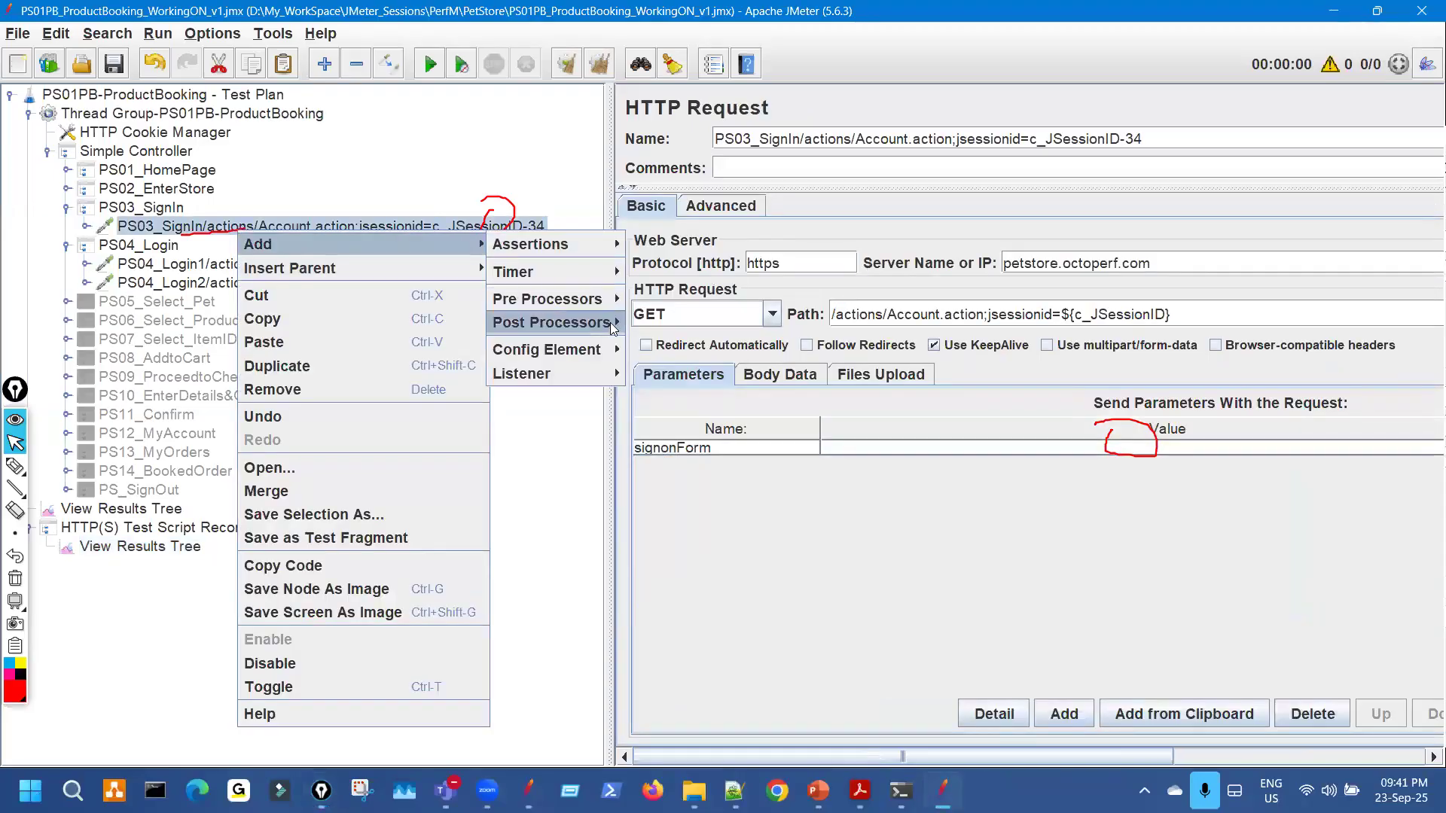
{"action": "mouse_move", "coordinate": [551, 322]}
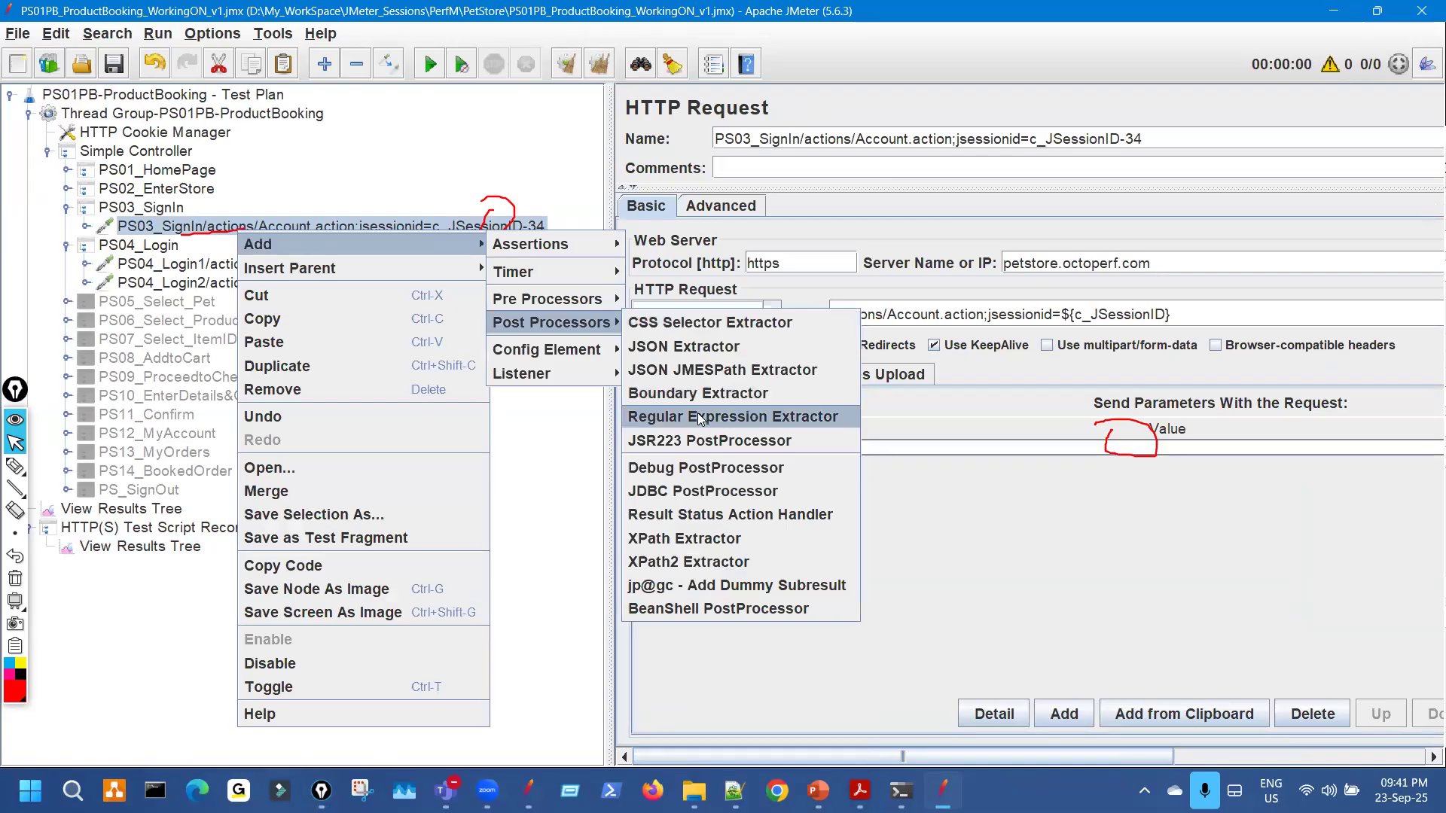
{"action": "left_click", "coordinate": [700, 419]}
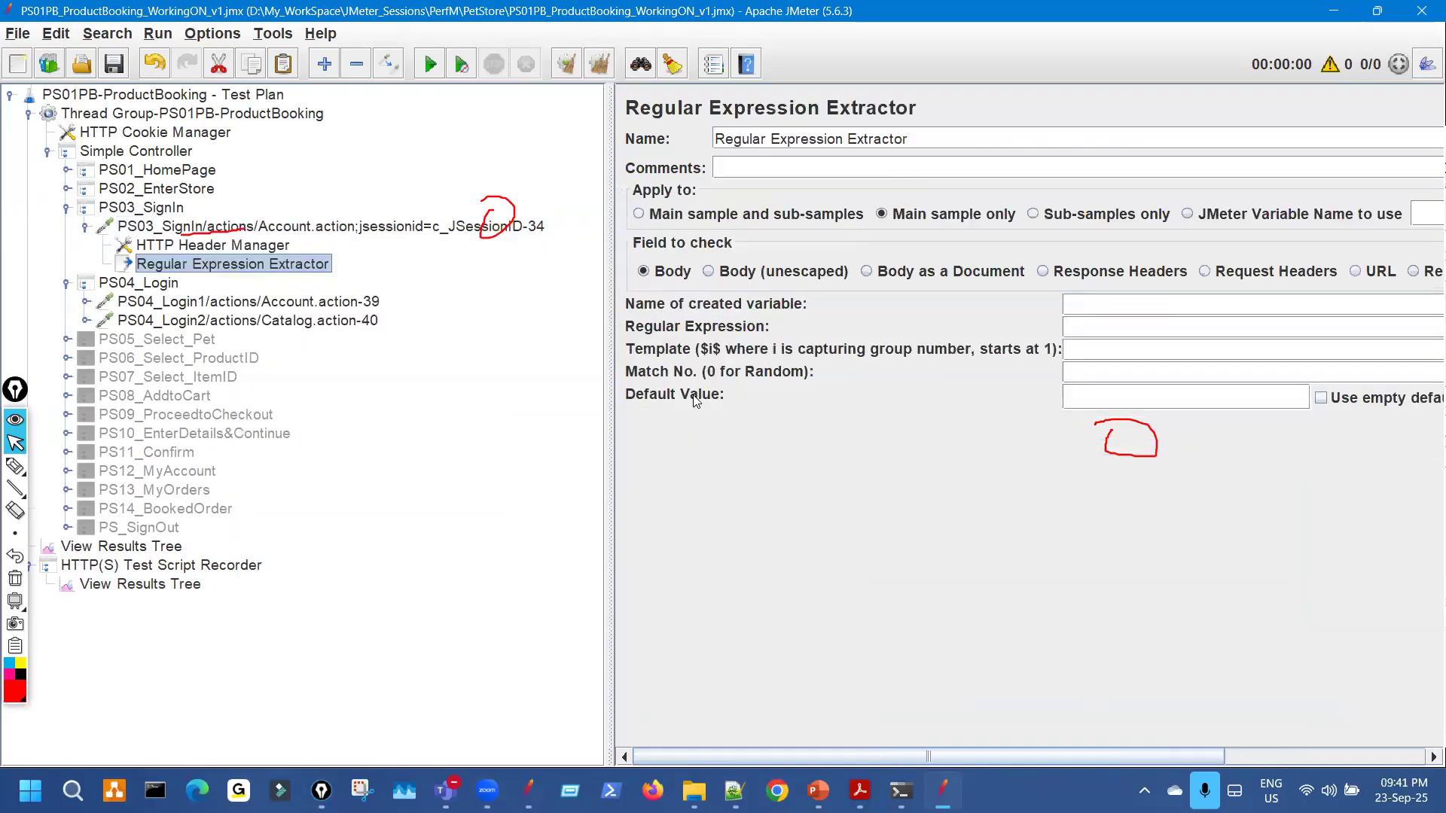
Highlight the new extractor and the JSessionID path of the PS03_SignIn request.
{"action": "key", "text": "ctrl+shift+7"}
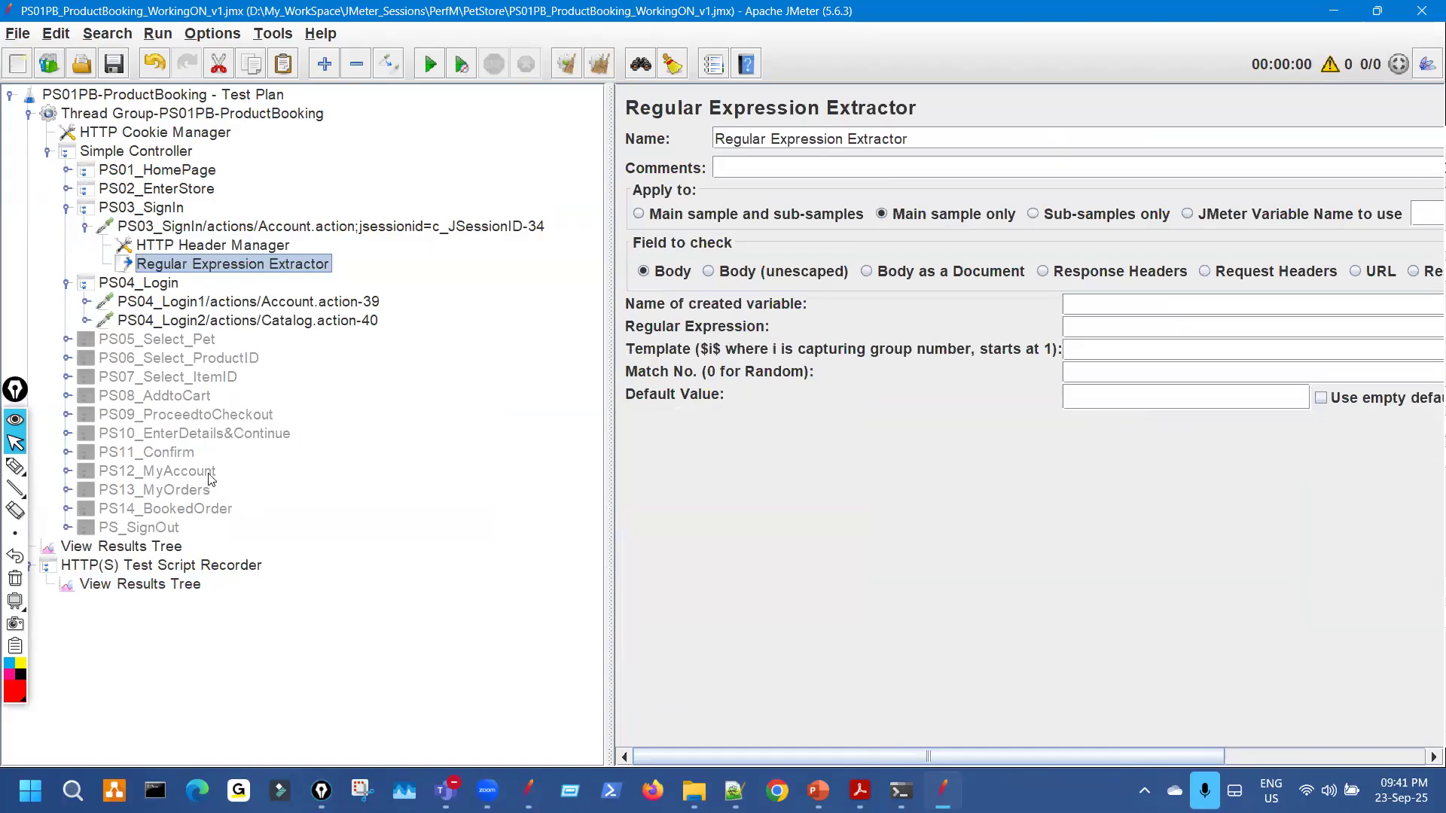
{"action": "key", "text": "ctrl+shift+2"}
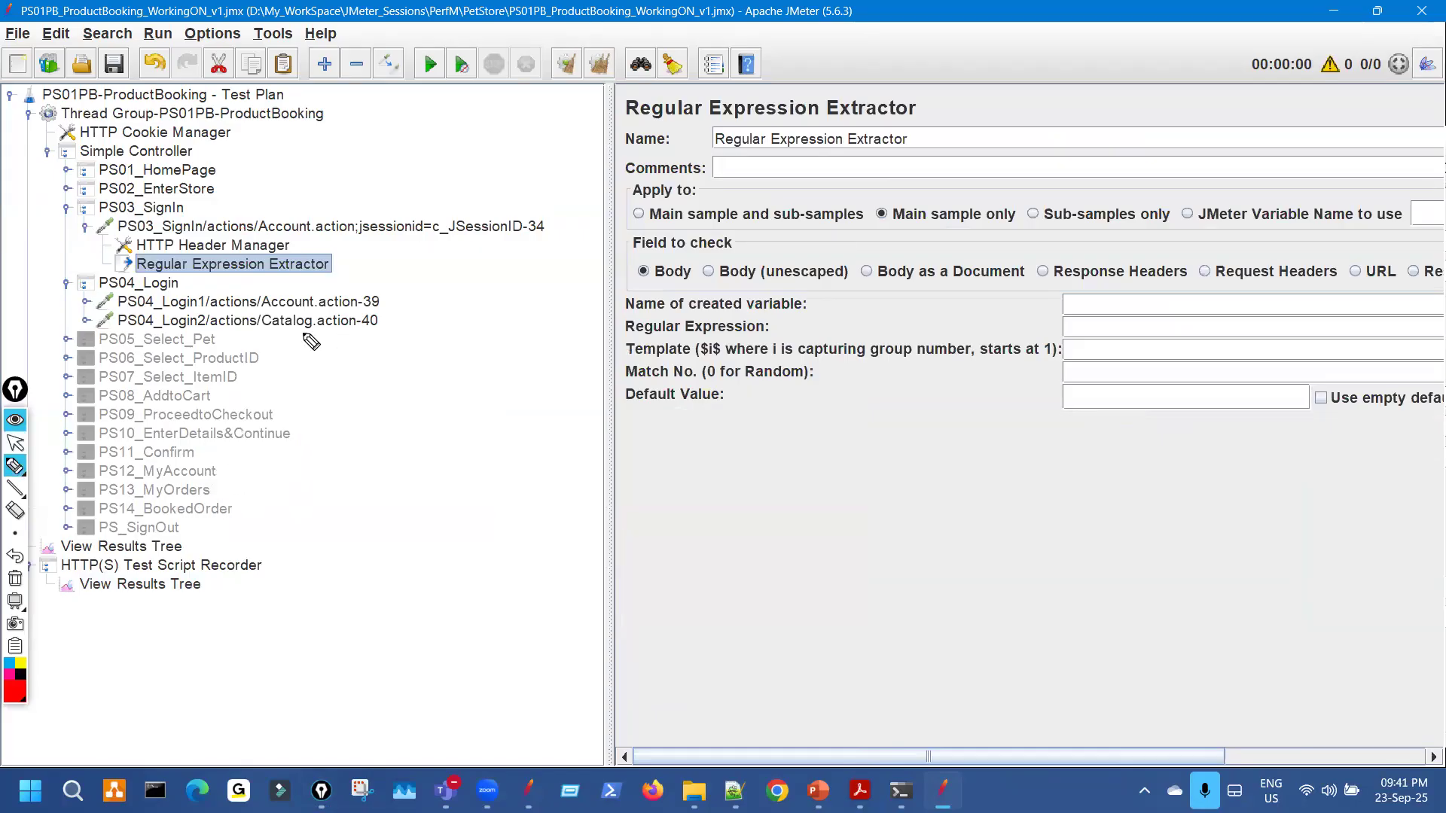
{"action": "mouse_move", "coordinate": [299, 260]}
{"action": "left_mouse_down"}
{"action": "mouse_move", "coordinate": [308, 275]}
{"action": "mouse_move", "coordinate": [329, 254]}
{"action": "left_mouse_up"}
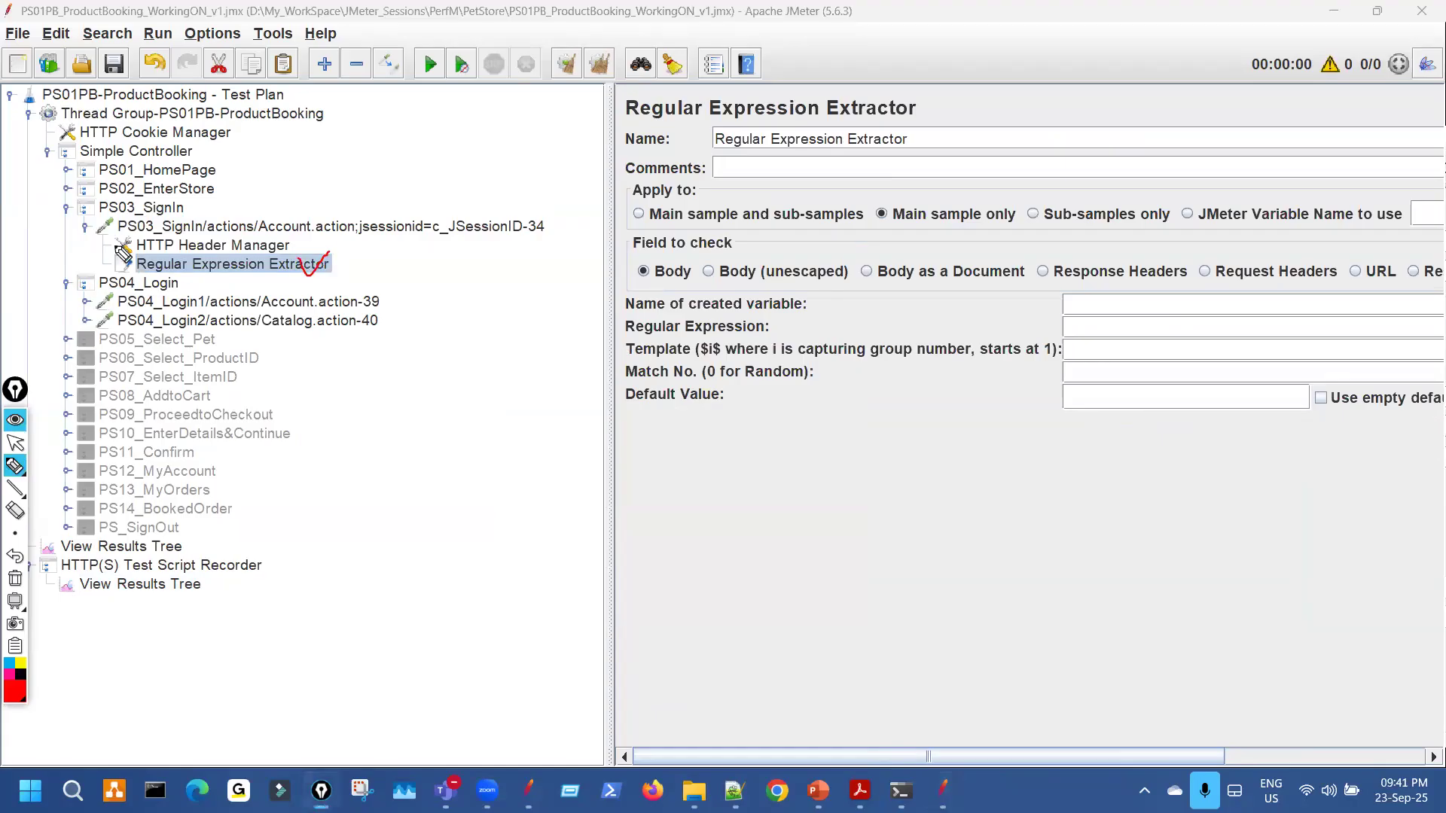
{"action": "mouse_move", "coordinate": [104, 226]}
{"action": "left_mouse_down"}
{"action": "mouse_move", "coordinate": [99, 263]}
{"action": "mouse_move", "coordinate": [122, 265]}
{"action": "mouse_move", "coordinate": [117, 218]}
{"action": "left_mouse_up"}
{"action": "left_click_drag", "start_coordinate": [441, 235], "coordinate": [657, 233]}
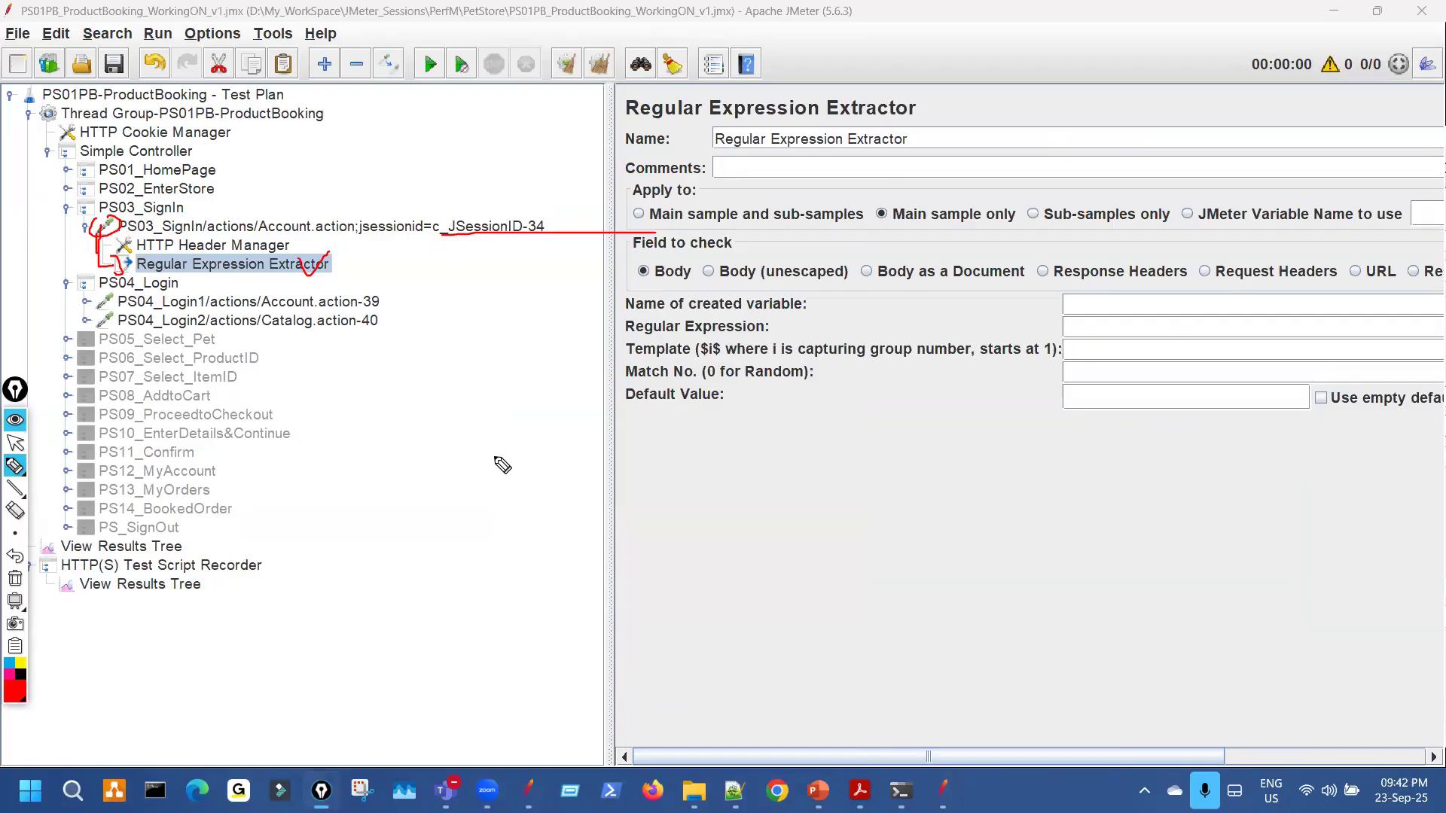
{"action": "left_click_drag", "start_coordinate": [335, 261], "coordinate": [343, 239]}
{"action": "left_click_drag", "start_coordinate": [259, 219], "coordinate": [257, 231]}
{"action": "key", "text": "ctrl+shift+7"}
{"action": "key", "text": "ctrl+shift+2"}
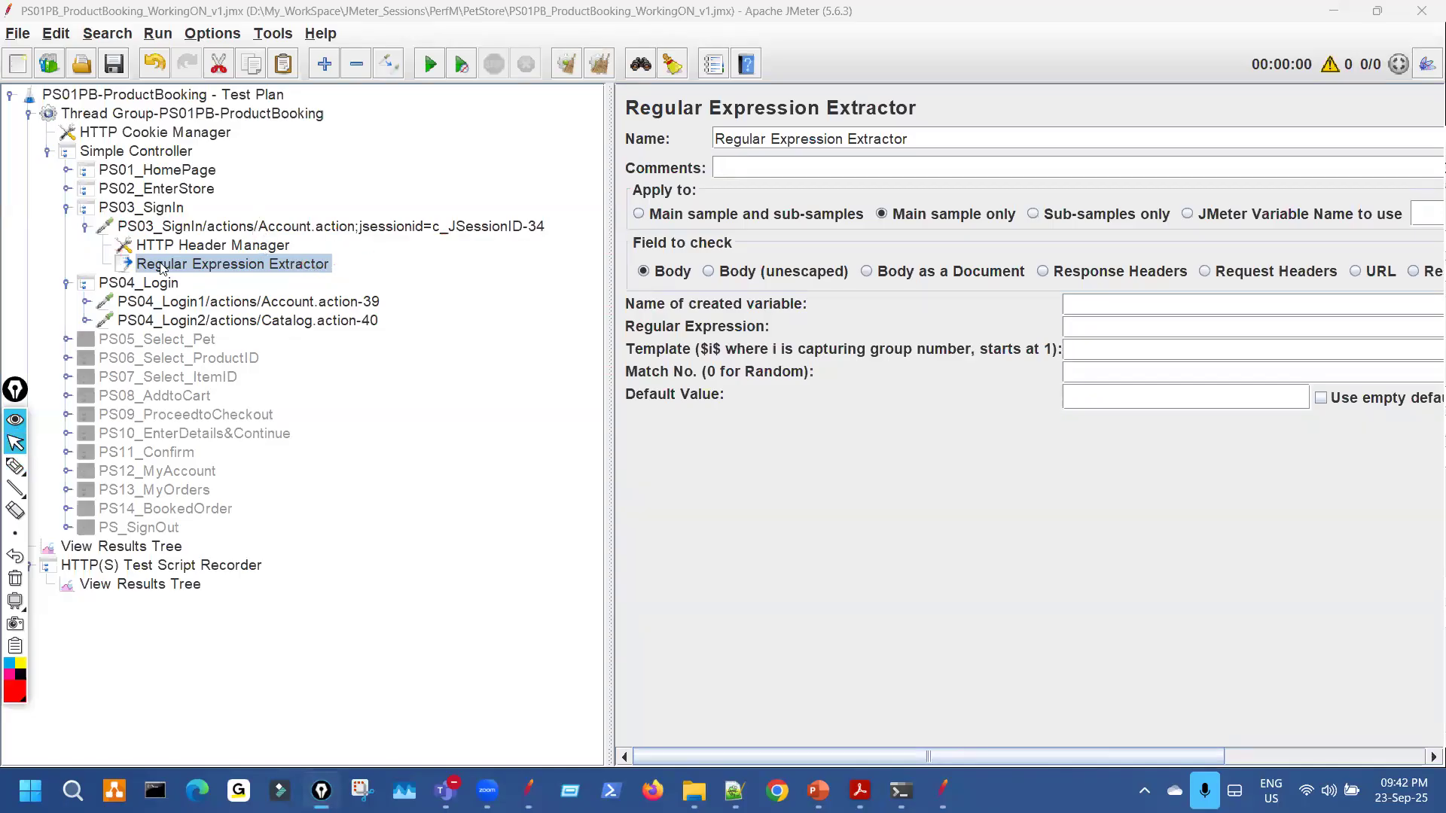
Toggle the PS03_SignIn request's children, leaving them shown.
{"action": "left_click", "coordinate": [86, 228]}
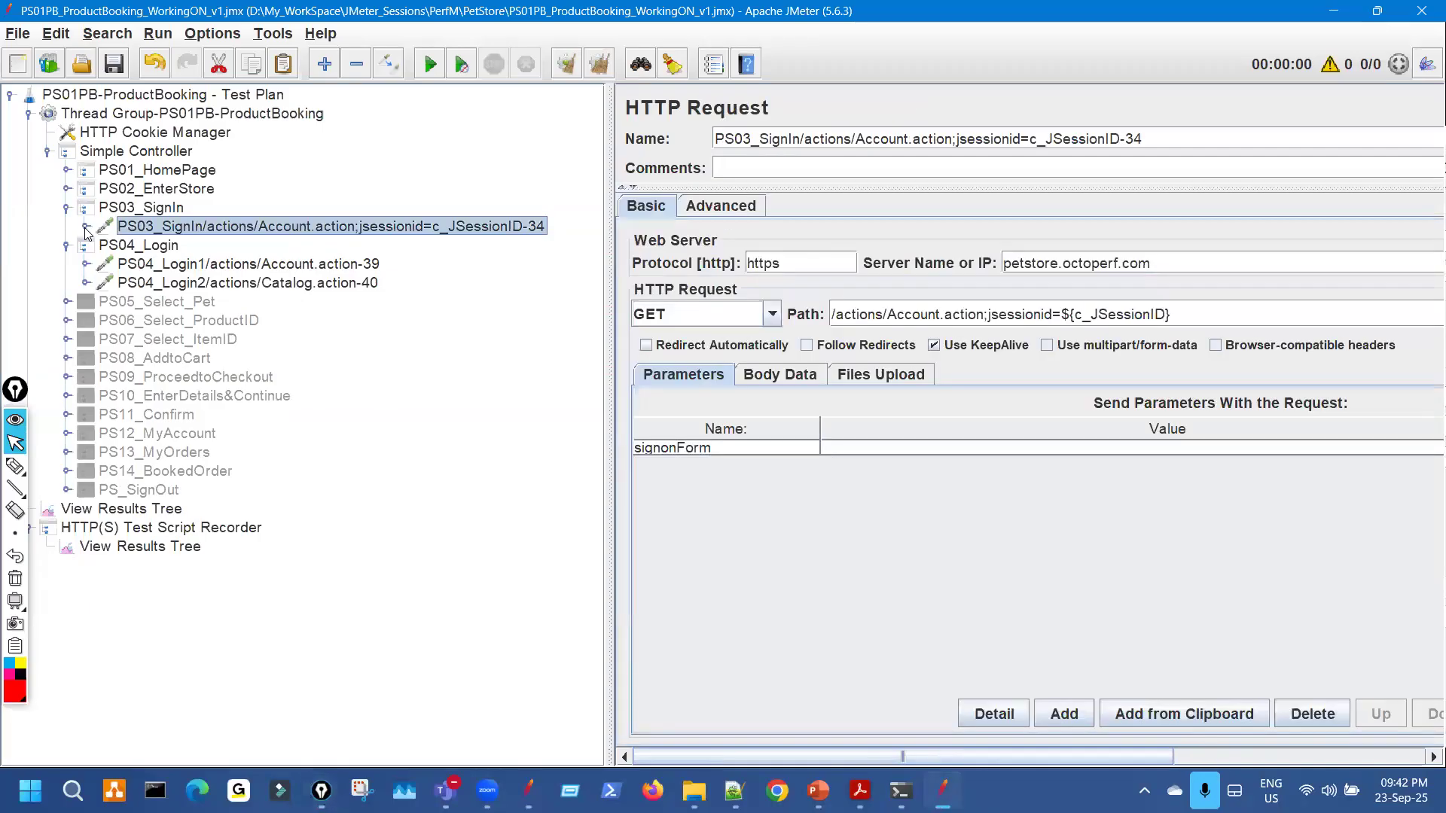
{"action": "left_click", "coordinate": [86, 228]}
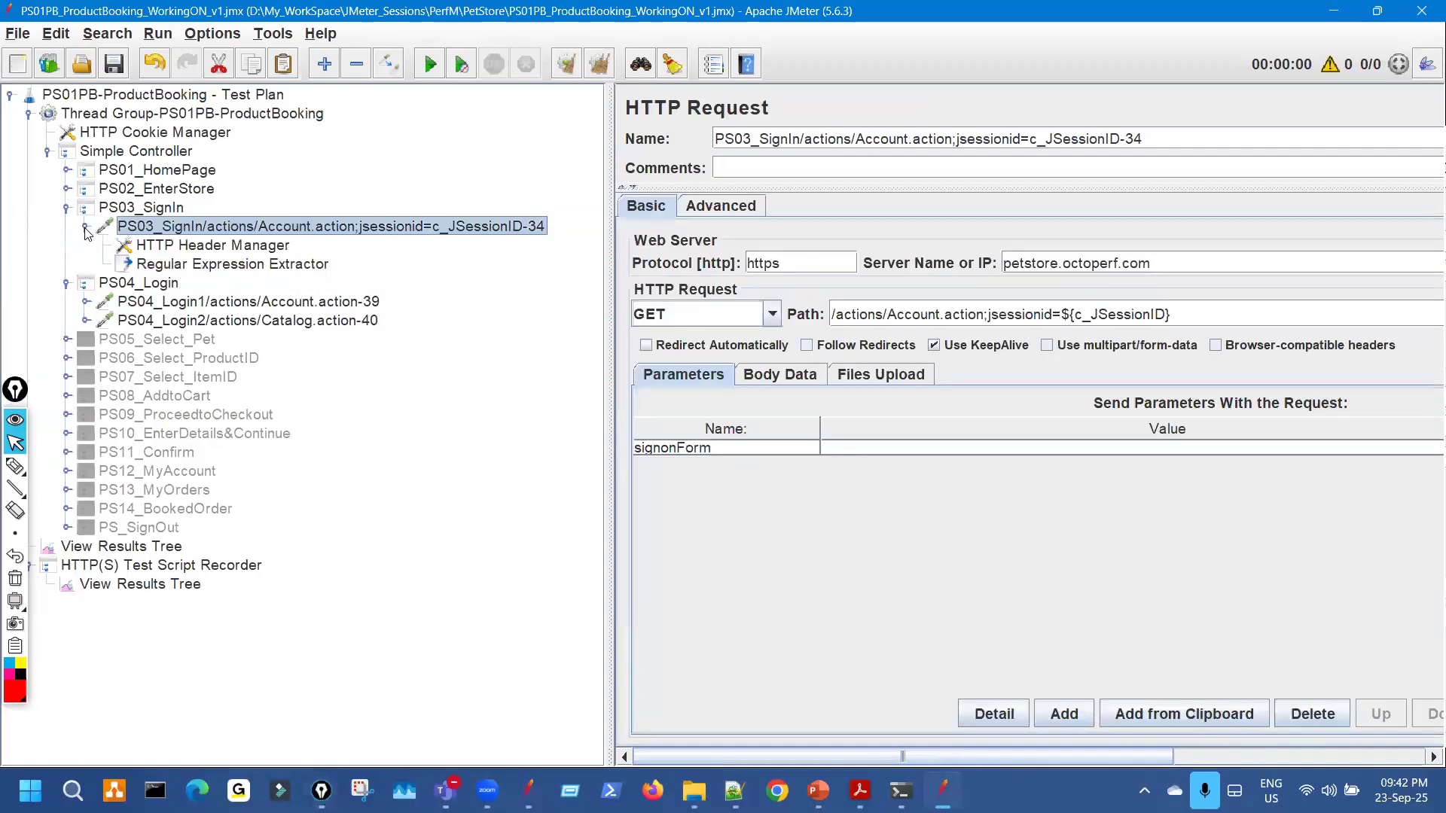
{"action": "left_click", "coordinate": [86, 228]}
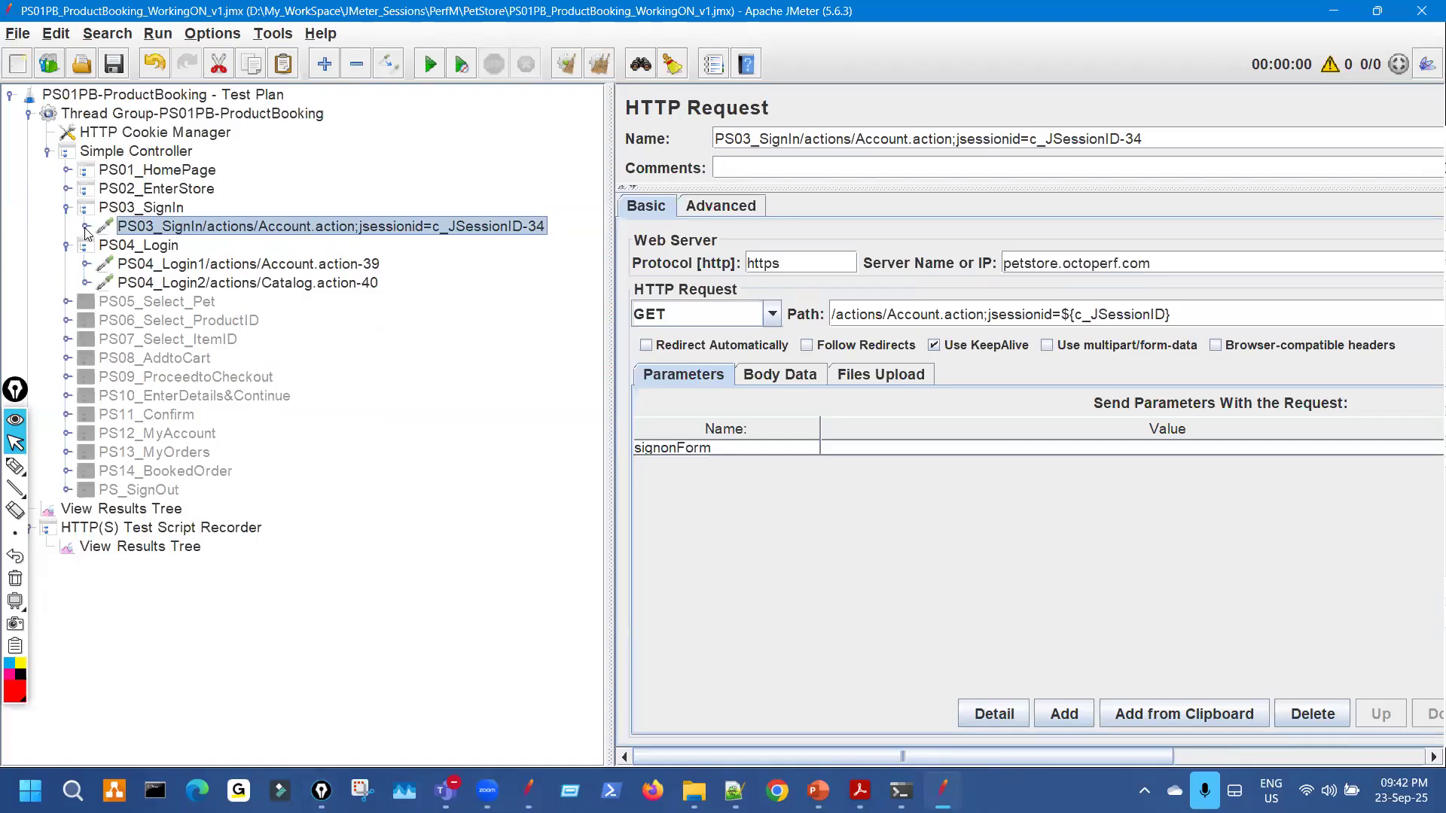
{"action": "left_click", "coordinate": [86, 228]}
{"action": "left_click", "coordinate": [86, 229]}
{"action": "left_click", "coordinate": [86, 228]}
{"action": "left_click", "coordinate": [85, 228]}
{"action": "left_click", "coordinate": [86, 228]}
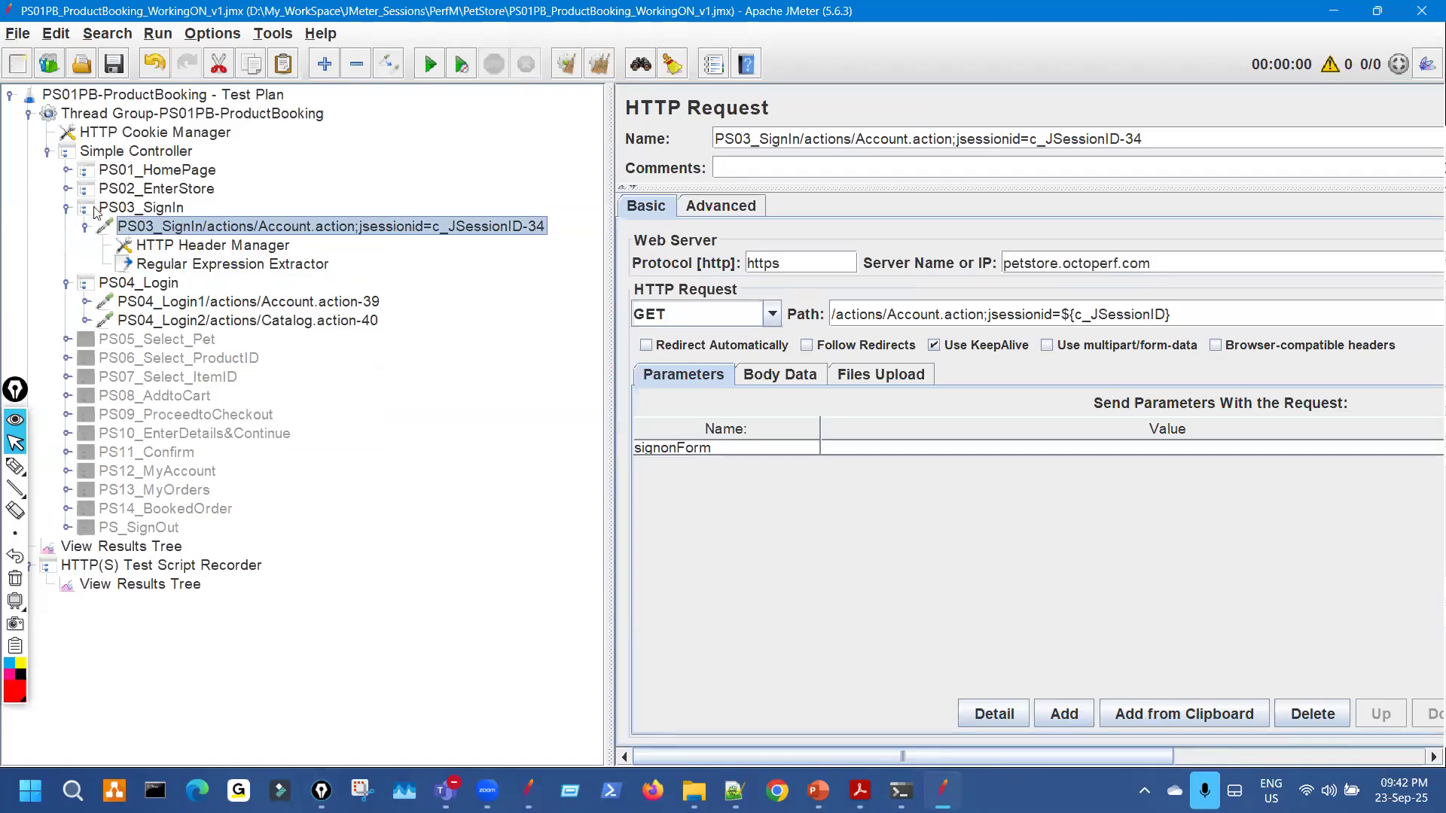
Check the existing c_JSessionID extractor under PS02_EnterStore, then collapse PS02_EnterStore and select the new extractor.
{"action": "left_click", "coordinate": [66, 189]}
{"action": "left_click", "coordinate": [86, 208]}
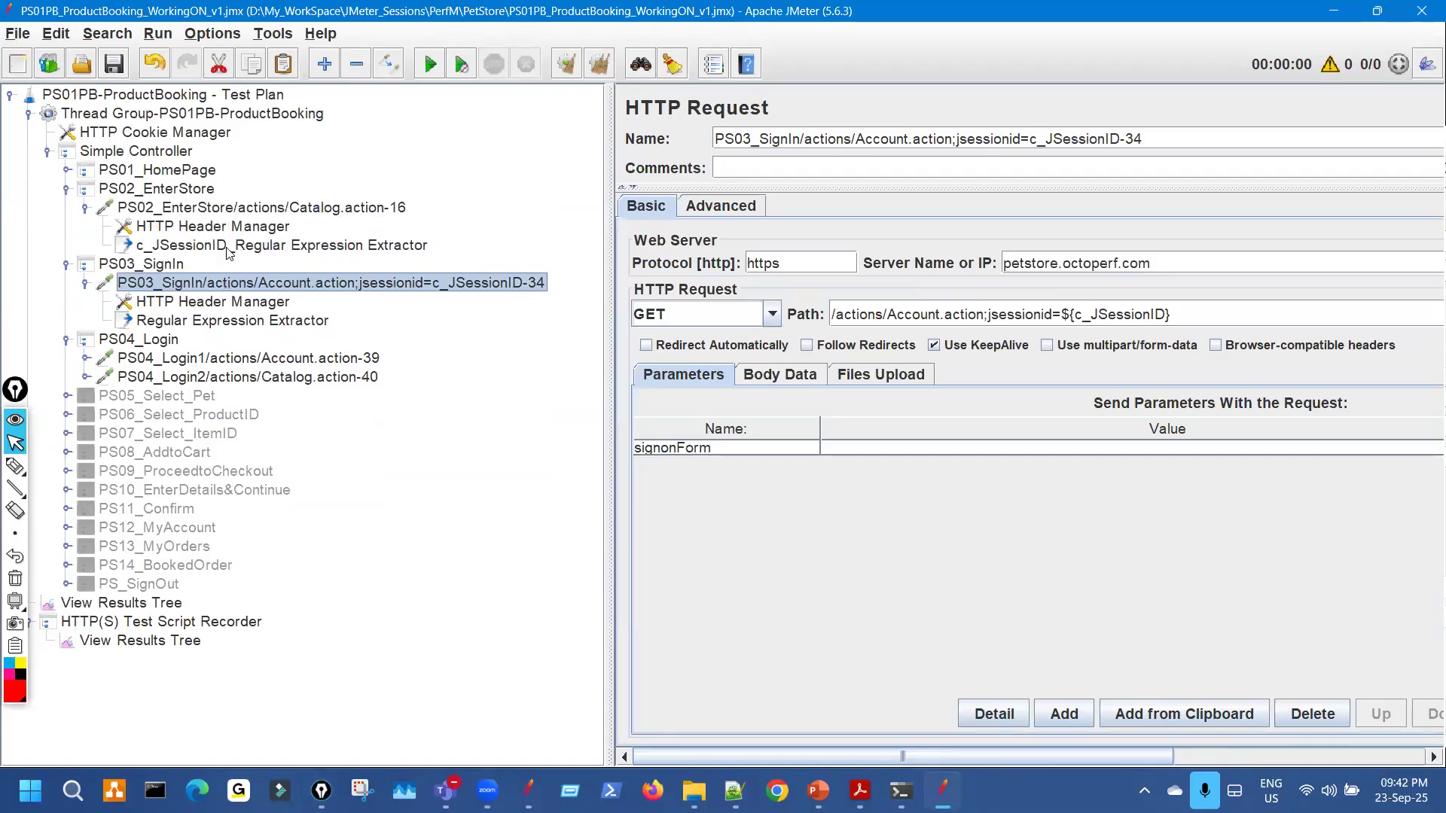
{"action": "left_click", "coordinate": [143, 238]}
{"action": "left_click", "coordinate": [85, 208]}
{"action": "left_click", "coordinate": [85, 208]}
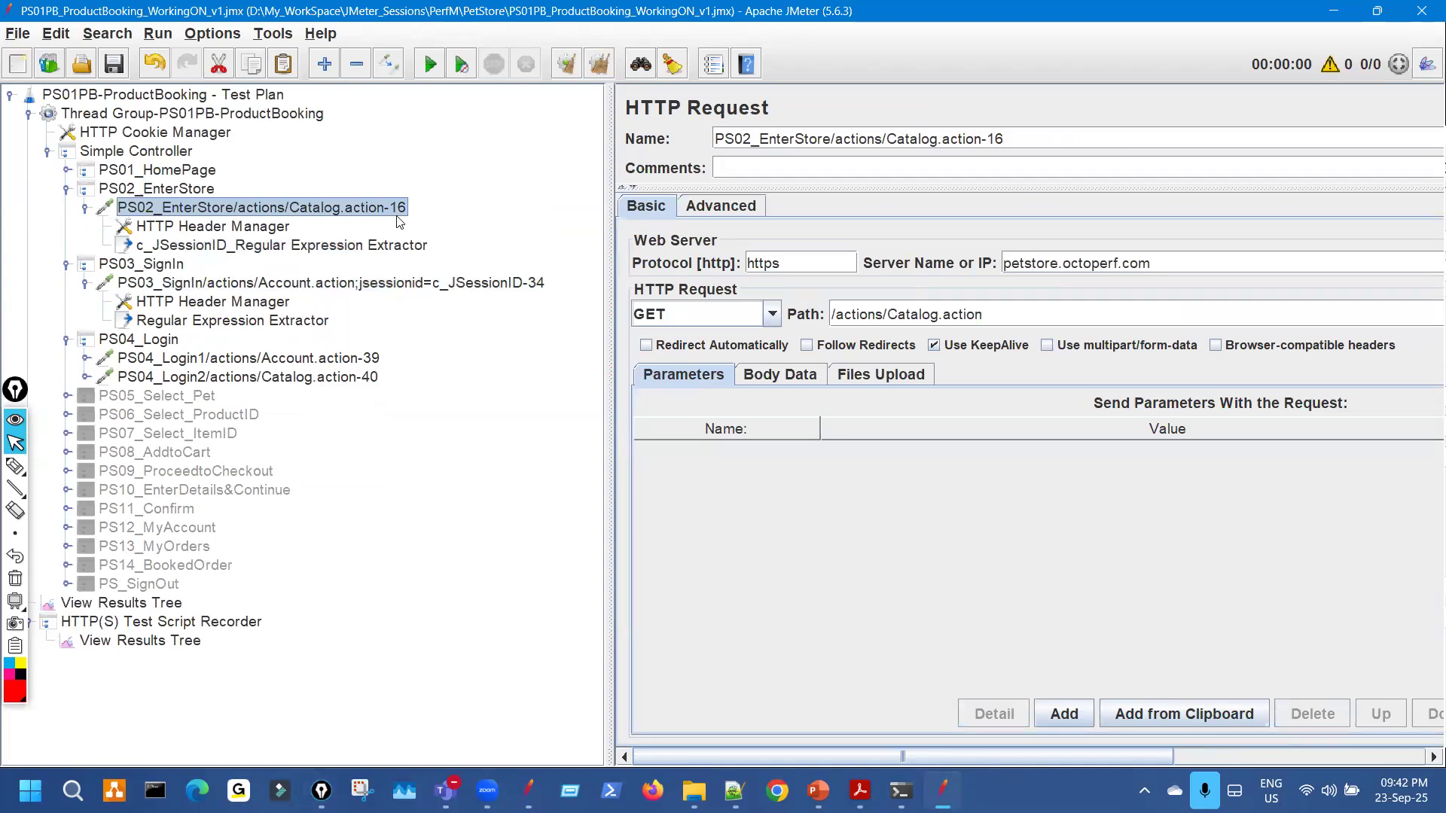
{"action": "left_click", "coordinate": [85, 208]}
{"action": "left_click", "coordinate": [66, 189]}
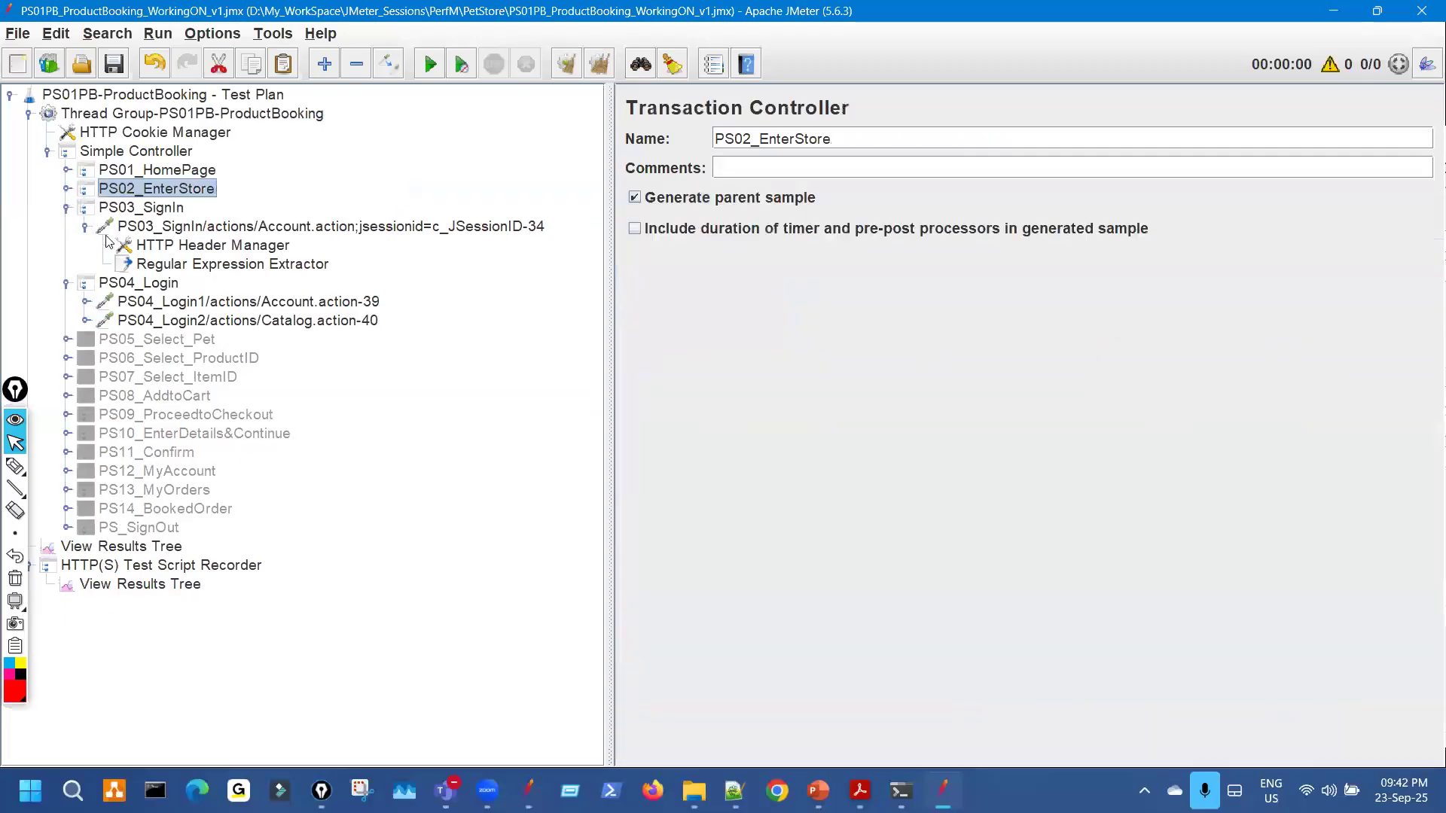
{"action": "left_click", "coordinate": [296, 267]}
{"action": "left_click_drag", "start_coordinate": [608, 260], "coordinate": [296, 296]}
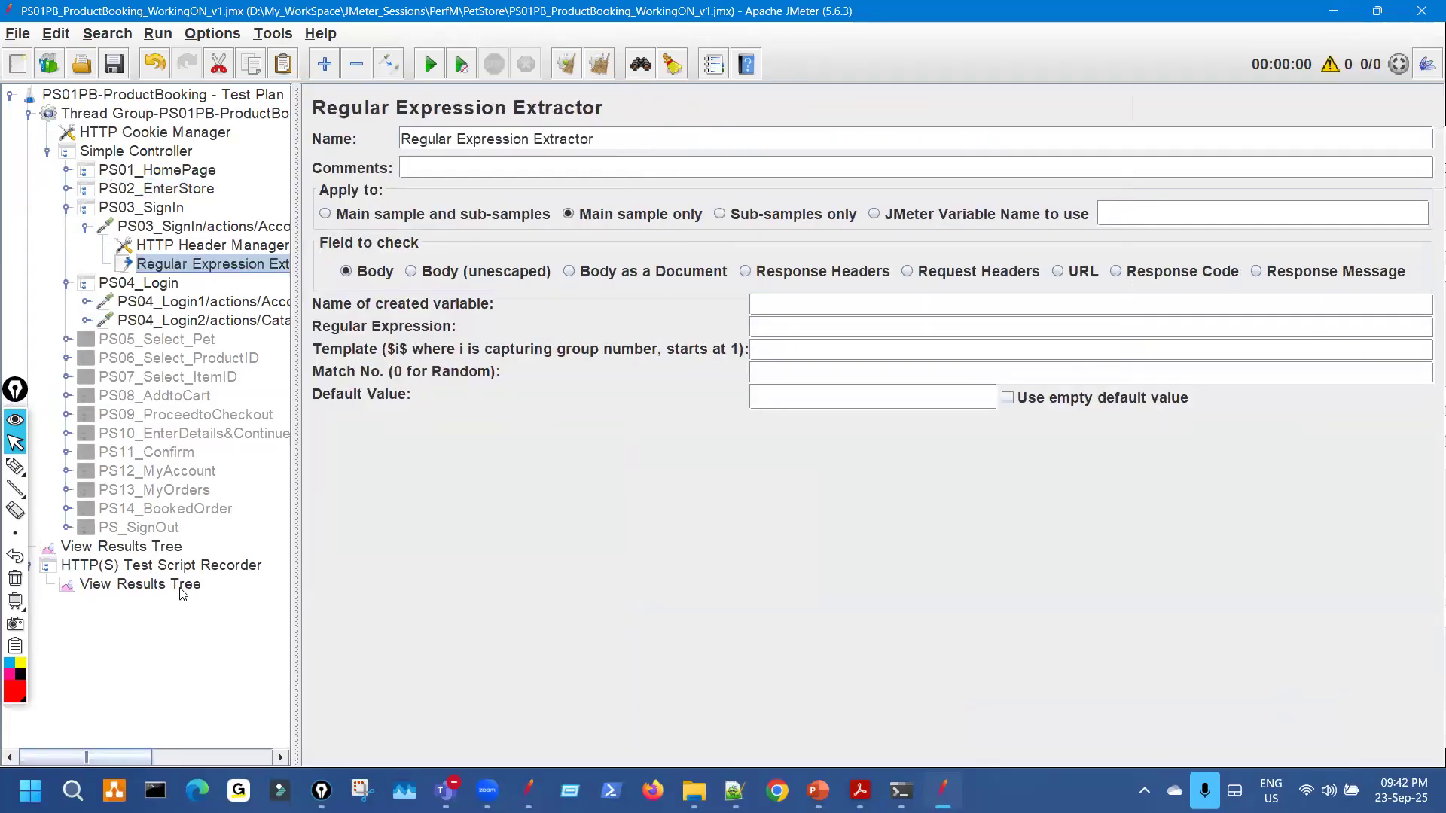
Paste sourcePage" value="(.+?)" /><input type from the RegExp Tester into the extractor's Regular Expression field.
{"action": "left_click", "coordinate": [180, 586]}
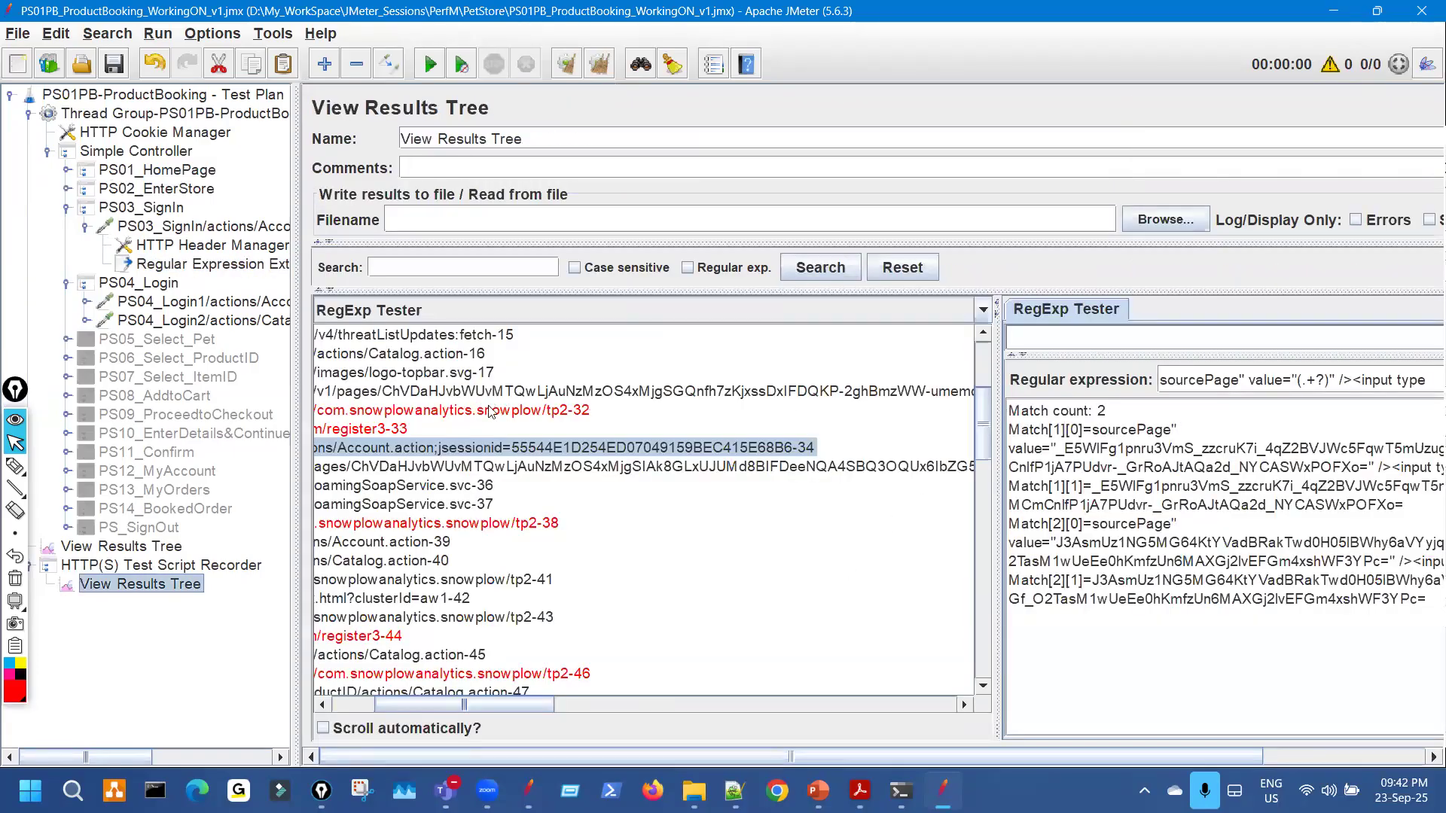
{"action": "left_click_drag", "start_coordinate": [489, 411], "coordinate": [544, 403]}
{"action": "triple_click", "coordinate": [859, 379]}
{"action": "key", "text": "ctrl+c"}
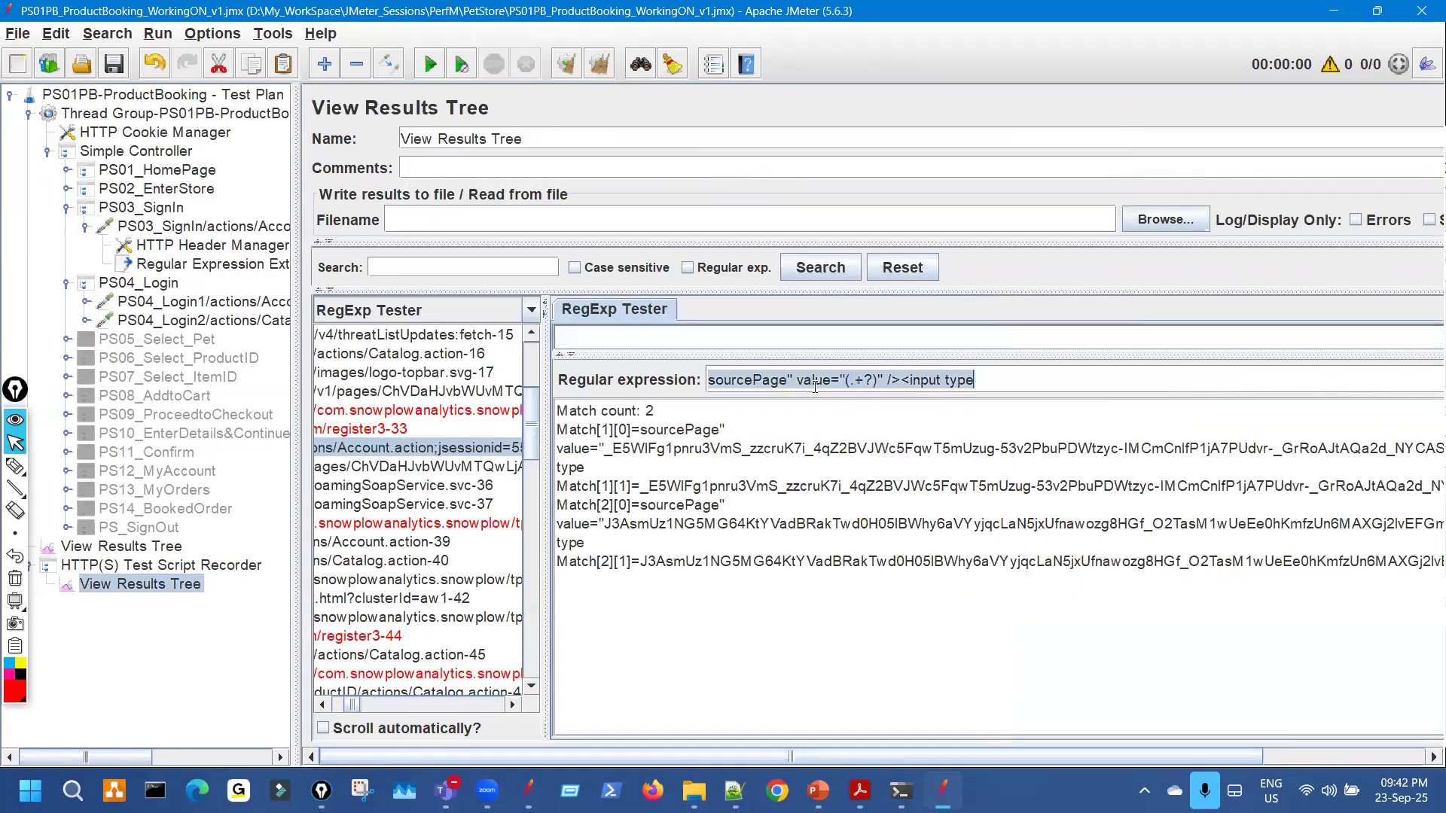
{"action": "left_click", "coordinate": [214, 263]}
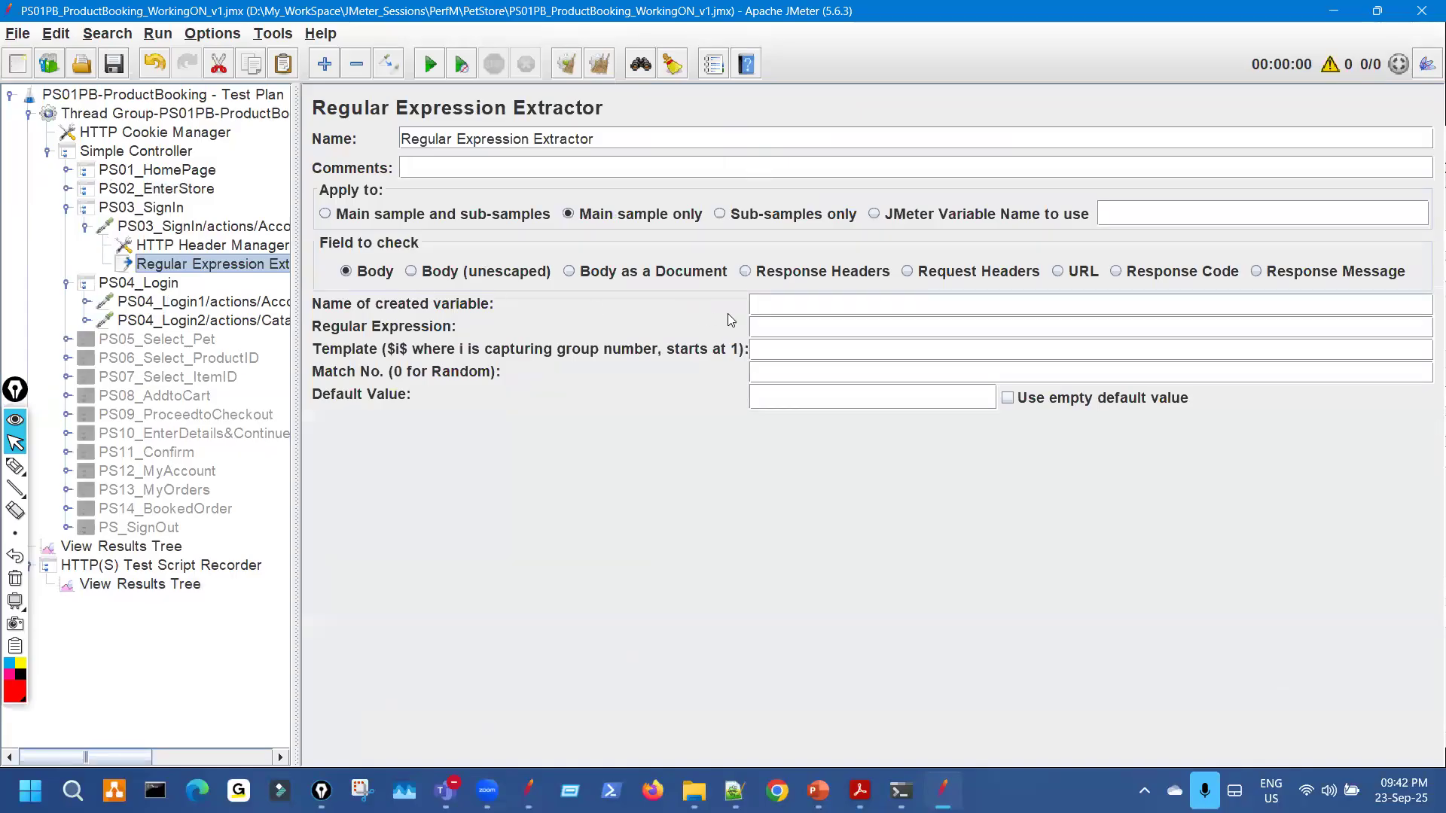
{"action": "left_click", "coordinate": [773, 323]}
{"action": "key", "text": "ctrl+v"}
{"action": "key", "text": "ctrl+shift+3"}
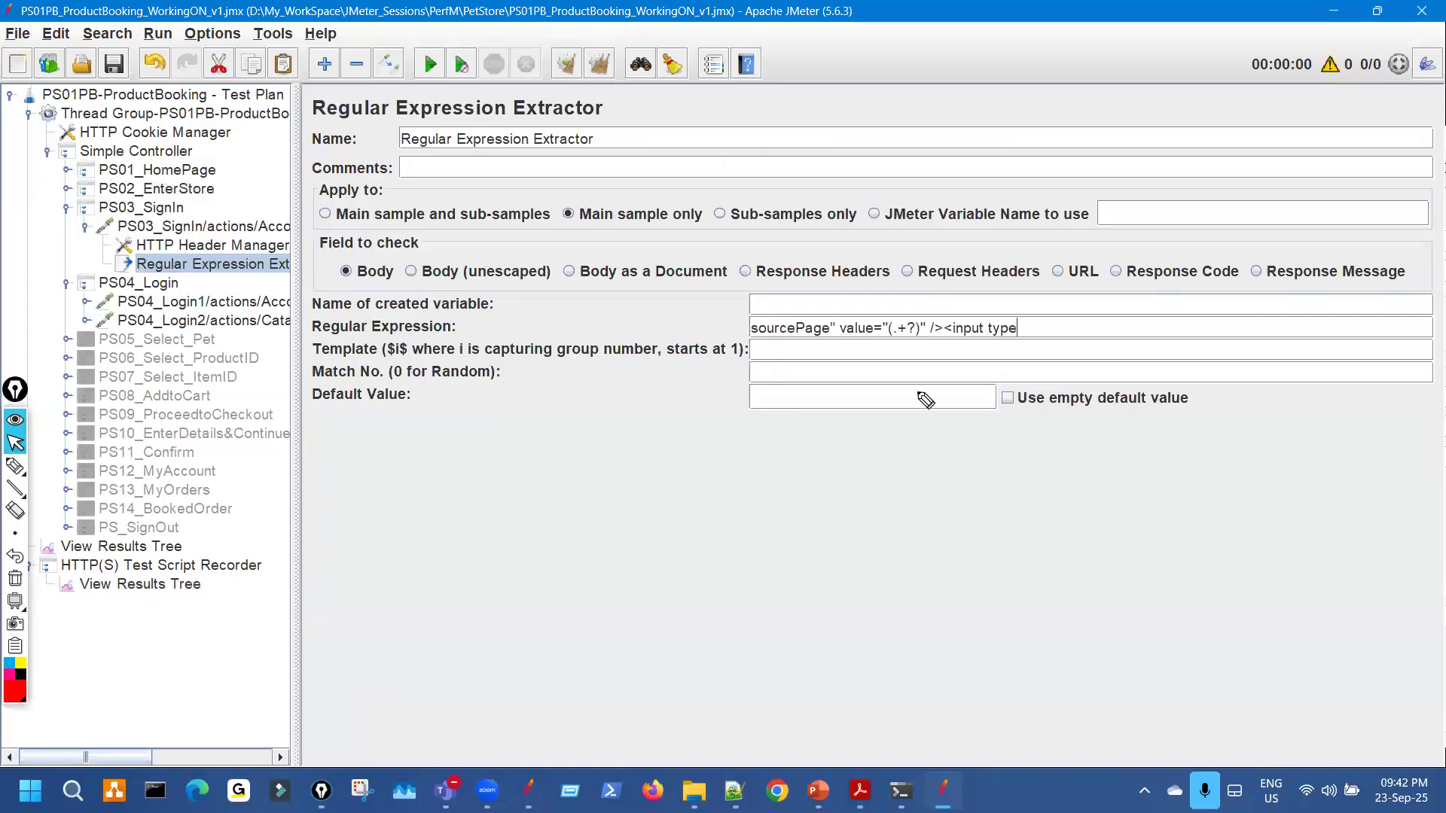
{"action": "left_click_drag", "start_coordinate": [1039, 324], "coordinate": [1063, 317]}
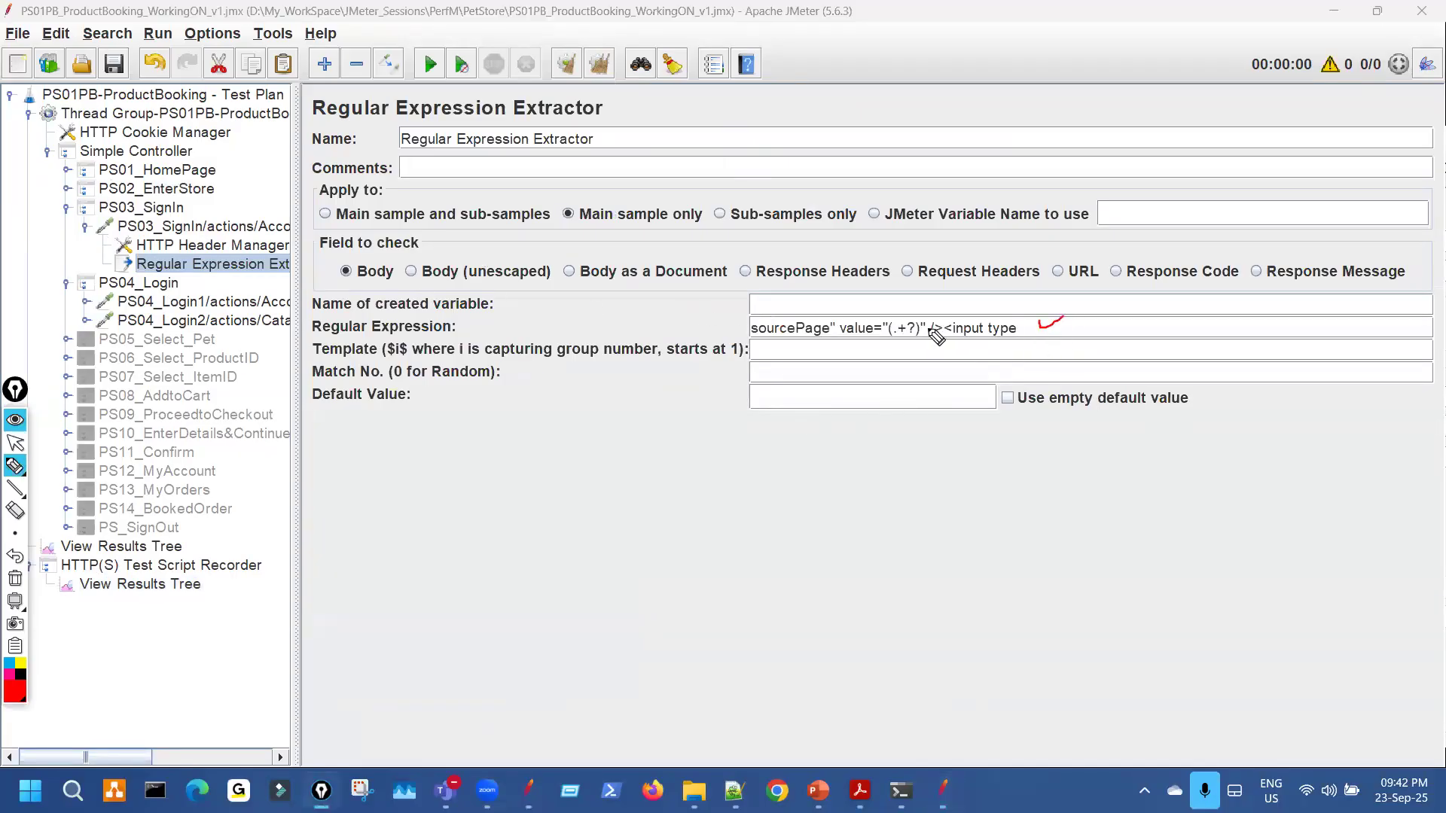
{"action": "left_click_drag", "start_coordinate": [797, 310], "coordinate": [774, 307]}
{"action": "key", "text": "ctrl+shift+7"}
{"action": "key", "text": "ctrl+shift+2"}
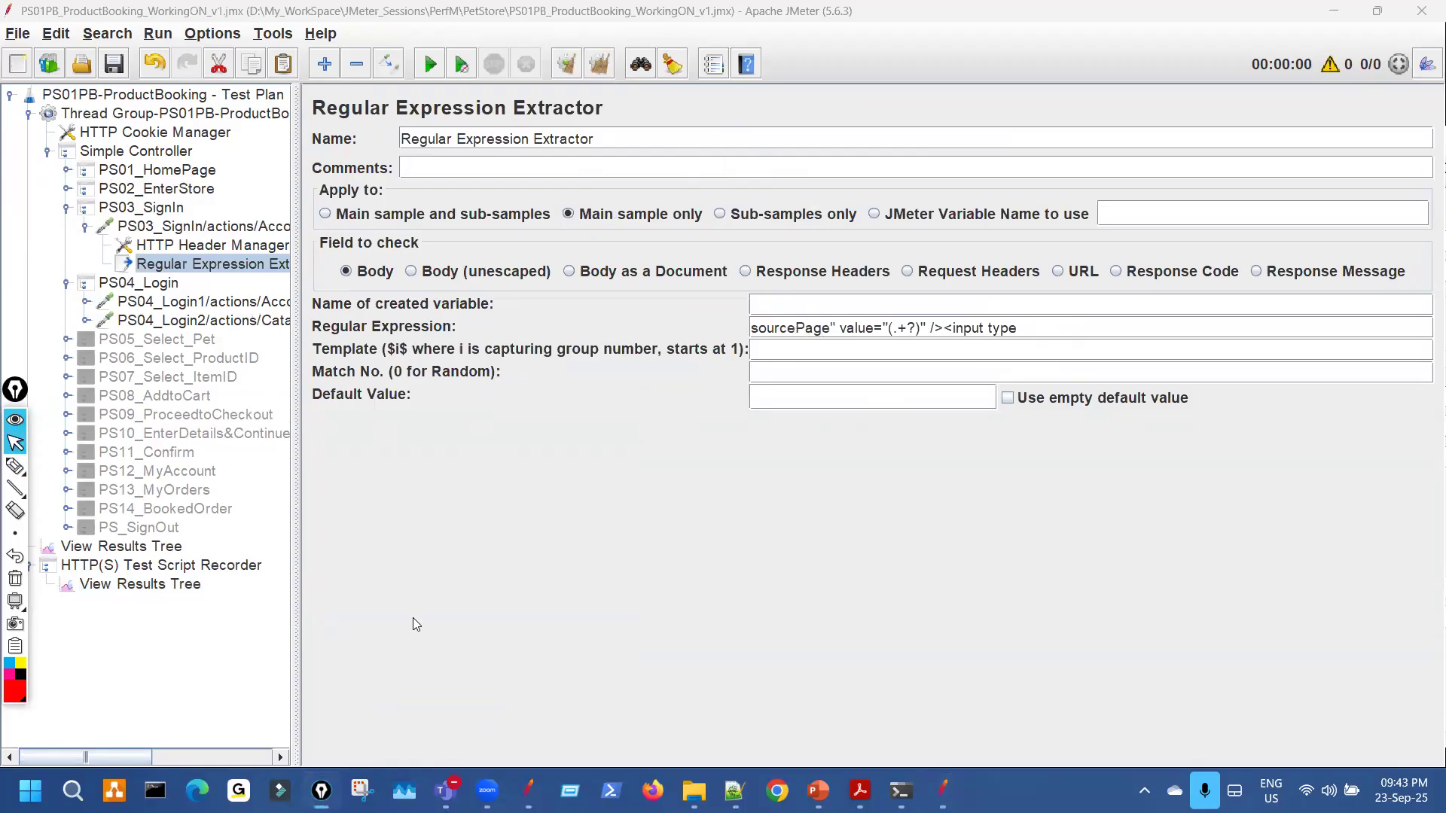
Review the sourcePage parameter in the PS04_Login1 request.
{"action": "left_click", "coordinate": [197, 302]}
{"action": "key", "text": "ctrl+shift+3"}
{"action": "mouse_move", "coordinate": [502, 492]}
{"action": "left_mouse_down"}
{"action": "mouse_move", "coordinate": [430, 488]}
{"action": "mouse_move", "coordinate": [453, 484]}
{"action": "left_mouse_up"}
{"action": "left_click_drag", "start_coordinate": [337, 503], "coordinate": [384, 499]}
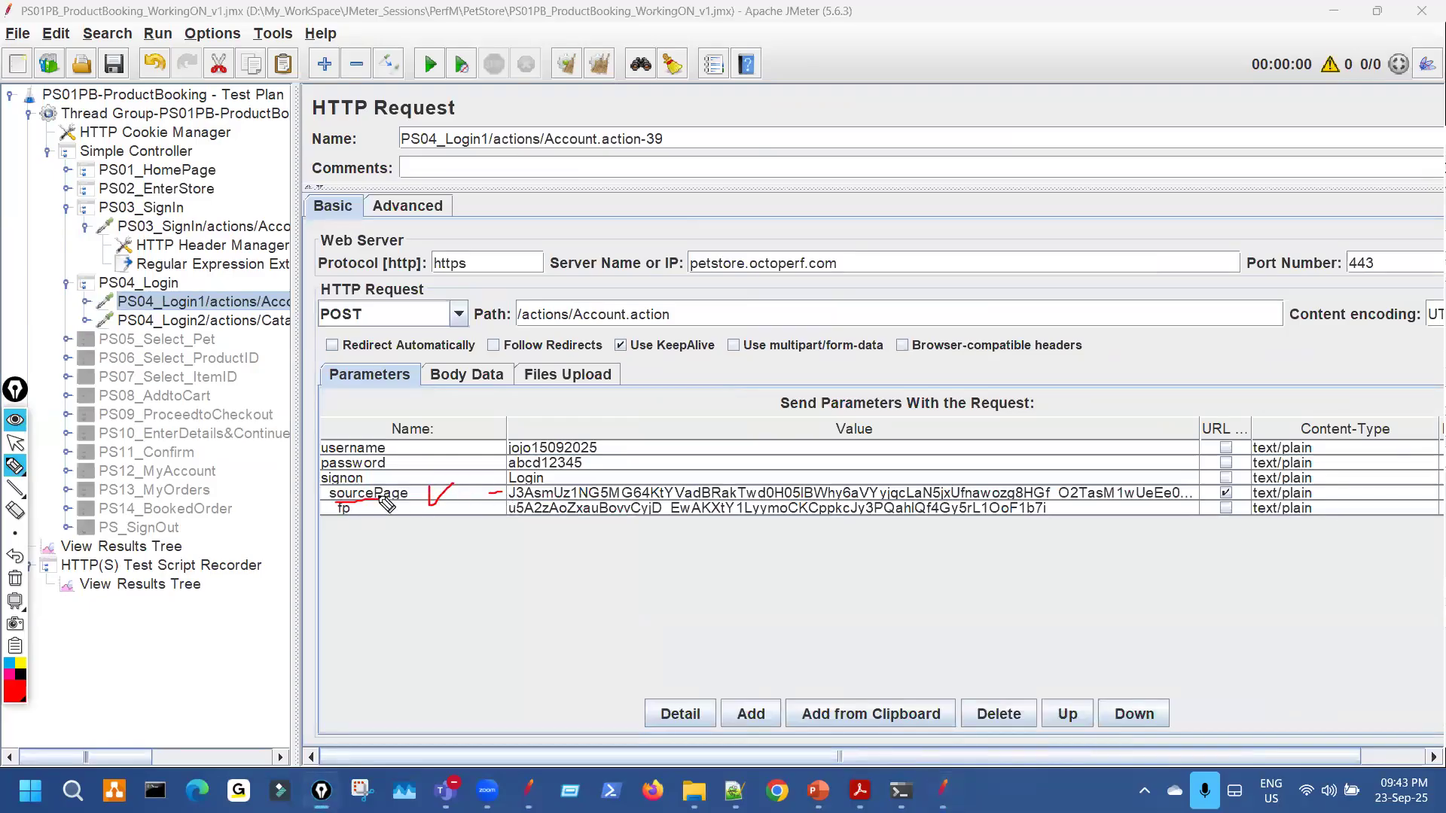
{"action": "left_click_drag", "start_coordinate": [430, 633], "coordinate": [500, 605]}
{"action": "key", "text": "ctrl+shift+7"}
{"action": "key", "text": "ctrl+shift+2"}
Enter c_SourcePage1 as the extractor's variable name.
{"action": "left_click", "coordinate": [243, 267]}
{"action": "left_click", "coordinate": [769, 310]}
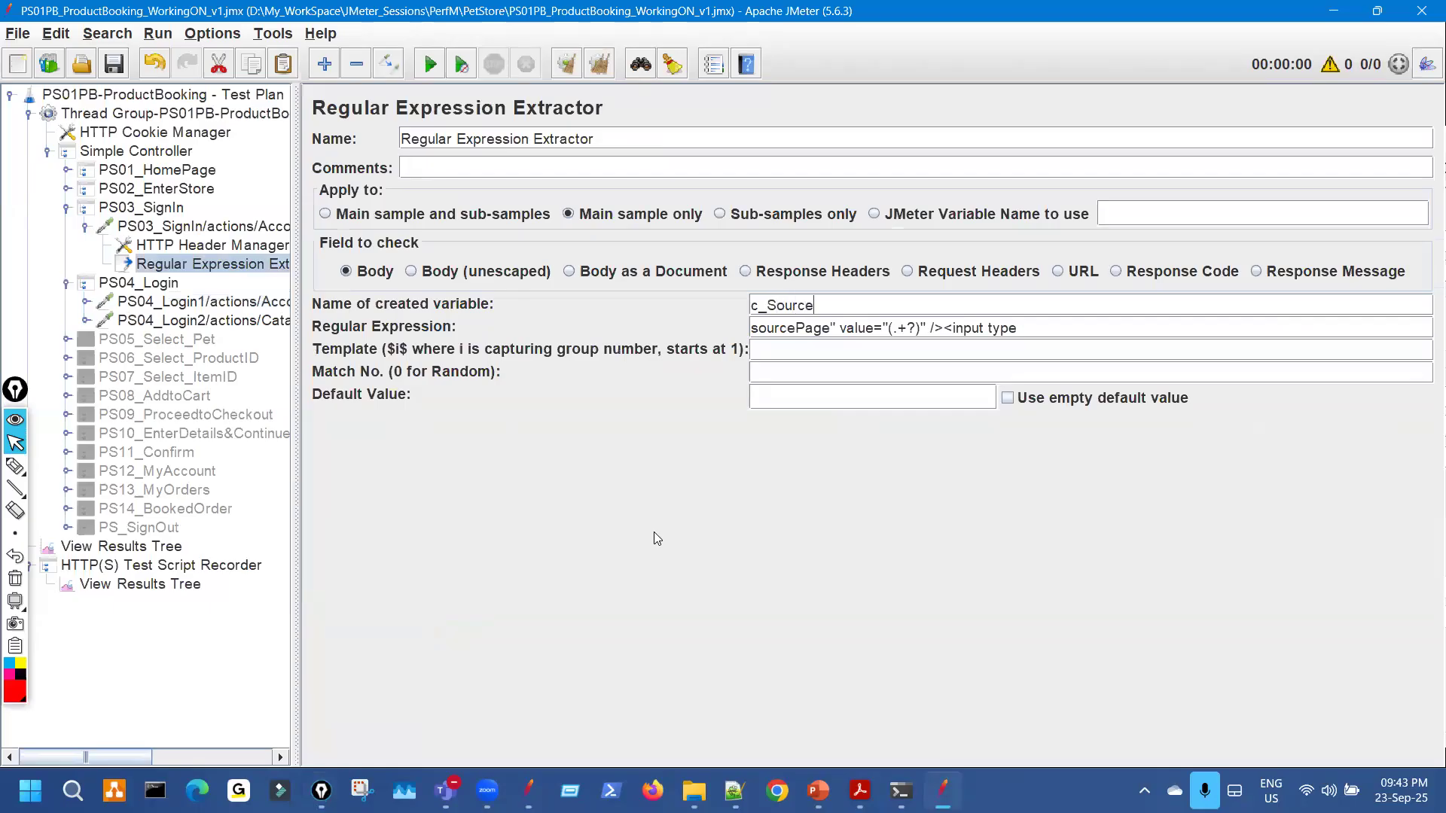
{"action": "type", "text": "c_SourcePage1"}
Insert ID before the trailing 1 so the variable becomes c_SourcePageID1.
{"action": "left_click", "coordinate": [217, 227]}
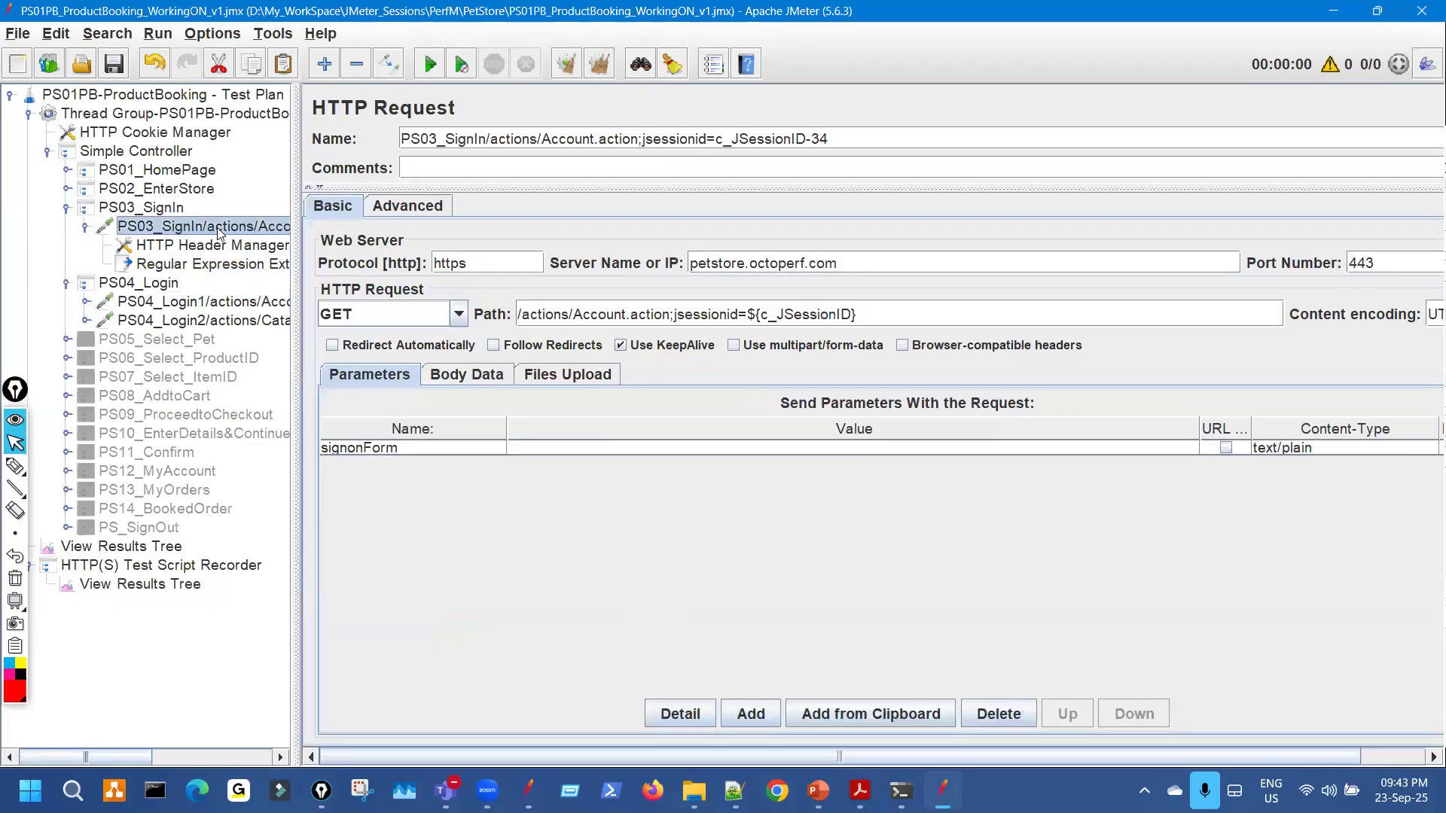
{"action": "left_click", "coordinate": [226, 264]}
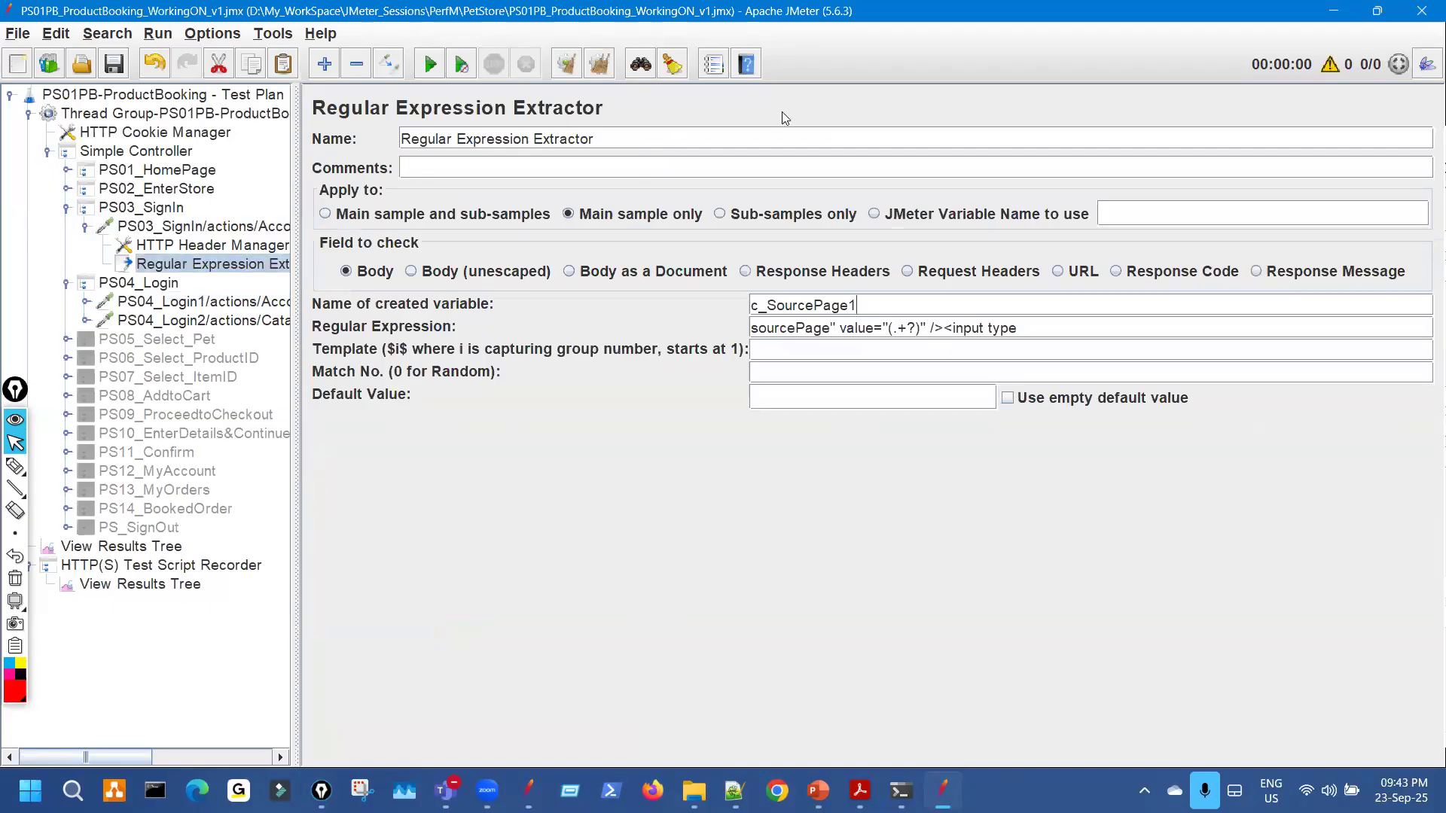
{"action": "left_click", "coordinate": [217, 229]}
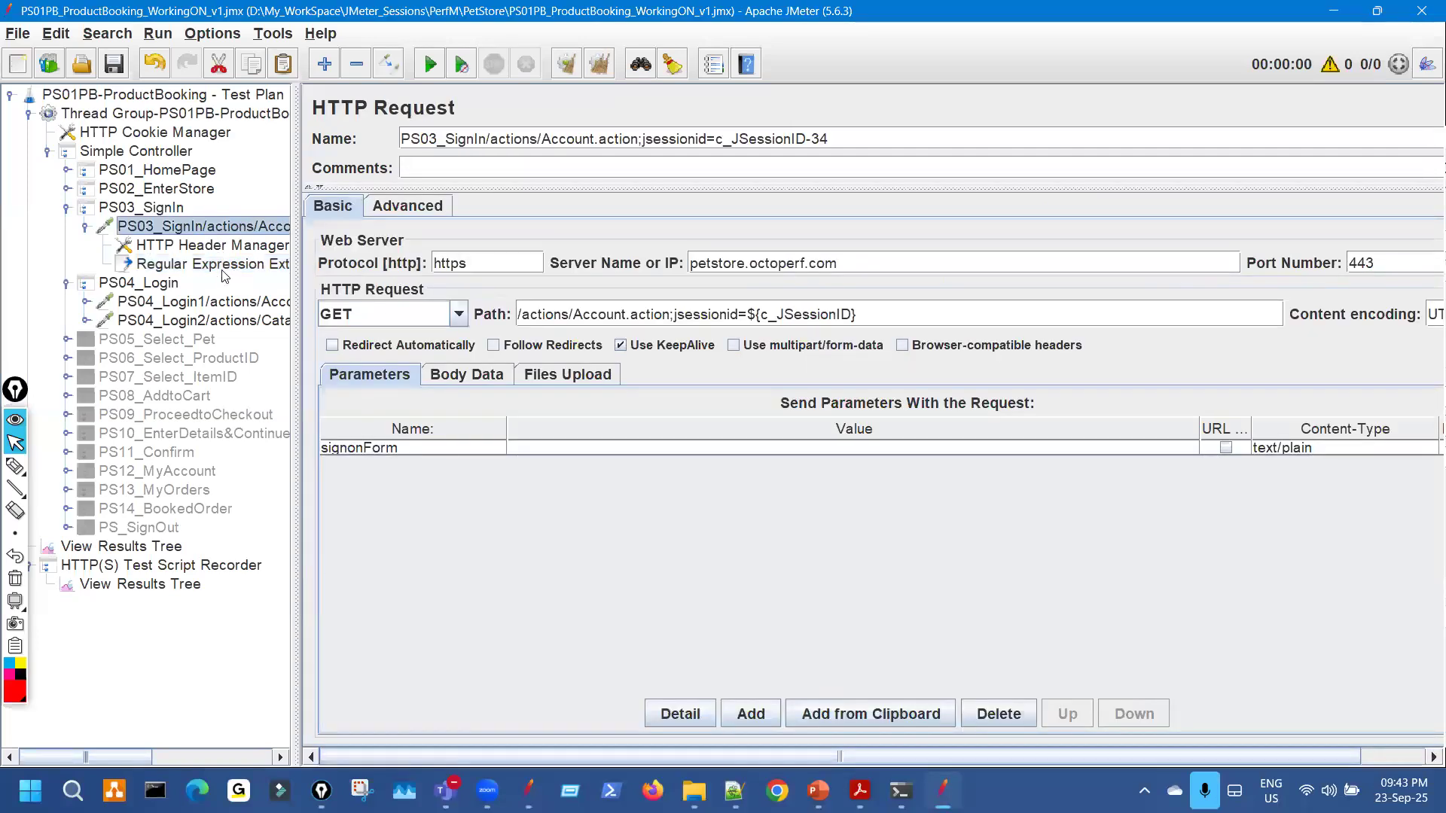
{"action": "left_click", "coordinate": [218, 265]}
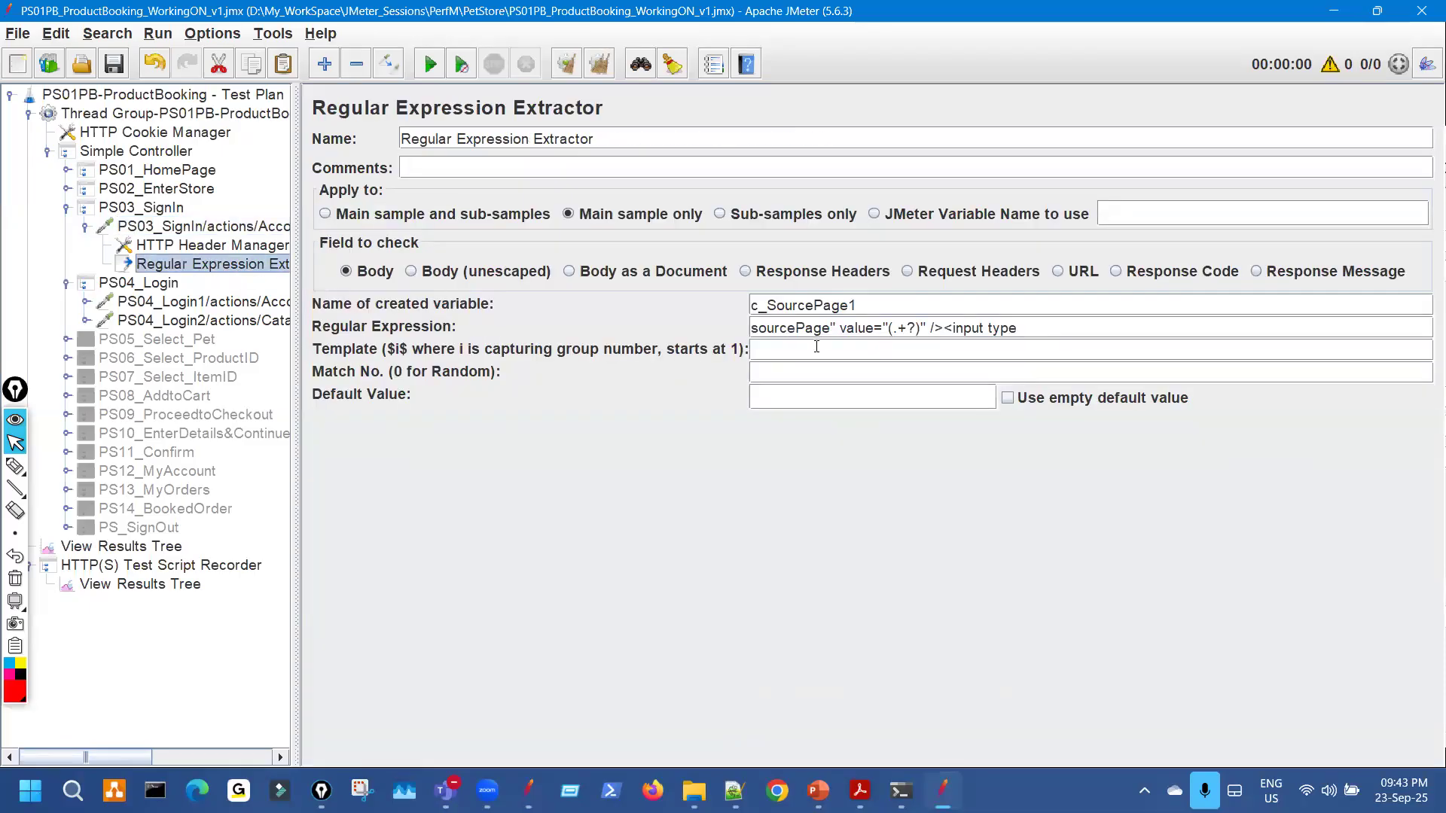
{"action": "left_click", "coordinate": [851, 304]}
{"action": "type", "text": "U"}
{"action": "key", "text": "BackSpace"}
{"action": "type", "text": "ID"}
Recheck the extractor and highlight the c_SourcePageID1 variable name.
{"action": "left_click", "coordinate": [247, 227]}
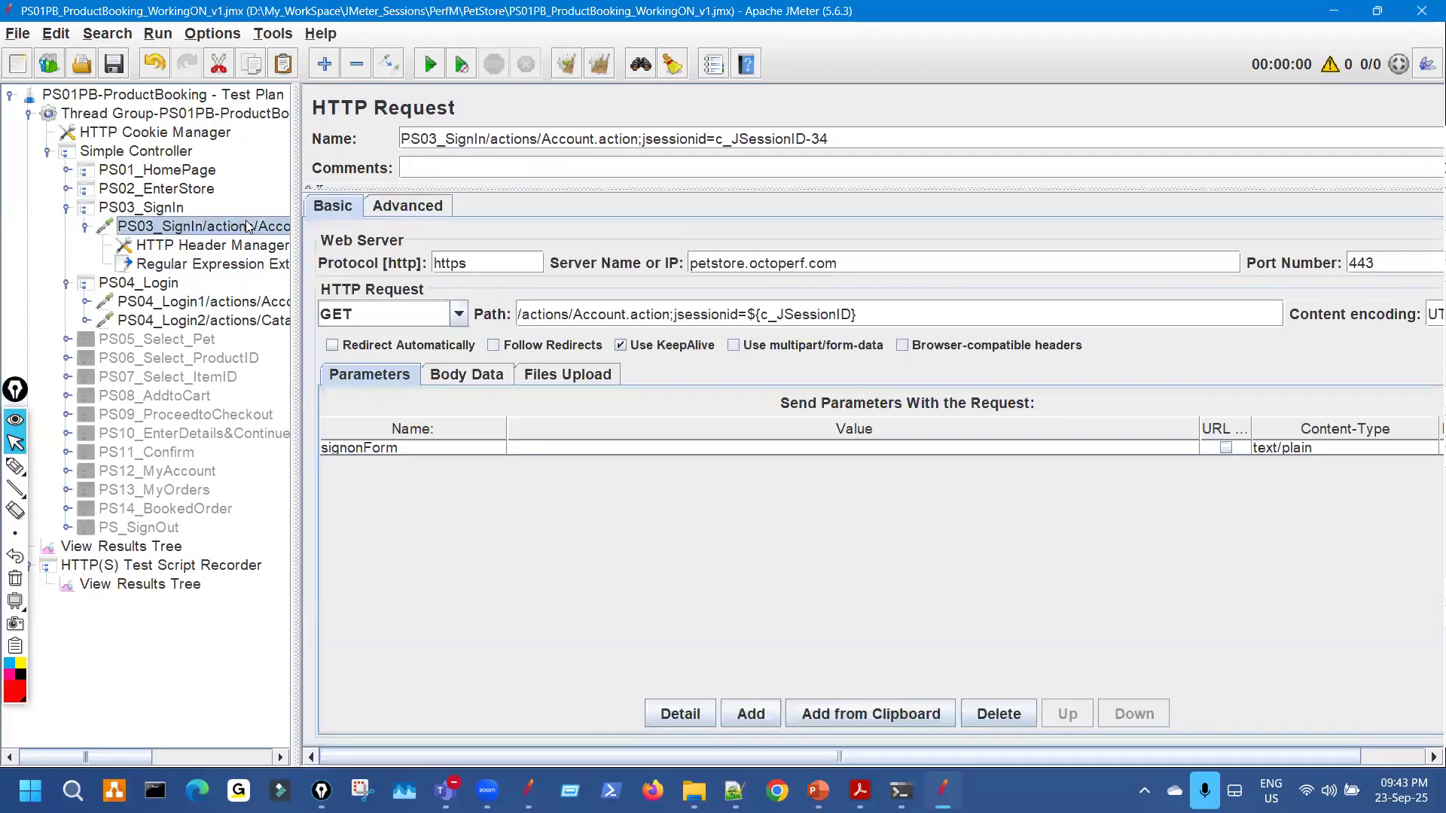
{"action": "left_click", "coordinate": [254, 268]}
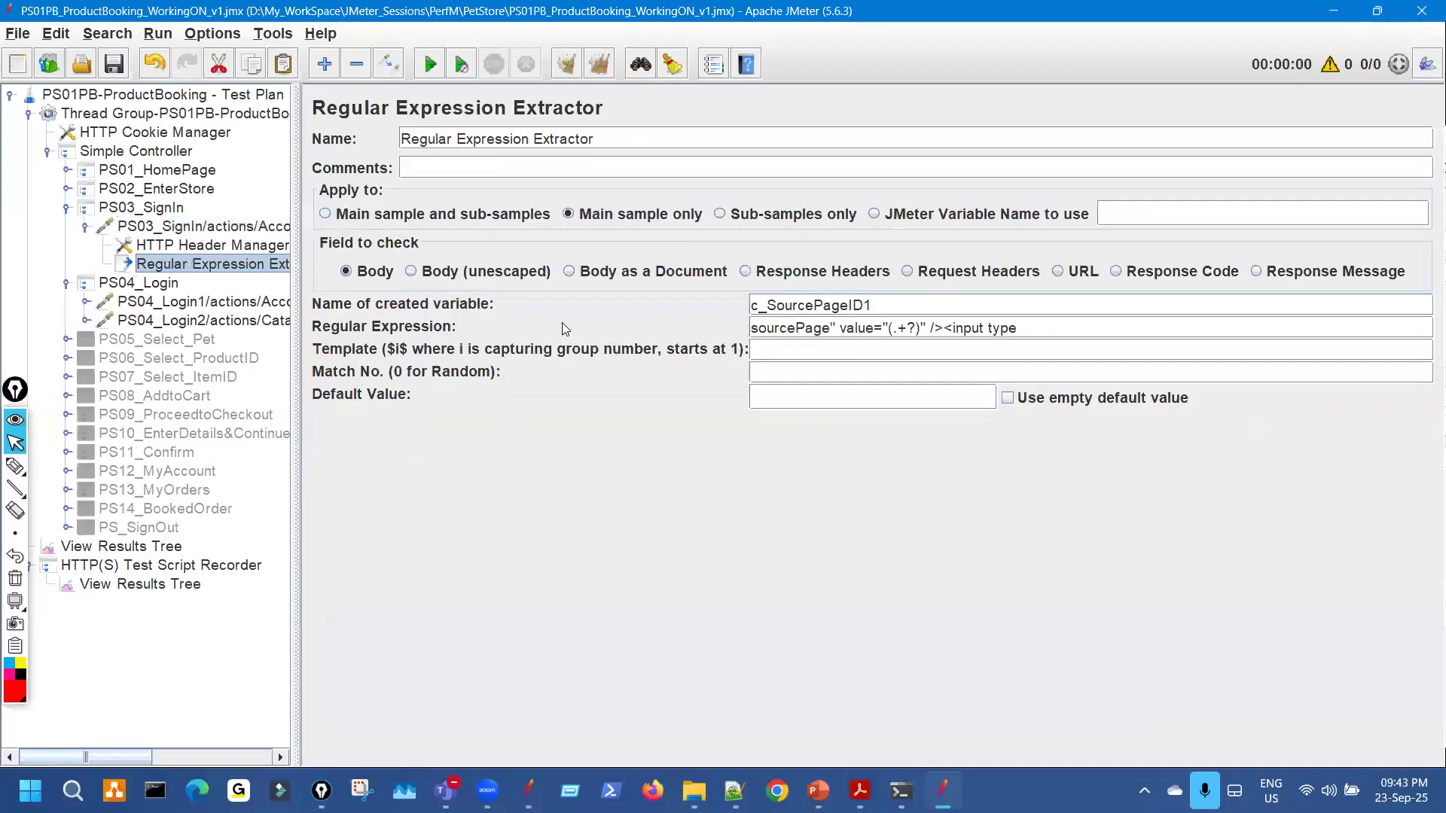
{"action": "double_click", "coordinate": [780, 306]}
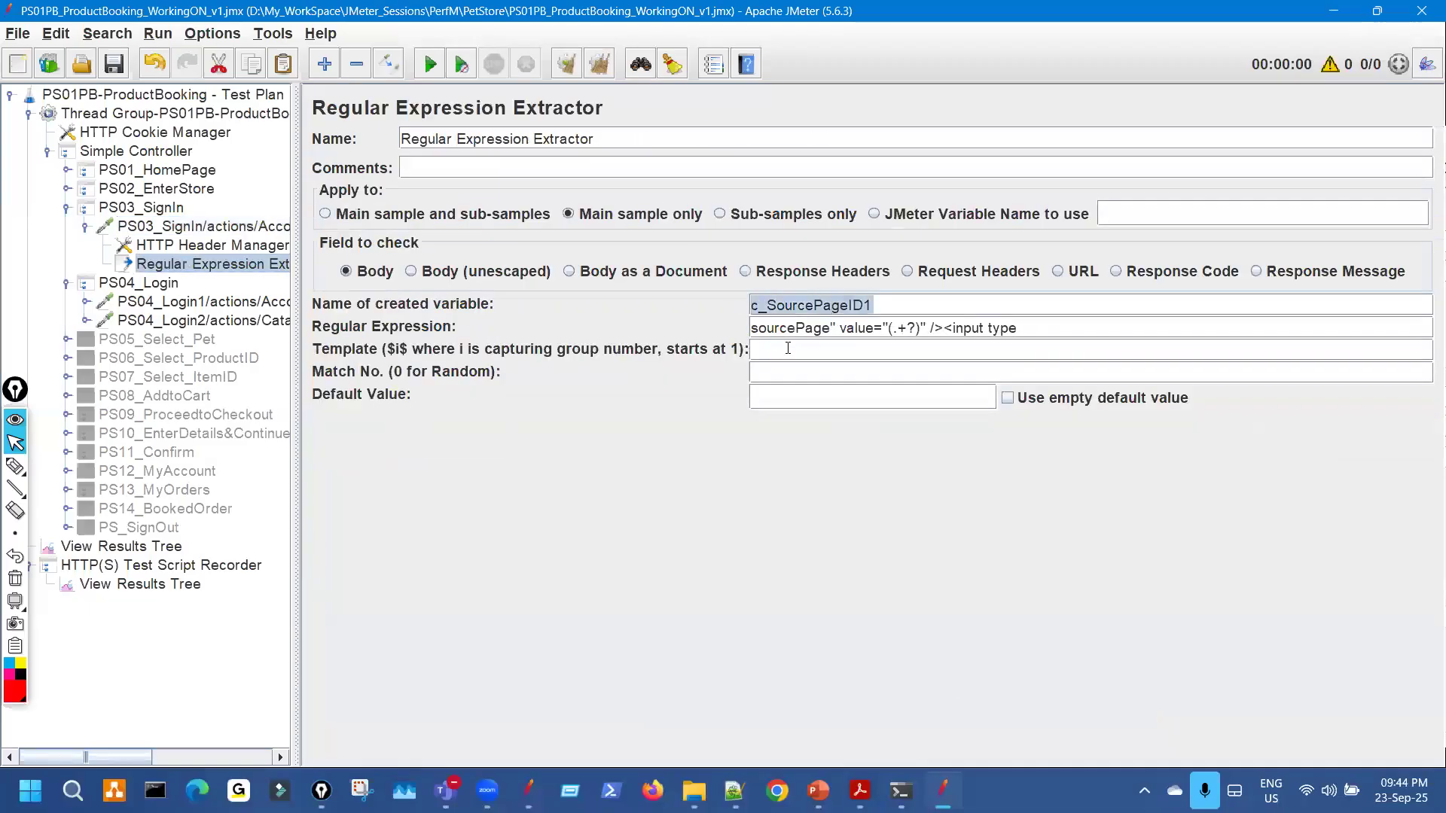
{"action": "left_click", "coordinate": [264, 228]}
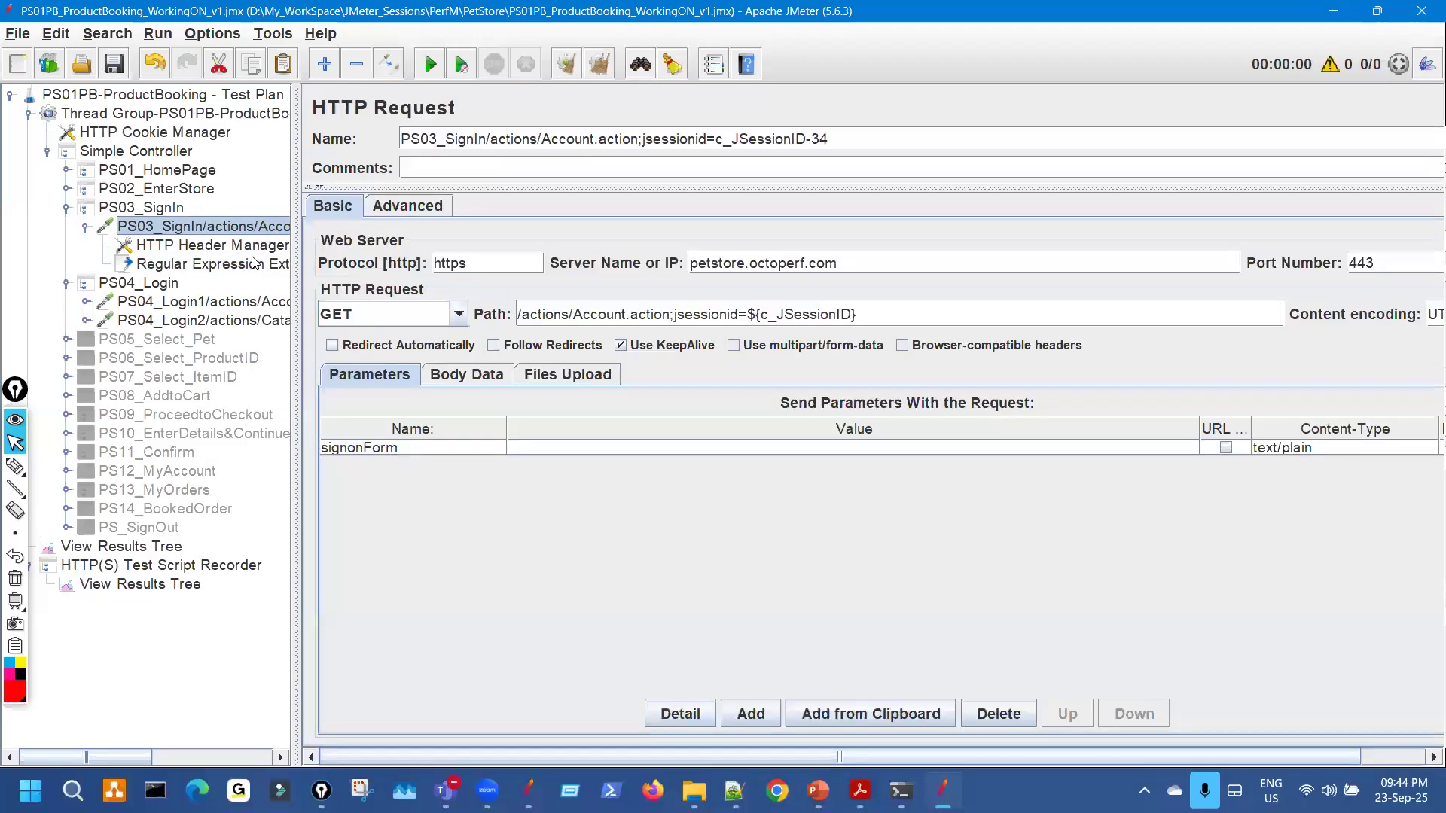
{"action": "left_click", "coordinate": [254, 264]}
{"action": "key", "text": "ctrl+shift+h"}
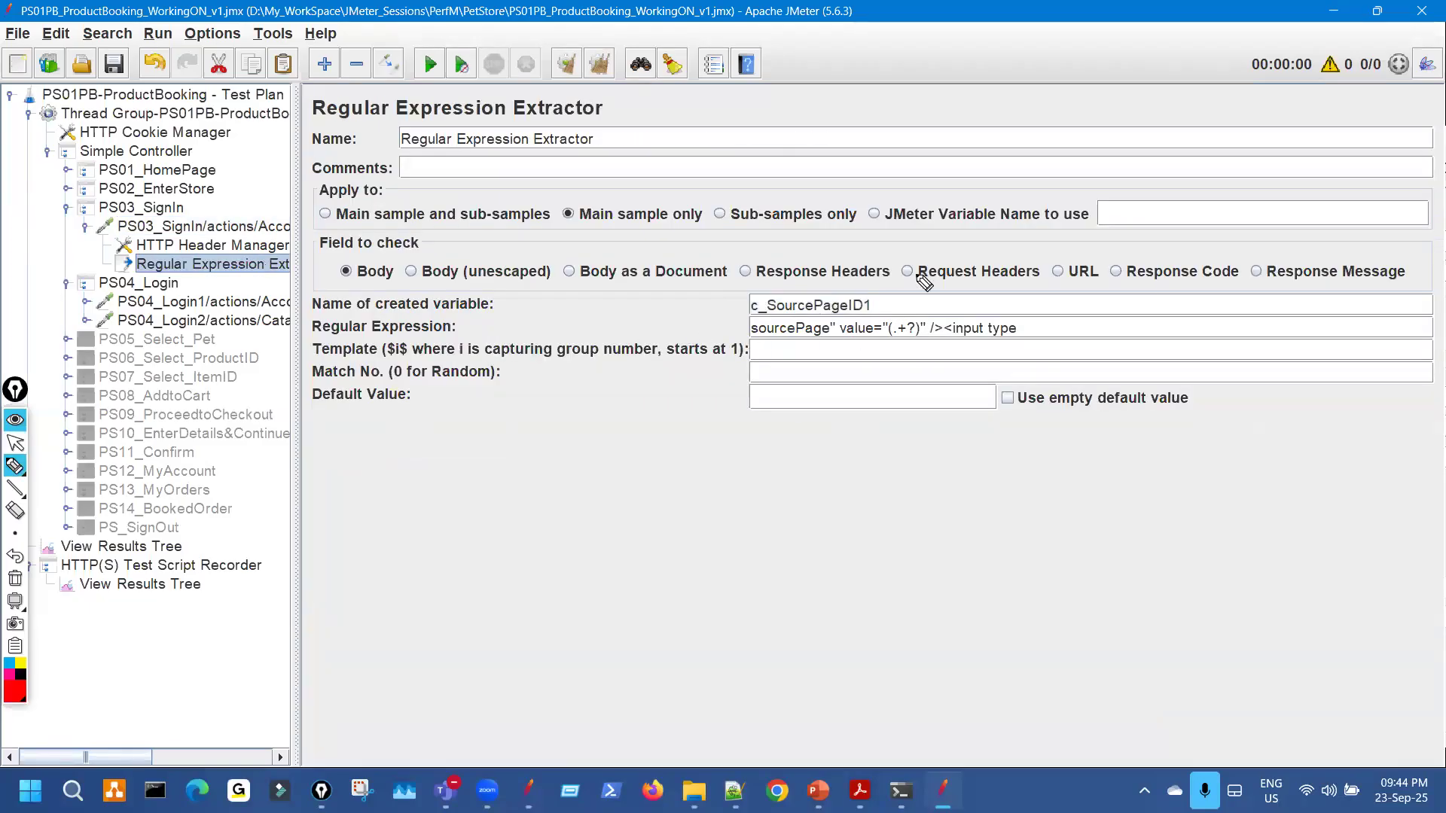
{"action": "left_click_drag", "start_coordinate": [881, 301], "coordinate": [936, 259]}
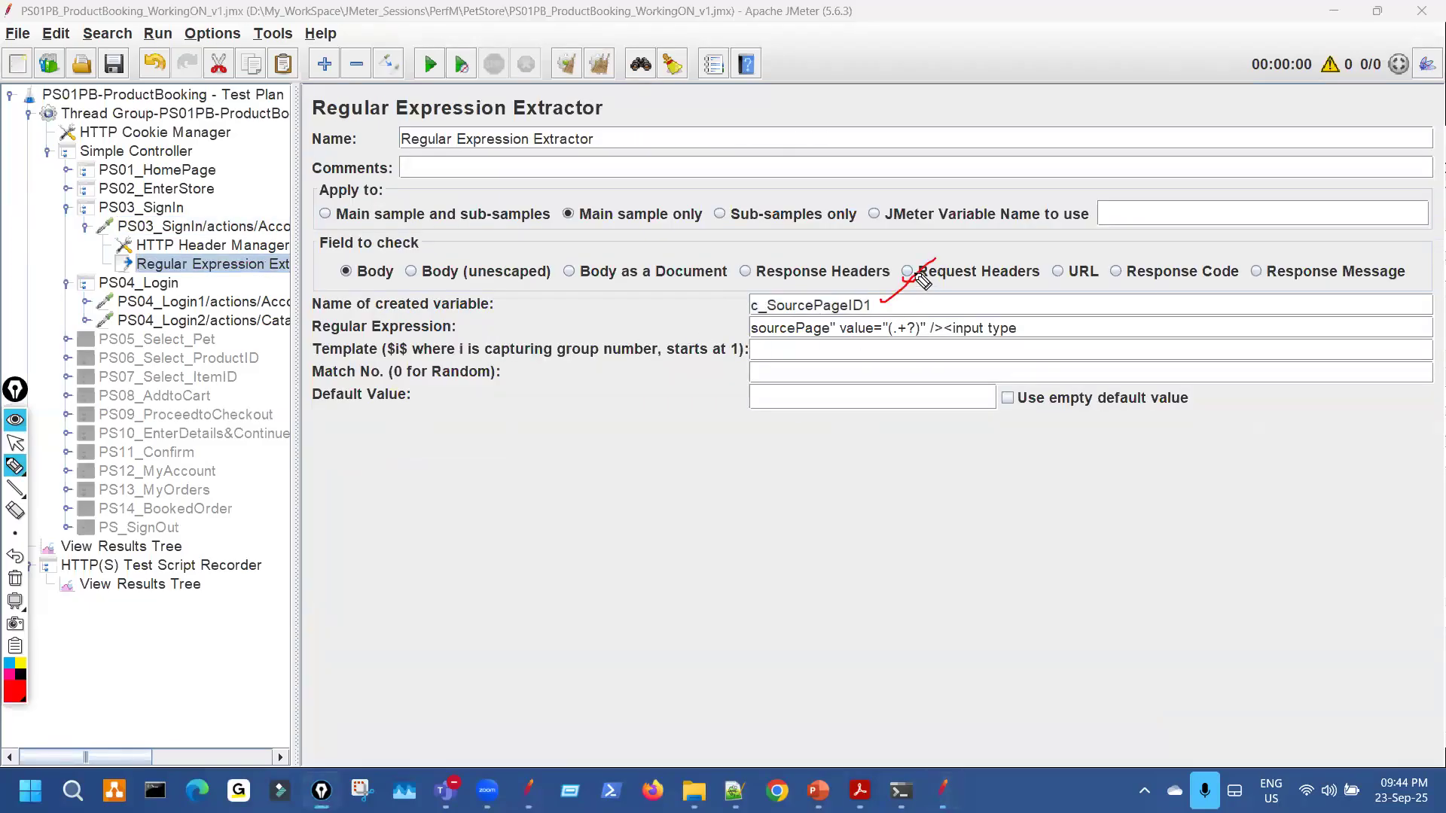
{"action": "key", "text": "ctrl+shift+7"}
{"action": "key", "text": "ctrl+shift+2"}
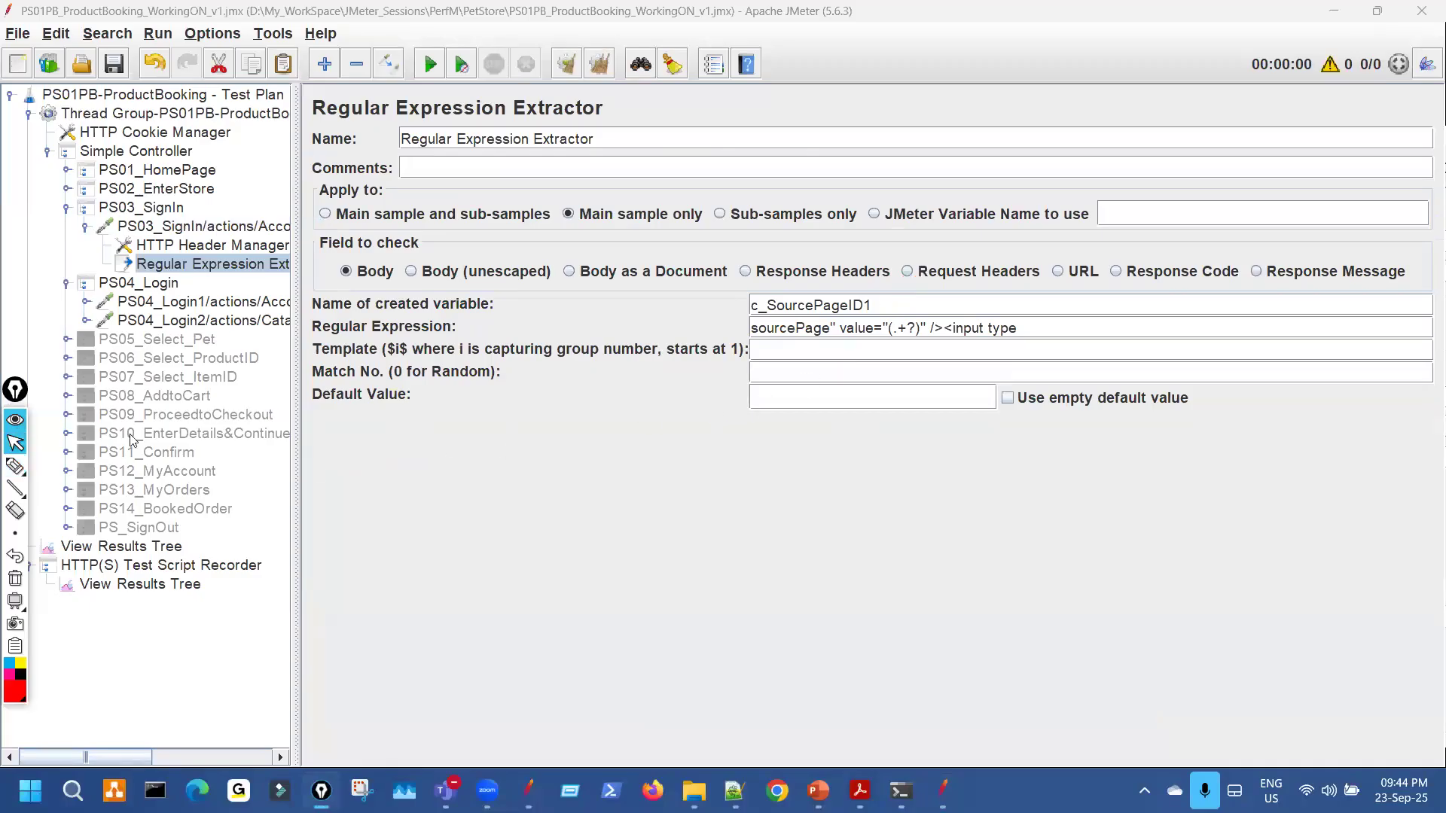
{"action": "left_click", "coordinate": [67, 434]}
Inspect the PS10 order request's sourcePage and fp parameters, then point out c_SourcePageID1 in the extractor.
{"action": "left_click", "coordinate": [240, 454]}
{"action": "key", "text": "ctrl+shift+3"}
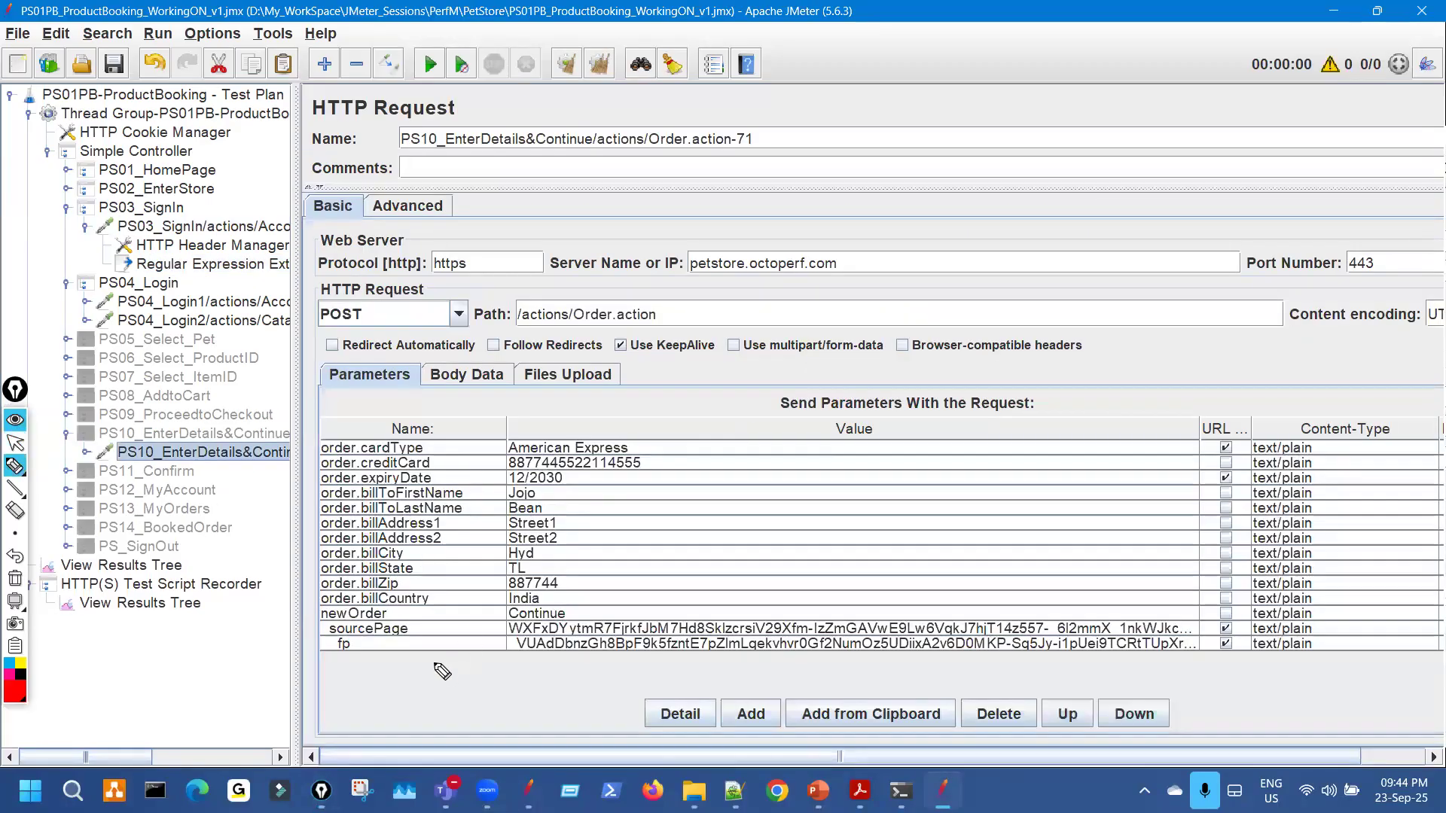
{"action": "left_click_drag", "start_coordinate": [501, 622], "coordinate": [504, 645]}
{"action": "left_click_drag", "start_coordinate": [418, 624], "coordinate": [418, 642]}
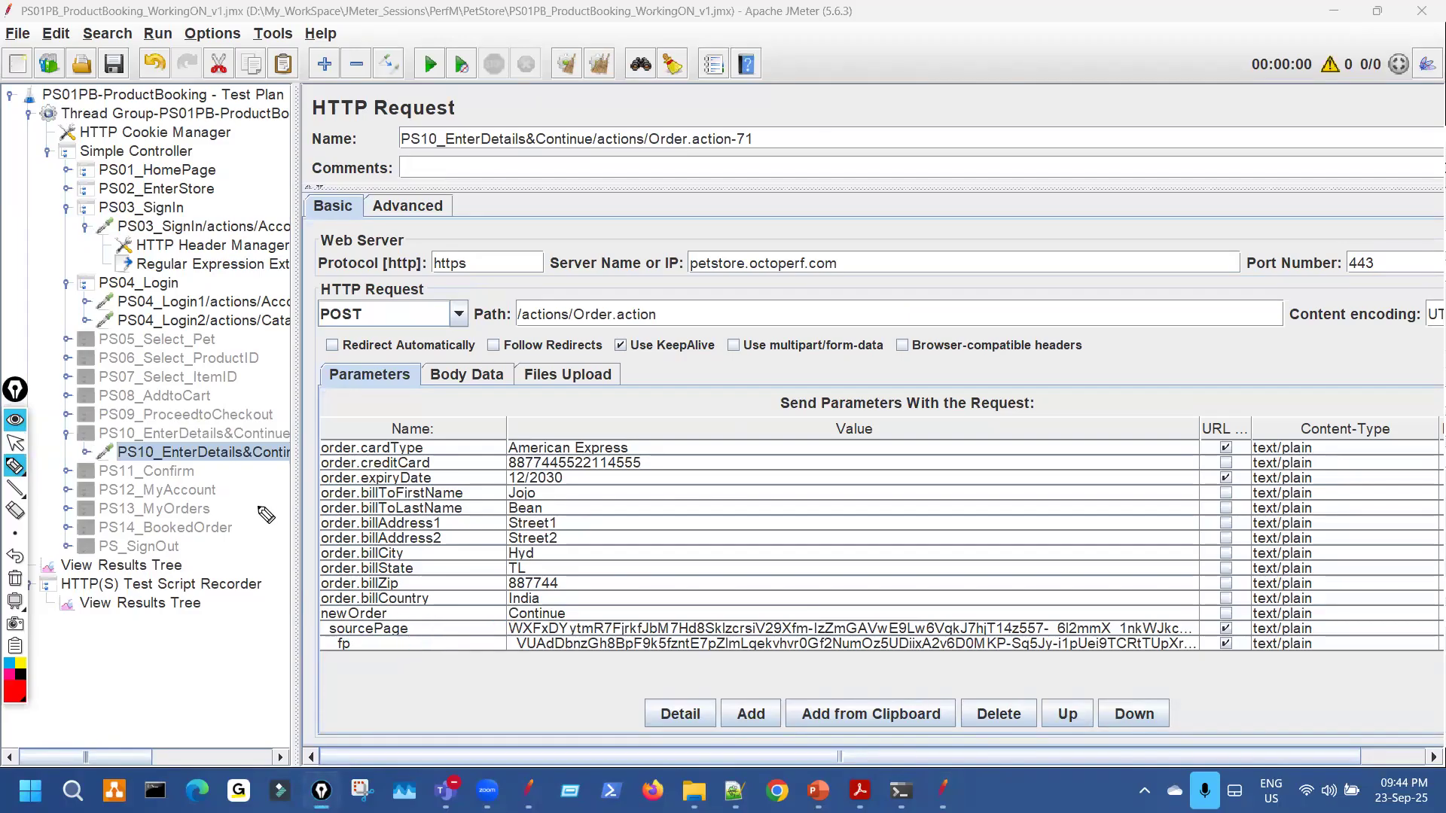
{"action": "left_click", "coordinate": [218, 265]}
{"action": "key", "text": "ctrl+shift+3"}
{"action": "left_click_drag", "start_coordinate": [883, 299], "coordinate": [899, 290]}
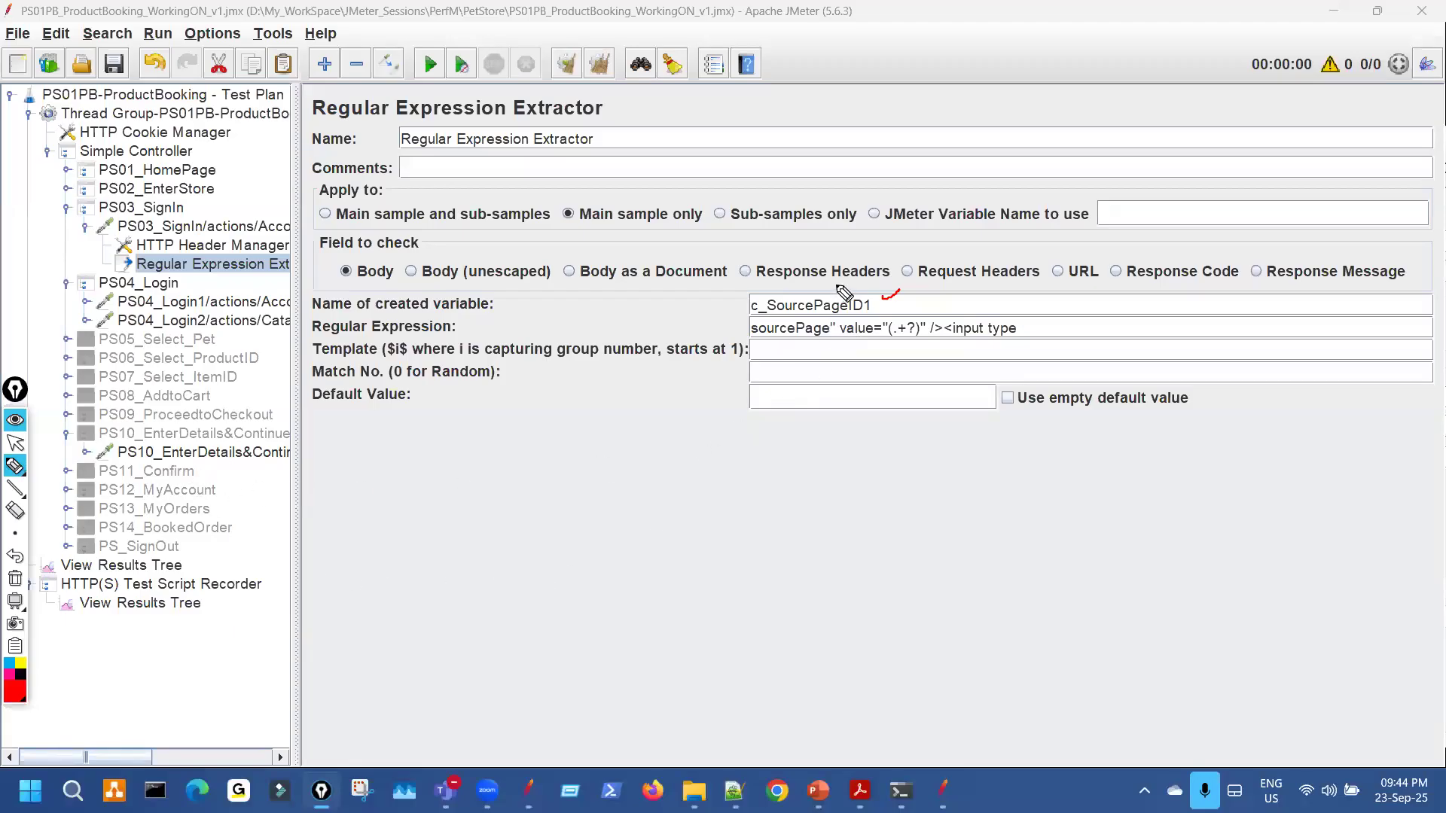
Sketch the $1$ template next to the extractor's Template field.
{"action": "key", "text": "Escape"}
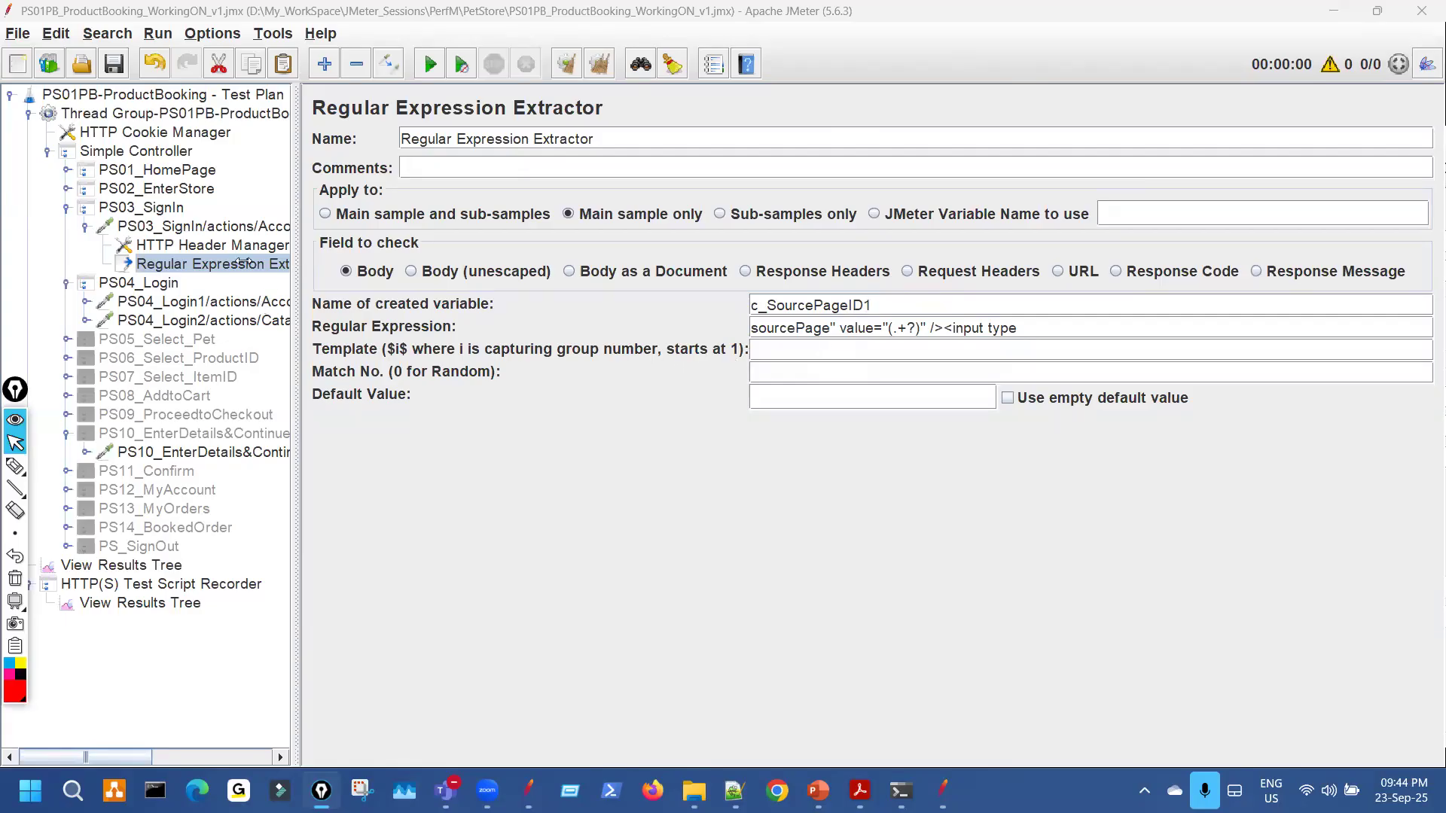
{"action": "left_click", "coordinate": [701, 351]}
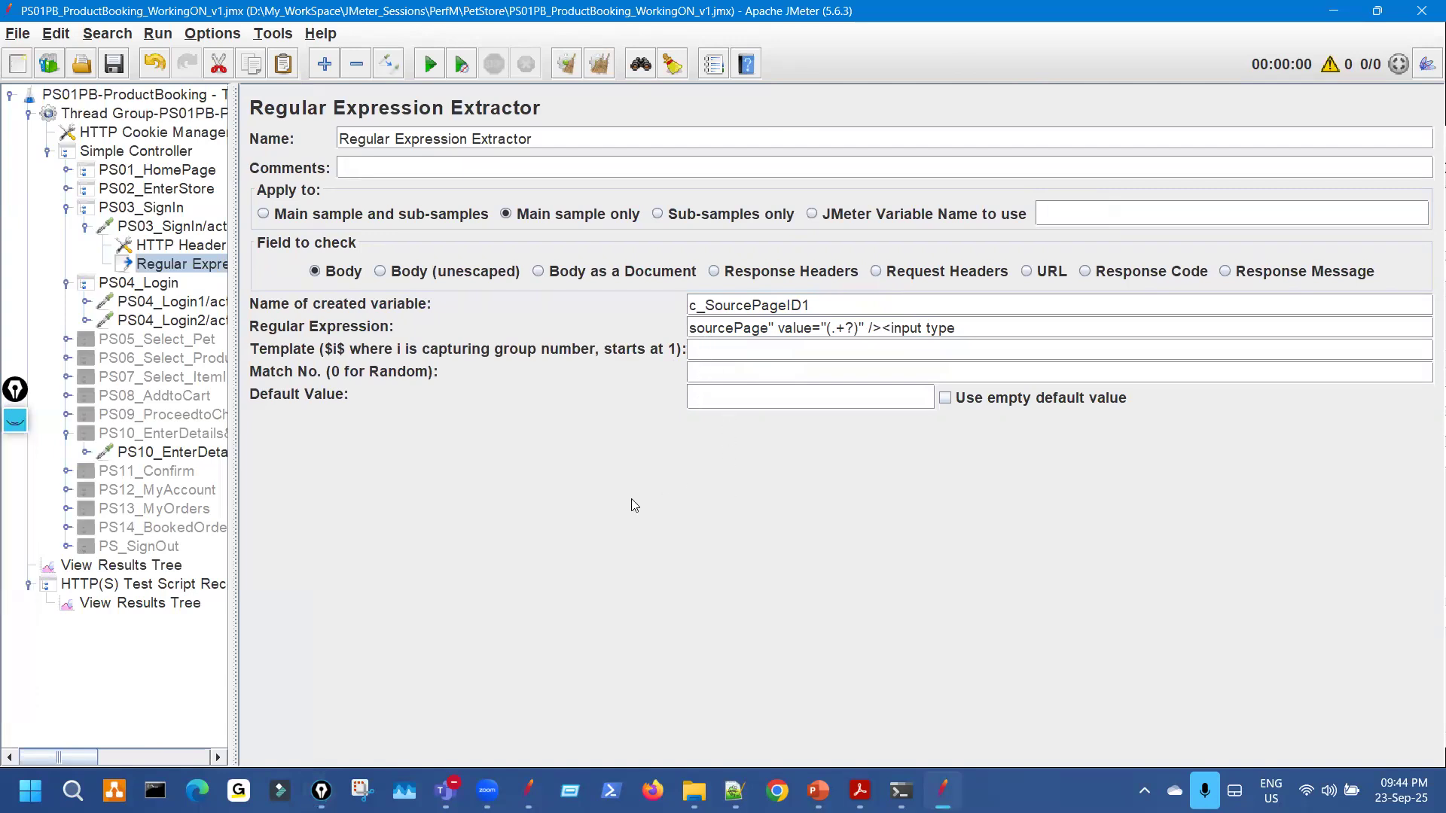
{"action": "left_click", "coordinate": [15, 419]}
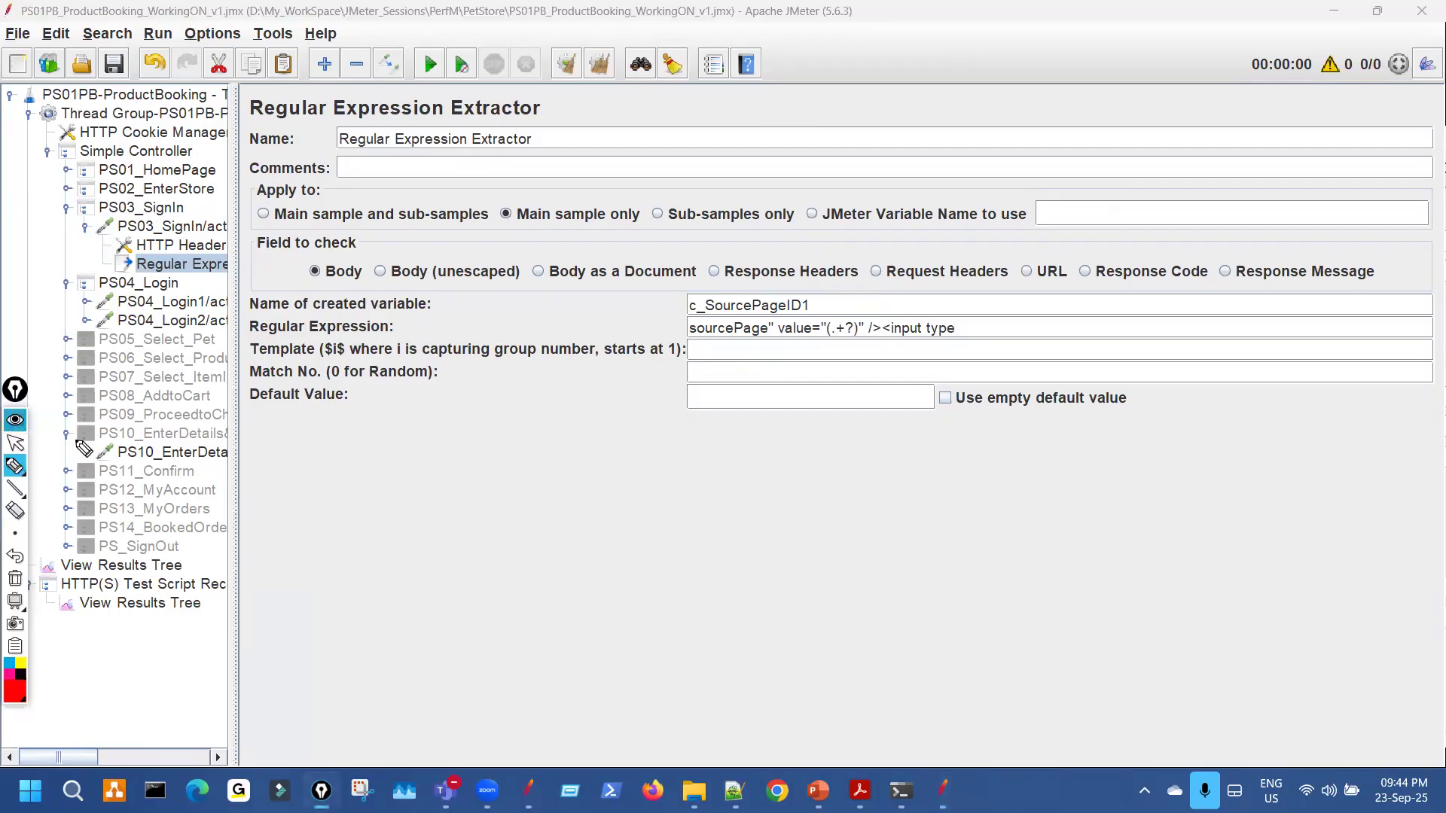
{"action": "mouse_move", "coordinate": [742, 480]}
{"action": "left_mouse_down"}
{"action": "mouse_move", "coordinate": [764, 540]}
{"action": "mouse_move", "coordinate": [686, 540]}
{"action": "left_mouse_up"}
{"action": "left_click_drag", "start_coordinate": [691, 467], "coordinate": [744, 595]}
{"action": "mouse_move", "coordinate": [802, 479]}
{"action": "left_mouse_down"}
{"action": "mouse_move", "coordinate": [810, 454]}
{"action": "mouse_move", "coordinate": [857, 510]}
{"action": "left_mouse_up"}
{"action": "left_click_drag", "start_coordinate": [907, 443], "coordinate": [896, 492]}
{"action": "left_click_drag", "start_coordinate": [925, 561], "coordinate": [885, 435]}
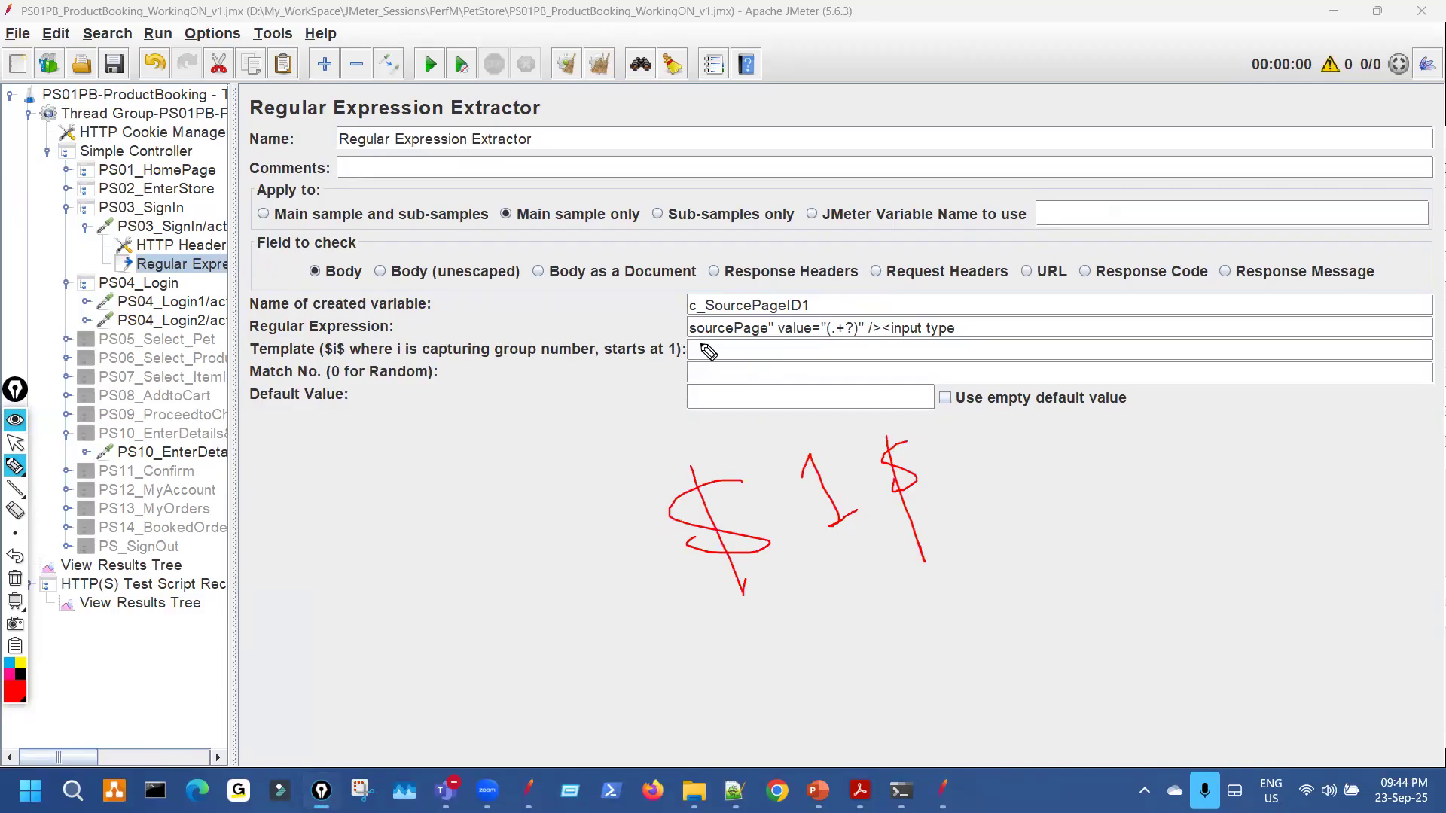
{"action": "left_click_drag", "start_coordinate": [708, 350], "coordinate": [715, 354]}
{"action": "key", "text": "ctrl+shift+7"}
{"action": "key", "text": "ctrl+shift+2"}
Fill the Template field with $1$, leaving Match No. empty.
{"action": "left_click", "coordinate": [719, 352]}
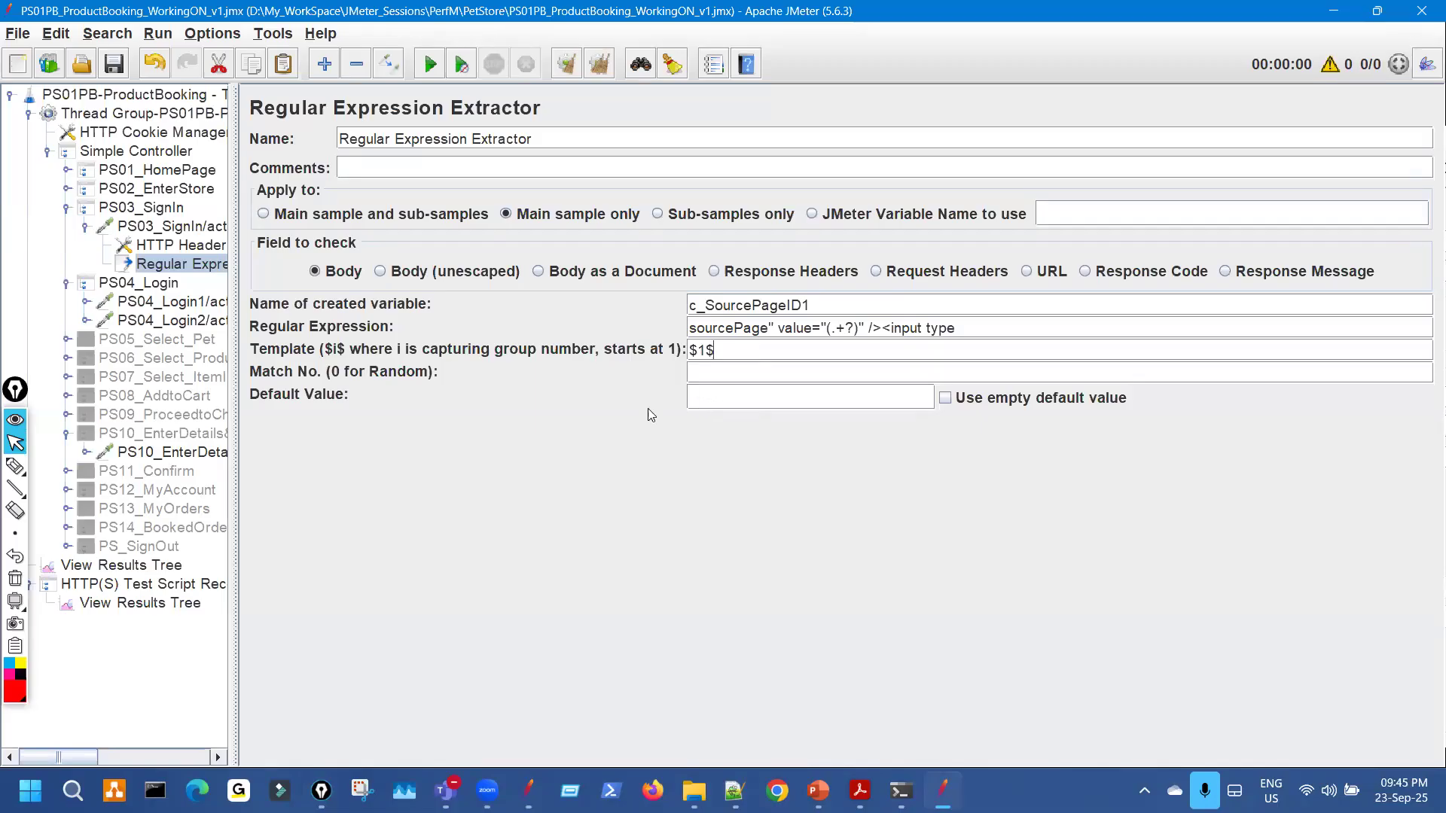
{"action": "key", "text": "ctrl+shift+2"}
{"action": "mouse_move", "coordinate": [427, 388]}
{"action": "left_mouse_down"}
{"action": "mouse_move", "coordinate": [663, 394]}
{"action": "mouse_move", "coordinate": [699, 374]}
{"action": "left_mouse_up"}
{"action": "key", "text": "ctrl+shift+7"}
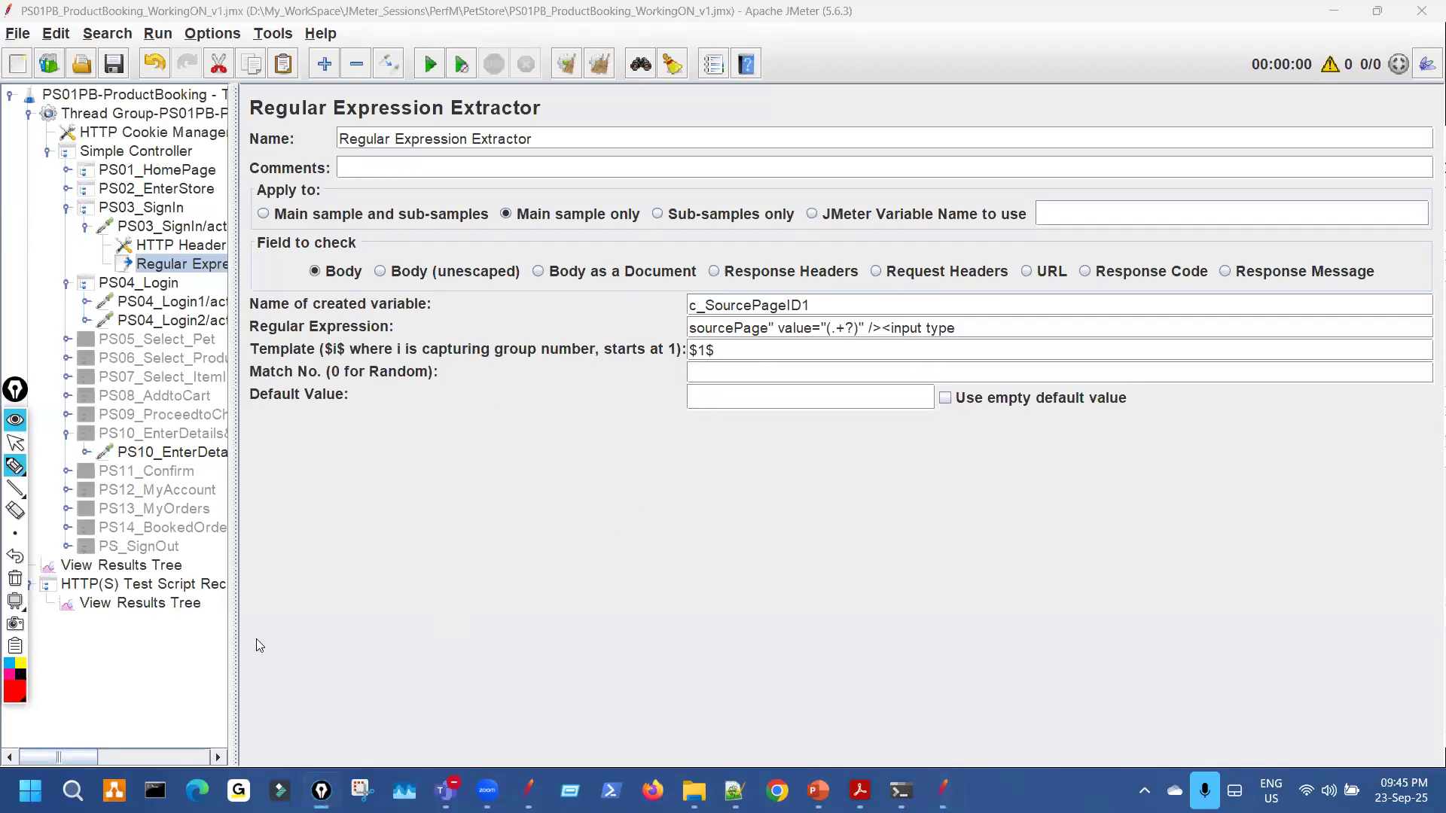
{"action": "key", "text": "ctrl+shift+2"}
Review the RegExp Tester results, highlighting the second match Match[2][1].
{"action": "left_click", "coordinate": [194, 608]}
{"action": "key", "text": "ctrl+shift+2"}
{"action": "left_click", "coordinate": [586, 572]}
{"action": "left_click_drag", "start_coordinate": [586, 573], "coordinate": [687, 572]}
{"action": "mouse_move", "coordinate": [561, 549]}
{"action": "left_mouse_down"}
{"action": "mouse_move", "coordinate": [539, 581]}
{"action": "mouse_move", "coordinate": [565, 549]}
{"action": "left_mouse_up"}
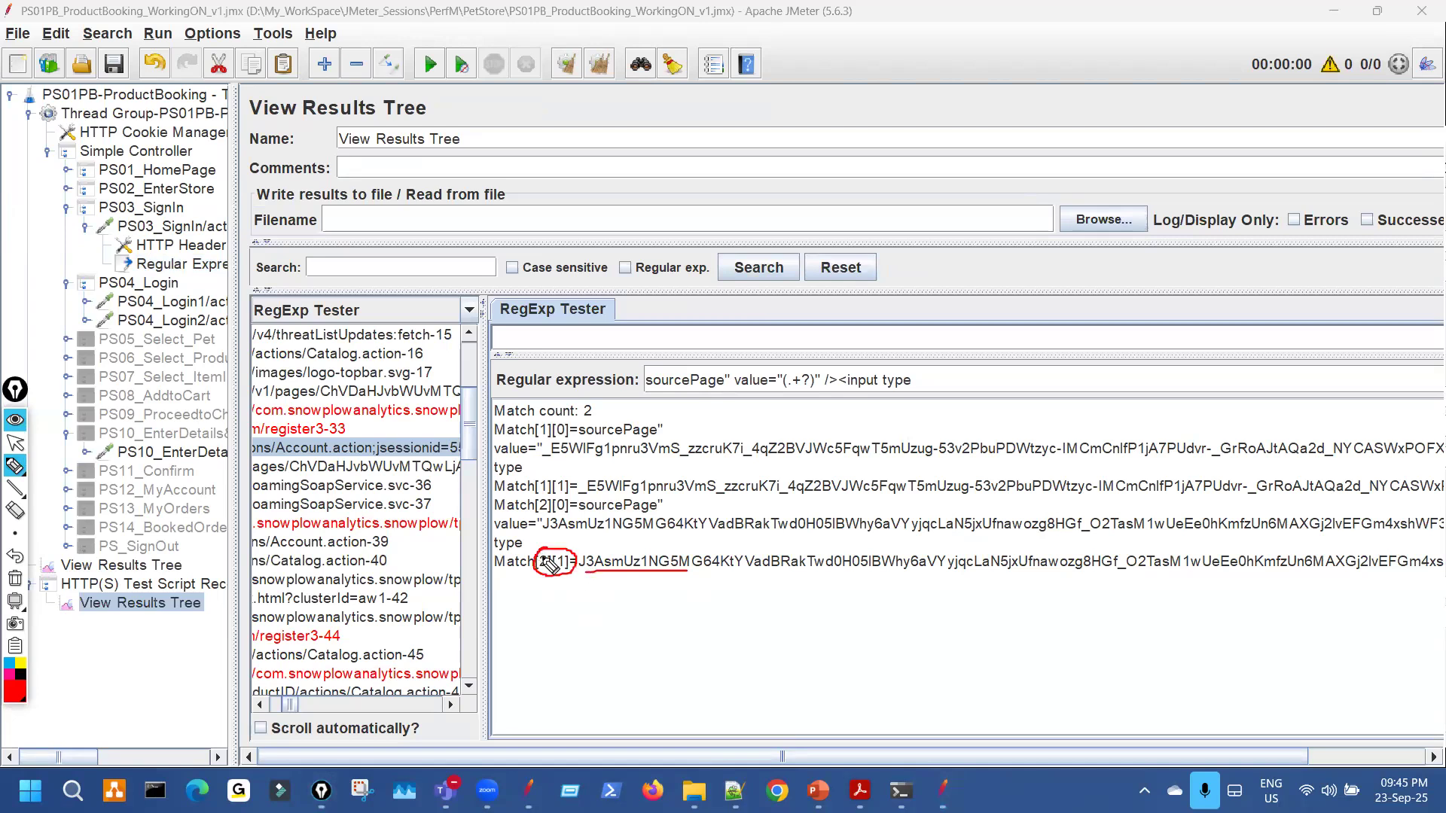
{"action": "key", "text": "ctrl+shift+7"}
{"action": "key", "text": "ctrl+shift+2"}
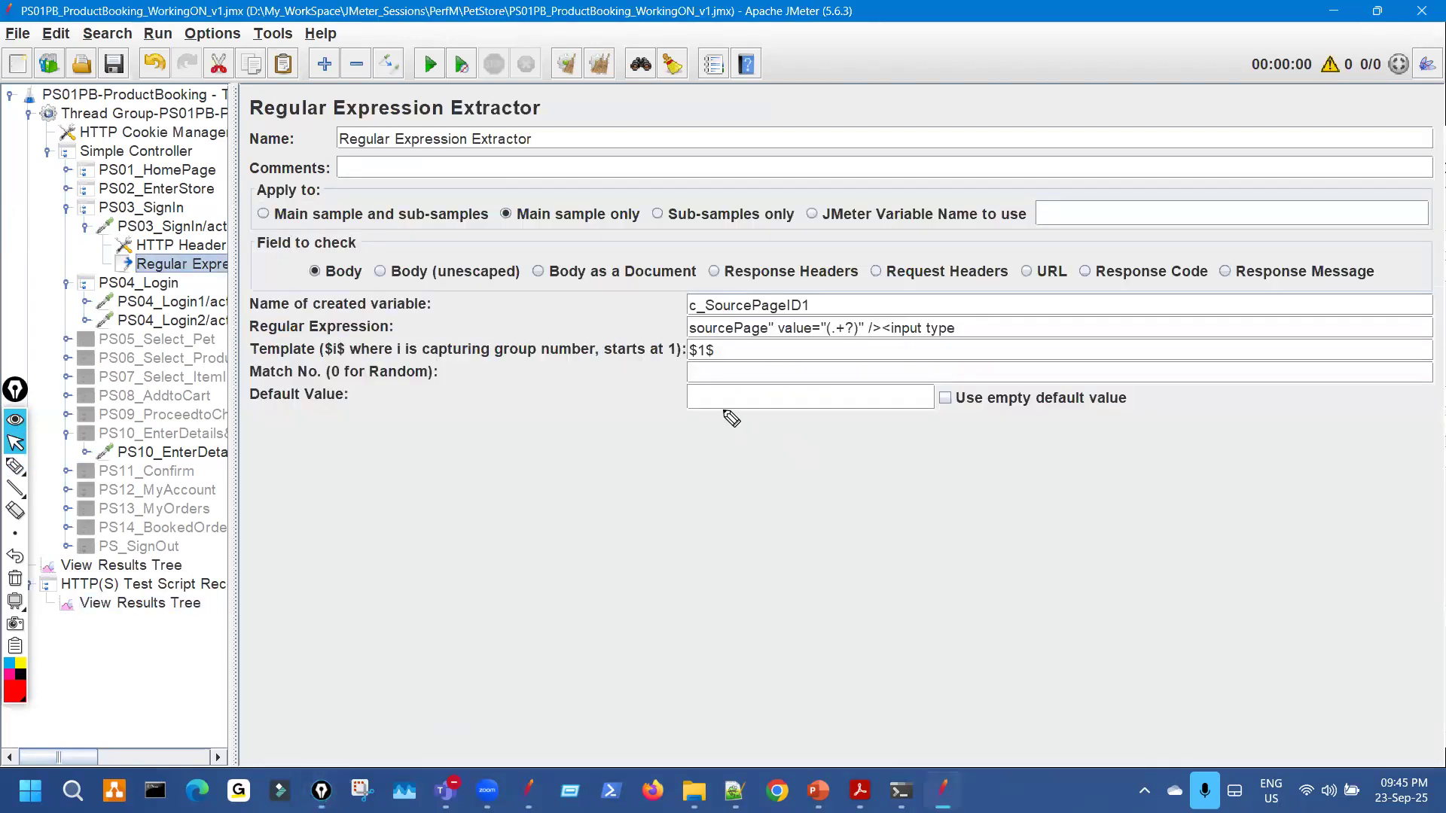
Enter 2 as the extractor's Match No., leaving Default Value empty.
{"action": "key", "text": "ctrl+shift+2"}
{"action": "left_click_drag", "start_coordinate": [699, 363], "coordinate": [723, 374]}
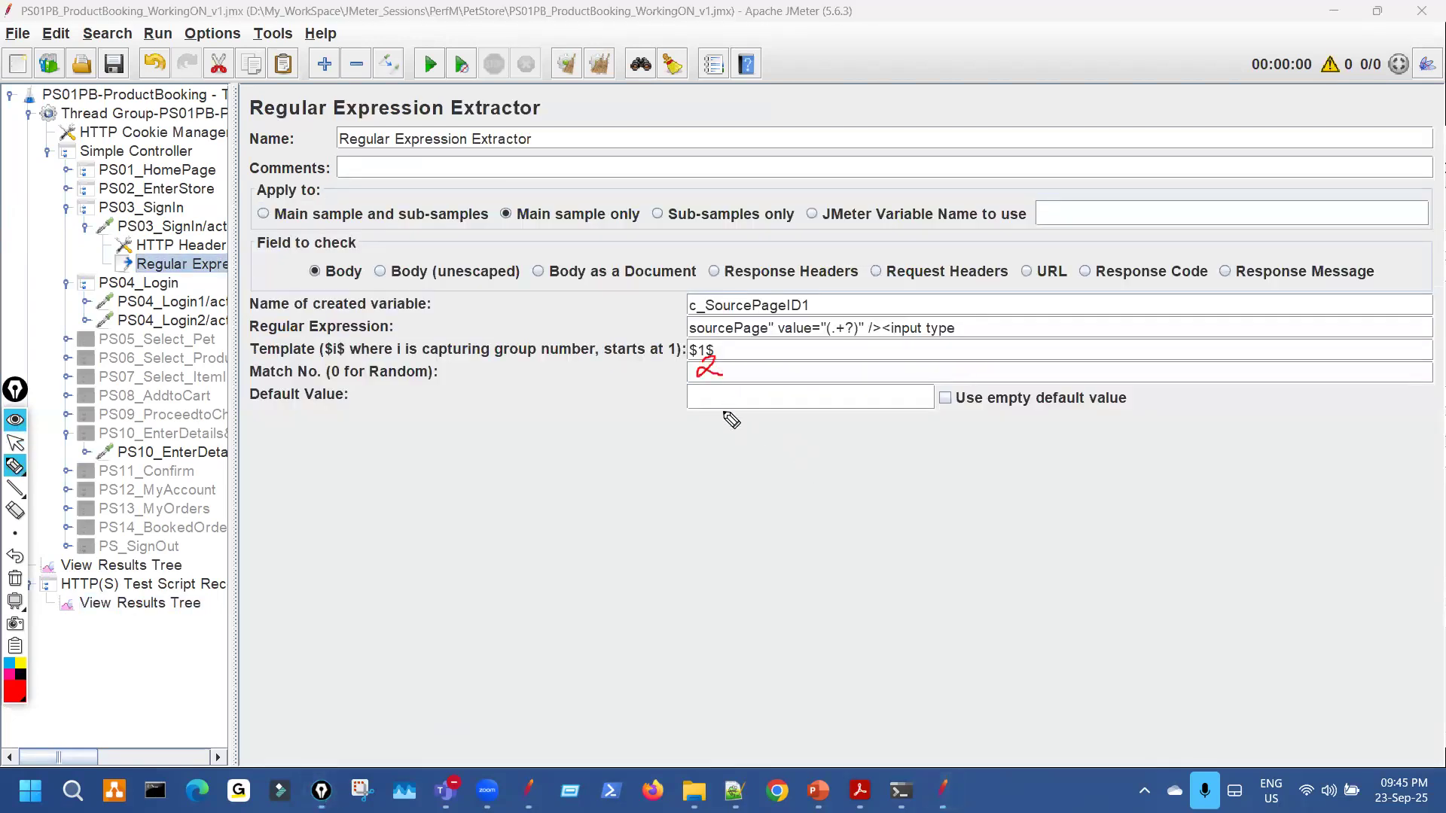
{"action": "key", "text": "ctrl+shift+7"}
{"action": "key", "text": "ctrl+shift+2"}
{"action": "left_click", "coordinate": [710, 374]}
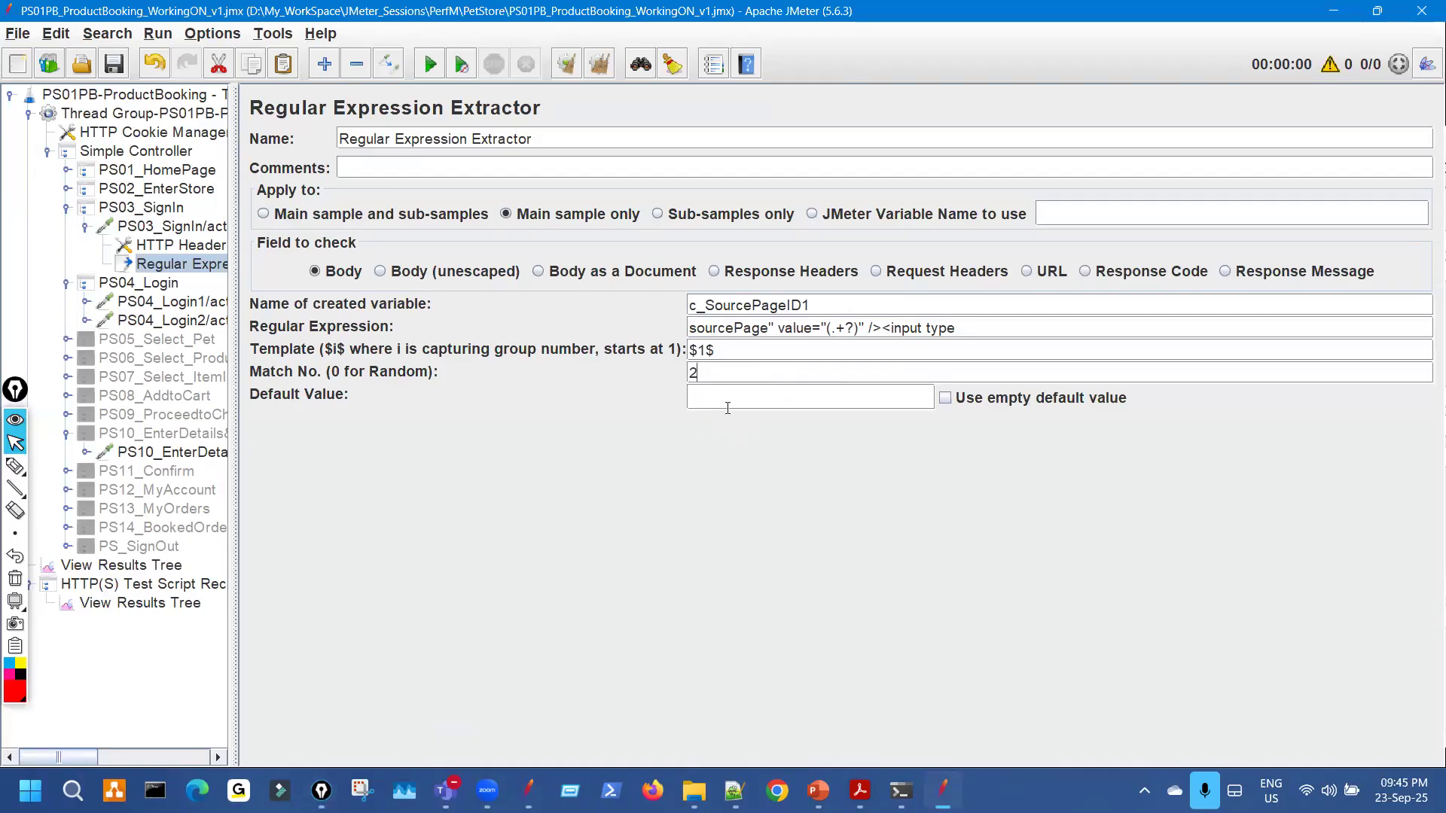
{"action": "key", "text": "ctrl+shift+2"}
{"action": "left_click_drag", "start_coordinate": [623, 410], "coordinate": [686, 393]}
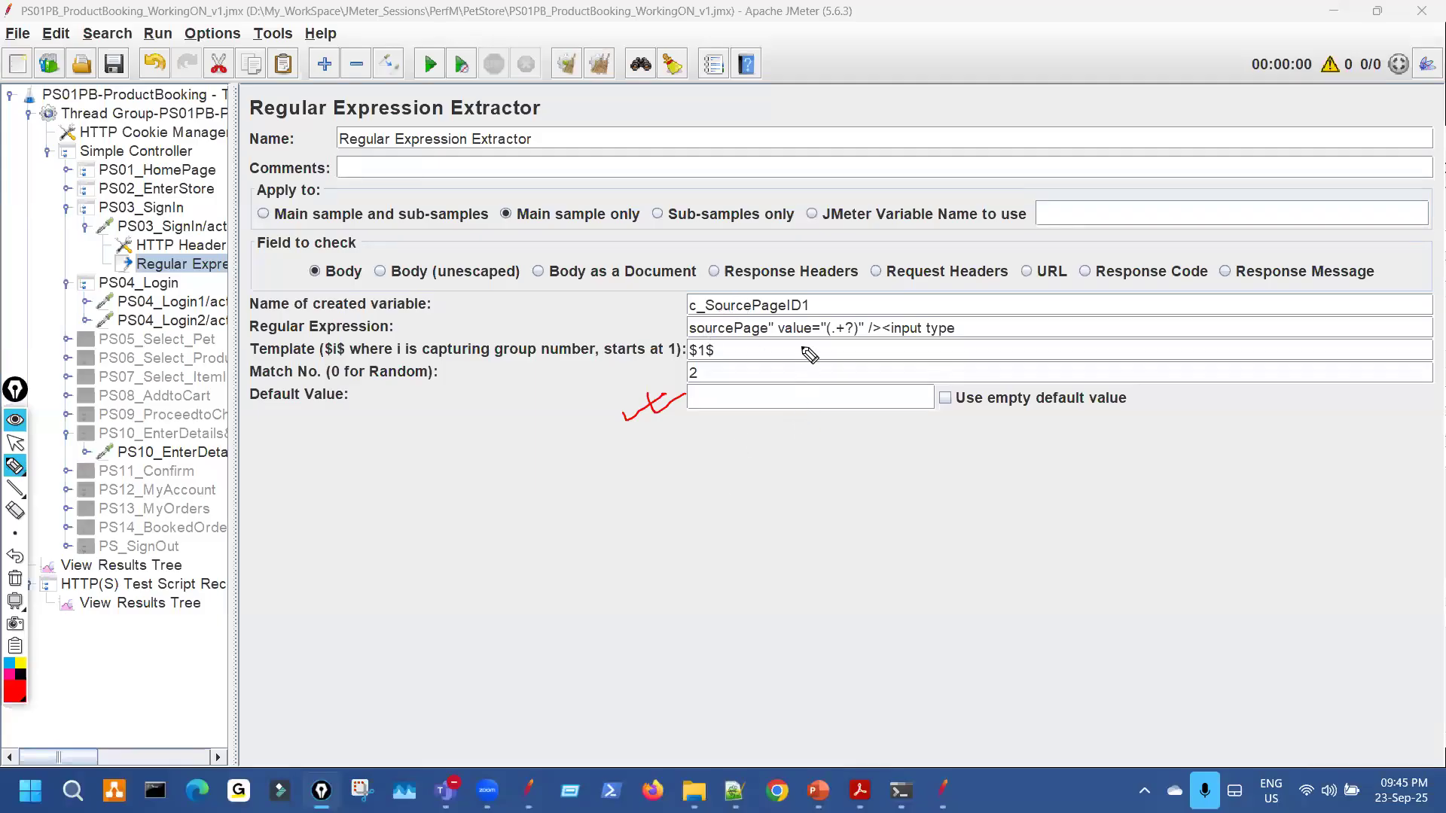
{"action": "key", "text": "Escape"}
{"action": "mouse_move", "coordinate": [813, 310]}
{"action": "left_mouse_down"}
{"action": "mouse_move", "coordinate": [649, 306]}
{"action": "mouse_move", "coordinate": [675, 295]}
{"action": "mouse_move", "coordinate": [811, 319]}
{"action": "mouse_move", "coordinate": [791, 280]}
{"action": "mouse_move", "coordinate": [731, 295]}
{"action": "left_mouse_up"}
{"action": "key", "text": "ctrl+shift+3"}
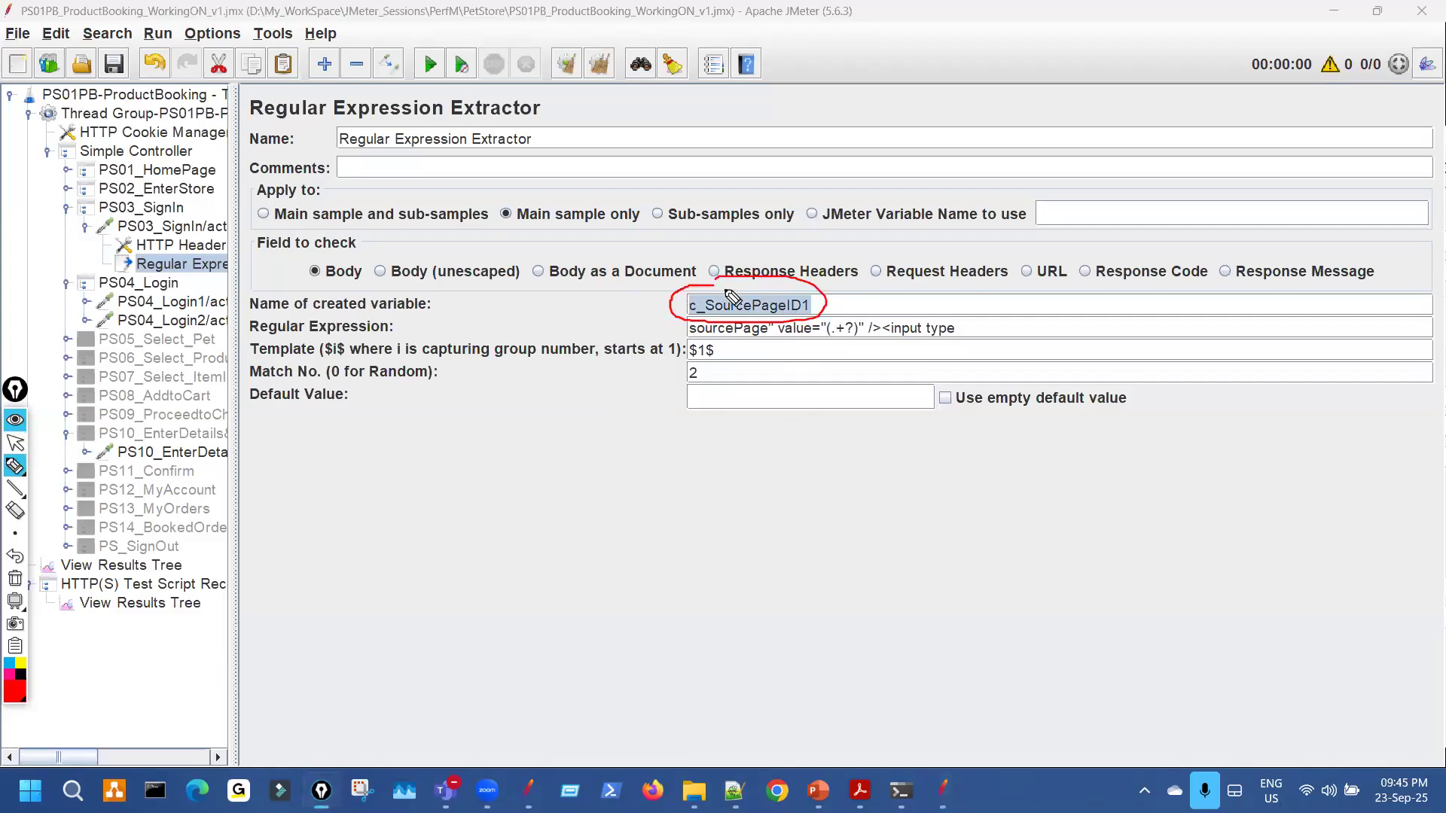
Annotate the extractor fields, noting that the variable name is copied into Default Value.
{"action": "left_click_drag", "start_coordinate": [804, 249], "coordinate": [781, 286]}
{"action": "left_click_drag", "start_coordinate": [673, 333], "coordinate": [662, 344]}
{"action": "mouse_move", "coordinate": [716, 407]}
{"action": "left_mouse_down"}
{"action": "mouse_move", "coordinate": [701, 422]}
{"action": "mouse_move", "coordinate": [674, 391]}
{"action": "mouse_move", "coordinate": [411, 290]}
{"action": "mouse_move", "coordinate": [352, 158]}
{"action": "mouse_move", "coordinate": [322, 178]}
{"action": "mouse_move", "coordinate": [362, 167]}
{"action": "left_mouse_up"}
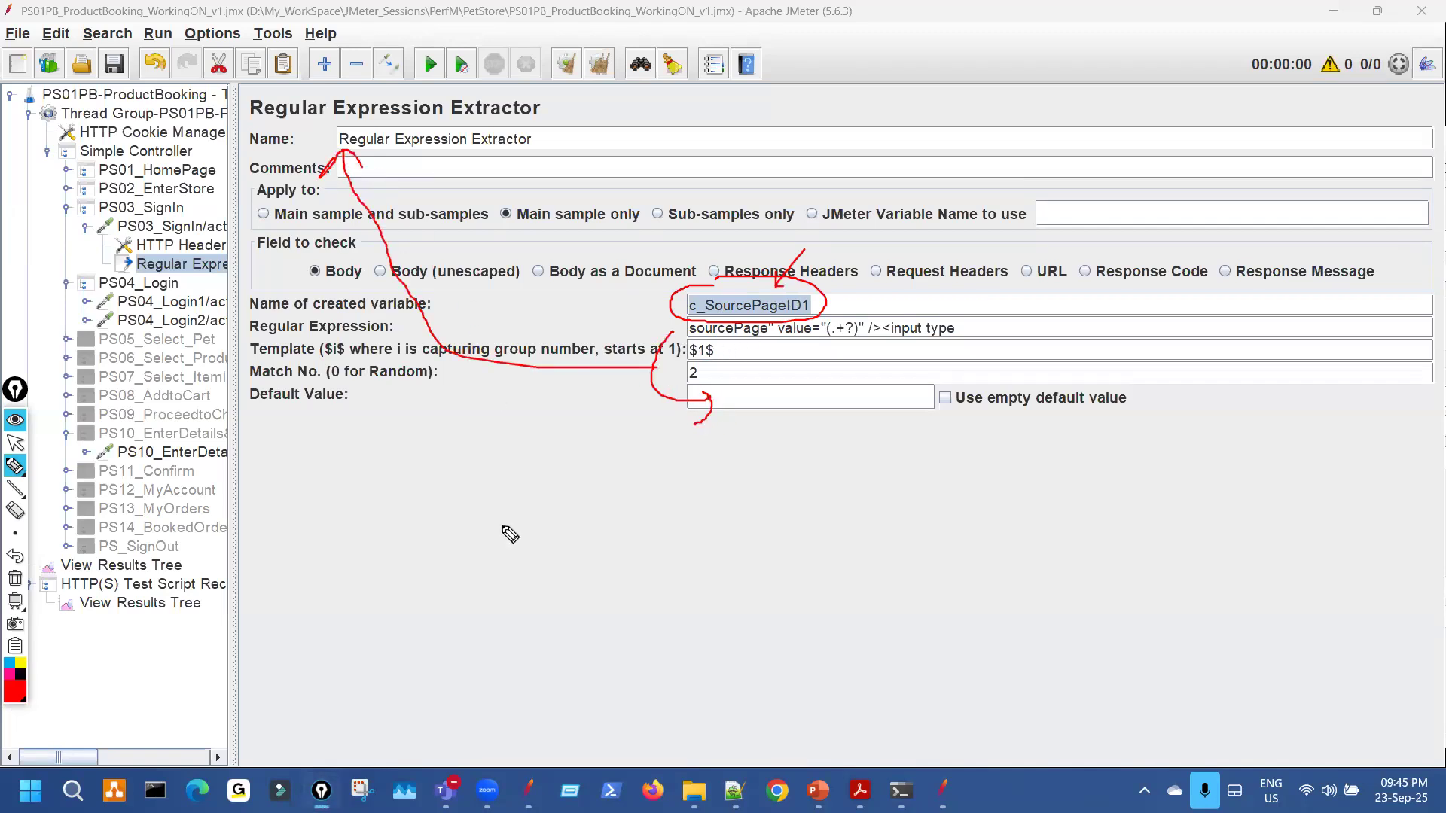
{"action": "mouse_move", "coordinate": [519, 597]}
{"action": "left_mouse_down"}
{"action": "mouse_move", "coordinate": [597, 587]}
{"action": "mouse_move", "coordinate": [632, 607]}
{"action": "mouse_move", "coordinate": [637, 540]}
{"action": "mouse_move", "coordinate": [698, 578]}
{"action": "mouse_move", "coordinate": [691, 595]}
{"action": "left_mouse_up"}
{"action": "left_click_drag", "start_coordinate": [724, 536], "coordinate": [756, 514]}
{"action": "left_click_drag", "start_coordinate": [748, 510], "coordinate": [753, 540]}
{"action": "mouse_move", "coordinate": [855, 559]}
{"action": "left_mouse_down"}
{"action": "mouse_move", "coordinate": [845, 474]}
{"action": "mouse_move", "coordinate": [854, 519]}
{"action": "mouse_move", "coordinate": [907, 488]}
{"action": "left_mouse_up"}
{"action": "left_click_drag", "start_coordinate": [912, 482], "coordinate": [927, 472]}
{"action": "left_click_drag", "start_coordinate": [921, 461], "coordinate": [973, 431]}
{"action": "left_click_drag", "start_coordinate": [733, 408], "coordinate": [724, 420]}
{"action": "left_click_drag", "start_coordinate": [739, 313], "coordinate": [735, 350]}
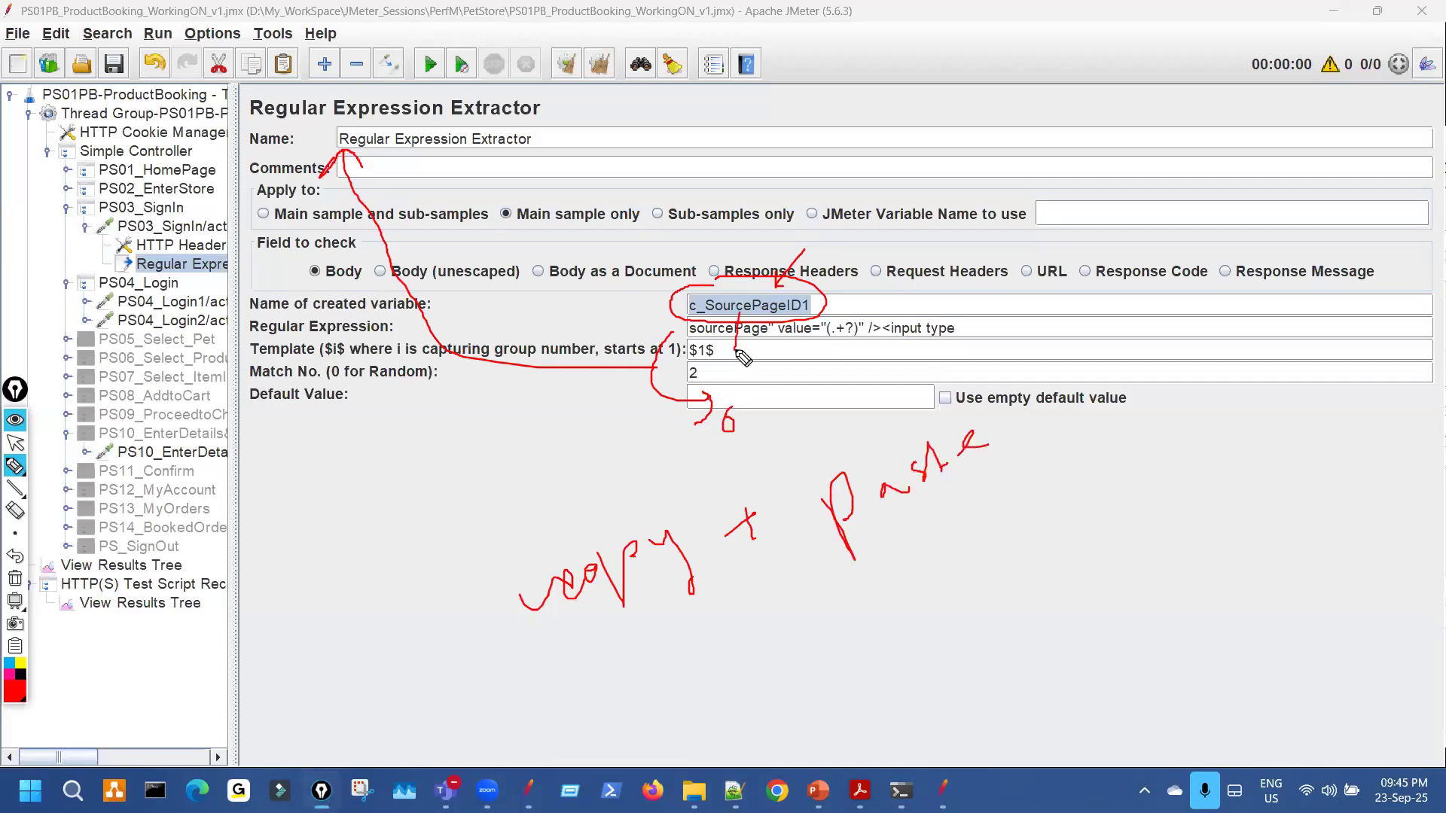
{"action": "key", "text": "ctrl+shift+7"}
{"action": "key", "text": "ctrl+shift+2"}
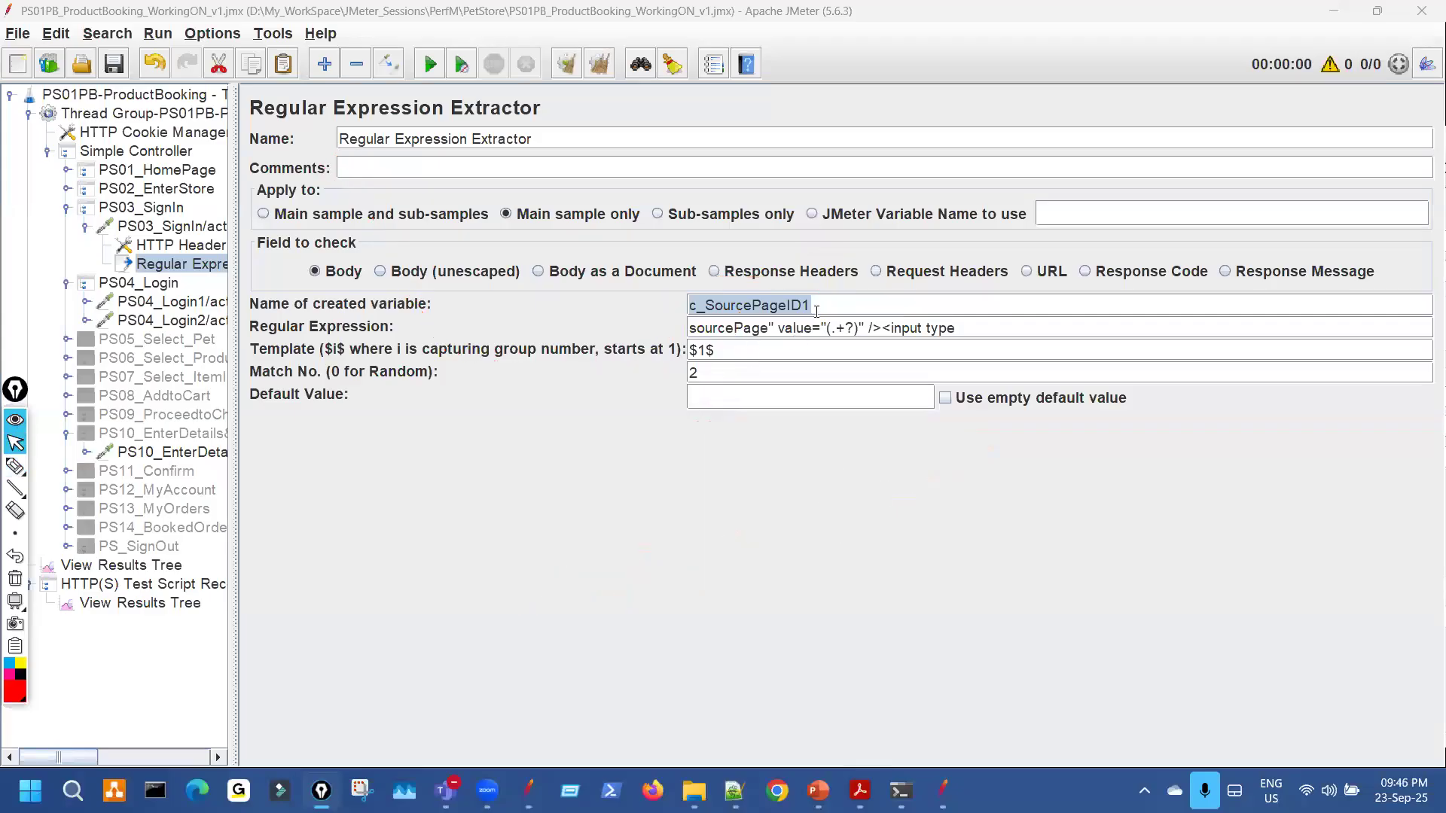
Paste c_SourcePageID1 into Default Value and start typing _NOTFOUND after it.
{"action": "left_click", "coordinate": [816, 311]}
{"action": "left_click_drag", "start_coordinate": [812, 305], "coordinate": [690, 298]}
{"action": "key", "text": "ctrl+c"}
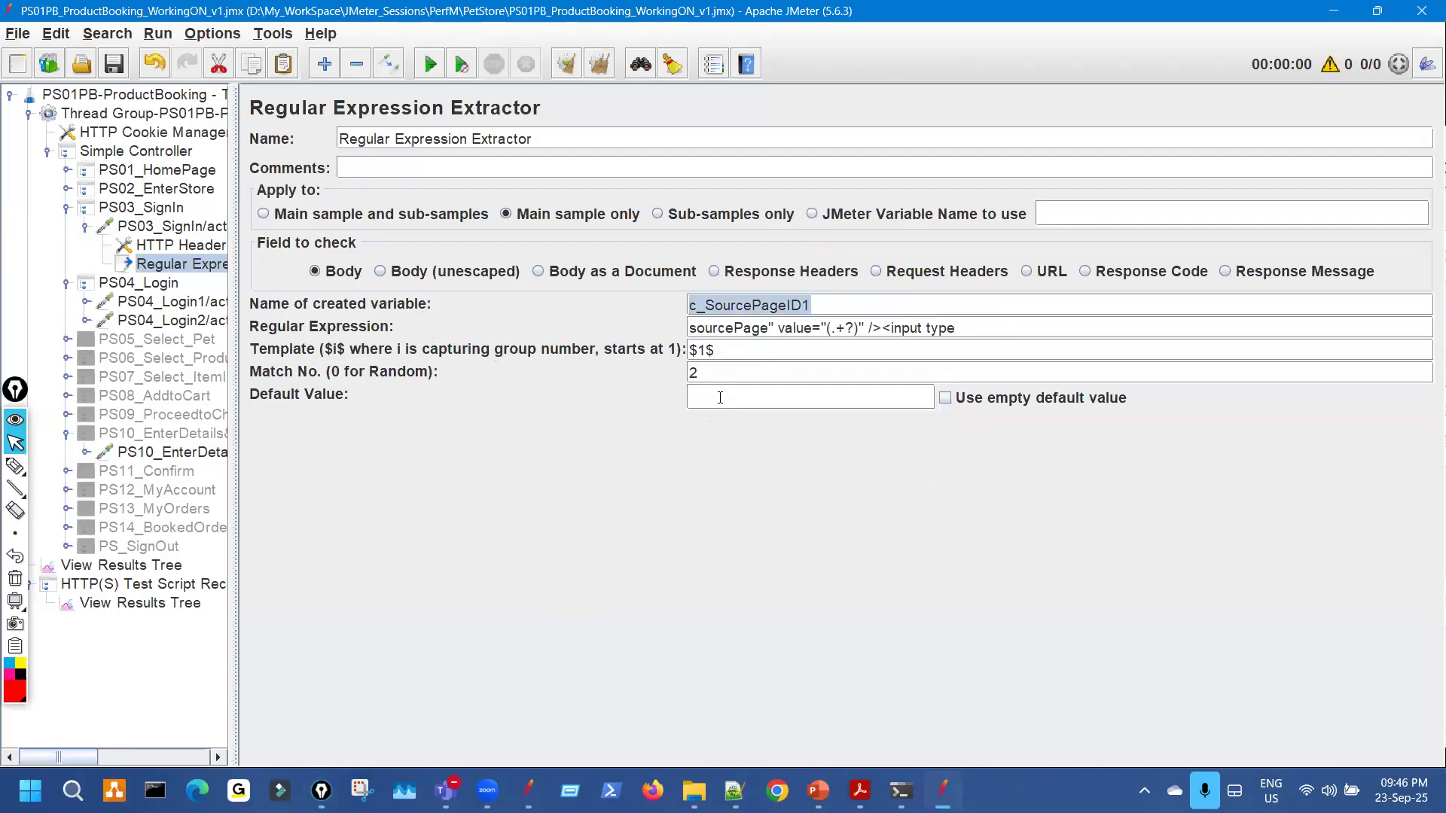
{"action": "left_click", "coordinate": [720, 398]}
{"action": "key", "text": "ctrl+v"}
{"action": "type", "text": "_NOTFOU"}
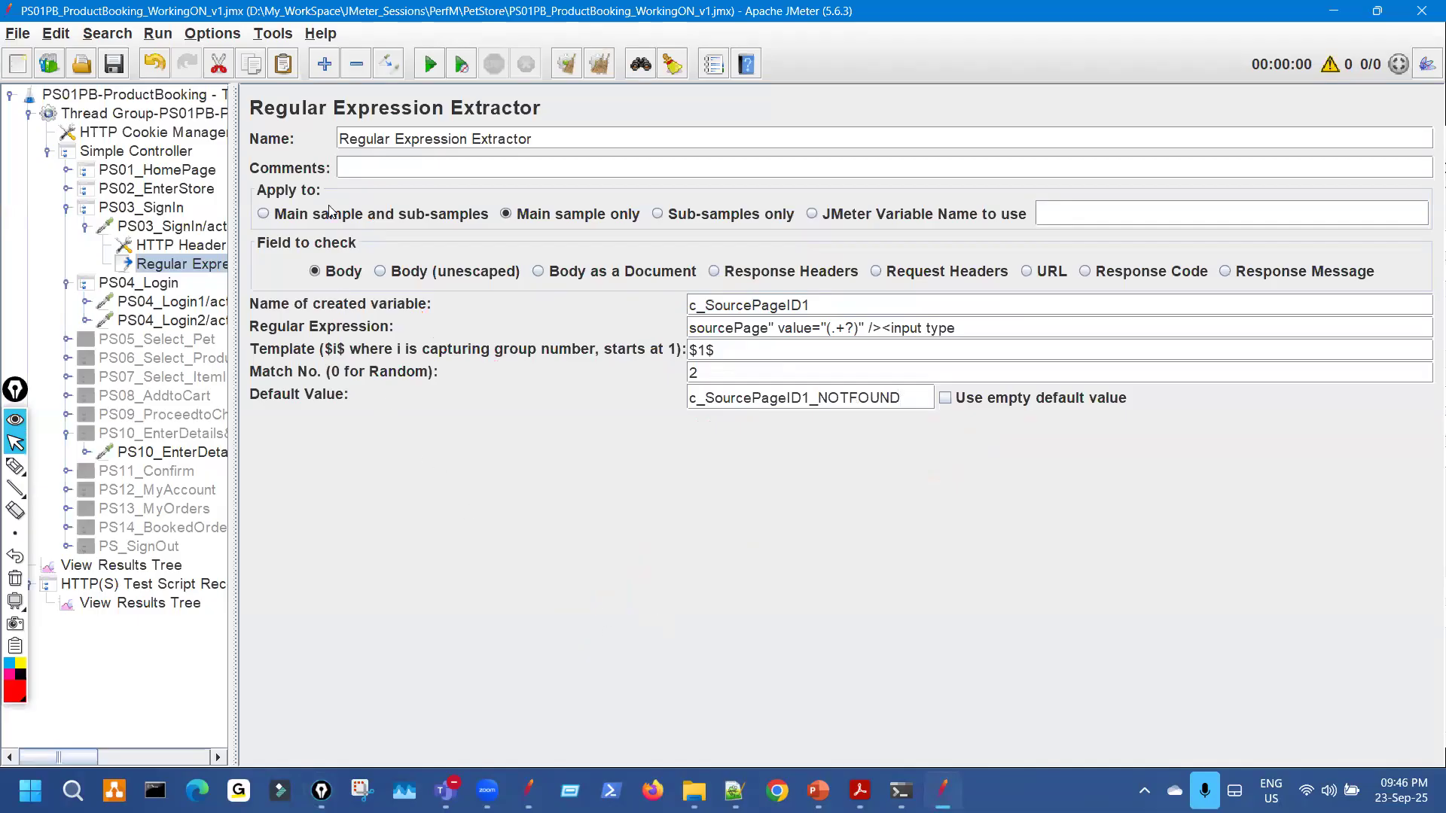
Rename the extractor to c_SourcePageID1_Regular Expression Extractor.
{"action": "key", "text": "ctrl+v"}
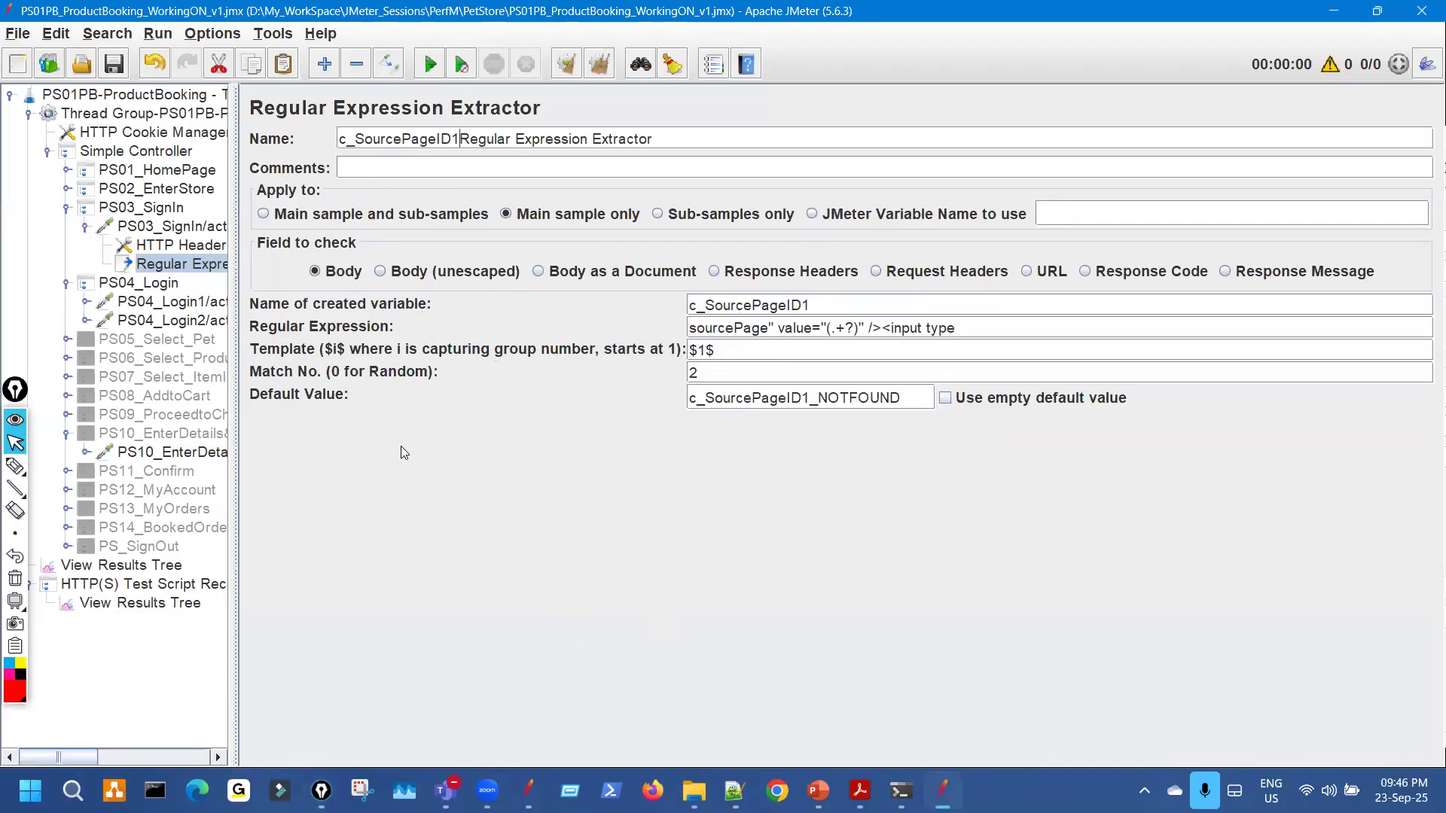
{"action": "type", "text": "_"}
{"action": "key", "text": "ctrl+shift+p"}
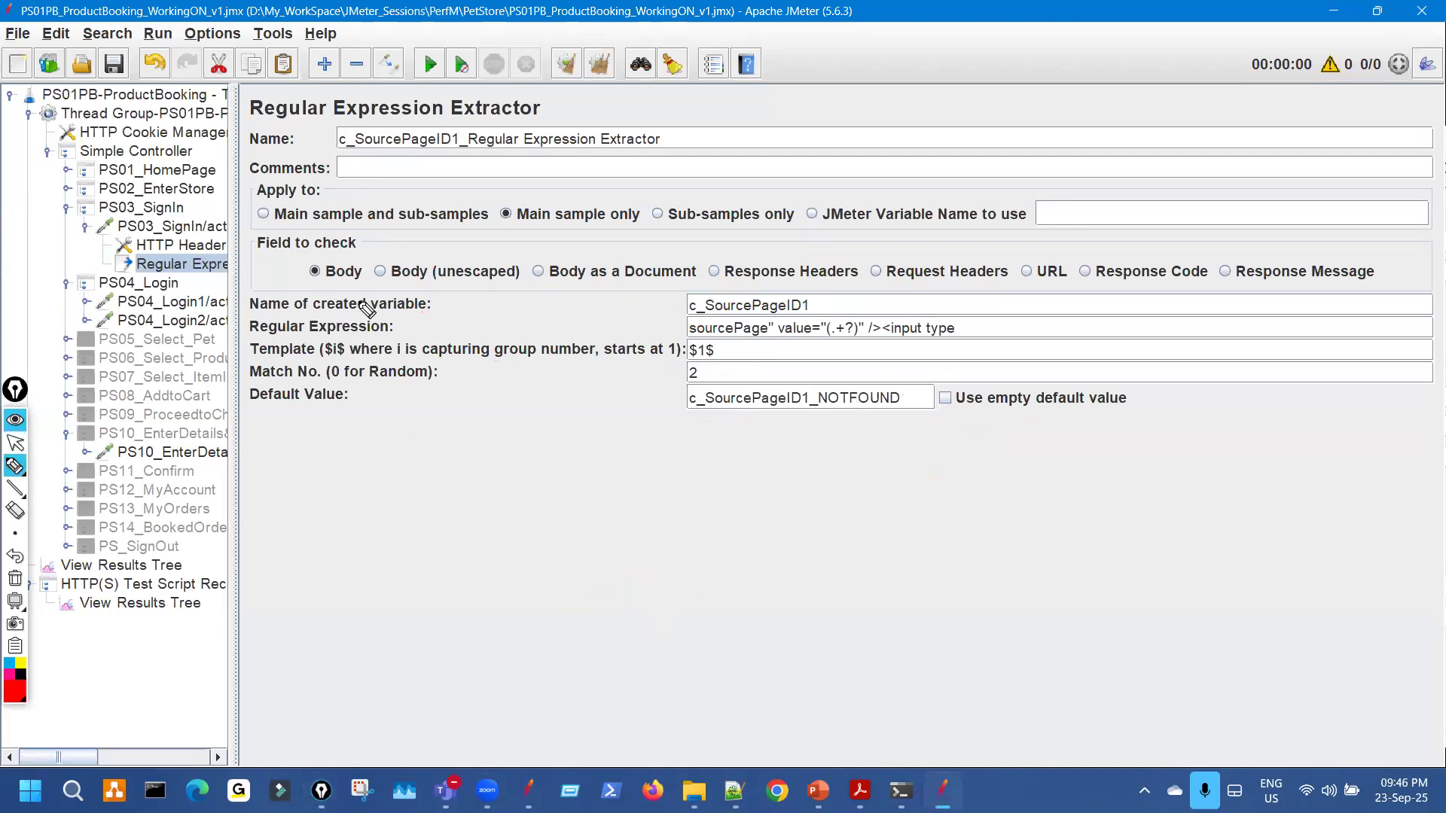
{"action": "left_click_drag", "start_coordinate": [489, 137], "coordinate": [449, 120]}
{"action": "key", "text": "ctrl+shift+7"}
{"action": "key", "text": "ctrl+shift+2"}
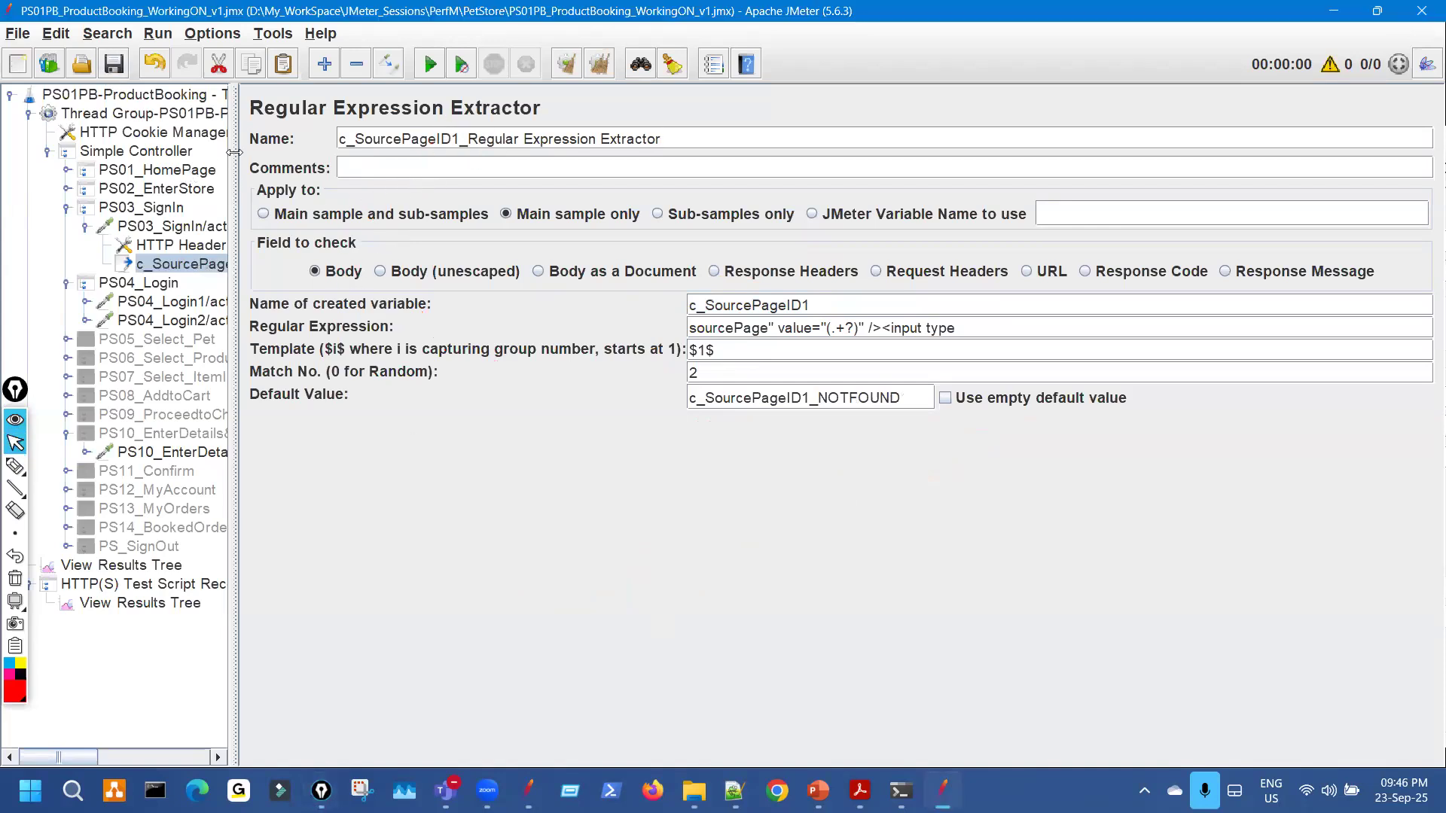
Select the PS04_Login1 request and bring up the correlation notes slide.
{"action": "left_click_drag", "start_coordinate": [234, 153], "coordinate": [344, 179]}
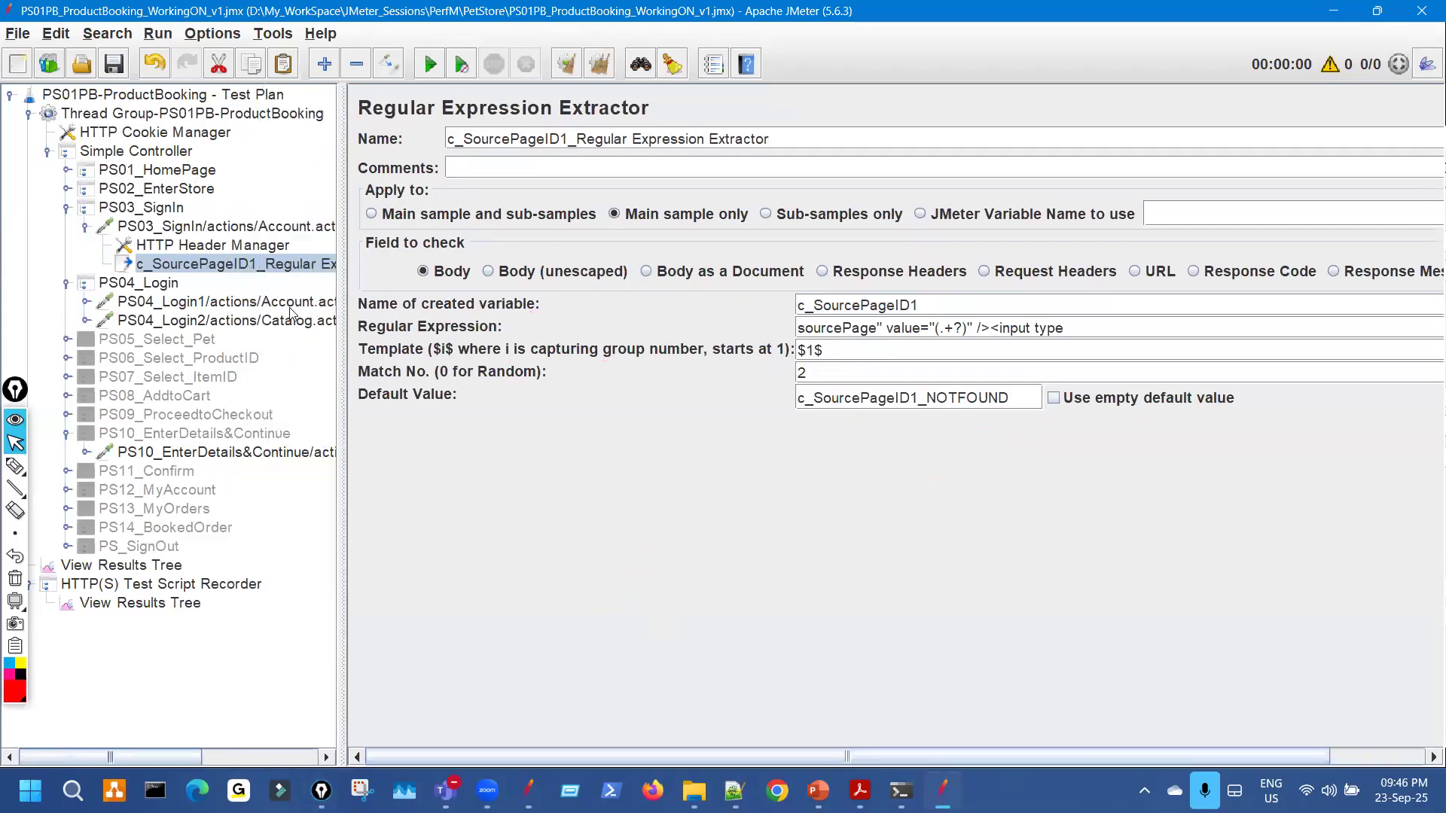
{"action": "left_click", "coordinate": [292, 304]}
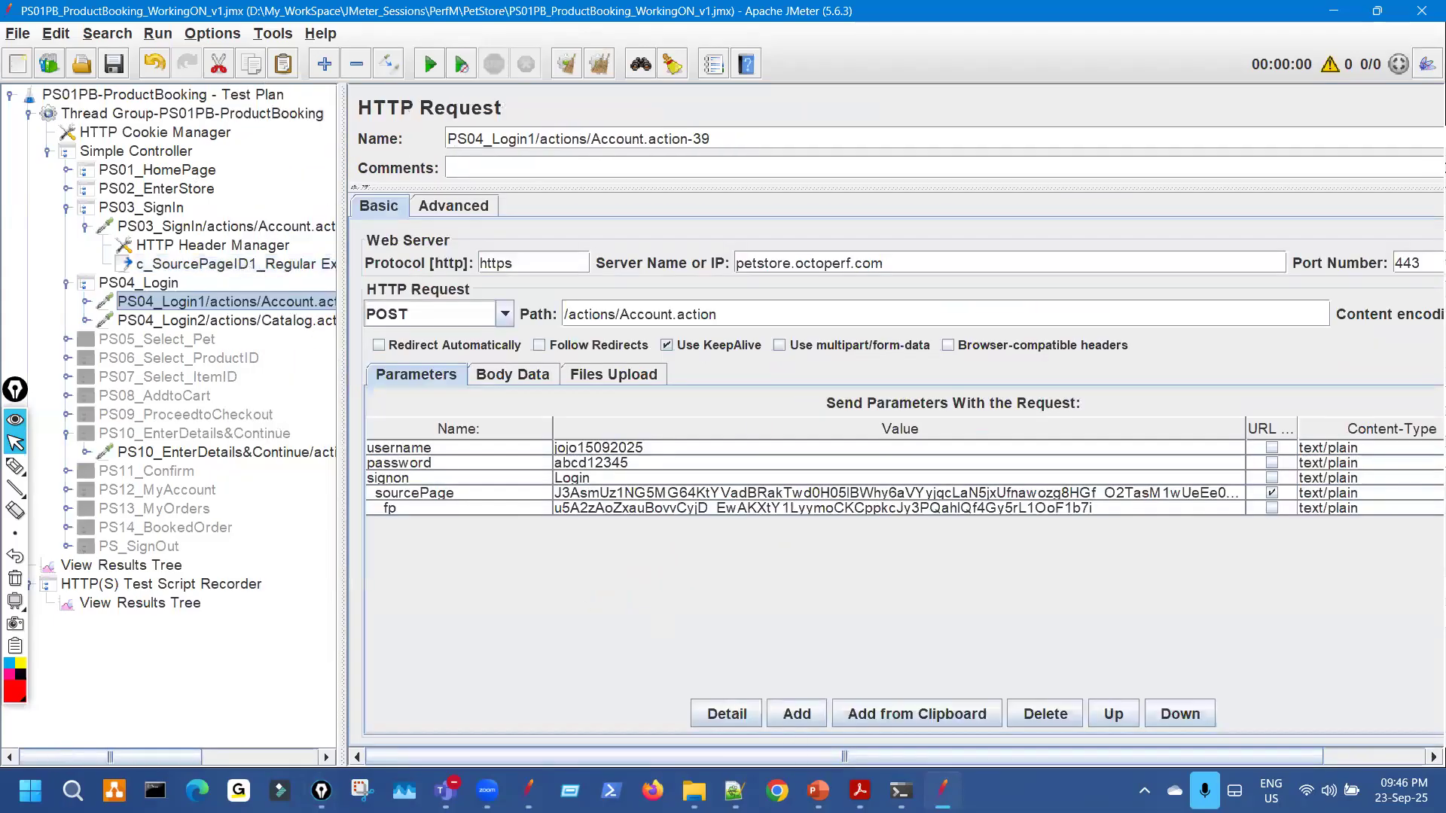
{"action": "left_click", "coordinate": [819, 793]}
{"action": "key", "text": "ctrl+shift+3"}
{"action": "left_click_drag", "start_coordinate": [295, 465], "coordinate": [374, 450]}
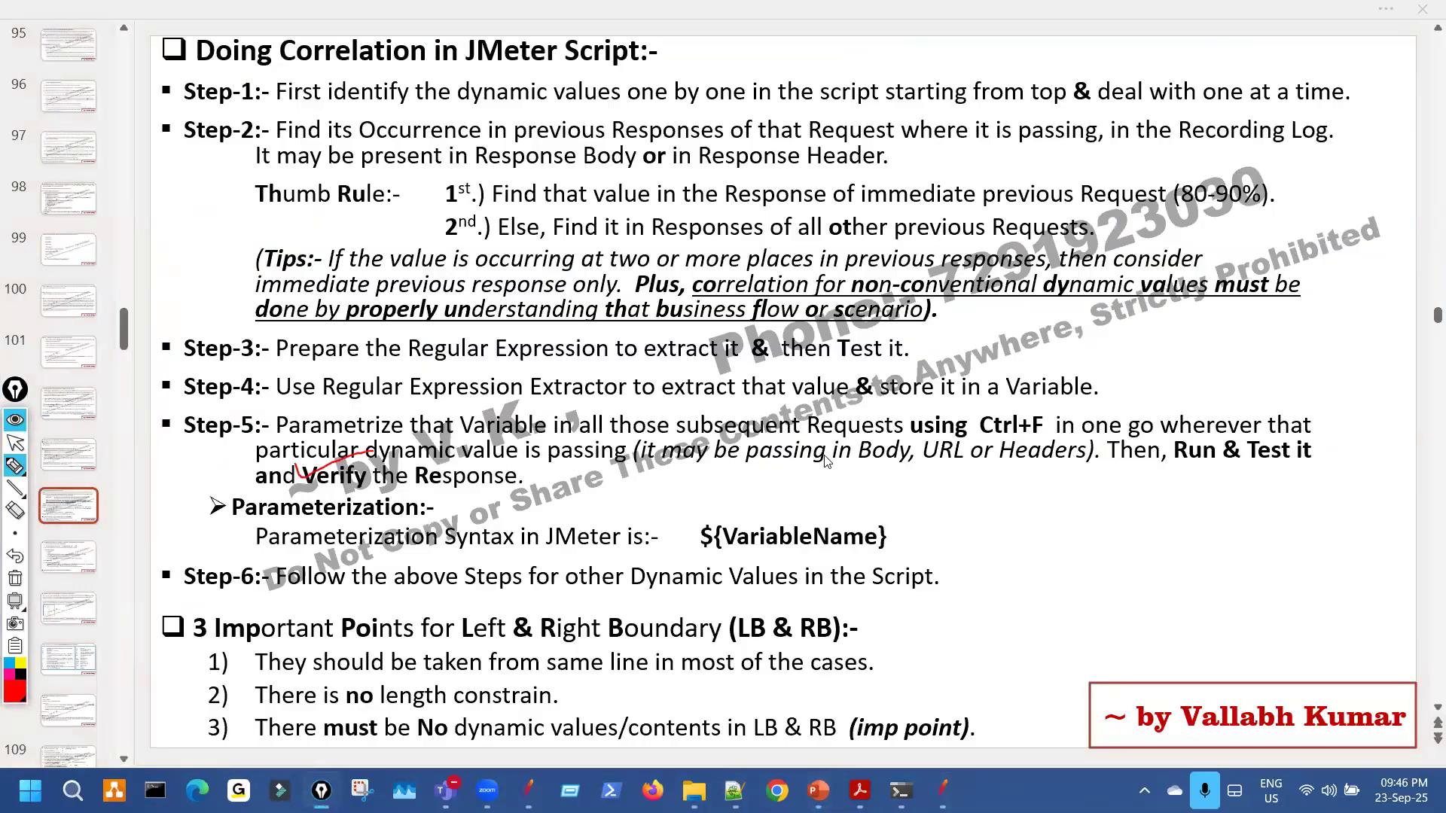
Review Step-5 and the ${VariableName} syntax, then go back to PS04_Login1 in JMeter.
{"action": "mouse_move", "coordinate": [1009, 419]}
{"action": "left_mouse_down"}
{"action": "mouse_move", "coordinate": [1001, 462]}
{"action": "mouse_move", "coordinate": [1048, 424]}
{"action": "left_mouse_up"}
{"action": "mouse_move", "coordinate": [697, 535]}
{"action": "left_mouse_down"}
{"action": "mouse_move", "coordinate": [903, 563]}
{"action": "mouse_move", "coordinate": [776, 522]}
{"action": "mouse_move", "coordinate": [701, 529]}
{"action": "left_mouse_up"}
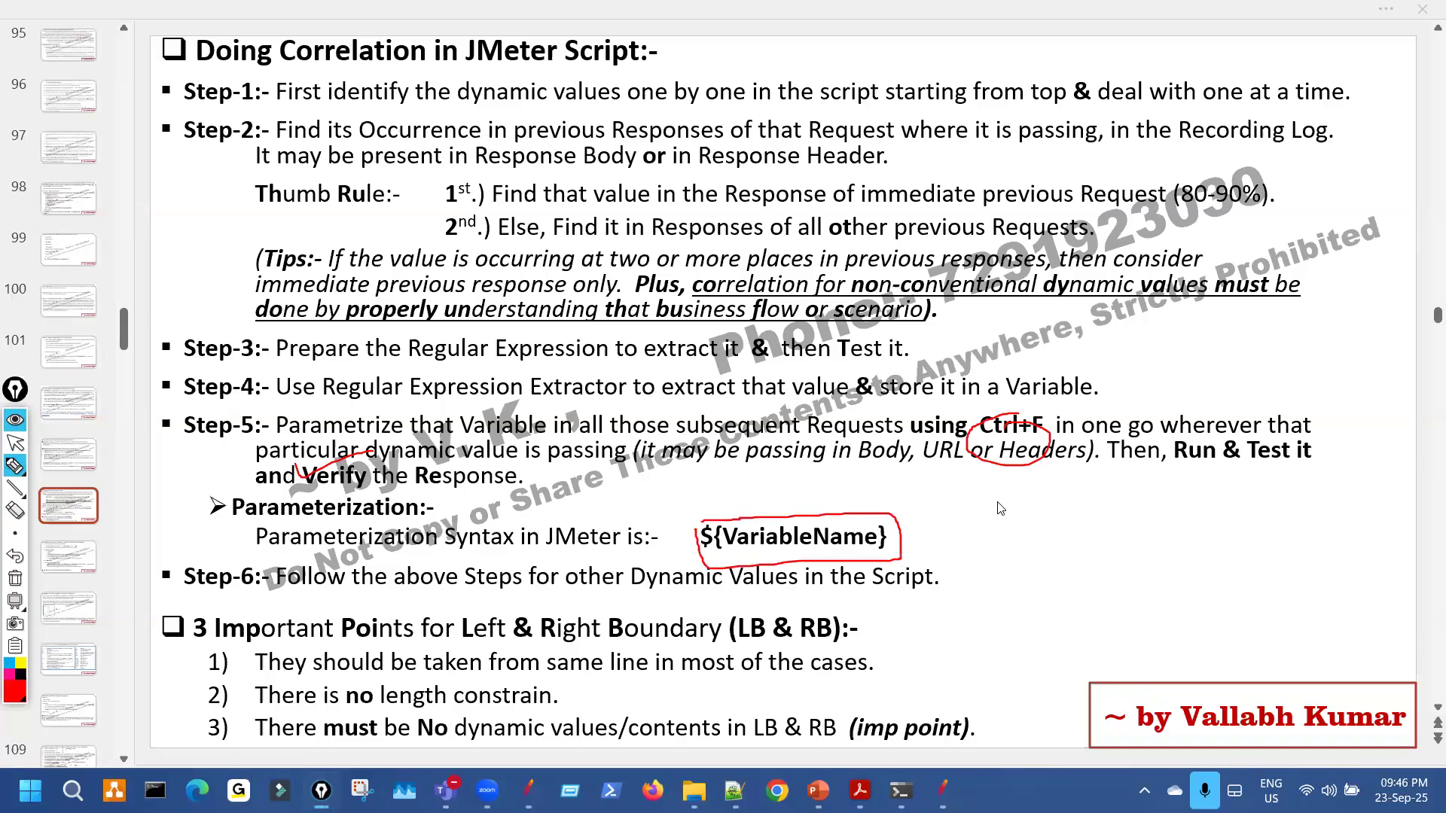
{"action": "left_click_drag", "start_coordinate": [789, 455], "coordinate": [831, 440]}
{"action": "key", "text": "ctrl+shift+7"}
{"action": "key", "text": "ctrl+shift+2"}
{"action": "left_click", "coordinate": [943, 791]}
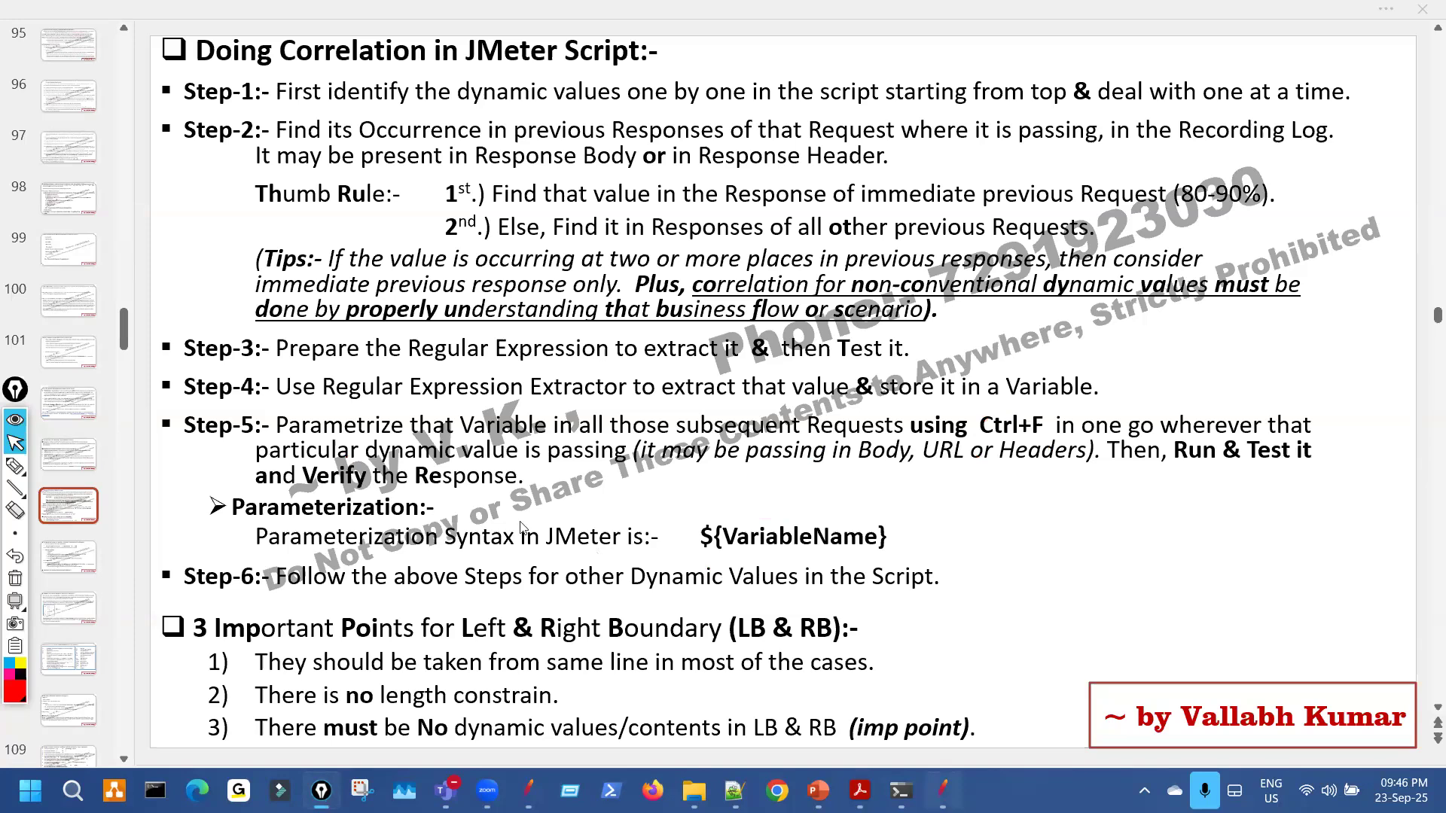
{"action": "left_click_drag", "start_coordinate": [340, 307], "coordinate": [288, 303]}
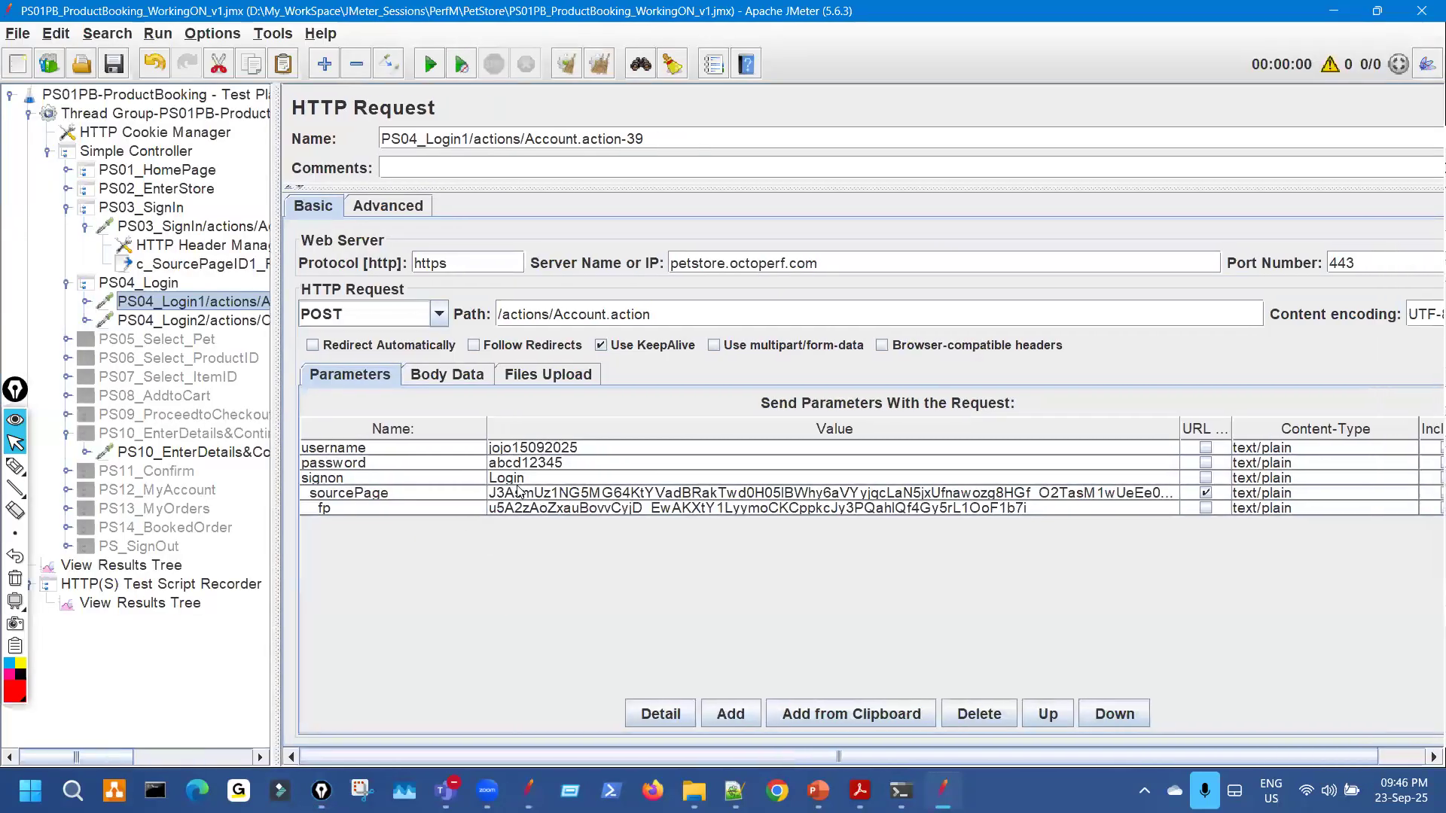
Copy the recorded sourcePage value into the Search Tree dialog's search text.
{"action": "left_click_drag", "start_coordinate": [476, 432], "coordinate": [420, 432]}
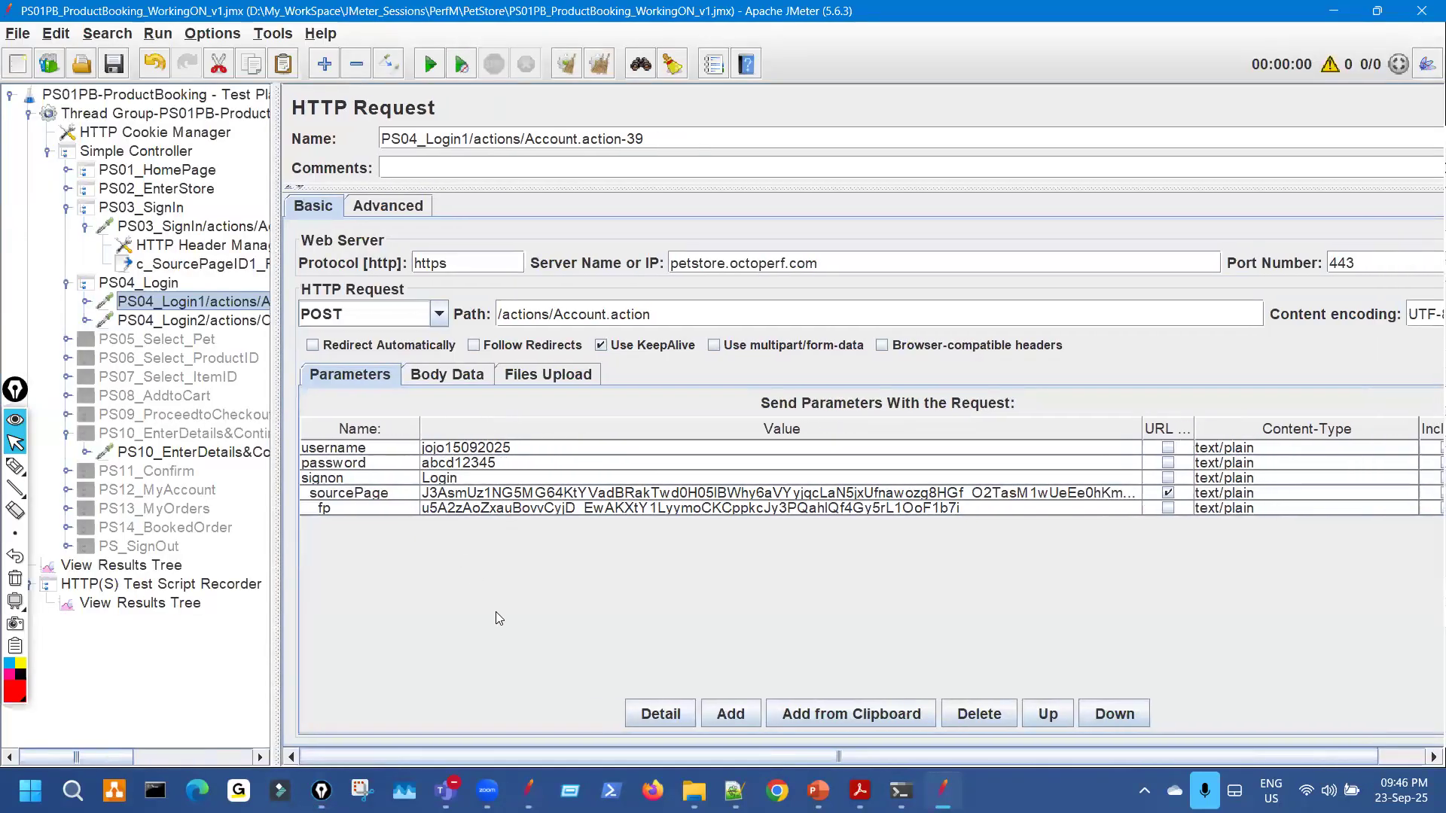
{"action": "key", "text": "ctrl+f"}
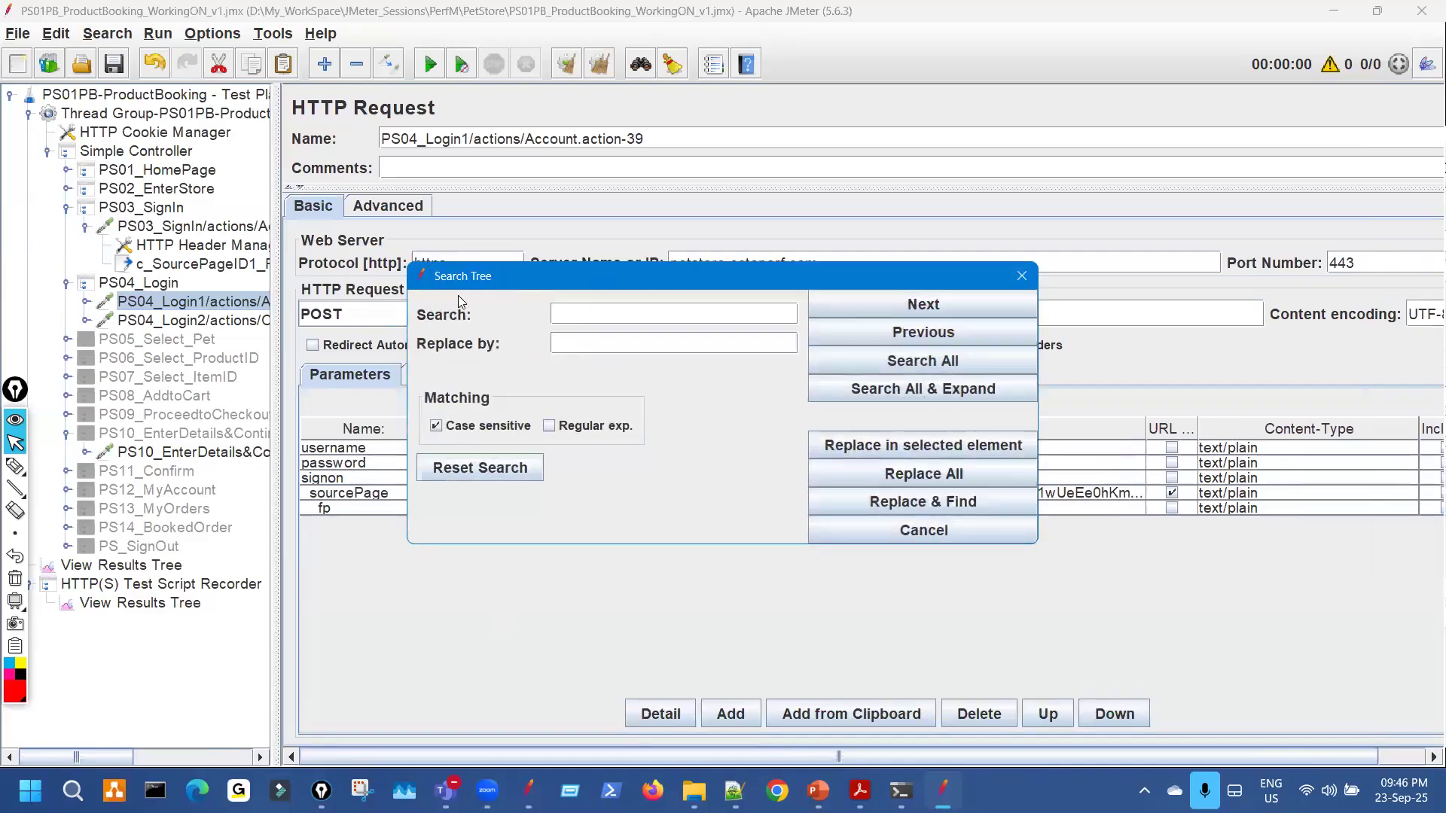
{"action": "left_click_drag", "start_coordinate": [458, 248], "coordinate": [201, 249]}
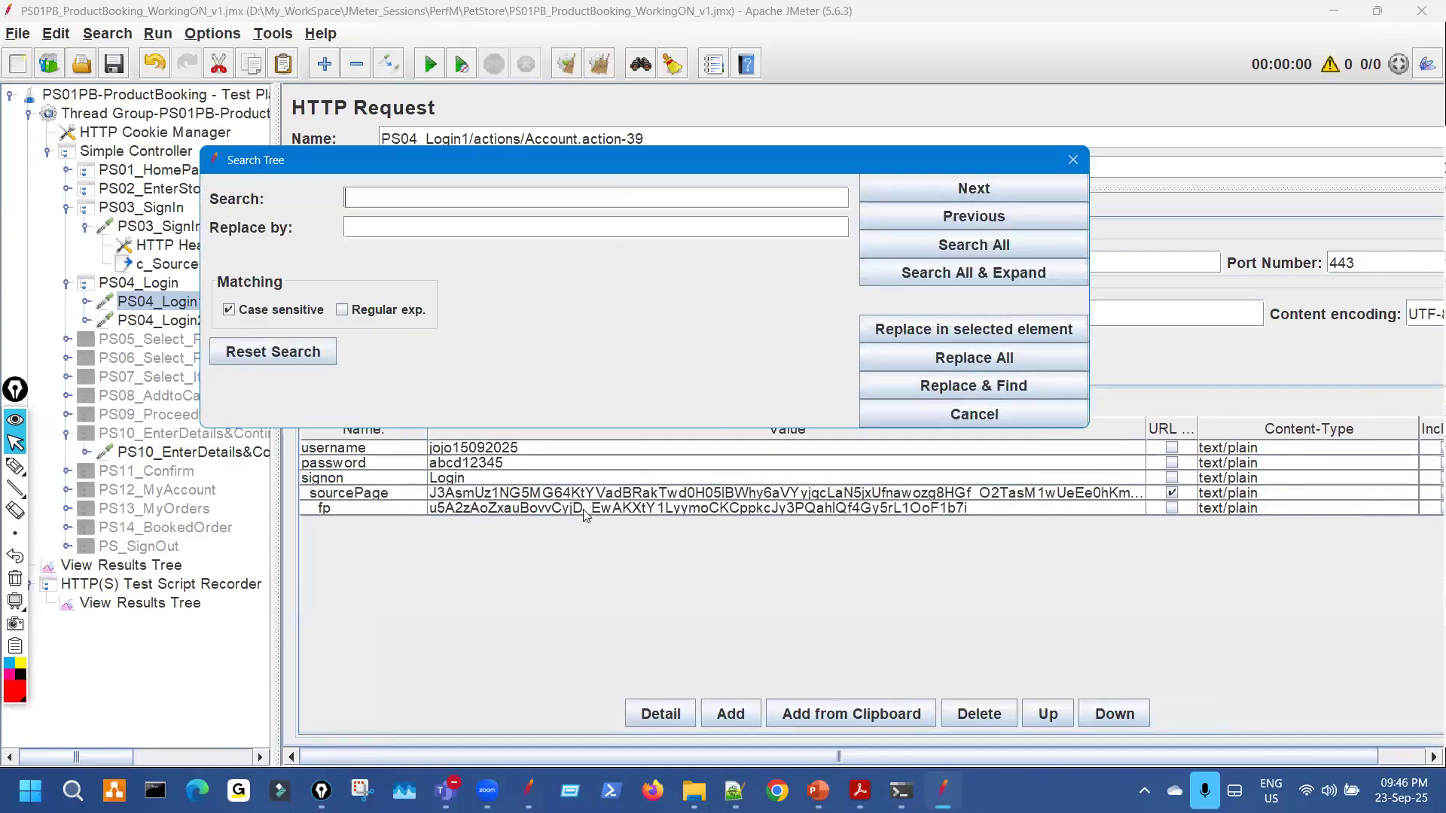
{"action": "left_click", "coordinate": [583, 490]}
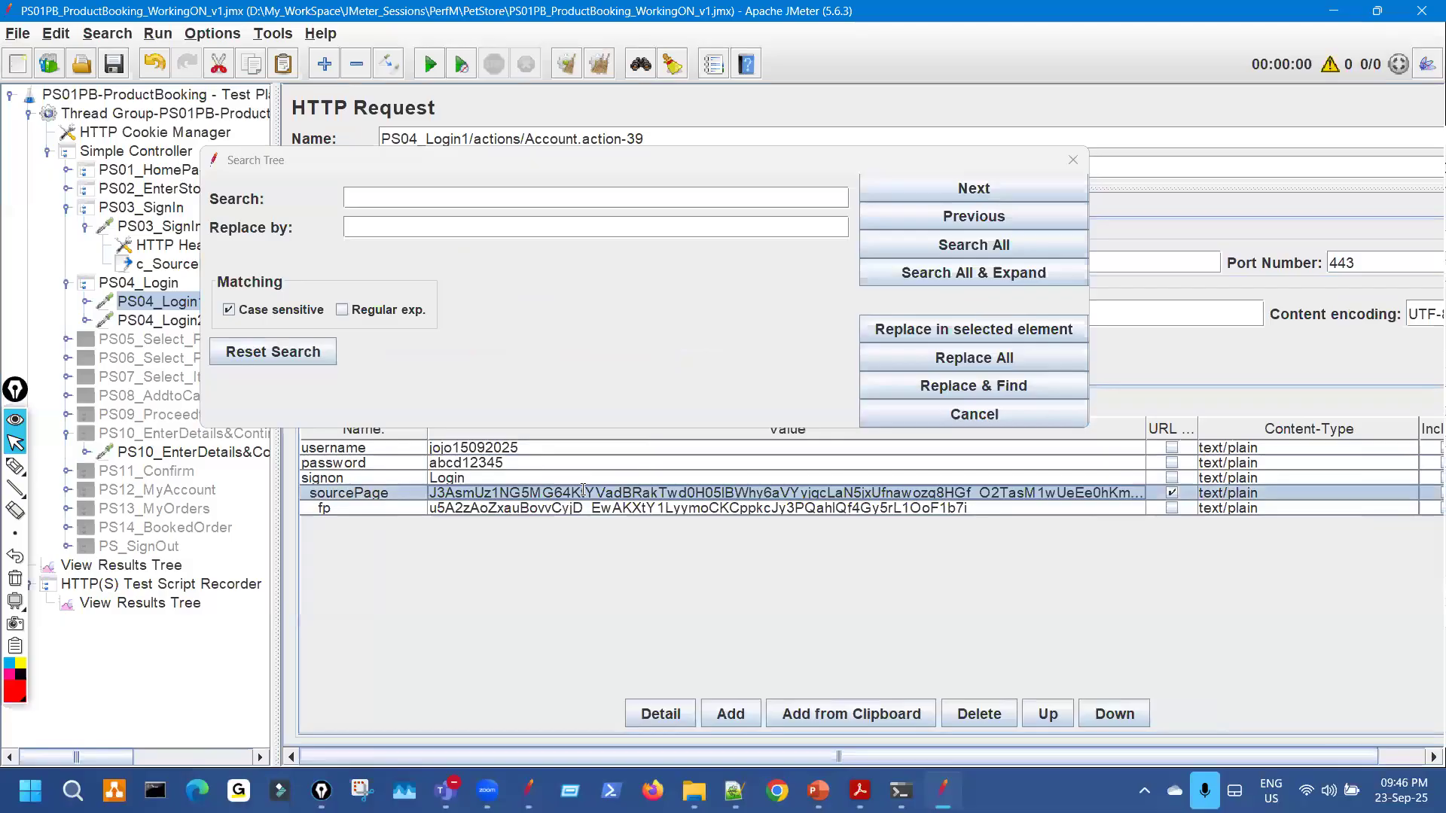
{"action": "double_click", "coordinate": [584, 490]}
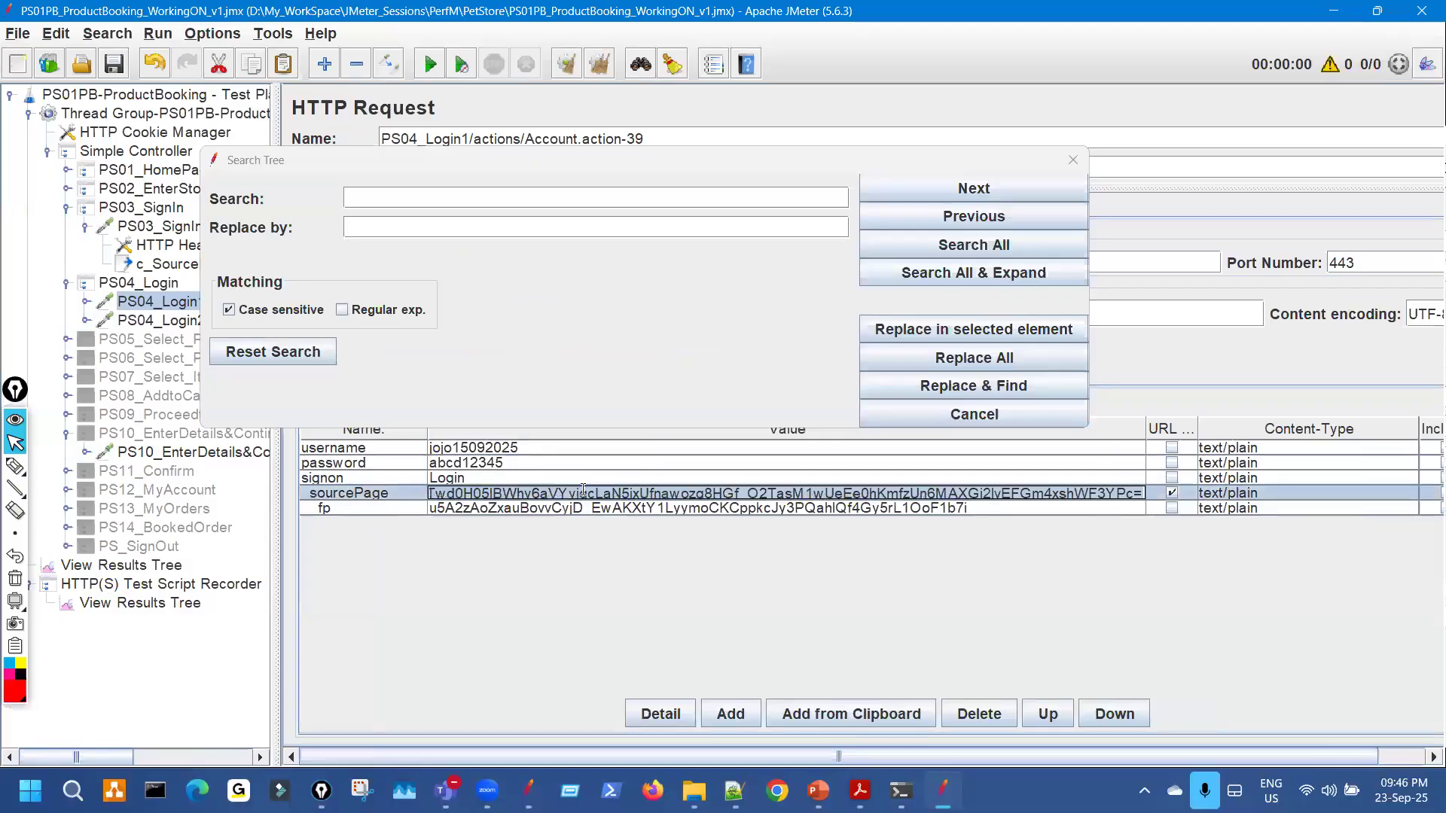
{"action": "left_click", "coordinate": [457, 200]}
{"action": "type", "text": "Twd0H05lBWhv6aVYviqcLaN5ixUfnawozg8HGf_O2TasM1wUeEe0hKmfzUn6MAXGj2lvEFGm4xshWF3YPc="}
Replace all occurrences with ${c_SourcePageID1} and close the search dialog.
{"action": "left_click_drag", "start_coordinate": [427, 165], "coordinate": [592, 371]}
{"action": "left_click", "coordinate": [255, 265]}
{"action": "left_click_drag", "start_coordinate": [854, 306], "coordinate": [694, 305]}
{"action": "key", "text": "ctrl+c"}
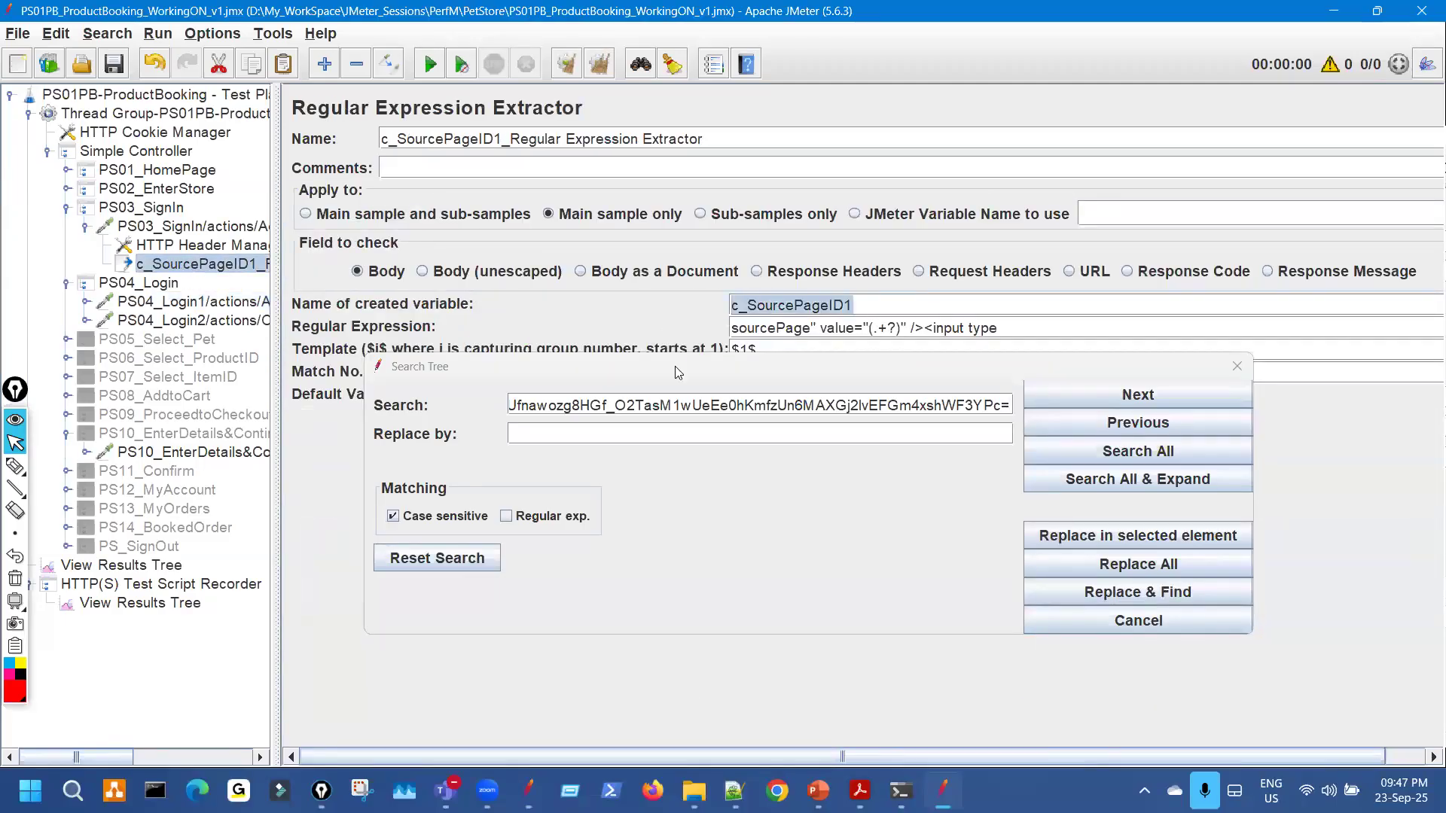
{"action": "left_click", "coordinate": [586, 431]}
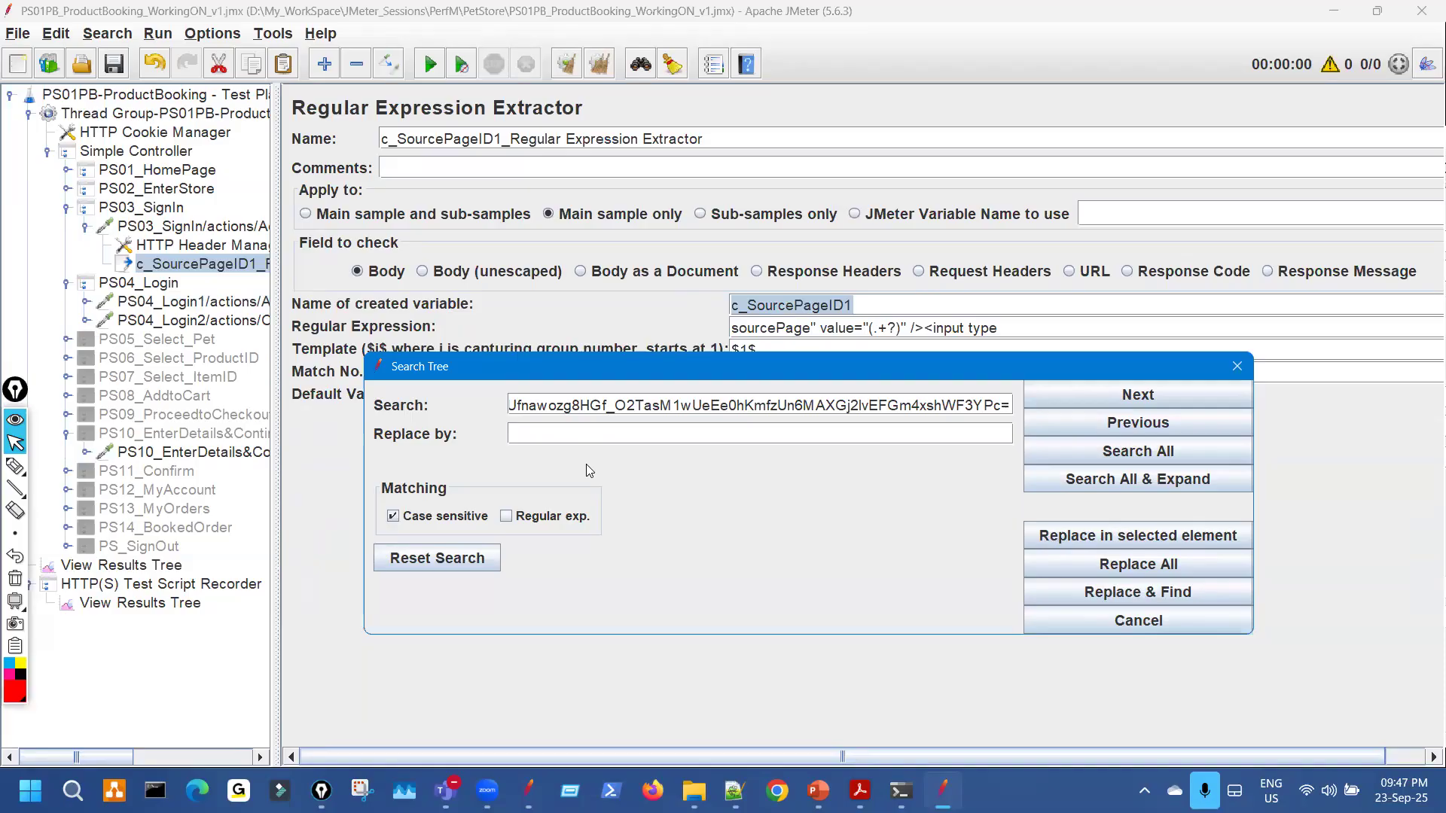
{"action": "type", "text": "${"}
{"action": "key", "text": "ctrl+v"}
{"action": "type", "text": "}"}
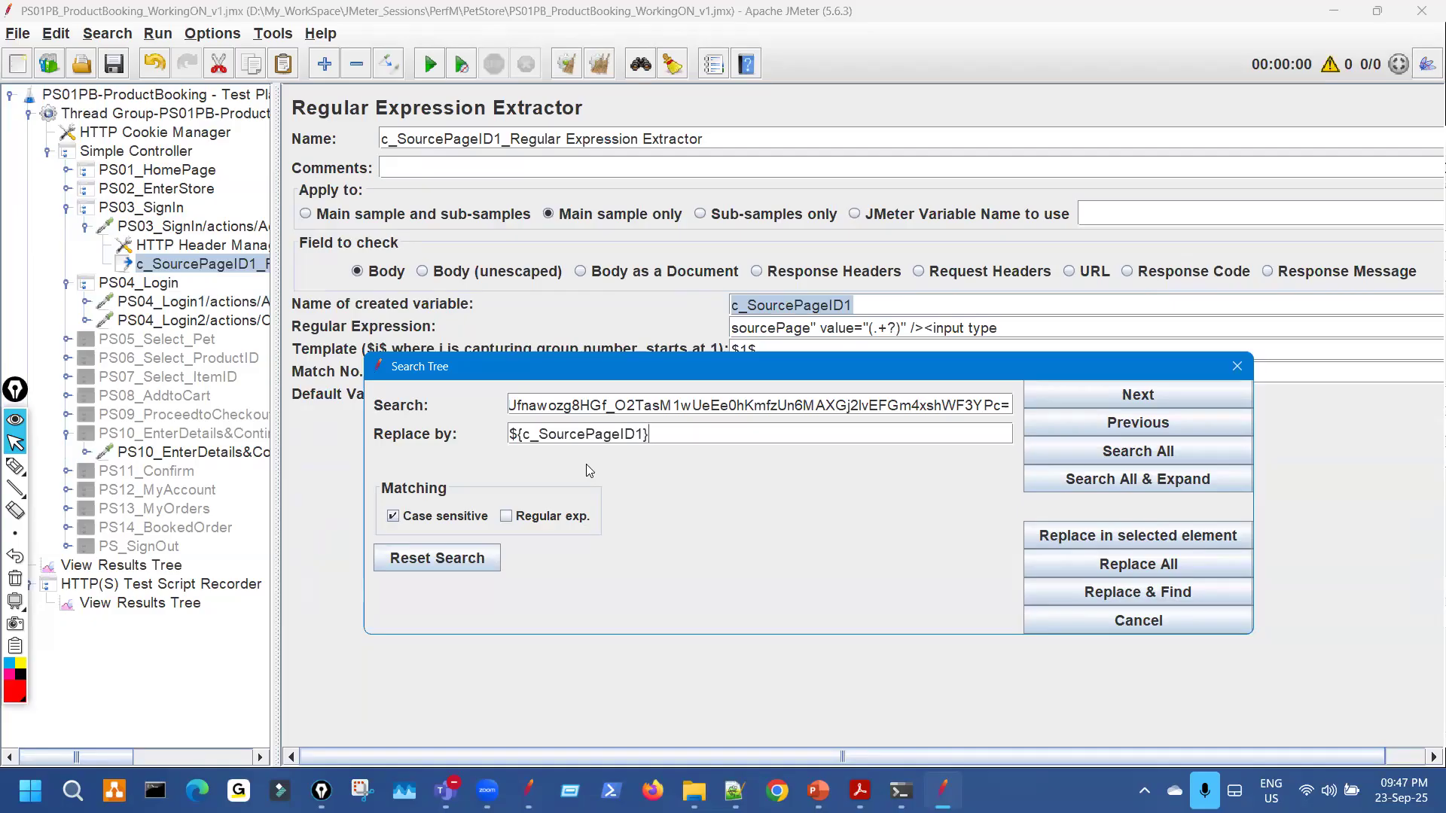
{"action": "left_click", "coordinate": [1072, 563]}
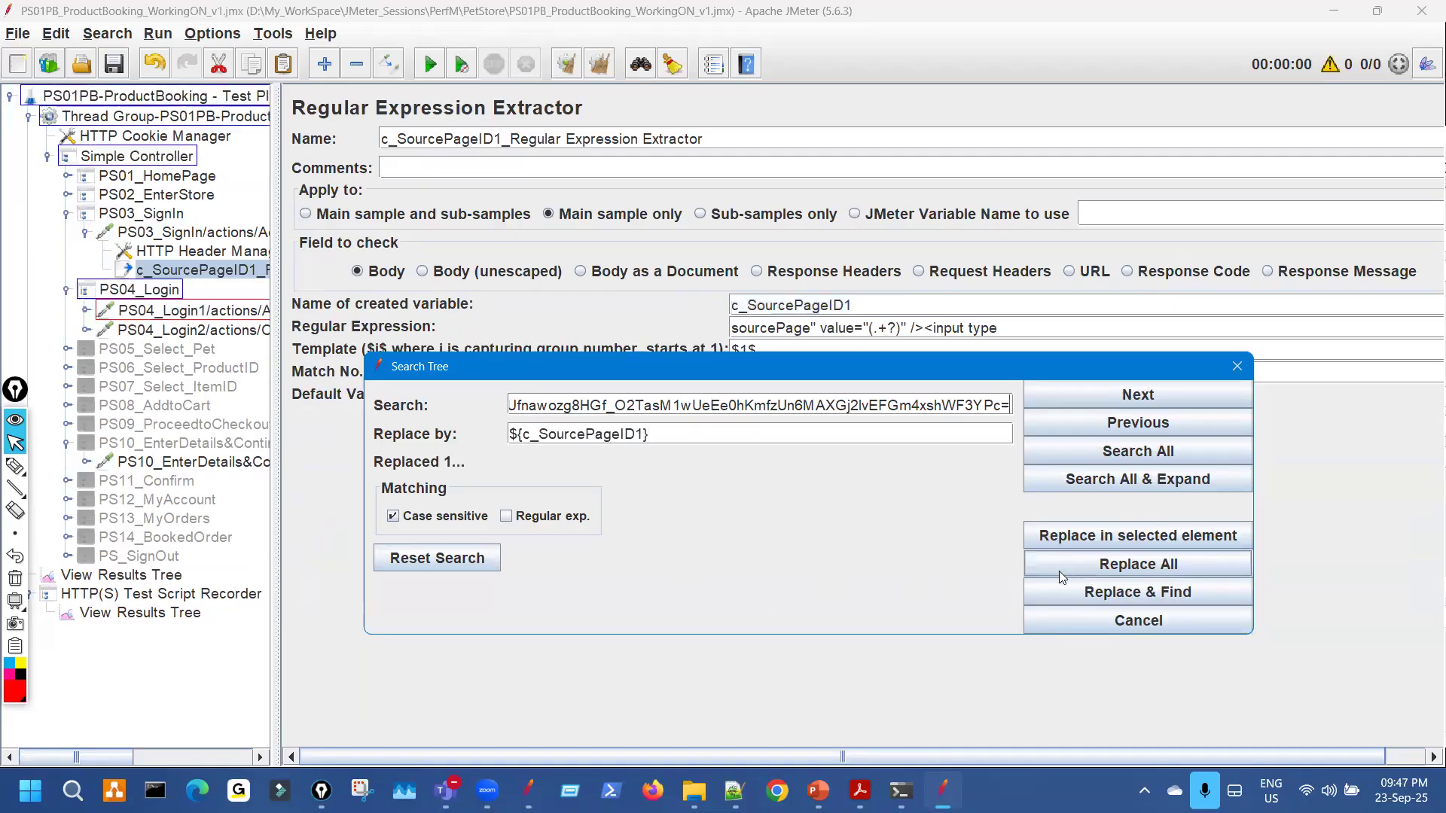
{"action": "left_click", "coordinate": [1237, 366]}
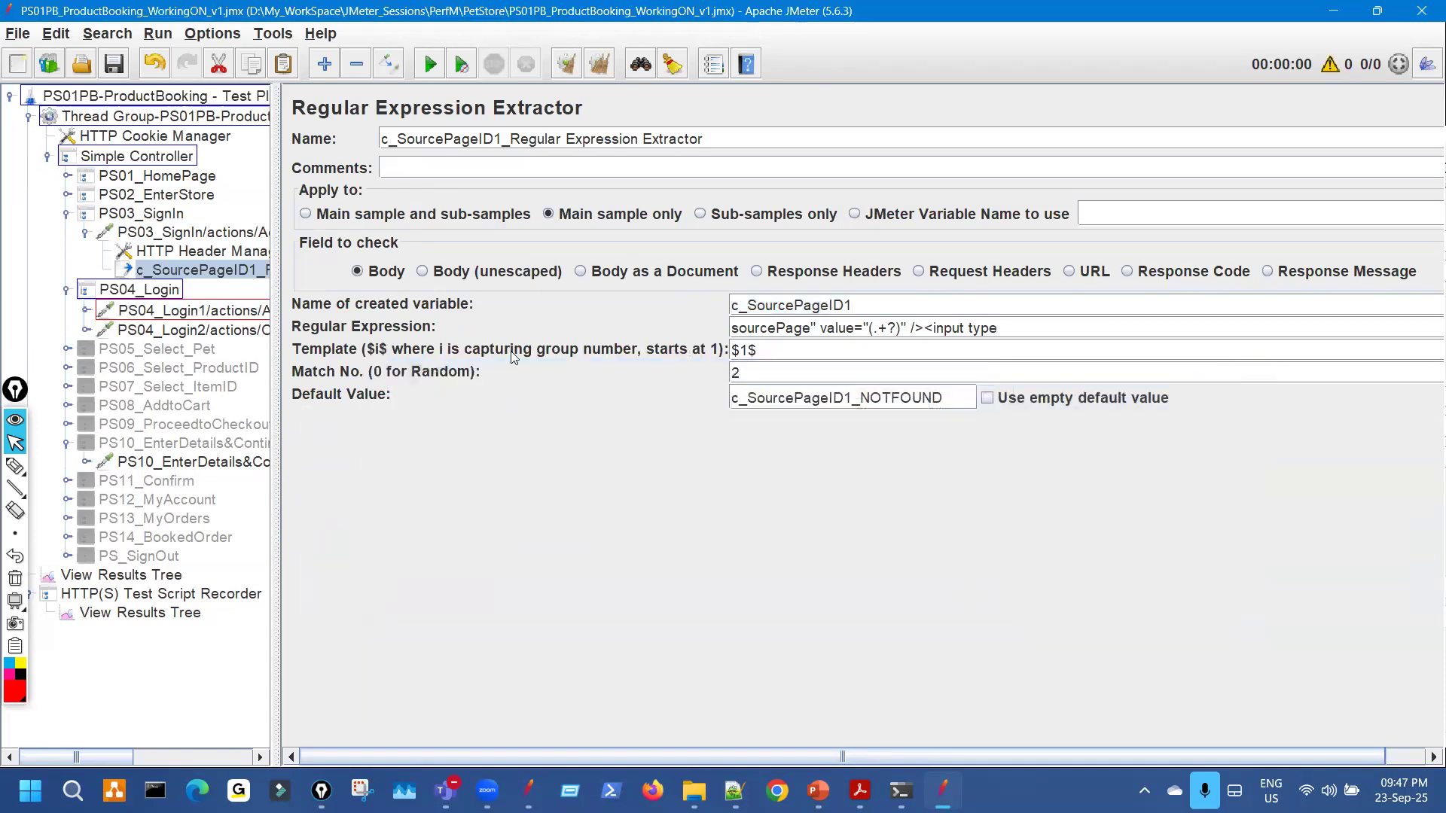
Confirm PS04_Login1's sourcePage now reads ${c_SourcePageID1} and reset the search highlights.
{"action": "left_click", "coordinate": [245, 312]}
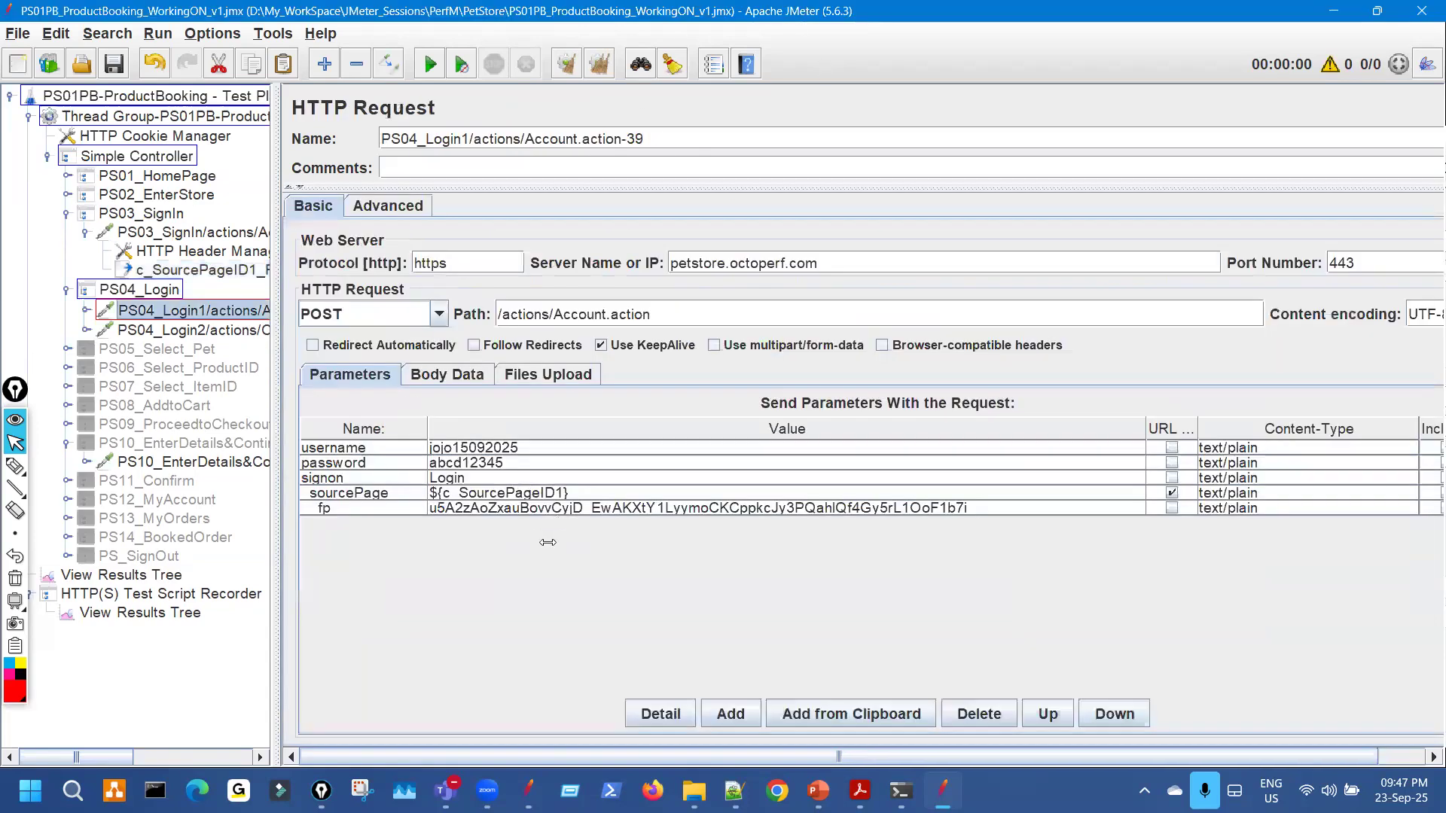
{"action": "left_click", "coordinate": [527, 493]}
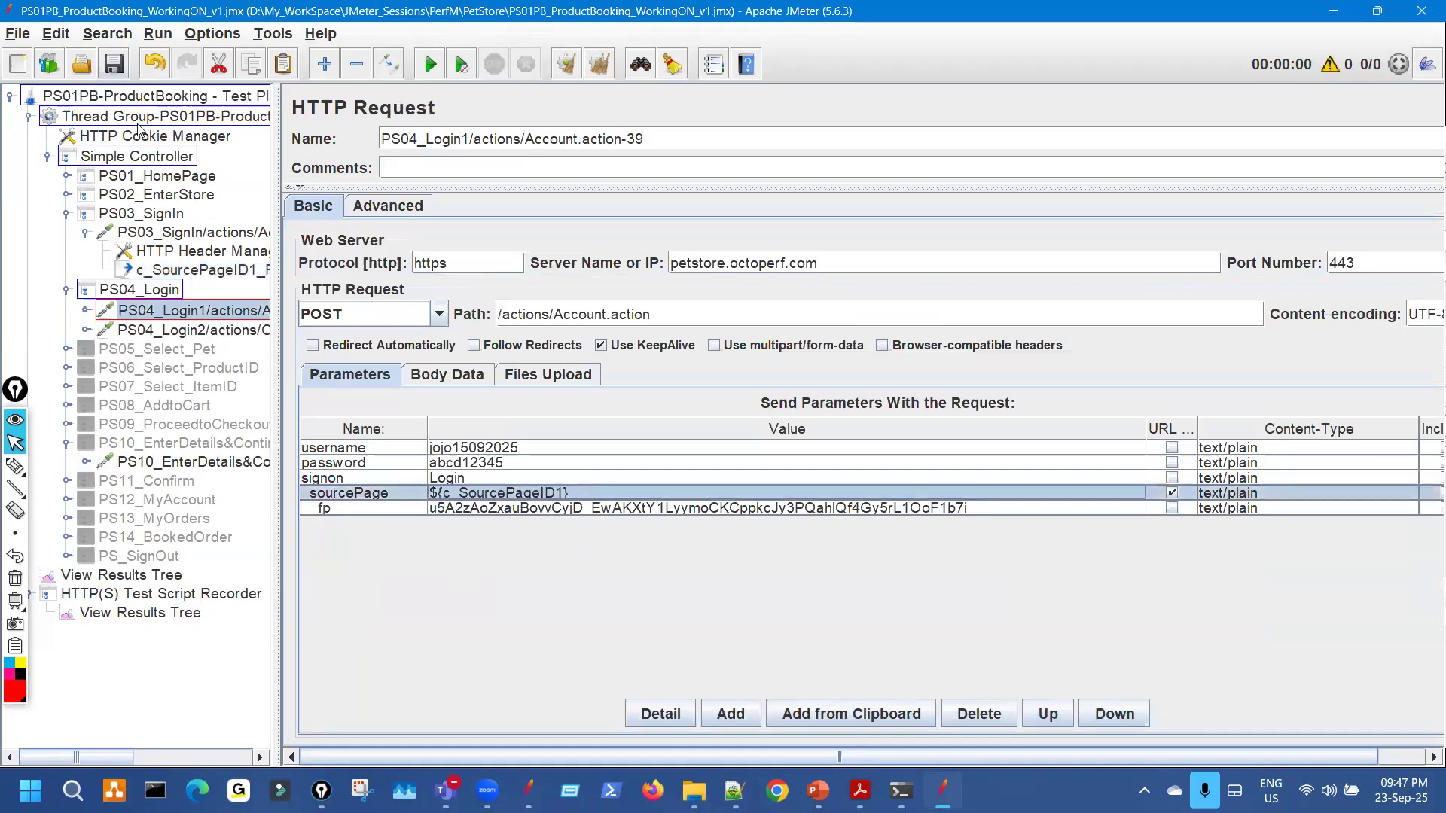
{"action": "left_click_drag", "start_coordinate": [276, 250], "coordinate": [336, 248]}
{"action": "key", "text": "ctrl+shift+3"}
{"action": "left_click_drag", "start_coordinate": [200, 145], "coordinate": [227, 139]}
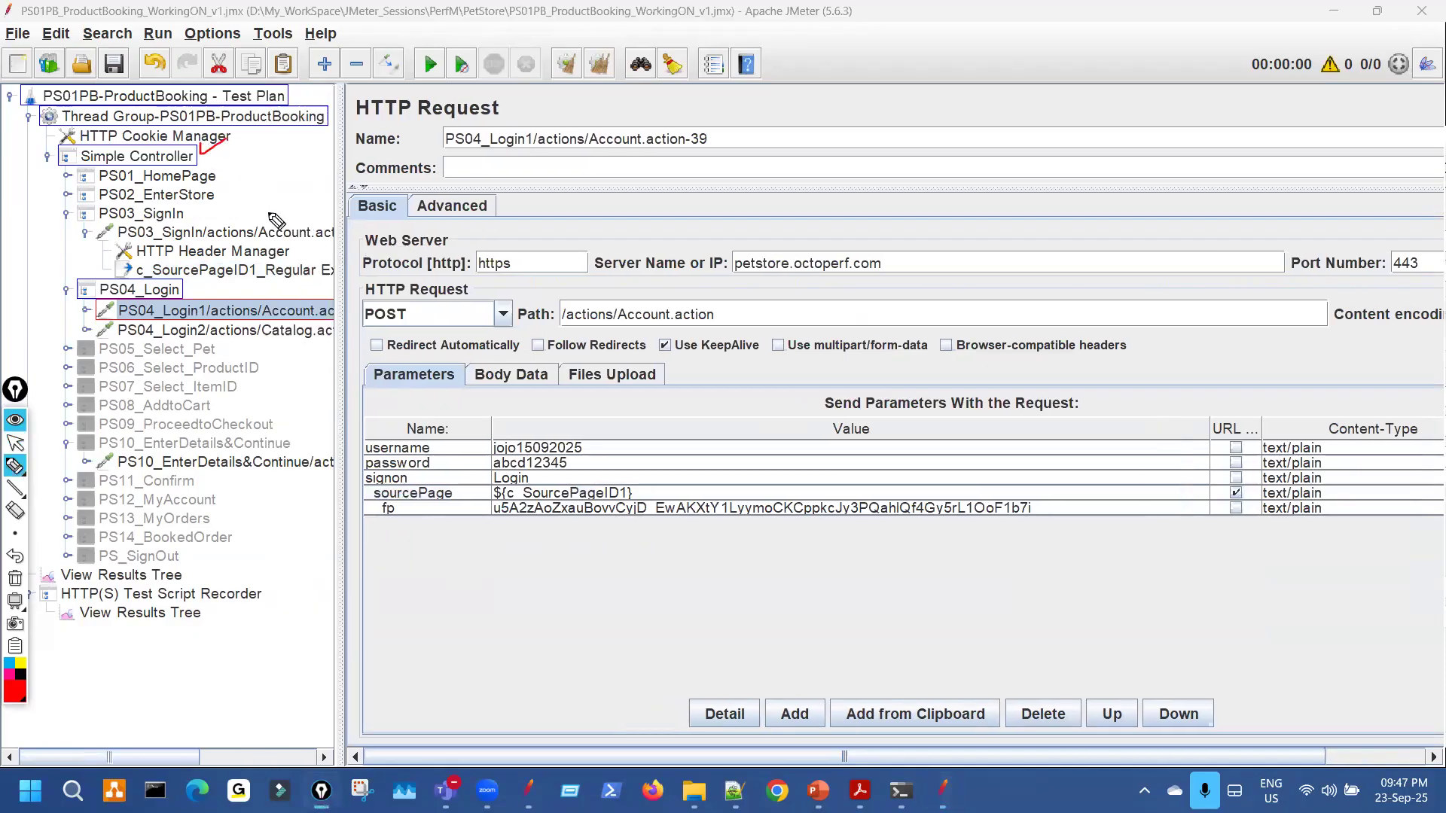
{"action": "mouse_move", "coordinate": [168, 277]}
{"action": "left_mouse_down"}
{"action": "mouse_move", "coordinate": [207, 276]}
{"action": "mouse_move", "coordinate": [228, 308]}
{"action": "left_mouse_up"}
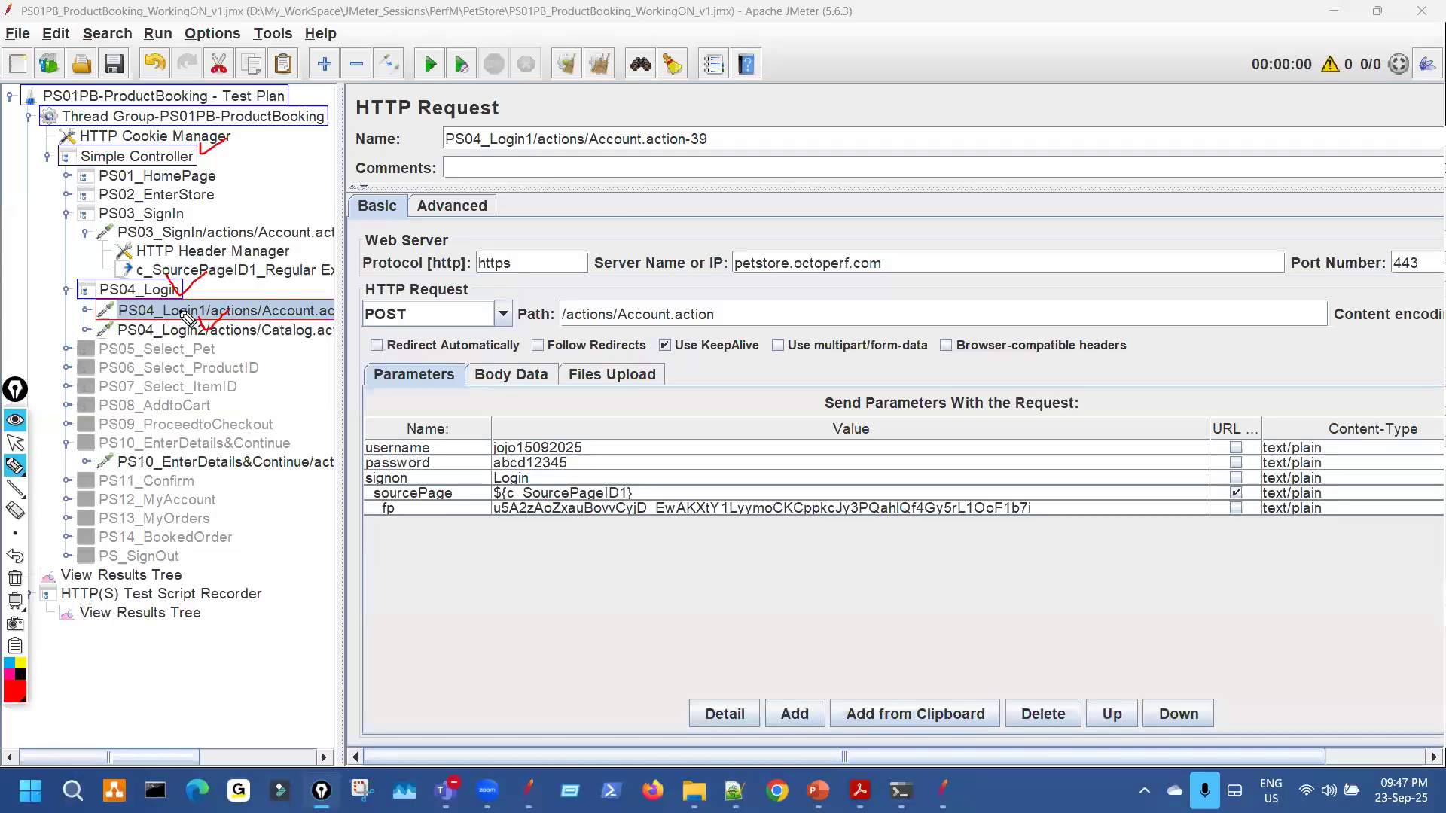
{"action": "left_click_drag", "start_coordinate": [473, 490], "coordinate": [503, 483]}
{"action": "key", "text": "Escape"}
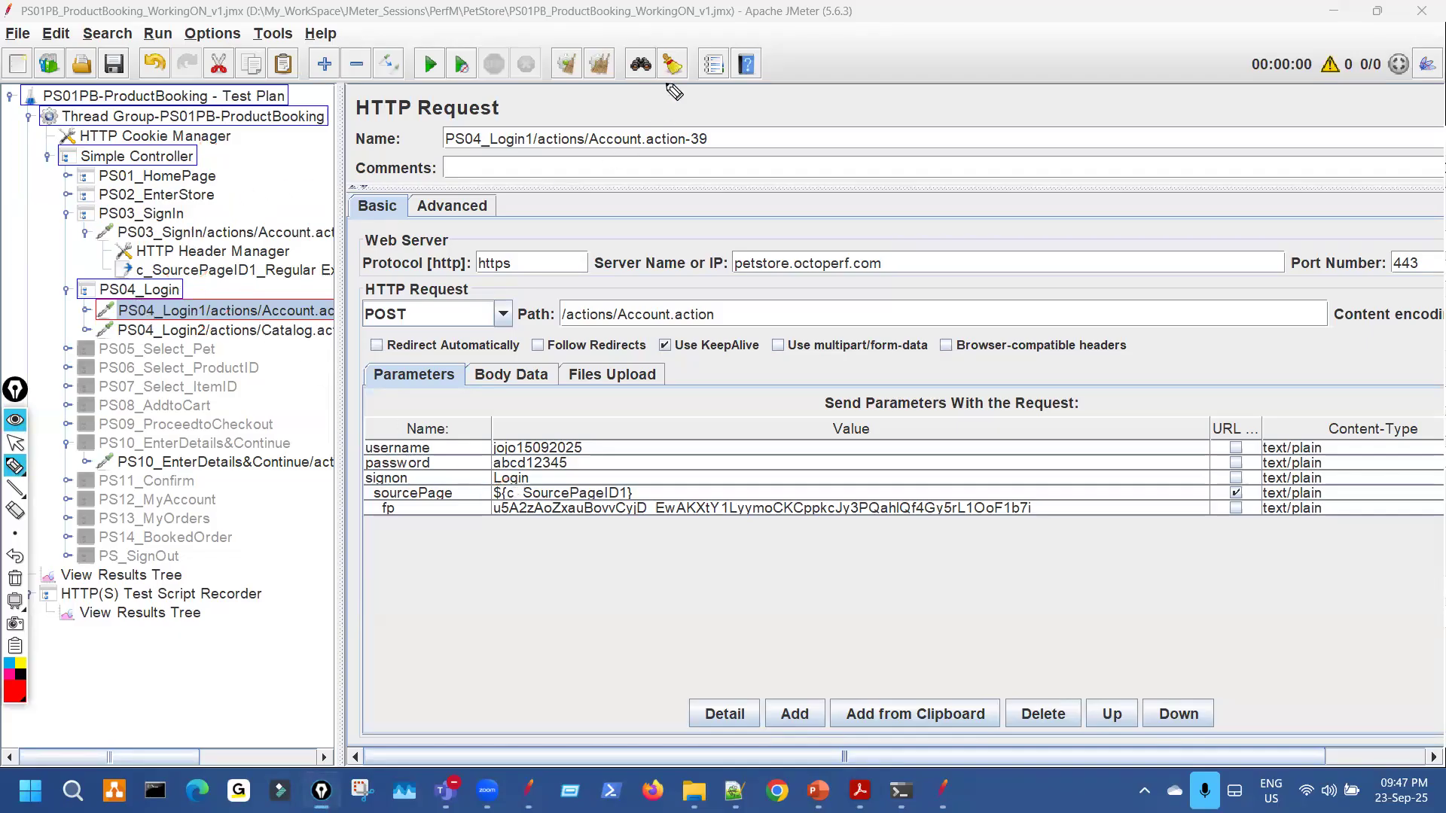
{"action": "mouse_move", "coordinate": [676, 69]}
{"action": "left_mouse_down"}
{"action": "mouse_move", "coordinate": [662, 84]}
{"action": "mouse_move", "coordinate": [667, 66]}
{"action": "mouse_move", "coordinate": [680, 87]}
{"action": "left_mouse_up"}
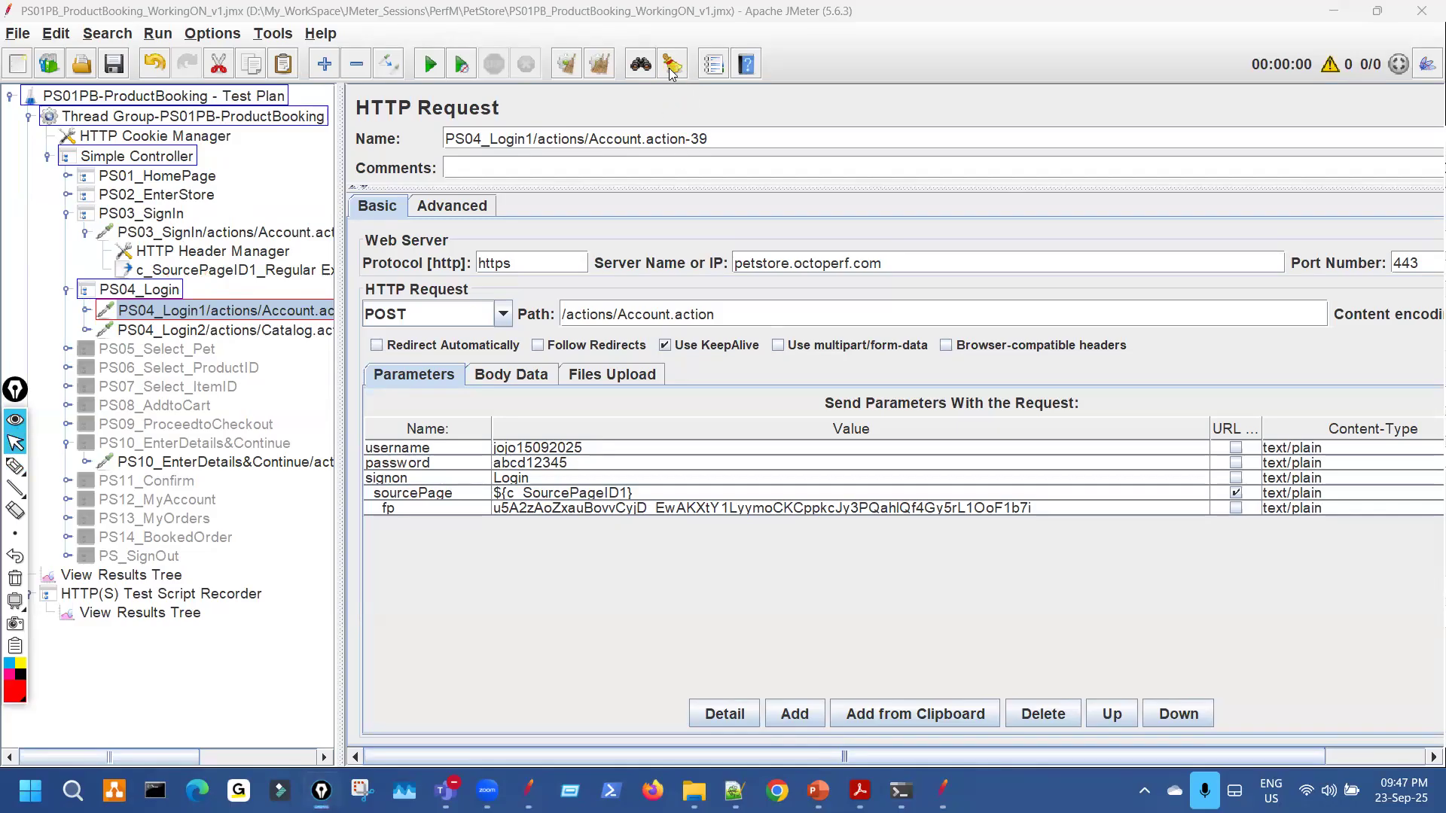
{"action": "left_click", "coordinate": [673, 70]}
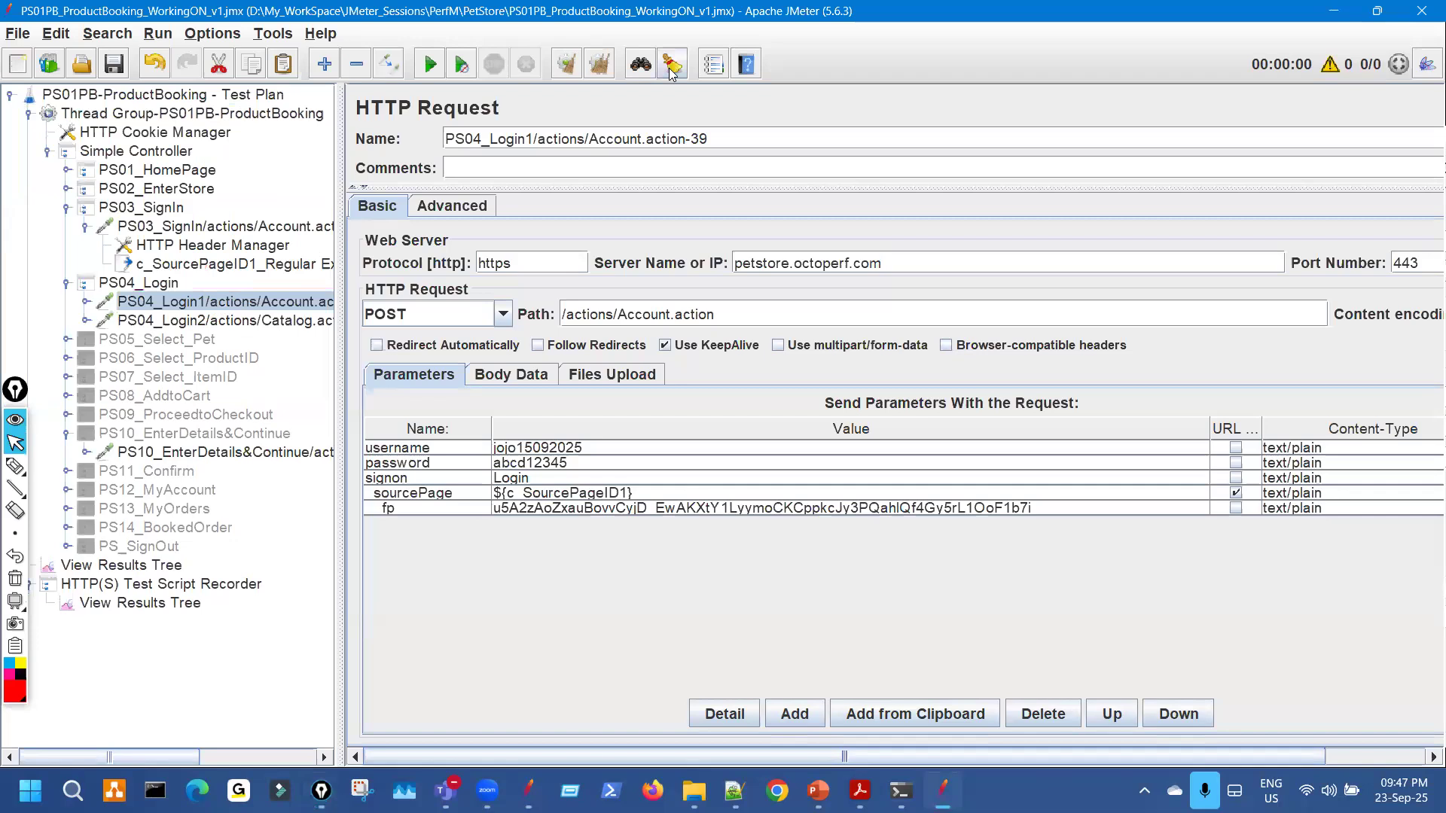
{"action": "key", "text": "ctrl+shift+3"}
{"action": "left_click_drag", "start_coordinate": [199, 318], "coordinate": [245, 292]}
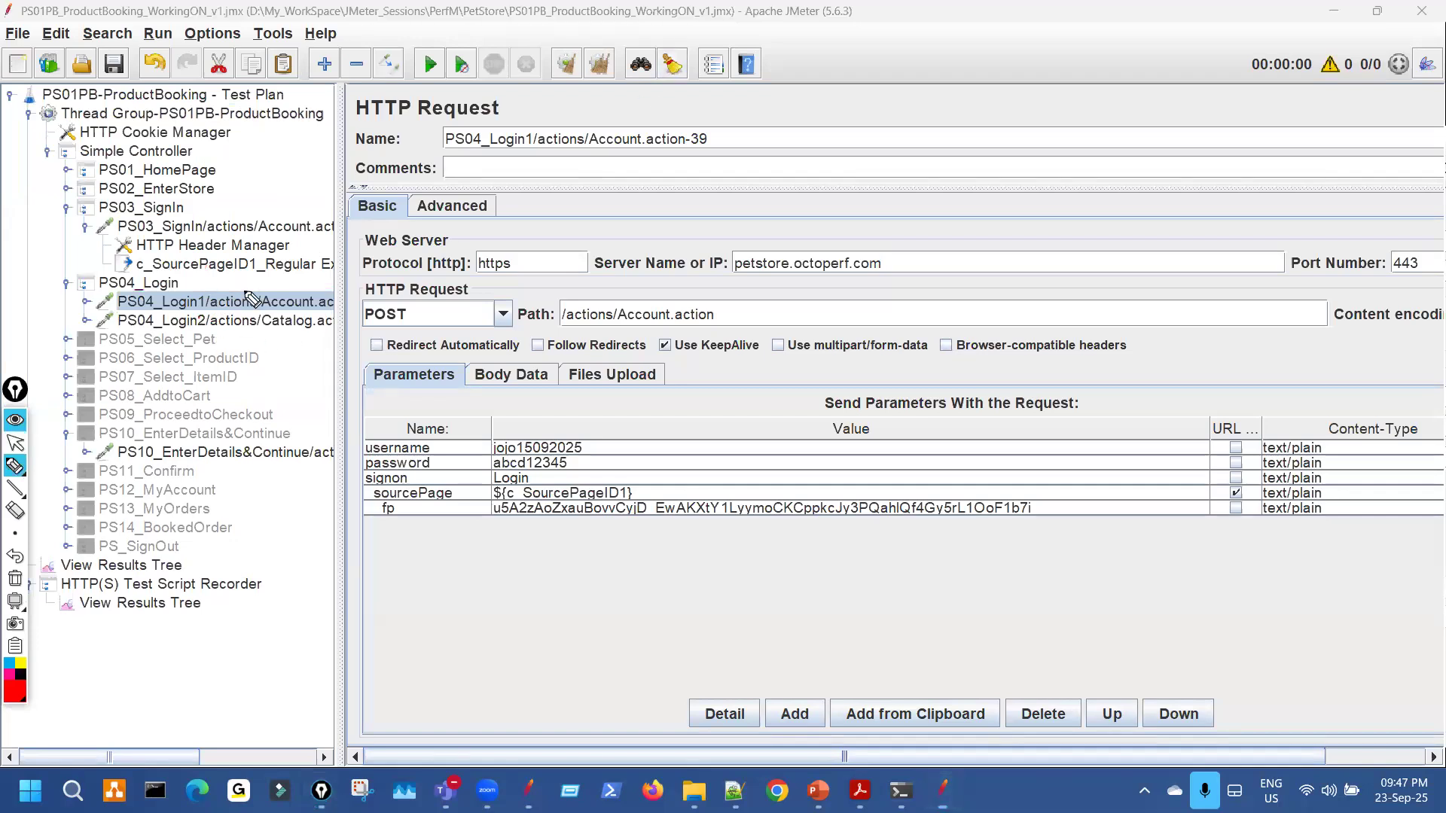
{"action": "key", "text": "ctrl+shift+7"}
{"action": "key", "text": "ctrl+shift+2"}
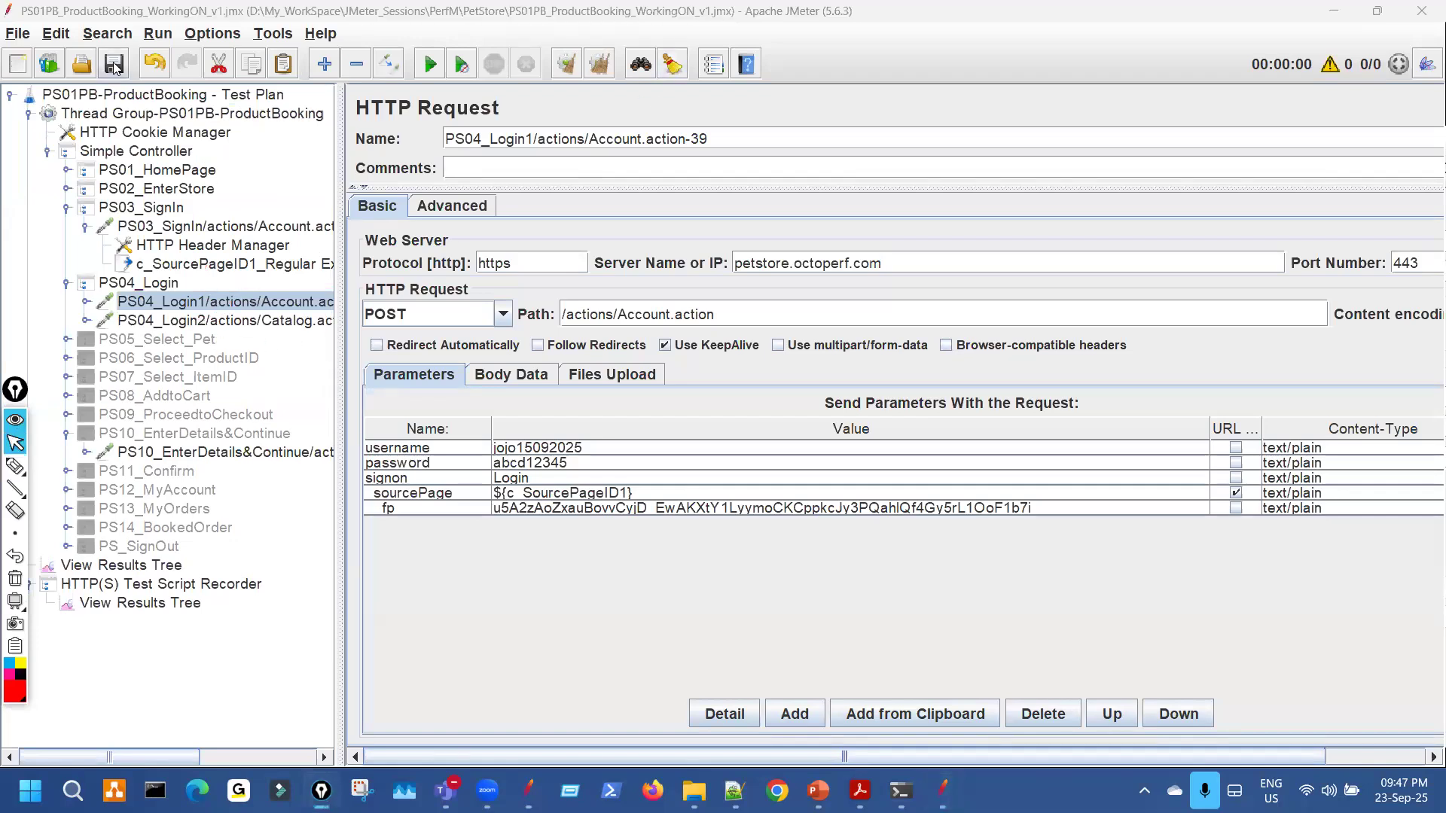
Save the test plan.
{"action": "left_click", "coordinate": [114, 64]}
{"action": "key", "text": "ctrl+shift+3"}
{"action": "left_click_drag", "start_coordinate": [577, 523], "coordinate": [650, 530]}
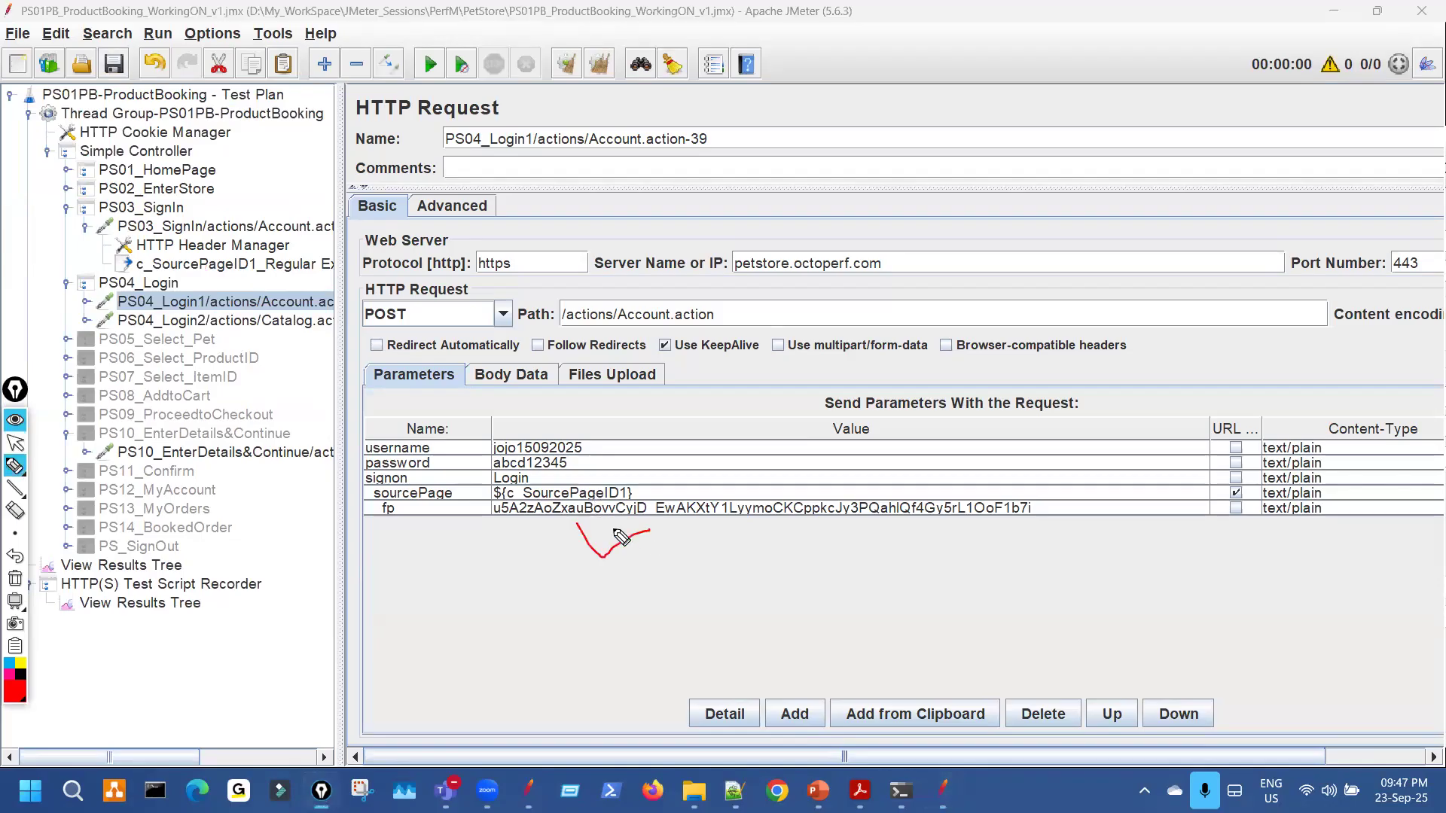
{"action": "key", "text": "ctrl+shift+7"}
{"action": "left_click_drag", "start_coordinate": [500, 517], "coordinate": [529, 518]}
{"action": "key", "text": "ctrl+shift+1"}
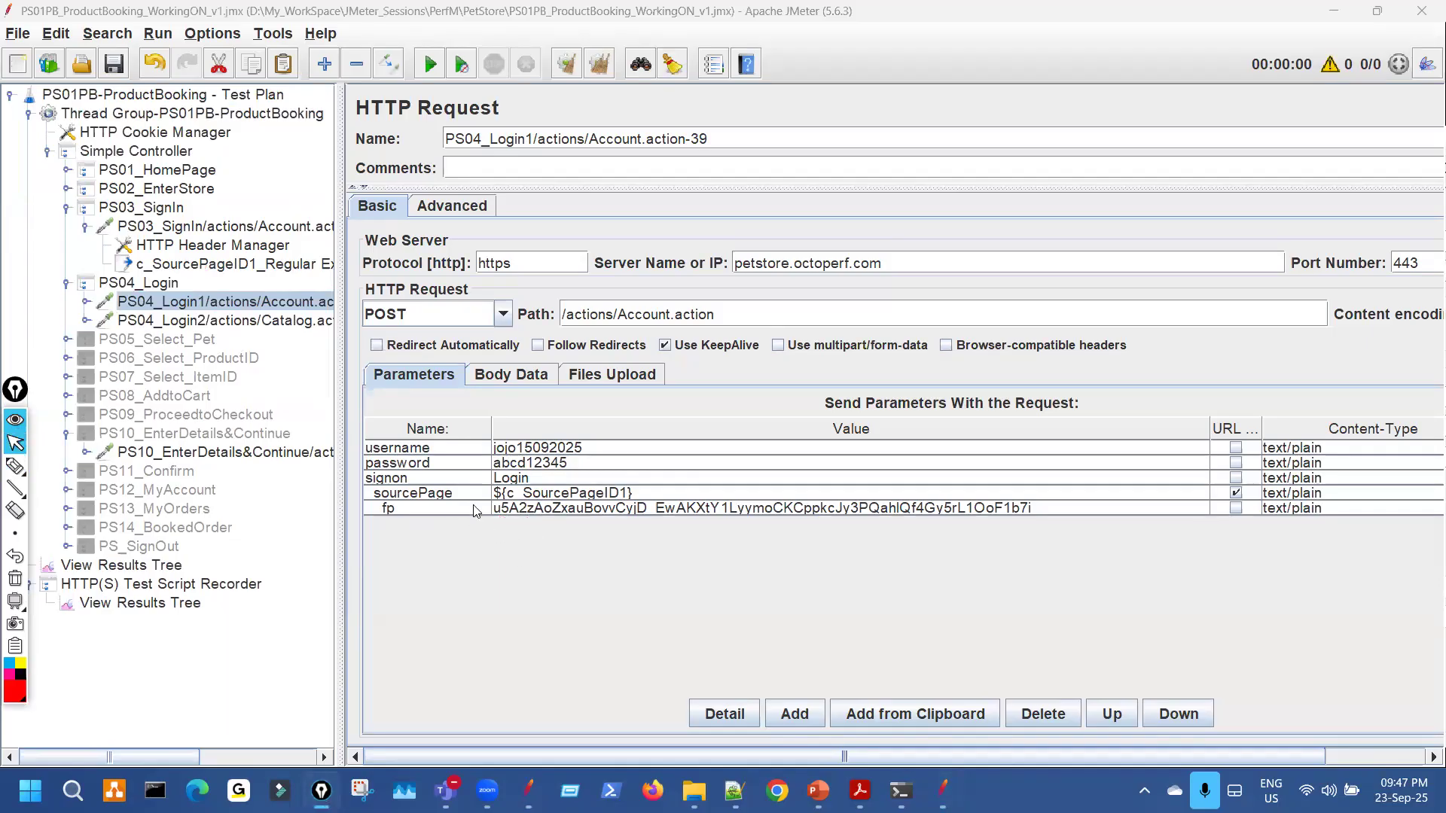
Copy the fp parameter's value and select the recorded View Results Tree.
{"action": "left_click_drag", "start_coordinate": [339, 277], "coordinate": [630, 258]}
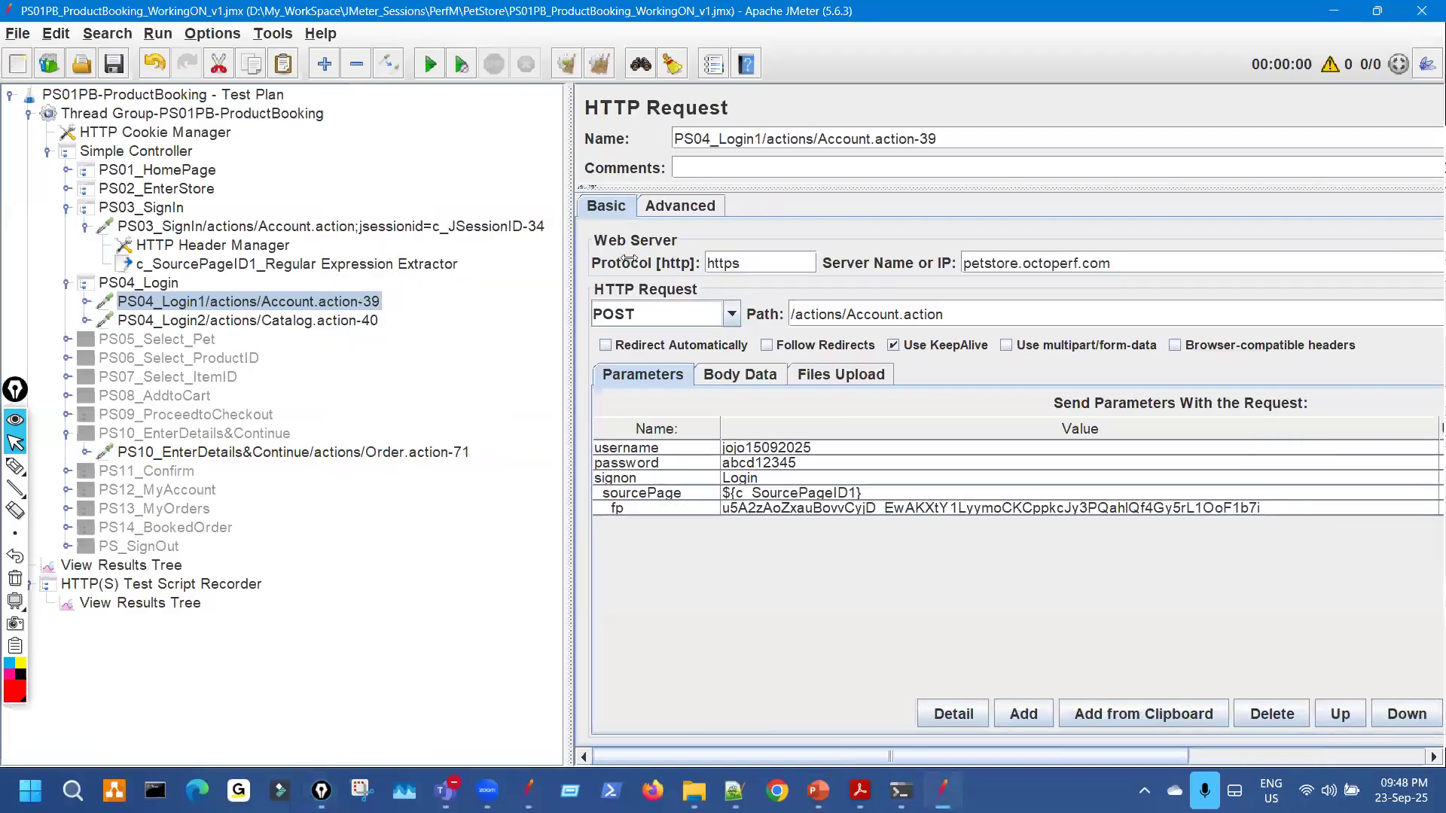
{"action": "key", "text": "ctrl+shift+3"}
{"action": "left_click_drag", "start_coordinate": [554, 189], "coordinate": [539, 217]}
{"action": "left_click_drag", "start_coordinate": [538, 202], "coordinate": [554, 211]}
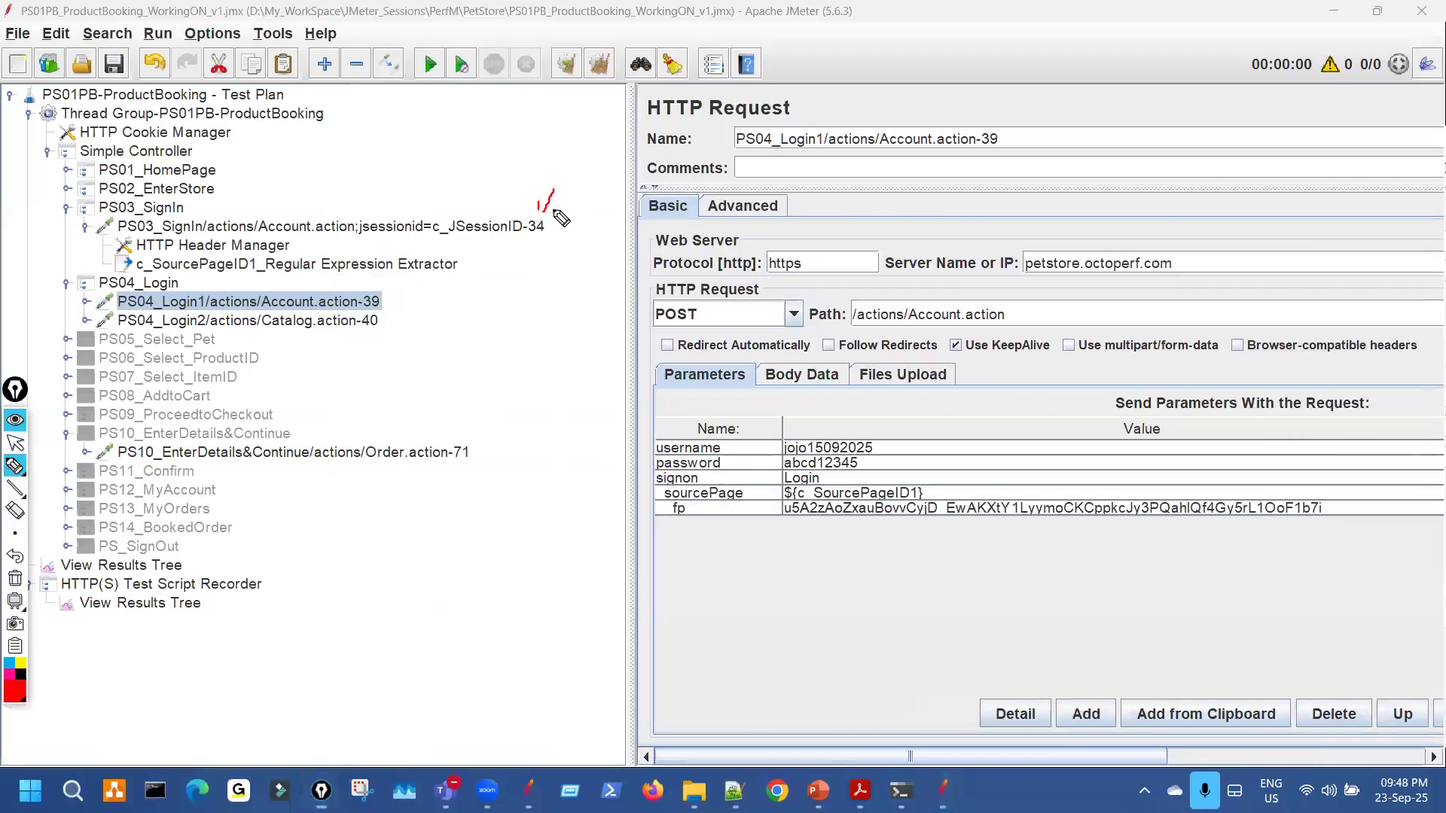
{"action": "key", "text": "ctrl+shift+1"}
{"action": "left_click_drag", "start_coordinate": [631, 375], "coordinate": [420, 337]}
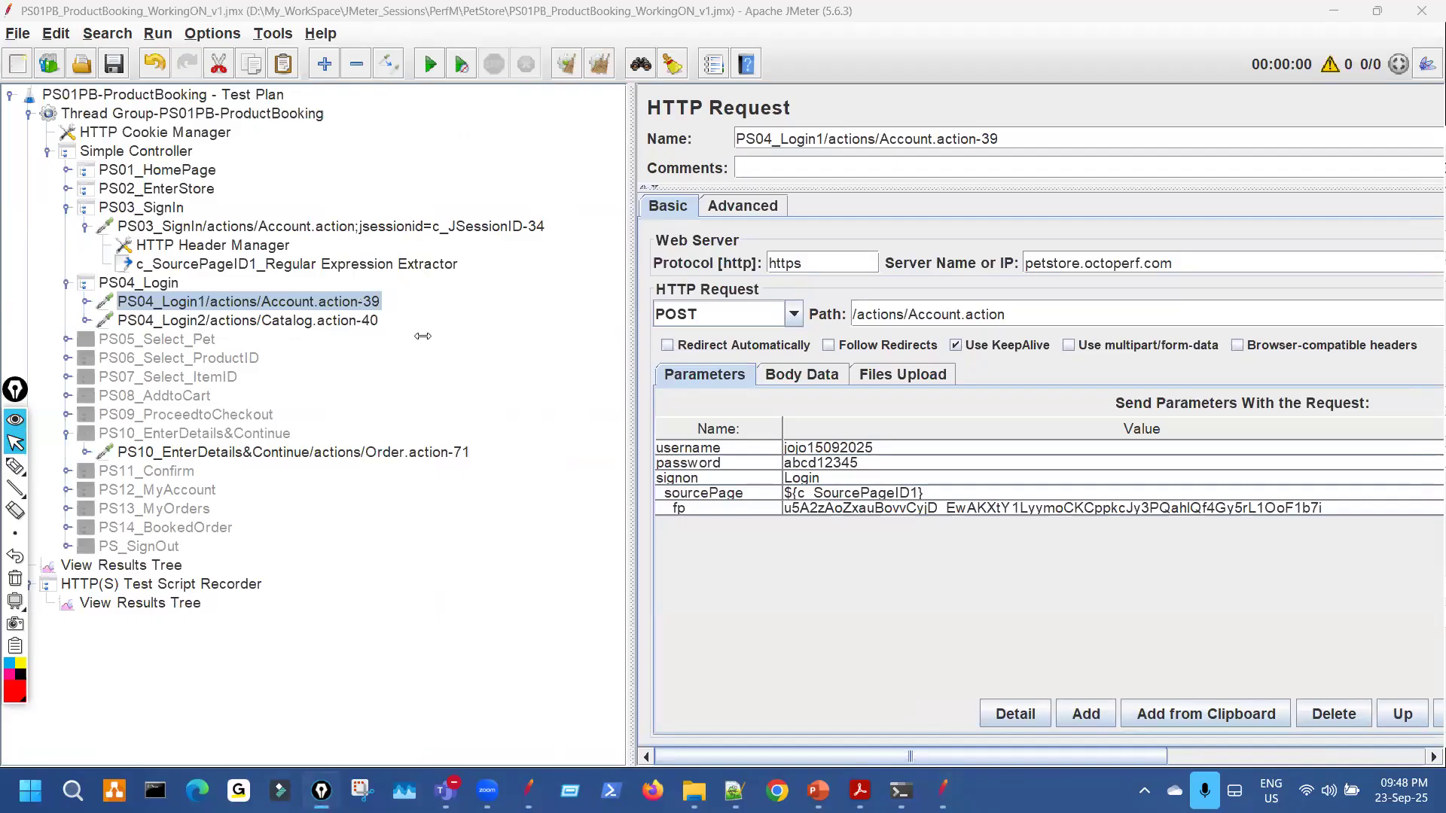
{"action": "double_click", "coordinate": [634, 508]}
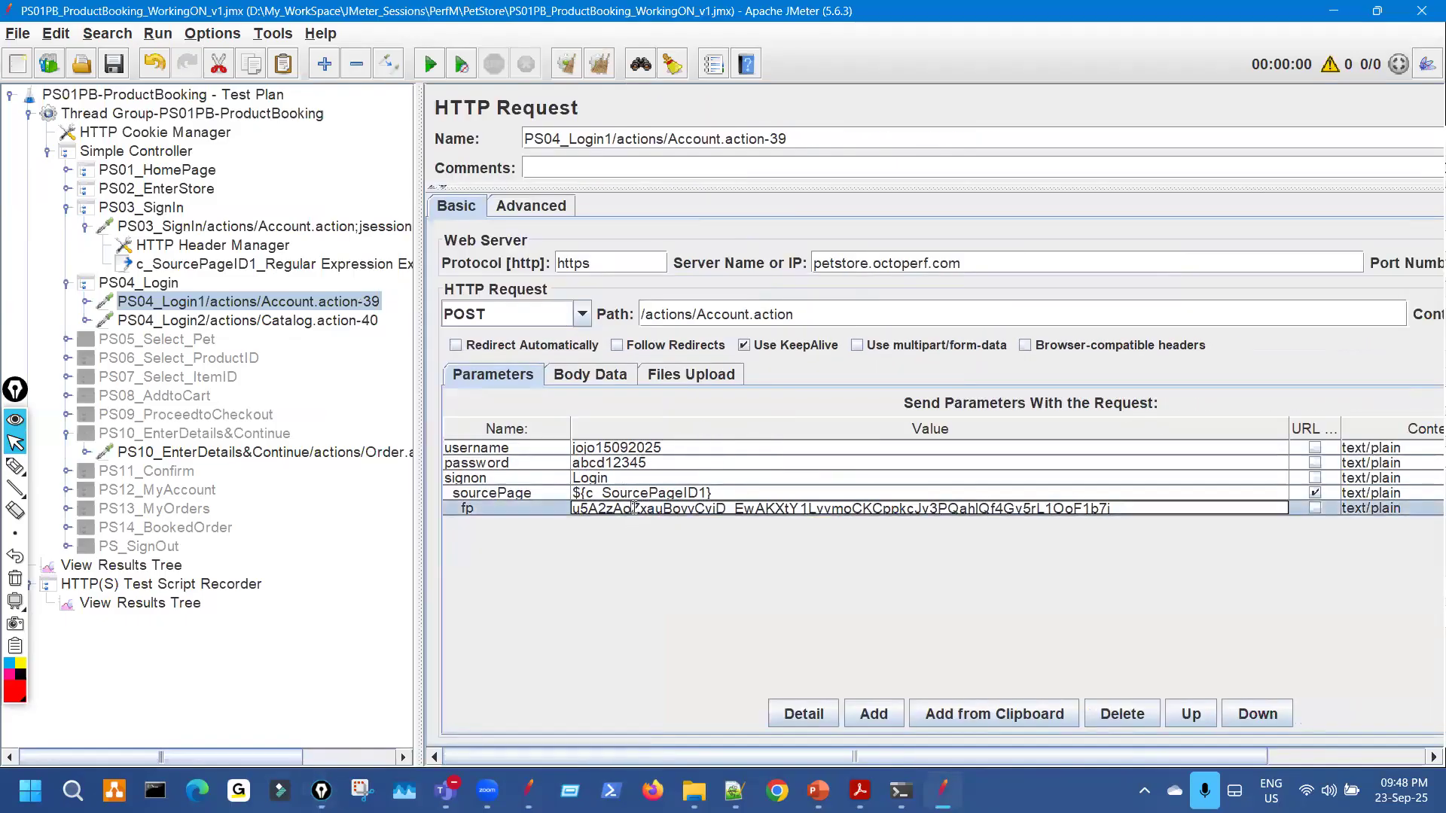
{"action": "key", "text": "ctrl+a"}
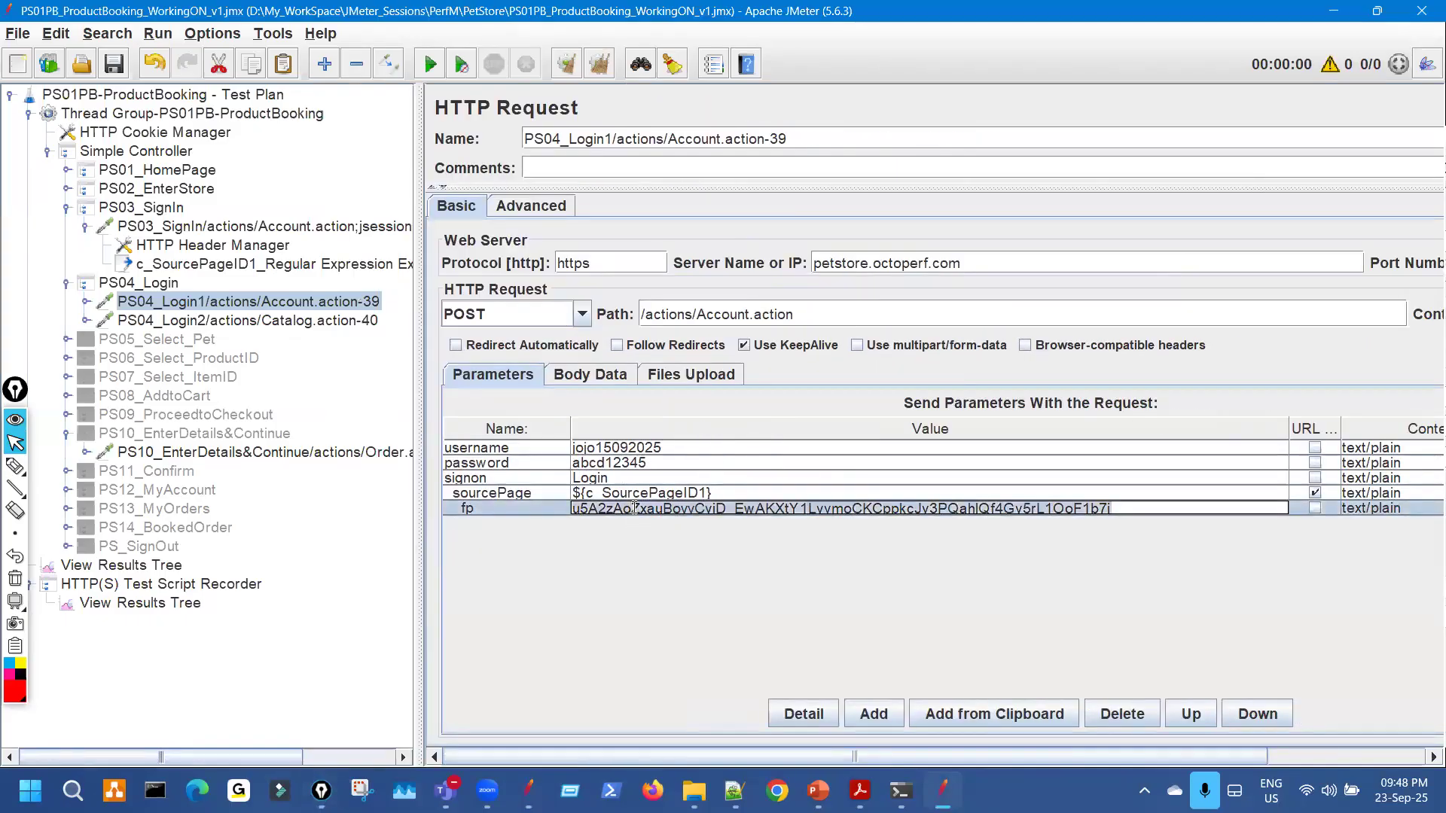
{"action": "left_click", "coordinate": [168, 607]}
{"action": "left_click_drag", "start_coordinate": [420, 346], "coordinate": [316, 344]}
Switch the results view to Text and widen the result details panel.
{"action": "left_click", "coordinate": [555, 311]}
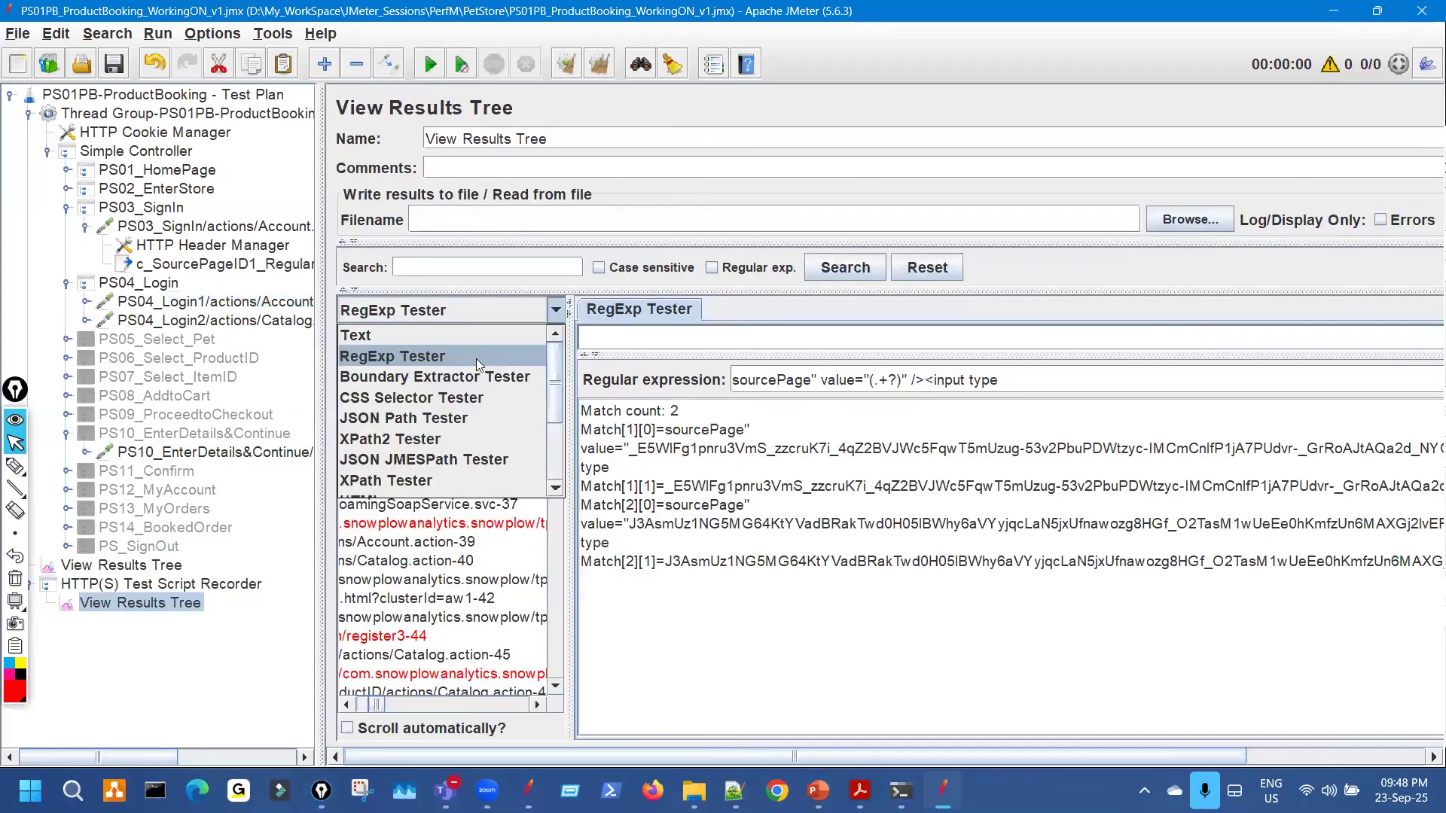
{"action": "left_click", "coordinate": [466, 336]}
{"action": "left_click_drag", "start_coordinate": [711, 368], "coordinate": [1063, 380]}
{"action": "left_click_drag", "start_coordinate": [811, 427], "coordinate": [821, 450]}
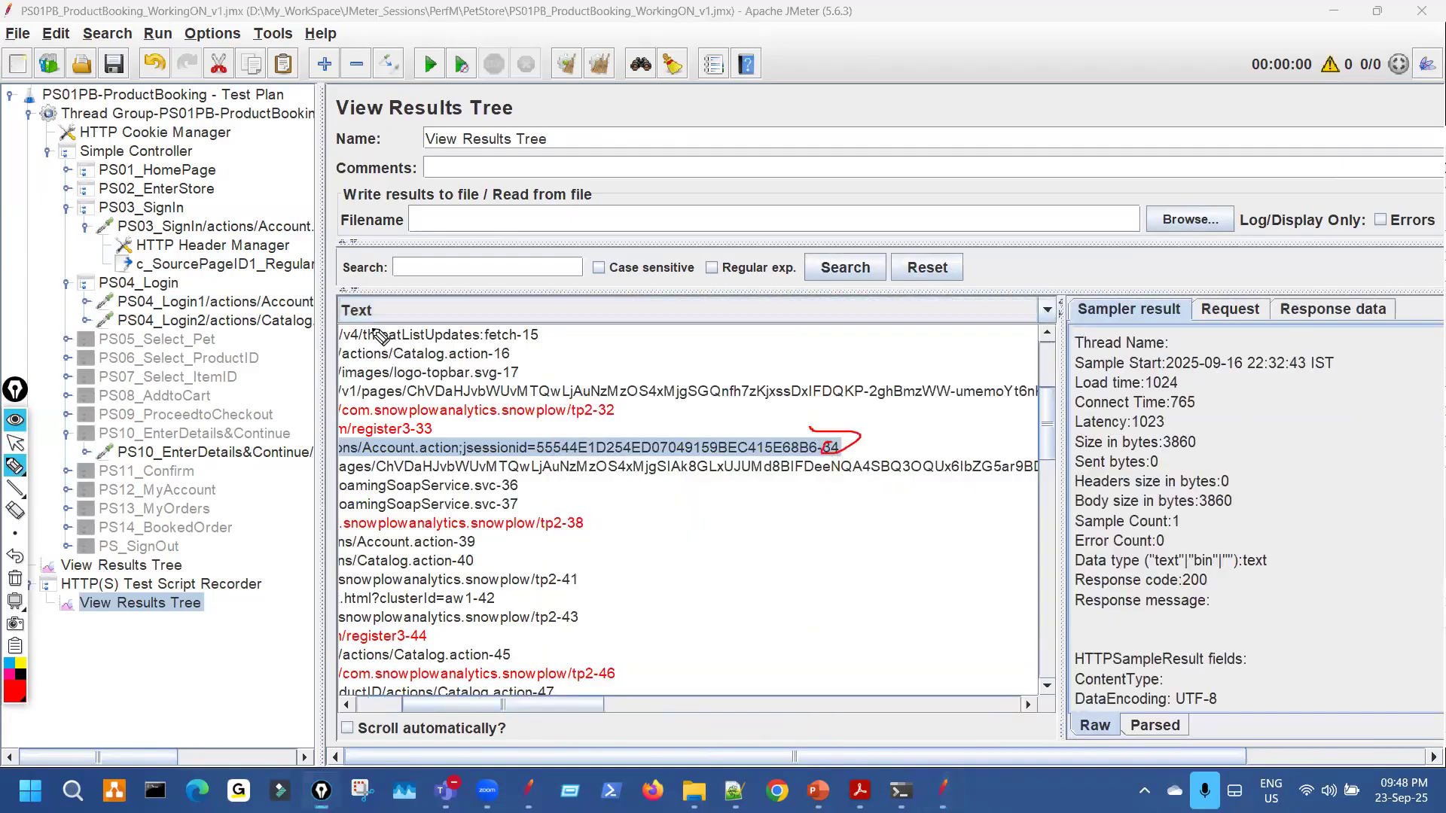
{"action": "key", "text": "ctrl+shift+7"}
{"action": "key", "text": "ctrl+shift+2"}
{"action": "left_click_drag", "start_coordinate": [322, 269], "coordinate": [665, 265]}
{"action": "key", "text": "ctrl+shift+3"}
{"action": "mouse_move", "coordinate": [508, 213]}
{"action": "left_mouse_down"}
{"action": "mouse_move", "coordinate": [543, 227]}
{"action": "mouse_move", "coordinate": [530, 204]}
{"action": "left_mouse_up"}
{"action": "key", "text": "ctrl+shift+7"}
{"action": "key", "text": "ctrl+shift+2"}
{"action": "left_click_drag", "start_coordinate": [658, 274], "coordinate": [129, 274]}
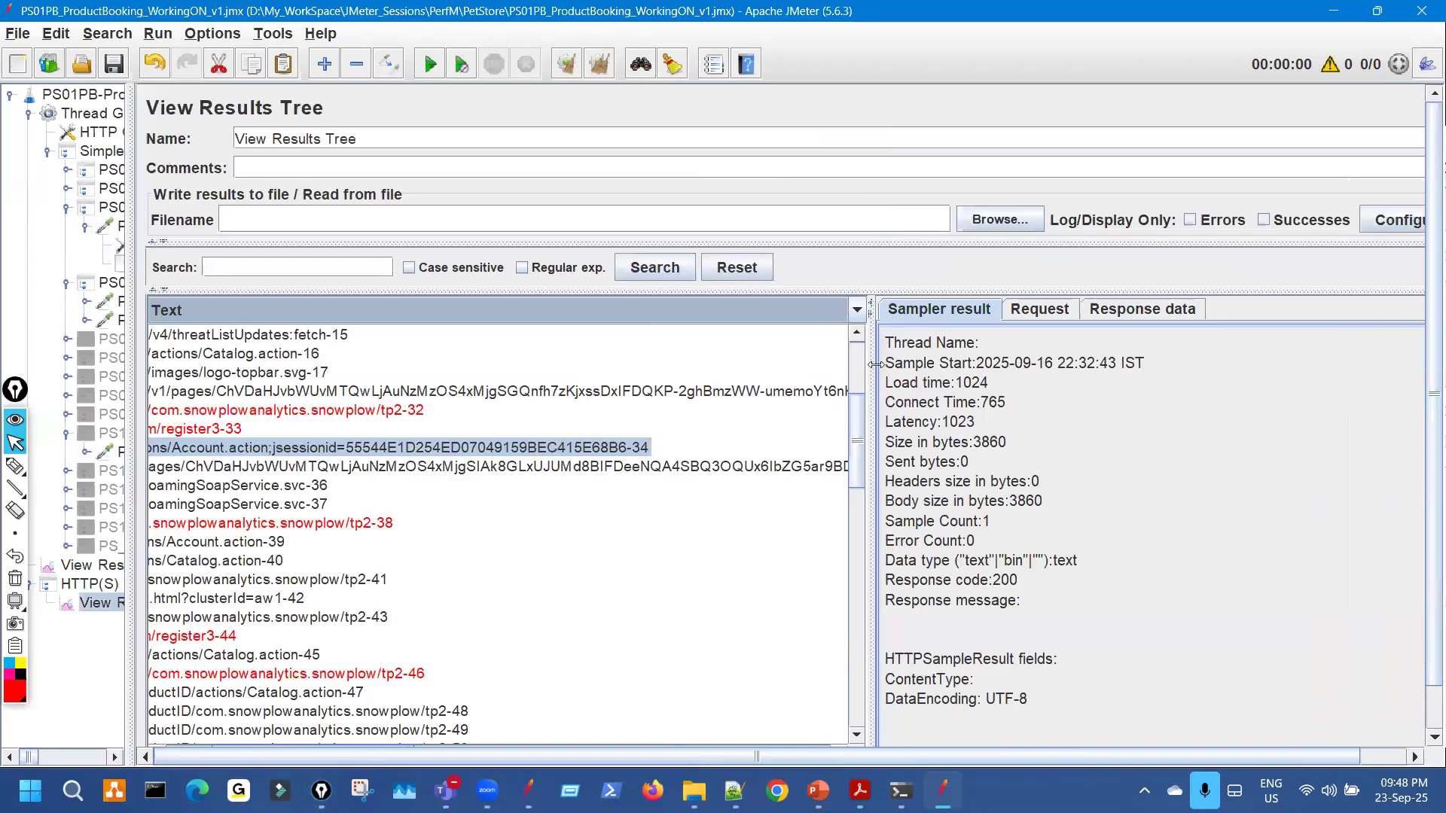
{"action": "left_click_drag", "start_coordinate": [873, 389], "coordinate": [486, 395]}
Search the sign-in sample's response data for the pasted fp value.
{"action": "left_click", "coordinate": [755, 309]}
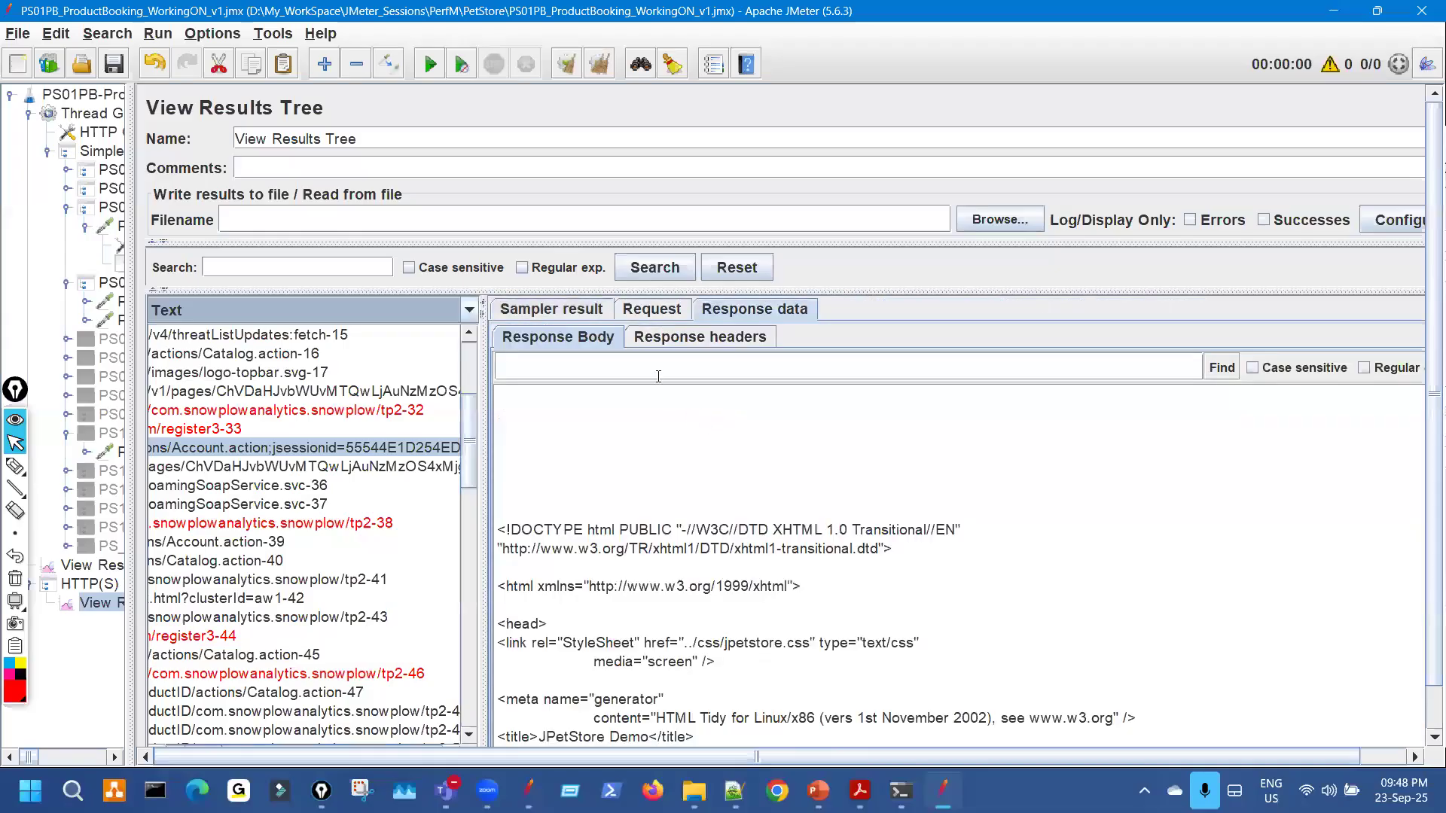
{"action": "key", "text": "ctrl+v"}
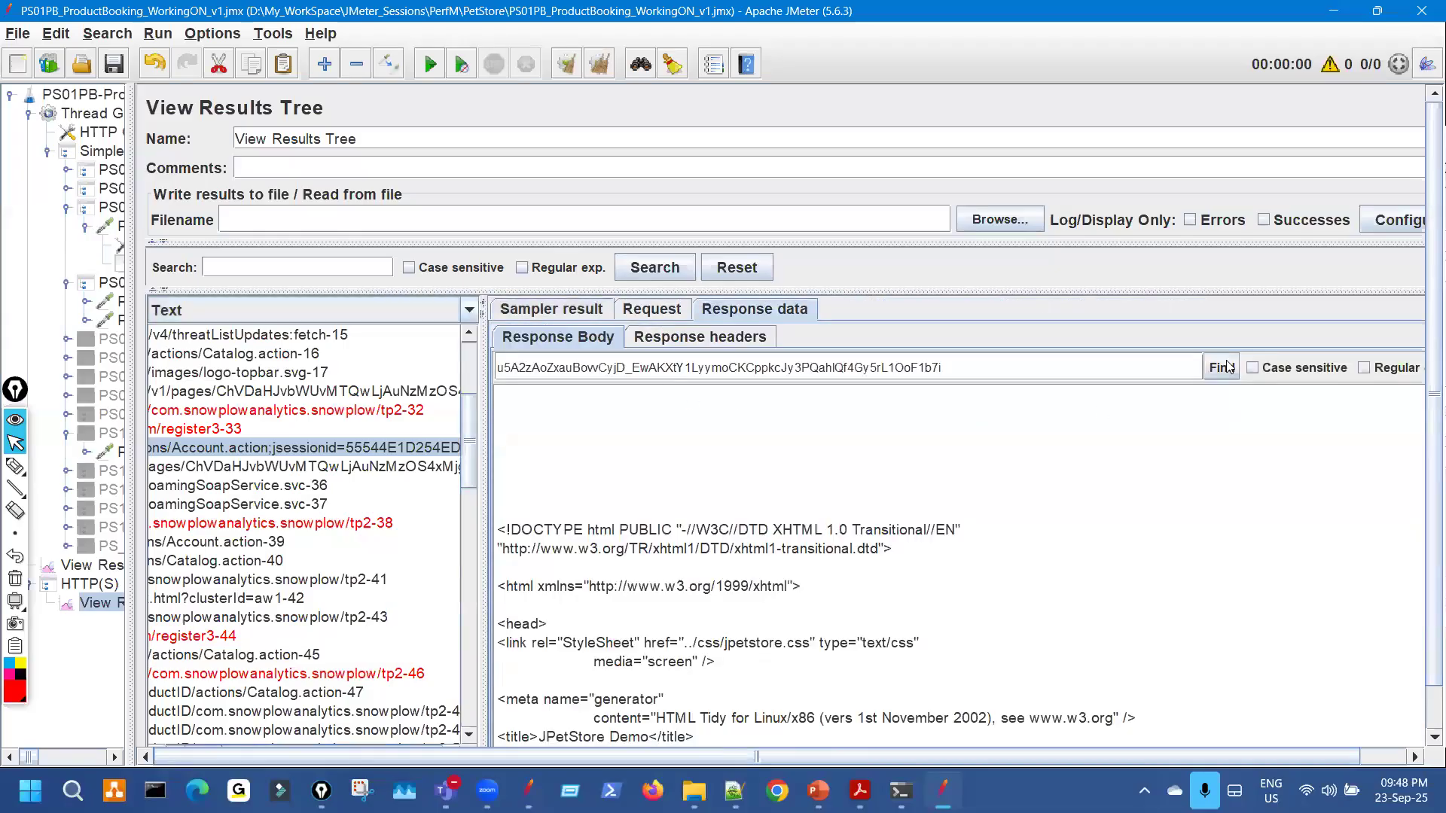
{"action": "left_click", "coordinate": [1222, 368]}
{"action": "scroll", "coordinate": [1052, 536], "scroll_direction": "down", "scroll_amount": 6}
{"action": "scroll", "coordinate": [1058, 542], "scroll_direction": "up", "scroll_amount": 2}
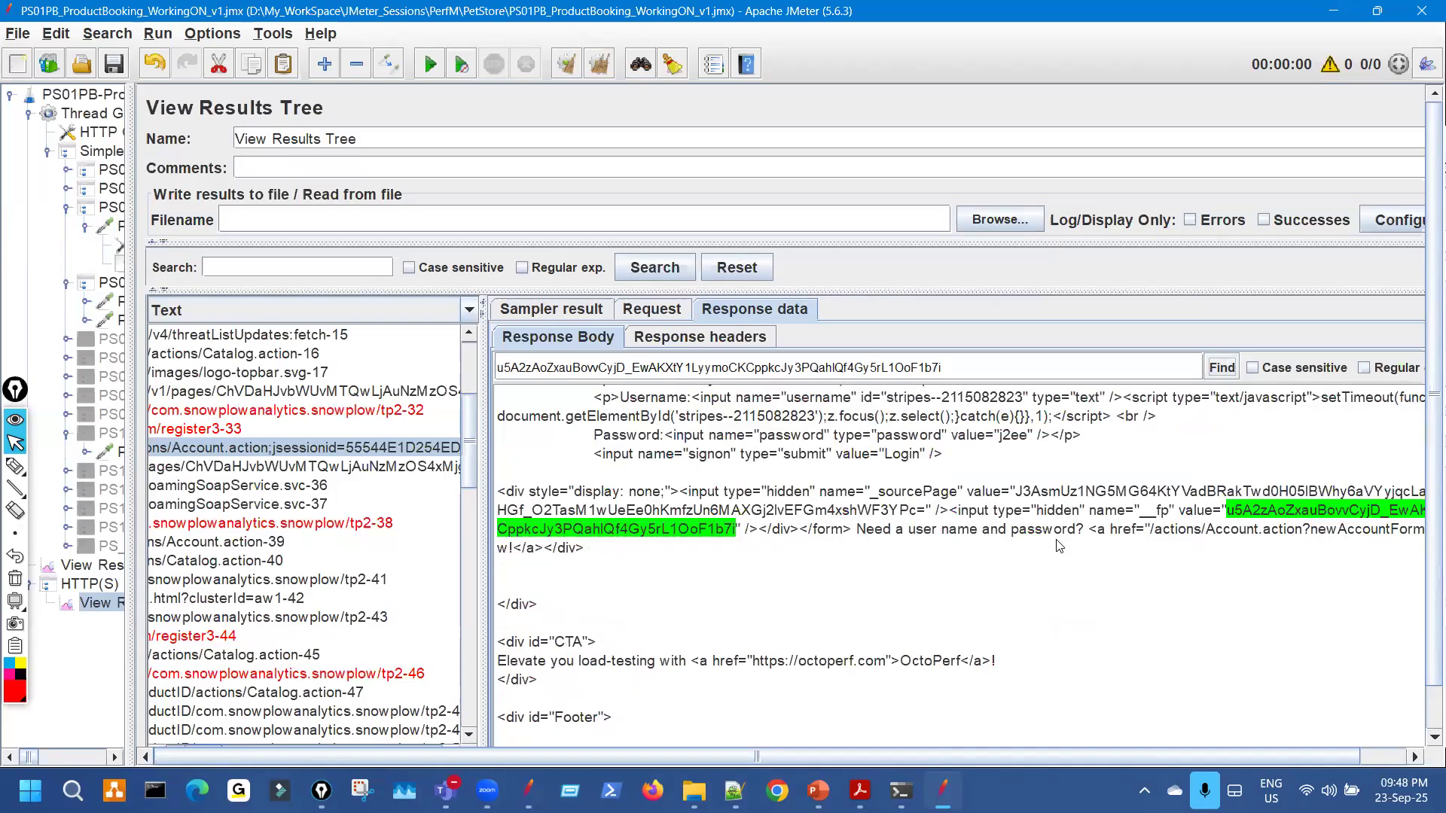
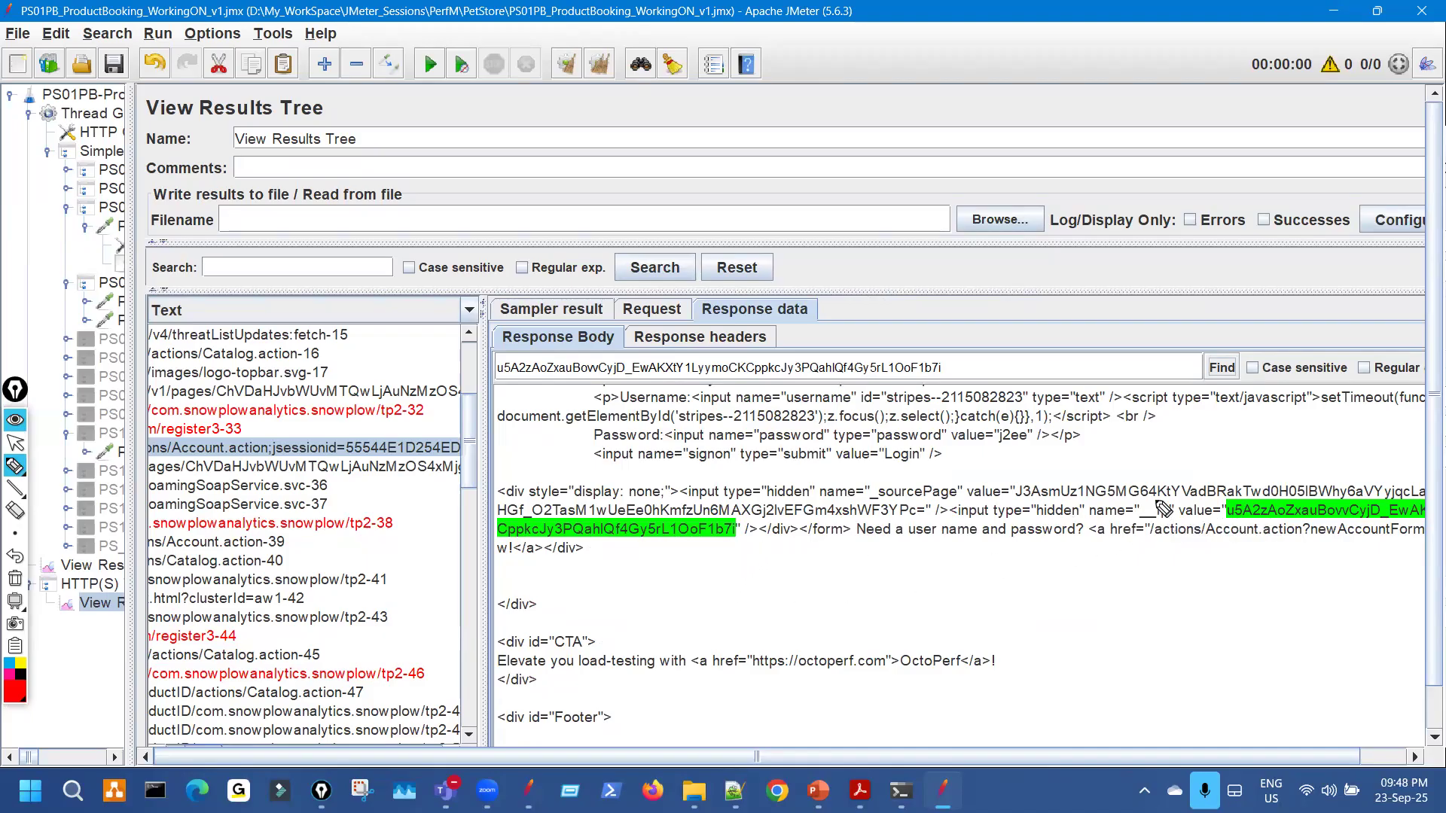
Highlight the hidden fp field and the end of its input tag in the response.
{"action": "mouse_move", "coordinate": [1155, 500]}
{"action": "left_mouse_down"}
{"action": "mouse_move", "coordinate": [1160, 521]}
{"action": "mouse_move", "coordinate": [1224, 516]}
{"action": "left_mouse_up"}
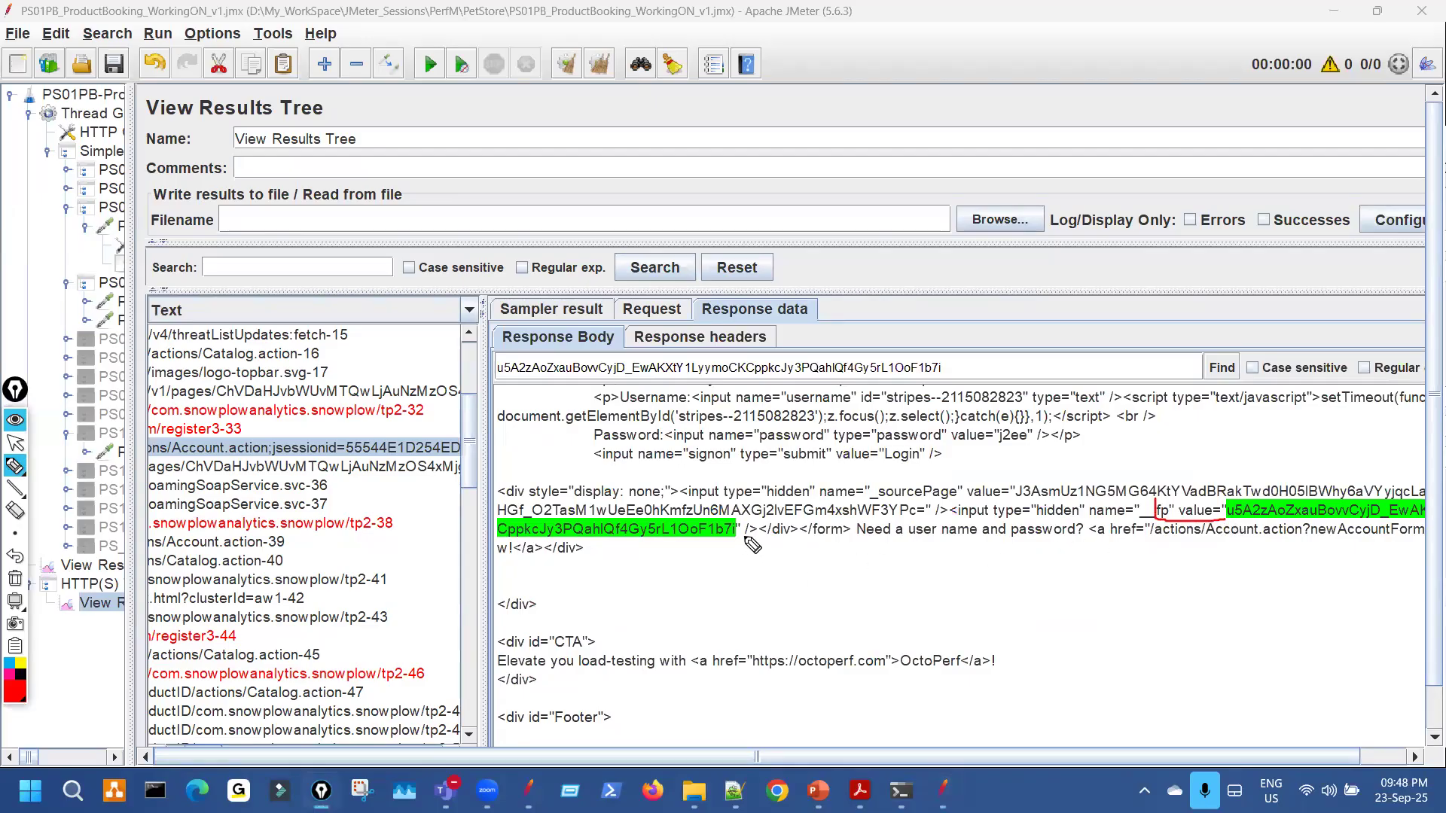
{"action": "left_click_drag", "start_coordinate": [741, 536], "coordinate": [788, 535]}
{"action": "key", "text": "Escape"}
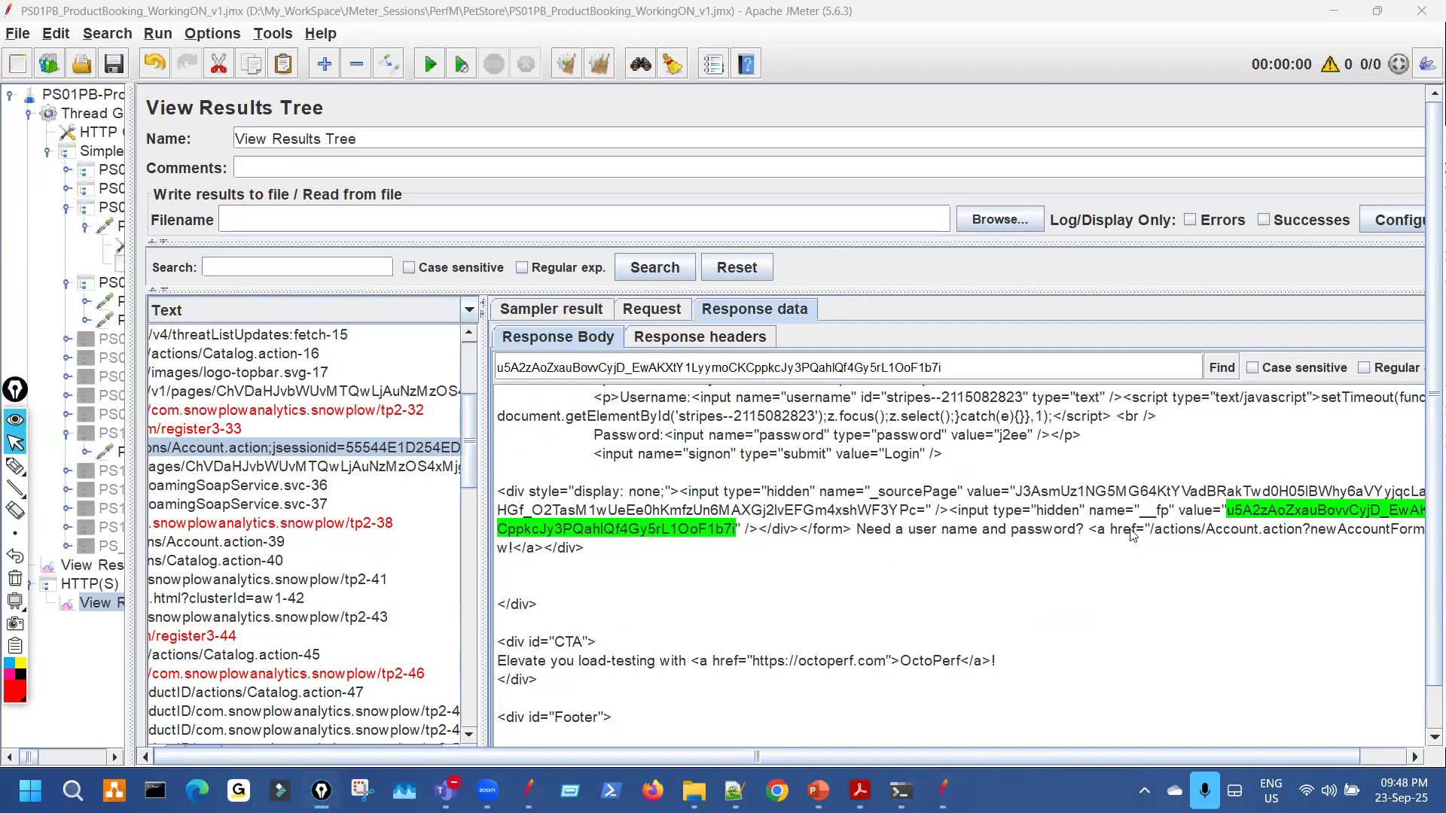
Copy the fp hidden input through /></div> from the login response body into the notes.
{"action": "left_click", "coordinate": [1158, 515]}
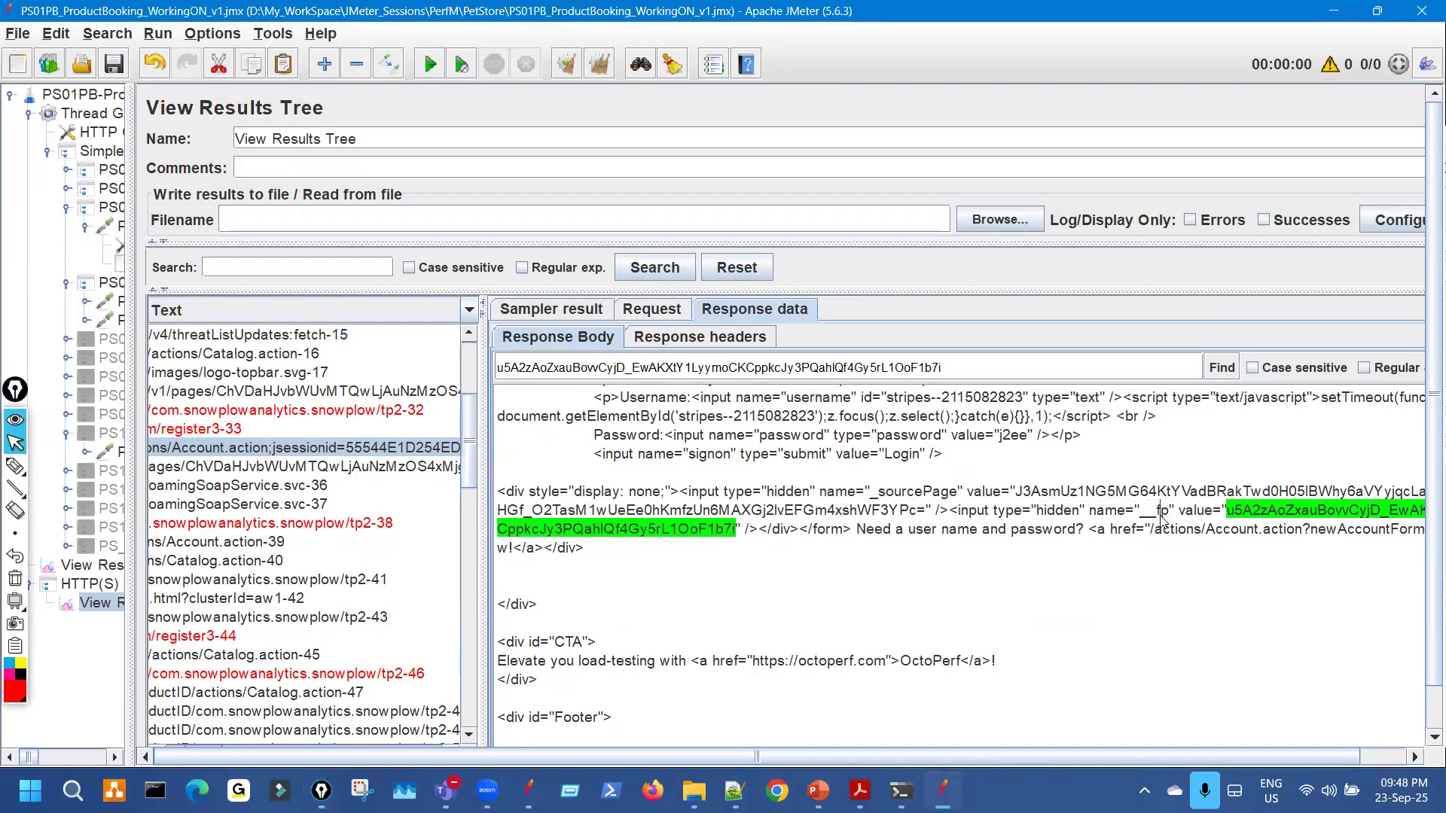
{"action": "left_click_drag", "start_coordinate": [1159, 515], "coordinate": [841, 560]}
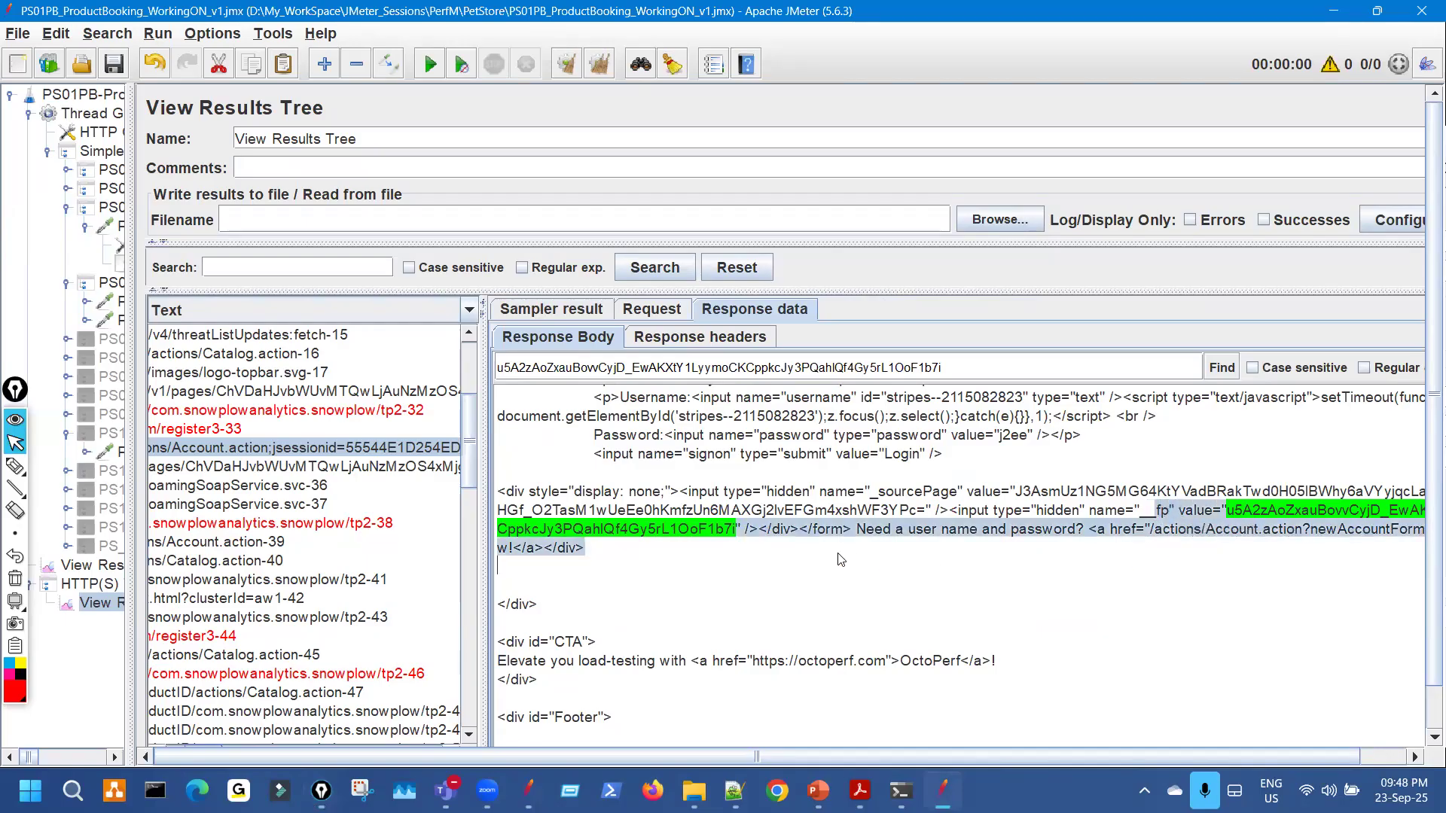
{"action": "left_click_drag", "start_coordinate": [753, 542], "coordinate": [800, 532]}
{"action": "key", "text": "ctrl+c"}
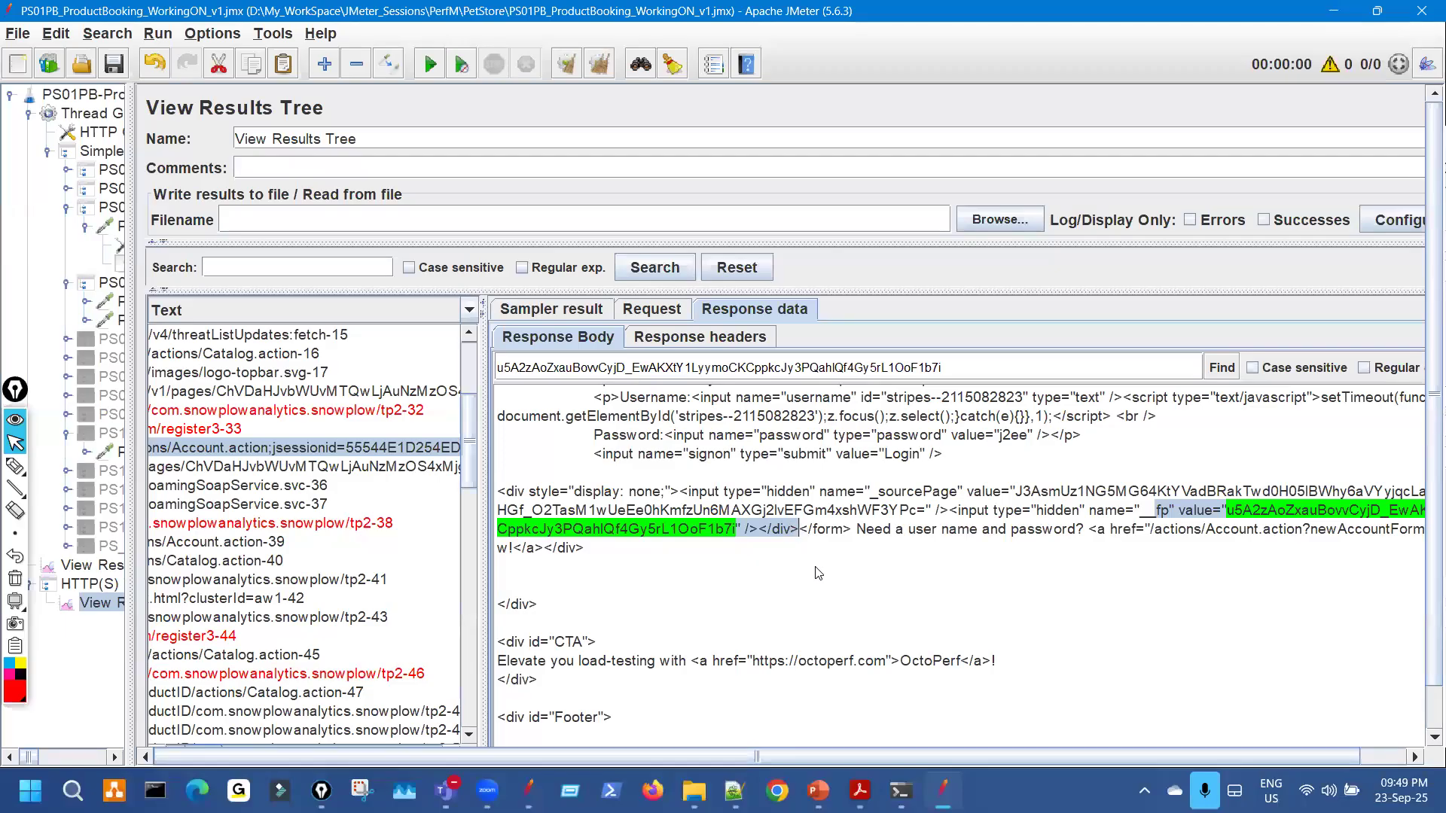
{"action": "key", "text": "alt+Tab"}
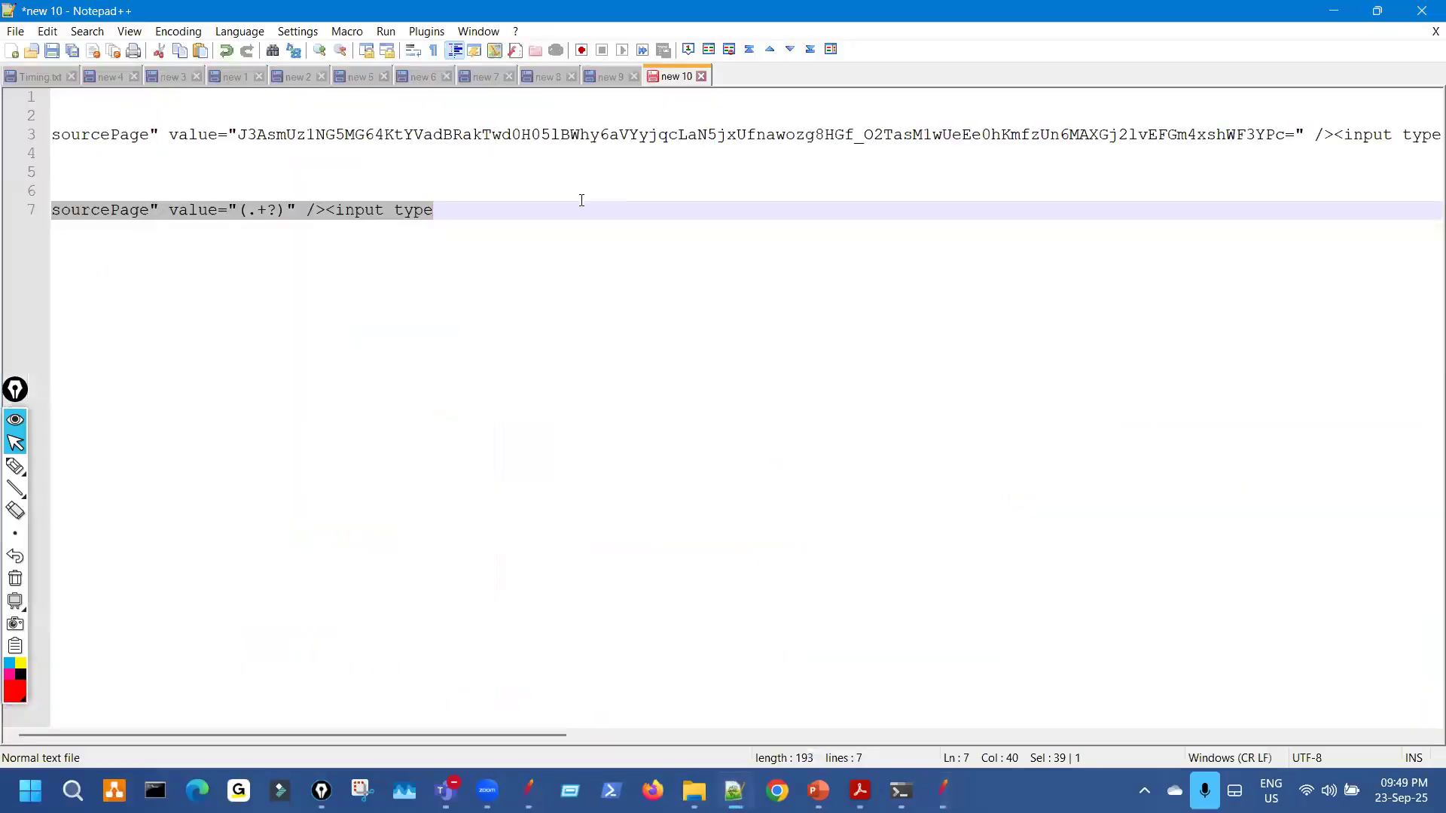
Paste the fp input line twice below the sourcePage pattern in Notepad++.
{"action": "left_click", "coordinate": [581, 200]}
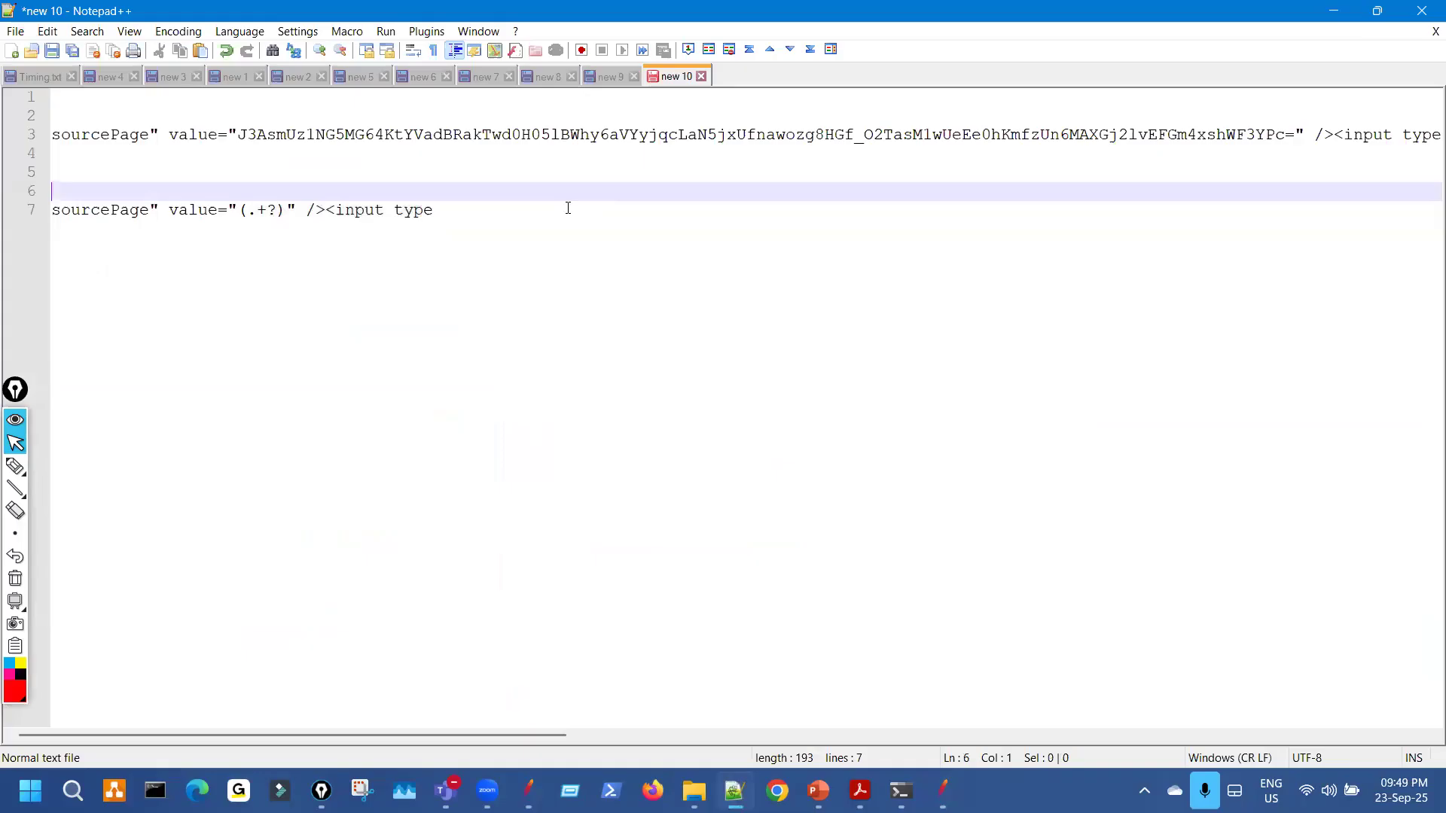
{"action": "key", "text": "BackSpace"}
{"action": "key", "text": "BackSpace"}
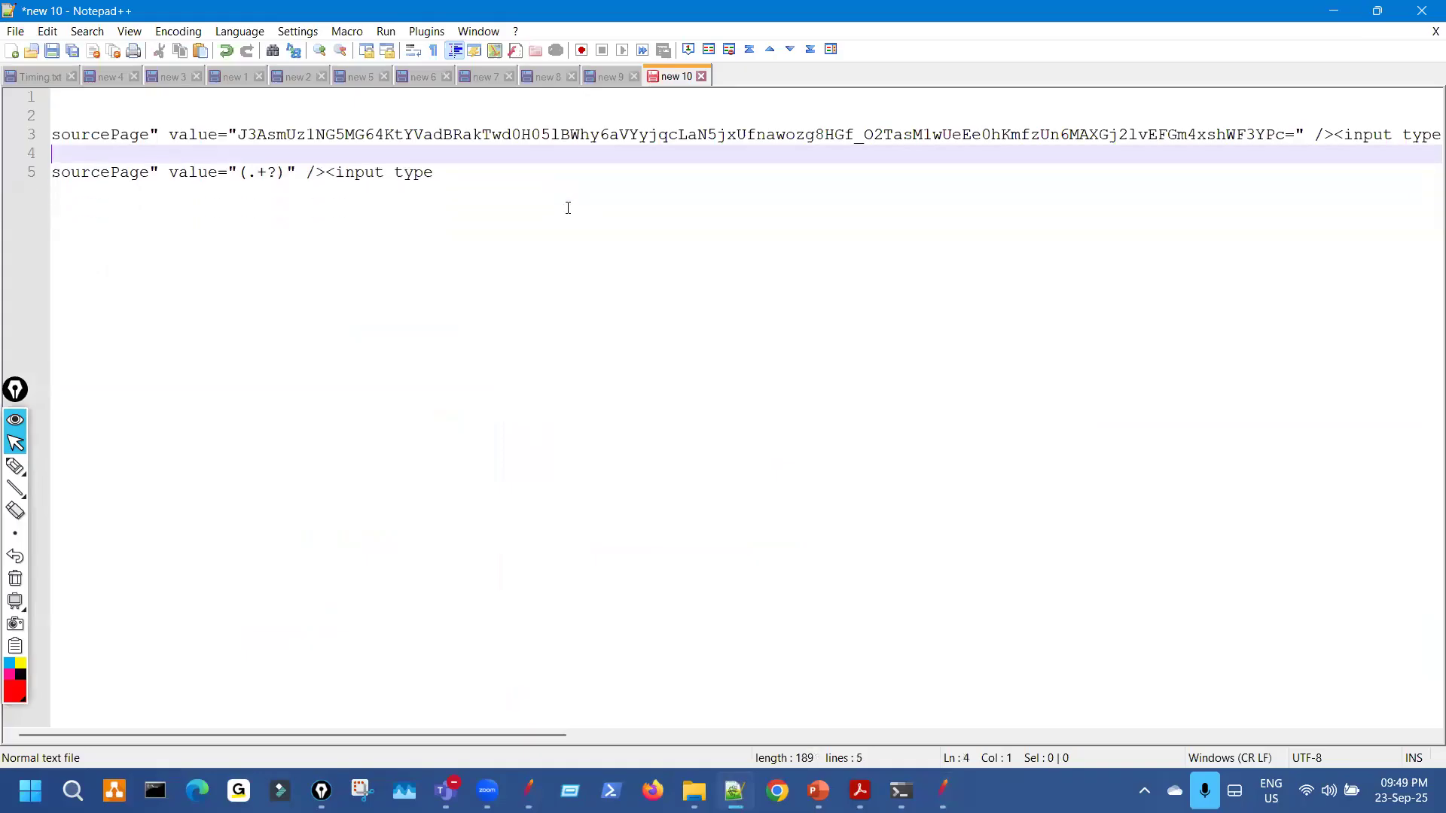
{"action": "left_click", "coordinate": [568, 207]}
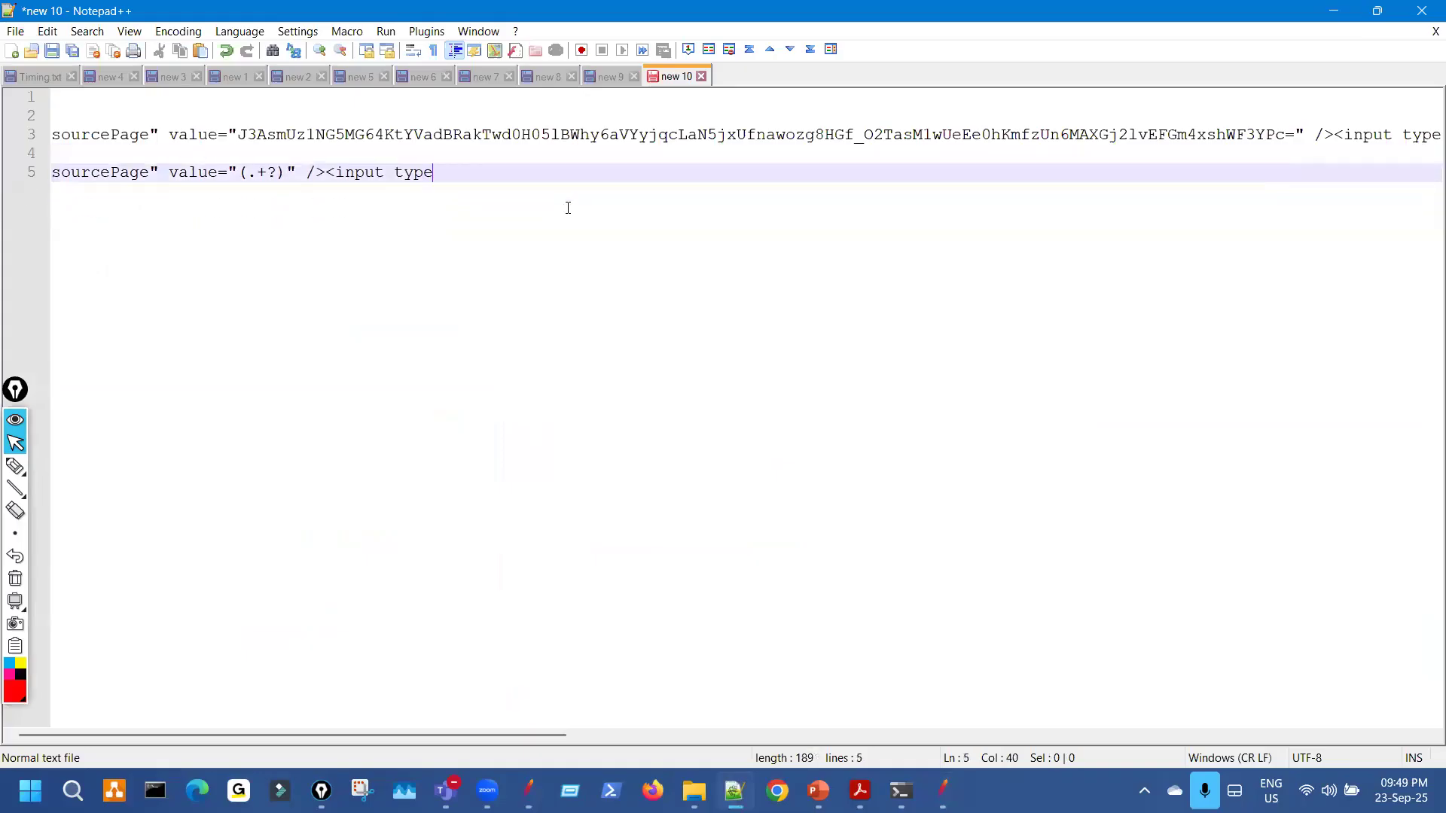
{"action": "key", "text": "Return"}
{"action": "key", "text": "Return"}
{"action": "key", "text": "Return"}
{"action": "key", "text": "Return"}
{"action": "key", "text": "Return"}
{"action": "type", "text": "fp\" value=\"u5A2zAoZxauBovvCyjD_EwAKXtYlLyymoCKCppkcJy3PQahlQf4Gy5rLlOoFlb7i\" /></div>"}
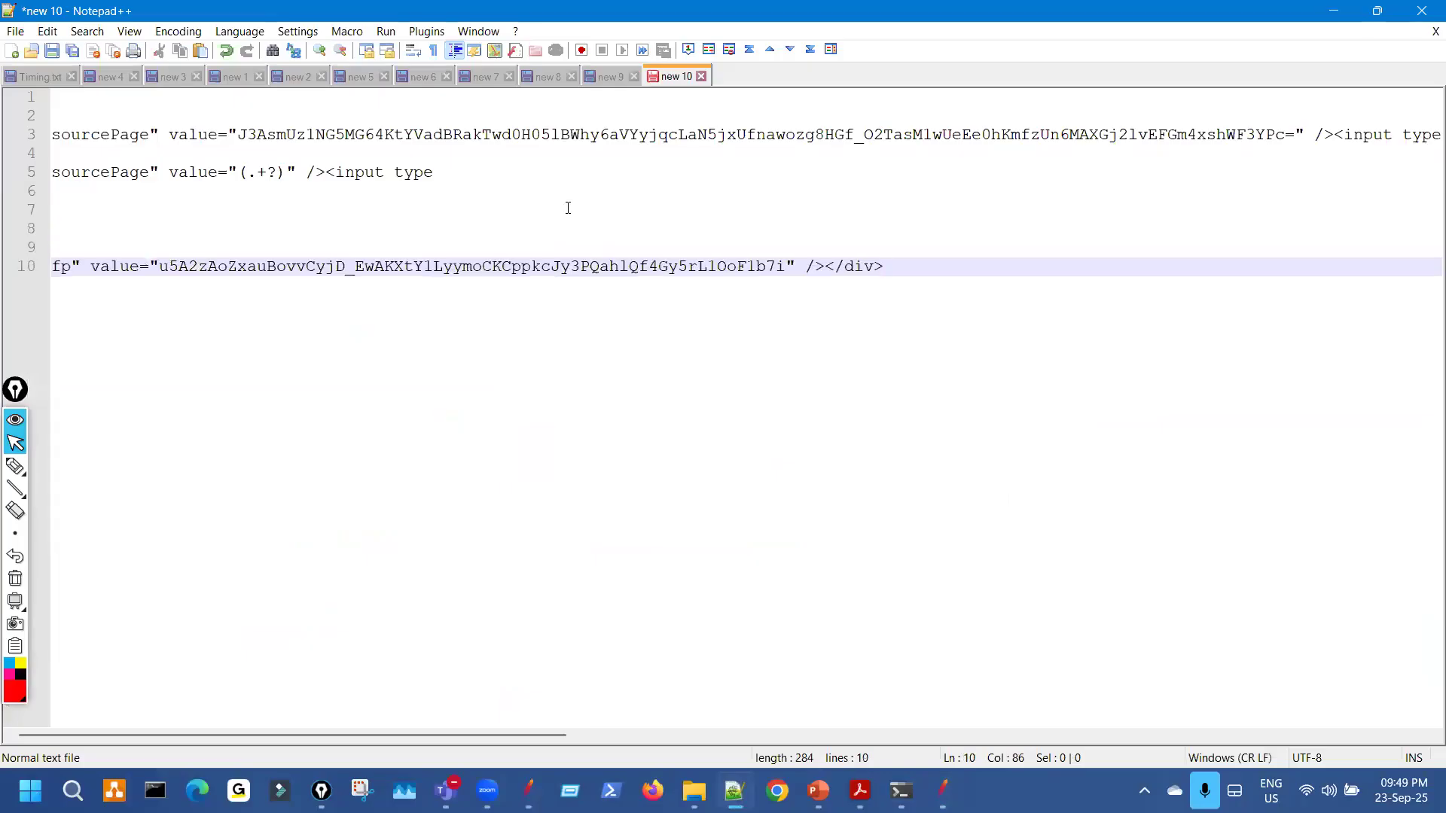
{"action": "scroll", "coordinate": [563, 211], "scroll_direction": "up", "scroll_amount": 3, "text": "ctrl"}
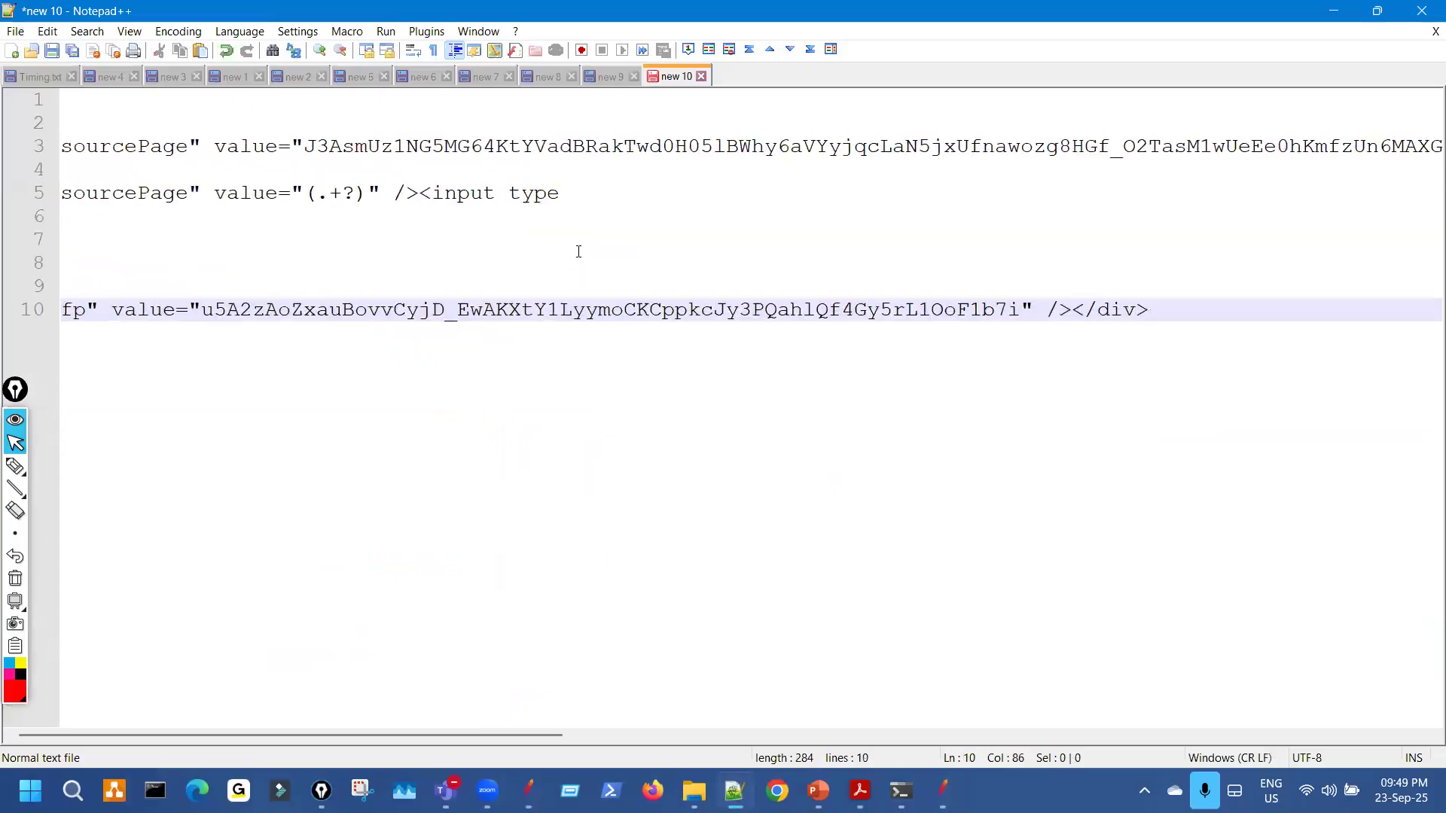
{"action": "scroll", "coordinate": [653, 340], "scroll_direction": "up", "scroll_amount": 2, "text": "ctrl"}
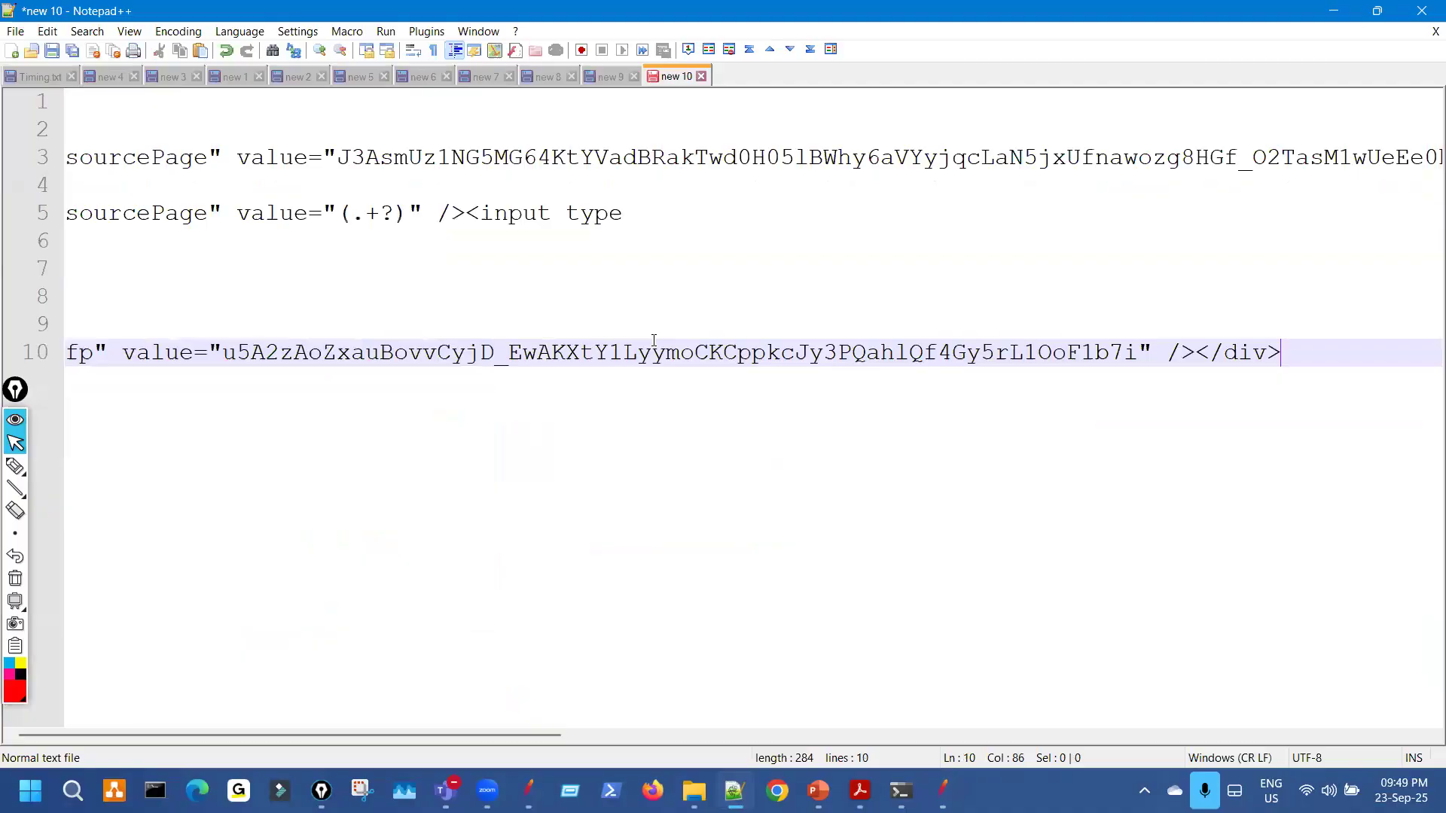
{"action": "key", "text": "Return"}
{"action": "key", "text": "Return"}
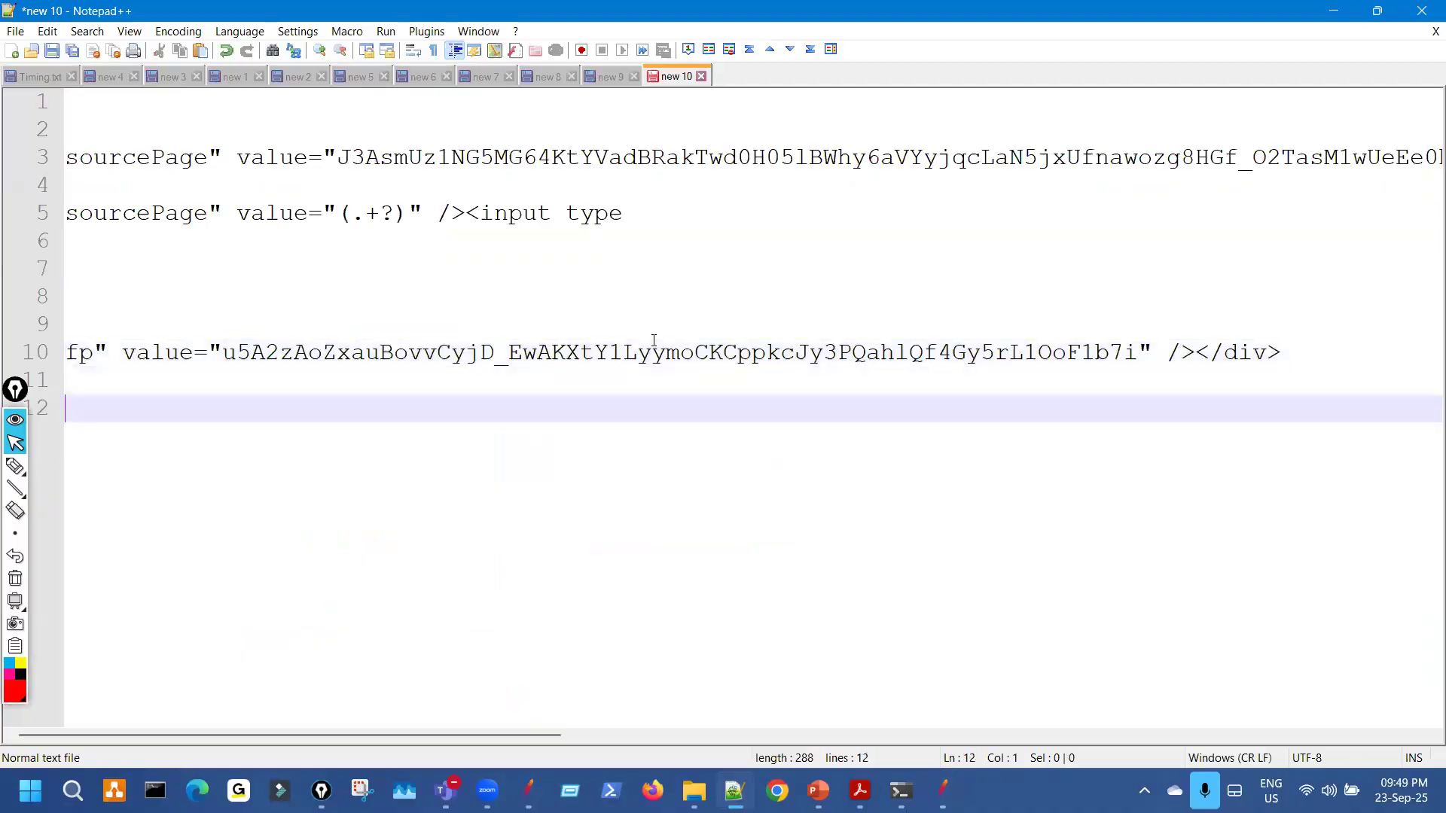
{"action": "key", "text": "ctrl+v"}
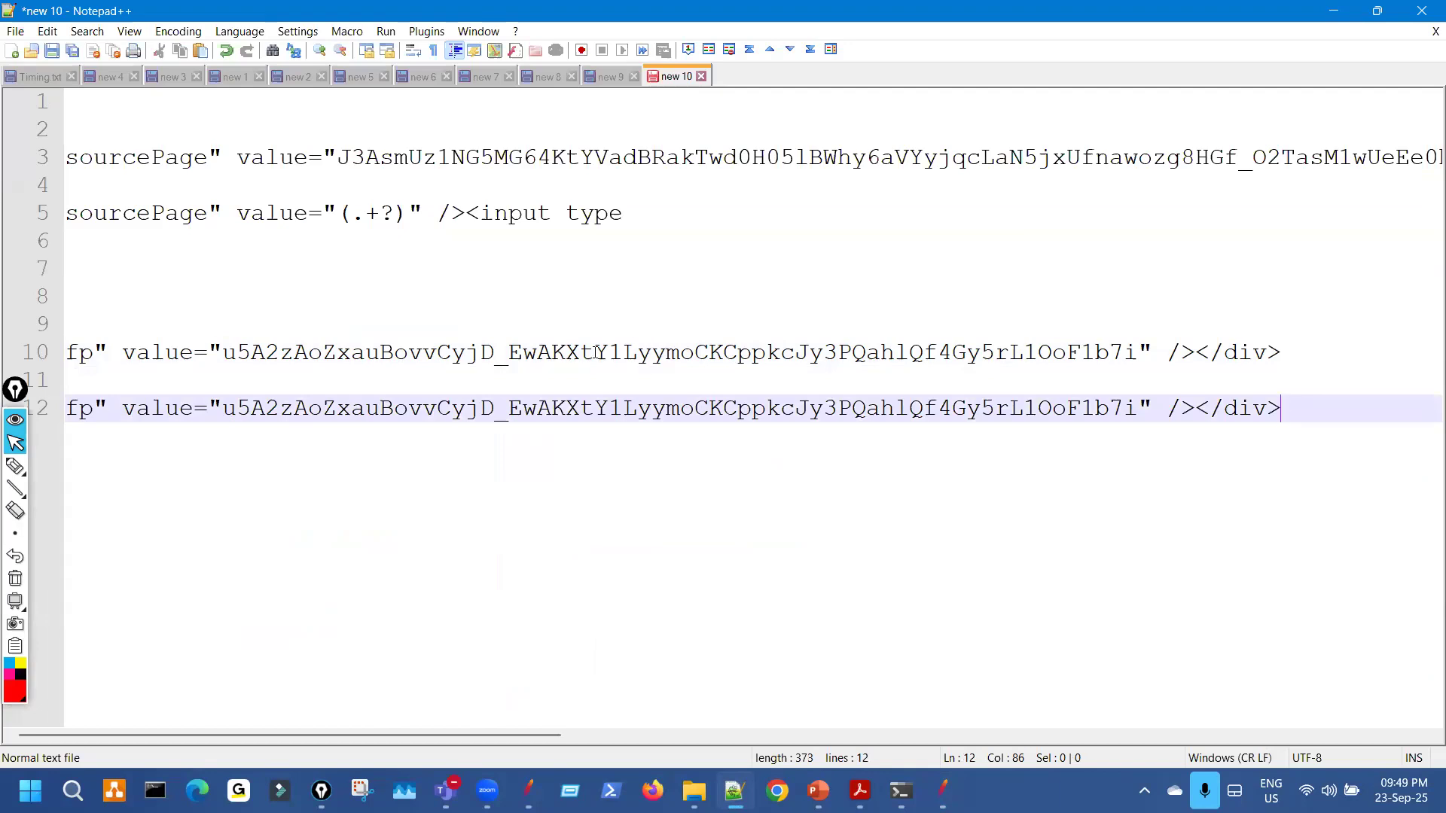
Replace the second copy's fp value with (.+?) and copy the resulting fp regex.
{"action": "left_click_drag", "start_coordinate": [224, 408], "coordinate": [1139, 413]}
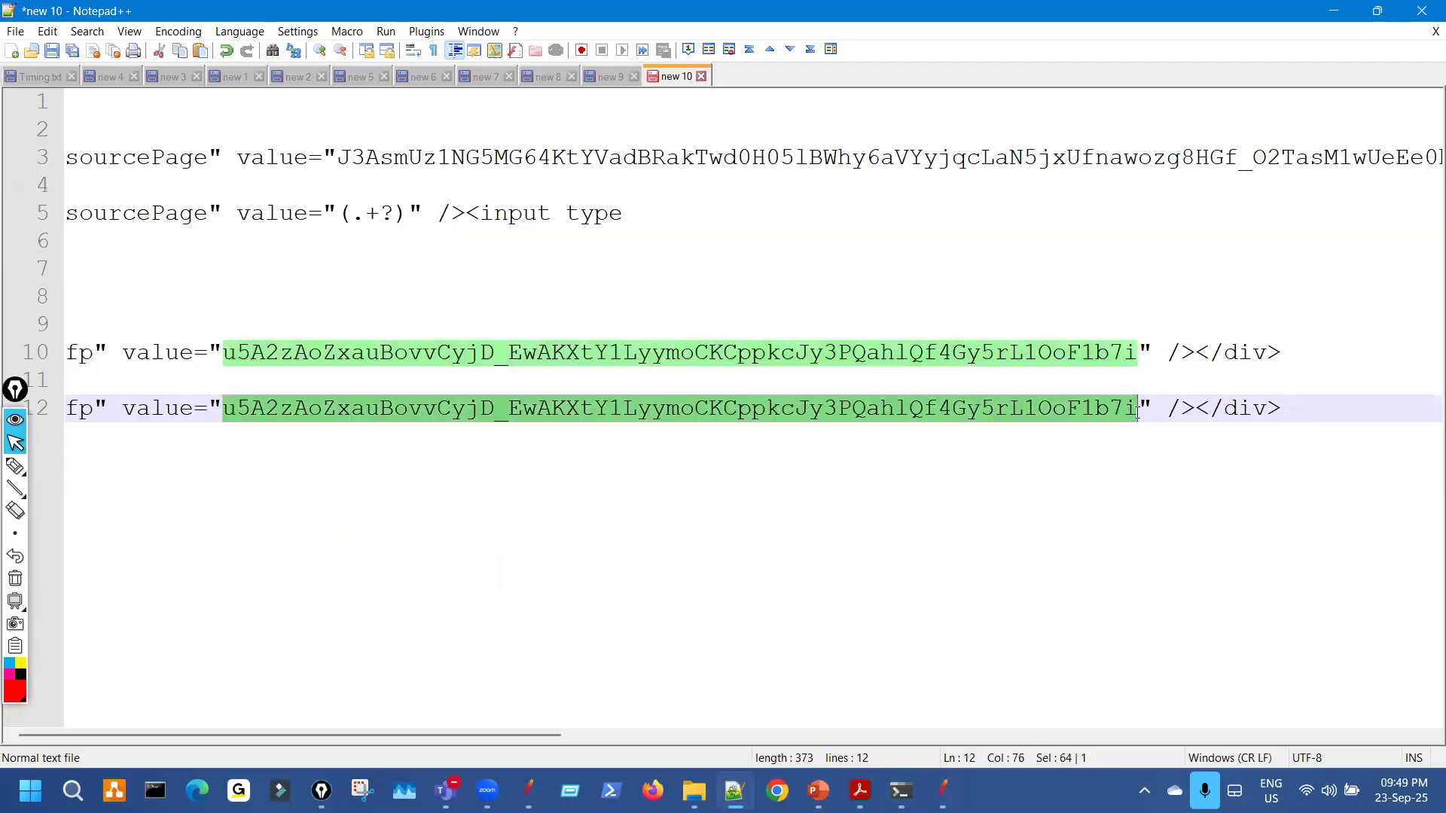
{"action": "type", "text": "(.+"}
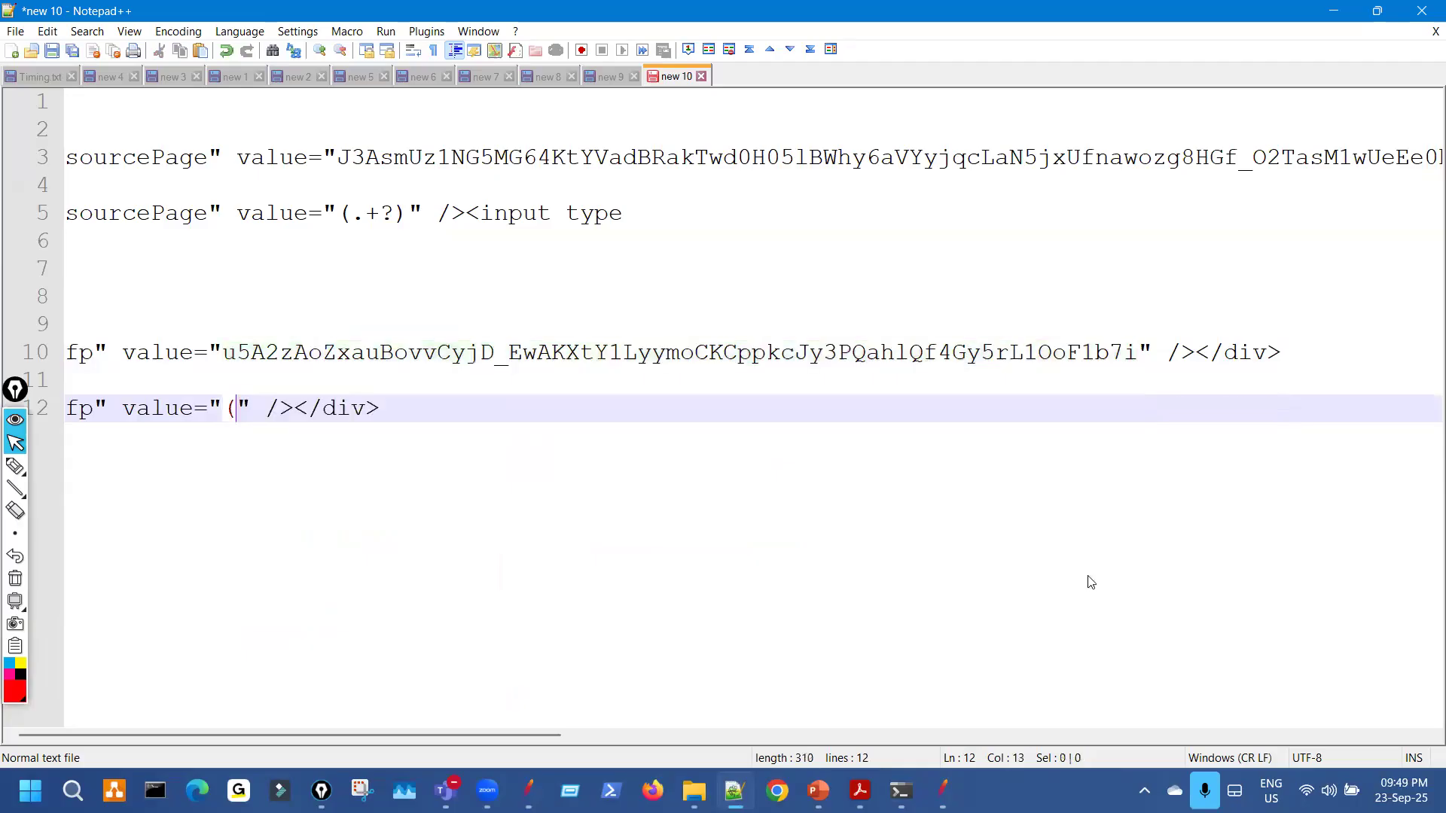
{"action": "type", "text": "?)"}
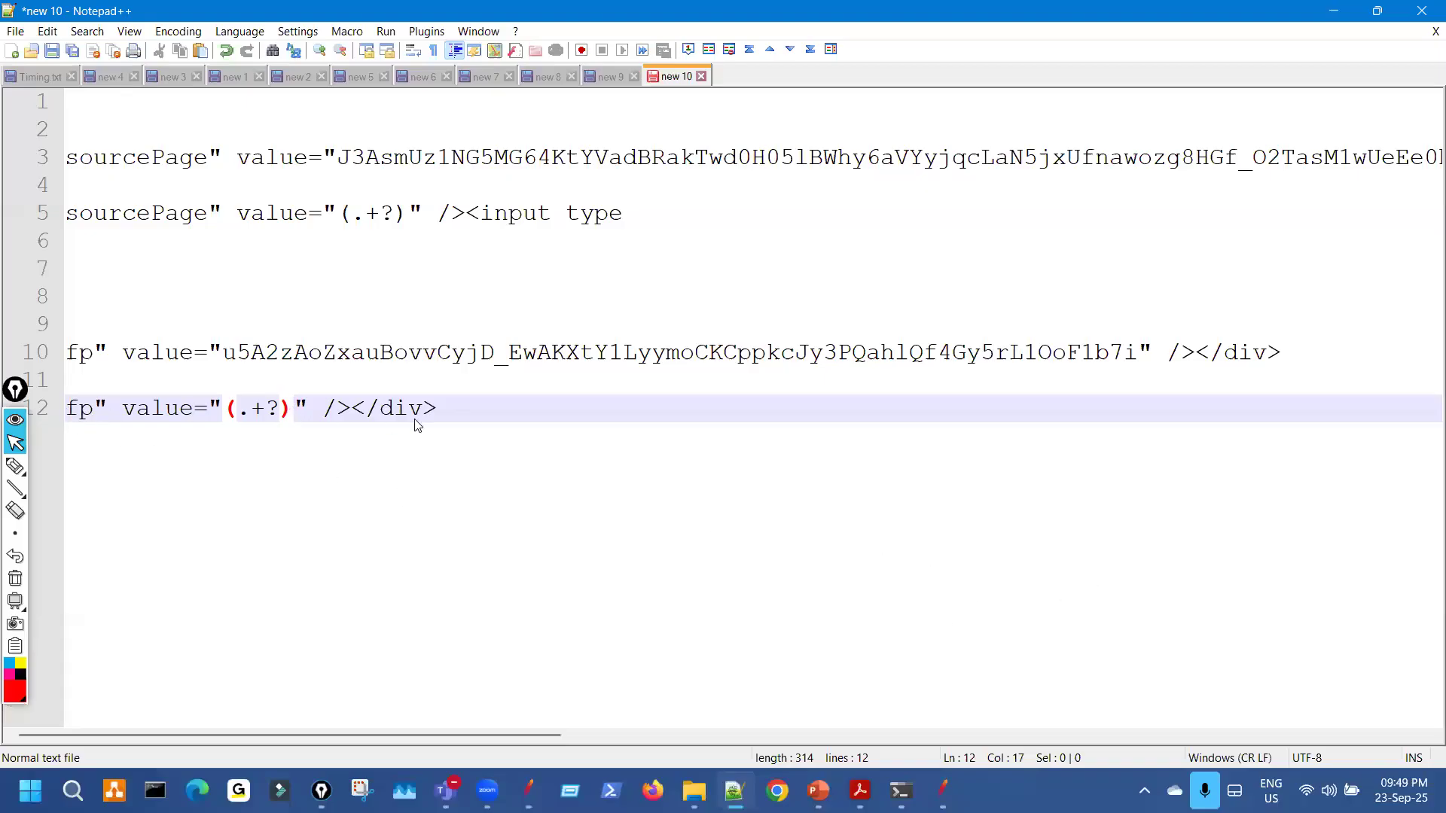
{"action": "triple_click", "coordinate": [455, 419]}
{"action": "key", "text": "ctrl+c"}
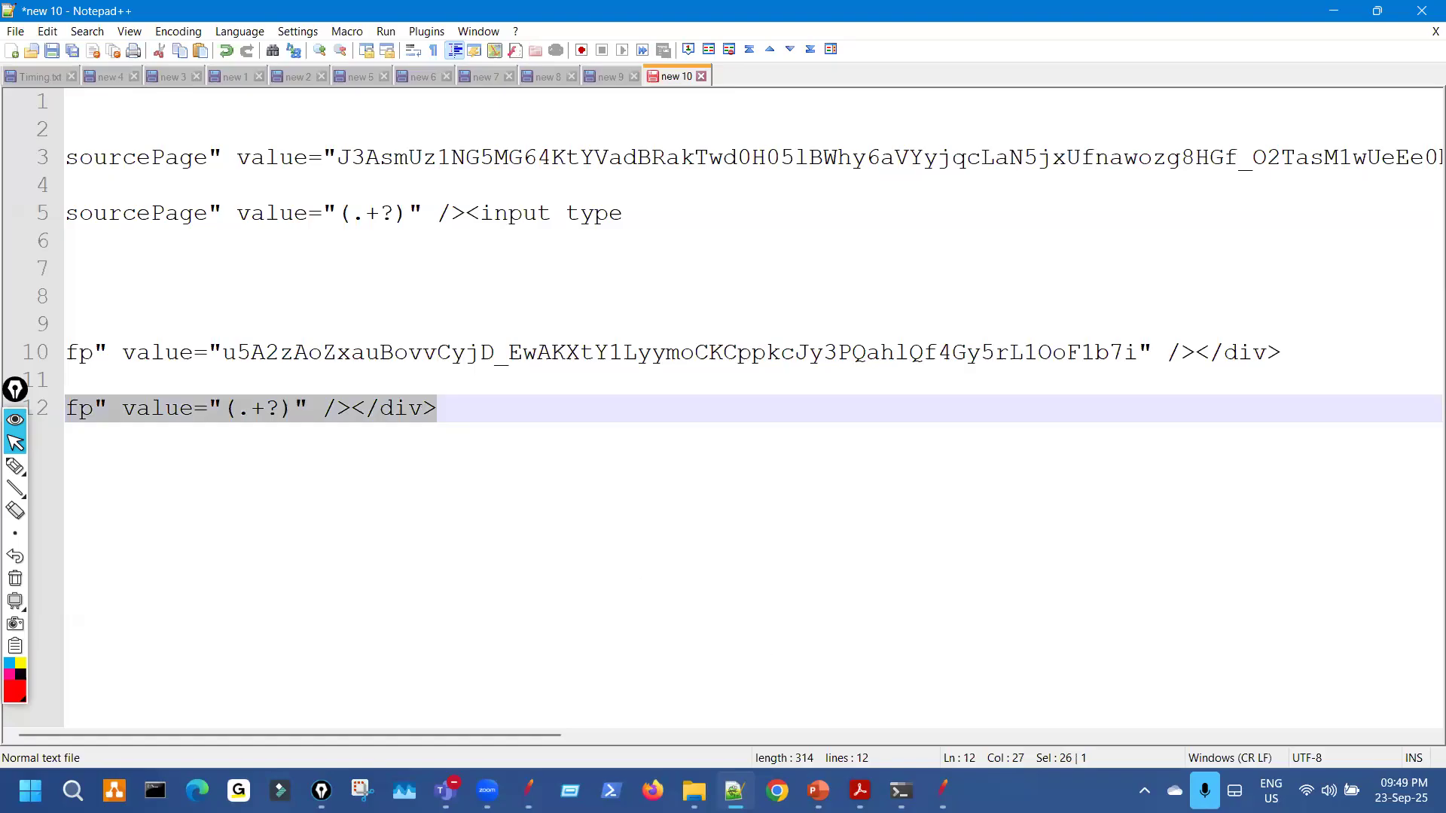
{"action": "left_click", "coordinate": [942, 791]}
{"action": "key", "text": "alt+Tab"}
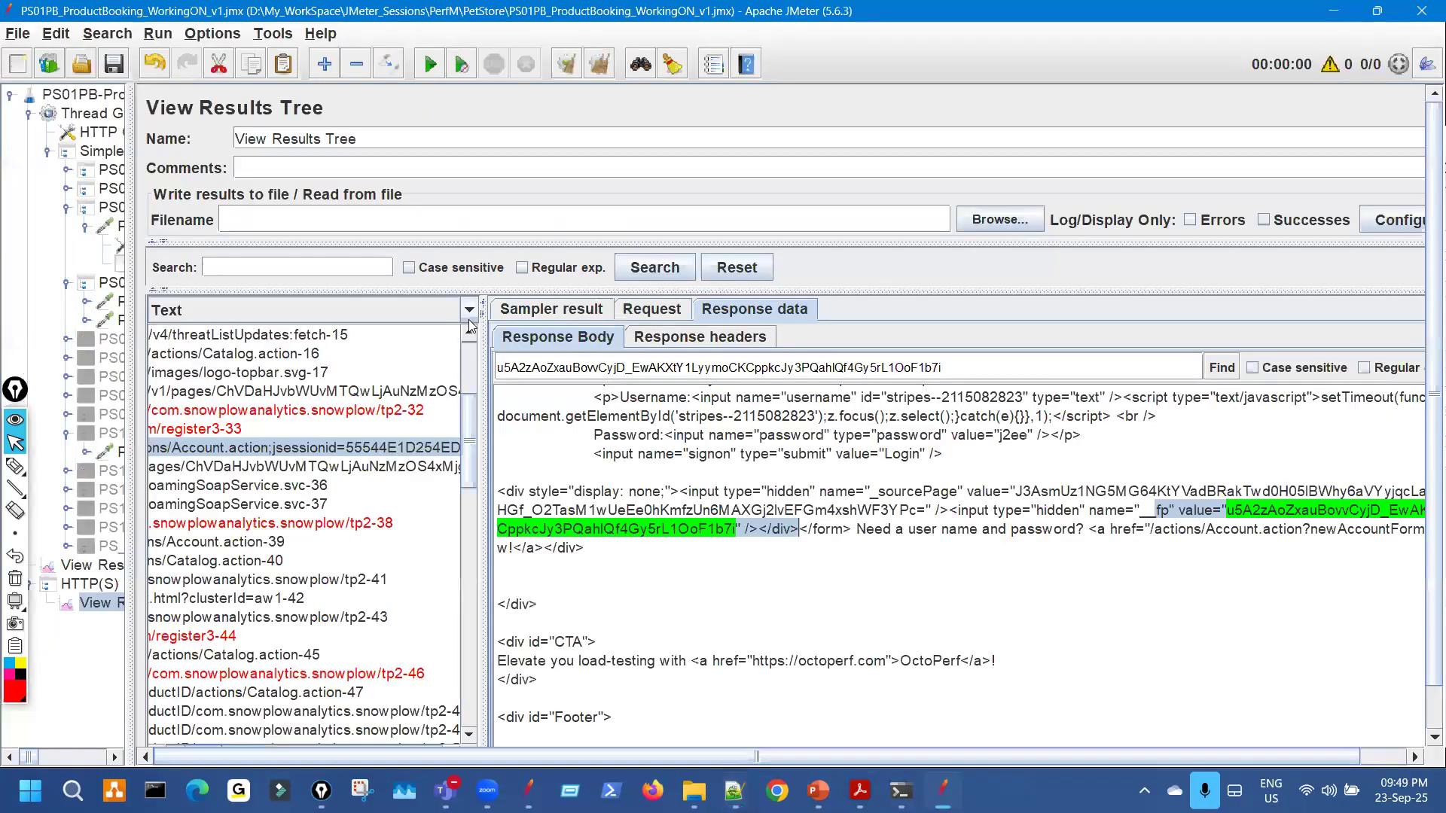
Test fp" value="(.+?)" /></div> in the RegExp Tester against the login response, getting 2 matches.
{"action": "left_click", "coordinate": [455, 317]}
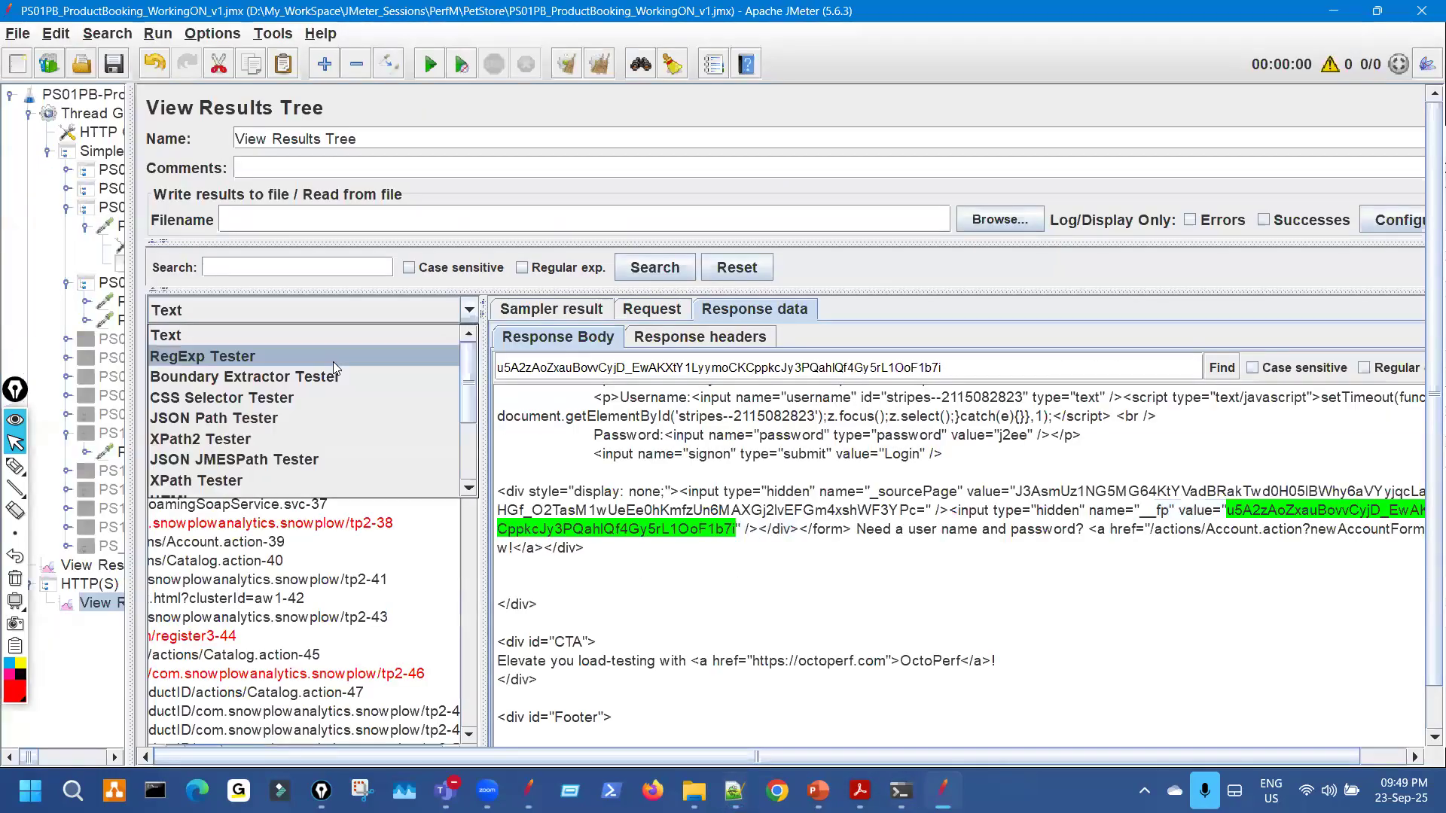
{"action": "left_click", "coordinate": [333, 361]}
{"action": "left_click", "coordinate": [700, 538]}
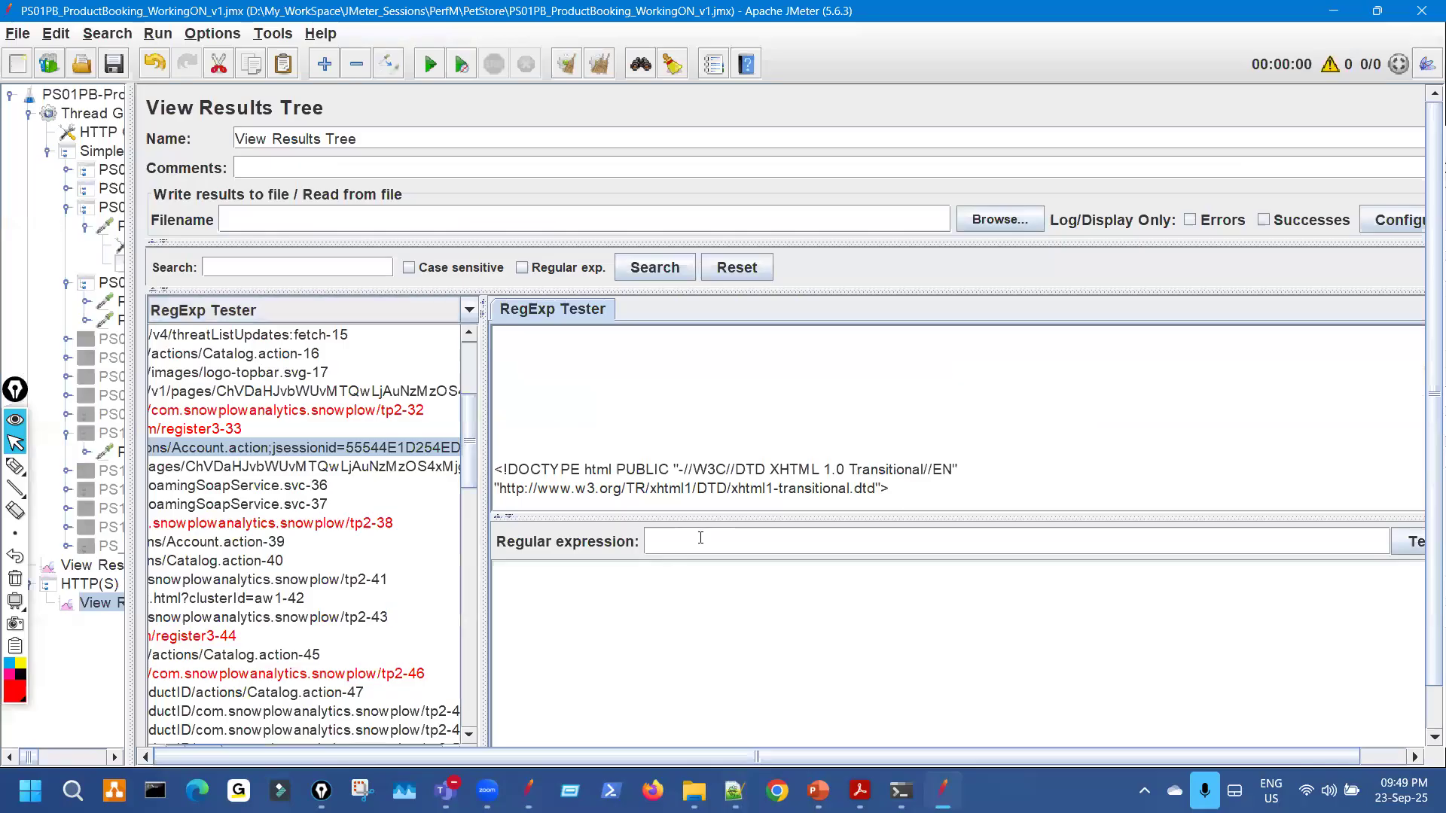
{"action": "key", "text": "ctrl+v"}
{"action": "left_click", "coordinate": [1415, 541]}
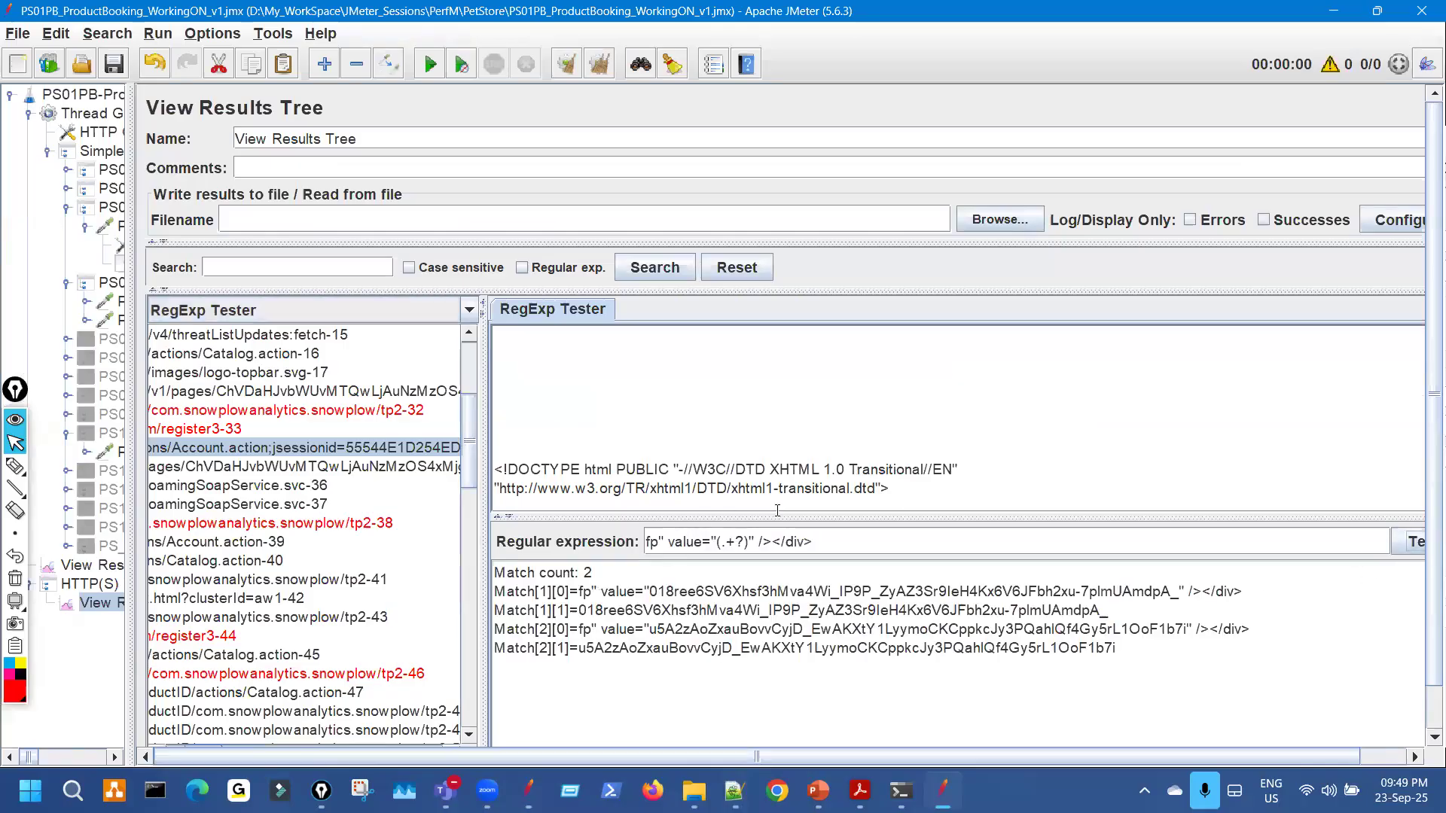
{"action": "left_click_drag", "start_coordinate": [784, 516], "coordinate": [811, 380]}
Mark the match and both captured fp values in the tester results.
{"action": "key", "text": "ctrl+shift+3"}
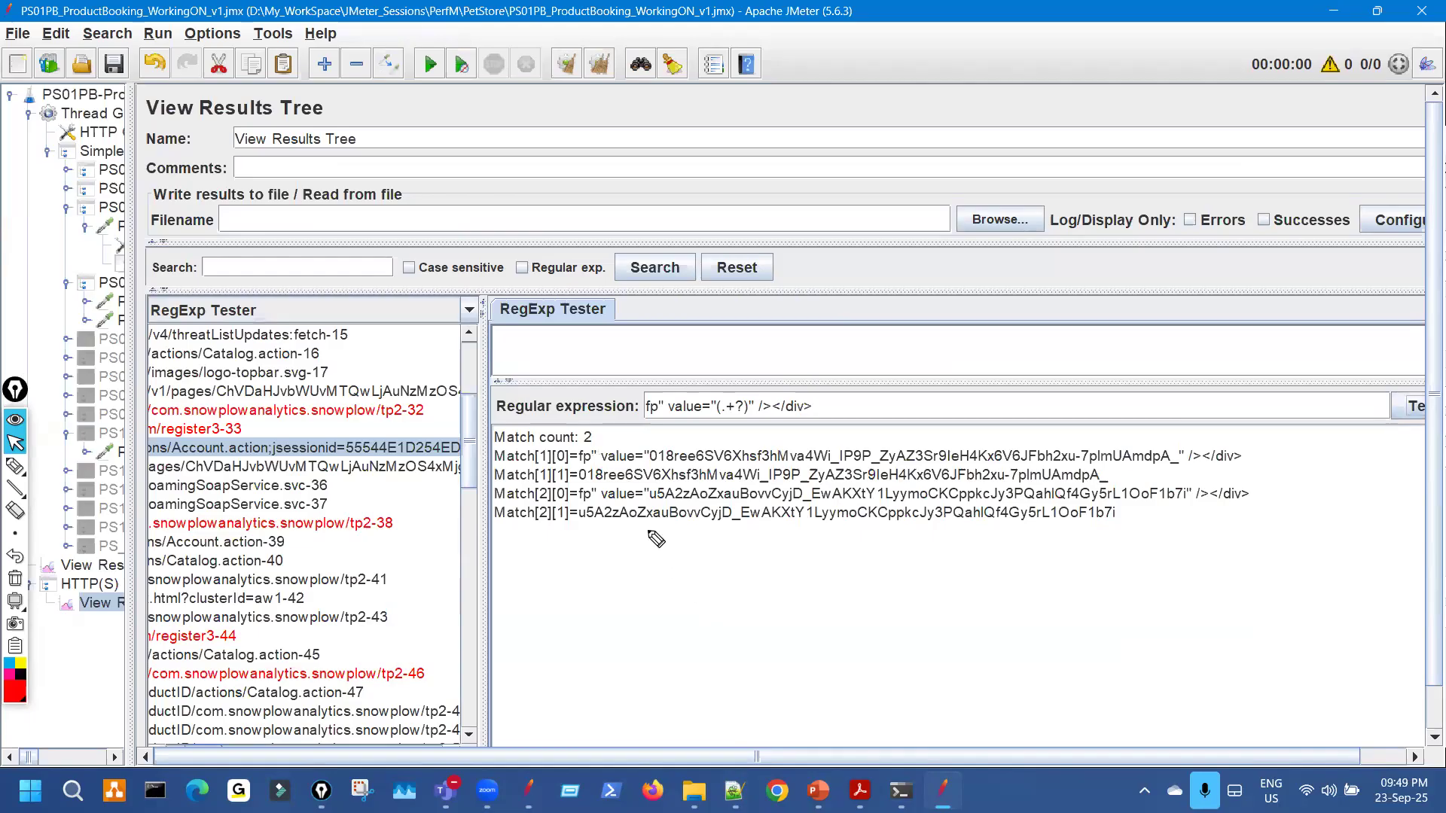
{"action": "left_click_drag", "start_coordinate": [604, 443], "coordinate": [646, 422]}
{"action": "left_click_drag", "start_coordinate": [543, 484], "coordinate": [600, 476]}
{"action": "left_click_drag", "start_coordinate": [545, 526], "coordinate": [611, 518]}
{"action": "key", "text": "ctrl+shift+7"}
{"action": "key", "text": "ctrl+shift+2"}
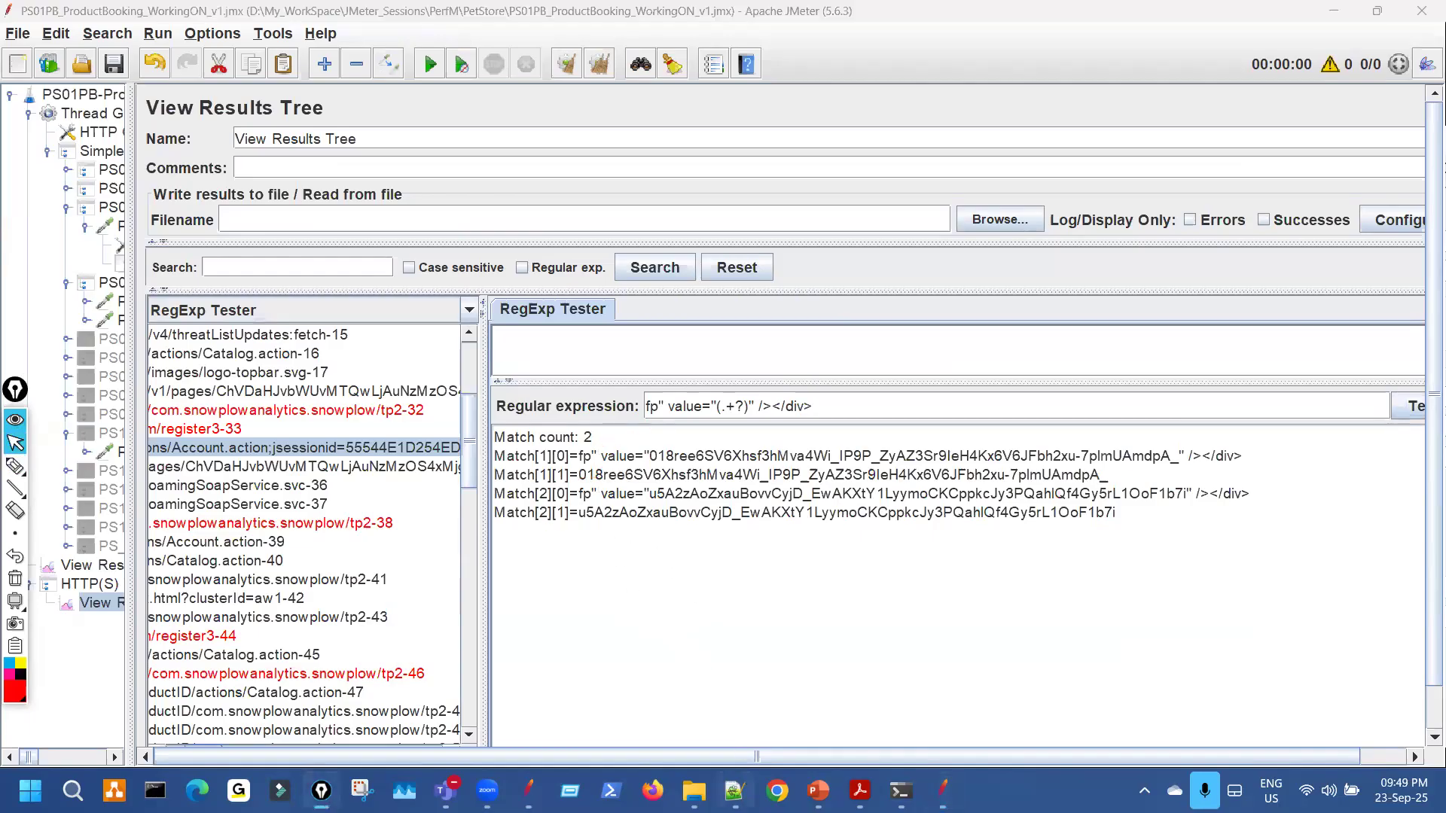
Compare the second match with the recorded fp value in the notes, then widen the test plan tree.
{"action": "key", "text": "alt+Tab"}
{"action": "key", "text": "ctrl+shift+3"}
{"action": "left_click_drag", "start_coordinate": [233, 375], "coordinate": [346, 365]}
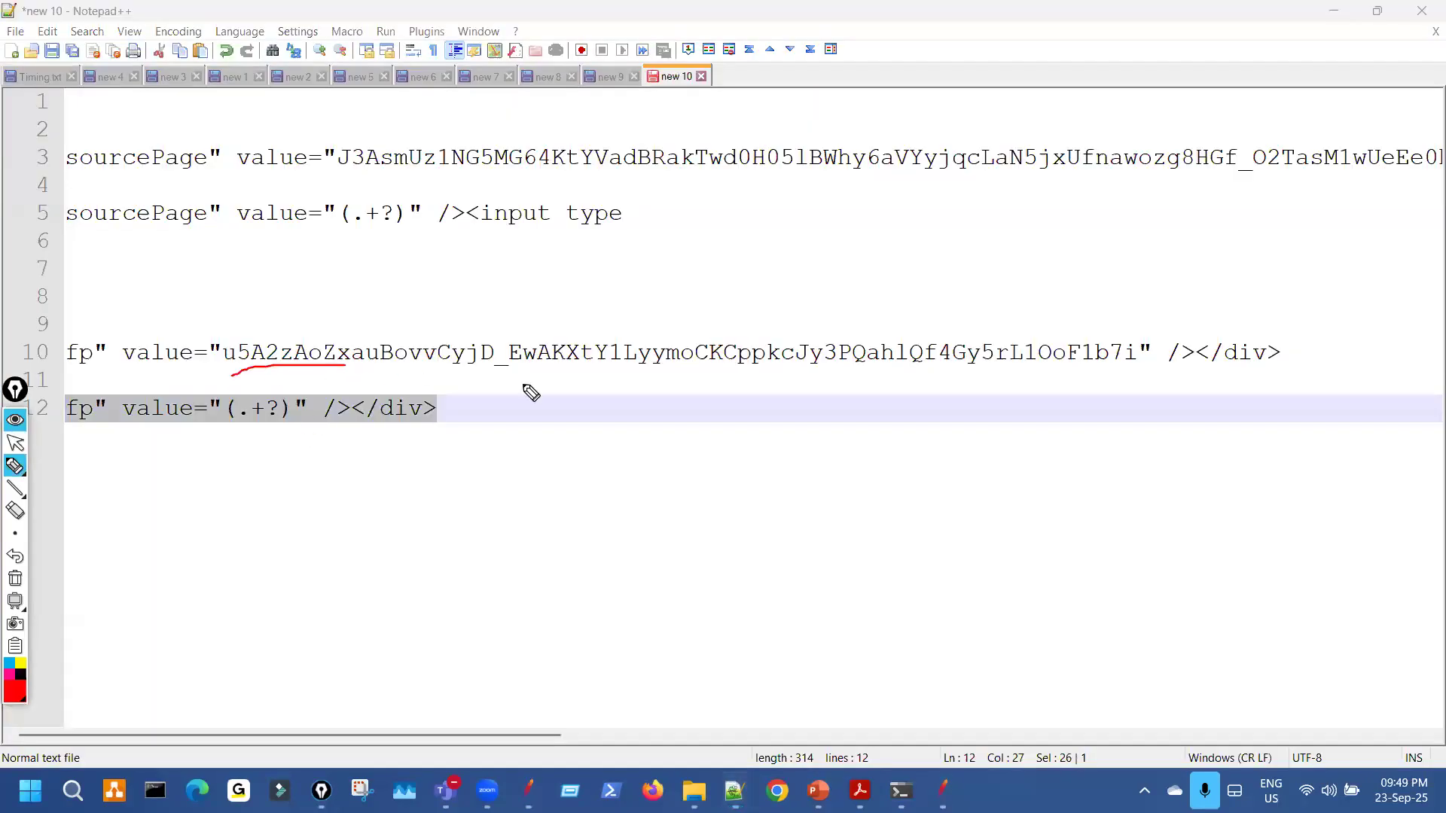
{"action": "key", "text": "ctrl+shift+7"}
{"action": "key", "text": "ctrl+shift+2"}
{"action": "key", "text": "alt+Tab"}
{"action": "key", "text": "ctrl+shift+3"}
{"action": "mouse_move", "coordinate": [583, 527]}
{"action": "left_mouse_down"}
{"action": "mouse_move", "coordinate": [636, 527]}
{"action": "mouse_move", "coordinate": [536, 528]}
{"action": "mouse_move", "coordinate": [574, 506]}
{"action": "mouse_move", "coordinate": [661, 528]}
{"action": "left_mouse_up"}
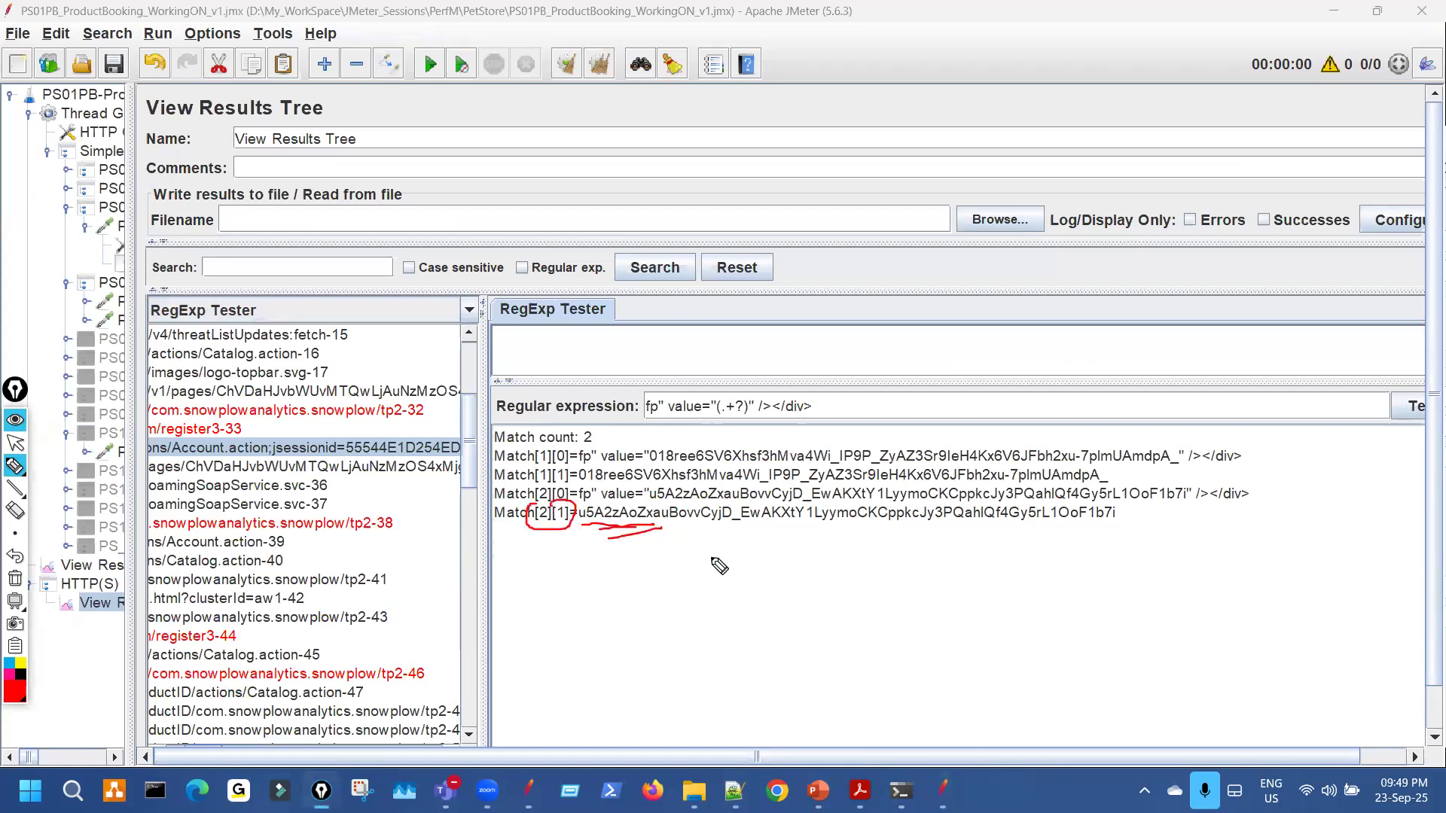
{"action": "key", "text": "Escape"}
{"action": "left_click_drag", "start_coordinate": [131, 271], "coordinate": [502, 266]}
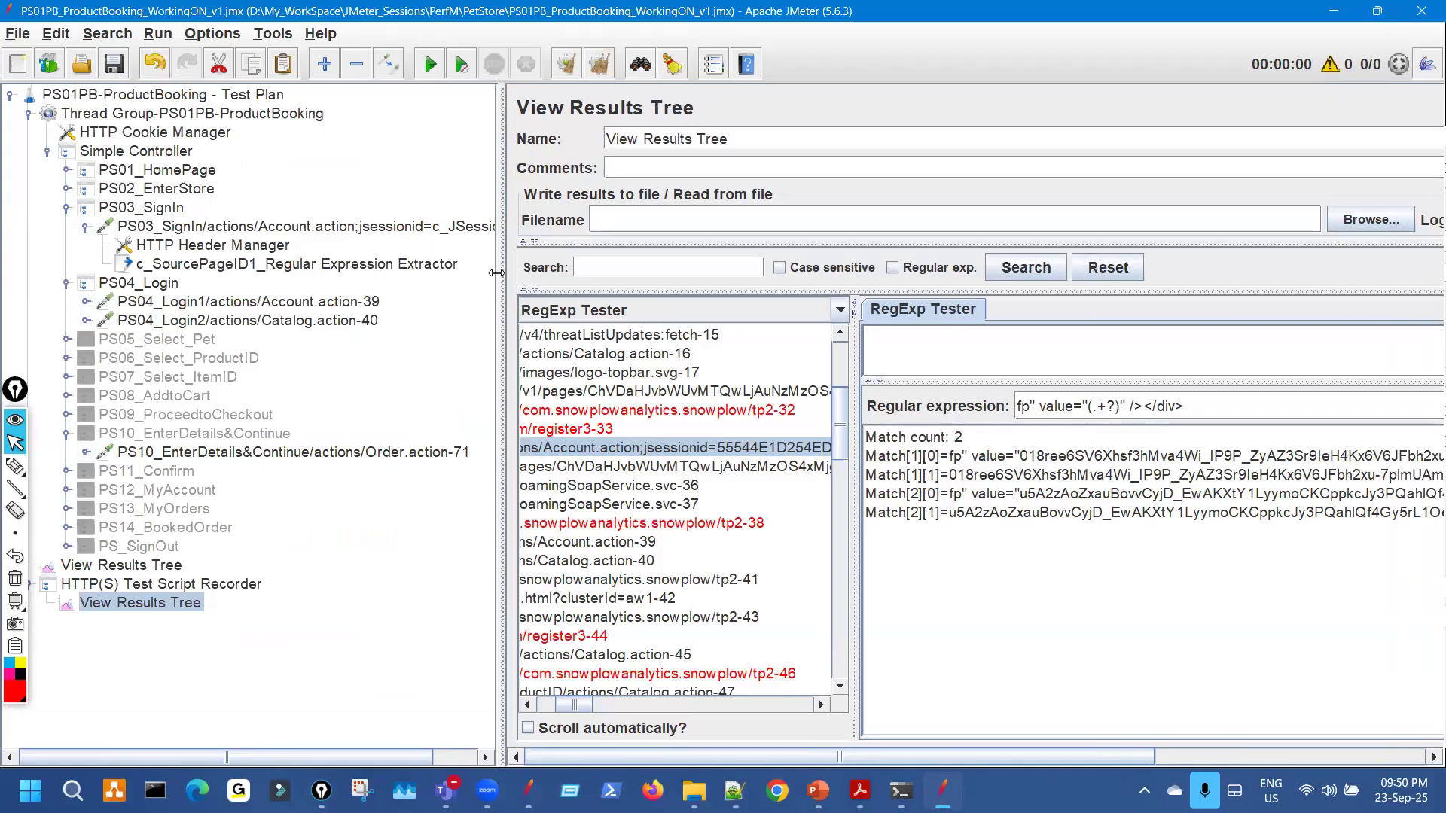
Resize the test plan tree, highlight ID-34 in the PS03 SignIn name, and select that request.
{"action": "left_click_drag", "start_coordinate": [497, 295], "coordinate": [361, 280]}
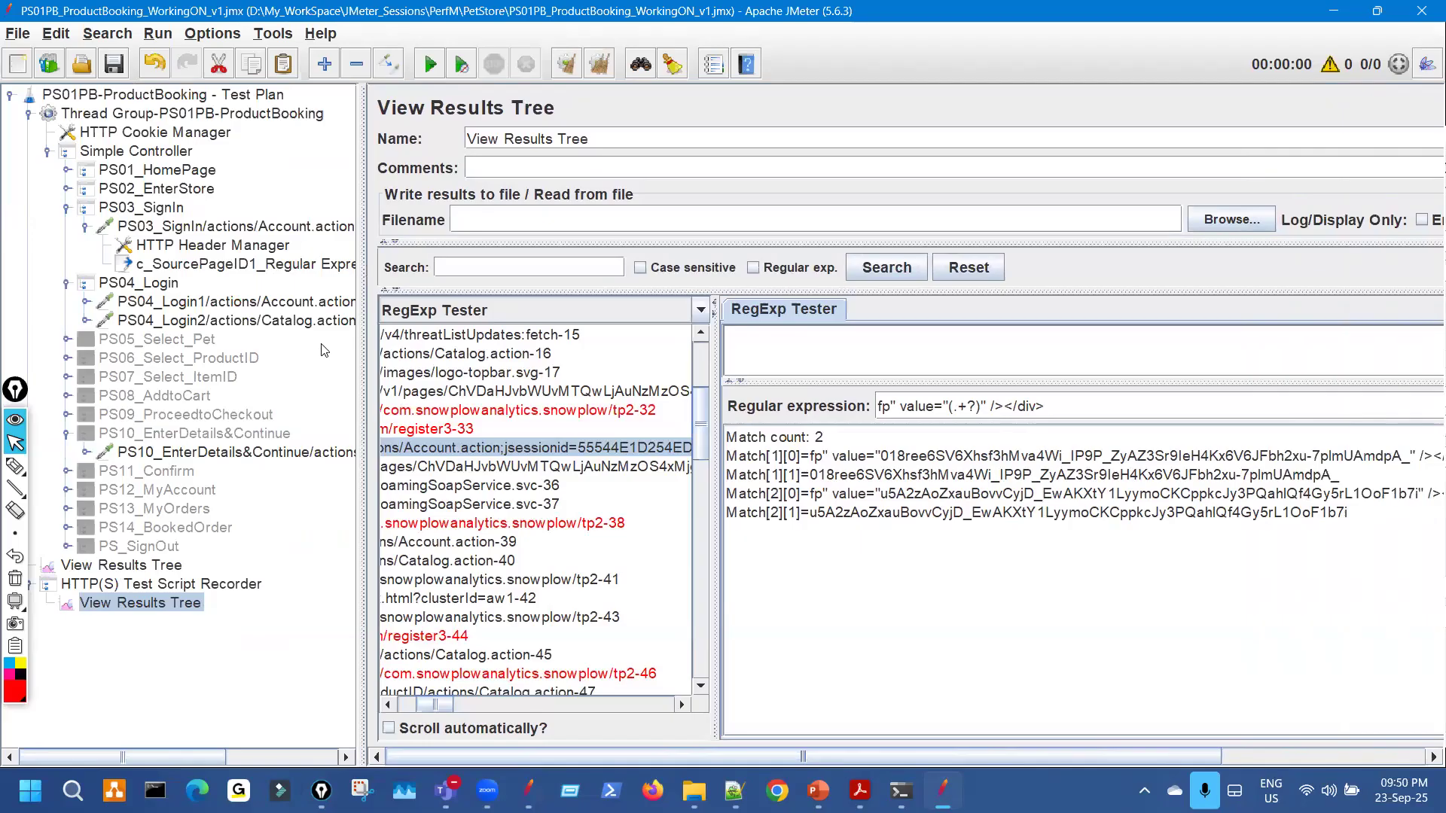
{"action": "left_click_drag", "start_coordinate": [362, 301], "coordinate": [662, 279]}
{"action": "key", "text": "ctrl+shift+3"}
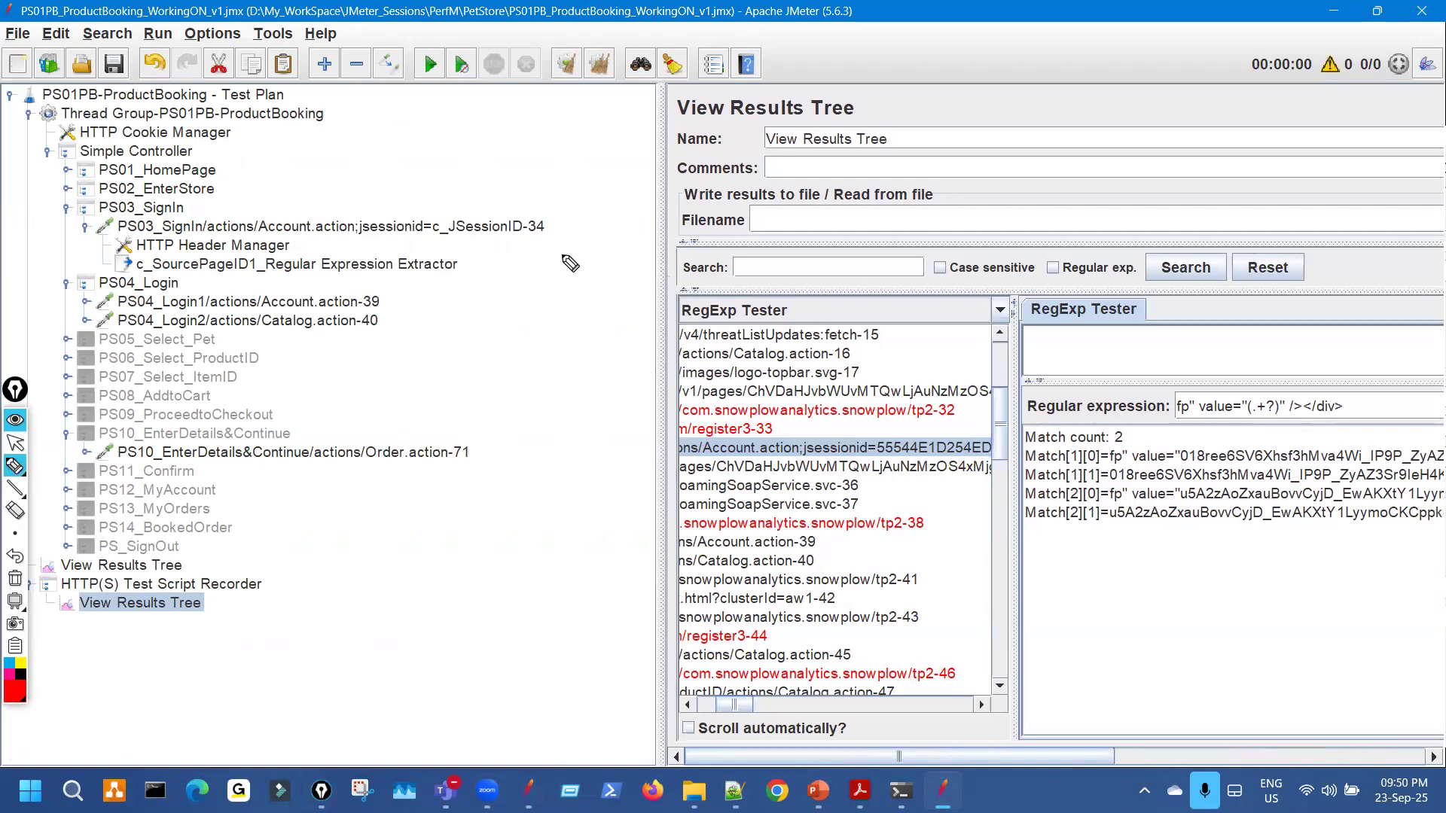
{"action": "mouse_move", "coordinate": [534, 213]}
{"action": "left_mouse_down"}
{"action": "mouse_move", "coordinate": [502, 240]}
{"action": "mouse_move", "coordinate": [549, 213]}
{"action": "left_mouse_up"}
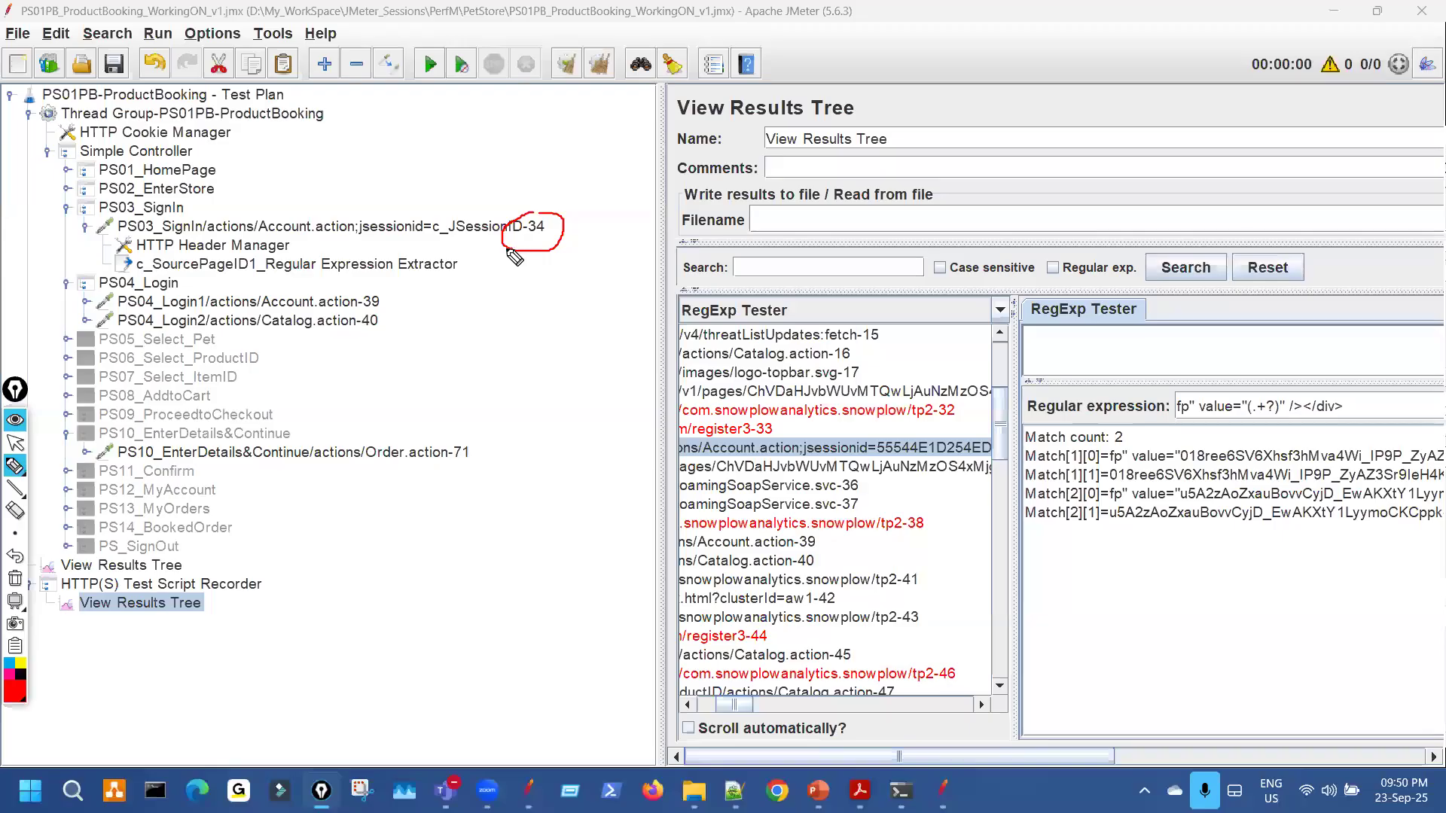
{"action": "key", "text": "ctrl+shift+7"}
{"action": "key", "text": "ctrl+shift+2"}
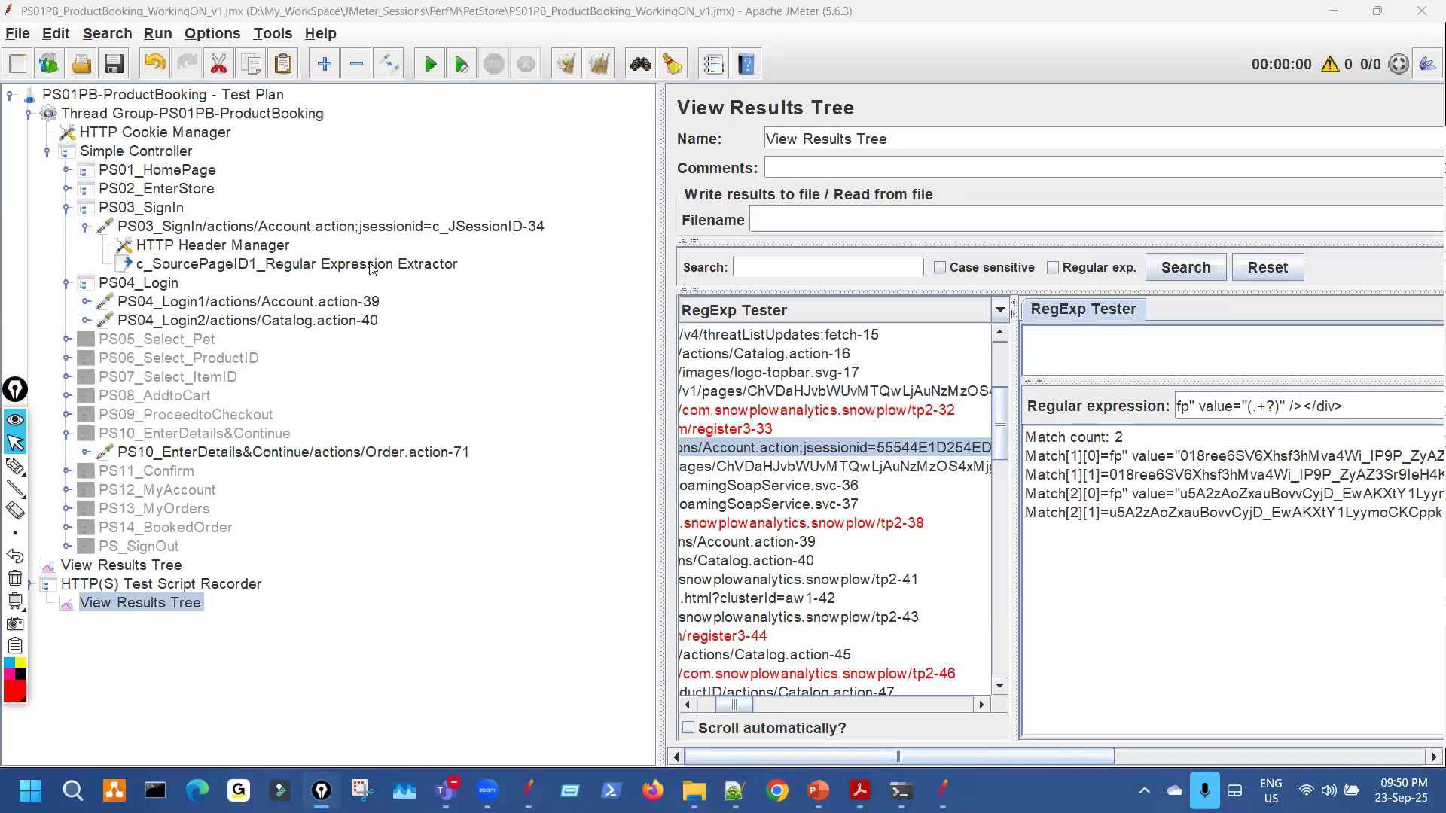
{"action": "left_click", "coordinate": [316, 229]}
Add a Regular Expression Extractor post processor under the PS03 sign-in request.
{"action": "right_click", "coordinate": [316, 229]}
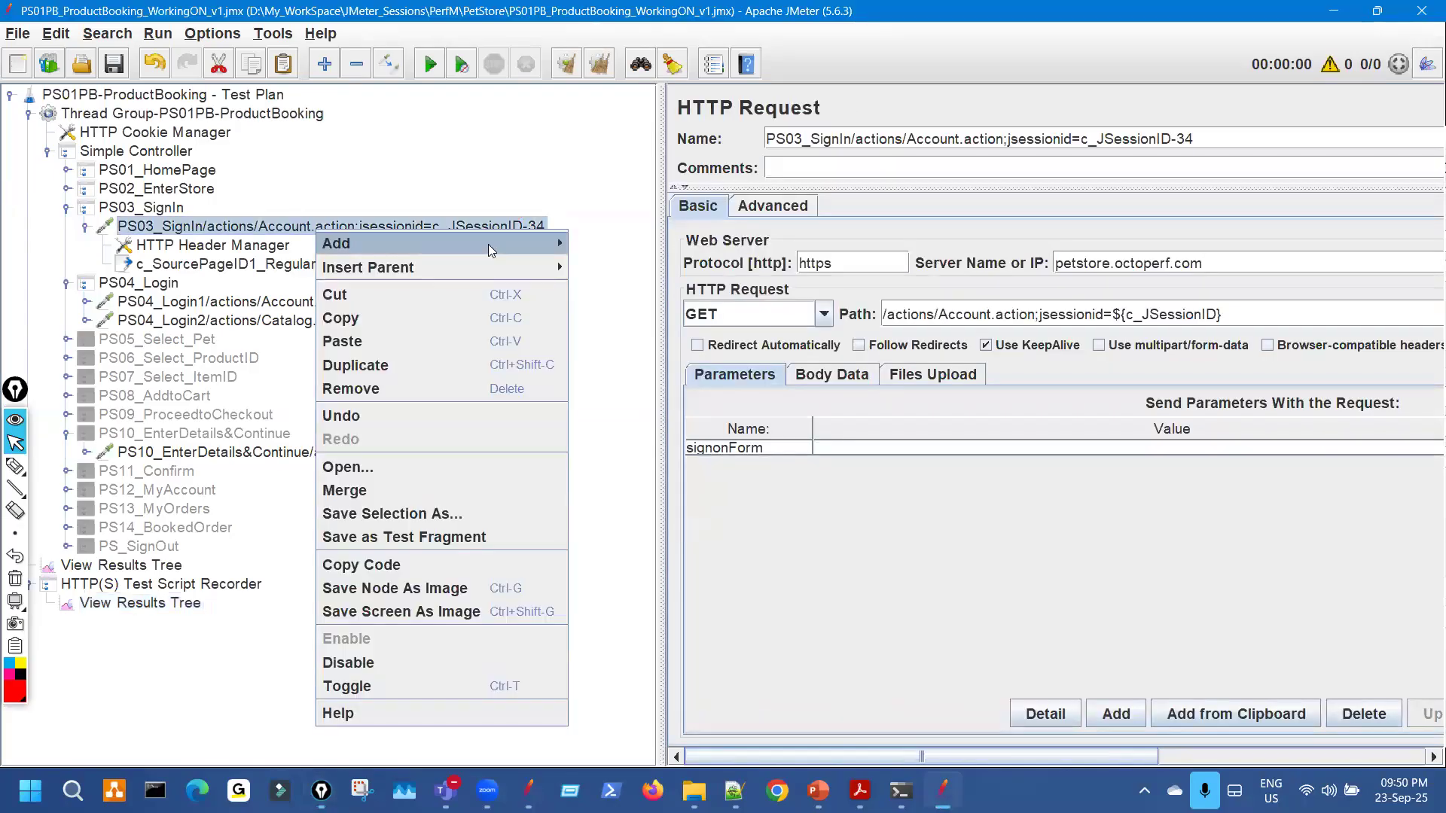
{"action": "mouse_move", "coordinate": [488, 244]}
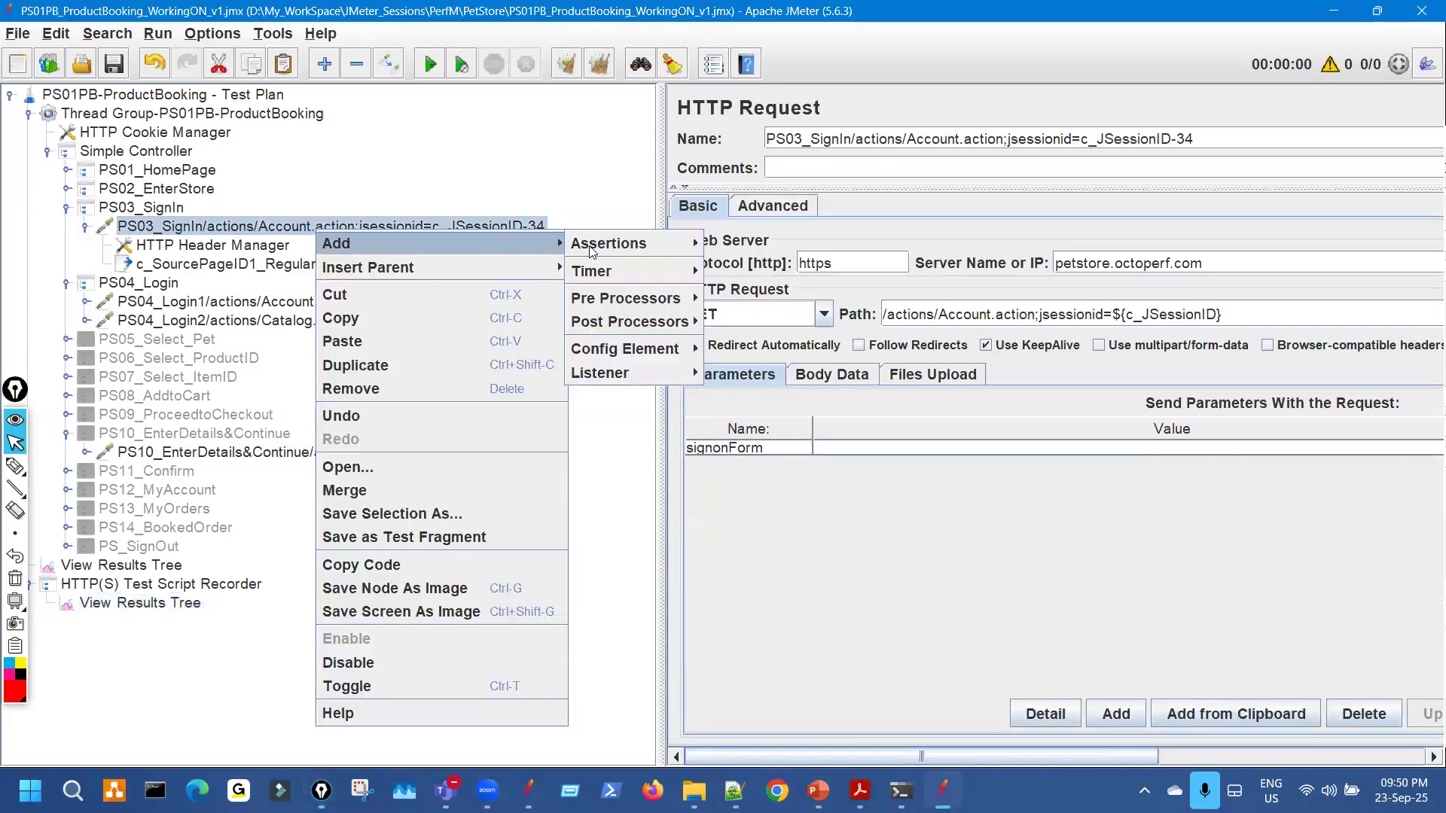
{"action": "right_click", "coordinate": [268, 229]}
{"action": "mouse_move", "coordinate": [447, 243]}
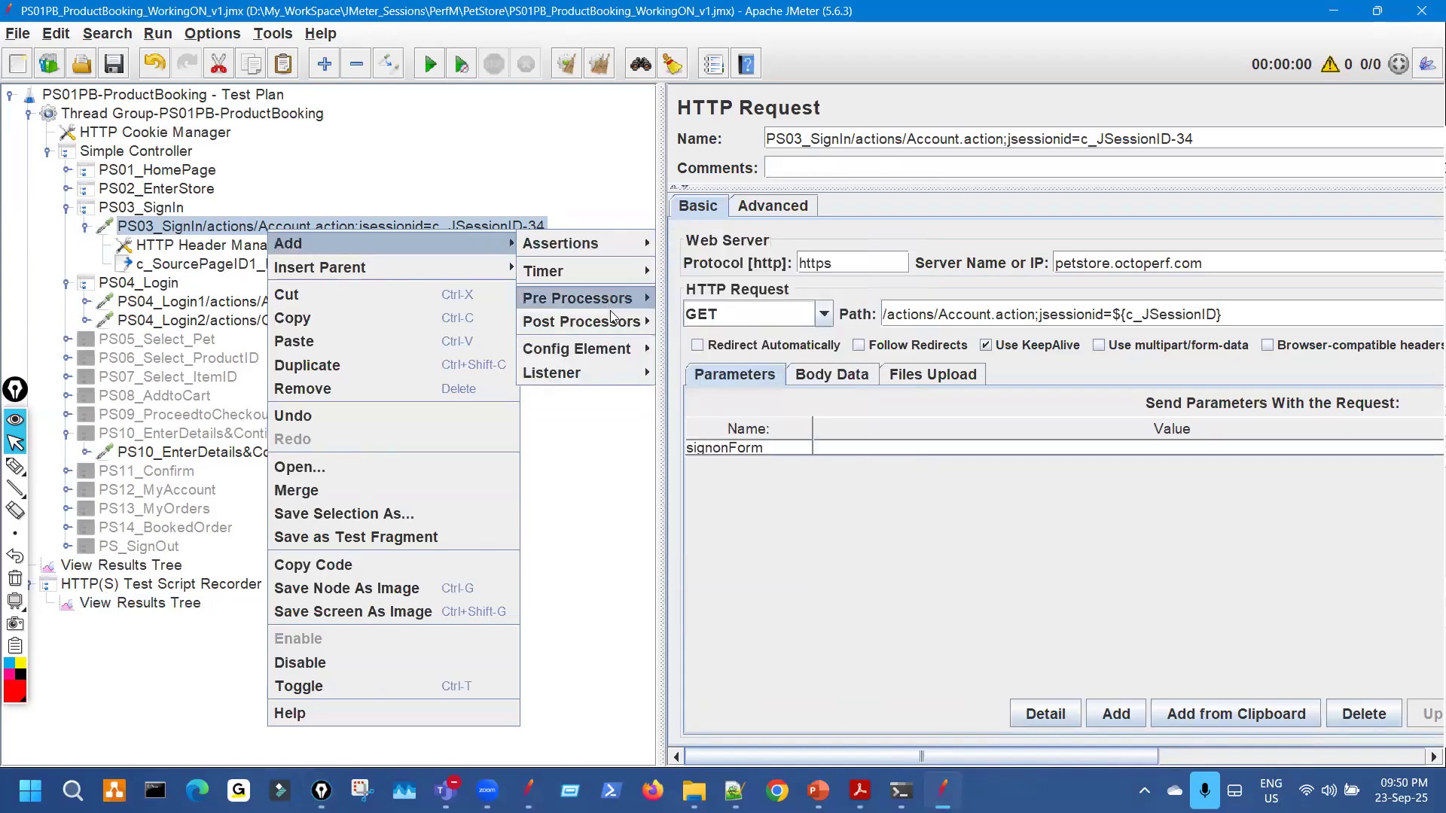
{"action": "mouse_move", "coordinate": [638, 324]}
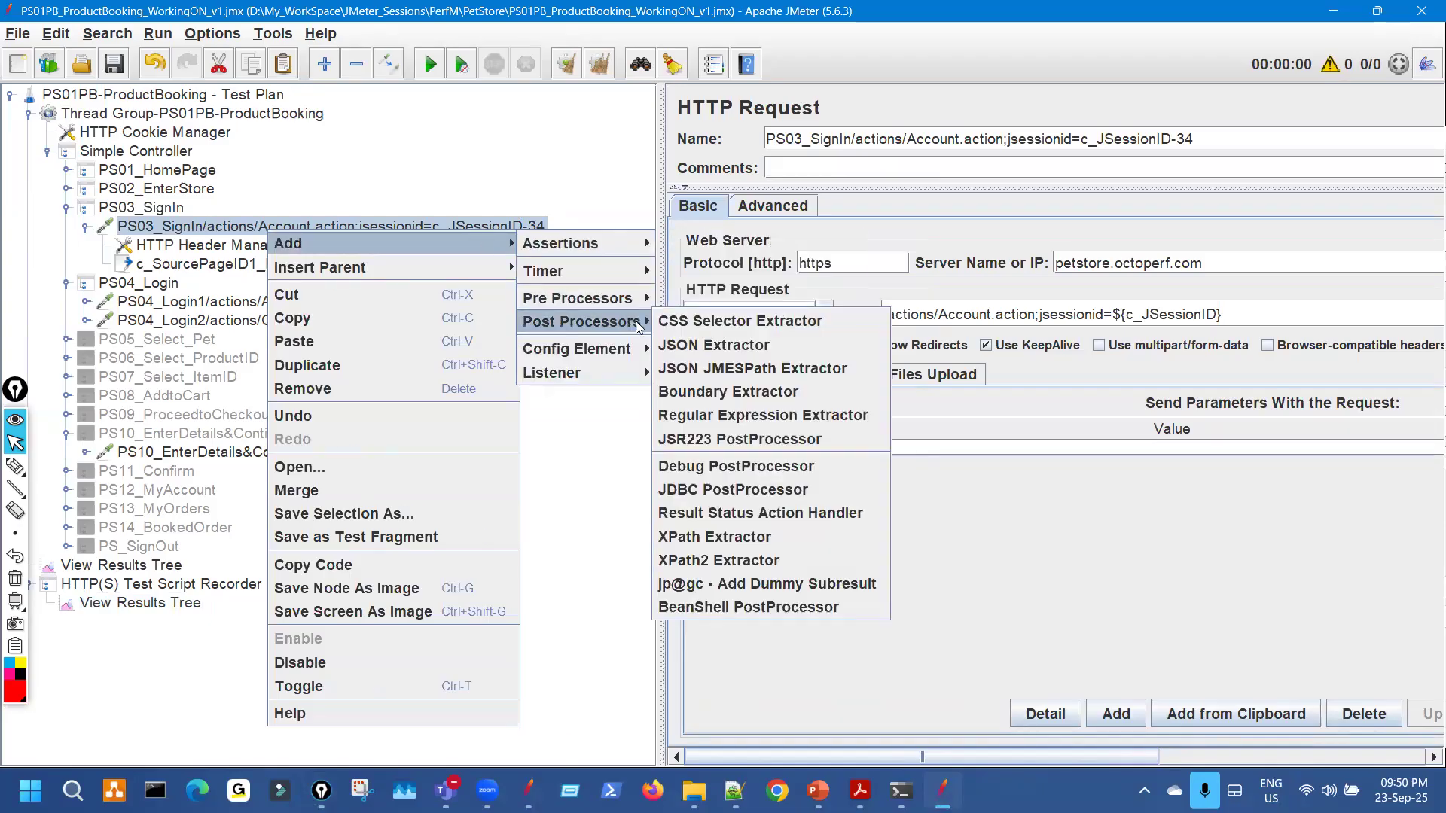
{"action": "left_click", "coordinate": [732, 416]}
Paste the tested fp" value="(.+?)" /></div> pattern into the extractor's regular expression field.
{"action": "left_click_drag", "start_coordinate": [481, 248], "coordinate": [290, 243]}
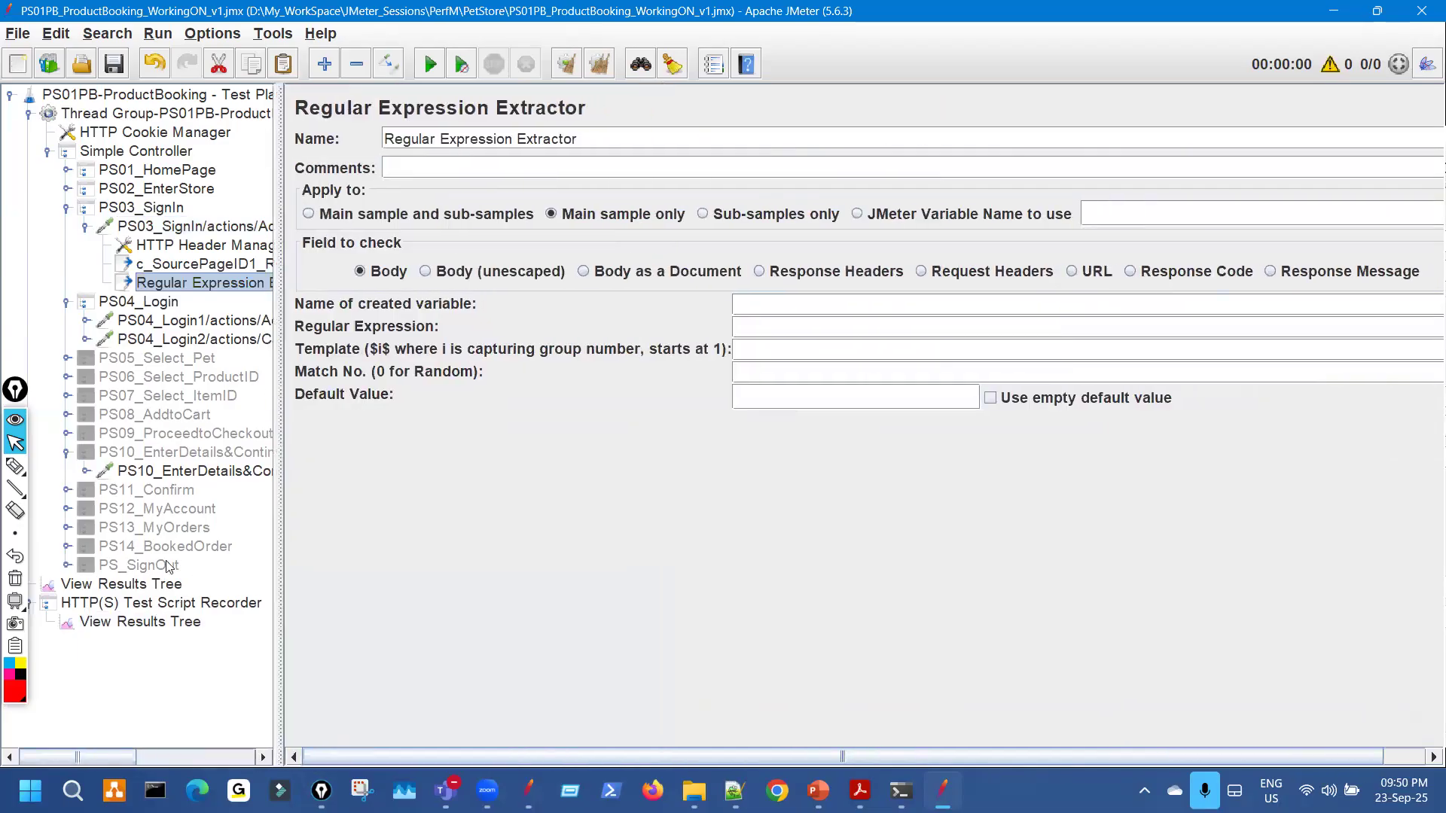
{"action": "key", "text": "End"}
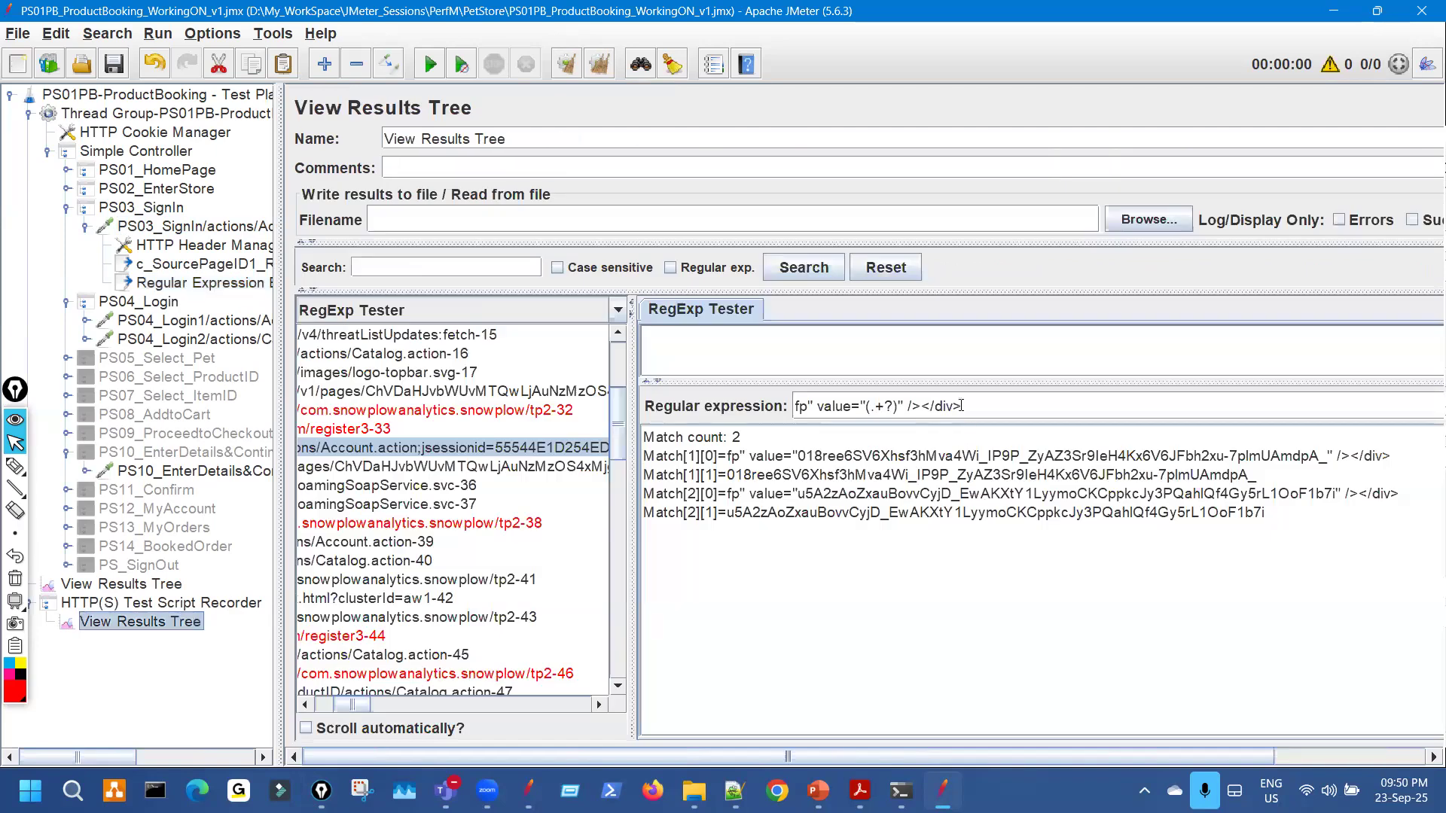
{"action": "left_click_drag", "start_coordinate": [949, 408], "coordinate": [720, 399]}
{"action": "key", "text": "ctrl+c"}
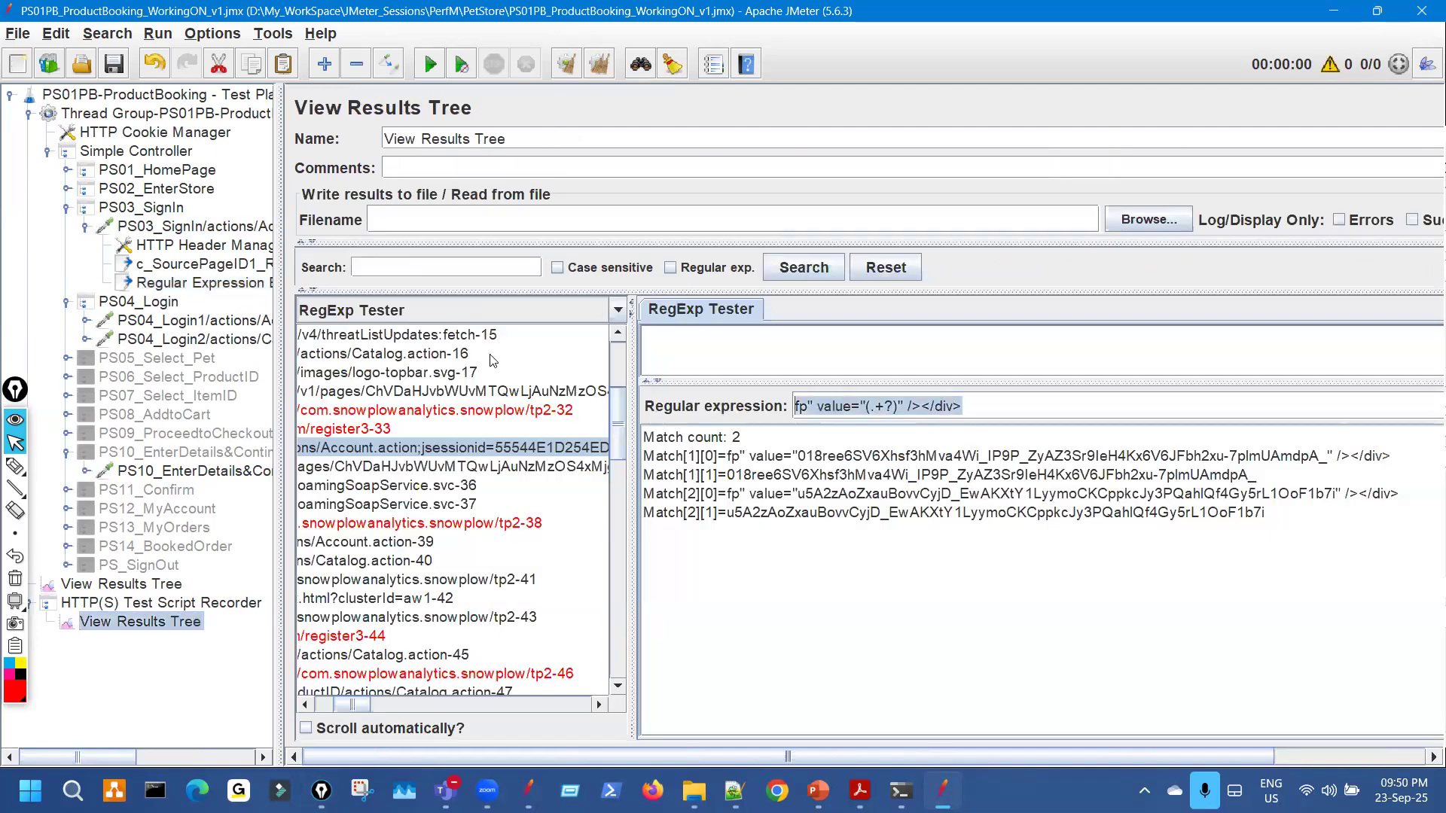
{"action": "left_click", "coordinate": [239, 285]}
{"action": "left_click", "coordinate": [768, 331]}
{"action": "key", "text": "ctrl+v"}
Mark the pasted pattern and check the fp parameter in PS04_Login1.
{"action": "key", "text": "ctrl+shift+3"}
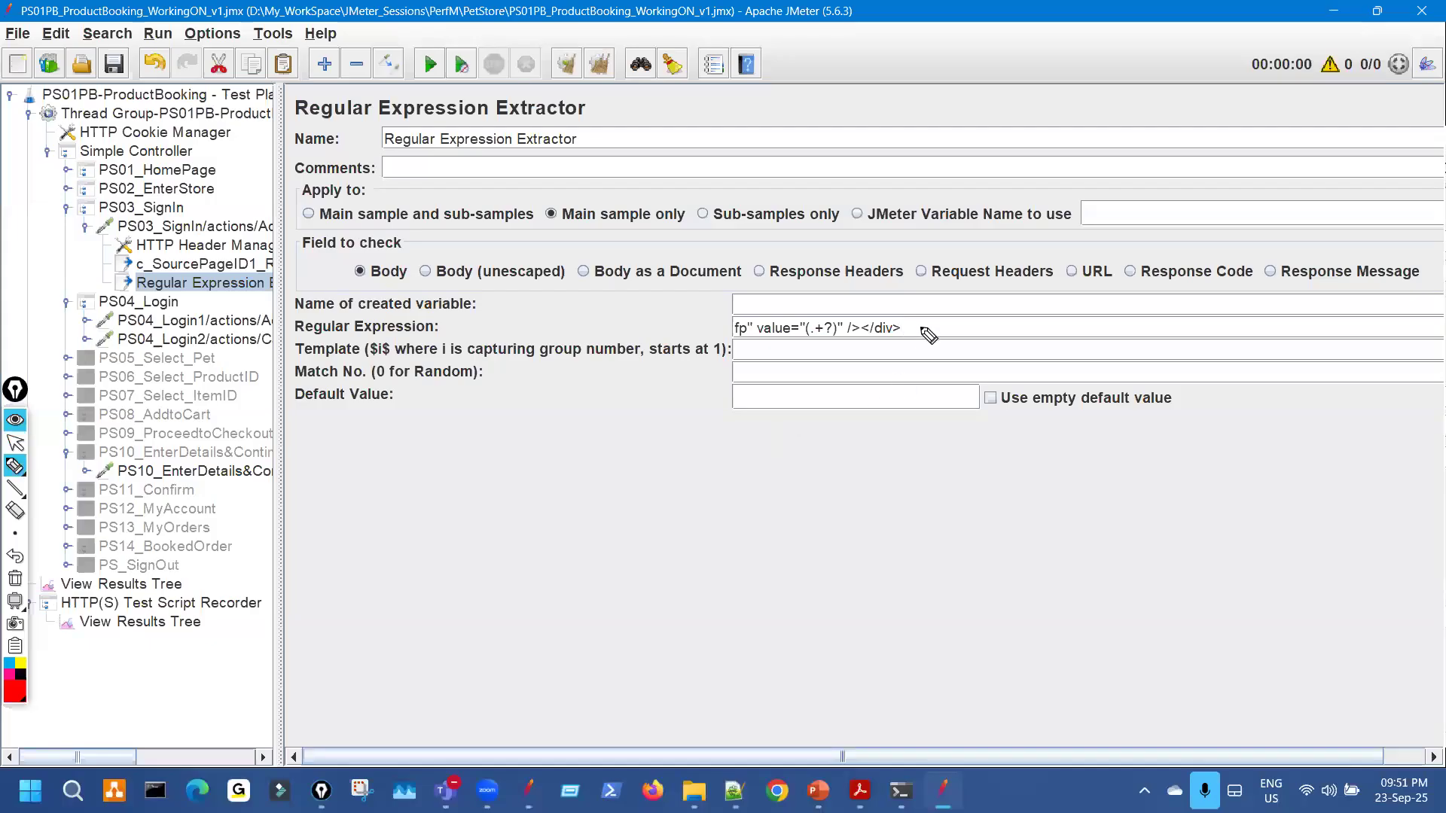
{"action": "left_click_drag", "start_coordinate": [921, 324], "coordinate": [955, 305]}
{"action": "left_click_drag", "start_coordinate": [727, 292], "coordinate": [746, 300]}
{"action": "key", "text": "Escape"}
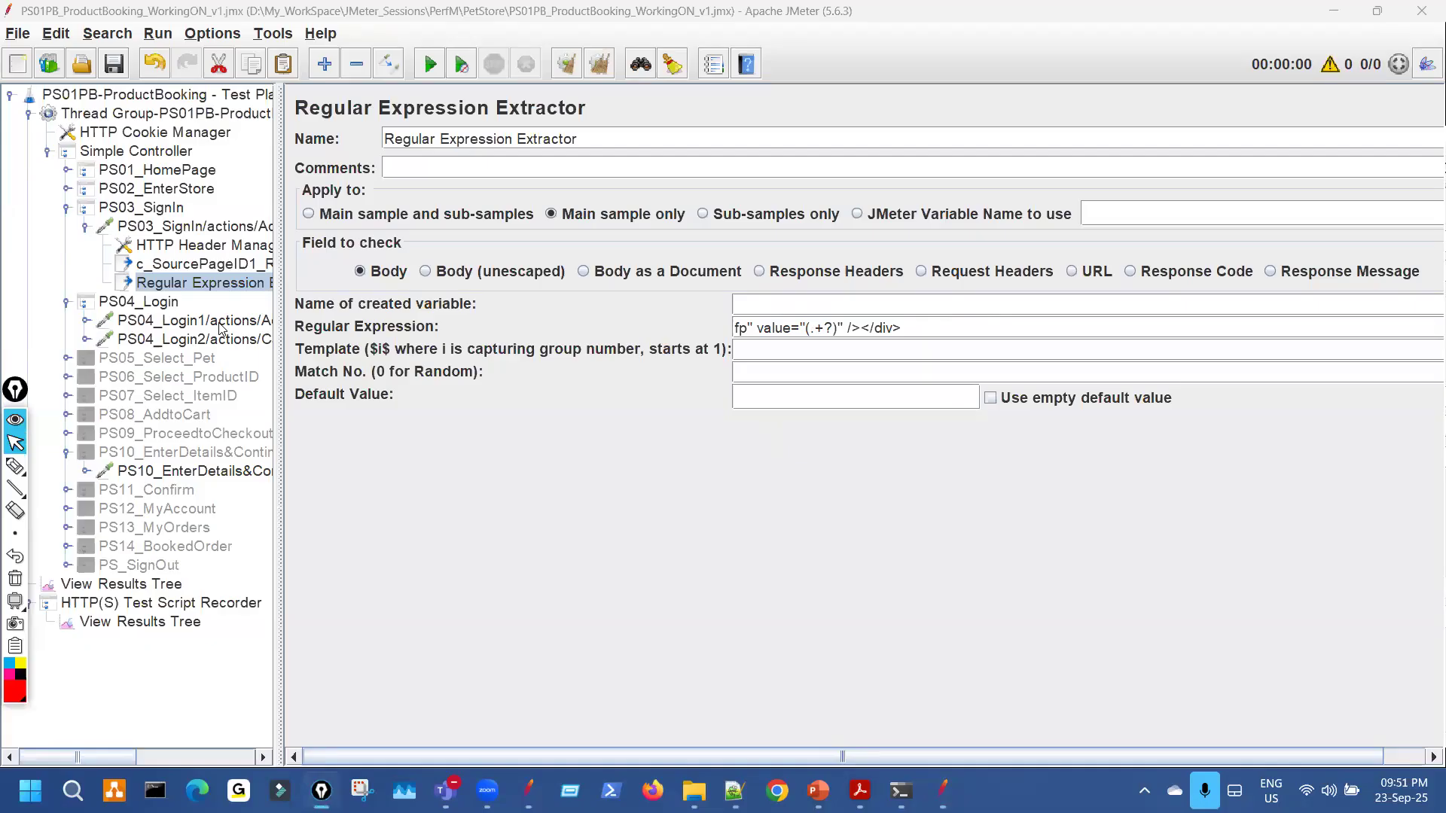
{"action": "key", "text": "ctrl+shift+3"}
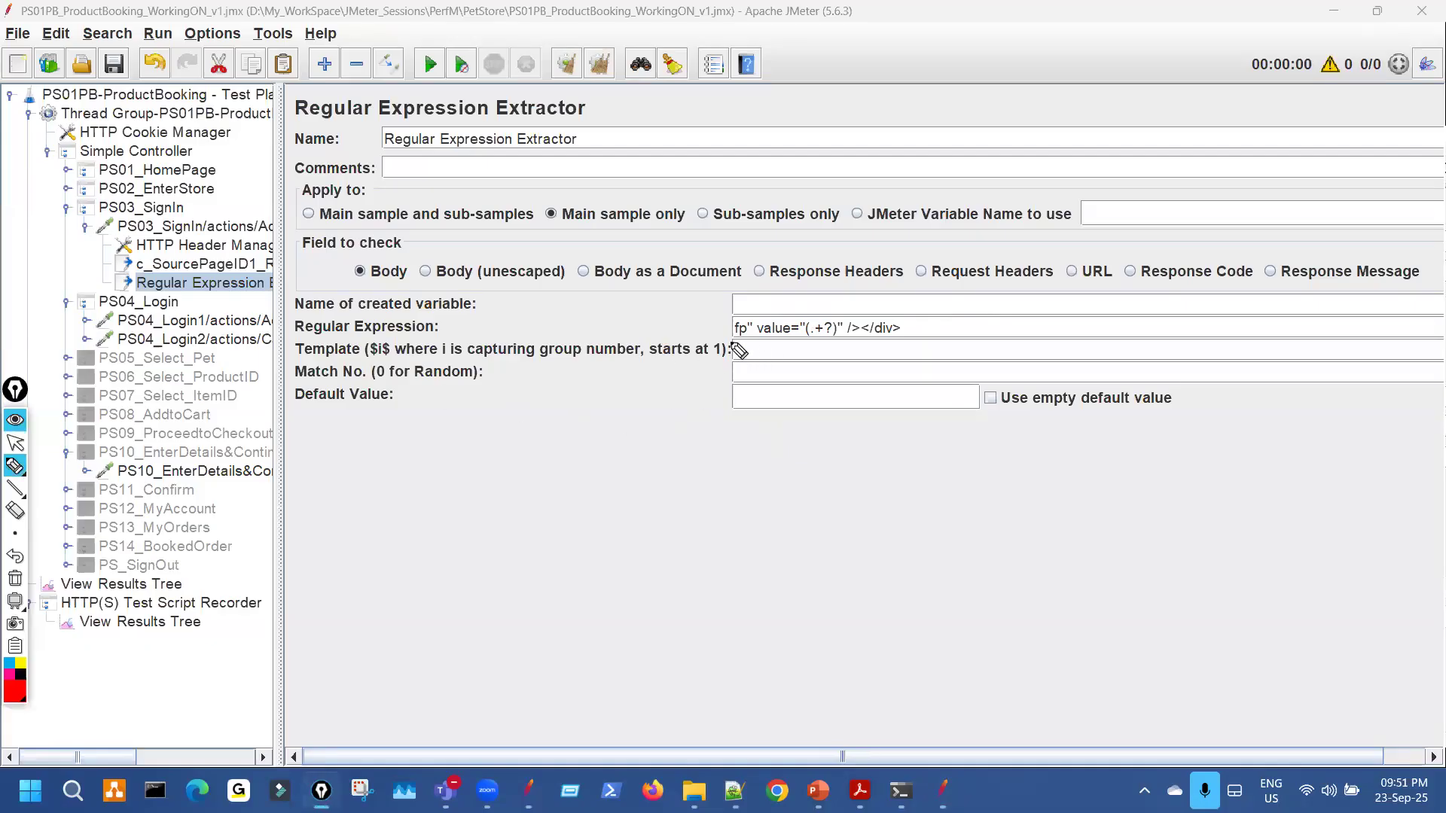
{"action": "left_click_drag", "start_coordinate": [727, 345], "coordinate": [768, 338]}
{"action": "left_click", "coordinate": [218, 320]}
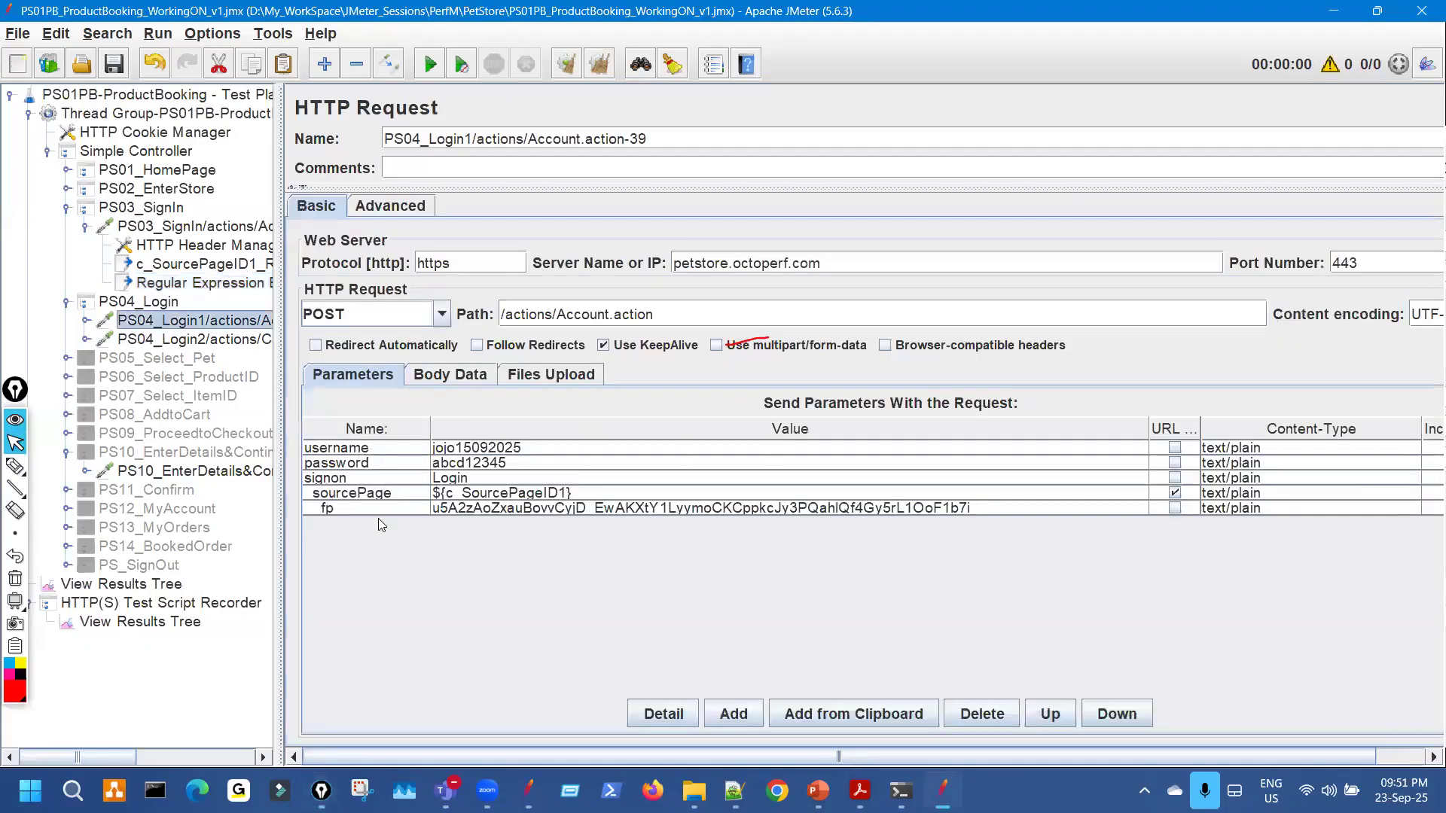
{"action": "key", "text": "Escape"}
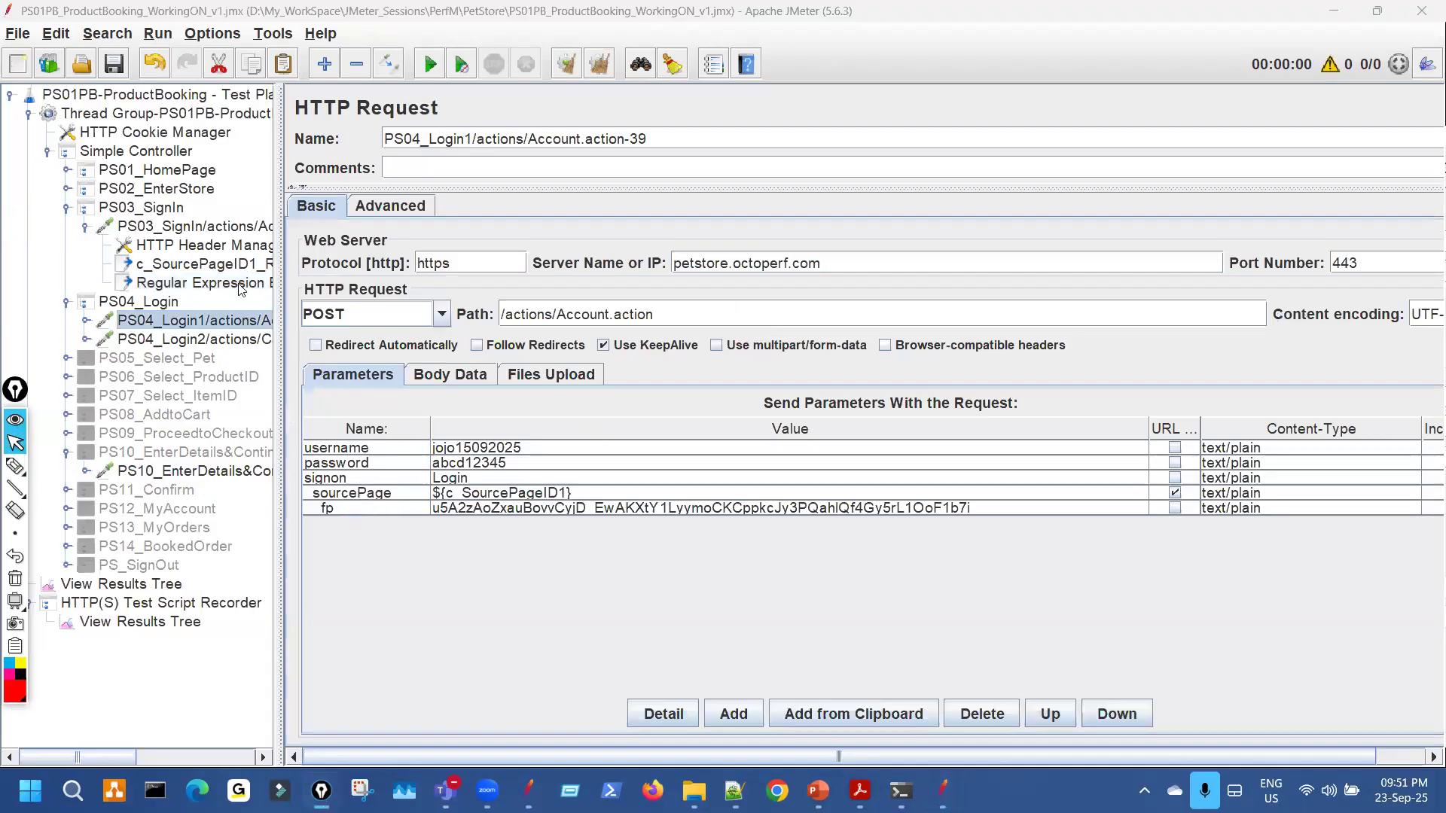
Name the extracted variable c_FpID1, cross-checking the fp parameter in the PS10 and PS03 requests.
{"action": "left_click", "coordinate": [203, 283]}
{"action": "left_click", "coordinate": [744, 304]}
{"action": "type", "text": "c"}
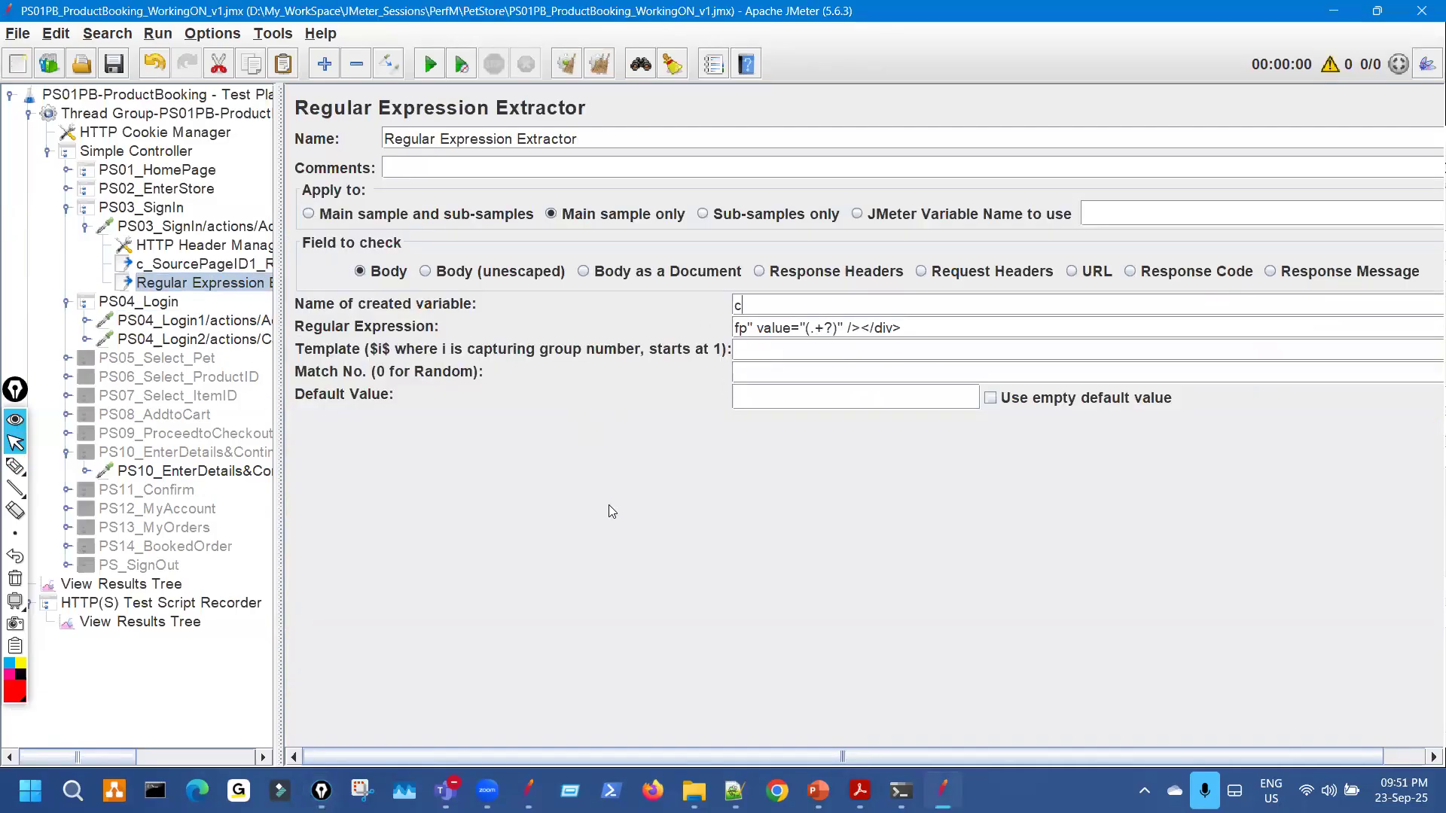
{"action": "type", "text": "_FpID1"}
{"action": "left_click", "coordinate": [235, 473]}
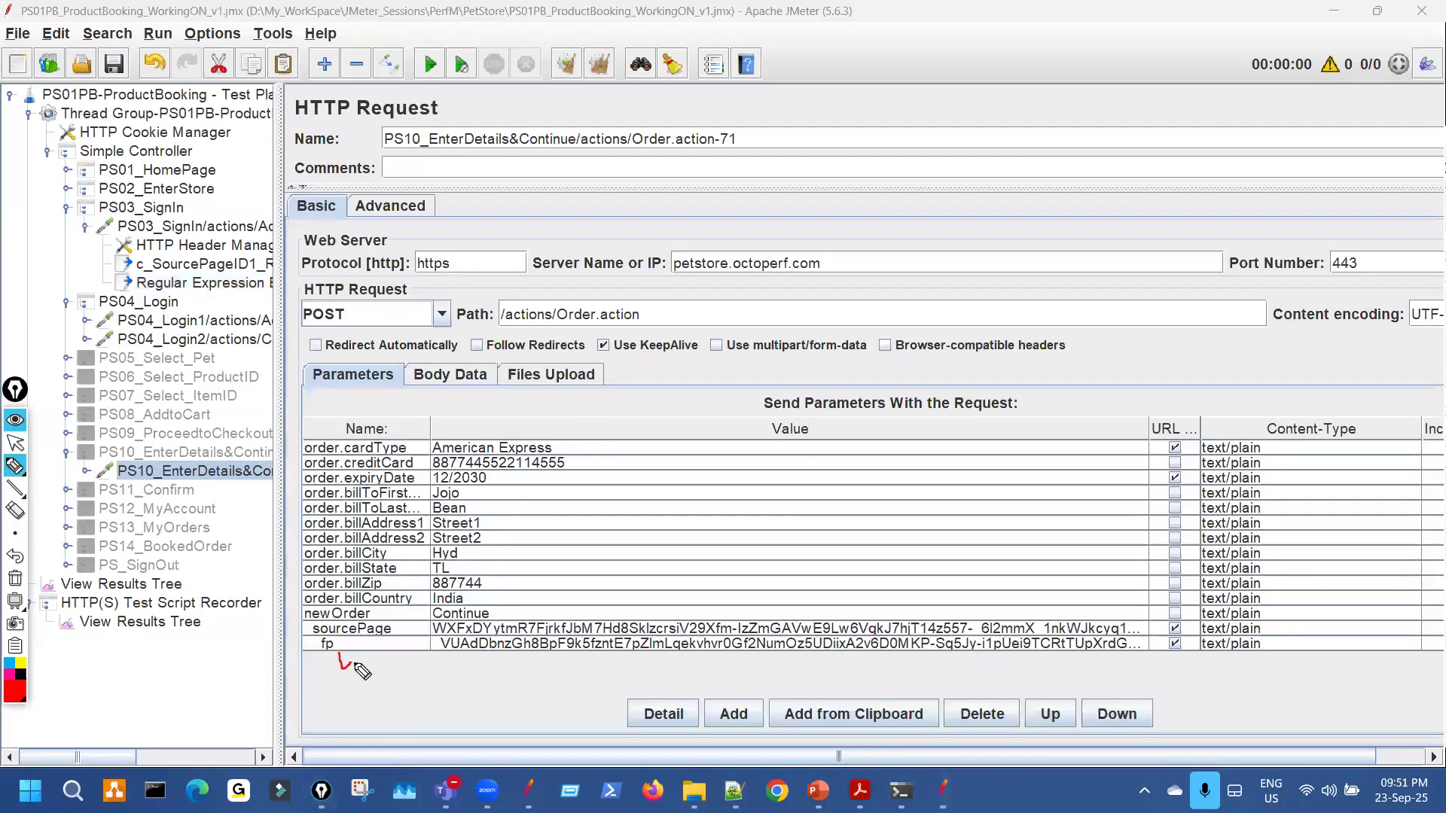
{"action": "mouse_move", "coordinate": [338, 655]}
{"action": "left_mouse_down"}
{"action": "mouse_move", "coordinate": [351, 657]}
{"action": "mouse_move", "coordinate": [340, 673]}
{"action": "left_mouse_up"}
{"action": "left_click", "coordinate": [244, 283]}
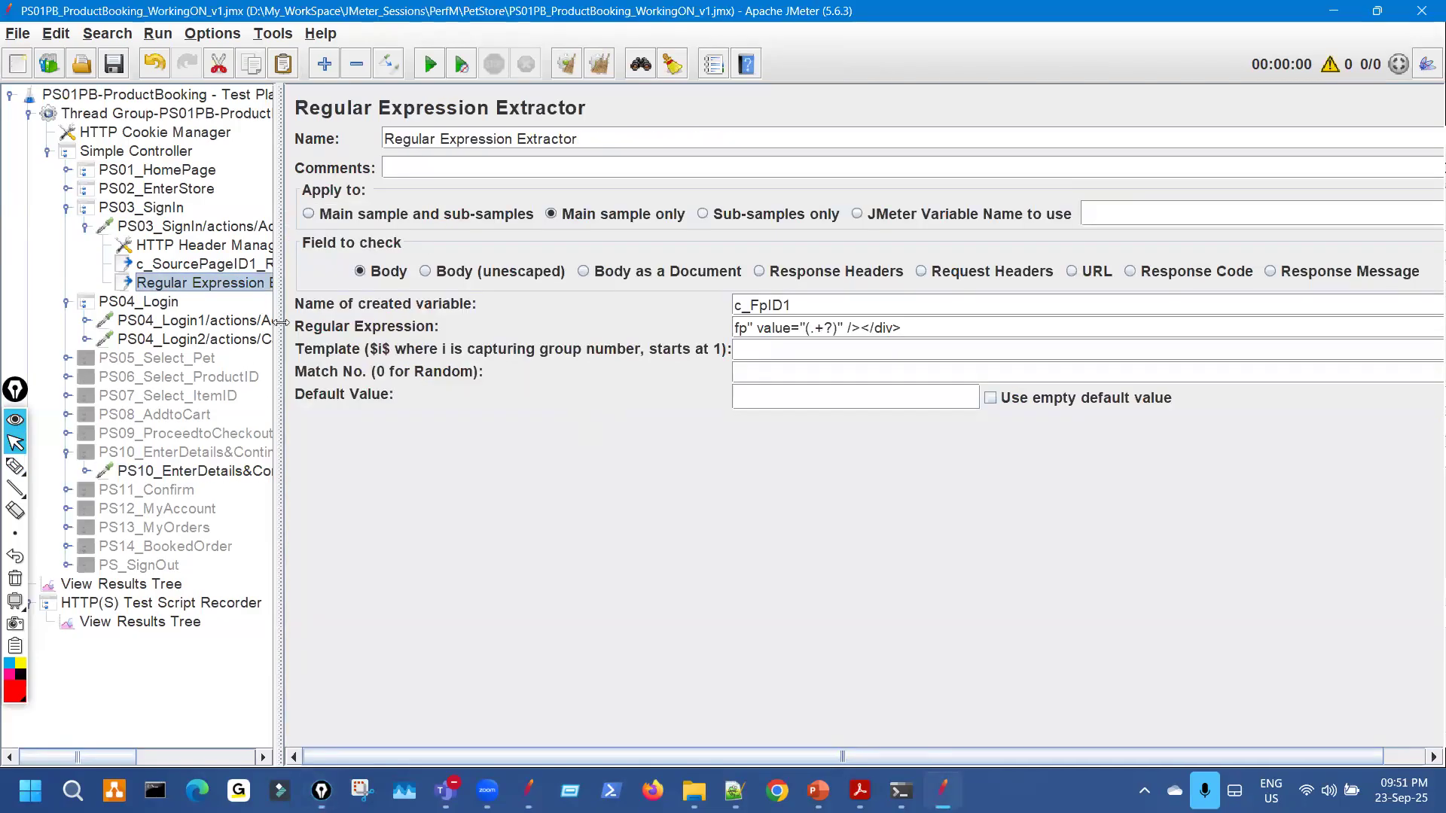
{"action": "left_click", "coordinate": [256, 230]}
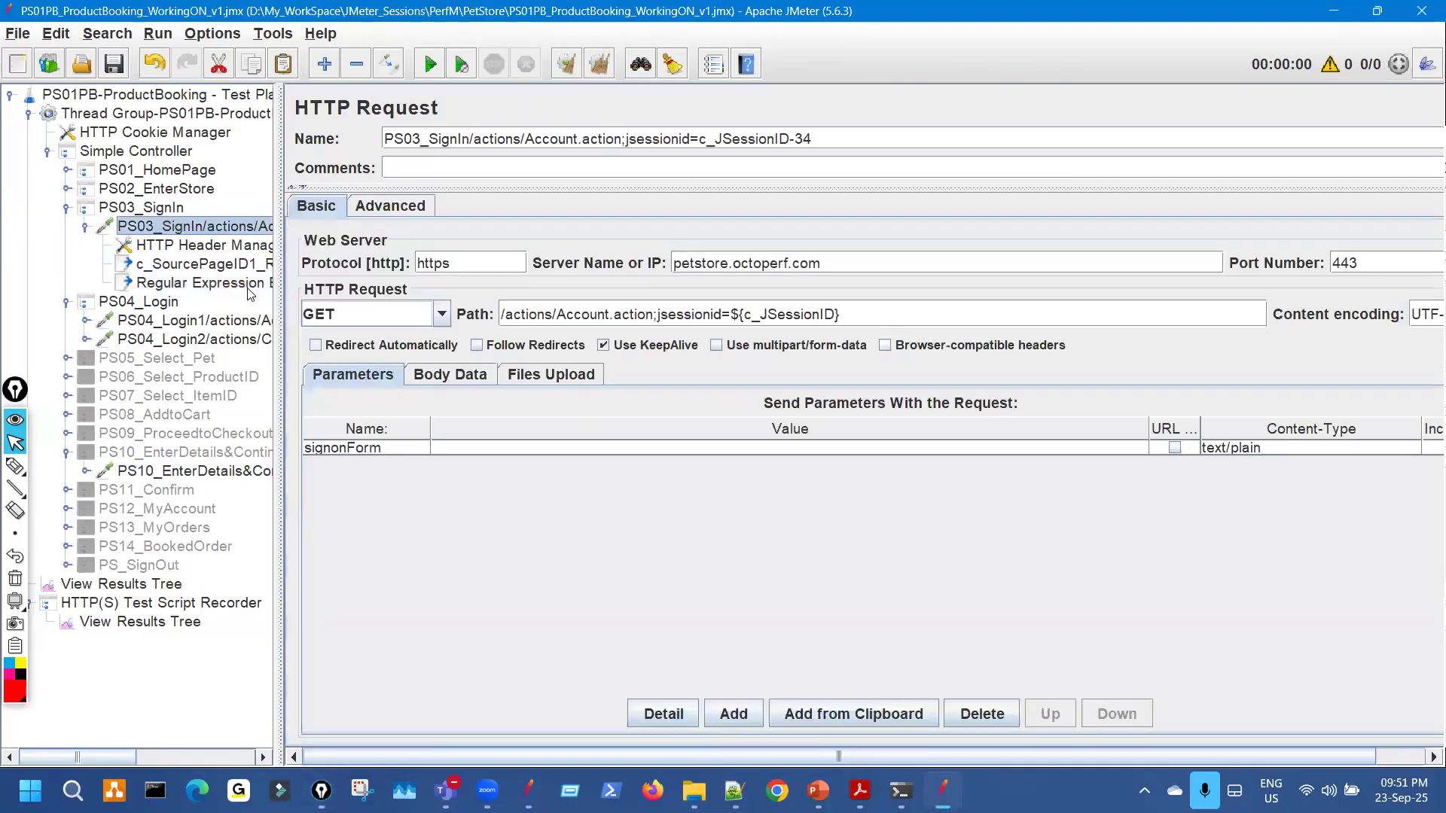
{"action": "left_click", "coordinate": [251, 288]}
Set template $1$ and match number 2 after rechecking the two fp matches.
{"action": "left_click_drag", "start_coordinate": [817, 307], "coordinate": [692, 308]}
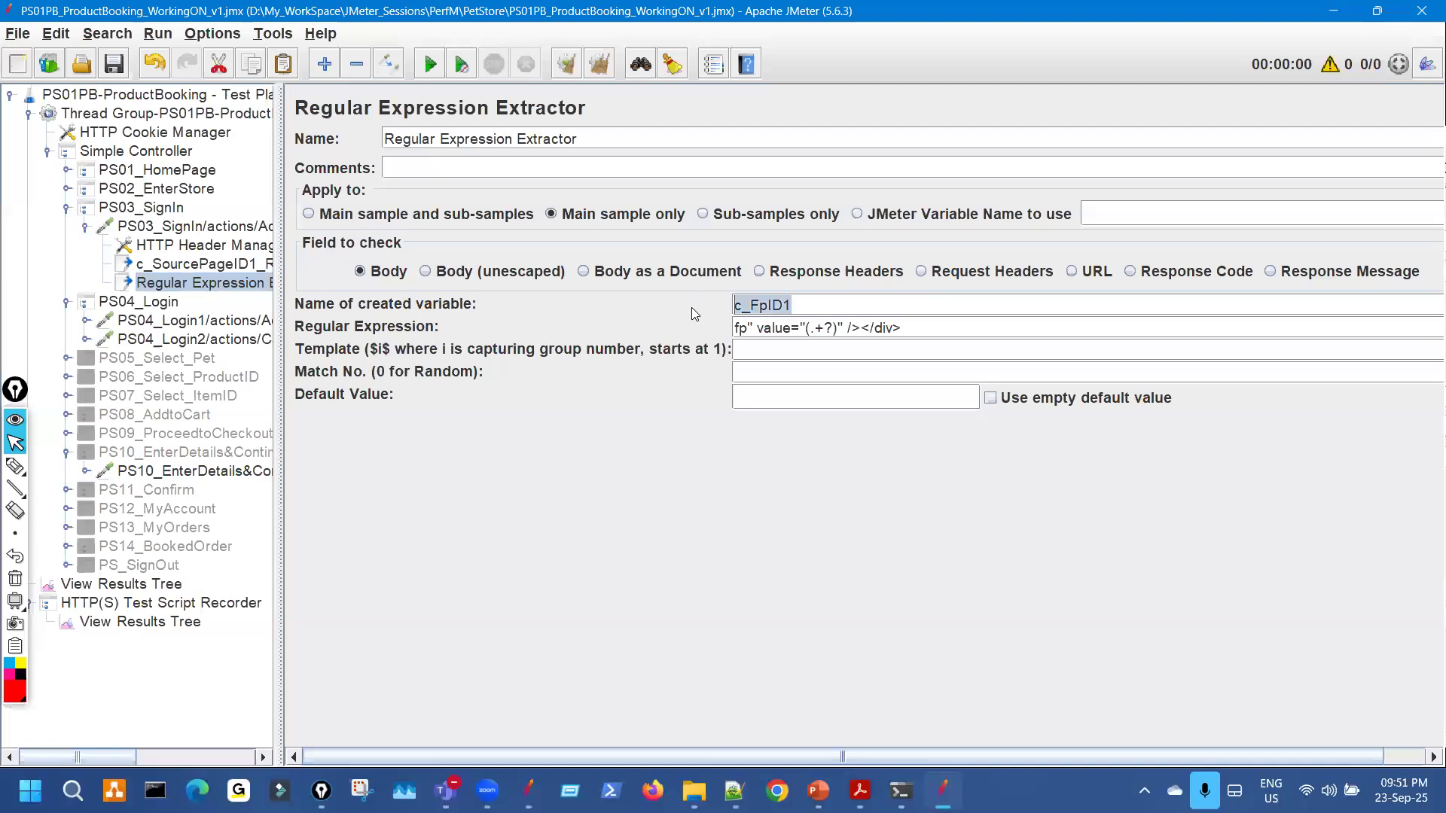
{"action": "left_click", "coordinate": [766, 349]}
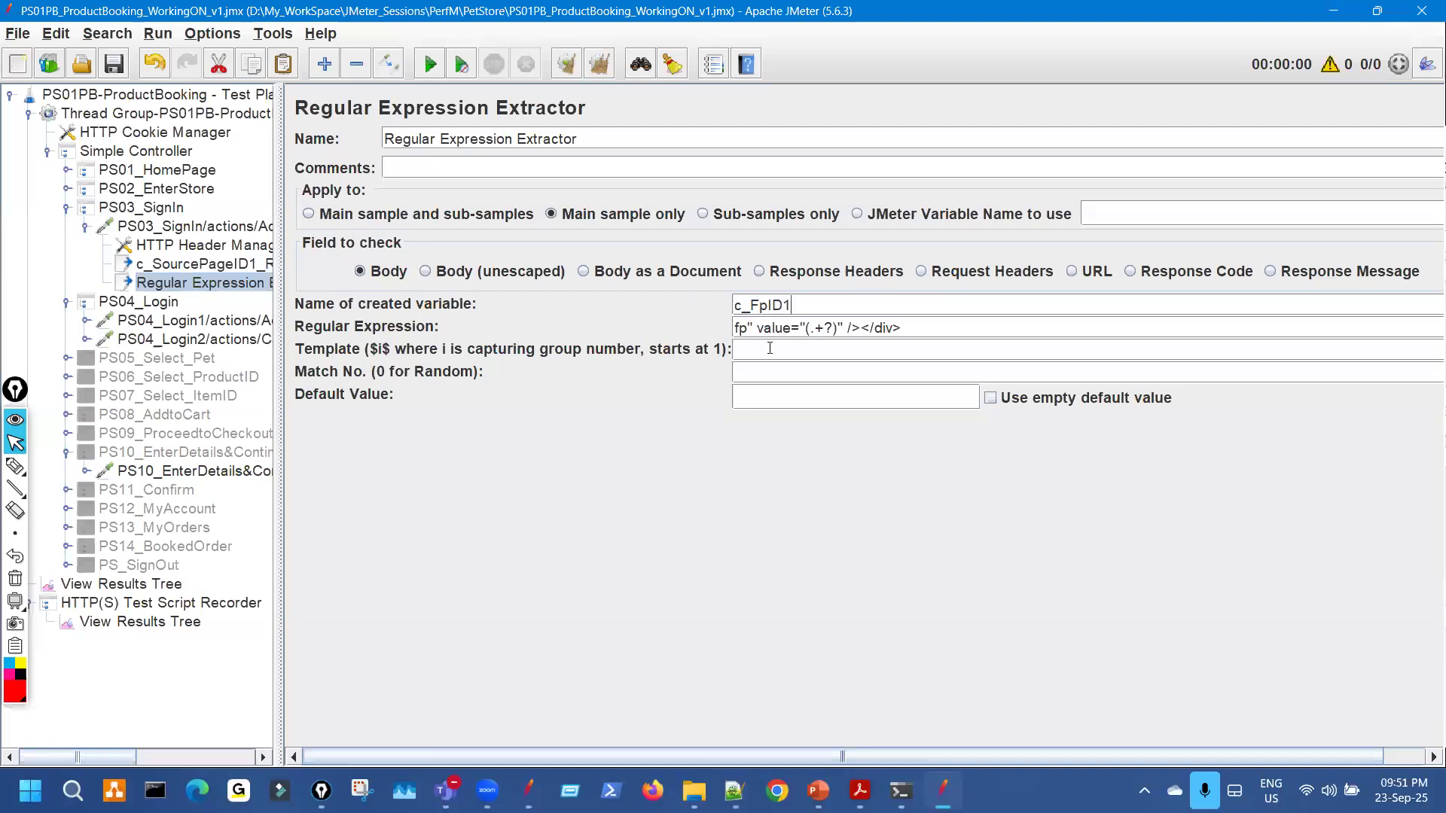
{"action": "type", "text": "$1$"}
{"action": "left_click", "coordinate": [197, 625]}
{"action": "key", "text": "ctrl+shift+3"}
{"action": "left_click_drag", "start_coordinate": [689, 525], "coordinate": [748, 505]}
{"action": "key", "text": "Escape"}
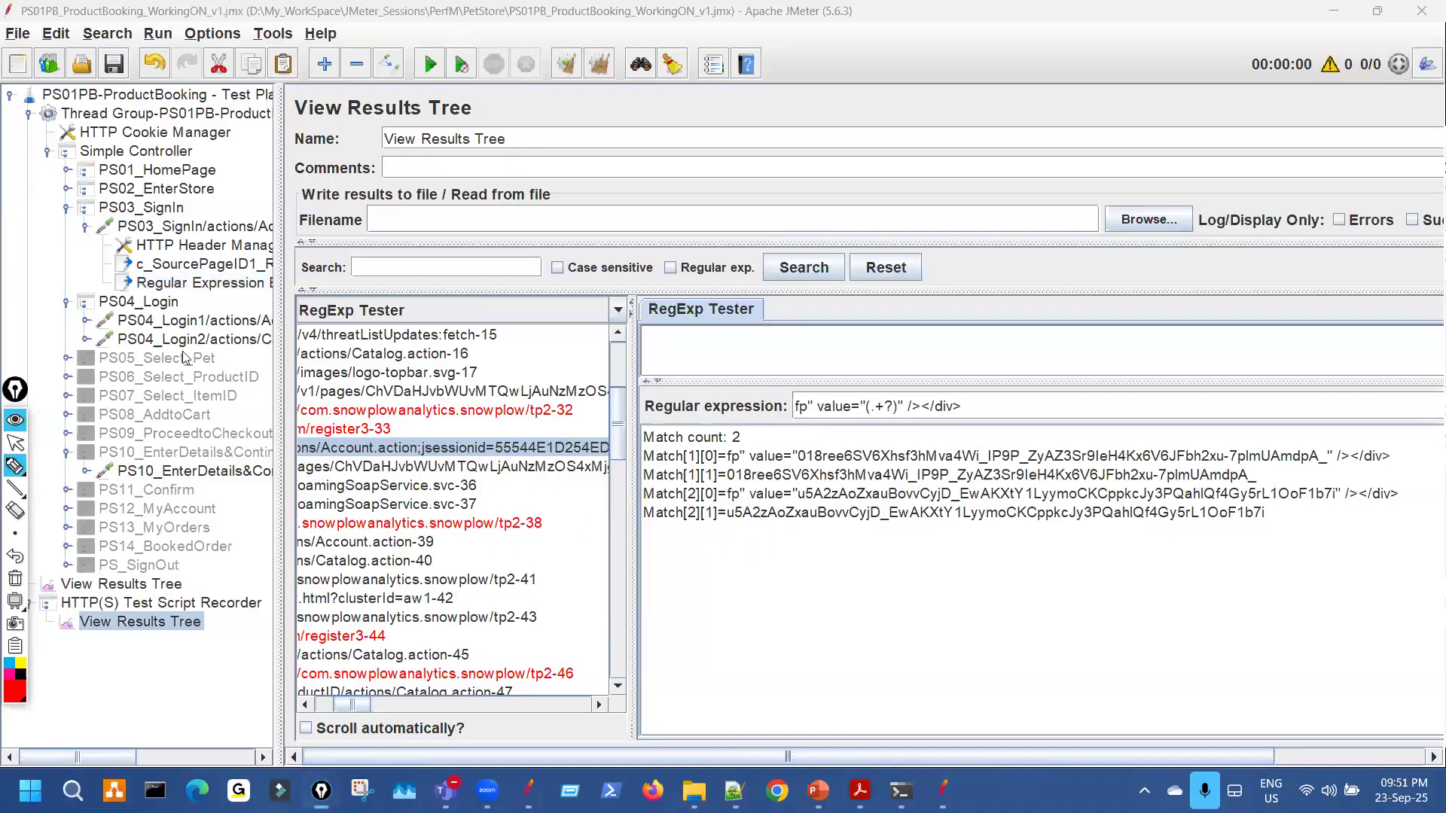
{"action": "left_click", "coordinate": [241, 285]}
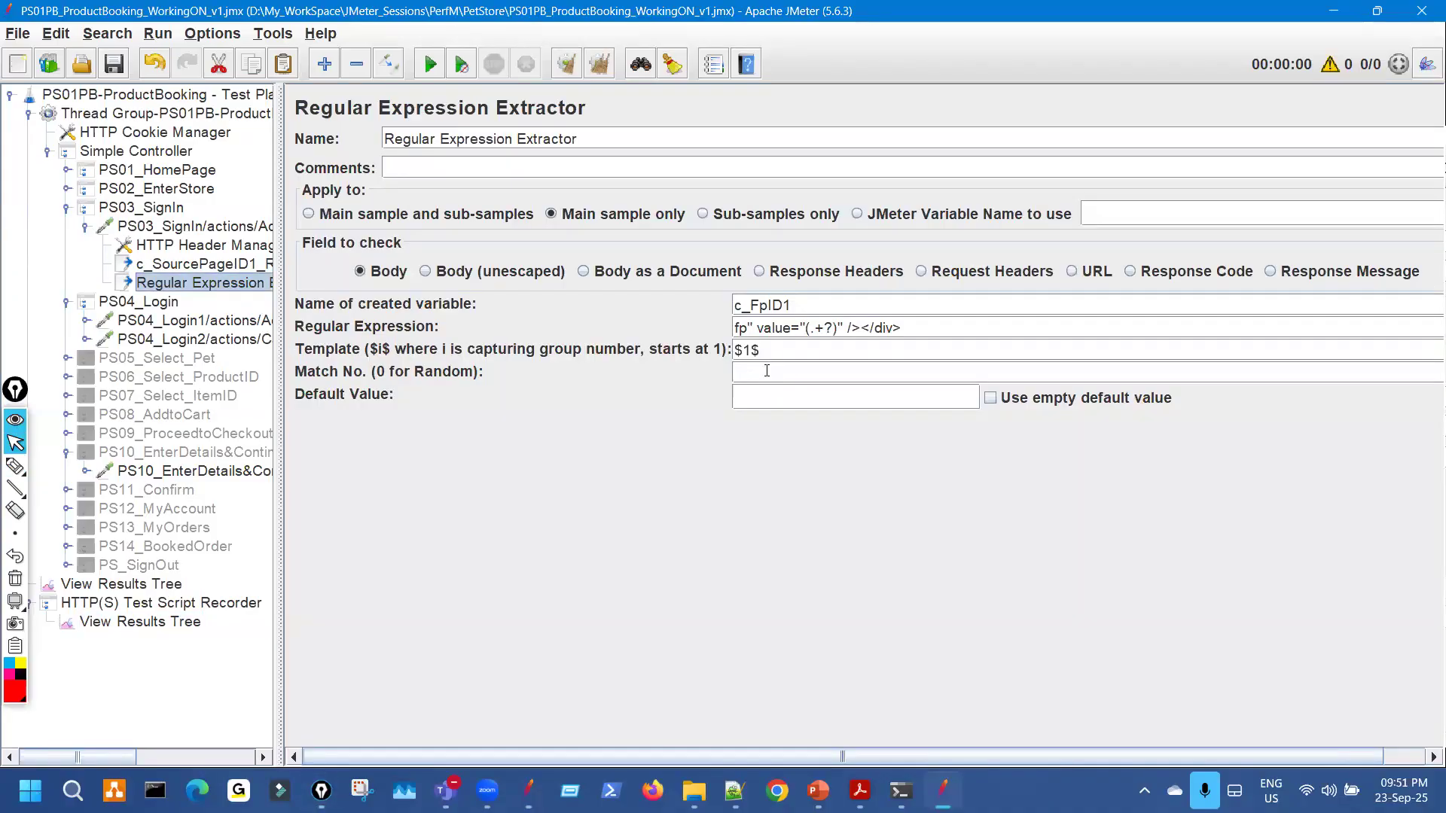
{"action": "type", "text": "2"}
Set the default value to c_FpID1_NOTFOUND.
{"action": "left_click_drag", "start_coordinate": [791, 305], "coordinate": [676, 309]}
{"action": "key", "text": "ctrl+c"}
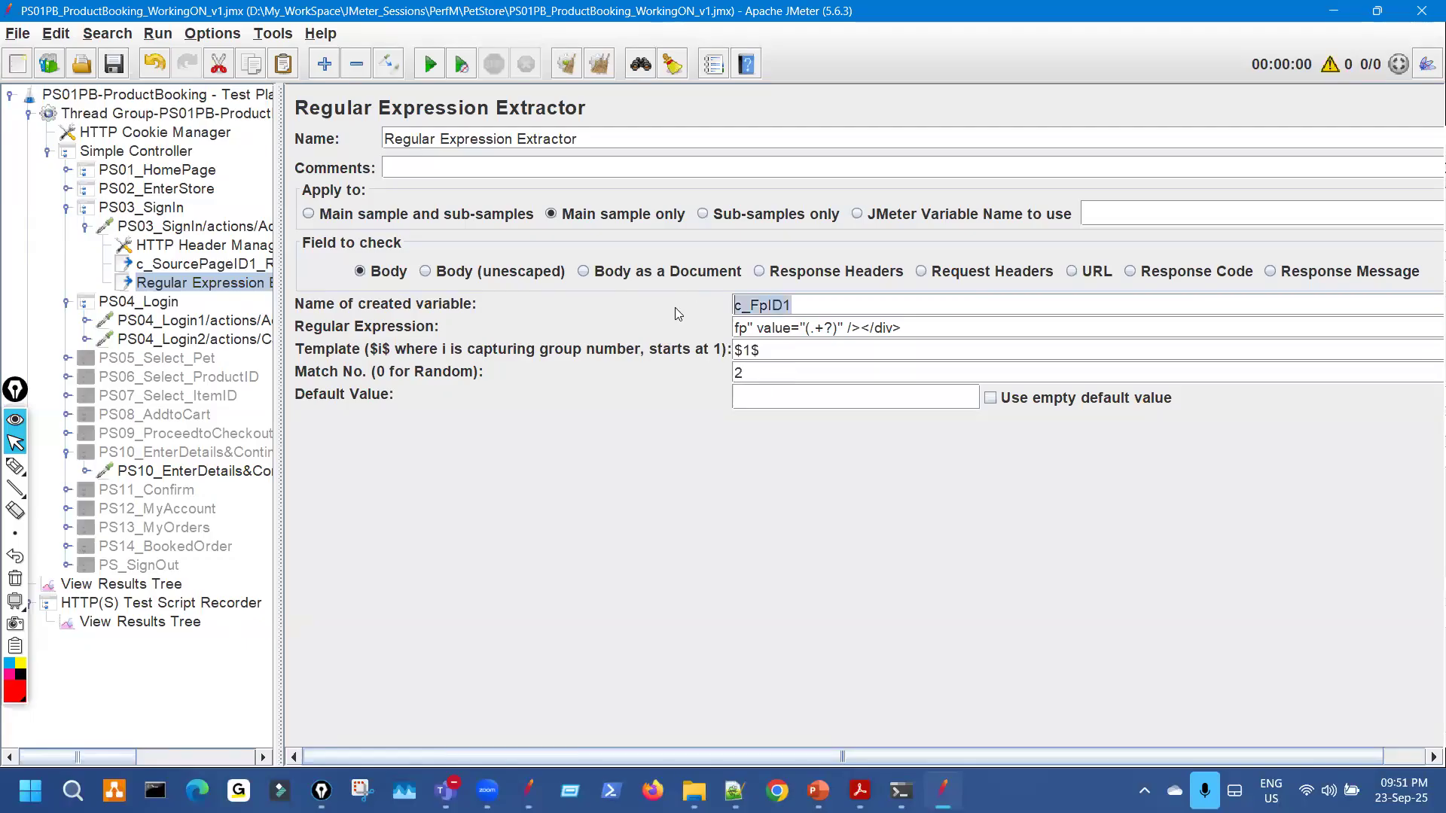
{"action": "left_click", "coordinate": [761, 401]}
{"action": "key", "text": "ctrl+v"}
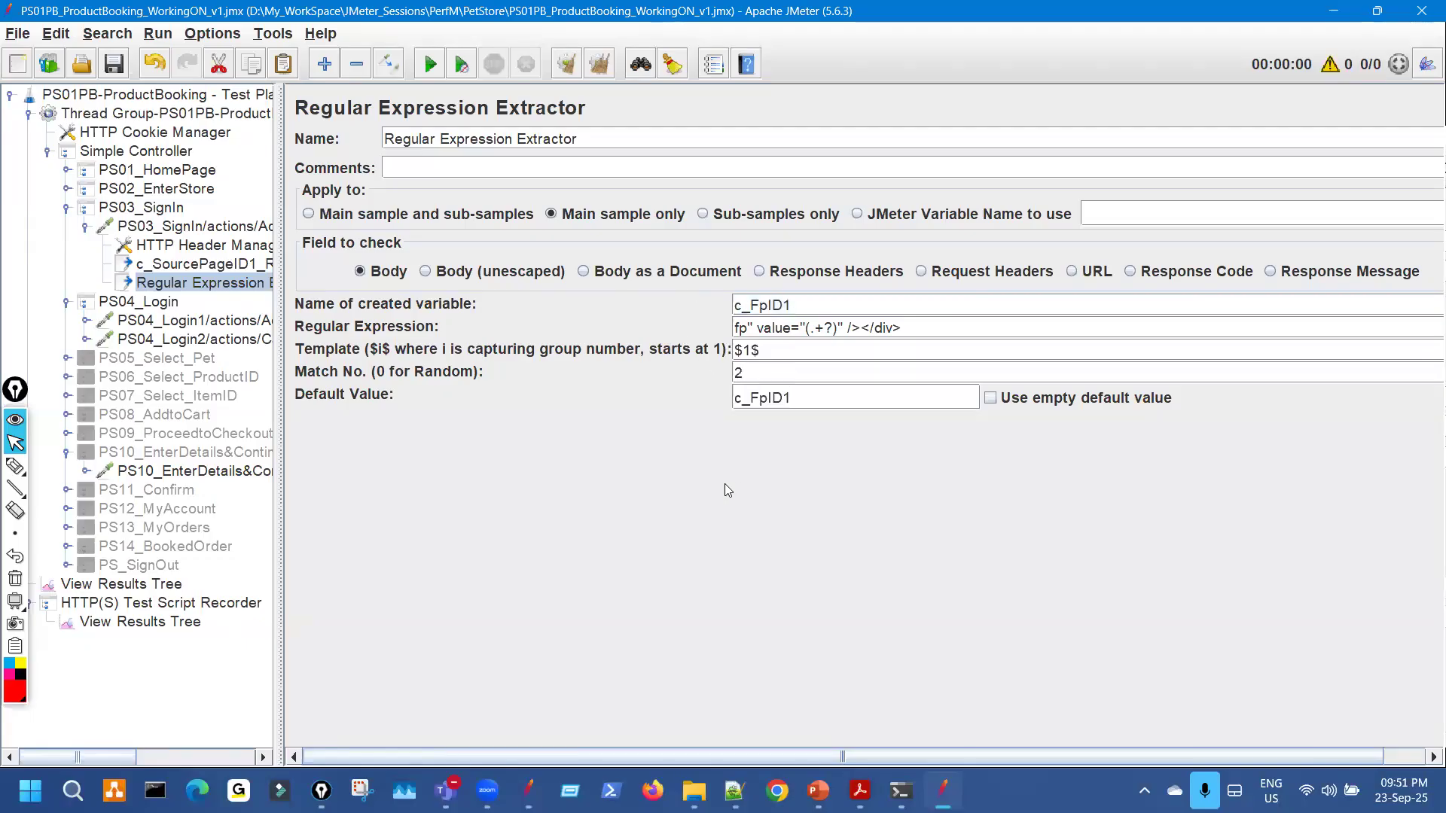
{"action": "type", "text": "_NOTFOUND"}
Rename the extractor to c_FpID1_Regular Expression Extractor and save the test plan.
{"action": "left_click_drag", "start_coordinate": [792, 305], "coordinate": [700, 306]}
{"action": "key", "text": "ctrl+c"}
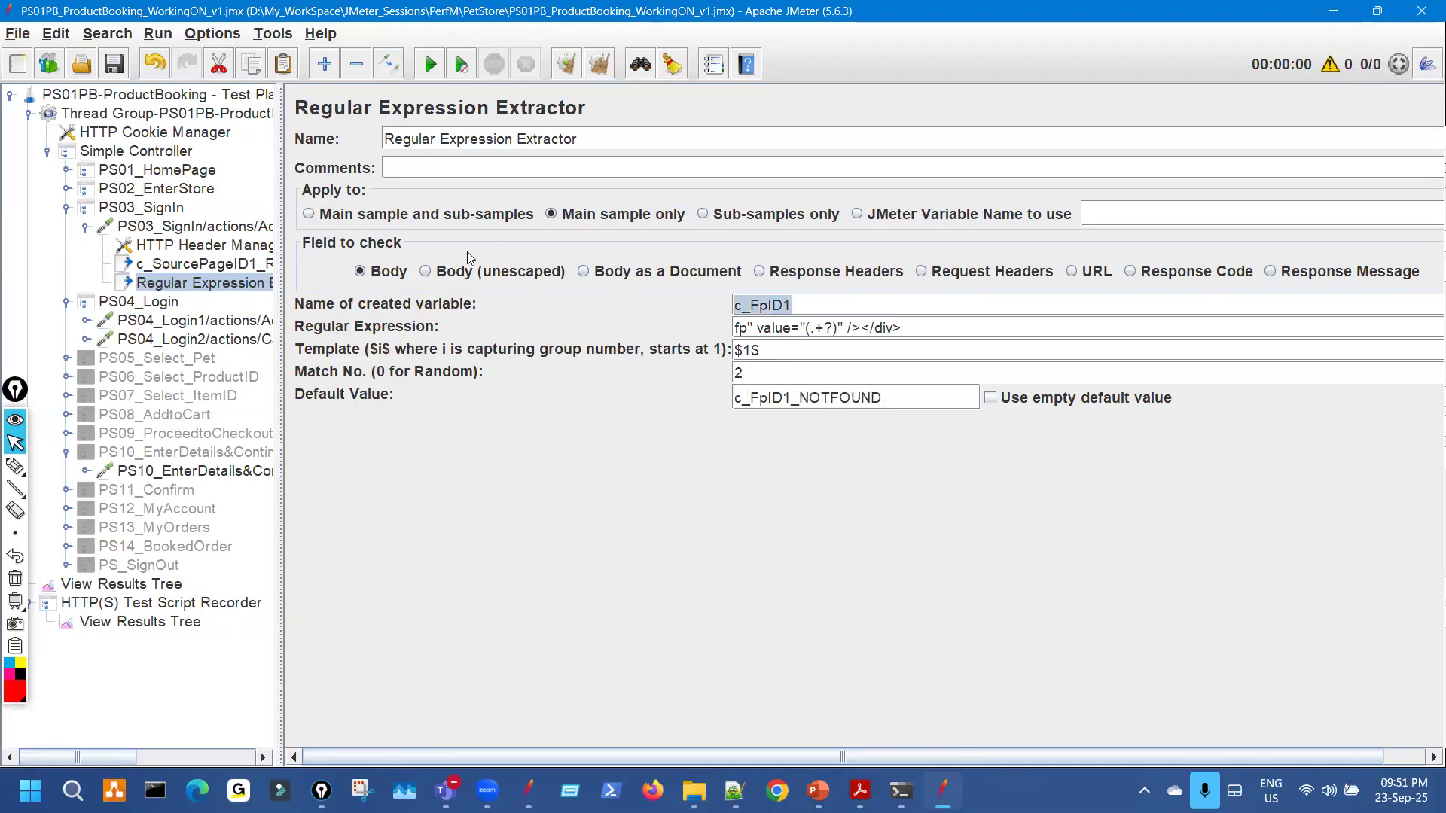
{"action": "left_click", "coordinate": [385, 140]}
{"action": "key", "text": "ctrl+v"}
{"action": "type", "text": "_"}
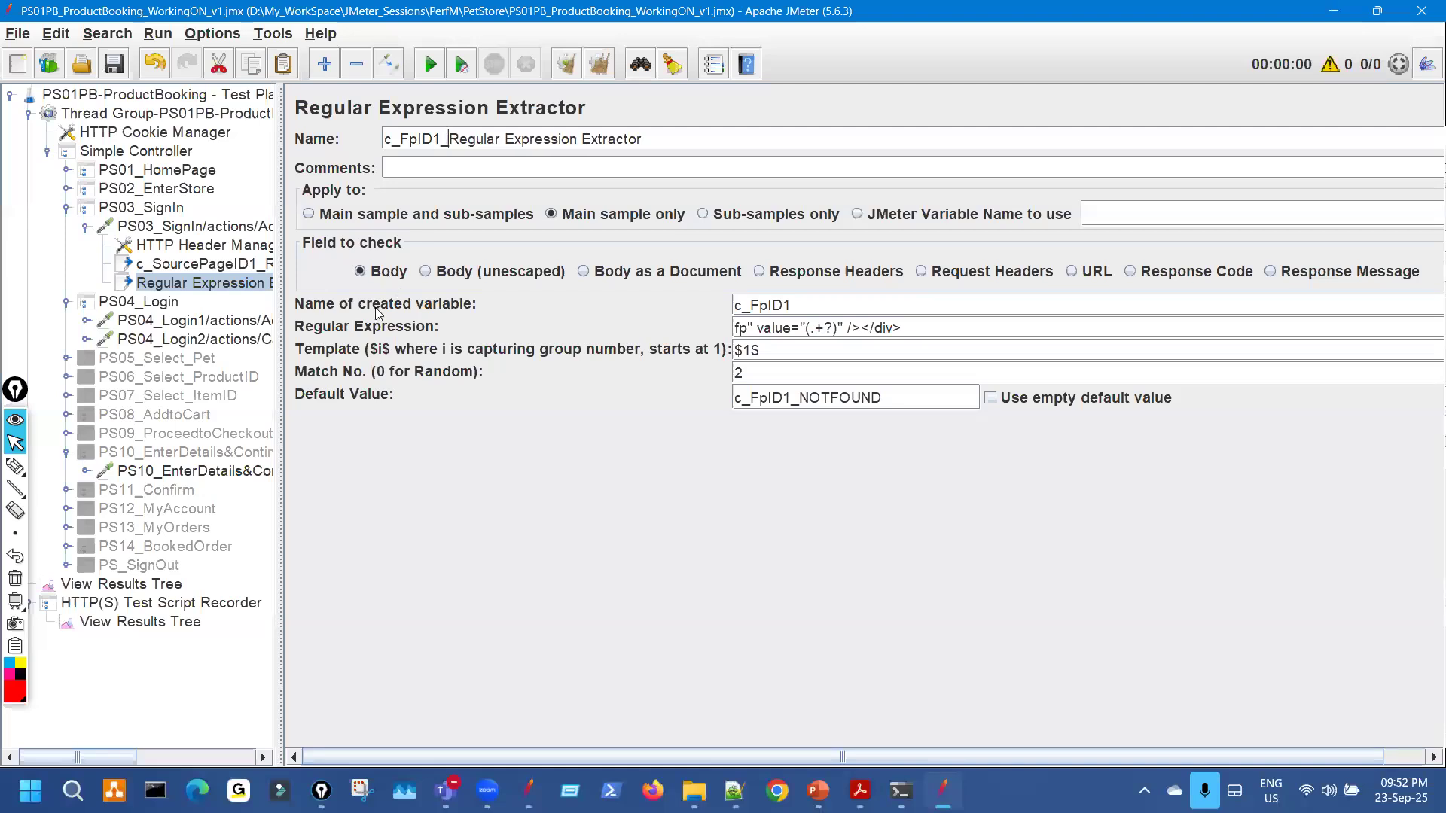
{"action": "left_click", "coordinate": [121, 64]}
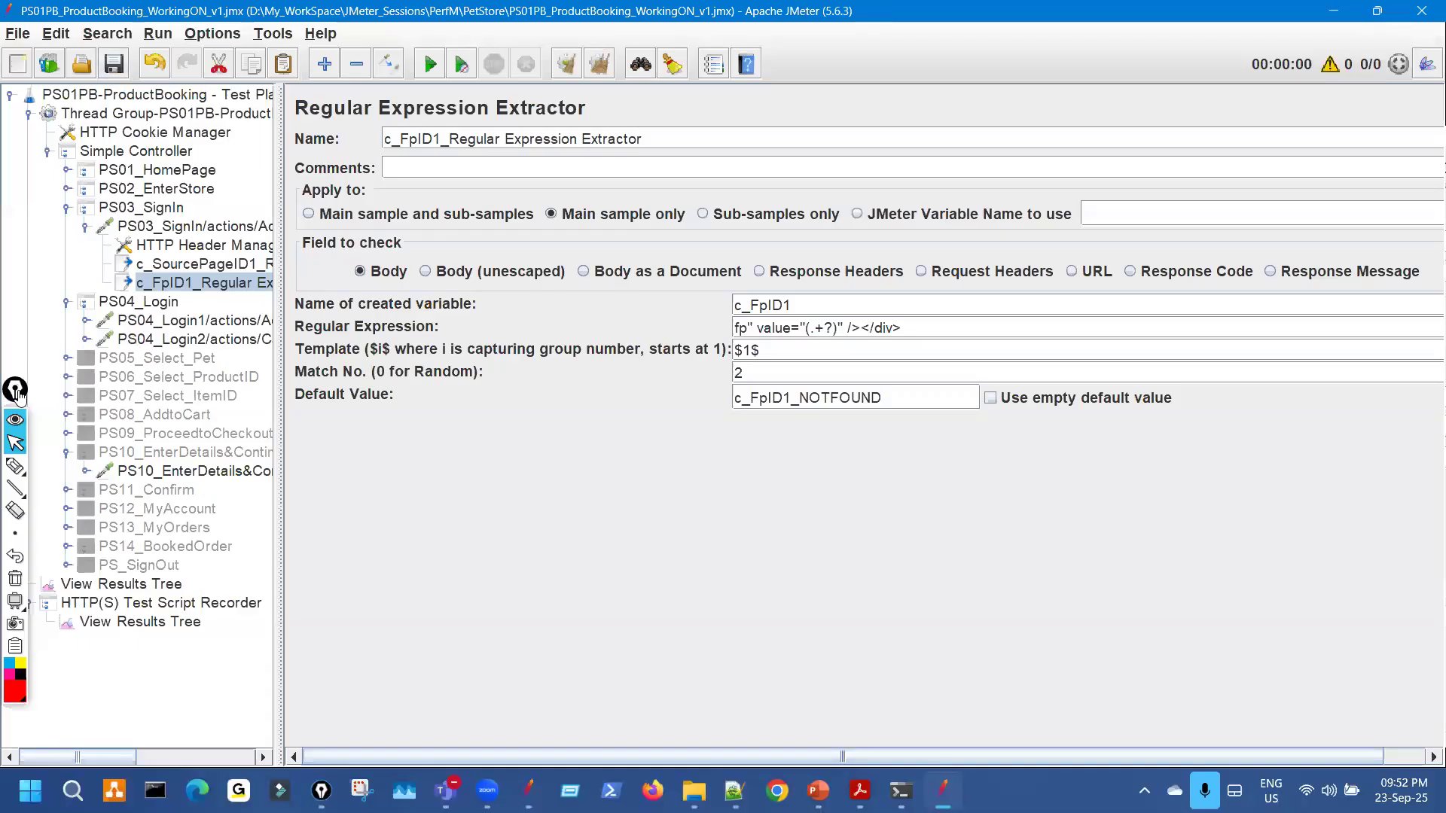
{"action": "left_click_drag", "start_coordinate": [17, 392], "coordinate": [13, 421]}
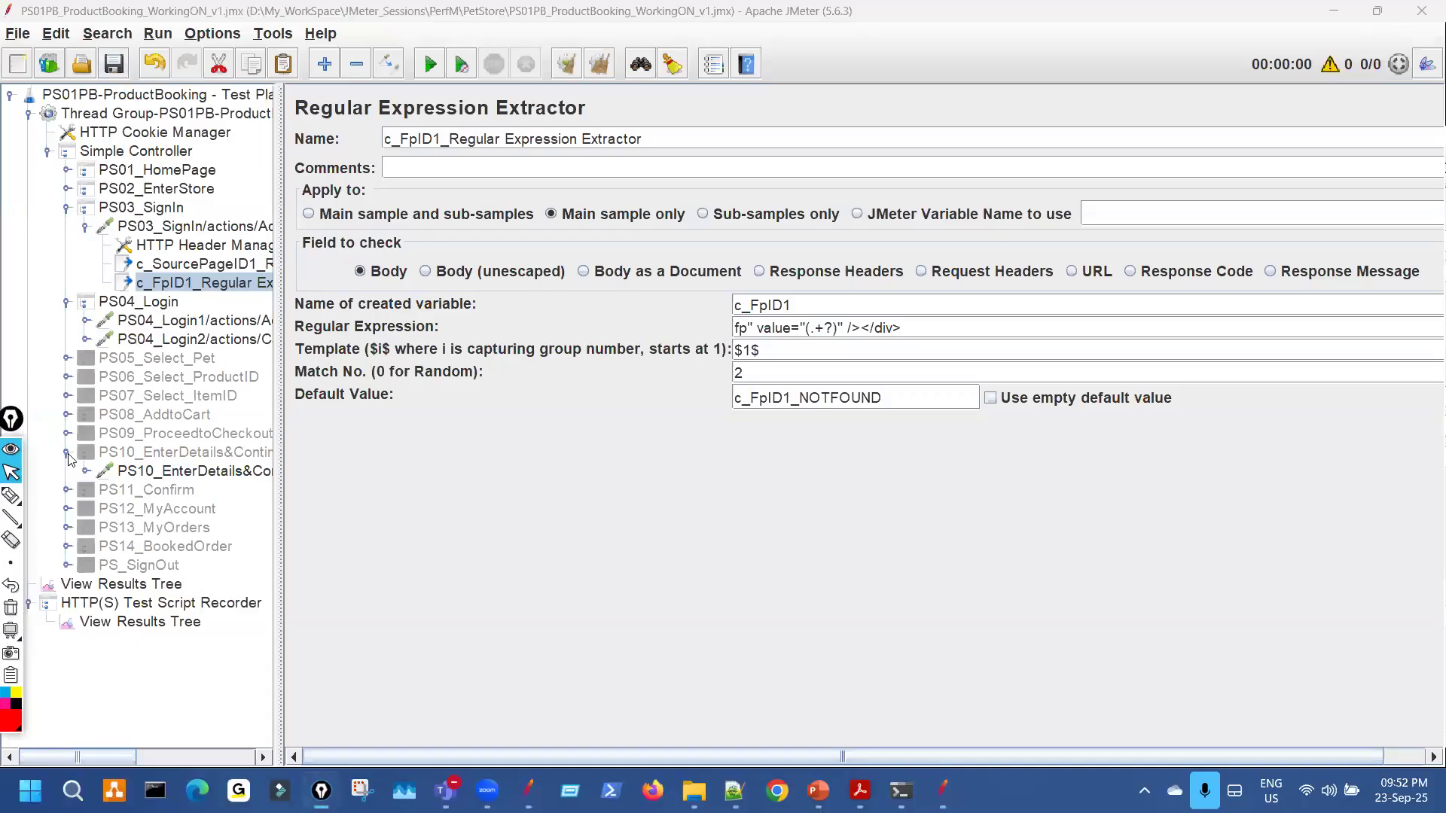
{"action": "left_click", "coordinate": [67, 454]}
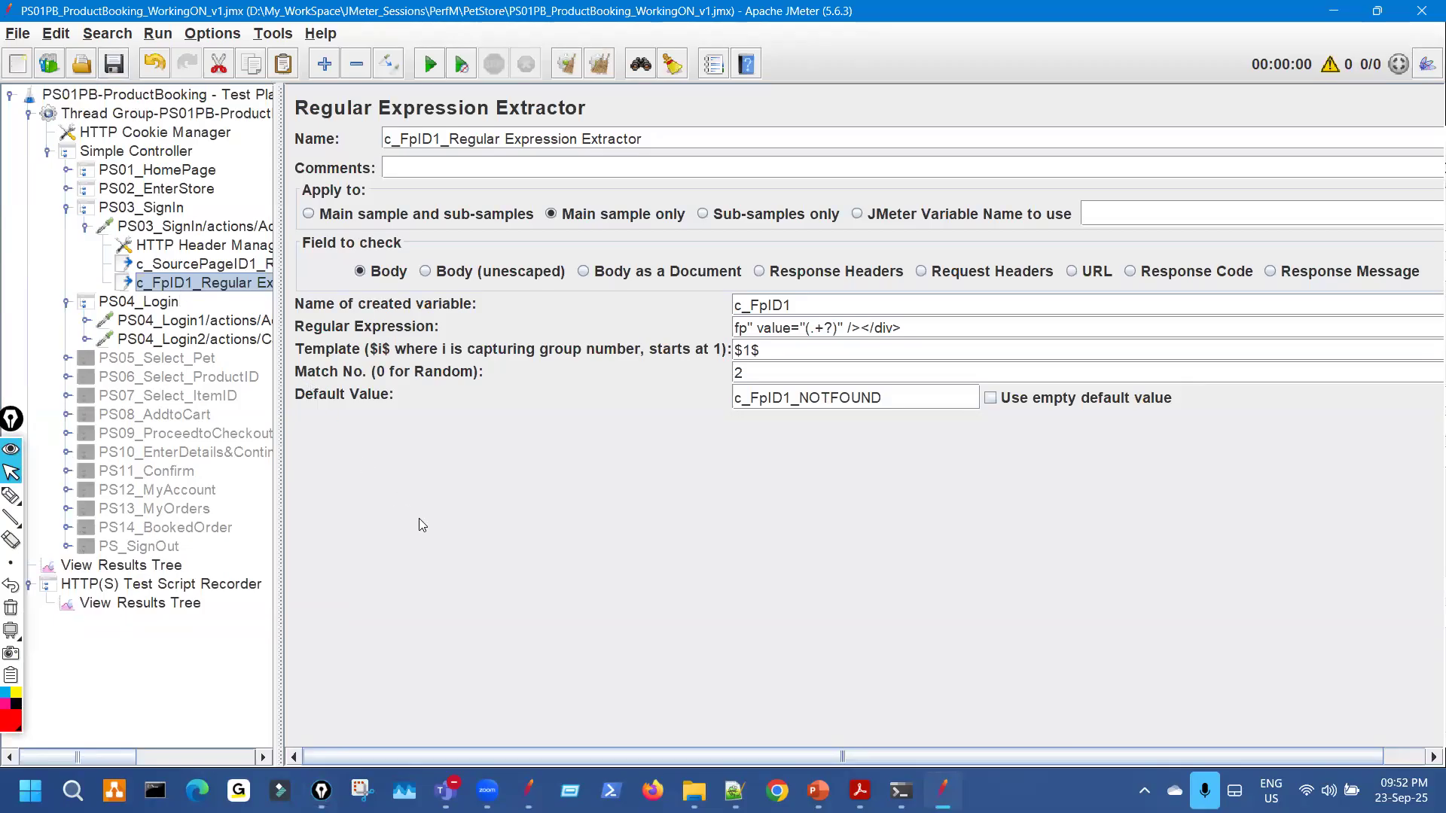
Enter PS04_Login1's recorded fp value as the Search Tree text, clearing old entries.
{"action": "left_click", "coordinate": [258, 324]}
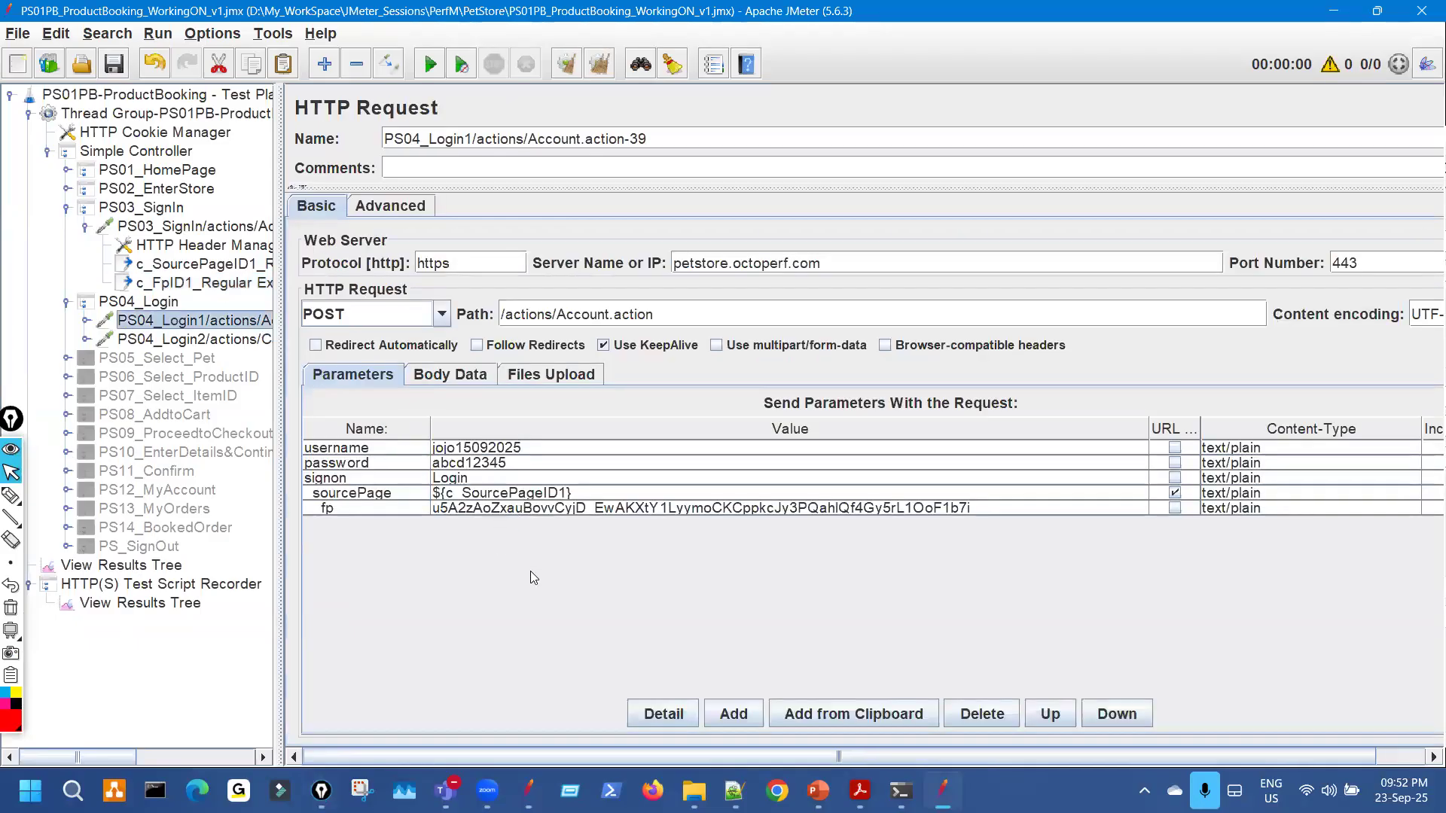
{"action": "key", "text": "ctrl+f"}
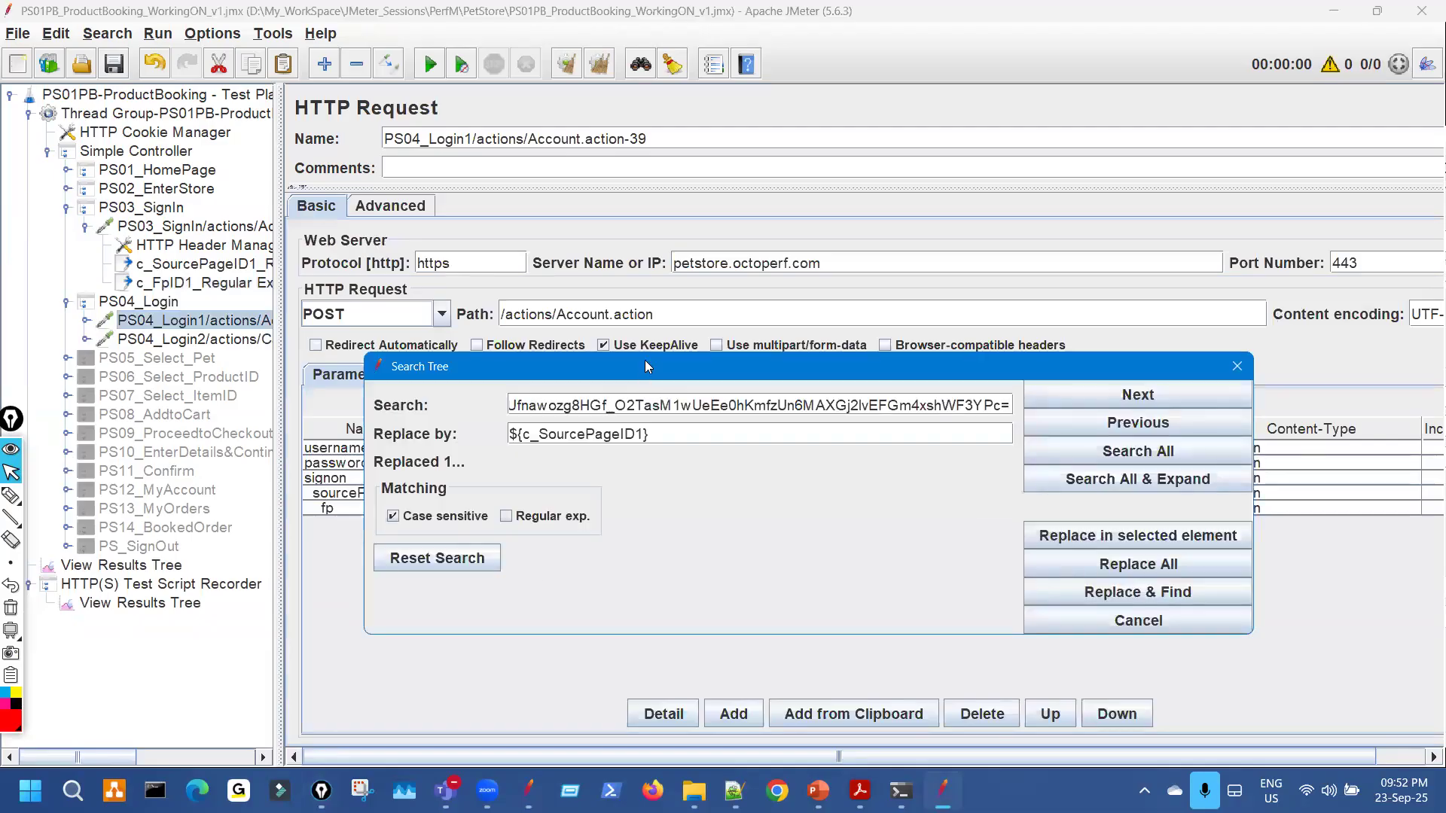
{"action": "triple_click", "coordinate": [715, 190]}
{"action": "key", "text": "BackSpace"}
{"action": "left_click", "coordinate": [701, 217]}
{"action": "key", "text": "ctrl+a"}
{"action": "key", "text": "BackSpace"}
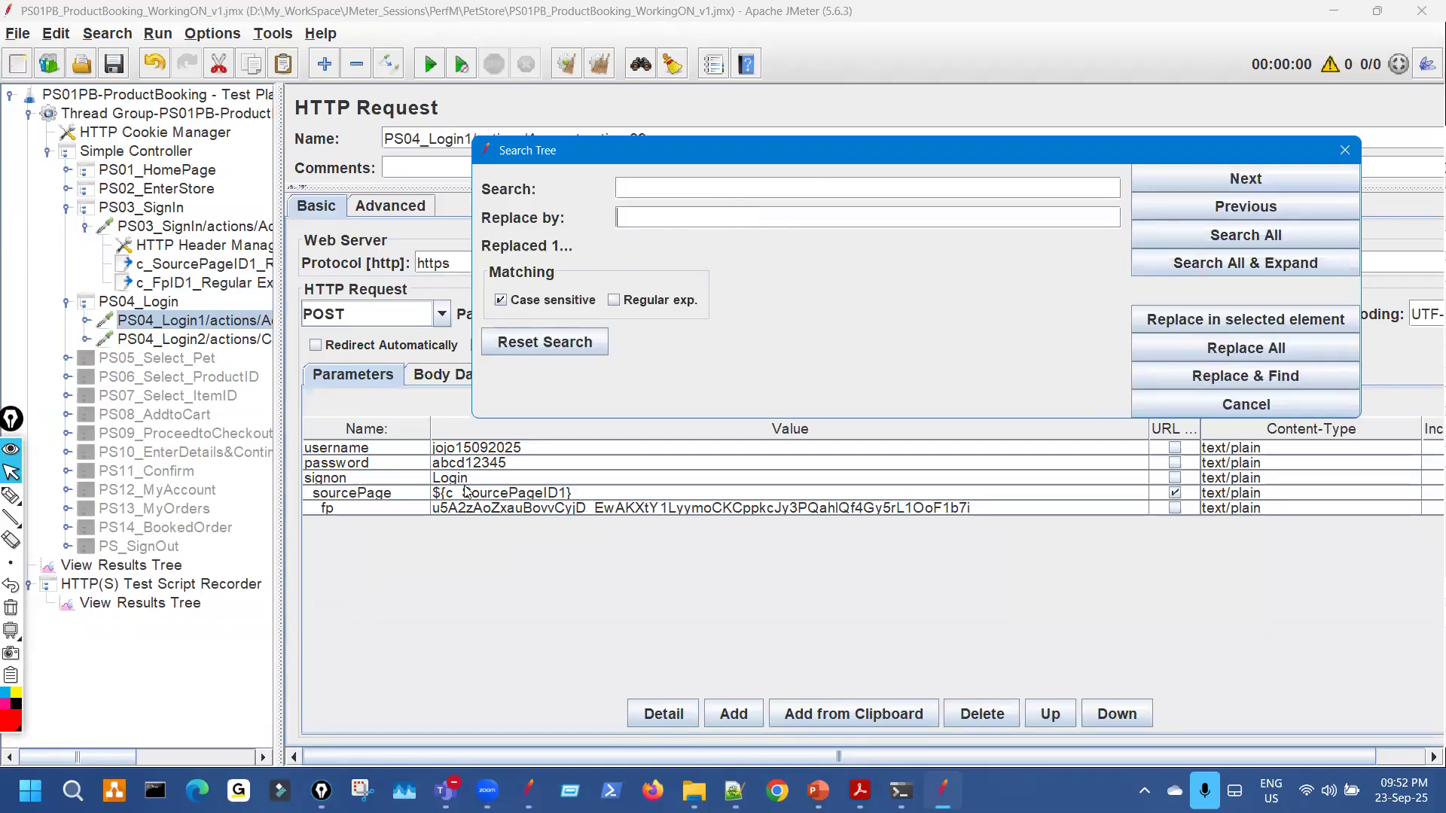
{"action": "left_click", "coordinate": [498, 508]}
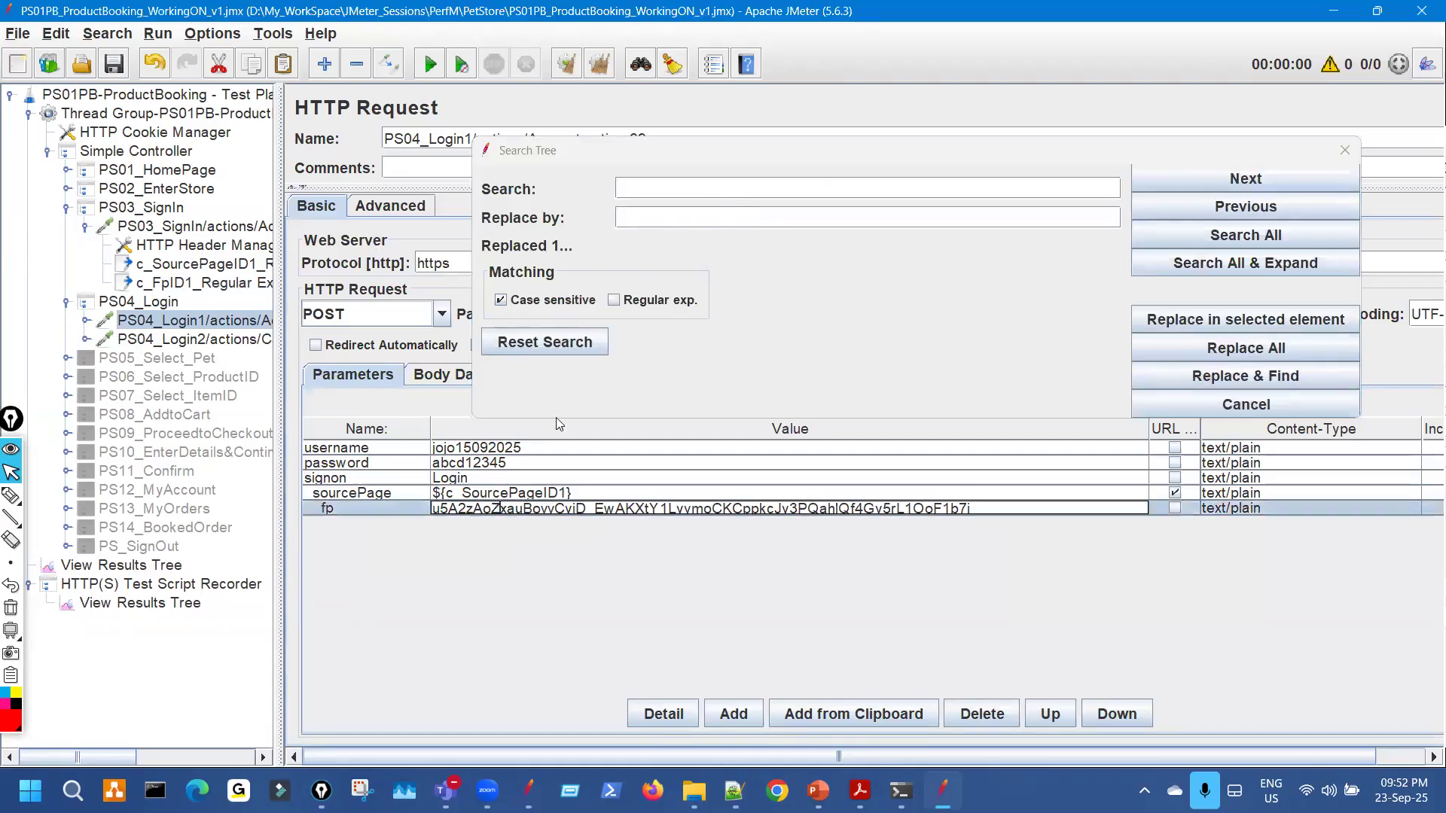
{"action": "key", "text": "ctrl+a"}
{"action": "left_click", "coordinate": [637, 190]}
{"action": "type", "text": "u5A2zAoZxauBovvCyjD_EwAKXtY1LyymoCKCppkcJy3PQahlQf4Gy5rL1OoF1b7i"}
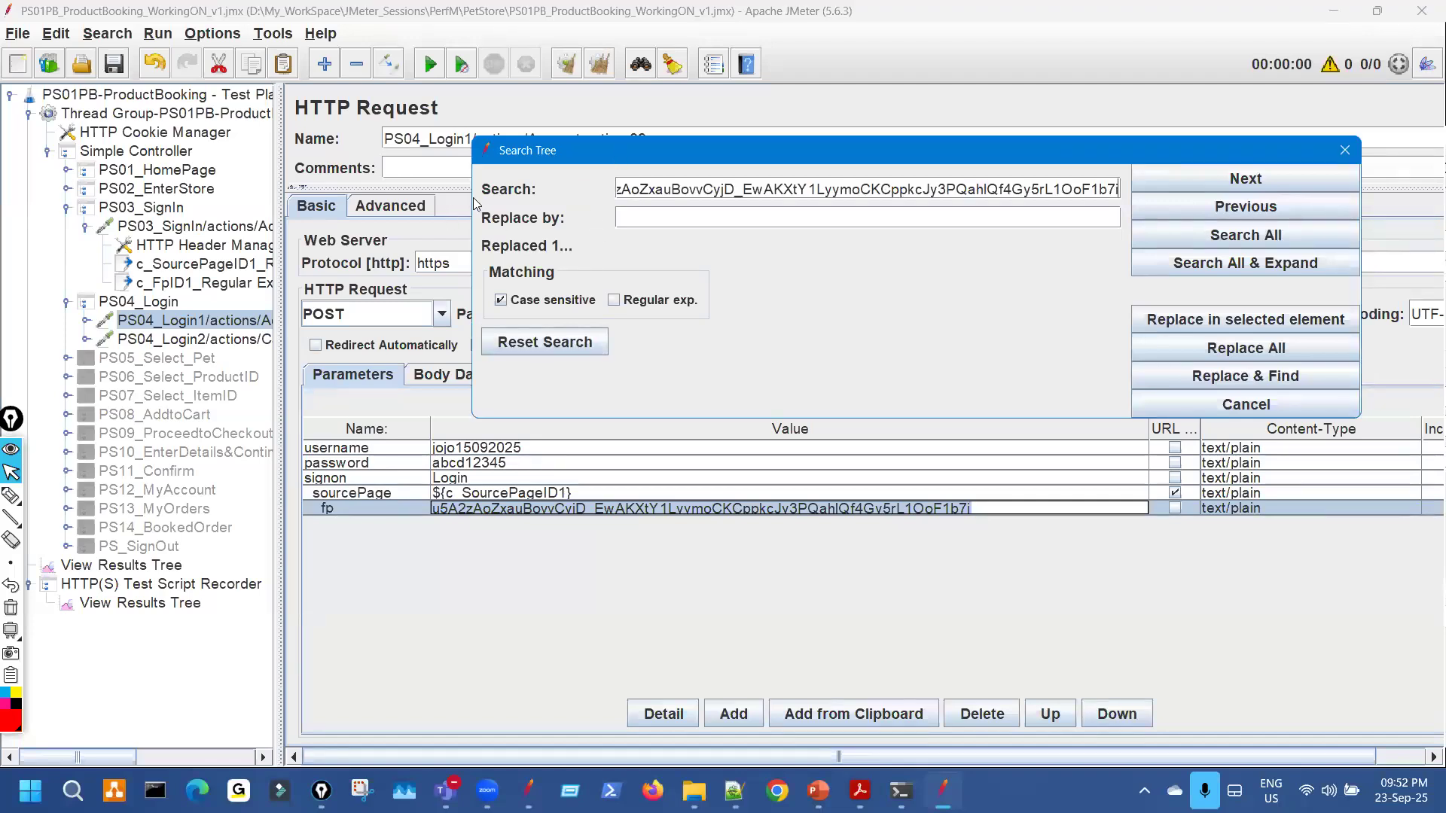
{"action": "left_click_drag", "start_coordinate": [471, 198], "coordinate": [405, 192]}
Replace all occurrences of the fp value with ${c_FpID1} and check PS04_Login1.
{"action": "left_click", "coordinate": [204, 287]}
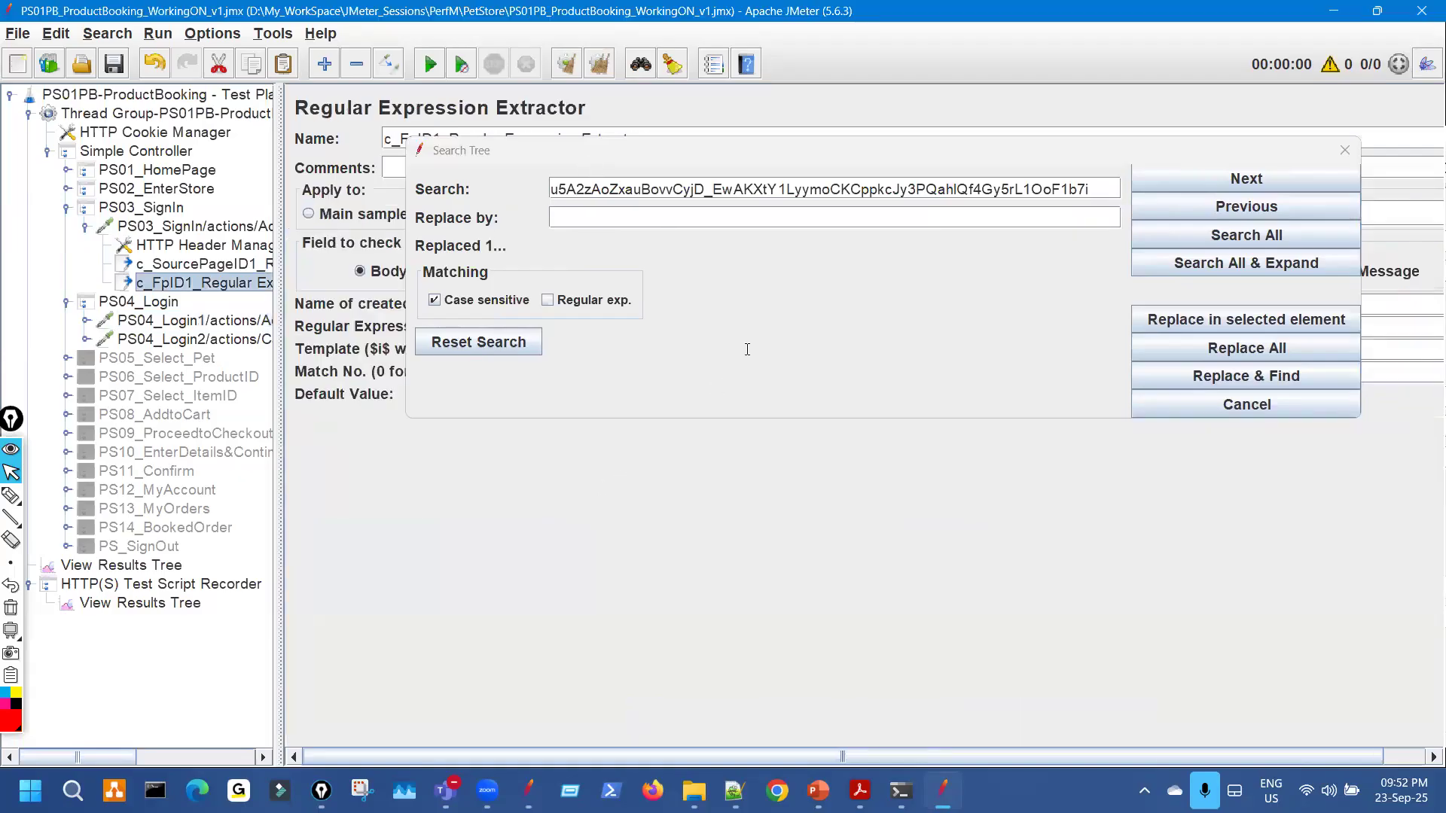
{"action": "left_click_drag", "start_coordinate": [597, 160], "coordinate": [601, 489]}
{"action": "left_click_drag", "start_coordinate": [790, 305], "coordinate": [679, 309]}
{"action": "key", "text": "ctrl+c"}
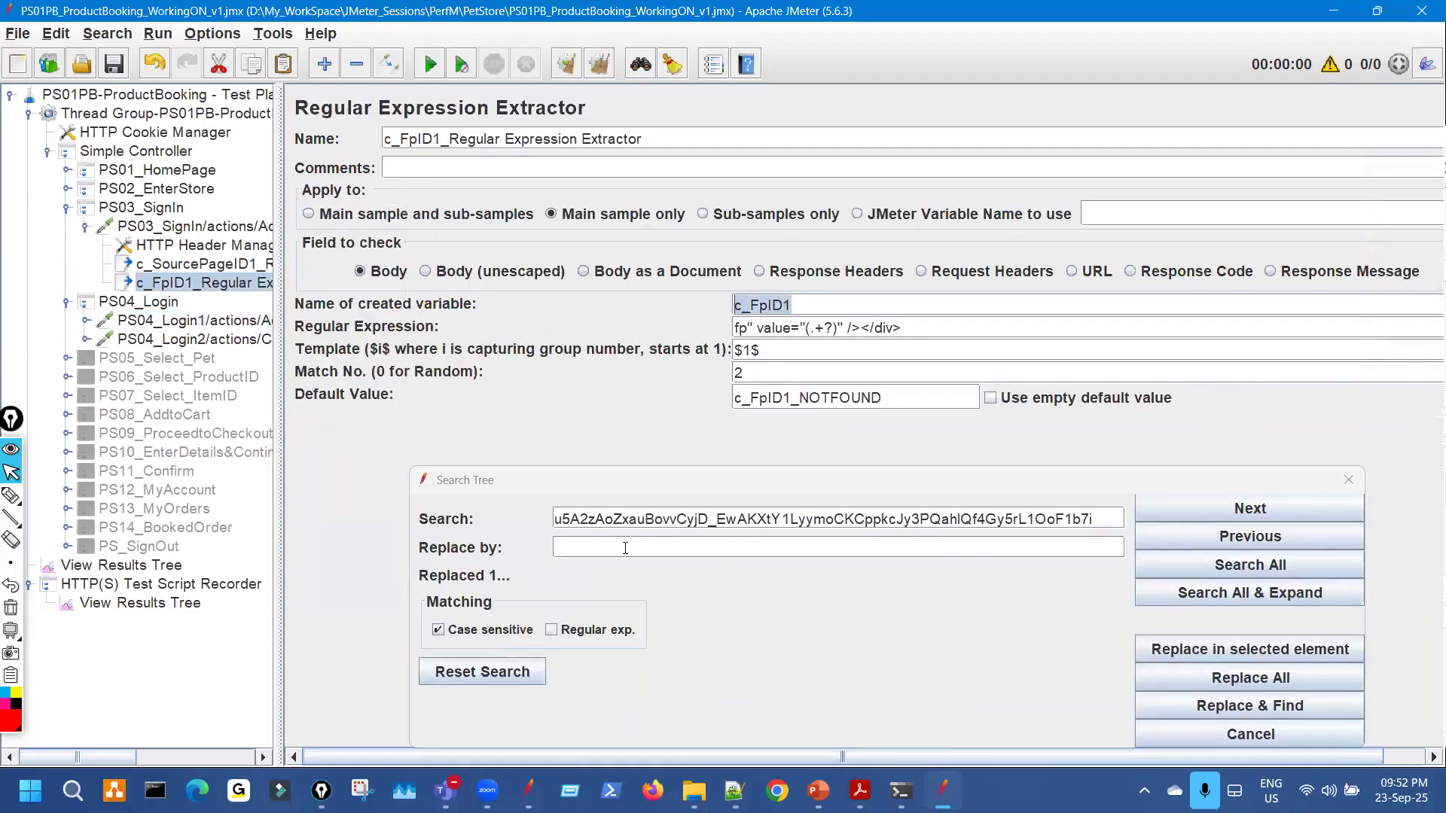
{"action": "left_click", "coordinate": [621, 541]}
{"action": "type", "text": "${"}
{"action": "key", "text": "ctrl+v"}
{"action": "type", "text": "}"}
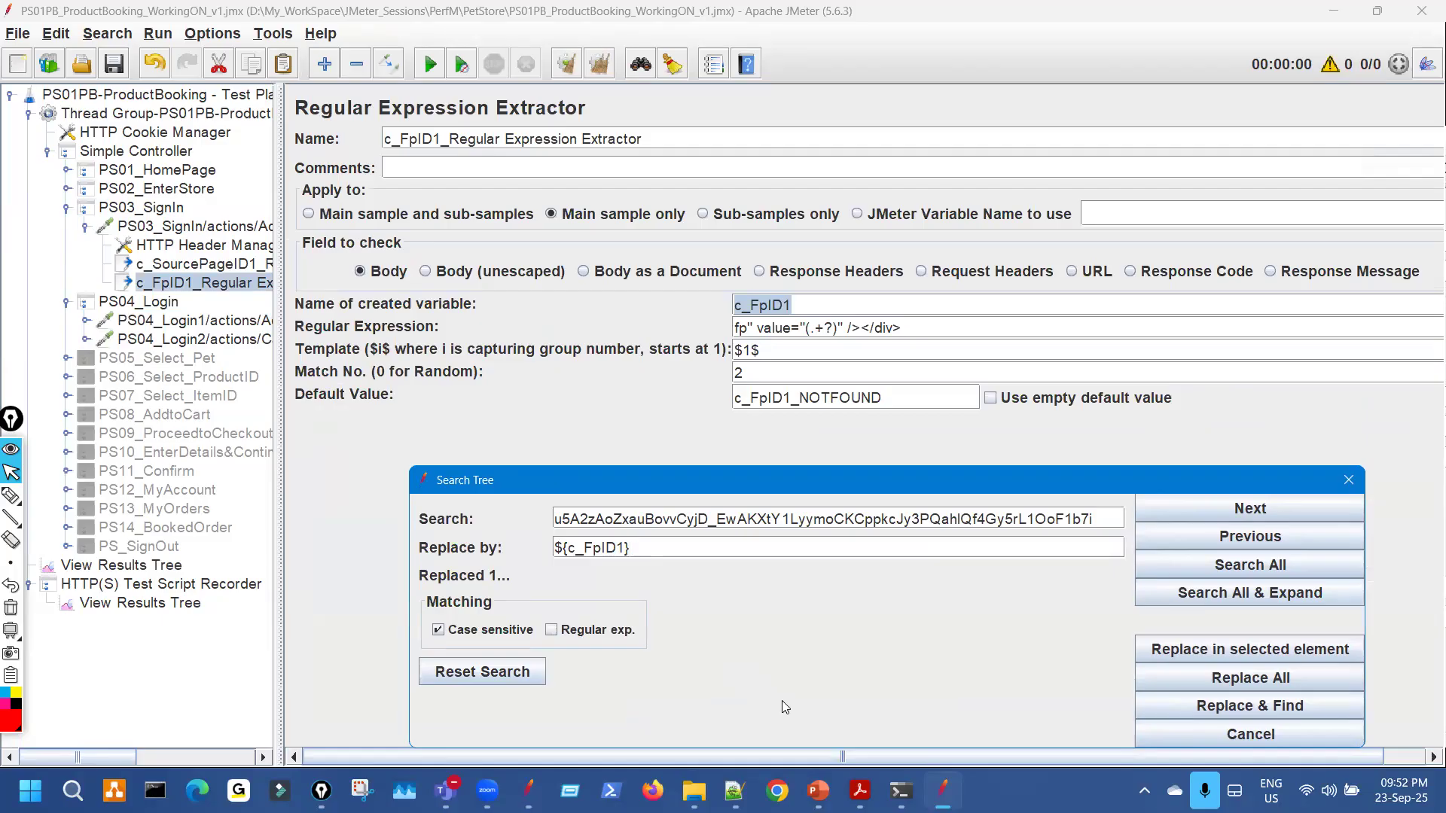
{"action": "left_click", "coordinate": [1215, 684]}
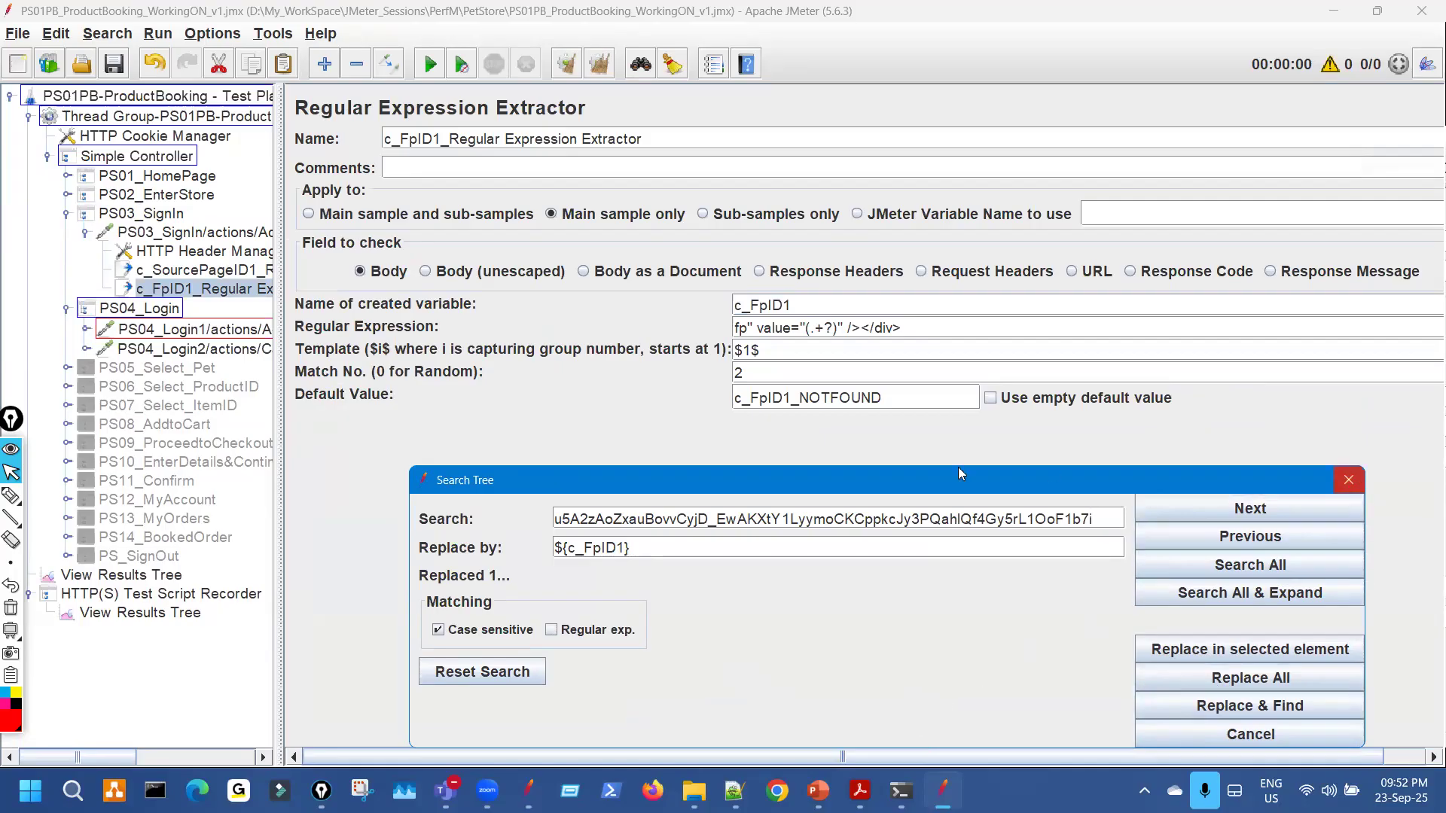
{"action": "left_click", "coordinate": [1354, 484]}
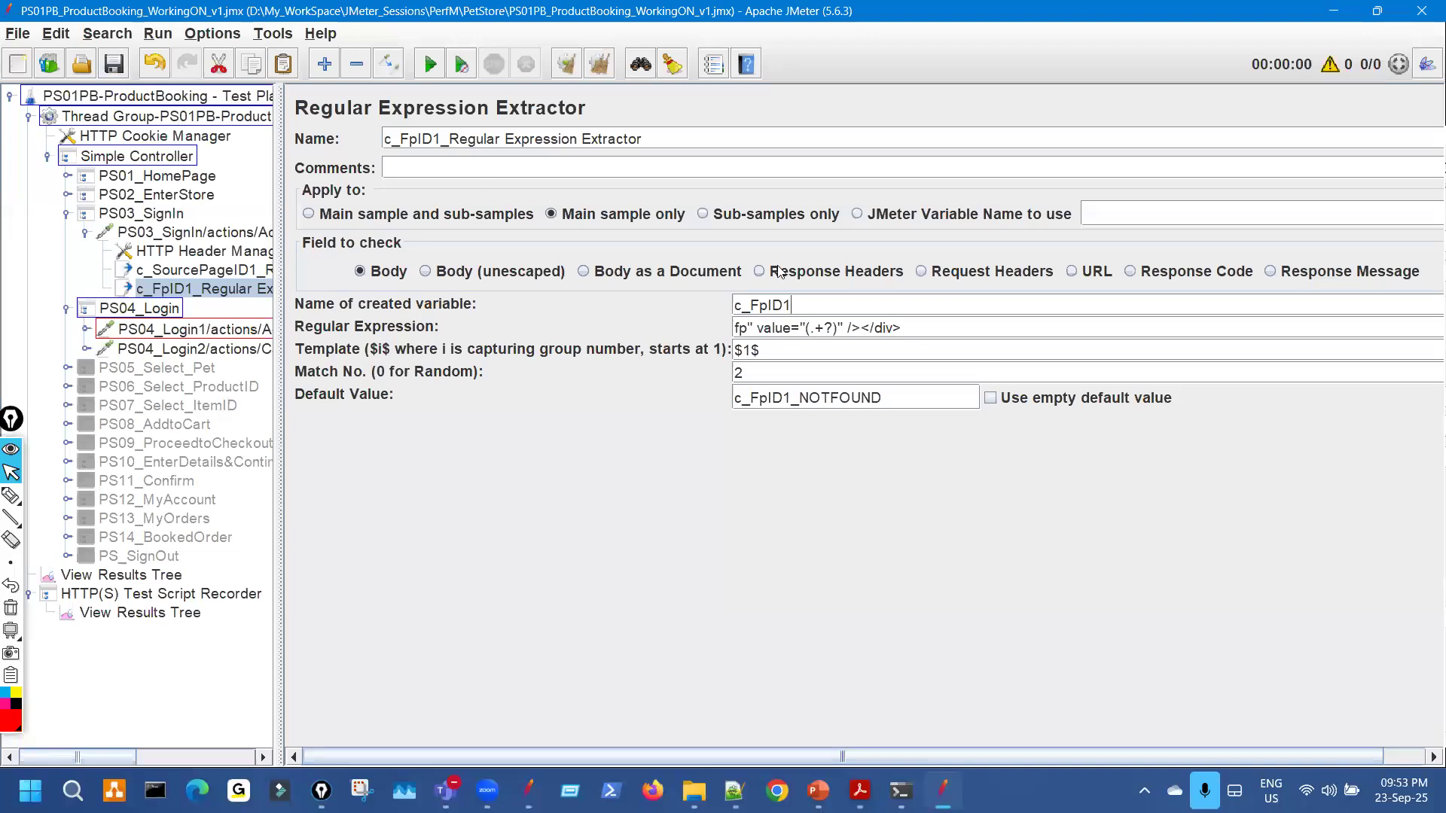
{"action": "left_click_drag", "start_coordinate": [792, 305], "coordinate": [726, 309]}
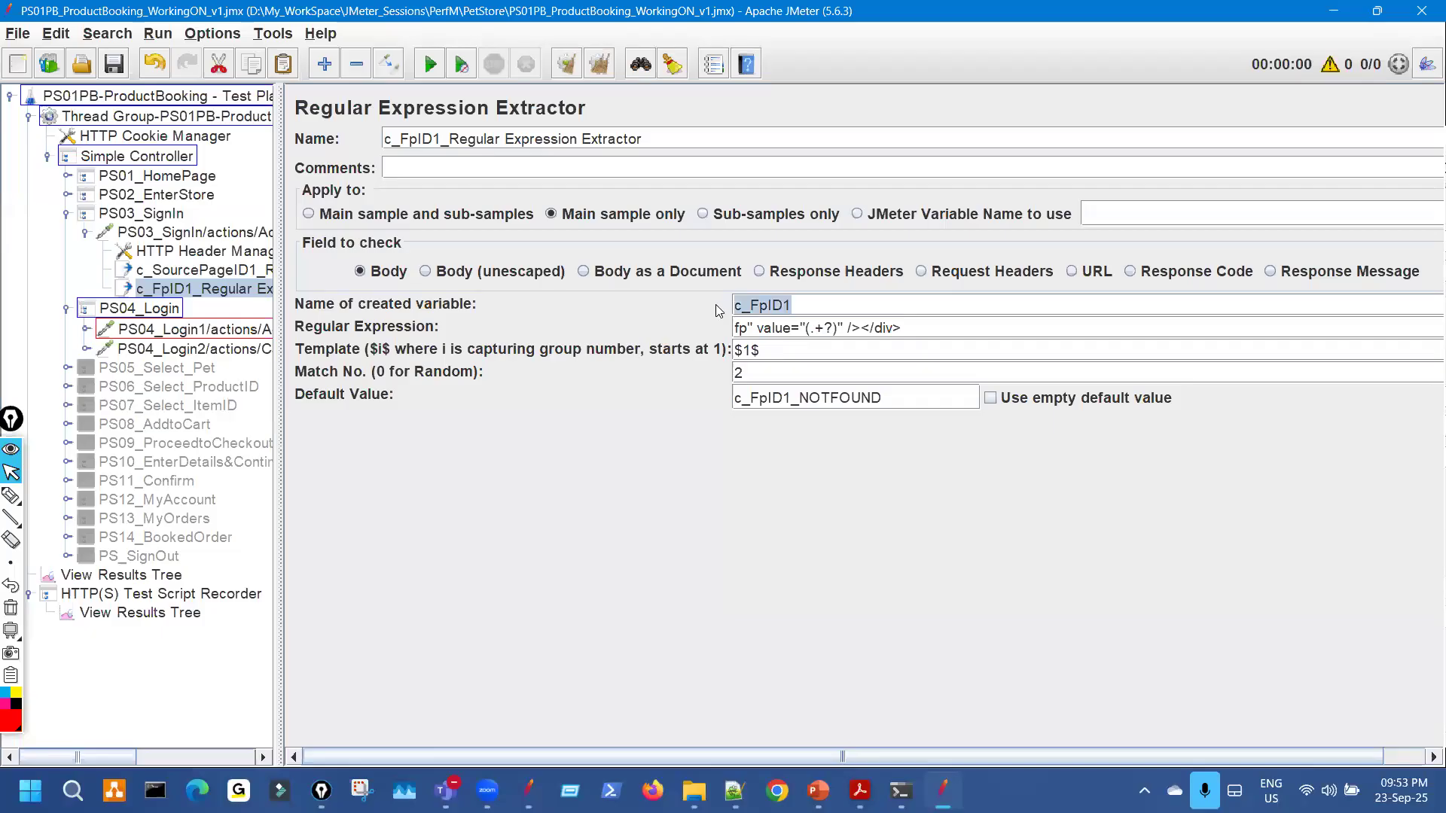
{"action": "left_click", "coordinate": [226, 329]}
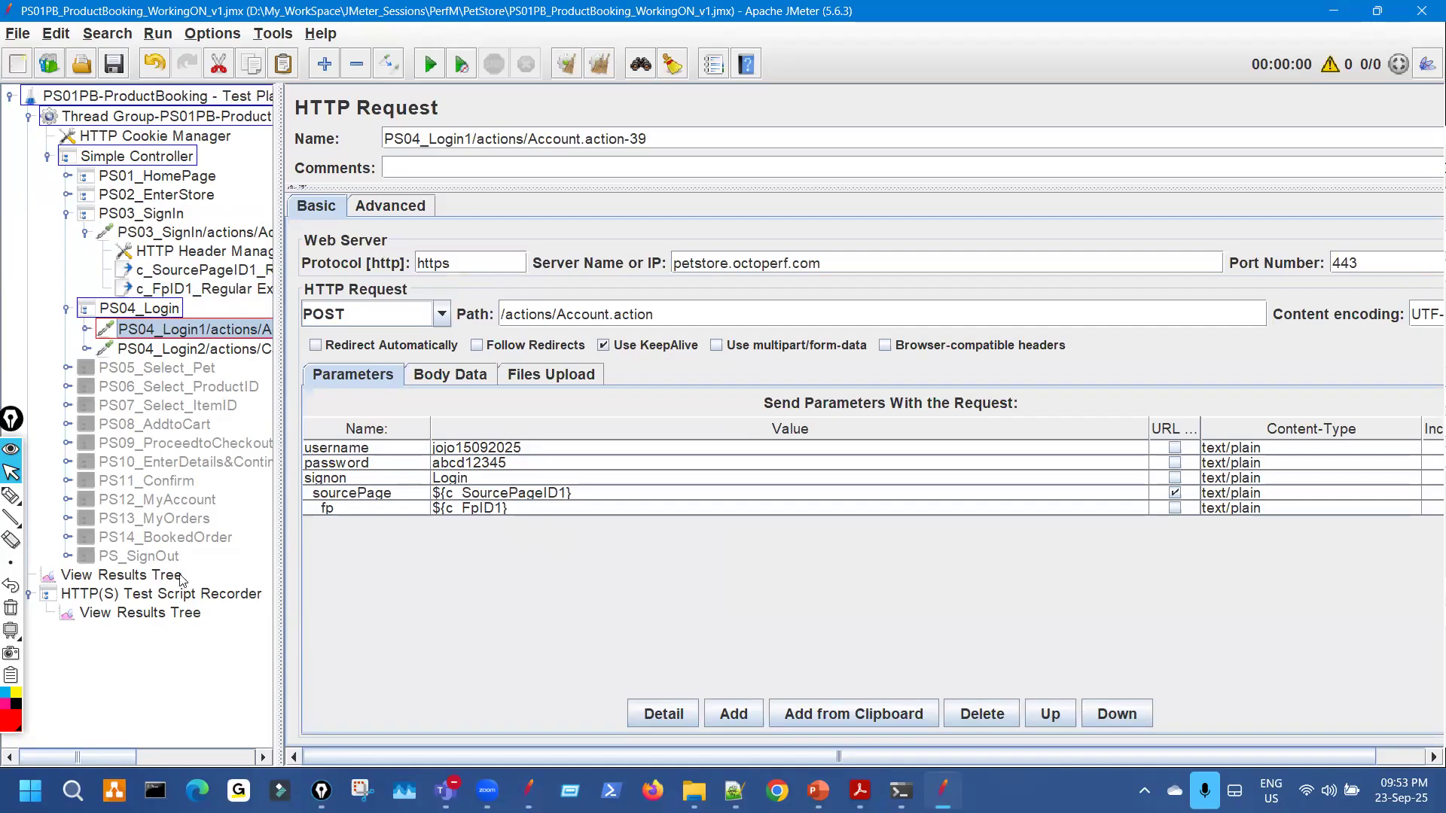
Clear the search-match highlights from the test plan with the Clear All toolbar icon.
{"action": "left_click", "coordinate": [154, 575]}
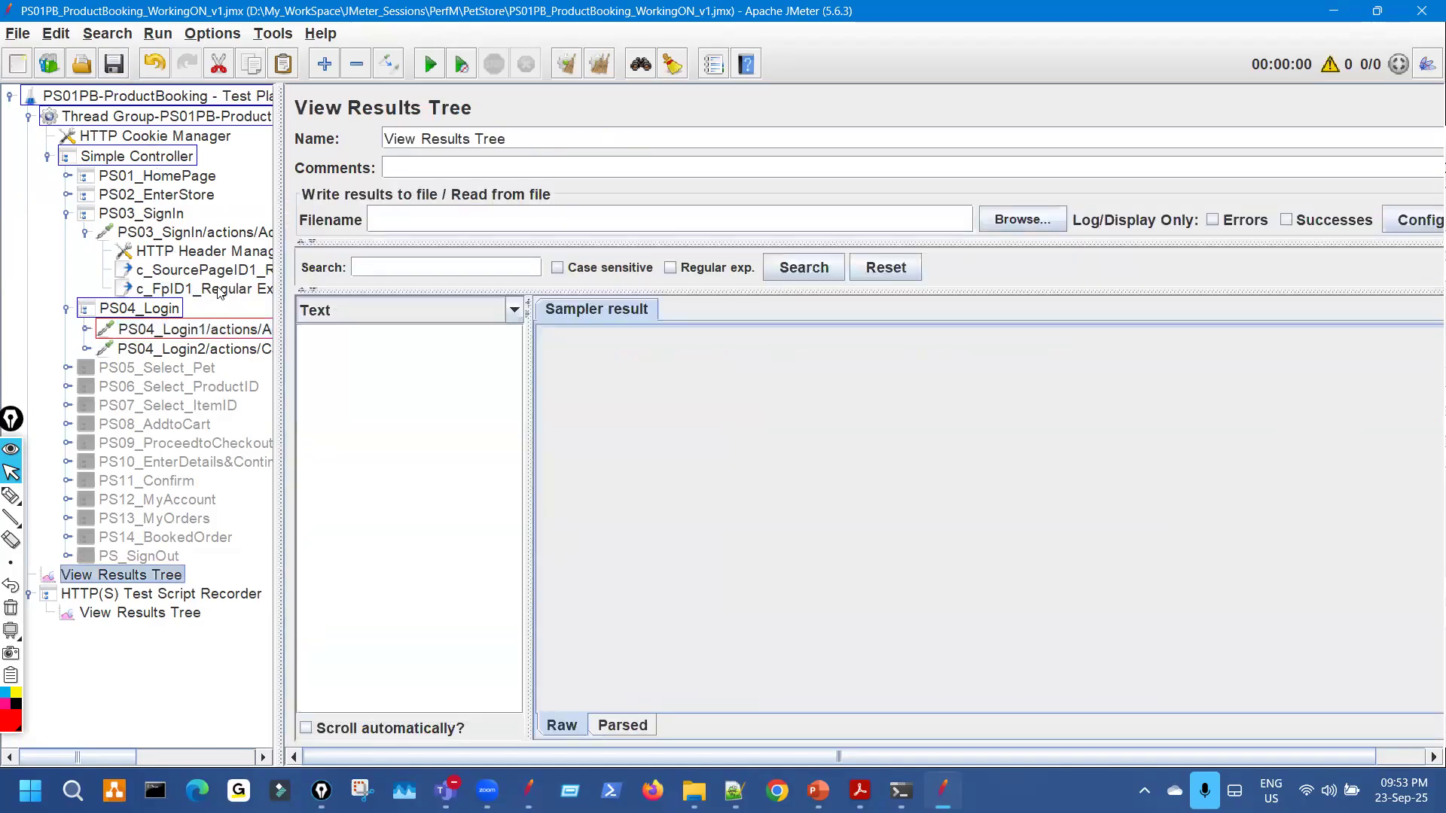
{"action": "key", "text": "ctrl+shift+3"}
{"action": "left_click_drag", "start_coordinate": [162, 319], "coordinate": [222, 284]}
{"action": "key", "text": "ctrl+shift+7"}
{"action": "mouse_move", "coordinate": [662, 106]}
{"action": "left_mouse_down"}
{"action": "mouse_move", "coordinate": [675, 73]}
{"action": "mouse_move", "coordinate": [683, 85]}
{"action": "left_mouse_up"}
{"action": "key", "text": "ctrl+shift+7"}
{"action": "key", "text": "ctrl+shift+2"}
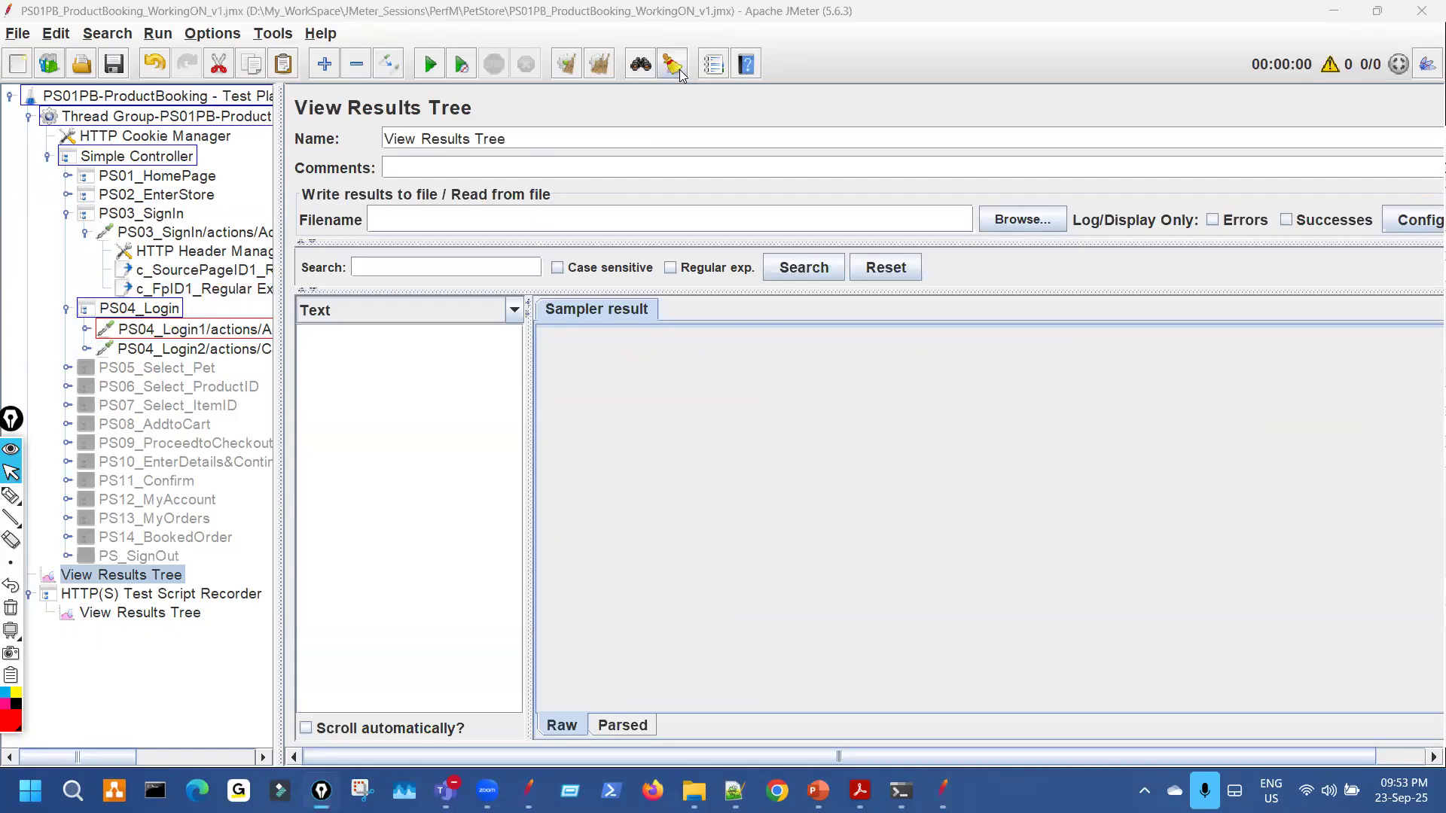
{"action": "left_click", "coordinate": [677, 69]}
Review PS04_Login1's fp and sourcePage variables, then return to the empty View Results Tree.
{"action": "left_click_drag", "start_coordinate": [278, 223], "coordinate": [372, 206]}
{"action": "left_click", "coordinate": [265, 321]}
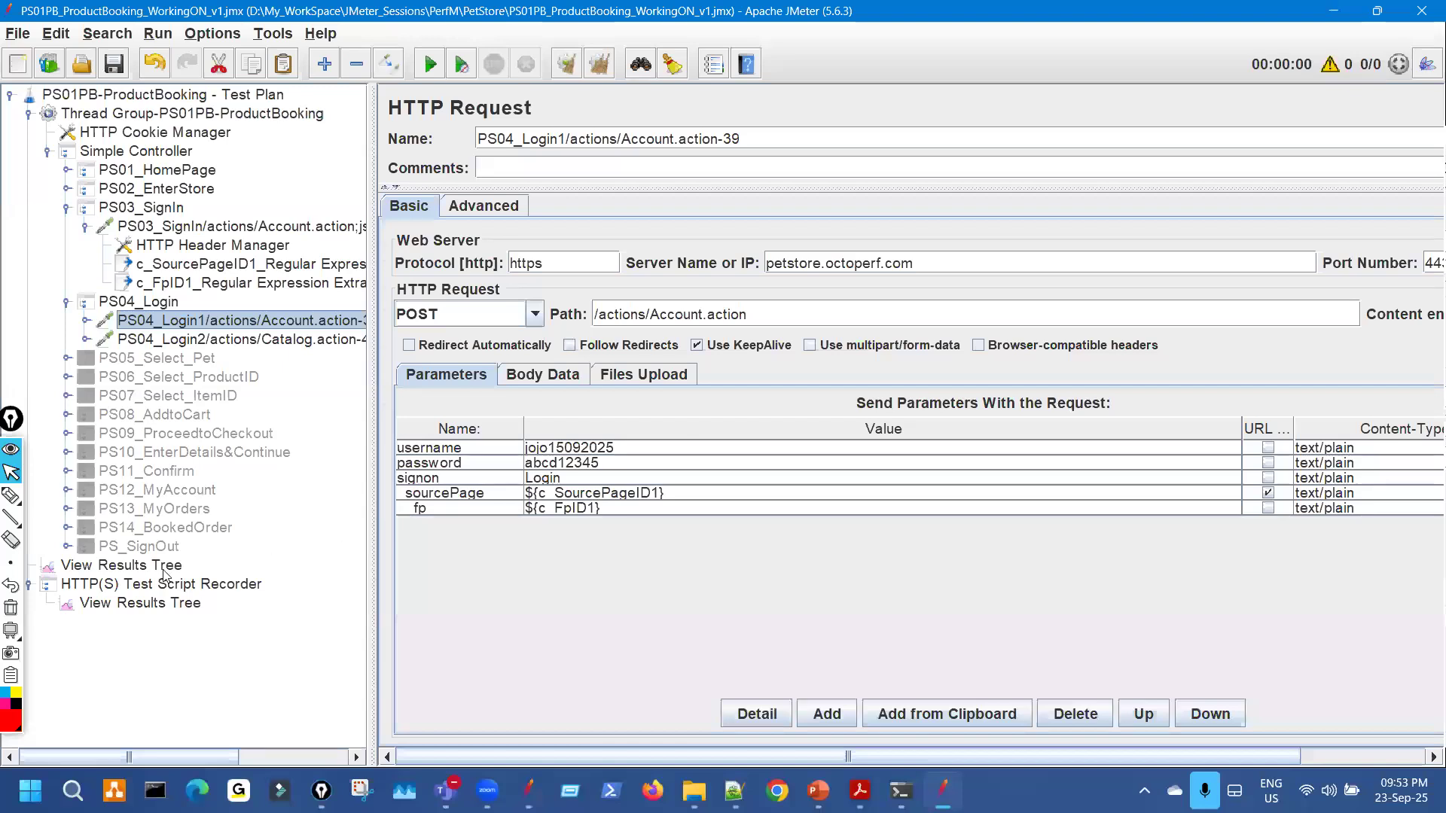
{"action": "left_click", "coordinate": [164, 570]}
{"action": "left_click_drag", "start_coordinate": [681, 400], "coordinate": [708, 404]}
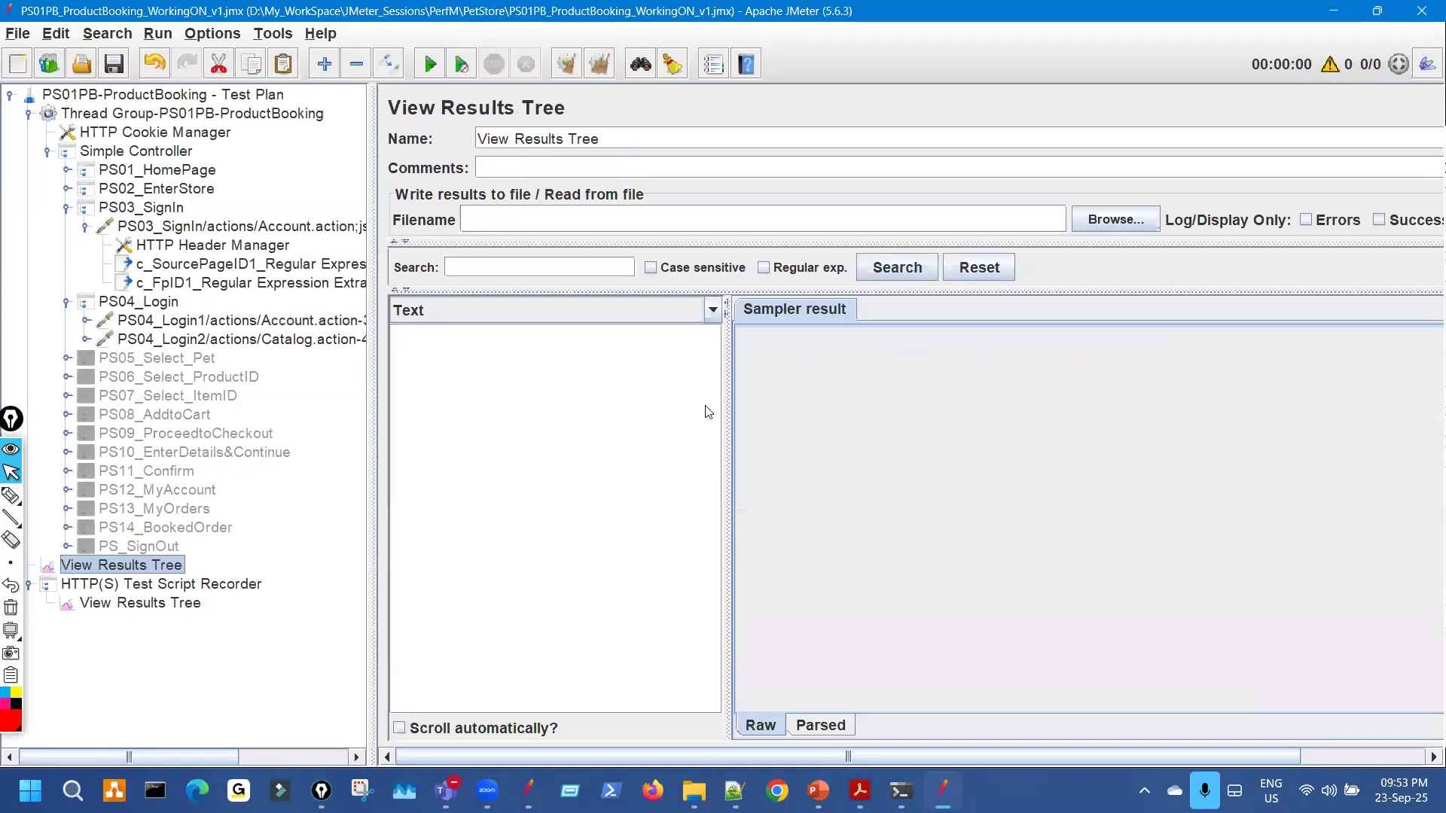
{"action": "left_click", "coordinate": [182, 117]}
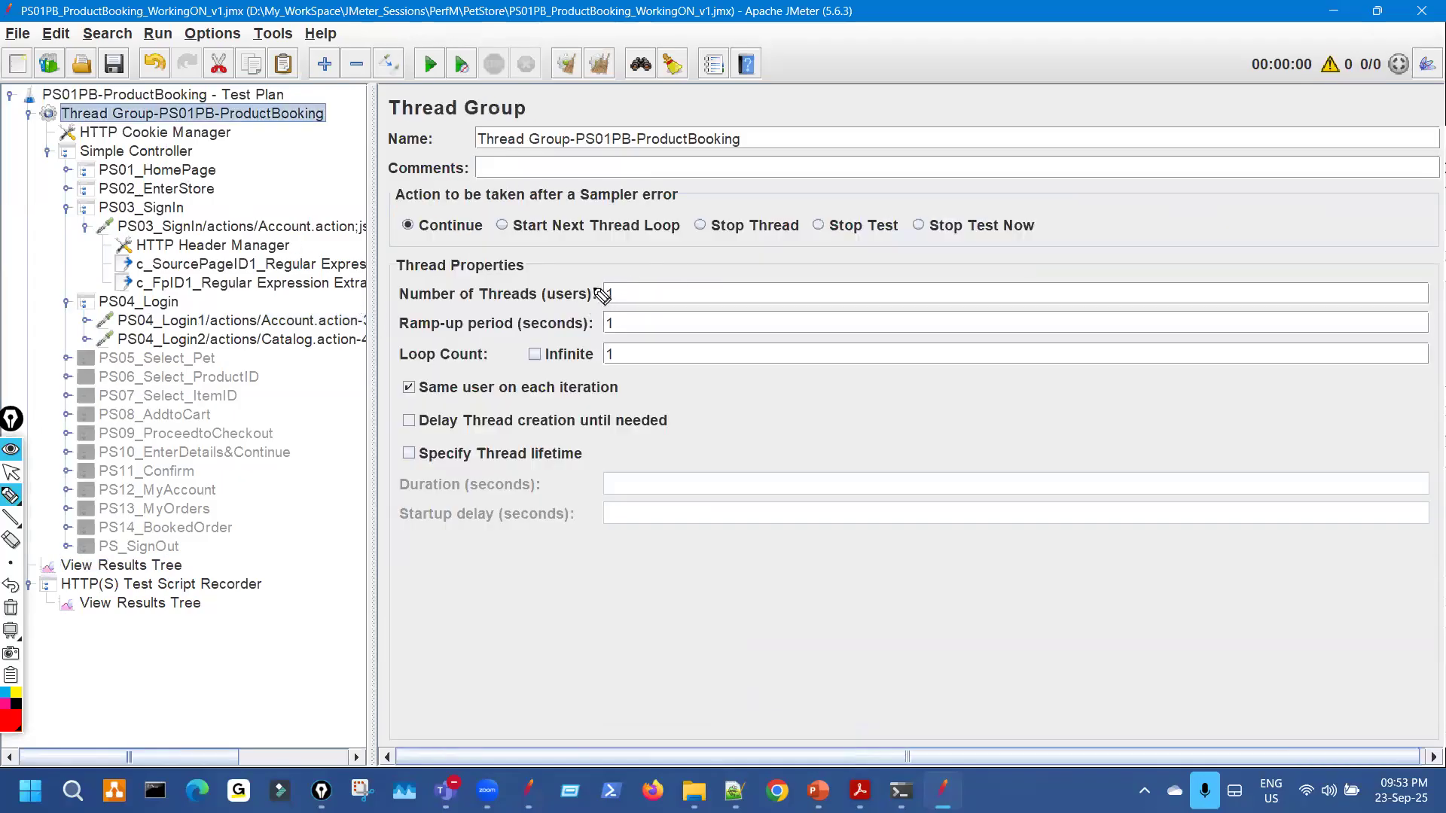
{"action": "left_click_drag", "start_coordinate": [636, 294], "coordinate": [614, 286]}
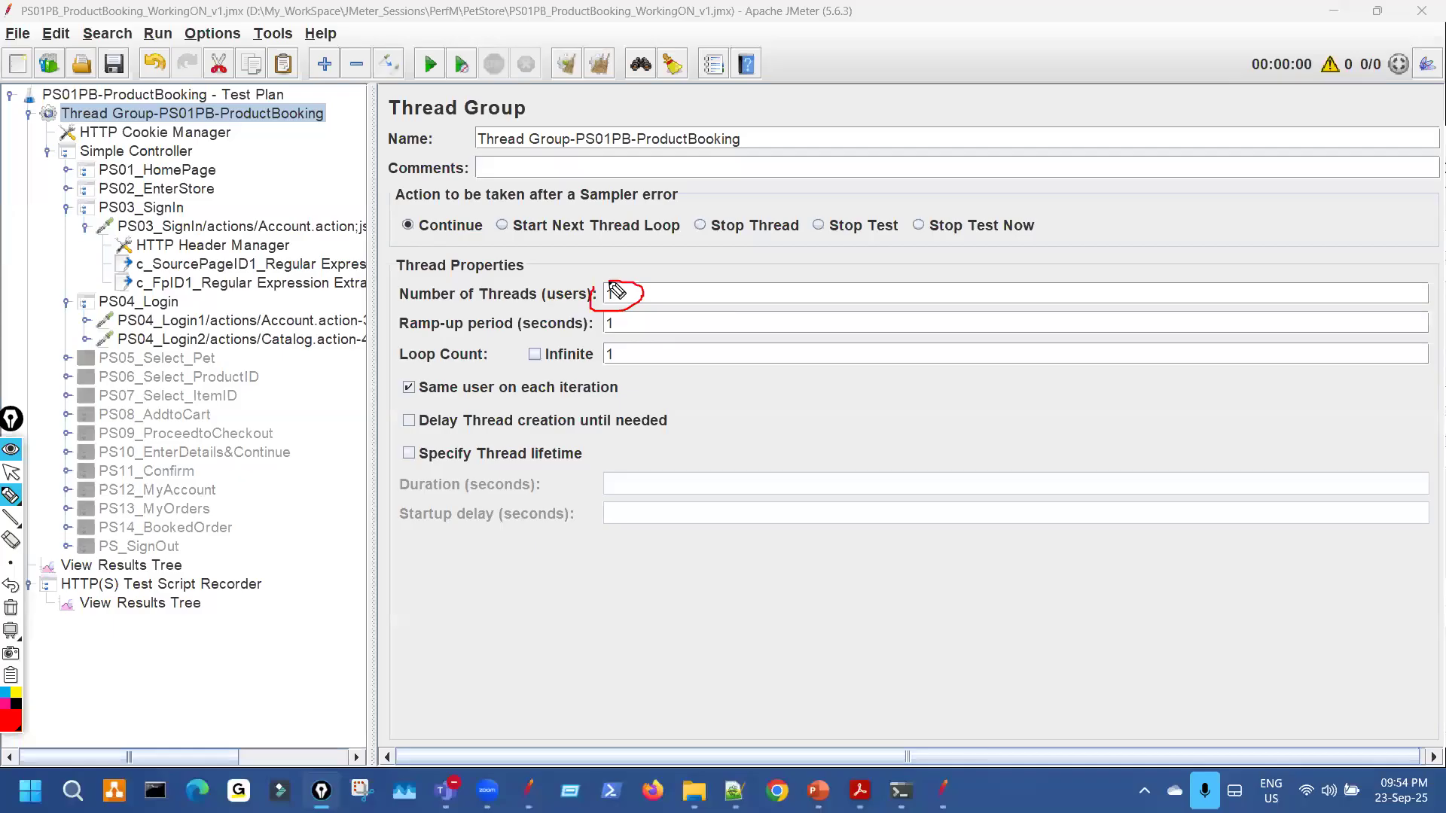
{"action": "left_click_drag", "start_coordinate": [299, 291], "coordinate": [308, 361]}
{"action": "key", "text": "ctrl+shift+7"}
{"action": "key", "text": "ctrl+shift+2"}
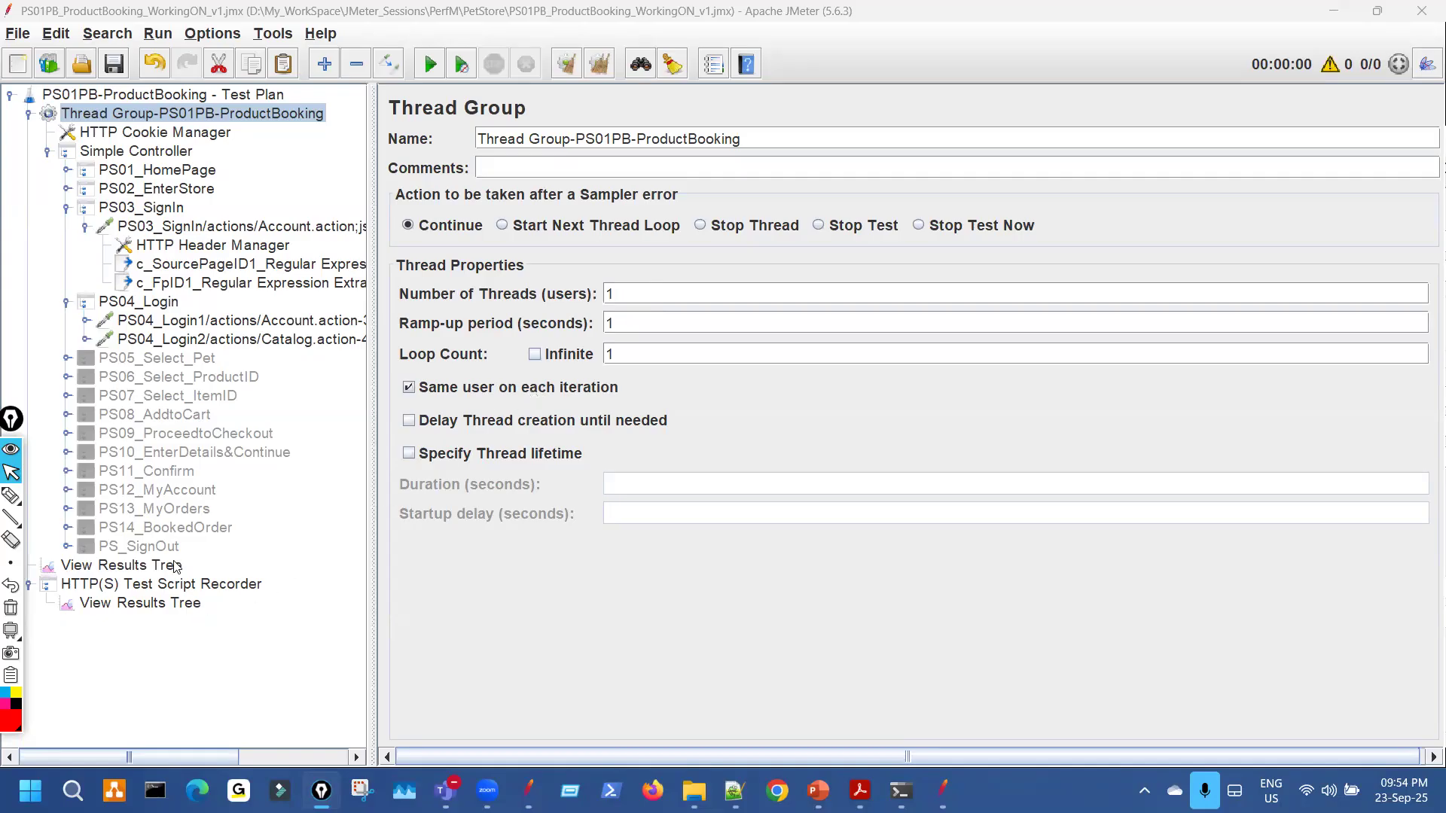
{"action": "left_click", "coordinate": [608, 293]}
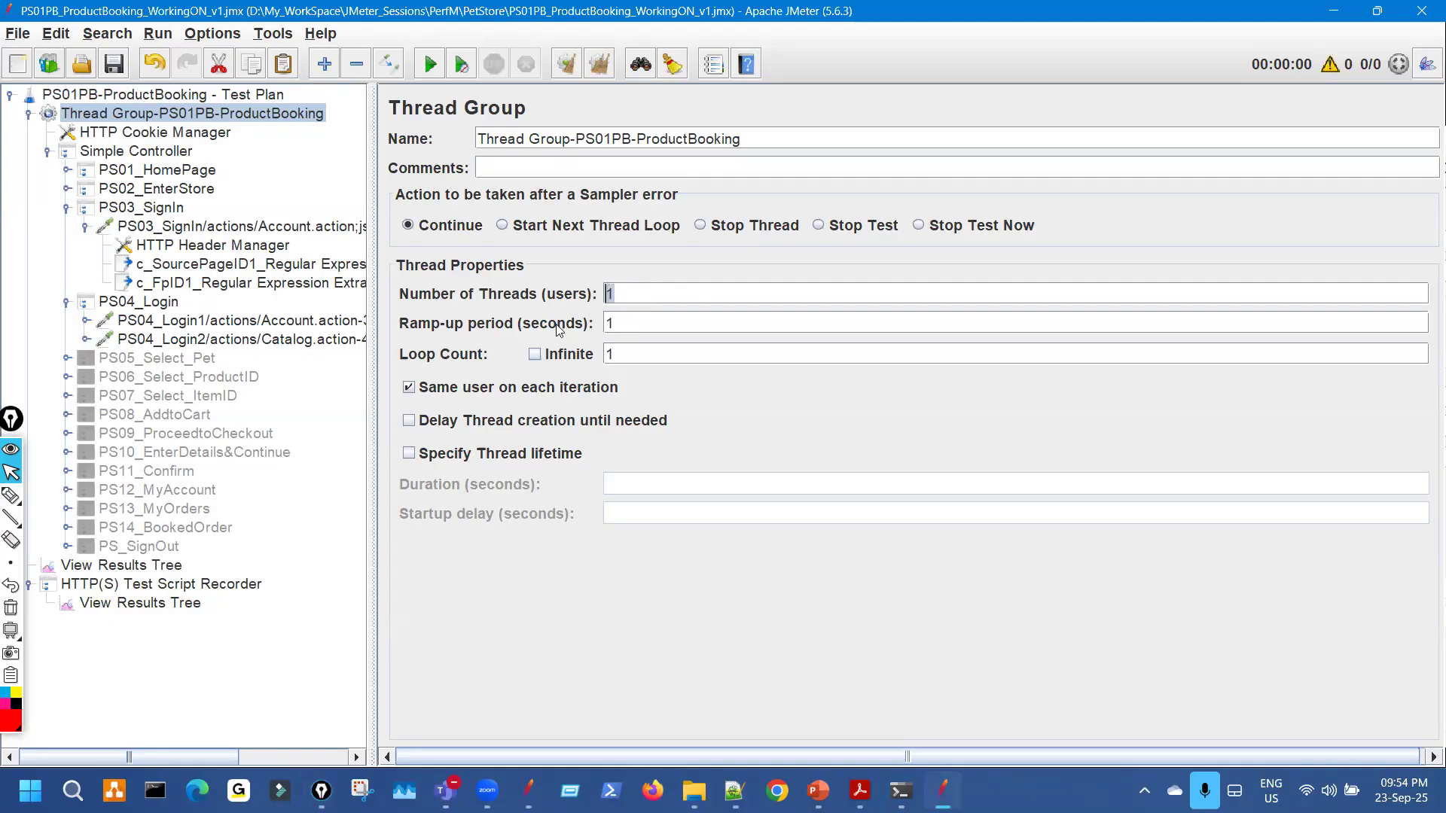
{"action": "left_click", "coordinate": [174, 566]}
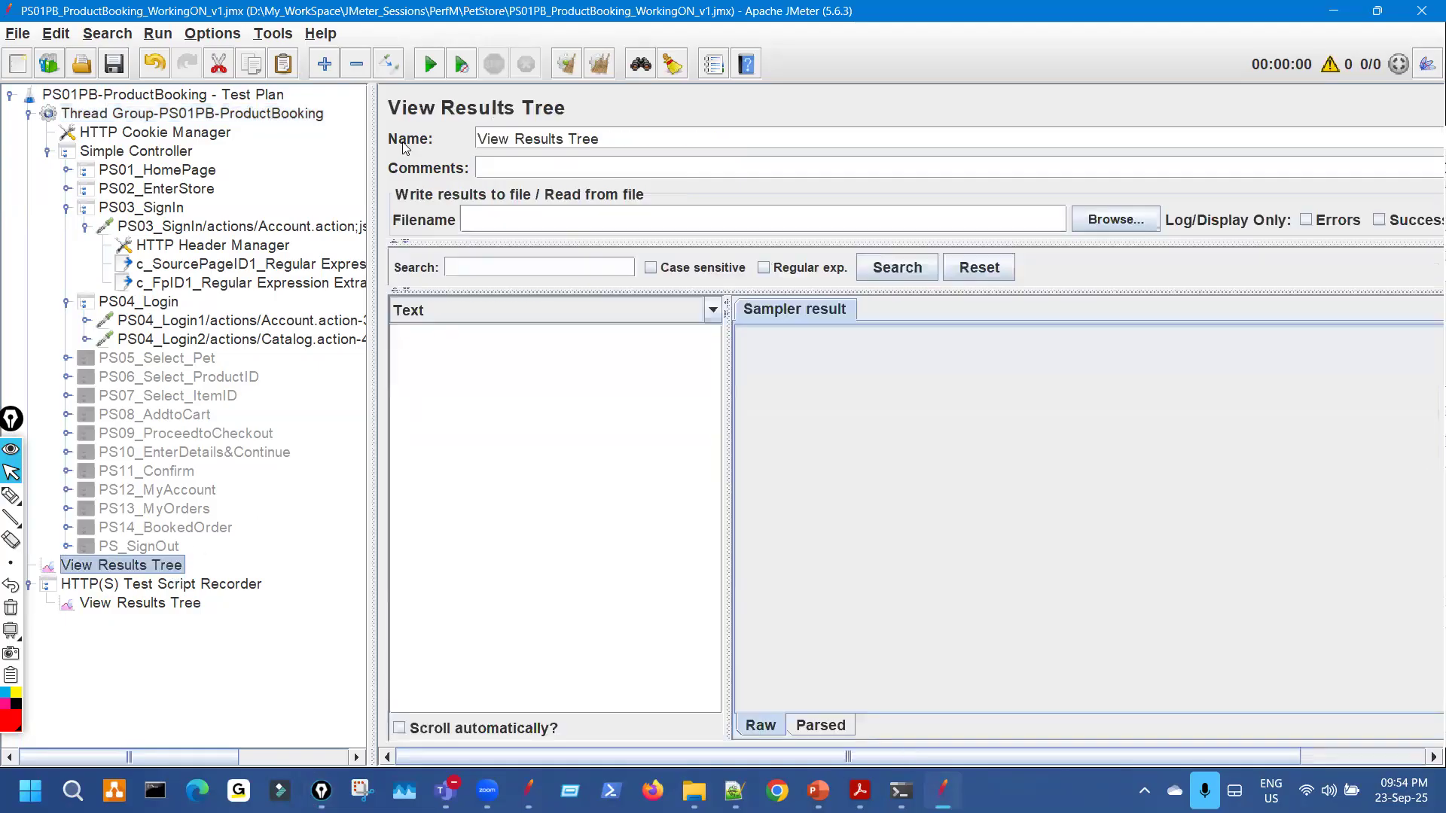
Run the test plan once and view the PS03_SignIn response body as HTML.
{"action": "left_click", "coordinate": [430, 66]}
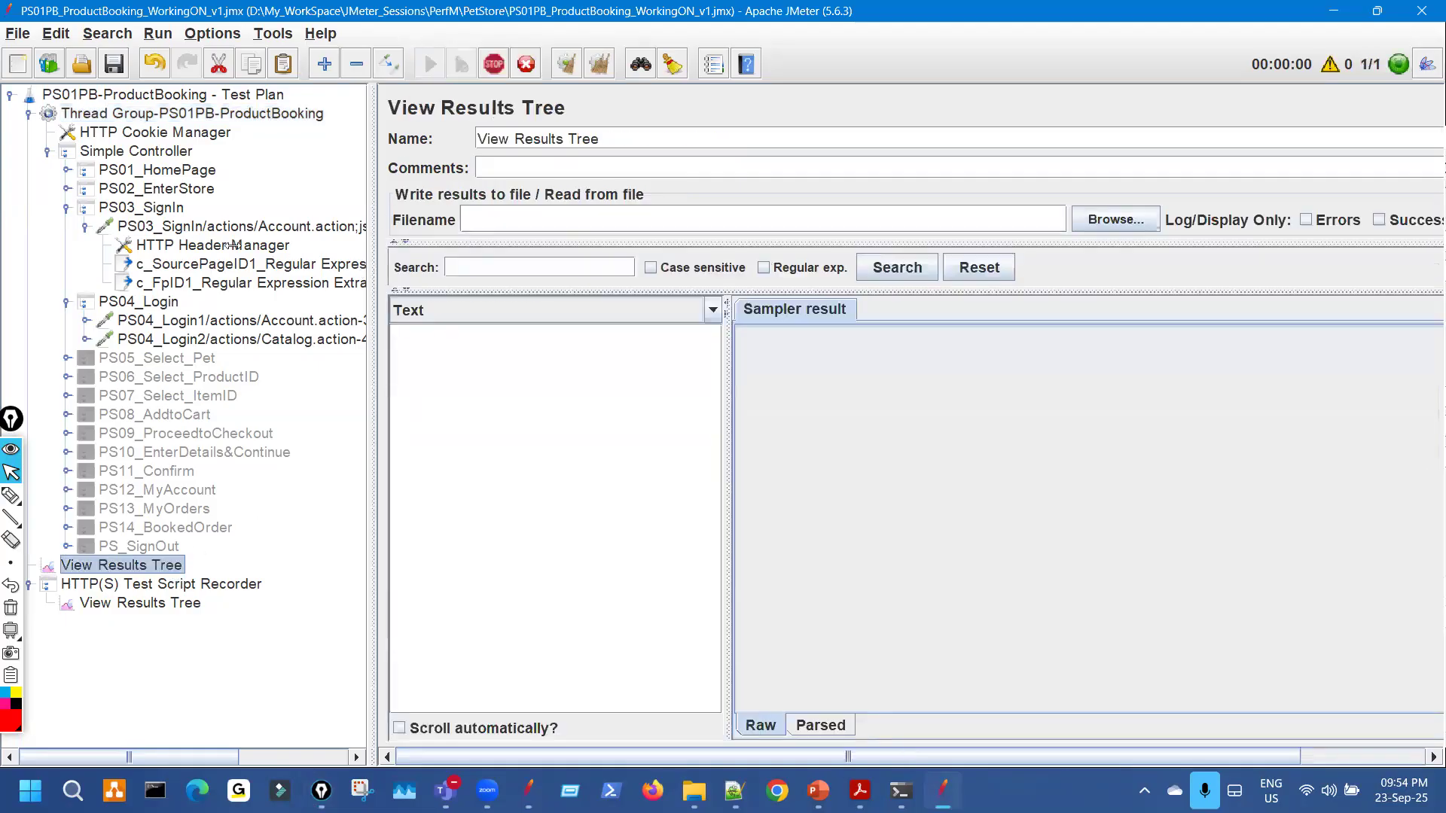
{"action": "left_click_drag", "start_coordinate": [233, 245], "coordinate": [131, 248]}
{"action": "left_click_drag", "start_coordinate": [484, 437], "coordinate": [560, 408]}
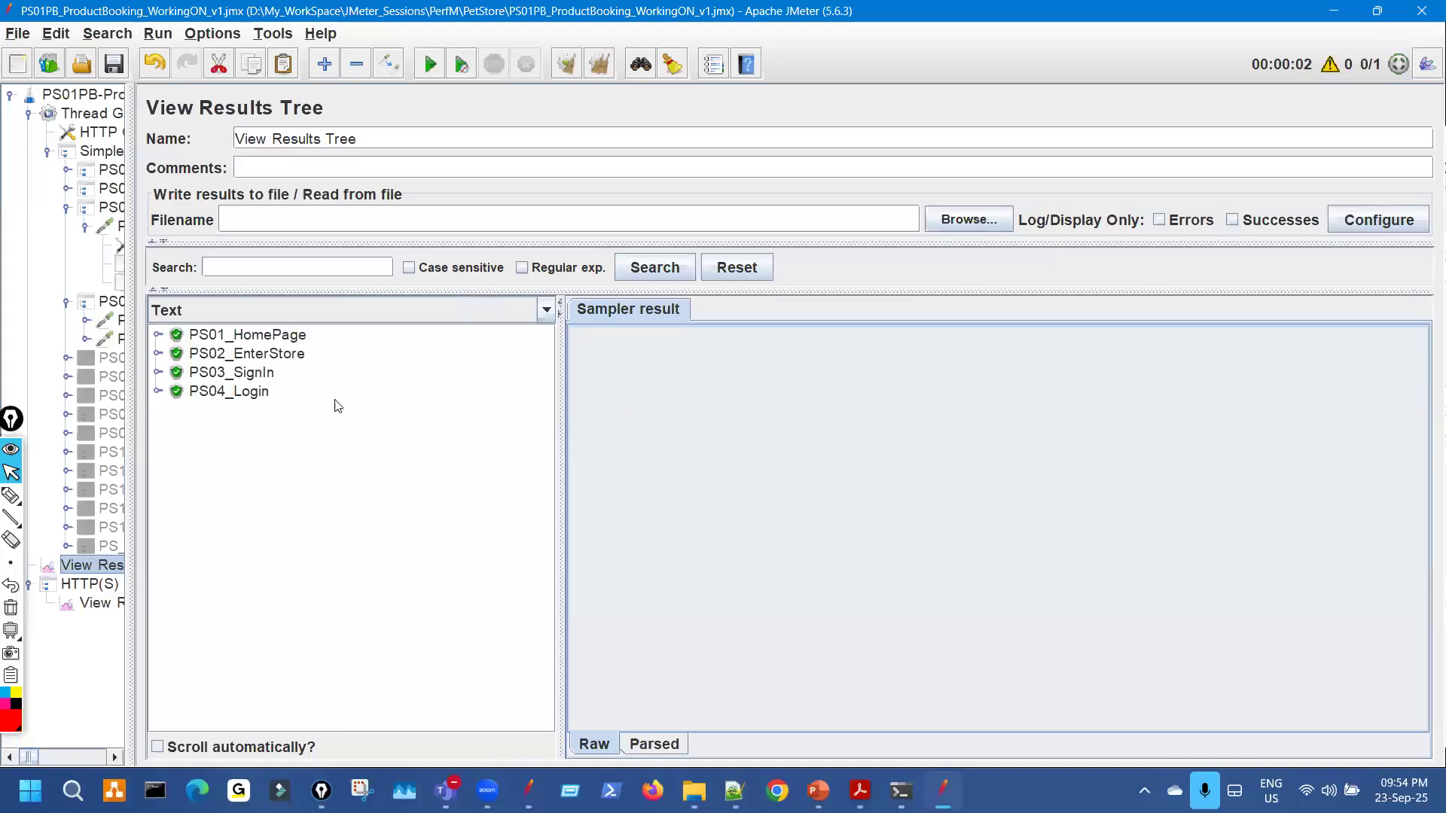
{"action": "left_click", "coordinate": [158, 372]}
{"action": "left_click", "coordinate": [516, 394]}
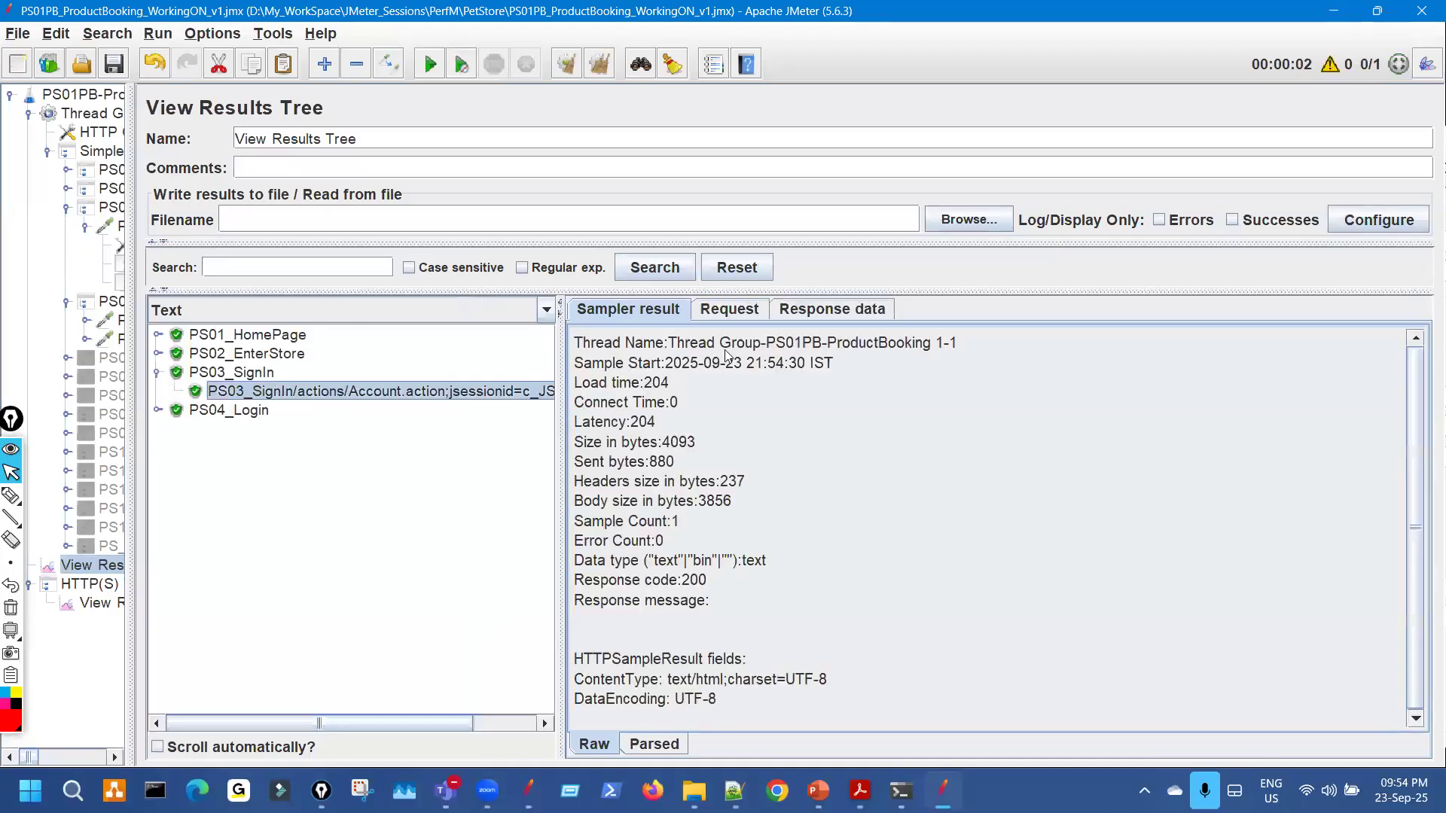
{"action": "left_click", "coordinate": [803, 313]}
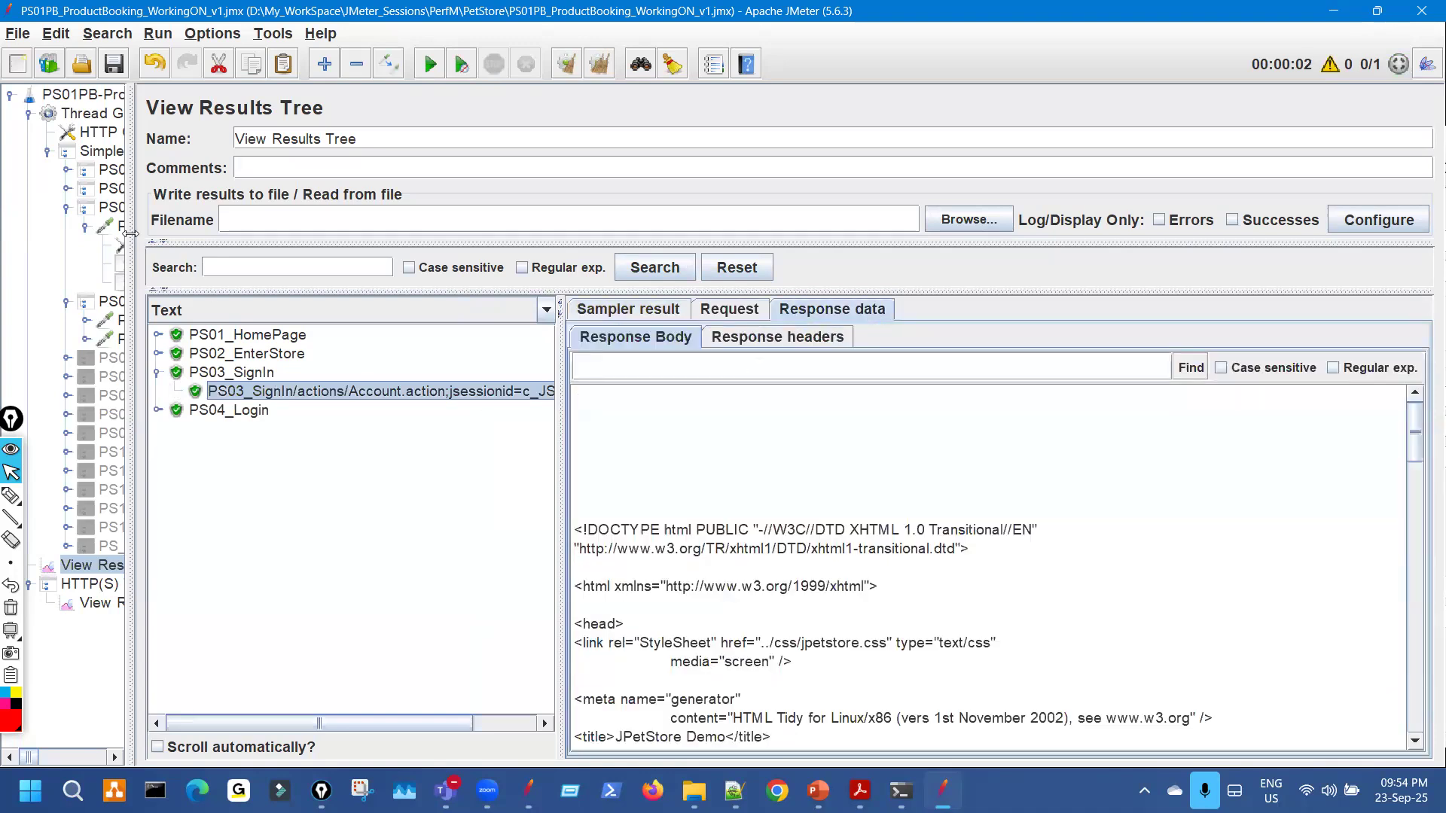
{"action": "left_click_drag", "start_coordinate": [130, 234], "coordinate": [200, 233]}
{"action": "scroll", "coordinate": [1043, 561], "scroll_direction": "down", "scroll_amount": 10}
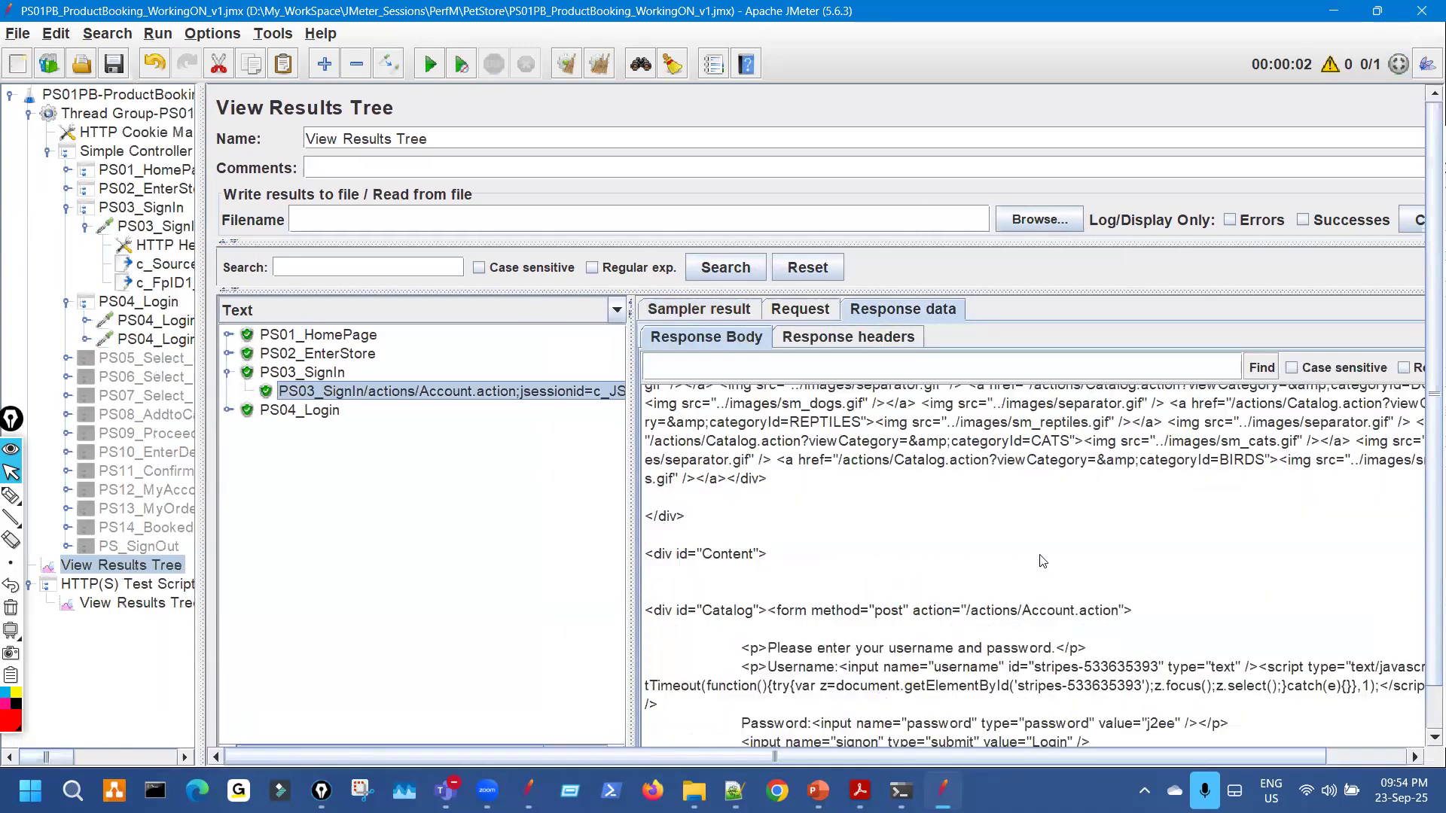
{"action": "scroll", "coordinate": [1042, 561], "scroll_direction": "up", "scroll_amount": 4}
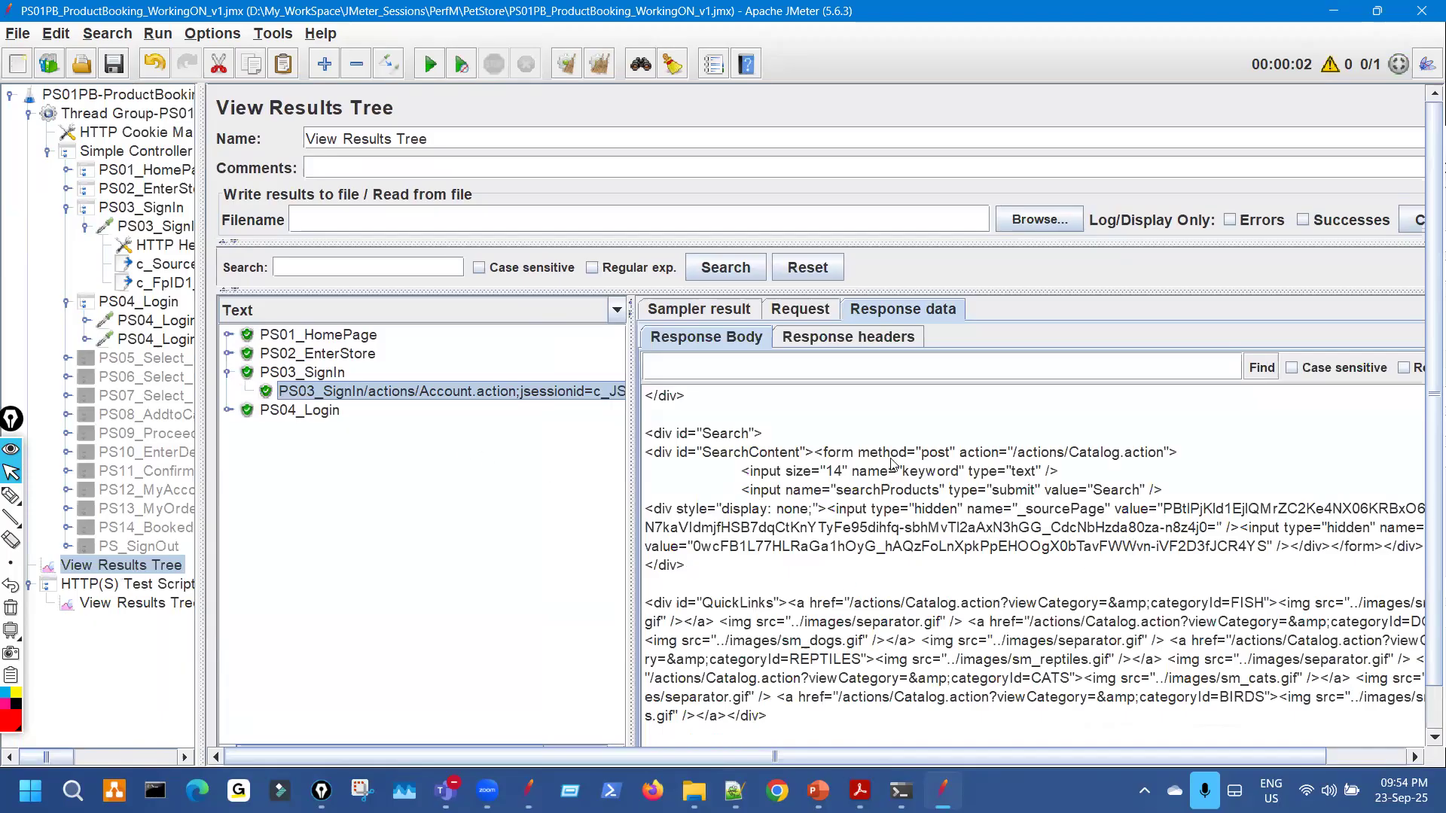
Test the c_SourcePageID1 sourcePage regex against the sign-in response in the RegExp Tester.
{"action": "left_click", "coordinate": [173, 270]}
{"action": "left_click_drag", "start_coordinate": [202, 271], "coordinate": [166, 271]}
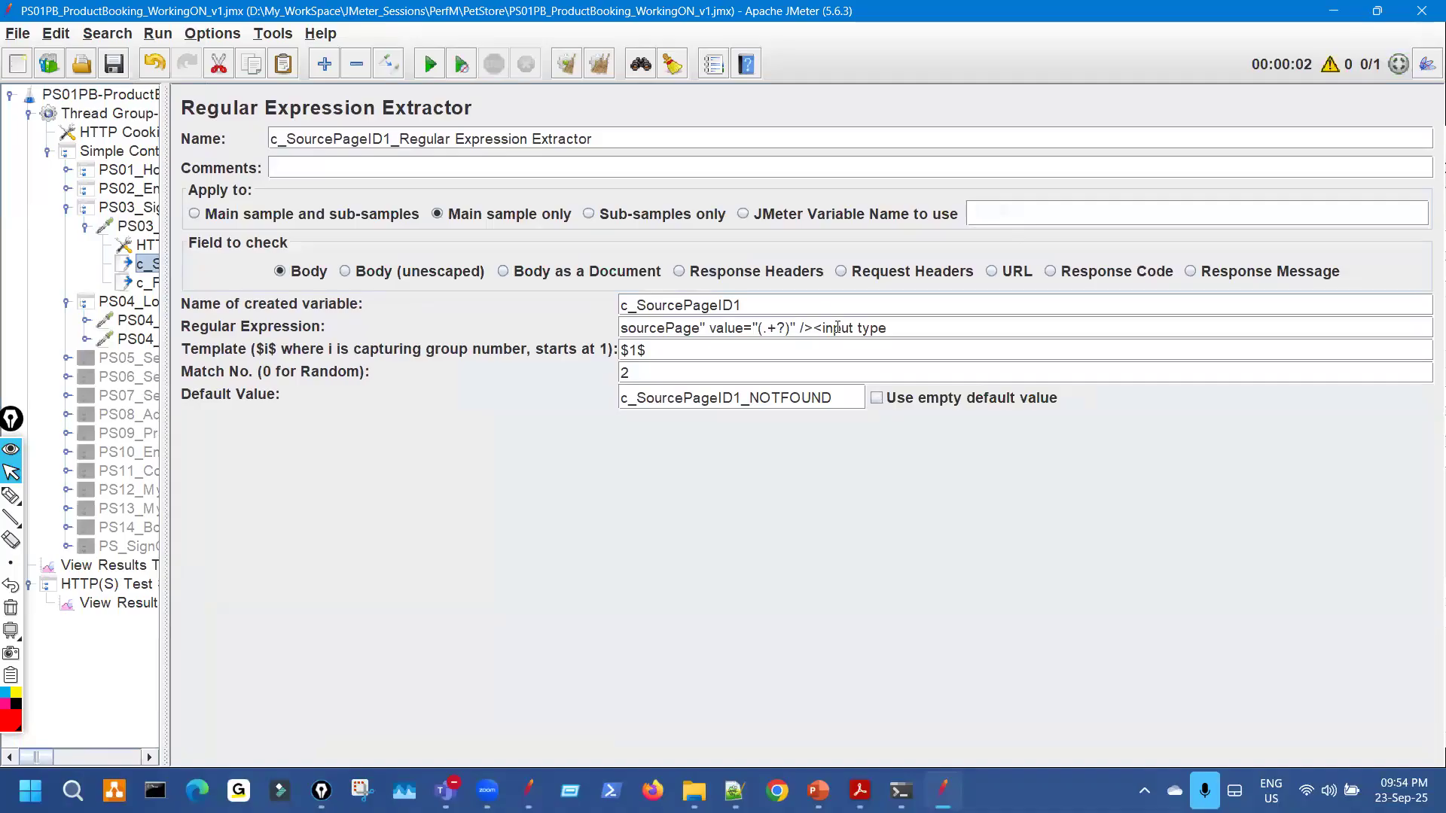
{"action": "left_click_drag", "start_coordinate": [883, 329], "coordinate": [605, 321]}
{"action": "key", "text": "ctrl+c"}
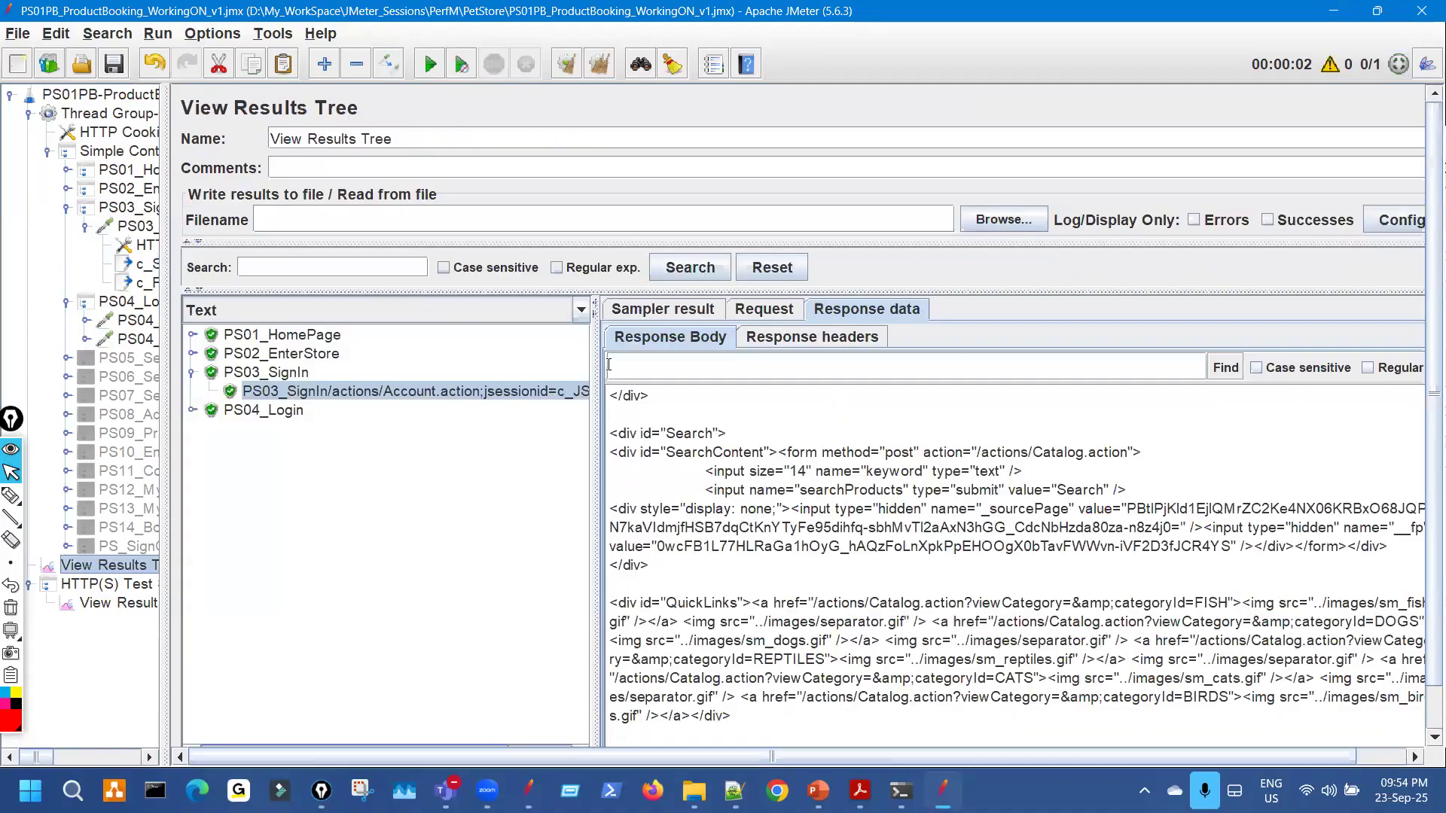
{"action": "left_click", "coordinate": [580, 316]}
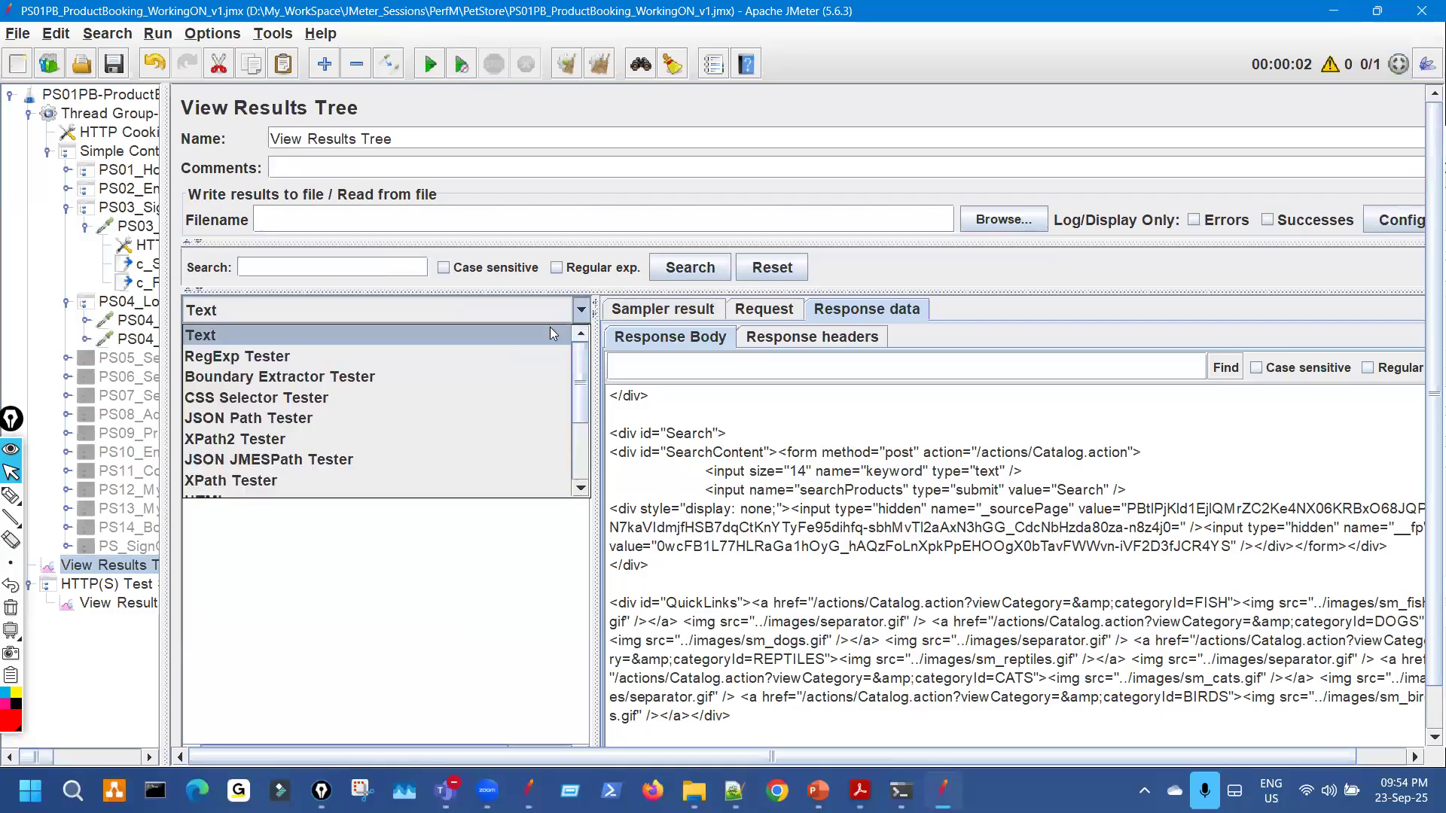
{"action": "left_click", "coordinate": [477, 354]}
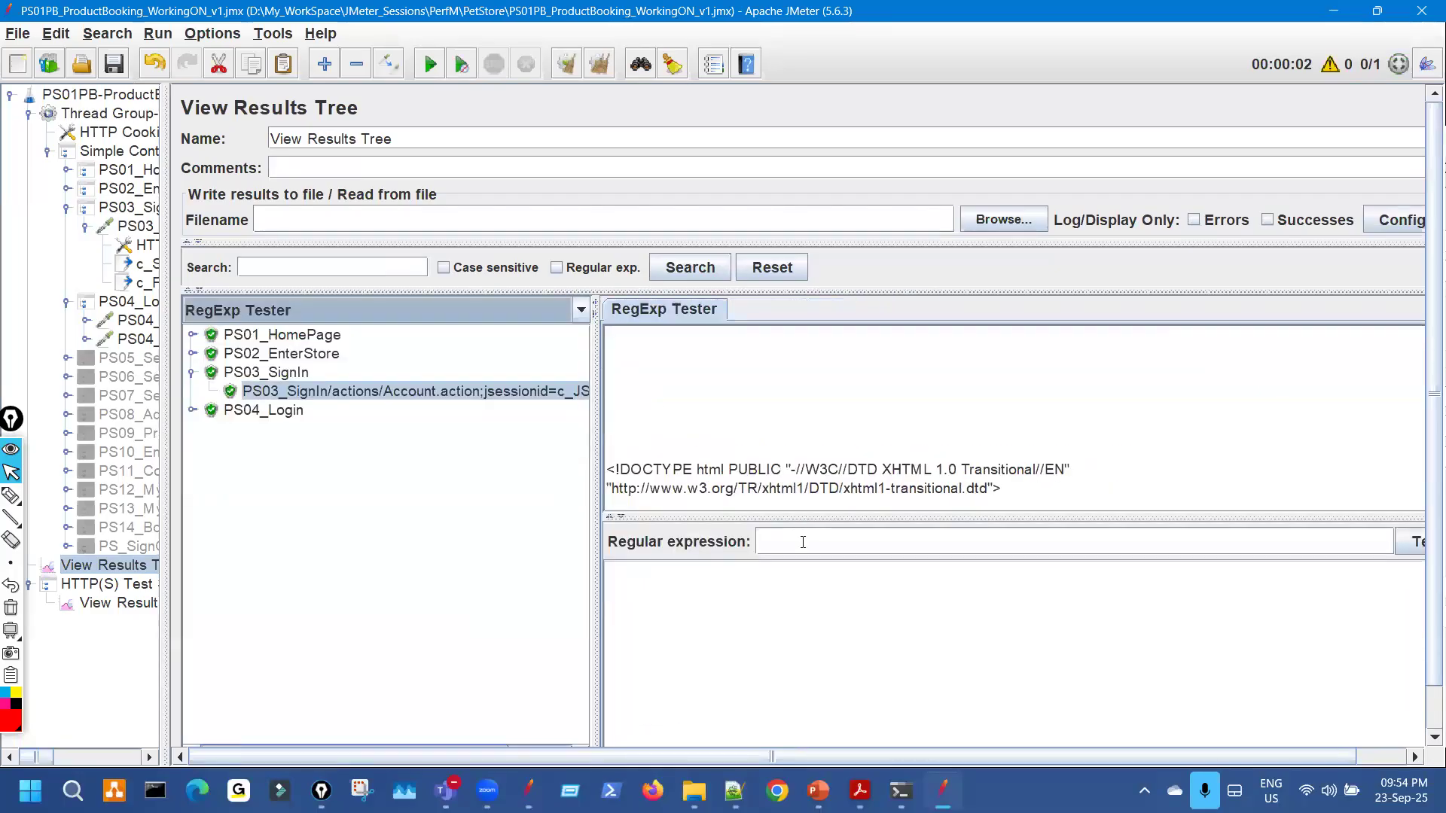
{"action": "key", "text": "ctrl+v"}
{"action": "key", "text": "Return"}
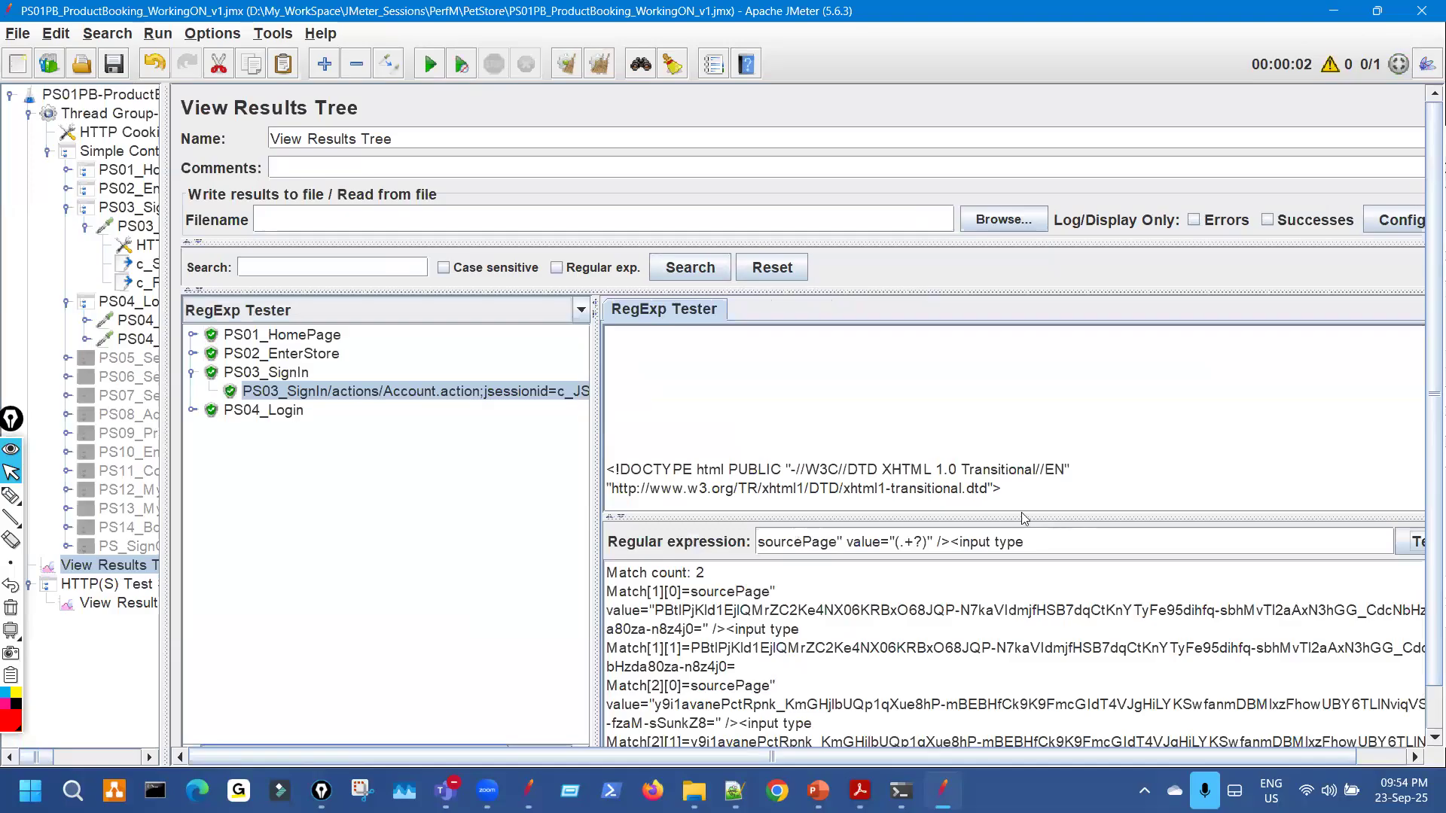
{"action": "left_click_drag", "start_coordinate": [1020, 518], "coordinate": [1024, 351]}
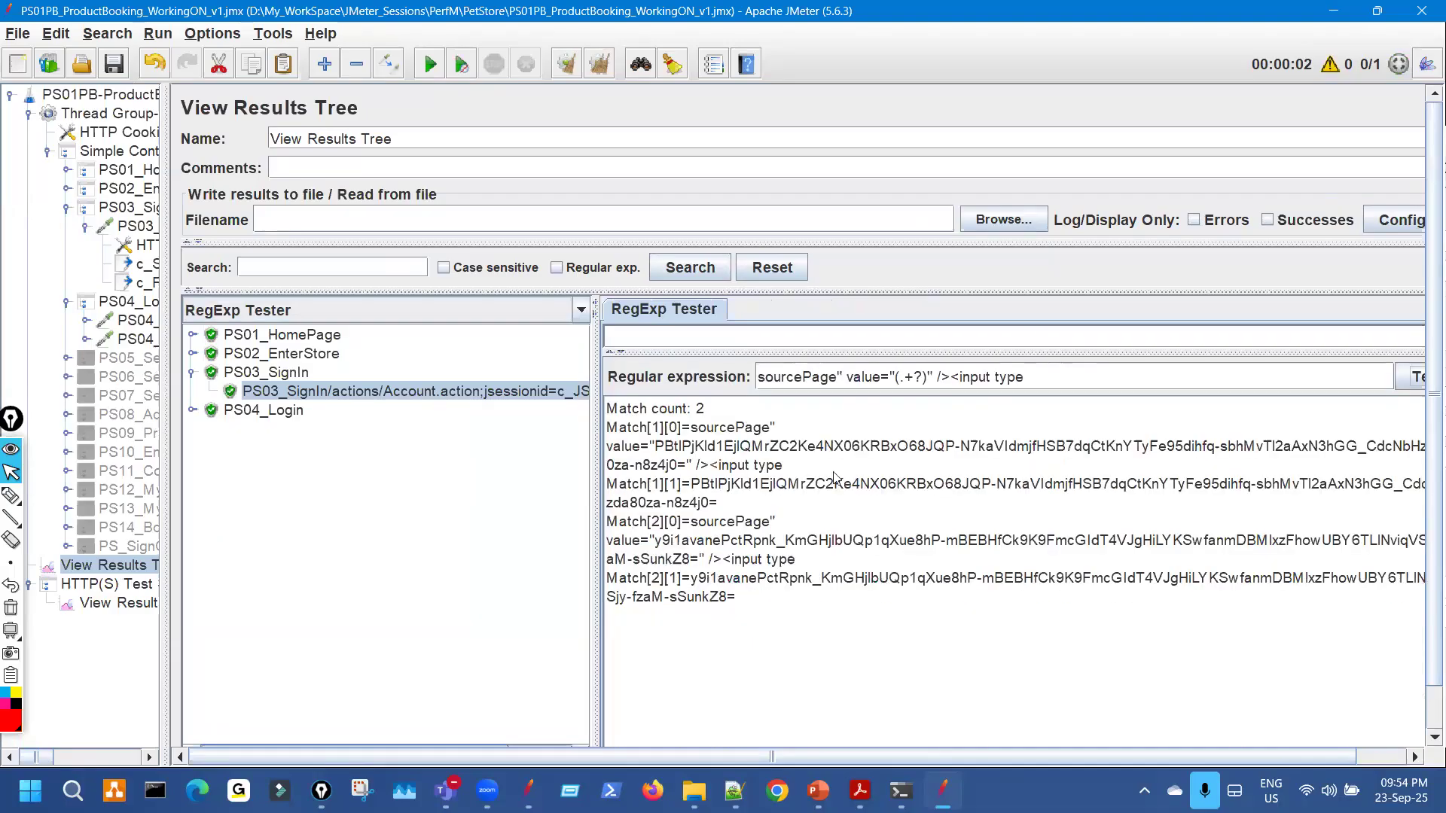
Widen the match results and mark the second sourcePage match value with annotations.
{"action": "key", "text": "ctrl+shift+3"}
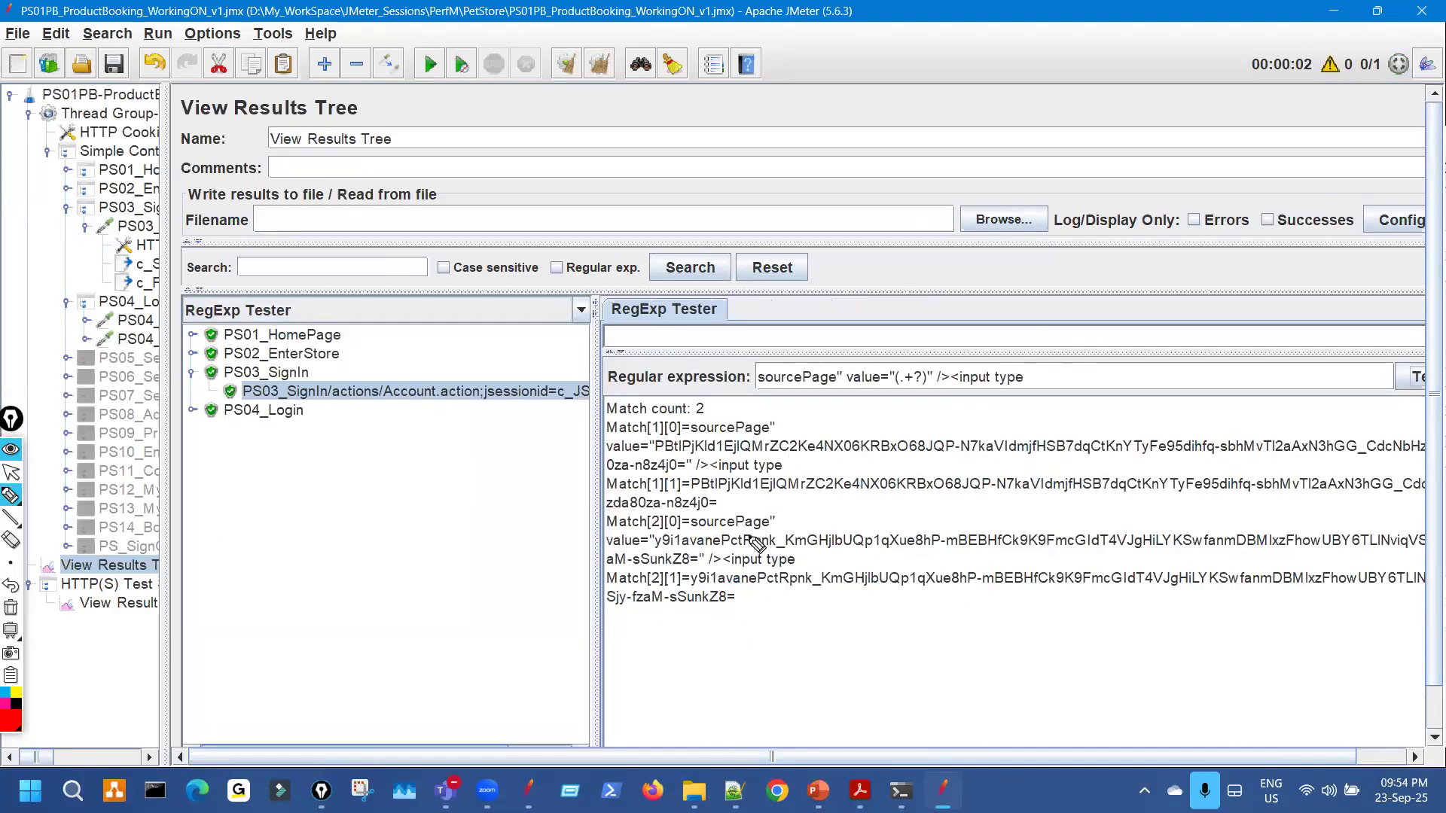
{"action": "key", "text": "ctrl+shift+1"}
{"action": "left_click_drag", "start_coordinate": [594, 445], "coordinate": [424, 407]}
{"action": "key", "text": "ctrl+shift+3"}
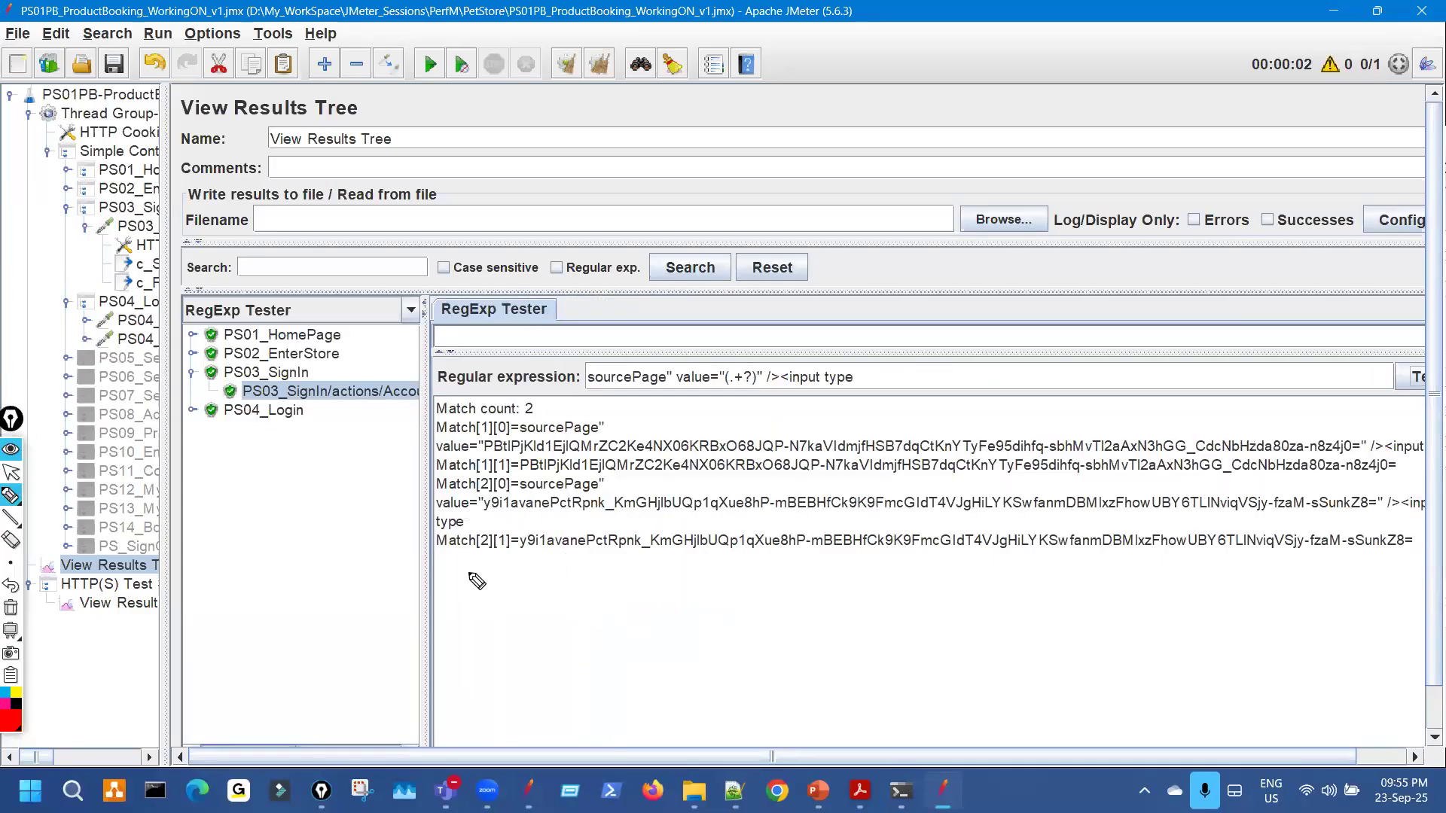
{"action": "left_click_drag", "start_coordinate": [450, 550], "coordinate": [1322, 575]}
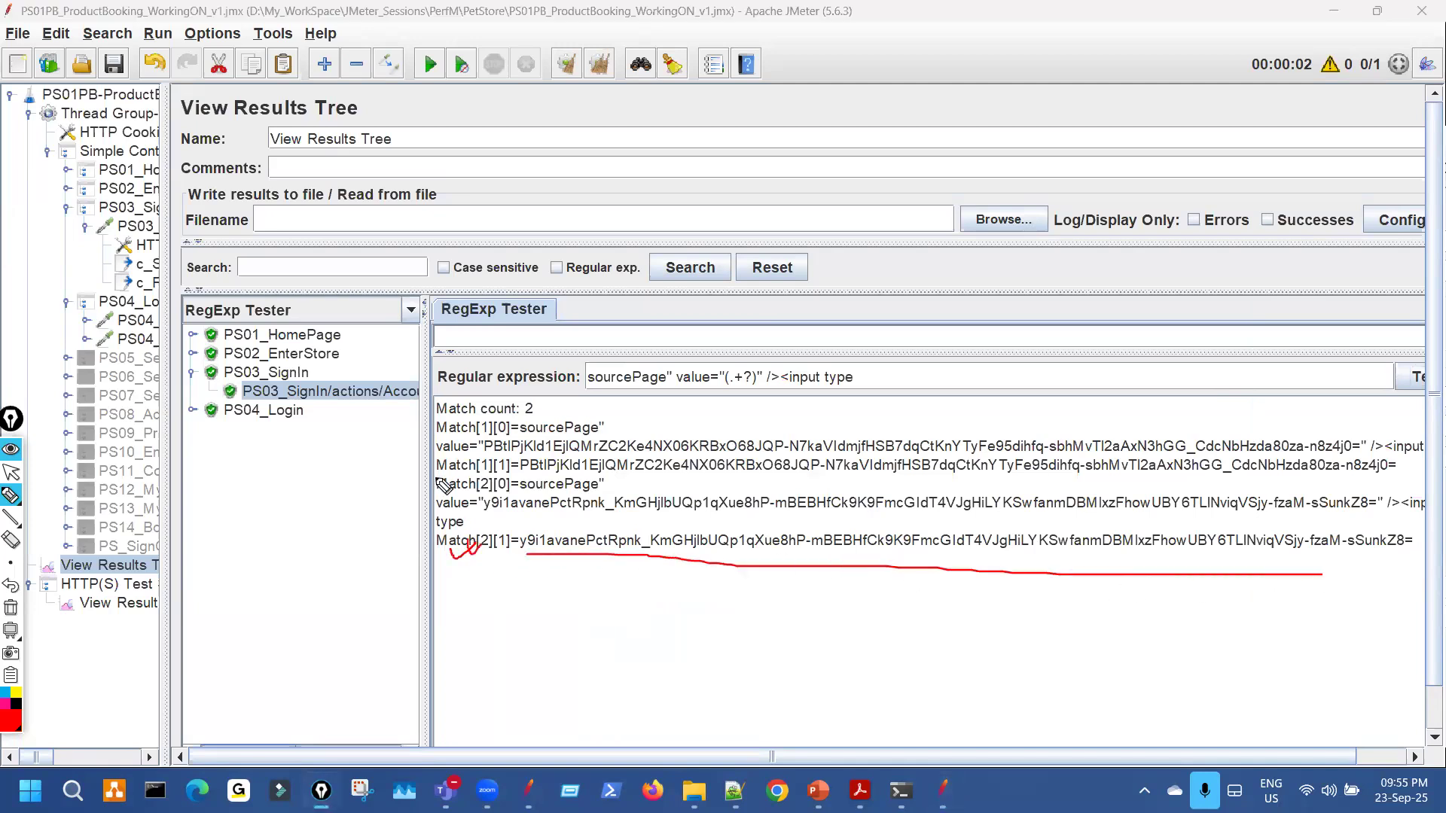
{"action": "mouse_move", "coordinate": [271, 430]}
{"action": "left_mouse_down"}
{"action": "mouse_move", "coordinate": [266, 460]}
{"action": "mouse_move", "coordinate": [282, 447]}
{"action": "left_mouse_up"}
{"action": "key", "text": "ctrl+shift+7"}
{"action": "key", "text": "ctrl+shift+1"}
Inspect the PS04_Login1 request's parameters, then return to View Results Tree.
{"action": "left_click_drag", "start_coordinate": [166, 314], "coordinate": [435, 314]}
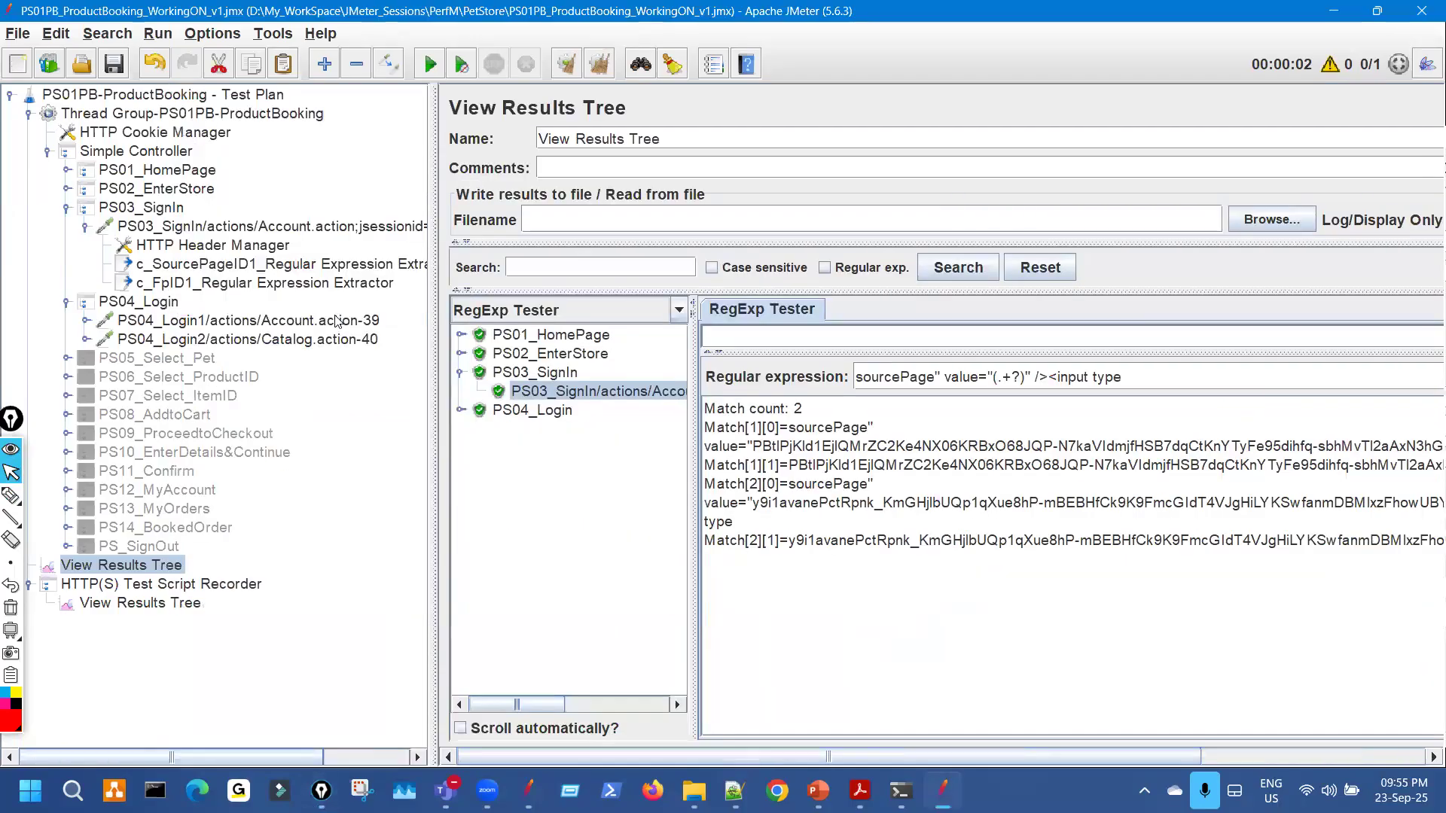
{"action": "left_click", "coordinate": [335, 319]}
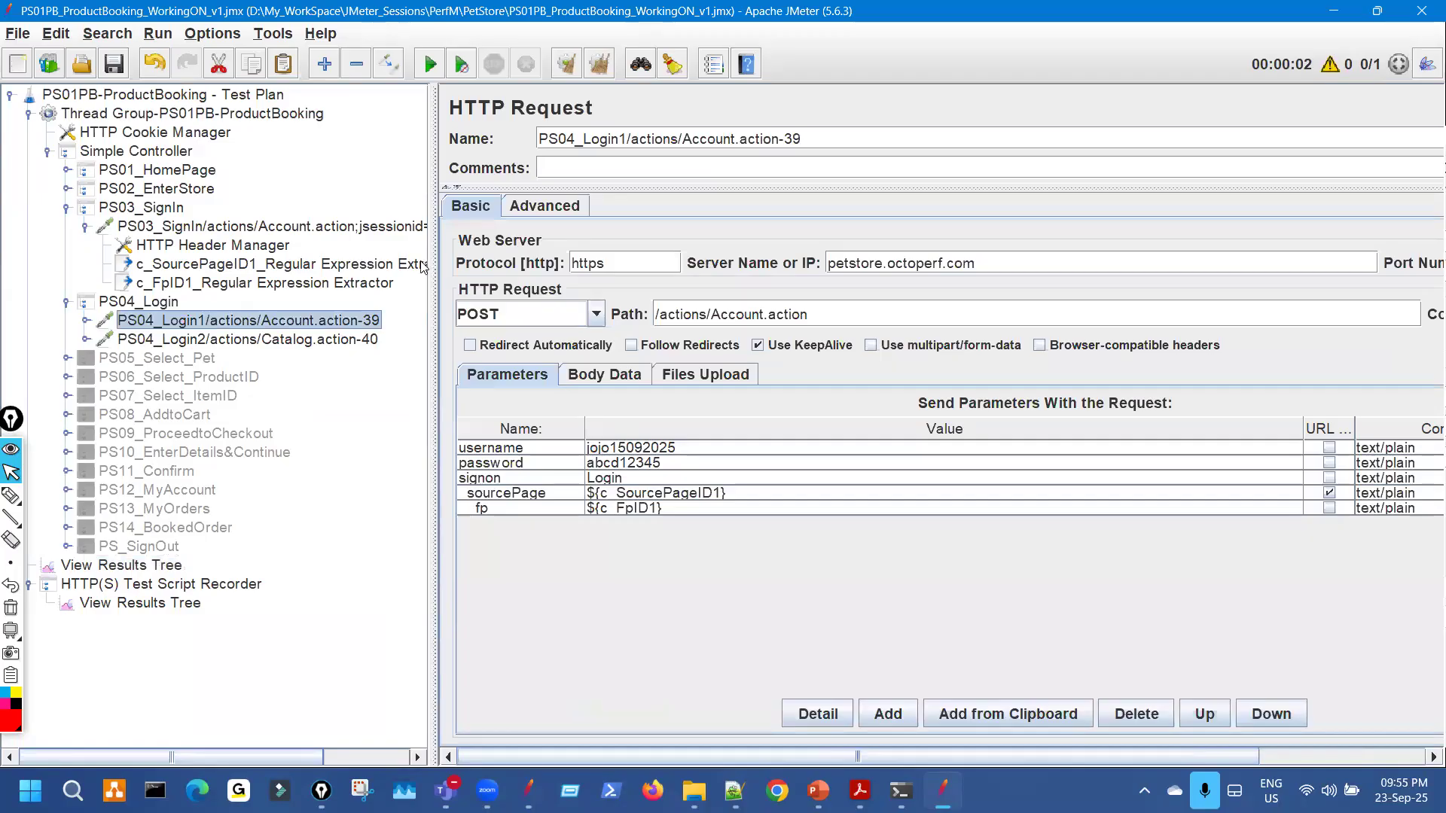
{"action": "left_click_drag", "start_coordinate": [436, 244], "coordinate": [163, 244]}
{"action": "left_click", "coordinate": [126, 565]}
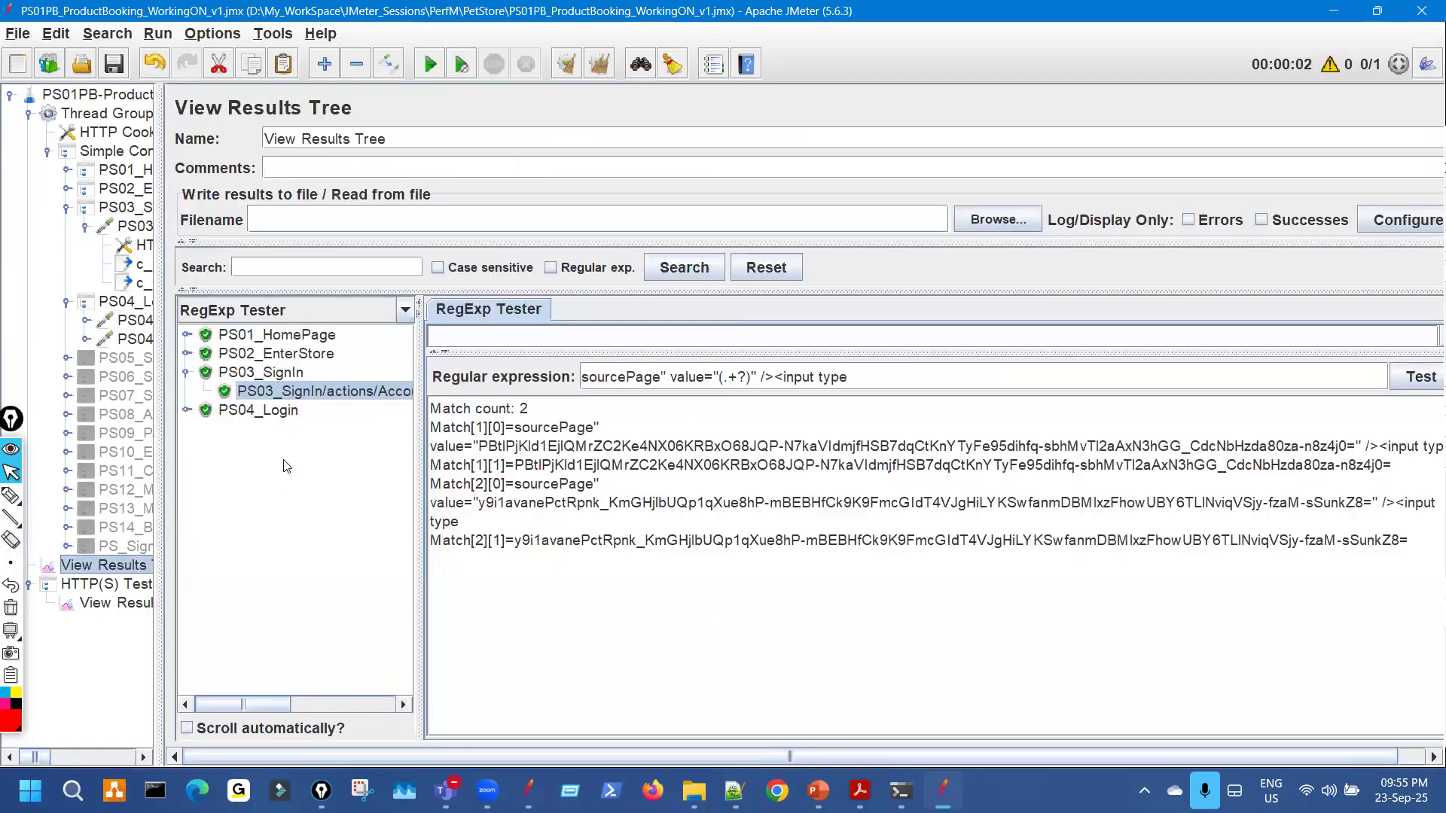
{"action": "key", "text": "ctrl+shift+2"}
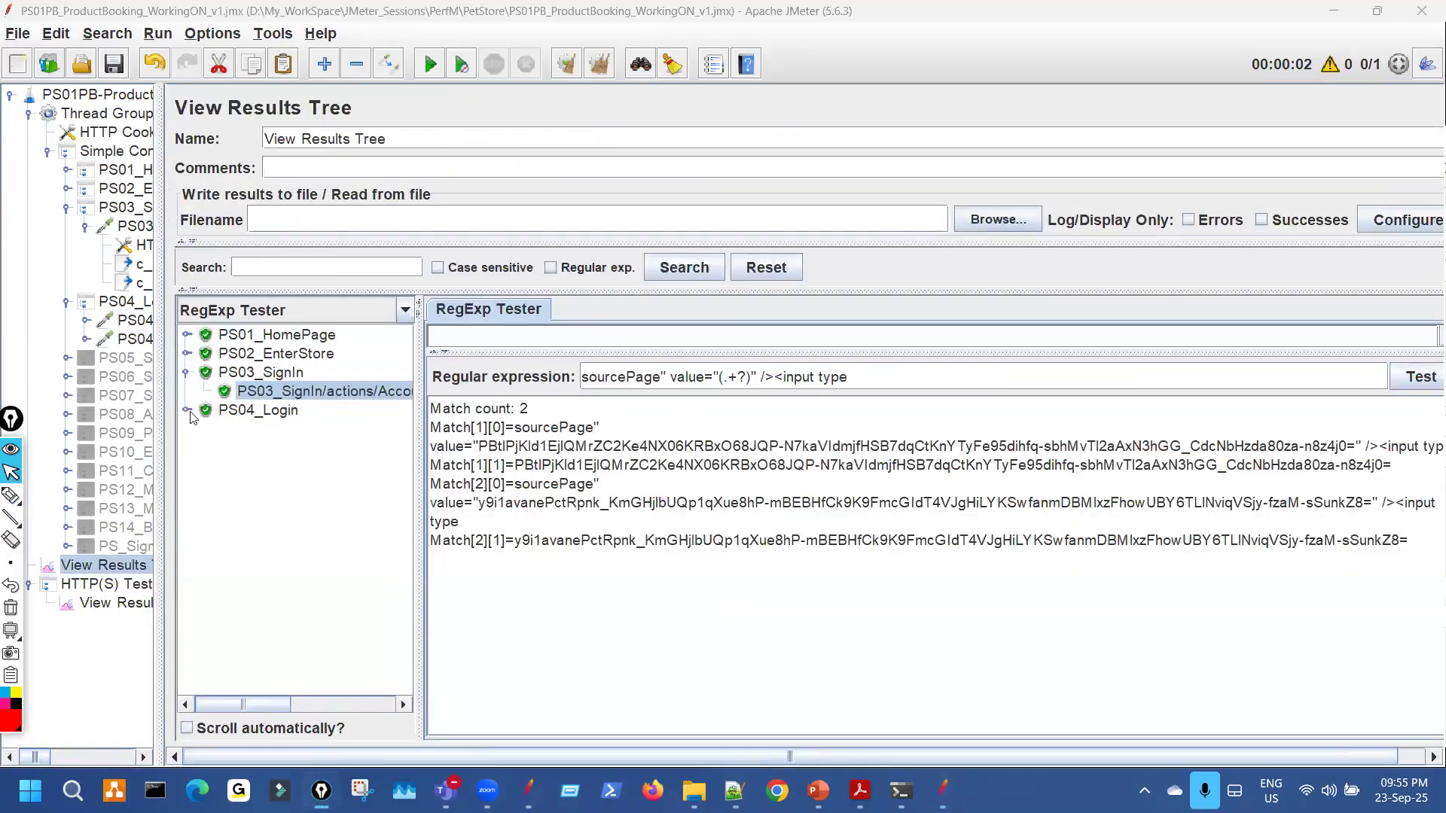
Expand PS04_Login, select the PS04_Login1 result, and render it as Text.
{"action": "double_click", "coordinate": [223, 422]}
{"action": "left_click_drag", "start_coordinate": [515, 541], "coordinate": [1301, 557]}
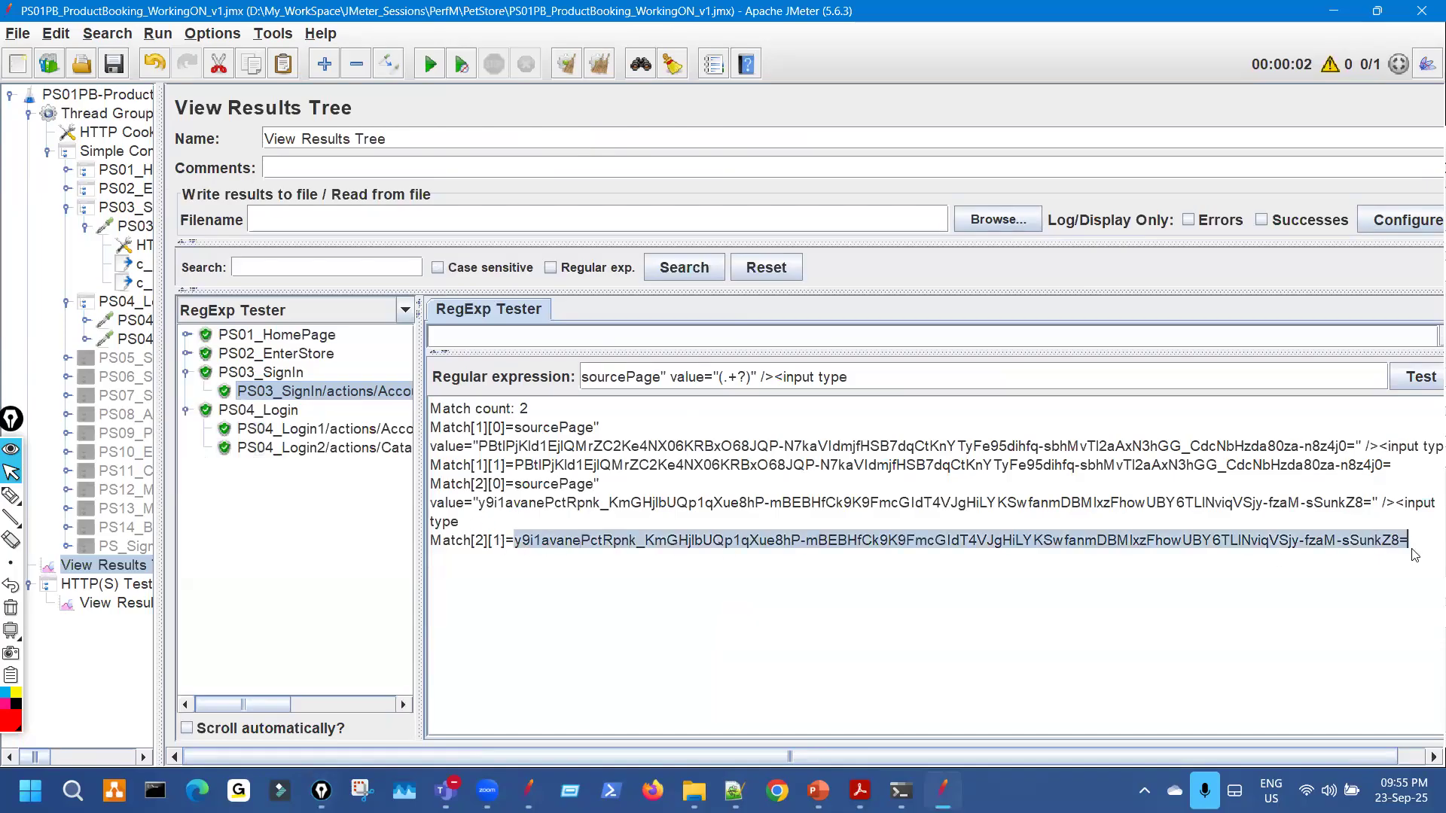
{"action": "left_click", "coordinate": [382, 430]}
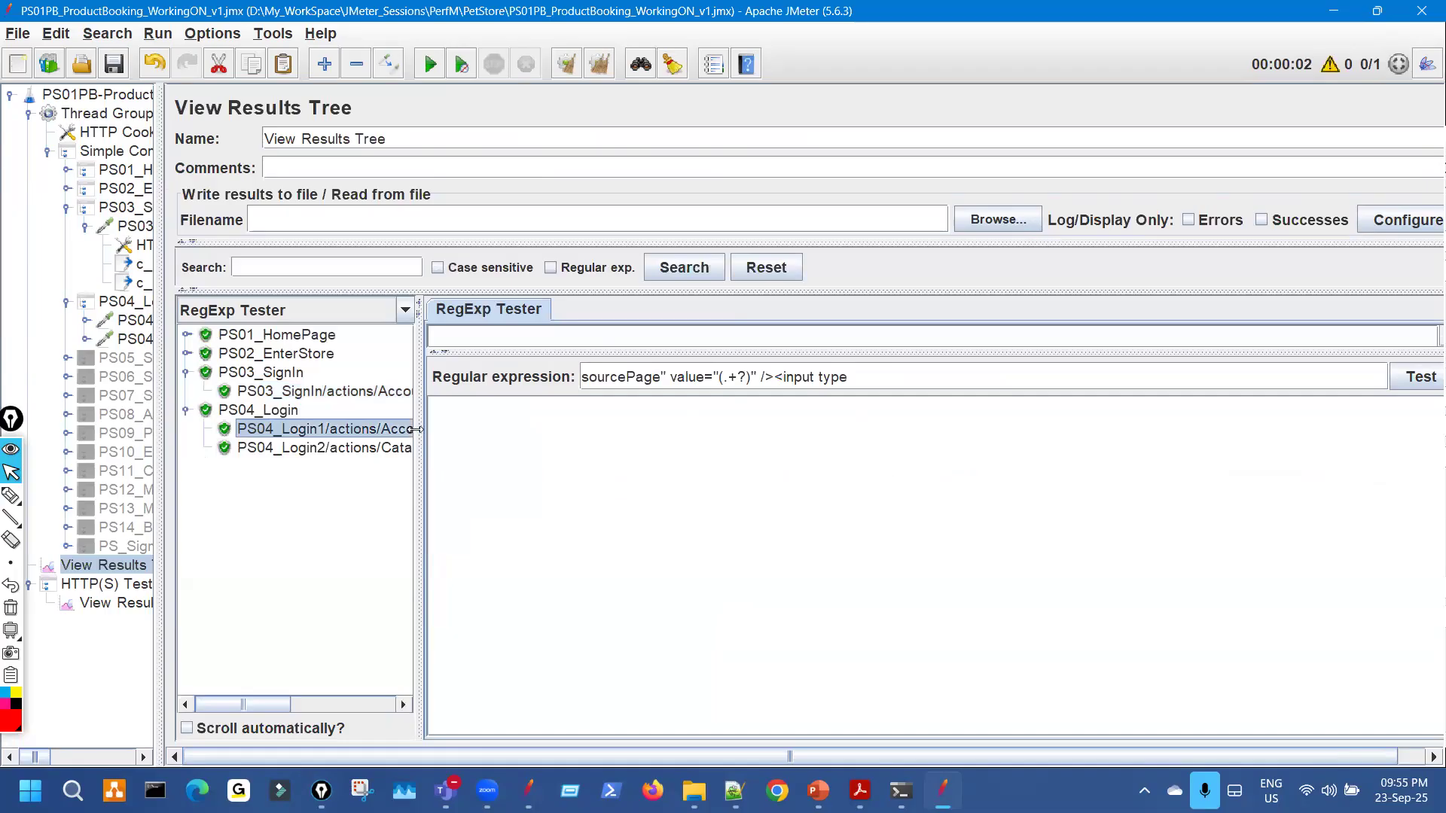
{"action": "left_click_drag", "start_coordinate": [420, 422], "coordinate": [353, 415]}
{"action": "left_click_drag", "start_coordinate": [378, 342], "coordinate": [394, 317]}
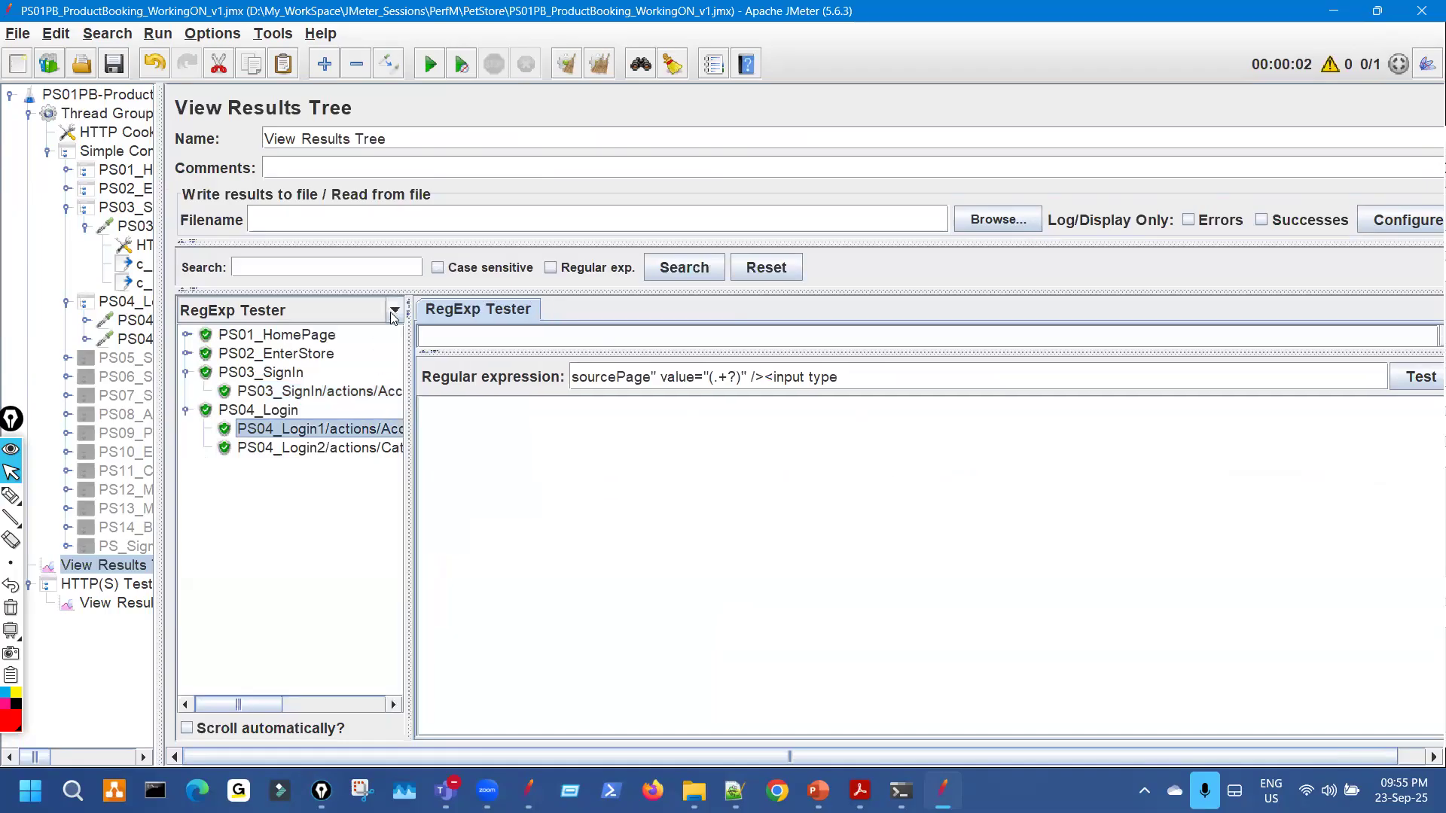
{"action": "left_click", "coordinate": [300, 314]}
{"action": "left_click", "coordinate": [301, 338]}
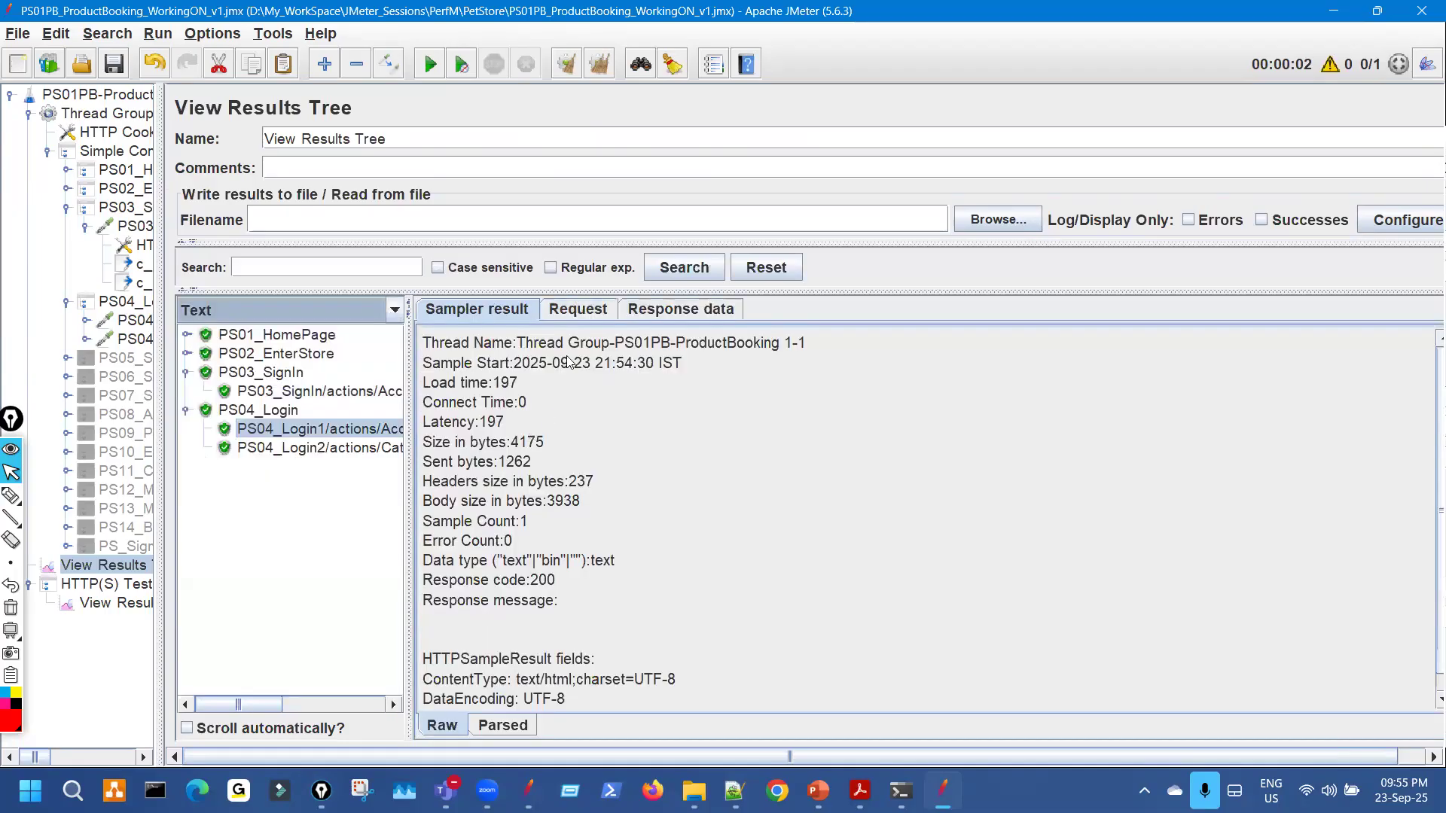
Show PS04_Login1's Request tab and paste the copied sourcePage value into Find.
{"action": "left_click", "coordinate": [578, 310]}
{"action": "key", "text": "ctrl+shift+3"}
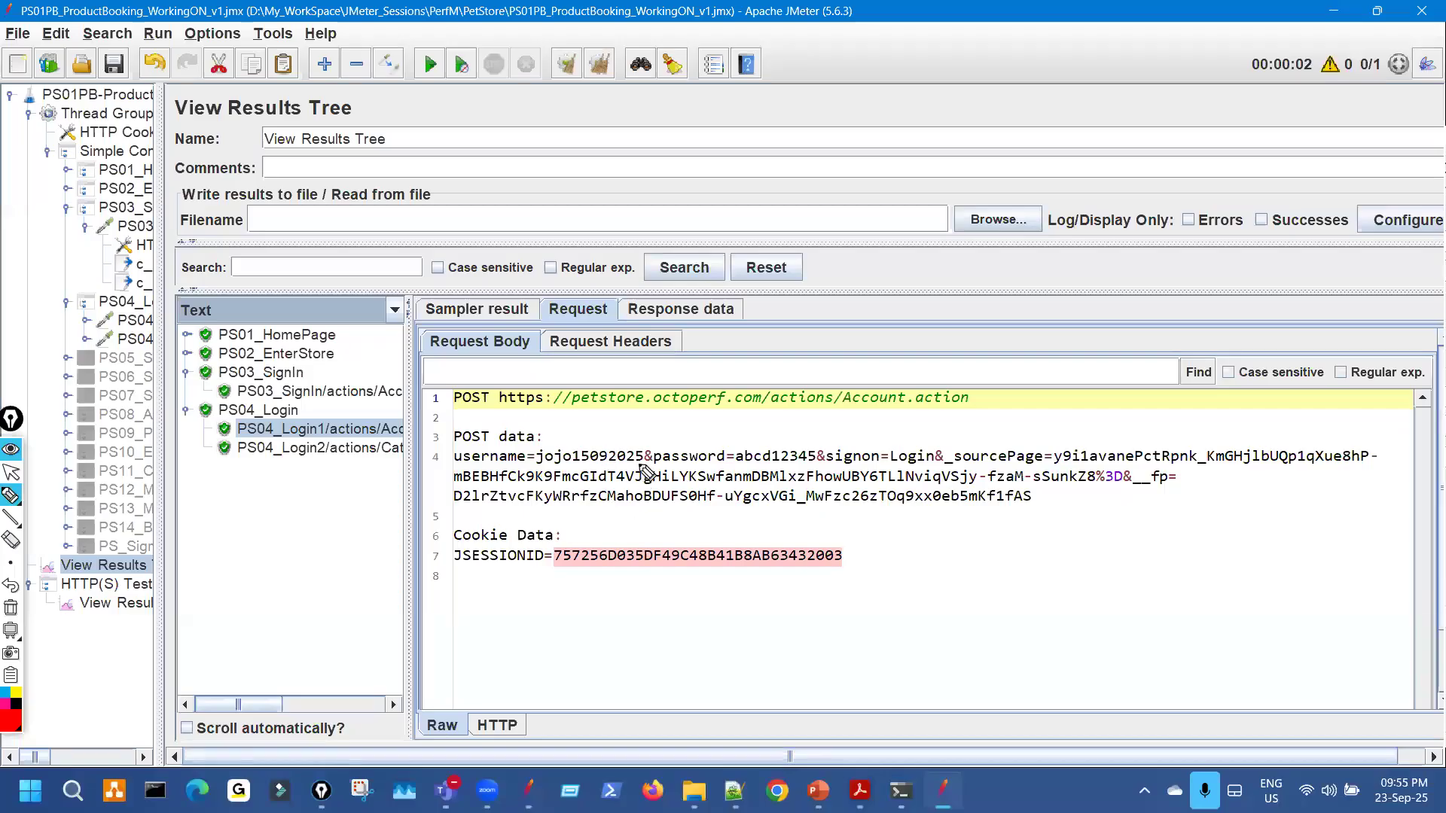
{"action": "key", "text": "ctrl+shift+2"}
{"action": "left_click", "coordinate": [525, 372]}
{"action": "key", "text": "ctrl+v"}
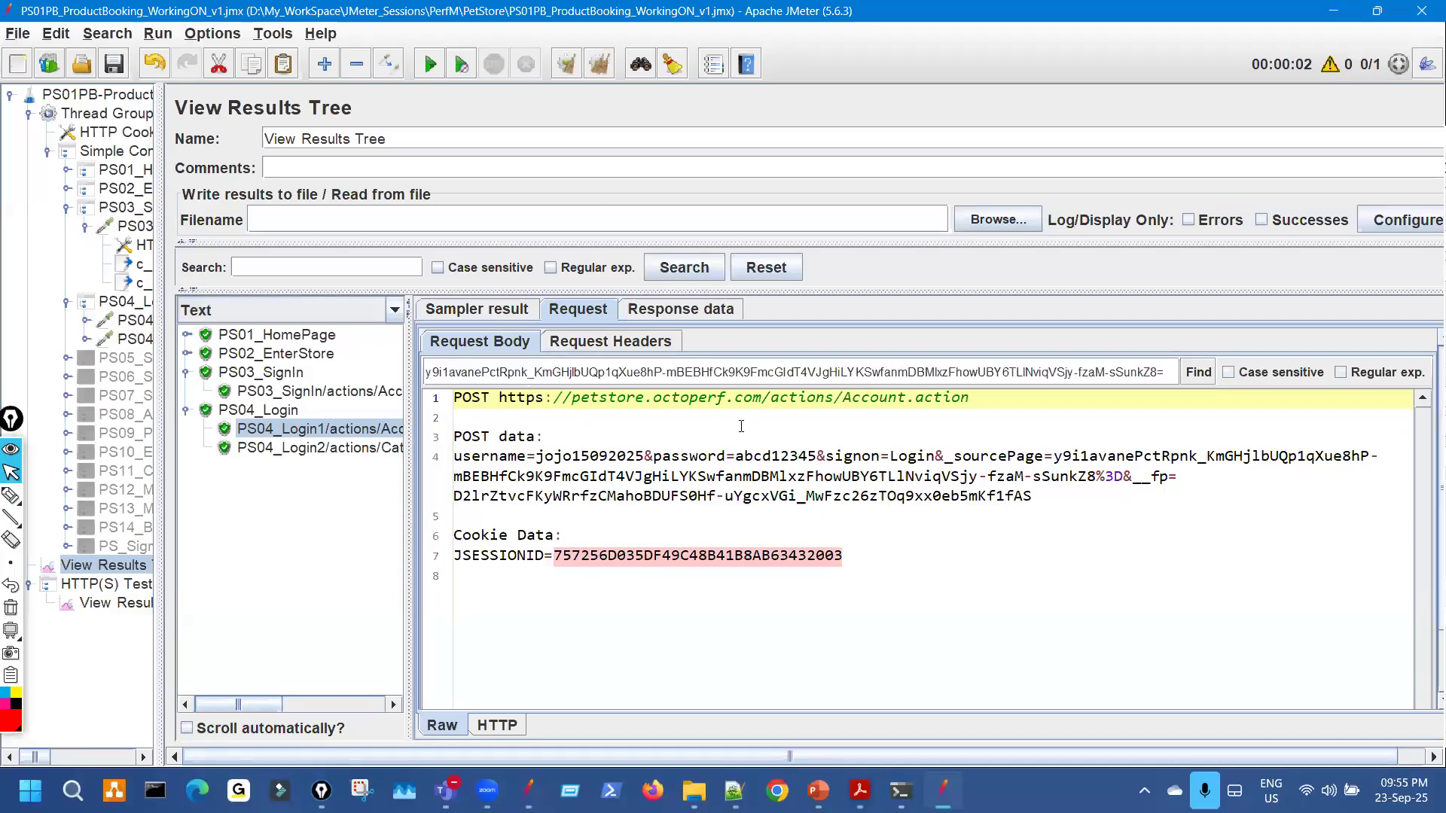
Annotate the search field and request body, pointing toward the PS03_SignIn sample.
{"action": "key", "text": "ctrl+shift+3"}
{"action": "left_click", "coordinate": [651, 370]}
{"action": "mouse_move", "coordinate": [1202, 354]}
{"action": "left_mouse_down"}
{"action": "mouse_move", "coordinate": [1179, 374]}
{"action": "mouse_move", "coordinate": [1205, 359]}
{"action": "left_mouse_up"}
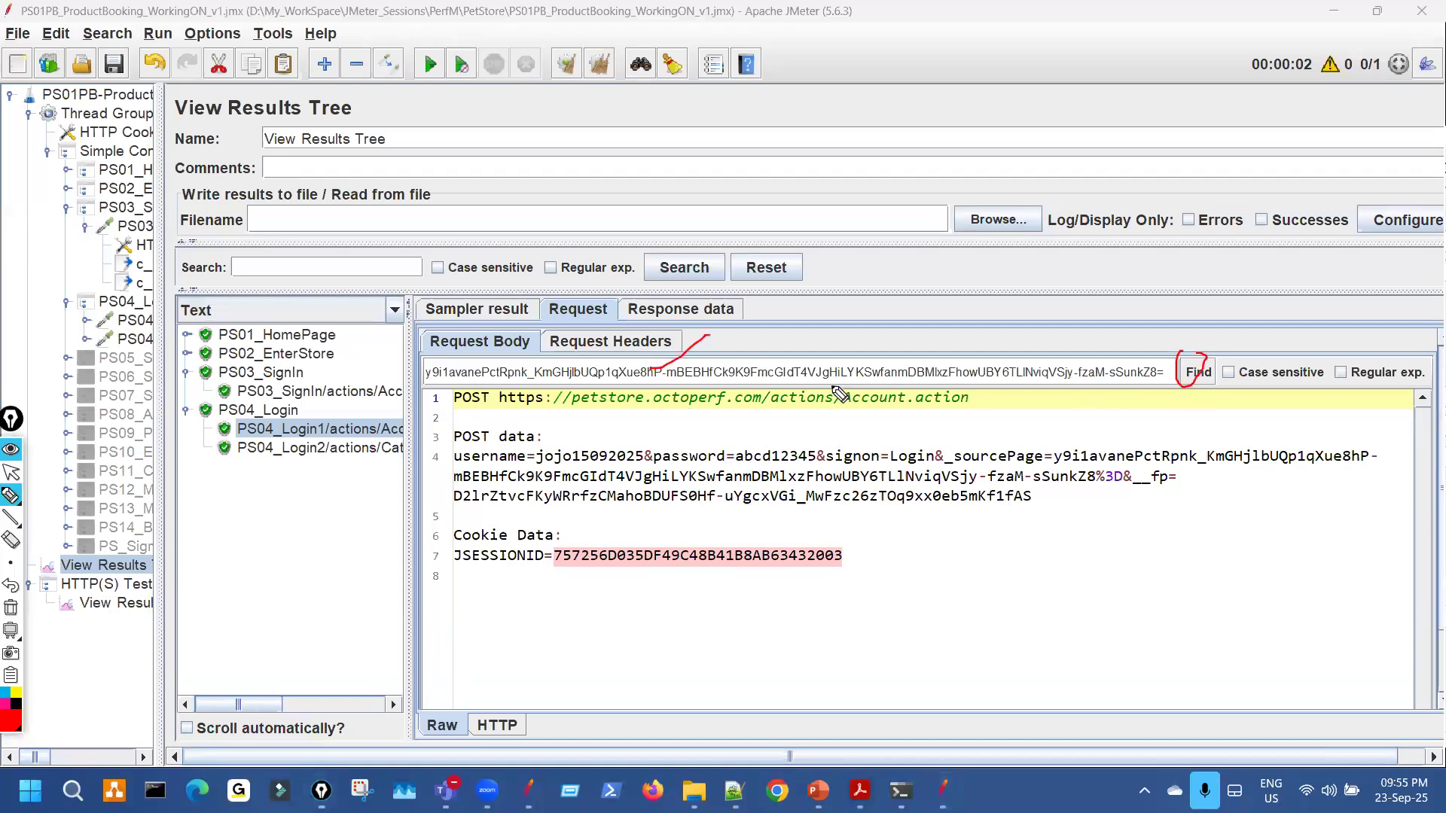
{"action": "left_click_drag", "start_coordinate": [488, 350], "coordinate": [547, 340]}
{"action": "mouse_move", "coordinate": [595, 289]}
{"action": "left_mouse_down"}
{"action": "mouse_move", "coordinate": [571, 312]}
{"action": "mouse_move", "coordinate": [593, 296]}
{"action": "left_mouse_up"}
{"action": "key", "text": "ctrl+shift+7"}
{"action": "left_click_drag", "start_coordinate": [380, 381], "coordinate": [407, 347]}
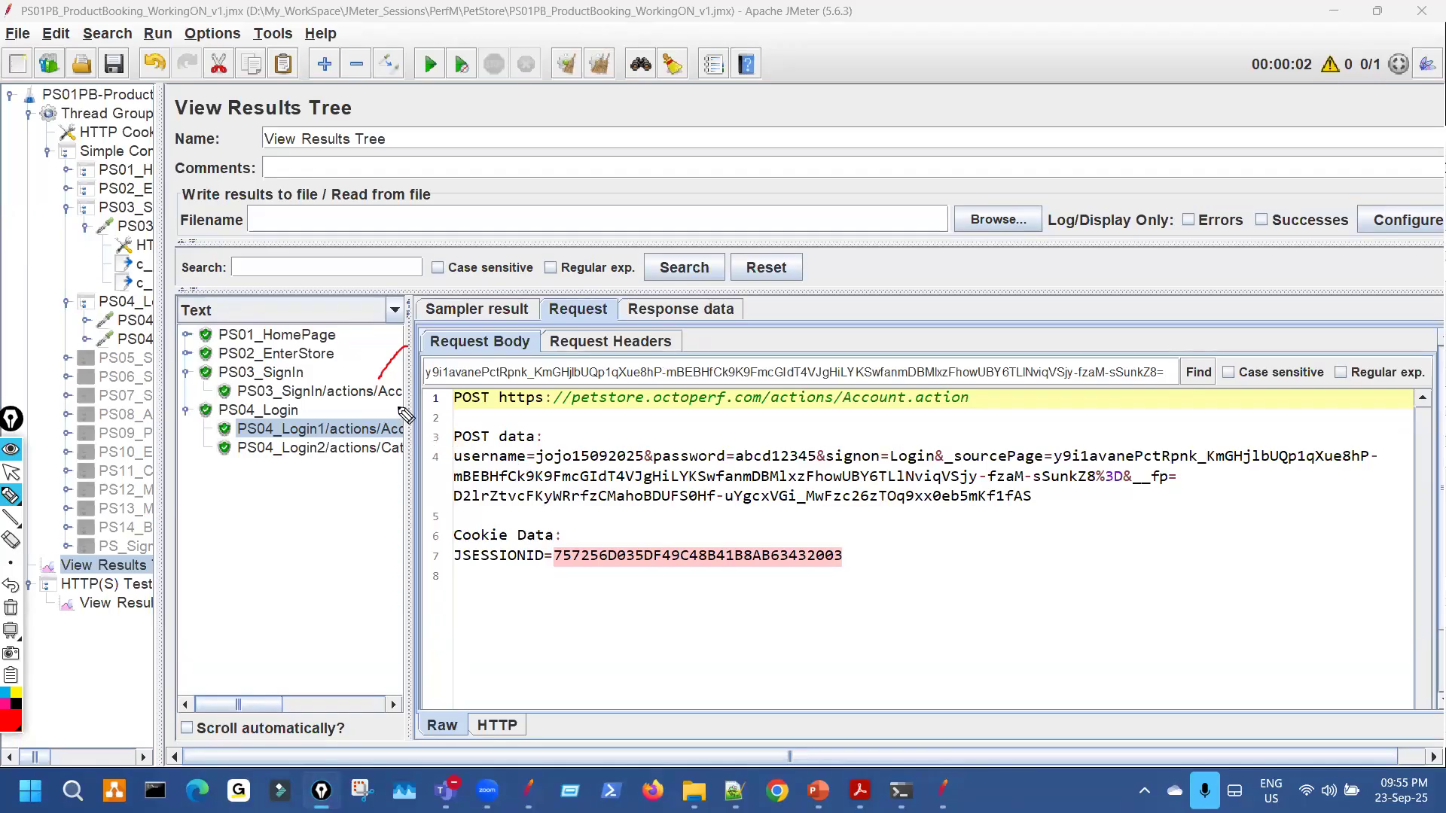
Widen the results list and circle sample numbers 34 (PS03_SignIn) and 39 (PS04_Login1).
{"action": "left_click_drag", "start_coordinate": [407, 414], "coordinate": [811, 411]}
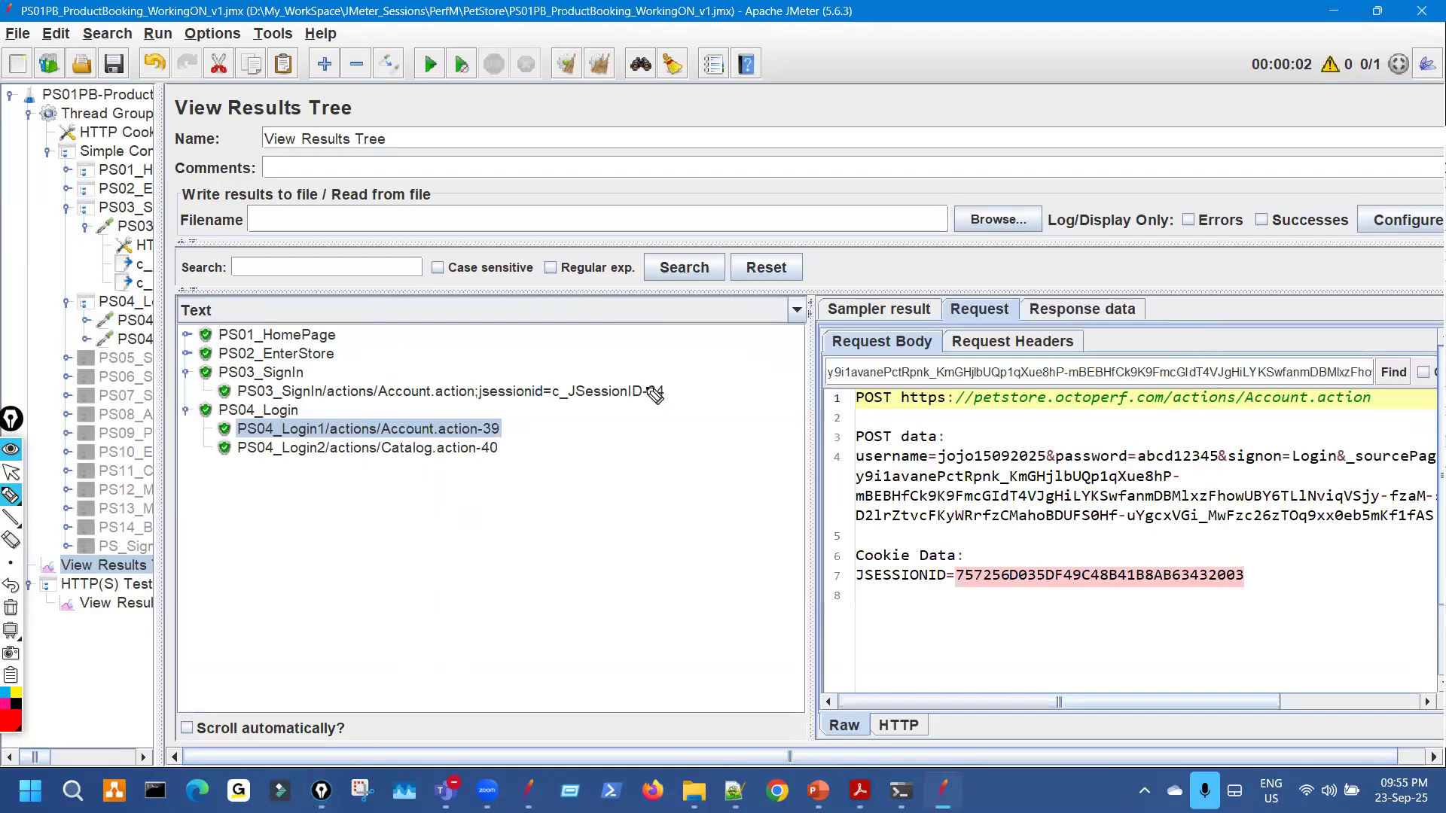
{"action": "left_click_drag", "start_coordinate": [652, 390], "coordinate": [672, 378]}
{"action": "left_click_drag", "start_coordinate": [726, 333], "coordinate": [680, 379]}
{"action": "mouse_move", "coordinate": [683, 362]}
{"action": "left_mouse_down"}
{"action": "mouse_move", "coordinate": [700, 380]}
{"action": "mouse_move", "coordinate": [671, 378]}
{"action": "left_mouse_up"}
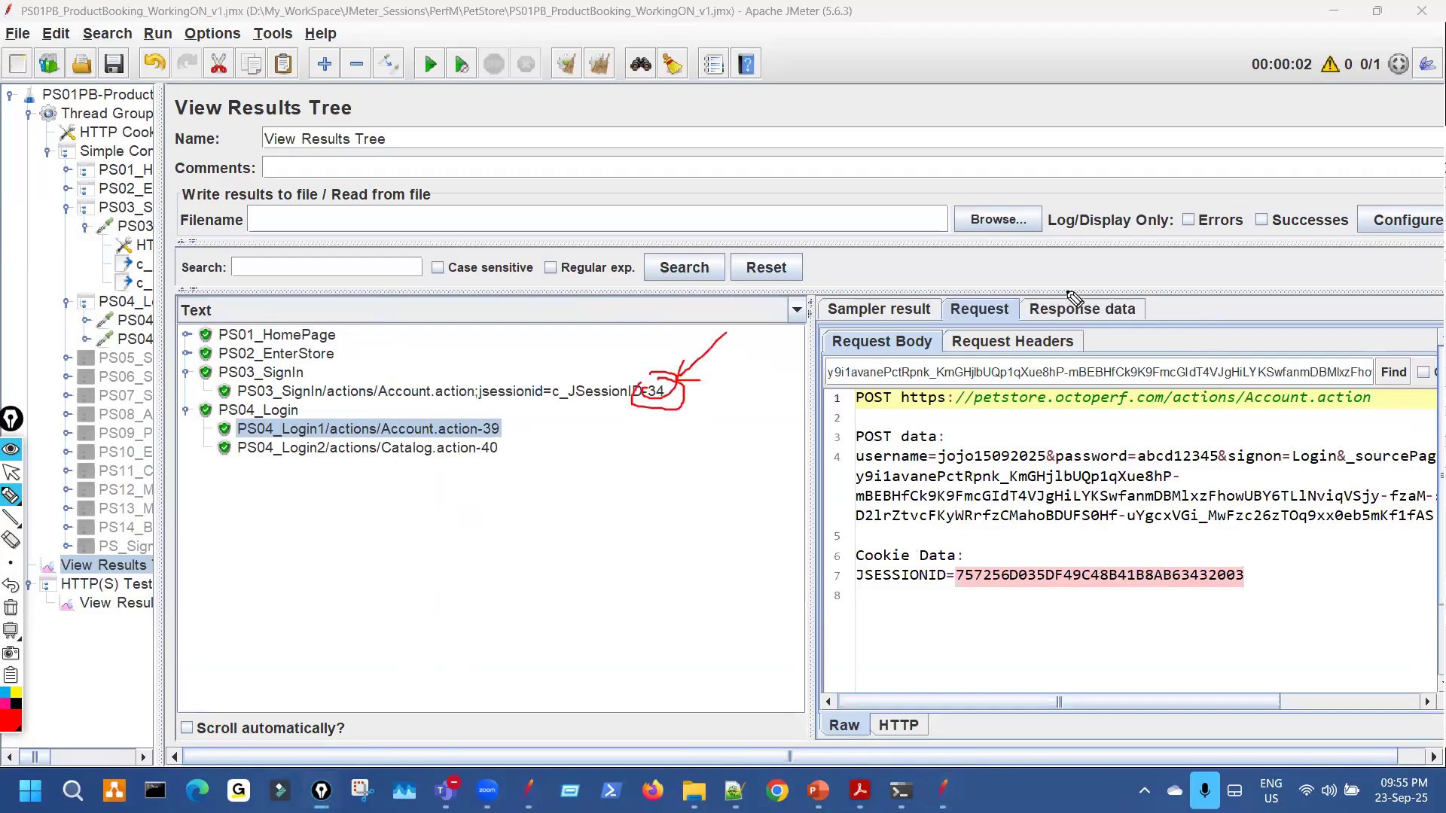
{"action": "left_click_drag", "start_coordinate": [1069, 296], "coordinate": [1033, 291]}
{"action": "left_click_drag", "start_coordinate": [484, 434], "coordinate": [591, 427]}
{"action": "left_click_drag", "start_coordinate": [572, 419], "coordinate": [591, 434]}
{"action": "mouse_move", "coordinate": [493, 406]}
{"action": "left_mouse_down"}
{"action": "mouse_move", "coordinate": [484, 445]}
{"action": "mouse_move", "coordinate": [489, 420]}
{"action": "left_mouse_up"}
{"action": "mouse_move", "coordinate": [966, 294]}
{"action": "left_mouse_down"}
{"action": "mouse_move", "coordinate": [956, 316]}
{"action": "mouse_move", "coordinate": [993, 308]}
{"action": "mouse_move", "coordinate": [982, 299]}
{"action": "left_mouse_up"}
{"action": "left_click_drag", "start_coordinate": [503, 433], "coordinate": [554, 421]}
{"action": "key", "text": "ctrl+shift+7"}
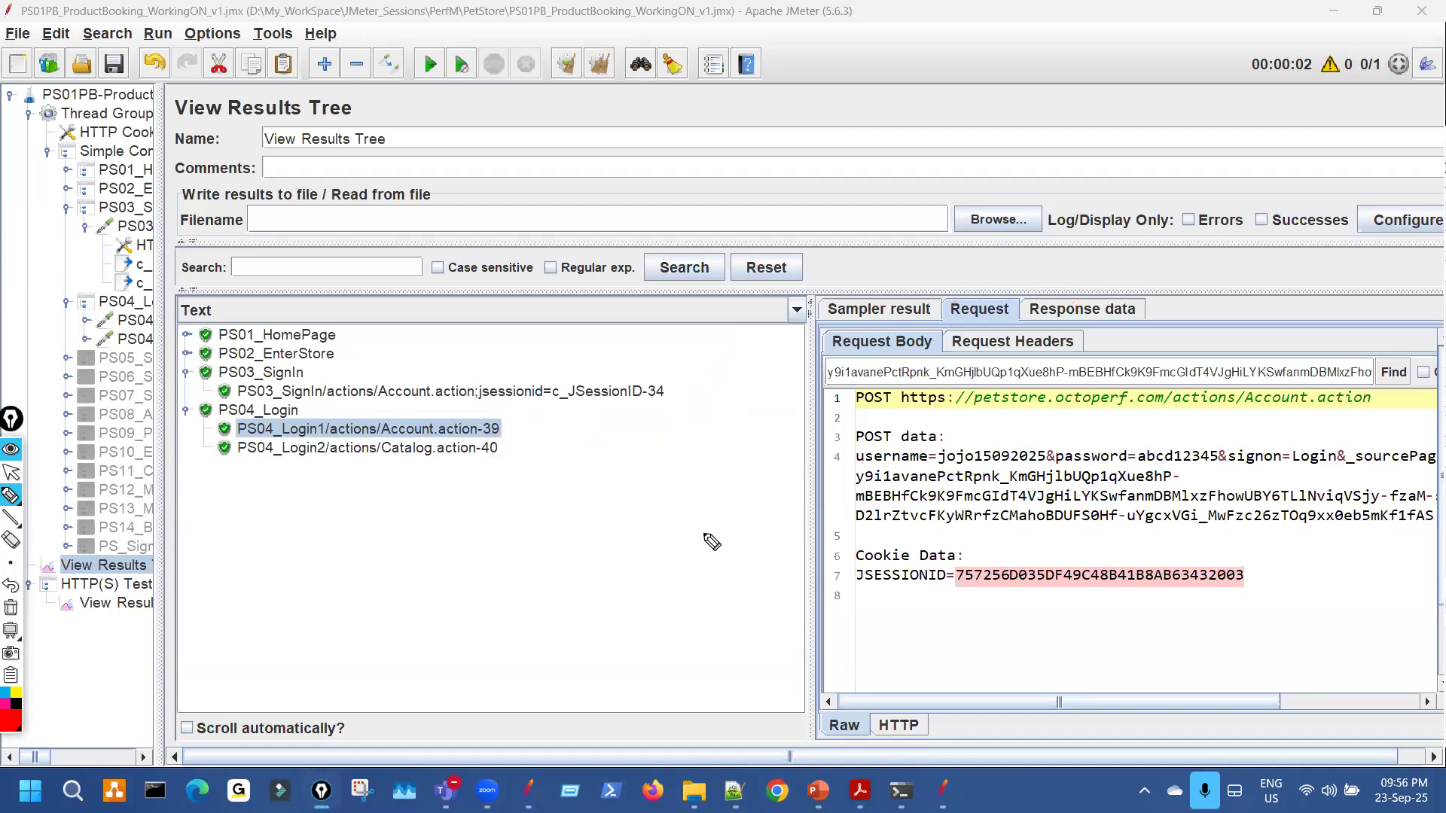
{"action": "key", "text": "ctrl+shift+2"}
Search the request text for the sourcePage value, which finds no exact match.
{"action": "left_click_drag", "start_coordinate": [389, 409], "coordinate": [407, 410]}
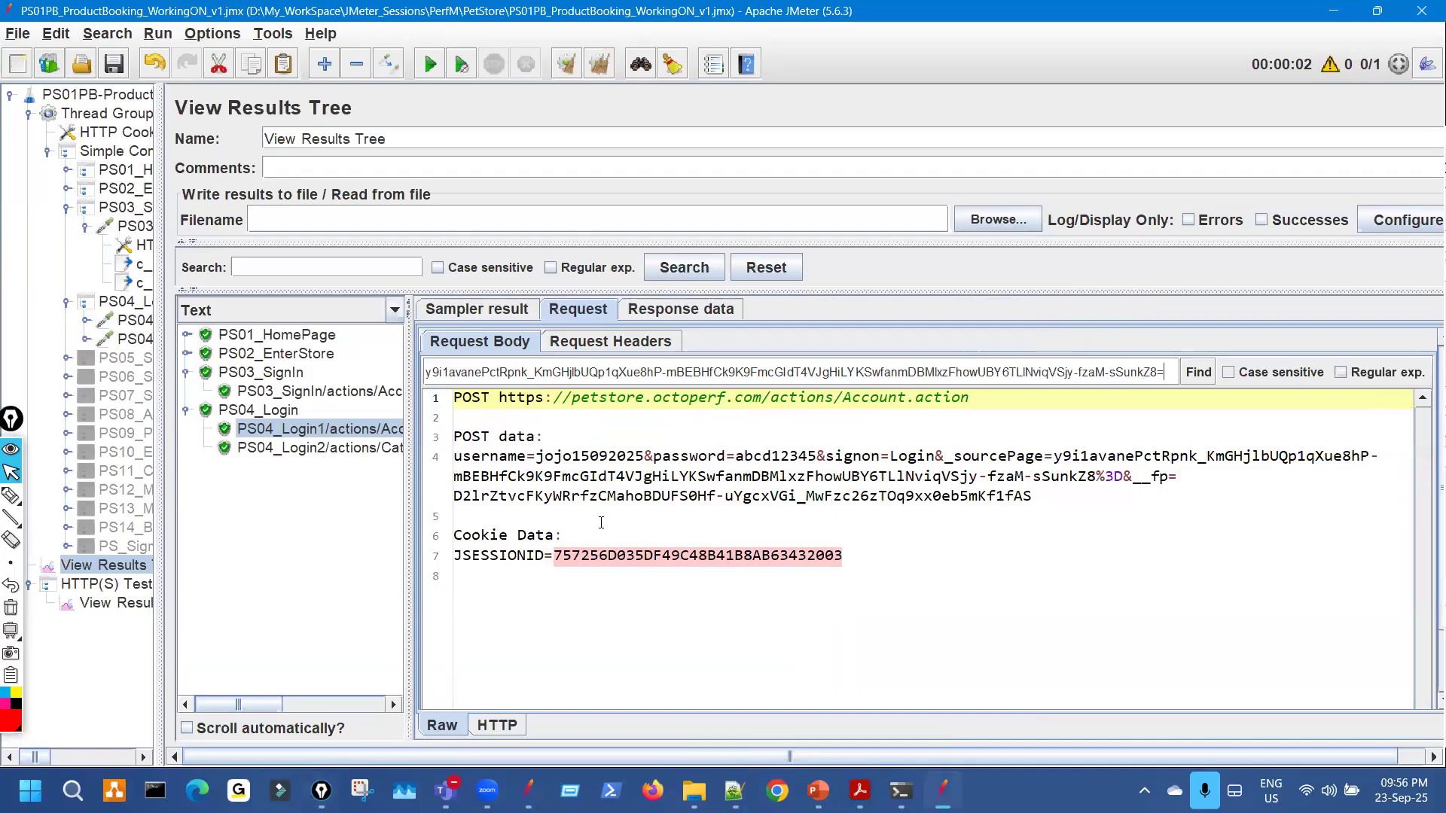
{"action": "key", "text": "ctrl+shift+3"}
{"action": "left_click_drag", "start_coordinate": [586, 382], "coordinate": [697, 382]}
{"action": "key", "text": "ctrl+shift+2"}
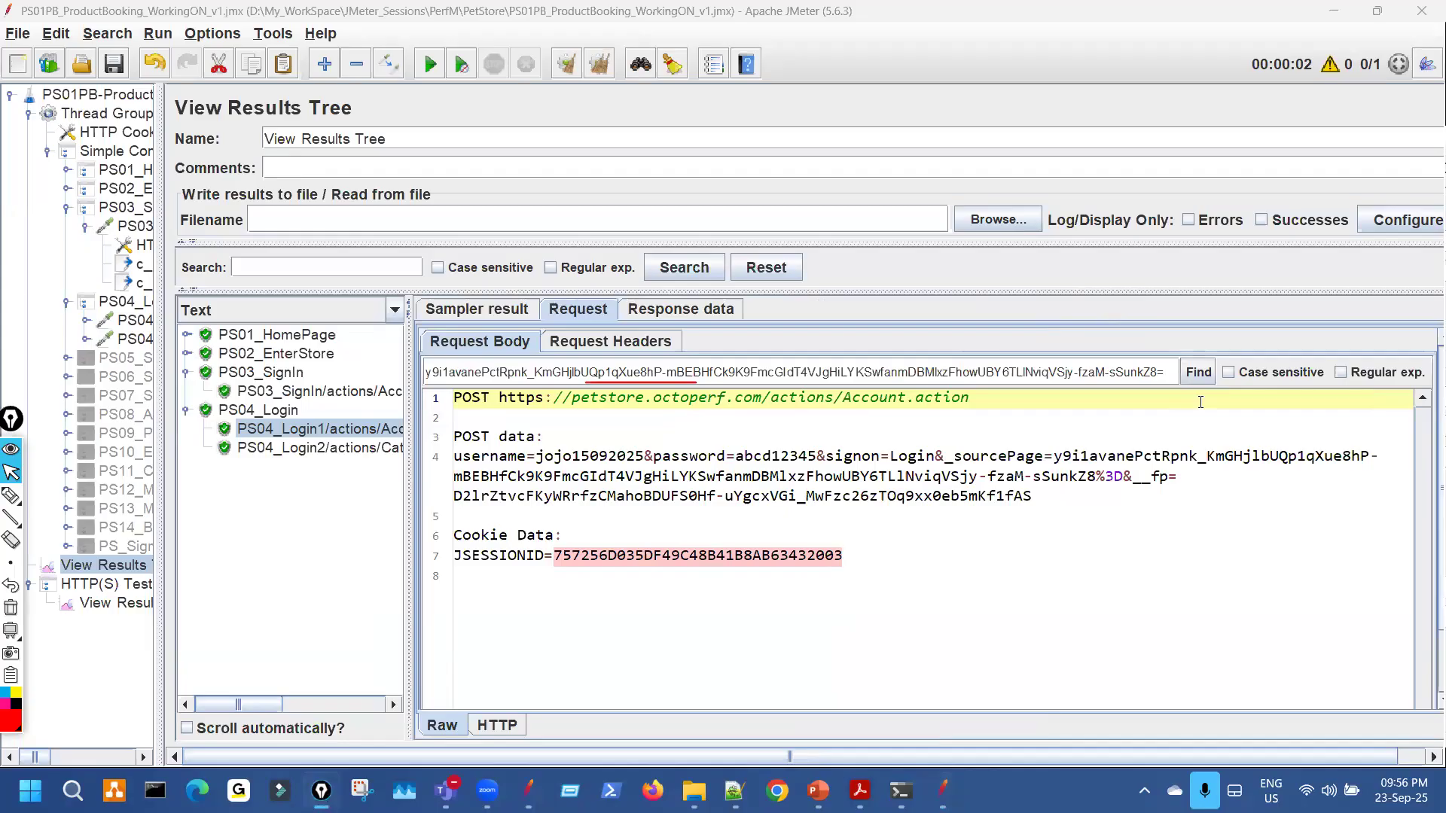
{"action": "left_click", "coordinate": [1199, 374]}
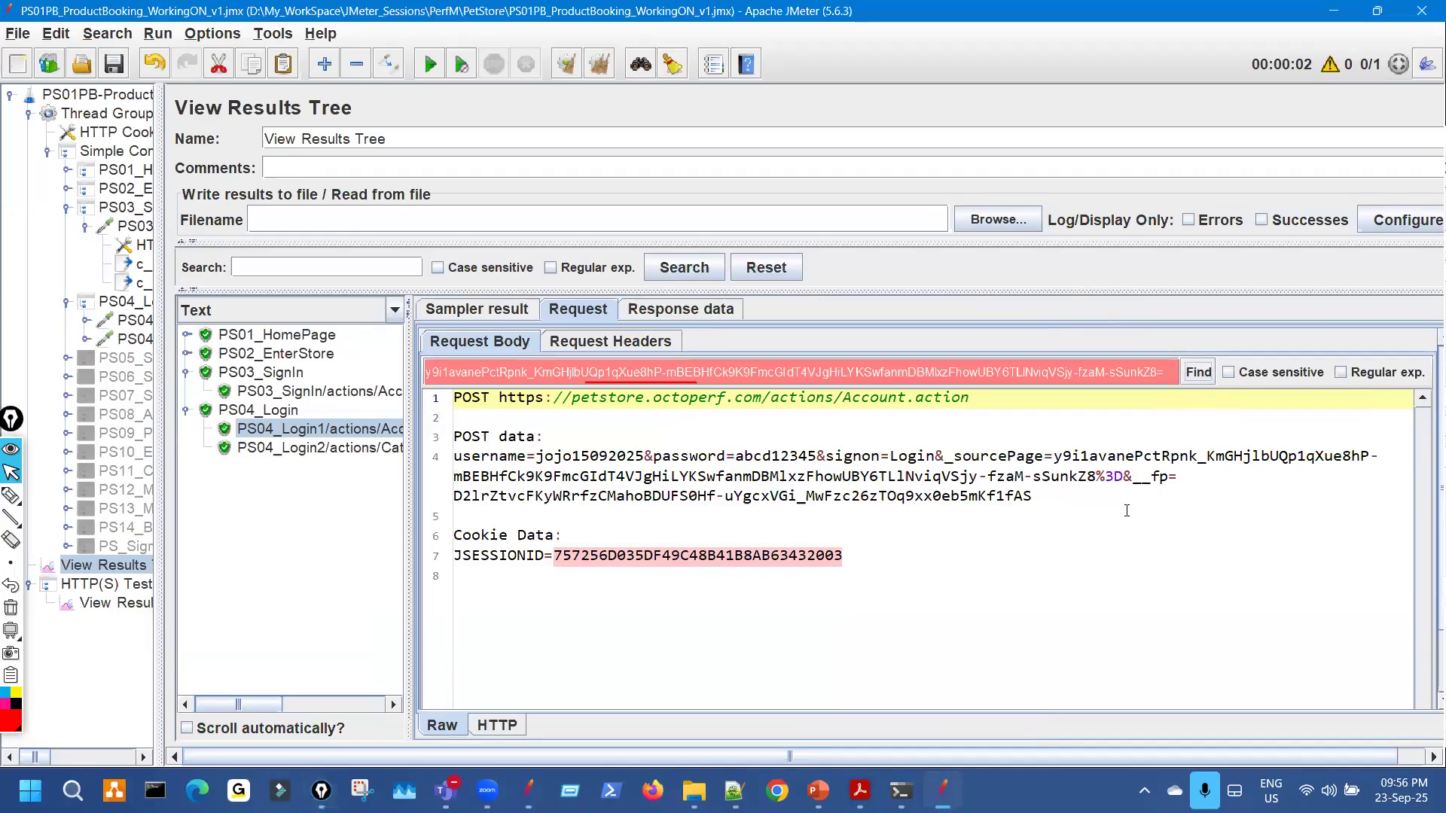
Underline the sent sourcePage value and its %3D ending in the request text.
{"action": "key", "text": "ctrl+shift+3"}
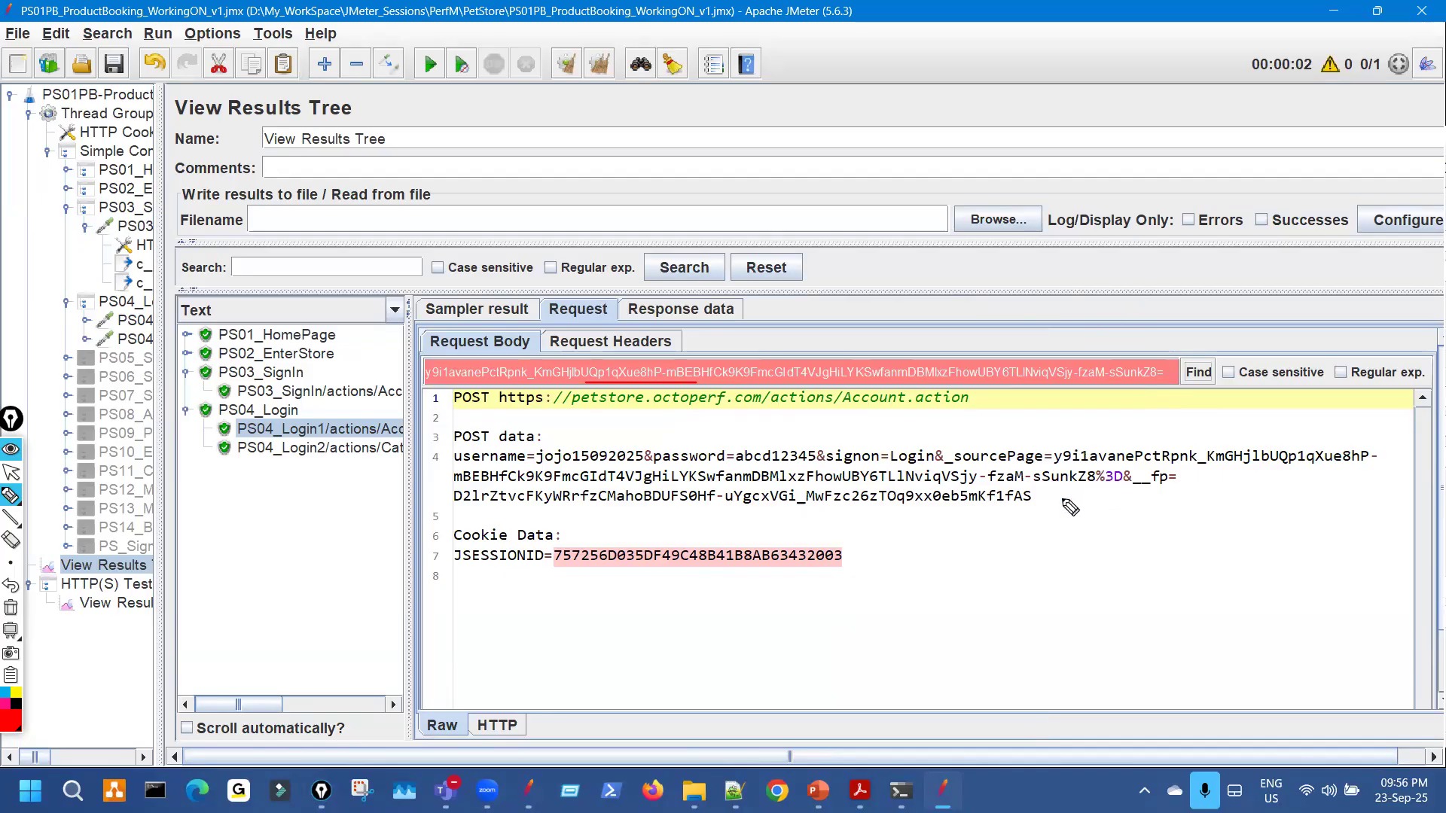
{"action": "mouse_move", "coordinate": [1122, 488]}
{"action": "left_mouse_down"}
{"action": "mouse_move", "coordinate": [1101, 489]}
{"action": "mouse_move", "coordinate": [1116, 490]}
{"action": "left_mouse_up"}
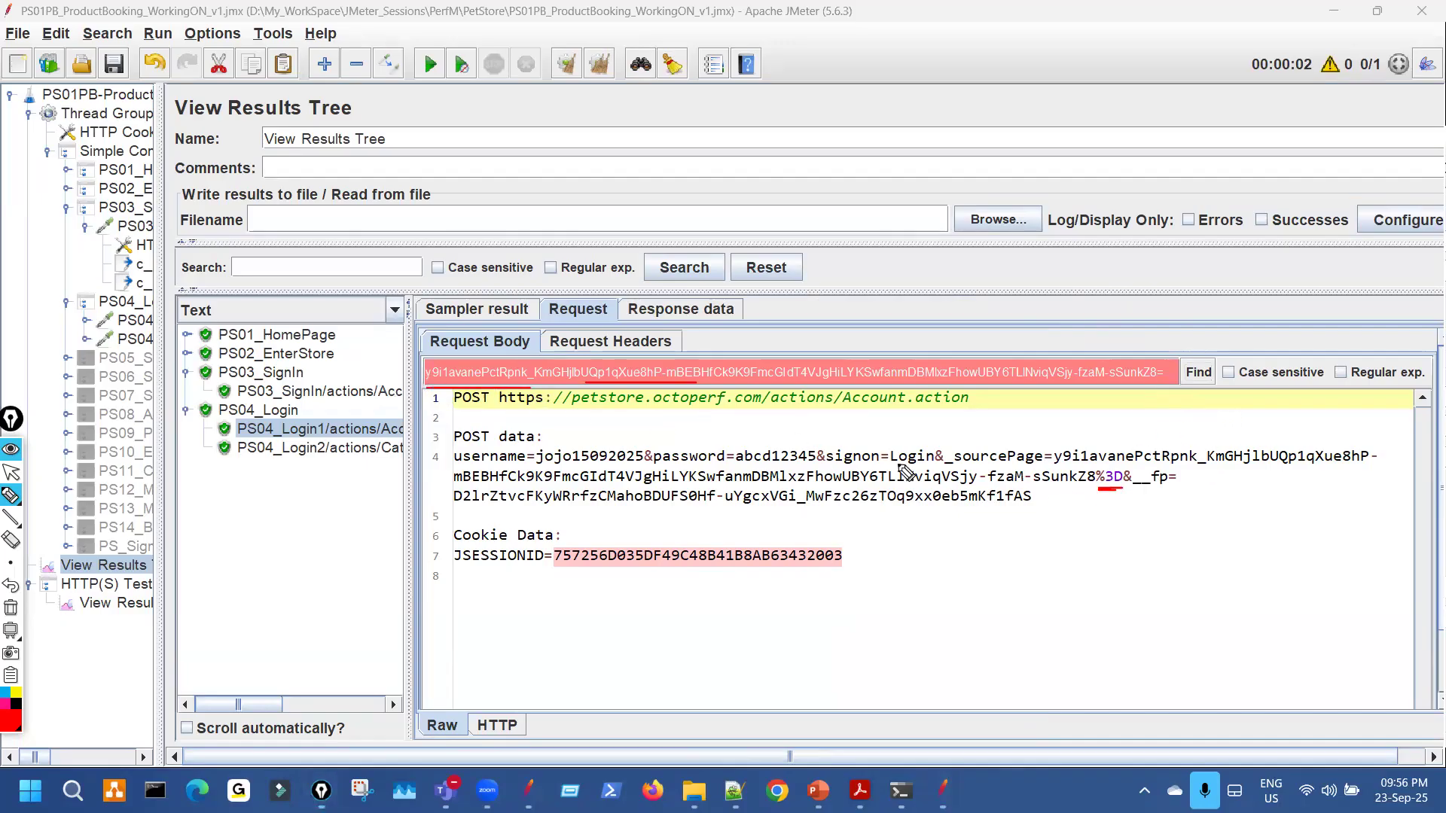
{"action": "left_click_drag", "start_coordinate": [1068, 466], "coordinate": [1157, 466]}
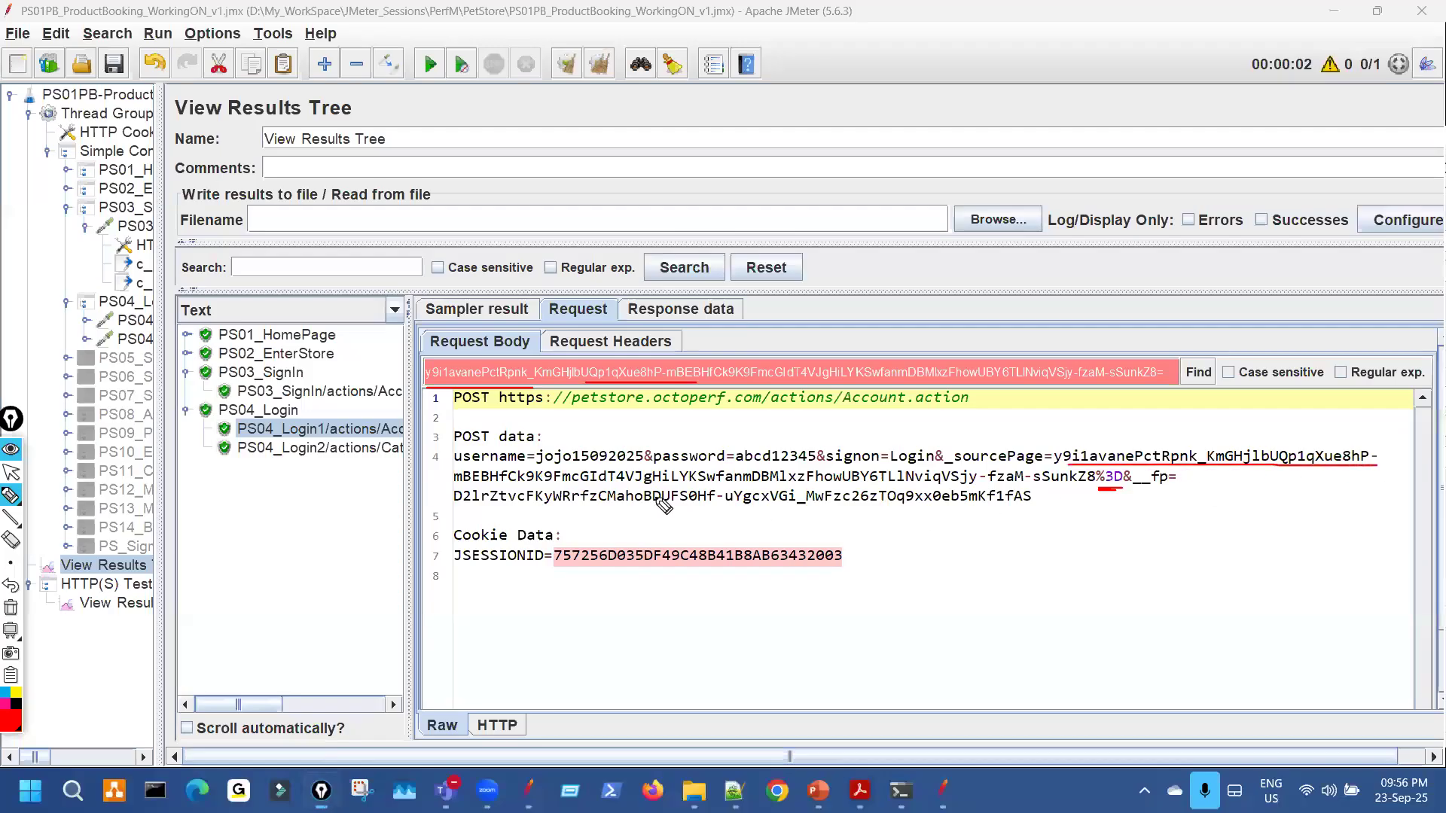
{"action": "left_click_drag", "start_coordinate": [490, 482], "coordinate": [1064, 483]}
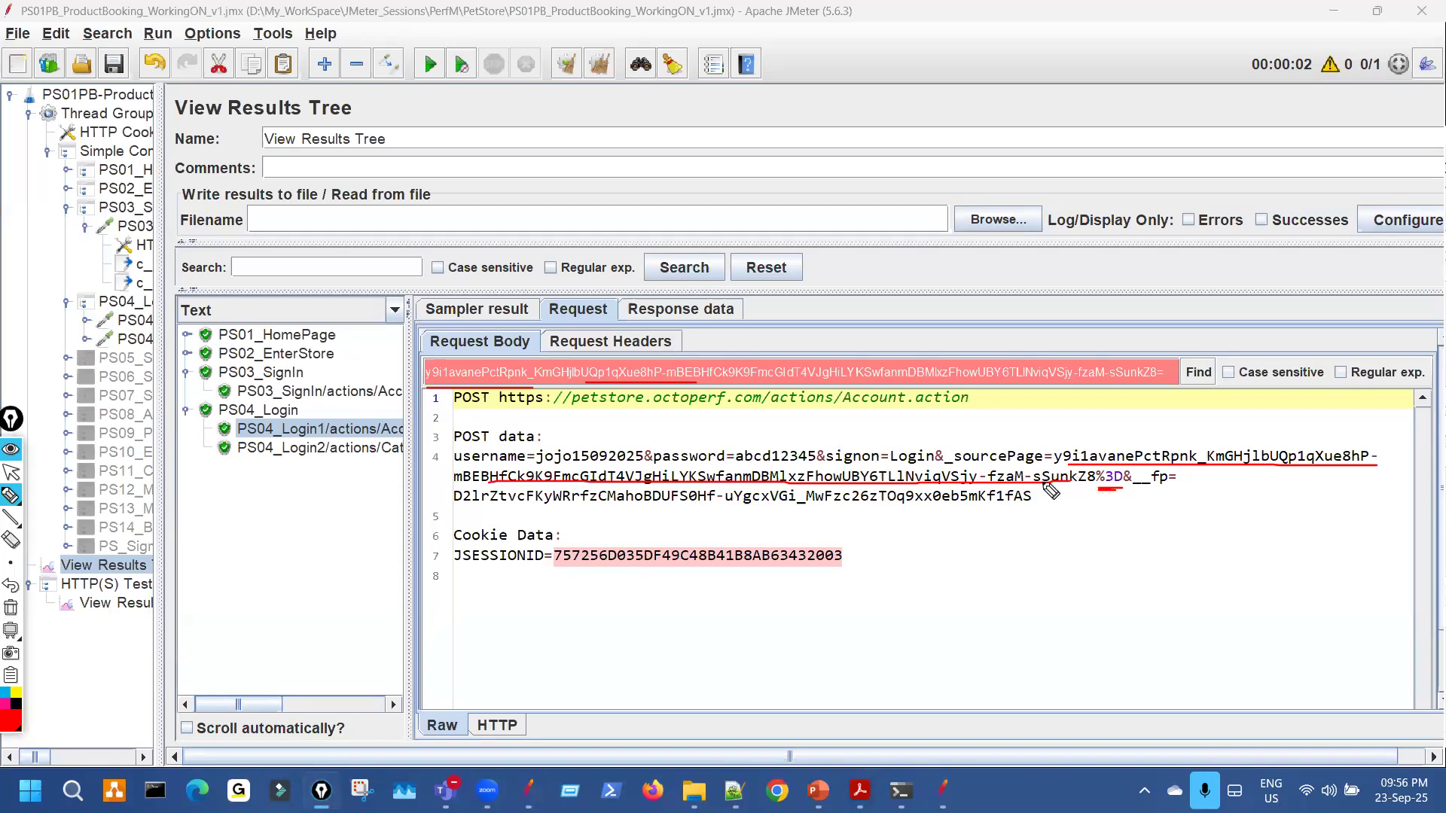
{"action": "left_click_drag", "start_coordinate": [1169, 362], "coordinate": [1217, 356]}
{"action": "key", "text": "ctrl+shift+7"}
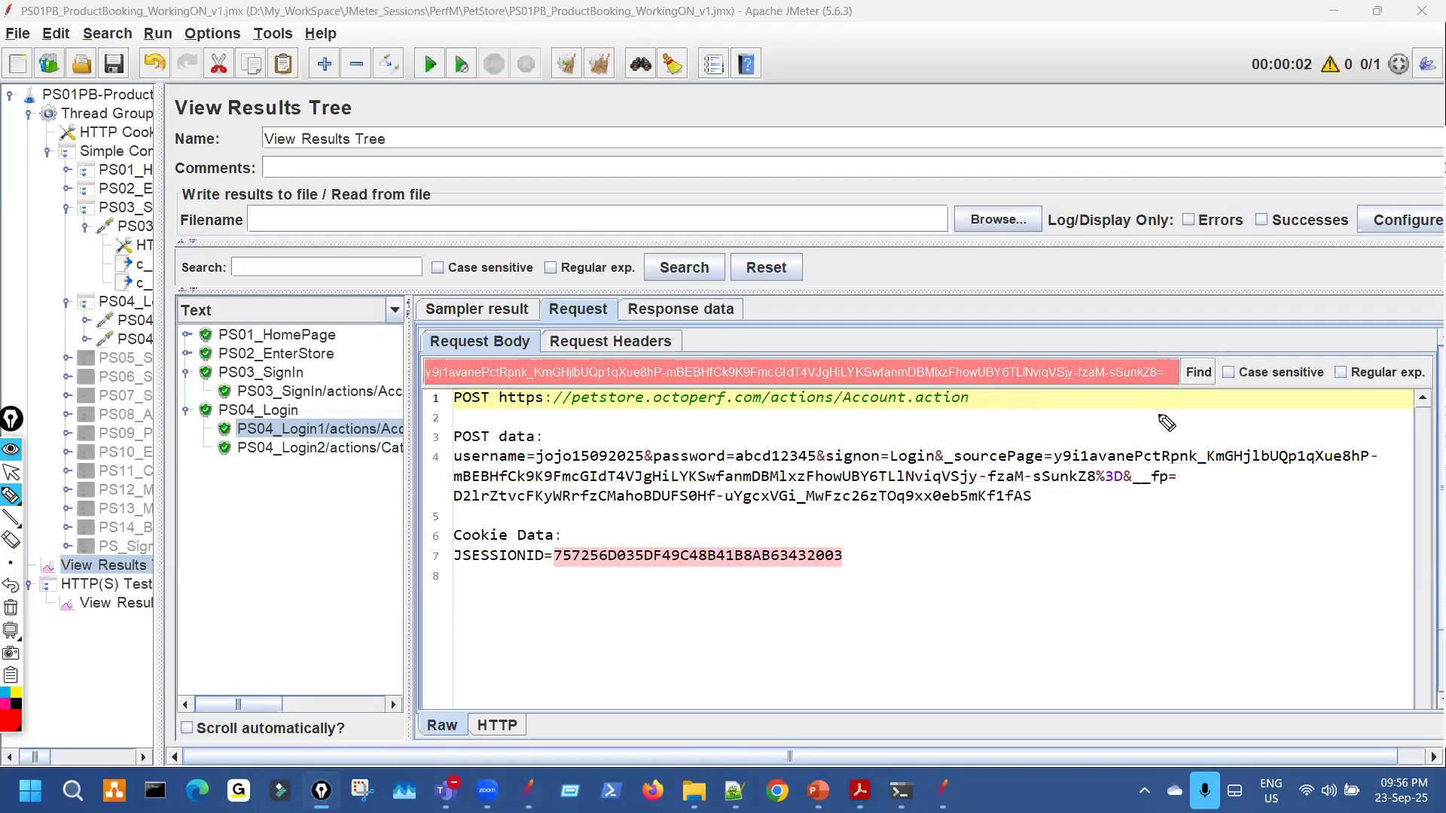
Circle the trailing = versus %3D, then open the c_FpID1 extractor settings.
{"action": "mouse_move", "coordinate": [1153, 360]}
{"action": "left_mouse_down"}
{"action": "mouse_move", "coordinate": [1150, 383]}
{"action": "mouse_move", "coordinate": [1158, 361]}
{"action": "left_mouse_up"}
{"action": "mouse_move", "coordinate": [1101, 470]}
{"action": "left_mouse_down"}
{"action": "mouse_move", "coordinate": [1124, 469]}
{"action": "mouse_move", "coordinate": [1111, 466]}
{"action": "left_mouse_up"}
{"action": "left_click_drag", "start_coordinate": [1064, 559], "coordinate": [1168, 557]}
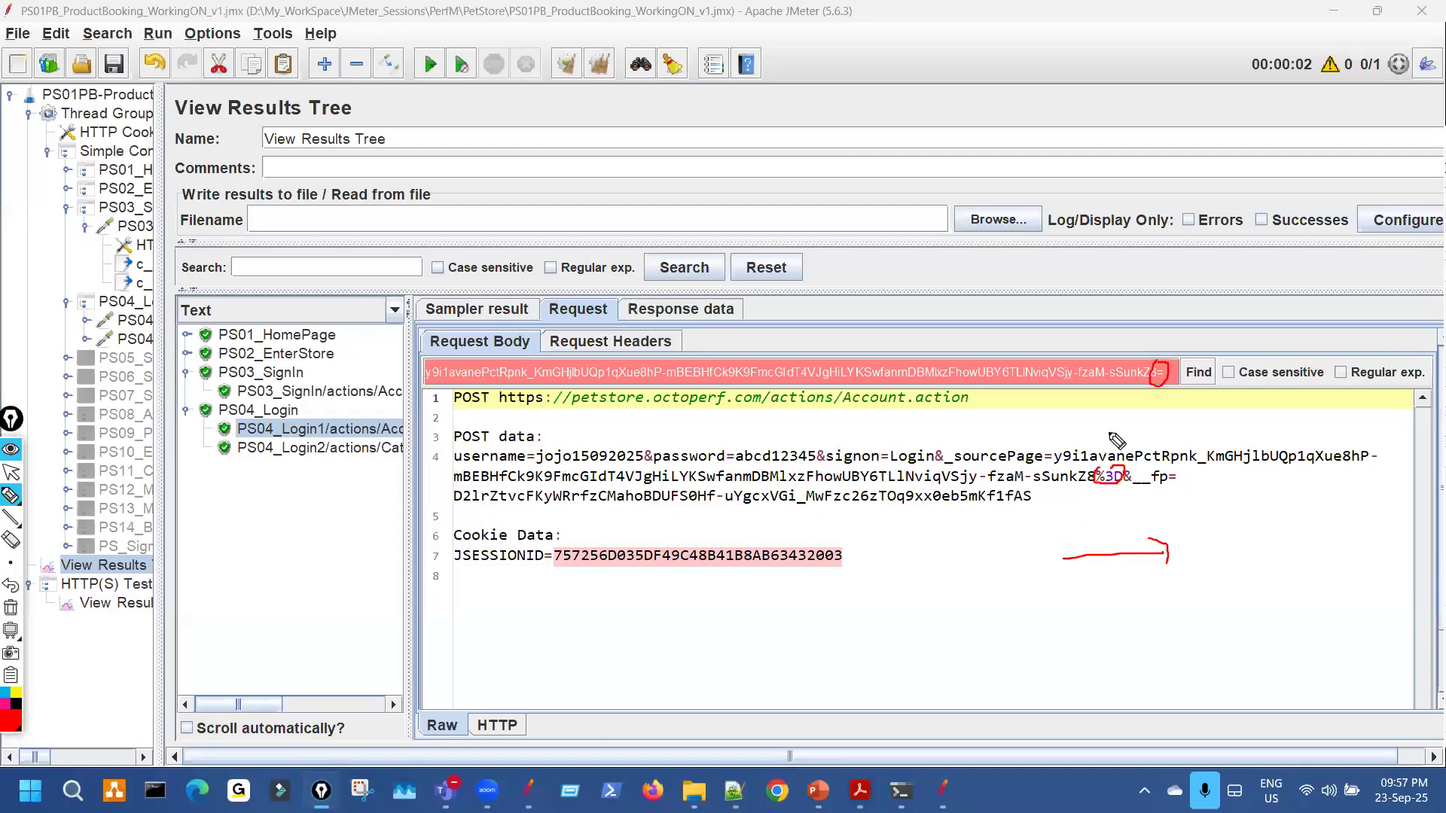
{"action": "mouse_move", "coordinate": [717, 489]}
{"action": "left_mouse_down"}
{"action": "mouse_move", "coordinate": [1036, 494]}
{"action": "mouse_move", "coordinate": [1196, 464]}
{"action": "left_mouse_up"}
{"action": "left_click_drag", "start_coordinate": [970, 497], "coordinate": [1049, 494]}
{"action": "key", "text": "Escape"}
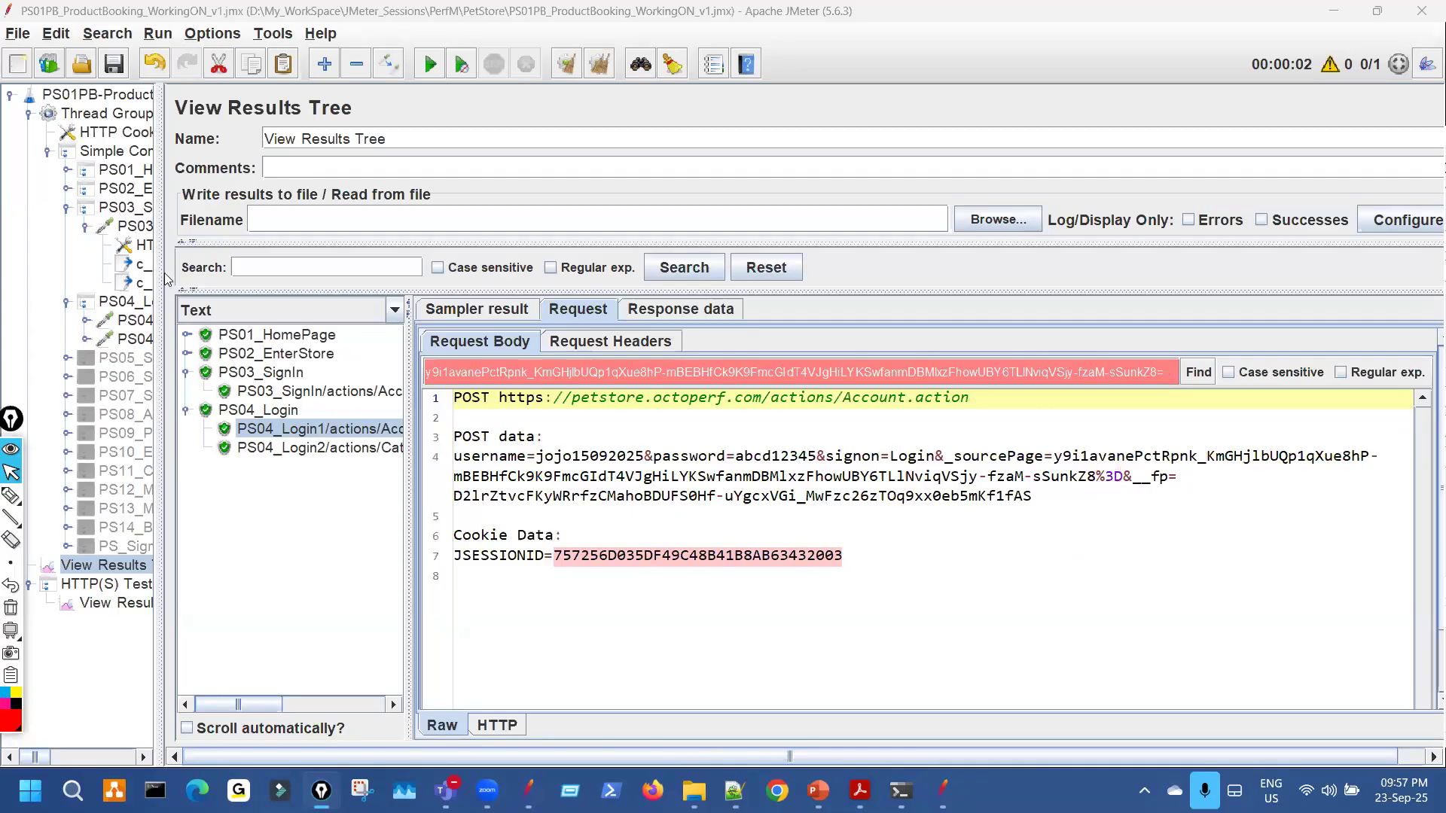
{"action": "left_click_drag", "start_coordinate": [241, 261], "coordinate": [244, 263]}
{"action": "left_click", "coordinate": [186, 283]}
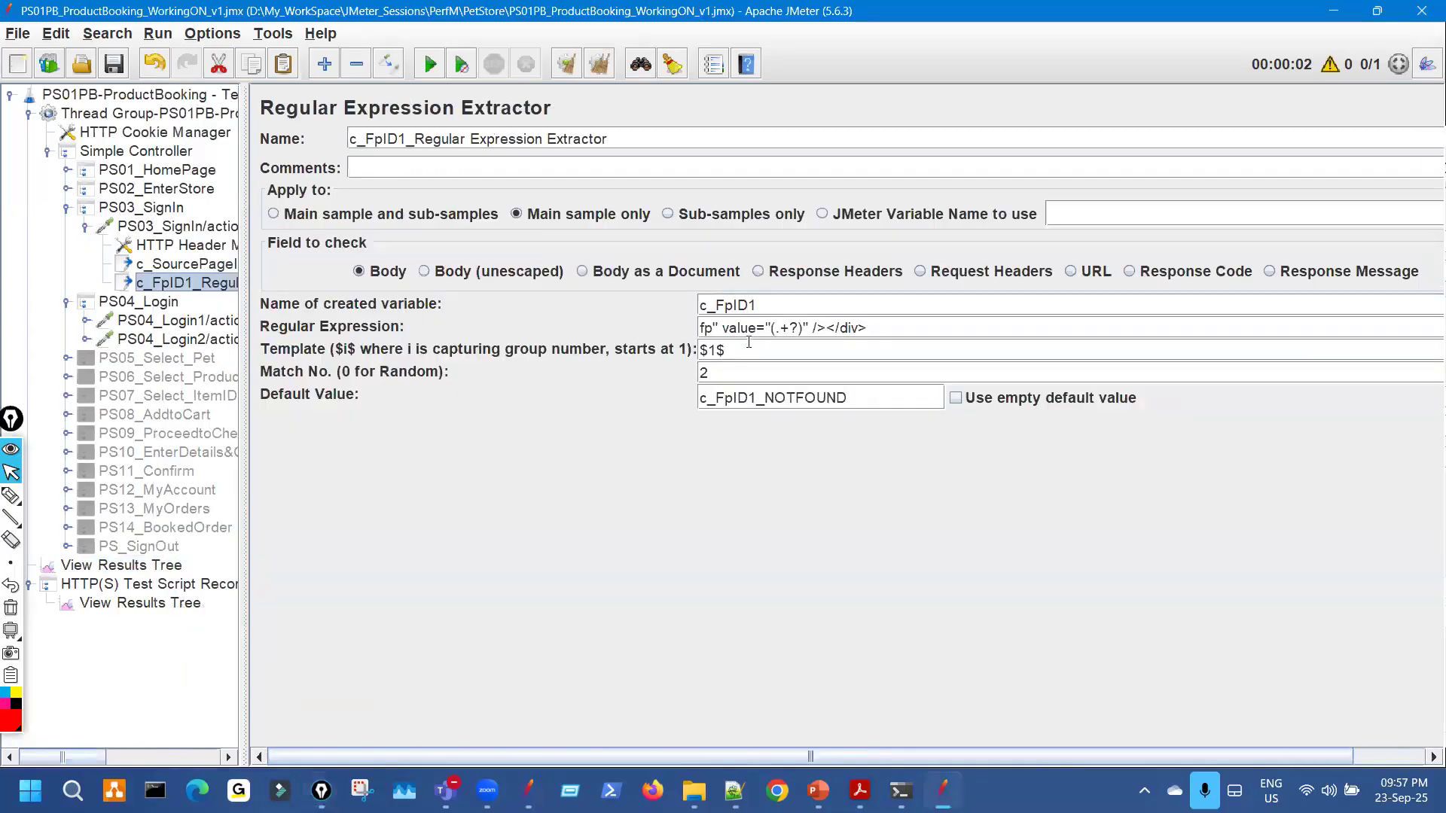
Test the c_FpID1 fp regex against the PS03_SignIn response in the RegExp Tester.
{"action": "left_click_drag", "start_coordinate": [887, 331], "coordinate": [619, 326]}
{"action": "key", "text": "ctrl+c"}
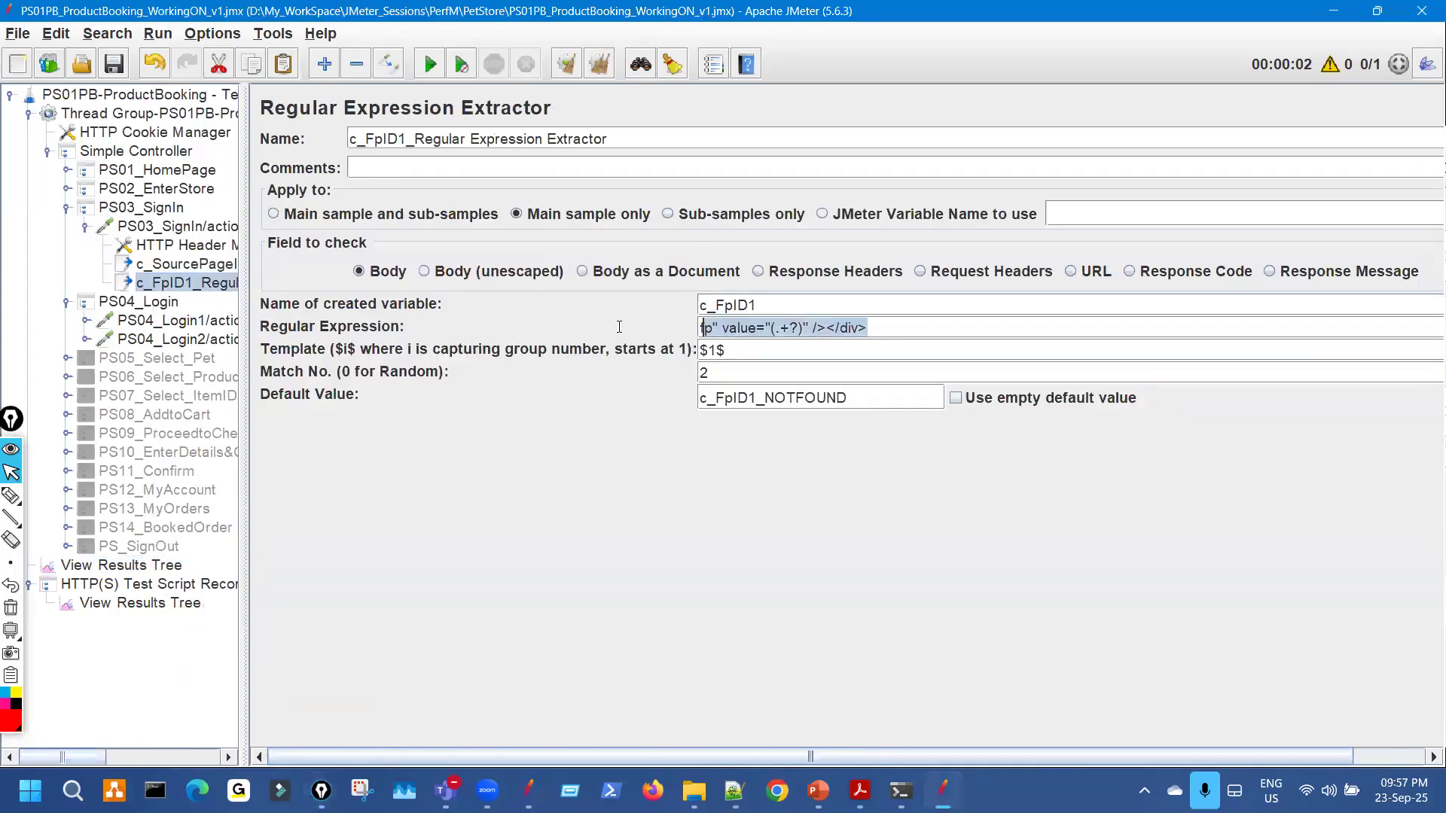
{"action": "left_click", "coordinate": [183, 565]}
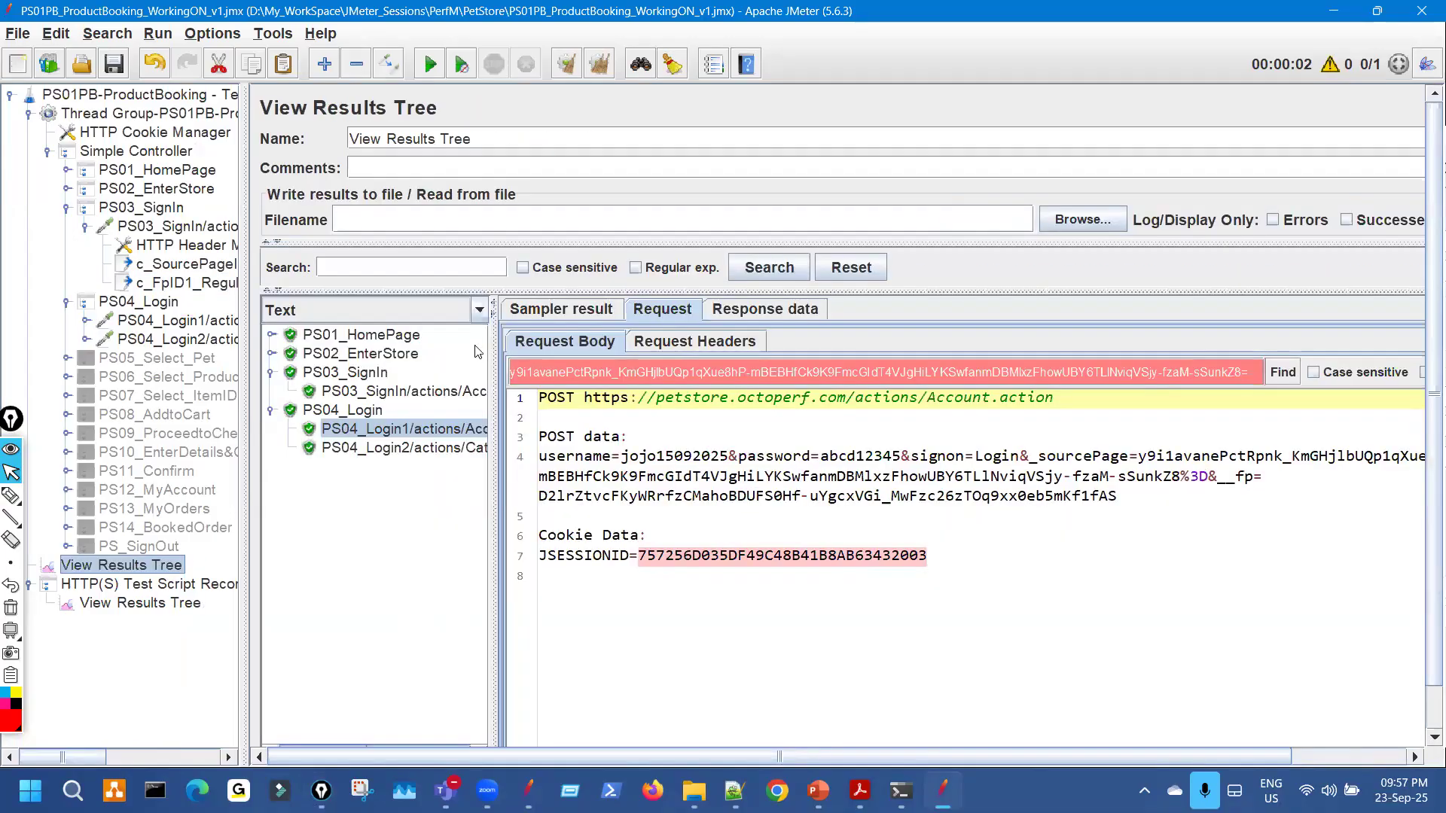
{"action": "key", "text": "Up"}
{"action": "key", "text": "Up"}
{"action": "left_click", "coordinate": [784, 308]}
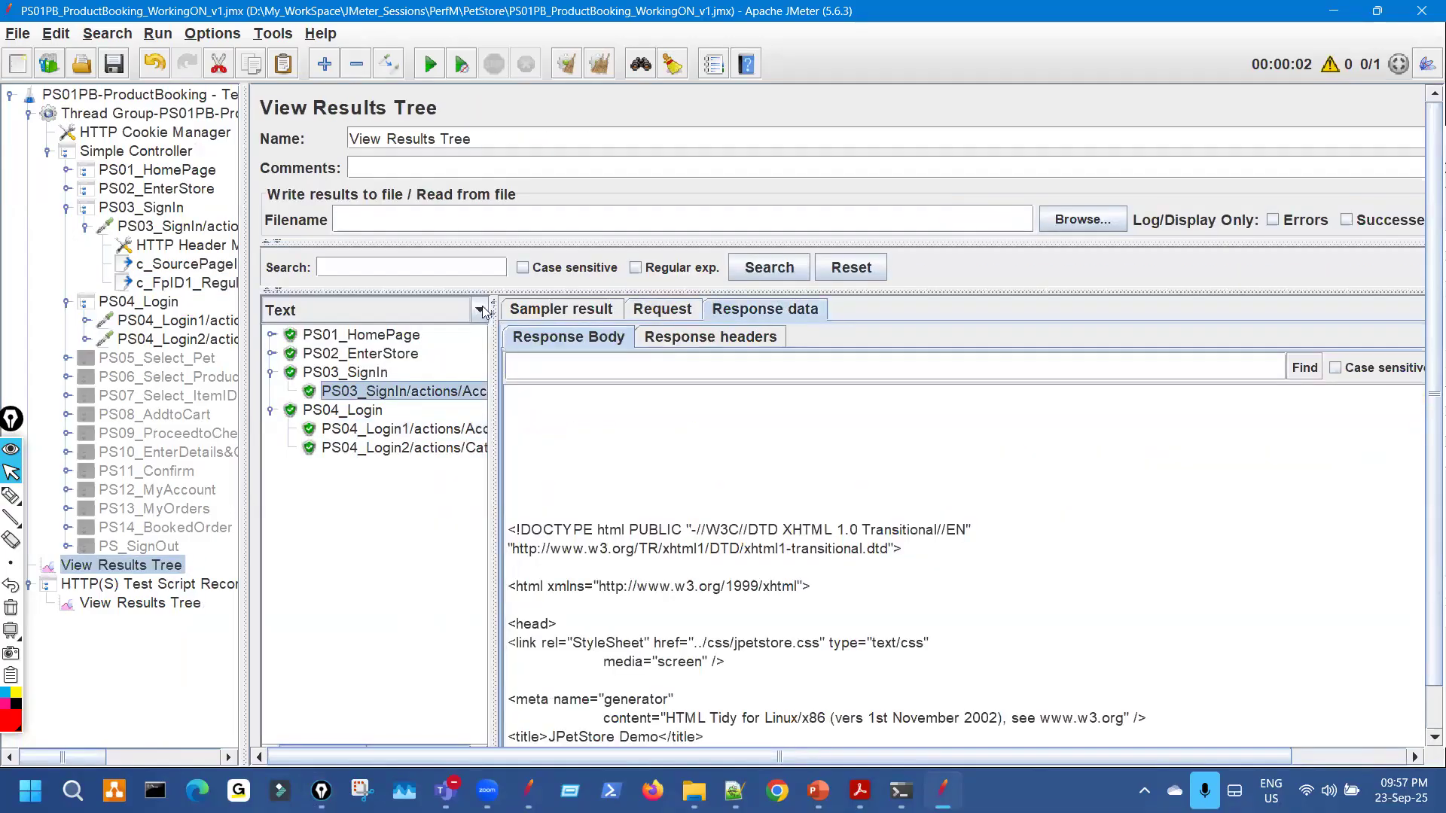
{"action": "left_click", "coordinate": [480, 310]}
{"action": "left_click", "coordinate": [788, 543]}
{"action": "key", "text": "ctrl+v"}
{"action": "left_click_drag", "start_coordinate": [928, 756], "coordinate": [1043, 756]}
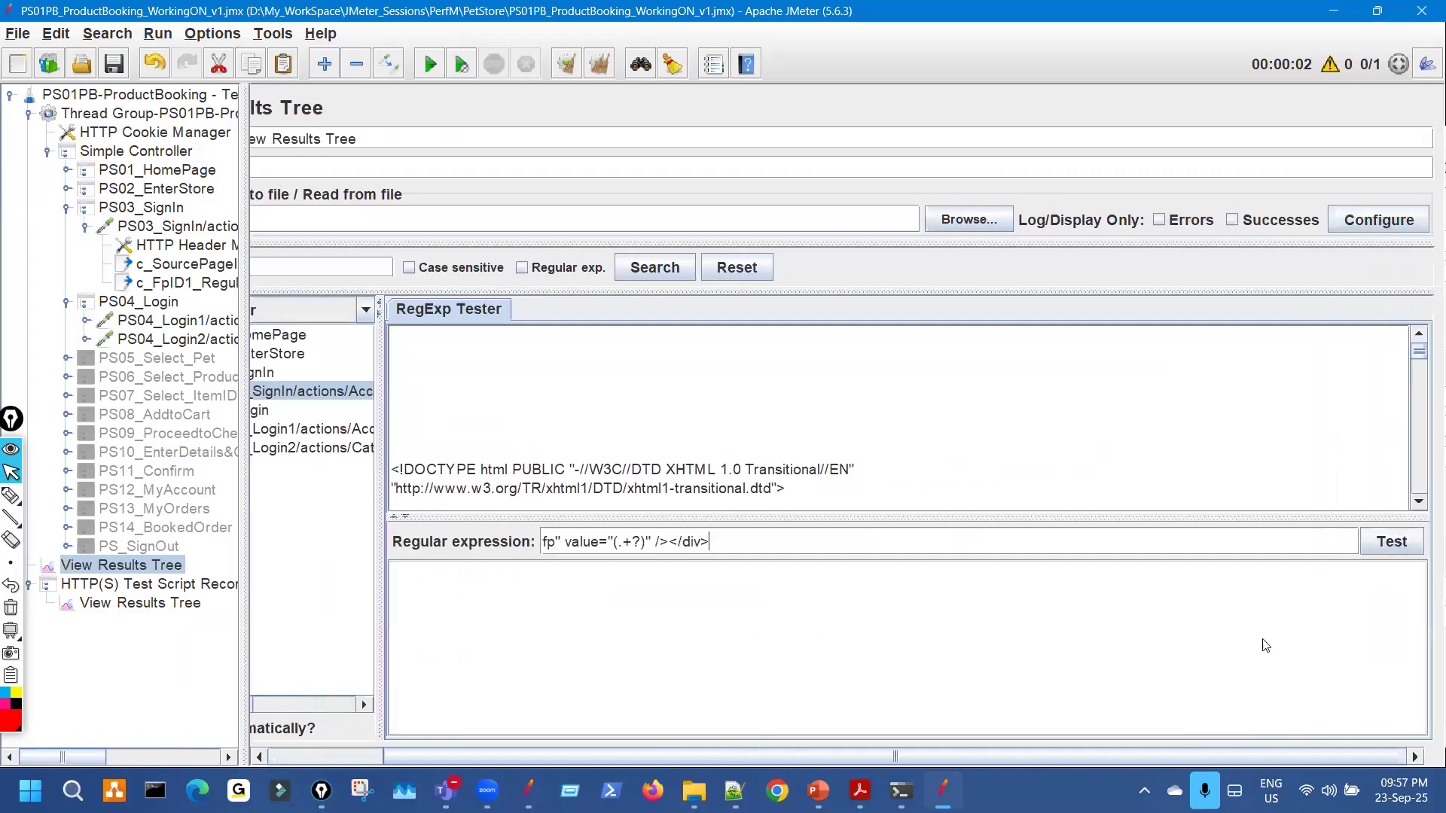
{"action": "left_click", "coordinate": [1382, 542]}
Mark the two fp matches, resize the panes, and select the PS04_Login1 result.
{"action": "left_click_drag", "start_coordinate": [860, 515], "coordinate": [900, 398]}
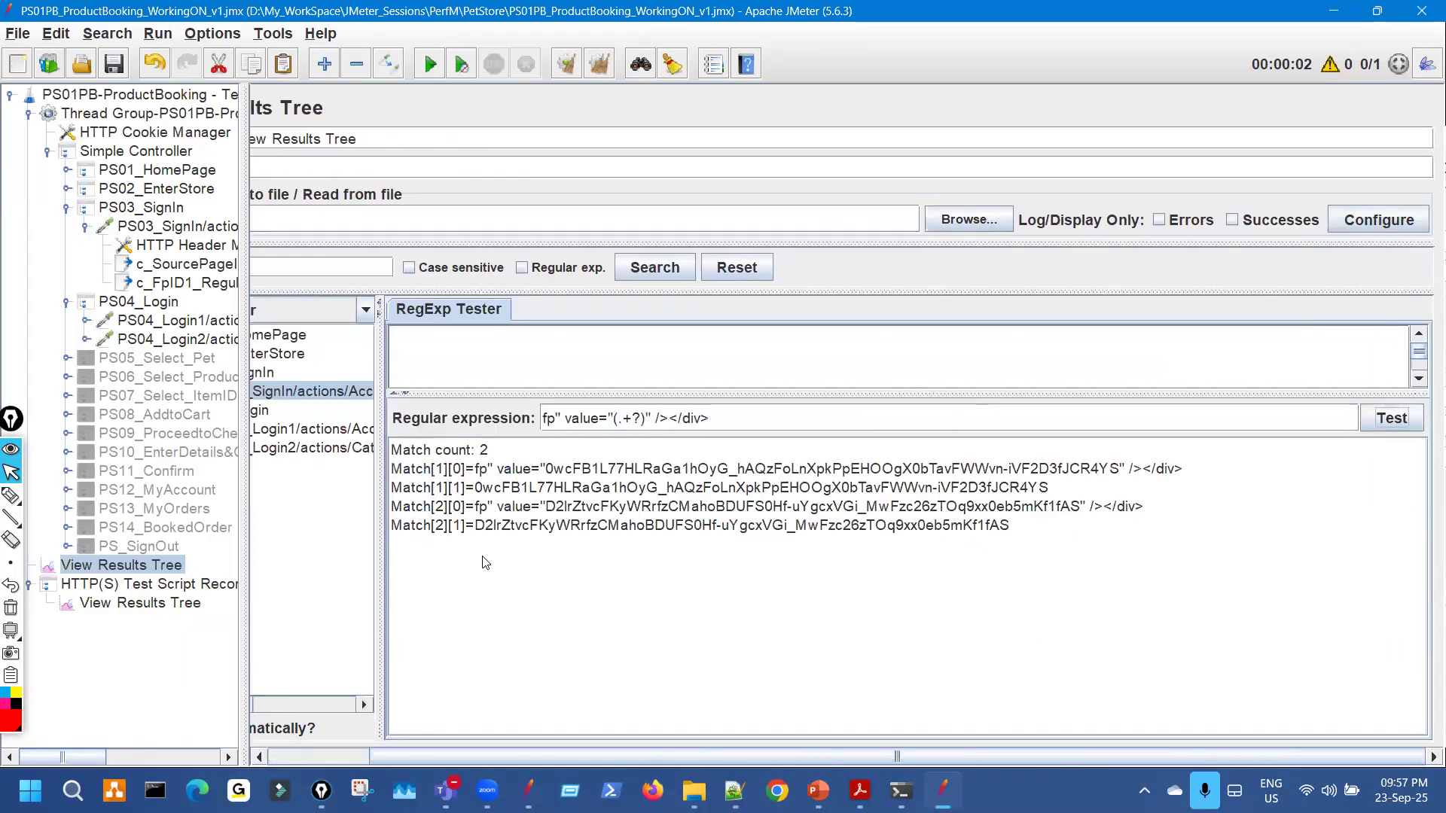
{"action": "key", "text": "ctrl+shift+h"}
{"action": "left_click_drag", "start_coordinate": [507, 477], "coordinate": [484, 485]}
{"action": "mouse_move", "coordinate": [438, 551]}
{"action": "left_mouse_down"}
{"action": "mouse_move", "coordinate": [565, 527]}
{"action": "mouse_move", "coordinate": [1024, 542]}
{"action": "left_mouse_up"}
{"action": "key", "text": "ctrl+c"}
{"action": "key", "text": "ctrl+shift+7"}
{"action": "key", "text": "ctrl+shift+2"}
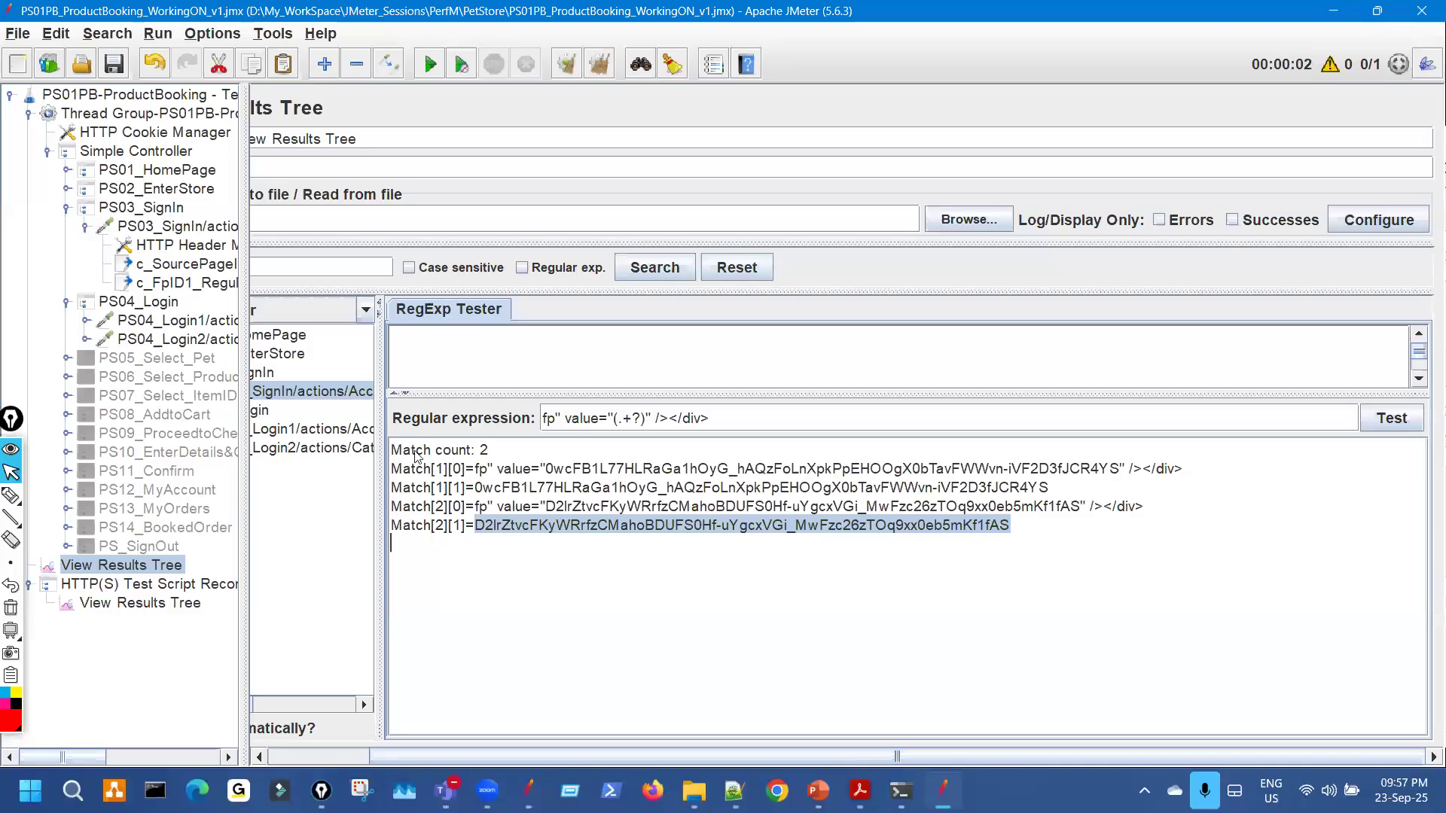
{"action": "left_click_drag", "start_coordinate": [379, 387], "coordinate": [559, 386]}
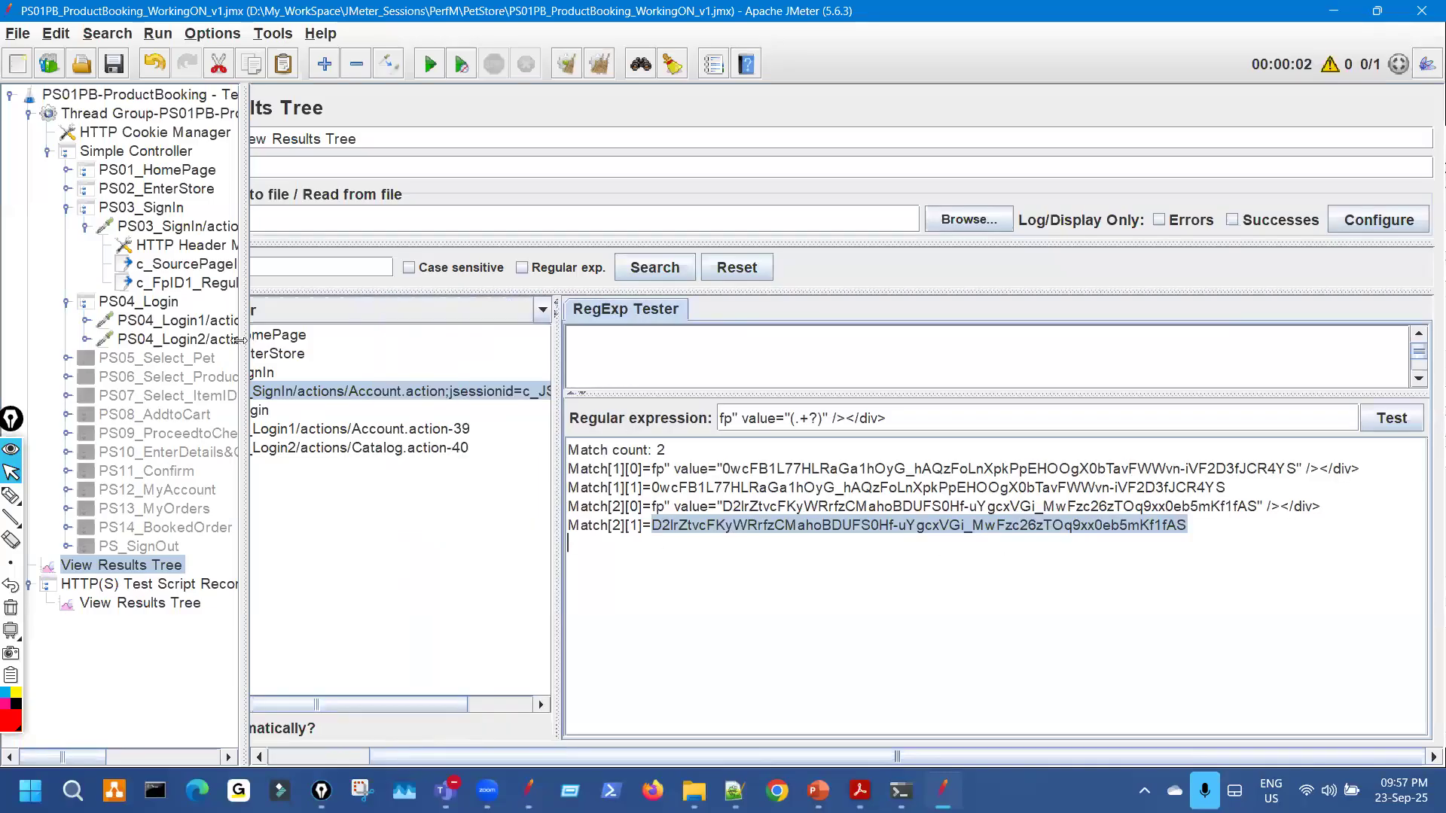
{"action": "left_click_drag", "start_coordinate": [240, 339], "coordinate": [128, 341]}
{"action": "left_click", "coordinate": [482, 430]}
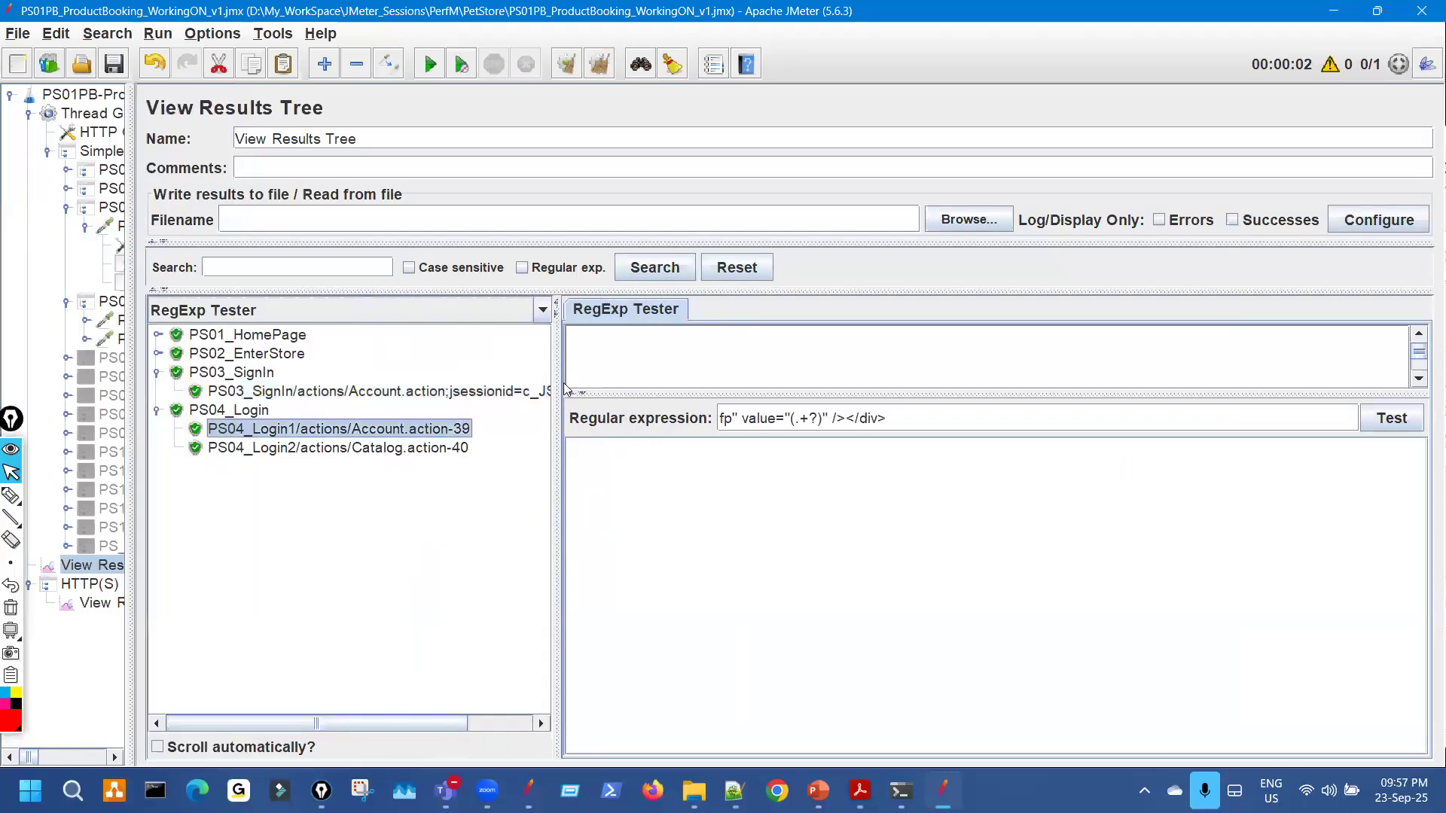
Render PS04_Login1 as Text and search its request for the copied fp value.
{"action": "left_click_drag", "start_coordinate": [420, 382], "coordinate": [404, 382]}
{"action": "left_click", "coordinate": [390, 312]}
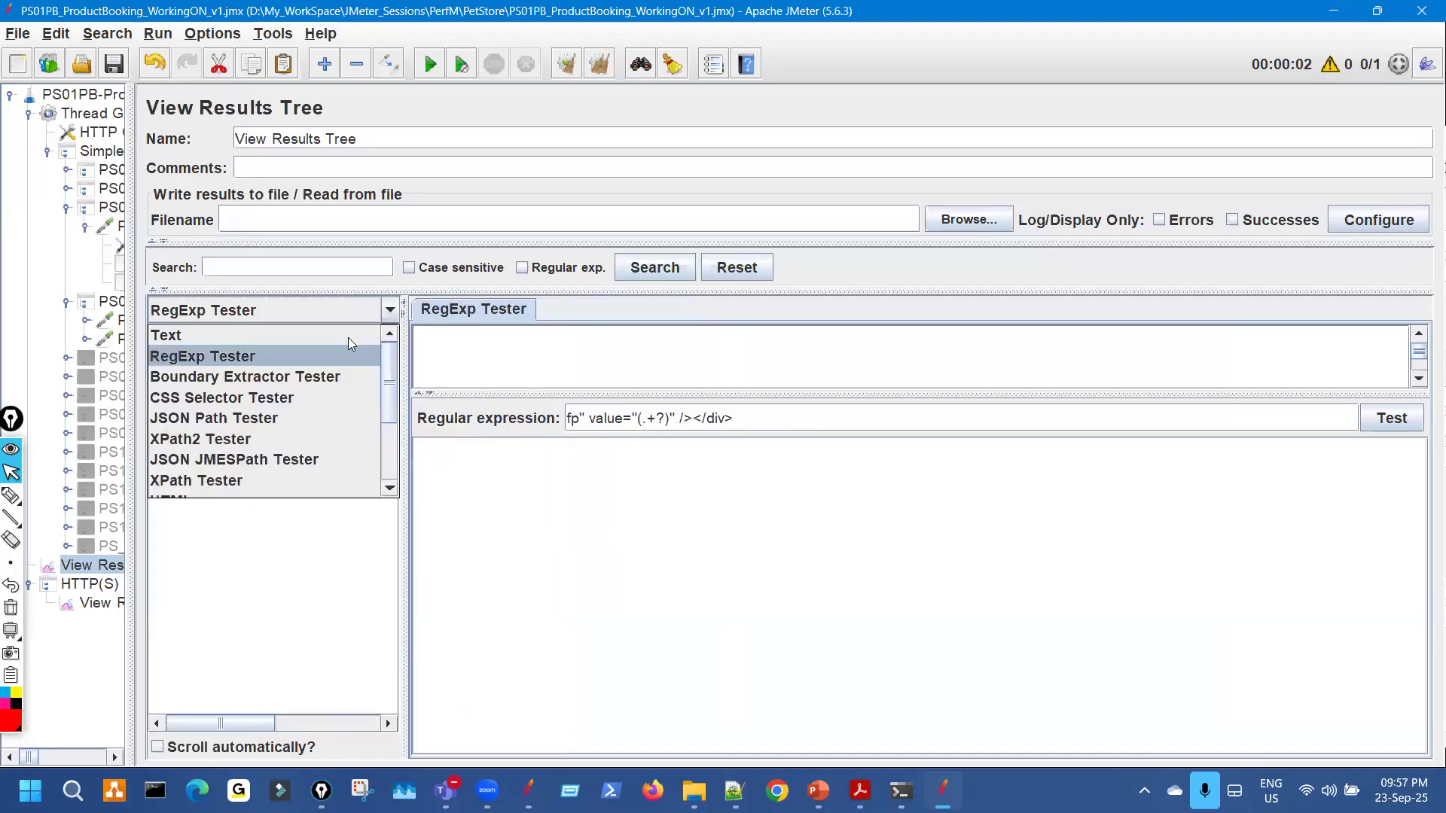
{"action": "left_click", "coordinate": [351, 338]}
{"action": "left_click", "coordinate": [703, 309]}
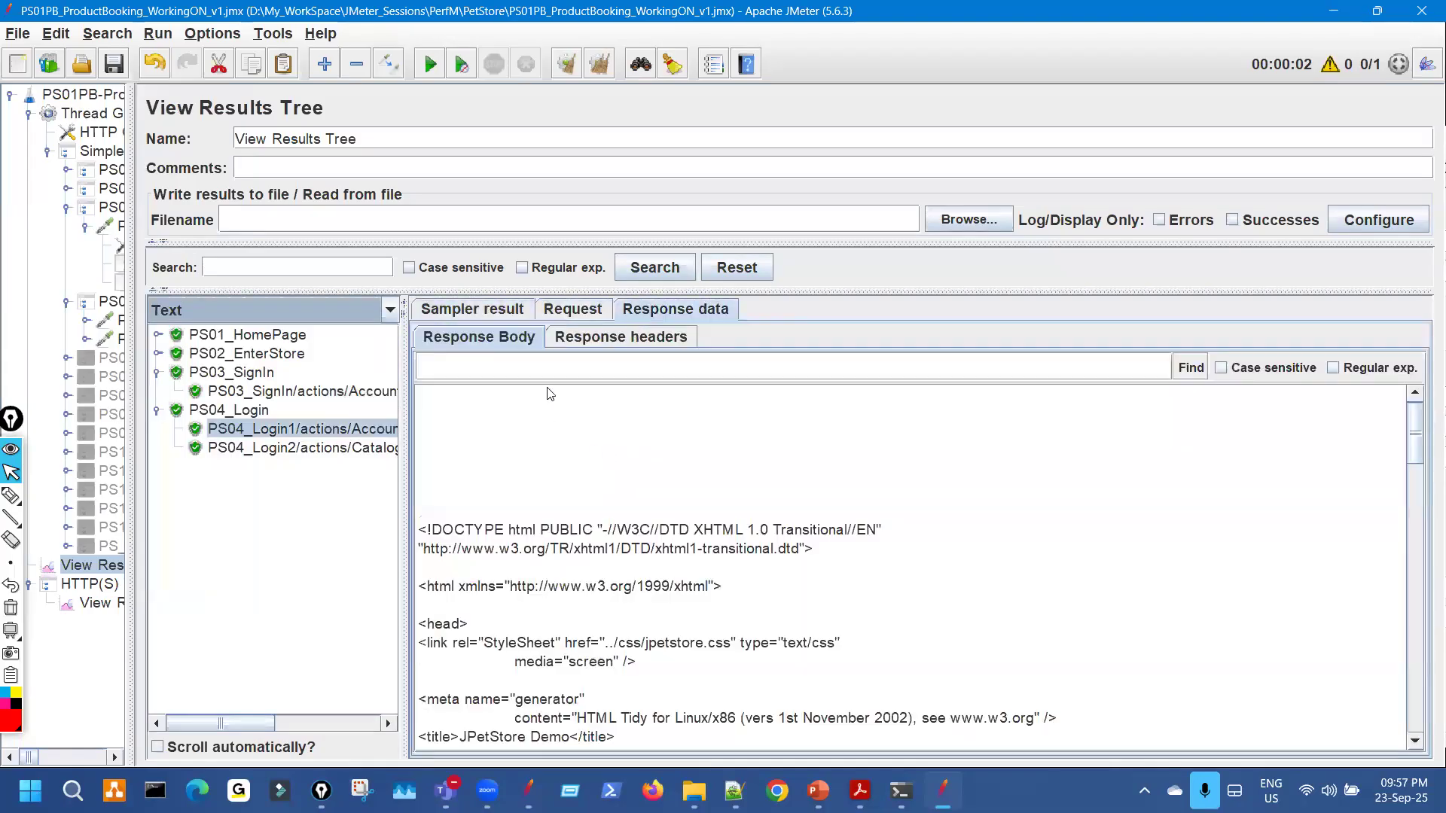
{"action": "left_click", "coordinate": [582, 310]}
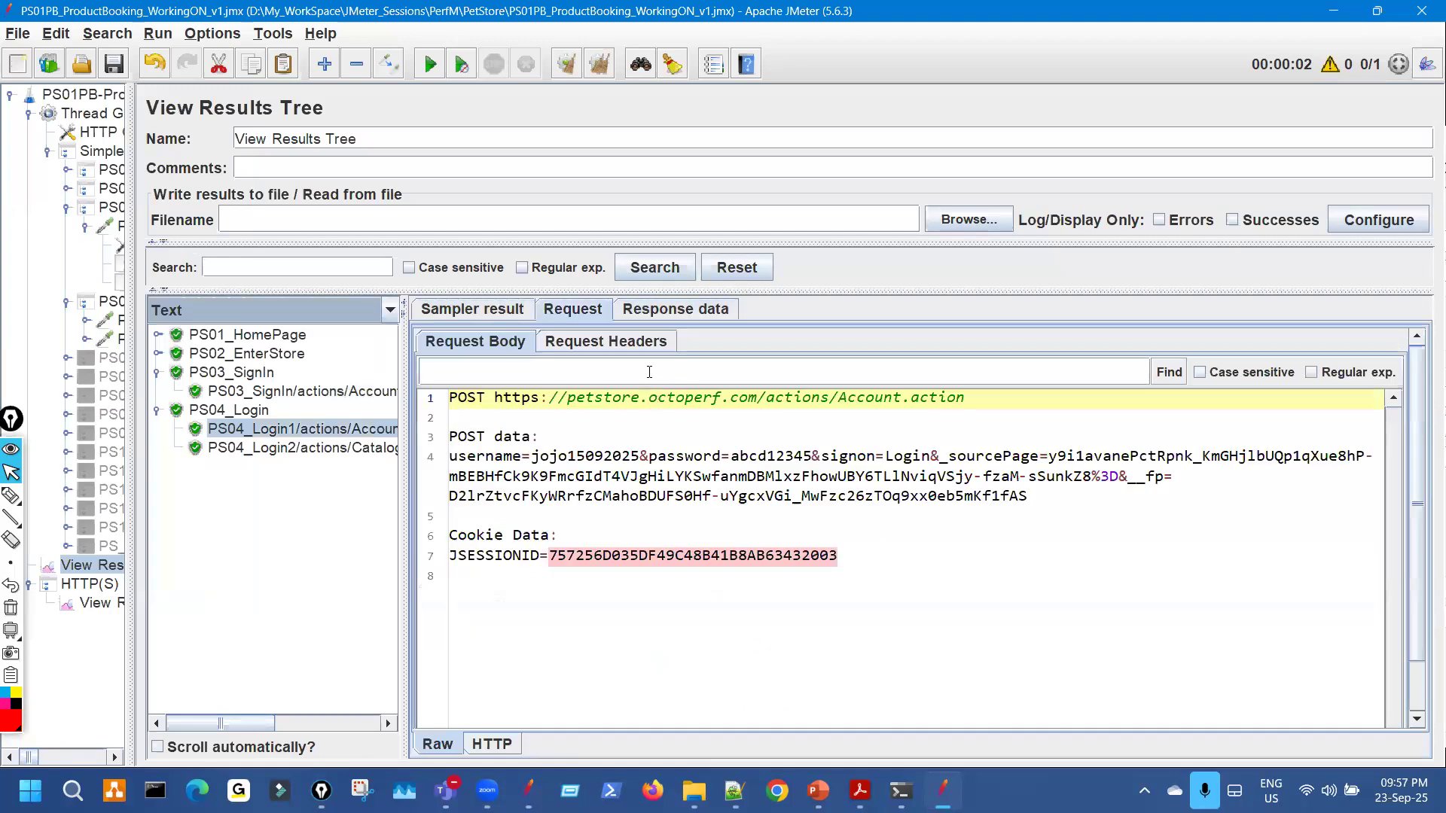
{"action": "left_click", "coordinate": [650, 372]}
{"action": "key", "text": "ctrl+v"}
{"action": "key", "text": "ctrl+shift+3"}
{"action": "left_click_drag", "start_coordinate": [875, 375], "coordinate": [936, 351]}
{"action": "left_click_drag", "start_coordinate": [1175, 360], "coordinate": [1176, 357]}
{"action": "key", "text": "ctrl+shift+1"}
{"action": "left_click", "coordinate": [1168, 375]}
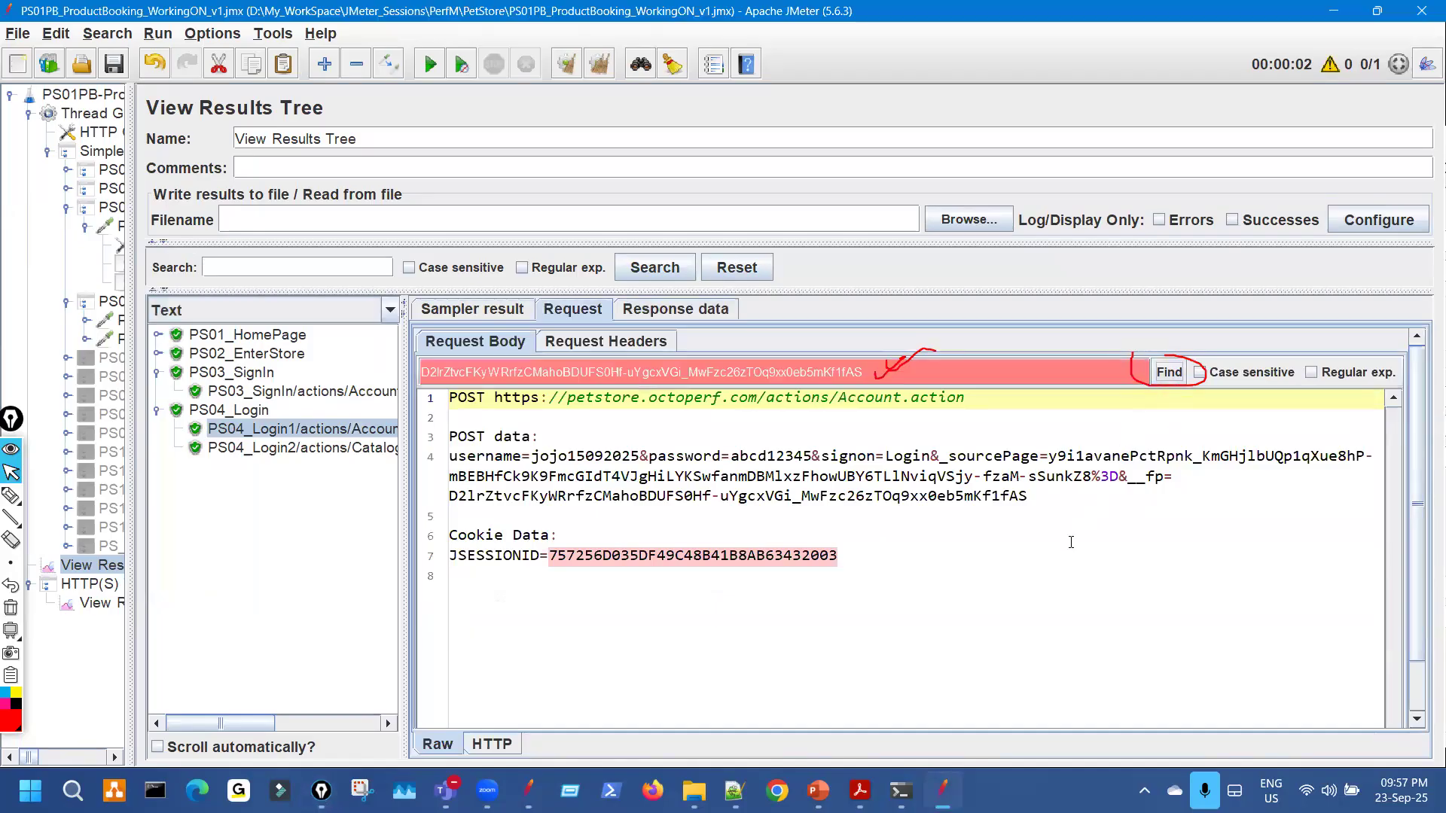
Underline the searched fp value and its fp= parameter in the POST data.
{"action": "key", "text": "ctrl+shift+2"}
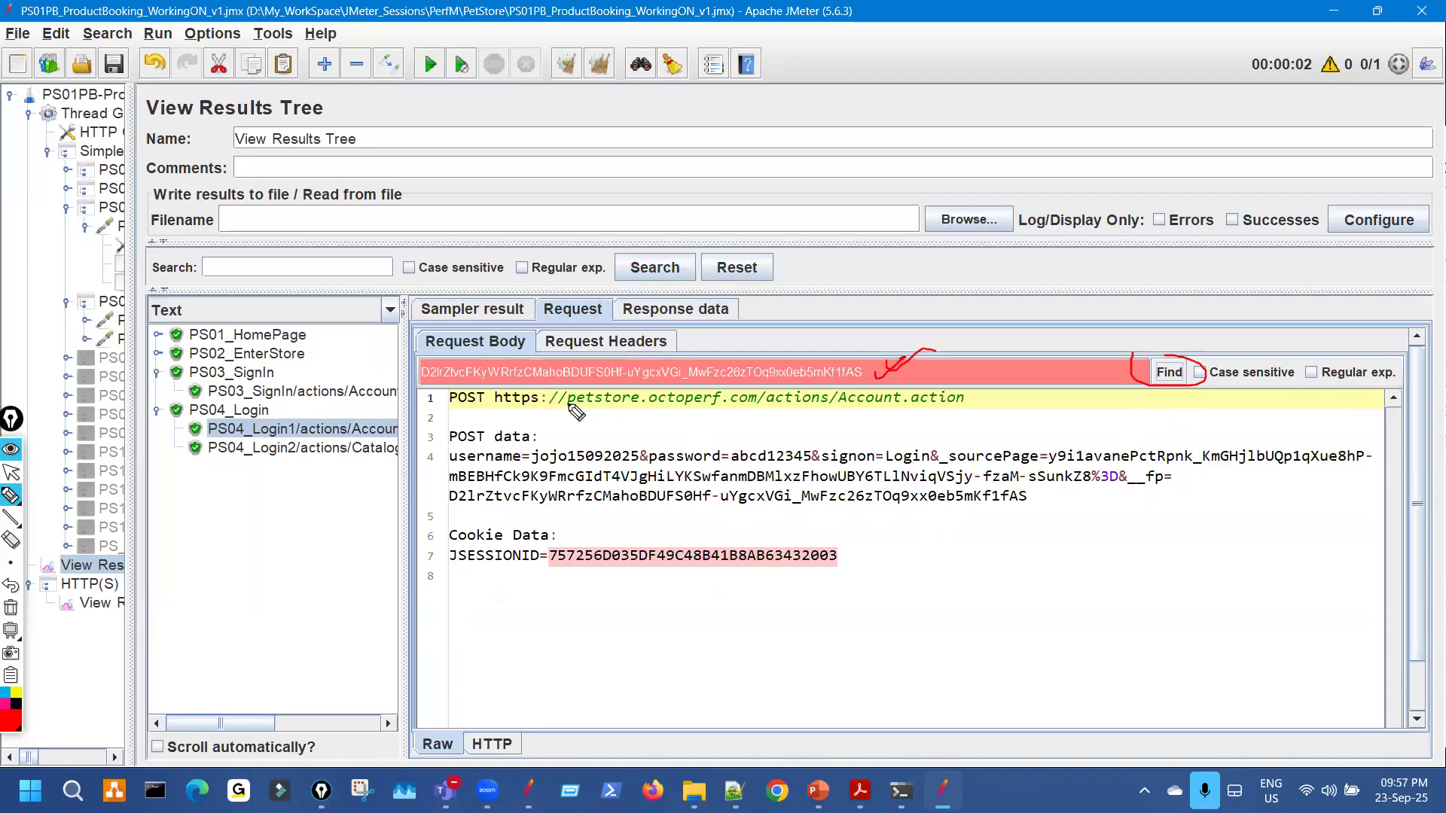
{"action": "left_click_drag", "start_coordinate": [421, 386], "coordinate": [725, 386]}
{"action": "left_click_drag", "start_coordinate": [453, 512], "coordinate": [880, 508]}
{"action": "left_click_drag", "start_coordinate": [1146, 494], "coordinate": [1169, 503]}
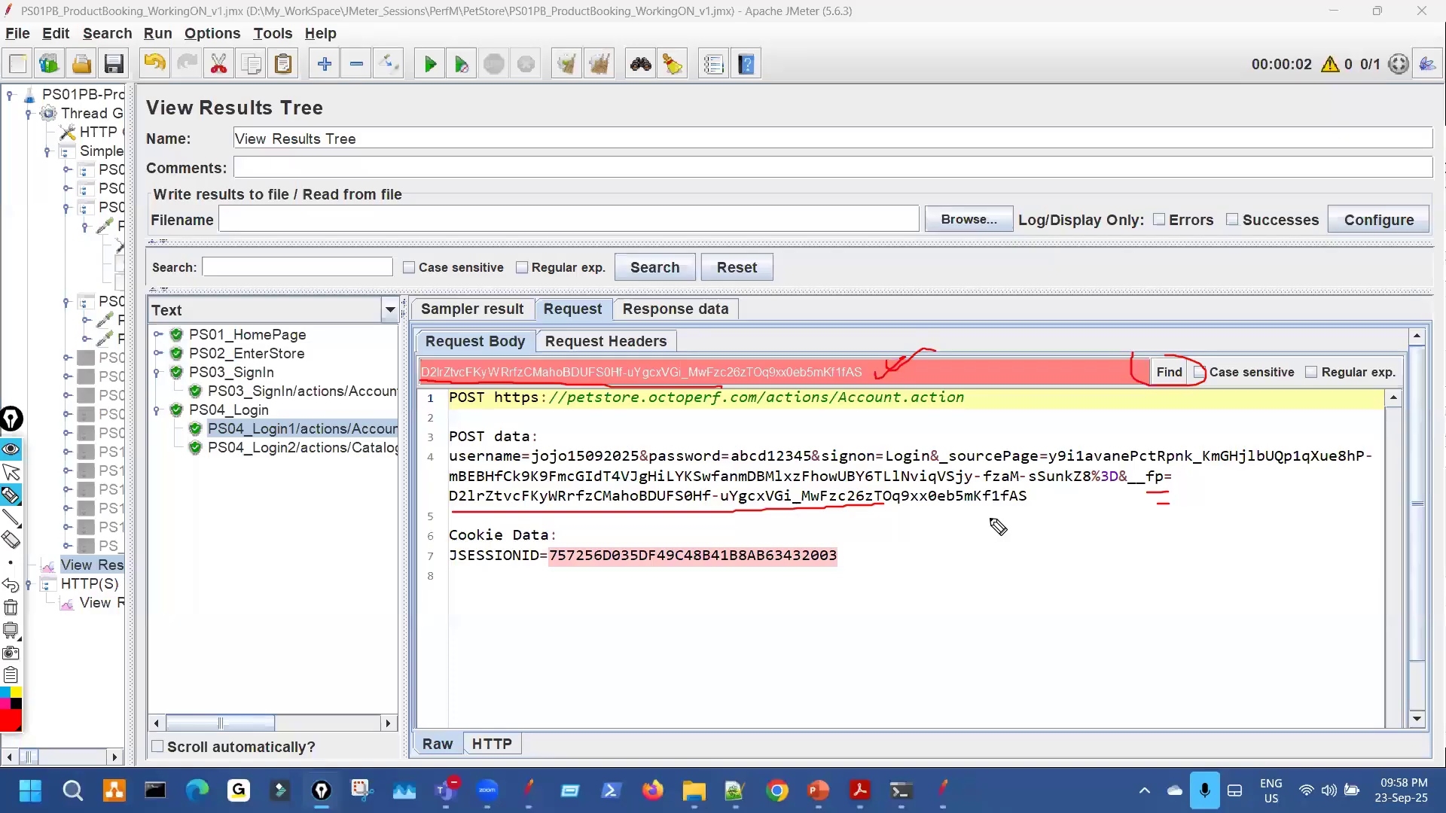
{"action": "left_click_drag", "start_coordinate": [1139, 354], "coordinate": [1157, 350]}
{"action": "left_click_drag", "start_coordinate": [481, 509], "coordinate": [757, 505]}
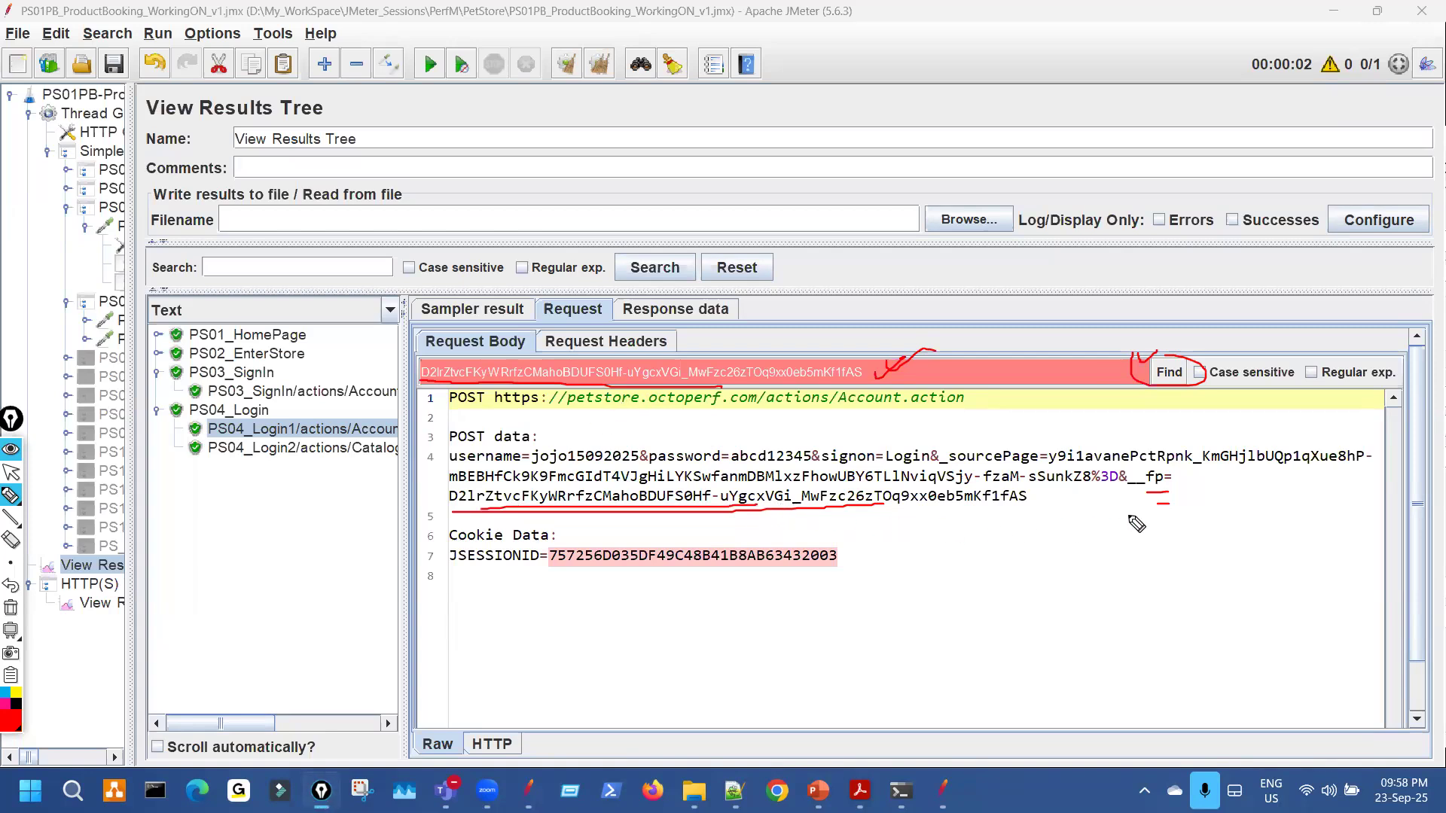
{"action": "key", "text": "Escape"}
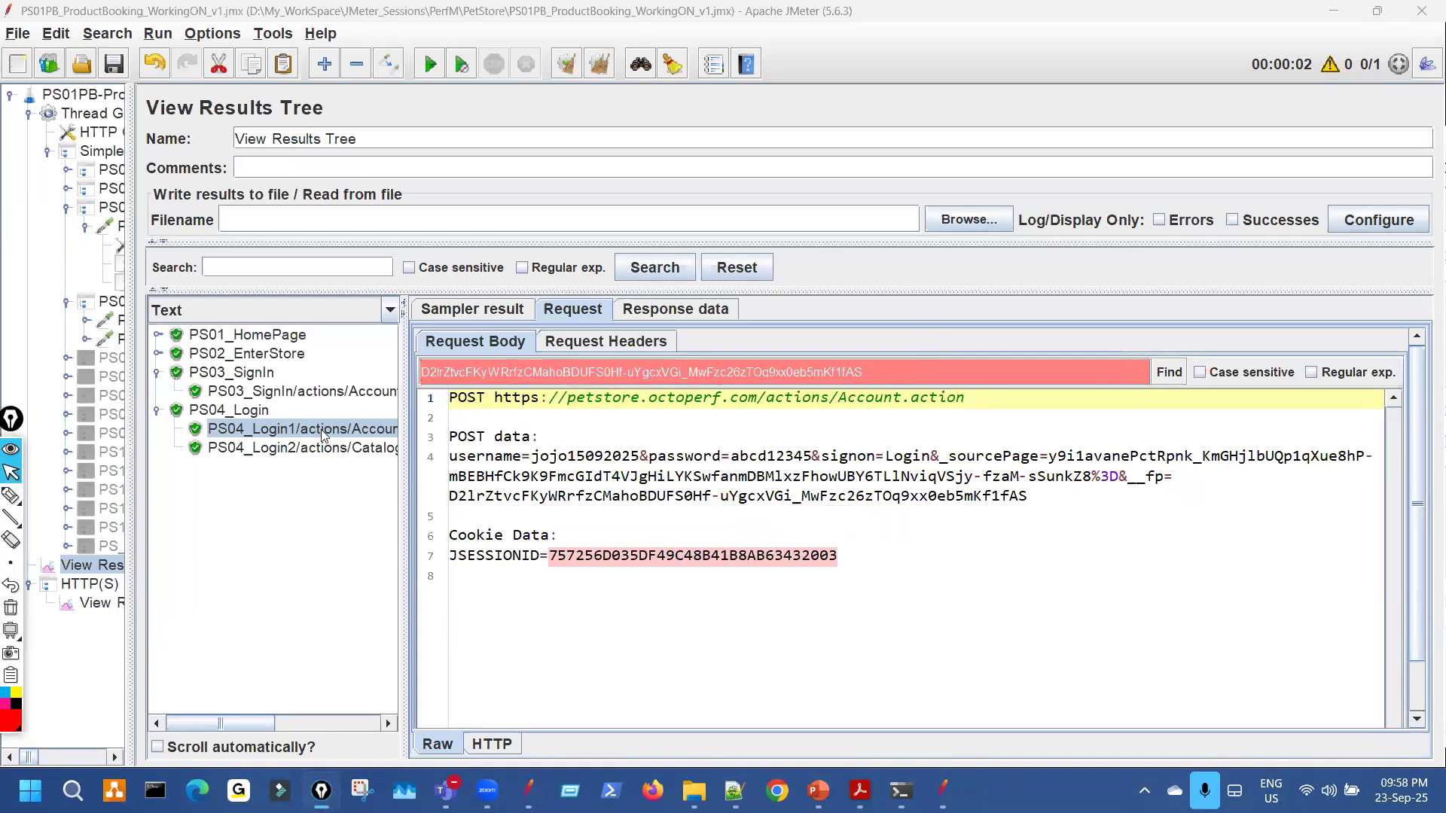
Show PS03_SignIn in the RegExp Tester, then open the c_FpID1 extractor settings.
{"action": "left_click", "coordinate": [368, 393]}
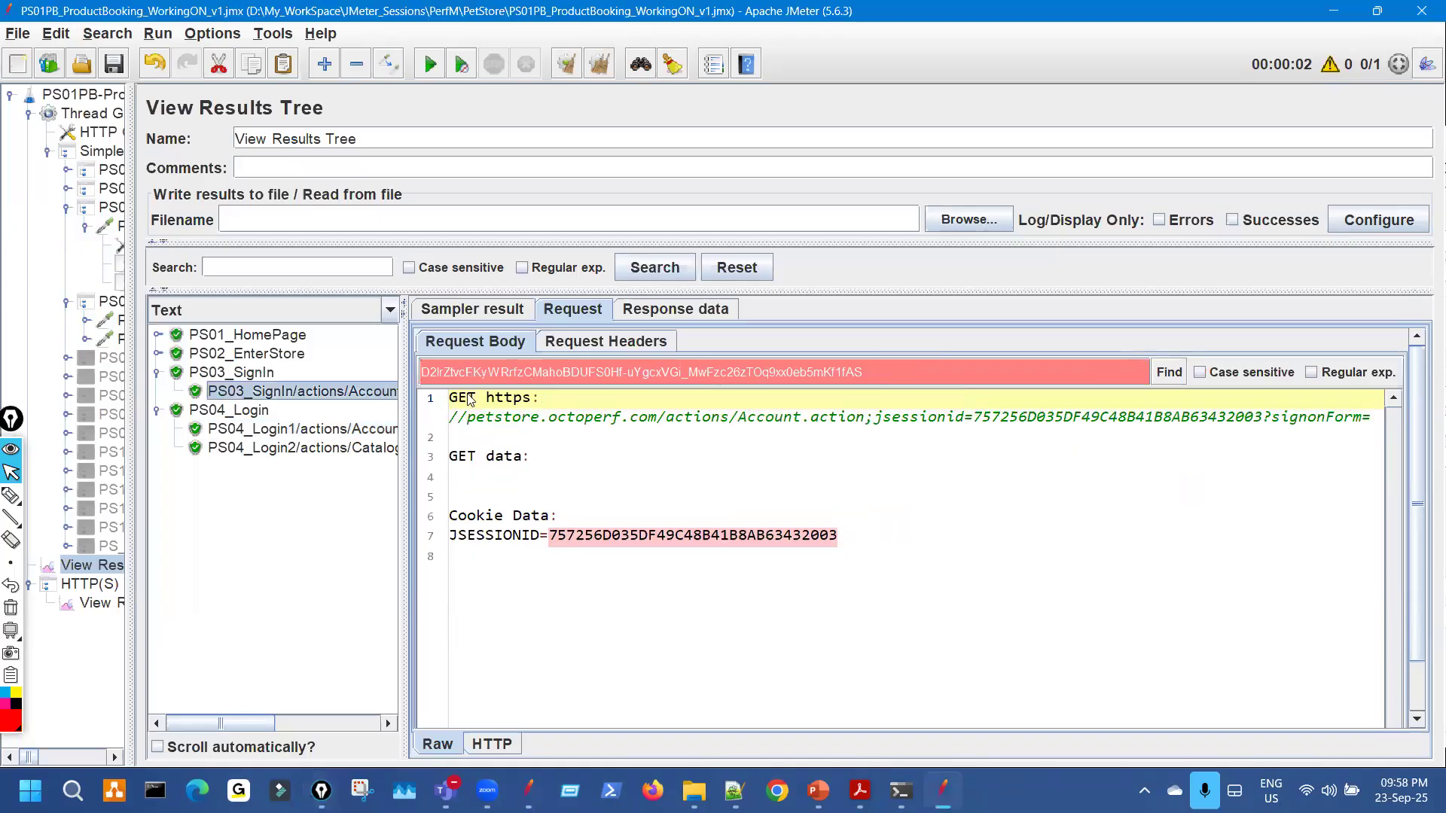
{"action": "left_click", "coordinate": [713, 313]}
{"action": "left_click", "coordinate": [389, 311]}
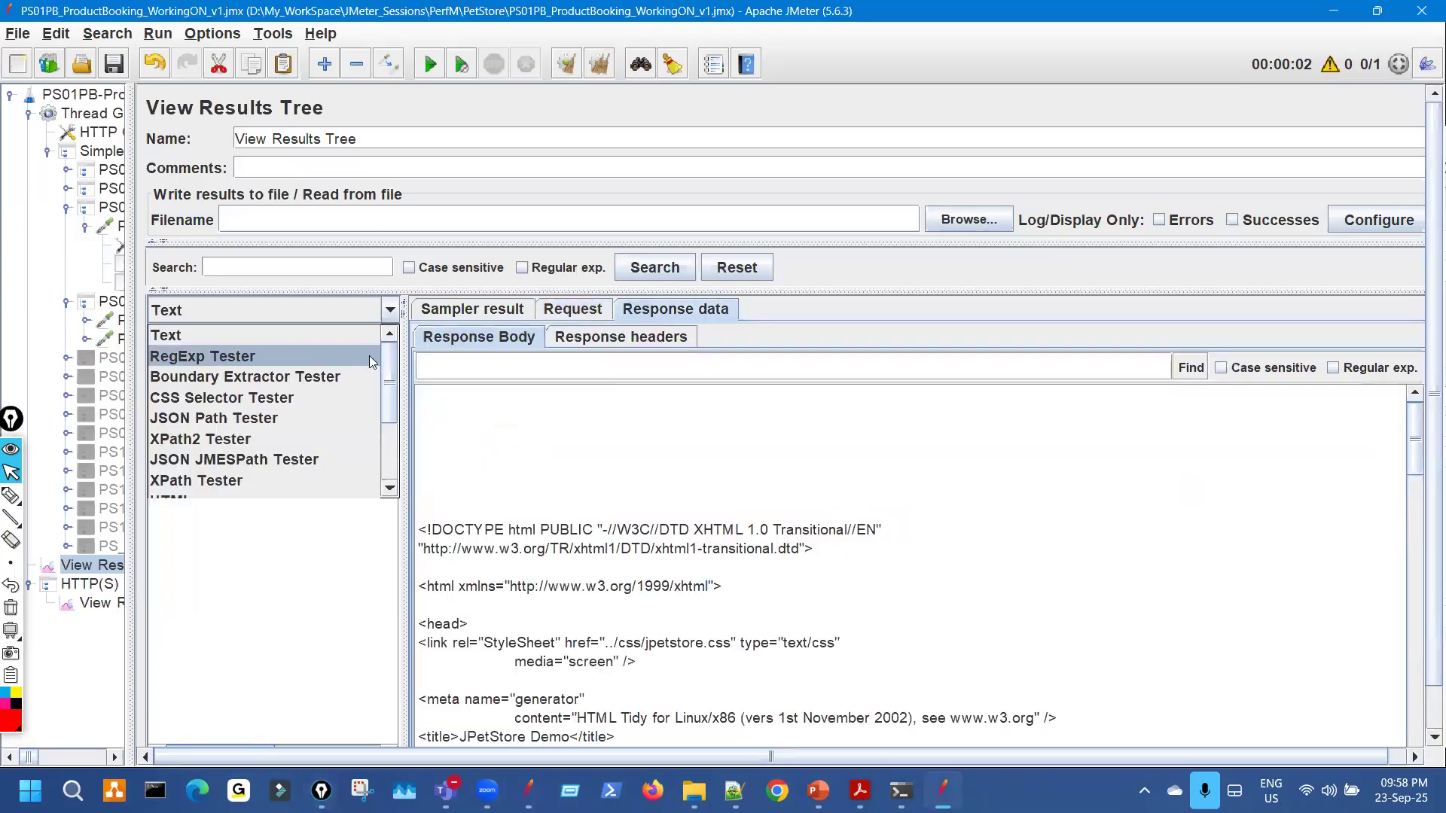
{"action": "left_click", "coordinate": [347, 354]}
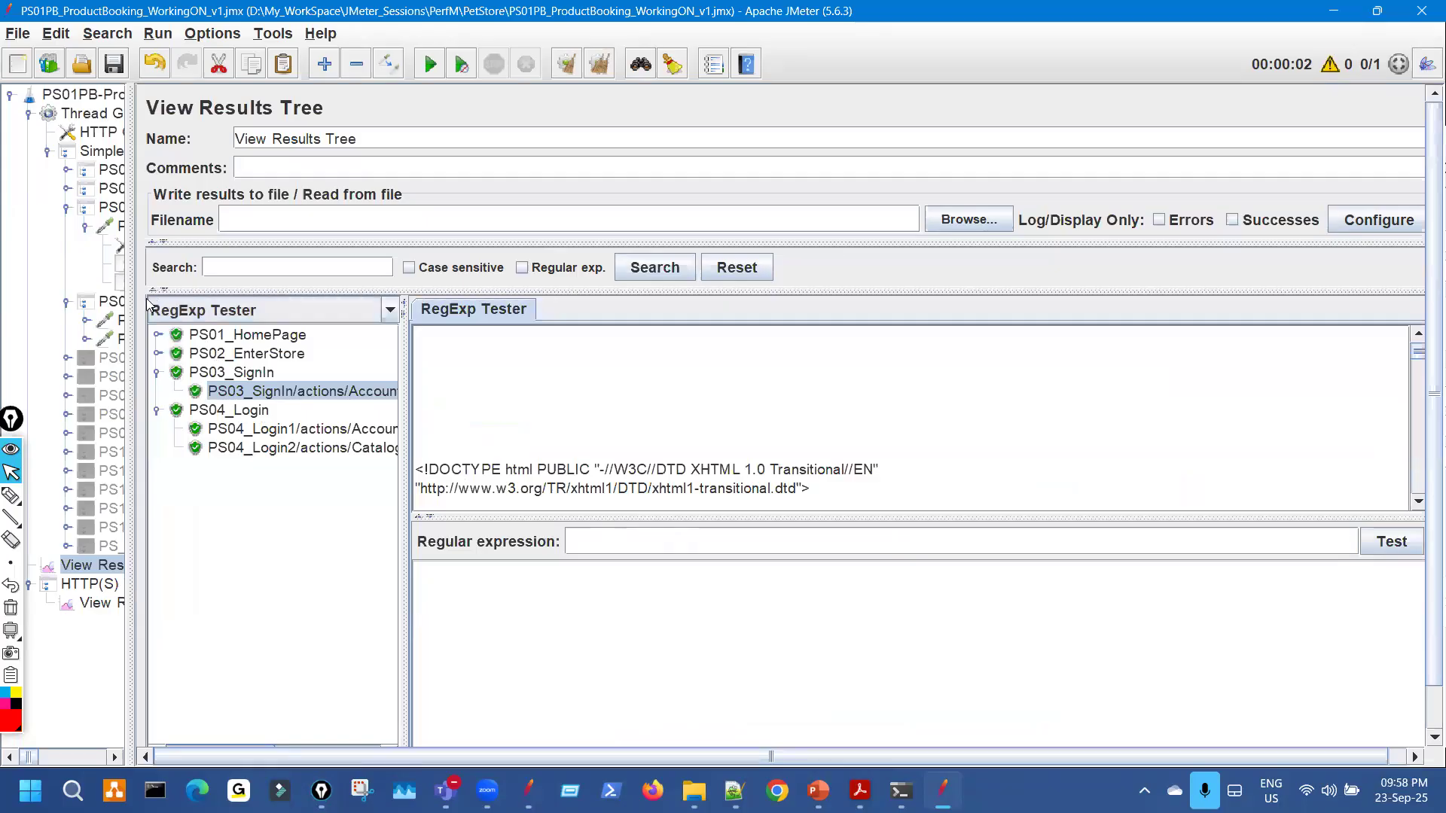
{"action": "left_click", "coordinate": [121, 285]}
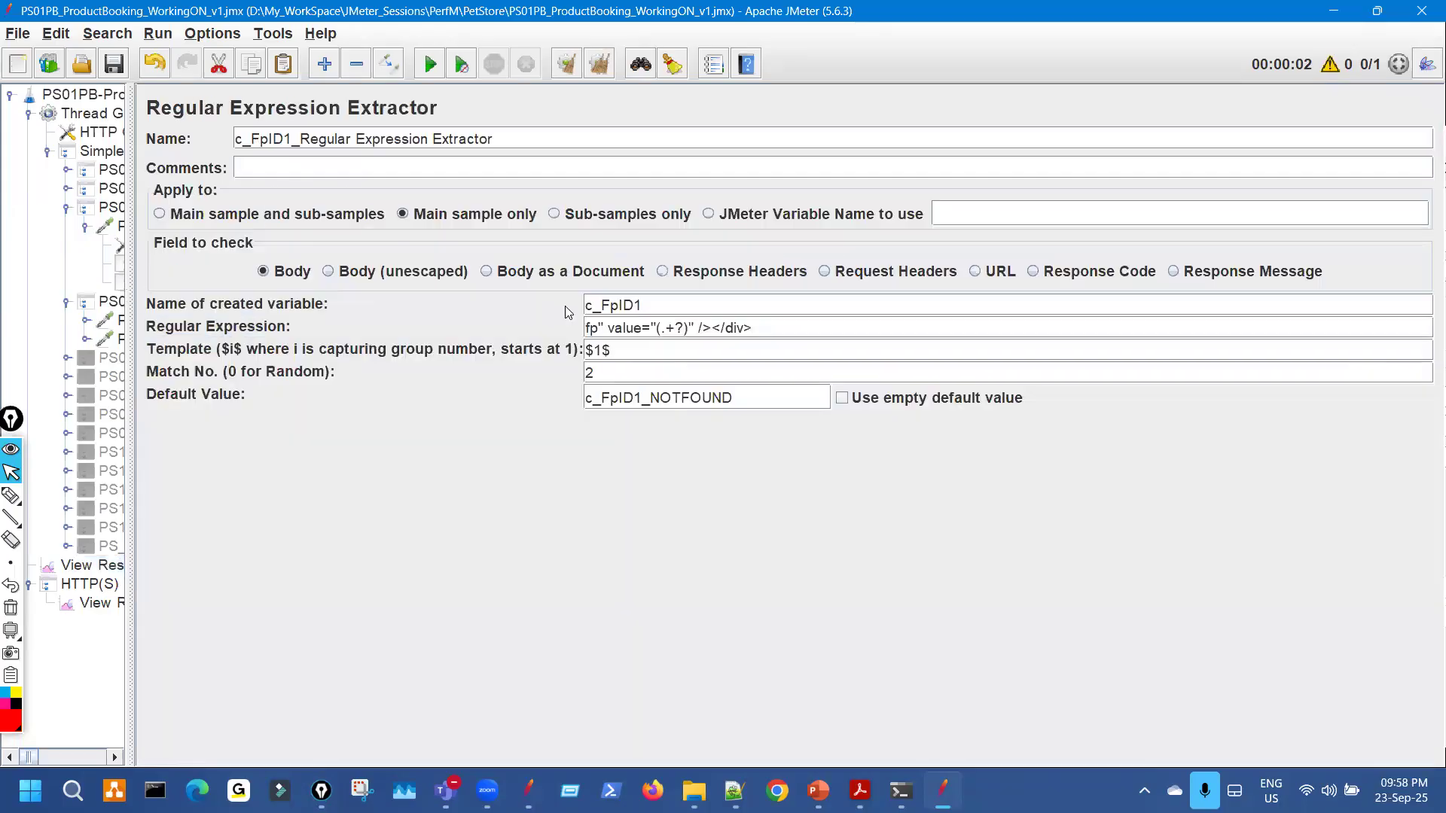
Test the copied fp regex in the RegExp Tester and select the second match value.
{"action": "triple_click", "coordinate": [699, 327]}
{"action": "key", "text": "ctrl+c"}
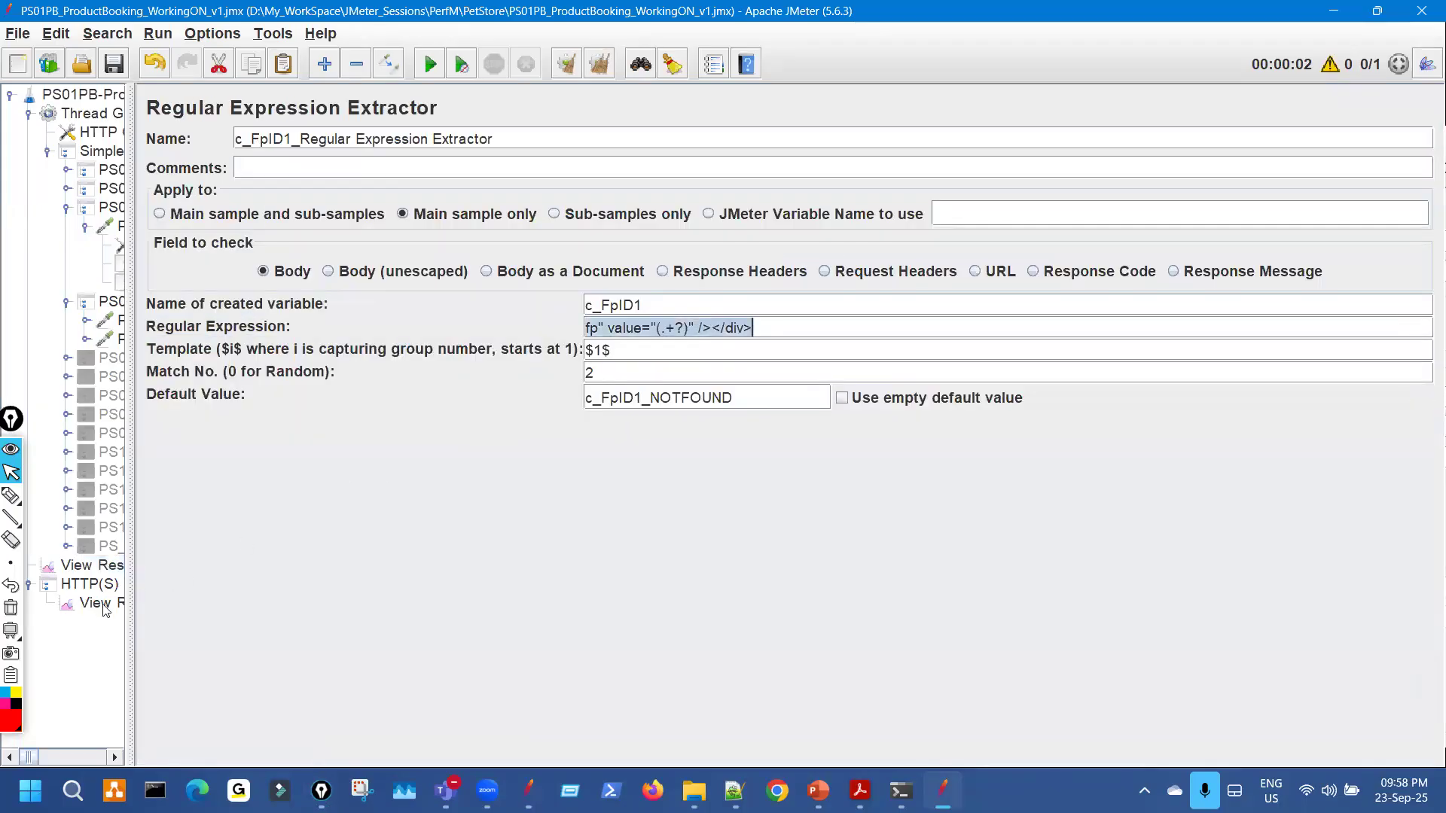
{"action": "left_click", "coordinate": [106, 567]}
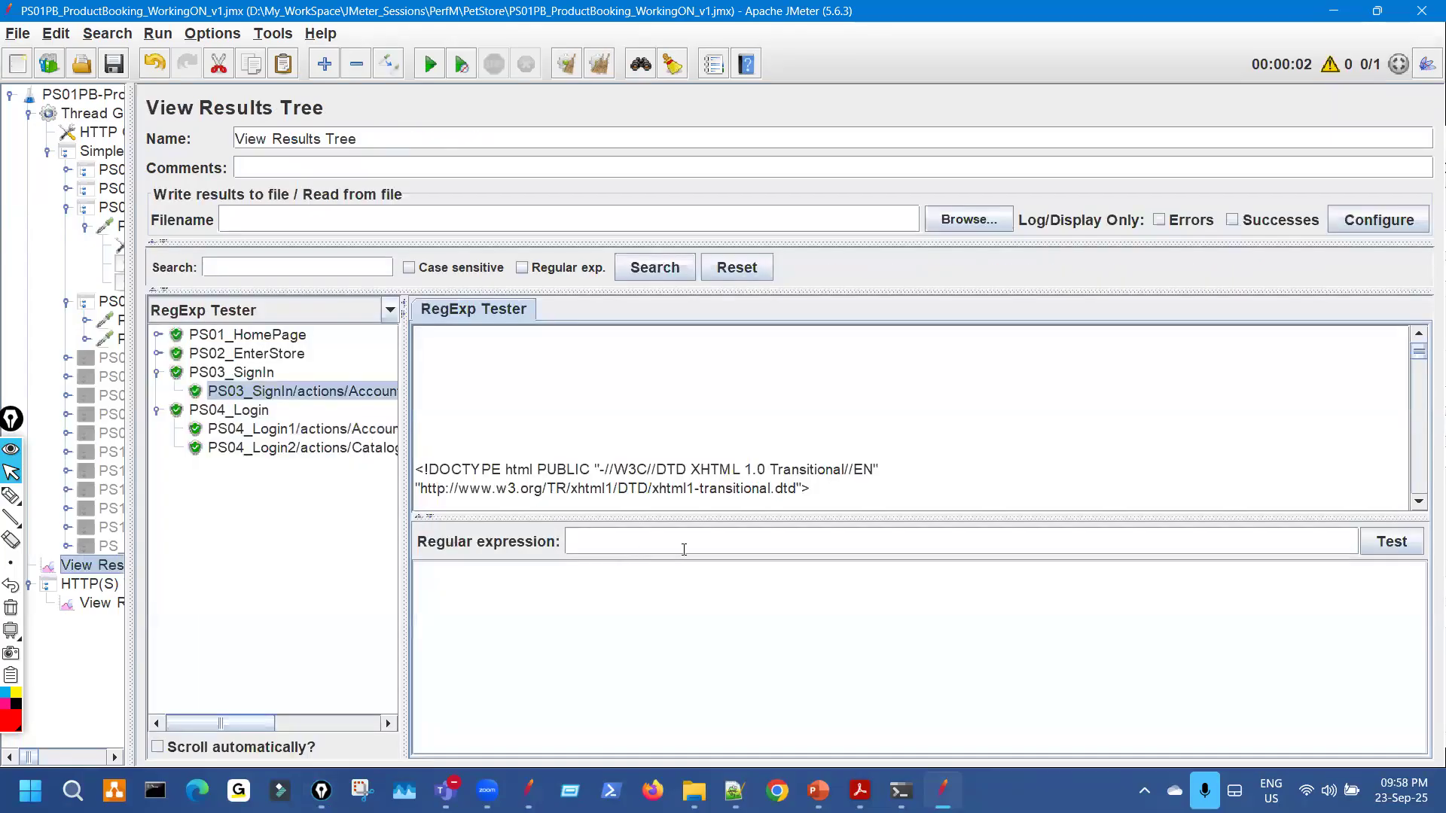
{"action": "left_click", "coordinate": [1211, 552]}
{"action": "key", "text": "ctrl+v"}
{"action": "left_click", "coordinate": [1383, 550]}
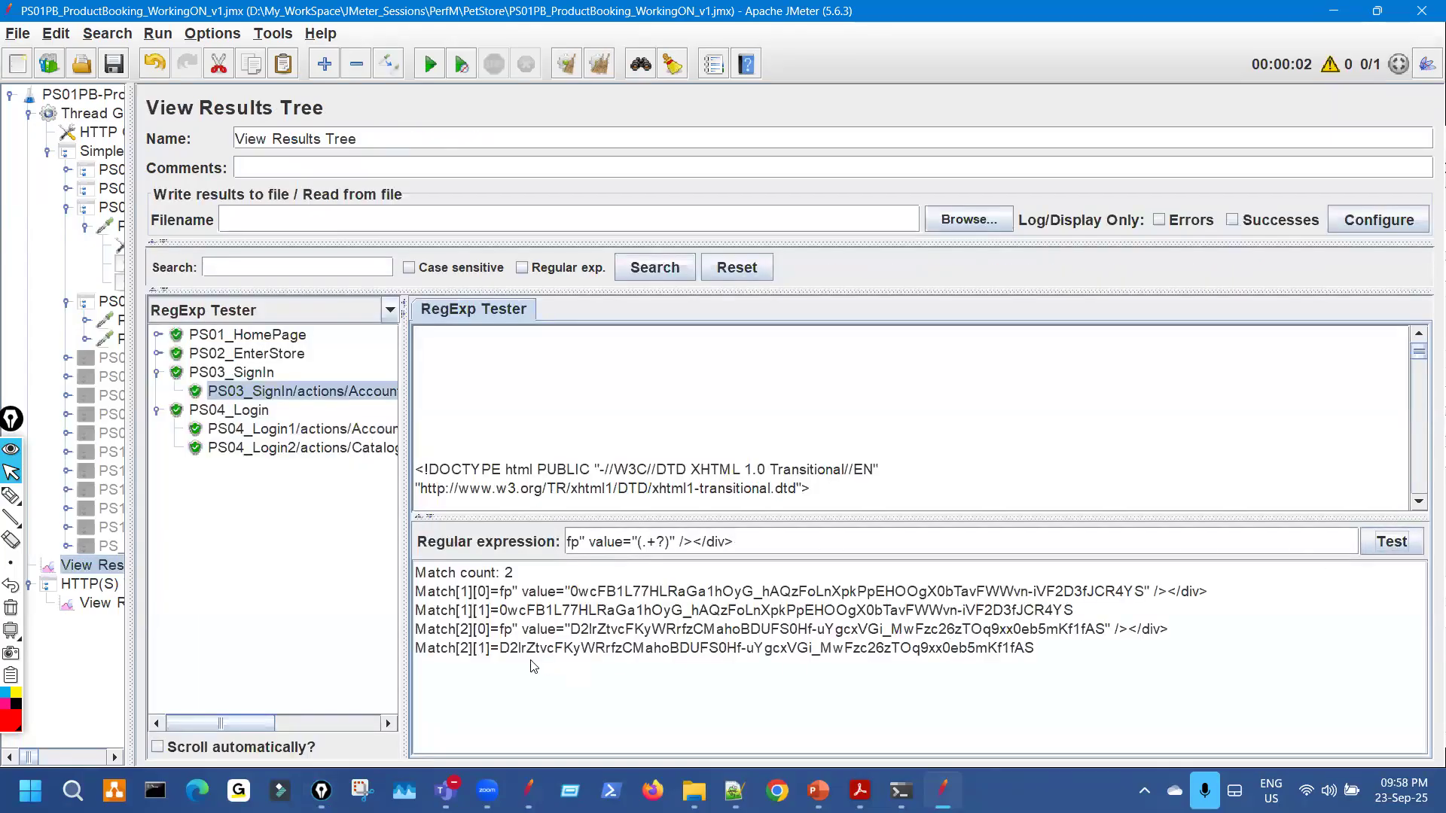
{"action": "left_click_drag", "start_coordinate": [966, 646], "coordinate": [1041, 656]}
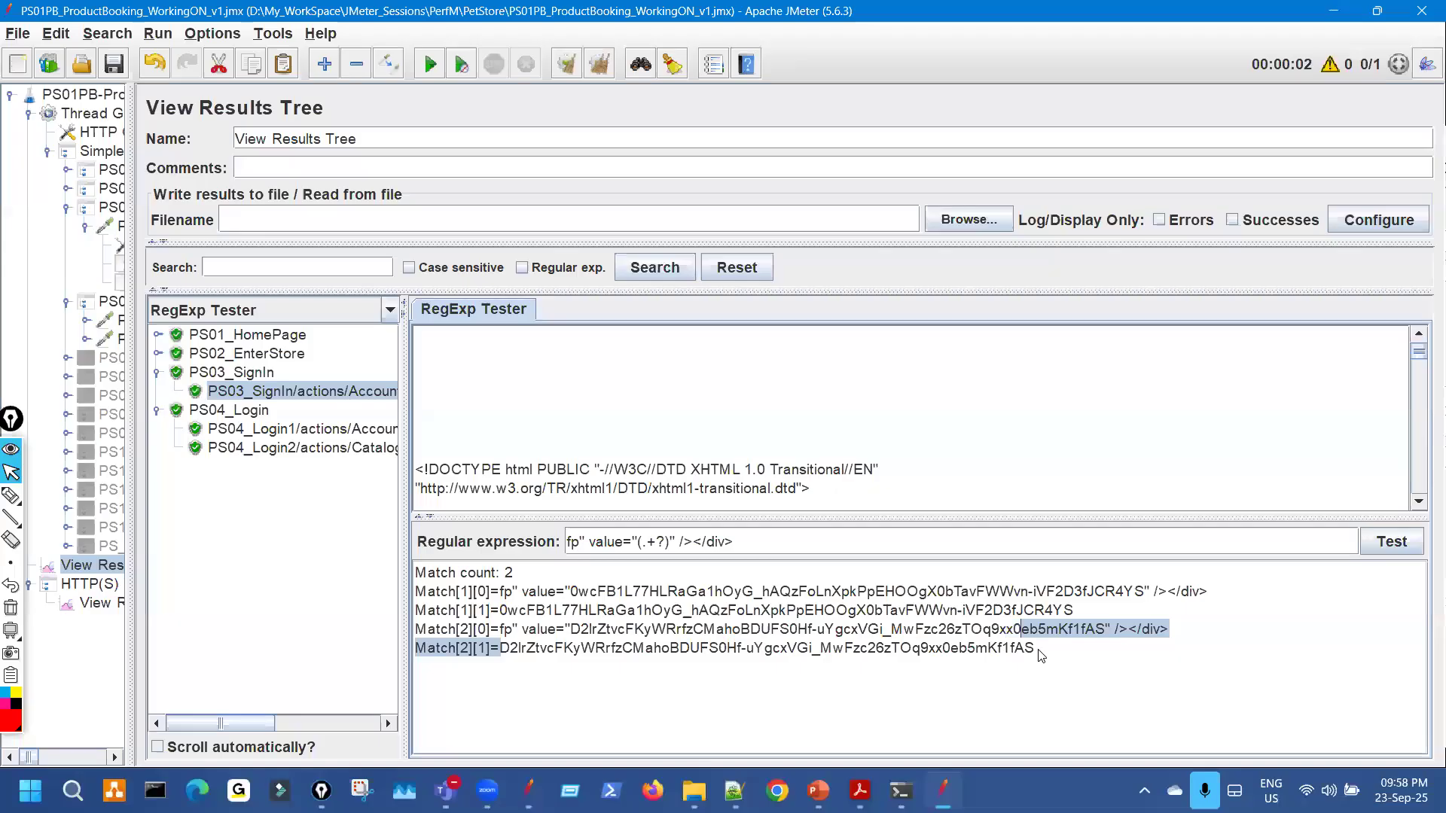
Find that fp value in PS04_Login1's request body, confirming it in the __fp parameter.
{"action": "left_click", "coordinate": [312, 431]}
{"action": "left_click", "coordinate": [336, 311]}
{"action": "left_click", "coordinate": [336, 341]}
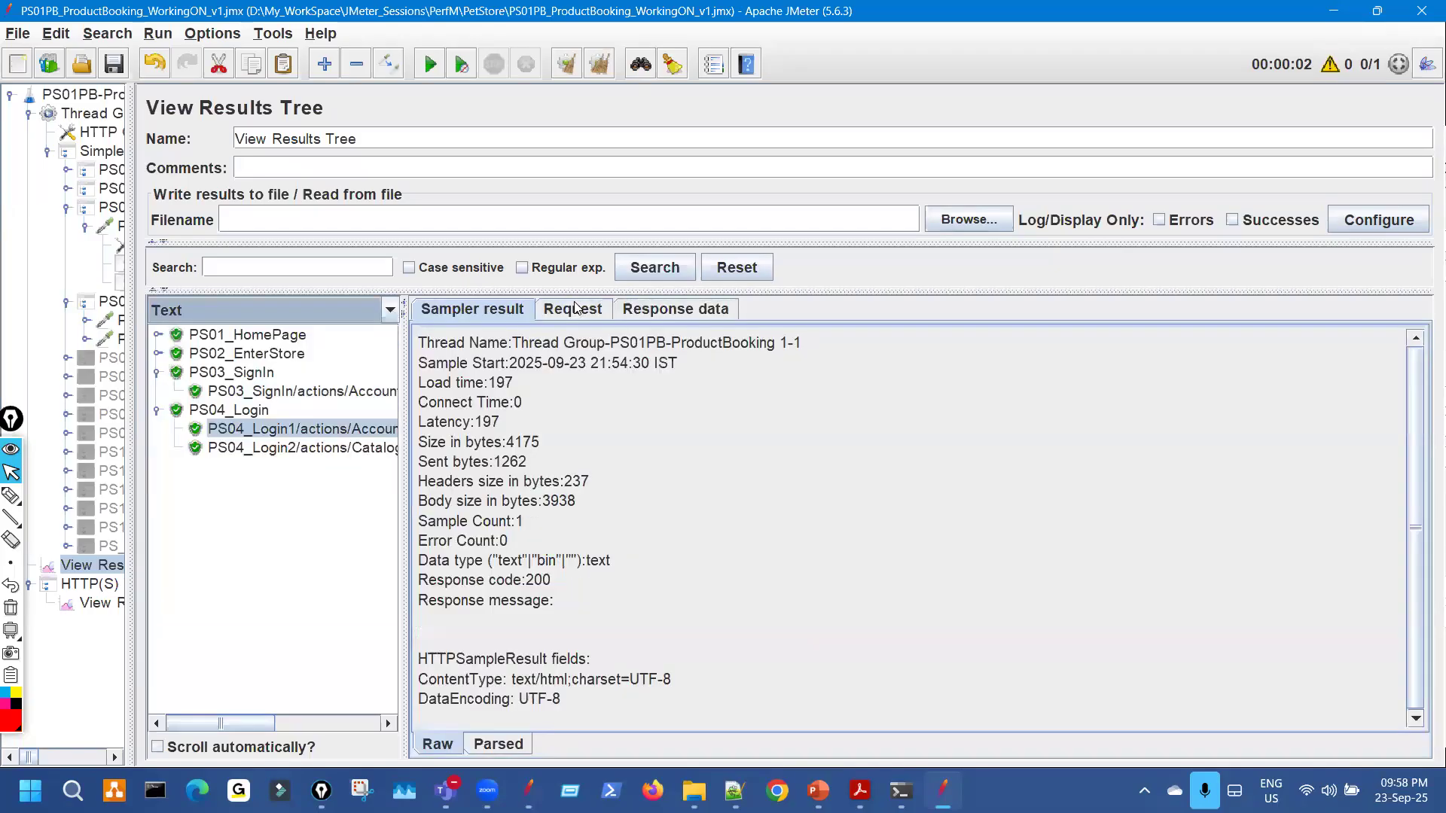
{"action": "left_click", "coordinate": [574, 306]}
{"action": "left_click", "coordinate": [600, 375]}
{"action": "type", "text": "D2lrZtvcFKyWRrfzCMahoBDUFS0Hf-uYgcxVGi_MwFzc26zTOq9xx0eb5mKf1fAS"}
{"action": "left_click", "coordinate": [1169, 372]}
{"action": "key", "text": "ctrl+shift+3"}
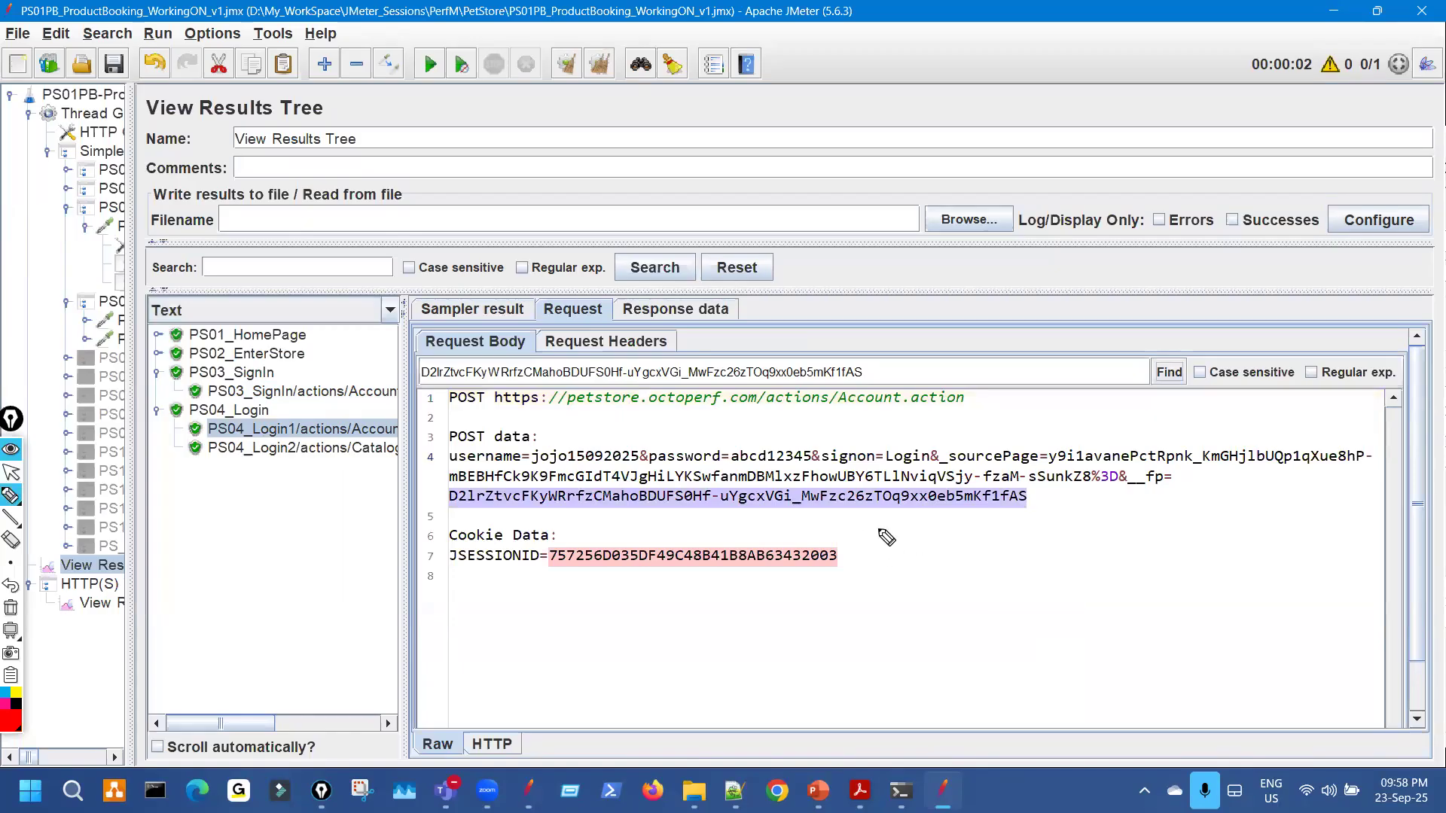
{"action": "left_click_drag", "start_coordinate": [977, 520], "coordinate": [1022, 517]}
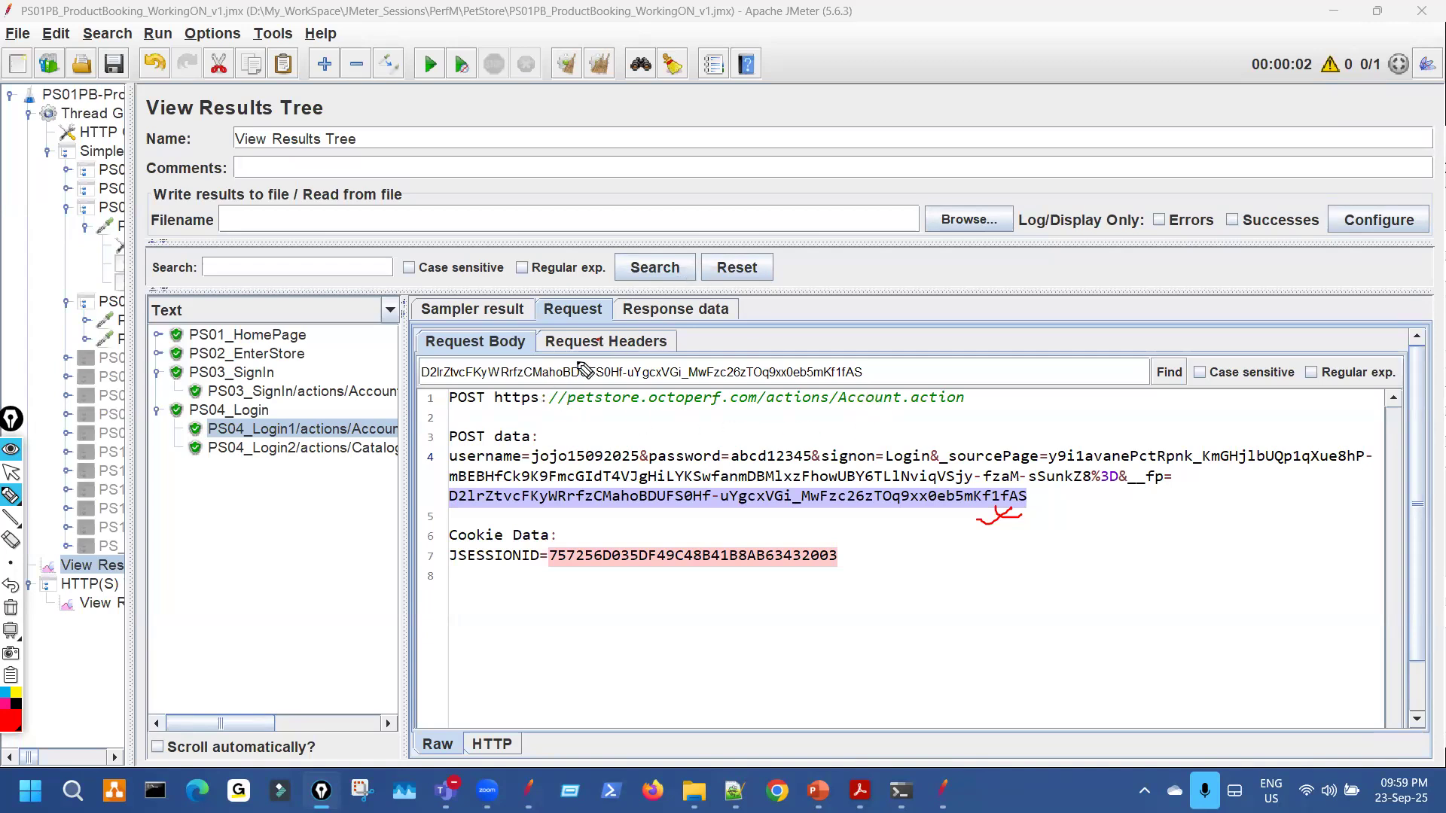
{"action": "key", "text": "Escape"}
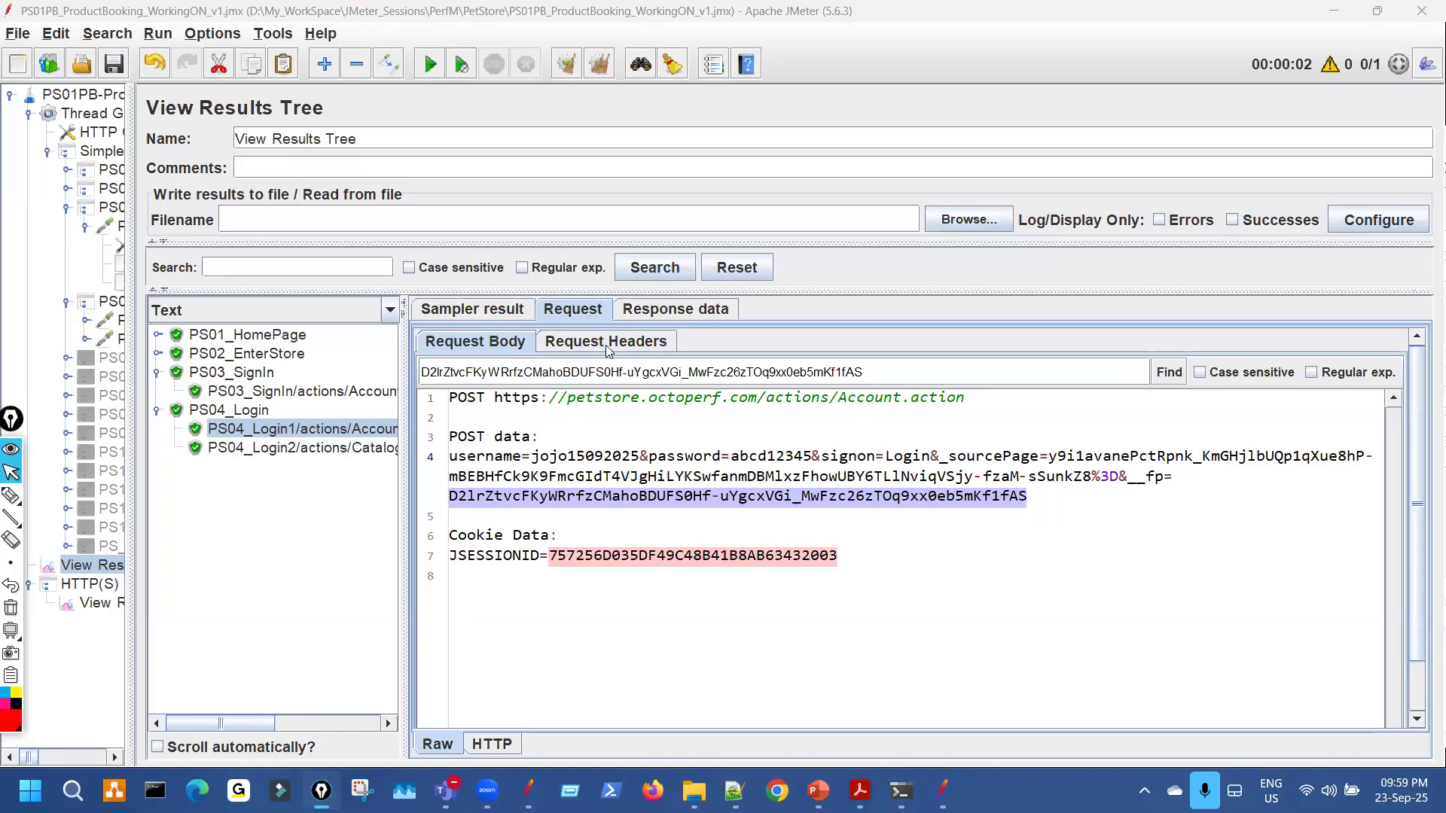
Show PS04_Login1's request headers and mark the header lines in red.
{"action": "left_click", "coordinate": [606, 346]}
{"action": "key", "text": "ctrl+shift+3"}
{"action": "left_click_drag", "start_coordinate": [680, 504], "coordinate": [698, 587]}
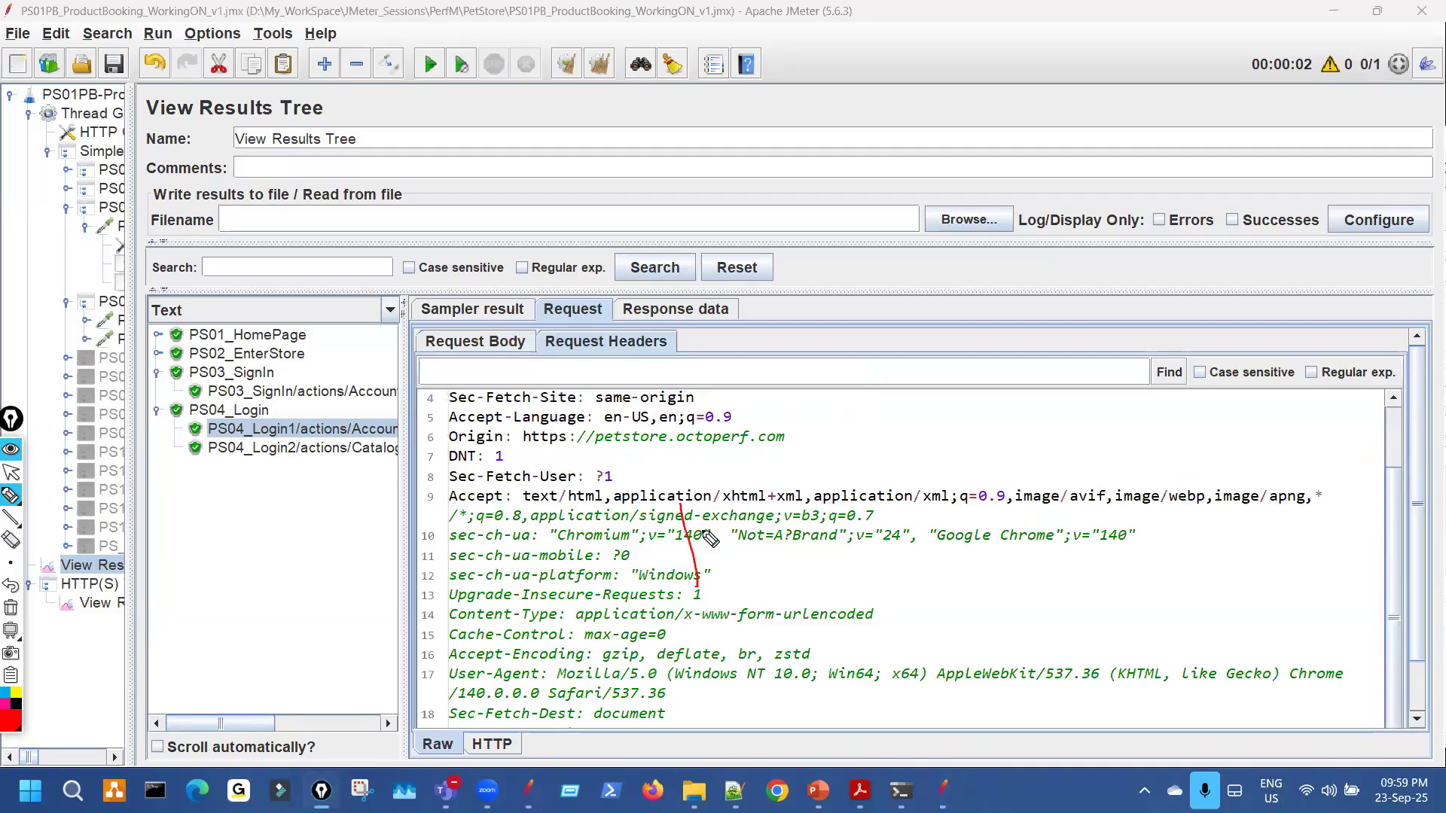
{"action": "key", "text": "Escape"}
{"action": "scroll", "coordinate": [702, 556], "scroll_direction": "up", "scroll_amount": 2}
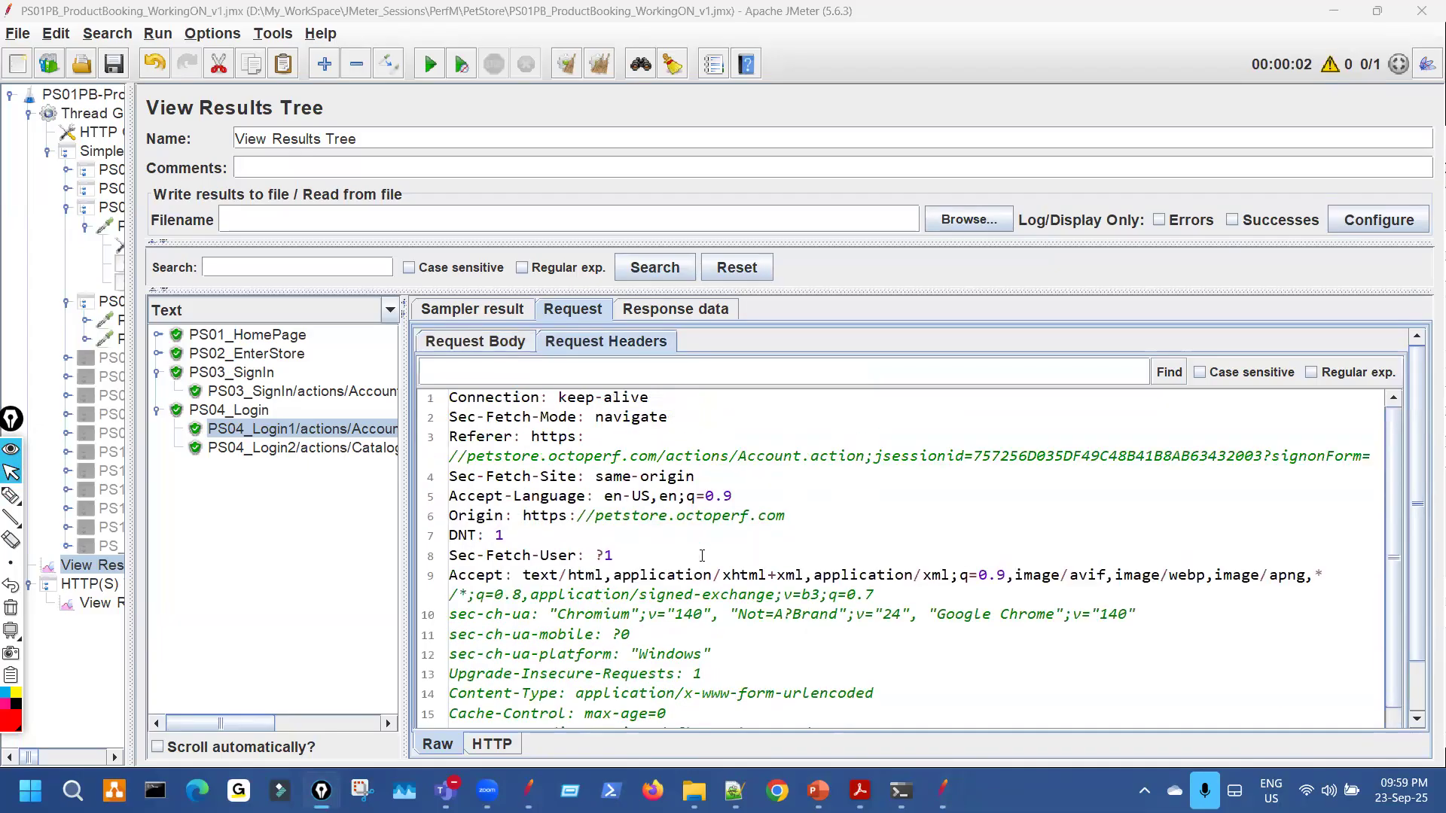
{"action": "scroll", "coordinate": [702, 556], "scroll_direction": "down", "scroll_amount": 2}
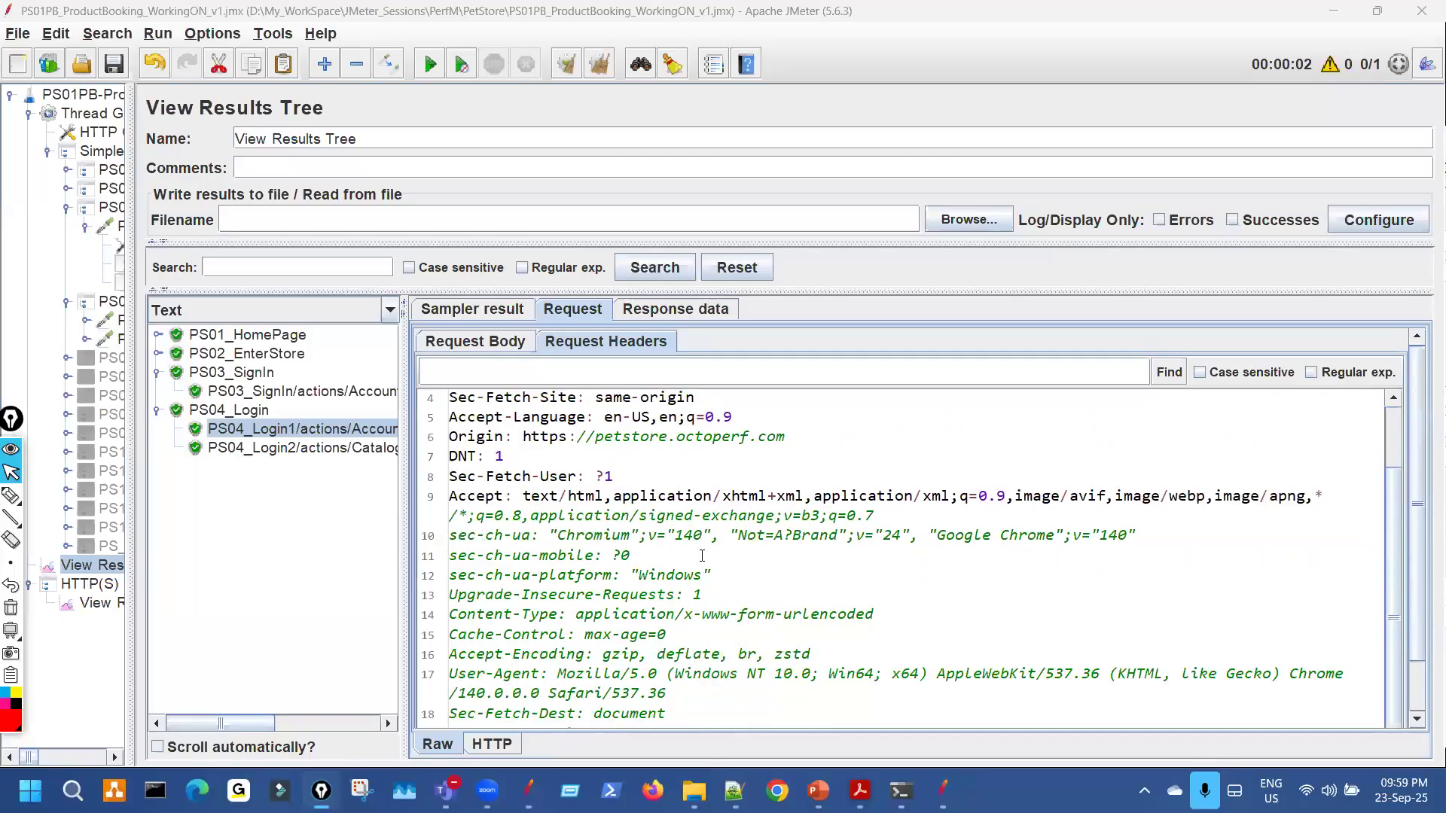
{"action": "scroll", "coordinate": [702, 555], "scroll_direction": "up", "scroll_amount": 2}
{"action": "key", "text": "ctrl+shift+3"}
{"action": "left_click_drag", "start_coordinate": [631, 342], "coordinate": [661, 339]}
{"action": "left_click_drag", "start_coordinate": [699, 450], "coordinate": [731, 611]}
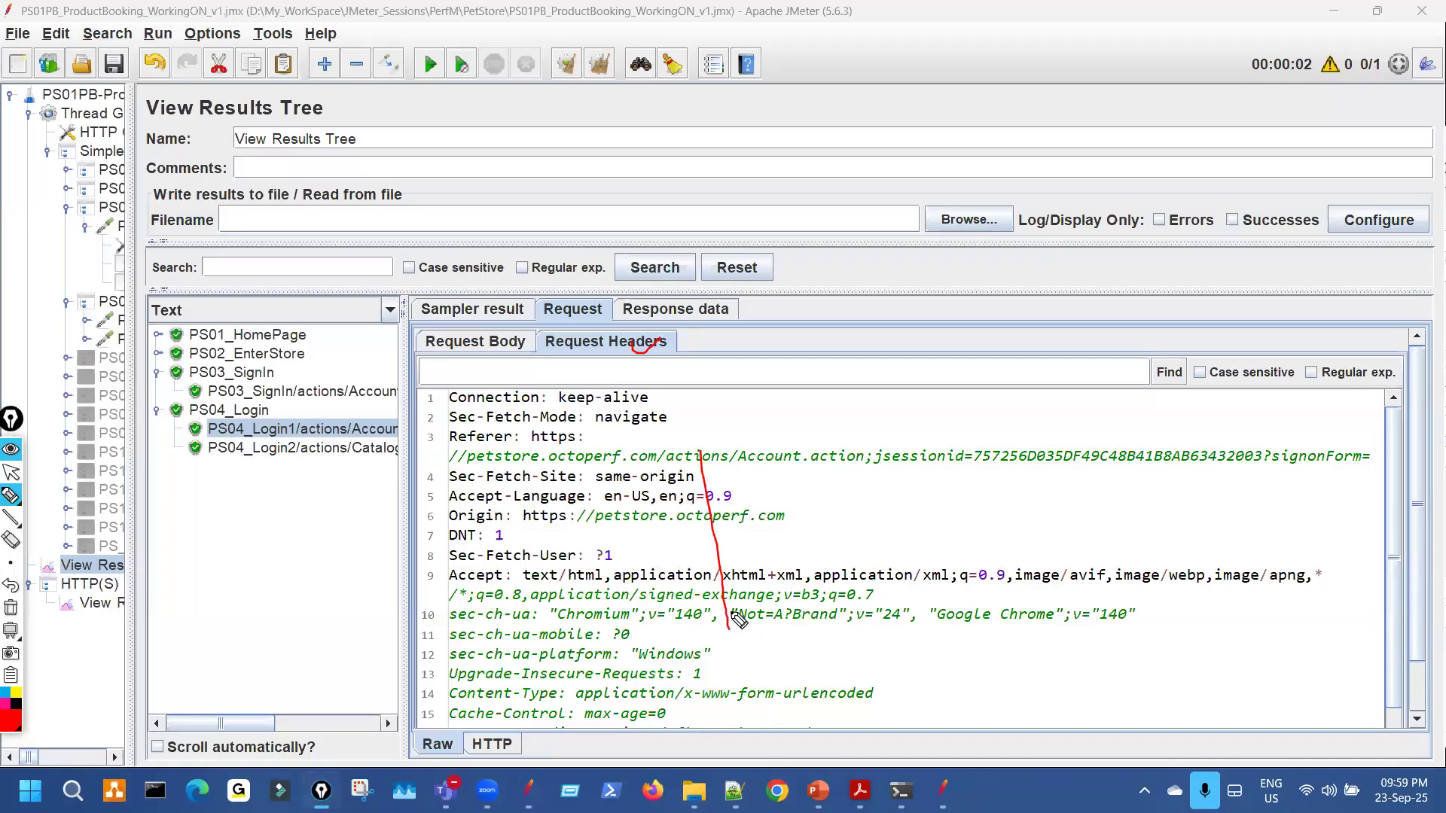
{"action": "key", "text": "ctrl+shift+7"}
{"action": "key", "text": "ctrl+shift+2"}
Return to PS04_Login1's request body, underline the fp value, then select the PS03_SignIn sample.
{"action": "left_click", "coordinate": [504, 349]}
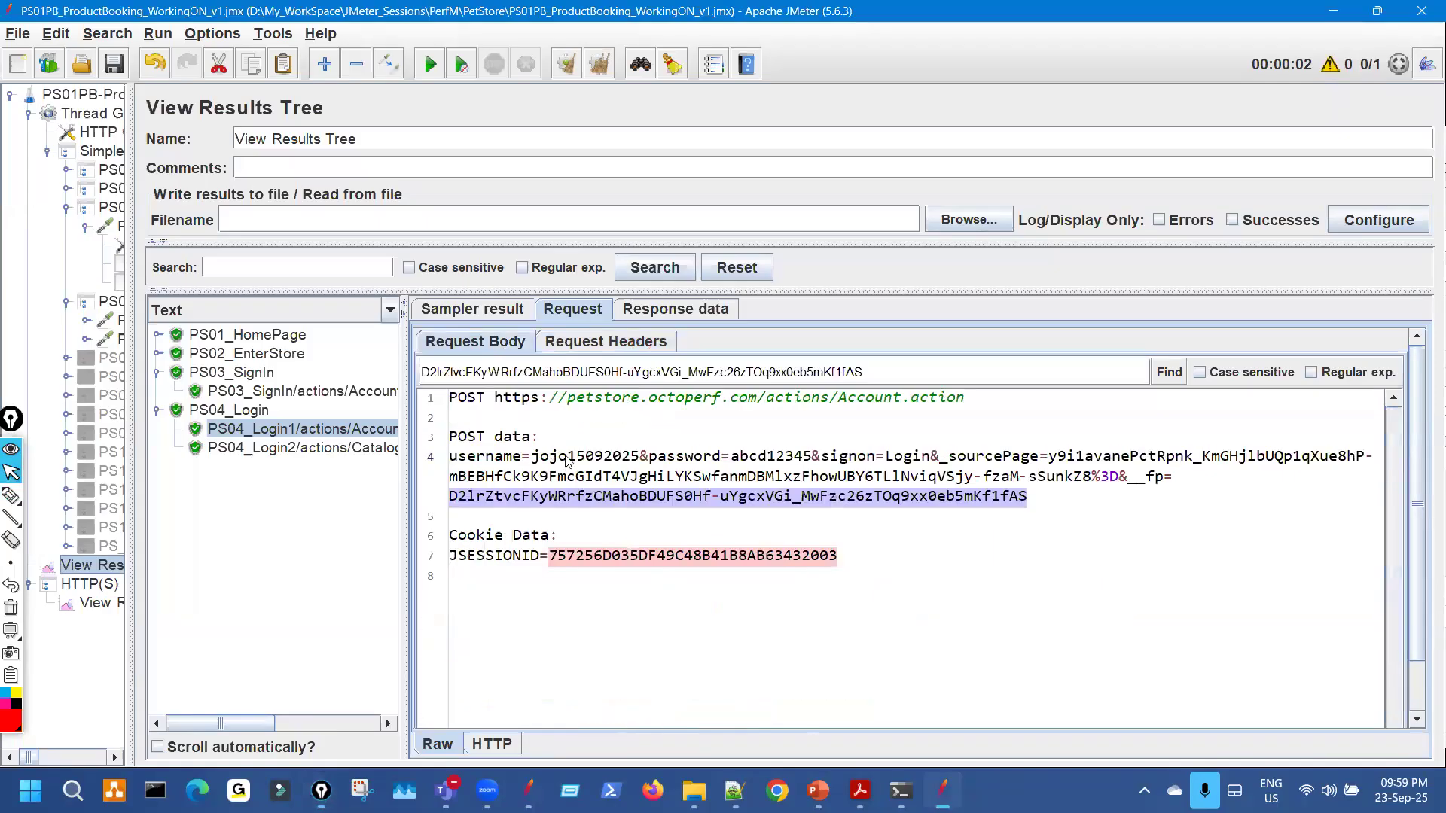
{"action": "key", "text": "ctrl+shift+3"}
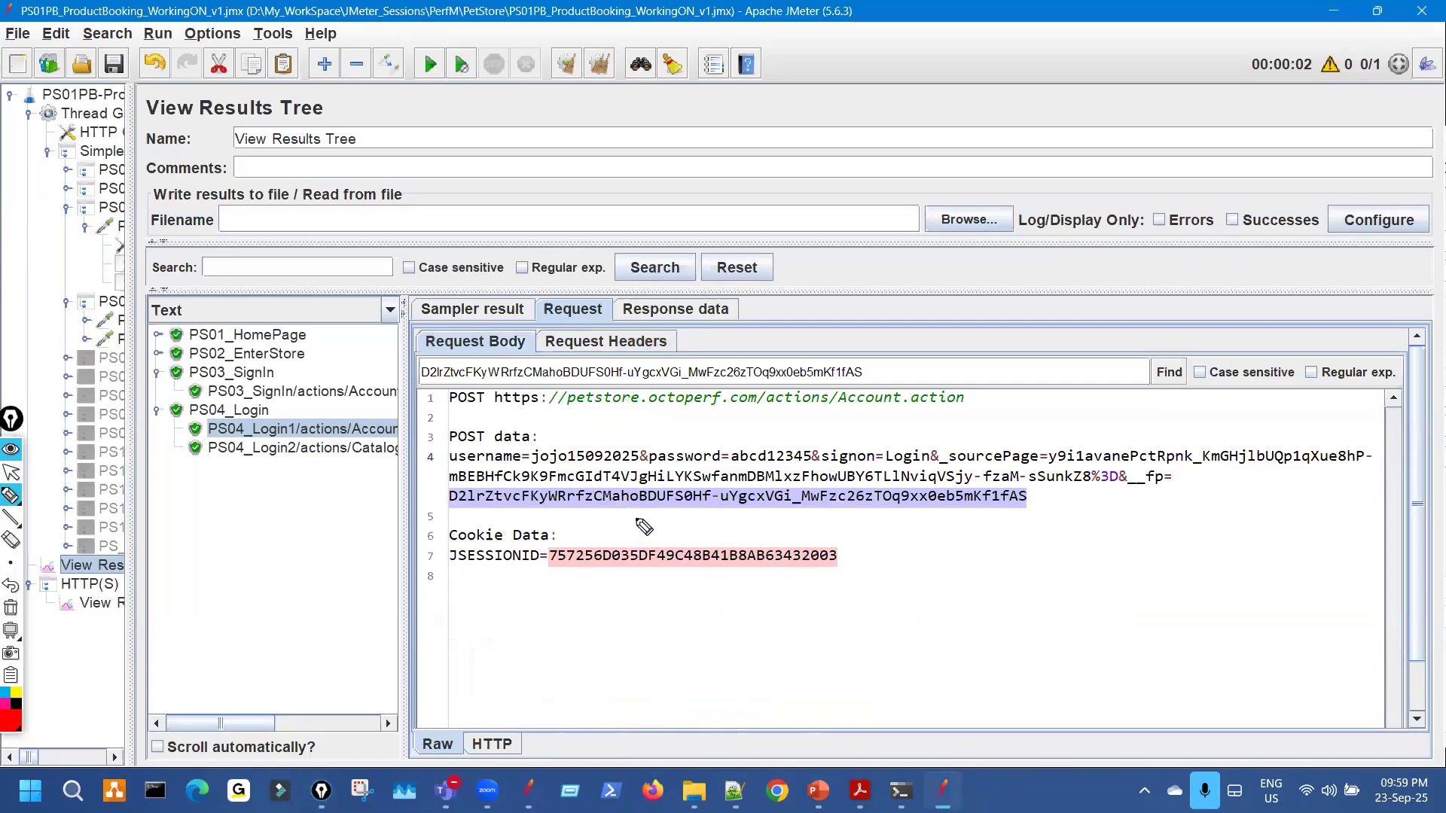
{"action": "left_click_drag", "start_coordinate": [729, 660], "coordinate": [744, 659]}
{"action": "left_click_drag", "start_coordinate": [888, 641], "coordinate": [919, 671]}
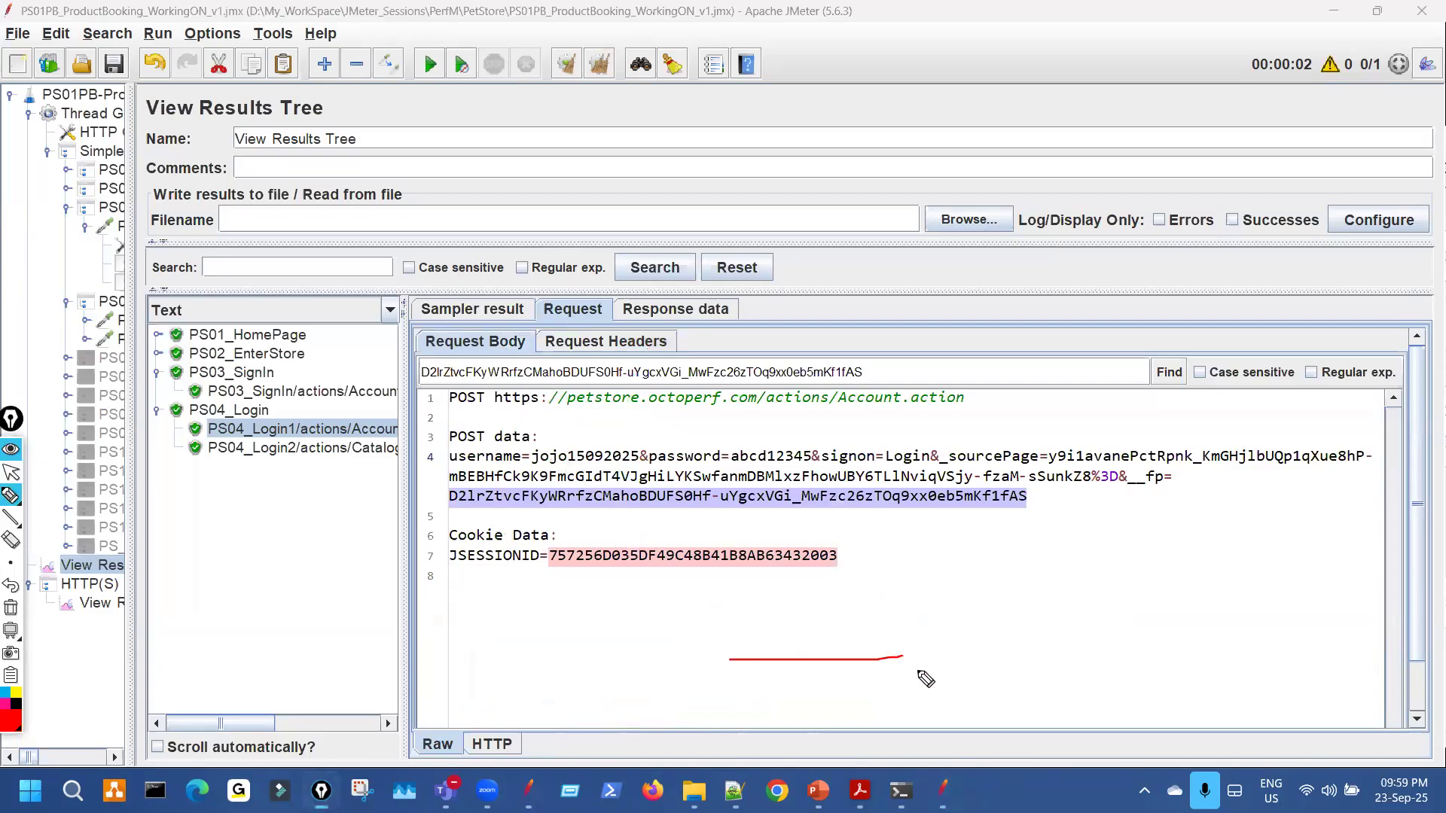
{"action": "mouse_move", "coordinate": [501, 352]}
{"action": "left_mouse_down"}
{"action": "mouse_move", "coordinate": [457, 354]}
{"action": "mouse_move", "coordinate": [483, 341]}
{"action": "left_mouse_up"}
{"action": "left_click_drag", "start_coordinate": [670, 520], "coordinate": [761, 522]}
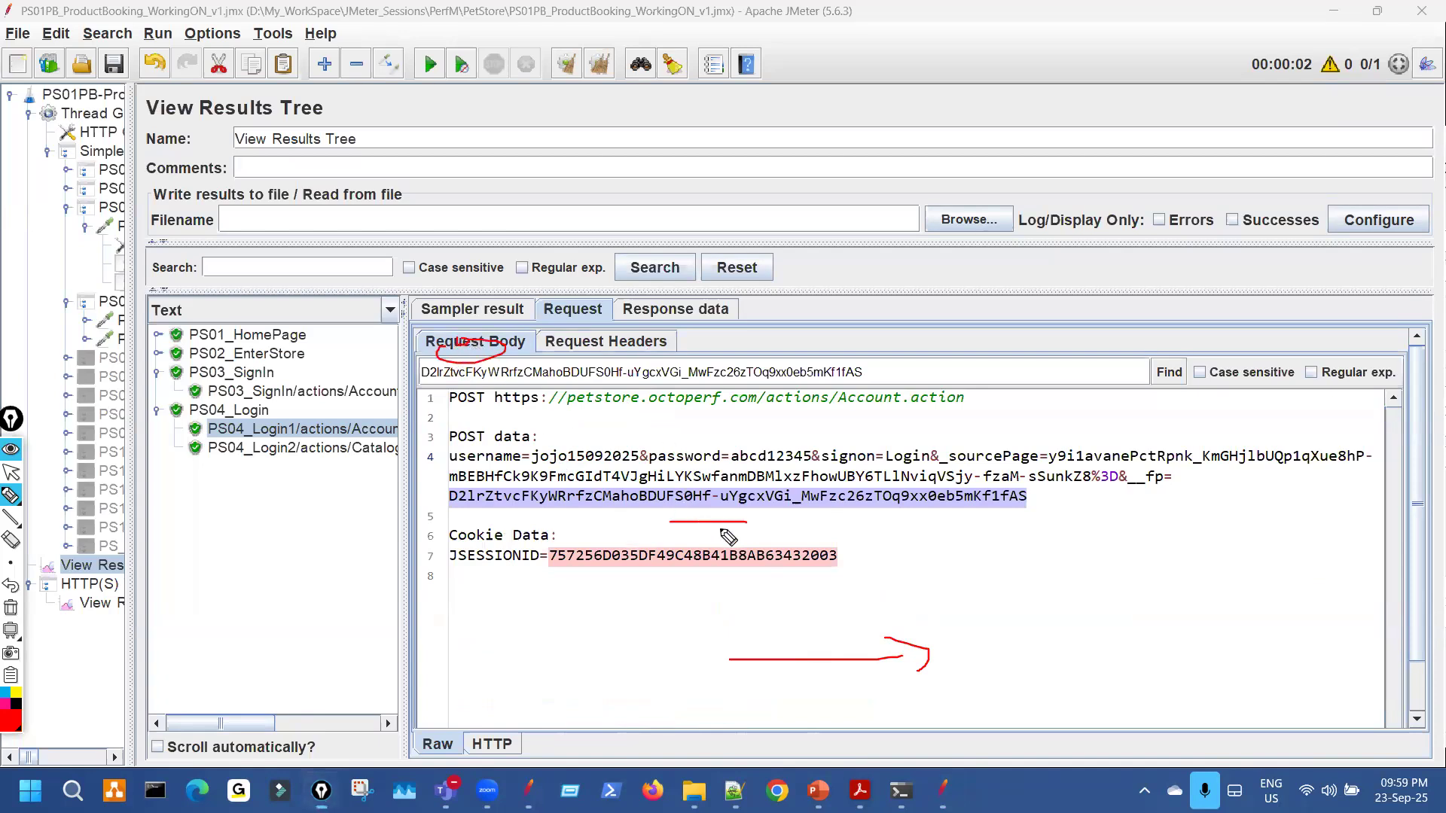
{"action": "key", "text": "ctrl+shift+7"}
{"action": "key", "text": "ctrl+shift+2"}
{"action": "left_click", "coordinate": [385, 394]}
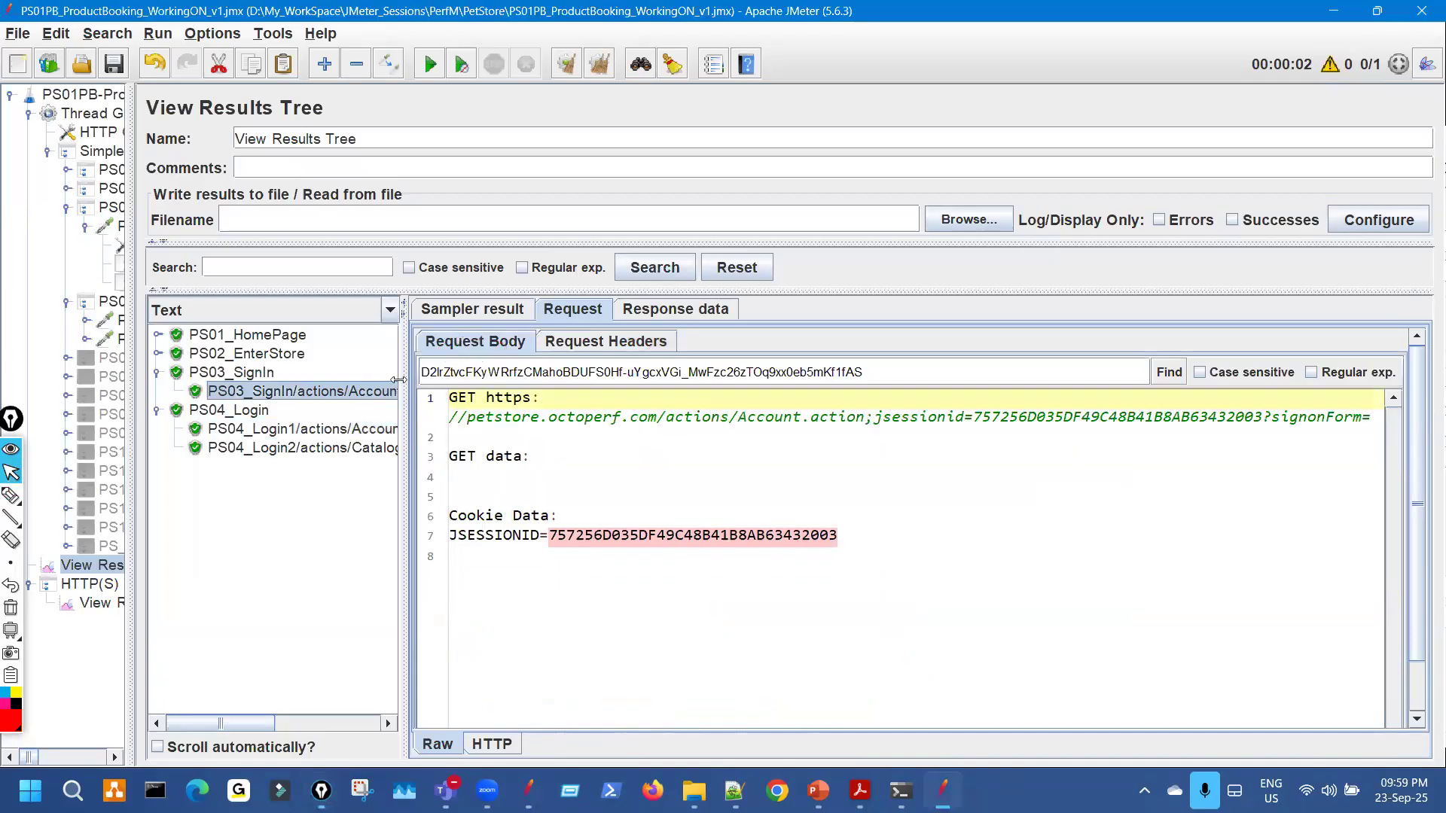
View PS03_SignIn's response body and mark the 1999/xhtml text and HTML header lines.
{"action": "left_click", "coordinate": [673, 310]}
{"action": "key", "text": "ctrl+shift+3"}
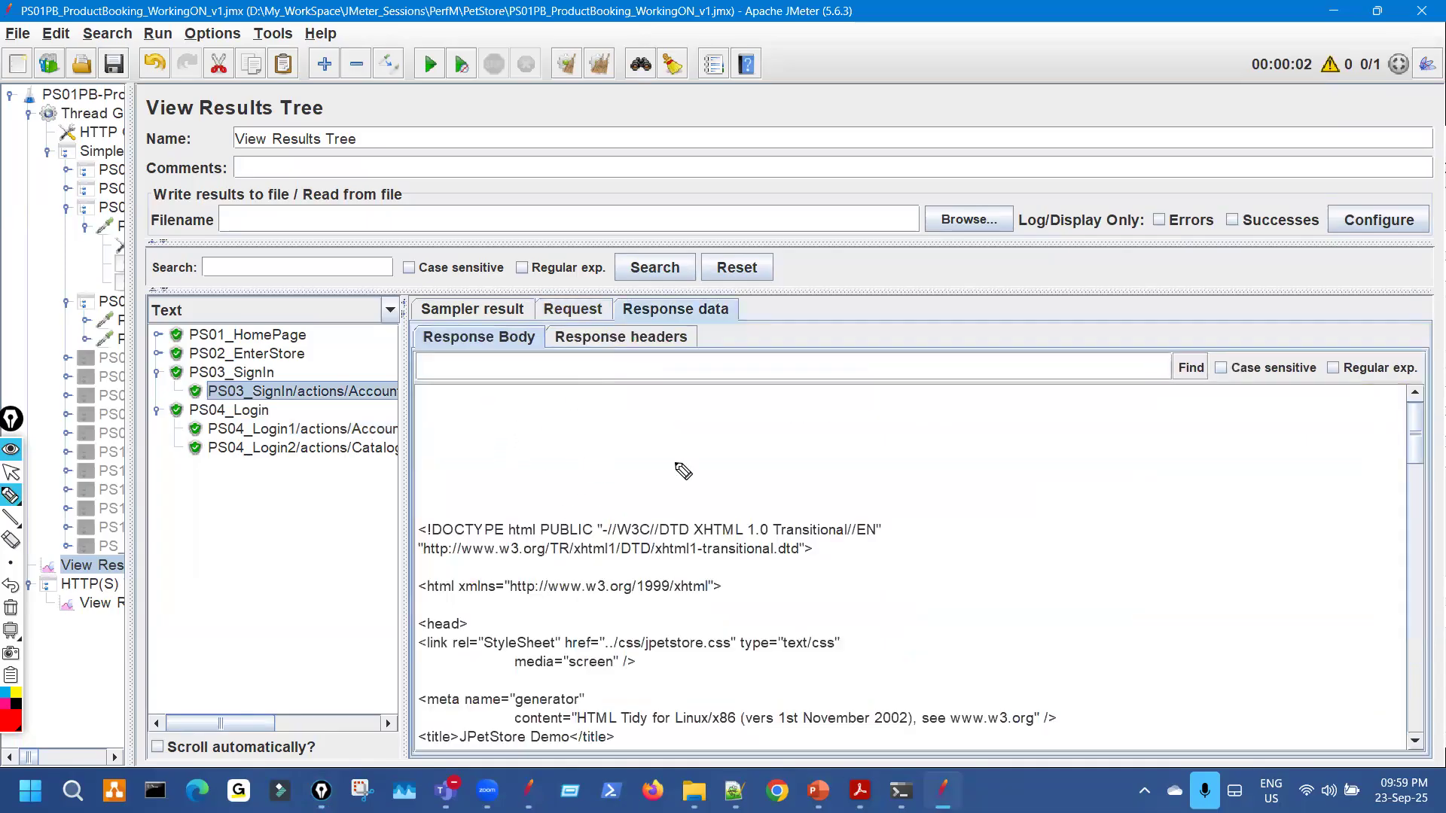
{"action": "left_click_drag", "start_coordinate": [876, 411], "coordinate": [885, 452]}
{"action": "left_click_drag", "start_coordinate": [946, 393], "coordinate": [972, 378]}
{"action": "left_click_drag", "start_coordinate": [951, 386], "coordinate": [974, 426]}
{"action": "mouse_move", "coordinate": [1023, 369]}
{"action": "left_mouse_down"}
{"action": "mouse_move", "coordinate": [1022, 421]}
{"action": "mouse_move", "coordinate": [1028, 391]}
{"action": "left_mouse_up"}
{"action": "left_click_drag", "start_coordinate": [506, 339], "coordinate": [480, 330]}
{"action": "mouse_move", "coordinate": [711, 533]}
{"action": "left_mouse_down"}
{"action": "mouse_move", "coordinate": [731, 606]}
{"action": "mouse_move", "coordinate": [712, 563]}
{"action": "left_mouse_up"}
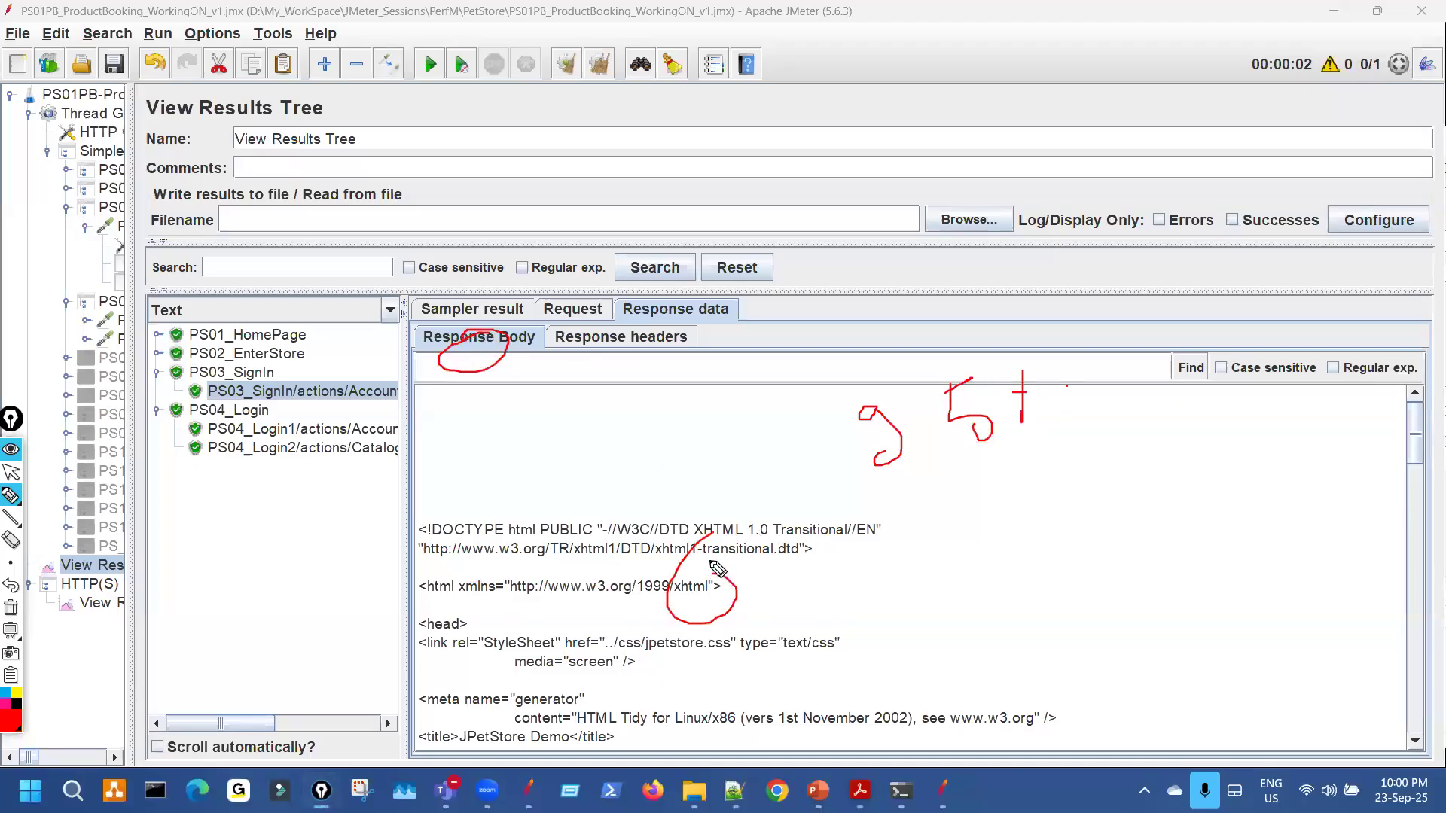
{"action": "mouse_move", "coordinate": [582, 489]}
{"action": "left_mouse_down"}
{"action": "mouse_move", "coordinate": [514, 562]}
{"action": "mouse_move", "coordinate": [576, 655]}
{"action": "mouse_move", "coordinate": [609, 649]}
{"action": "left_mouse_up"}
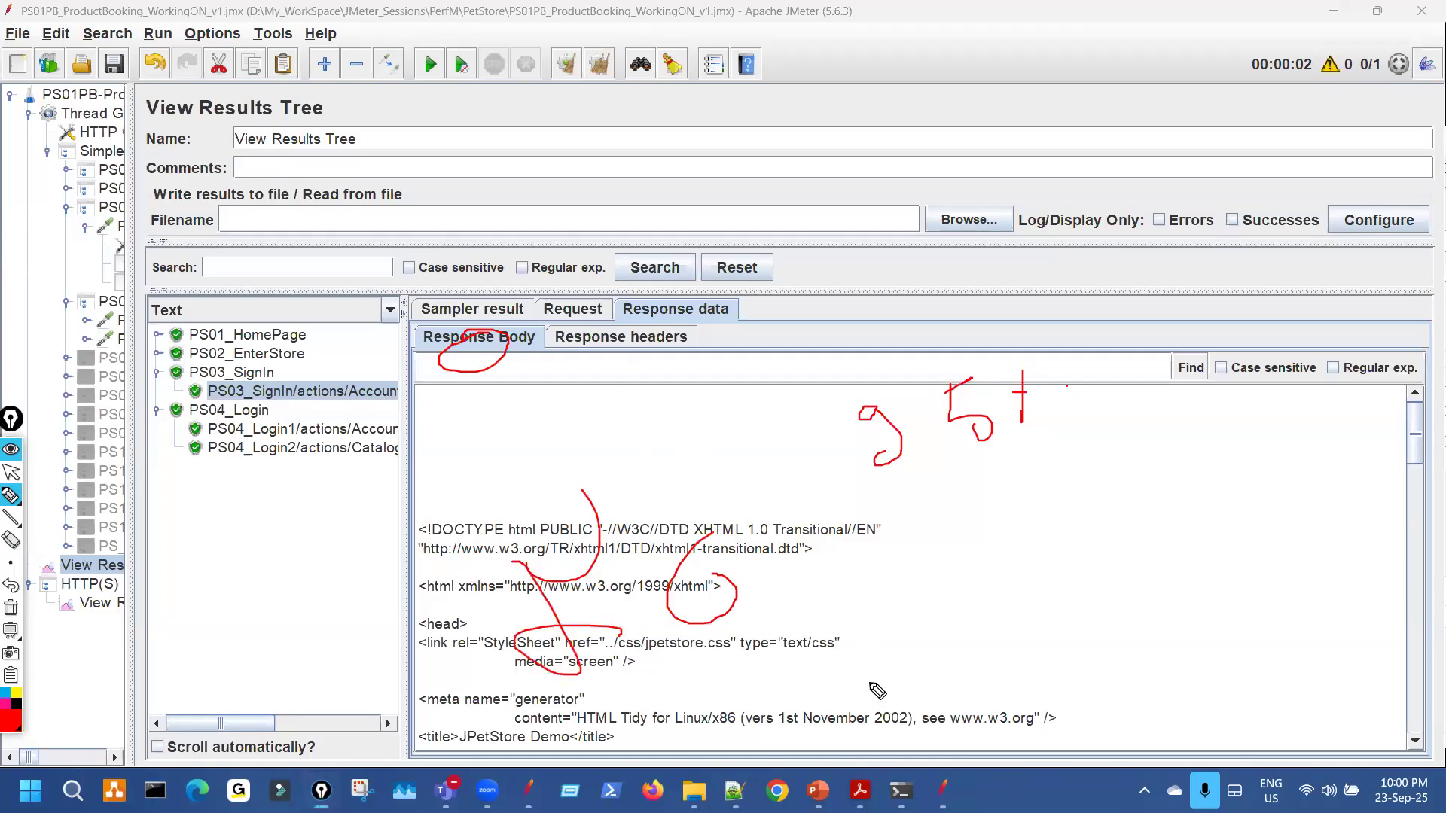
{"action": "key", "text": "ctrl+shift+7"}
Check the correlation slide, then show PS03_SignIn's response headers and mark them in red.
{"action": "key", "text": "alt+Tab"}
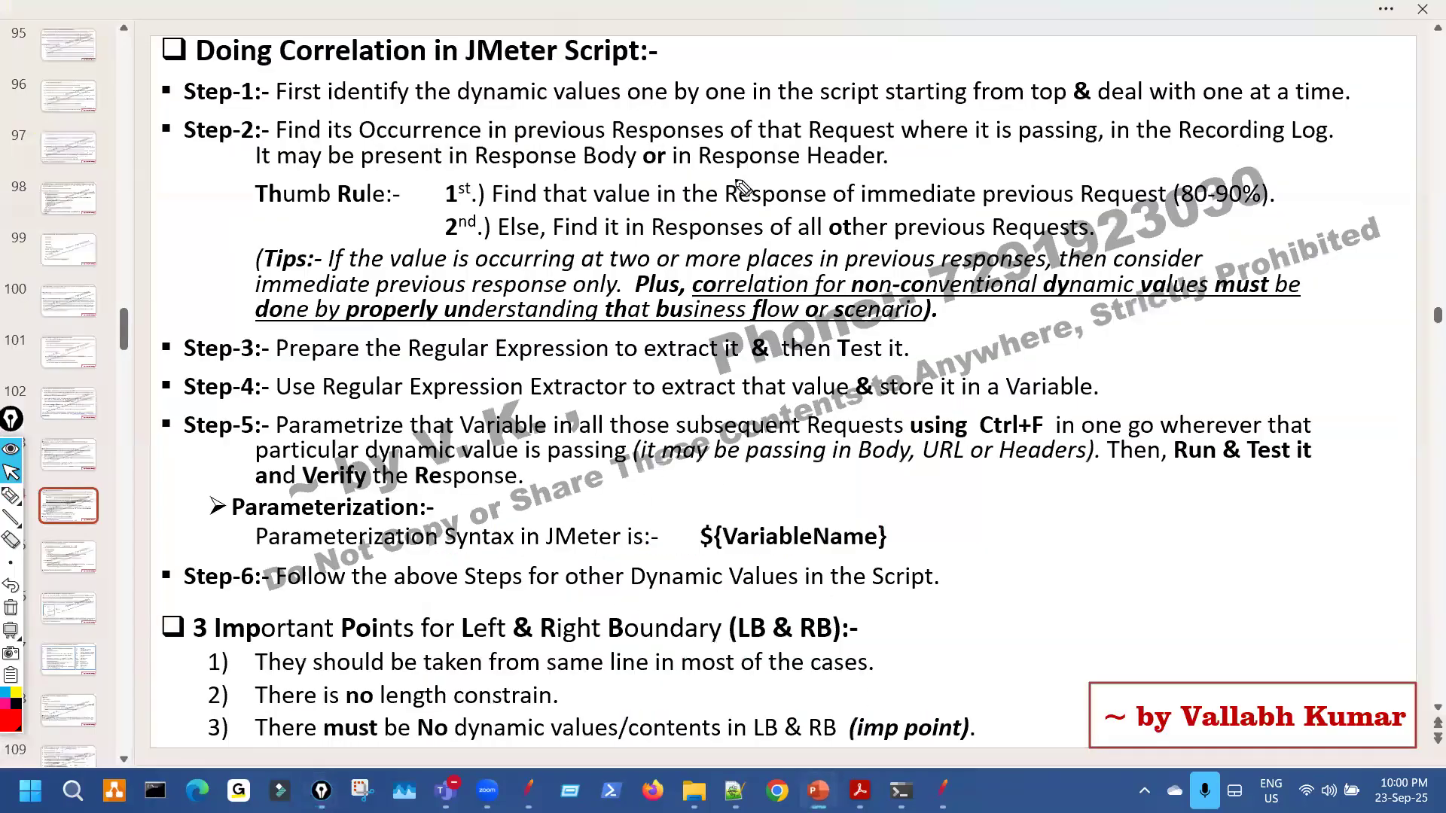
{"action": "left_click", "coordinate": [943, 791]}
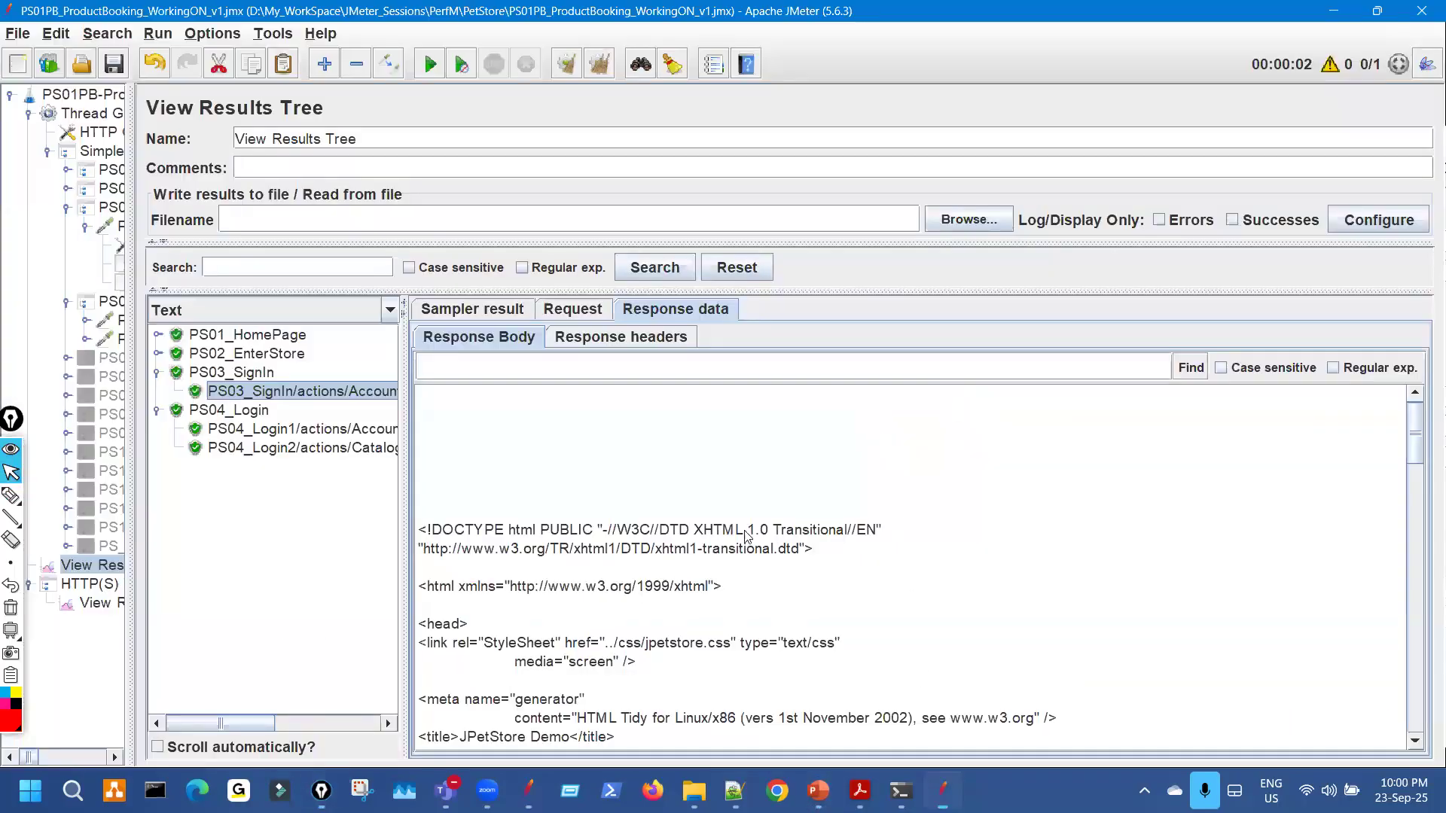
{"action": "mouse_move", "coordinate": [659, 342]}
{"action": "left_mouse_down"}
{"action": "mouse_move", "coordinate": [654, 330]}
{"action": "mouse_move", "coordinate": [644, 360]}
{"action": "left_mouse_up"}
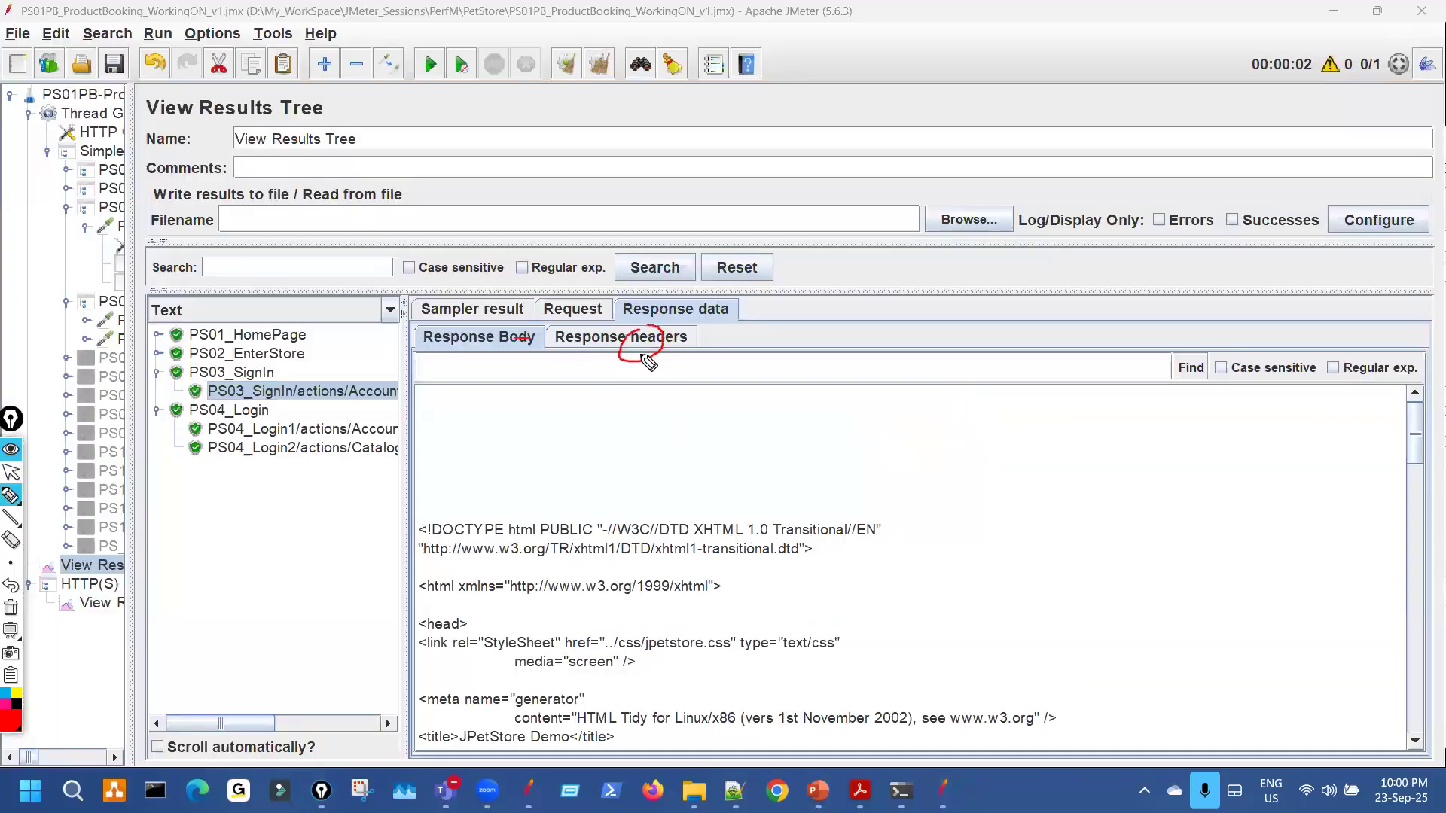
{"action": "left_click", "coordinate": [640, 337]}
{"action": "mouse_move", "coordinate": [330, 444]}
{"action": "left_mouse_down"}
{"action": "mouse_move", "coordinate": [346, 380]}
{"action": "mouse_move", "coordinate": [364, 388]}
{"action": "left_mouse_up"}
{"action": "mouse_move", "coordinate": [594, 431]}
{"action": "left_mouse_down"}
{"action": "mouse_move", "coordinate": [670, 452]}
{"action": "mouse_move", "coordinate": [583, 500]}
{"action": "left_mouse_up"}
{"action": "key", "text": "Escape"}
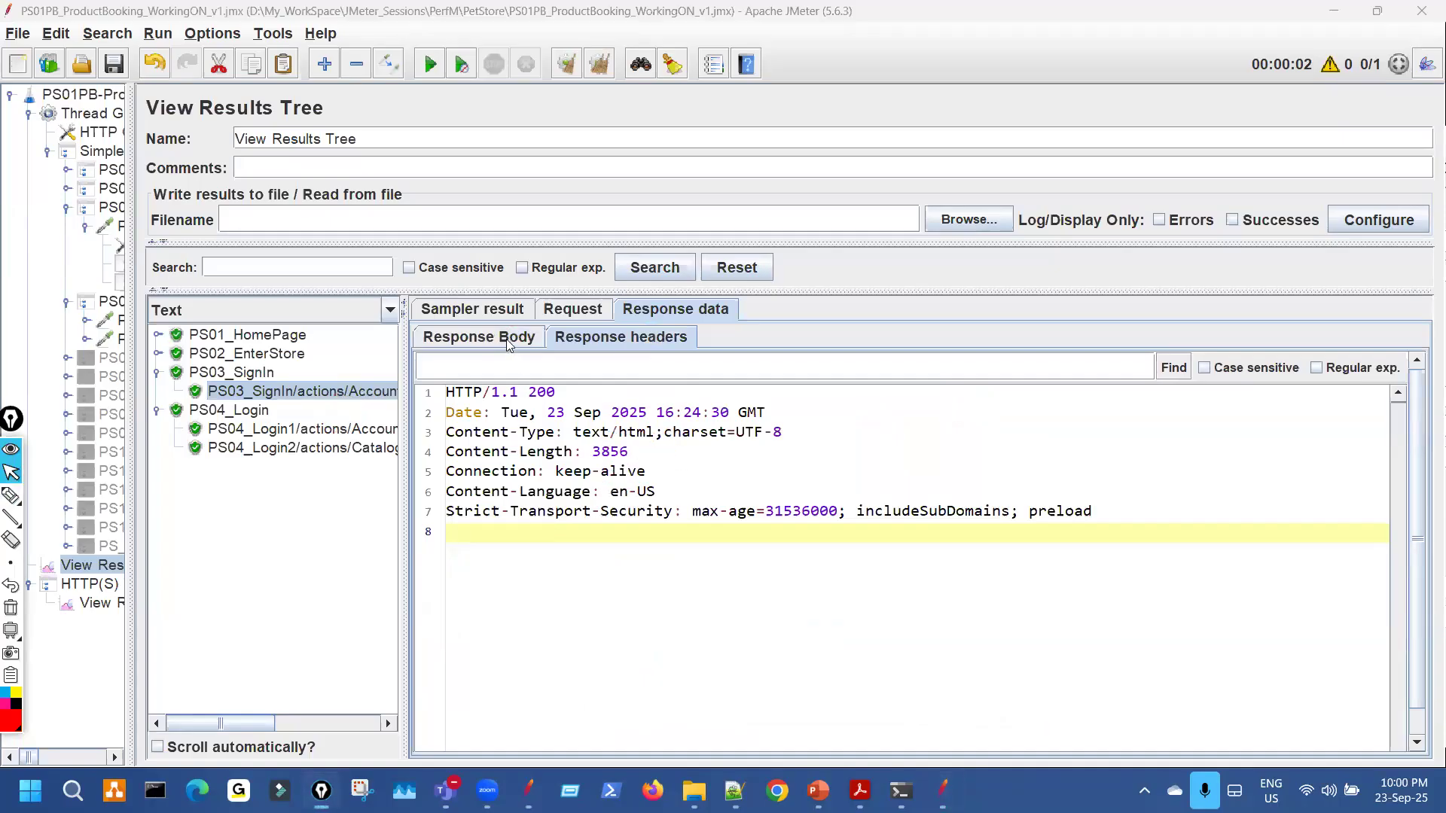
Return to the response body, widen the test-plan tree, and mark the PS04 samplers' -34 suffix.
{"action": "left_click", "coordinate": [509, 343]}
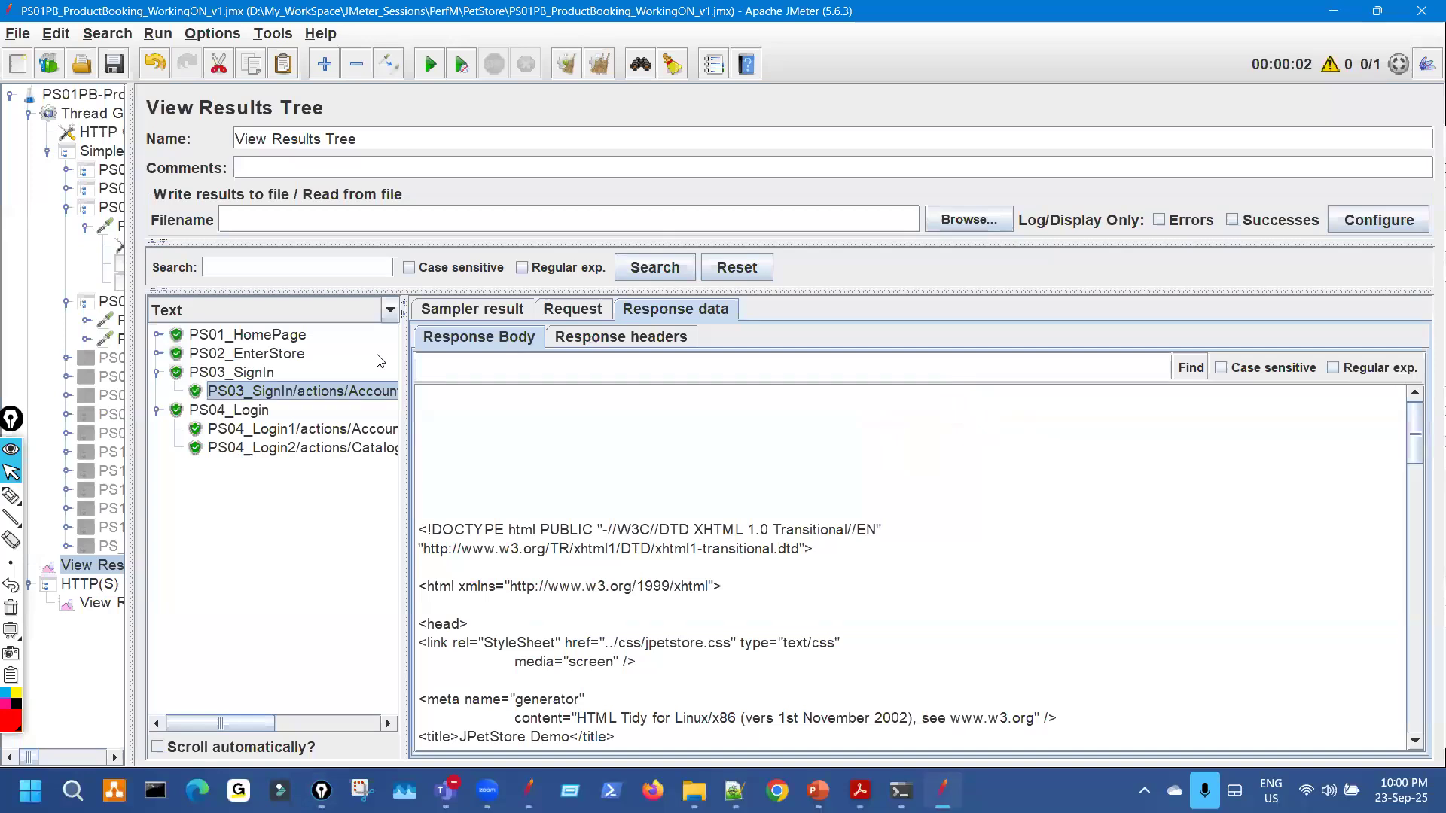
{"action": "left_click_drag", "start_coordinate": [130, 259], "coordinate": [623, 259]}
{"action": "key", "text": "e"}
{"action": "mouse_move", "coordinate": [366, 328]}
{"action": "left_mouse_down"}
{"action": "mouse_move", "coordinate": [447, 331]}
{"action": "mouse_move", "coordinate": [436, 351]}
{"action": "left_mouse_up"}
{"action": "mouse_move", "coordinate": [531, 217]}
{"action": "left_mouse_down"}
{"action": "mouse_move", "coordinate": [521, 242]}
{"action": "mouse_move", "coordinate": [521, 216]}
{"action": "left_mouse_up"}
{"action": "mouse_move", "coordinate": [622, 184]}
{"action": "left_mouse_down"}
{"action": "mouse_move", "coordinate": [561, 213]}
{"action": "mouse_move", "coordinate": [605, 223]}
{"action": "left_mouse_up"}
{"action": "mouse_move", "coordinate": [984, 336]}
{"action": "left_mouse_down"}
{"action": "mouse_move", "coordinate": [1028, 365]}
{"action": "mouse_move", "coordinate": [1077, 335]}
{"action": "left_mouse_up"}
{"action": "mouse_move", "coordinate": [1163, 332]}
{"action": "left_mouse_down"}
{"action": "mouse_move", "coordinate": [1141, 340]}
{"action": "mouse_move", "coordinate": [1175, 331]}
{"action": "left_mouse_up"}
{"action": "mouse_move", "coordinate": [559, 207]}
{"action": "left_mouse_down"}
{"action": "mouse_move", "coordinate": [610, 227]}
{"action": "mouse_move", "coordinate": [613, 214]}
{"action": "left_mouse_up"}
{"action": "left_click_drag", "start_coordinate": [600, 205], "coordinate": [566, 249]}
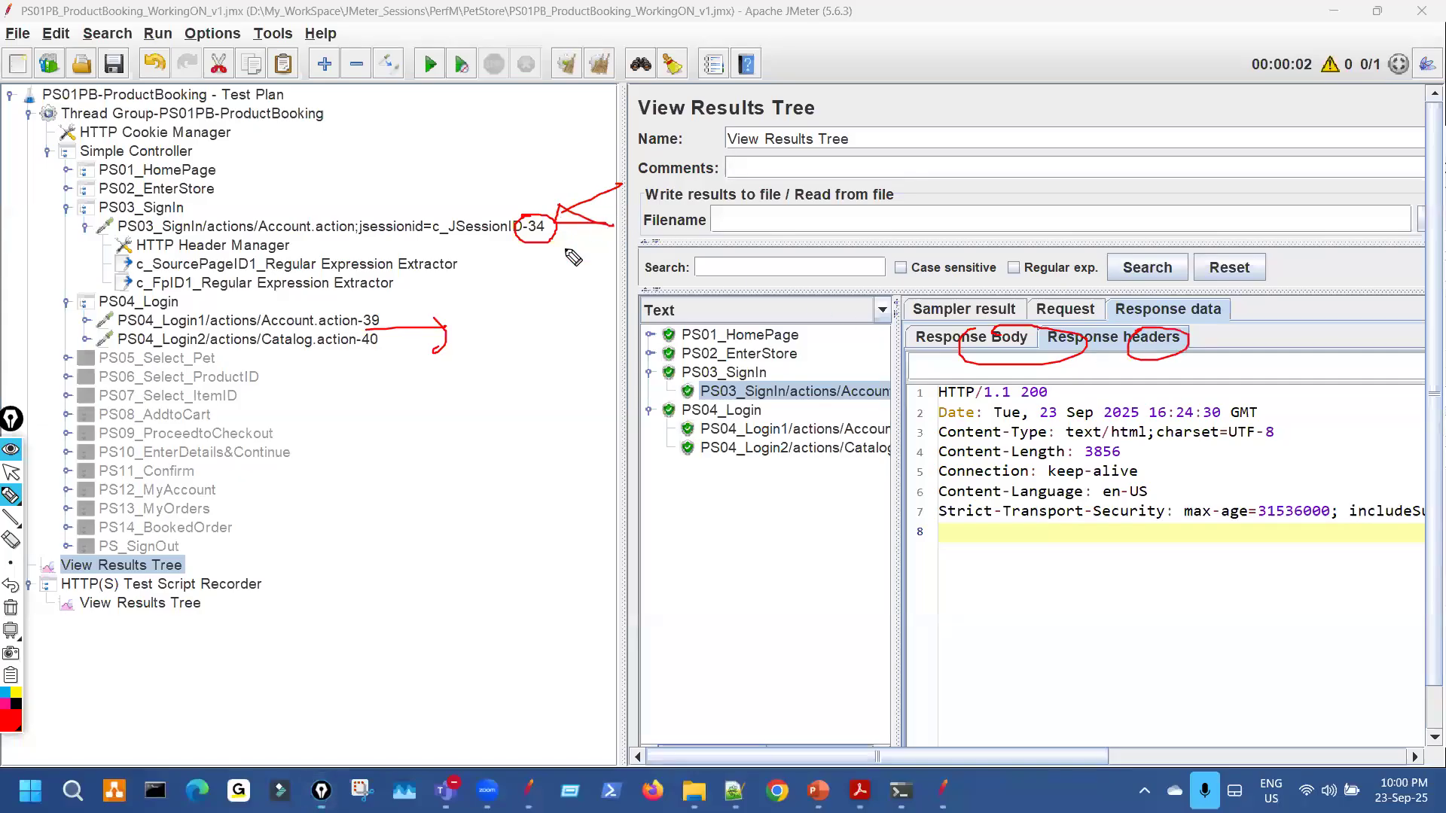
Expand PS01_HomePage and PS02_EnterStore to point out Catalog.action-16, then collapse them and narrow the tree.
{"action": "left_click_drag", "start_coordinate": [399, 209], "coordinate": [415, 175]}
{"action": "left_click", "coordinate": [67, 190]}
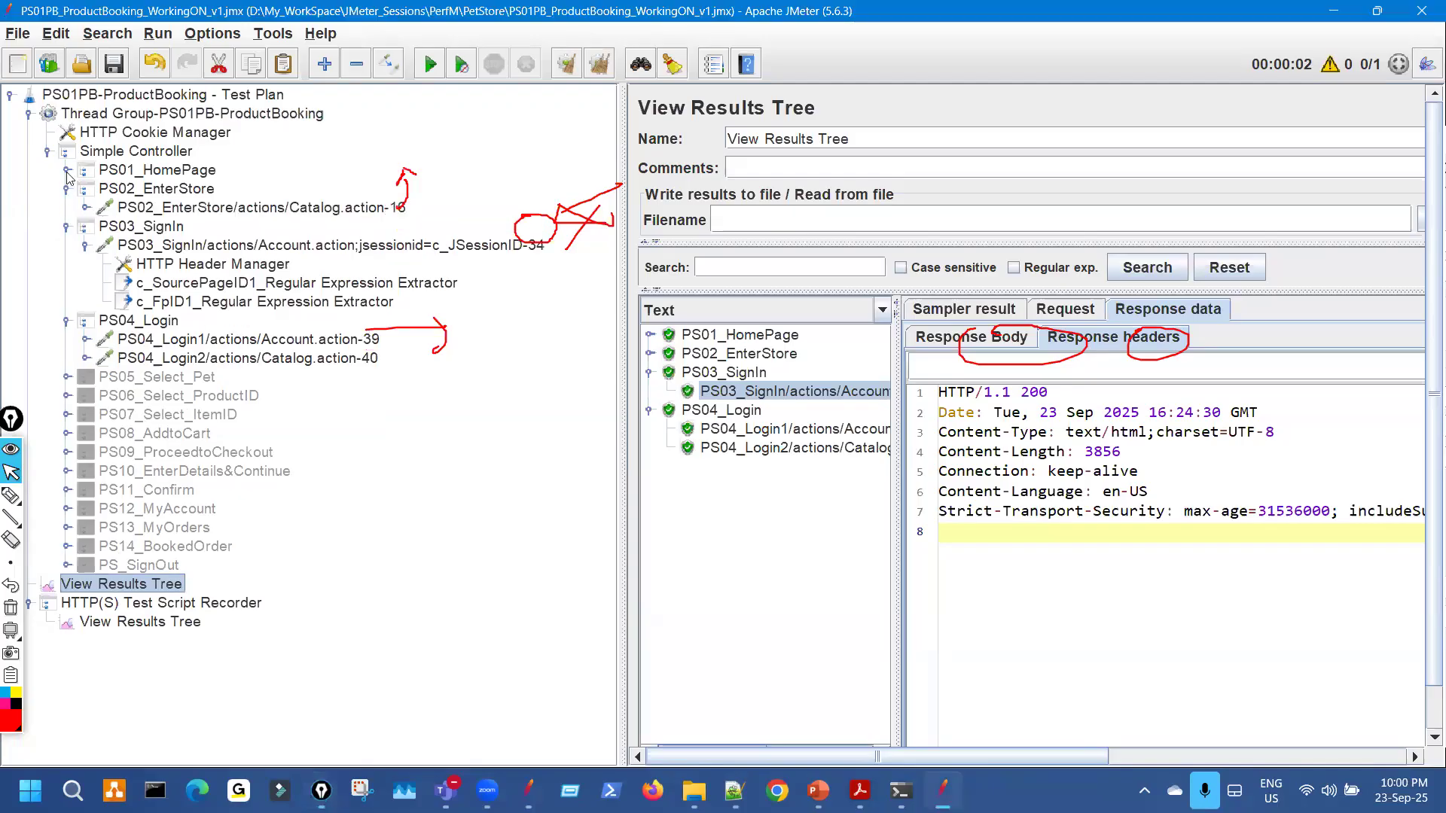
{"action": "left_click", "coordinate": [67, 170]}
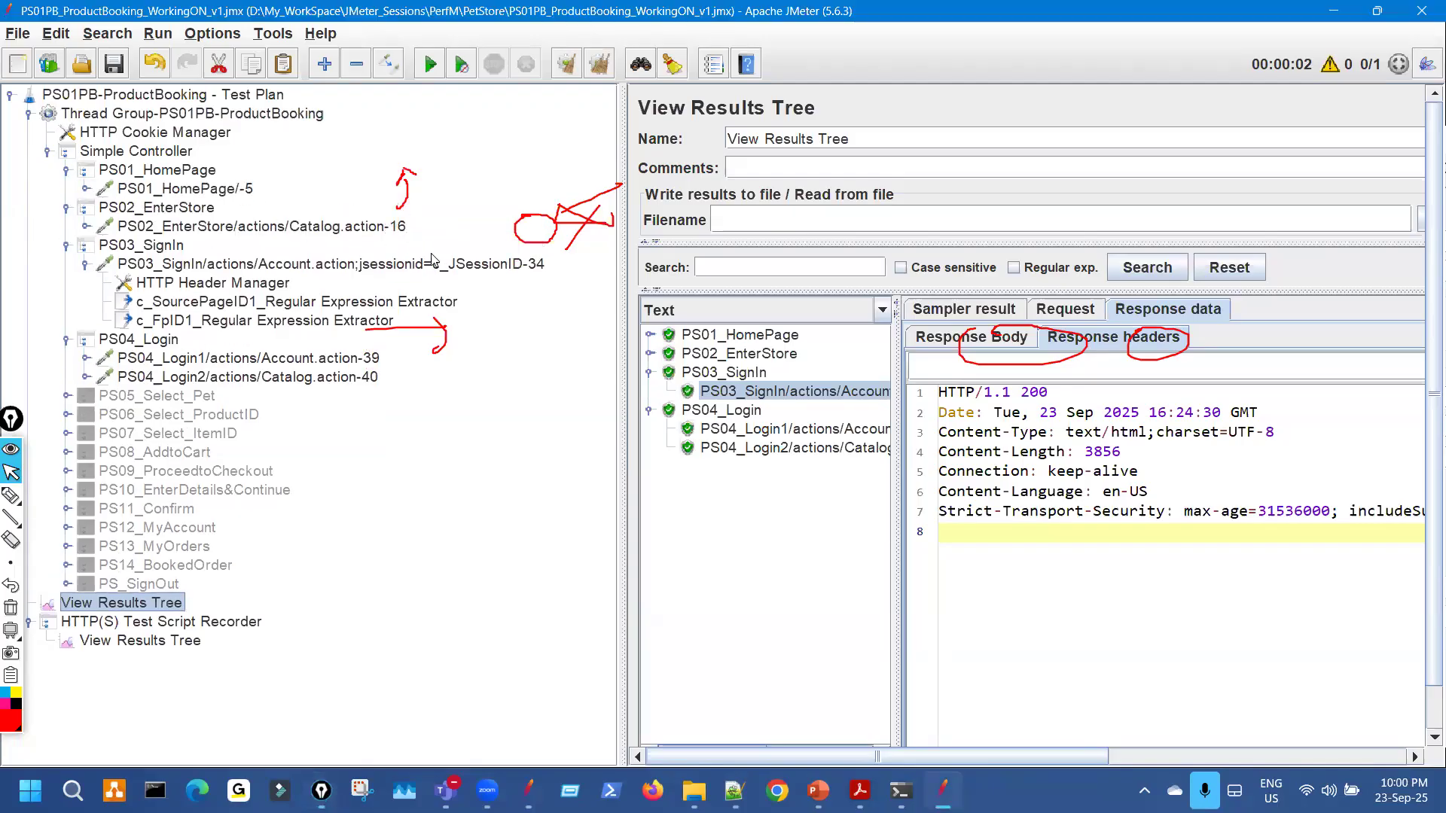
{"action": "key", "text": "ctrl+shift+3"}
{"action": "left_click_drag", "start_coordinate": [436, 255], "coordinate": [422, 218]}
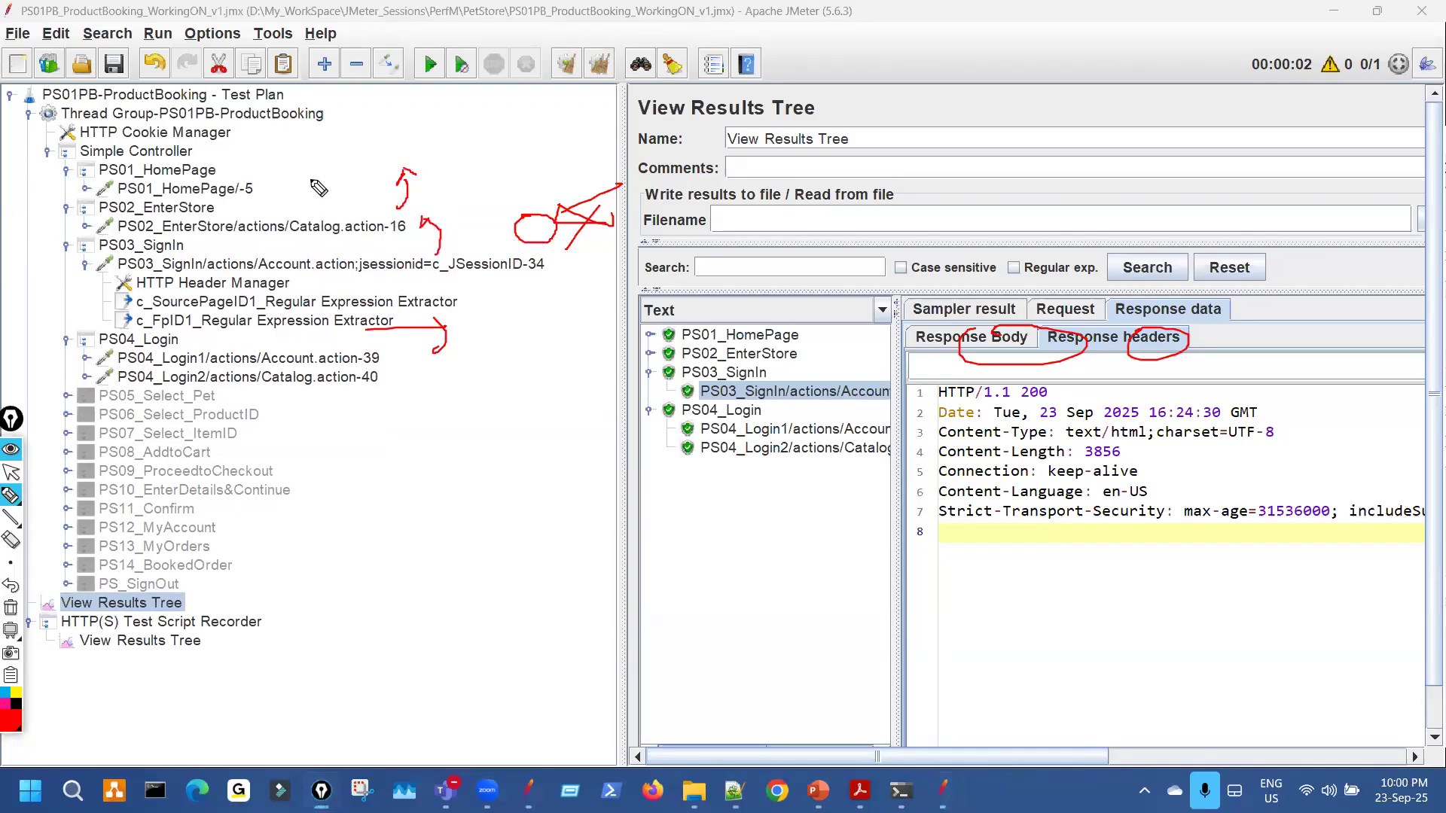
{"action": "key", "text": "ctrl+shift+7"}
{"action": "key", "text": "ctrl+shift+2"}
{"action": "left_click_drag", "start_coordinate": [619, 283], "coordinate": [247, 260]}
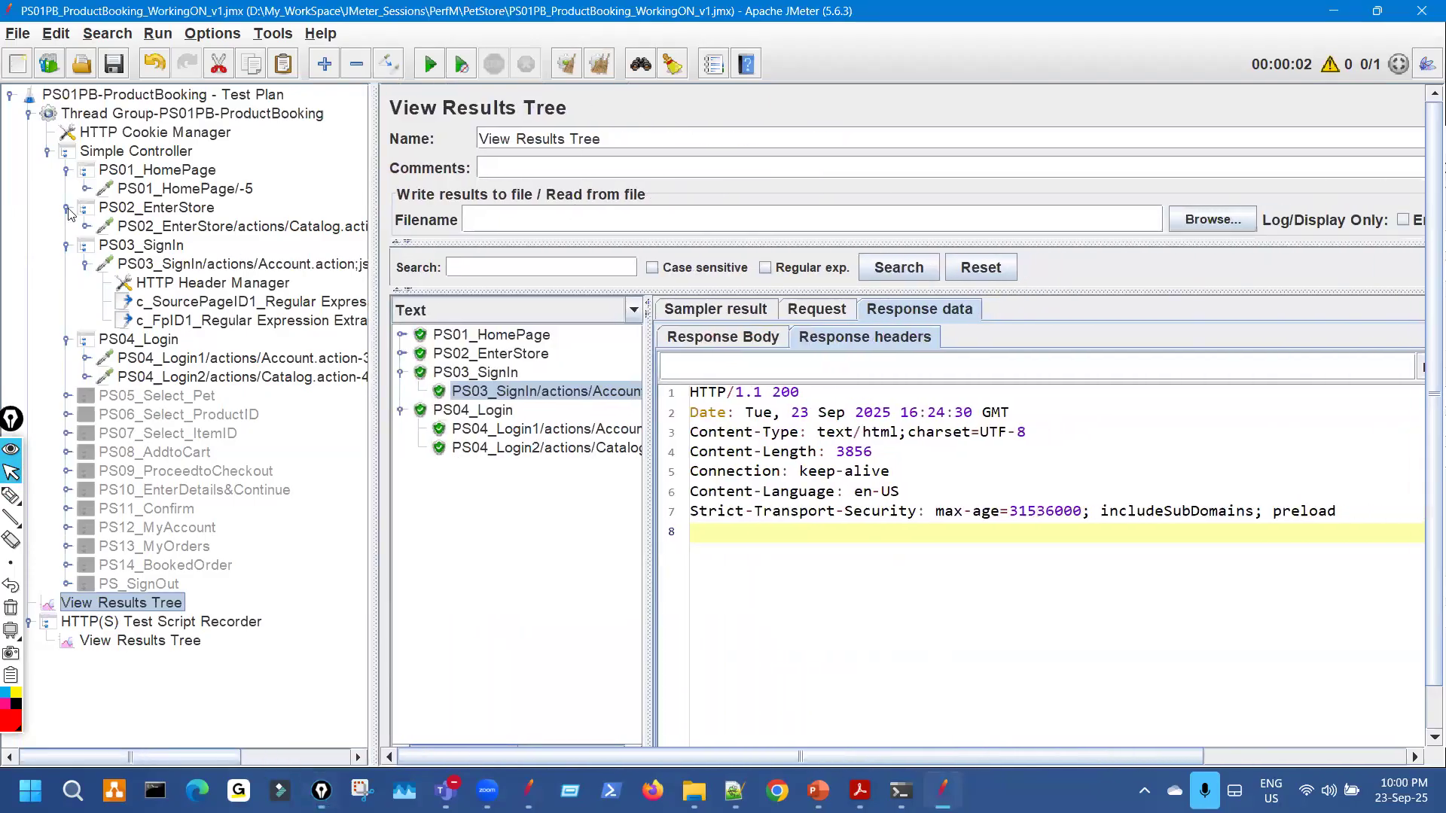
{"action": "left_click", "coordinate": [67, 208]}
{"action": "left_click", "coordinate": [67, 170]}
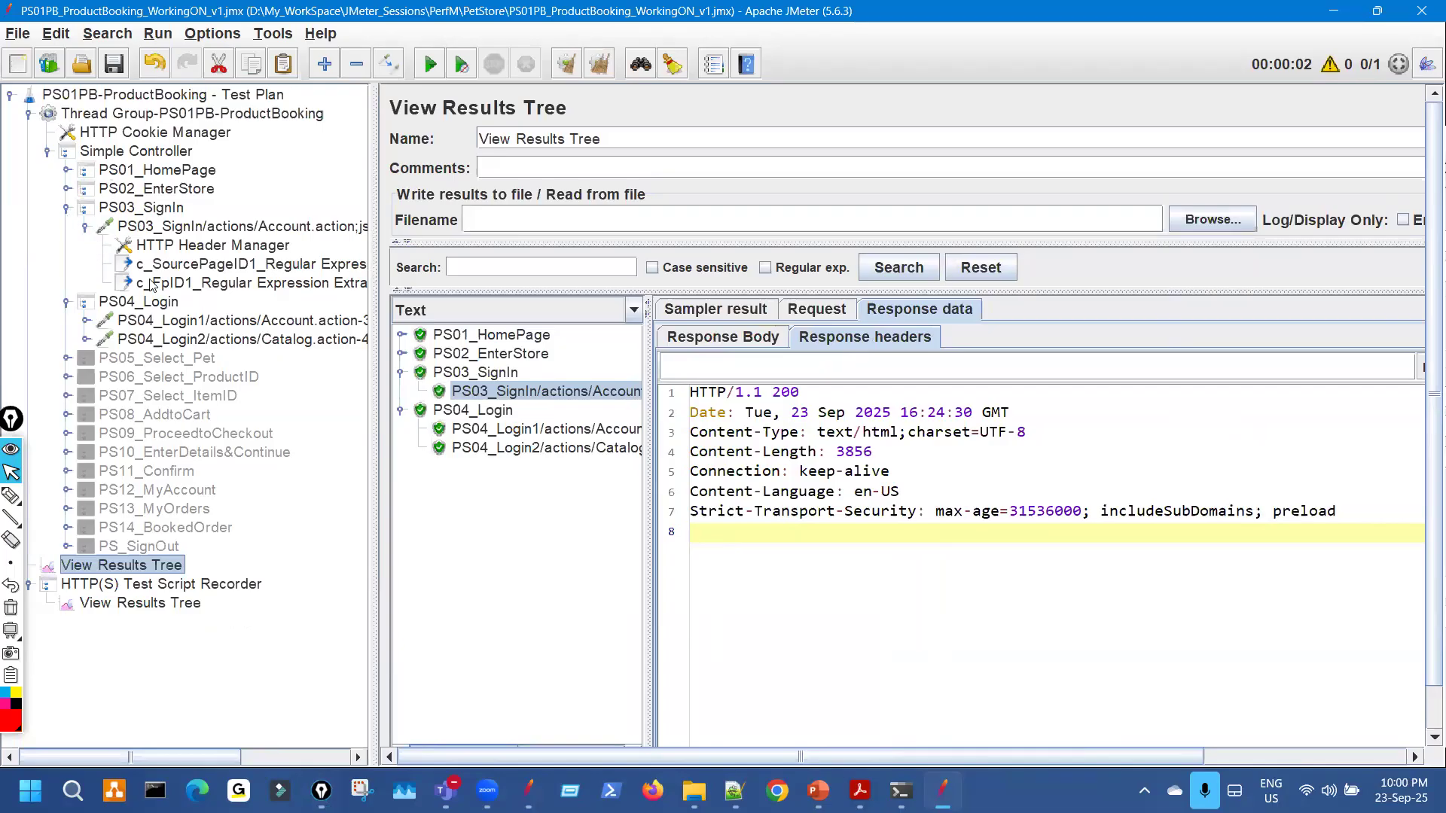
Check PS04_Login1's parameters, then show its request body and find the fp value.
{"action": "left_click", "coordinate": [280, 323]}
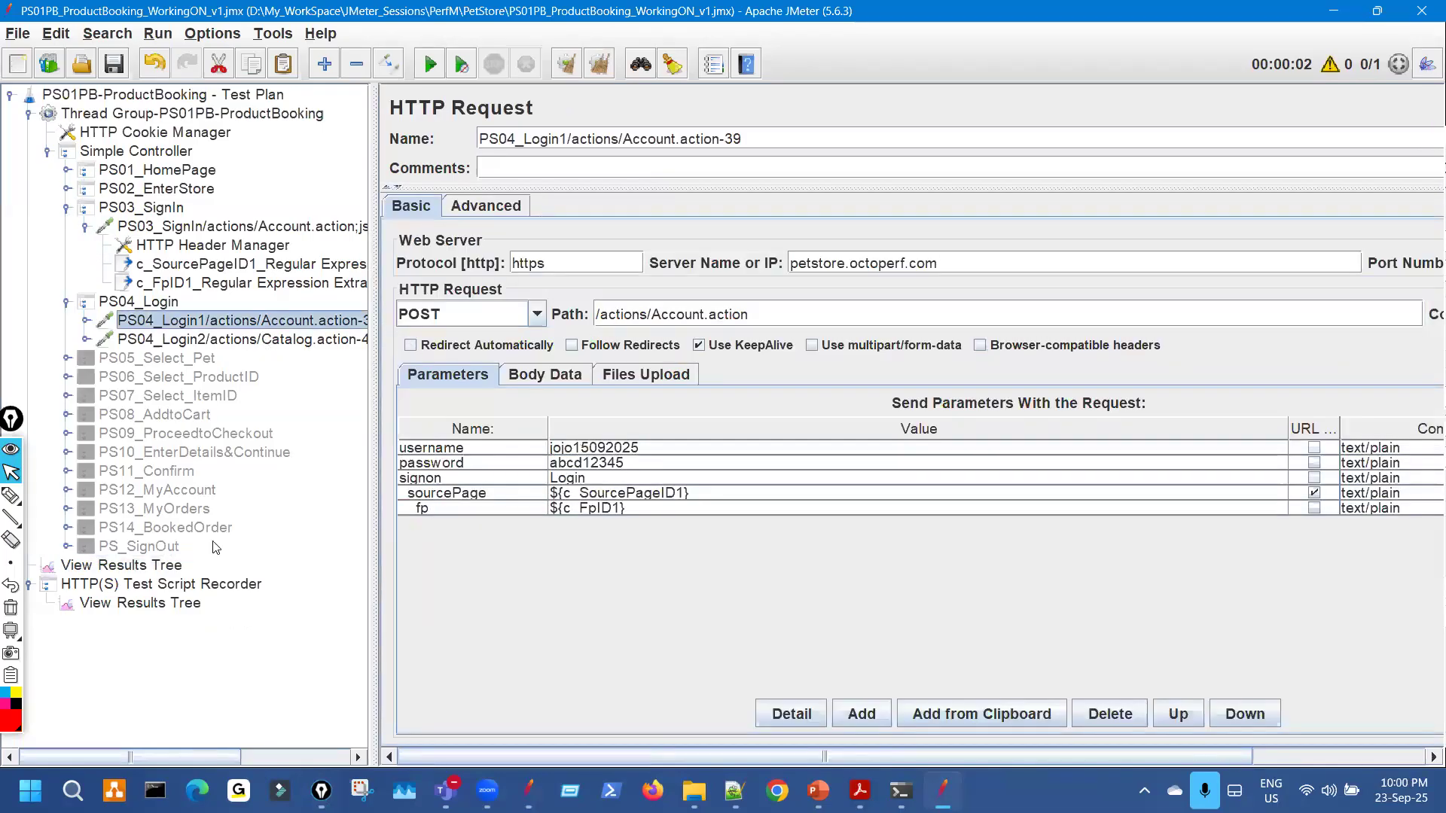
{"action": "left_click", "coordinate": [153, 566]}
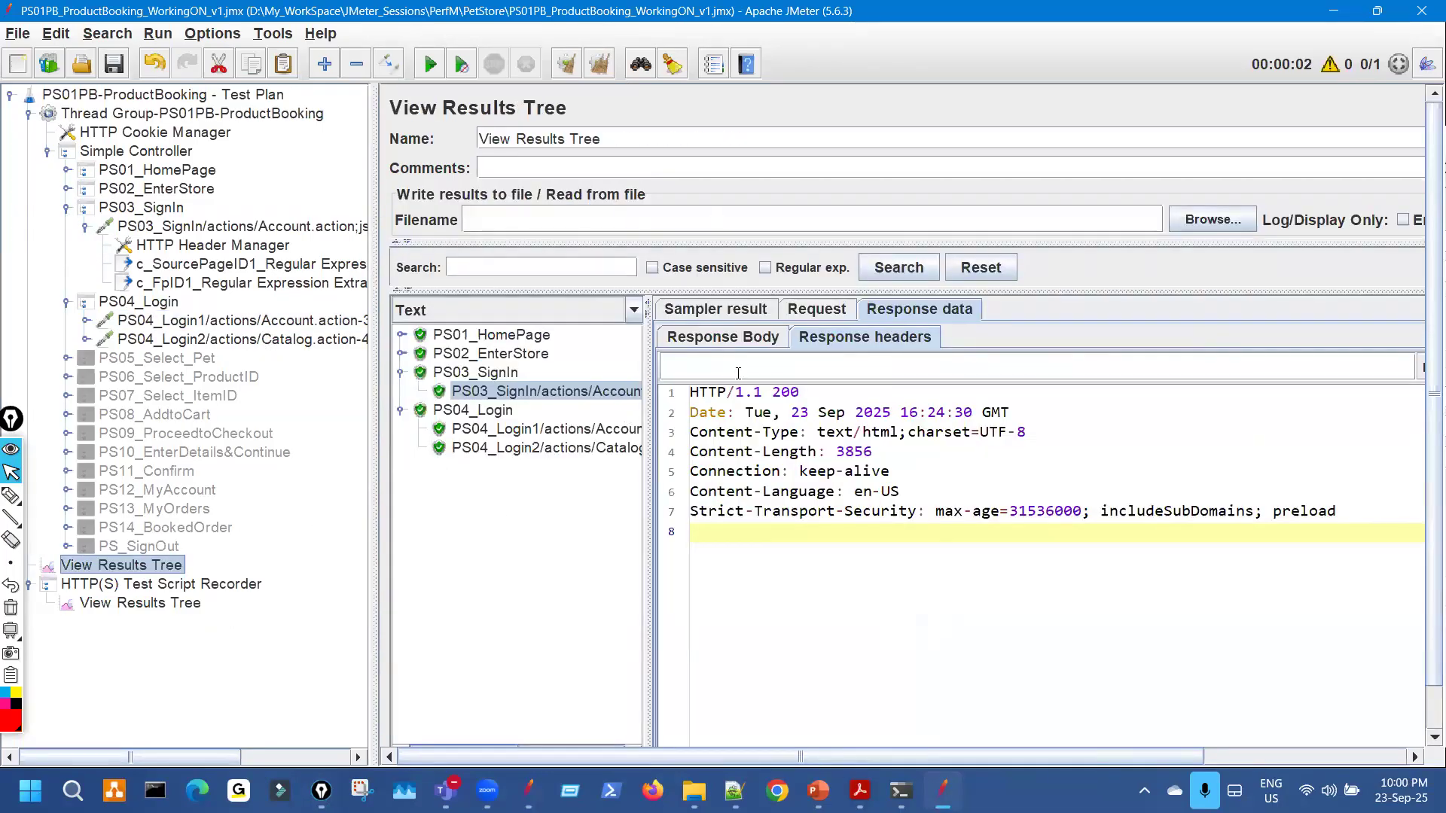
{"action": "left_click", "coordinate": [567, 430]}
{"action": "left_click", "coordinate": [816, 309]}
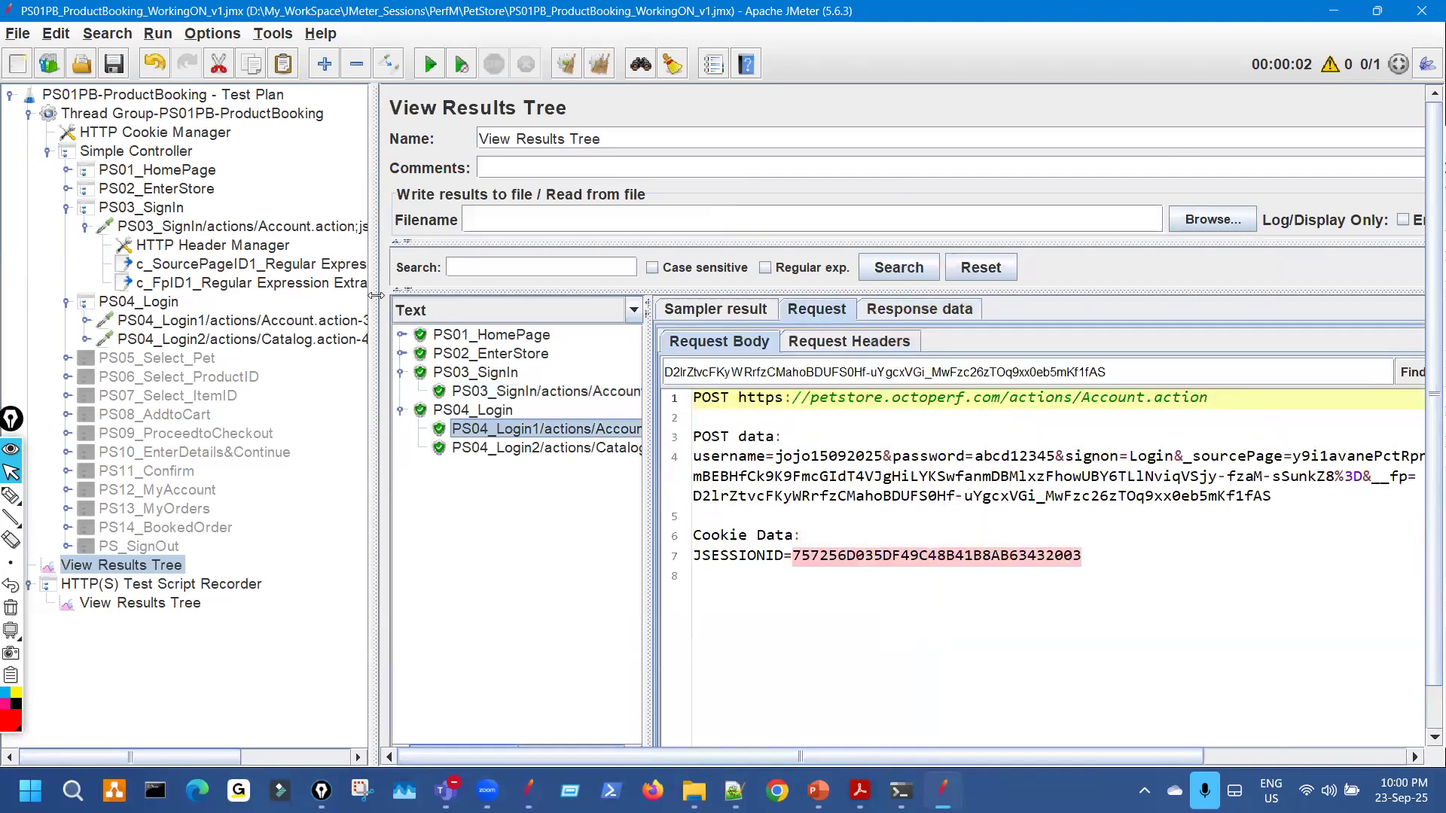
{"action": "left_click_drag", "start_coordinate": [235, 267], "coordinate": [161, 258]}
{"action": "left_click", "coordinate": [976, 381]}
{"action": "left_click", "coordinate": [1200, 377]}
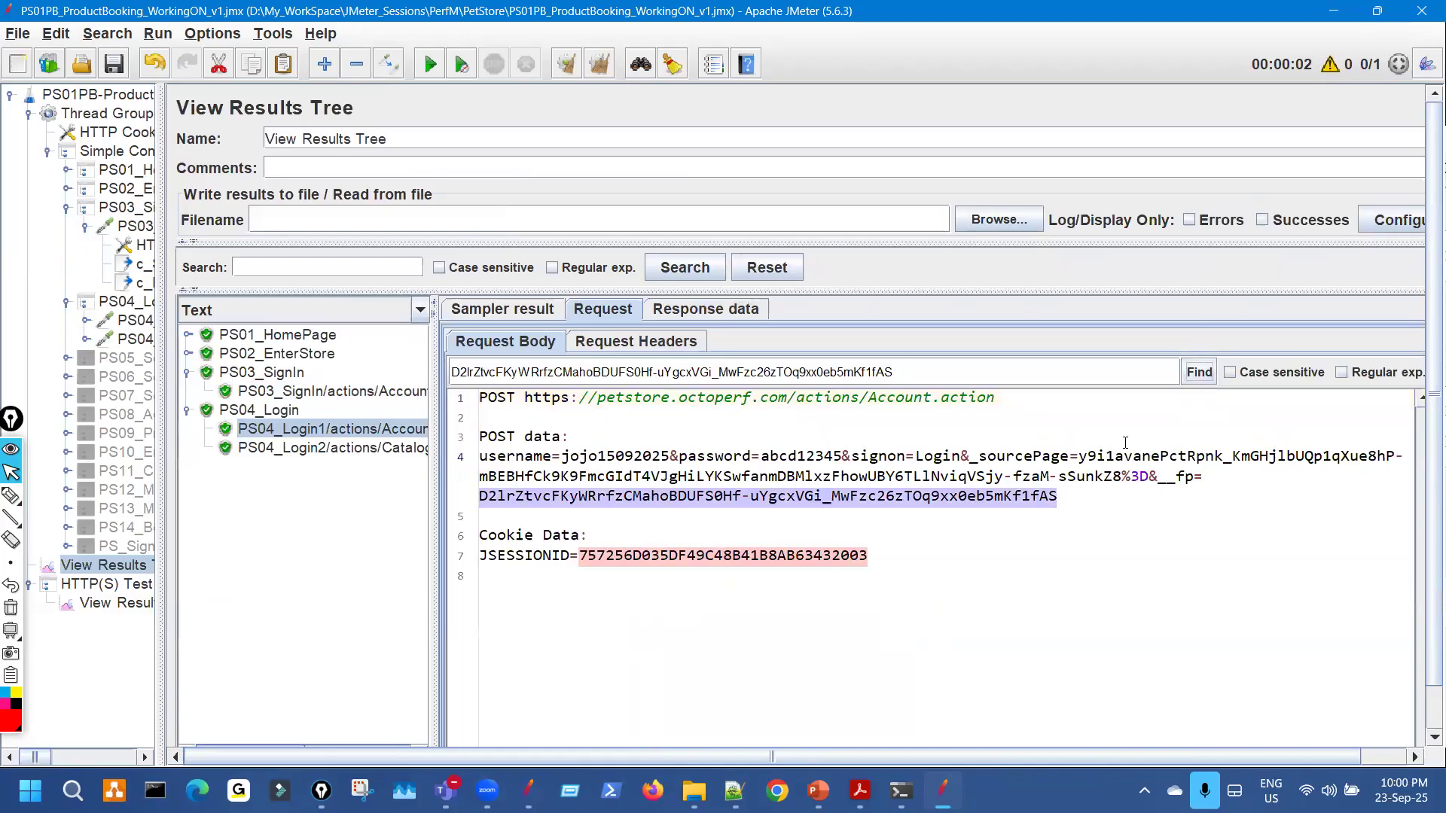
Underline the found fp value and circle the password, raw view and HTTP view in red.
{"action": "key", "text": "ctrl+shift+h"}
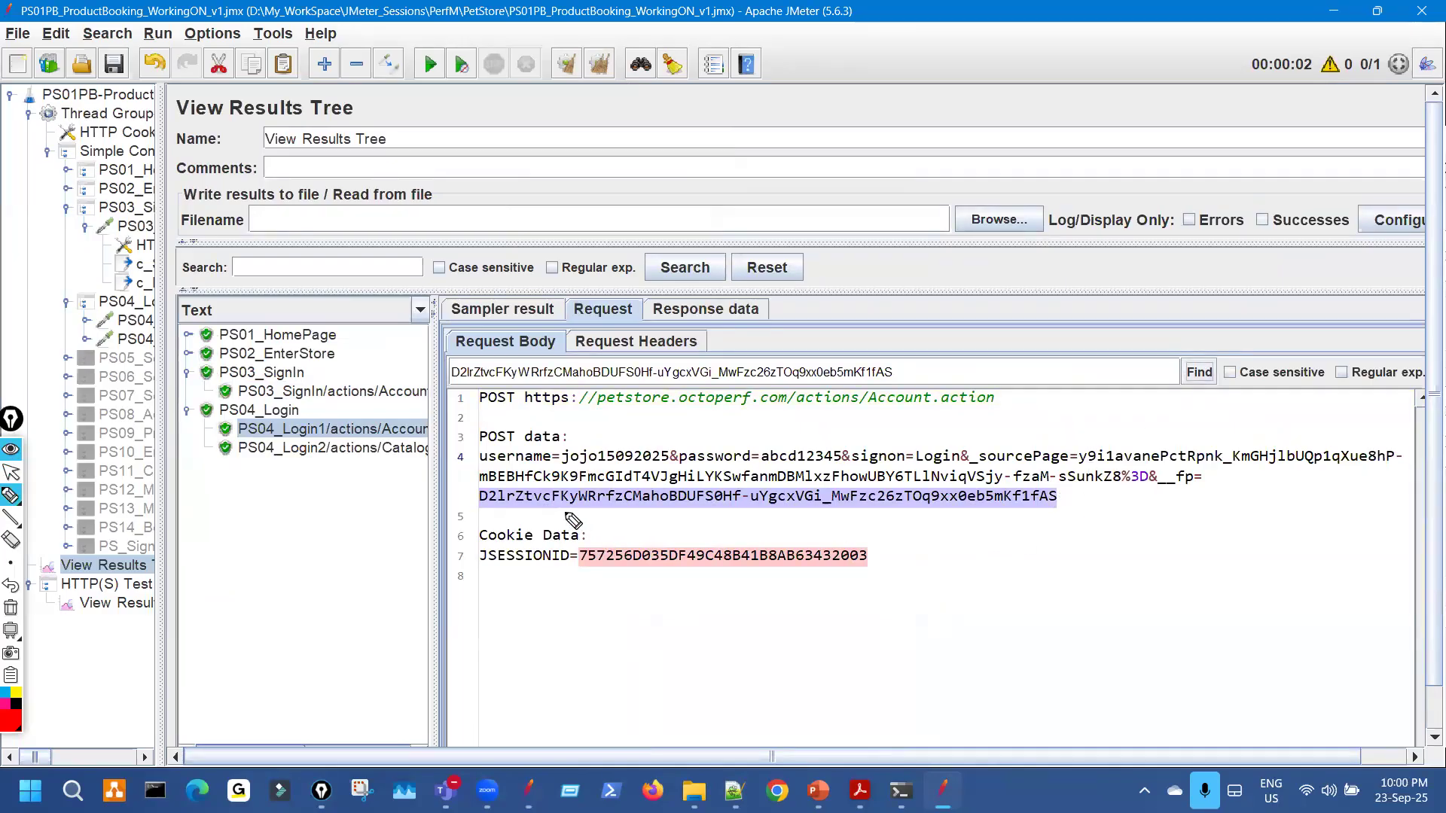
{"action": "left_click_drag", "start_coordinate": [555, 512], "coordinate": [696, 511]}
{"action": "left_click_drag", "start_coordinate": [897, 511], "coordinate": [1014, 510]}
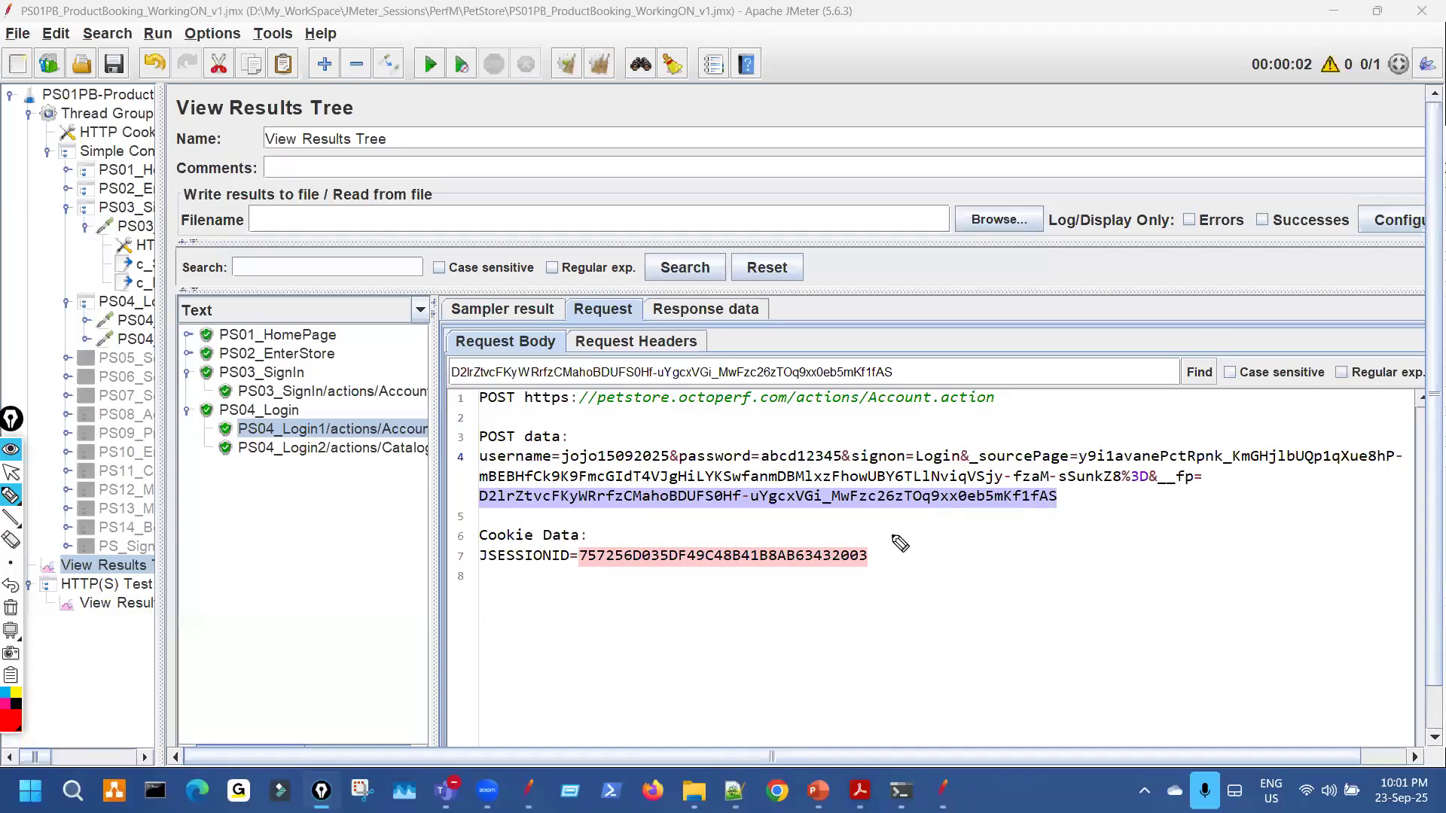
{"action": "left_click_drag", "start_coordinate": [675, 450], "coordinate": [663, 437]}
{"action": "left_click", "coordinate": [11, 472]}
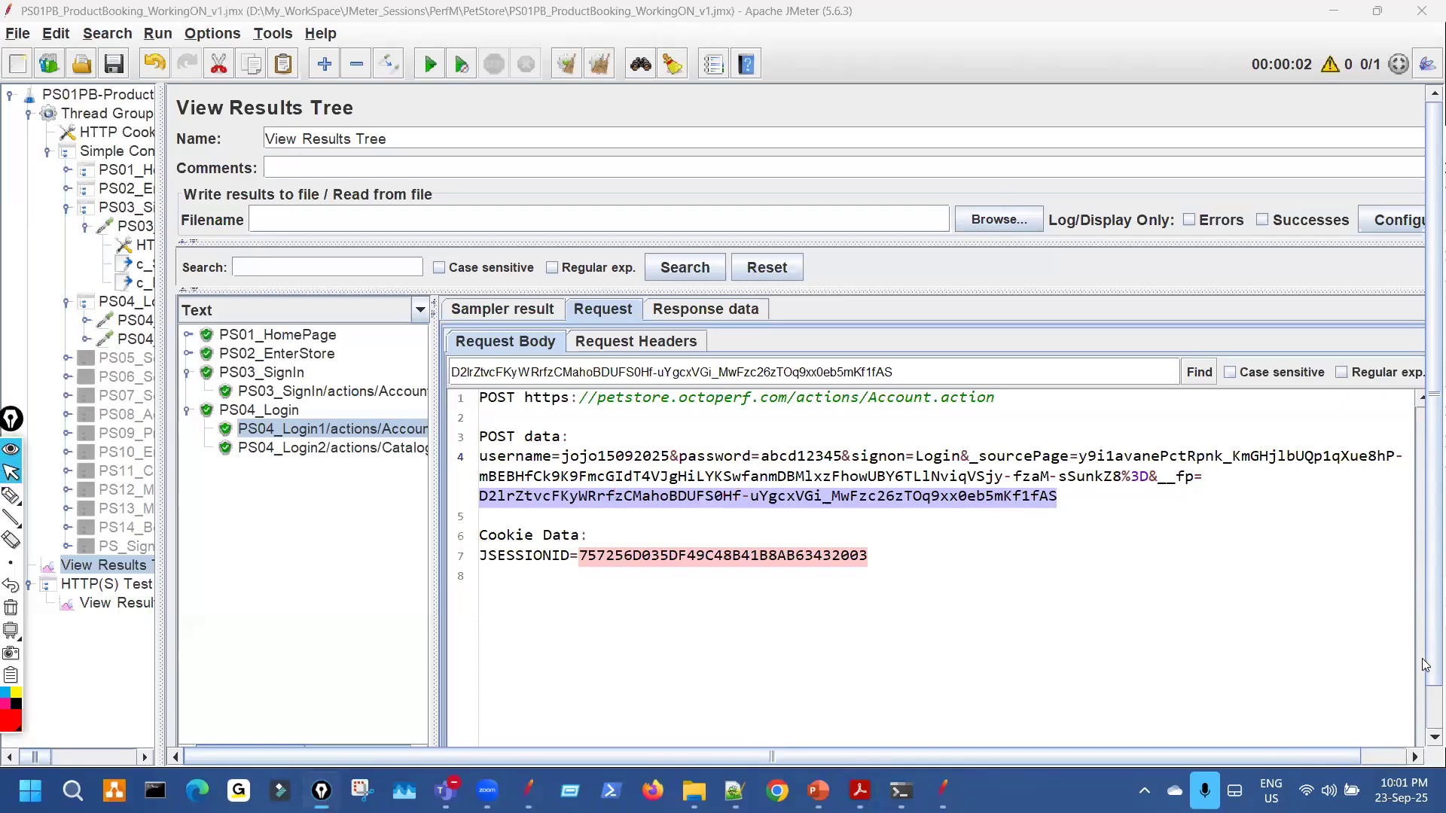
{"action": "left_click_drag", "start_coordinate": [1426, 665], "coordinate": [1426, 708]}
{"action": "key", "text": "ctrl+shift+3"}
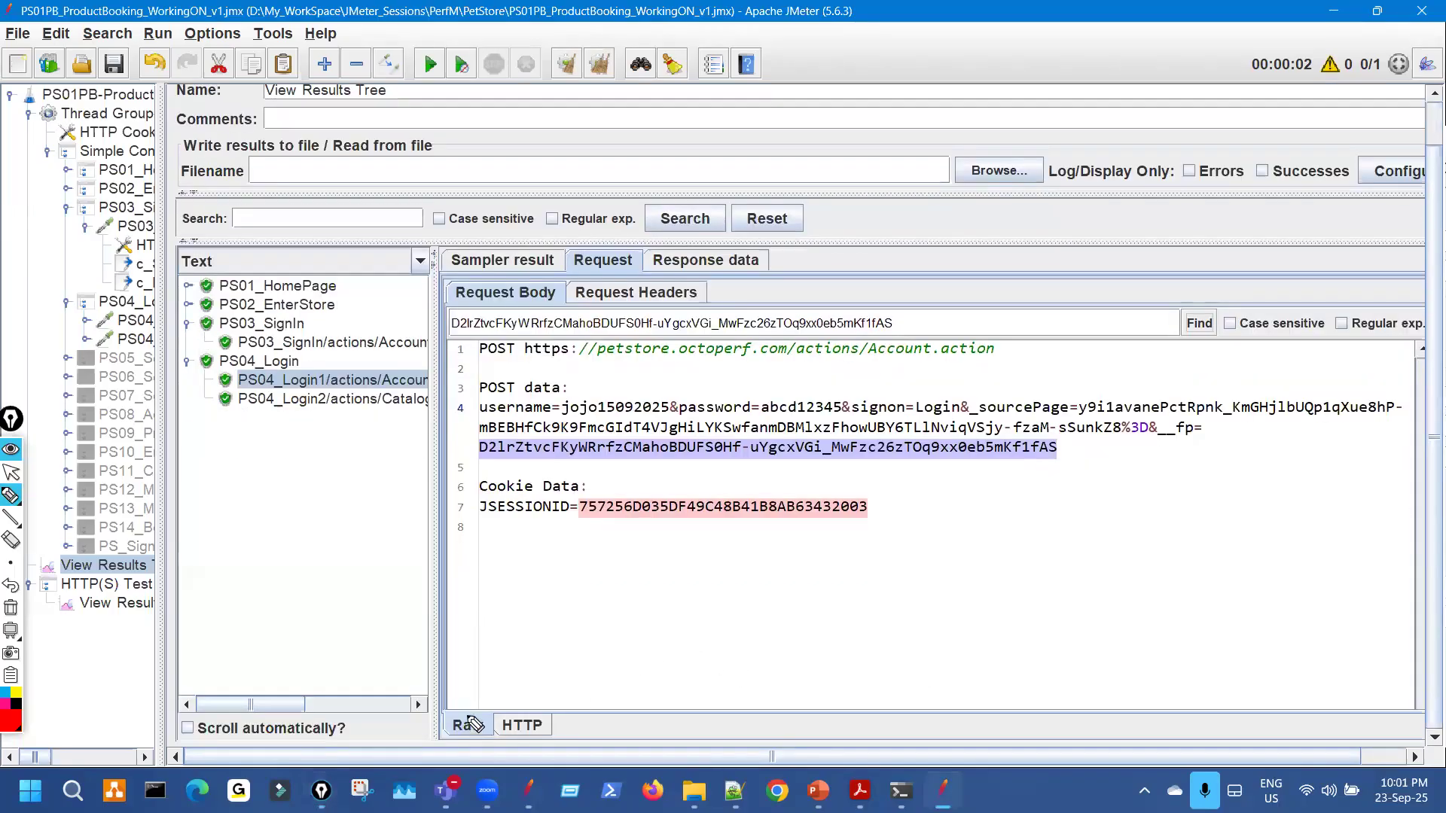
{"action": "left_click_drag", "start_coordinate": [476, 709], "coordinate": [470, 695]}
{"action": "mouse_move", "coordinate": [513, 395]}
{"action": "left_mouse_down"}
{"action": "mouse_move", "coordinate": [480, 455]}
{"action": "mouse_move", "coordinate": [516, 440]}
{"action": "left_mouse_up"}
{"action": "mouse_move", "coordinate": [518, 710]}
{"action": "left_mouse_down"}
{"action": "mouse_move", "coordinate": [515, 747]}
{"action": "mouse_move", "coordinate": [516, 712]}
{"action": "left_mouse_up"}
{"action": "left_click", "coordinate": [548, 702]}
{"action": "mouse_move", "coordinate": [594, 676]}
{"action": "left_mouse_down"}
{"action": "mouse_move", "coordinate": [542, 716]}
{"action": "mouse_move", "coordinate": [563, 717]}
{"action": "left_mouse_up"}
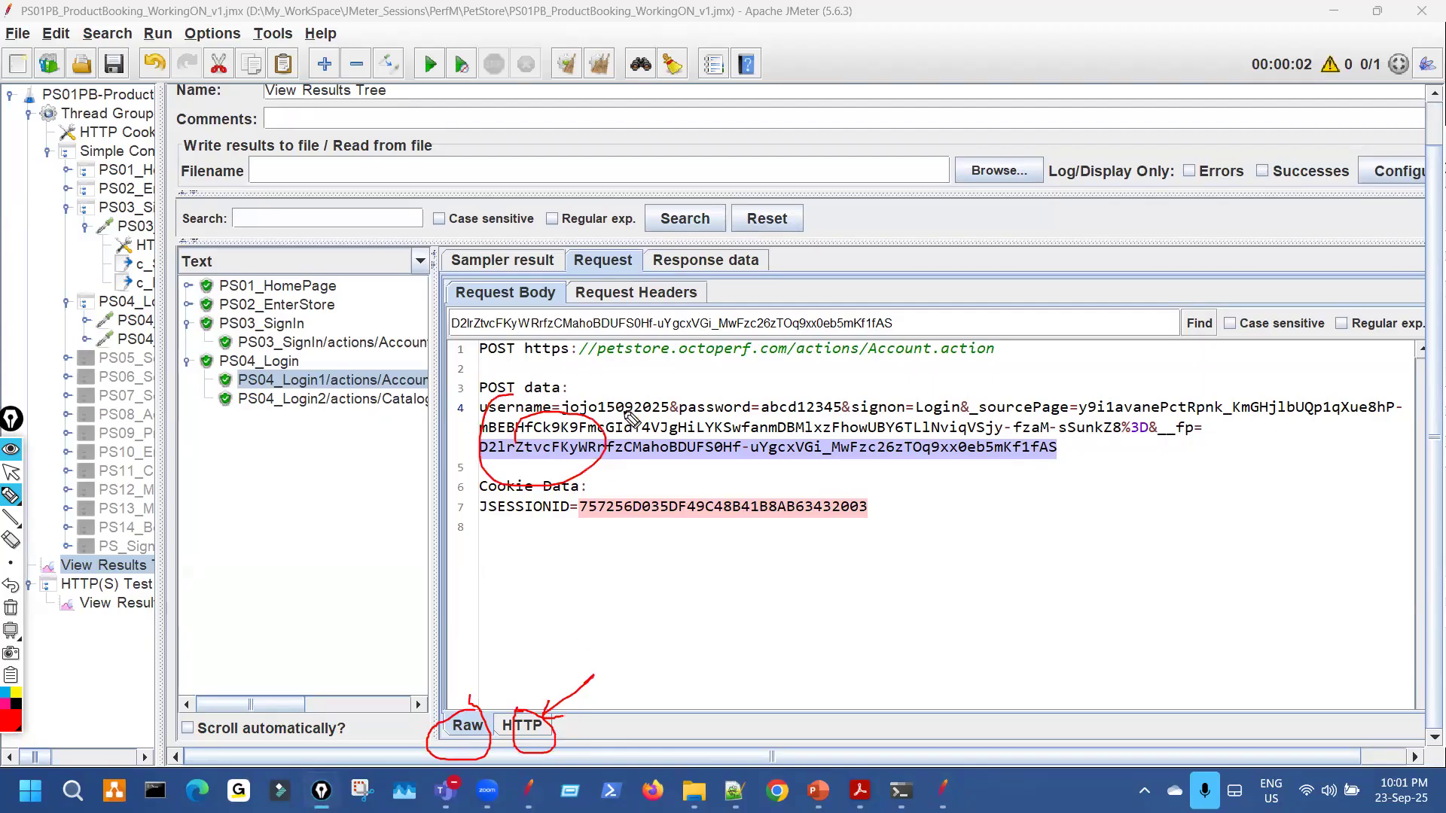
{"action": "key", "text": "ctrl+shift+7"}
{"action": "key", "text": "ctrl+shift+2"}
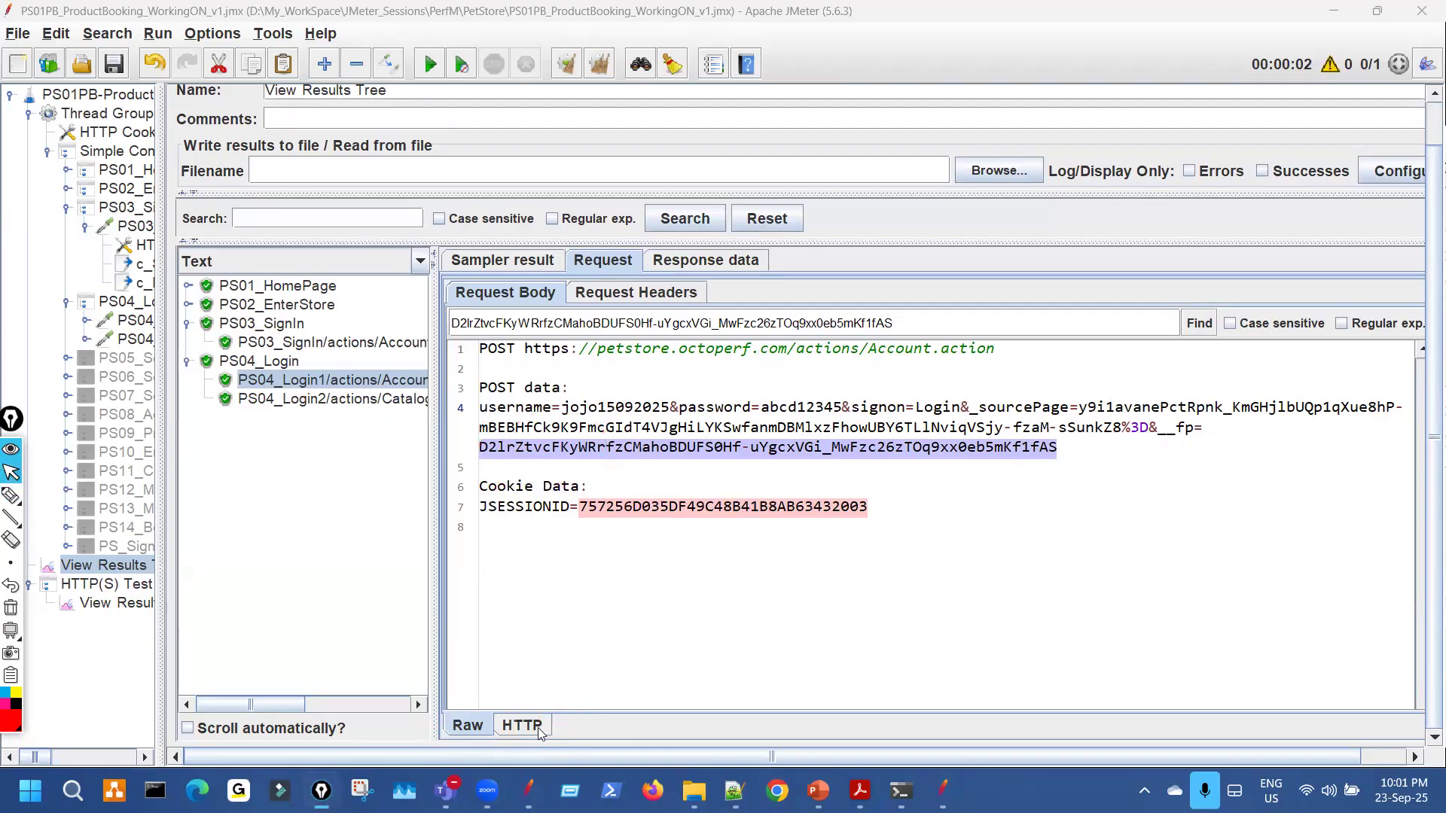
Show PS04_Login1's request as parameter tables and widen the Value column.
{"action": "left_click", "coordinate": [522, 725]}
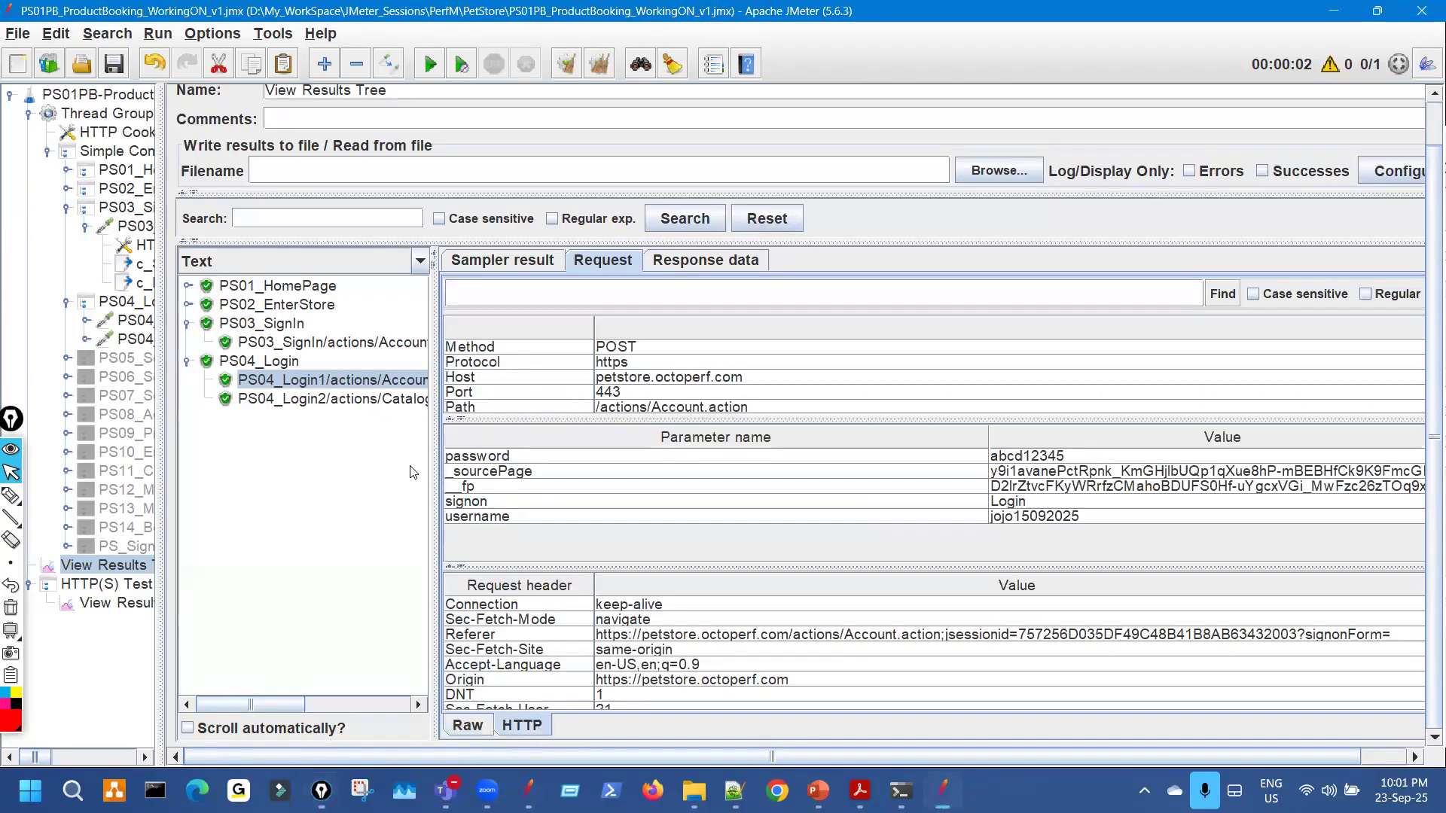
{"action": "left_click_drag", "start_coordinate": [250, 347], "coordinate": [287, 353]}
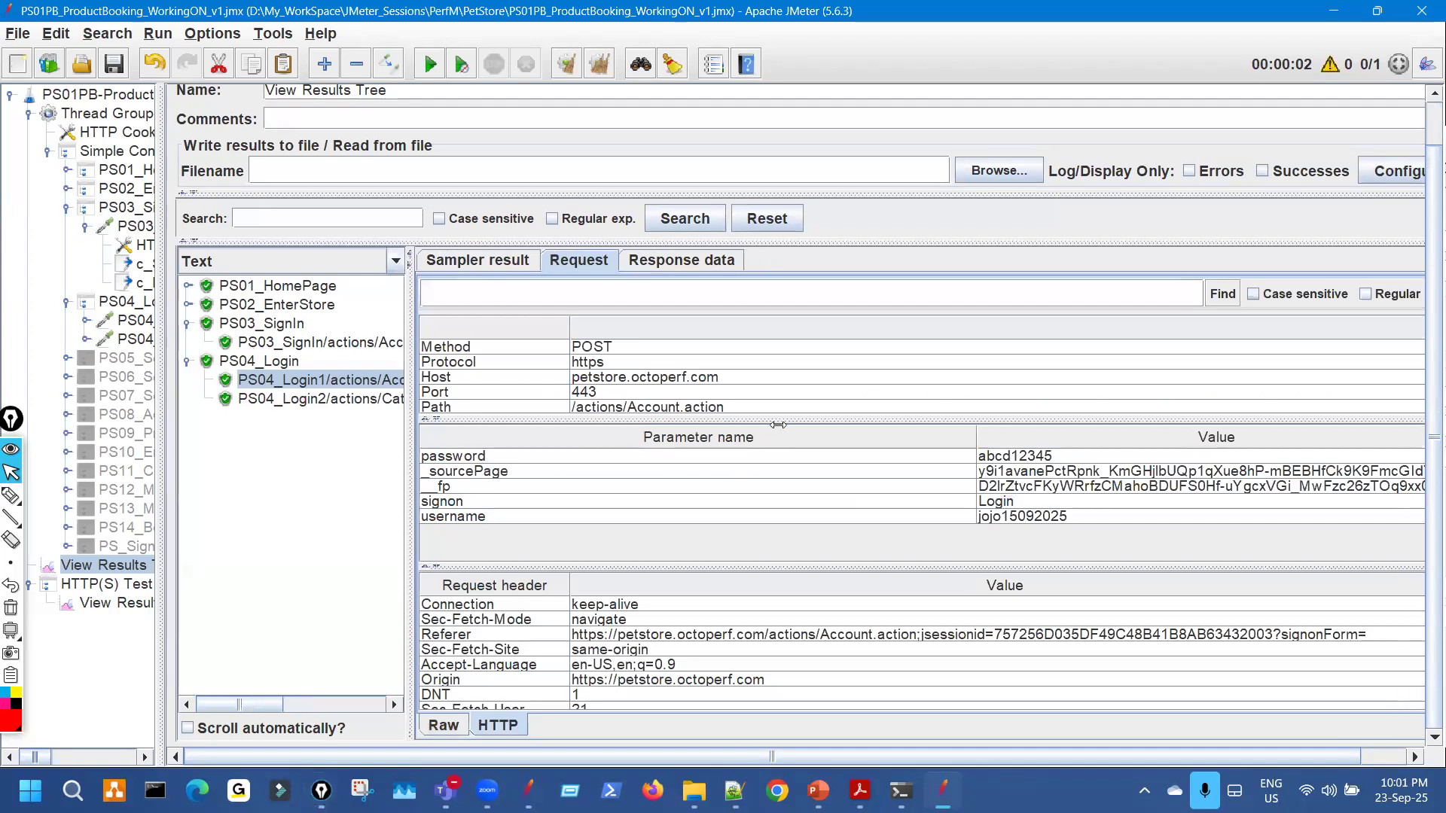
{"action": "left_click_drag", "start_coordinate": [841, 440], "coordinate": [567, 440]}
{"action": "mouse_move", "coordinate": [666, 420]}
{"action": "left_mouse_down"}
{"action": "mouse_move", "coordinate": [701, 412]}
{"action": "mouse_move", "coordinate": [690, 415]}
{"action": "left_mouse_up"}
Open the PS04_Login1 sampler and mark its parameter names and values in red.
{"action": "left_click", "coordinate": [143, 321]}
{"action": "key", "text": "ctrl+shift+3"}
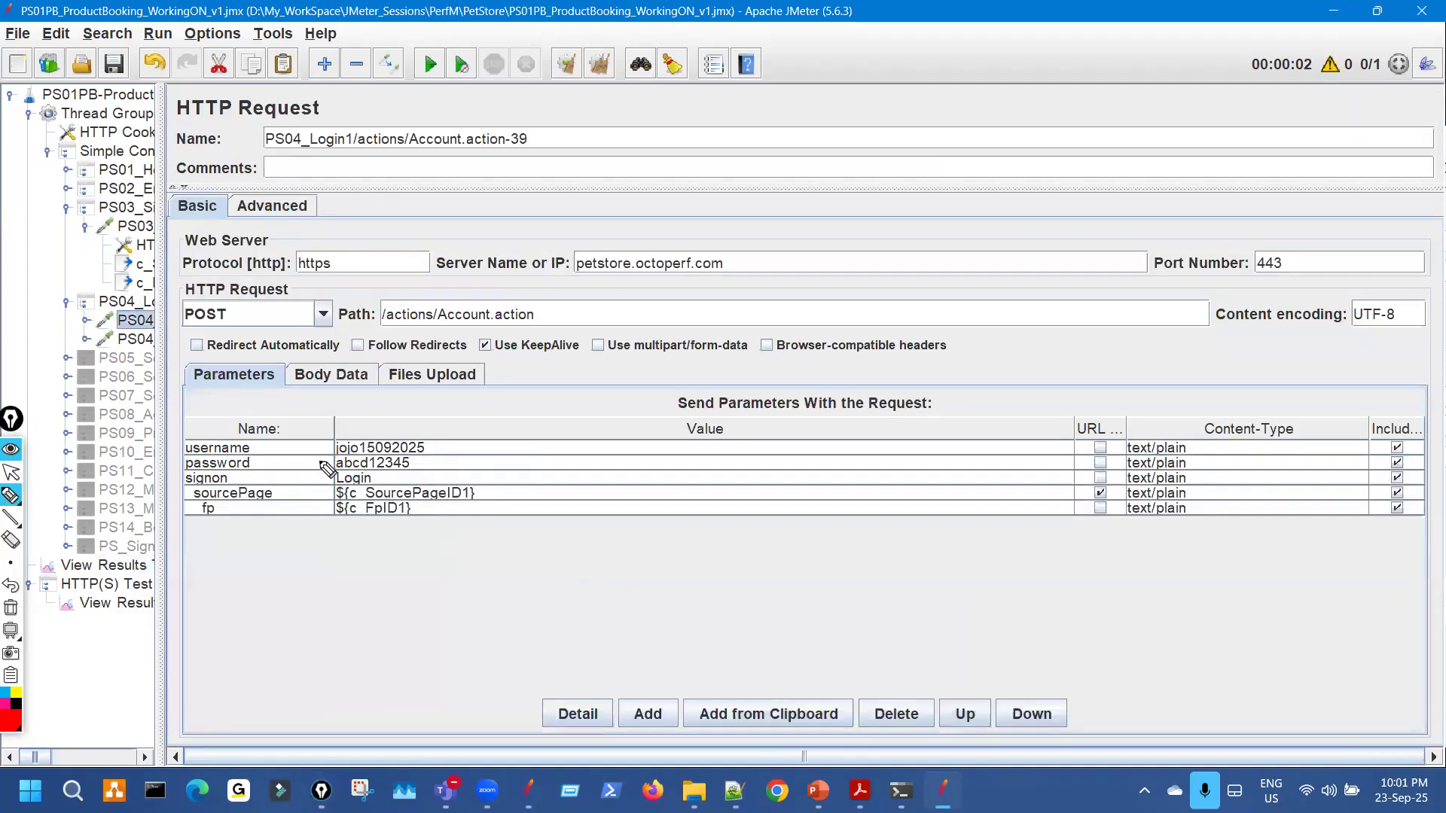
{"action": "left_click_drag", "start_coordinate": [289, 442], "coordinate": [292, 514]}
{"action": "left_click_drag", "start_coordinate": [453, 446], "coordinate": [471, 548]}
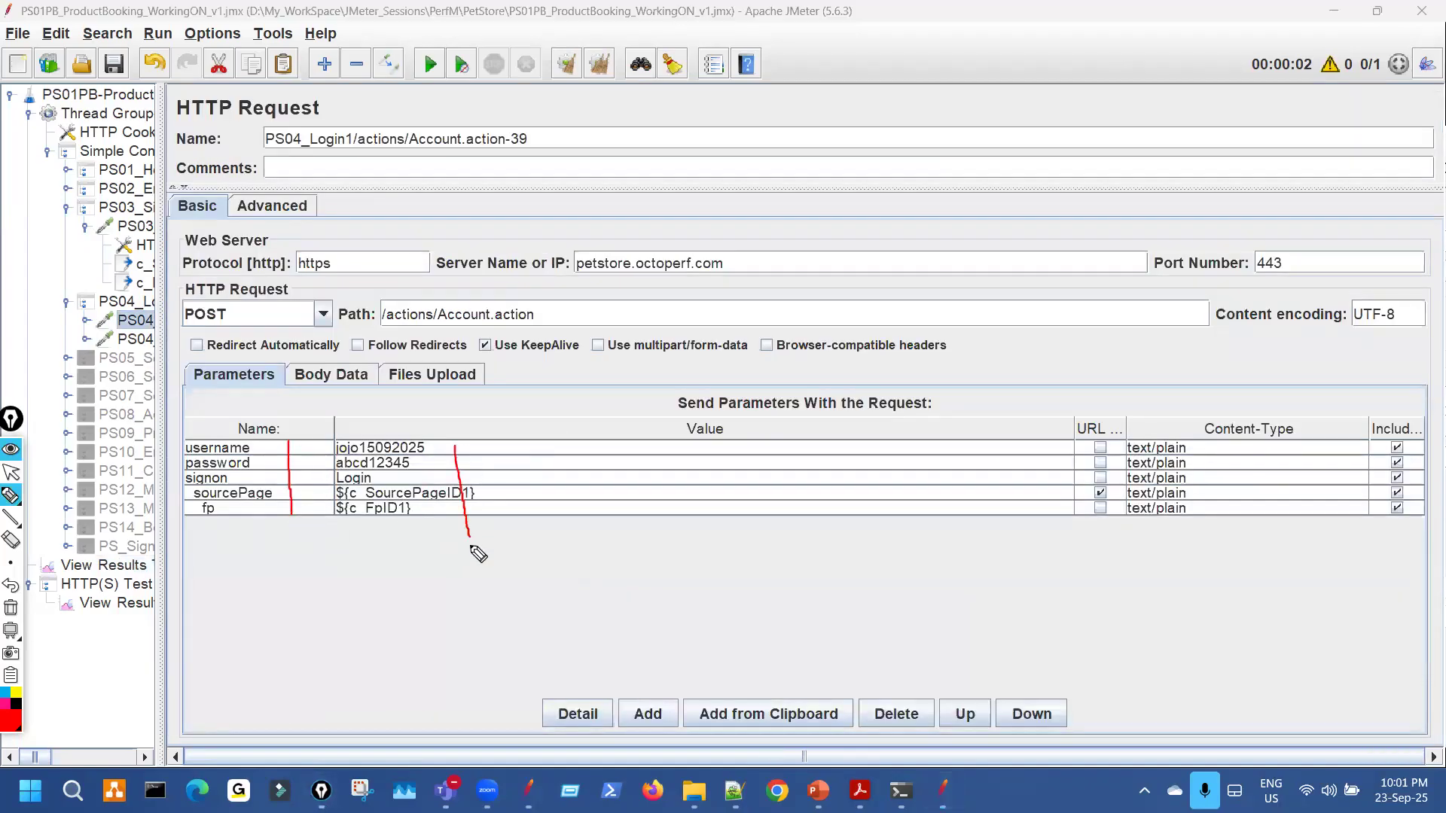
{"action": "key", "text": "ctrl+shift+7"}
{"action": "key", "text": "ctrl+shift+1"}
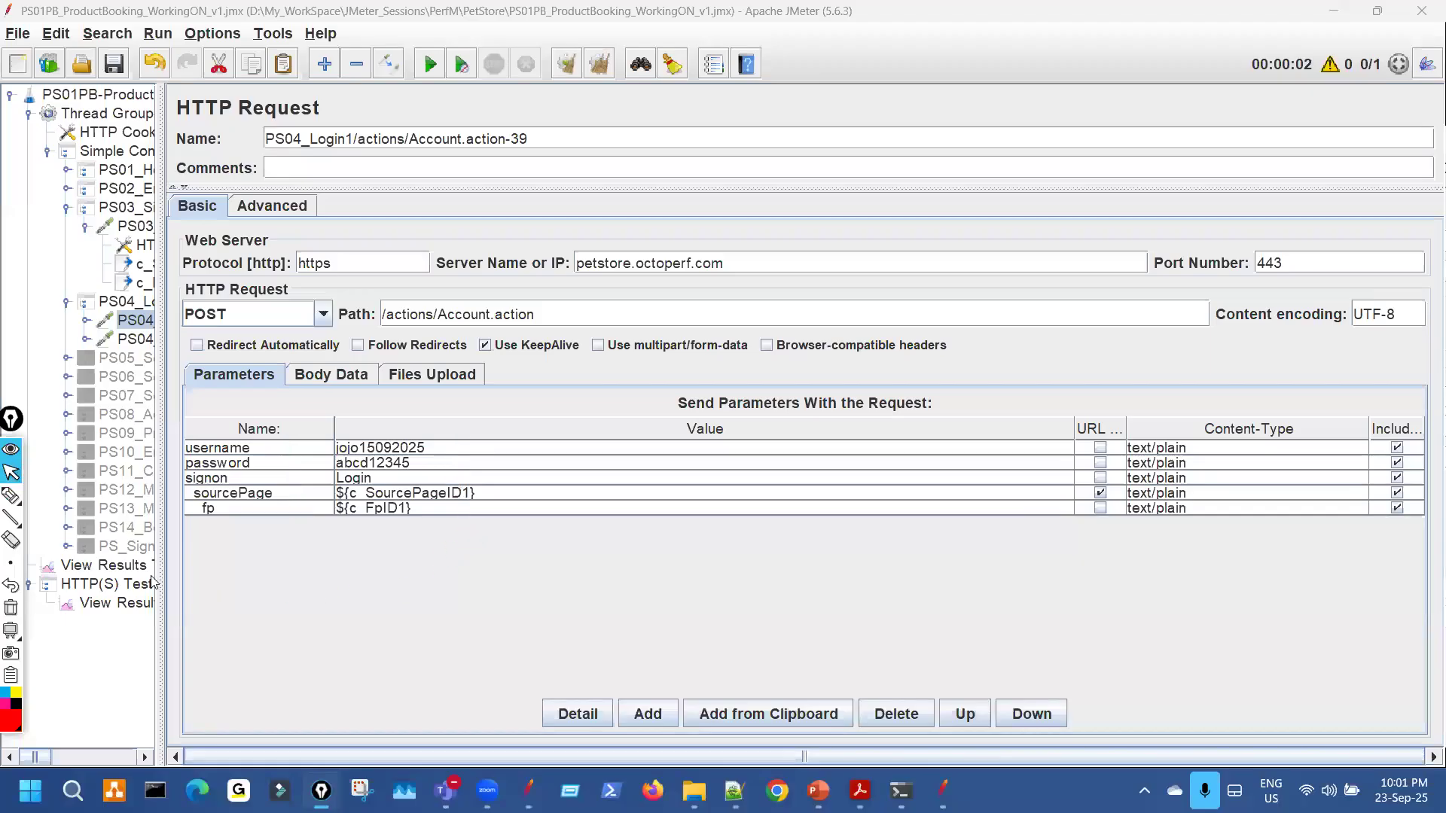
Back in View Results Tree, mark the sent parameter names and username parameter.
{"action": "left_click", "coordinate": [105, 566]}
{"action": "key", "text": "ctrl+shift+2"}
{"action": "left_click_drag", "start_coordinate": [518, 436], "coordinate": [547, 431]}
{"action": "mouse_move", "coordinate": [523, 512]}
{"action": "left_mouse_down"}
{"action": "mouse_move", "coordinate": [529, 525]}
{"action": "mouse_move", "coordinate": [586, 506]}
{"action": "mouse_move", "coordinate": [561, 467]}
{"action": "mouse_move", "coordinate": [556, 490]}
{"action": "mouse_move", "coordinate": [819, 495]}
{"action": "mouse_move", "coordinate": [766, 475]}
{"action": "mouse_move", "coordinate": [840, 471]}
{"action": "left_mouse_up"}
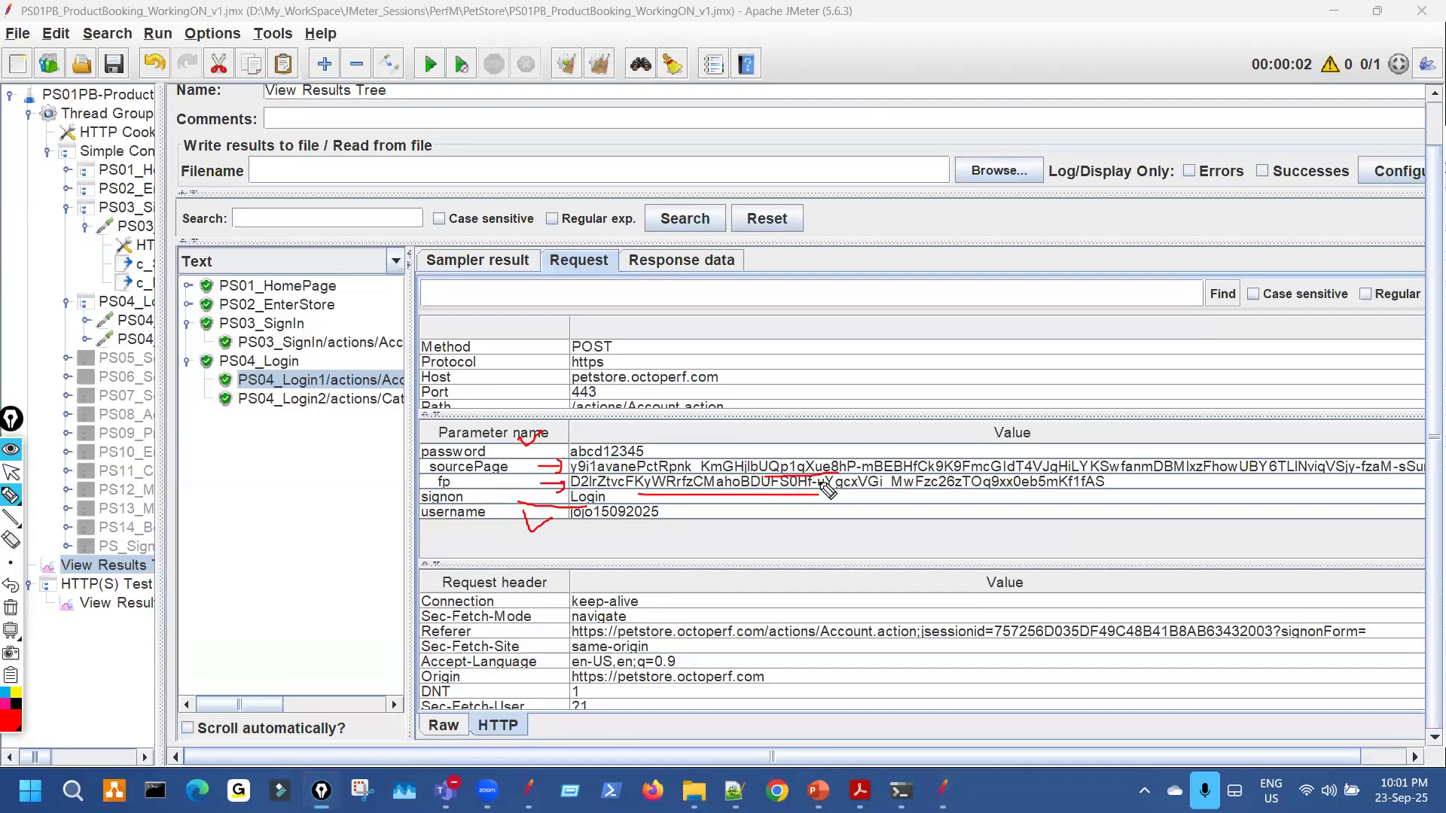
{"action": "key", "text": "ctrl+shift+7"}
{"action": "key", "text": "ctrl+shift+2"}
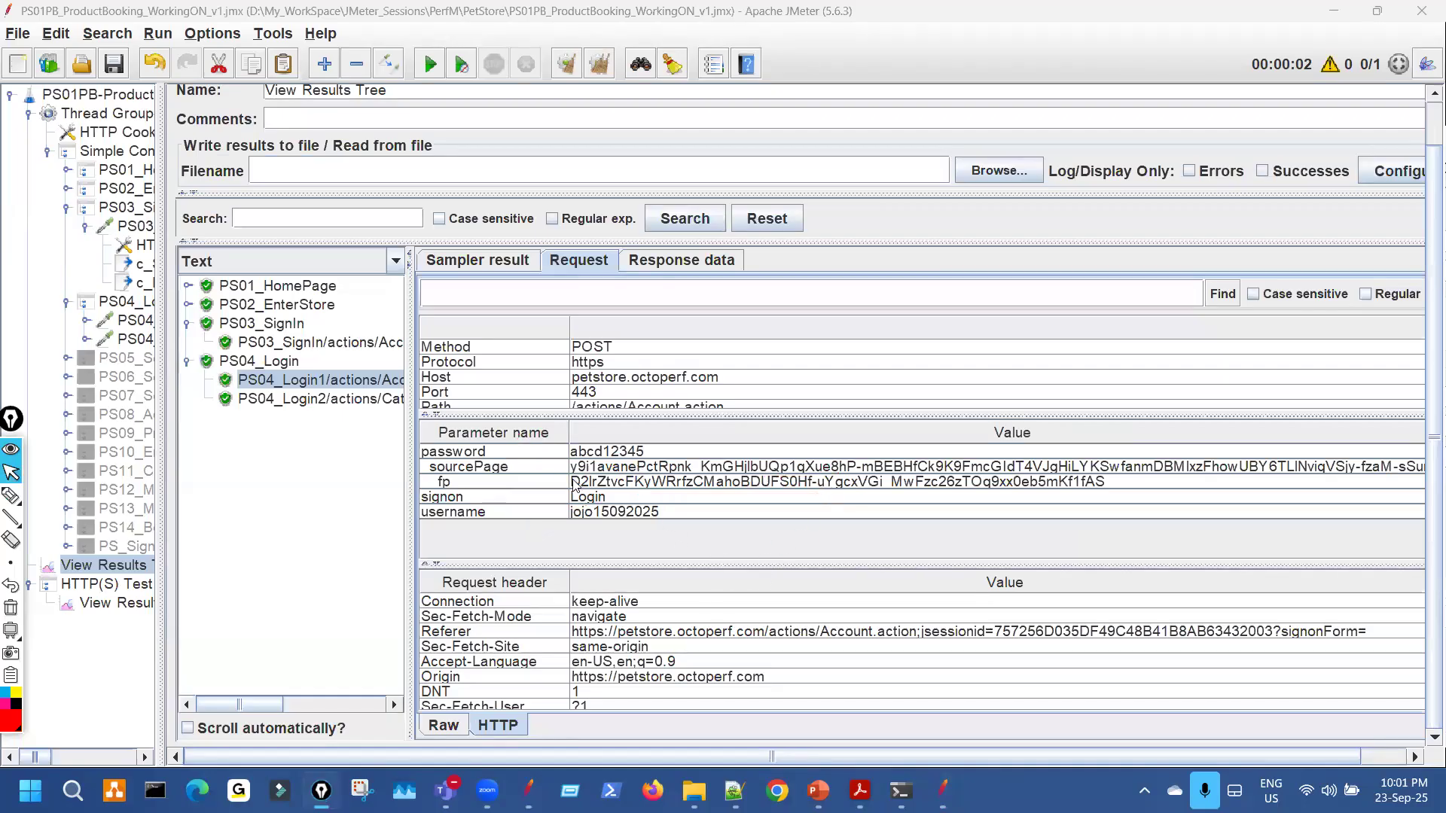
{"action": "key", "text": "ctrl+shift+3"}
{"action": "mouse_move", "coordinate": [380, 390]}
{"action": "left_mouse_down"}
{"action": "mouse_move", "coordinate": [489, 388]}
{"action": "mouse_move", "coordinate": [476, 399]}
{"action": "left_mouse_up"}
{"action": "key", "text": "ctrl+shift+7"}
{"action": "key", "text": "ctrl+shift+2"}
Open the full sent sourcePage value, select and copy it, and close the viewer.
{"action": "double_click", "coordinate": [632, 468]}
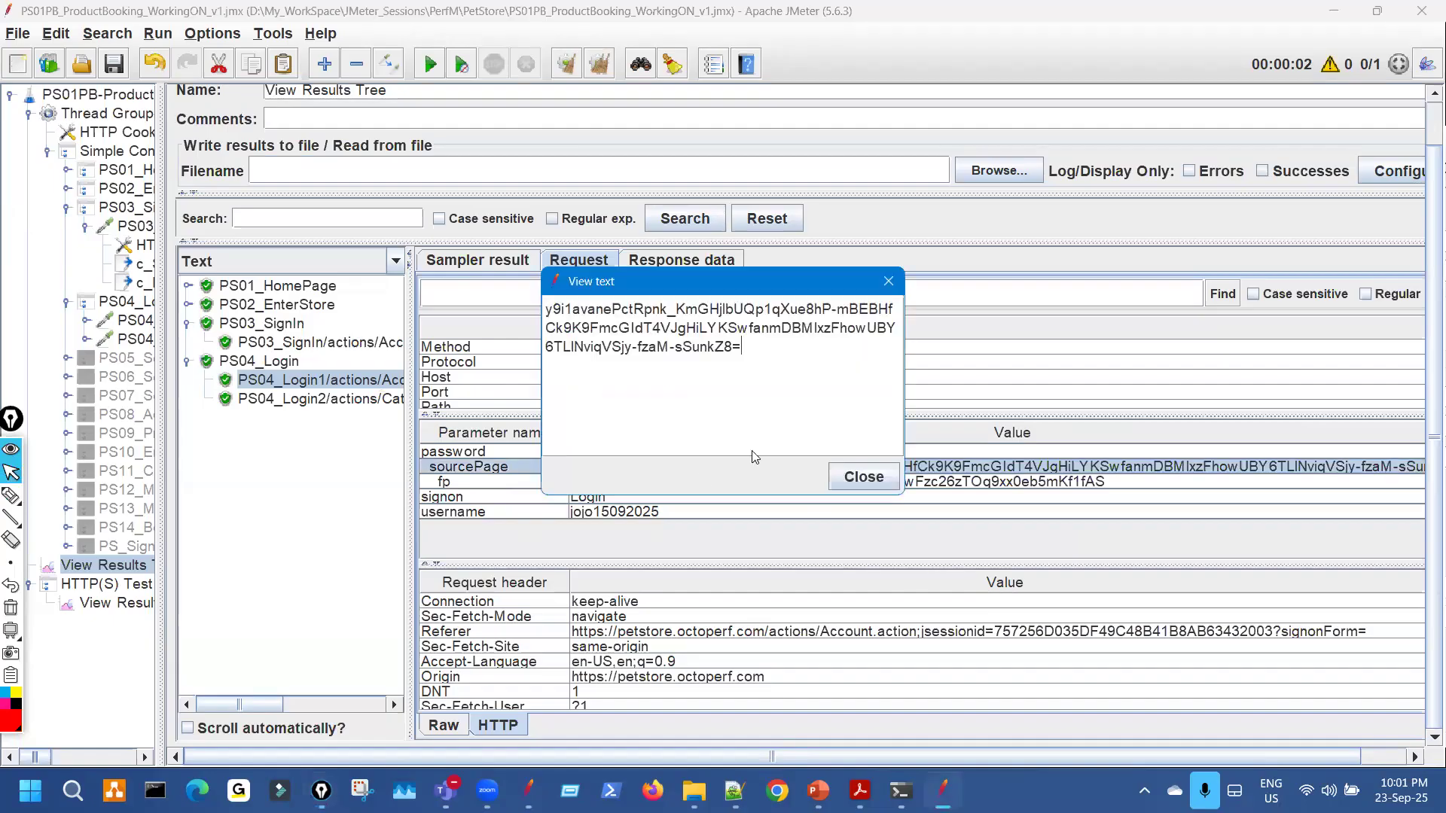
{"action": "left_click_drag", "start_coordinate": [742, 348], "coordinate": [565, 309]}
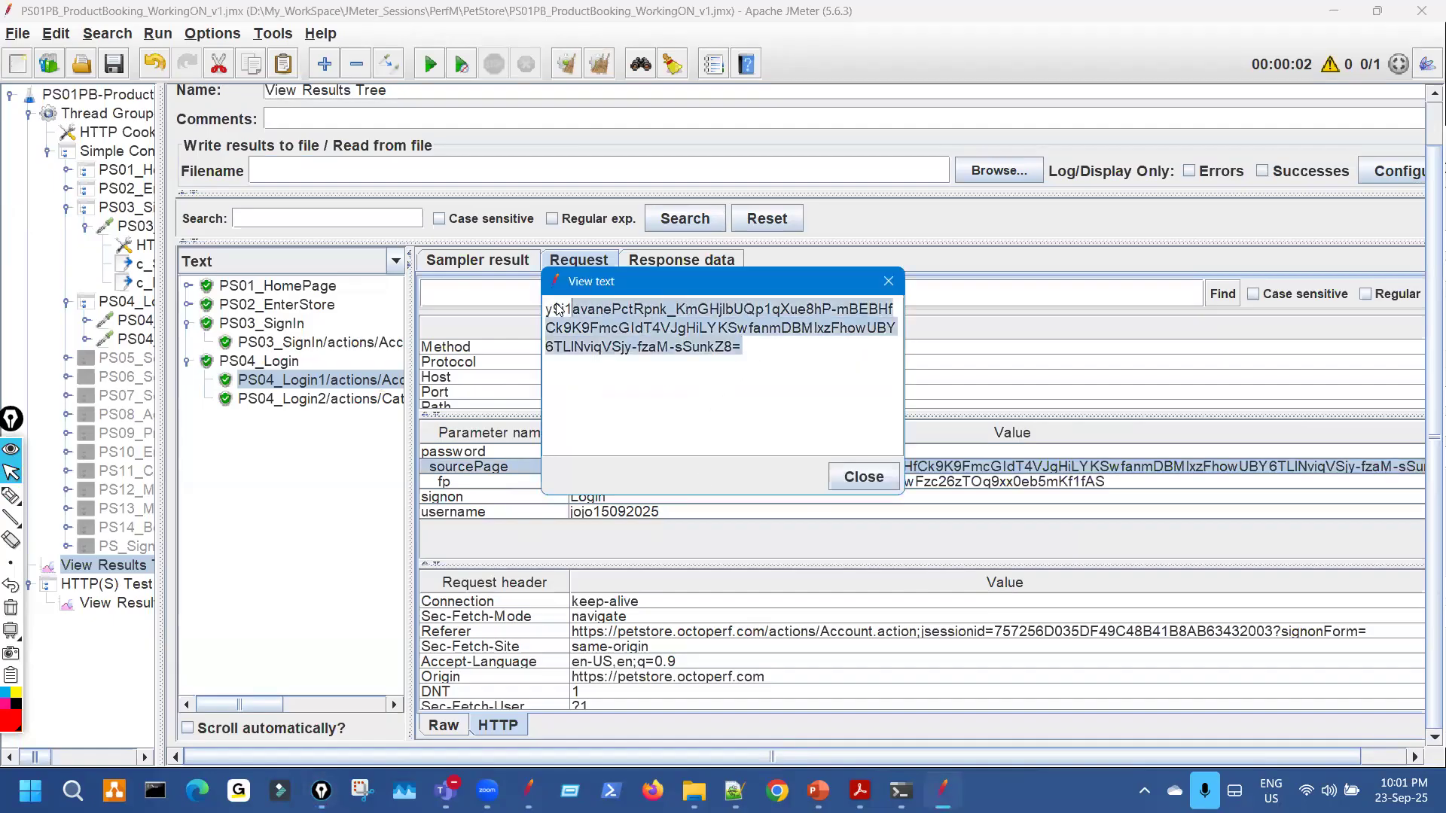
{"action": "left_click", "coordinate": [896, 280]}
{"action": "double_click", "coordinate": [737, 468]}
{"action": "left_click_drag", "start_coordinate": [748, 352], "coordinate": [525, 324]}
{"action": "left_click", "coordinate": [864, 480]}
Widen the results list, circle the session id, and select the PS03_SignIn result.
{"action": "left_click_drag", "start_coordinate": [412, 336], "coordinate": [732, 332]}
{"action": "key", "text": "ctrl+shift+3"}
{"action": "left_click_drag", "start_coordinate": [587, 326], "coordinate": [653, 355]}
{"action": "key", "text": "ctrl+shift+7"}
{"action": "key", "text": "ctrl+shift+1"}
{"action": "left_click", "coordinate": [648, 345]}
{"action": "key", "text": "ctrl+shift+3"}
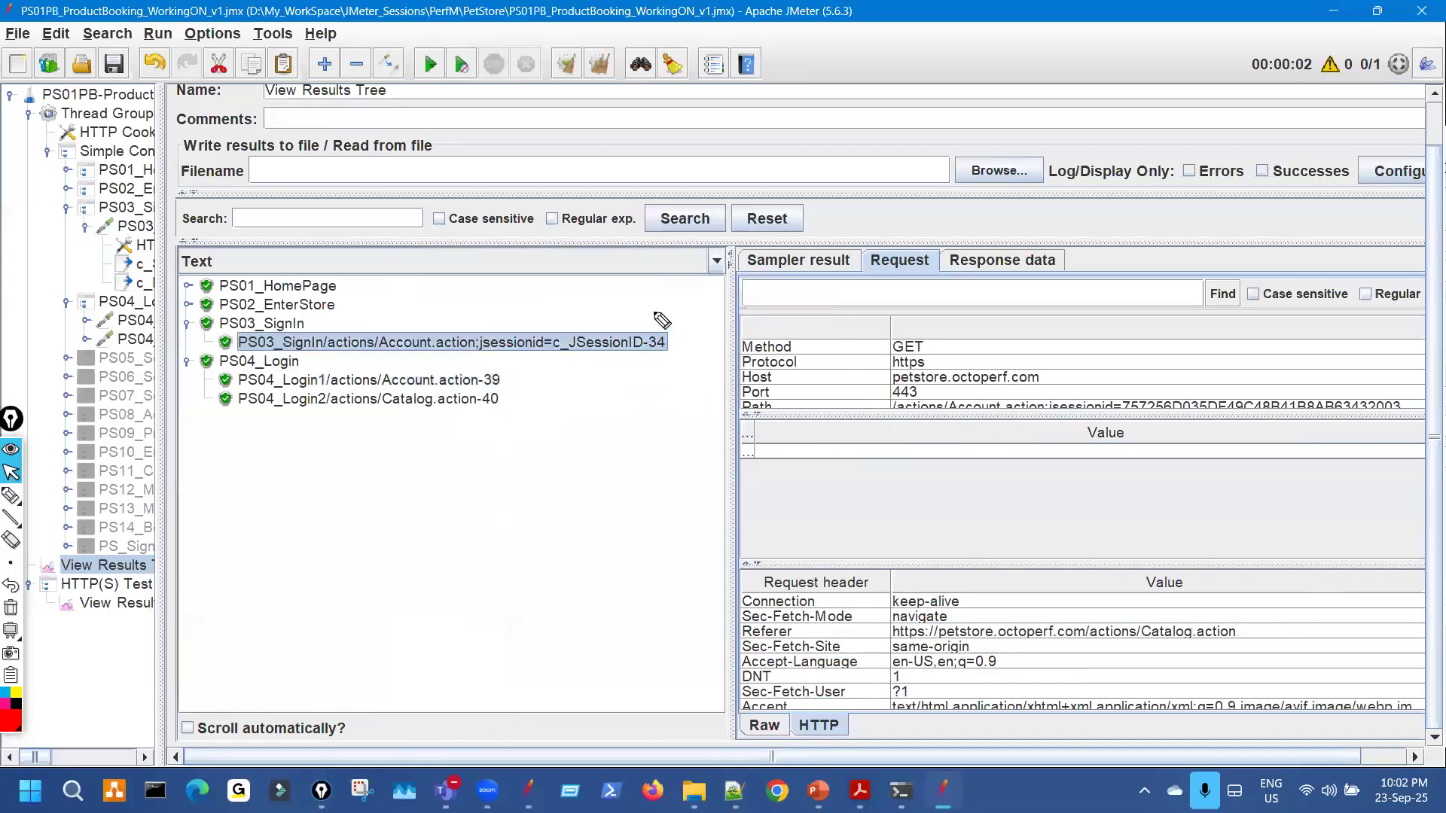
Search PS03_SignIn's response body for the pasted sourcePage value.
{"action": "left_click_drag", "start_coordinate": [640, 324], "coordinate": [649, 326]}
{"action": "key", "text": "ctrl+shift+7"}
{"action": "key", "text": "ctrl+shift+1"}
{"action": "left_click", "coordinate": [1006, 264]}
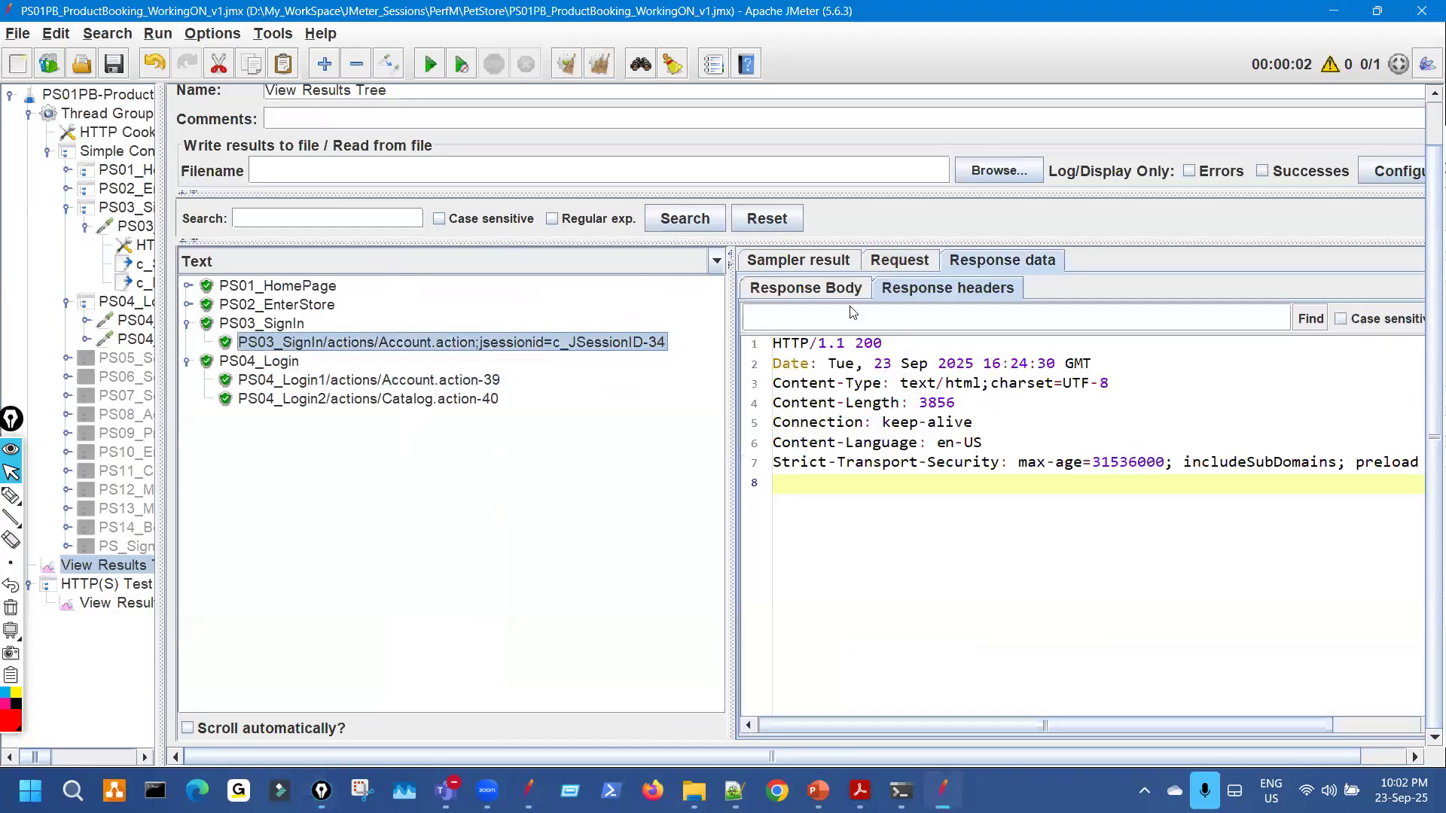
{"action": "left_click", "coordinate": [828, 290]}
{"action": "left_click", "coordinate": [872, 322]}
{"action": "key", "text": "ctrl+v"}
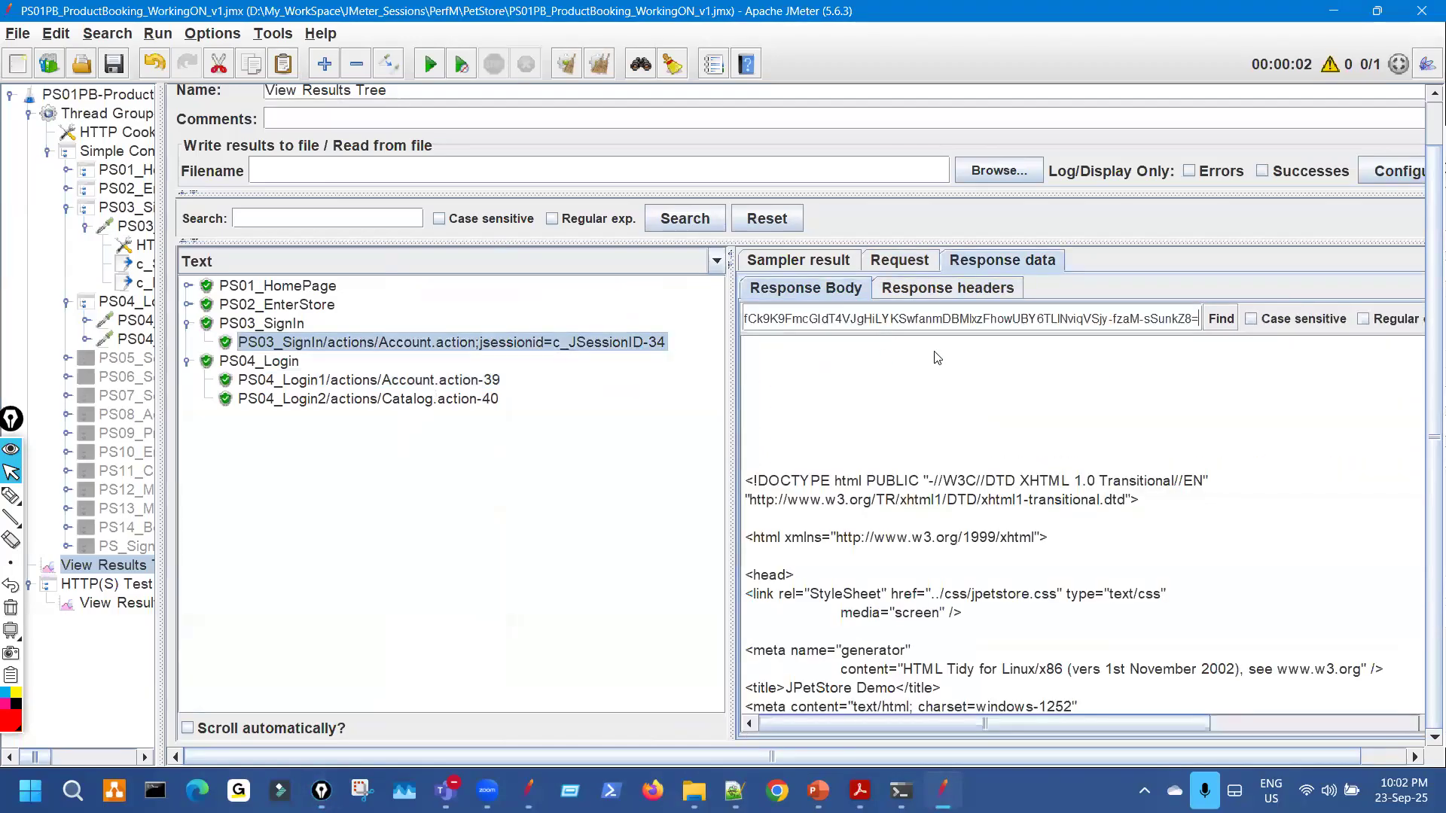
{"action": "left_click", "coordinate": [1227, 320]}
{"action": "scroll", "coordinate": [1164, 497], "scroll_direction": "down", "scroll_amount": 2}
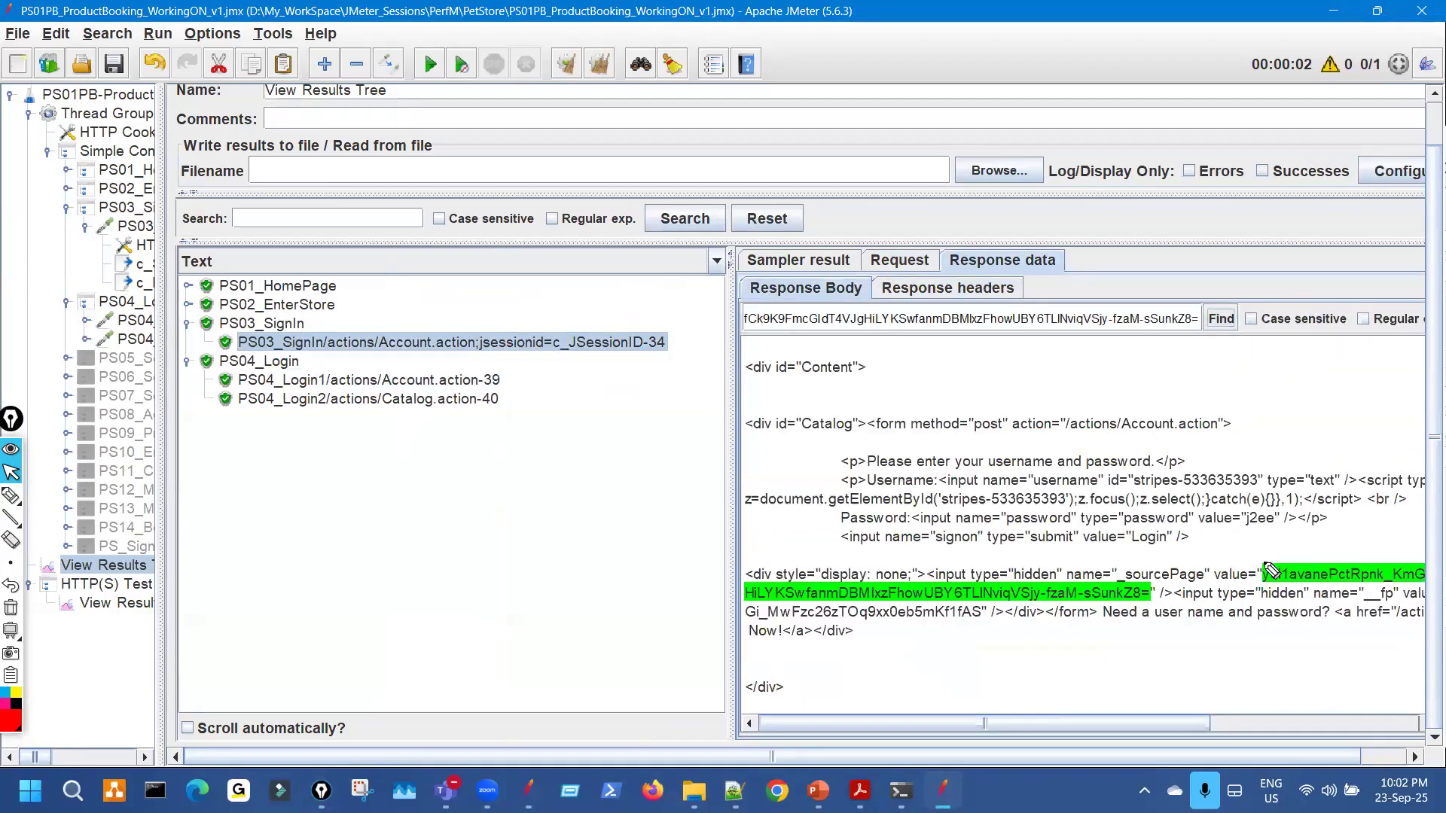
Mark the found sourcePage value and the -34 suffix in red, then select PS04_Login1's result.
{"action": "key", "text": "ctrl+shift+3"}
{"action": "left_click_drag", "start_coordinate": [506, 409], "coordinate": [523, 375]}
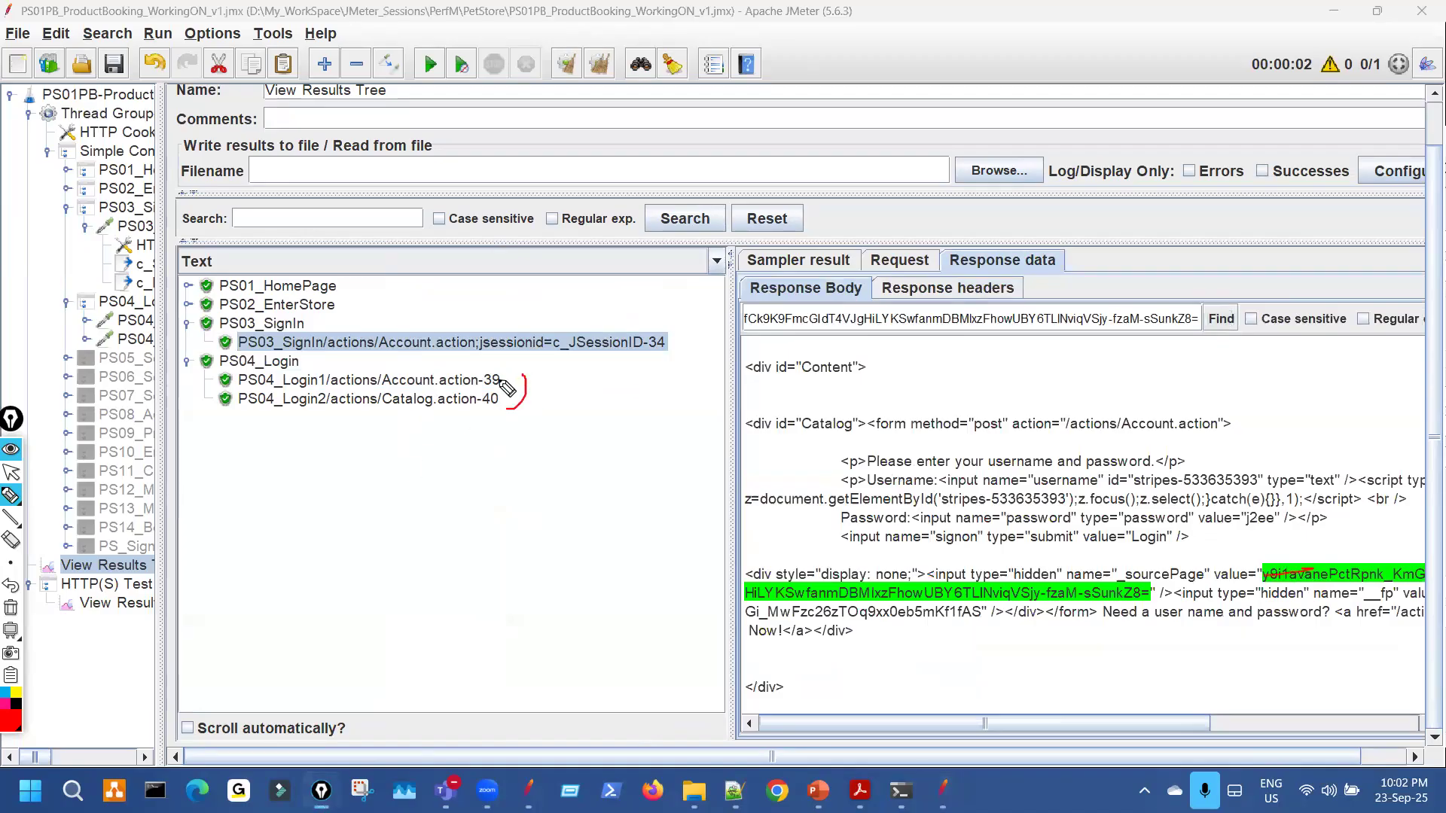
{"action": "left_click_drag", "start_coordinate": [1239, 580], "coordinate": [1309, 572]}
{"action": "left_click_drag", "start_coordinate": [657, 327], "coordinate": [674, 354]}
{"action": "left_click_drag", "start_coordinate": [1265, 570], "coordinate": [1255, 567]}
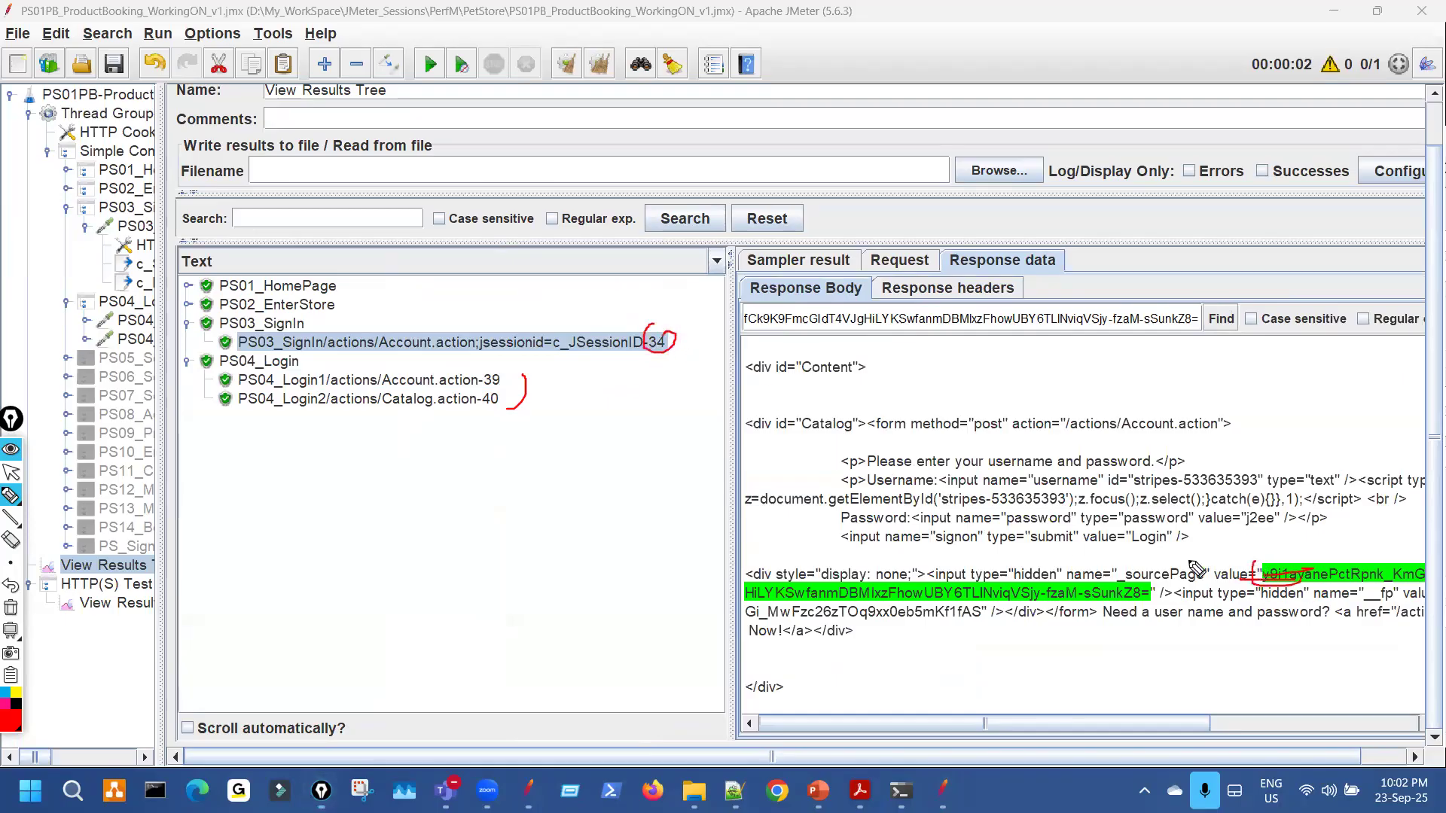
{"action": "left_click_drag", "start_coordinate": [525, 377], "coordinate": [532, 398]}
{"action": "key", "text": "ctrl+shift+7"}
{"action": "mouse_move", "coordinate": [650, 320]}
{"action": "left_mouse_down"}
{"action": "mouse_move", "coordinate": [638, 353]}
{"action": "mouse_move", "coordinate": [665, 354]}
{"action": "left_mouse_up"}
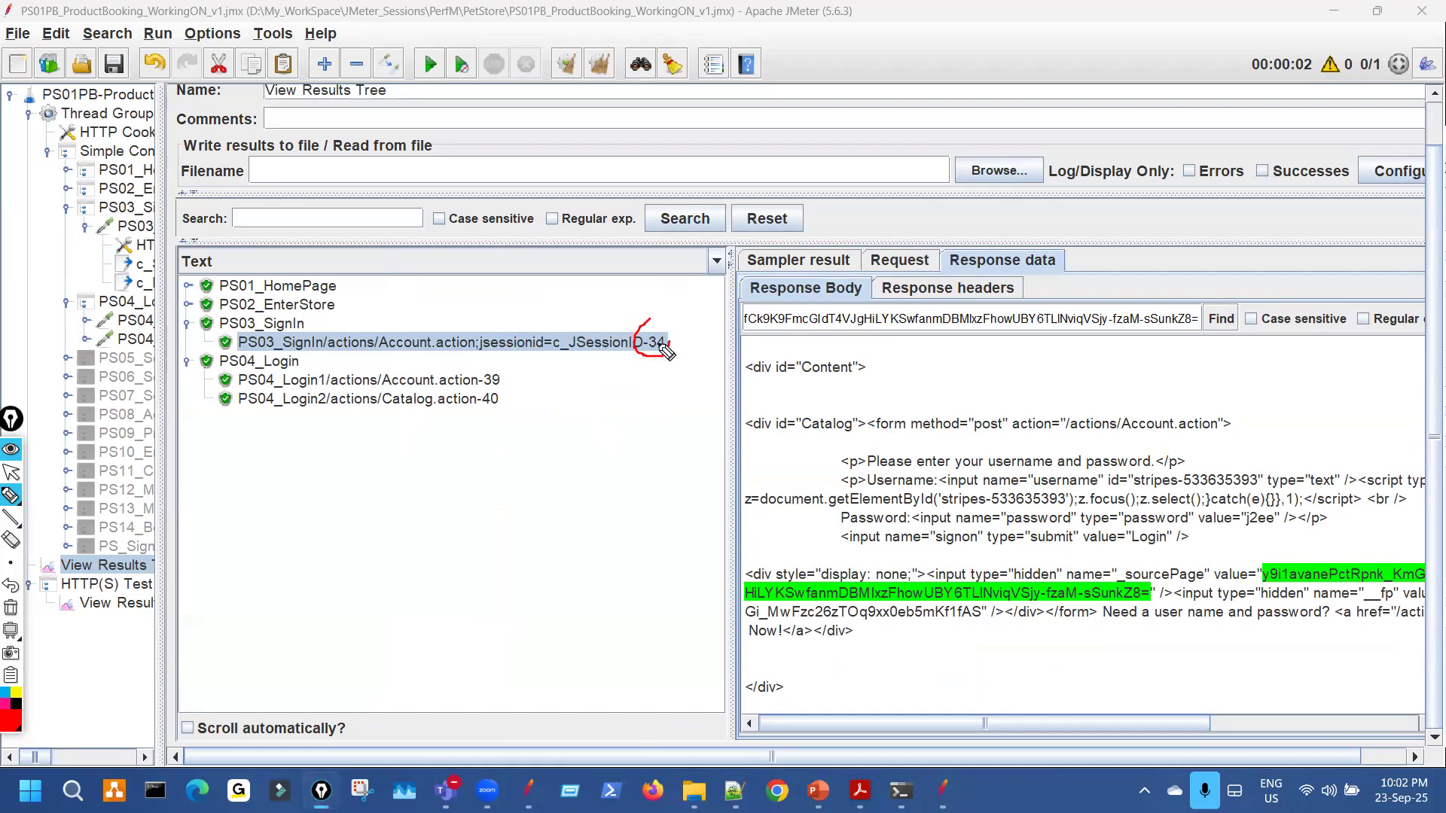
{"action": "mouse_move", "coordinate": [642, 327]}
{"action": "left_mouse_down"}
{"action": "mouse_move", "coordinate": [642, 348]}
{"action": "mouse_move", "coordinate": [712, 339]}
{"action": "left_mouse_up"}
{"action": "left_click_drag", "start_coordinate": [702, 330], "coordinate": [701, 348]}
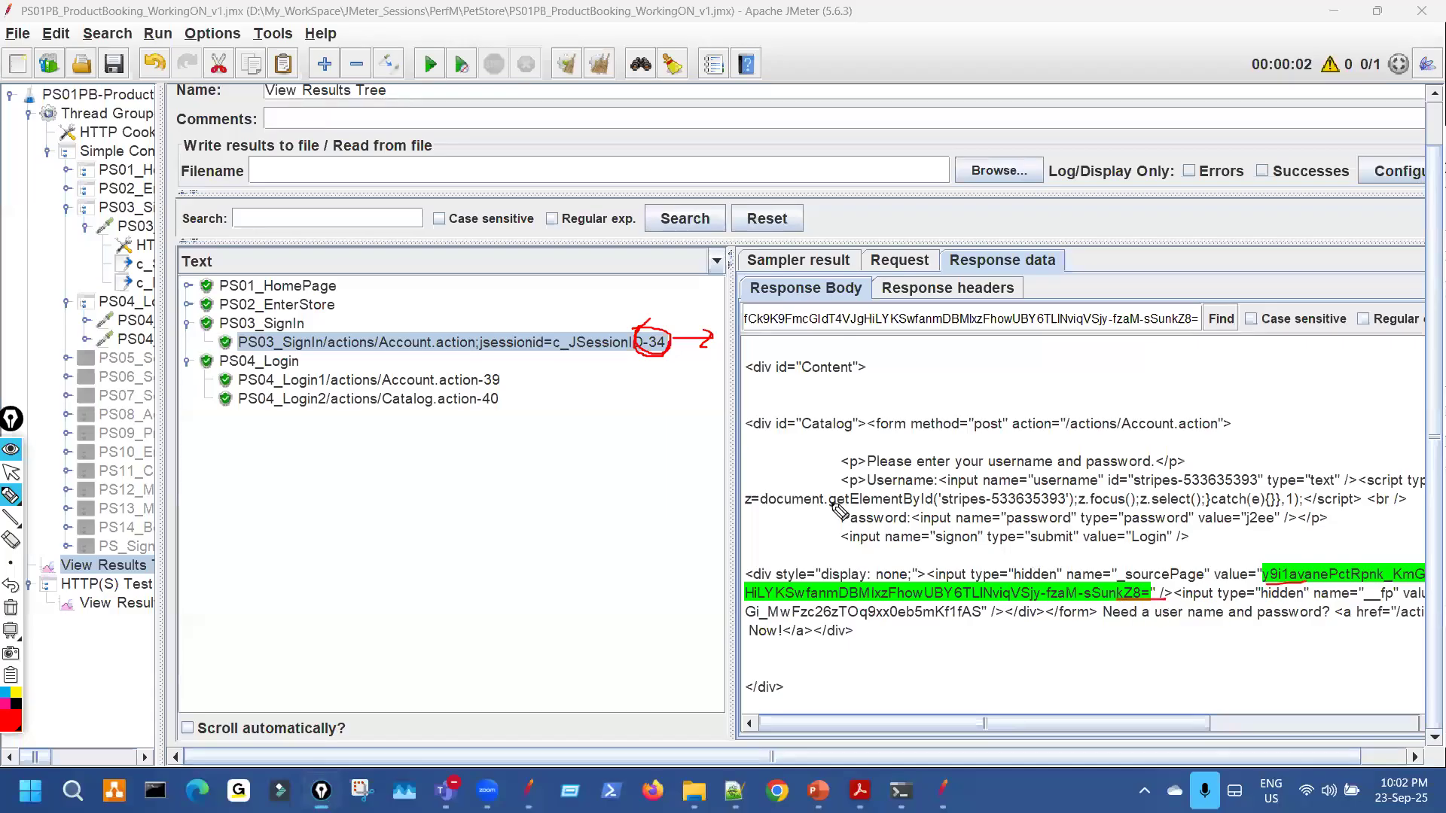
{"action": "key", "text": "ctrl+shift+7"}
{"action": "key", "text": "ctrl+shift+1"}
{"action": "left_click", "coordinate": [482, 380]}
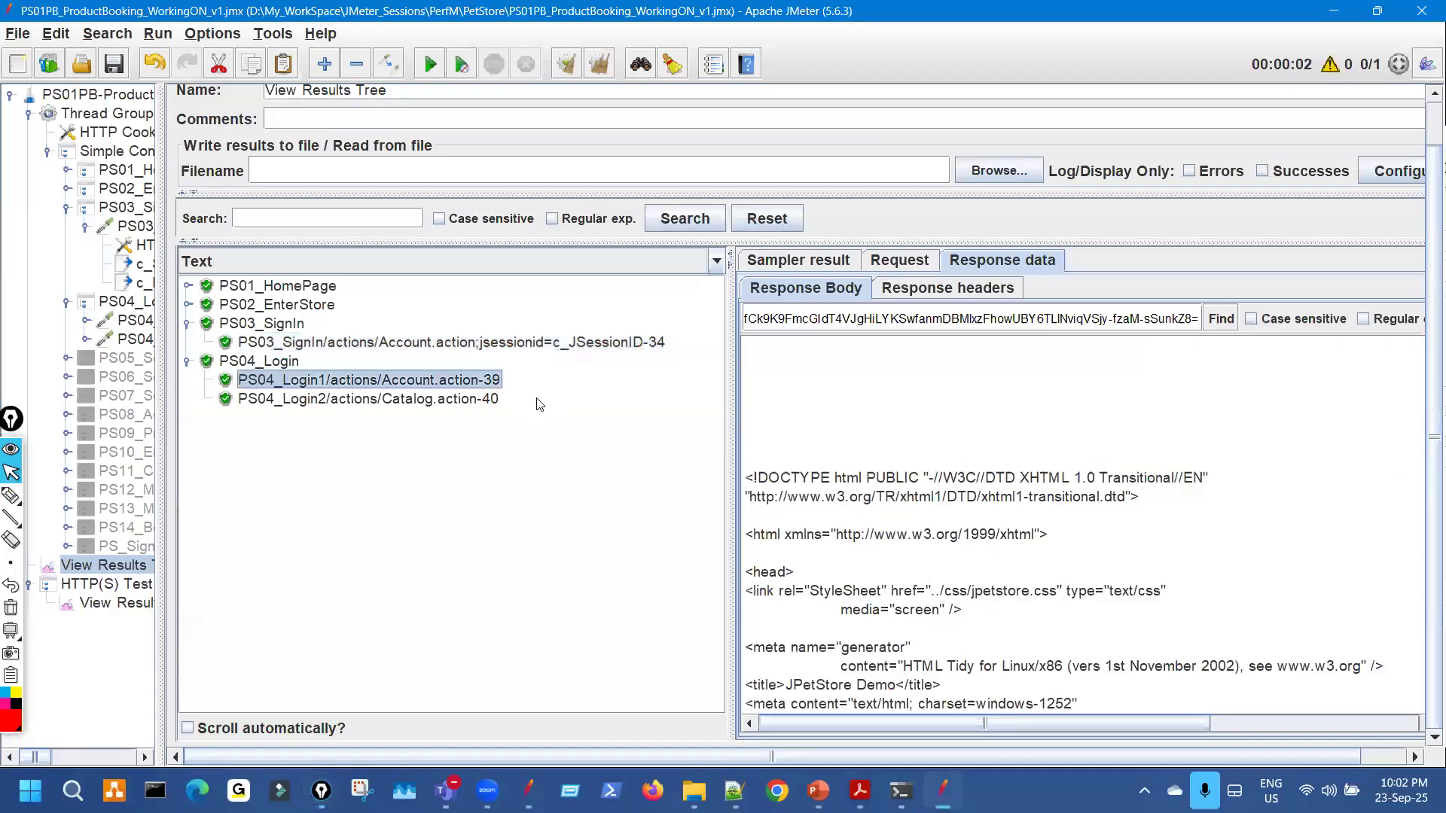
Show PS04_Login1's request and mark its sent sourcePage and fp parameter values.
{"action": "left_click", "coordinate": [899, 261]}
{"action": "key", "text": "ctrl+shift+3"}
{"action": "left_click_drag", "start_coordinate": [793, 467], "coordinate": [821, 460]}
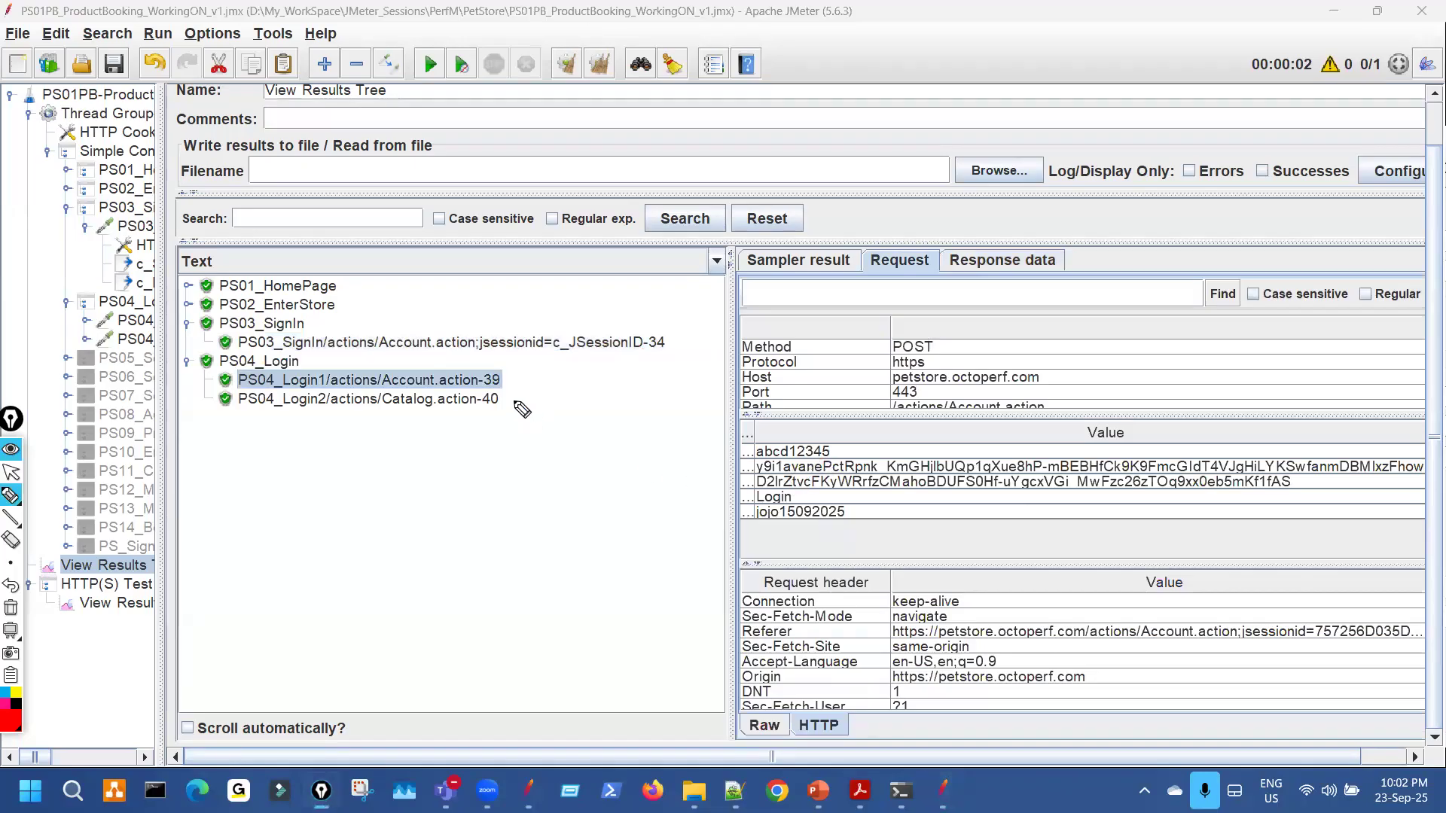
{"action": "key", "text": "ctrl+shift+1"}
{"action": "left_click_drag", "start_coordinate": [731, 406], "coordinate": [502, 407]}
{"action": "key", "text": "ctrl+shift+2"}
{"action": "mouse_move", "coordinate": [576, 486]}
{"action": "left_mouse_down"}
{"action": "mouse_move", "coordinate": [602, 475]}
{"action": "mouse_move", "coordinate": [851, 493]}
{"action": "left_mouse_up"}
{"action": "key", "text": "ctrl+shift+7"}
{"action": "key", "text": "ctrl+shift+2"}
Copy the full sent fp value and search for it in PS03_SignIn's response data.
{"action": "double_click", "coordinate": [686, 484]}
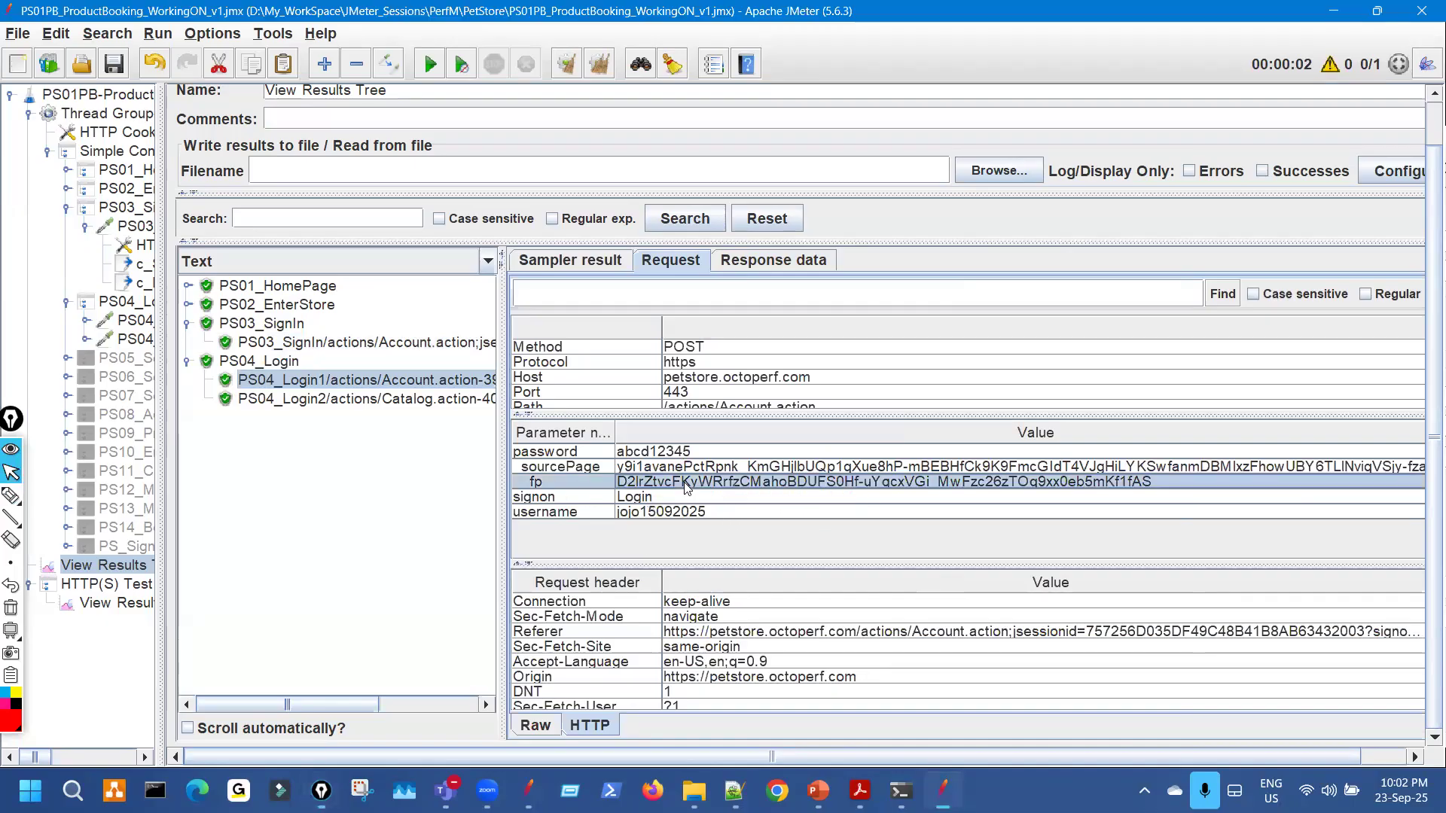
{"action": "left_click_drag", "start_coordinate": [732, 331], "coordinate": [473, 327]}
{"action": "key", "text": "ctrl+c"}
{"action": "left_click", "coordinate": [864, 476]}
{"action": "left_click", "coordinate": [780, 346]}
{"action": "left_click", "coordinate": [787, 263]}
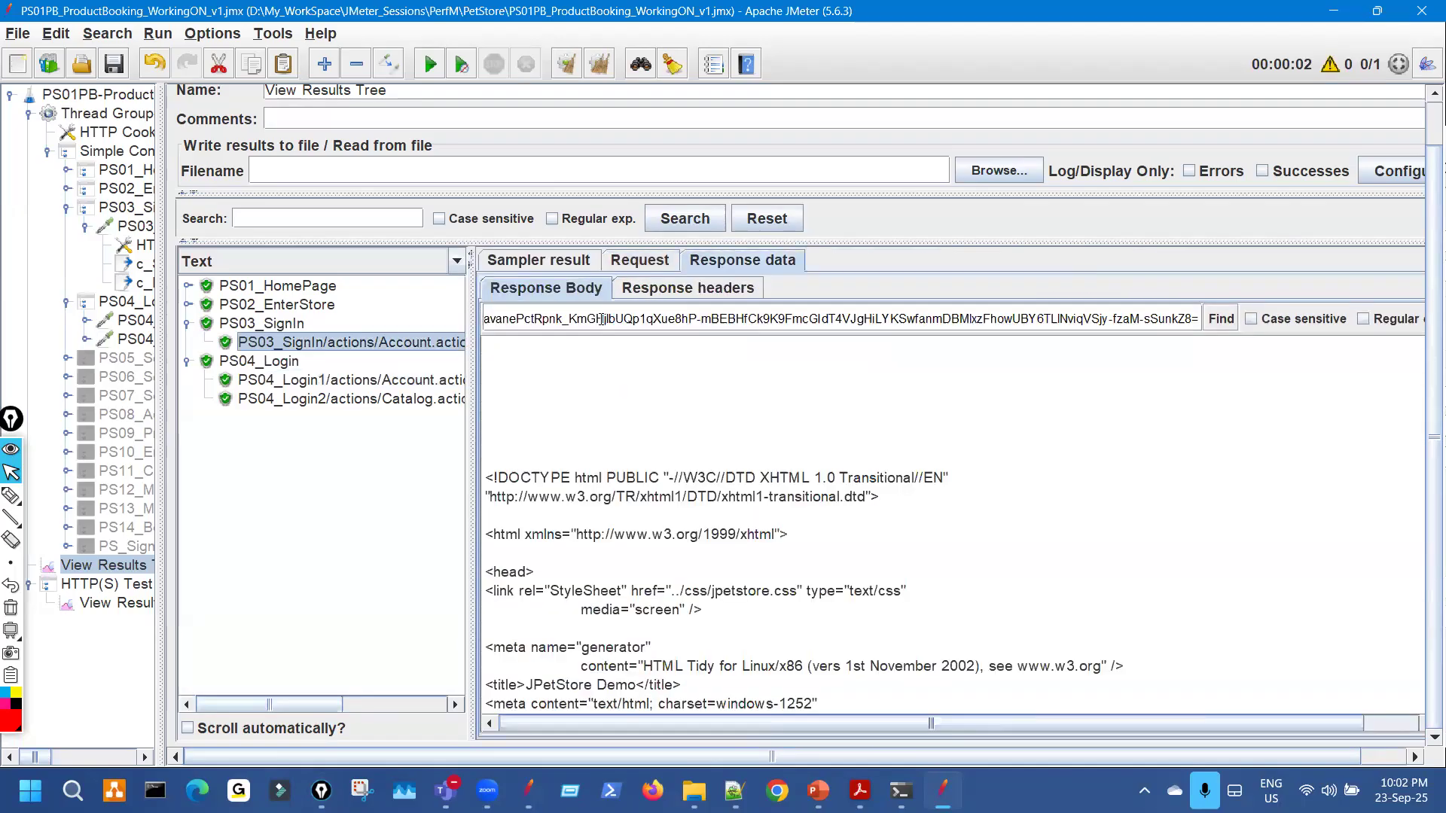
{"action": "key", "text": "ctrl+a"}
{"action": "key", "text": "ctrl+v"}
{"action": "left_click", "coordinate": [1221, 318]}
Underline the found fp value in the response and widen the test plan tree.
{"action": "key", "text": "ctrl+shift+3"}
{"action": "left_click_drag", "start_coordinate": [1190, 470], "coordinate": [1221, 454]}
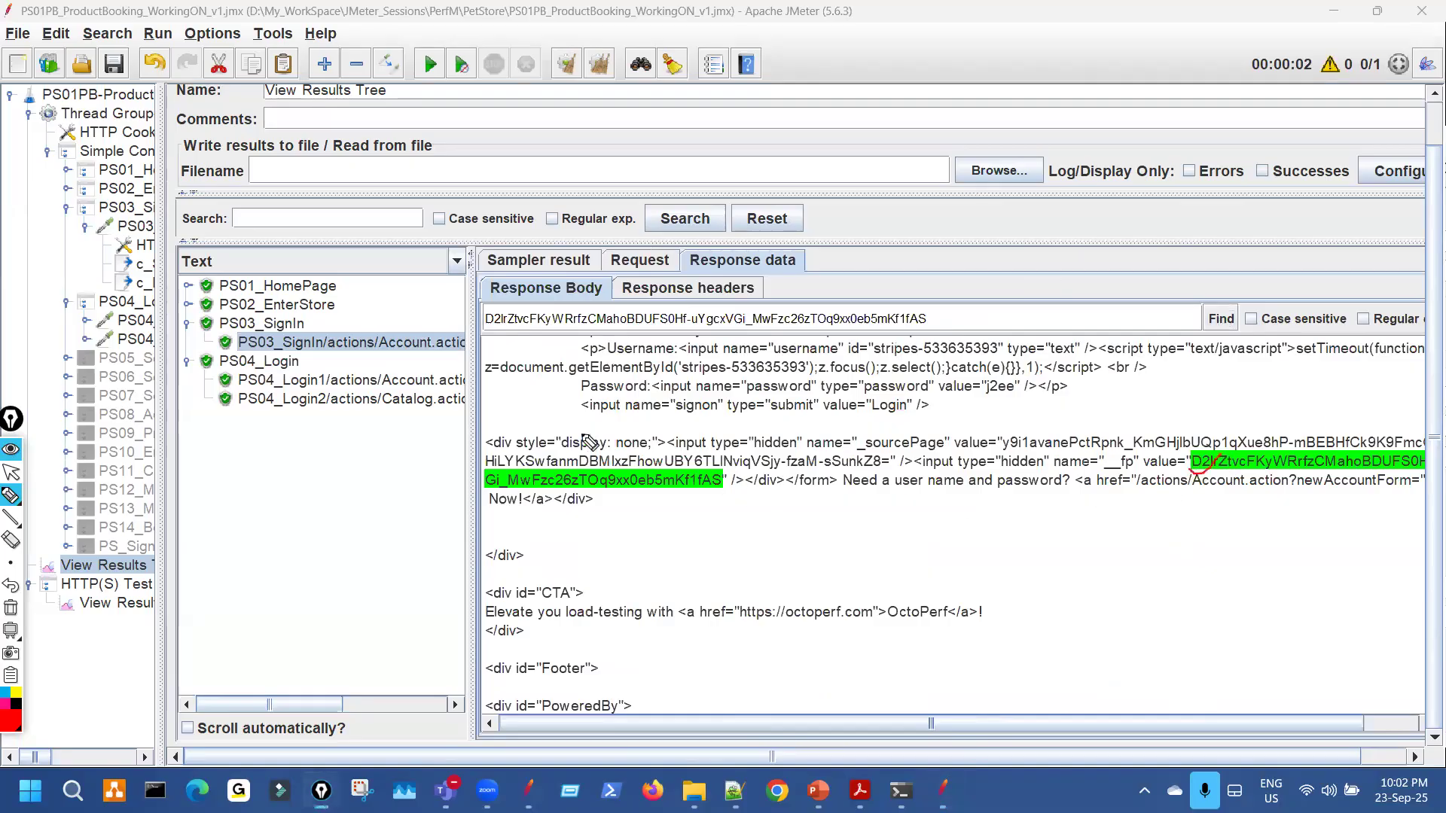
{"action": "key", "text": "ctrl+shift+7"}
{"action": "key", "text": "ctrl+shift+2"}
{"action": "left_click_drag", "start_coordinate": [157, 281], "coordinate": [478, 282]}
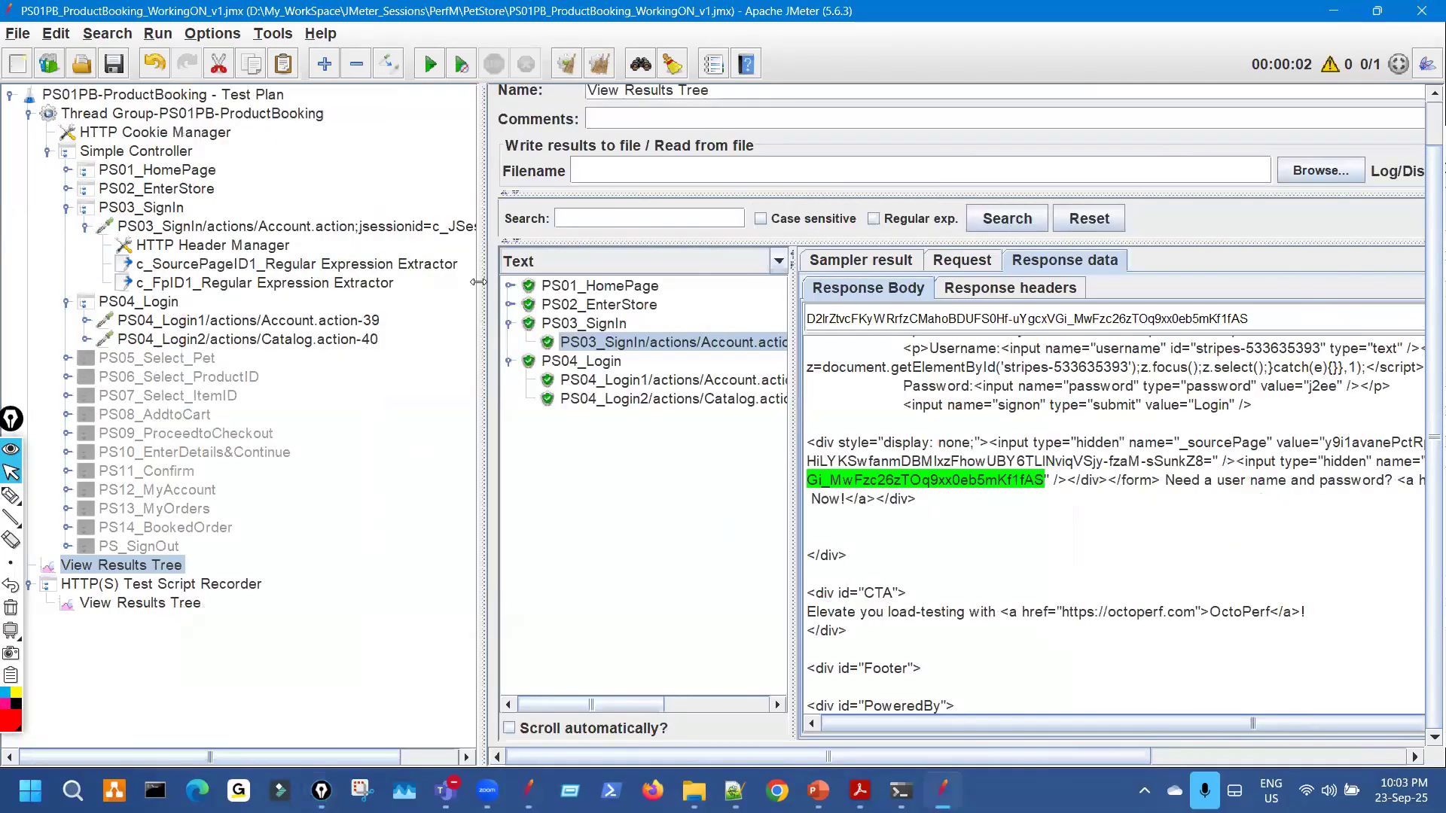
{"action": "left_click", "coordinate": [361, 322]}
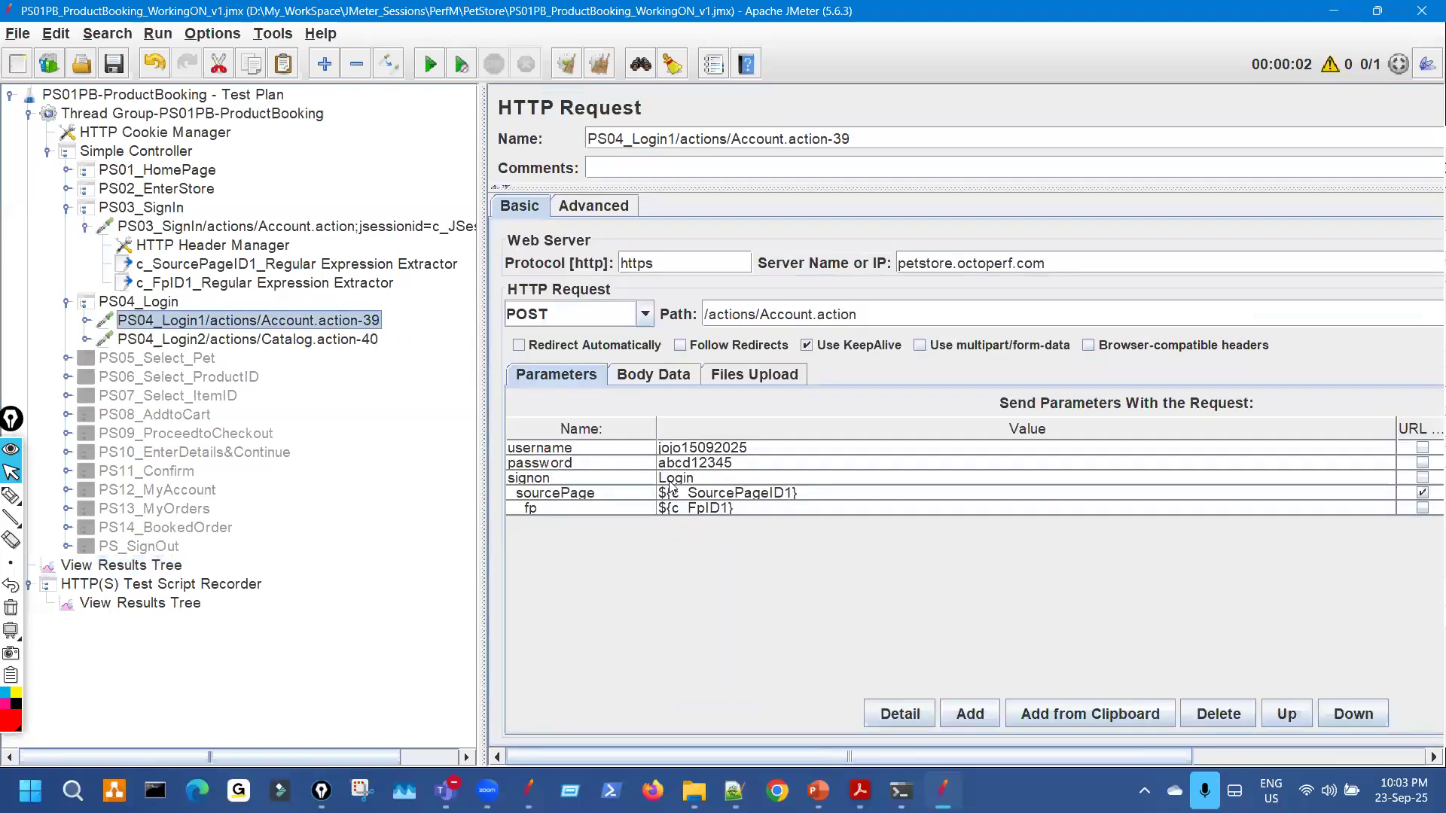
{"action": "left_click", "coordinate": [274, 291]}
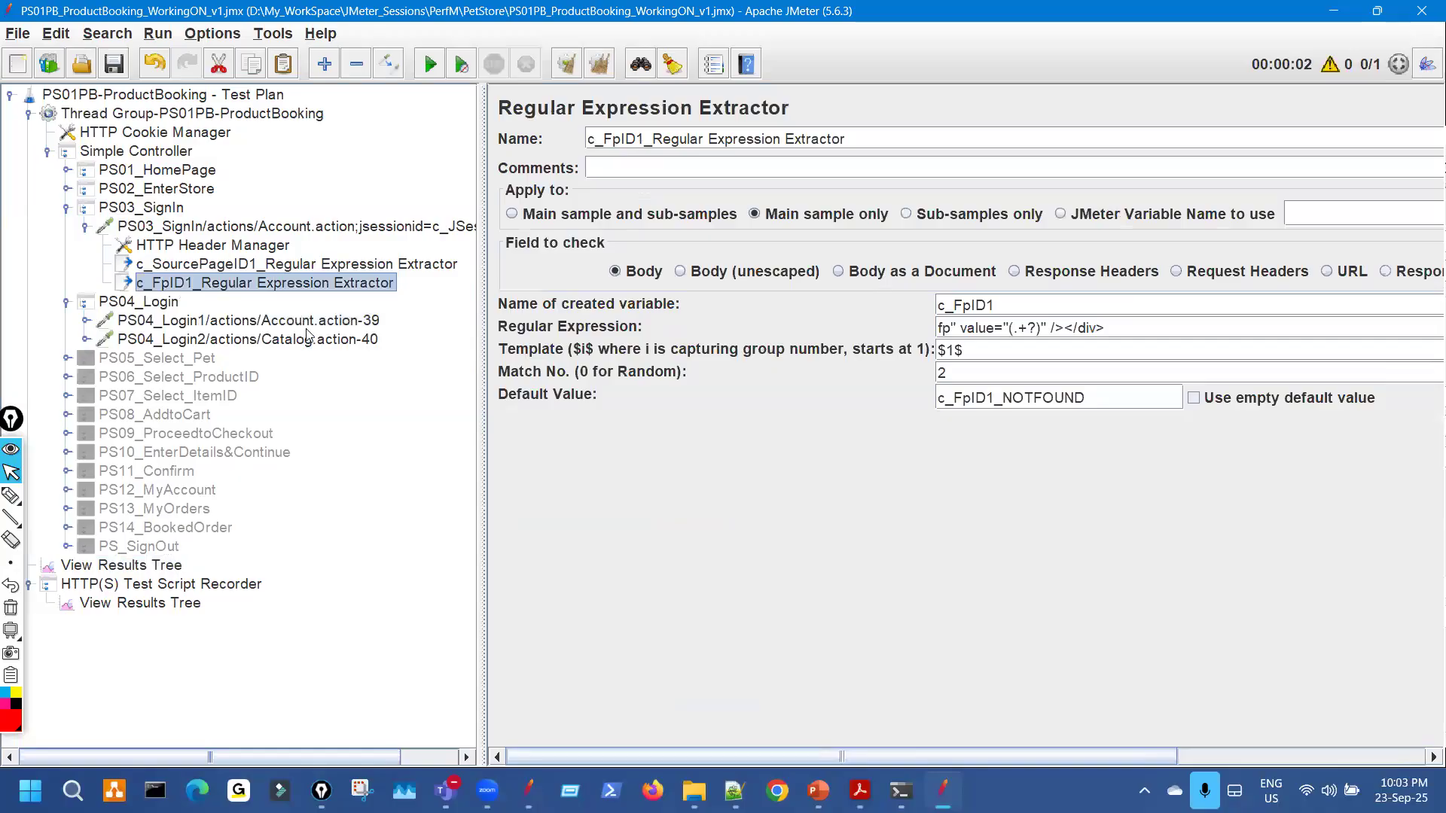
{"action": "left_click", "coordinate": [315, 319]}
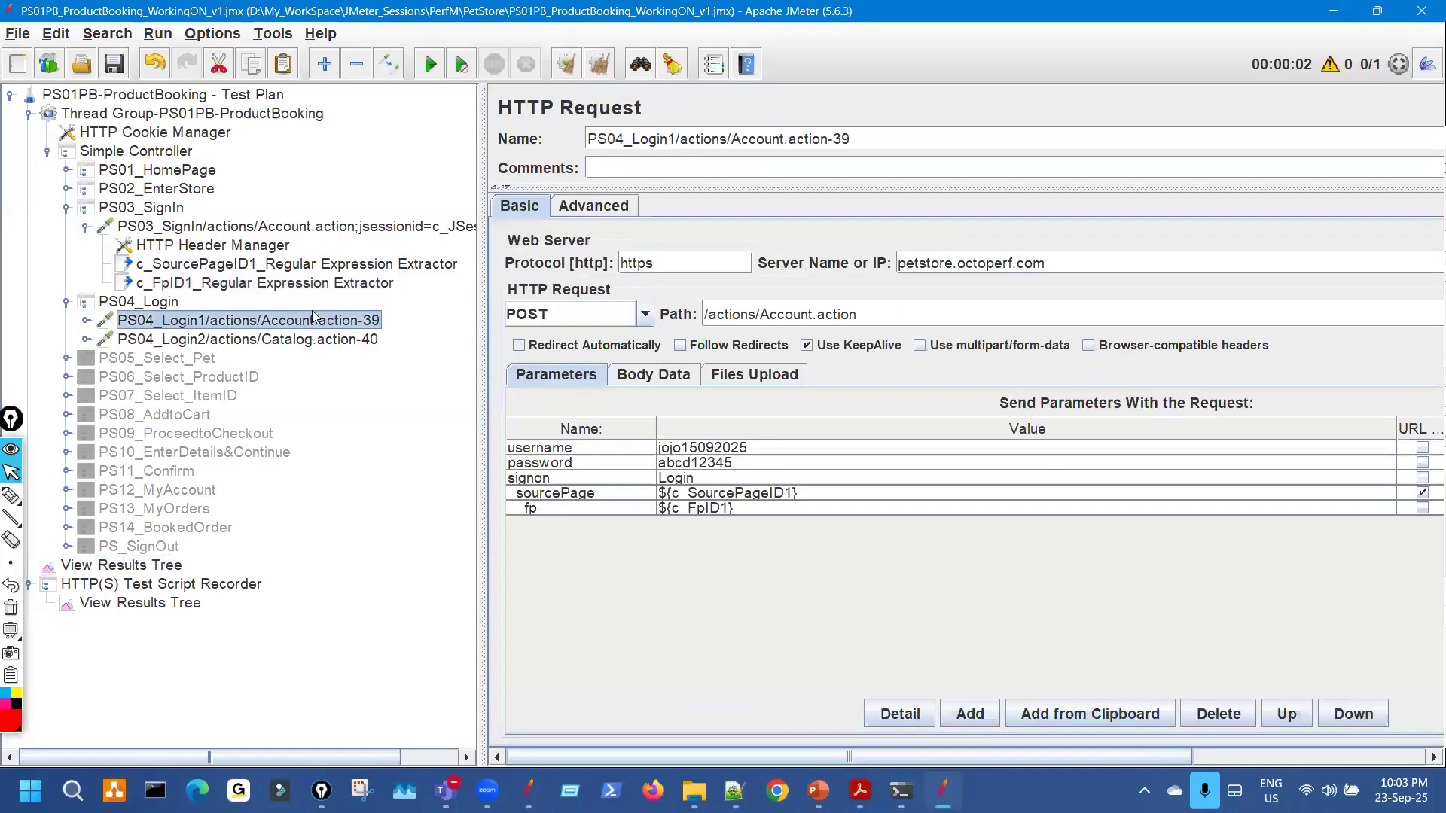
{"action": "left_click", "coordinate": [736, 493]}
{"action": "left_click", "coordinate": [725, 509]}
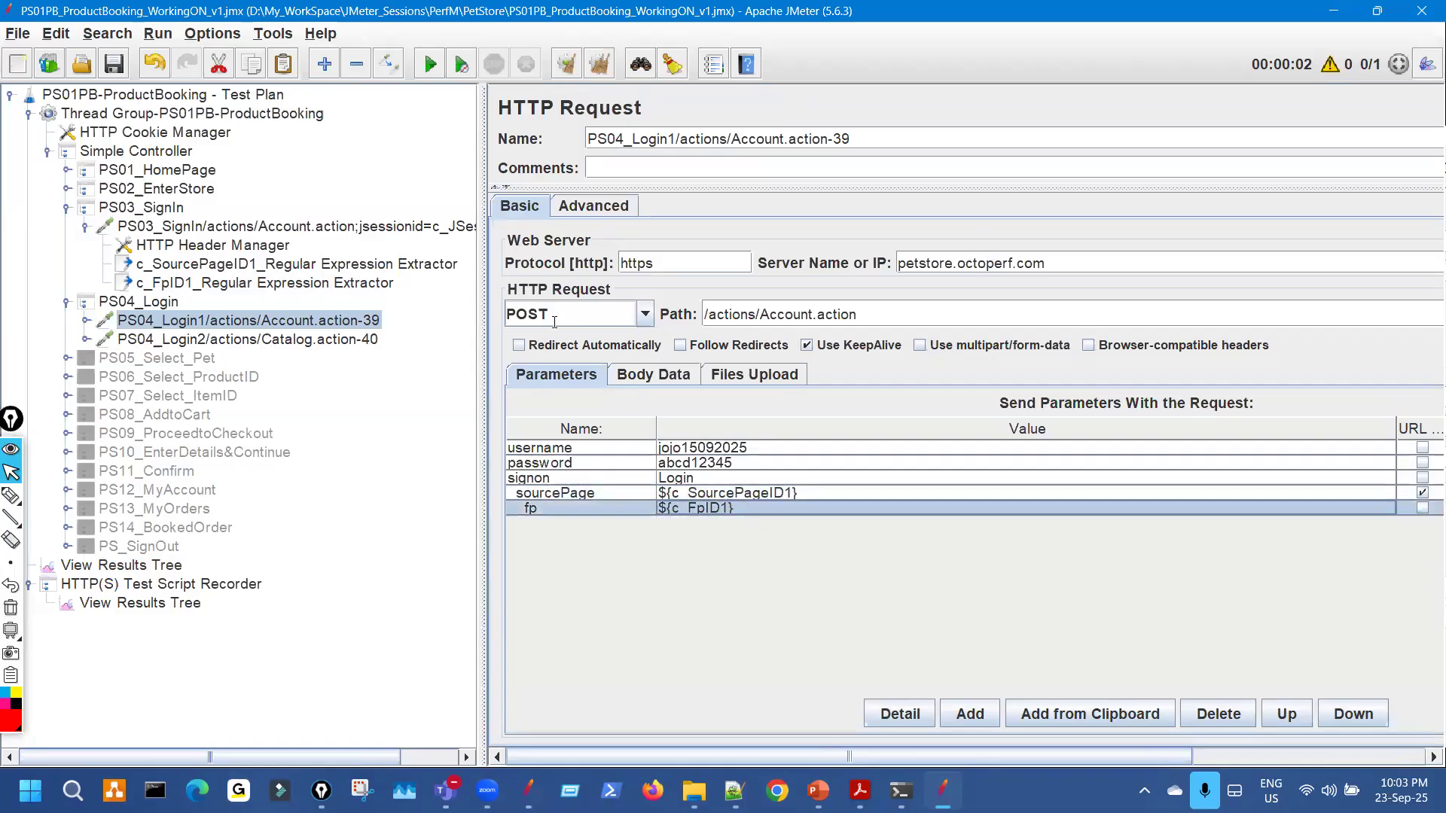
{"action": "left_click_drag", "start_coordinate": [450, 300], "coordinate": [309, 300]}
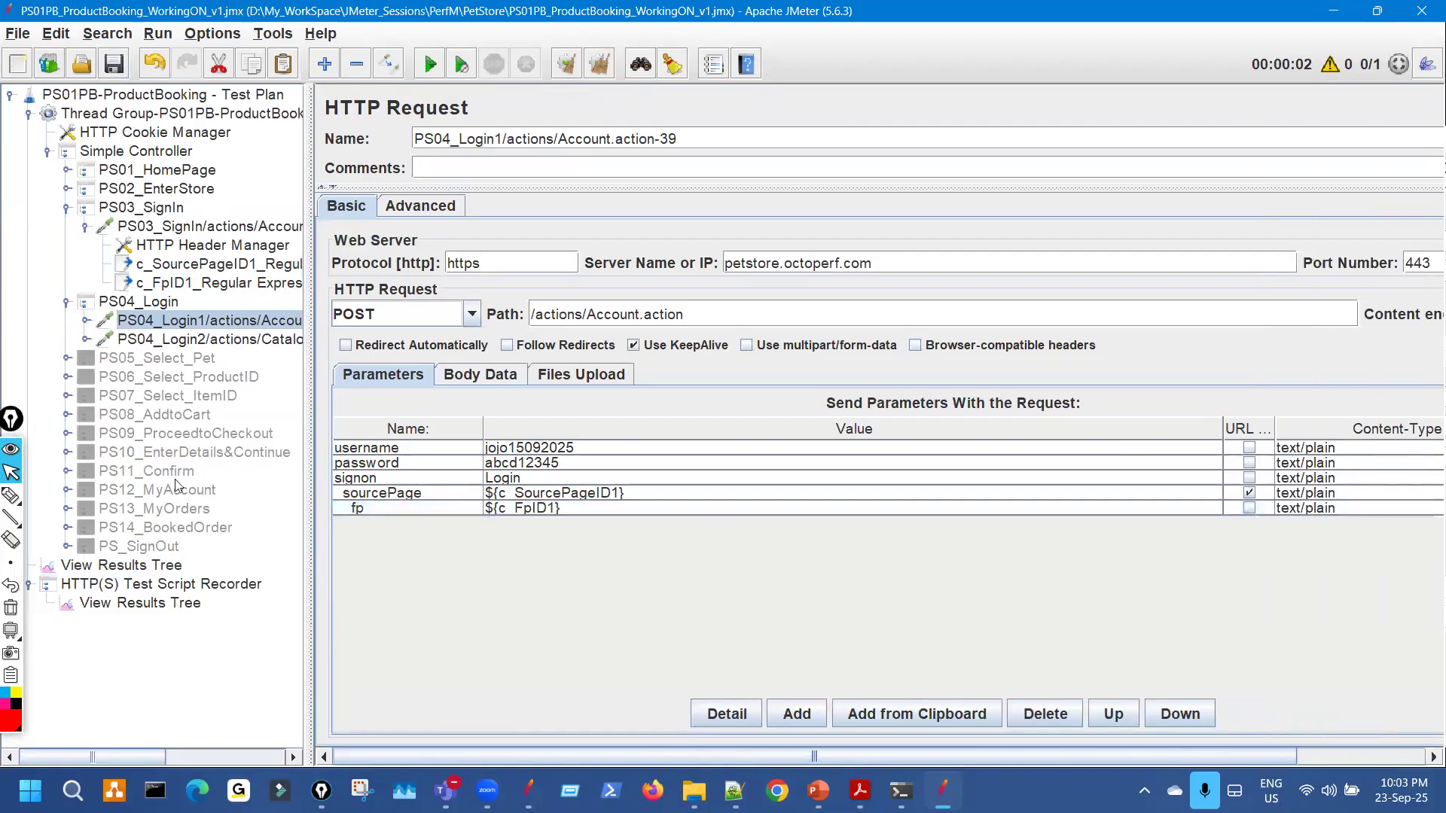
{"action": "left_click", "coordinate": [151, 566]}
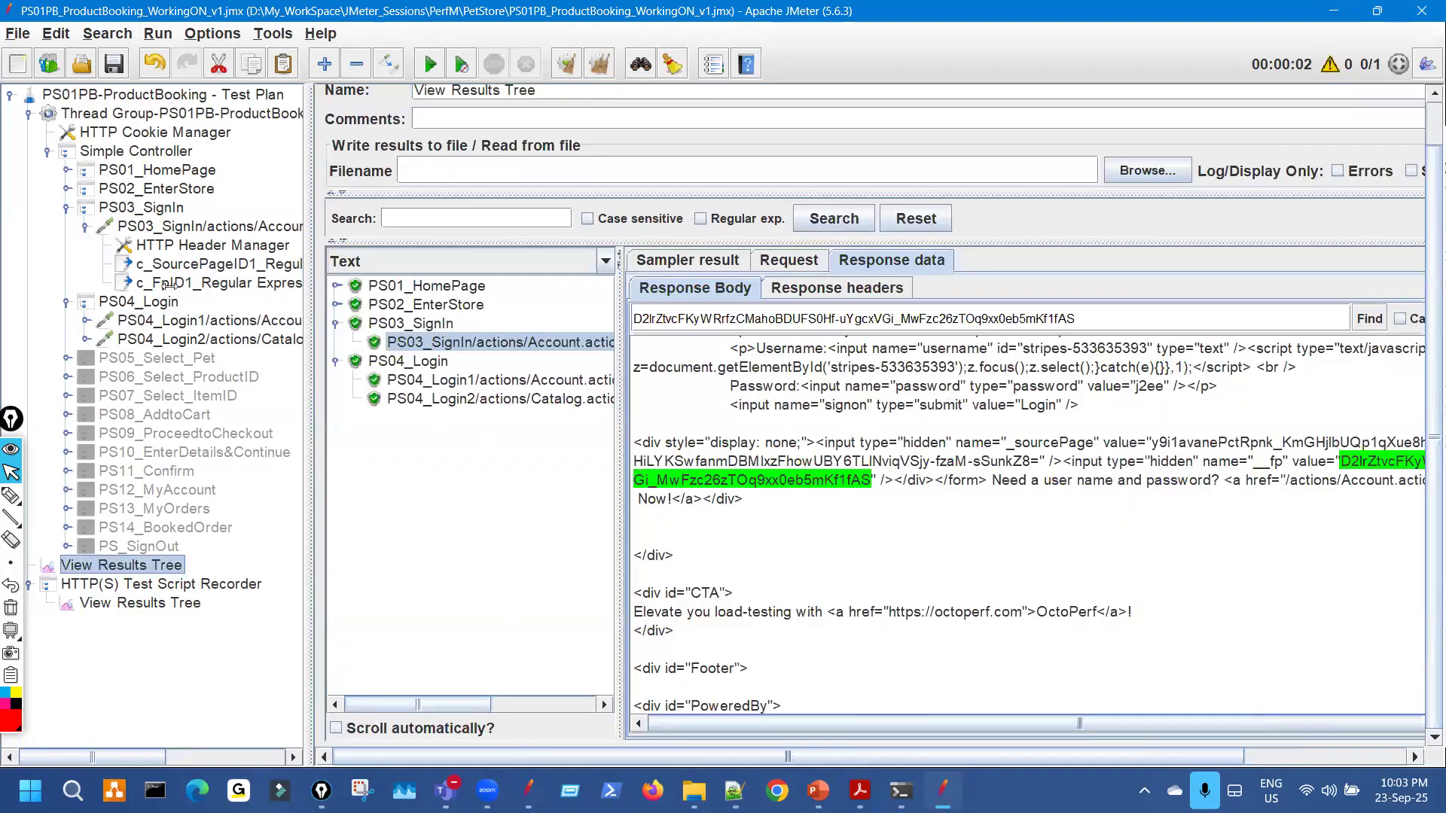
{"action": "left_click_drag", "start_coordinate": [309, 284], "coordinate": [169, 284]}
{"action": "left_click", "coordinate": [818, 791]}
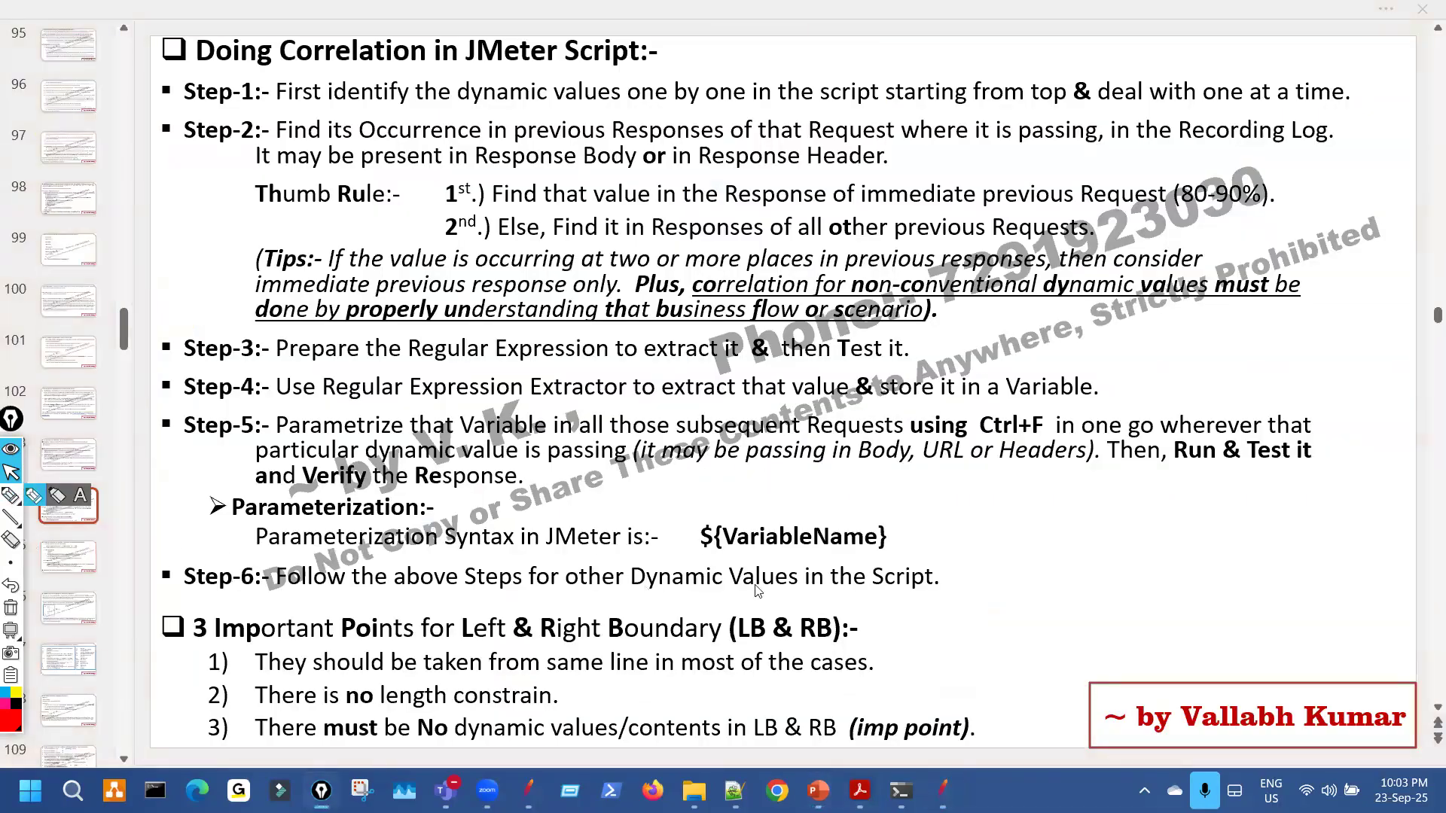
{"action": "left_click", "coordinate": [33, 496]}
{"action": "left_click_drag", "start_coordinate": [509, 488], "coordinate": [632, 459]}
{"action": "key", "text": "ctrl+shift+7"}
{"action": "key", "text": "ctrl+shift+2"}
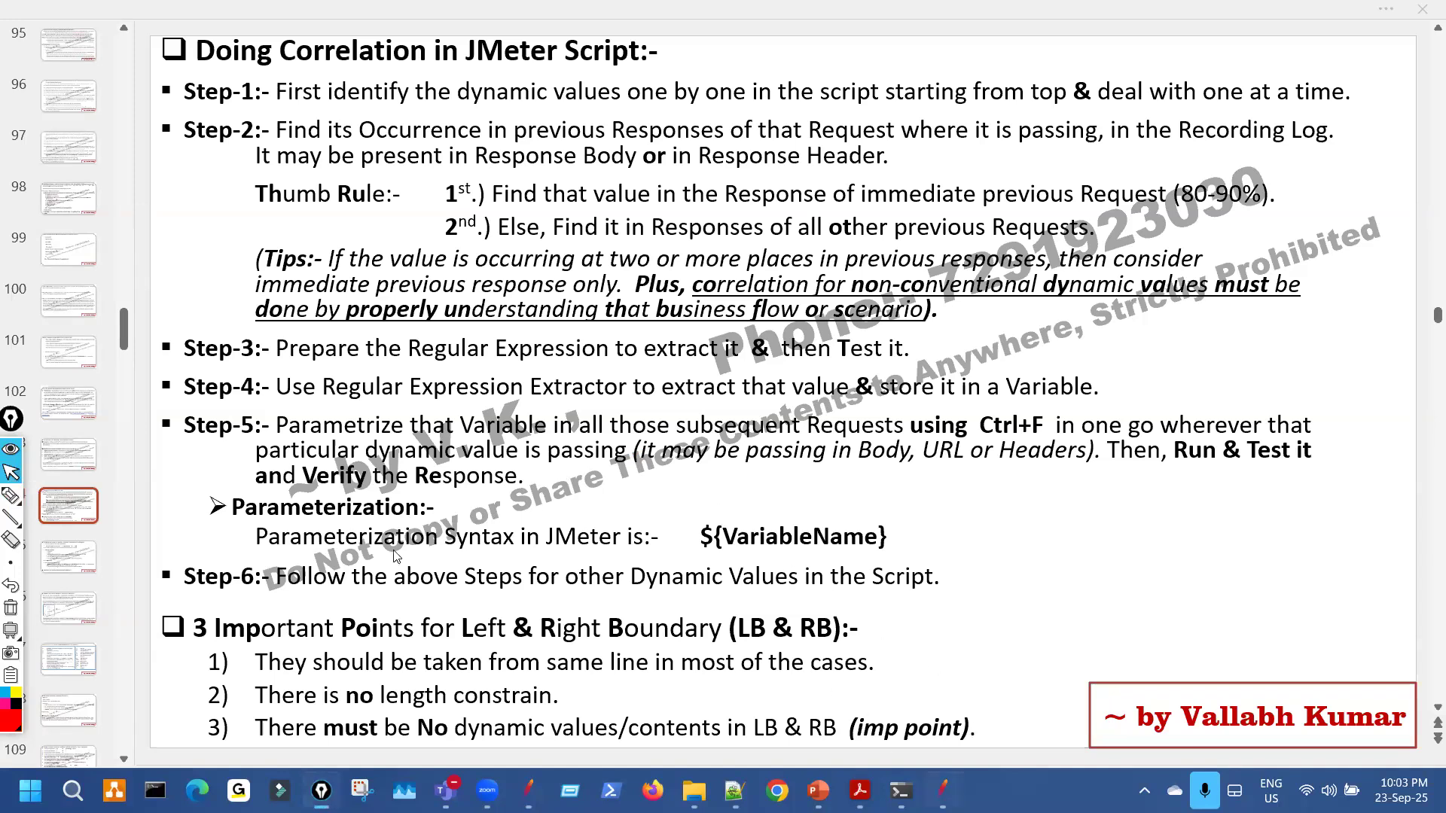
{"action": "key", "text": "alt+Tab"}
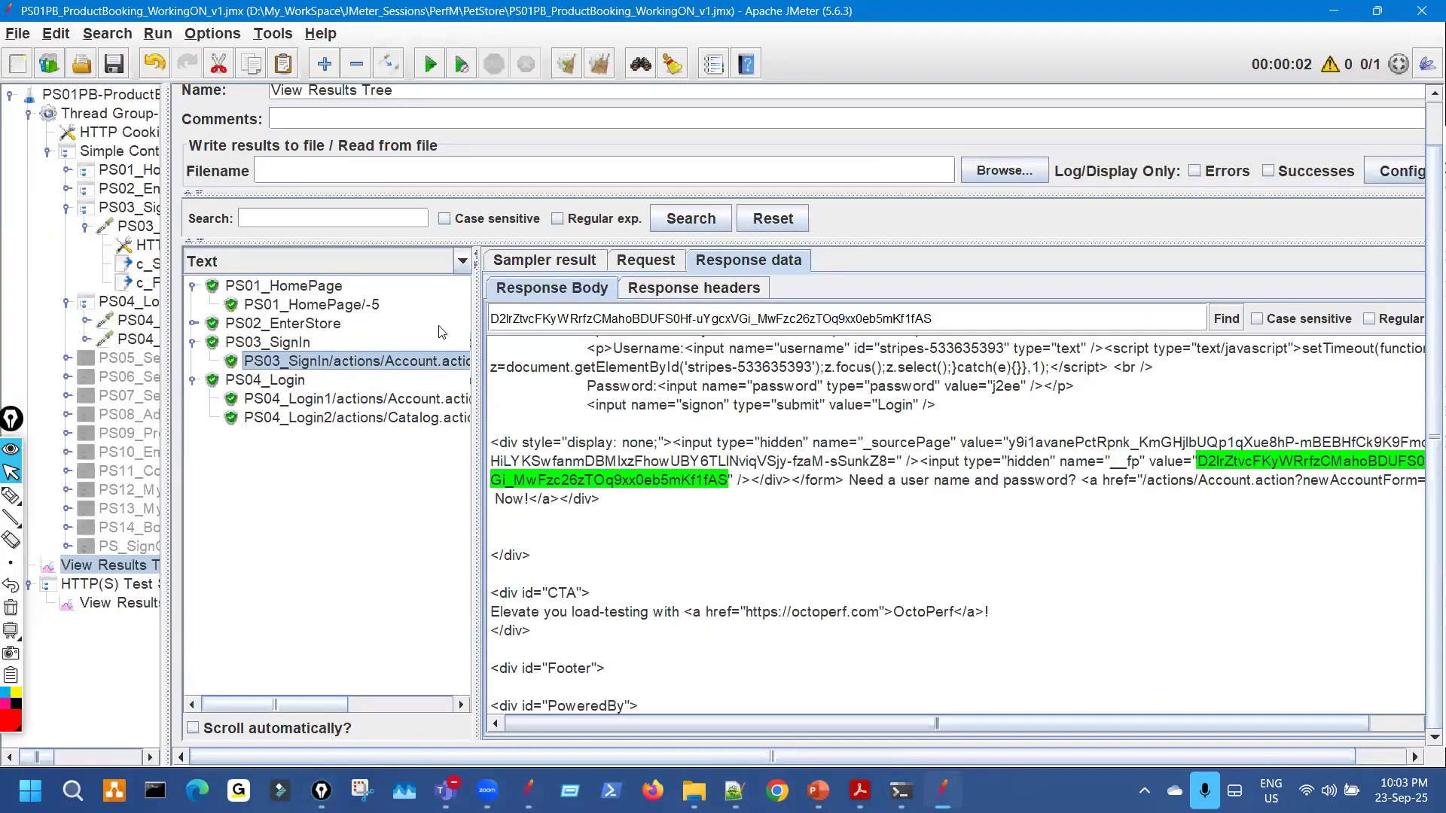
Show the replayed PS01_HomePage response body.
{"action": "left_click", "coordinate": [361, 304]}
{"action": "left_click_drag", "start_coordinate": [631, 457], "coordinate": [684, 682]}
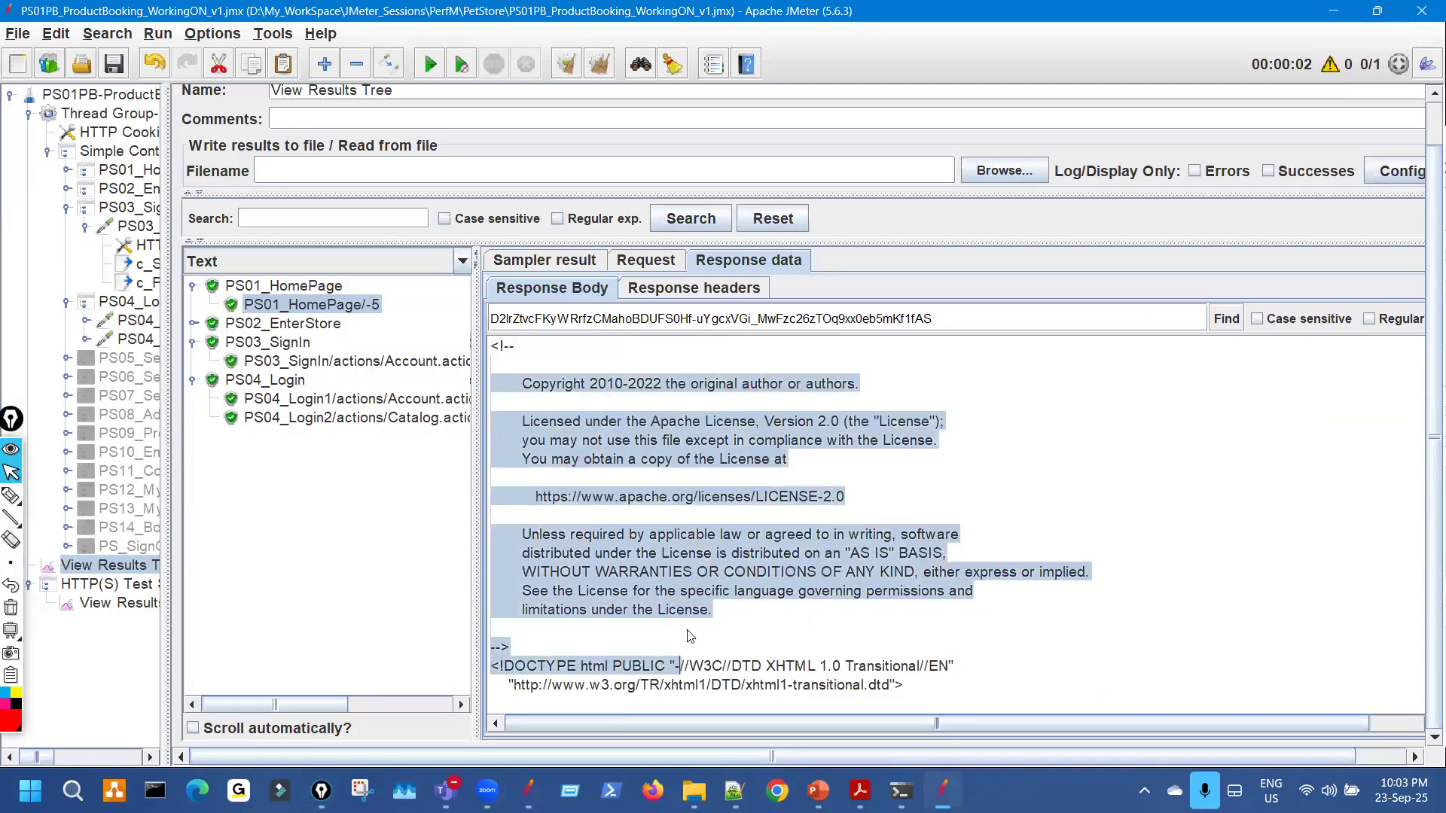
{"action": "scroll", "coordinate": [688, 626], "scroll_direction": "down", "scroll_amount": 4}
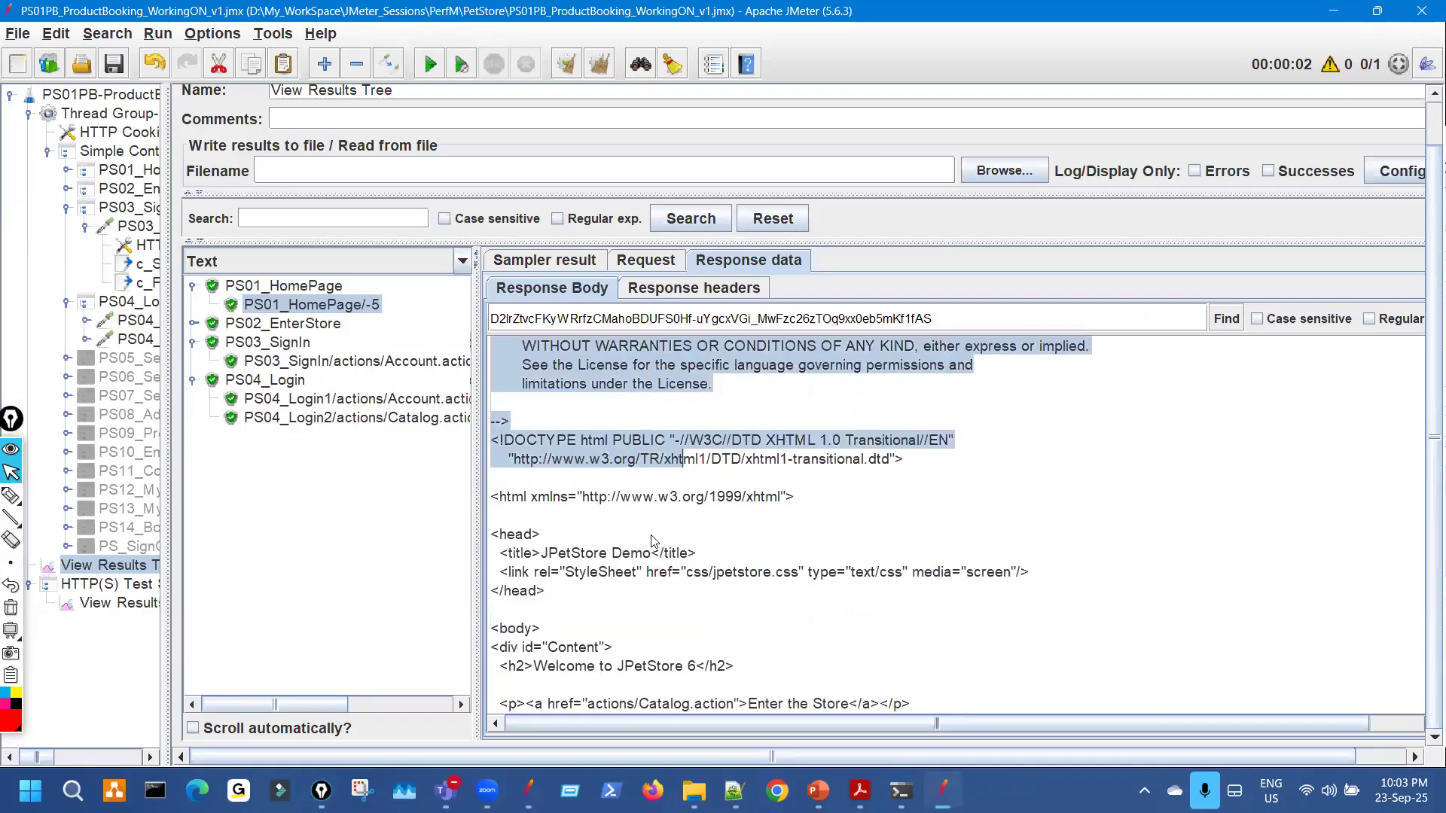
{"action": "scroll", "coordinate": [653, 527], "scroll_direction": "up", "scroll_amount": 4}
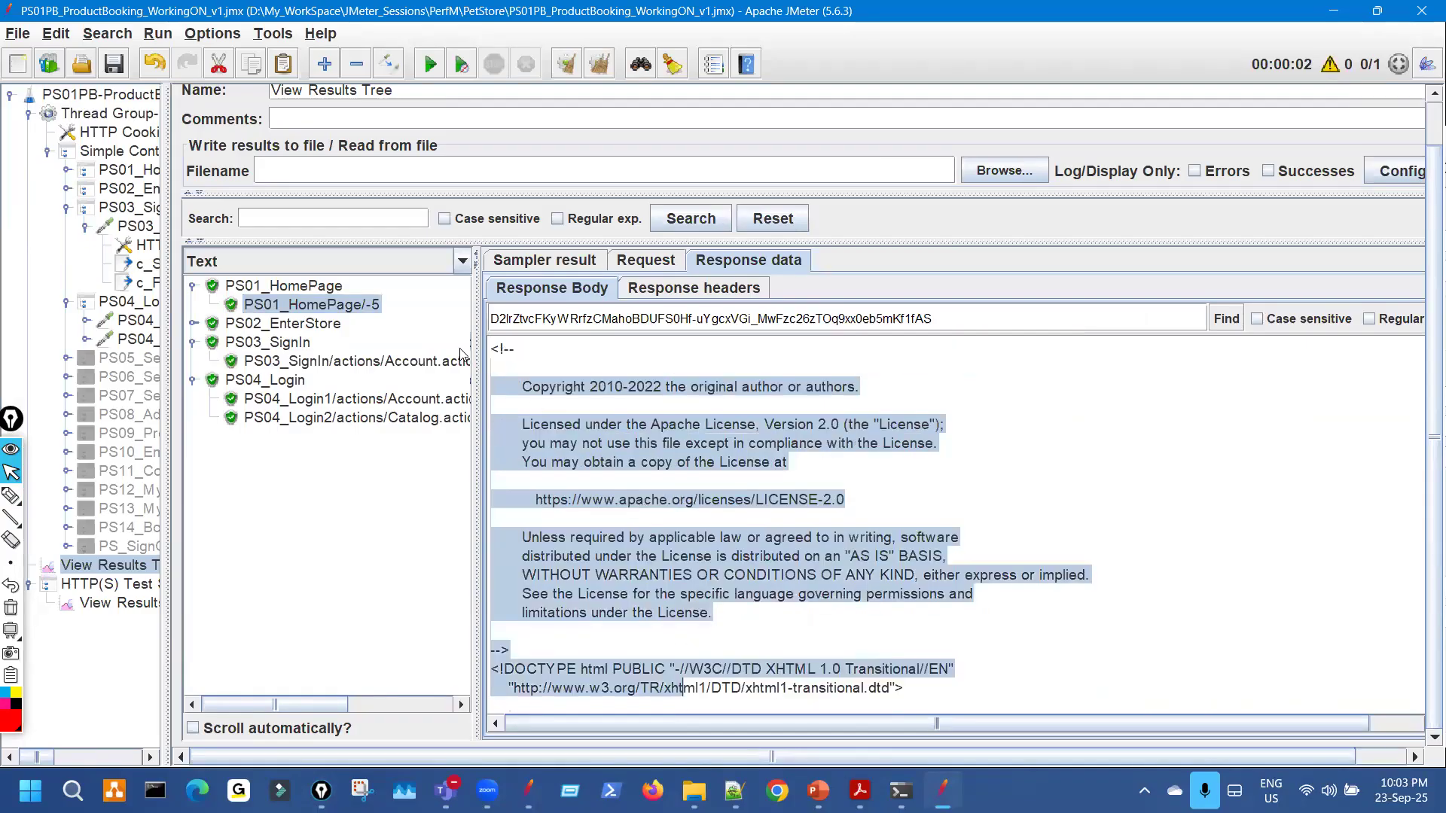
Show the recorded home page response in the recorder's results and switch the viewer to Text.
{"action": "left_click", "coordinate": [121, 603]}
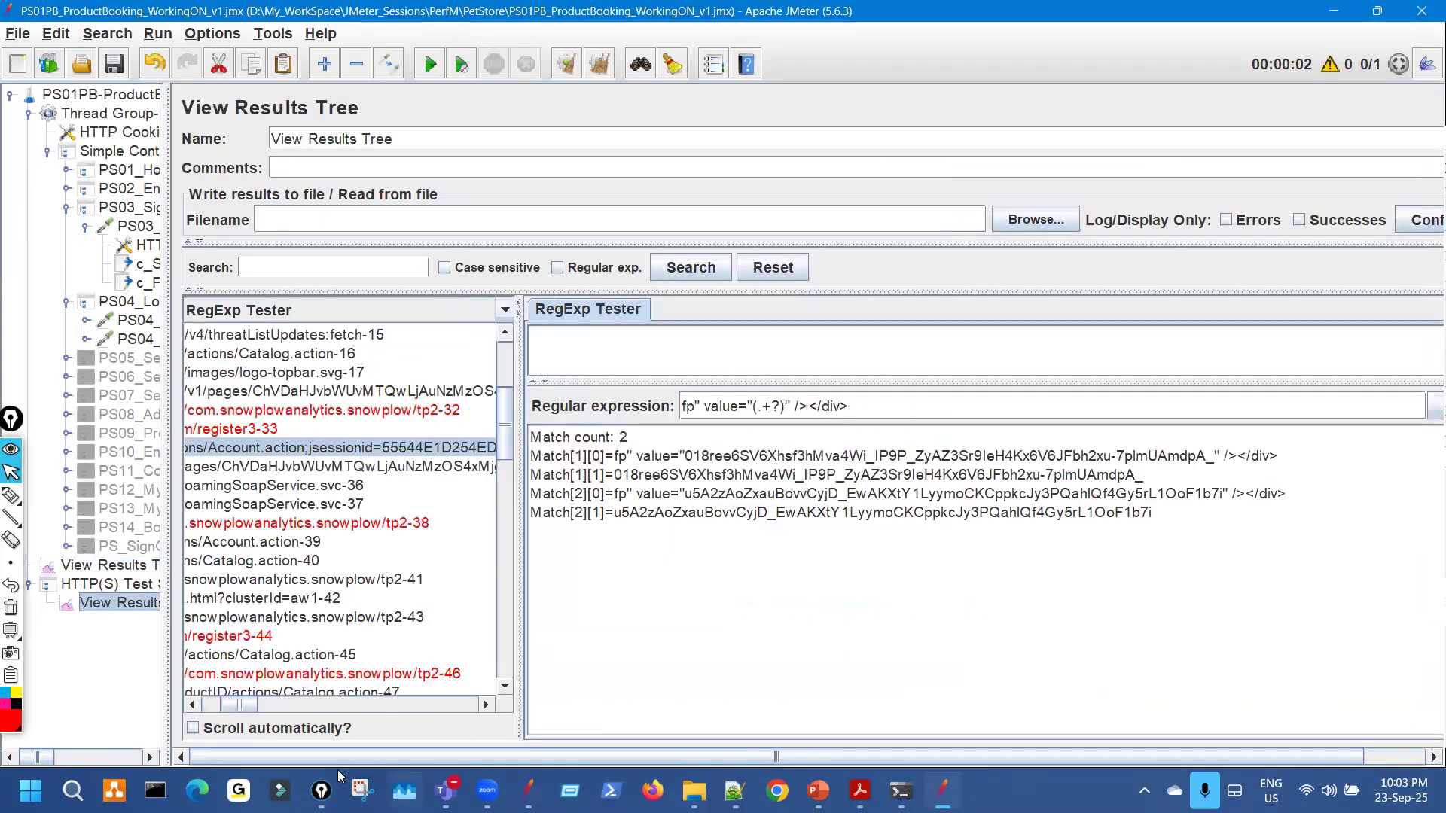
{"action": "left_click_drag", "start_coordinate": [252, 703], "coordinate": [175, 703]}
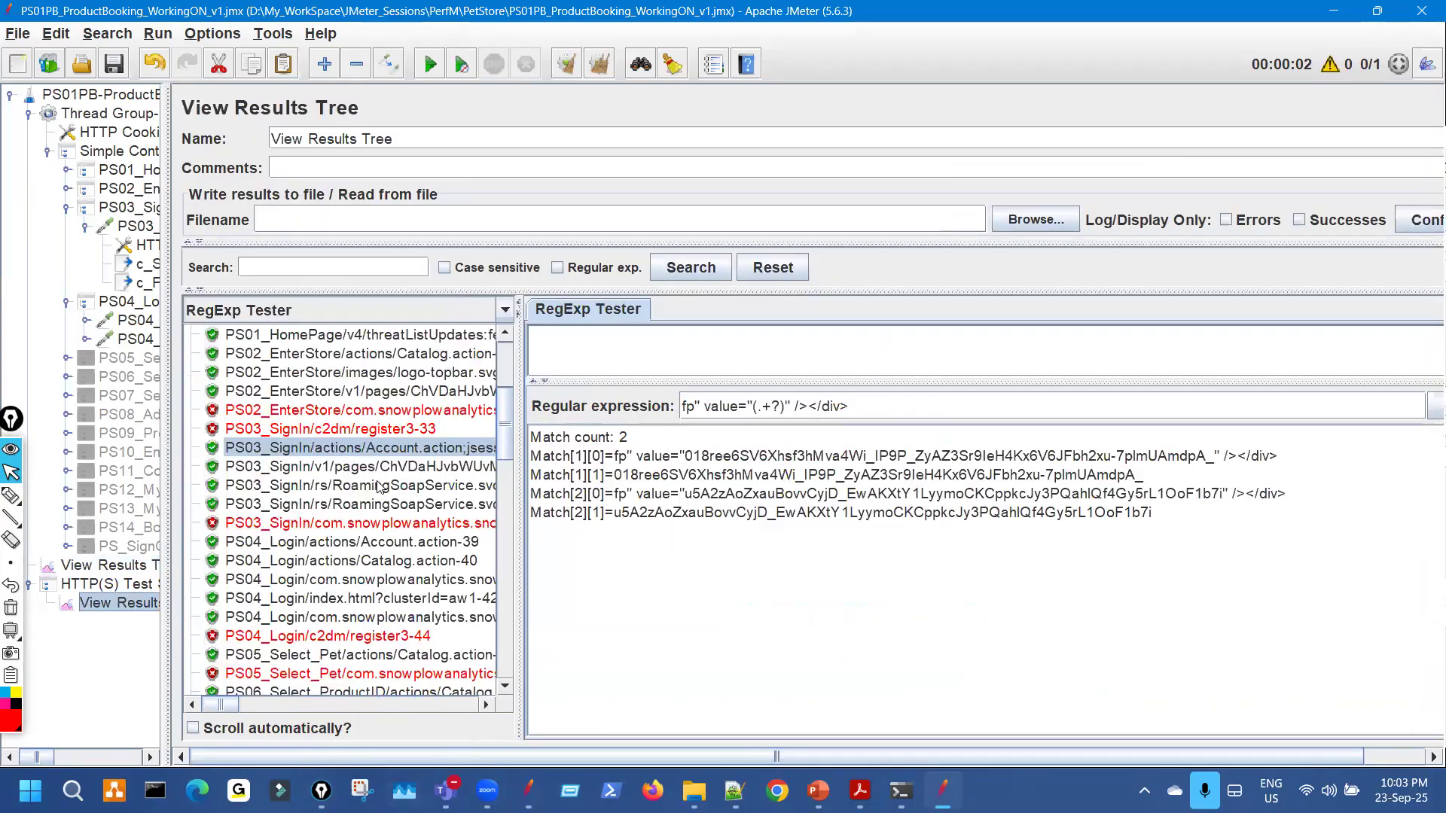
{"action": "scroll", "coordinate": [381, 485], "scroll_direction": "up", "scroll_amount": 4}
{"action": "left_click", "coordinate": [360, 412]}
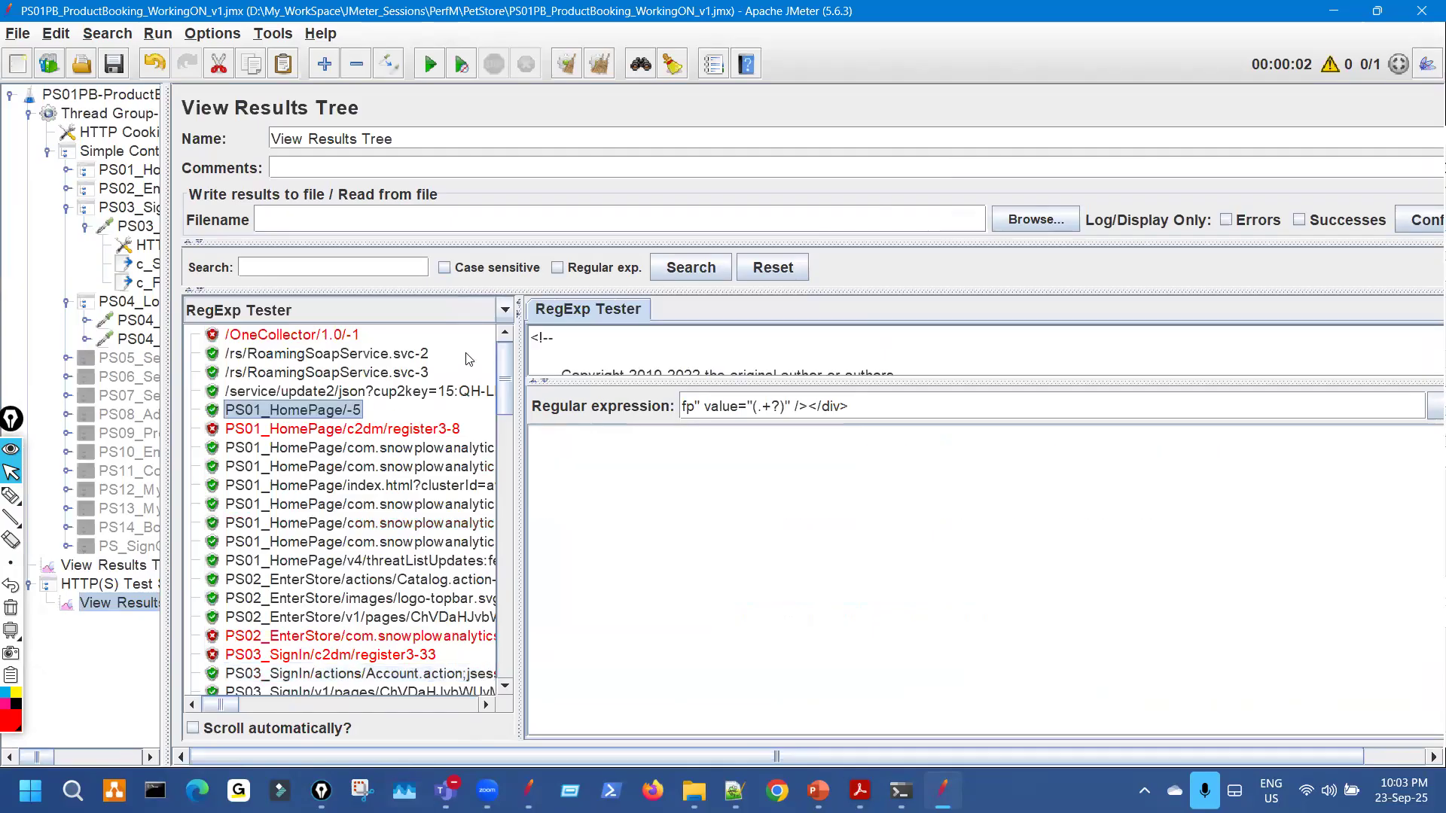
{"action": "left_click", "coordinate": [504, 311]}
{"action": "left_click", "coordinate": [413, 347]}
{"action": "left_click", "coordinate": [506, 312]}
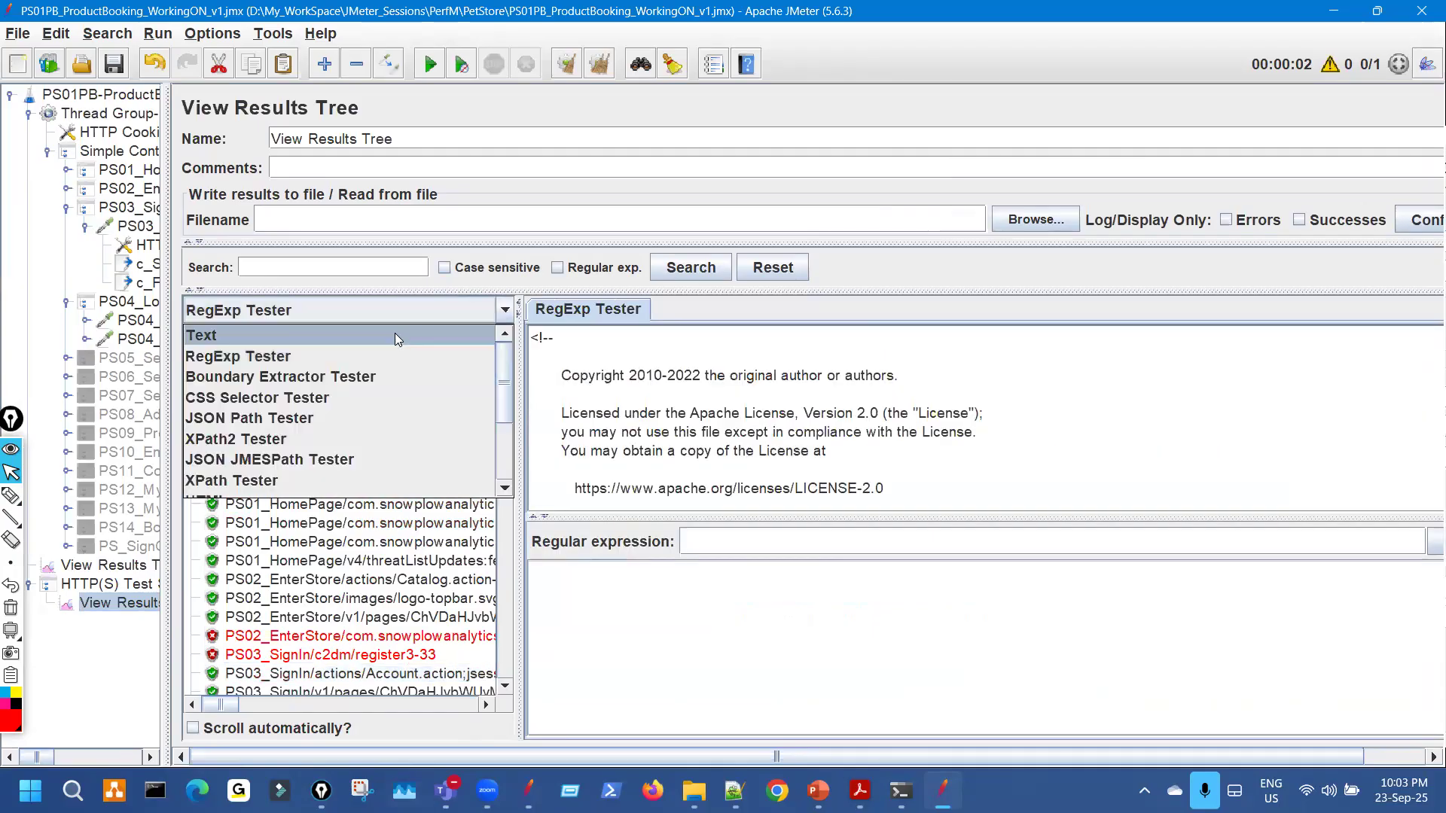
{"action": "left_click", "coordinate": [395, 334]}
Compare the license text in the recorded and replayed home page responses.
{"action": "left_click", "coordinate": [761, 311]}
{"action": "left_click_drag", "start_coordinate": [532, 435], "coordinate": [660, 473]}
{"action": "left_click_drag", "start_coordinate": [709, 644], "coordinate": [725, 783]}
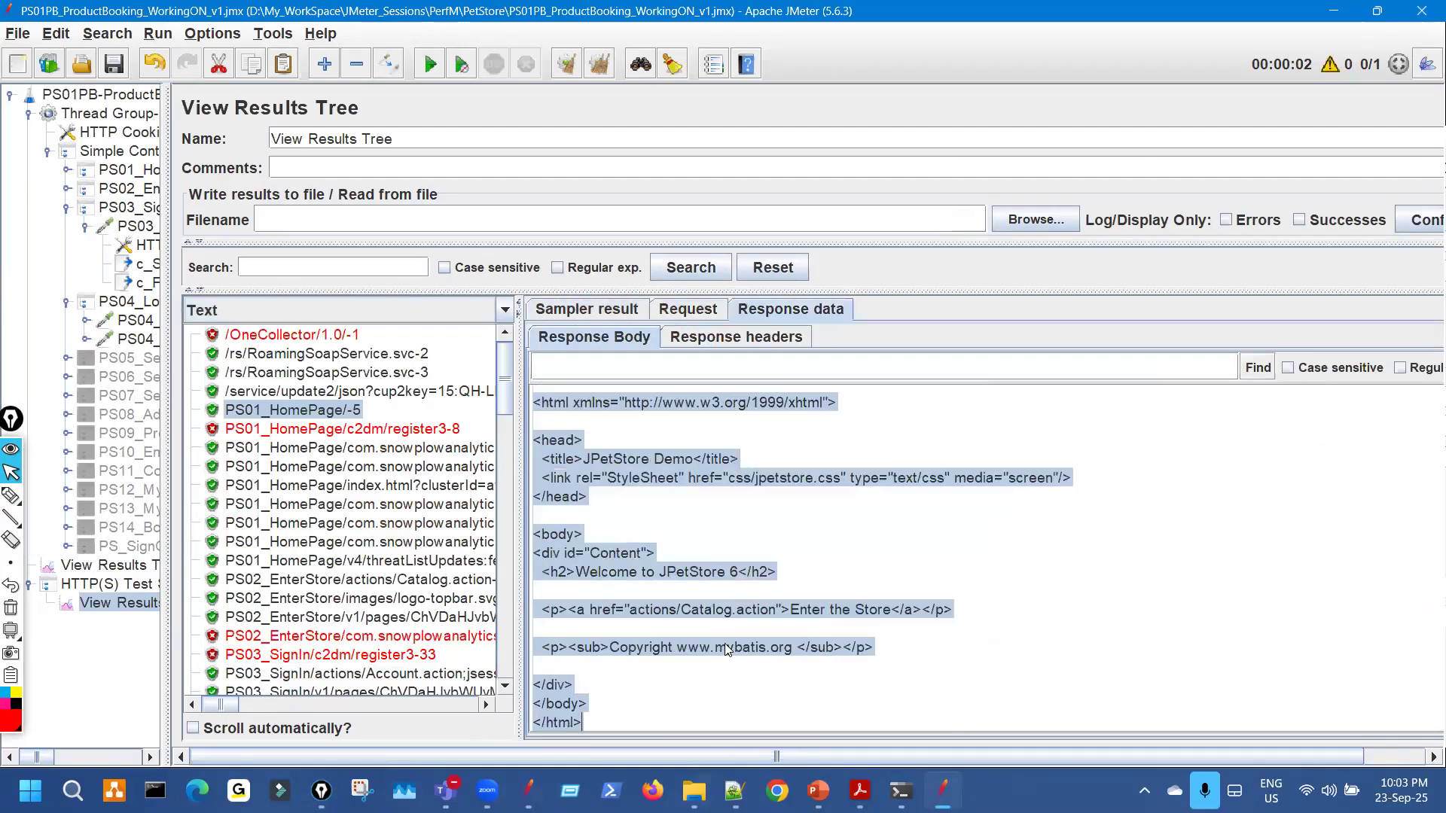
{"action": "left_click", "coordinate": [134, 571]}
{"action": "left_click", "coordinate": [616, 616], "text": "shift"}
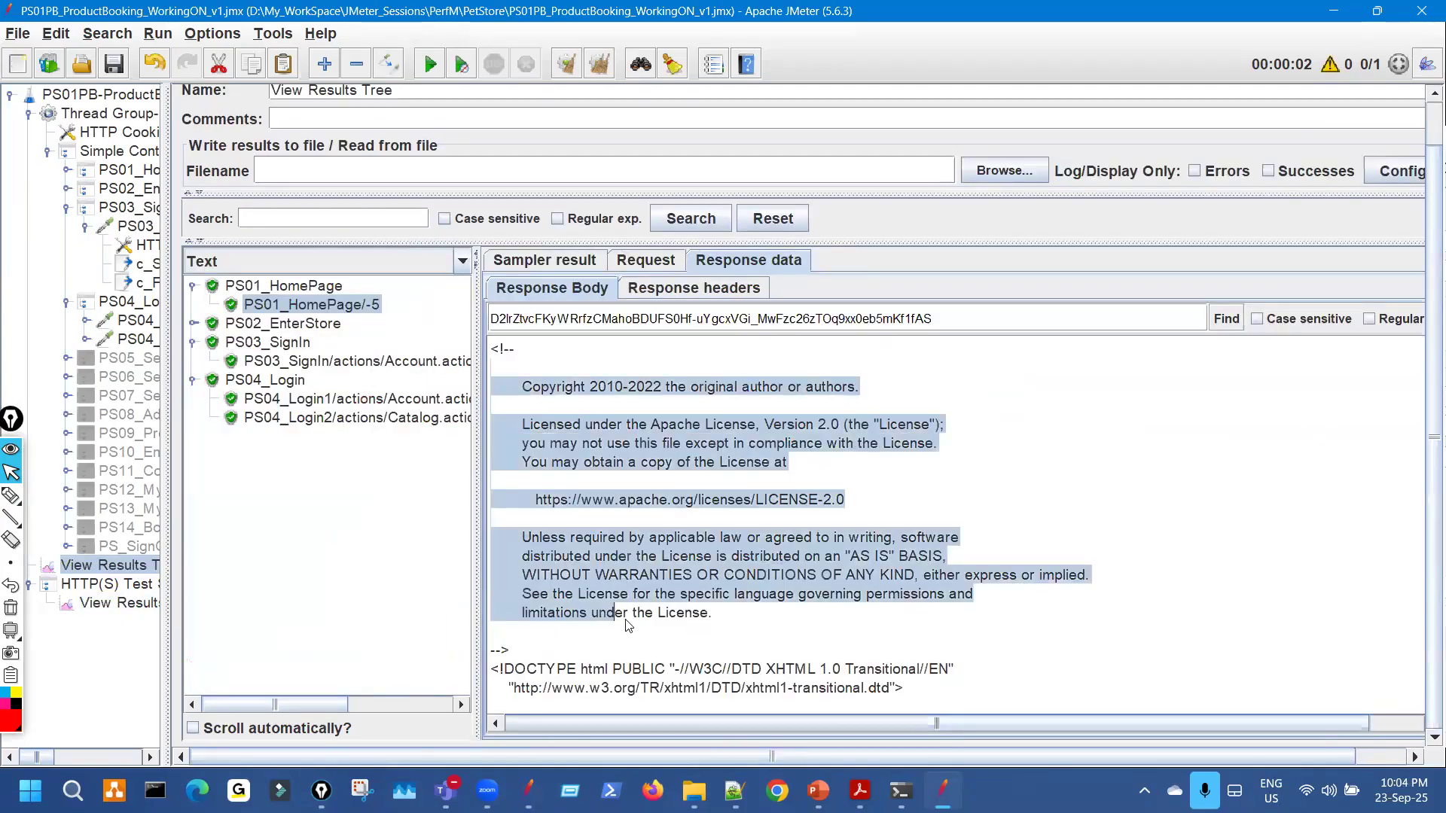
{"action": "key", "text": "shift+Down"}
{"action": "key", "text": "shift+Down"}
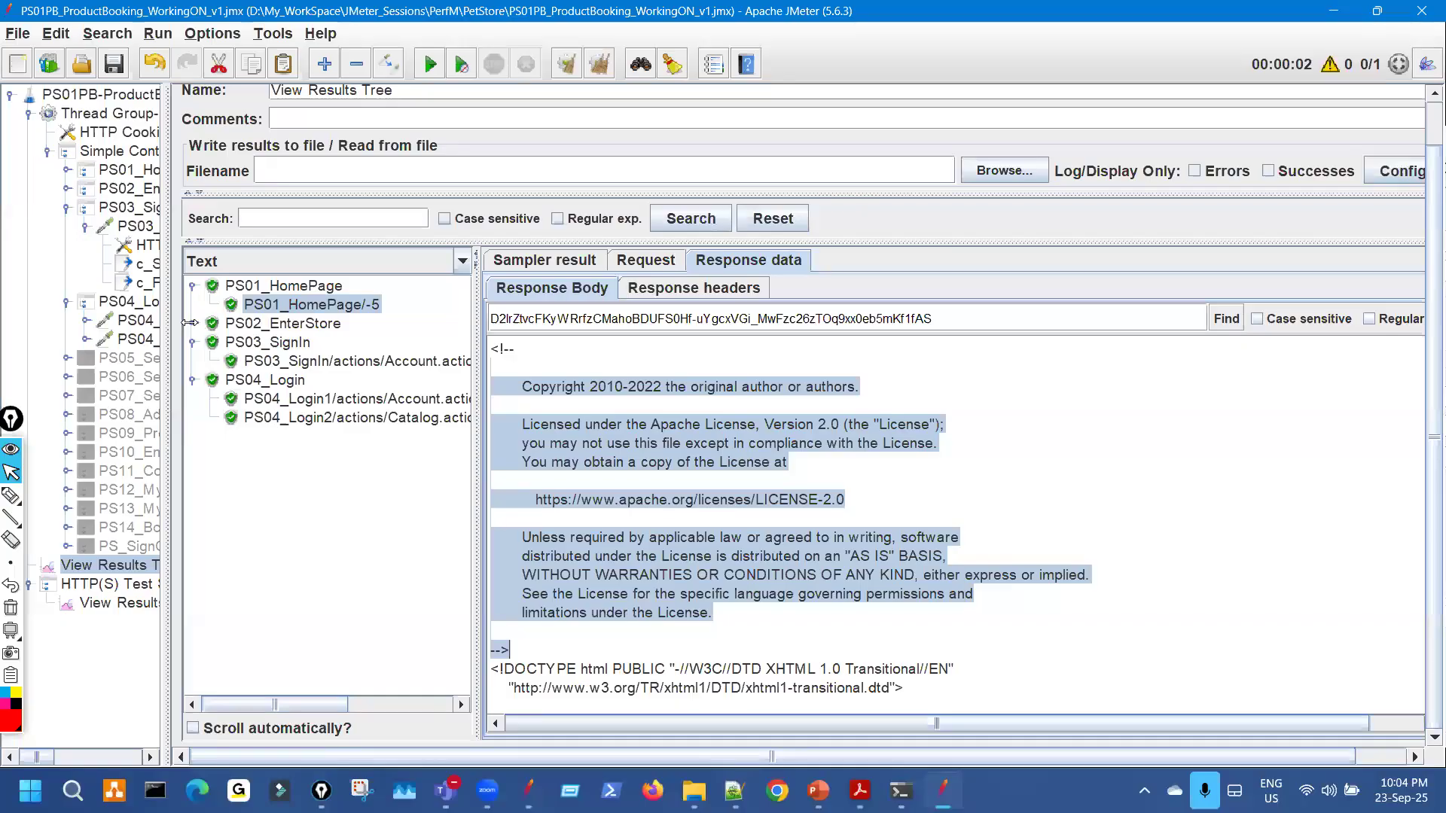
Compare the replayed and recorded store entry Catalog responses.
{"action": "key", "text": "Down"}
{"action": "key", "text": "Down"}
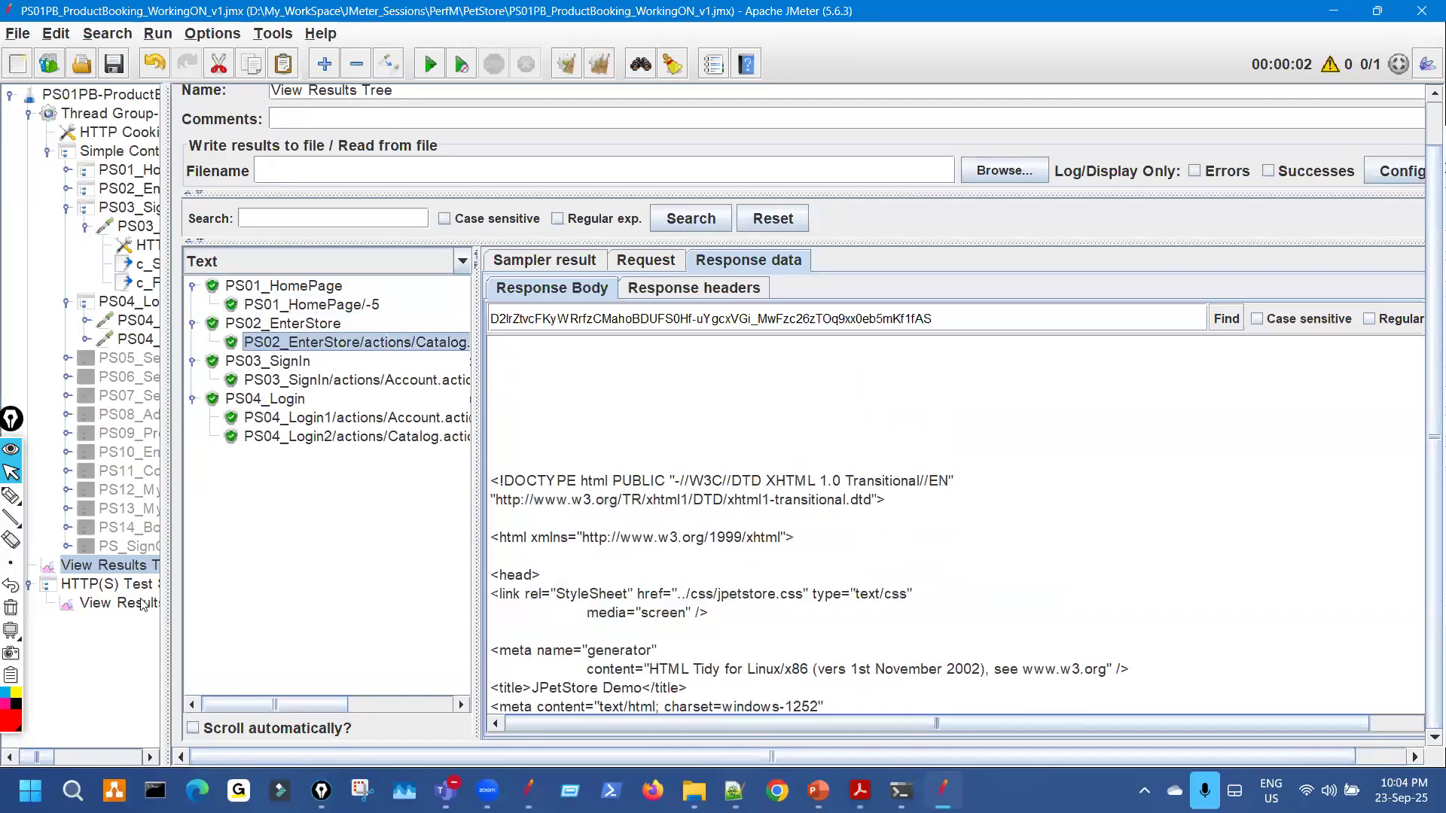
{"action": "left_click", "coordinate": [156, 601]}
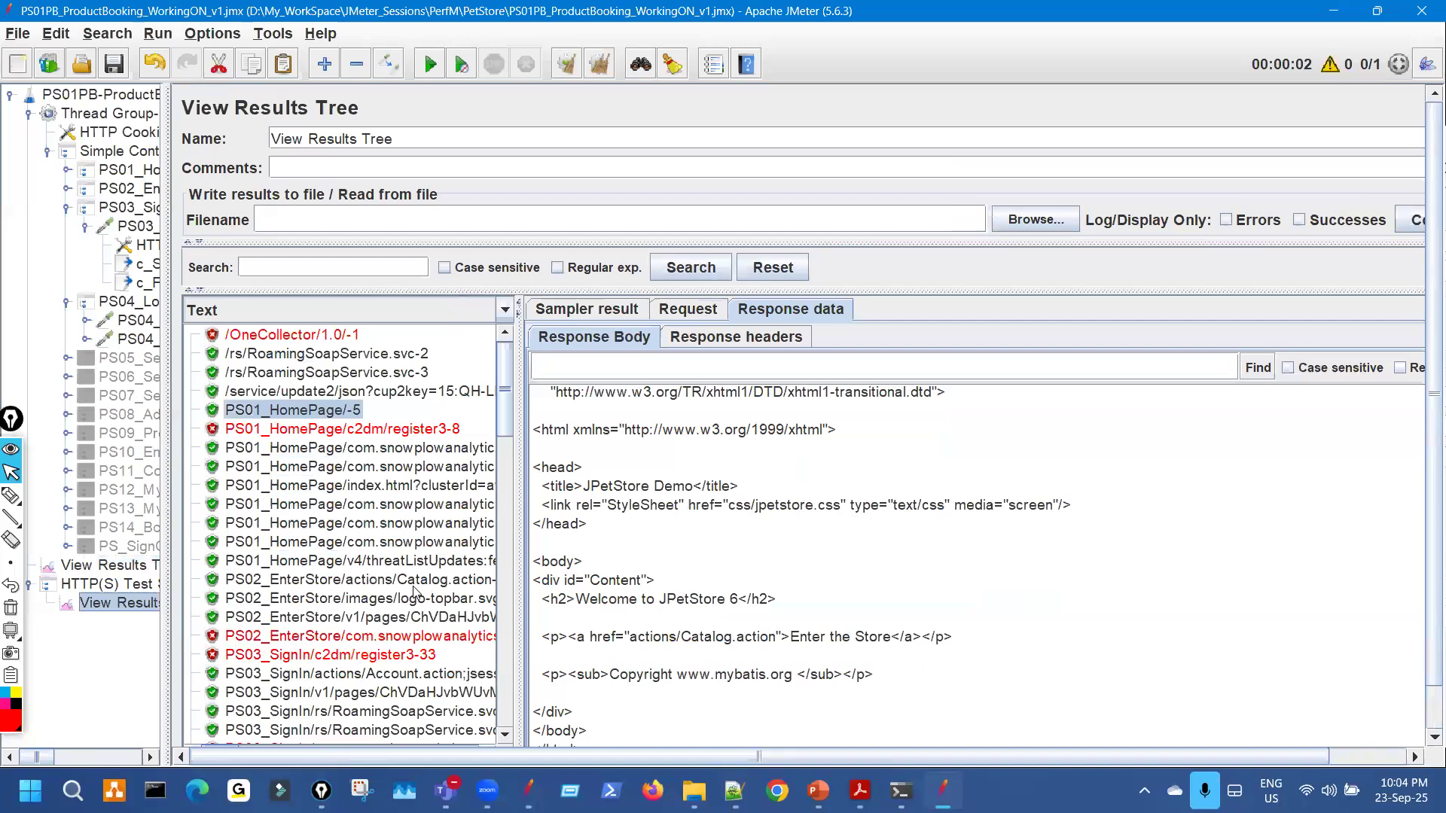
{"action": "left_click_drag", "start_coordinate": [518, 491], "coordinate": [693, 479]}
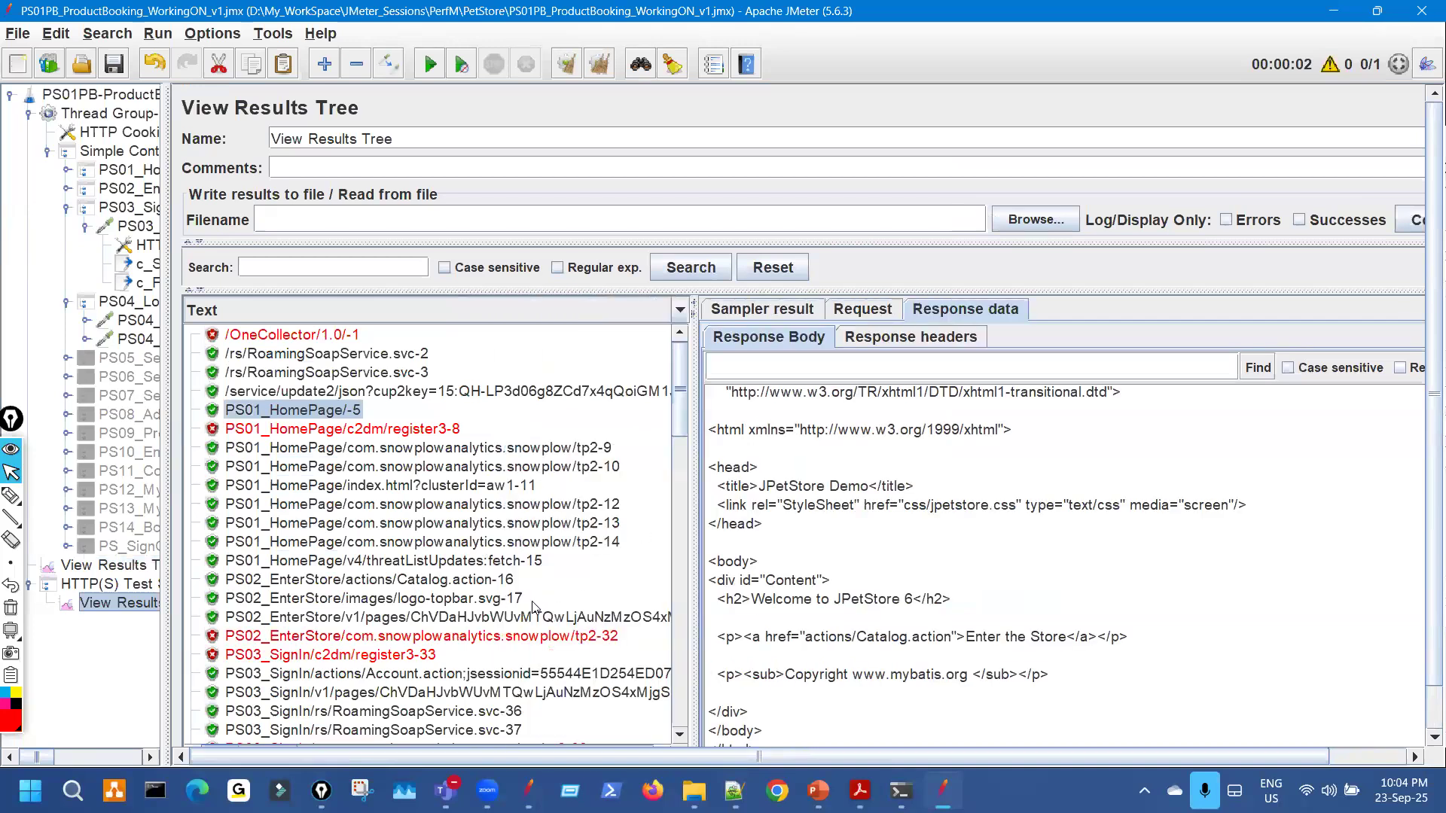
{"action": "left_click", "coordinate": [503, 580]}
{"action": "left_click", "coordinate": [1002, 512]}
{"action": "key", "text": "ctrl+a"}
{"action": "scroll", "coordinate": [1002, 512], "scroll_direction": "down", "scroll_amount": 2}
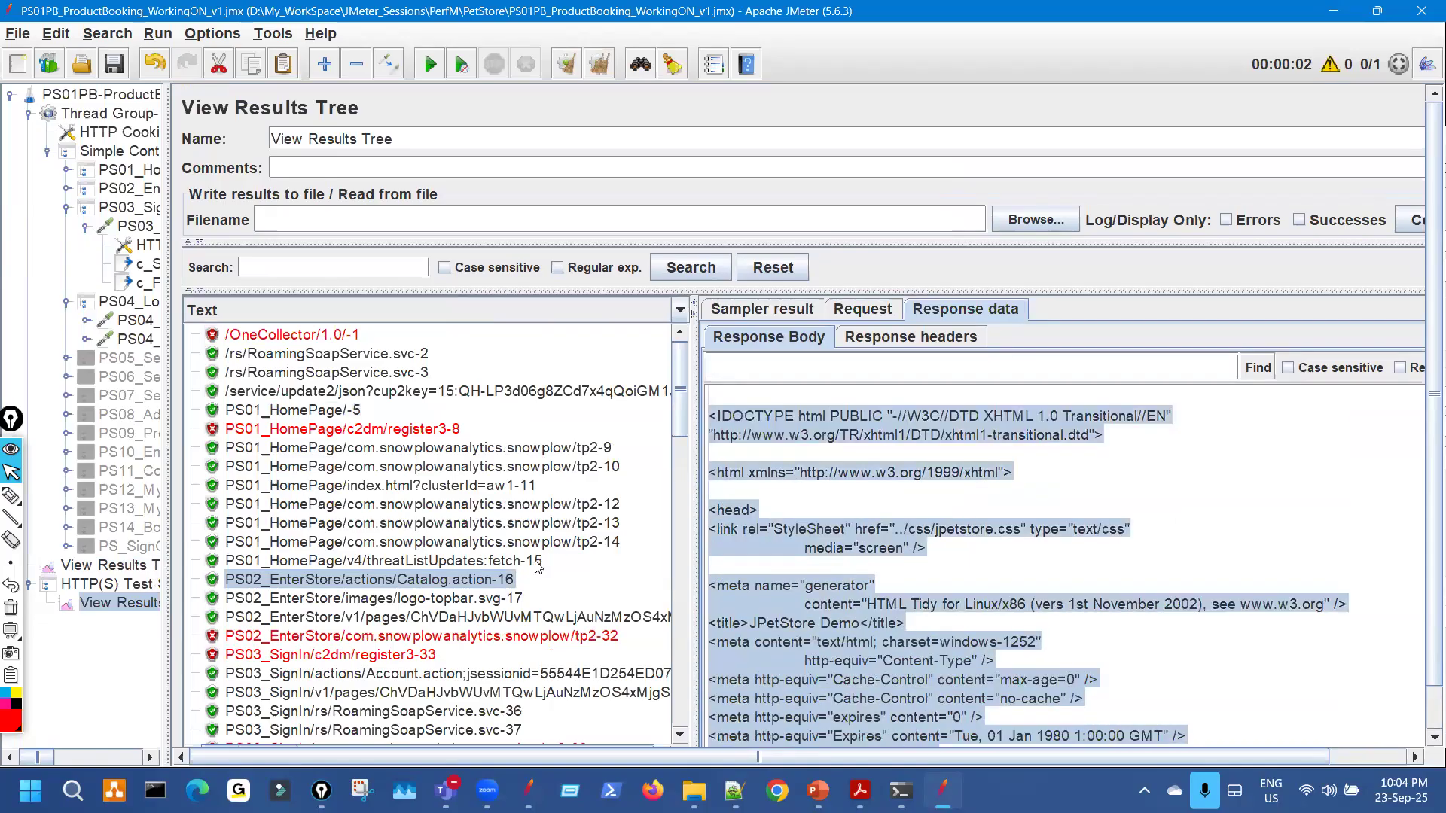
Annotate the recorded sample list on screen, then clear the annotations.
{"action": "key", "text": "ctrl+shift+3"}
{"action": "mouse_move", "coordinate": [444, 472]}
{"action": "left_mouse_down"}
{"action": "mouse_move", "coordinate": [512, 484]}
{"action": "mouse_move", "coordinate": [524, 534]}
{"action": "left_mouse_up"}
{"action": "left_click_drag", "start_coordinate": [497, 473], "coordinate": [574, 531]}
{"action": "left_click_drag", "start_coordinate": [576, 459], "coordinate": [641, 519]}
{"action": "mouse_move", "coordinate": [422, 518]}
{"action": "left_mouse_down"}
{"action": "mouse_move", "coordinate": [550, 668]}
{"action": "mouse_move", "coordinate": [477, 543]}
{"action": "left_mouse_up"}
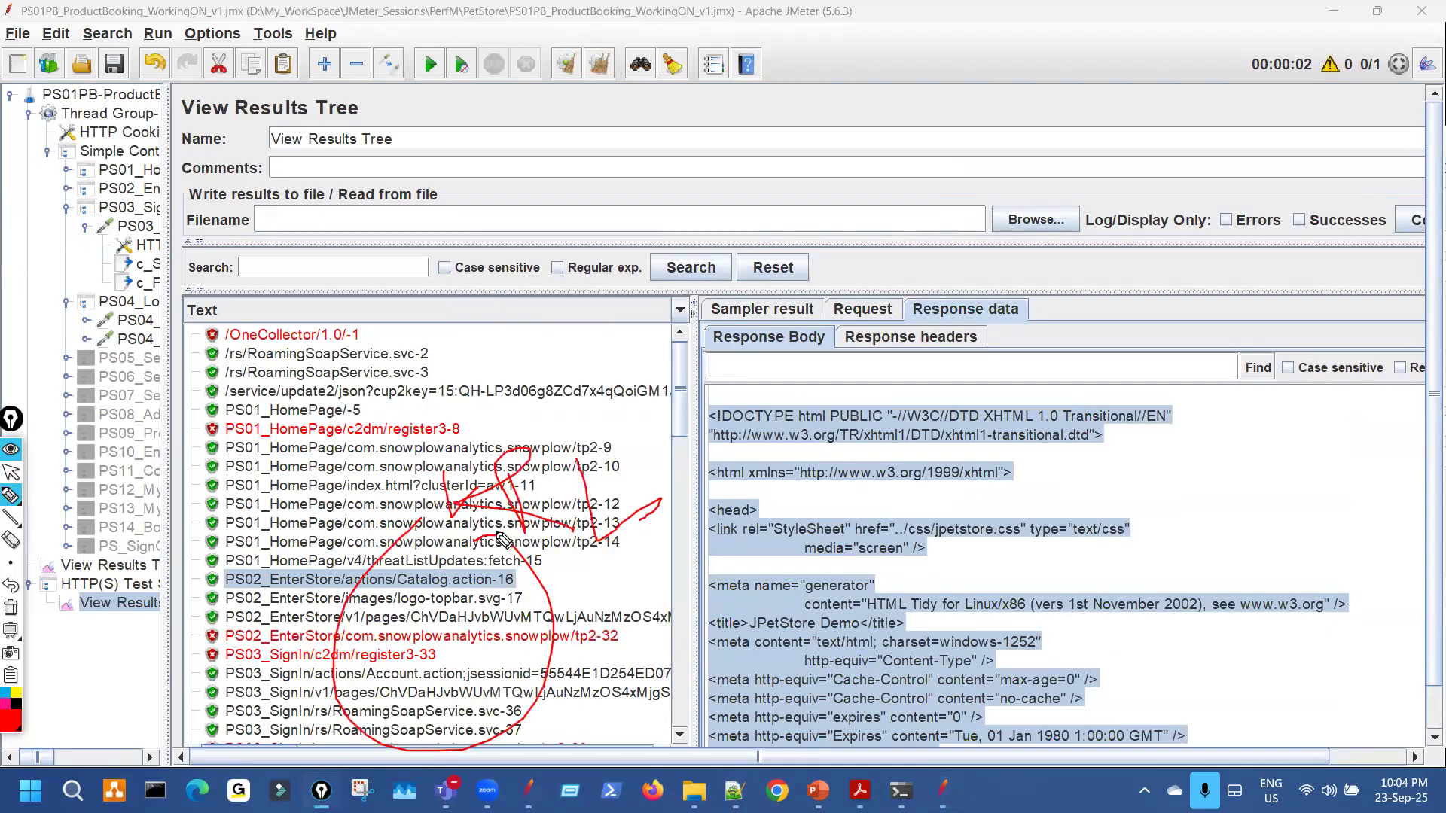
{"action": "key", "text": "Escape"}
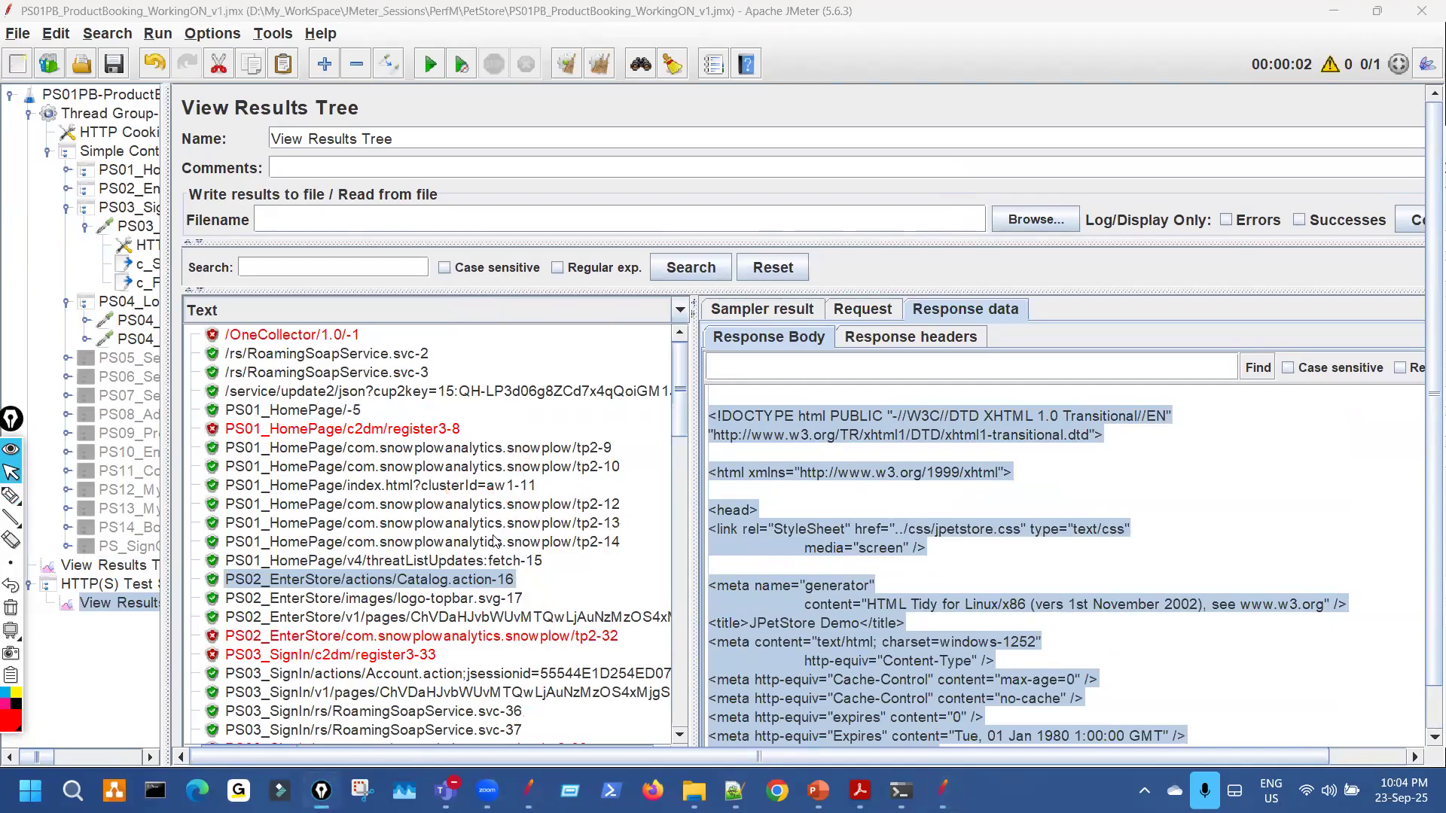
{"action": "left_click", "coordinate": [683, 382]}
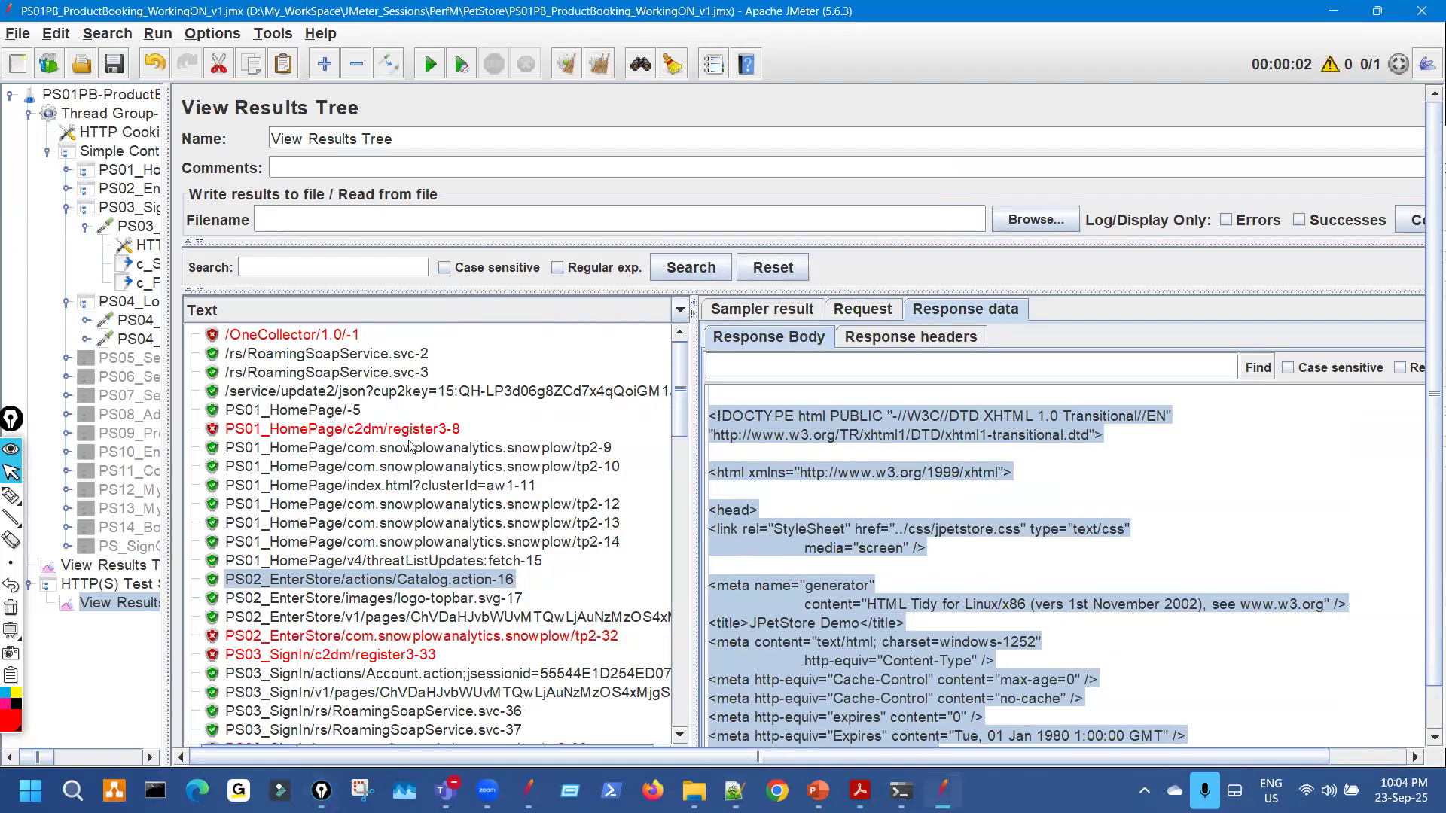
Mark the recorded home page sample and license URL, then check the replayed home page license text.
{"action": "left_click", "coordinate": [349, 411]}
{"action": "key", "text": "ctrl+shift+3"}
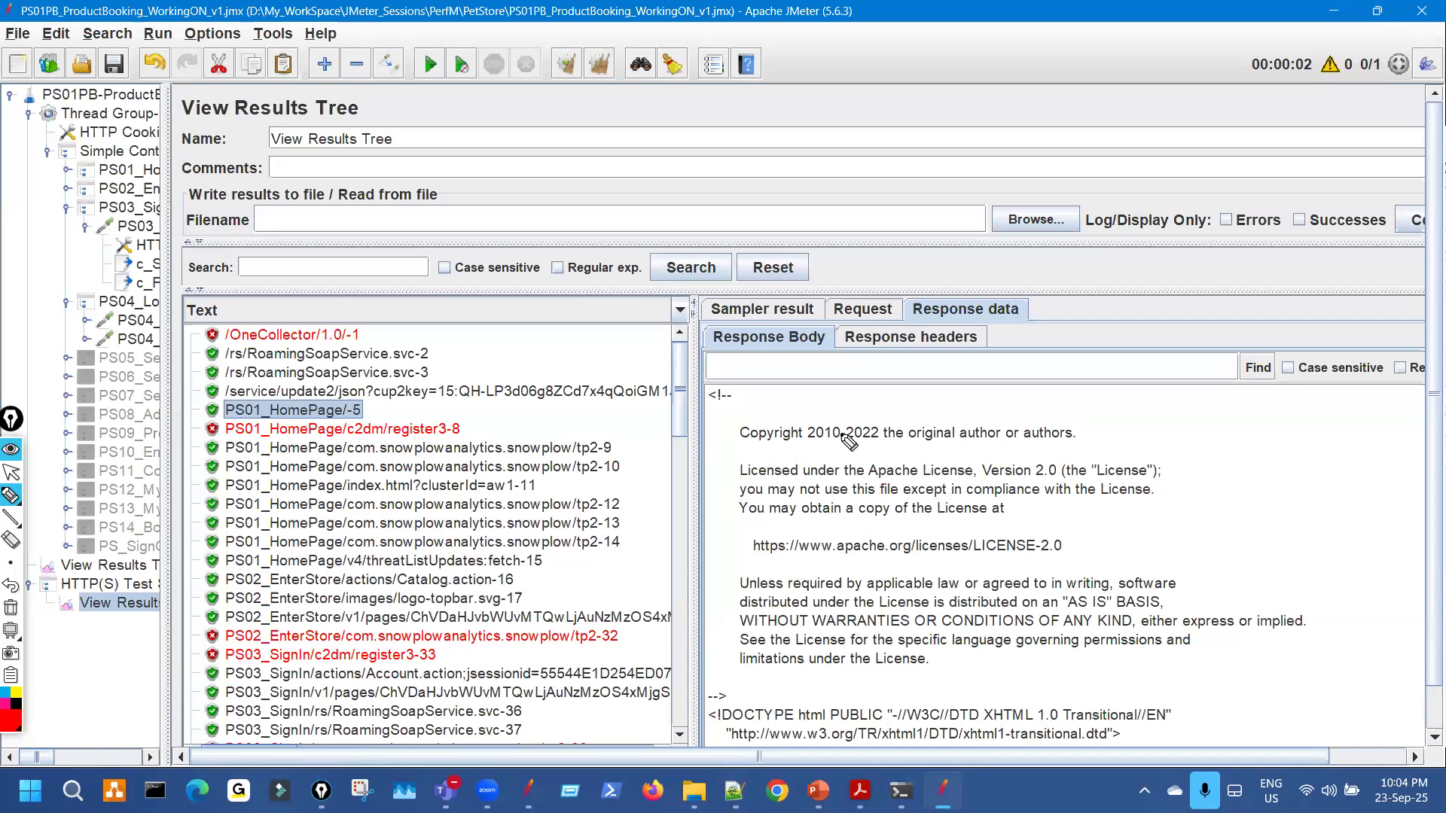
{"action": "mouse_move", "coordinate": [159, 604]}
{"action": "left_mouse_down"}
{"action": "mouse_move", "coordinate": [147, 626]}
{"action": "mouse_move", "coordinate": [113, 607]}
{"action": "left_mouse_up"}
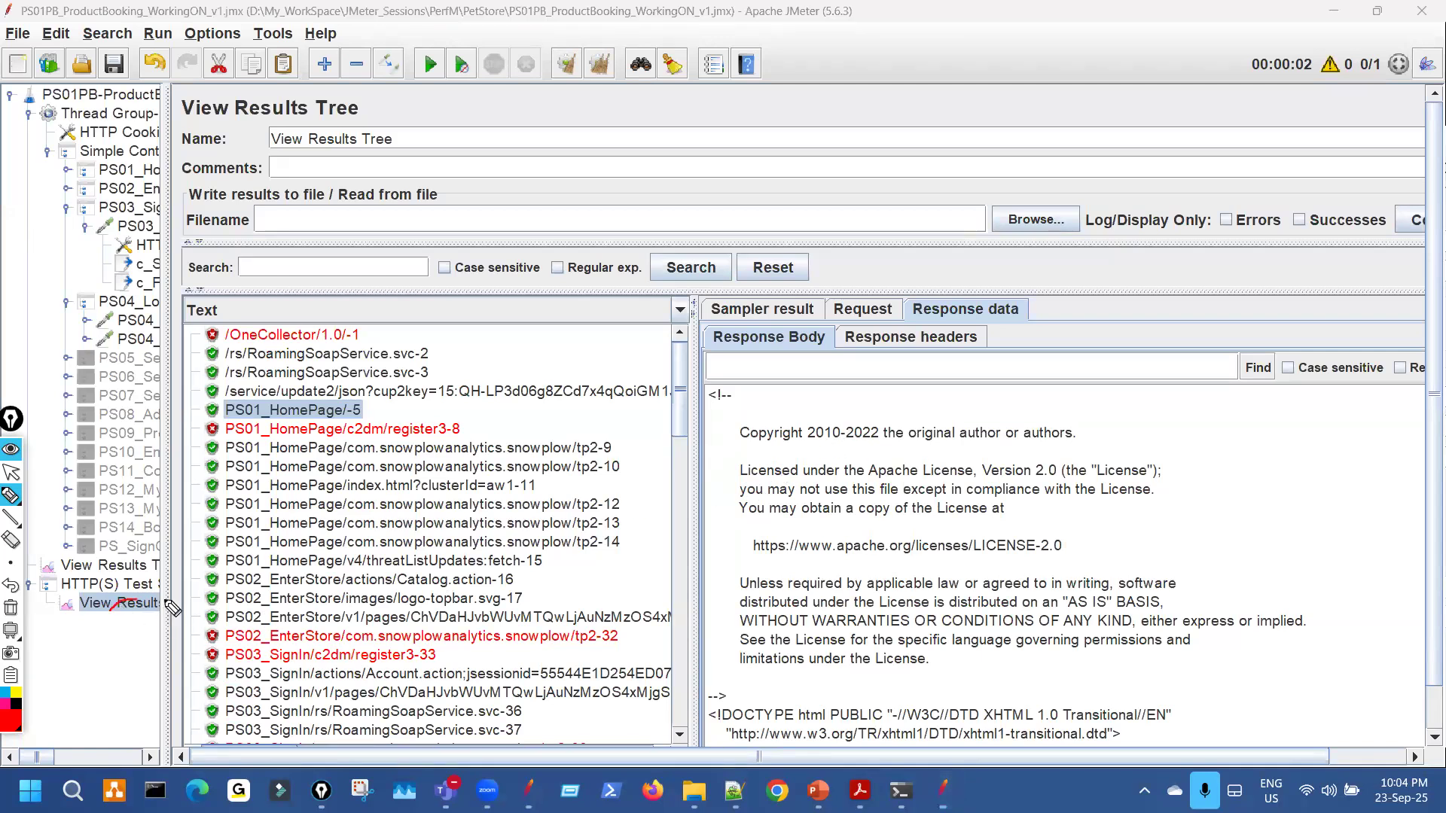
{"action": "left_click_drag", "start_coordinate": [372, 408], "coordinate": [431, 398]}
{"action": "mouse_move", "coordinate": [893, 475]}
{"action": "left_mouse_down"}
{"action": "mouse_move", "coordinate": [930, 591]}
{"action": "mouse_move", "coordinate": [913, 482]}
{"action": "left_mouse_up"}
{"action": "left_click", "coordinate": [11, 607]}
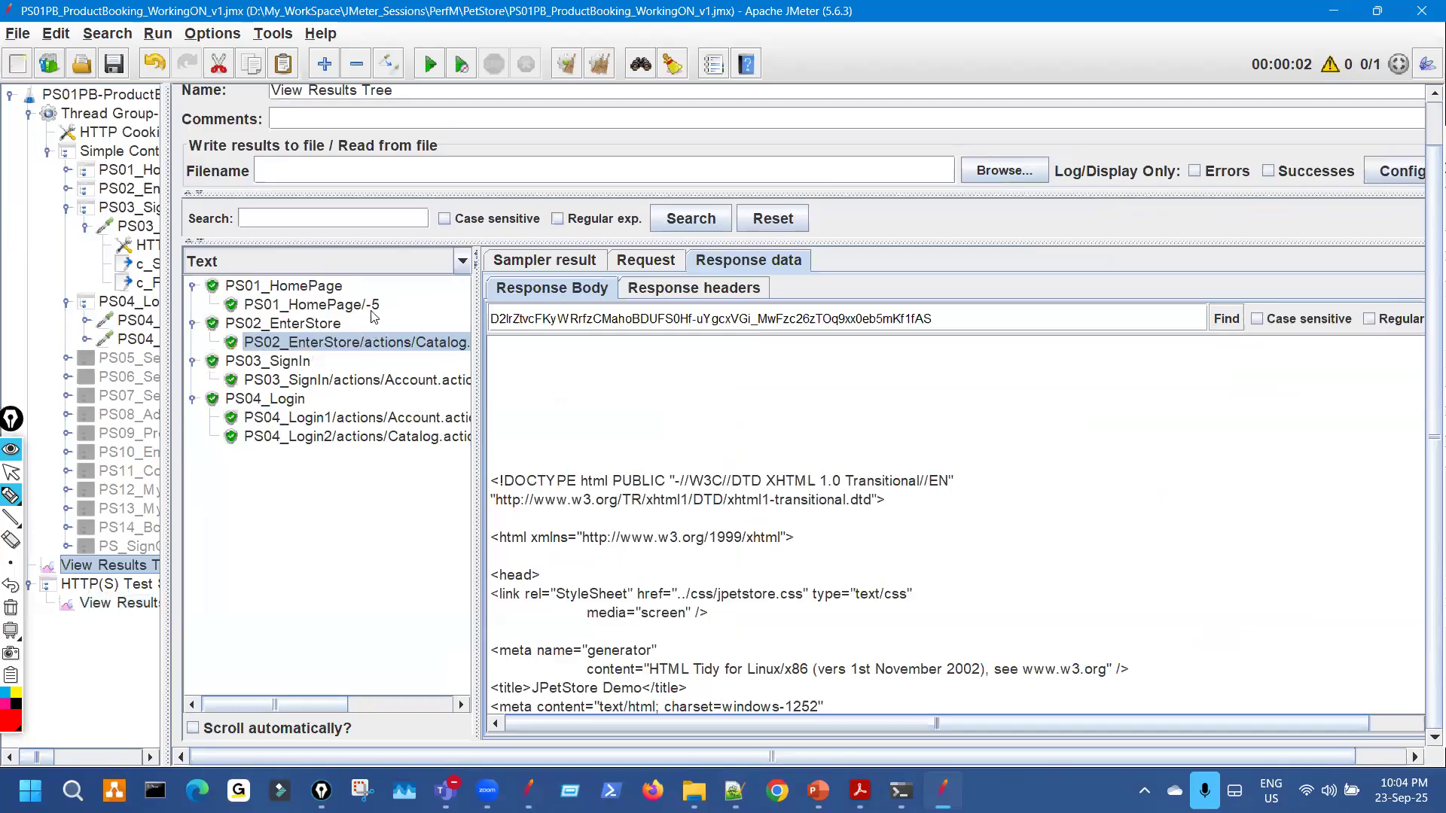
{"action": "left_click", "coordinate": [375, 307]}
{"action": "left_click_drag", "start_coordinate": [705, 424], "coordinate": [738, 587]}
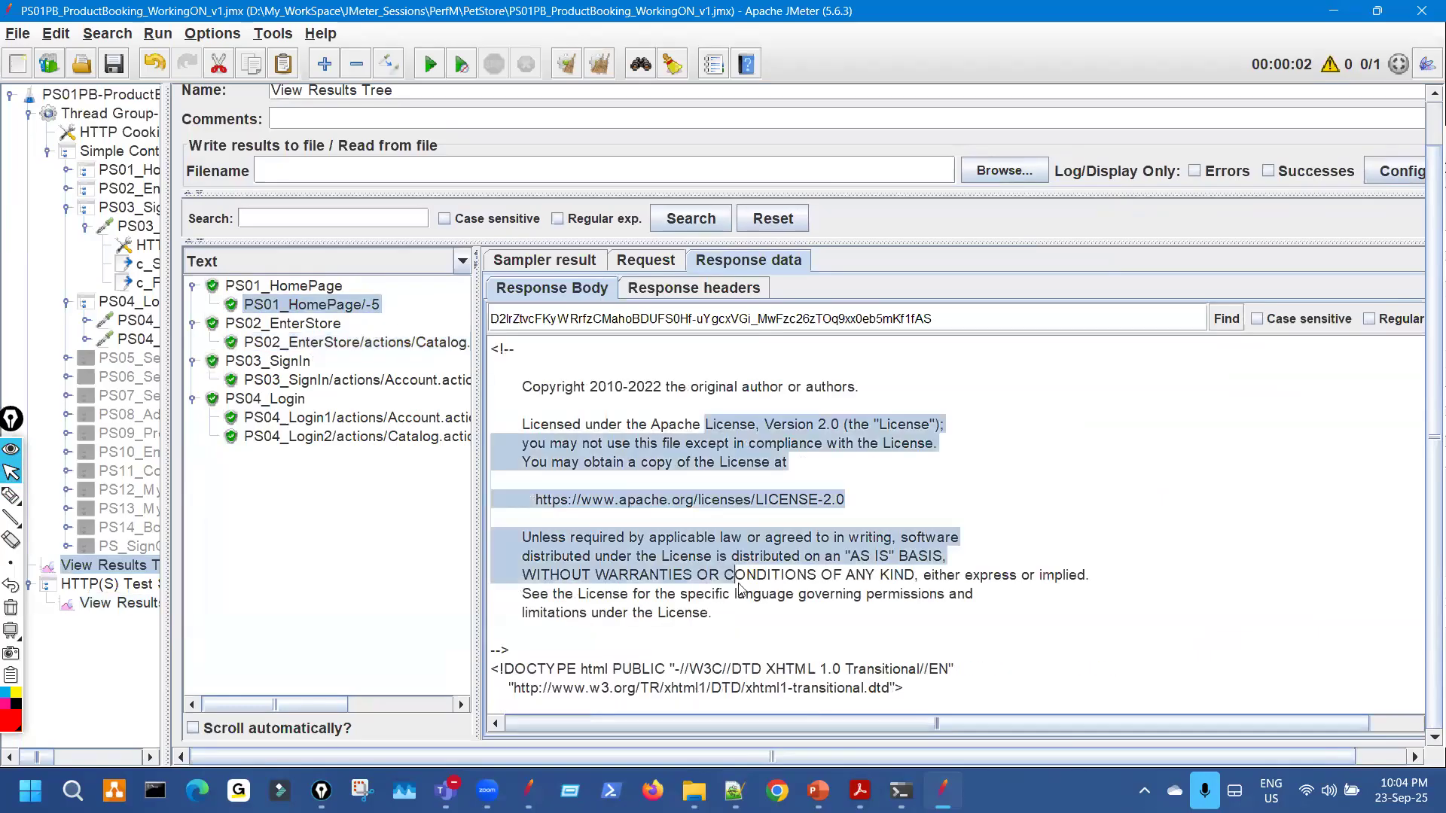
Compare the recorded and replayed store entry Catalog response bodies again.
{"action": "left_click", "coordinate": [135, 604]}
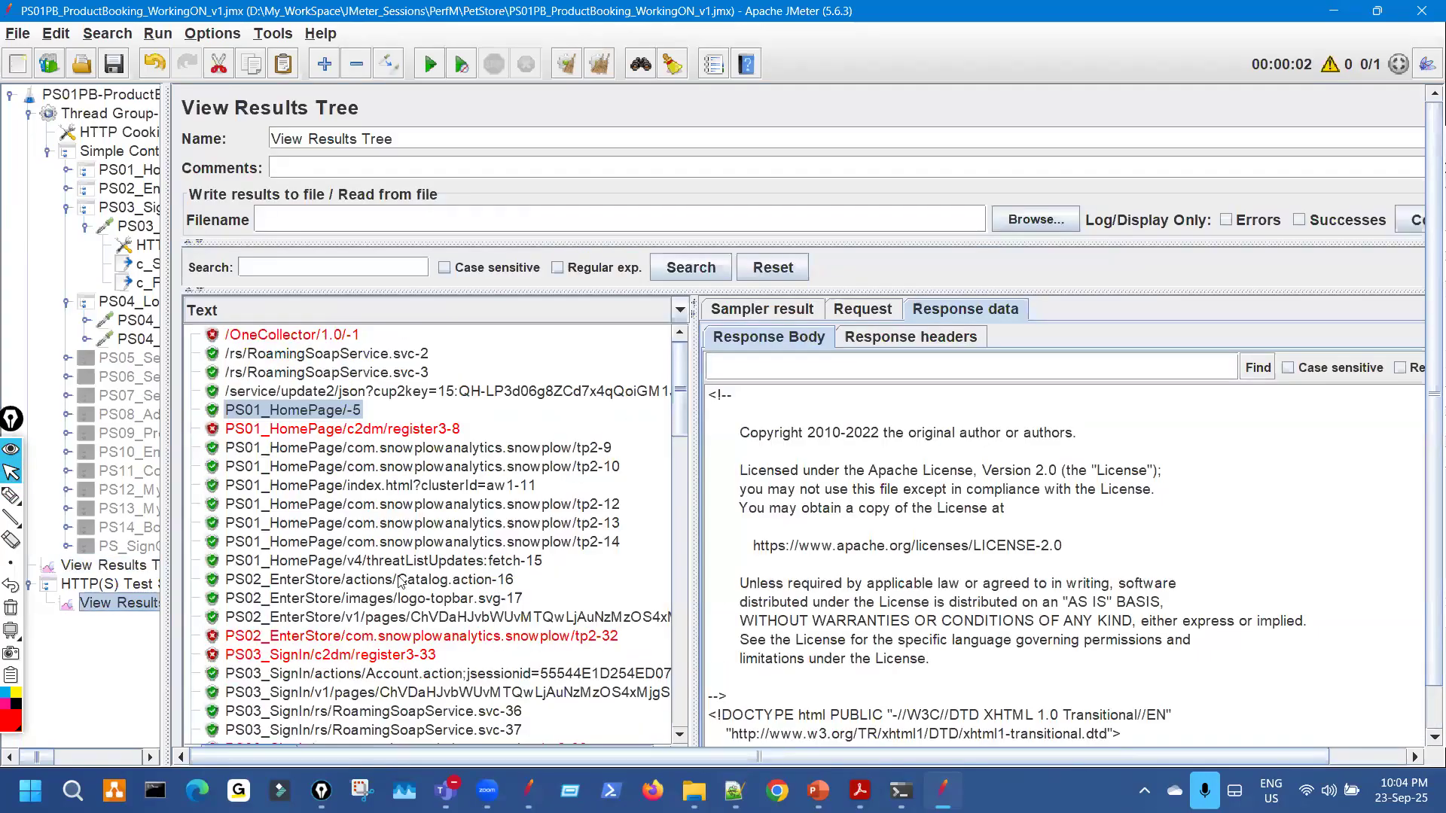
{"action": "left_click", "coordinate": [508, 582]}
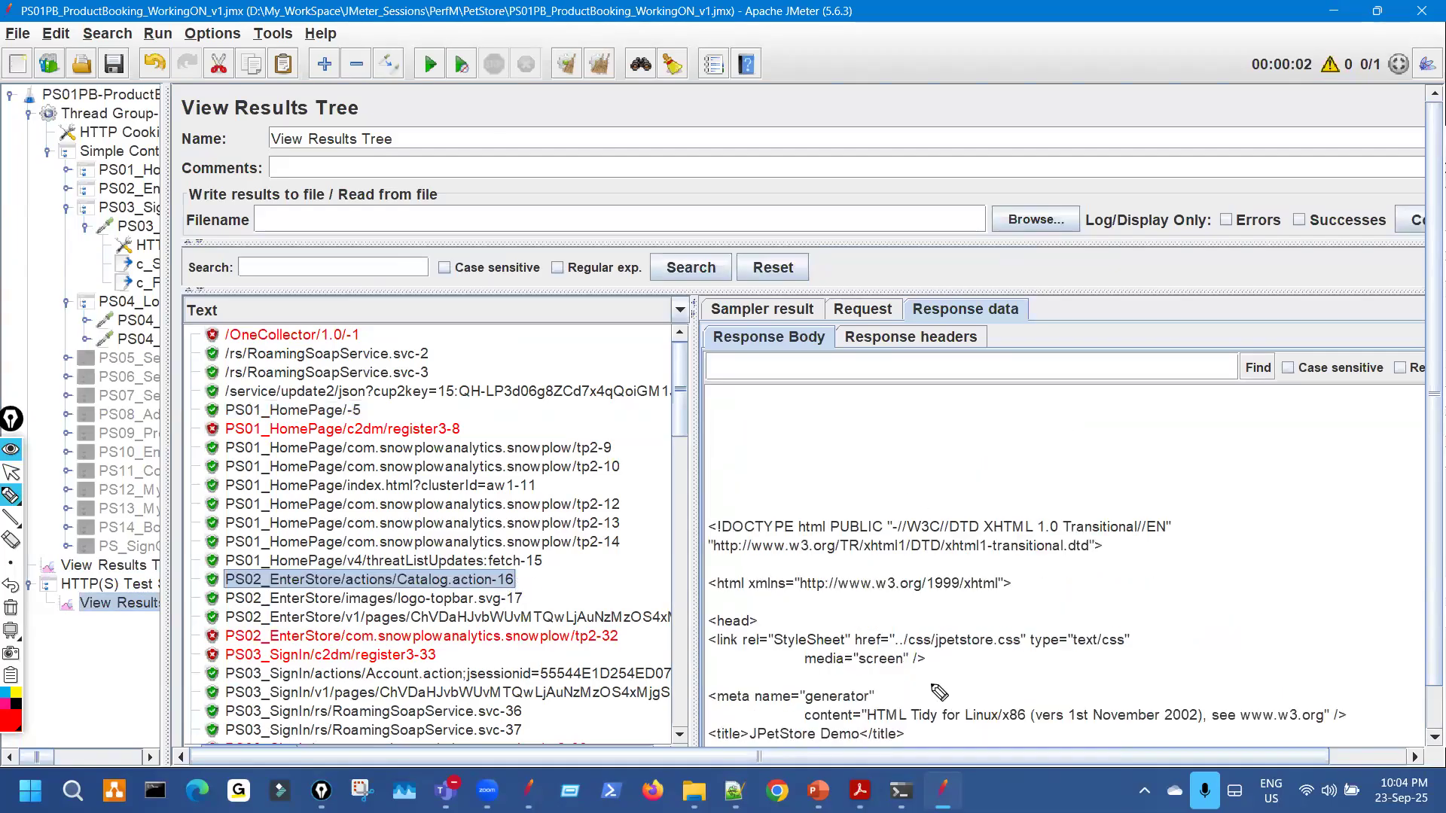
{"action": "left_click_drag", "start_coordinate": [934, 689], "coordinate": [916, 482]}
{"action": "scroll", "coordinate": [938, 647], "scroll_direction": "down", "scroll_amount": 10}
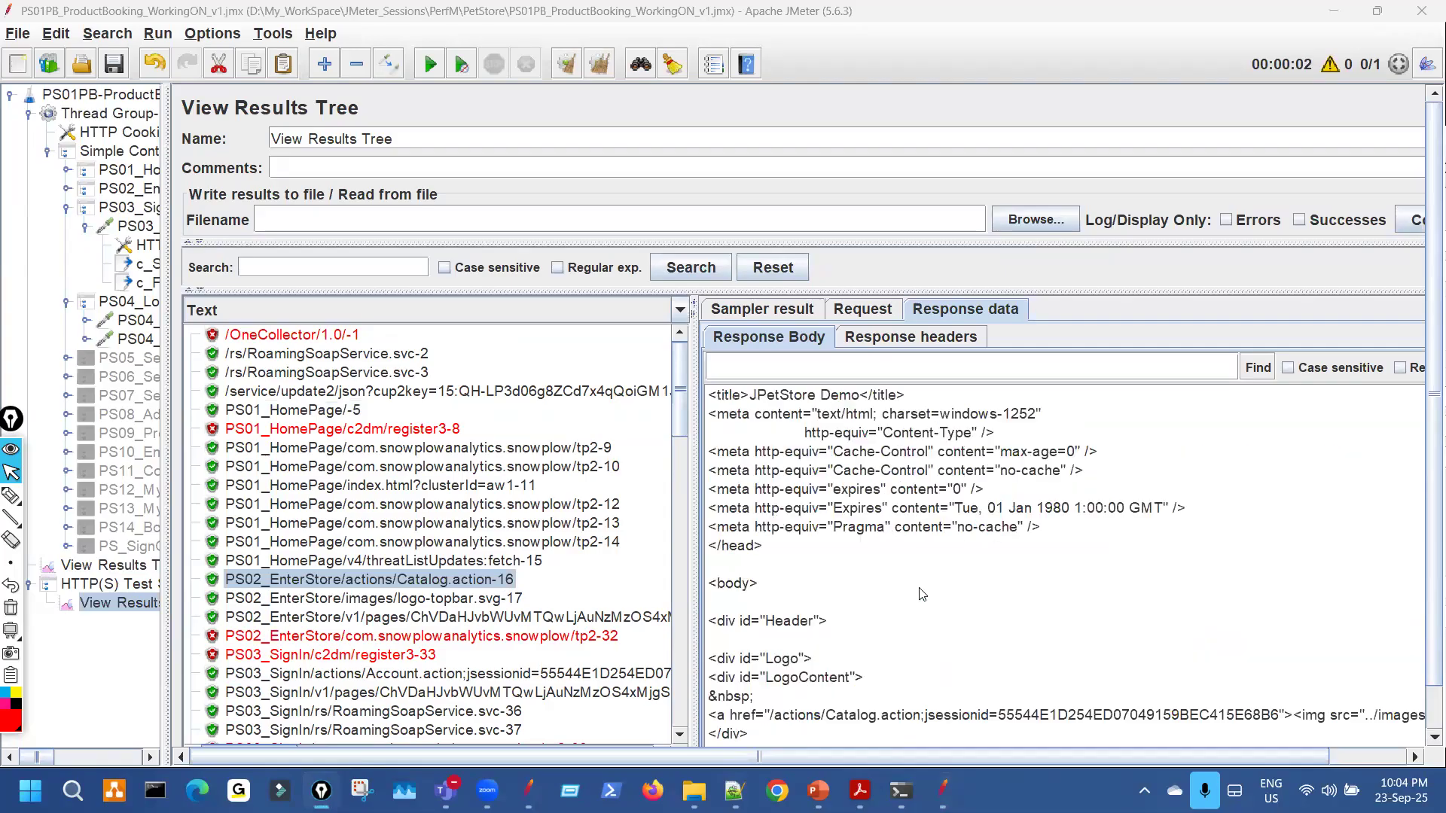
{"action": "left_click", "coordinate": [154, 564]}
{"action": "left_click", "coordinate": [422, 343]}
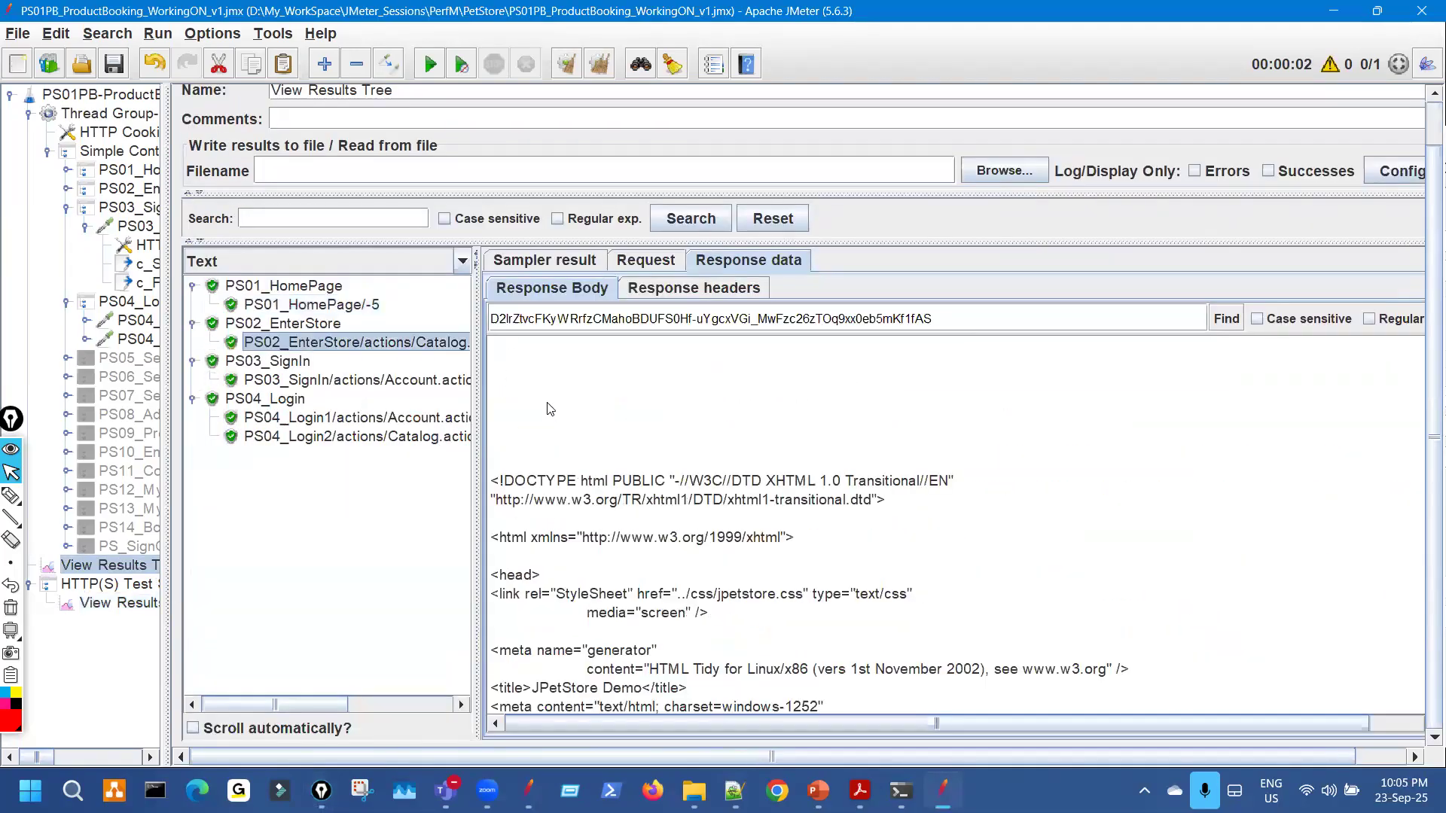
{"action": "scroll", "coordinate": [675, 542], "scroll_direction": "down", "scroll_amount": 8}
{"action": "scroll", "coordinate": [676, 543], "scroll_direction": "up", "scroll_amount": 6}
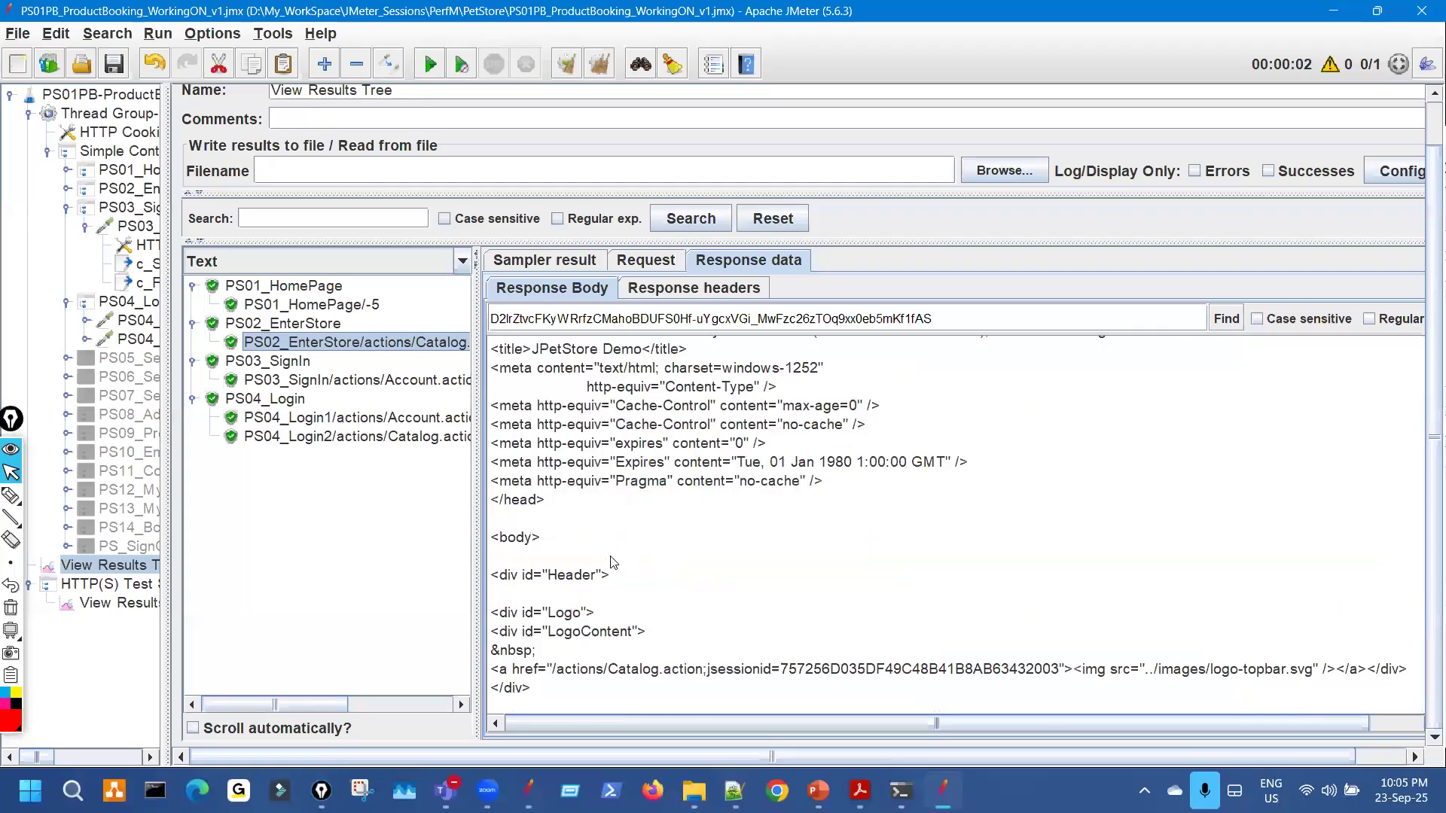
Compare the recorded and replayed sign-in Account response bodies.
{"action": "left_click", "coordinate": [134, 606]}
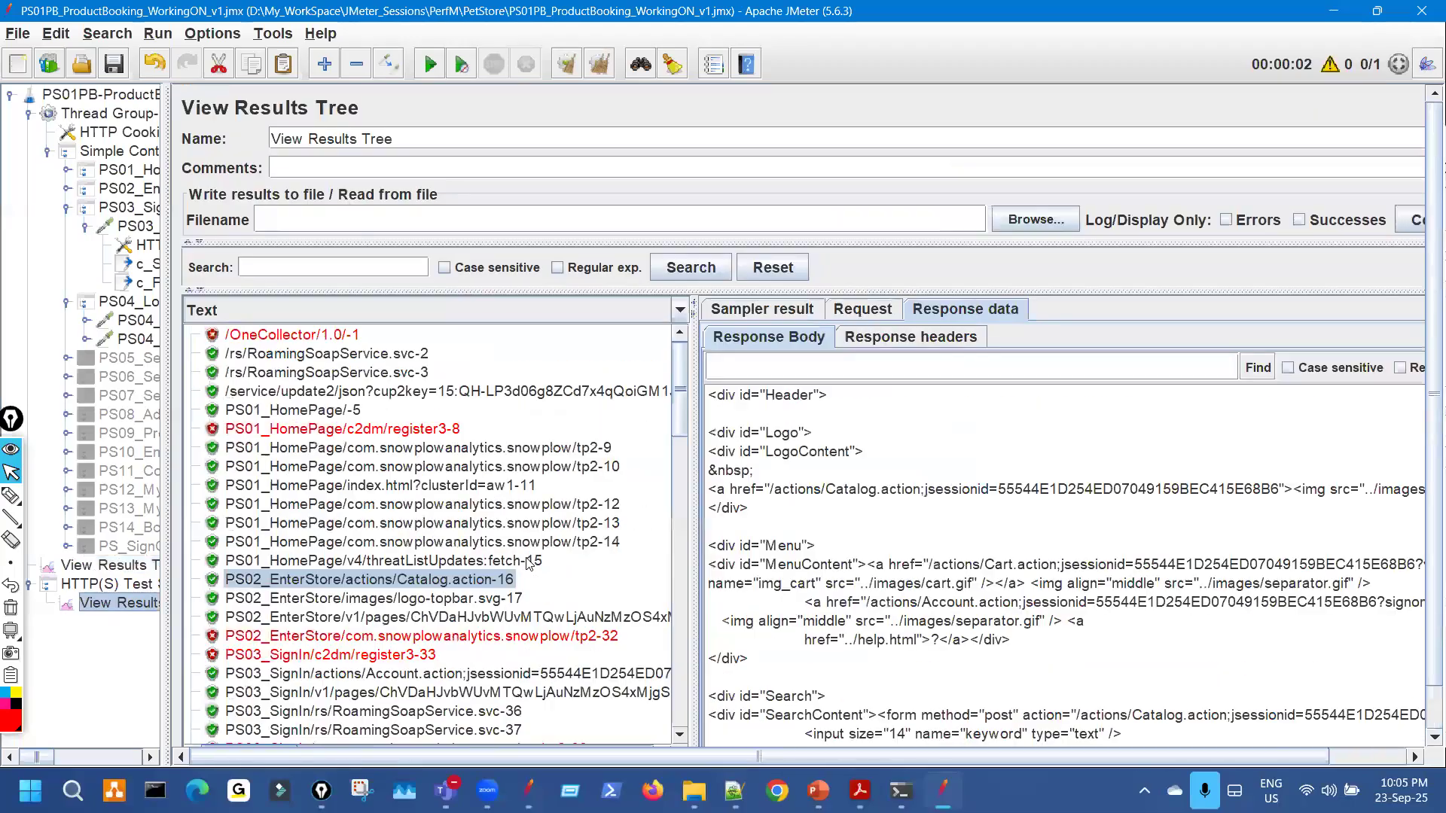
{"action": "scroll", "coordinate": [527, 565], "scroll_direction": "down", "scroll_amount": 2}
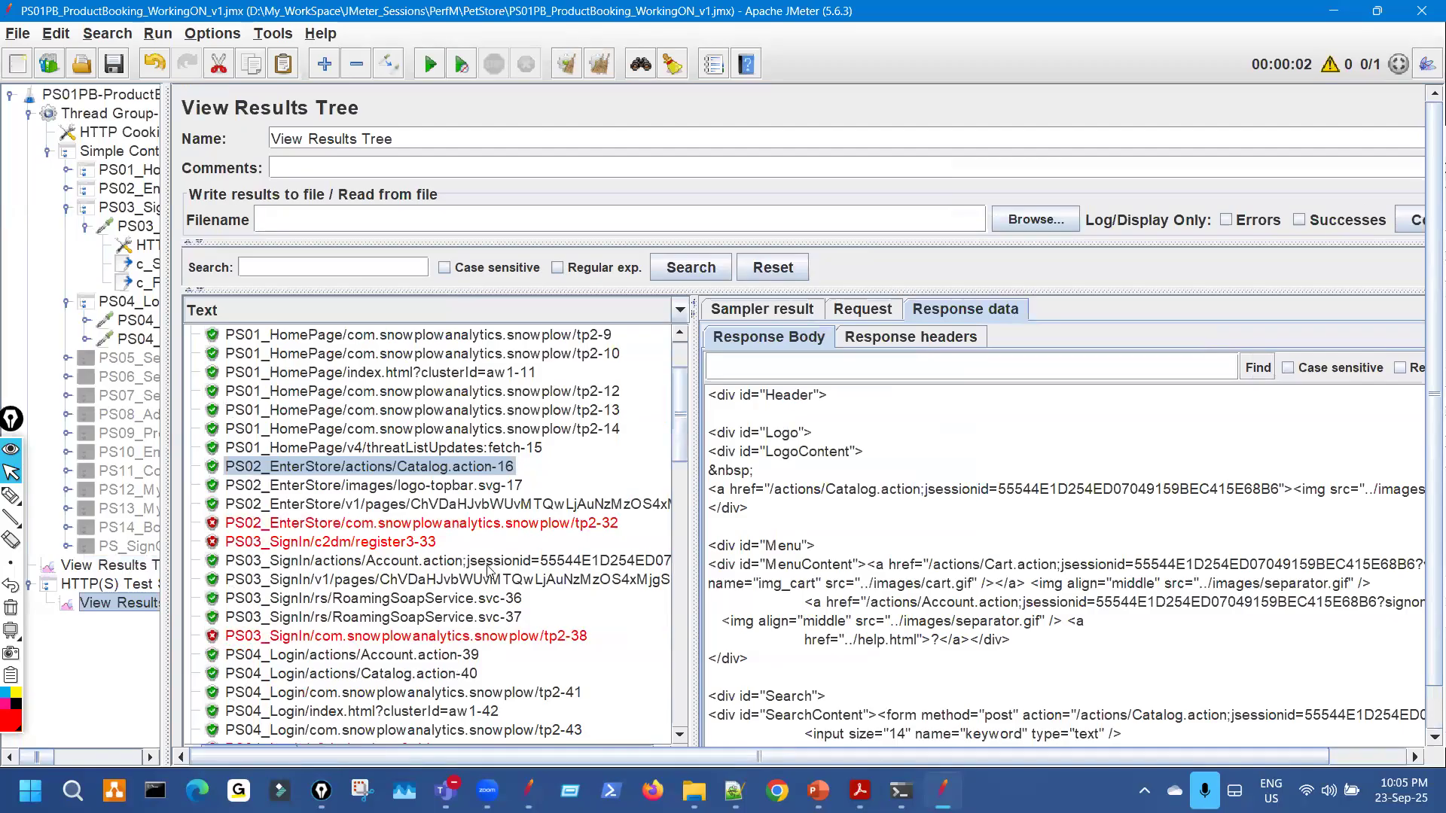
{"action": "left_click", "coordinate": [488, 567]}
{"action": "scroll", "coordinate": [829, 605], "scroll_direction": "down", "scroll_amount": 8}
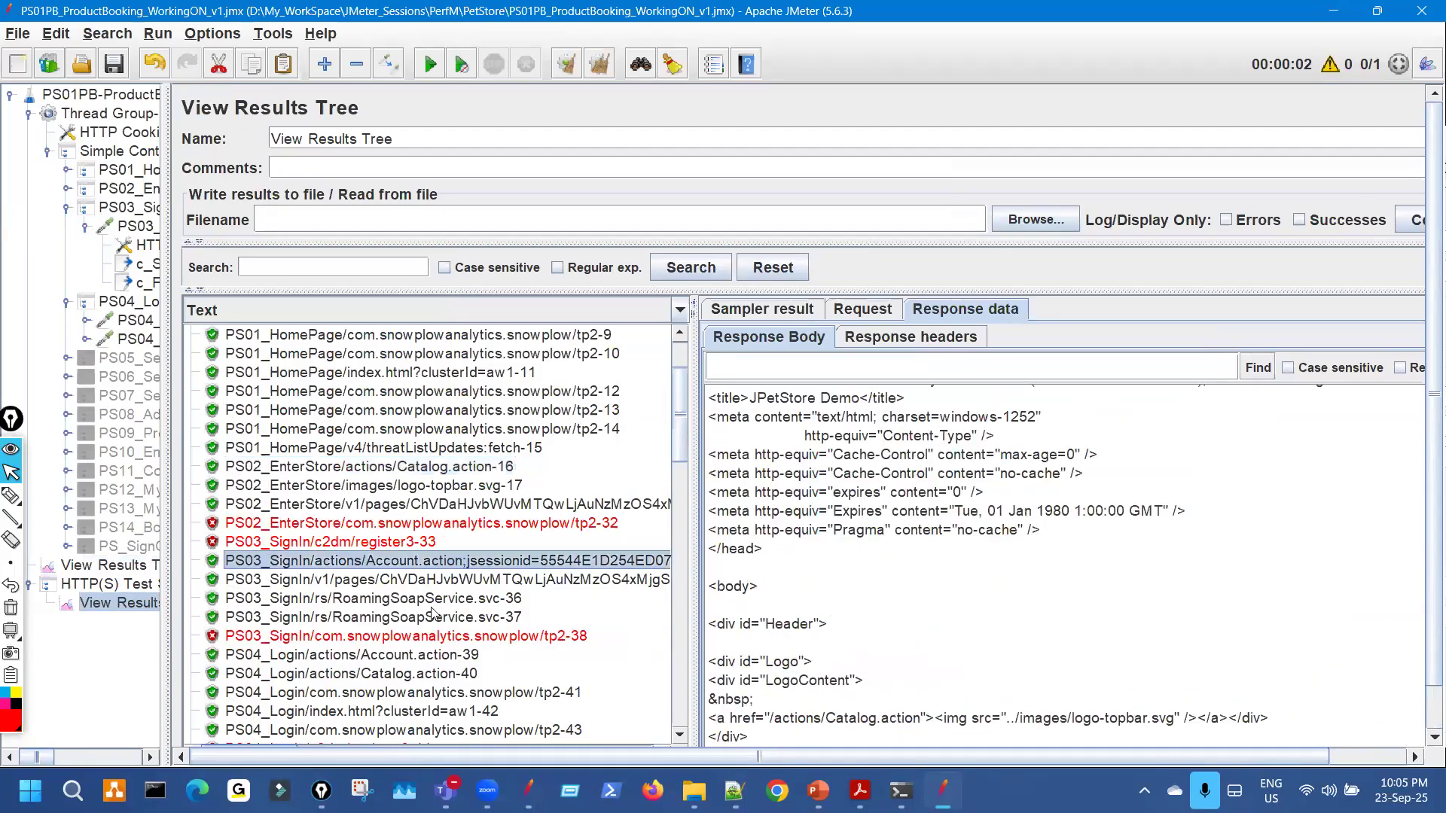
{"action": "left_click", "coordinate": [141, 568]}
{"action": "left_click", "coordinate": [425, 380]}
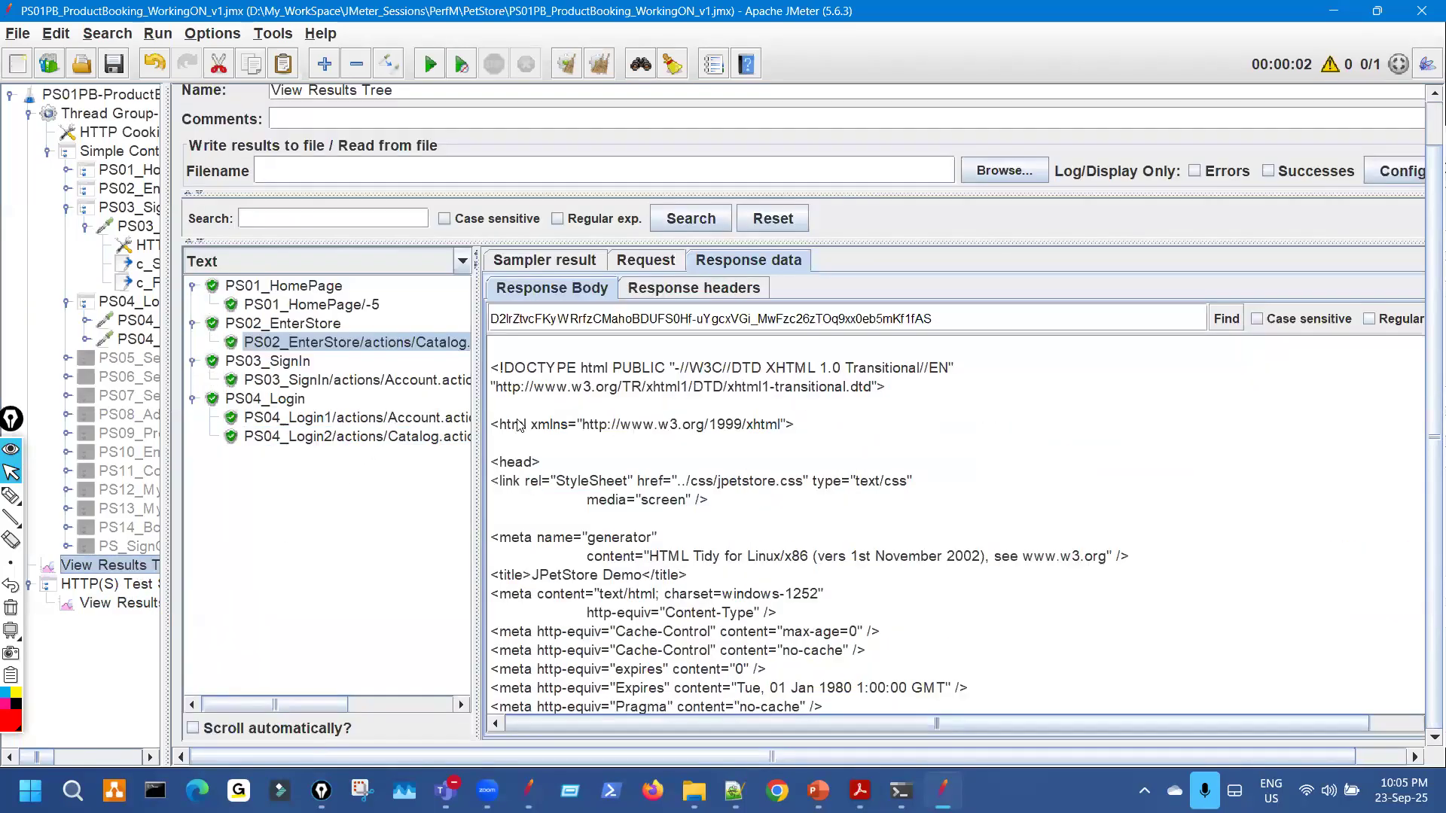
{"action": "scroll", "coordinate": [781, 525], "scroll_direction": "down", "scroll_amount": 4}
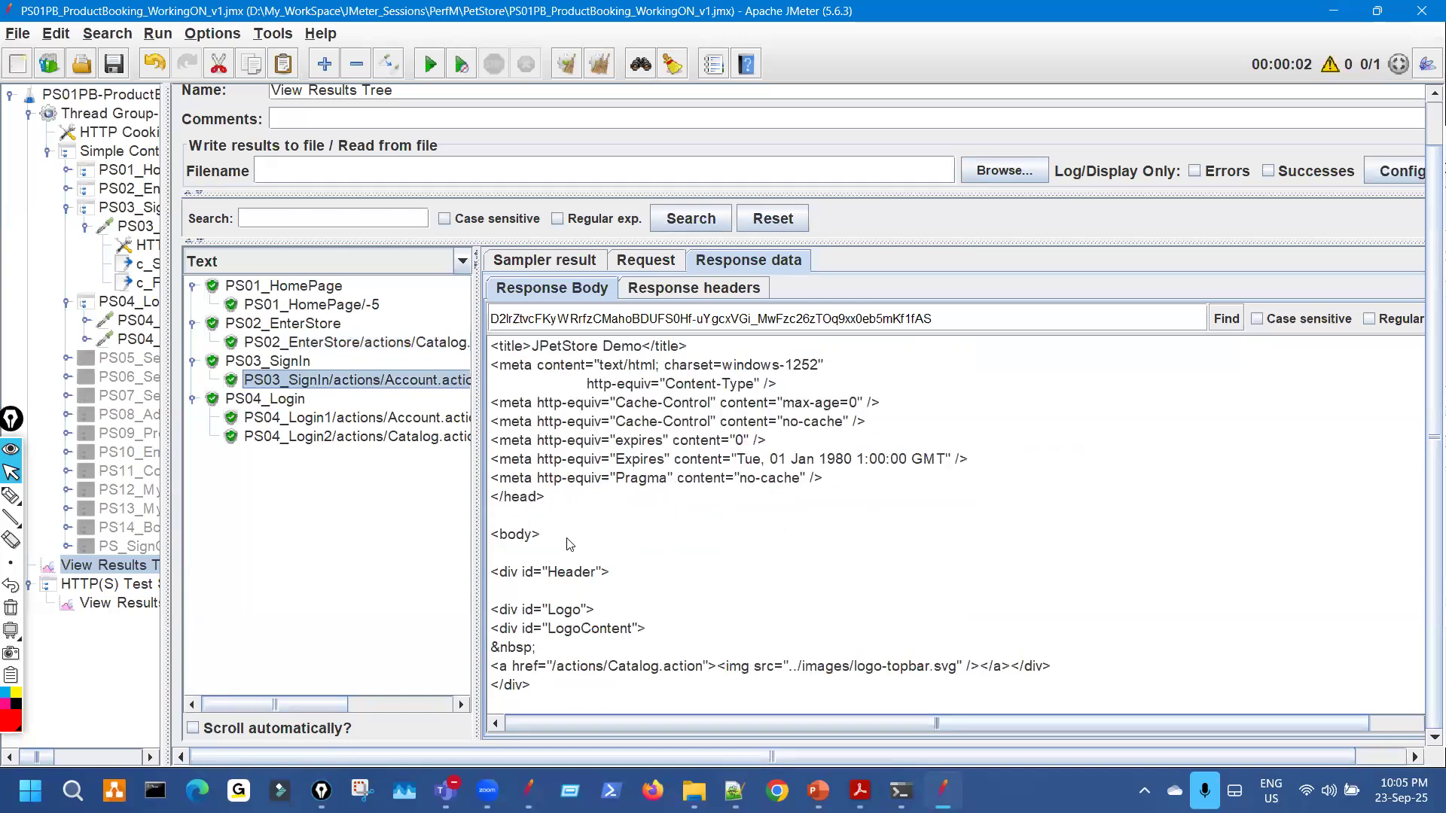
Return to the recorder's sign-in Account response and open the response viewer list.
{"action": "left_click", "coordinate": [149, 612]}
{"action": "left_click_drag", "start_coordinate": [882, 473], "coordinate": [904, 644]}
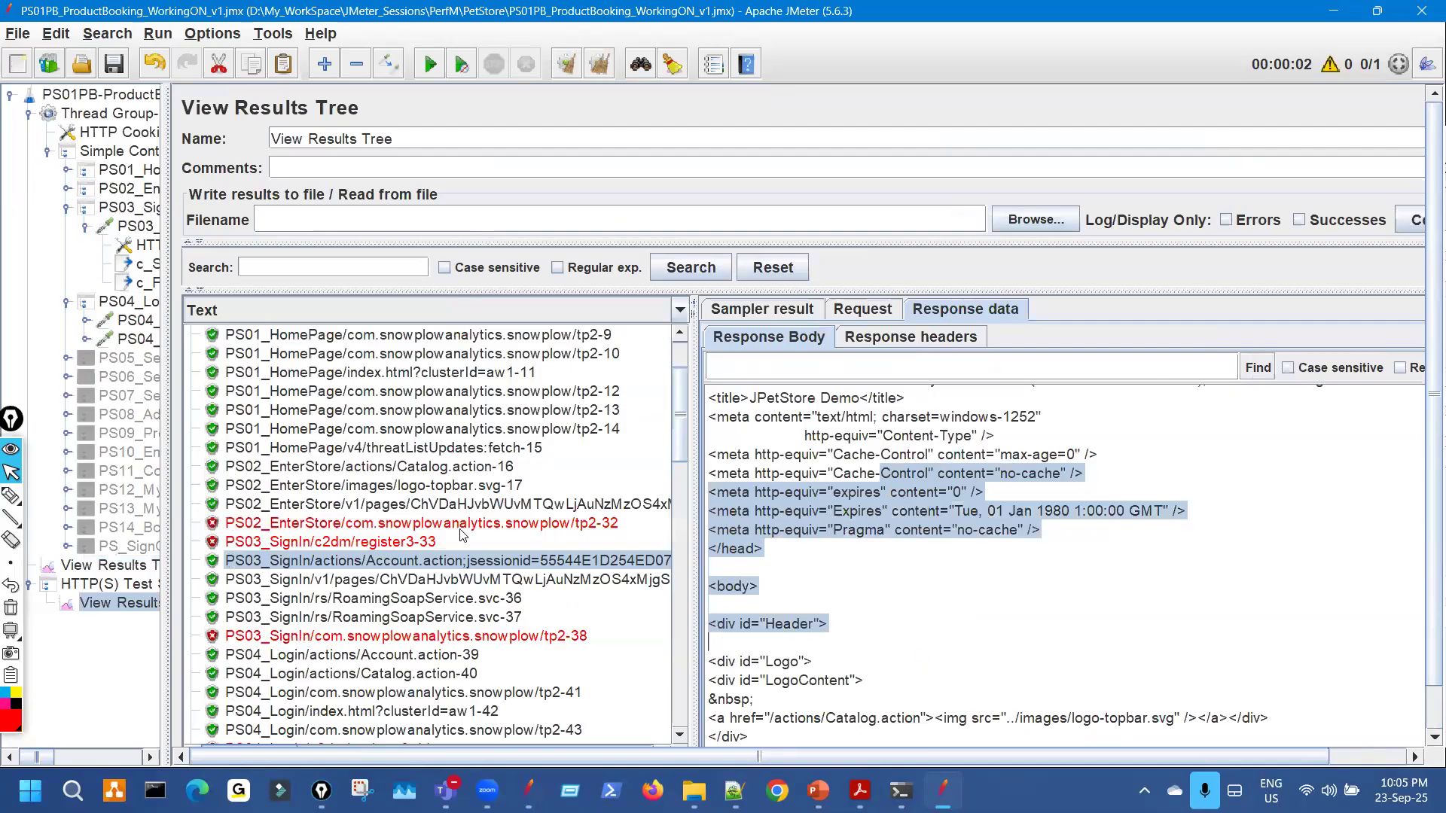
{"action": "scroll", "coordinate": [461, 537], "scroll_direction": "up", "scroll_amount": 2}
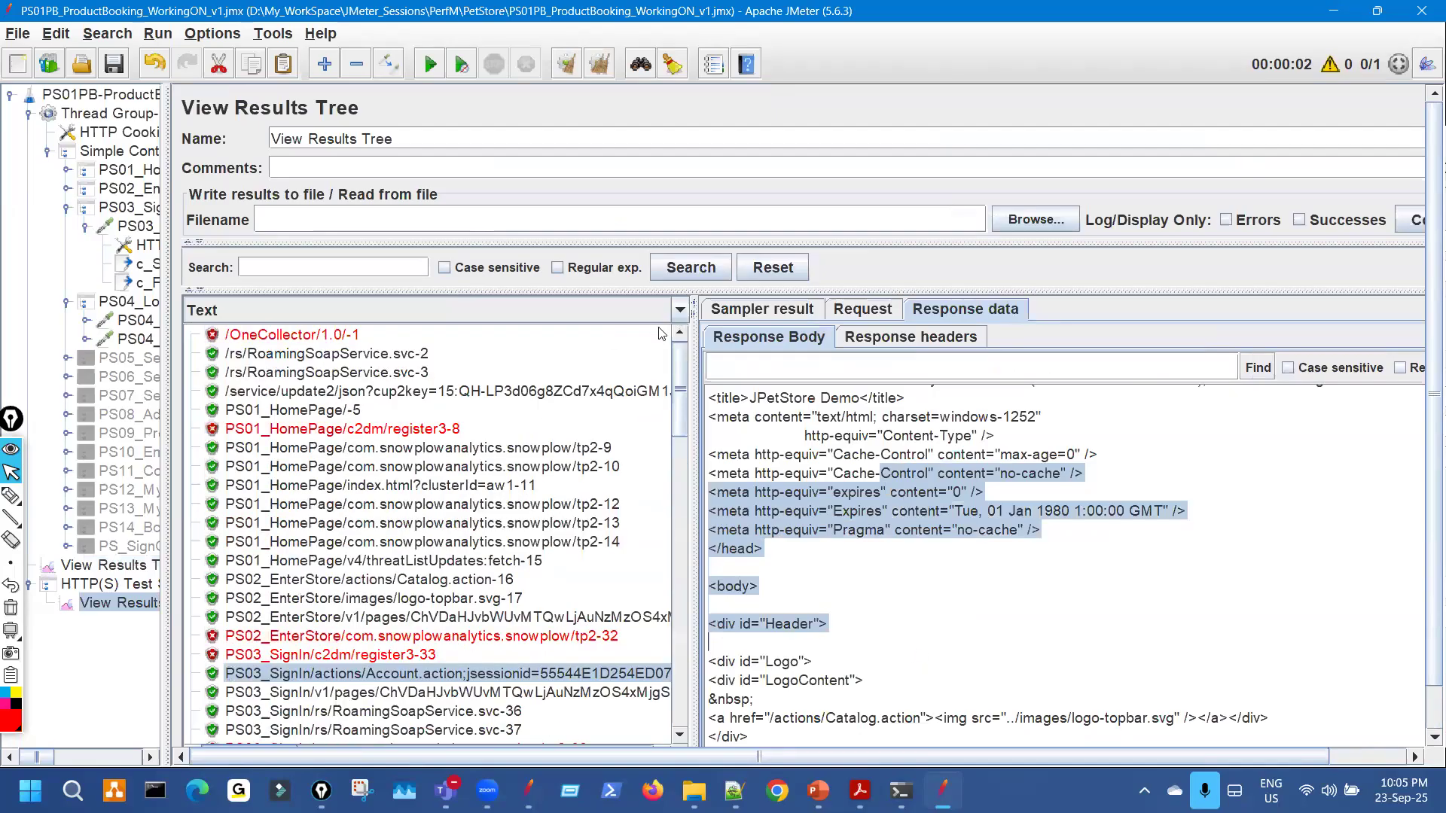
{"action": "left_click", "coordinate": [678, 315]}
{"action": "scroll", "coordinate": [519, 402], "scroll_direction": "down", "scroll_amount": 2}
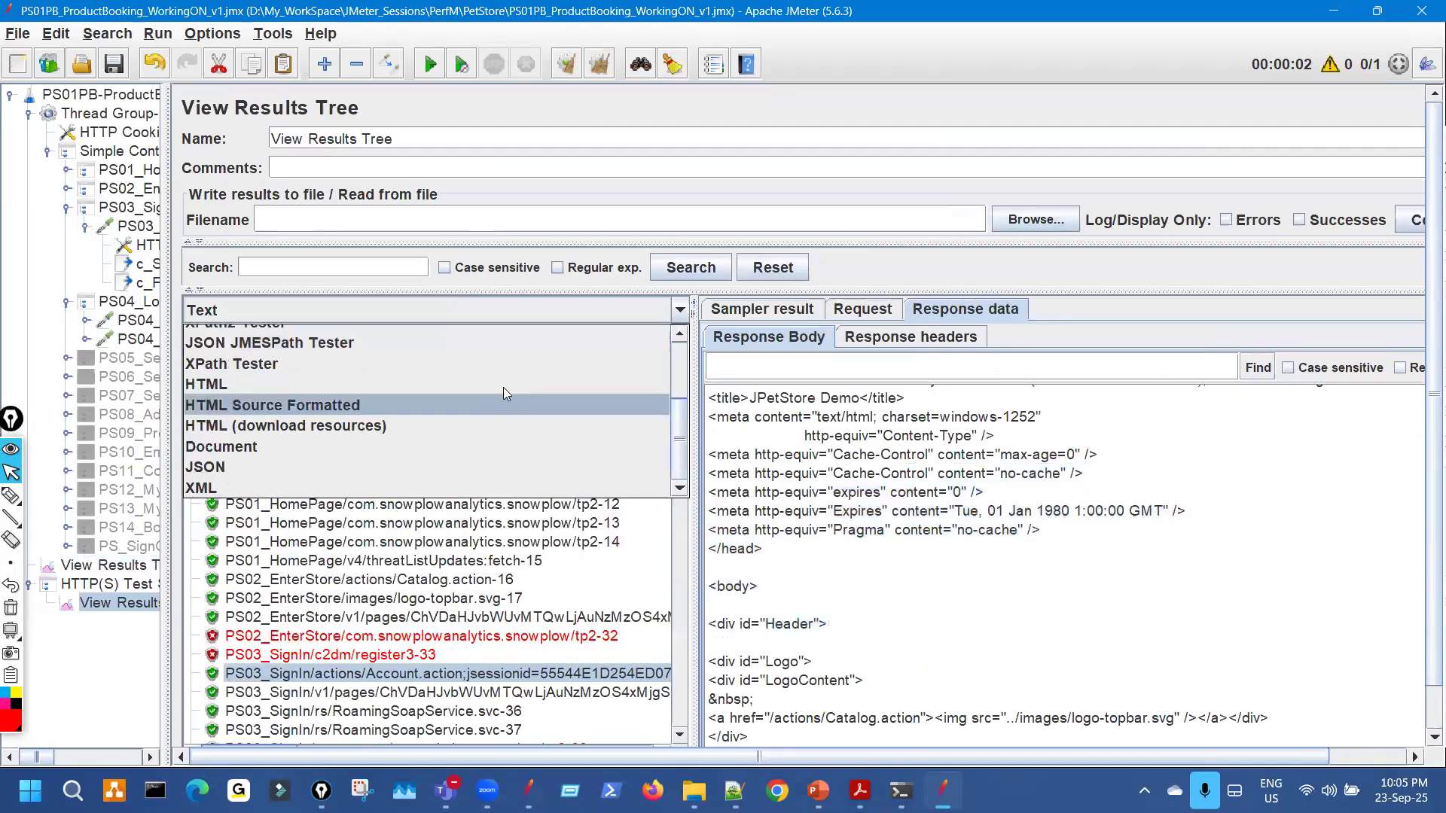
Render responses as HTML and mark up the login form and search field in red.
{"action": "left_click", "coordinate": [324, 386]}
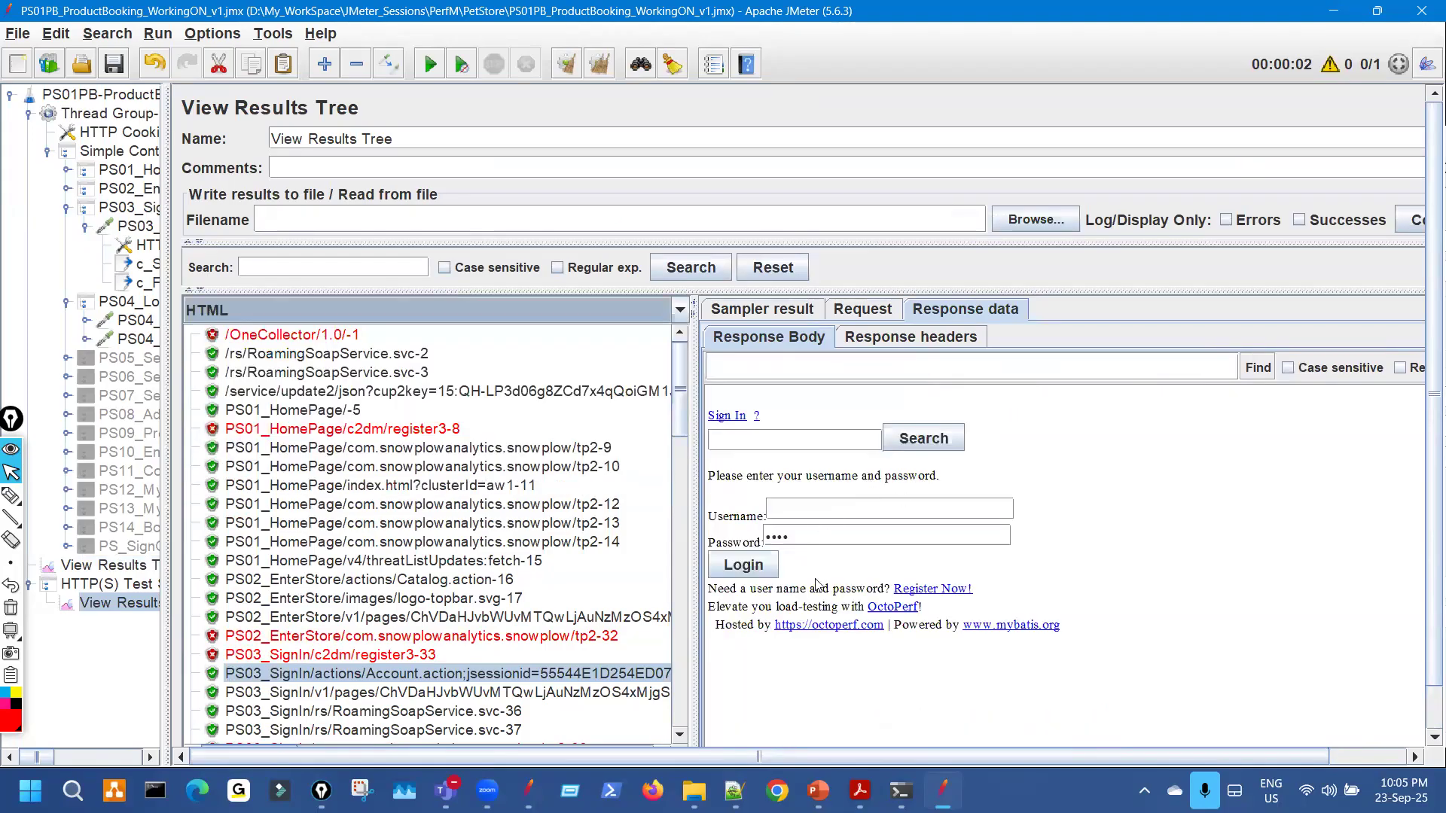
{"action": "key", "text": "ctrl+shift+3"}
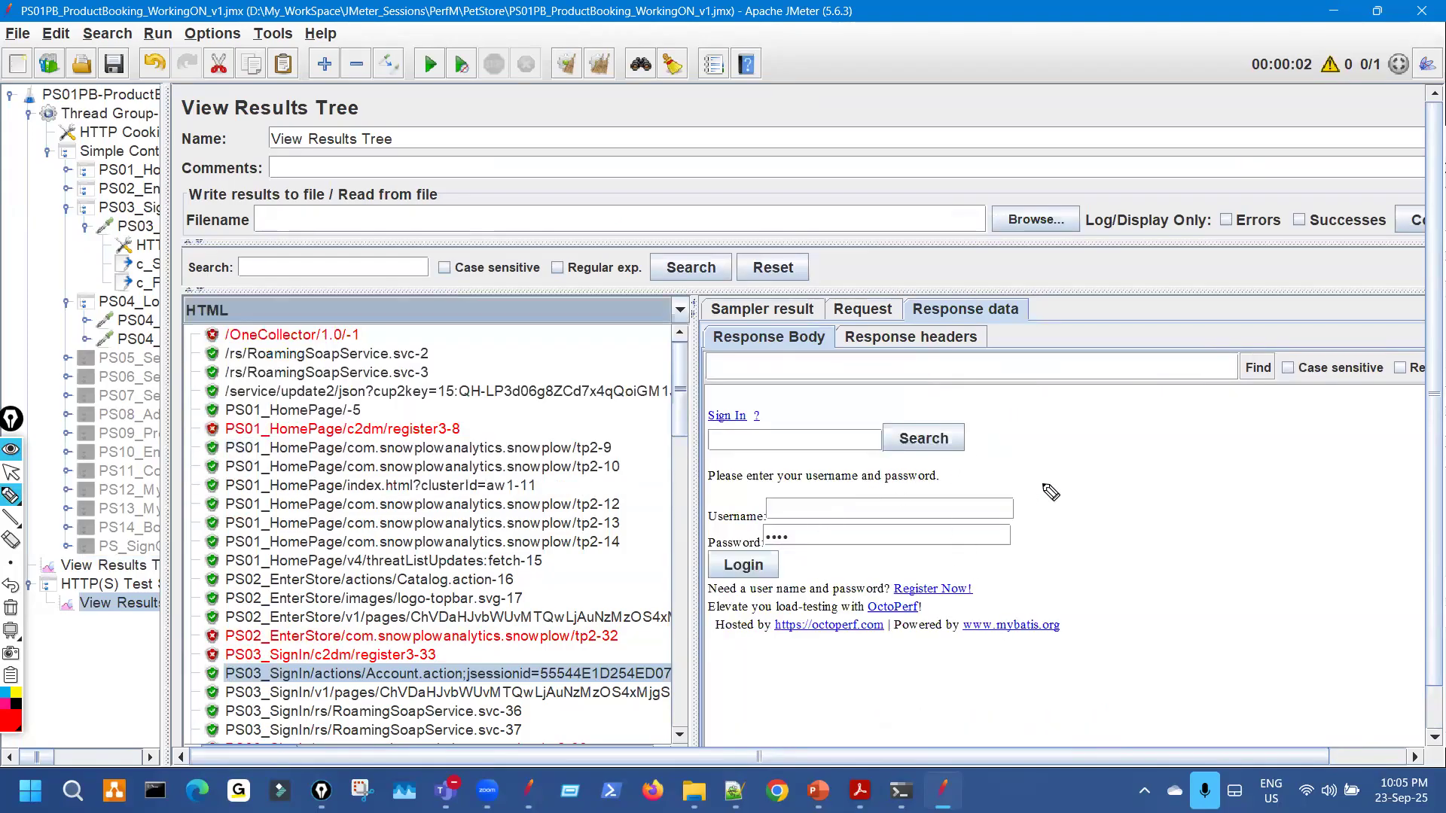
{"action": "left_click_drag", "start_coordinate": [964, 455], "coordinate": [934, 528]}
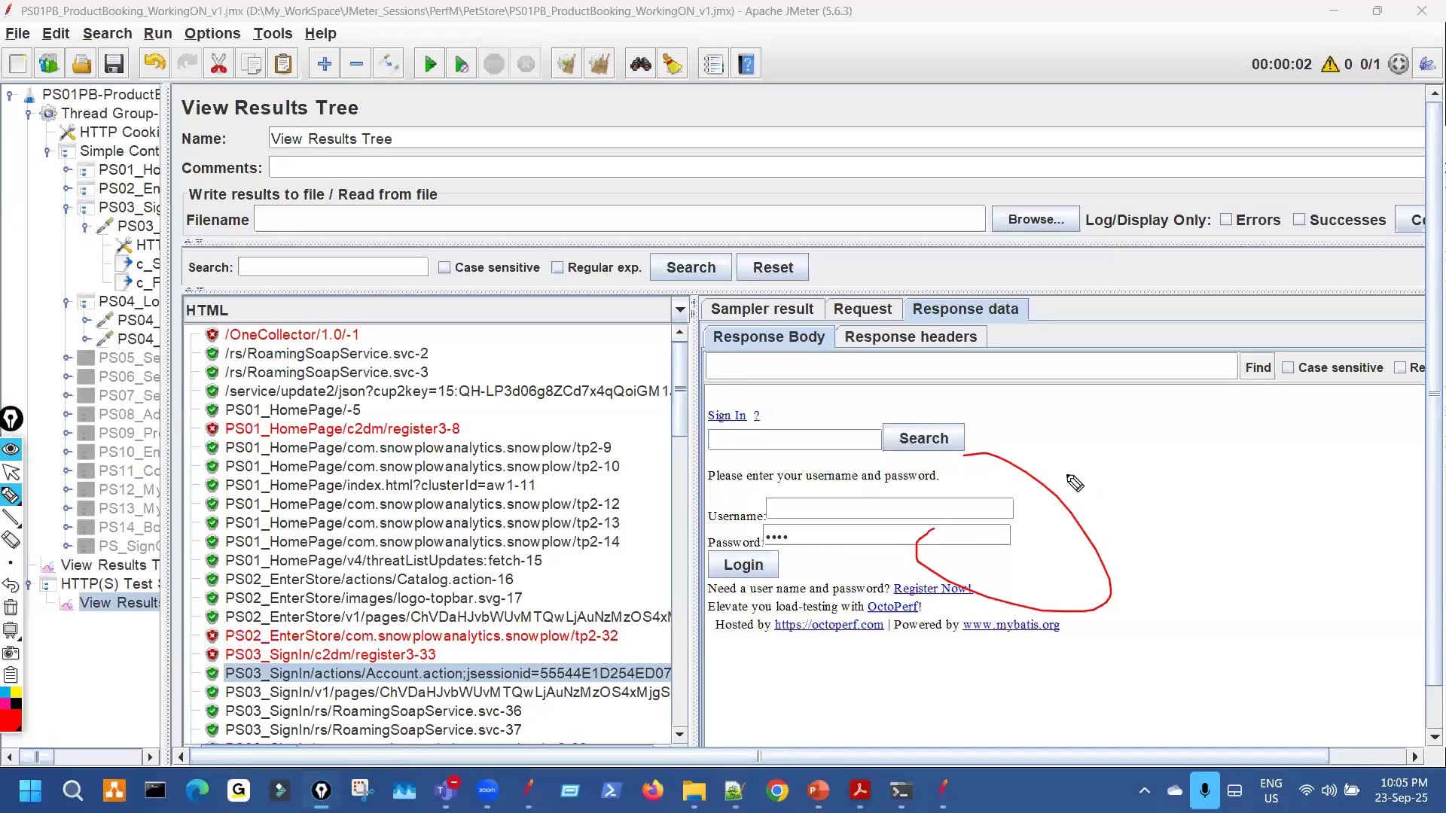
{"action": "left_click_drag", "start_coordinate": [1051, 428], "coordinate": [1110, 422]}
{"action": "left_click_drag", "start_coordinate": [1141, 445], "coordinate": [1207, 458]}
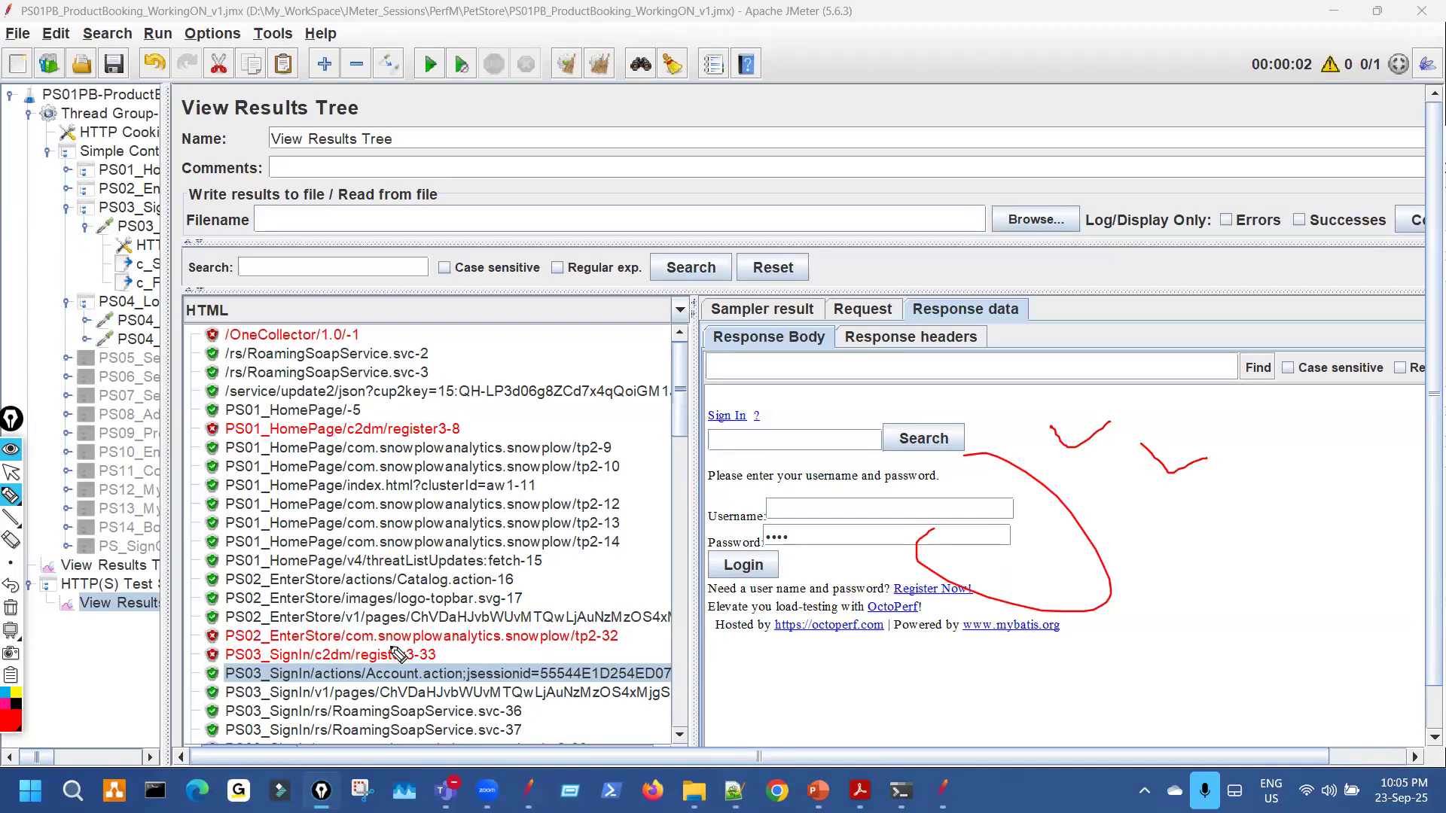
{"action": "mouse_move", "coordinate": [233, 295]}
{"action": "left_mouse_down"}
{"action": "mouse_move", "coordinate": [218, 310]}
{"action": "mouse_move", "coordinate": [234, 294]}
{"action": "left_mouse_up"}
{"action": "mouse_move", "coordinate": [1093, 539]}
{"action": "left_mouse_down"}
{"action": "mouse_move", "coordinate": [1124, 581]}
{"action": "mouse_move", "coordinate": [1090, 578]}
{"action": "left_mouse_up"}
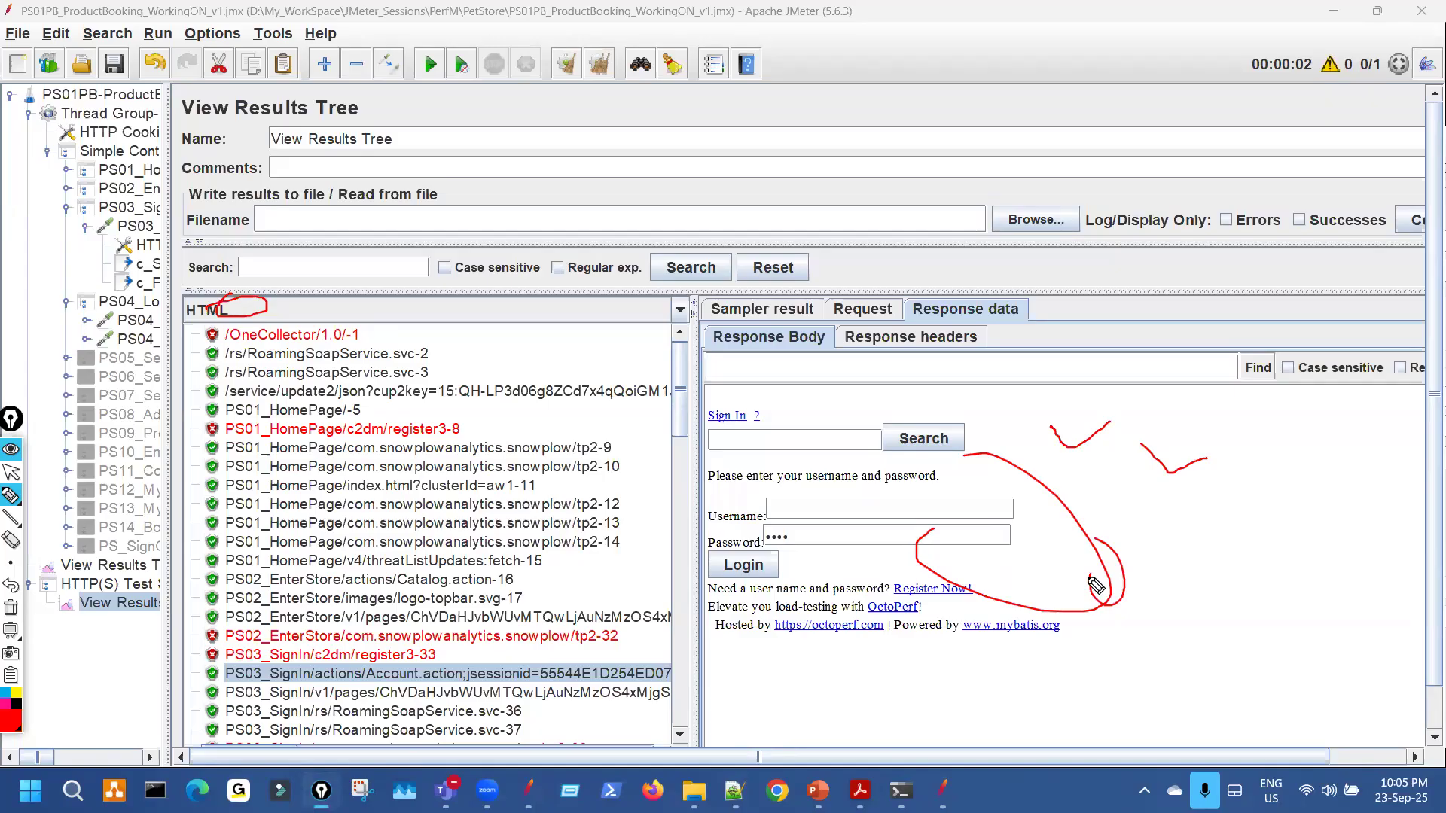
Clear the ink and show the recorded PS01_HomePage/-5 'Welcome to JPetStore 6' page.
{"action": "key", "text": "ctrl+shift+7"}
{"action": "key", "text": "ctrl+shift+2"}
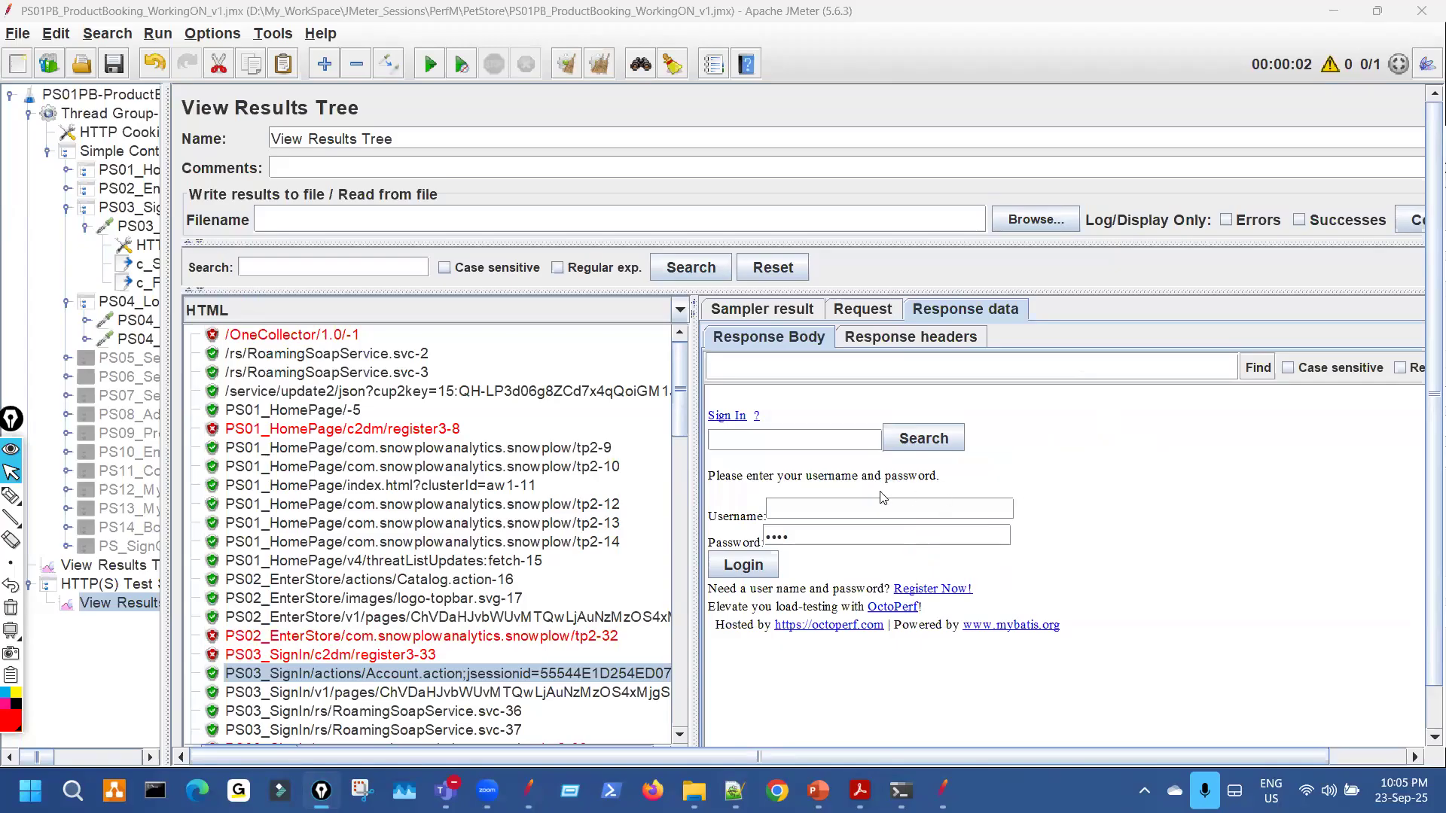
{"action": "left_click", "coordinate": [348, 411]}
{"action": "left_click_drag", "start_coordinate": [834, 486], "coordinate": [694, 390]}
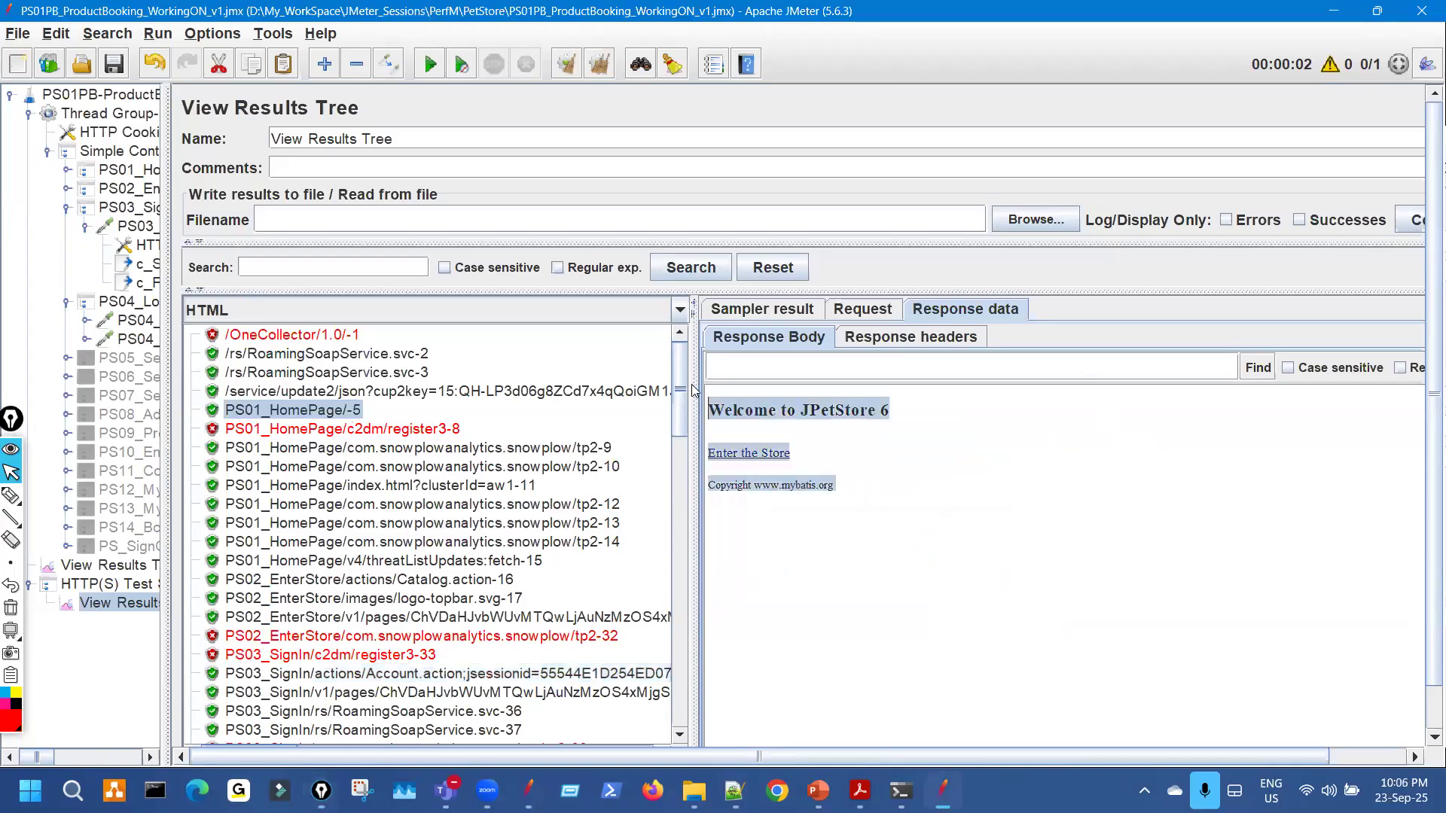
Load the live JPetStore OctoPerf site from the D_Apps bookmark in the browser.
{"action": "left_click", "coordinate": [891, 492]}
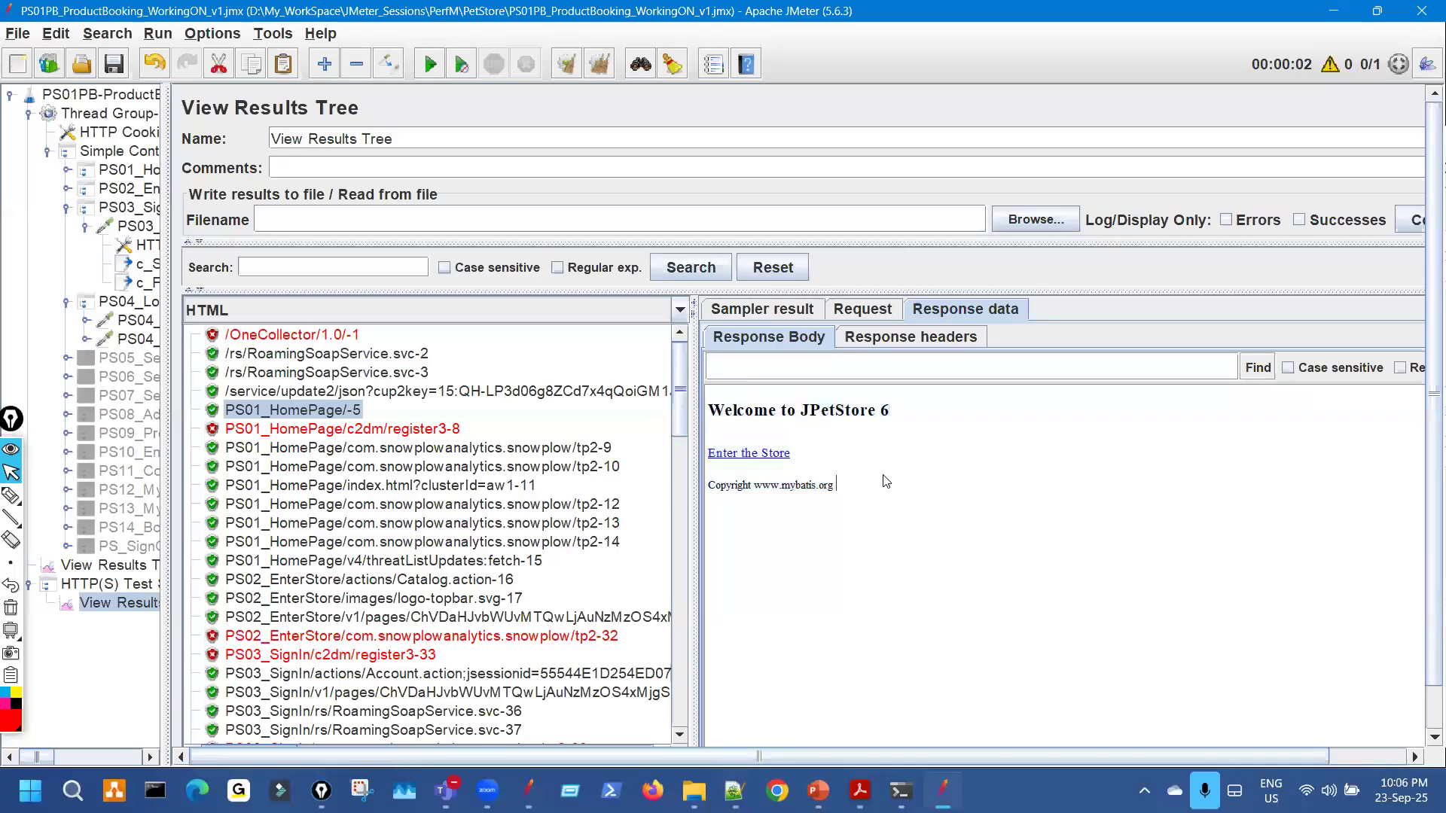
{"action": "left_click", "coordinate": [778, 790]}
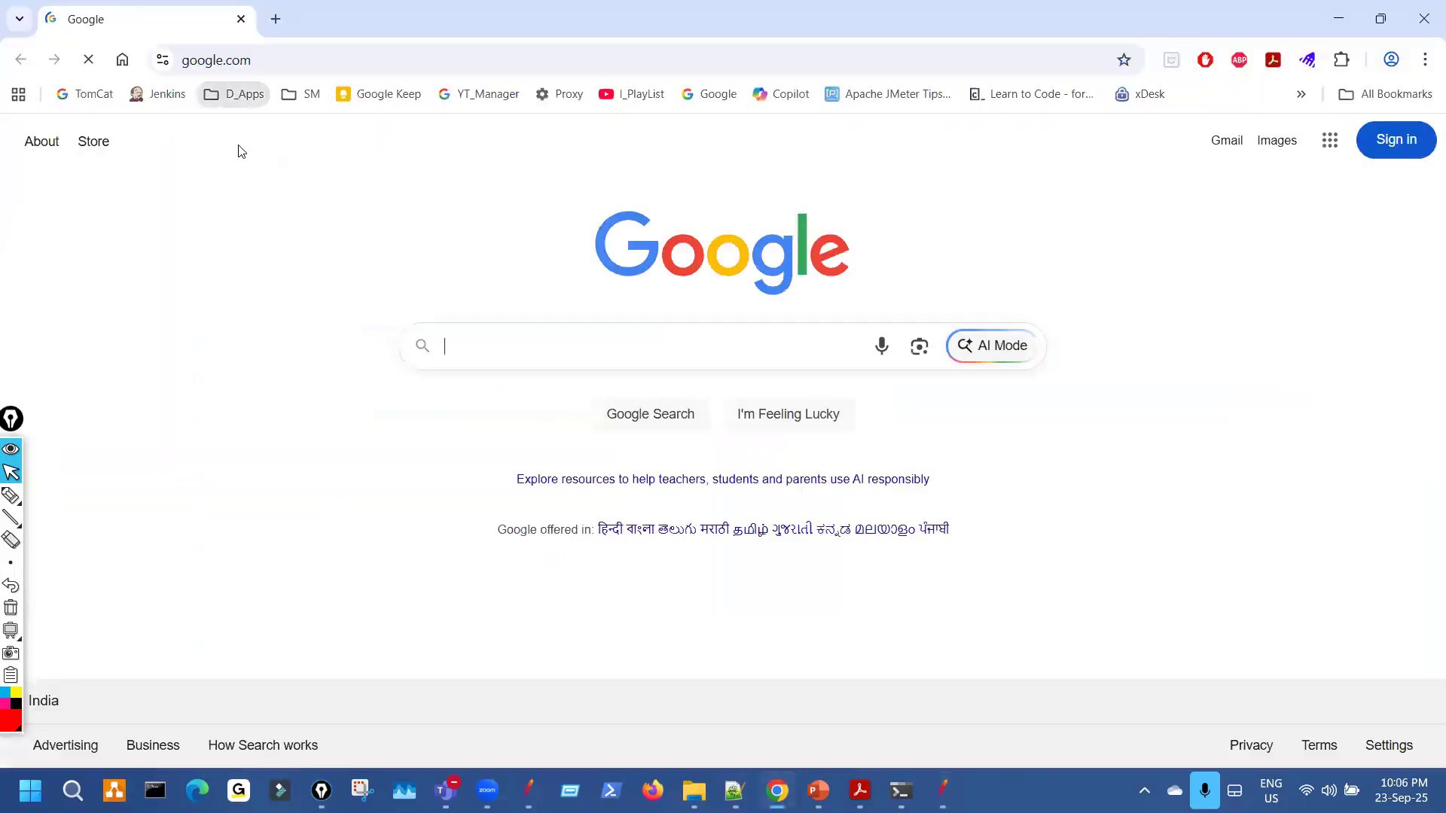
{"action": "left_click", "coordinate": [233, 94]}
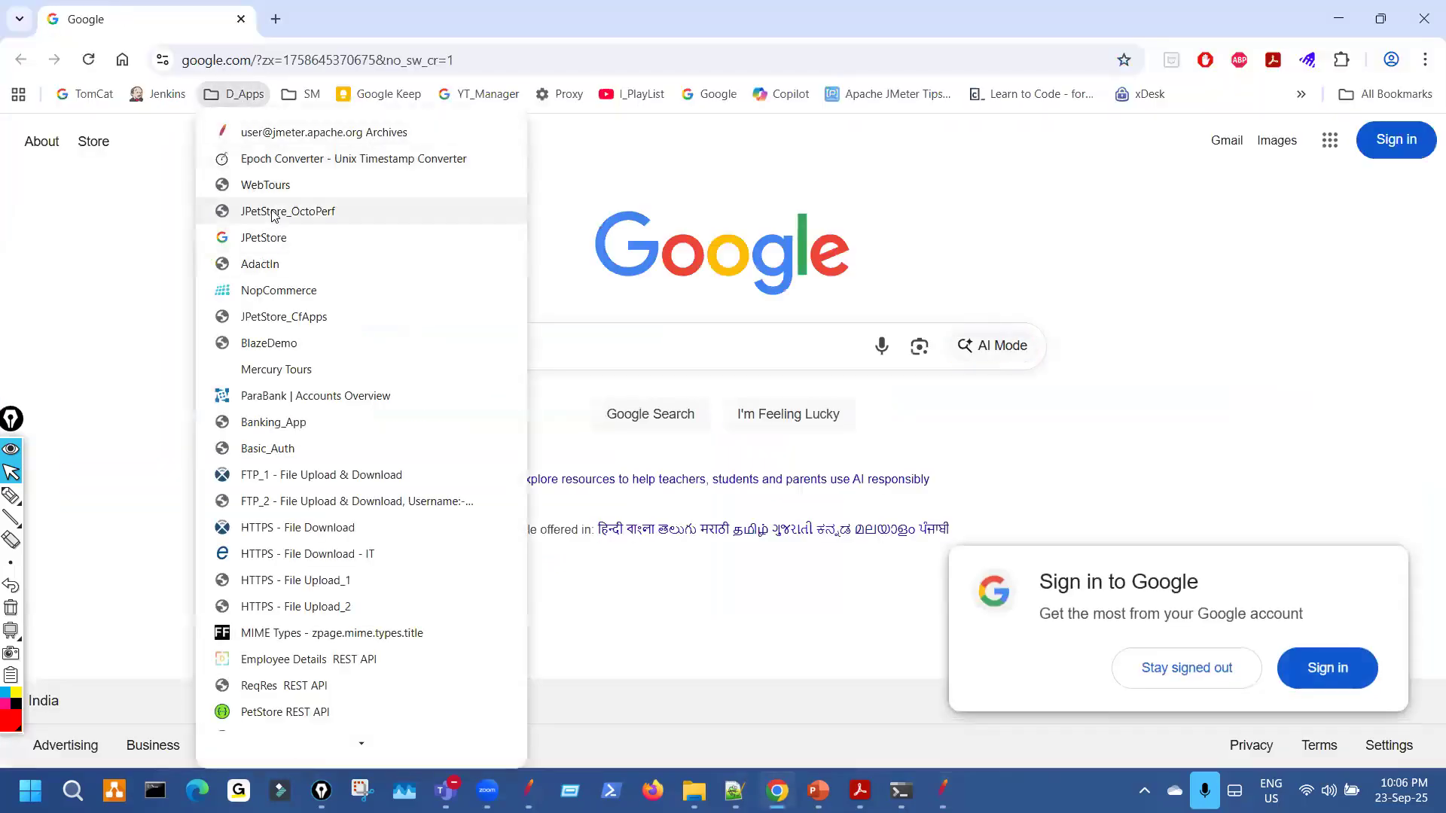
{"action": "left_click", "coordinate": [274, 214]}
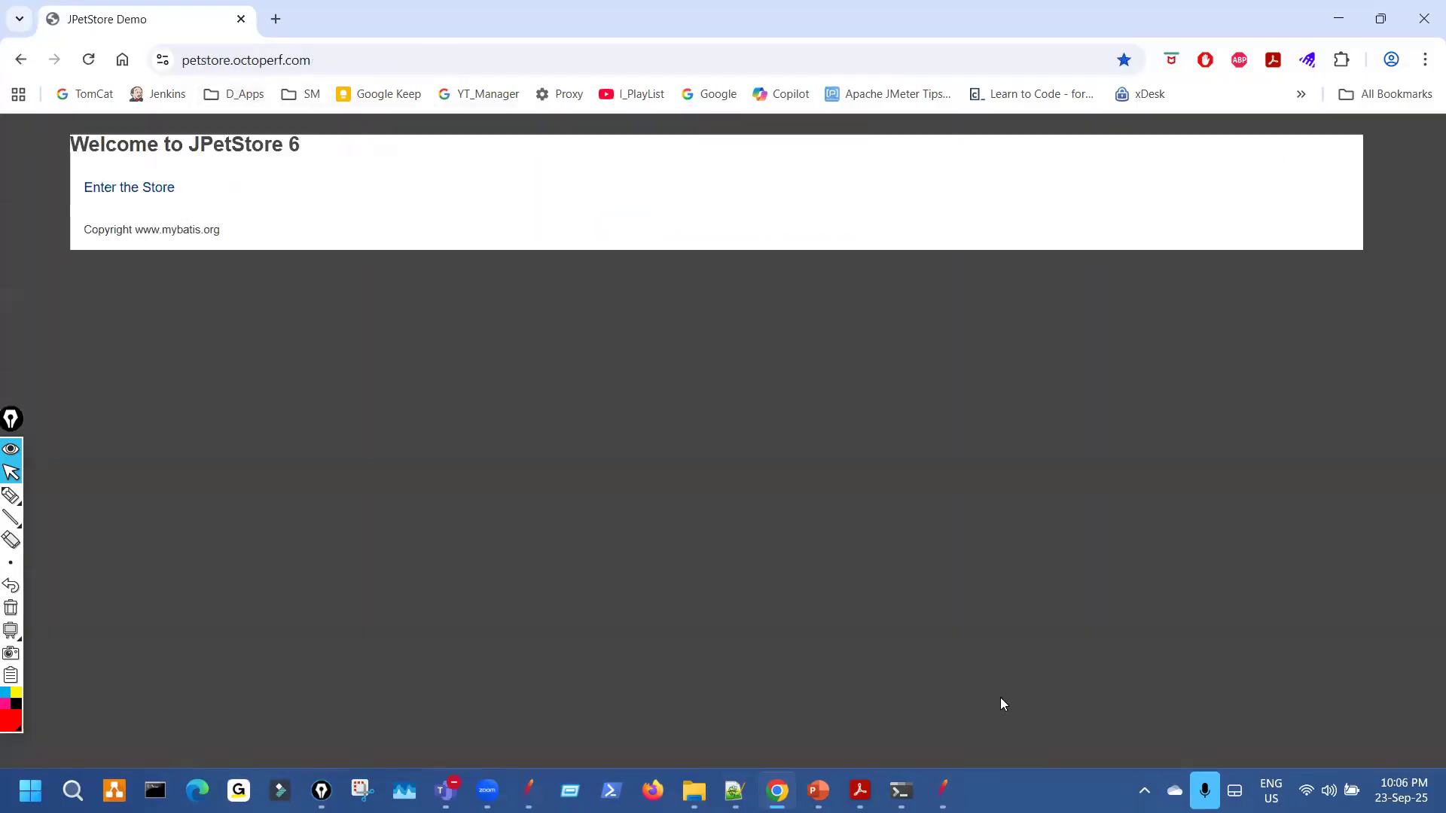
Render the replayed PS01_HomePage/-5 response as HTML in the replay listener.
{"action": "left_click", "coordinate": [943, 791]}
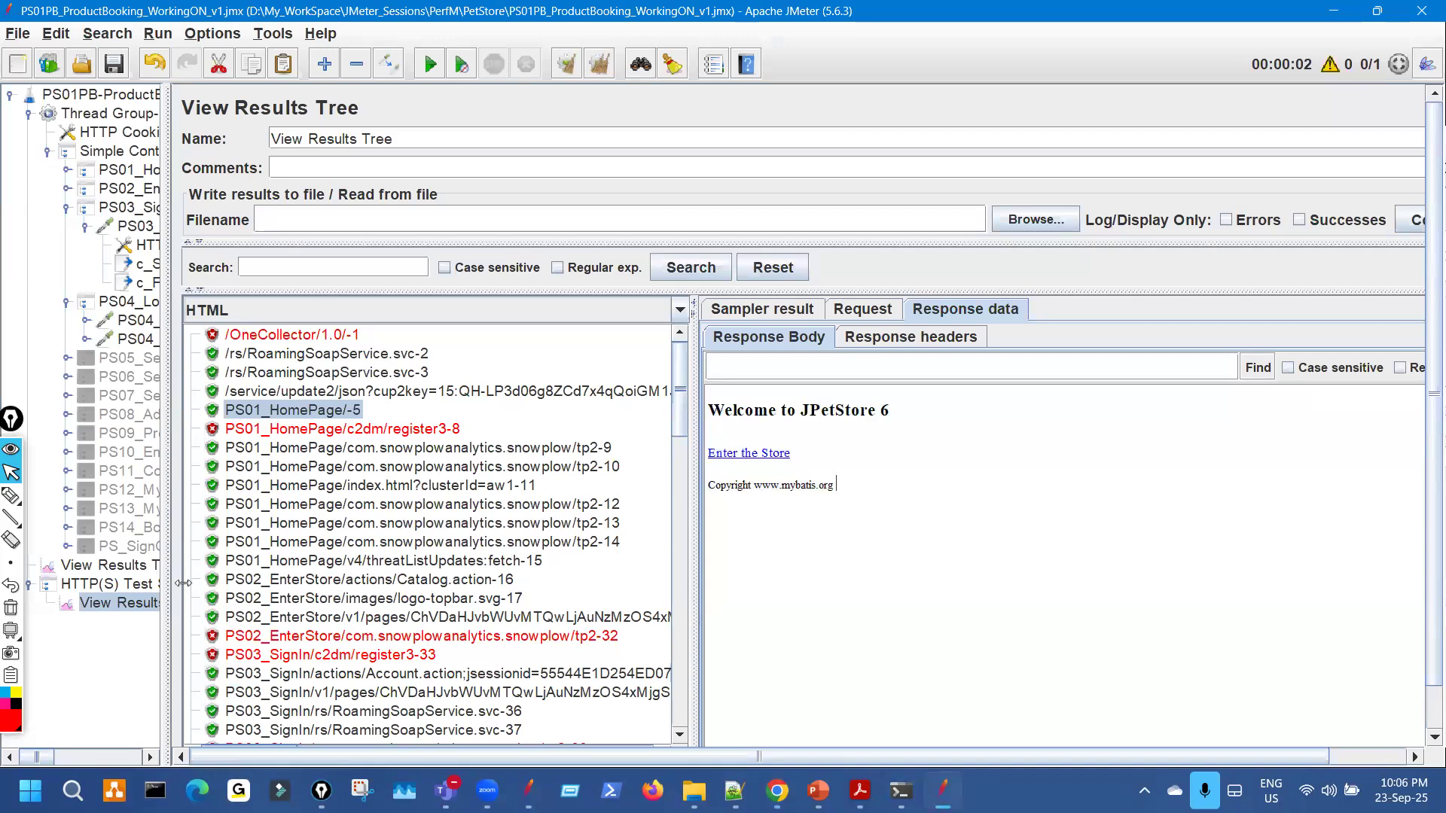
{"action": "left_click", "coordinate": [147, 567]}
{"action": "left_click", "coordinate": [369, 305]}
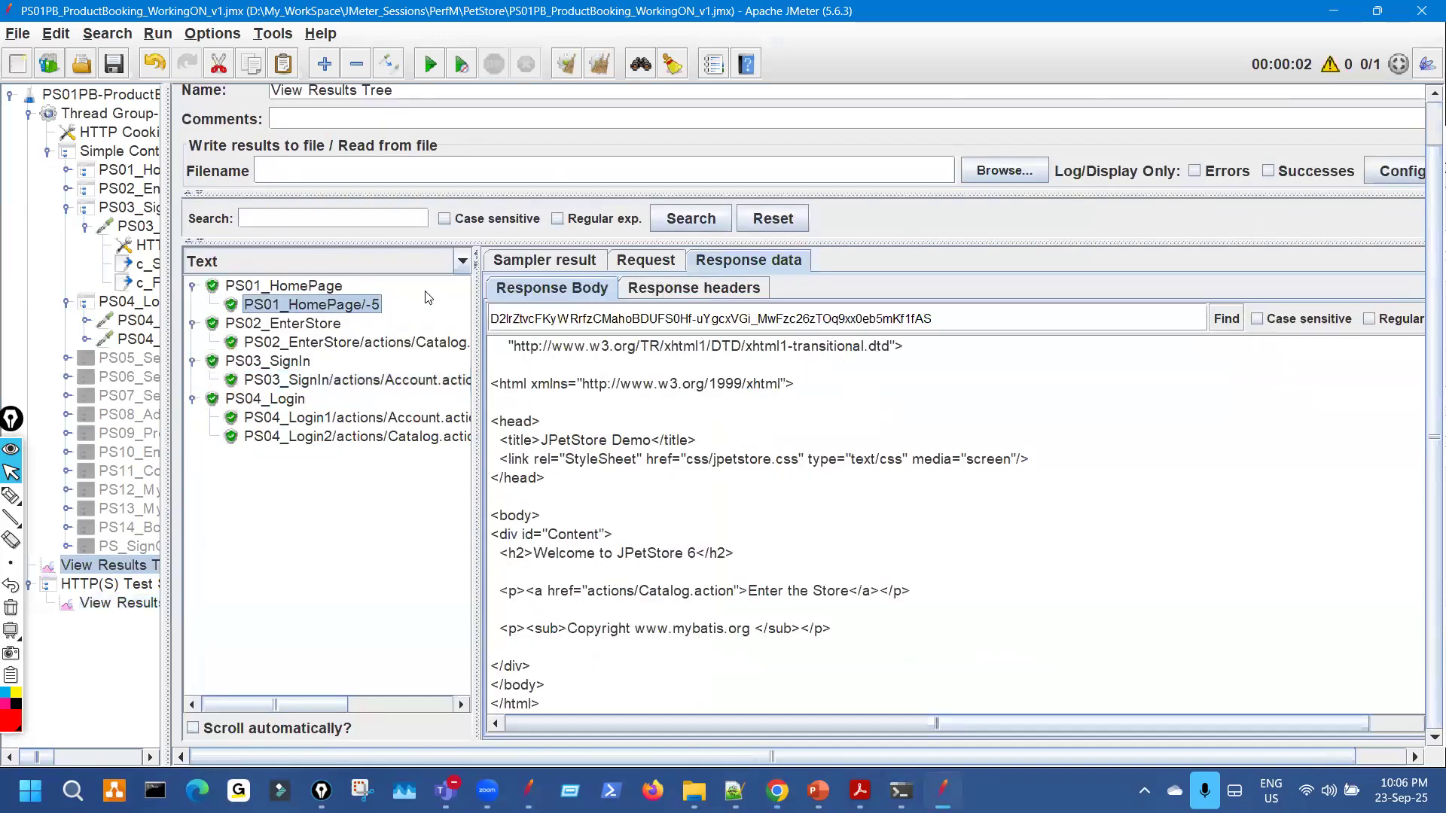
{"action": "left_click", "coordinate": [462, 261]}
{"action": "scroll", "coordinate": [321, 392], "scroll_direction": "down", "scroll_amount": 1}
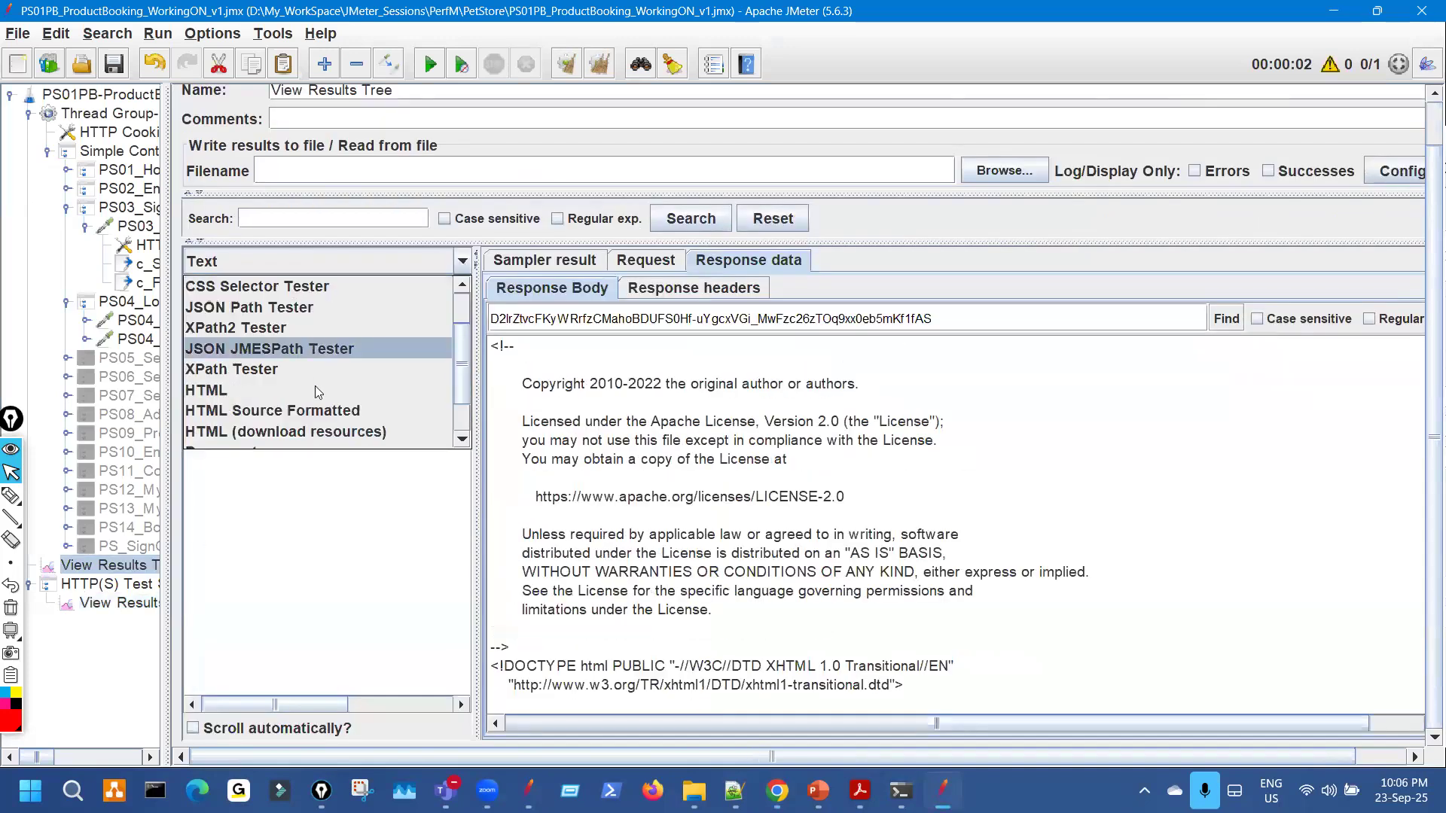
{"action": "left_click", "coordinate": [322, 391]}
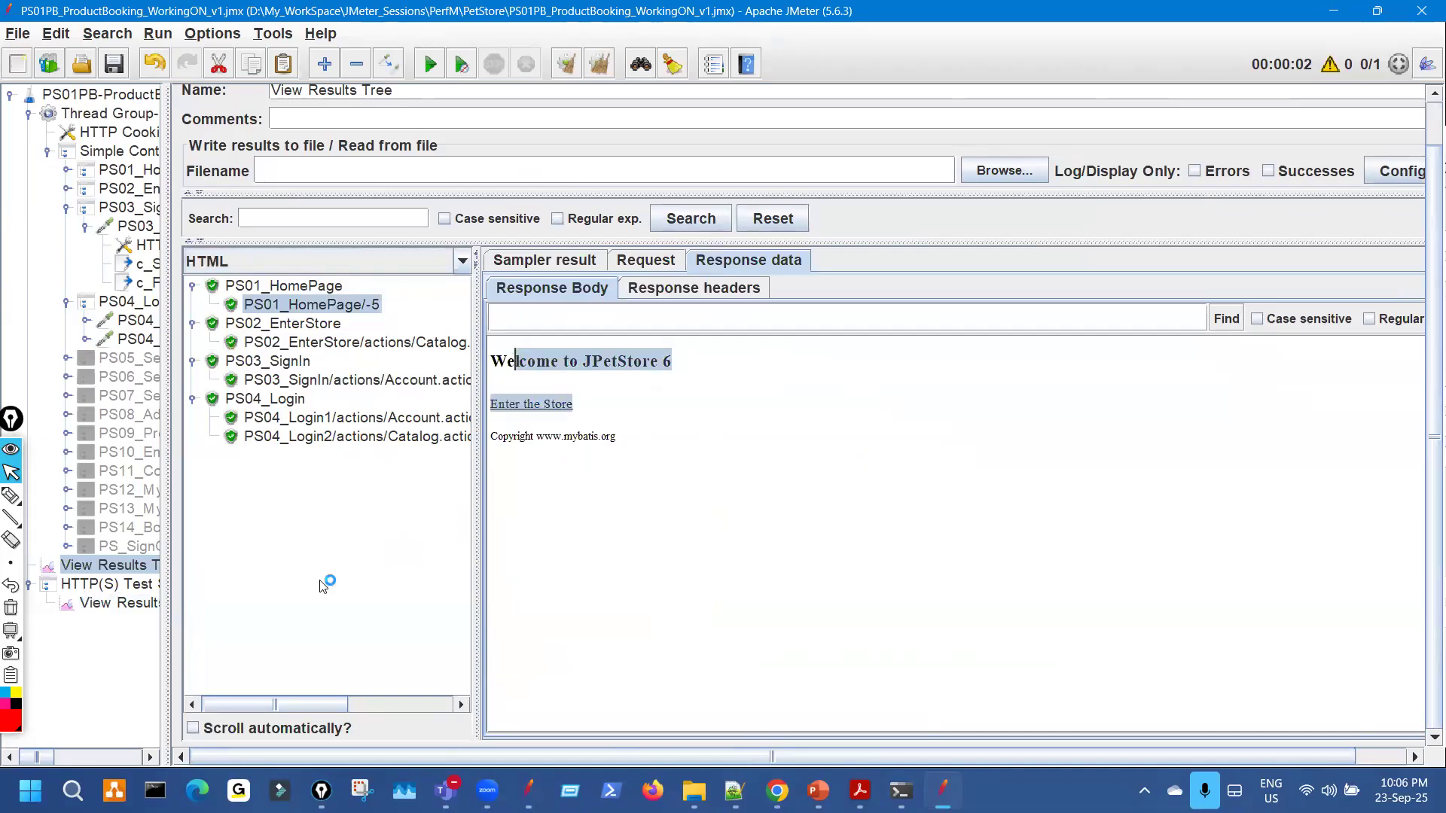
Show the recorded Catalog.action-16 response rendered as the catalog page.
{"action": "left_click", "coordinate": [125, 607]}
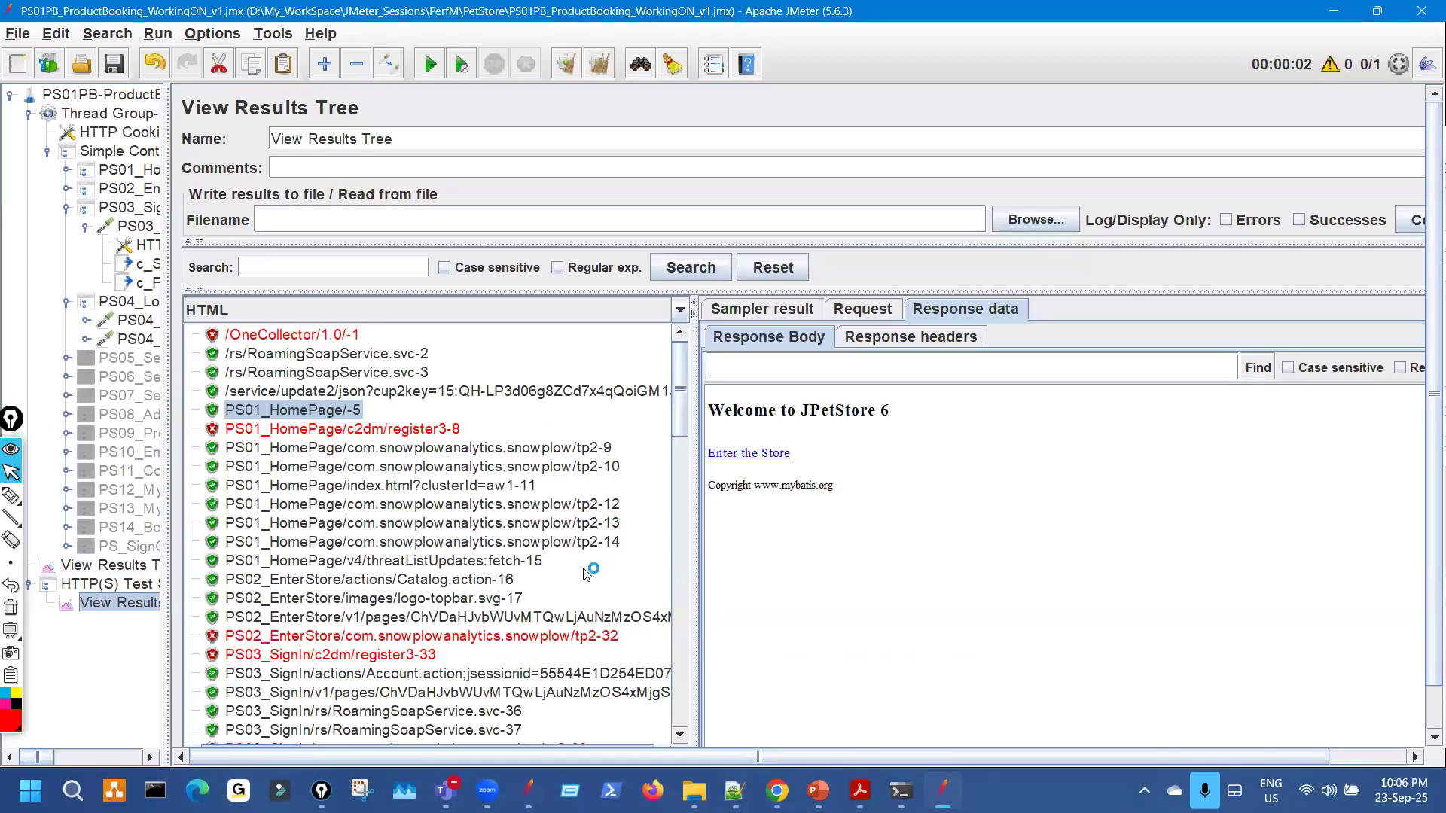
{"action": "scroll", "coordinate": [587, 570], "scroll_direction": "down", "scroll_amount": 2}
{"action": "left_click", "coordinate": [495, 472]}
{"action": "left_click_drag", "start_coordinate": [977, 685], "coordinate": [755, 400]}
Enter the live store's catalog in the browser for comparison.
{"action": "left_click", "coordinate": [784, 786]}
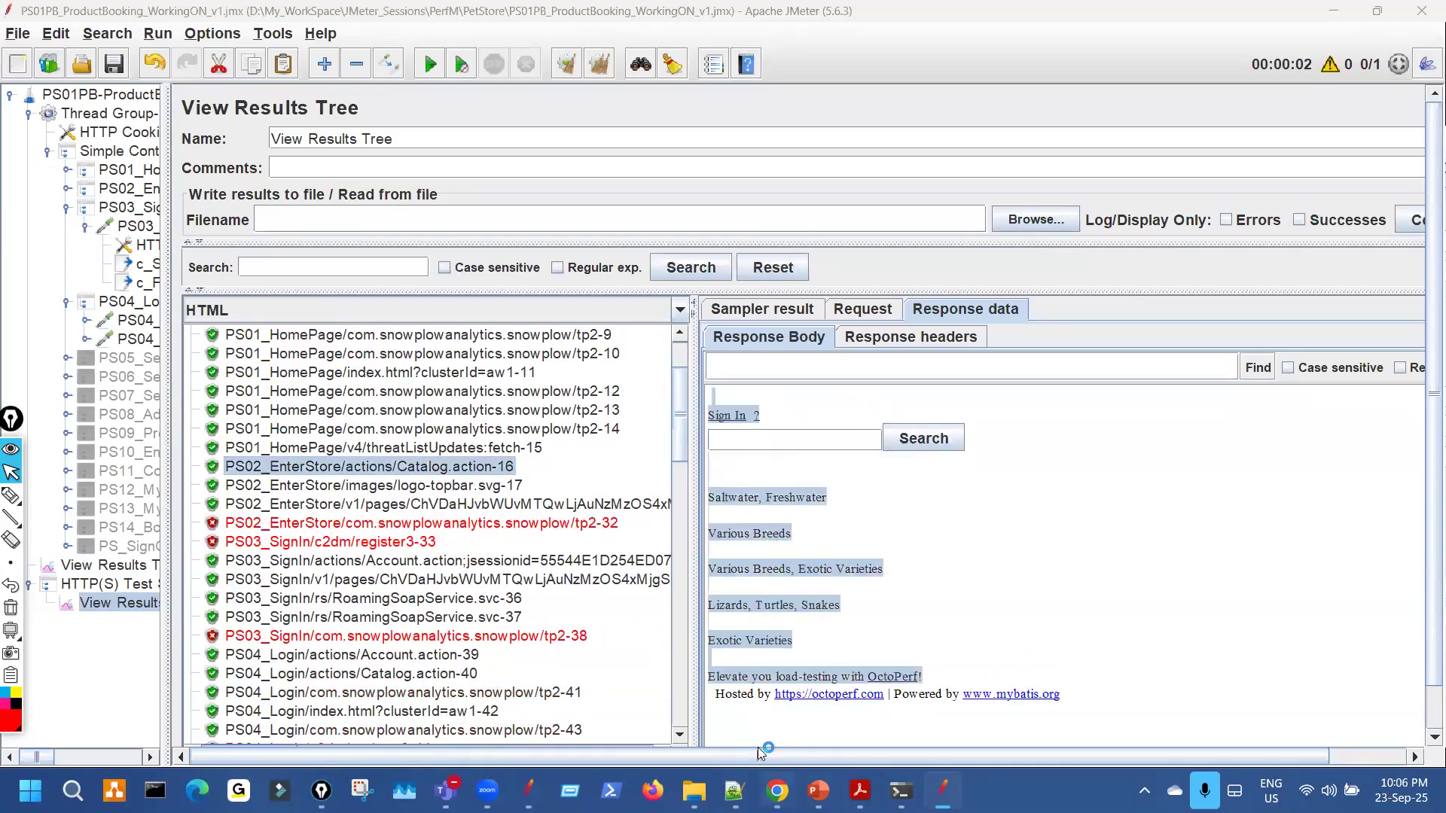
{"action": "left_click", "coordinate": [171, 197]}
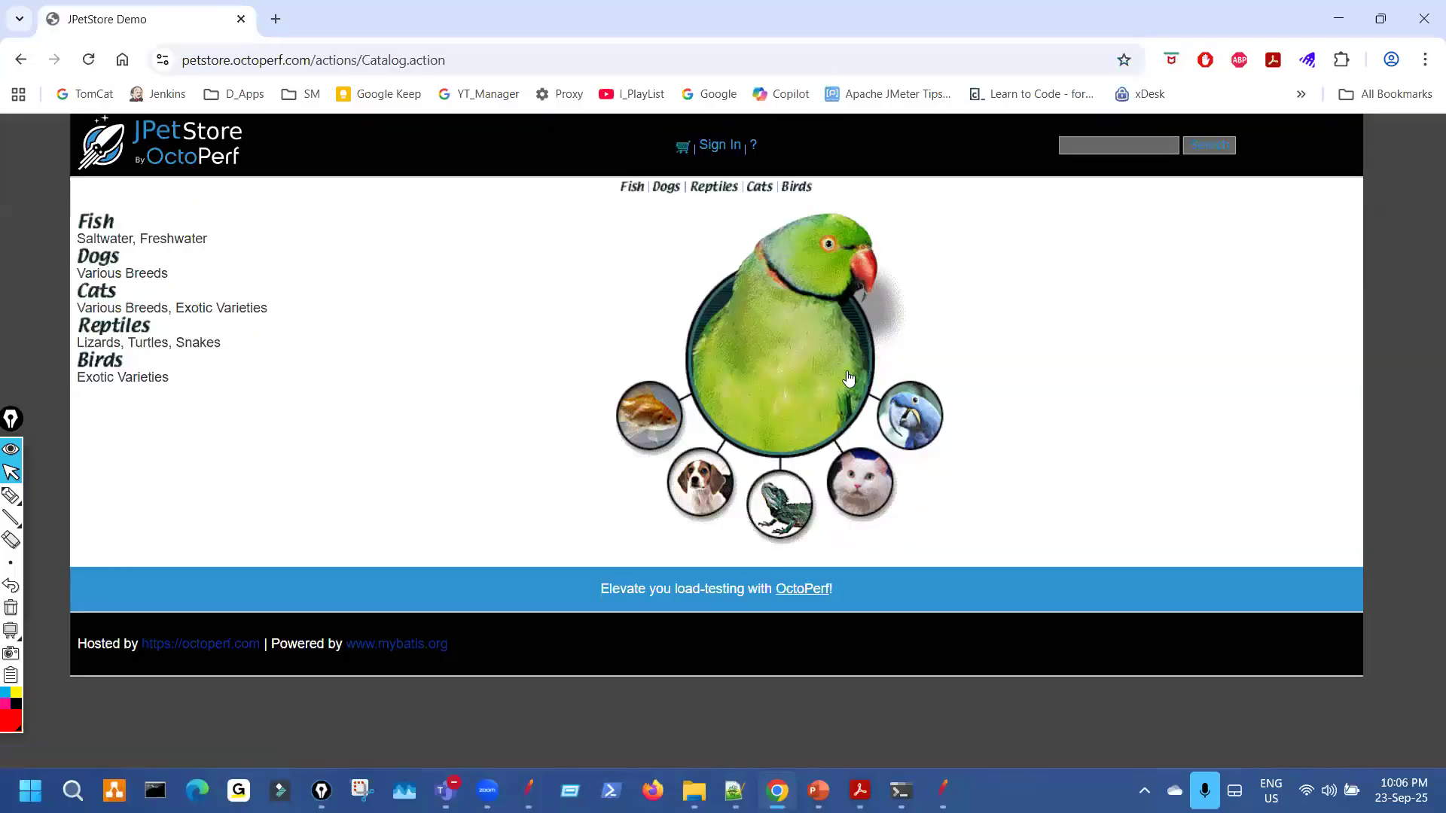
{"action": "key", "text": "alt+Tab"}
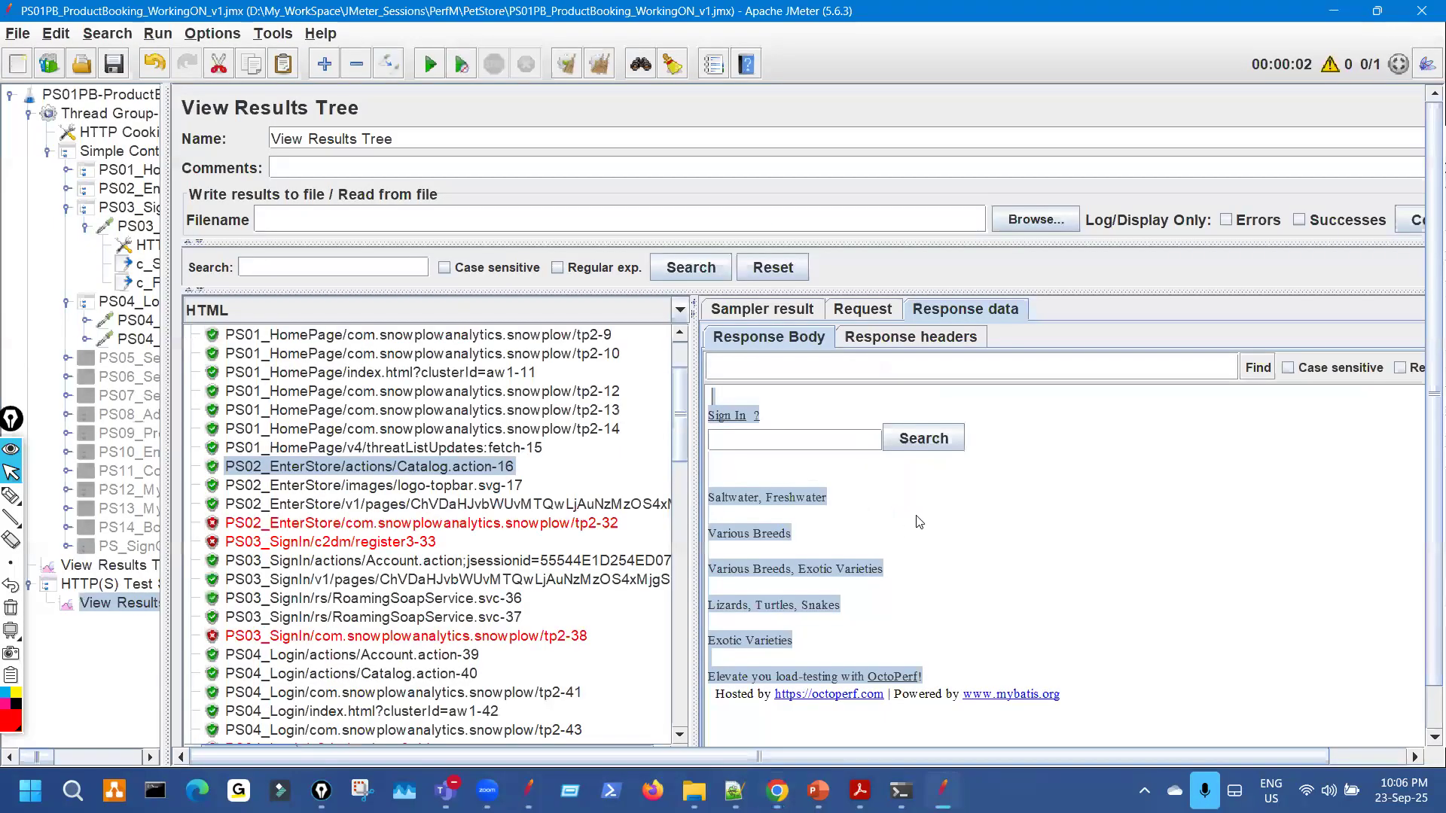
Show the replayed PS03_SignIn Account.action response and check its request's jsessionid.
{"action": "left_click", "coordinate": [110, 565]}
{"action": "left_click", "coordinate": [433, 342]}
{"action": "left_click_drag", "start_coordinate": [866, 659], "coordinate": [498, 345]}
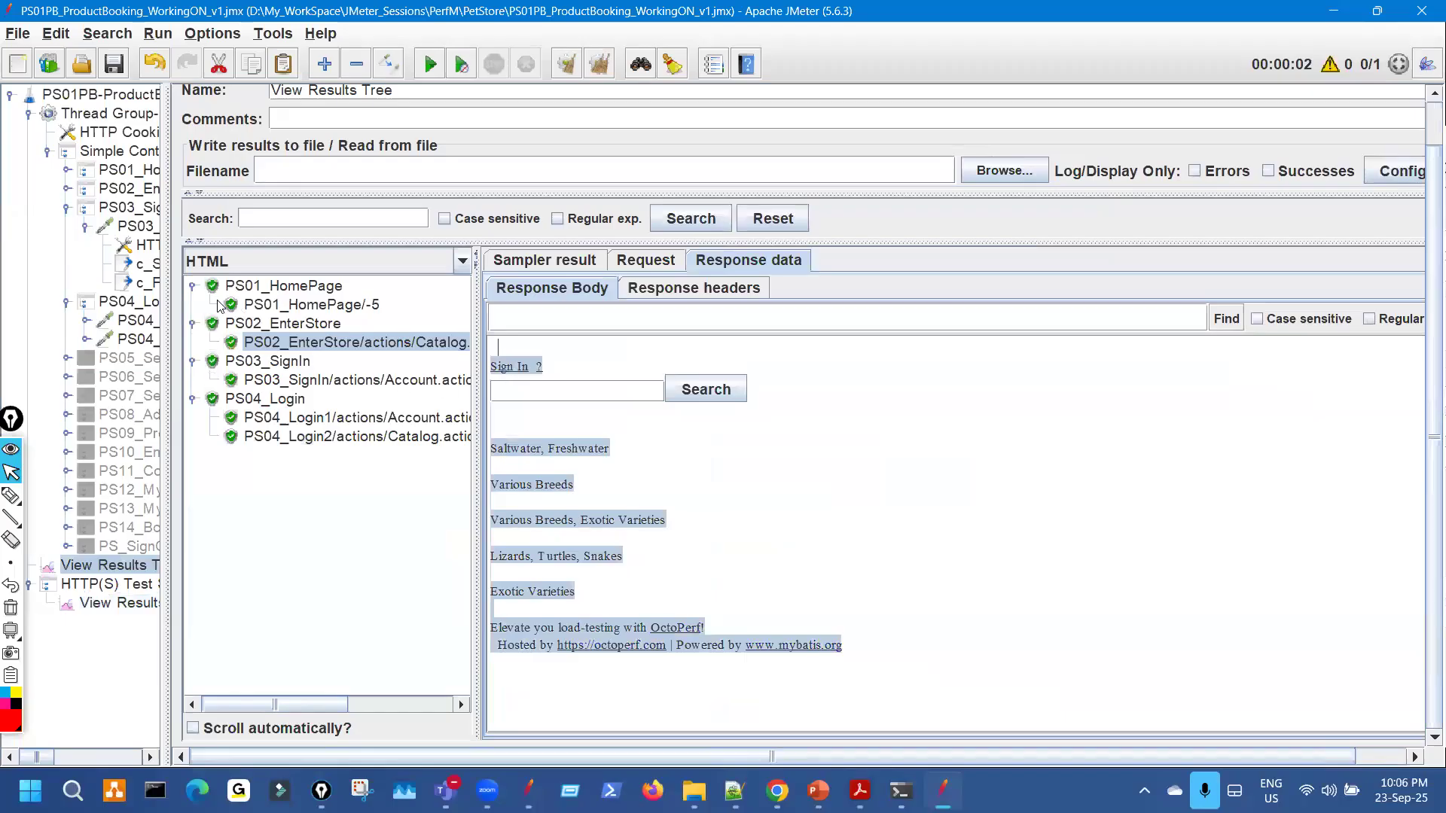
{"action": "left_click", "coordinate": [192, 286]}
{"action": "left_click", "coordinate": [194, 304]}
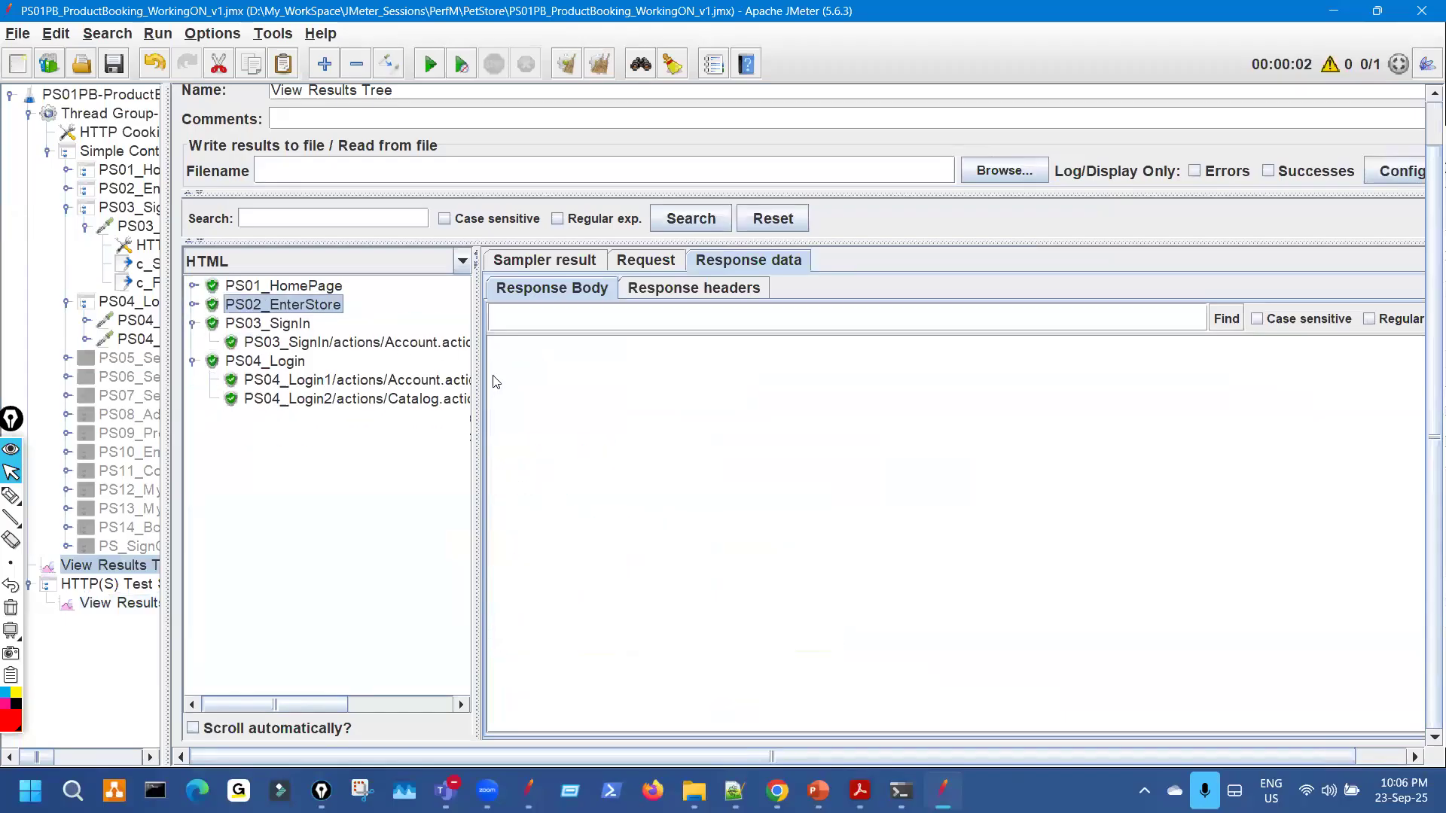
{"action": "left_click", "coordinate": [462, 344]}
{"action": "left_click", "coordinate": [649, 262]}
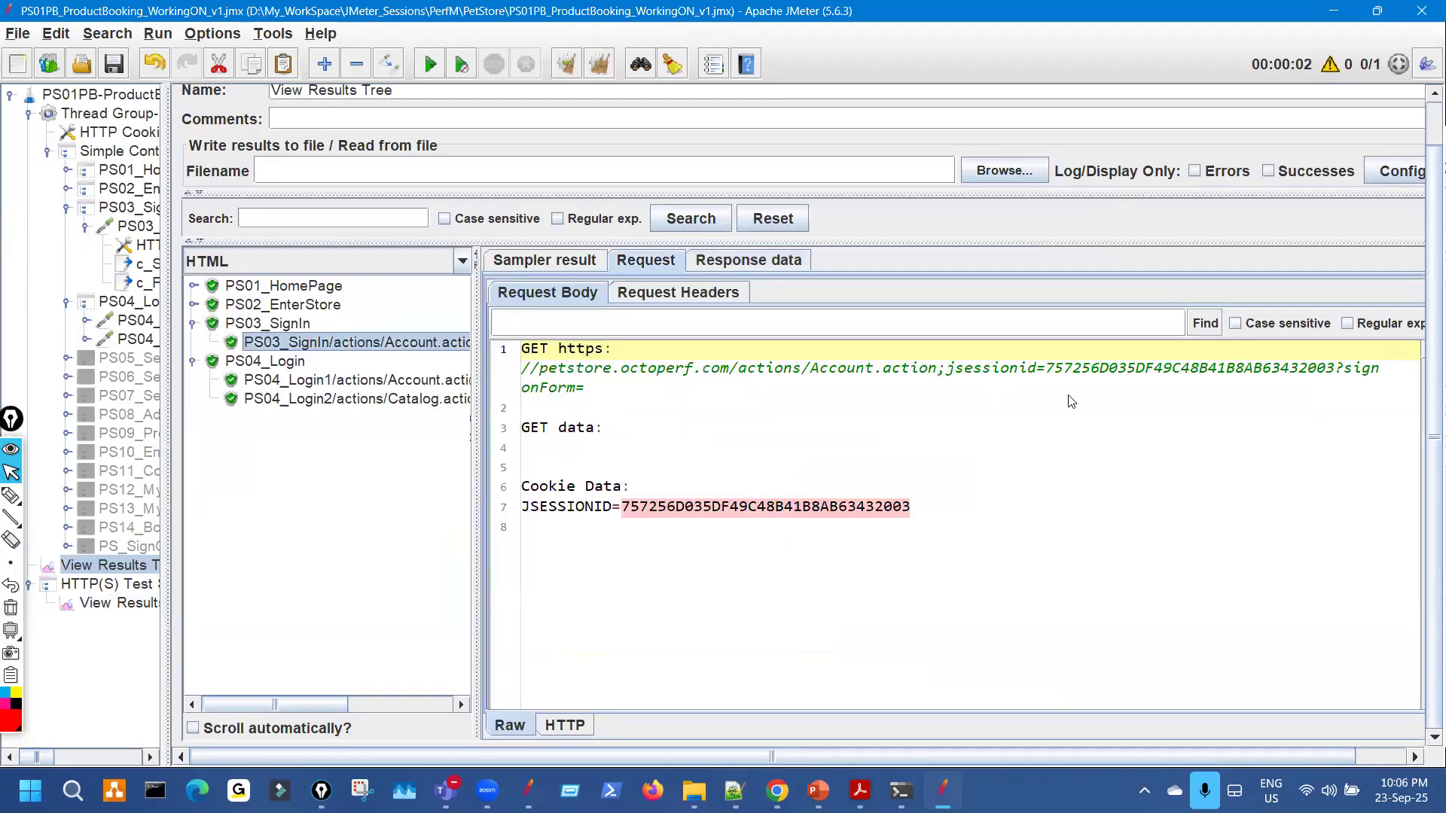
{"action": "left_click_drag", "start_coordinate": [1129, 369], "coordinate": [1256, 371]}
{"action": "left_click", "coordinate": [748, 261]}
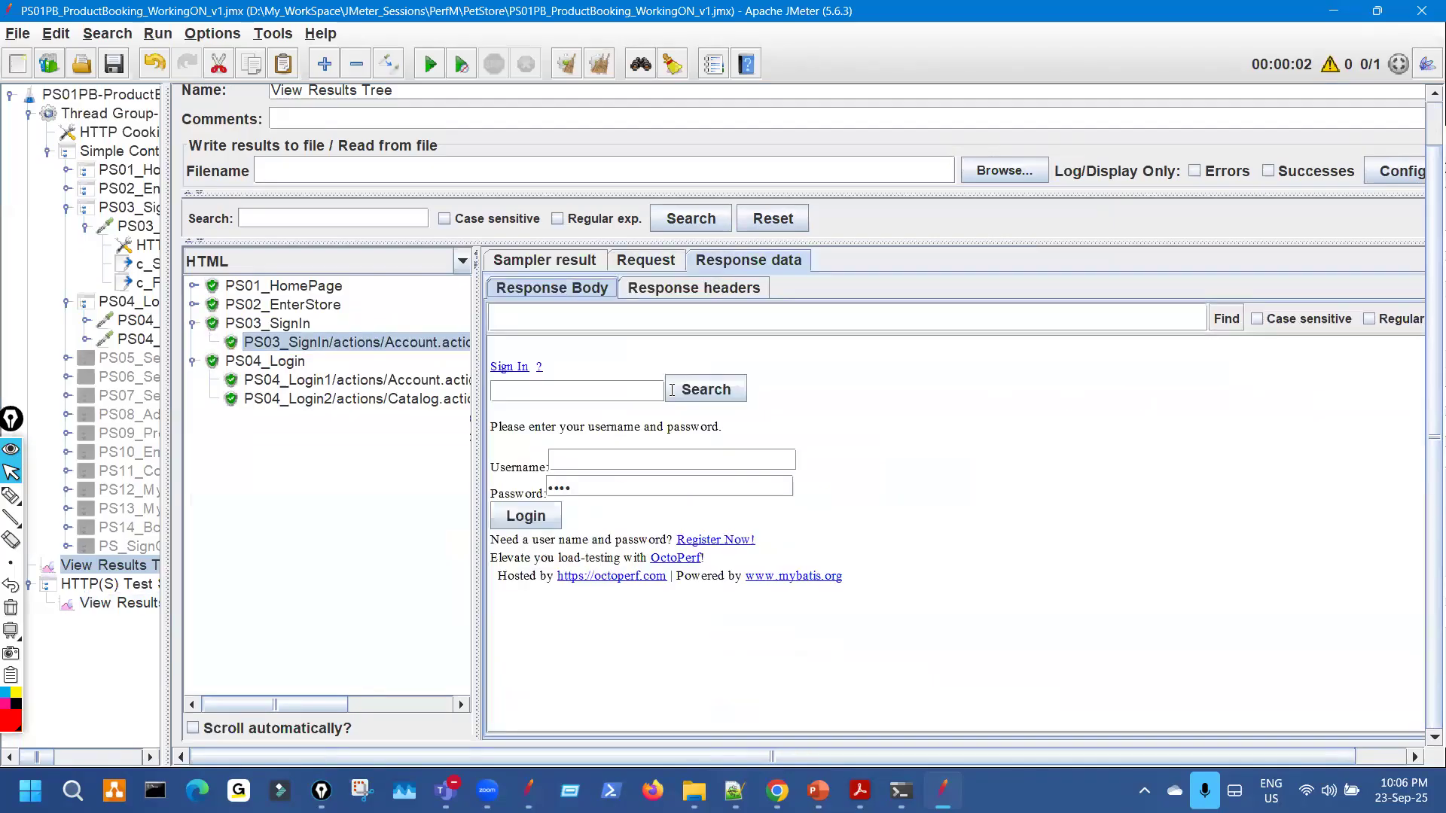
Compare the recorded sign-in Account.action response with the replayed sign-in page.
{"action": "left_click", "coordinate": [119, 603]}
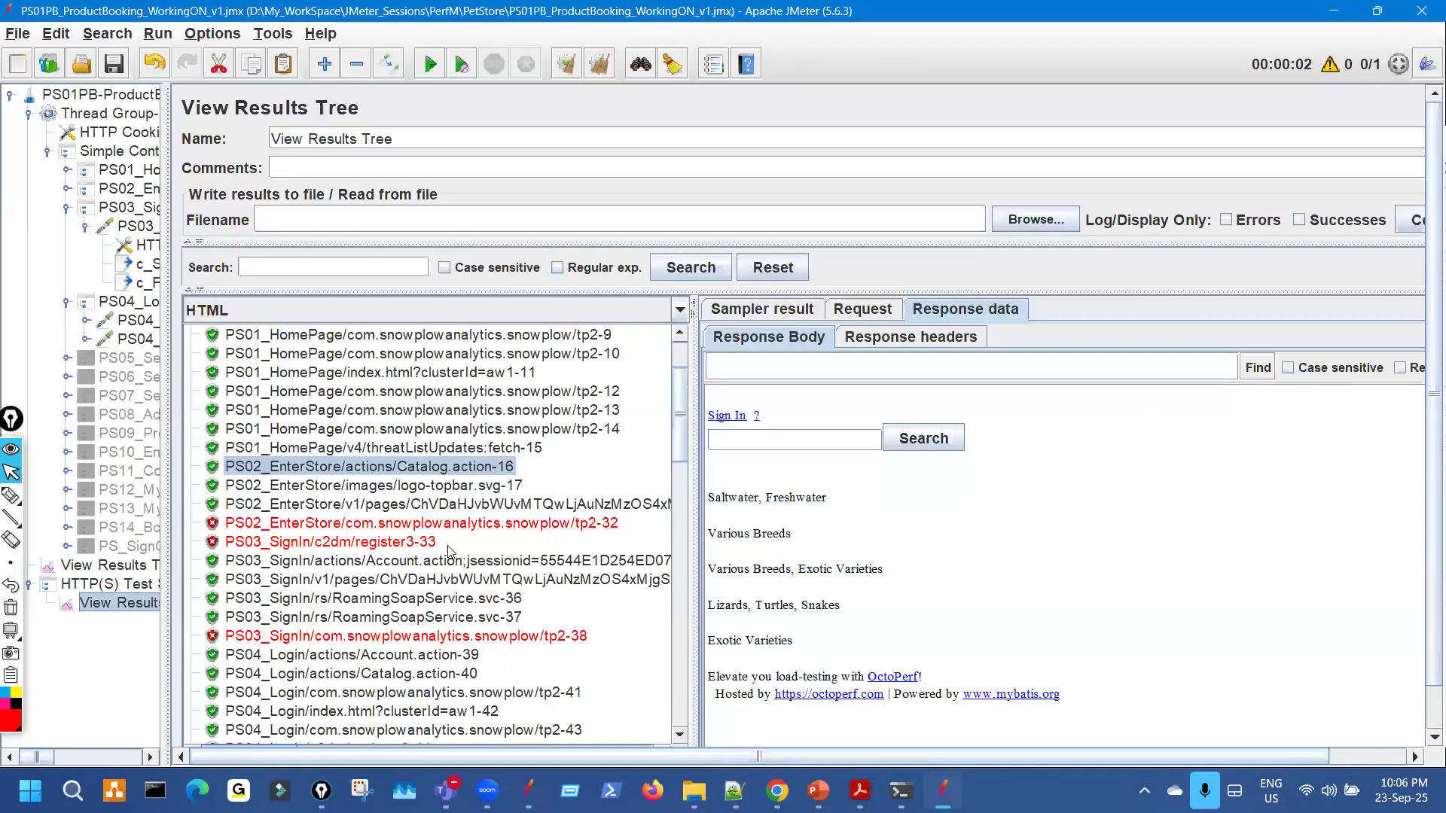
{"action": "scroll", "coordinate": [407, 472], "scroll_direction": "down", "scroll_amount": 2}
{"action": "left_click", "coordinate": [445, 450]}
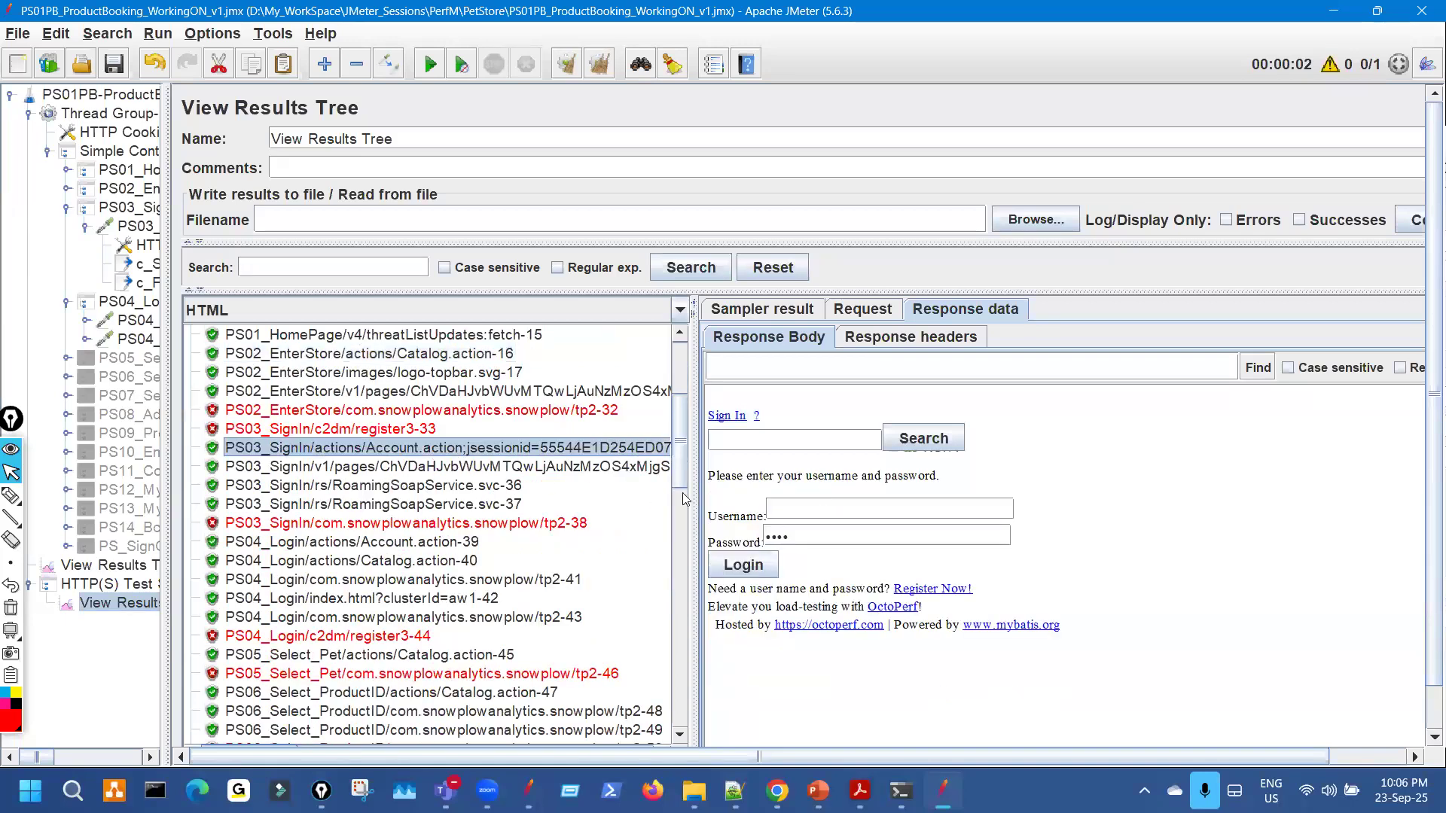
{"action": "left_click_drag", "start_coordinate": [694, 477], "coordinate": [1225, 448]}
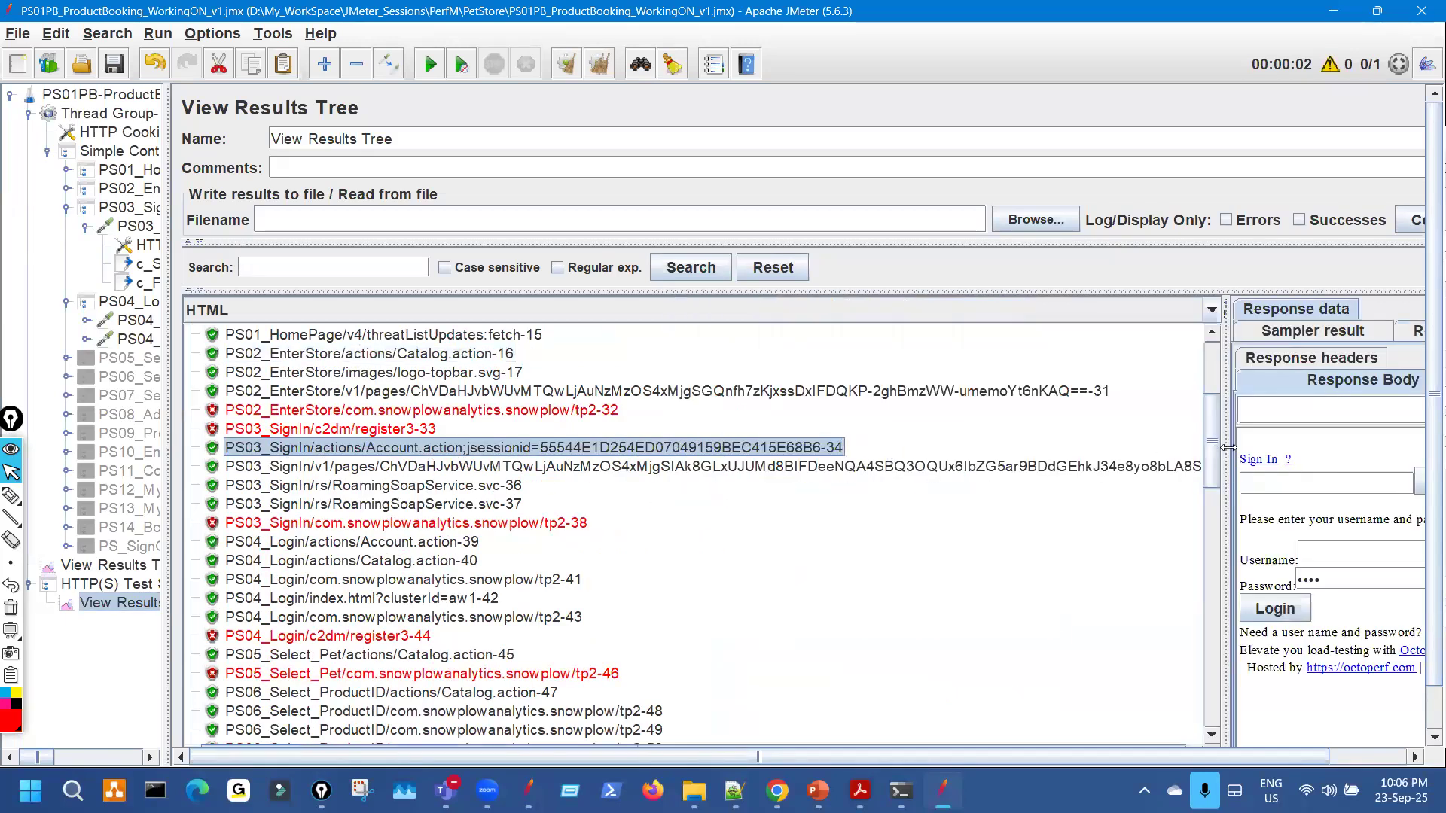
{"action": "left_click_drag", "start_coordinate": [793, 427], "coordinate": [531, 426]}
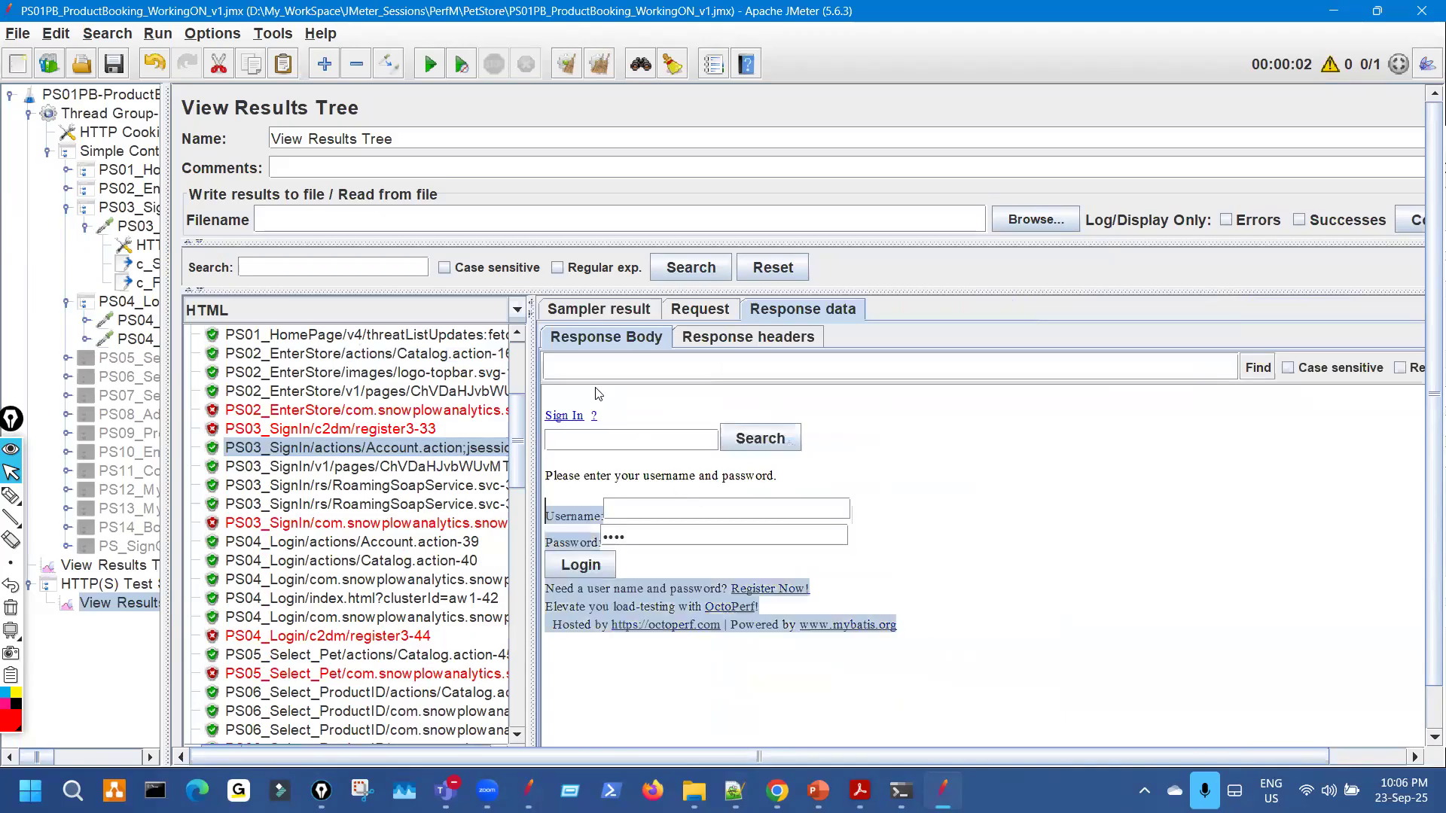
{"action": "left_click", "coordinate": [105, 566]}
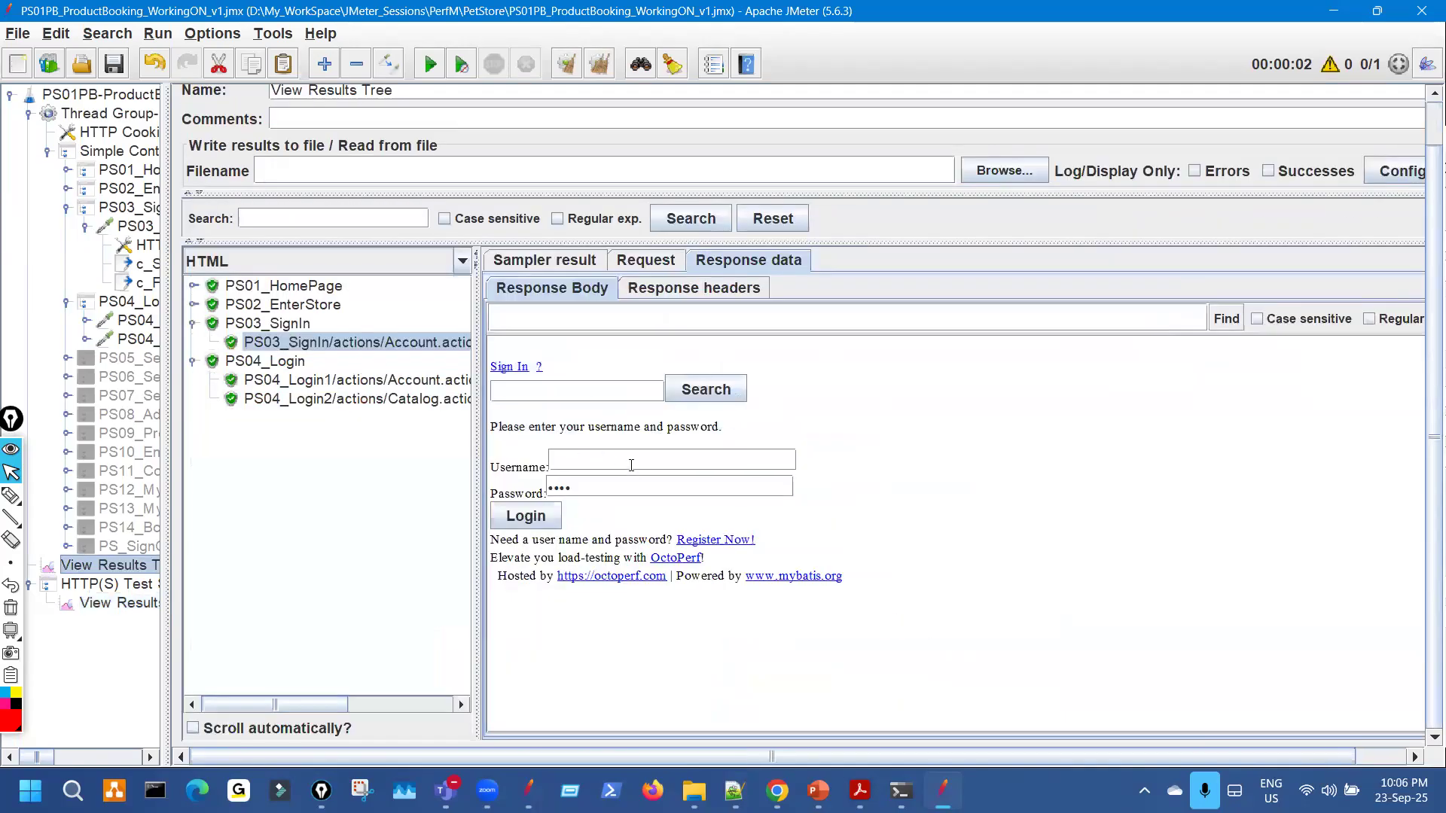
{"action": "left_click_drag", "start_coordinate": [849, 606], "coordinate": [515, 366]}
Open the live site's sign-in page in the browser for comparison.
{"action": "left_click", "coordinate": [778, 791]}
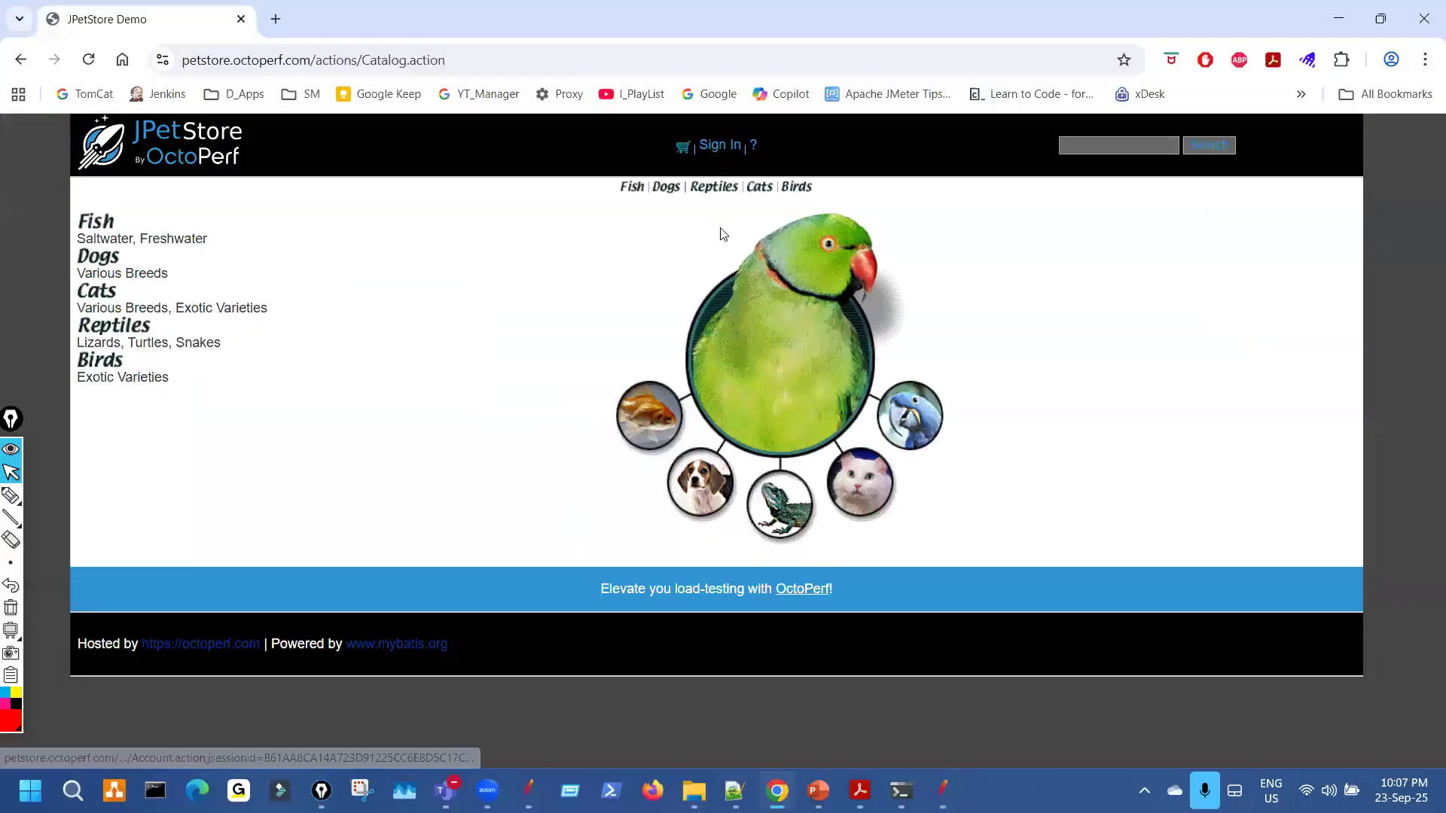
{"action": "left_click", "coordinate": [729, 153]}
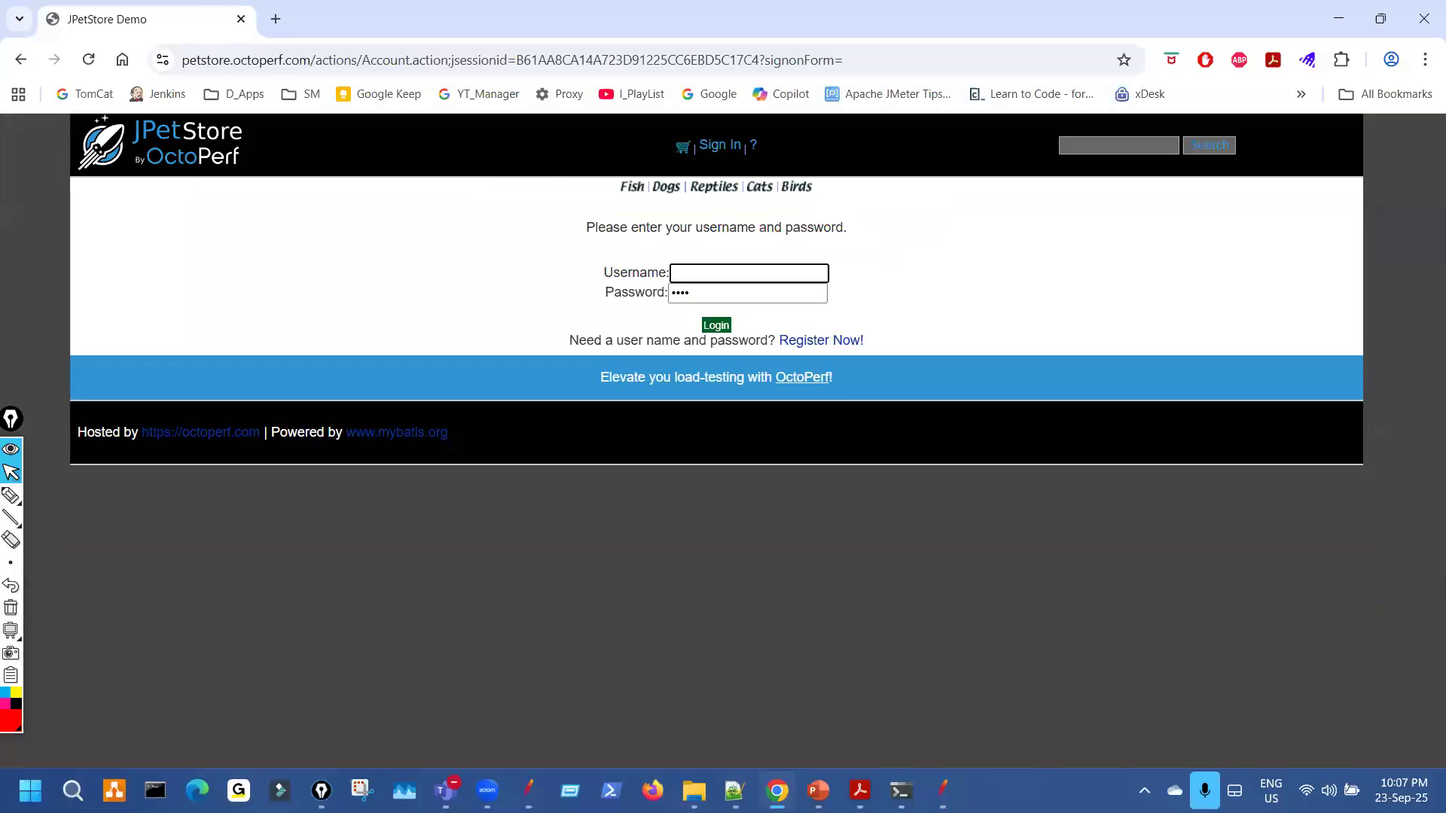
{"action": "key", "text": "alt+Tab"}
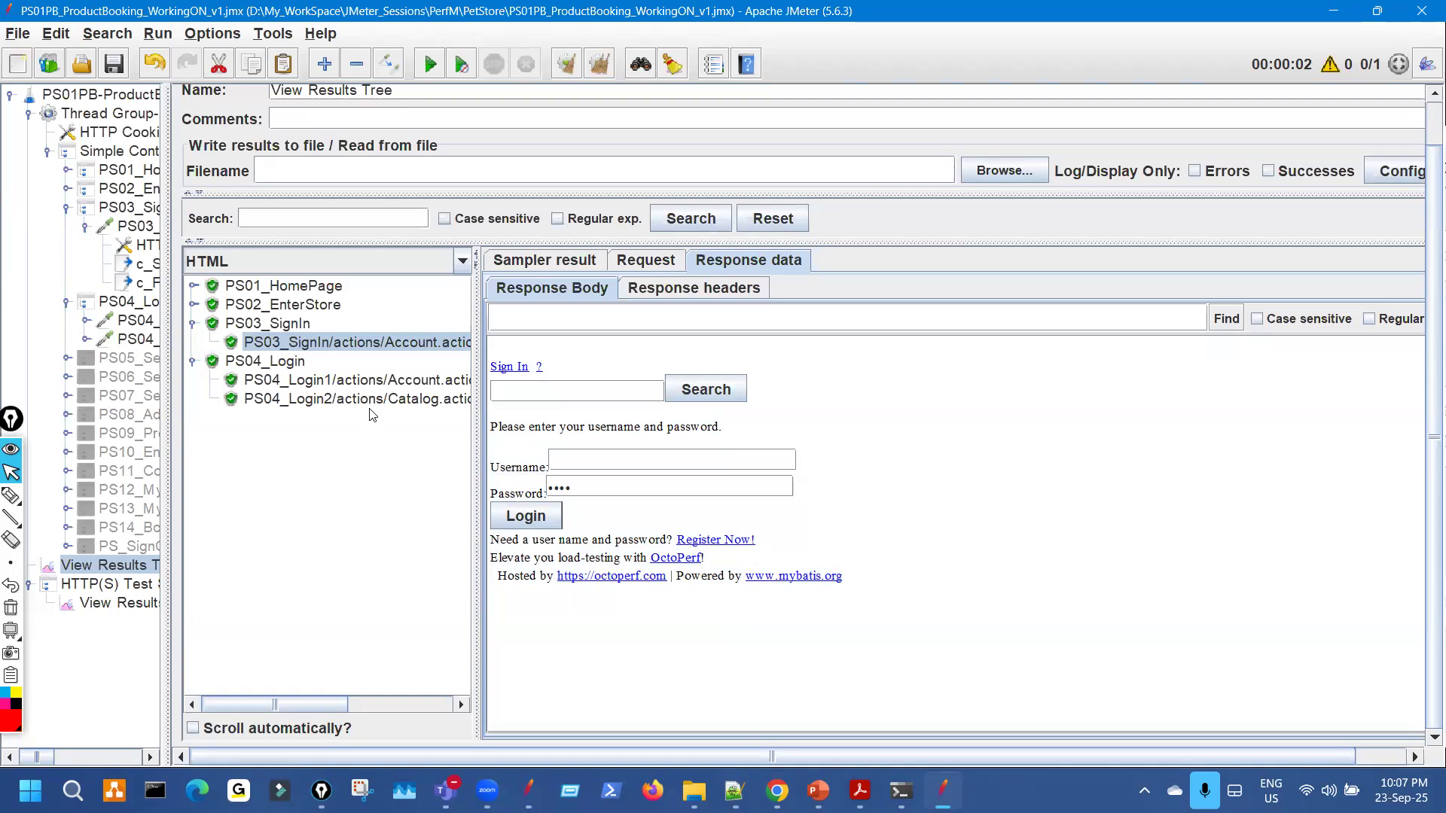
Compare the replayed PS04_Login1 failed sign-on response with PS04_Login2's catalog page.
{"action": "left_click", "coordinate": [193, 325]}
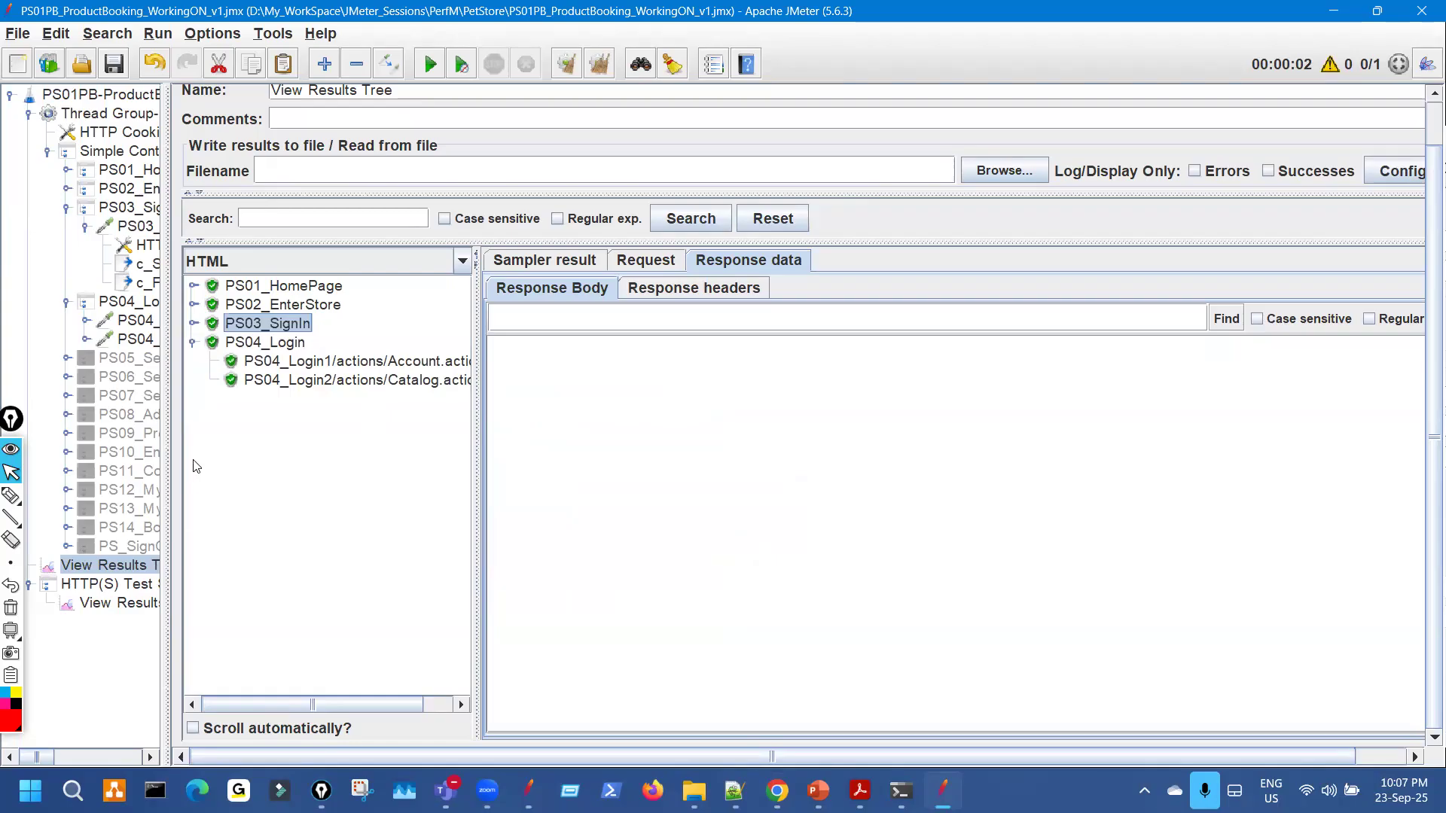
{"action": "left_click_drag", "start_coordinate": [165, 246], "coordinate": [252, 246]}
{"action": "left_click", "coordinate": [398, 365]}
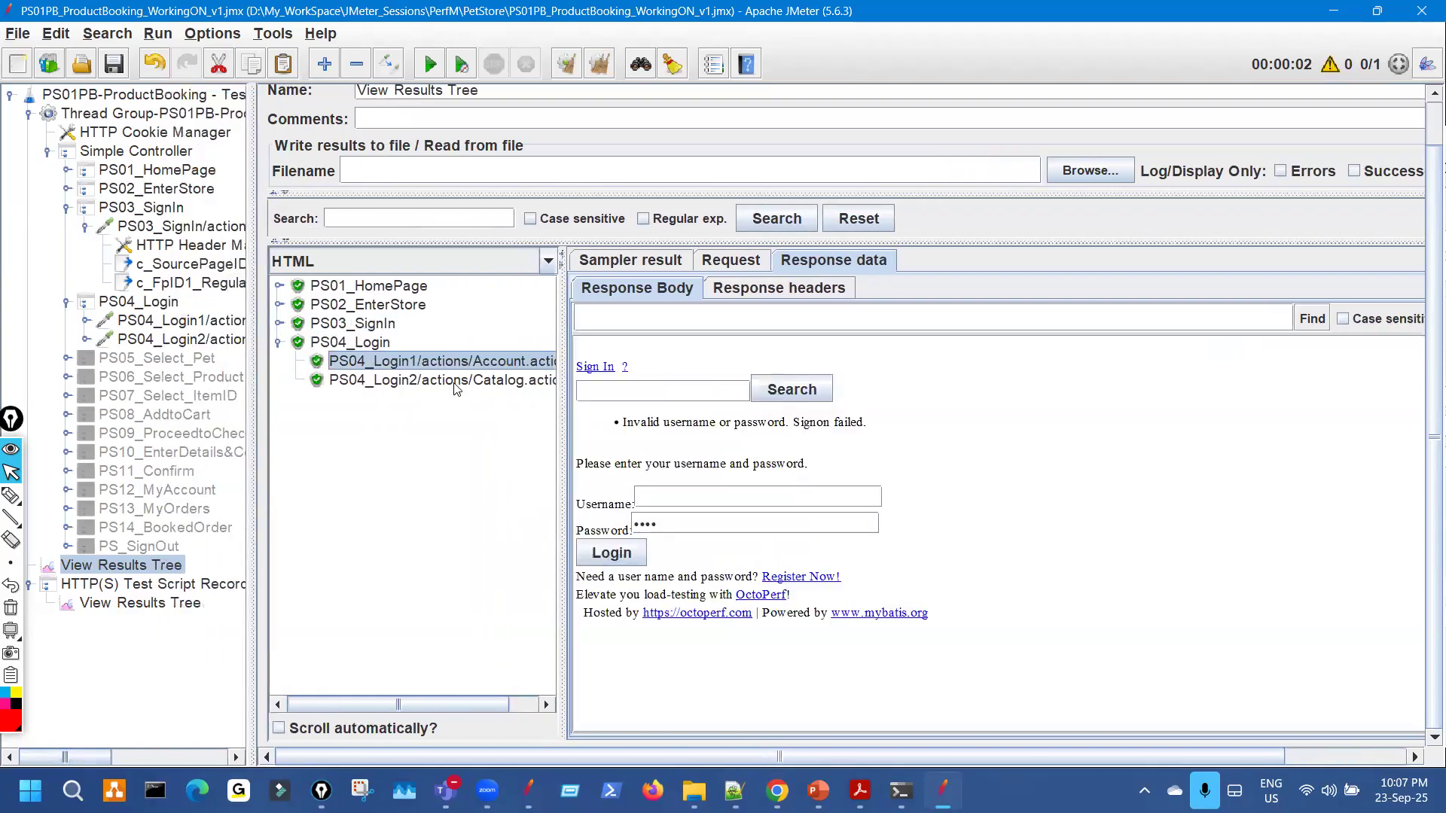
{"action": "left_click", "coordinate": [461, 380]}
{"action": "left_click", "coordinate": [461, 366]}
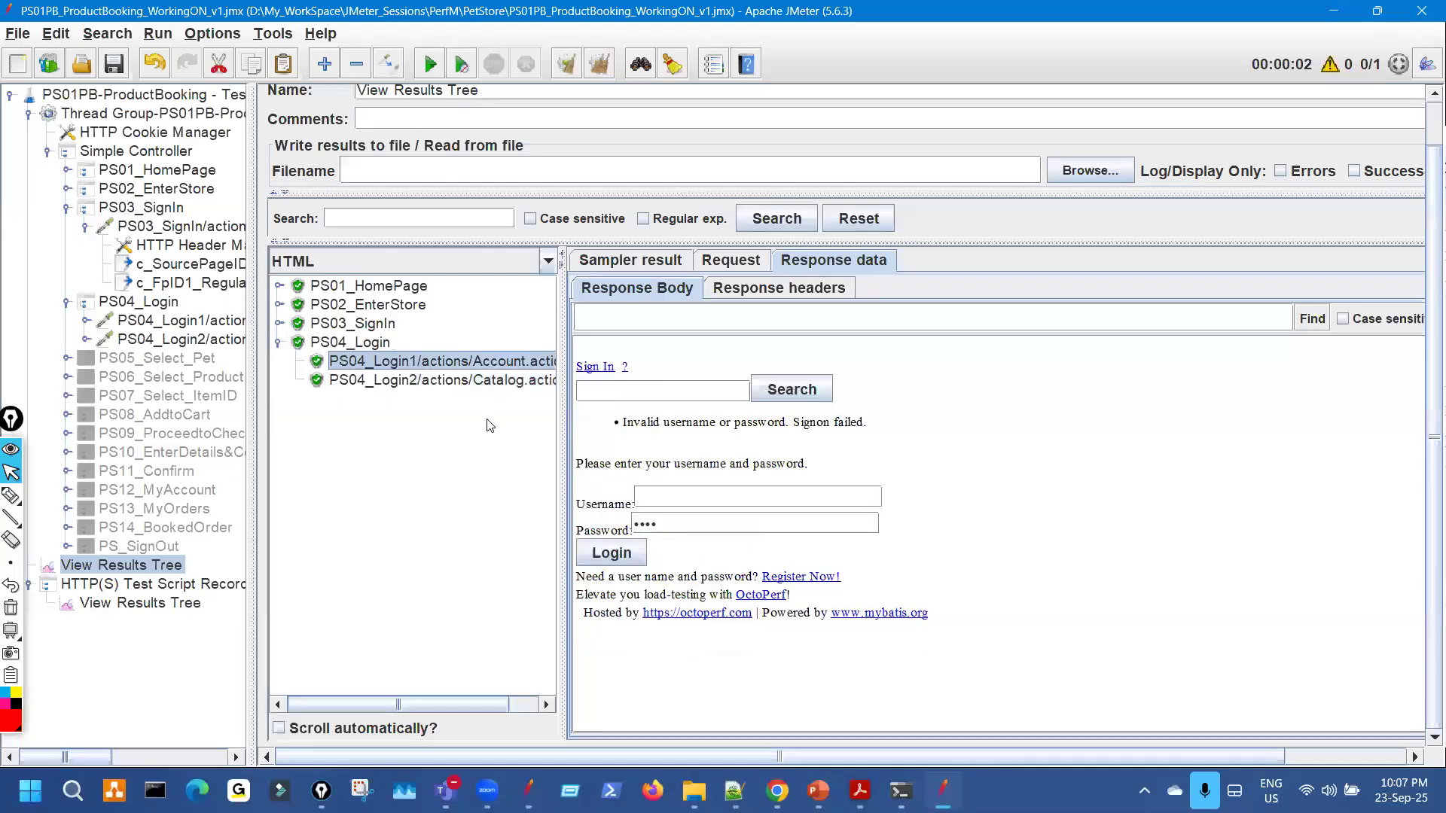
{"action": "left_click", "coordinate": [497, 381]}
{"action": "left_click", "coordinate": [512, 366]}
In the recorder's results, select the recorded Account.action-39 login response.
{"action": "left_click", "coordinate": [140, 603]}
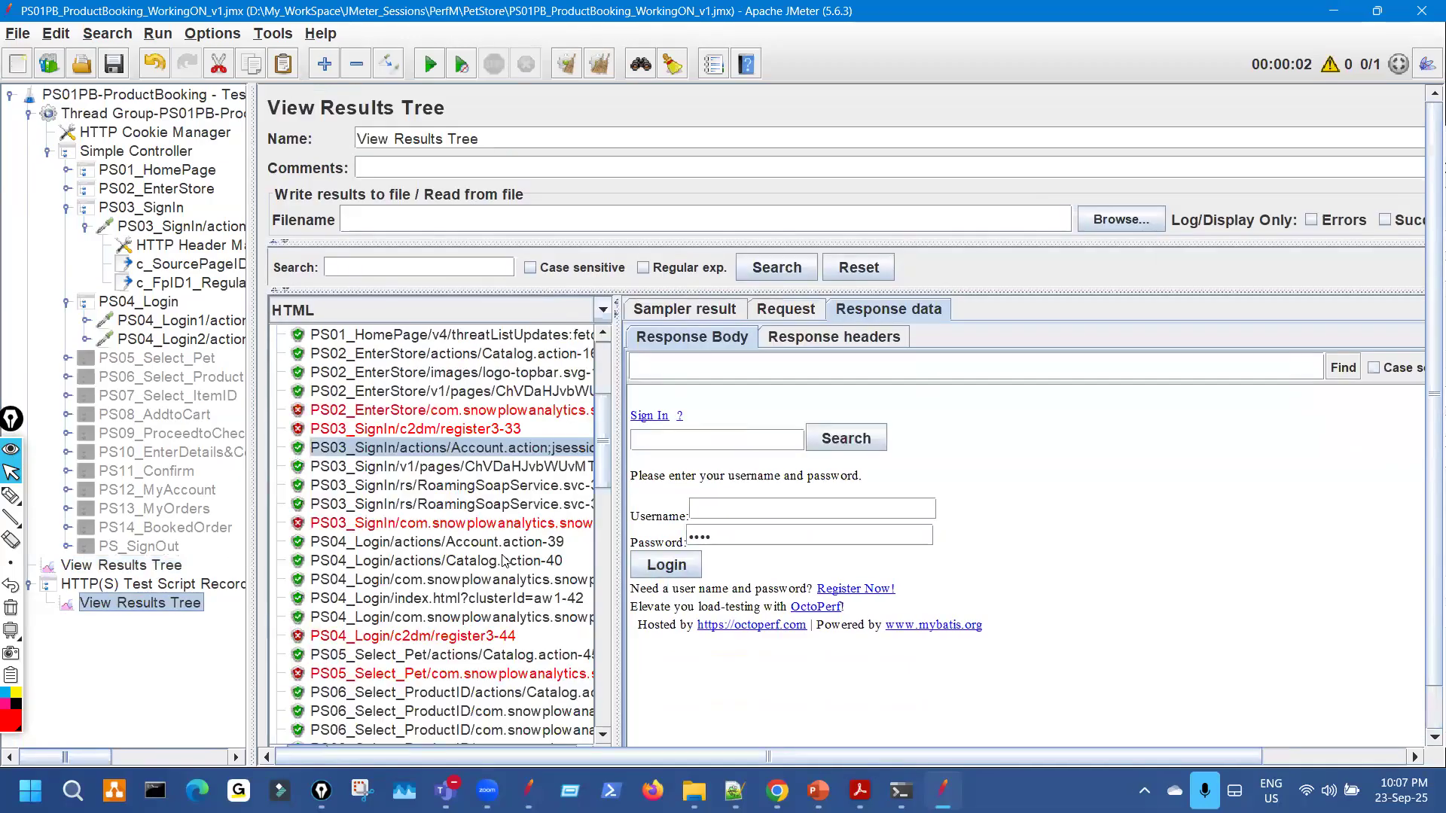
{"action": "scroll", "coordinate": [544, 497], "scroll_direction": "down", "scroll_amount": 1}
{"action": "left_click", "coordinate": [572, 486]}
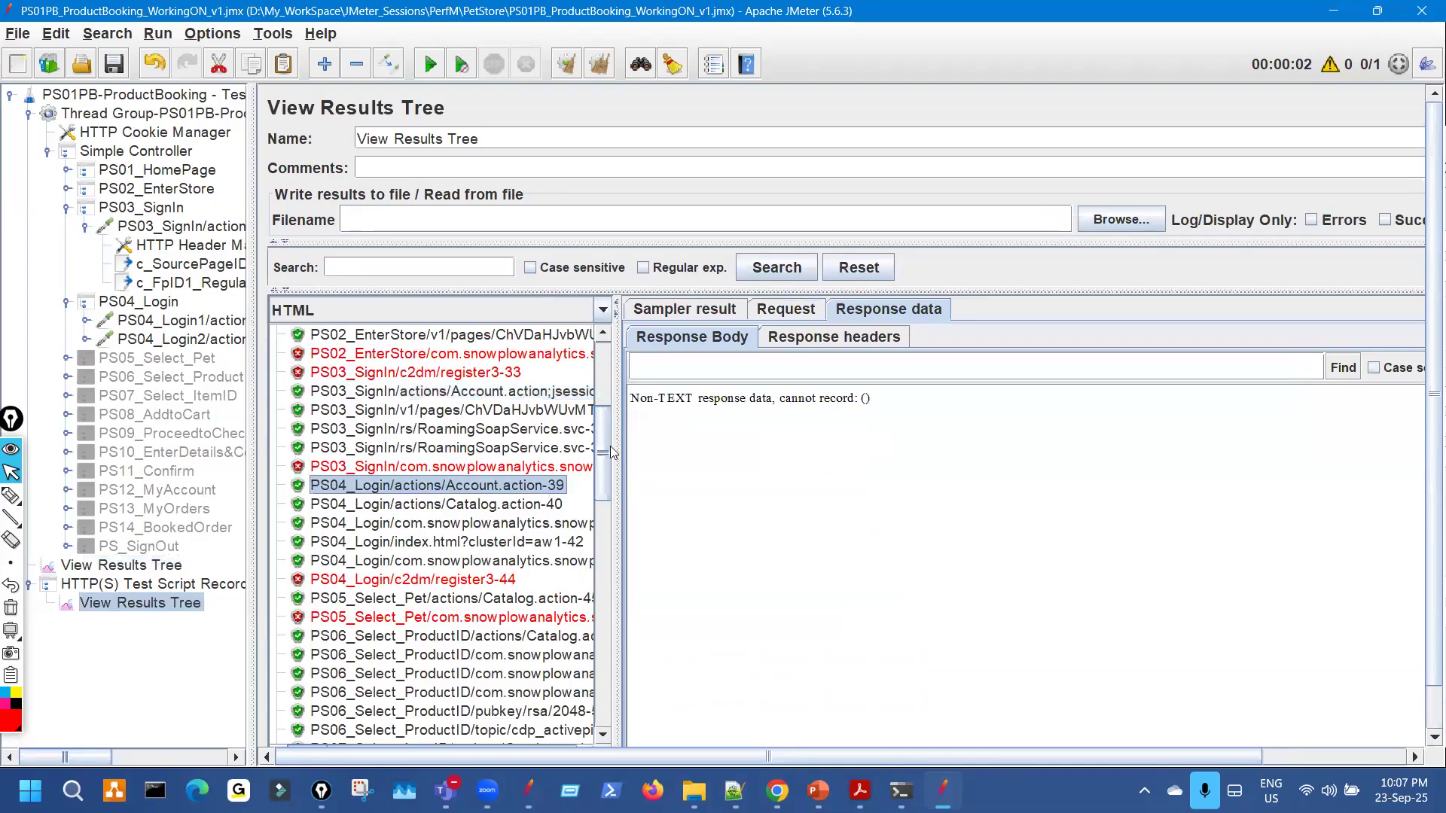
{"action": "left_click_drag", "start_coordinate": [616, 436], "coordinate": [814, 413]}
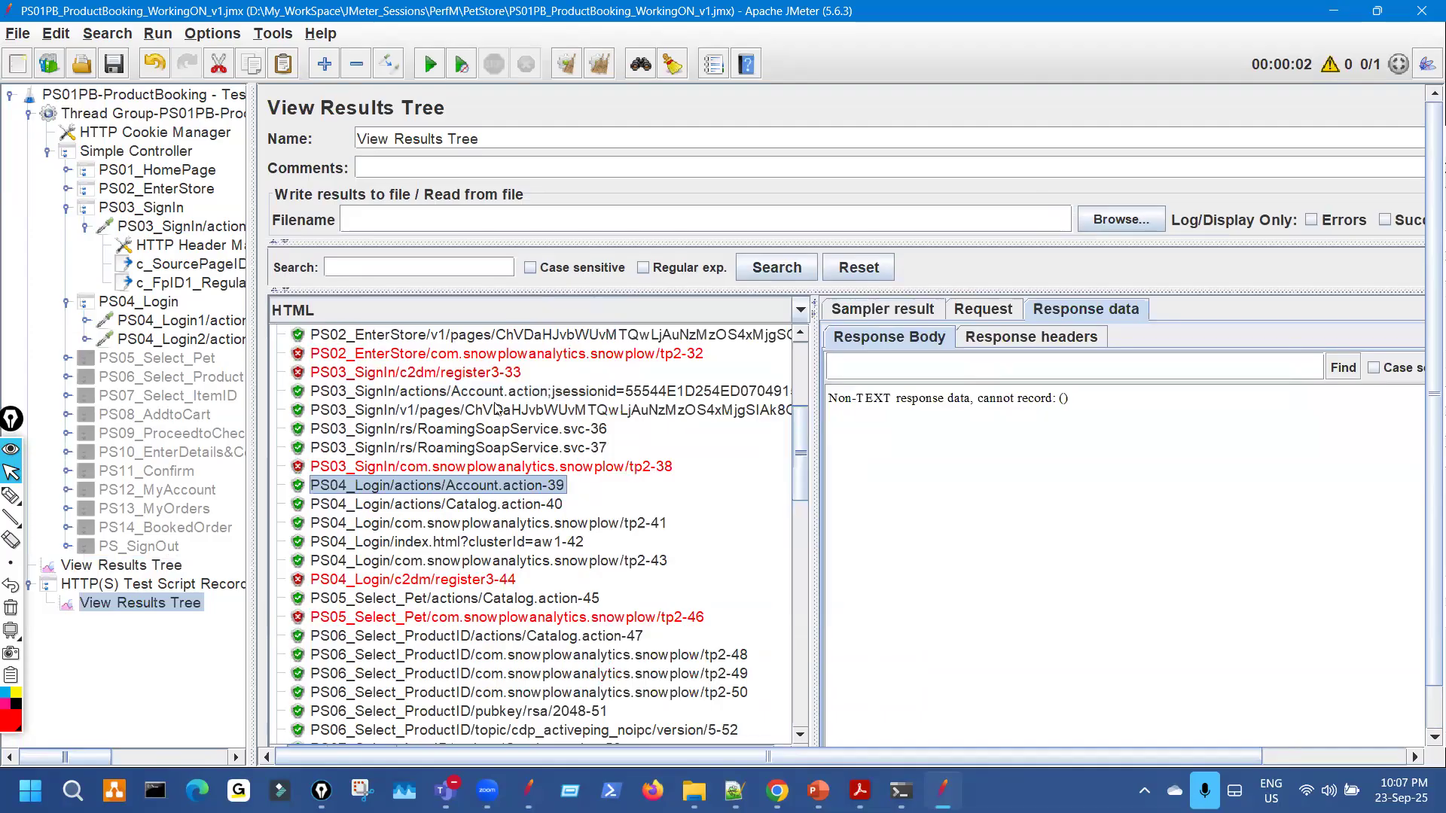
Check PS04_Login1's request parameters, then view the recorded login's POST data and sampler result.
{"action": "left_click", "coordinate": [216, 325]}
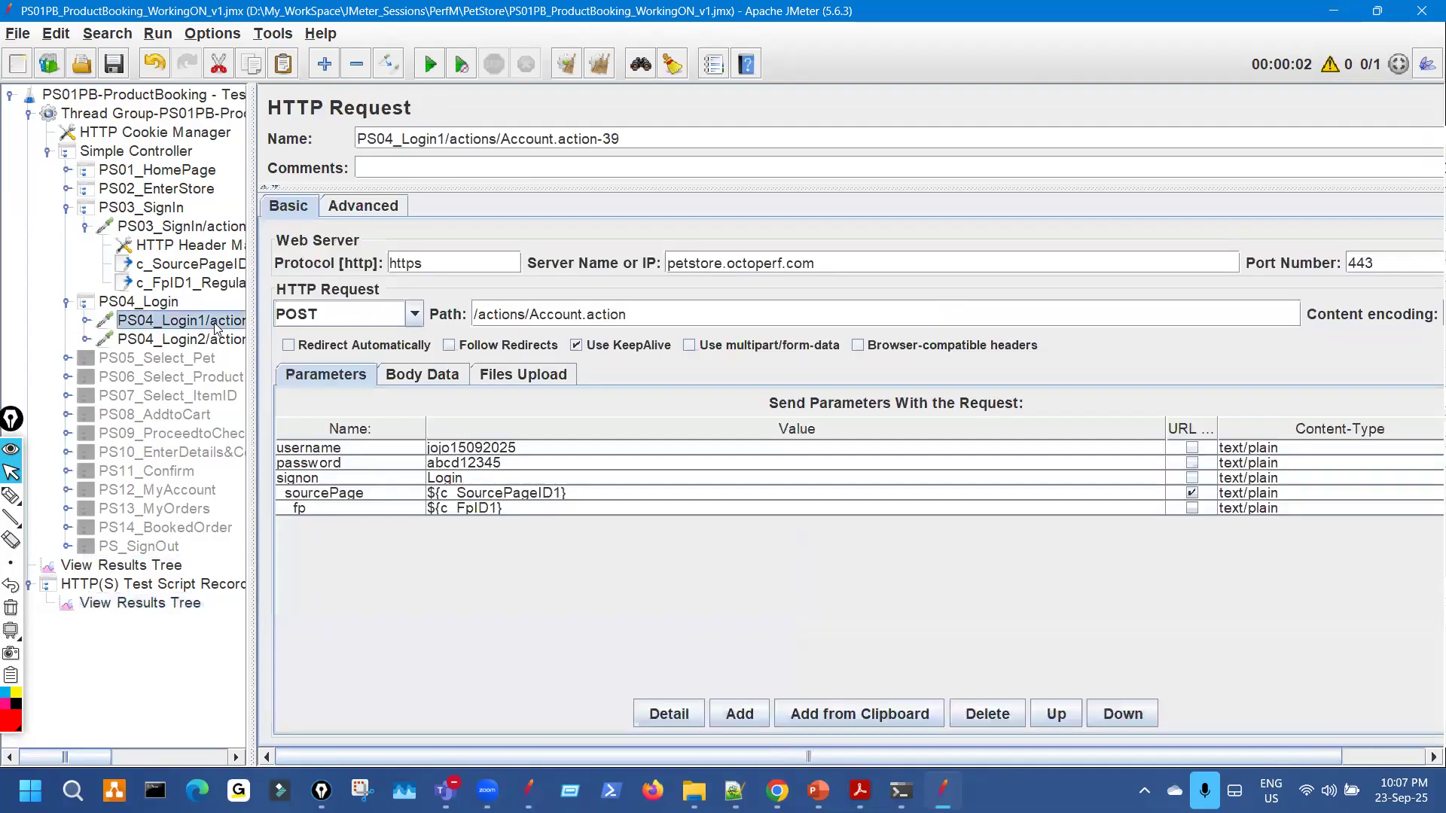
{"action": "left_click", "coordinate": [181, 606]}
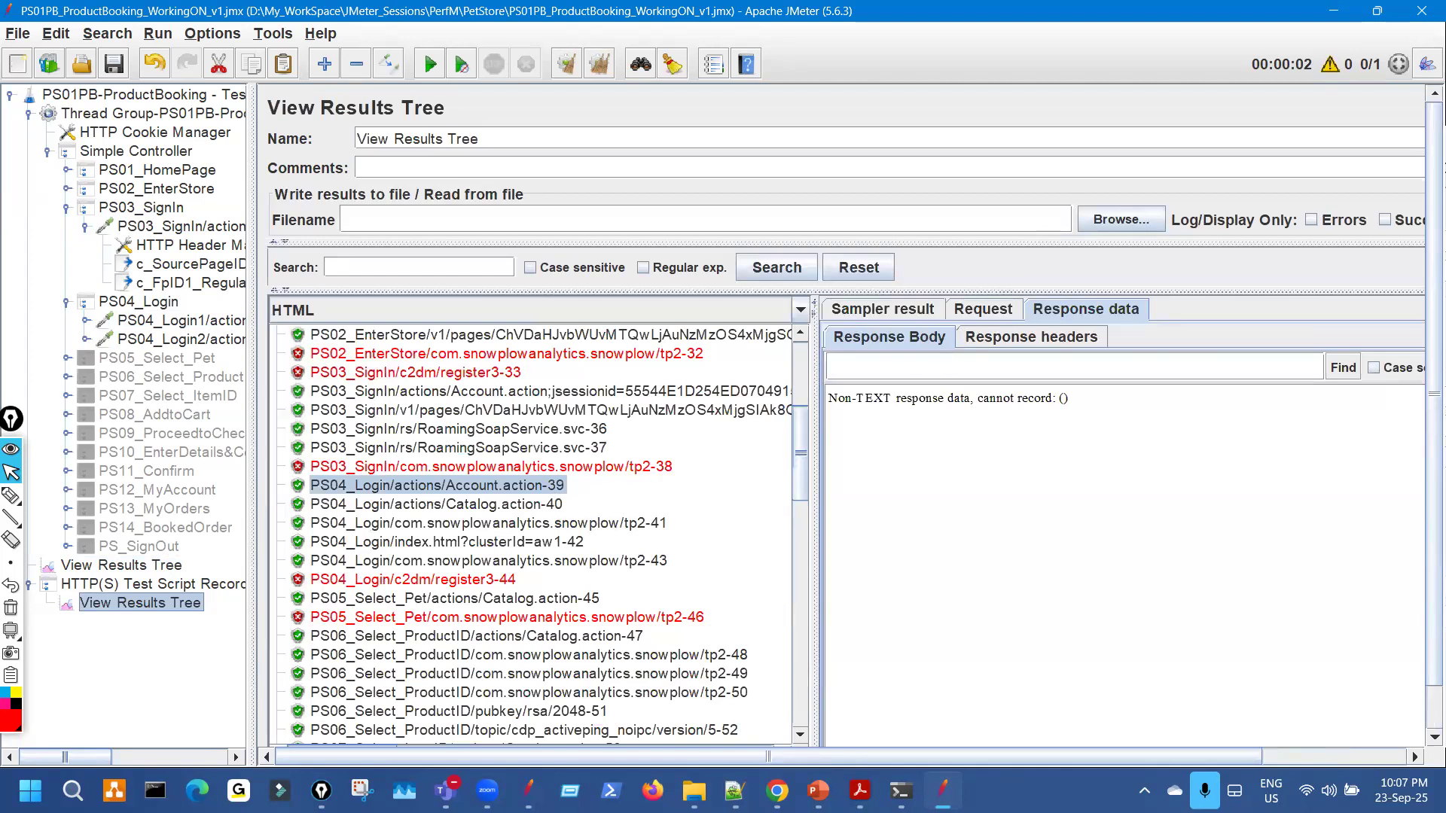
{"action": "left_click", "coordinate": [777, 791]}
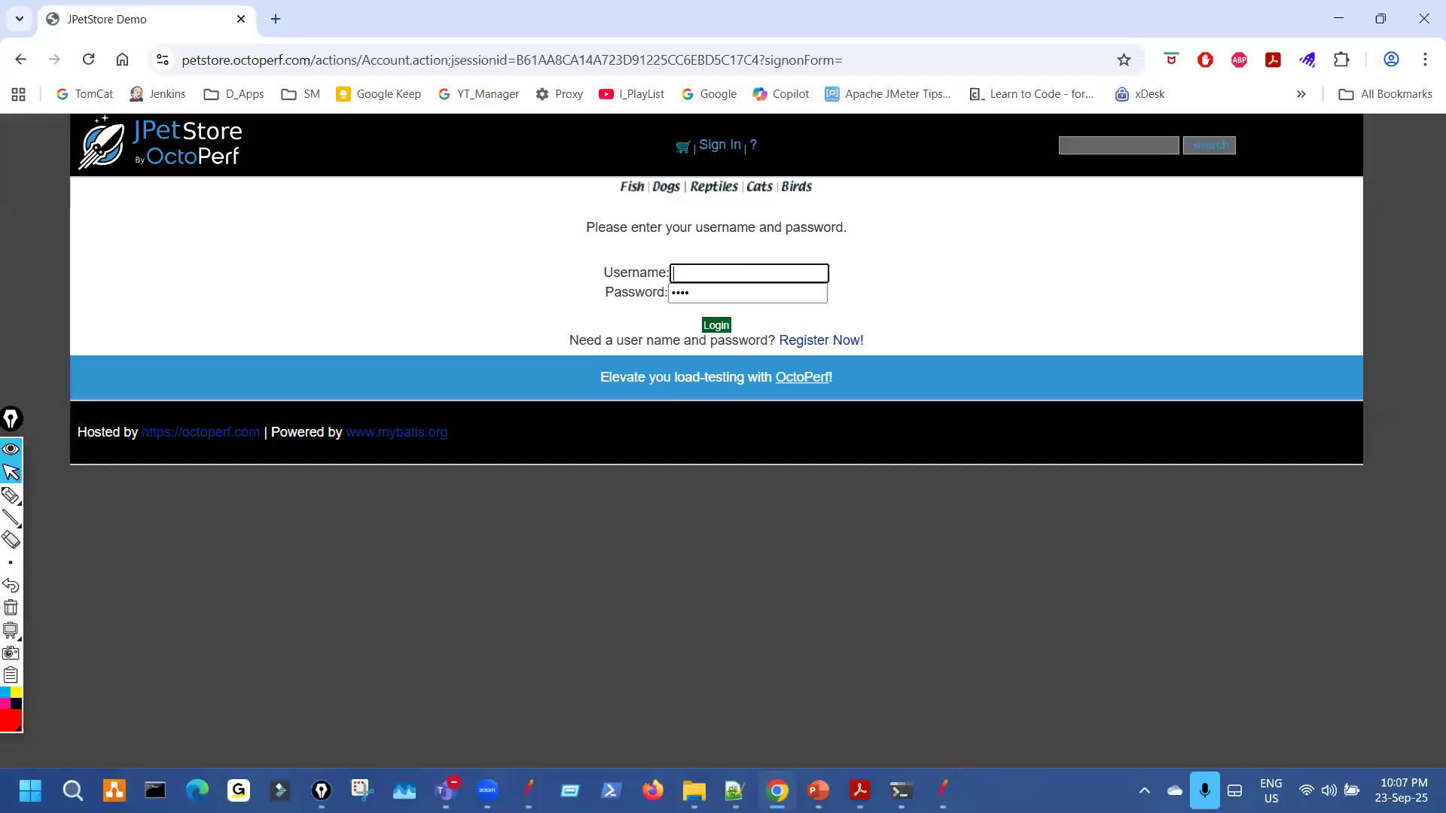
{"action": "left_click", "coordinate": [942, 790]}
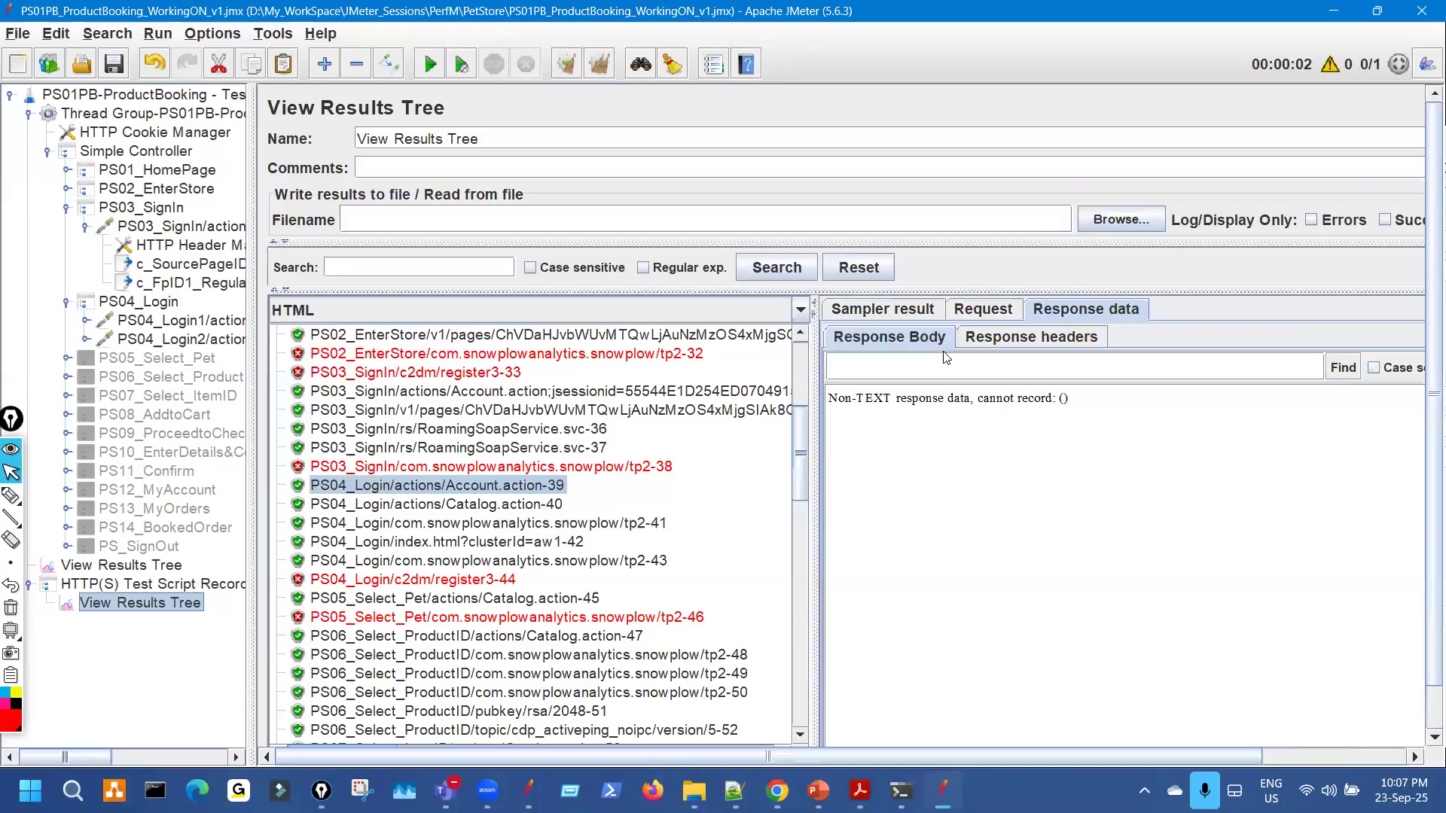
{"action": "left_click", "coordinate": [990, 311]}
{"action": "left_click", "coordinate": [883, 310]}
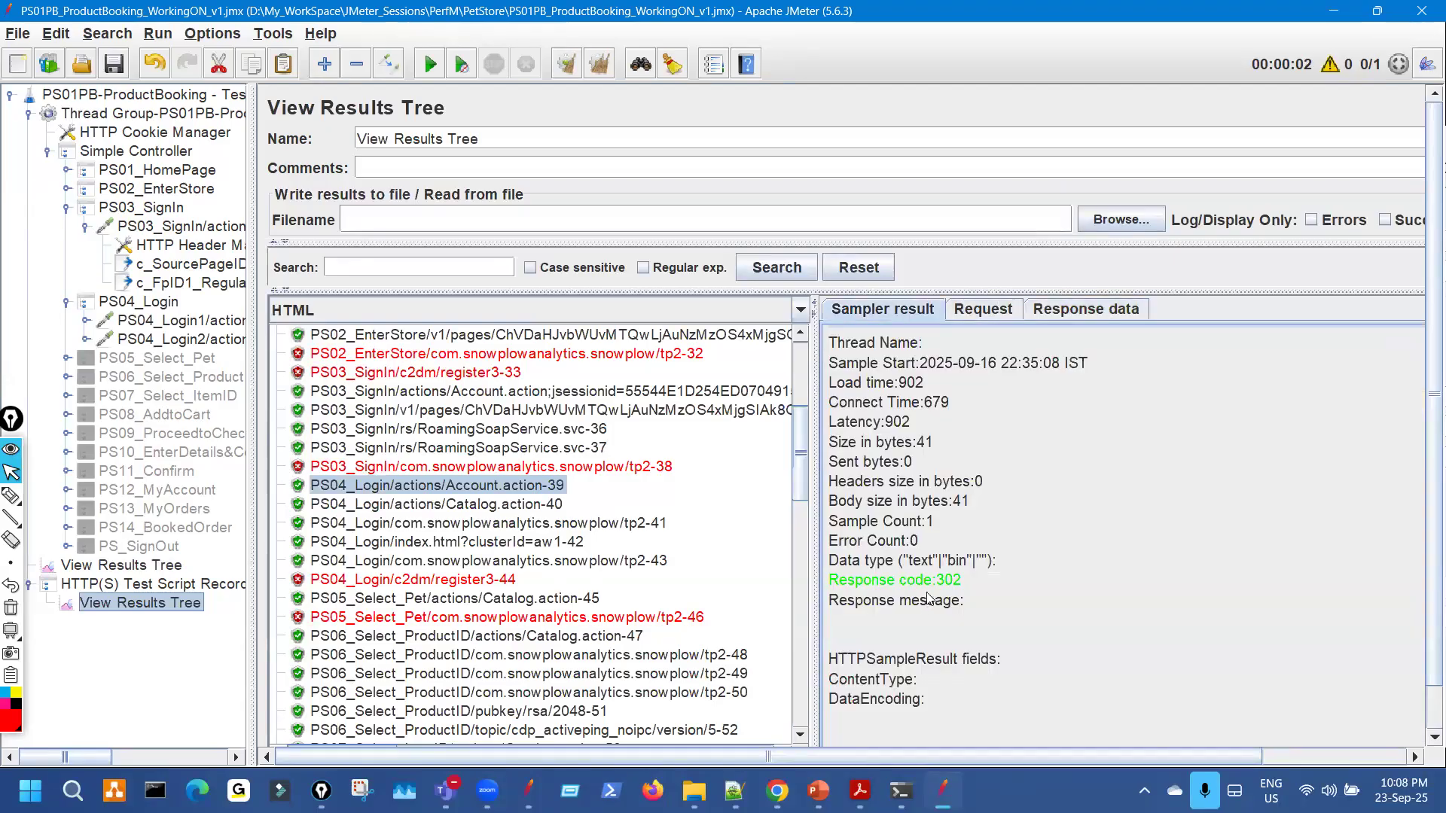
Compare the recorded login's POST data and response with the replayed login's request body.
{"action": "left_click", "coordinate": [997, 310]}
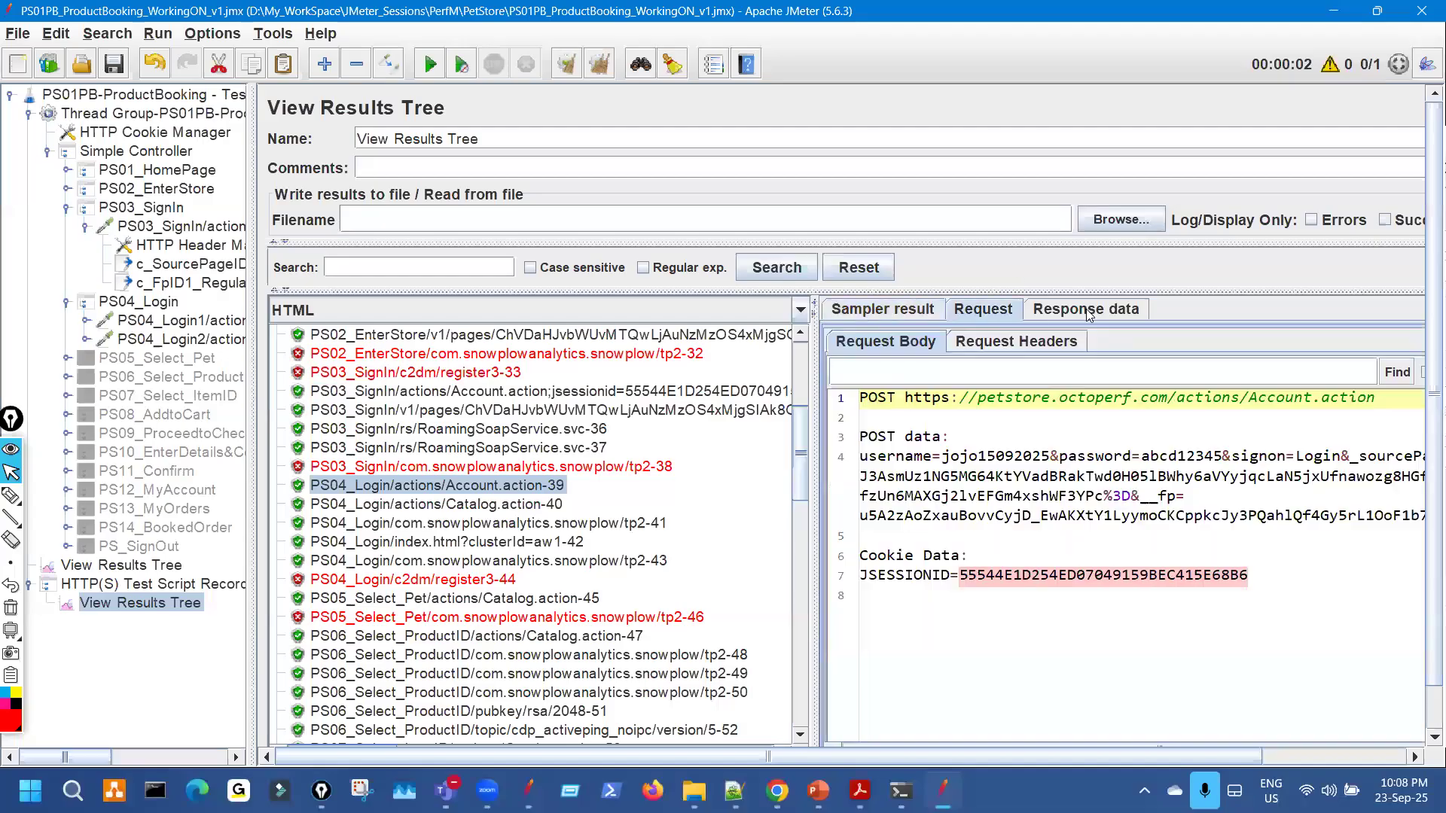
{"action": "left_click", "coordinate": [1086, 308]}
{"action": "left_click_drag", "start_coordinate": [1068, 400], "coordinate": [919, 406]}
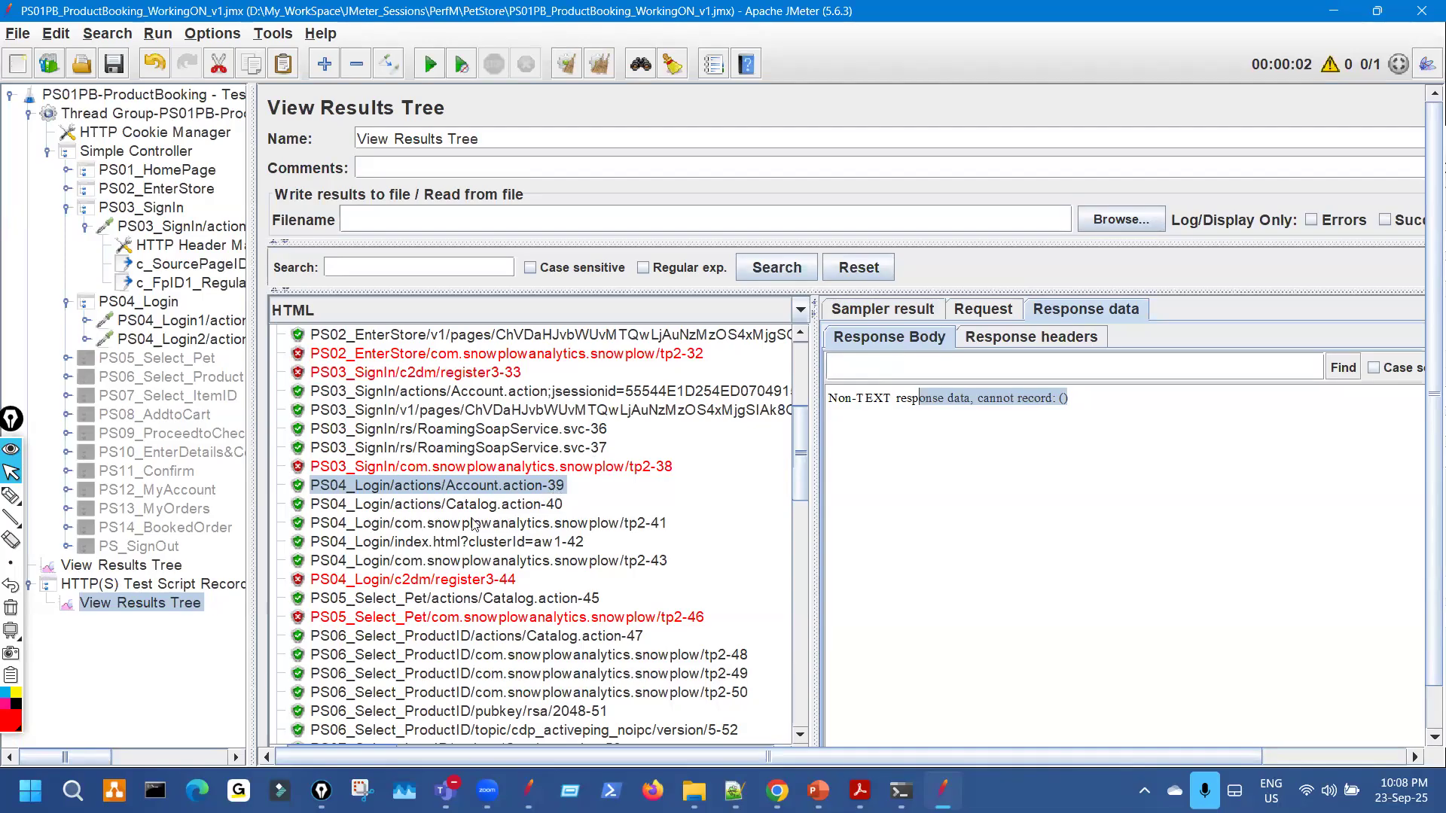
{"action": "left_click", "coordinate": [159, 566]}
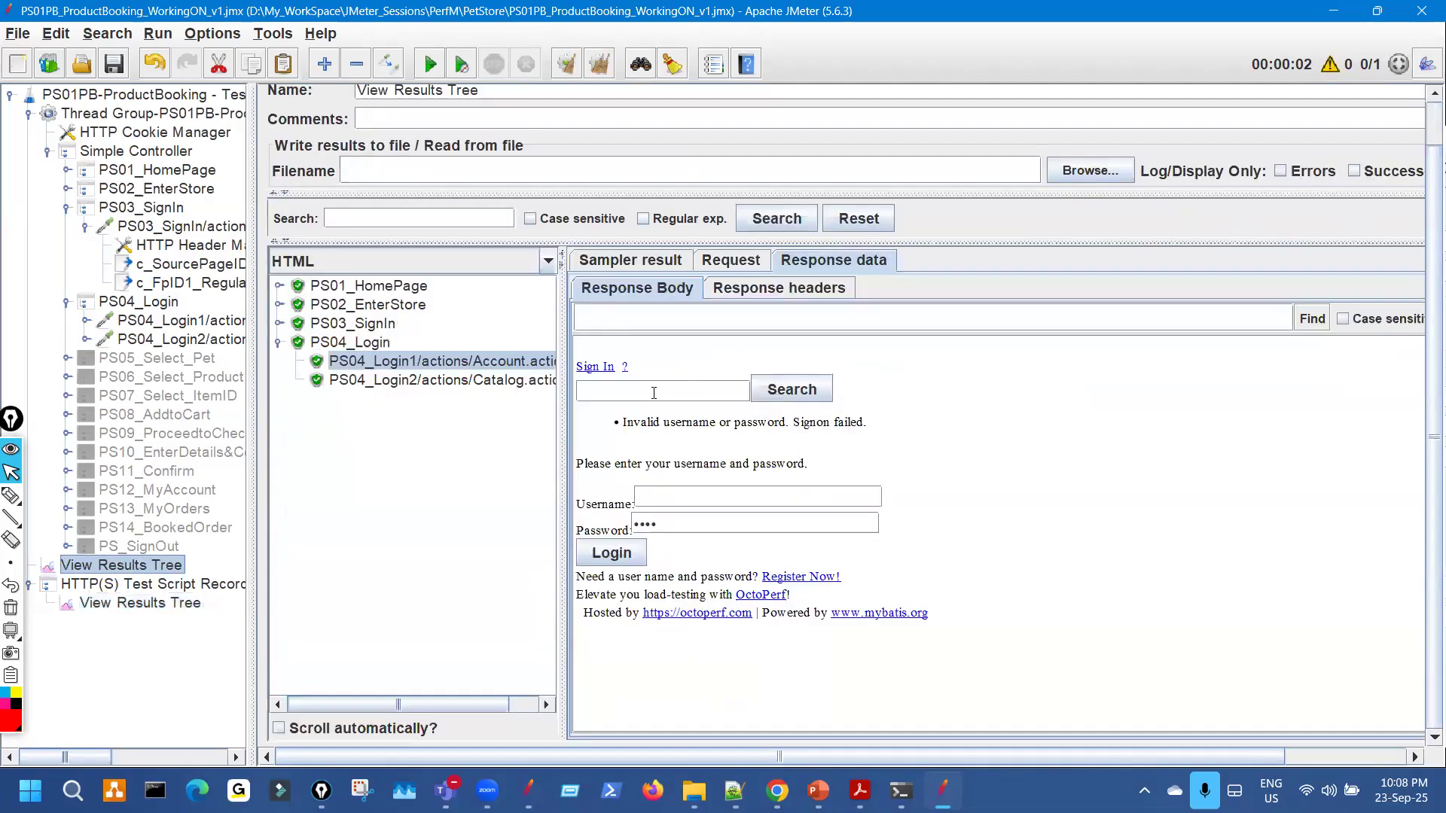
{"action": "left_click", "coordinate": [625, 259]}
{"action": "left_click_drag", "start_coordinate": [563, 348], "coordinate": [846, 365]}
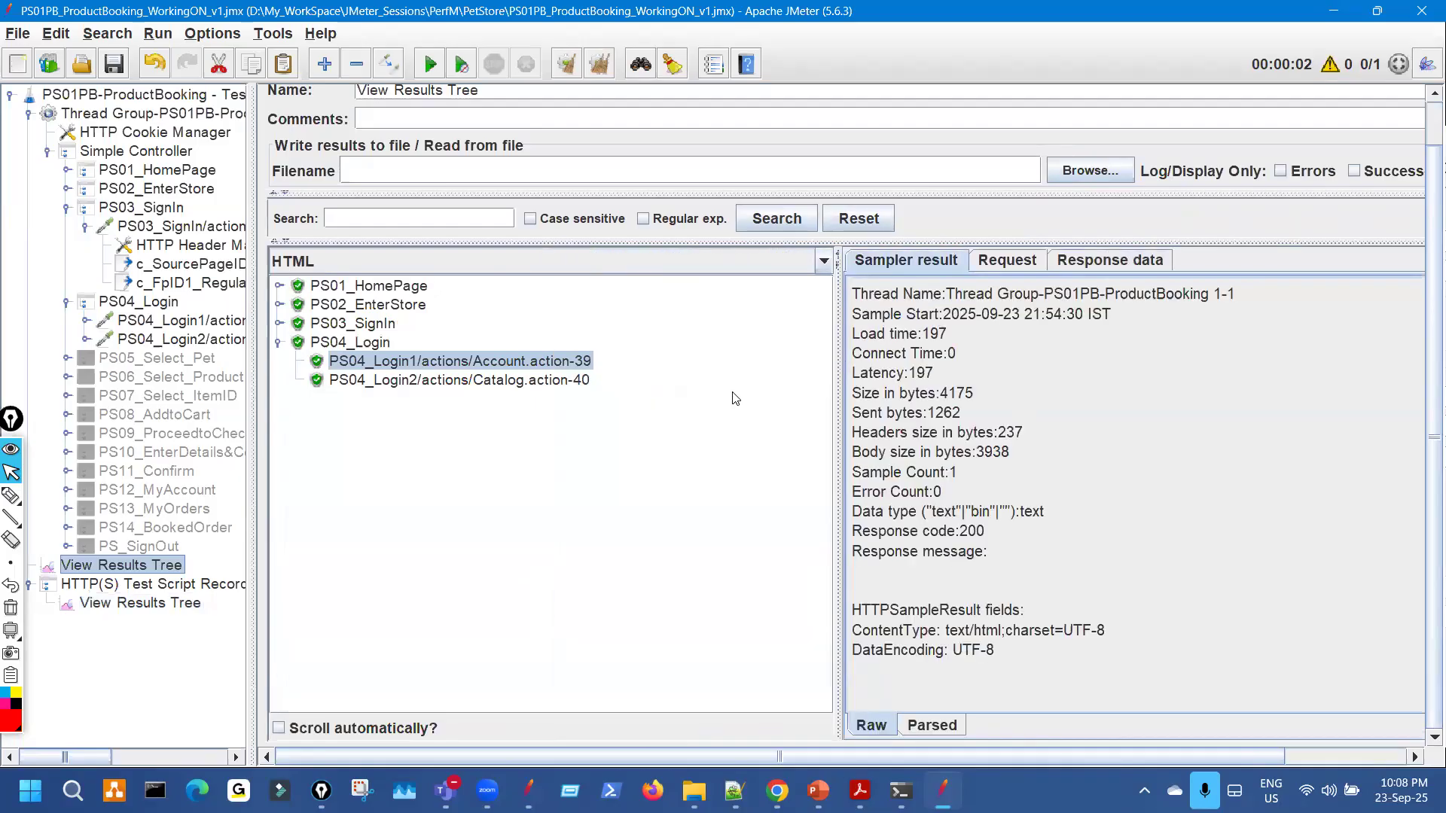
{"action": "left_click", "coordinate": [1012, 267]}
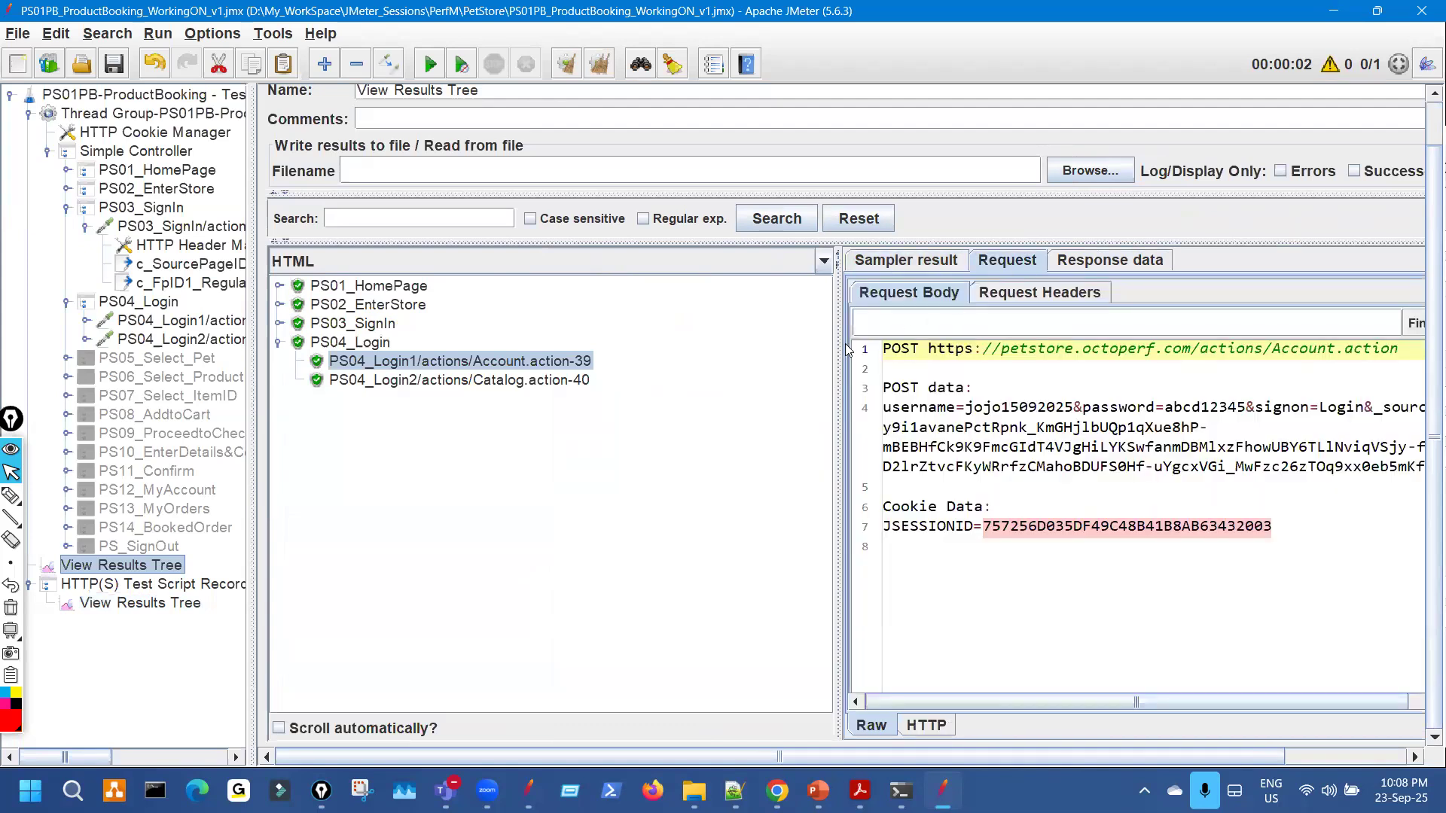
{"action": "left_click_drag", "start_coordinate": [836, 343], "coordinate": [658, 335]}
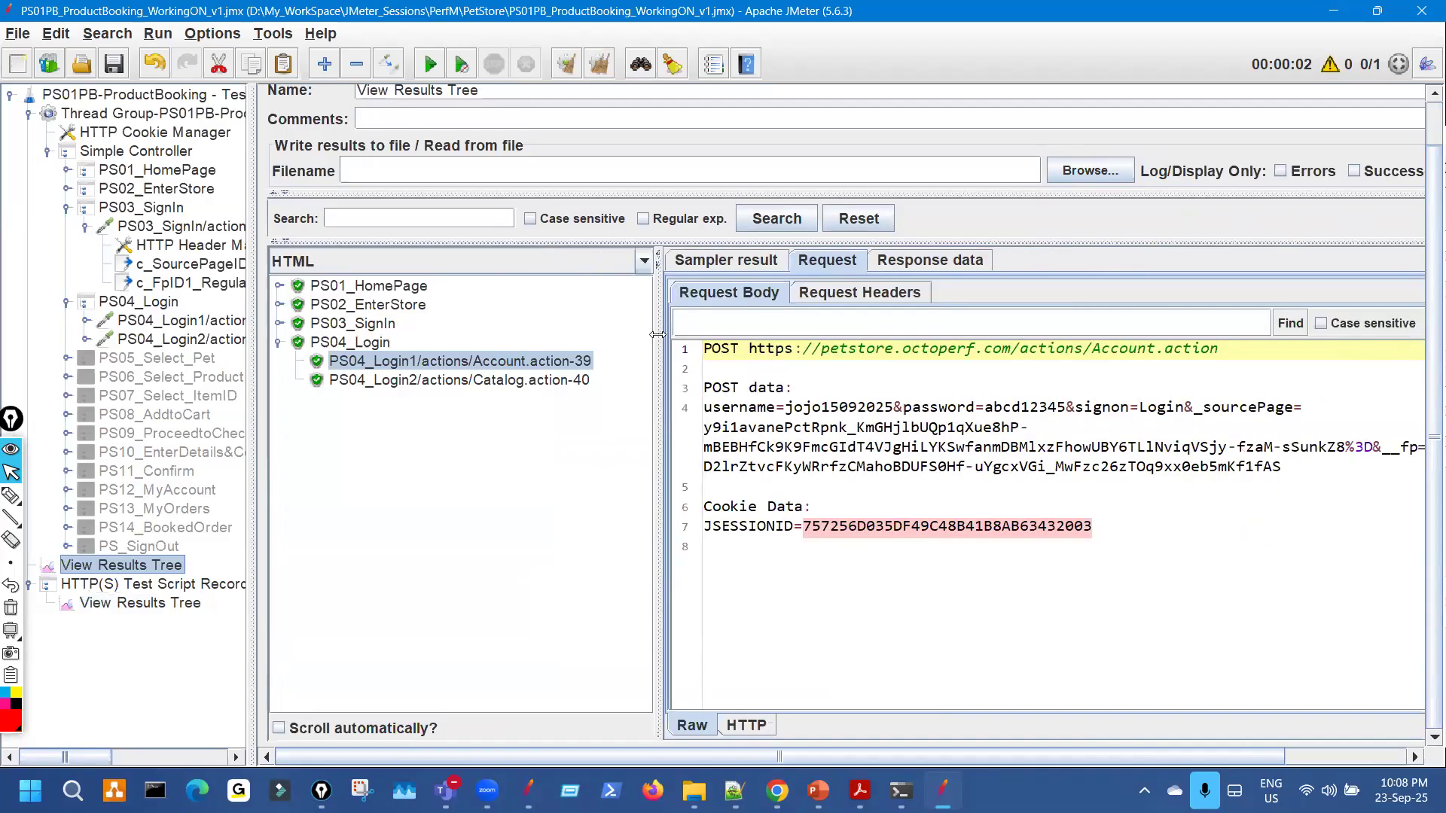
Review the recorded login request body and the Catalog.action-40 page returned after login.
{"action": "left_click", "coordinate": [196, 610]}
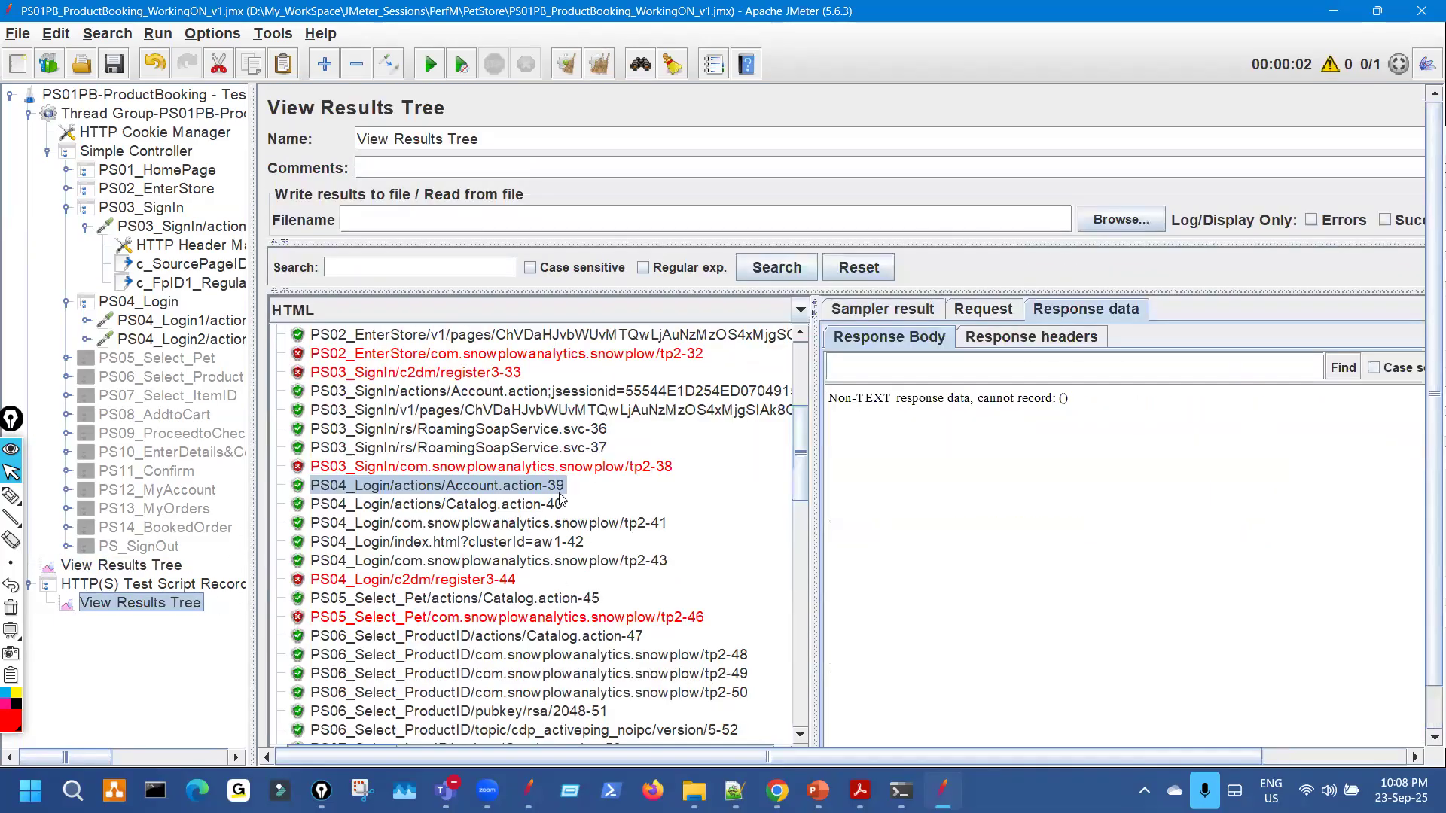
{"action": "left_click", "coordinate": [549, 490]}
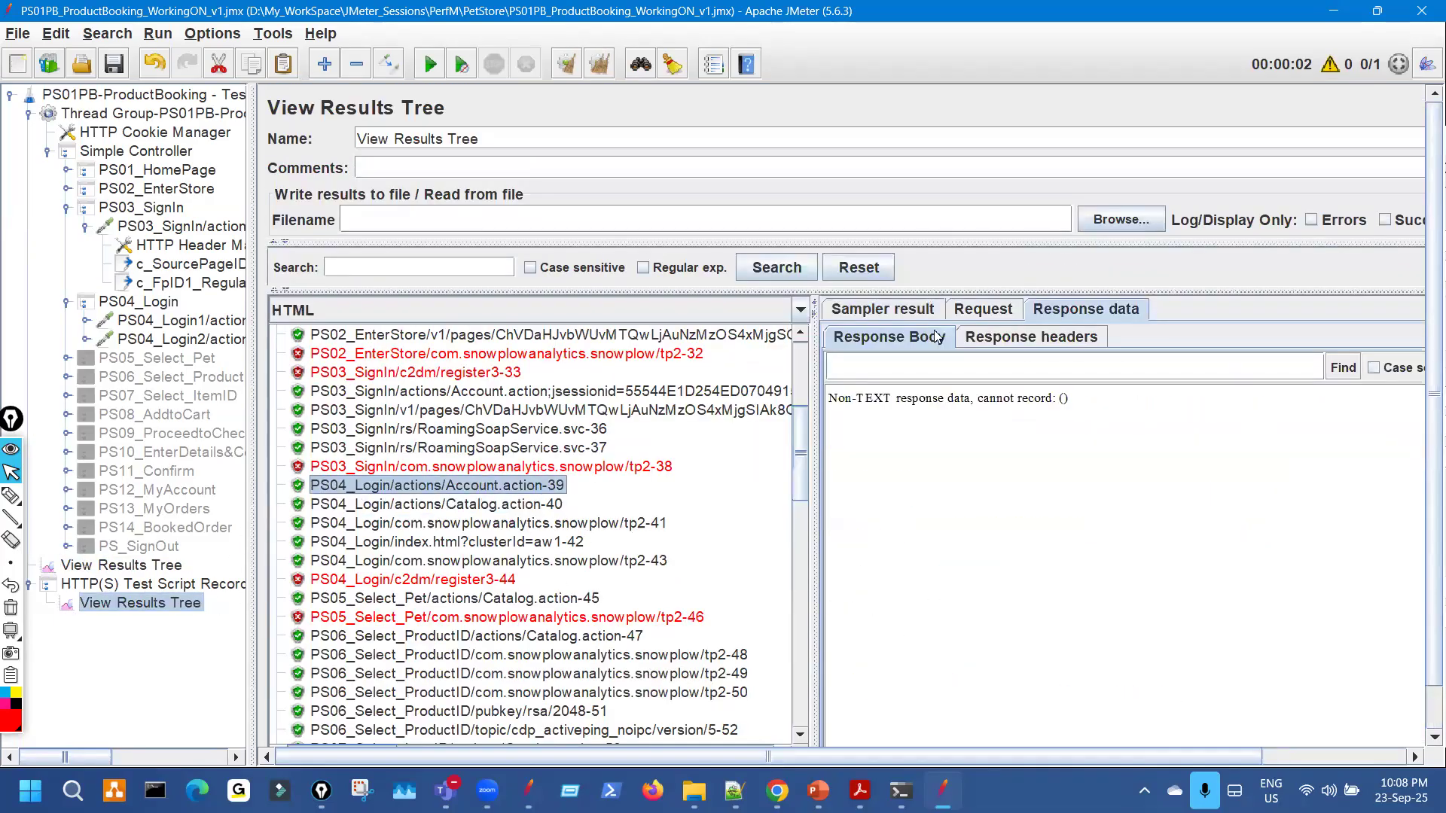
{"action": "left_click", "coordinate": [991, 314]}
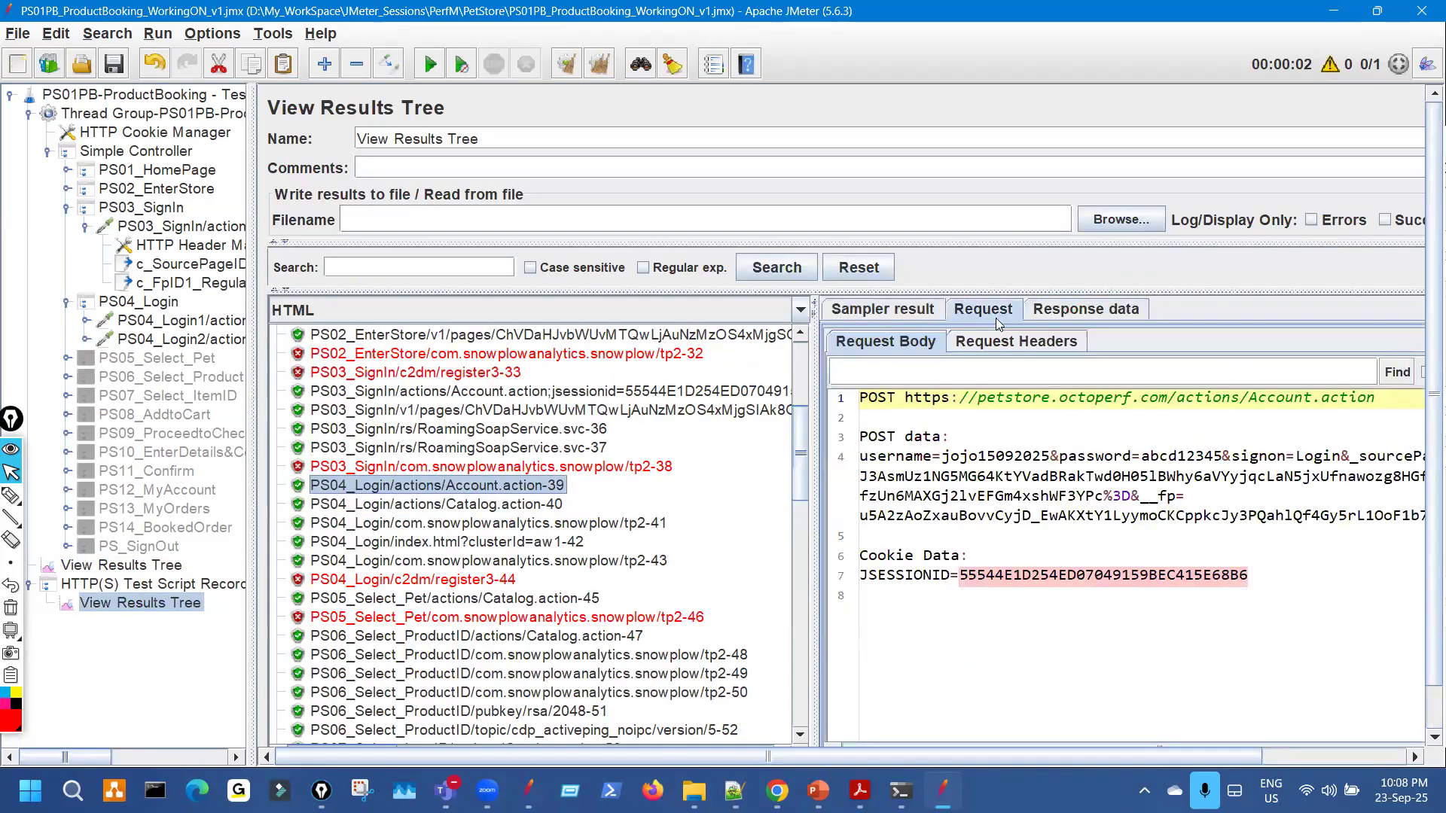
{"action": "left_click", "coordinate": [557, 506]}
{"action": "left_click", "coordinate": [1100, 312]}
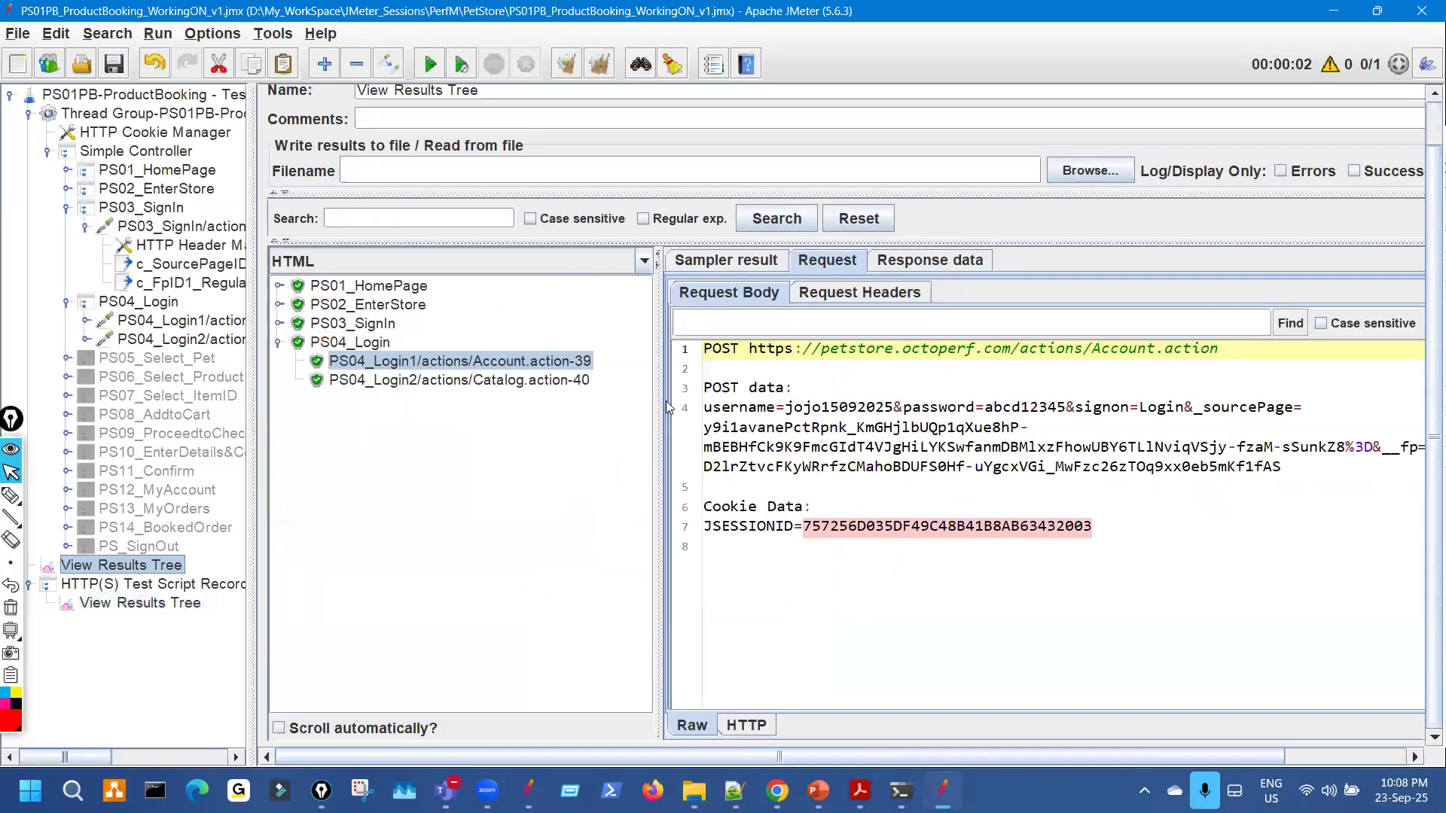
Inspect the replayed login's failed sign-on page with its invalid username or password error.
{"action": "left_click", "coordinate": [904, 263]}
{"action": "left_click_drag", "start_coordinate": [737, 423], "coordinate": [781, 426]}
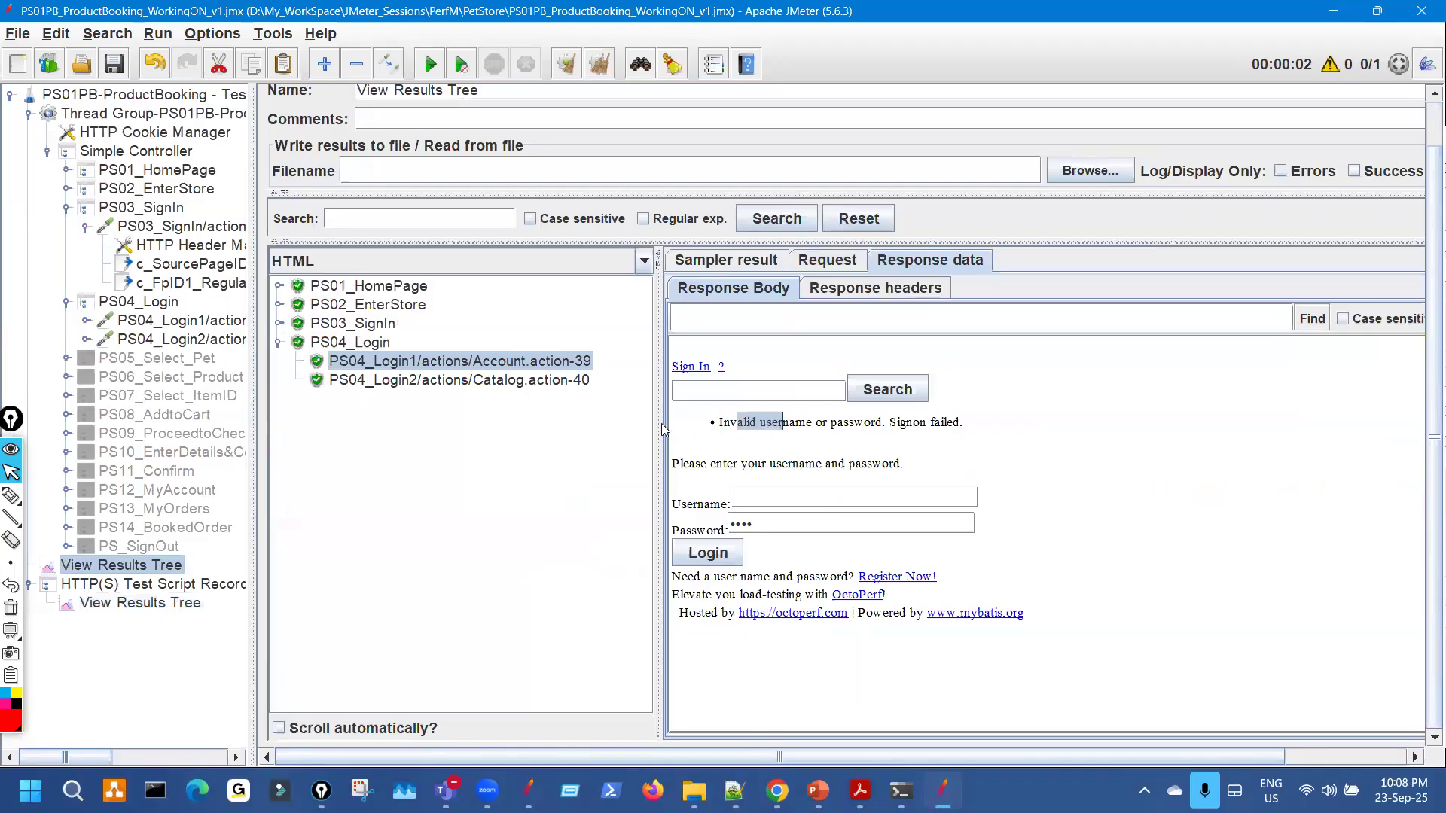
{"action": "left_click", "coordinate": [754, 268]}
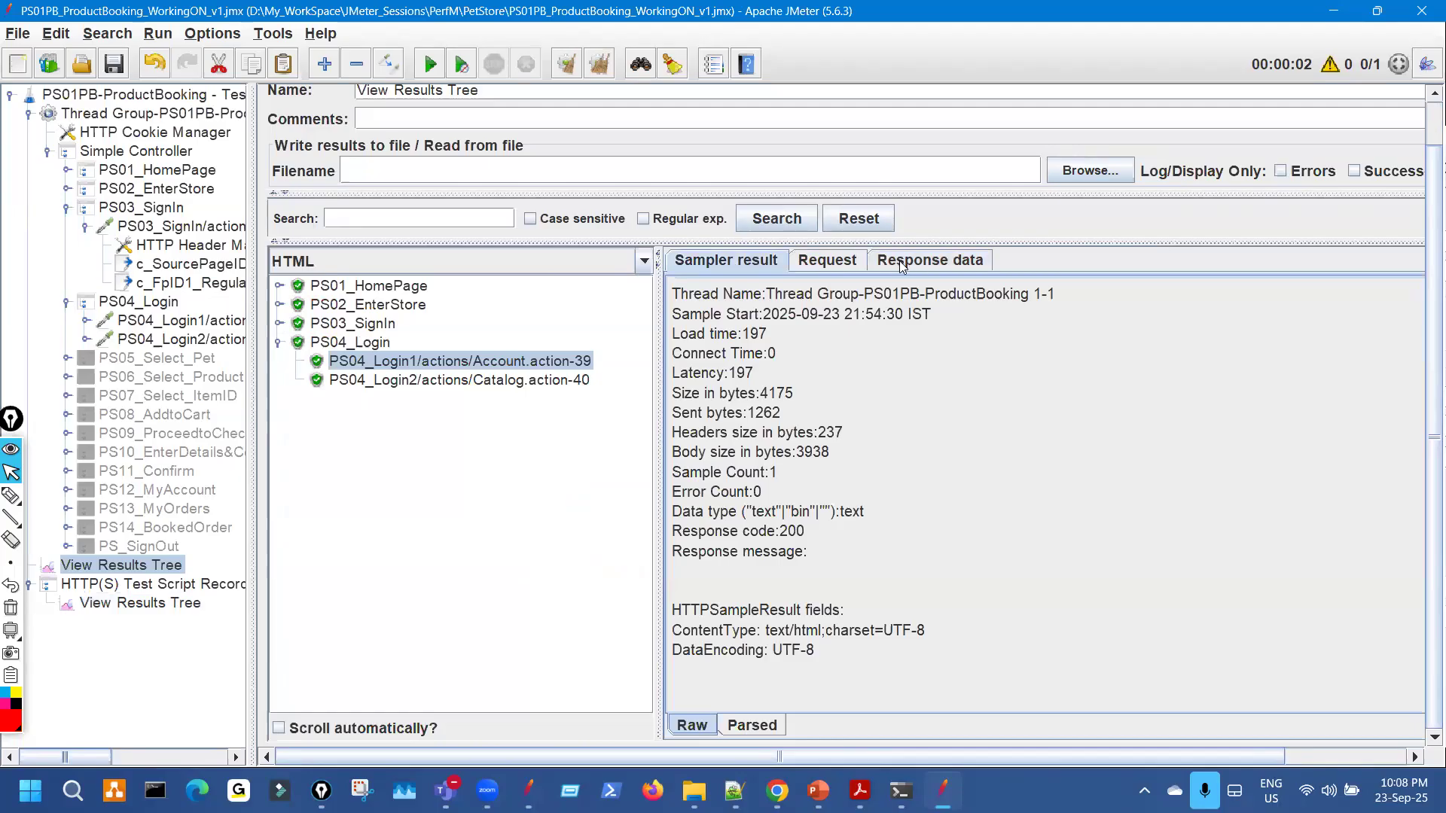
{"action": "left_click", "coordinate": [902, 263]}
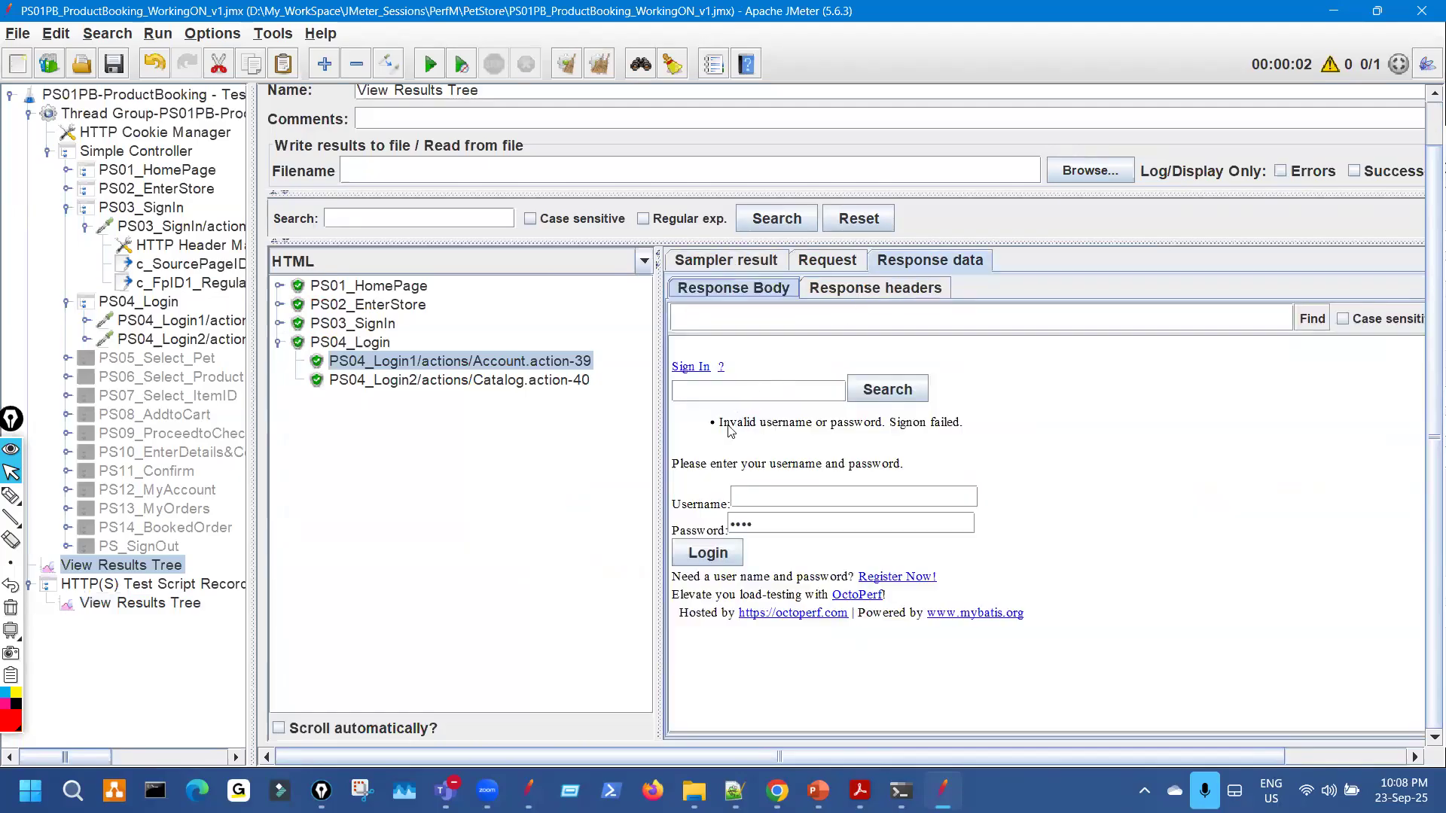
{"action": "left_click_drag", "start_coordinate": [721, 426], "coordinate": [896, 430]}
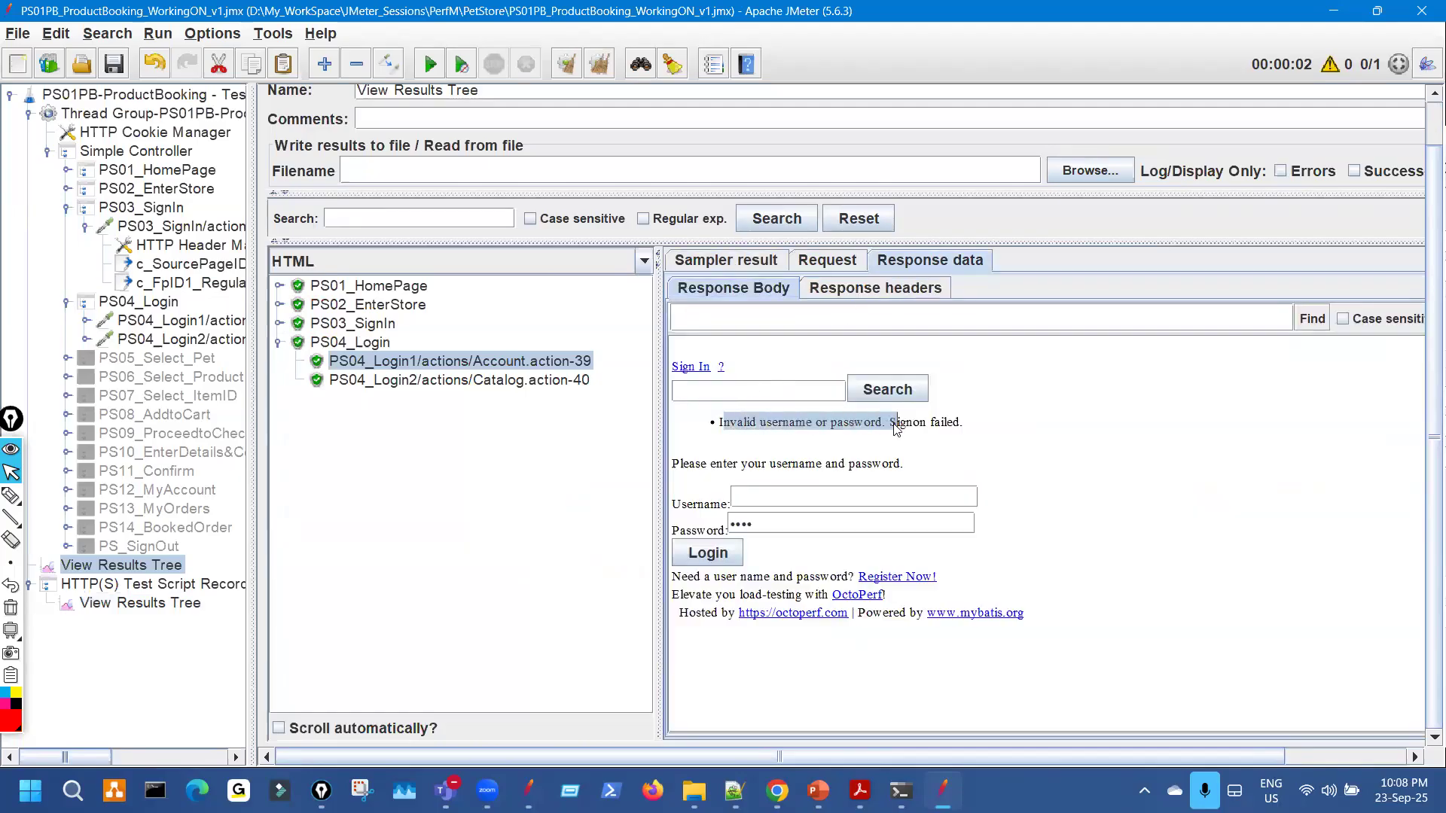
Contrast the recorded welcome greeting with the replayed login error and Catalog.action-40 response.
{"action": "left_click", "coordinate": [193, 607]}
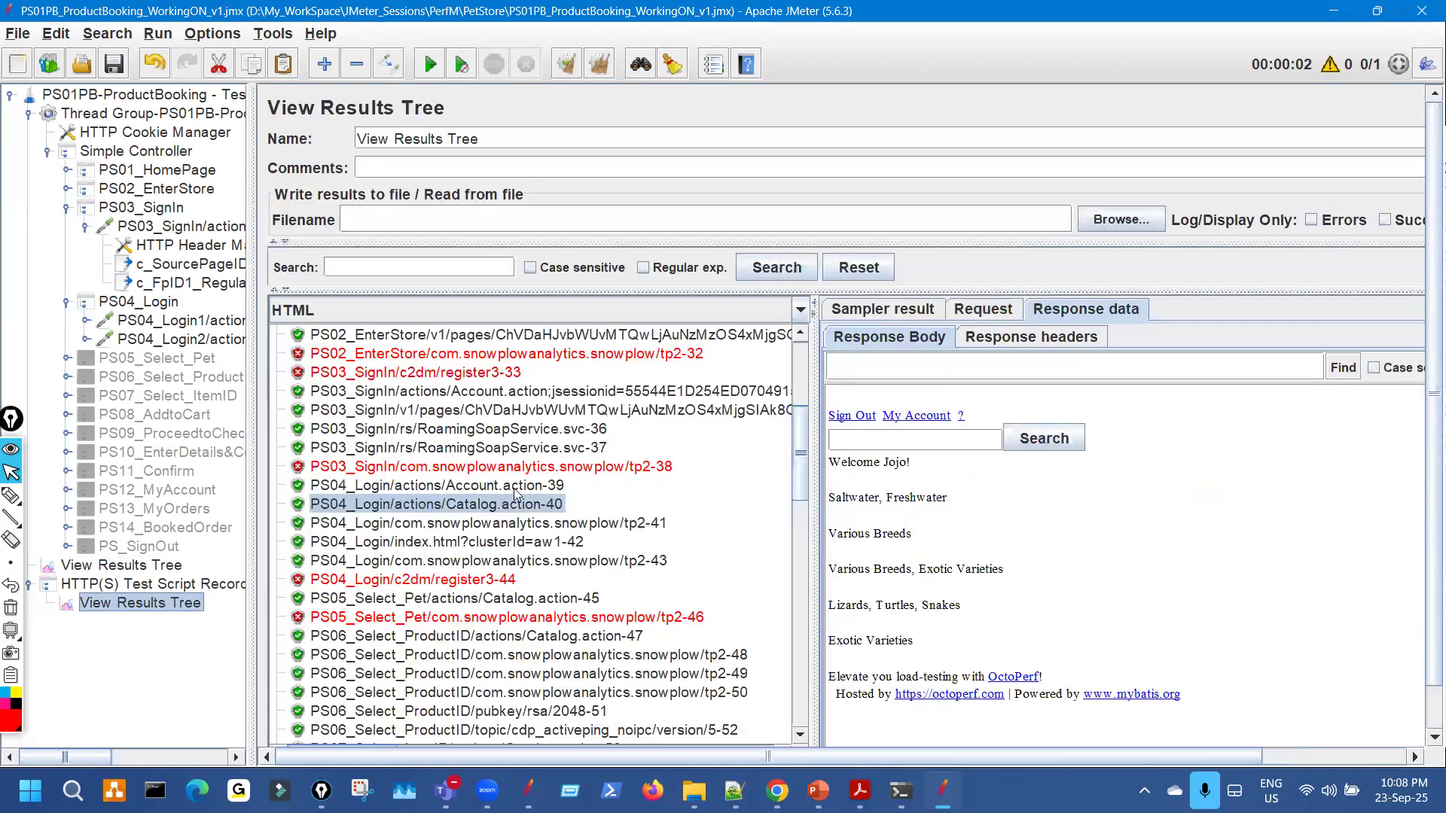
{"action": "left_click_drag", "start_coordinate": [839, 463], "coordinate": [952, 467]}
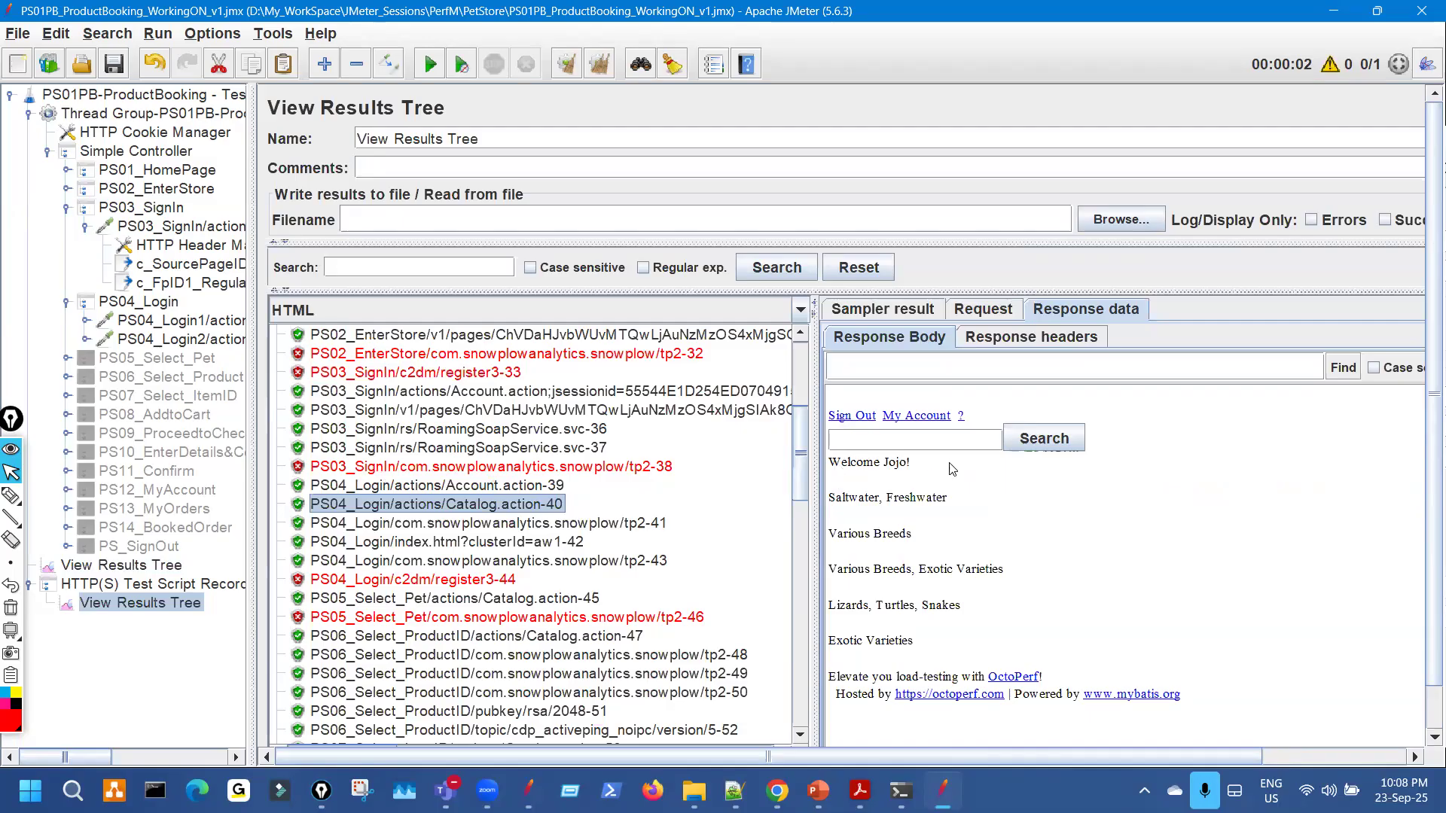
{"action": "left_click", "coordinate": [178, 568]}
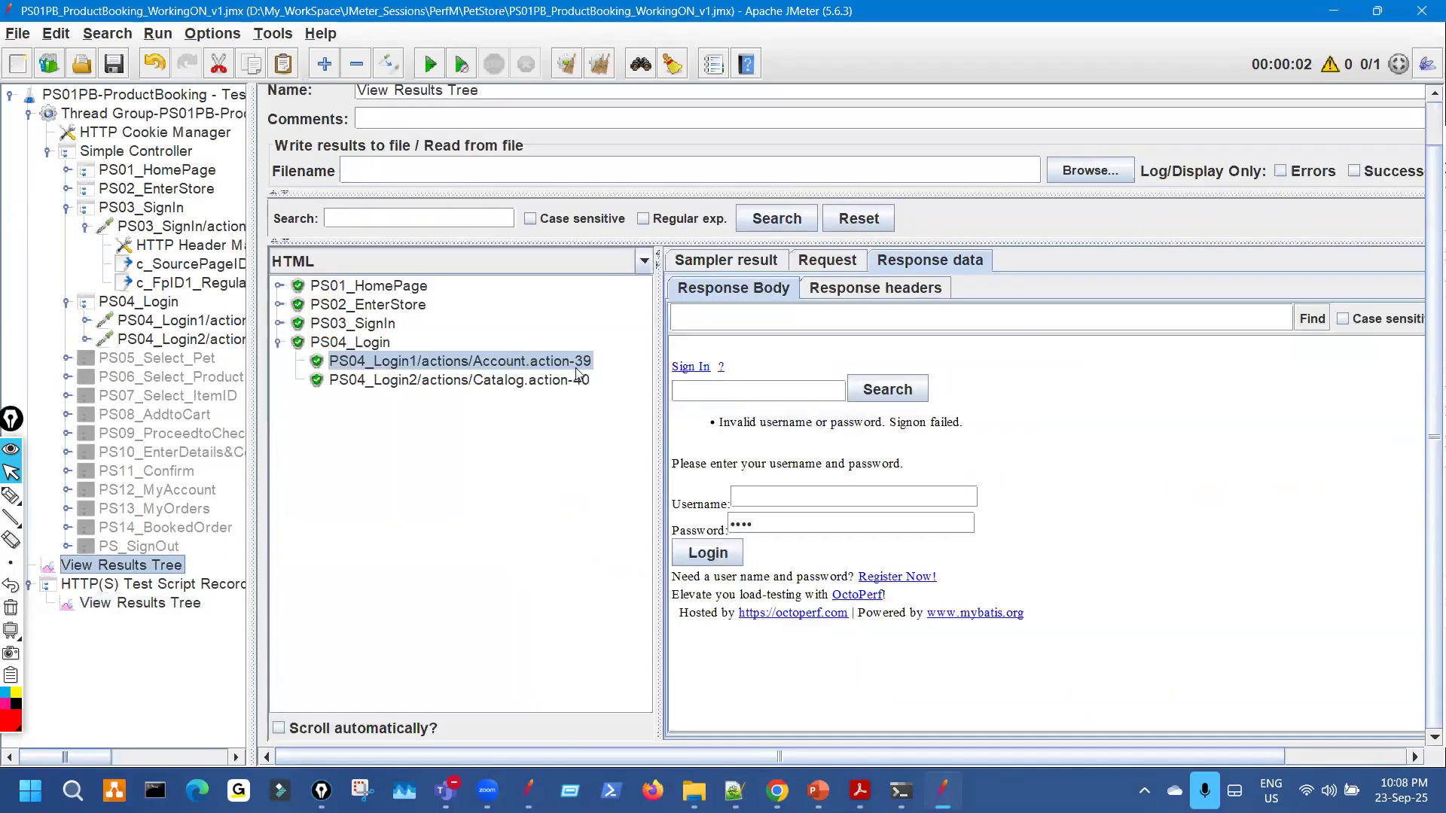
{"action": "left_click_drag", "start_coordinate": [756, 423], "coordinate": [851, 430]}
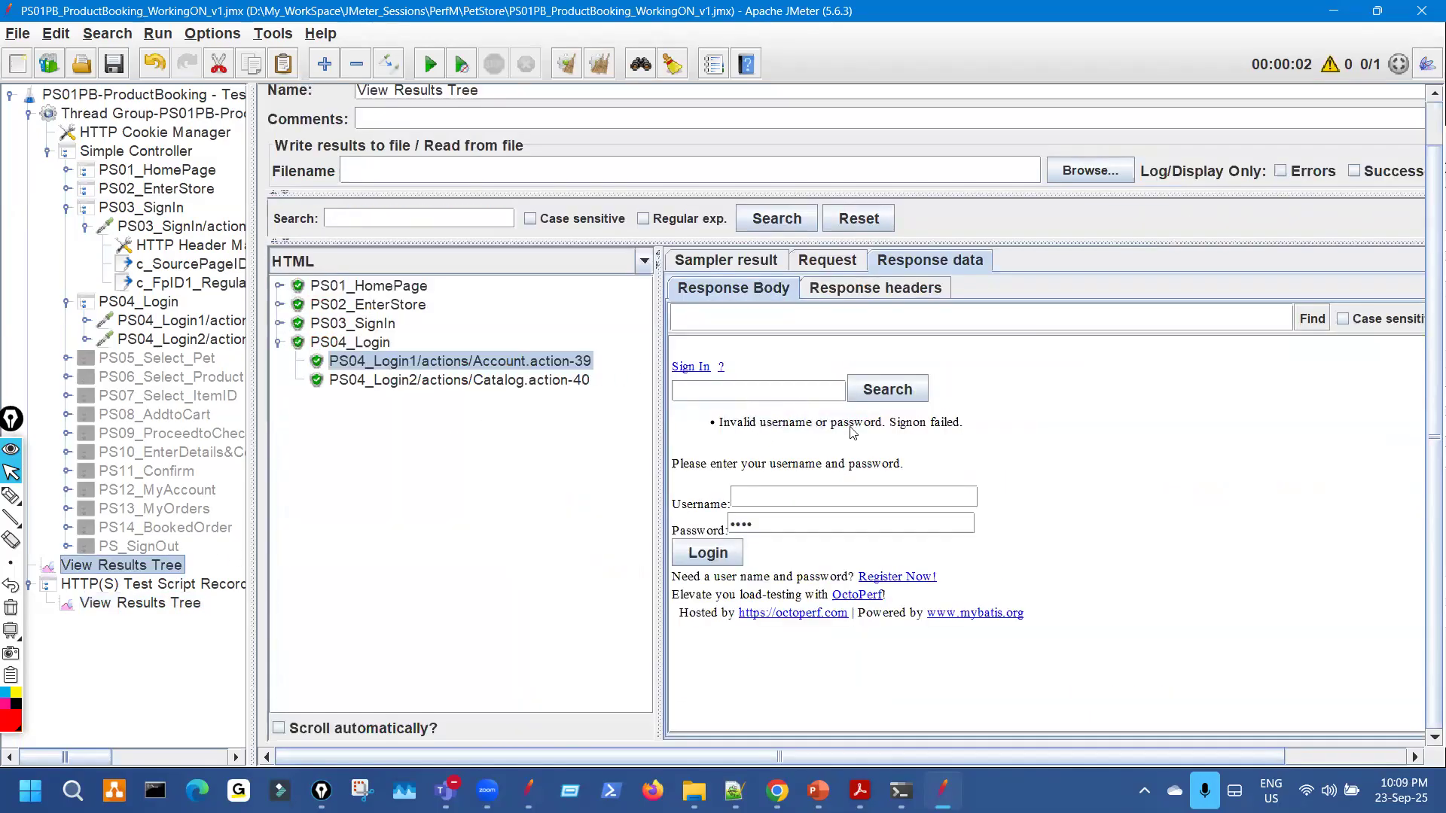
{"action": "left_click", "coordinate": [550, 383]}
{"action": "left_click_drag", "start_coordinate": [756, 448], "coordinate": [764, 476]}
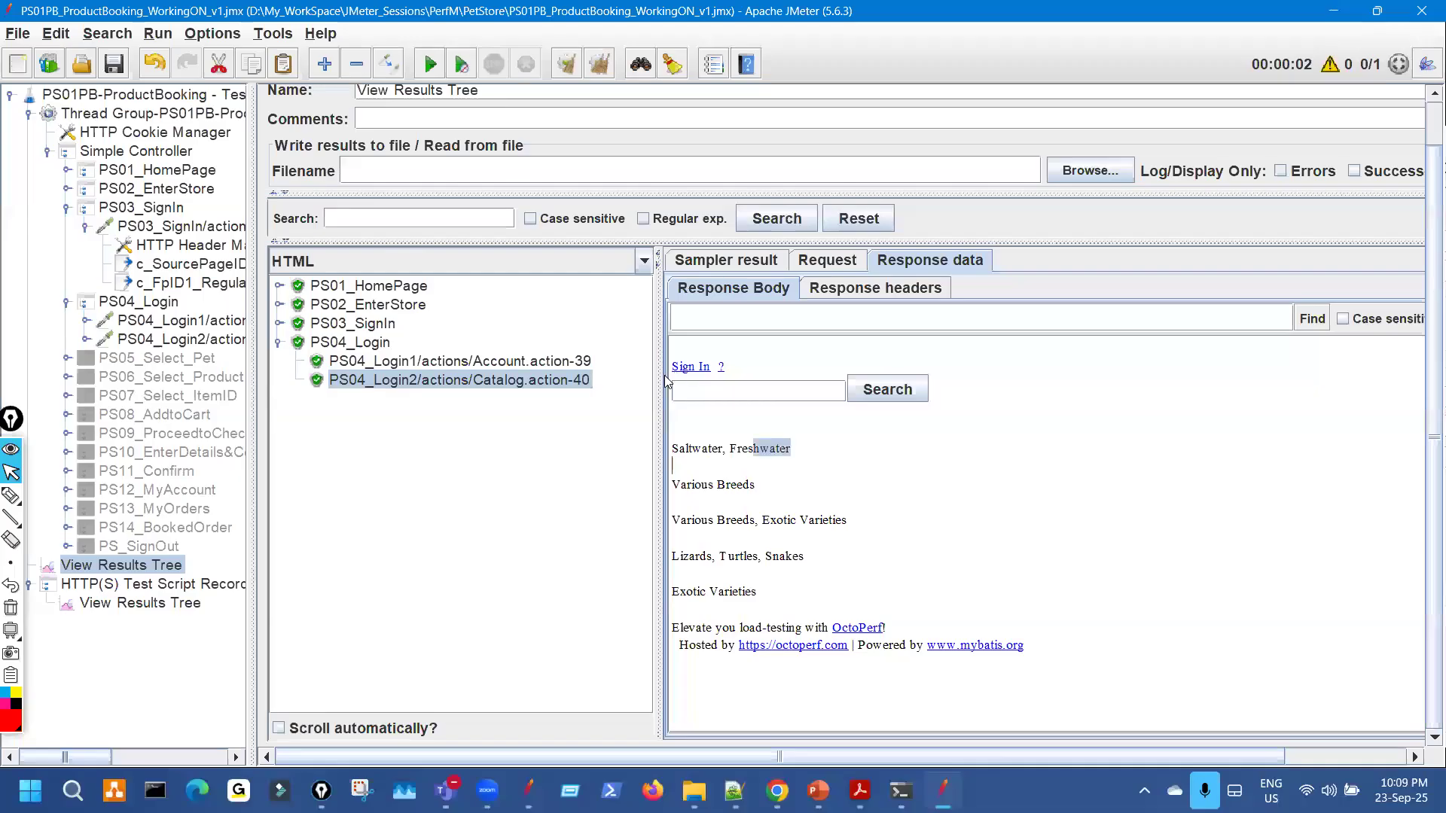
Mark PS04_Login1's sign-on error, then select the username row in its request parameters.
{"action": "left_click", "coordinate": [577, 362]}
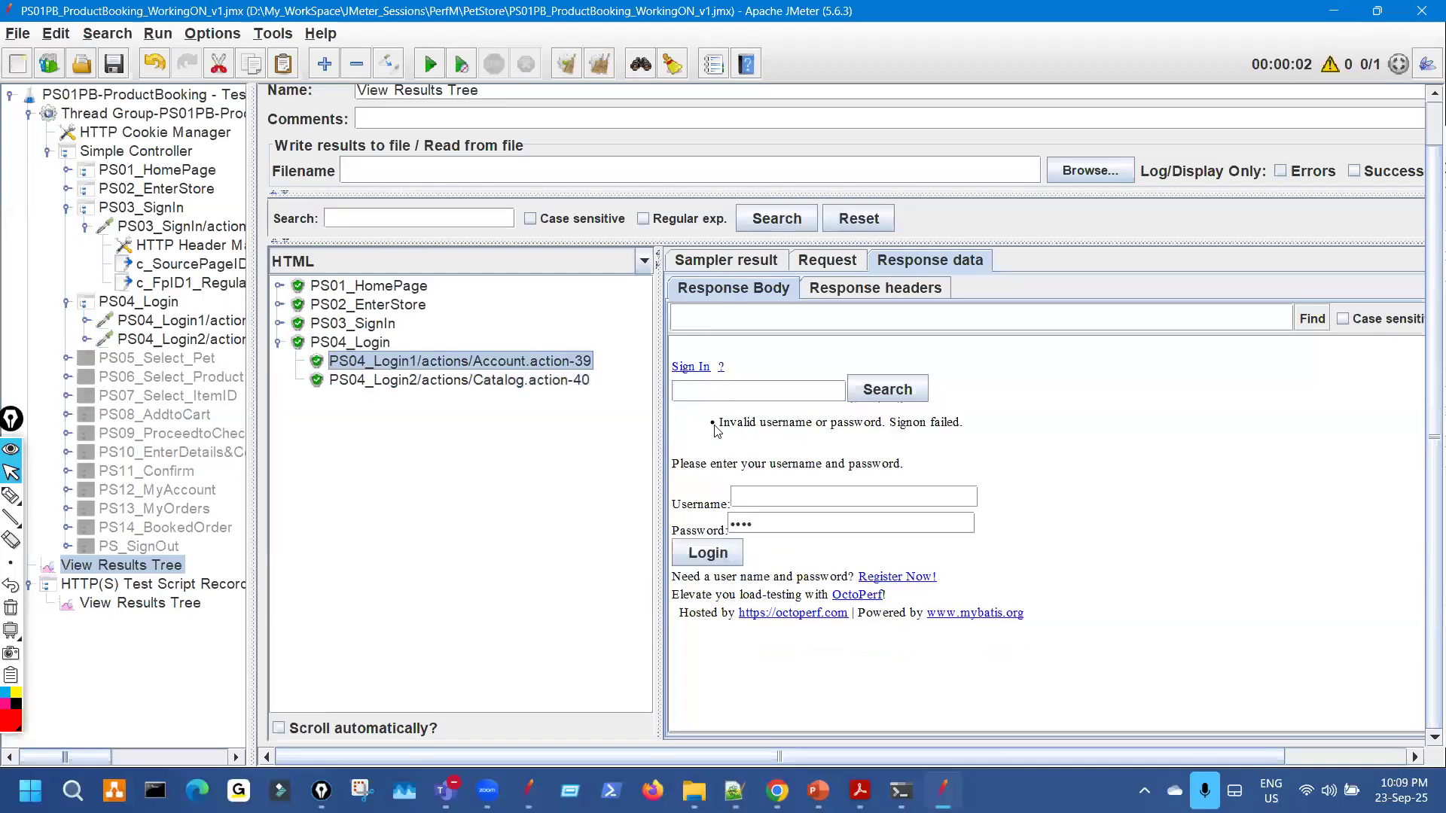
{"action": "left_click_drag", "start_coordinate": [730, 423], "coordinate": [838, 423]}
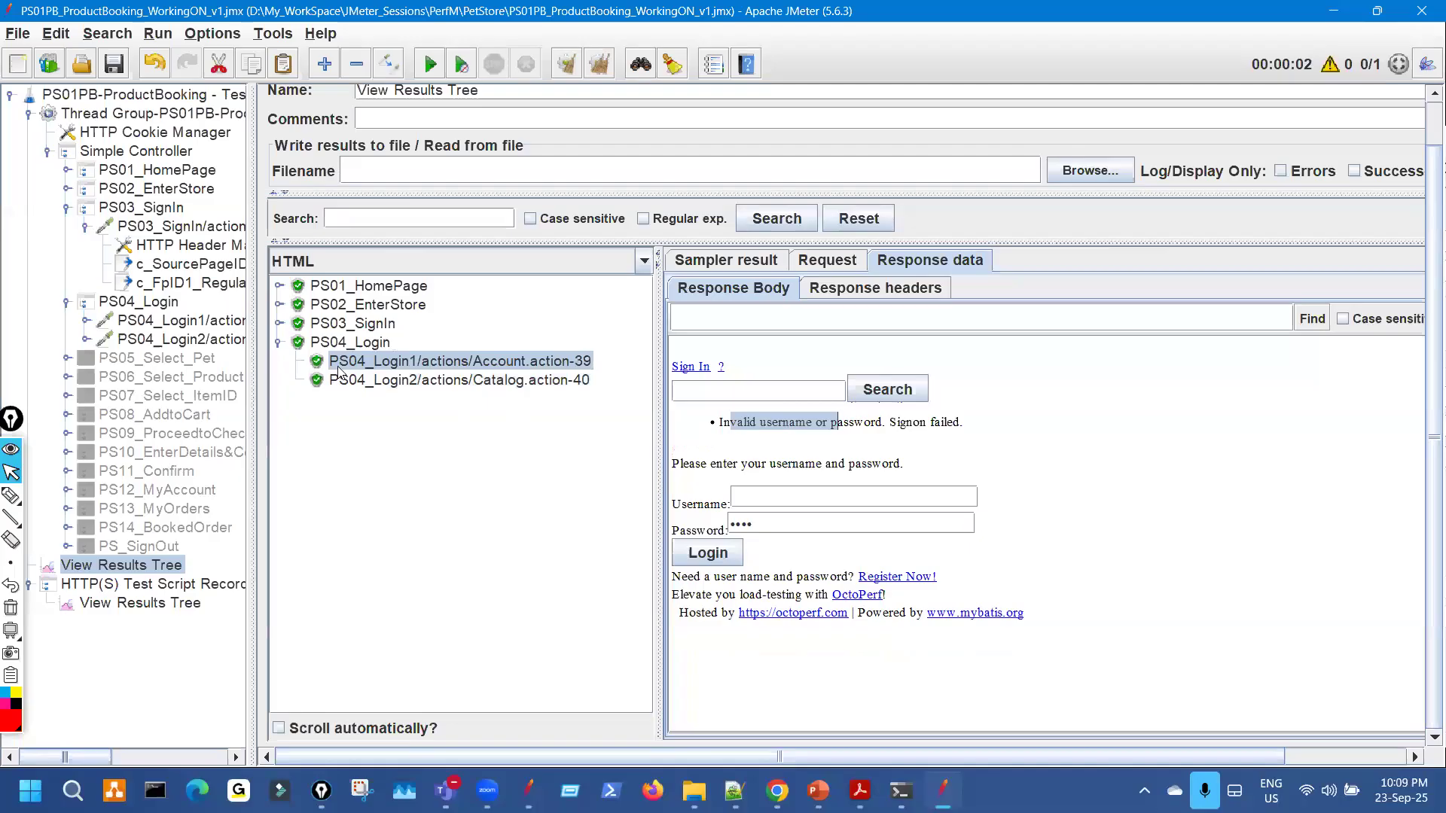
{"action": "left_click", "coordinate": [207, 325]}
{"action": "left_click", "coordinate": [489, 451]}
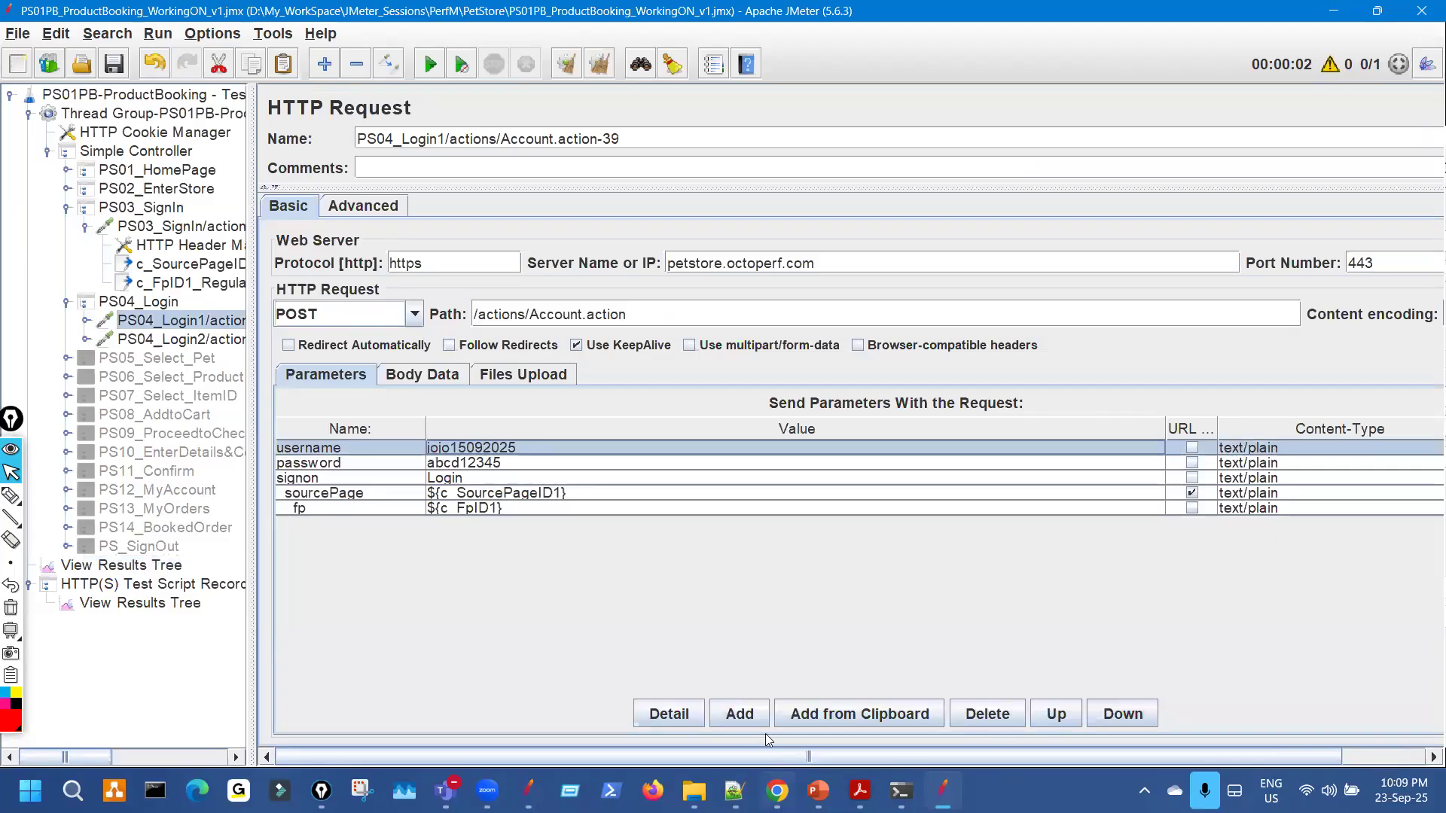
Annotate the JPetStore sign-in page with notes around the Register Now! link and site address.
{"action": "left_click", "coordinate": [777, 791]}
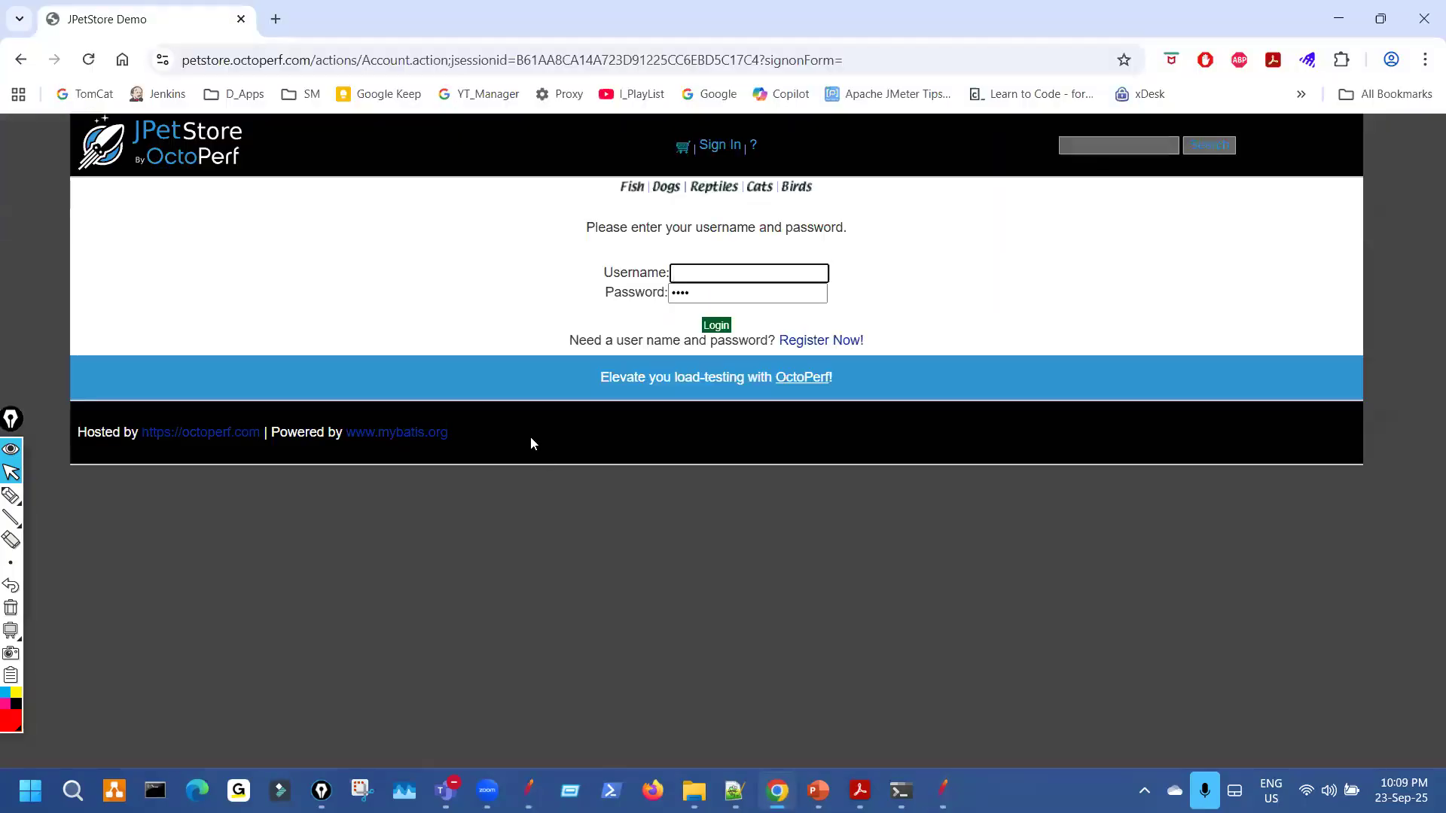
{"action": "left_click", "coordinate": [11, 495]}
{"action": "mouse_move", "coordinate": [552, 558]}
{"action": "left_mouse_down"}
{"action": "mouse_move", "coordinate": [620, 571]}
{"action": "mouse_move", "coordinate": [684, 527]}
{"action": "left_mouse_up"}
{"action": "left_click_drag", "start_coordinate": [708, 497], "coordinate": [727, 541]}
{"action": "mouse_move", "coordinate": [608, 622]}
{"action": "left_mouse_down"}
{"action": "mouse_move", "coordinate": [817, 562]}
{"action": "mouse_move", "coordinate": [726, 608]}
{"action": "left_mouse_up"}
{"action": "left_click_drag", "start_coordinate": [828, 324], "coordinate": [793, 339]}
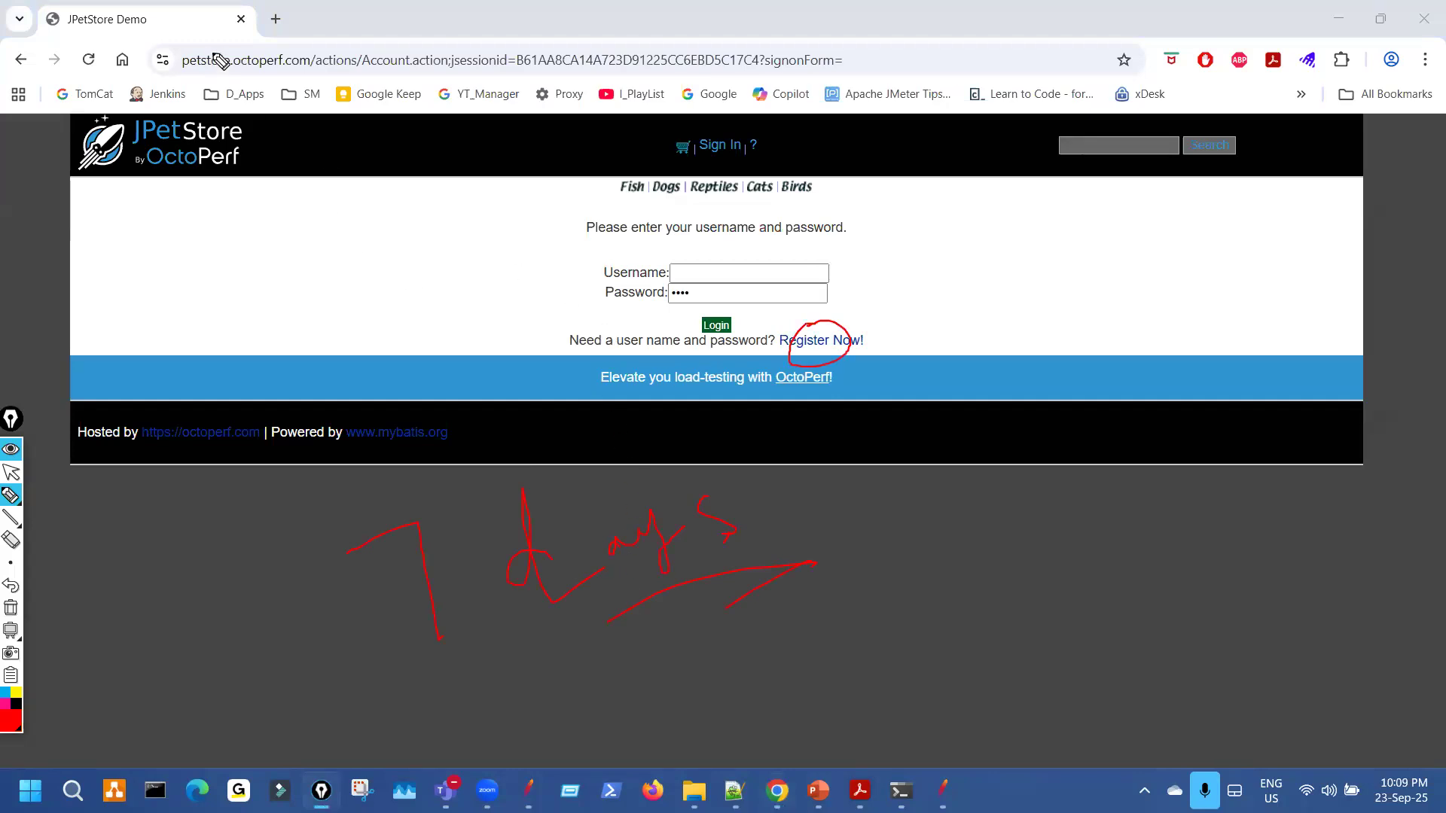
{"action": "mouse_move", "coordinate": [200, 45]}
{"action": "left_mouse_down"}
{"action": "mouse_move", "coordinate": [310, 119]}
{"action": "mouse_move", "coordinate": [305, 47]}
{"action": "left_mouse_up"}
{"action": "mouse_move", "coordinate": [289, 276]}
{"action": "left_mouse_down"}
{"action": "mouse_move", "coordinate": [267, 170]}
{"action": "mouse_move", "coordinate": [302, 201]}
{"action": "left_mouse_up"}
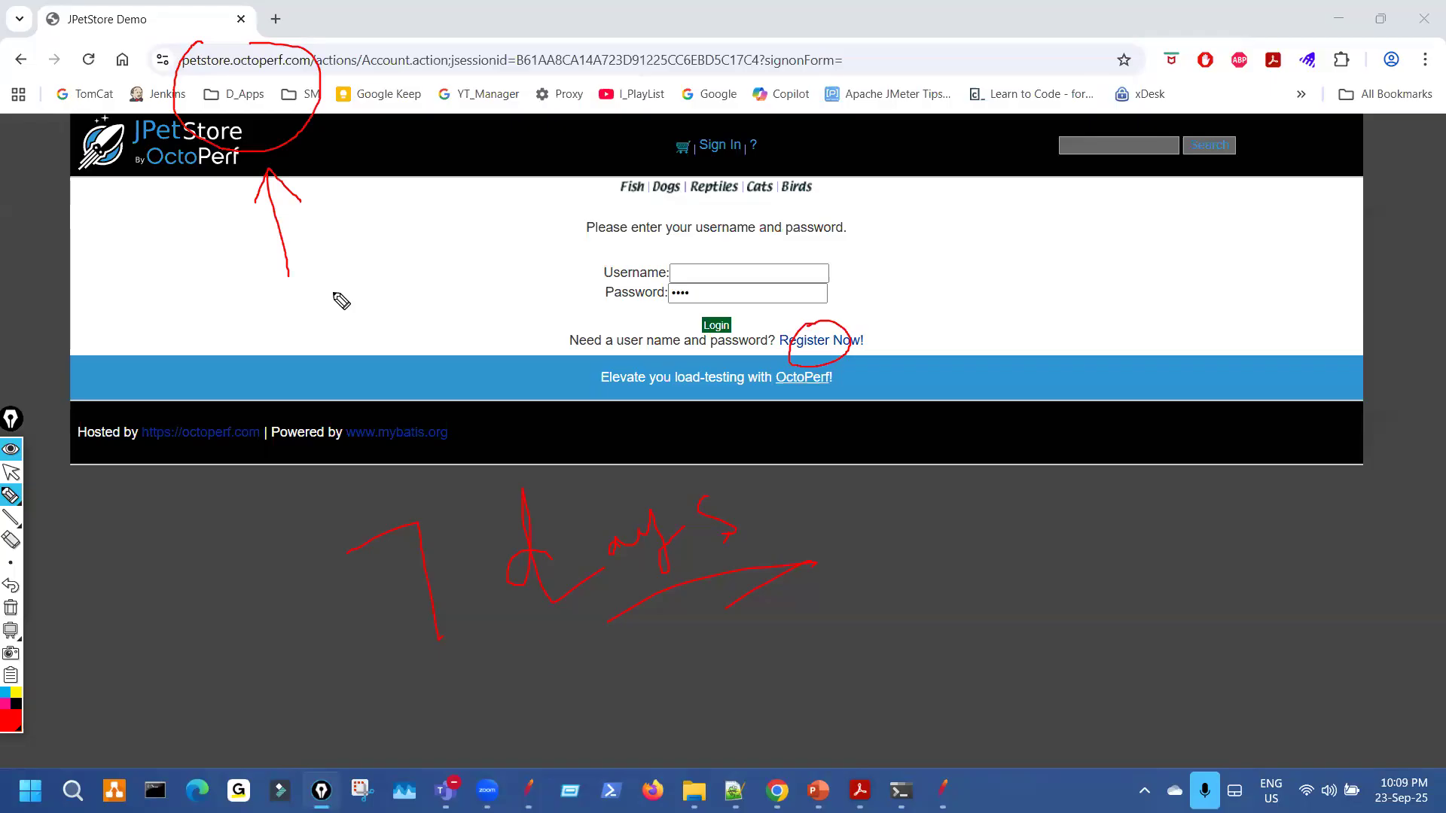
{"action": "mouse_move", "coordinate": [339, 336]}
{"action": "left_mouse_down"}
{"action": "mouse_move", "coordinate": [467, 323]}
{"action": "mouse_move", "coordinate": [525, 286]}
{"action": "left_mouse_up"}
{"action": "left_click_drag", "start_coordinate": [561, 215], "coordinate": [588, 254]}
{"action": "left_click_drag", "start_coordinate": [586, 163], "coordinate": [614, 245]}
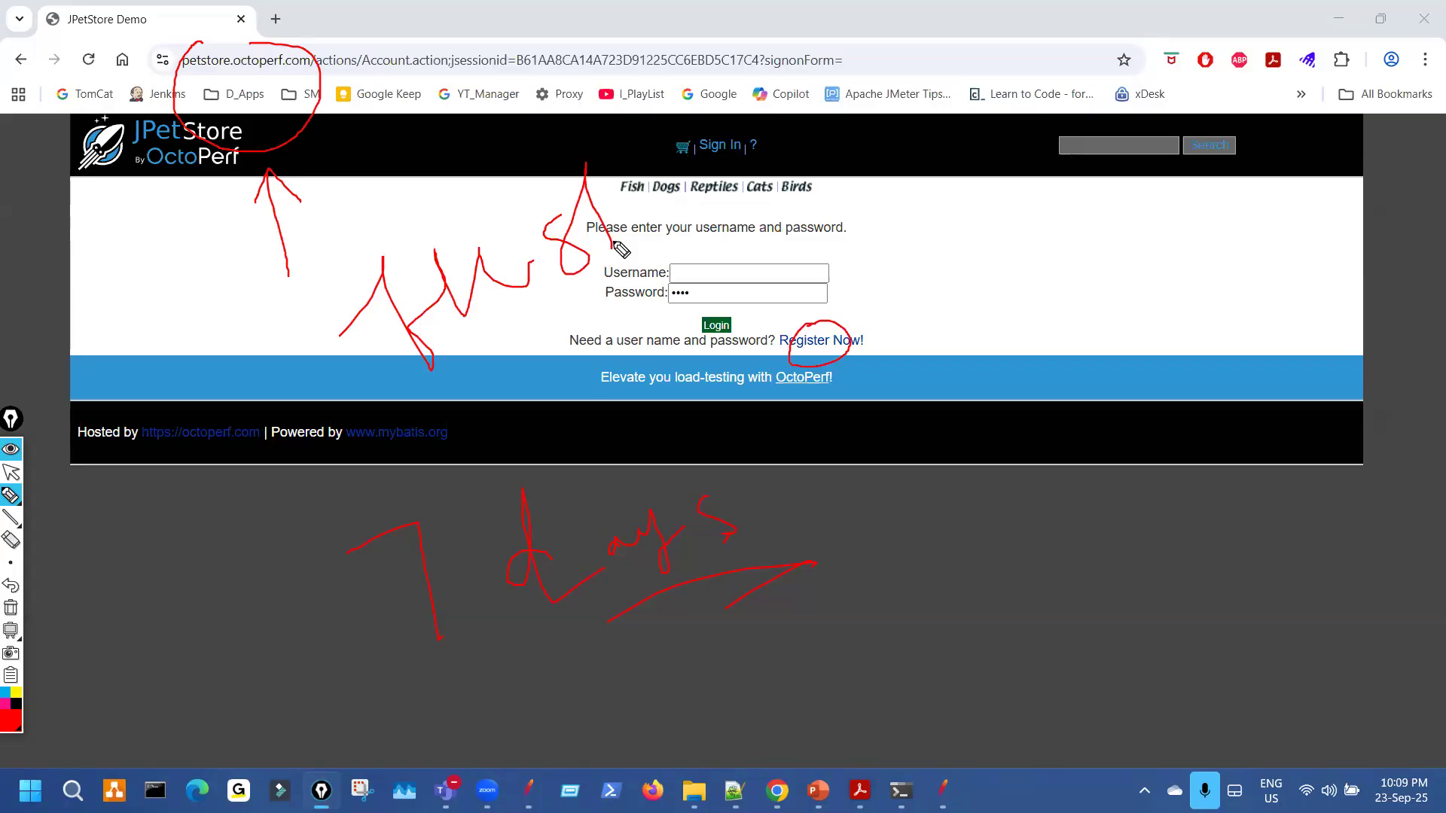
{"action": "left_click_drag", "start_coordinate": [72, 387], "coordinate": [111, 374]}
Clear the annotations and handwrite a new note below the page footer.
{"action": "key", "text": "ctrl+shift+7"}
{"action": "key", "text": "ctrl+shift+1"}
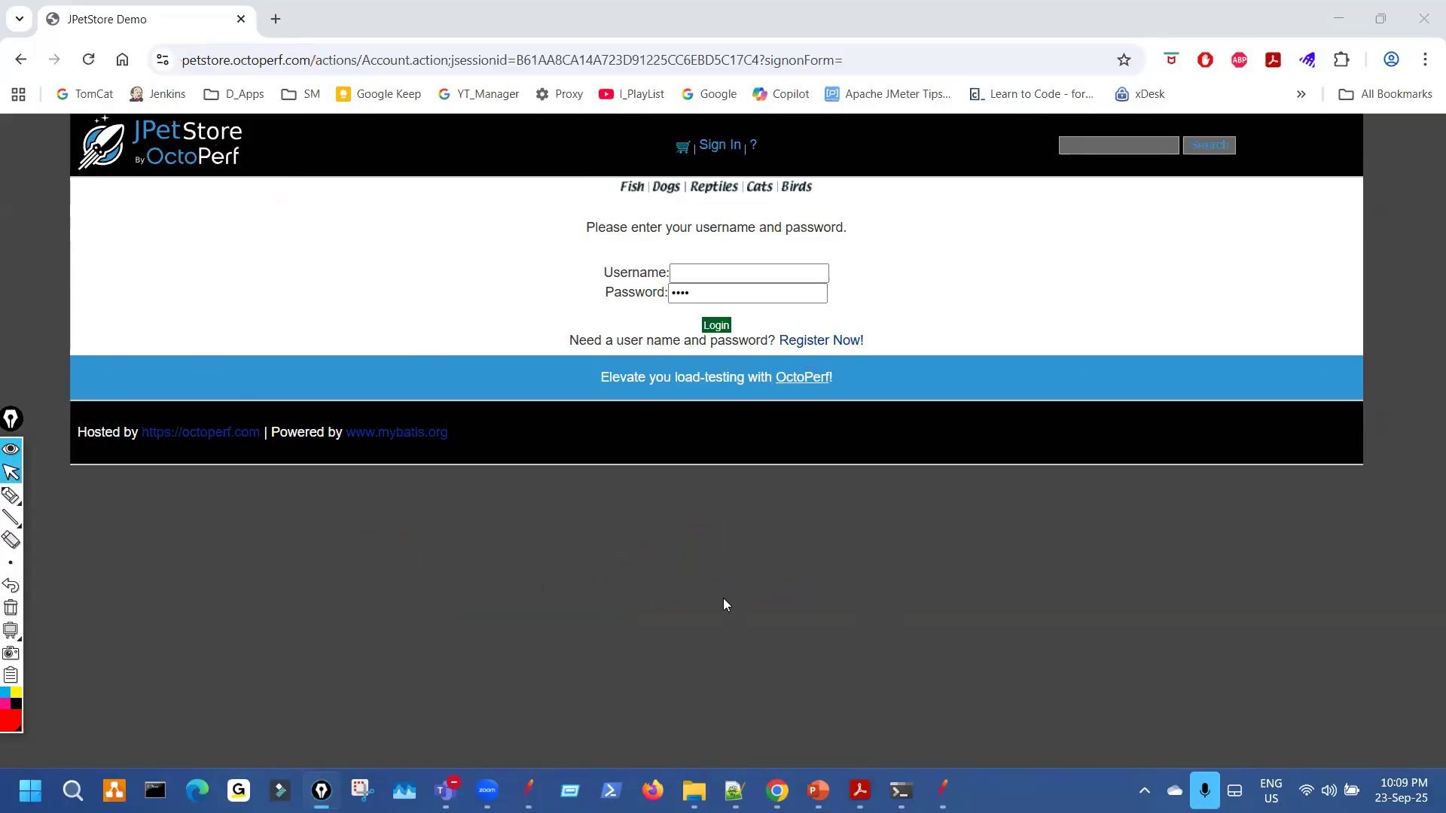
{"action": "key", "text": "ctrl+shift+2"}
{"action": "left_click_drag", "start_coordinate": [464, 586], "coordinate": [549, 595]}
{"action": "left_click", "coordinate": [532, 519]}
{"action": "left_click_drag", "start_coordinate": [563, 543], "coordinate": [649, 599]}
{"action": "left_click_drag", "start_coordinate": [750, 537], "coordinate": [869, 498]}
{"action": "mouse_move", "coordinate": [861, 682]}
{"action": "left_mouse_down"}
{"action": "mouse_move", "coordinate": [945, 698]}
{"action": "mouse_move", "coordinate": [955, 631]}
{"action": "mouse_move", "coordinate": [1054, 621]}
{"action": "left_mouse_up"}
{"action": "left_click", "coordinate": [913, 576]}
{"action": "mouse_move", "coordinate": [1065, 603]}
{"action": "left_mouse_down"}
{"action": "mouse_move", "coordinate": [1104, 555]}
{"action": "mouse_move", "coordinate": [1200, 570]}
{"action": "left_mouse_up"}
{"action": "left_click_drag", "start_coordinate": [1186, 648], "coordinate": [1053, 697]}
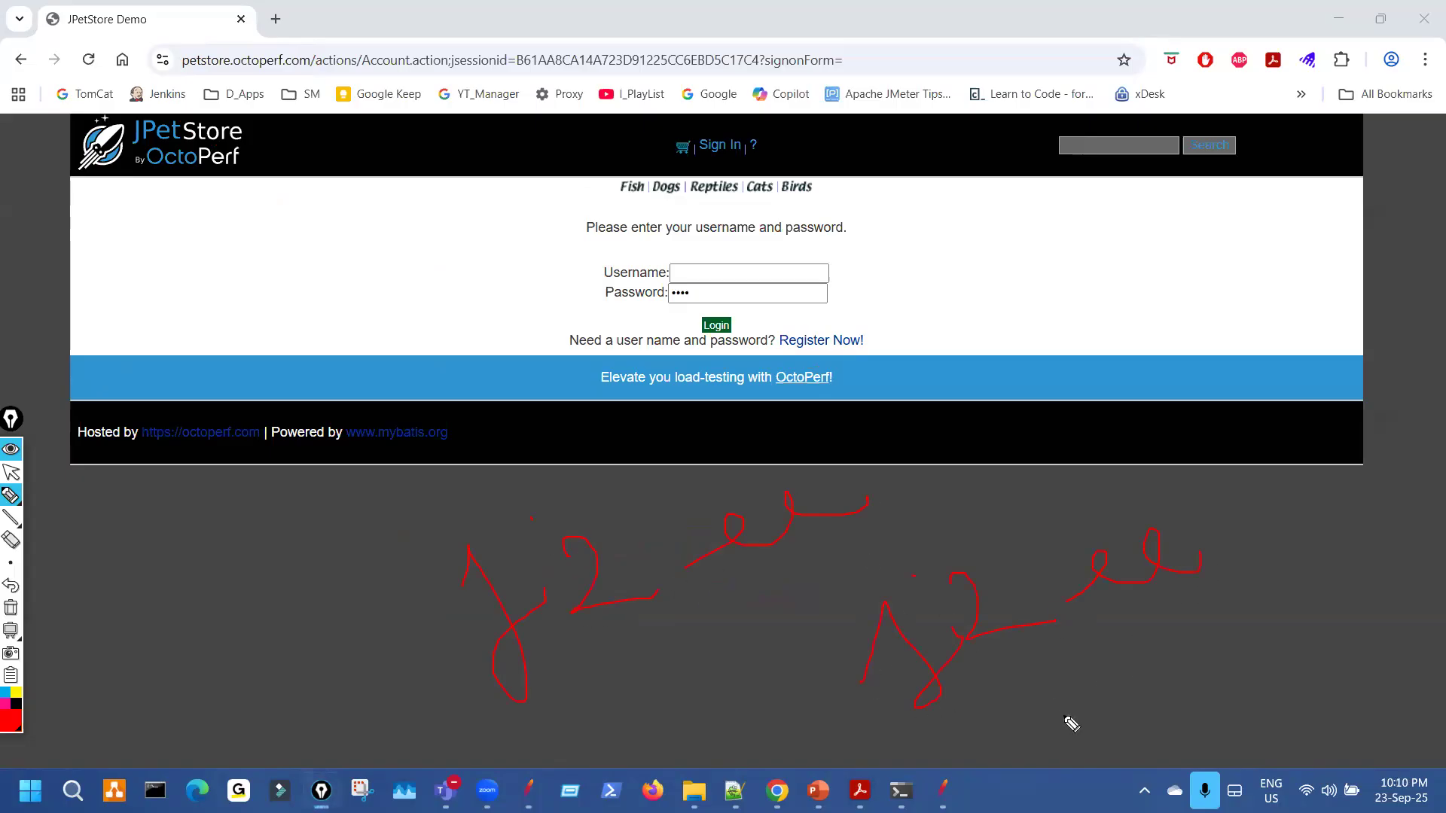
{"action": "left_click_drag", "start_coordinate": [728, 610], "coordinate": [787, 566]}
{"action": "left_click_drag", "start_coordinate": [278, 208], "coordinate": [386, 217]}
Clear the drawings, return to cursor mode, and follow the Register Now! link.
{"action": "key", "text": "ctrl+shift+7"}
{"action": "key", "text": "ctrl+shift+2"}
{"action": "left_click", "coordinate": [833, 346]}
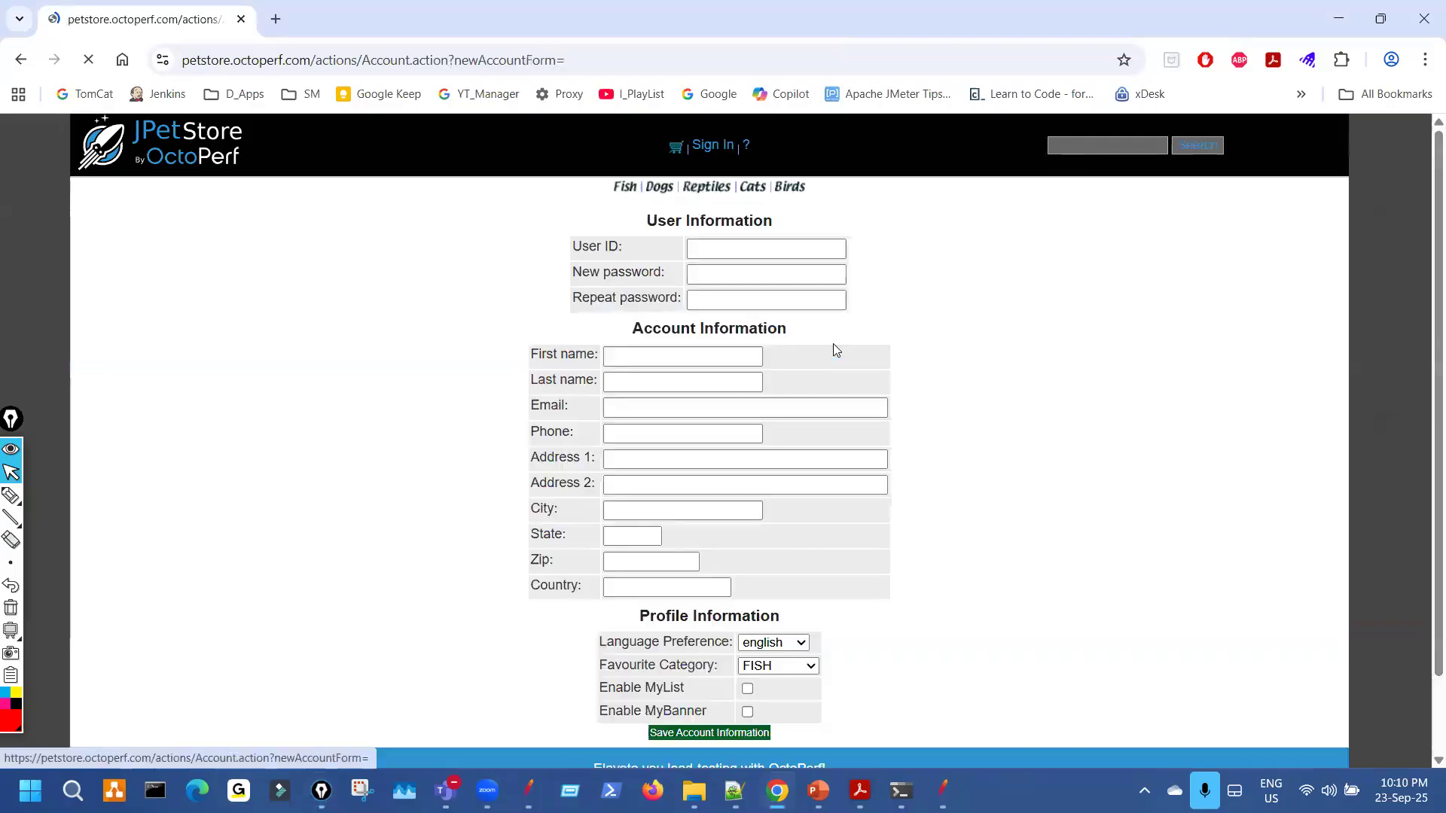
{"action": "key", "text": "alt+Tab"}
{"action": "double_click", "coordinate": [545, 448]}
{"action": "key", "text": "ctrl+c"}
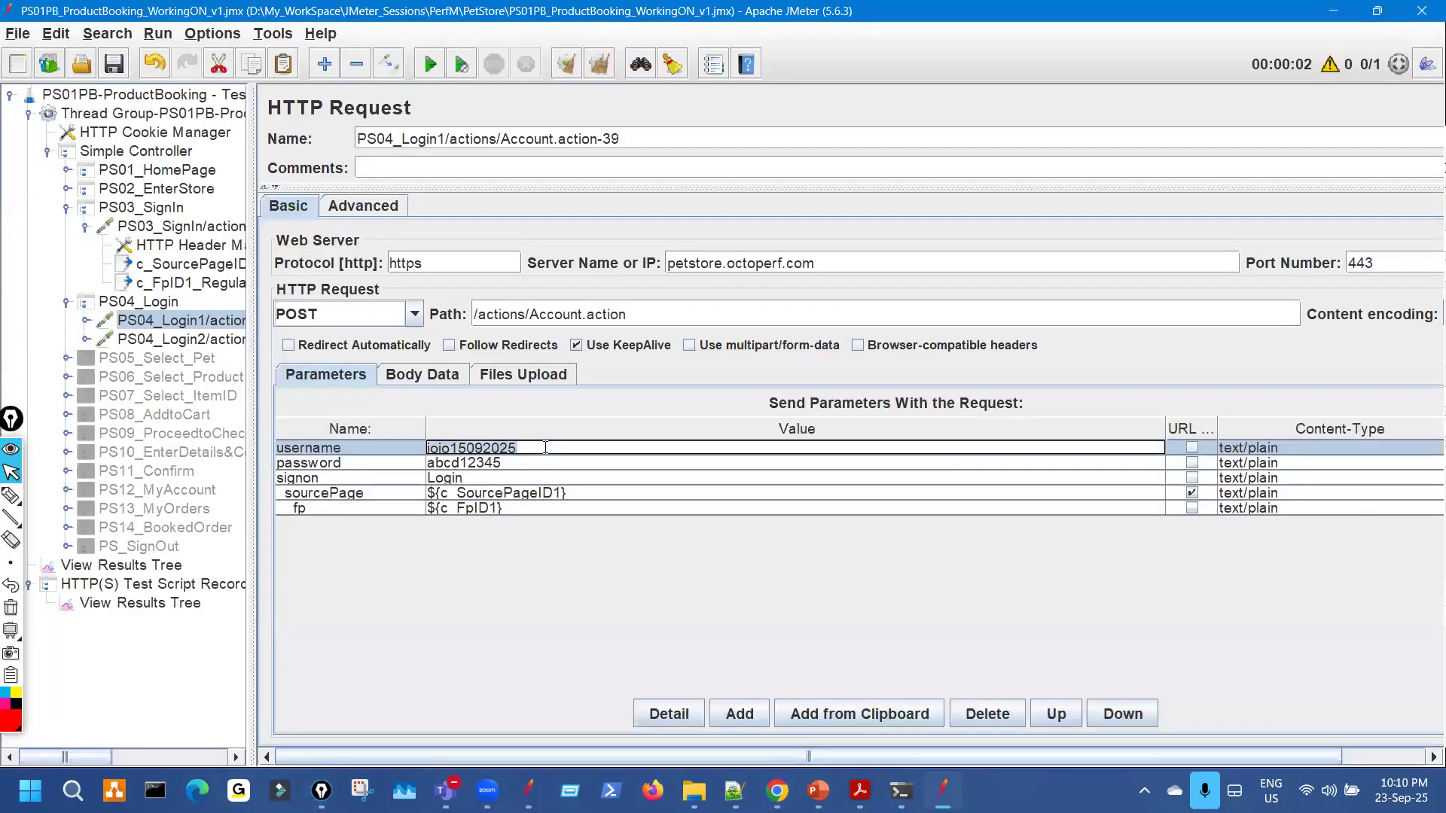
{"action": "key", "text": "alt+Tab"}
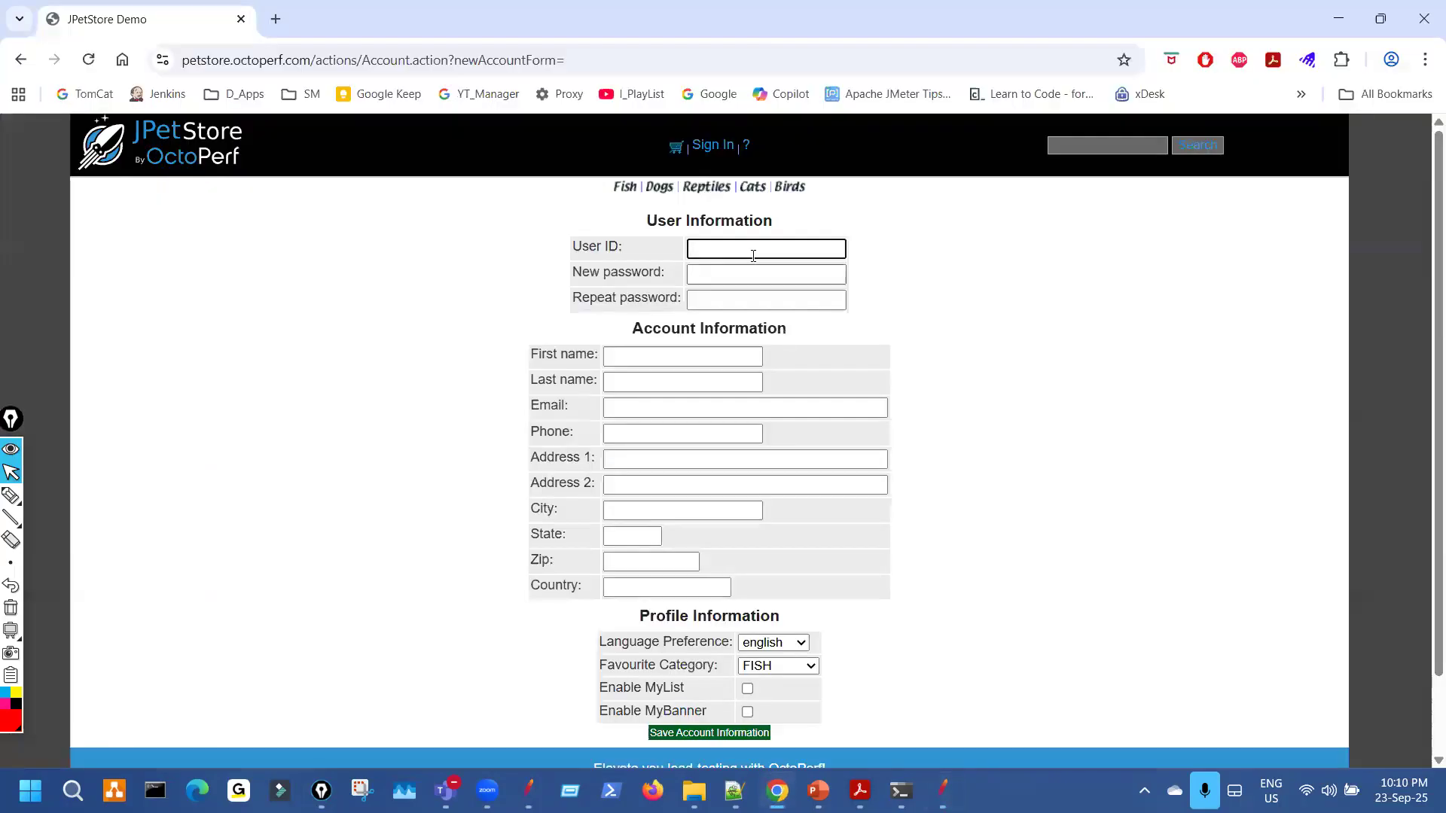
{"action": "key", "text": "ctrl+v"}
{"action": "left_click", "coordinate": [727, 278]}
{"action": "type", "text": "abcd12345"}
{"action": "key", "text": "Tab"}
{"action": "type", "text": "abcd12345"}
{"action": "key", "text": "Tab"}
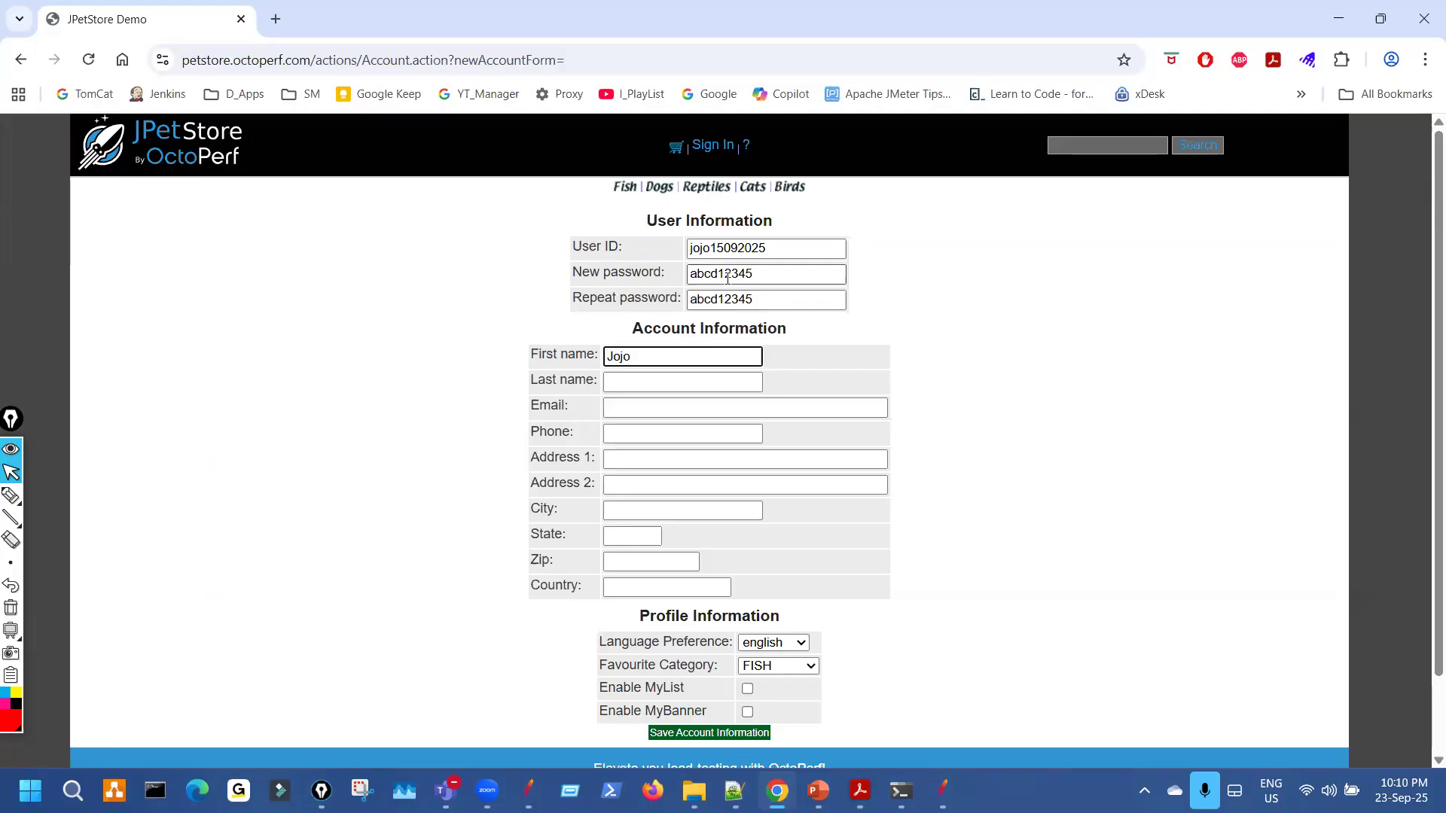
{"action": "key", "text": "Tab"}
{"action": "type", "text": "Bean"}
{"action": "key", "text": "Tab"}
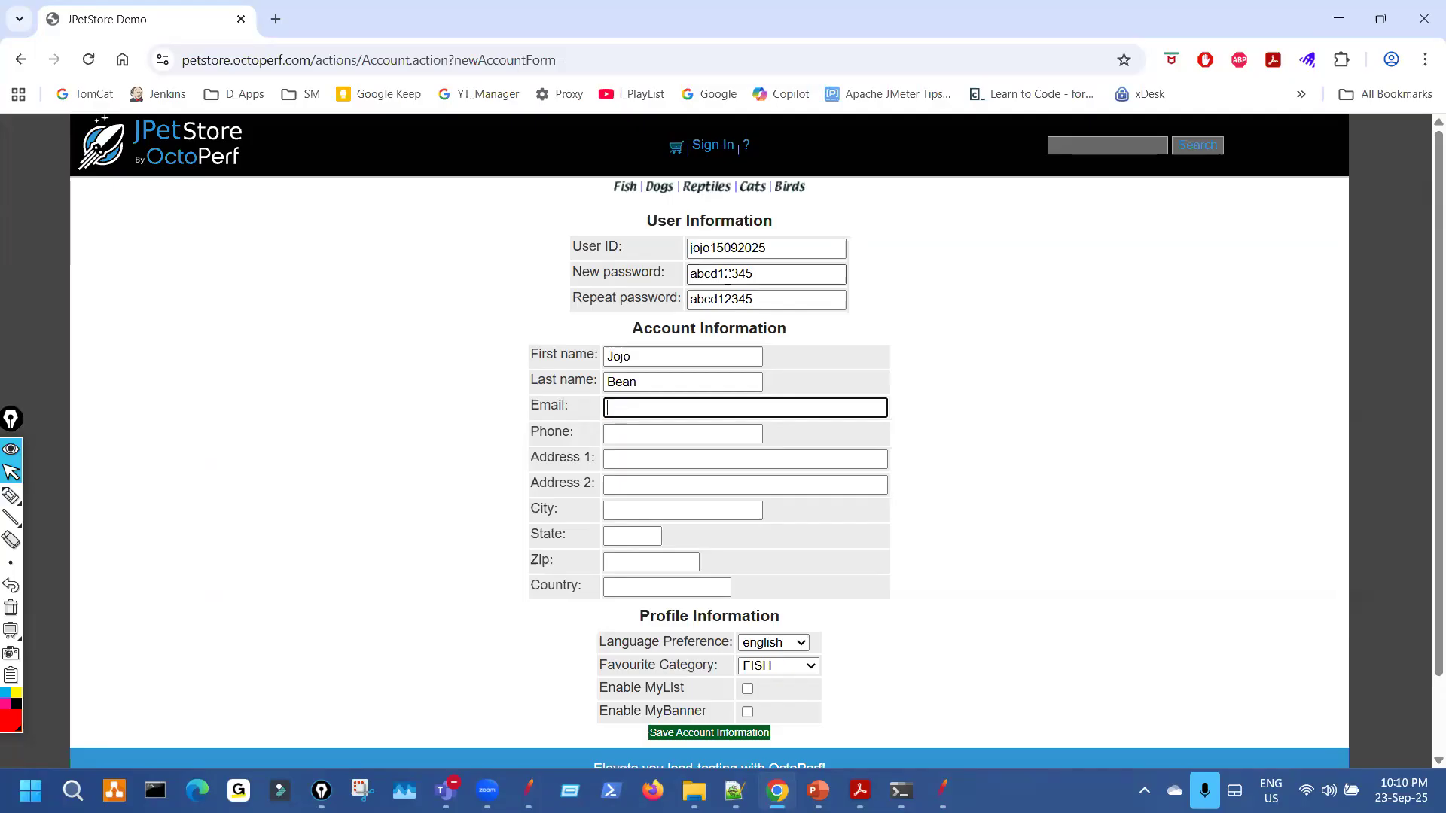
{"action": "key", "text": "ctrl+v"}
{"action": "type", "text": "@gmail.co"}
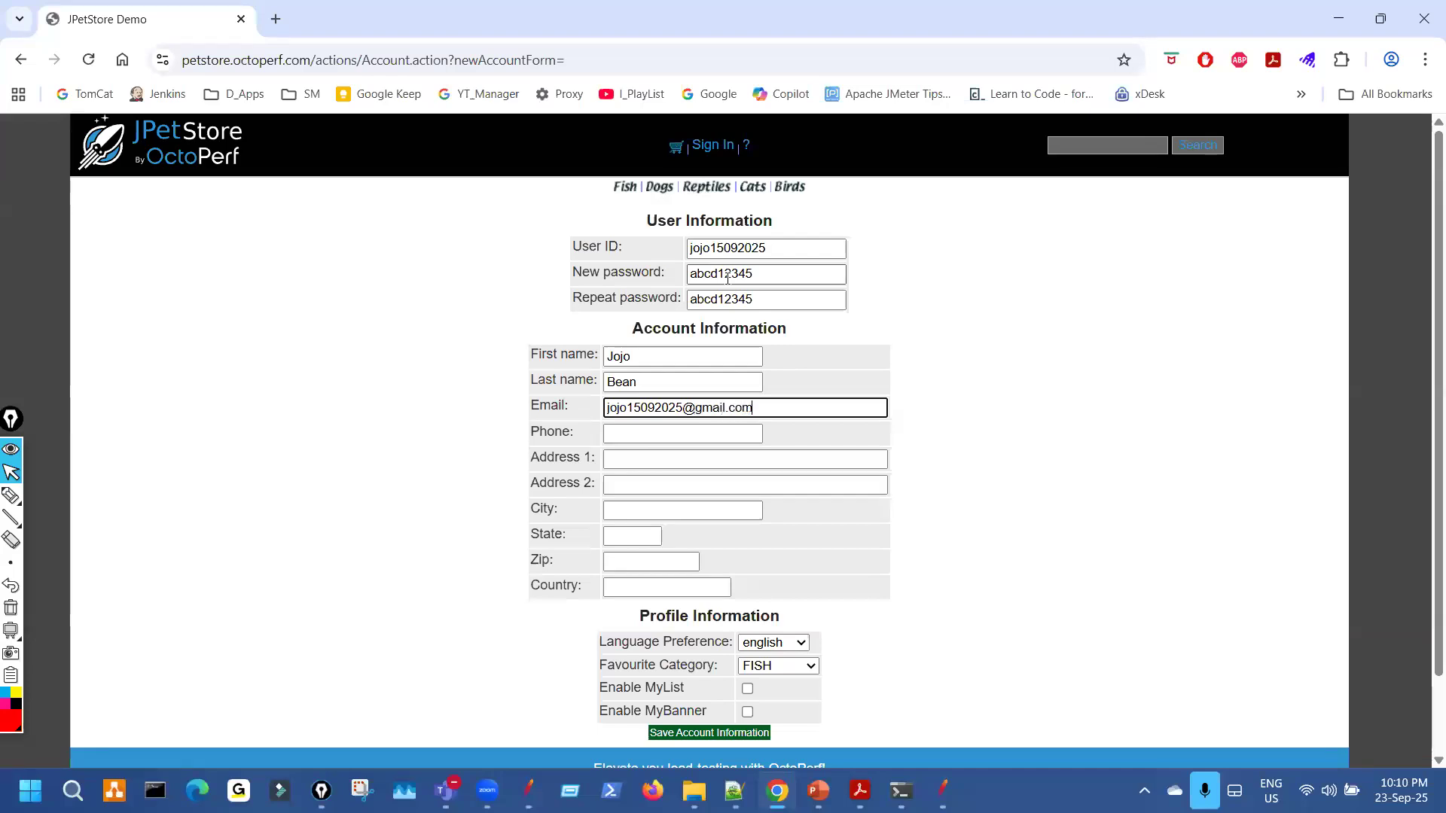
{"action": "key", "text": "Tab"}
{"action": "type", "text": "88775544"}
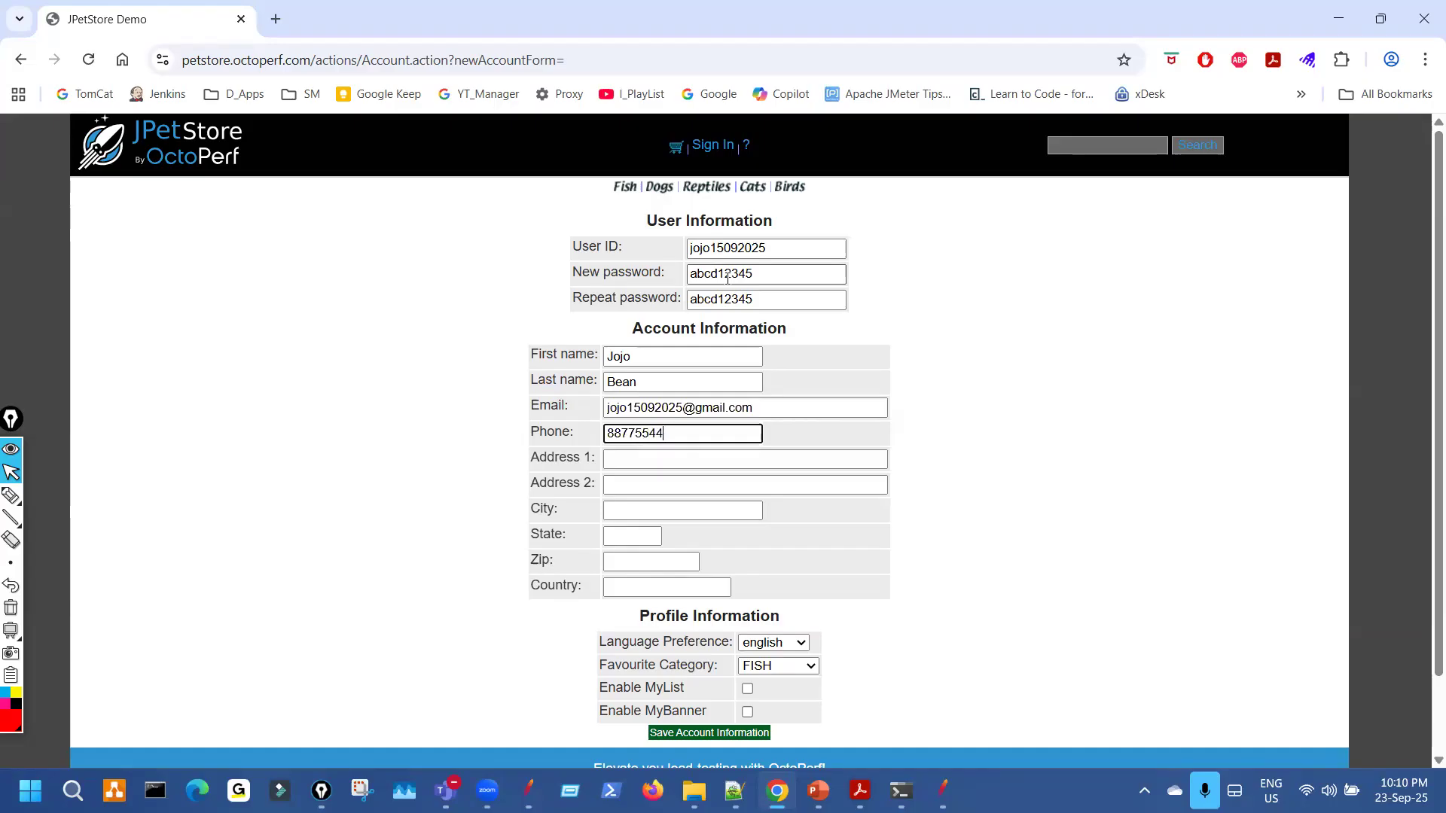
{"action": "type", "text": "11"}
Copy the address into Address 2, enter 88554 and 'Indi' in the remaining fields, and save.
{"action": "key", "text": "Tab"}
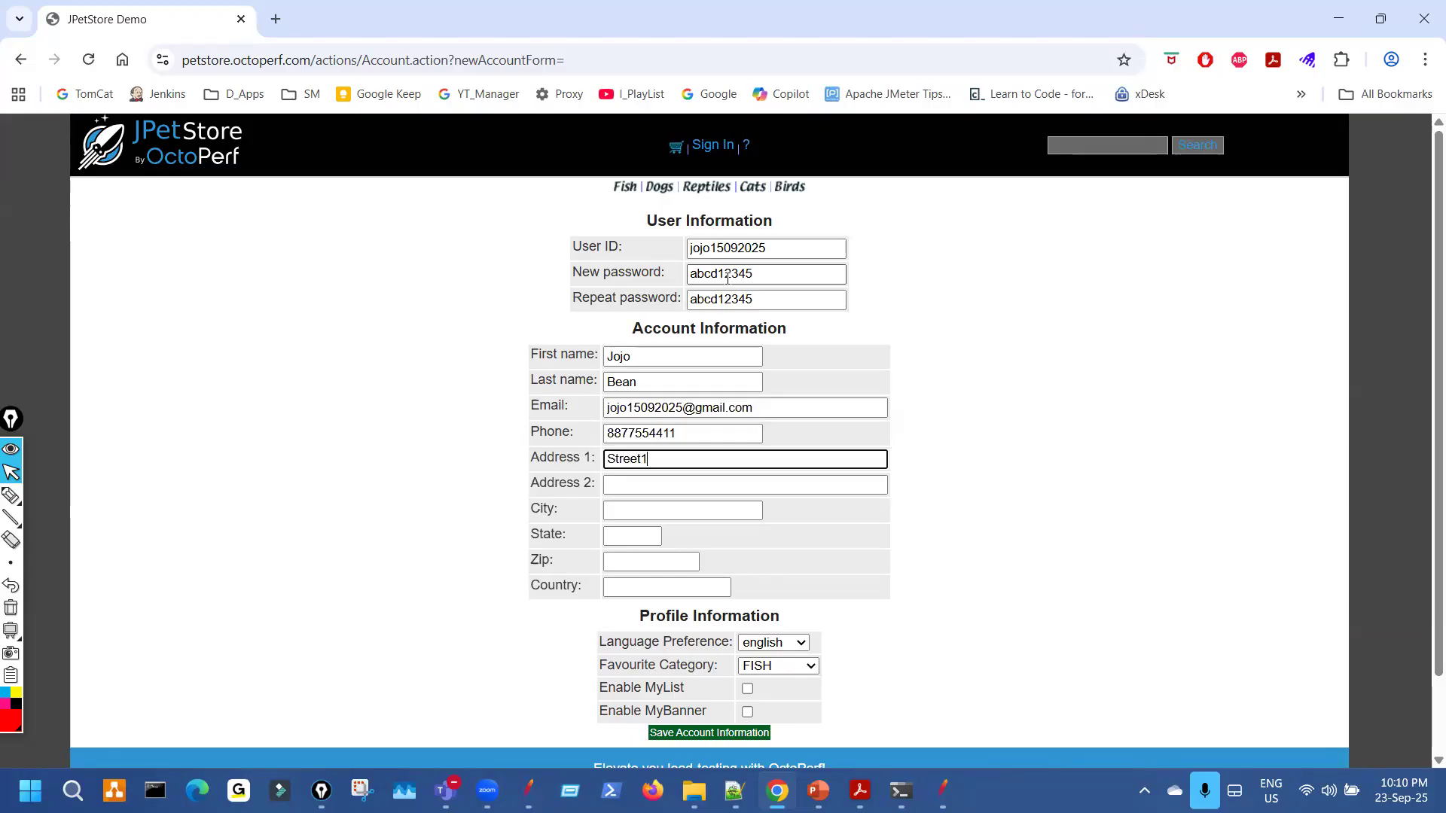
{"action": "key", "text": "ctrl+a"}
{"action": "key", "text": "ctrl+c"}
{"action": "key", "text": "Tab"}
{"action": "key", "text": "ctrl+v"}
{"action": "key", "text": "BackSpace"}
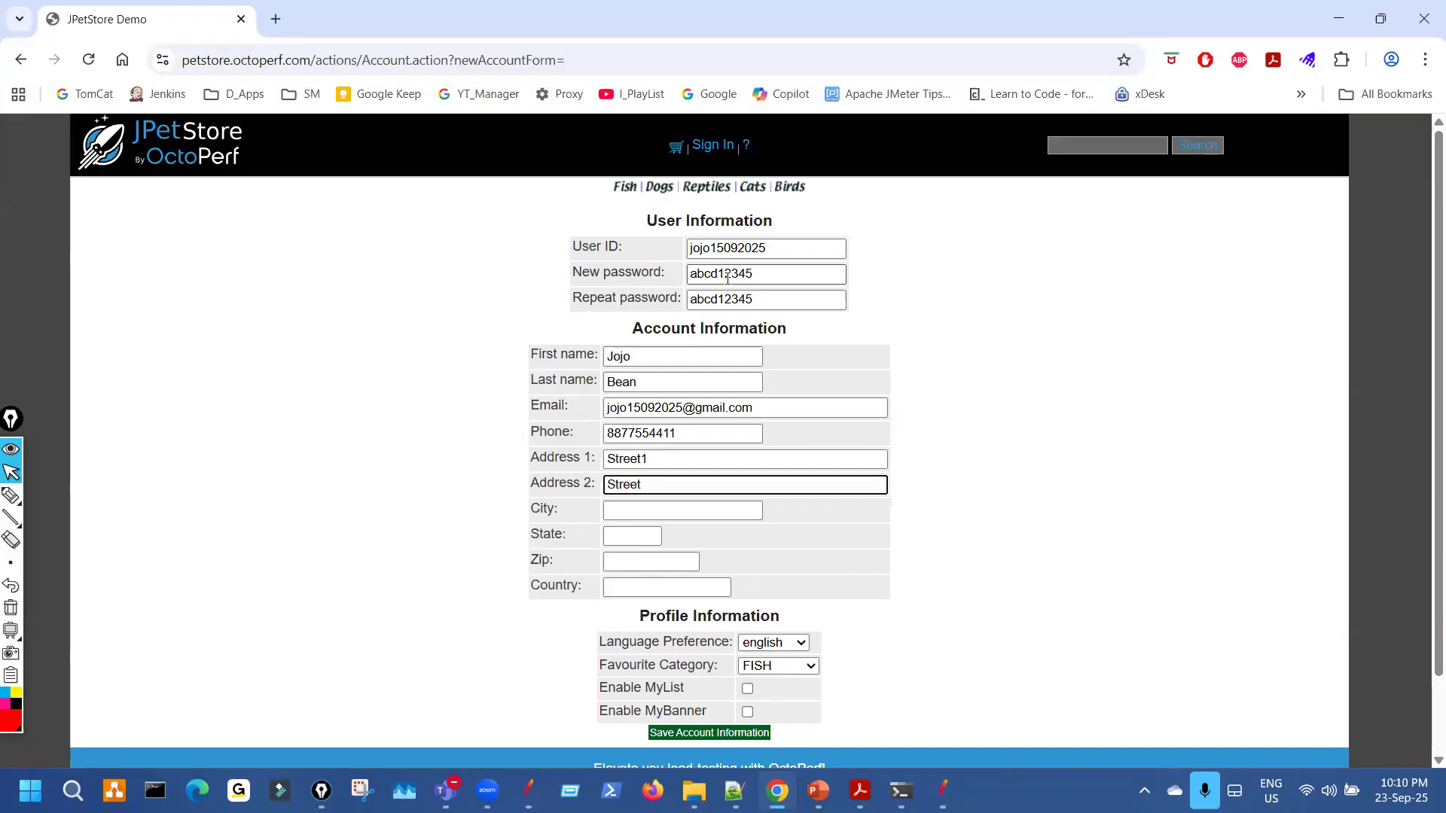
{"action": "key", "text": "Tab"}
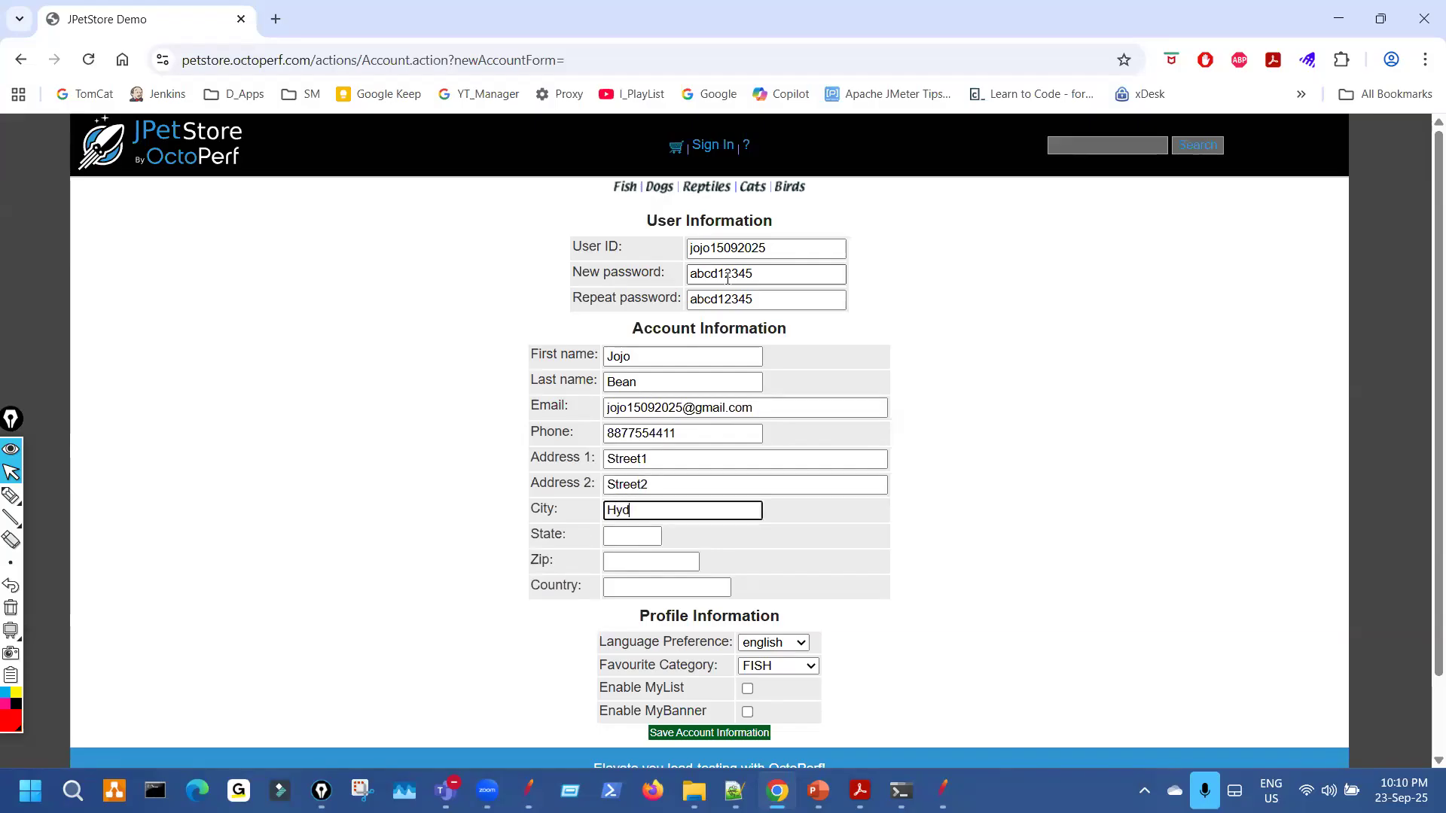
{"action": "key", "text": "Tab"}
{"action": "key", "text": "Tab"}
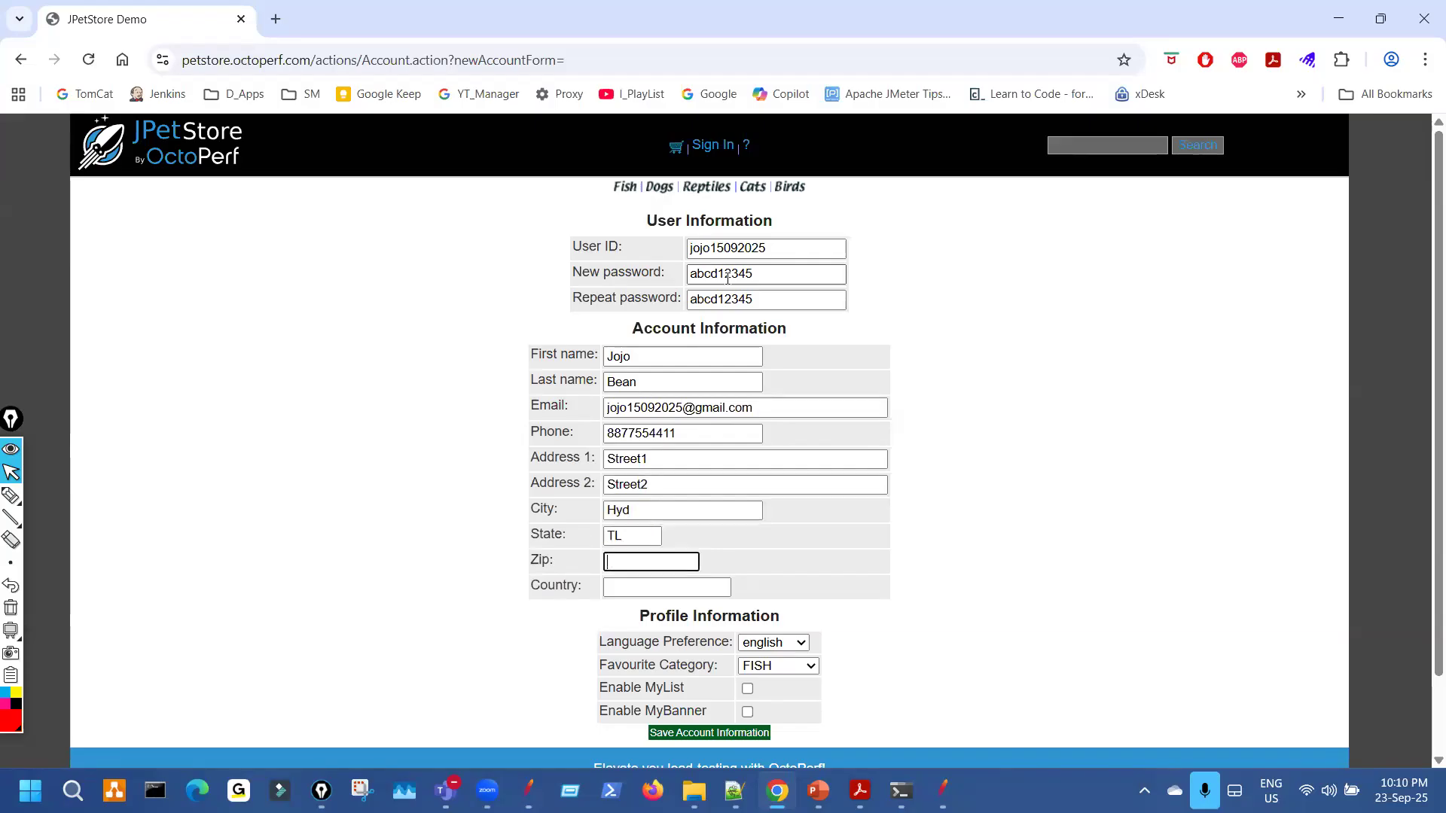
{"action": "type", "text": "885544"}
{"action": "key", "text": "Tab"}
{"action": "type", "text": "Indi"}
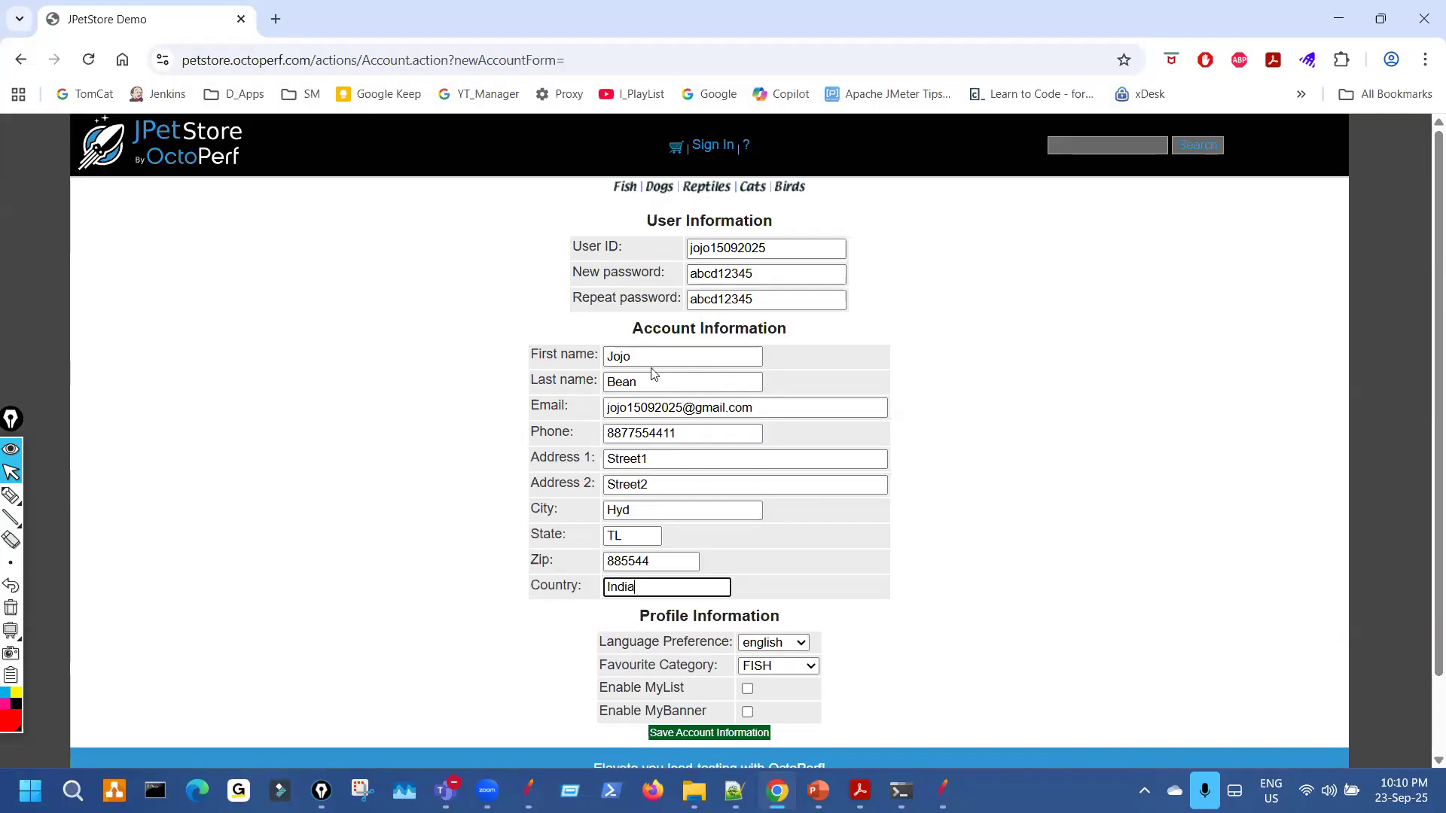
{"action": "scroll", "coordinate": [620, 385], "scroll_direction": "down", "scroll_amount": 2}
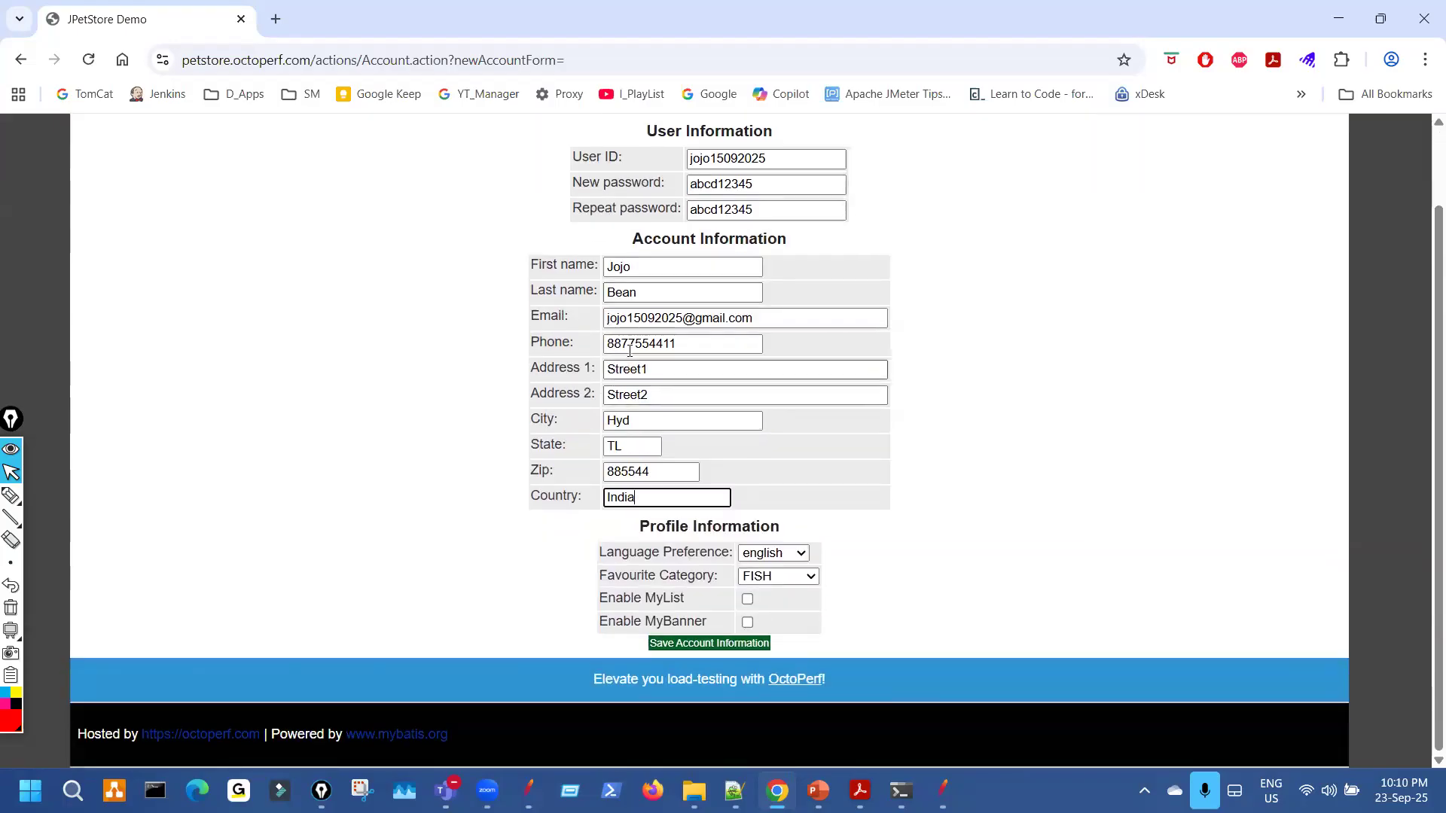
{"action": "left_click", "coordinate": [739, 646]}
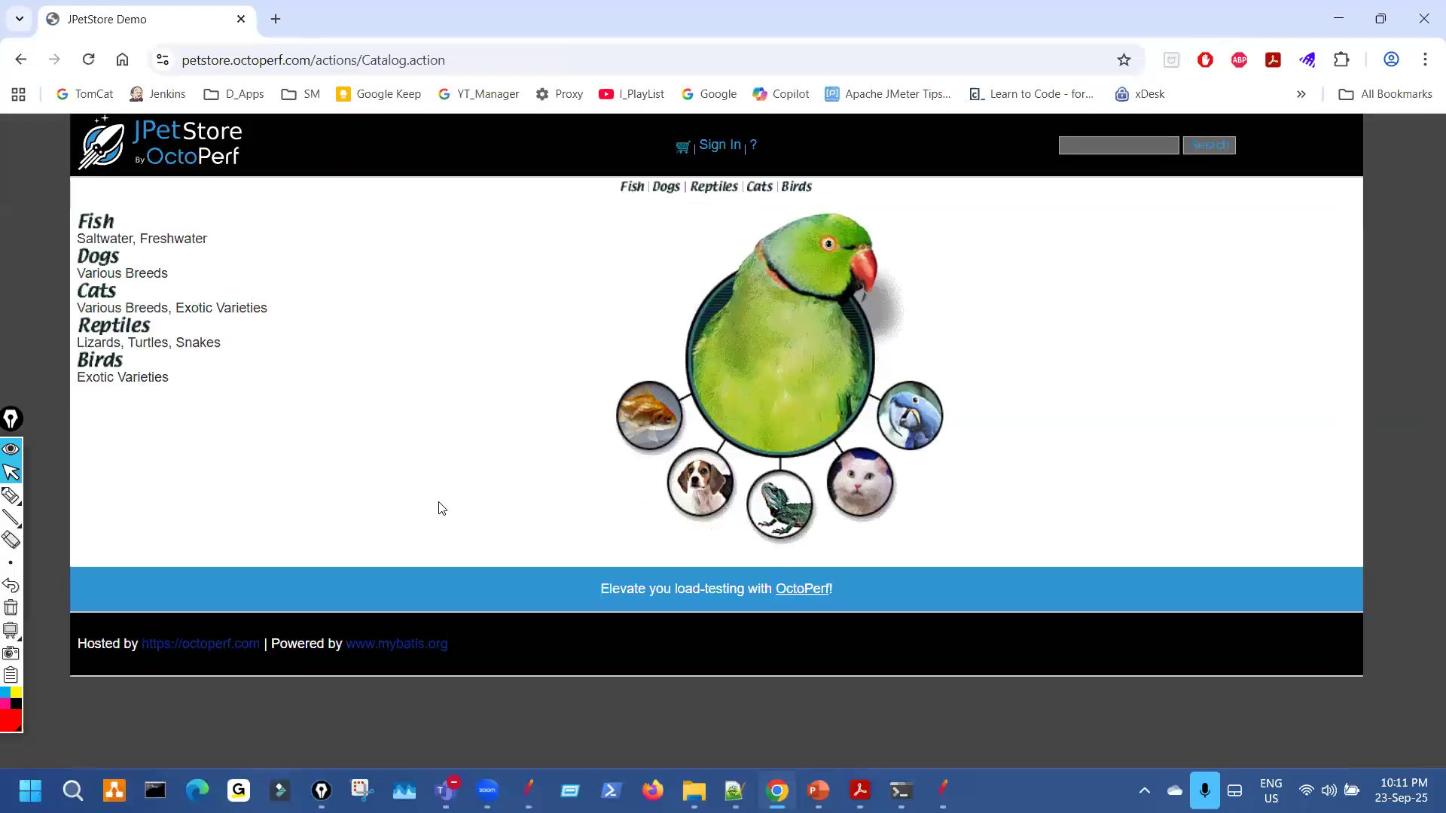
Log in with the new account, confirm the Welcome message, then return to JMeter's results tree.
{"action": "left_click", "coordinate": [715, 145]}
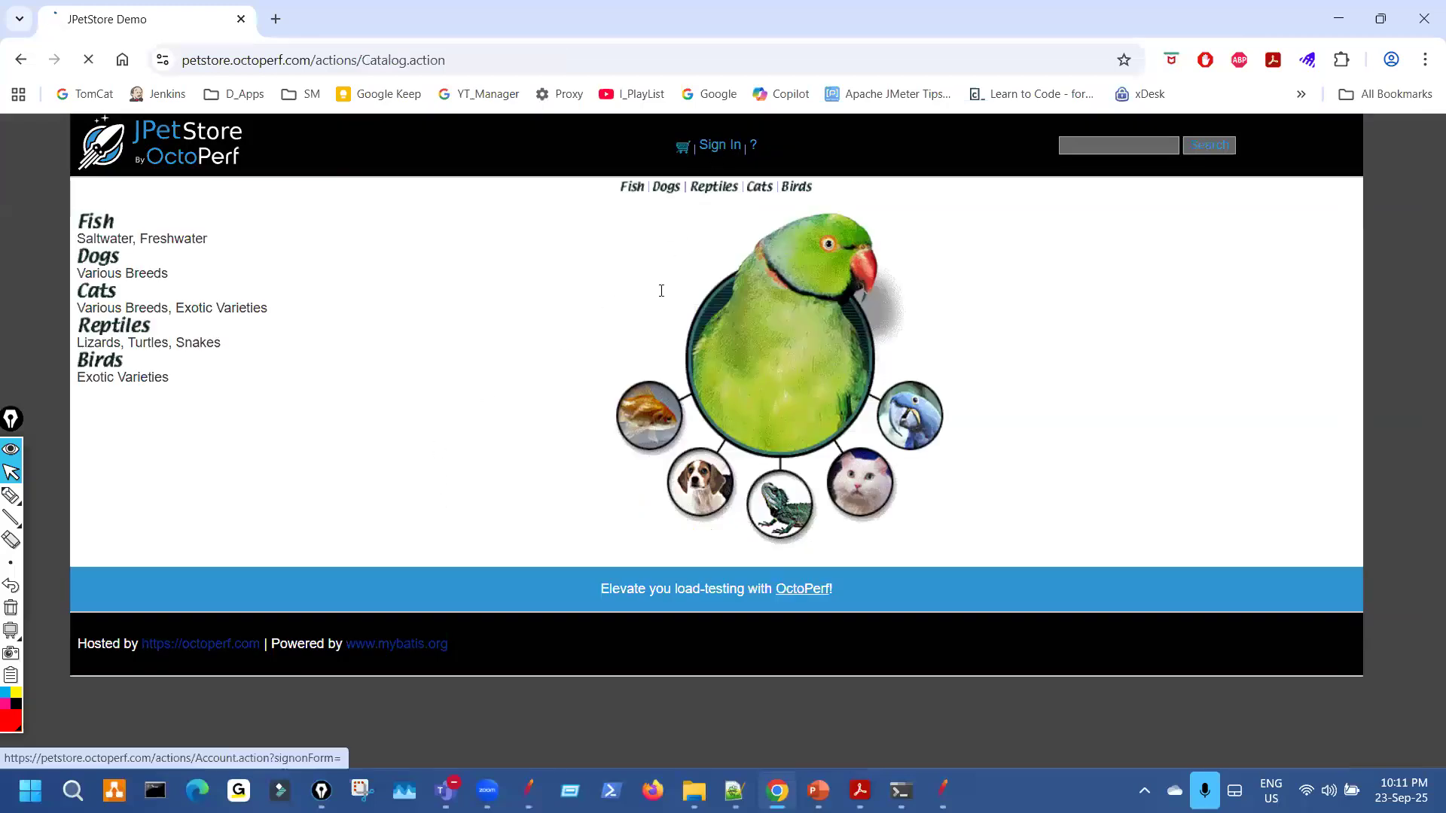
{"action": "left_click", "coordinate": [650, 292]}
{"action": "type", "text": "jojo15092025"}
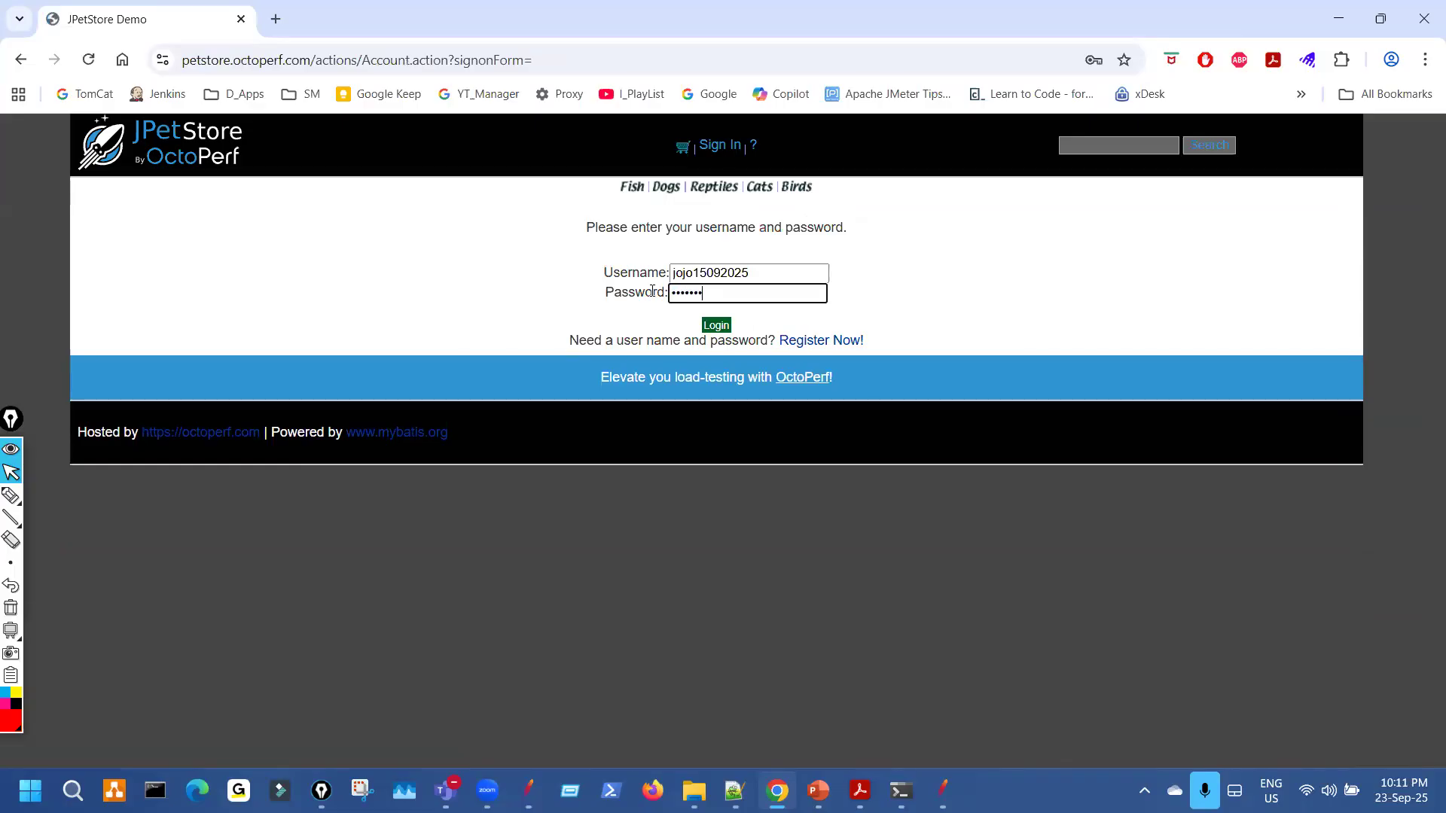
{"action": "left_click", "coordinate": [713, 326]}
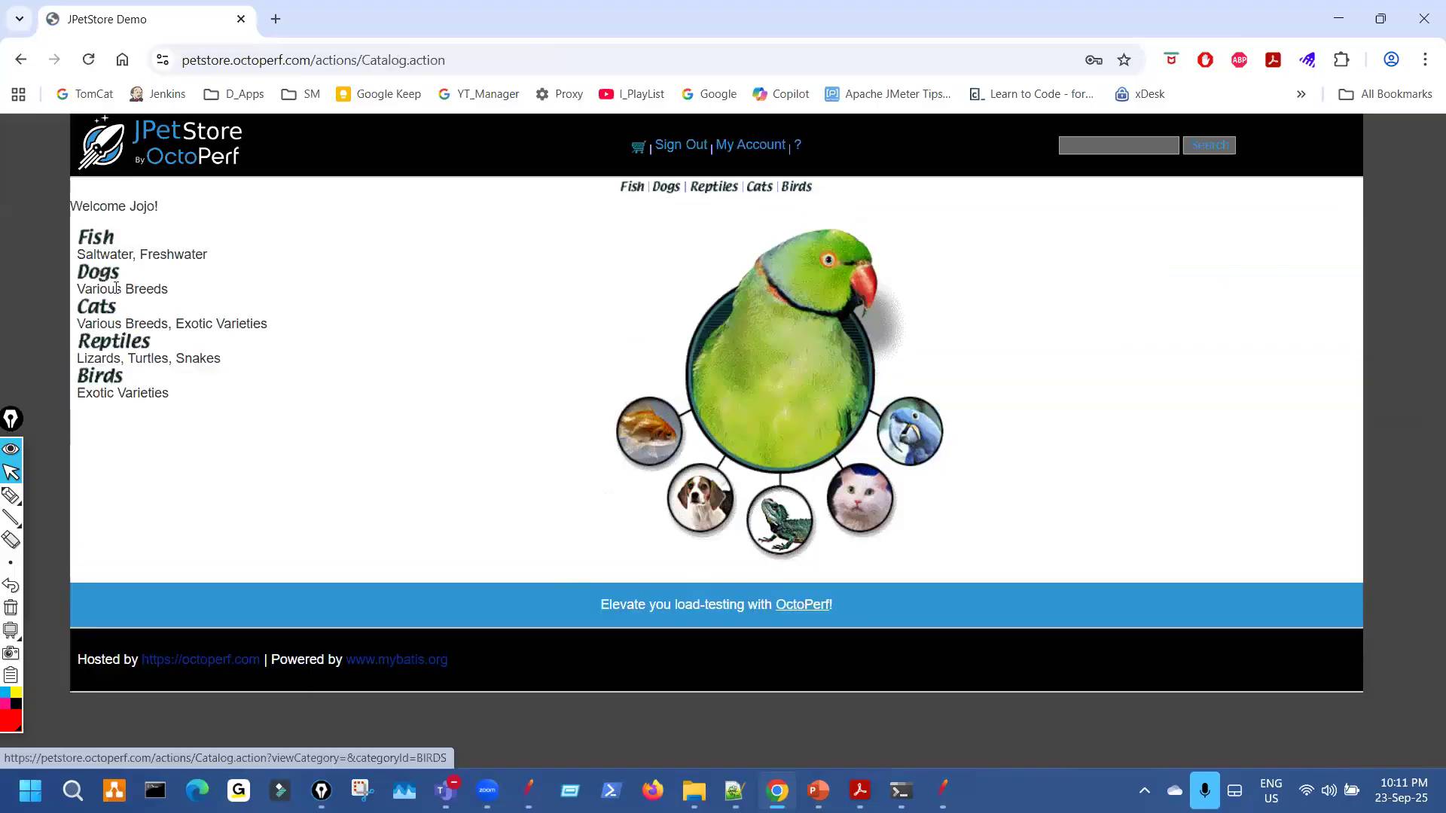
{"action": "triple_click", "coordinate": [169, 215]}
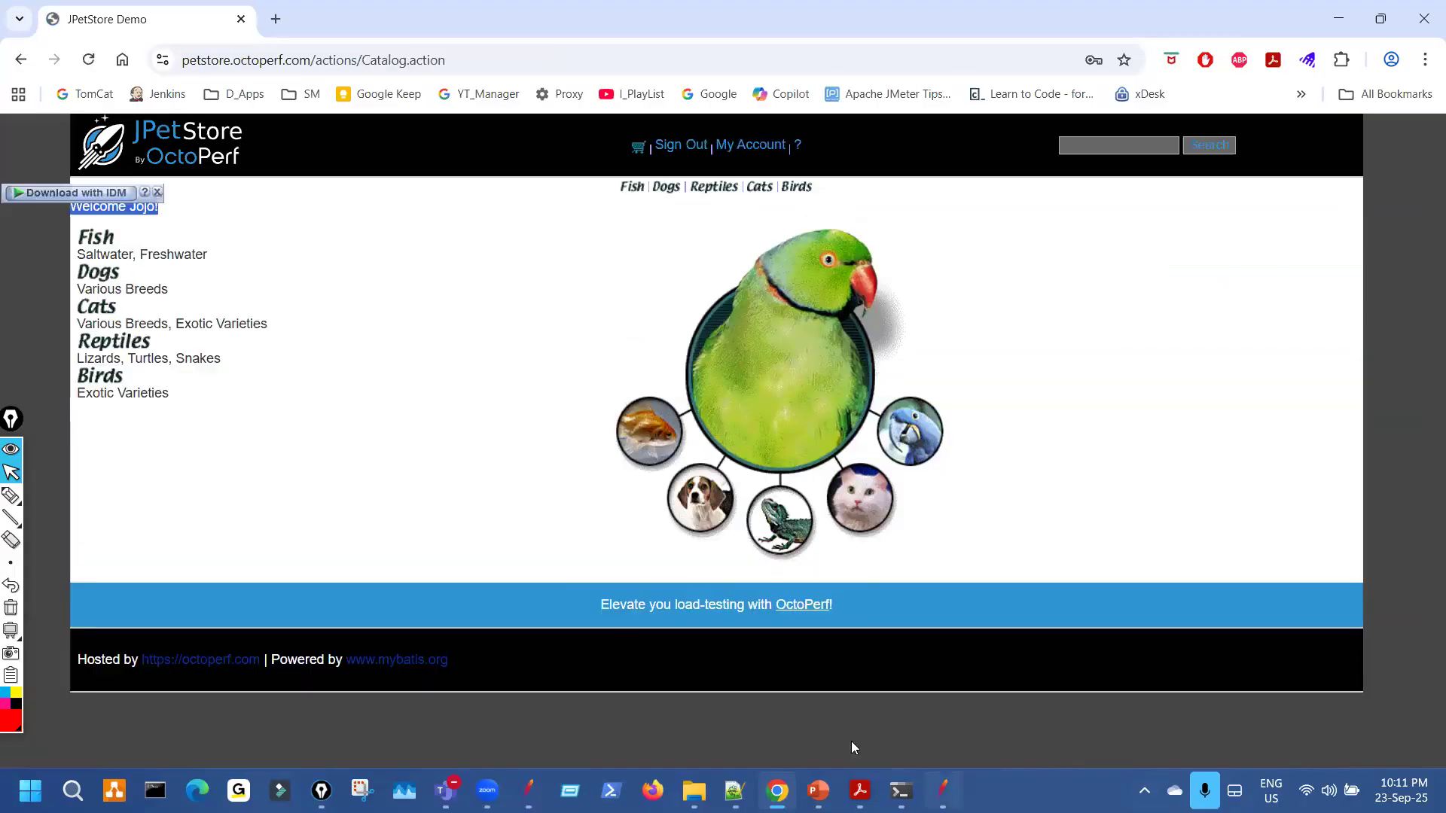
{"action": "key", "text": "alt+Tab"}
{"action": "left_click", "coordinate": [162, 567]}
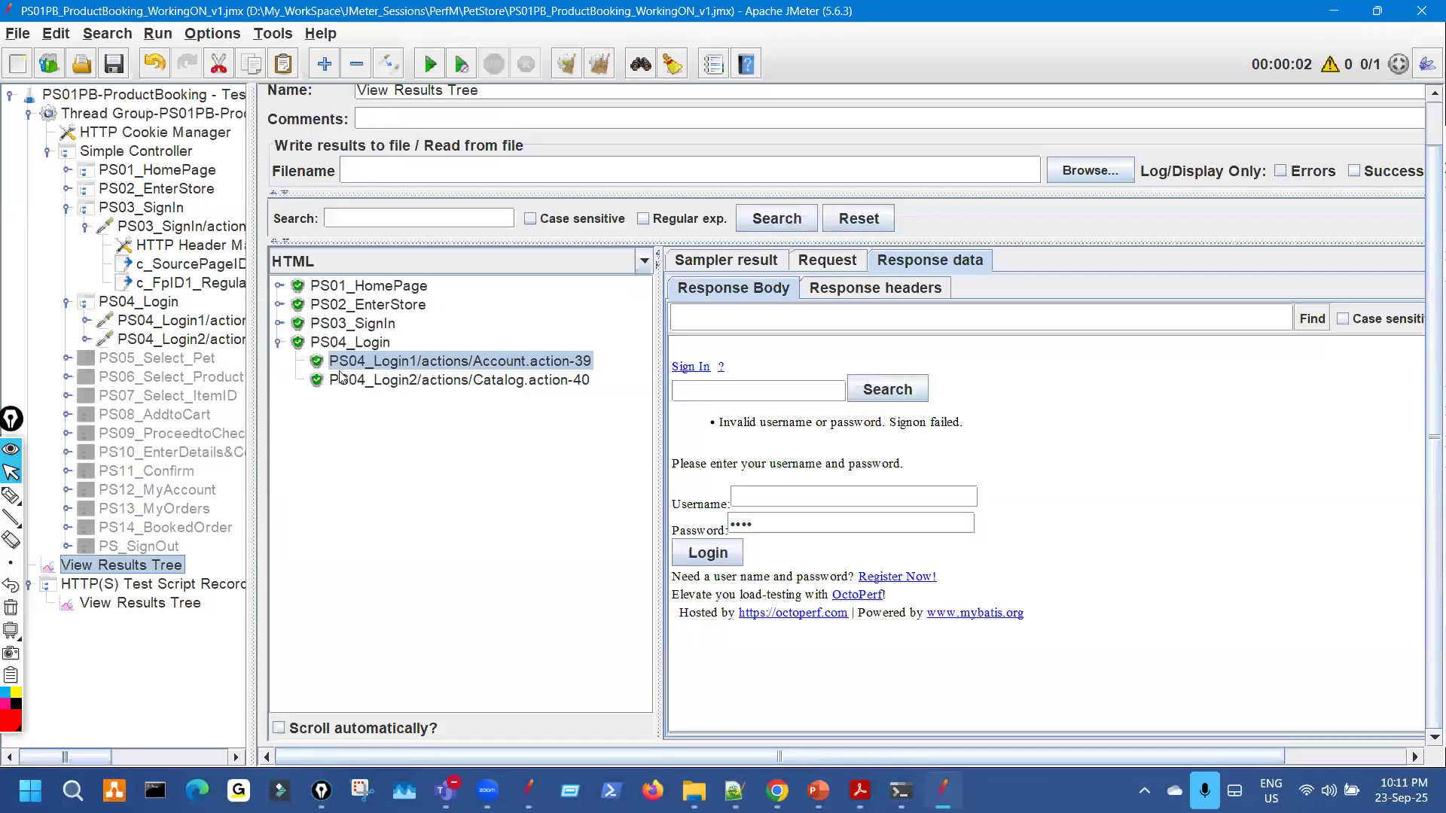
Check PS04_Login1's username parameter, then clear the old results and rerun the script.
{"action": "left_click", "coordinate": [181, 321]}
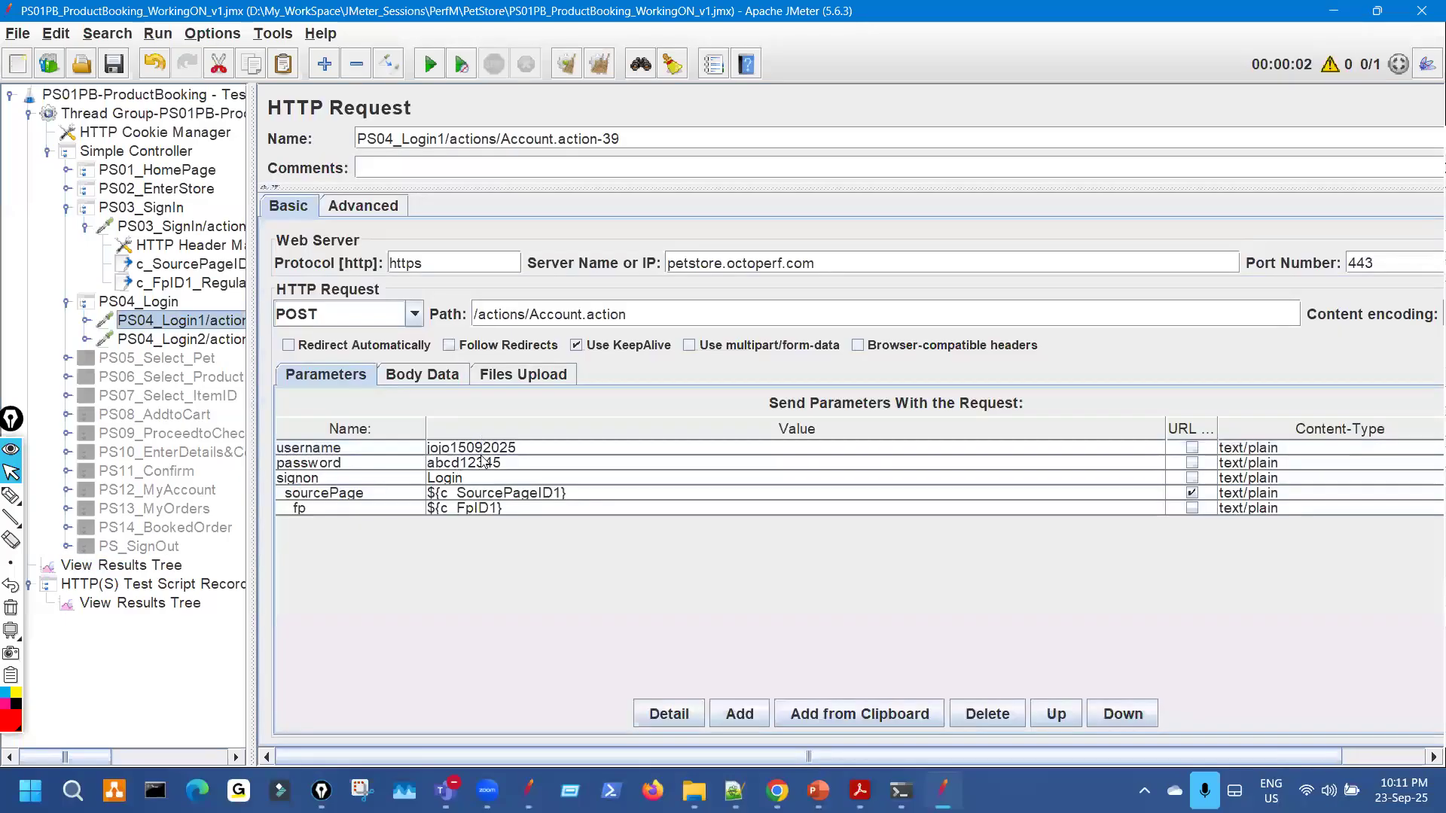
{"action": "left_click", "coordinate": [482, 449]}
{"action": "left_click", "coordinate": [170, 566]}
{"action": "left_click", "coordinate": [429, 66]}
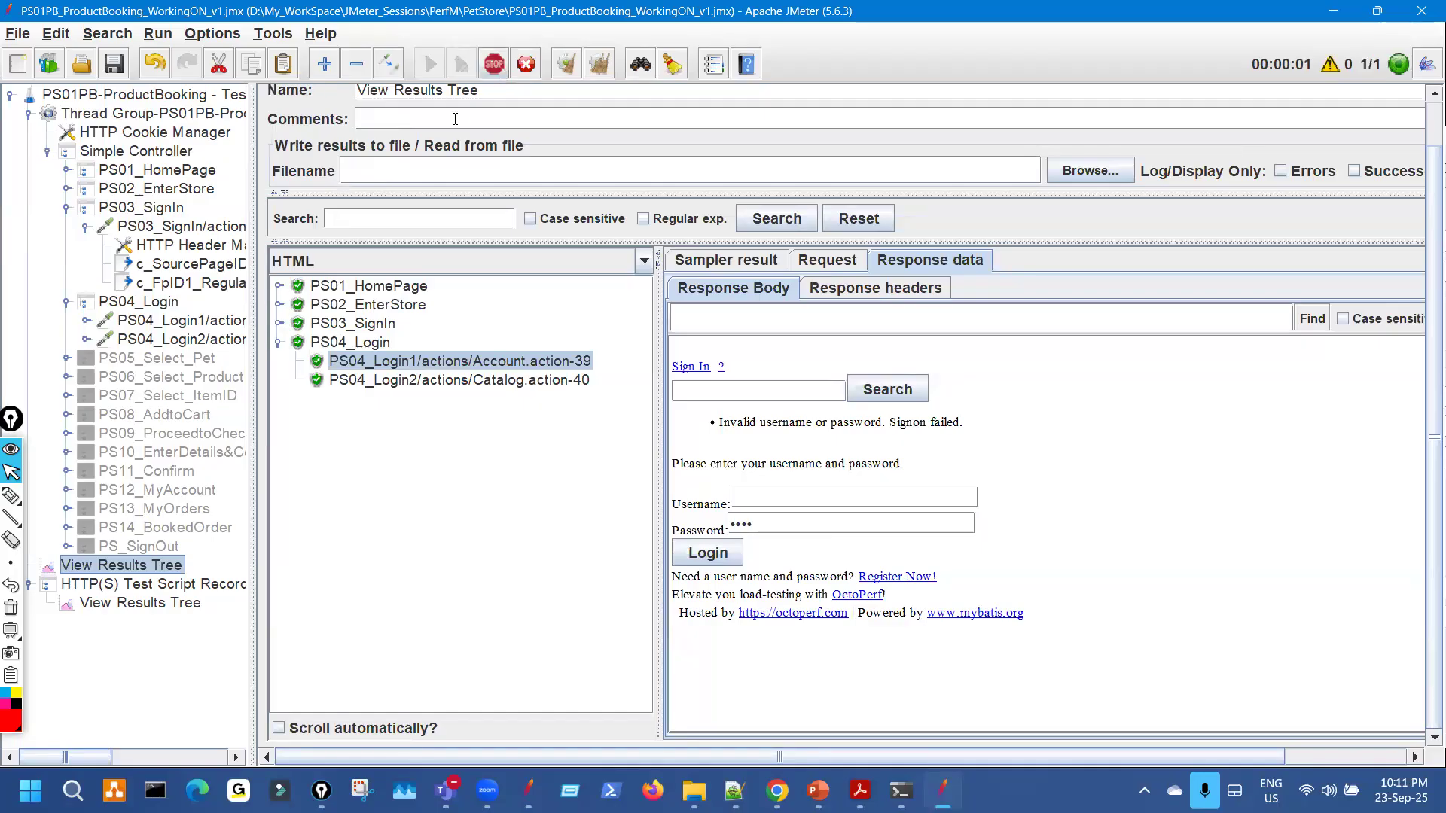
{"action": "left_click", "coordinate": [566, 73]}
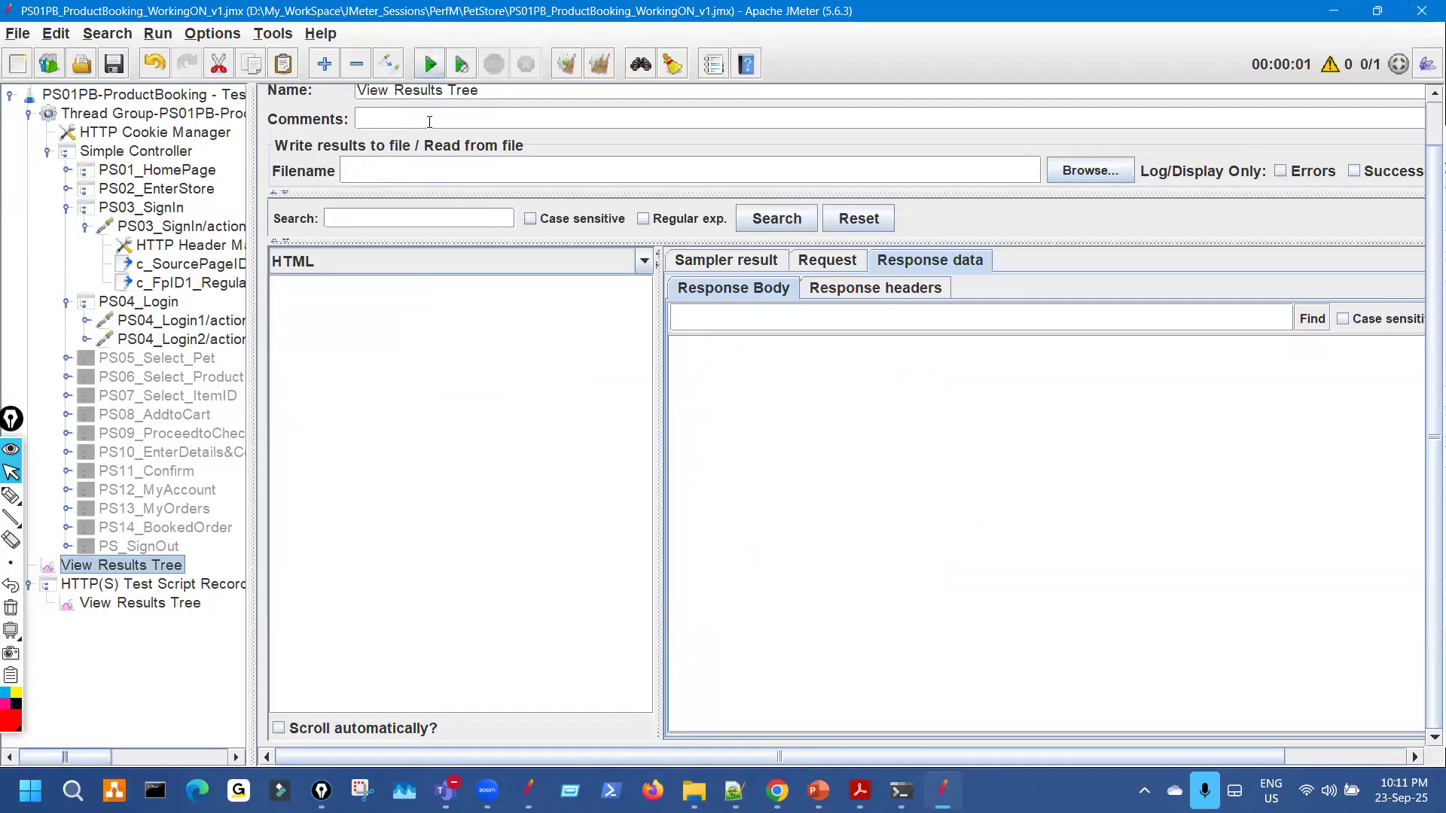
{"action": "key", "text": "ctrl+r"}
Expand and review the PS01_HomePage, PS02_EnterStore and PS03_SignIn results, then collapse them.
{"action": "left_click_drag", "start_coordinate": [652, 365], "coordinate": [560, 331]}
{"action": "left_click", "coordinate": [278, 286]}
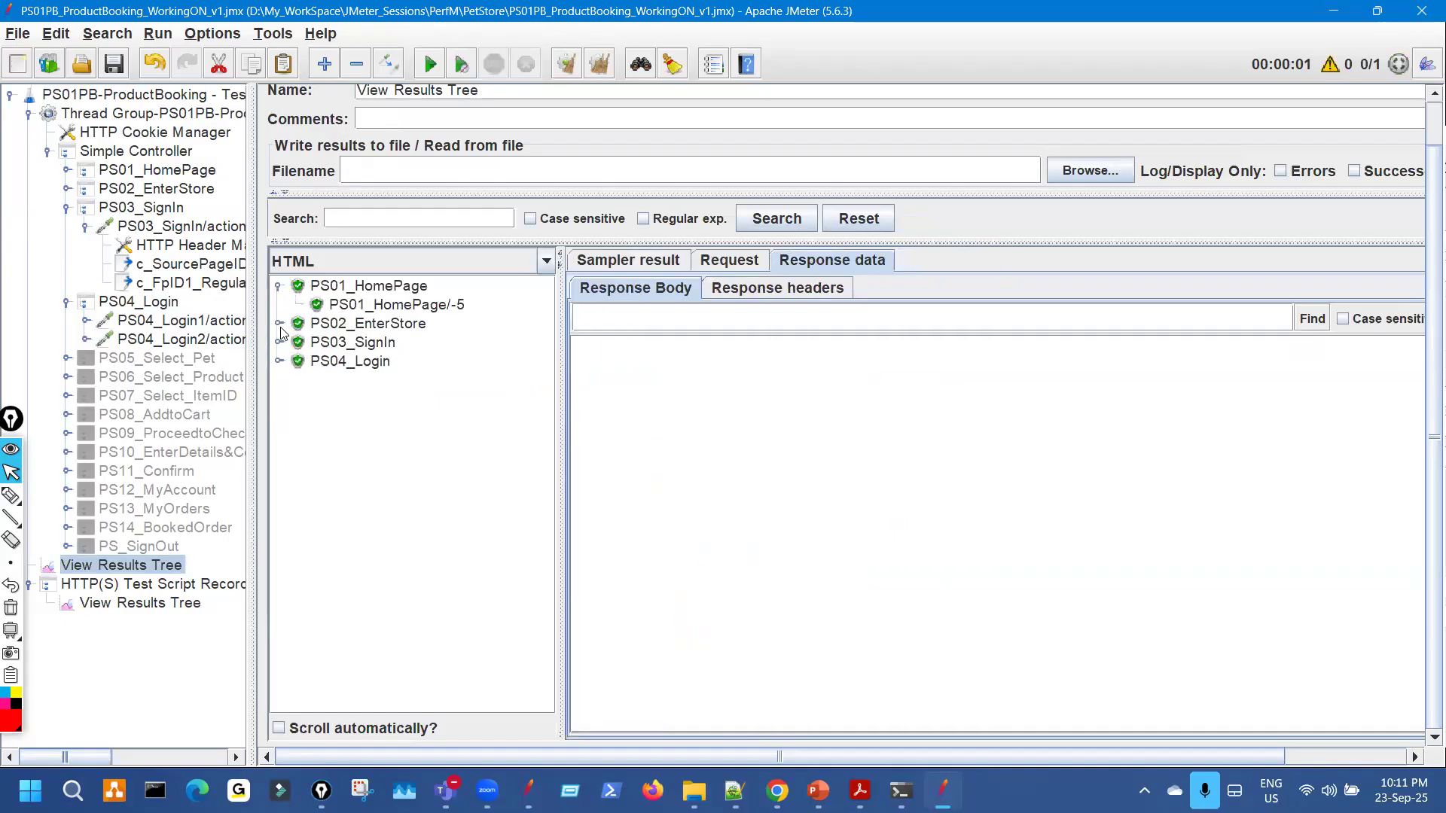
{"action": "left_click", "coordinate": [280, 324]}
{"action": "left_click", "coordinate": [280, 356]}
{"action": "left_click", "coordinate": [428, 307]}
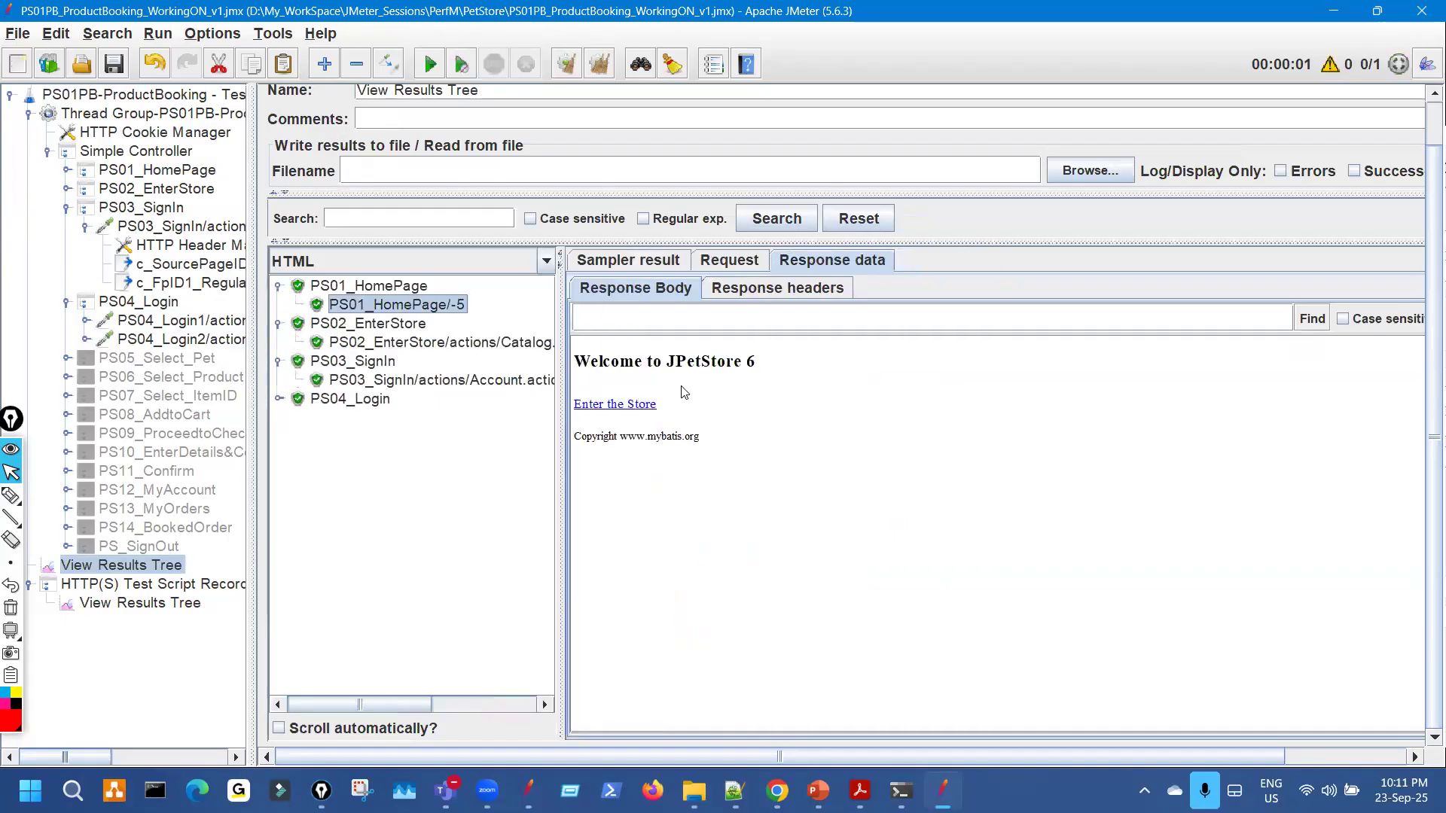
{"action": "key", "text": "Down"}
{"action": "key", "text": "Down"}
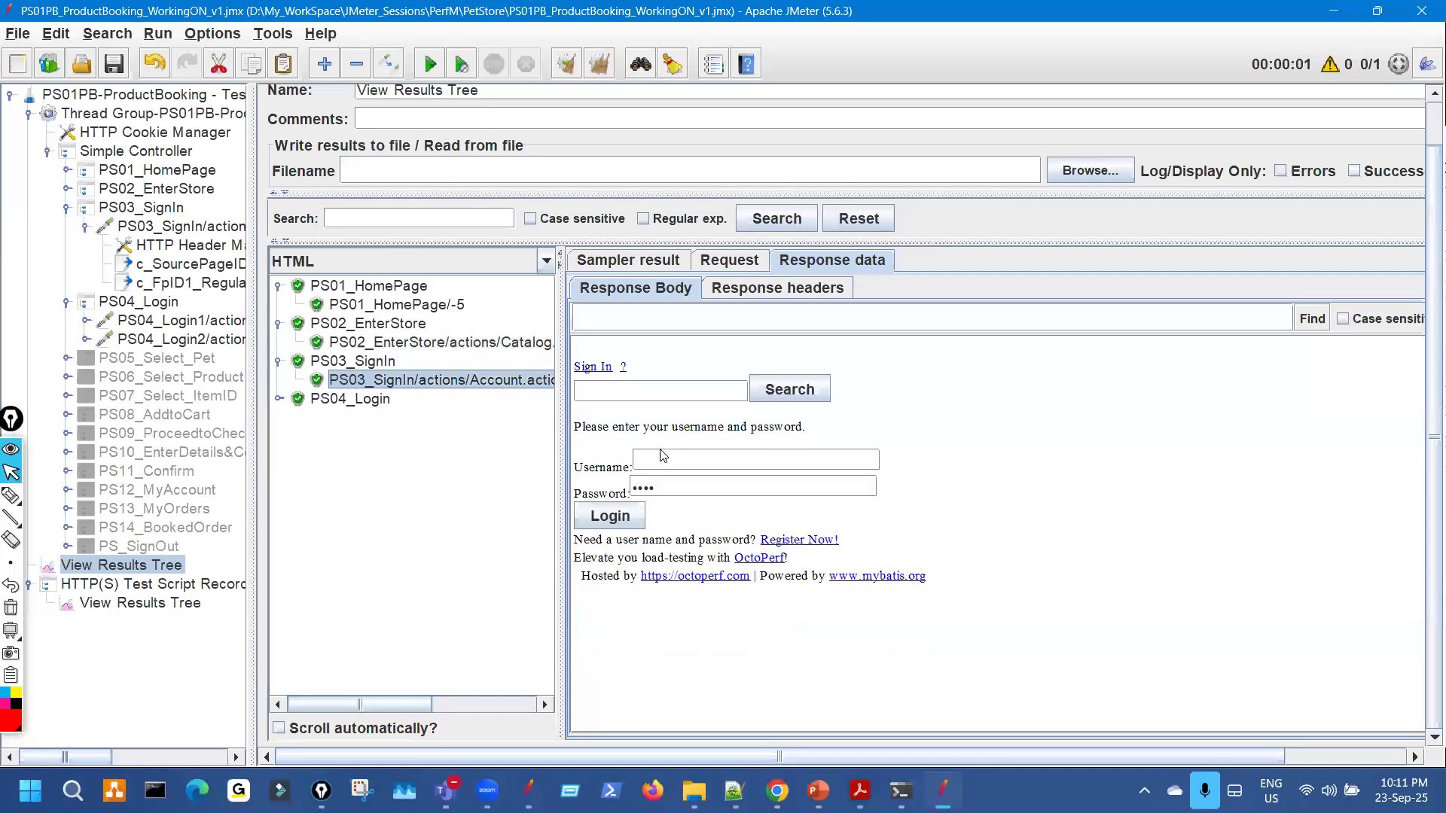
{"action": "left_click", "coordinate": [278, 286]}
{"action": "left_click", "coordinate": [278, 304]}
{"action": "left_click", "coordinate": [279, 323]}
Expand PS04_Login and confirm its first login request returns response code 302.
{"action": "key", "text": "Down"}
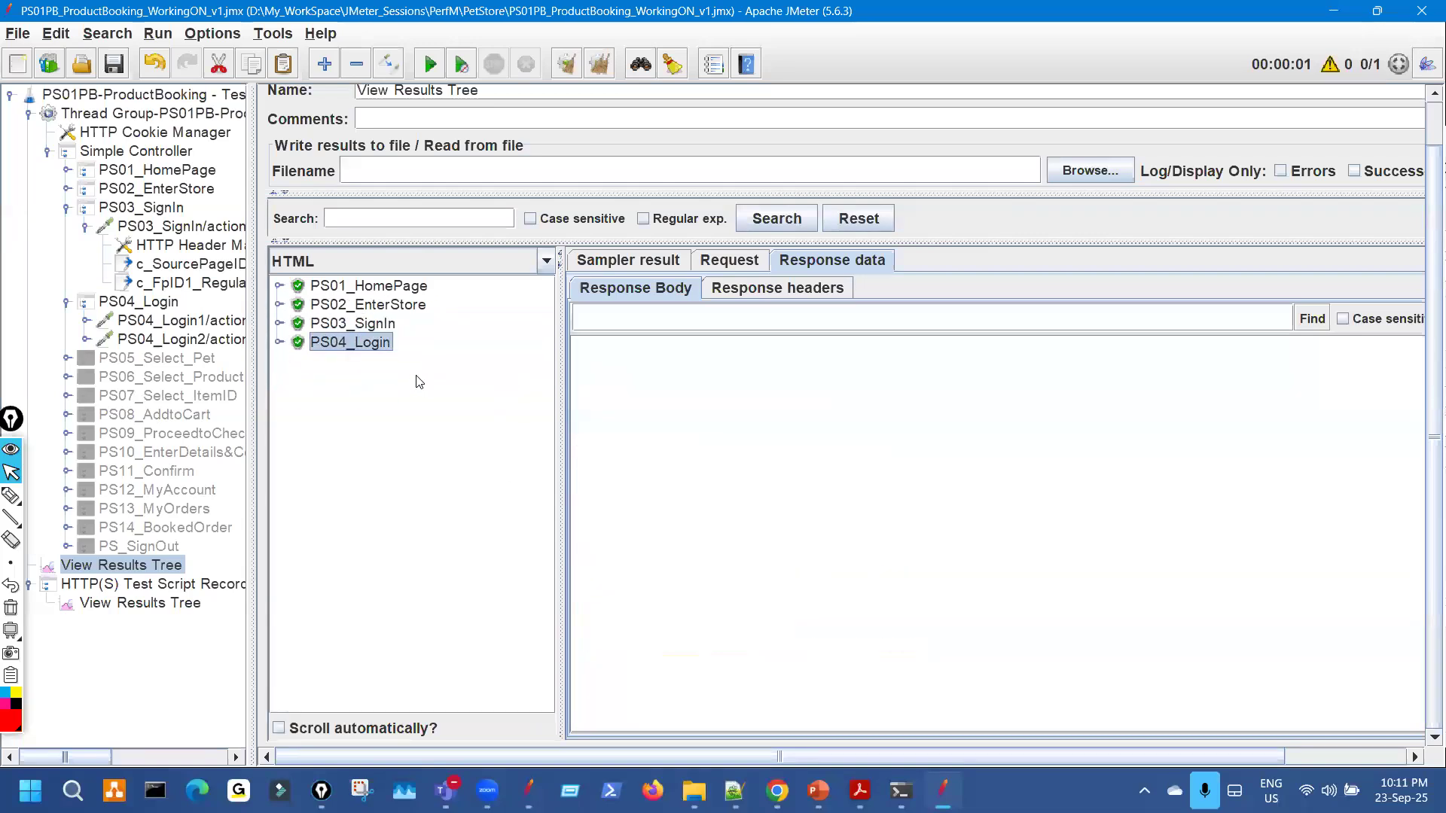
{"action": "key", "text": "Right"}
{"action": "key", "text": "Down"}
{"action": "left_click_drag", "start_coordinate": [560, 345], "coordinate": [751, 345]}
{"action": "left_click", "coordinate": [916, 261]}
{"action": "left_click", "coordinate": [856, 265]}
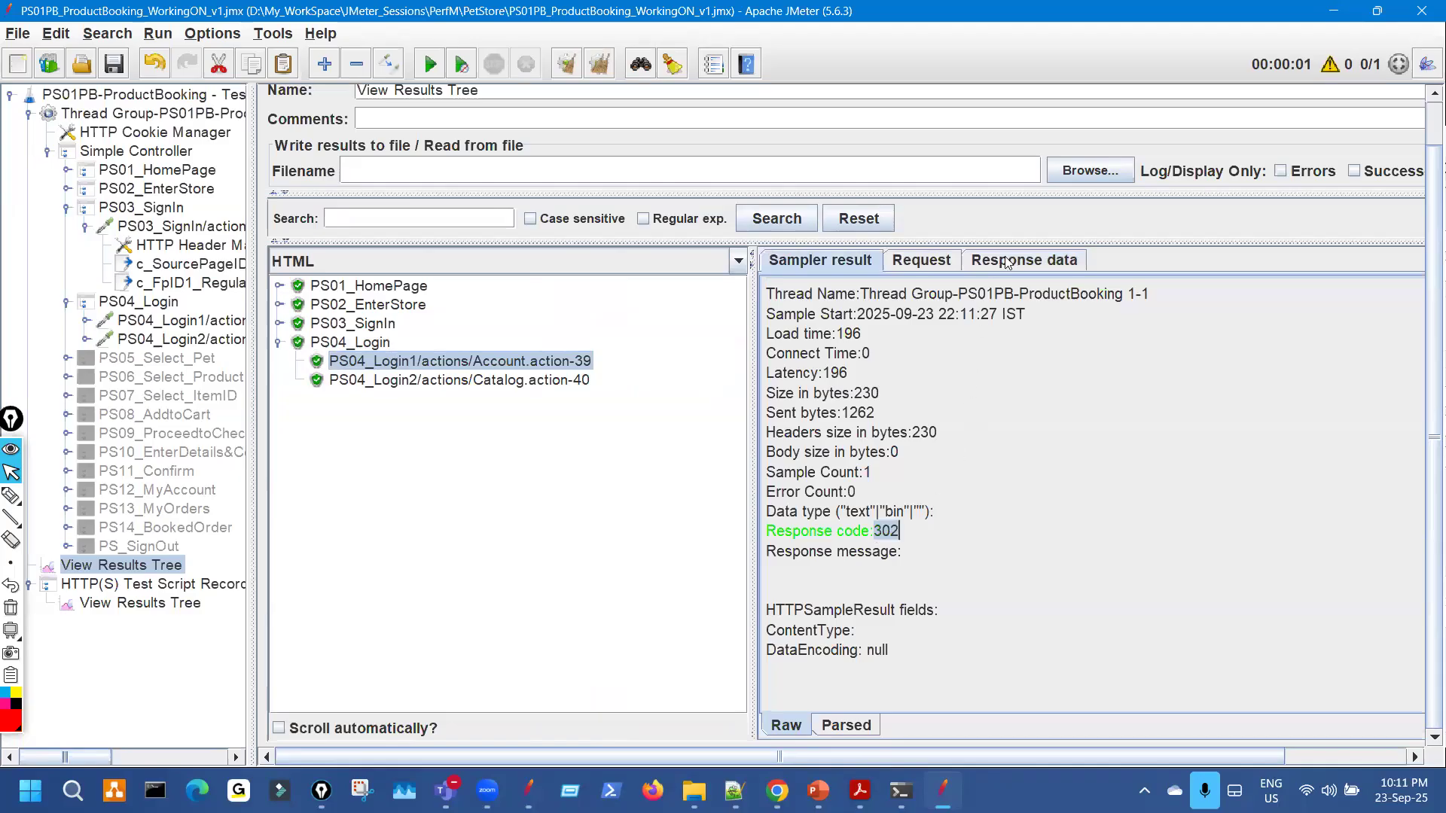
{"action": "left_click", "coordinate": [1009, 261]}
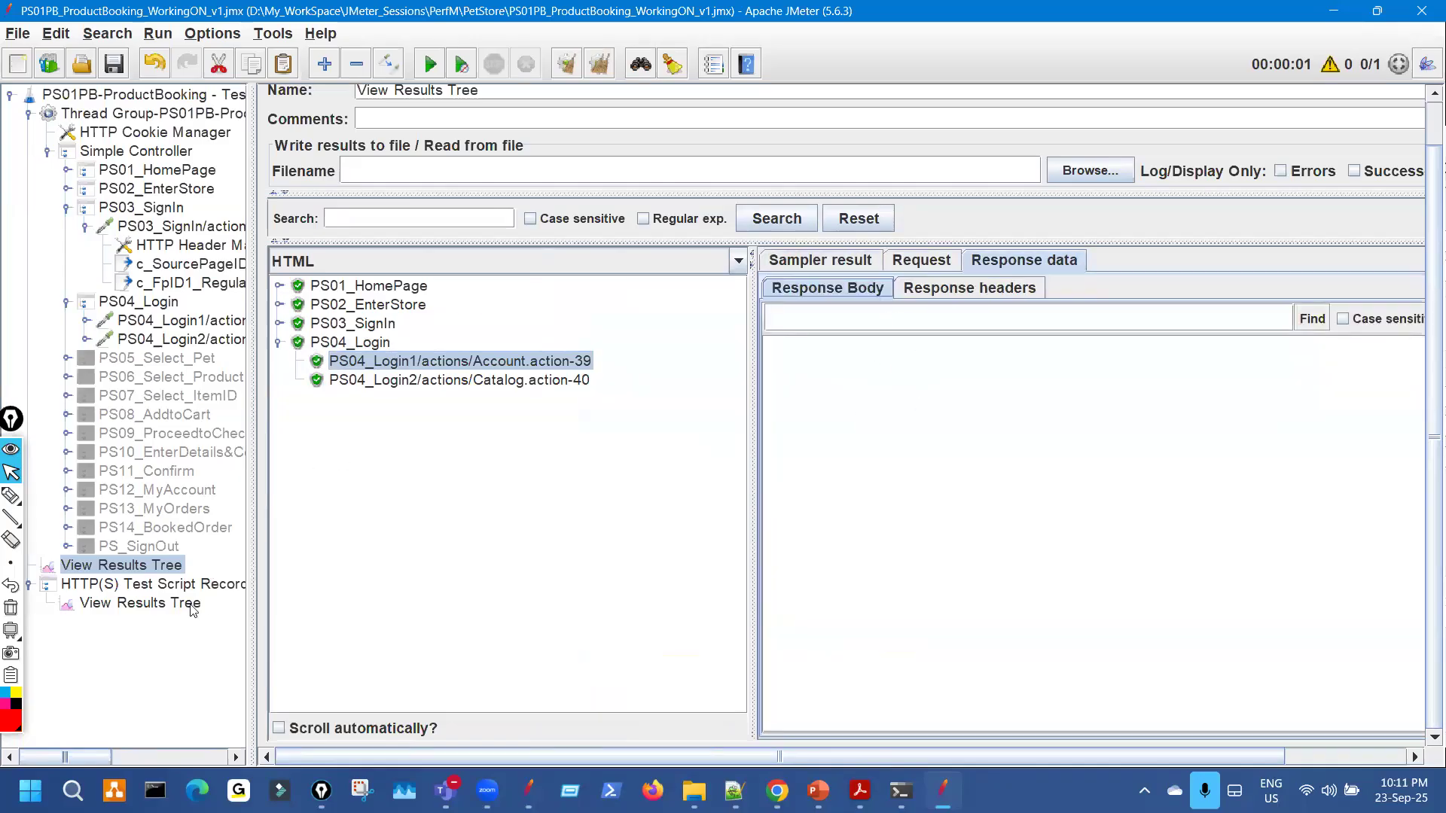
In the recorder's captured results, inspect Account.action-39, then highlight Catalog.action-40's welcome greeting and Sign Out link.
{"action": "left_click", "coordinate": [140, 603]}
{"action": "left_click", "coordinate": [578, 486]}
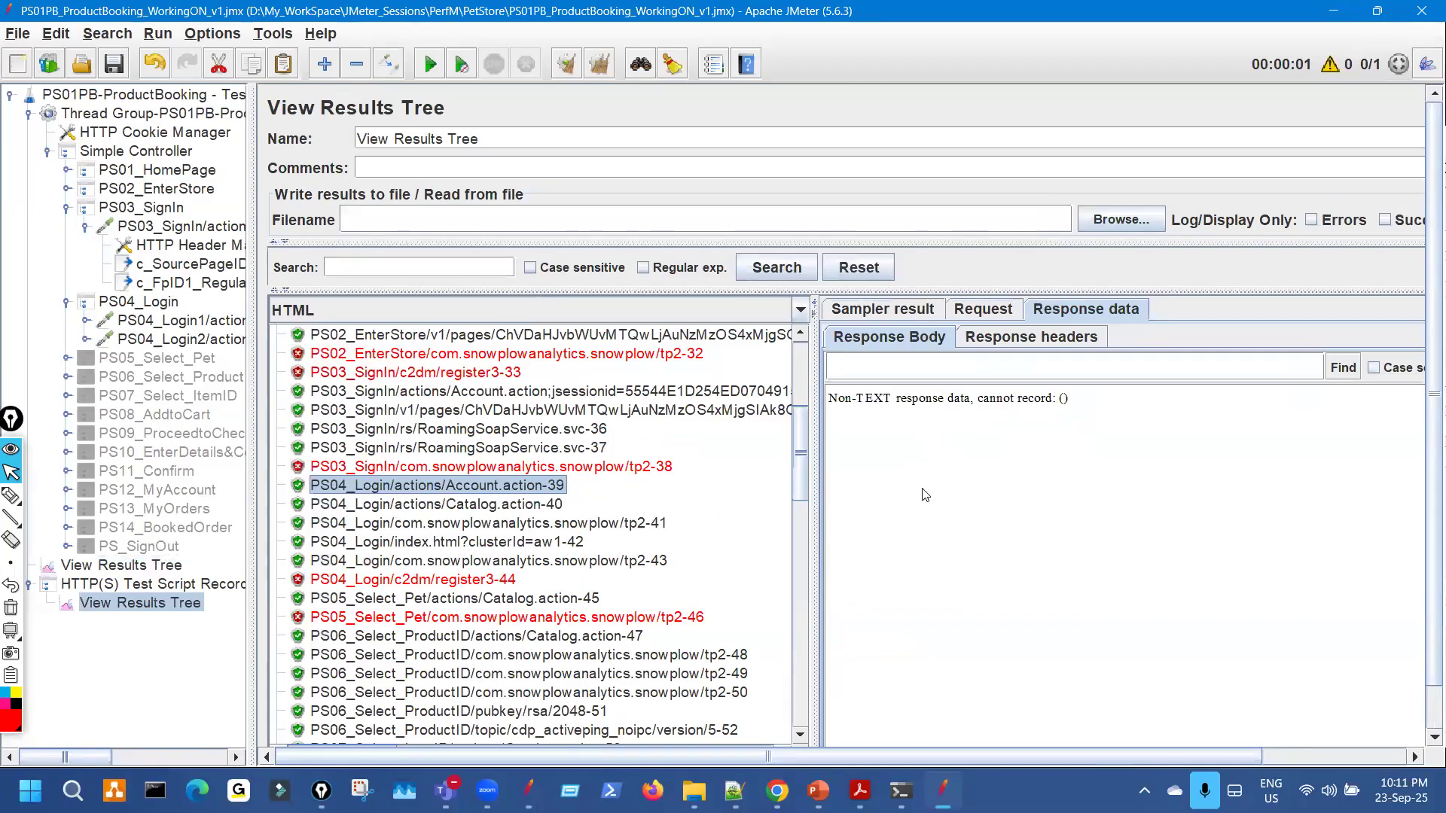
{"action": "left_click", "coordinate": [896, 310]}
{"action": "left_click", "coordinate": [1072, 314]}
{"action": "key", "text": "Down"}
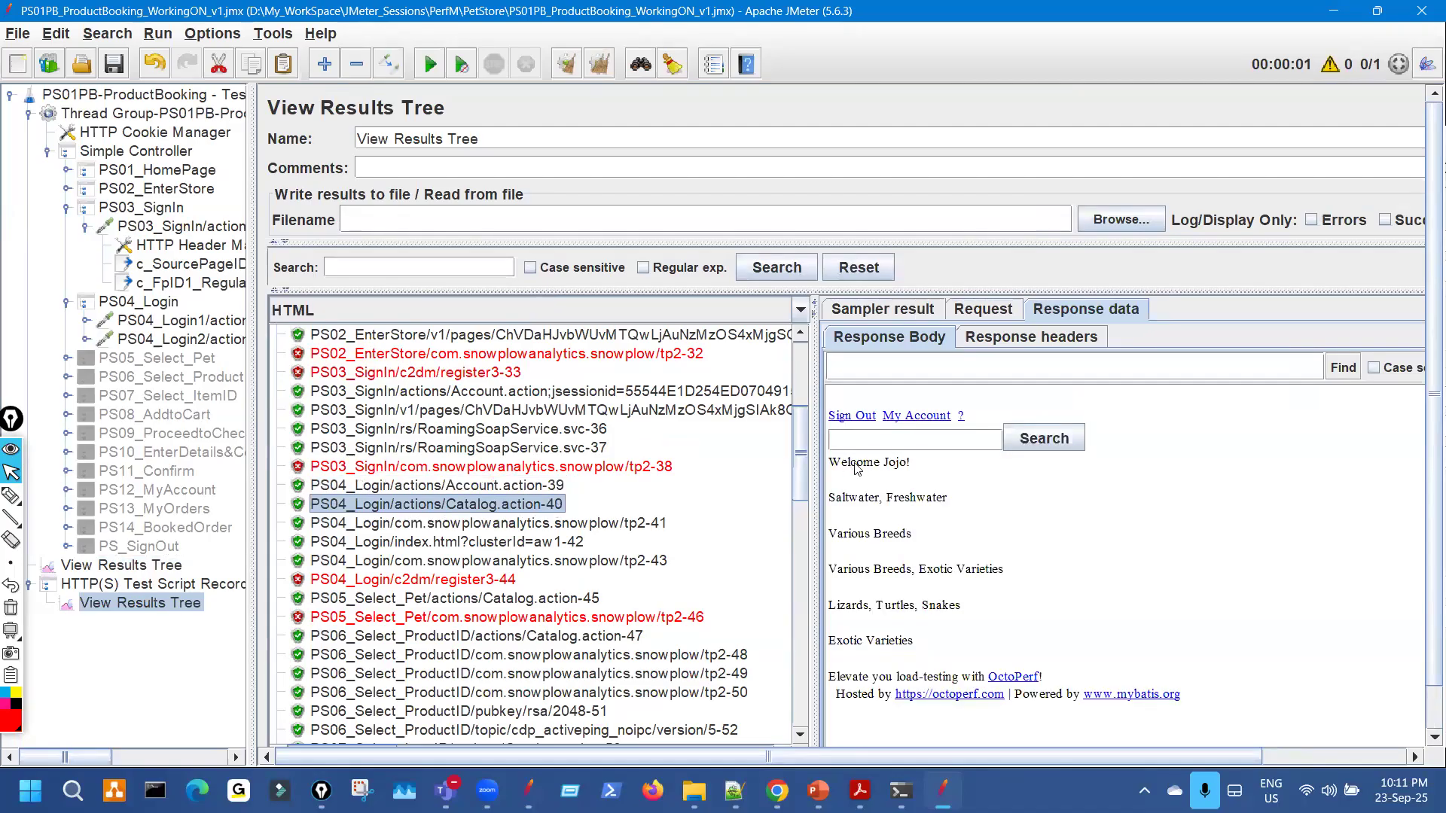
{"action": "left_click_drag", "start_coordinate": [907, 462], "coordinate": [848, 462]}
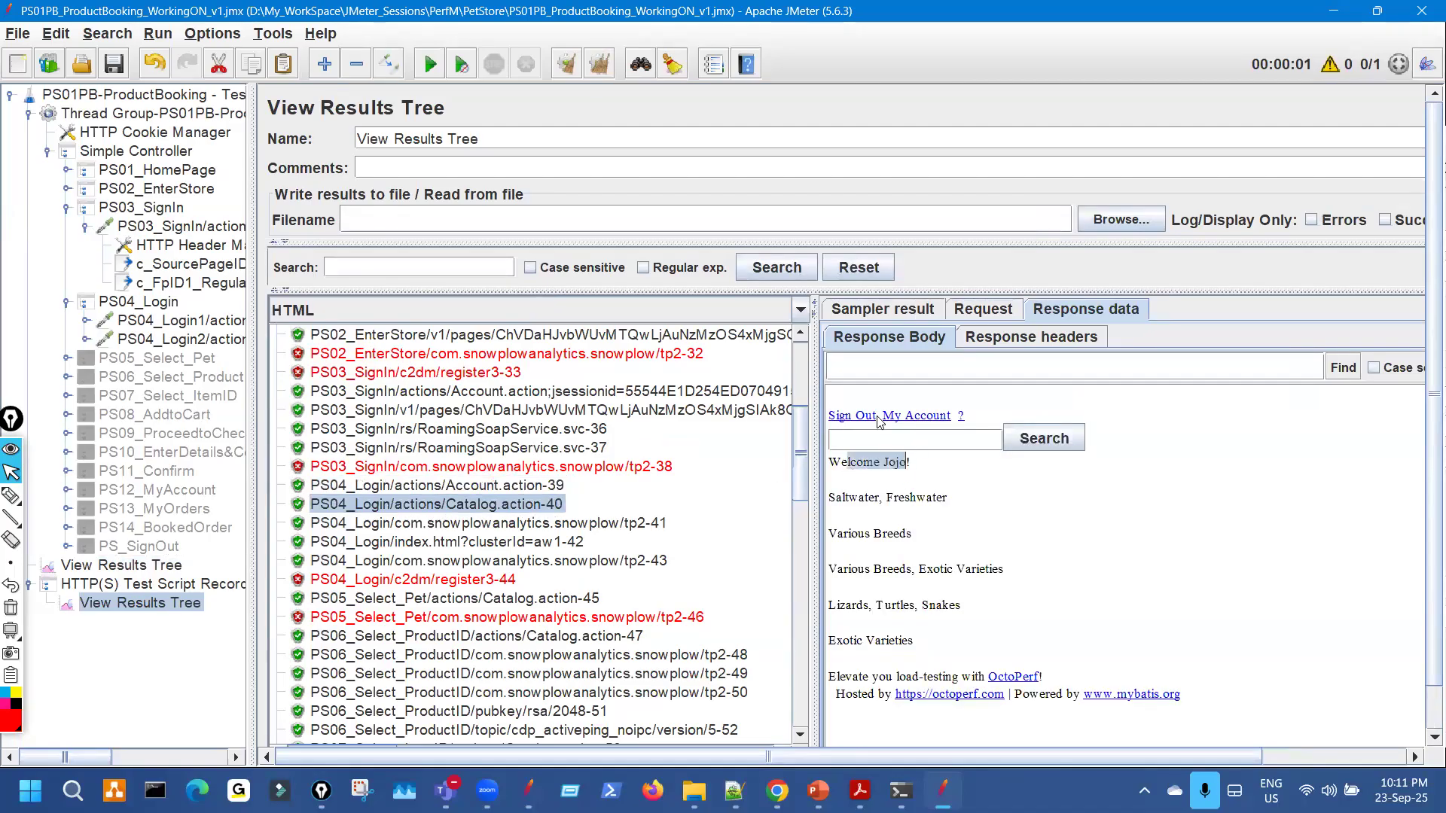
{"action": "left_click_drag", "start_coordinate": [875, 416], "coordinate": [828, 416]}
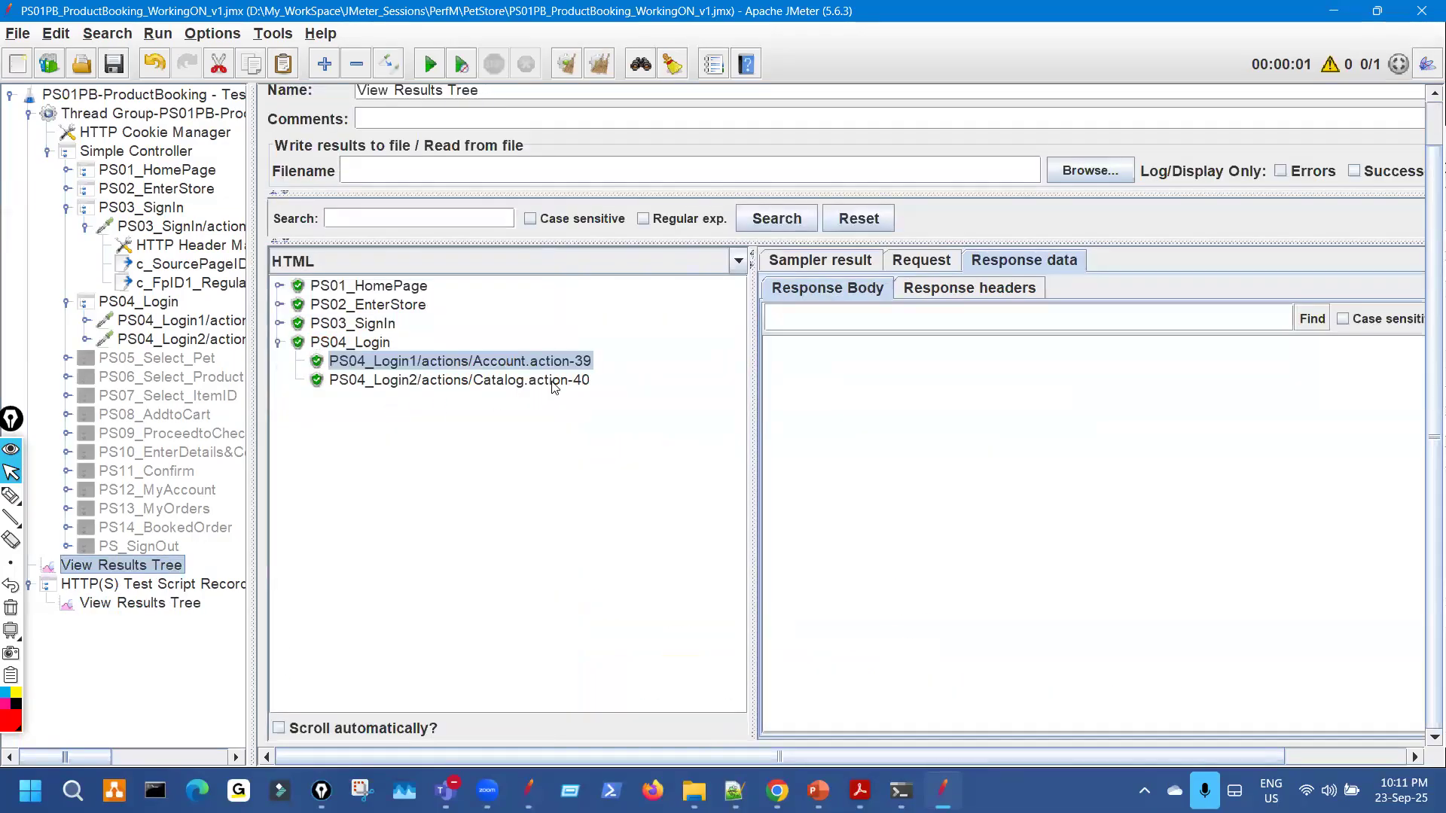
Compare the script's Catalog.action-40 result with the recorder's captured Catalog.action-40 response.
{"action": "left_click", "coordinate": [555, 382]}
{"action": "left_click_drag", "start_coordinate": [885, 414], "coordinate": [808, 369]}
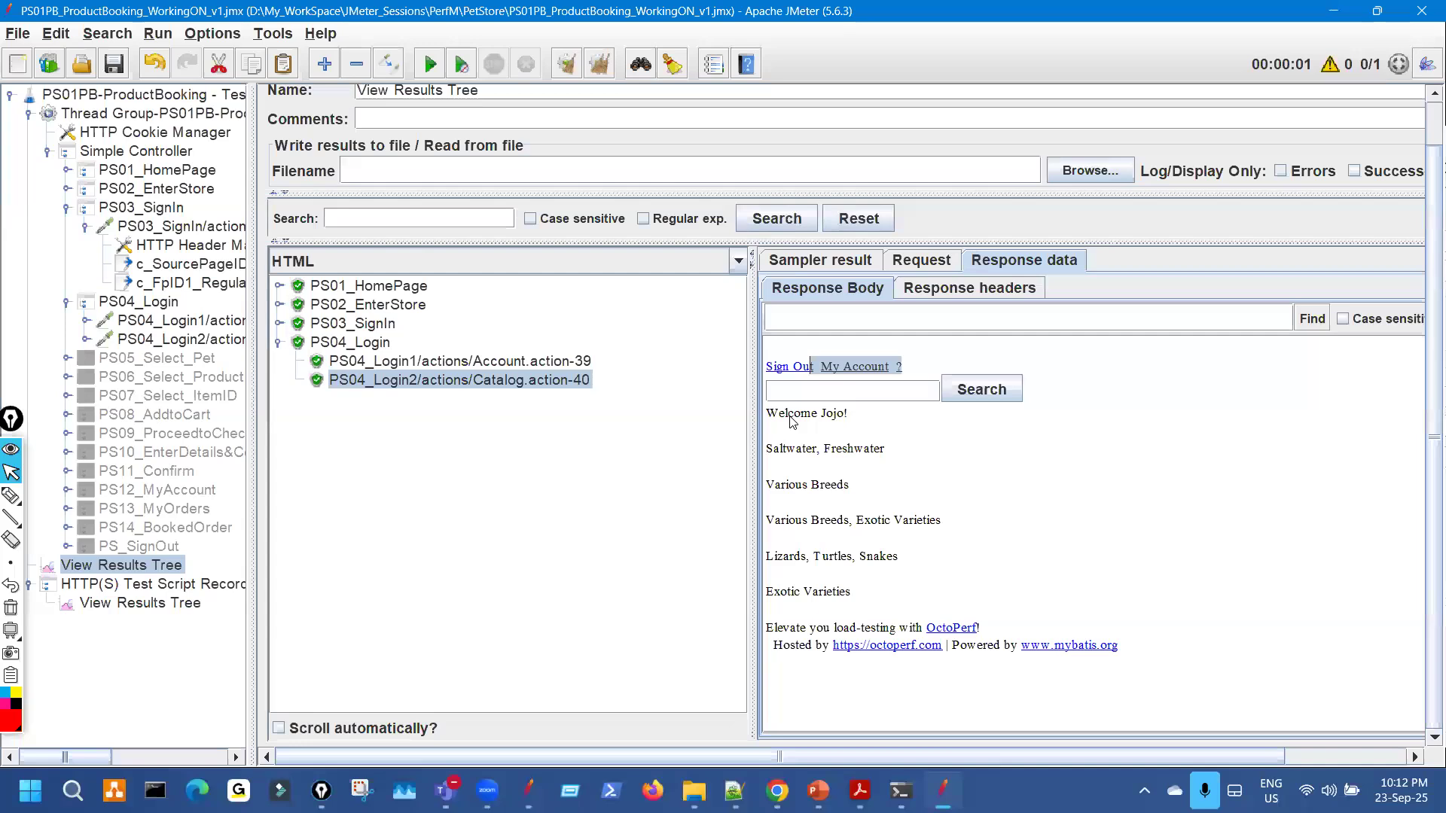
{"action": "left_click", "coordinate": [197, 611]}
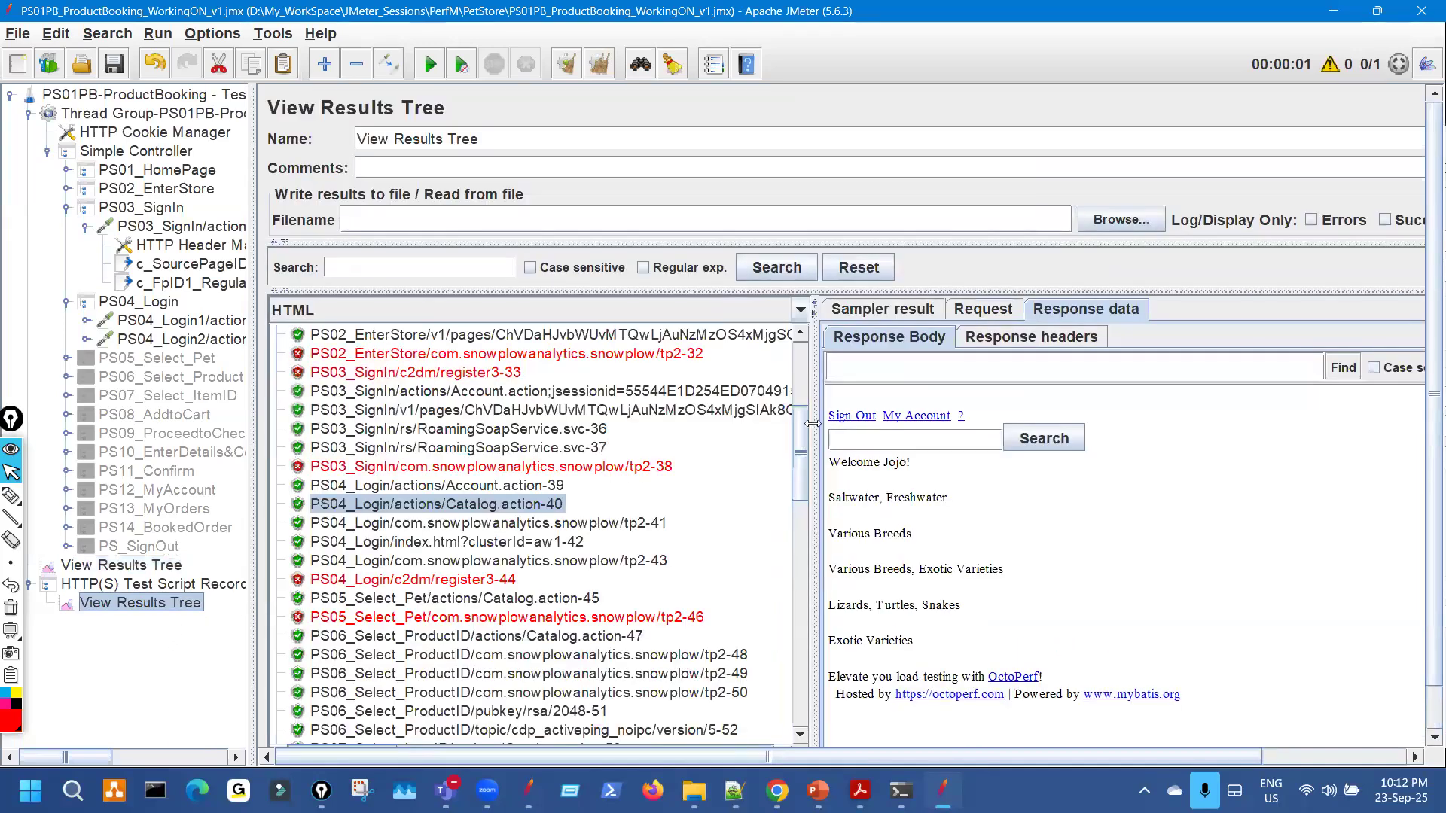
{"action": "left_click", "coordinate": [18, 497]}
{"action": "mouse_move", "coordinate": [709, 507]}
{"action": "left_mouse_down"}
{"action": "mouse_move", "coordinate": [760, 522]}
{"action": "mouse_move", "coordinate": [795, 497]}
{"action": "left_mouse_up"}
{"action": "left_click_drag", "start_coordinate": [361, 273], "coordinate": [290, 286]}
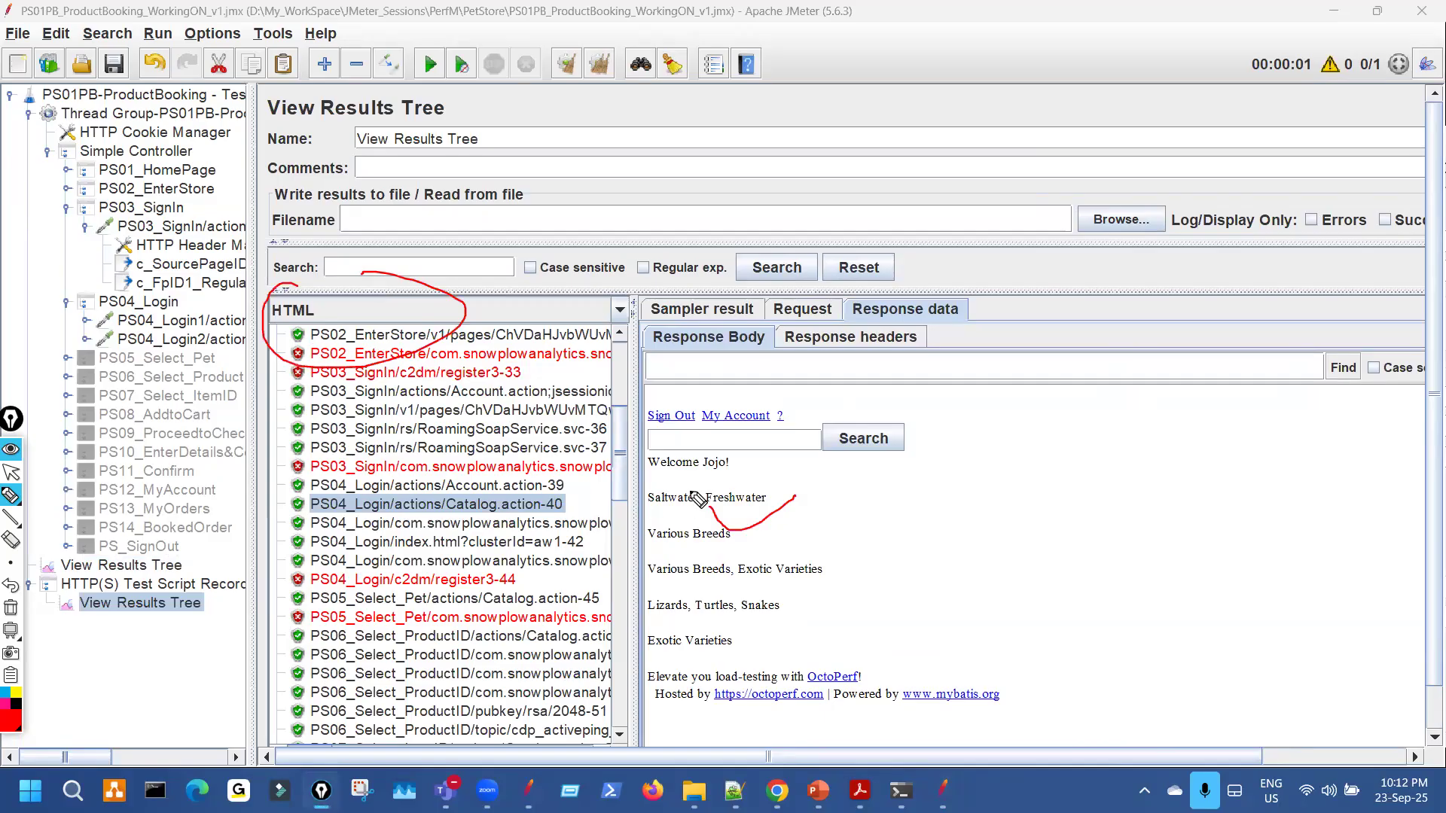
Switch the Catalog.action-40 response renderer to Text, highlight the DOCTYPE and head markup, then return to HTML.
{"action": "key", "text": "ctrl+shift+7"}
{"action": "key", "text": "ctrl+shift+2"}
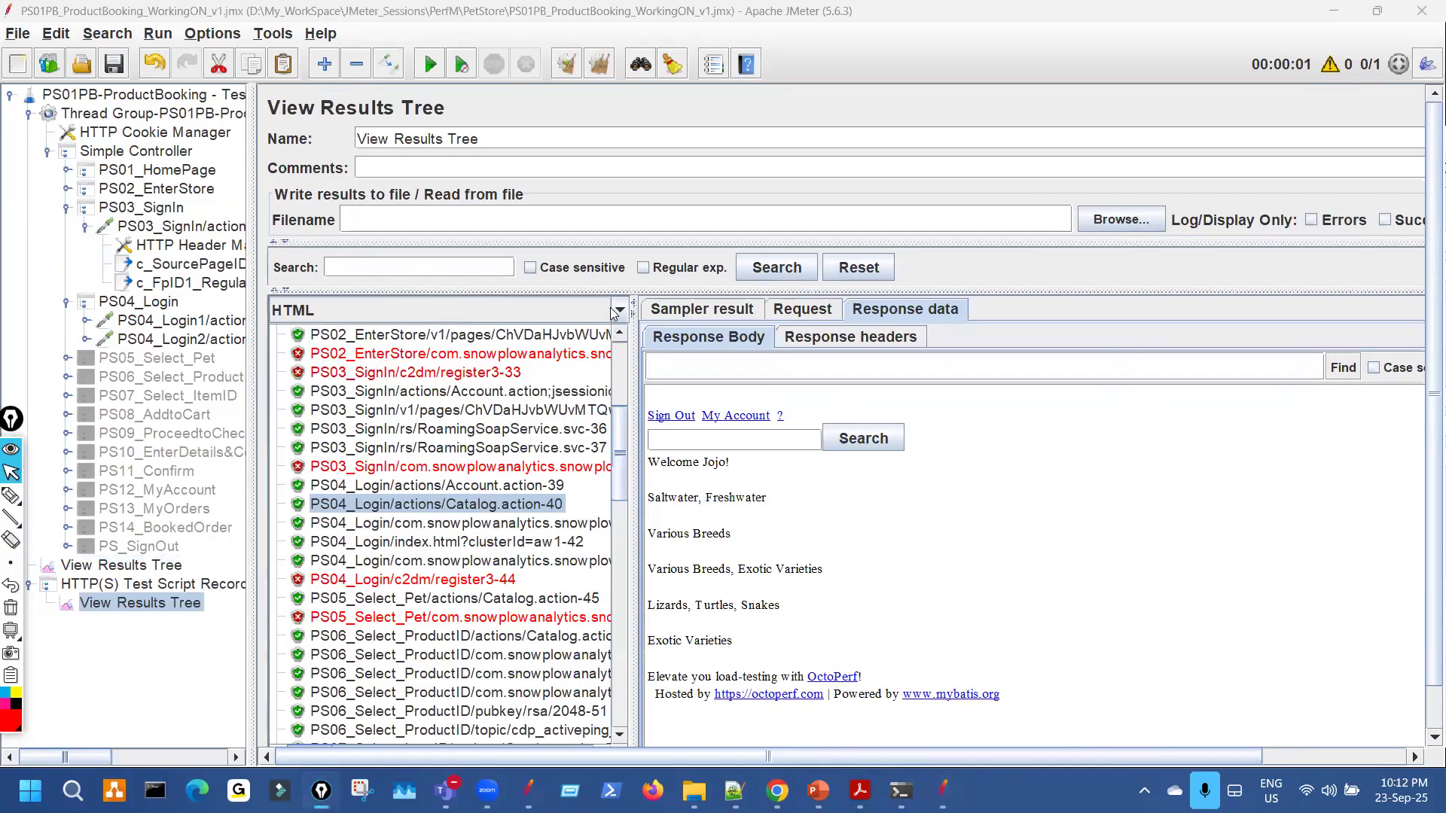
{"action": "left_click", "coordinate": [618, 311]}
{"action": "scroll", "coordinate": [464, 336], "scroll_direction": "up", "scroll_amount": 2}
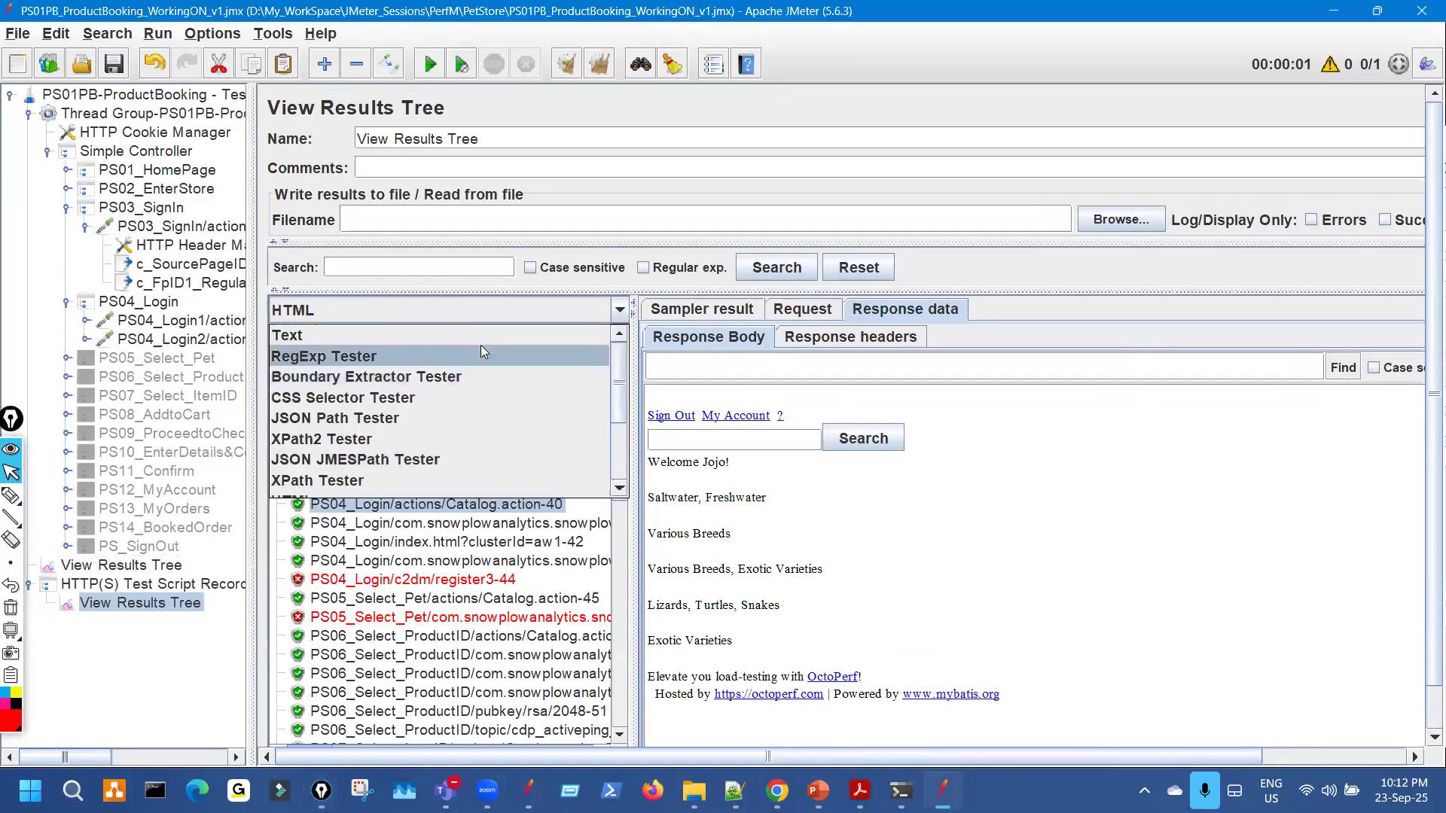
{"action": "left_click", "coordinate": [474, 335]}
{"action": "left_click_drag", "start_coordinate": [845, 508], "coordinate": [863, 629]}
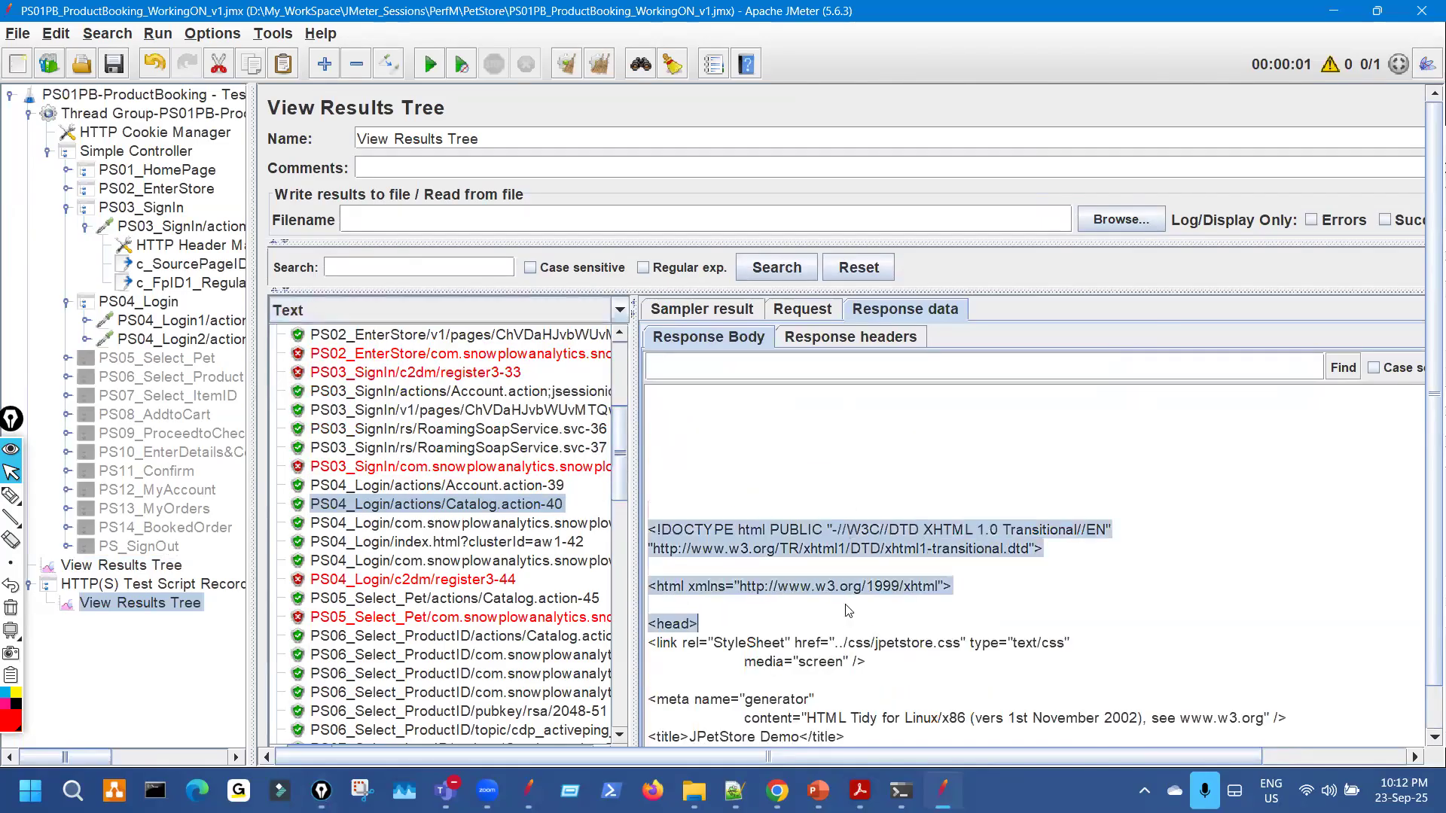
{"action": "left_click", "coordinate": [619, 311]}
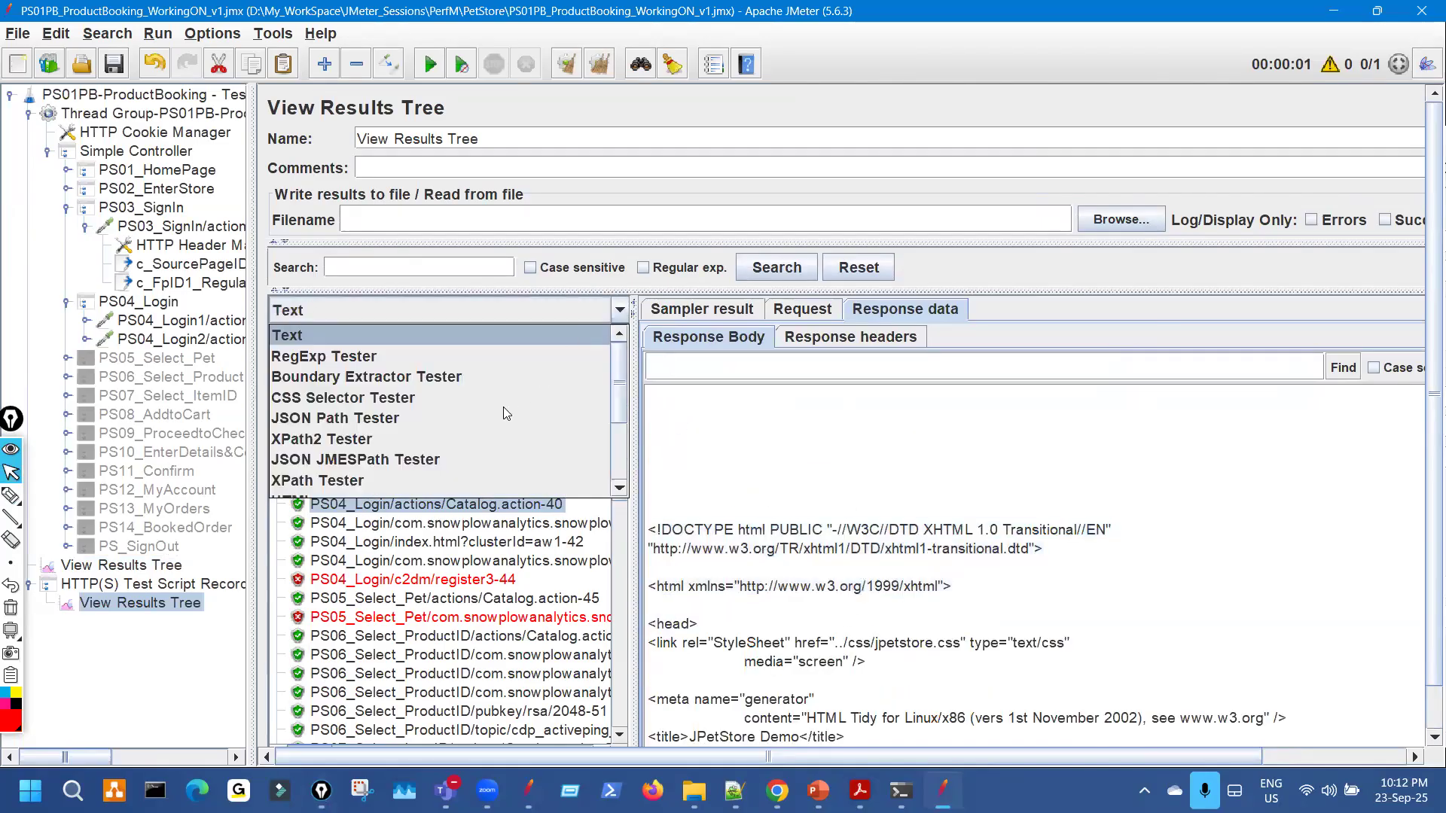
{"action": "scroll", "coordinate": [461, 445], "scroll_direction": "down", "scroll_amount": 1}
{"action": "left_click", "coordinate": [441, 434]}
Show the response as raw source, briefly try XPath Tester, then return to rendered HTML.
{"action": "key", "text": "ctrl+shift+3"}
{"action": "left_click_drag", "start_coordinate": [856, 475], "coordinate": [800, 497]}
{"action": "mouse_move", "coordinate": [699, 528]}
{"action": "left_mouse_down"}
{"action": "mouse_move", "coordinate": [745, 514]}
{"action": "mouse_move", "coordinate": [748, 527]}
{"action": "left_mouse_up"}
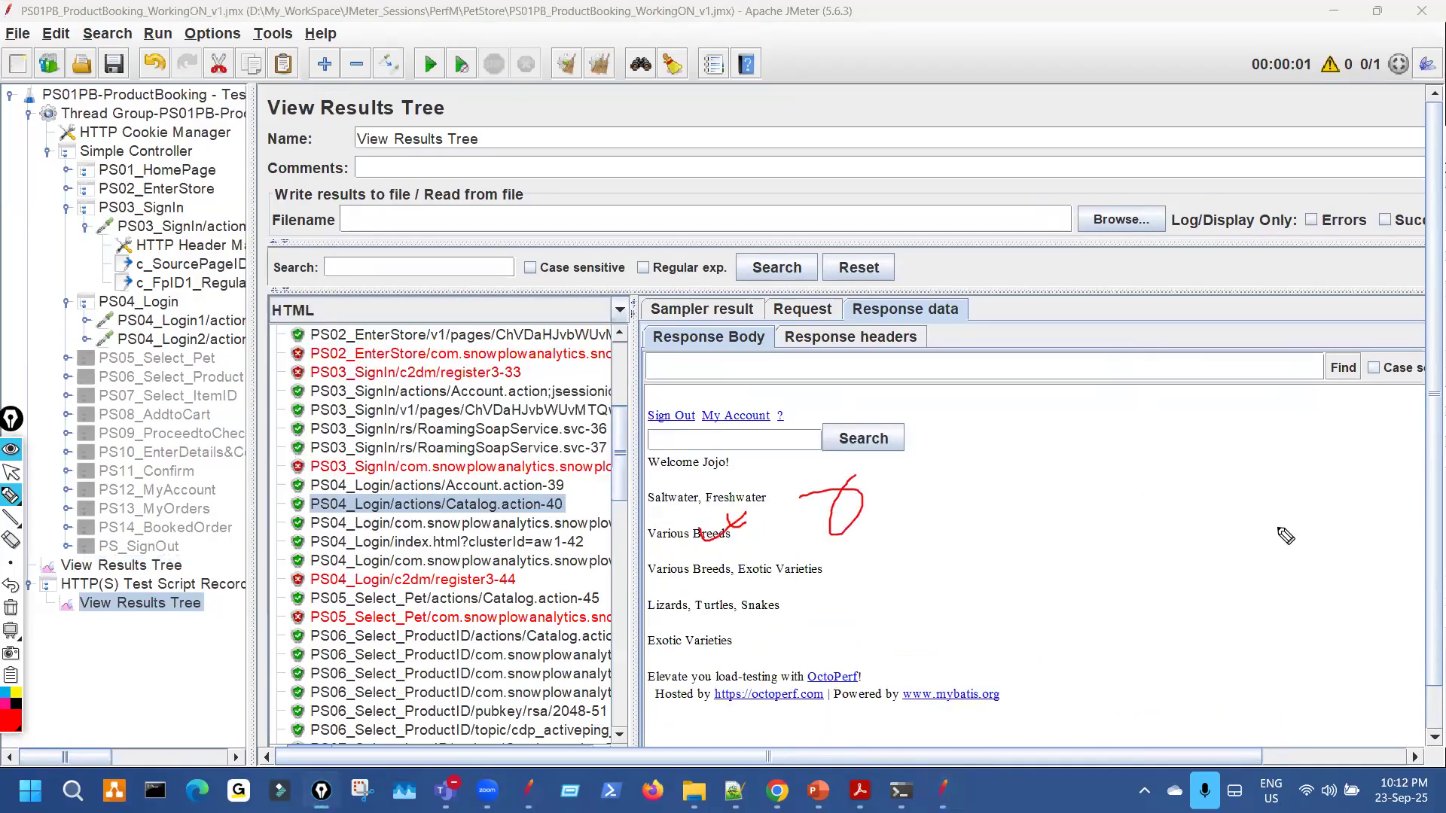
{"action": "left_click_drag", "start_coordinate": [1182, 497], "coordinate": [1220, 499]}
{"action": "key", "text": "ctrl+shift+7"}
{"action": "key", "text": "ctrl+shift+2"}
{"action": "left_click", "coordinate": [617, 307]}
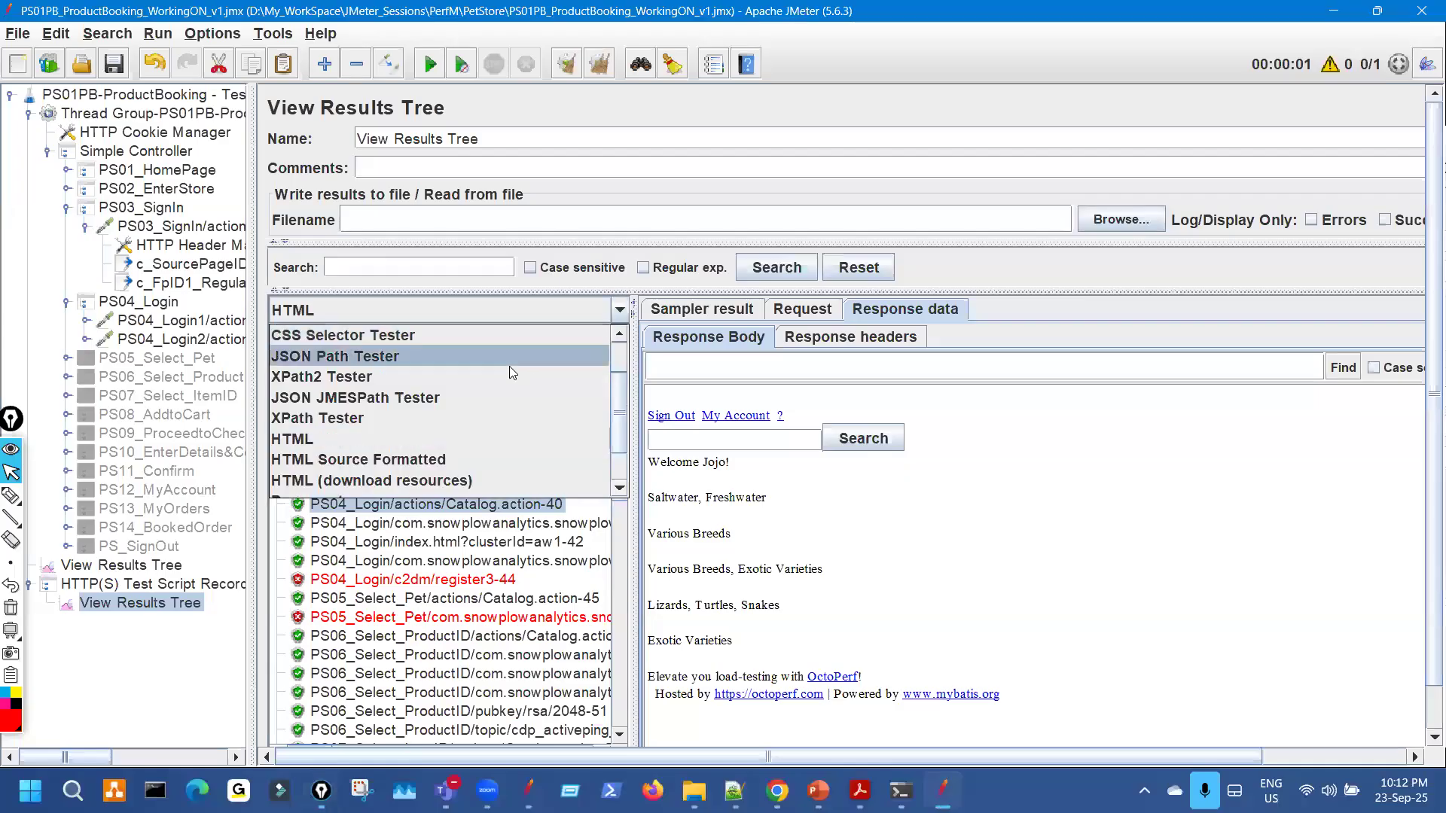
{"action": "scroll", "coordinate": [509, 368], "scroll_direction": "up", "scroll_amount": 2}
{"action": "left_click", "coordinate": [501, 335]}
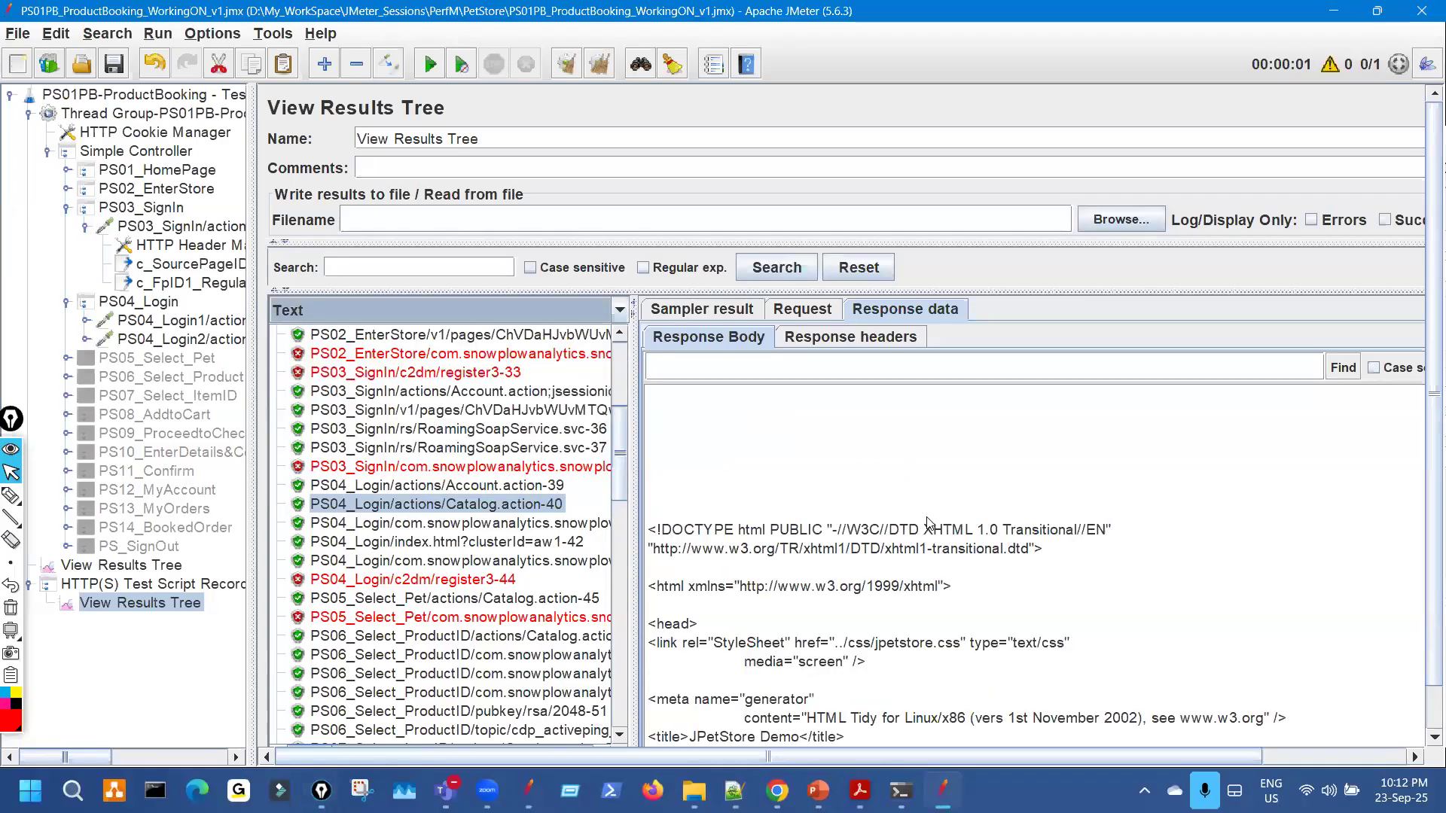
{"action": "left_click", "coordinate": [619, 309]}
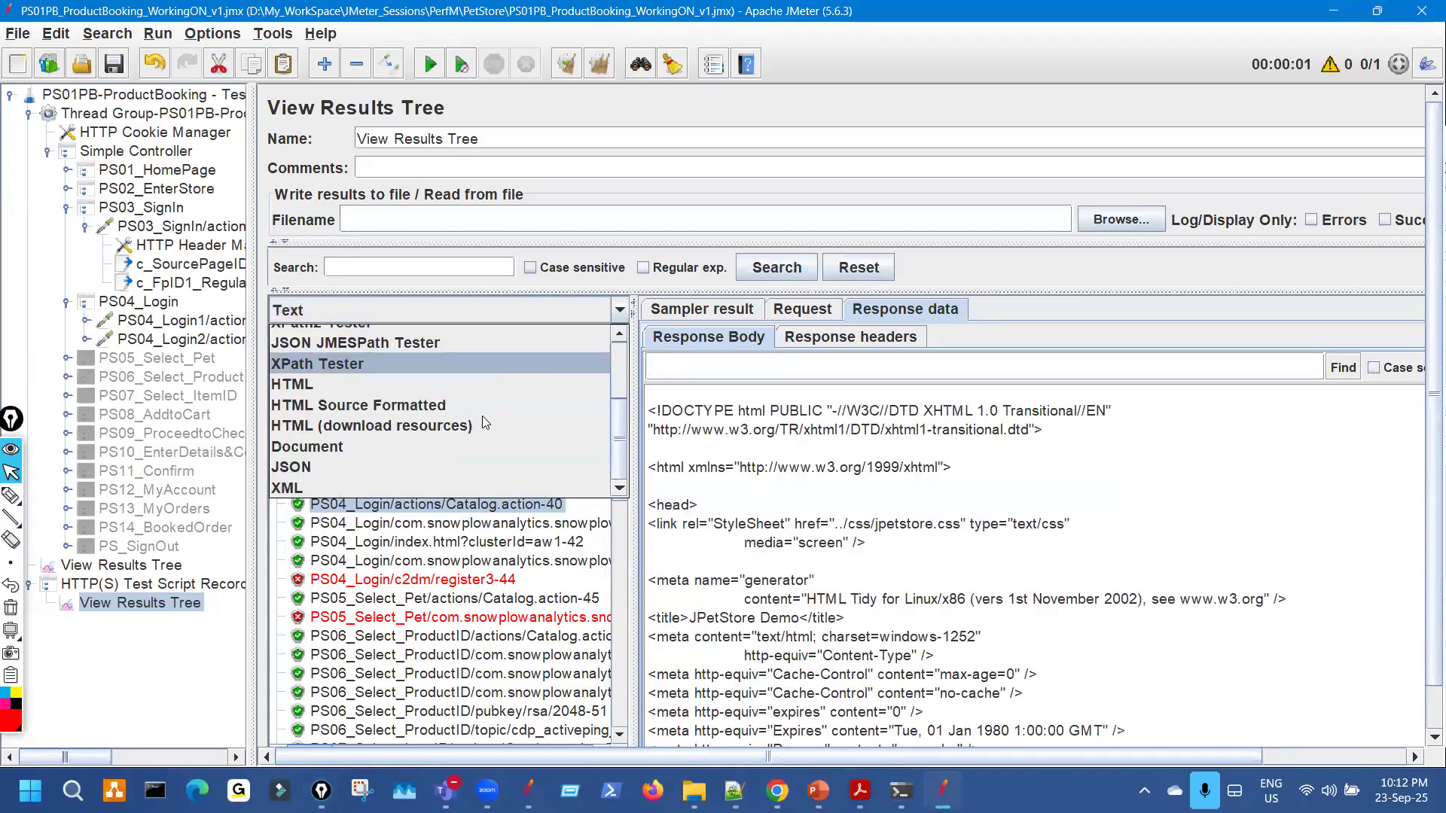
{"action": "left_click", "coordinate": [452, 363]}
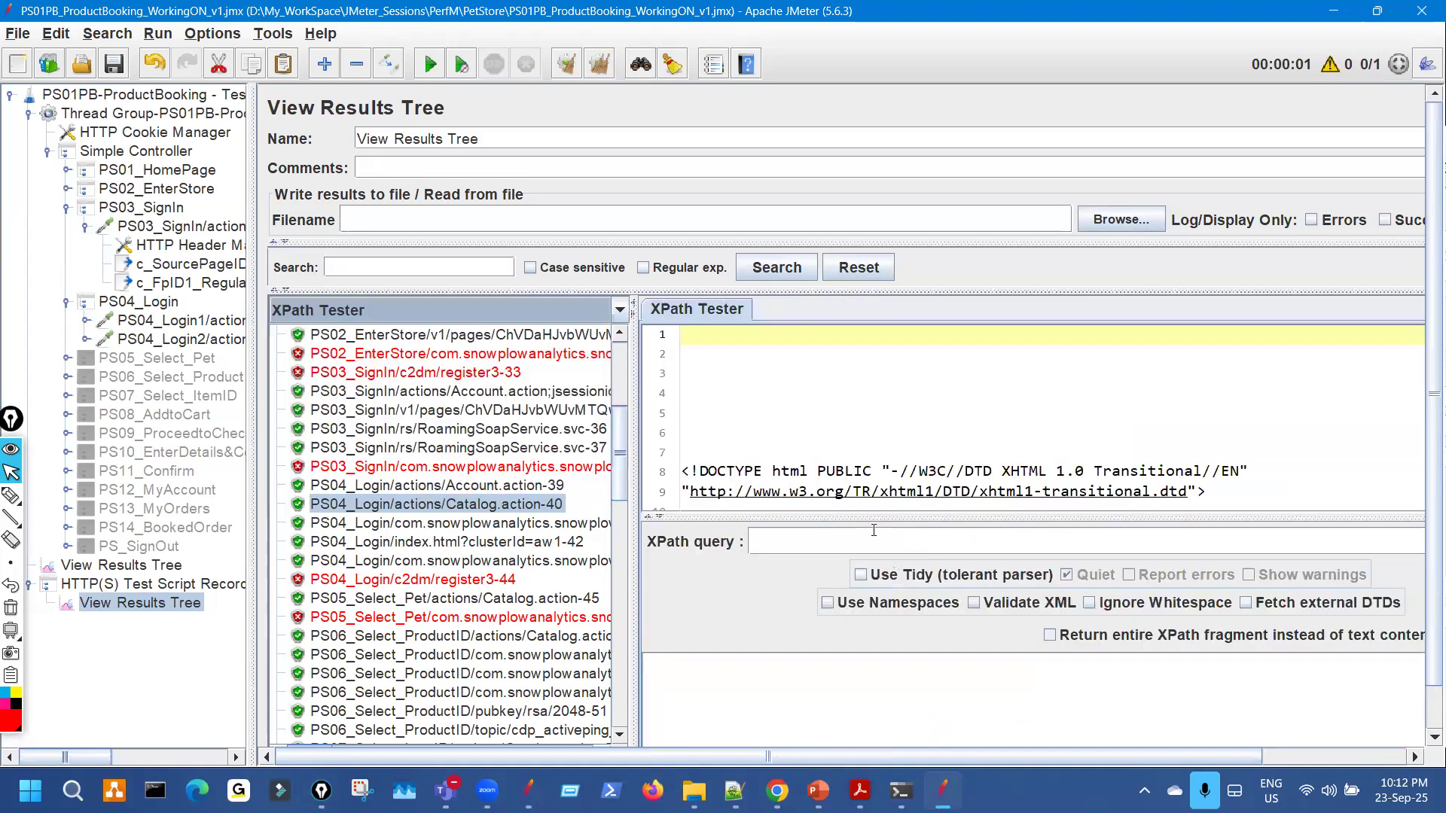
{"action": "left_click", "coordinate": [619, 309]}
{"action": "left_click", "coordinate": [531, 383]}
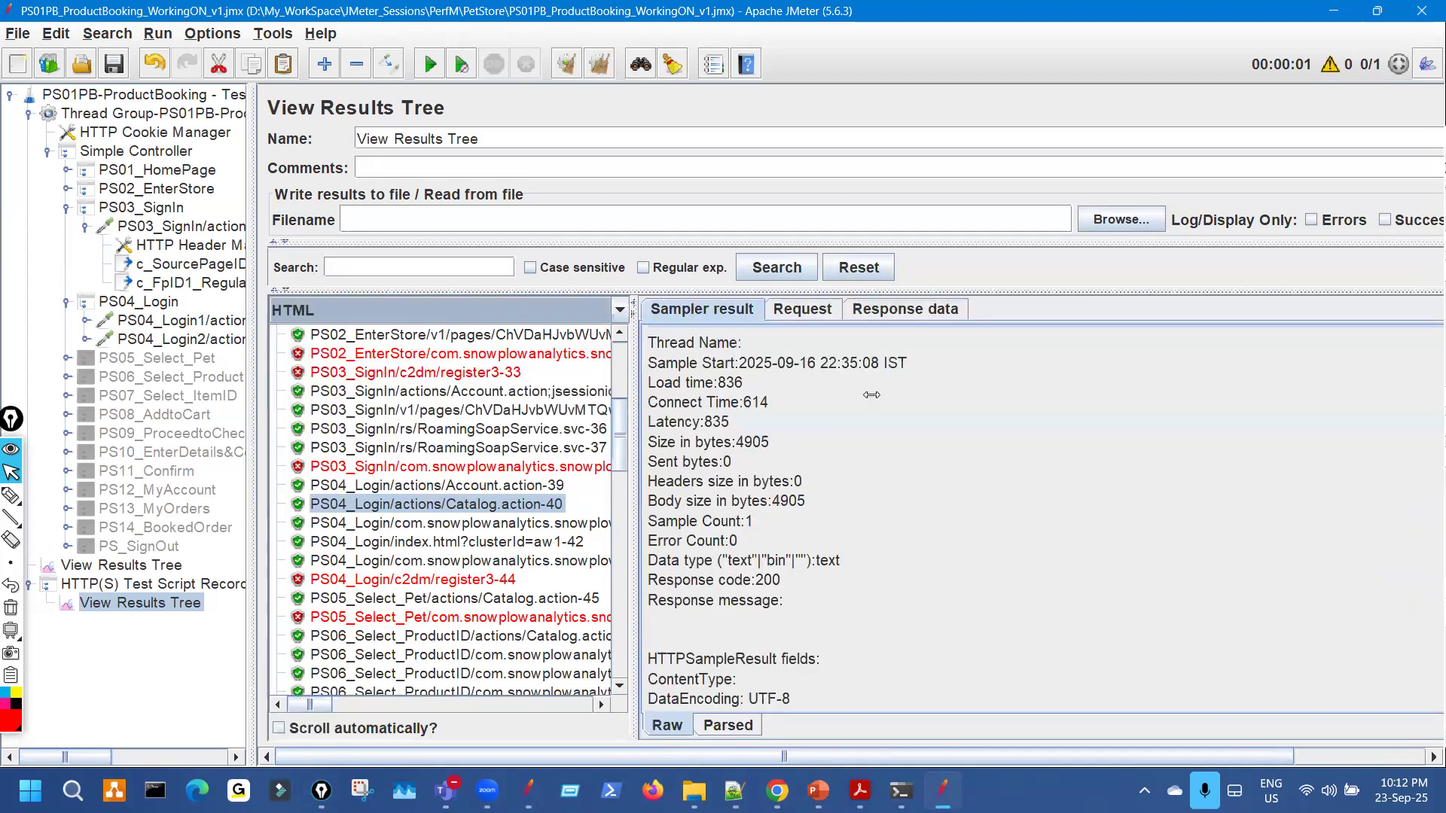
Set the renderer to Text again and scroll through the Response Body HTML source.
{"action": "left_click", "coordinate": [893, 311]}
{"action": "left_click", "coordinate": [621, 311]}
{"action": "scroll", "coordinate": [507, 332], "scroll_direction": "up", "scroll_amount": 2}
{"action": "left_click", "coordinate": [757, 478]}
{"action": "left_click", "coordinate": [618, 310]}
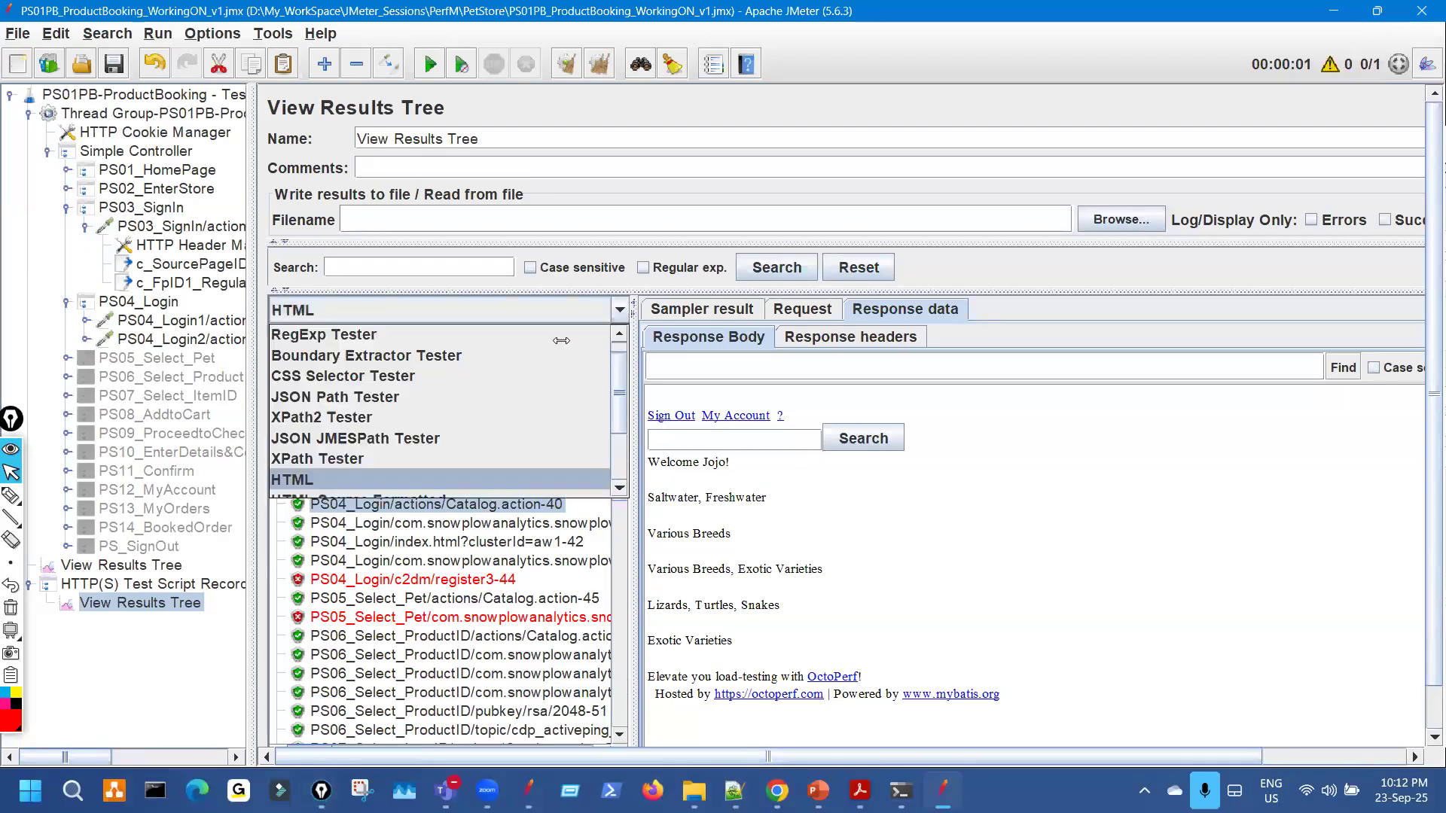
{"action": "scroll", "coordinate": [561, 340], "scroll_direction": "up", "scroll_amount": 1}
{"action": "left_click", "coordinate": [562, 335]}
{"action": "scroll", "coordinate": [883, 582], "scroll_direction": "down", "scroll_amount": 10}
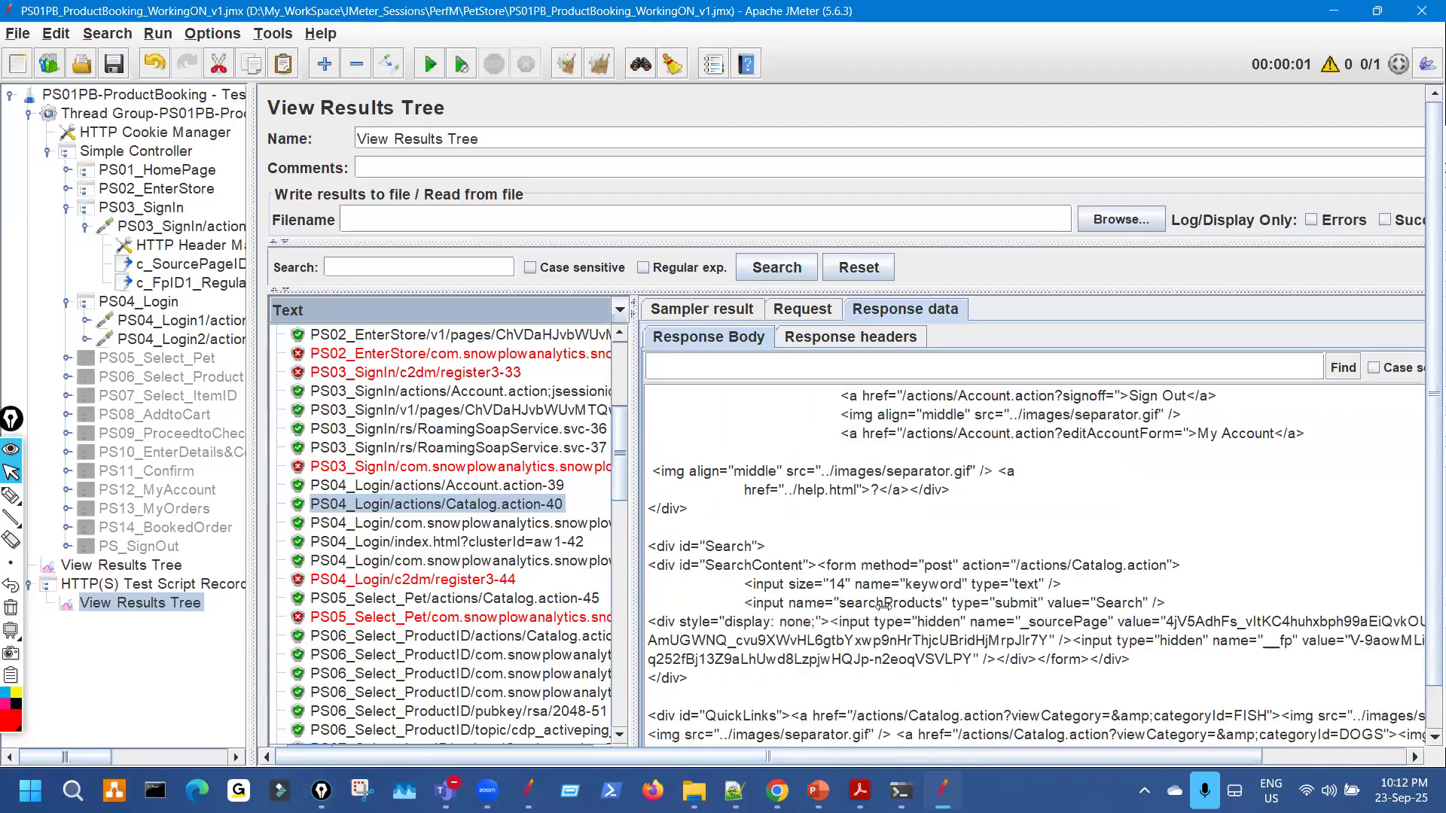
{"action": "scroll", "coordinate": [910, 675], "scroll_direction": "down", "scroll_amount": 8}
{"action": "scroll", "coordinate": [911, 675], "scroll_direction": "up", "scroll_amount": 4}
{"action": "scroll", "coordinate": [911, 675], "scroll_direction": "up", "scroll_amount": 14}
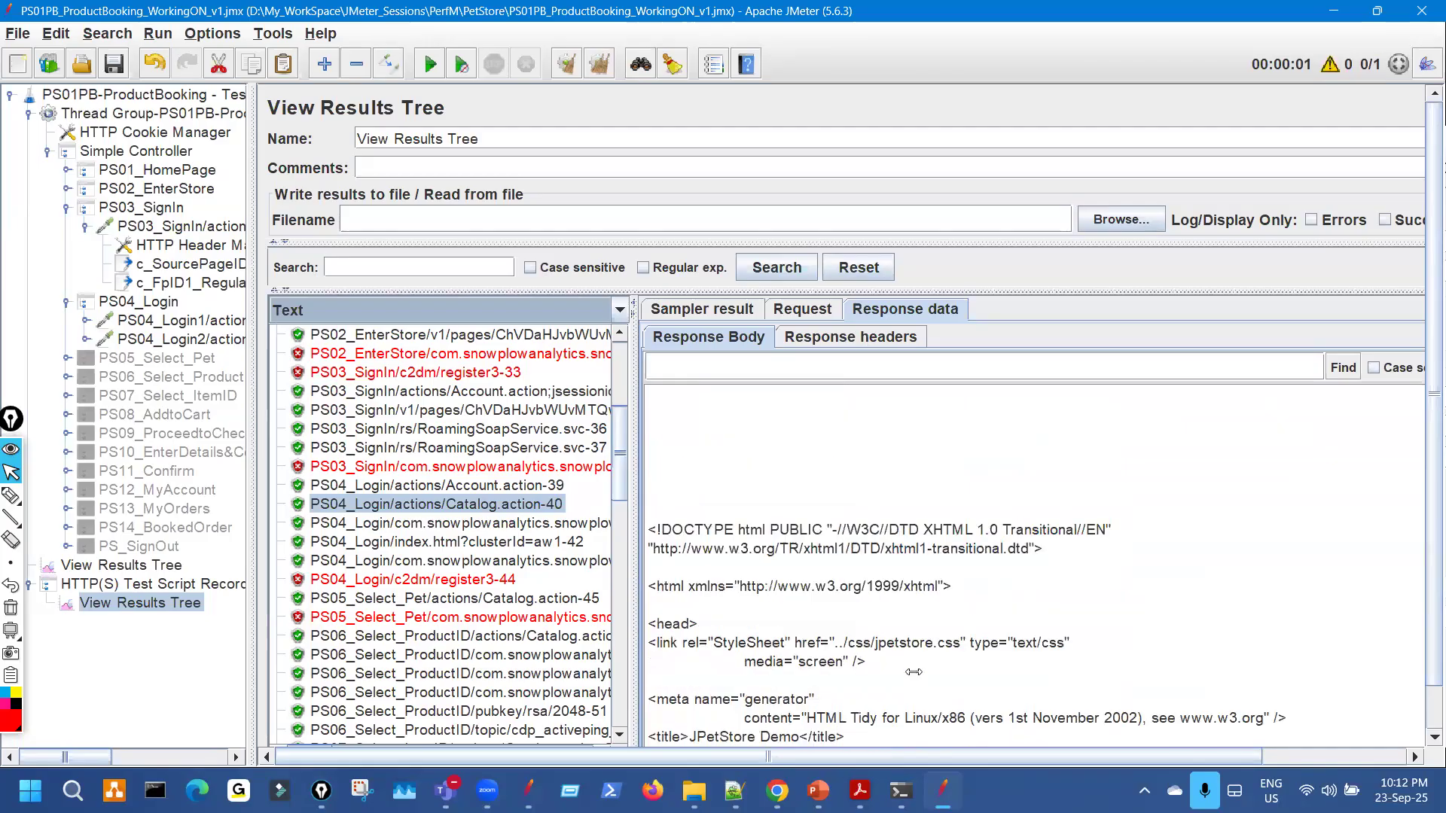
{"action": "scroll", "coordinate": [914, 671], "scroll_direction": "down", "scroll_amount": 8}
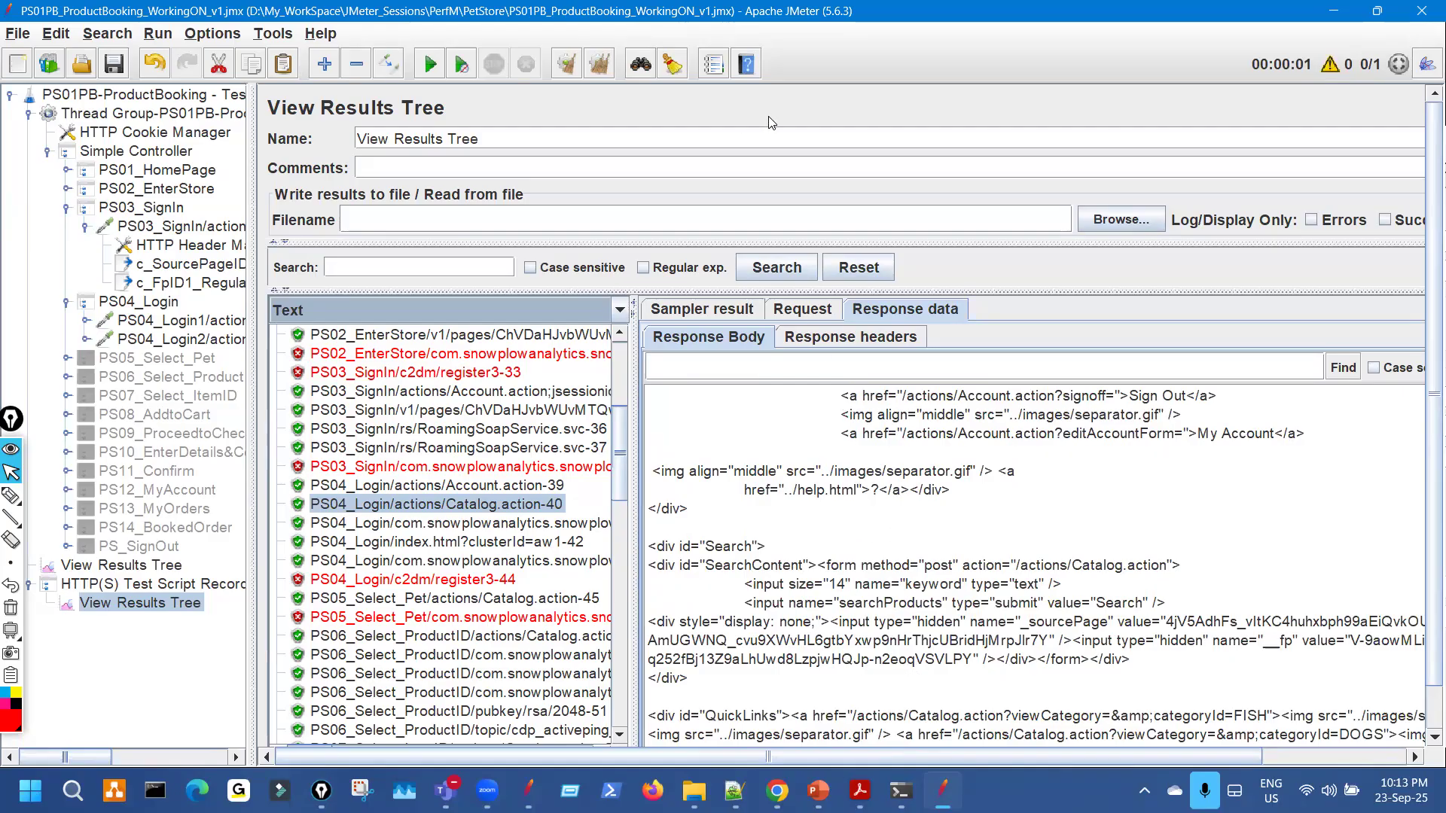
{"action": "scroll", "coordinate": [861, 457], "scroll_direction": "up", "scroll_amount": 6}
{"action": "scroll", "coordinate": [874, 475], "scroll_direction": "down", "scroll_amount": 10}
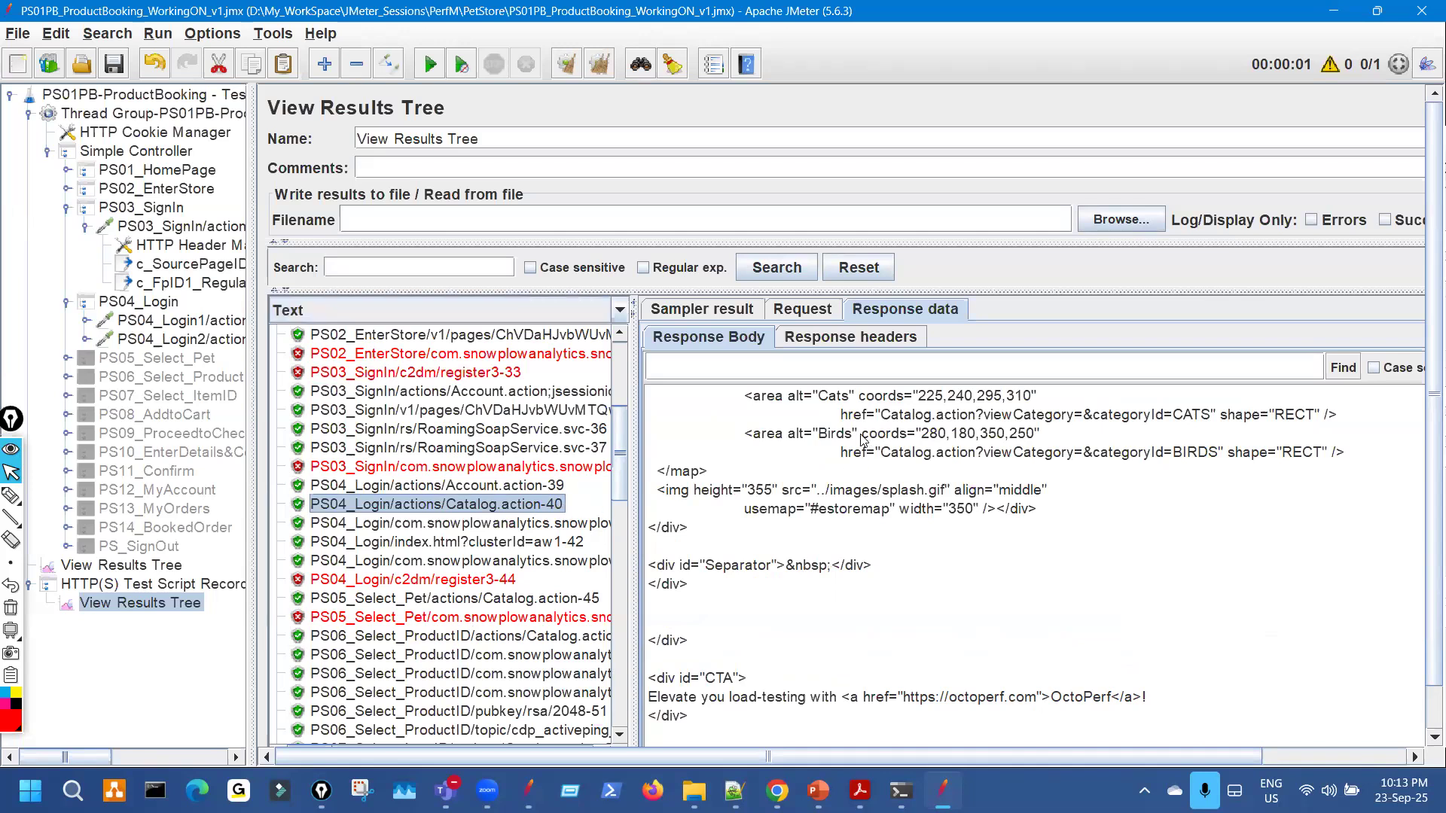
Search the recorded response text for 'Welco' and mark the welcome message.
{"action": "key", "text": "ctrl+shift+3"}
{"action": "left_click_drag", "start_coordinate": [965, 488], "coordinate": [839, 448]}
{"action": "key", "text": "ctrl+shift+7"}
{"action": "key", "text": "ctrl+shift+2"}
{"action": "left_click", "coordinate": [763, 365]}
{"action": "type", "text": "Welcome"}
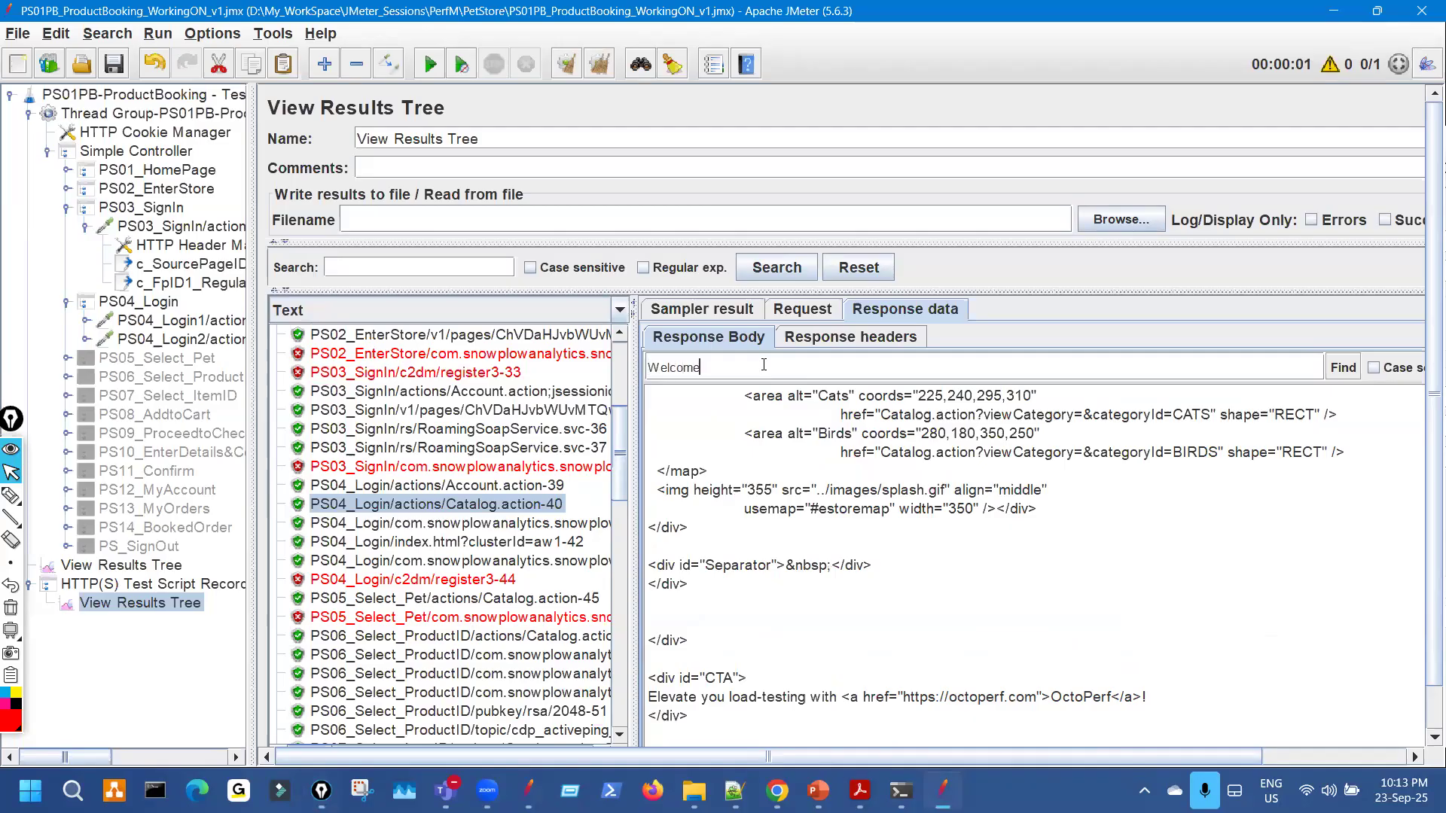
{"action": "key", "text": "Return"}
{"action": "scroll", "coordinate": [801, 553], "scroll_direction": "up", "scroll_amount": 3}
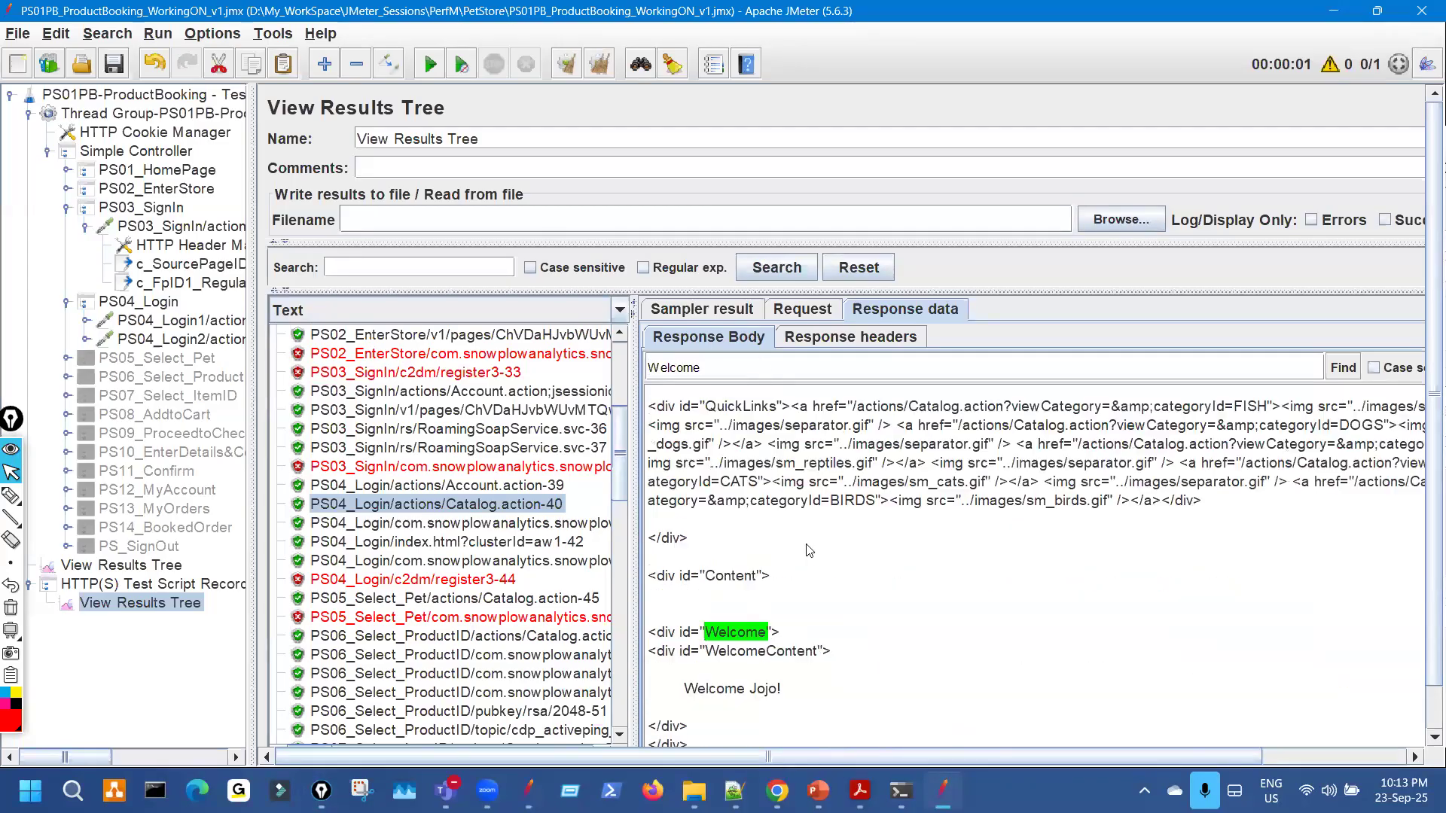
{"action": "key", "text": "ctrl+shift+3"}
{"action": "left_click_drag", "start_coordinate": [702, 638], "coordinate": [823, 626]}
{"action": "key", "text": "ctrl+shift+1"}
In the replayed run's results, switch the renderer to Text, find 'W', and select the welcome message line.
{"action": "left_click", "coordinate": [175, 566]}
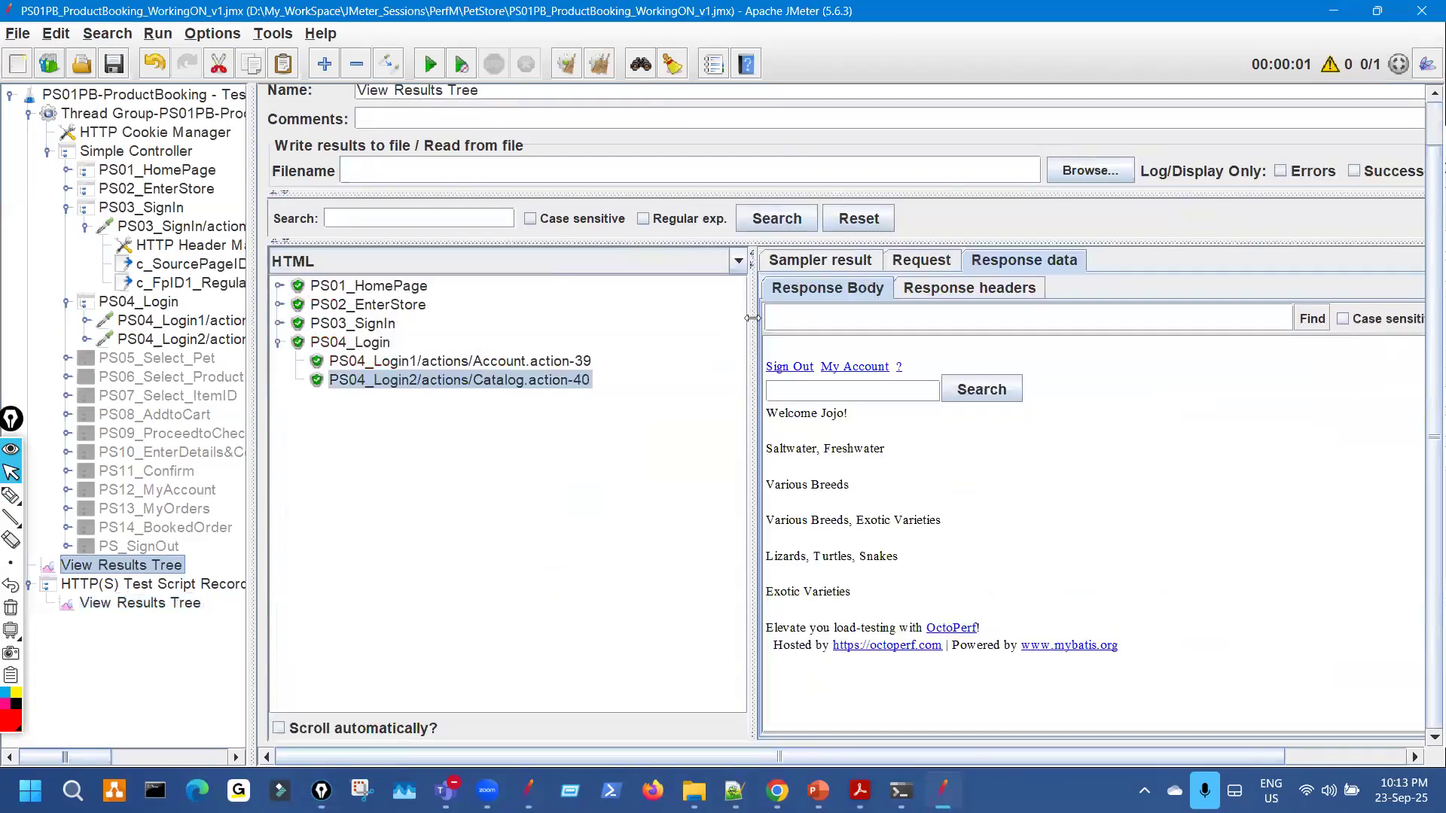
{"action": "left_click", "coordinate": [515, 261]}
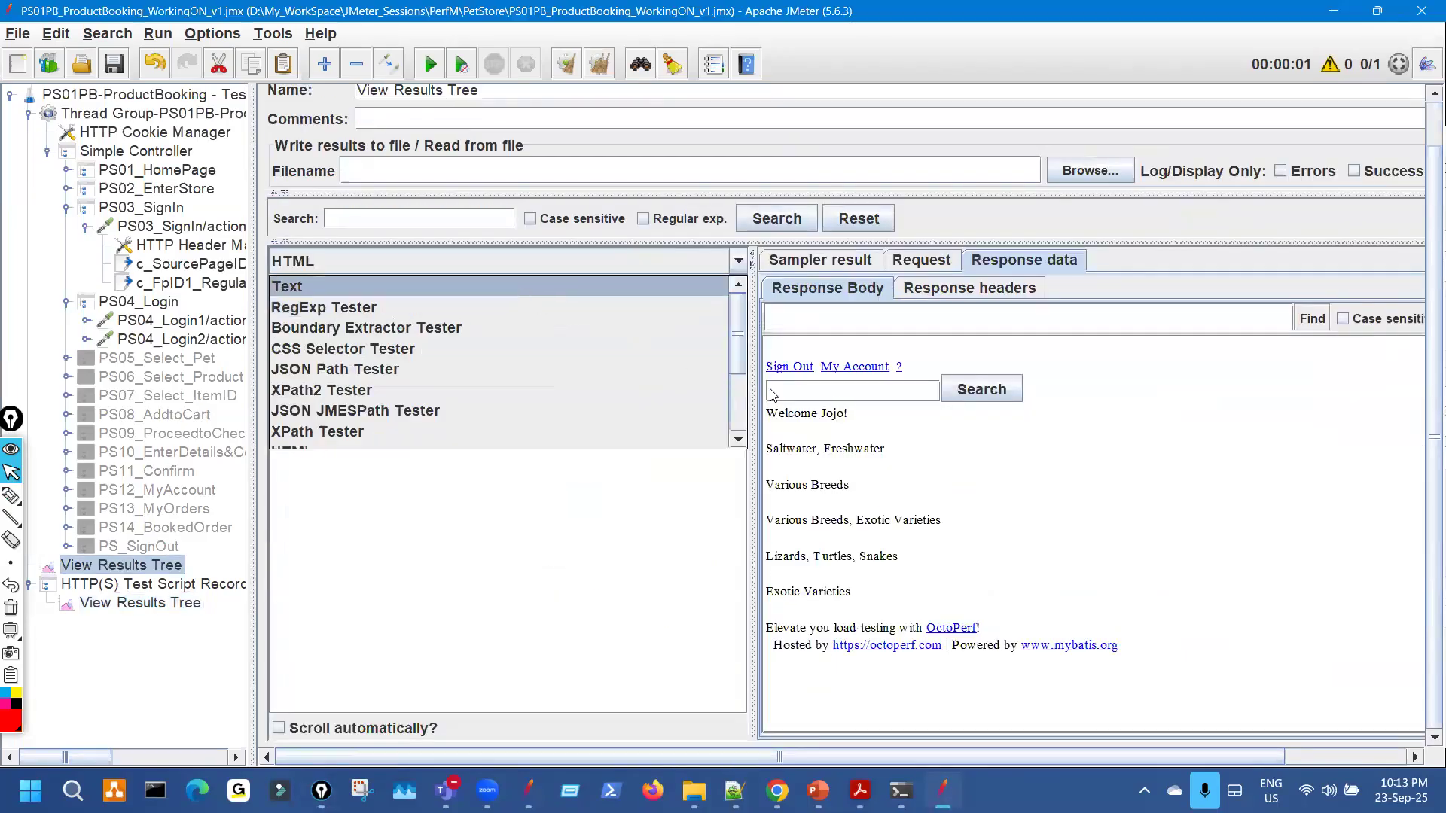
{"action": "left_click", "coordinate": [516, 288]}
{"action": "left_click_drag", "start_coordinate": [756, 357], "coordinate": [587, 345]}
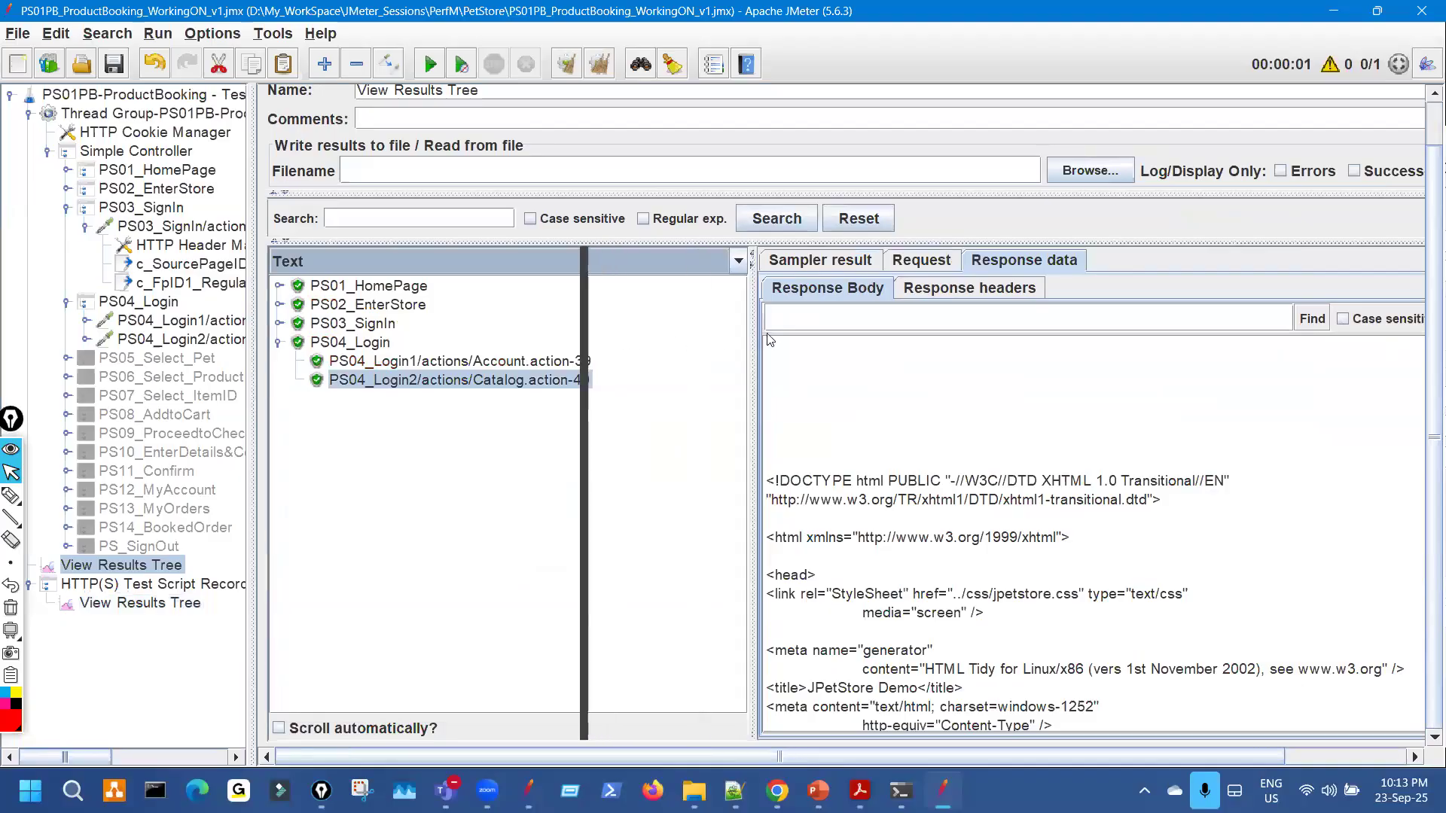
{"action": "left_click", "coordinate": [747, 324]}
{"action": "type", "text": "Welcome"}
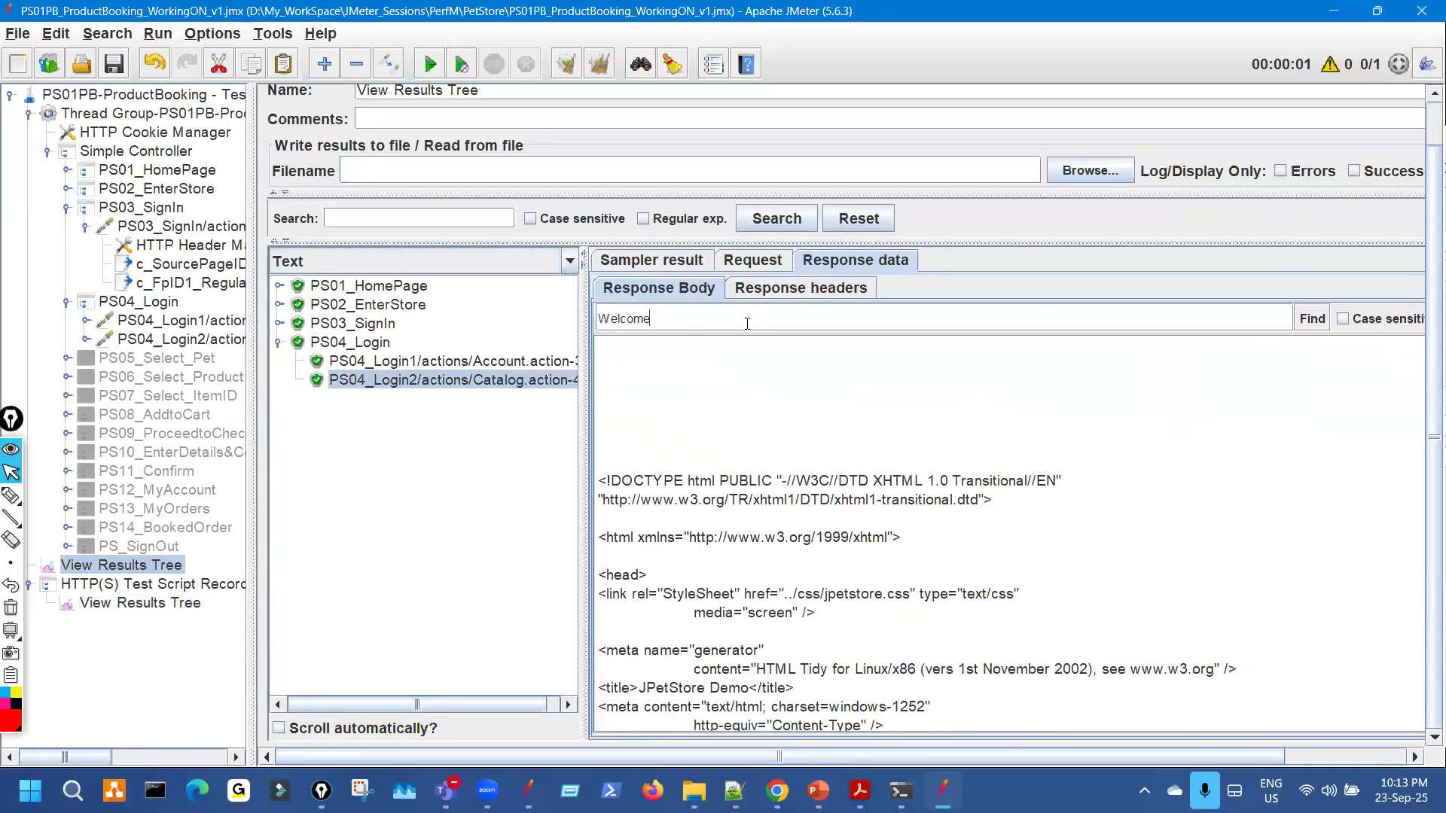
{"action": "key", "text": "Return"}
{"action": "scroll", "coordinate": [736, 610], "scroll_direction": "down", "scroll_amount": 2}
{"action": "left_click_drag", "start_coordinate": [618, 504], "coordinate": [680, 491]}
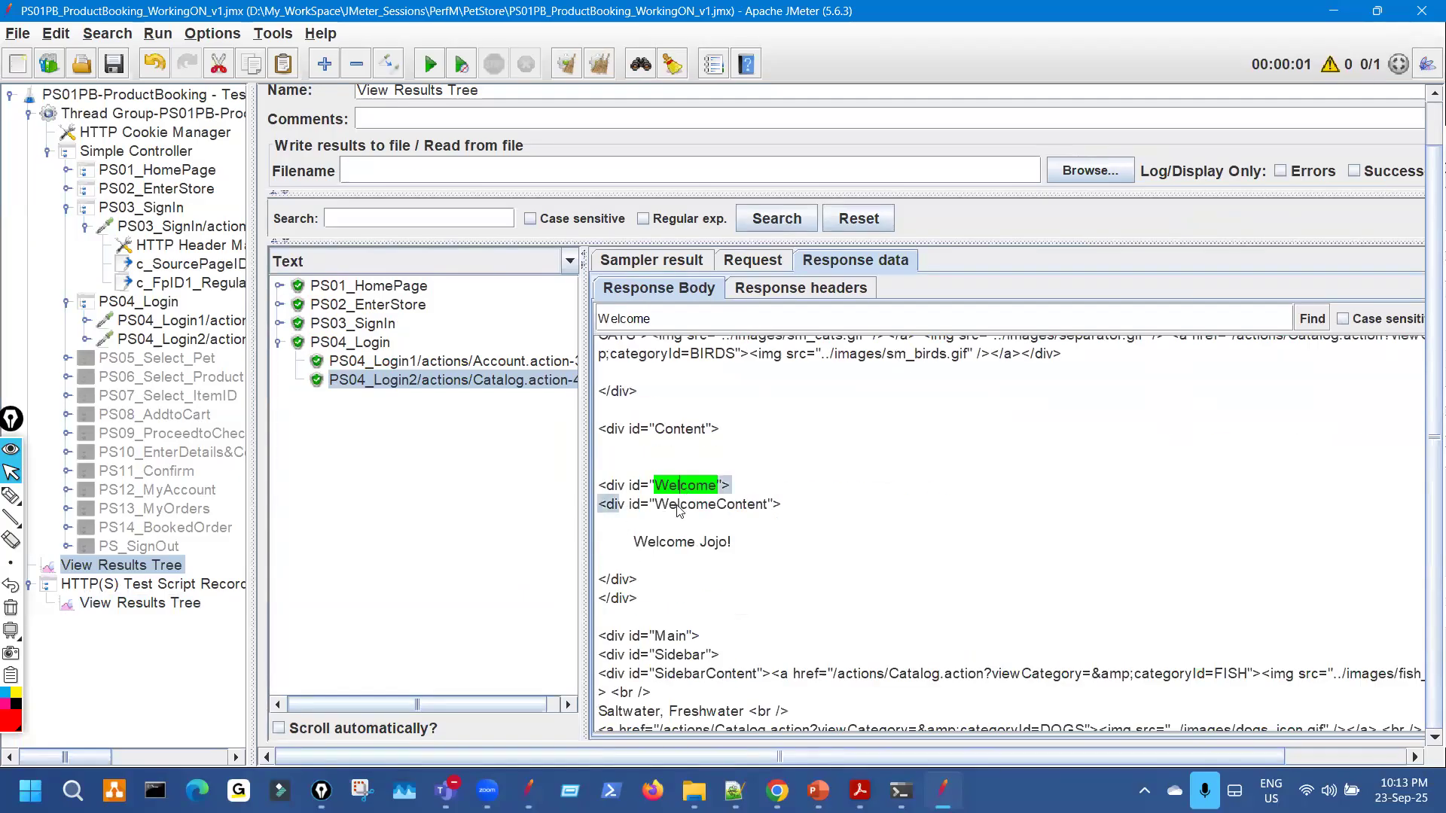
{"action": "triple_click", "coordinate": [739, 542]}
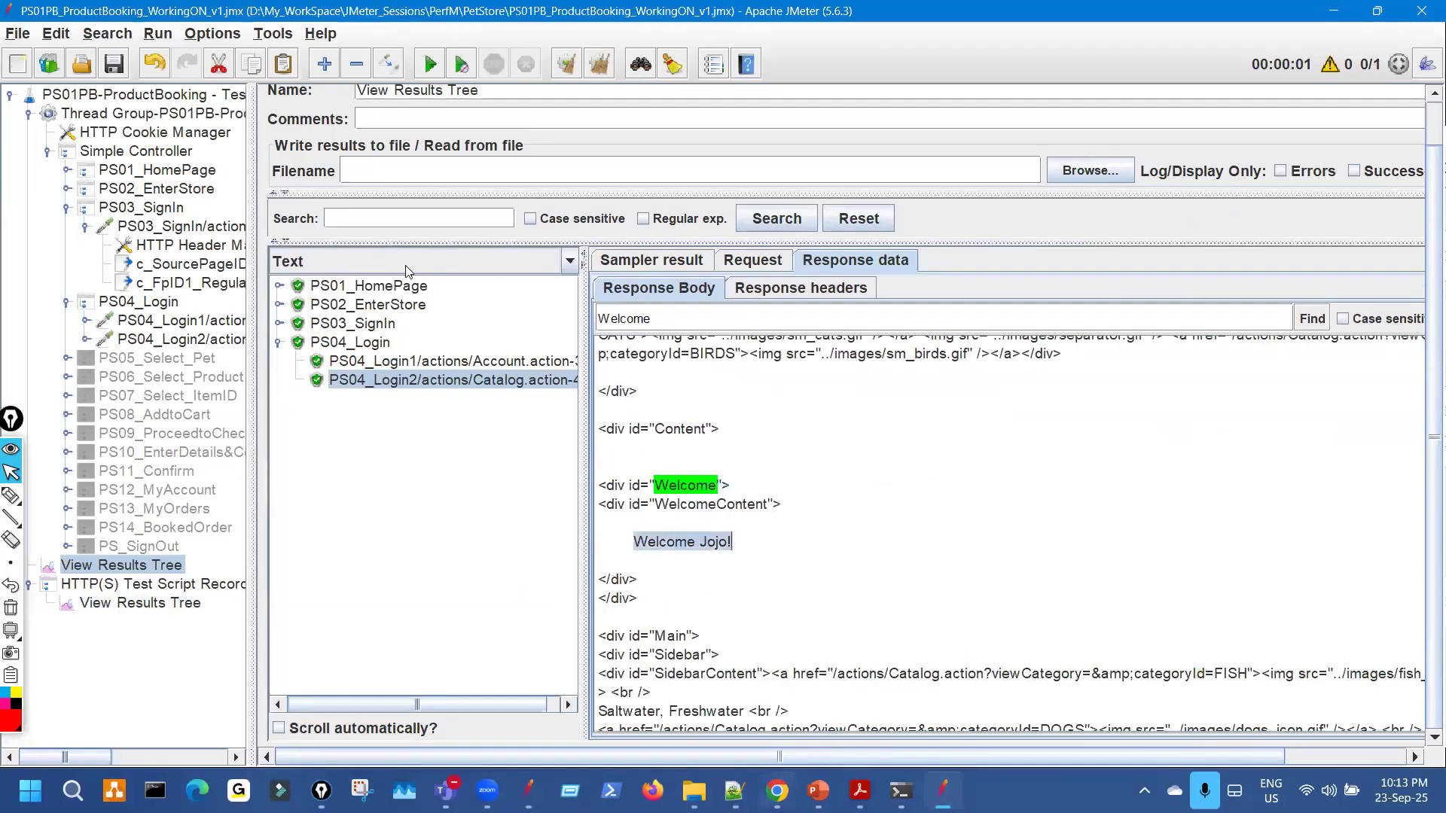
Compare with the welcome message on the live JPetStore page in Chrome.
{"action": "left_click", "coordinate": [778, 791]}
{"action": "left_click", "coordinate": [116, 205]}
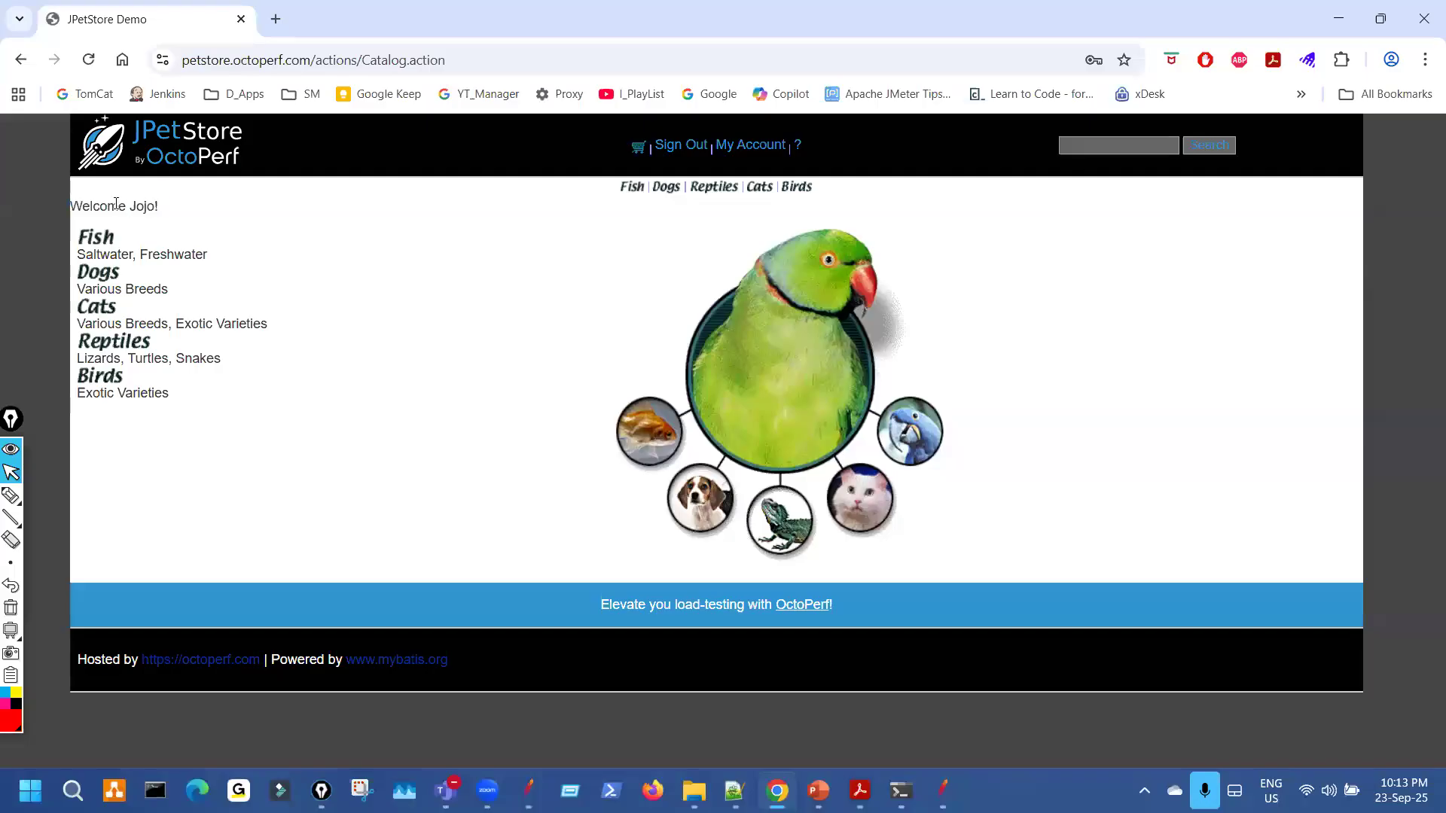
{"action": "left_click_drag", "start_coordinate": [109, 206], "coordinate": [117, 206]}
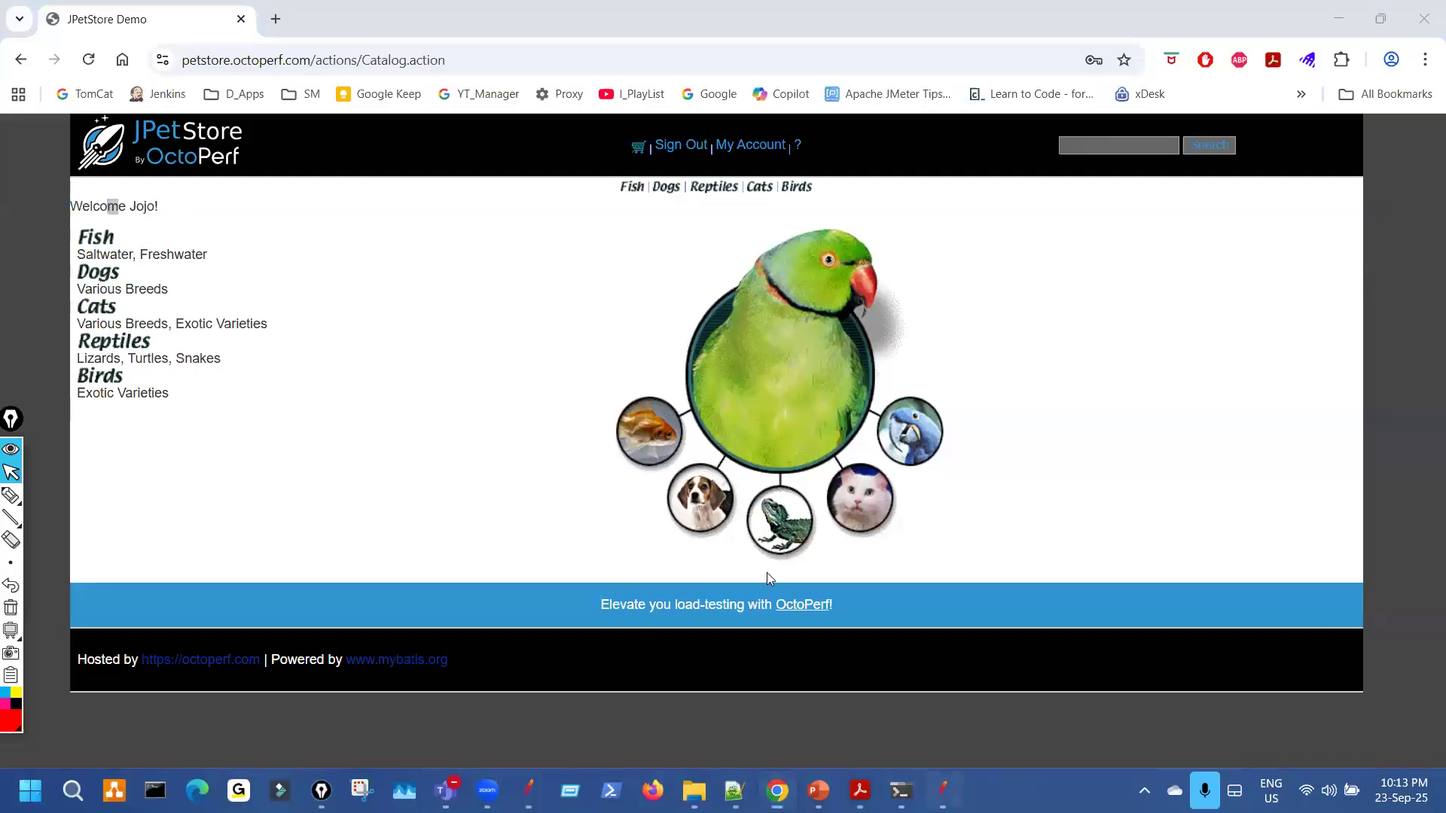
{"action": "key", "text": "alt+Tab"}
{"action": "key", "text": "Page_Up"}
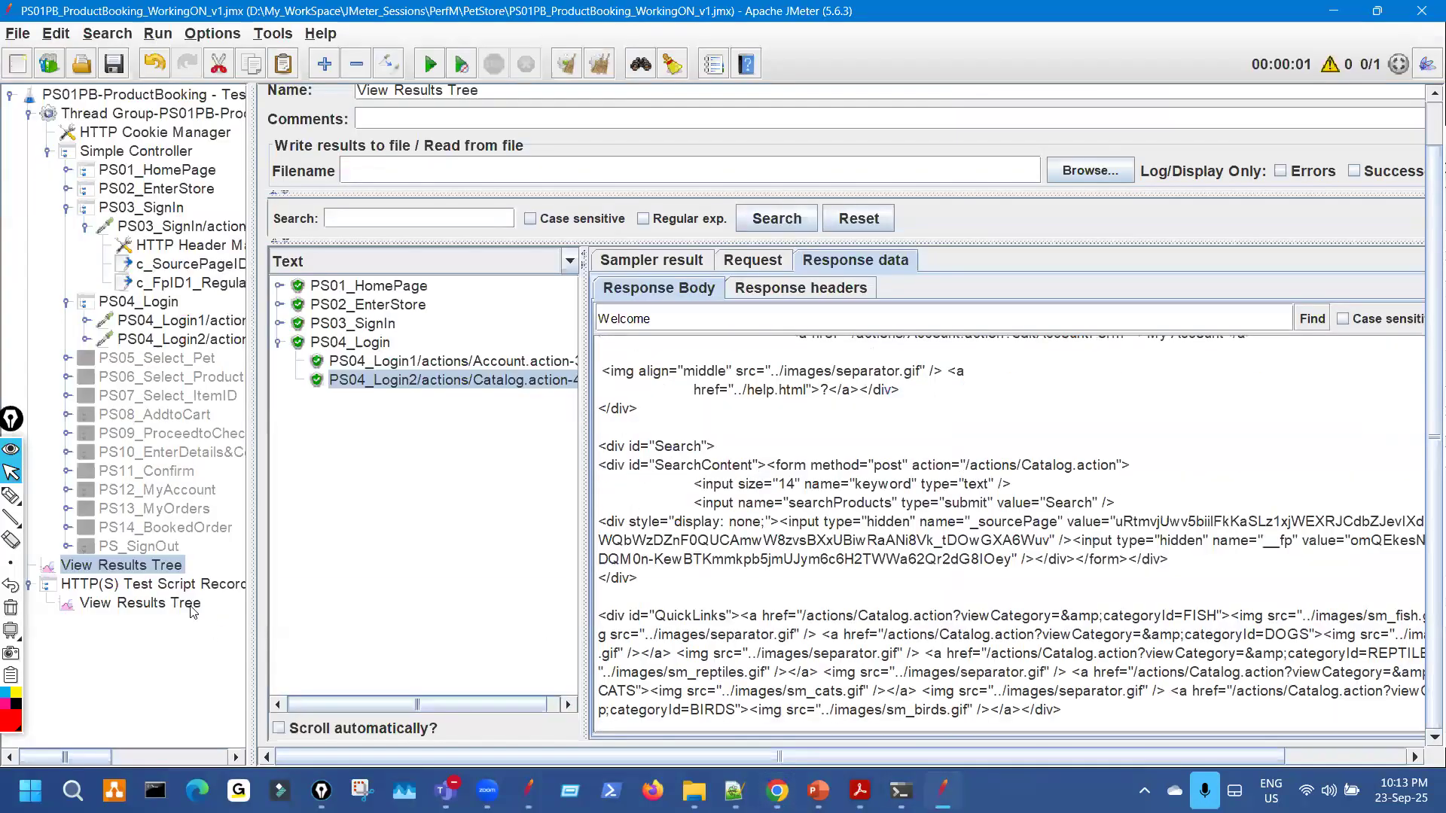
Compare the recorded response markup with the replayed one, selecting the search form's hidden sourcePage and fp.
{"action": "left_click", "coordinate": [199, 604]}
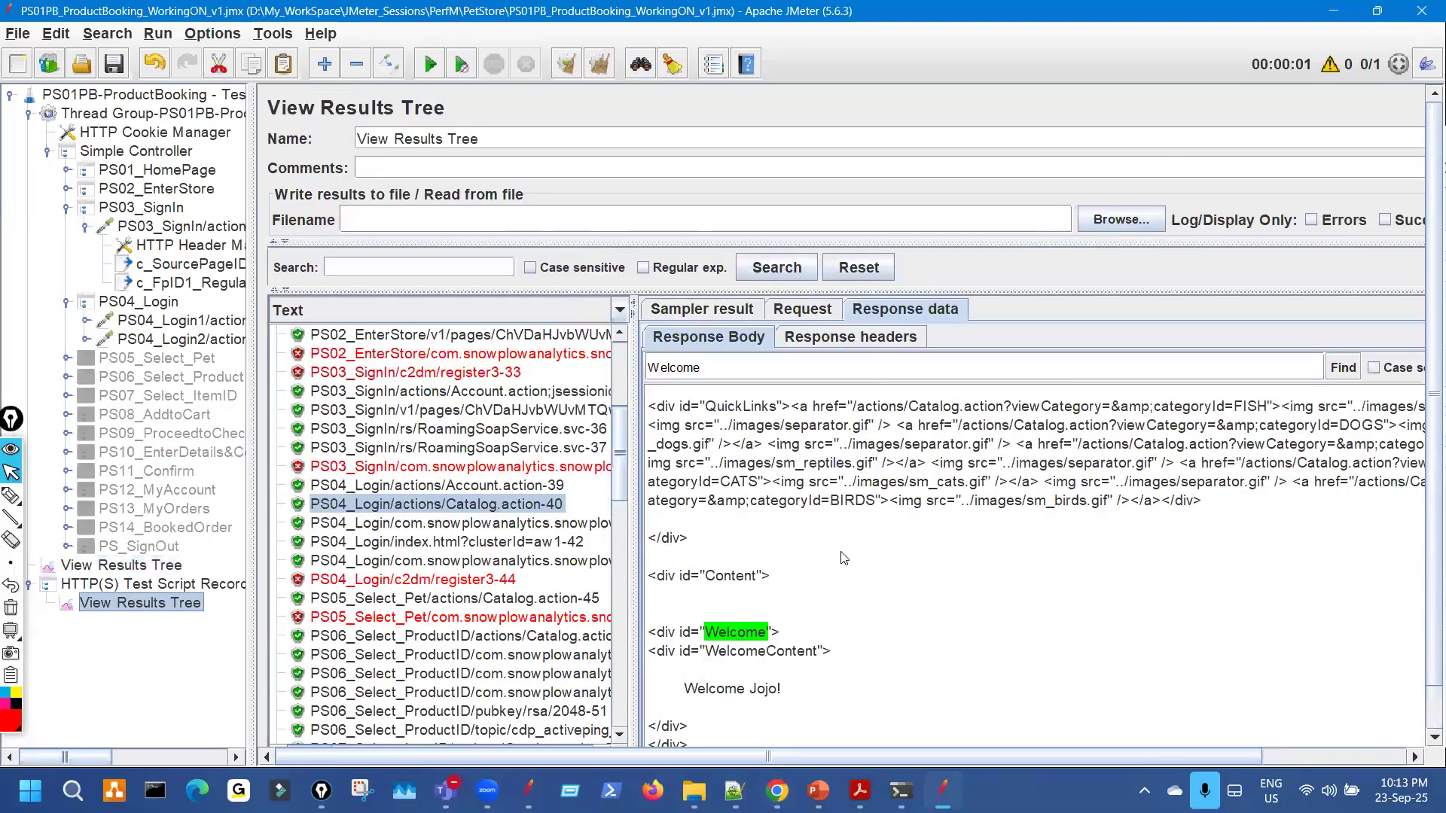
{"action": "scroll", "coordinate": [842, 555], "scroll_direction": "up", "scroll_amount": 3}
{"action": "left_click_drag", "start_coordinate": [866, 530], "coordinate": [967, 720]}
{"action": "scroll", "coordinate": [968, 697], "scroll_direction": "down", "scroll_amount": 12}
{"action": "scroll", "coordinate": [962, 498], "scroll_direction": "up", "scroll_amount": 5}
{"action": "left_click_drag", "start_coordinate": [958, 551], "coordinate": [971, 701]}
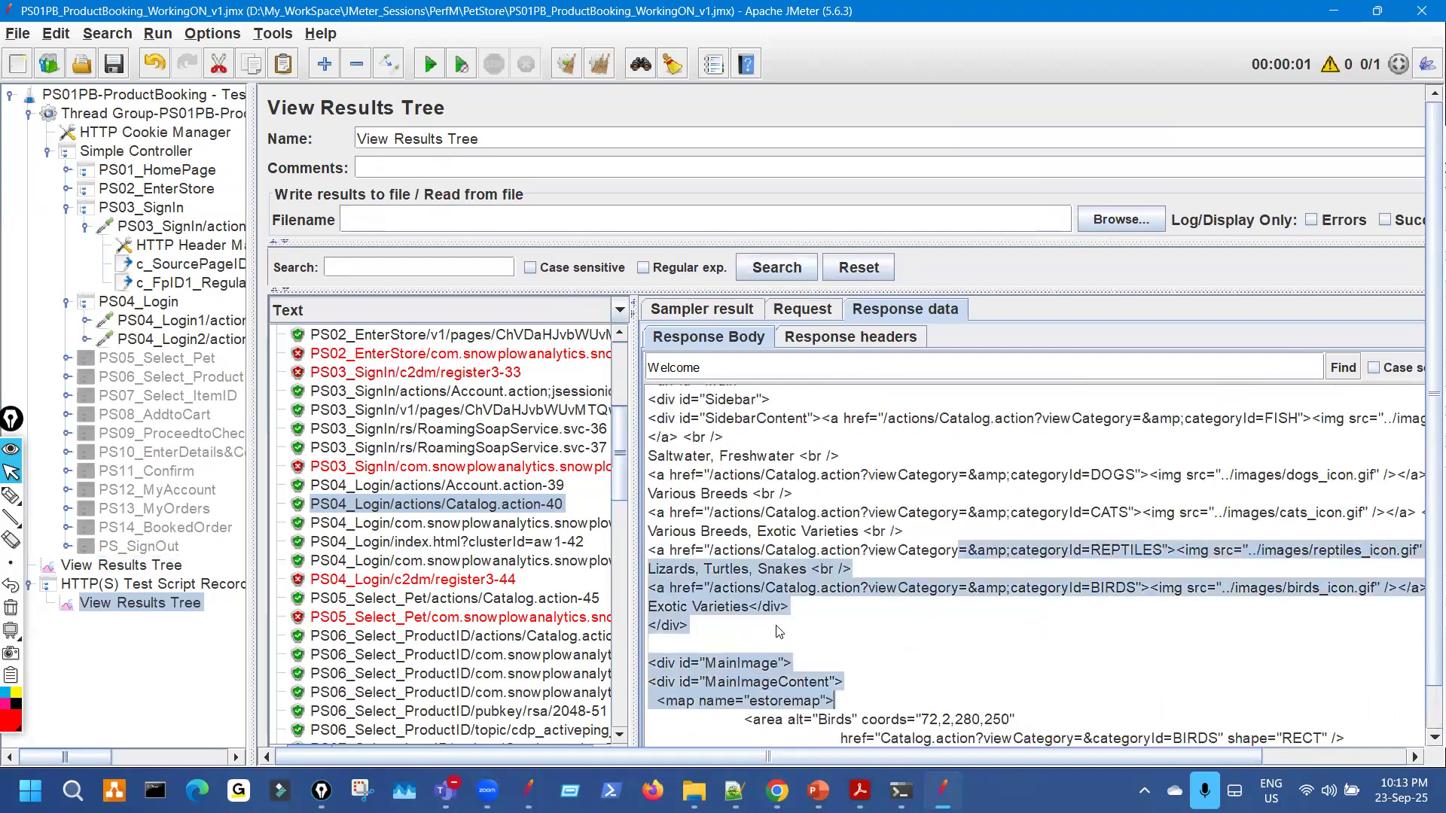
{"action": "left_click", "coordinate": [192, 570]}
{"action": "left_click_drag", "start_coordinate": [825, 465], "coordinate": [871, 620]}
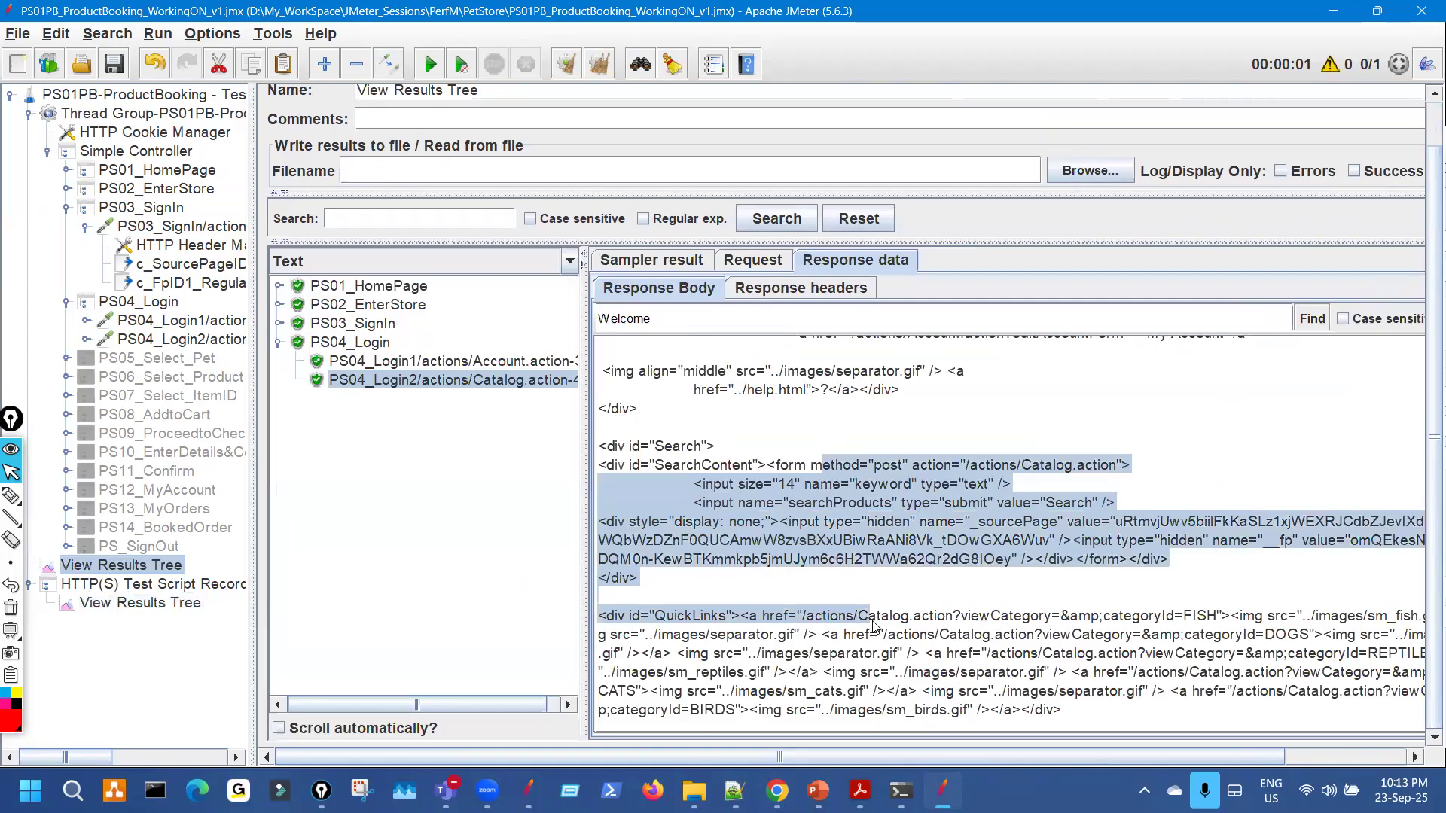
Switch the response renderer back to HTML and show the PS04_Login1 request's parameters.
{"action": "left_click", "coordinate": [565, 263]}
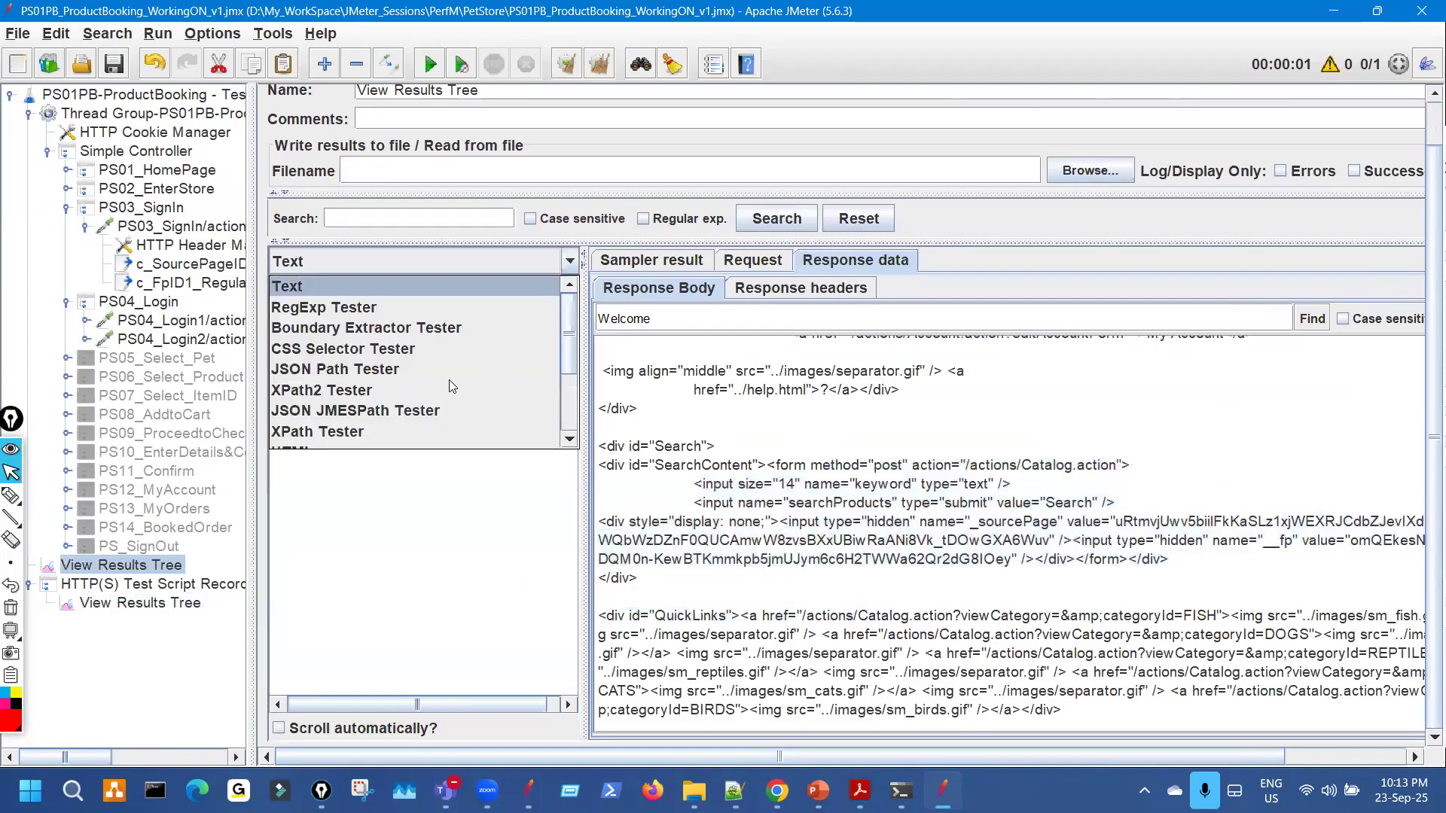
{"action": "scroll", "coordinate": [457, 344], "scroll_direction": "down", "scroll_amount": 2}
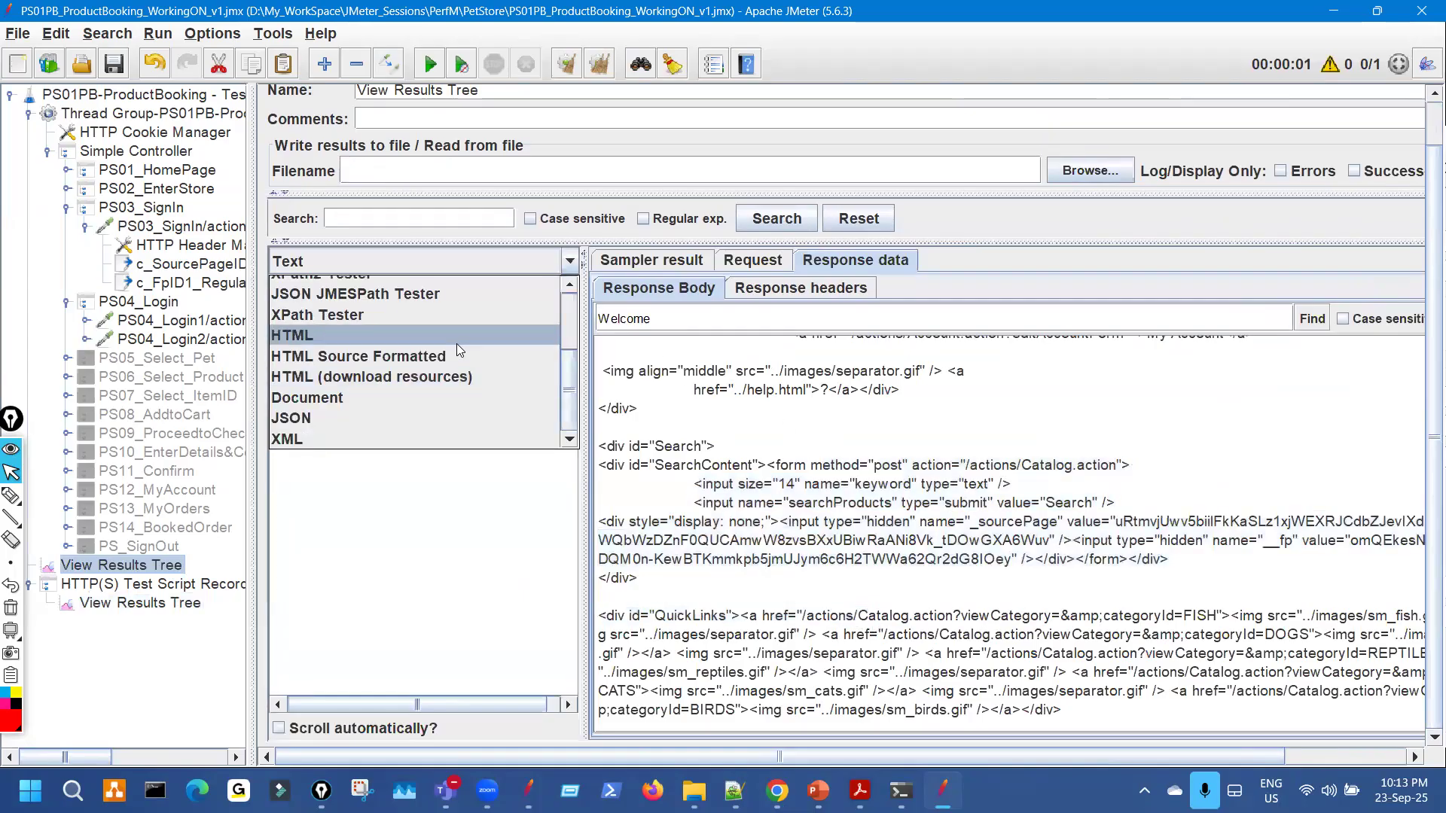
{"action": "left_click", "coordinate": [456, 343]}
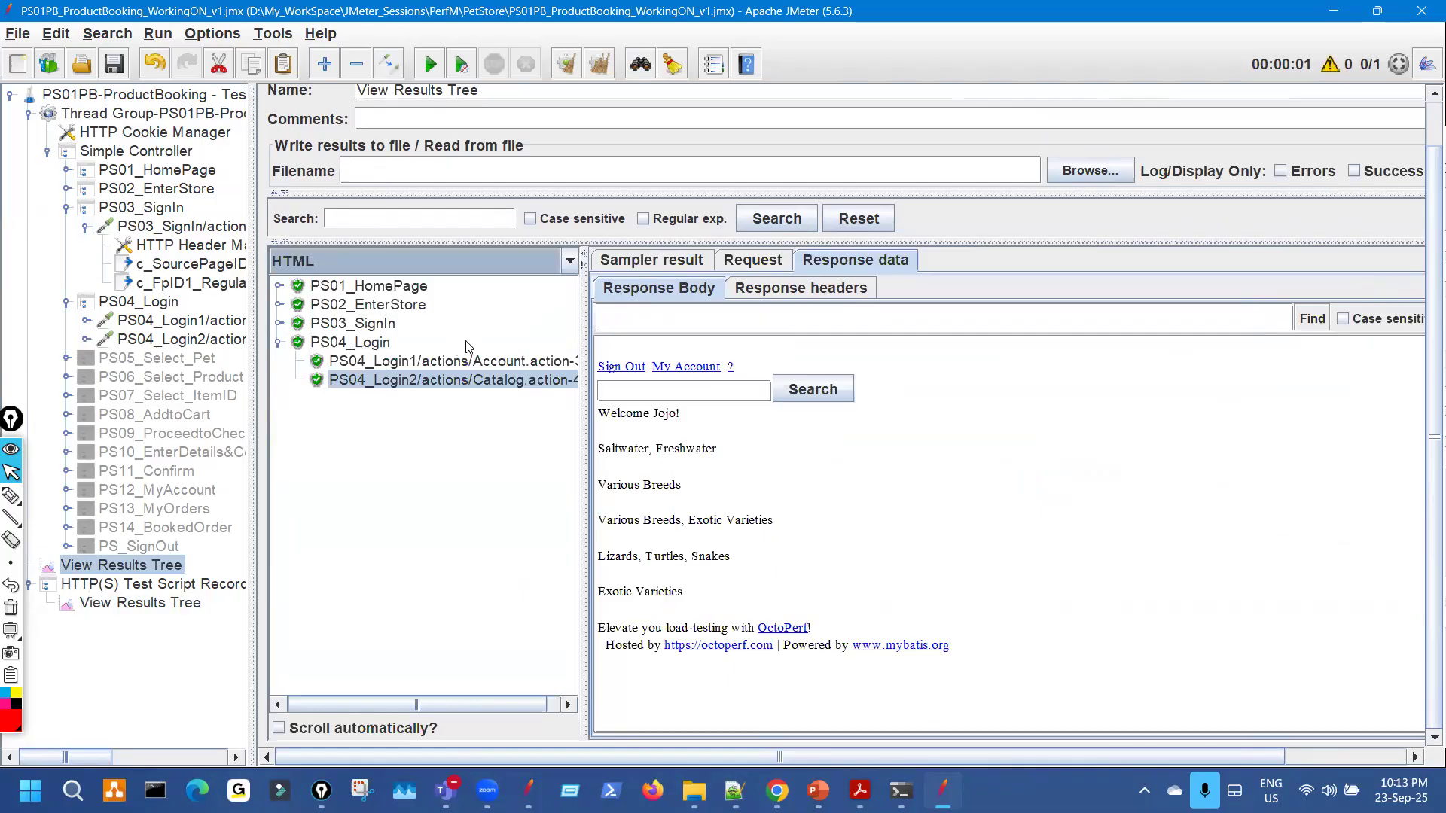
{"action": "left_click", "coordinate": [192, 324]}
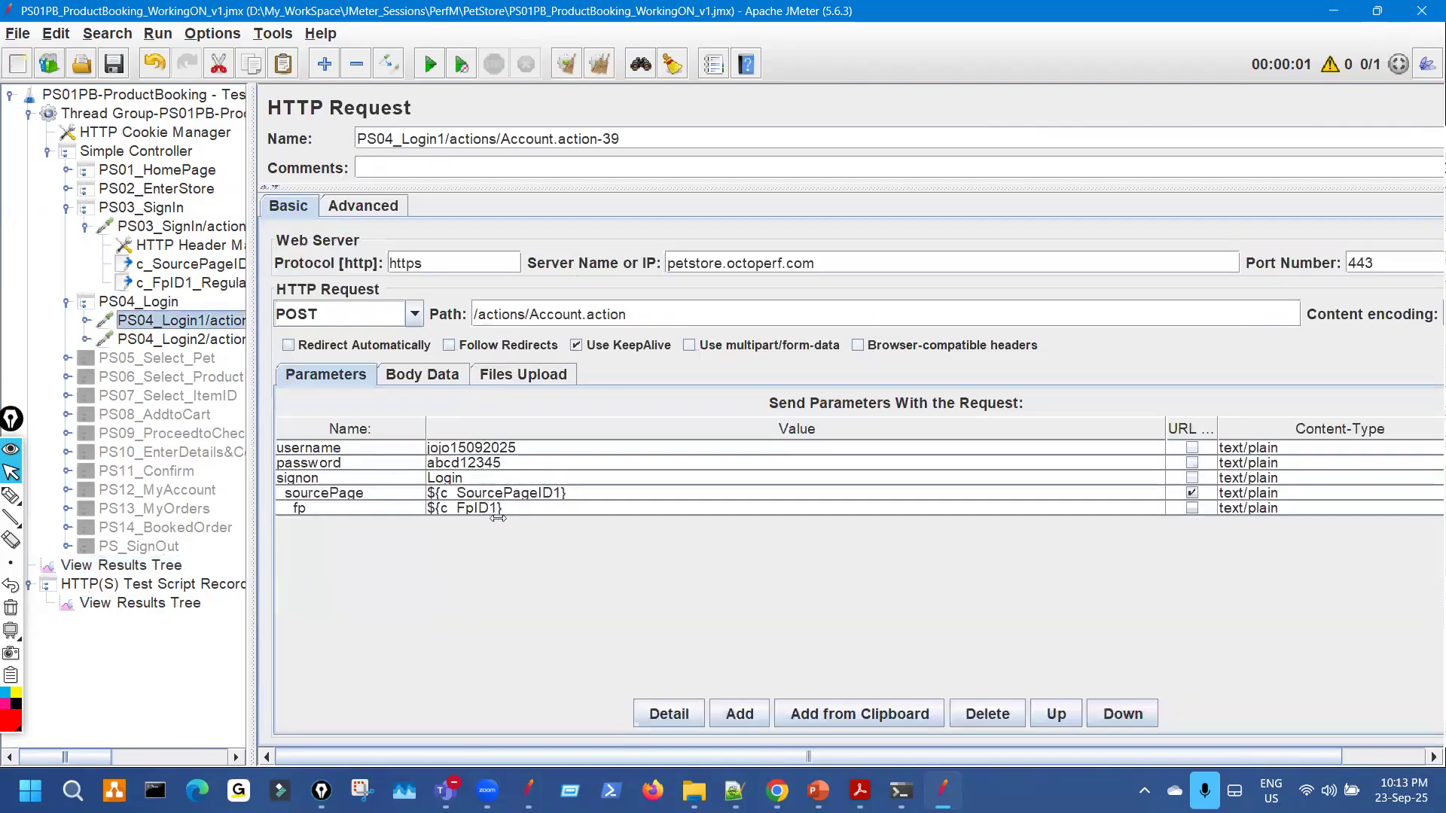
Mark the sourcePage and fp variables, then view PS04_Login1's sent request body in View Results Tree.
{"action": "mouse_move", "coordinate": [536, 488]}
{"action": "left_mouse_down"}
{"action": "mouse_move", "coordinate": [610, 447]}
{"action": "mouse_move", "coordinate": [585, 519]}
{"action": "mouse_move", "coordinate": [530, 503]}
{"action": "left_mouse_up"}
{"action": "key", "text": "Escape"}
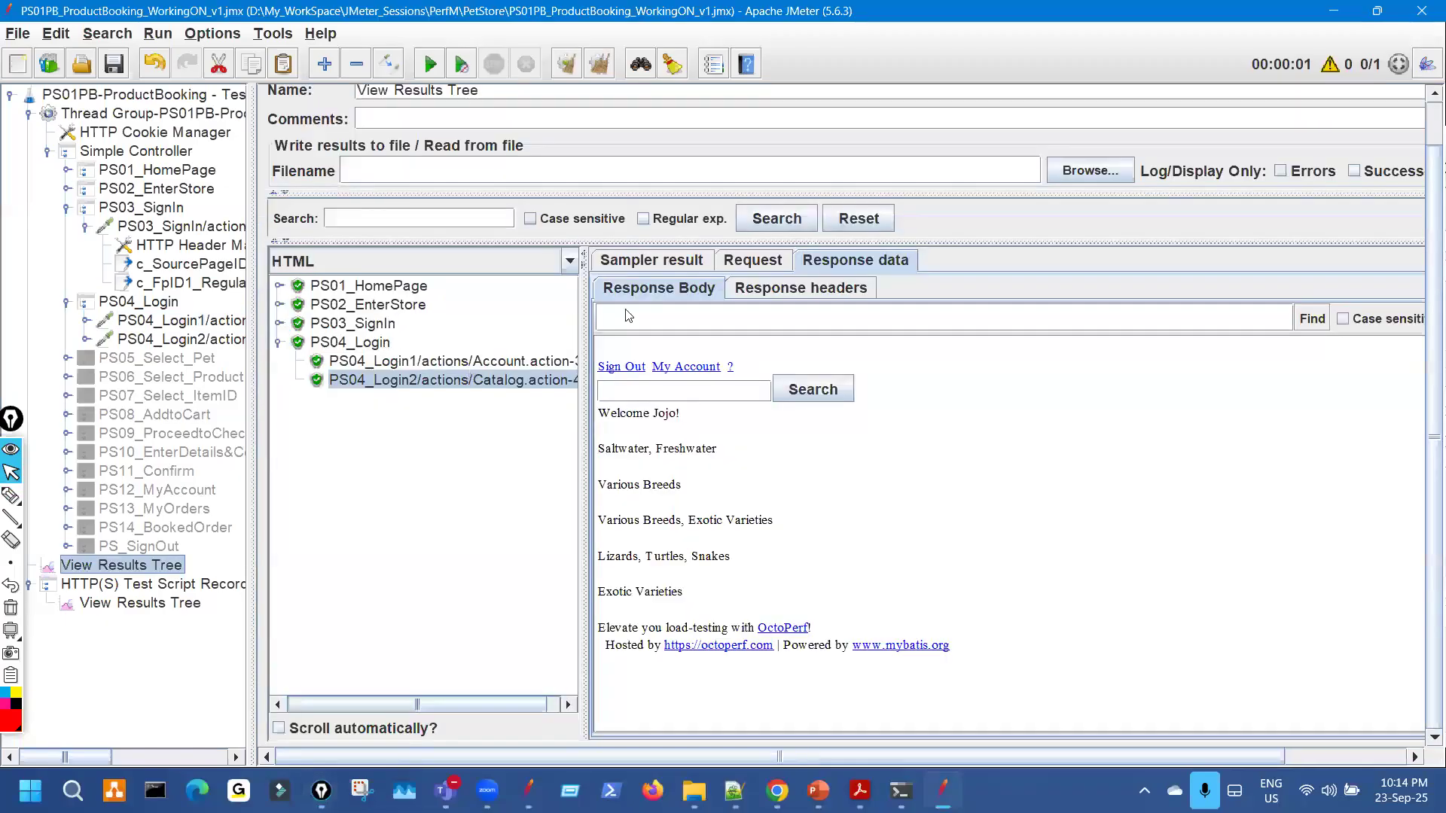
{"action": "key", "text": "Up"}
{"action": "left_click", "coordinate": [753, 261]}
{"action": "key", "text": "ctrl+shift+3"}
{"action": "mouse_move", "coordinate": [945, 420]}
{"action": "left_mouse_down"}
{"action": "mouse_move", "coordinate": [916, 440]}
{"action": "mouse_move", "coordinate": [982, 423]}
{"action": "left_mouse_up"}
{"action": "key", "text": "ctrl+shift+7"}
Bring forward the JPetStore browser window, then the course notes PDF.
{"action": "mouse_move", "coordinate": [777, 789]}
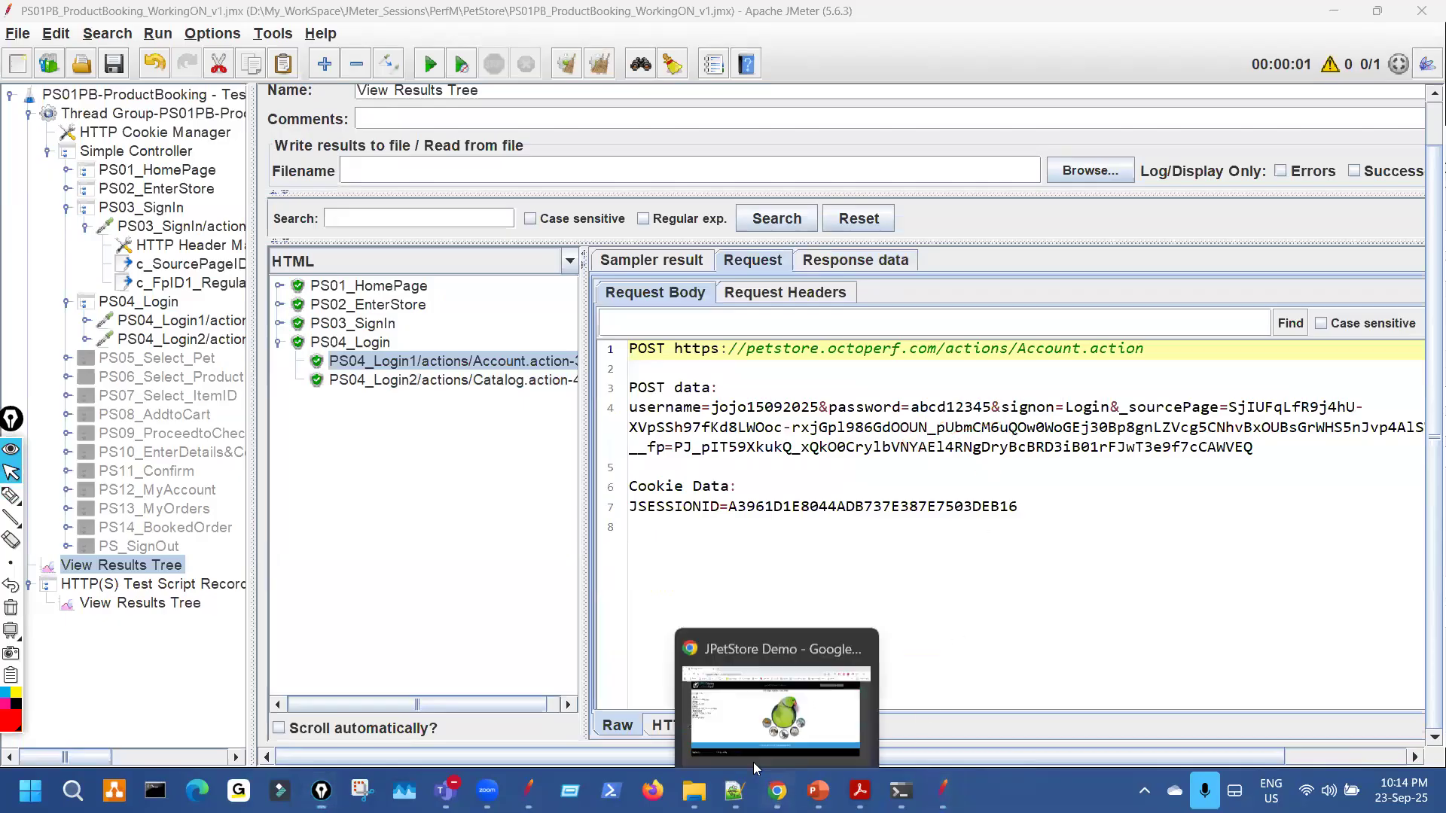
{"action": "left_click", "coordinate": [829, 767]}
{"action": "left_click", "coordinate": [860, 790]}
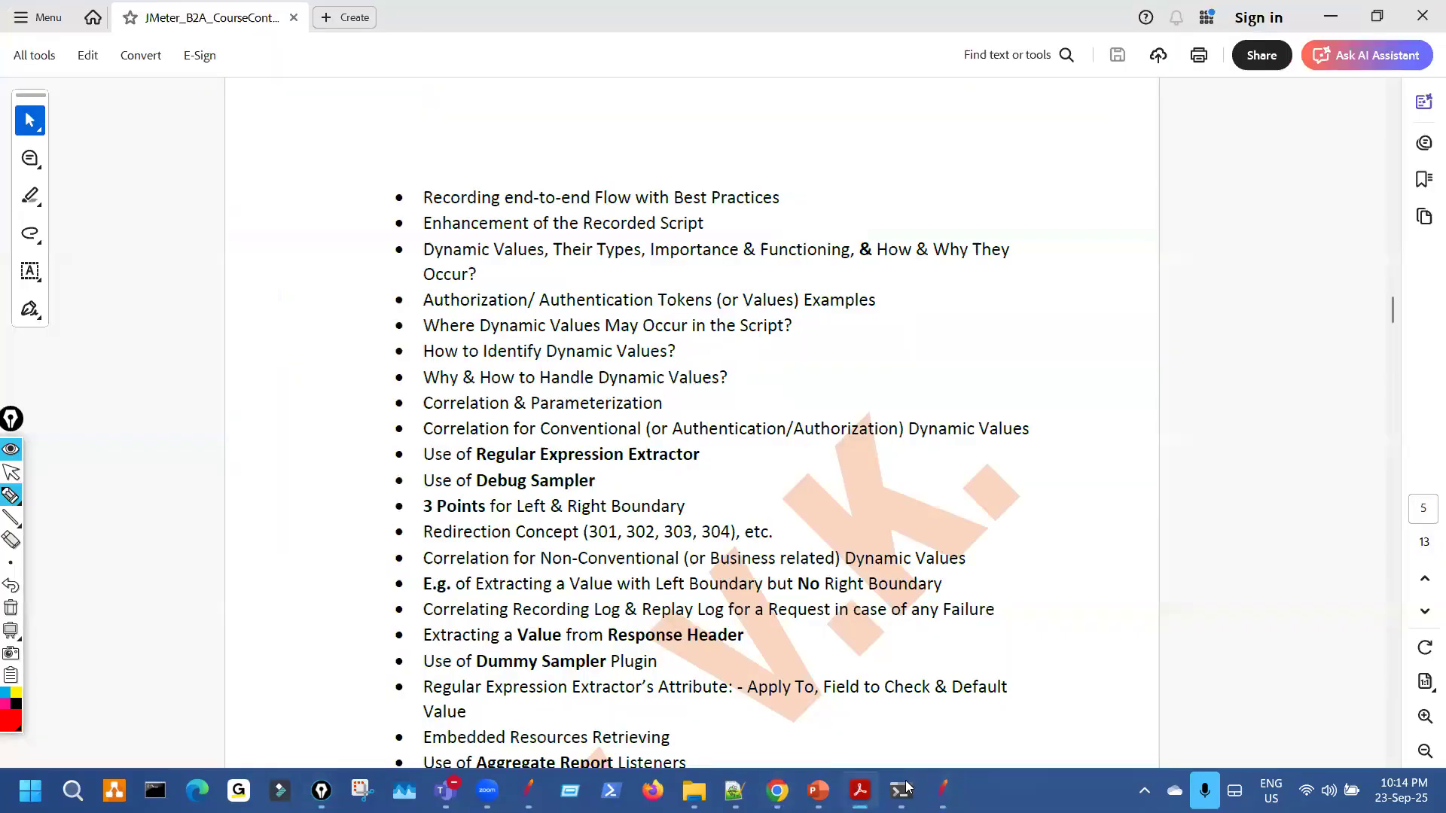
On the correlation steps slide, annotate Step-5's 'Verify the Response' and dynamic value text, then clear it.
{"action": "key", "text": "ctrl+shift+2"}
{"action": "left_click", "coordinate": [819, 789]}
{"action": "key", "text": "ctrl+shift+3"}
{"action": "left_click_drag", "start_coordinate": [343, 493], "coordinate": [511, 511]}
{"action": "left_click_drag", "start_coordinate": [529, 462], "coordinate": [330, 473]}
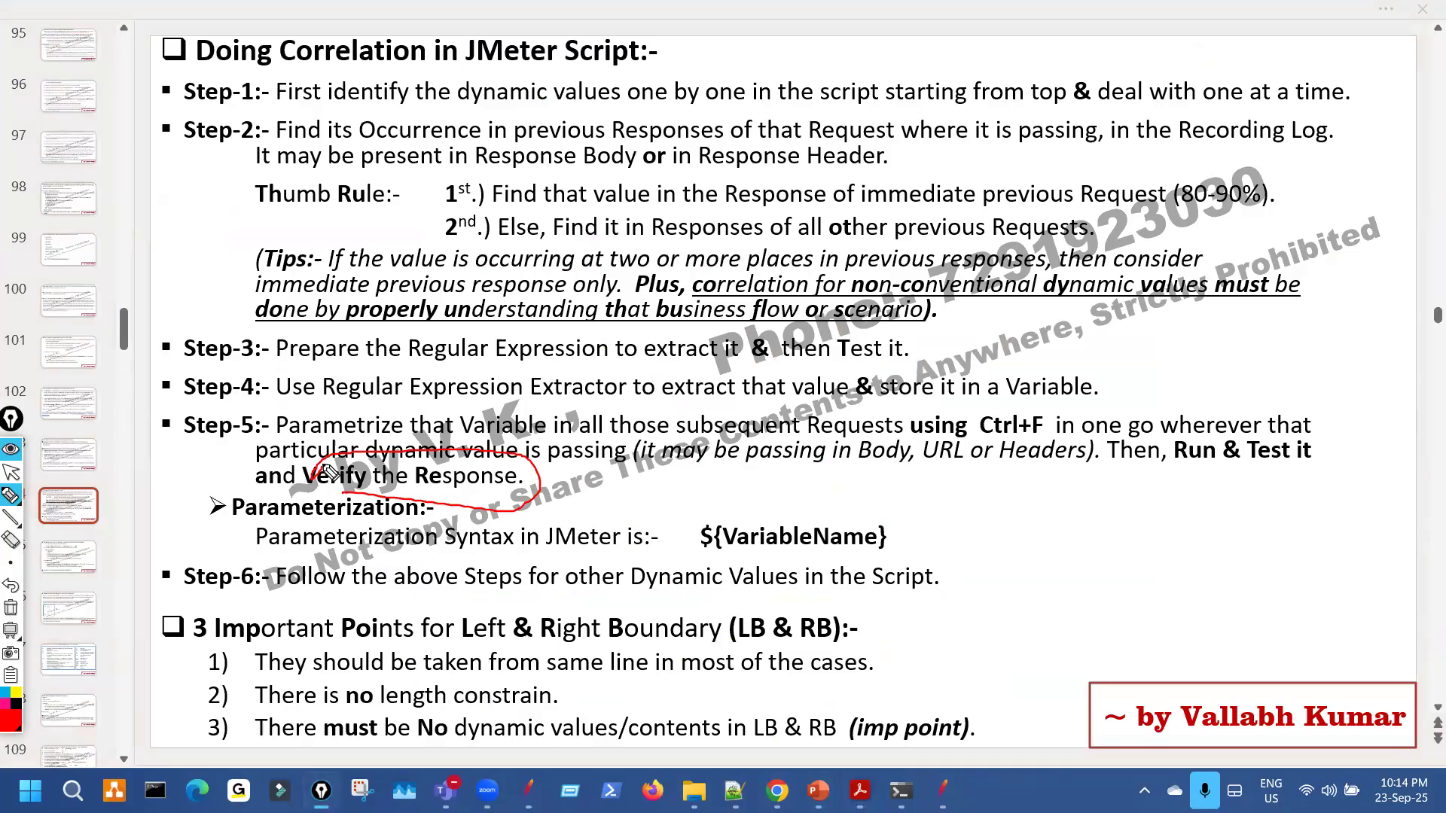
{"action": "key", "text": "ctrl+shift+7"}
{"action": "key", "text": "ctrl+shift+2"}
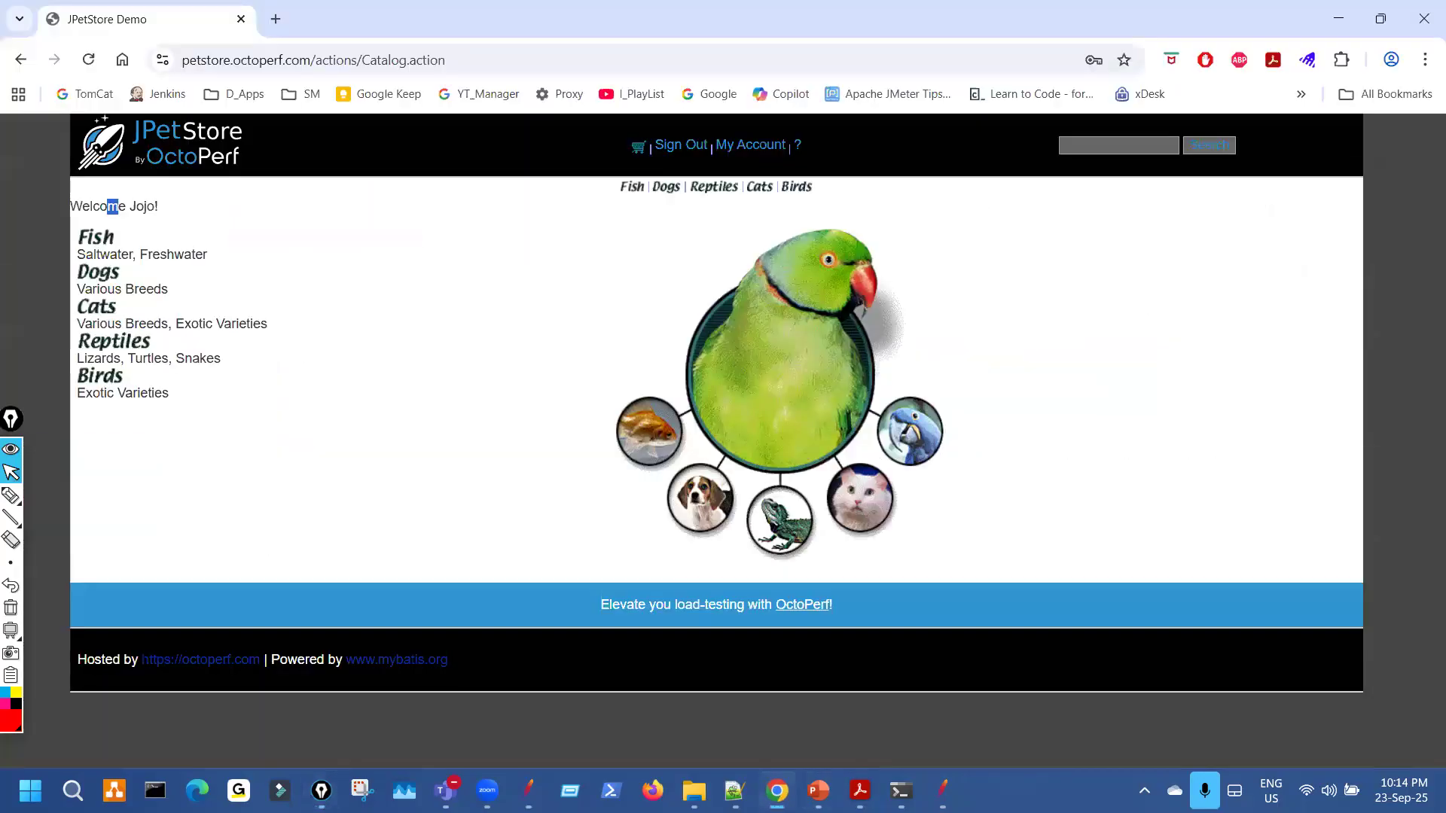
Expand PS03_SignIn and annotate its Account sub-request, the fp value, Account.action URL and sourcePage parameter.
{"action": "key", "text": "alt+Tab"}
{"action": "left_click_drag", "start_coordinate": [873, 419], "coordinate": [890, 442]}
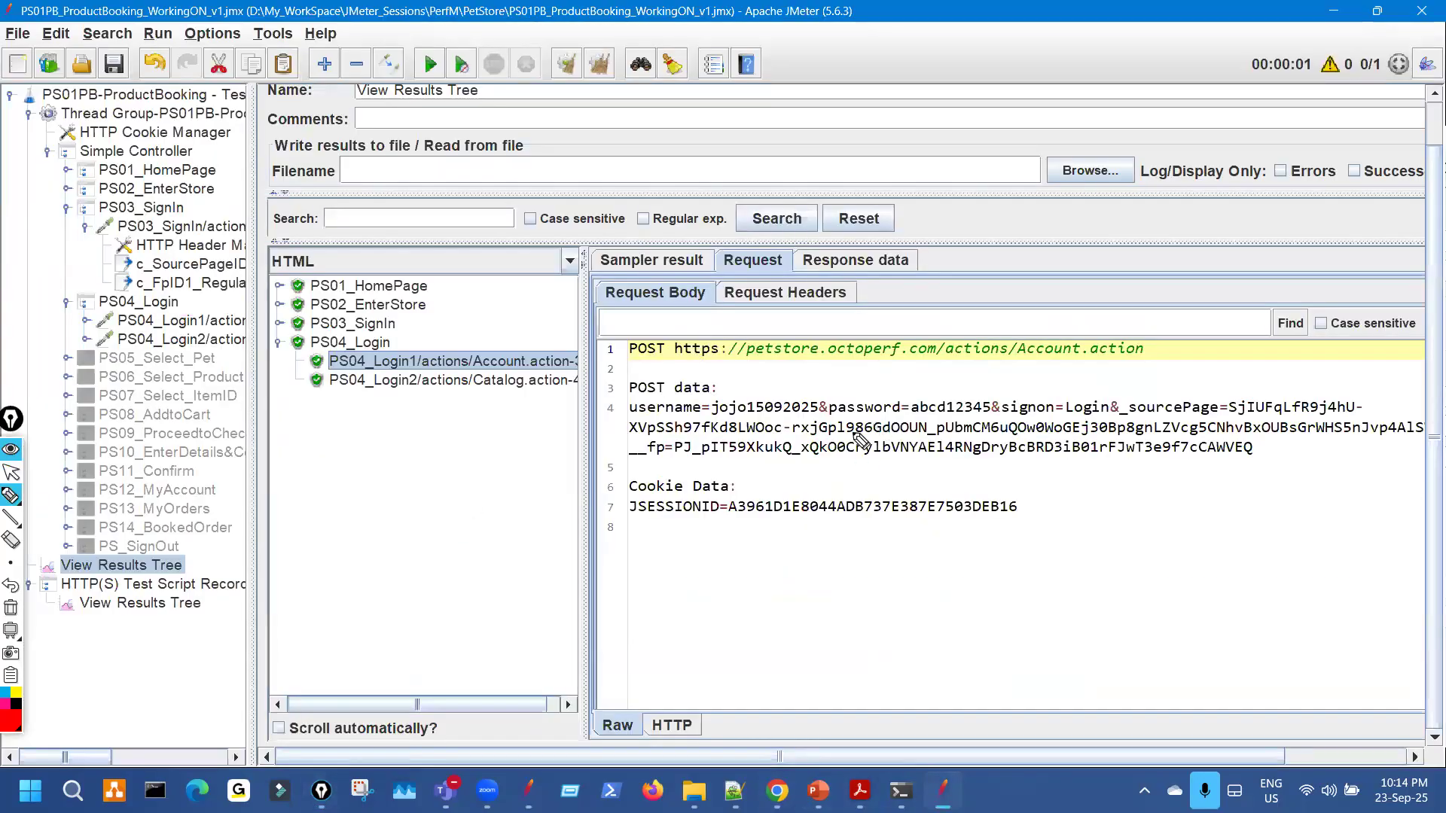
{"action": "left_click", "coordinate": [279, 323]}
{"action": "key", "text": "ctrl+shift+3"}
{"action": "left_click_drag", "start_coordinate": [494, 324], "coordinate": [545, 355]}
{"action": "left_click_drag", "start_coordinate": [805, 423], "coordinate": [874, 423]}
{"action": "left_click_drag", "start_coordinate": [829, 465], "coordinate": [1094, 460]}
{"action": "mouse_move", "coordinate": [1080, 454]}
{"action": "left_mouse_down"}
{"action": "mouse_move", "coordinate": [1132, 461]}
{"action": "mouse_move", "coordinate": [1092, 495]}
{"action": "left_mouse_up"}
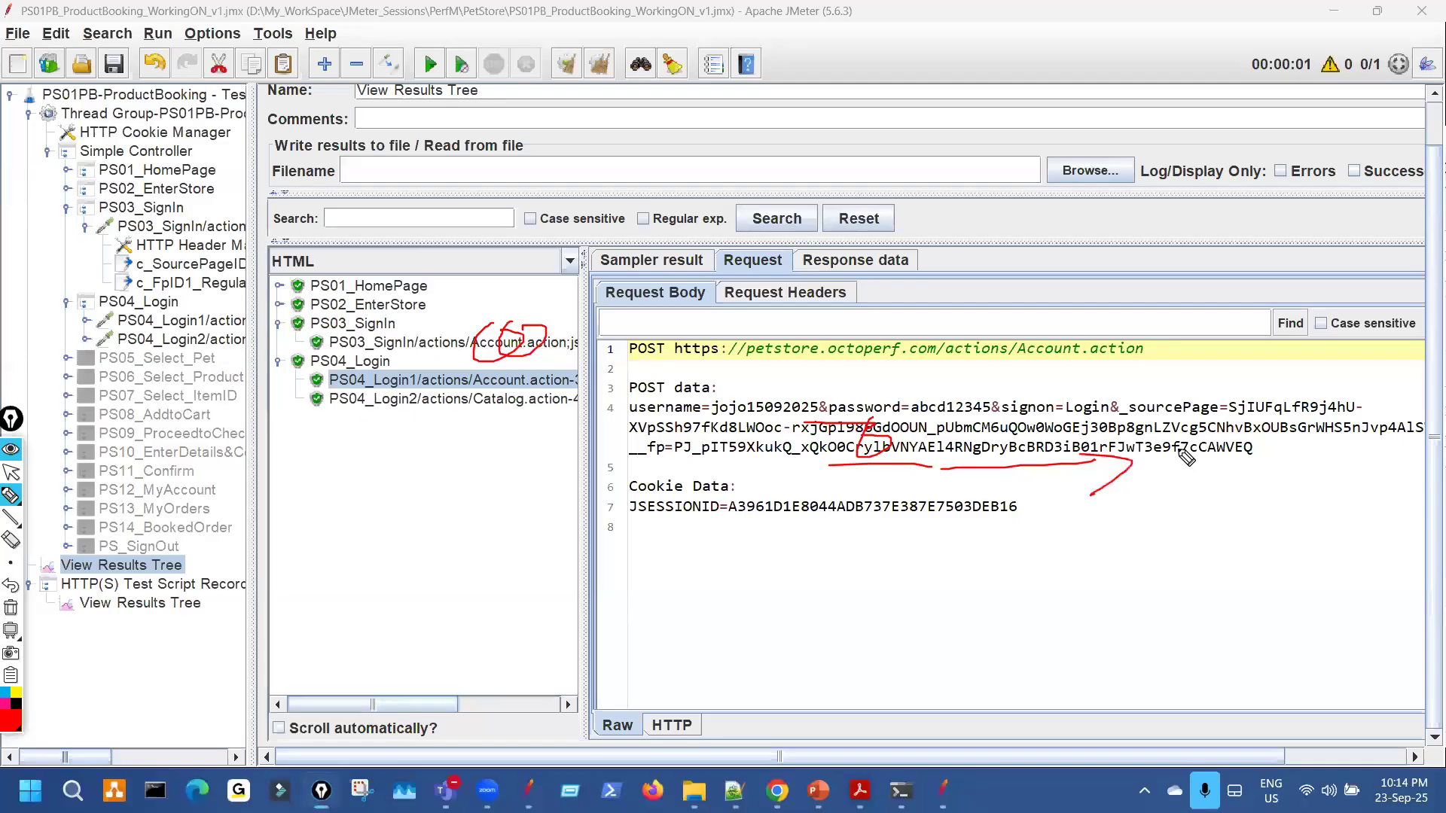
{"action": "mouse_move", "coordinate": [1055, 370]}
{"action": "left_mouse_down"}
{"action": "mouse_move", "coordinate": [1199, 354]}
{"action": "mouse_move", "coordinate": [1202, 369]}
{"action": "mouse_move", "coordinate": [1139, 344]}
{"action": "mouse_move", "coordinate": [1147, 332]}
{"action": "left_mouse_up"}
{"action": "mouse_move", "coordinate": [1348, 367]}
{"action": "left_mouse_down"}
{"action": "mouse_move", "coordinate": [1201, 408]}
{"action": "mouse_move", "coordinate": [1220, 421]}
{"action": "left_mouse_up"}
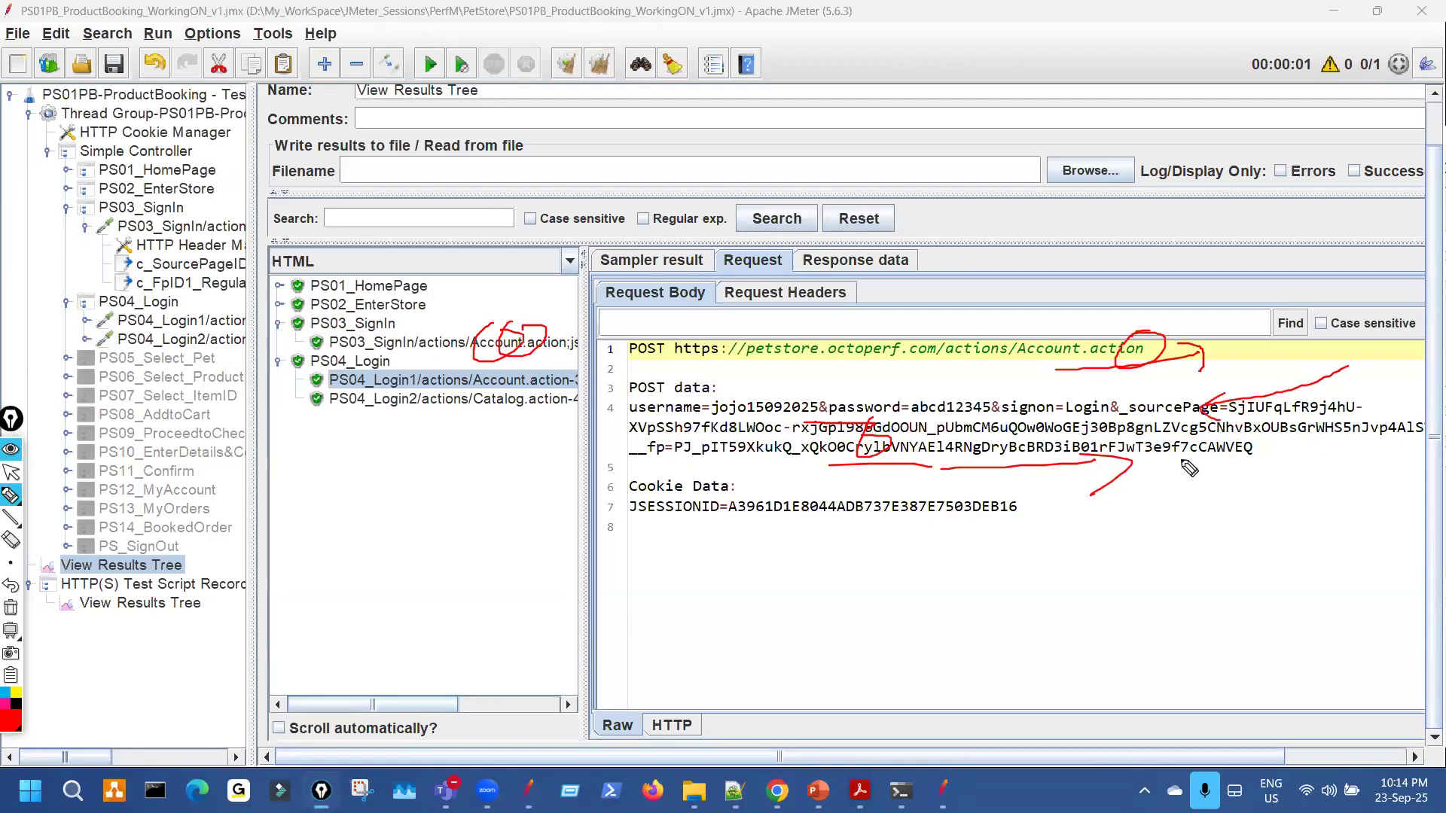
Clear the annotations and display the PS04_Login2 response page.
{"action": "key", "text": "ctrl+shift+7"}
{"action": "key", "text": "ctrl+shift+2"}
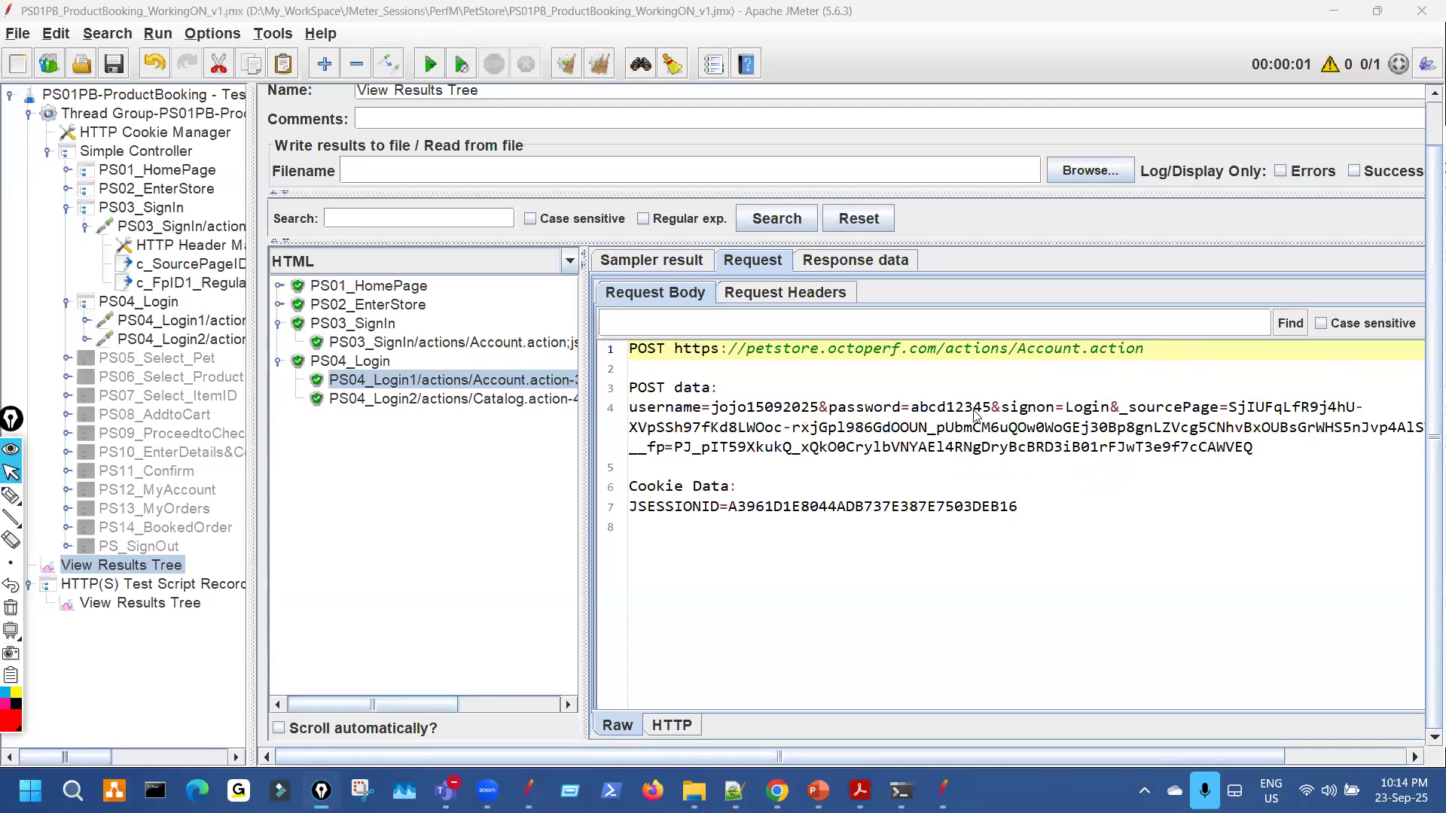
{"action": "key", "text": "ctrl+shift+3"}
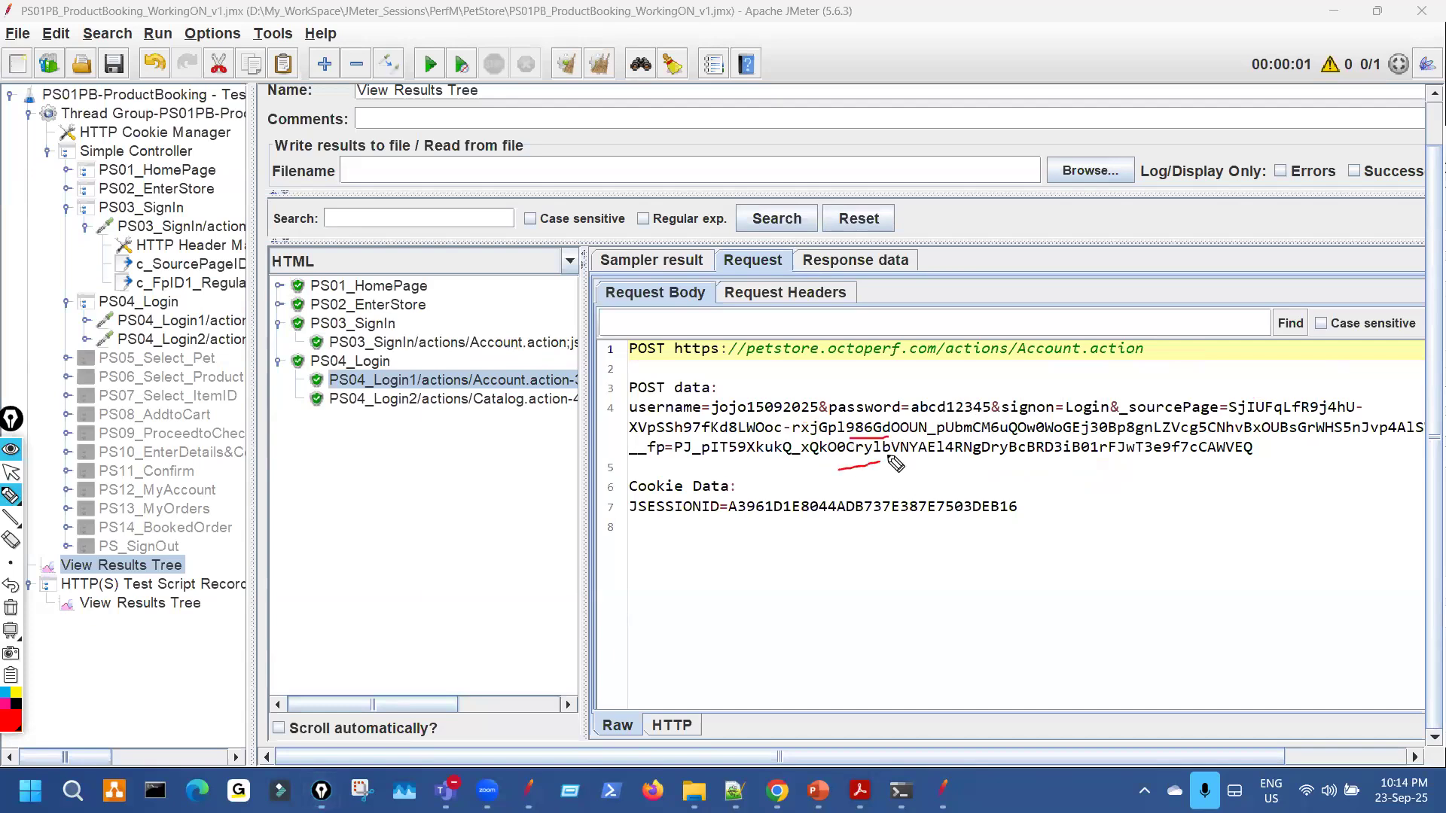
{"action": "key", "text": "ctrl+shift+2"}
{"action": "left_click", "coordinate": [853, 264]}
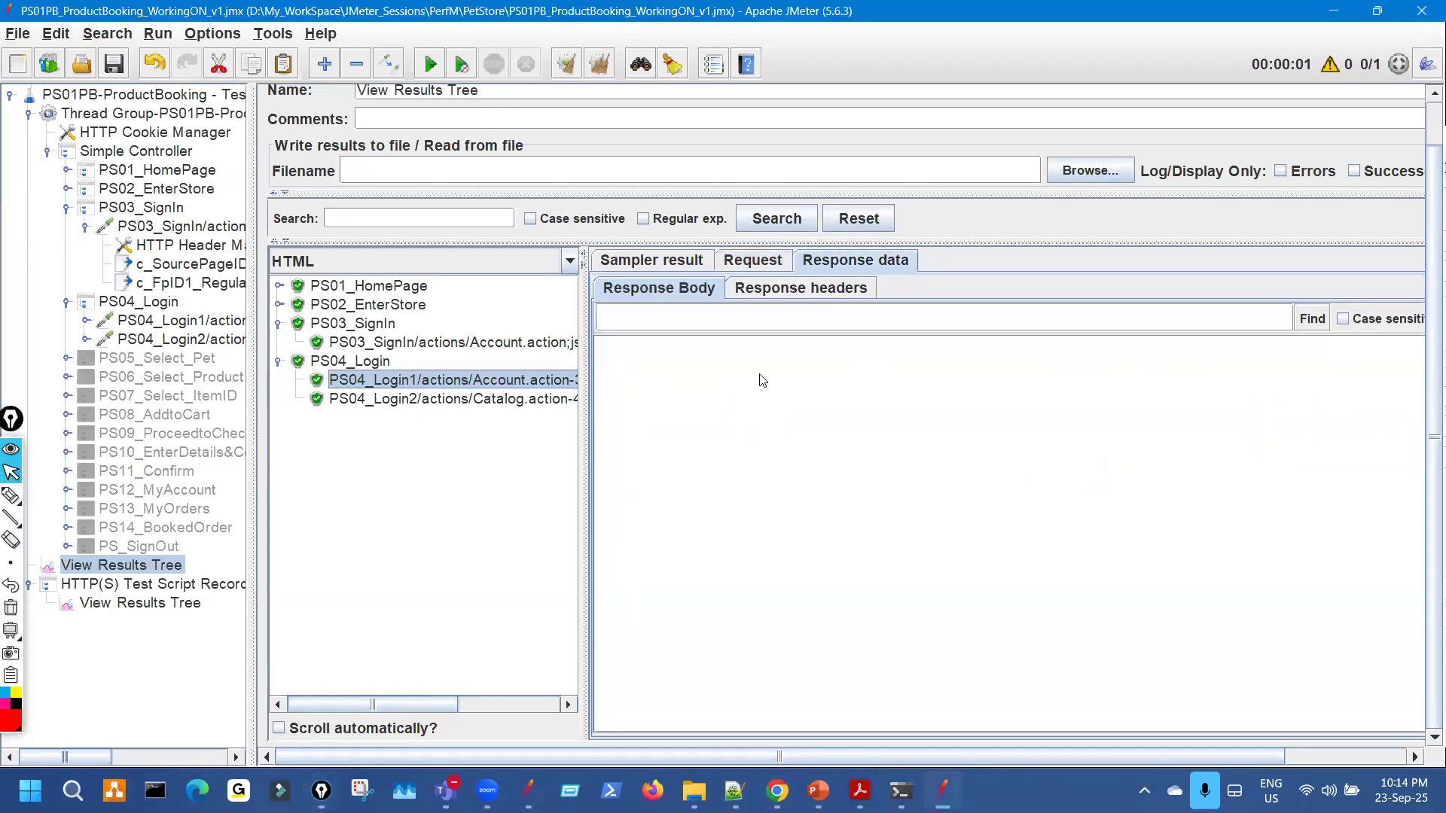
{"action": "left_click", "coordinate": [506, 402]}
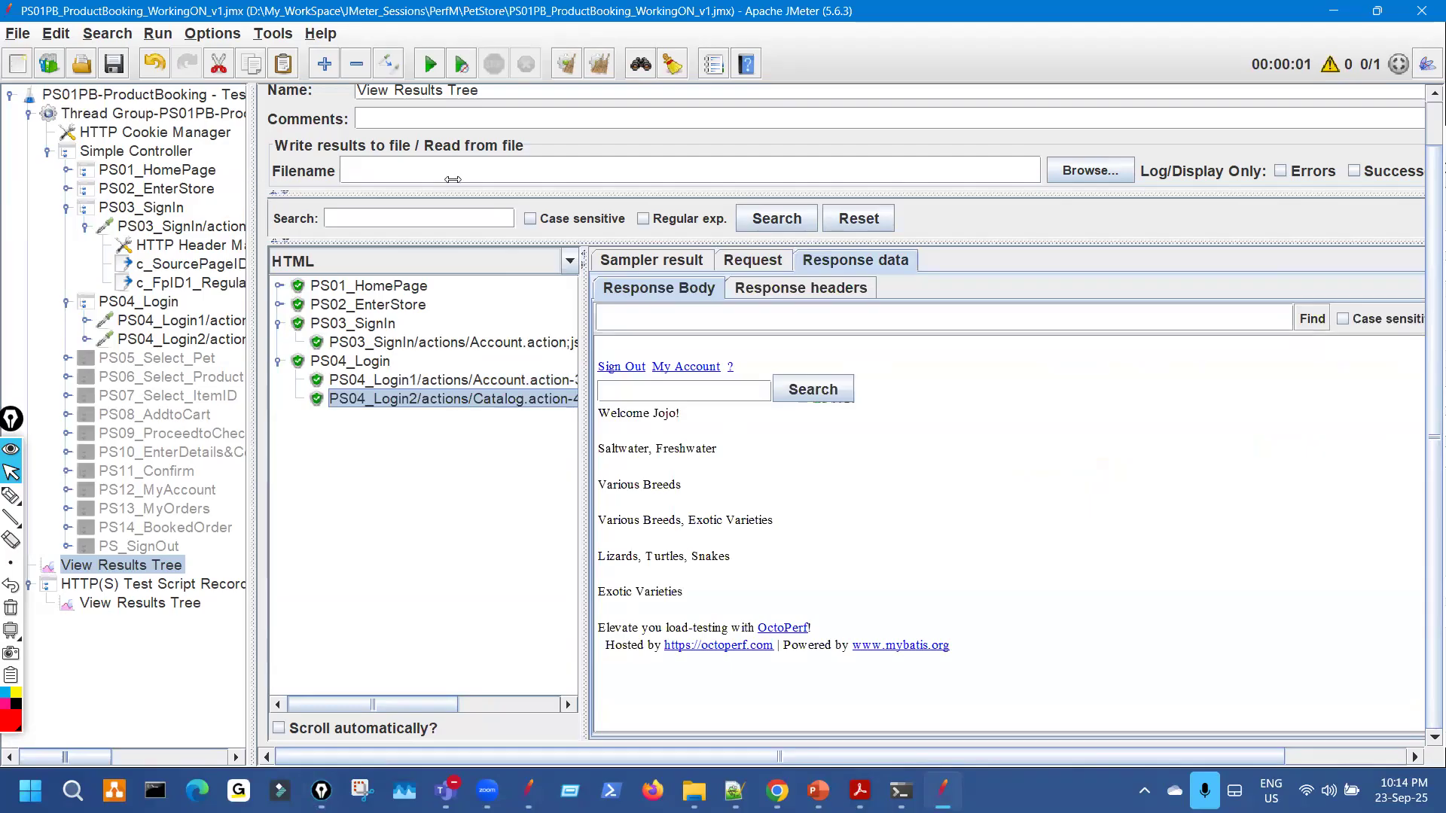
Widen the tree, collapse PS03_SignIn and PS04_Login, and open the PS04_Login1 request.
{"action": "left_click_drag", "start_coordinate": [453, 179], "coordinate": [453, 178]}
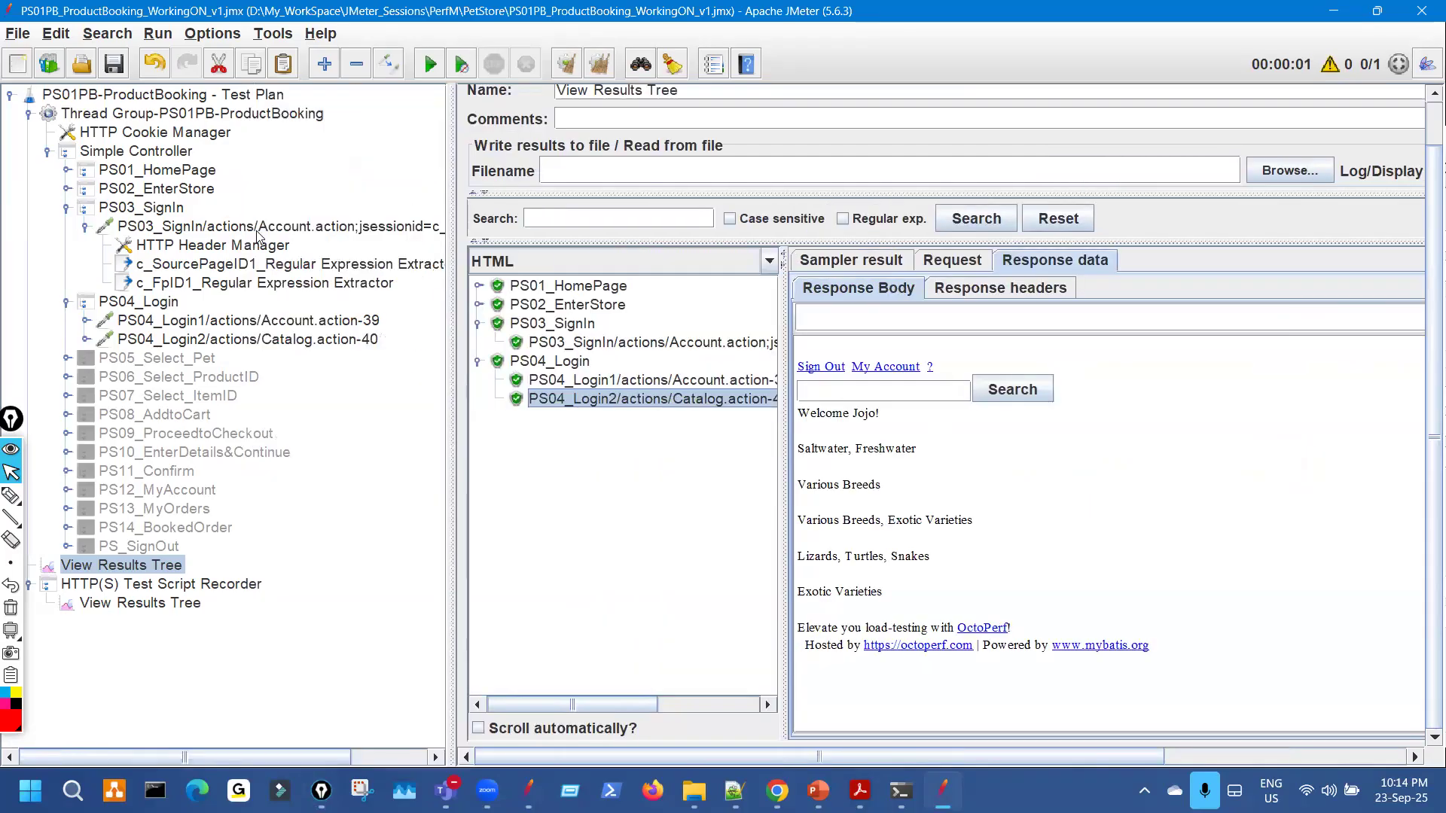
{"action": "left_click", "coordinate": [87, 227]}
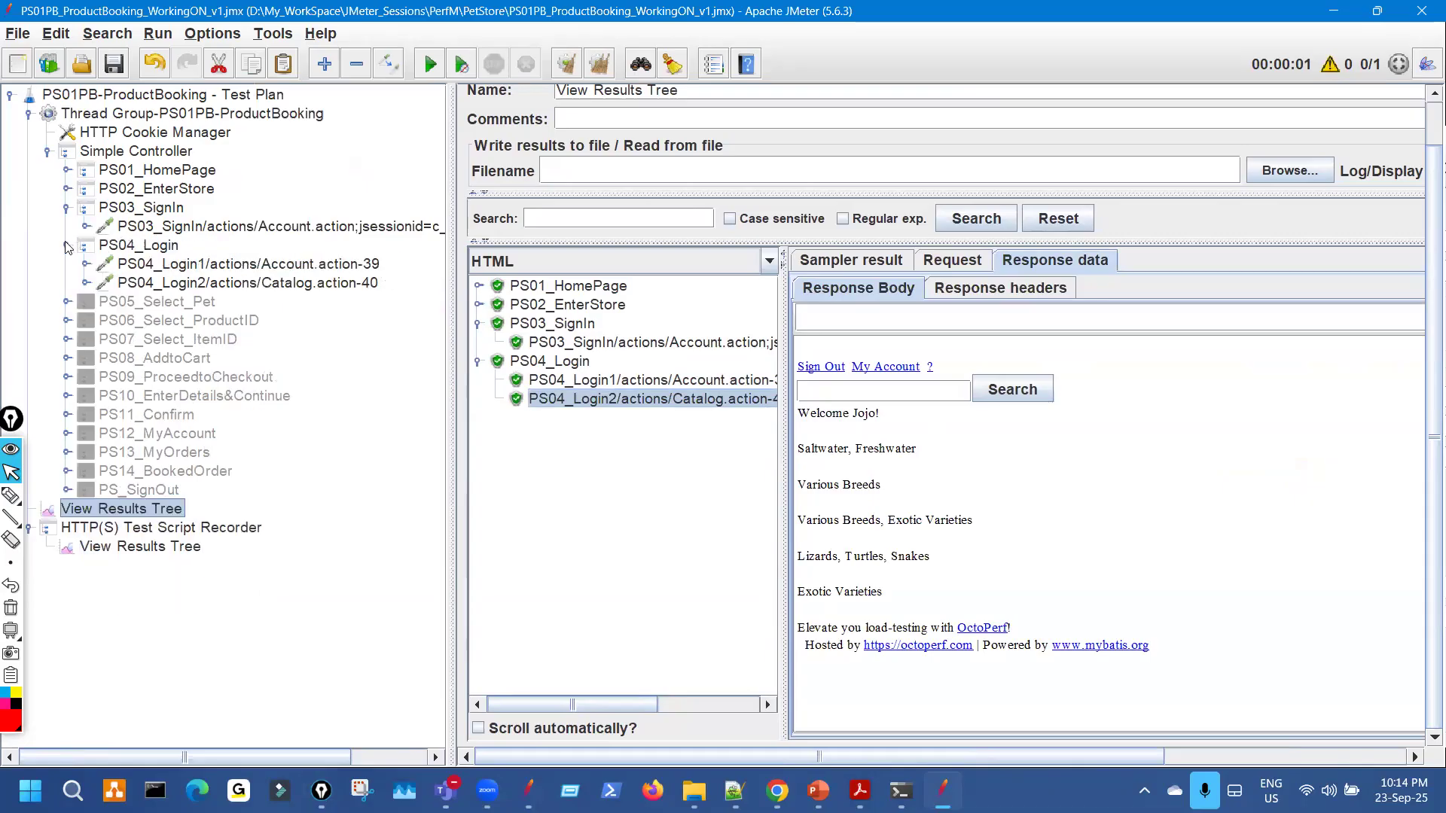
{"action": "left_click", "coordinate": [67, 245]}
{"action": "left_click", "coordinate": [66, 207]}
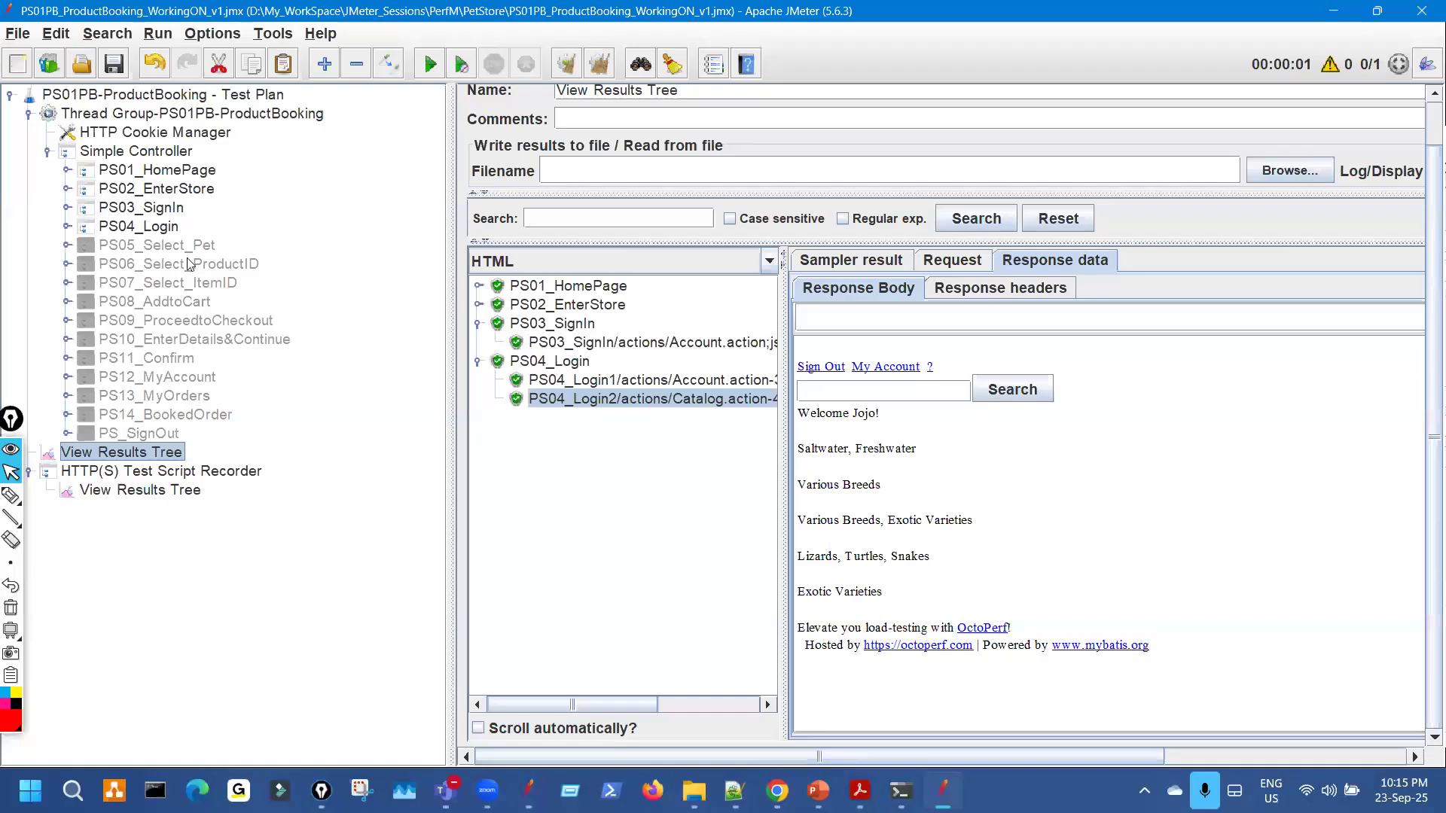
{"action": "left_click", "coordinate": [216, 246]}
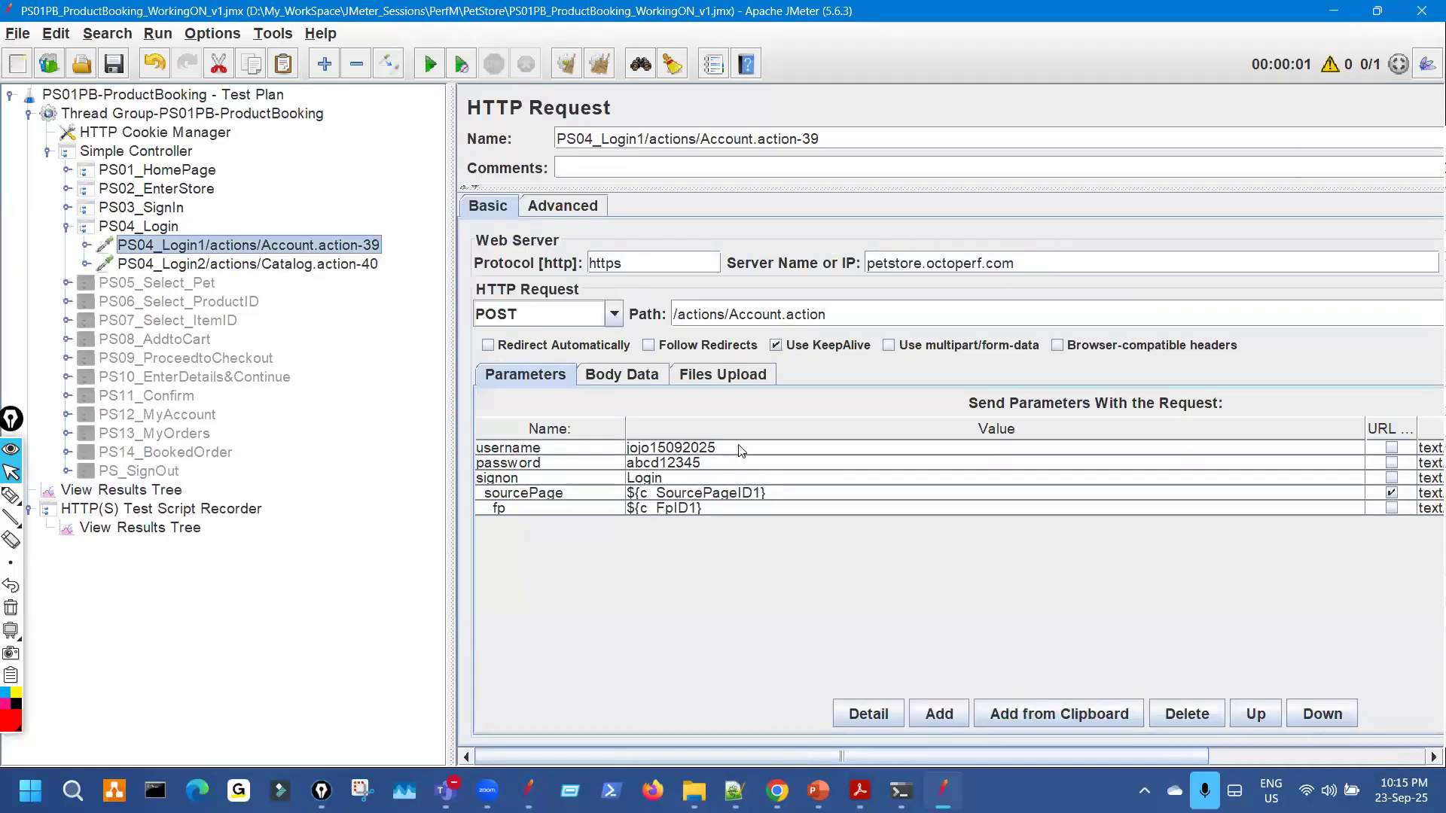
Mark PS04_Login1's username and password parameter values, checking them against the JPetStore page.
{"action": "double_click", "coordinate": [726, 445]}
{"action": "double_click", "coordinate": [642, 445]}
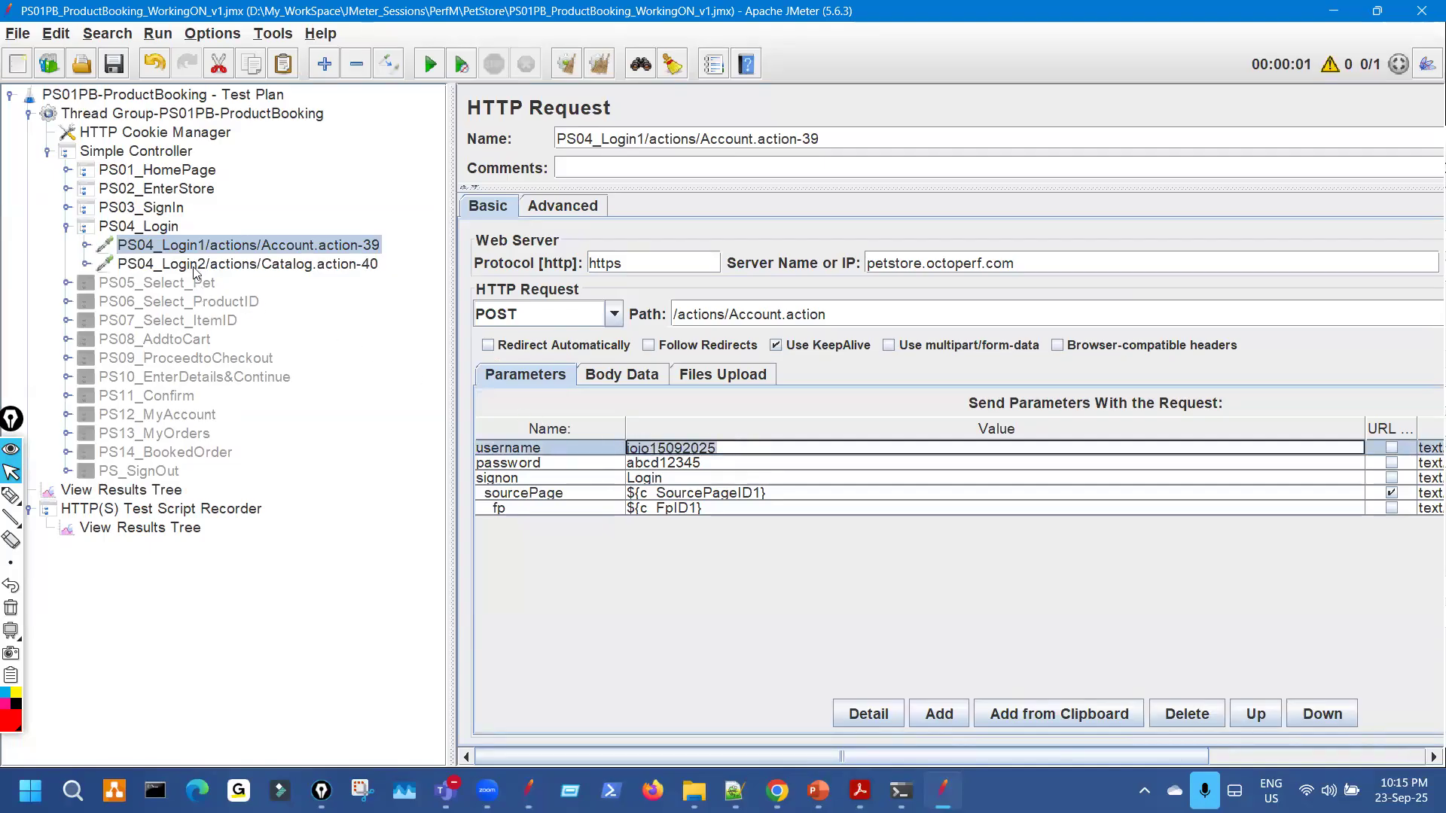
{"action": "left_click", "coordinate": [774, 789]}
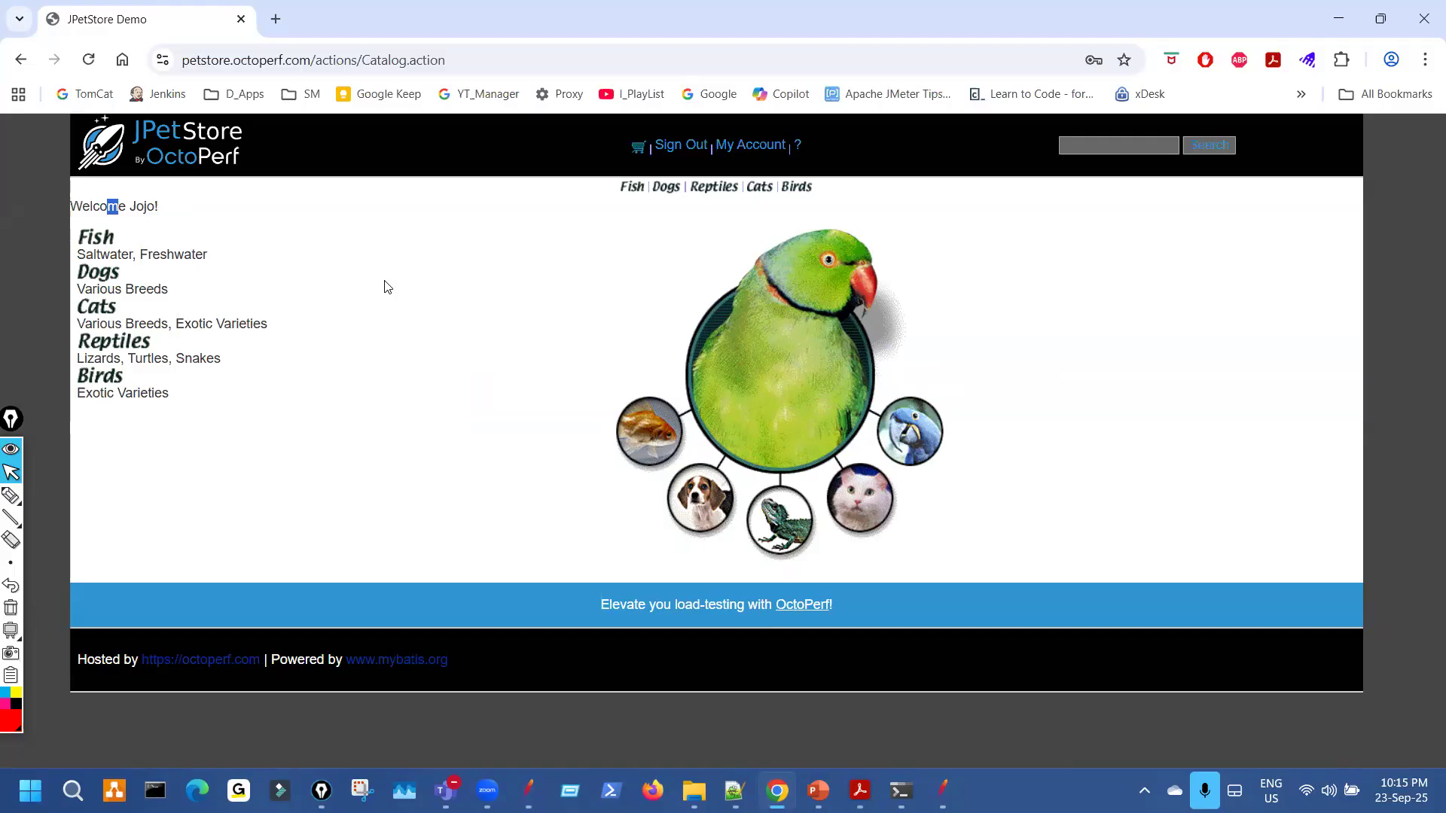
{"action": "left_click", "coordinate": [943, 790]}
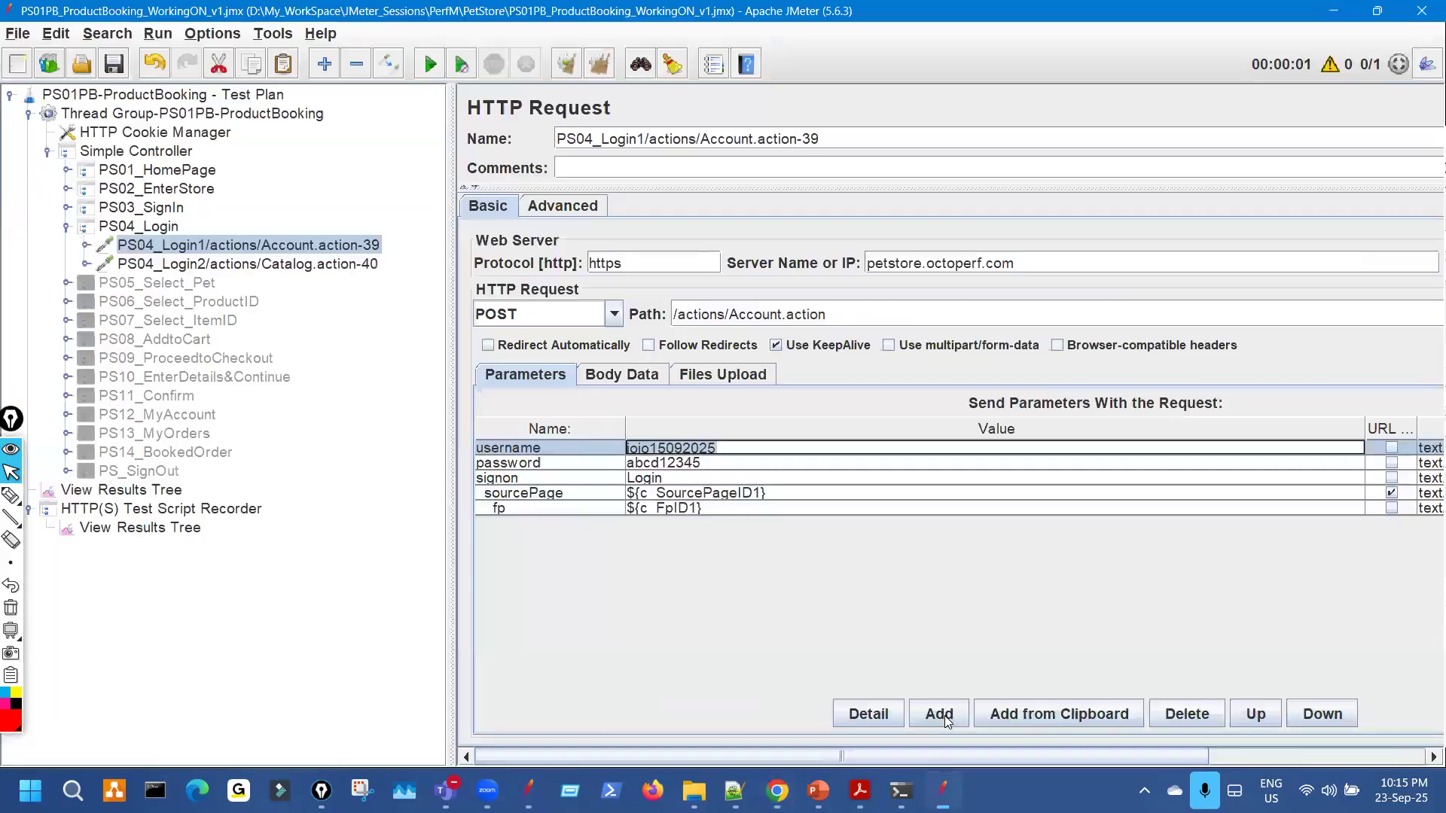
{"action": "key", "text": "ctrl+shift+3"}
{"action": "mouse_move", "coordinate": [684, 443]}
{"action": "left_mouse_down"}
{"action": "mouse_move", "coordinate": [705, 435]}
{"action": "mouse_move", "coordinate": [717, 451]}
{"action": "mouse_move", "coordinate": [634, 439]}
{"action": "left_mouse_up"}
{"action": "mouse_move", "coordinate": [741, 442]}
{"action": "left_mouse_down"}
{"action": "mouse_move", "coordinate": [625, 454]}
{"action": "mouse_move", "coordinate": [797, 424]}
{"action": "mouse_move", "coordinate": [741, 460]}
{"action": "left_mouse_up"}
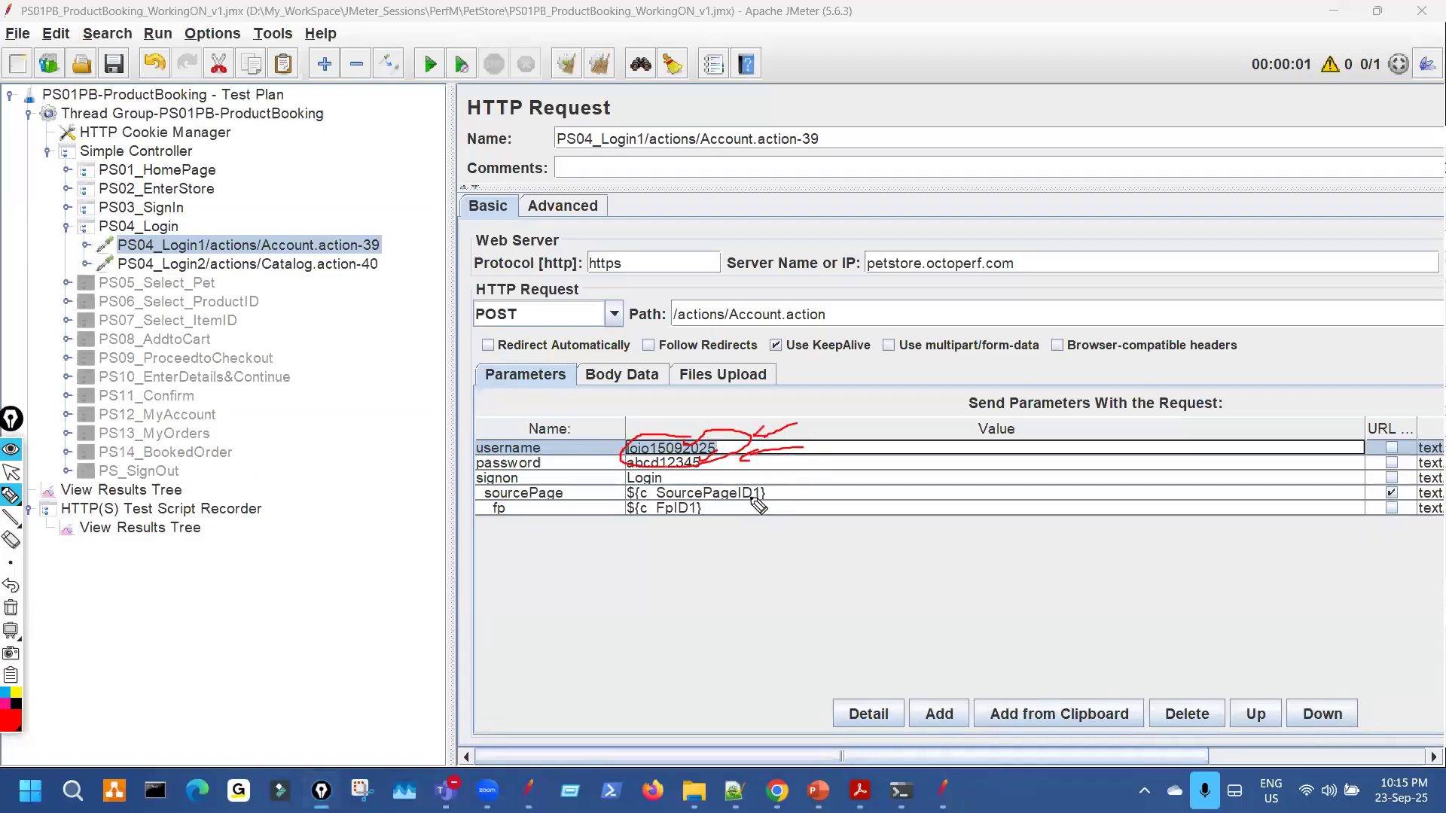
{"action": "key", "text": "Escape"}
{"action": "left_click", "coordinate": [114, 69]}
Check PS04_Login1's sourcePage row and both login requests' HTTP Header Managers, then fold back to PS04_Login.
{"action": "left_click", "coordinate": [200, 263]}
{"action": "left_click", "coordinate": [203, 247]}
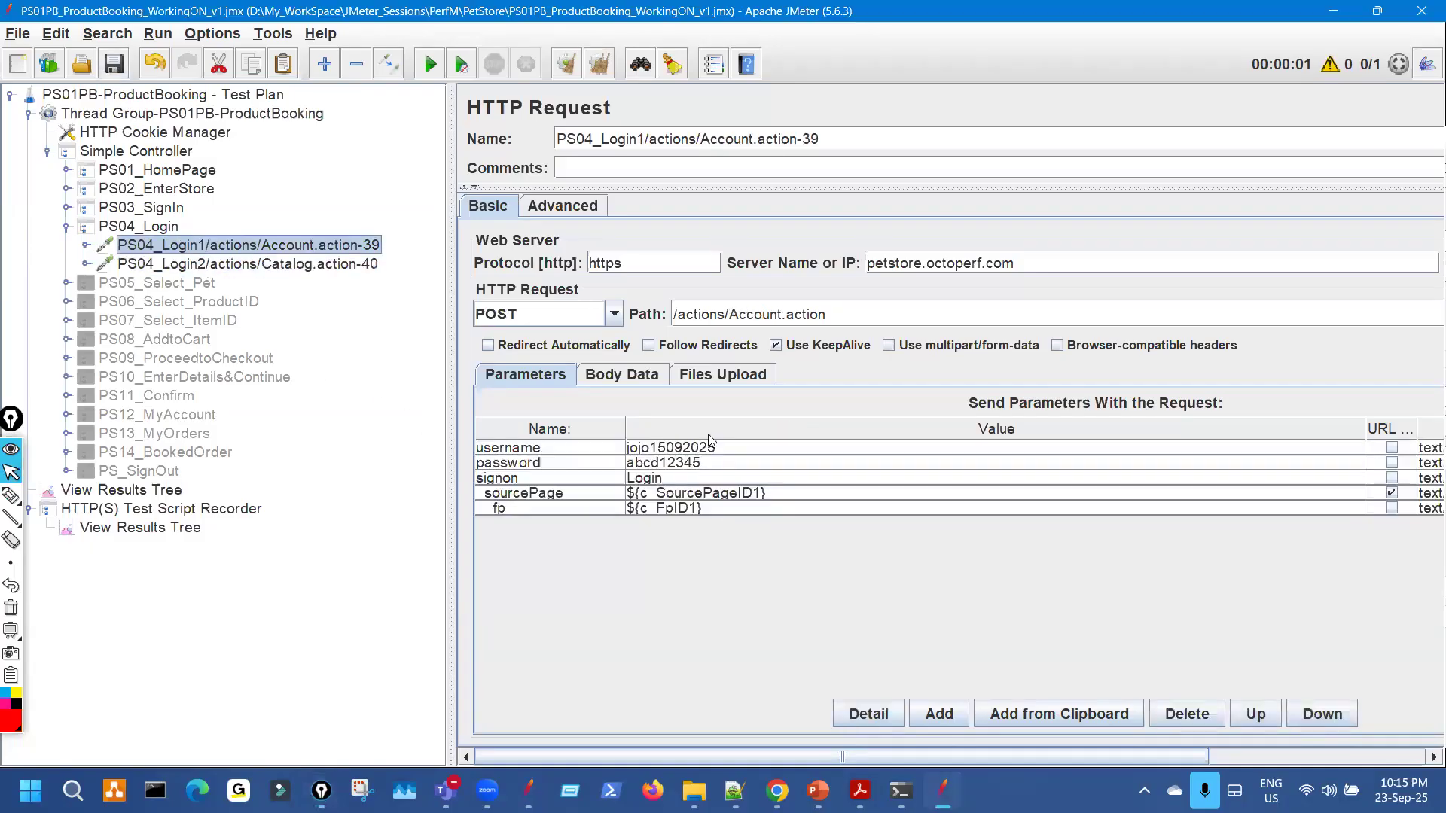
{"action": "left_click", "coordinate": [687, 498]}
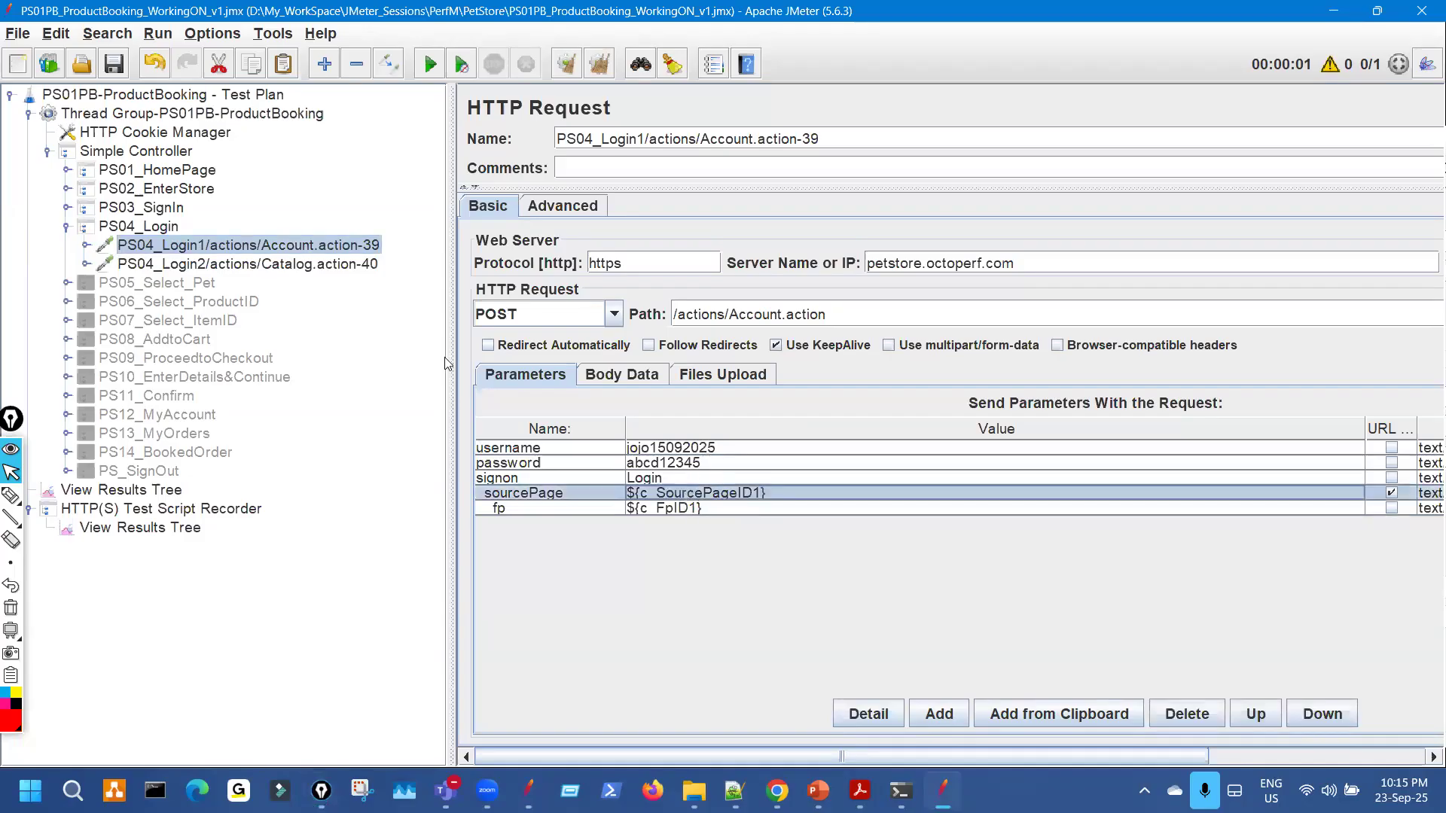
{"action": "left_click", "coordinate": [85, 245]}
{"action": "left_click", "coordinate": [192, 265]}
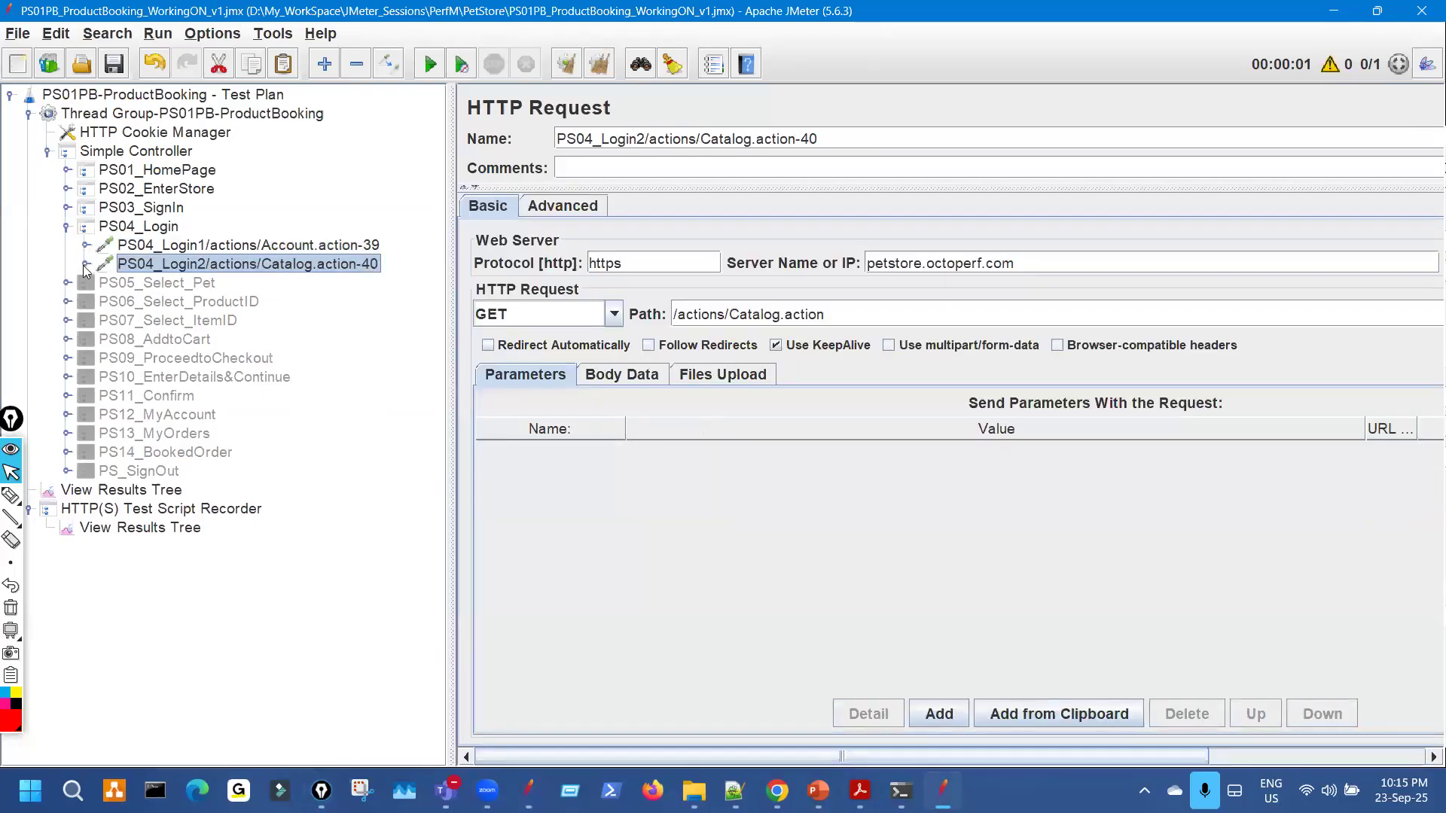
{"action": "left_click", "coordinate": [86, 264]}
{"action": "left_click", "coordinate": [240, 285]}
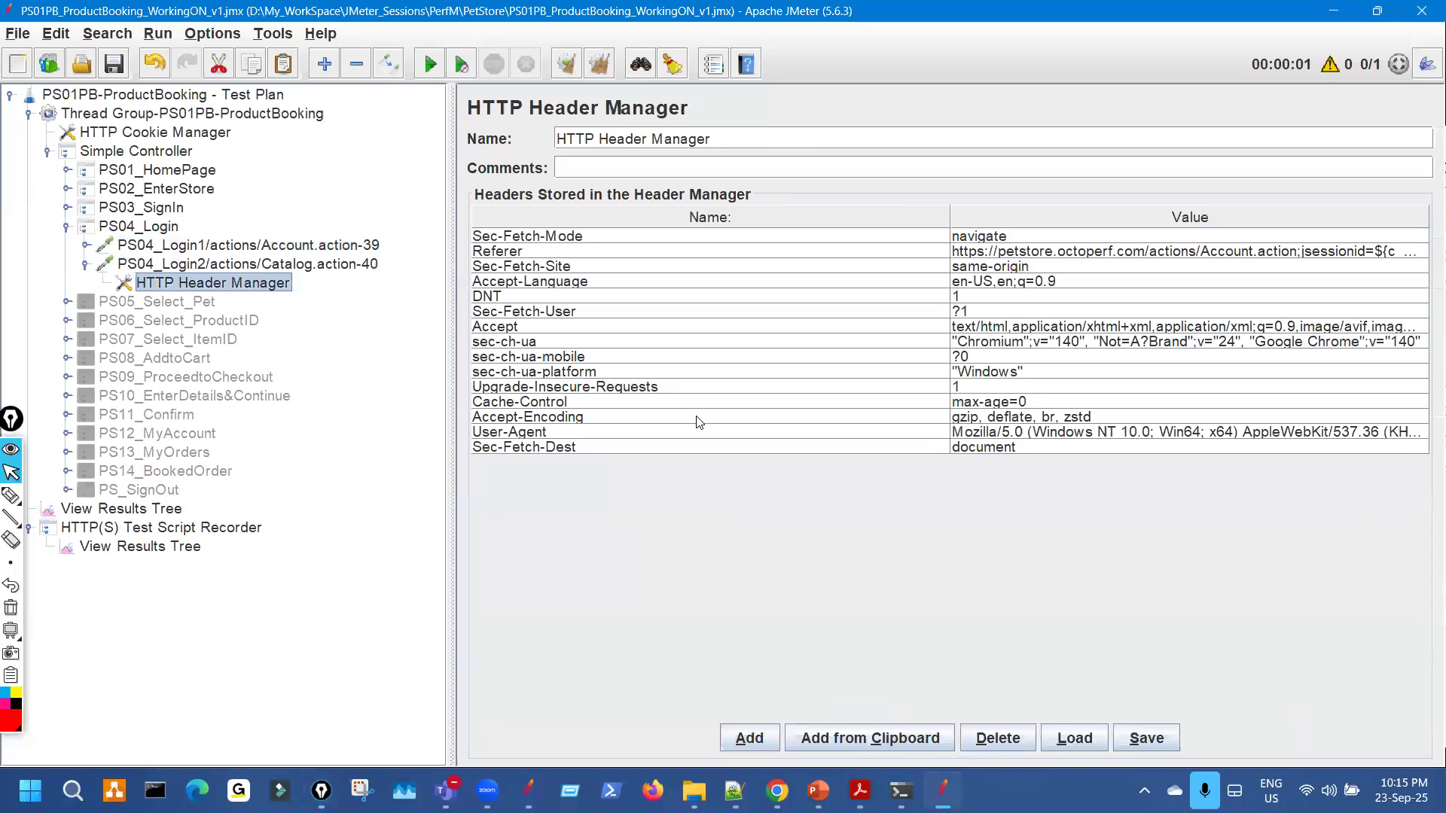
{"action": "left_click", "coordinate": [86, 264]}
{"action": "key", "text": "Left"}
{"action": "key", "text": "Left"}
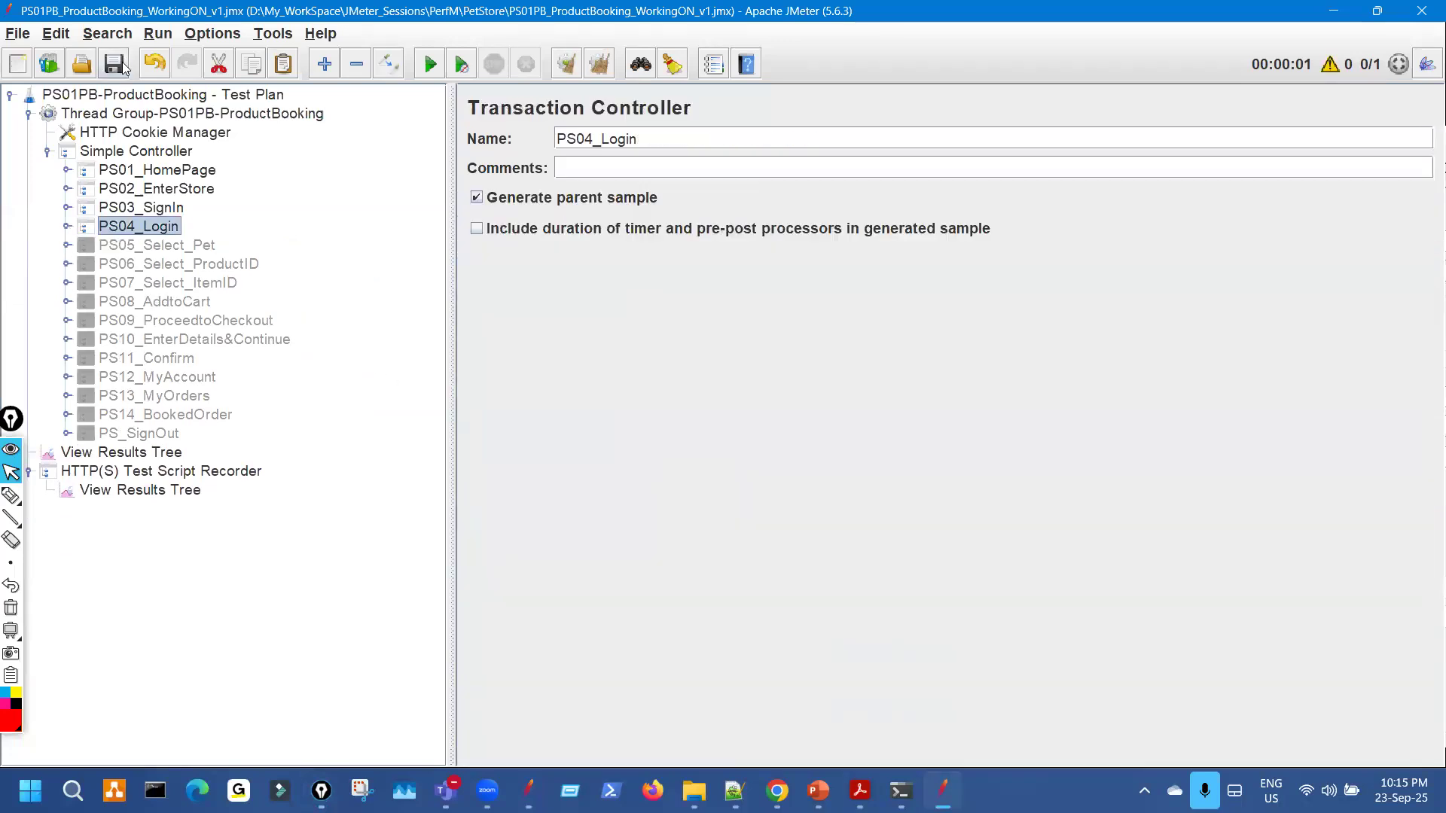
Select PS05_Select_Pet, then mark the Parameterization lines and Steps 1, 2 and 6 on the correlation slide.
{"action": "left_click", "coordinate": [161, 248]}
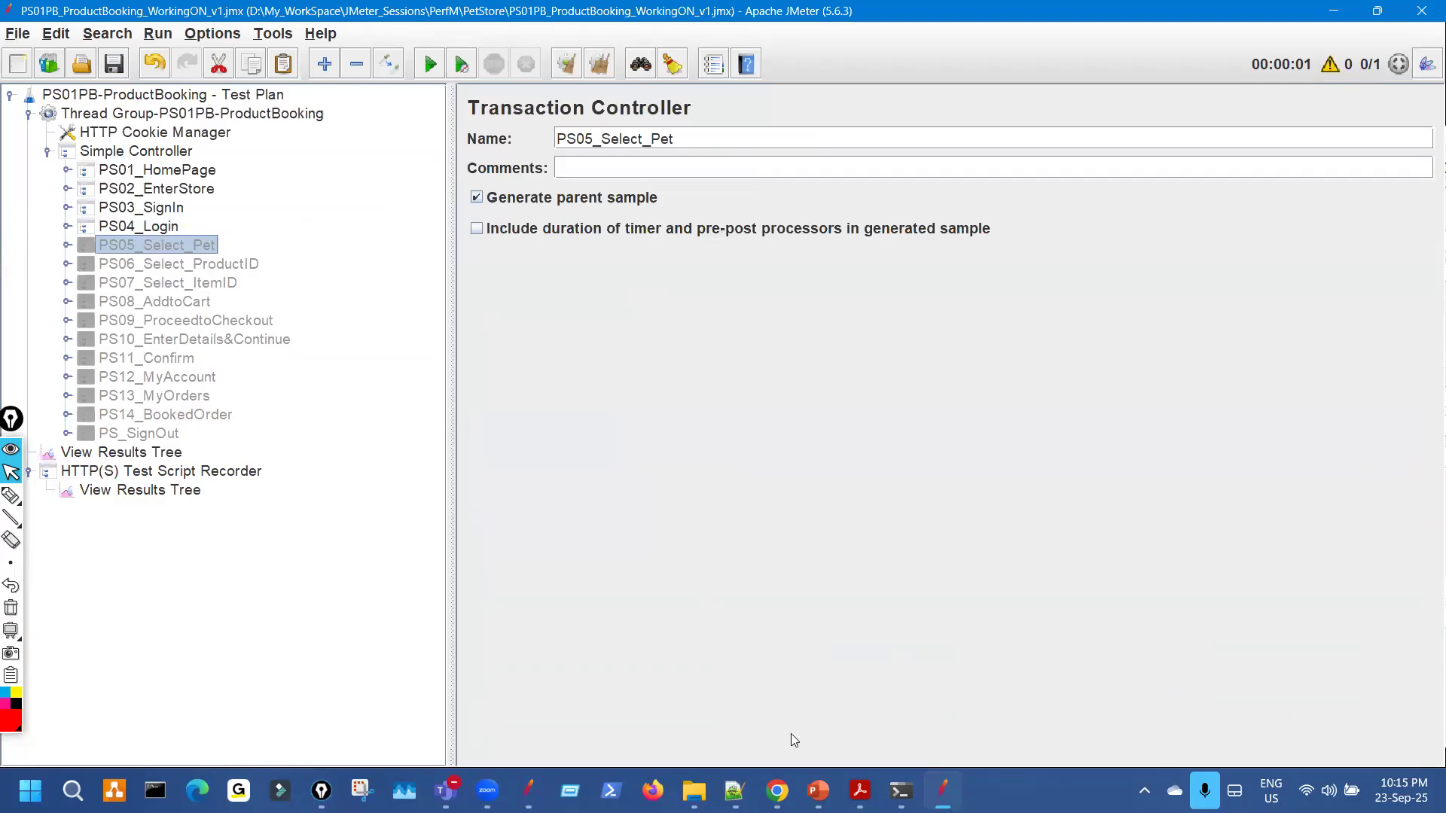
{"action": "left_click", "coordinate": [810, 780]}
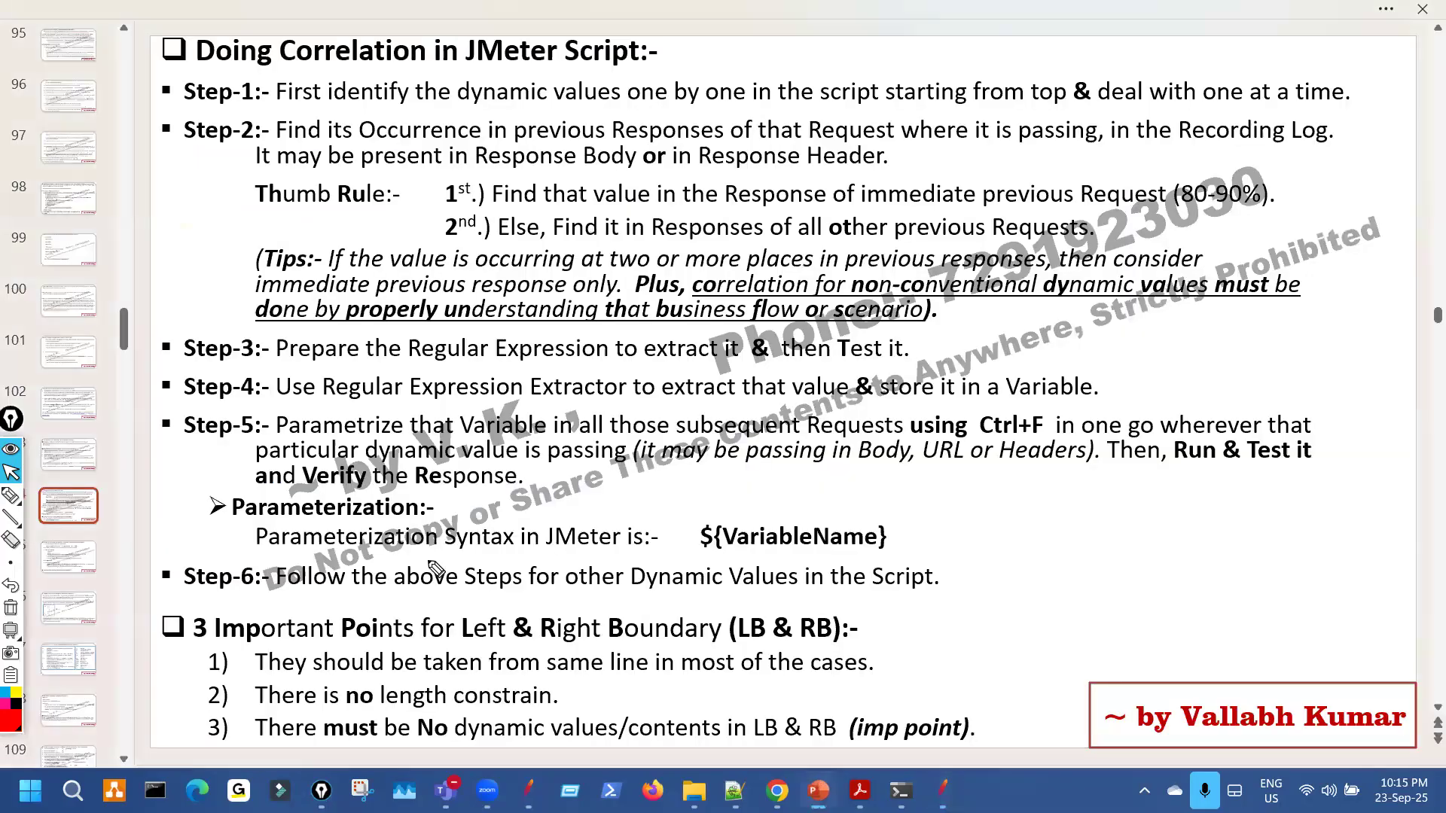
{"action": "key", "text": "ctrl+shift+3"}
{"action": "left_click_drag", "start_coordinate": [557, 555], "coordinate": [612, 530]}
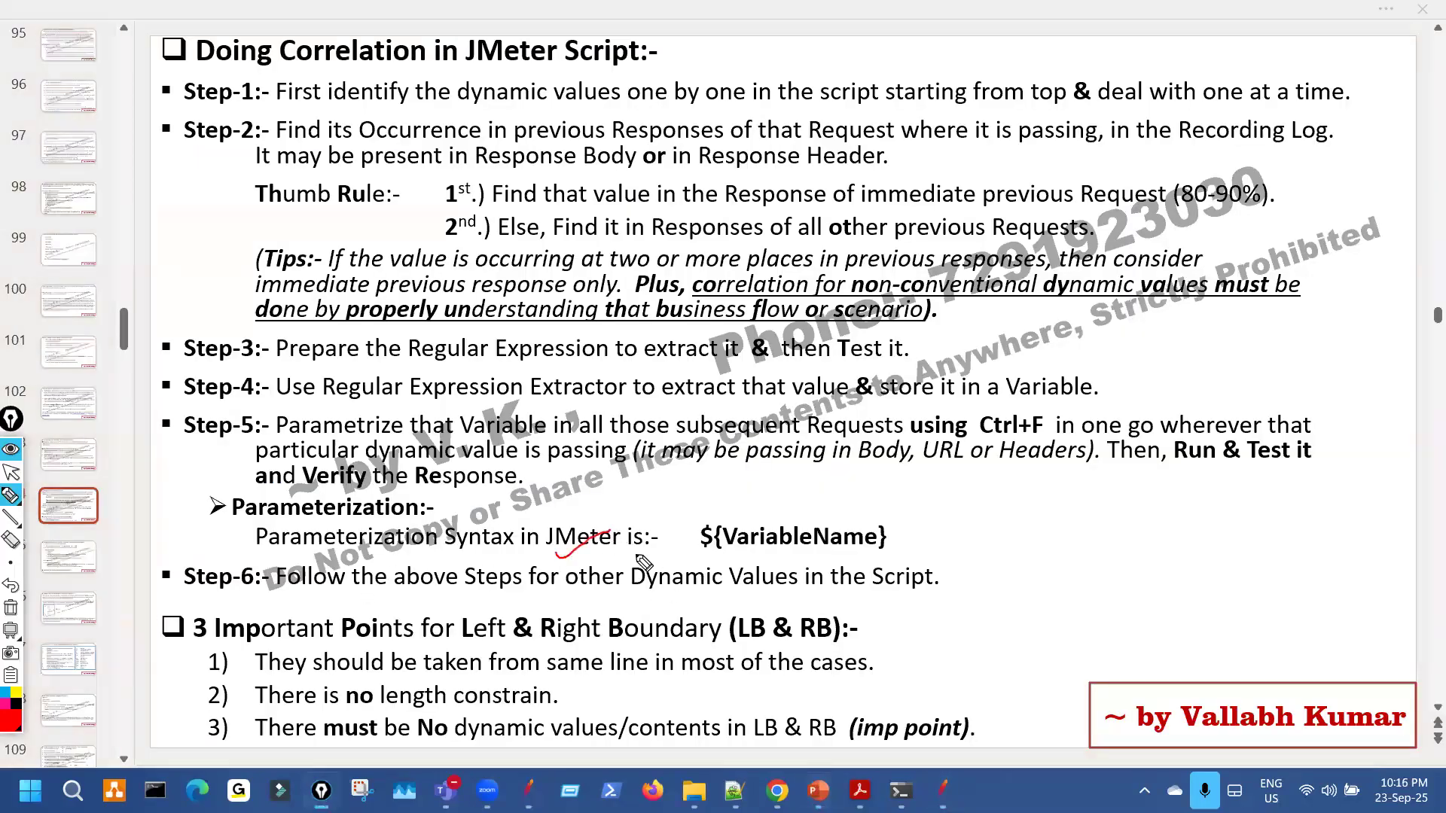
{"action": "left_click_drag", "start_coordinate": [436, 503], "coordinate": [530, 490]}
{"action": "left_click_drag", "start_coordinate": [443, 595], "coordinate": [567, 584]}
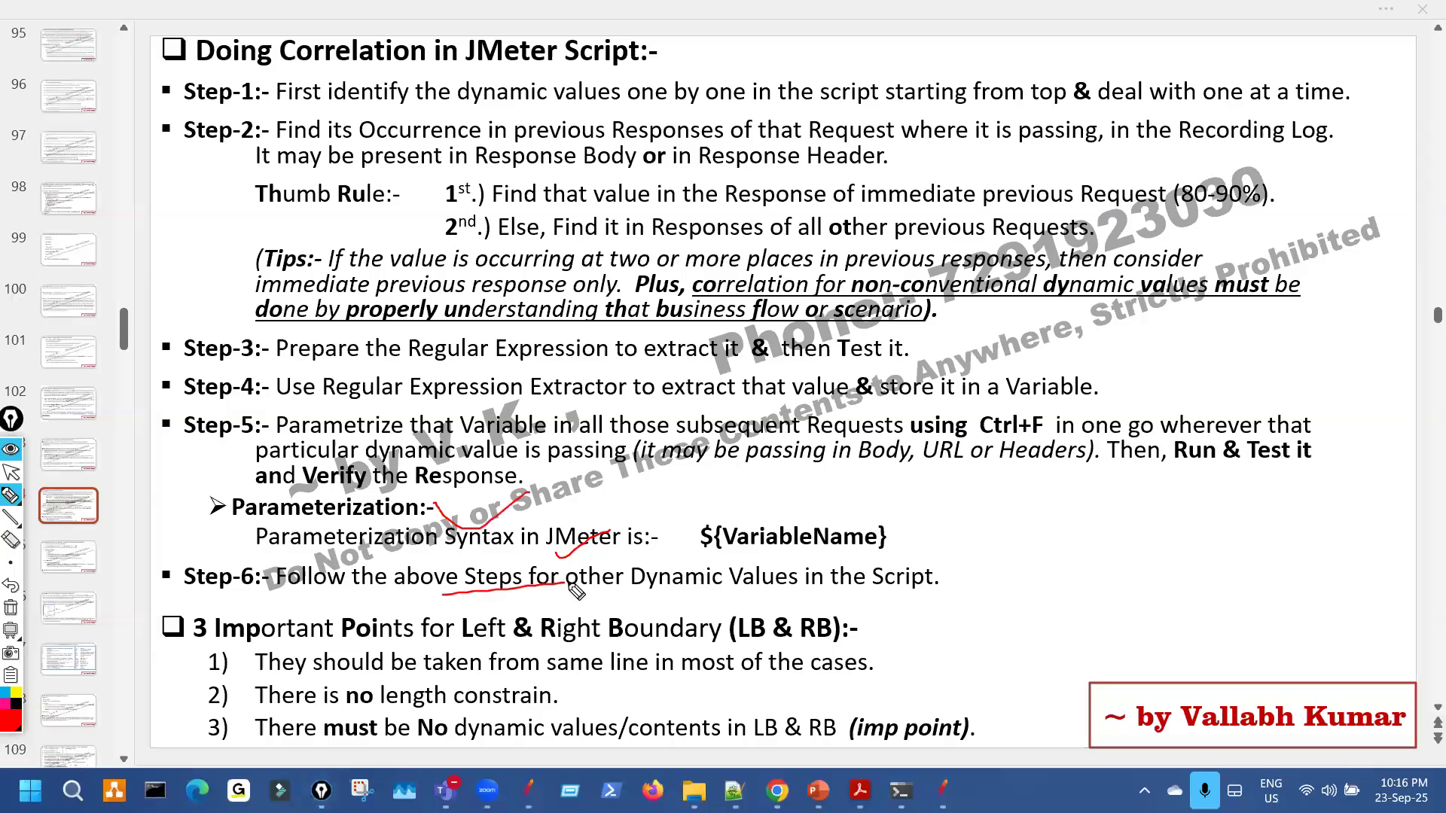
{"action": "mouse_move", "coordinate": [128, 129]}
{"action": "left_mouse_down"}
{"action": "mouse_move", "coordinate": [179, 91]}
{"action": "mouse_move", "coordinate": [242, 132]}
{"action": "left_mouse_up"}
{"action": "left_click_drag", "start_coordinate": [699, 112], "coordinate": [733, 110]}
{"action": "key", "text": "ctrl+shift+7"}
{"action": "key", "text": "ctrl+shift+2"}
{"action": "left_click", "coordinate": [938, 791]}
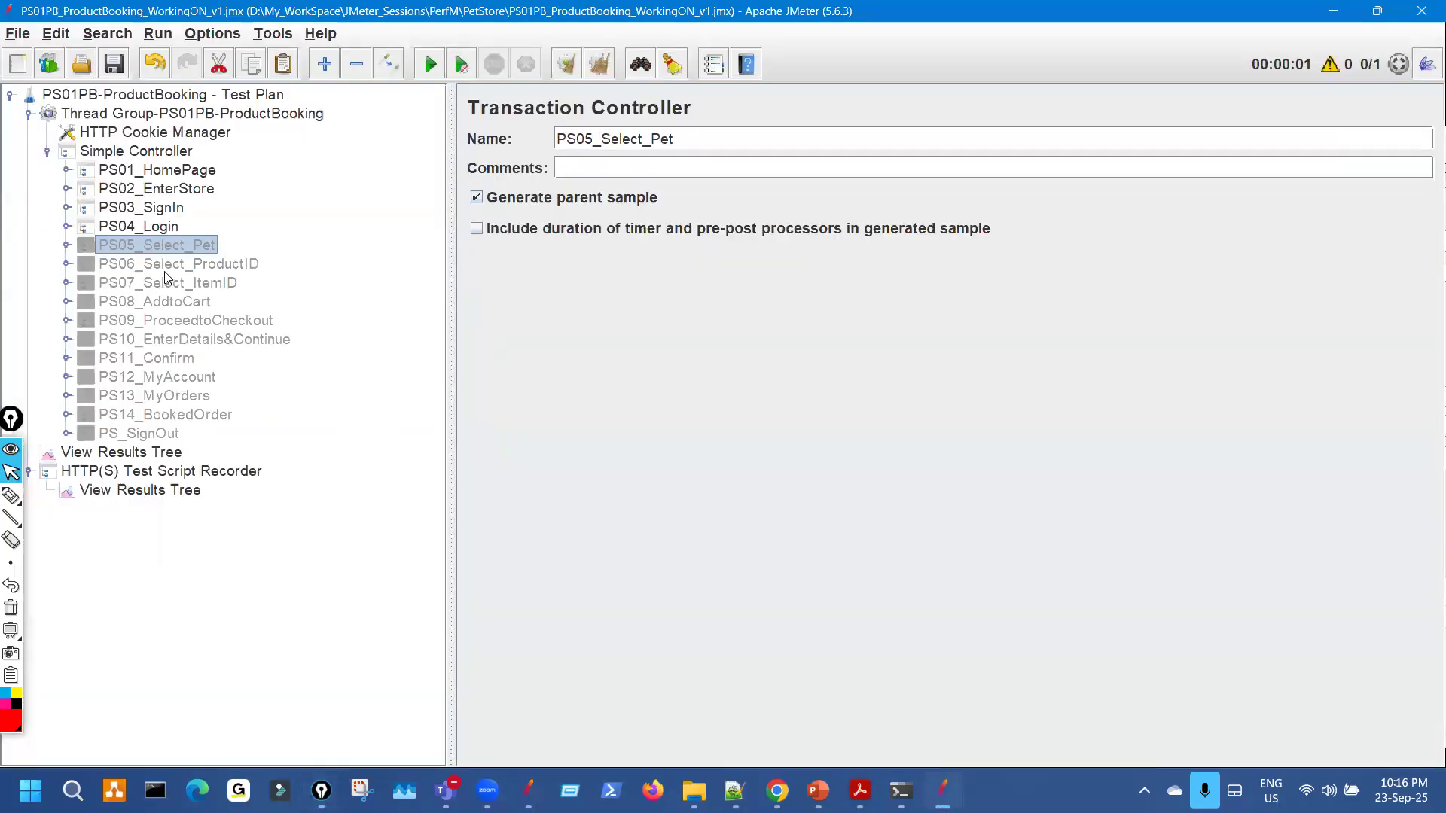
Enable PS05_Select_Pet and review its request and HTTP Header Manager.
{"action": "key", "text": "ctrl+t"}
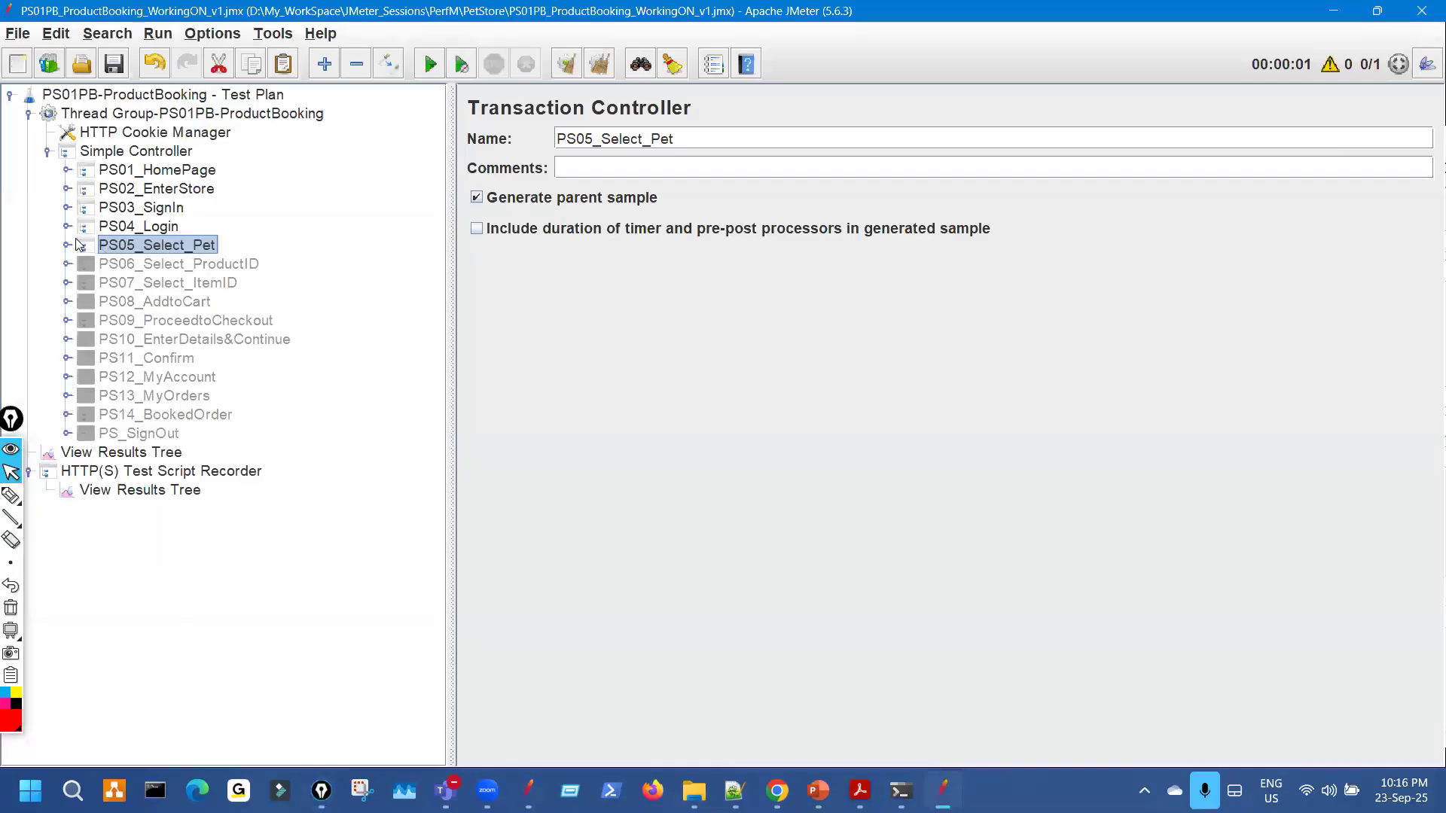
{"action": "left_click", "coordinate": [68, 245]}
{"action": "left_click", "coordinate": [232, 264]}
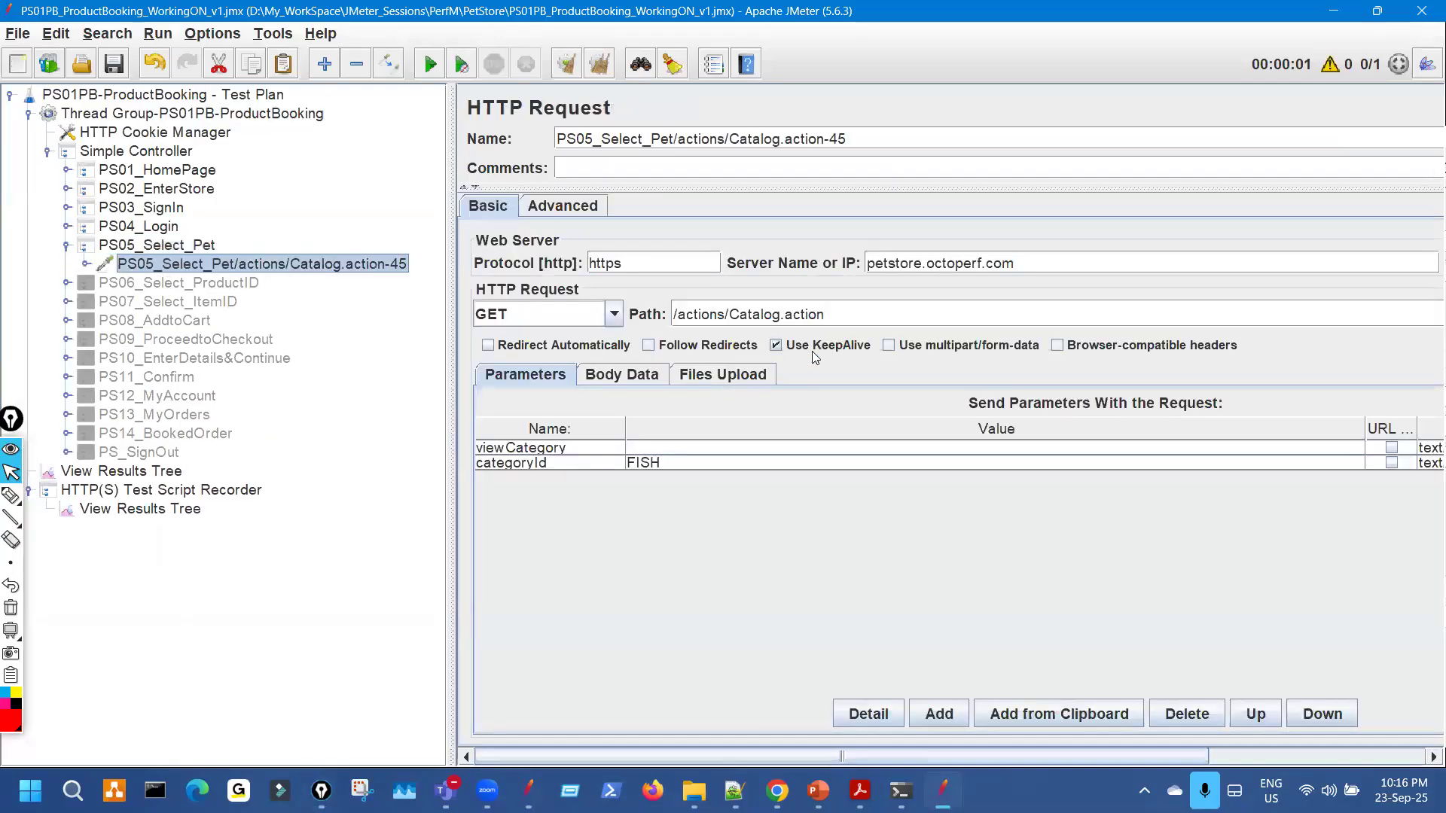
{"action": "left_click", "coordinate": [85, 265]}
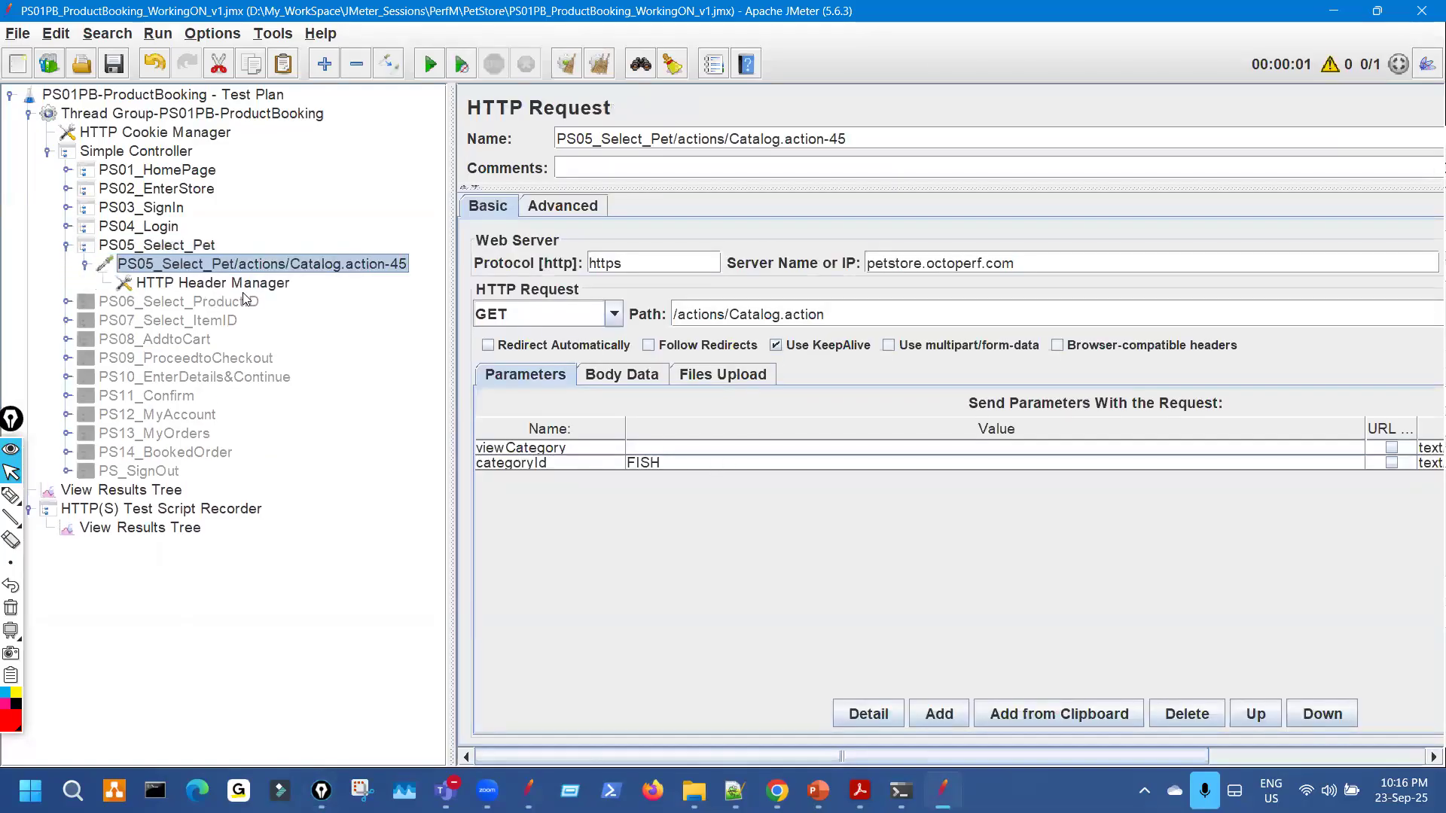
{"action": "left_click", "coordinate": [241, 285]}
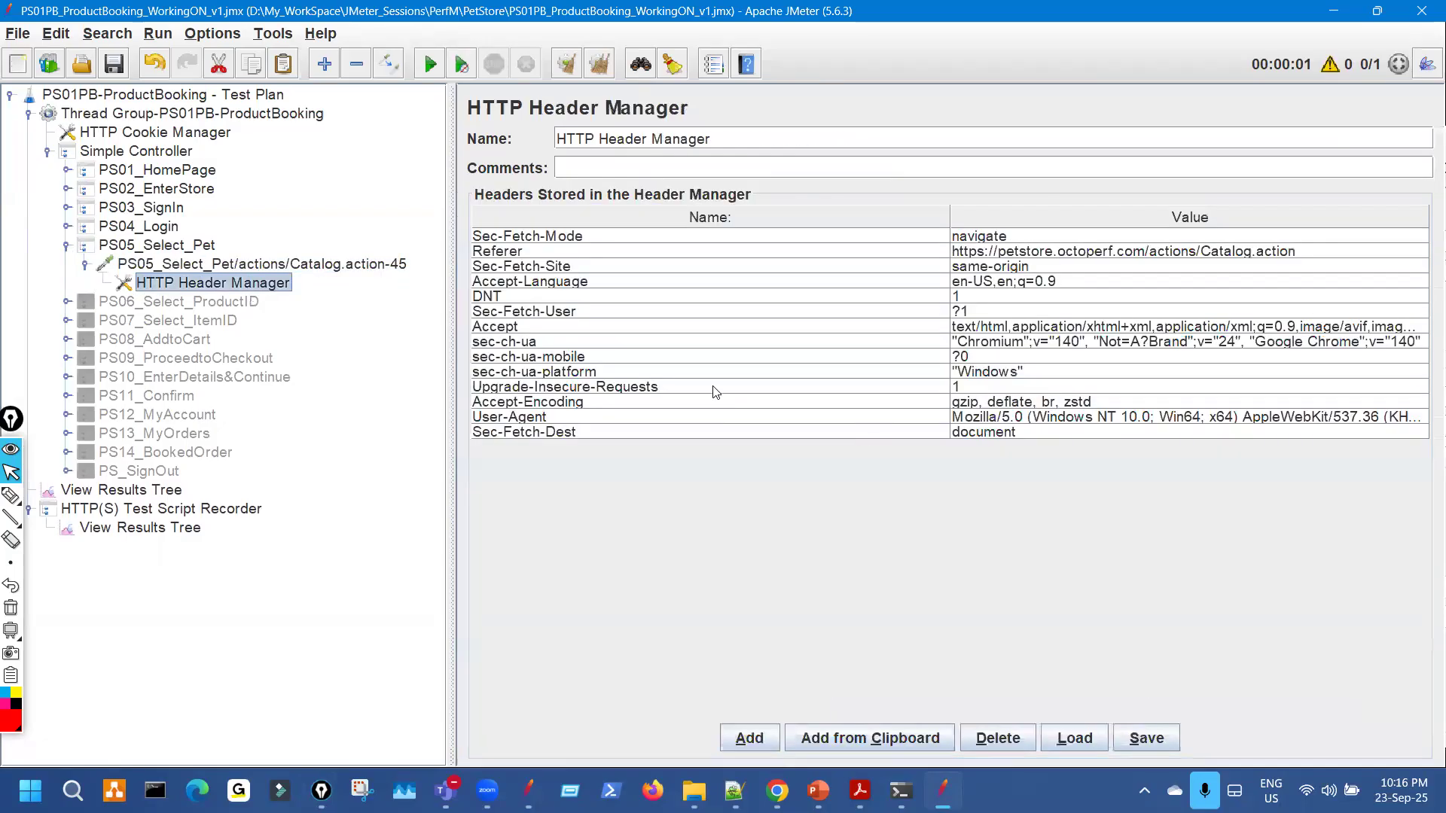
{"action": "left_click", "coordinate": [85, 265]}
{"action": "left_click", "coordinate": [67, 246]}
Enable PS06_Select_ProductID and review its request and headers.
{"action": "left_click", "coordinate": [152, 270]}
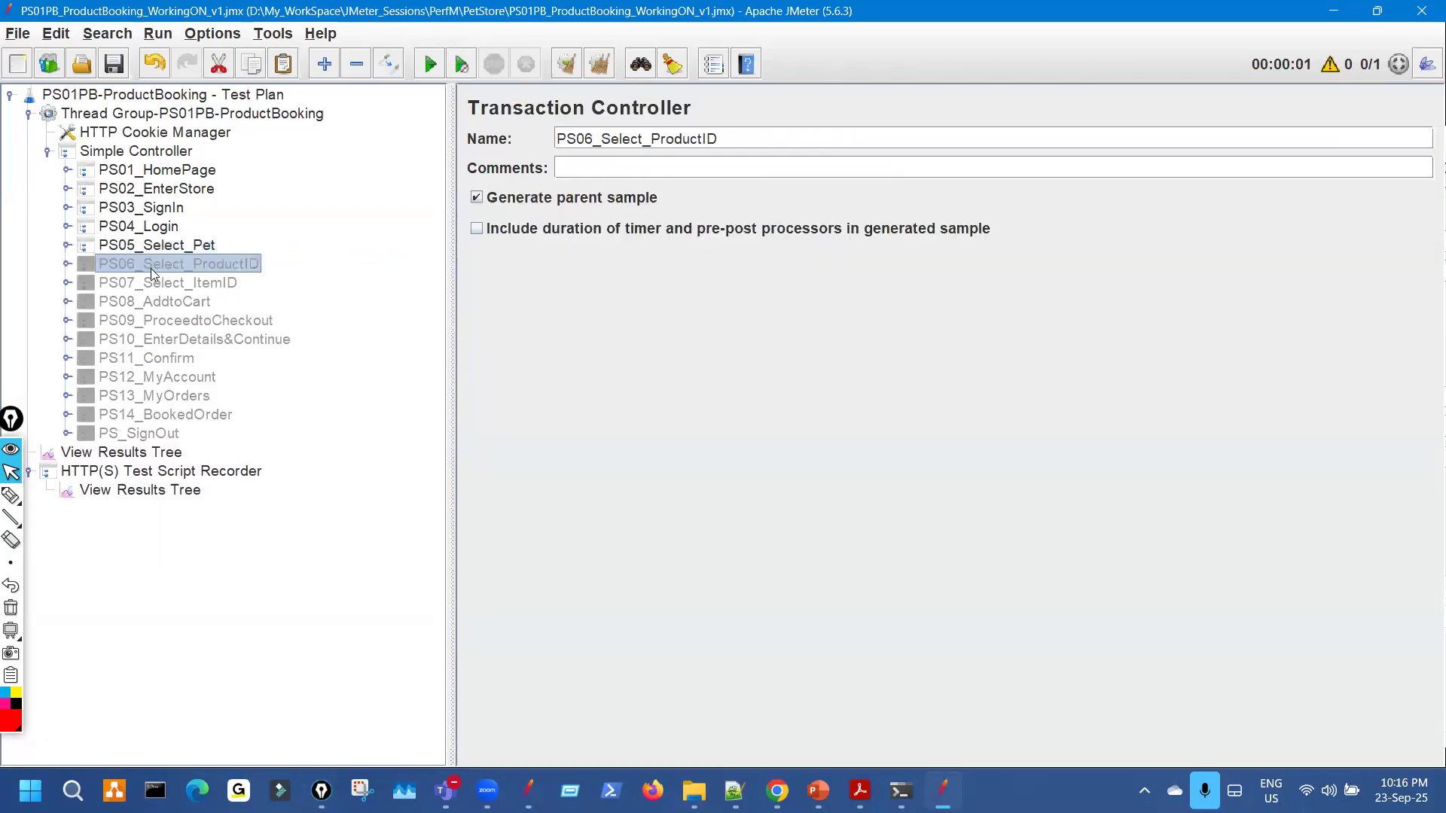
{"action": "key", "text": "ctrl+t"}
{"action": "left_click", "coordinate": [66, 264]}
{"action": "key", "text": "Down"}
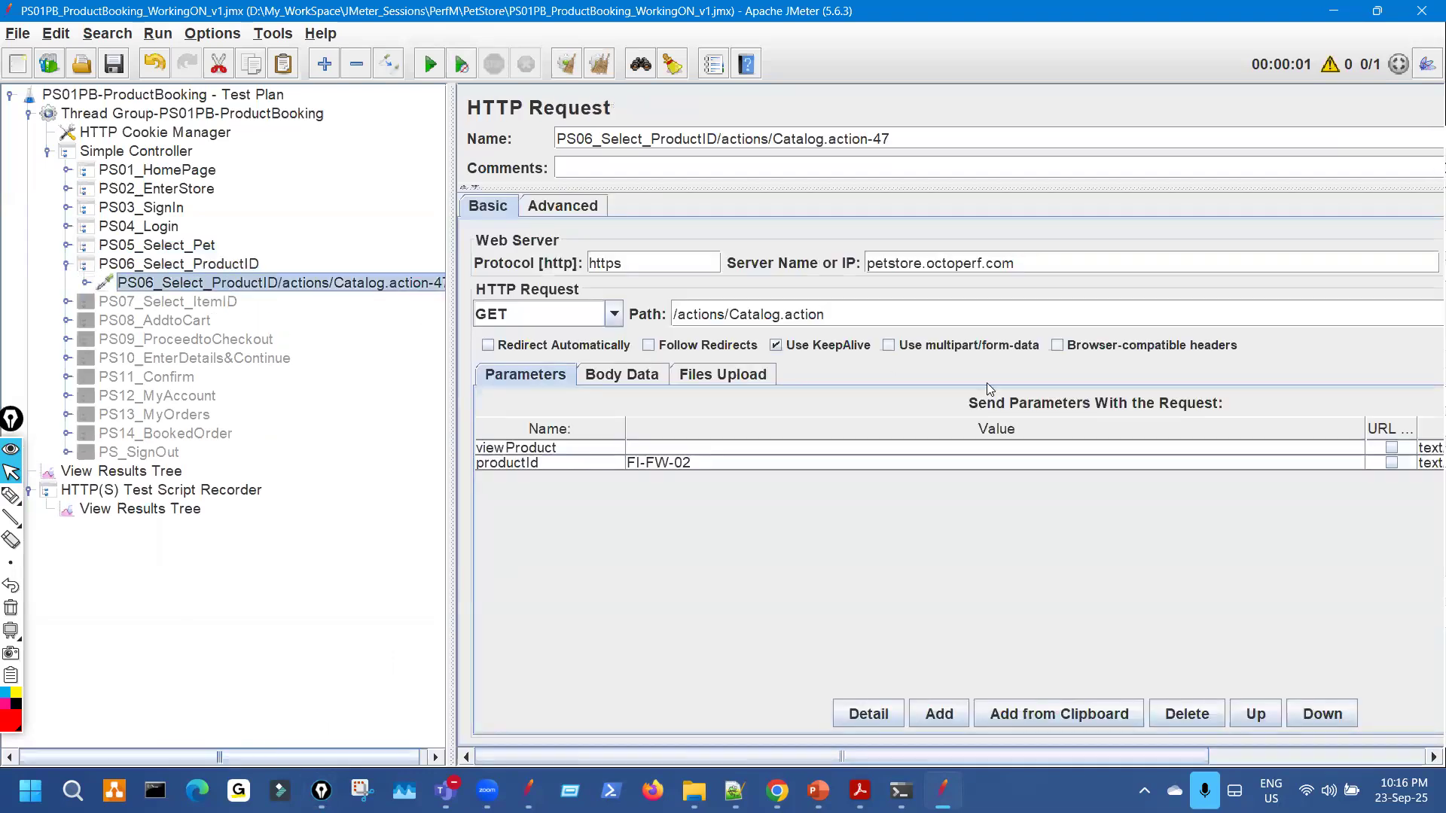
{"action": "left_click", "coordinate": [86, 284]}
{"action": "left_click", "coordinate": [275, 307]}
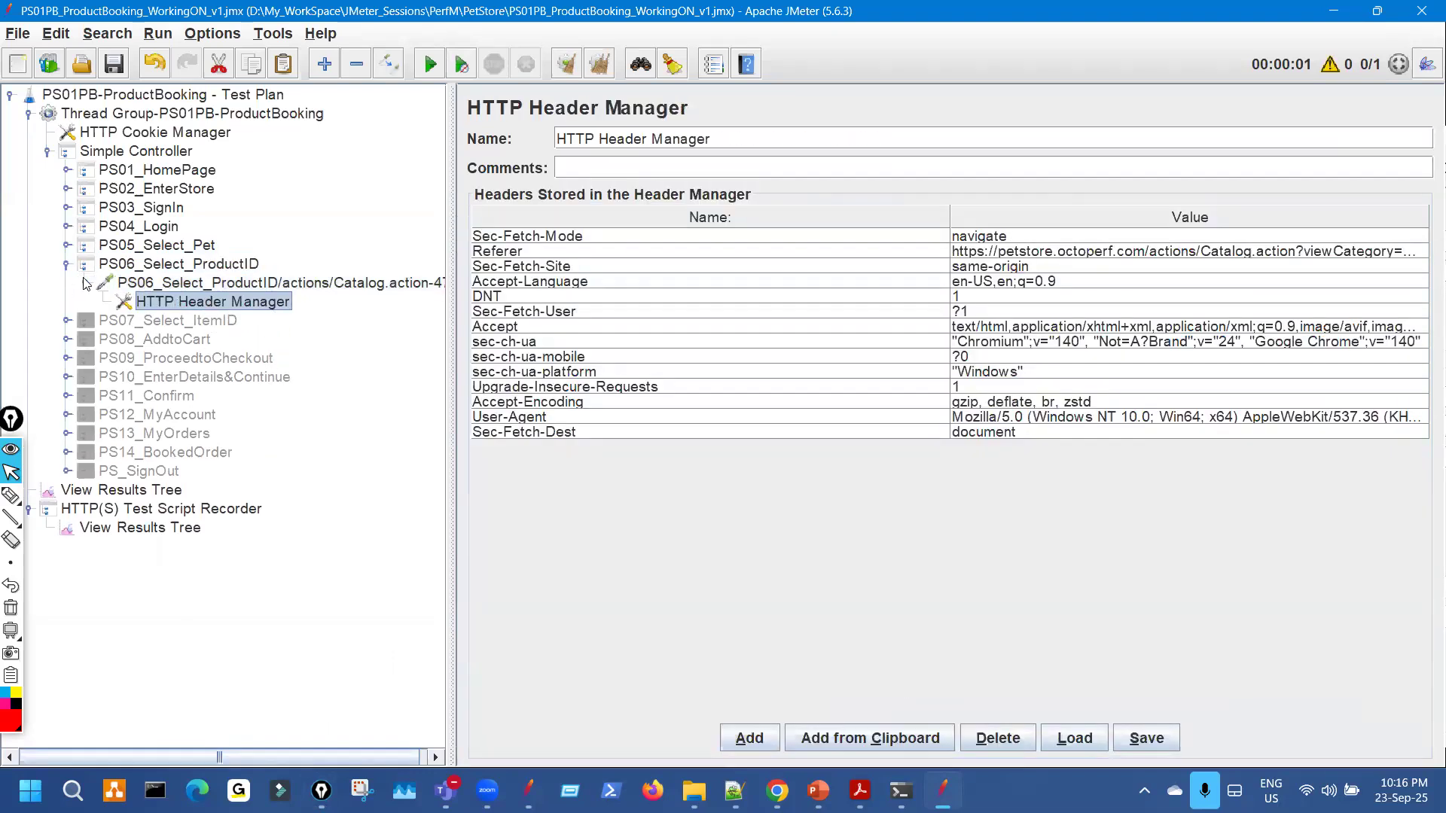
{"action": "left_click", "coordinate": [86, 283]}
{"action": "key", "text": "Left"}
{"action": "key", "text": "Left"}
Enable PS07_Select_ItemID and review its request and headers.
{"action": "key", "text": "Down"}
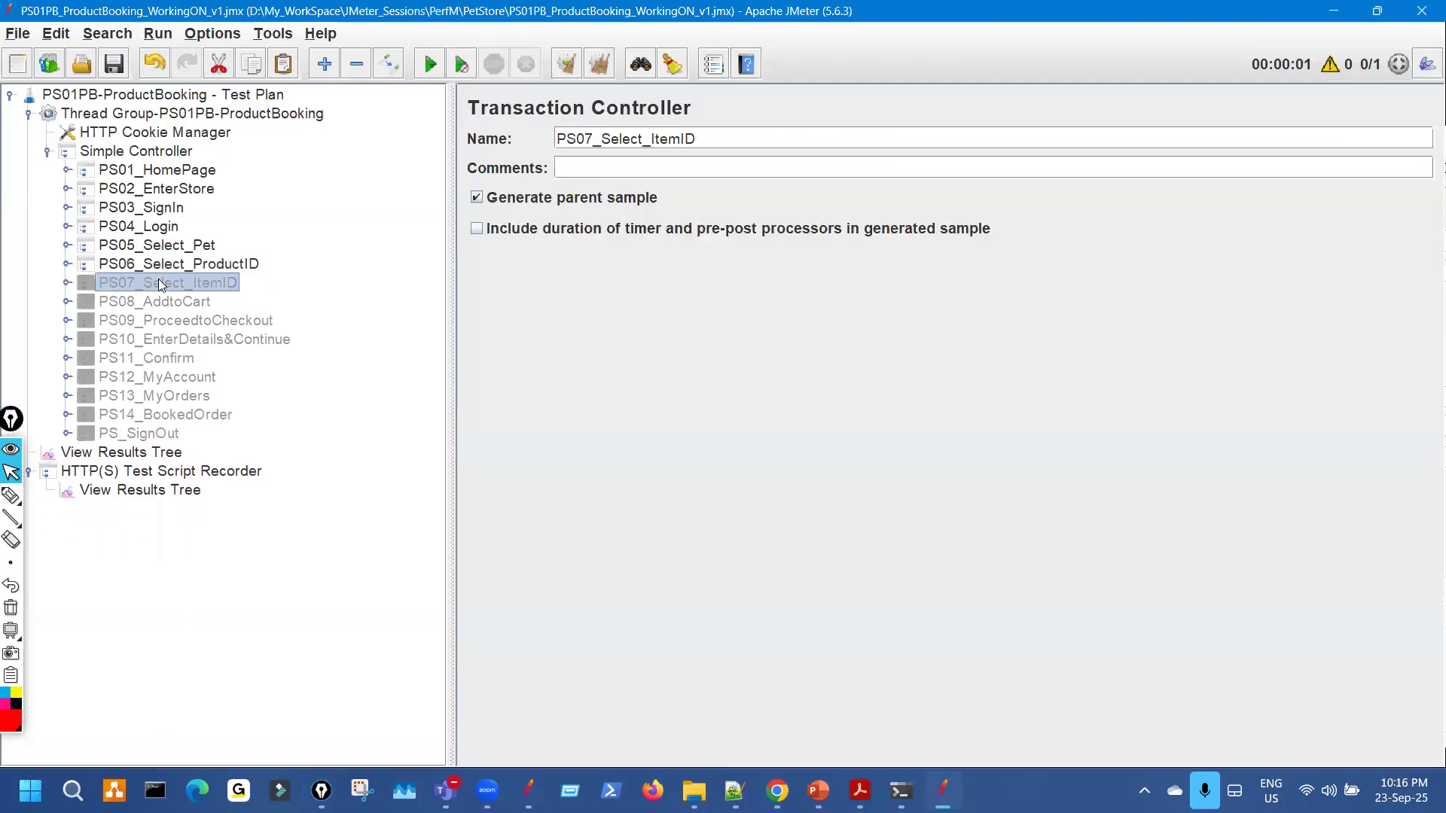
{"action": "key", "text": "ctrl+t"}
{"action": "left_click", "coordinate": [67, 283]}
{"action": "key", "text": "Down"}
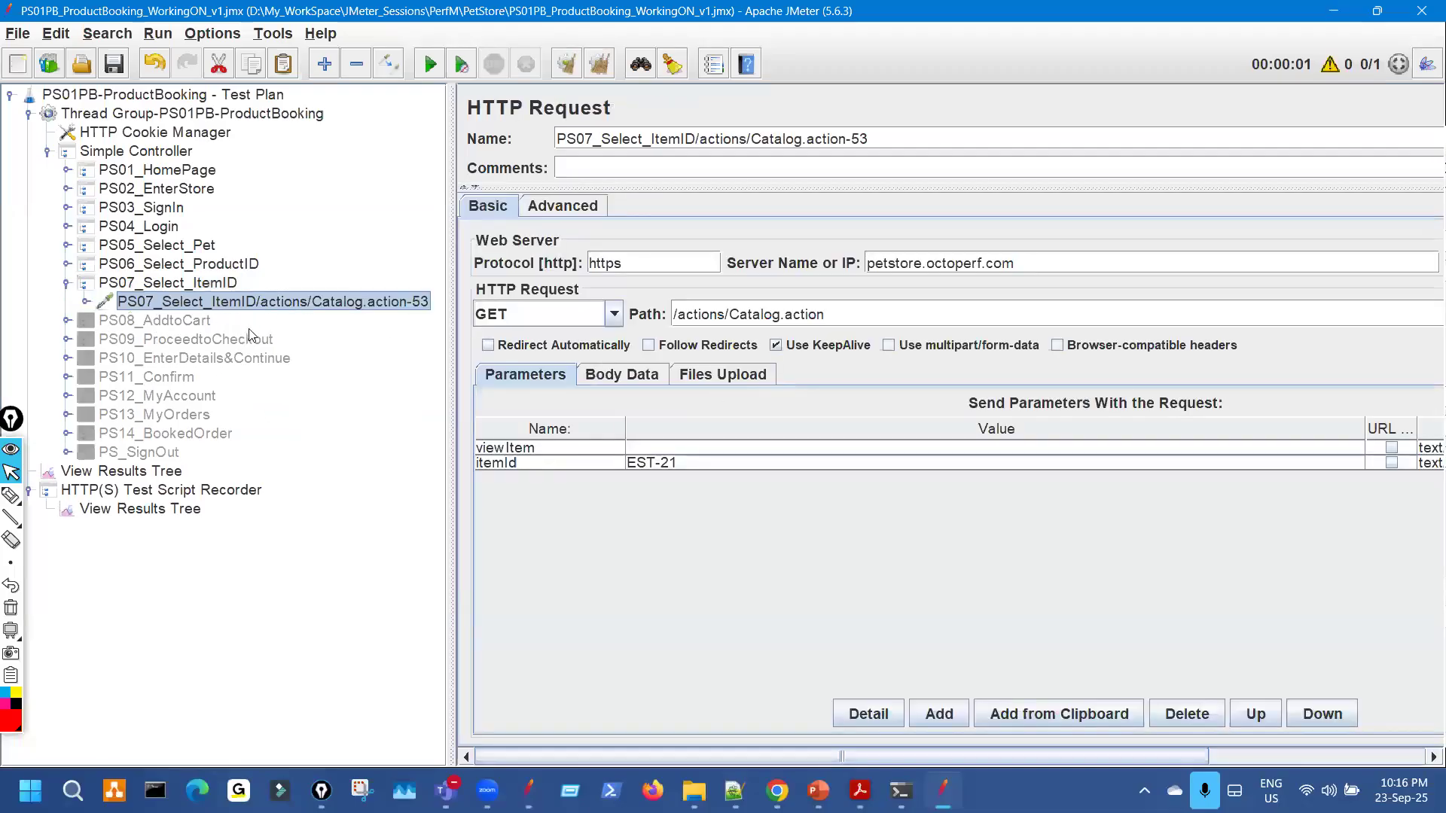
{"action": "key", "text": "Right"}
{"action": "key", "text": "Down"}
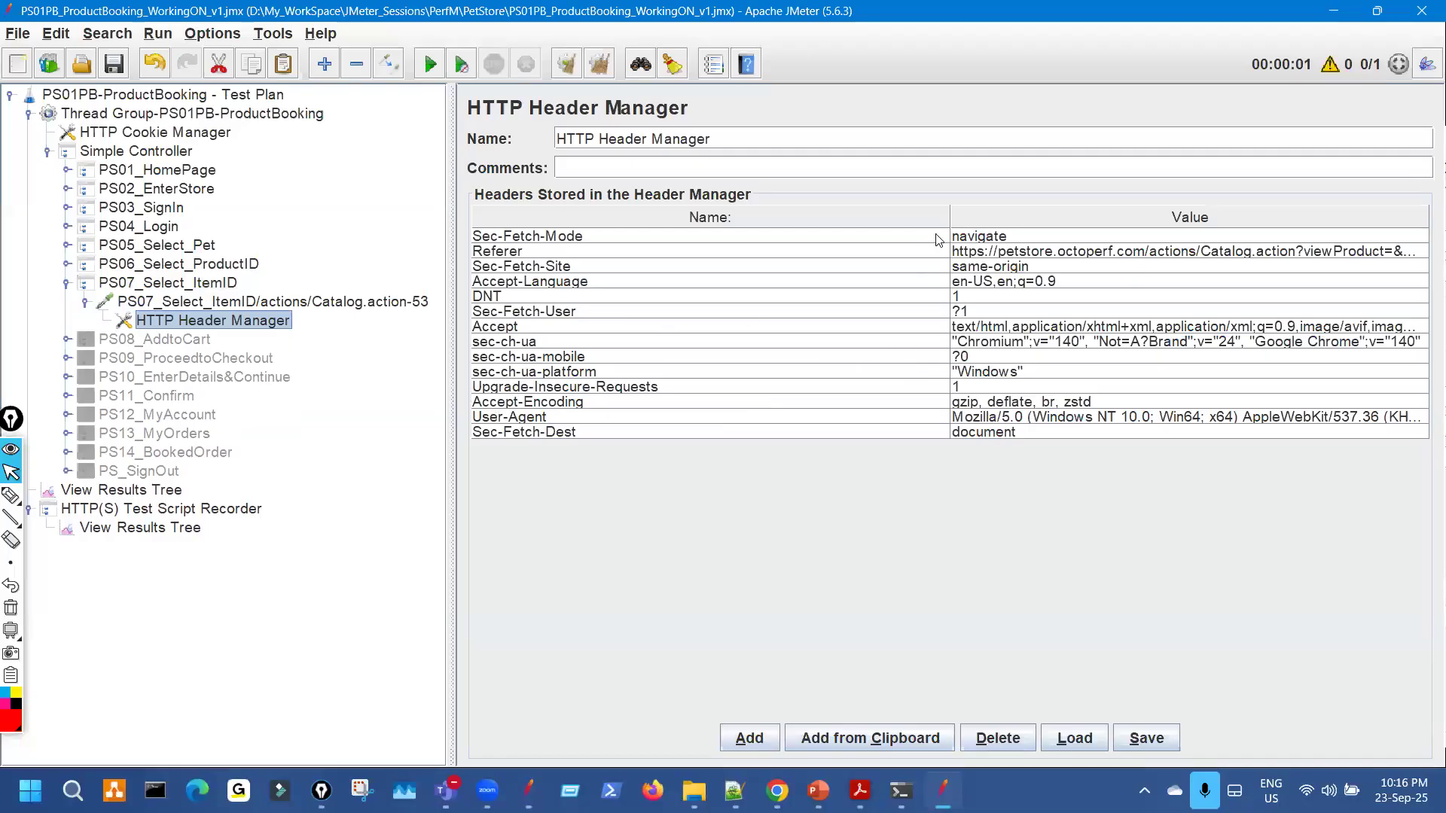
{"action": "left_click", "coordinate": [87, 302]}
{"action": "double_click", "coordinate": [134, 290]}
Enable PS08_AddtoCart and review its add-to-cart request and headers.
{"action": "left_click", "coordinate": [139, 301]}
{"action": "key", "text": "ctrl+t"}
{"action": "left_click", "coordinate": [66, 305]}
{"action": "left_click", "coordinate": [256, 322]}
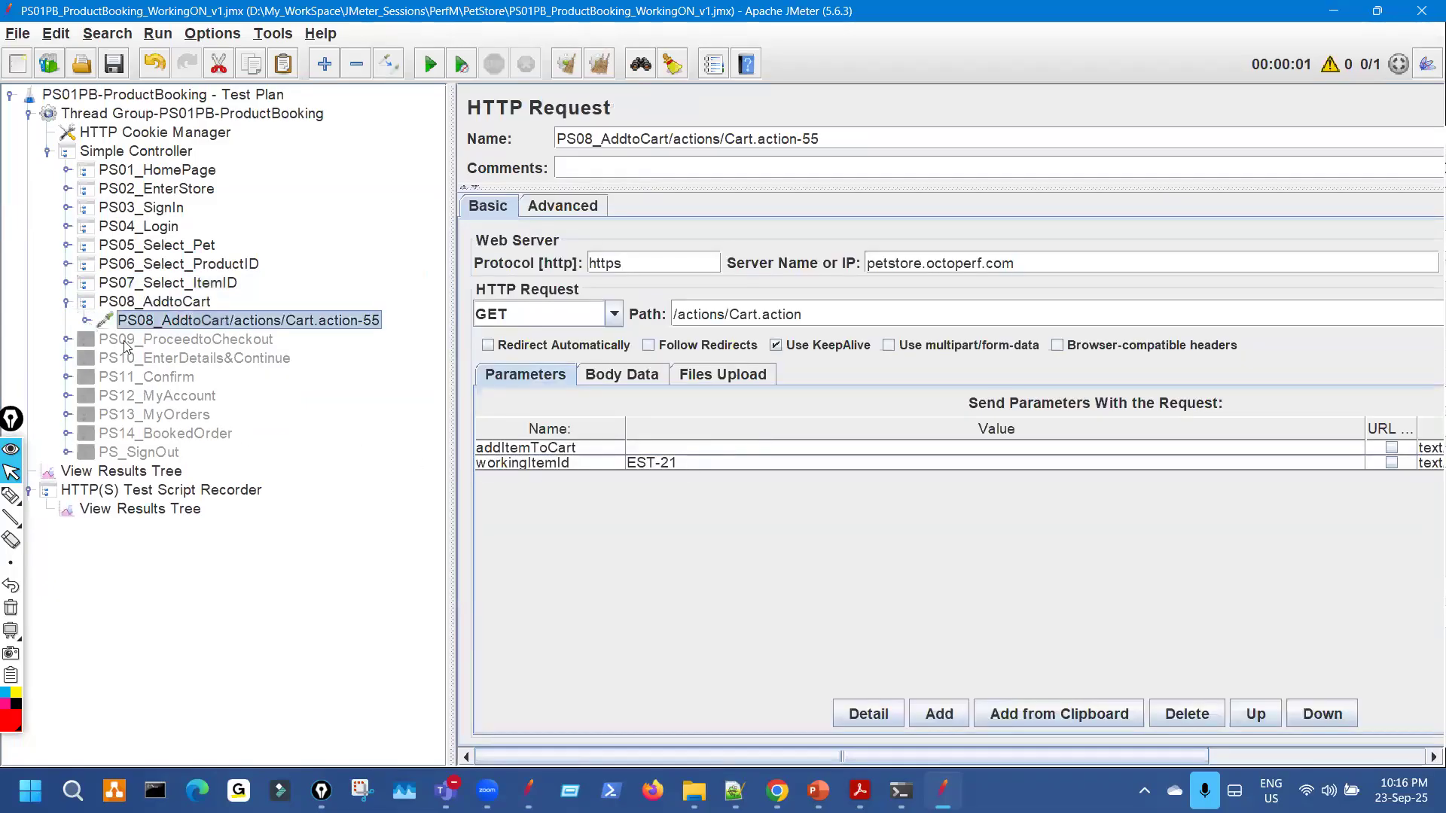
{"action": "left_click", "coordinate": [87, 321]}
{"action": "left_click", "coordinate": [154, 340]}
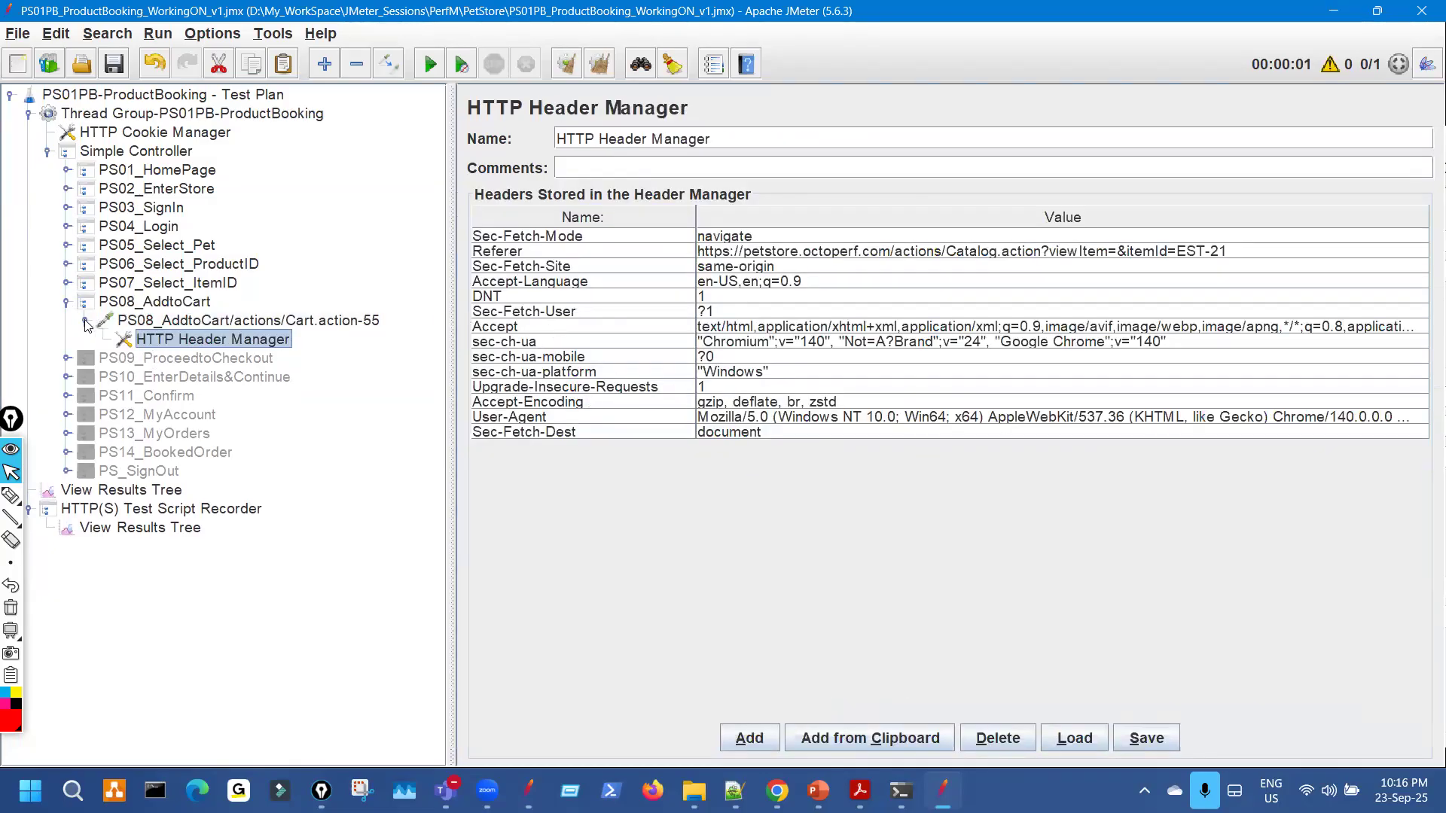
{"action": "left_click", "coordinate": [67, 303]}
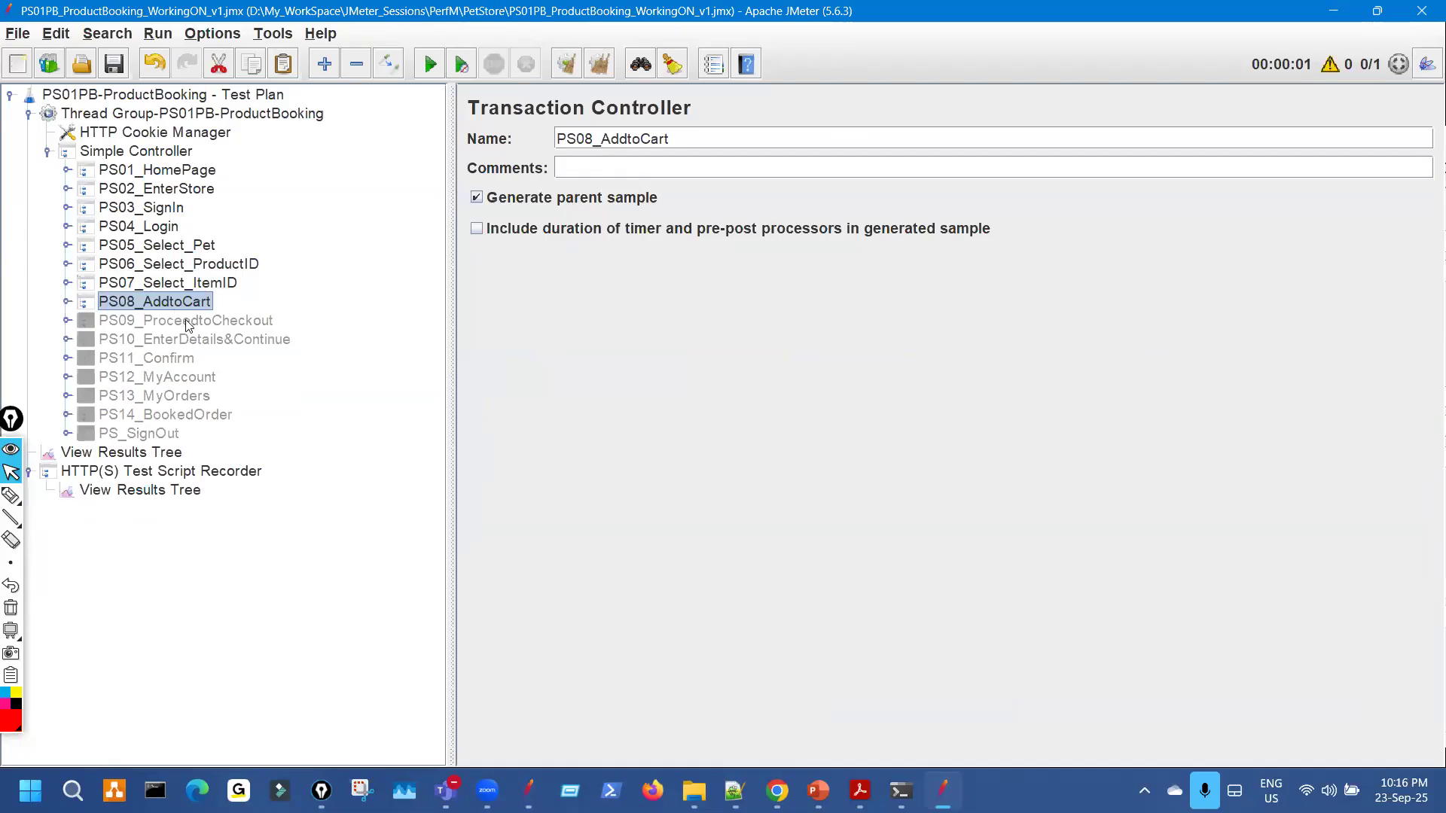
Enable PS09_ProceedtoCheckout and review its Order.action-58 request and headers.
{"action": "left_click", "coordinate": [183, 323]}
{"action": "key", "text": "ctrl+t"}
{"action": "left_click", "coordinate": [67, 322]}
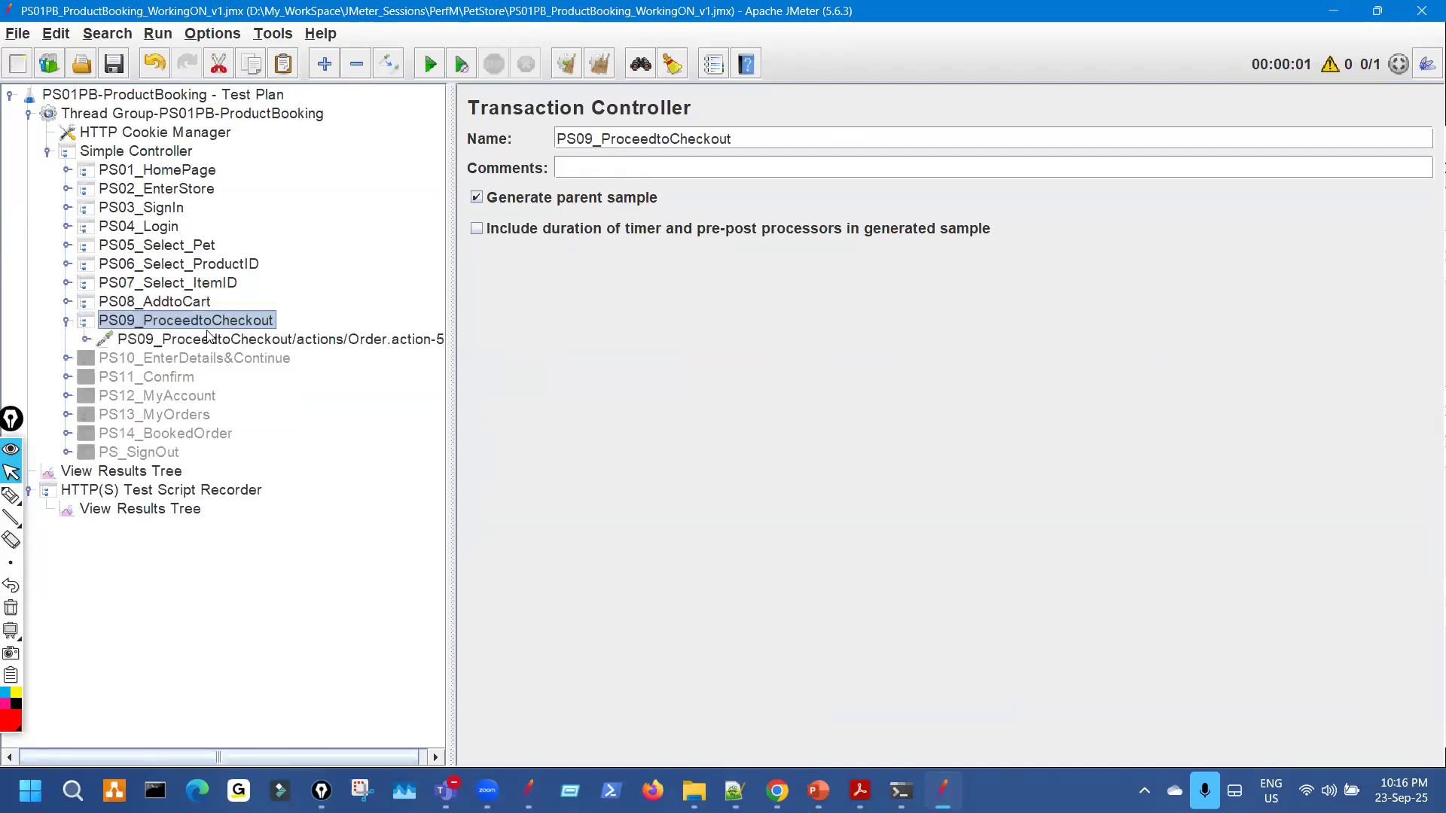
{"action": "left_click", "coordinate": [224, 338]}
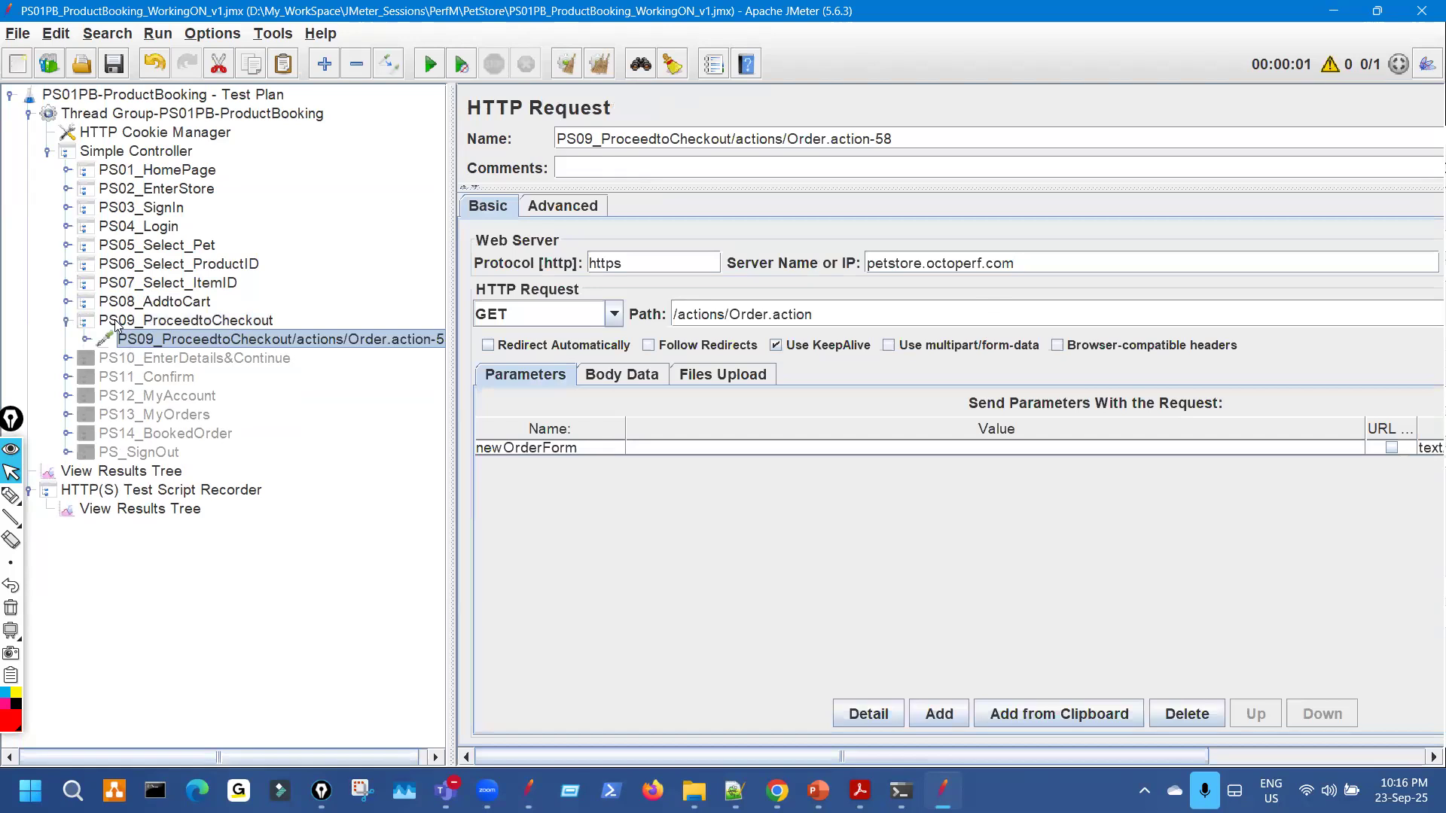
{"action": "left_click", "coordinate": [87, 340]}
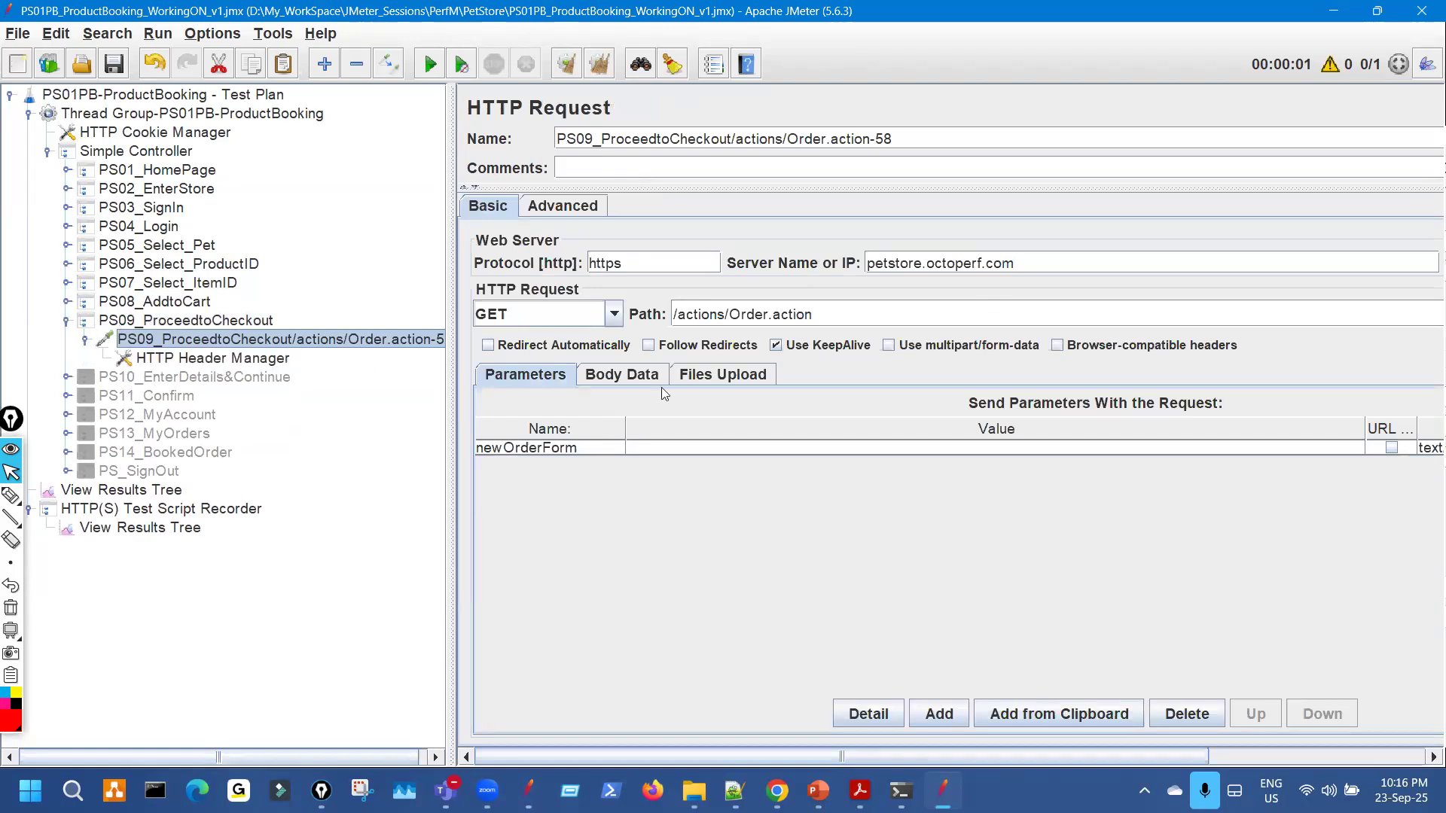
{"action": "key", "text": "Down"}
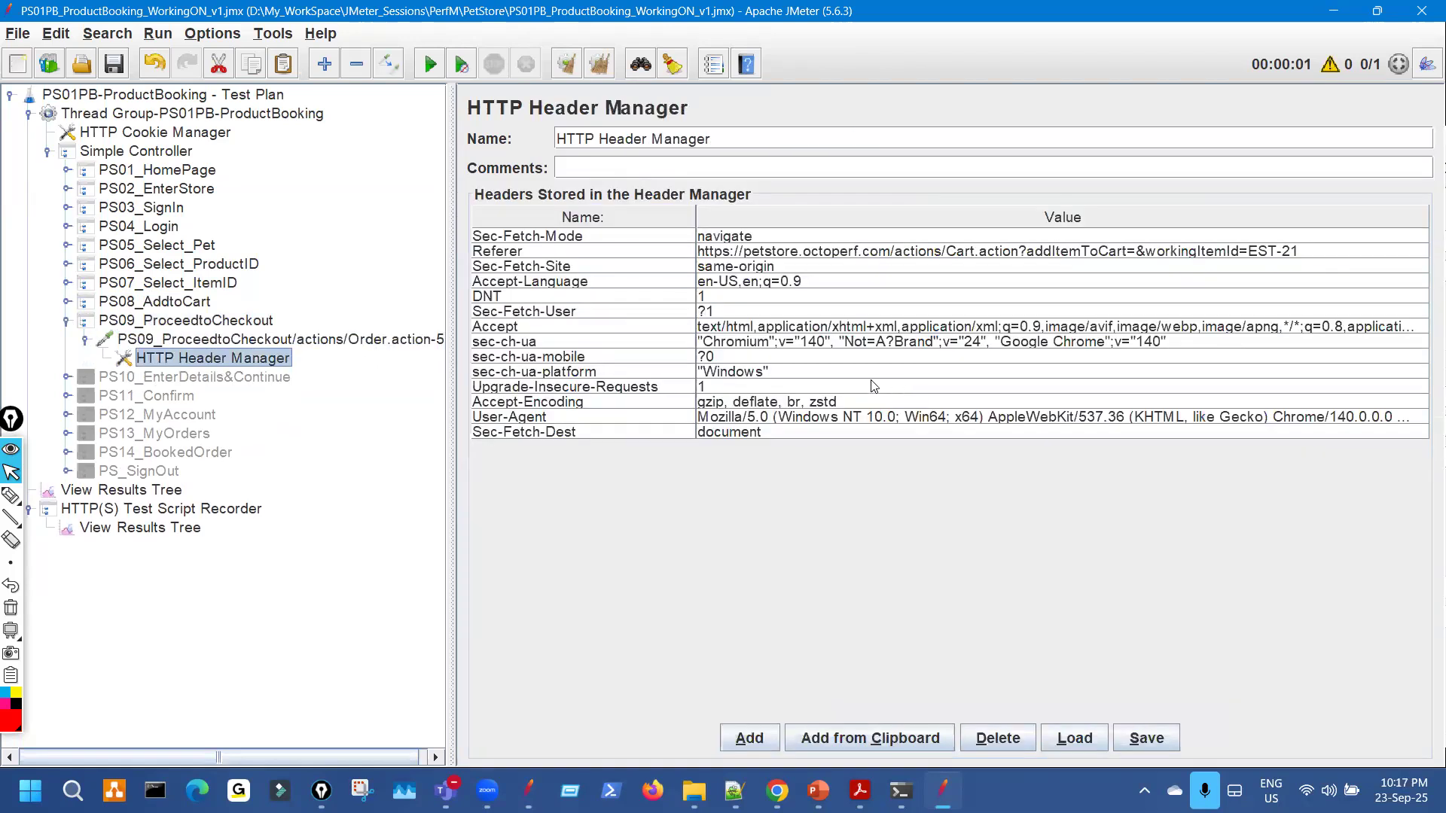
{"action": "left_click", "coordinate": [81, 339]}
{"action": "left_click", "coordinate": [67, 321]}
Enable PS10_EnterDetails&Continue and expand it to show its request.
{"action": "left_click", "coordinate": [186, 342]}
{"action": "key", "text": "ctrl+t"}
{"action": "left_click", "coordinate": [67, 339]}
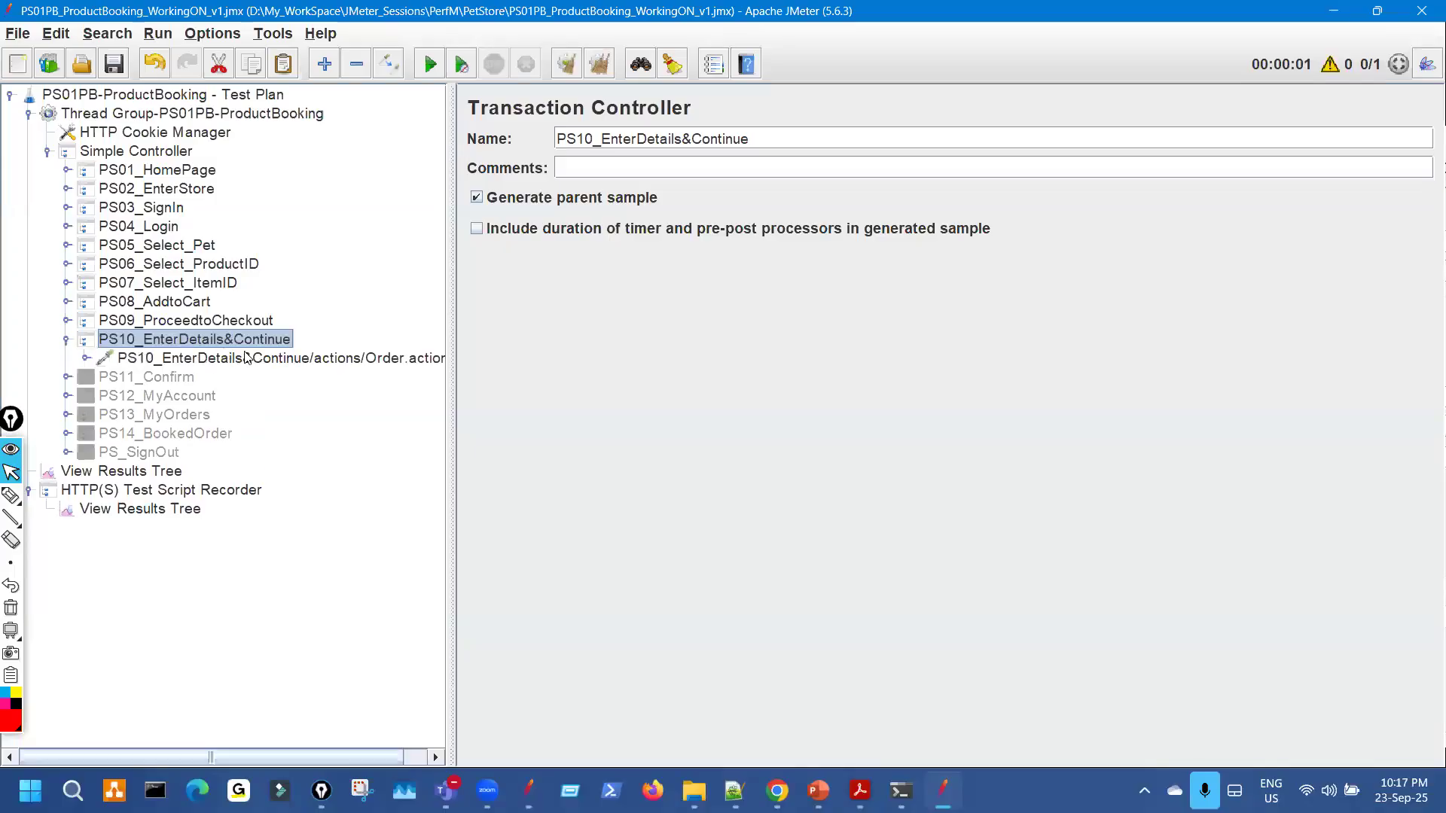
Open the PS10 Order.action-71 request and widen its editor.
{"action": "left_click", "coordinate": [420, 364]}
{"action": "left_click_drag", "start_coordinate": [452, 316], "coordinate": [337, 316]}
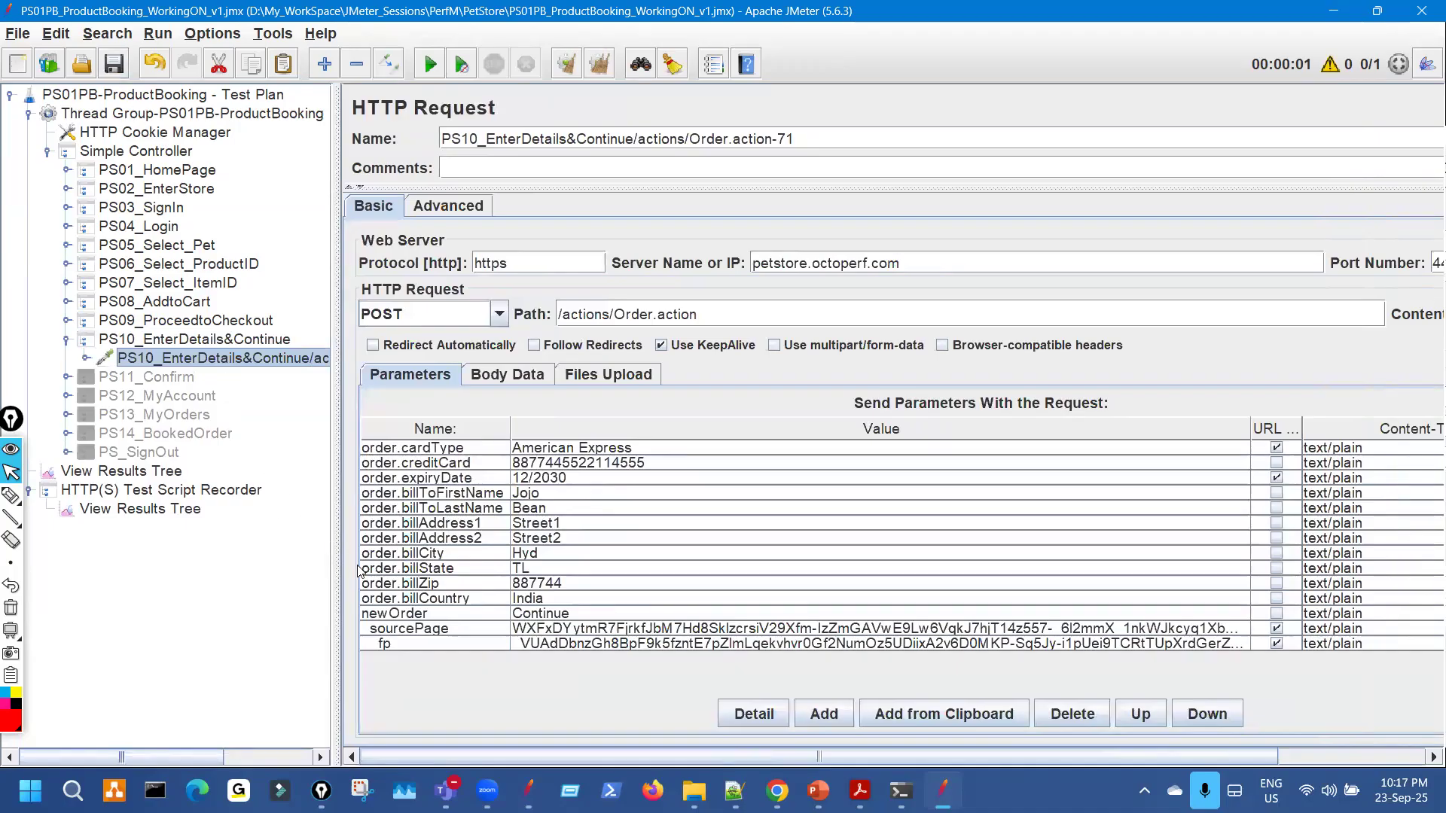
{"action": "key", "text": "ctrl+shift+3"}
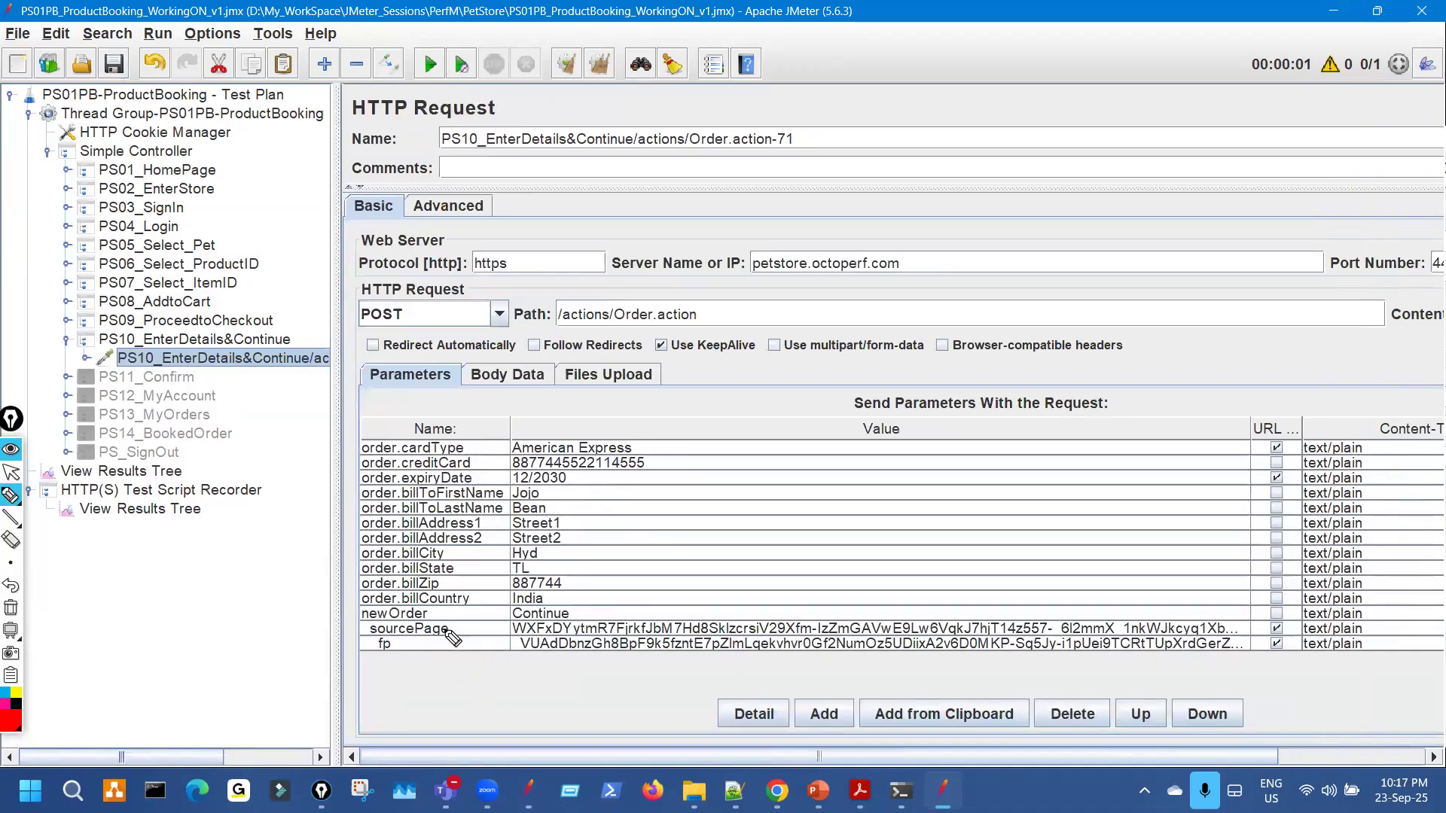
{"action": "key", "text": "ctrl+shift+1"}
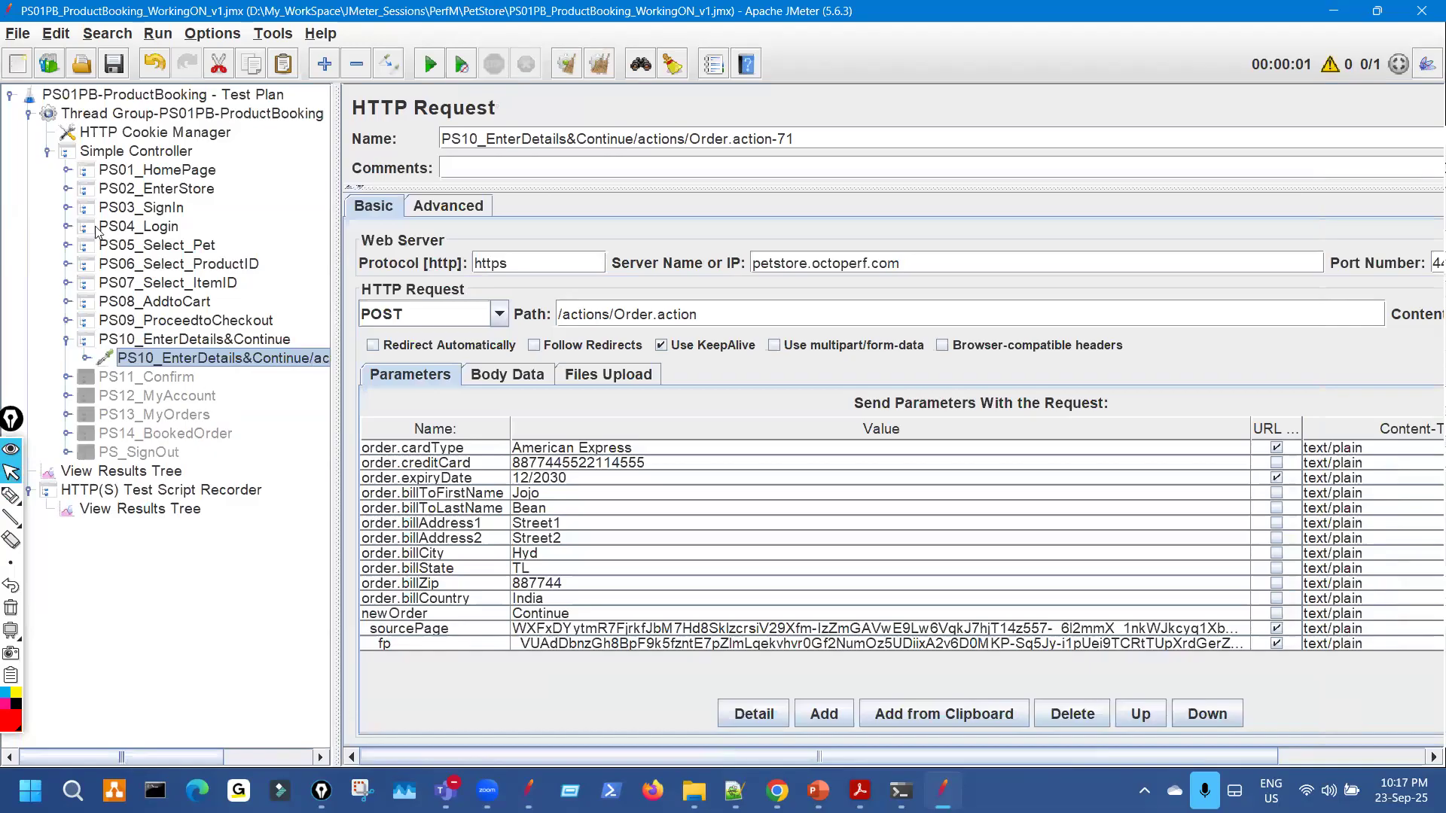
Contrast PS04_Login1's sourcePage parameter with PS10's hard-coded sourcePage and fp values.
{"action": "left_click", "coordinate": [68, 227]}
{"action": "left_click", "coordinate": [204, 249]}
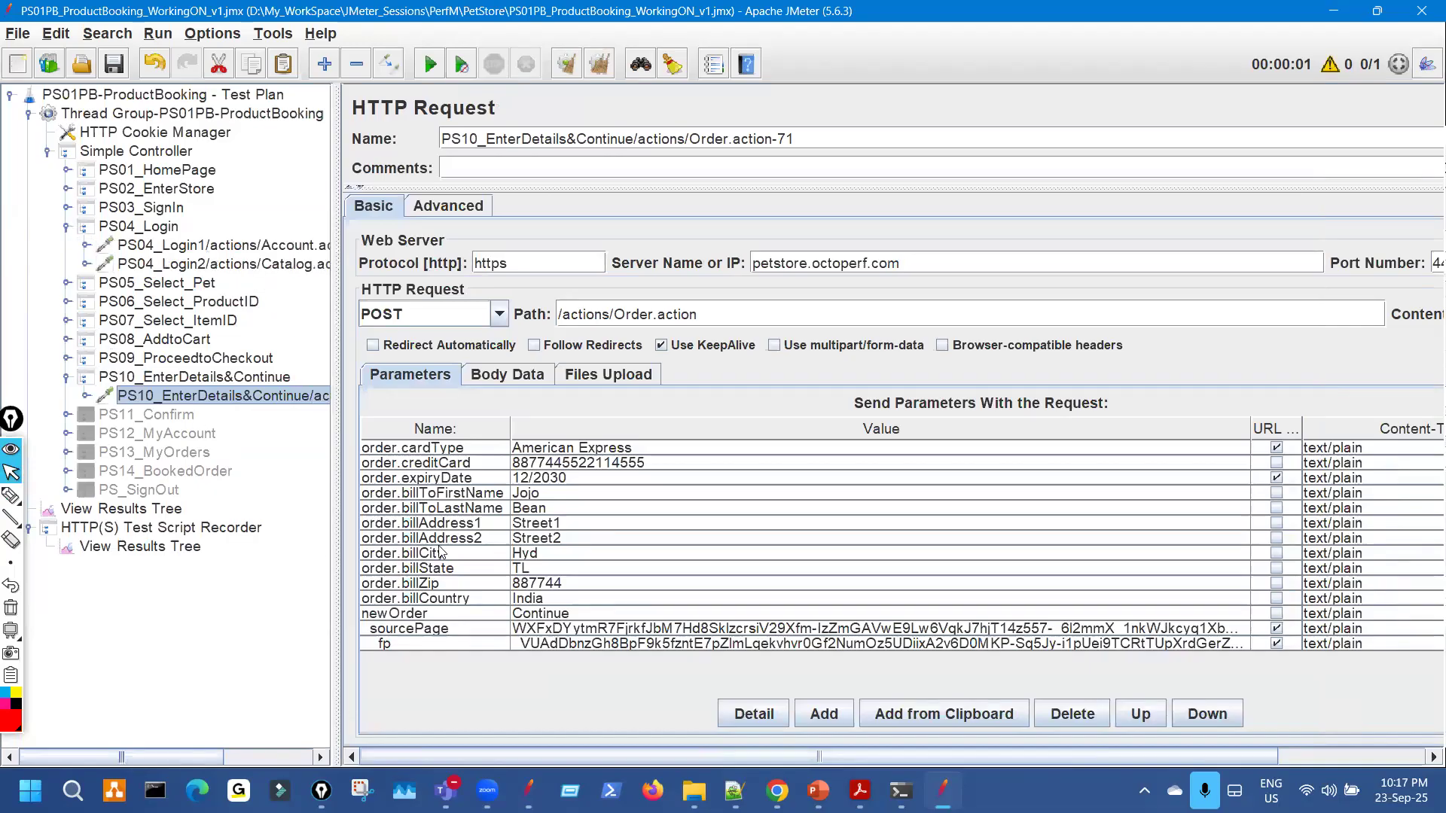
{"action": "key", "text": "ctrl+shift+3"}
{"action": "left_click_drag", "start_coordinate": [419, 494], "coordinate": [432, 494]}
{"action": "key", "text": "ctrl+shift+1"}
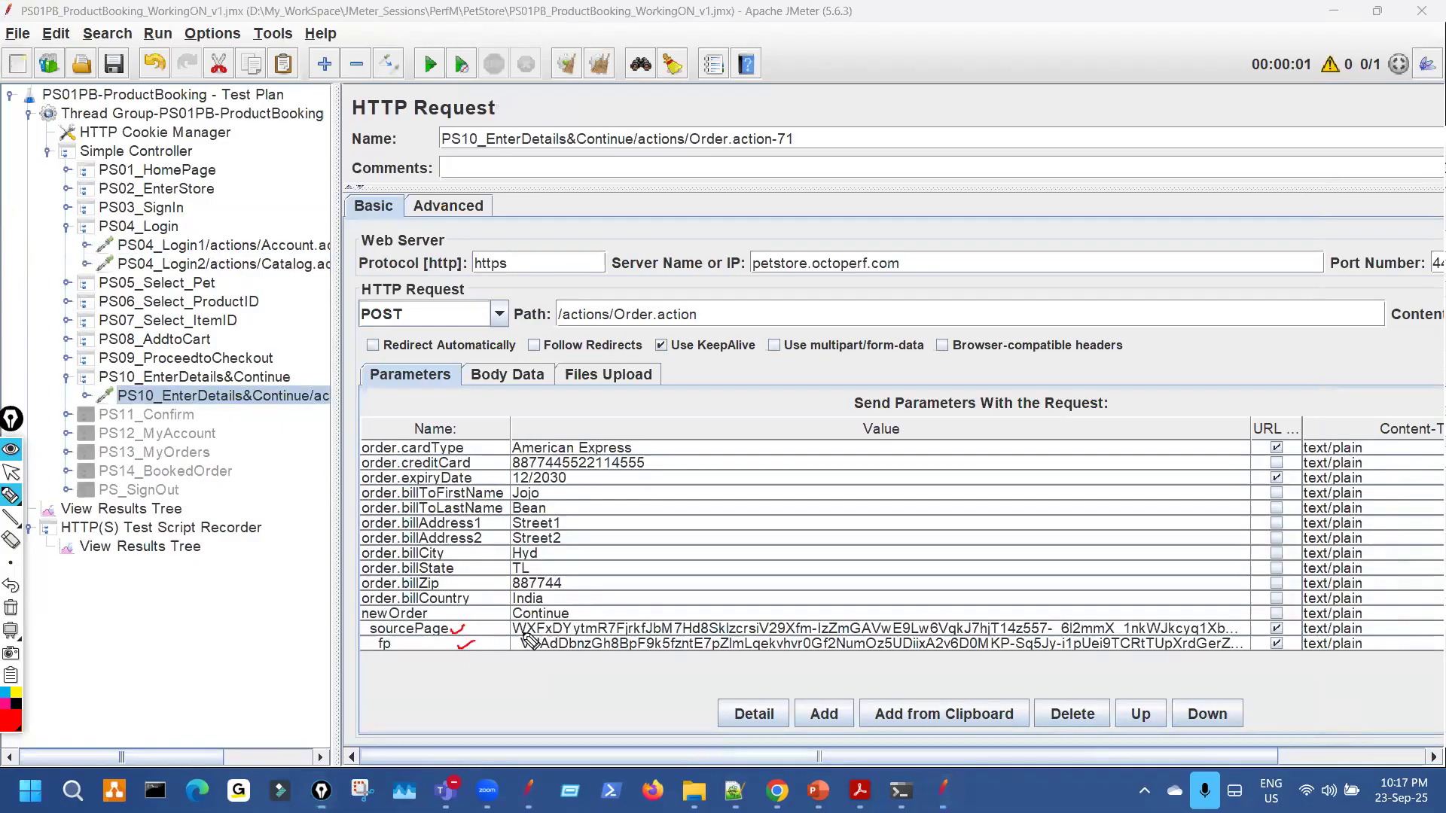
{"action": "mouse_move", "coordinate": [541, 622]}
{"action": "left_mouse_down"}
{"action": "mouse_move", "coordinate": [528, 657]}
{"action": "mouse_move", "coordinate": [555, 635]}
{"action": "left_mouse_up"}
{"action": "key", "text": "ctrl+shift+1"}
{"action": "left_click_drag", "start_coordinate": [336, 296], "coordinate": [543, 295]}
{"action": "key", "text": "ctrl+shift+3"}
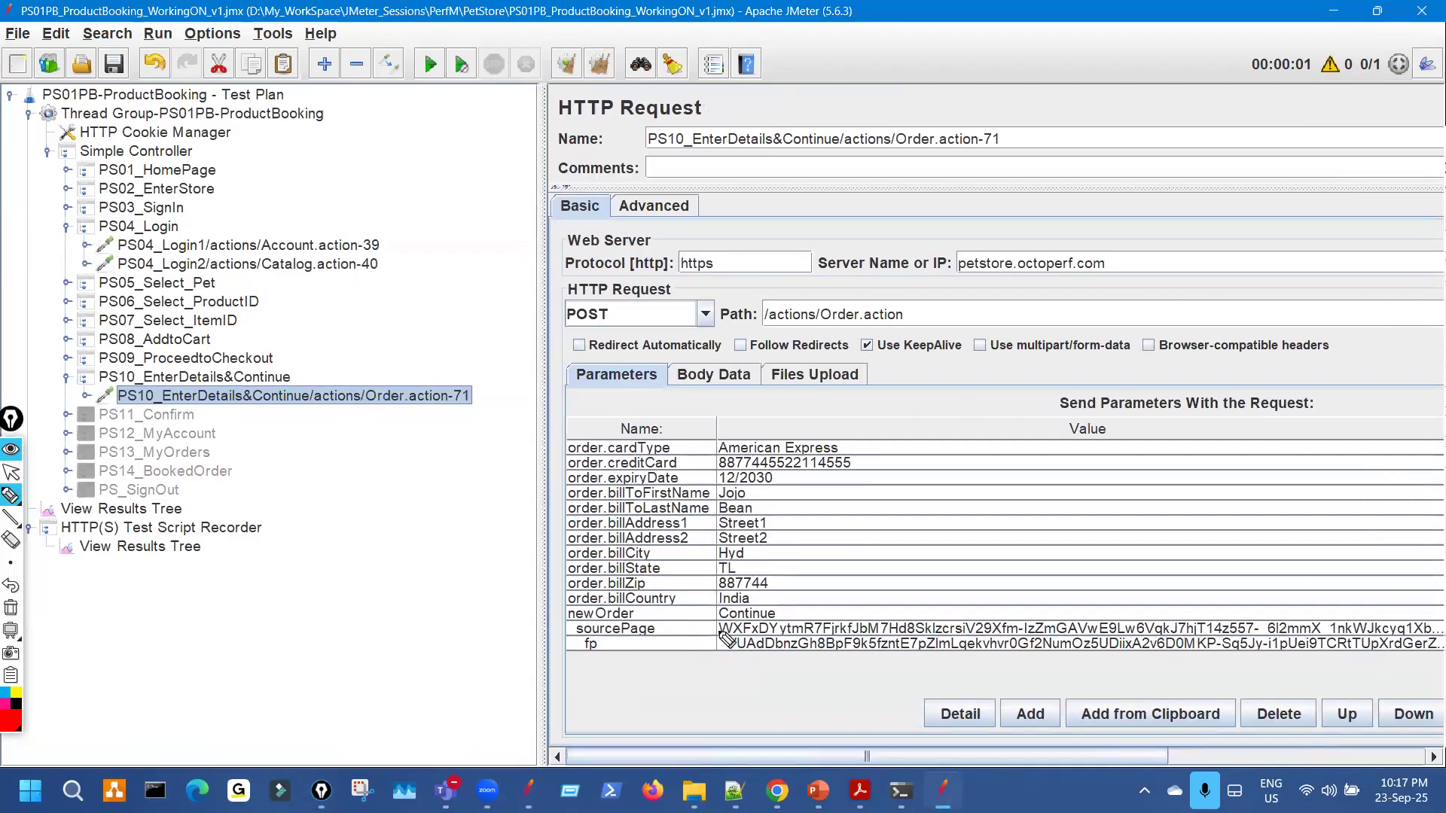
{"action": "left_click_drag", "start_coordinate": [705, 627], "coordinate": [731, 612]}
{"action": "left_click_drag", "start_coordinate": [718, 642], "coordinate": [736, 637]}
{"action": "key", "text": "ctrl+shift+1"}
Compare PS04_Login1's c_-prefixed variables with the start of PS10's sourcePage and fp values.
{"action": "left_click", "coordinate": [370, 247]}
{"action": "key", "text": "ctrl+shift+3"}
{"action": "left_click_drag", "start_coordinate": [748, 485], "coordinate": [743, 494]}
{"action": "key", "text": "ctrl+shift+1"}
{"action": "left_click", "coordinate": [433, 397]}
{"action": "key", "text": "ctrl+shift+3"}
{"action": "left_click_drag", "start_coordinate": [763, 640], "coordinate": [756, 629]}
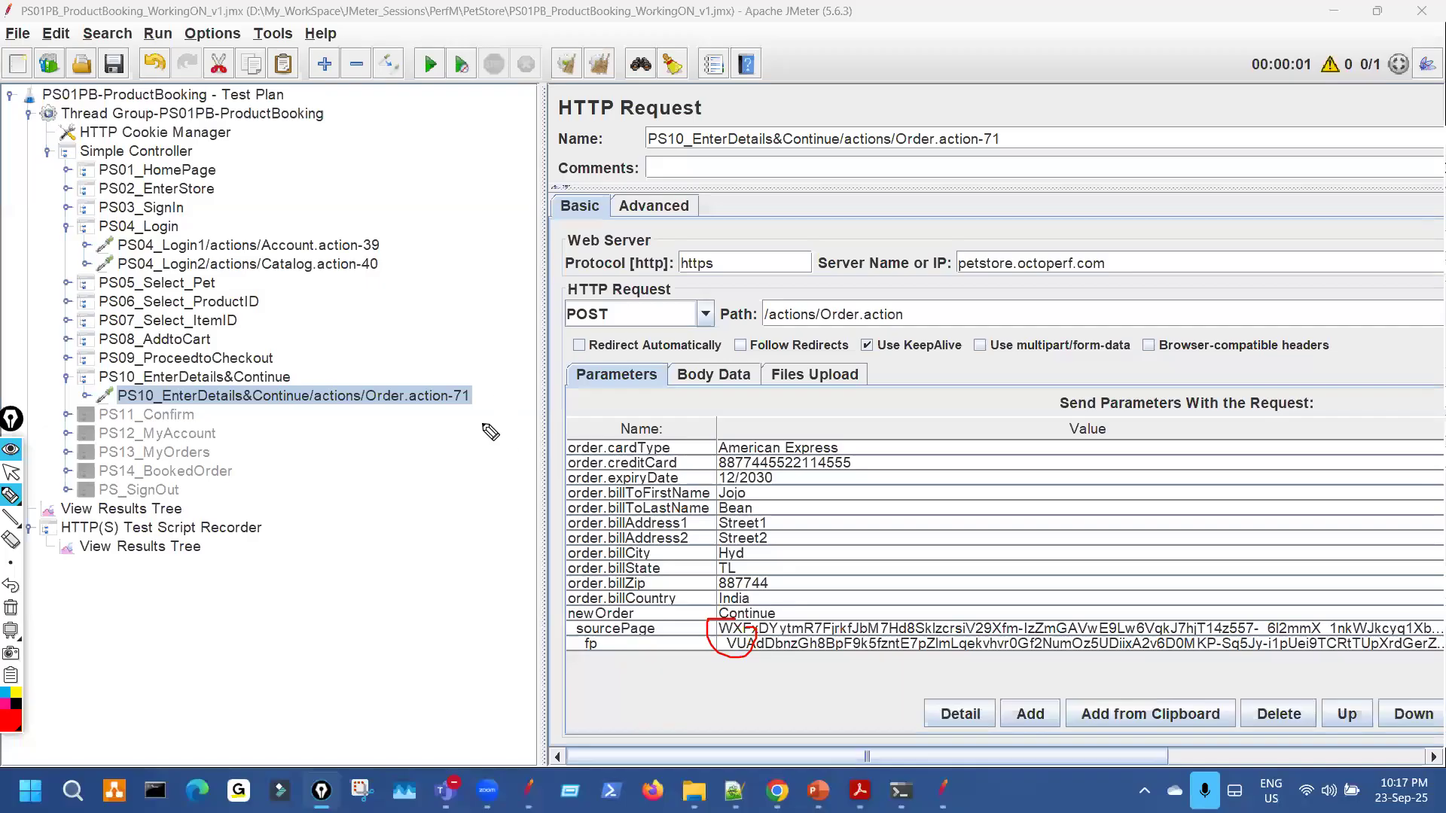
{"action": "key", "text": "ctrl+shift+1"}
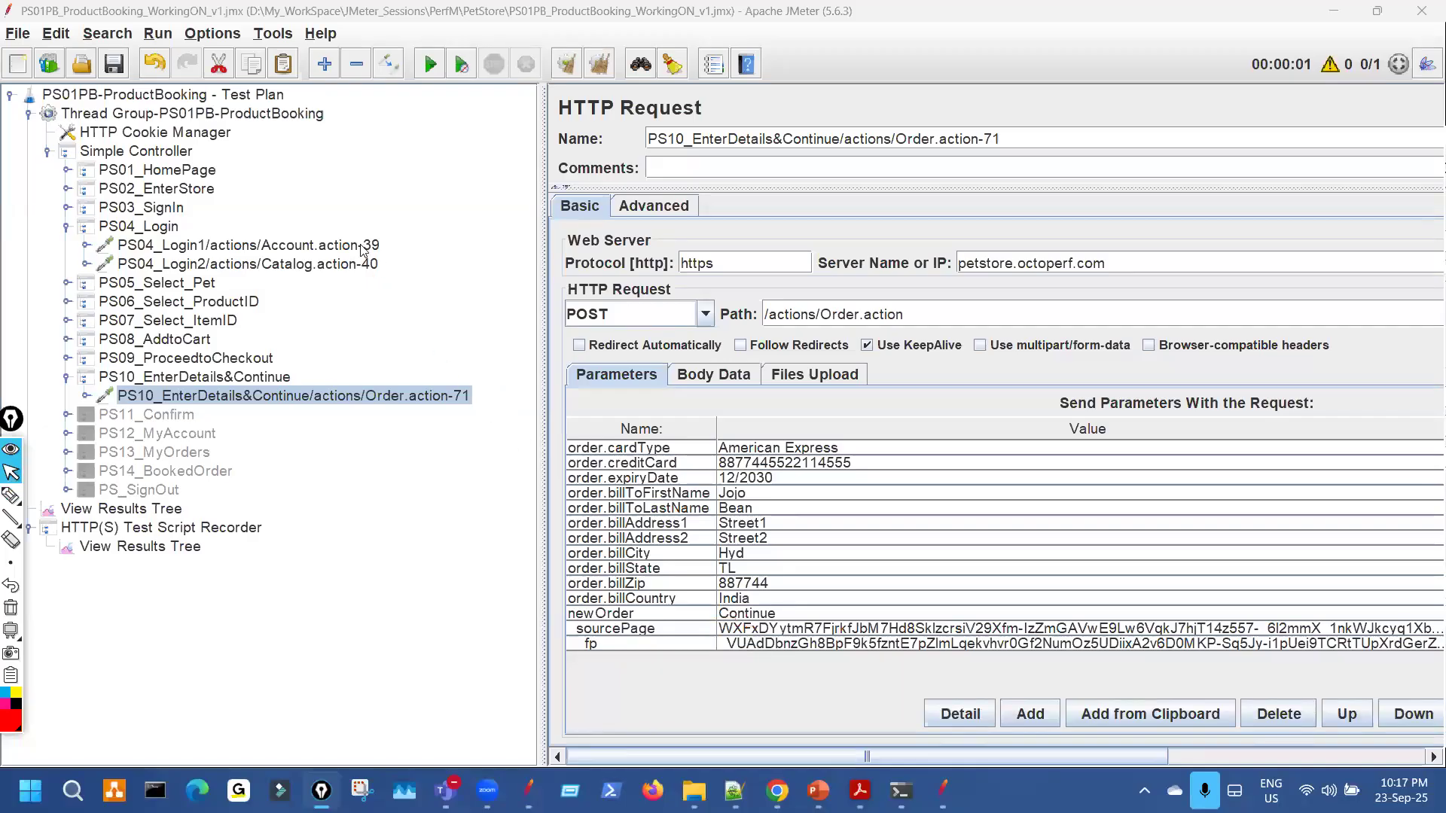
Mark PS04_Login1's SourcePageID1 and FpID1 variables and the PS10 request in the tree.
{"action": "left_click", "coordinate": [364, 251]}
{"action": "key", "text": "ctrl+shift+3"}
{"action": "mouse_move", "coordinate": [800, 492]}
{"action": "left_mouse_down"}
{"action": "mouse_move", "coordinate": [818, 487]}
{"action": "mouse_move", "coordinate": [823, 502]}
{"action": "left_mouse_up"}
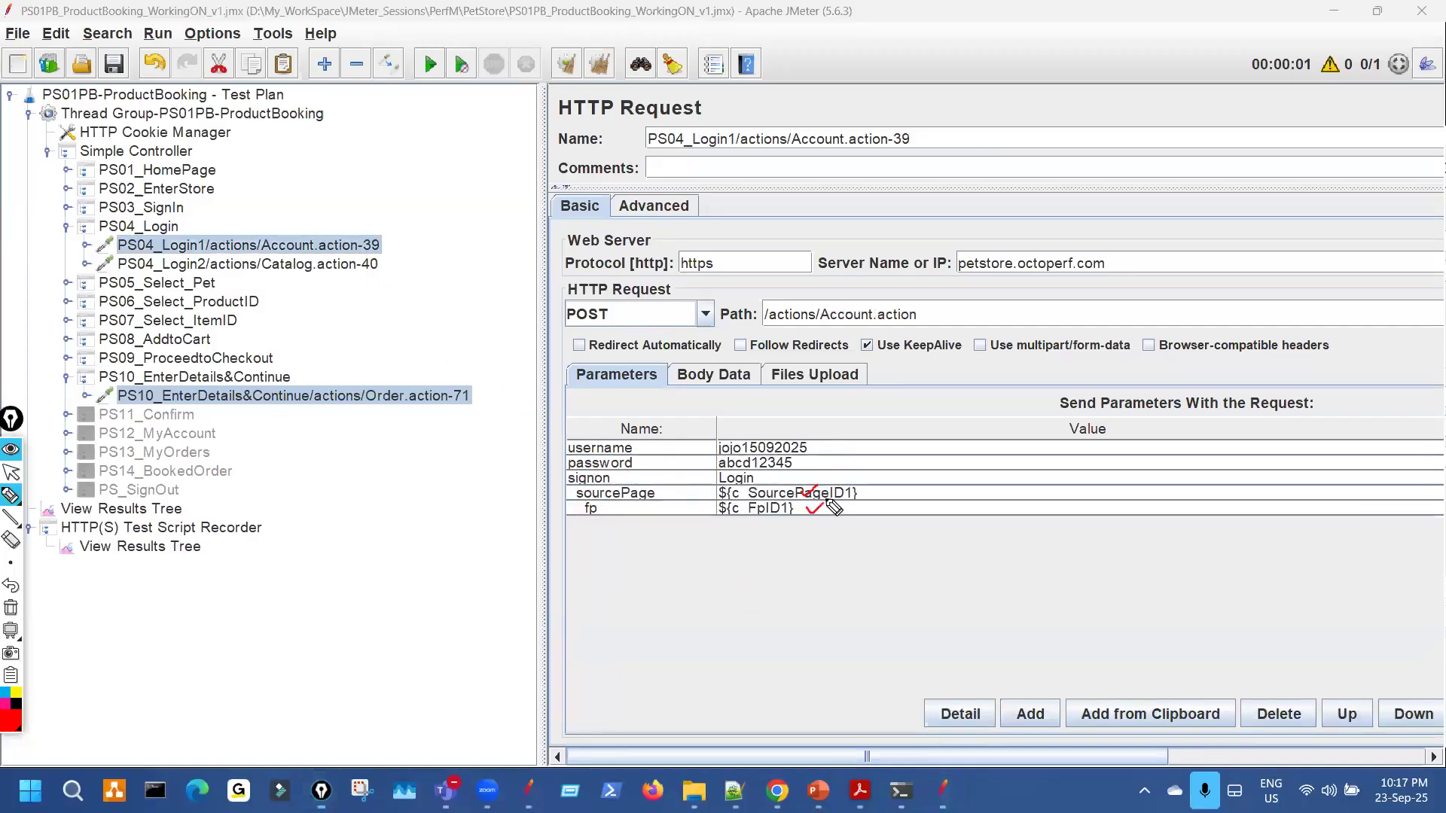
{"action": "left_click_drag", "start_coordinate": [335, 367], "coordinate": [322, 440]}
{"action": "left_click_drag", "start_coordinate": [749, 500], "coordinate": [763, 497]}
{"action": "left_click_drag", "start_coordinate": [783, 511], "coordinate": [849, 497]}
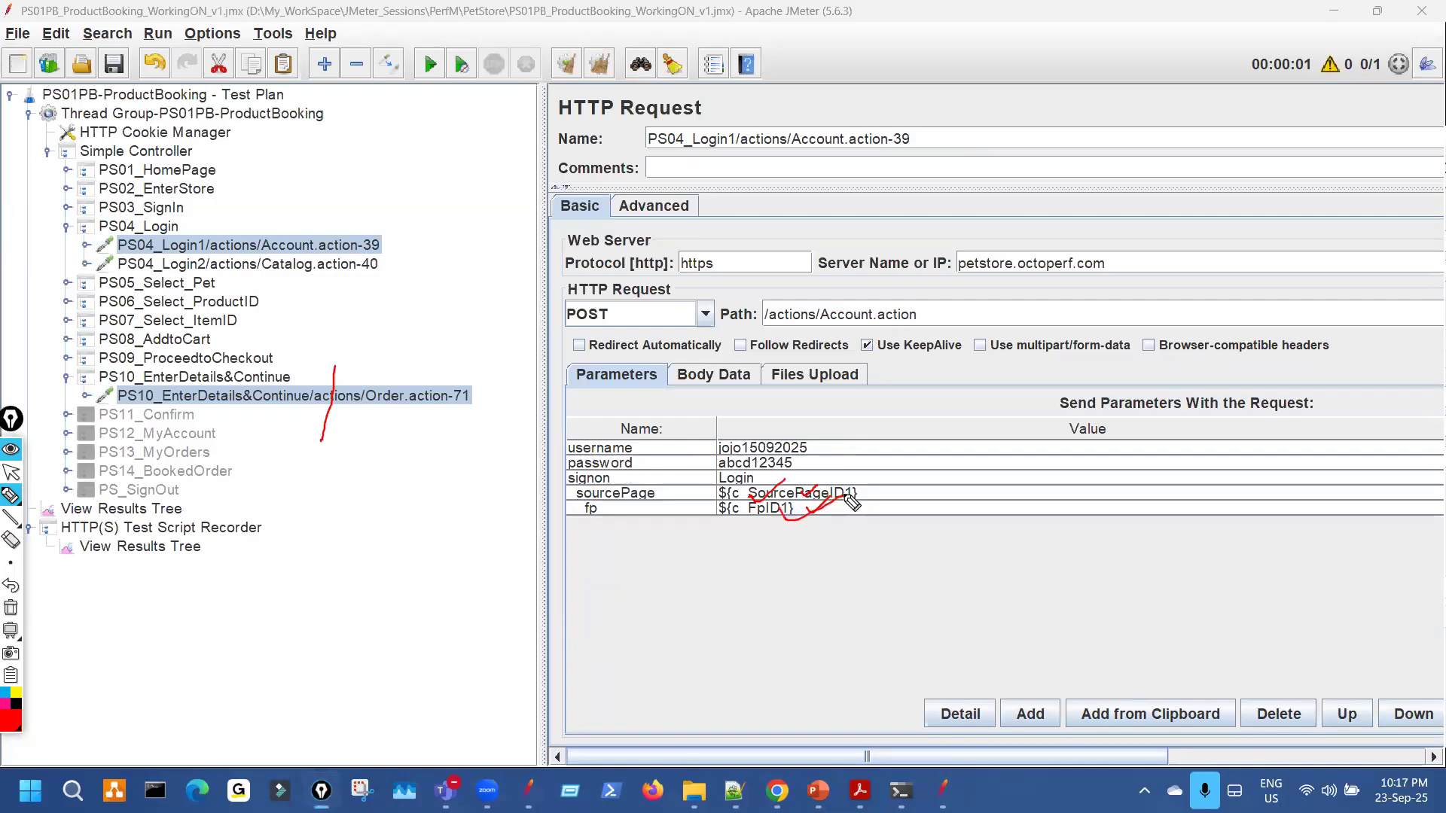
{"action": "key", "text": "ctrl+shift+7"}
{"action": "key", "text": "ctrl+shift+2"}
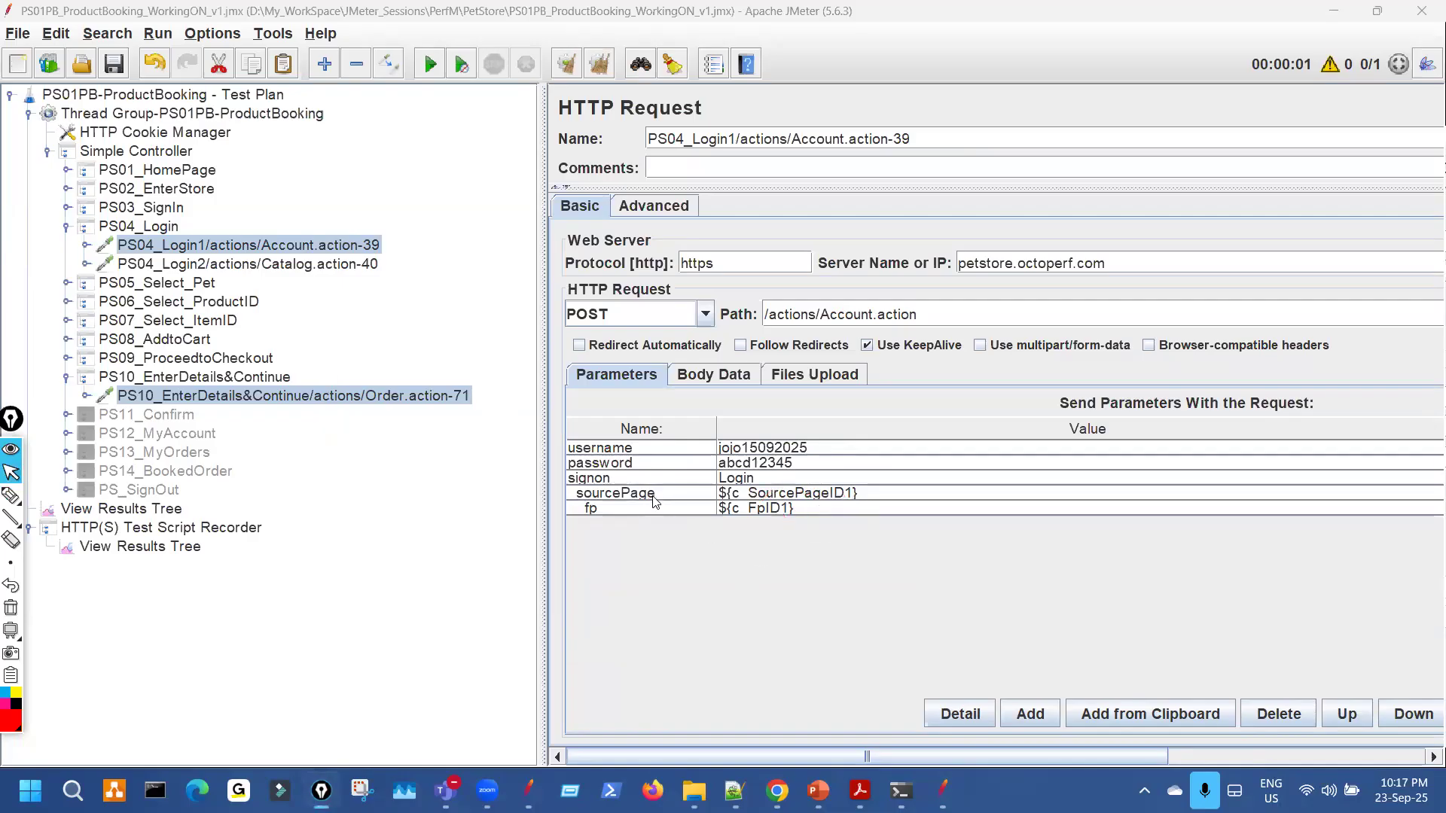
Select the sourcePage row in PS04_Login1, then PS10's sourcePage and fp rows.
{"action": "key", "text": "ctrl+shift+3"}
{"action": "key", "text": "ctrl+shift+2"}
{"action": "left_click", "coordinate": [670, 494]}
{"action": "key", "text": "ctrl+shift+3"}
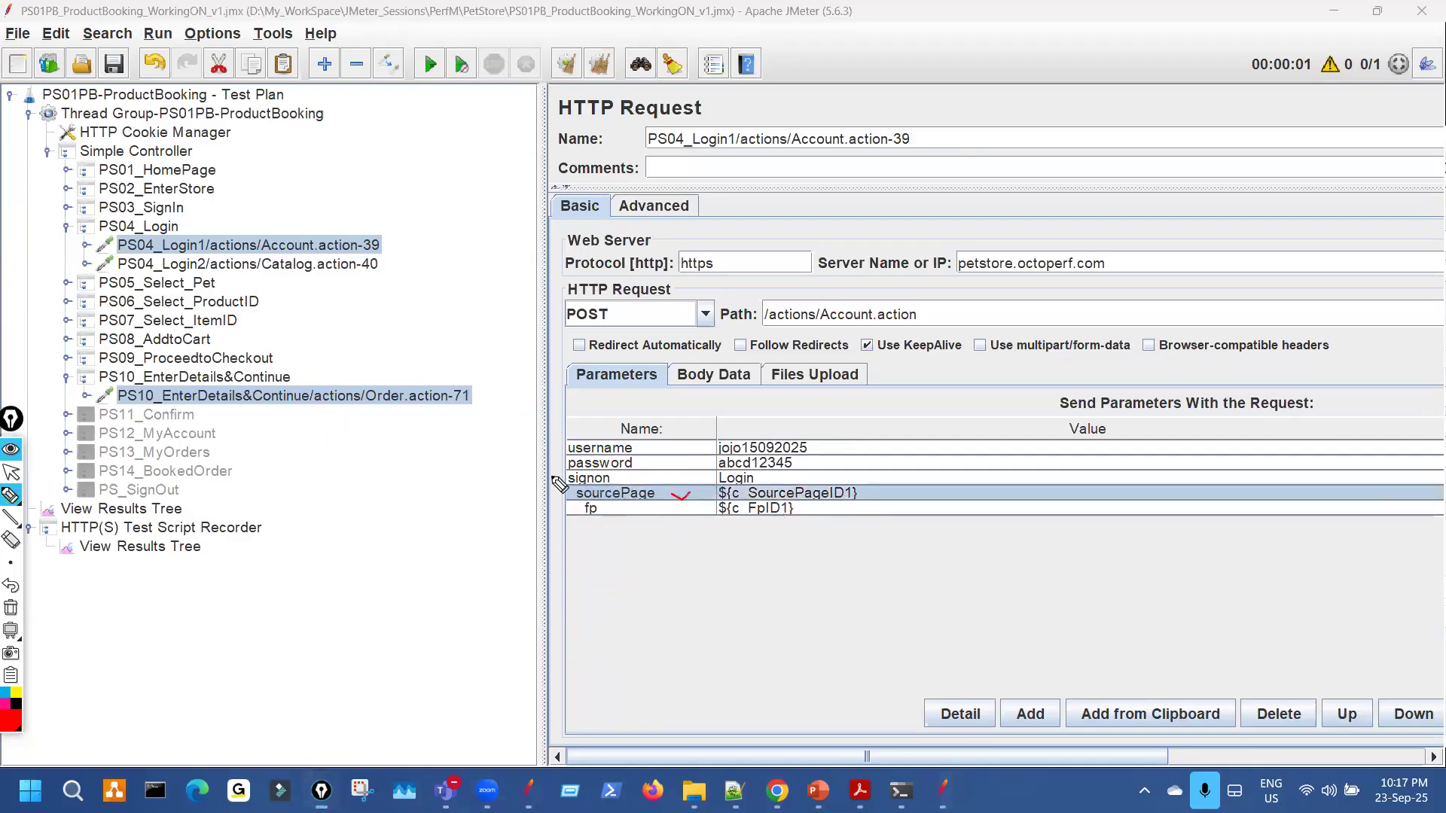
{"action": "key", "text": "ctrl+shift+2"}
{"action": "left_click", "coordinate": [321, 401]}
{"action": "key", "text": "ctrl+shift+3"}
{"action": "mouse_move", "coordinate": [617, 631]}
{"action": "left_mouse_down"}
{"action": "mouse_move", "coordinate": [653, 625]}
{"action": "mouse_move", "coordinate": [664, 641]}
{"action": "left_mouse_up"}
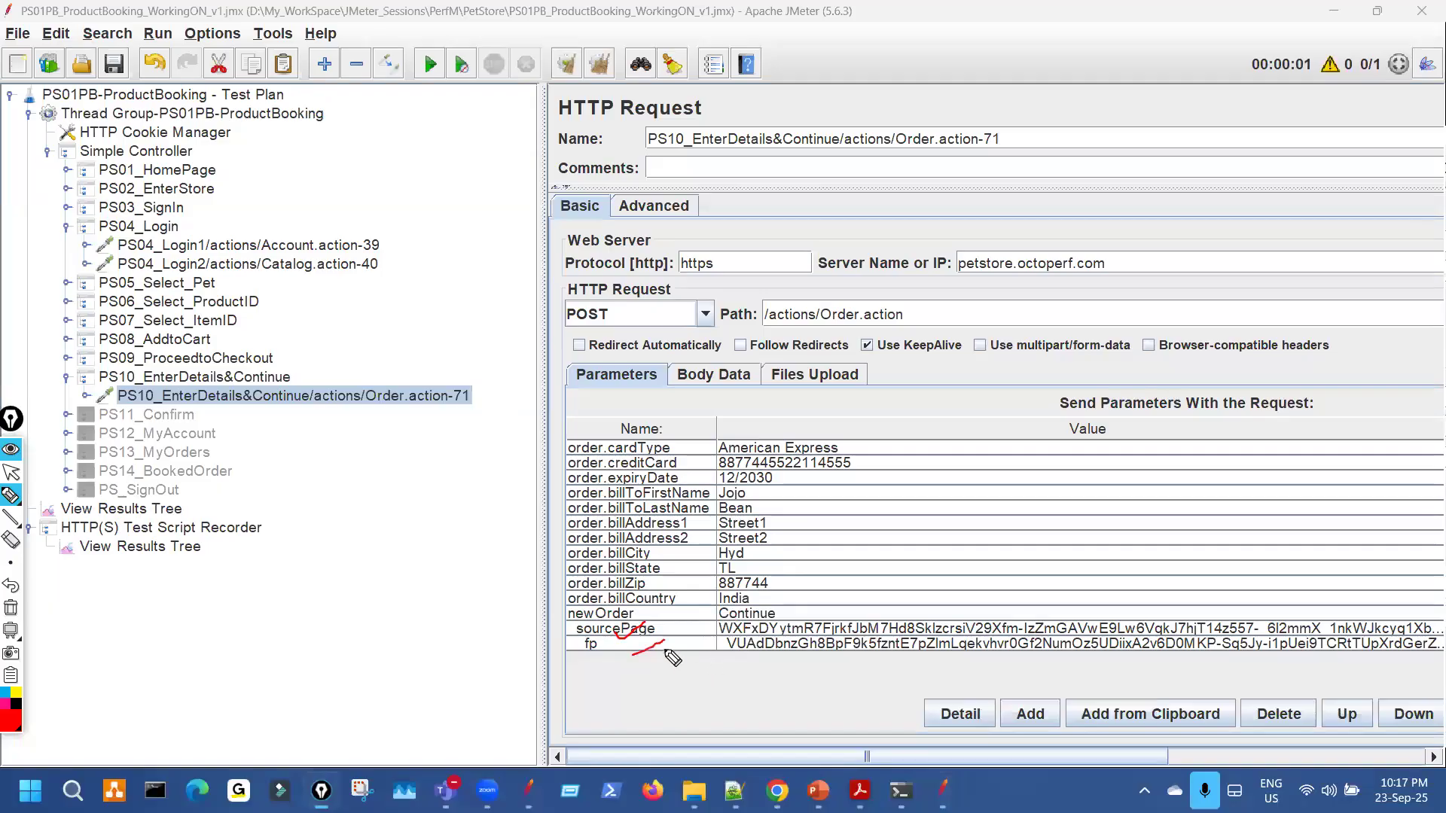
{"action": "key", "text": "ctrl+shift+2"}
{"action": "left_click", "coordinate": [738, 631]}
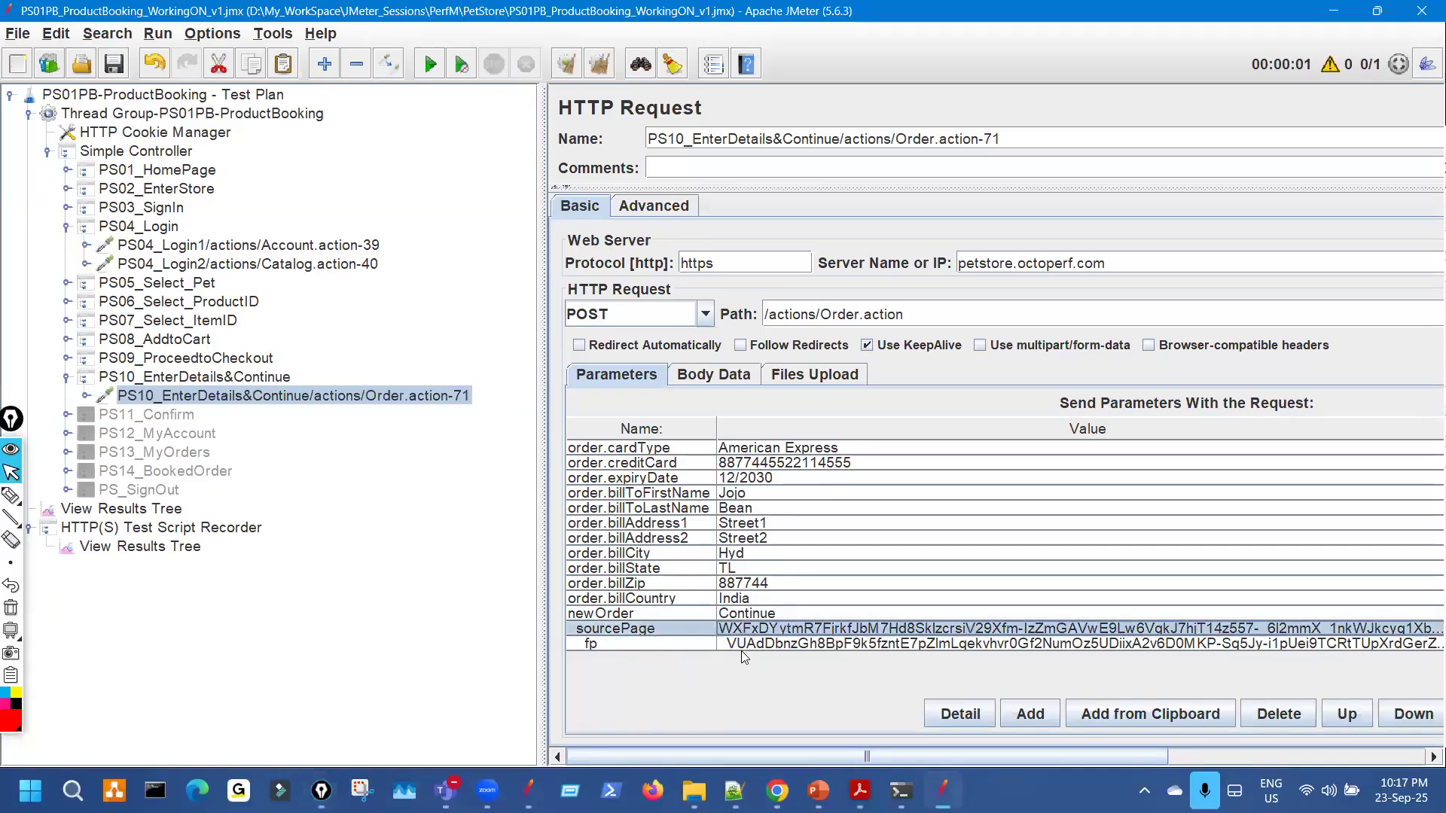
{"action": "left_click", "coordinate": [748, 646]}
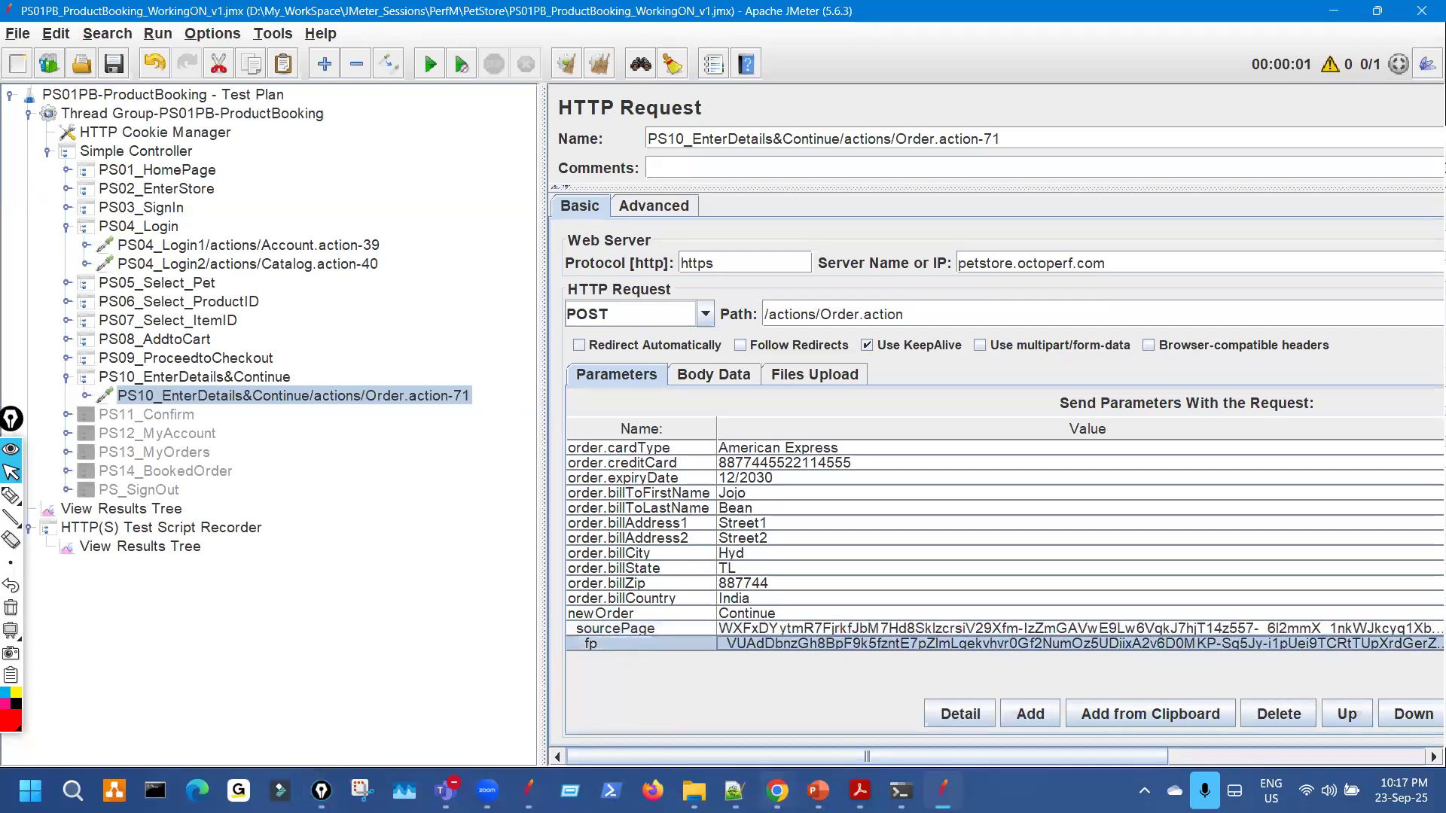
{"action": "left_click", "coordinate": [732, 788]}
Underline the sourcePage and fp sample values in Notepad++, then widen JMeter's PS10 request editor.
{"action": "key", "text": "ctrl+shift+1"}
{"action": "left_click_drag", "start_coordinate": [352, 174], "coordinate": [444, 163]}
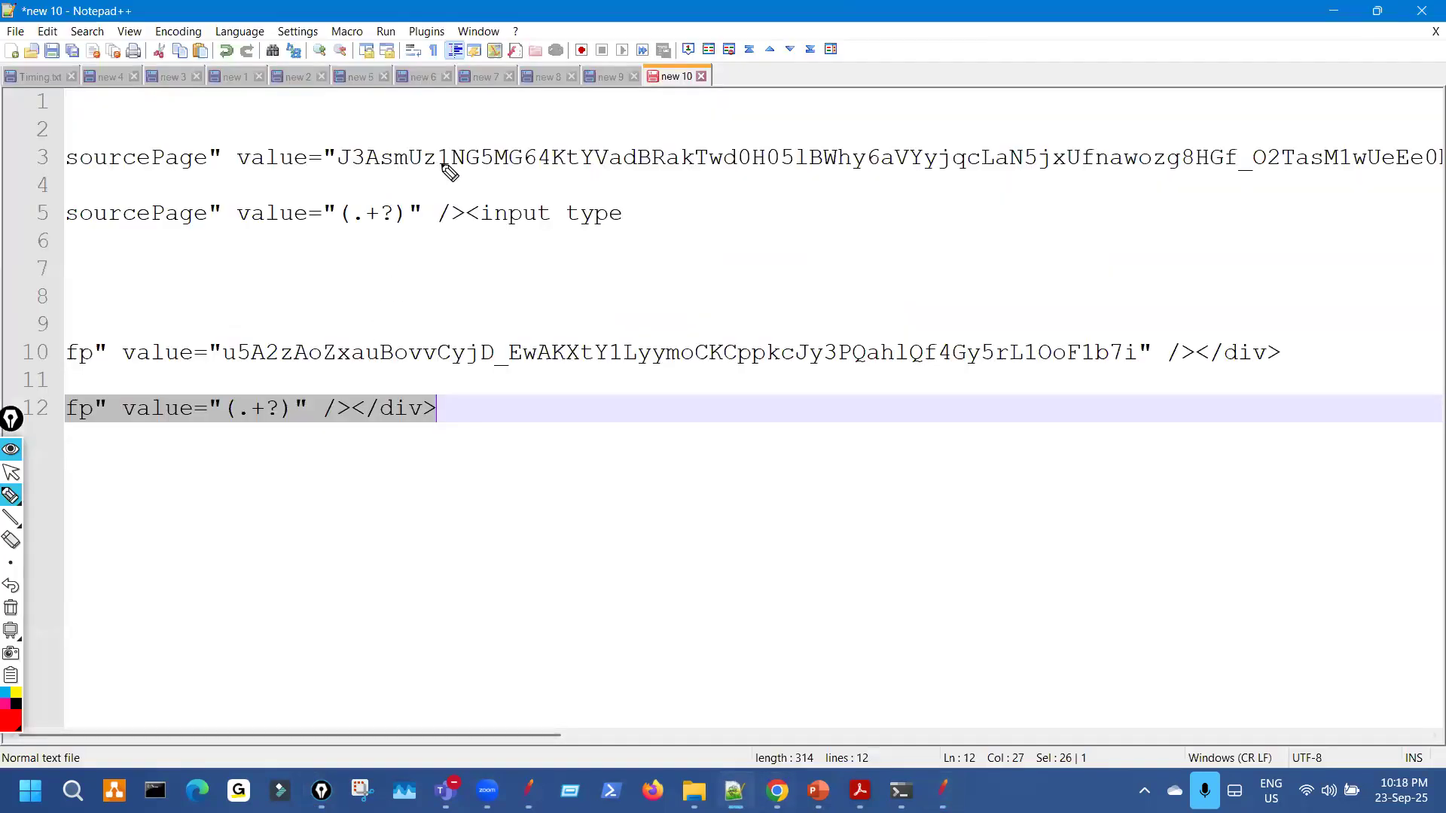
{"action": "left_click_drag", "start_coordinate": [247, 372], "coordinate": [314, 367]}
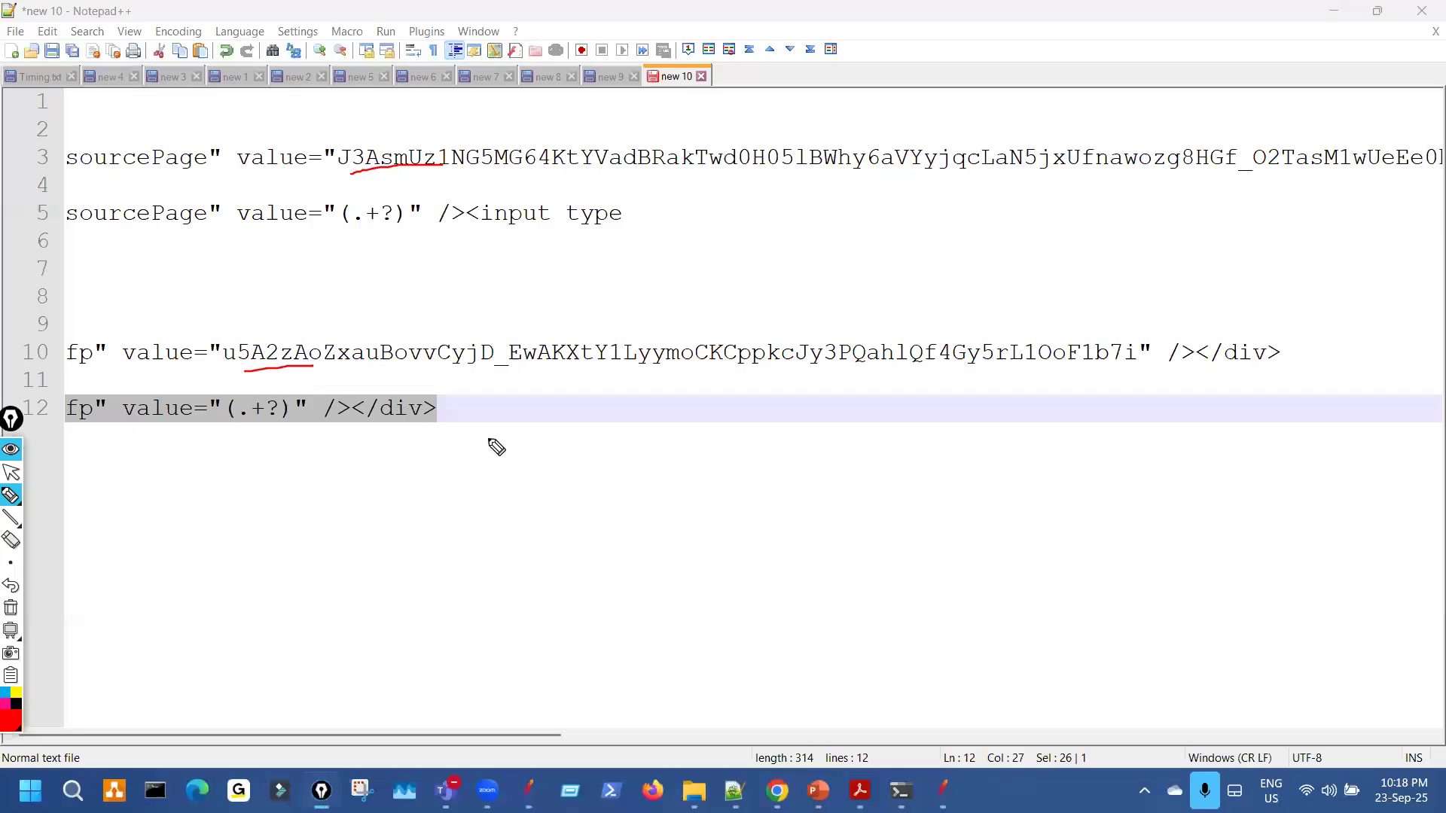
{"action": "key", "text": "ctrl+shift+7"}
{"action": "key", "text": "ctrl+shift+2"}
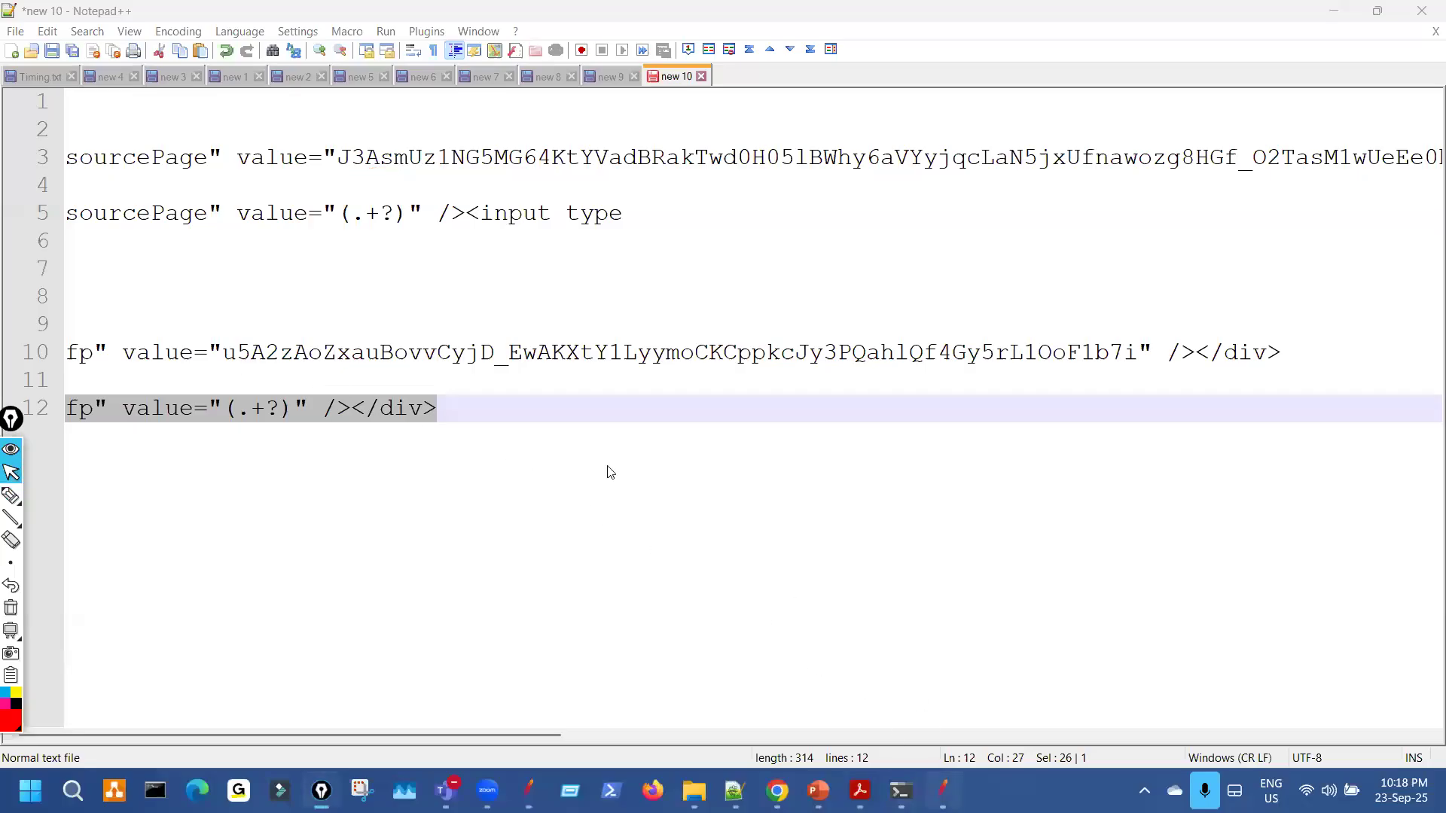
{"action": "key", "text": "alt+Tab"}
{"action": "left_click_drag", "start_coordinate": [543, 249], "coordinate": [435, 248]}
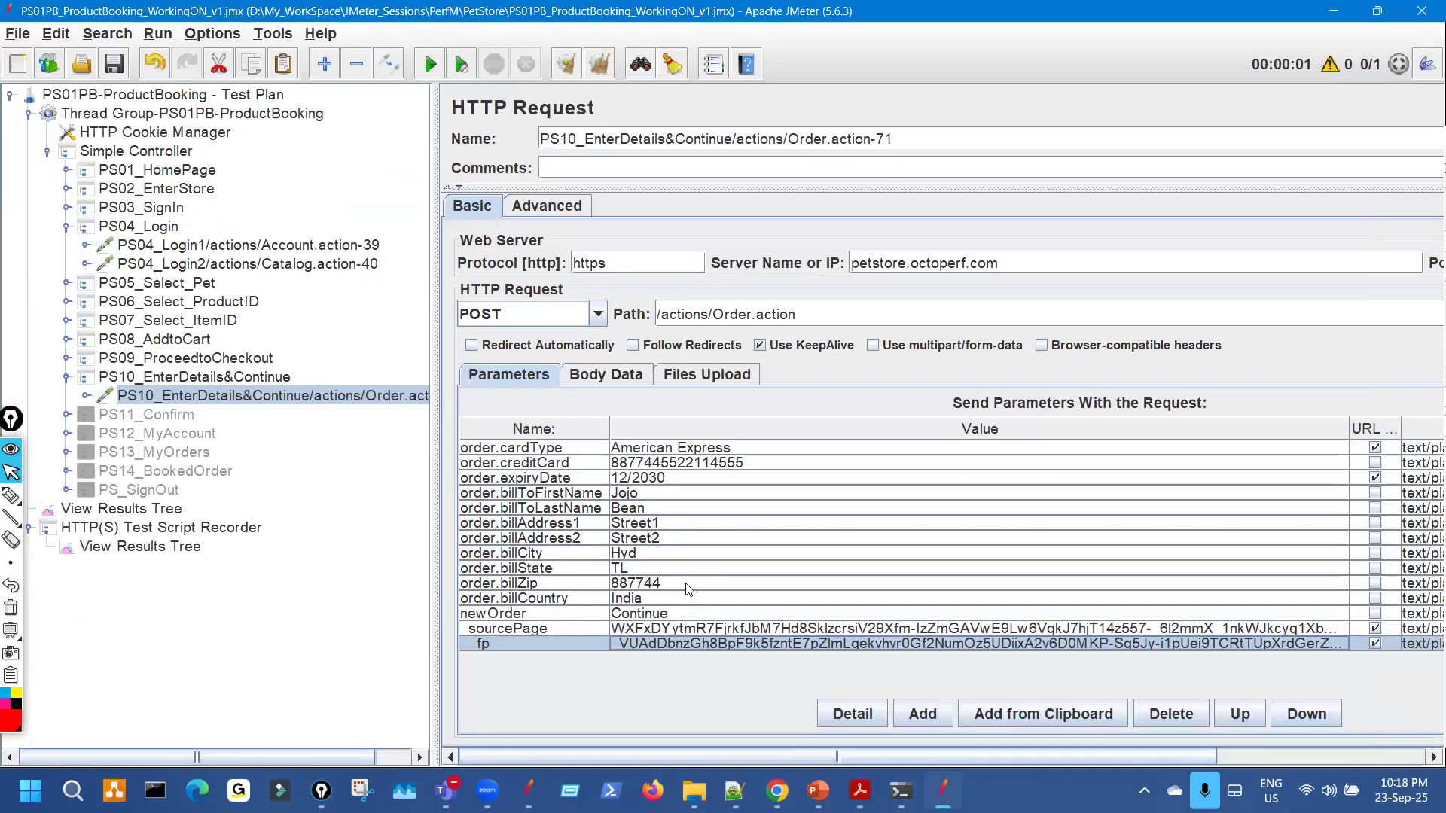
{"action": "left_click", "coordinate": [818, 791]}
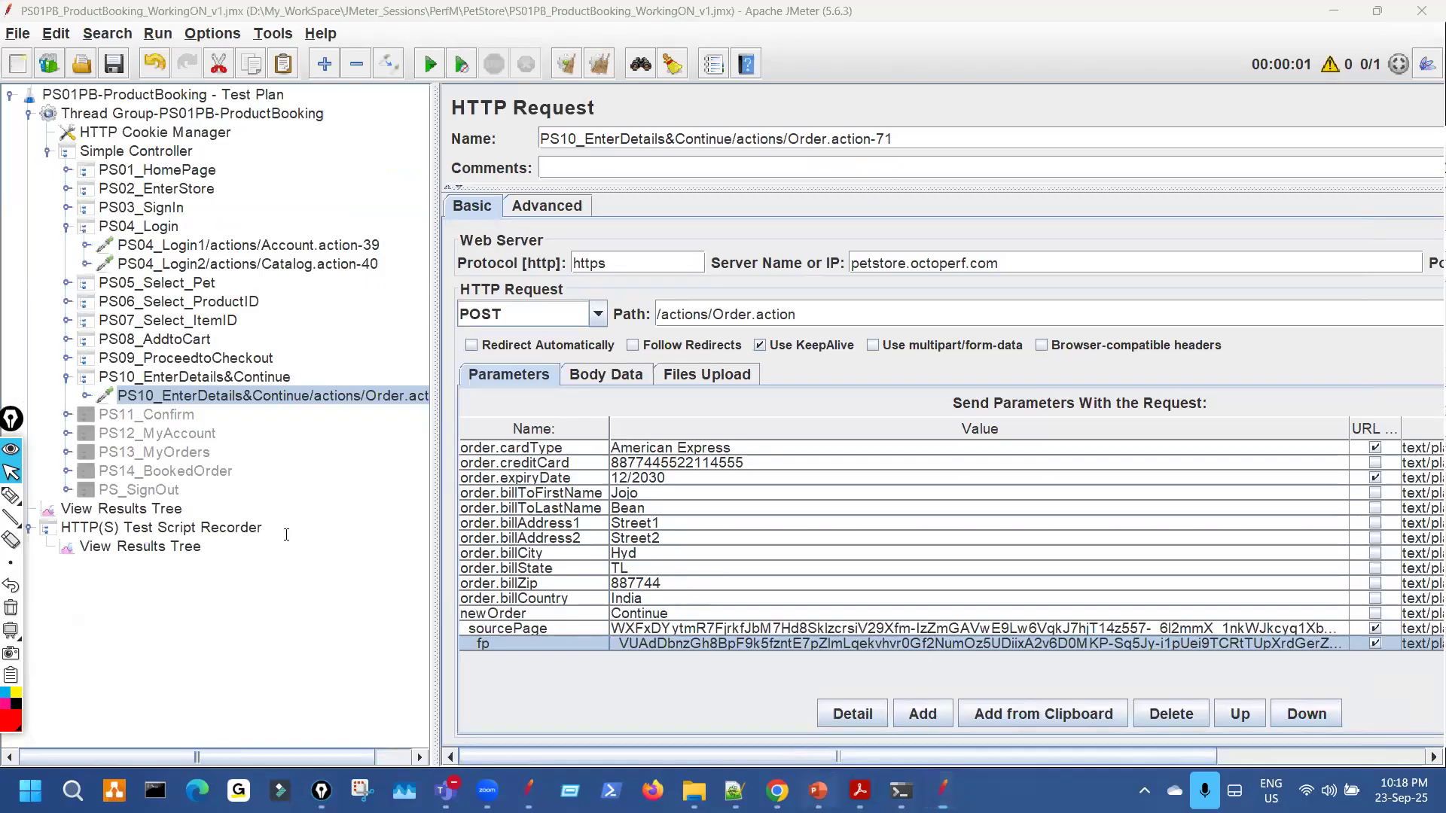
Underline the previous-request thumb rules and Steps 3–5 on extracting dynamic values into a variable.
{"action": "left_click", "coordinate": [37, 494]}
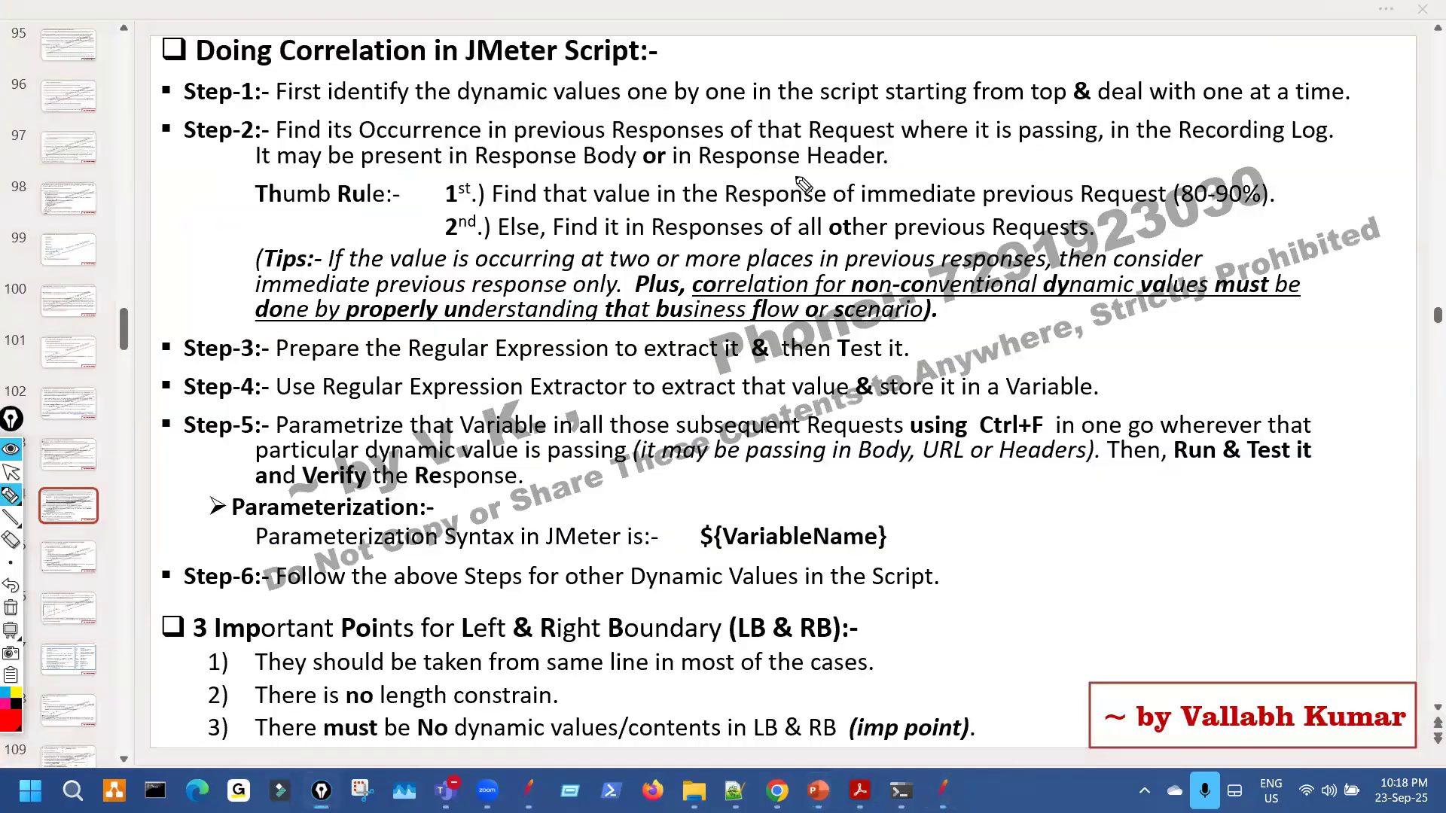
{"action": "mouse_move", "coordinate": [844, 205]}
{"action": "left_mouse_down"}
{"action": "mouse_move", "coordinate": [1166, 200]}
{"action": "mouse_move", "coordinate": [1165, 217]}
{"action": "left_mouse_up"}
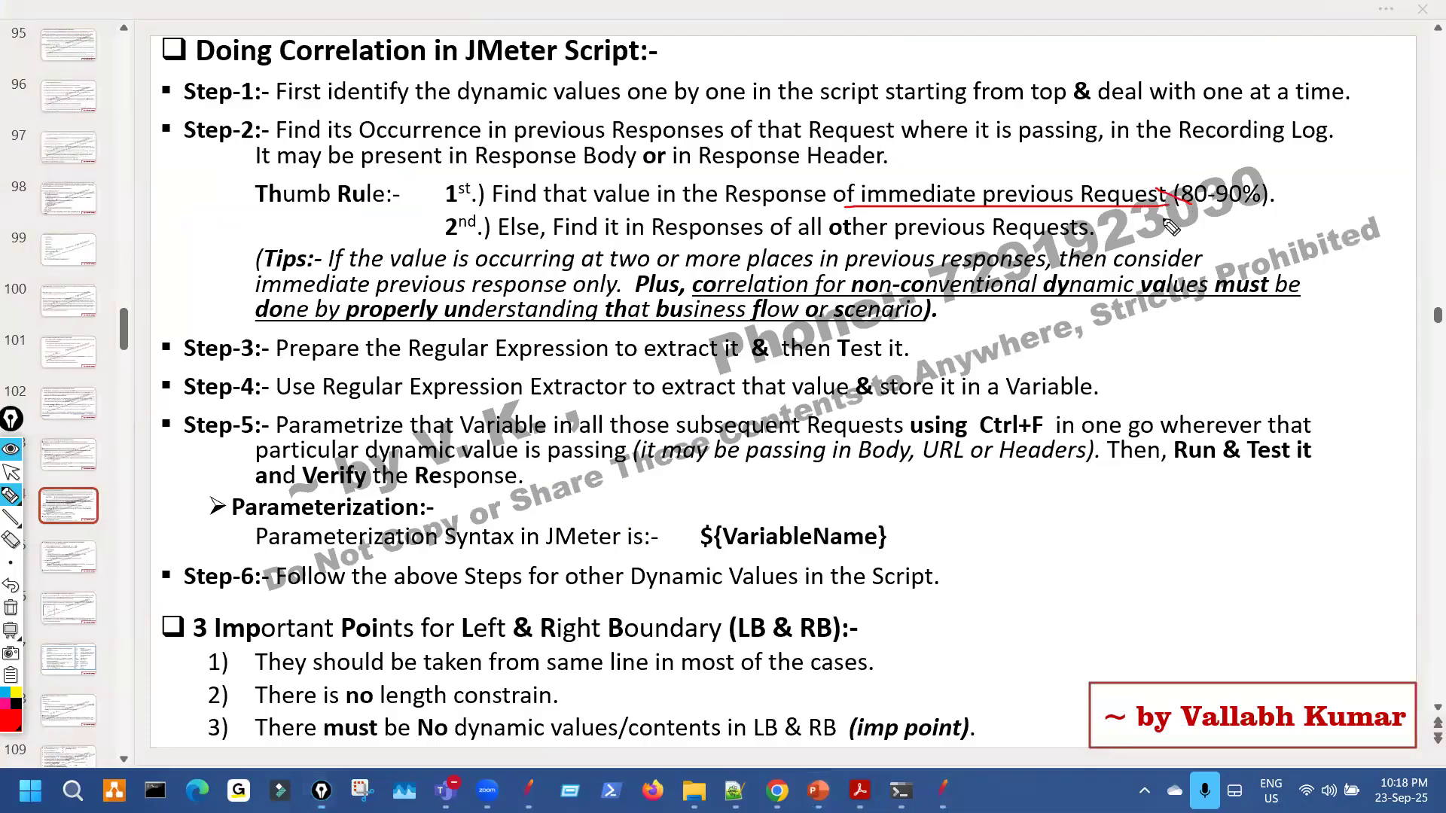
{"action": "left_click_drag", "start_coordinate": [800, 235], "coordinate": [943, 233]}
{"action": "mouse_move", "coordinate": [523, 368]}
{"action": "left_mouse_down"}
{"action": "mouse_move", "coordinate": [785, 365]}
{"action": "mouse_move", "coordinate": [891, 336]}
{"action": "left_mouse_up"}
{"action": "left_click_drag", "start_coordinate": [472, 391], "coordinate": [738, 392]}
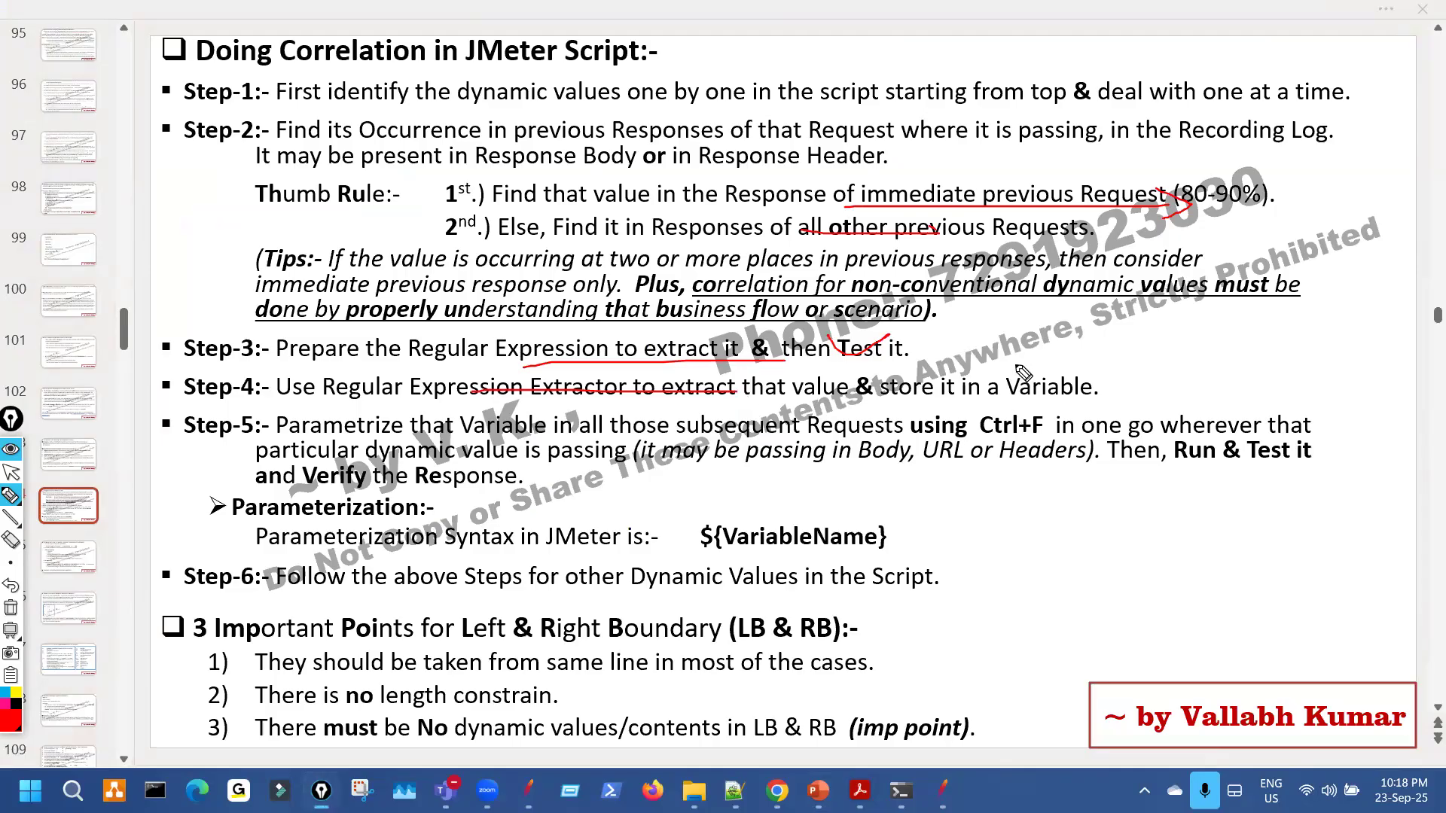
{"action": "left_click_drag", "start_coordinate": [1017, 365], "coordinate": [1003, 390]}
{"action": "mouse_move", "coordinate": [419, 461]}
{"action": "left_mouse_down"}
{"action": "mouse_move", "coordinate": [407, 482]}
{"action": "mouse_move", "coordinate": [478, 441]}
{"action": "left_mouse_up"}
{"action": "left_click_drag", "start_coordinate": [962, 483], "coordinate": [1065, 480]}
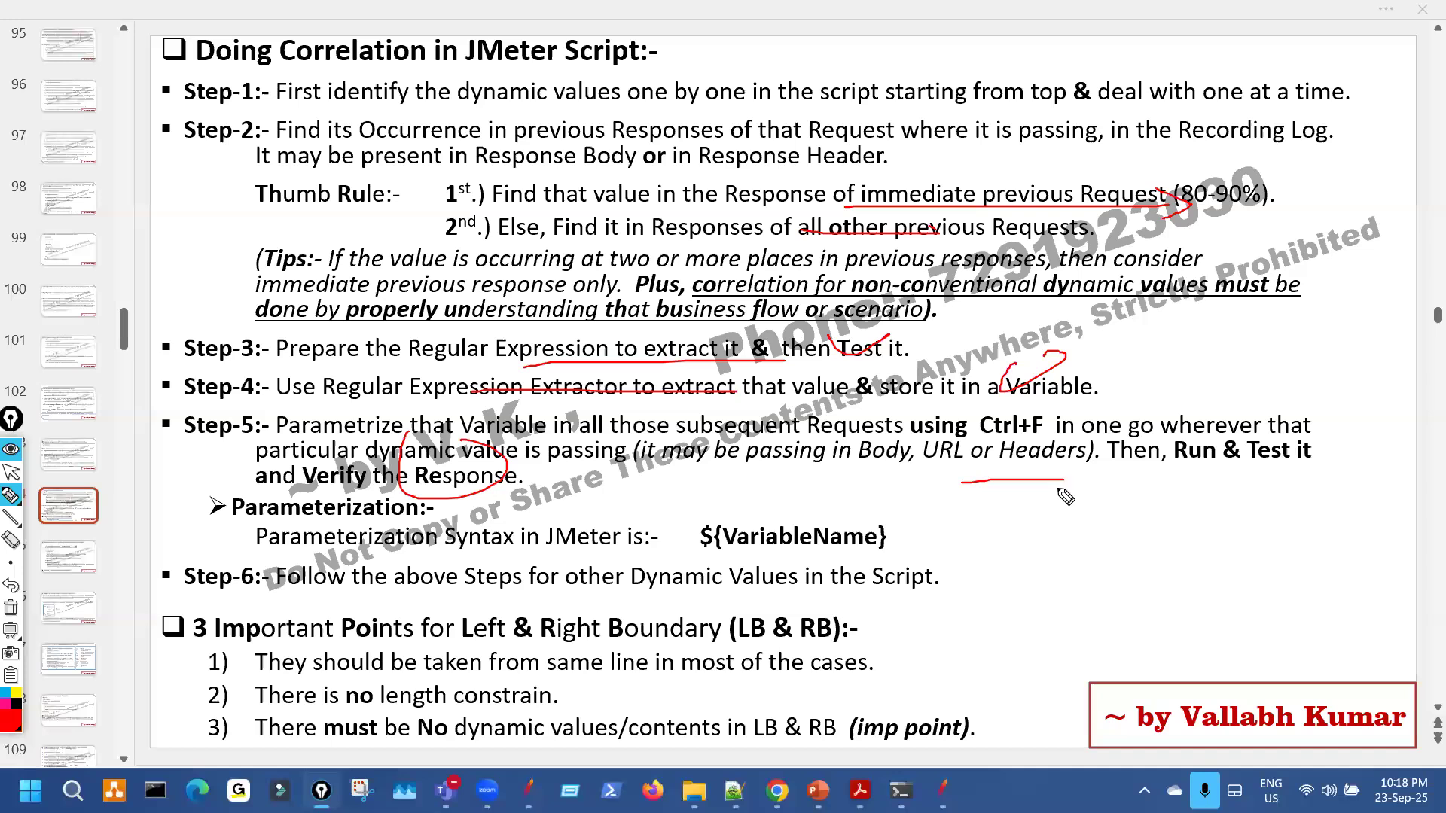
{"action": "key", "text": "Escape"}
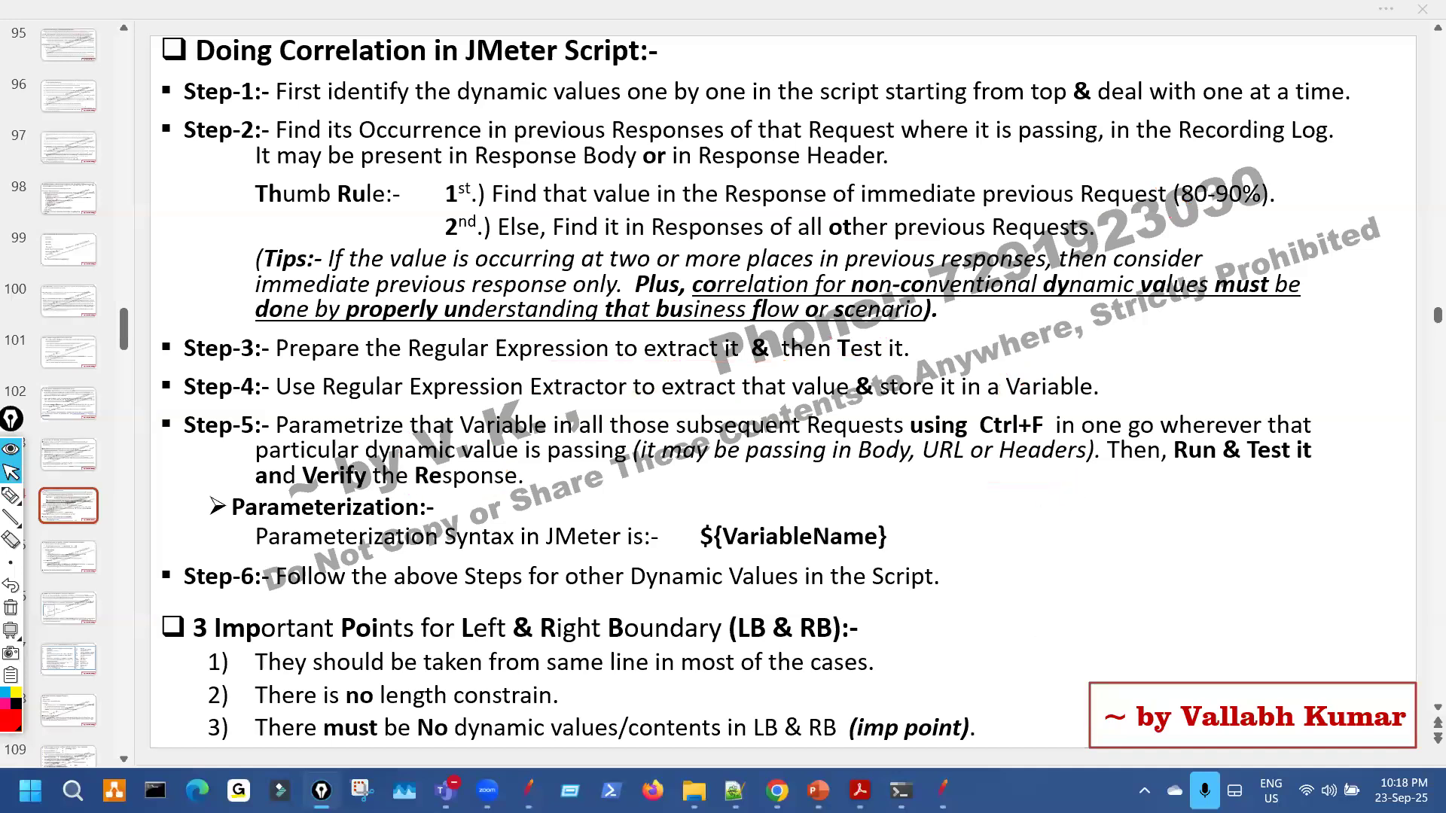
Bring JMeter back, widen the test plan tree pane, and expand PS09_ProceedtoCheckout.
{"action": "left_click", "coordinate": [941, 789]}
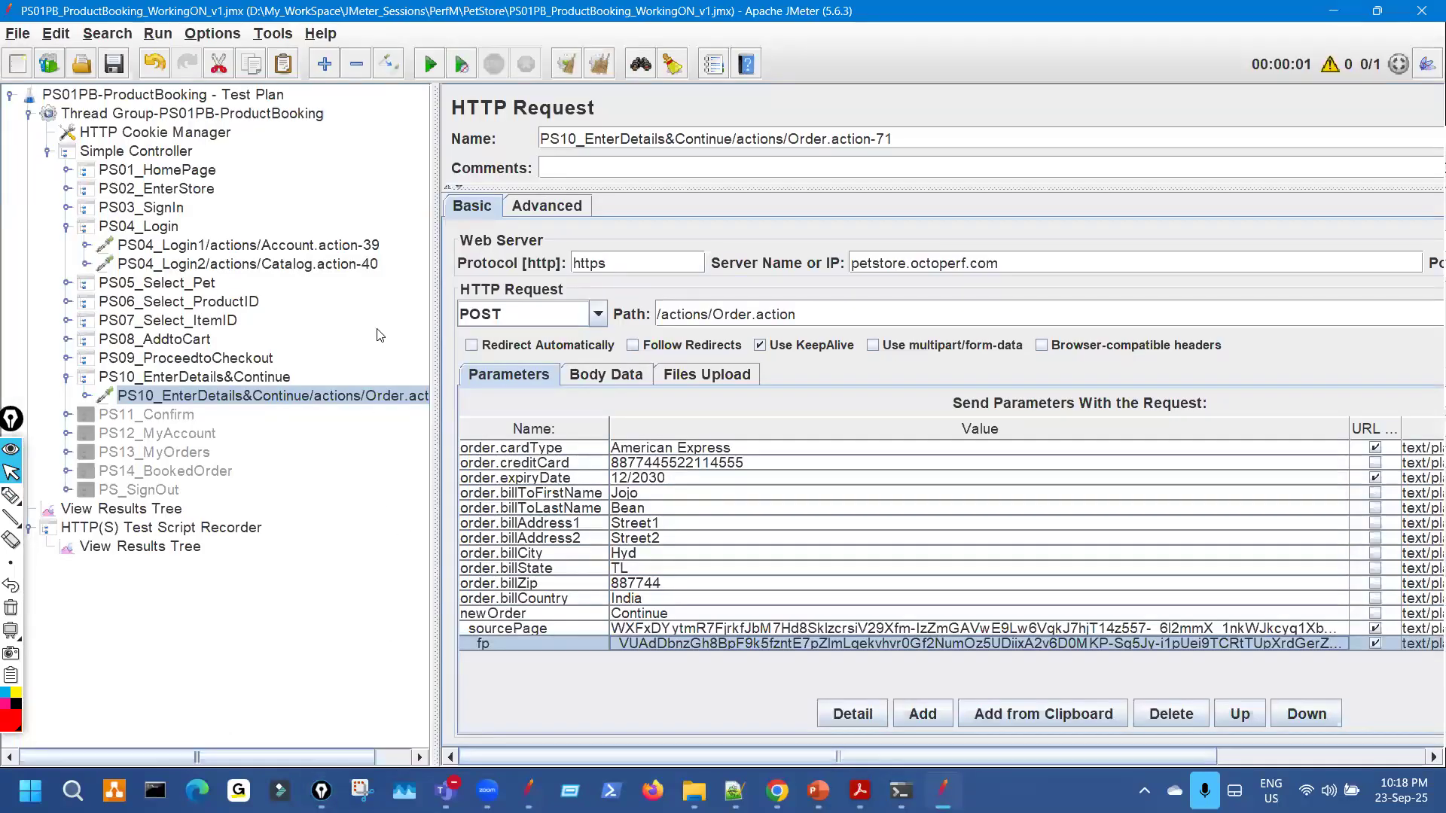
{"action": "left_click_drag", "start_coordinate": [431, 269], "coordinate": [503, 244]}
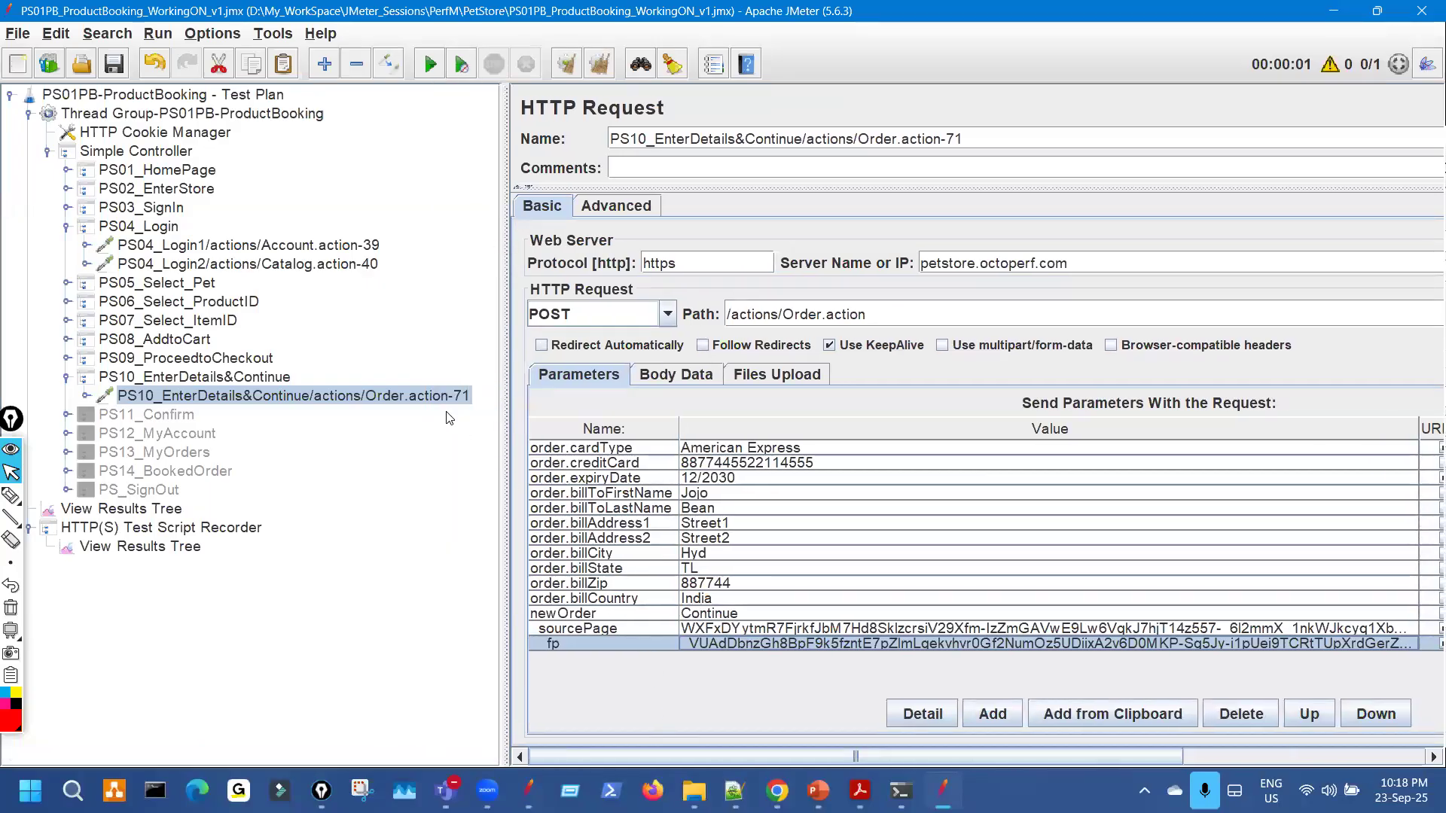
{"action": "left_click", "coordinate": [67, 358]}
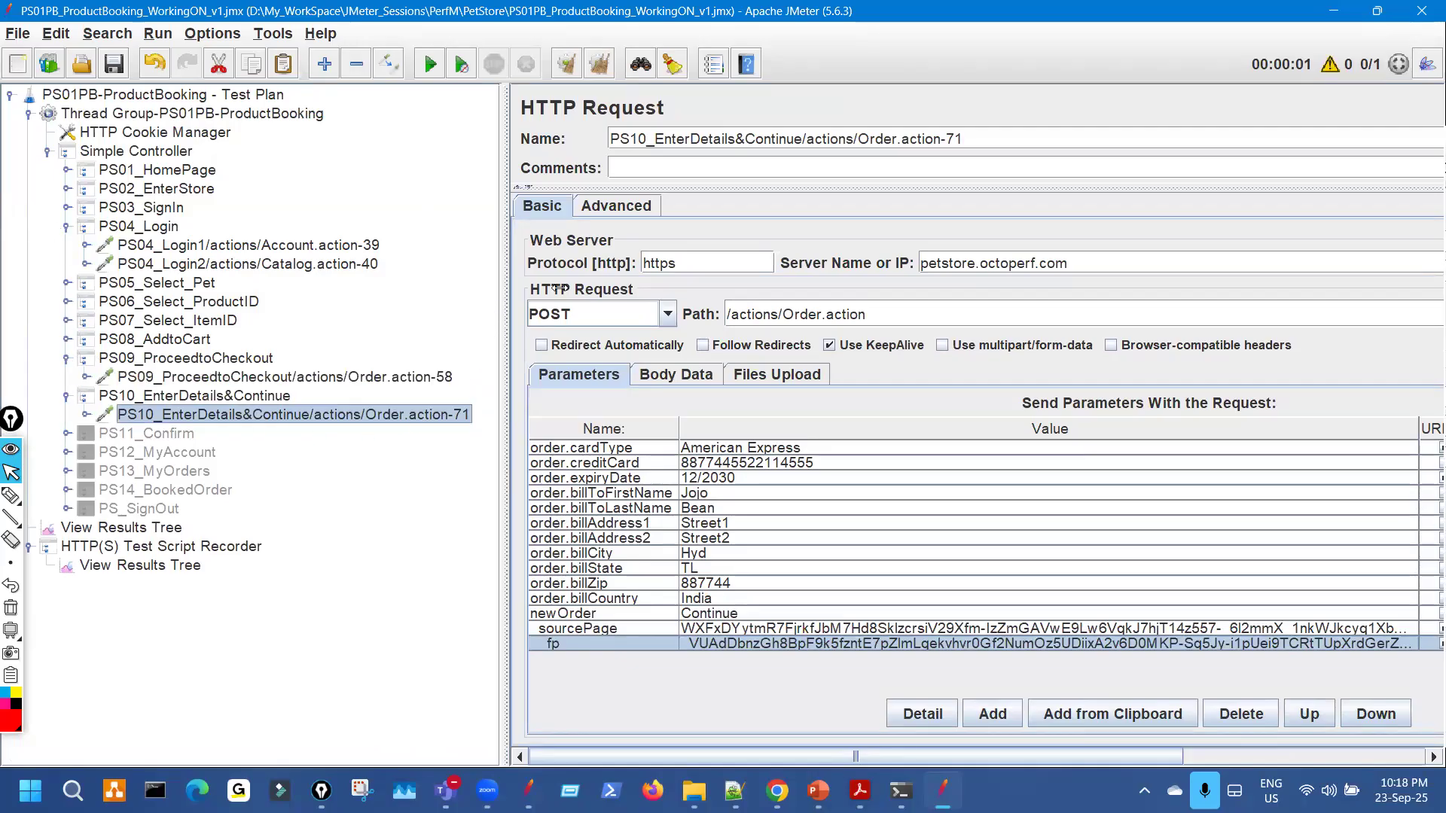
{"action": "left_click_drag", "start_coordinate": [558, 288], "coordinate": [553, 296]}
{"action": "left_click_drag", "start_coordinate": [725, 646], "coordinate": [739, 616]}
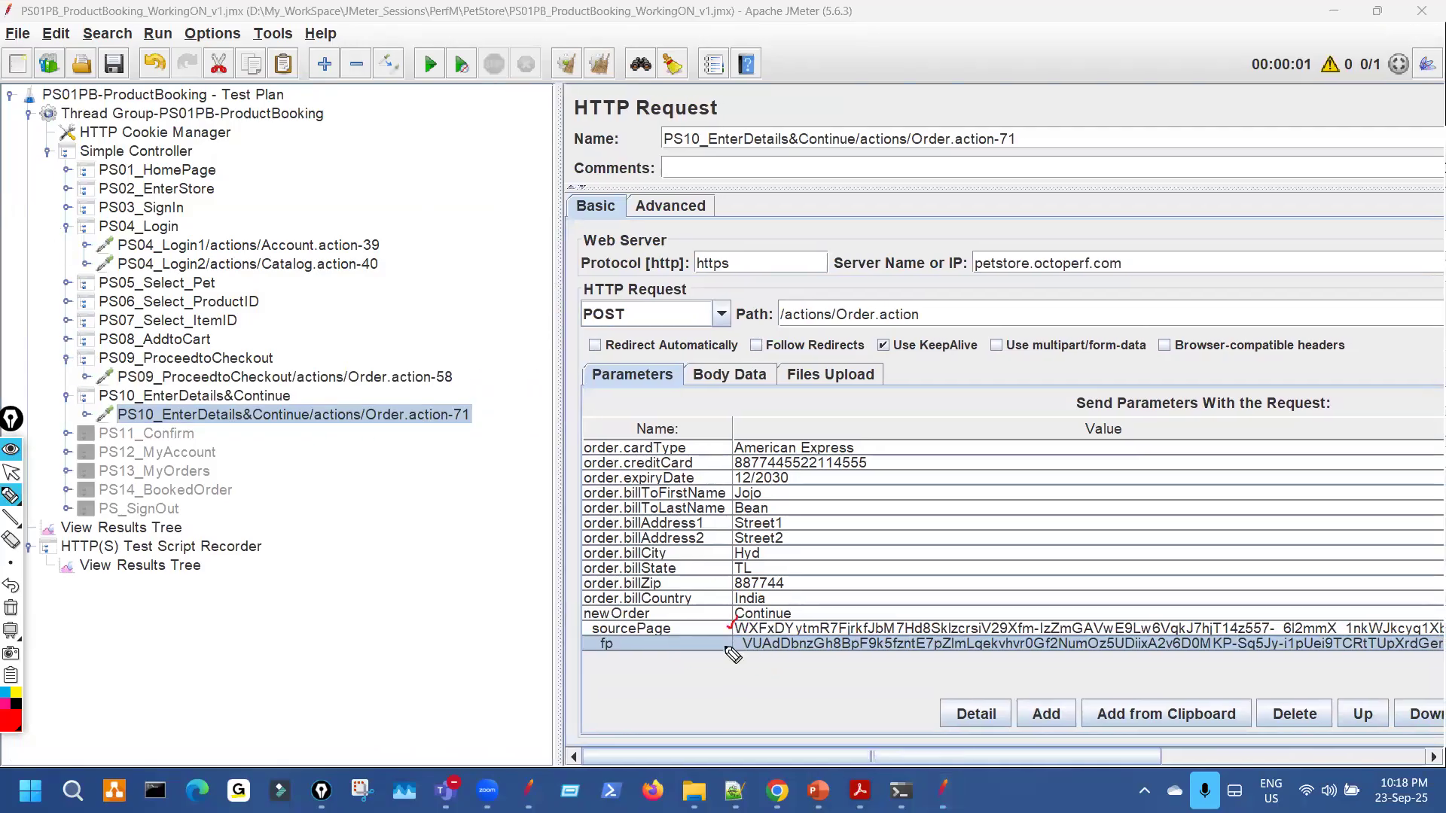
{"action": "mouse_move", "coordinate": [445, 427]}
{"action": "left_mouse_down"}
{"action": "mouse_move", "coordinate": [544, 415]}
{"action": "mouse_move", "coordinate": [561, 441]}
{"action": "left_mouse_up"}
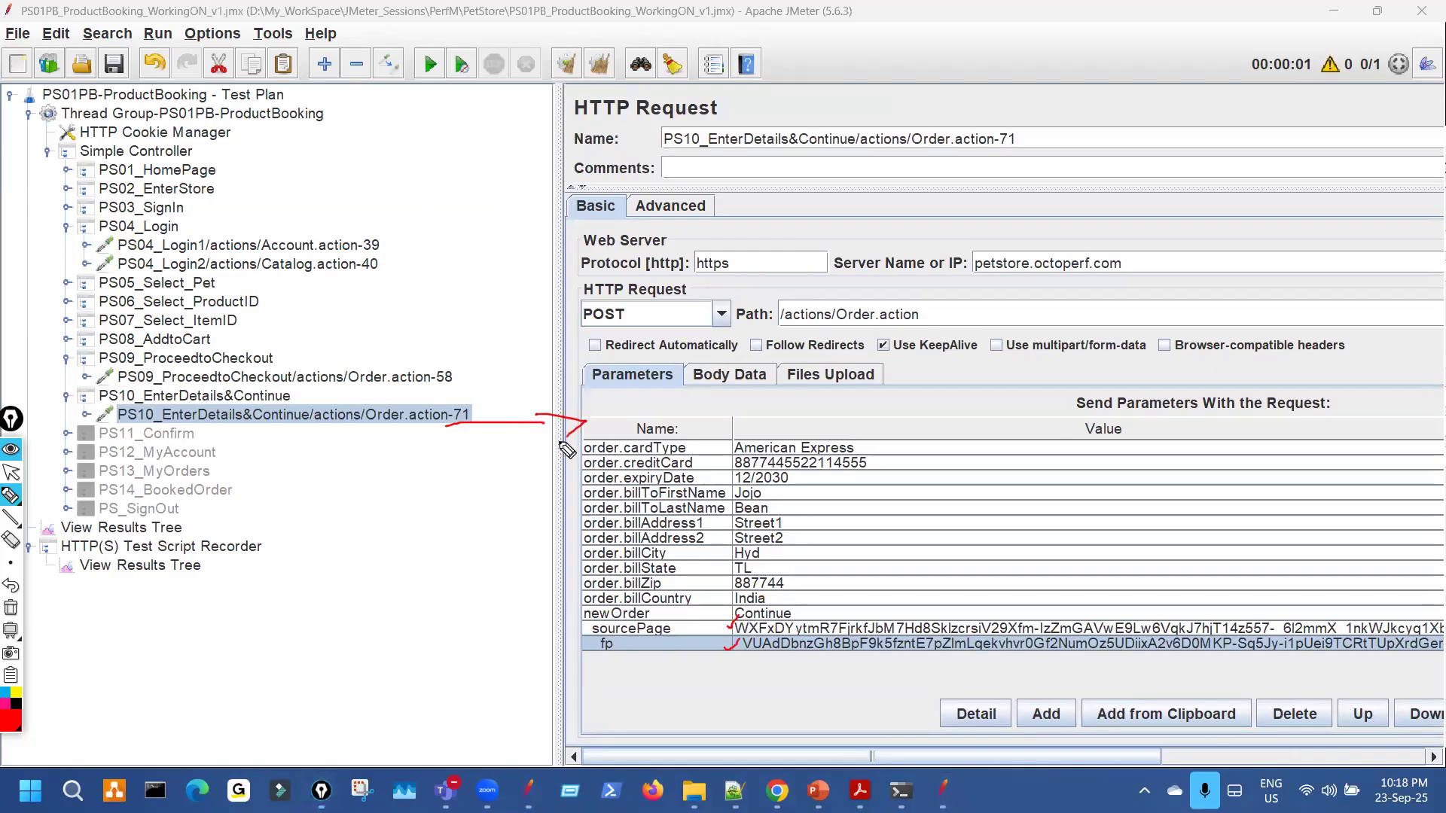
{"action": "left_click_drag", "start_coordinate": [887, 340], "coordinate": [1076, 319]}
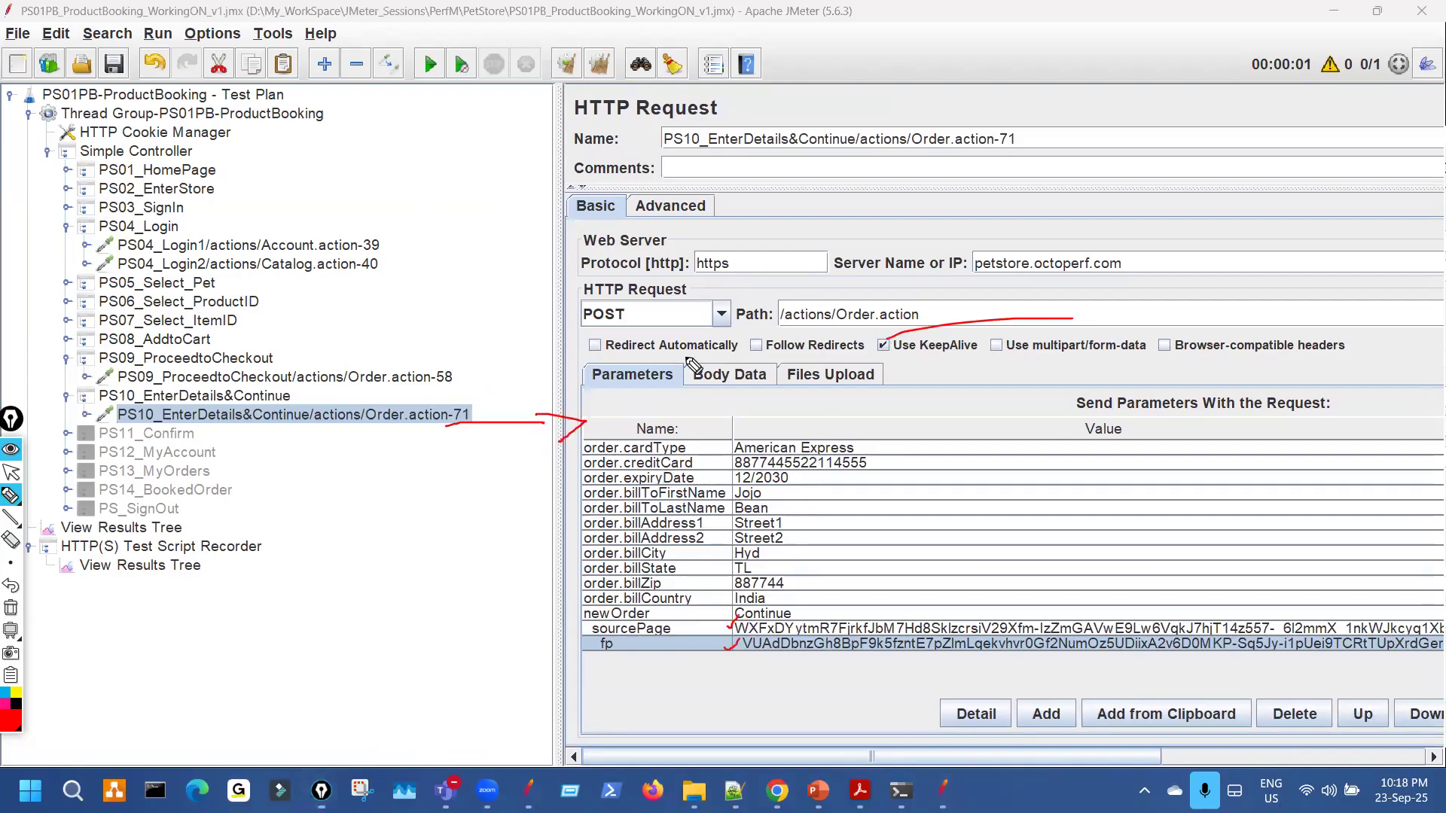
{"action": "left_click_drag", "start_coordinate": [615, 360], "coordinate": [641, 381]}
{"action": "mouse_move", "coordinate": [786, 478]}
{"action": "left_mouse_down"}
{"action": "mouse_move", "coordinate": [851, 652]}
{"action": "mouse_move", "coordinate": [768, 570]}
{"action": "left_mouse_up"}
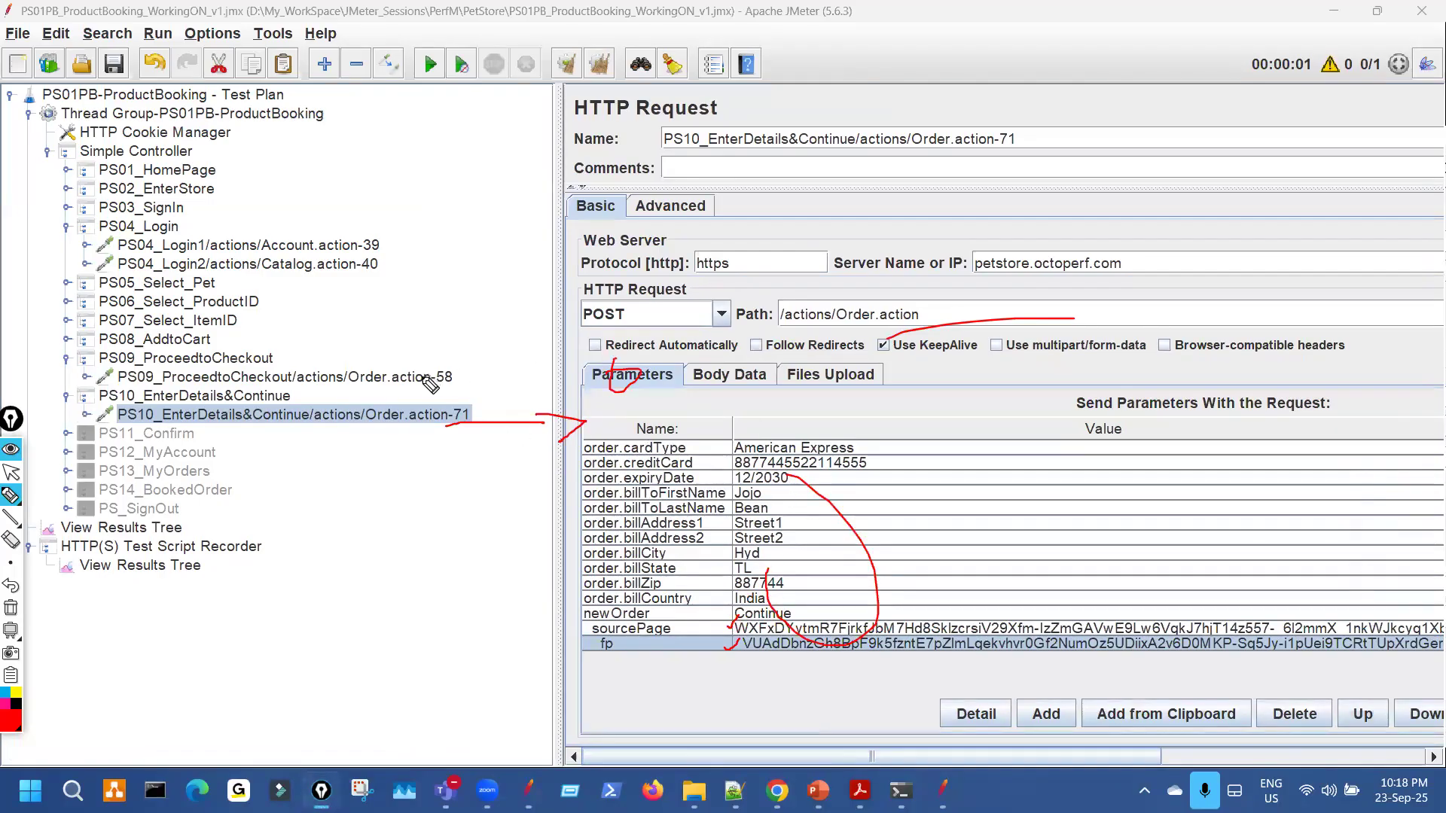
{"action": "left_click", "coordinate": [10, 472]}
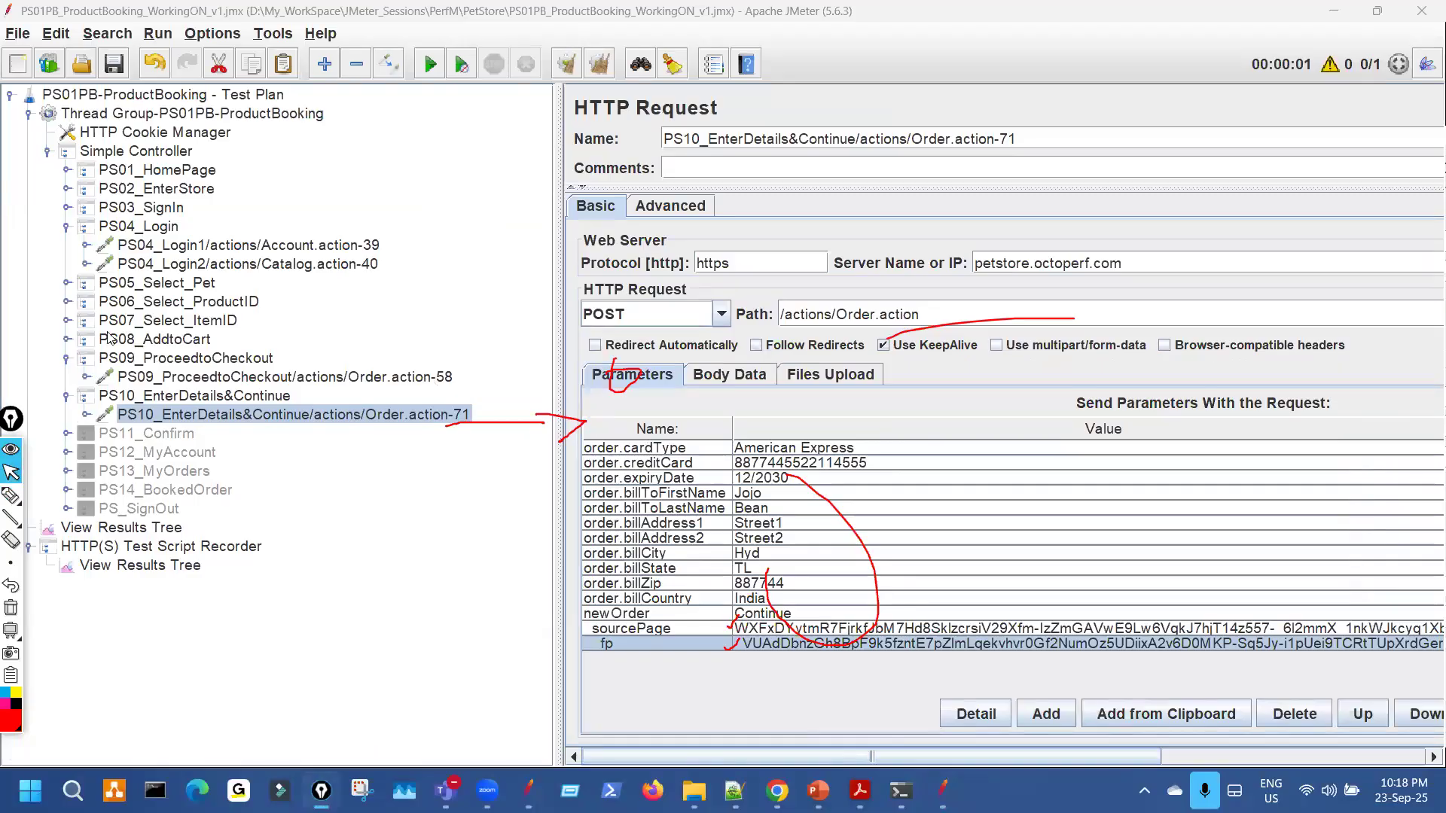
Expand the PS08_AddtoCart, PS07_Select_ItemID and PS06_Select_ProductID steps to reveal their requests.
{"action": "left_click", "coordinate": [67, 321]}
{"action": "left_click", "coordinate": [67, 321]}
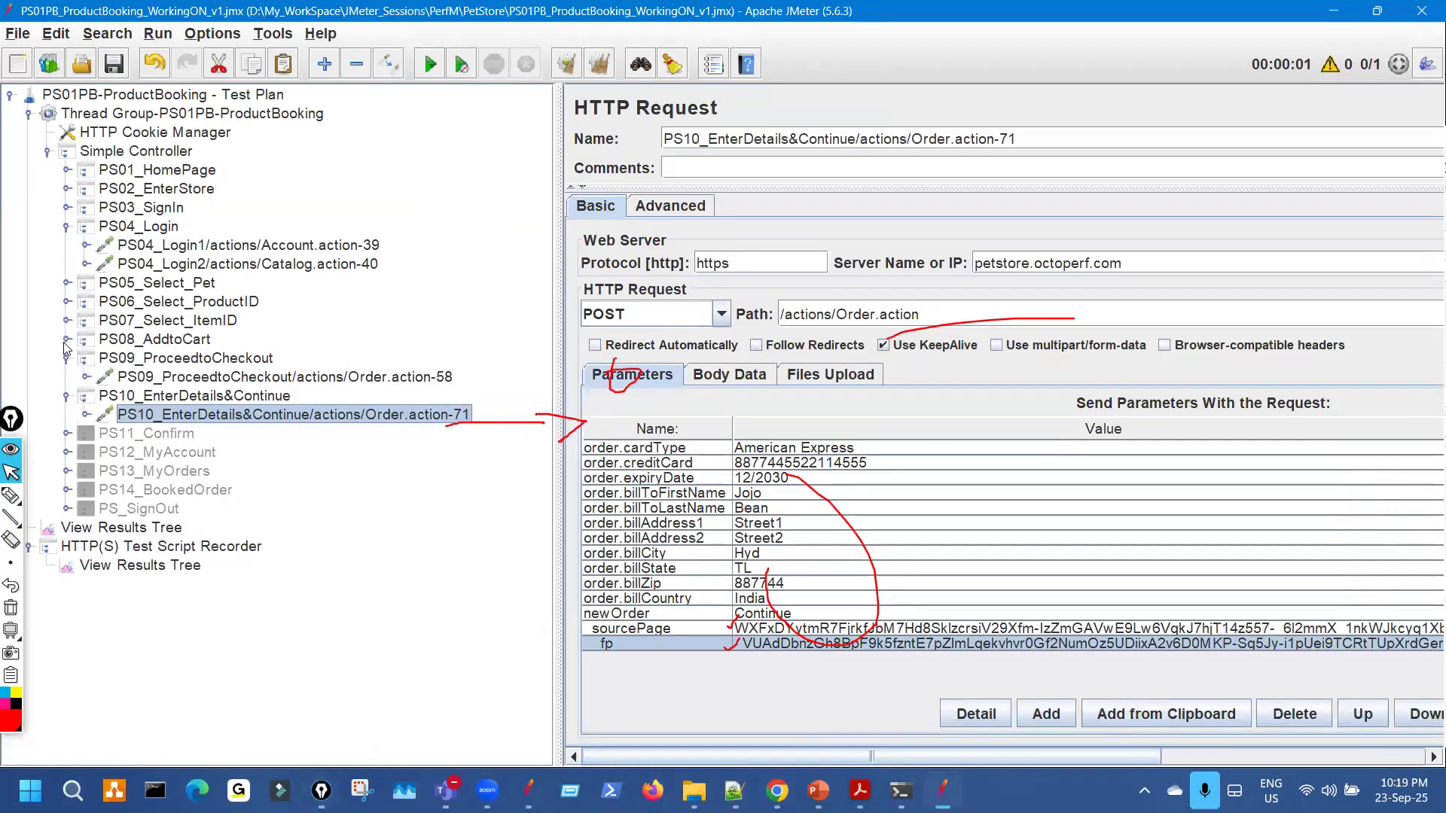
{"action": "left_click", "coordinate": [67, 340]}
{"action": "left_click", "coordinate": [67, 321]}
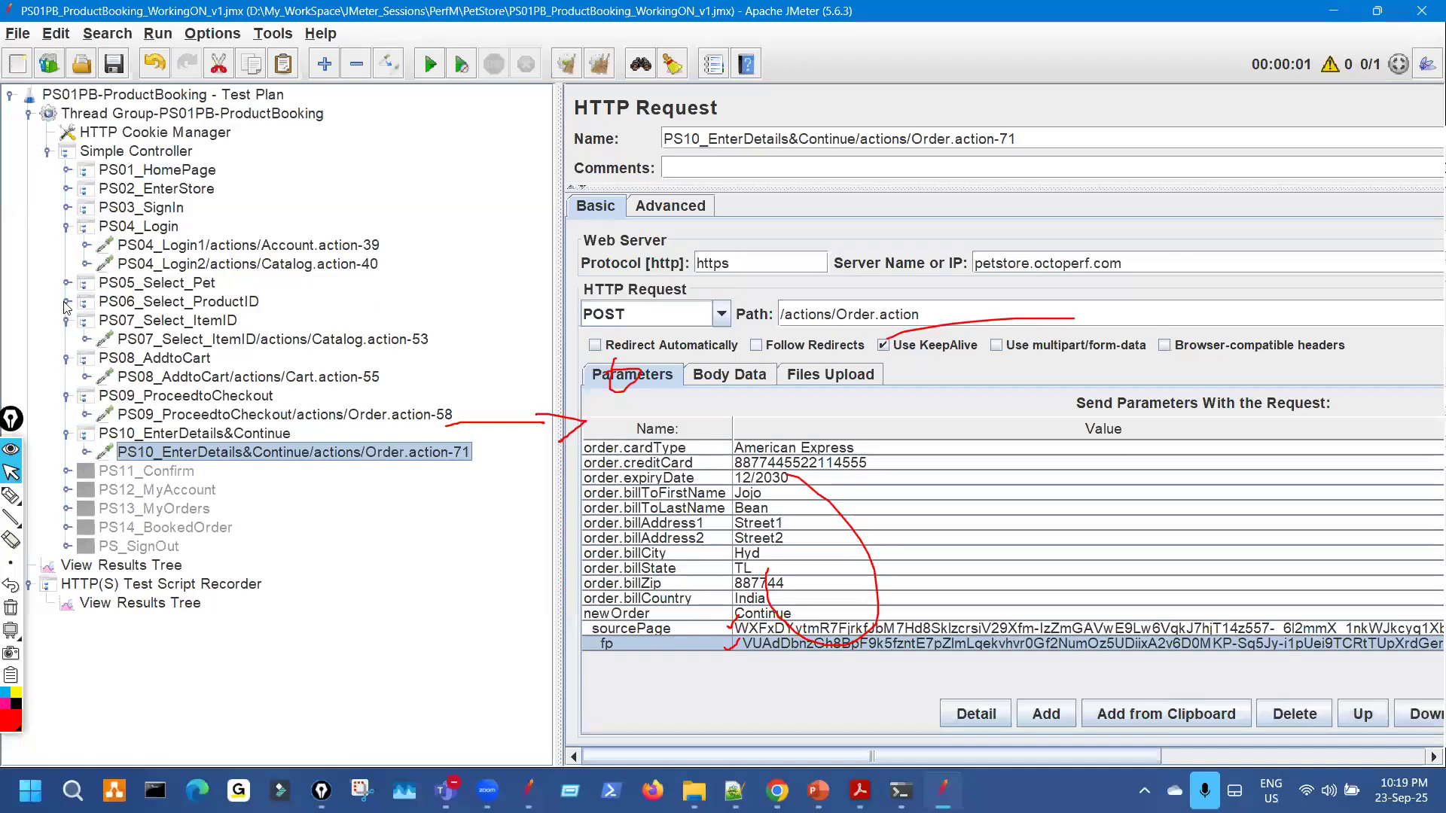
{"action": "left_click", "coordinate": [67, 302]}
{"action": "key", "text": "ctrl+shift+3"}
Mark up the PS10 request's hard-coded sourcePage and fp parameters.
{"action": "key", "text": "ctrl+shift+7"}
{"action": "mouse_move", "coordinate": [439, 489]}
{"action": "left_mouse_down"}
{"action": "mouse_move", "coordinate": [512, 482]}
{"action": "mouse_move", "coordinate": [522, 500]}
{"action": "left_mouse_up"}
{"action": "mouse_move", "coordinate": [868, 491]}
{"action": "left_mouse_down"}
{"action": "mouse_move", "coordinate": [786, 613]}
{"action": "mouse_move", "coordinate": [879, 503]}
{"action": "left_mouse_up"}
{"action": "left_click_drag", "start_coordinate": [710, 616], "coordinate": [772, 635]}
{"action": "mouse_move", "coordinate": [525, 462]}
{"action": "left_mouse_down"}
{"action": "mouse_move", "coordinate": [518, 430]}
{"action": "mouse_move", "coordinate": [536, 430]}
{"action": "left_mouse_up"}
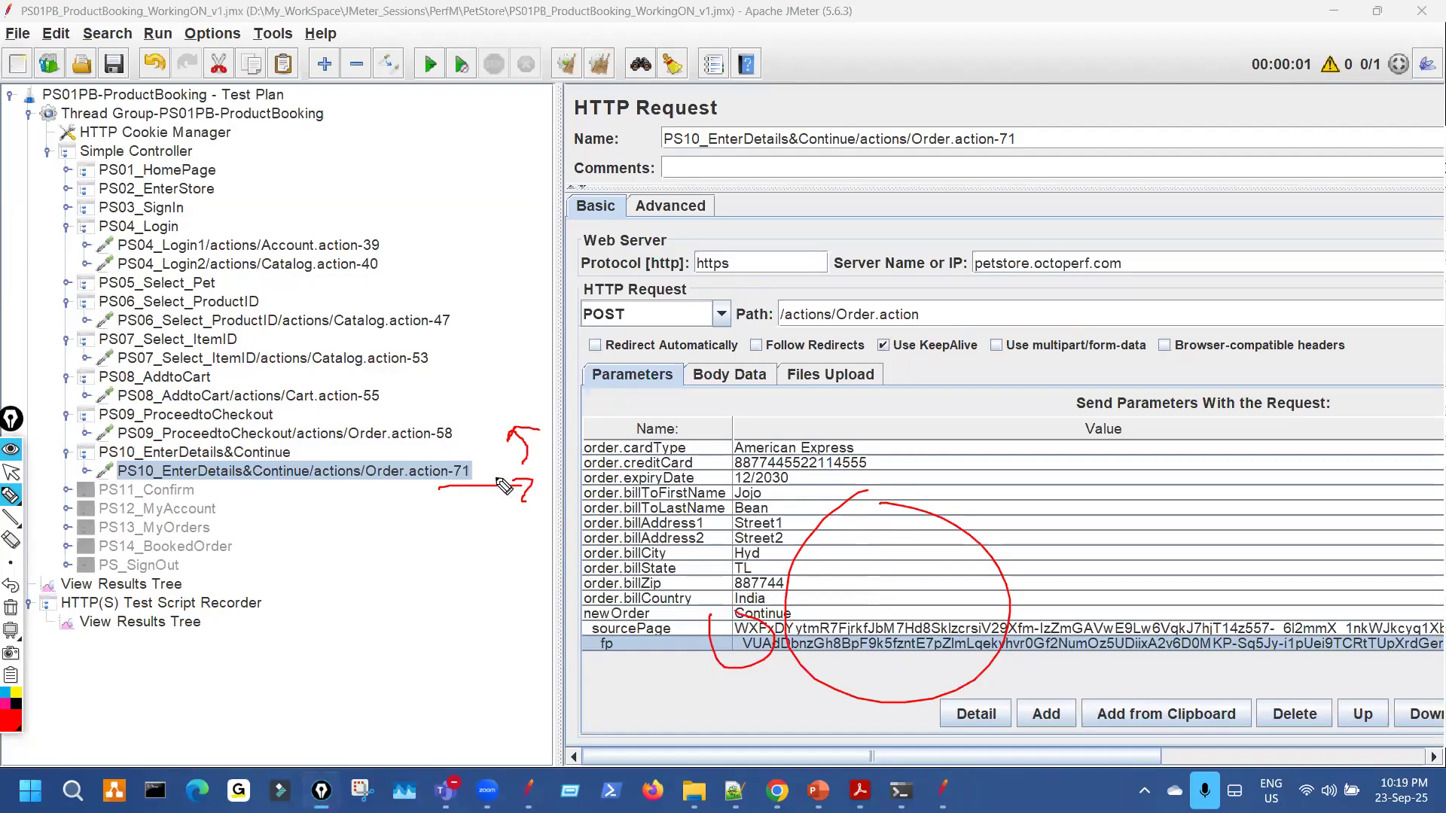
{"action": "left_click", "coordinate": [442, 420]}
{"action": "mouse_move", "coordinate": [426, 434]}
{"action": "left_mouse_down"}
{"action": "mouse_move", "coordinate": [445, 452]}
{"action": "mouse_move", "coordinate": [457, 438]}
{"action": "mouse_move", "coordinate": [422, 426]}
{"action": "mouse_move", "coordinate": [435, 449]}
{"action": "mouse_move", "coordinate": [452, 420]}
{"action": "mouse_move", "coordinate": [485, 435]}
{"action": "mouse_move", "coordinate": [471, 450]}
{"action": "left_mouse_up"}
{"action": "mouse_move", "coordinate": [471, 408]}
{"action": "left_mouse_down"}
{"action": "mouse_move", "coordinate": [484, 416]}
{"action": "mouse_move", "coordinate": [469, 416]}
{"action": "left_mouse_up"}
{"action": "mouse_move", "coordinate": [387, 384]}
{"action": "left_mouse_down"}
{"action": "mouse_move", "coordinate": [454, 348]}
{"action": "mouse_move", "coordinate": [488, 299]}
{"action": "left_mouse_up"}
{"action": "mouse_move", "coordinate": [408, 408]}
{"action": "left_mouse_down"}
{"action": "mouse_move", "coordinate": [394, 394]}
{"action": "mouse_move", "coordinate": [458, 325]}
{"action": "left_mouse_up"}
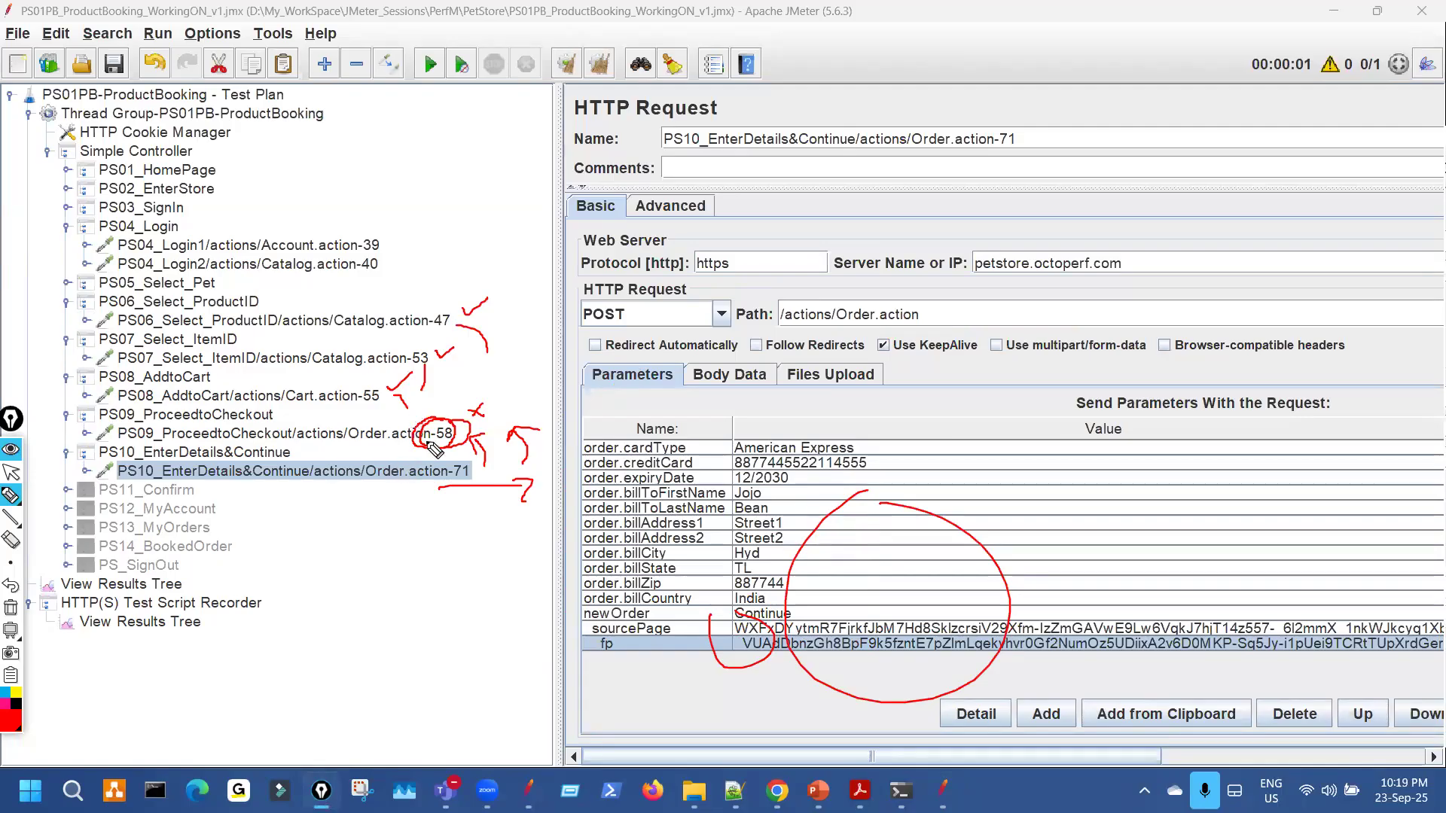
{"action": "key", "text": "ctrl+shift+7"}
{"action": "mouse_move", "coordinate": [443, 416]}
{"action": "left_mouse_down"}
{"action": "mouse_move", "coordinate": [482, 430]}
{"action": "mouse_move", "coordinate": [454, 409]}
{"action": "left_mouse_up"}
{"action": "key", "text": "ctrl+shift+7"}
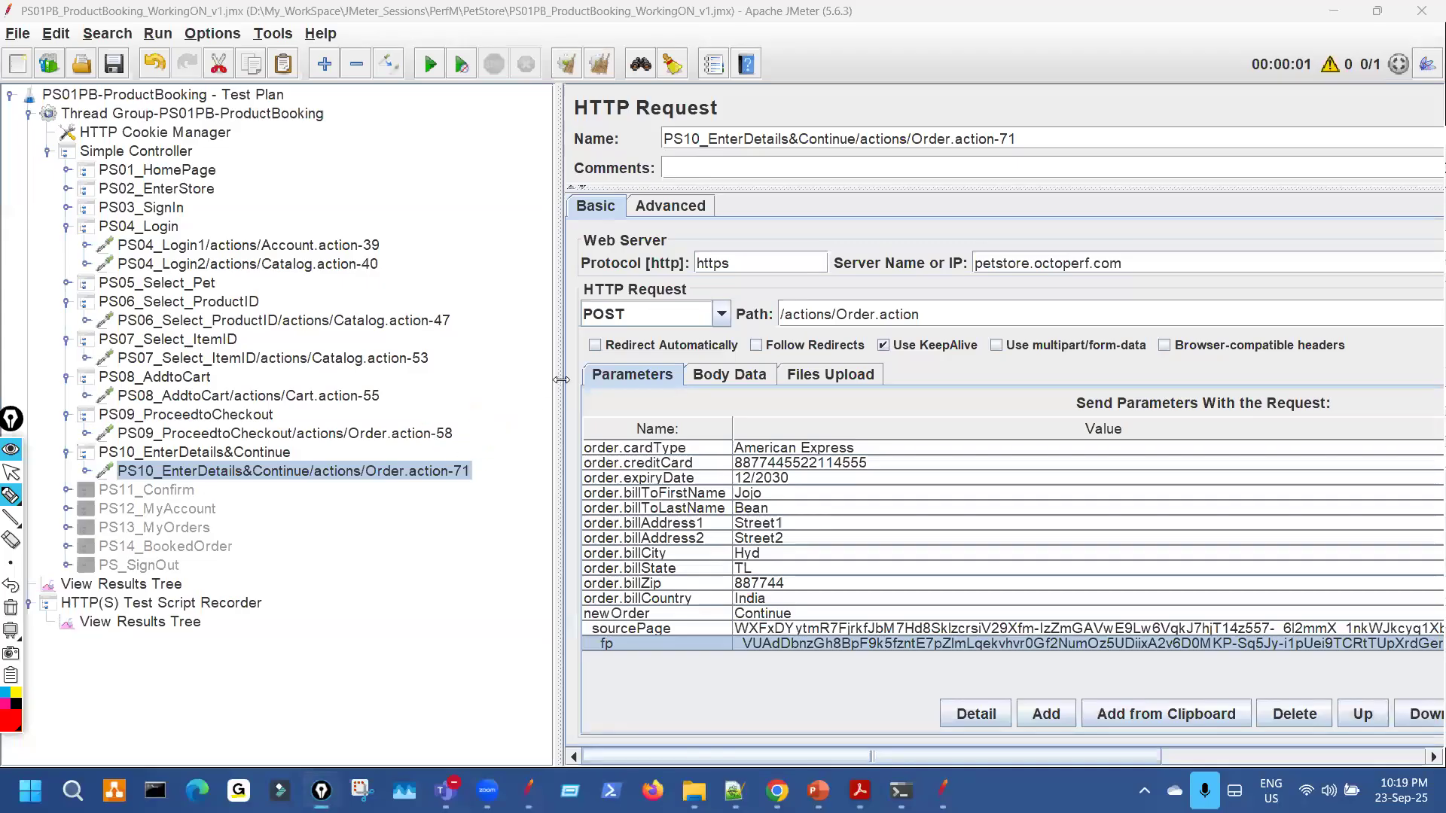
{"action": "key", "text": "ctrl+shift+2"}
Narrow the tree to widen the parameters table and select the full PS10 sourcePage value.
{"action": "left_click", "coordinate": [570, 390]}
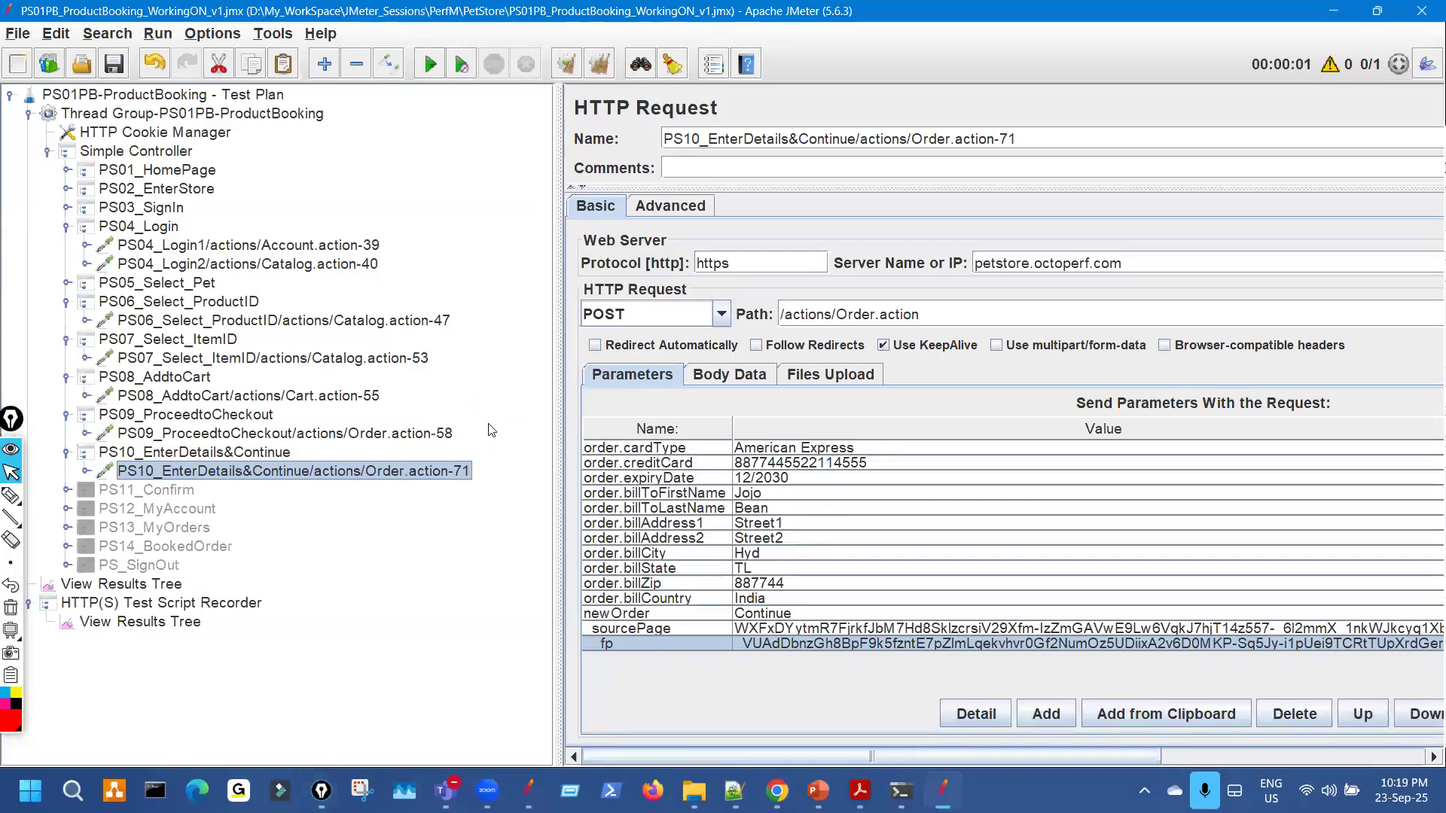
{"action": "key", "text": "ctrl+shift+3"}
{"action": "left_click_drag", "start_coordinate": [407, 446], "coordinate": [423, 423]}
{"action": "key", "text": "ctrl+shift+7"}
{"action": "key", "text": "ctrl+shift+2"}
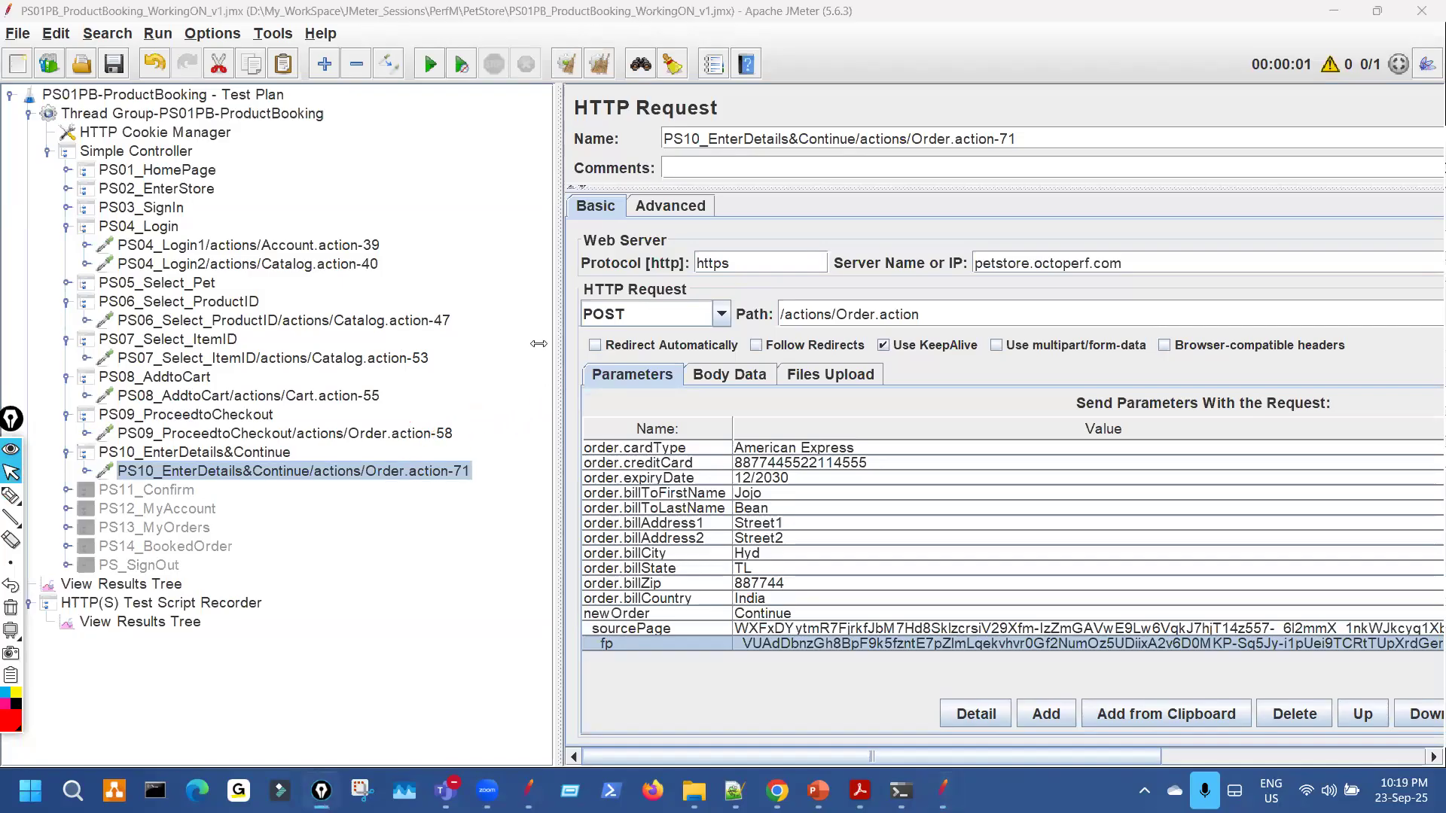
{"action": "left_click_drag", "start_coordinate": [558, 562], "coordinate": [399, 561]}
{"action": "double_click", "coordinate": [602, 627]}
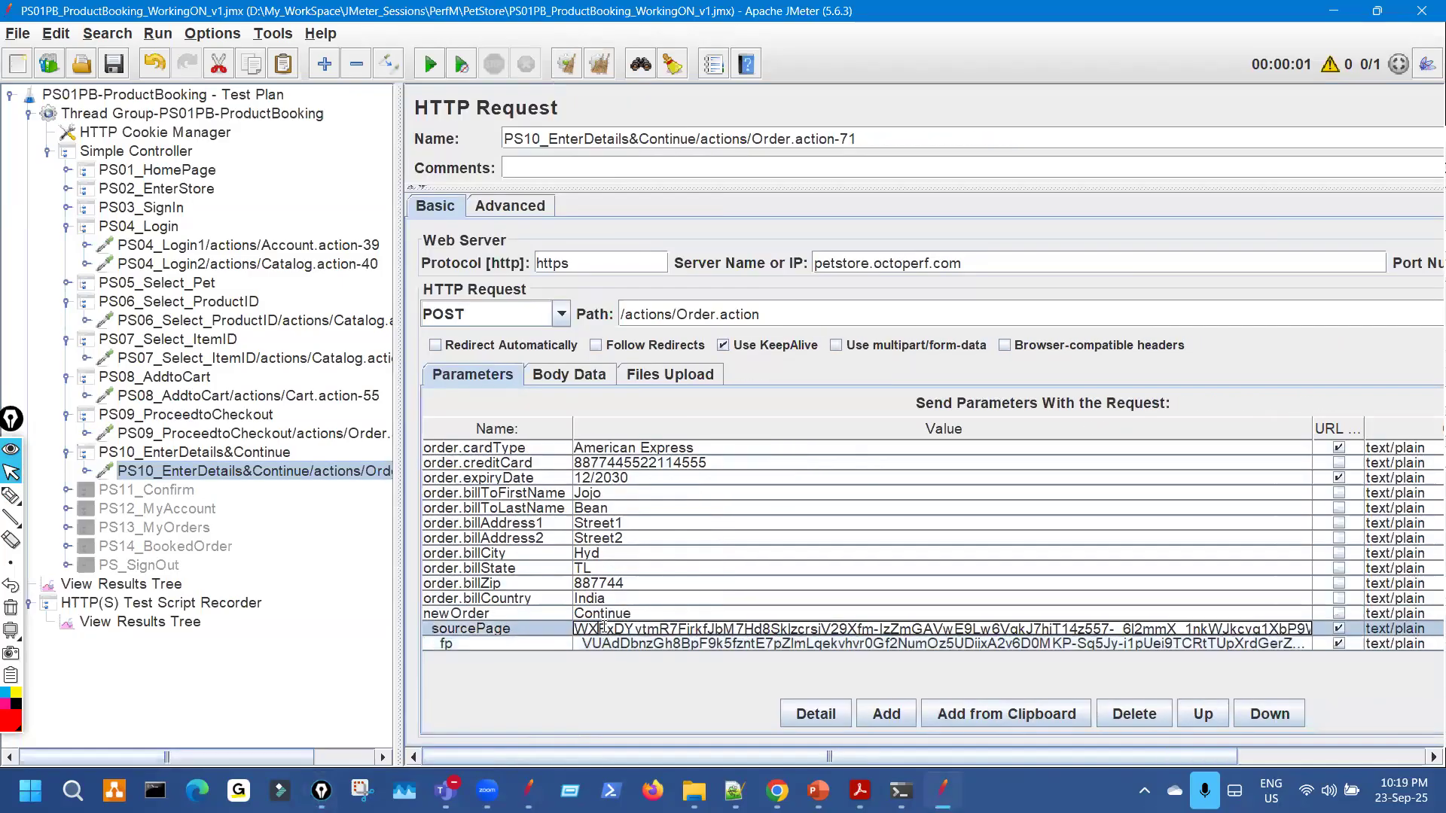
{"action": "key", "text": "ctrl+a"}
Show the PS09 Order.action-58 response body in the recorder's View Results Tree.
{"action": "left_click", "coordinate": [188, 624]}
{"action": "scroll", "coordinate": [595, 580], "scroll_direction": "down", "scroll_amount": 3}
{"action": "scroll", "coordinate": [723, 582], "scroll_direction": "down", "scroll_amount": 2}
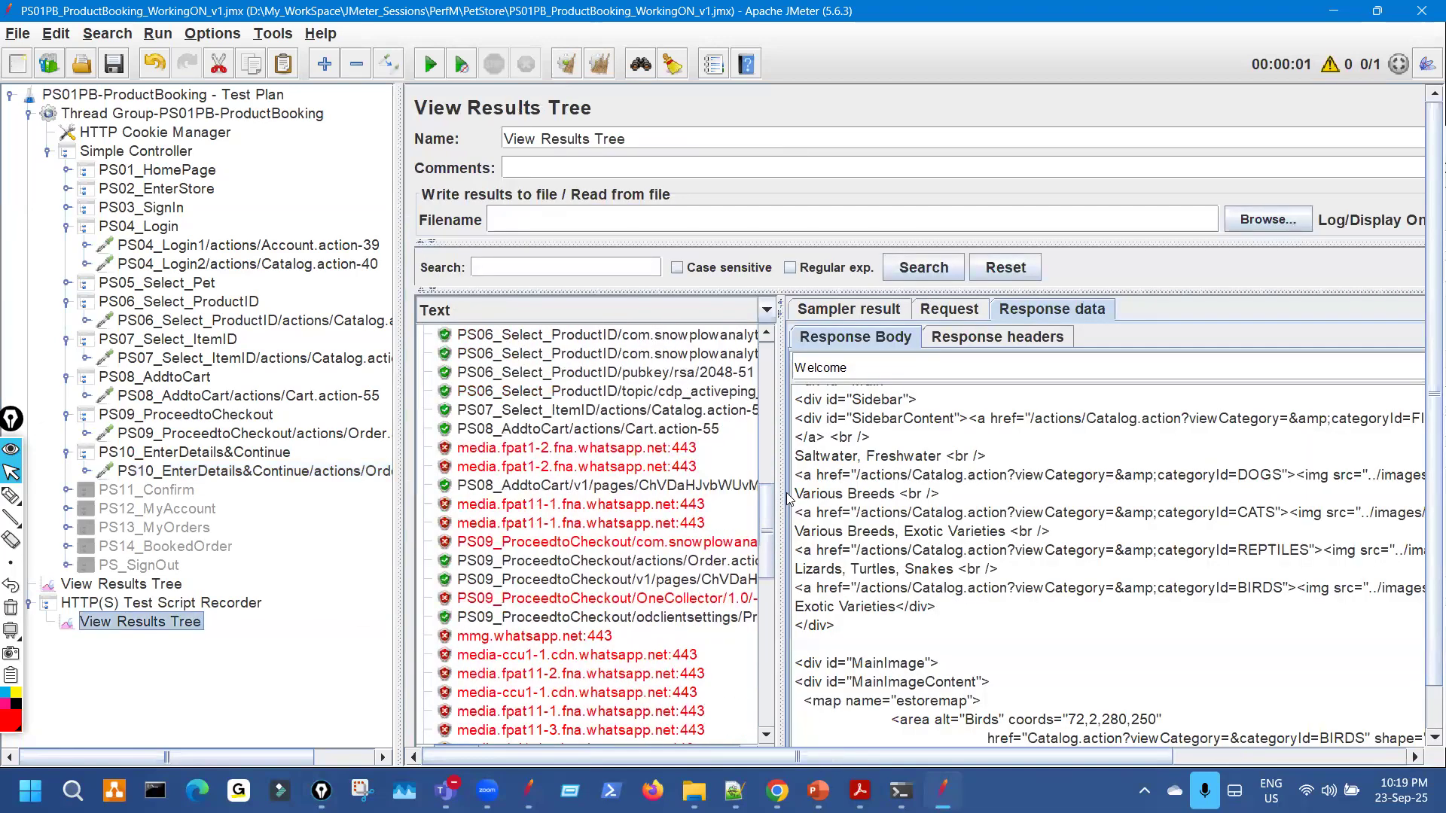
{"action": "left_click_drag", "start_coordinate": [781, 497], "coordinate": [1056, 495]}
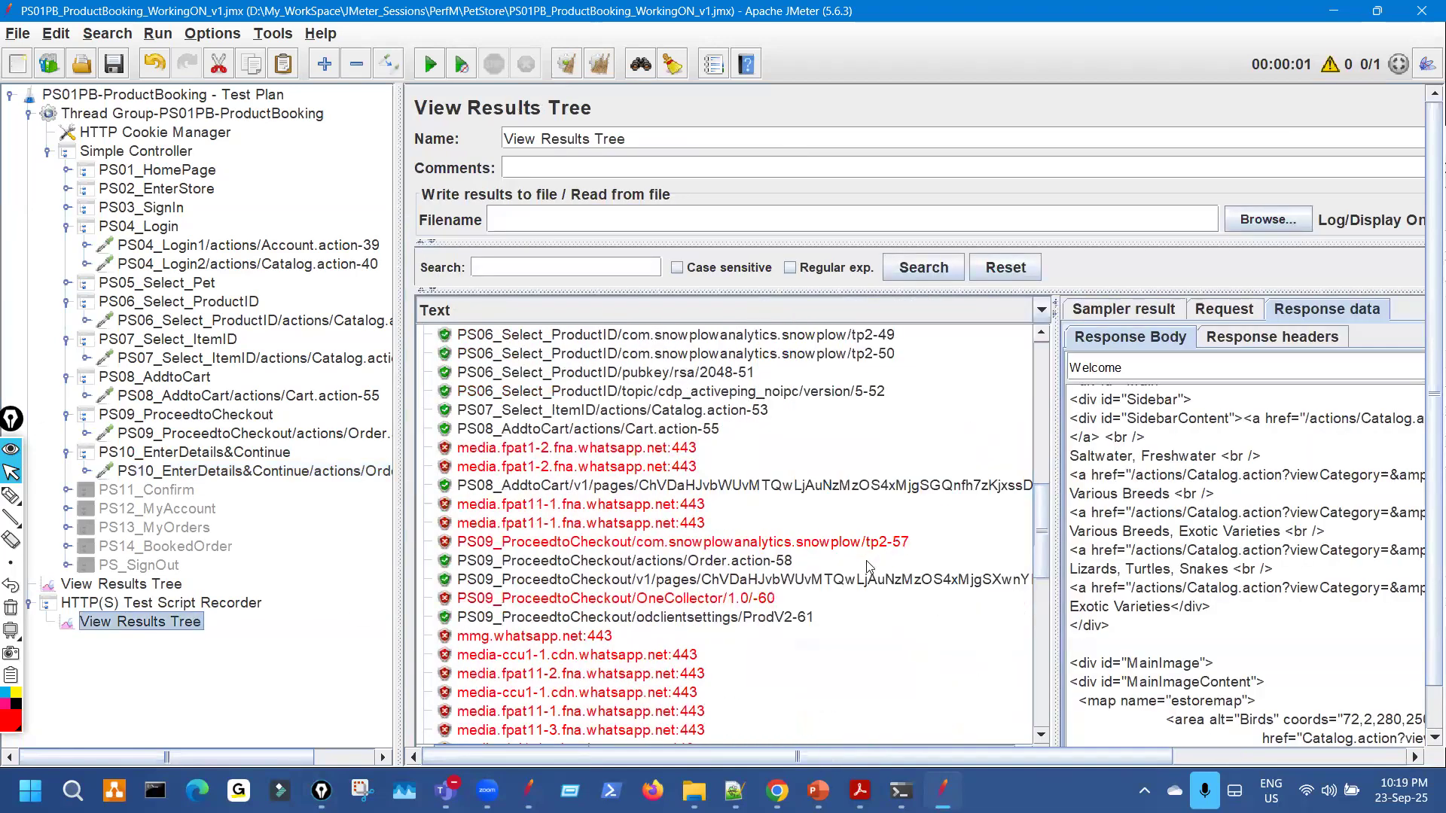
{"action": "left_click", "coordinate": [753, 565]}
{"action": "left_click_drag", "start_coordinate": [397, 346], "coordinate": [240, 346]}
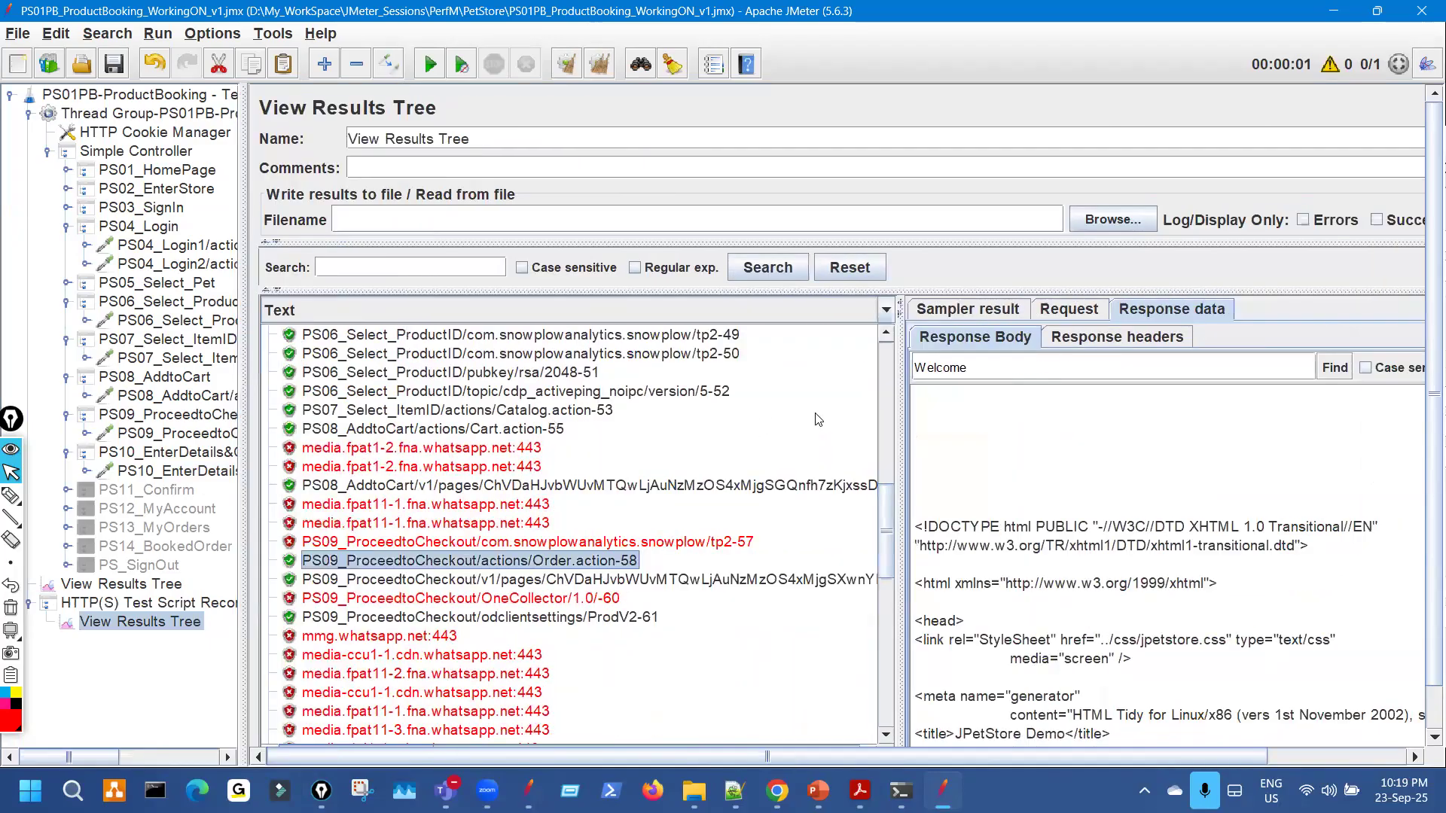
{"action": "left_click_drag", "start_coordinate": [900, 407], "coordinate": [621, 406]}
Search PS09's response body for the pasted sourcePage value instead of 'Welcome', then open the test plan's results.
{"action": "left_click_drag", "start_coordinate": [695, 368], "coordinate": [568, 370]}
{"action": "key", "text": "ctrl+v"}
{"action": "left_click", "coordinate": [1335, 368]}
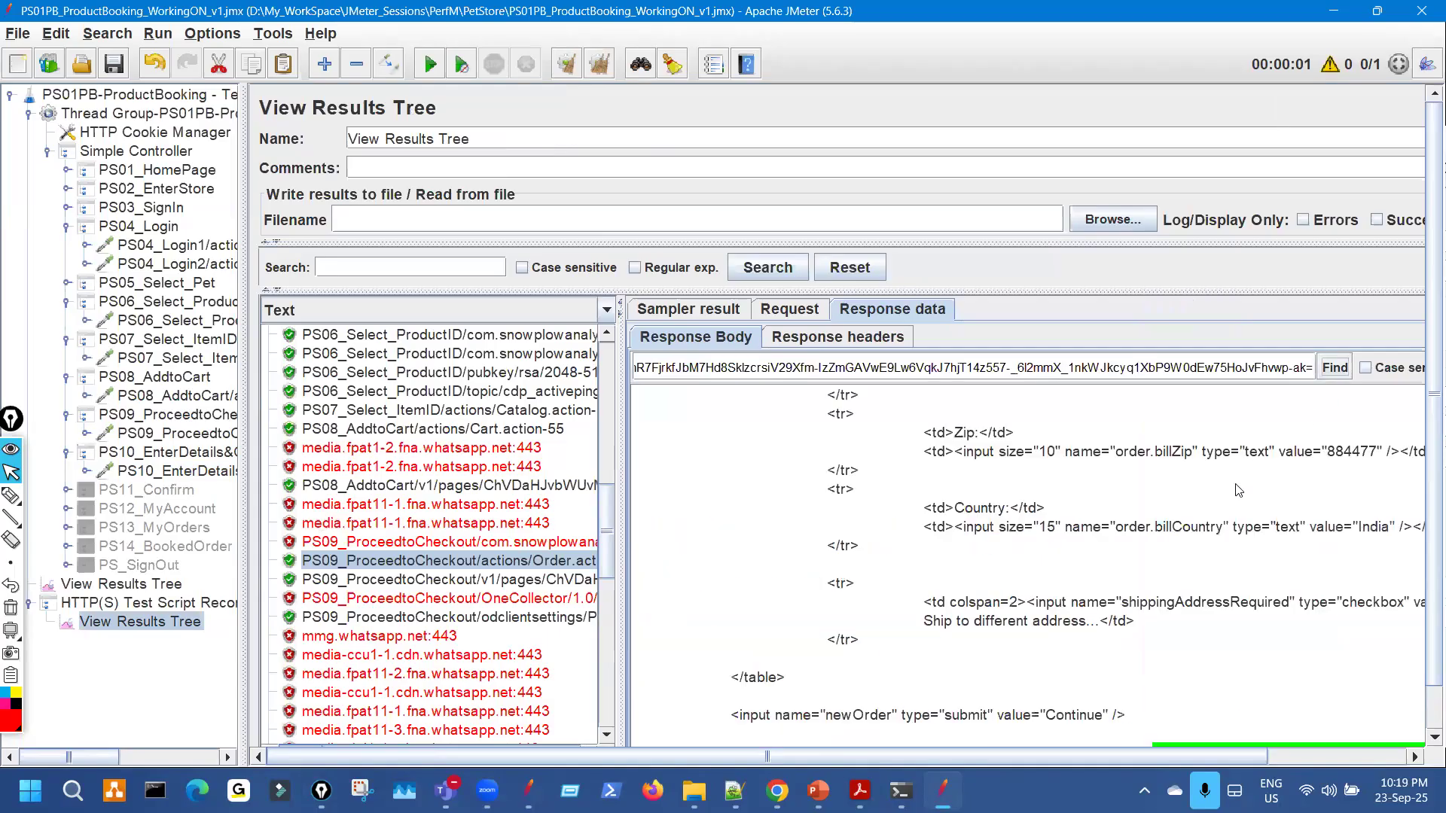
{"action": "mouse_move", "coordinate": [1138, 390]}
{"action": "left_mouse_down"}
{"action": "mouse_move", "coordinate": [1170, 394]}
{"action": "mouse_move", "coordinate": [1107, 399]}
{"action": "left_mouse_up"}
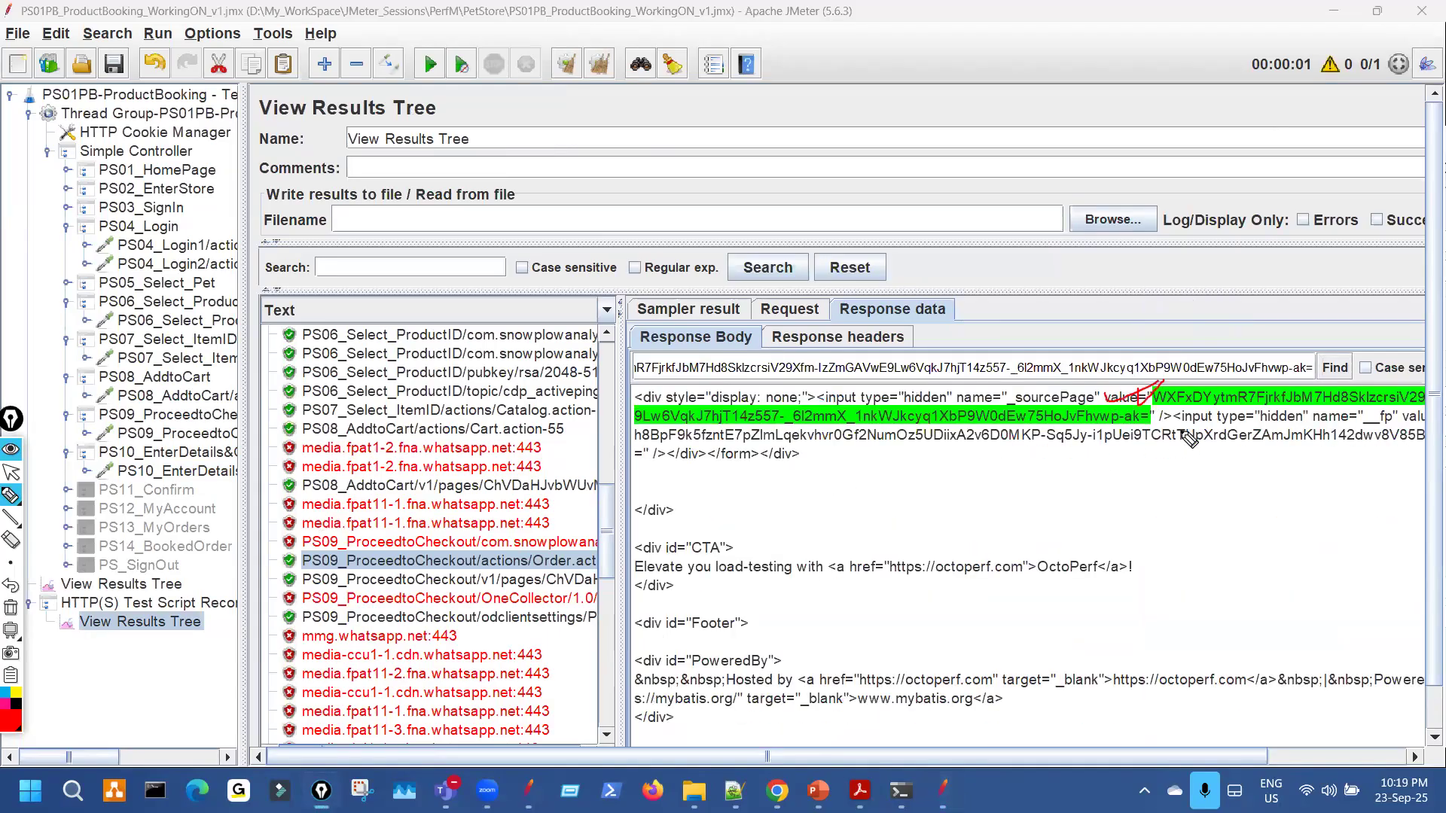
{"action": "key", "text": "ctrl+shift+7"}
{"action": "key", "text": "ctrl+shift+2"}
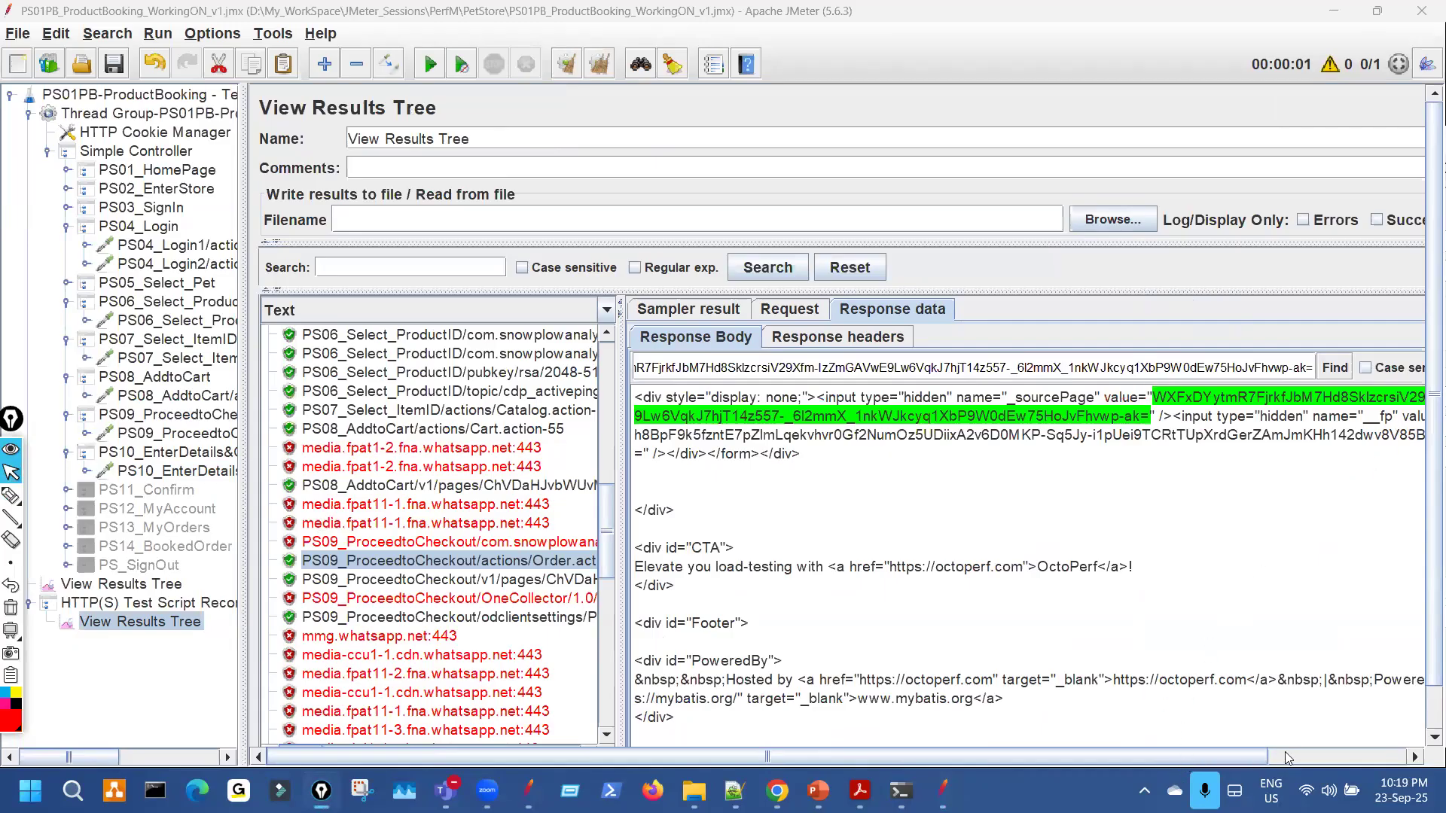
{"action": "left_click_drag", "start_coordinate": [1184, 758], "coordinate": [1287, 759]}
{"action": "key", "text": "ctrl+shift+3"}
{"action": "key", "text": "ctrl+shift+2"}
{"action": "left_click", "coordinate": [174, 586]}
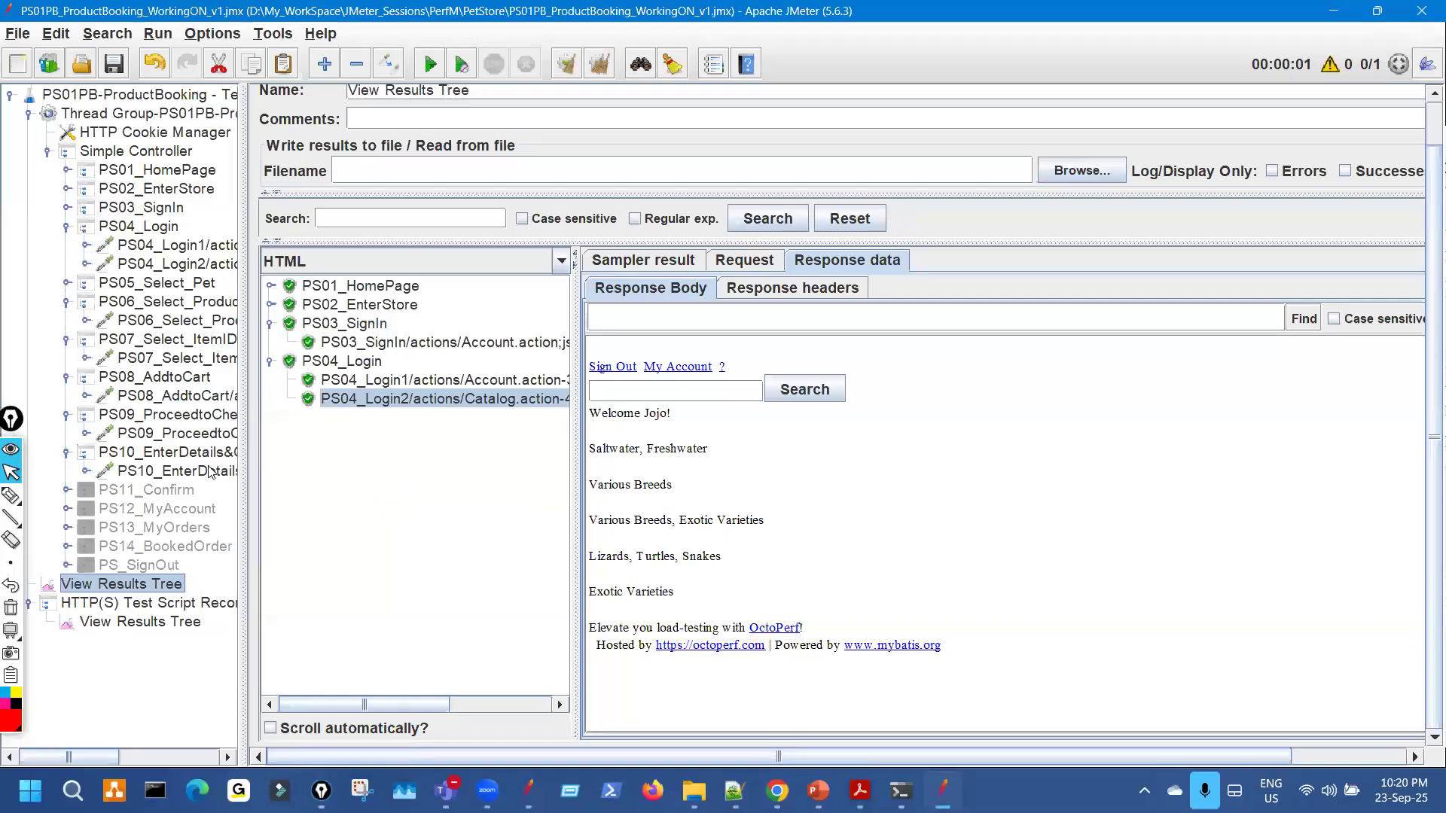
Select the PS10_EnterDetails&Continue request and widen the tree to show full step names.
{"action": "left_click", "coordinate": [178, 472]}
{"action": "key", "text": "ctrl+shift+3"}
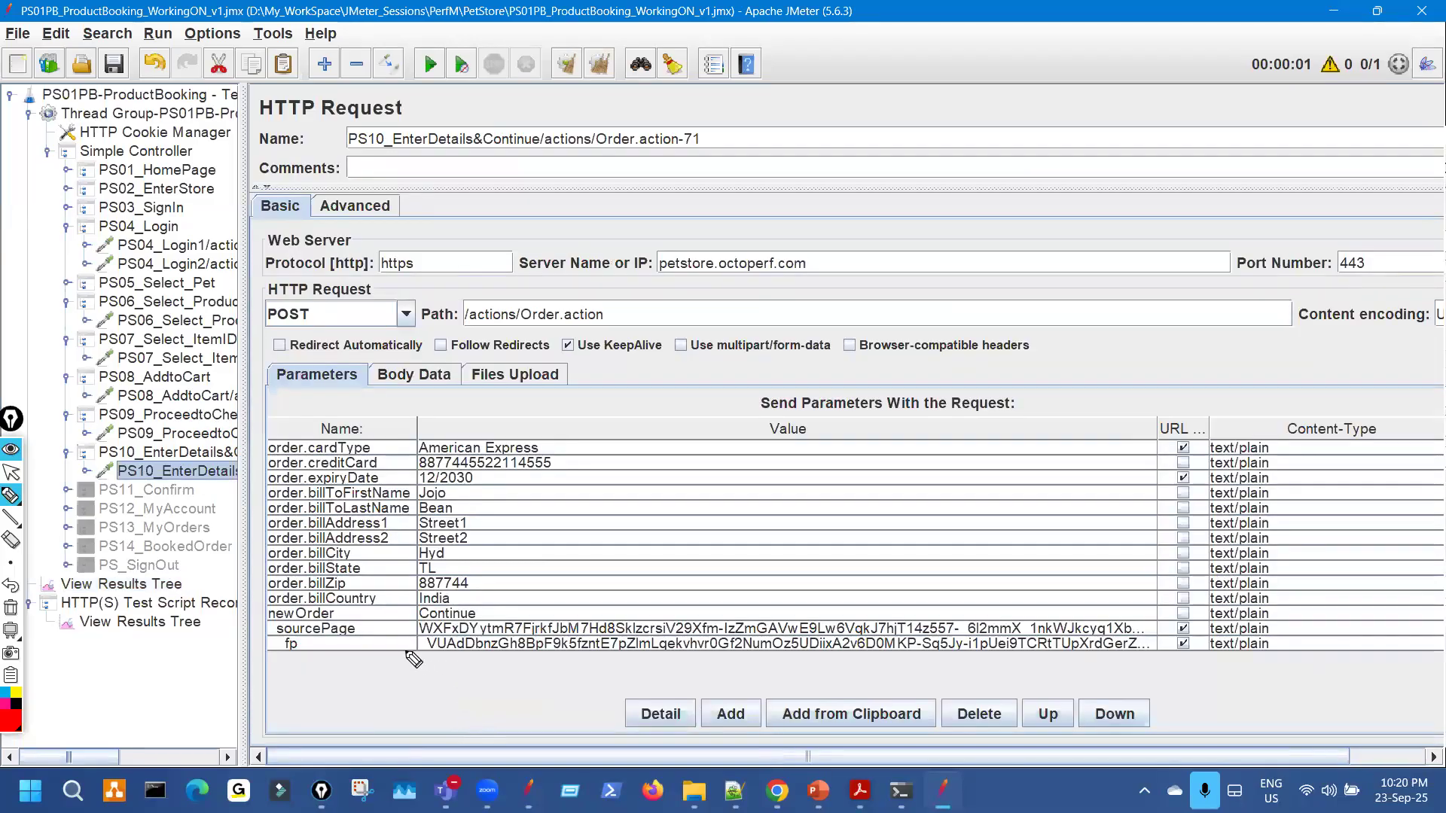
{"action": "left_click_drag", "start_coordinate": [406, 652], "coordinate": [486, 654]}
{"action": "key", "text": "ctrl+shift+2"}
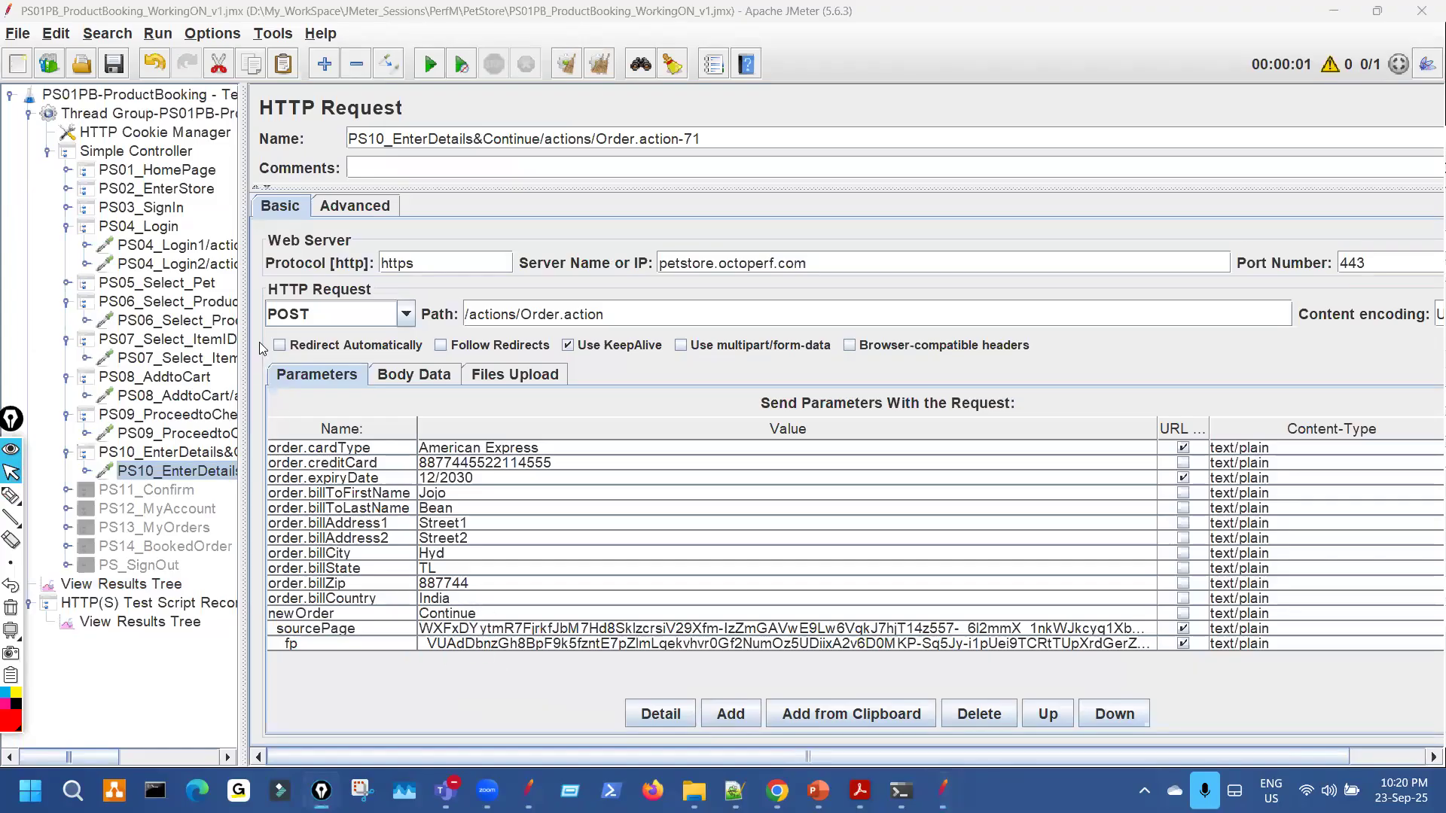
{"action": "left_click_drag", "start_coordinate": [252, 305], "coordinate": [527, 293]}
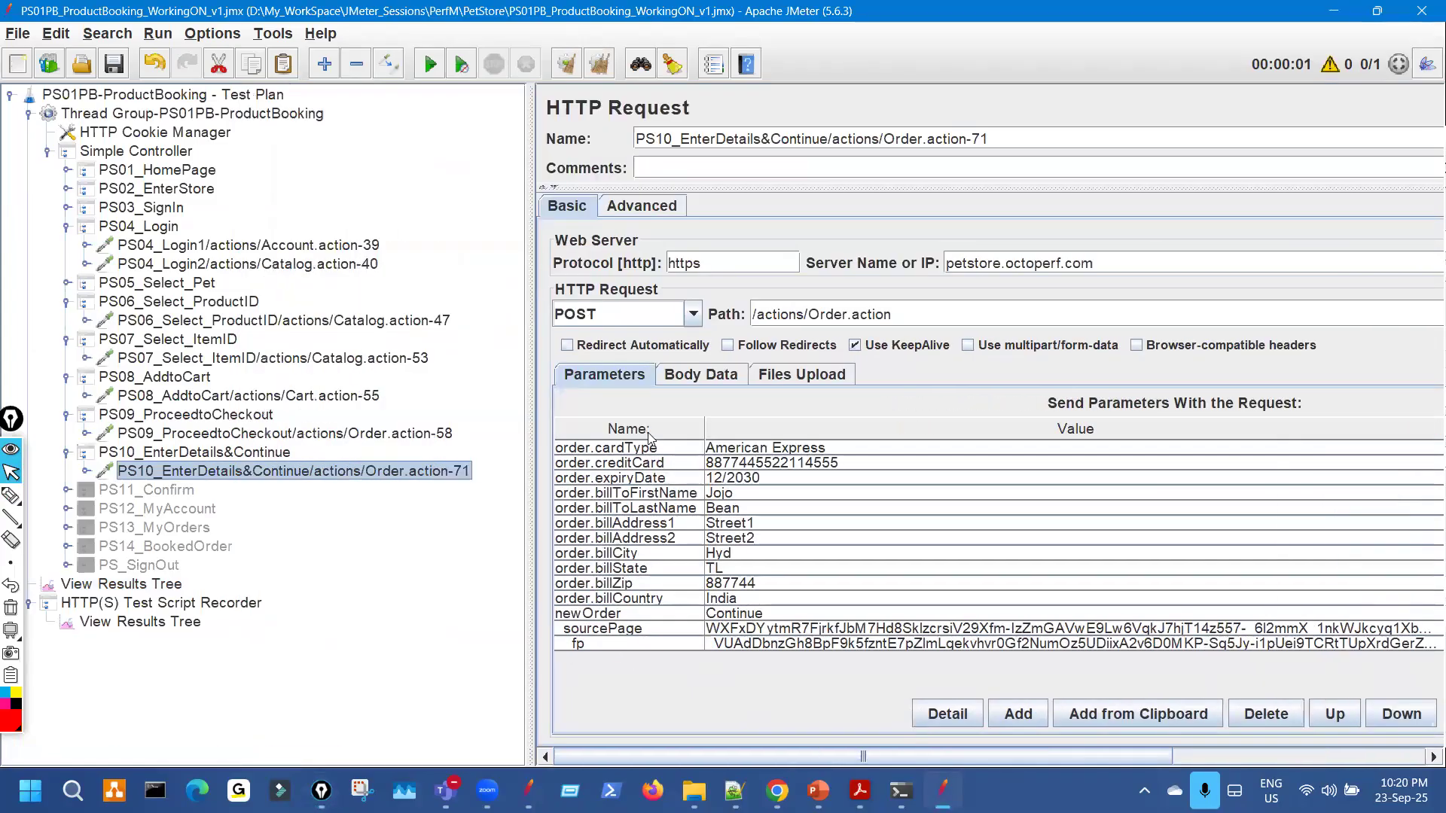
Highlight the hidden _sourcePage and __fp values in the recorder's PS09 response.
{"action": "left_click", "coordinate": [194, 621]}
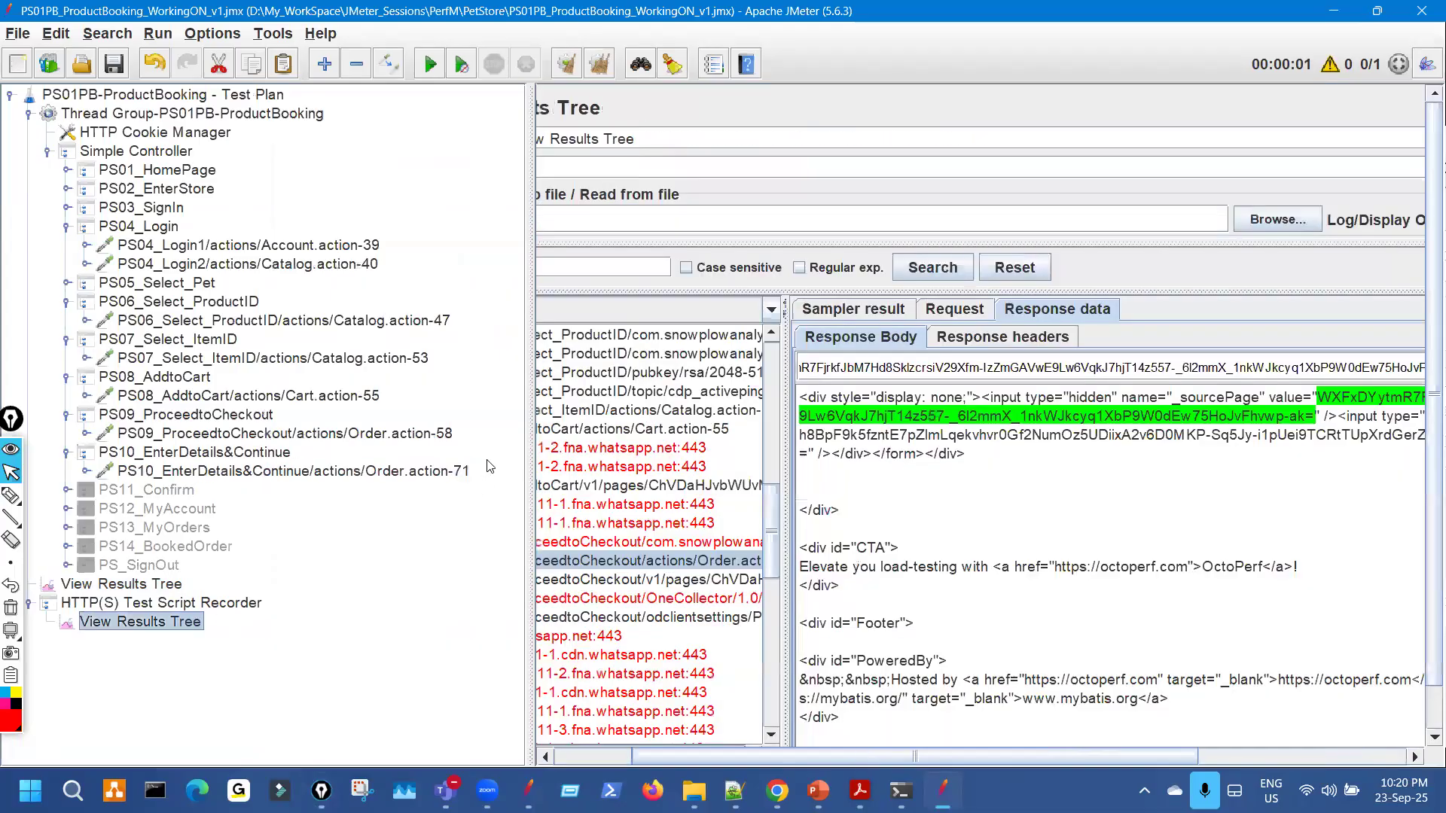
{"action": "left_click_drag", "start_coordinate": [531, 356], "coordinate": [236, 351]}
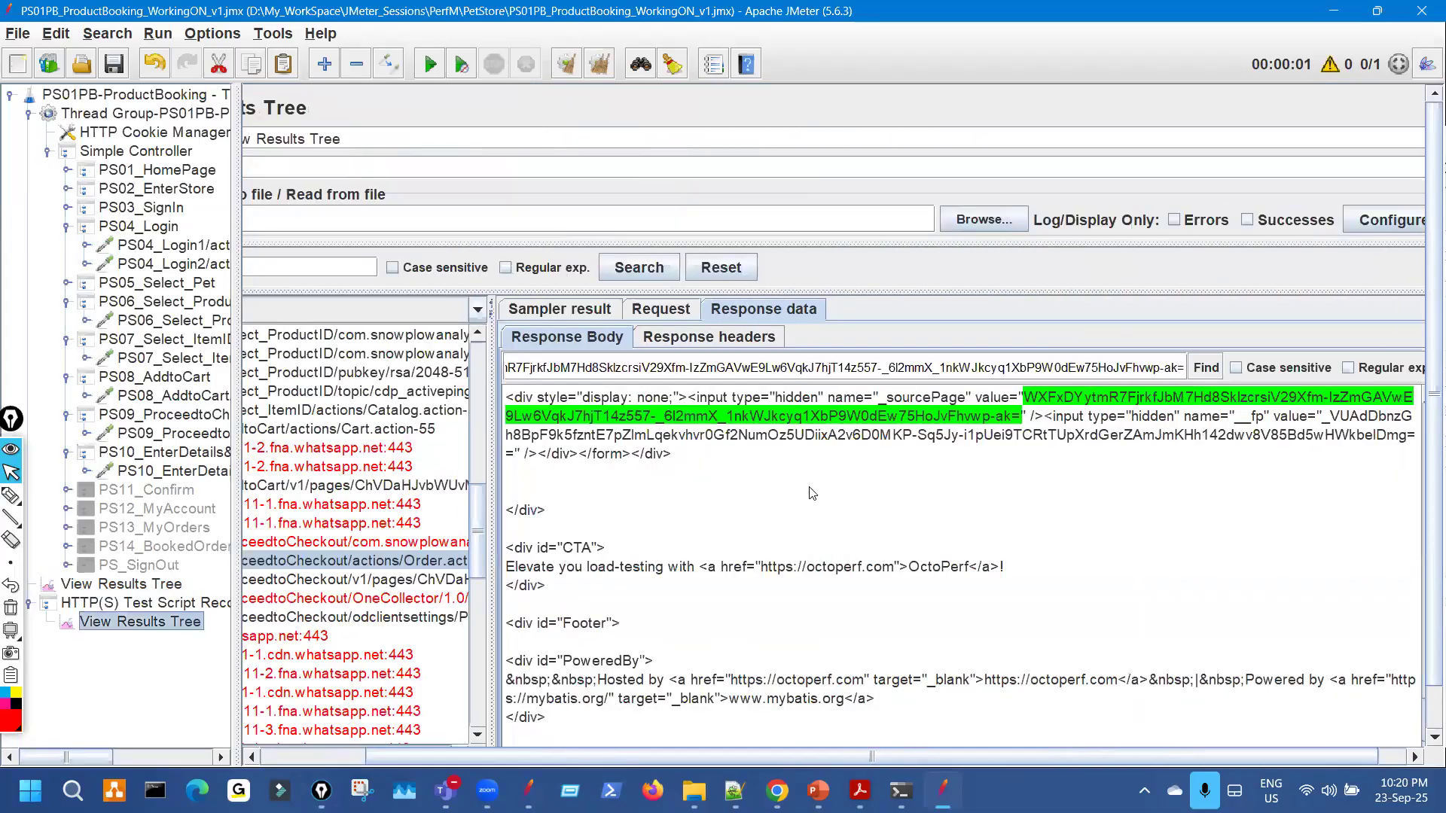
{"action": "scroll", "coordinate": [812, 493], "scroll_direction": "up", "scroll_amount": 2}
{"action": "key", "text": "ctrl+shift+3"}
{"action": "mouse_move", "coordinate": [910, 520]}
{"action": "left_mouse_down"}
{"action": "mouse_move", "coordinate": [1018, 516]}
{"action": "mouse_move", "coordinate": [1113, 540]}
{"action": "left_mouse_up"}
{"action": "mouse_move", "coordinate": [1013, 533]}
{"action": "left_mouse_down"}
{"action": "mouse_move", "coordinate": [1008, 518]}
{"action": "mouse_move", "coordinate": [1046, 503]}
{"action": "mouse_move", "coordinate": [1064, 526]}
{"action": "left_mouse_up"}
{"action": "mouse_move", "coordinate": [1270, 544]}
{"action": "left_mouse_down"}
{"action": "mouse_move", "coordinate": [1305, 543]}
{"action": "mouse_move", "coordinate": [1306, 528]}
{"action": "left_mouse_up"}
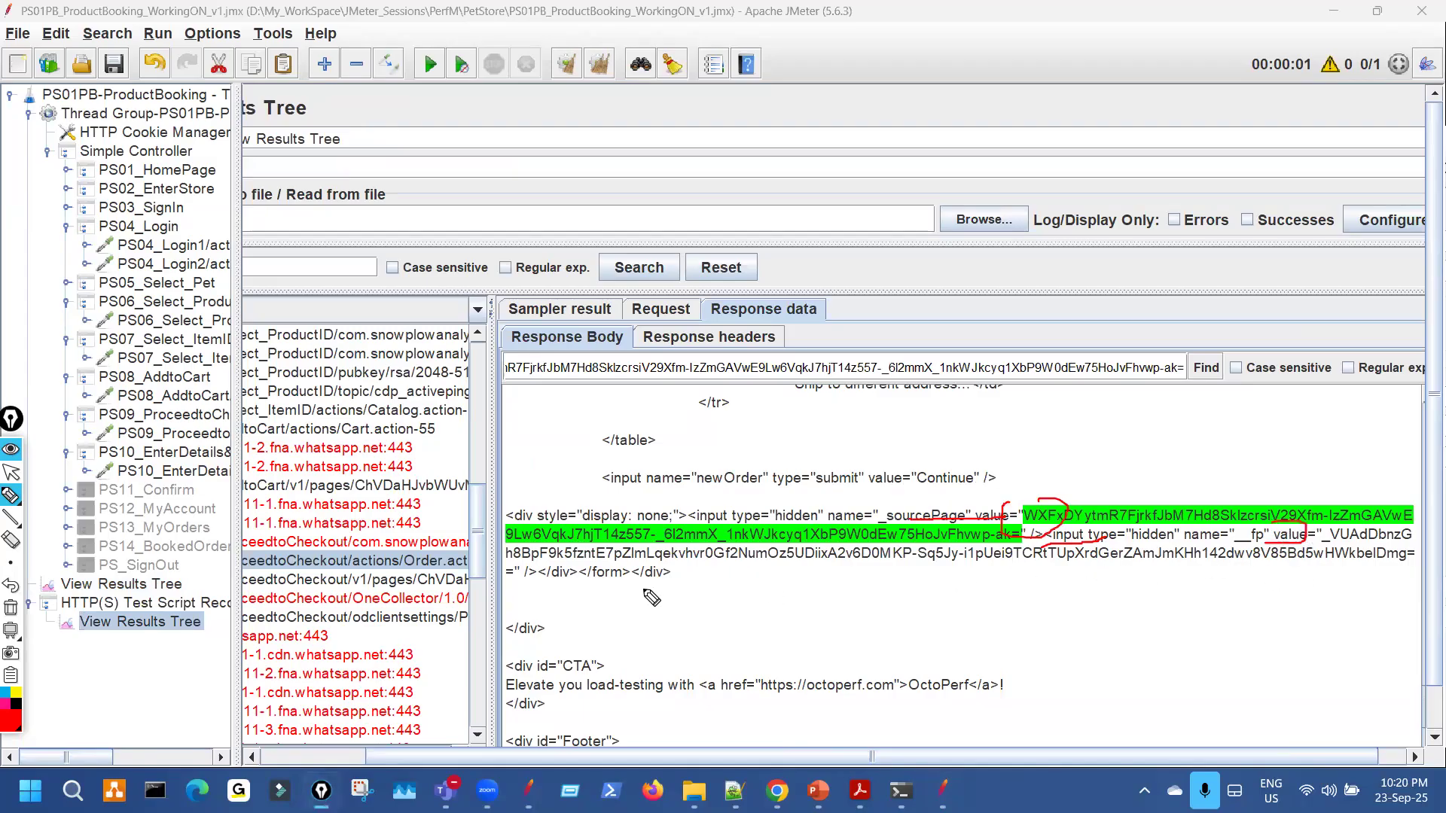
{"action": "left_click_drag", "start_coordinate": [513, 577], "coordinate": [582, 577]}
{"action": "left_click_drag", "start_coordinate": [1283, 530], "coordinate": [1258, 536]}
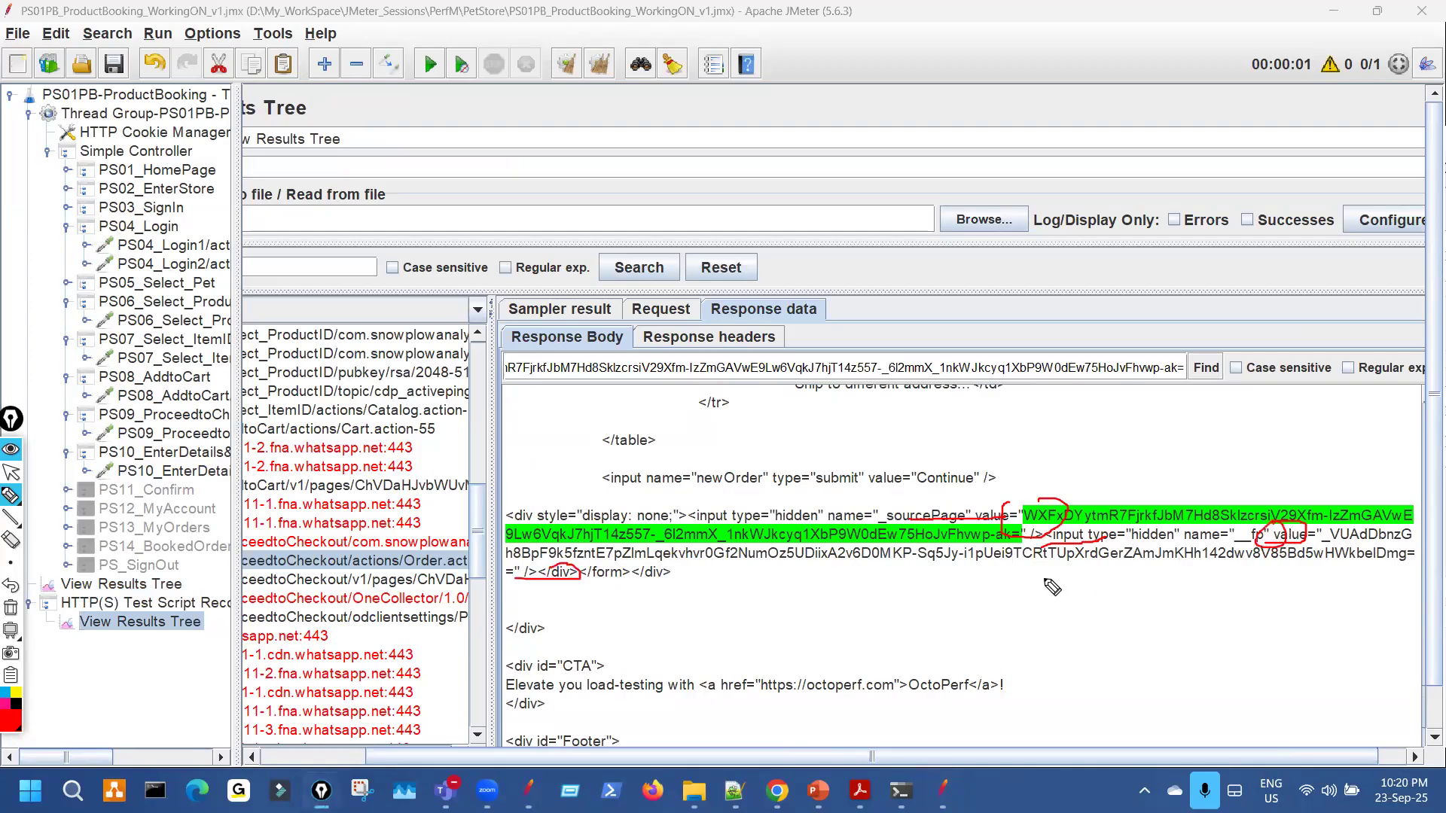
{"action": "key", "text": "ctrl+shift+7"}
Compare those values with the sourcePage and fp (.+?) patterns in Notepad++, then return to JMeter.
{"action": "key", "text": "ctrl+shift+2"}
{"action": "left_click", "coordinate": [734, 792]}
{"action": "key", "text": "ctrl+shift+3"}
{"action": "left_click_drag", "start_coordinate": [243, 152], "coordinate": [325, 170]}
{"action": "left_click_drag", "start_coordinate": [278, 405], "coordinate": [350, 398]}
{"action": "key", "text": "ctrl+shift+7"}
{"action": "key", "text": "ctrl+shift+2"}
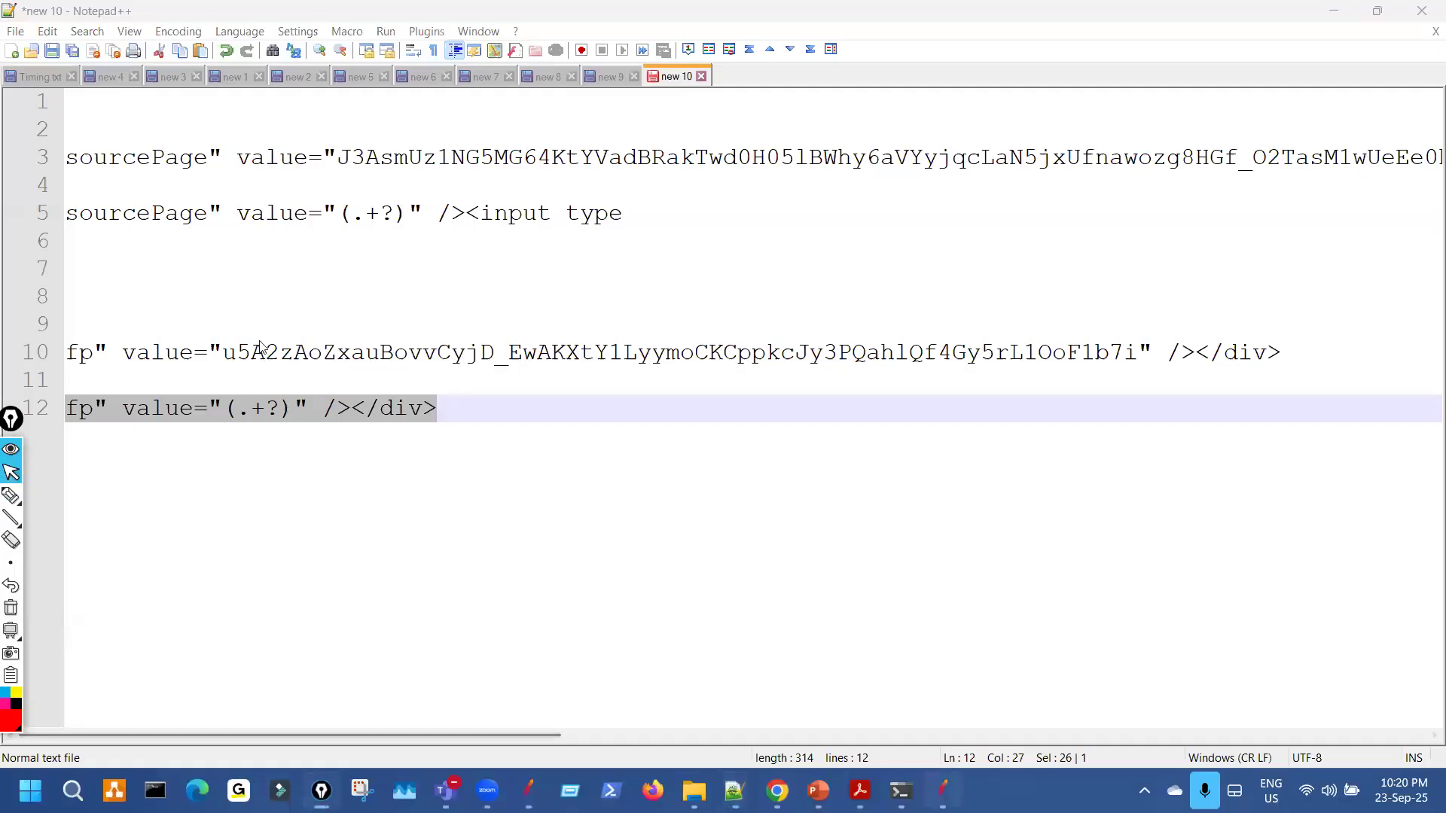
{"action": "key", "text": "alt+Tab"}
{"action": "left_click_drag", "start_coordinate": [236, 251], "coordinate": [649, 257]}
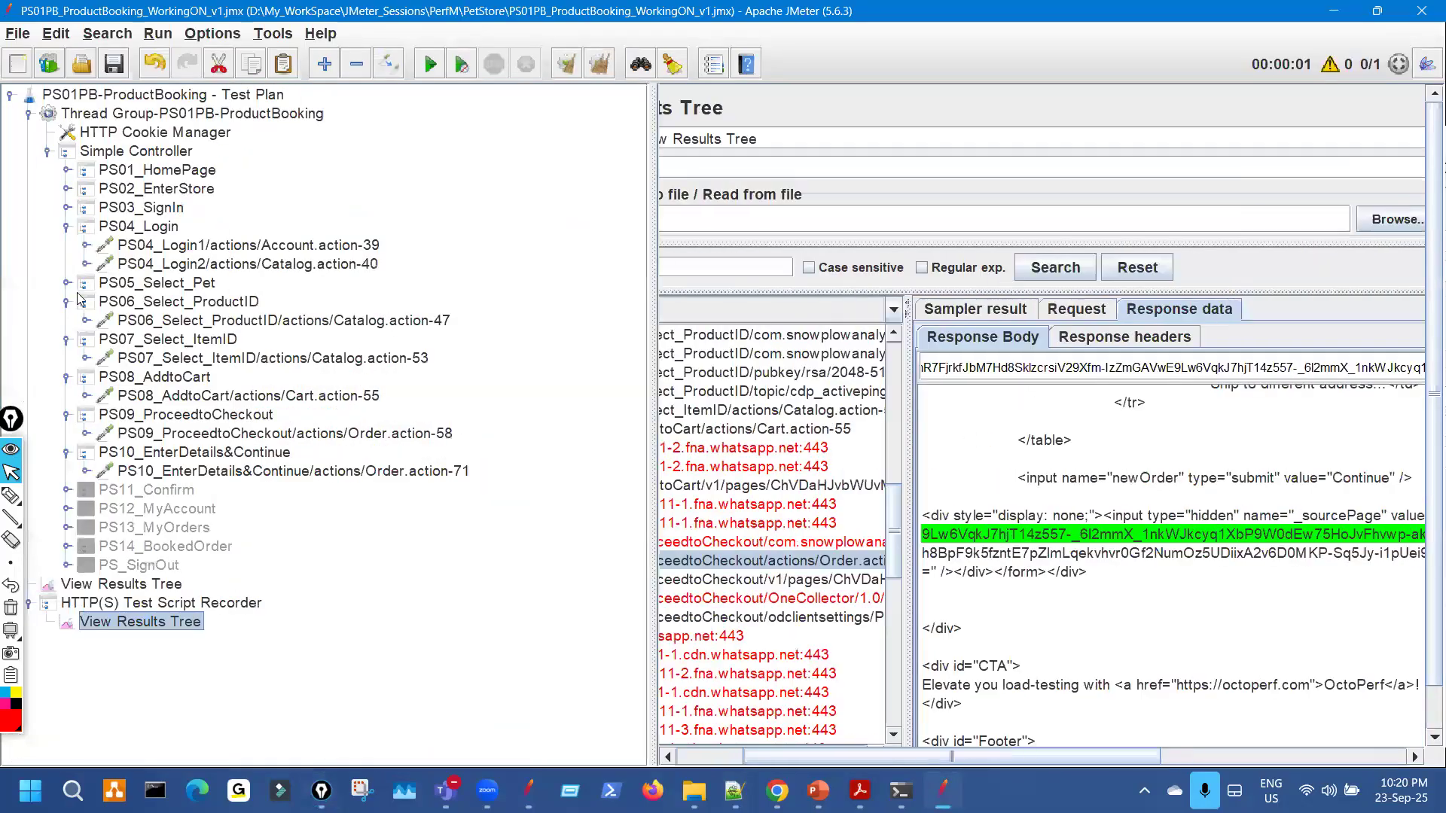
Collapse PS06–PS09 and re-expand PS09 to show its Order.action-58 checkout request.
{"action": "left_click", "coordinate": [66, 301]}
{"action": "left_click", "coordinate": [66, 320]}
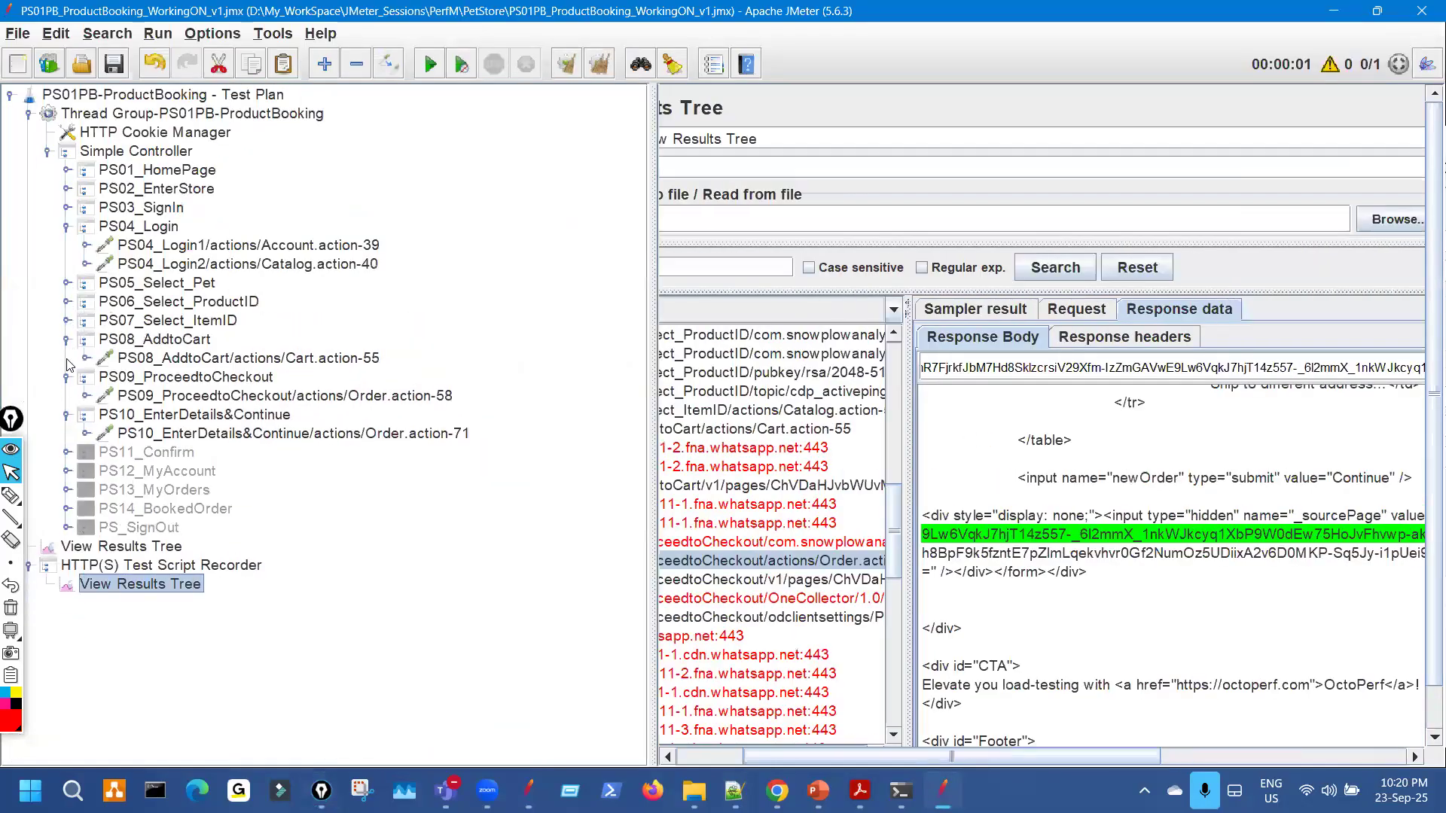
{"action": "left_click", "coordinate": [66, 339]}
{"action": "left_click", "coordinate": [67, 357]}
{"action": "key", "text": "ctrl+shift+3"}
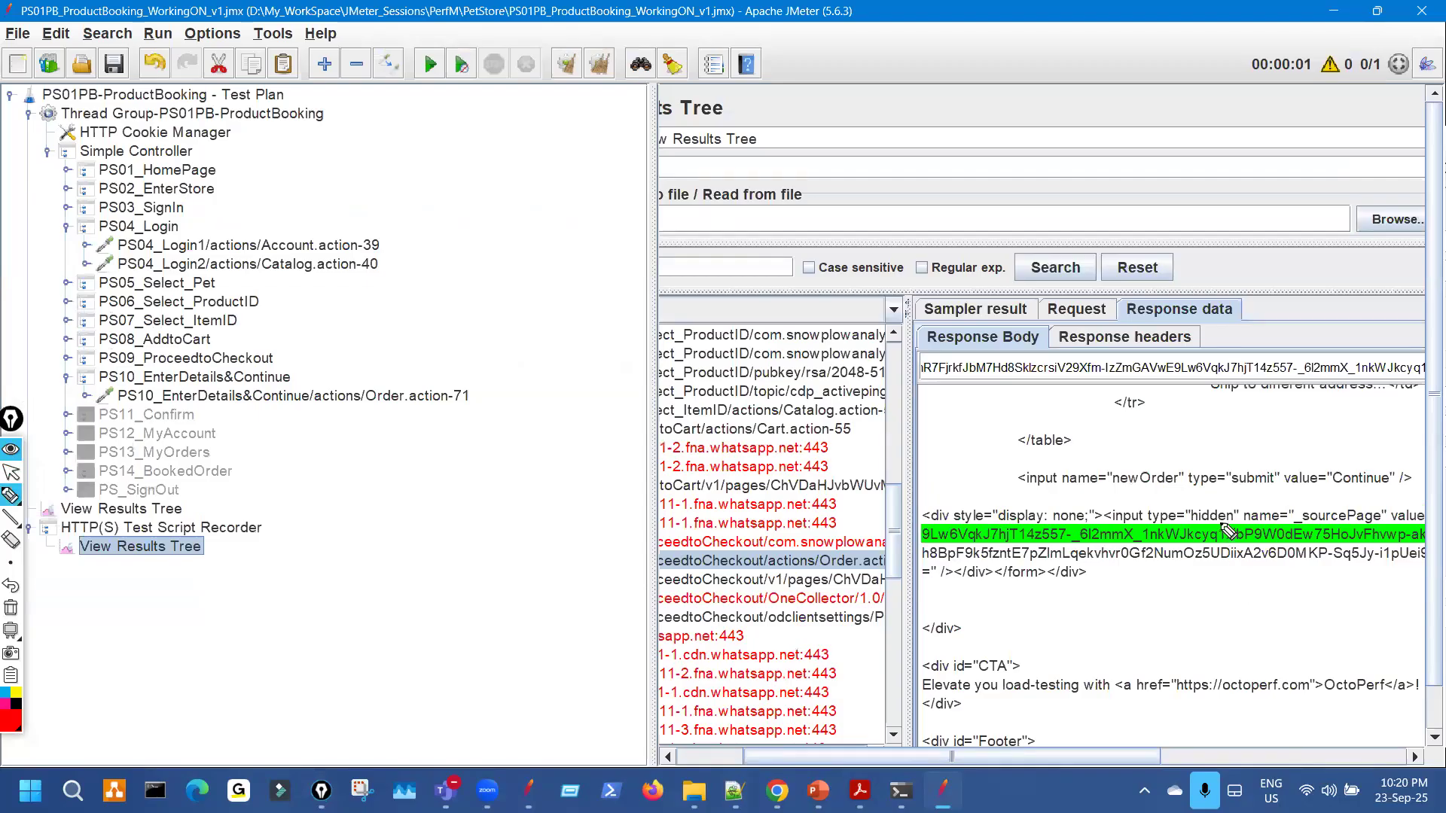
{"action": "left_click_drag", "start_coordinate": [1265, 525], "coordinate": [1227, 563]}
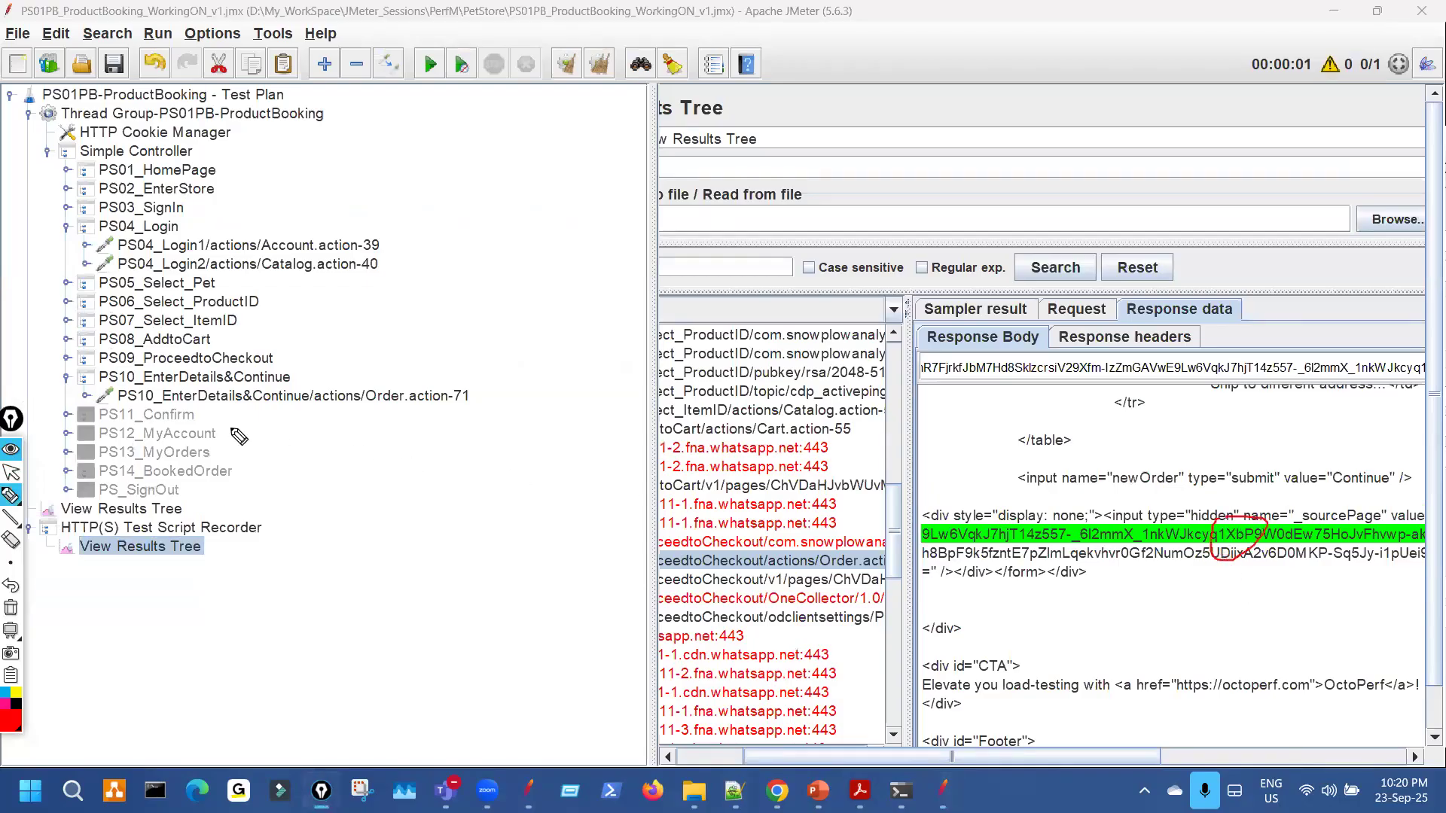
{"action": "key", "text": "ctrl+shift+1"}
{"action": "left_click", "coordinate": [68, 358]}
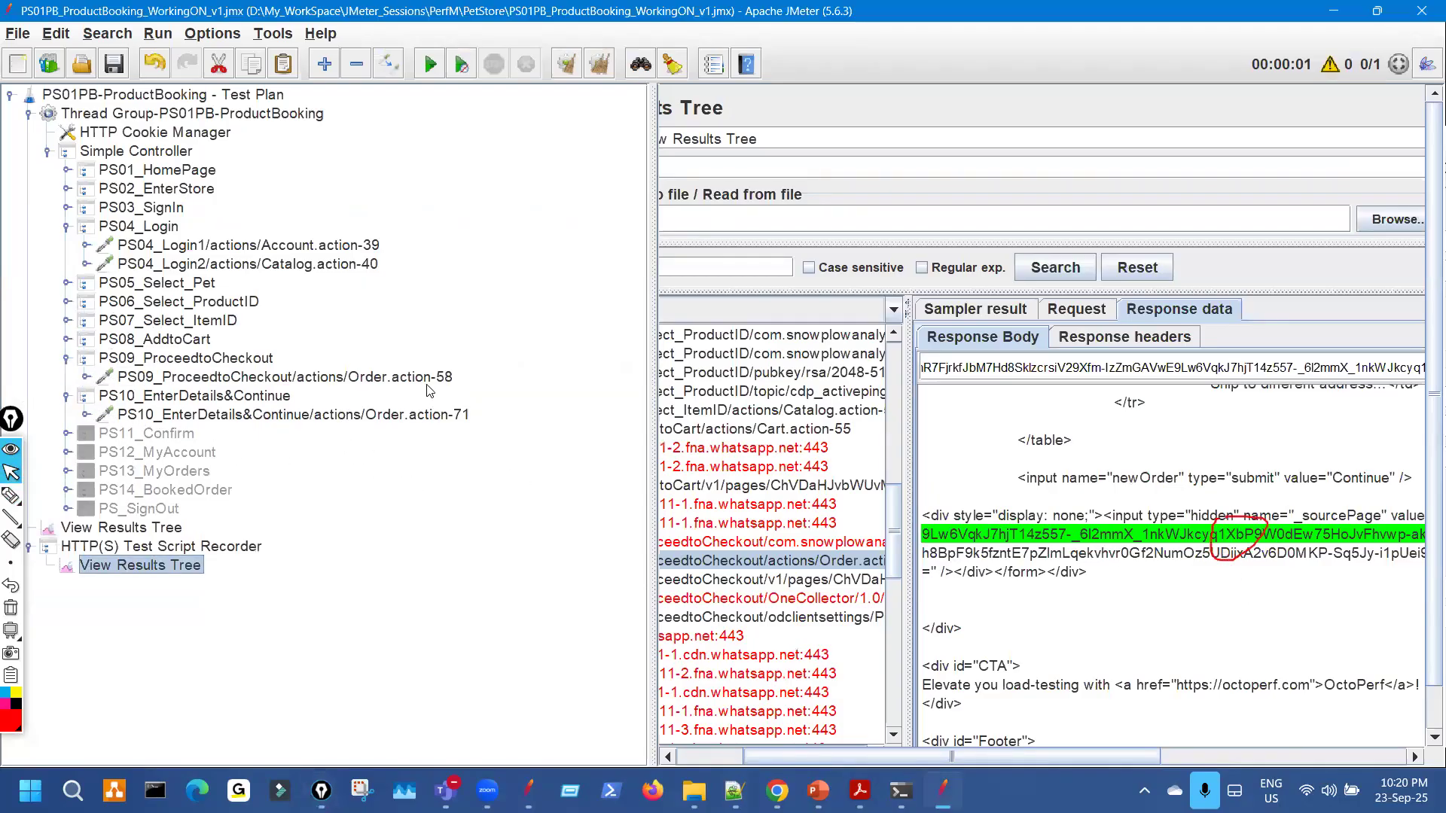
Switch the response viewer to the RegExp Tester for PS09's checkout response.
{"action": "left_click", "coordinate": [894, 308]}
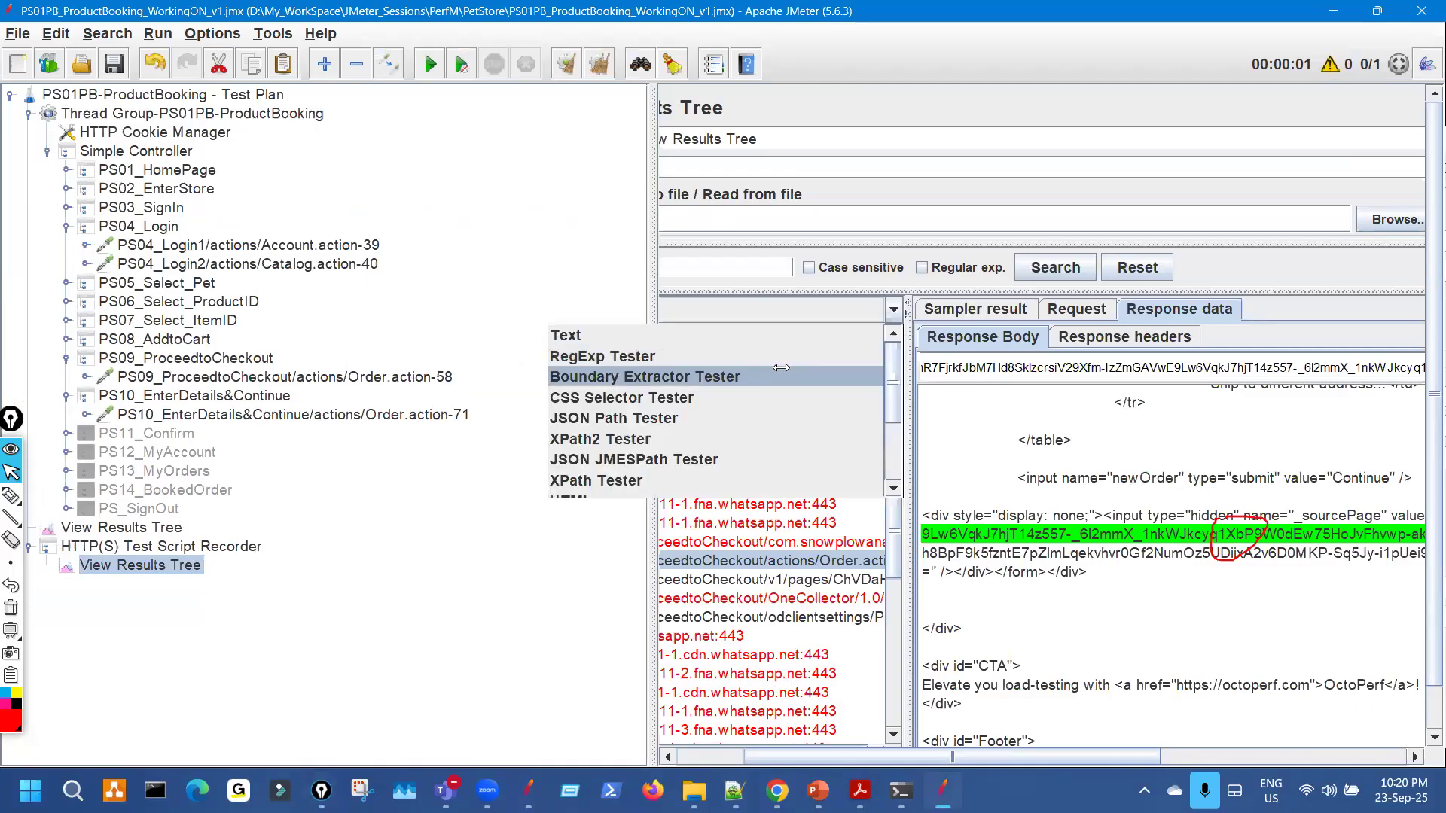
{"action": "left_click", "coordinate": [828, 373]}
{"action": "left_click", "coordinate": [851, 309]}
{"action": "left_click", "coordinate": [769, 354]}
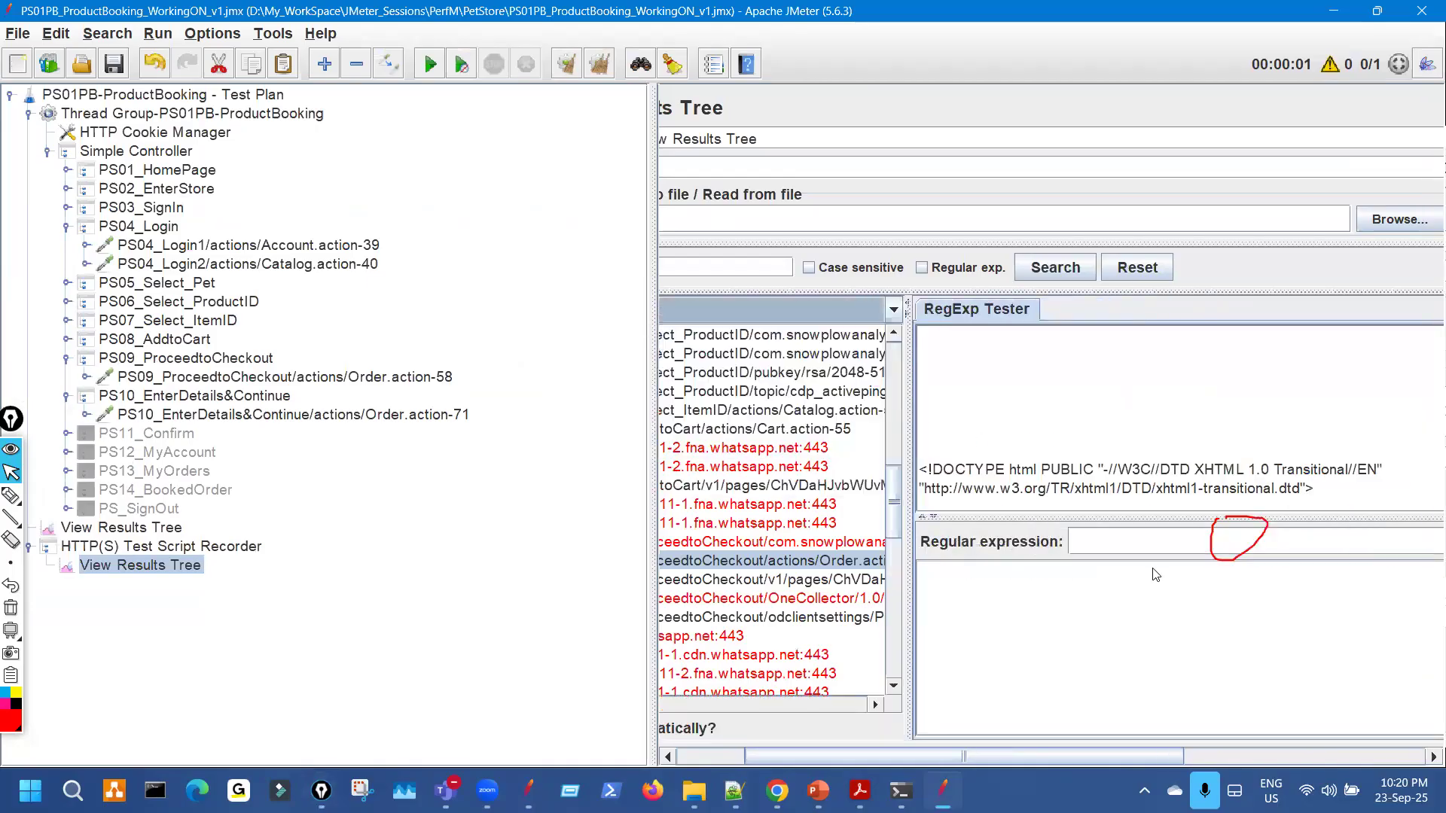
{"action": "key", "text": "ctrl+shift+2"}
{"action": "left_click_drag", "start_coordinate": [1135, 536], "coordinate": [1186, 504]}
{"action": "key", "text": "ctrl+shift+7"}
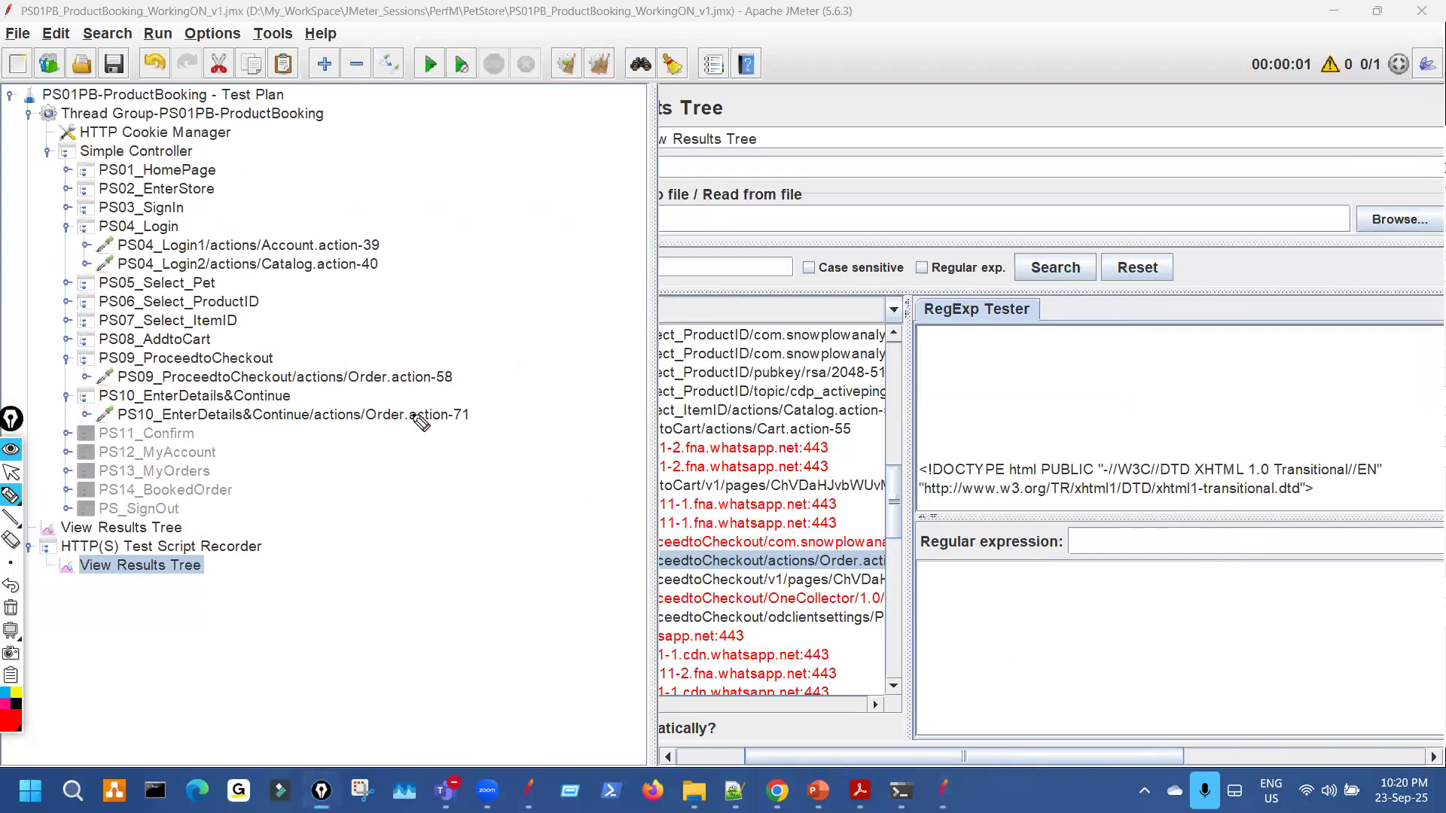
{"action": "left_click_drag", "start_coordinate": [424, 375], "coordinate": [450, 381]}
Add two Regular Expression Extractors under the PS09 Order.action request.
{"action": "key", "text": "ctrl+shift+7"}
{"action": "key", "text": "ctrl+shift+1"}
{"action": "left_click", "coordinate": [394, 380]}
{"action": "right_click", "coordinate": [394, 381]}
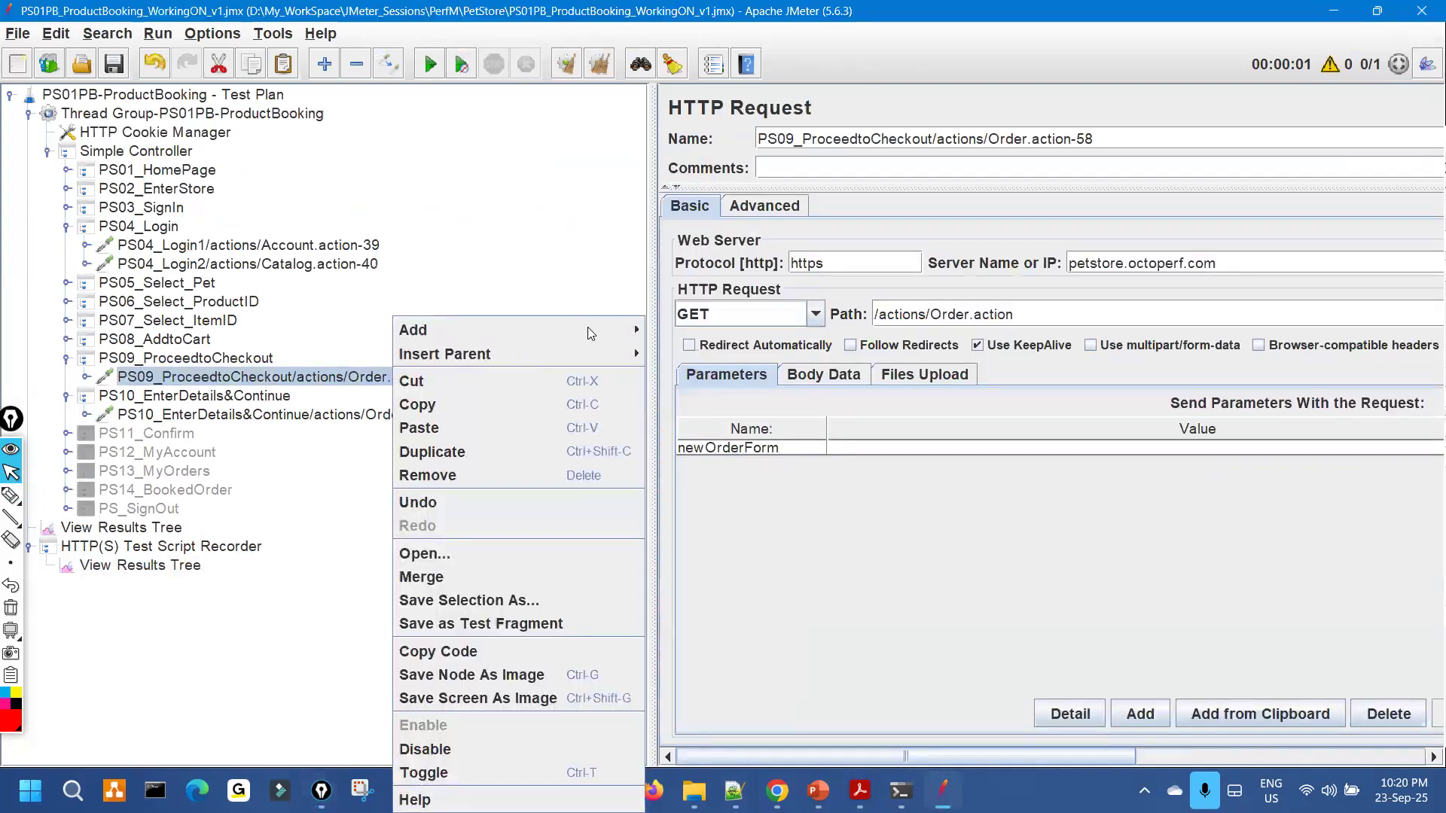
{"action": "mouse_move", "coordinate": [587, 328]}
{"action": "mouse_move", "coordinate": [744, 413]}
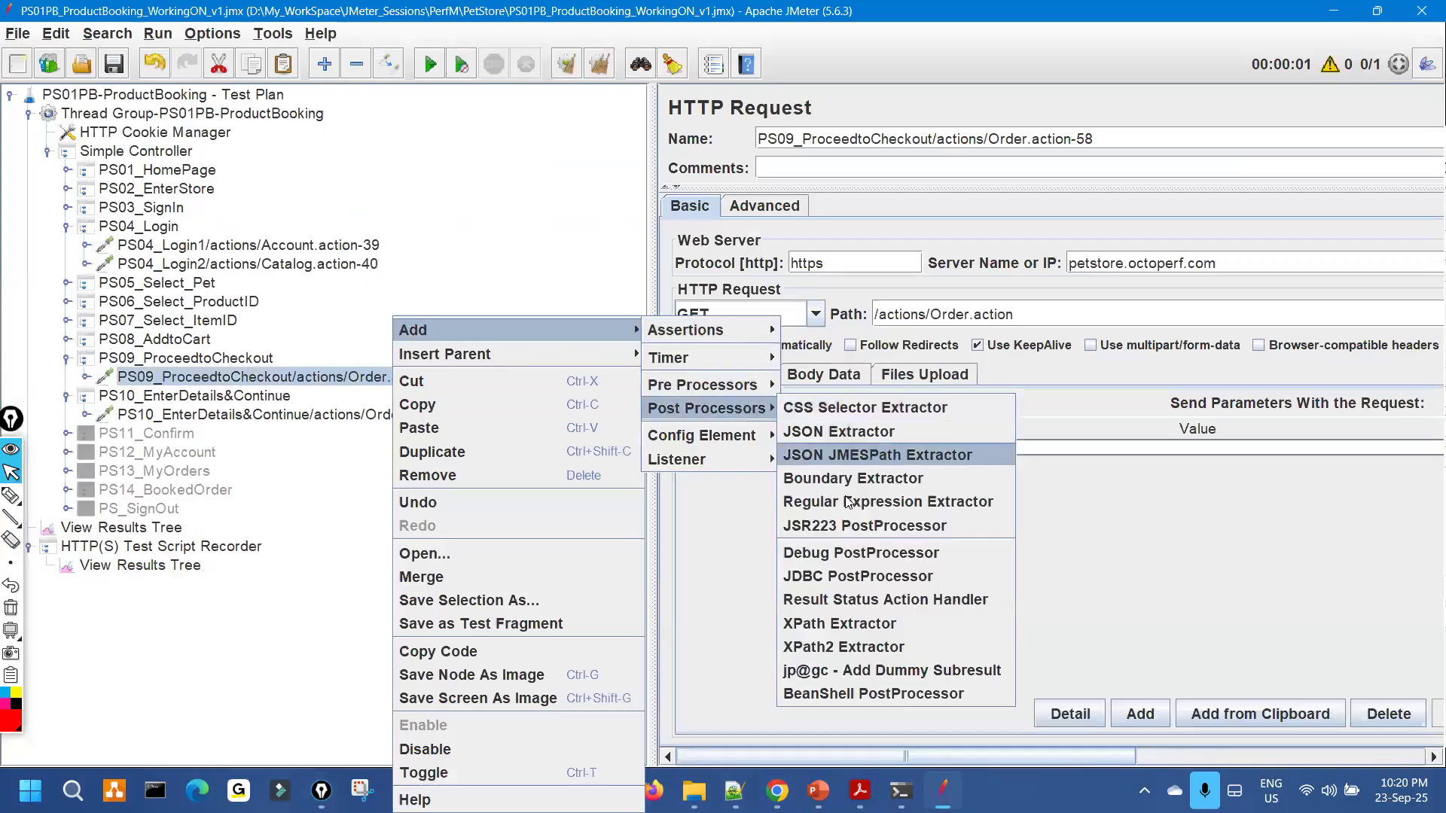
{"action": "left_click", "coordinate": [847, 500]}
{"action": "right_click", "coordinate": [331, 379]}
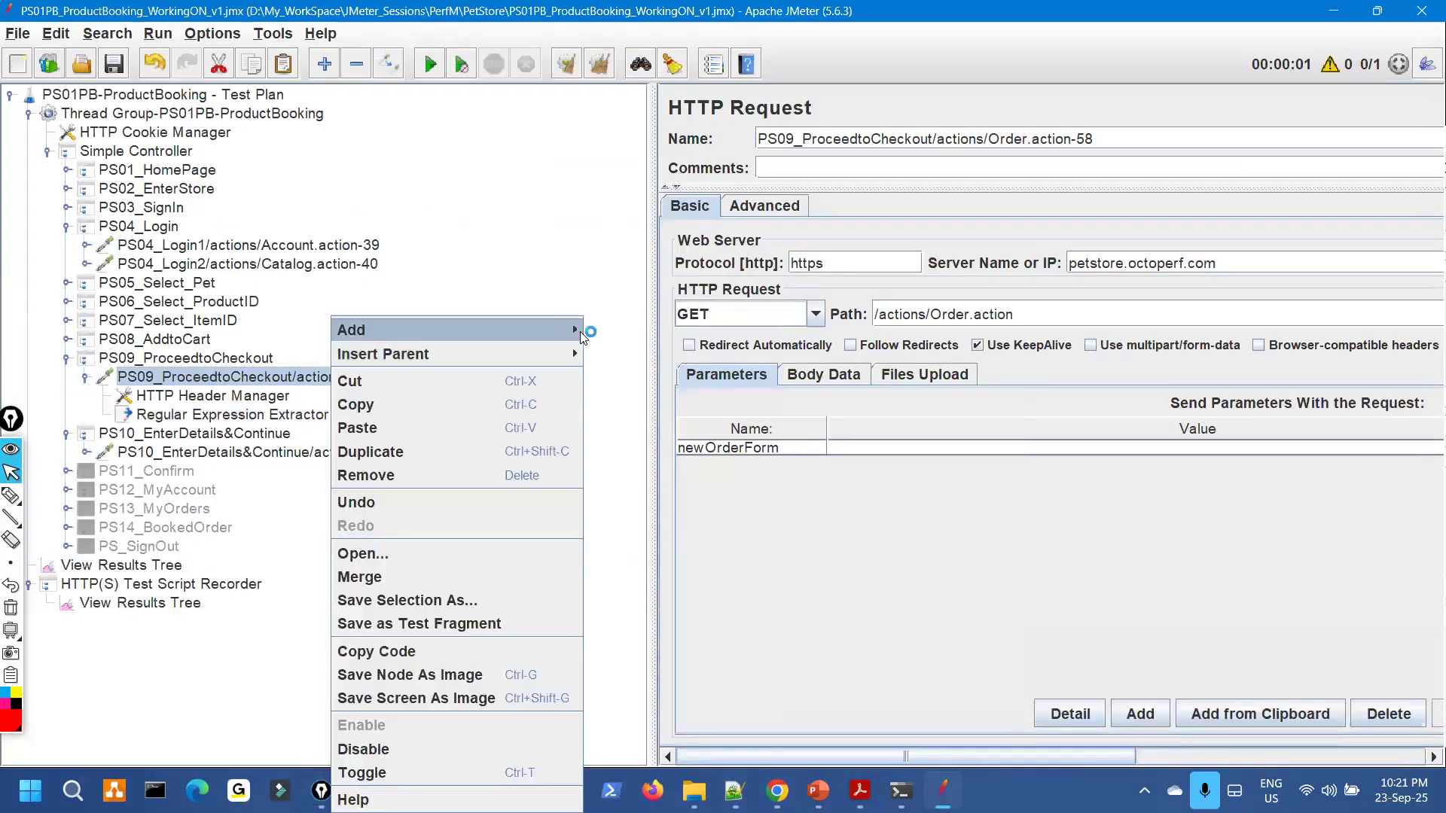
{"action": "mouse_move", "coordinate": [580, 329]}
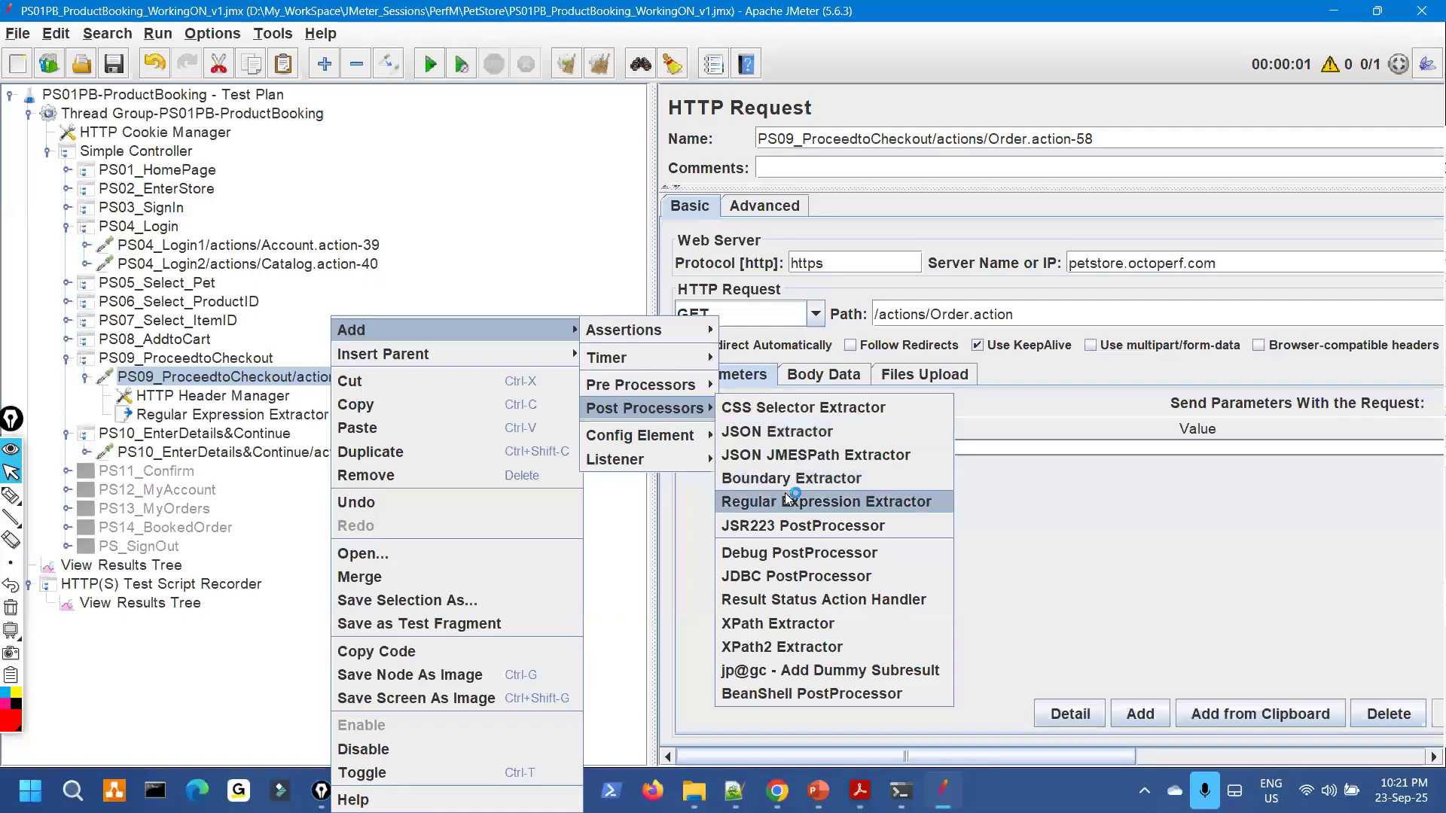
{"action": "left_click", "coordinate": [762, 502]}
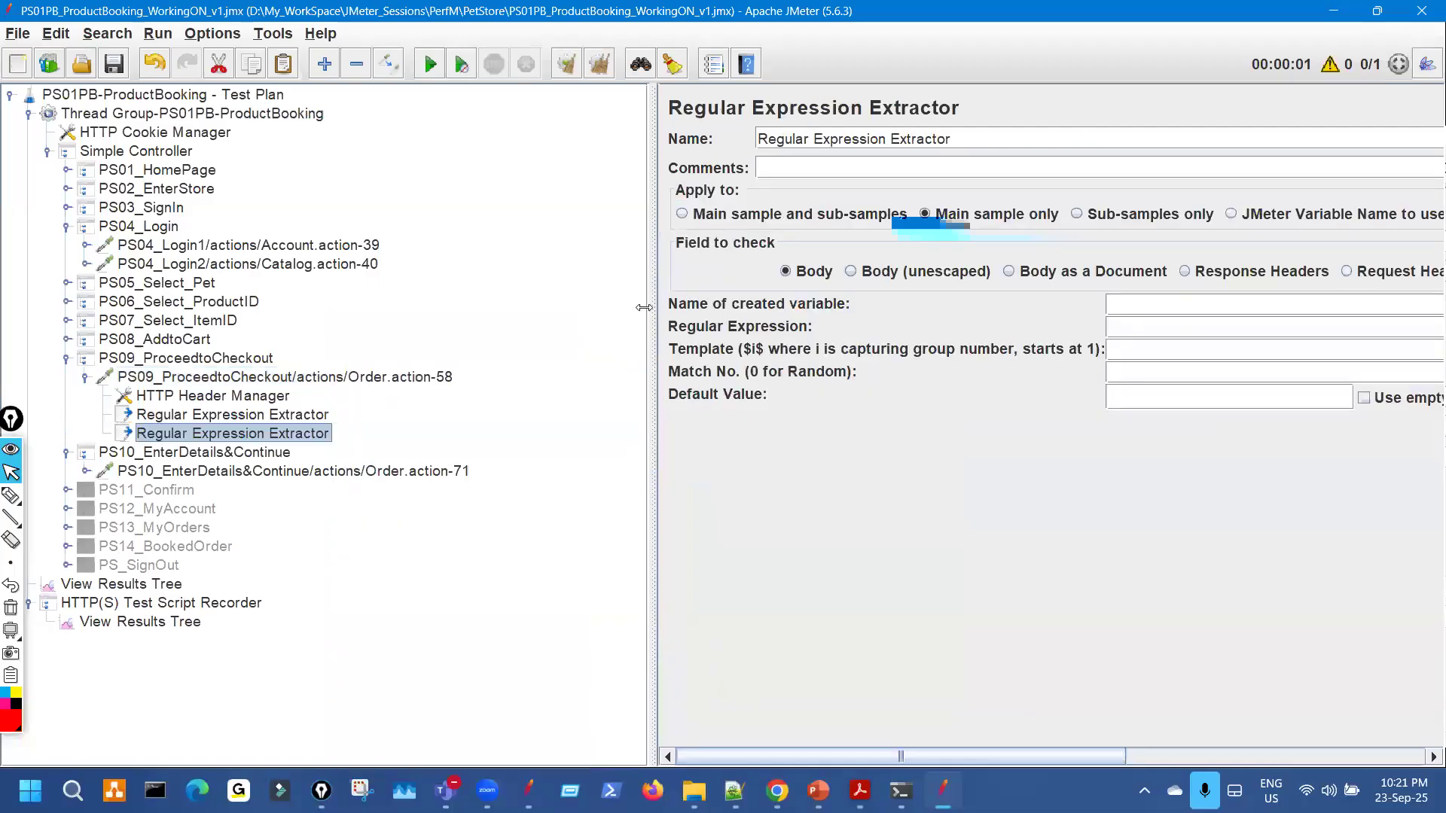
Copy the sourcePage regular expression from PS03's c_SourcePageID1 extractor into the first PS09 extractor.
{"action": "left_click_drag", "start_coordinate": [487, 307], "coordinate": [490, 307]}
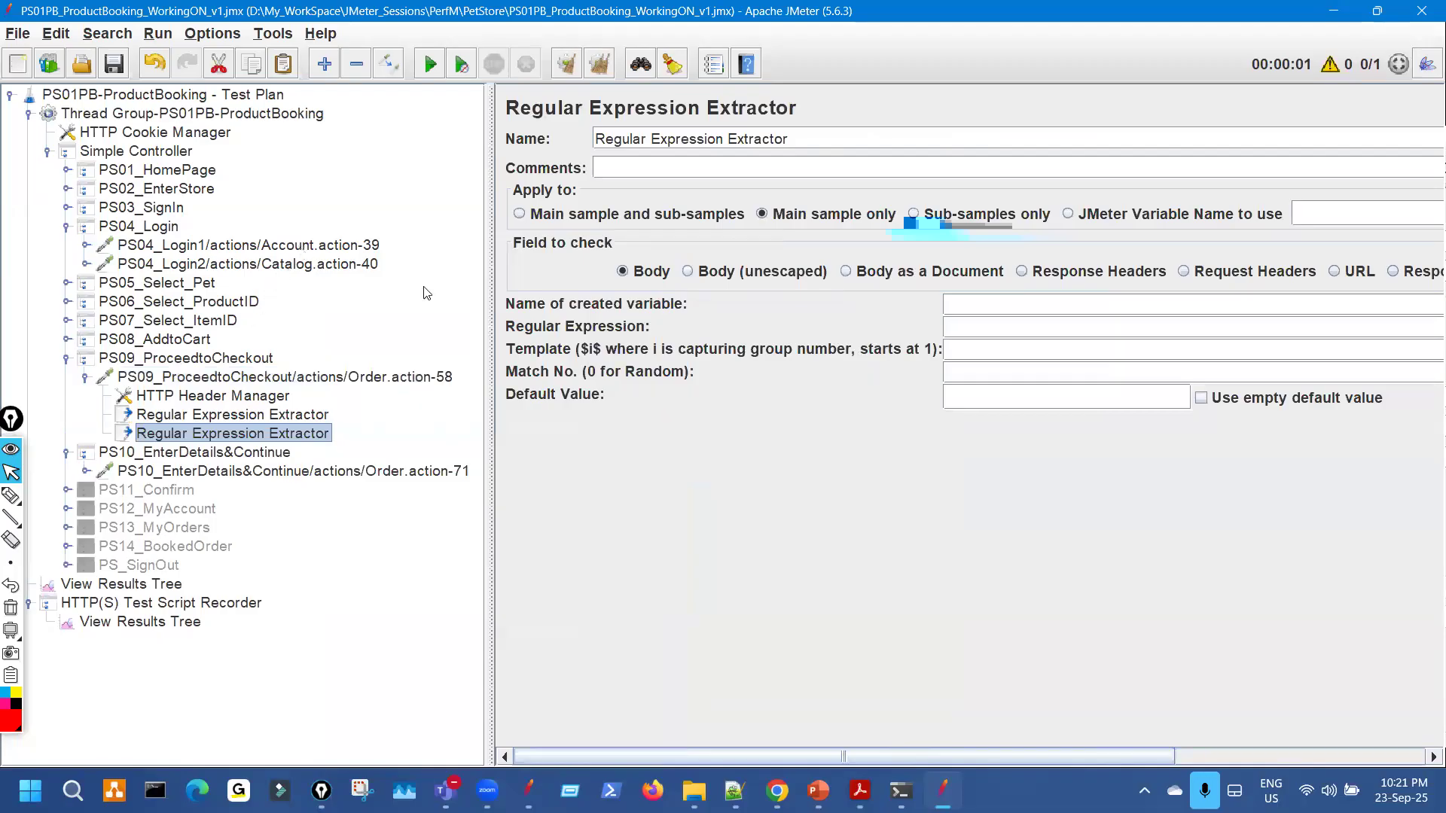
{"action": "left_click", "coordinate": [301, 247]}
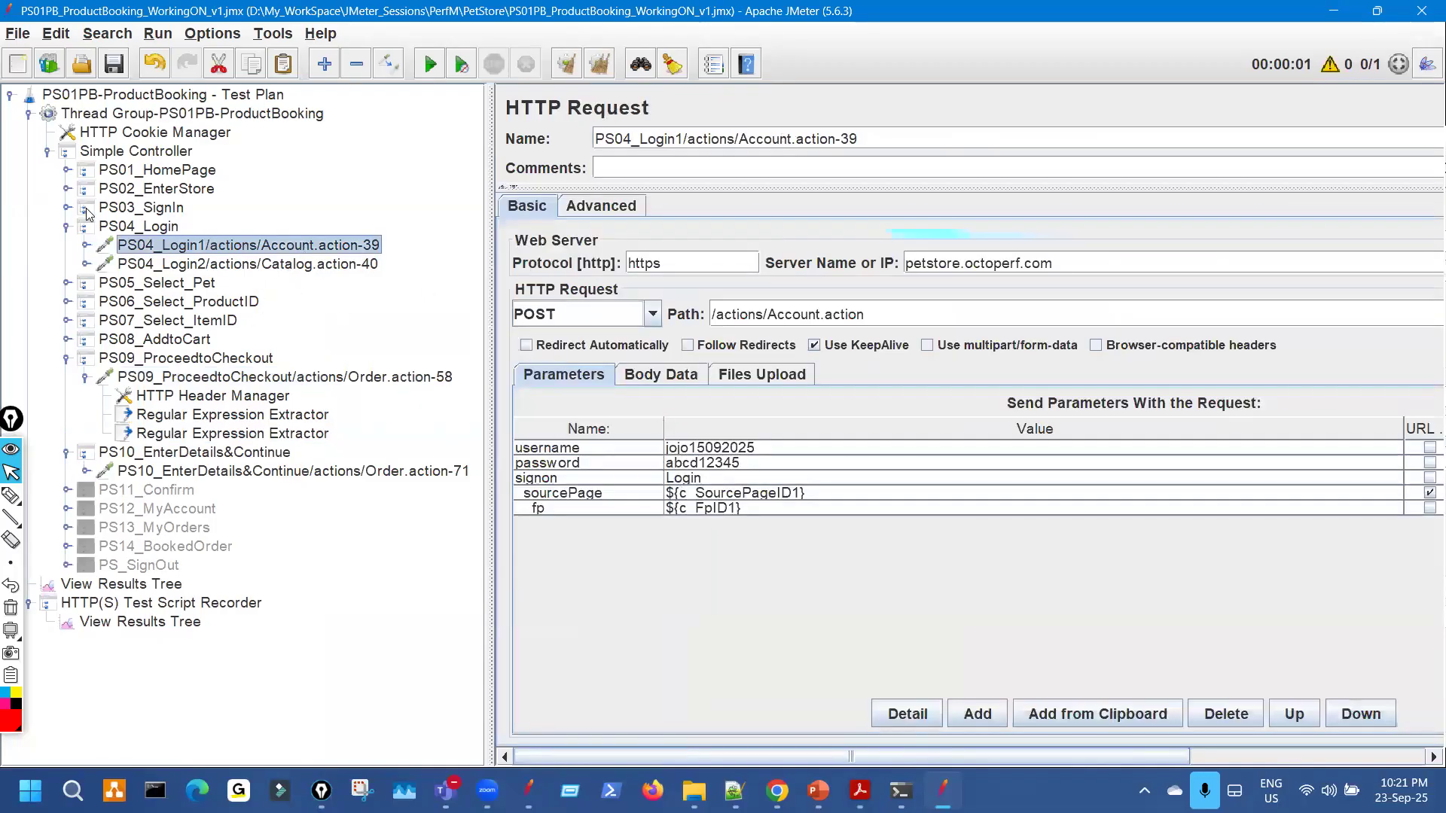
{"action": "left_click", "coordinate": [66, 207]}
{"action": "left_click", "coordinate": [85, 226]}
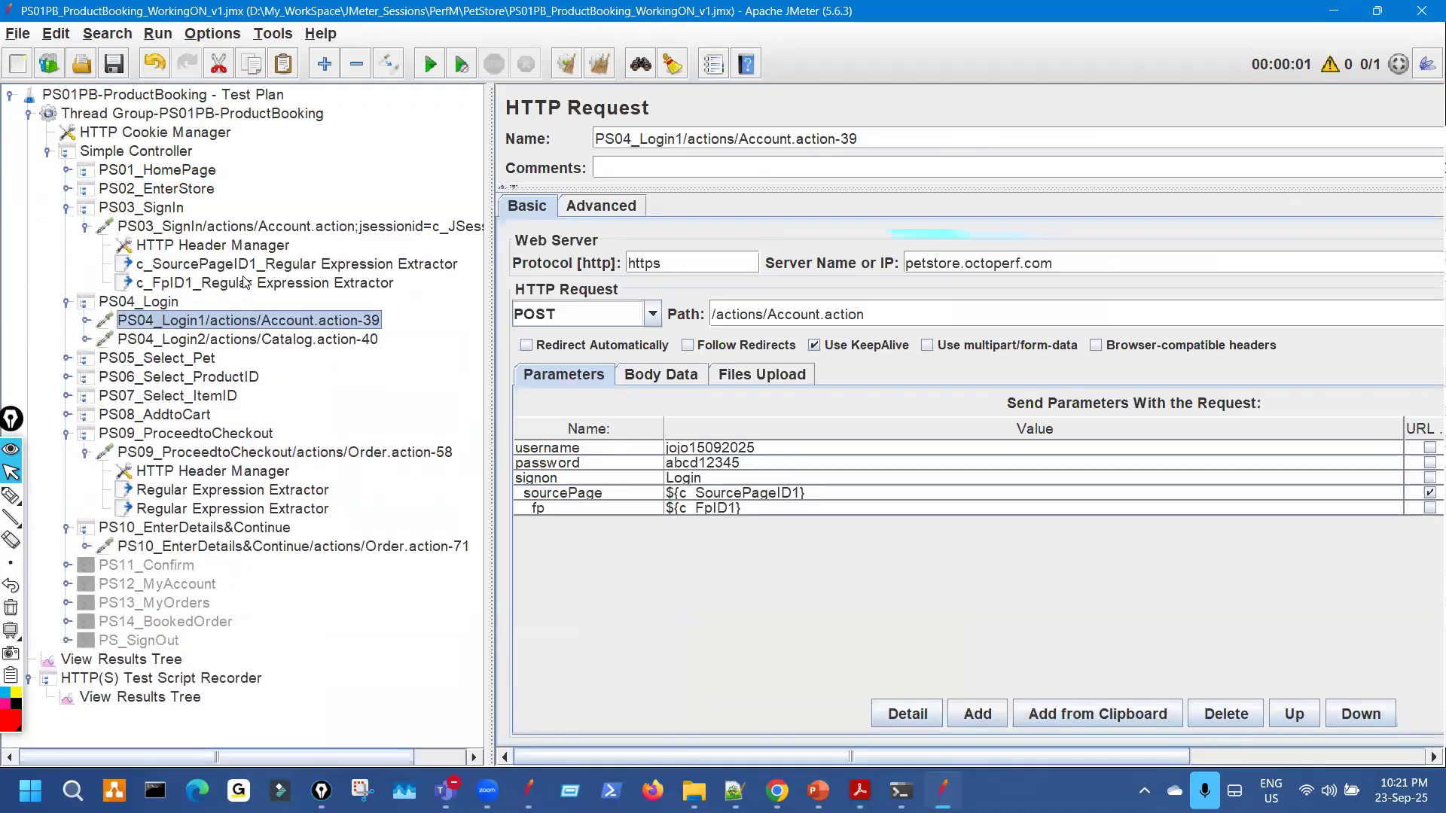
{"action": "left_click", "coordinate": [248, 264]}
{"action": "left_click_drag", "start_coordinate": [1226, 333], "coordinate": [862, 331]}
{"action": "key", "text": "ctrl+c"}
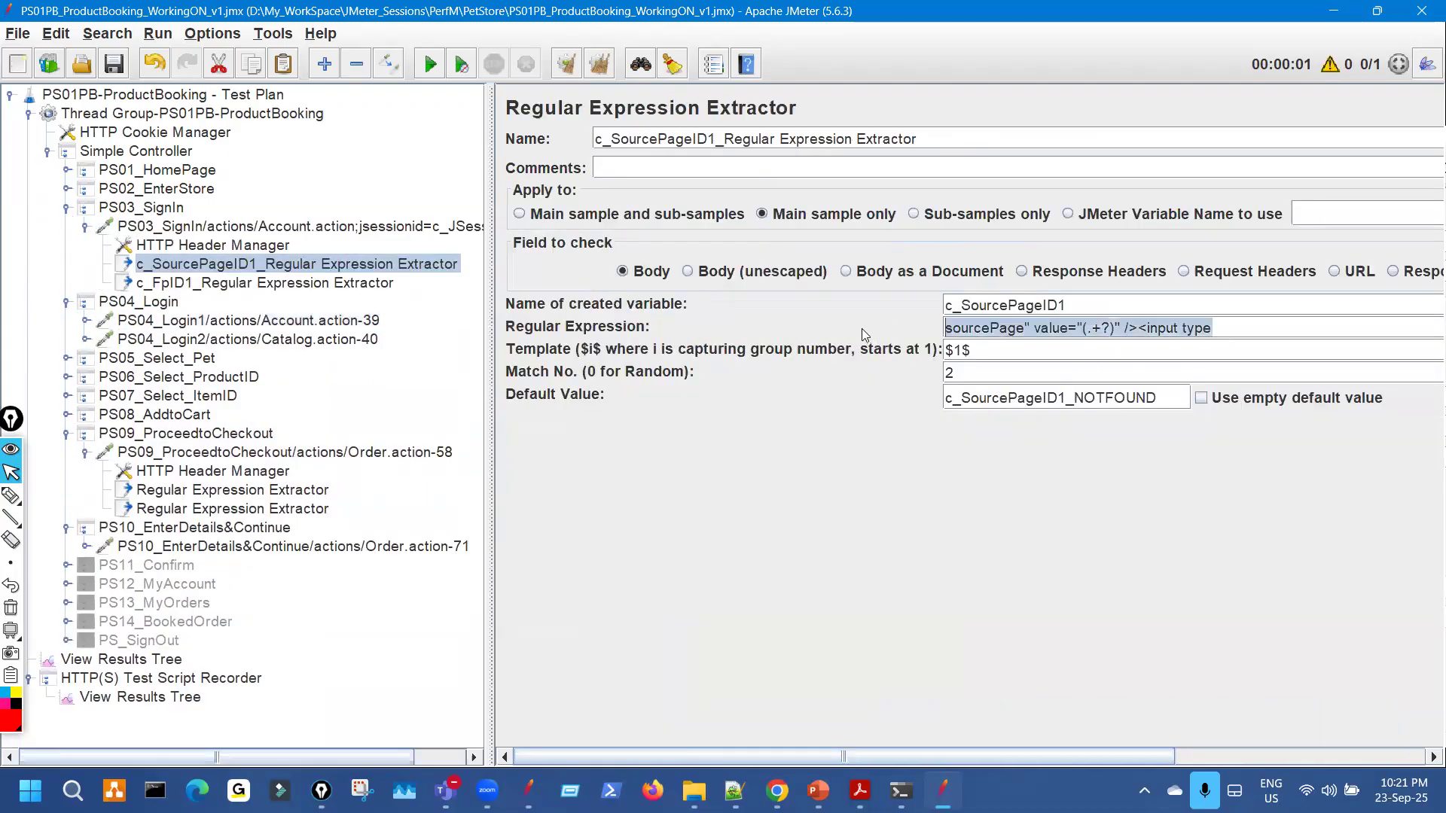
{"action": "left_click", "coordinate": [261, 491]}
{"action": "left_click", "coordinate": [1002, 329]}
{"action": "key", "text": "ctrl+v"}
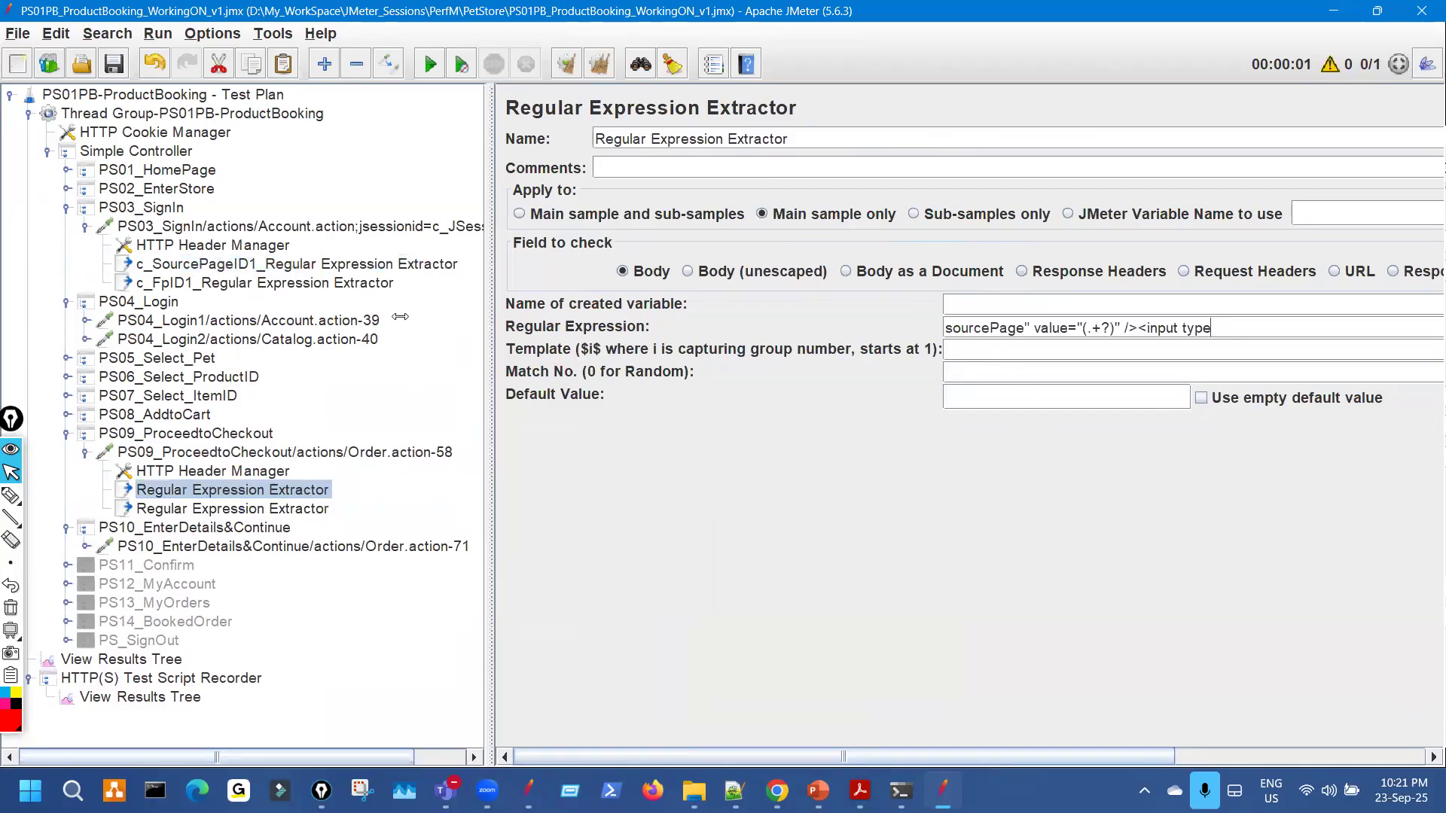
Copy the $1$ template from c_SourcePageID1 into the first PS09 extractor.
{"action": "left_click", "coordinate": [336, 264]}
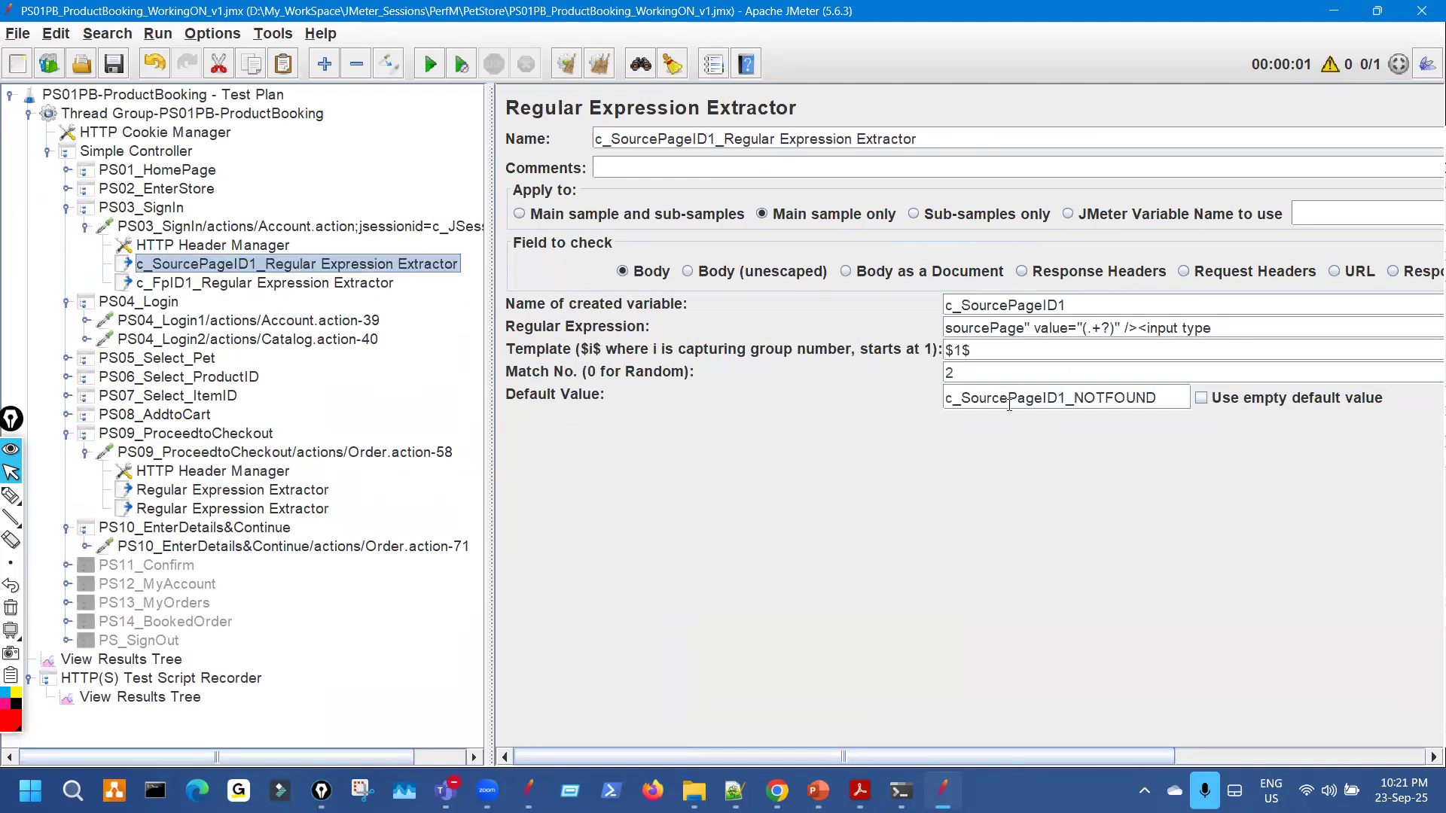
{"action": "double_click", "coordinate": [951, 351]}
{"action": "key", "text": "ctrl+c"}
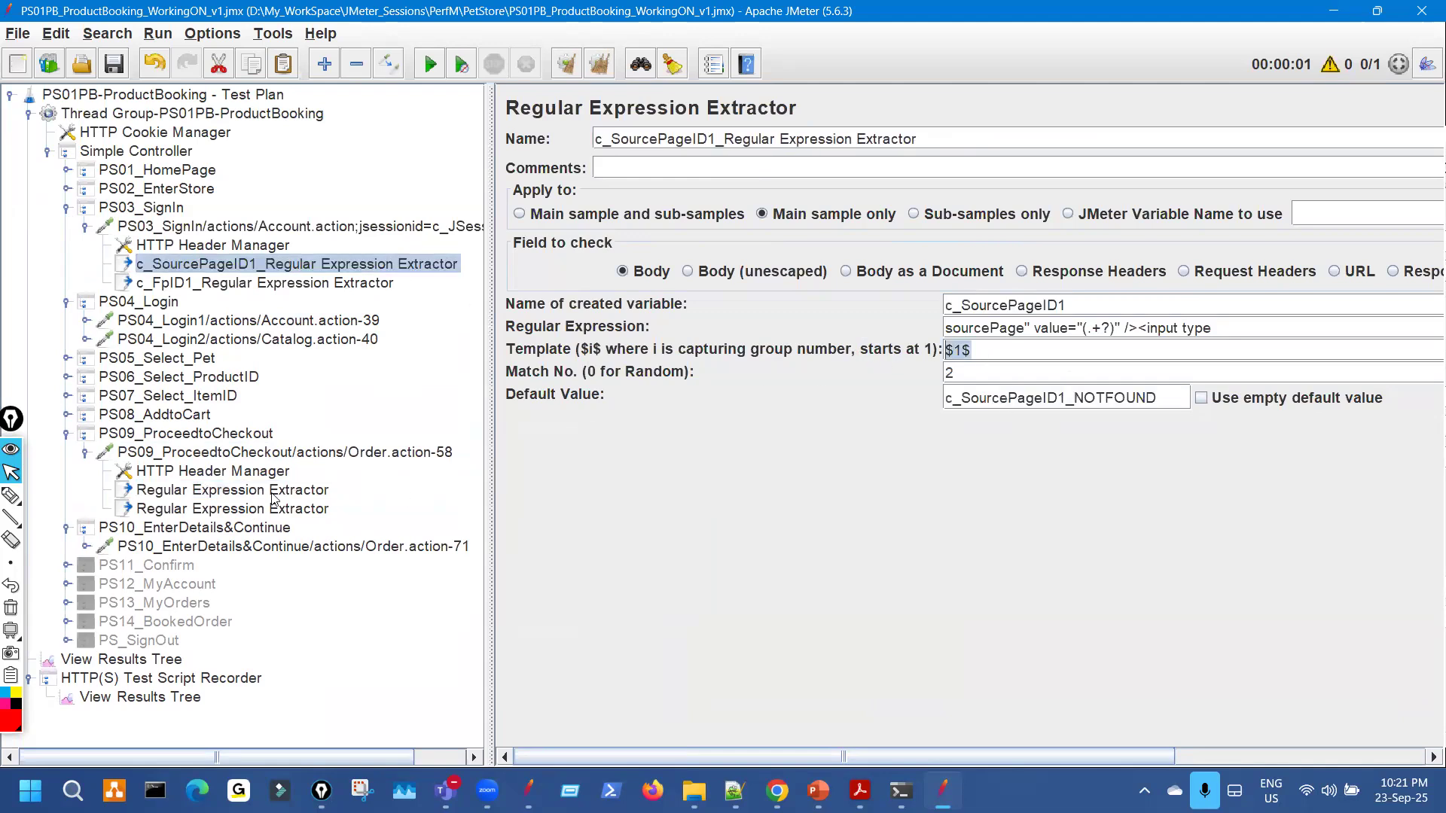
{"action": "left_click", "coordinate": [301, 491]}
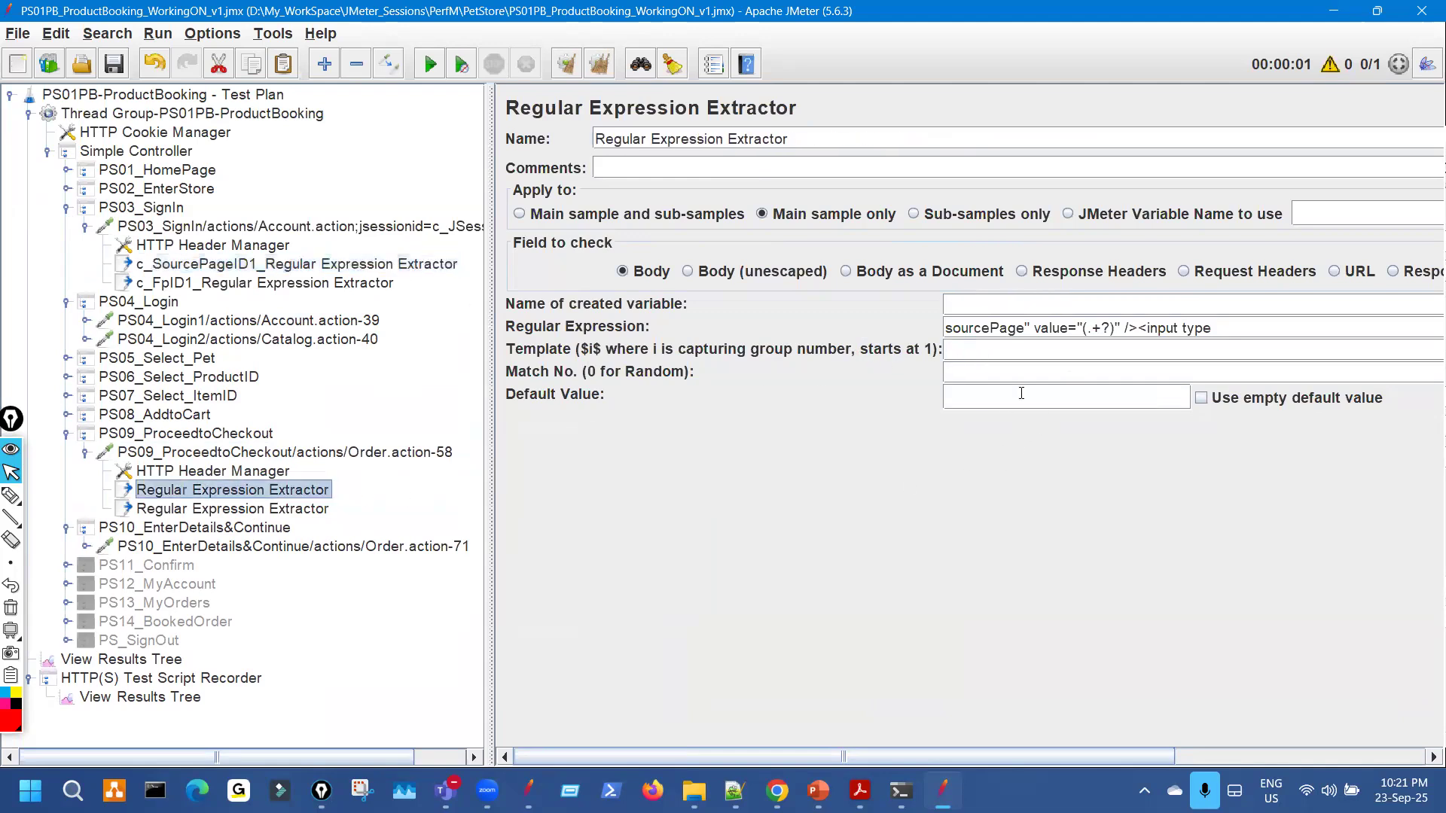
{"action": "left_click", "coordinate": [980, 349]}
{"action": "key", "text": "ctrl+v"}
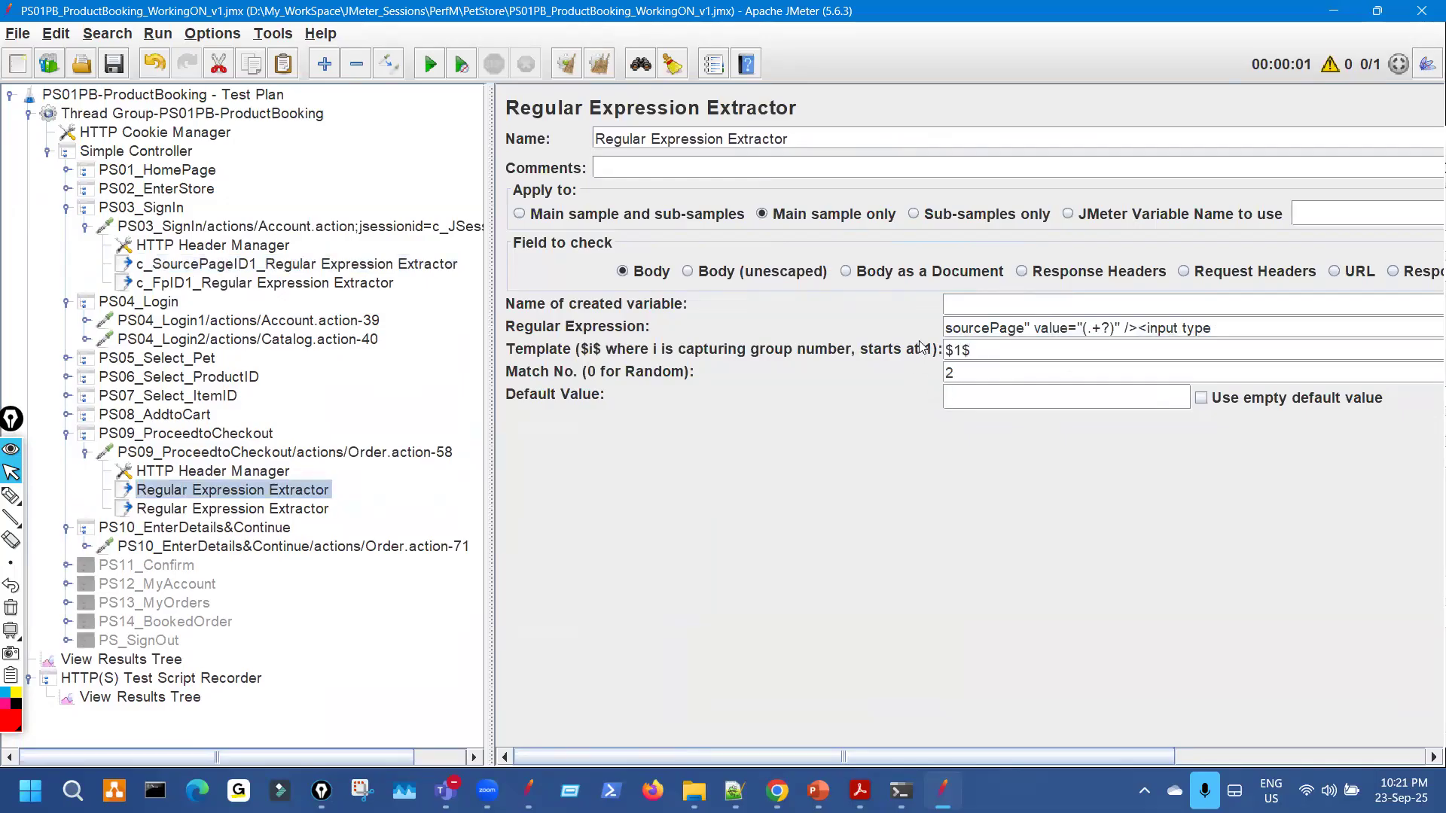
Set the first PS09 extractor's variable name to c_SourcePageID2.
{"action": "left_click", "coordinate": [407, 265]}
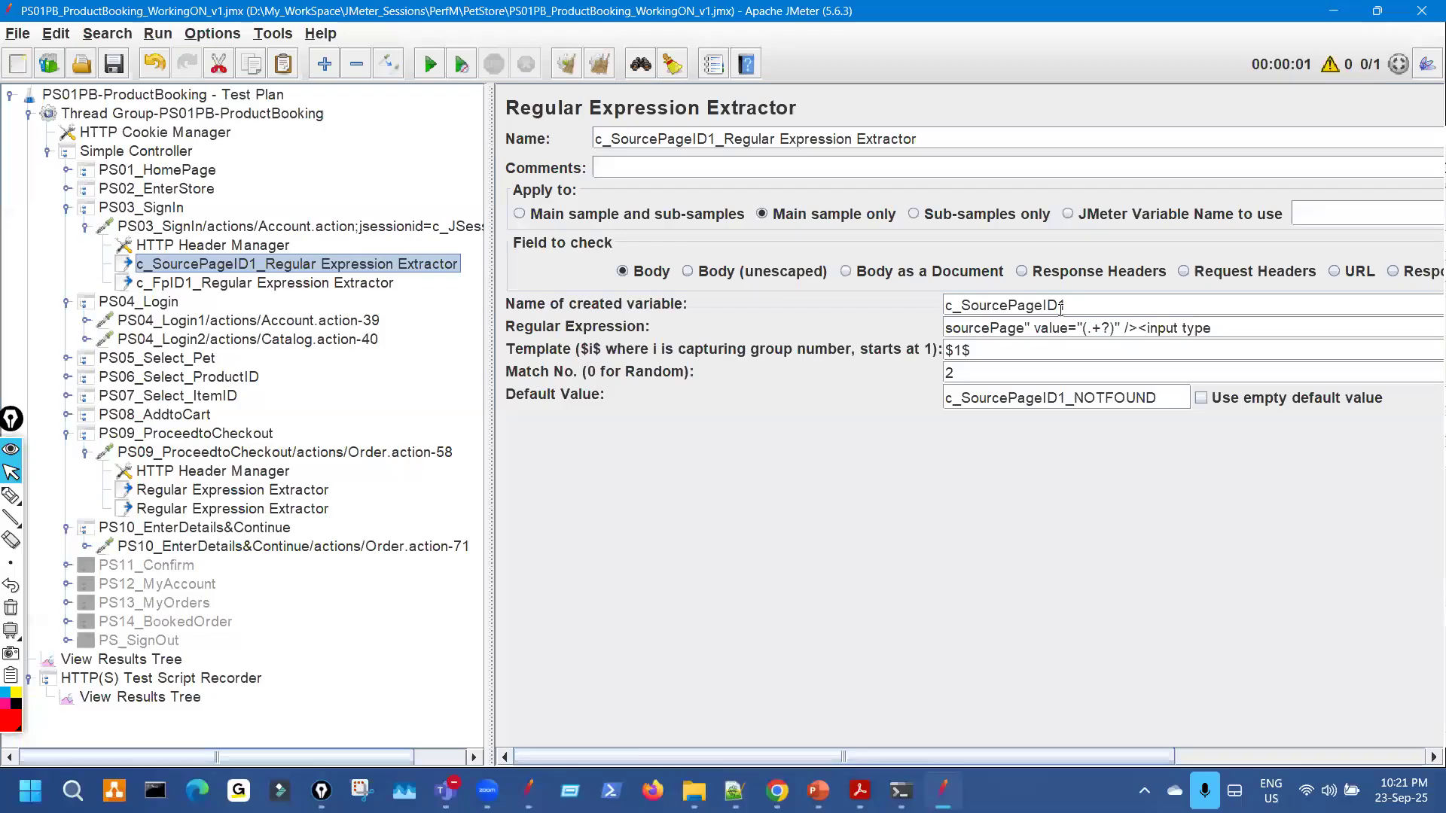
{"action": "left_click_drag", "start_coordinate": [1061, 309], "coordinate": [895, 304]}
{"action": "key", "text": "ctrl+c"}
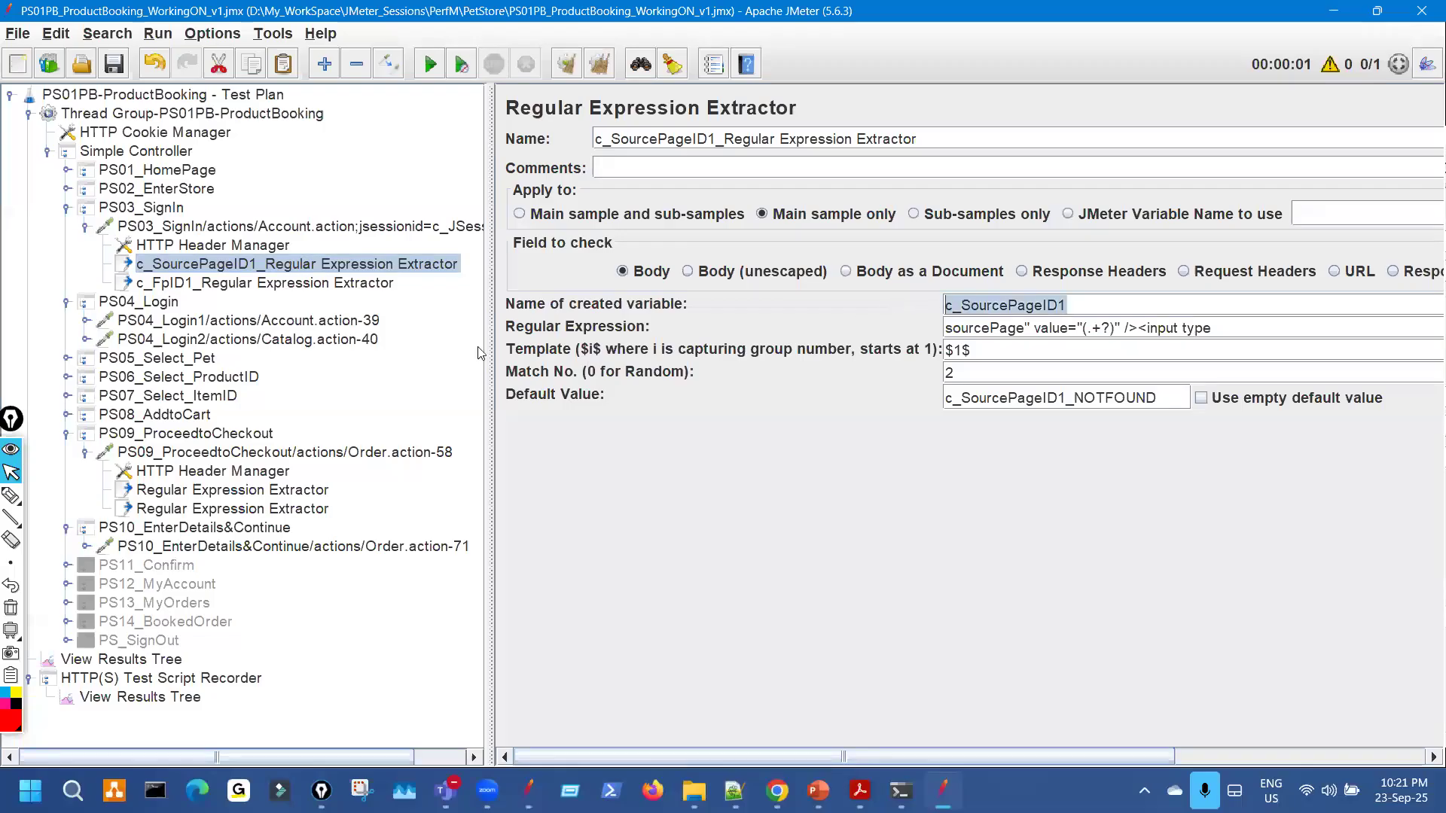
{"action": "left_click", "coordinate": [269, 490]}
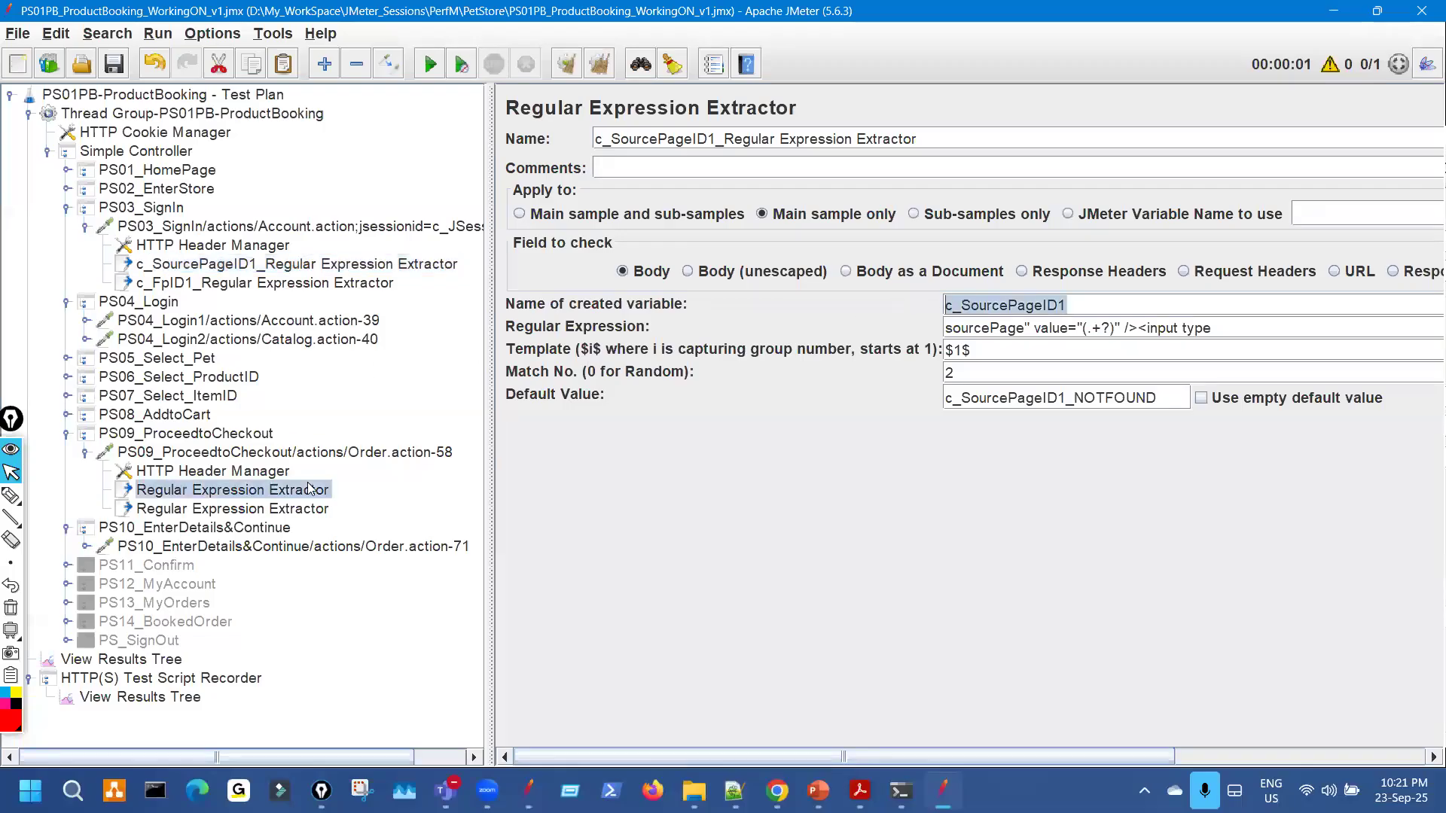
{"action": "left_click", "coordinate": [978, 302]}
{"action": "key", "text": "ctrl+v"}
{"action": "key", "text": "BackSpace"}
{"action": "type", "text": "2"}
{"action": "key", "text": "ctrl+shift+2"}
{"action": "left_click_drag", "start_coordinate": [1072, 299], "coordinate": [1130, 277]}
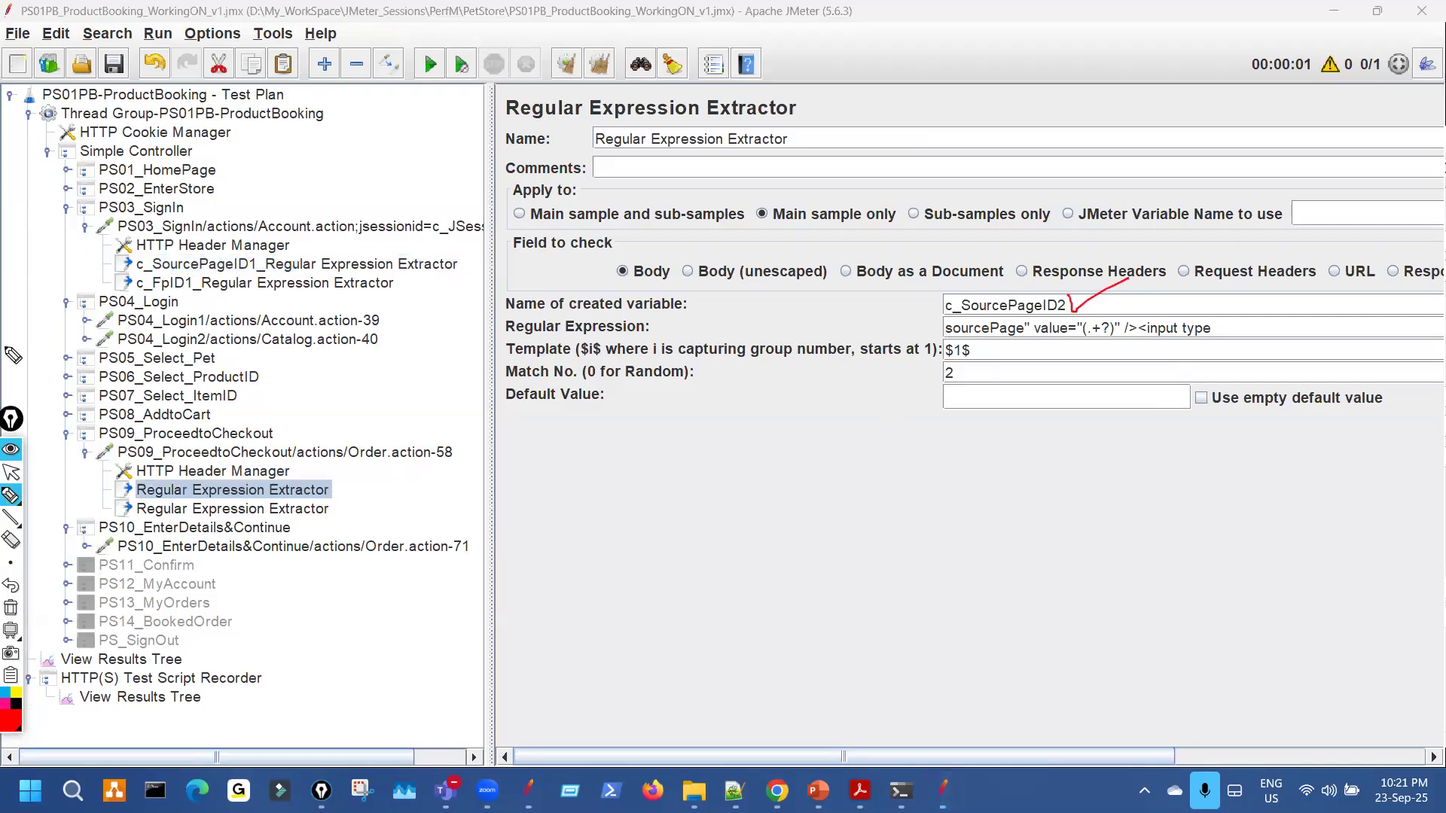
{"action": "key", "text": "ctrl+shift+7"}
{"action": "key", "text": "ctrl+shift+1"}
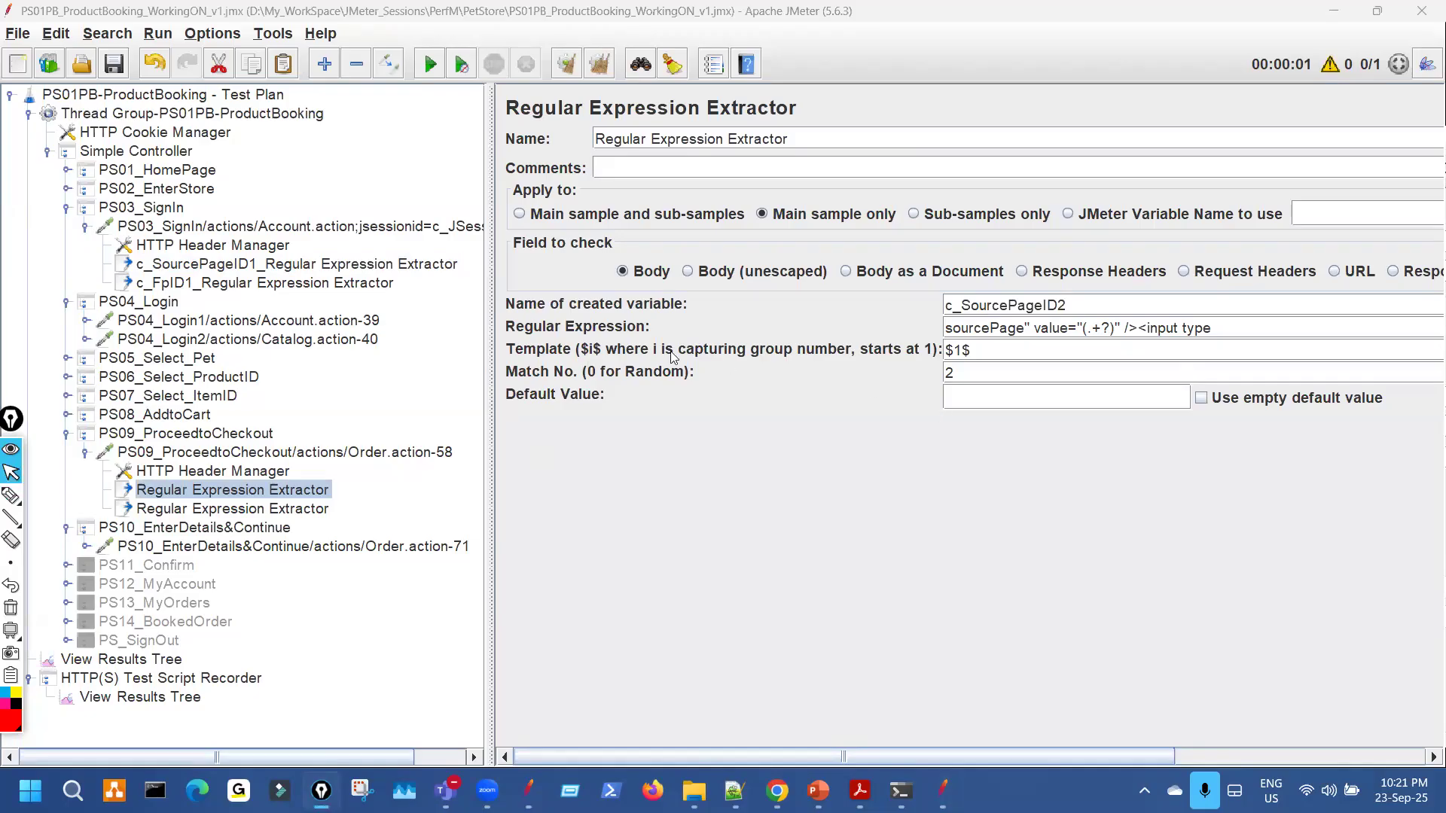
Give the first PS09 extractor the default value c_SourcePageID2_NOTFOUND.
{"action": "left_click", "coordinate": [374, 268]}
{"action": "left_click_drag", "start_coordinate": [1077, 306], "coordinate": [885, 313]}
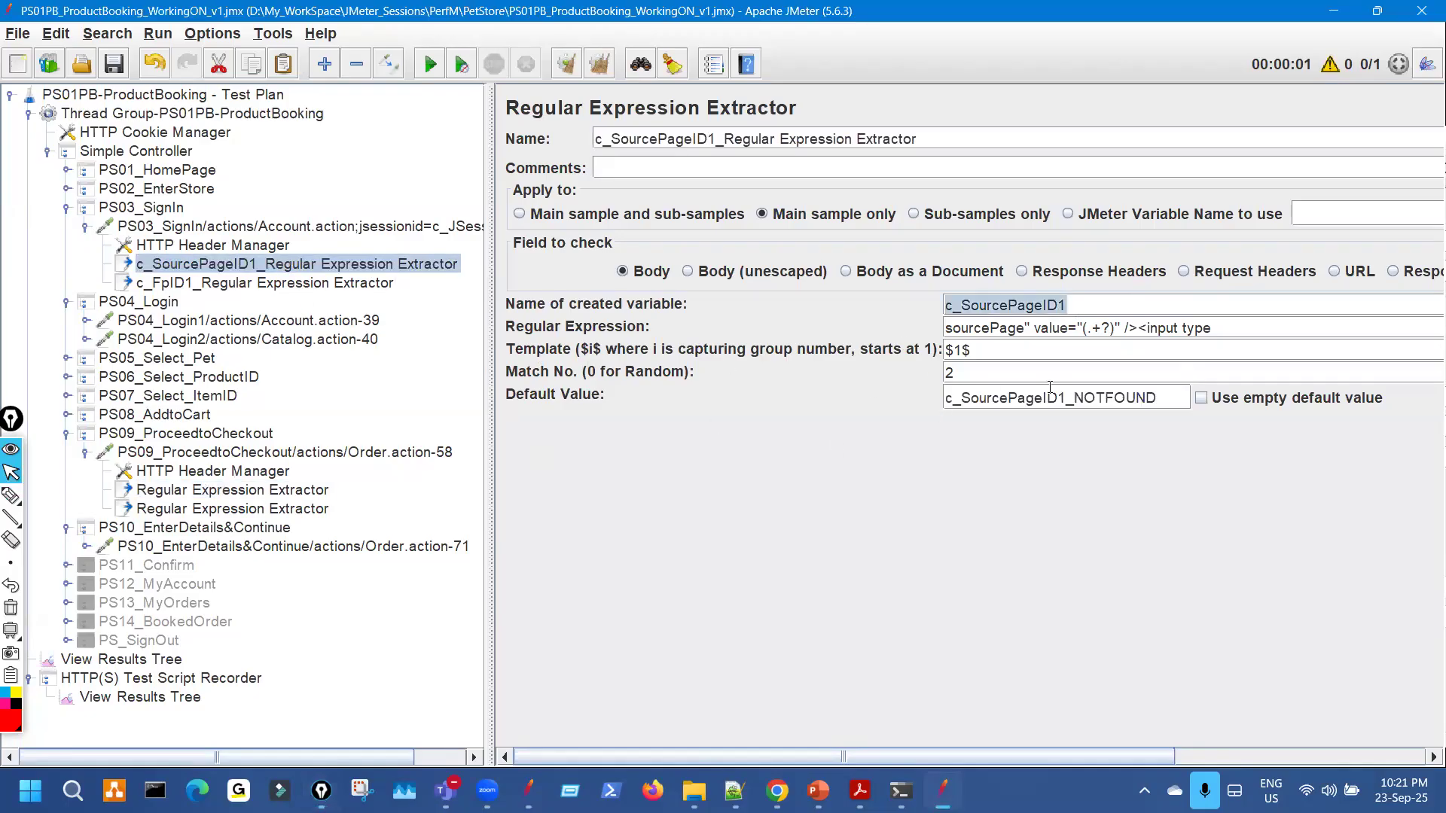
{"action": "left_click_drag", "start_coordinate": [1159, 400], "coordinate": [791, 404]}
{"action": "key", "text": "ctrl+c"}
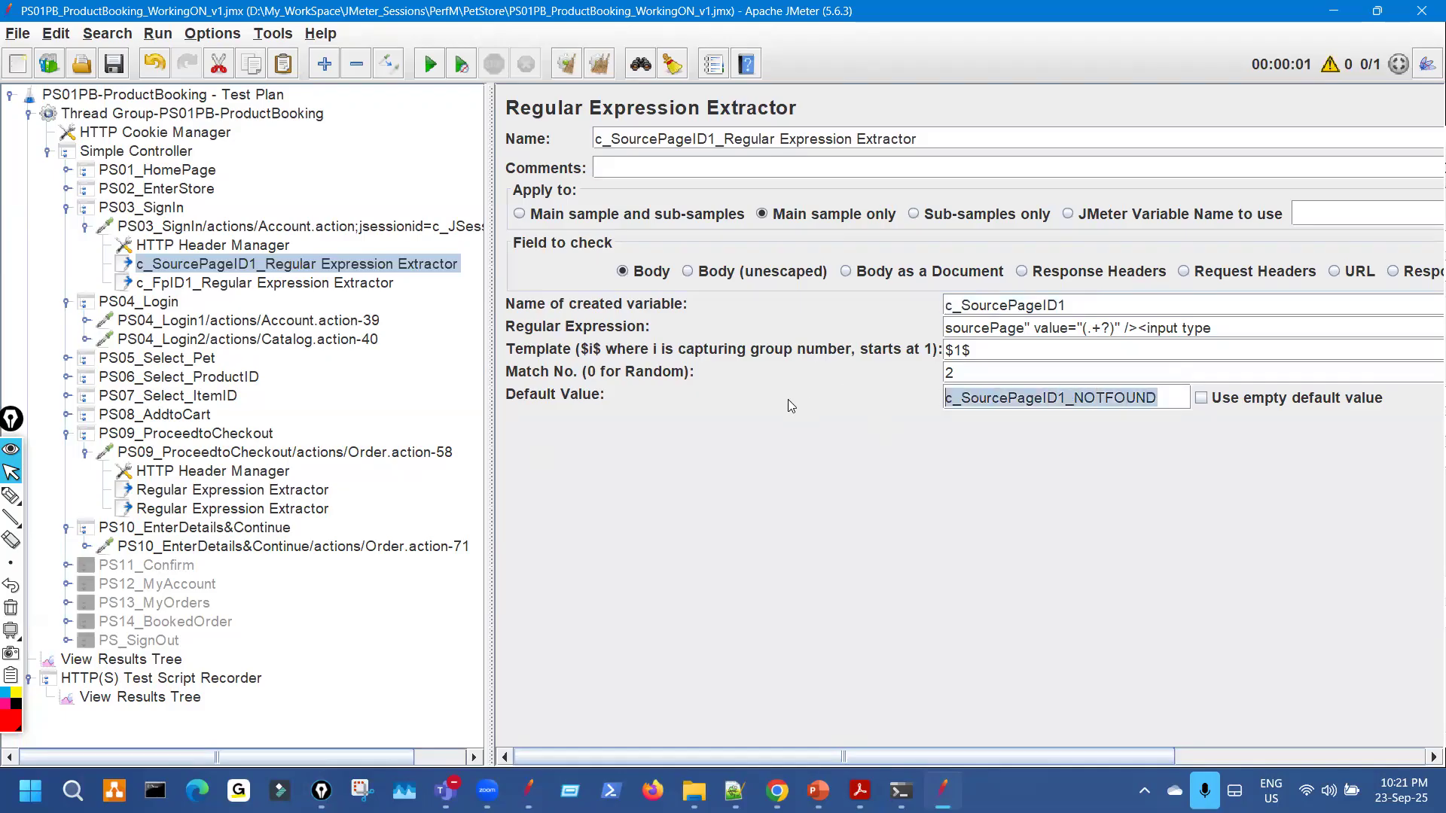
{"action": "left_click", "coordinate": [299, 512]}
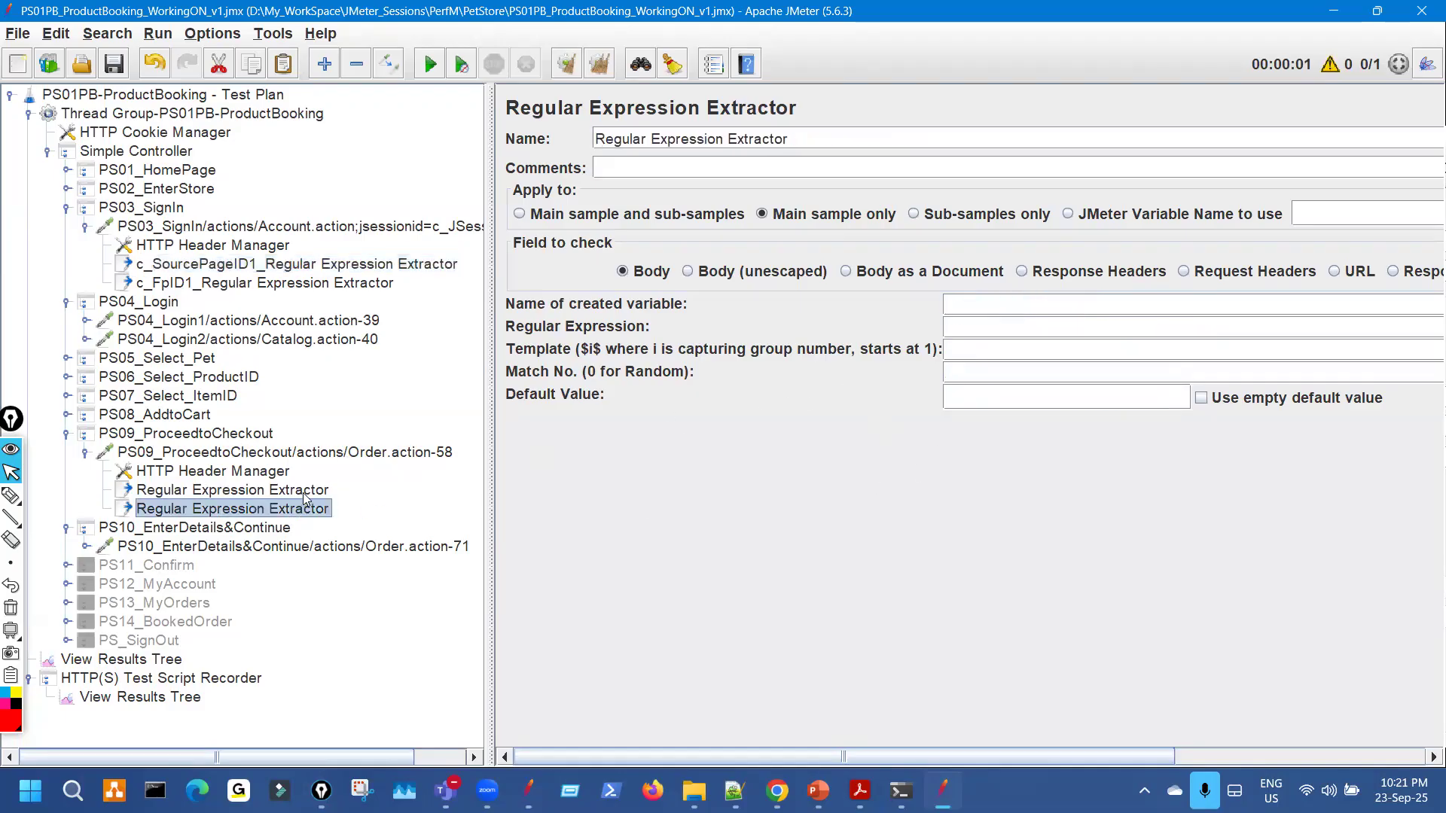
{"action": "left_click", "coordinate": [305, 494]}
{"action": "left_click", "coordinate": [1065, 395]}
{"action": "key", "text": "ctrl+v"}
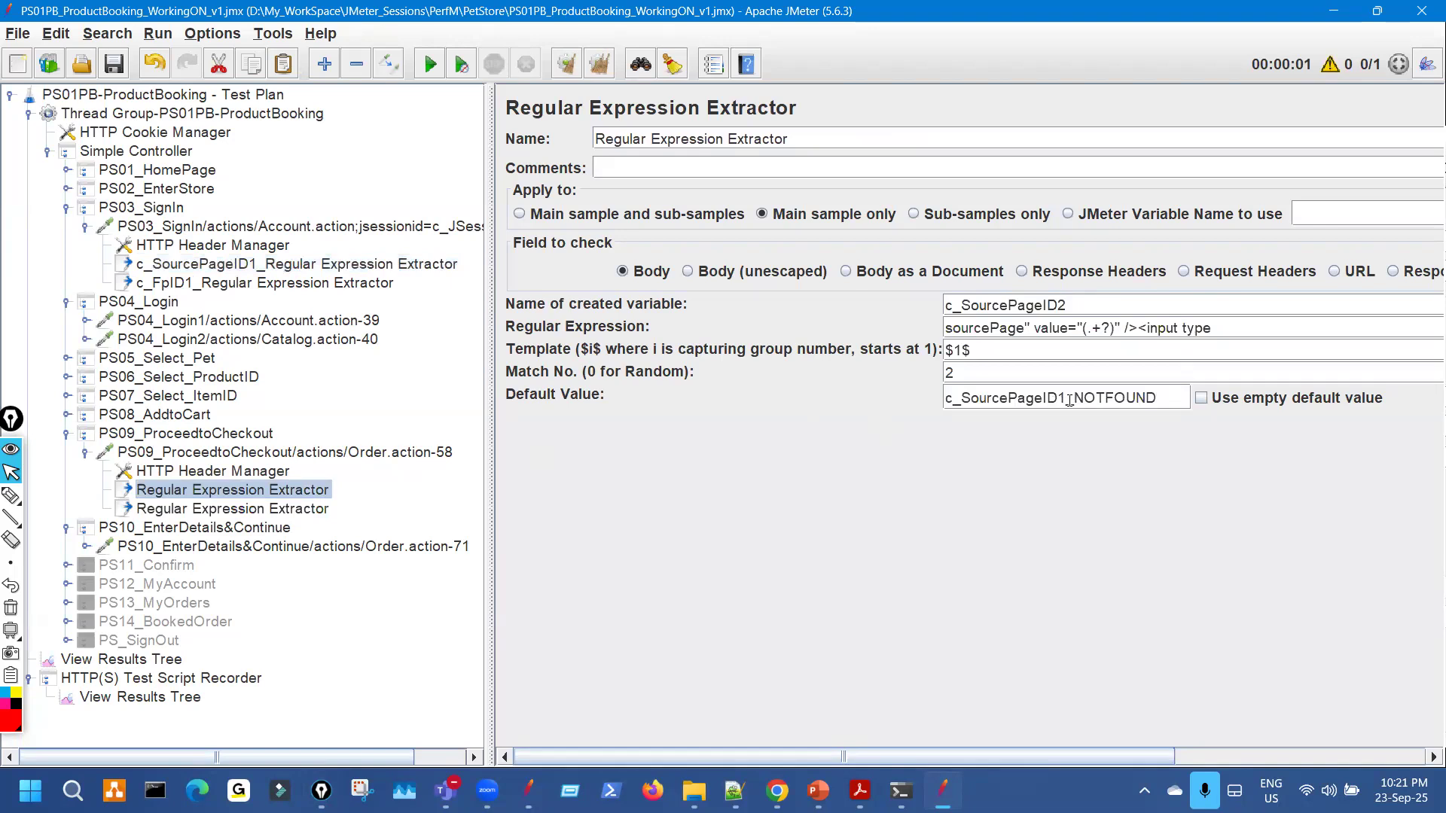
{"action": "key", "text": "BackSpace"}
{"action": "type", "text": "2"}
Prefix the extractor's Name with c_SourcePageID2_.
{"action": "left_click_drag", "start_coordinate": [1074, 306], "coordinate": [828, 305]}
{"action": "key", "text": "ctrl+c"}
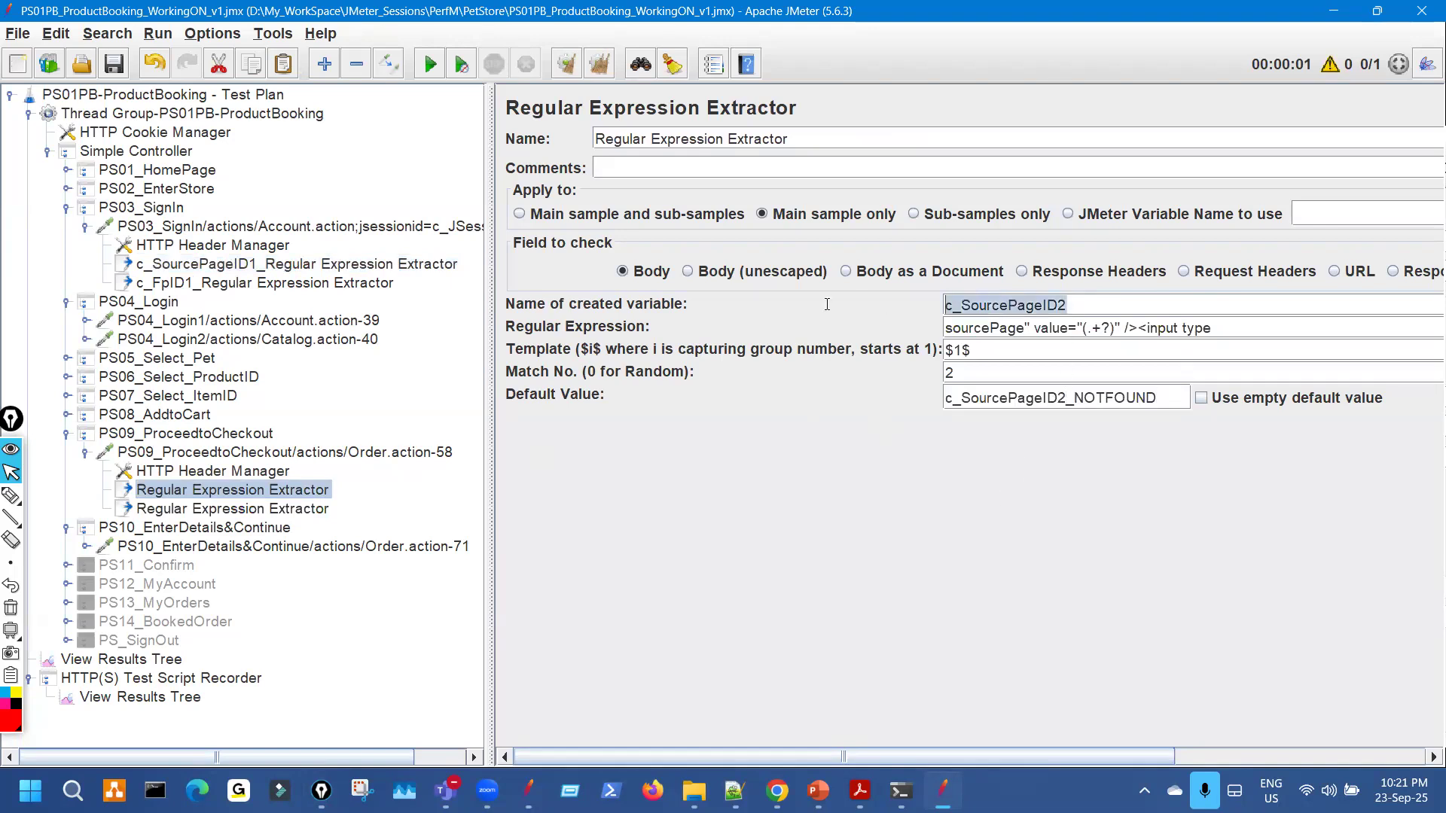
{"action": "left_click", "coordinate": [597, 132]}
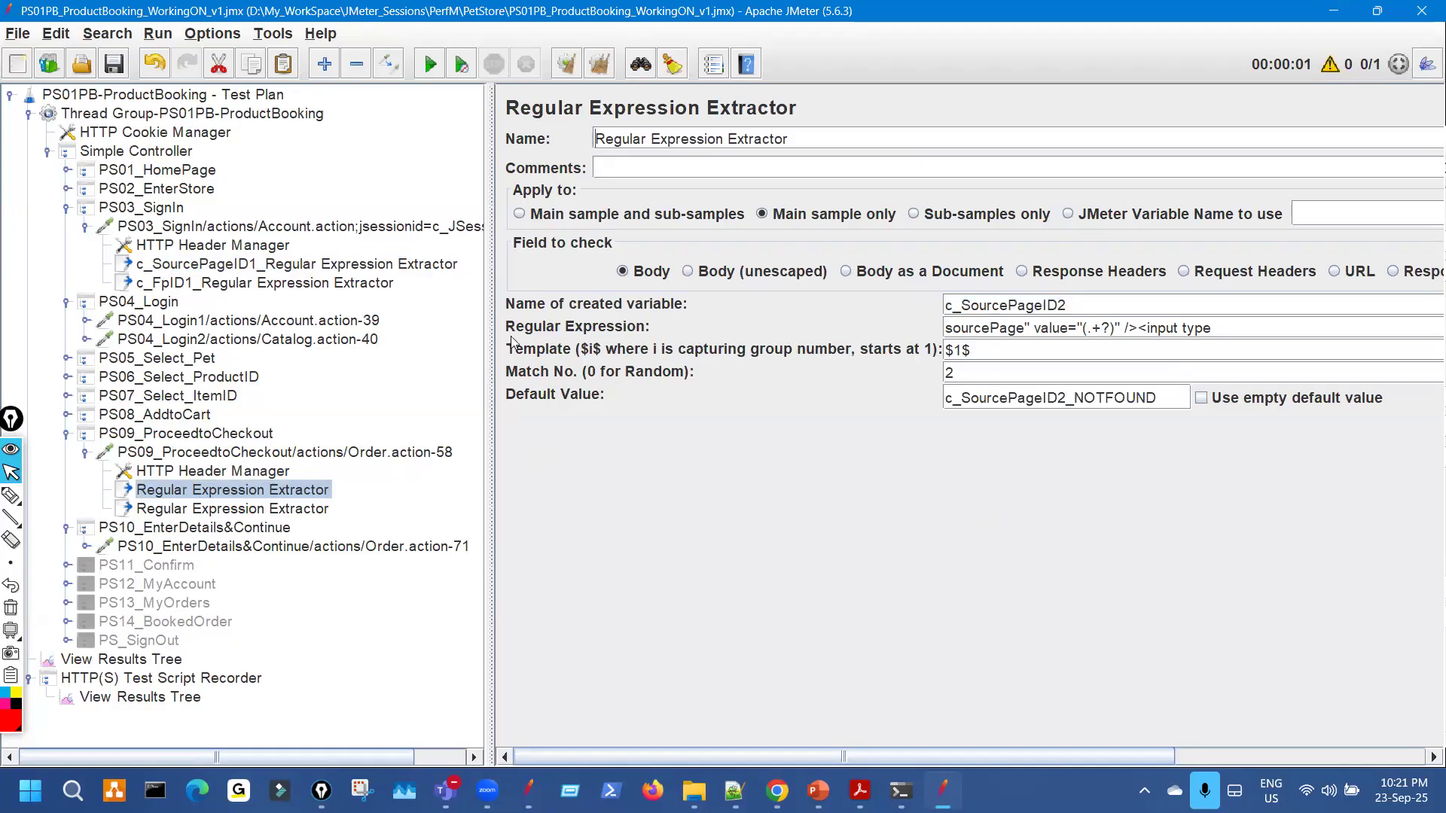
{"action": "key", "text": "ctrl+v"}
{"action": "type", "text": "_"}
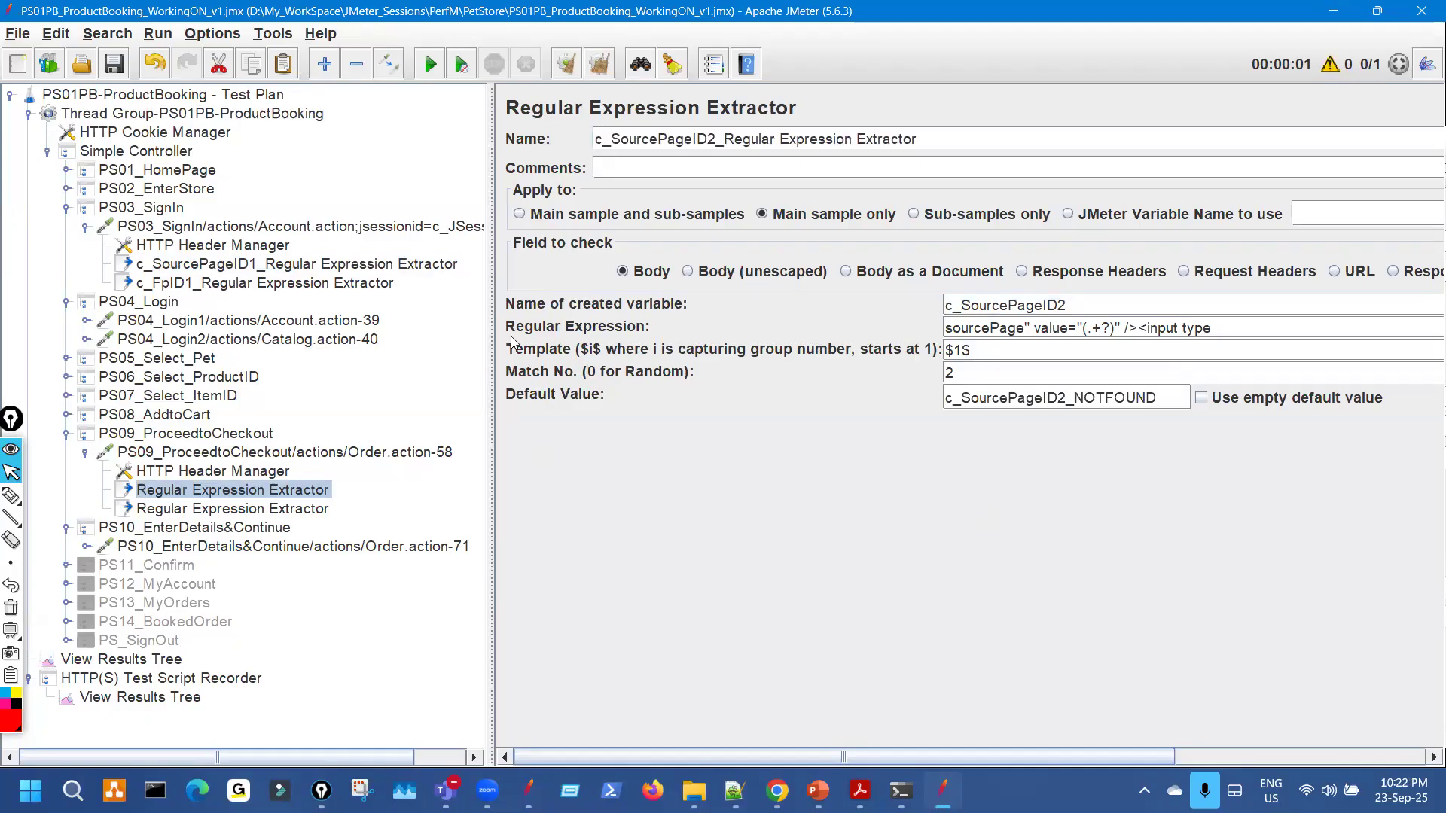
{"action": "left_click", "coordinate": [293, 546]}
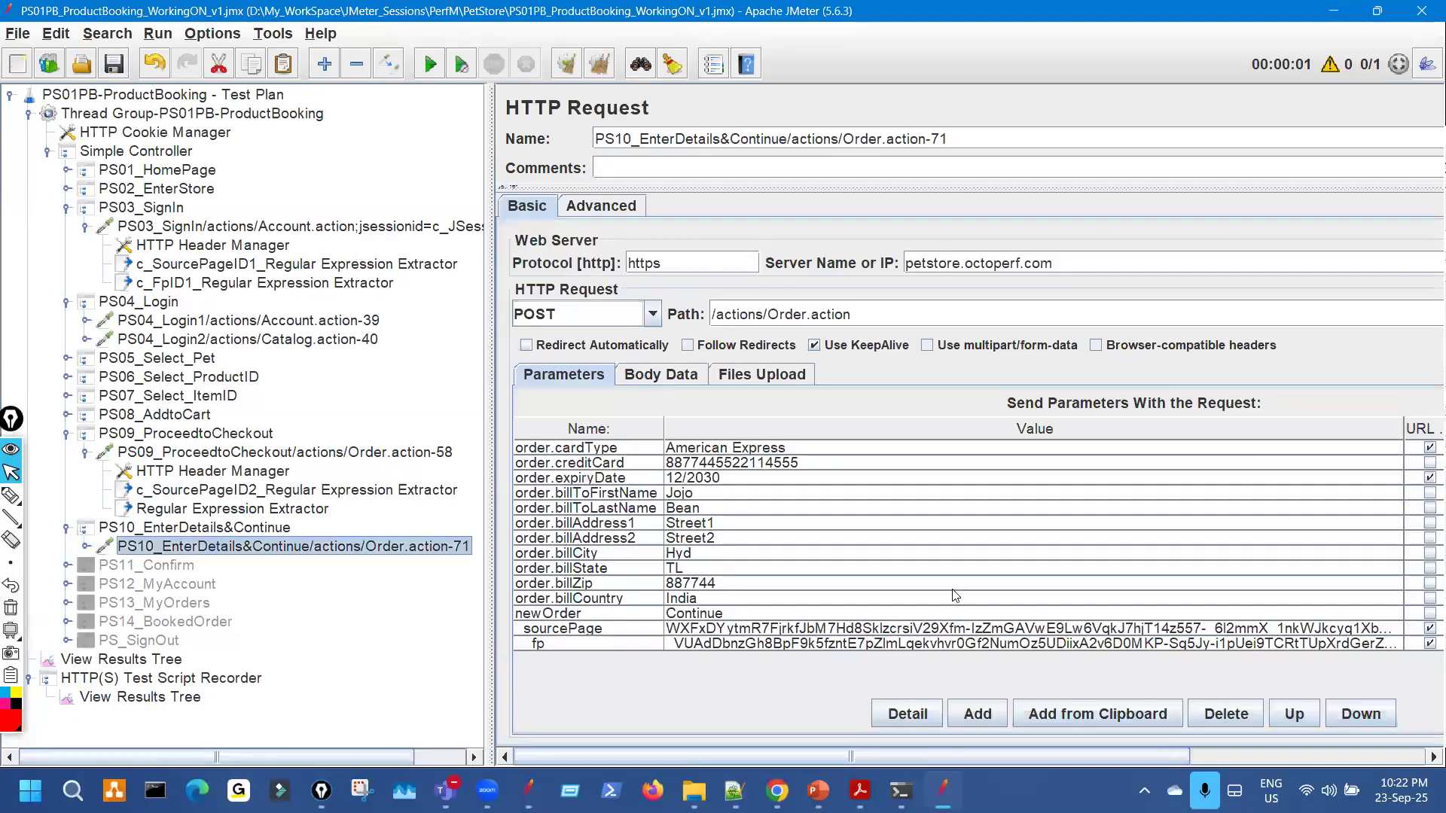
Search the tree for PS10's recorded sourcePage value.
{"action": "key", "text": "ctrl+f"}
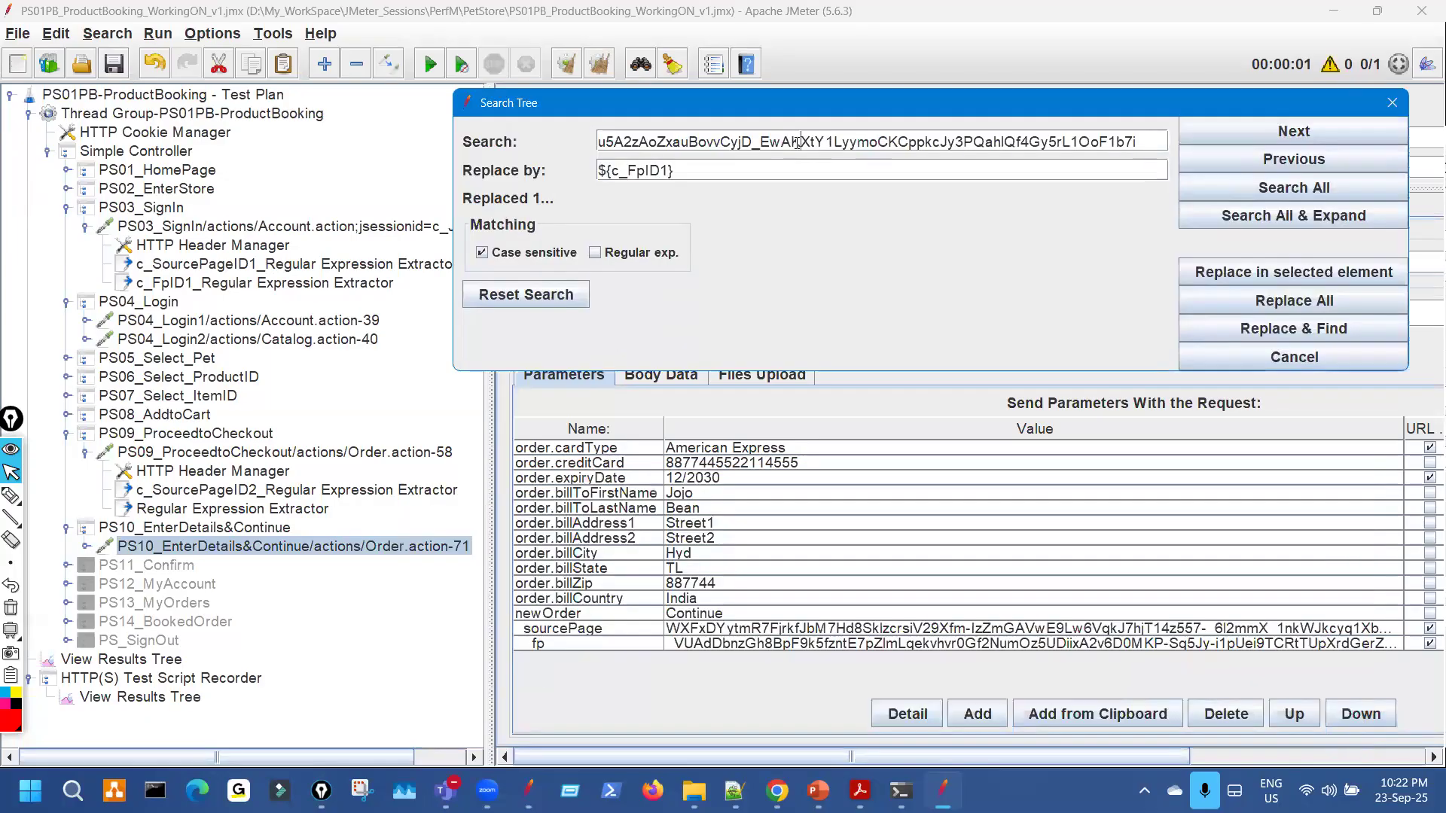
{"action": "double_click", "coordinate": [798, 143]}
{"action": "key", "text": "BackSpace"}
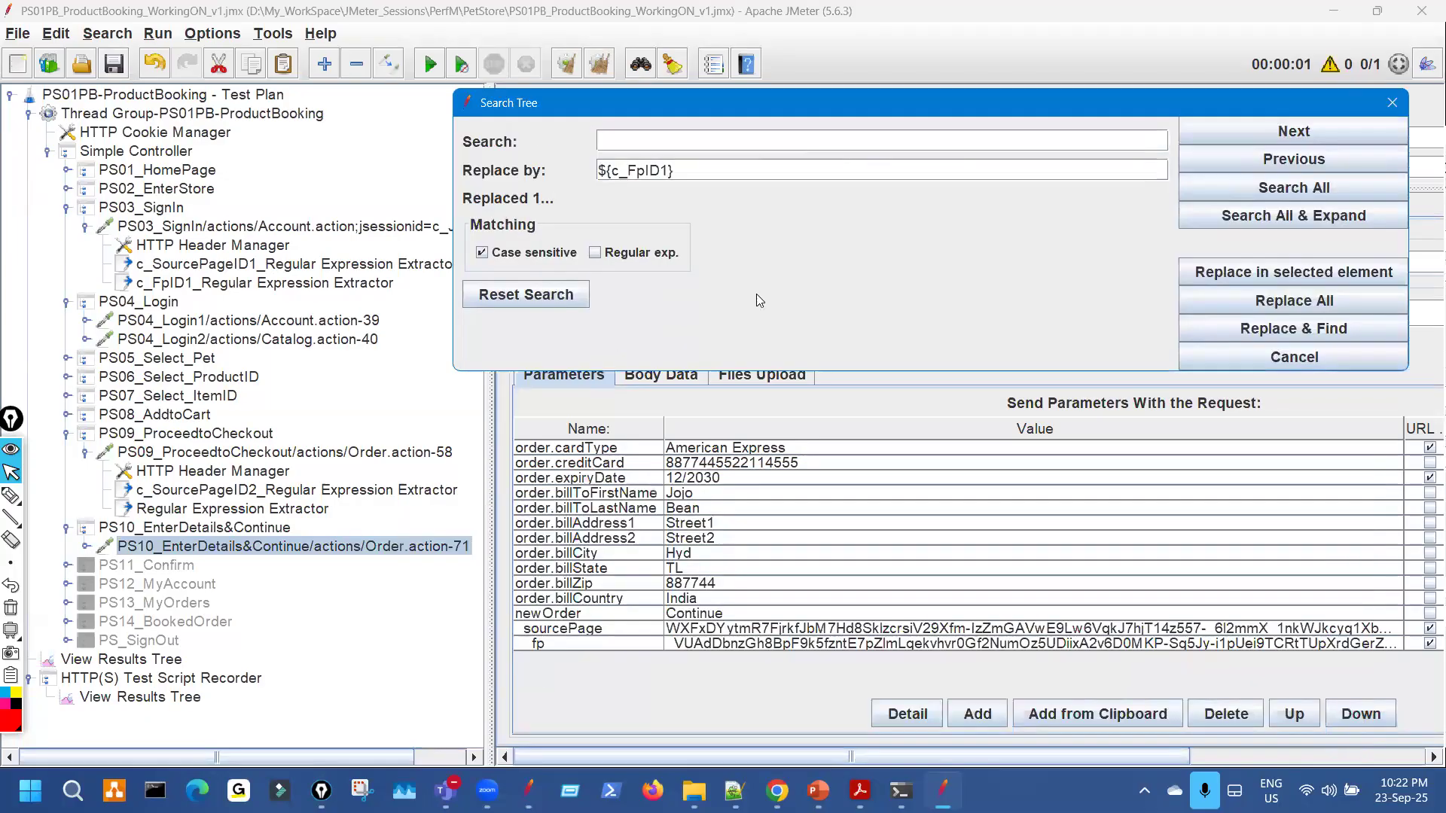
{"action": "double_click", "coordinate": [708, 630]}
{"action": "key", "text": "ctrl+a"}
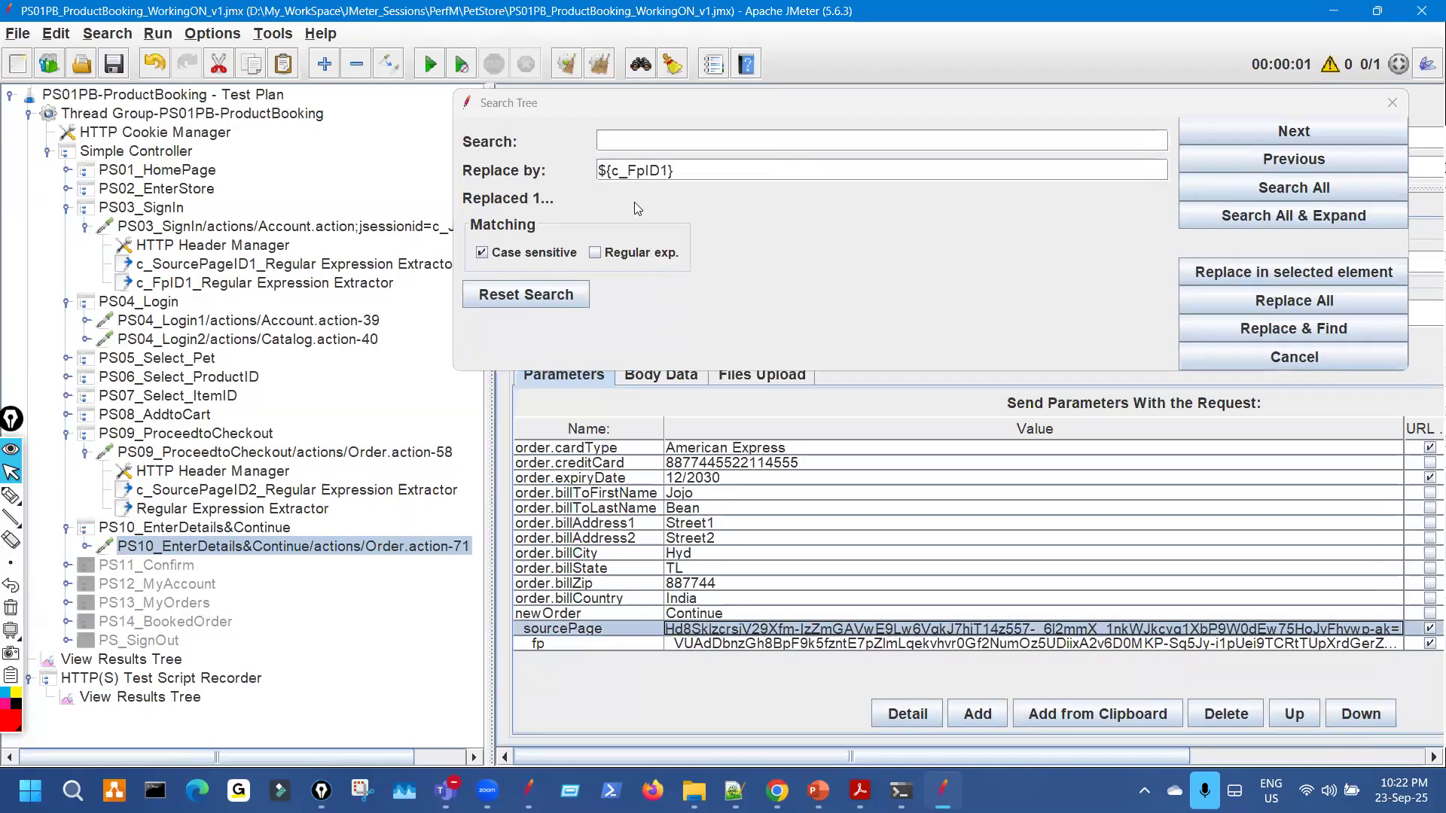
{"action": "left_click", "coordinate": [640, 133]}
{"action": "type", "text": "Hd8SklzcrsiV29Xfm-IzZmGAVwE9Lw6VqkJ7hjT14z557-_6l2mmX_1nkWJkcyq1XbP9W0dEw75HoJvFhvwp-ak="}
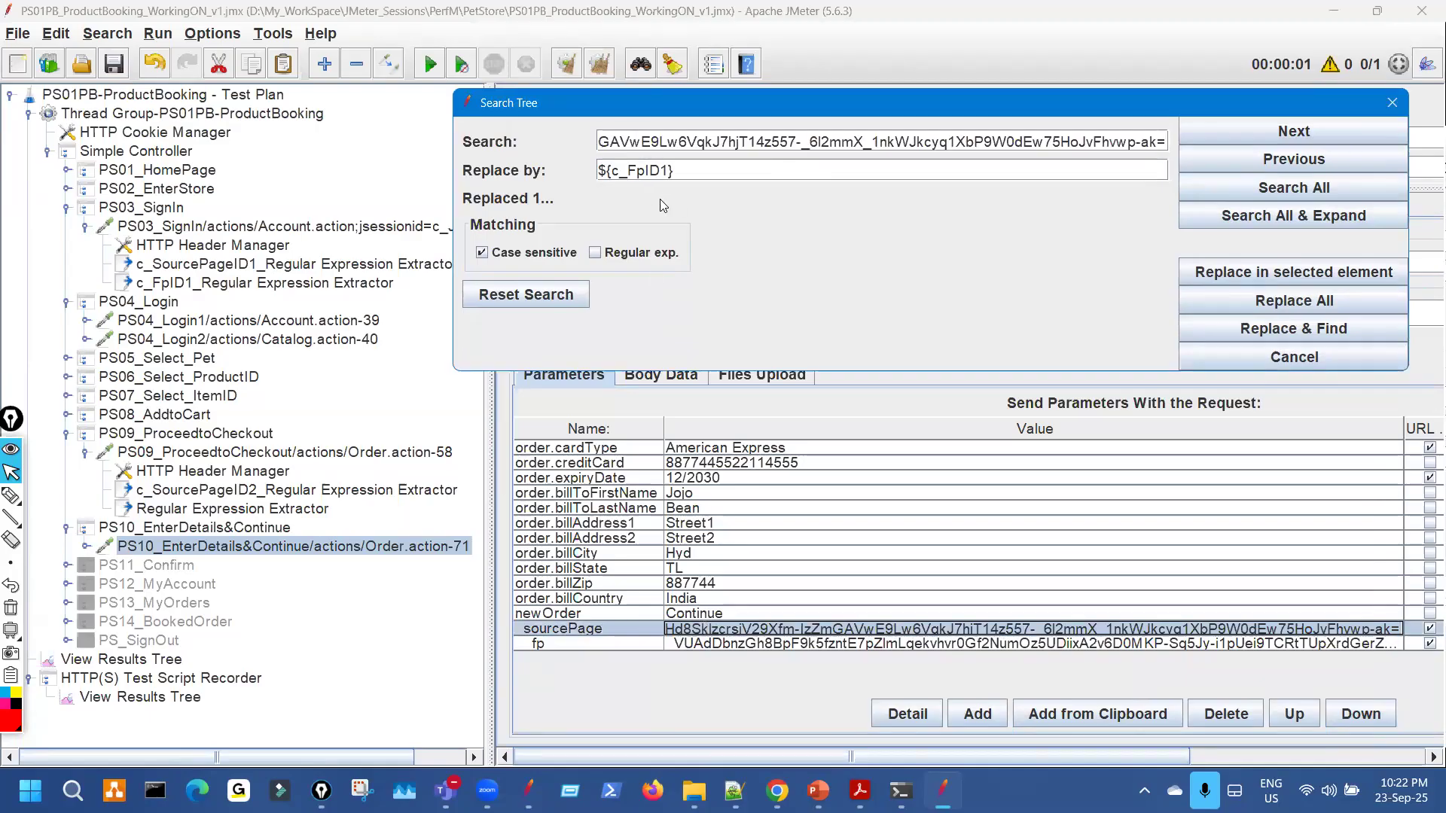
Replace all occurrences with ${c_SourcePageID2}, then close search and clear the match markers.
{"action": "left_click", "coordinate": [325, 490]}
{"action": "left_click", "coordinate": [661, 112]}
{"action": "left_click_drag", "start_coordinate": [678, 104], "coordinate": [793, 477]}
{"action": "double_click", "coordinate": [962, 306]}
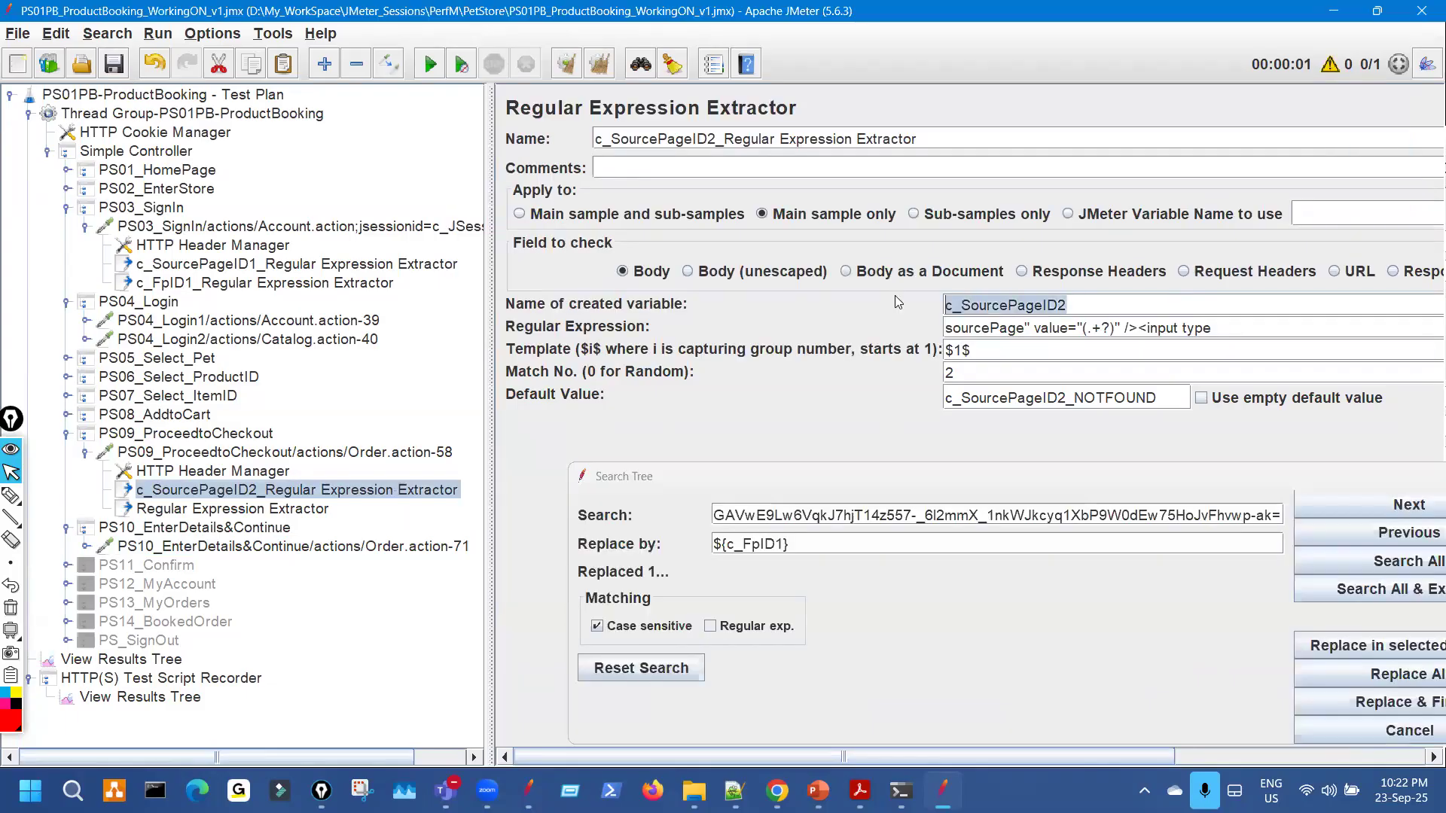
{"action": "left_click", "coordinate": [982, 605]}
{"action": "left_click", "coordinate": [1338, 674]}
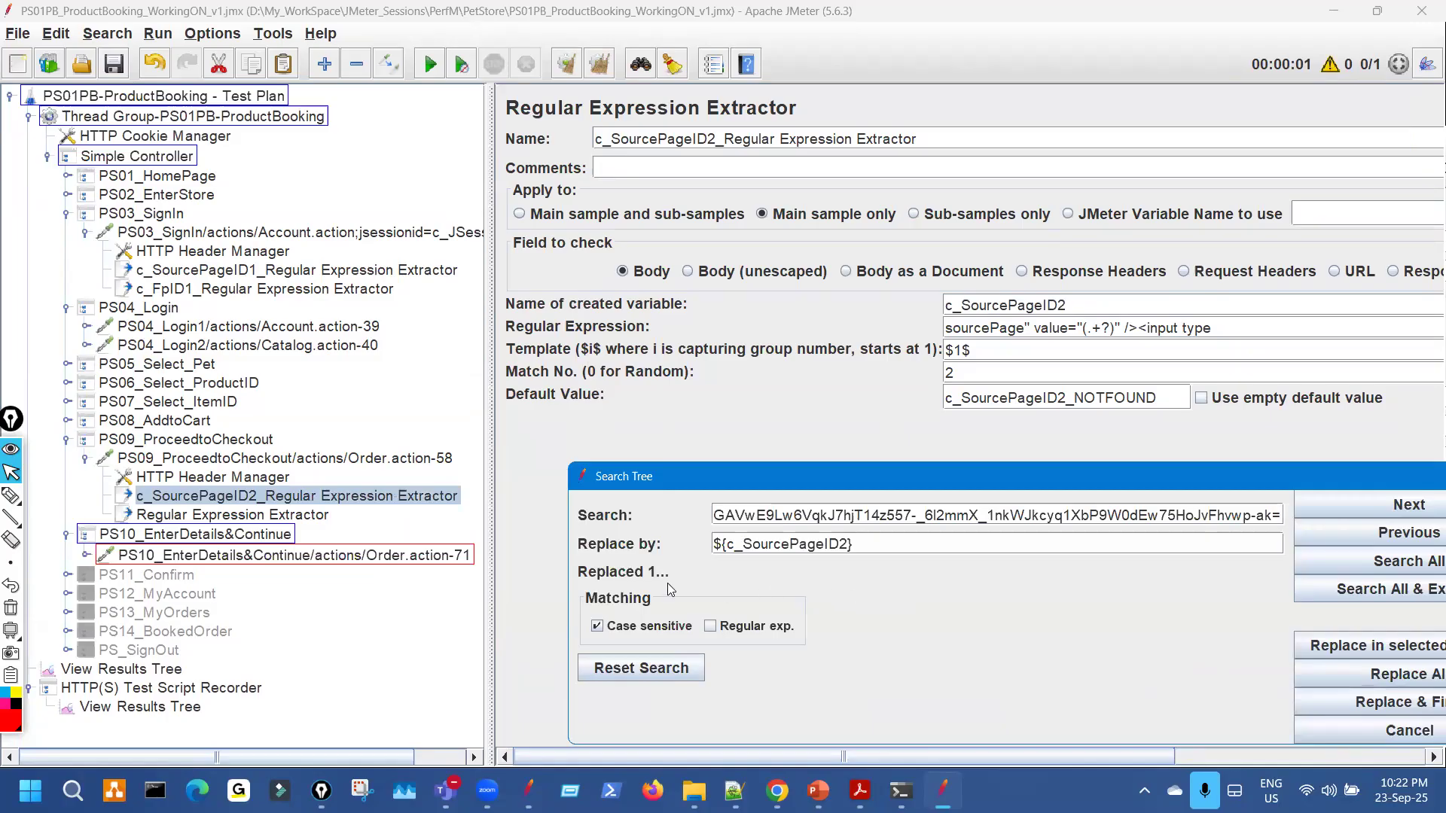
{"action": "left_click_drag", "start_coordinate": [871, 473], "coordinate": [732, 469]}
{"action": "left_click", "coordinate": [1361, 468]}
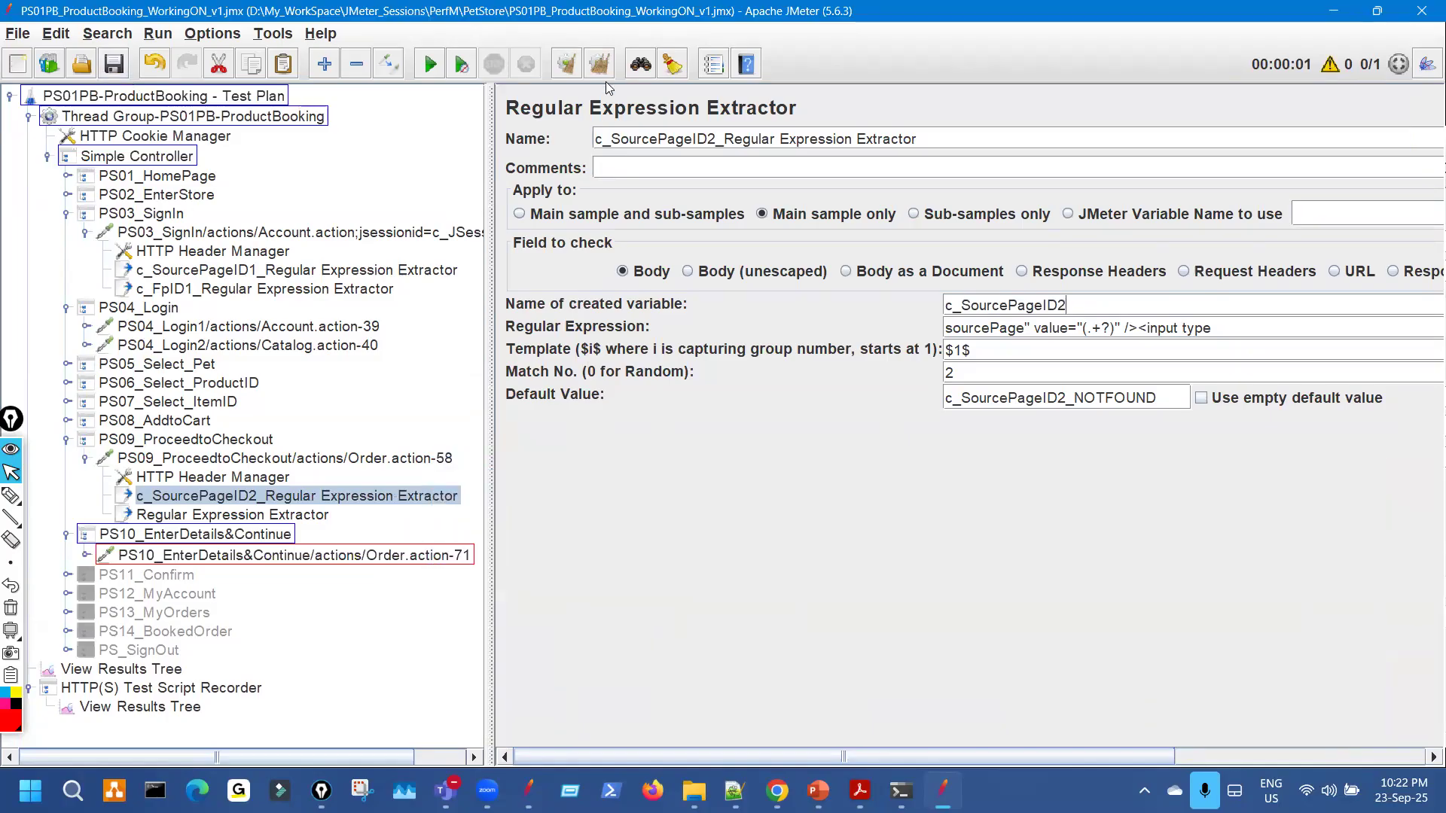
{"action": "left_click", "coordinate": [683, 66]}
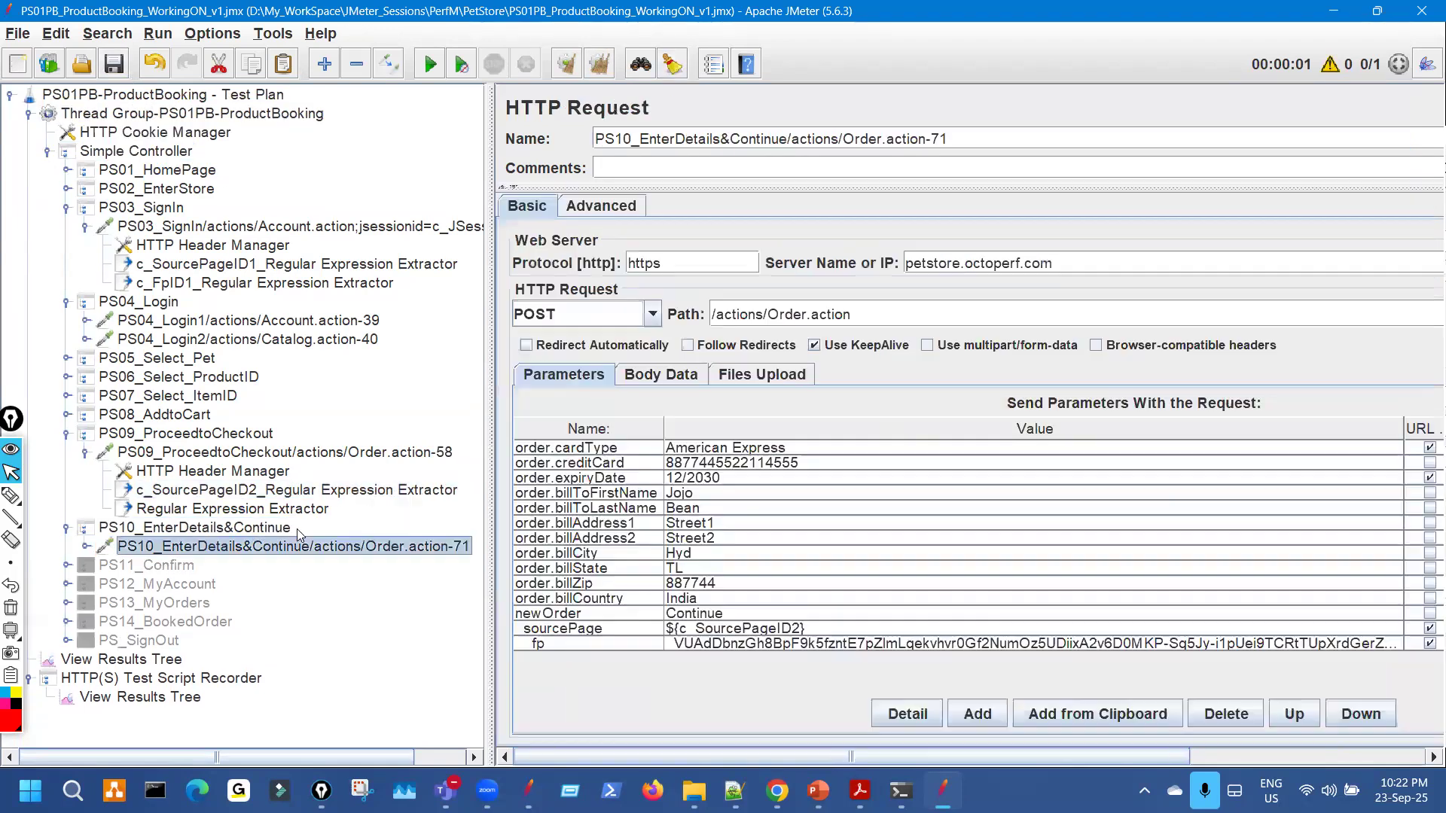
{"action": "left_click", "coordinate": [299, 542]}
Copy the fp value regular expression from c_FpID1 into the second PS09 extractor.
{"action": "left_click", "coordinate": [301, 514]}
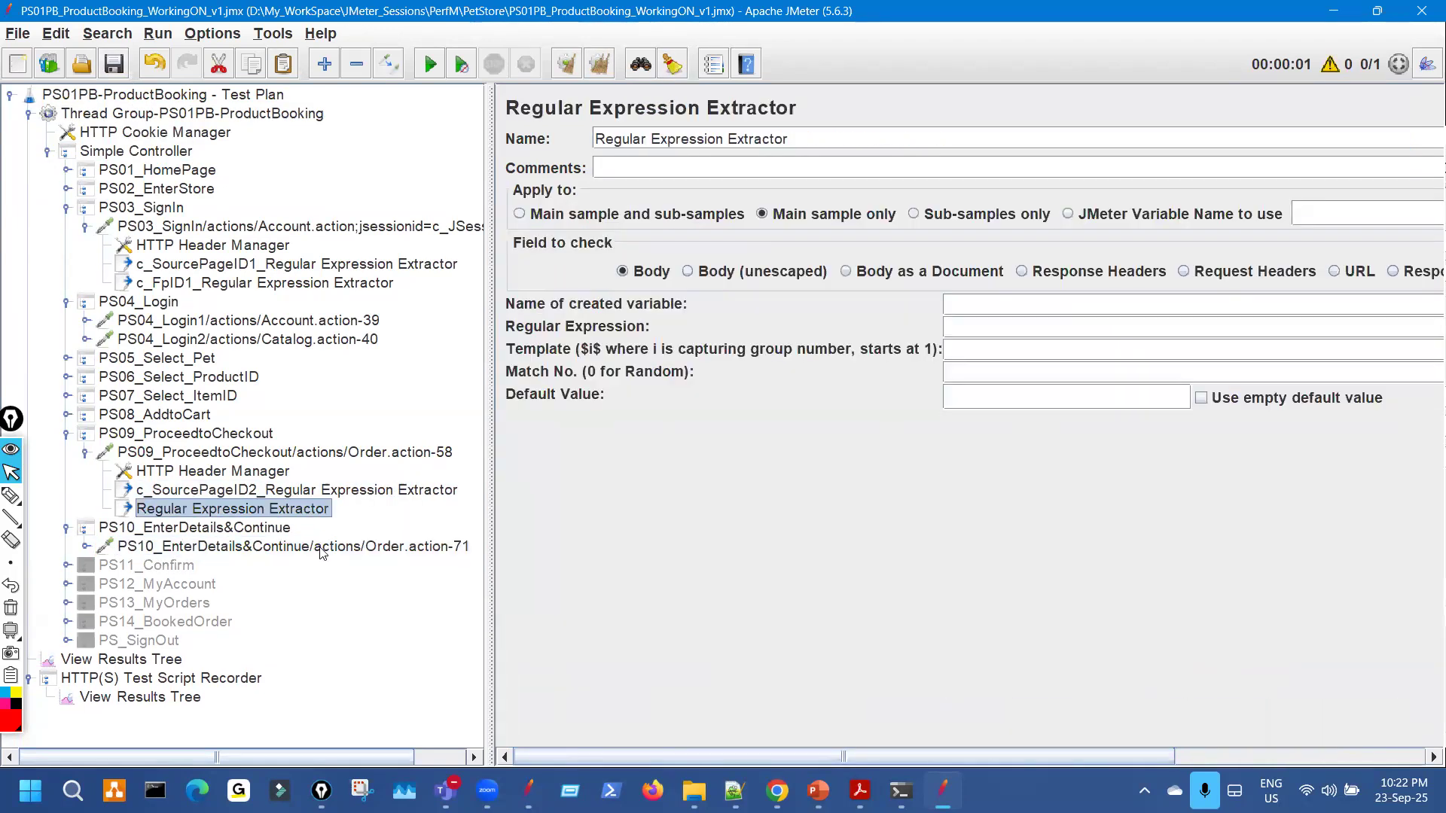
{"action": "left_click", "coordinate": [322, 549]}
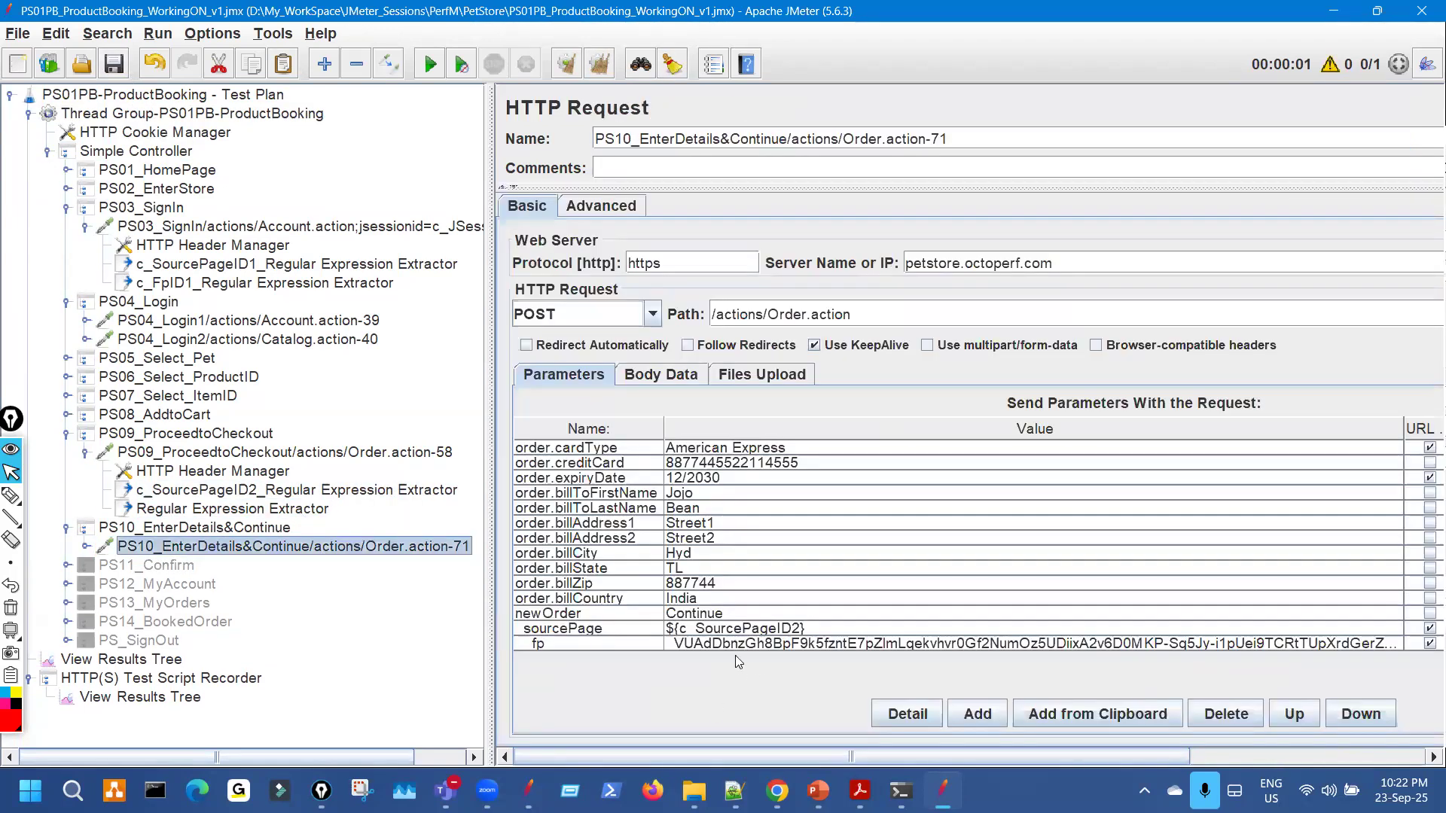
{"action": "left_click", "coordinate": [316, 514]}
{"action": "left_click", "coordinate": [301, 285]}
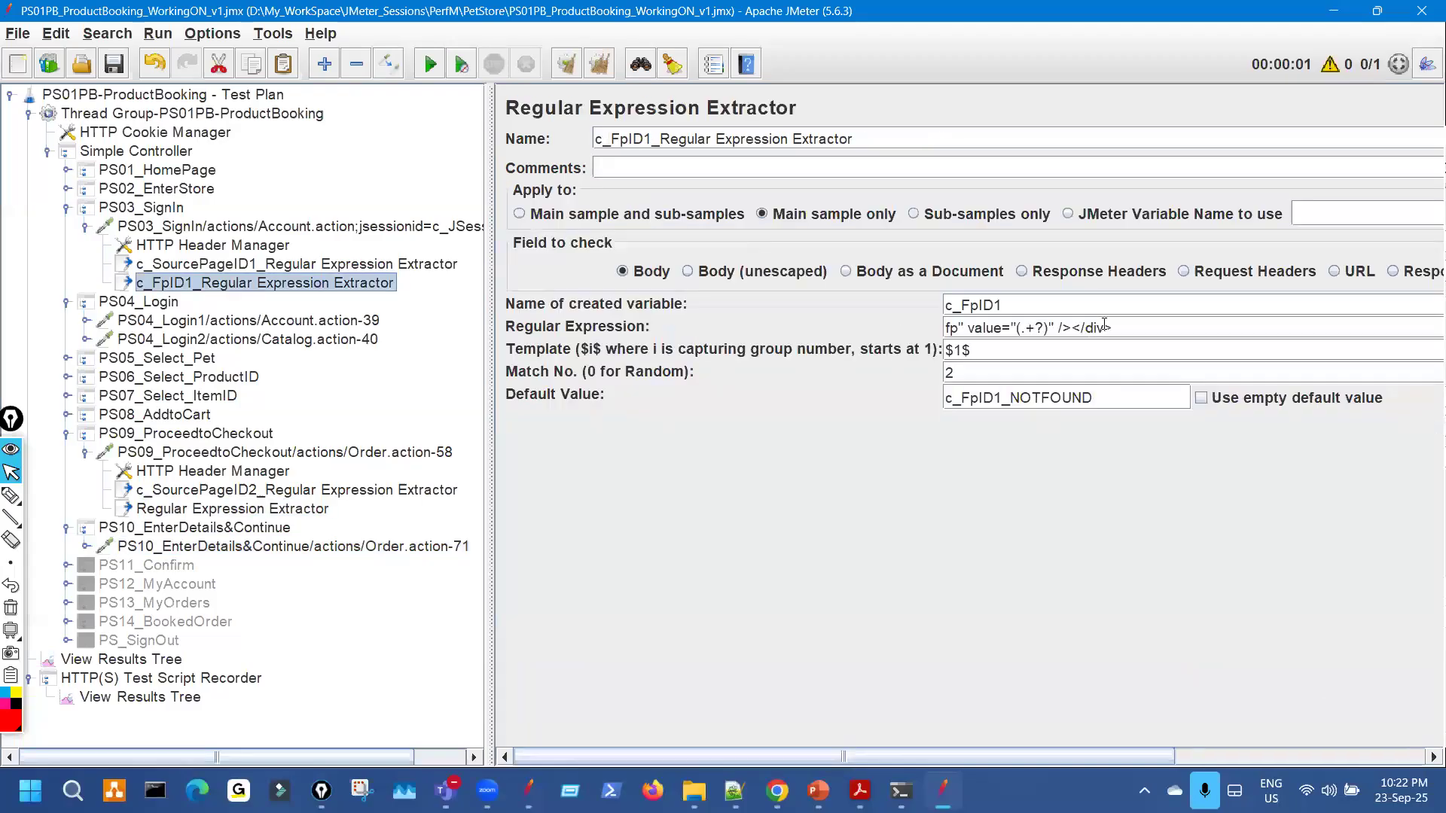
{"action": "left_click_drag", "start_coordinate": [1118, 330], "coordinate": [916, 330]}
{"action": "key", "text": "ctrl+c"}
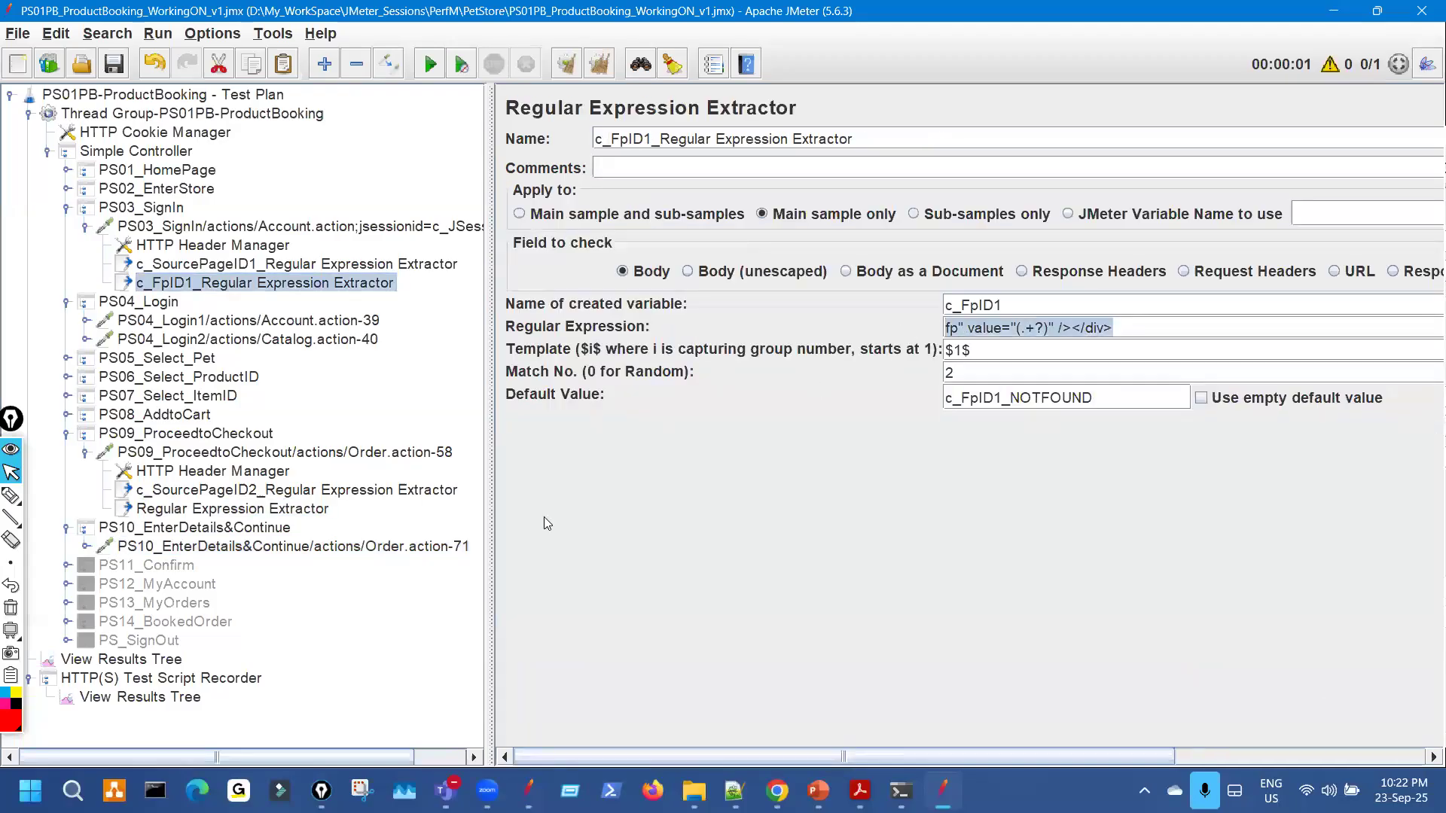
{"action": "left_click", "coordinate": [315, 511]}
{"action": "left_click", "coordinate": [965, 332]}
{"action": "key", "text": "ctrl+v"}
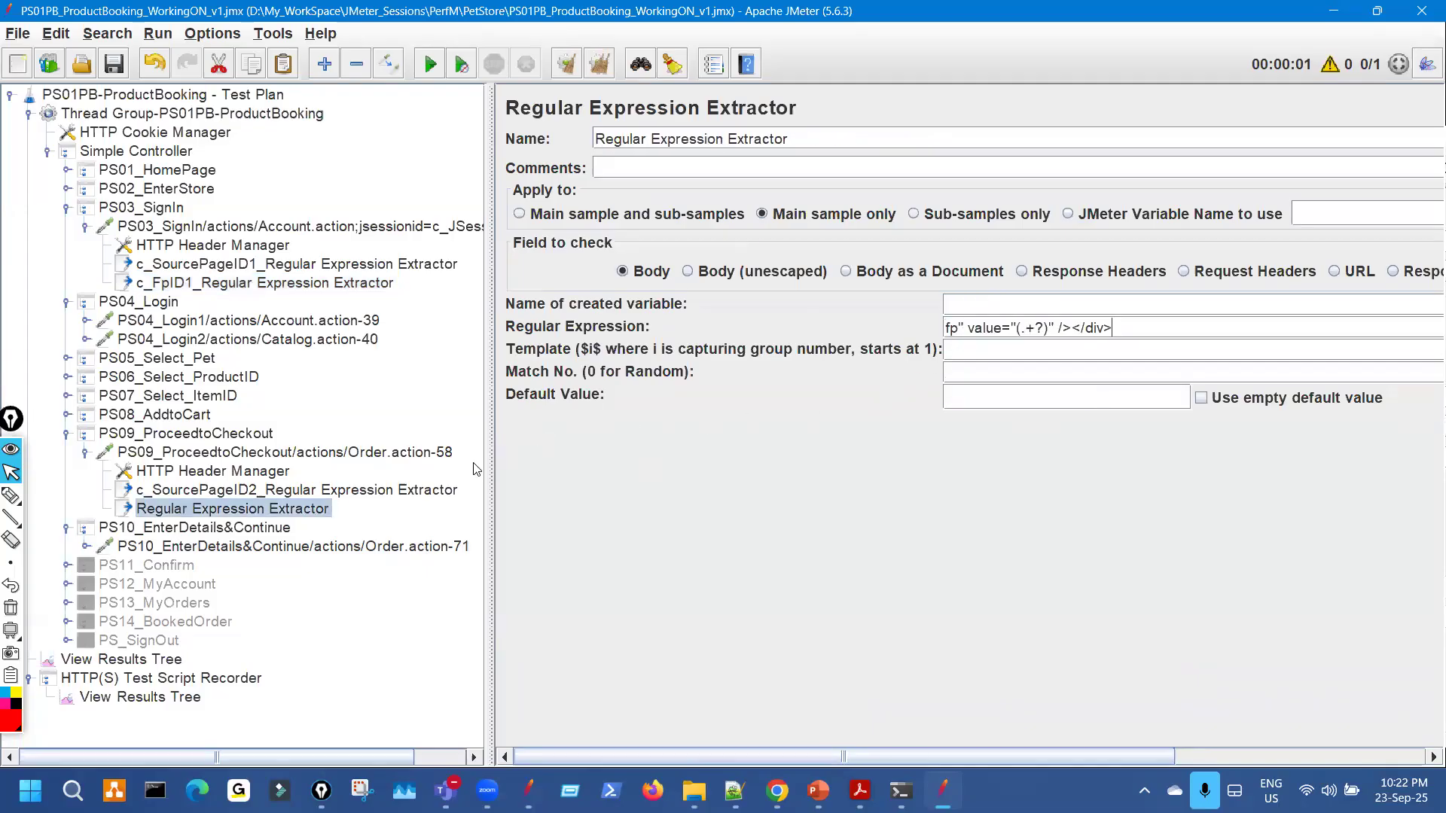
Set the second PS09 extractor's variable name to c_FpID2.
{"action": "left_click", "coordinate": [350, 283]}
{"action": "left_click_drag", "start_coordinate": [1014, 309], "coordinate": [742, 384]}
{"action": "key", "text": "ctrl+c"}
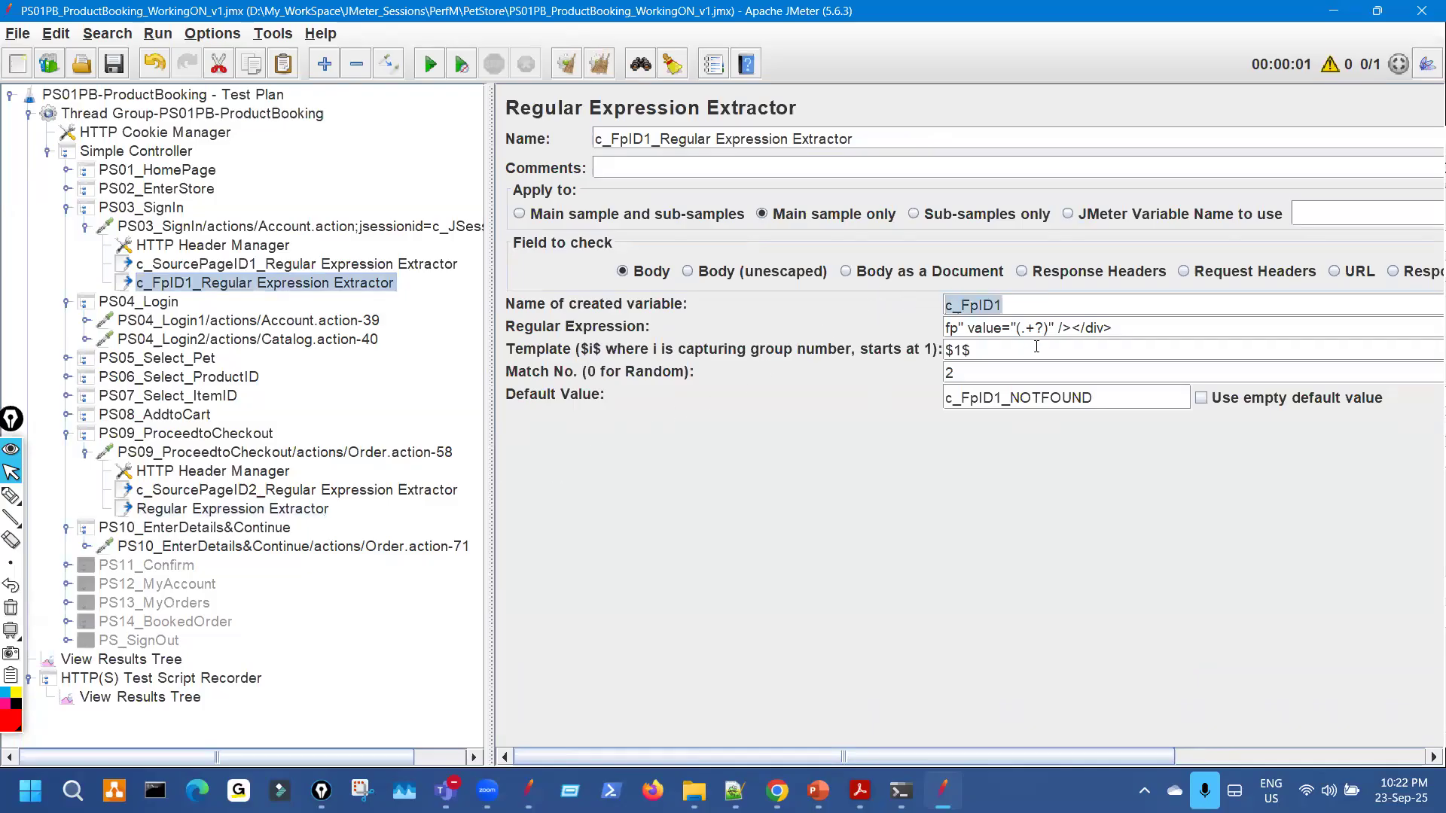
{"action": "left_click", "coordinate": [1001, 311]}
{"action": "key", "text": "ctrl+v"}
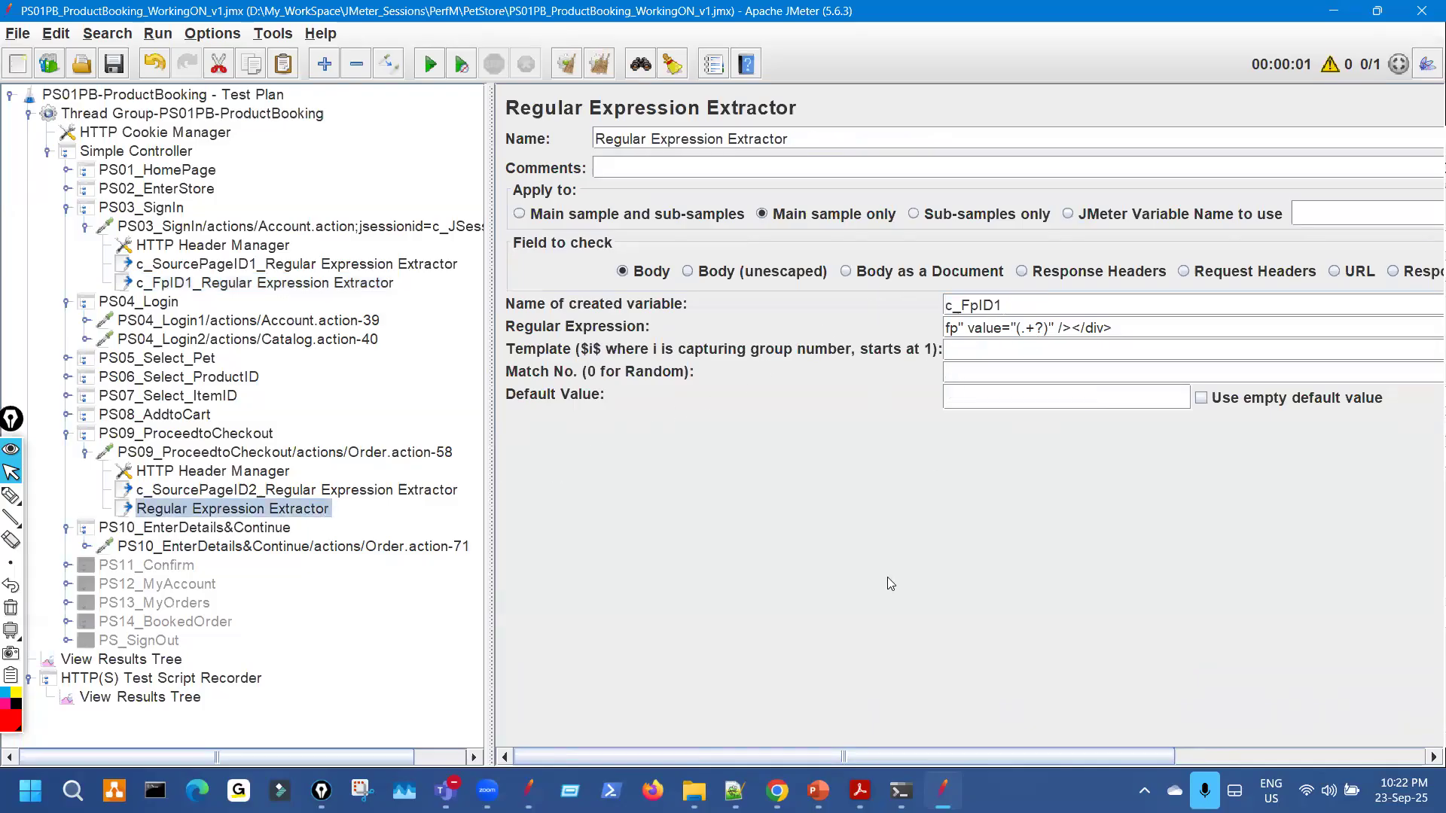
{"action": "type", "text": "2"}
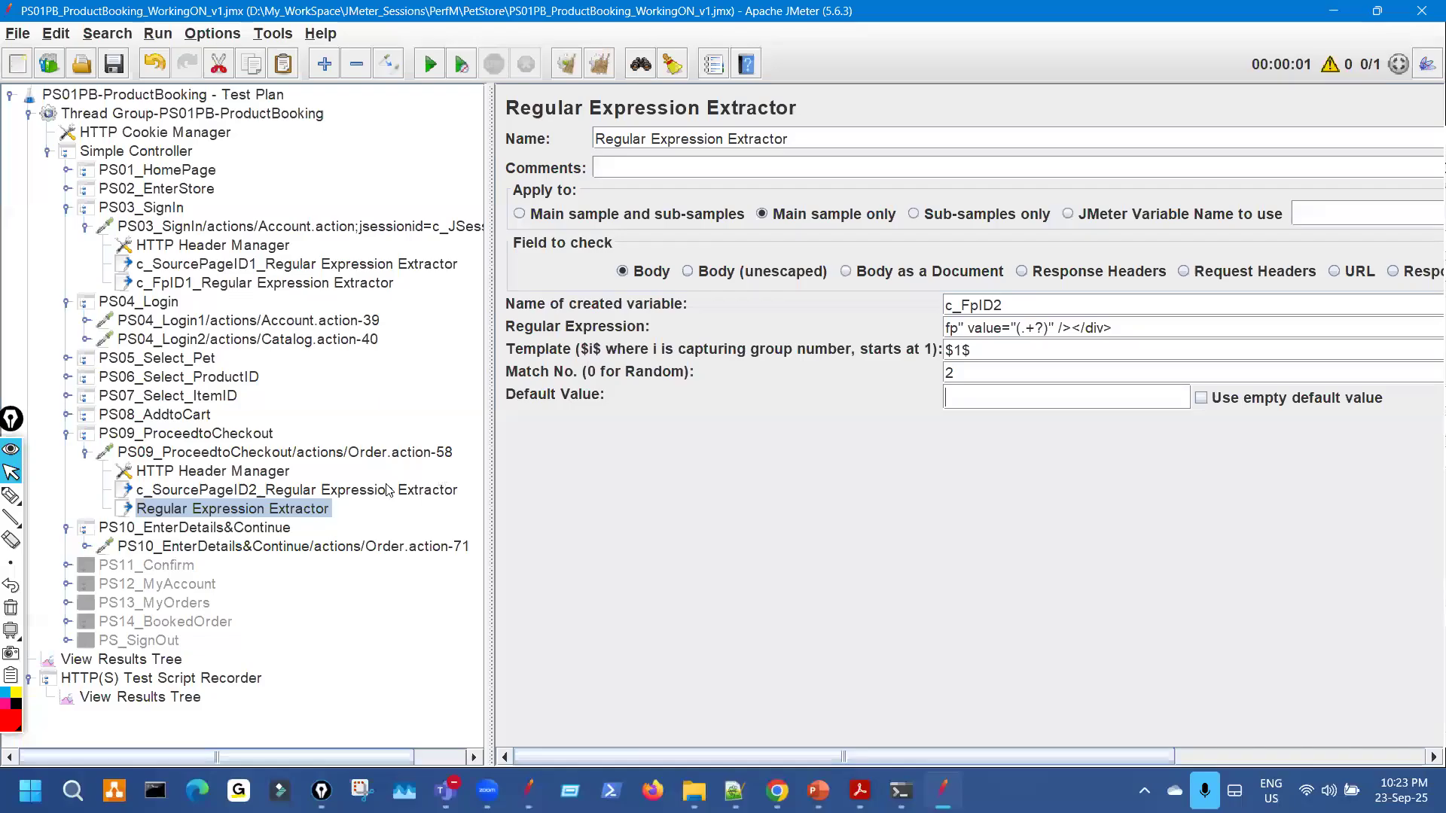
Put c_FpID2 into the extractor's Default Value and prefix its Name with c_FpID2_.
{"action": "left_click_drag", "start_coordinate": [1006, 310], "coordinate": [842, 312]}
{"action": "key", "text": "ctrl+c"}
{"action": "left_click", "coordinate": [959, 399]}
{"action": "key", "text": "ctrl+v"}
{"action": "left_click", "coordinate": [597, 141]}
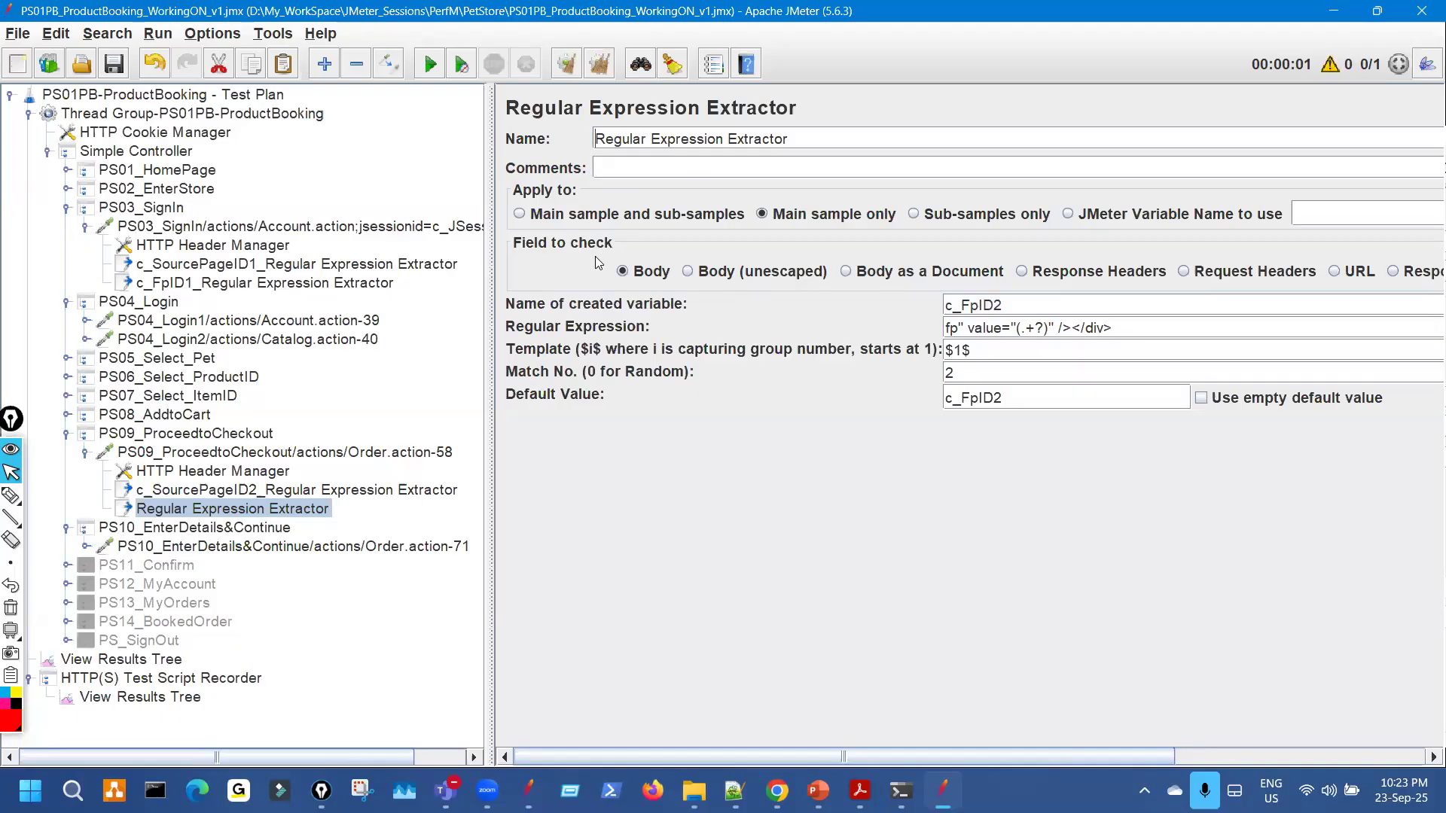
{"action": "key", "text": "ctrl+v"}
{"action": "type", "text": "_"}
Check against the c_SourcePageID2 extractor and complete the default value as c_FpID2_NOTFOUND.
{"action": "left_click", "coordinate": [311, 491]}
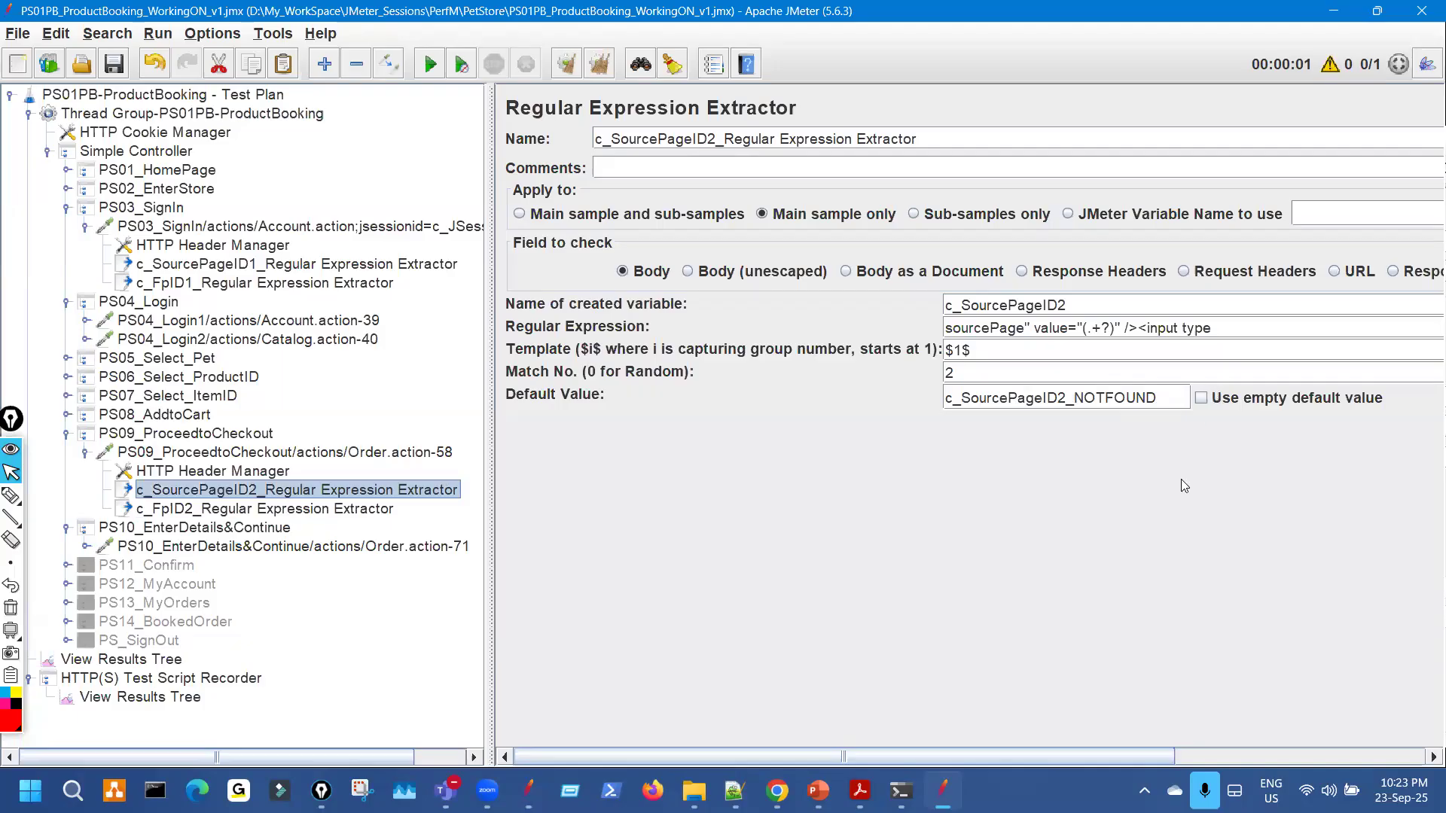
{"action": "key", "text": "Down"}
{"action": "left_click", "coordinate": [1021, 397]}
{"action": "type", "text": "_NOTFOUND"}
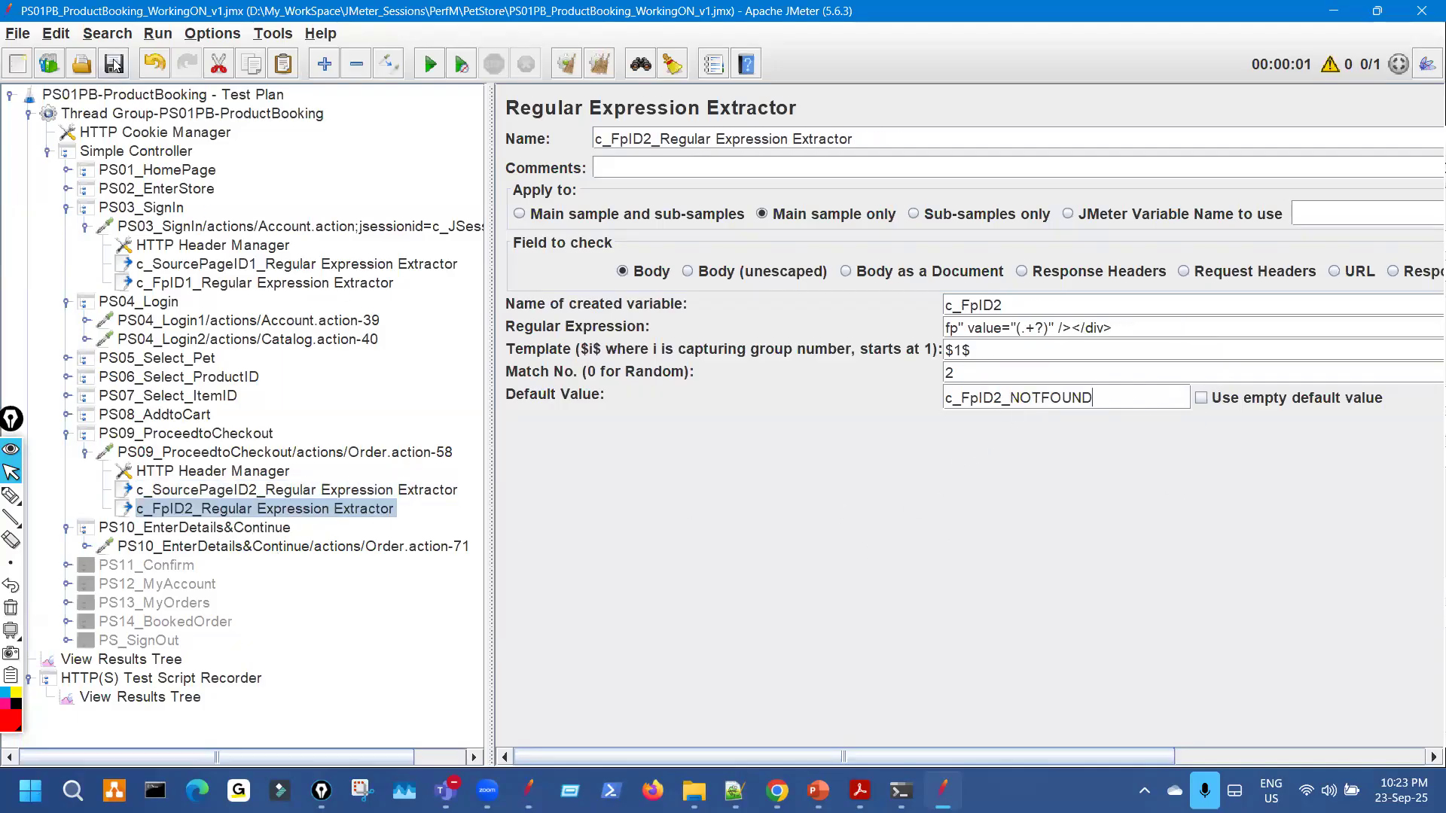
Review the c_SourcePageID1, c_FpID1 and c_SourcePageID2 extractors before returning to c_FpID2.
{"action": "left_click", "coordinate": [286, 271]}
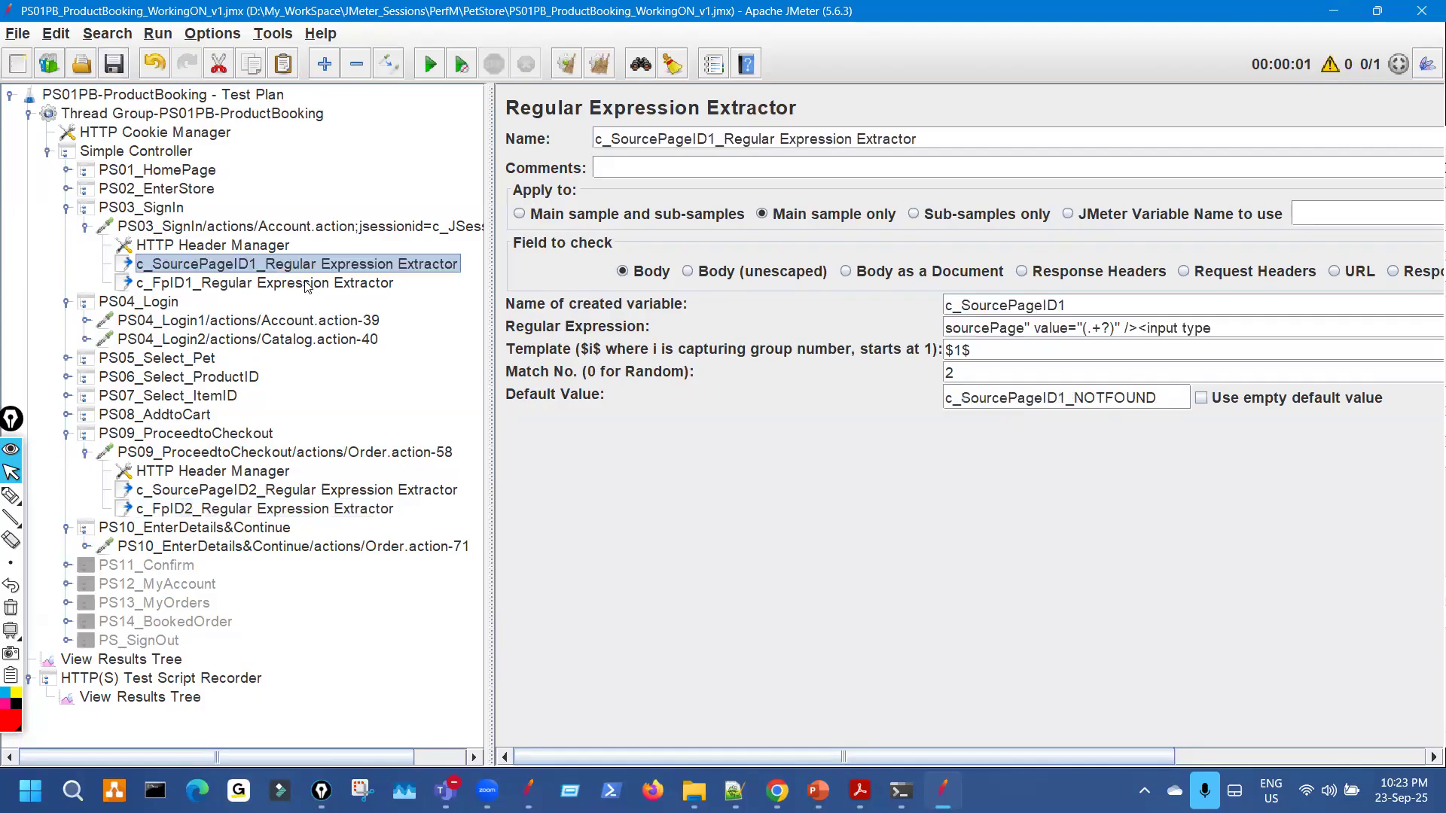
{"action": "left_click", "coordinate": [308, 285]}
{"action": "left_click", "coordinate": [384, 493]}
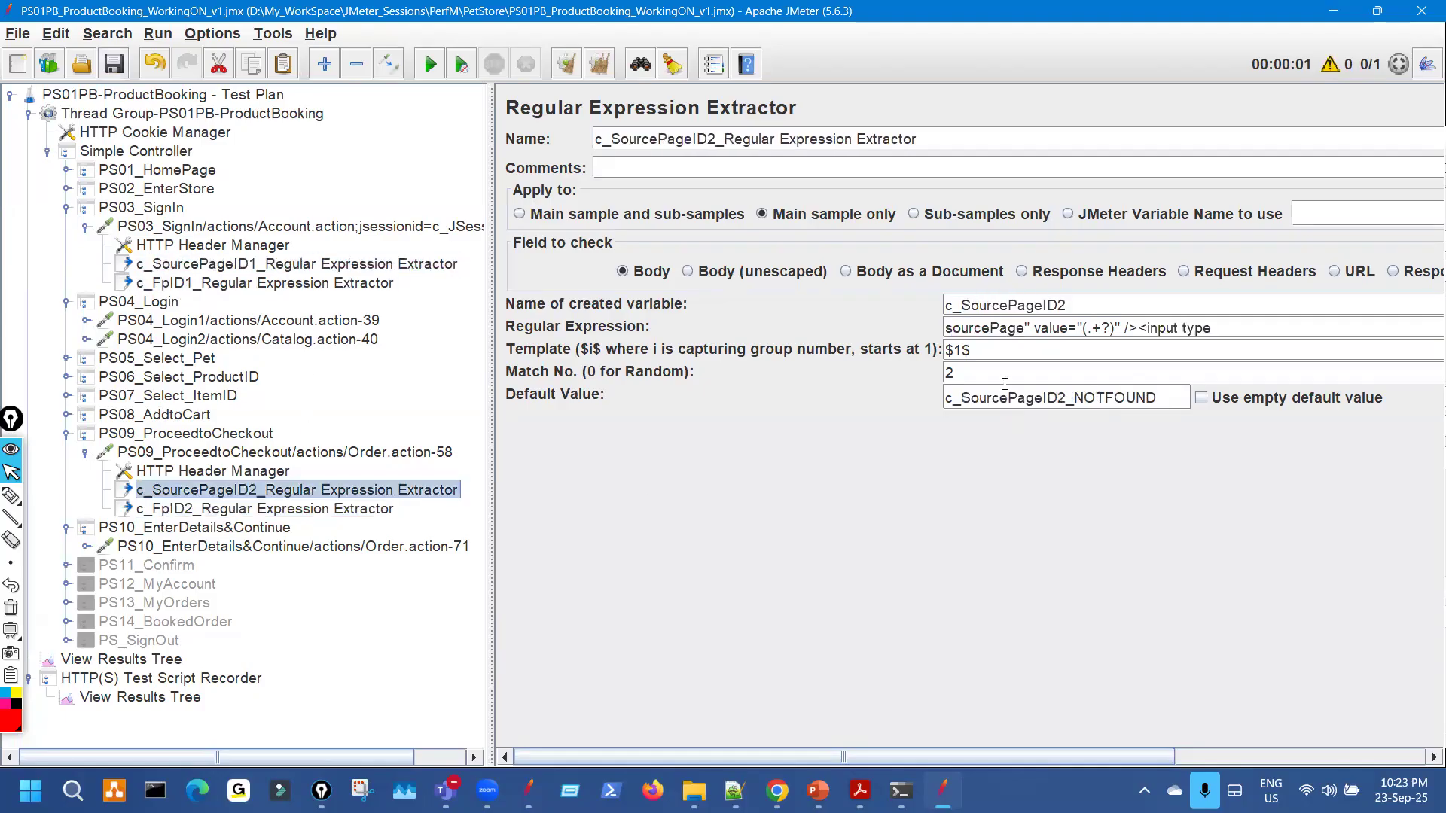
{"action": "left_click", "coordinate": [384, 509]}
Highlight the c_FpID2 variable and its fp regular expression, then collapse PS03_SignIn.
{"action": "left_click_drag", "start_coordinate": [1003, 304], "coordinate": [940, 304]}
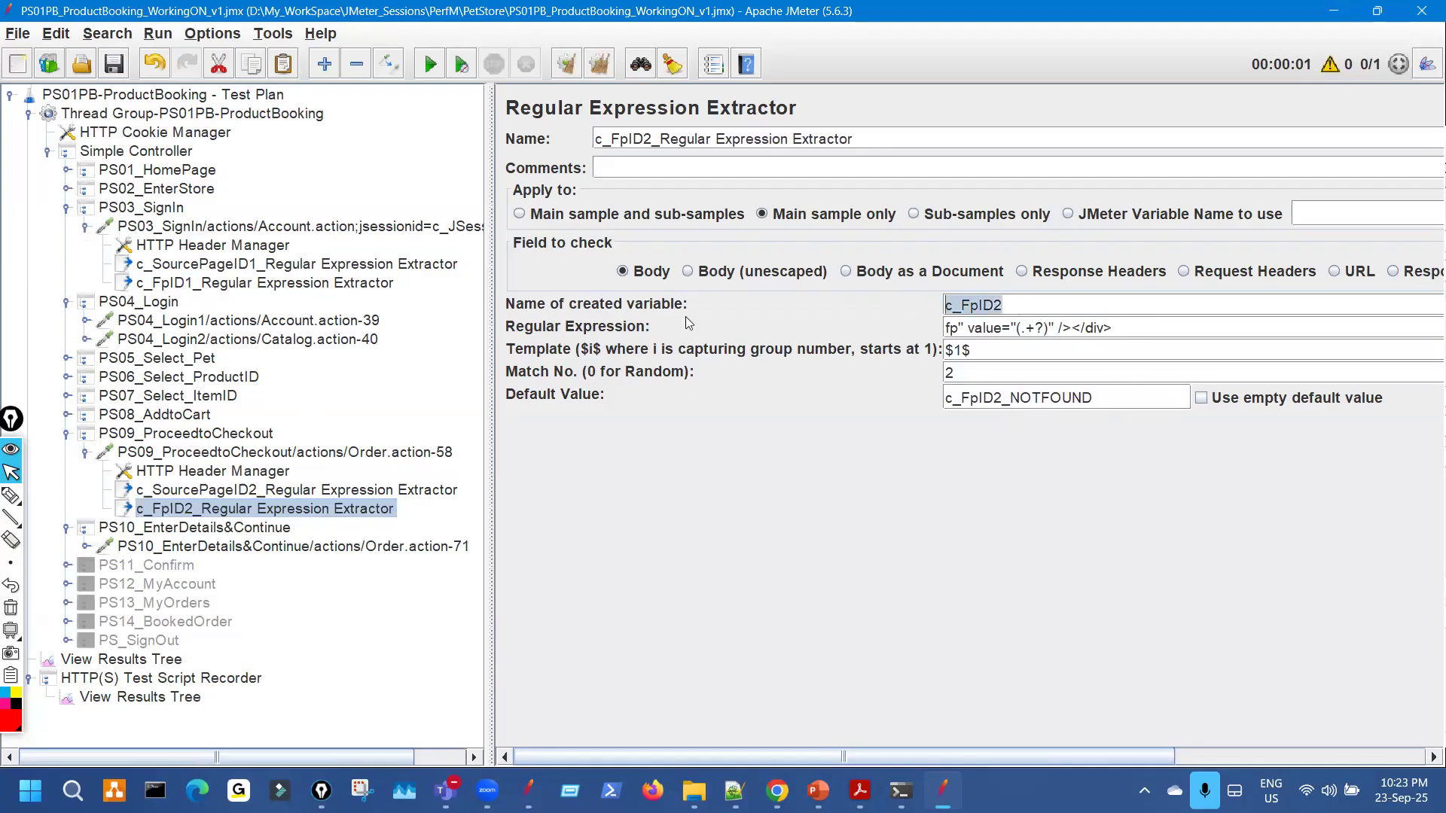
{"action": "left_click_drag", "start_coordinate": [1105, 328], "coordinate": [1001, 328]}
{"action": "key", "text": "ctrl+shift+3"}
{"action": "left_click_drag", "start_coordinate": [346, 254], "coordinate": [350, 262]}
{"action": "left_click_drag", "start_coordinate": [405, 216], "coordinate": [454, 194]}
{"action": "mouse_move", "coordinate": [352, 512]}
{"action": "left_mouse_down"}
{"action": "mouse_move", "coordinate": [339, 550]}
{"action": "mouse_move", "coordinate": [360, 524]}
{"action": "mouse_move", "coordinate": [454, 554]}
{"action": "left_mouse_up"}
{"action": "mouse_move", "coordinate": [439, 436]}
{"action": "left_mouse_down"}
{"action": "mouse_move", "coordinate": [471, 461]}
{"action": "mouse_move", "coordinate": [446, 465]}
{"action": "left_mouse_up"}
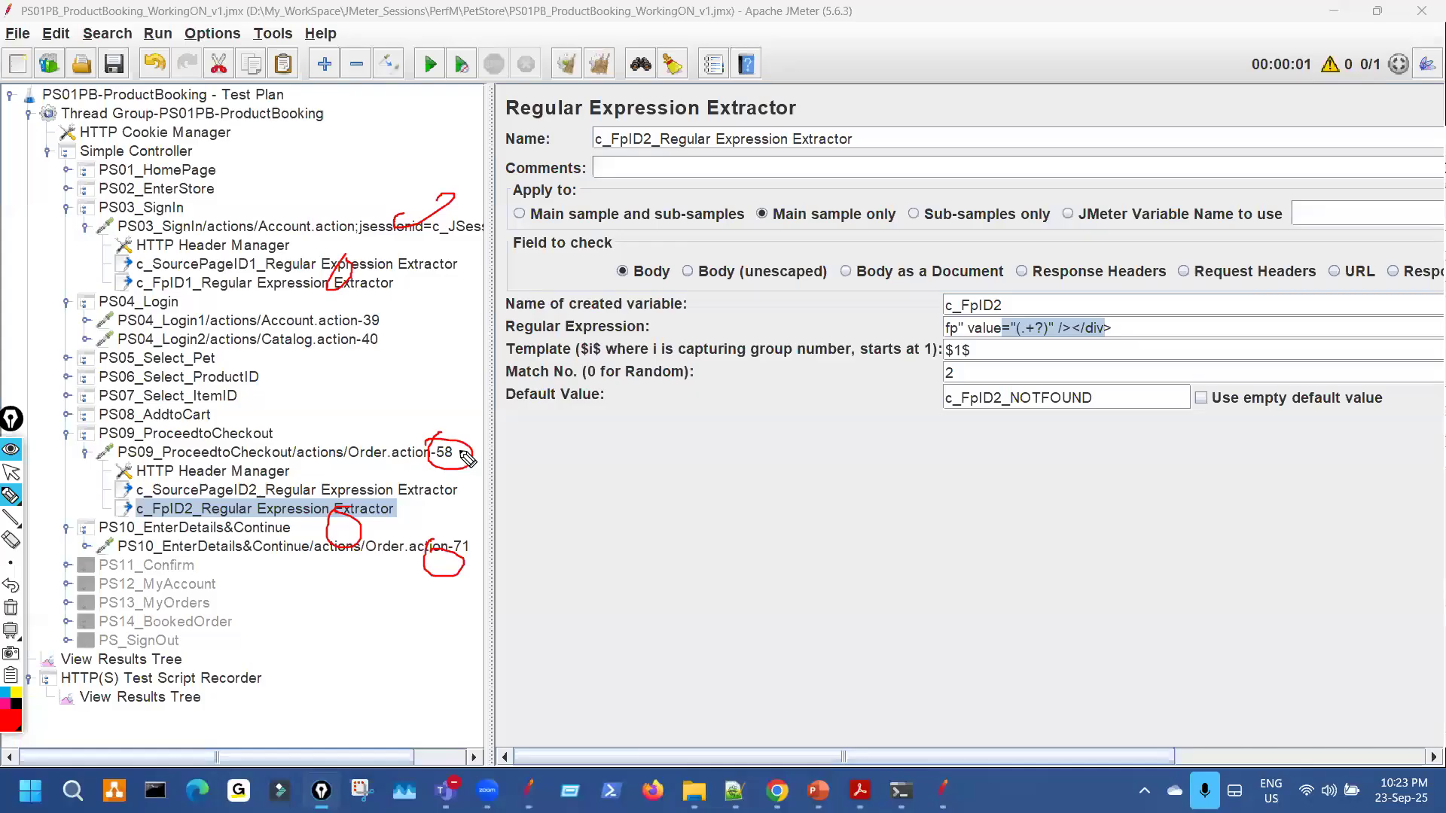
{"action": "key", "text": "Escape"}
{"action": "left_click", "coordinate": [87, 228]}
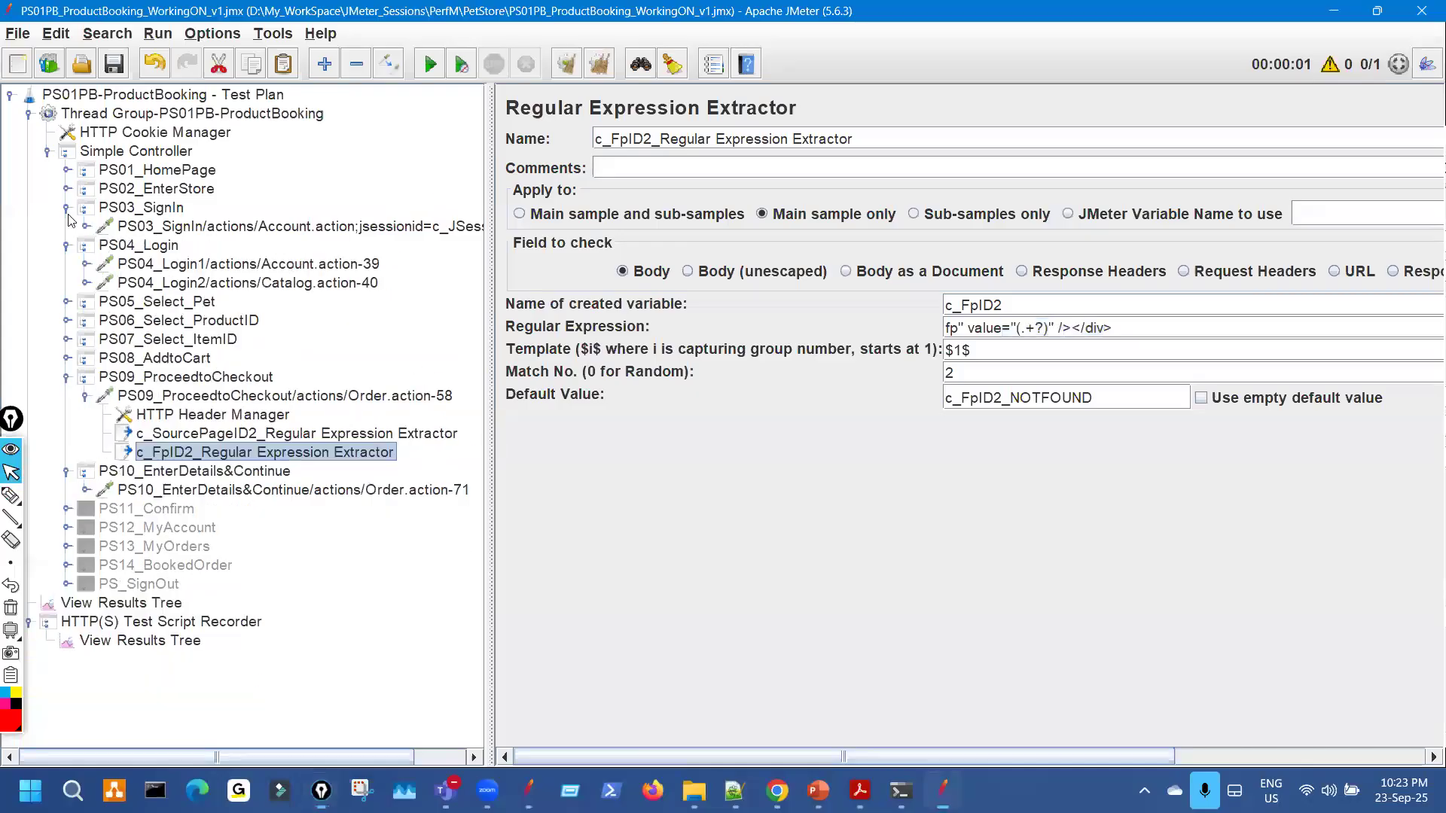
{"action": "left_click", "coordinate": [66, 208]}
Inspect the parameters of the PS10 Order.action-71 and PS04_Login1 requests.
{"action": "left_click", "coordinate": [425, 473]}
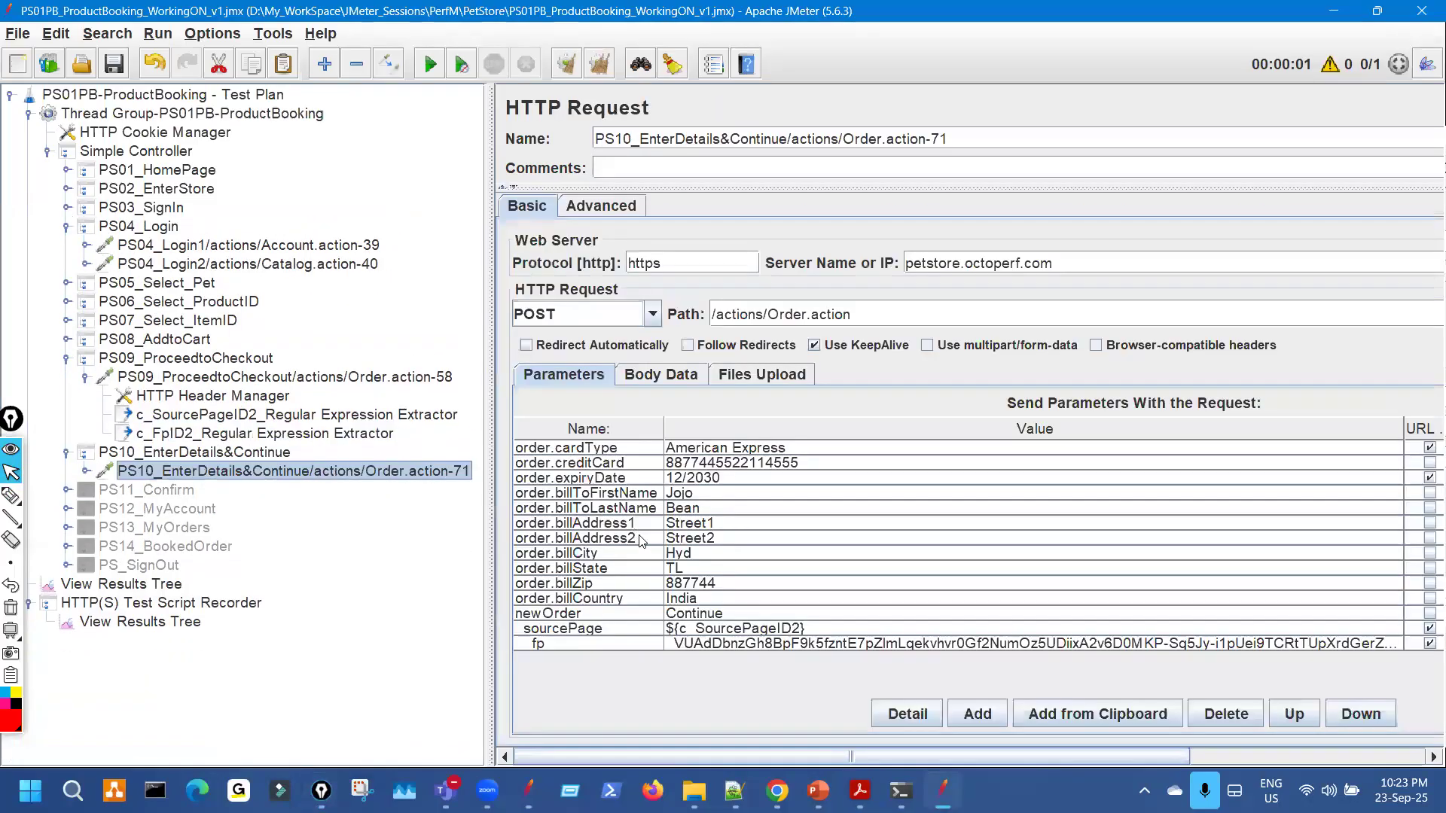
{"action": "key", "text": "ctrl+shift+3"}
{"action": "mouse_move", "coordinate": [755, 633]}
{"action": "left_mouse_down"}
{"action": "mouse_move", "coordinate": [733, 647]}
{"action": "mouse_move", "coordinate": [742, 623]}
{"action": "left_mouse_up"}
{"action": "mouse_move", "coordinate": [452, 398]}
{"action": "left_mouse_down"}
{"action": "mouse_move", "coordinate": [446, 369]}
{"action": "mouse_move", "coordinate": [426, 378]}
{"action": "mouse_move", "coordinate": [448, 396]}
{"action": "left_mouse_up"}
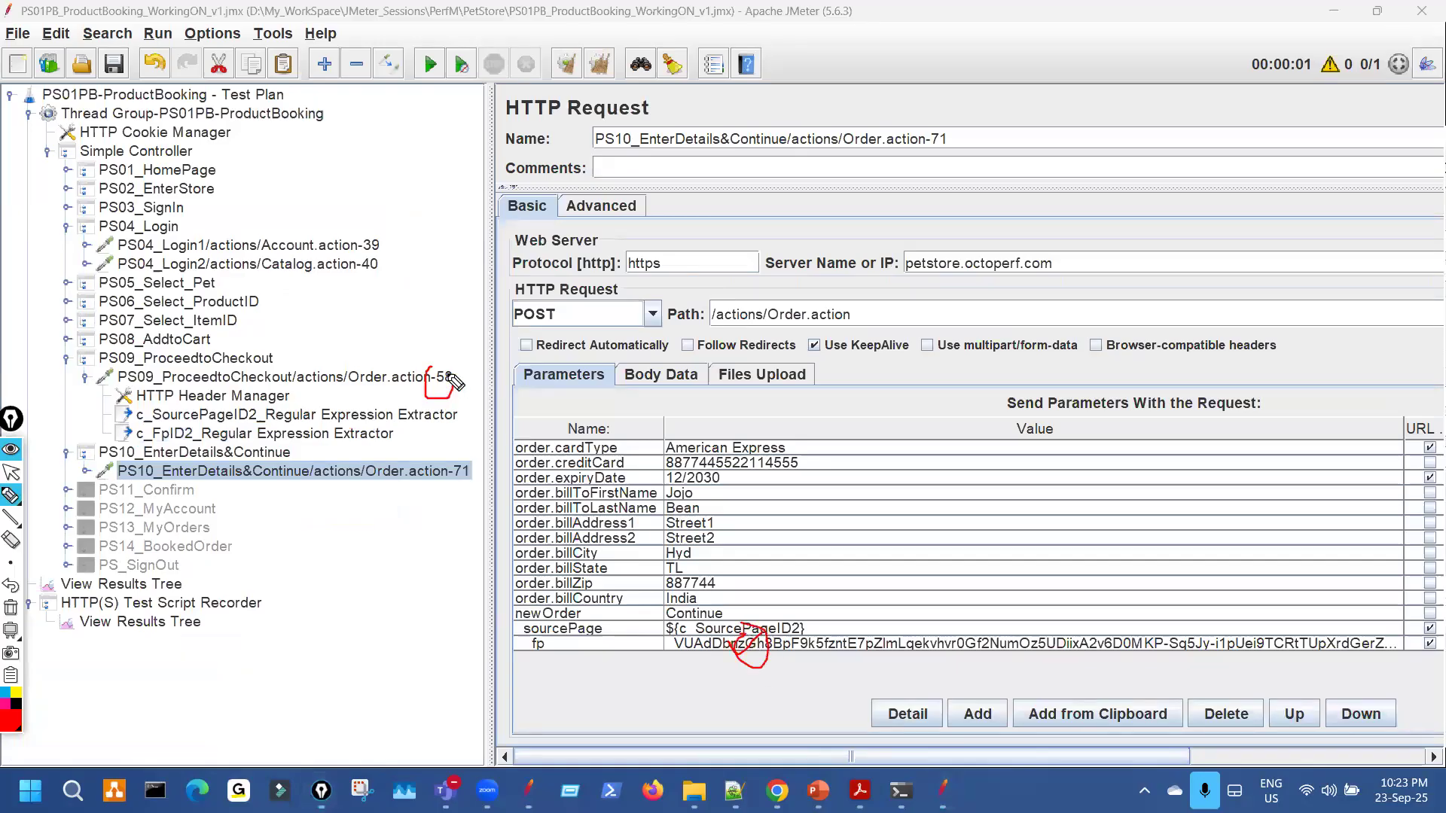
{"action": "key", "text": "ctrl+shift+2"}
{"action": "left_click", "coordinate": [369, 243]}
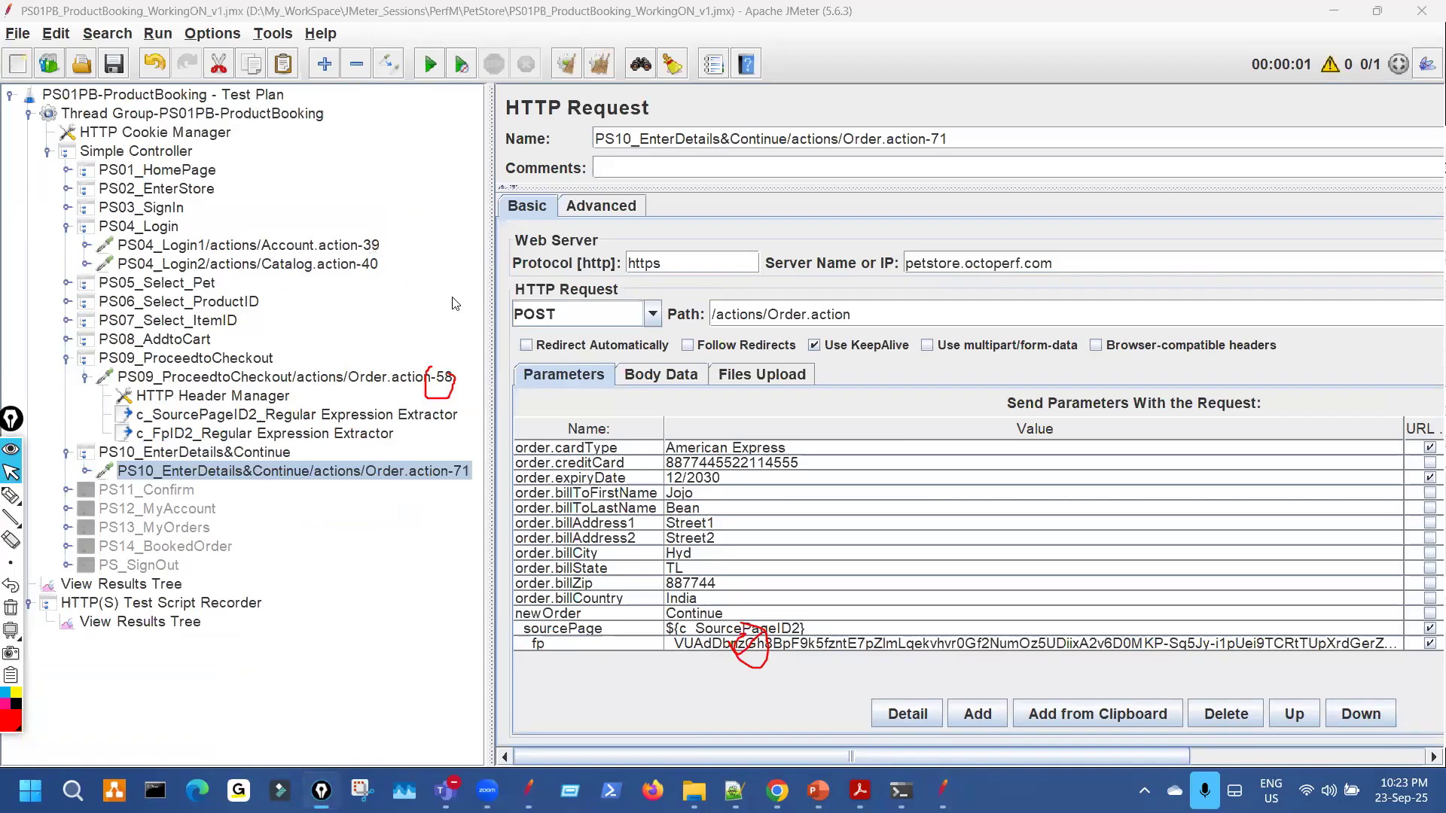
{"action": "key", "text": "ctrl+shift+3"}
{"action": "left_click_drag", "start_coordinate": [681, 484], "coordinate": [666, 461]}
{"action": "left_click_drag", "start_coordinate": [193, 198], "coordinate": [181, 206]}
{"action": "key", "text": "ctrl+shift+7"}
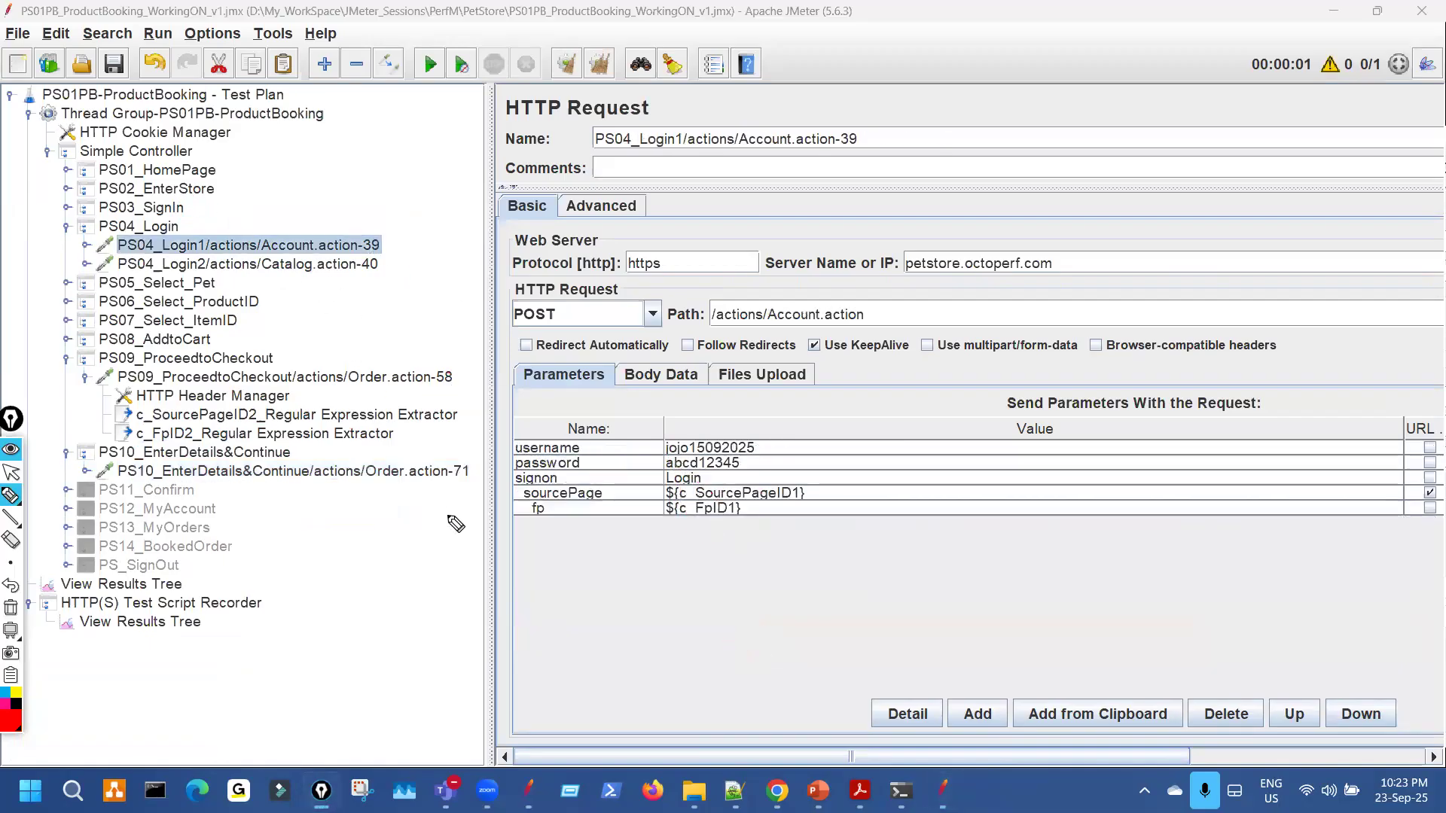
{"action": "key", "text": "ctrl+shift+2"}
Copy PS10's hard-coded fp value into the Search Tree search field.
{"action": "left_click", "coordinate": [337, 436]}
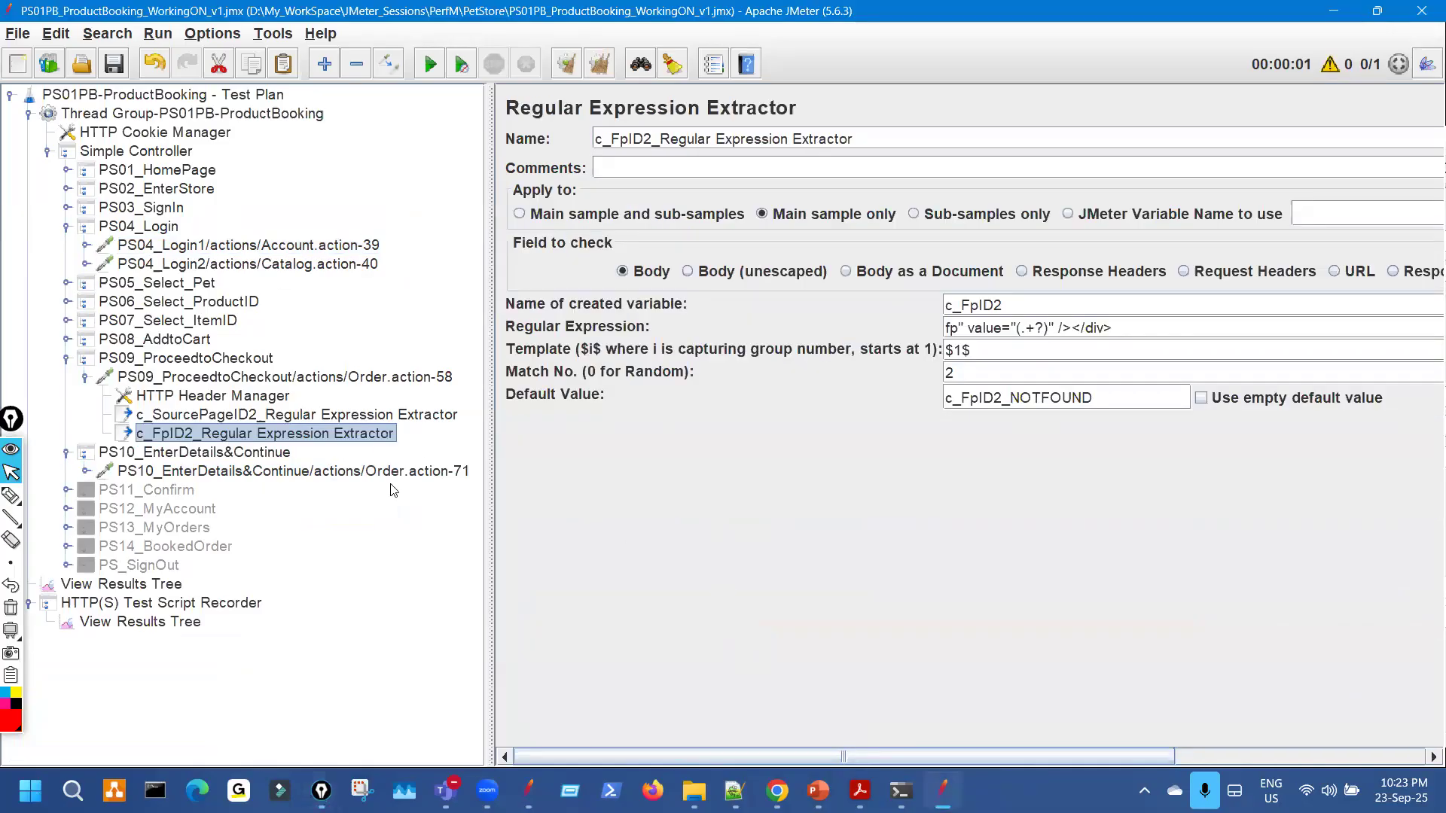
{"action": "key", "text": "Down"}
{"action": "key", "text": "Down"}
{"action": "key", "text": "ctrl+f"}
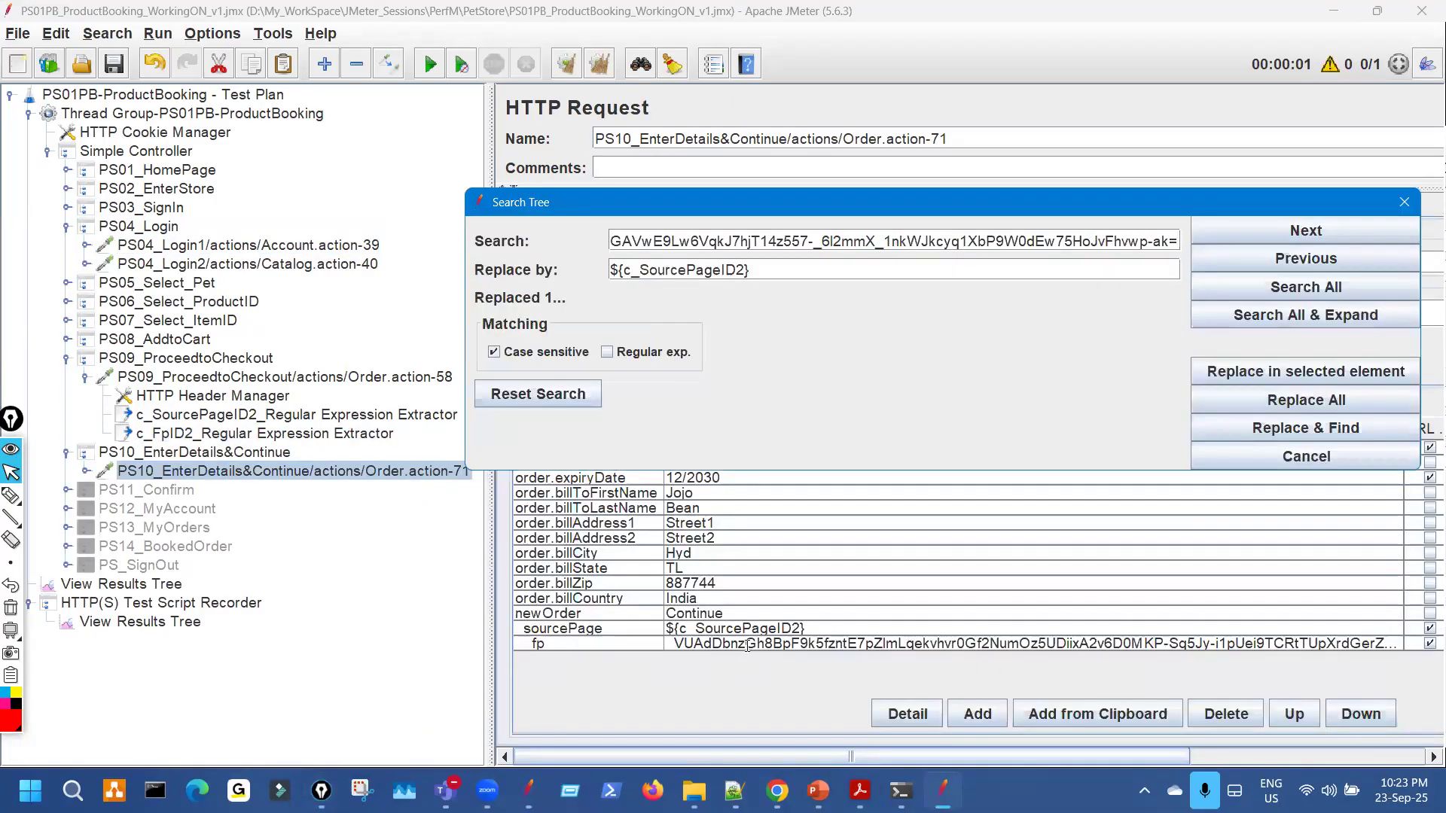
{"action": "double_click", "coordinate": [747, 647]}
{"action": "key", "text": "ctrl+a"}
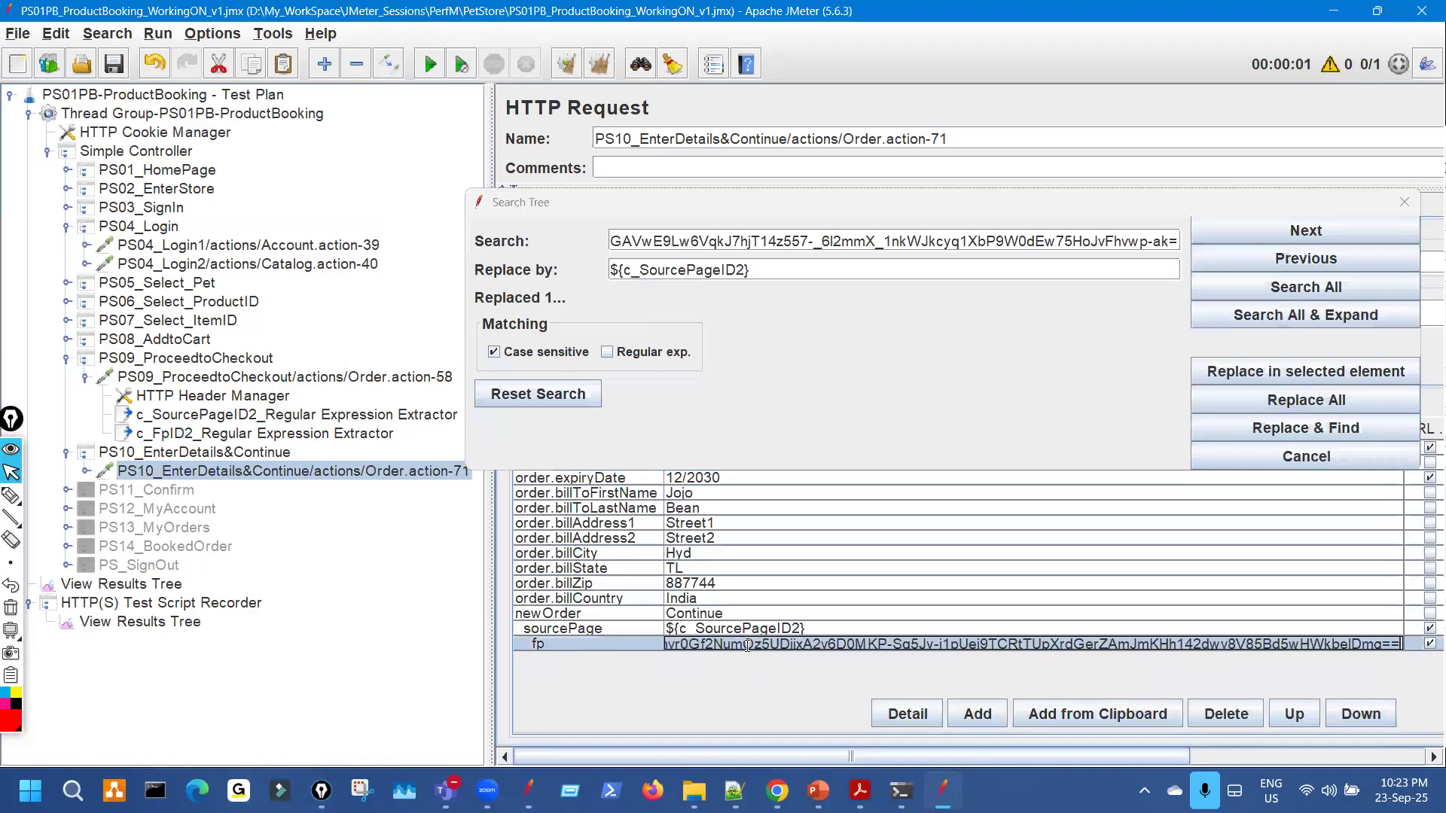
{"action": "left_click", "coordinate": [745, 241]}
{"action": "key", "text": "ctrl+a"}
{"action": "key", "text": "ctrl+v"}
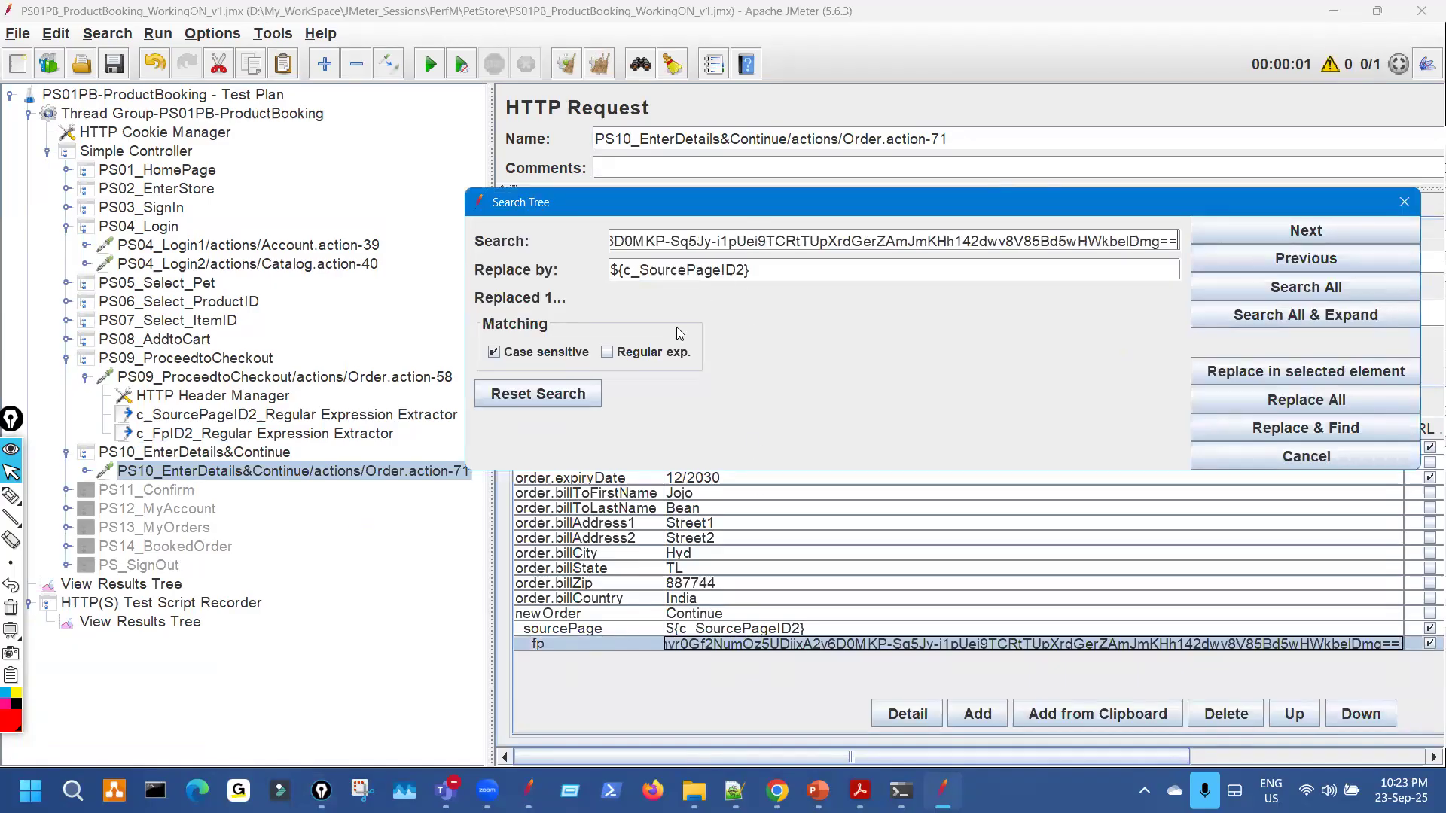
Set the replacement to ${c_FpID2} and replace every occurrence of the fp value.
{"action": "left_click", "coordinate": [354, 433]}
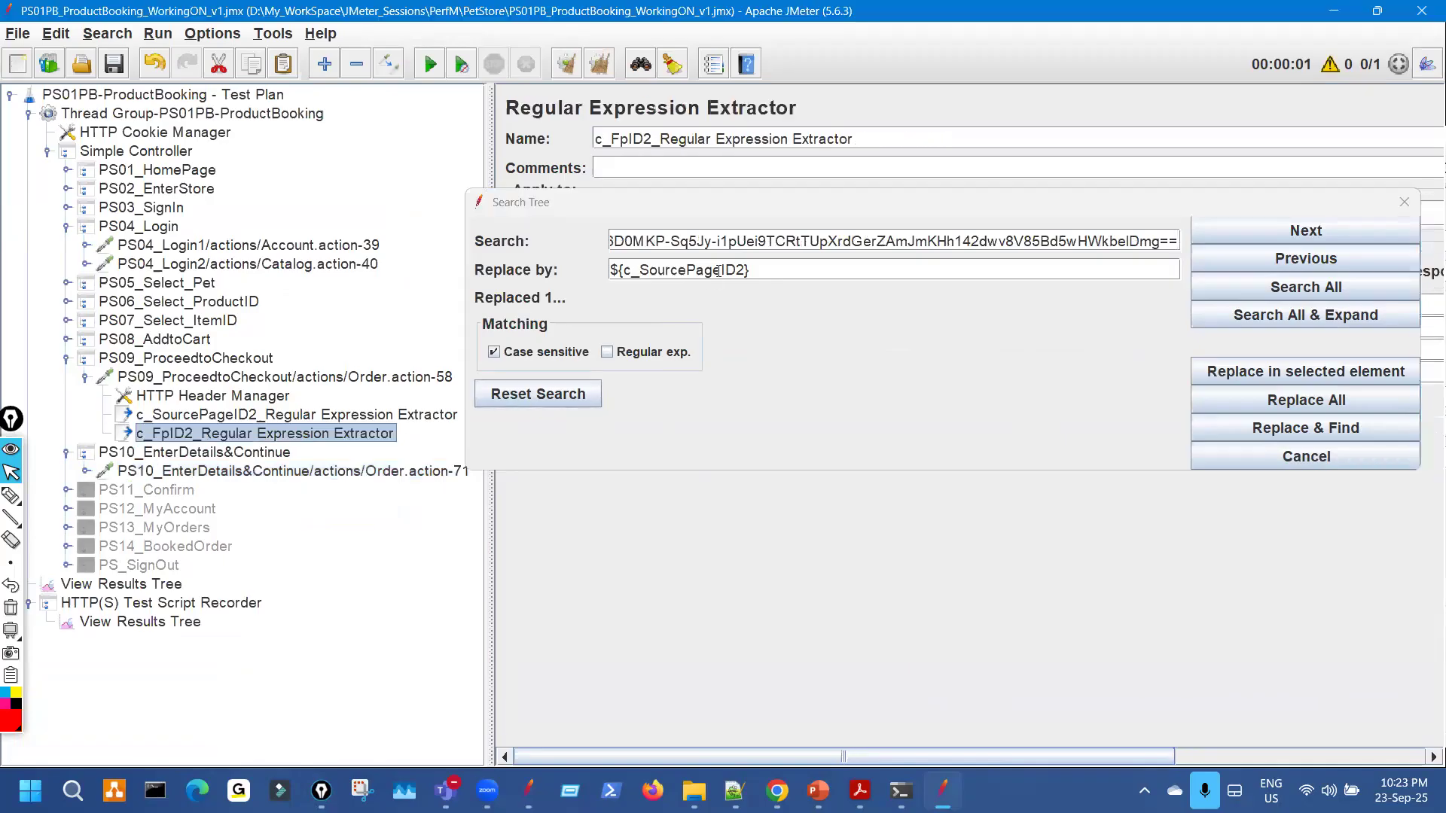
{"action": "left_click_drag", "start_coordinate": [803, 202], "coordinate": [799, 454]}
{"action": "left_click_drag", "start_coordinate": [1008, 305], "coordinate": [947, 305]}
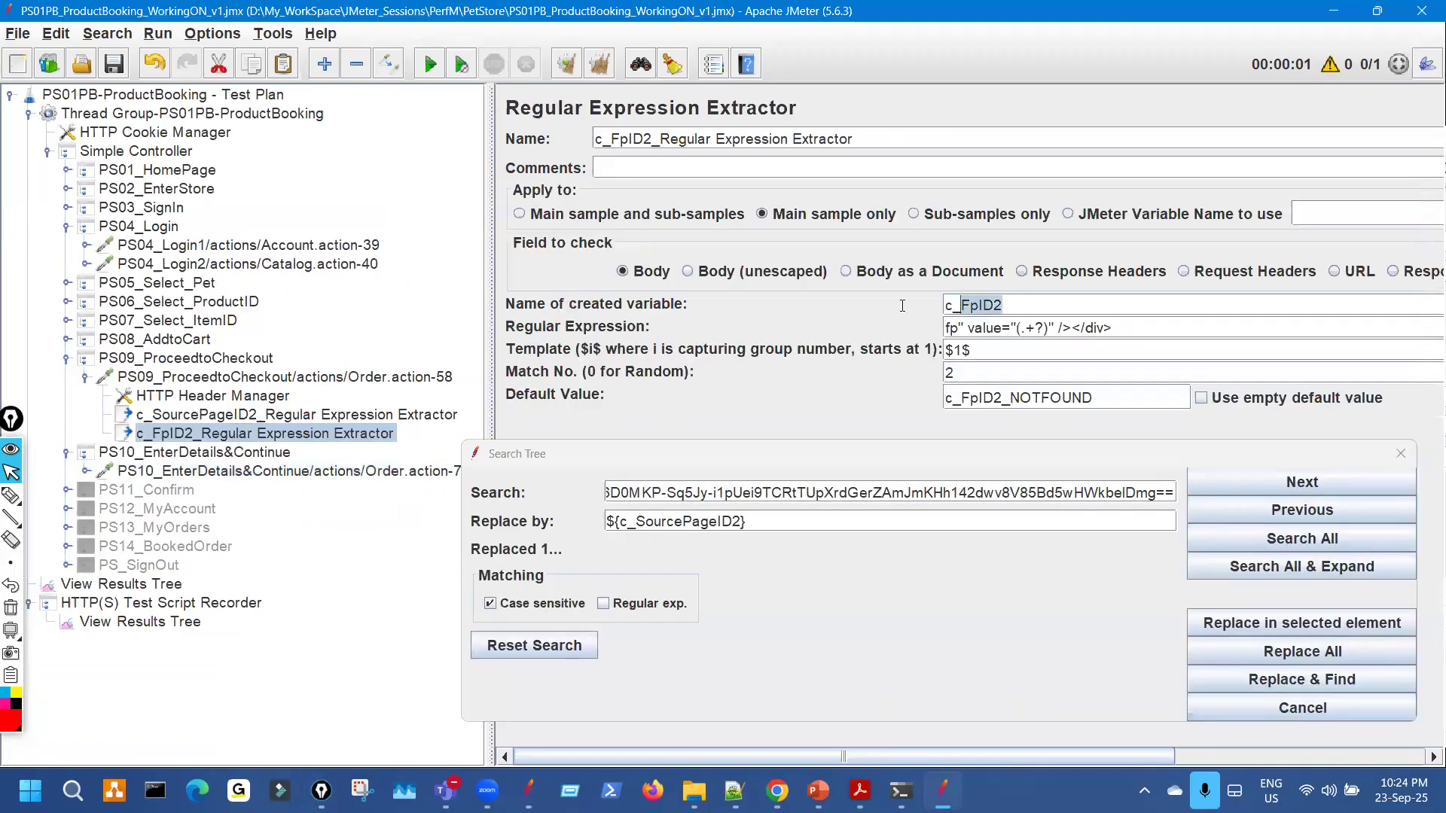
{"action": "left_click", "coordinate": [682, 527]}
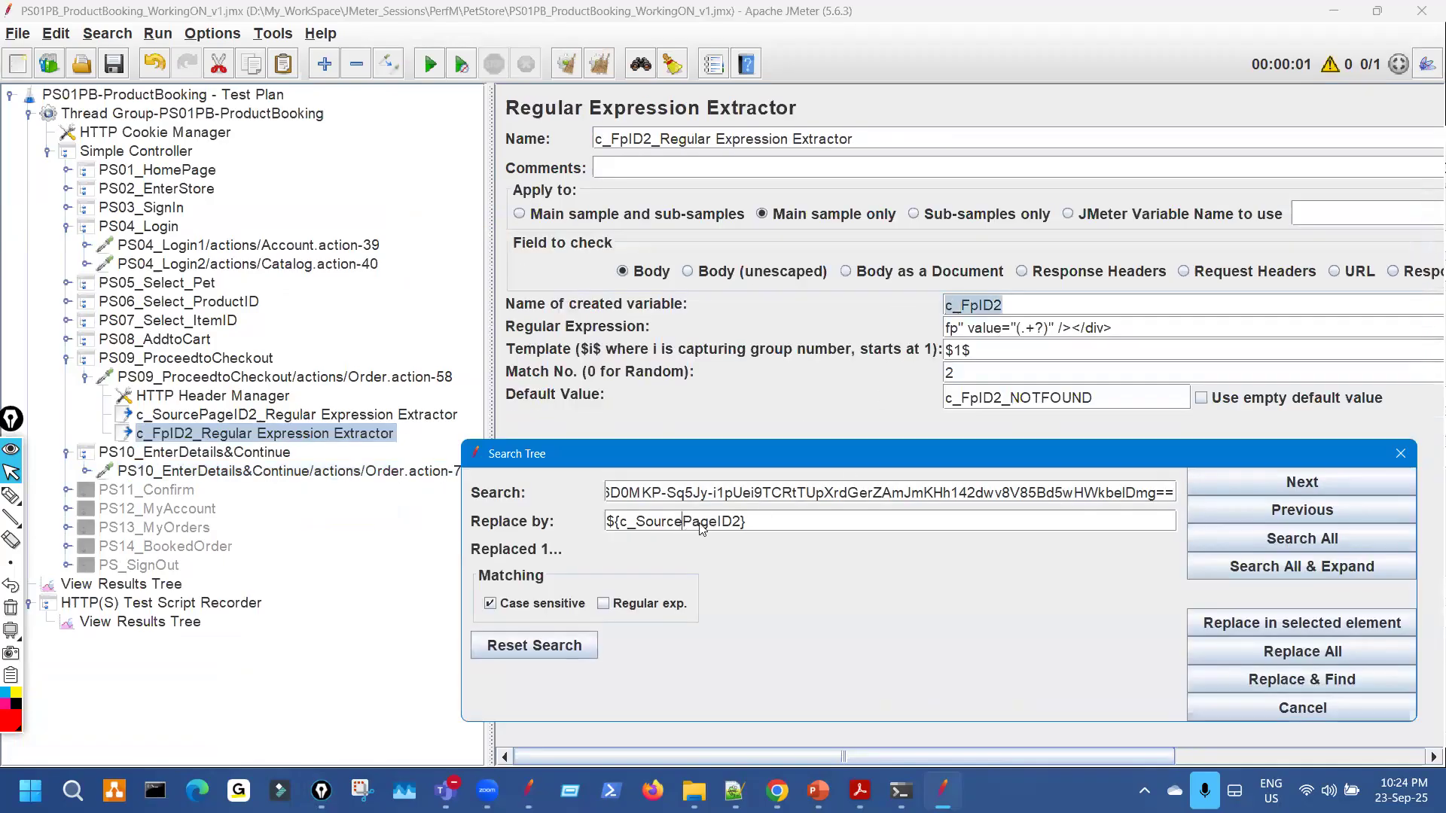
{"action": "double_click", "coordinate": [683, 521]}
{"action": "key", "text": "ctrl+v"}
{"action": "left_click", "coordinate": [1254, 651]}
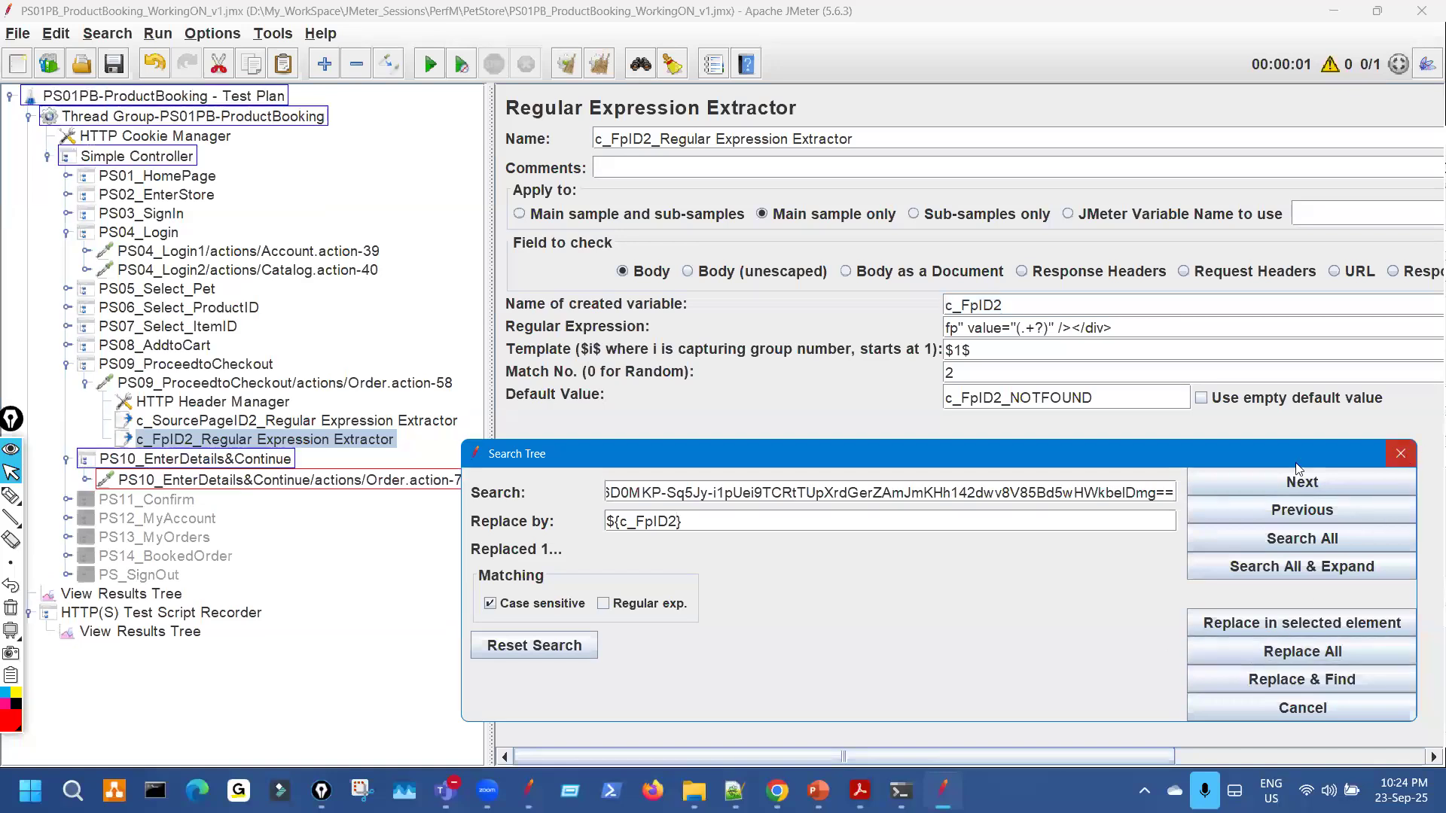
{"action": "left_click", "coordinate": [1401, 453]}
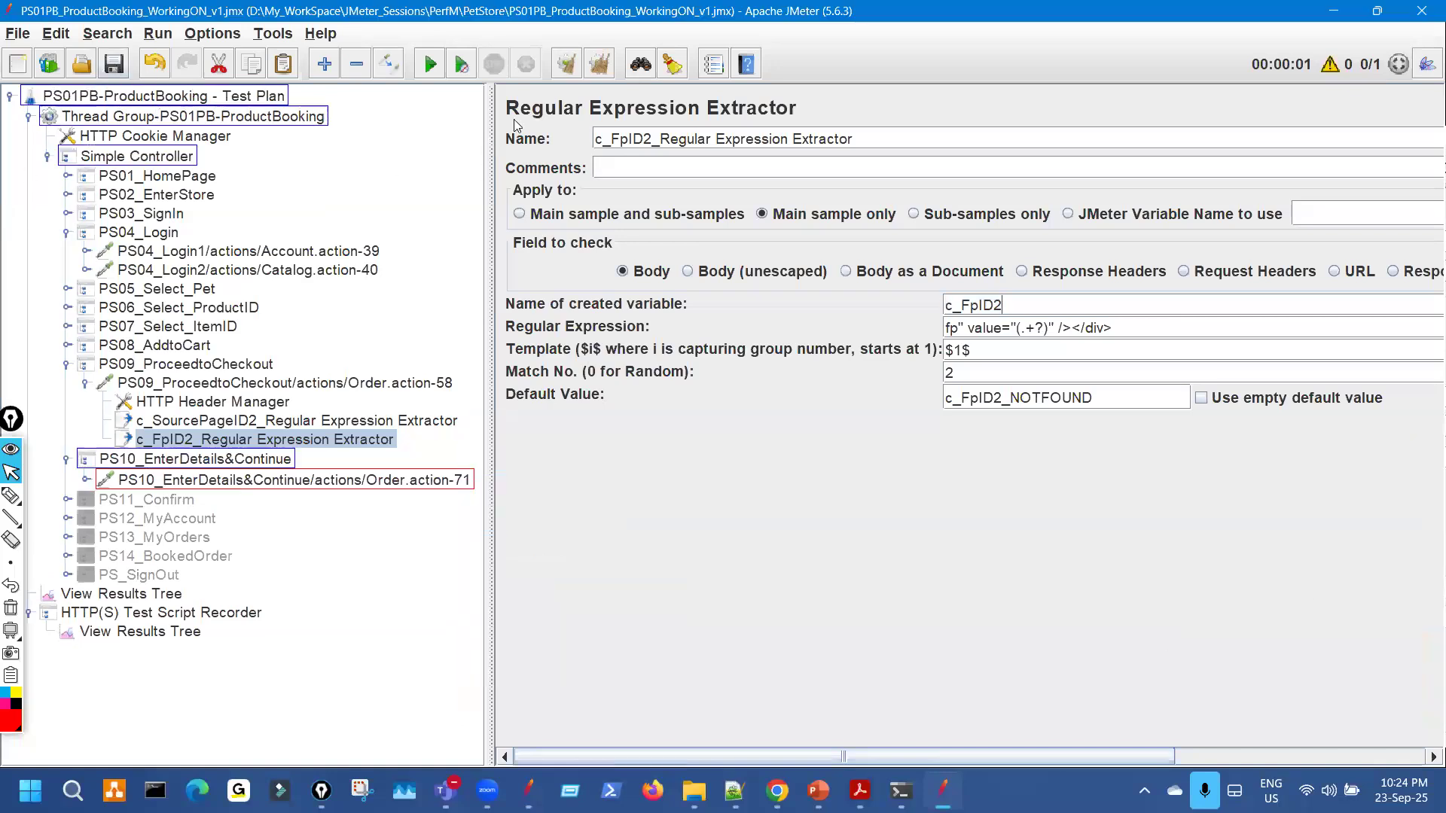
Clear the match markers, collapse PS04_Login and PS09, and confirm PS10 uses ${c_FpID2}.
{"action": "left_click", "coordinate": [673, 64]}
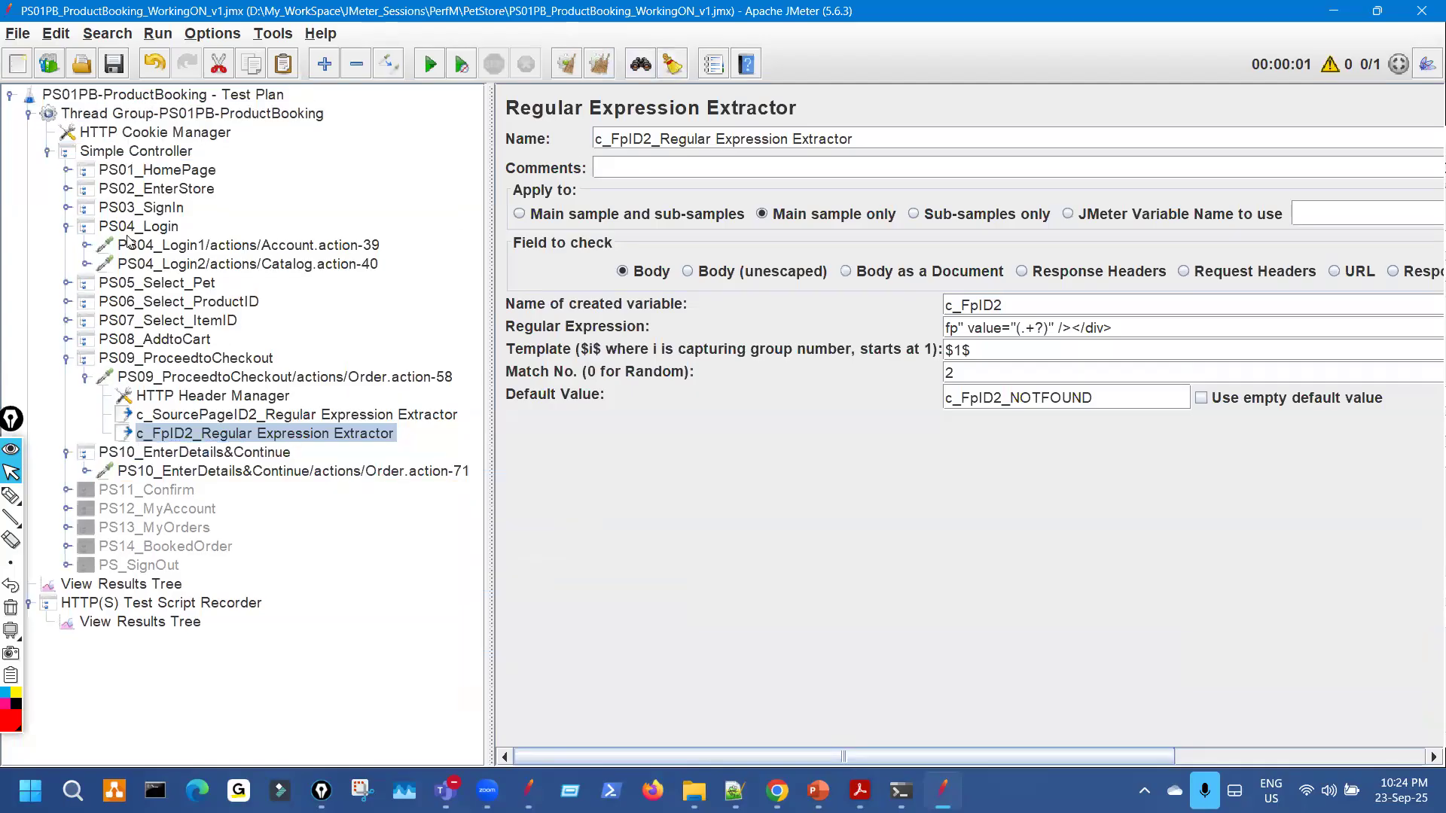
{"action": "left_click", "coordinate": [66, 232]}
{"action": "left_click", "coordinate": [68, 321]}
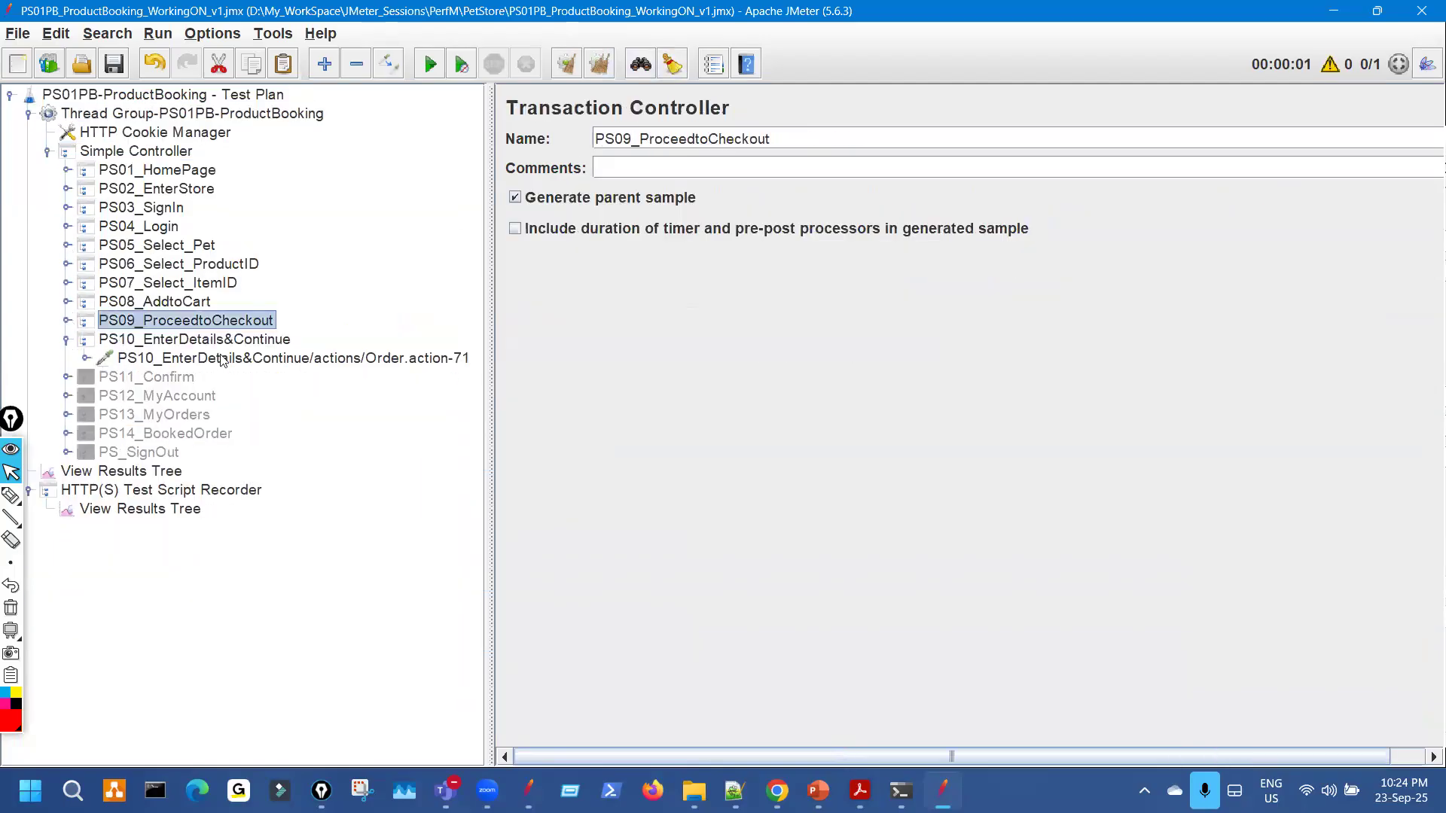
{"action": "left_click", "coordinate": [241, 360]}
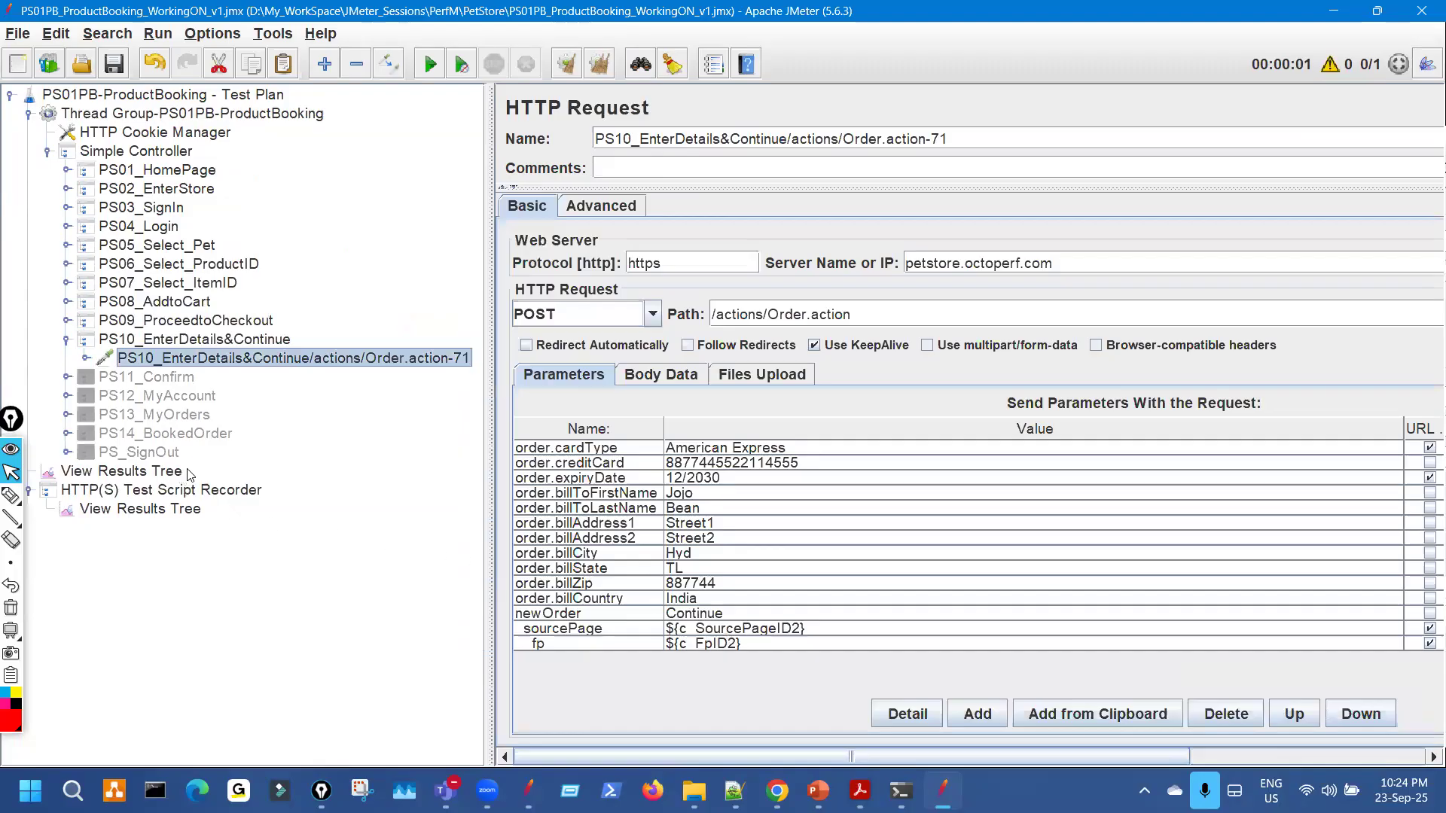
{"action": "left_click", "coordinate": [187, 473]}
{"action": "left_click_drag", "start_coordinate": [490, 287], "coordinate": [235, 265]}
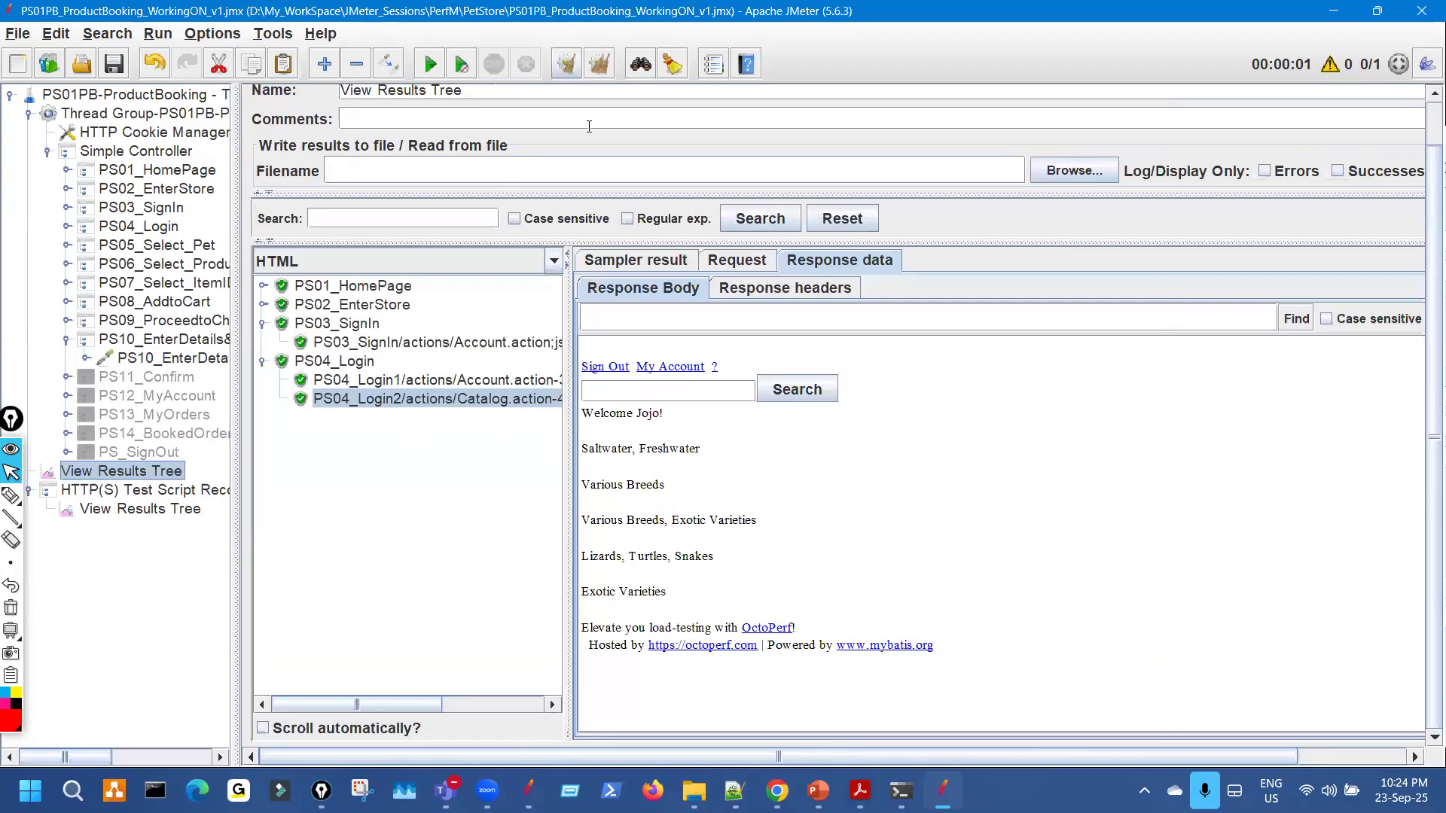
Mark up the results toolbar with on-screen annotations.
{"action": "key", "text": "ctrl+shift+3"}
{"action": "left_click_drag", "start_coordinate": [545, 70], "coordinate": [560, 52]}
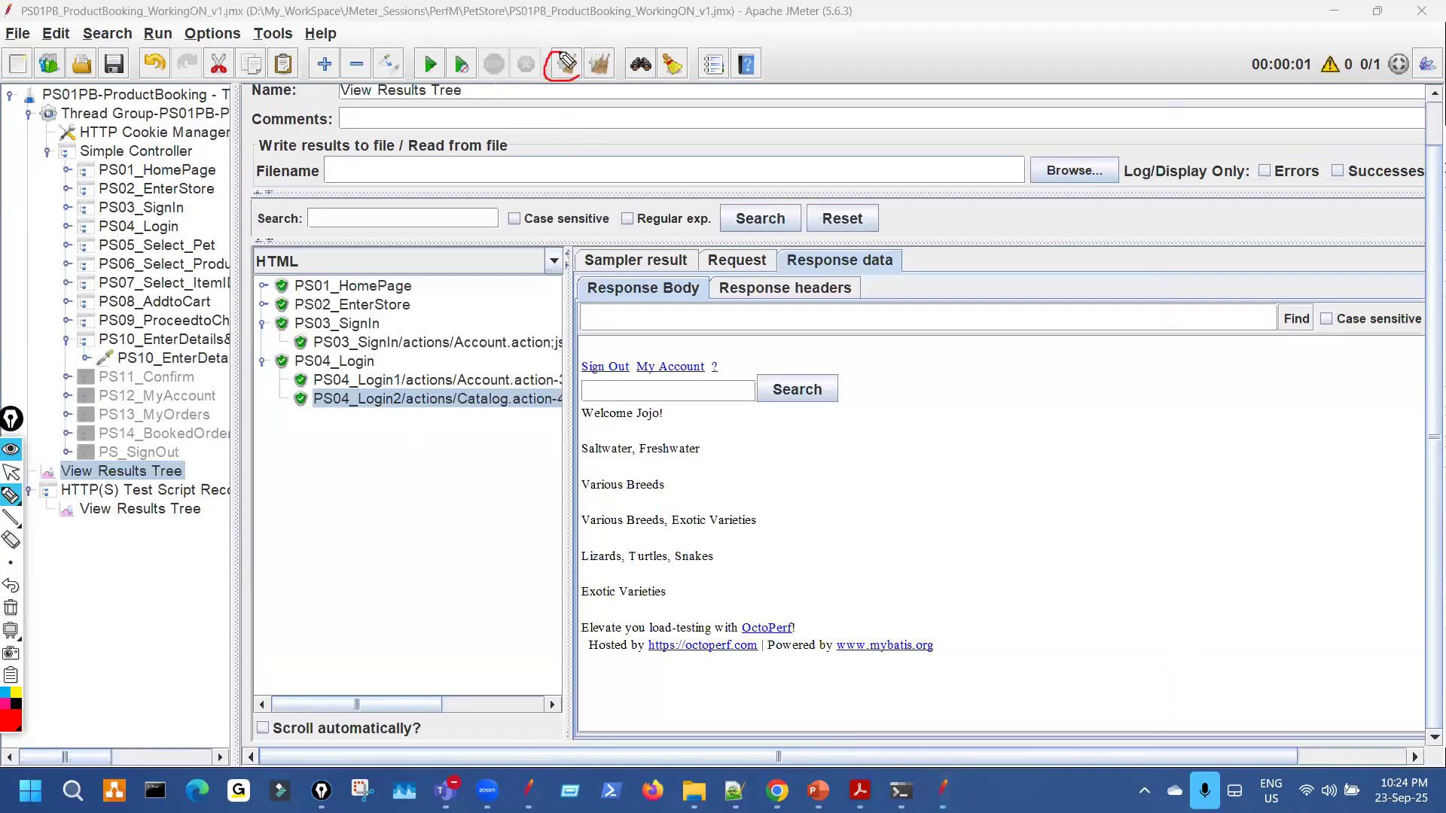
{"action": "key", "text": "ctrl+shift+6"}
{"action": "key", "text": "ctrl+shift+2"}
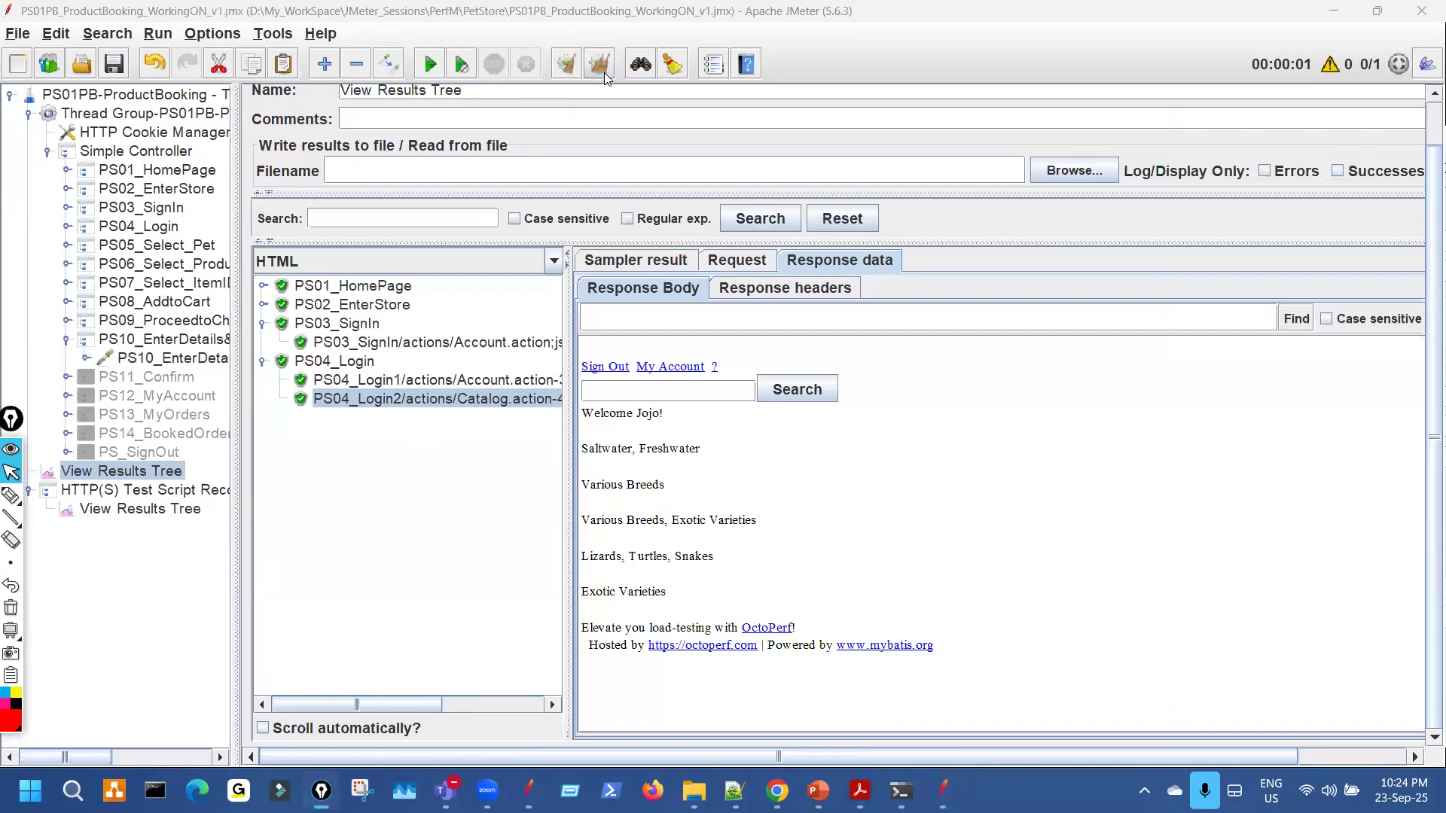
{"action": "key", "text": "ctrl+shift+1"}
{"action": "left_click_drag", "start_coordinate": [612, 53], "coordinate": [616, 80]}
{"action": "mouse_move", "coordinate": [570, 134]}
{"action": "left_mouse_down"}
{"action": "mouse_move", "coordinate": [587, 88]}
{"action": "mouse_move", "coordinate": [601, 100]}
{"action": "left_mouse_up"}
{"action": "key", "text": "ctrl+shift+6"}
{"action": "left_click_drag", "start_coordinate": [614, 64], "coordinate": [611, 75]}
{"action": "key", "text": "ctrl+shift+7"}
{"action": "key", "text": "ctrl+shift+2"}
Compare the recorder's View Results Tree with the test's View Results Tree.
{"action": "left_click", "coordinate": [140, 509]}
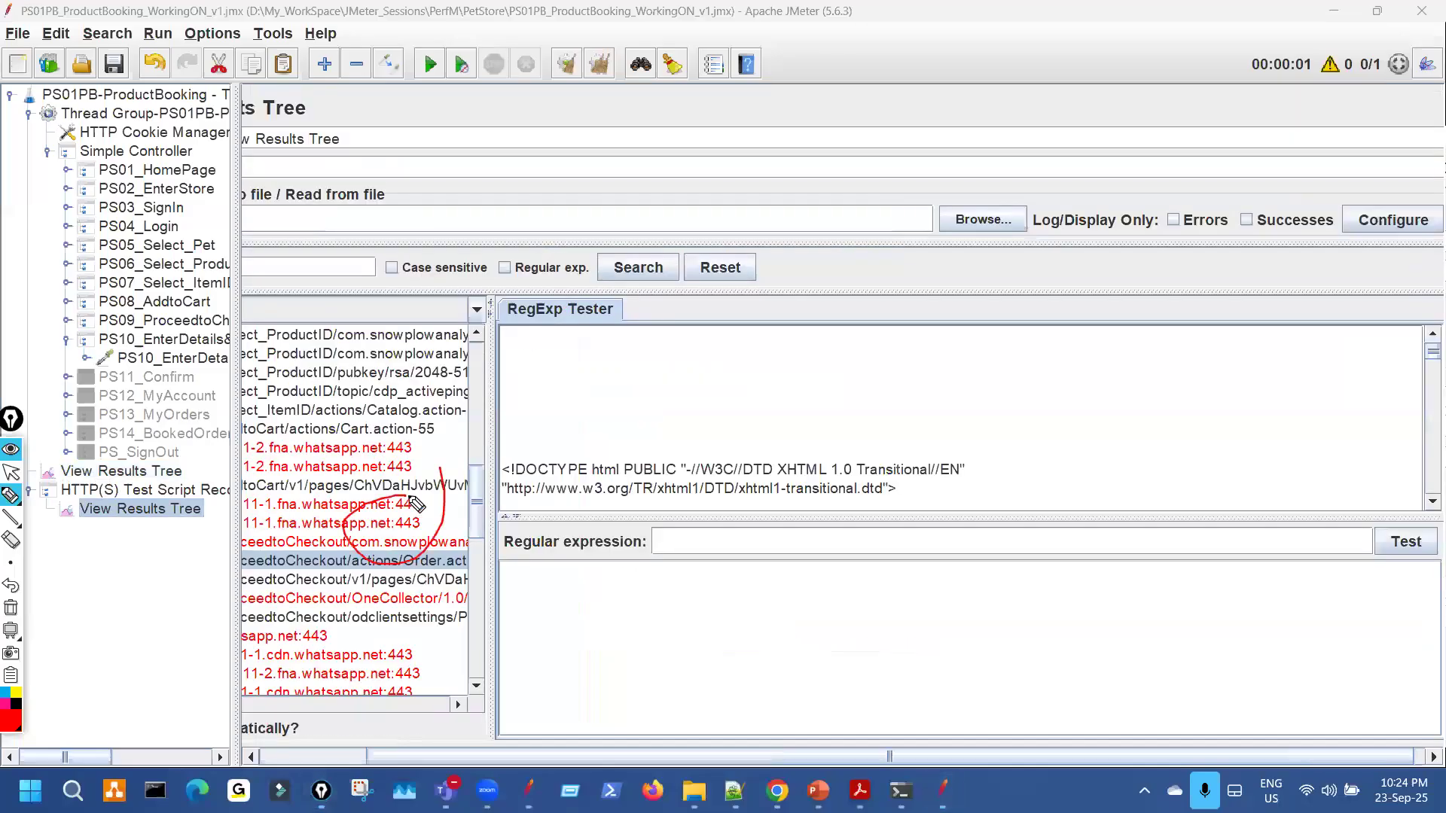
{"action": "key", "text": "ctrl+shift+2"}
{"action": "left_click", "coordinate": [181, 472]}
{"action": "key", "text": "ctrl+shift+3"}
{"action": "left_click_drag", "start_coordinate": [423, 360], "coordinate": [413, 363]}
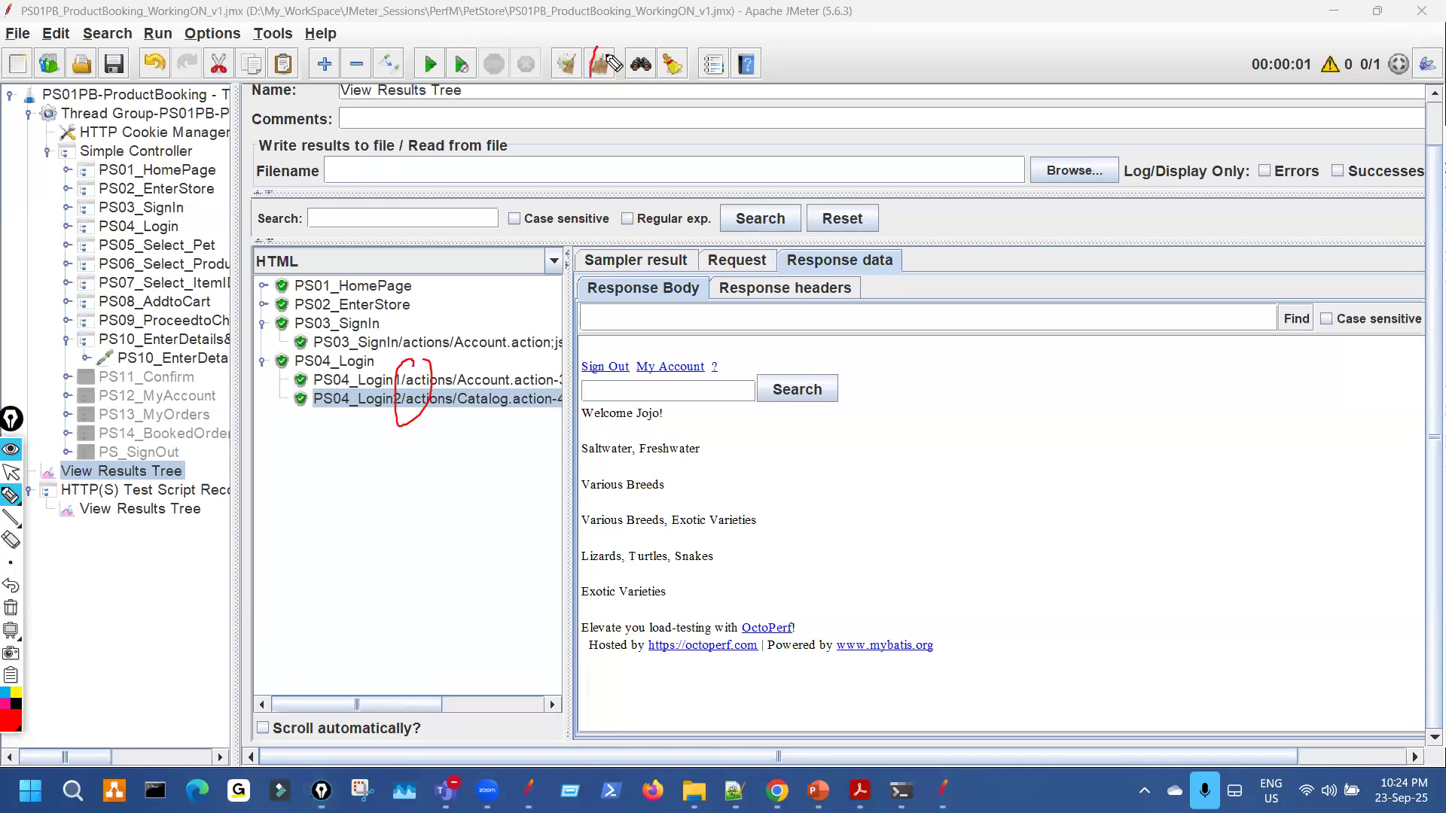
{"action": "key", "text": "ctrl+shift+7"}
{"action": "key", "text": "ctrl+shift+2"}
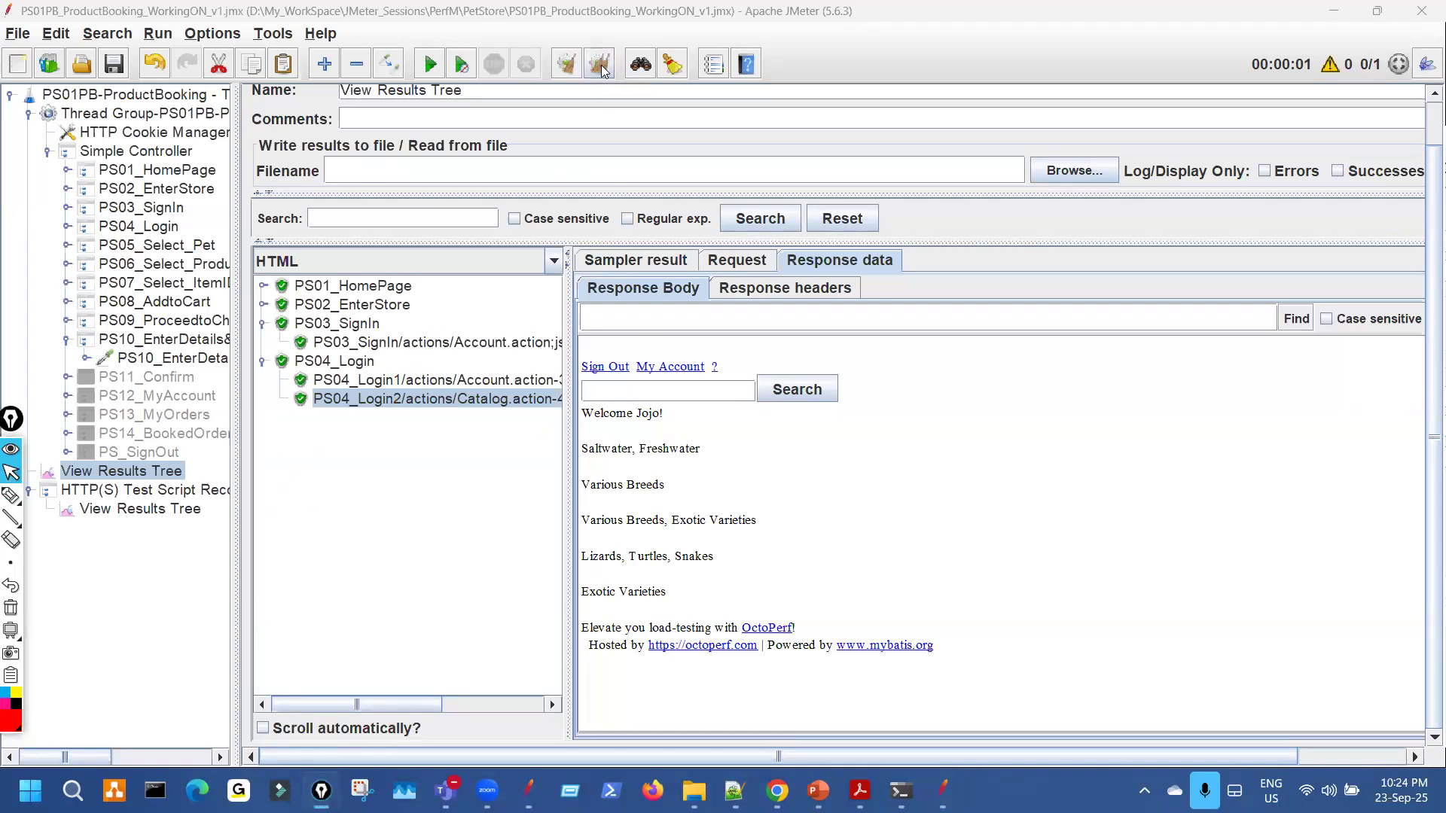
Clear the previous run's results and set the recorder's results tree renderer to Text.
{"action": "left_click", "coordinate": [600, 66]}
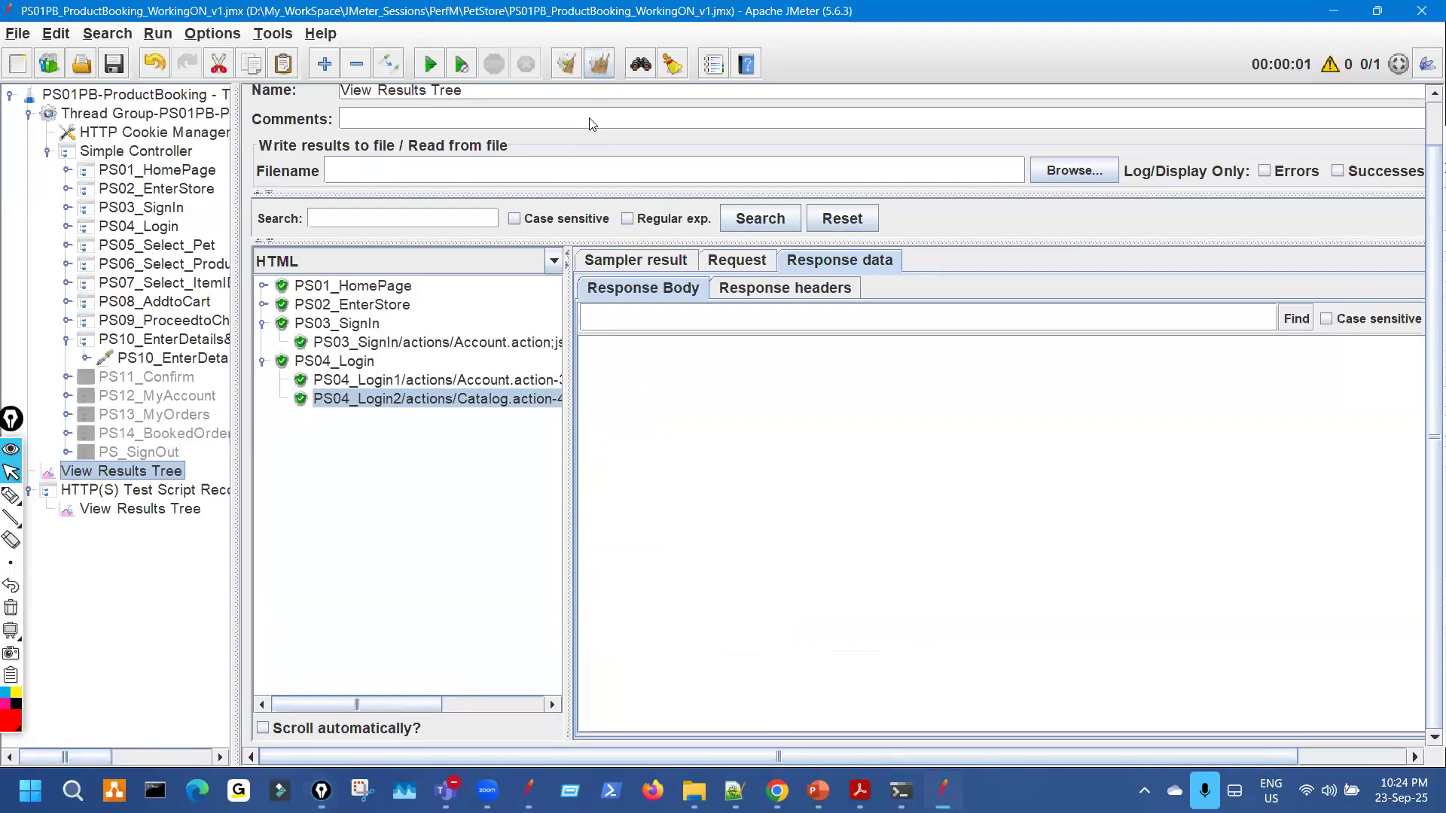
{"action": "left_click", "coordinate": [140, 509]}
{"action": "left_click", "coordinate": [462, 318]}
{"action": "left_click", "coordinate": [406, 333]}
{"action": "key", "text": "ctrl+shift+3"}
{"action": "left_click_drag", "start_coordinate": [566, 49], "coordinate": [561, 64]}
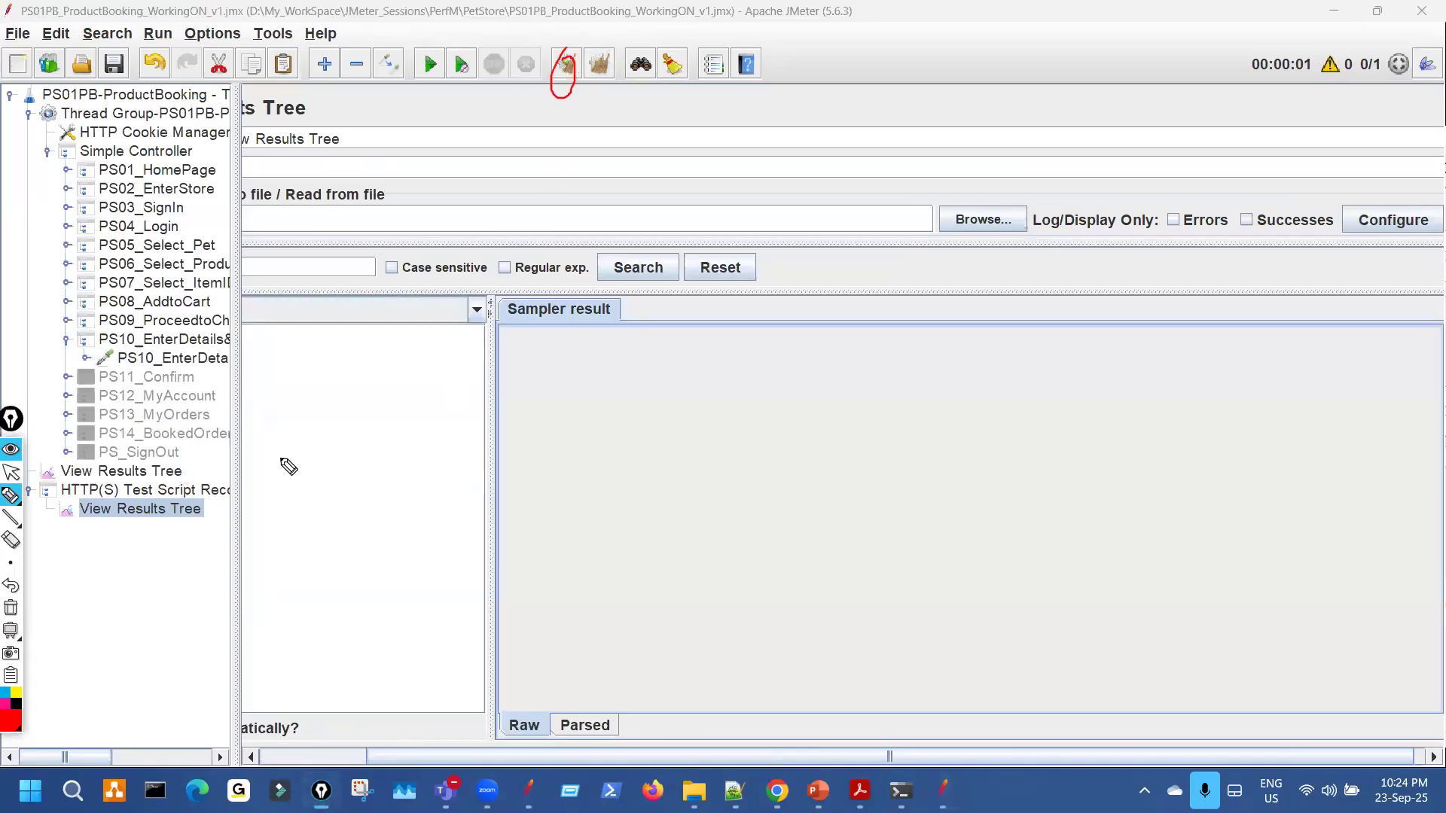
{"action": "key", "text": "Escape"}
Point out the empty main and recorder results trees with on-screen marks.
{"action": "left_click", "coordinate": [181, 473]}
{"action": "key", "text": "ctrl+shift+3"}
{"action": "left_click_drag", "start_coordinate": [184, 490], "coordinate": [178, 451]}
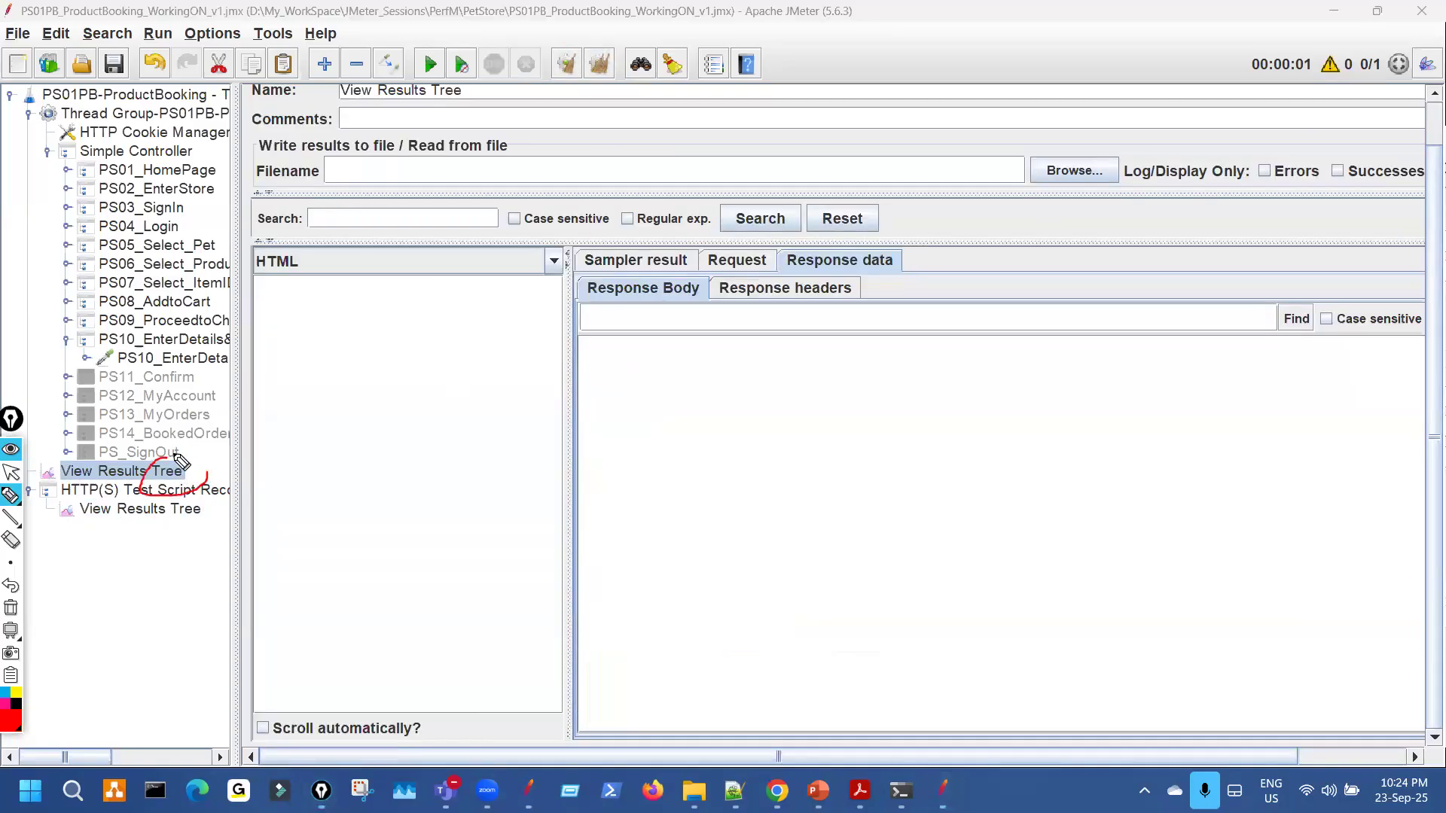
{"action": "mouse_move", "coordinate": [339, 351]}
{"action": "left_mouse_down"}
{"action": "mouse_move", "coordinate": [414, 329]}
{"action": "mouse_move", "coordinate": [462, 355]}
{"action": "left_mouse_up"}
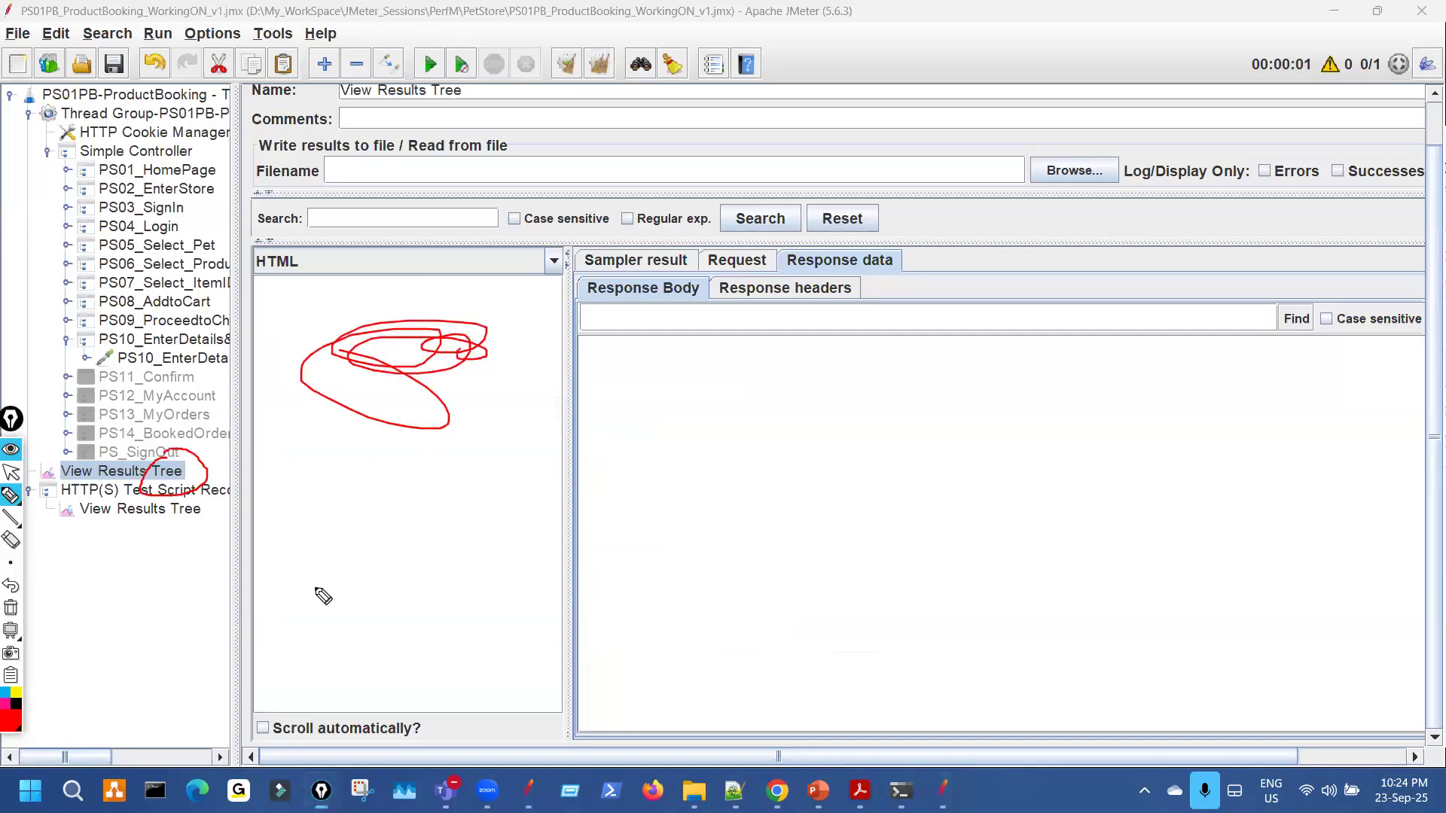
{"action": "key", "text": "Escape"}
{"action": "left_click", "coordinate": [190, 509]}
{"action": "key", "text": "ctrl+shift+3"}
{"action": "mouse_move", "coordinate": [345, 427]}
{"action": "left_mouse_down"}
{"action": "mouse_move", "coordinate": [413, 472]}
{"action": "mouse_move", "coordinate": [419, 452]}
{"action": "left_mouse_up"}
{"action": "left_click_drag", "start_coordinate": [420, 427], "coordinate": [354, 515]}
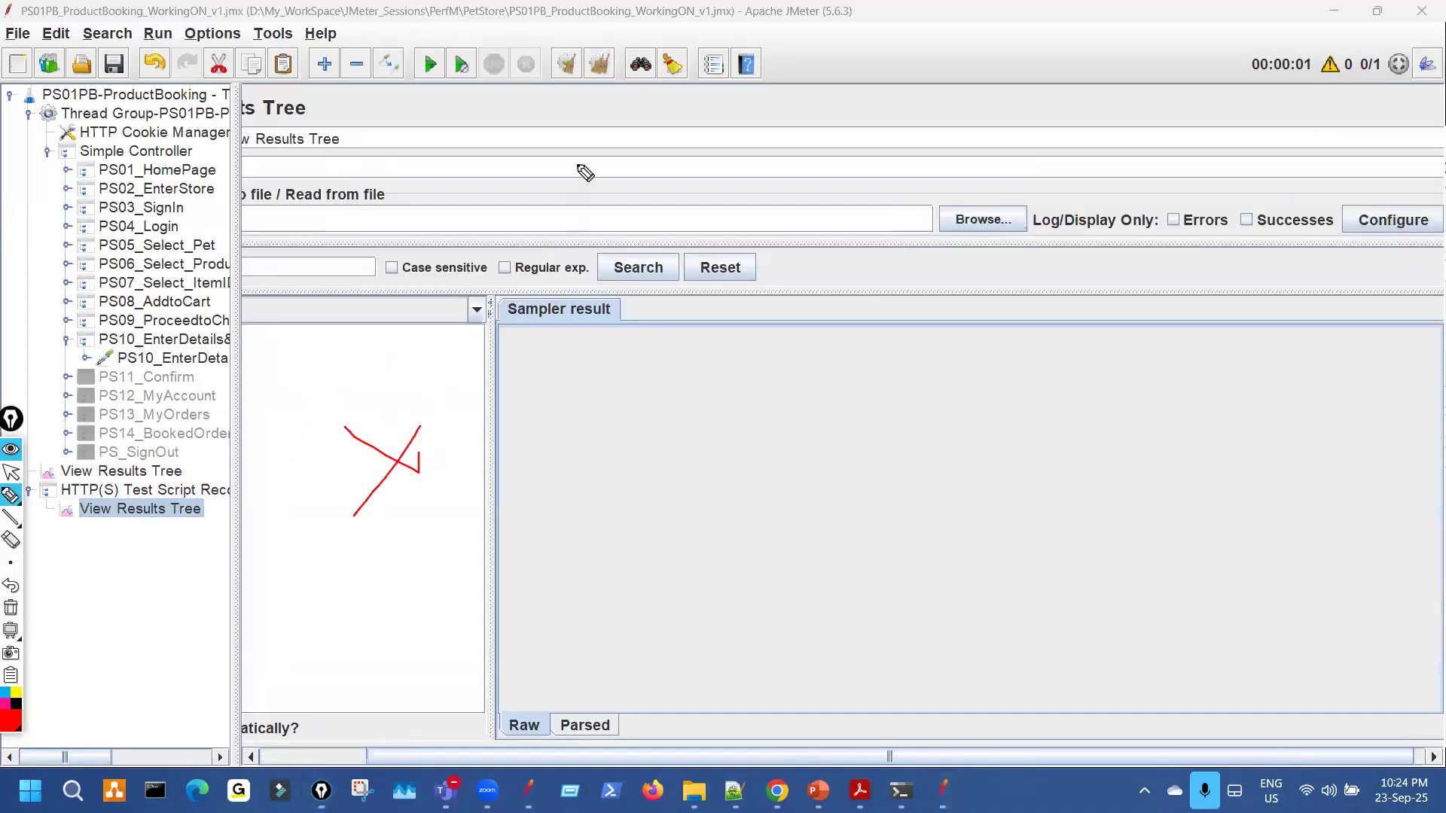
{"action": "left_click_drag", "start_coordinate": [556, 49], "coordinate": [555, 70]}
{"action": "key", "text": "Escape"}
{"action": "left_click", "coordinate": [155, 473]}
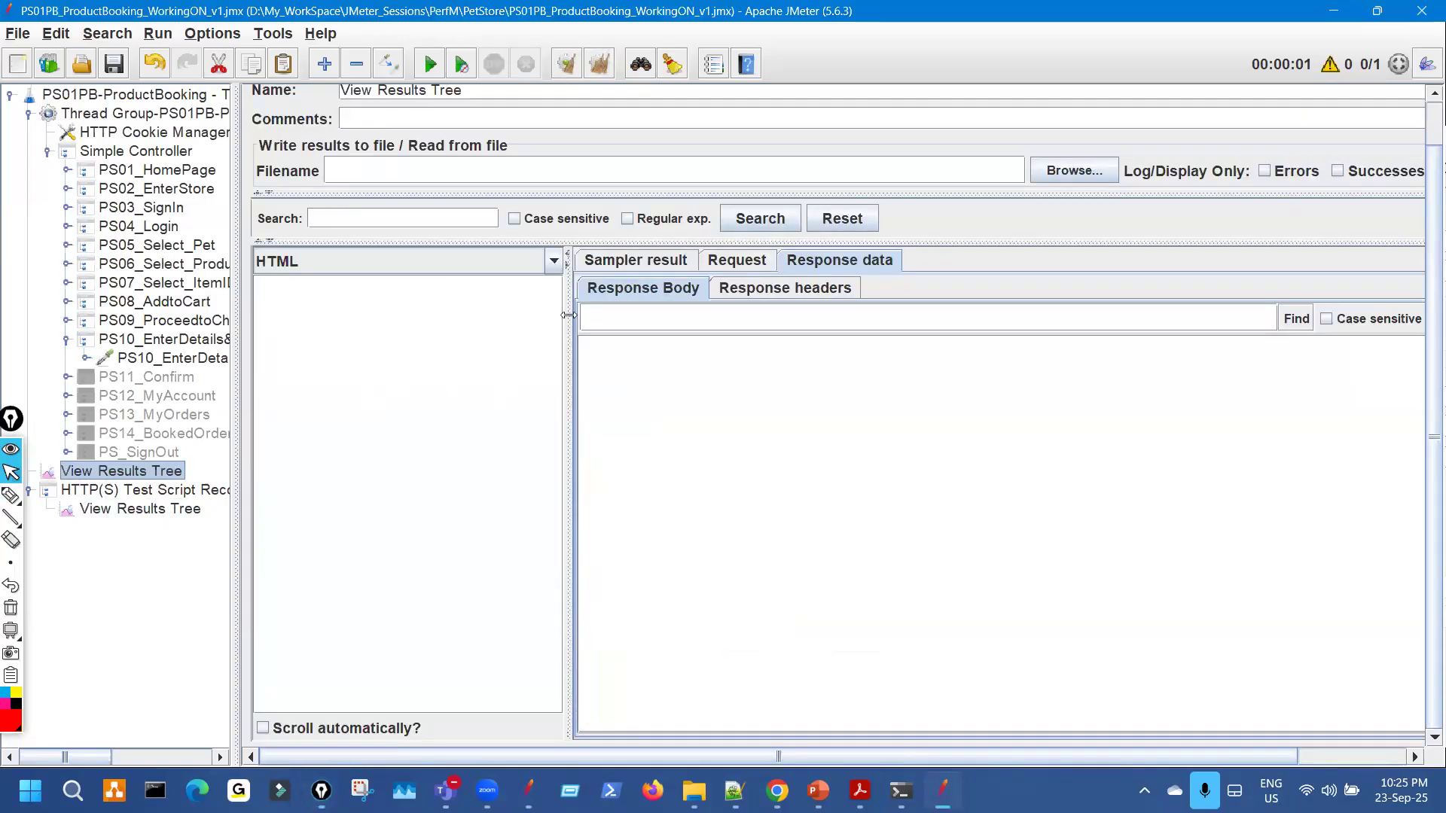
{"action": "left_click", "coordinate": [184, 511]}
{"action": "left_click_drag", "start_coordinate": [391, 762], "coordinate": [280, 759]}
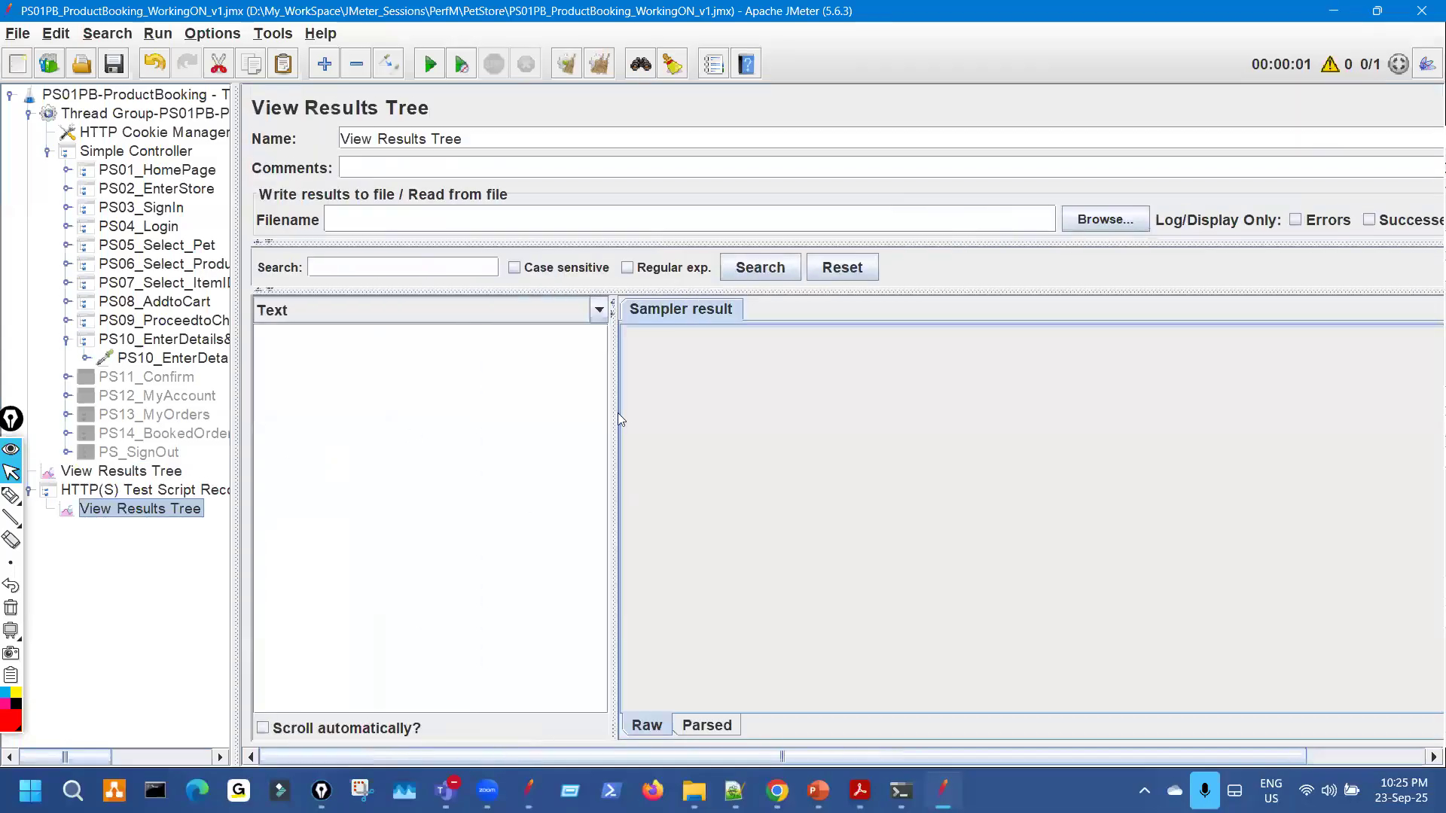
Load PS01PB_RecordingLog.xml into the recorder's results tree and empty the Filename field.
{"action": "left_click", "coordinate": [1076, 220]}
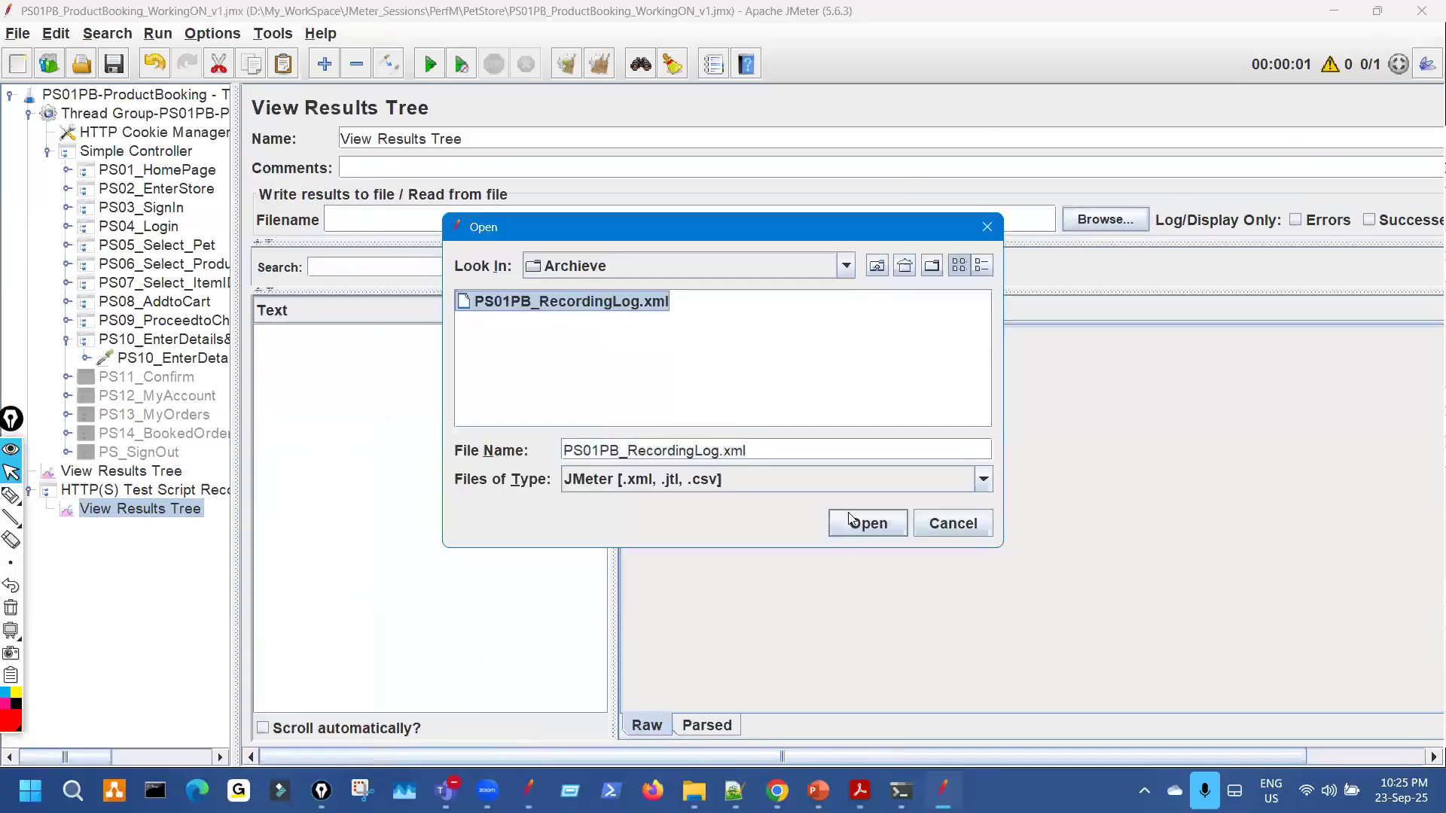
{"action": "left_click", "coordinate": [869, 524]}
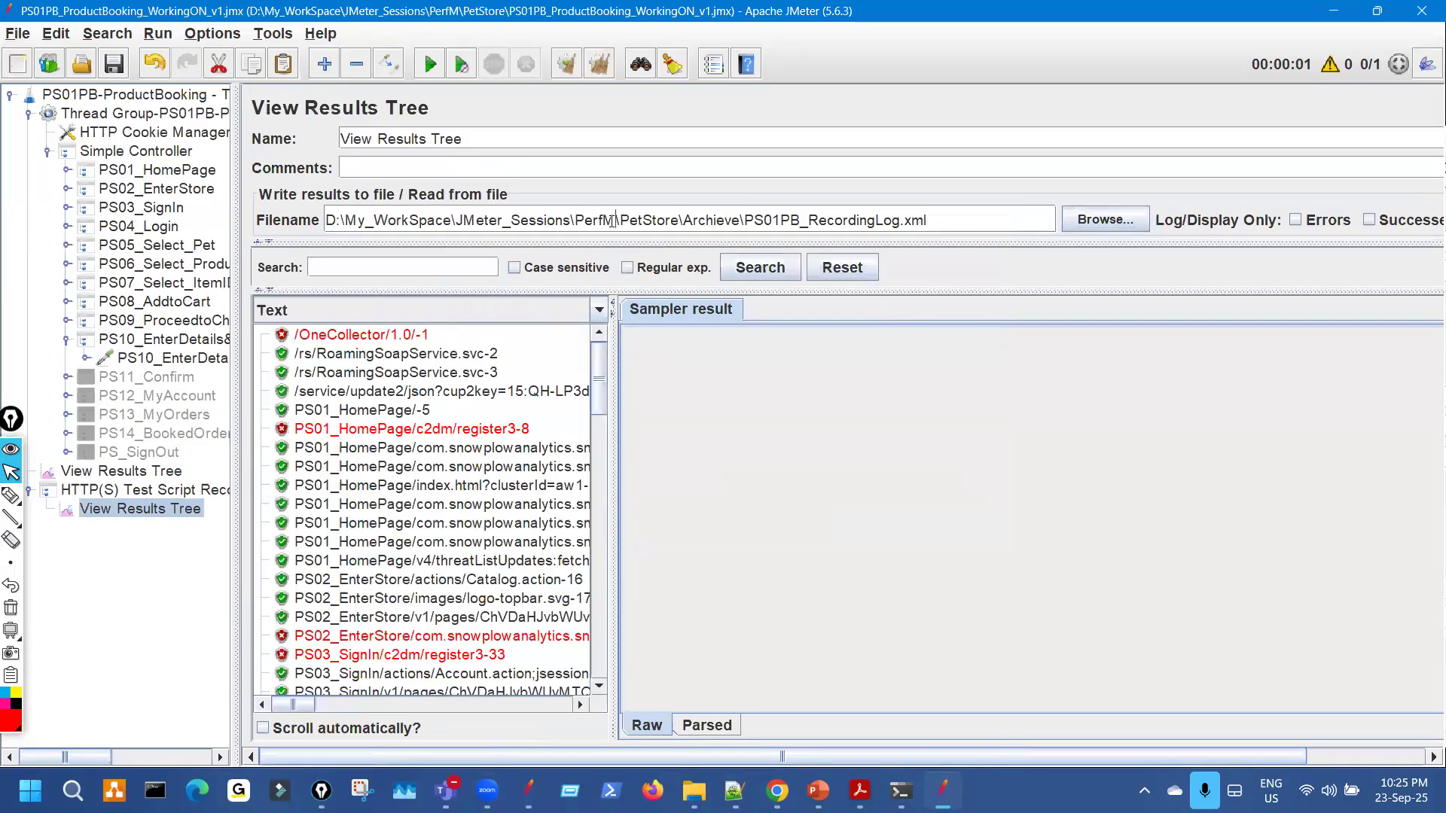
{"action": "triple_click", "coordinate": [612, 220]}
{"action": "key", "text": "BackSpace"}
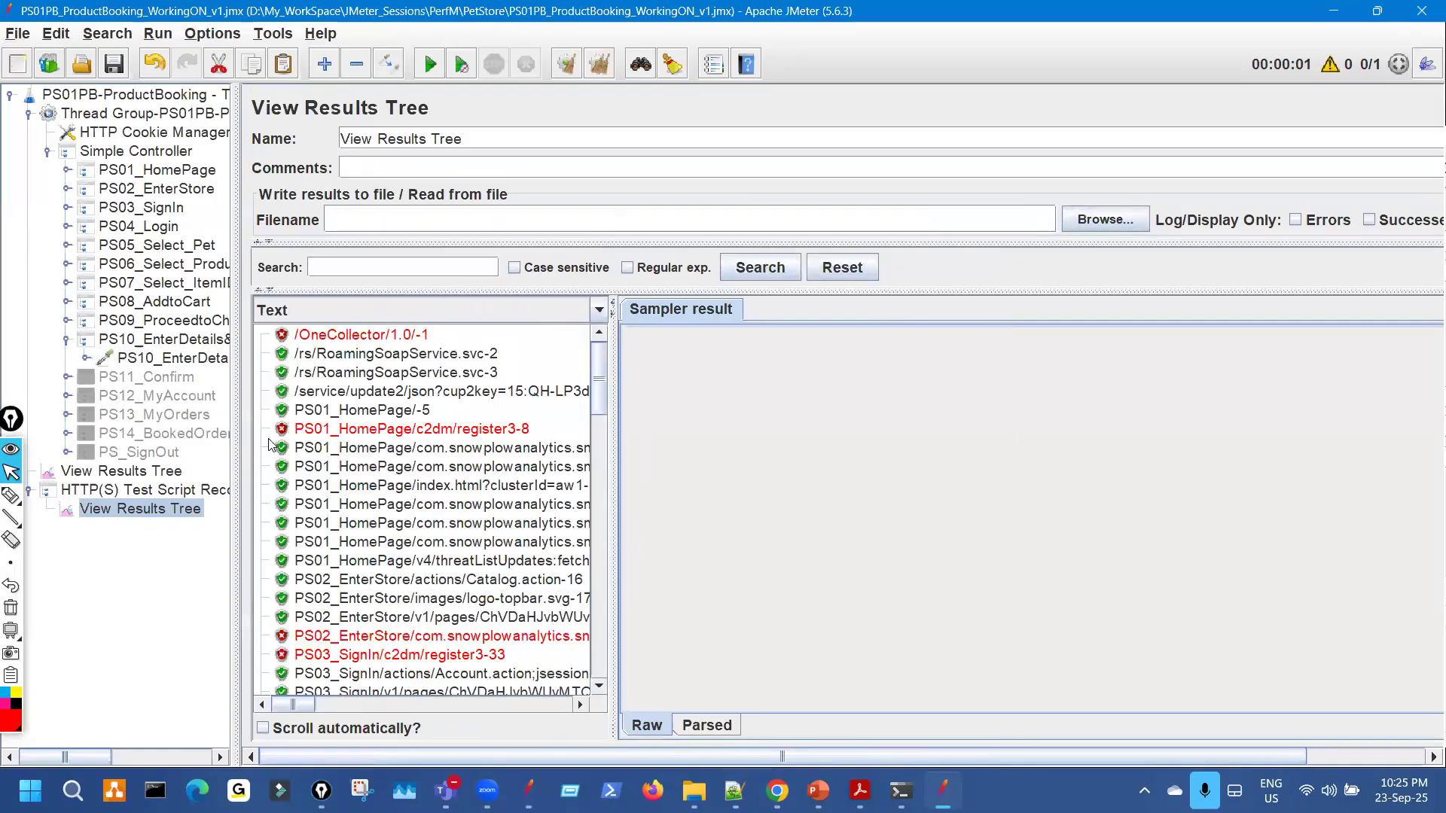
{"action": "left_click", "coordinate": [141, 488]}
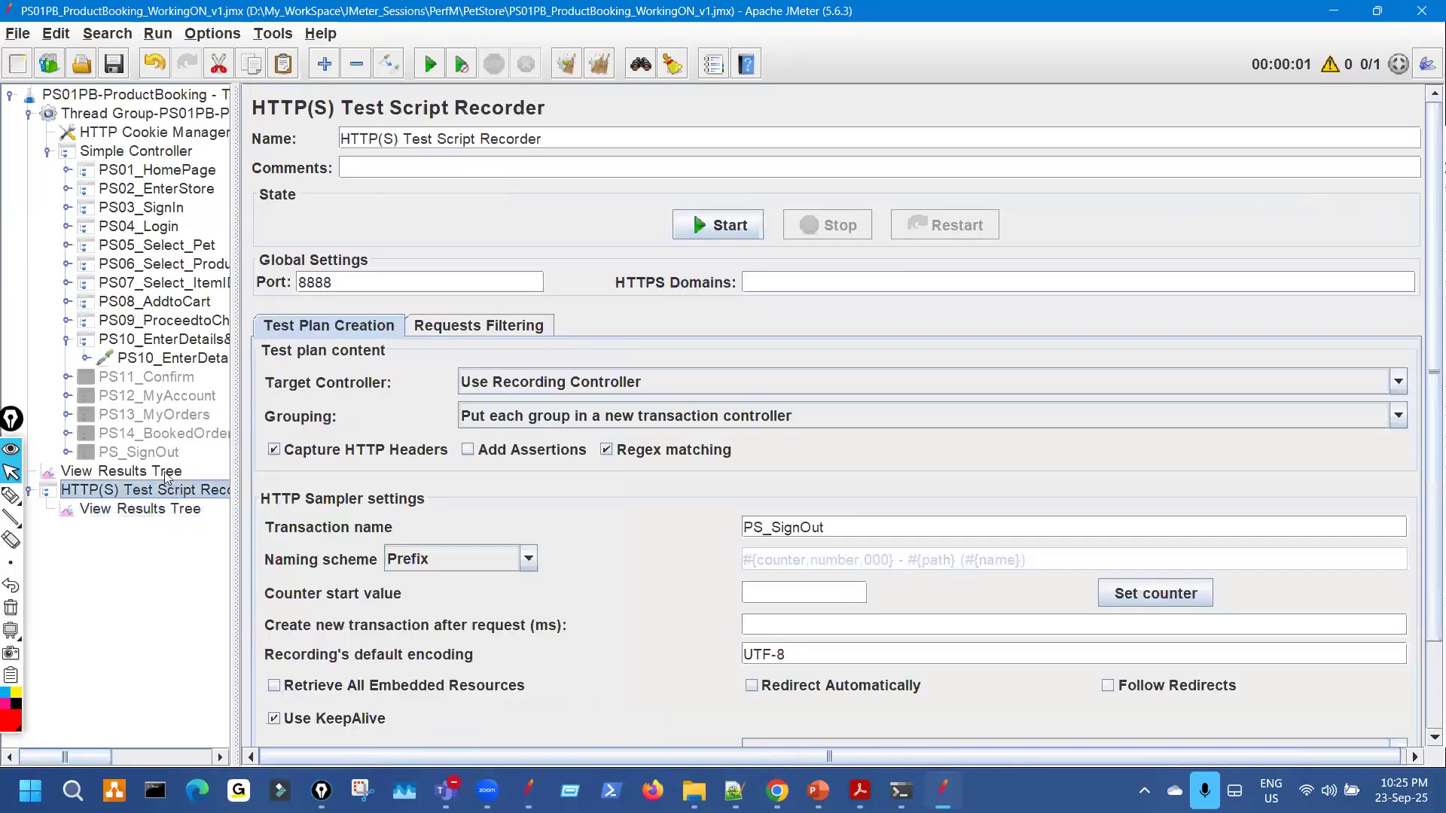
{"action": "left_click", "coordinate": [166, 473]}
Run the test and check the Welcome greeting in the PS04_Login responses.
{"action": "left_click", "coordinate": [427, 70]}
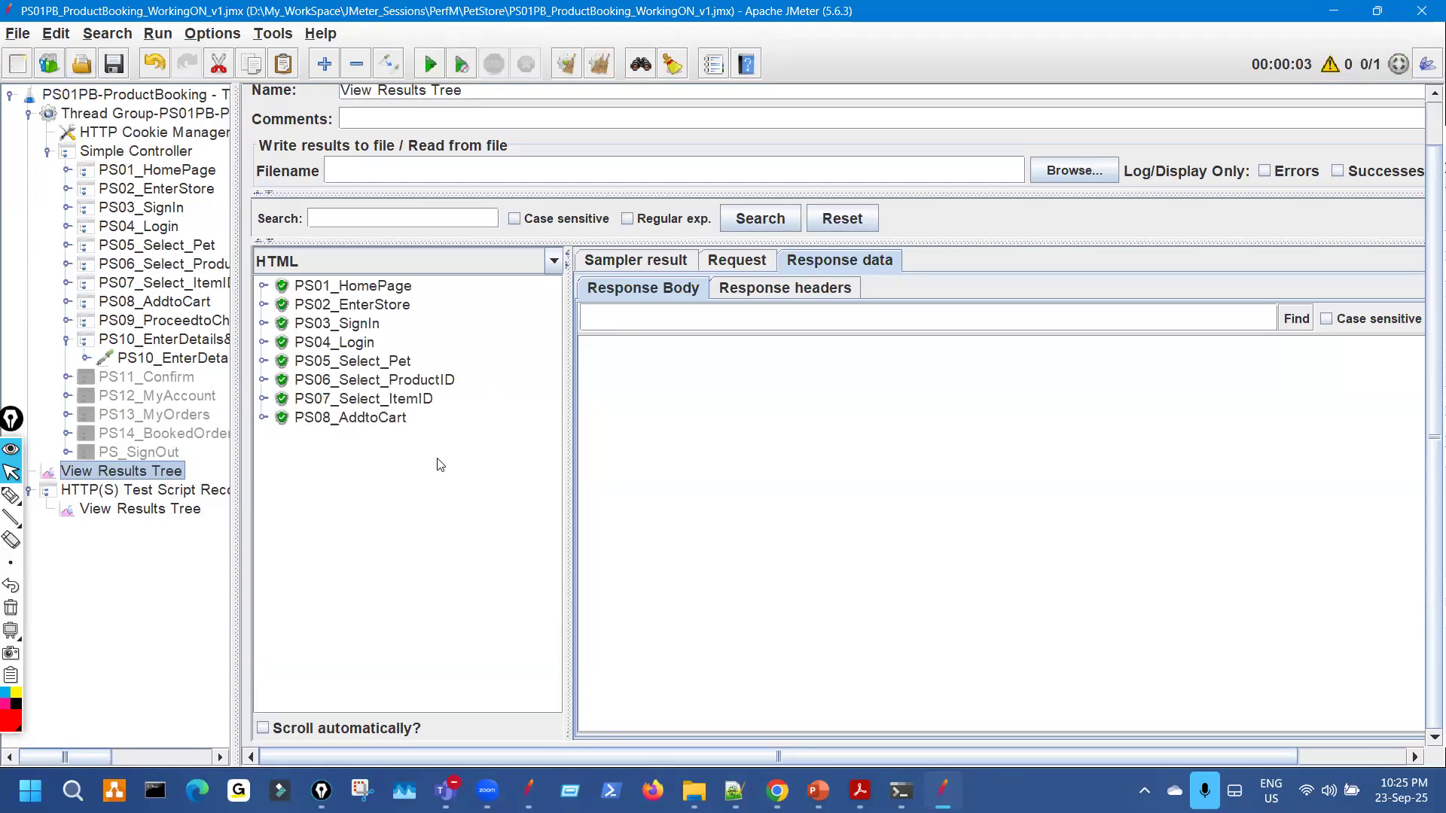
{"action": "left_click", "coordinate": [264, 343]}
{"action": "left_click", "coordinate": [433, 366]}
{"action": "key", "text": "Down"}
{"action": "left_click_drag", "start_coordinate": [653, 416], "coordinate": [537, 420]}
{"action": "left_click", "coordinate": [263, 343]}
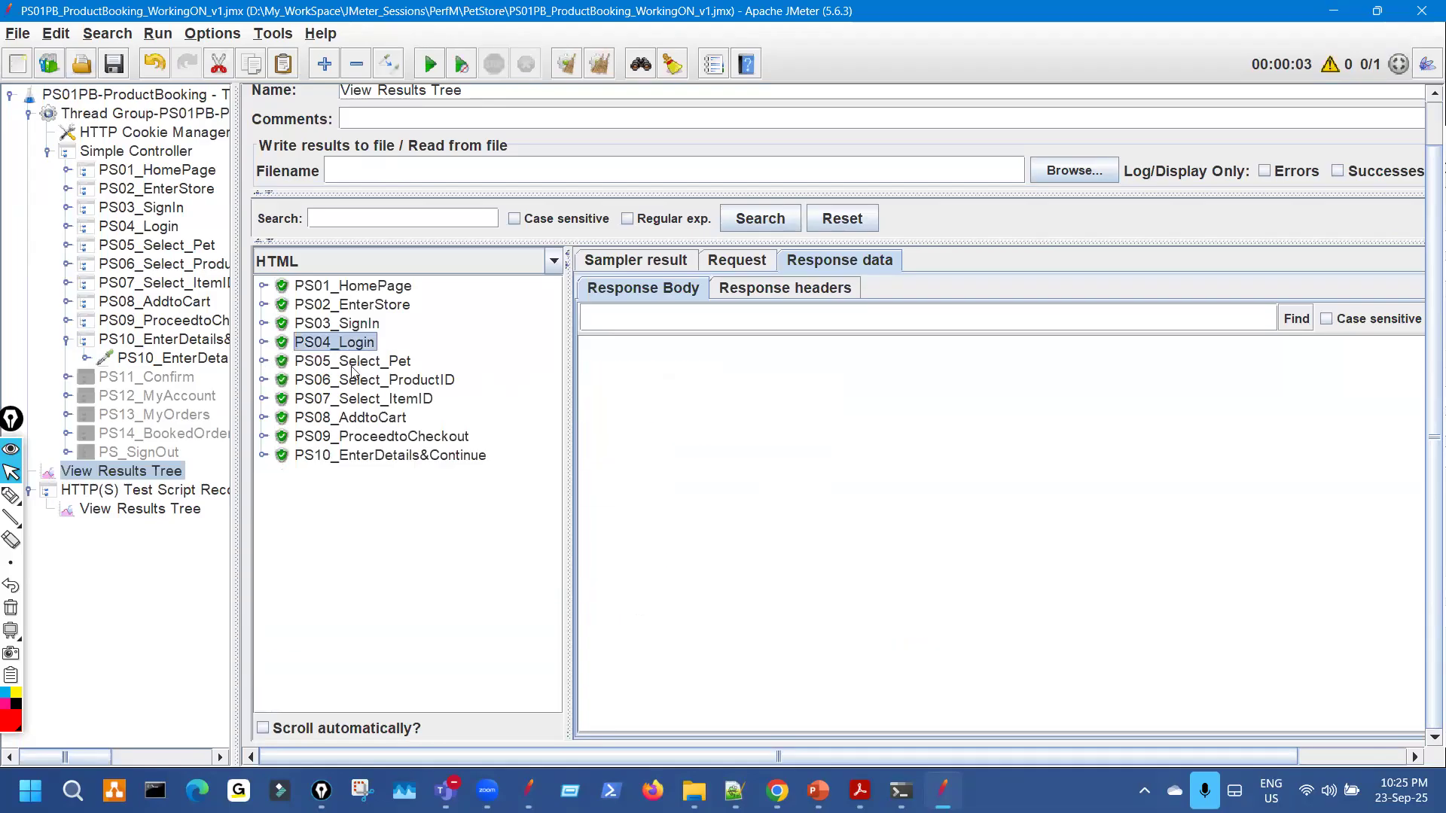
Expand the PS05_Select_Pet results and view its response page.
{"action": "left_click", "coordinate": [263, 361]}
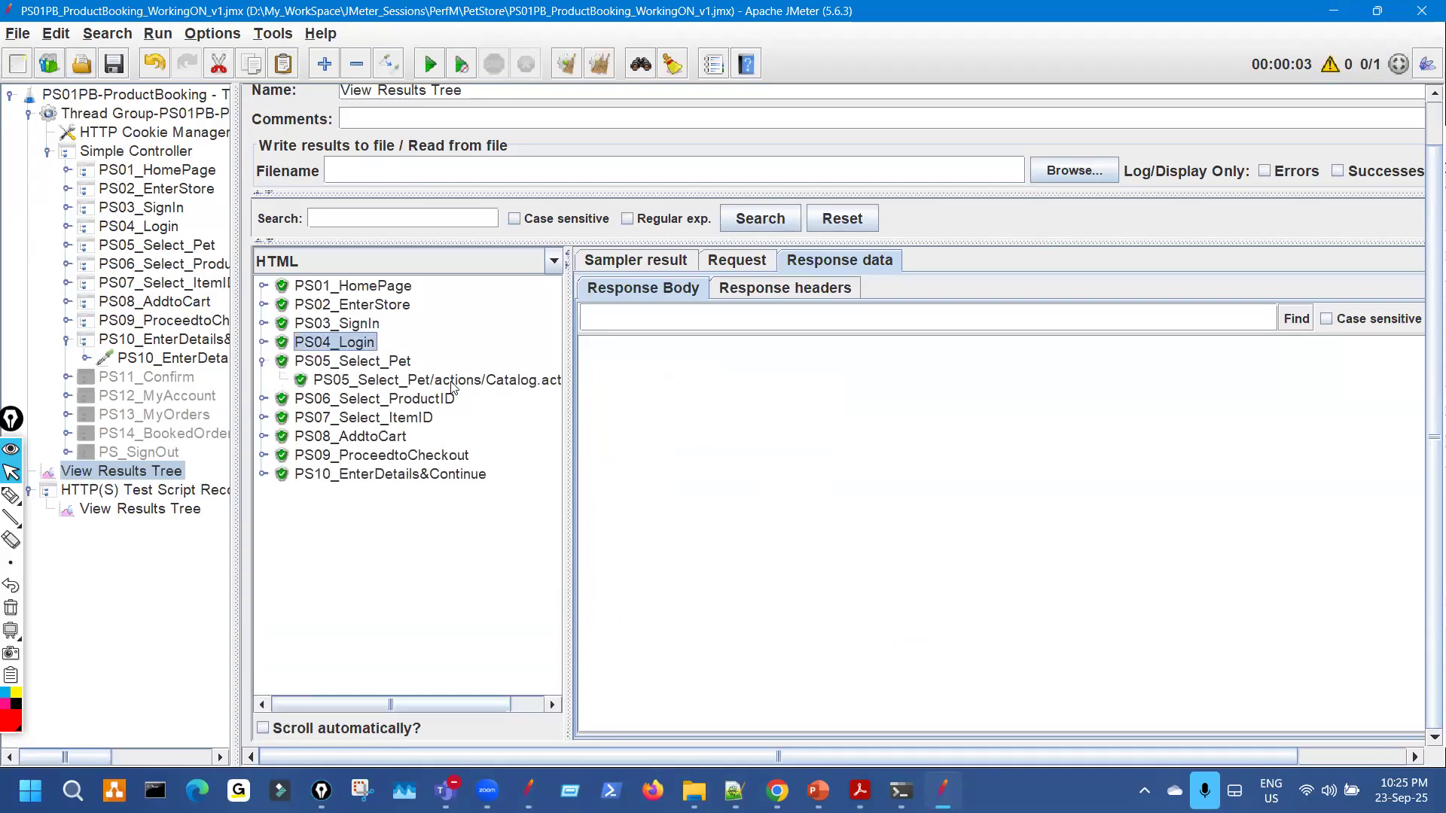
{"action": "key", "text": "ctrl+shift+3"}
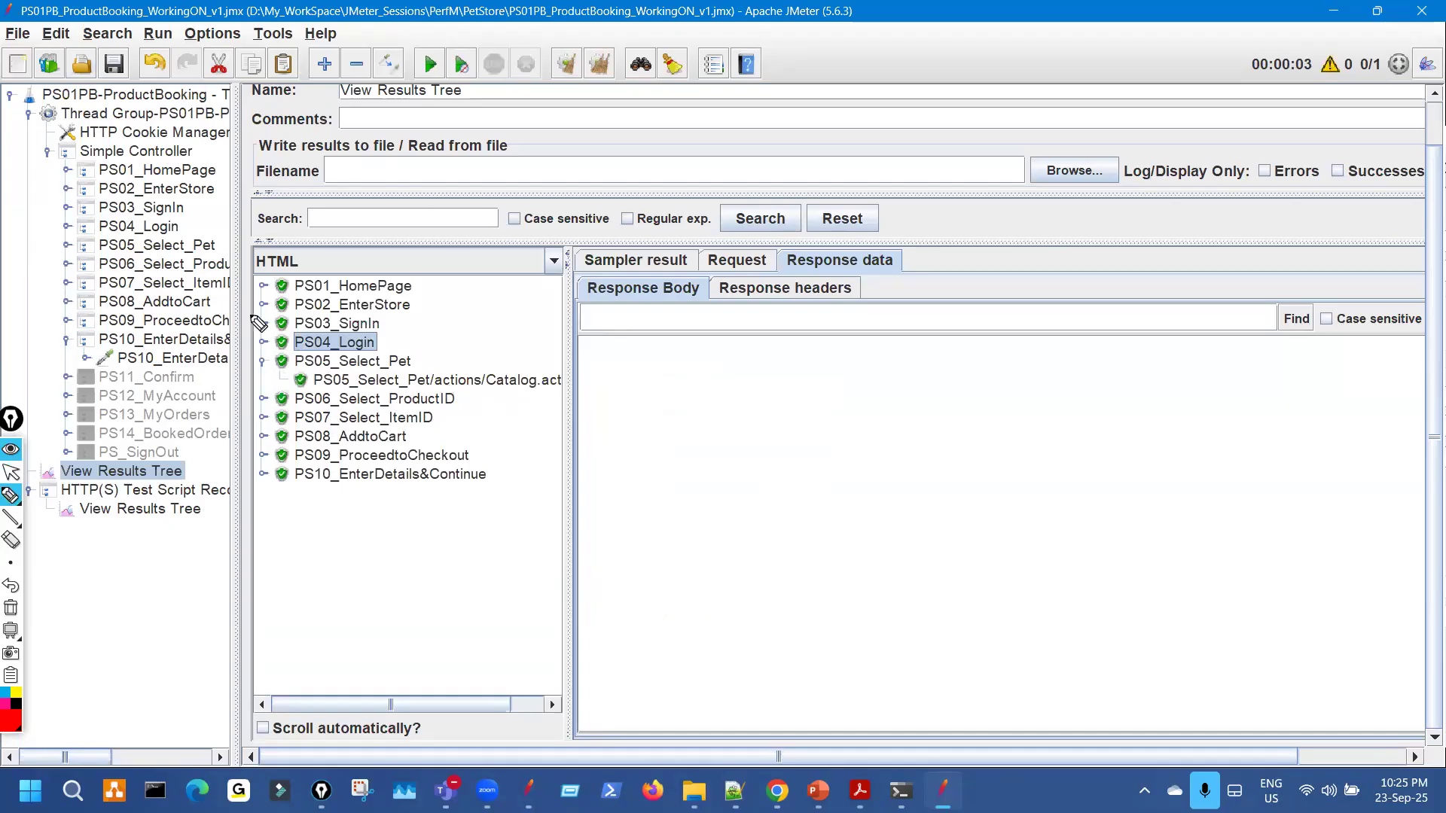
{"action": "mouse_move", "coordinate": [171, 241]}
{"action": "left_mouse_down"}
{"action": "mouse_move", "coordinate": [206, 296]}
{"action": "mouse_move", "coordinate": [179, 330]}
{"action": "left_mouse_up"}
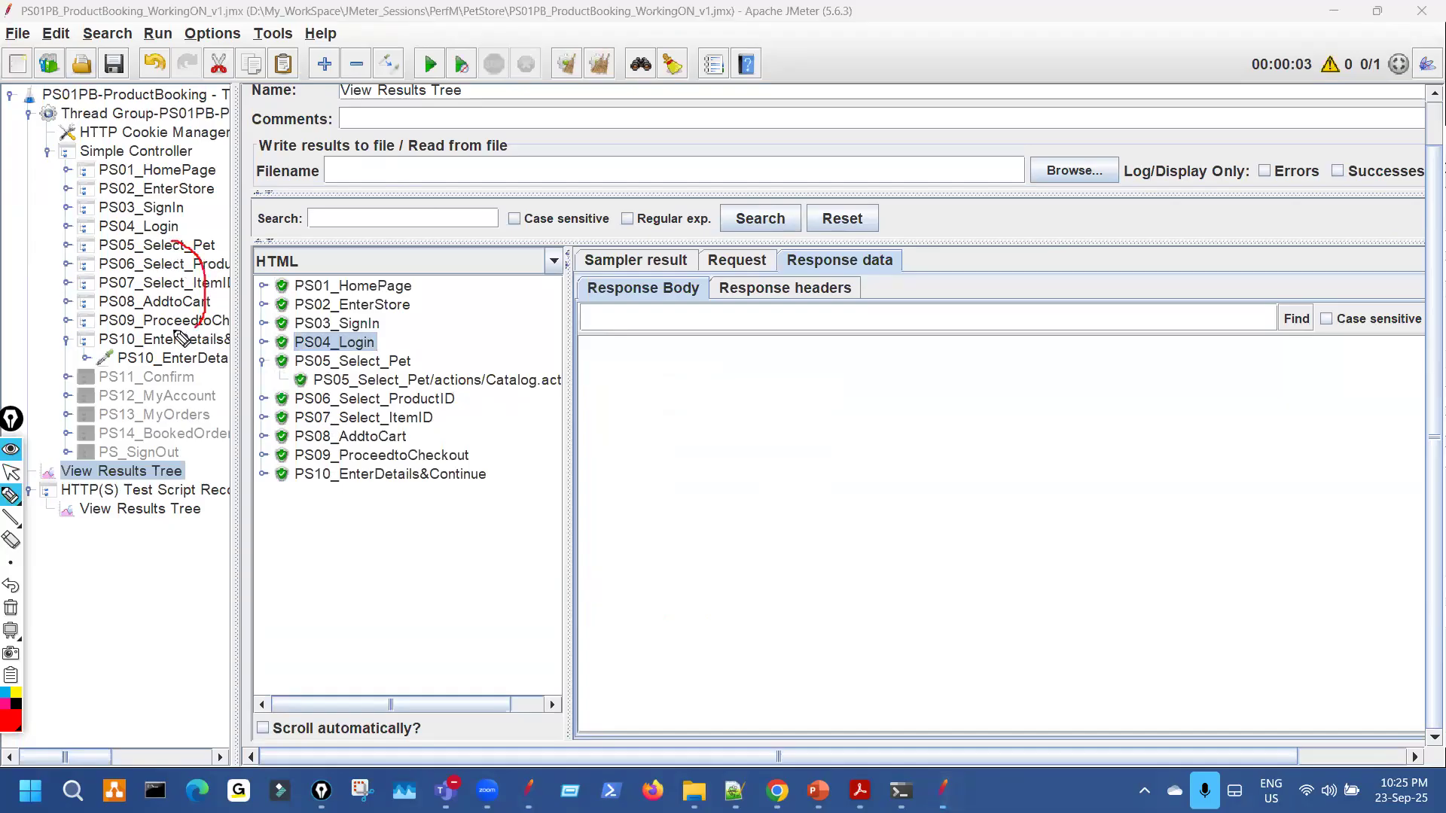
{"action": "mouse_move", "coordinate": [122, 246]}
{"action": "left_mouse_down"}
{"action": "mouse_move", "coordinate": [135, 242]}
{"action": "mouse_move", "coordinate": [168, 294]}
{"action": "mouse_move", "coordinate": [144, 327]}
{"action": "mouse_move", "coordinate": [145, 266]}
{"action": "mouse_move", "coordinate": [181, 282]}
{"action": "left_mouse_up"}
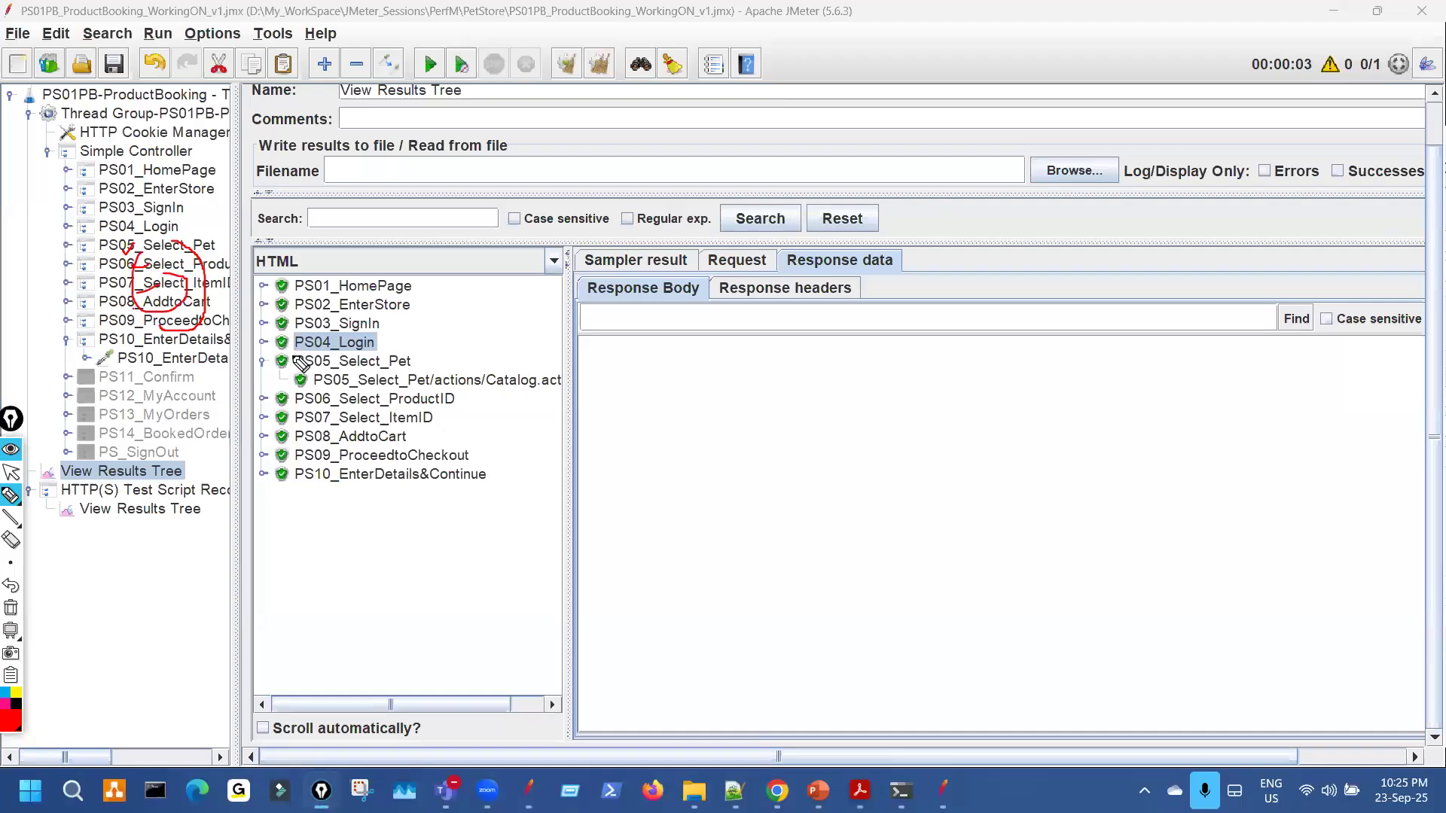
{"action": "key", "text": "ctrl+shift+7"}
{"action": "key", "text": "ctrl+shift+2"}
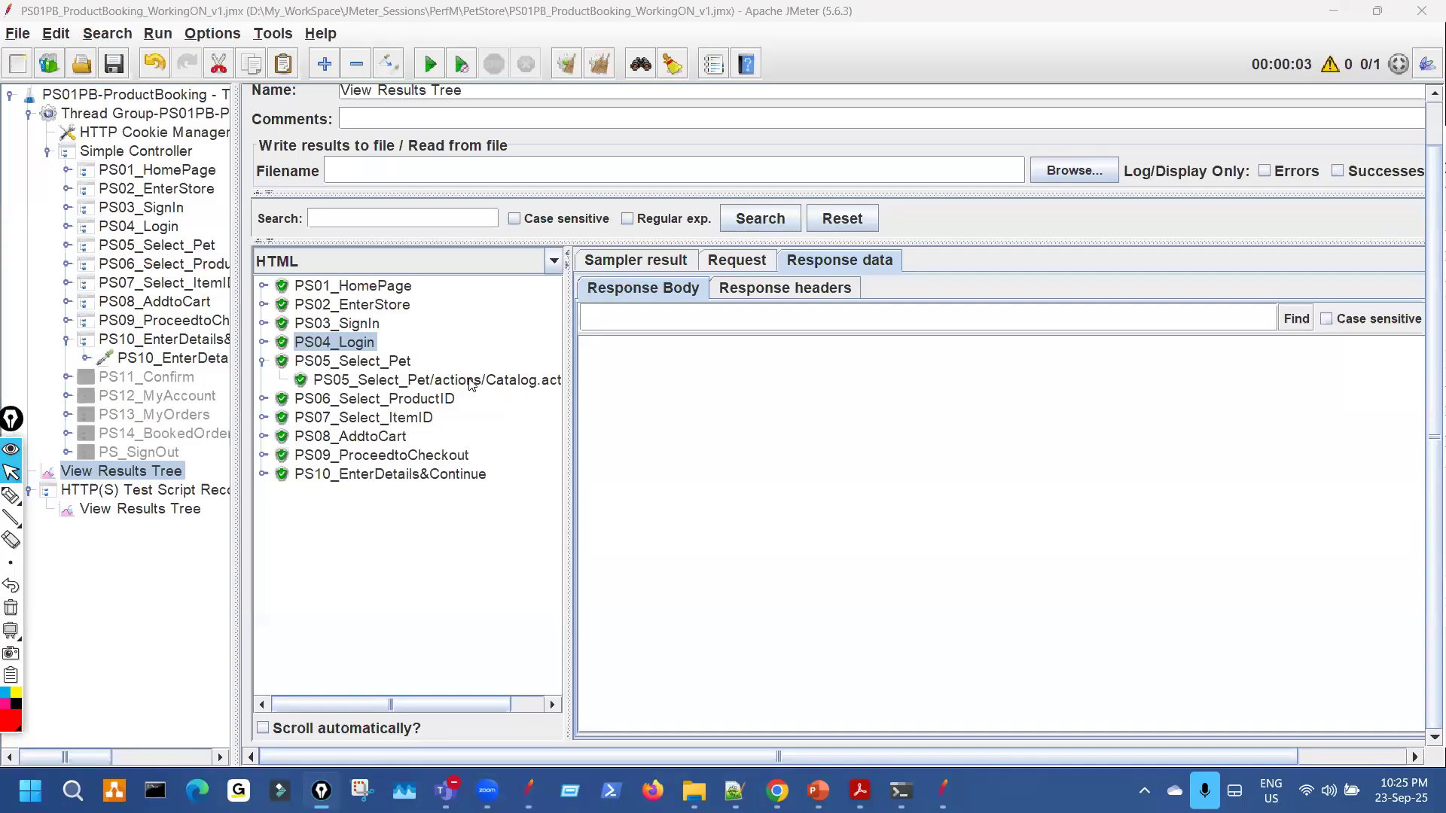
{"action": "left_click", "coordinate": [470, 381]}
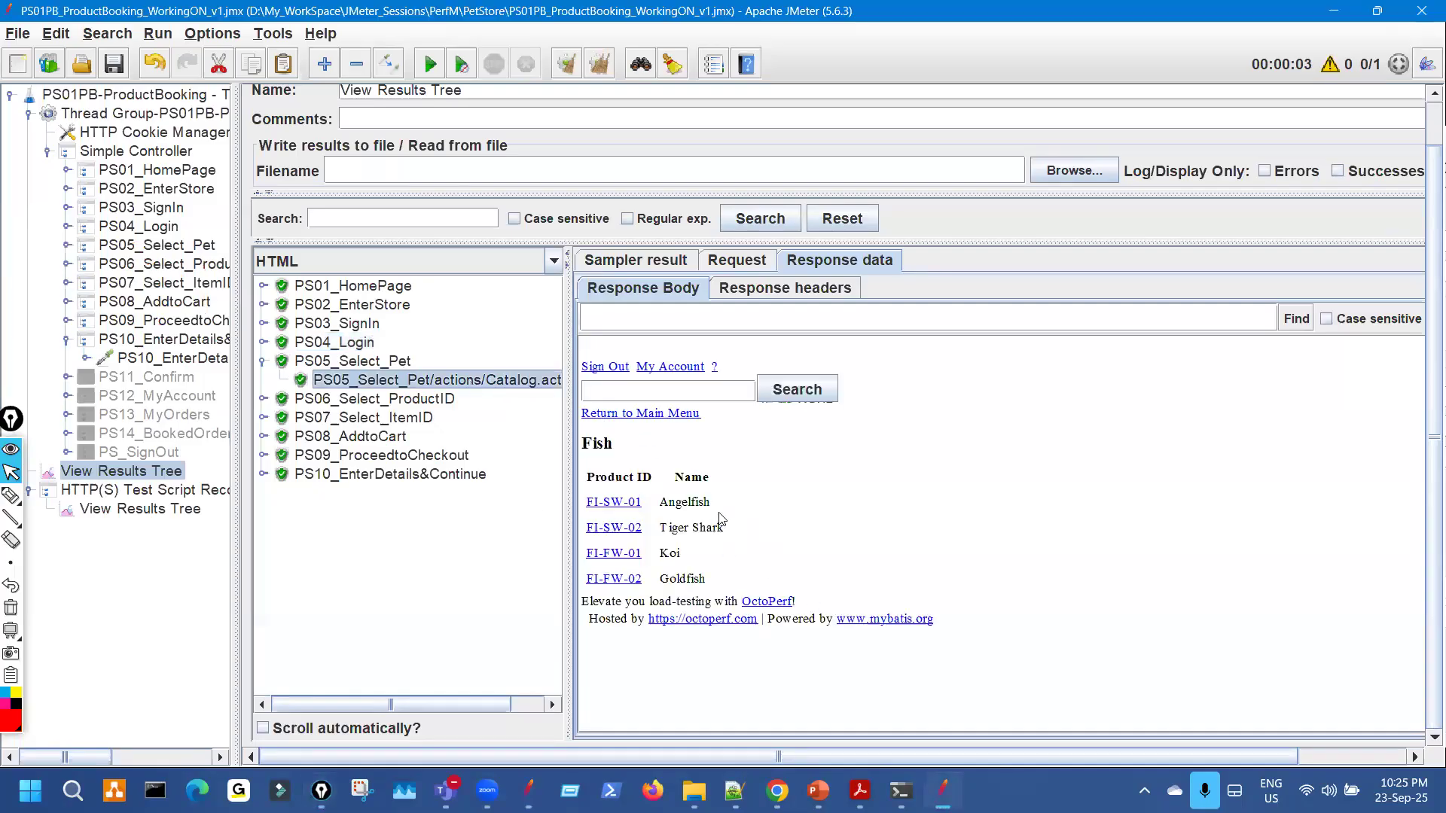
Show the recorded PS05_Select_Pet Catalog.action-45 response rendered as HTML.
{"action": "left_click", "coordinate": [196, 514]}
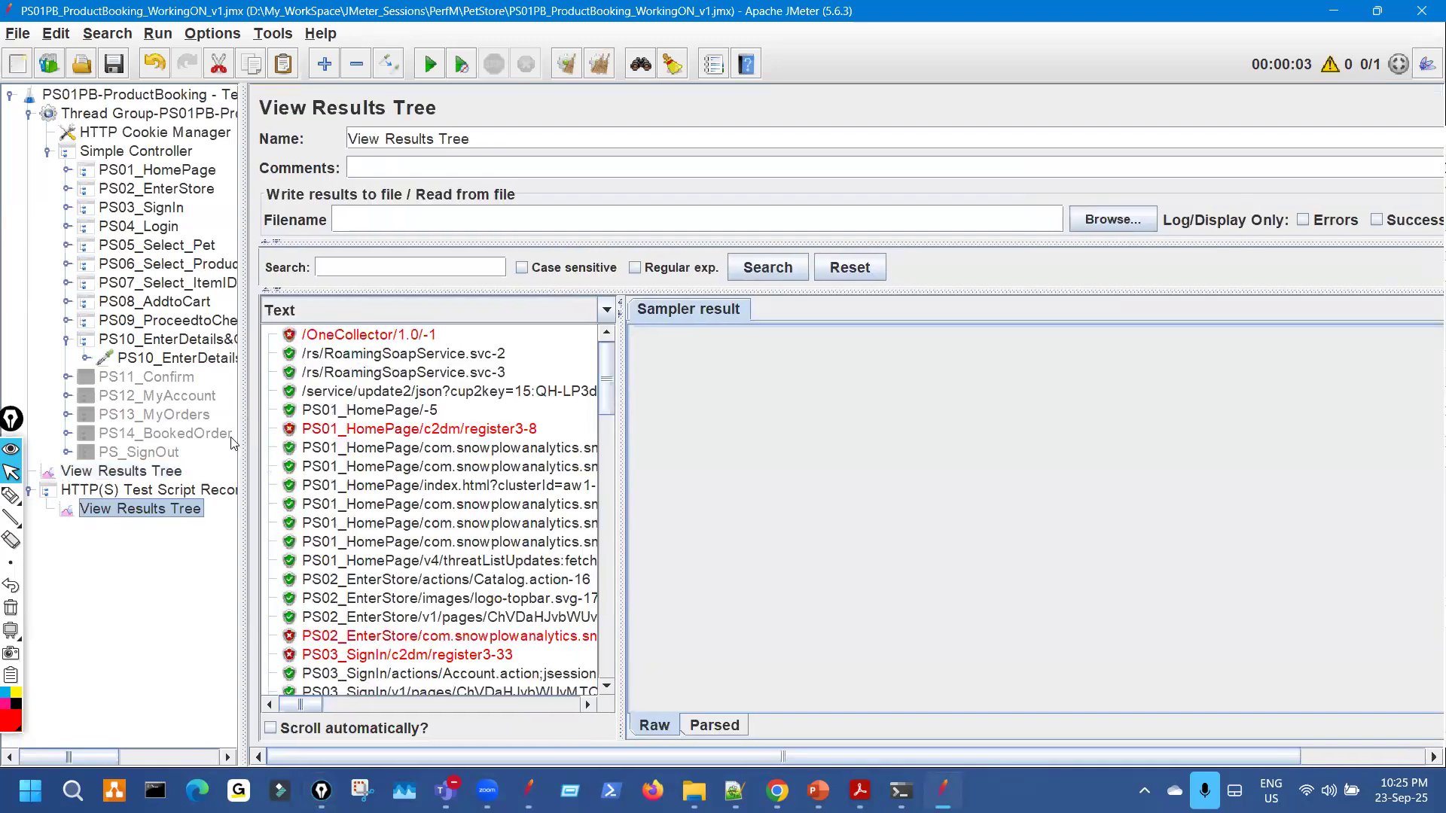
{"action": "left_click", "coordinate": [166, 470]}
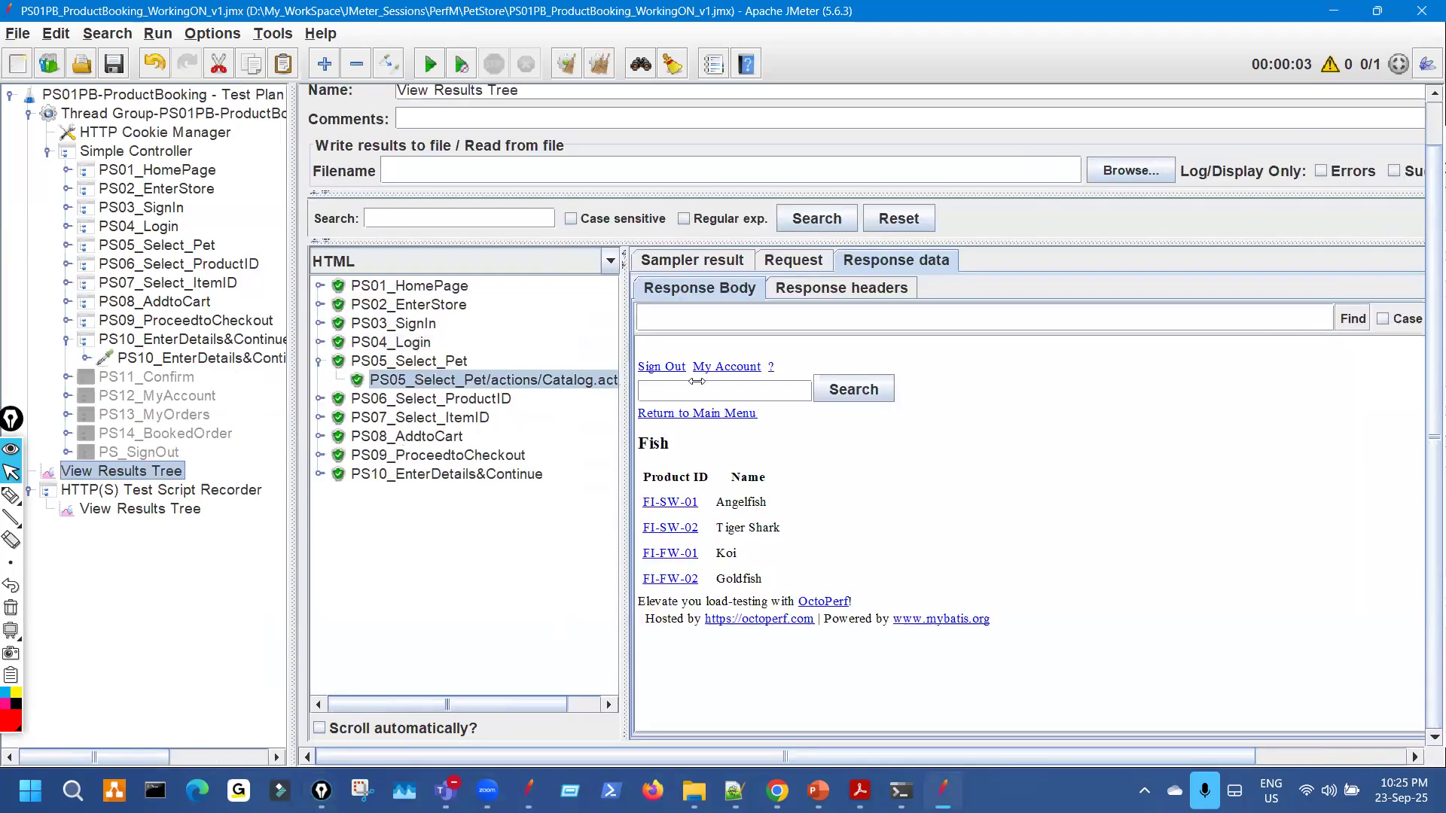
{"action": "left_click", "coordinate": [153, 513]}
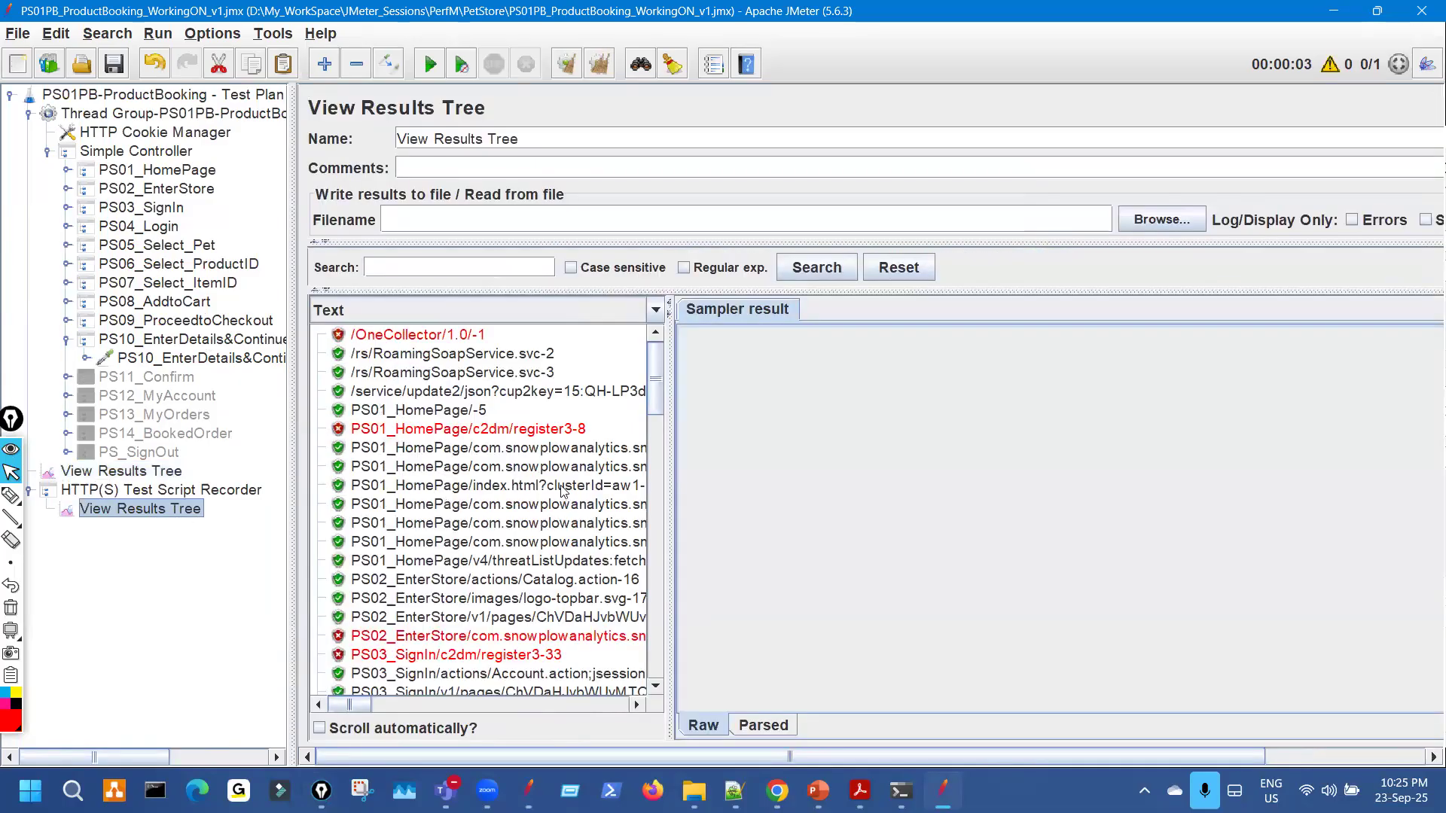
{"action": "scroll", "coordinate": [561, 491], "scroll_direction": "down", "scroll_amount": 7}
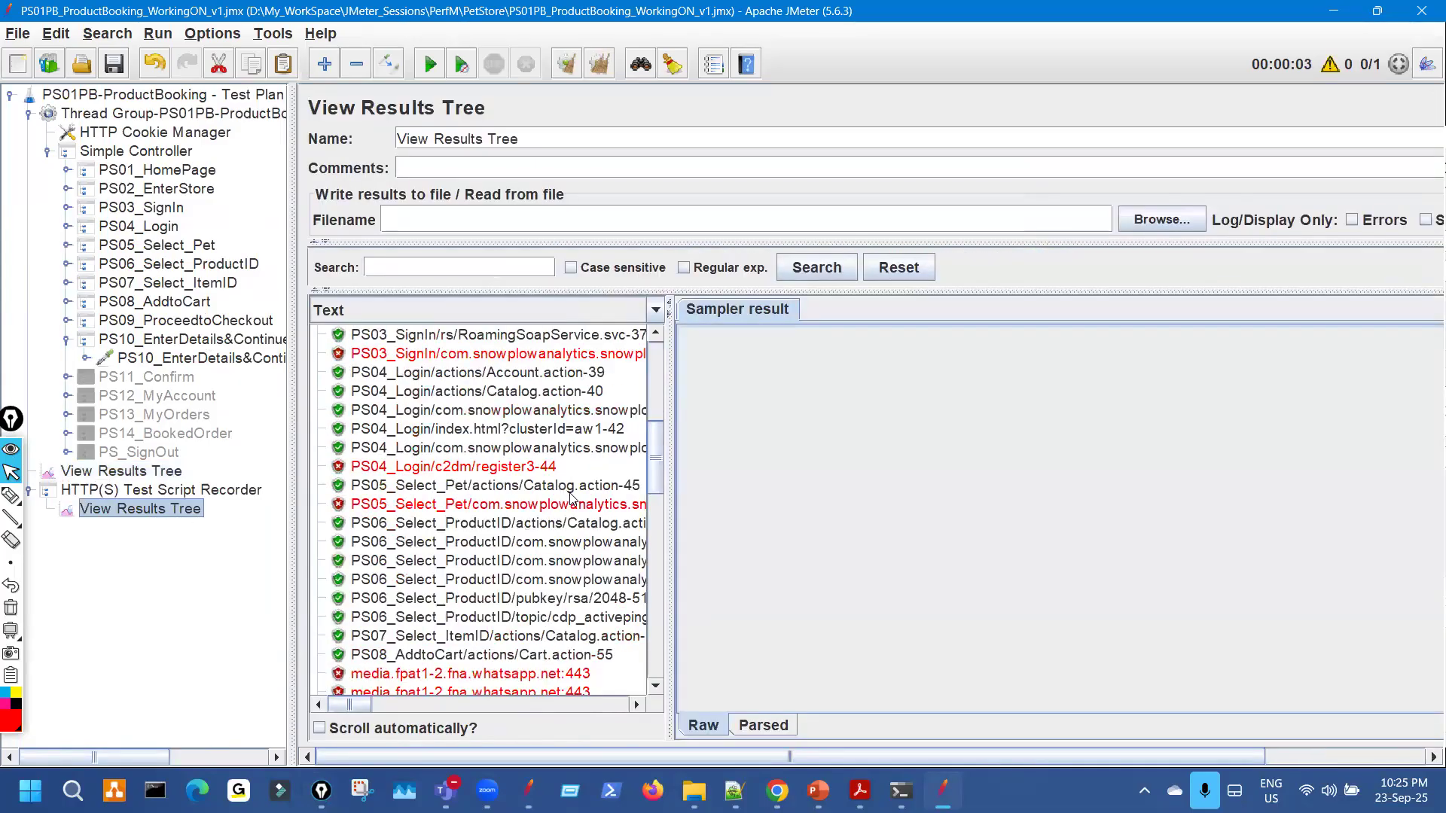
{"action": "left_click", "coordinate": [645, 485]}
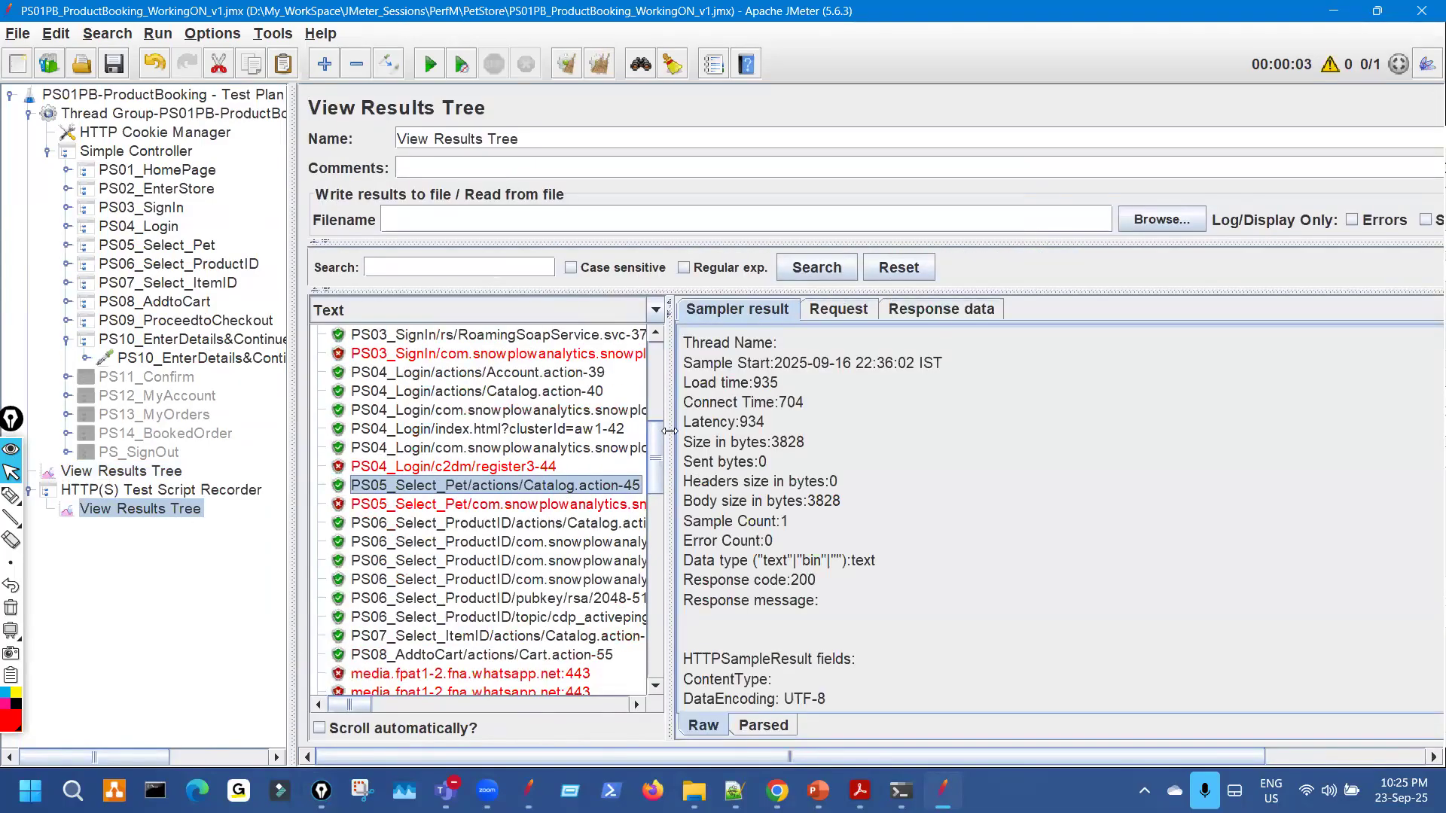
{"action": "left_click_drag", "start_coordinate": [840, 414], "coordinate": [839, 415]}
{"action": "left_click", "coordinate": [1107, 311]}
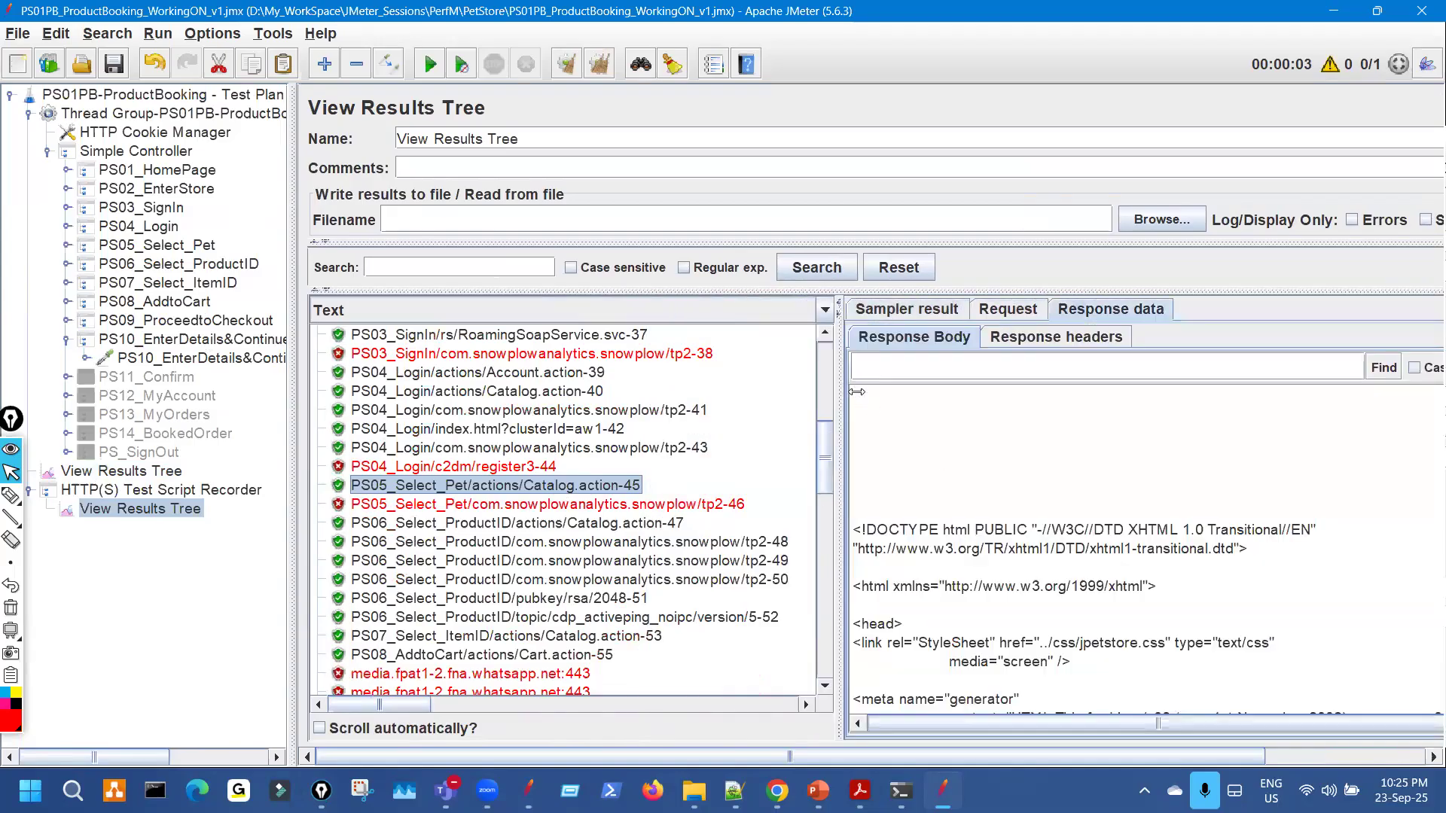
{"action": "left_click", "coordinate": [603, 310]}
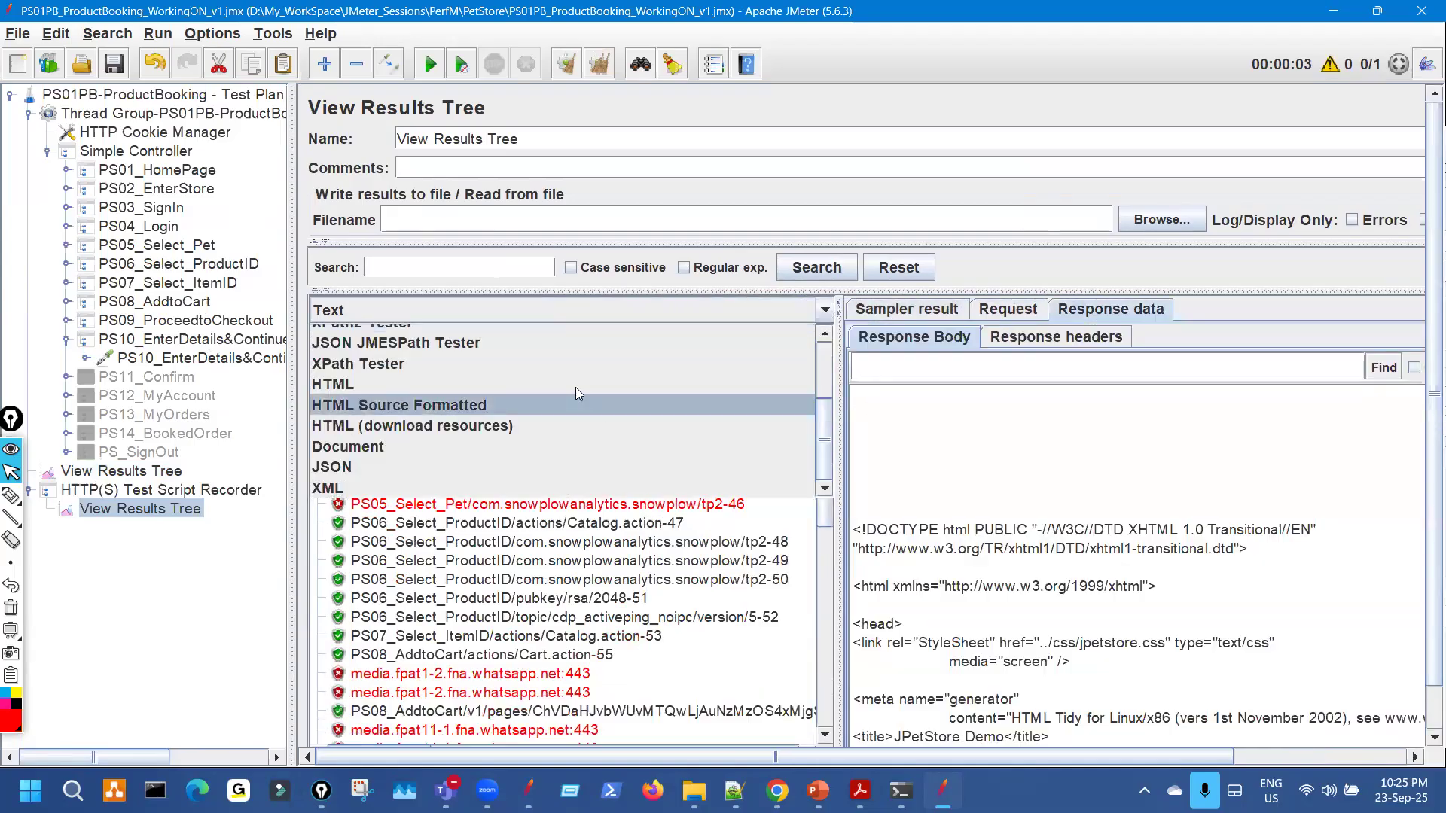
{"action": "left_click", "coordinate": [576, 378]}
Compare the Angelfish, Tiger Shark and Koi rows in the recorded and current responses.
{"action": "left_click_drag", "start_coordinate": [1056, 611], "coordinate": [855, 459]}
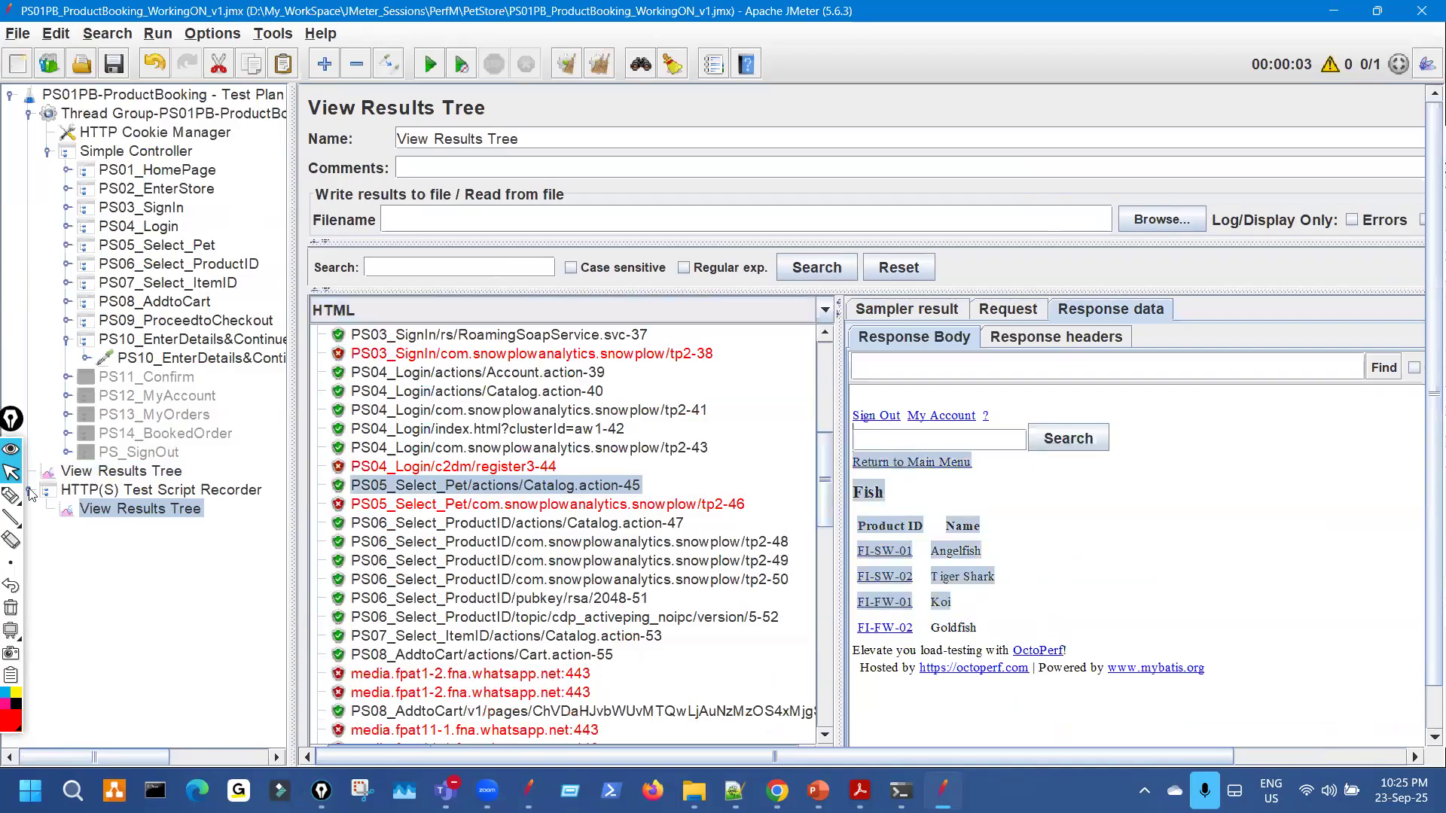
{"action": "left_click", "coordinate": [130, 473]}
{"action": "left_click_drag", "start_coordinate": [935, 549], "coordinate": [860, 488]}
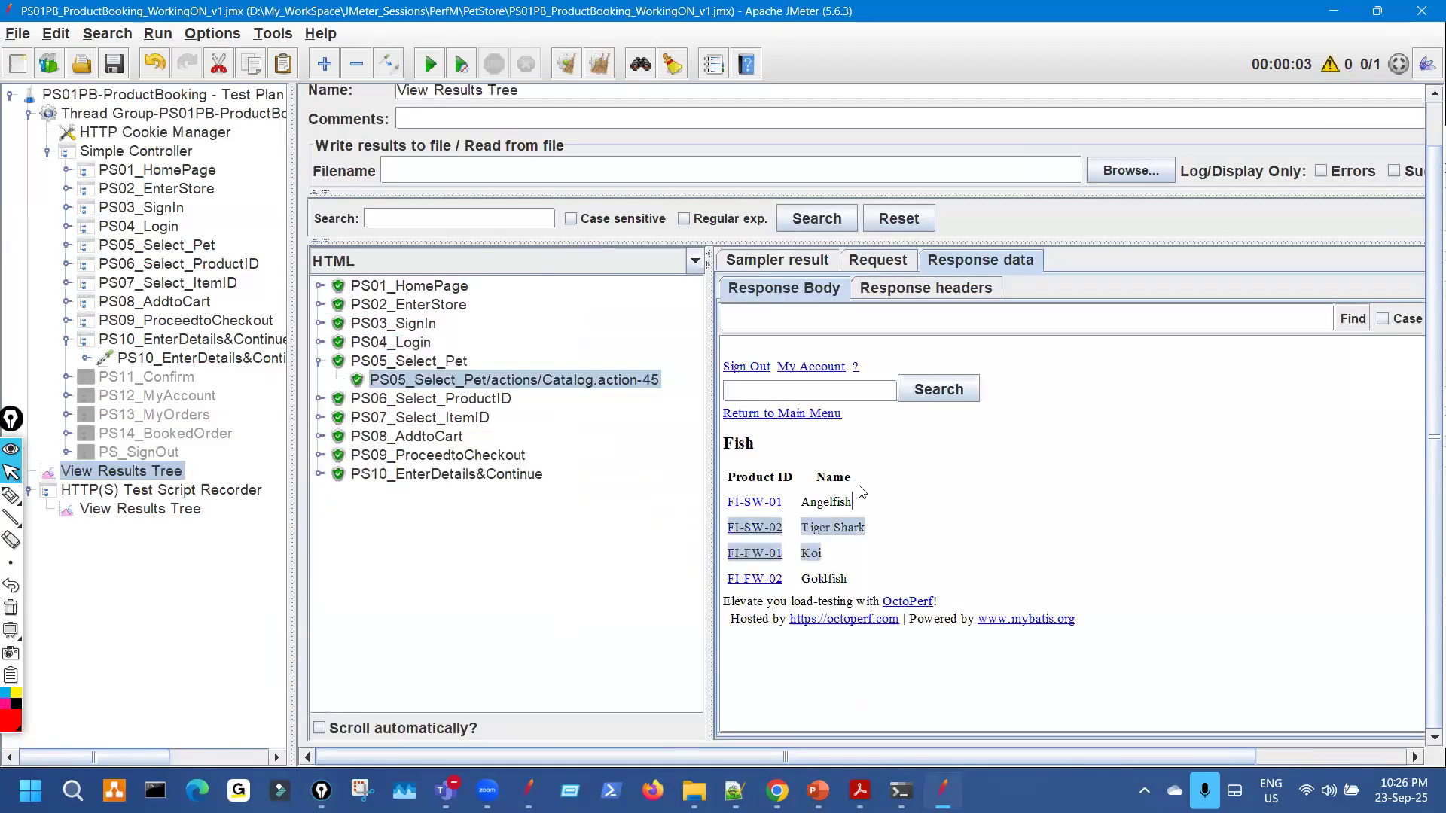
{"action": "left_click", "coordinate": [319, 365]}
{"action": "left_click", "coordinate": [392, 381]}
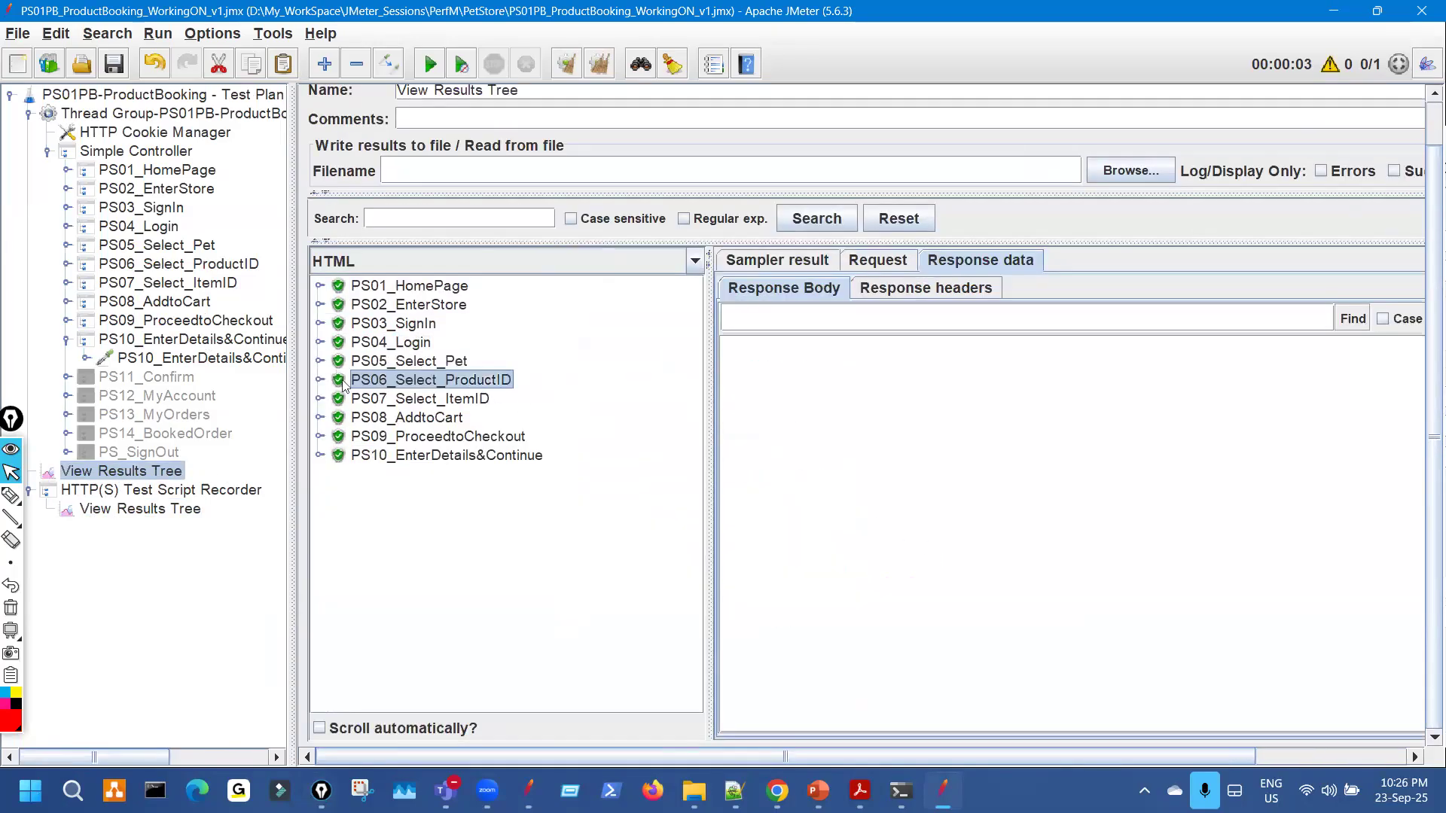
Compare the replayed PS06 Goldfish product list (Catalog.action-47) with the recorded response.
{"action": "key", "text": "Right"}
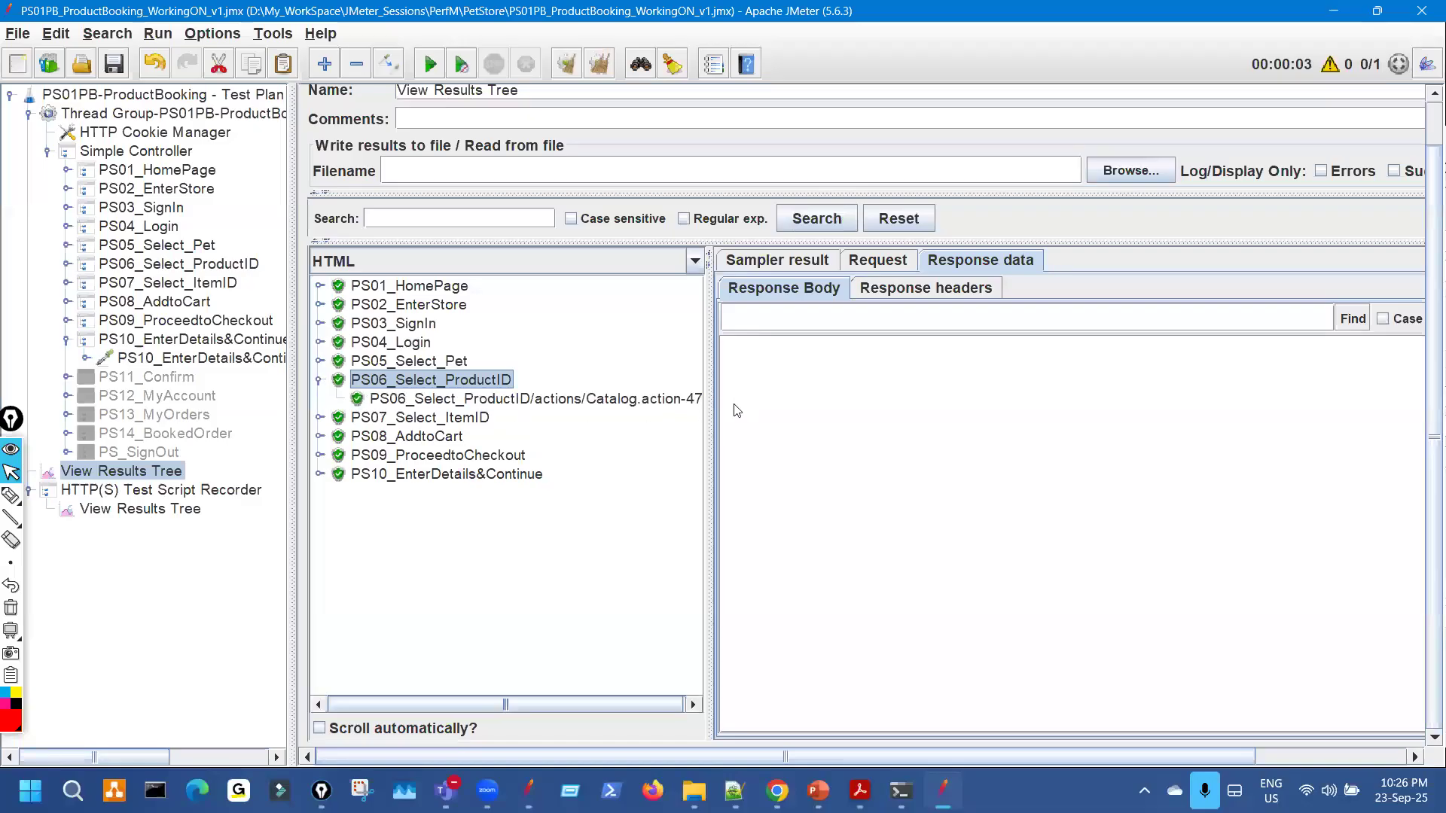
{"action": "key", "text": "Down"}
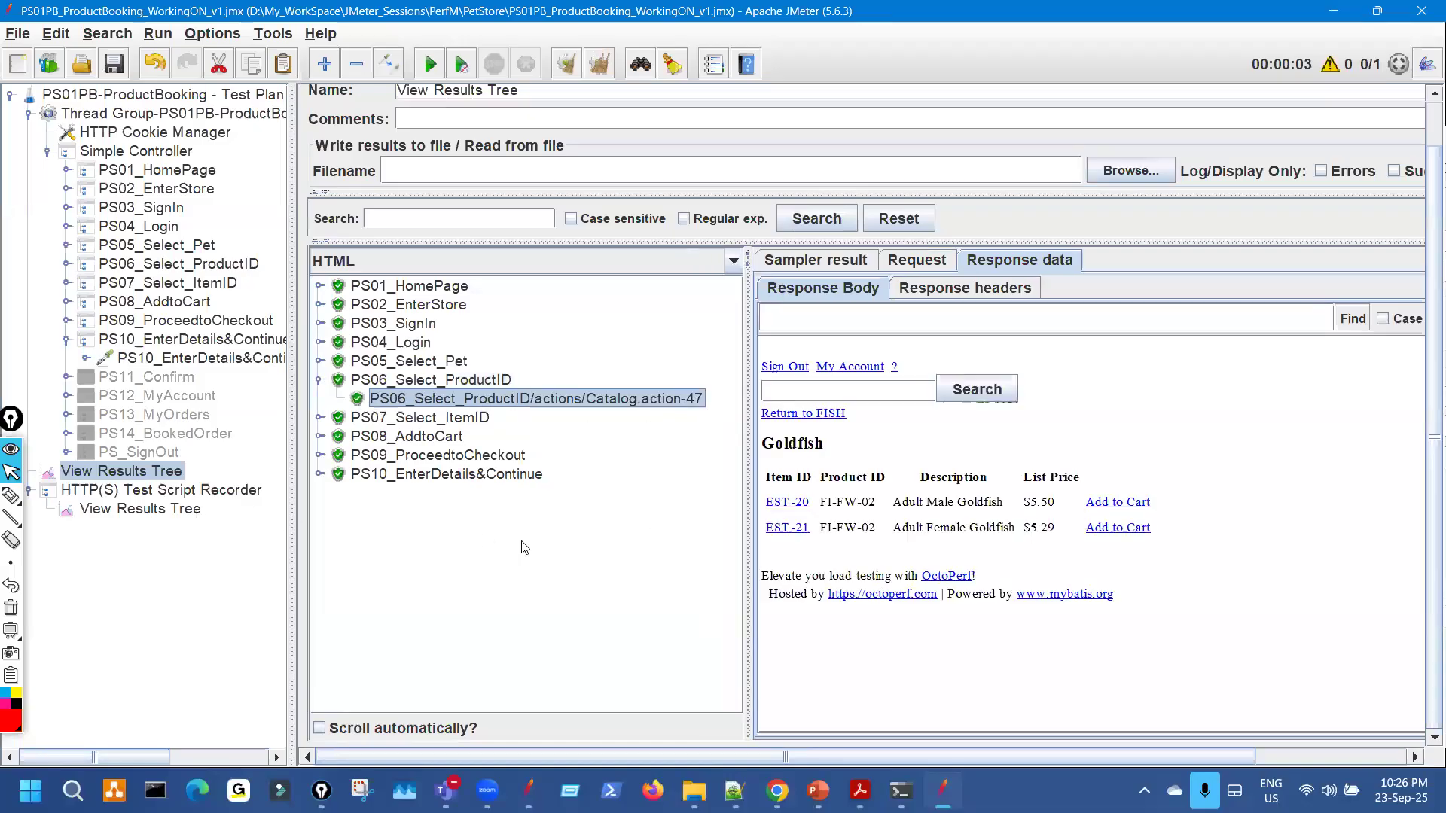
{"action": "left_click", "coordinate": [140, 509]}
{"action": "scroll", "coordinate": [635, 482], "scroll_direction": "down", "scroll_amount": 1}
{"action": "left_click", "coordinate": [644, 465]}
{"action": "left_click_drag", "start_coordinate": [1203, 605], "coordinate": [243, 495]}
{"action": "left_click", "coordinate": [179, 472]}
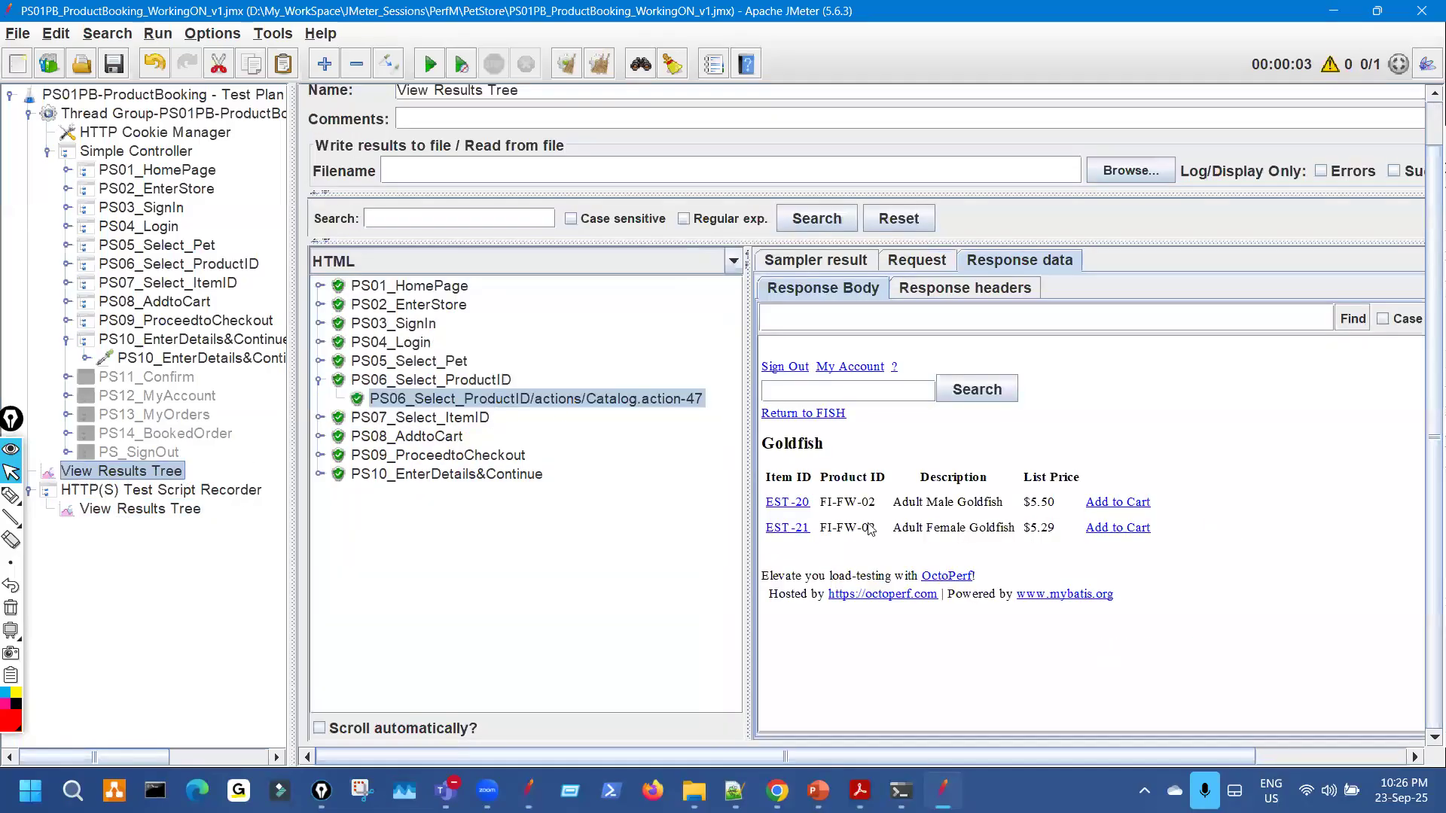
{"action": "left_click_drag", "start_coordinate": [979, 576], "coordinate": [895, 433]}
{"action": "left_click", "coordinate": [866, 455]}
Match the replayed PS07 EST-21 Adult Female Goldfish page against the recording, then expand PS08_AddtoCart.
{"action": "left_click", "coordinate": [320, 382]}
{"action": "left_click", "coordinate": [320, 399]}
{"action": "left_click", "coordinate": [529, 420]}
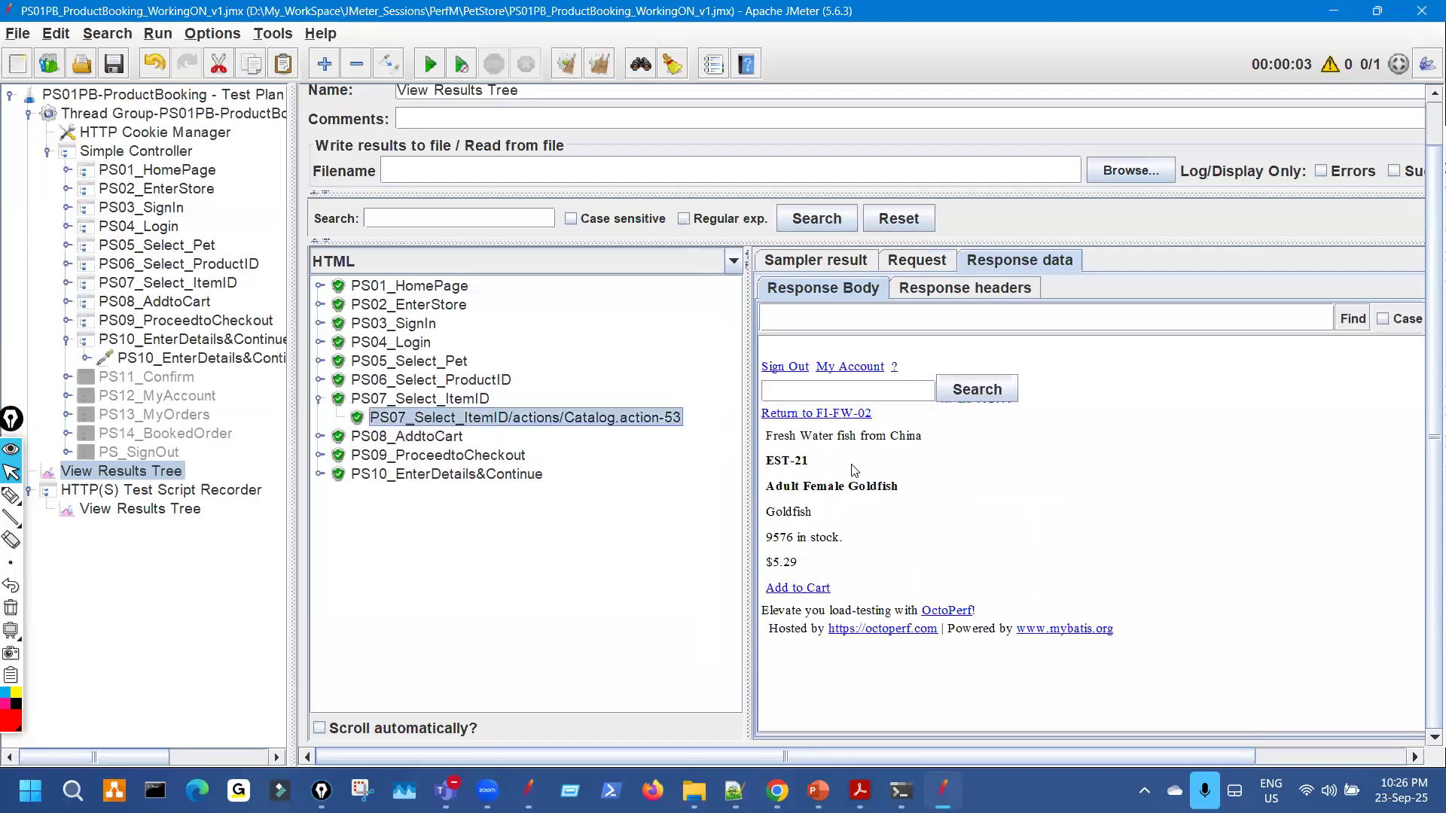
{"action": "left_click_drag", "start_coordinate": [808, 575], "coordinate": [763, 413]}
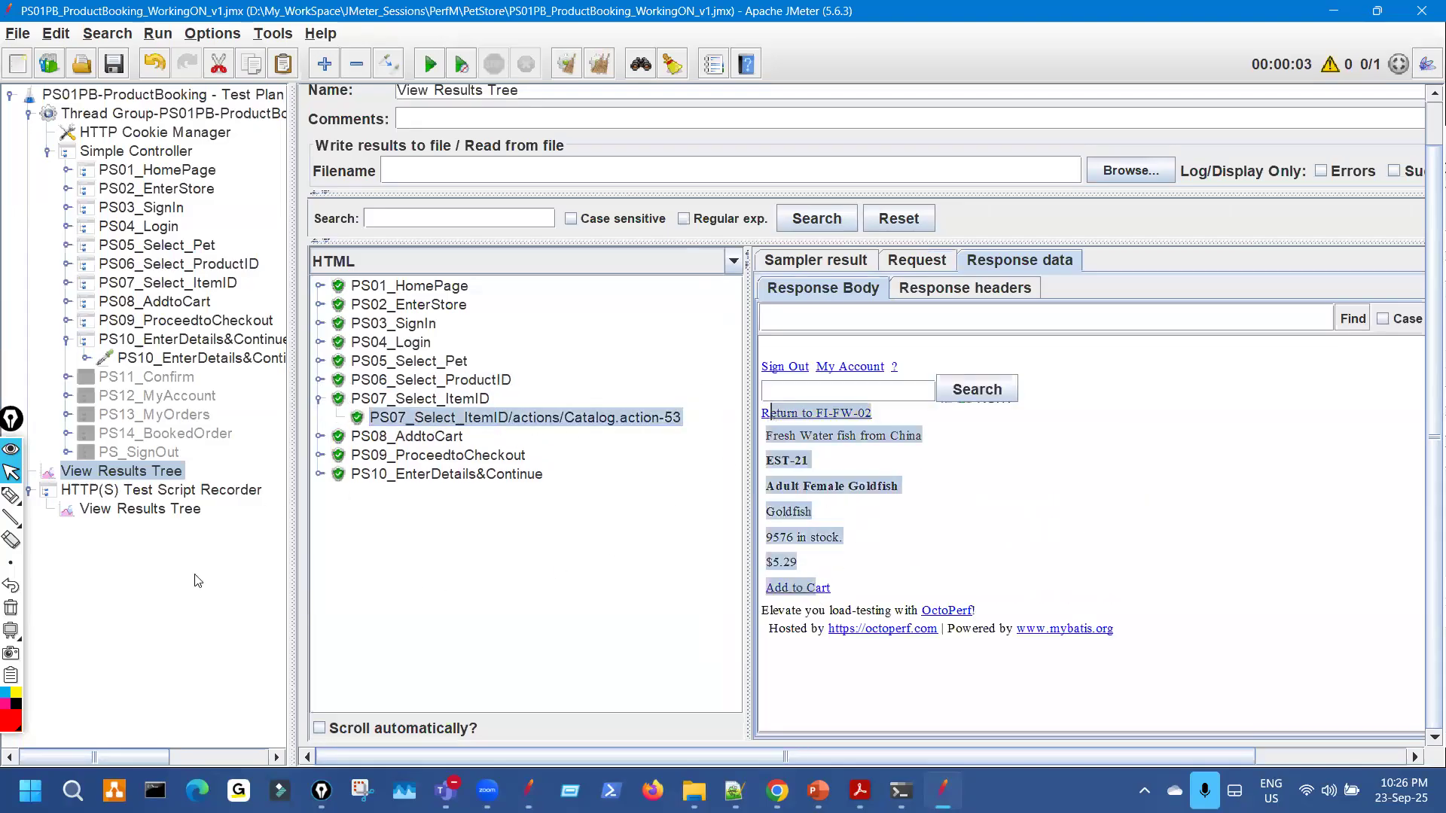
{"action": "left_click", "coordinate": [152, 511]}
{"action": "left_click", "coordinate": [605, 581]}
{"action": "left_click_drag", "start_coordinate": [1033, 663], "coordinate": [869, 430]}
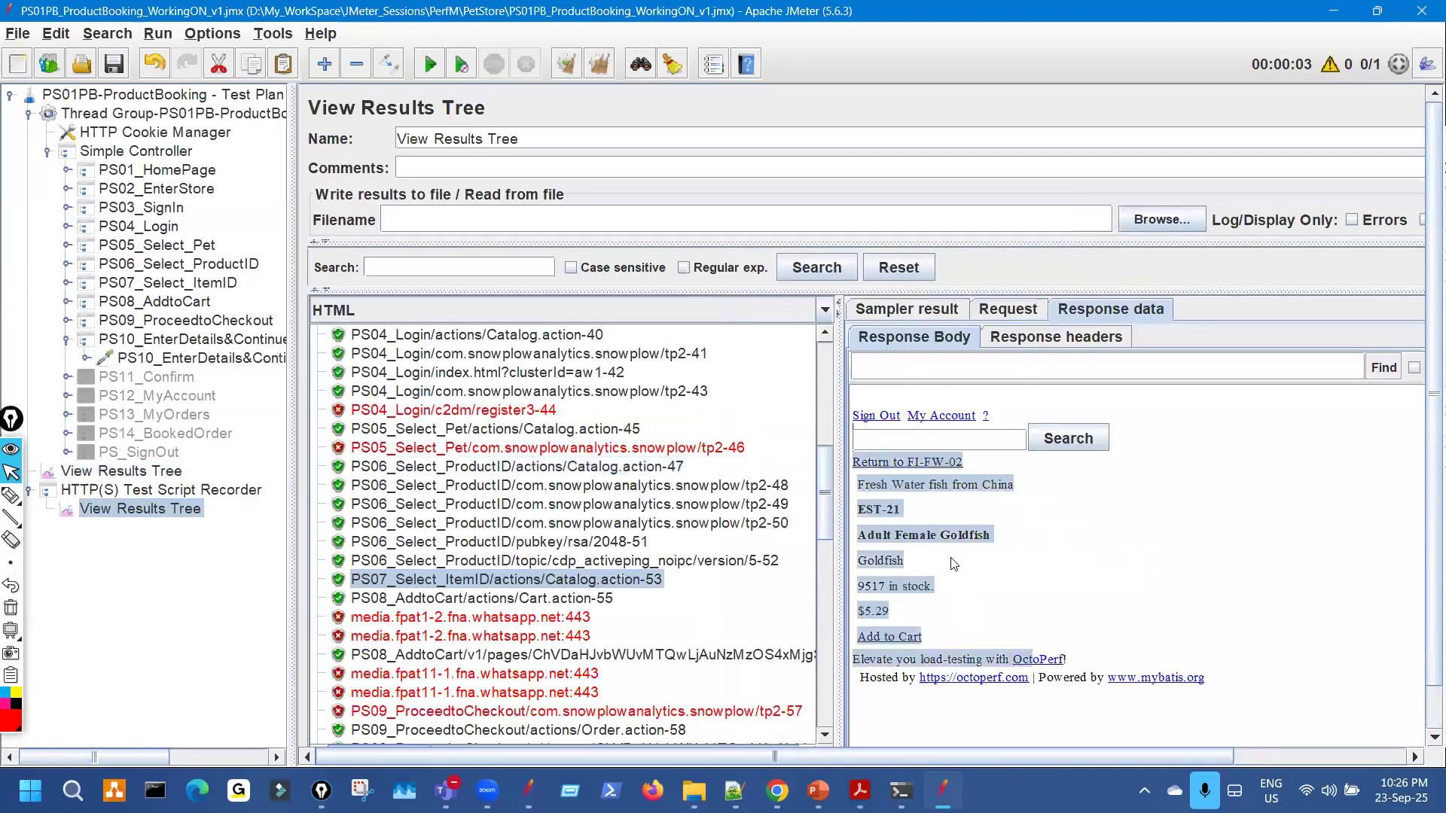
{"action": "left_click", "coordinate": [179, 474]}
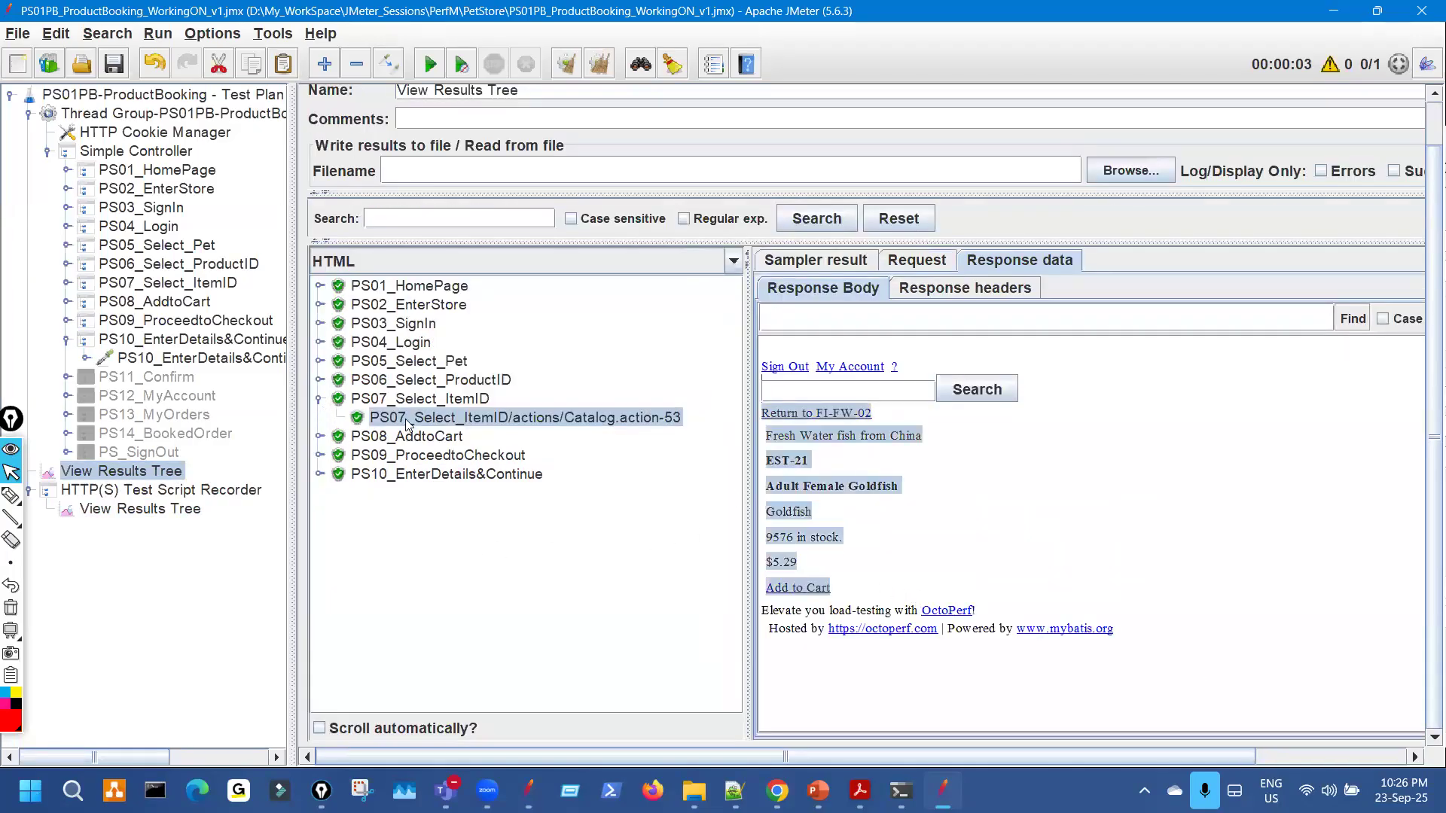
{"action": "key", "text": "Left"}
{"action": "key", "text": "Left"}
{"action": "key", "text": "Down"}
{"action": "key", "text": "Right"}
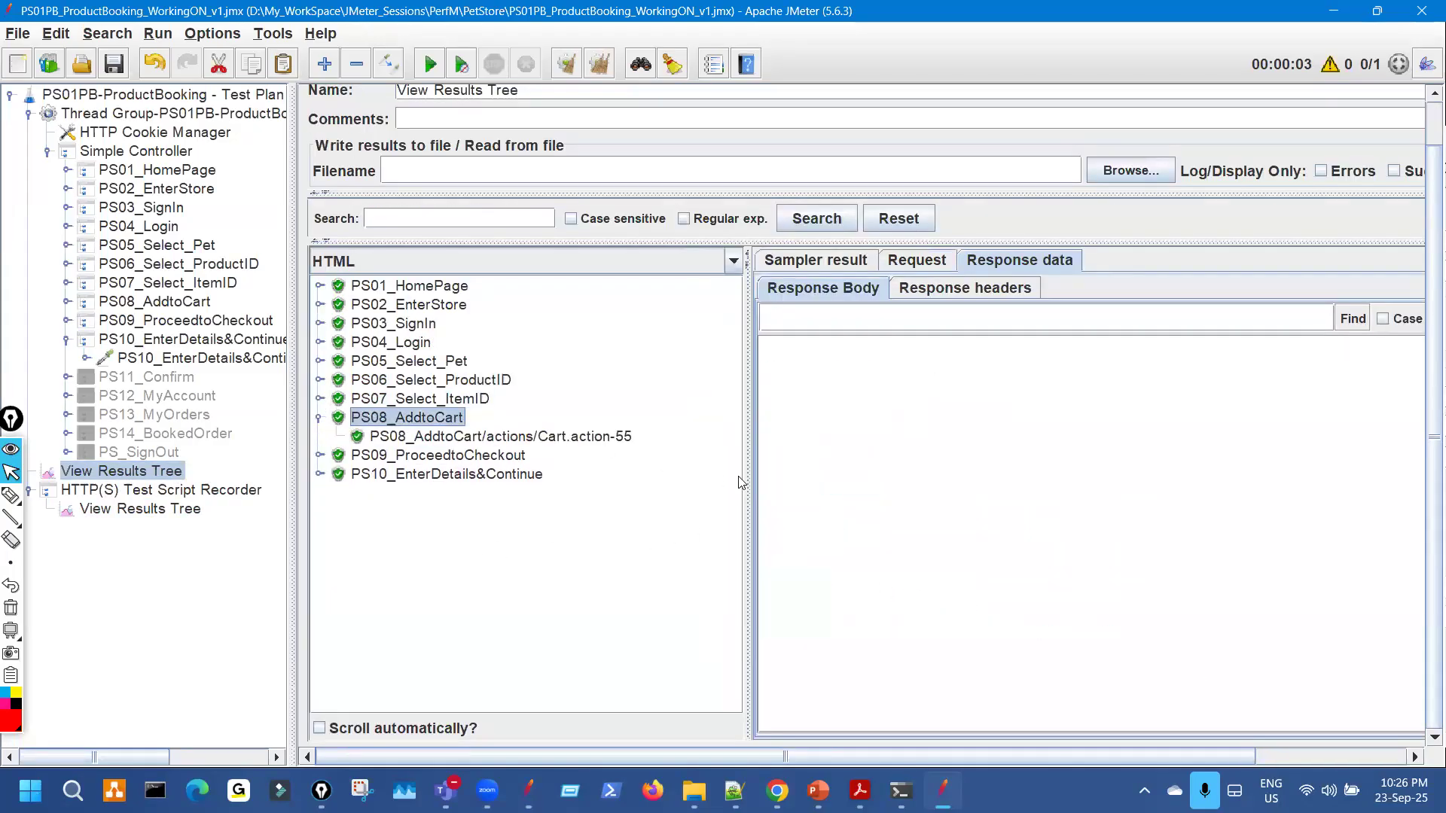
Check the replayed and recorded Cart.action-55 carts both show EST-21 Adult Female Goldfish at $5.29.
{"action": "key", "text": "Down"}
{"action": "left_click", "coordinate": [319, 398]}
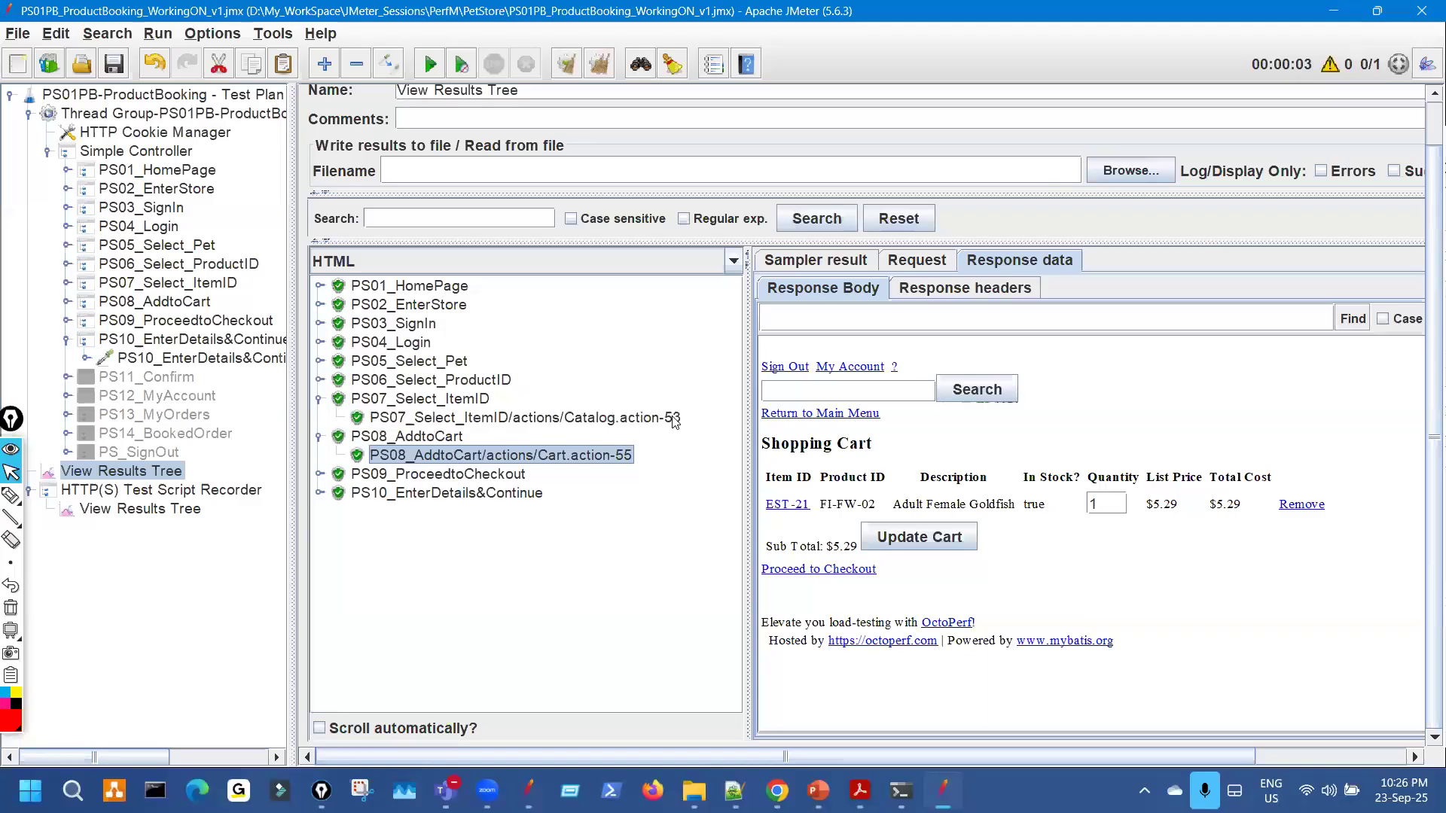
{"action": "key", "text": "Up"}
{"action": "key", "text": "Down"}
{"action": "key", "text": "Down"}
{"action": "left_click", "coordinate": [319, 398]}
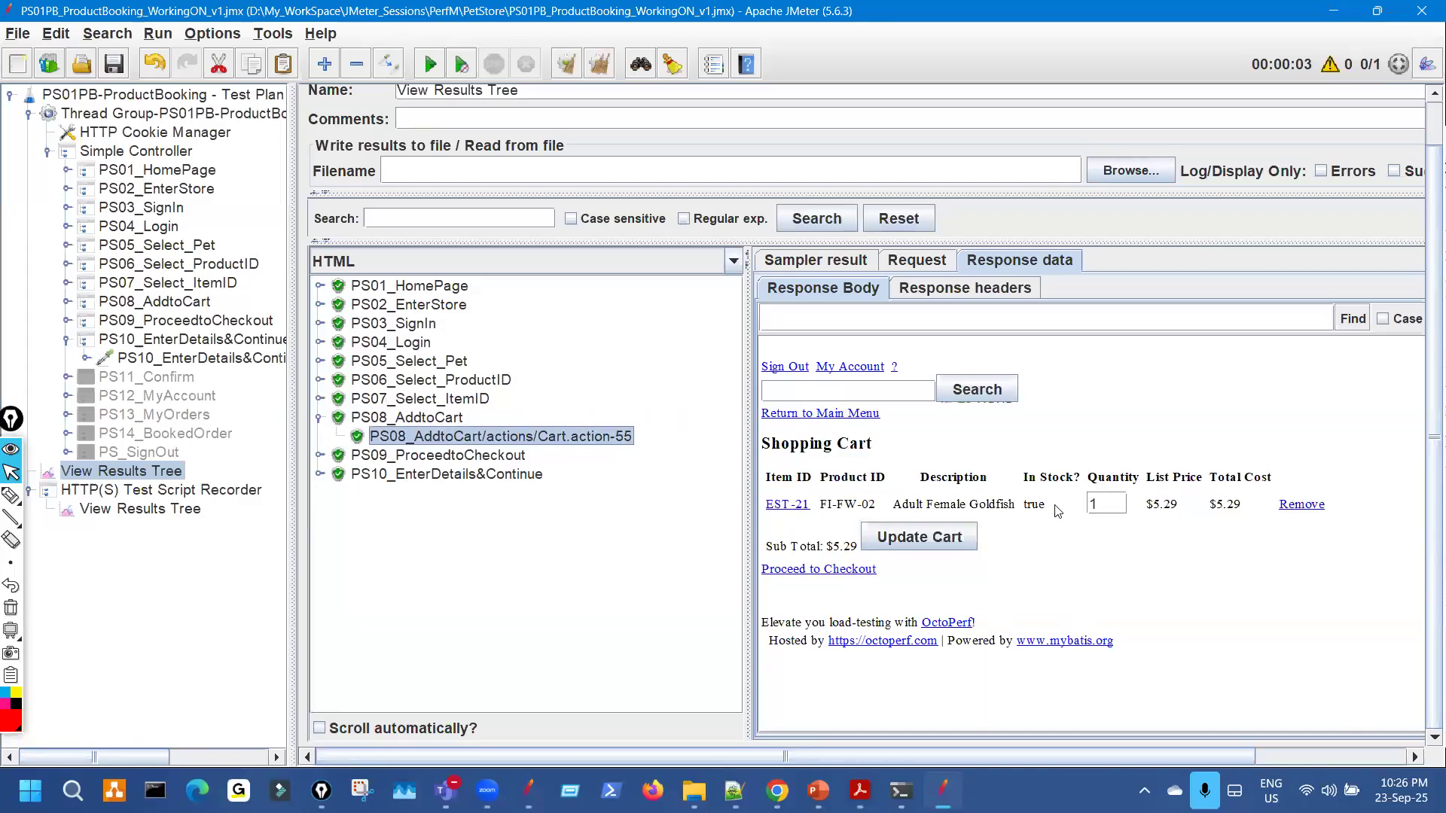
{"action": "left_click", "coordinate": [202, 514]}
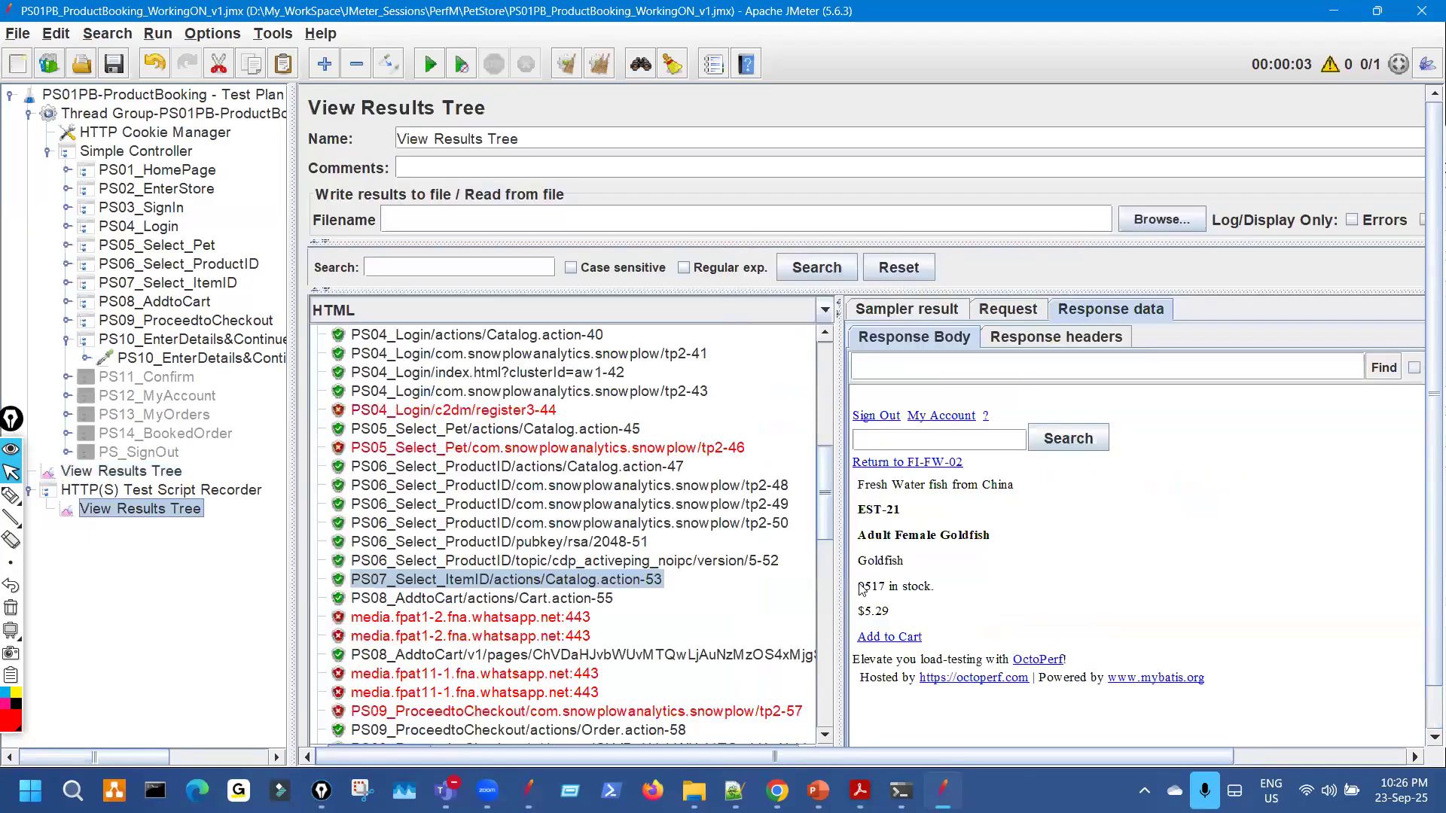
{"action": "key", "text": "Down"}
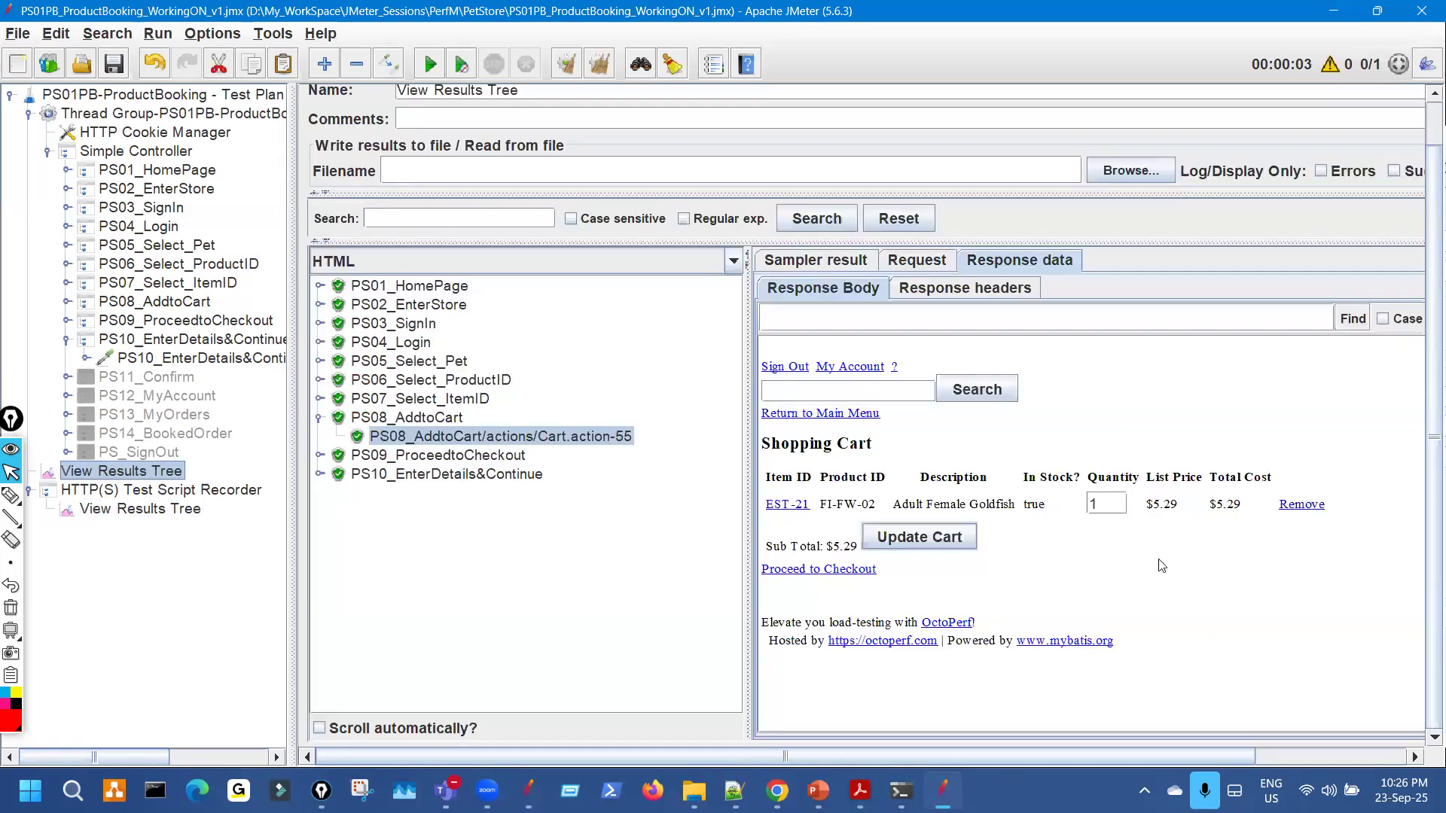
{"action": "left_click_drag", "start_coordinate": [1160, 562], "coordinate": [1009, 499]}
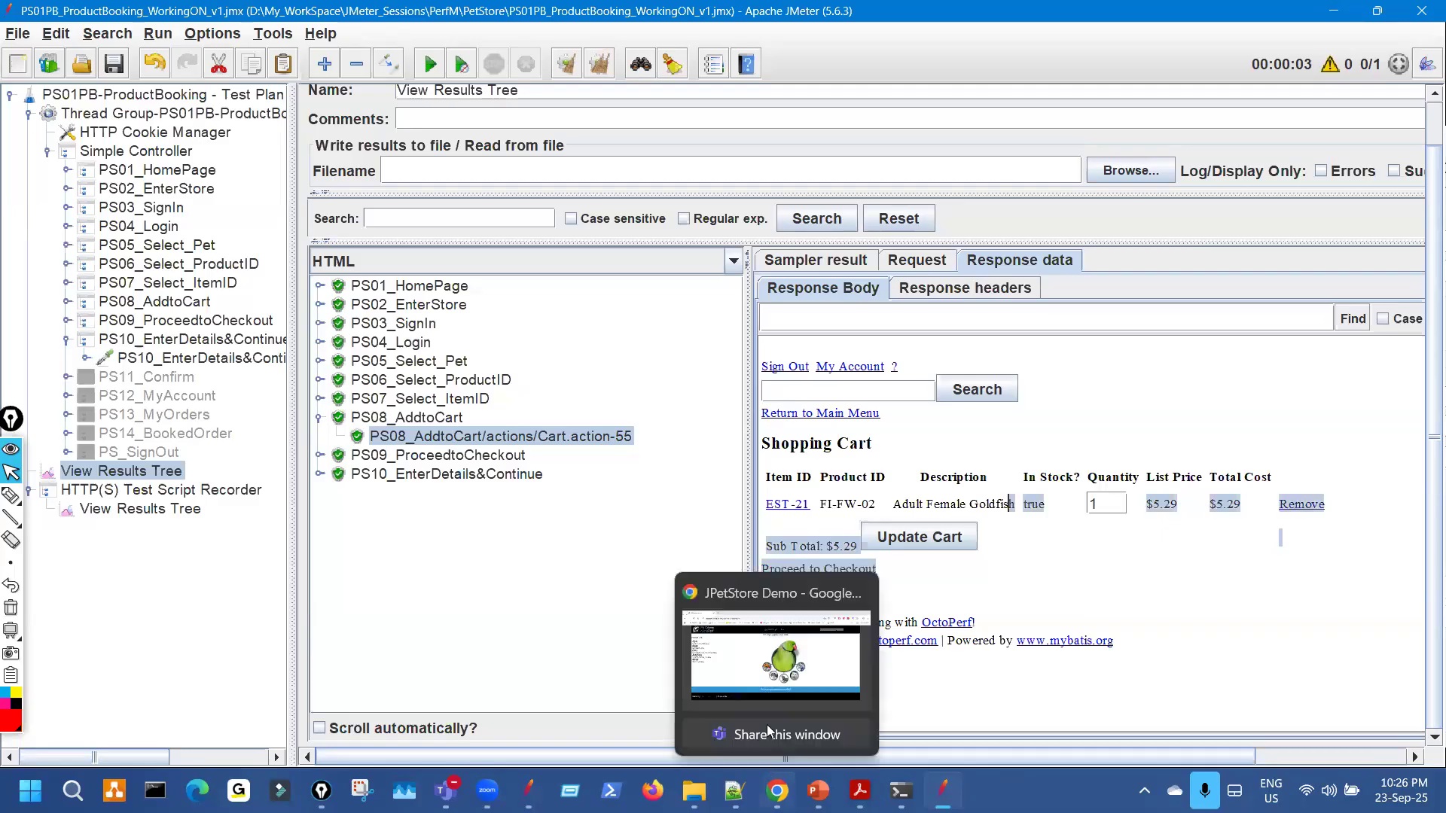
{"action": "left_click", "coordinate": [775, 670]}
Add EST-20 Adult Male Goldfish via Fish > FI-FW-02 to the cart for a $5.50 subtotal.
{"action": "left_click", "coordinate": [225, 238]}
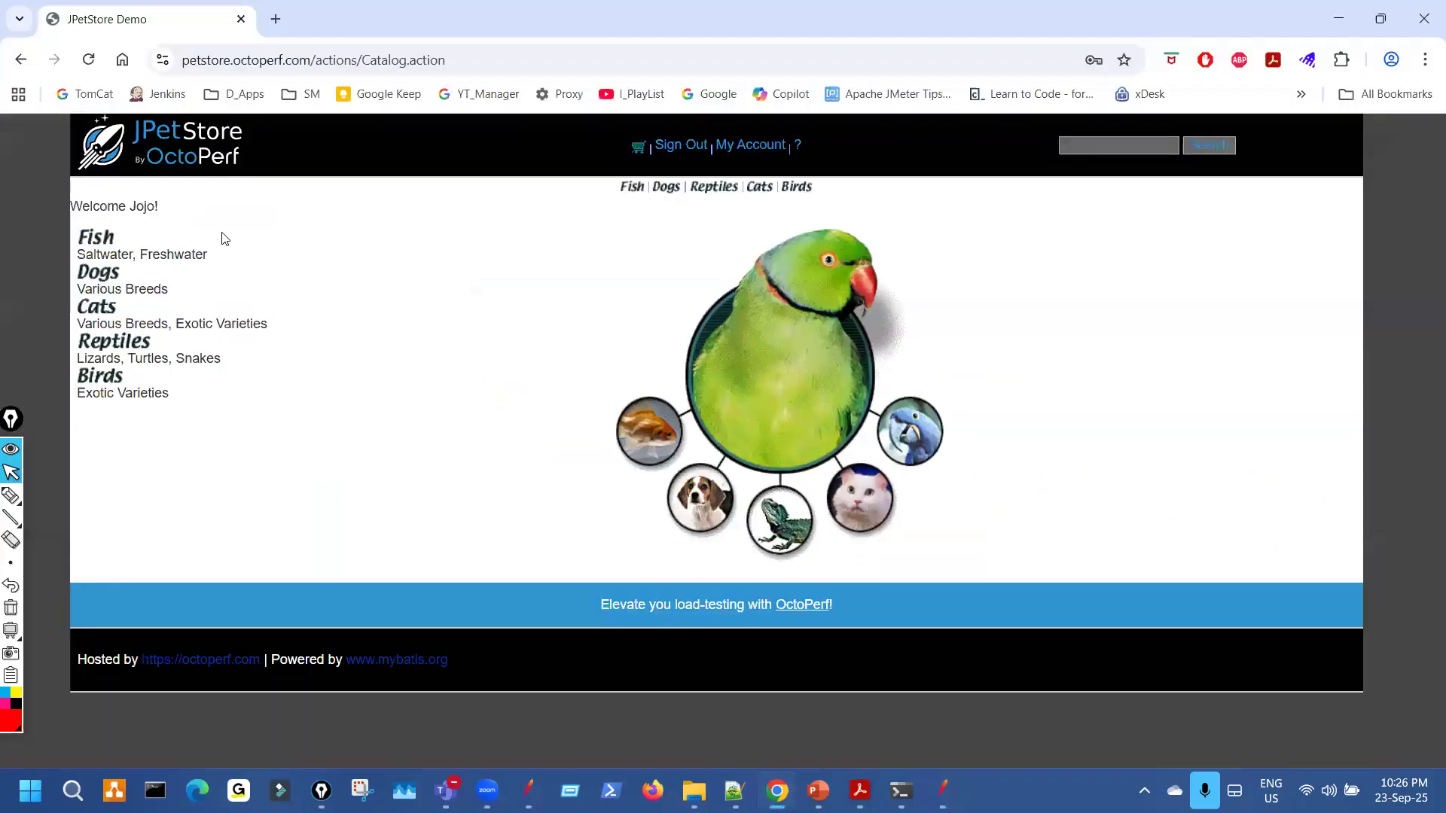
{"action": "left_click", "coordinate": [109, 242]}
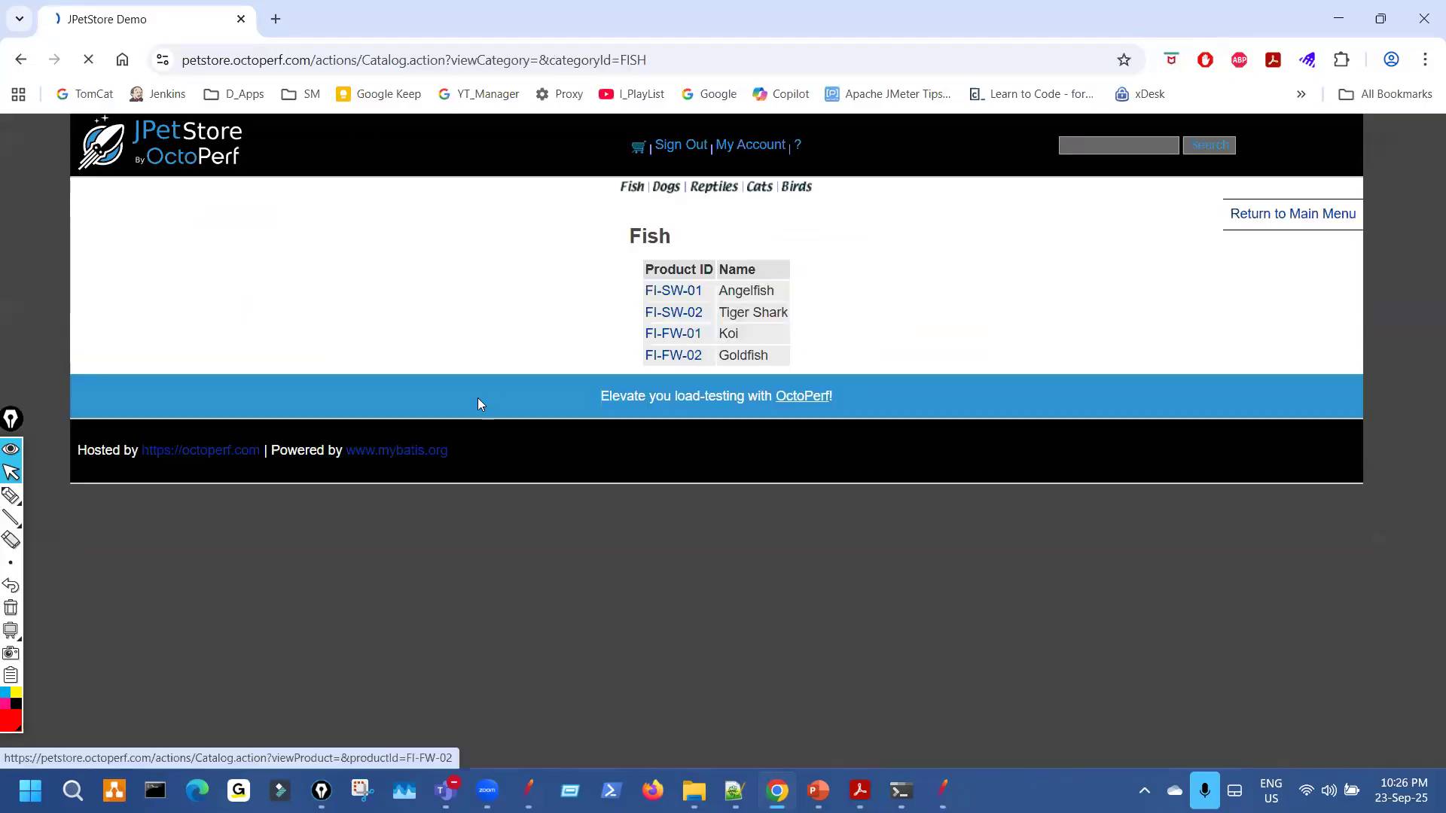
{"action": "left_click", "coordinate": [663, 360]}
{"action": "left_click", "coordinate": [545, 292]}
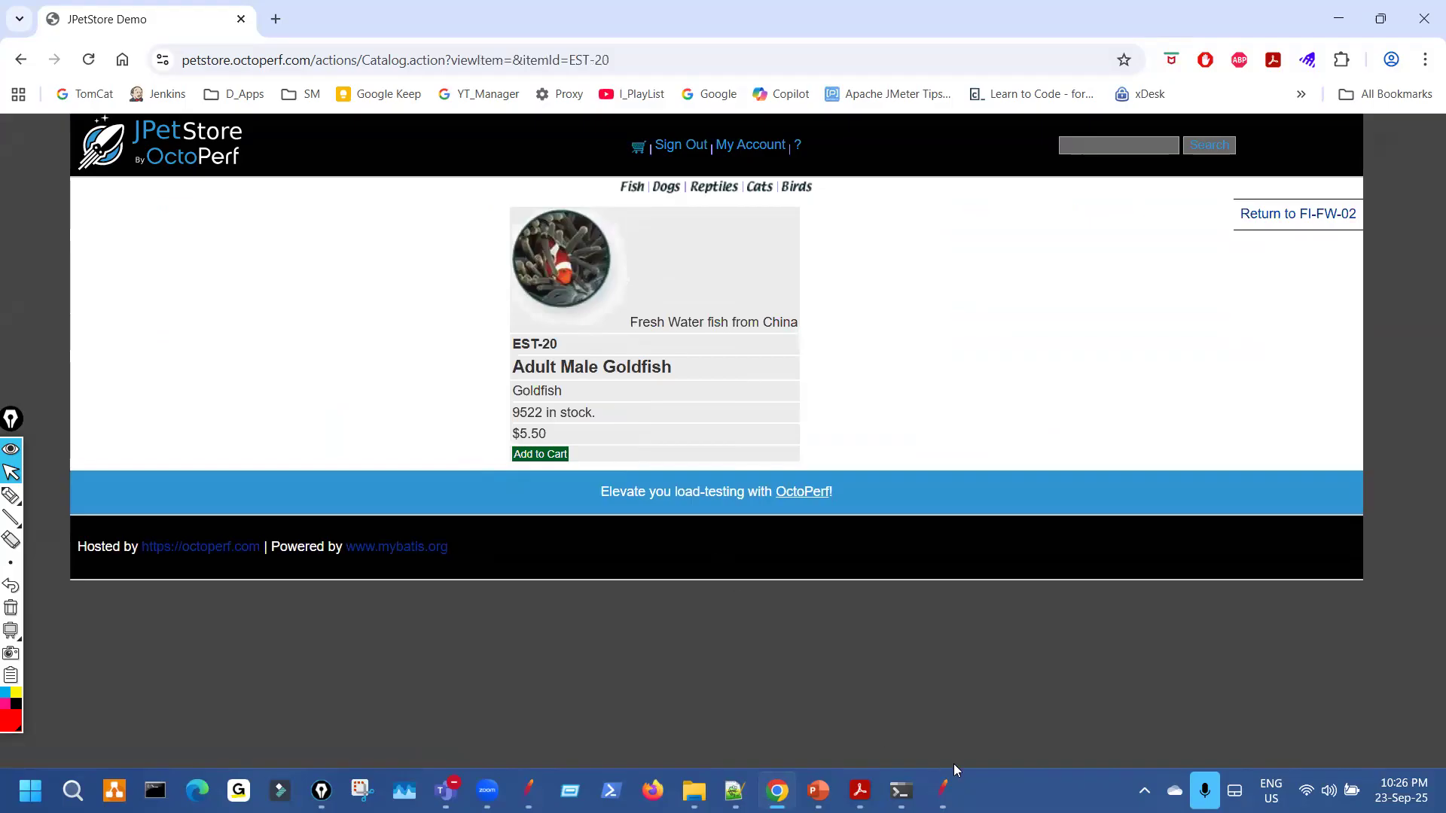
{"action": "left_click", "coordinate": [944, 789]}
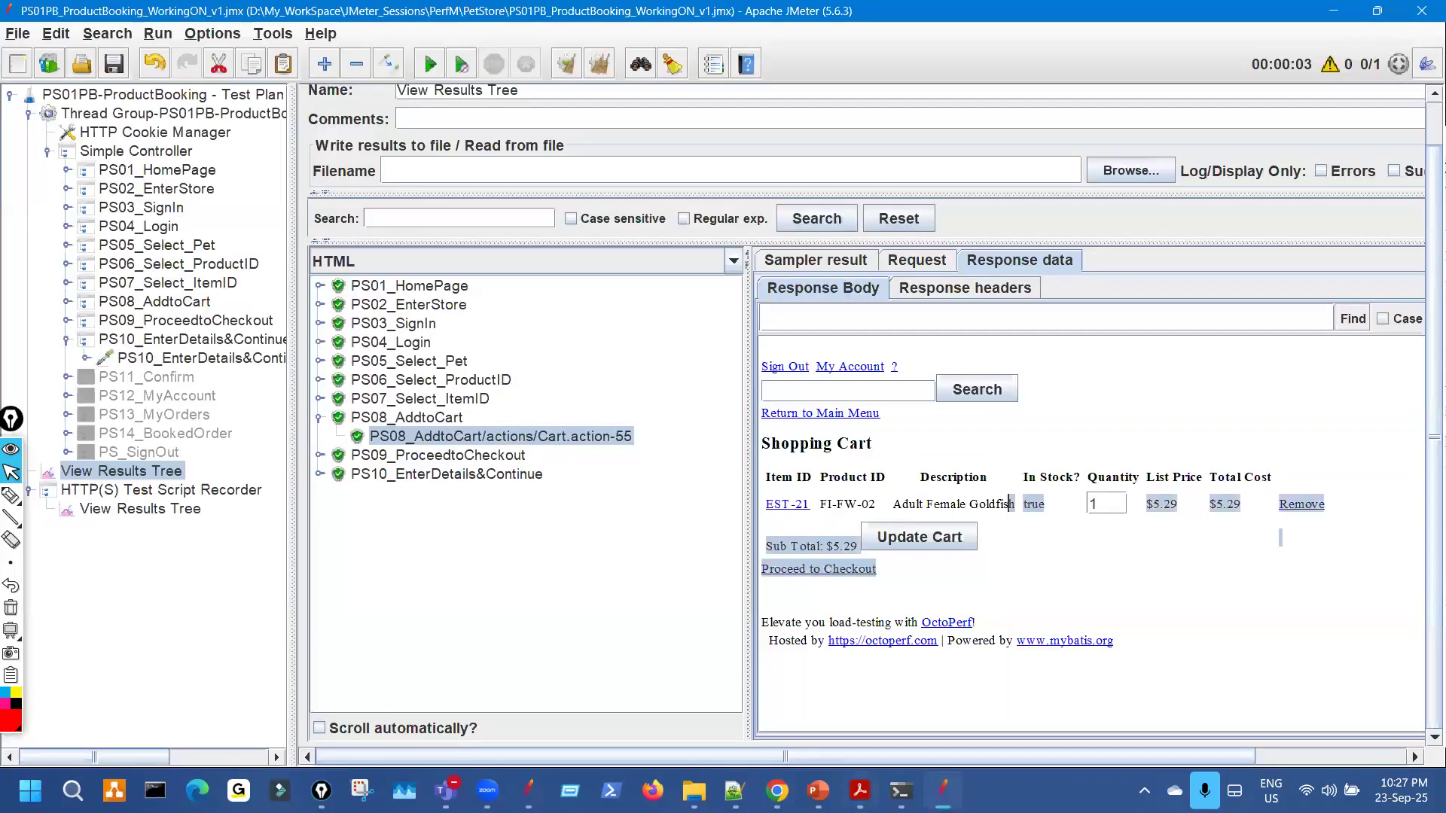
{"action": "left_click", "coordinate": [778, 791]}
{"action": "left_click", "coordinate": [550, 454]}
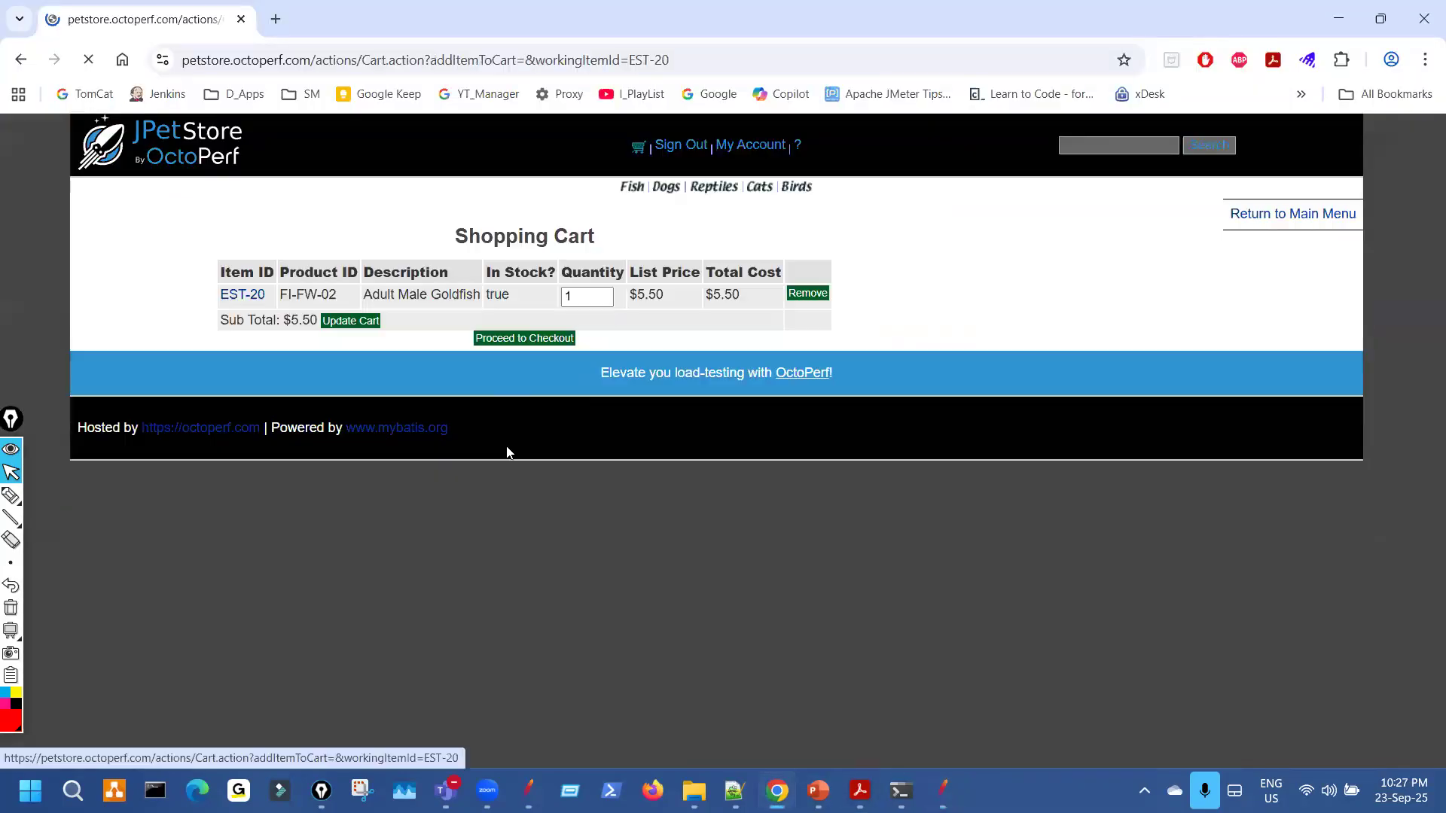
{"action": "left_click_drag", "start_coordinate": [471, 304], "coordinate": [318, 296]}
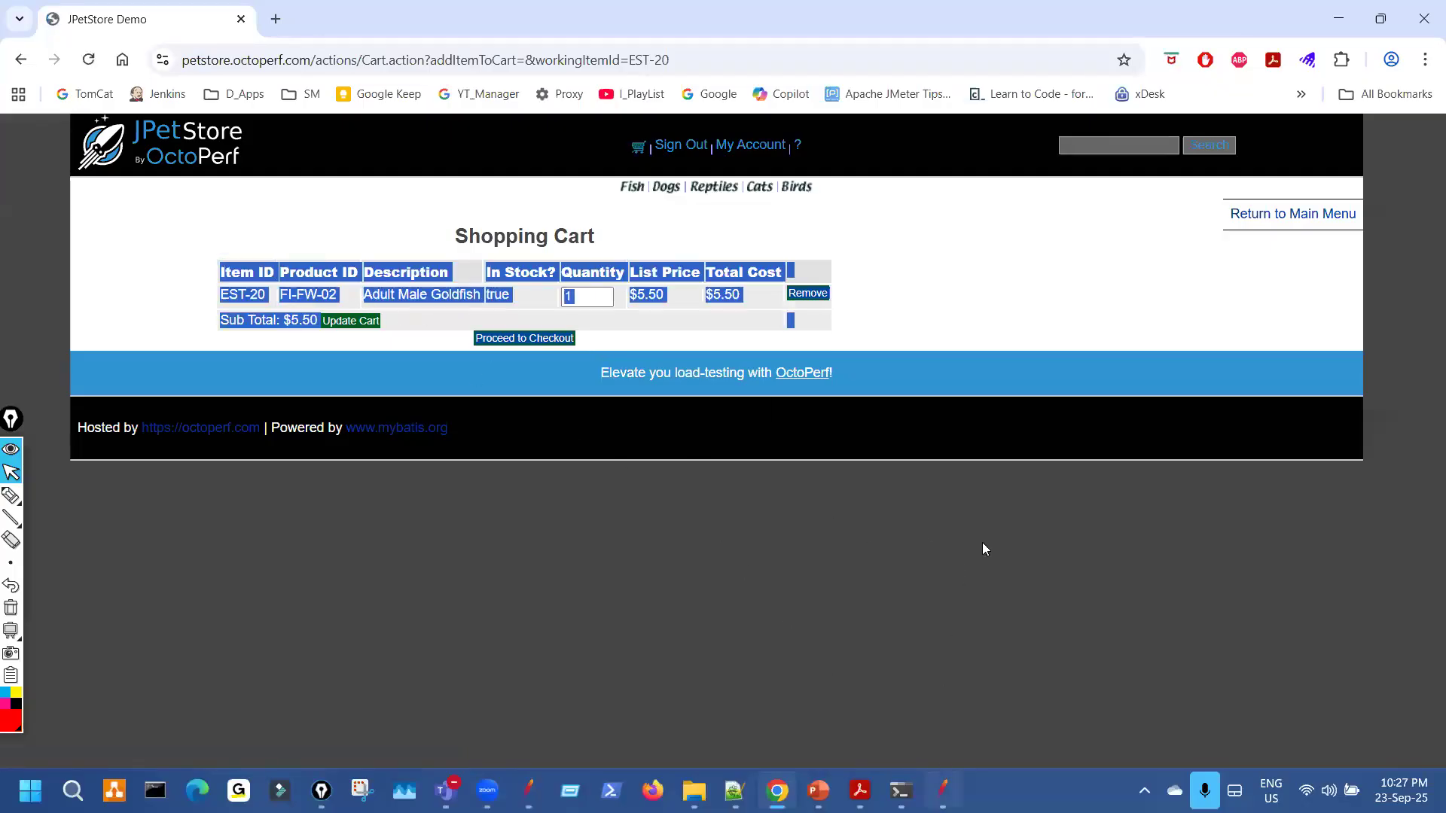
{"action": "key", "text": "alt+Tab"}
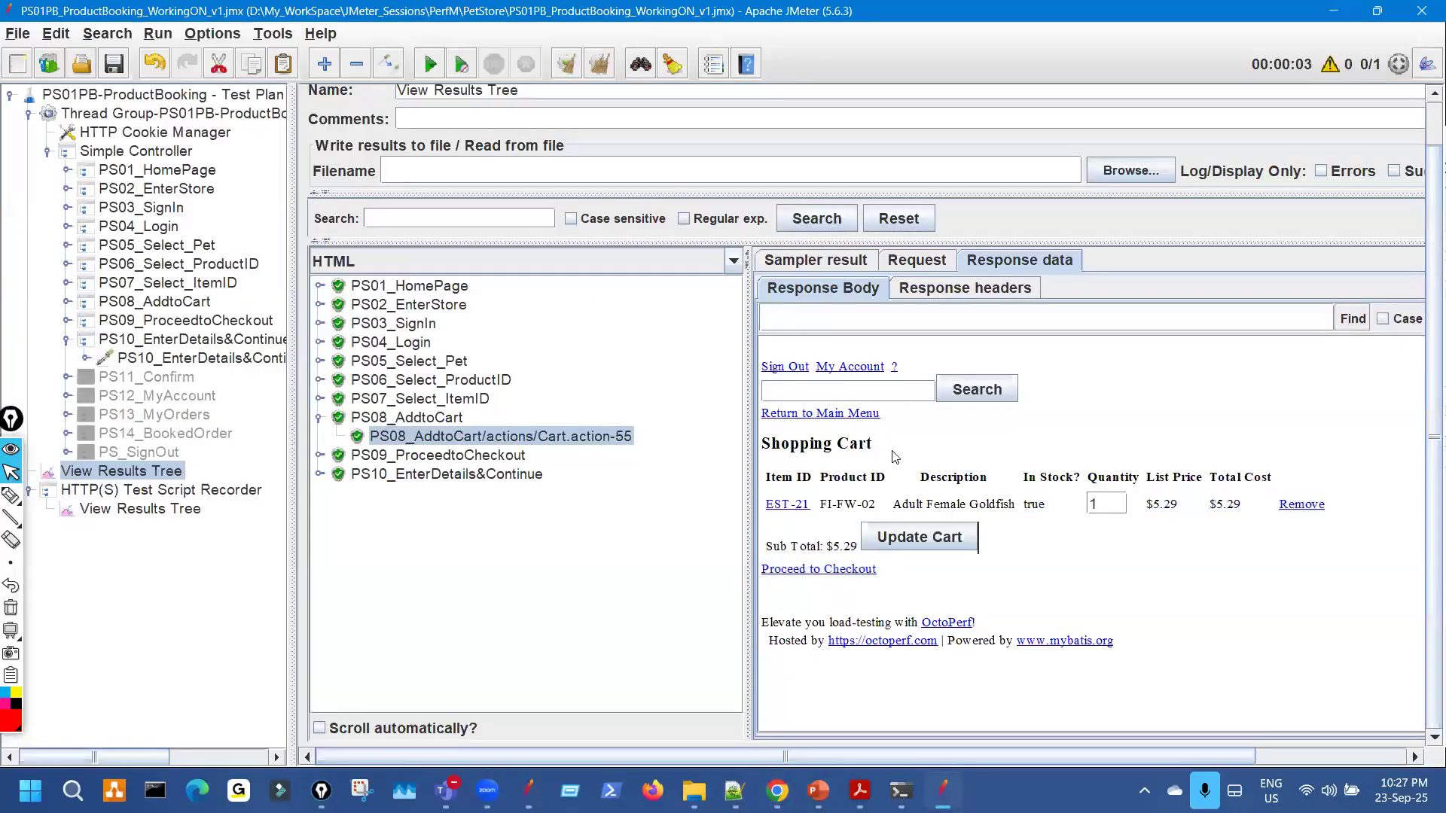
{"action": "left_click", "coordinate": [321, 420]}
Show the replayed PS09 Order.action-58 response and compare it with the browser's checkout form.
{"action": "left_click", "coordinate": [354, 436]}
{"action": "left_click", "coordinate": [320, 436]}
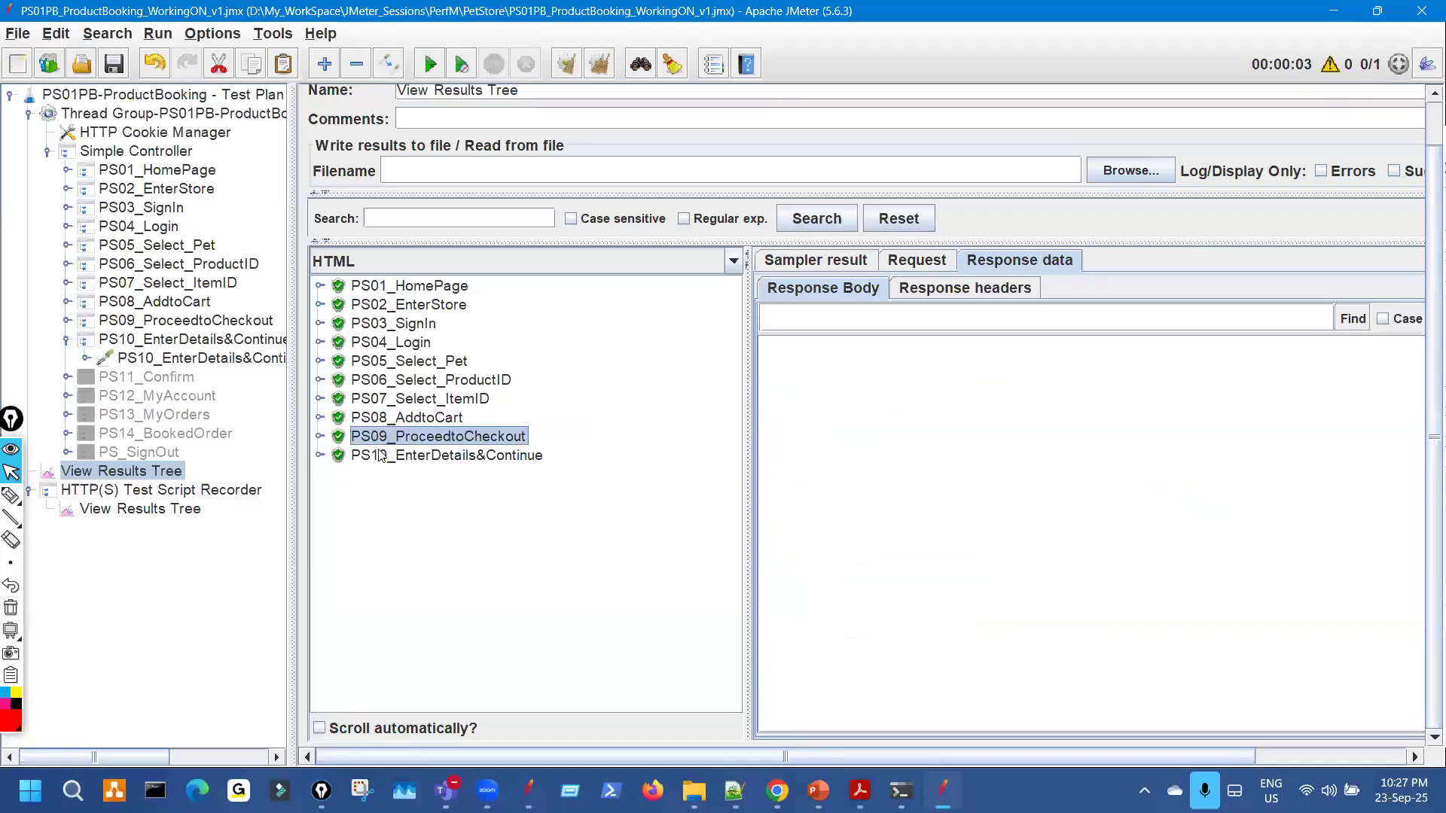
{"action": "left_click", "coordinate": [568, 457]}
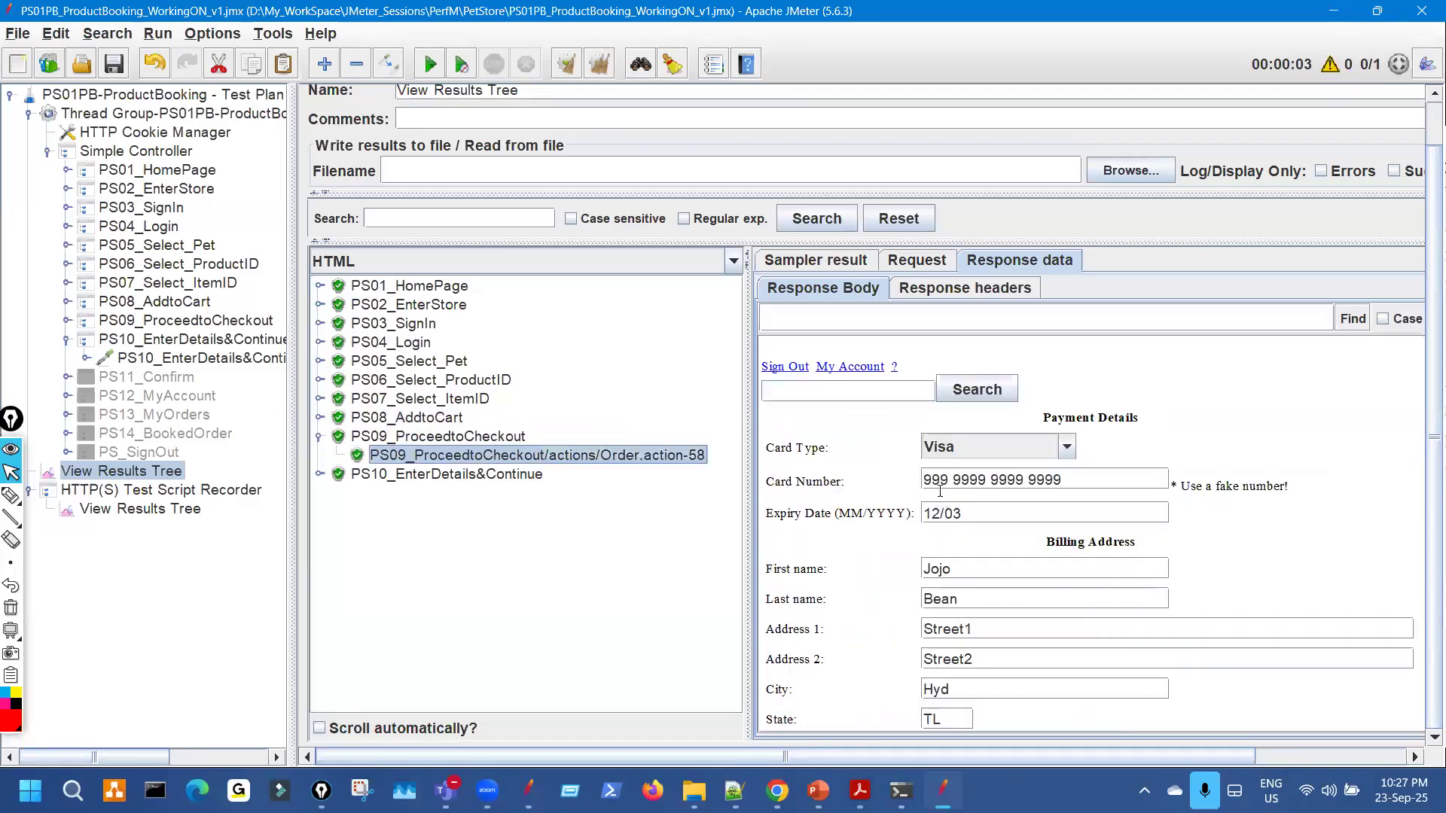
{"action": "key", "text": "alt+Tab"}
{"action": "left_click", "coordinate": [533, 342]}
{"action": "key", "text": "ctrl+a"}
{"action": "left_click", "coordinate": [950, 787]}
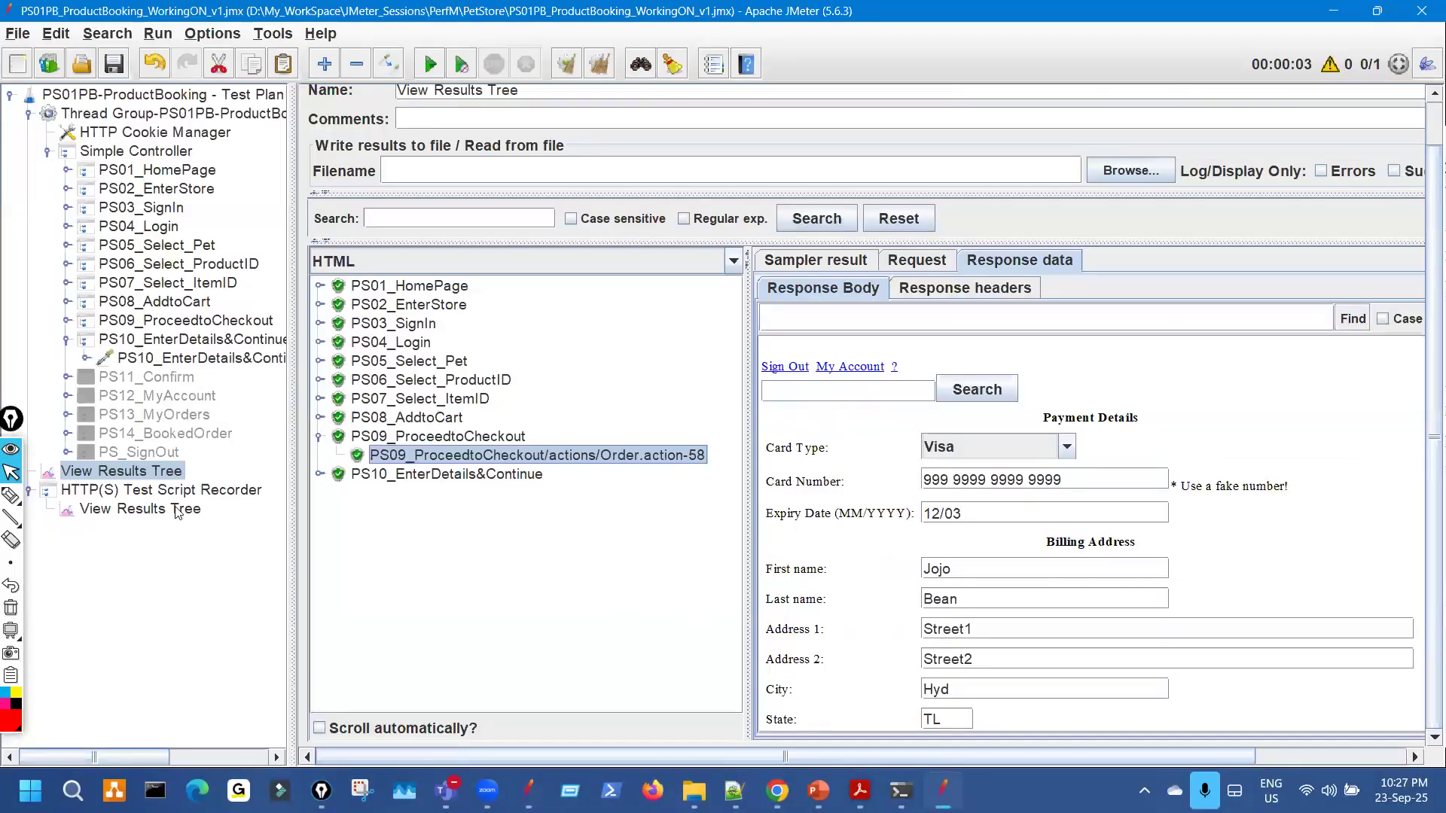
Bring up the recorder's Order.action-58 payment and billing form response.
{"action": "left_click", "coordinate": [179, 510]}
{"action": "scroll", "coordinate": [595, 607], "scroll_direction": "down", "scroll_amount": 1}
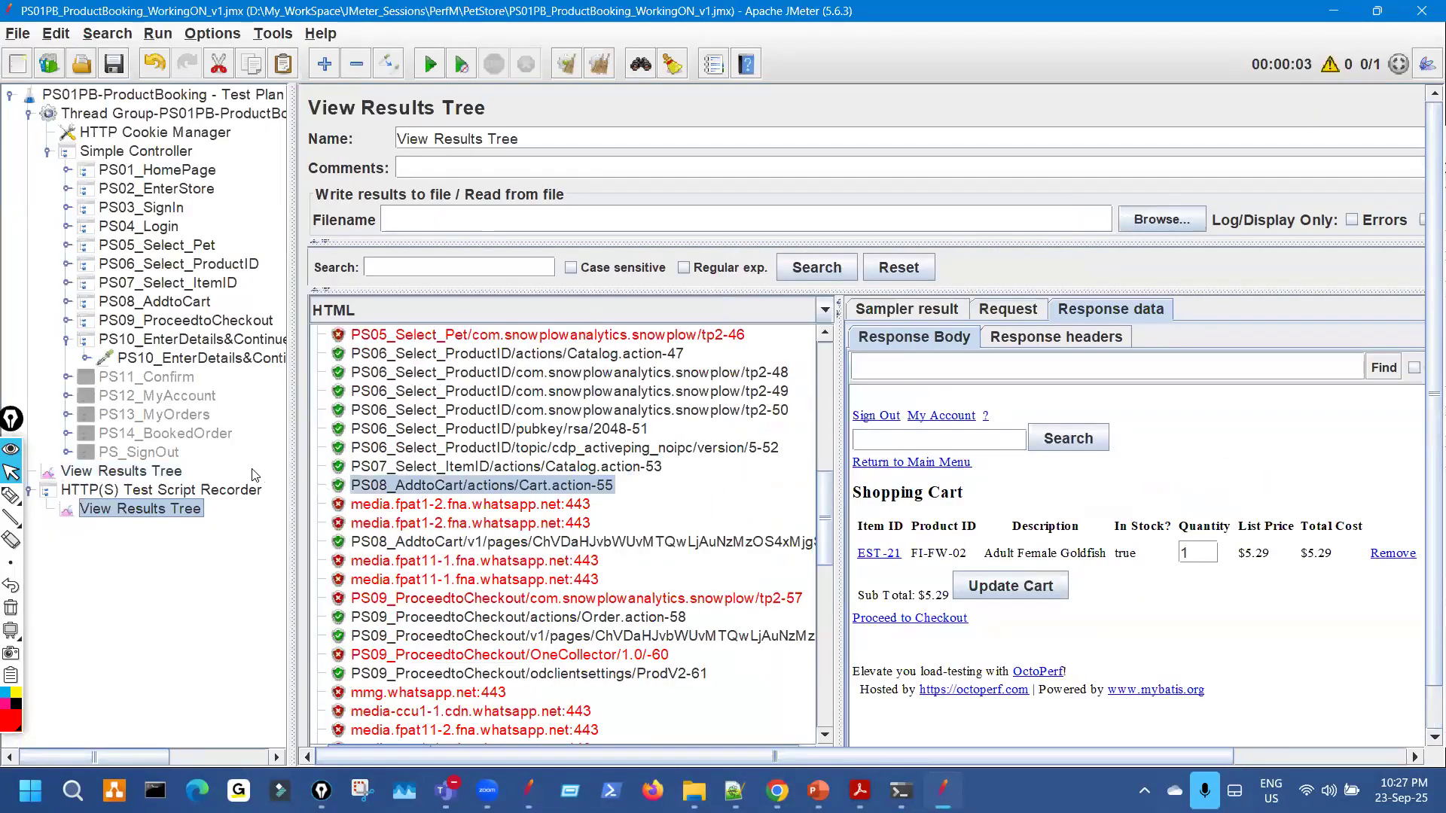
{"action": "left_click", "coordinate": [121, 471]}
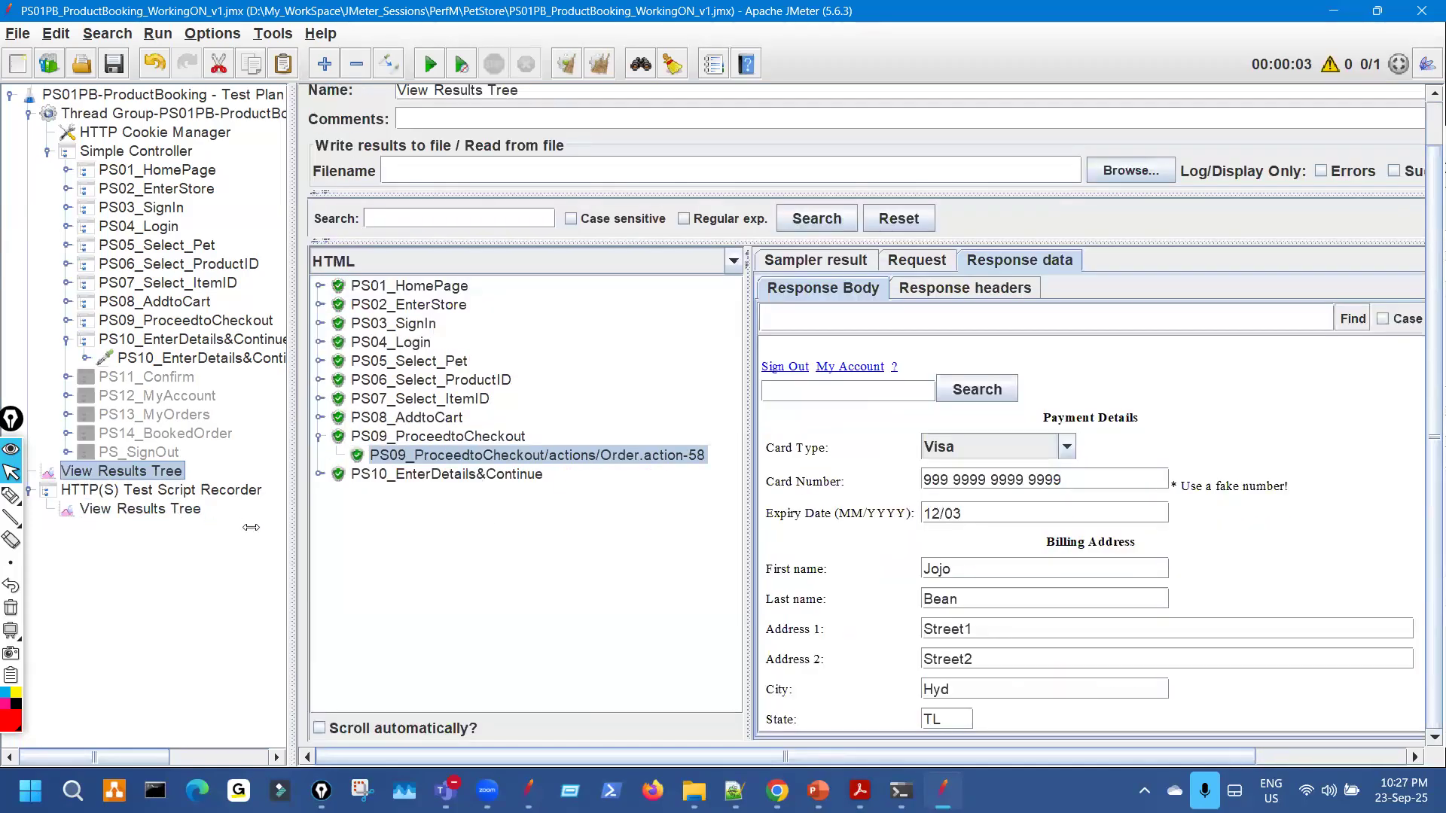
{"action": "left_click", "coordinate": [140, 509]}
{"action": "left_click", "coordinate": [677, 504]}
{"action": "scroll", "coordinate": [1078, 577], "scroll_direction": "down", "scroll_amount": 3}
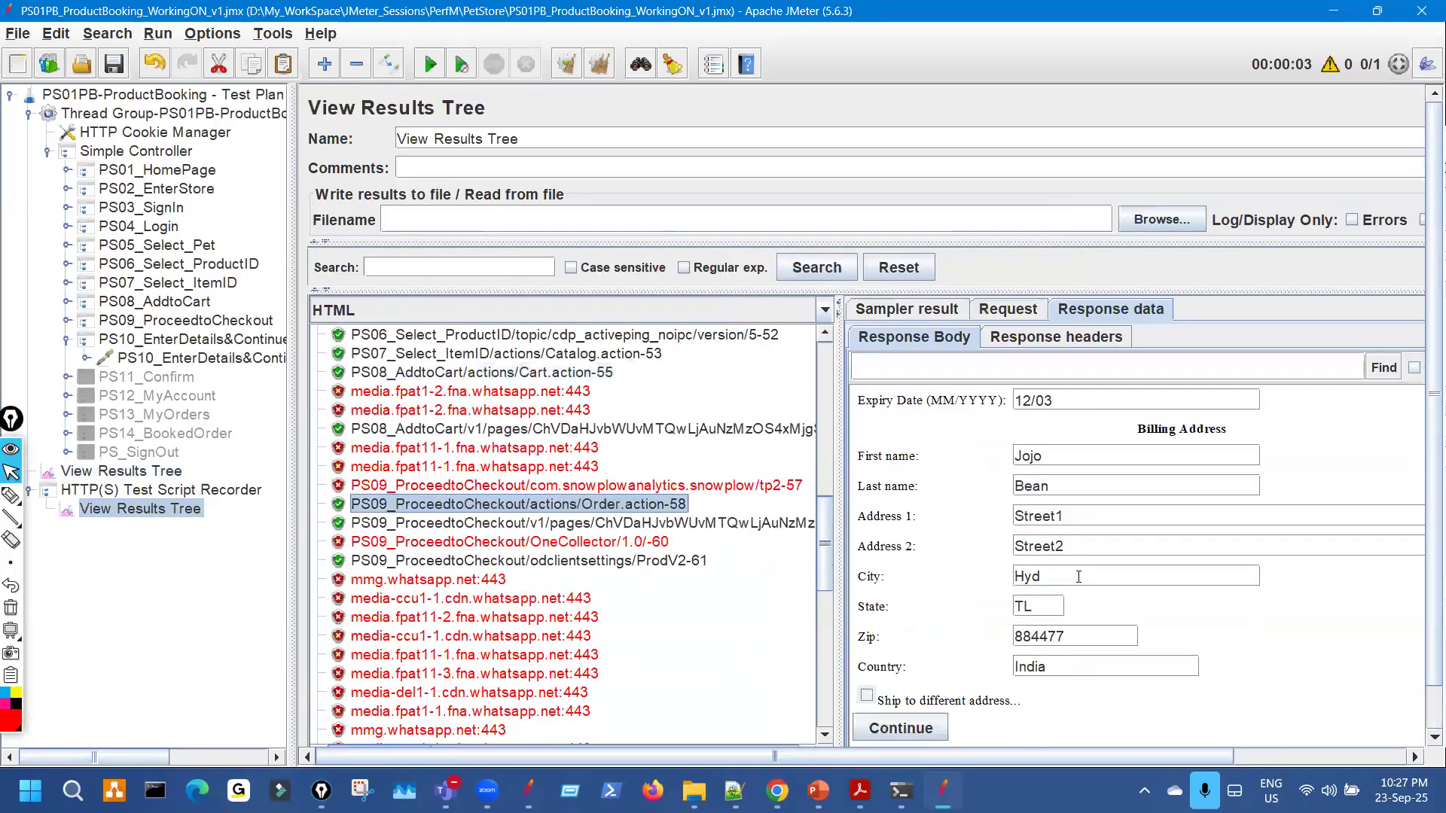
{"action": "scroll", "coordinate": [1078, 565], "scroll_direction": "up", "scroll_amount": 3}
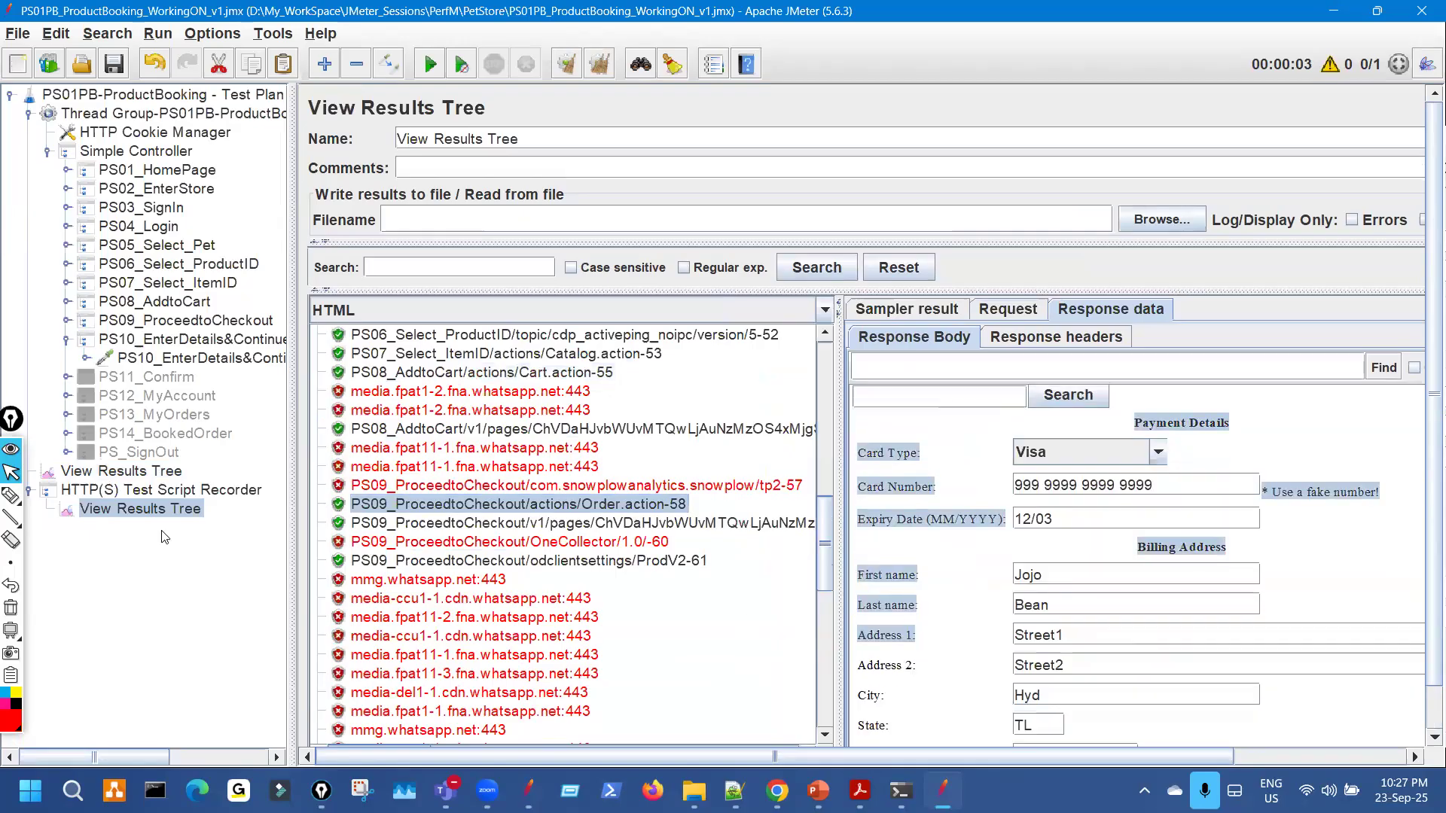
{"action": "left_click", "coordinate": [891, 569]}
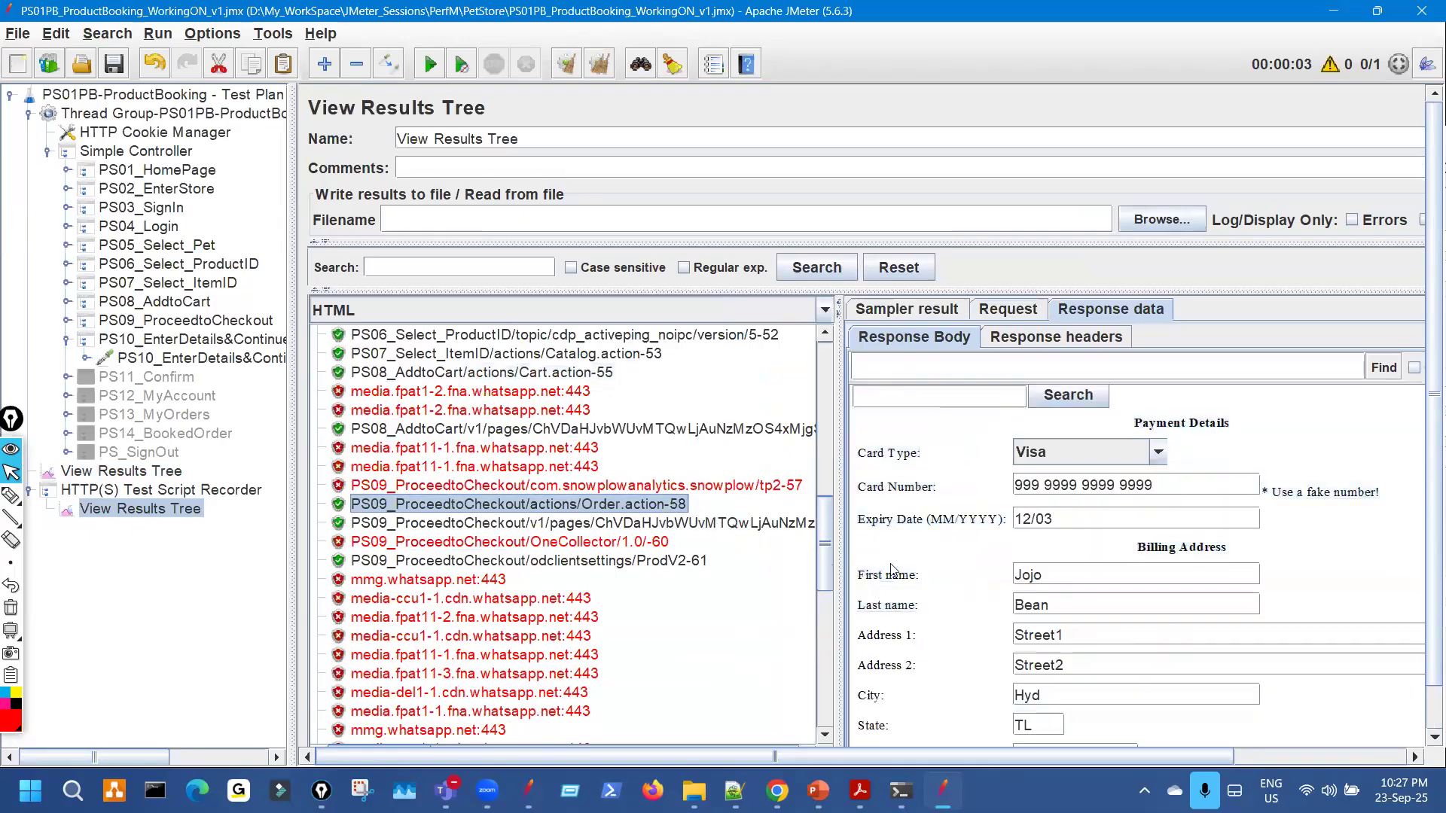
Highlight the first and last name values and the Sign Out link in the checkout responses.
{"action": "key", "text": "ctrl+shift+3"}
{"action": "mouse_move", "coordinate": [1086, 527]}
{"action": "left_mouse_down"}
{"action": "mouse_move", "coordinate": [1024, 525]}
{"action": "mouse_move", "coordinate": [1014, 493]}
{"action": "mouse_move", "coordinate": [1044, 515]}
{"action": "mouse_move", "coordinate": [1278, 444]}
{"action": "left_mouse_up"}
{"action": "key", "text": "ctrl+shift+7"}
{"action": "key", "text": "ctrl+shift+2"}
{"action": "left_click", "coordinate": [168, 473]}
{"action": "key", "text": "ctrl+shift+3"}
{"action": "key", "text": "ctrl+shift+7"}
{"action": "key", "text": "ctrl+shift+2"}
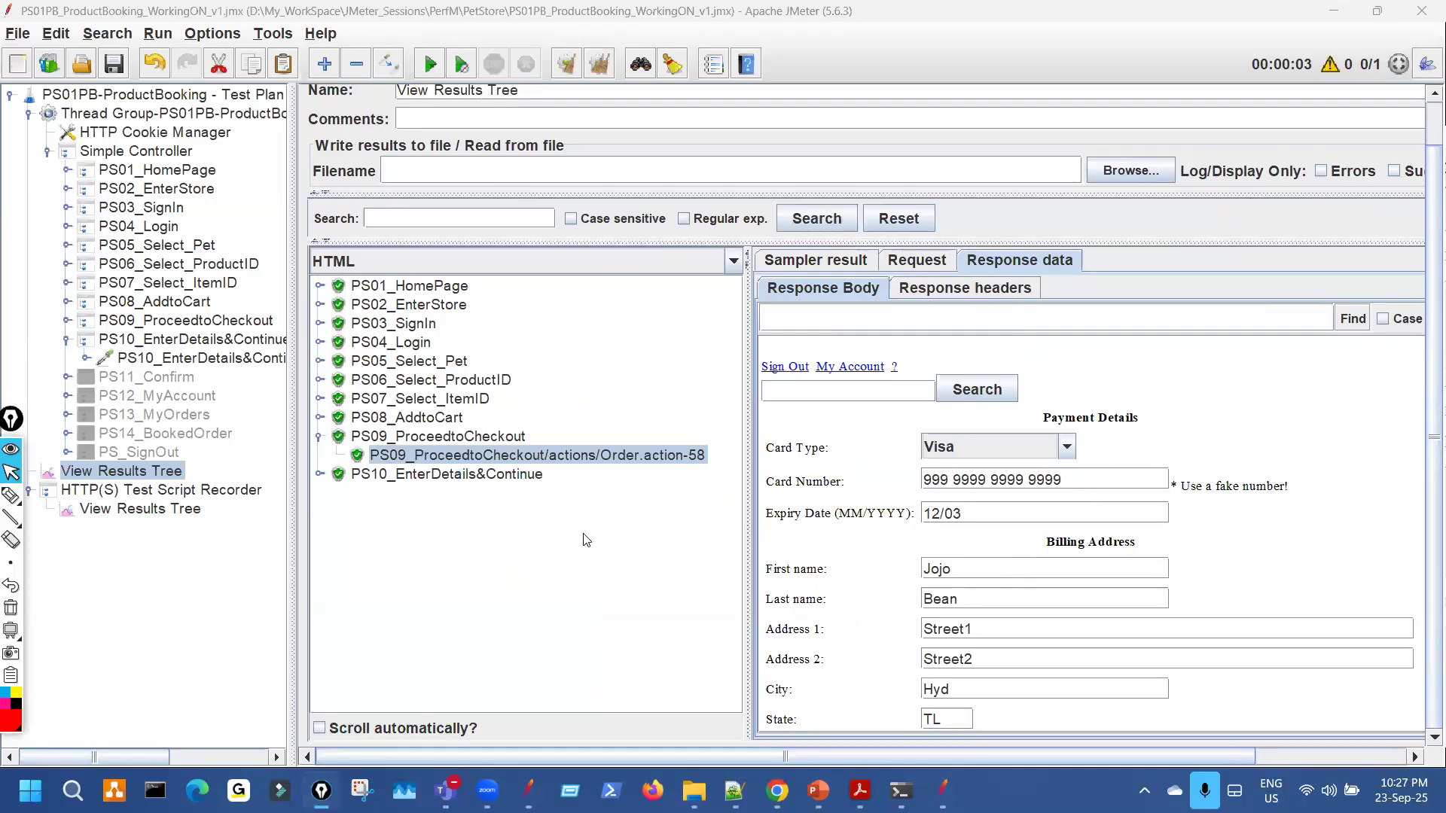
{"action": "key", "text": "ctrl+shift+3"}
{"action": "mouse_move", "coordinate": [804, 345]}
{"action": "left_mouse_down"}
{"action": "mouse_move", "coordinate": [836, 354]}
{"action": "mouse_move", "coordinate": [797, 397]}
{"action": "left_mouse_up"}
{"action": "mouse_move", "coordinate": [787, 339]}
{"action": "left_mouse_down"}
{"action": "mouse_move", "coordinate": [723, 373]}
{"action": "mouse_move", "coordinate": [840, 381]}
{"action": "mouse_move", "coordinate": [755, 352]}
{"action": "left_mouse_up"}
{"action": "key", "text": "Escape"}
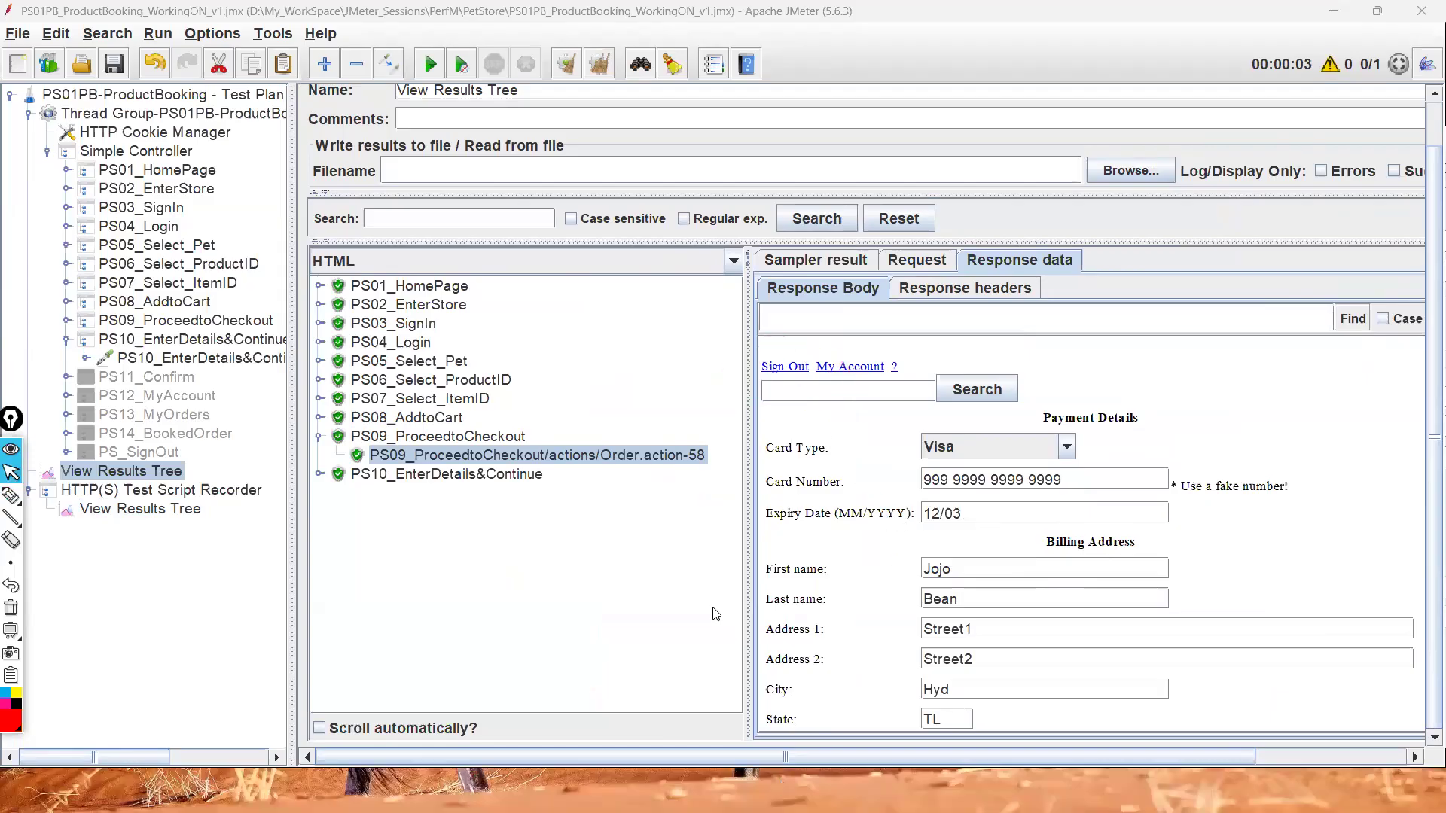
Mark the Sign Out link on the JPetStore order page, sign out, and return to JMeter.
{"action": "left_click", "coordinate": [776, 791]}
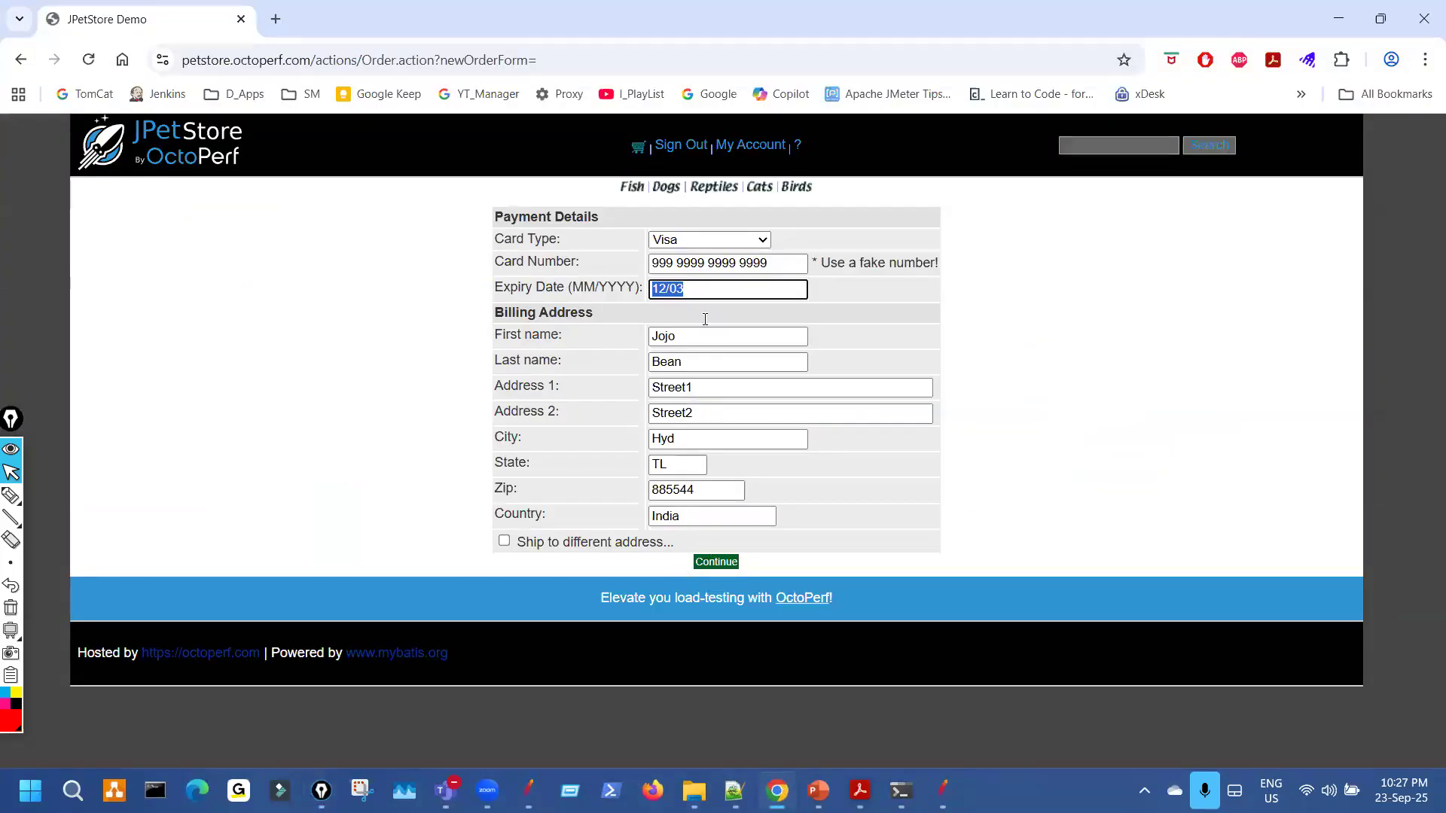
{"action": "key", "text": "ctrl+shift+3"}
{"action": "left_click_drag", "start_coordinate": [682, 133], "coordinate": [675, 148]}
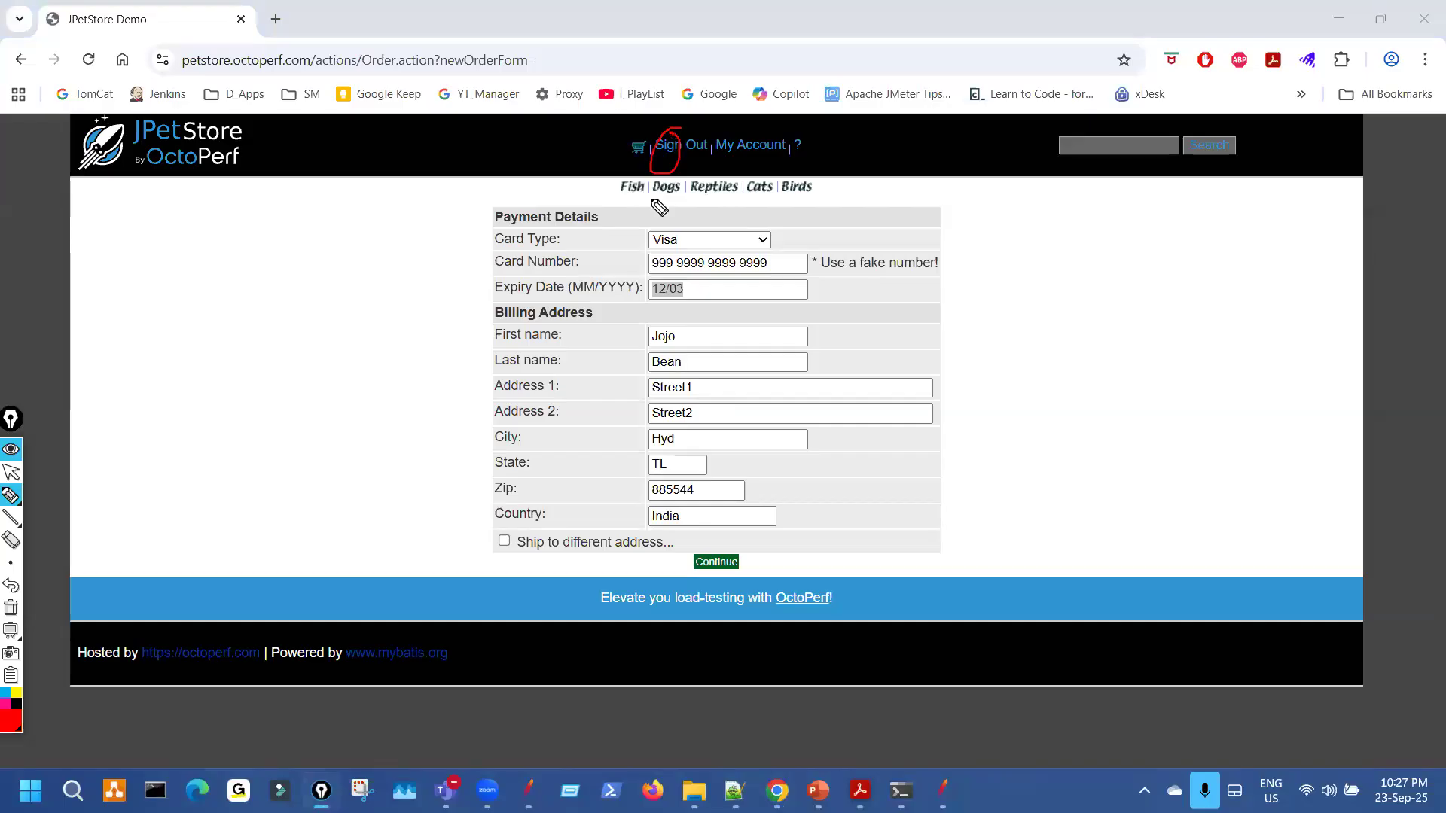
{"action": "left_click_drag", "start_coordinate": [698, 149], "coordinate": [658, 156]}
{"action": "key", "text": "ctrl+shift+7"}
{"action": "key", "text": "ctrl+shift+2"}
{"action": "left_click", "coordinate": [687, 148]}
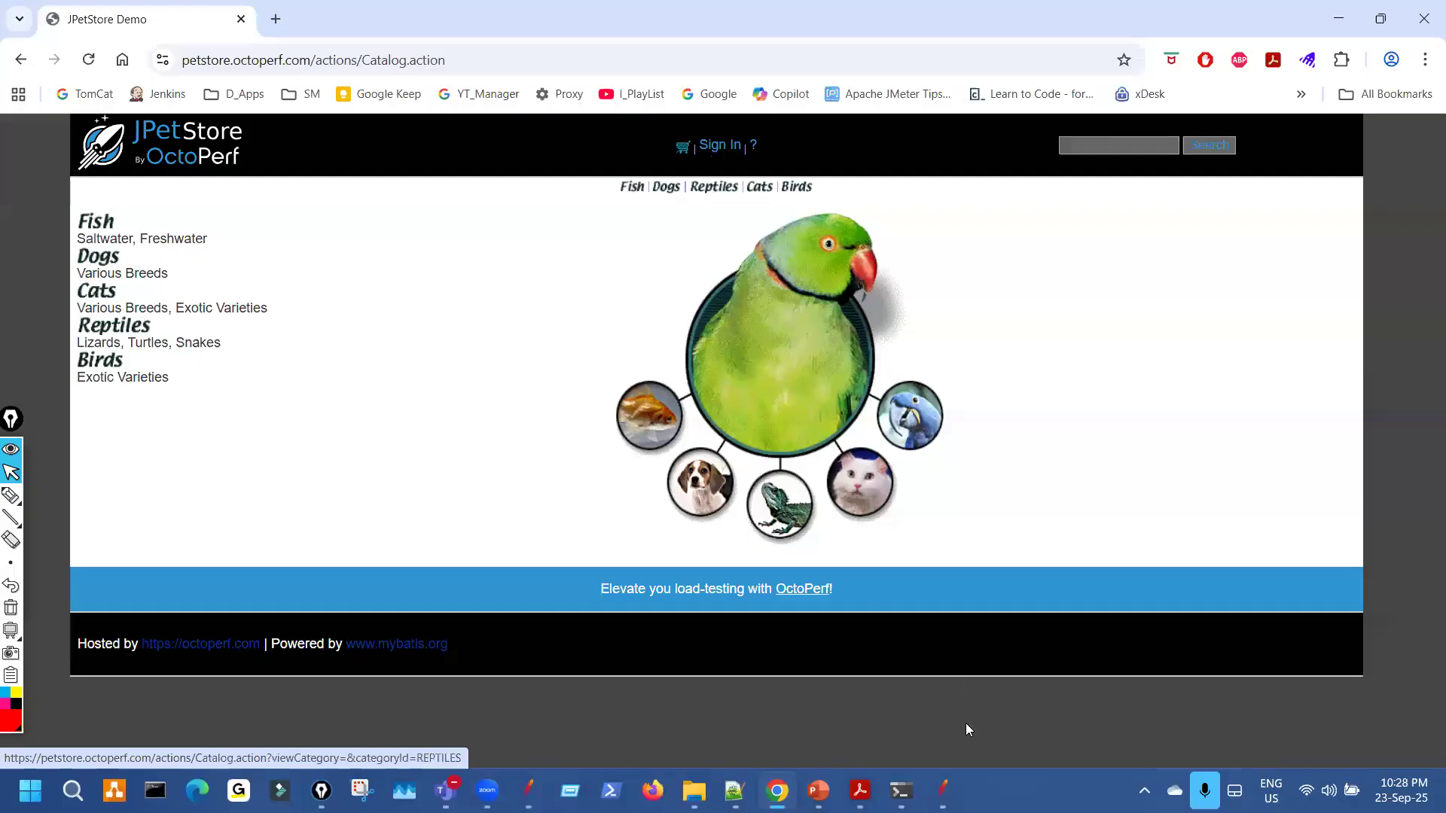
{"action": "key", "text": "alt+Tab"}
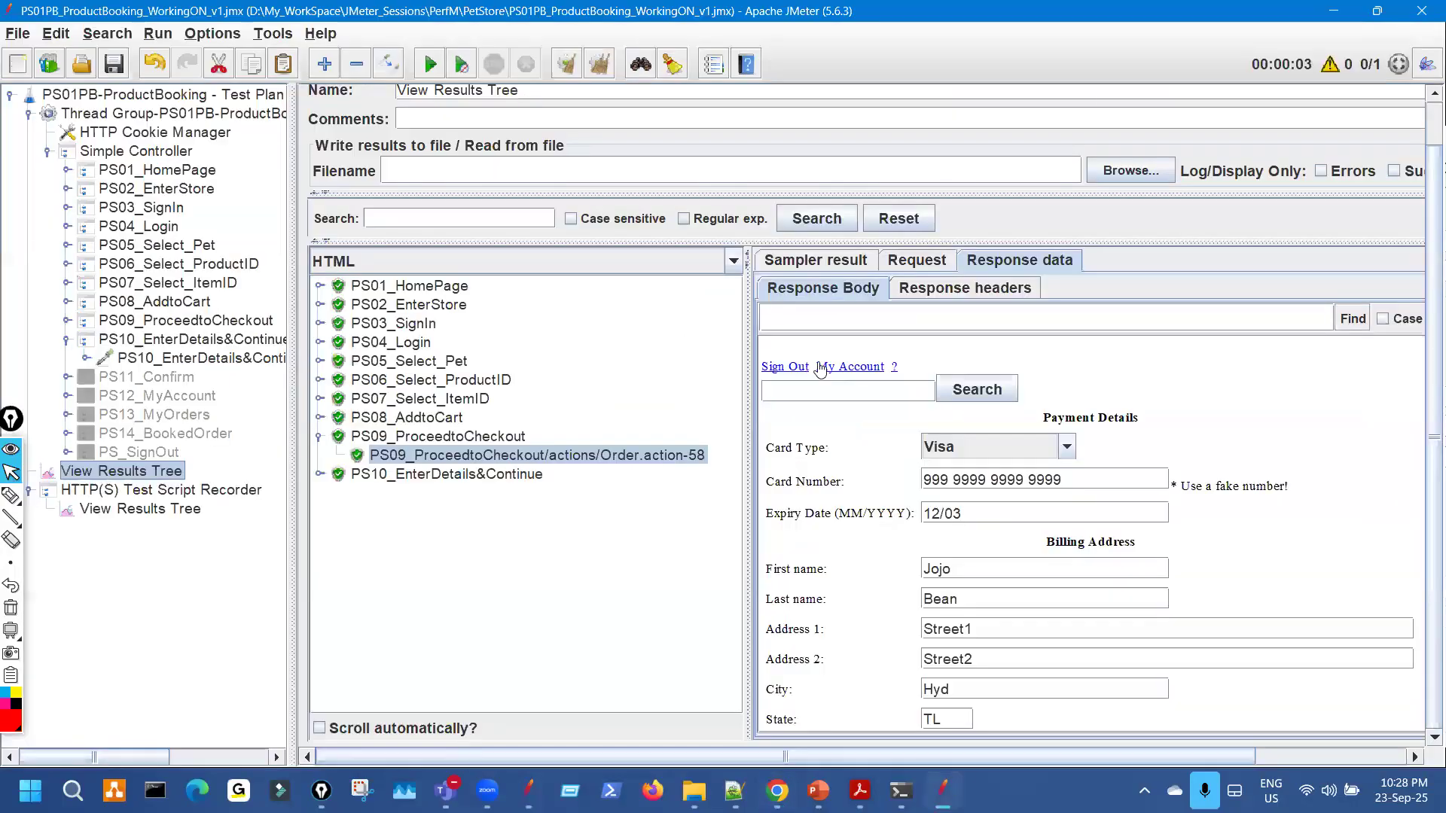
Review the Sign Out text in the PS09 response, collapse PS09_ProceedtoCheckout and select PS10_EnterDetails&Continue.
{"action": "left_click_drag", "start_coordinate": [809, 368], "coordinate": [762, 369]}
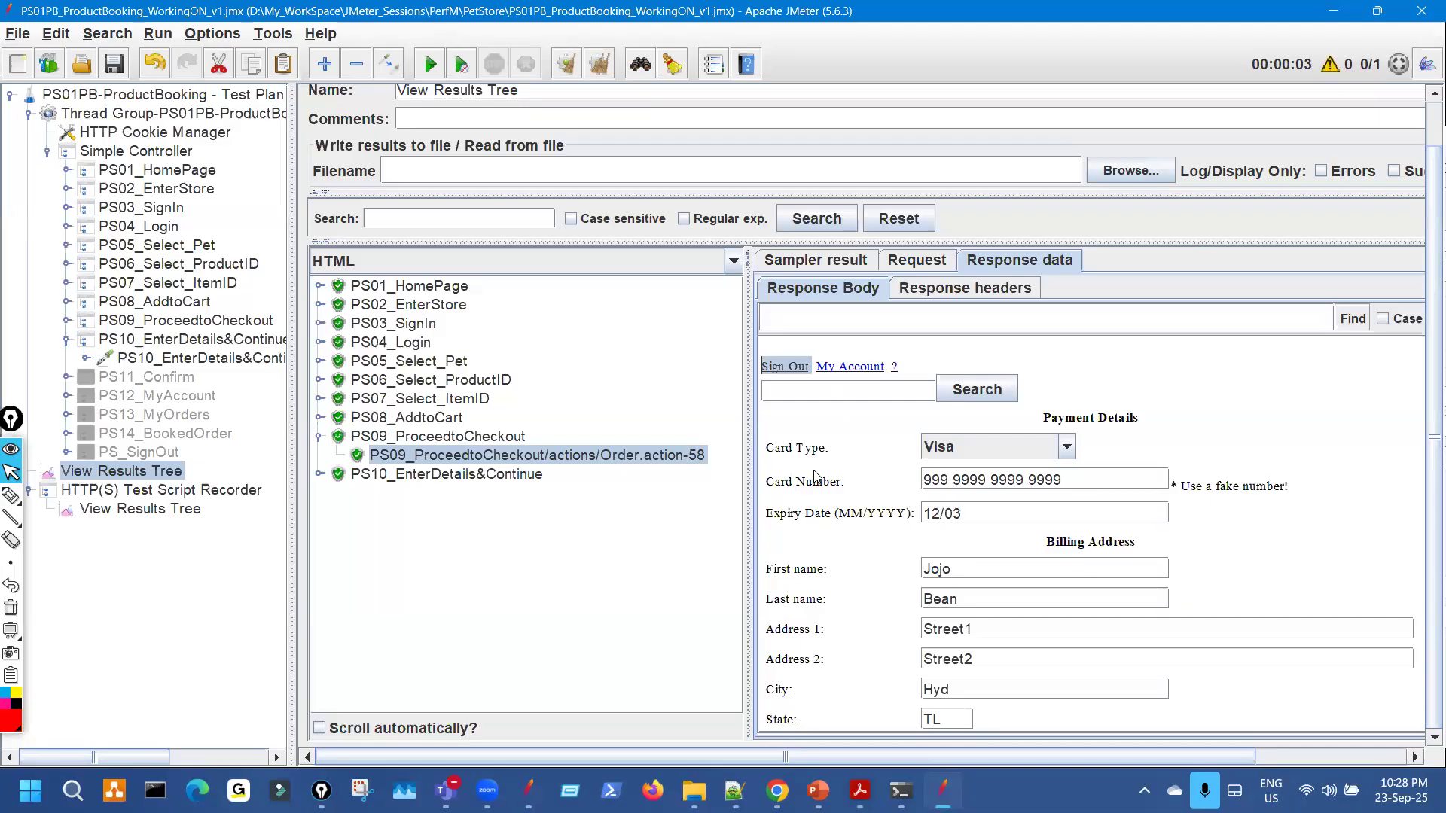
{"action": "scroll", "coordinate": [892, 565], "scroll_direction": "down", "scroll_amount": 5}
{"action": "scroll", "coordinate": [903, 527], "scroll_direction": "up", "scroll_amount": 4}
{"action": "scroll", "coordinate": [915, 509], "scroll_direction": "down", "scroll_amount": 4}
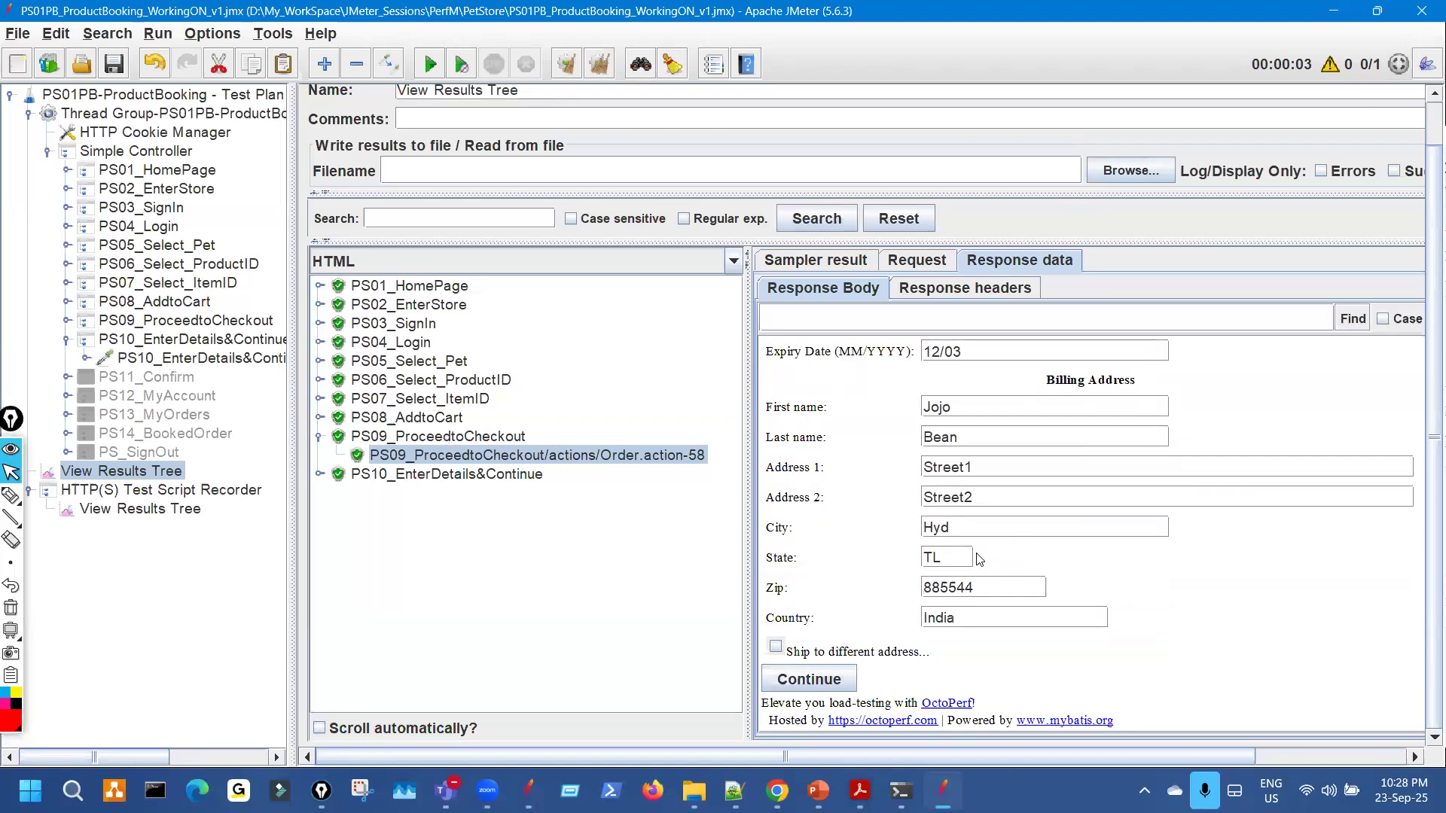
{"action": "scroll", "coordinate": [979, 559], "scroll_direction": "up", "scroll_amount": 3}
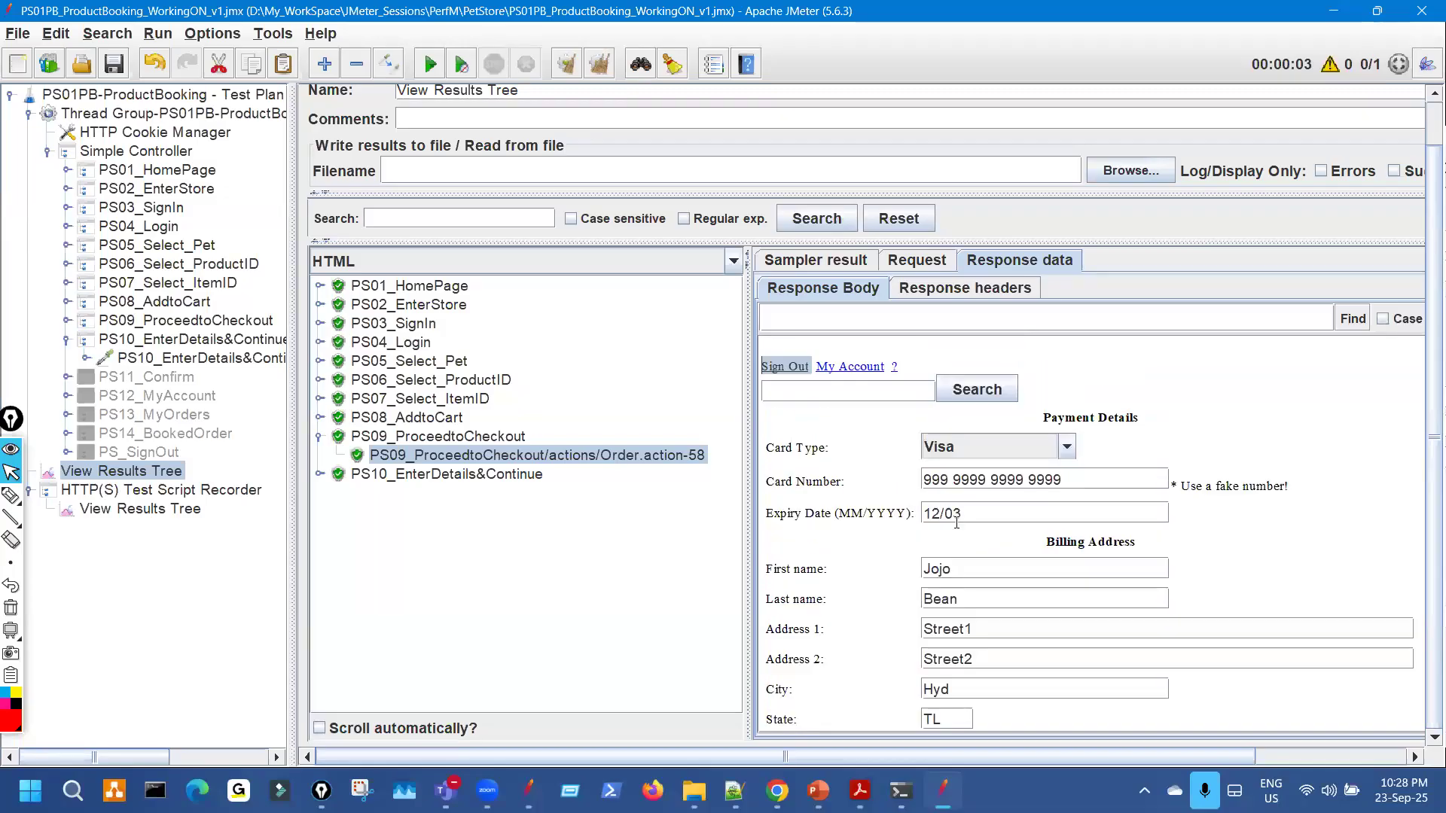
{"action": "scroll", "coordinate": [957, 520], "scroll_direction": "down", "scroll_amount": 3}
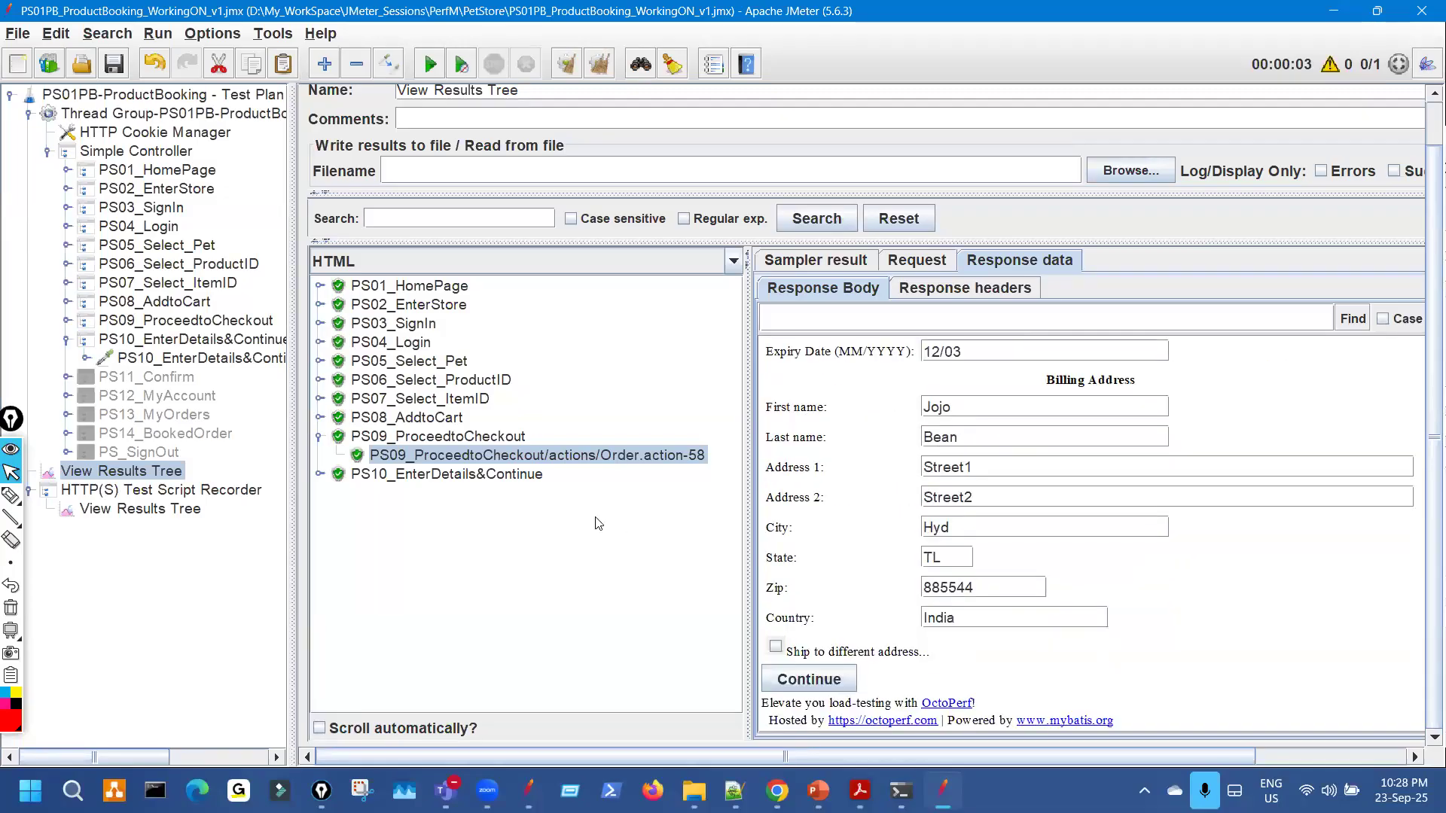
{"action": "left_click", "coordinate": [322, 436]}
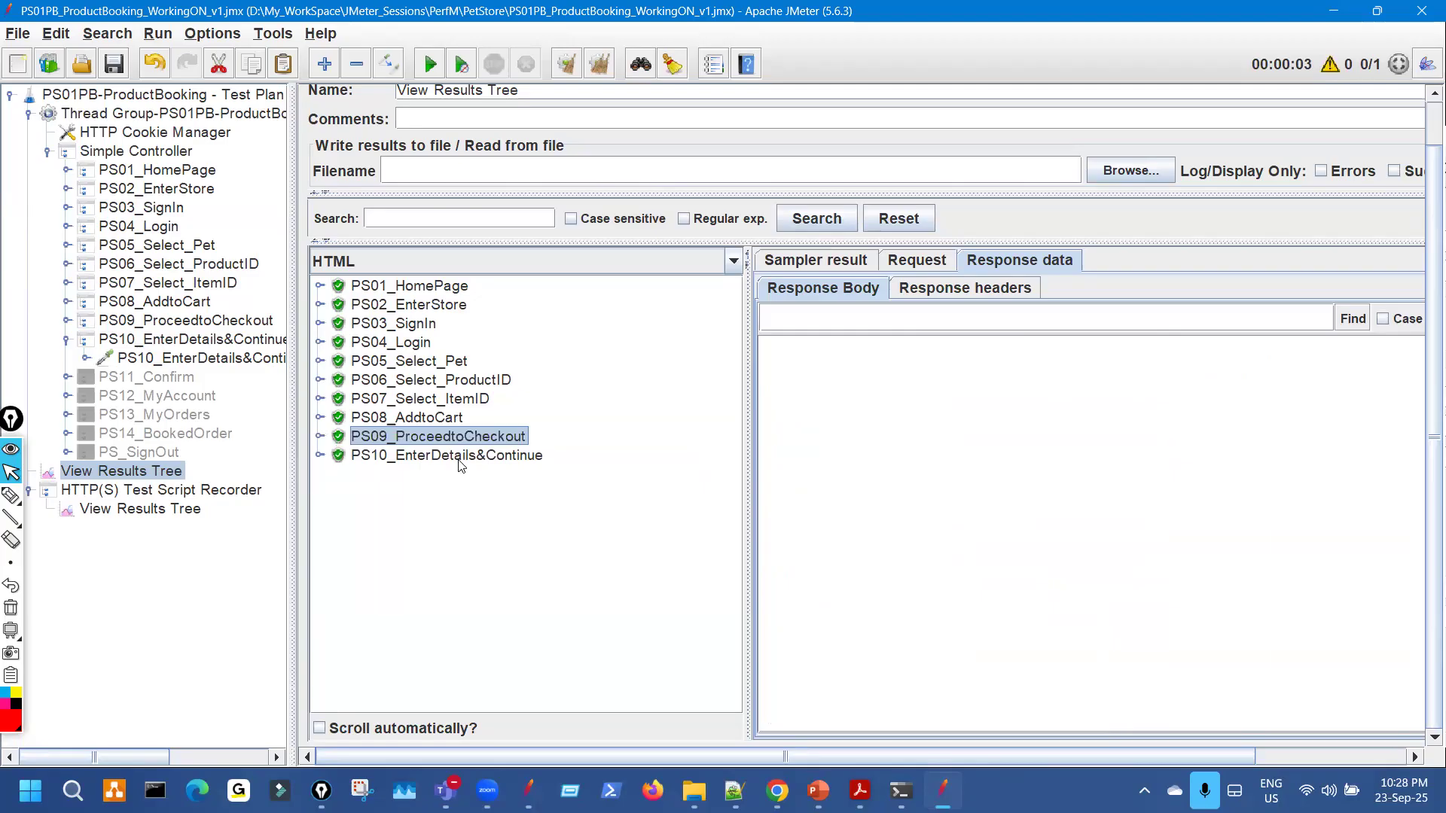
{"action": "left_click", "coordinate": [453, 457]}
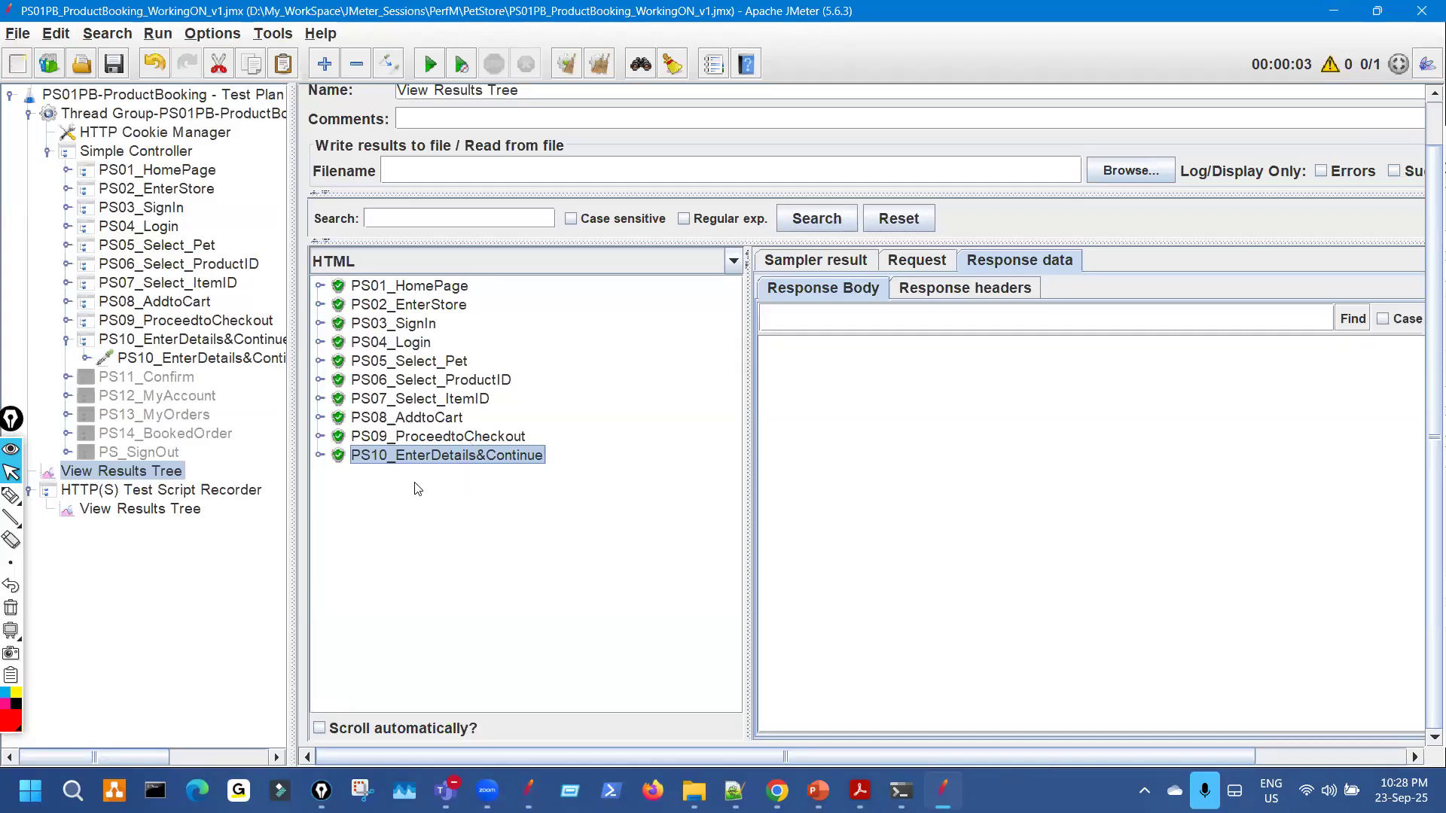
Expand PS10_EnterDetails&Continue and view the replayed Order.action-71 response.
{"action": "left_click", "coordinate": [320, 456]}
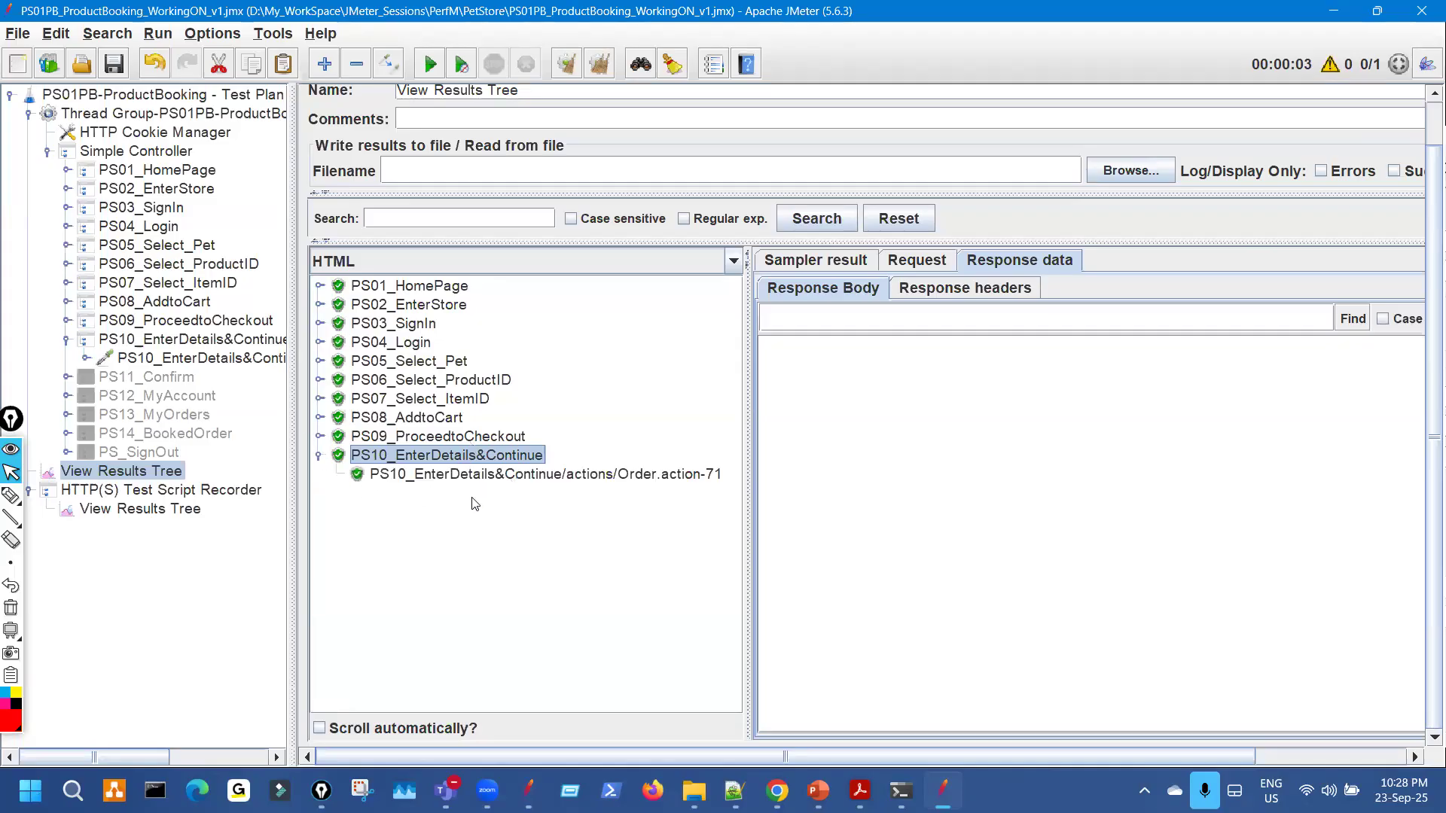
{"action": "left_click", "coordinate": [574, 476]}
{"action": "left_click_drag", "start_coordinate": [750, 403], "coordinate": [602, 376]}
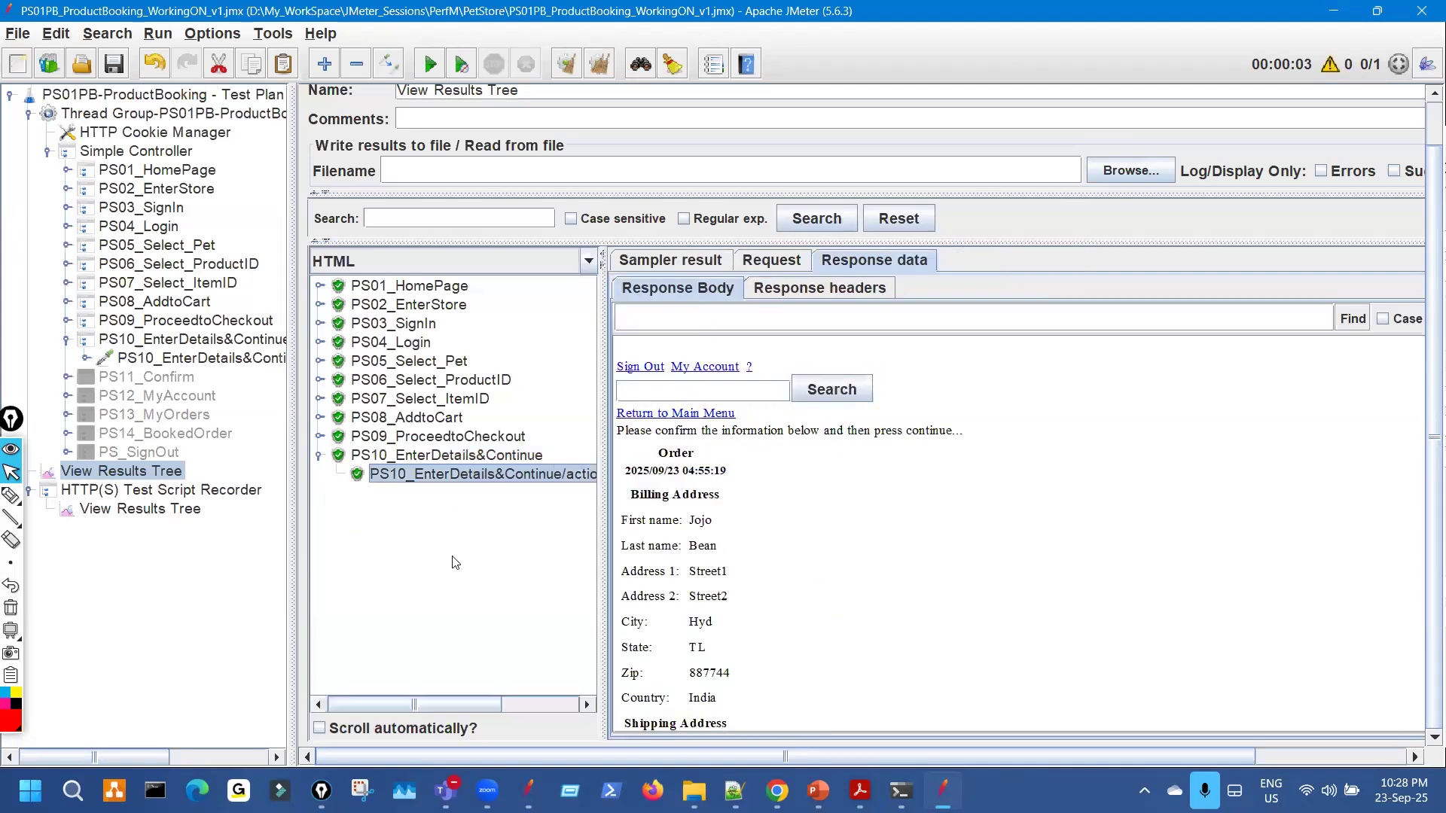
{"action": "scroll", "coordinate": [546, 570], "scroll_direction": "down", "scroll_amount": 1}
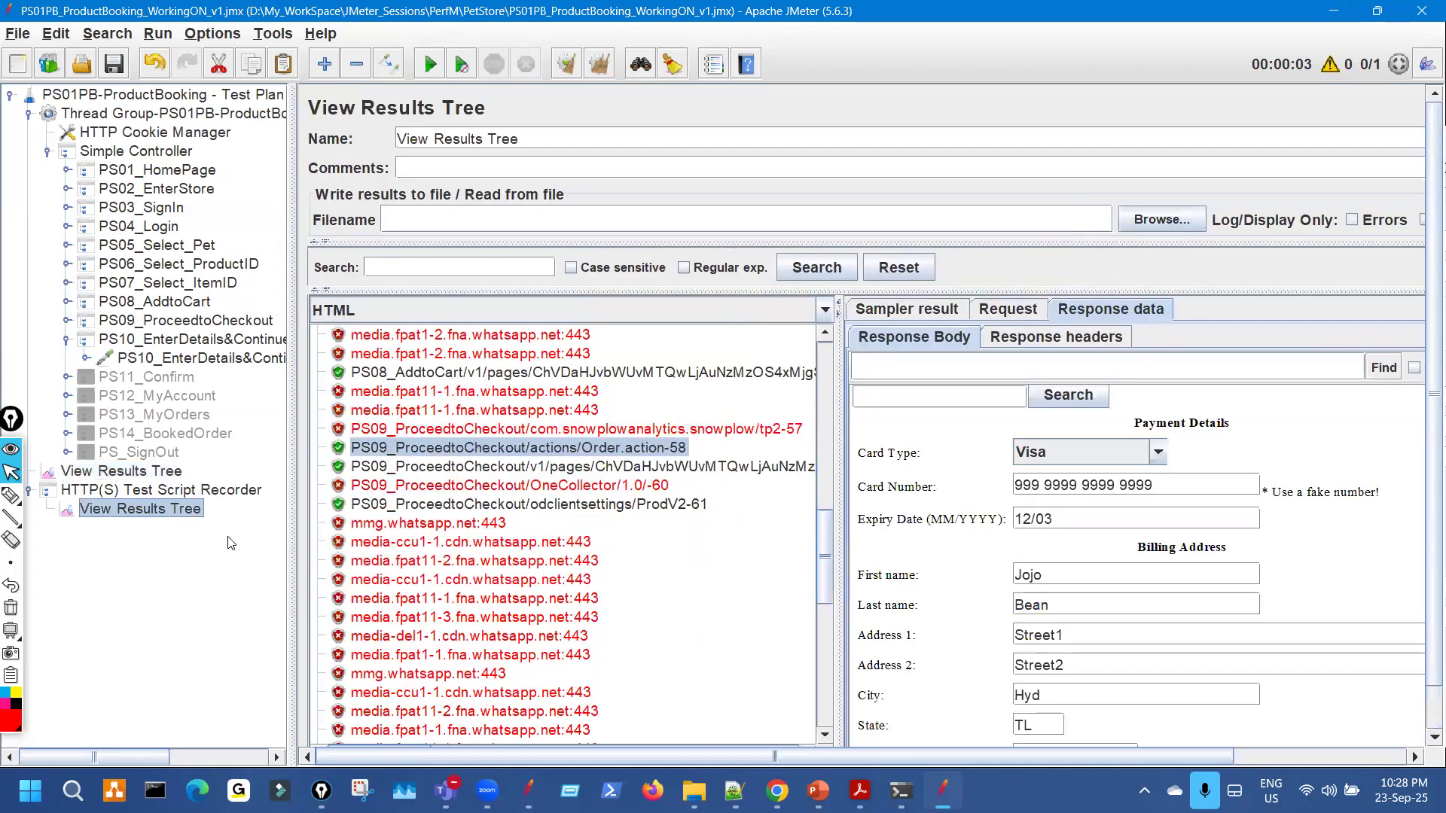
View the recorded Order.action-71 order confirmation and its billing details.
{"action": "left_click", "coordinate": [175, 473]}
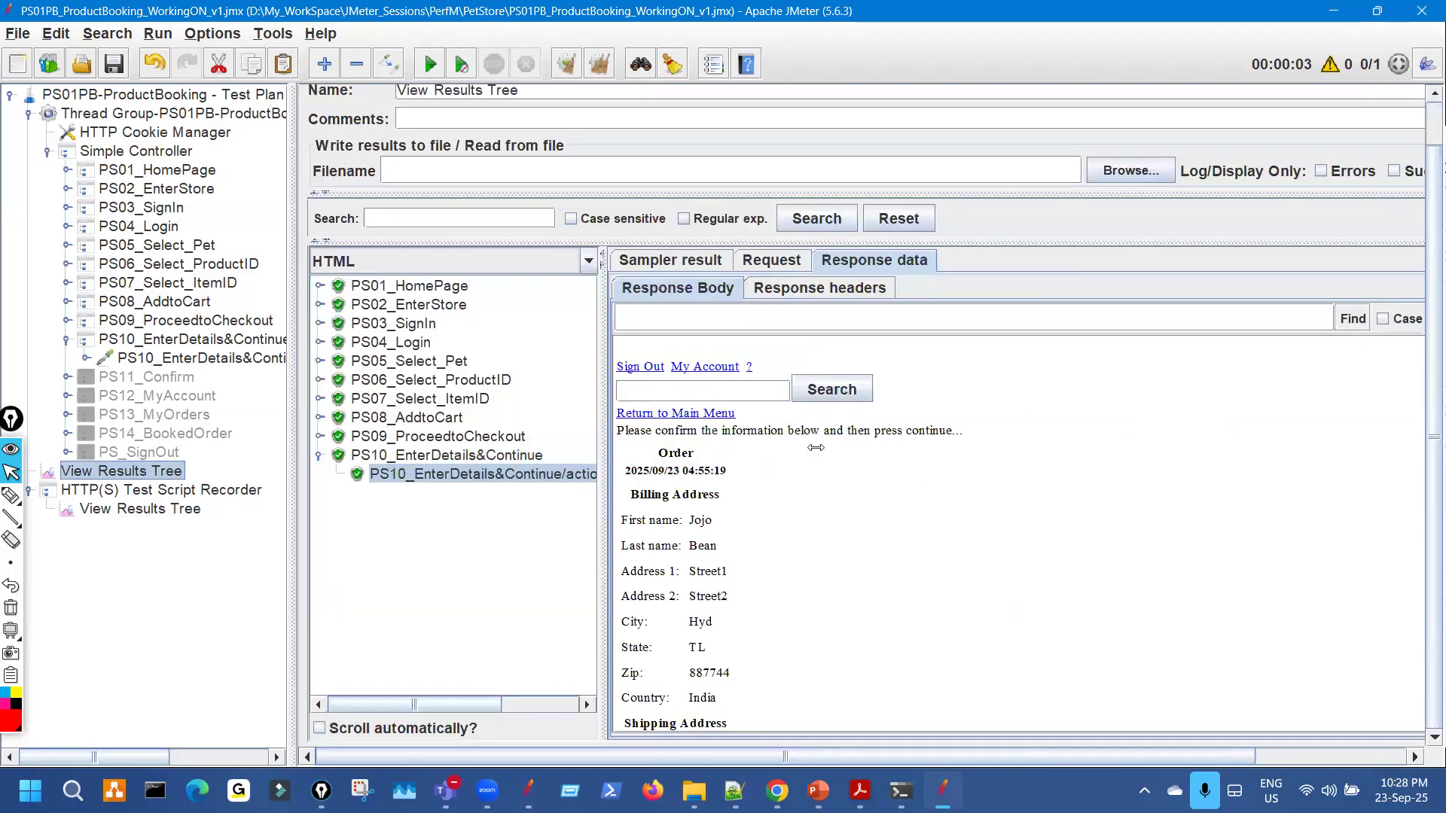
{"action": "left_click_drag", "start_coordinate": [816, 447], "coordinate": [862, 467]}
{"action": "left_click_drag", "start_coordinate": [862, 397], "coordinate": [541, 433]}
{"action": "left_click", "coordinate": [181, 513]}
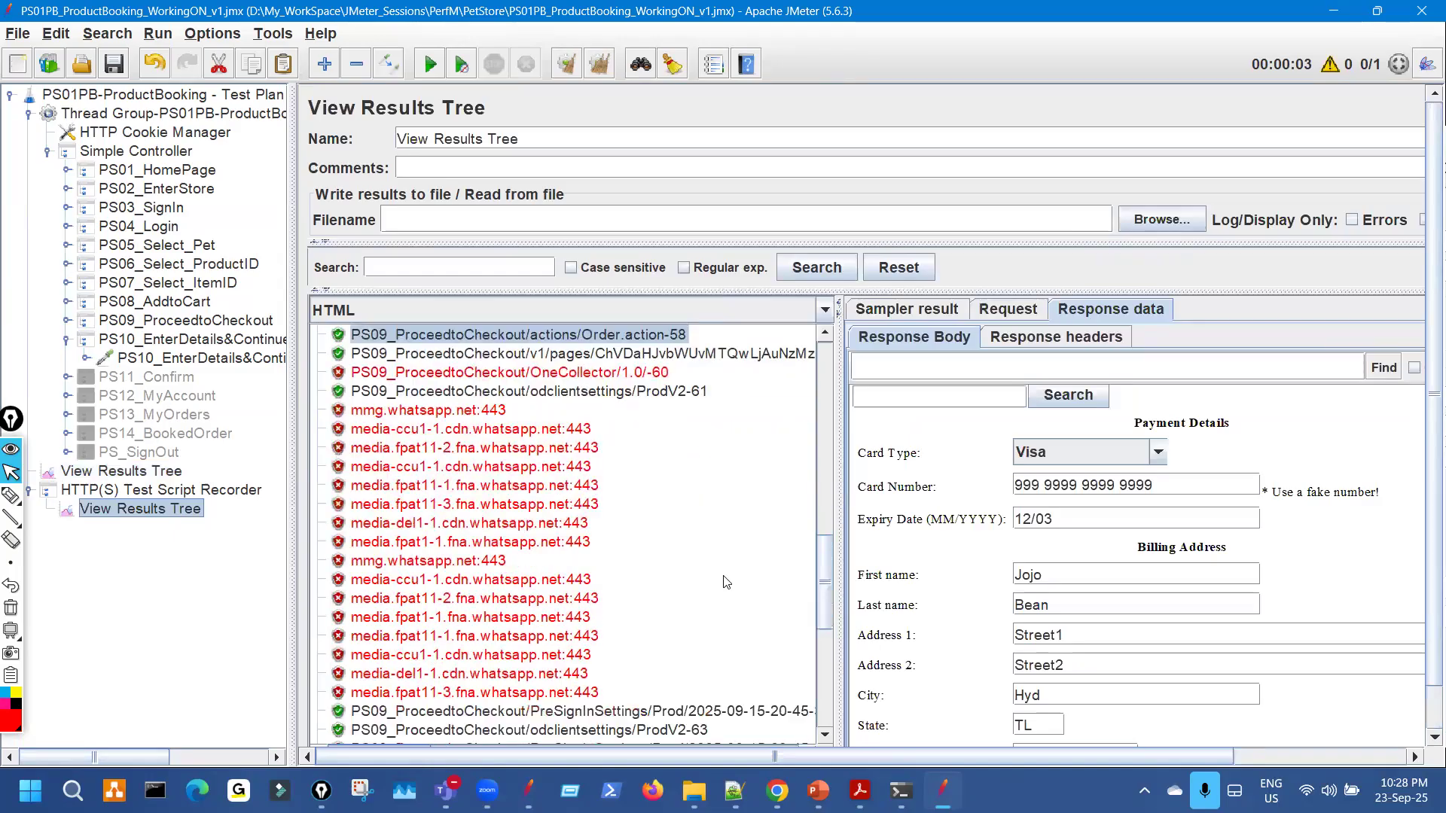
{"action": "scroll", "coordinate": [723, 587], "scroll_direction": "down", "scroll_amount": 5}
{"action": "left_click", "coordinate": [670, 599]}
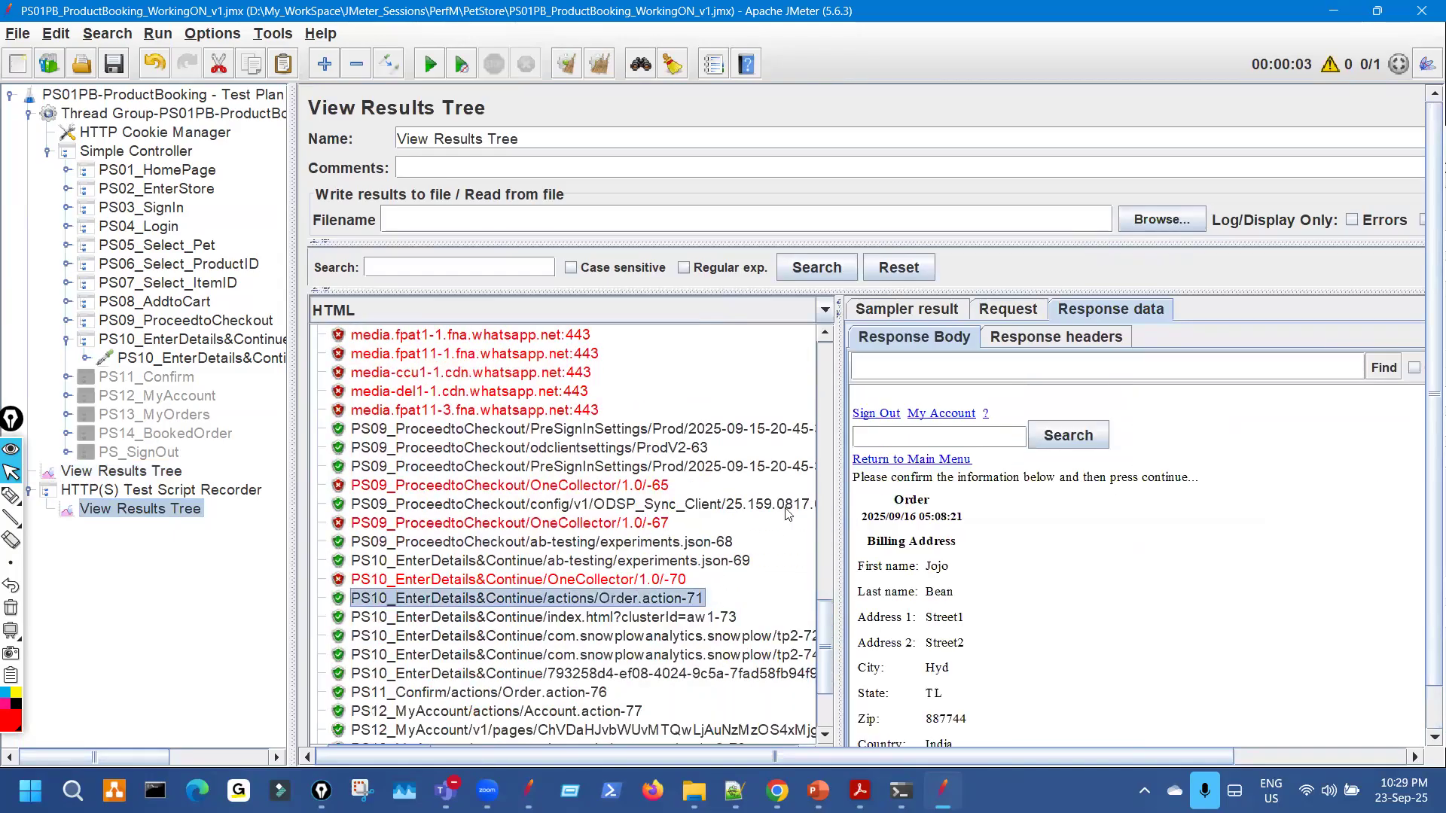
{"action": "left_click_drag", "start_coordinate": [612, 445], "coordinate": [565, 444]}
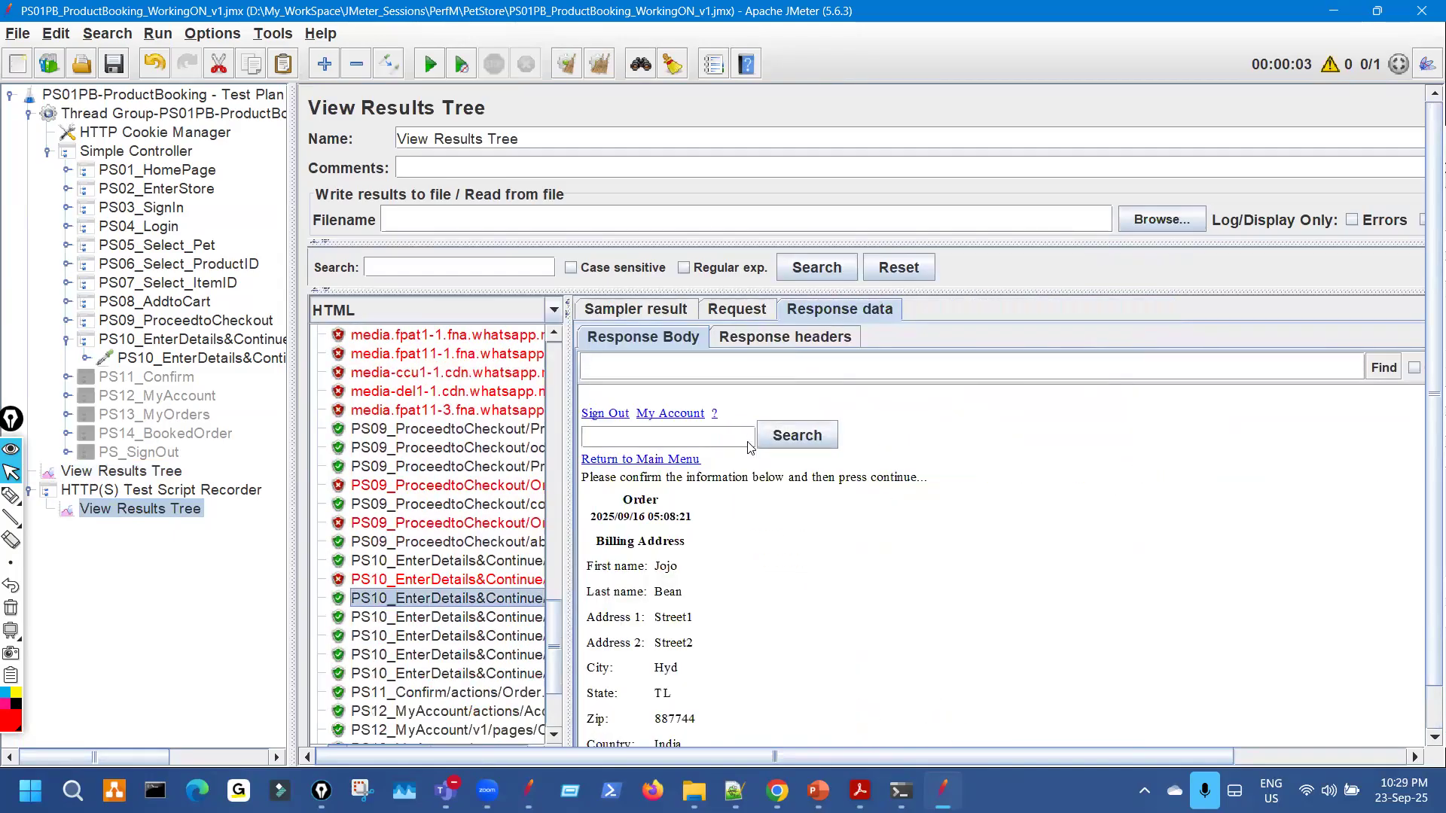
{"action": "left_click_drag", "start_coordinate": [751, 718], "coordinate": [708, 437]}
{"action": "left_click", "coordinate": [740, 539]}
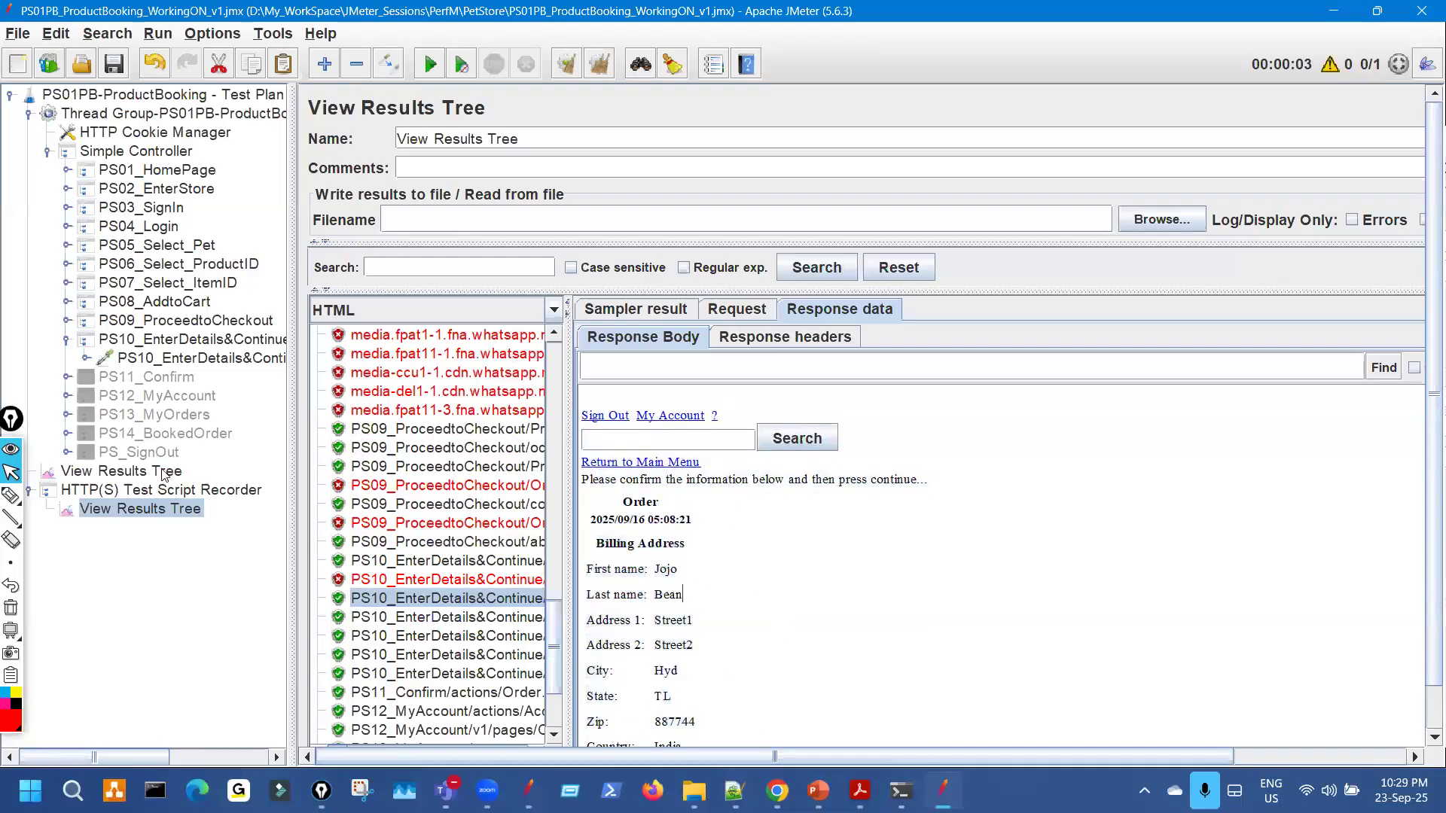
Compare the run's billing details with the recording, then open the PS10 HTTP Request sampler.
{"action": "left_click", "coordinate": [163, 472]}
{"action": "left_click_drag", "start_coordinate": [661, 431], "coordinate": [721, 605]}
{"action": "scroll", "coordinate": [728, 693], "scroll_direction": "down", "scroll_amount": 5}
{"action": "scroll", "coordinate": [723, 610], "scroll_direction": "up", "scroll_amount": 5}
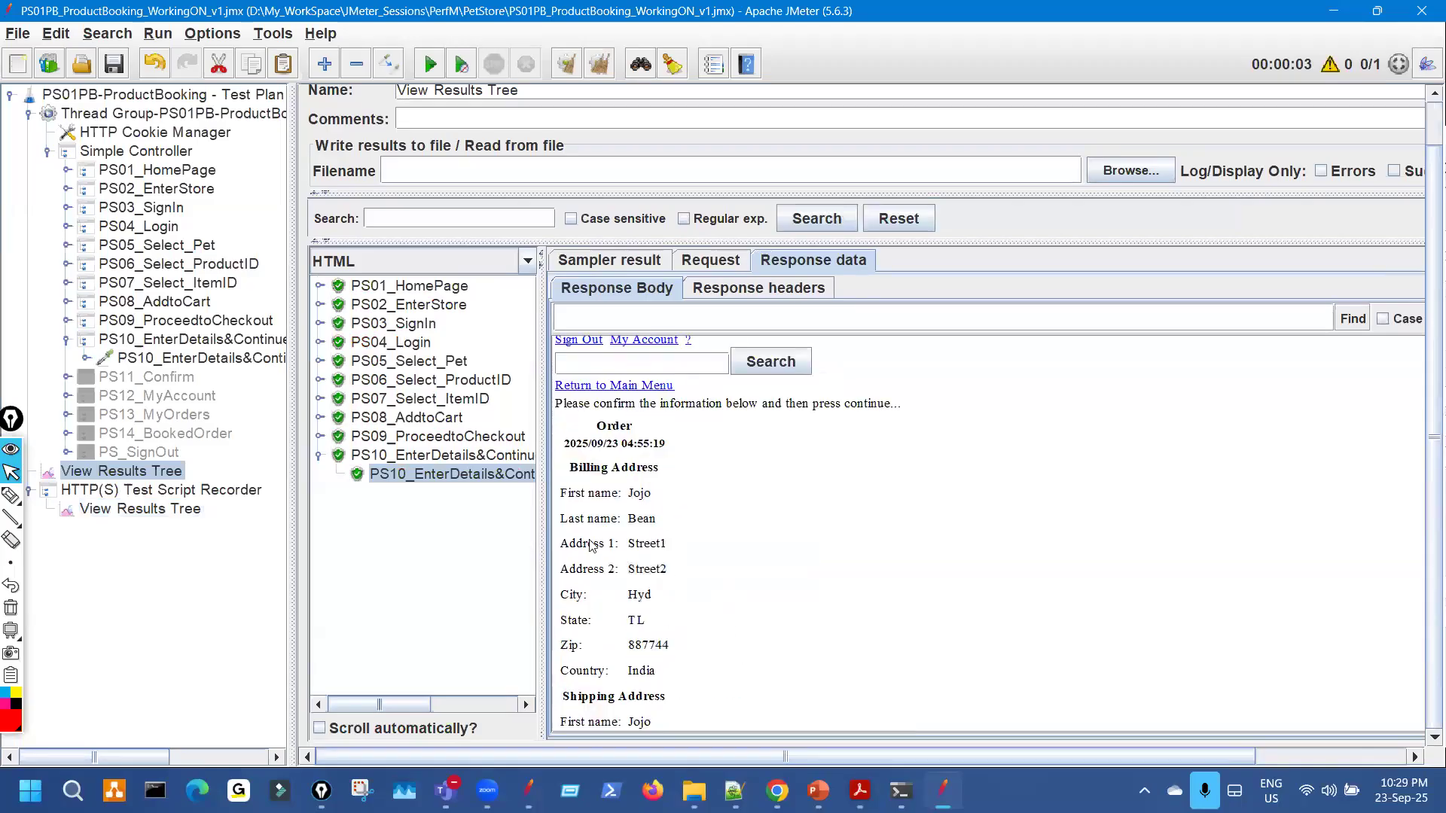
{"action": "scroll", "coordinate": [592, 545], "scroll_direction": "up", "scroll_amount": 1}
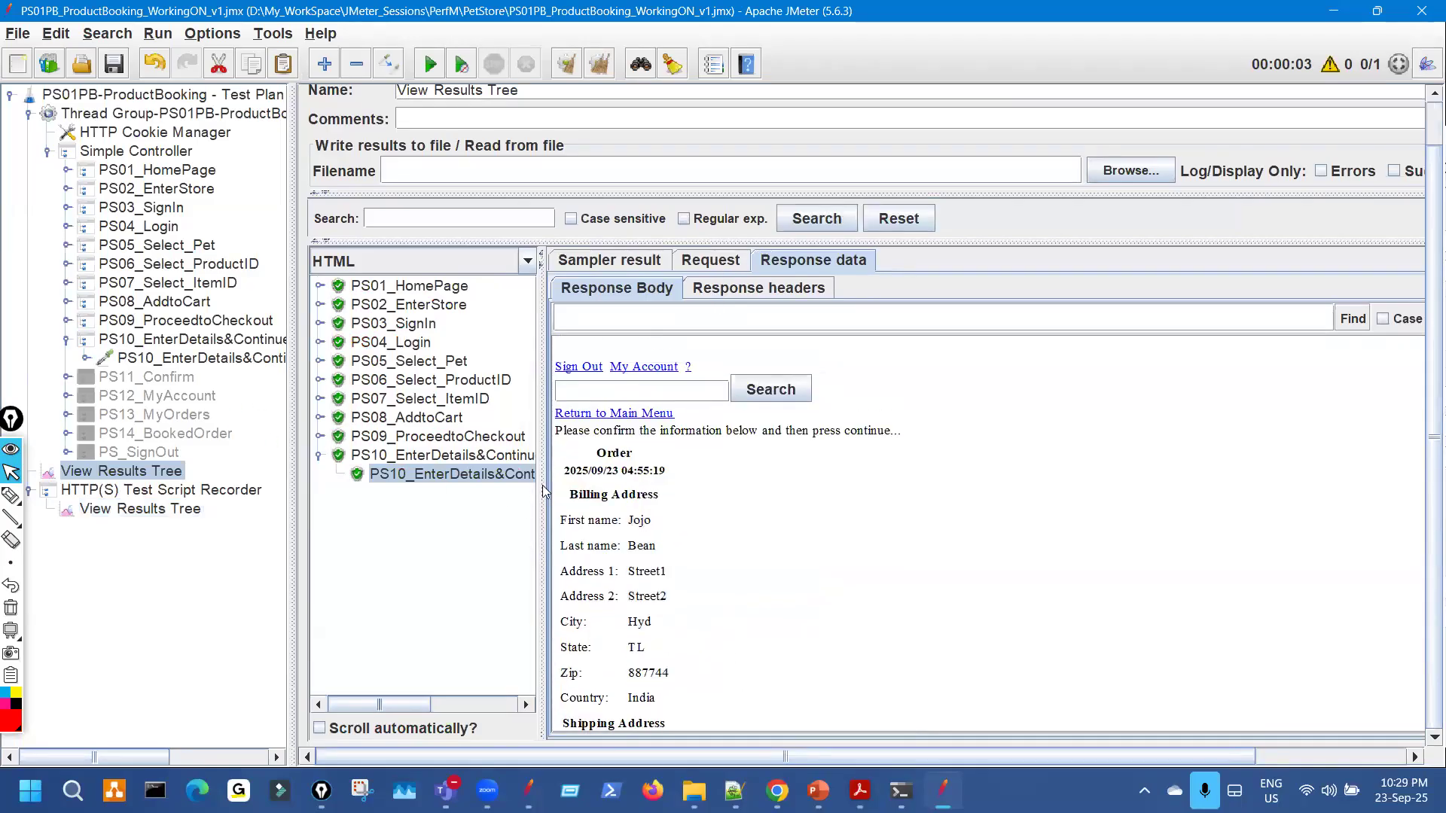
{"action": "left_click_drag", "start_coordinate": [538, 436], "coordinate": [903, 452]}
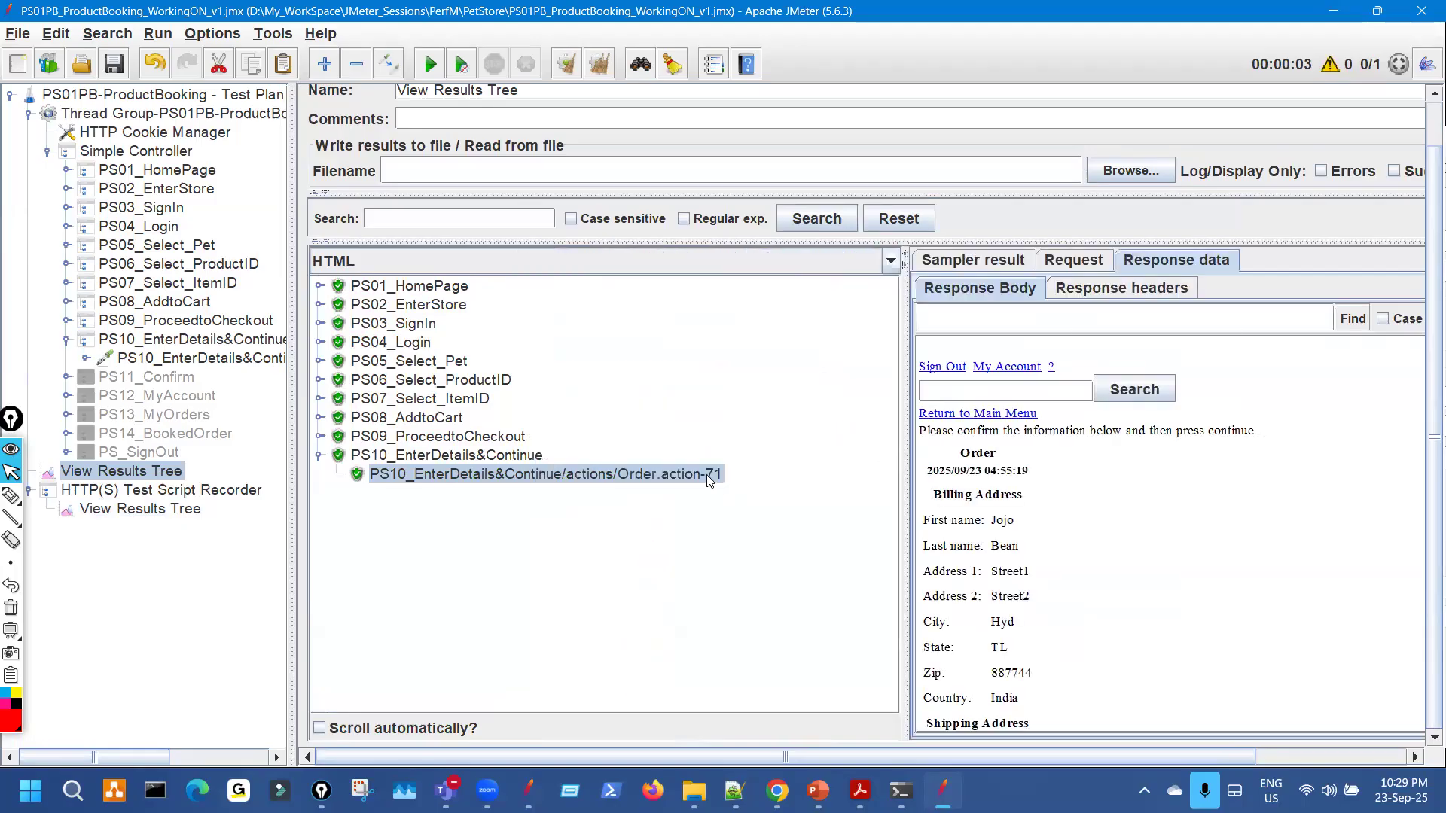
{"action": "left_click", "coordinate": [262, 361]}
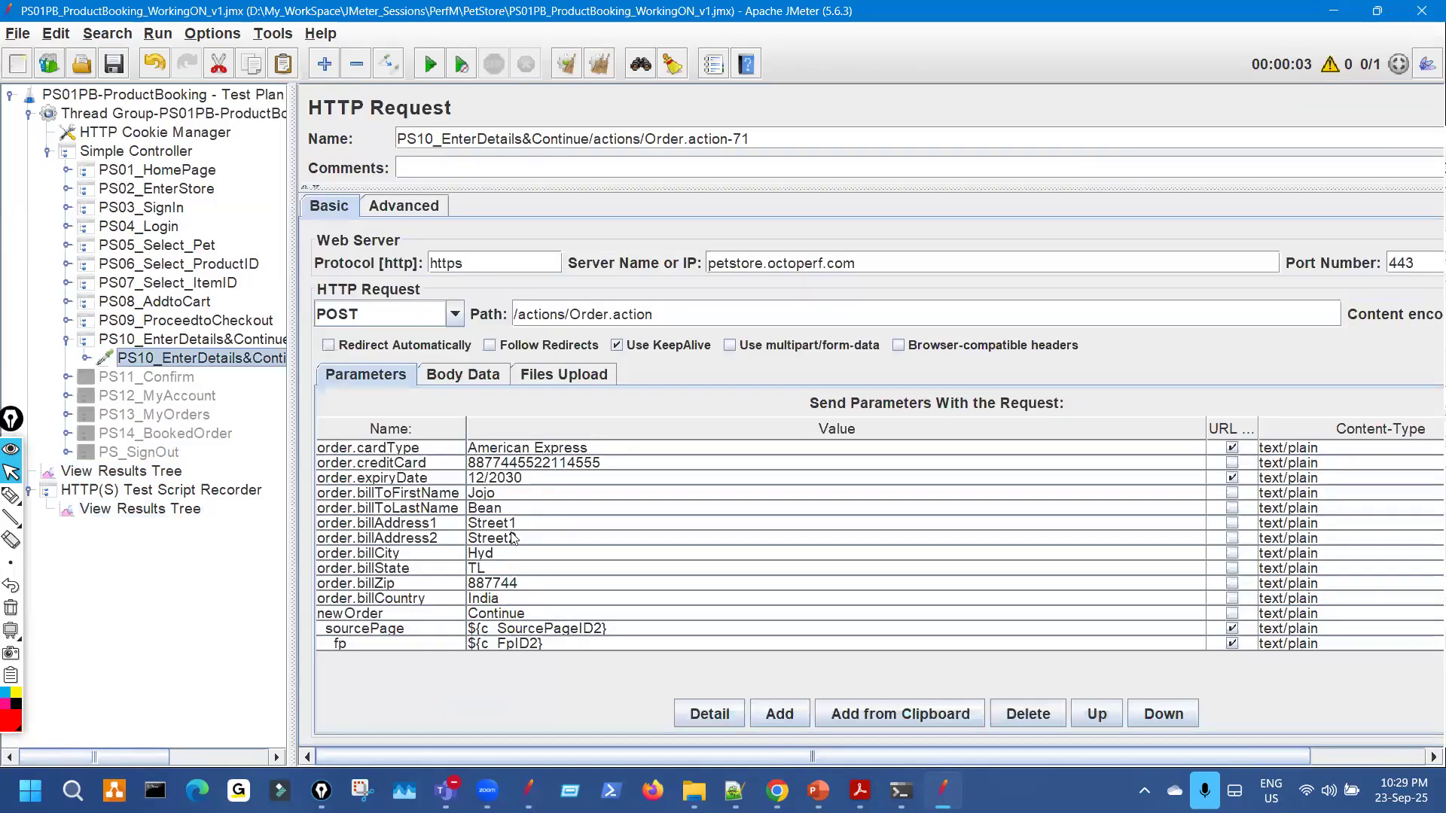
Check the sourcePage and fp parameters, then show the PS10 request as text and mark its correlated values.
{"action": "left_click", "coordinate": [521, 633]}
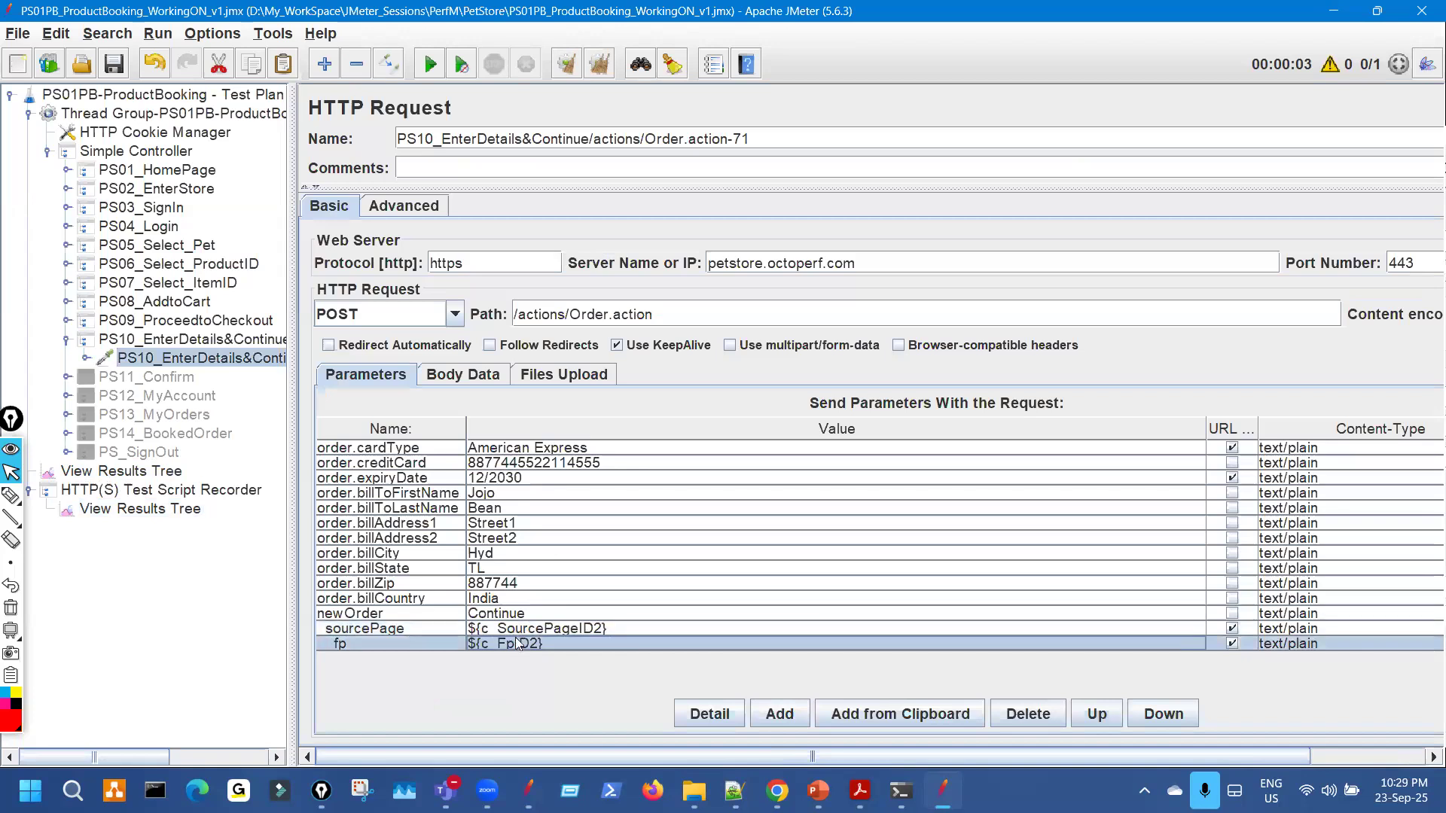
{"action": "left_click", "coordinate": [517, 644]}
{"action": "left_click", "coordinate": [165, 473]}
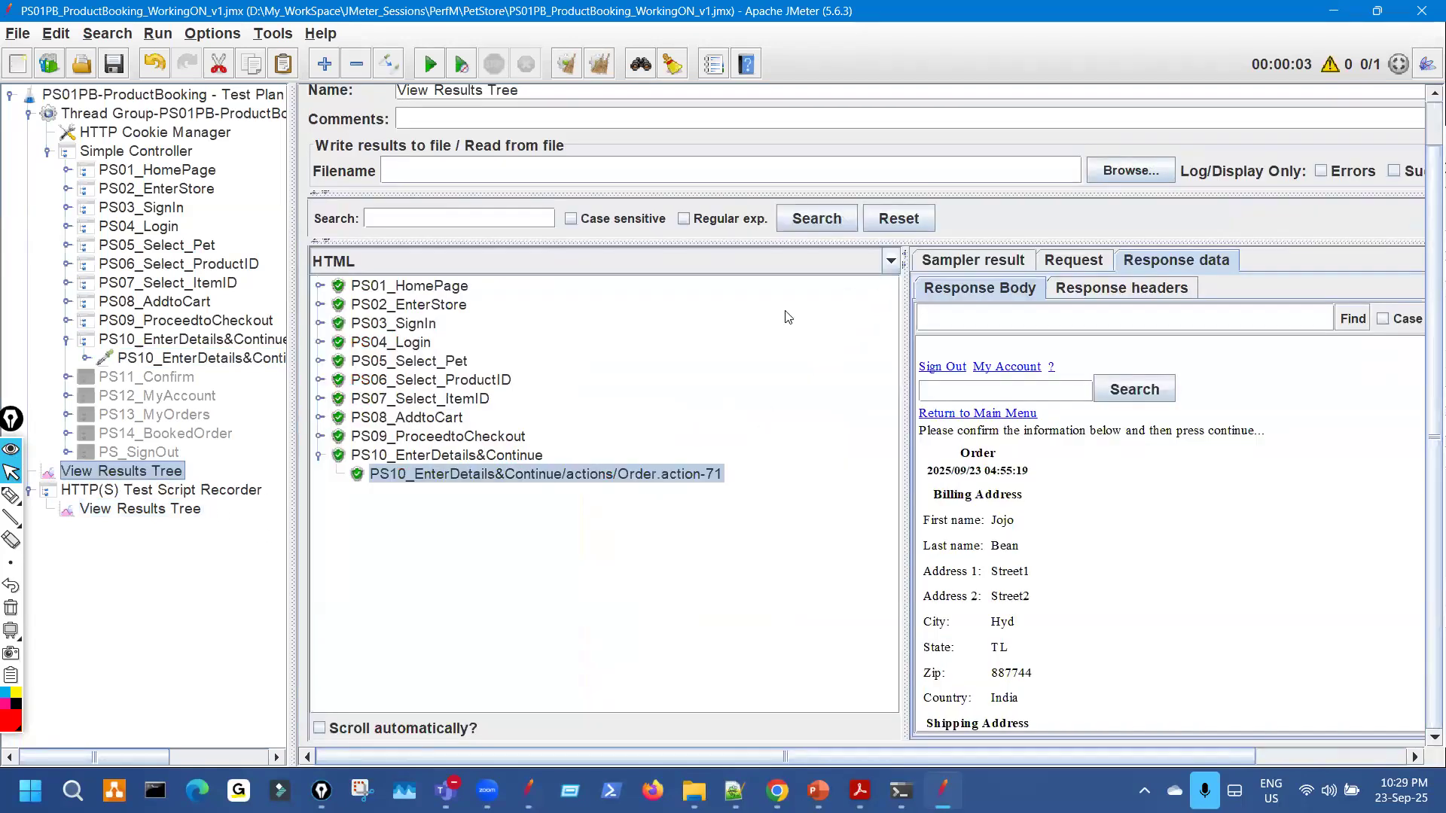
{"action": "left_click", "coordinate": [742, 263]}
{"action": "scroll", "coordinate": [630, 318], "scroll_direction": "up", "scroll_amount": 3}
{"action": "left_click", "coordinate": [612, 287]}
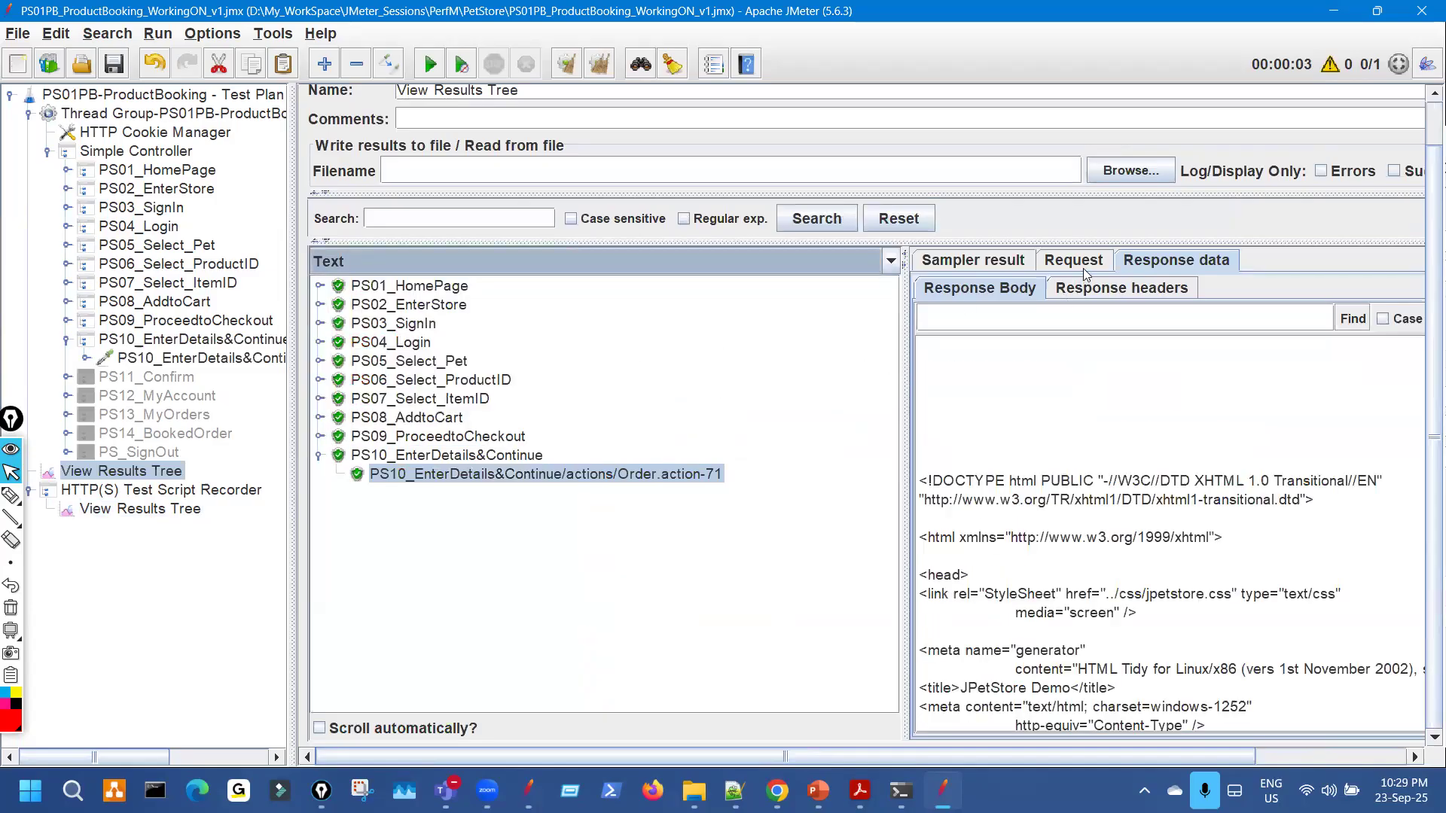
{"action": "left_click_drag", "start_coordinate": [847, 377], "coordinate": [578, 377]}
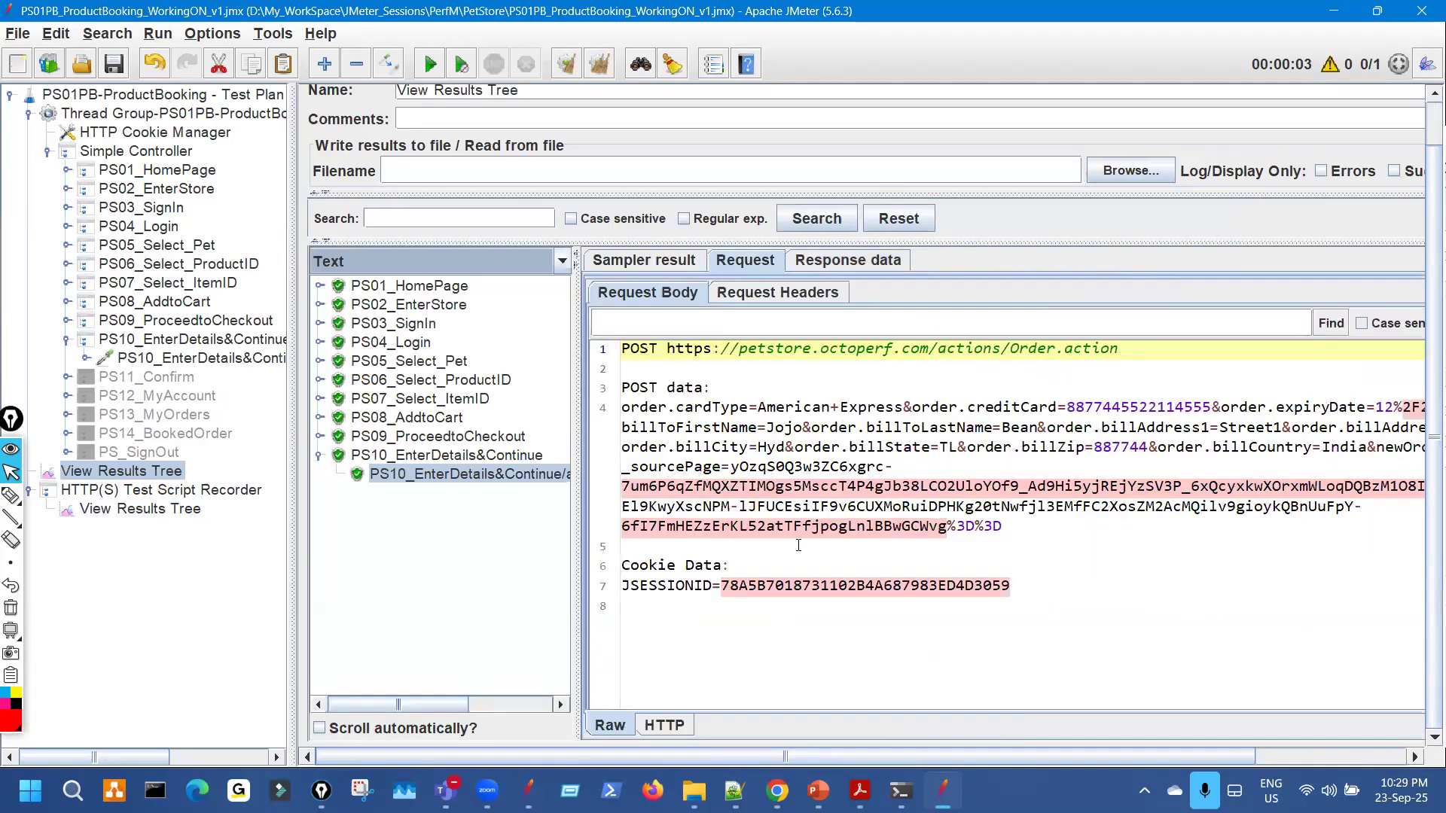
{"action": "key", "text": "ctrl+shift+3"}
{"action": "mouse_move", "coordinate": [842, 401]}
{"action": "left_mouse_down"}
{"action": "mouse_move", "coordinate": [803, 534]}
{"action": "mouse_move", "coordinate": [841, 397]}
{"action": "left_mouse_up"}
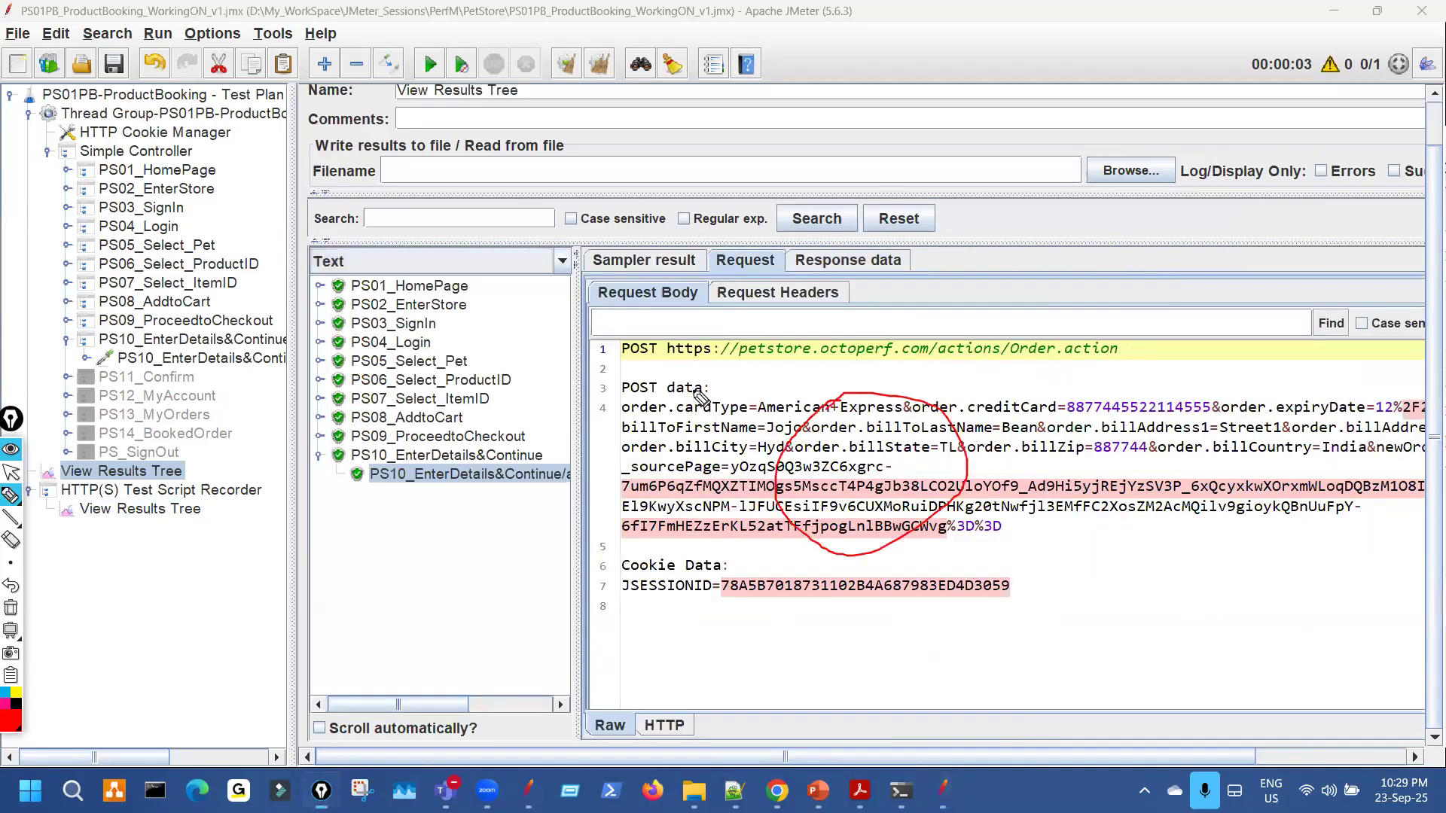
{"action": "key", "text": "ctrl+shift+7"}
{"action": "key", "text": "ctrl+shift+2"}
Compare the PS10 sampler's parameter list with the order parameters in the sent request body.
{"action": "left_click", "coordinate": [202, 360]}
{"action": "key", "text": "ctrl+shift+3"}
{"action": "mouse_move", "coordinate": [503, 465]}
{"action": "left_mouse_down"}
{"action": "mouse_move", "coordinate": [561, 637]}
{"action": "mouse_move", "coordinate": [452, 469]}
{"action": "left_mouse_up"}
{"action": "mouse_move", "coordinate": [594, 531]}
{"action": "left_mouse_down"}
{"action": "mouse_move", "coordinate": [494, 434]}
{"action": "mouse_move", "coordinate": [552, 481]}
{"action": "left_mouse_up"}
{"action": "key", "text": "ctrl+shift+7"}
{"action": "key", "text": "ctrl+shift+2"}
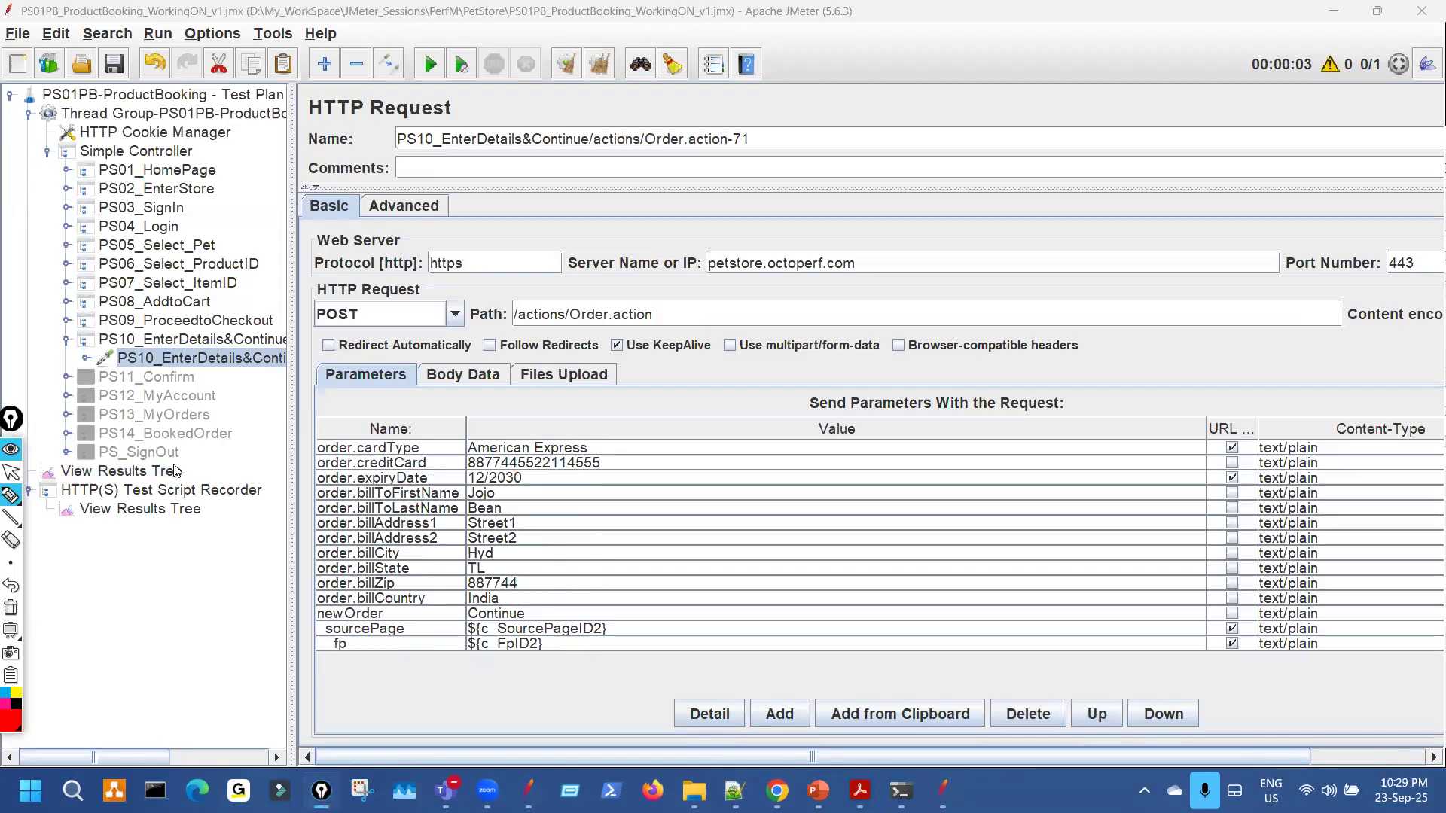
{"action": "left_click", "coordinate": [174, 470]}
{"action": "key", "text": "ctrl+shift+3"}
{"action": "mouse_move", "coordinate": [911, 467]}
{"action": "left_mouse_down"}
{"action": "mouse_move", "coordinate": [920, 434]}
{"action": "mouse_move", "coordinate": [923, 451]}
{"action": "left_mouse_up"}
{"action": "mouse_move", "coordinate": [662, 741]}
{"action": "left_mouse_down"}
{"action": "mouse_move", "coordinate": [667, 703]}
{"action": "mouse_move", "coordinate": [683, 722]}
{"action": "left_mouse_up"}
{"action": "key", "text": "ctrl+shift+7"}
{"action": "key", "text": "ctrl+shift+2"}
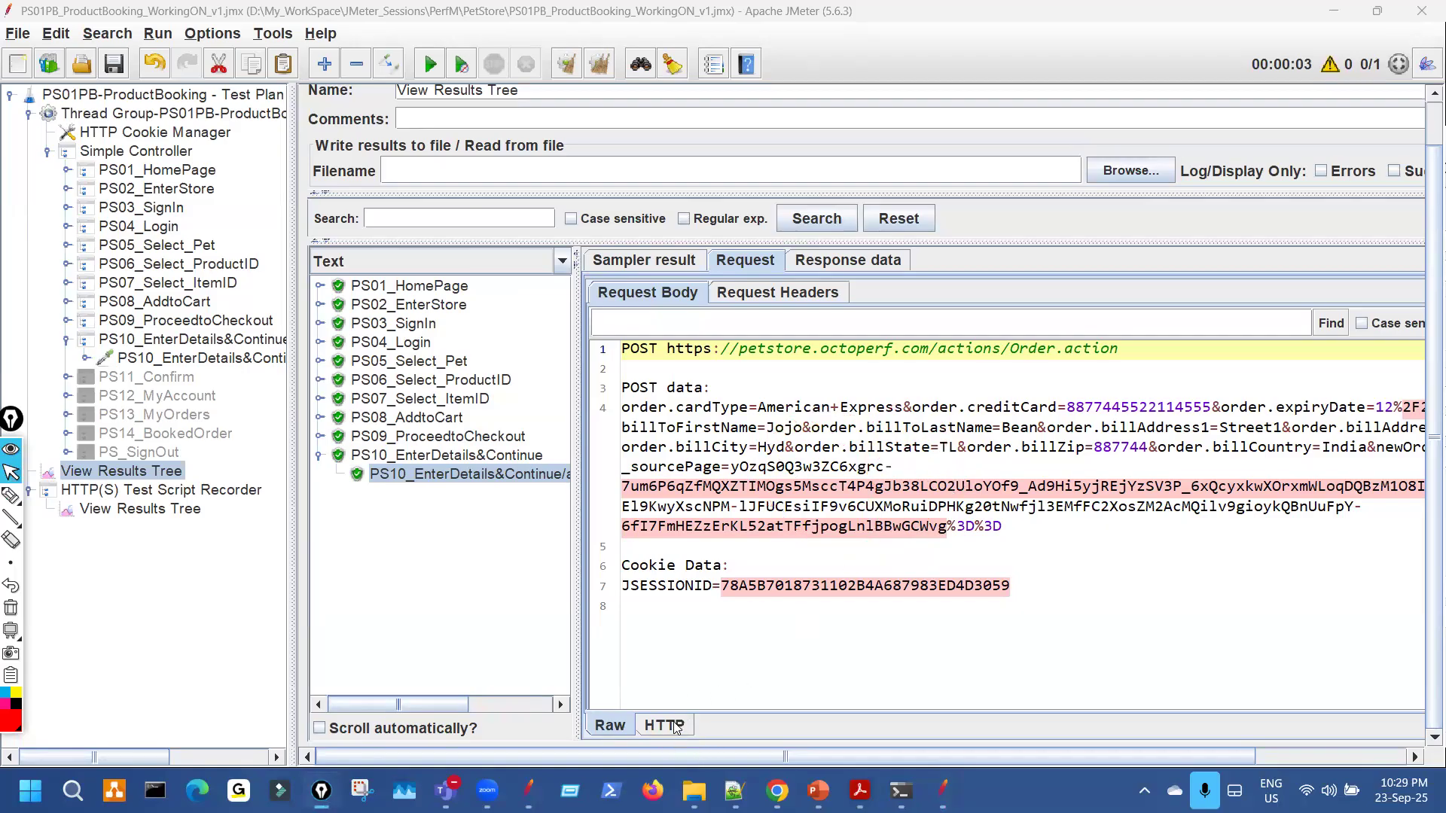
In the HTTP request table, tick off billToLastName, billZip and cardType against the sampler's billing values.
{"action": "left_click", "coordinate": [664, 725]}
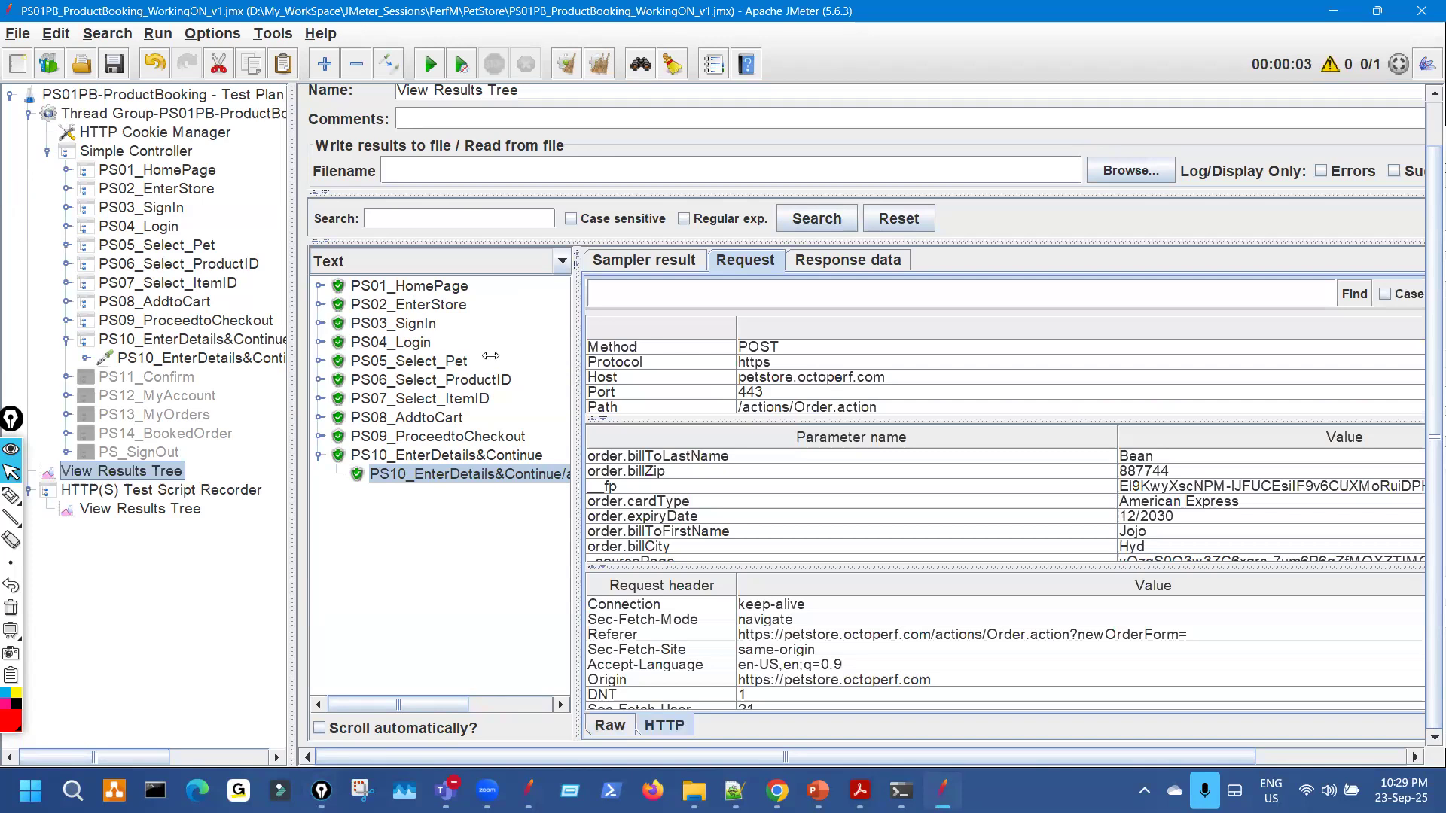
{"action": "left_click_drag", "start_coordinate": [490, 356], "coordinate": [455, 355]}
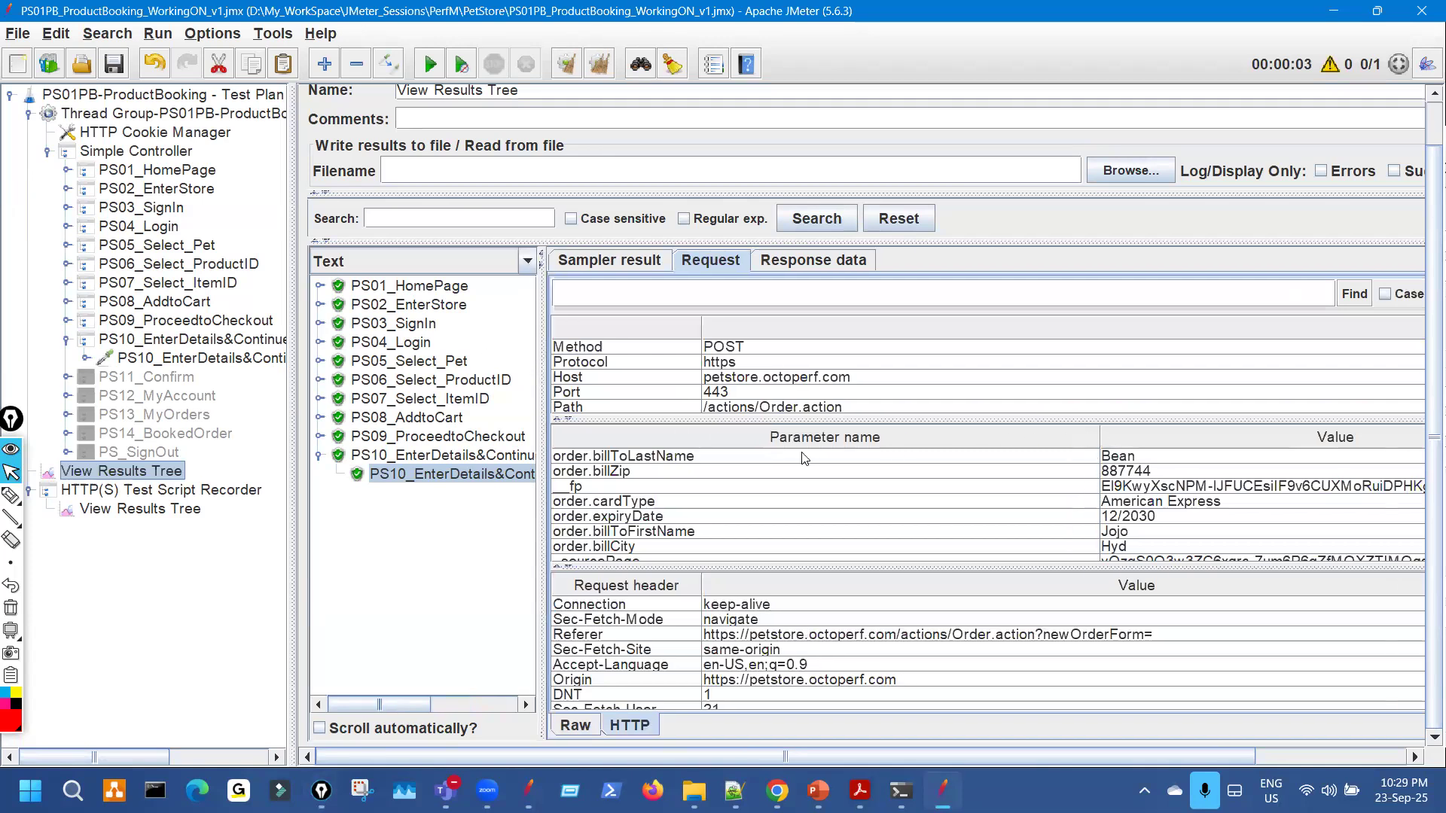
{"action": "left_click_drag", "start_coordinate": [1100, 438], "coordinate": [802, 453]}
{"action": "left_click_drag", "start_coordinate": [827, 402], "coordinate": [836, 369]}
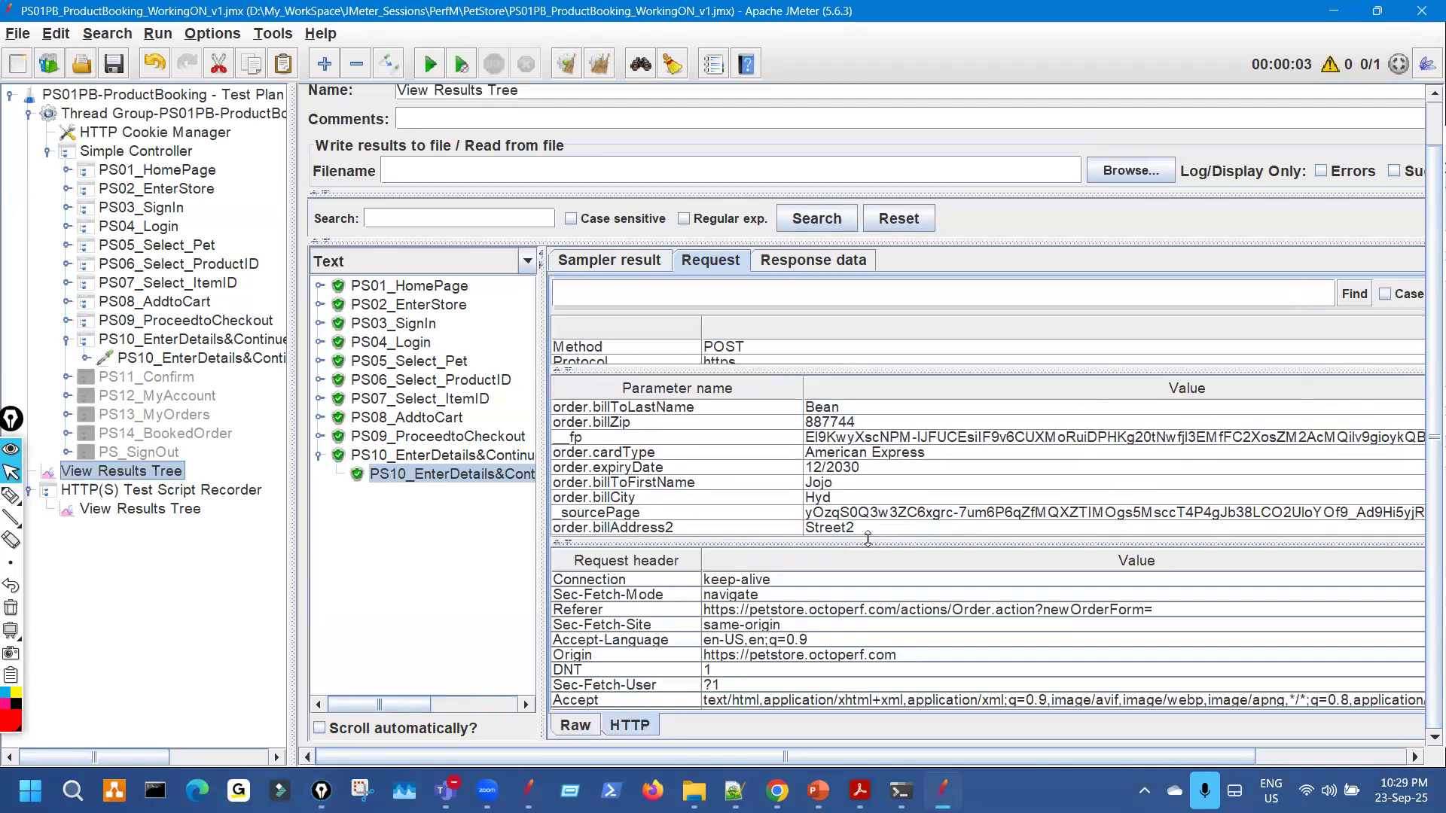
{"action": "left_click_drag", "start_coordinate": [871, 543], "coordinate": [872, 627]}
{"action": "key", "text": "ctrl+shift+3"}
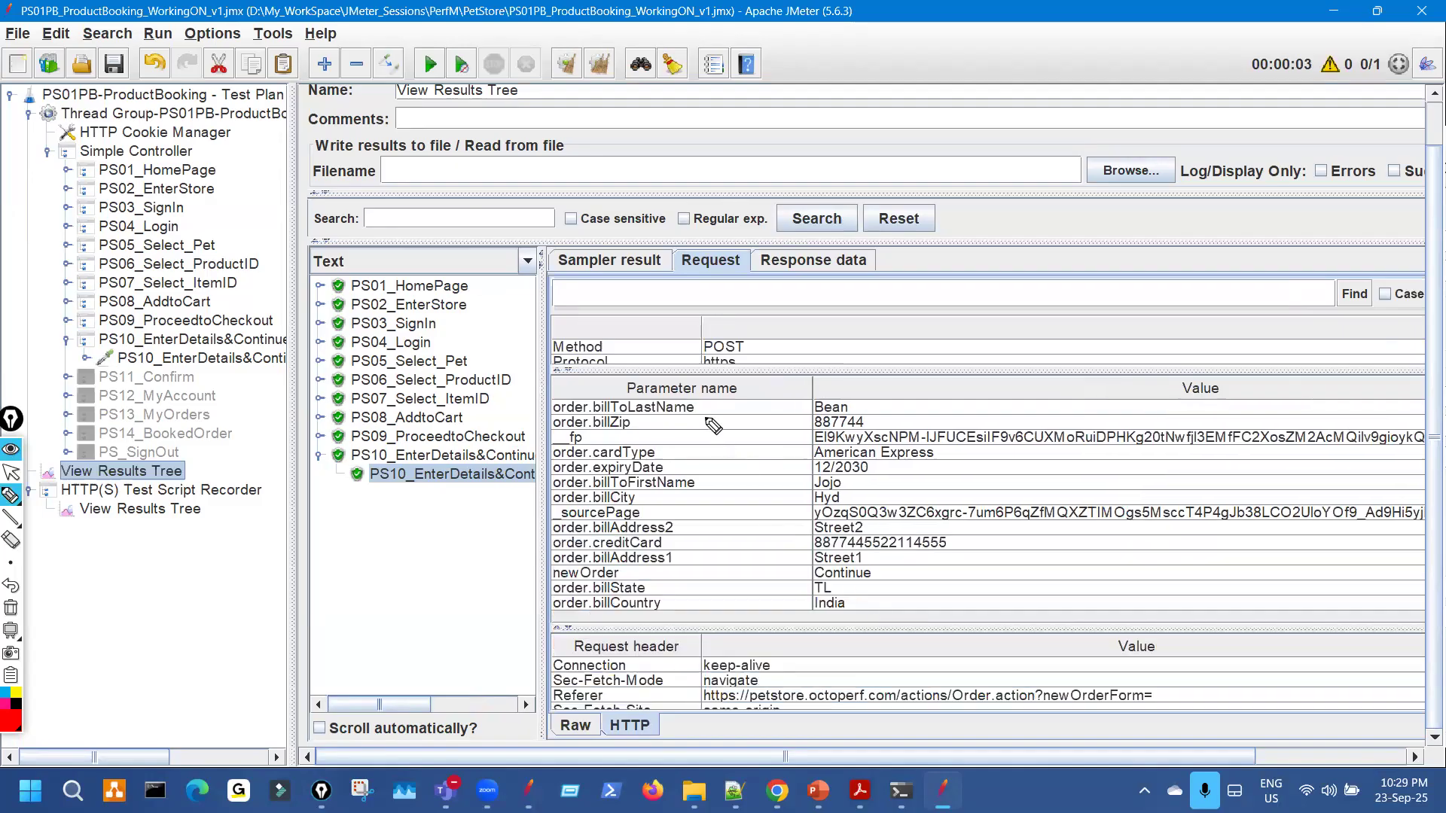
{"action": "left_click_drag", "start_coordinate": [698, 411], "coordinate": [716, 405]}
{"action": "mouse_move", "coordinate": [645, 426]}
{"action": "left_mouse_down"}
{"action": "mouse_move", "coordinate": [664, 419]}
{"action": "mouse_move", "coordinate": [669, 448]}
{"action": "left_mouse_up"}
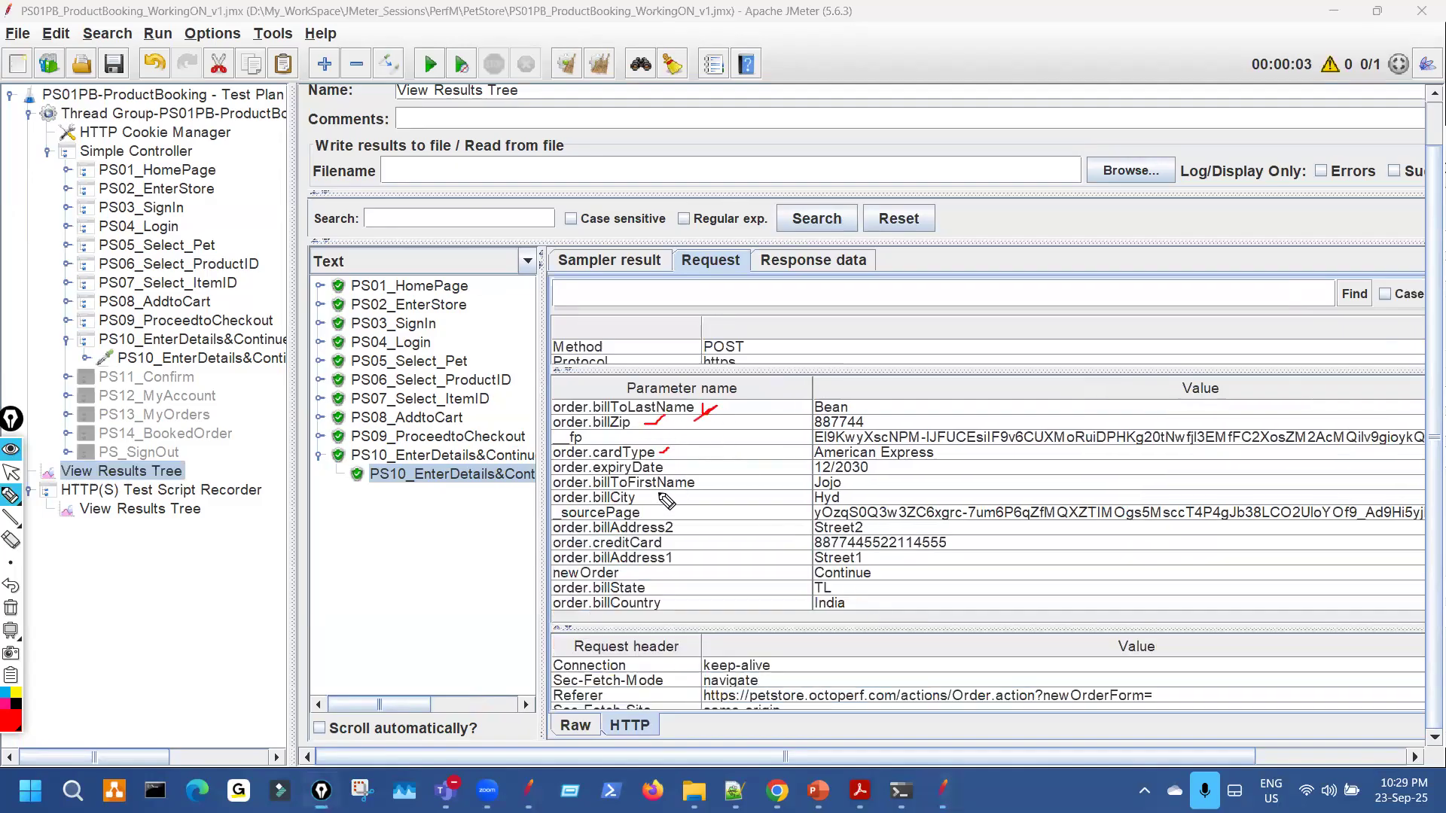
{"action": "left_click", "coordinate": [264, 360]}
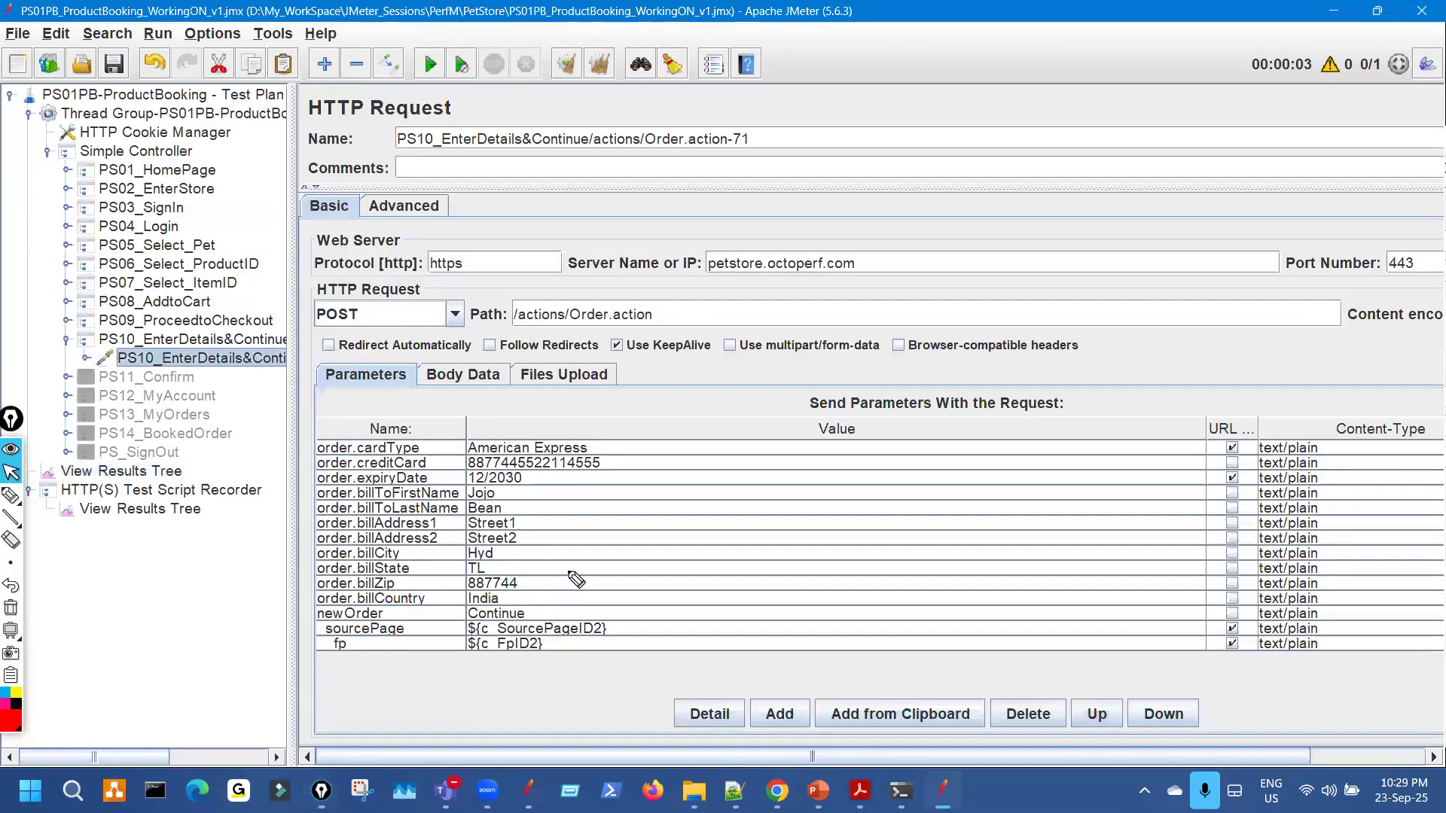
{"action": "mouse_move", "coordinate": [525, 473]}
{"action": "left_mouse_down"}
{"action": "mouse_move", "coordinate": [459, 572]}
{"action": "mouse_move", "coordinate": [506, 511]}
{"action": "left_mouse_up"}
{"action": "mouse_move", "coordinate": [669, 527]}
{"action": "left_mouse_down"}
{"action": "mouse_move", "coordinate": [950, 524]}
{"action": "mouse_move", "coordinate": [958, 537]}
{"action": "left_mouse_up"}
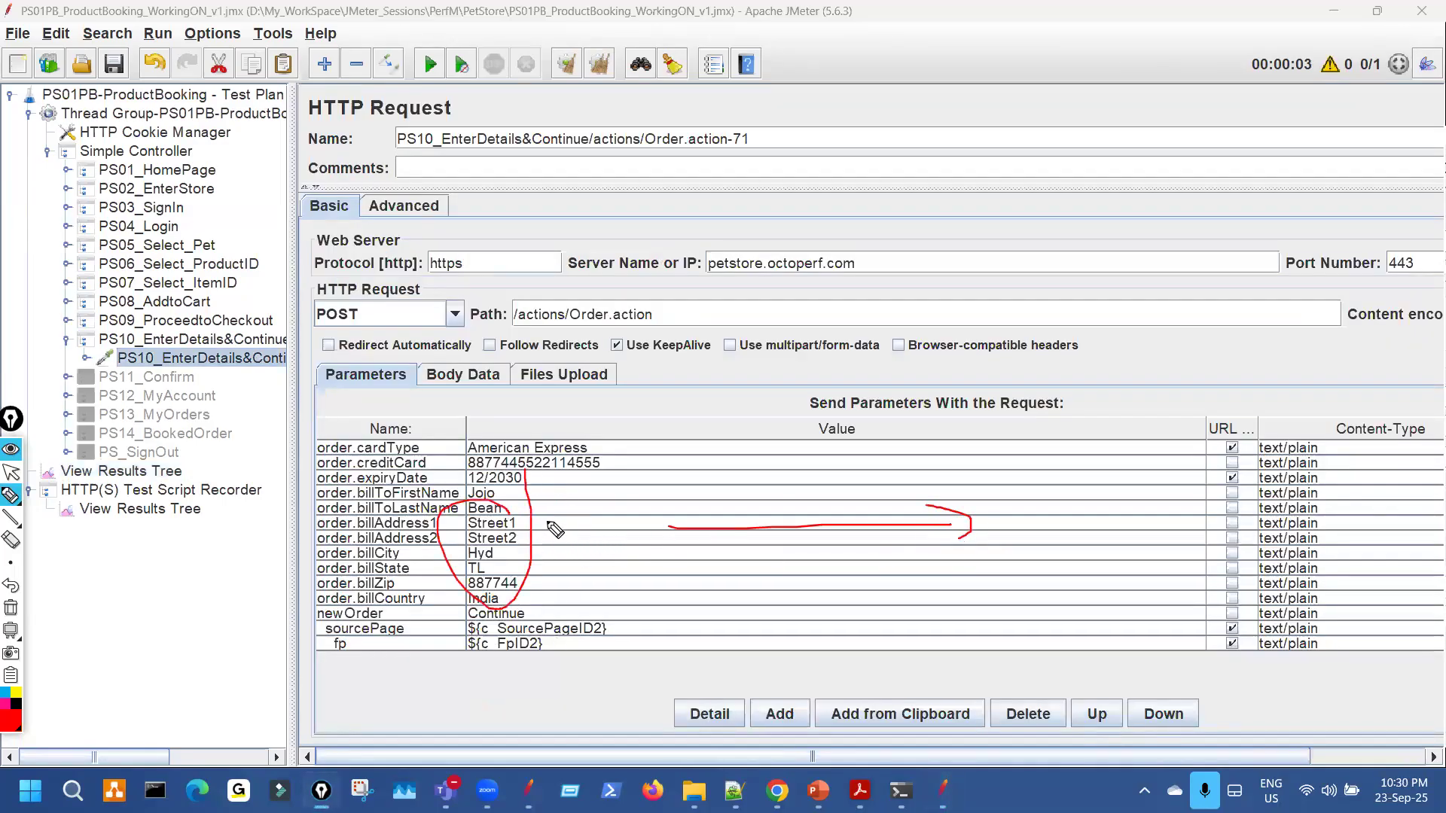
{"action": "key", "text": "ctrl+shift+7"}
{"action": "key", "text": "ctrl+shift+2"}
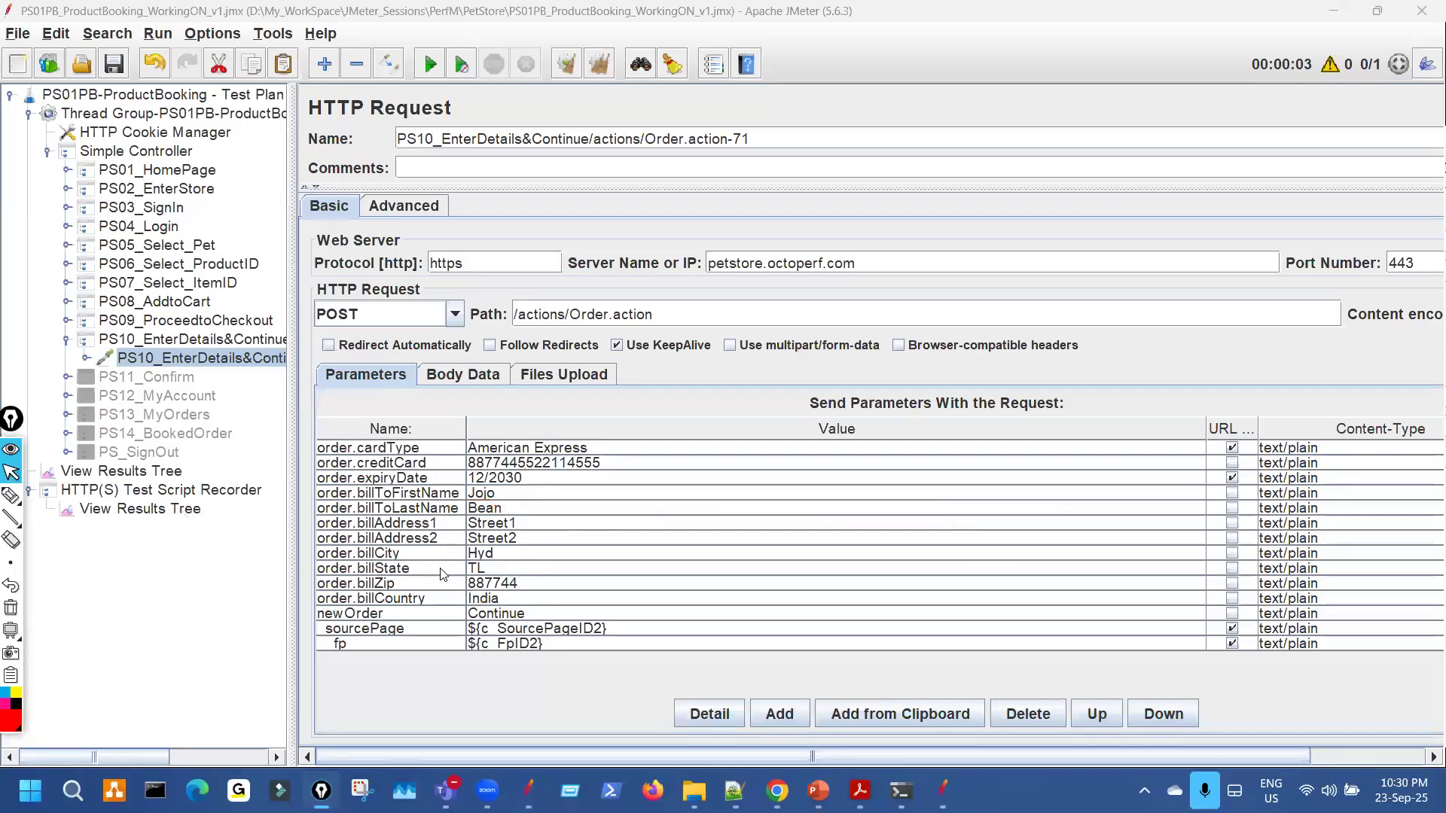
{"action": "left_click", "coordinate": [180, 511]}
Copy the full _sourcePage value from the PS10 request's parameters.
{"action": "left_click", "coordinate": [174, 473]}
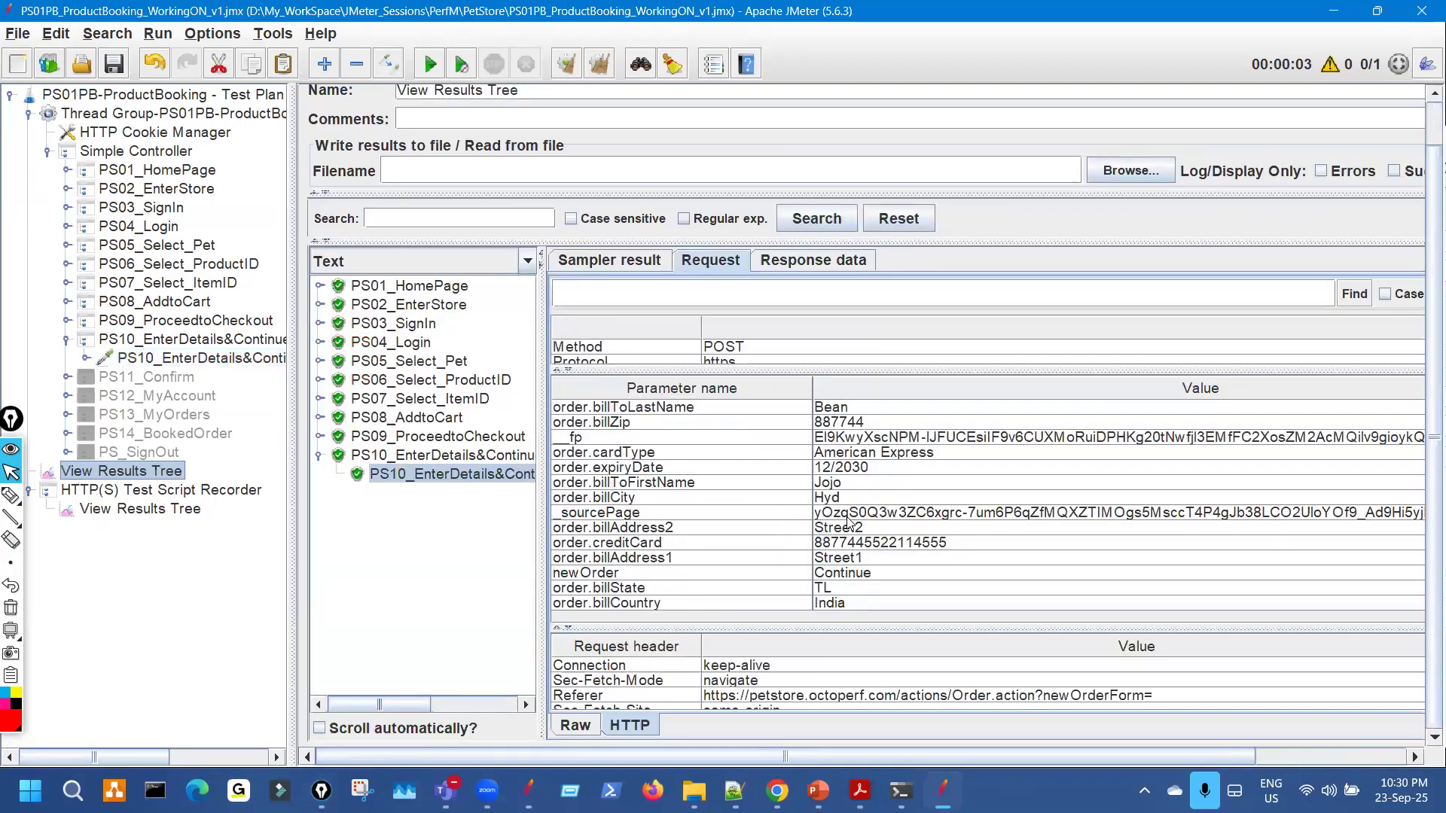
{"action": "double_click", "coordinate": [846, 518]}
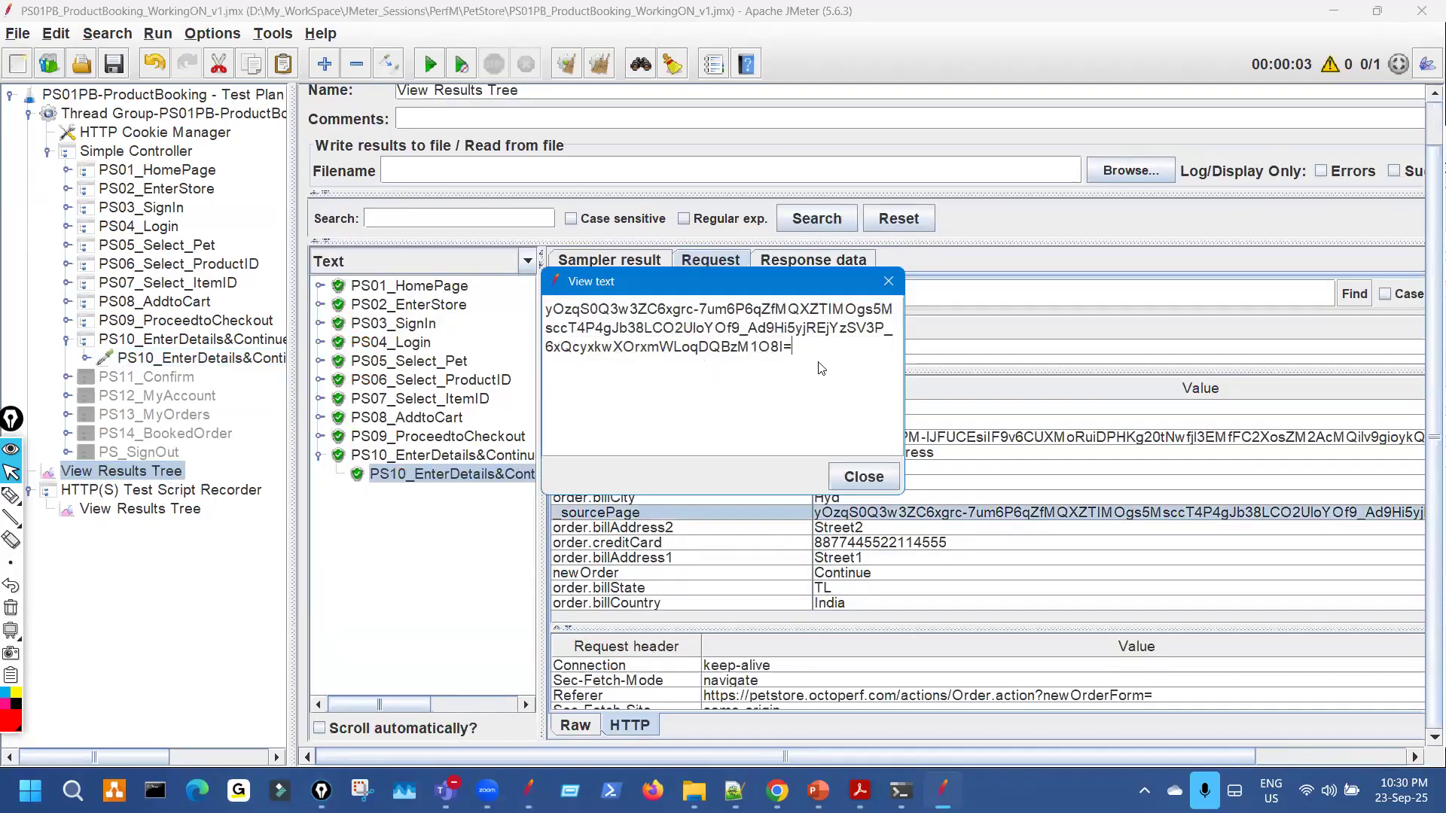
{"action": "key", "text": "ctrl+a"}
{"action": "key", "text": "ctrl+c"}
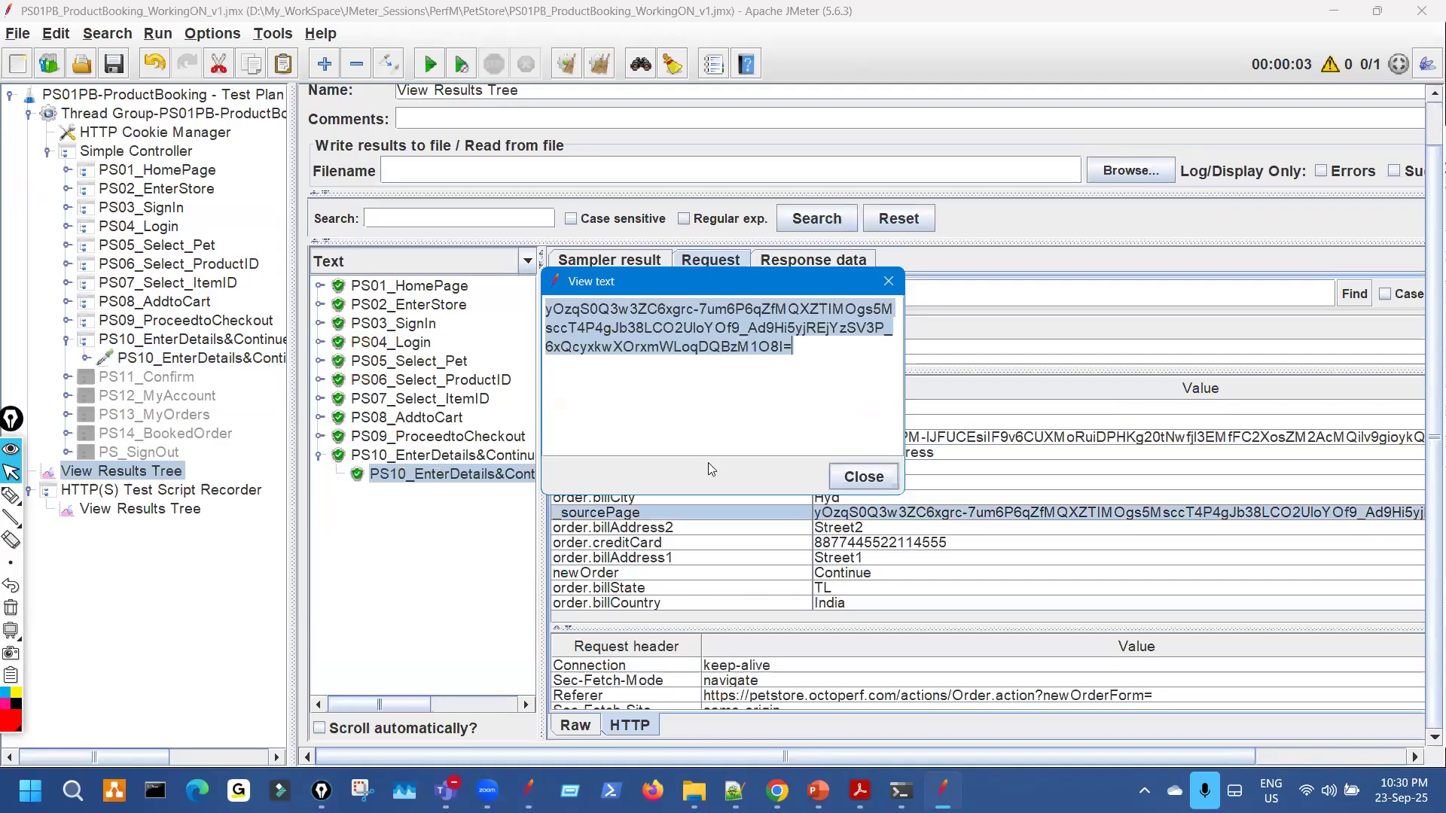
{"action": "left_click", "coordinate": [874, 480]}
Search the PS09_ProceedtoCheckout response data for the copied _sourcePage value.
{"action": "left_click_drag", "start_coordinate": [543, 369], "coordinate": [828, 351]}
{"action": "left_click_drag", "start_coordinate": [292, 279], "coordinate": [520, 279]}
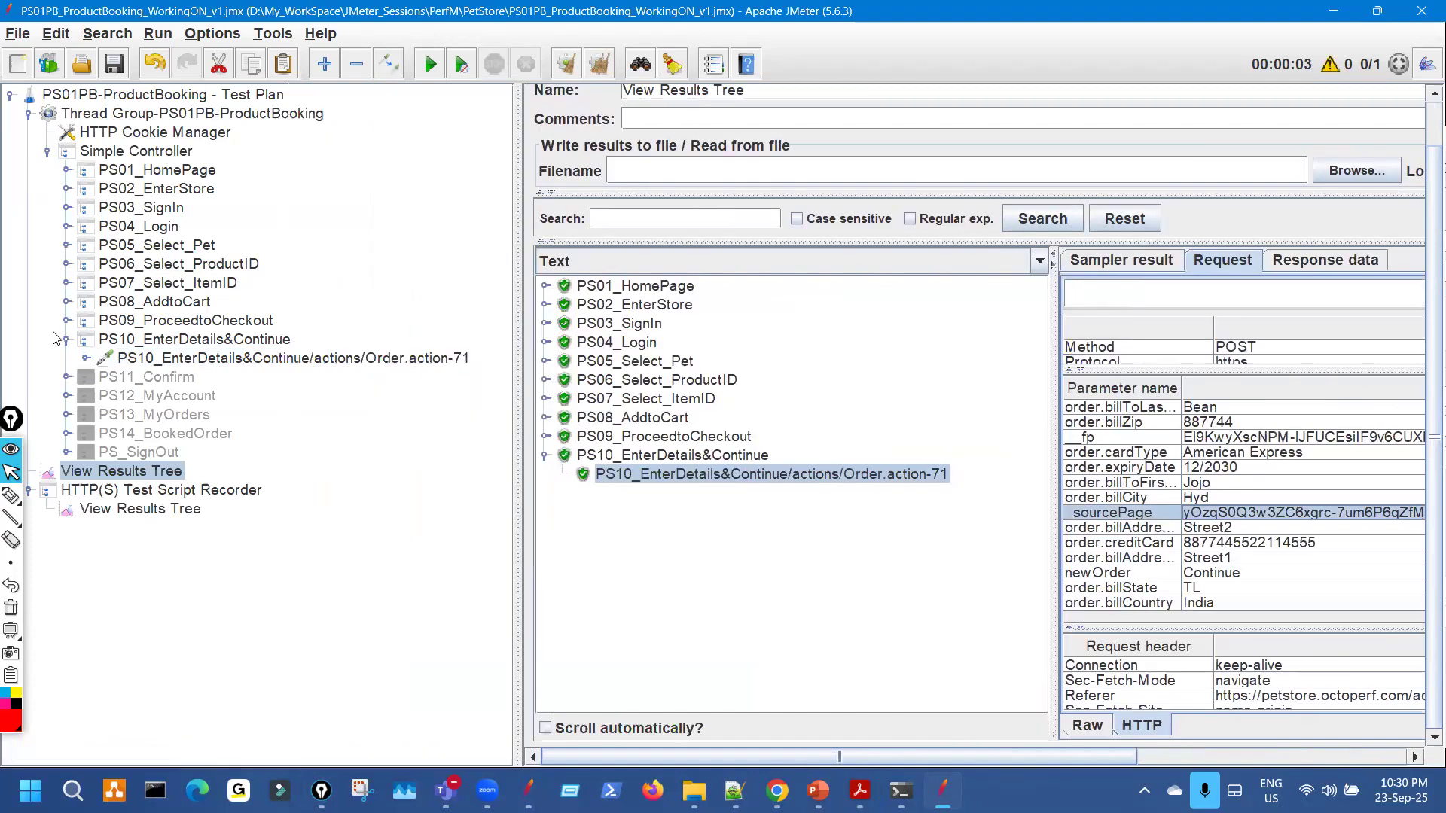
{"action": "left_click", "coordinate": [66, 320]}
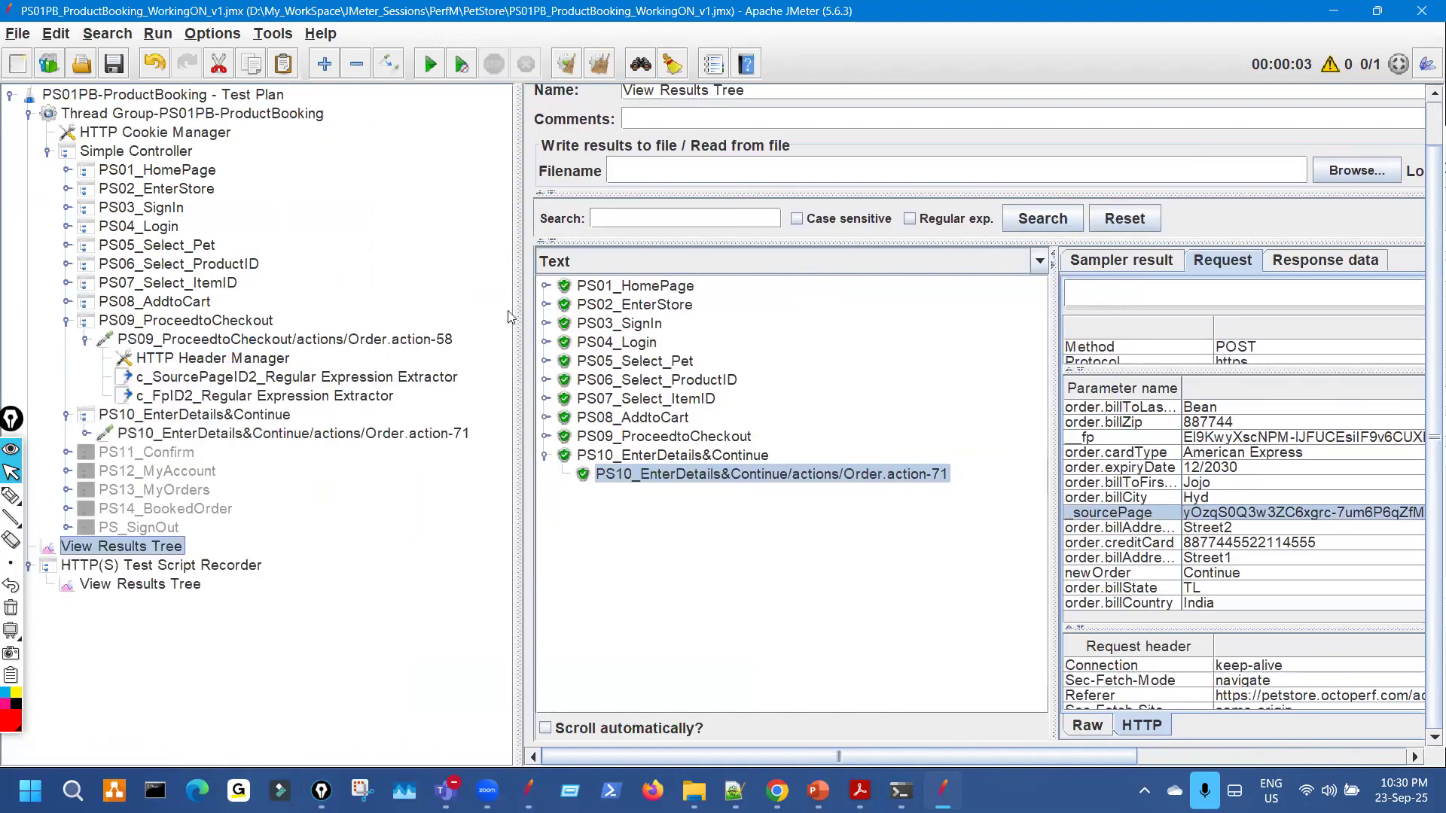
{"action": "left_click_drag", "start_coordinate": [518, 316], "coordinate": [259, 331]}
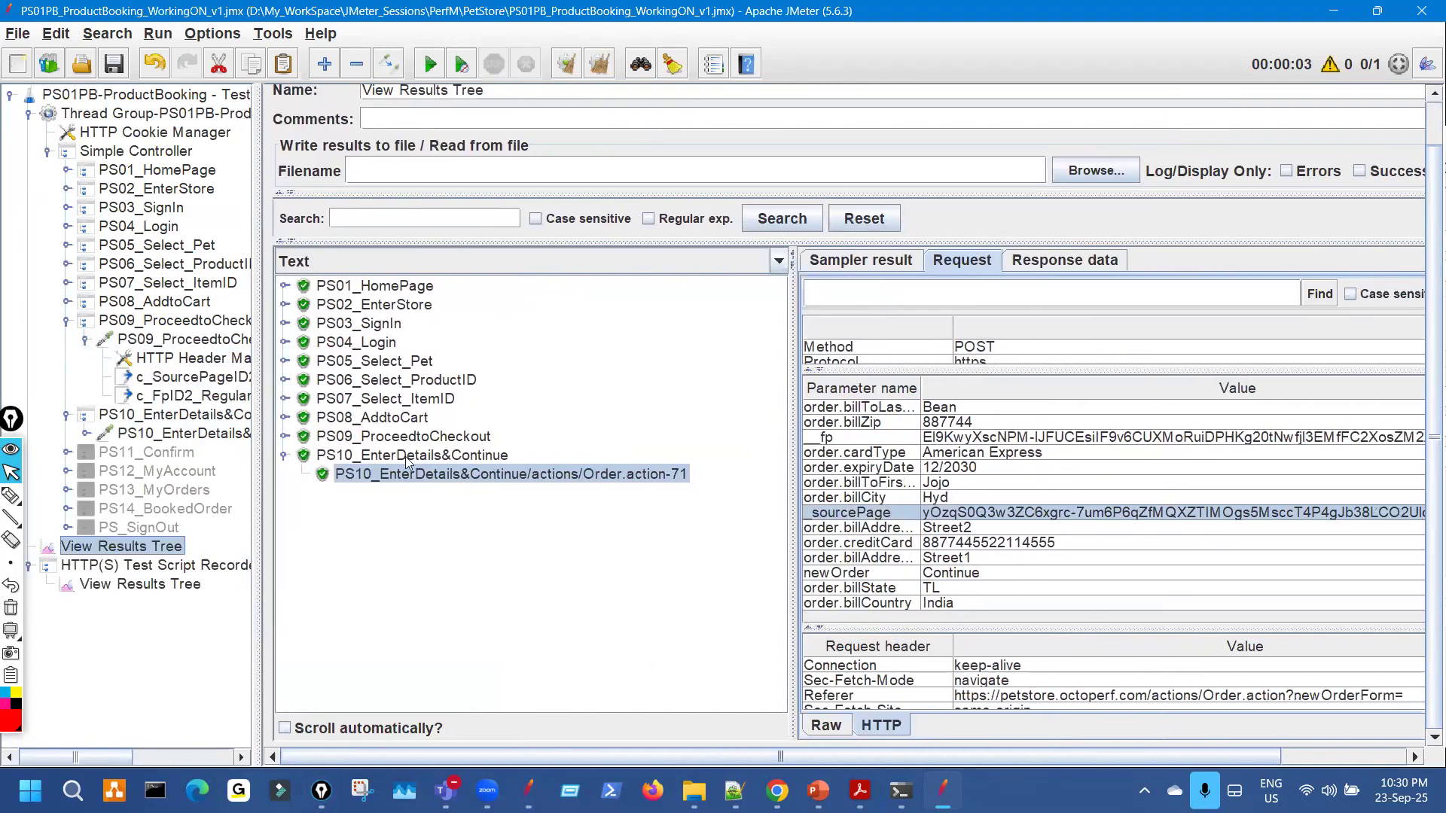
{"action": "left_click", "coordinate": [285, 436]}
{"action": "left_click", "coordinate": [571, 455]}
{"action": "left_click_drag", "start_coordinate": [793, 339], "coordinate": [537, 331]}
{"action": "left_click", "coordinate": [809, 261]}
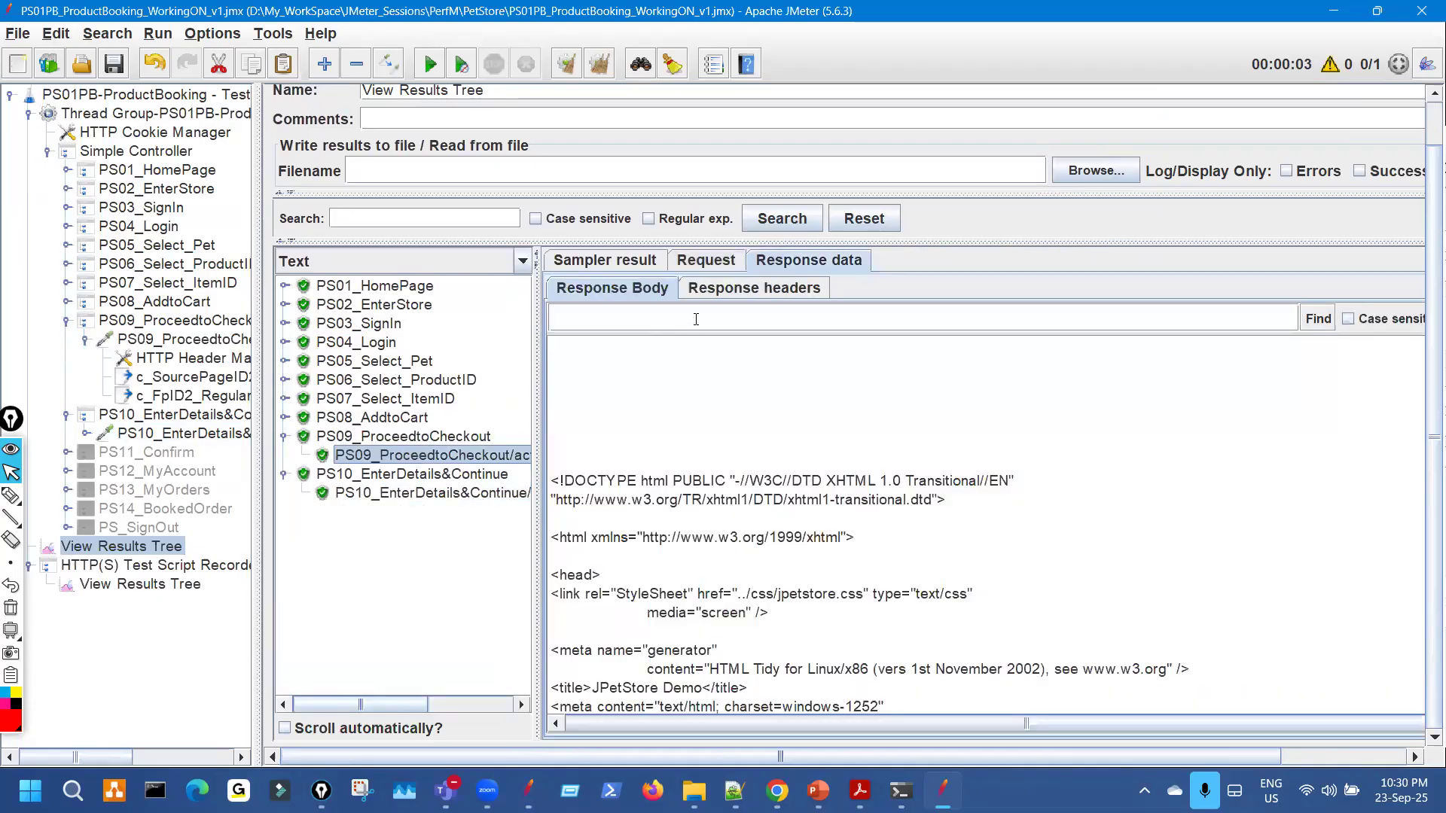
{"action": "key", "text": "ctrl+v"}
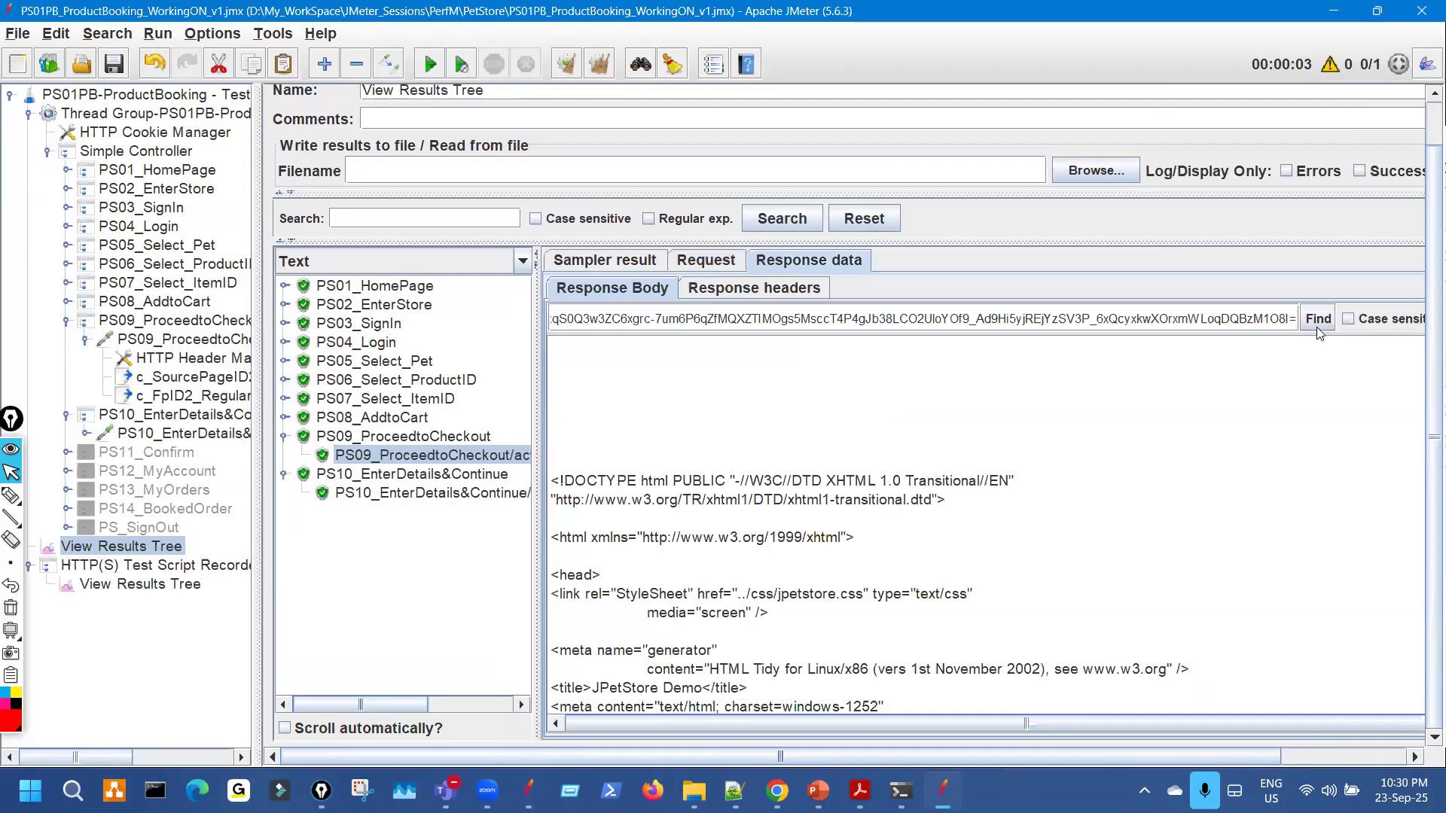
{"action": "left_click", "coordinate": [1318, 318]}
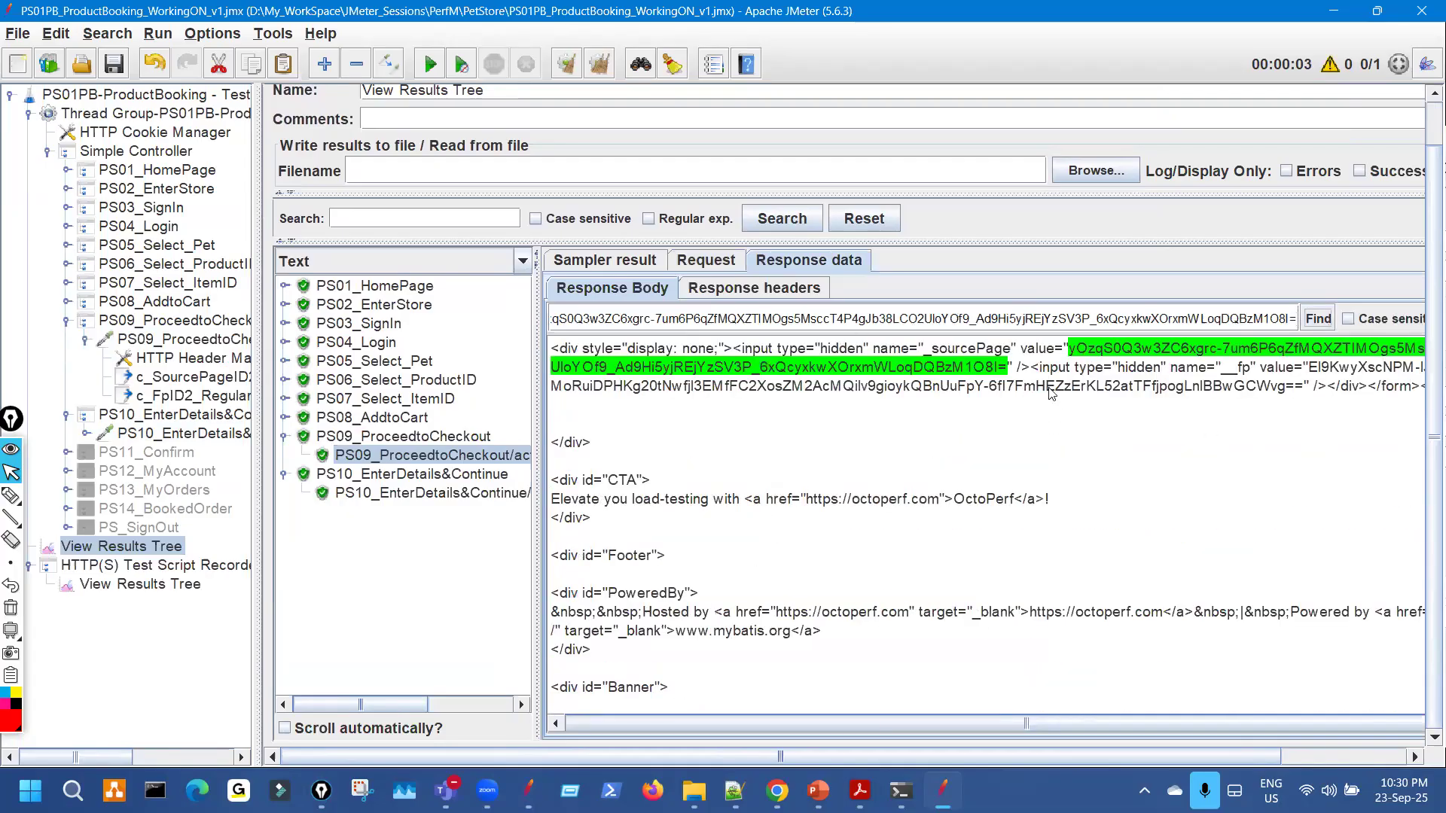
Copy the PS10 fp value and find it in the PS09 checkout response.
{"action": "left_click", "coordinate": [482, 497]}
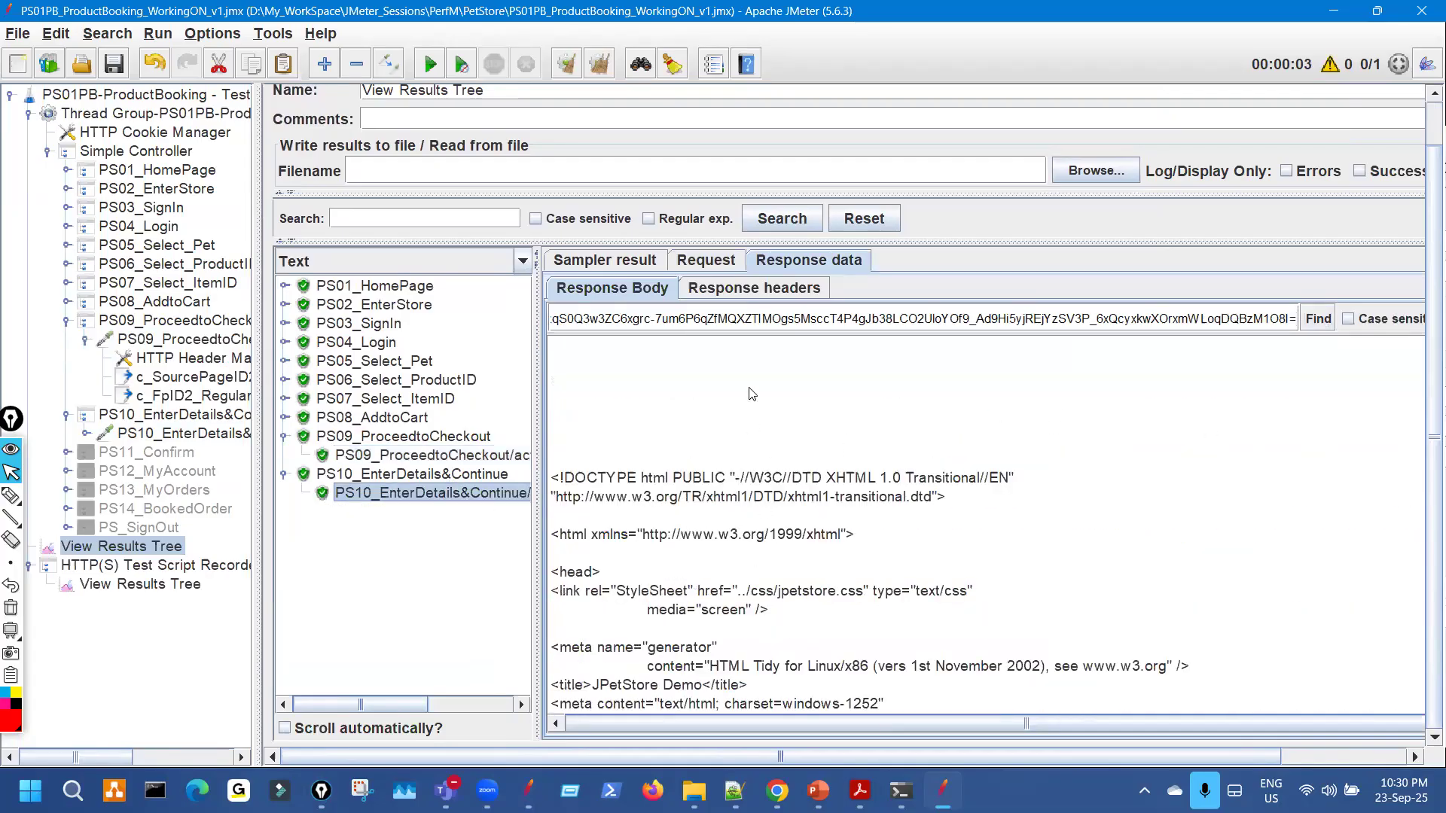
{"action": "left_click", "coordinate": [712, 262]}
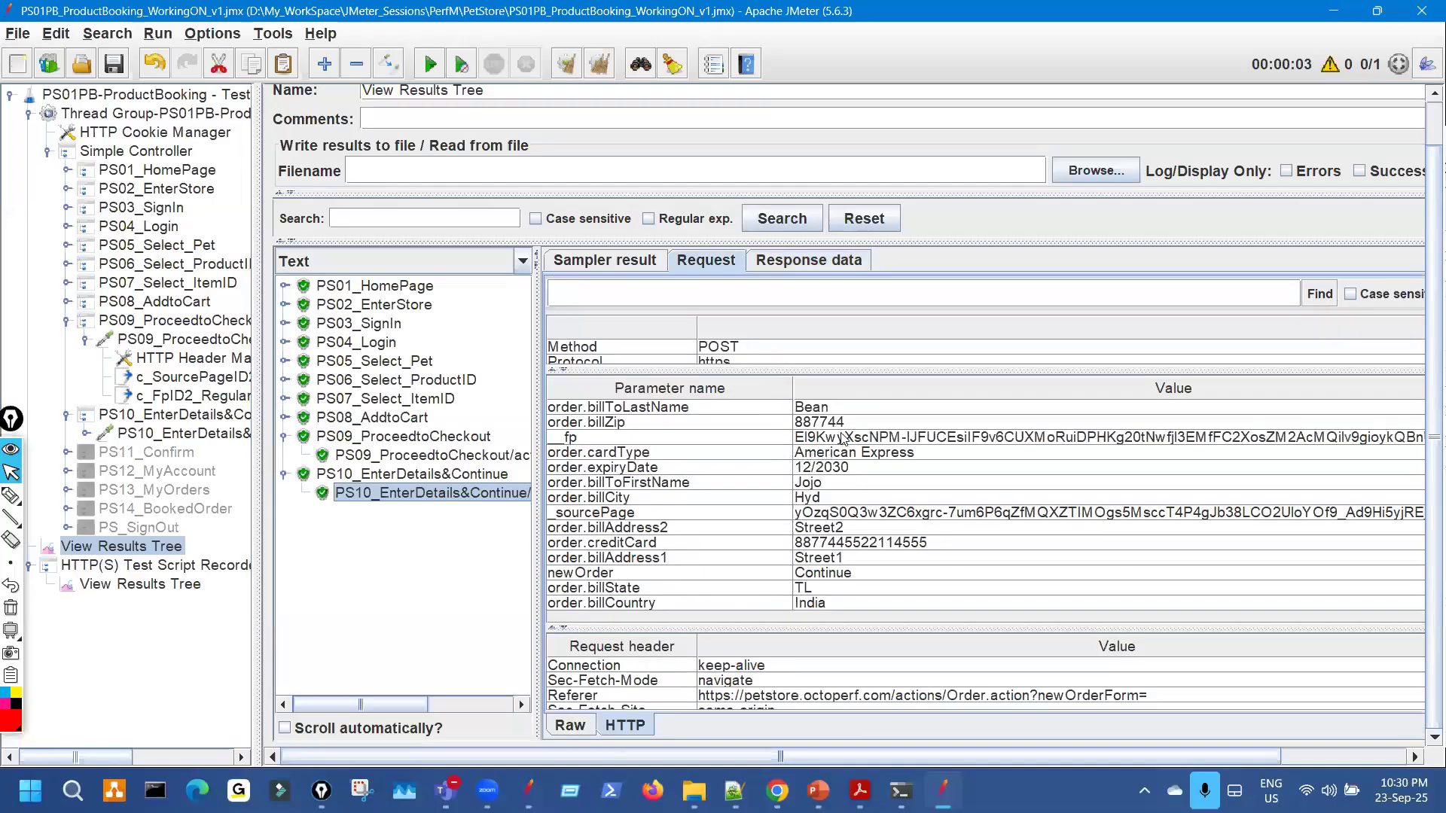
{"action": "double_click", "coordinate": [842, 438]}
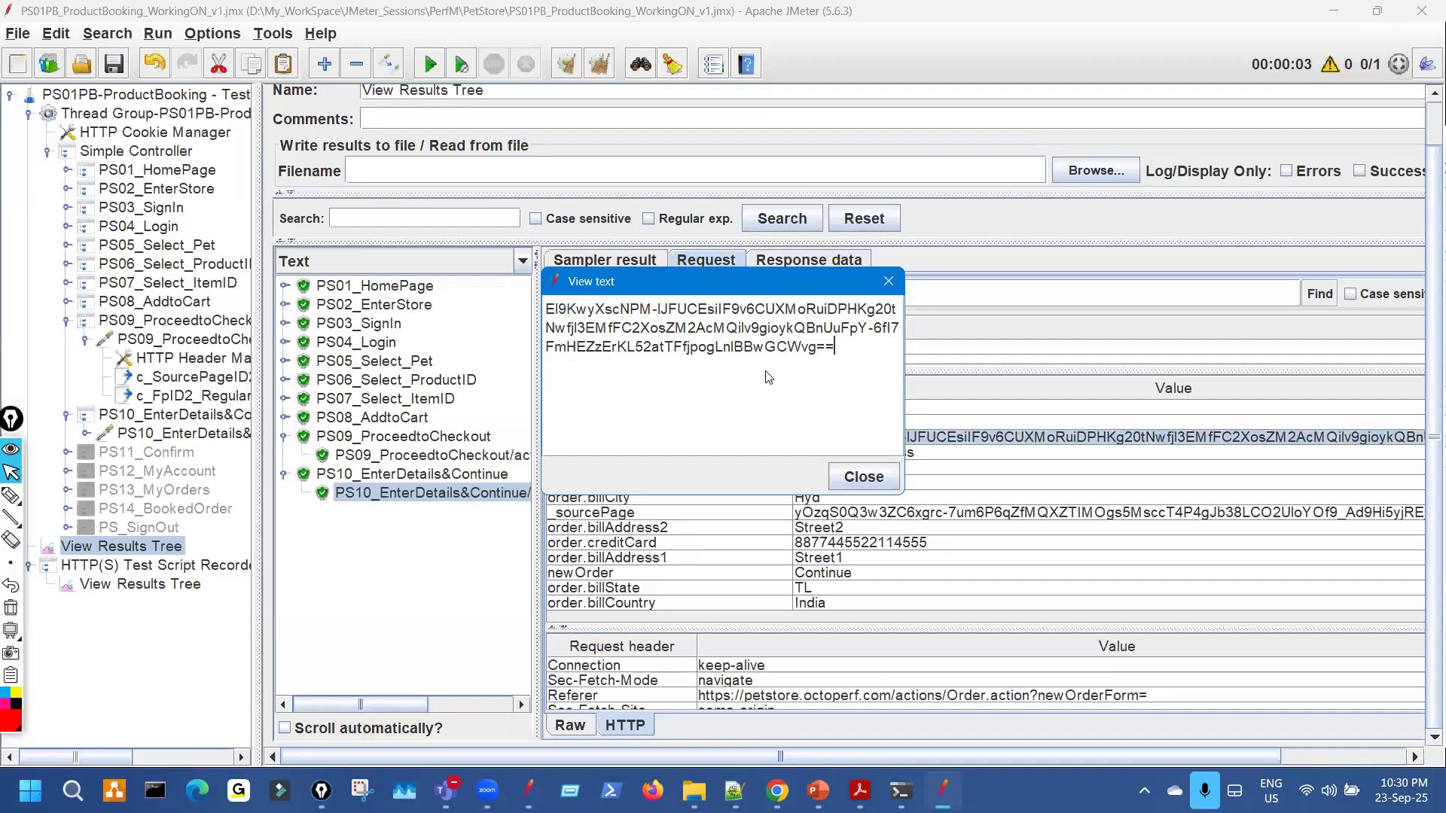
{"action": "key", "text": "ctrl+a"}
{"action": "left_click", "coordinate": [854, 477]}
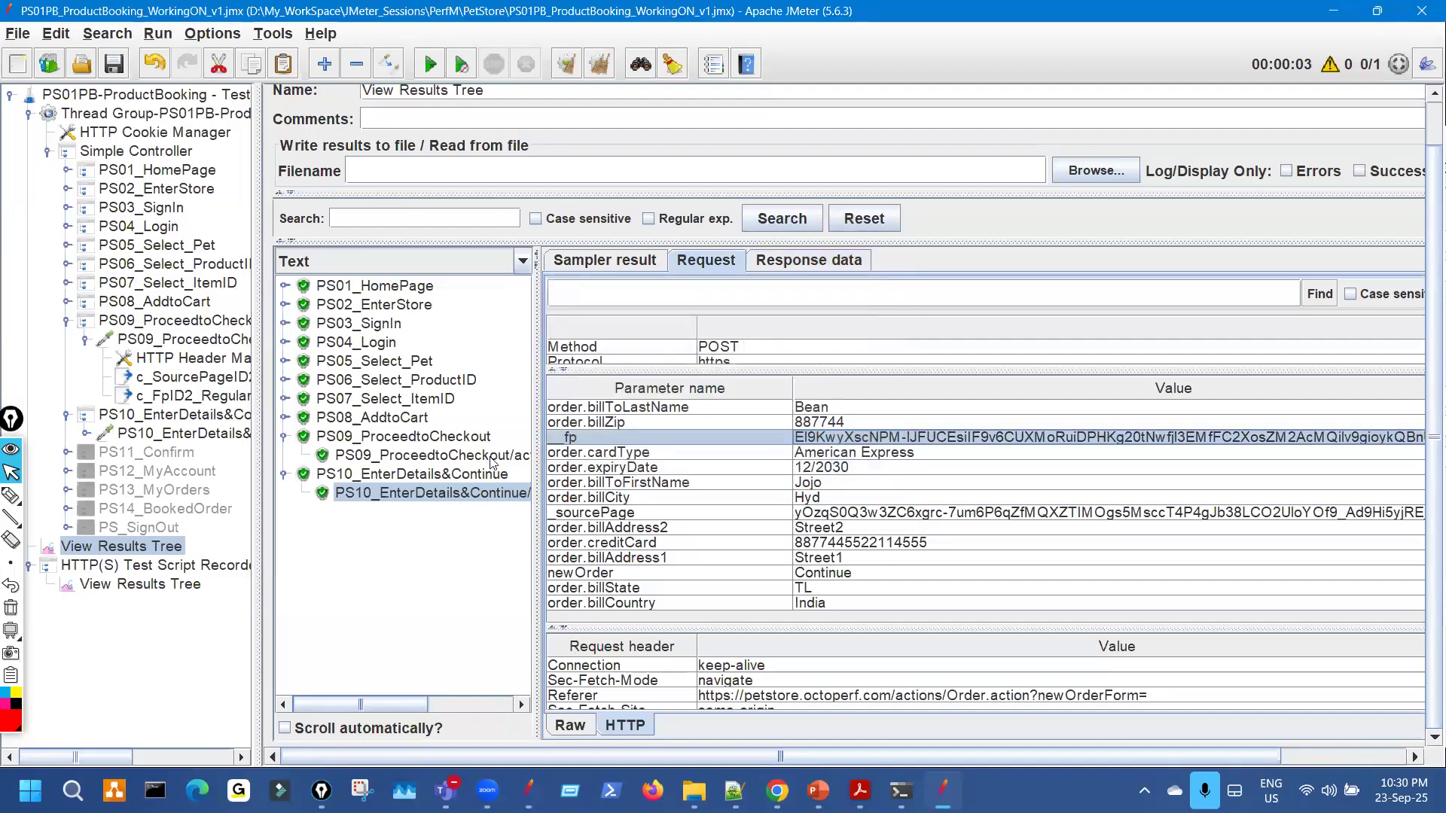
{"action": "left_click", "coordinate": [491, 457]}
{"action": "left_click", "coordinate": [785, 267]}
{"action": "left_click", "coordinate": [744, 322]}
{"action": "key", "text": "ctrl+a"}
{"action": "key", "text": "ctrl+v"}
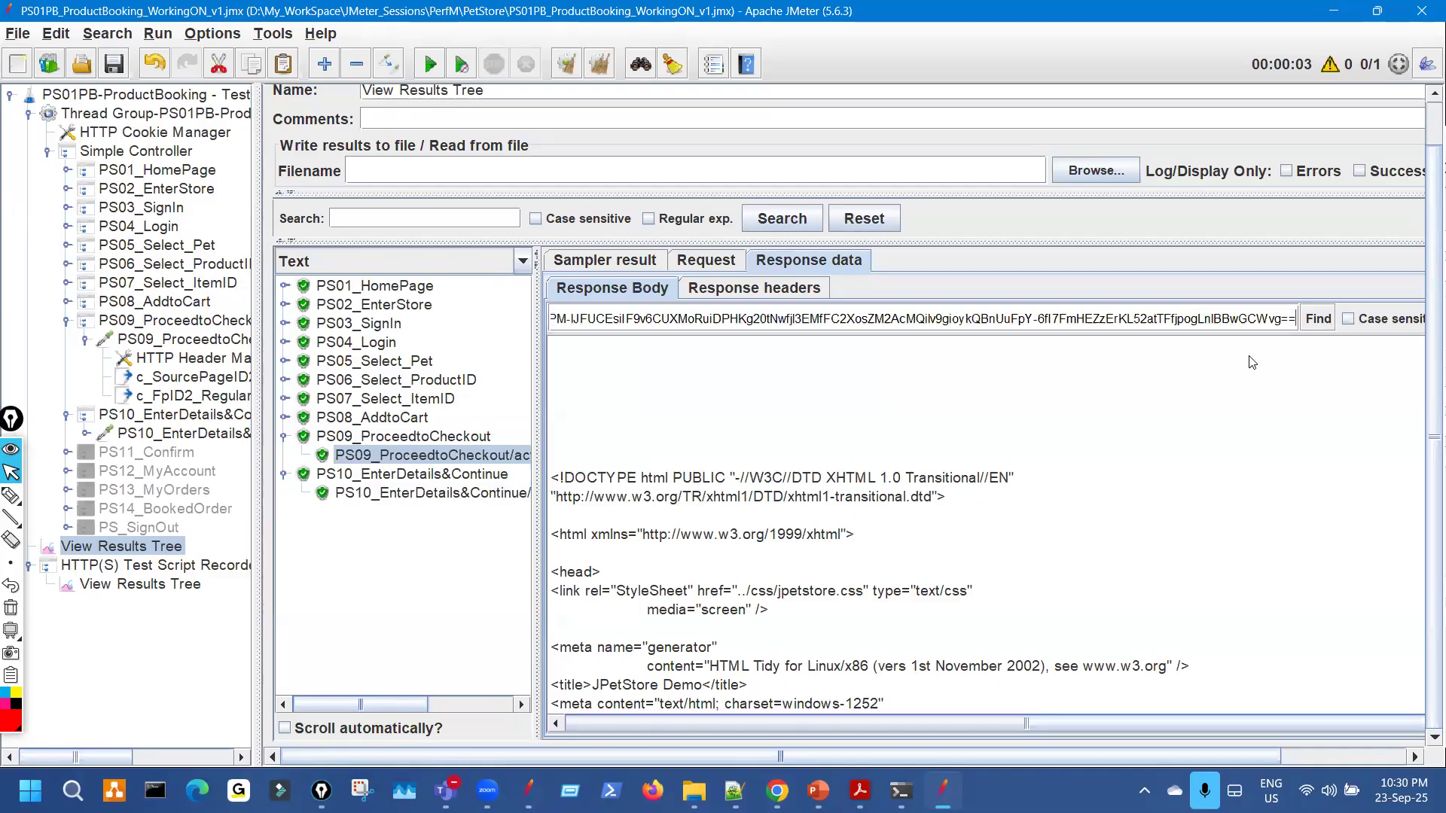
{"action": "left_click", "coordinate": [1317, 319]}
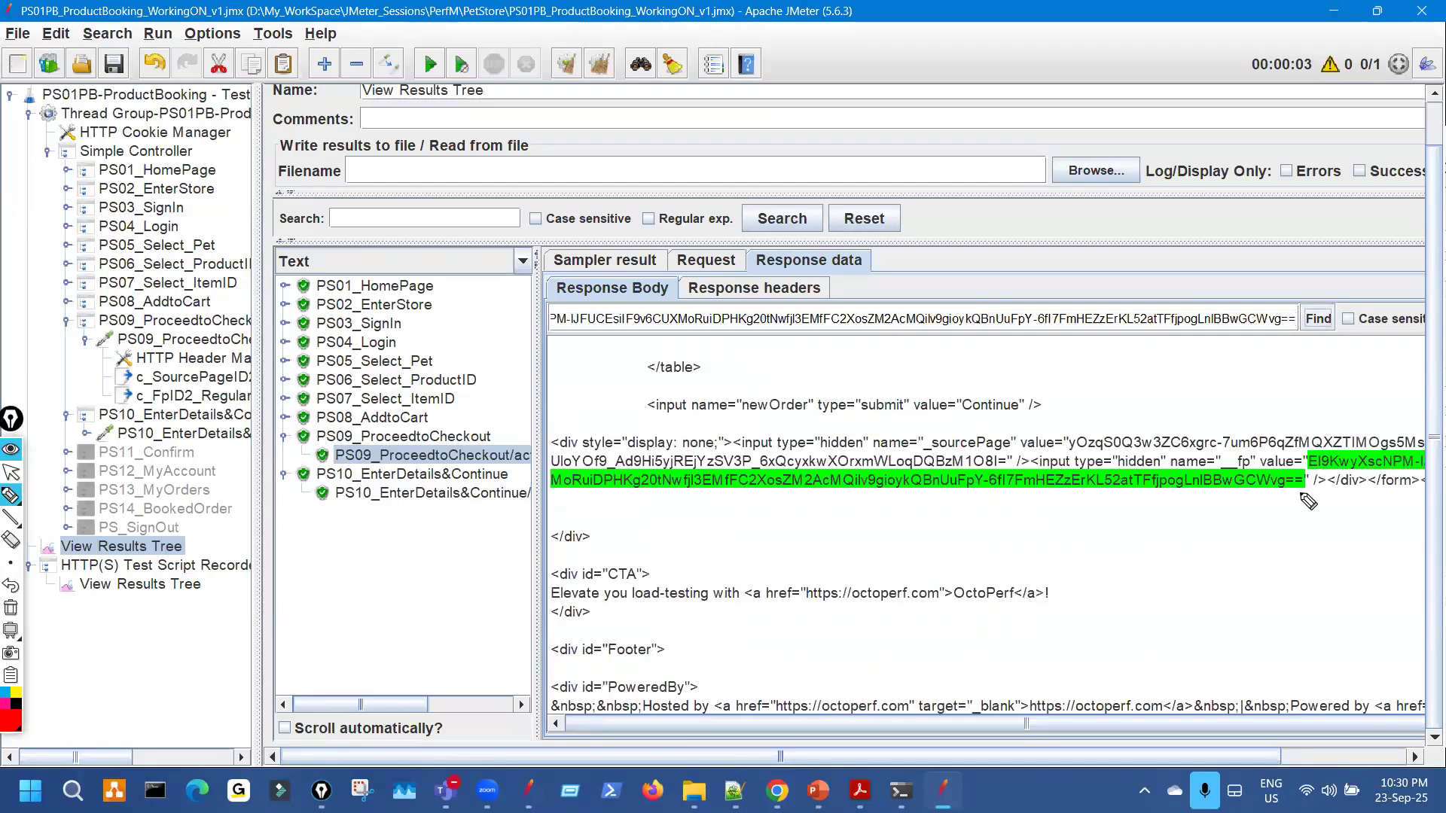
Highlight the PS10 order sample and its sourcePage parameter, then show its response body.
{"action": "key", "text": "ctrl+shift+2"}
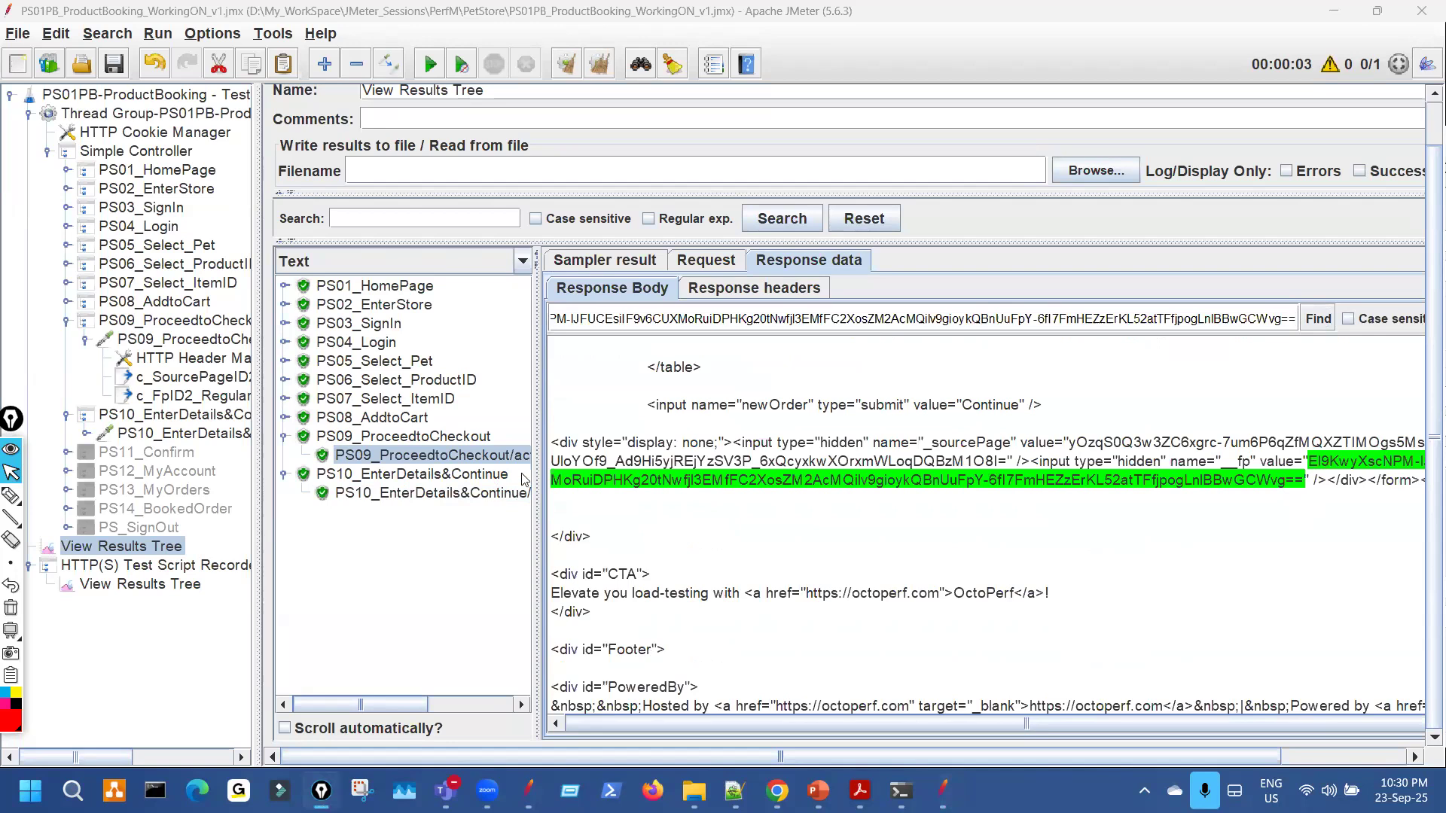
{"action": "left_click", "coordinate": [520, 492]}
{"action": "left_click_drag", "start_coordinate": [537, 439], "coordinate": [815, 424]}
{"action": "key", "text": "ctrl+shift+3"}
{"action": "left_click_drag", "start_coordinate": [619, 513], "coordinate": [768, 500]}
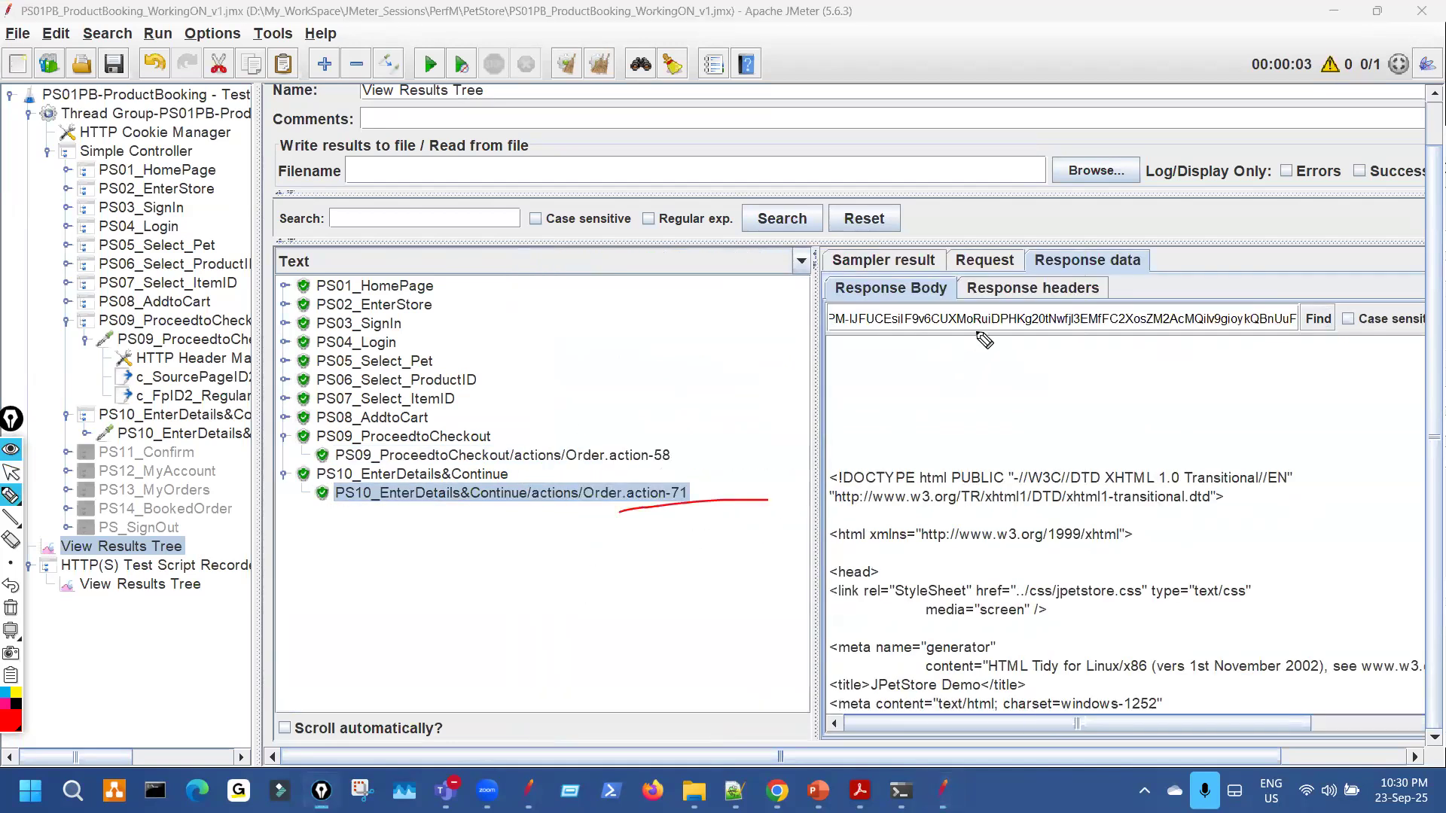
{"action": "key", "text": "ctrl+shift+2"}
{"action": "left_click", "coordinate": [987, 261]}
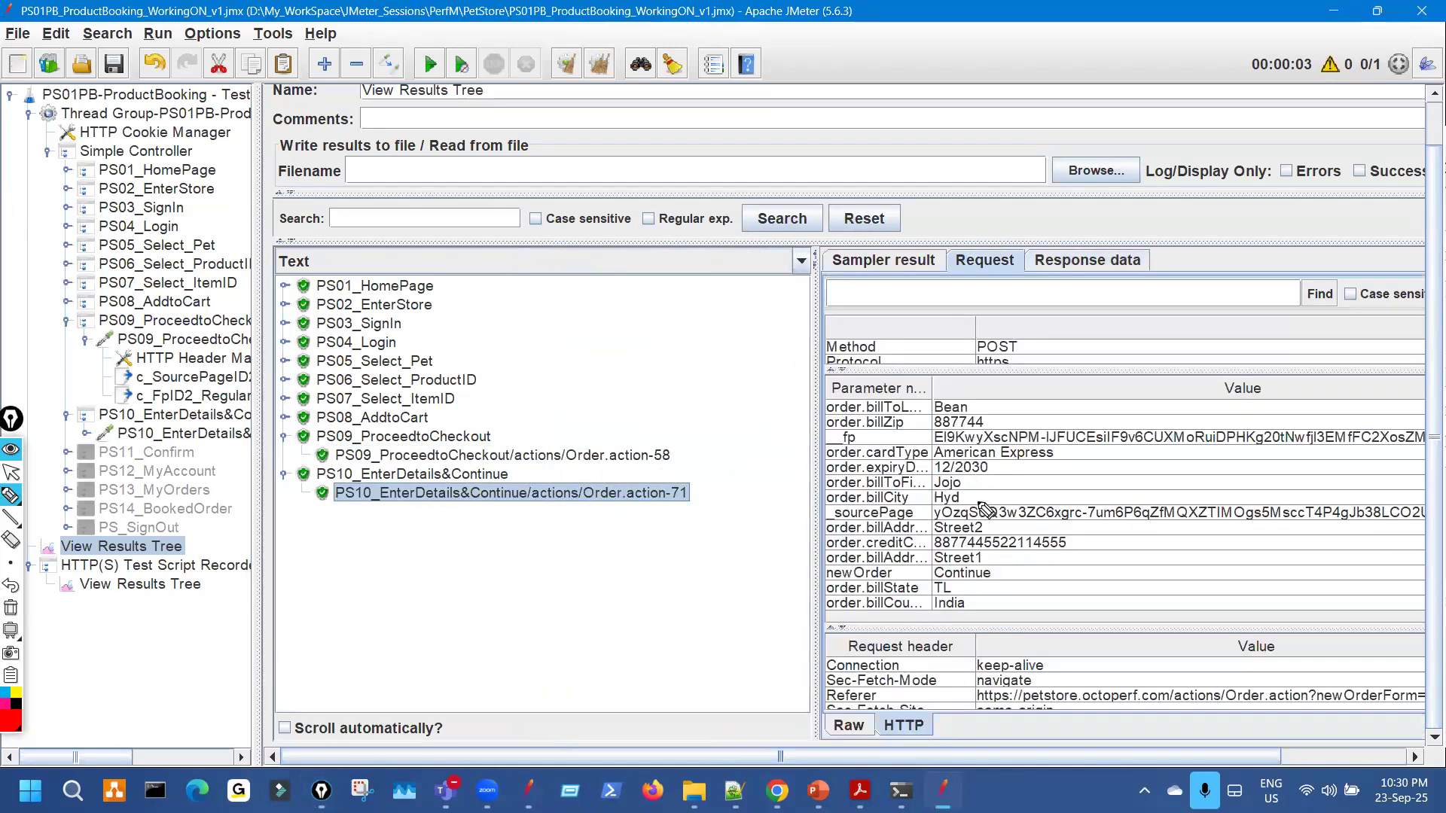
{"action": "left_click_drag", "start_coordinate": [984, 511], "coordinate": [987, 509]}
{"action": "key", "text": "ctrl+shift+2"}
{"action": "left_click", "coordinate": [1089, 262]}
{"action": "left_click_drag", "start_coordinate": [516, 352], "coordinate": [507, 353]}
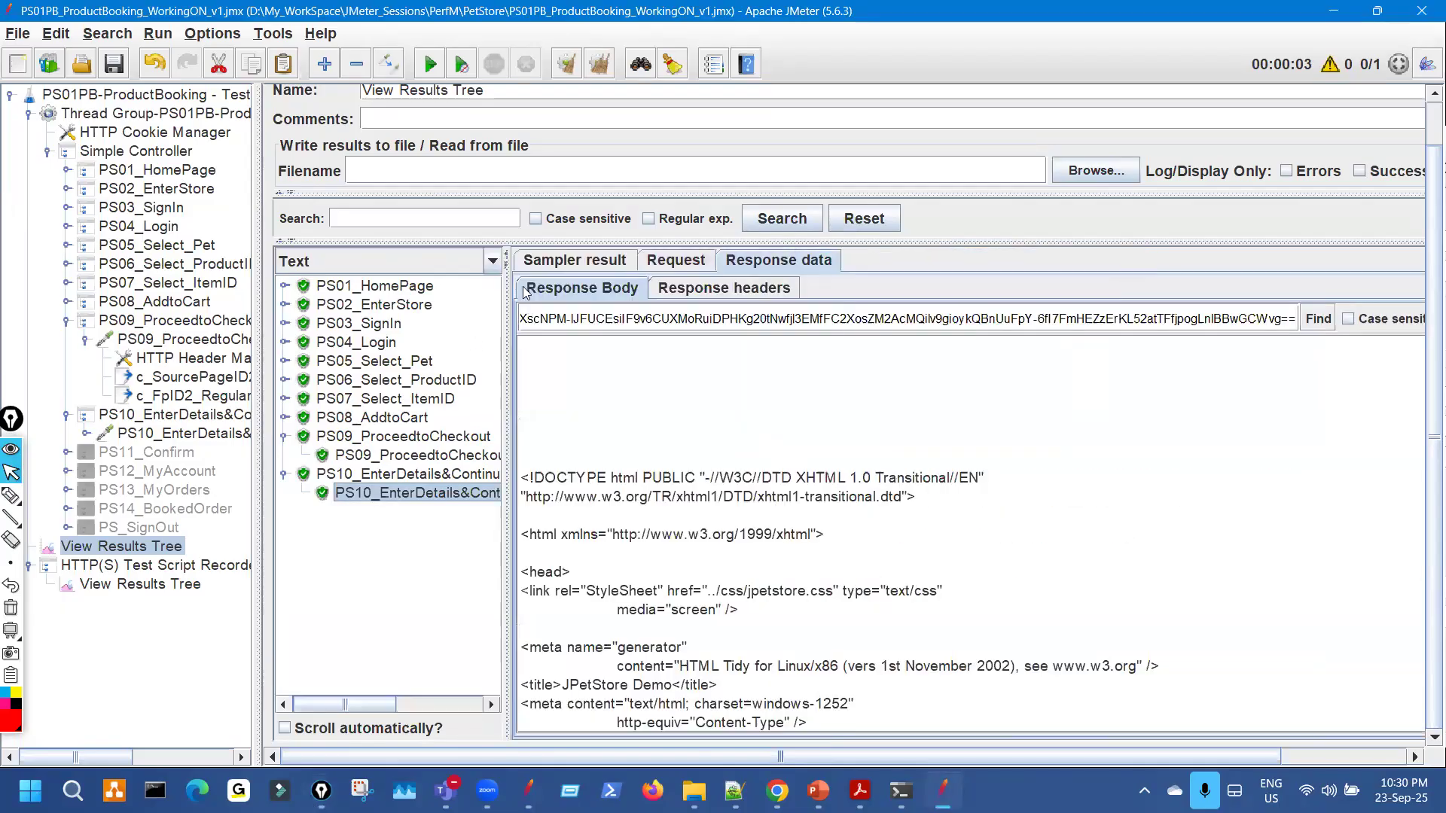
Render the PS10 response as HTML and widen the results list to show full sample names.
{"action": "left_click", "coordinate": [494, 263]}
{"action": "scroll", "coordinate": [377, 346], "scroll_direction": "down", "scroll_amount": 2}
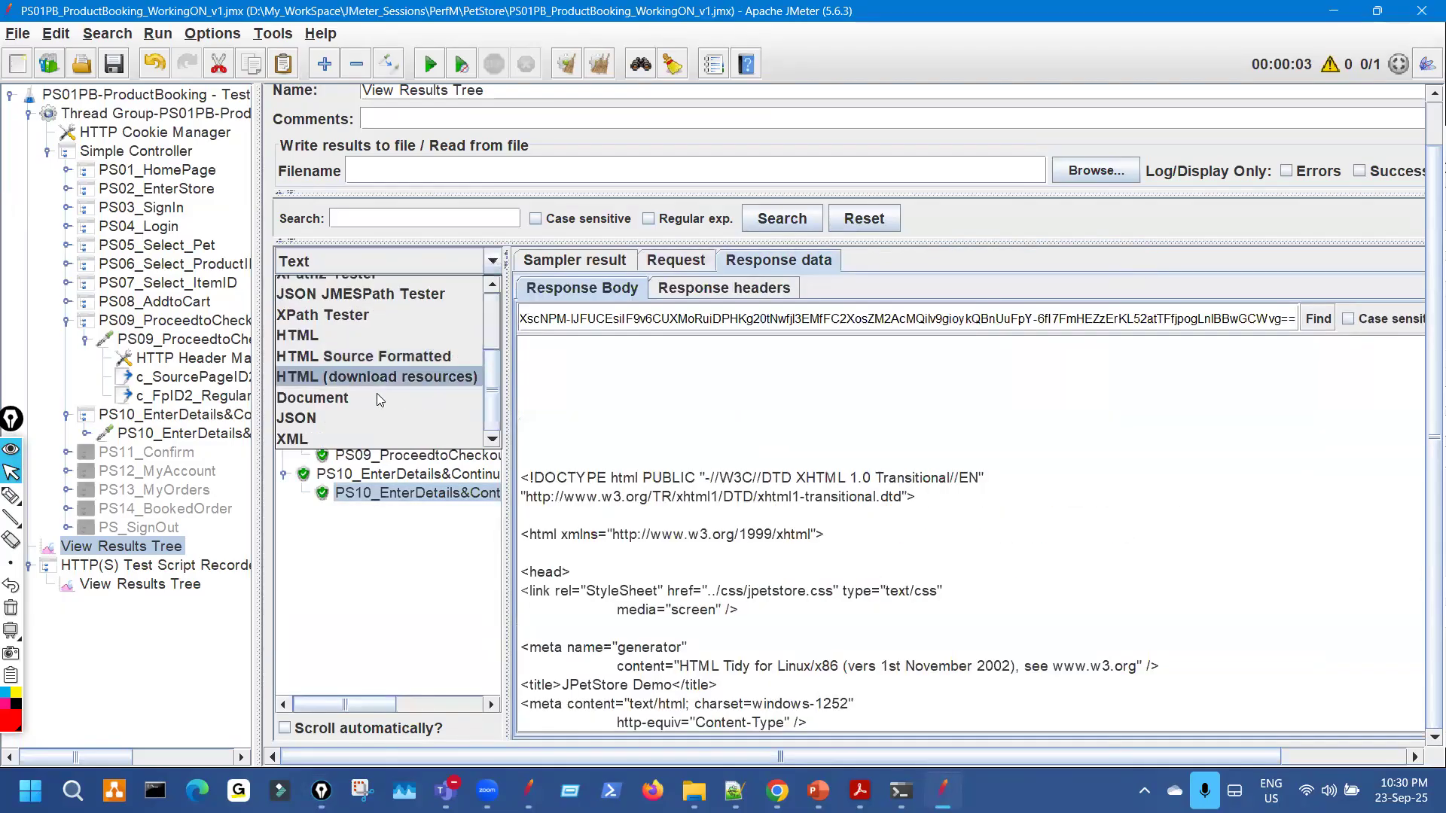
{"action": "left_click", "coordinate": [373, 335]}
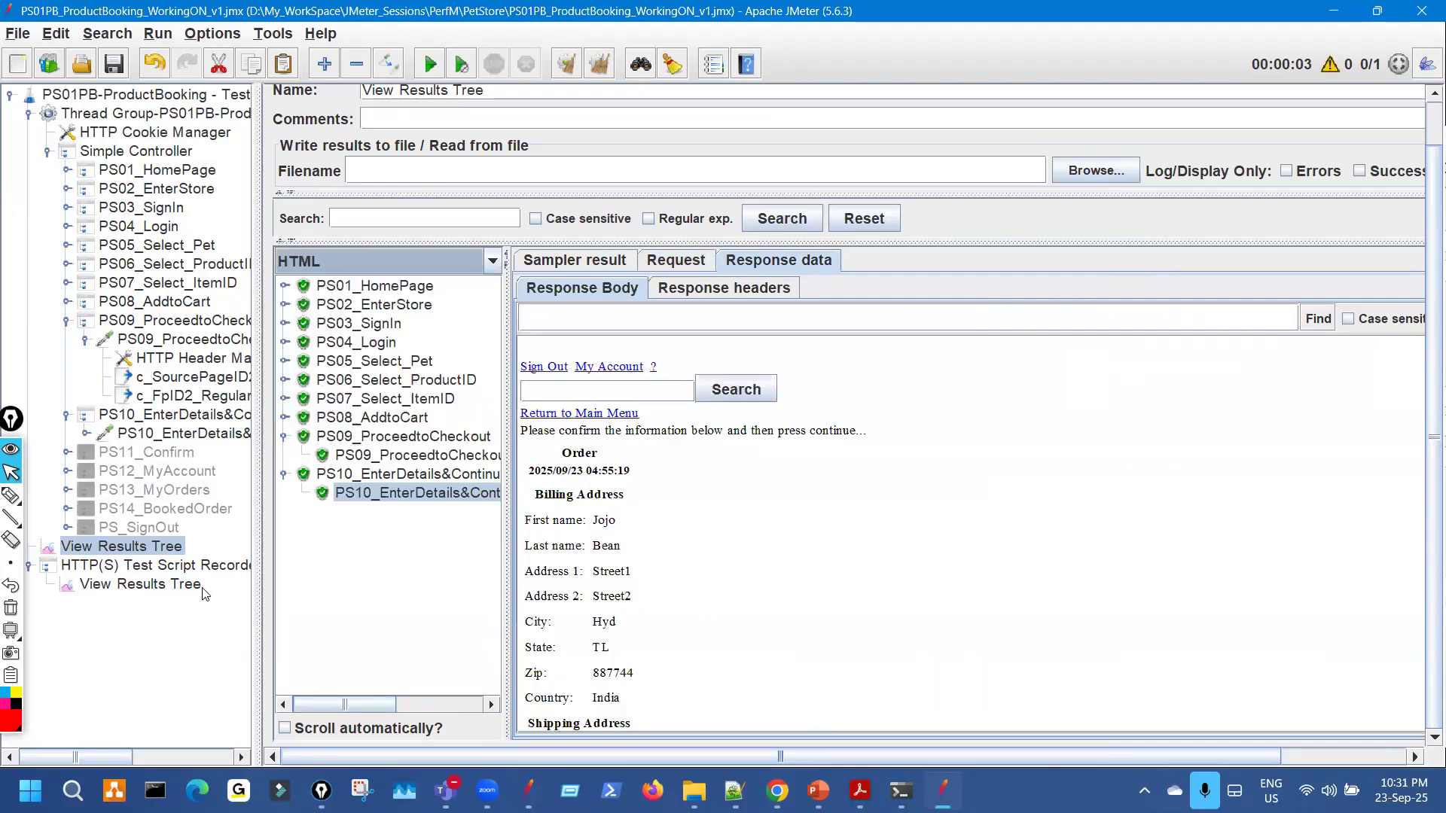
{"action": "left_click", "coordinate": [200, 587]}
{"action": "scroll", "coordinate": [652, 557], "scroll_direction": "up", "scroll_amount": 5}
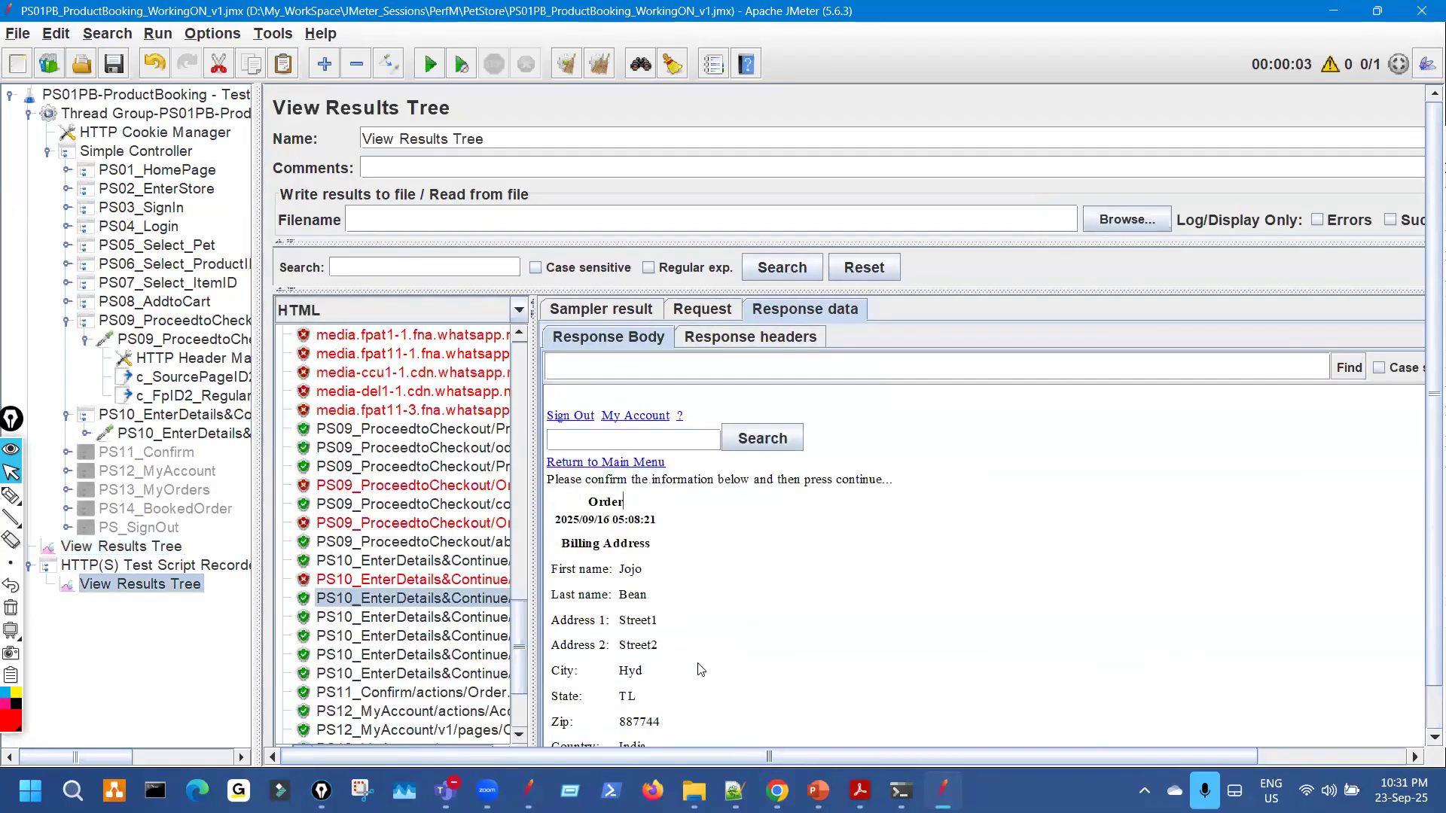
{"action": "left_click", "coordinate": [170, 547]}
{"action": "left_click", "coordinate": [650, 390]}
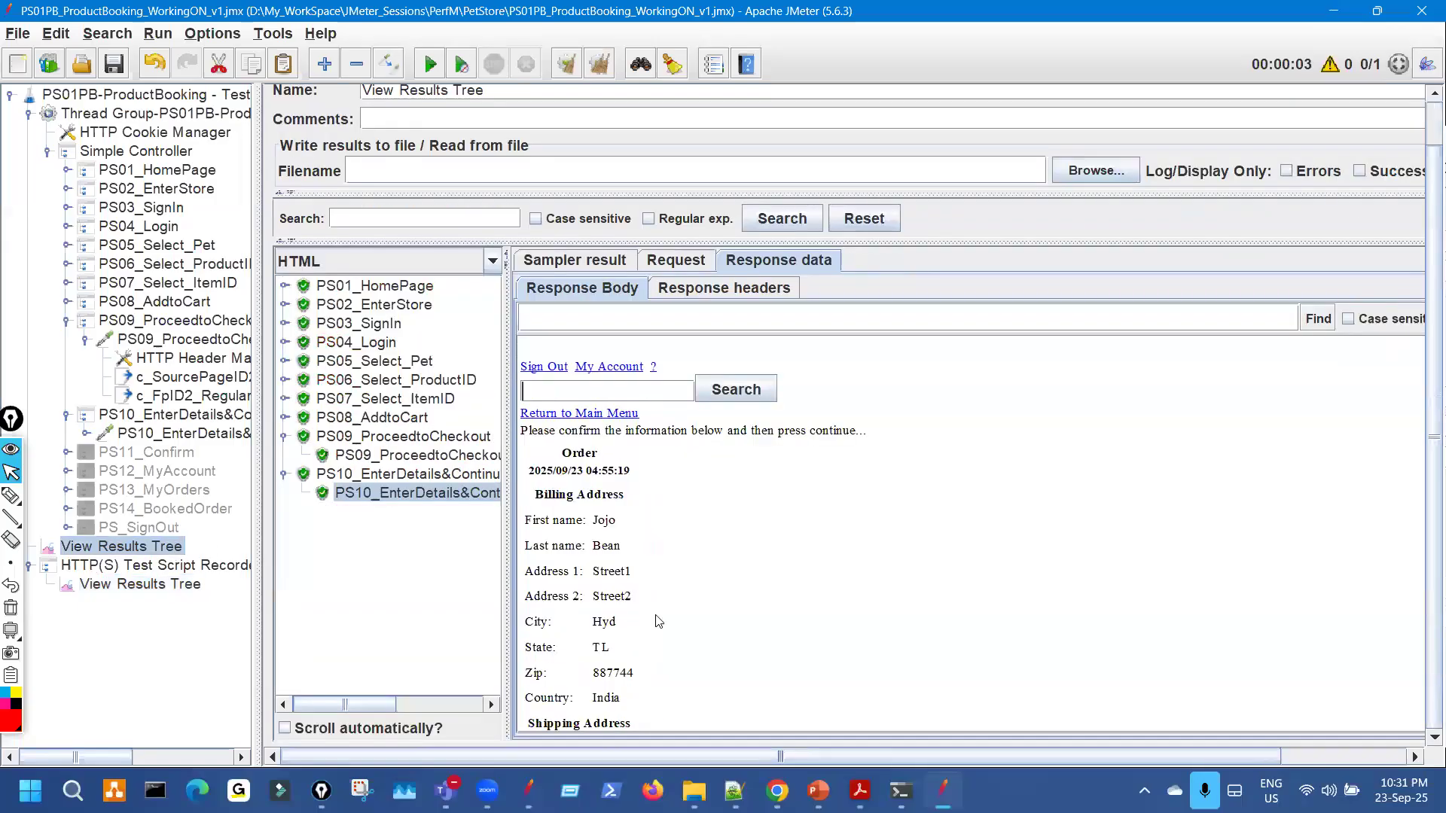
{"action": "scroll", "coordinate": [568, 527], "scroll_direction": "down", "scroll_amount": 3}
{"action": "left_click_drag", "start_coordinate": [520, 390], "coordinate": [907, 390]}
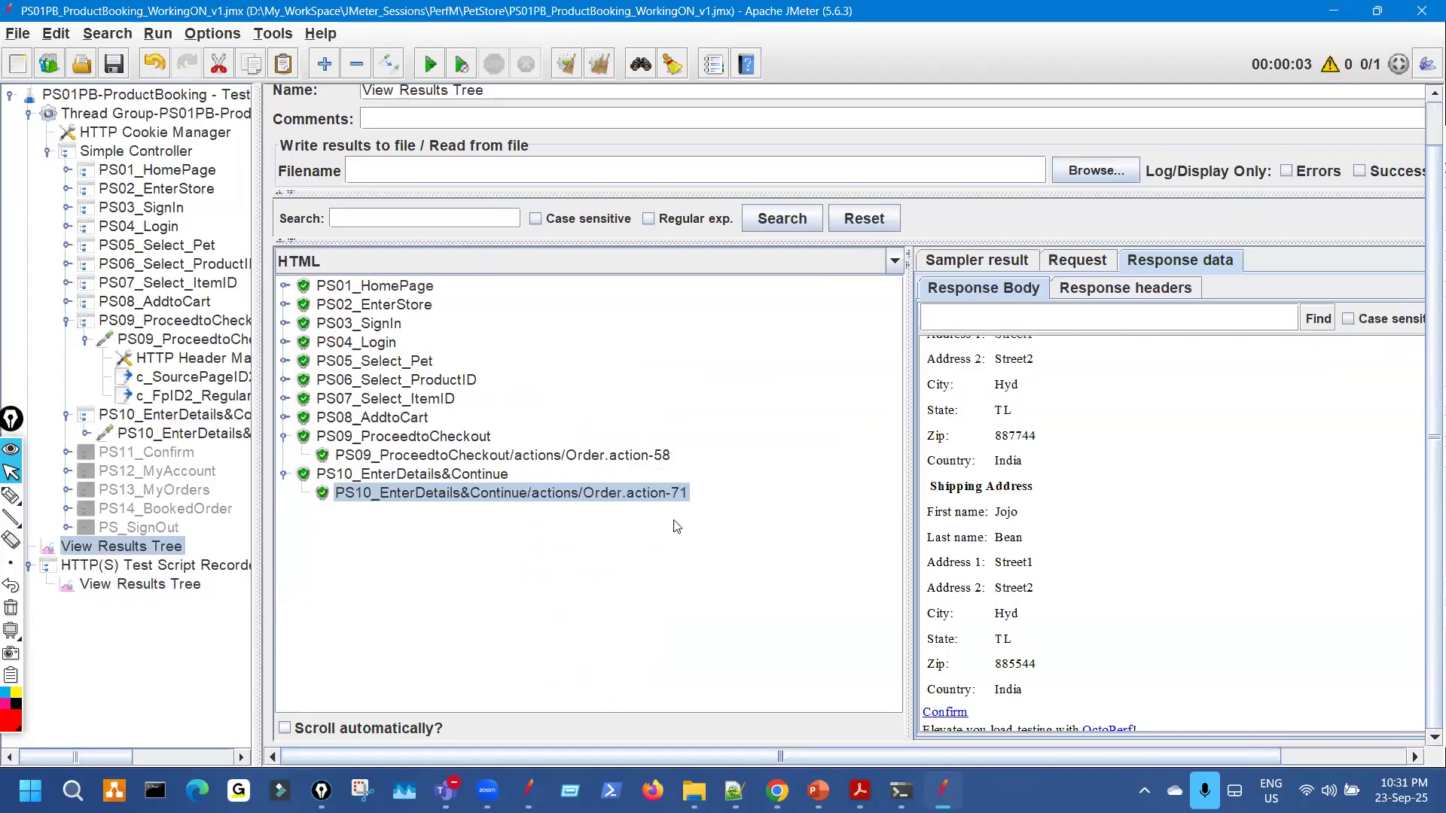
Mark the recorder's PS10 samples, billing address and order date, then open the PS09 HTTP request.
{"action": "left_click", "coordinate": [172, 586]}
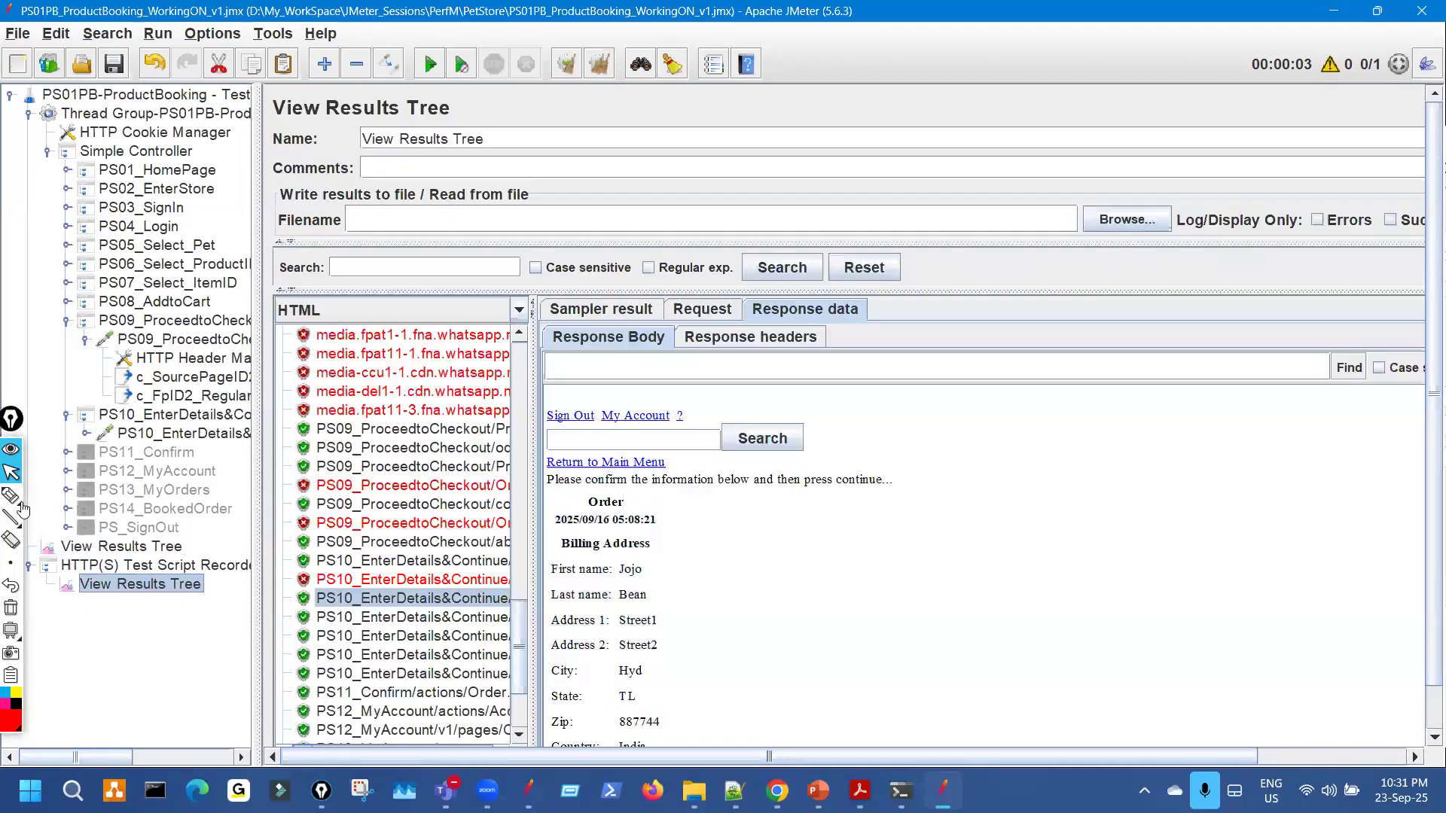
{"action": "left_click_drag", "start_coordinate": [427, 477], "coordinate": [369, 503]}
{"action": "mouse_move", "coordinate": [419, 553]}
{"action": "left_mouse_down"}
{"action": "mouse_move", "coordinate": [408, 543]}
{"action": "mouse_move", "coordinate": [616, 614]}
{"action": "left_mouse_up"}
{"action": "left_click_drag", "start_coordinate": [625, 499], "coordinate": [773, 558]}
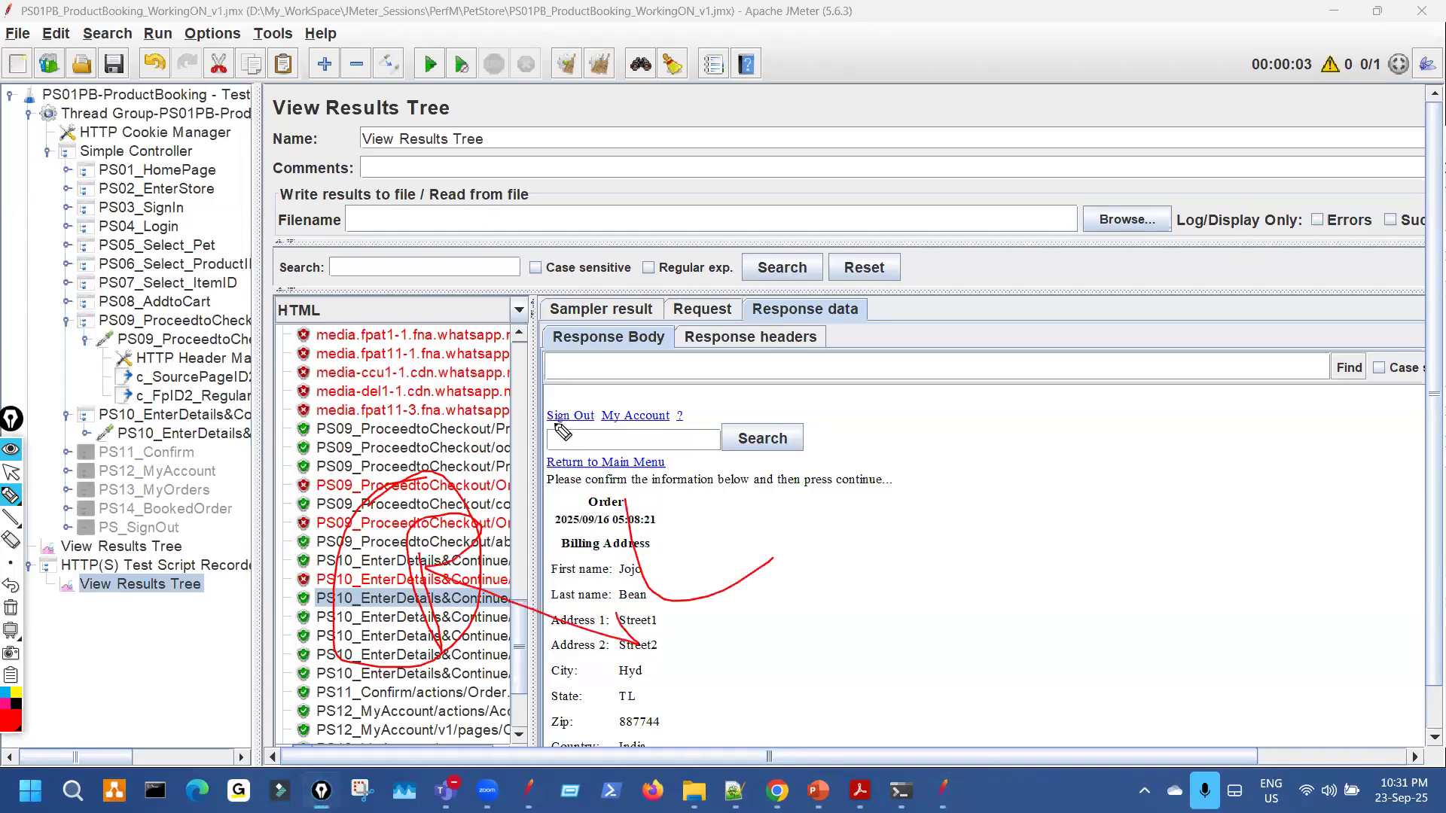
{"action": "left_click_drag", "start_coordinate": [503, 554], "coordinate": [614, 521]}
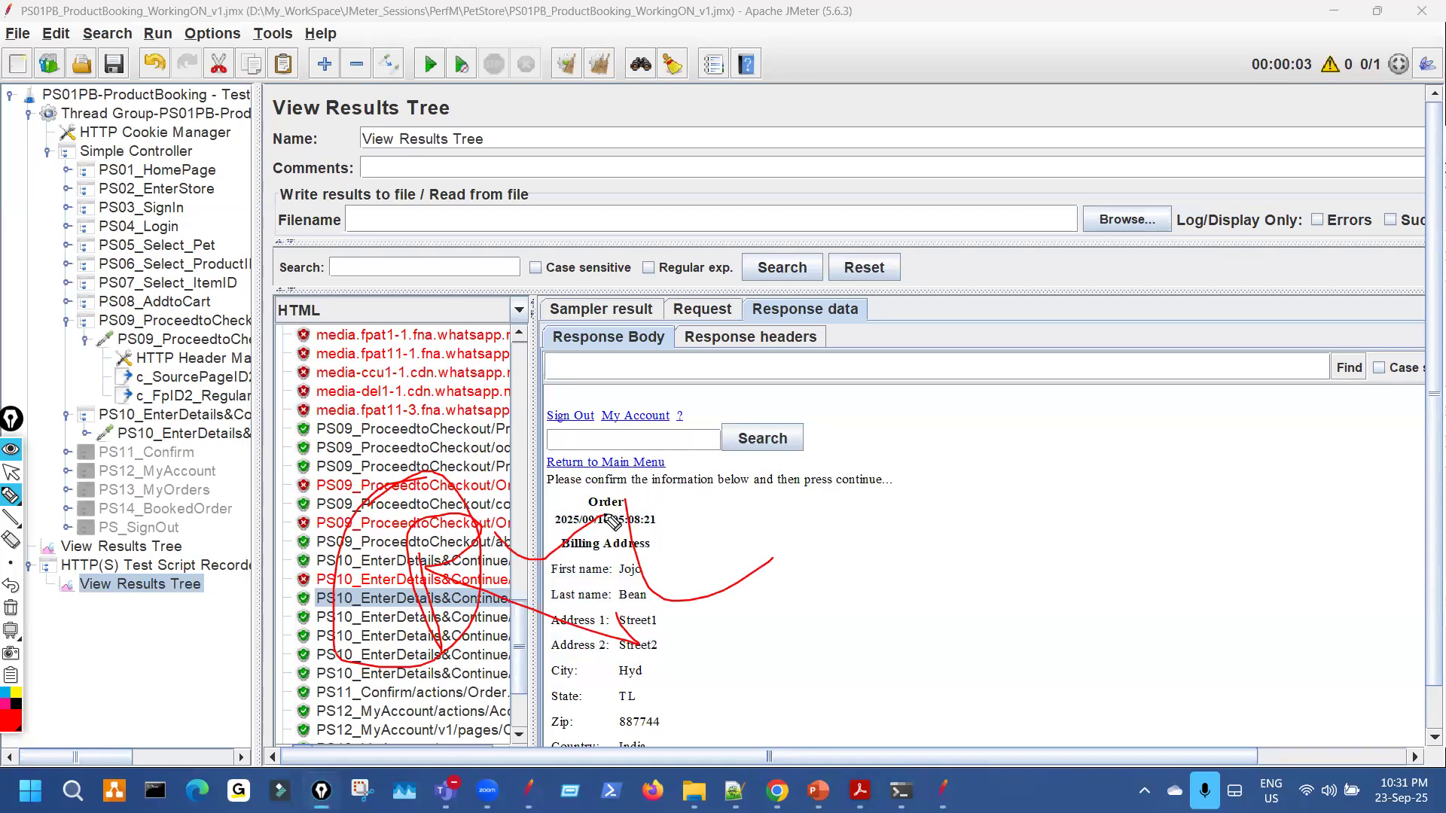
{"action": "key", "text": "ctrl+shift+7"}
{"action": "key", "text": "ctrl+shift+2"}
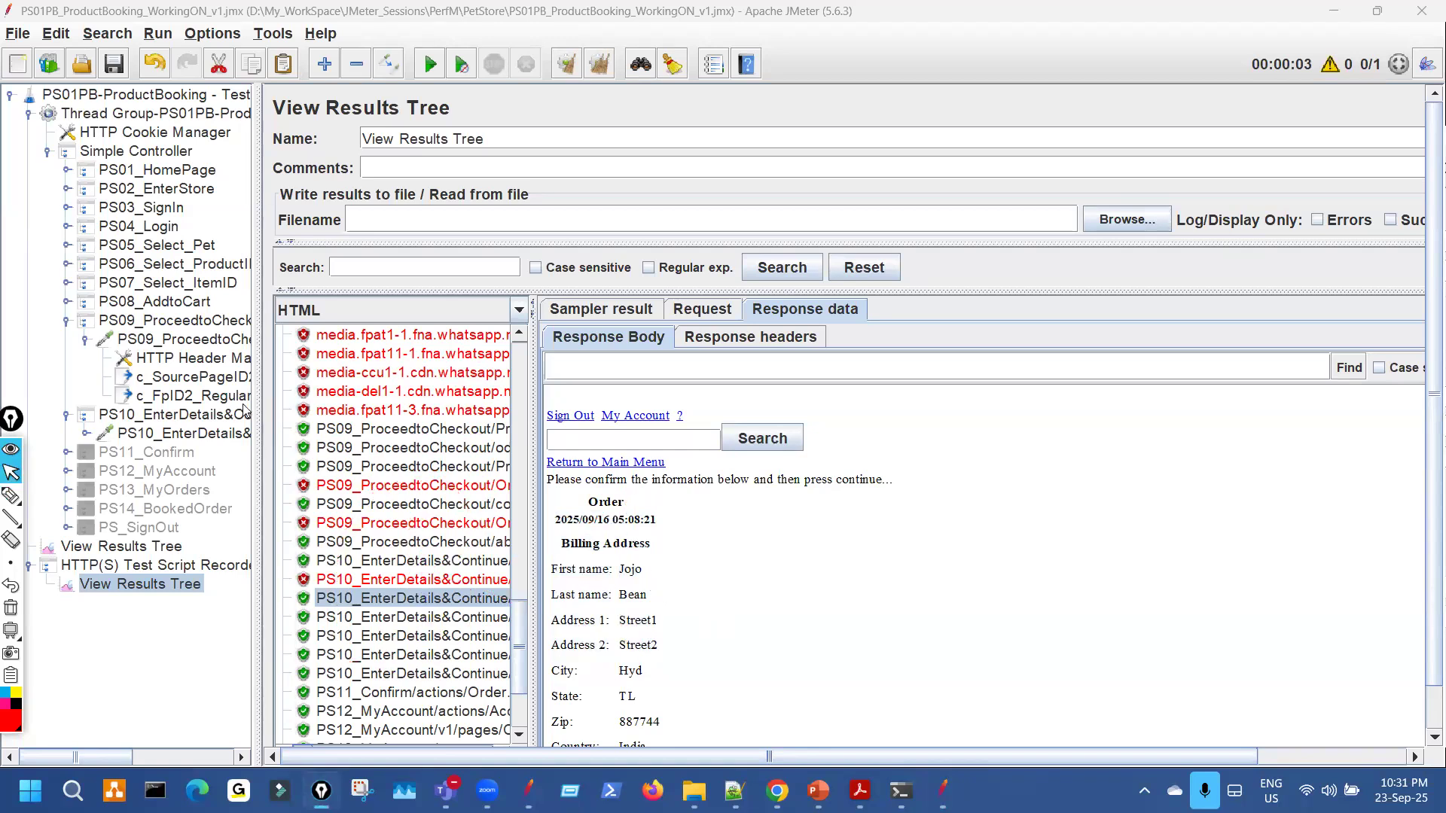
{"action": "left_click", "coordinate": [216, 322]}
{"action": "left_click", "coordinate": [238, 345]}
Mark PS09's https protocol, octoperf server and redirect options, then view PS10_EnterDetails&Continue's POST parameters.
{"action": "key", "text": "ctrl+shift+3"}
{"action": "left_click_drag", "start_coordinate": [429, 253], "coordinate": [489, 223]}
{"action": "left_click_drag", "start_coordinate": [751, 275], "coordinate": [768, 267]}
{"action": "left_click_drag", "start_coordinate": [488, 346], "coordinate": [701, 345]}
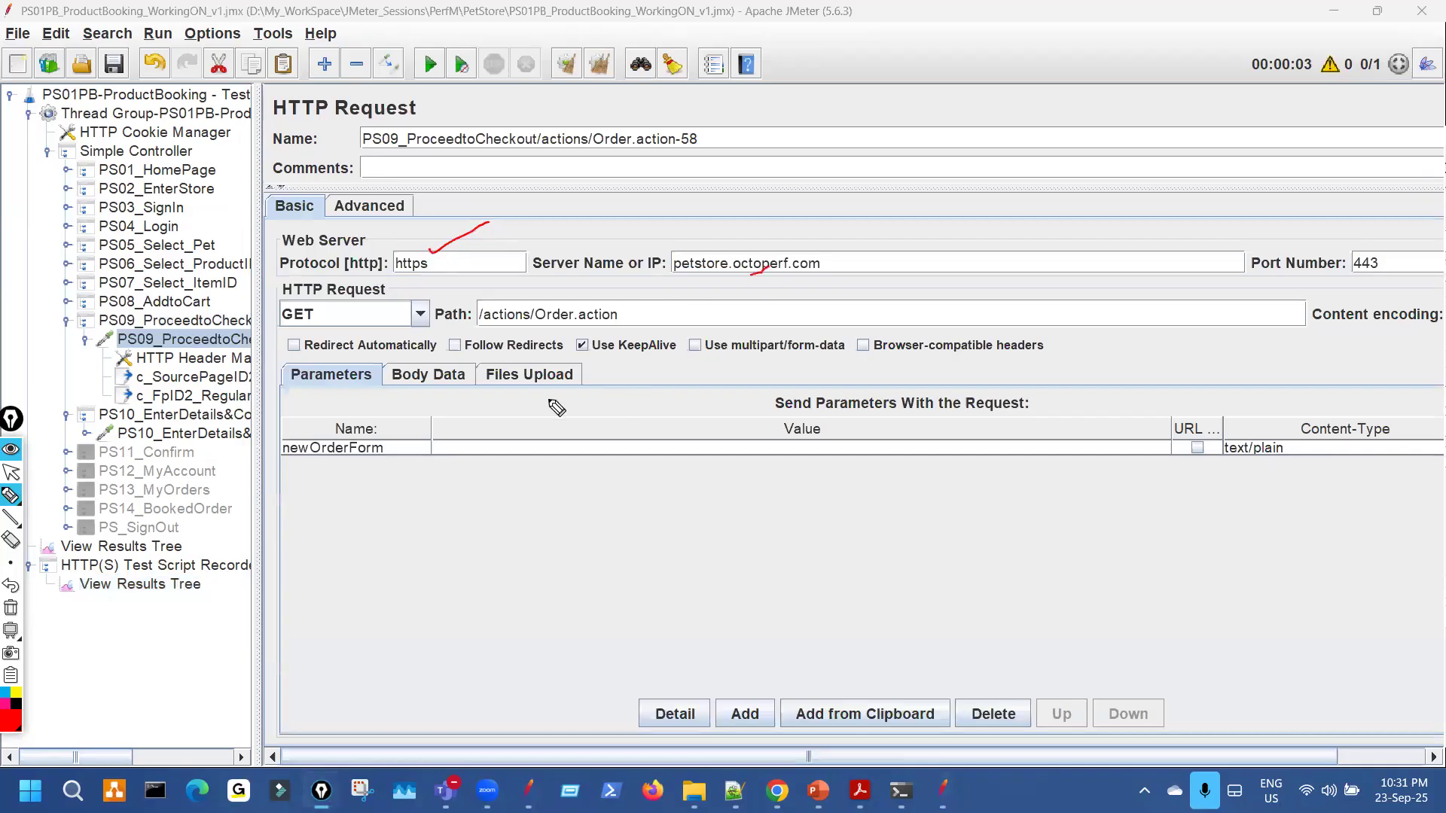
{"action": "key", "text": "Escape"}
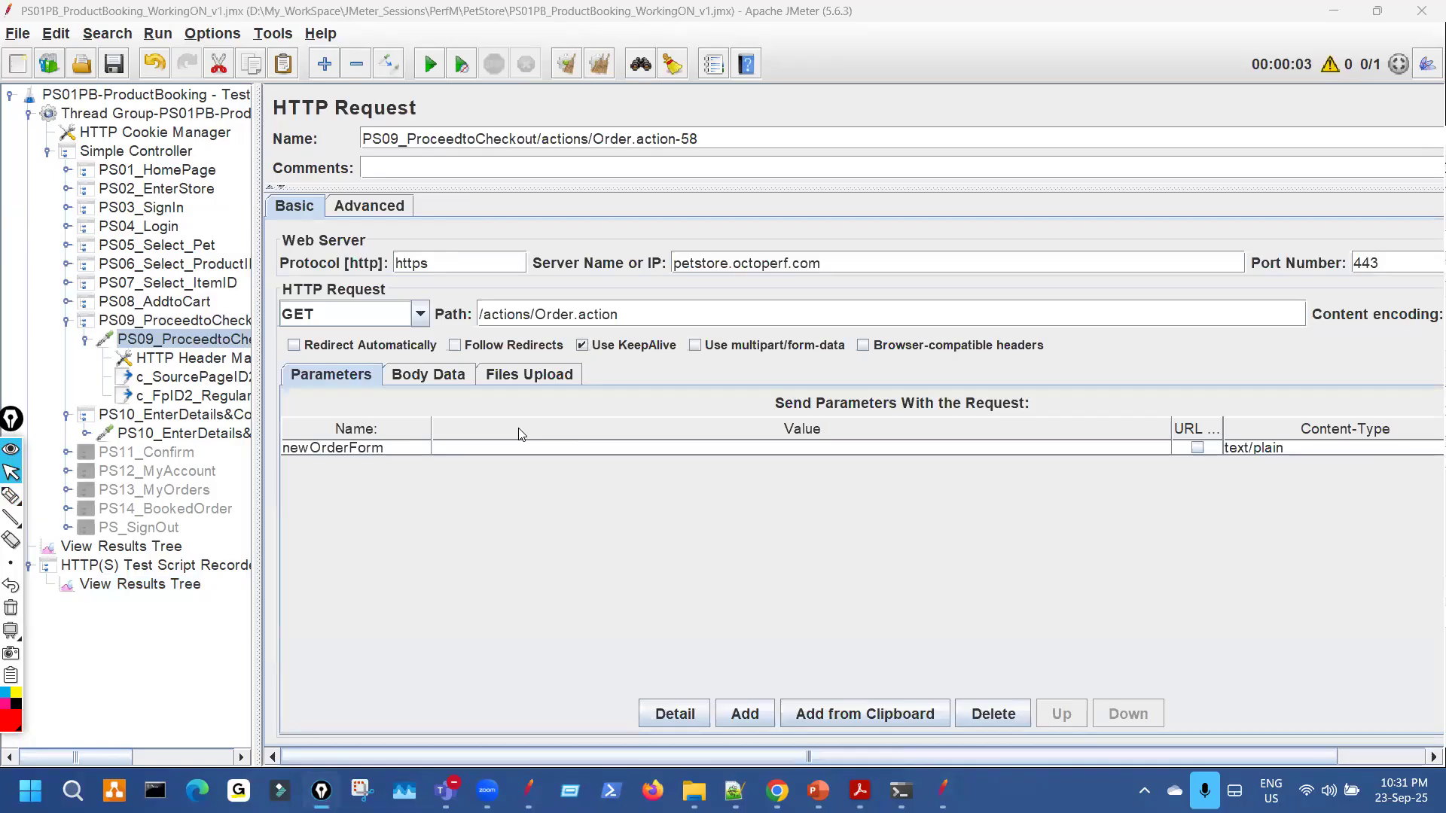
{"action": "left_click", "coordinate": [307, 469]}
{"action": "left_click", "coordinate": [184, 433]}
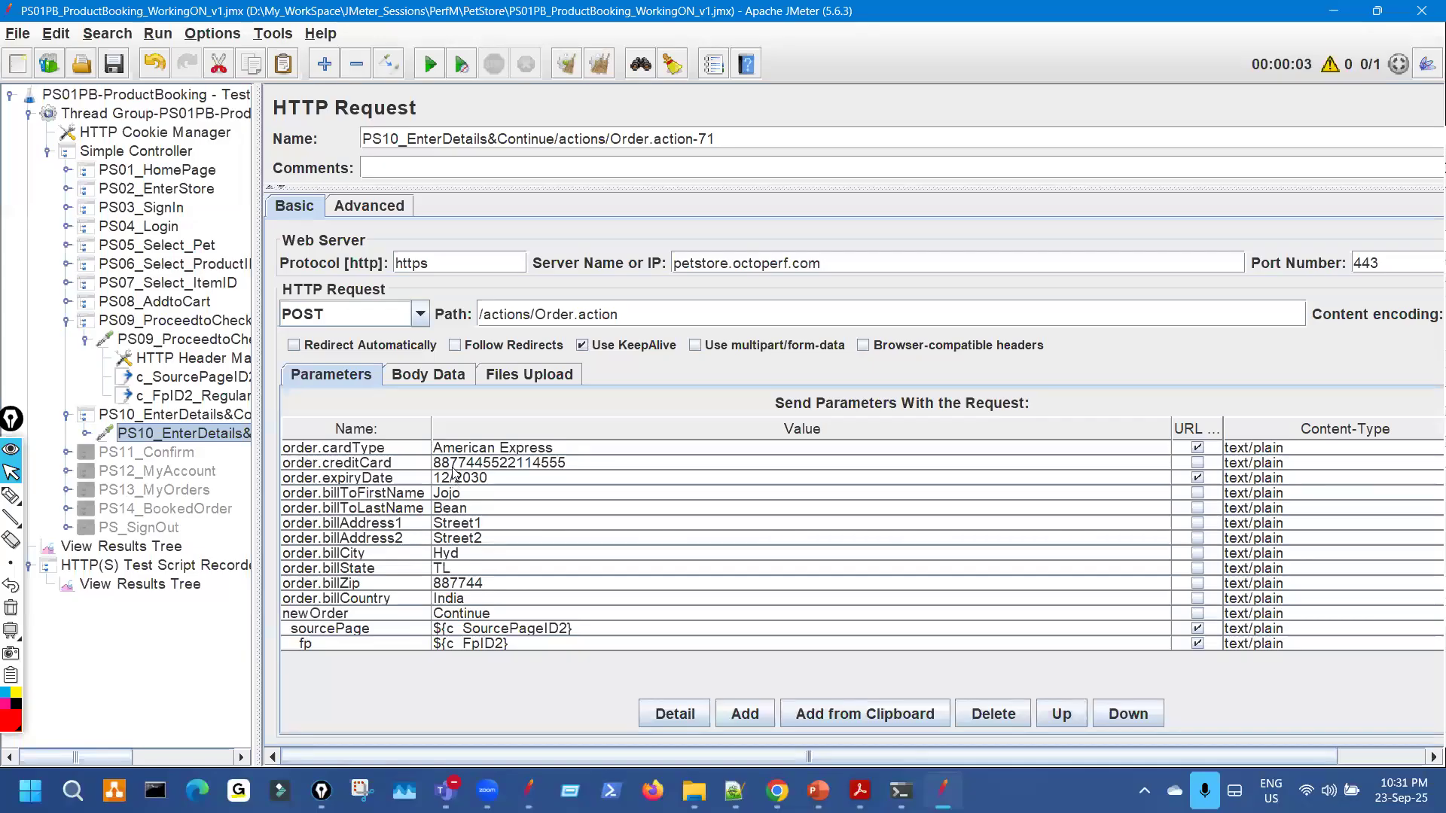
{"action": "left_click", "coordinate": [189, 586]}
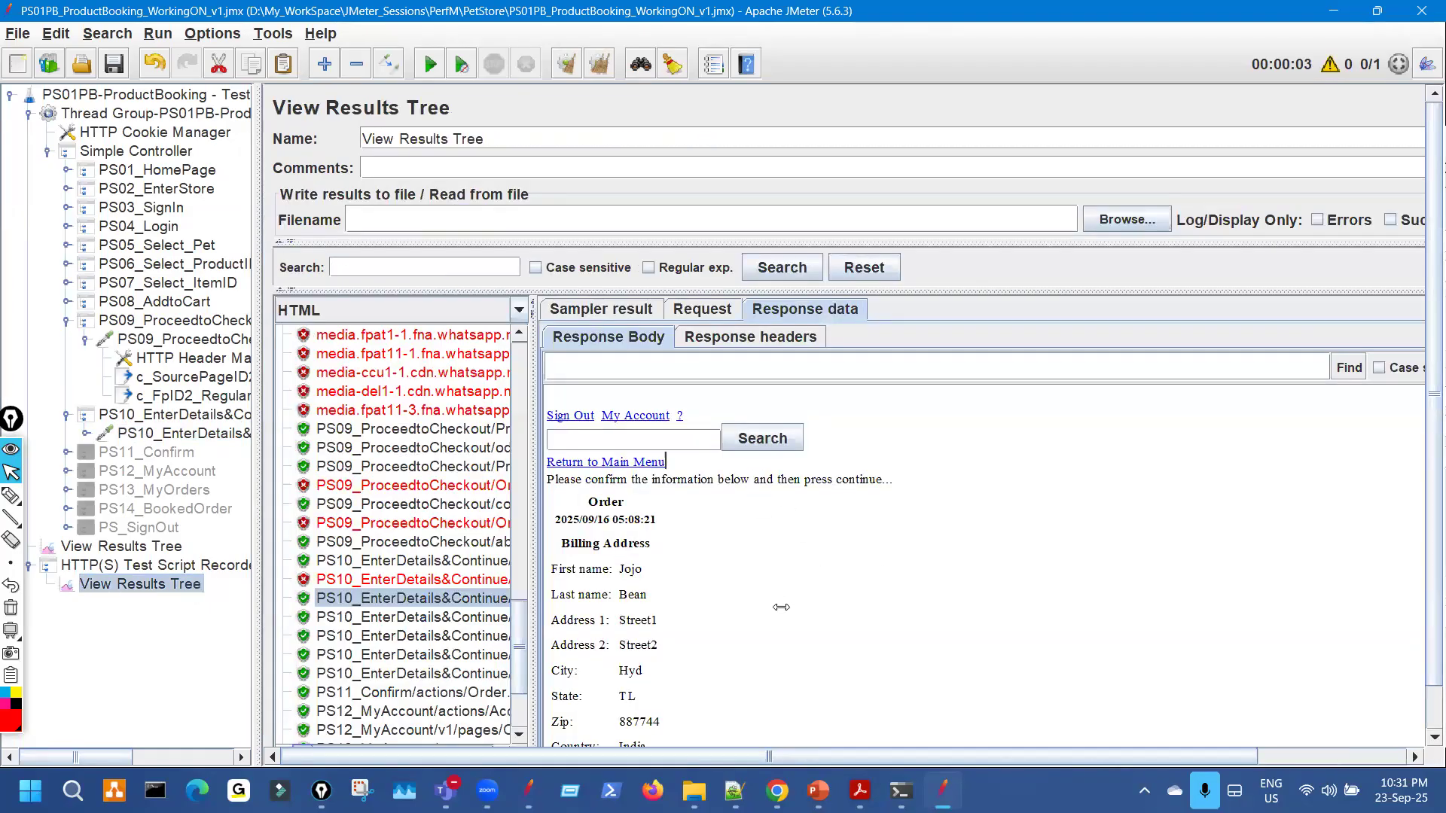
Mark the PS10 recorded samples and billing address fields in the recorder's response.
{"action": "left_click_drag", "start_coordinate": [759, 485], "coordinate": [800, 568]}
{"action": "key", "text": "ctrl+shift+3"}
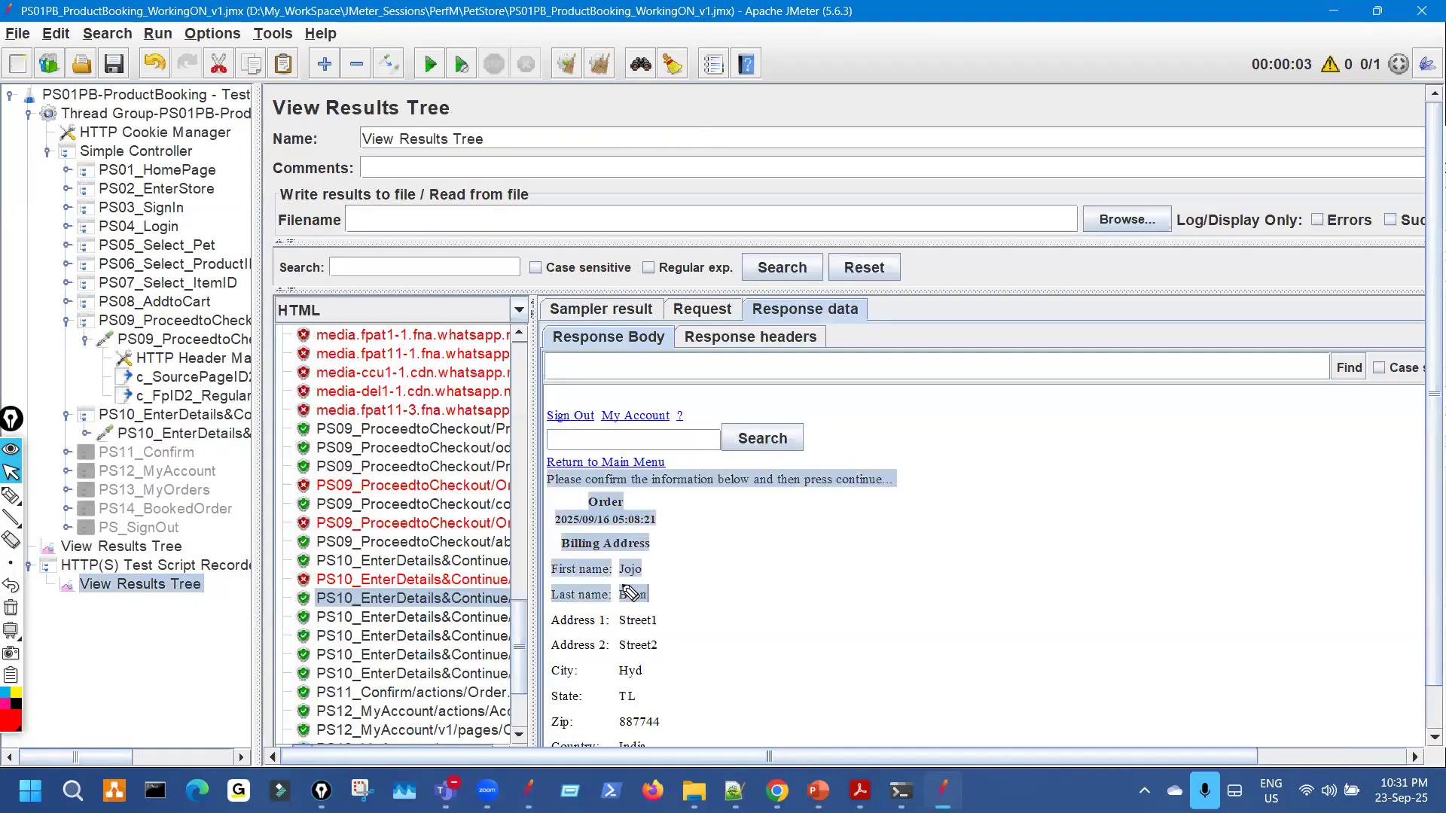
{"action": "mouse_move", "coordinate": [424, 503]}
{"action": "left_mouse_down"}
{"action": "mouse_move", "coordinate": [499, 548]}
{"action": "mouse_move", "coordinate": [421, 580]}
{"action": "mouse_move", "coordinate": [486, 610]}
{"action": "left_mouse_up"}
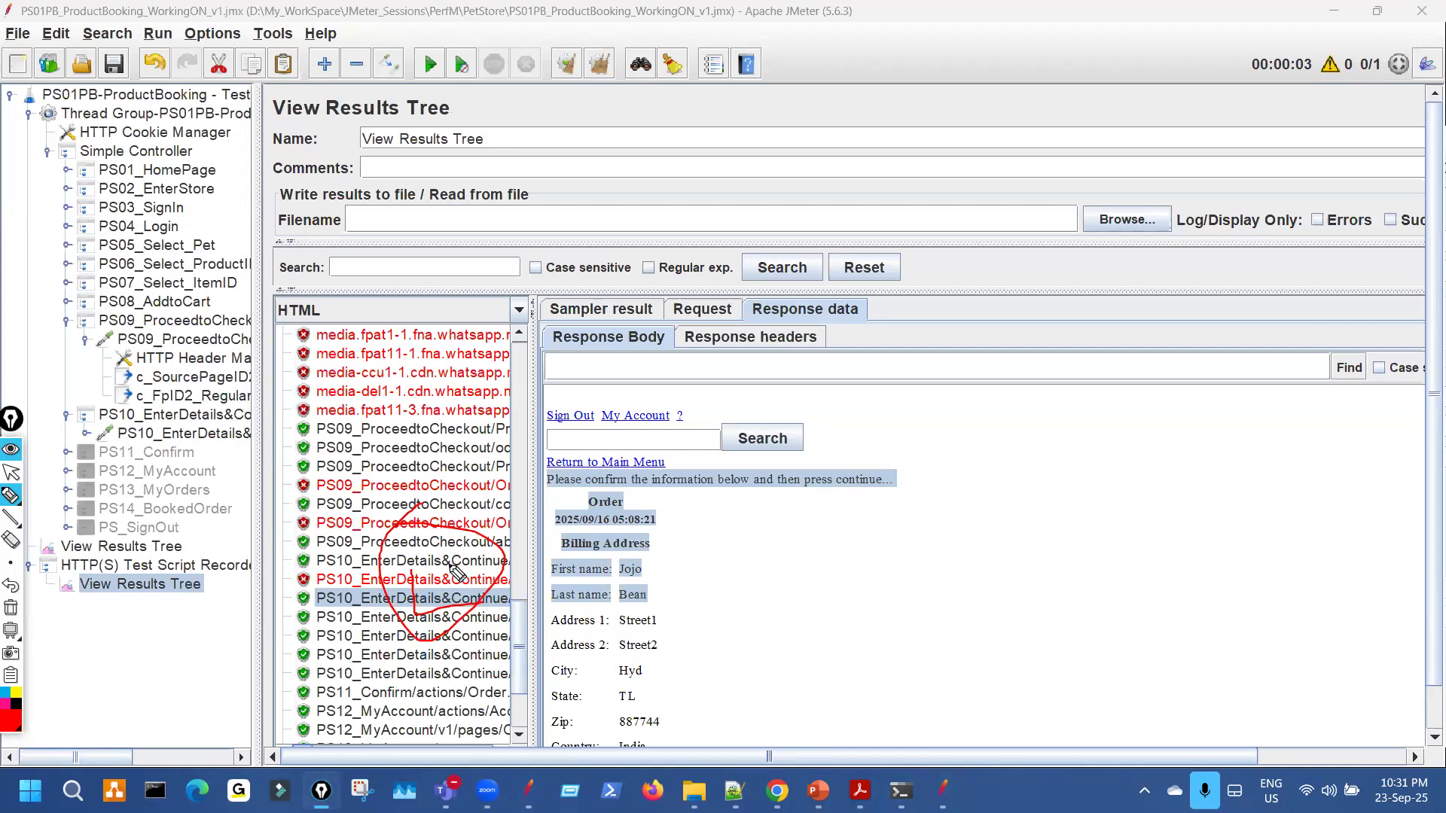
{"action": "left_click_drag", "start_coordinate": [732, 536], "coordinate": [913, 555]}
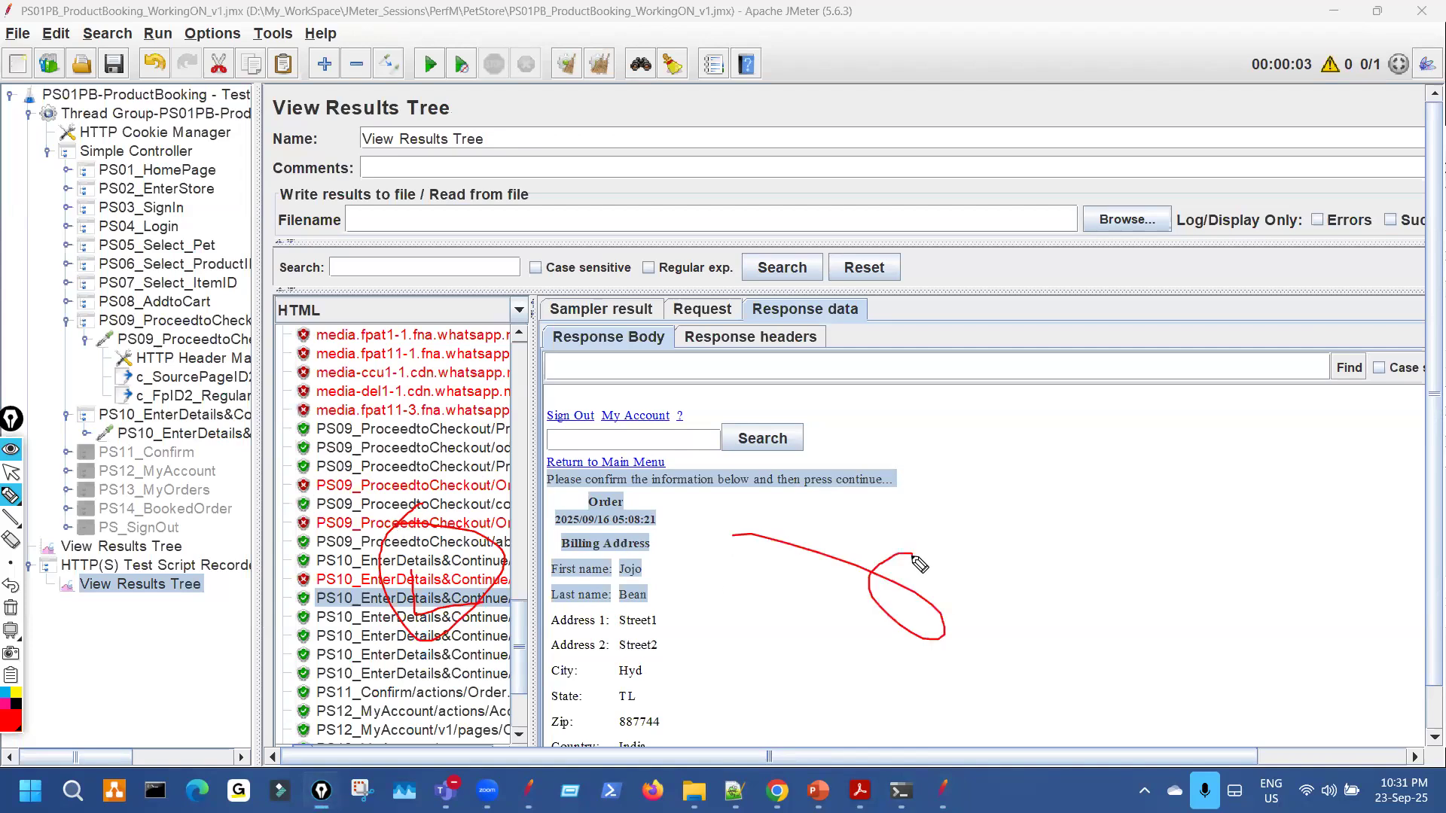
{"action": "left_click_drag", "start_coordinate": [625, 602], "coordinate": [789, 592]}
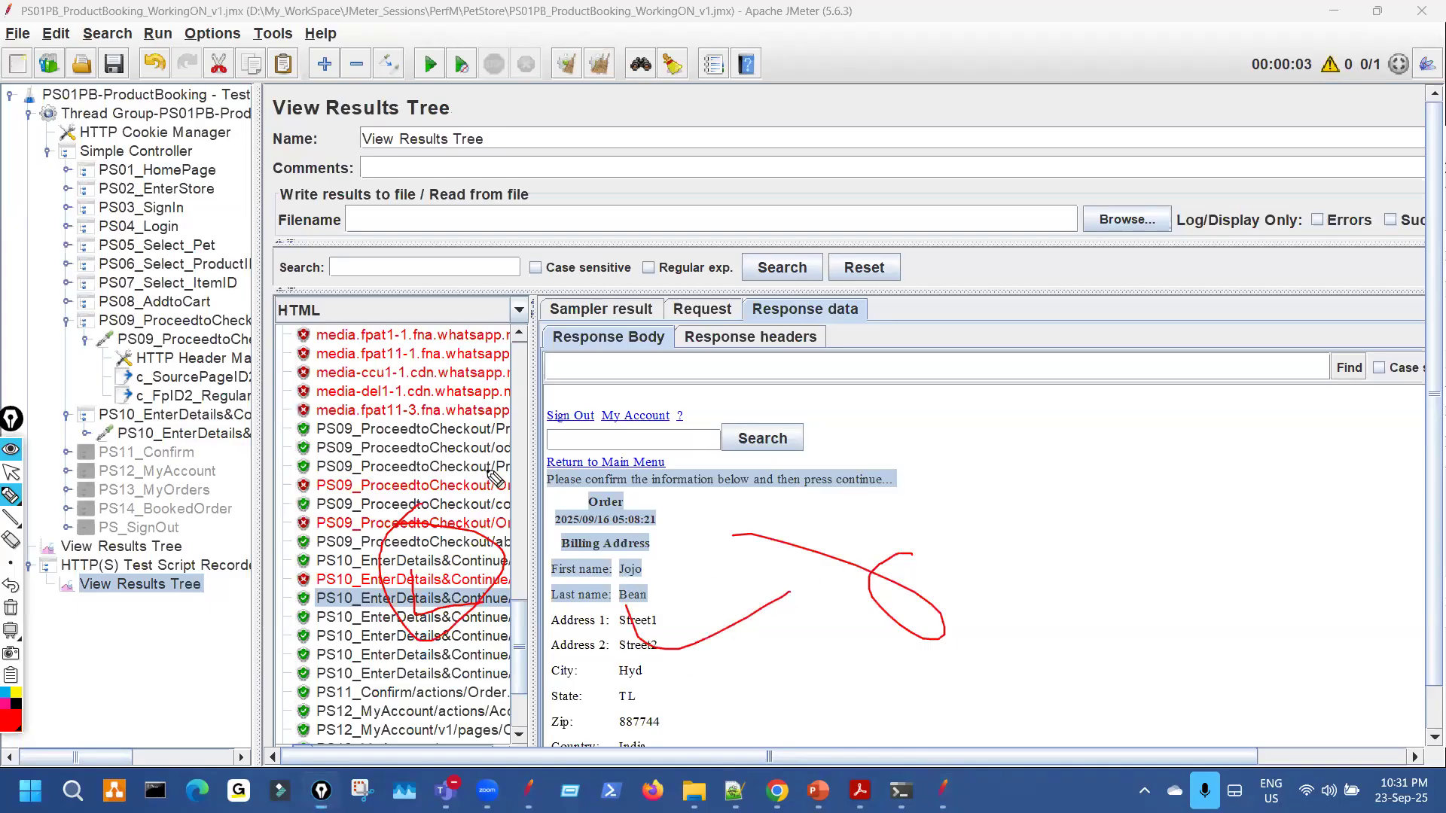
{"action": "left_click_drag", "start_coordinate": [455, 207], "coordinate": [498, 218]}
{"action": "key", "text": "ctrl+shift+7"}
{"action": "key", "text": "ctrl+shift+2"}
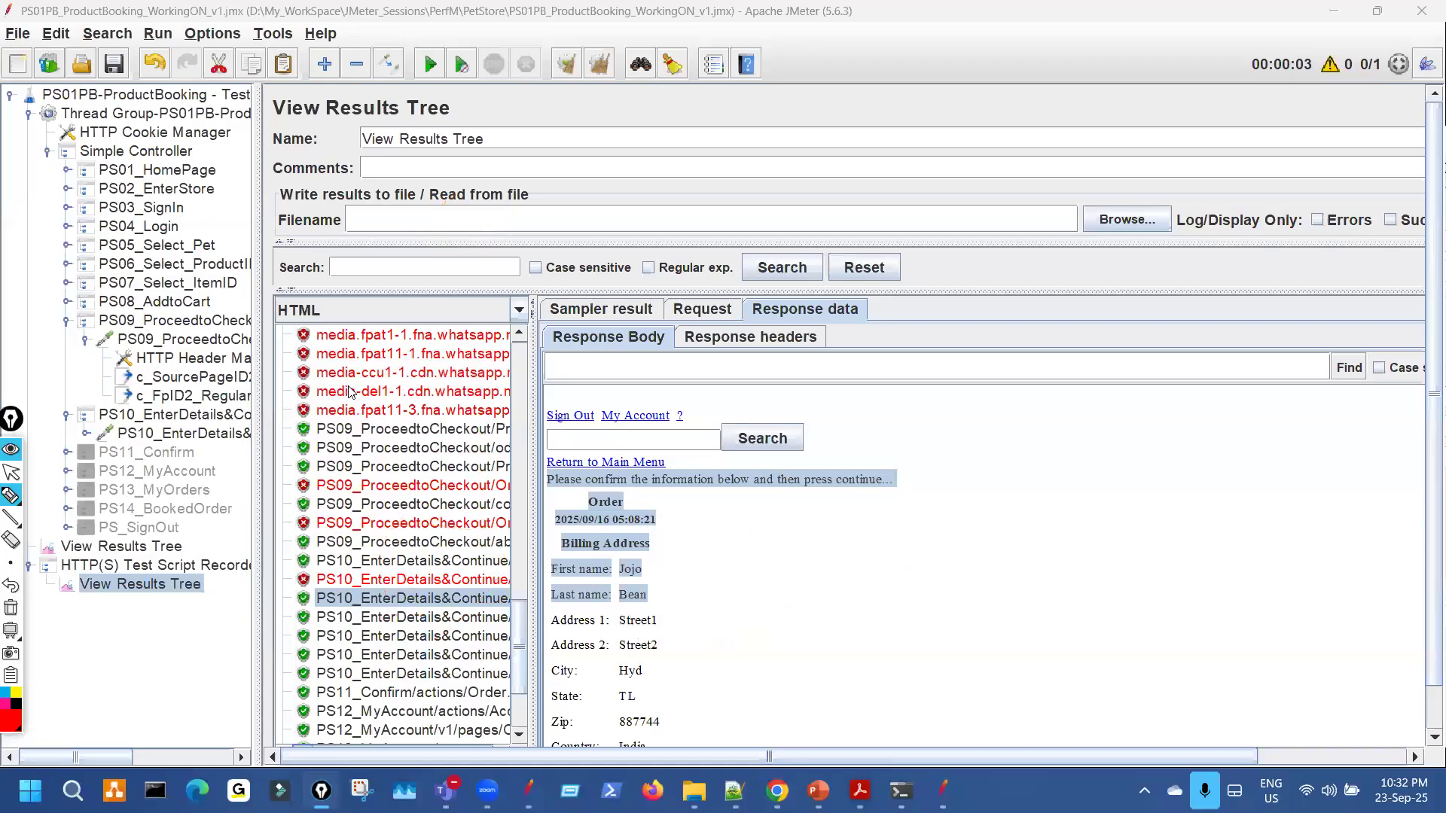
Tick the Order.action-71 sample, then collapse PS09 and PS10 in the results and test plan trees.
{"action": "left_click", "coordinate": [156, 546]}
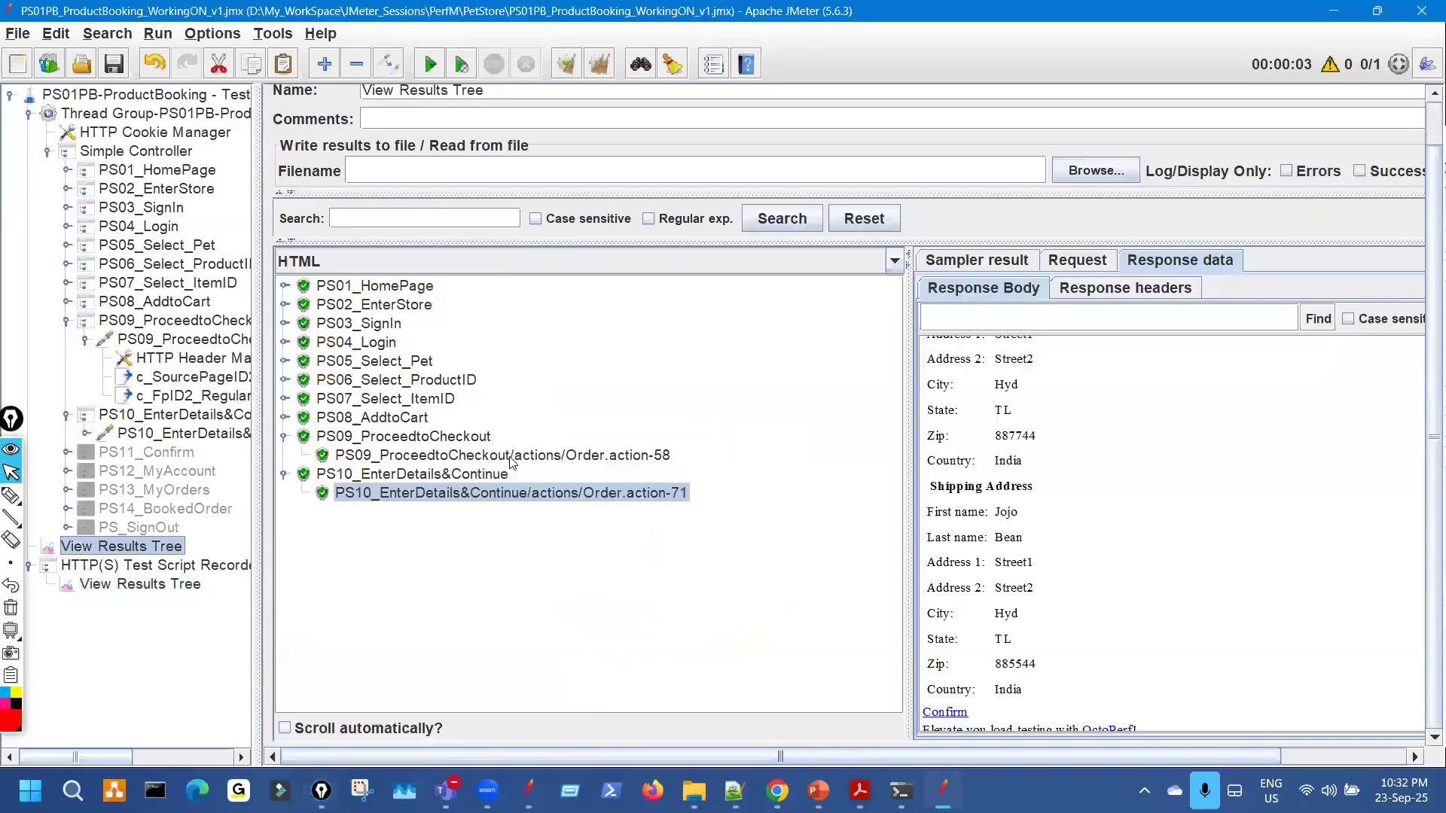
{"action": "key", "text": "ctrl+shift+2"}
{"action": "left_click_drag", "start_coordinate": [685, 503], "coordinate": [745, 493]}
{"action": "key", "text": "ctrl+shift+7"}
{"action": "key", "text": "ctrl+shift+2"}
{"action": "left_click", "coordinate": [285, 439]}
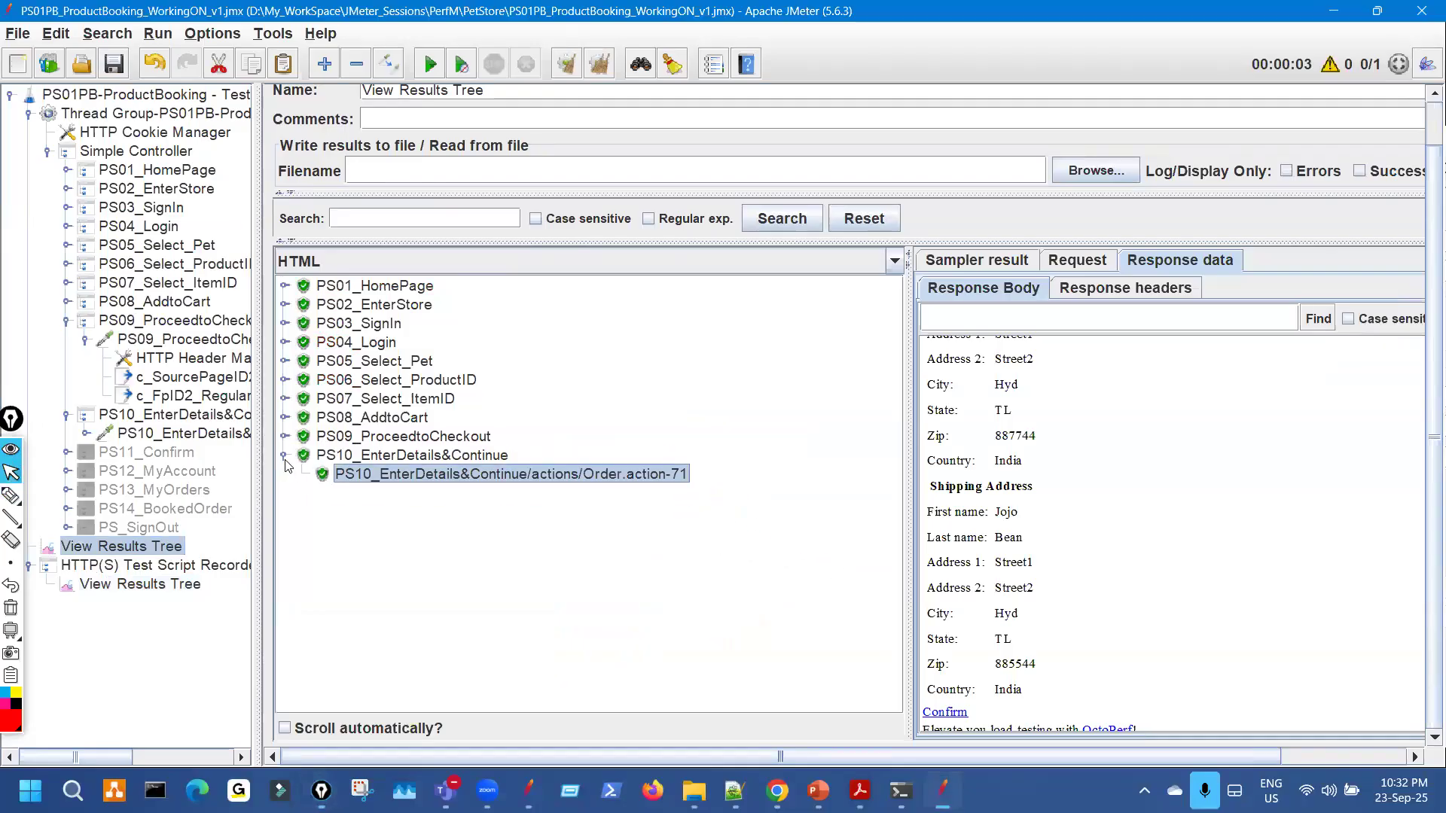
{"action": "left_click", "coordinate": [285, 456]}
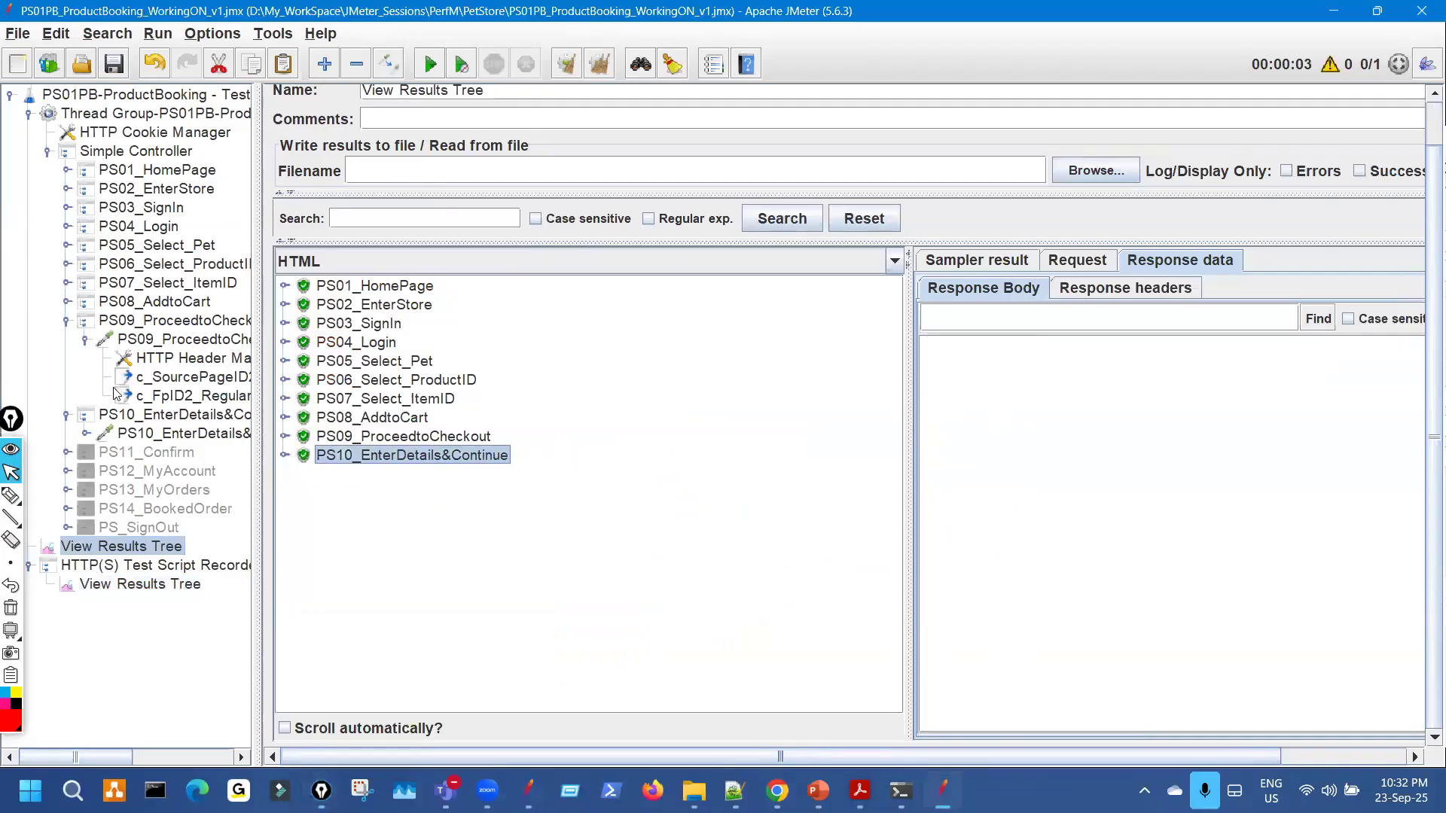
{"action": "left_click", "coordinate": [67, 321]}
{"action": "left_click", "coordinate": [67, 340]}
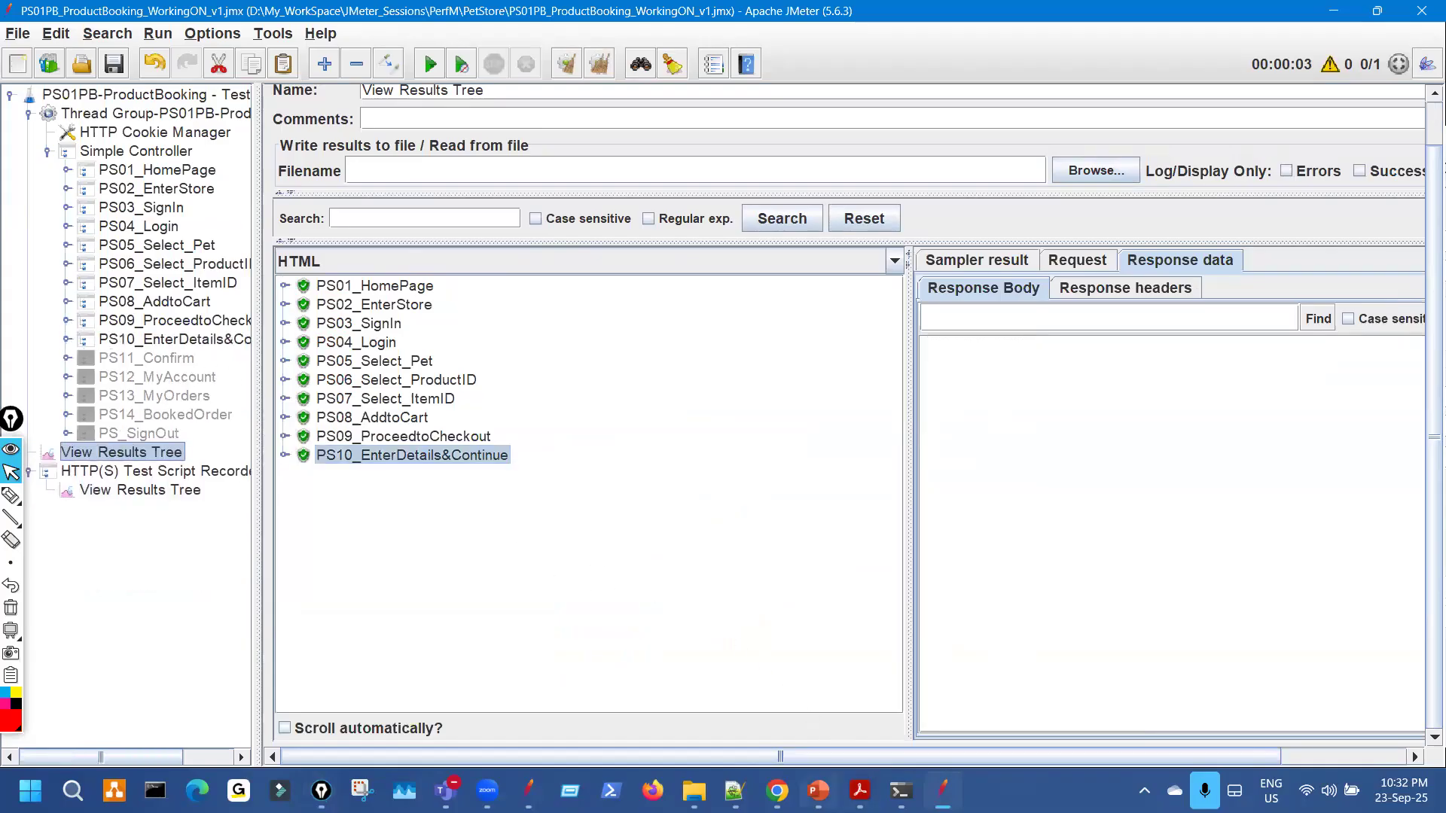
Point out the Debug Sampler topic in the course outline PDF, then return to JMeter.
{"action": "left_click", "coordinate": [860, 791]}
{"action": "key", "text": "ctrl+shift+3"}
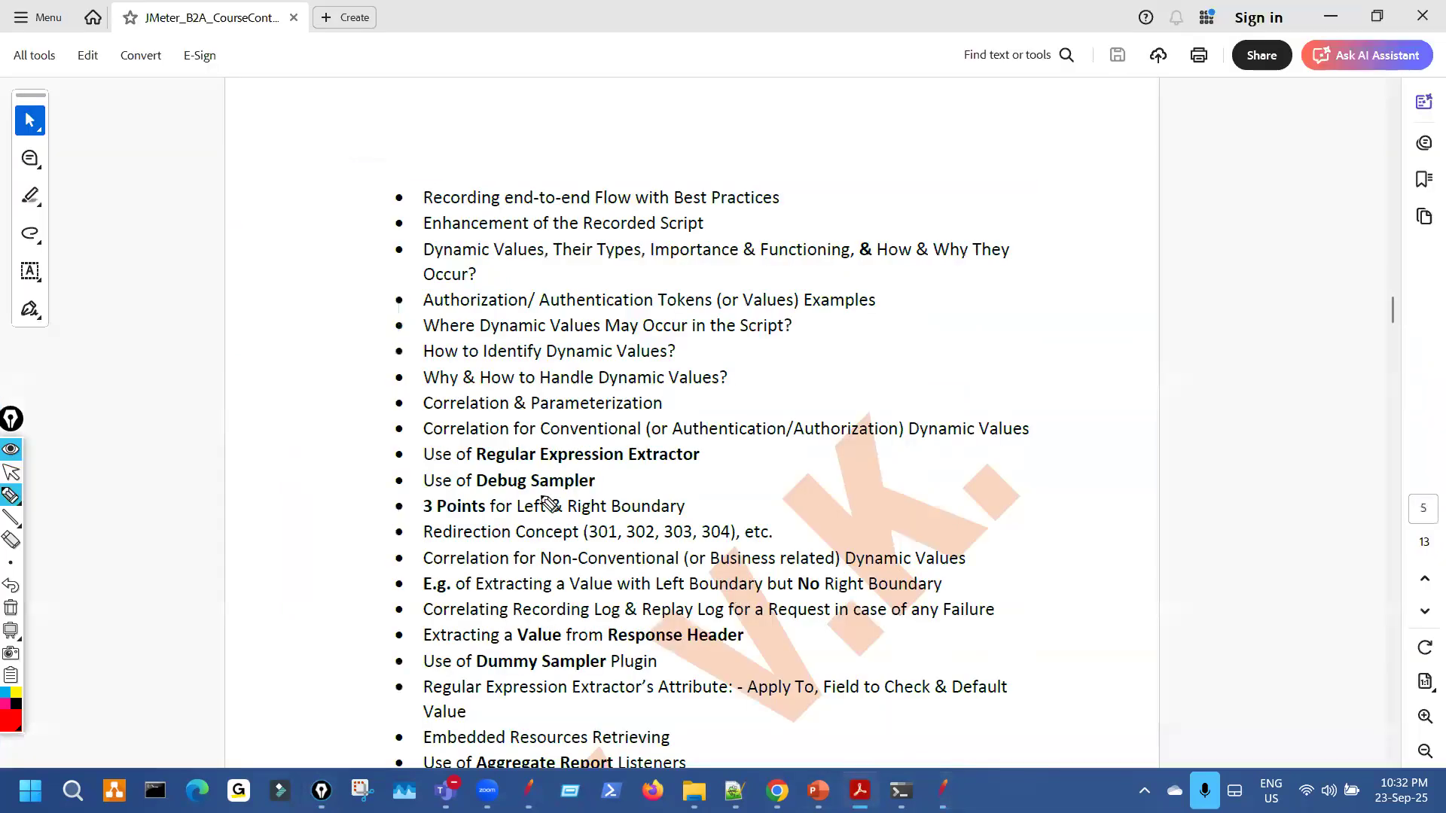
{"action": "left_click_drag", "start_coordinate": [530, 501], "coordinate": [586, 489]}
{"action": "key", "text": "ctrl+shift+7"}
{"action": "key", "text": "ctrl+shift+2"}
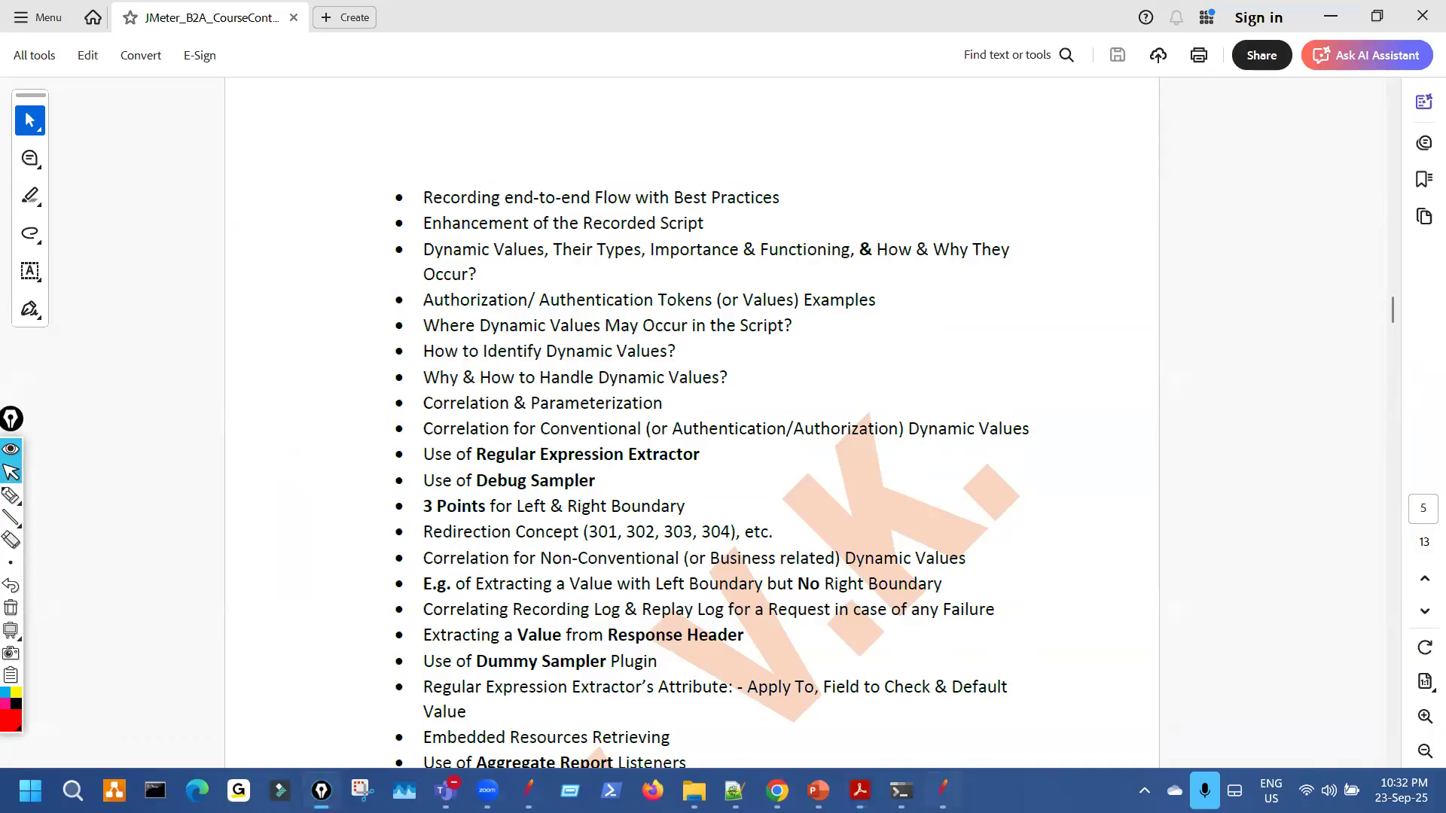
{"action": "key", "text": "alt+Tab"}
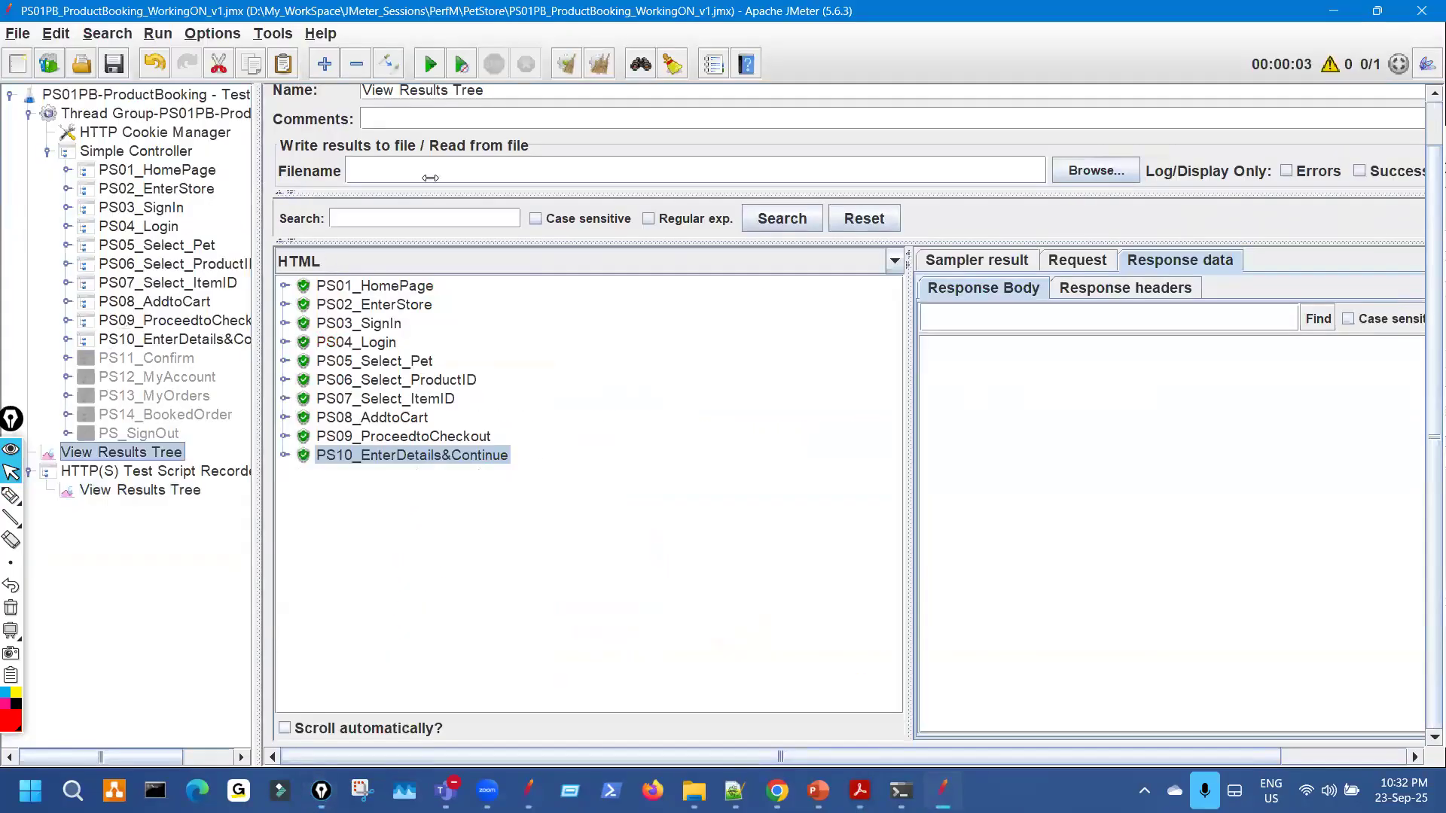
Add a Debug Sampler under the Simple Controller and reopen the widened View Results Tree.
{"action": "left_click", "coordinate": [161, 154]}
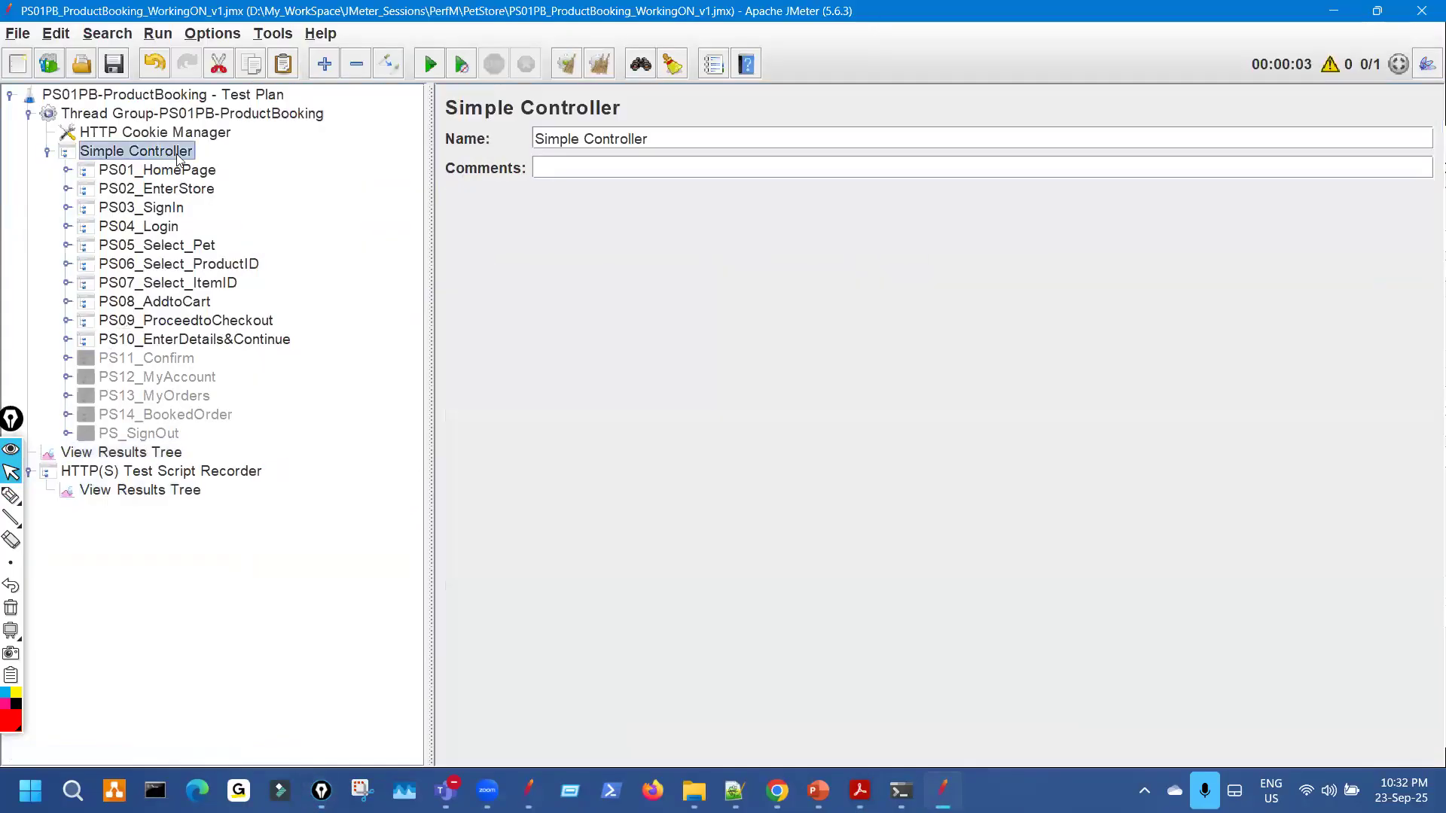
{"action": "right_click", "coordinate": [169, 159]}
{"action": "mouse_move", "coordinate": [296, 171]}
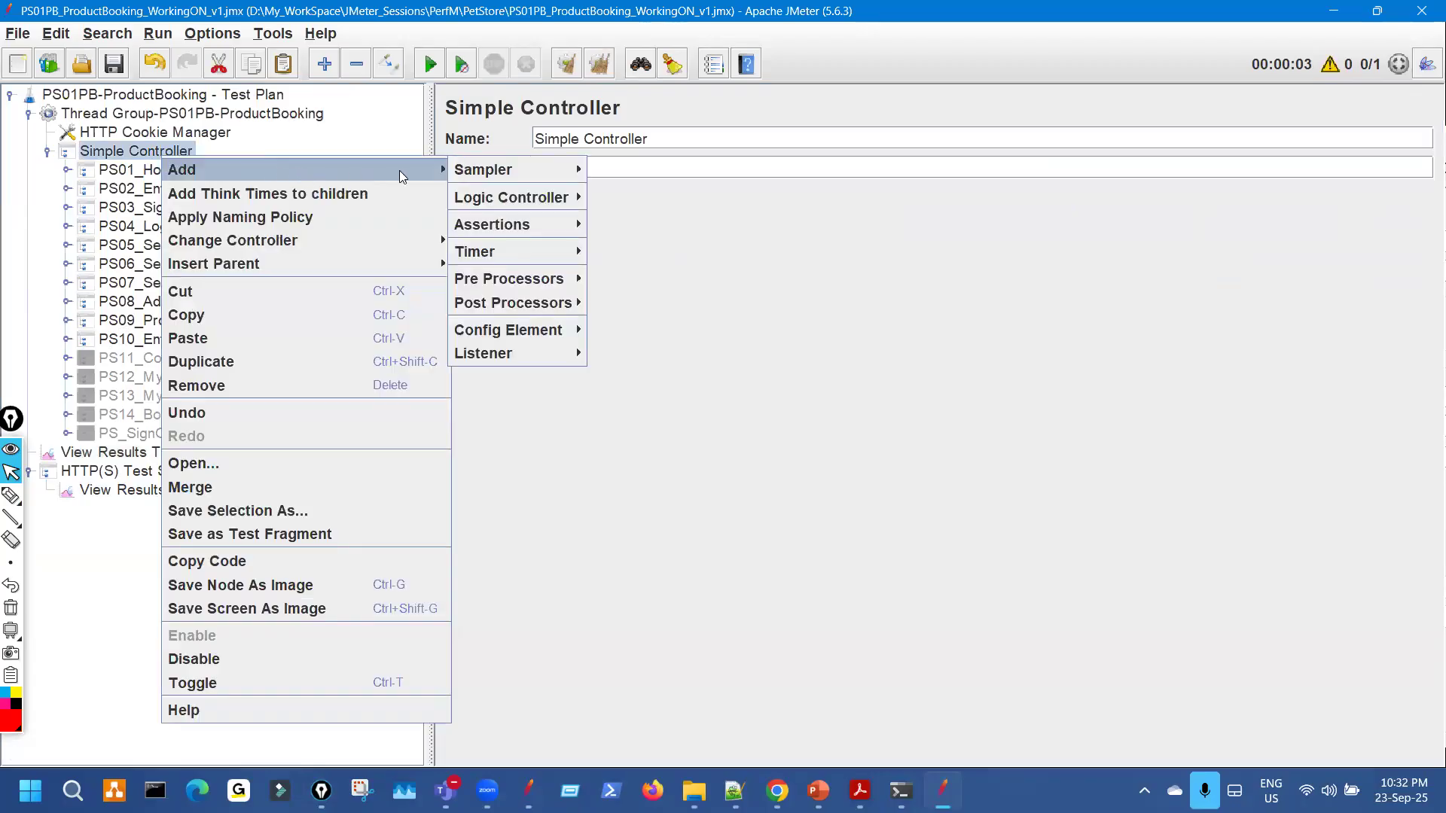
{"action": "mouse_move", "coordinate": [547, 175]}
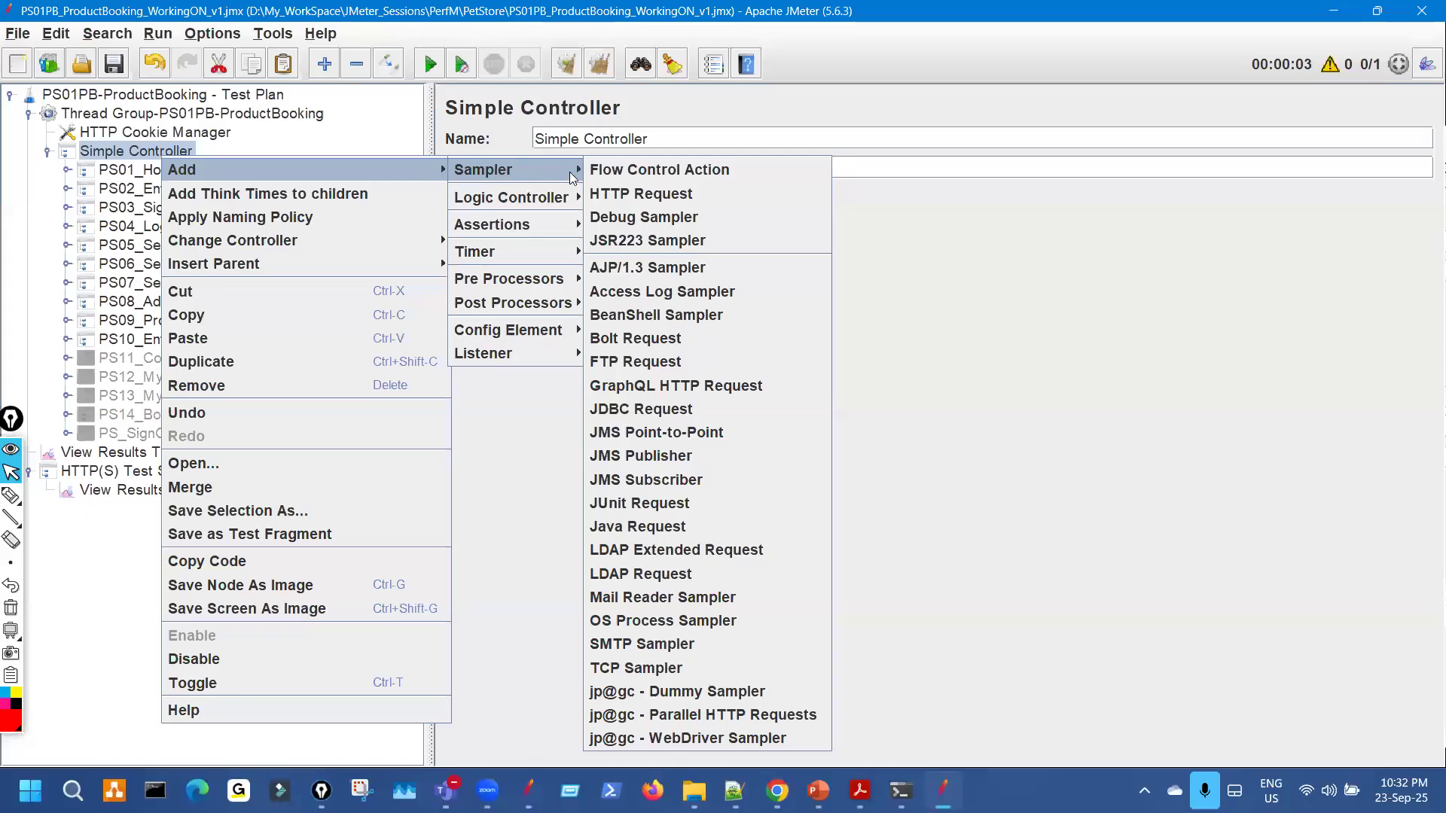
{"action": "left_click", "coordinate": [632, 217]}
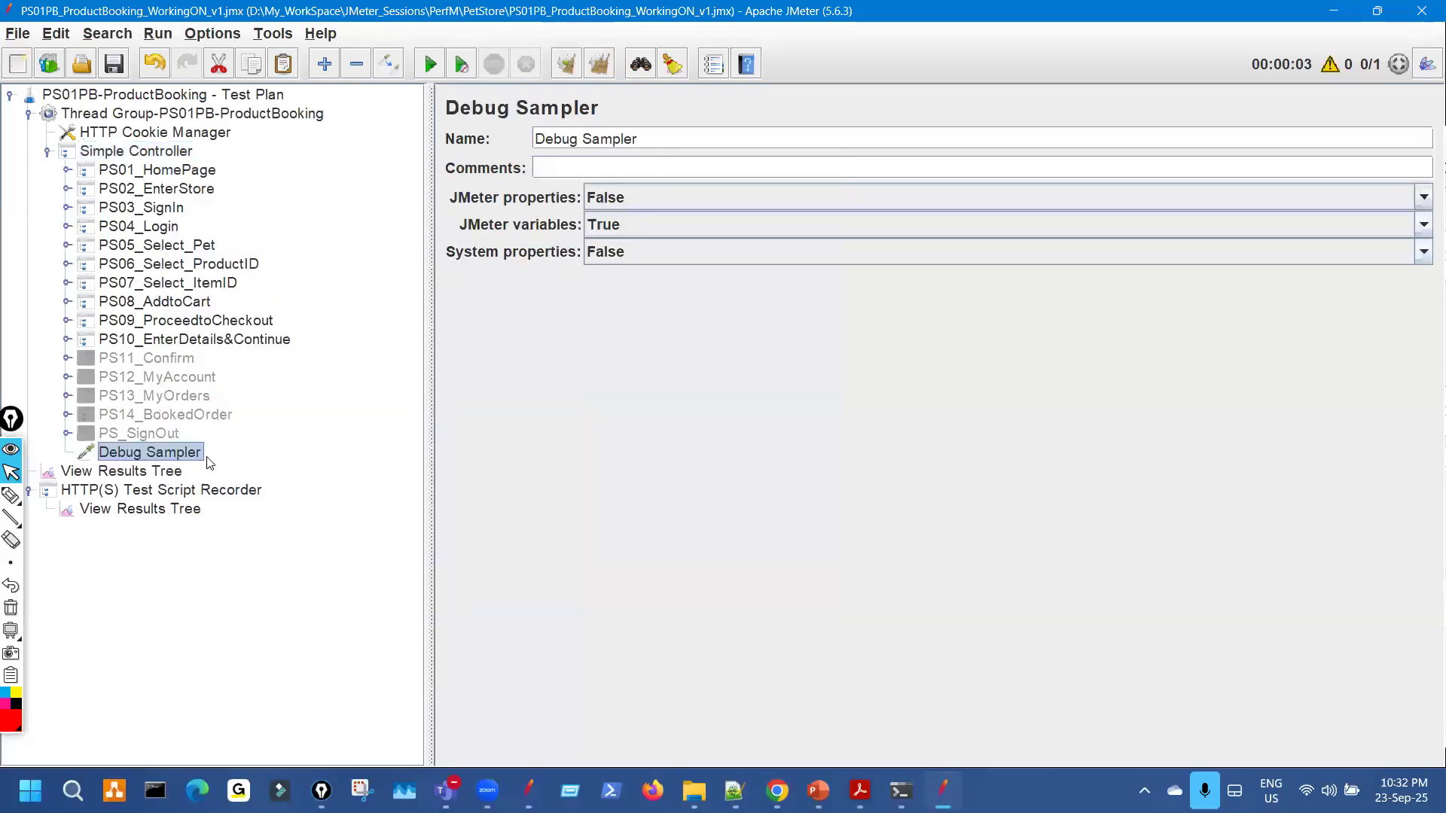
{"action": "left_click", "coordinate": [183, 471]}
{"action": "left_click_drag", "start_coordinate": [434, 317], "coordinate": [217, 316]}
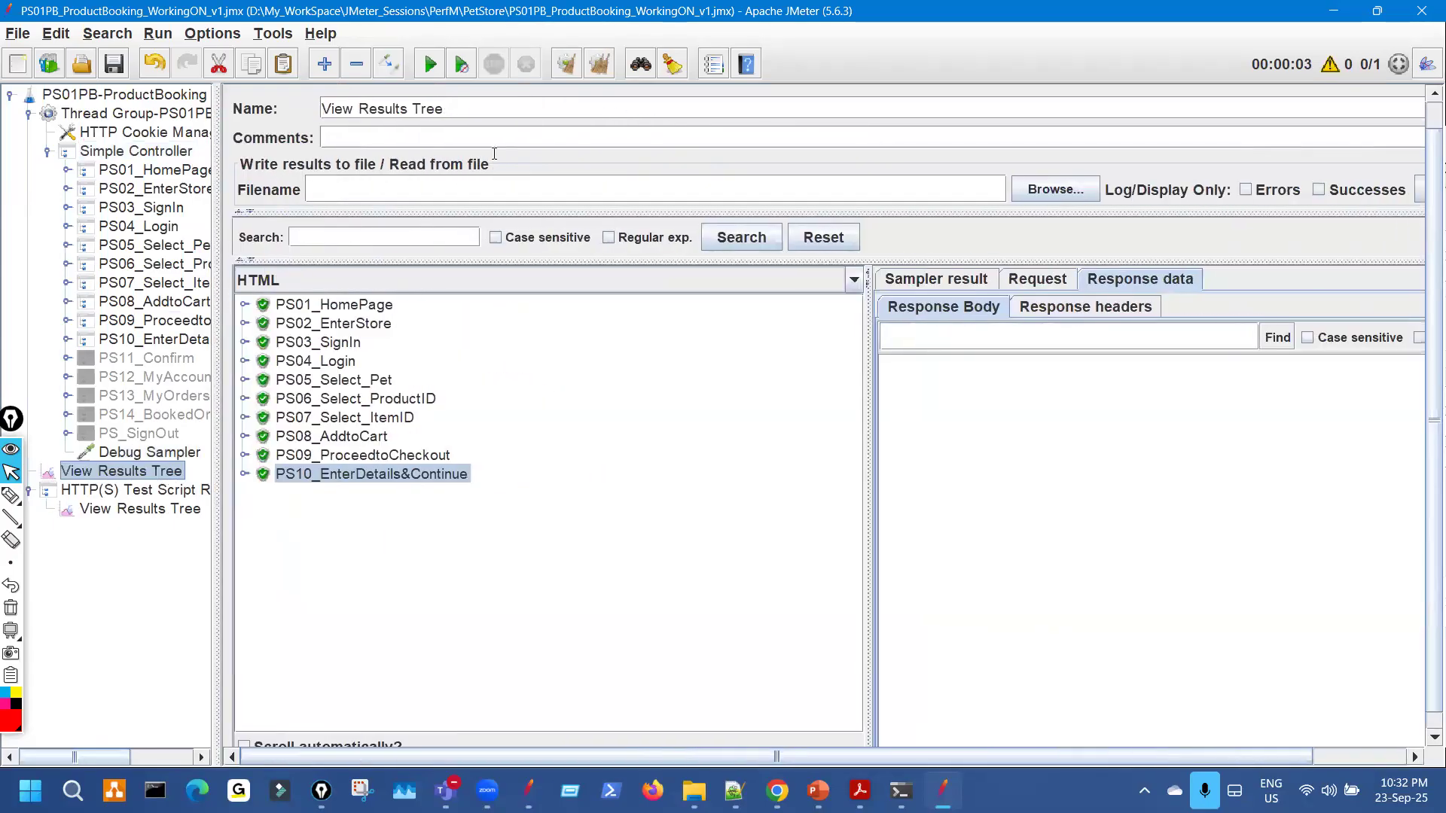
Clear results, rerun the script, and display the Debug Sampler response as Text.
{"action": "key", "text": "ctrl+e"}
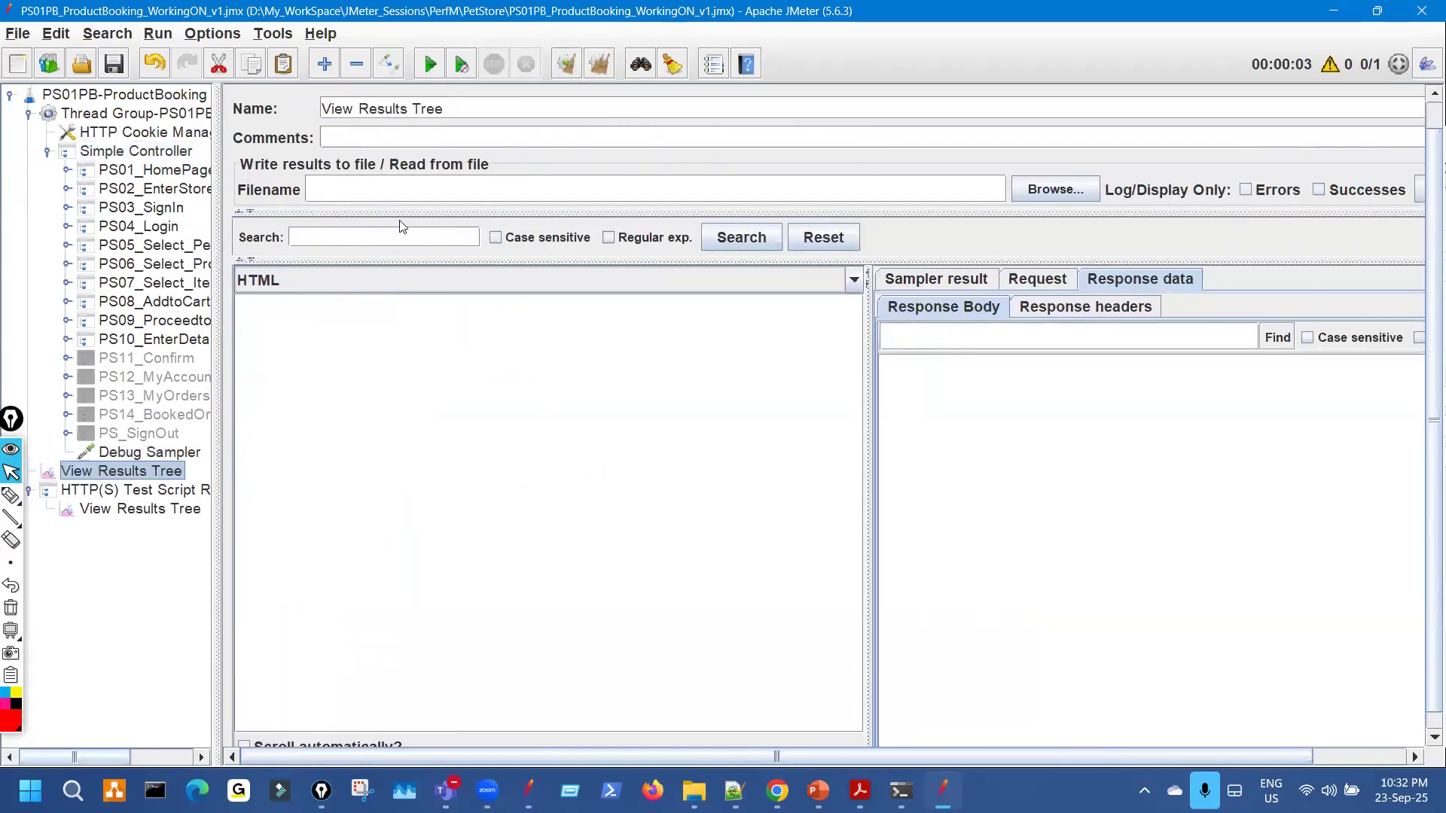
{"action": "left_click", "coordinate": [431, 66]}
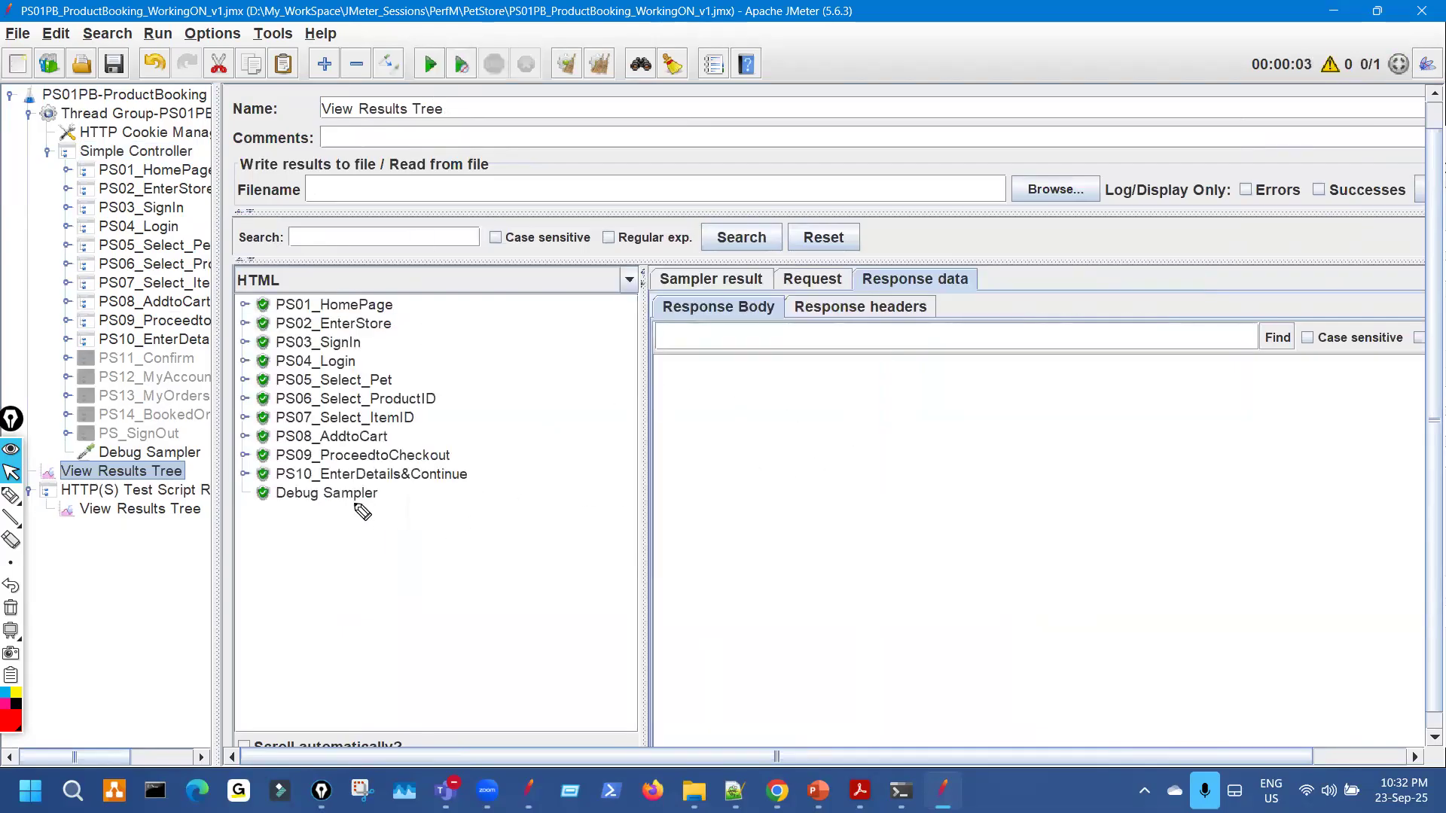
{"action": "left_click_drag", "start_coordinate": [351, 498], "coordinate": [391, 494]}
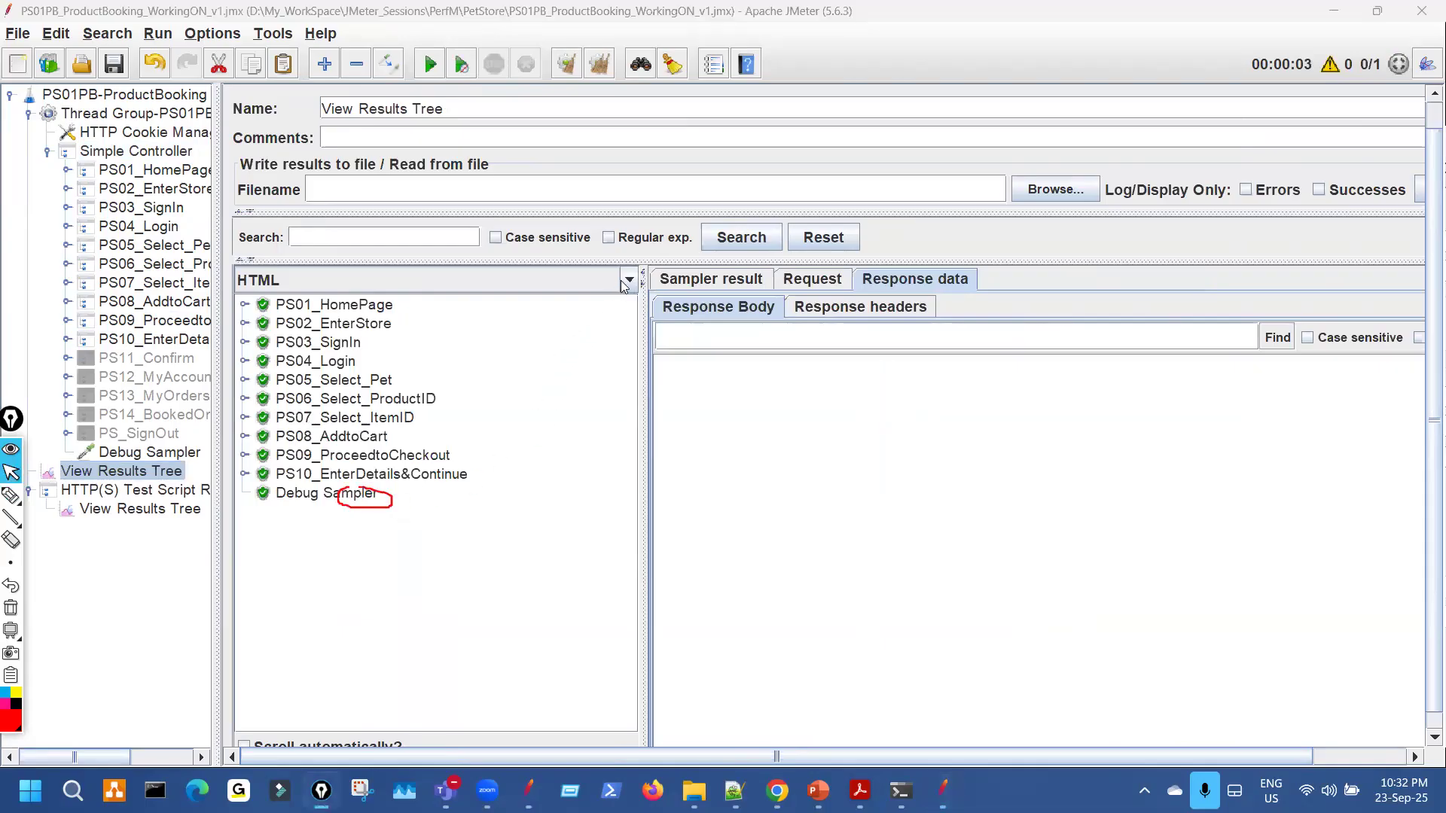
{"action": "left_click", "coordinate": [627, 280]}
{"action": "scroll", "coordinate": [394, 317], "scroll_direction": "up", "scroll_amount": 3}
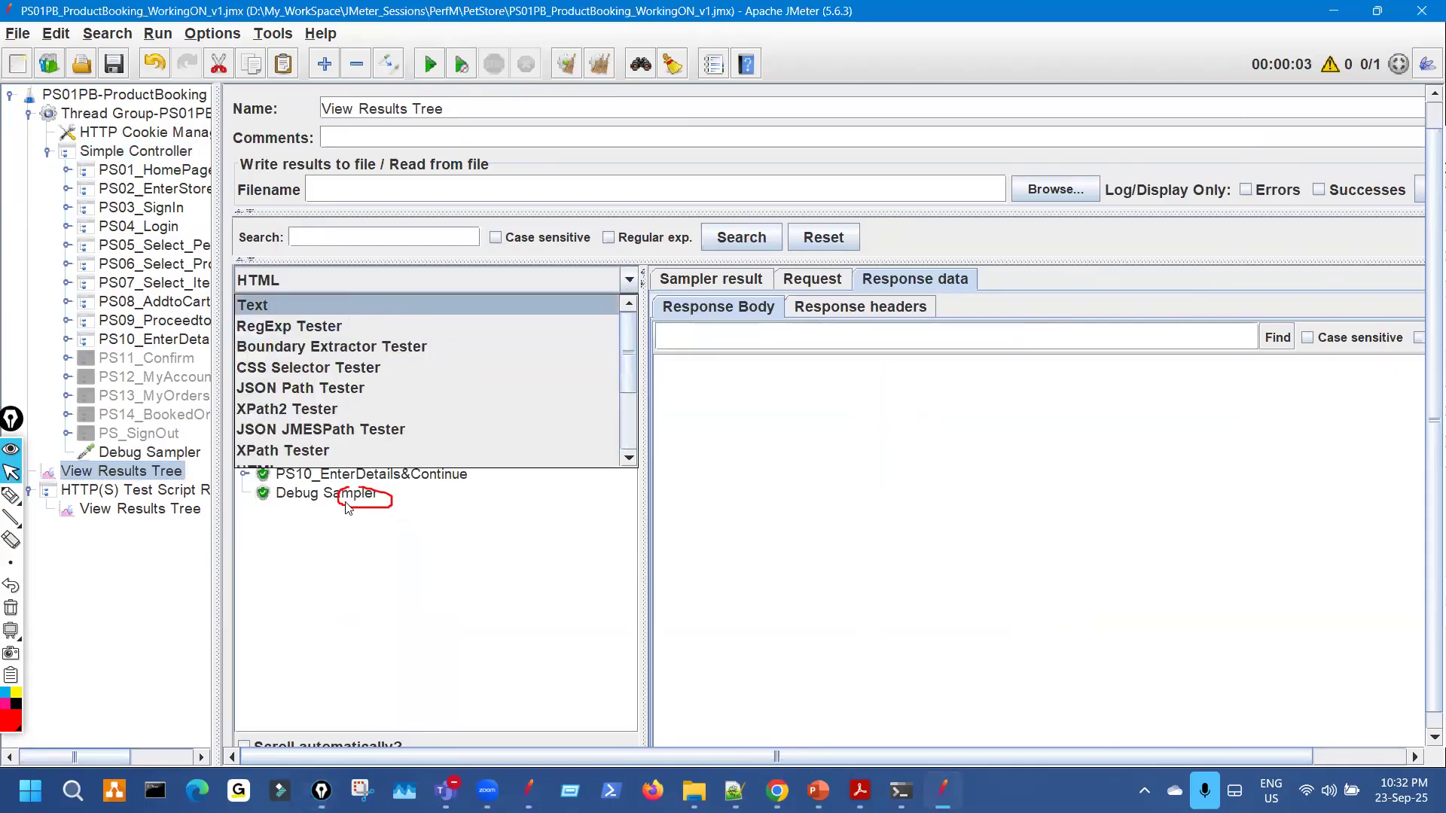
{"action": "key", "text": "Return"}
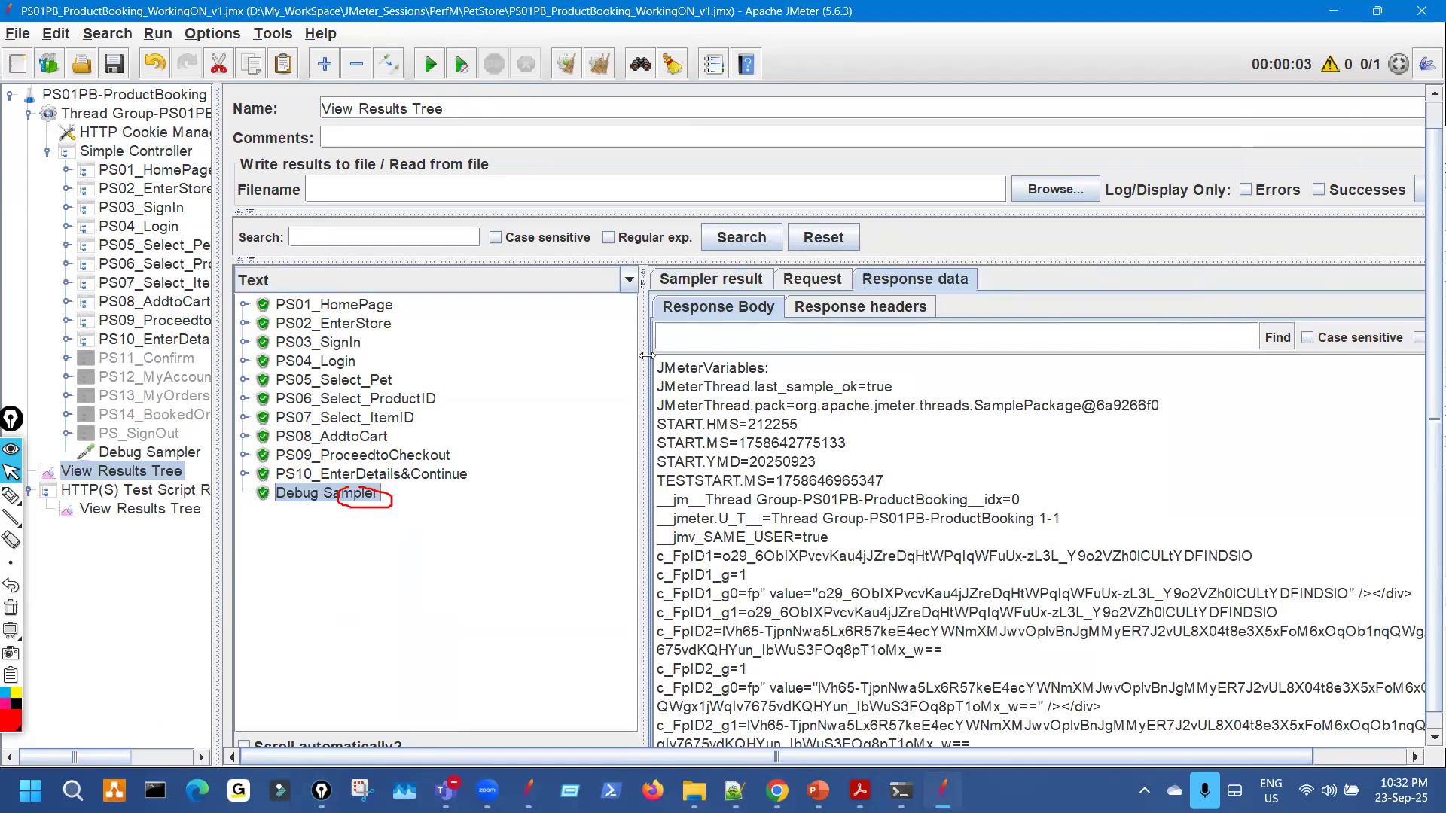
{"action": "left_click_drag", "start_coordinate": [529, 330], "coordinate": [463, 332]}
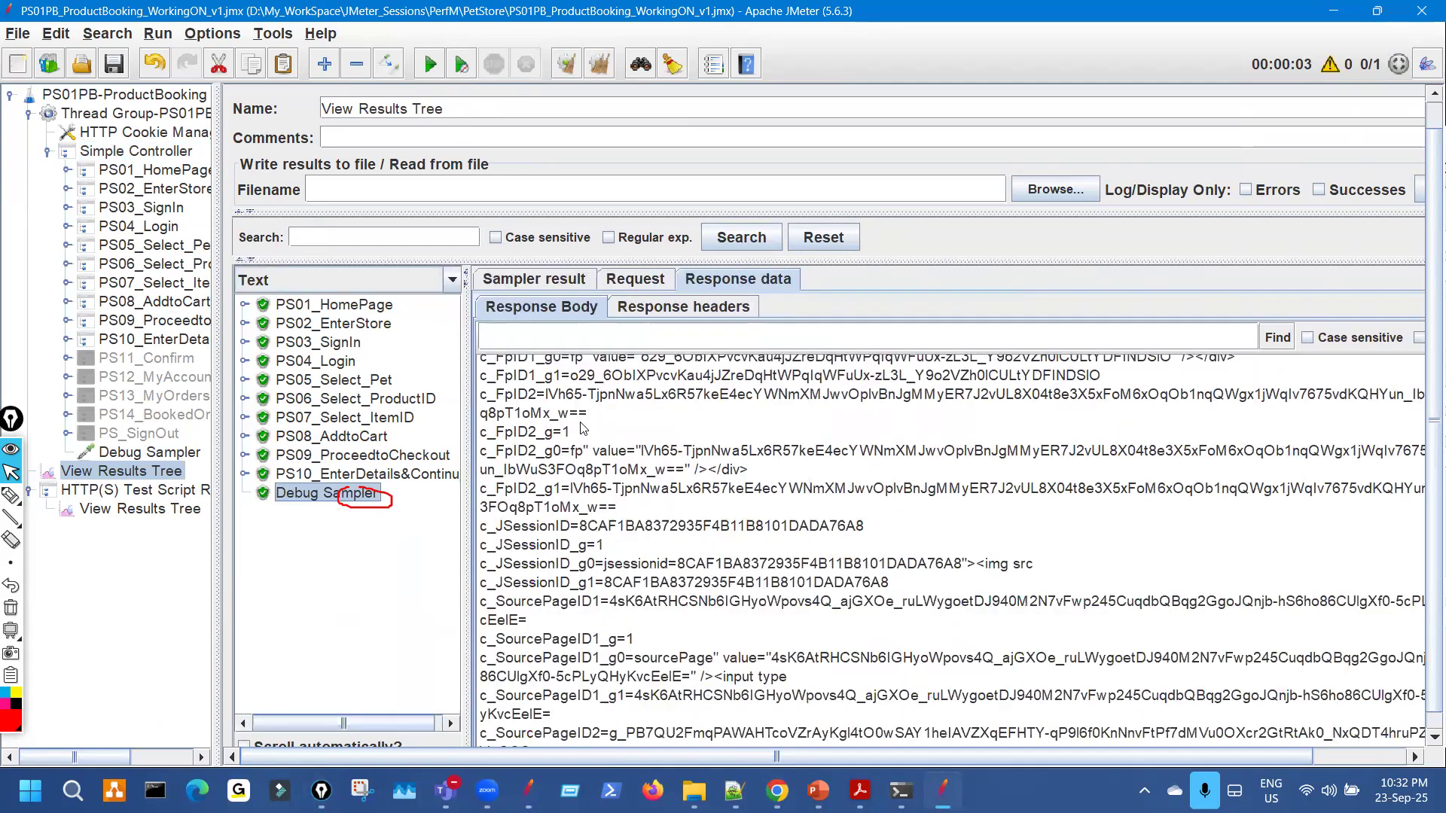
Highlight the c_FpID1, c_FpID2, c_JSessionID and c_SourcePageID1 values in the Debug Sampler output.
{"action": "key", "text": "ctrl+shift+3"}
{"action": "left_click_drag", "start_coordinate": [493, 557], "coordinate": [906, 566]}
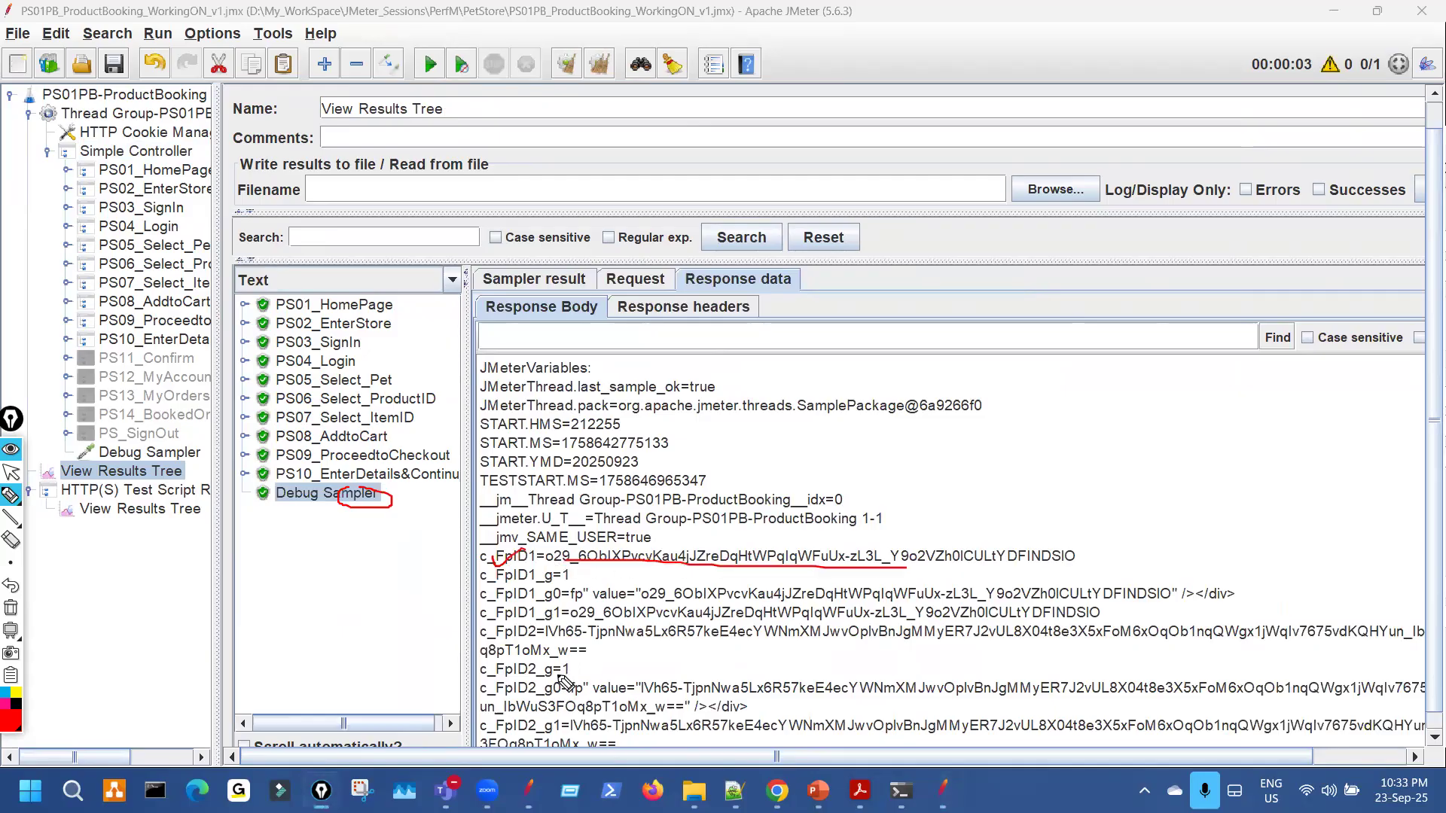
{"action": "left_click_drag", "start_coordinate": [518, 648], "coordinate": [781, 643]}
{"action": "key", "text": "Escape"}
{"action": "scroll", "coordinate": [735, 634], "scroll_direction": "down", "scroll_amount": 2}
{"action": "key", "text": "ctrl+shift+3"}
{"action": "left_click_drag", "start_coordinate": [538, 533], "coordinate": [709, 494]}
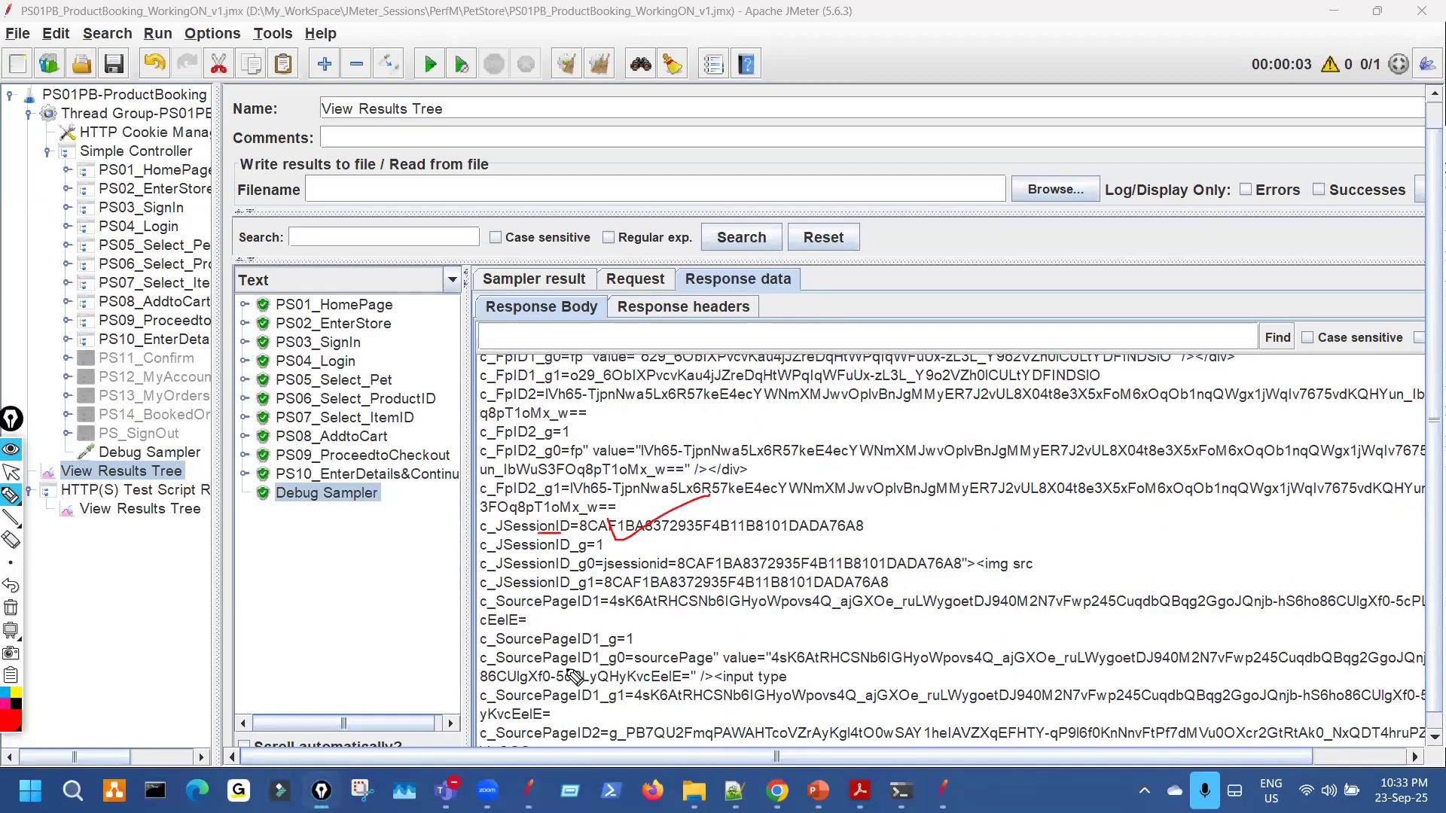
{"action": "key", "text": "Escape"}
{"action": "left_click_drag", "start_coordinate": [561, 613], "coordinate": [732, 594]}
{"action": "key", "text": "Escape"}
{"action": "scroll", "coordinate": [689, 663], "scroll_direction": "down", "scroll_amount": 3}
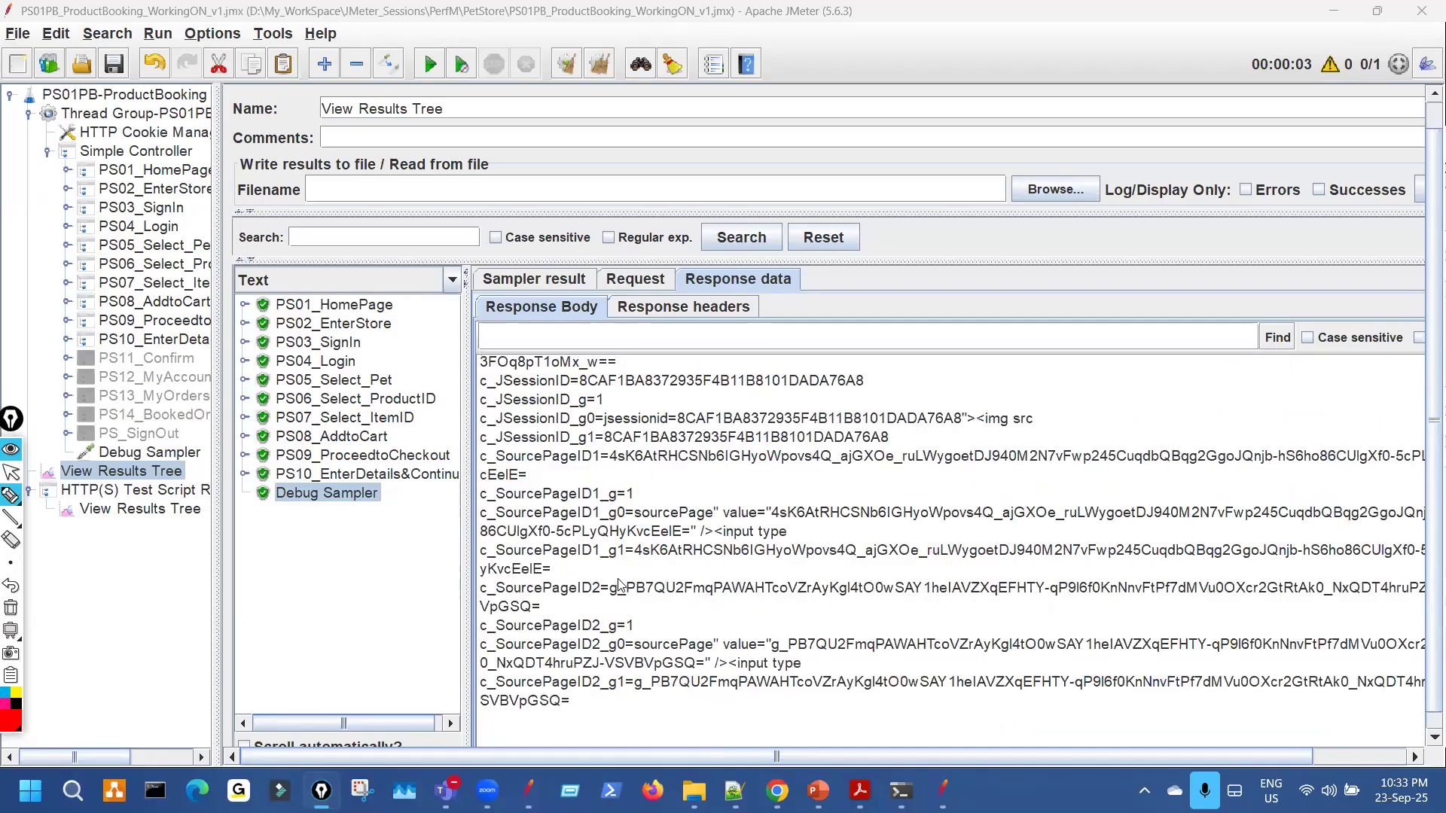
{"action": "key", "text": "Escape"}
Underline c_FpID1, c_SourcePageID1, c_SourcePageID2 and the c_JSessionID name in the variables list.
{"action": "scroll", "coordinate": [638, 587], "scroll_direction": "up", "scroll_amount": 8}
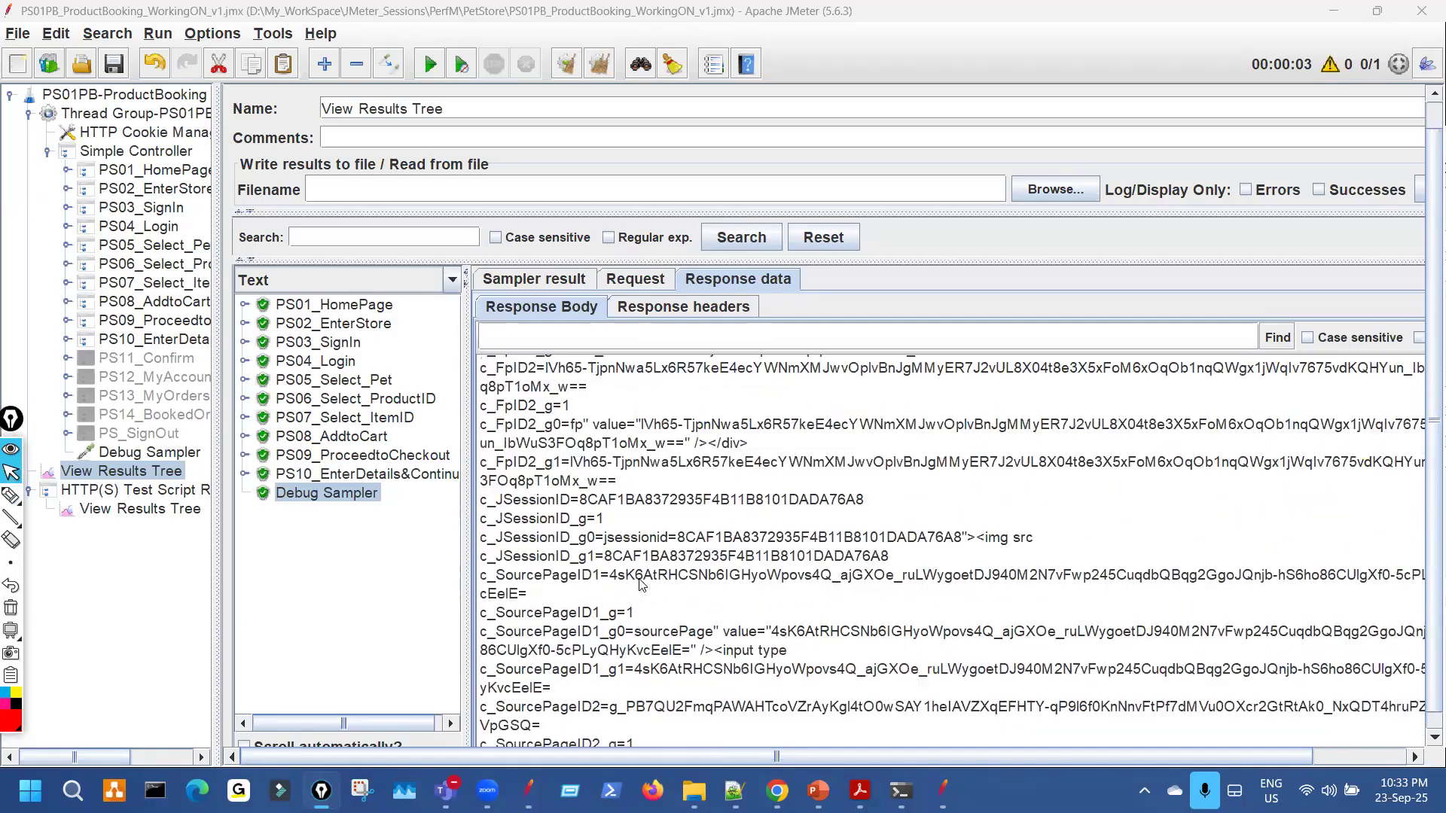
{"action": "key", "text": "ctrl+shift+3"}
{"action": "mouse_move", "coordinate": [542, 476]}
{"action": "left_mouse_down"}
{"action": "mouse_move", "coordinate": [538, 628]}
{"action": "mouse_move", "coordinate": [563, 608]}
{"action": "left_mouse_up"}
{"action": "key", "text": "ctrl+shift+7"}
{"action": "left_click_drag", "start_coordinate": [523, 561], "coordinate": [705, 561]}
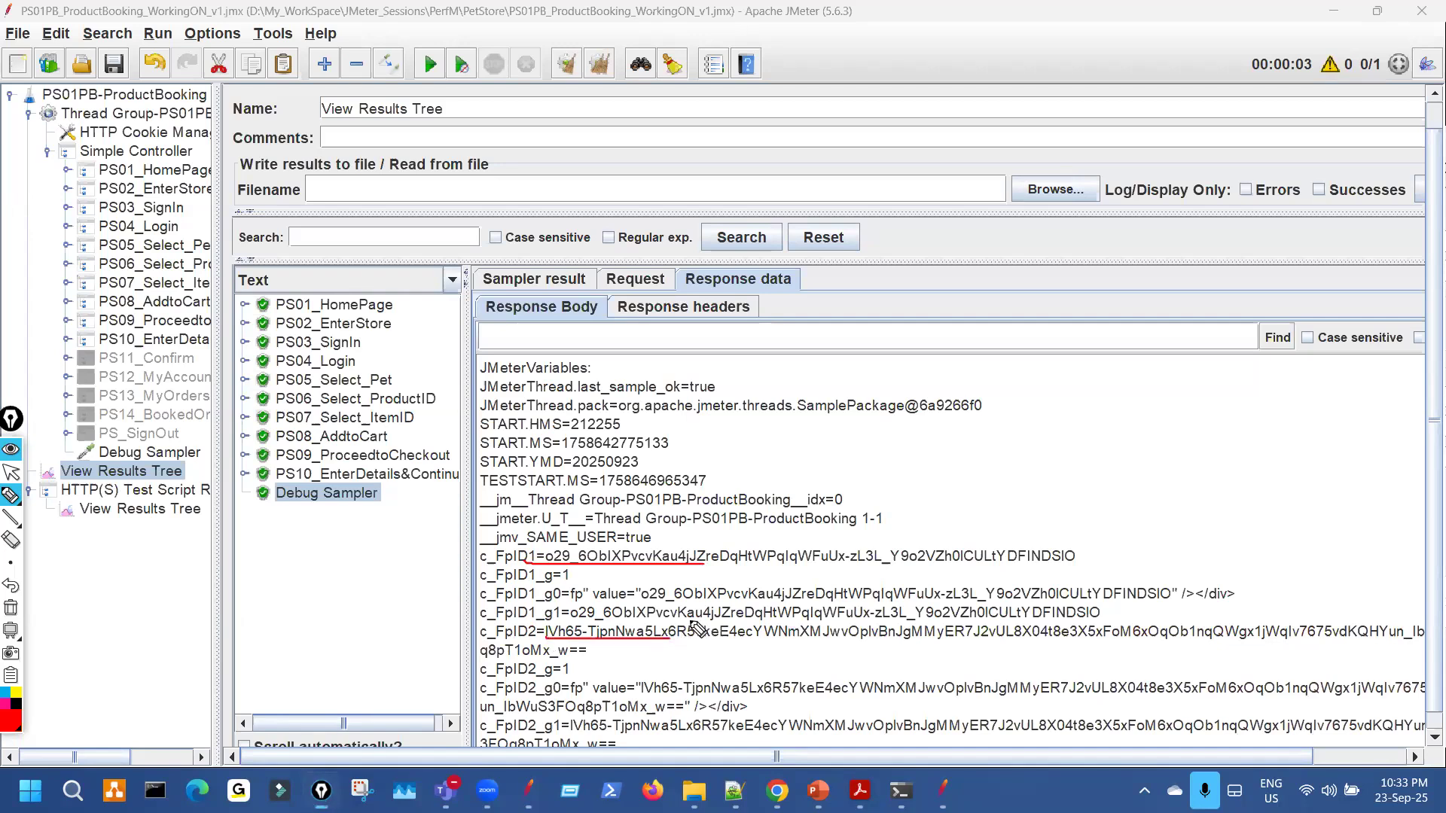
{"action": "key", "text": "ctrl+shift+7"}
{"action": "scroll", "coordinate": [712, 607], "scroll_direction": "down", "scroll_amount": 6}
{"action": "key", "text": "ctrl+shift+3"}
{"action": "left_click_drag", "start_coordinate": [533, 415], "coordinate": [786, 411]}
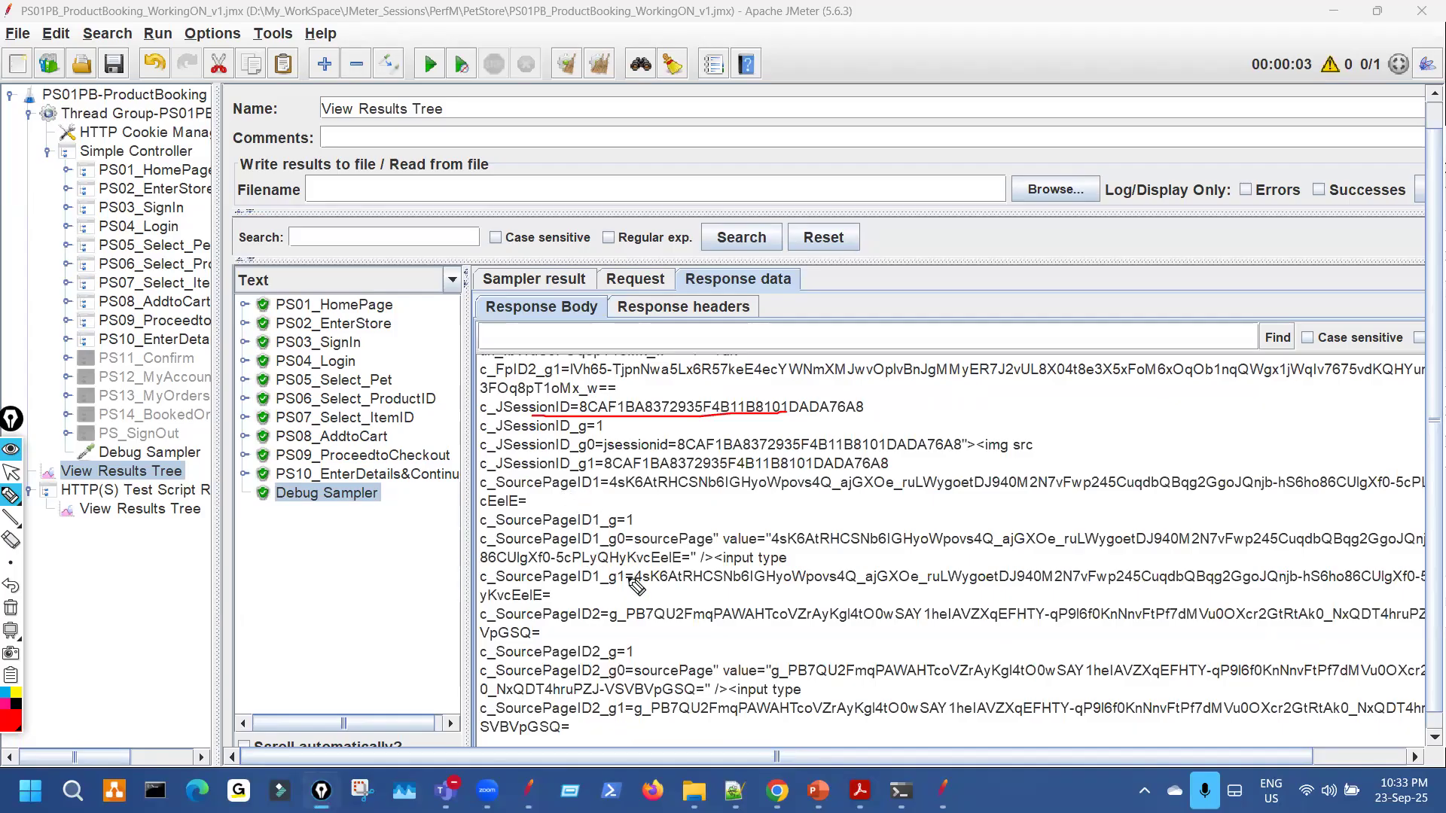
{"action": "left_click_drag", "start_coordinate": [578, 493], "coordinate": [800, 492]}
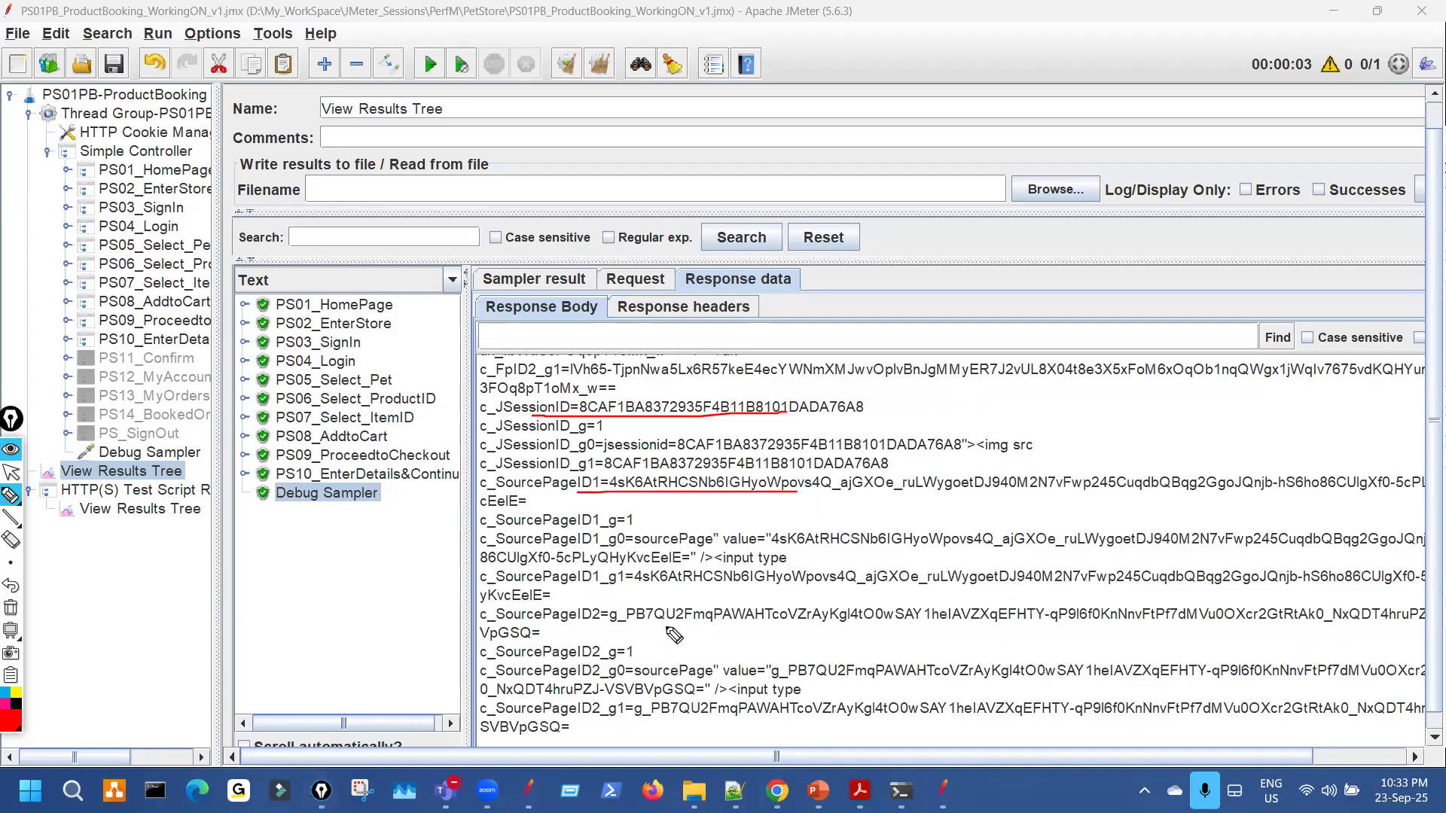
{"action": "left_click_drag", "start_coordinate": [590, 622], "coordinate": [769, 624]}
{"action": "left_click_drag", "start_coordinate": [542, 631], "coordinate": [614, 609]}
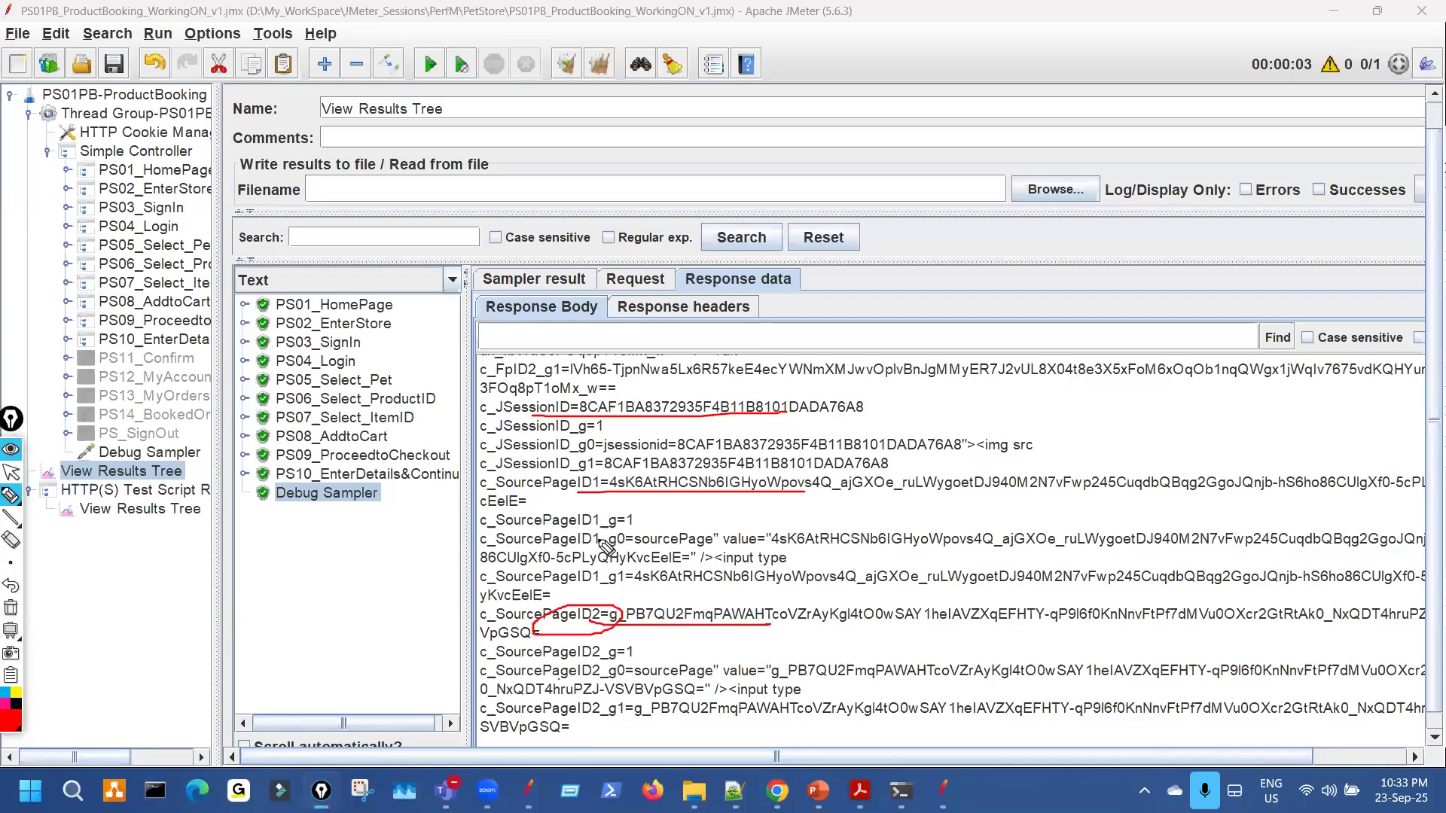
{"action": "mouse_move", "coordinate": [602, 526]}
{"action": "left_mouse_down"}
{"action": "mouse_move", "coordinate": [618, 525]}
{"action": "mouse_move", "coordinate": [602, 571]}
{"action": "left_mouse_up"}
{"action": "mouse_move", "coordinate": [491, 420]}
{"action": "left_mouse_down"}
{"action": "mouse_move", "coordinate": [558, 416]}
{"action": "mouse_move", "coordinate": [566, 401]}
{"action": "mouse_move", "coordinate": [545, 399]}
{"action": "left_mouse_up"}
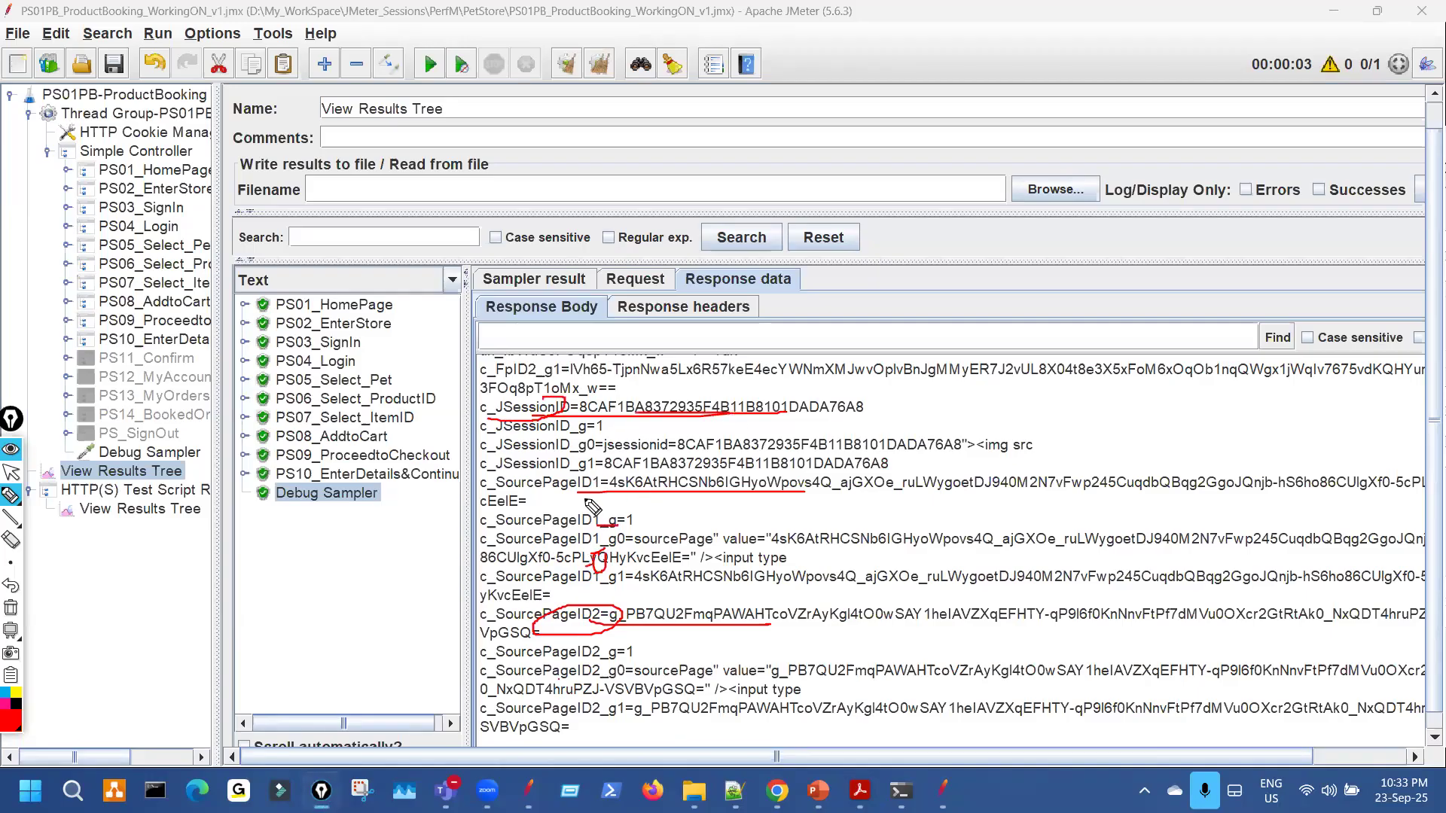
{"action": "key", "text": "ctrl+shift+7"}
Mark the c_JSessionID value and PS05–PS07 steps, then widen the test plan tree.
{"action": "left_click_drag", "start_coordinate": [520, 427], "coordinate": [556, 401]}
{"action": "left_click_drag", "start_coordinate": [179, 220], "coordinate": [185, 276]}
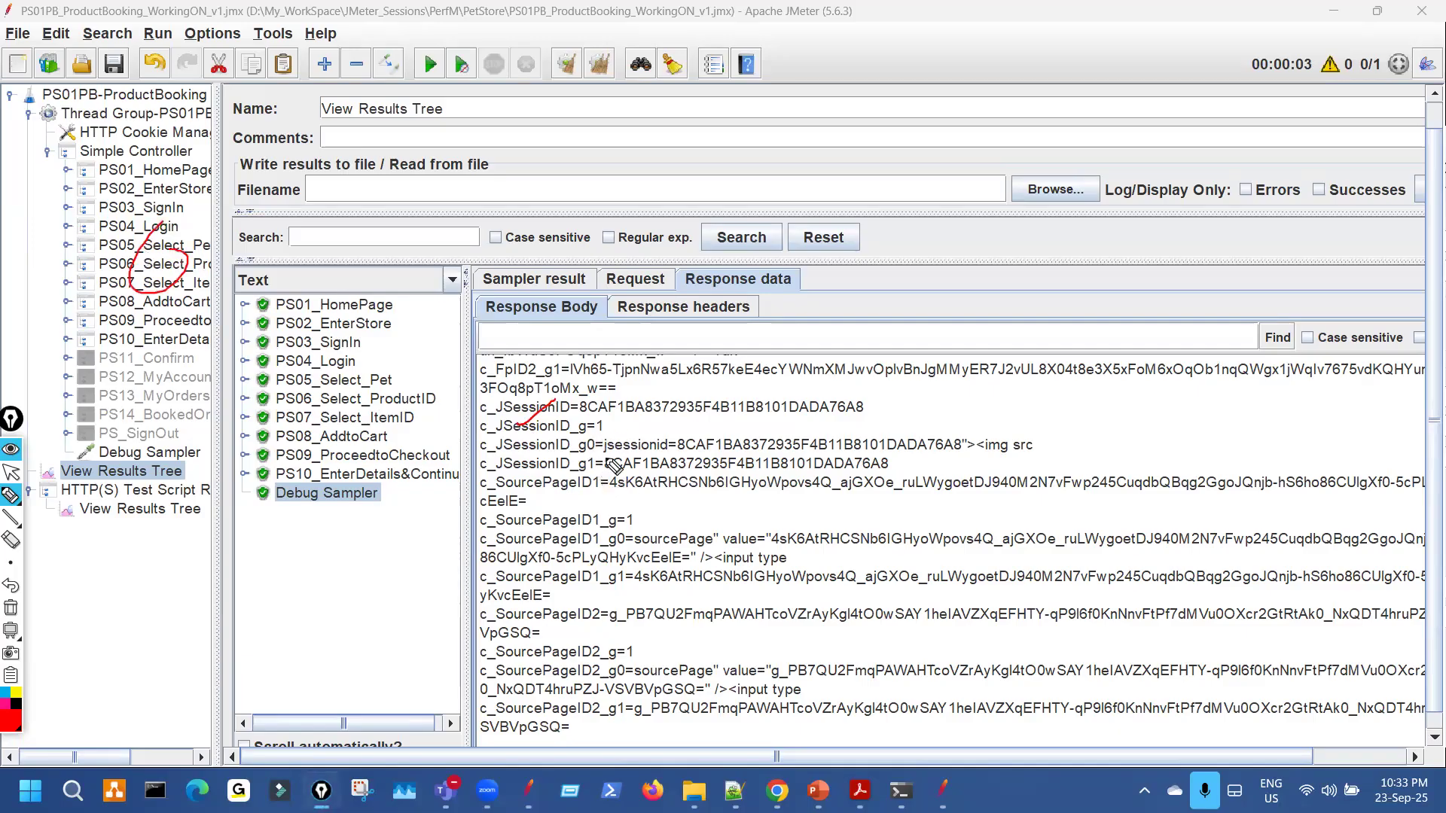
{"action": "left_click_drag", "start_coordinate": [637, 408], "coordinate": [648, 402]}
{"action": "left_click_drag", "start_coordinate": [653, 634], "coordinate": [667, 628]}
{"action": "key", "text": "Escape"}
{"action": "left_click_drag", "start_coordinate": [216, 249], "coordinate": [492, 252]}
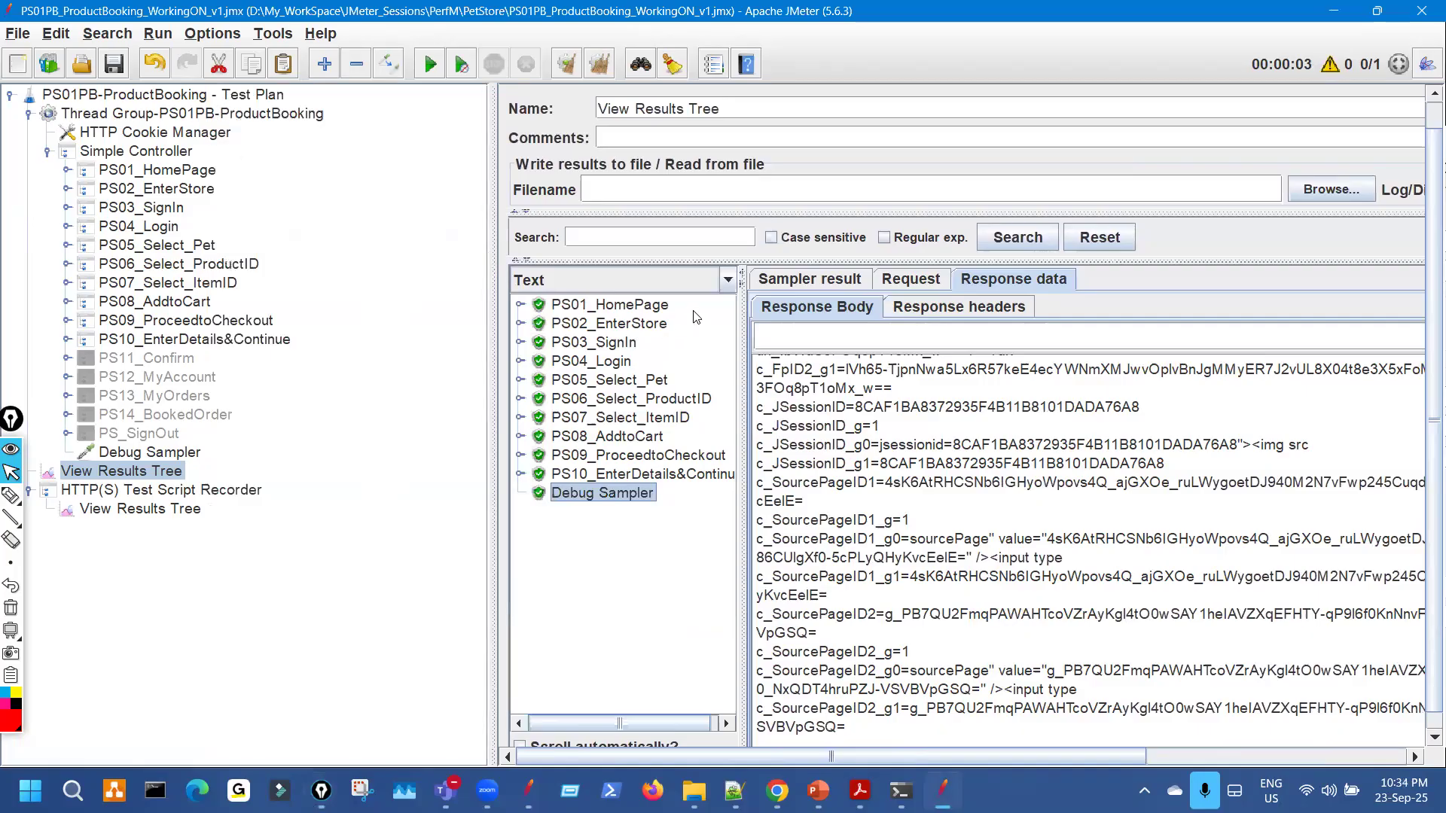
Set the Thread Group to 3 threads, clear the results tree and start the test.
{"action": "left_click", "coordinate": [225, 114]}
{"action": "left_click_drag", "start_coordinate": [743, 294], "coordinate": [673, 296]}
{"action": "type", "text": "3"}
{"action": "left_click", "coordinate": [121, 471]}
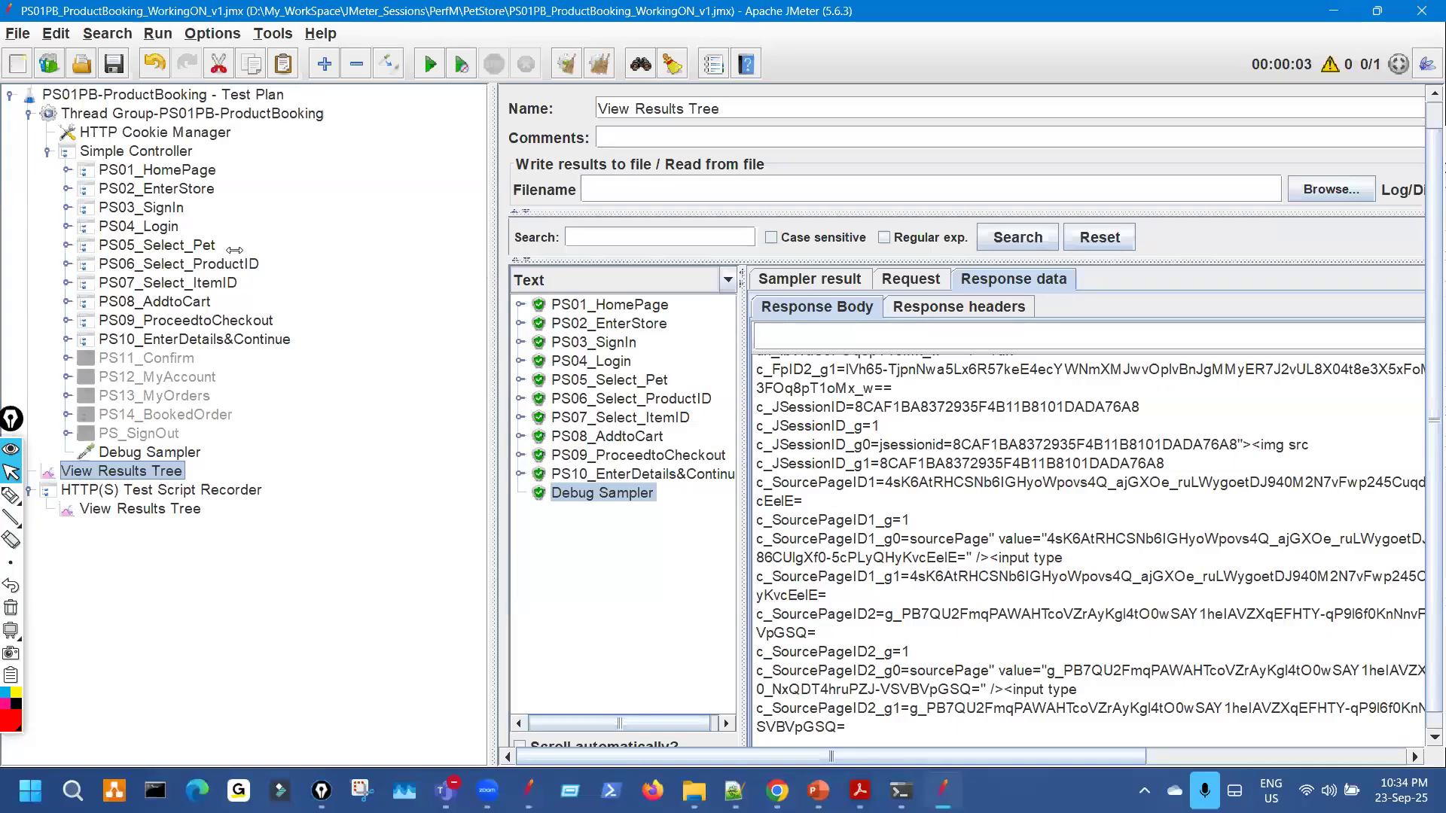
{"action": "left_click", "coordinate": [564, 66]}
{"action": "left_click", "coordinate": [430, 64]}
Widen the results list and mark up the test tree and results in red.
{"action": "left_click_drag", "start_coordinate": [478, 387], "coordinate": [757, 384]}
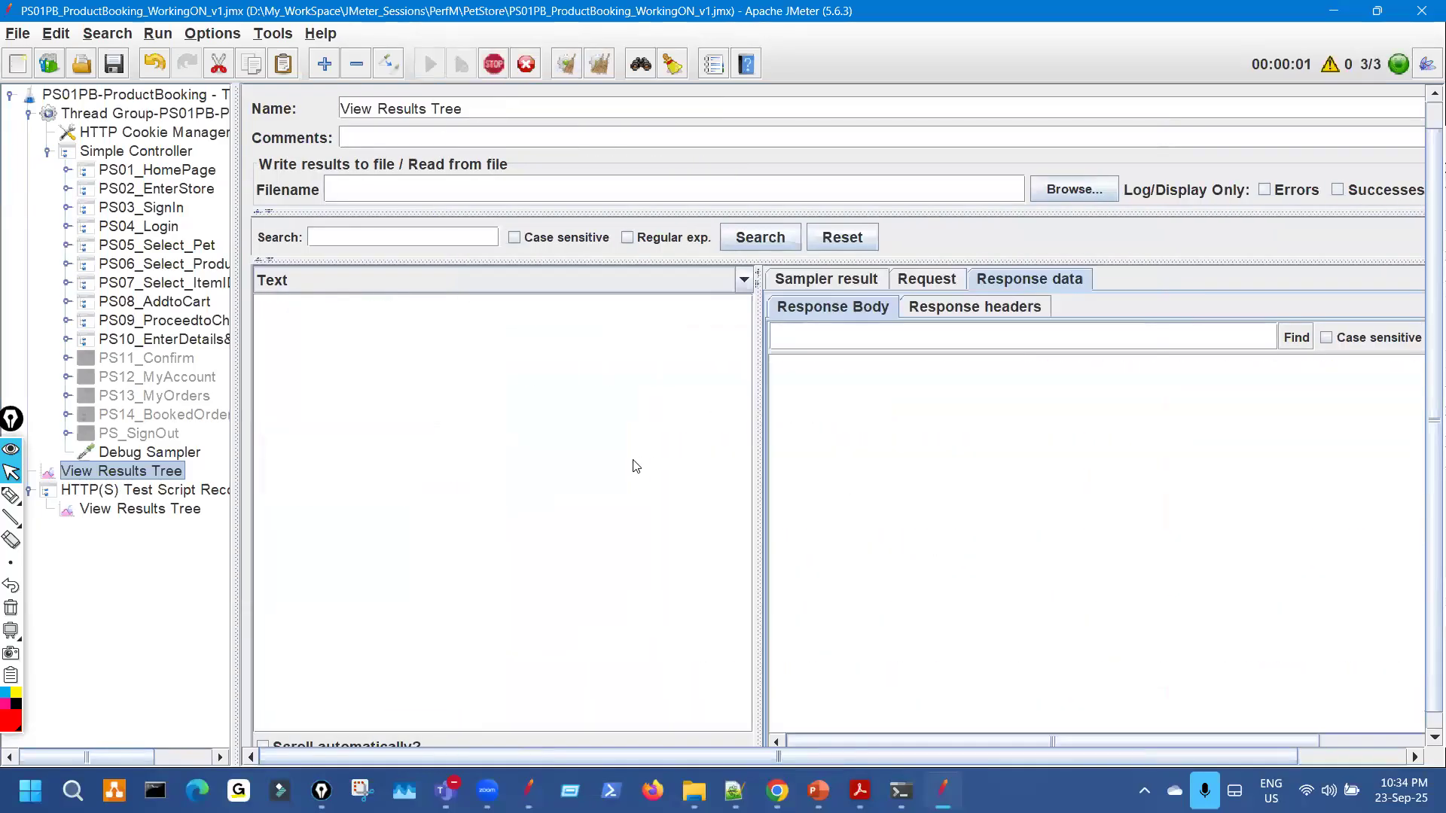
{"action": "left_click_drag", "start_coordinate": [181, 320], "coordinate": [165, 177]}
{"action": "left_click_drag", "start_coordinate": [431, 341], "coordinate": [476, 441]}
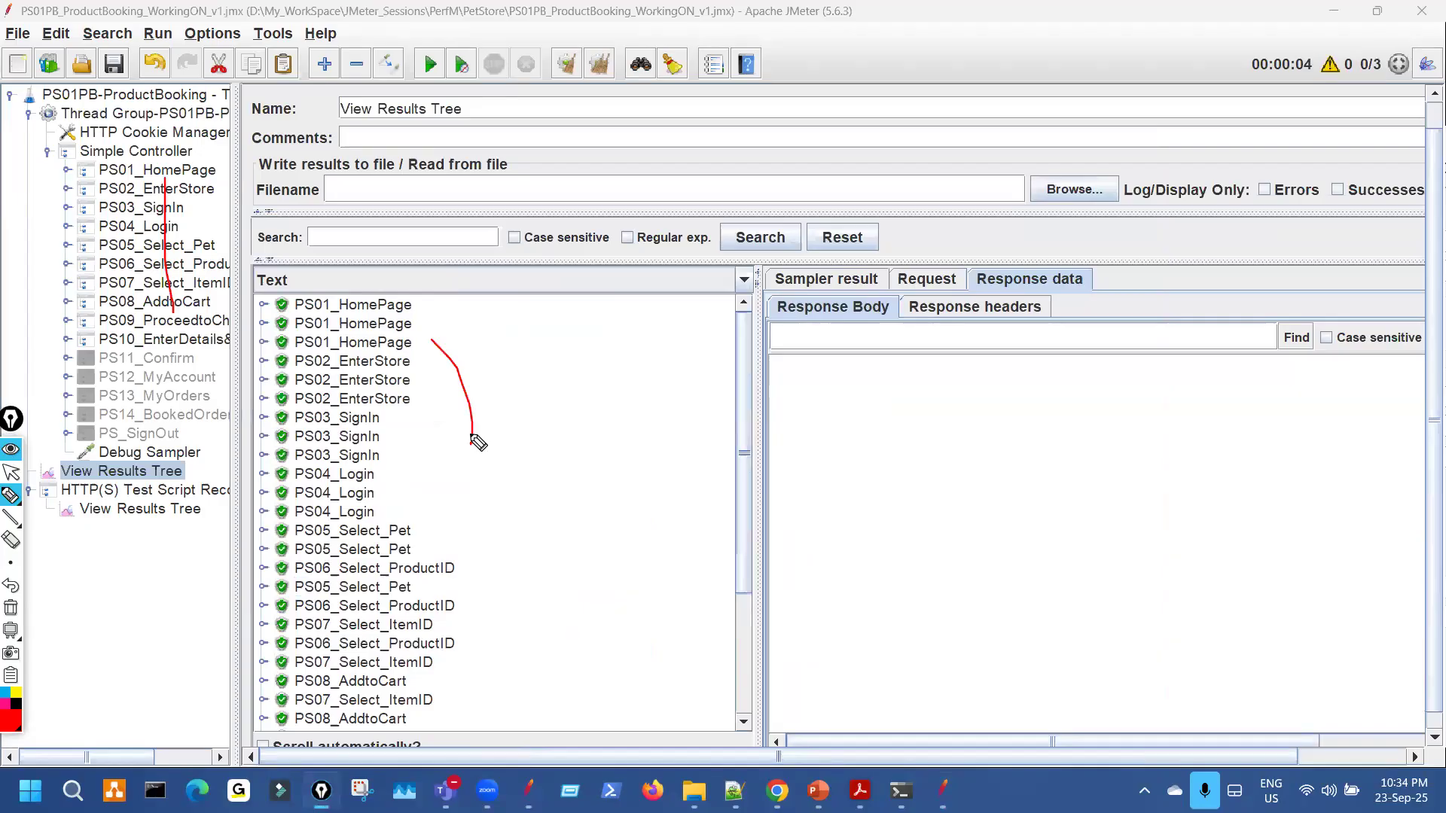
{"action": "key", "text": "Escape"}
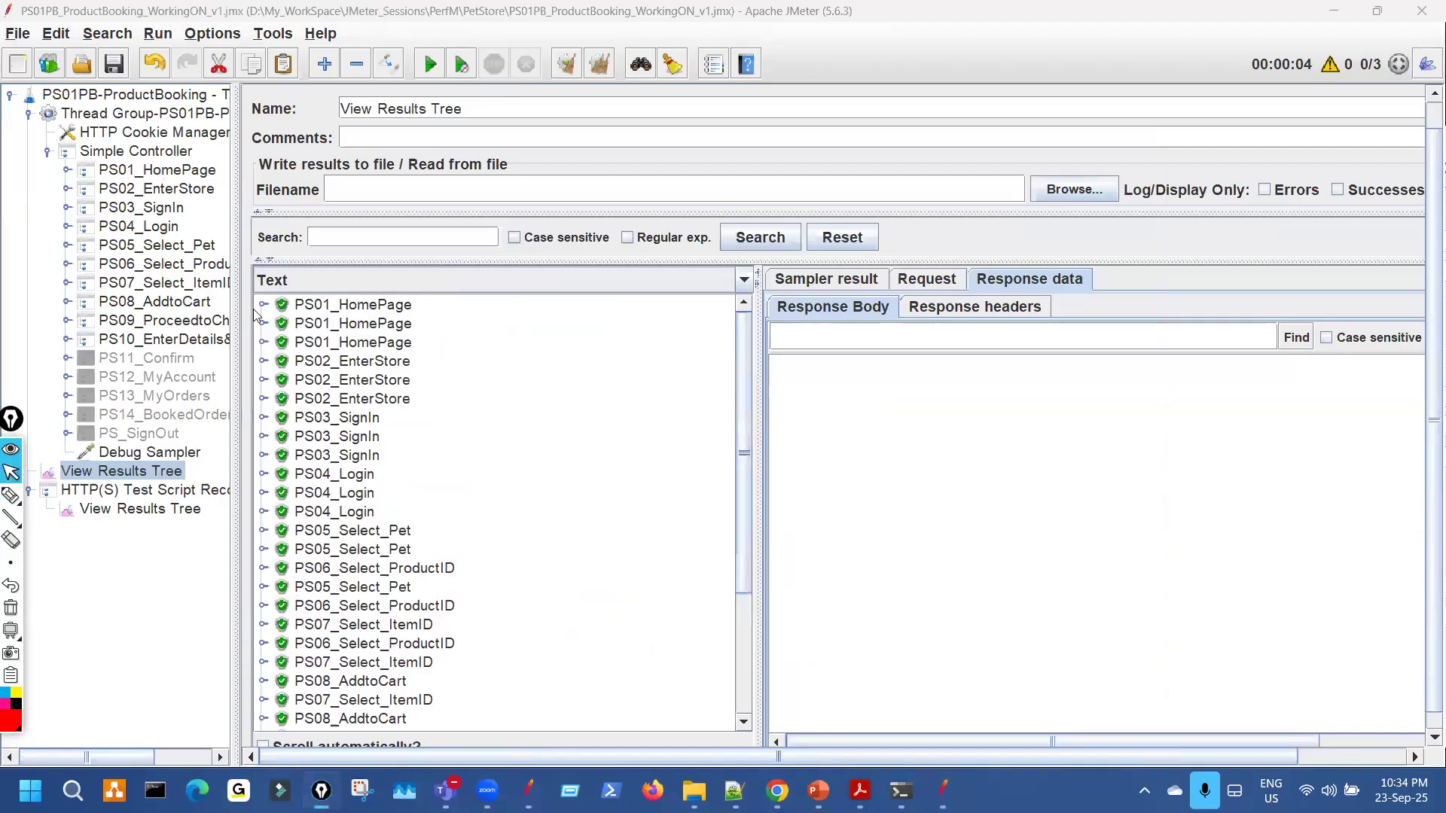
{"action": "left_click", "coordinate": [269, 314]}
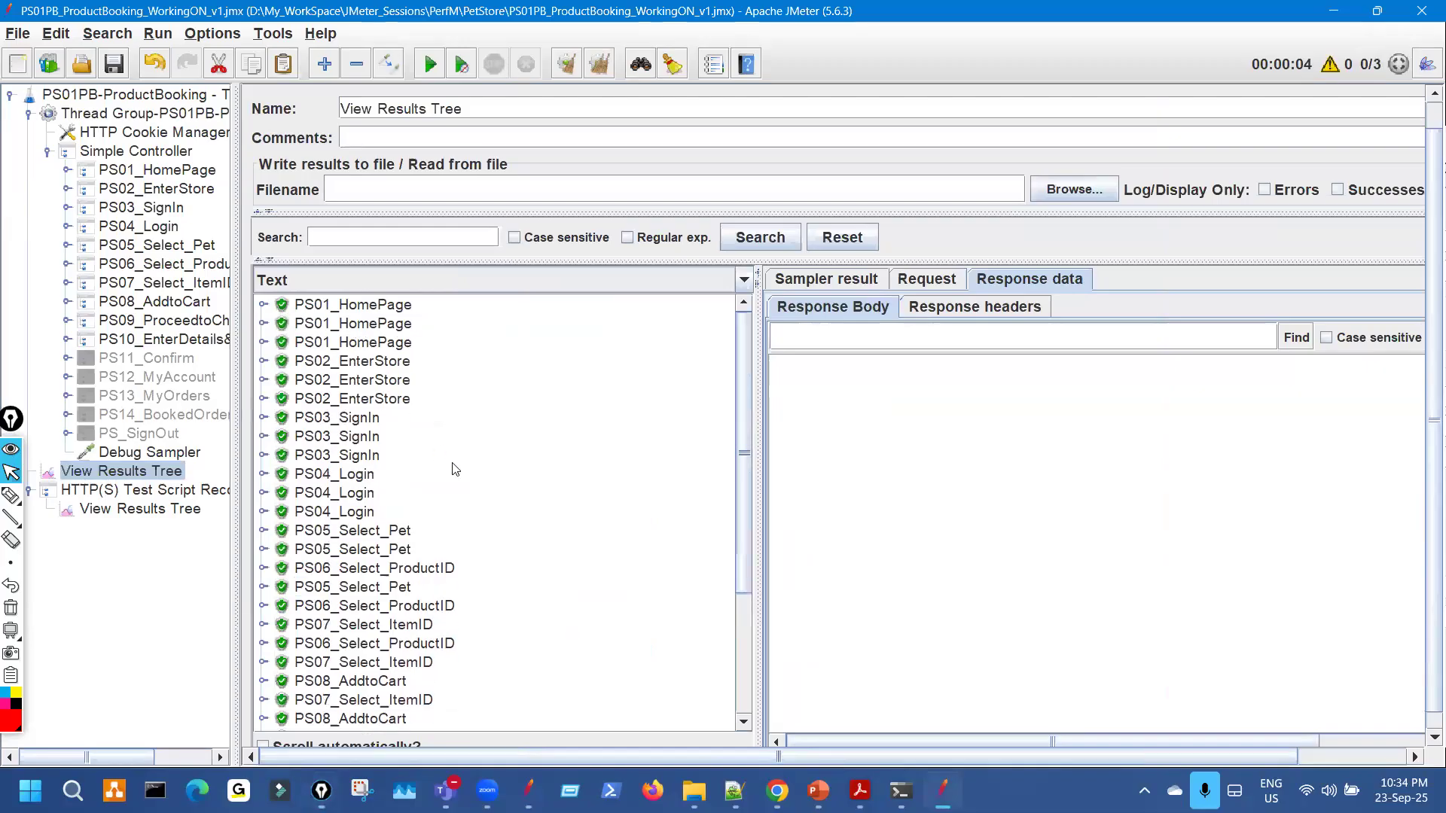
{"action": "scroll", "coordinate": [446, 486], "scroll_direction": "down", "scroll_amount": 2}
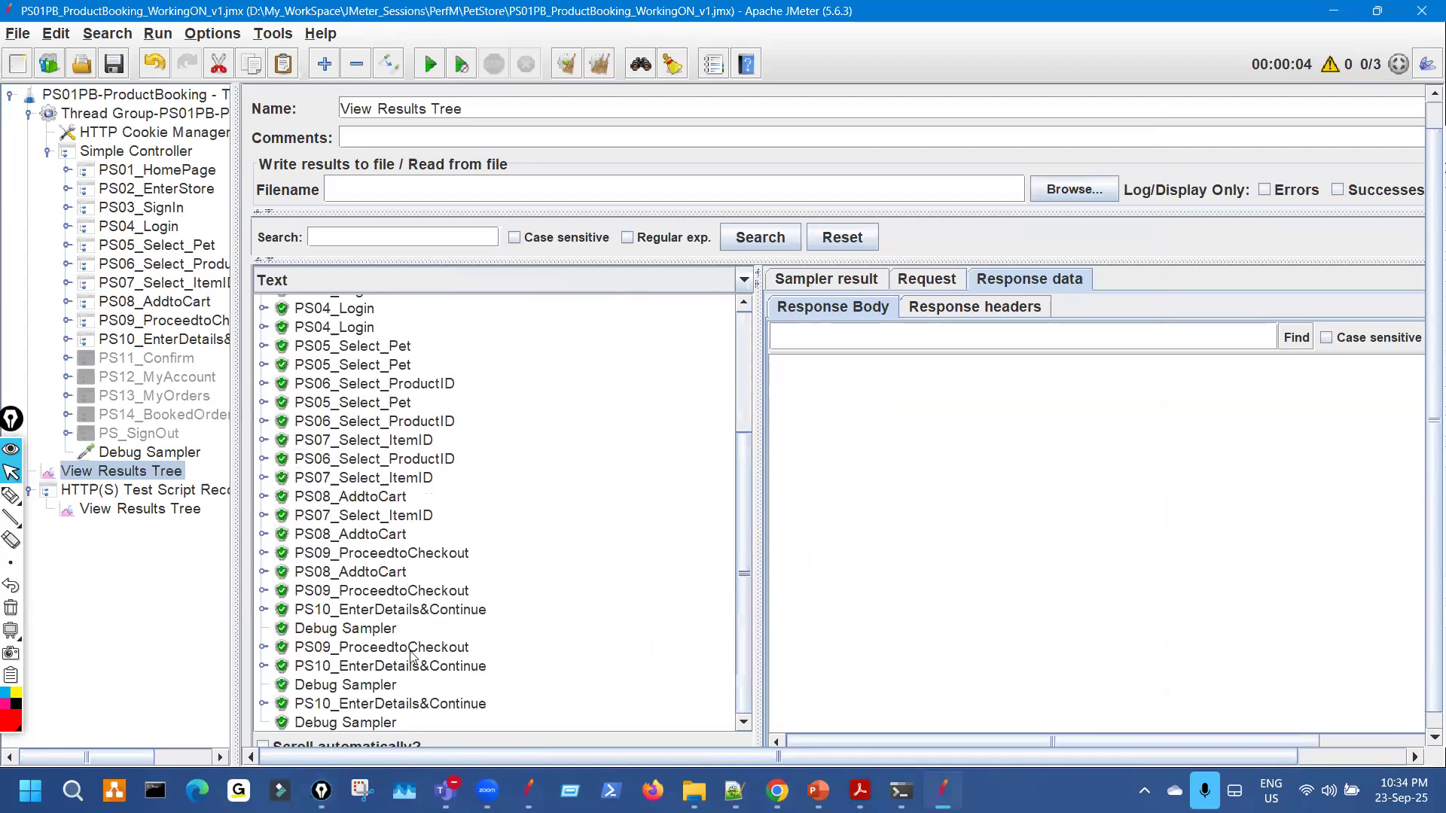
Open a Debug Sampler result and check which thread (1-3) produced it.
{"action": "left_click", "coordinate": [397, 629]}
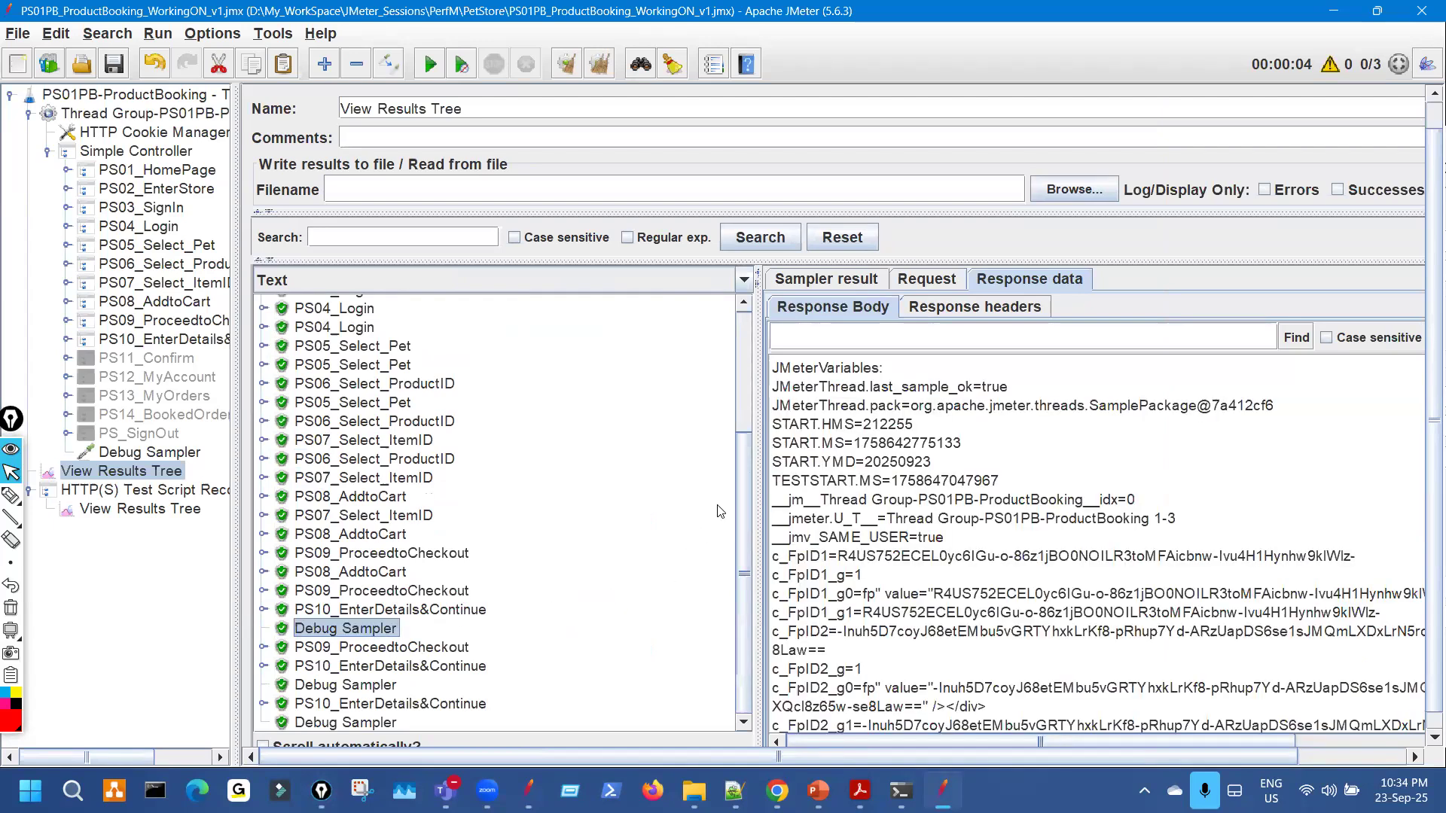
{"action": "left_click_drag", "start_coordinate": [758, 467], "coordinate": [690, 461]}
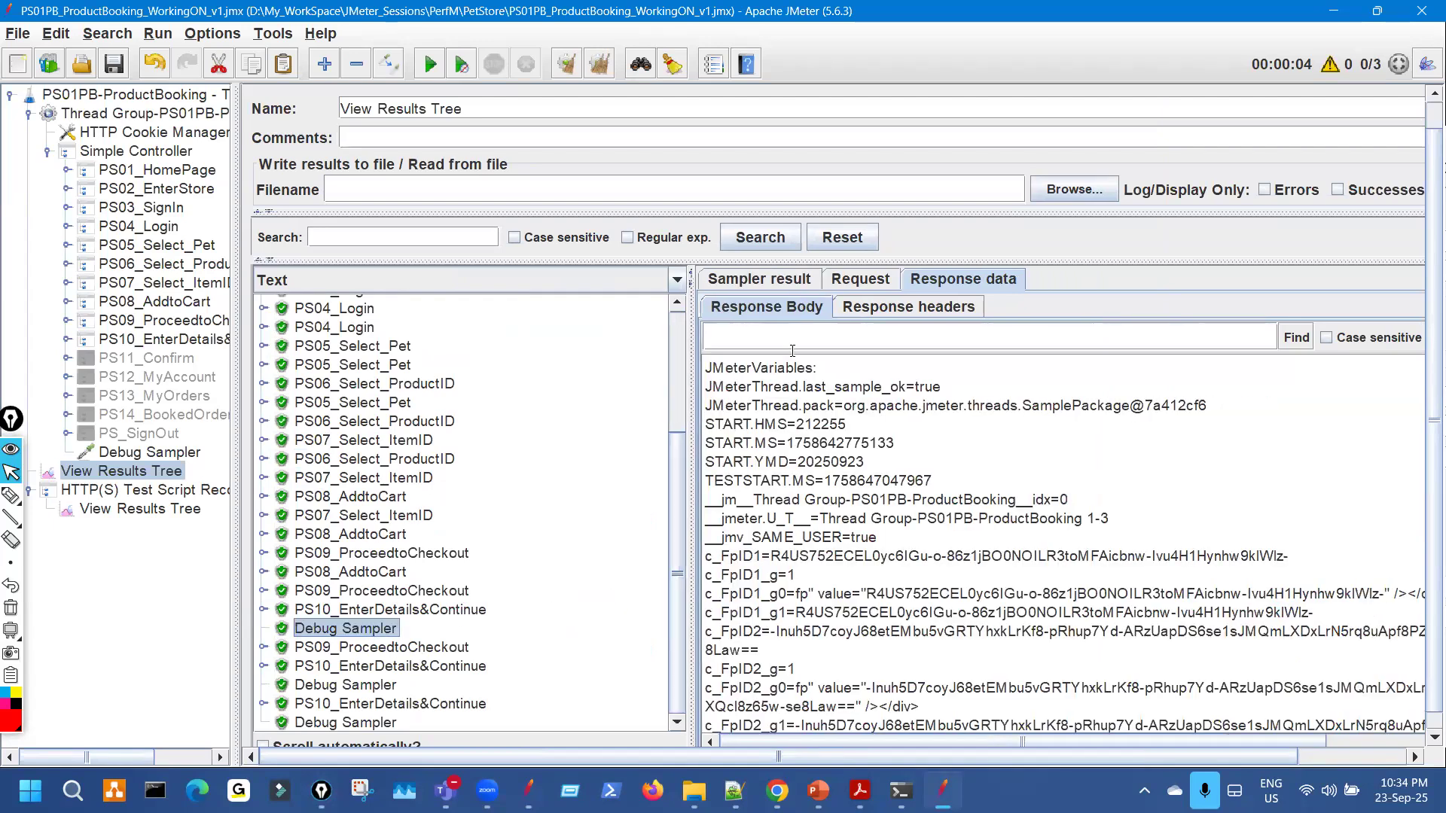
{"action": "left_click", "coordinate": [789, 282]}
{"action": "left_click_drag", "start_coordinate": [1087, 307], "coordinate": [1085, 306]}
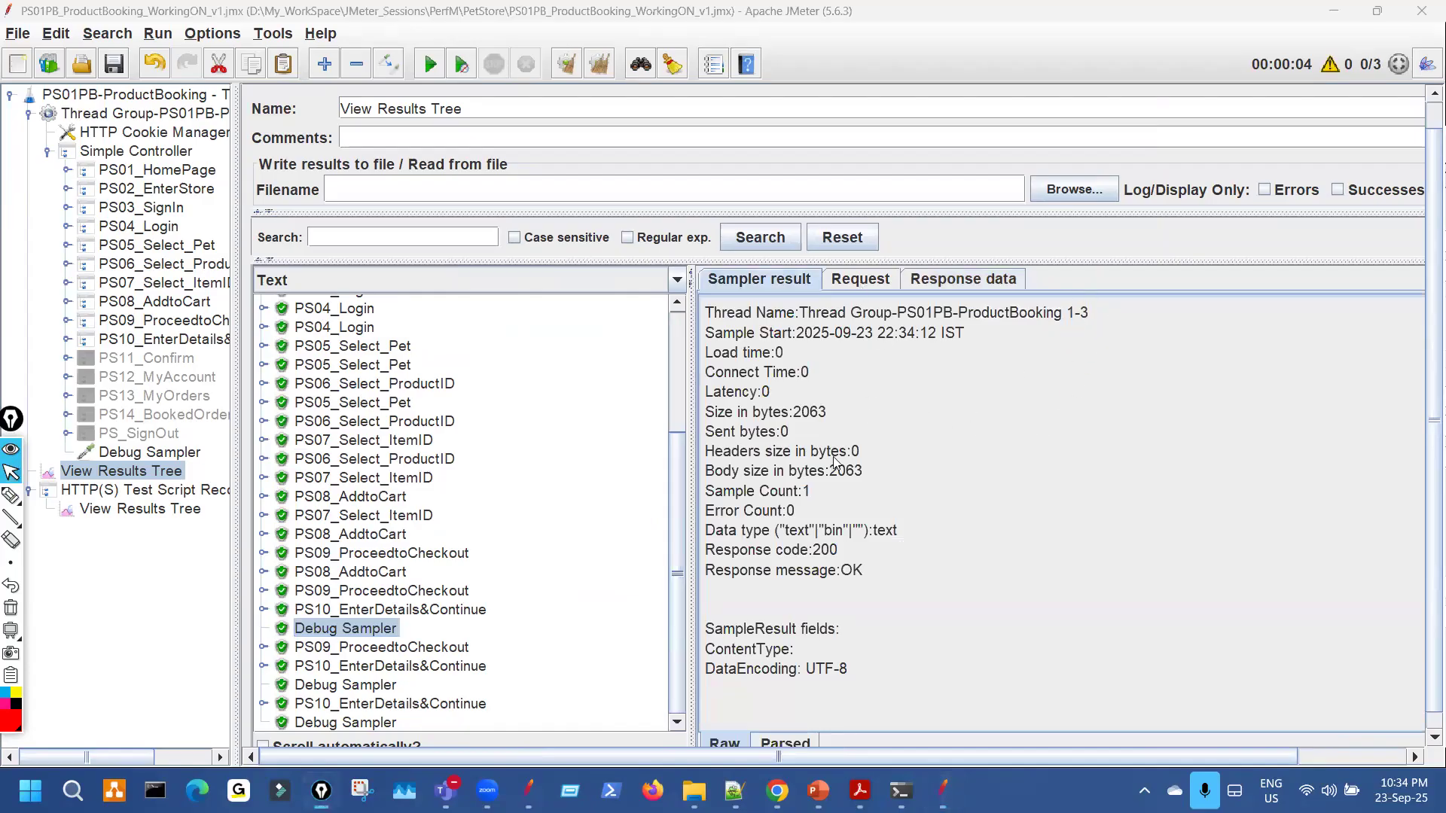
{"action": "left_click", "coordinate": [860, 279]}
{"action": "left_click", "coordinate": [963, 279]}
Underline the c_FpID1 value in red, then select the whole c_FpID1 line.
{"action": "key", "text": "ctrl+shift+3"}
{"action": "mouse_move", "coordinate": [725, 562]}
{"action": "left_mouse_down"}
{"action": "mouse_move", "coordinate": [818, 556]}
{"action": "mouse_move", "coordinate": [887, 522]}
{"action": "left_mouse_up"}
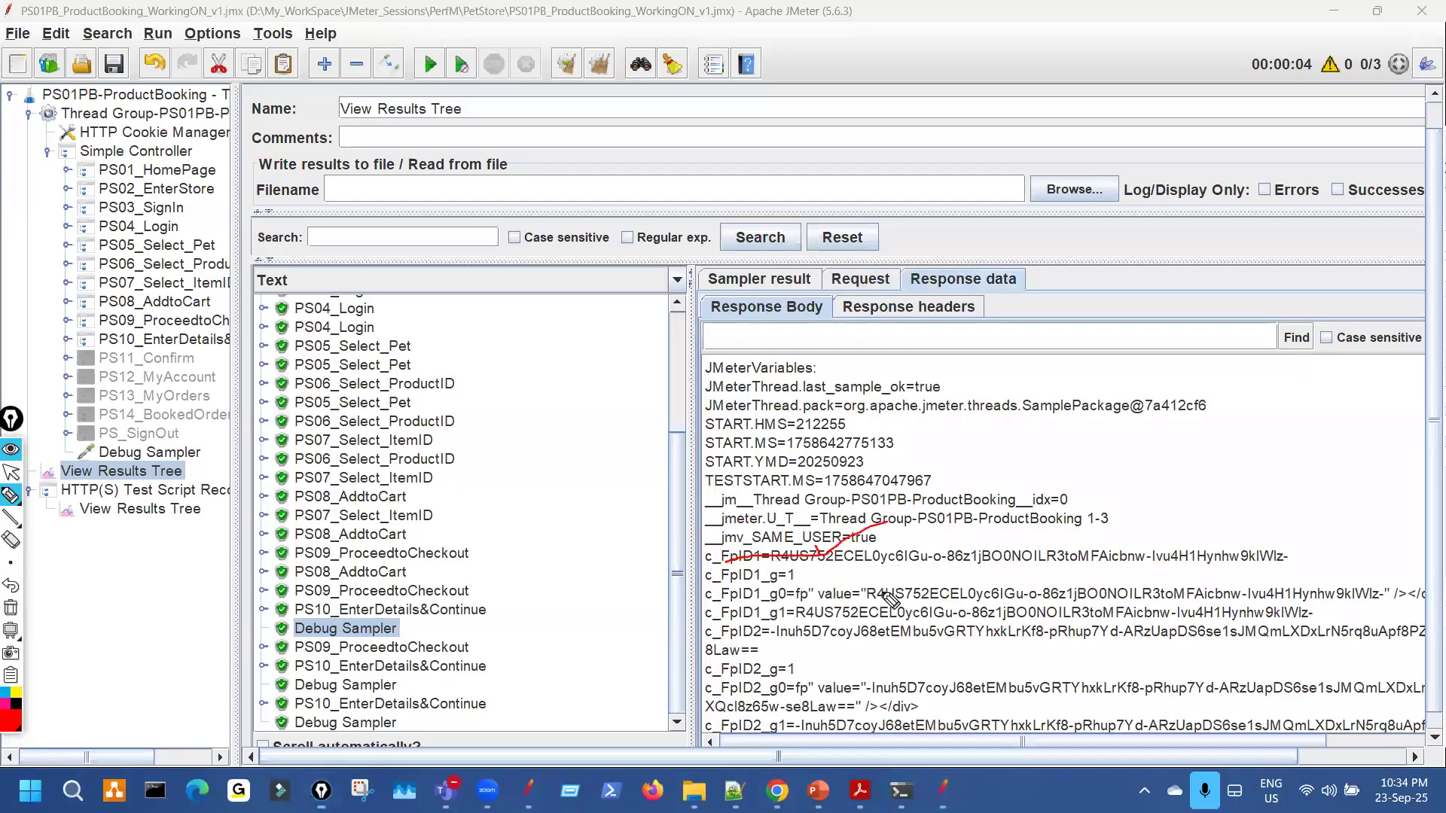
{"action": "scroll", "coordinate": [876, 608], "scroll_direction": "down", "scroll_amount": 2}
{"action": "left_click_drag", "start_coordinate": [746, 447], "coordinate": [759, 442]}
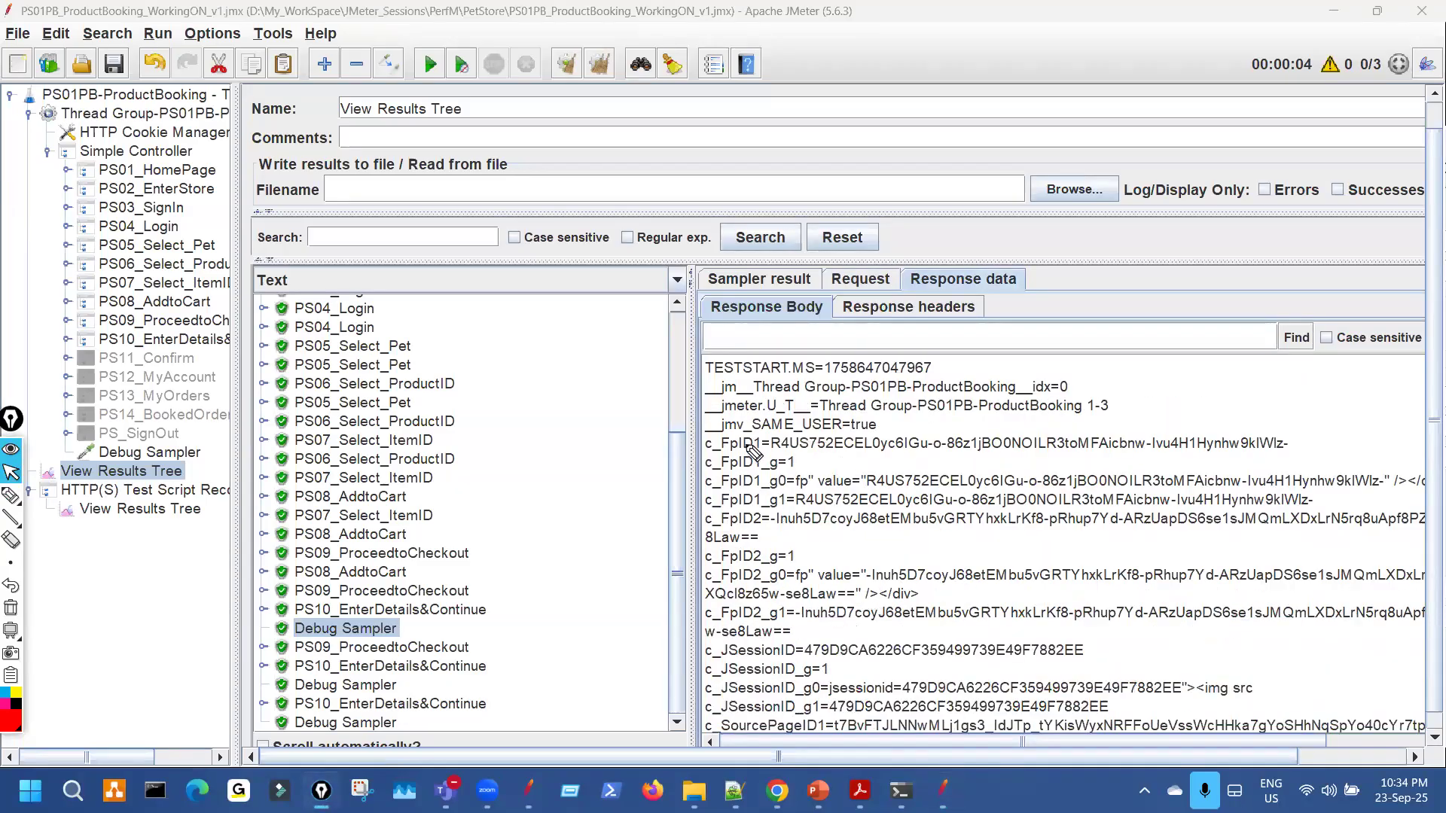
{"action": "left_click_drag", "start_coordinate": [975, 436], "coordinate": [771, 445]}
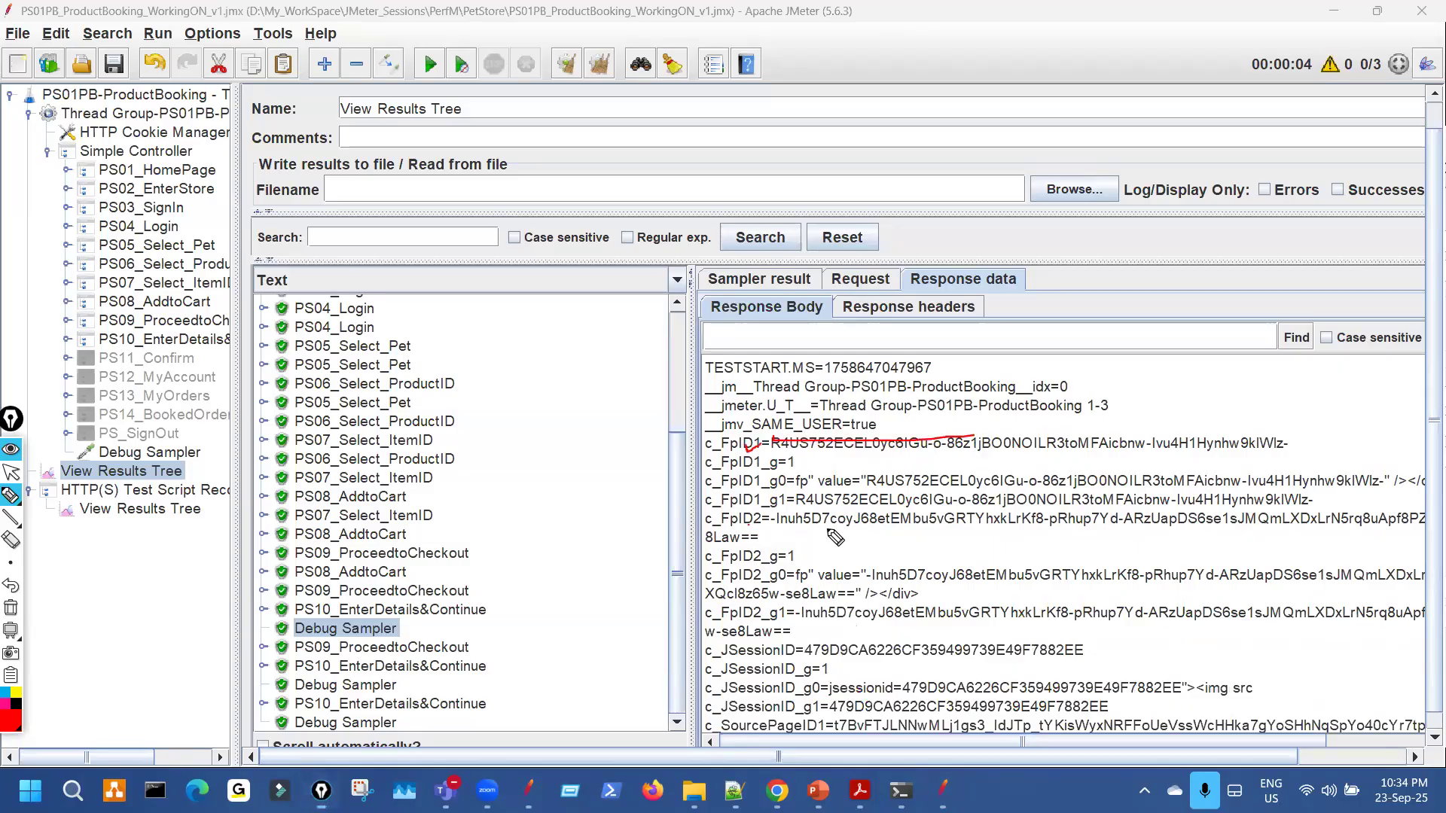
{"action": "key", "text": "ctrl+shift+2"}
{"action": "left_click_drag", "start_coordinate": [706, 443], "coordinate": [1295, 450]}
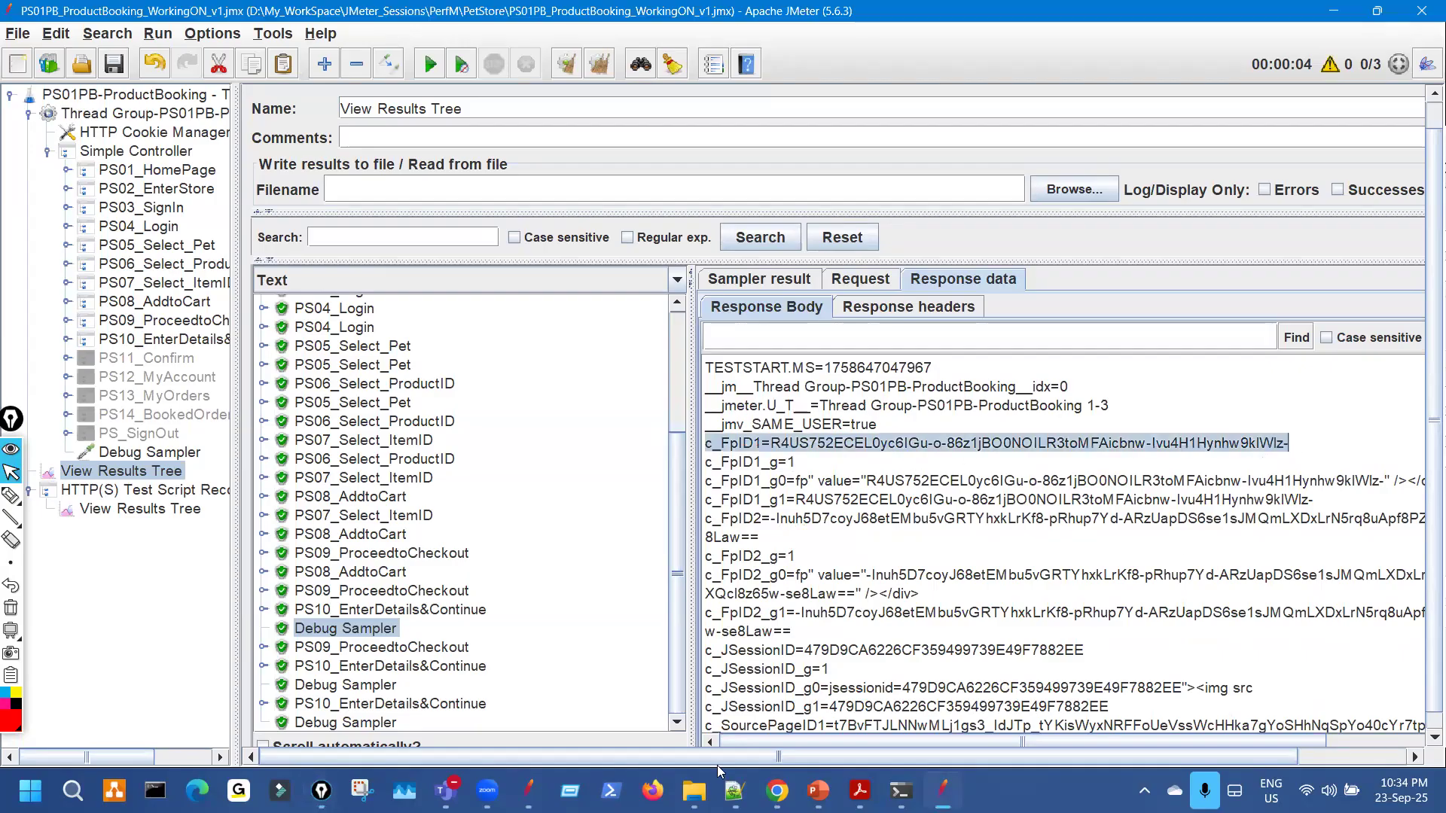
Clear the Notepad++ notes, add a 'user 3:-' heading and paste the c_FpID1 line.
{"action": "key", "text": "alt+Tab"}
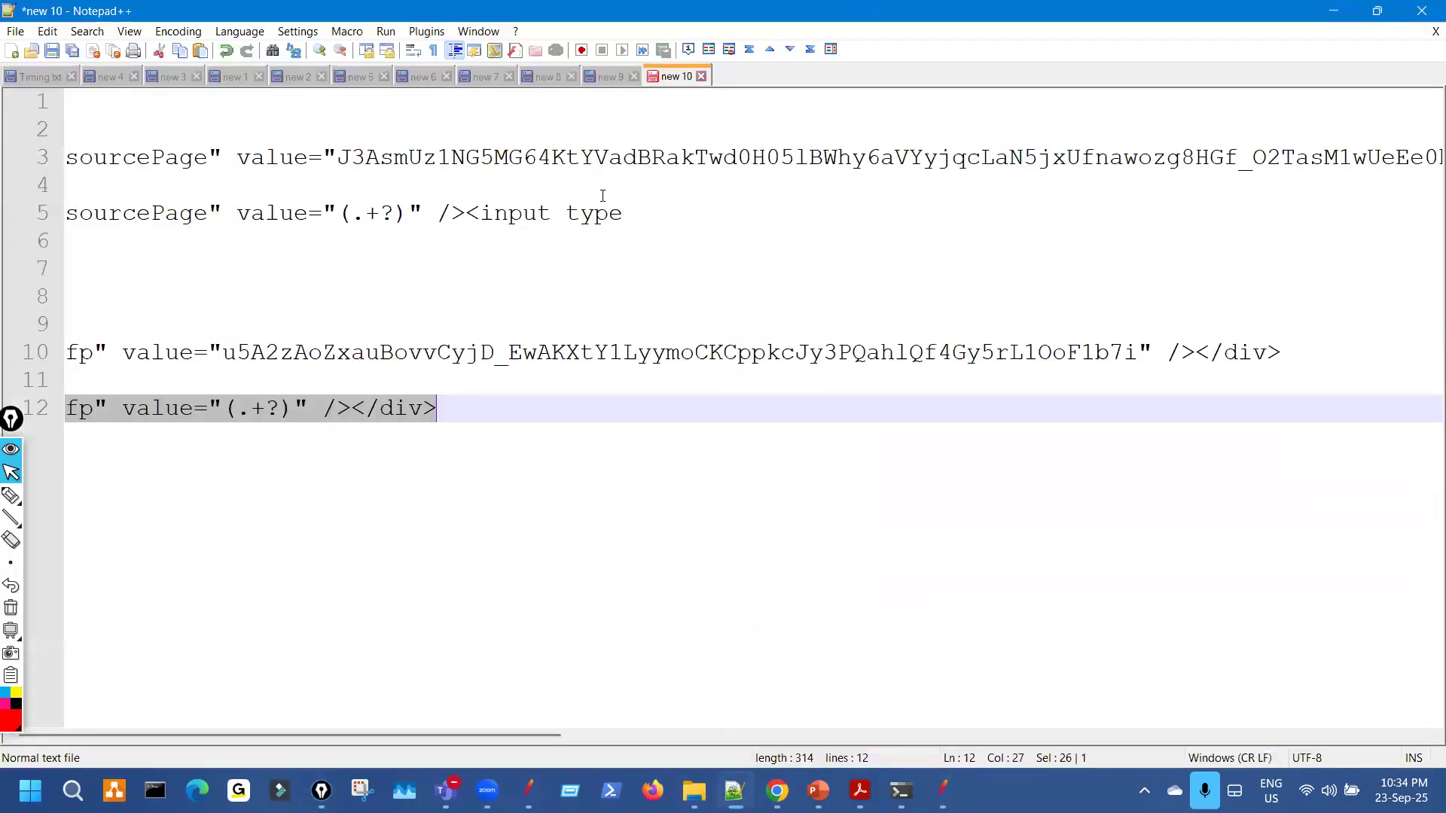
{"action": "key", "text": "ctrl+a"}
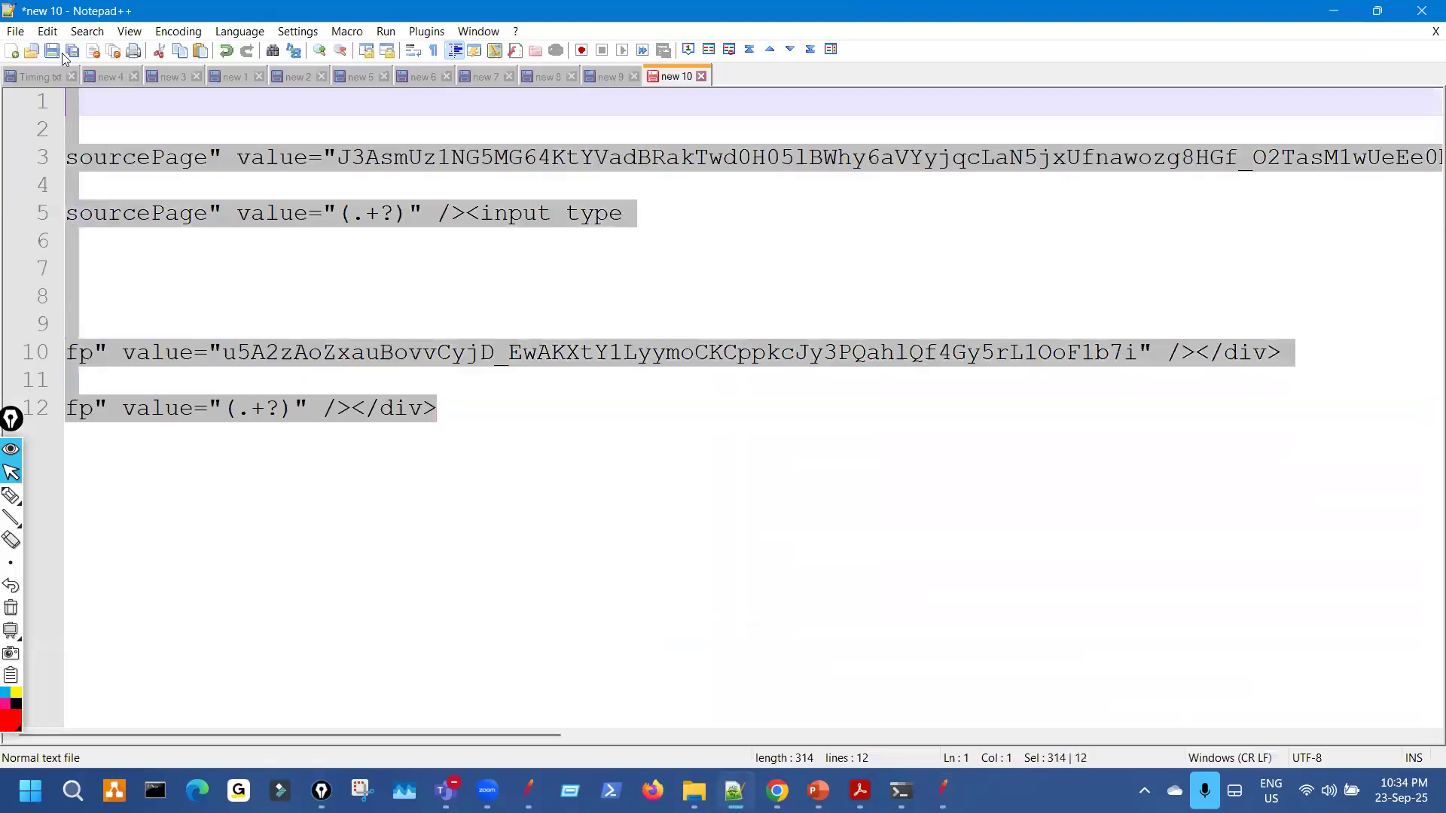
{"action": "key", "text": "Delete"}
{"action": "type", "text": "use"}
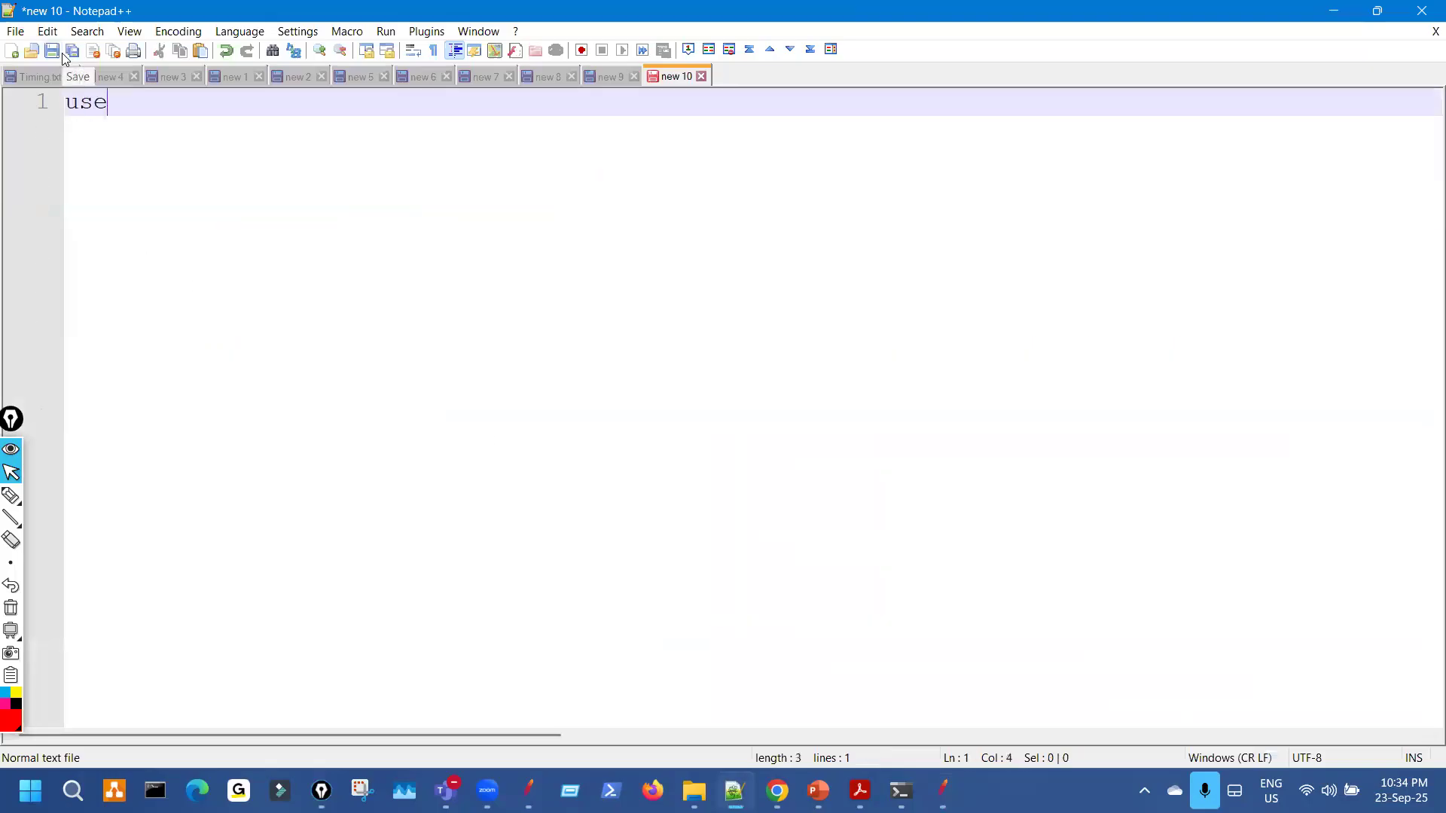
{"action": "type", "text": "r 3:-"}
{"action": "key", "text": "Return"}
{"action": "key", "text": "Return"}
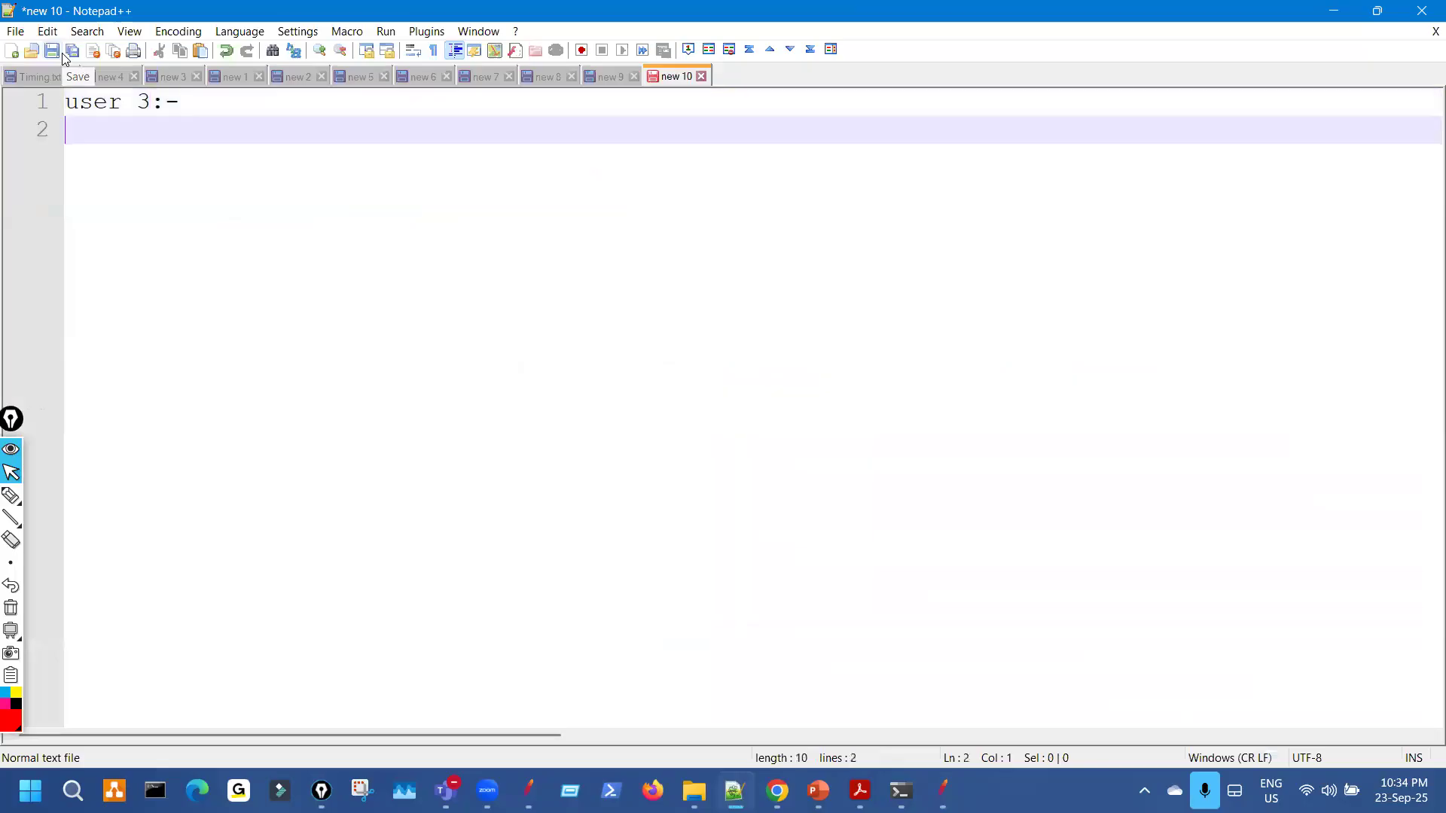
{"action": "key", "text": "ctrl+v"}
{"action": "key", "text": "Return"}
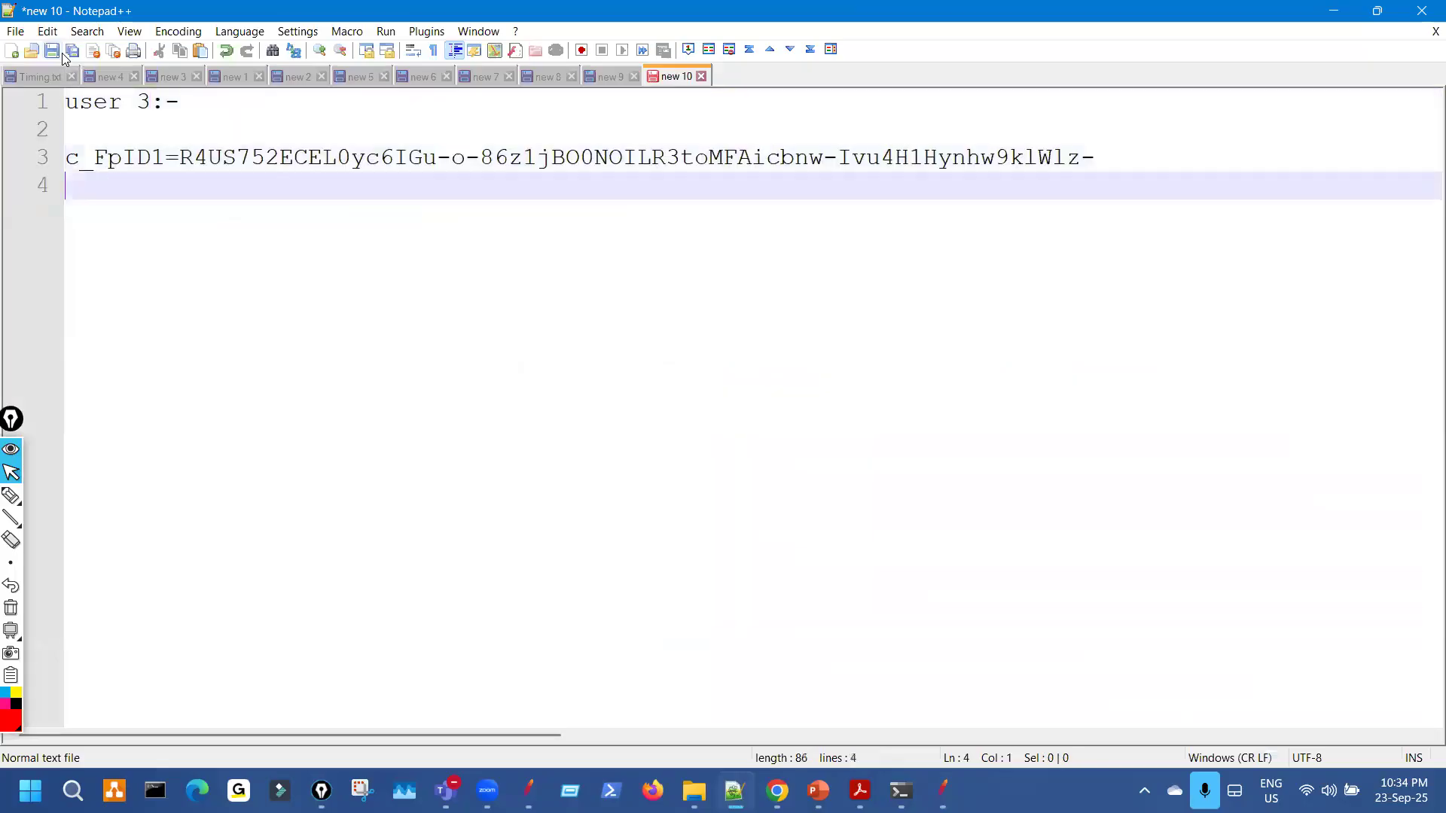
Copy the c_FpID2 line from JMeter into the notes as line 4.
{"action": "left_click", "coordinate": [942, 791]}
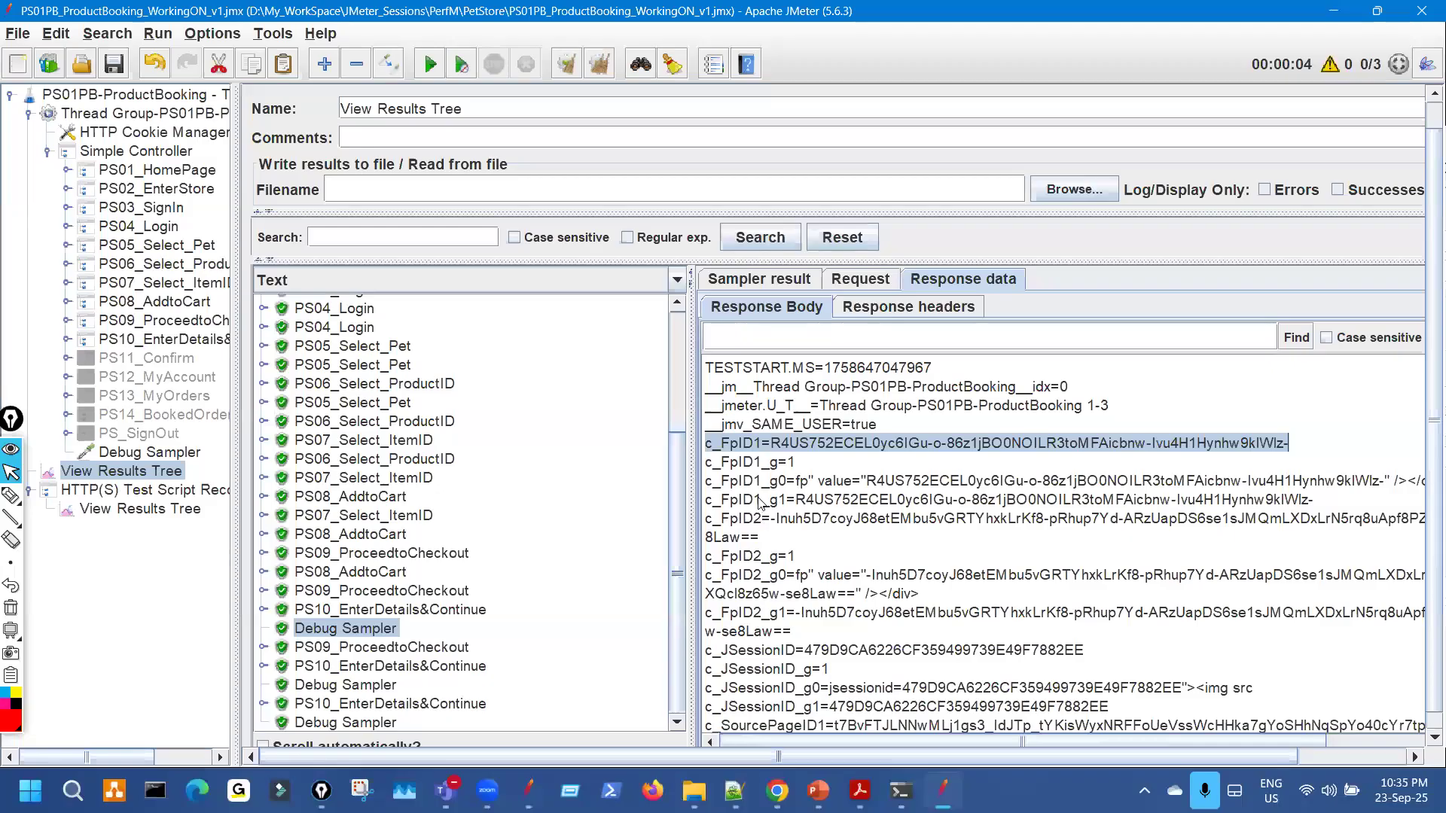
{"action": "triple_click", "coordinate": [753, 539]}
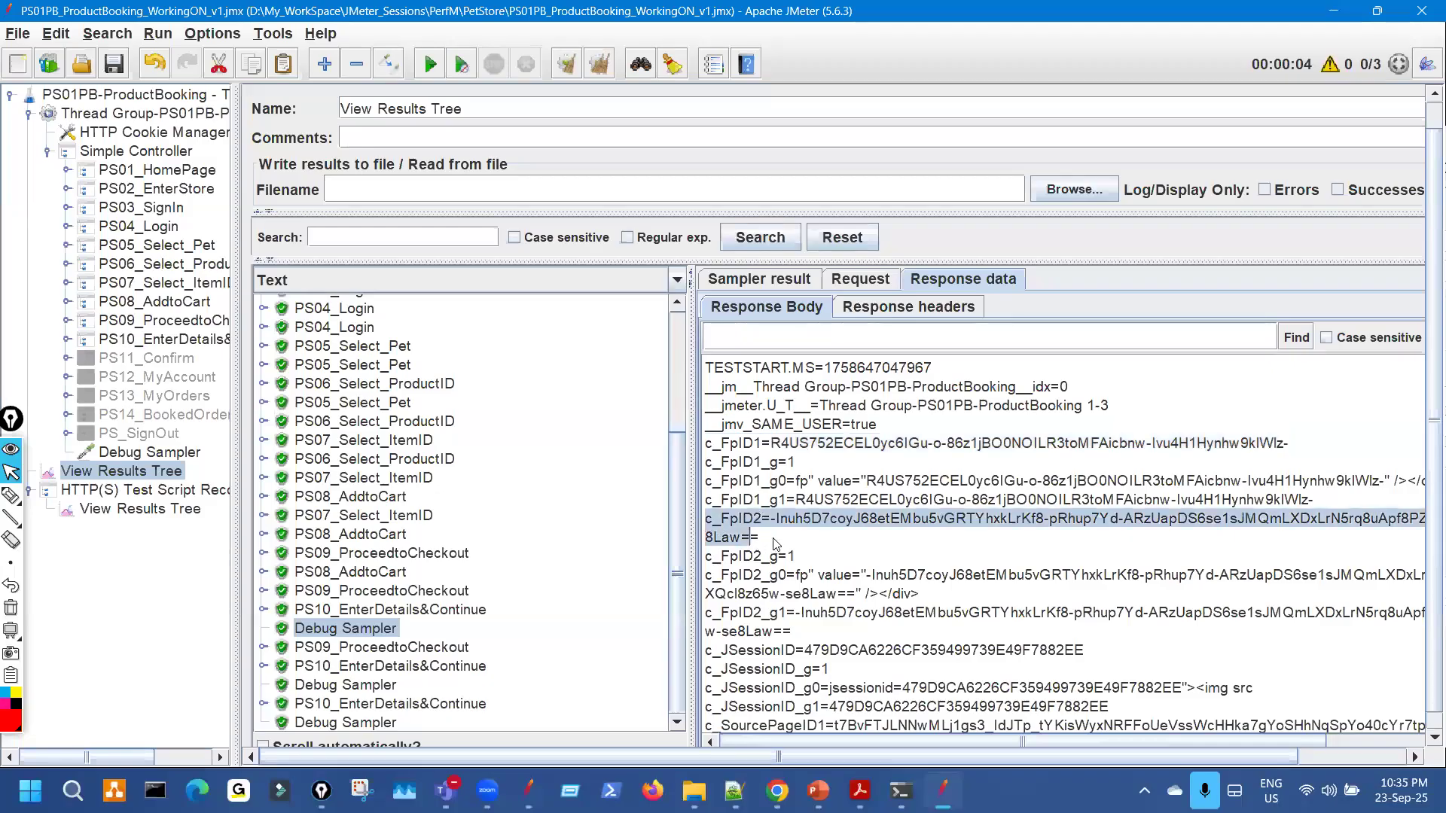
{"action": "key", "text": "ctrl+c"}
{"action": "key", "text": "alt+Tab"}
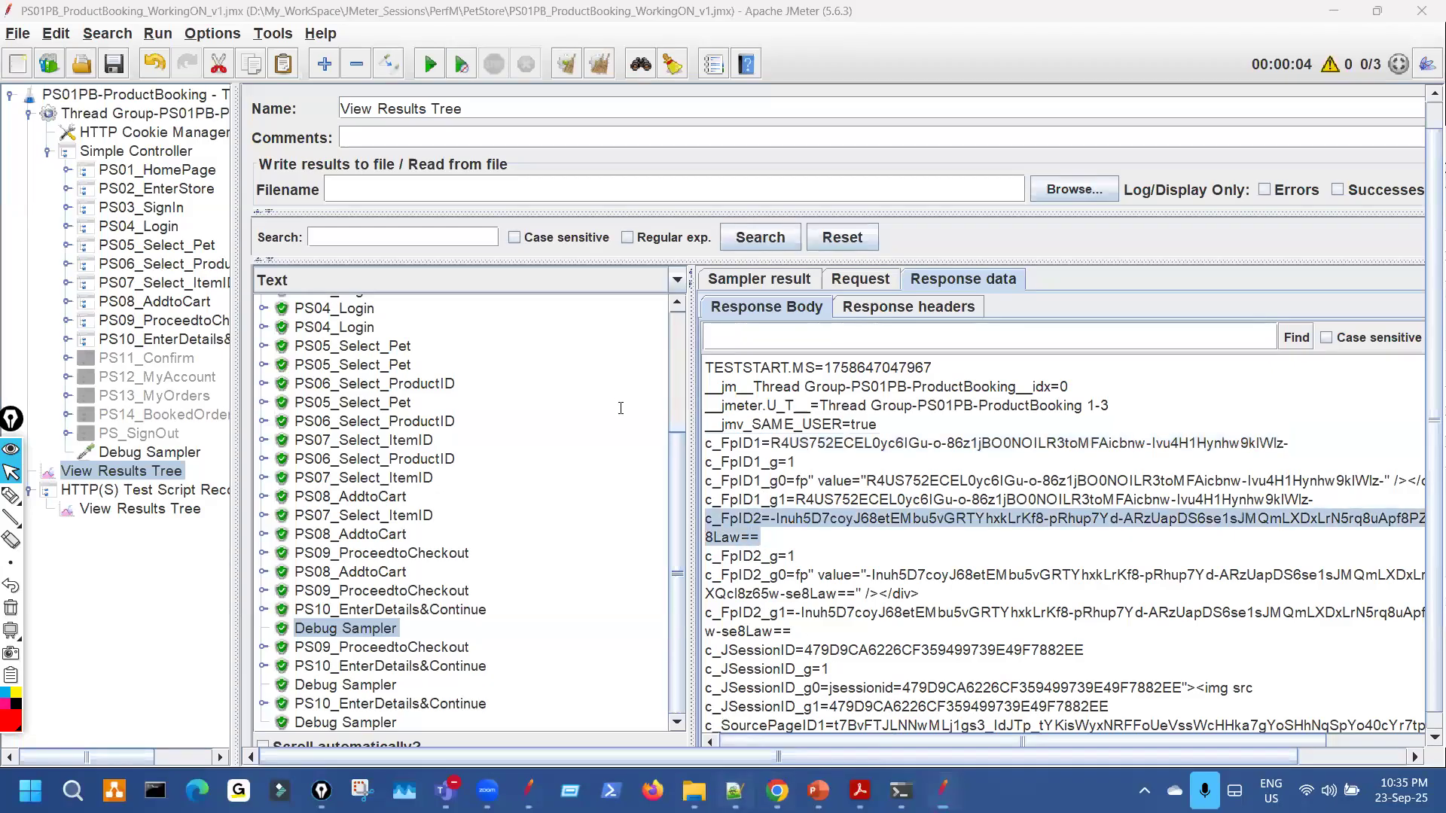
{"action": "key", "text": "ctrl+v"}
{"action": "key", "text": "Return"}
{"action": "key", "text": "Return"}
{"action": "key", "text": "BackSpace"}
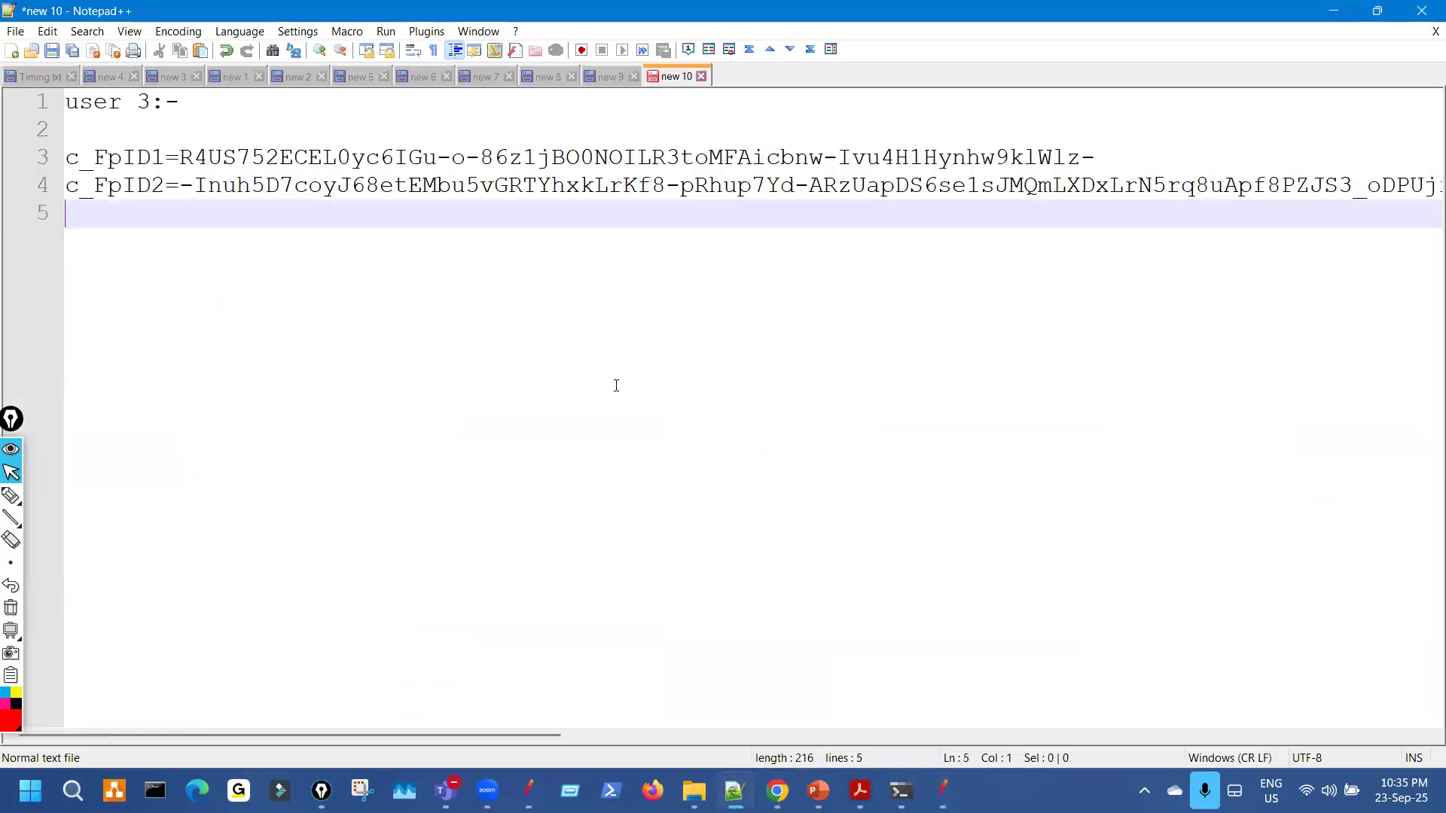
Copy the c_JSessionID line from JMeter into the notes as line 5.
{"action": "left_click", "coordinate": [942, 790]}
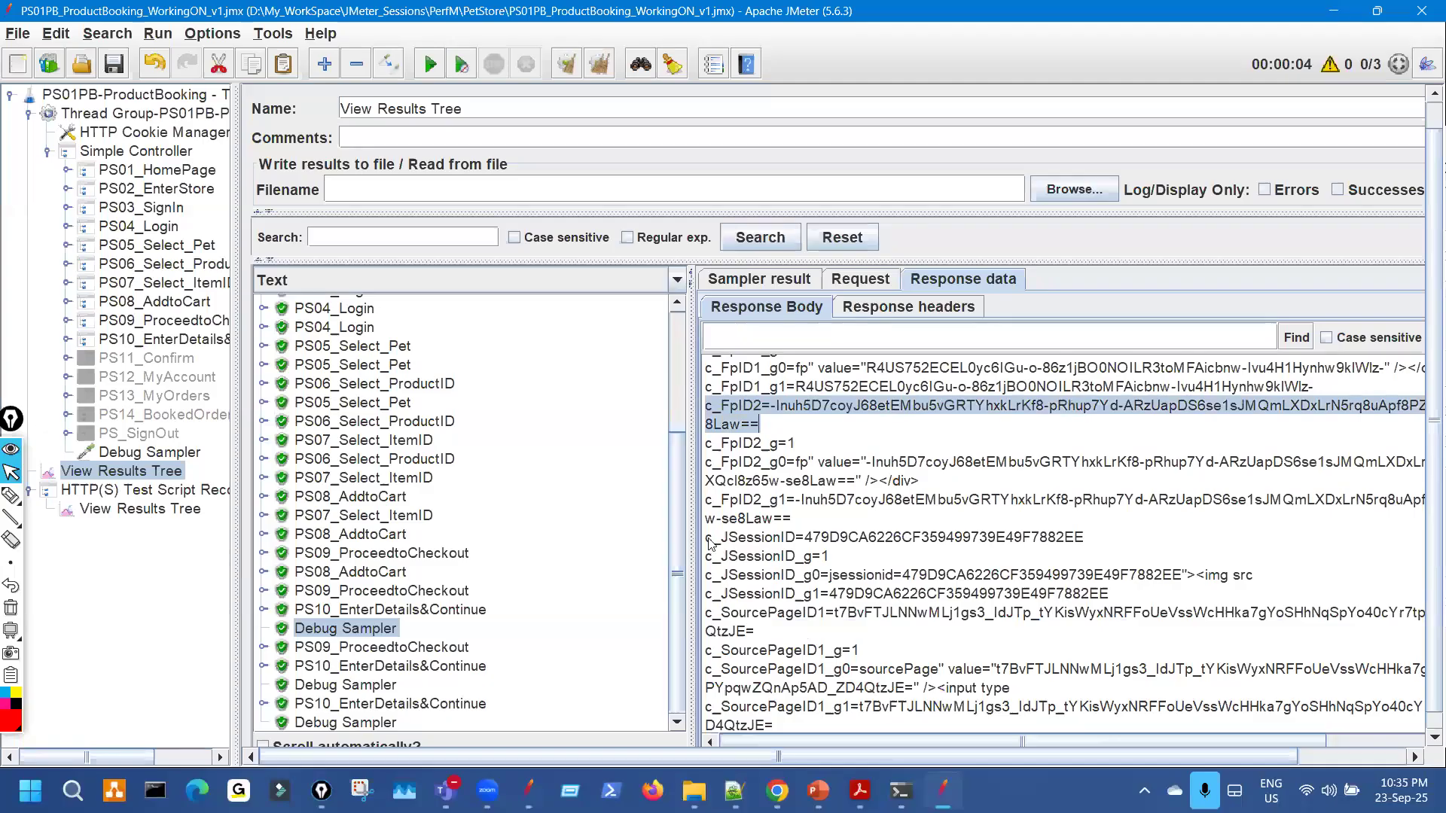
{"action": "left_click_drag", "start_coordinate": [707, 537], "coordinate": [1085, 538]}
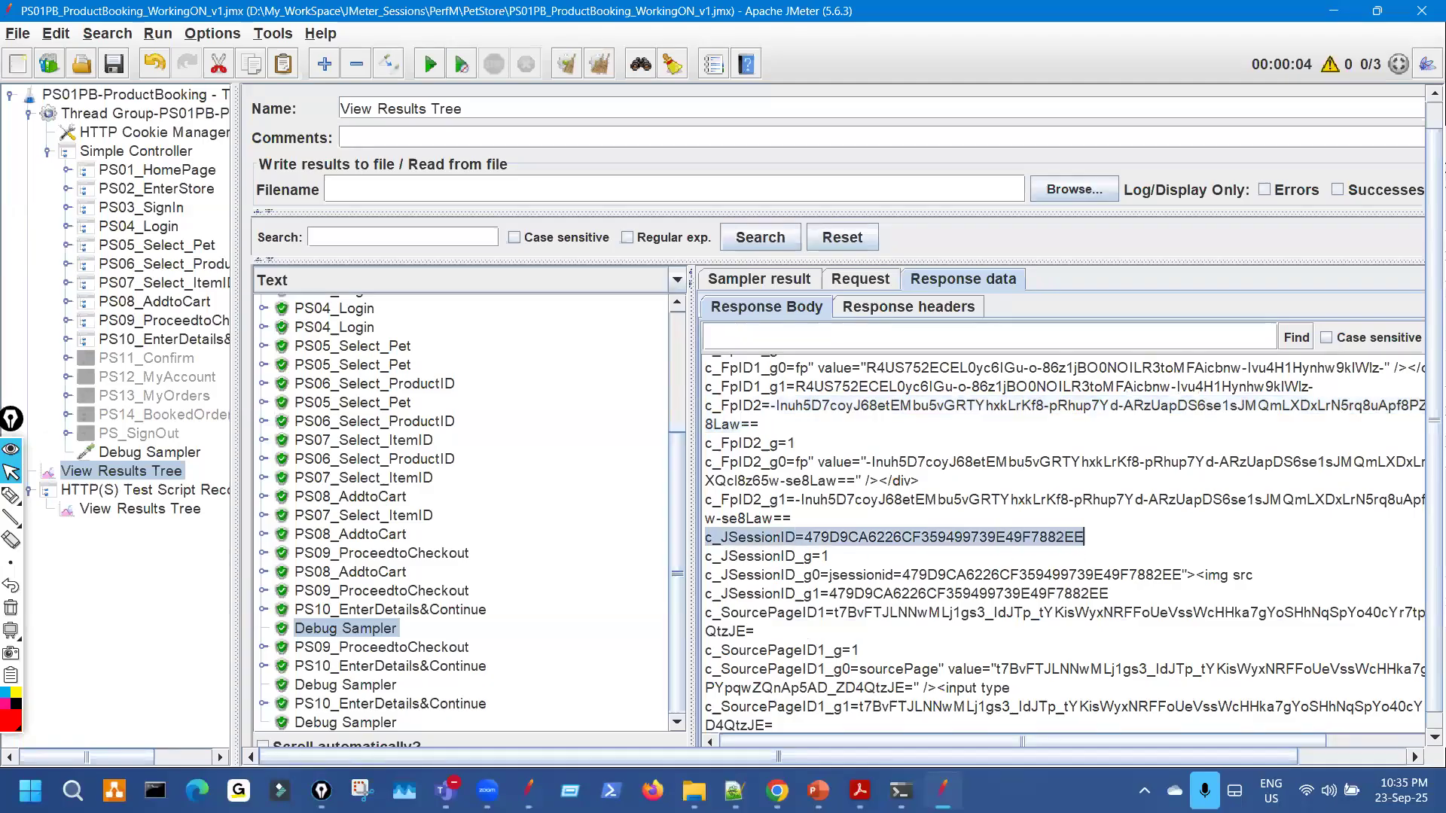
{"action": "key", "text": "ctrl+c"}
{"action": "key", "text": "alt+Tab"}
{"action": "key", "text": "ctrl+v"}
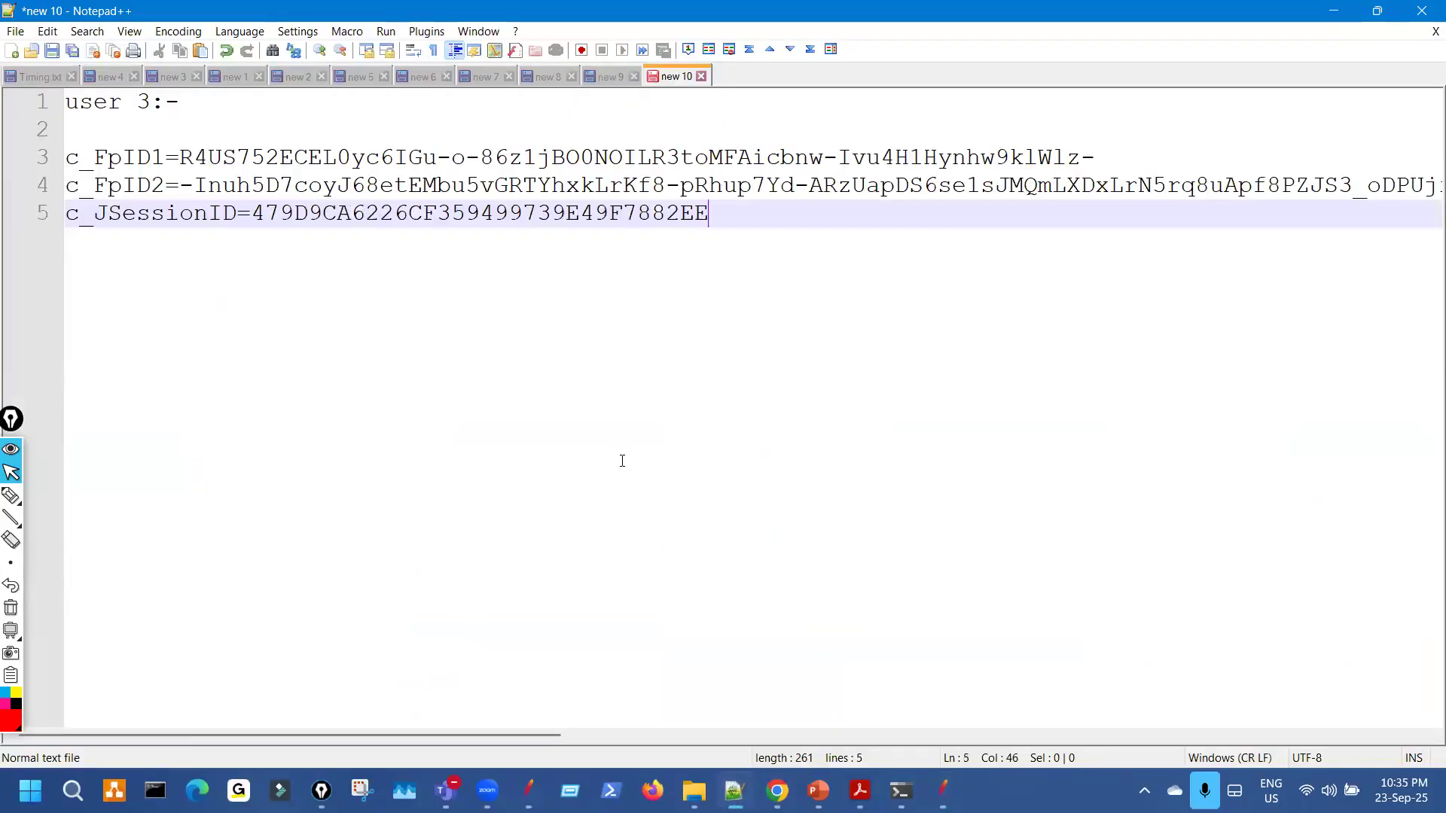
{"action": "key", "text": "Return"}
Copy the full c_SourcePageID1 value into the notes as line 6.
{"action": "key", "text": "alt+Tab"}
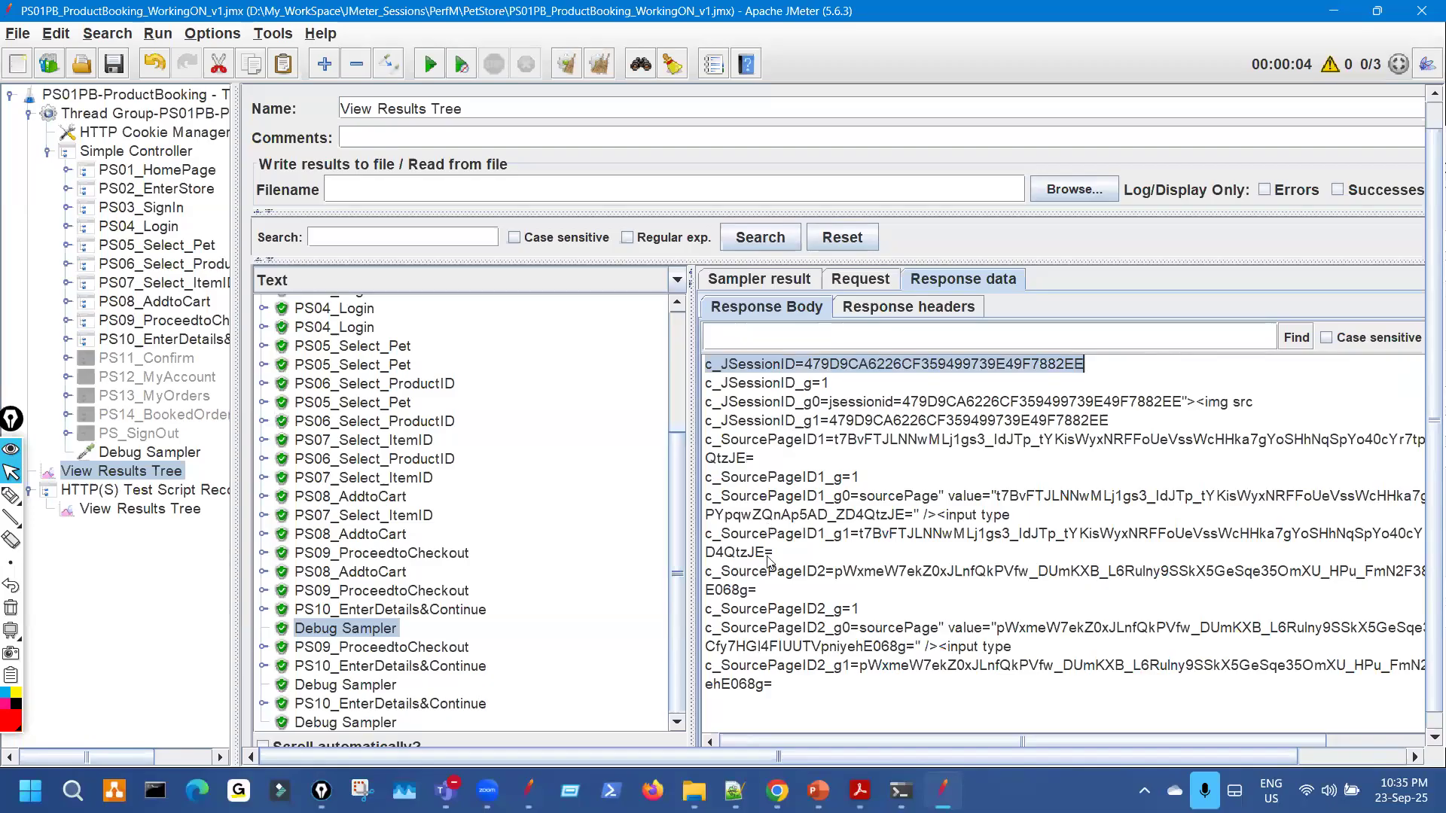
{"action": "left_click_drag", "start_coordinate": [708, 443], "coordinate": [759, 461]}
{"action": "key", "text": "ctrl+c"}
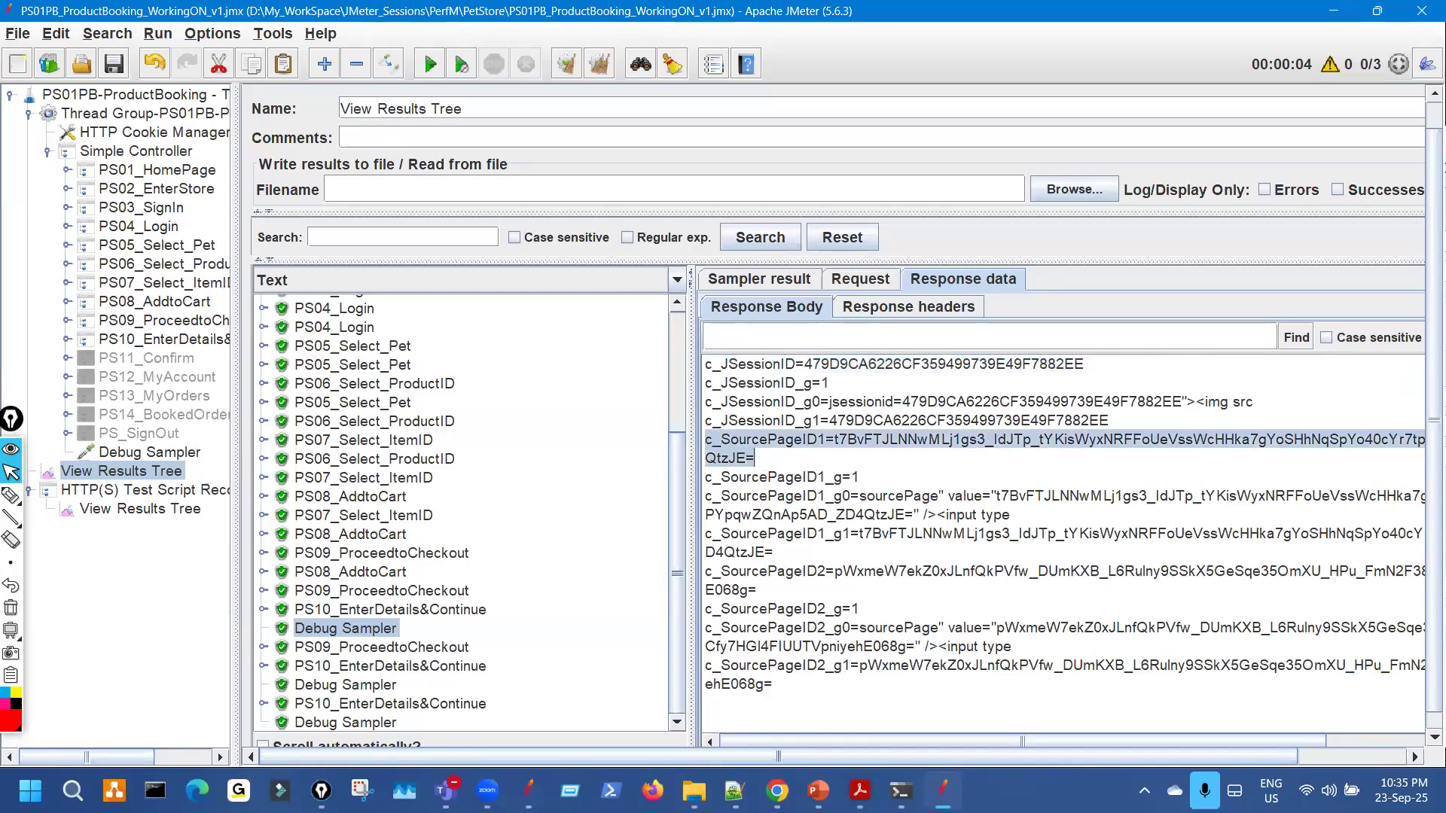
{"action": "left_click", "coordinate": [734, 791]}
{"action": "key", "text": "ctrl+v"}
{"action": "key", "text": "Return"}
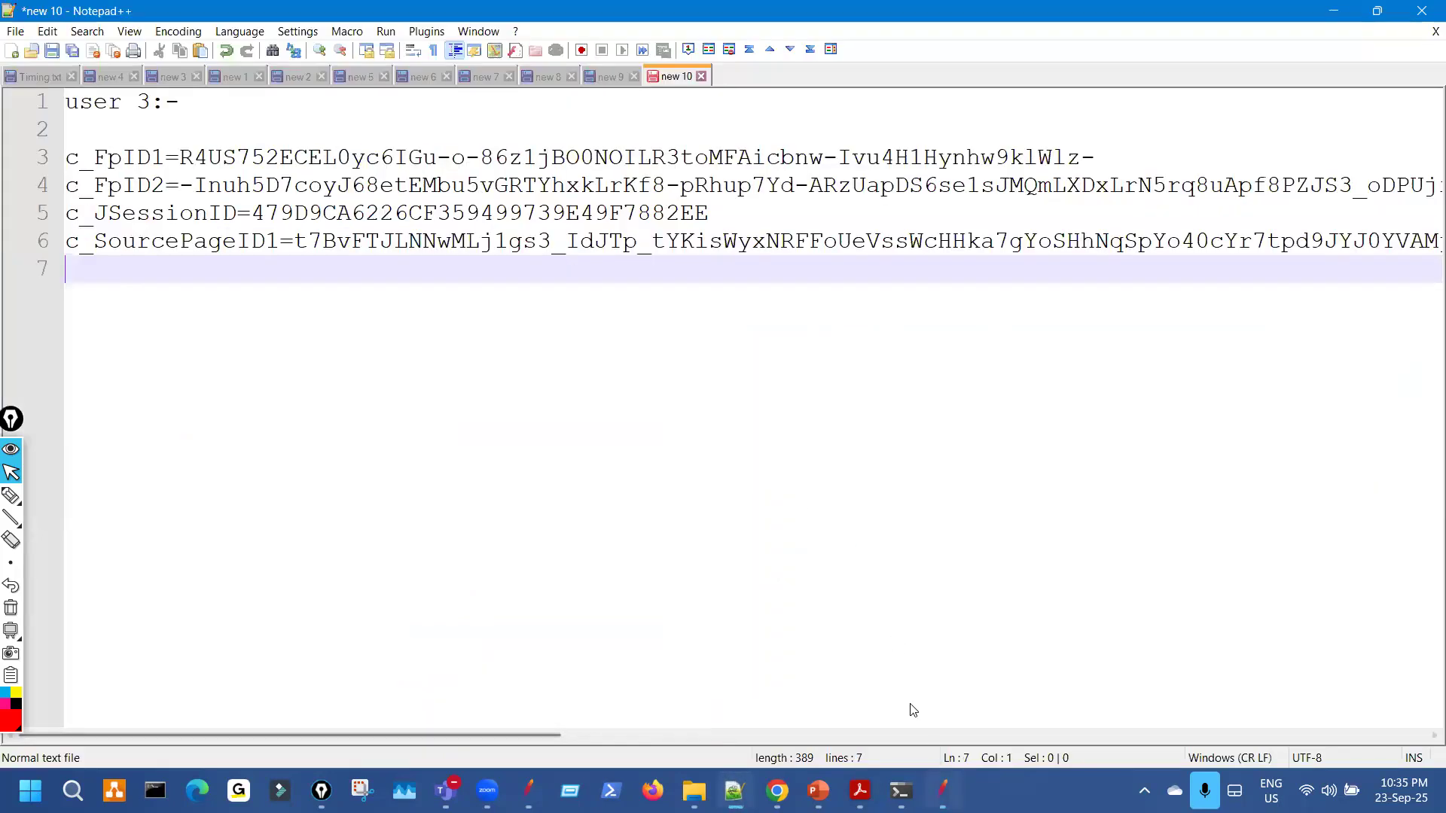
Copy the c_SourcePageID2 line into the notes as line 7, leaving a blank line.
{"action": "key", "text": "alt+Tab"}
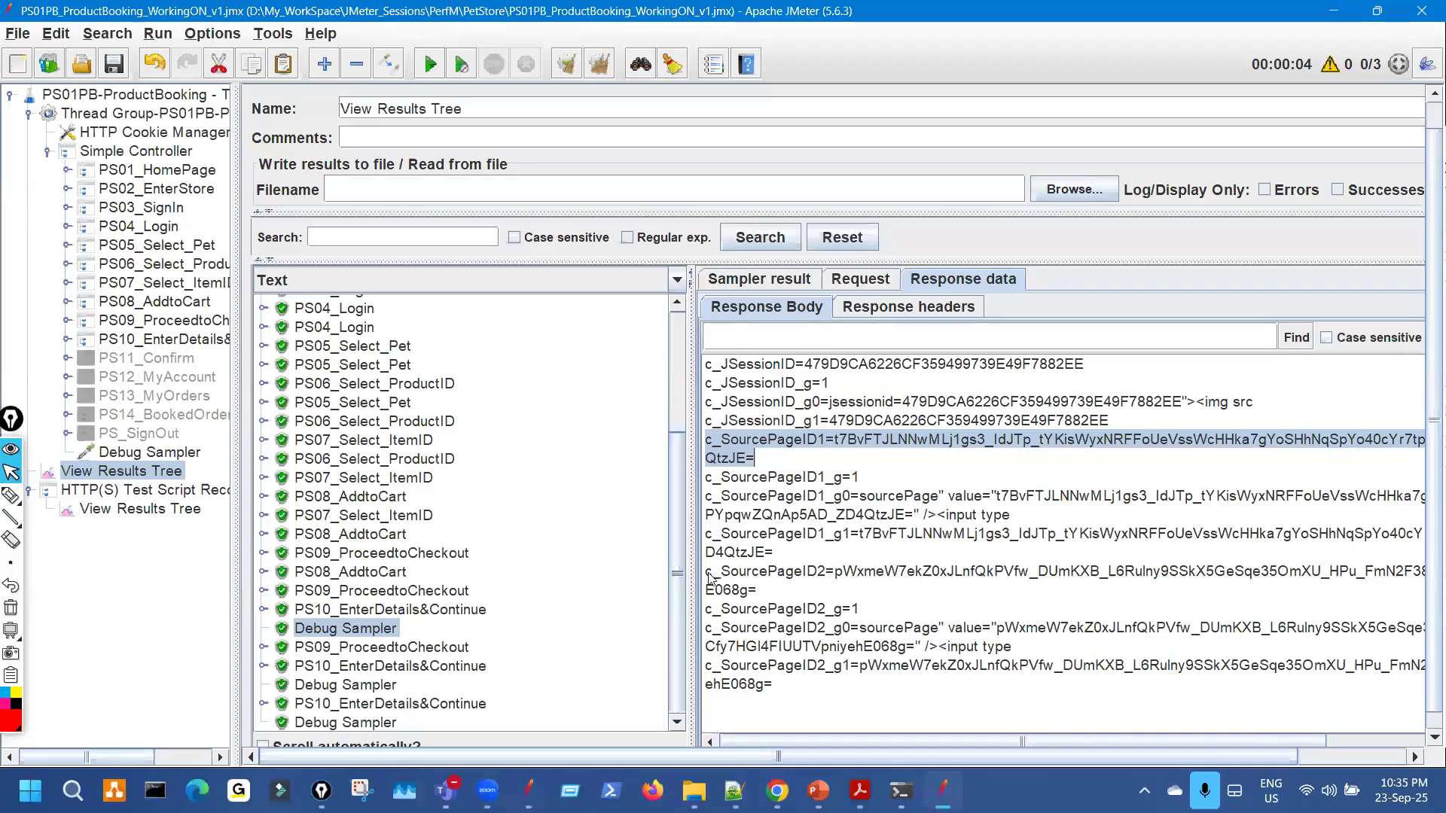
{"action": "triple_click", "coordinate": [755, 590]}
{"action": "key", "text": "ctrl+c"}
{"action": "left_click", "coordinate": [734, 791]}
{"action": "key", "text": "ctrl+v"}
{"action": "key", "text": "Return"}
{"action": "key", "text": "Return"}
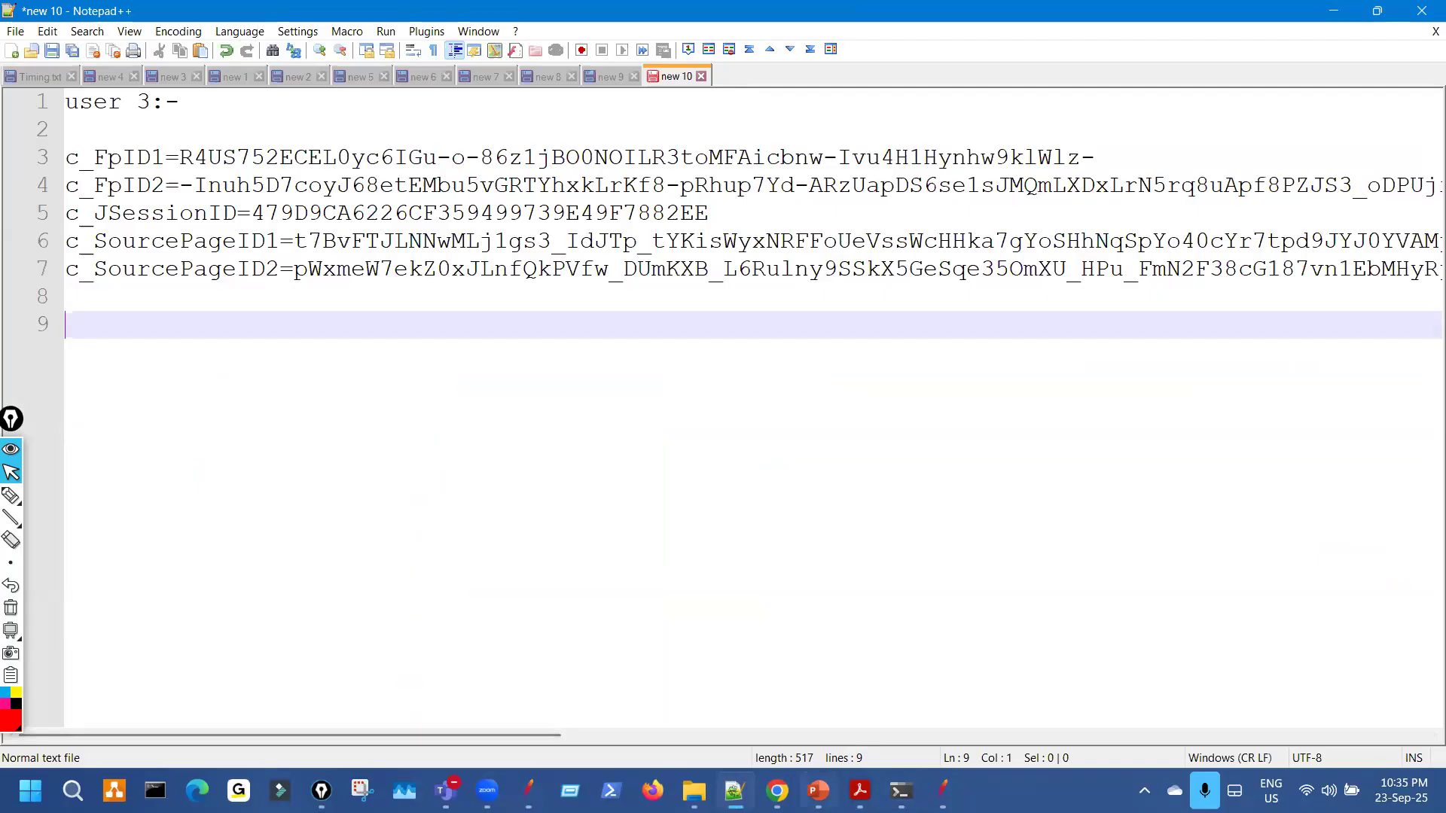
Open thread 2's Debug Sampler, select its c_FpID1 line, and type 'uswr 2' in the notes.
{"action": "left_click", "coordinate": [941, 791]}
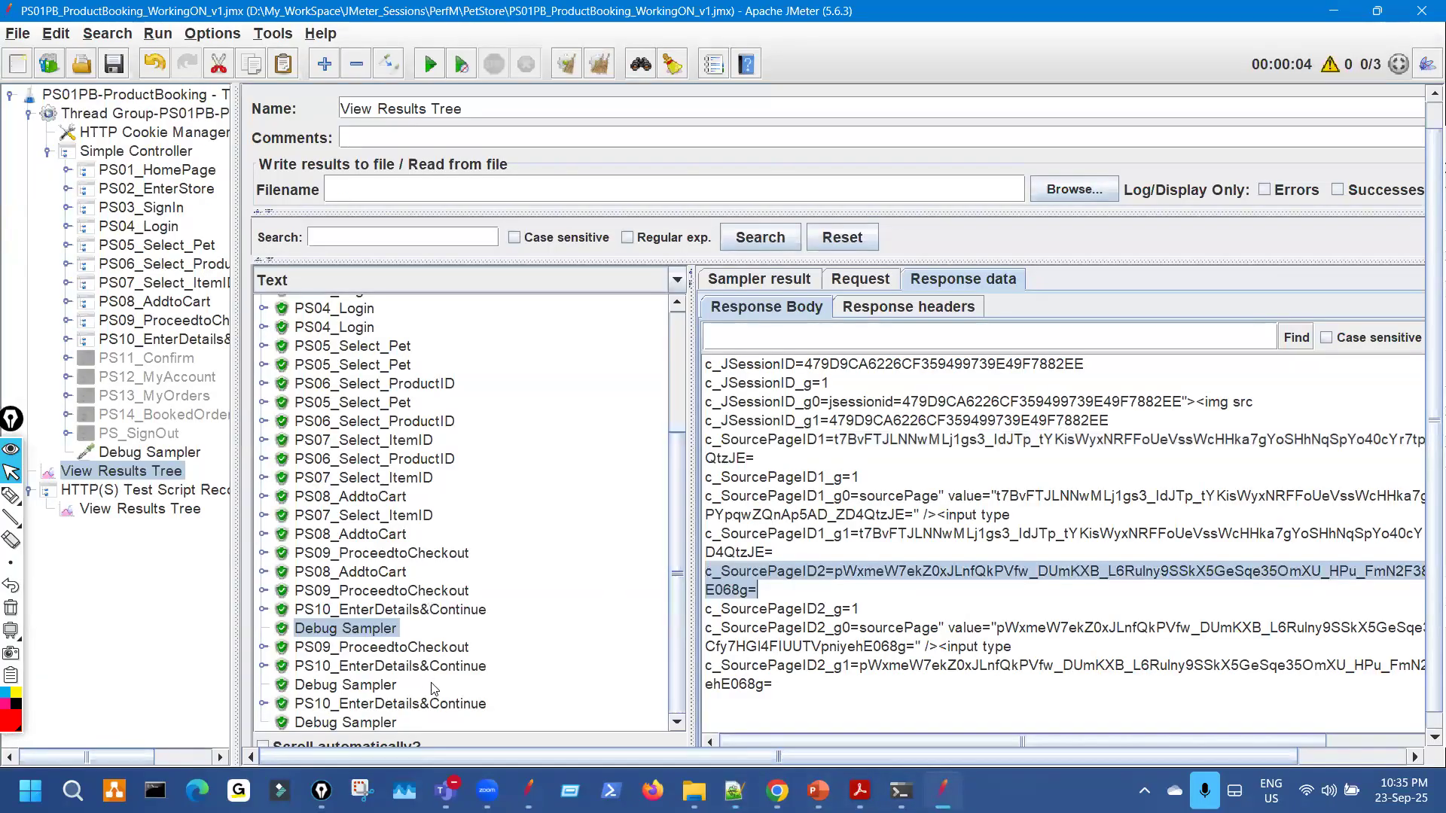
{"action": "key", "text": "ctrl+shift+3"}
{"action": "left_click", "coordinate": [405, 679]}
{"action": "key", "text": "ctrl+shift+2"}
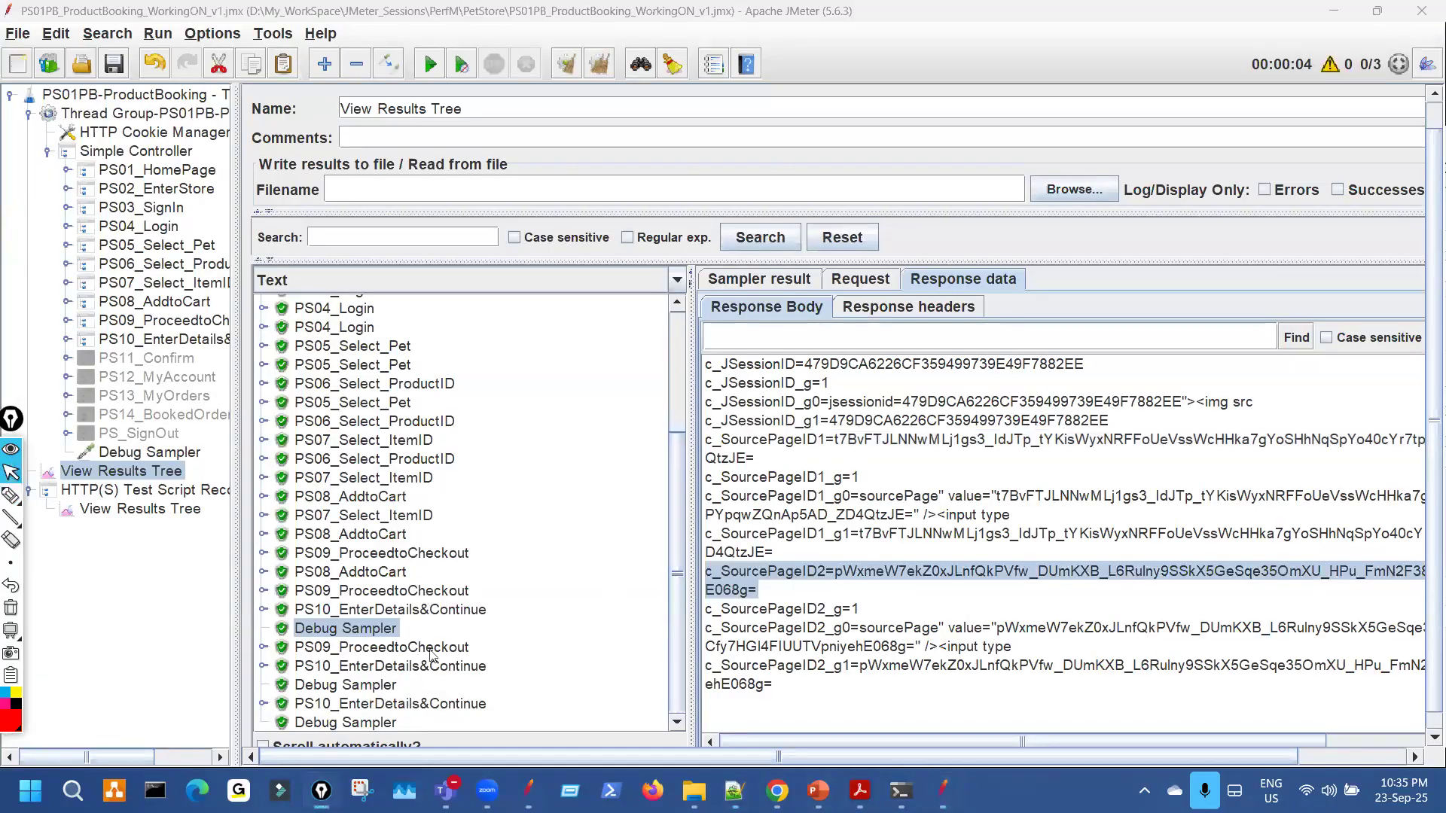
{"action": "left_click", "coordinate": [391, 684]}
{"action": "left_click", "coordinate": [759, 283]}
{"action": "double_click", "coordinate": [1089, 314]}
{"action": "left_click", "coordinate": [963, 278]}
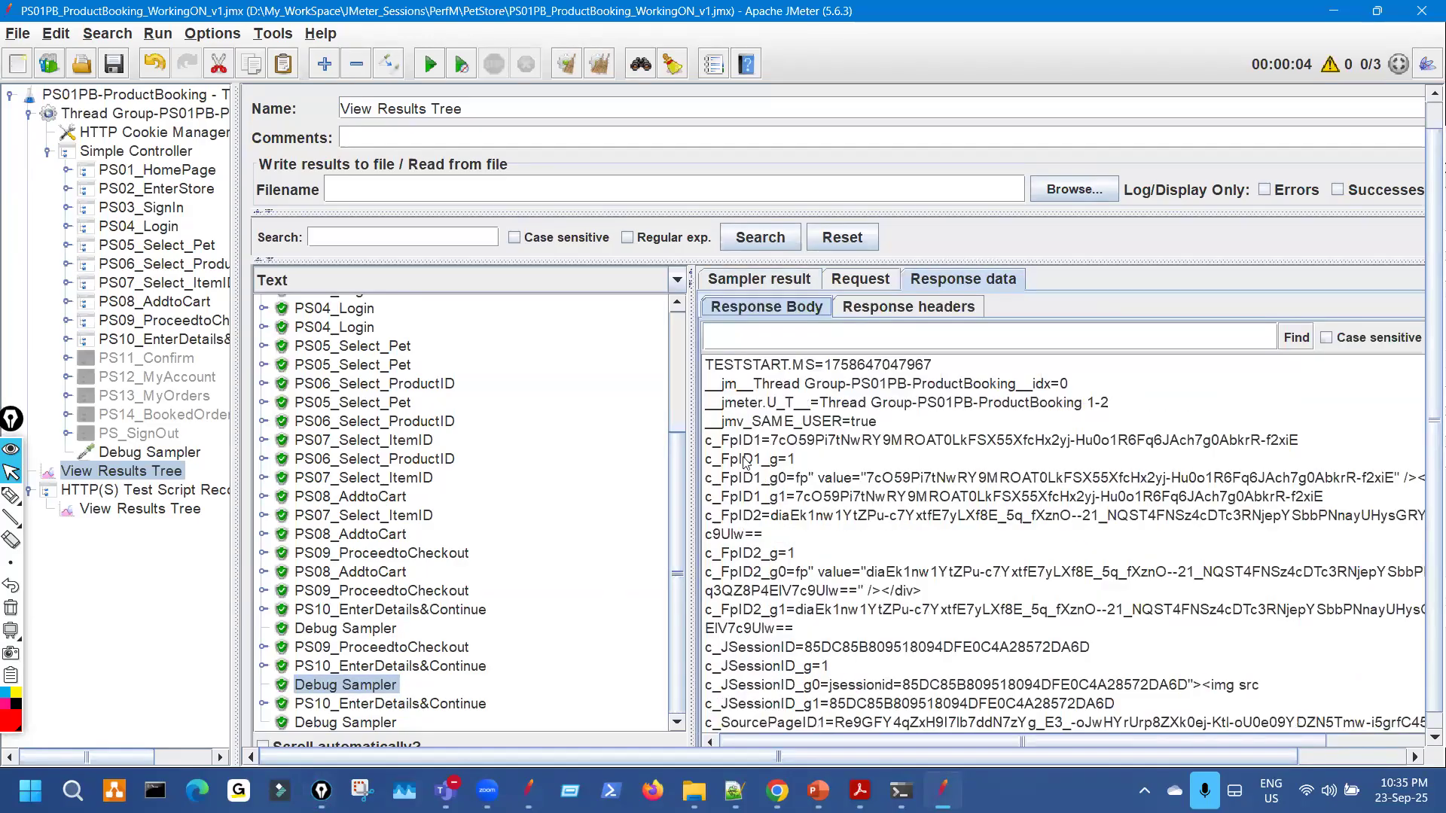
{"action": "left_click_drag", "start_coordinate": [713, 442], "coordinate": [1309, 446]}
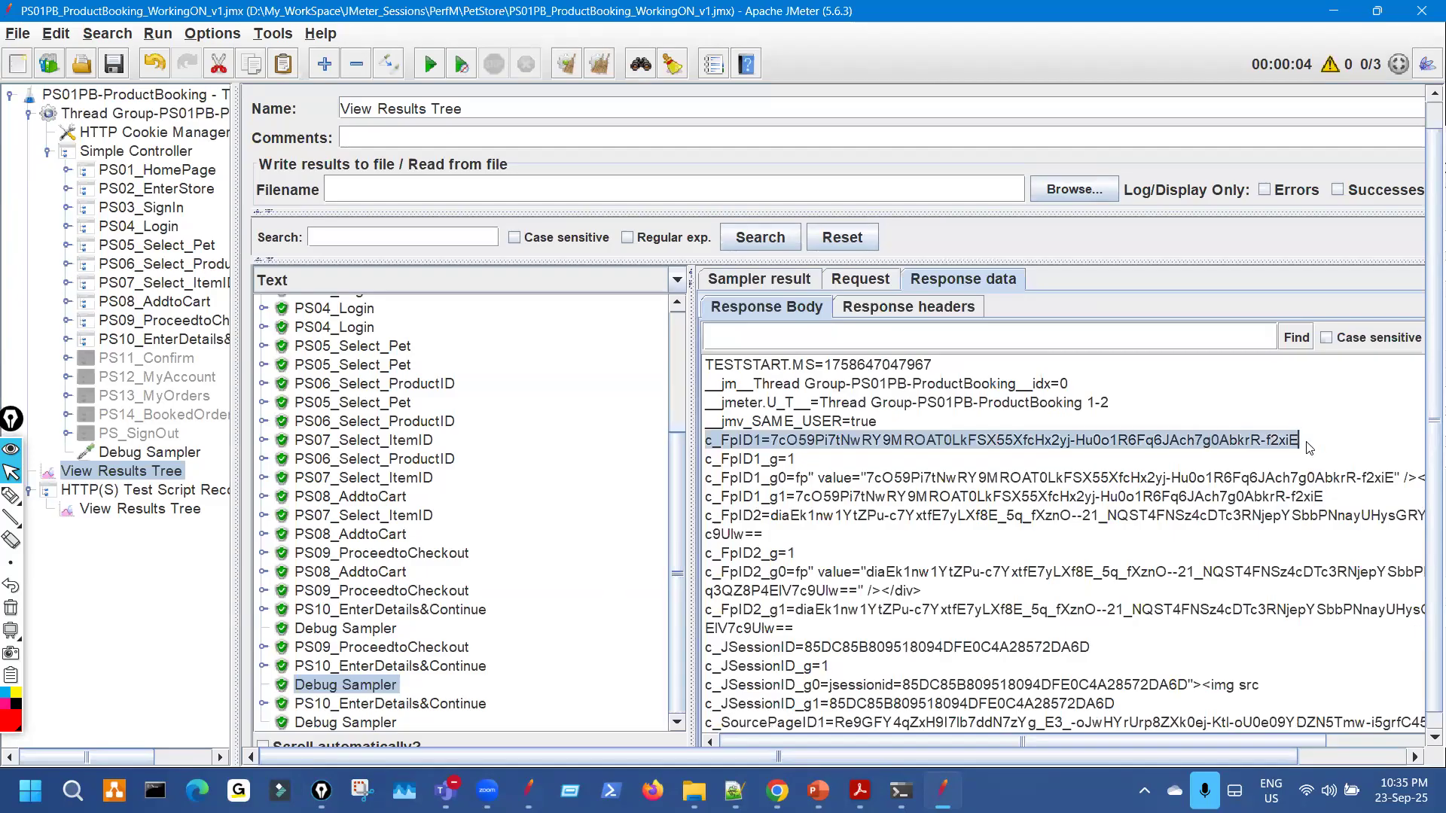
{"action": "left_click", "coordinate": [734, 791]}
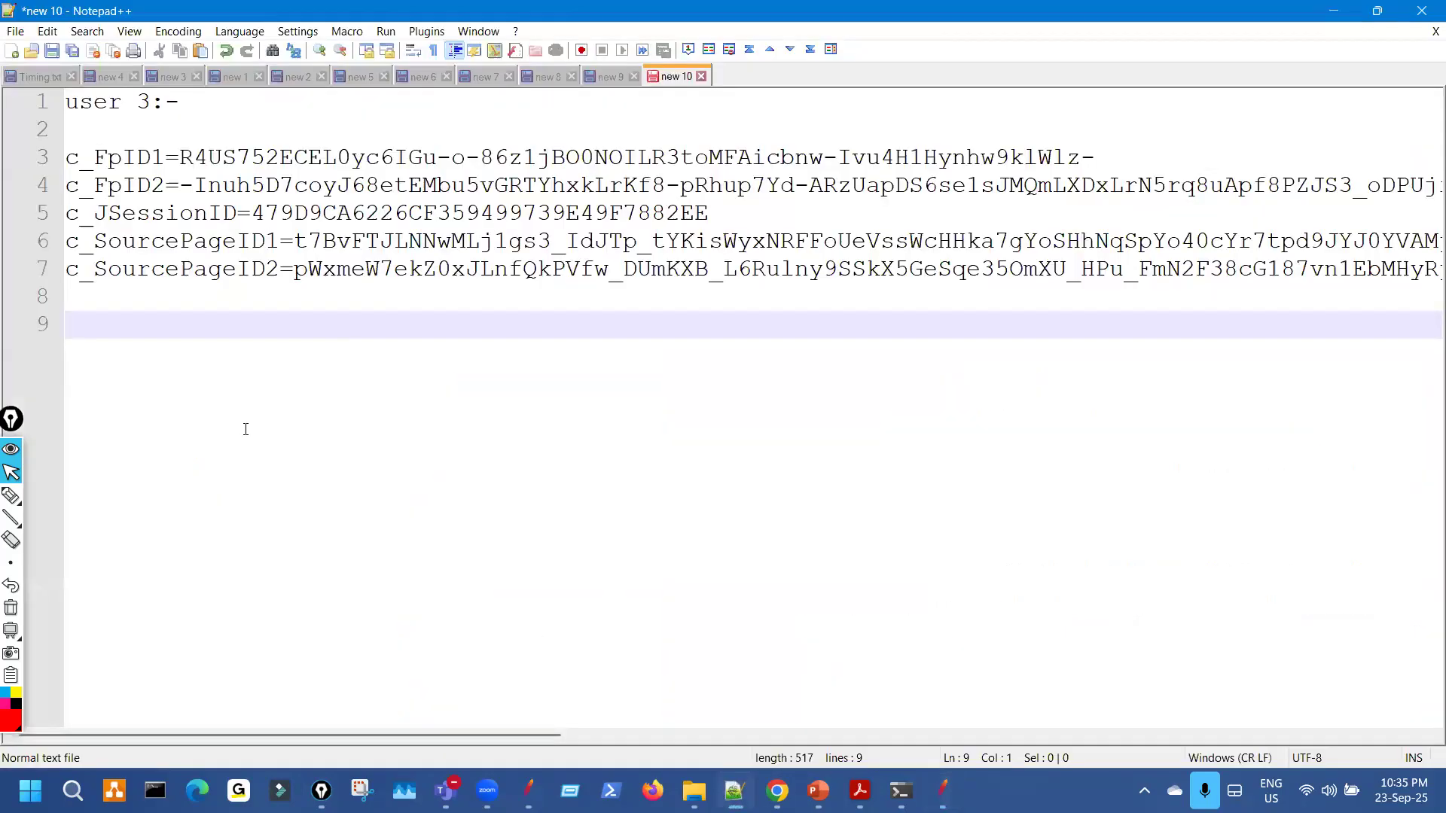
{"action": "type", "text": "uswr 2"}
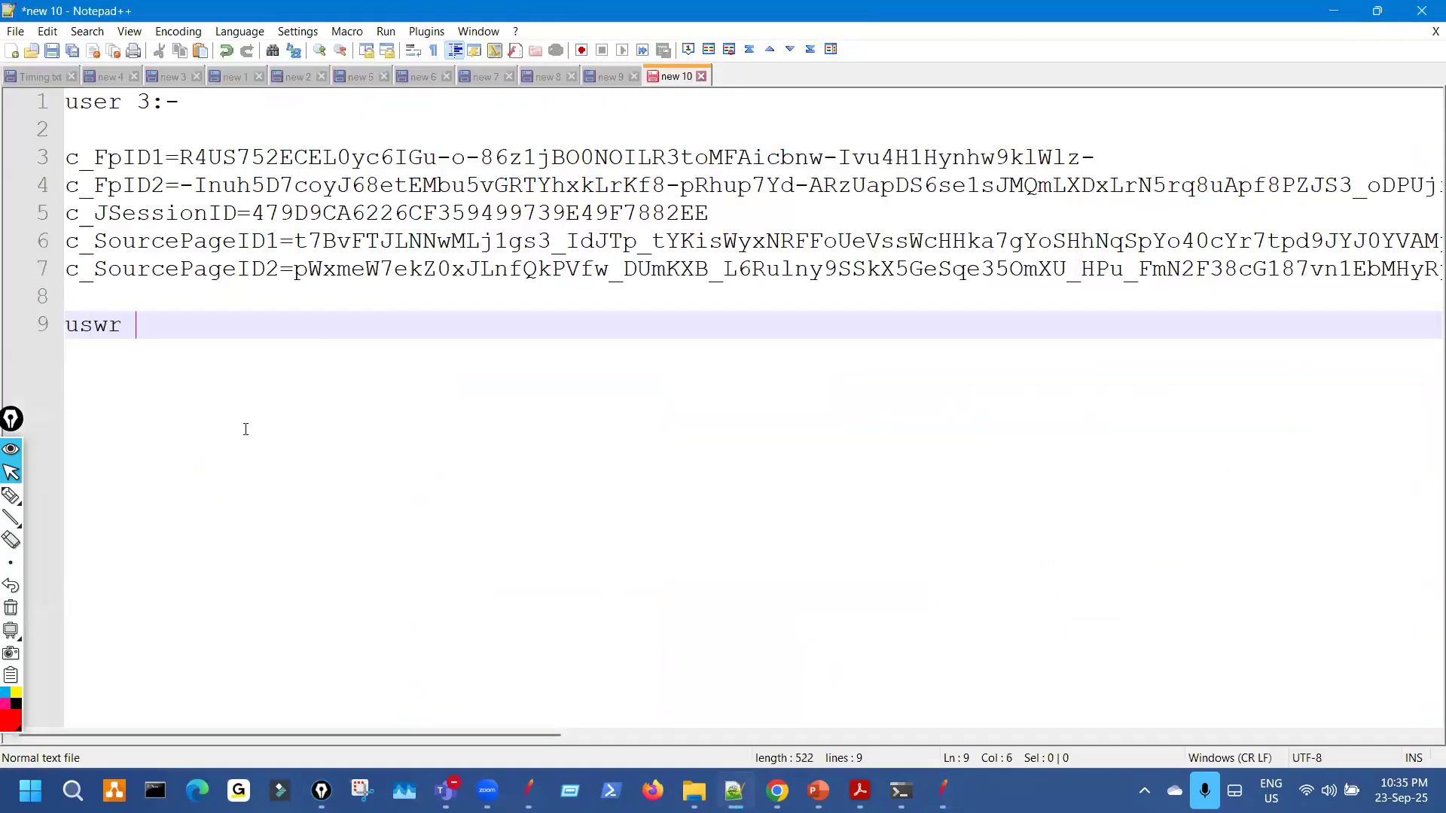
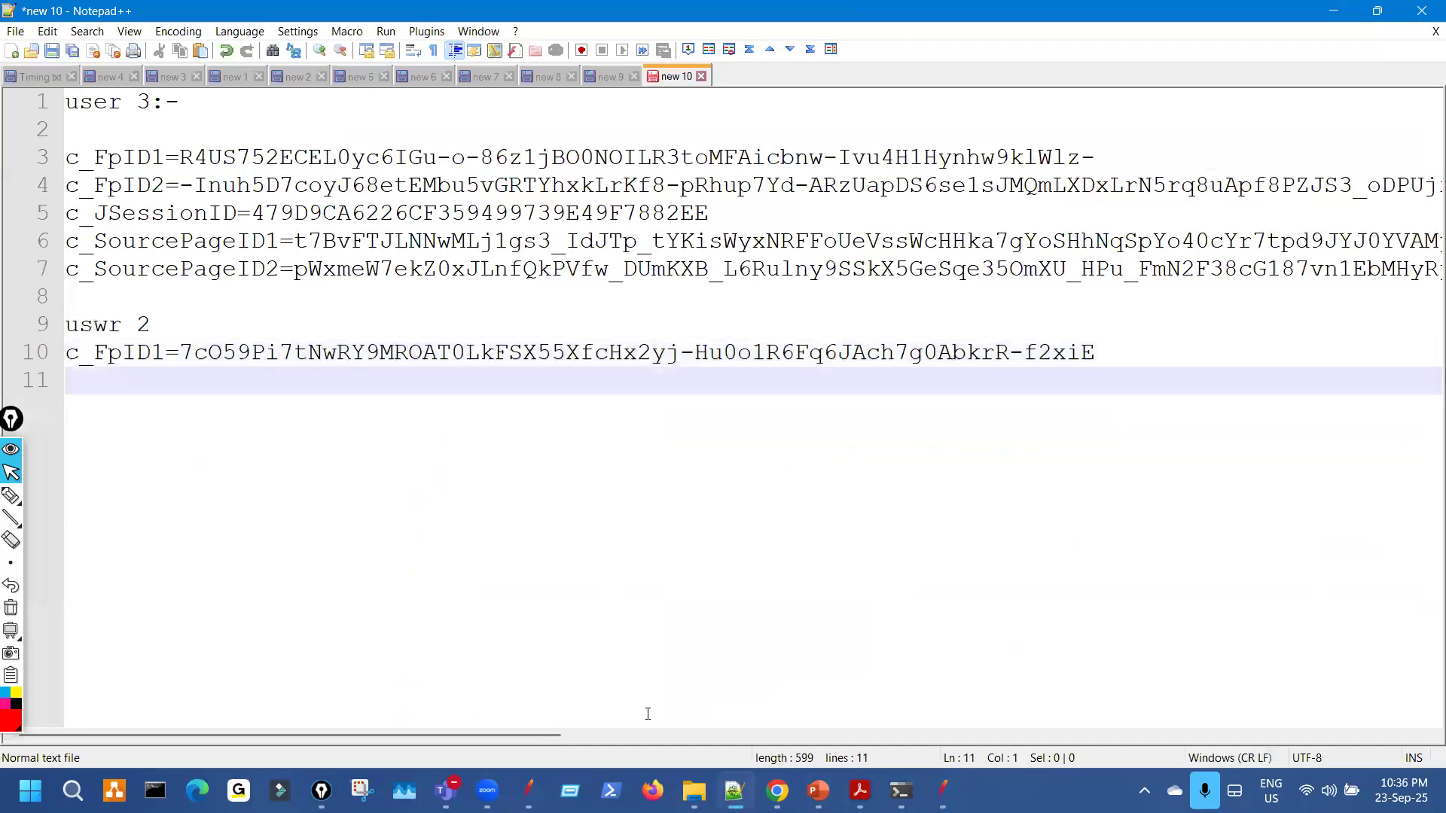
Copy user 2's c_FpID2 and c_JSessionID lines into the notes as lines 11 and 12.
{"action": "left_click", "coordinate": [943, 787]}
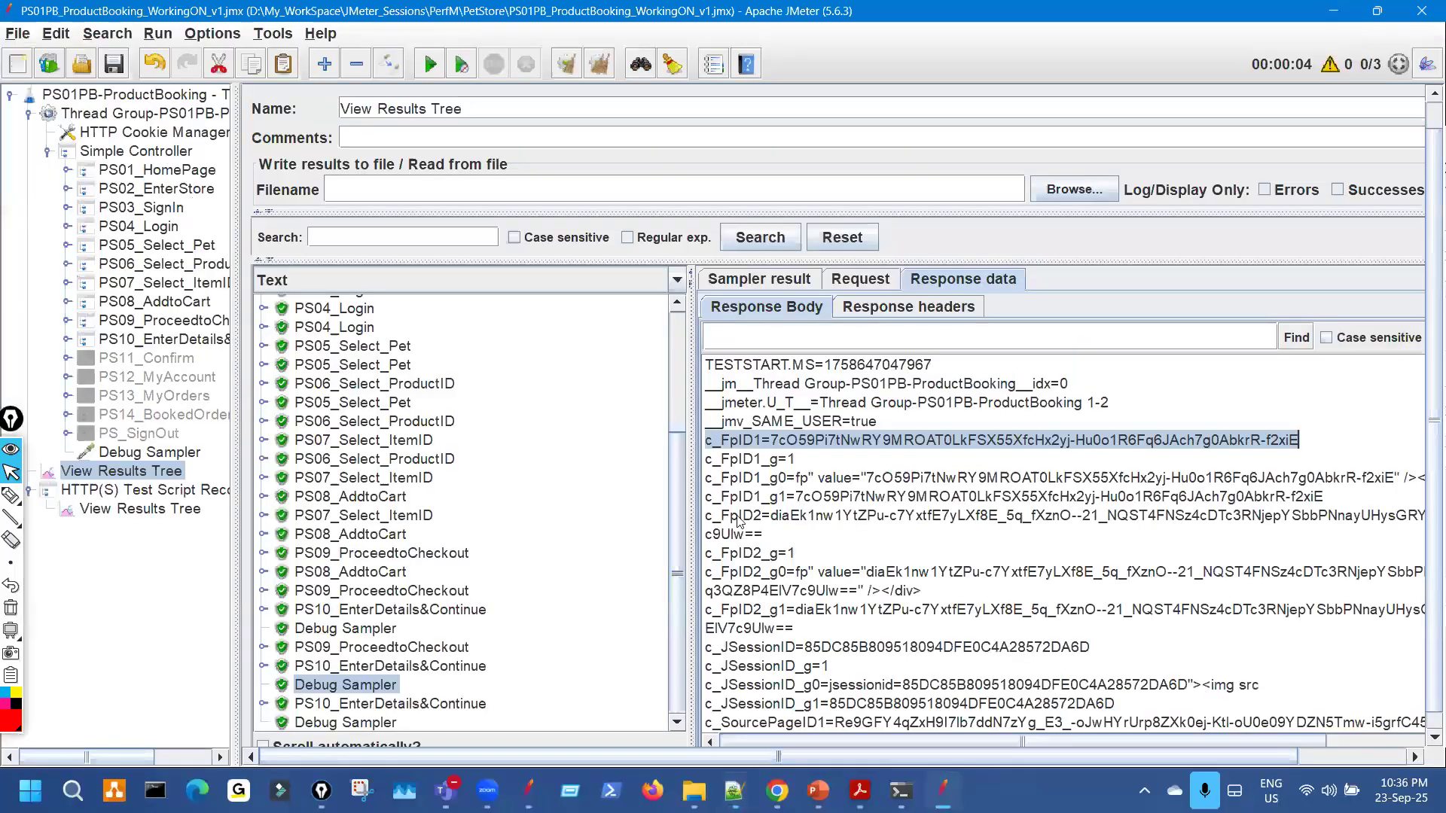
{"action": "triple_click", "coordinate": [772, 536]}
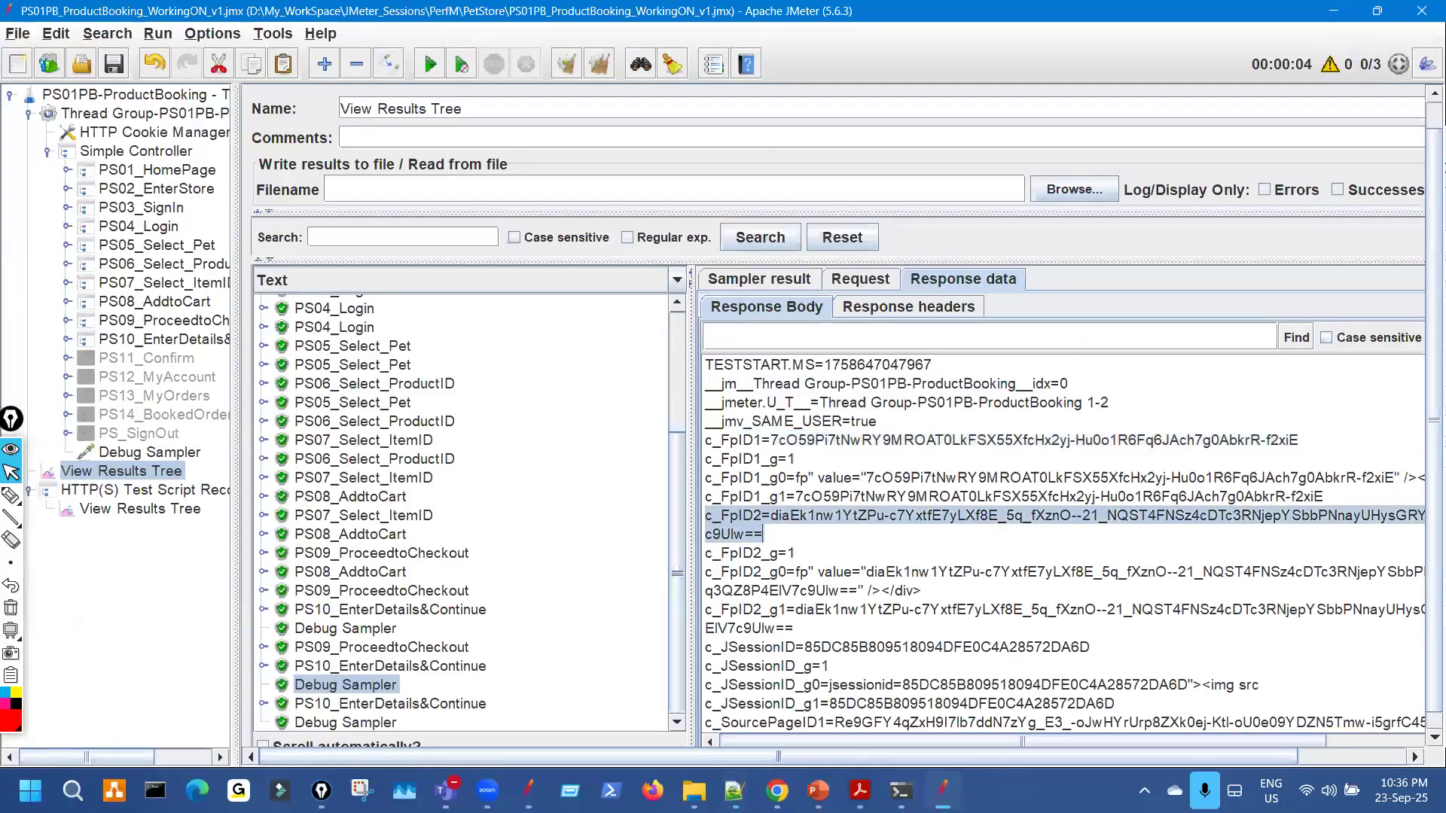
{"action": "key", "text": "alt+Tab"}
{"action": "type", "text": "c_FpID2=diaEk1nw1YtZPu-c7YxtfE7yLXf8E_5q_fXznO--21_NQST4FNSz4cDTc3RNjepYSbbPNnayUHysGRY0nKOK6SqHZfIERingAwzUOWq3QZ8P4ElV7c9Ulw=="}
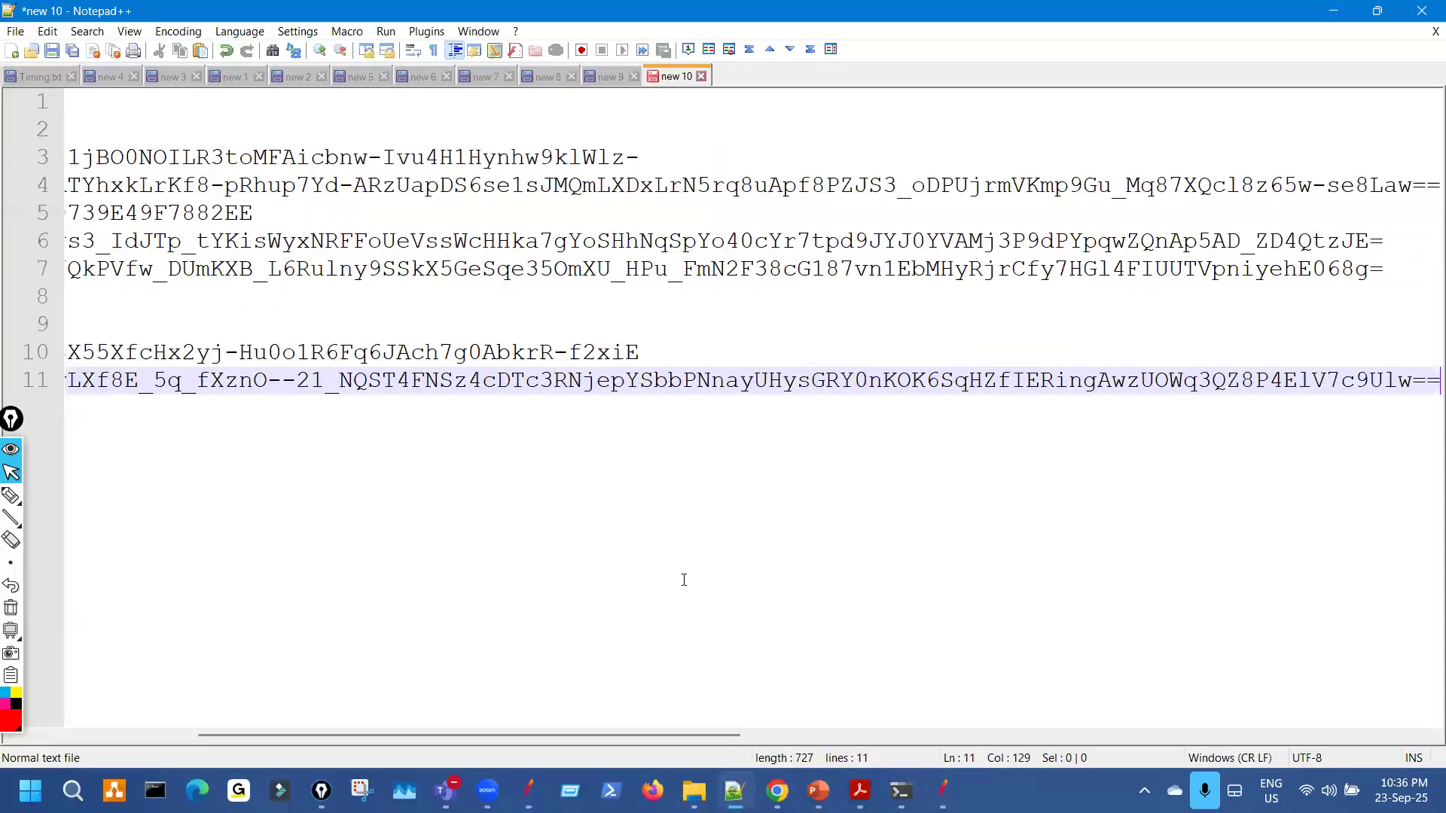
{"action": "key", "text": "Return"}
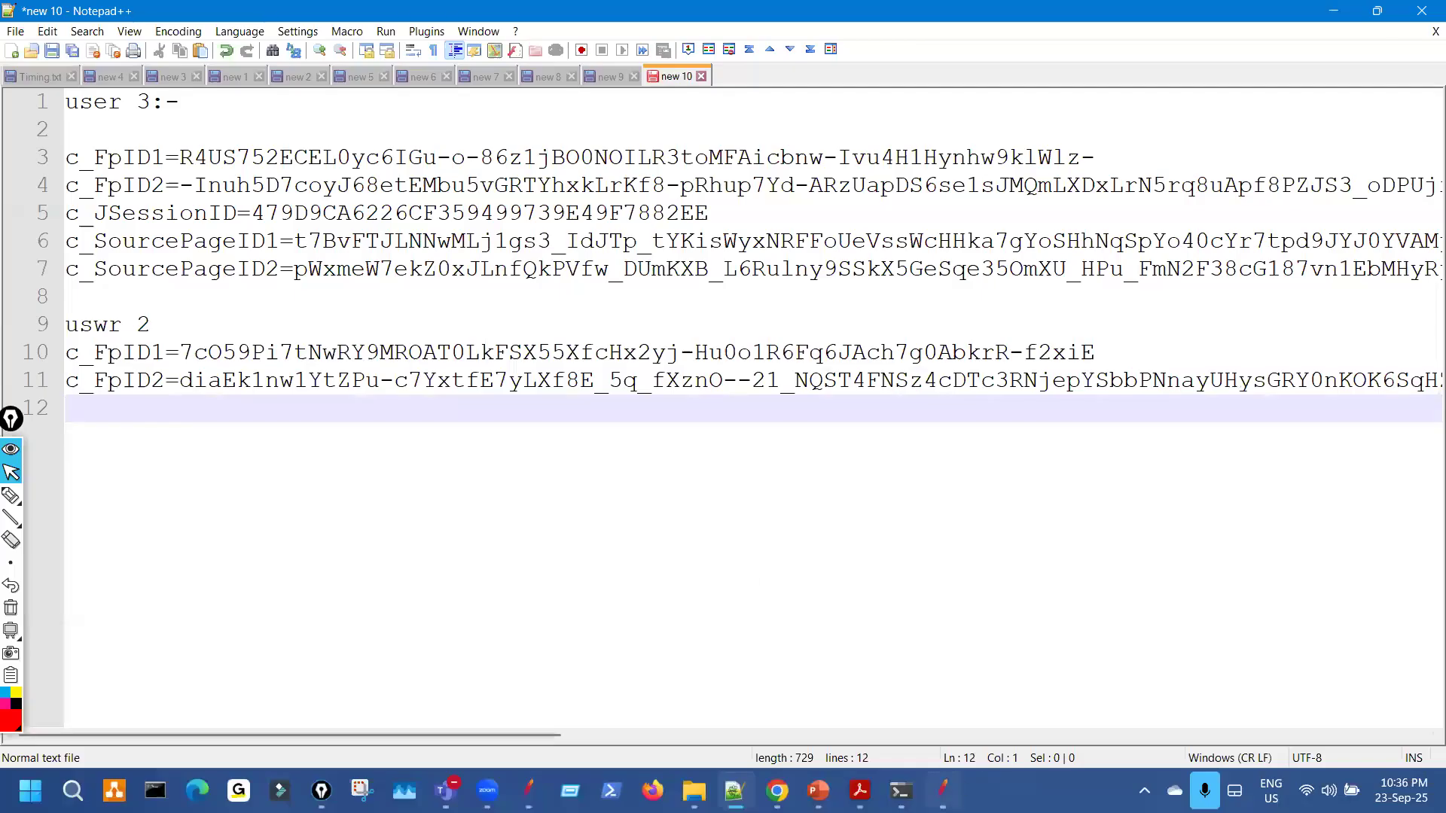
{"action": "left_click", "coordinate": [869, 659]}
{"action": "scroll", "coordinate": [767, 572], "scroll_direction": "down", "scroll_amount": 4}
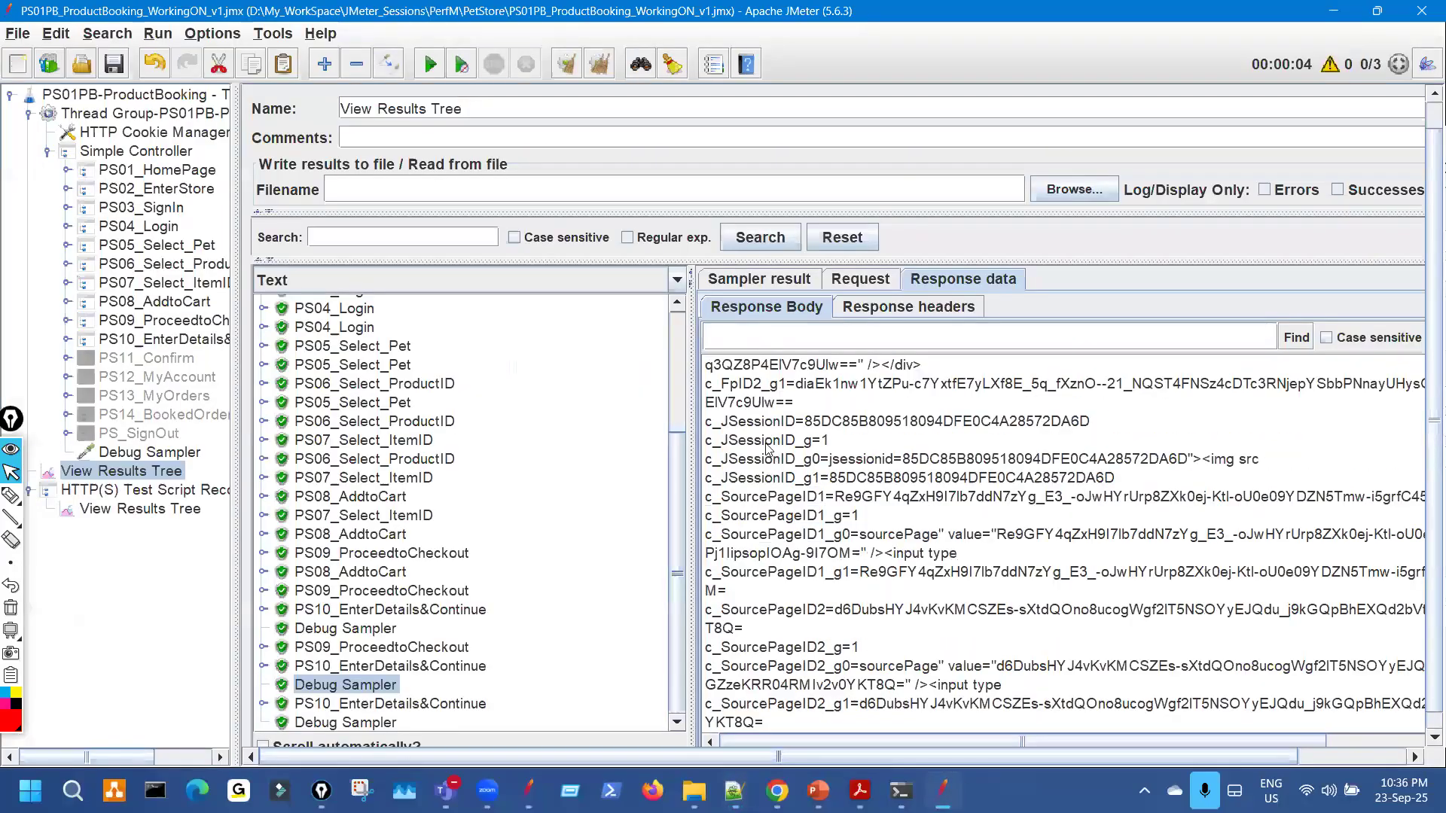
{"action": "left_click_drag", "start_coordinate": [707, 429], "coordinate": [1128, 430]}
{"action": "key", "text": "ctrl+c"}
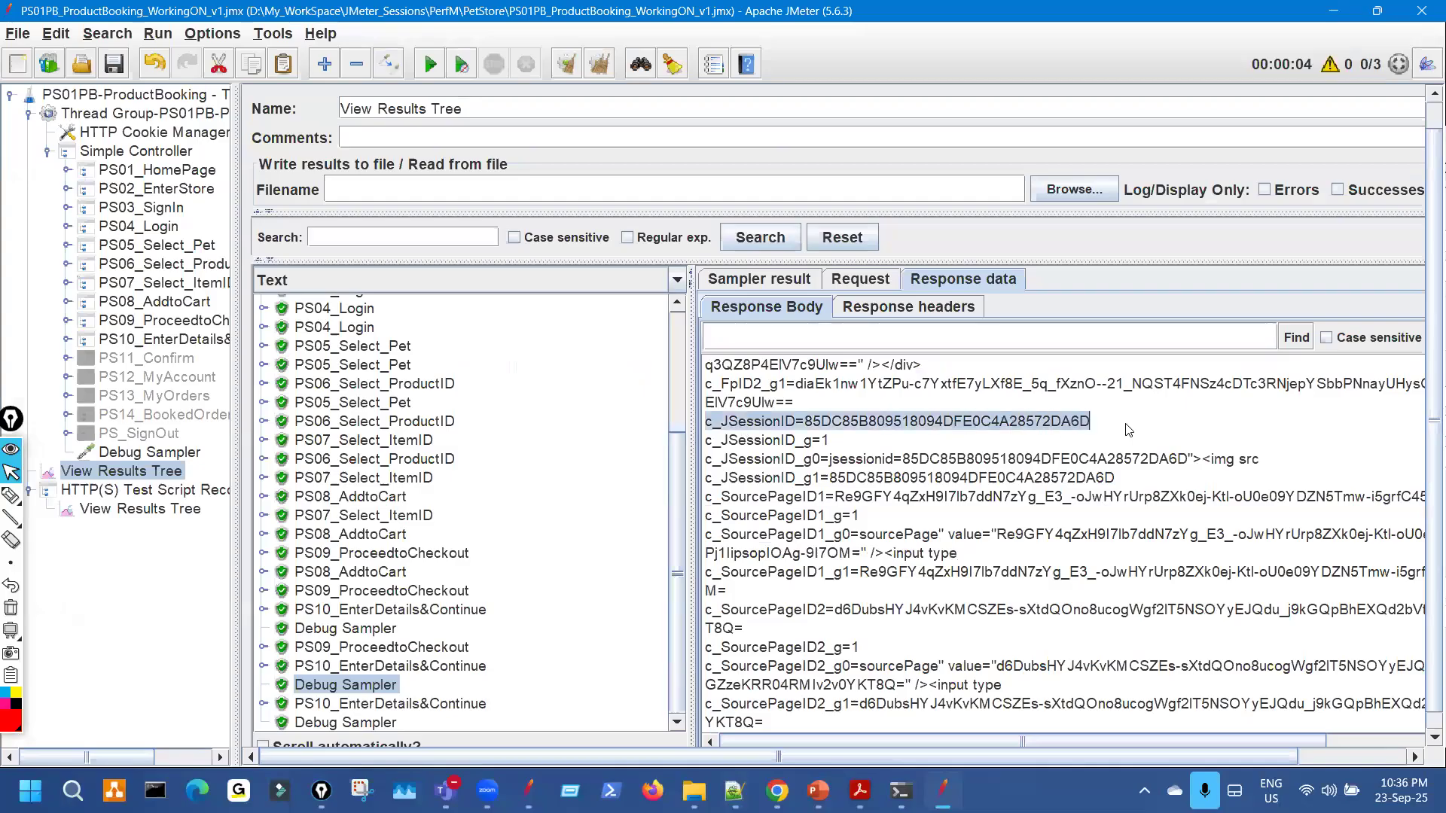
{"action": "left_click", "coordinate": [734, 791]}
{"action": "key", "text": "ctrl+v"}
{"action": "key", "text": "Return"}
Add user 2's c_SourcePageID1 and c_SourcePageID2 lines as lines 13 and 14, then a blank line.
{"action": "key", "text": "alt+Tab"}
{"action": "scroll", "coordinate": [868, 610], "scroll_direction": "down", "scroll_amount": 1}
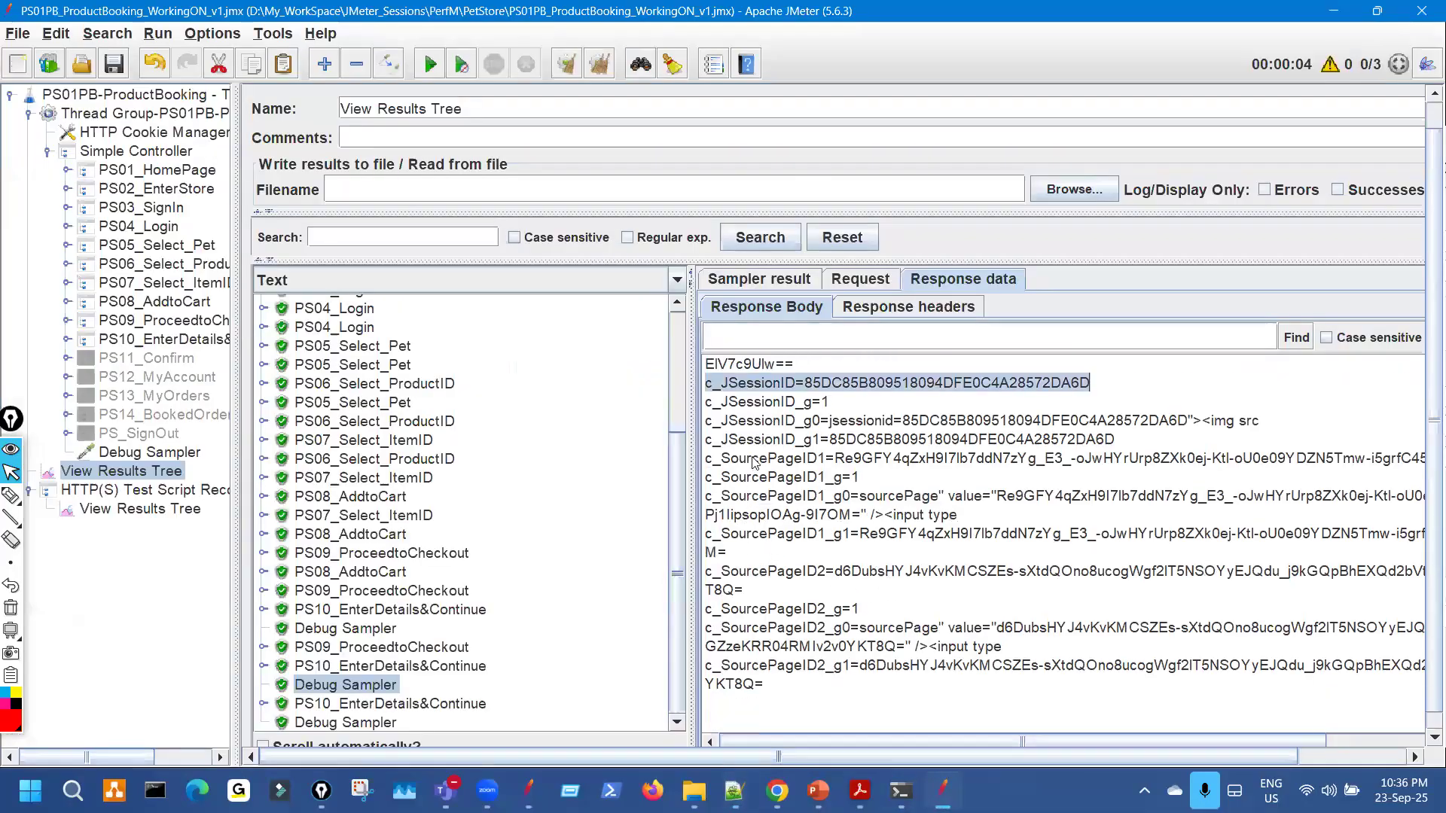
{"action": "left_click_drag", "start_coordinate": [706, 458], "coordinate": [717, 464]}
{"action": "left_click_drag", "start_coordinate": [834, 471], "coordinate": [1382, 466]}
{"action": "key", "text": "ctrl+c"}
{"action": "left_click", "coordinate": [778, 791]}
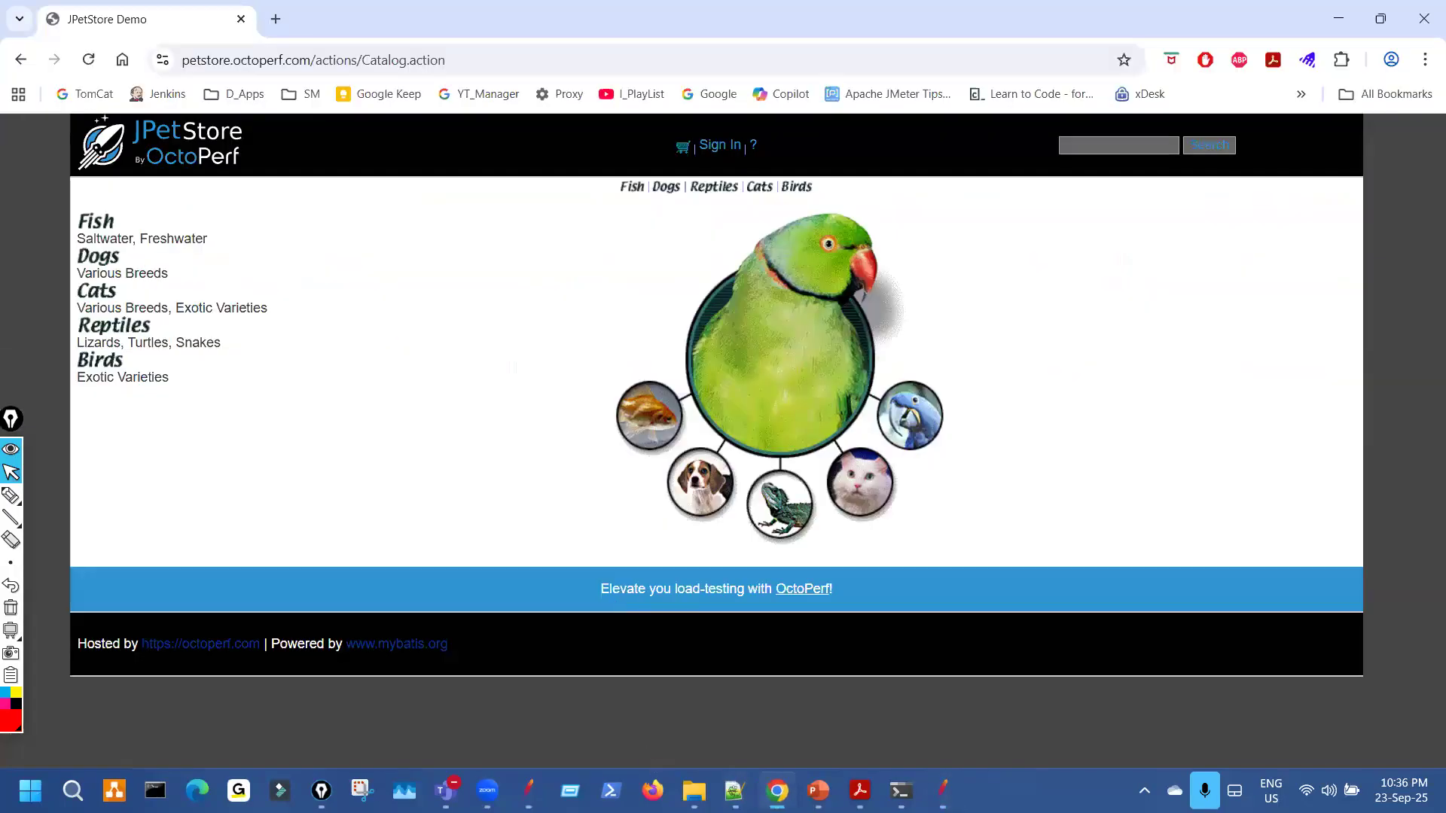
{"action": "left_click", "coordinate": [734, 791]}
{"action": "key", "text": "ctrl+v"}
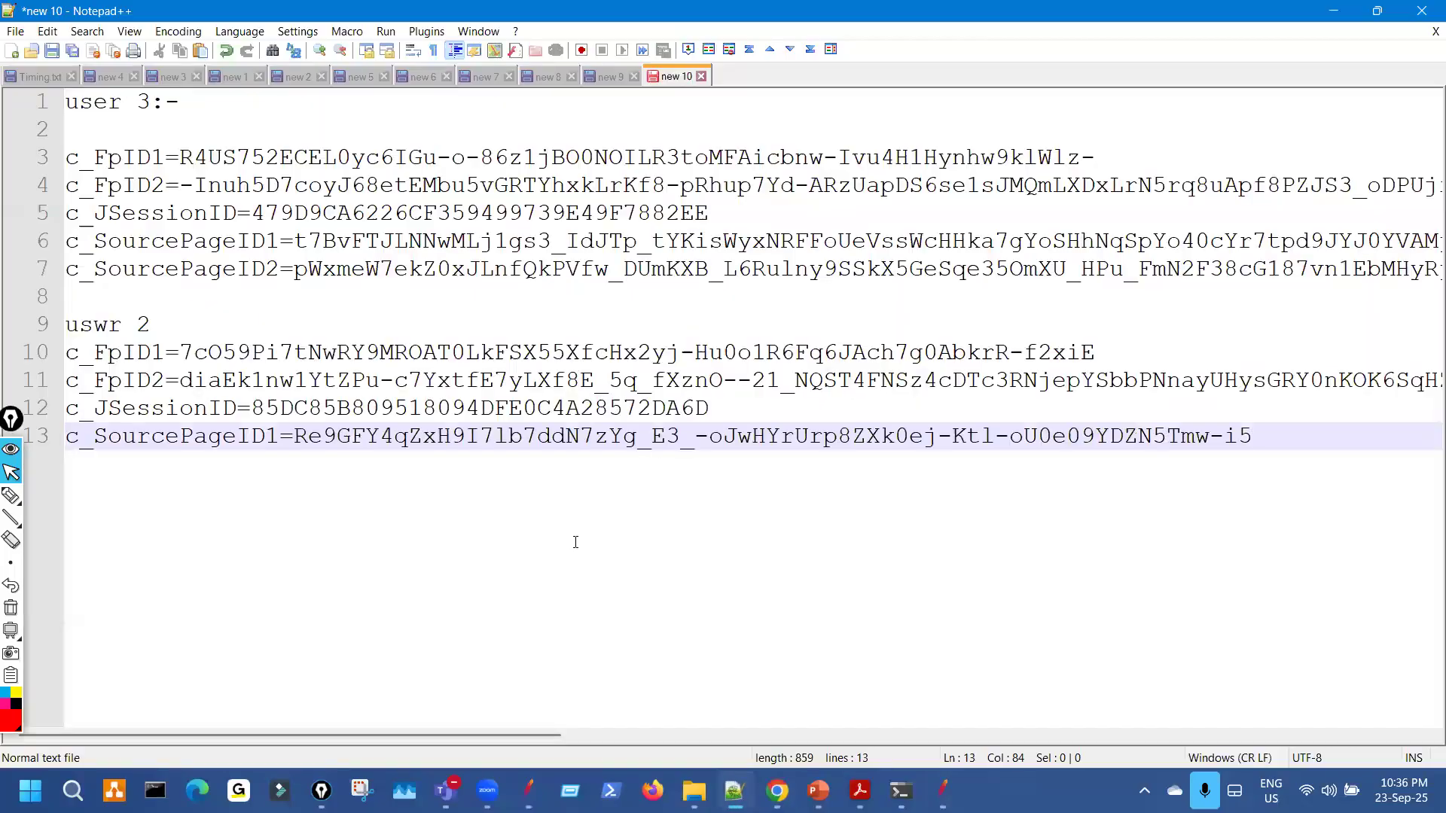
{"action": "key", "text": "Return"}
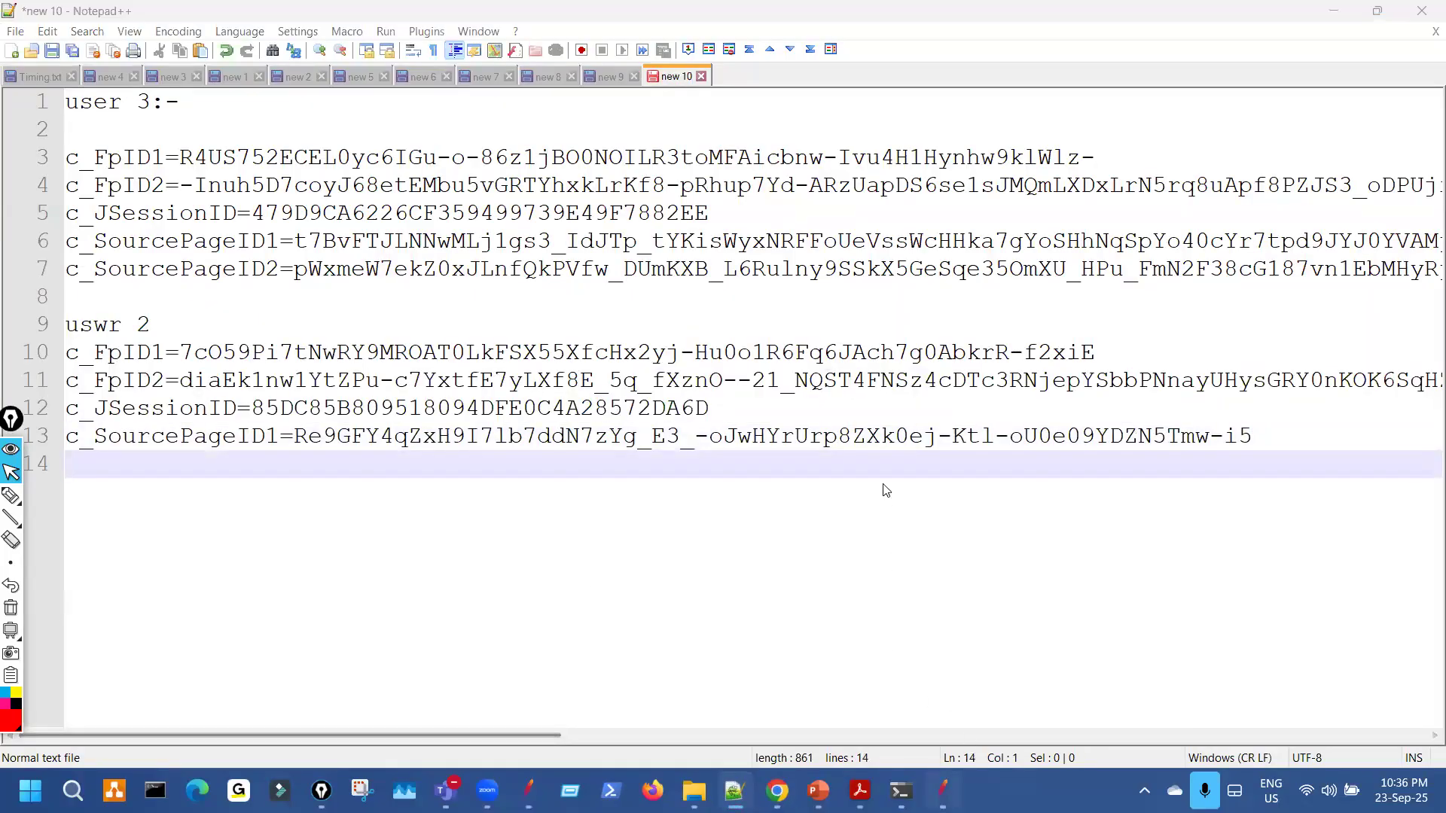
{"action": "key", "text": "alt+Tab"}
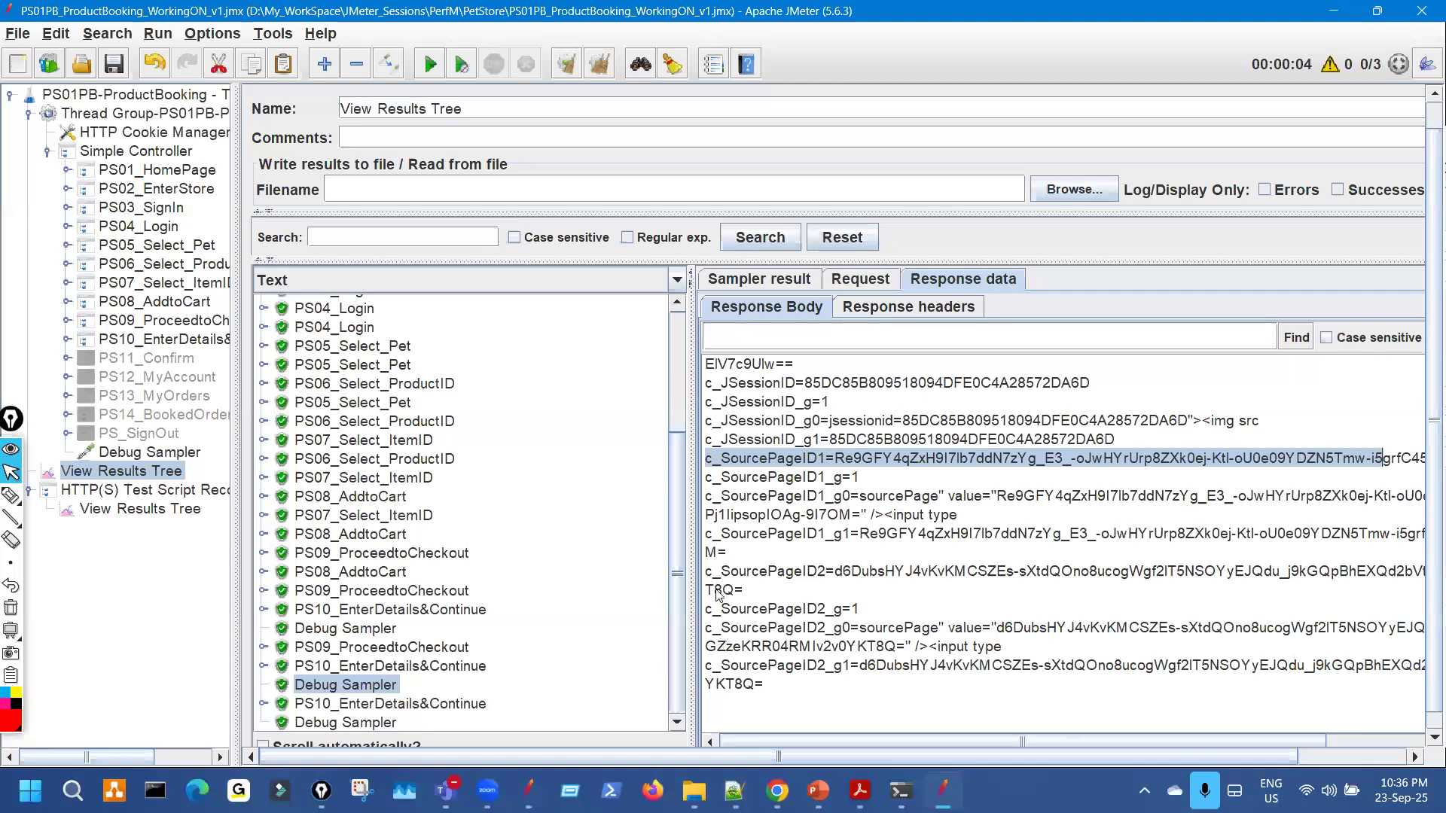
{"action": "left_click_drag", "start_coordinate": [706, 571], "coordinate": [751, 599]}
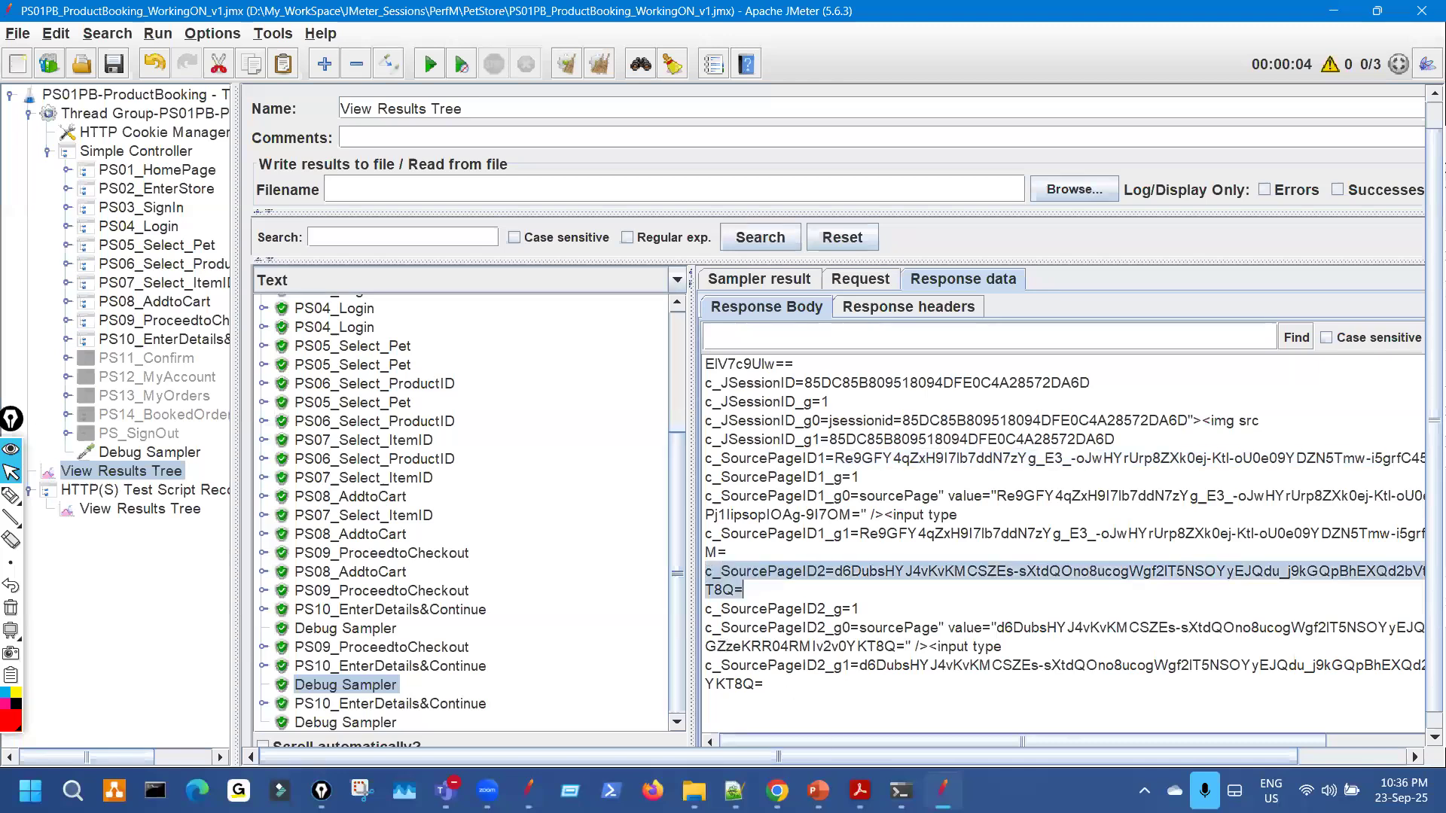
{"action": "left_click", "coordinate": [735, 790]}
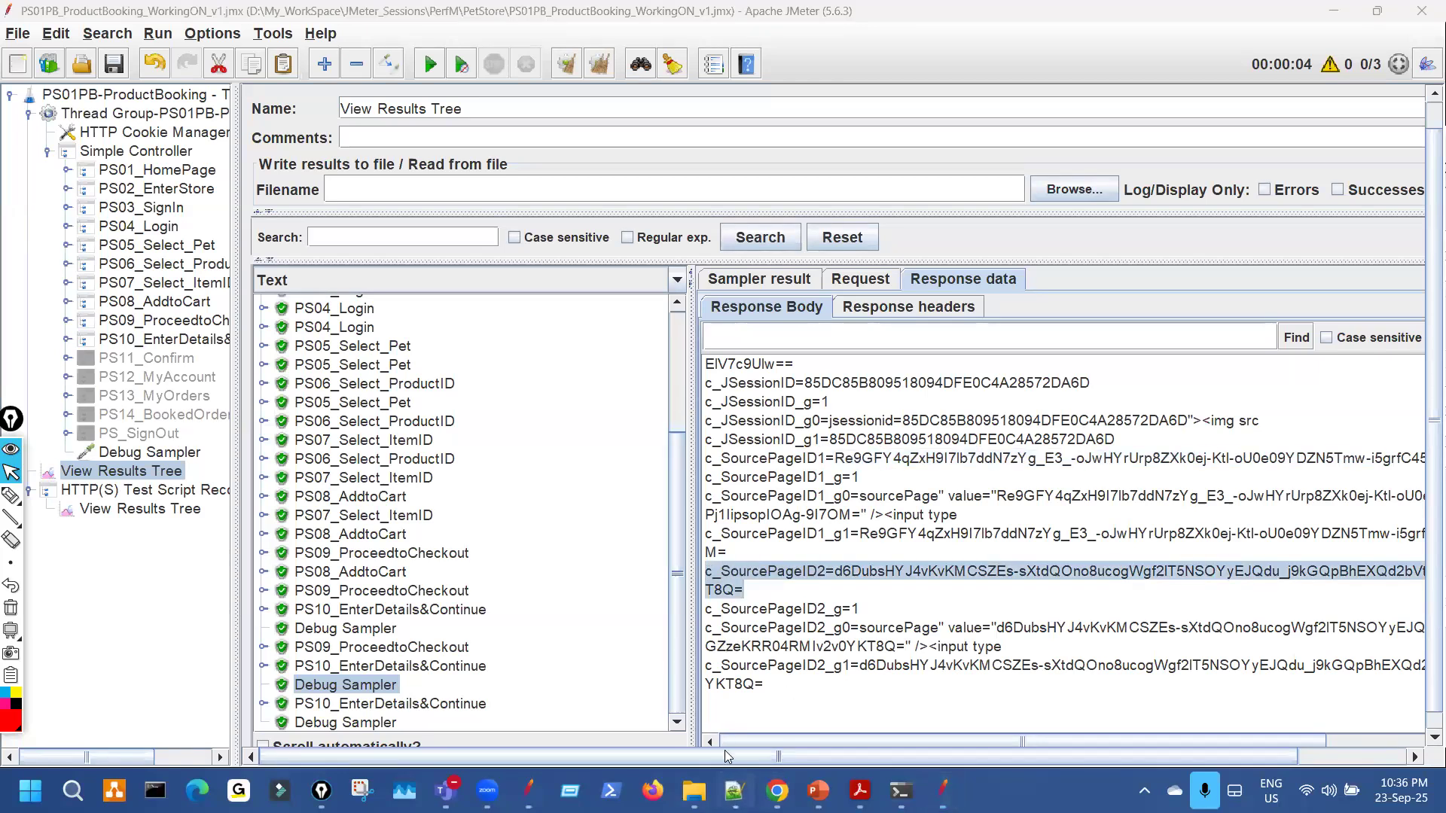
{"action": "key", "text": "ctrl+v"}
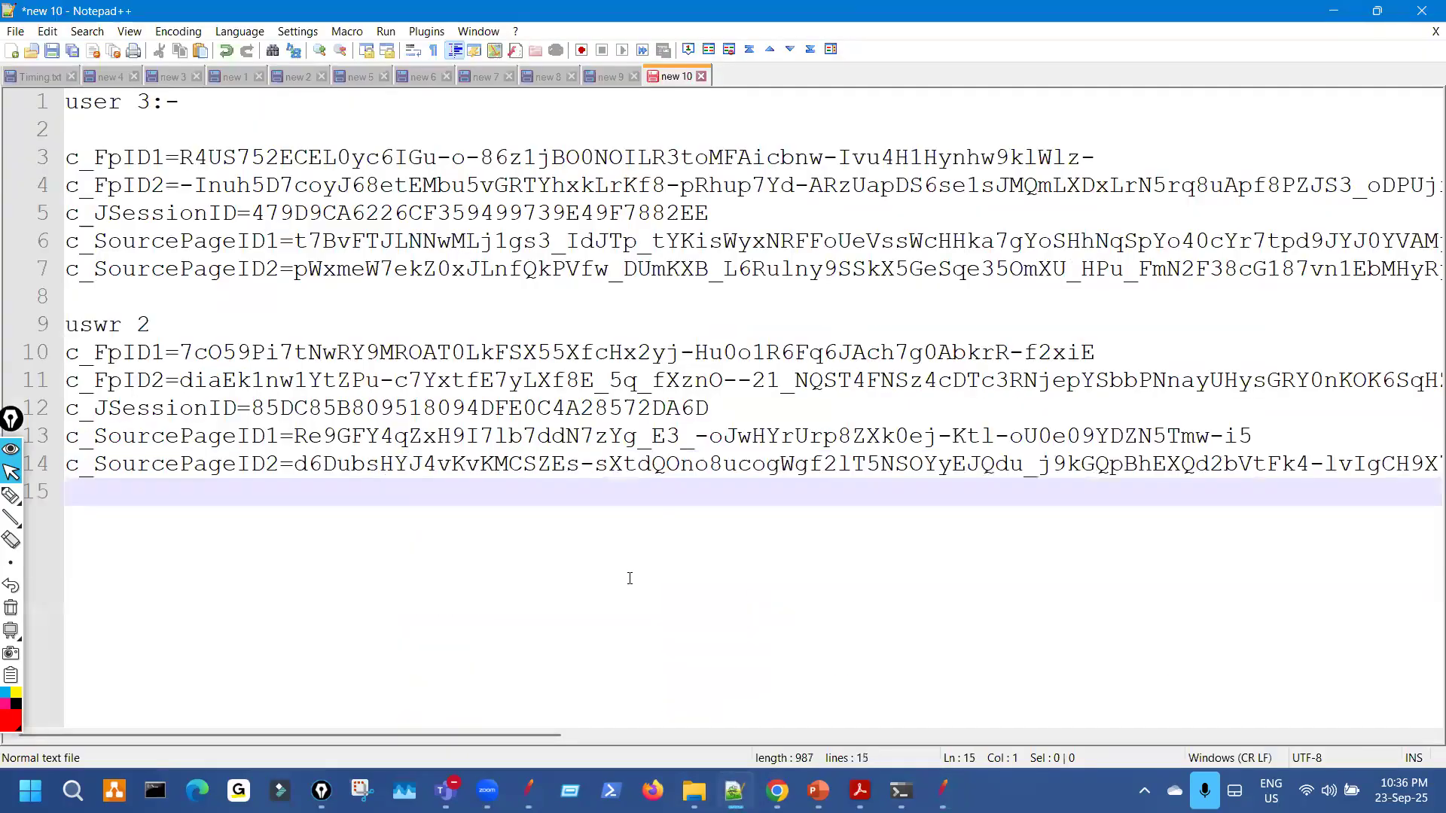
{"action": "key", "text": "Return"}
Add a 'user-1' heading and paste user 1's c_FpID1 line from the last Debug Sampler.
{"action": "type", "text": "user"}
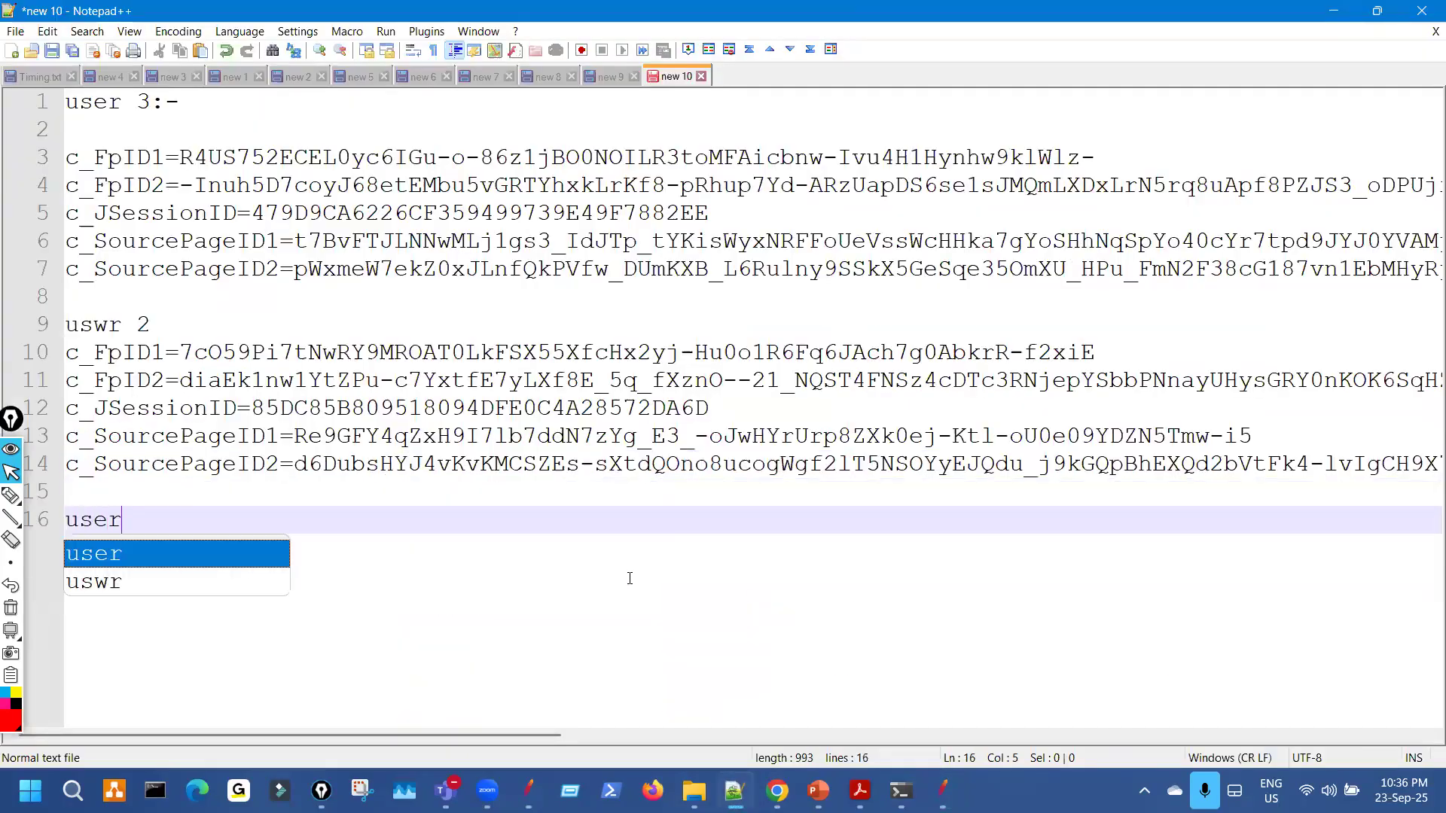
{"action": "type", "text": "-1"}
{"action": "key", "text": "Return"}
{"action": "key", "text": "Return"}
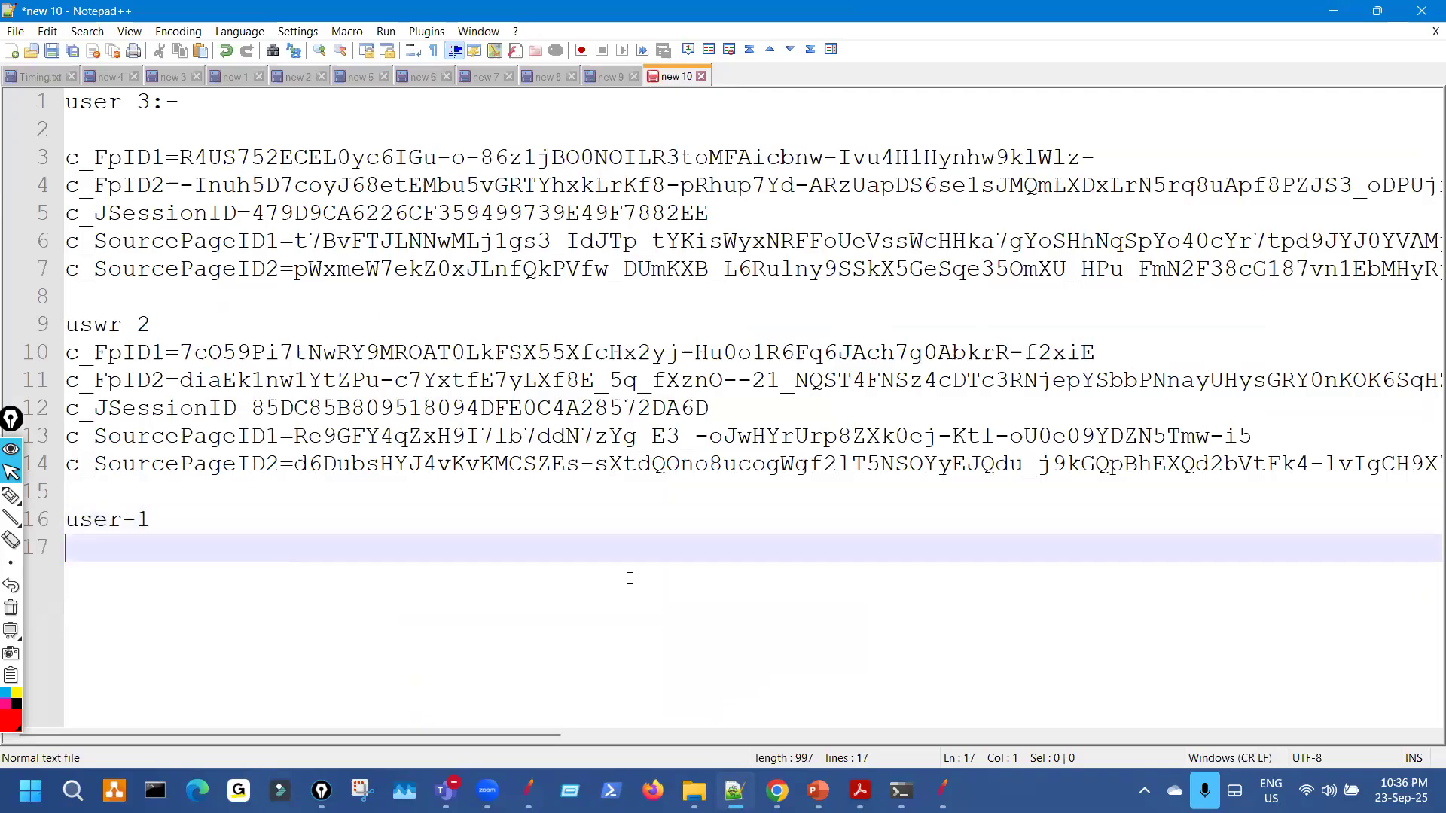
{"action": "key", "text": "BackSpace"}
{"action": "left_click", "coordinate": [942, 791]}
{"action": "left_click", "coordinate": [389, 722]}
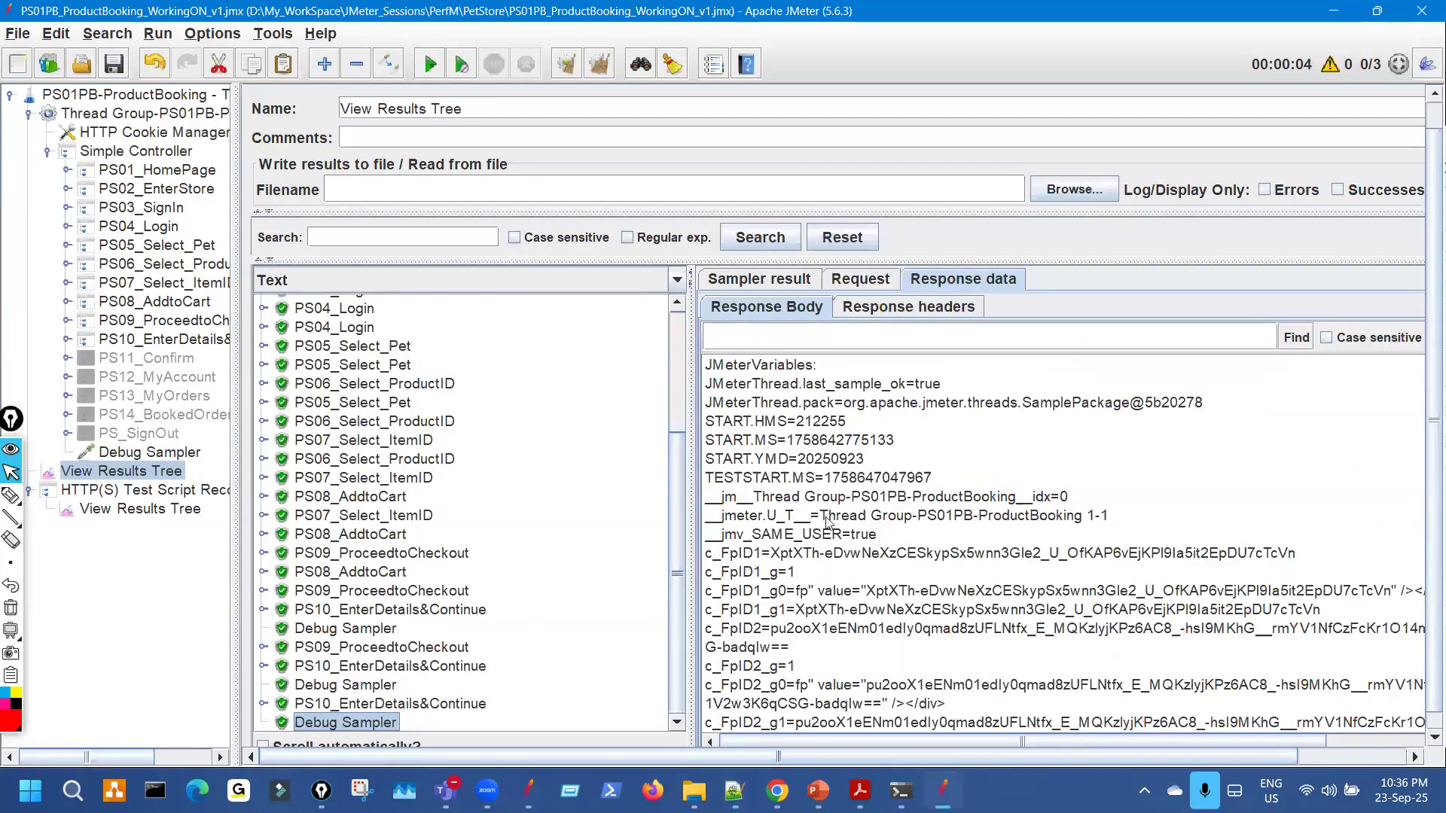
{"action": "triple_click", "coordinate": [1054, 558]}
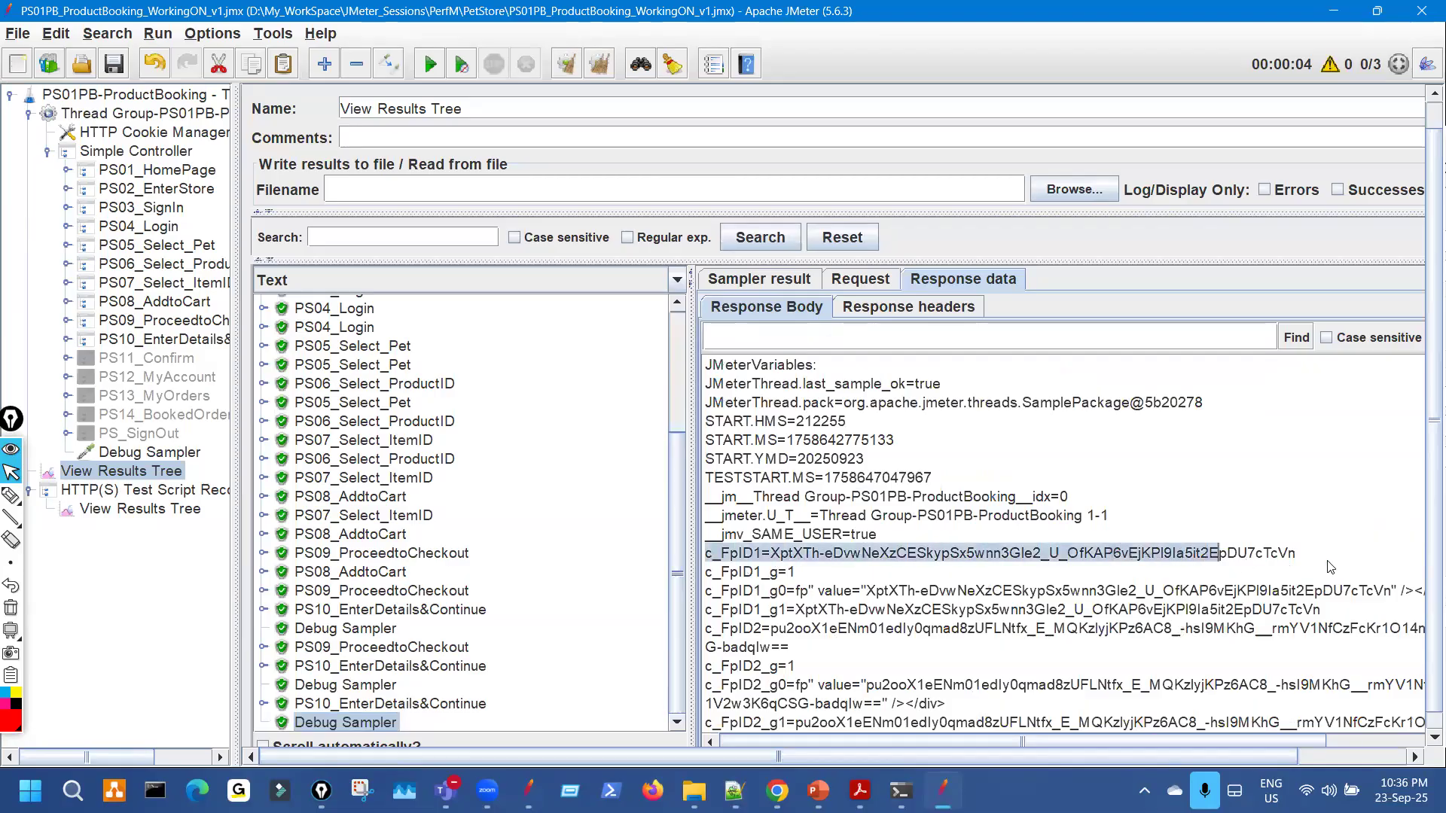
{"action": "key", "text": "ctrl+c"}
{"action": "left_click", "coordinate": [735, 791]}
{"action": "key", "text": "ctrl+v"}
{"action": "key", "text": "Return"}
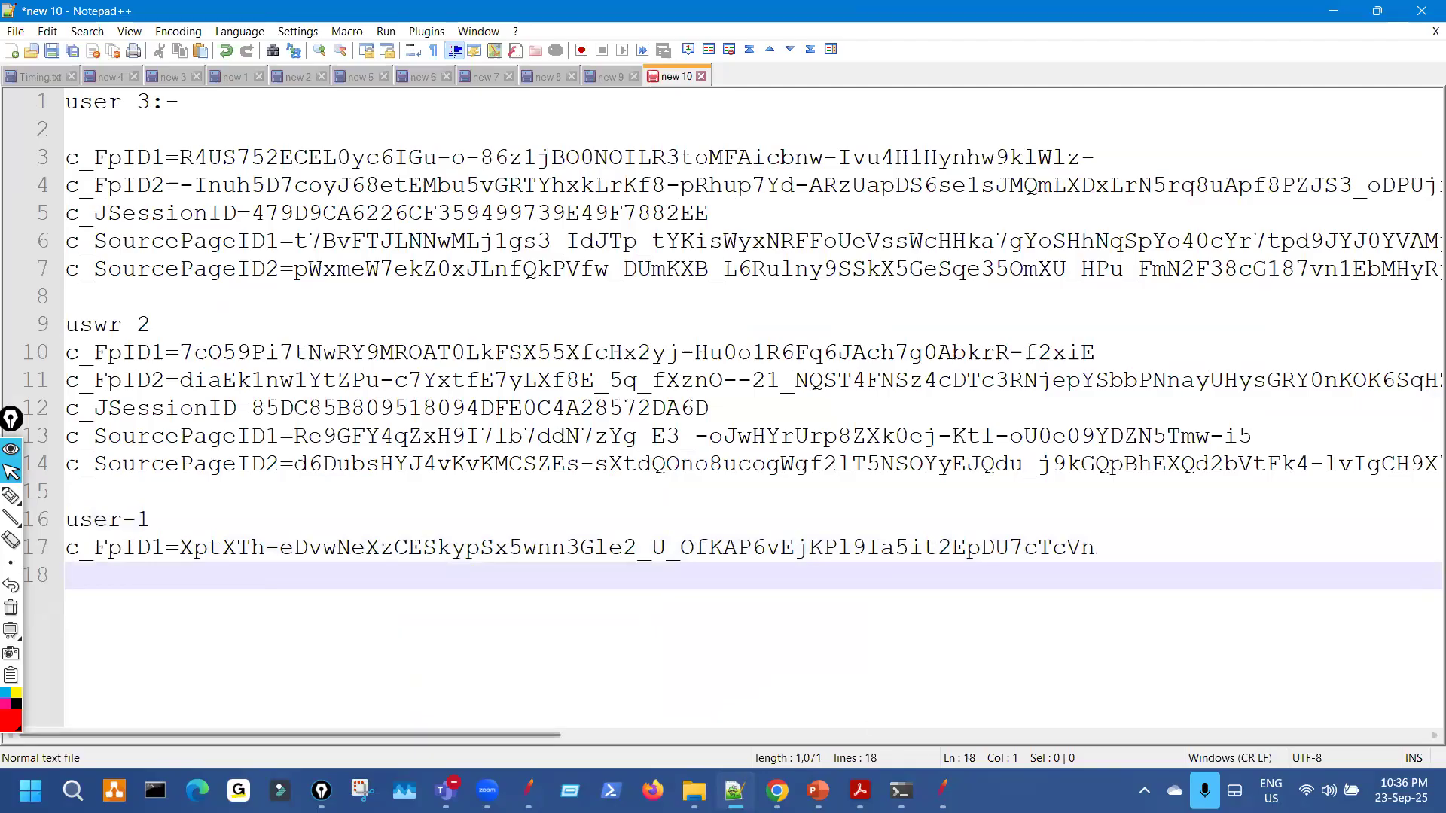
Paste user 1's wrapped c_FpID2 entry as line 18 and select its c_SourcePageID1 line.
{"action": "key", "text": "alt+Tab"}
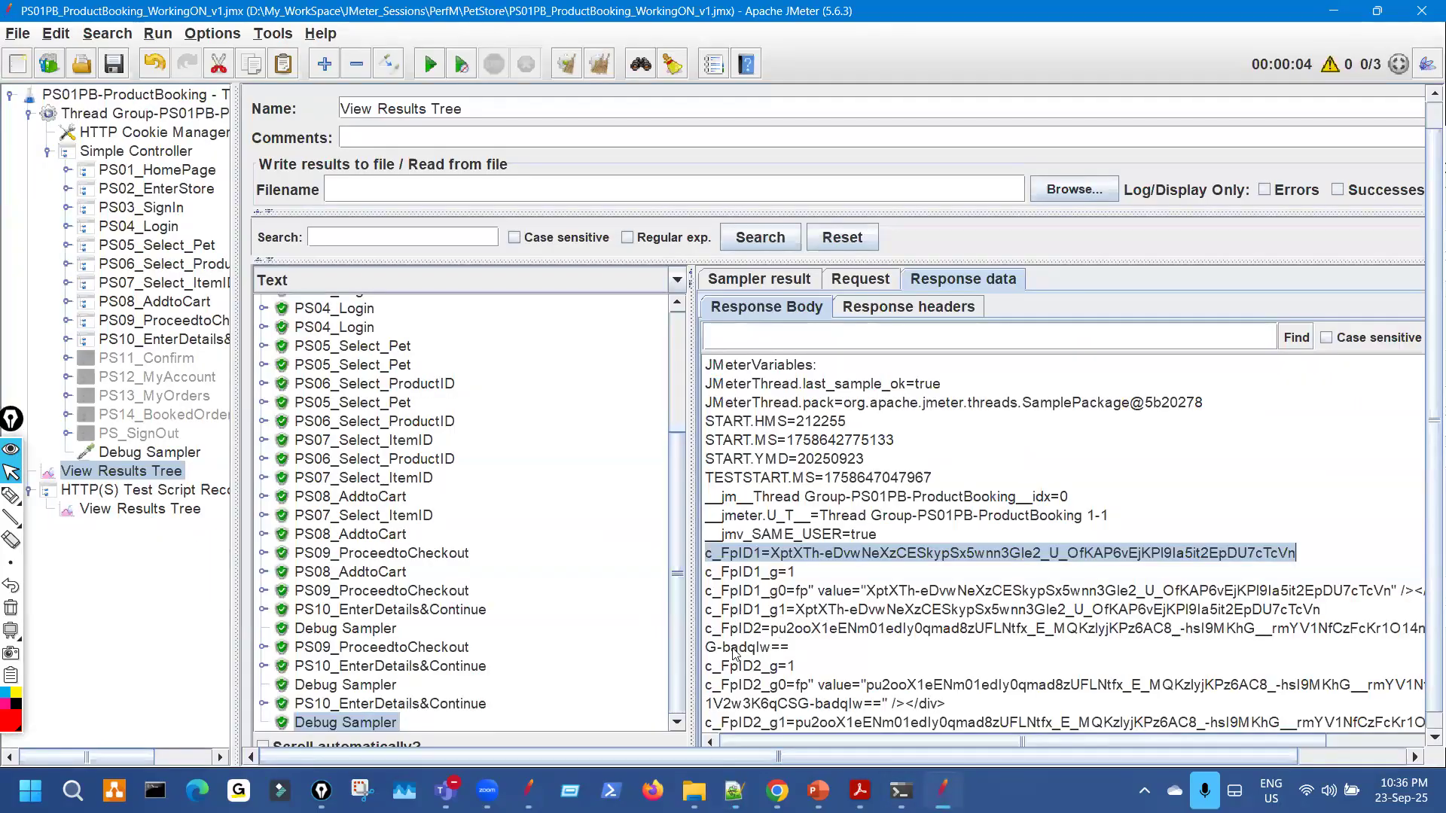
{"action": "scroll", "coordinate": [757, 632], "scroll_direction": "down", "scroll_amount": 2}
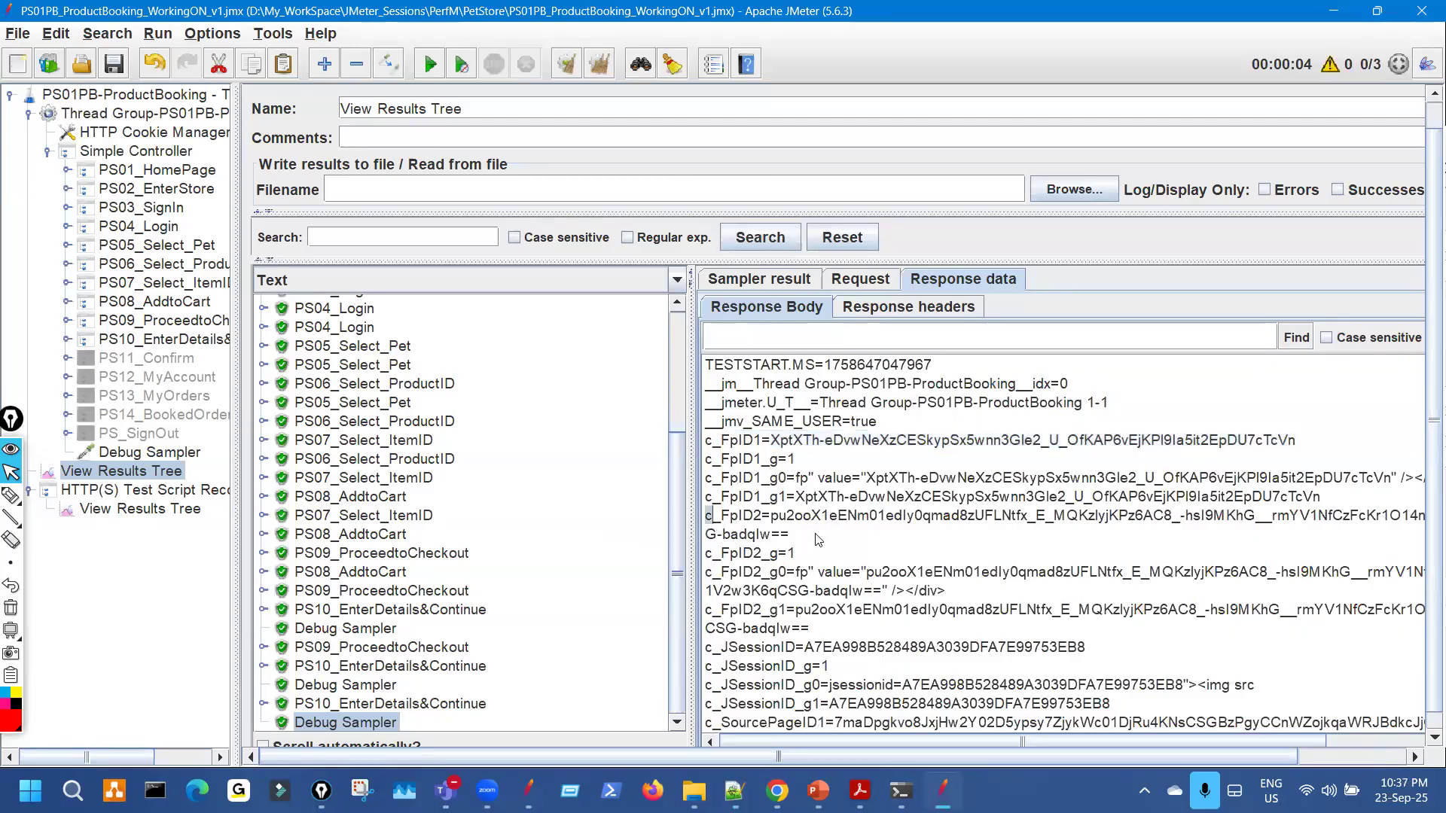
{"action": "left_click_drag", "start_coordinate": [708, 515], "coordinate": [817, 539]}
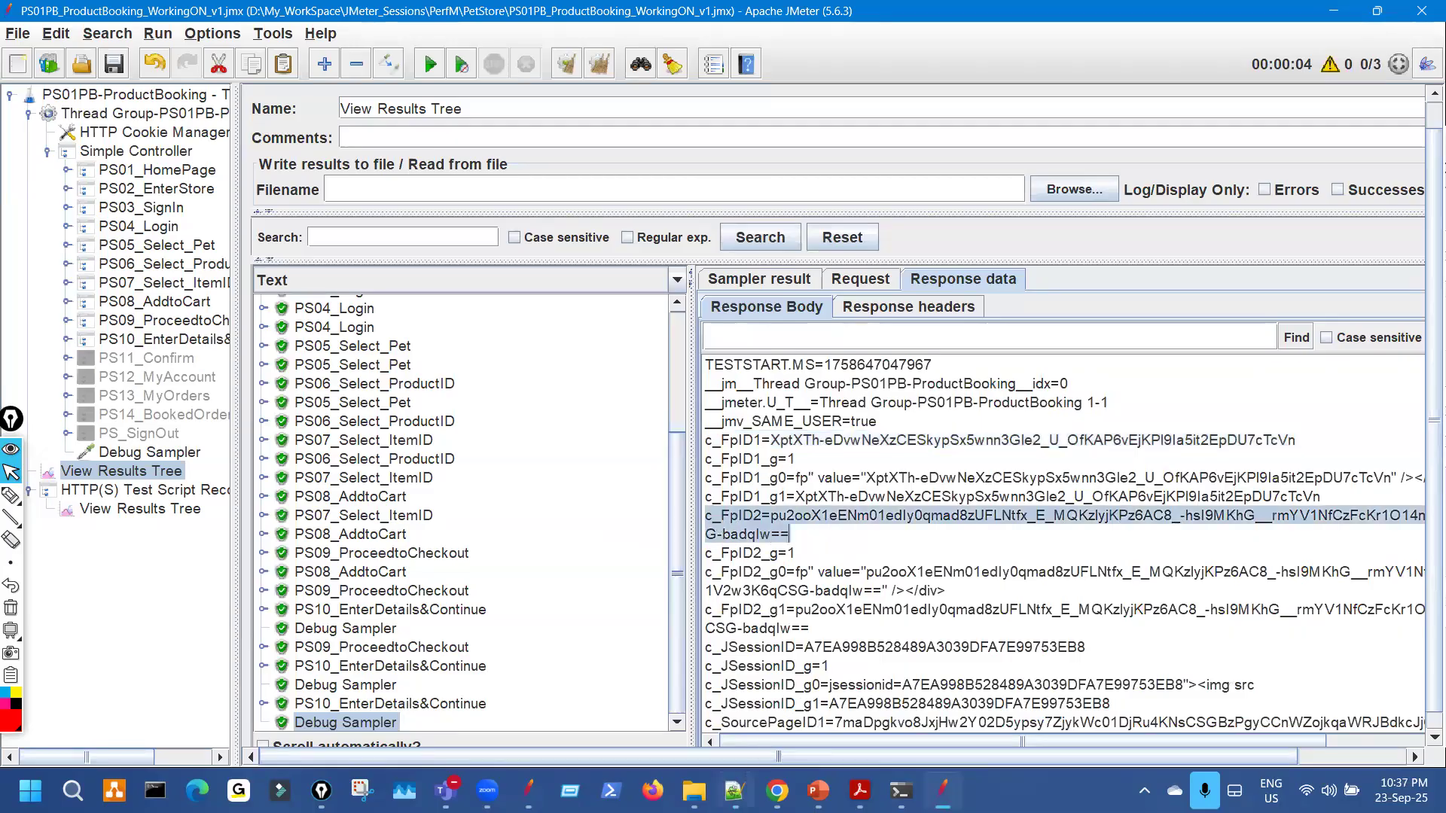
{"action": "left_click", "coordinate": [734, 791]}
{"action": "key", "text": "ctrl+v"}
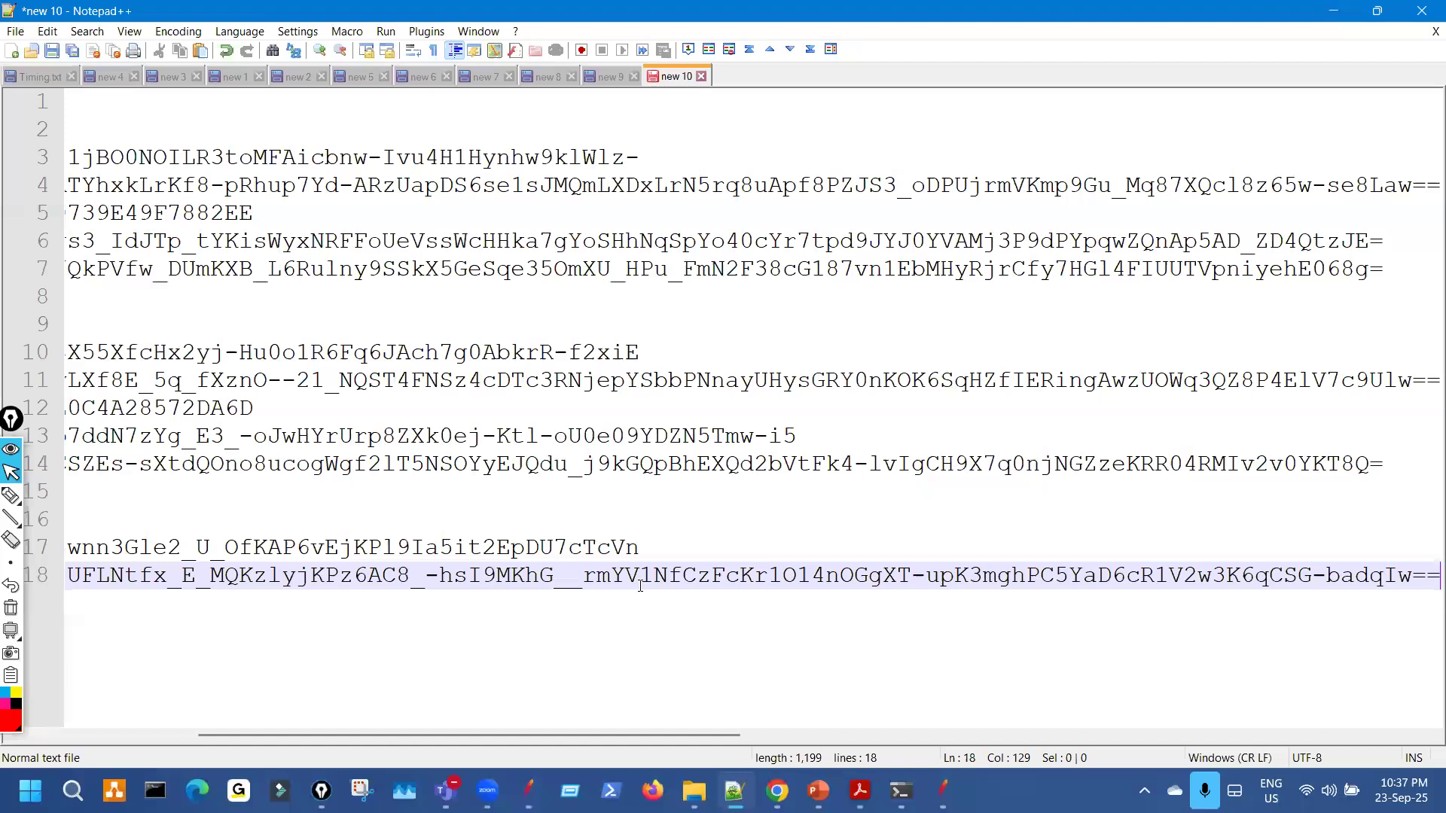
{"action": "key", "text": "Return"}
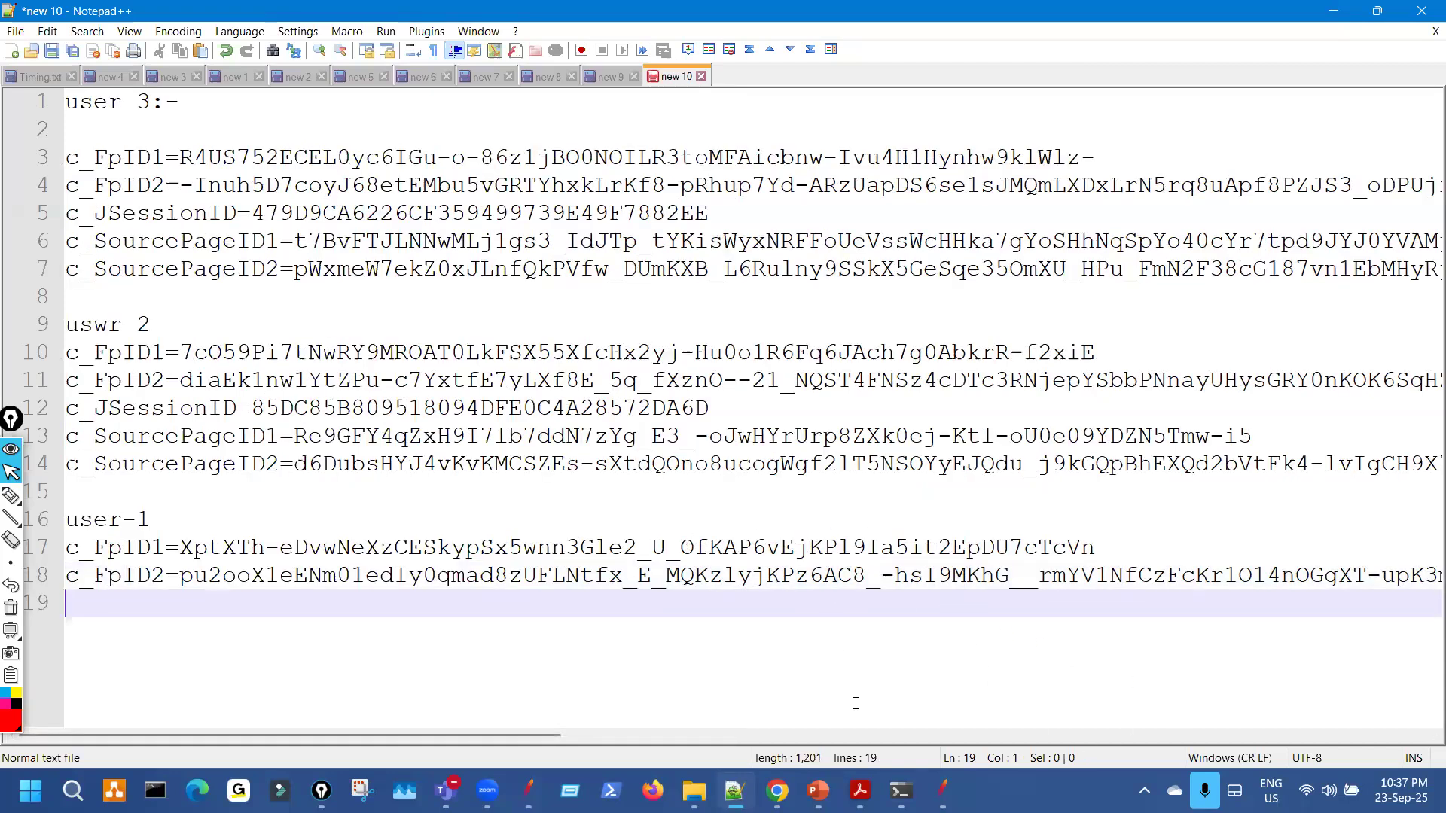
{"action": "left_click", "coordinate": [943, 790]}
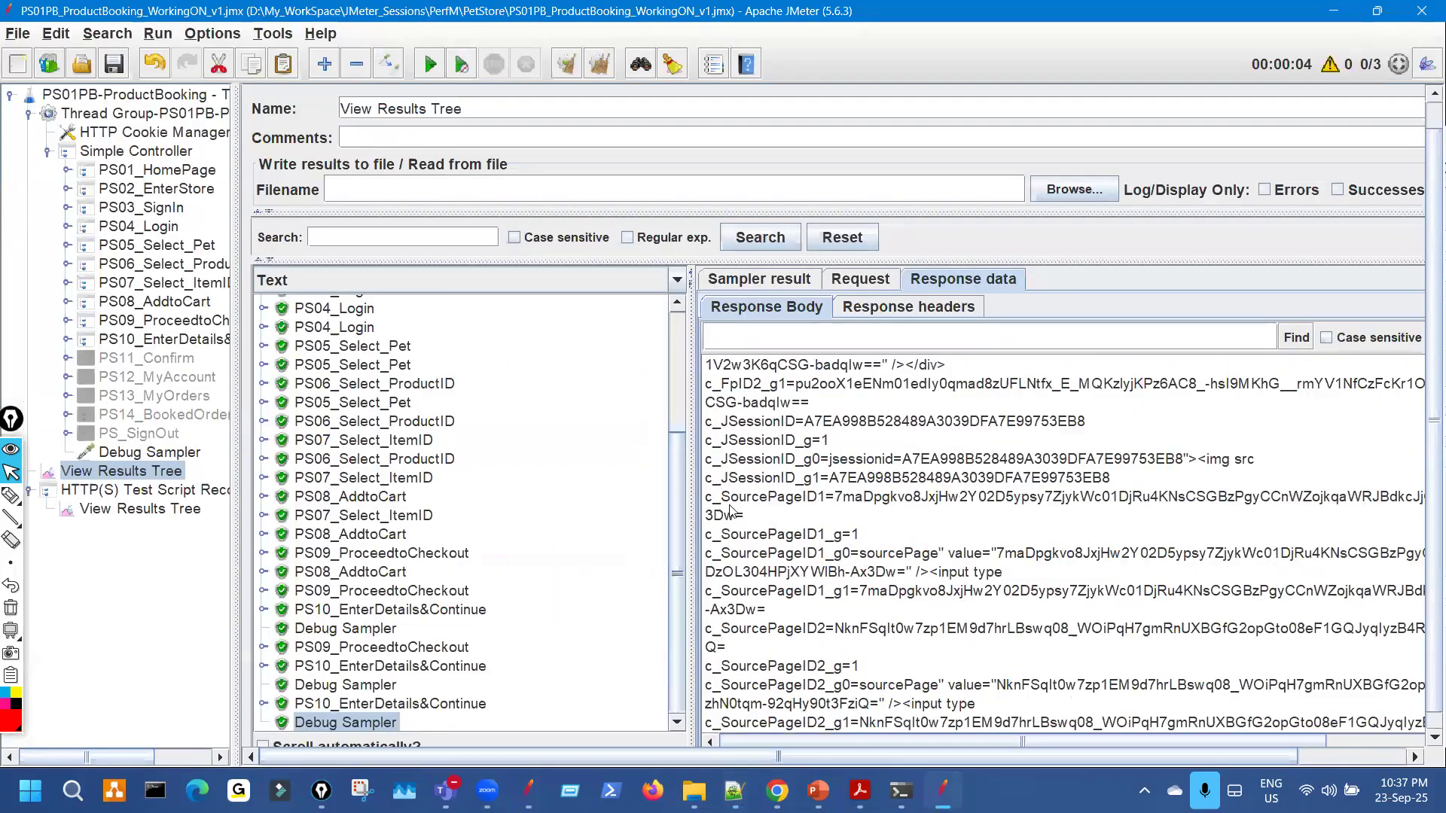
{"action": "left_click_drag", "start_coordinate": [705, 498], "coordinate": [754, 519]}
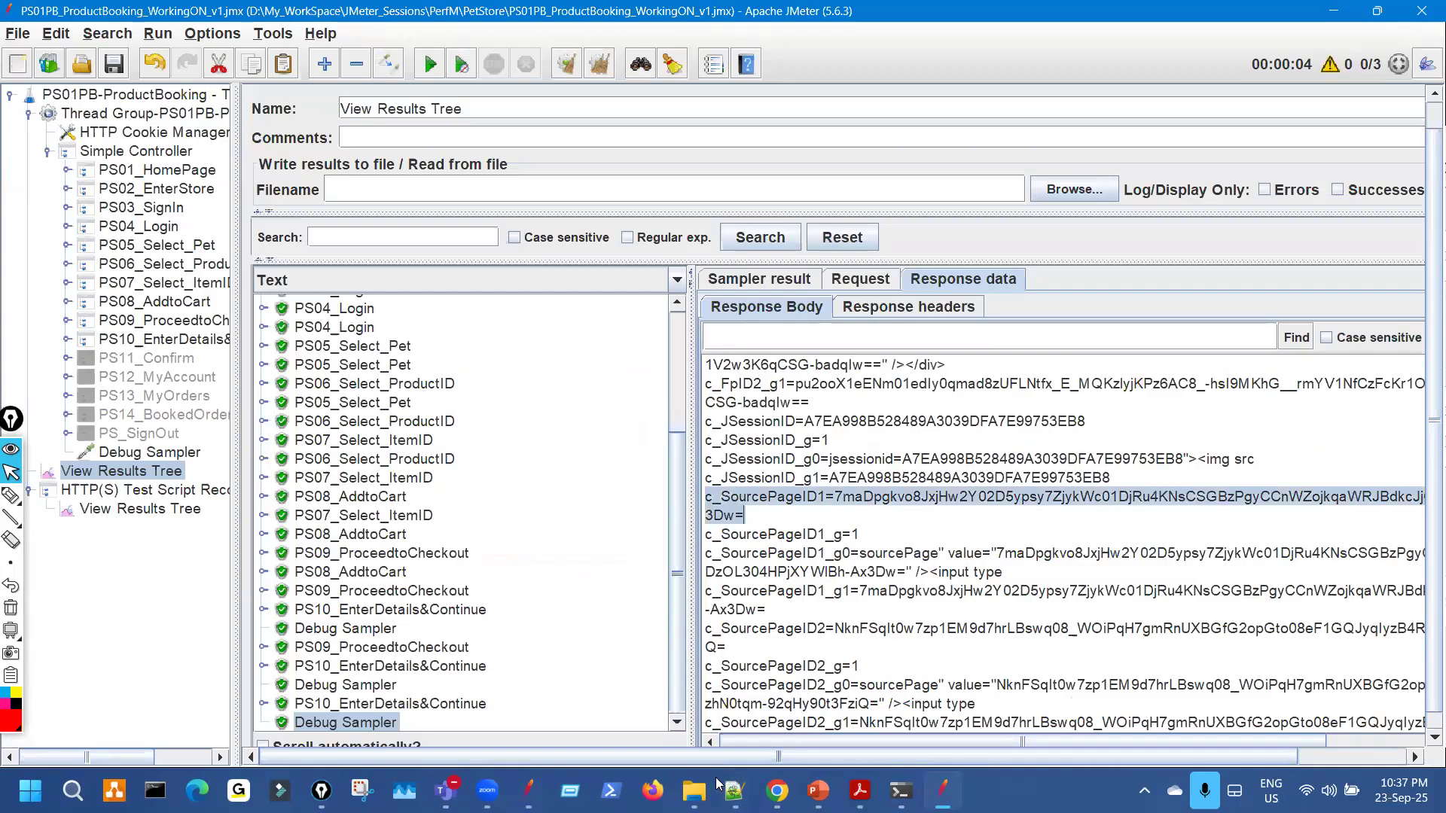
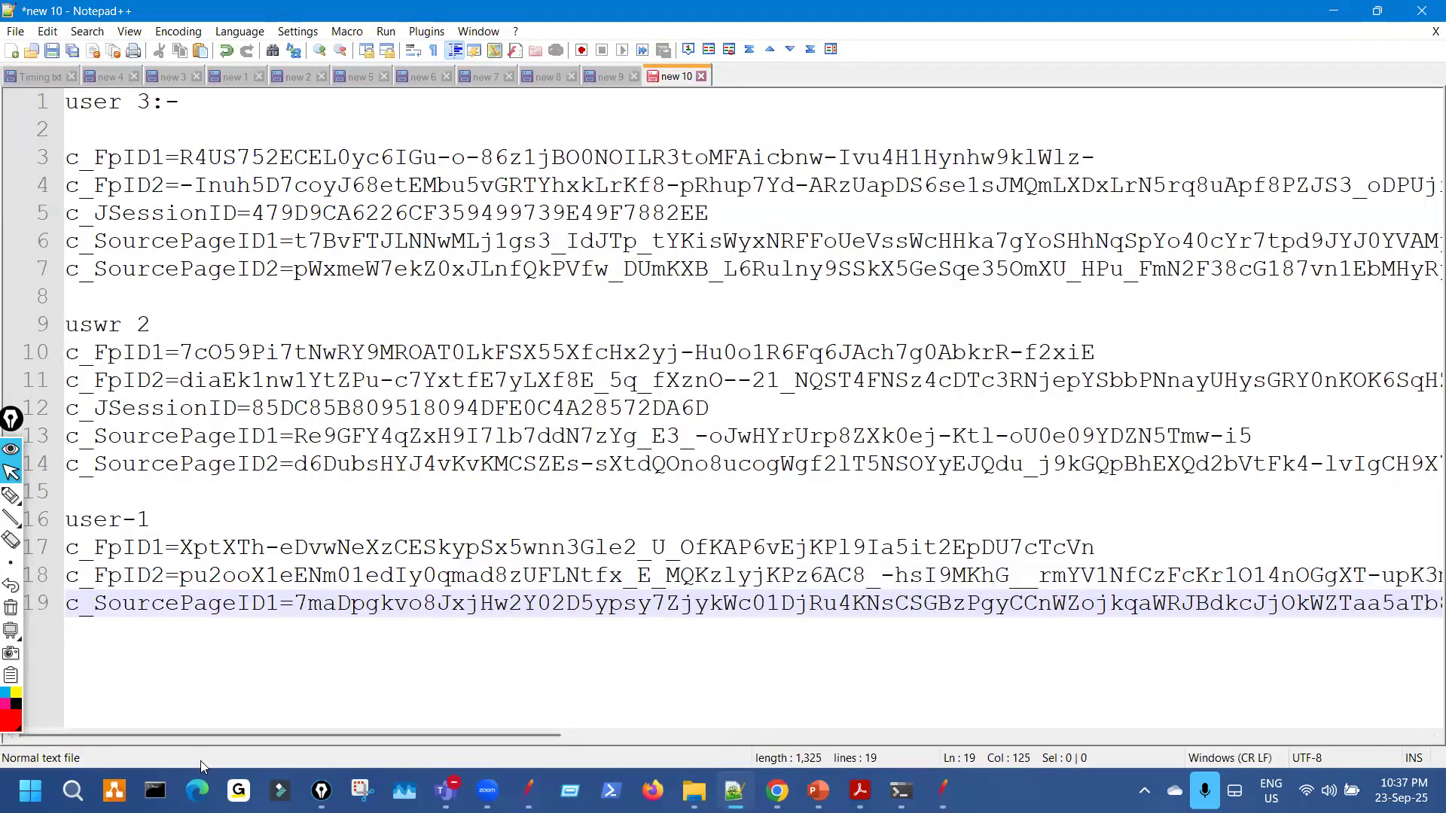
Underline the user 3 and user 2 FpID, JSessionID and SourcePageID values in red.
{"action": "left_click", "coordinate": [11, 495]}
{"action": "left_click_drag", "start_coordinate": [81, 160], "coordinate": [81, 219]}
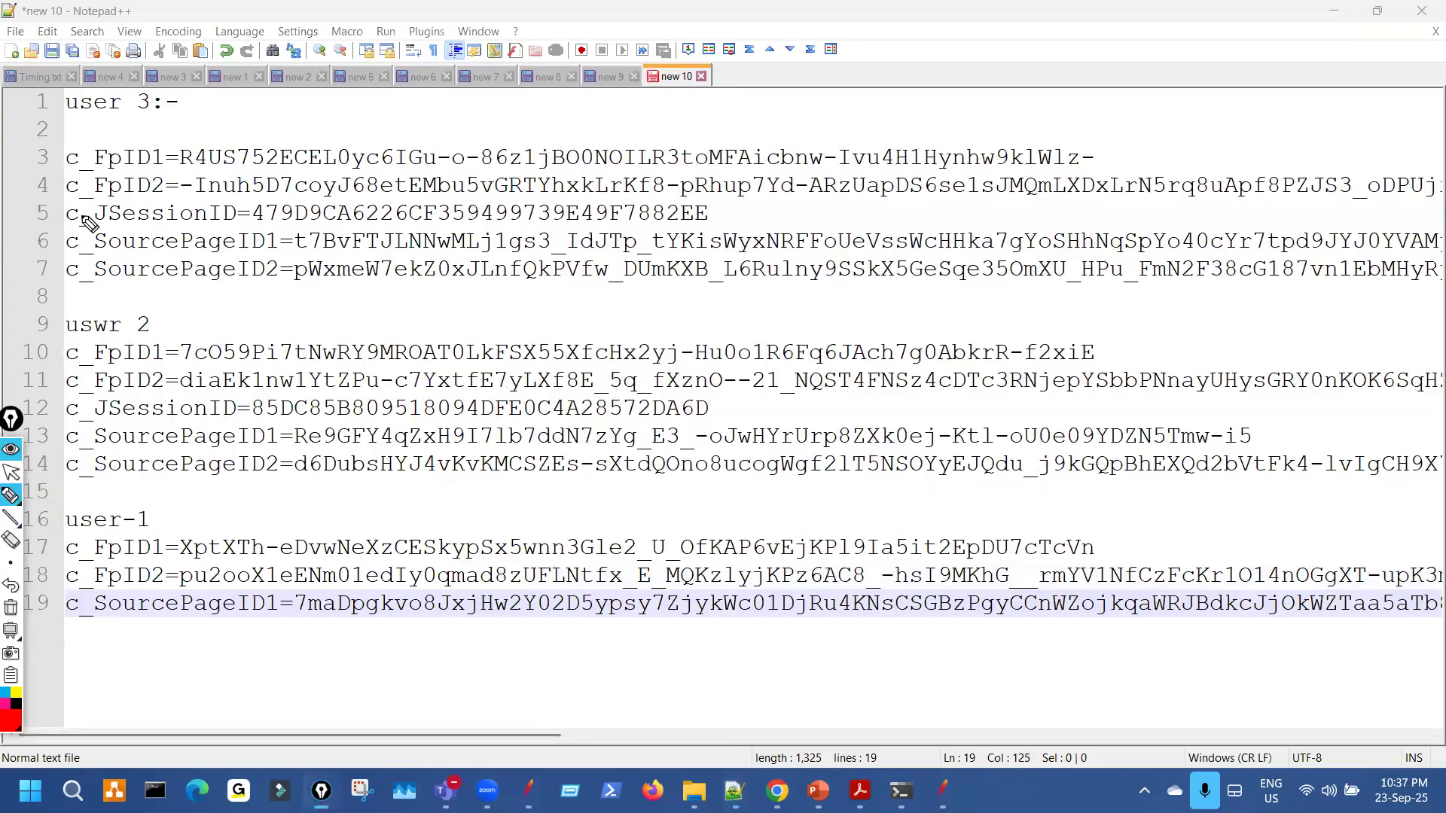
{"action": "left_click_drag", "start_coordinate": [79, 381], "coordinate": [79, 456]}
{"action": "left_click_drag", "start_coordinate": [196, 167], "coordinate": [359, 177]}
{"action": "left_click_drag", "start_coordinate": [219, 195], "coordinate": [332, 194]}
{"action": "left_click_drag", "start_coordinate": [252, 224], "coordinate": [393, 222]}
{"action": "left_click_drag", "start_coordinate": [219, 365], "coordinate": [325, 364]}
{"action": "mouse_move", "coordinate": [242, 395]}
{"action": "left_mouse_down"}
{"action": "mouse_move", "coordinate": [336, 392]}
{"action": "mouse_move", "coordinate": [389, 427]}
{"action": "left_mouse_up"}
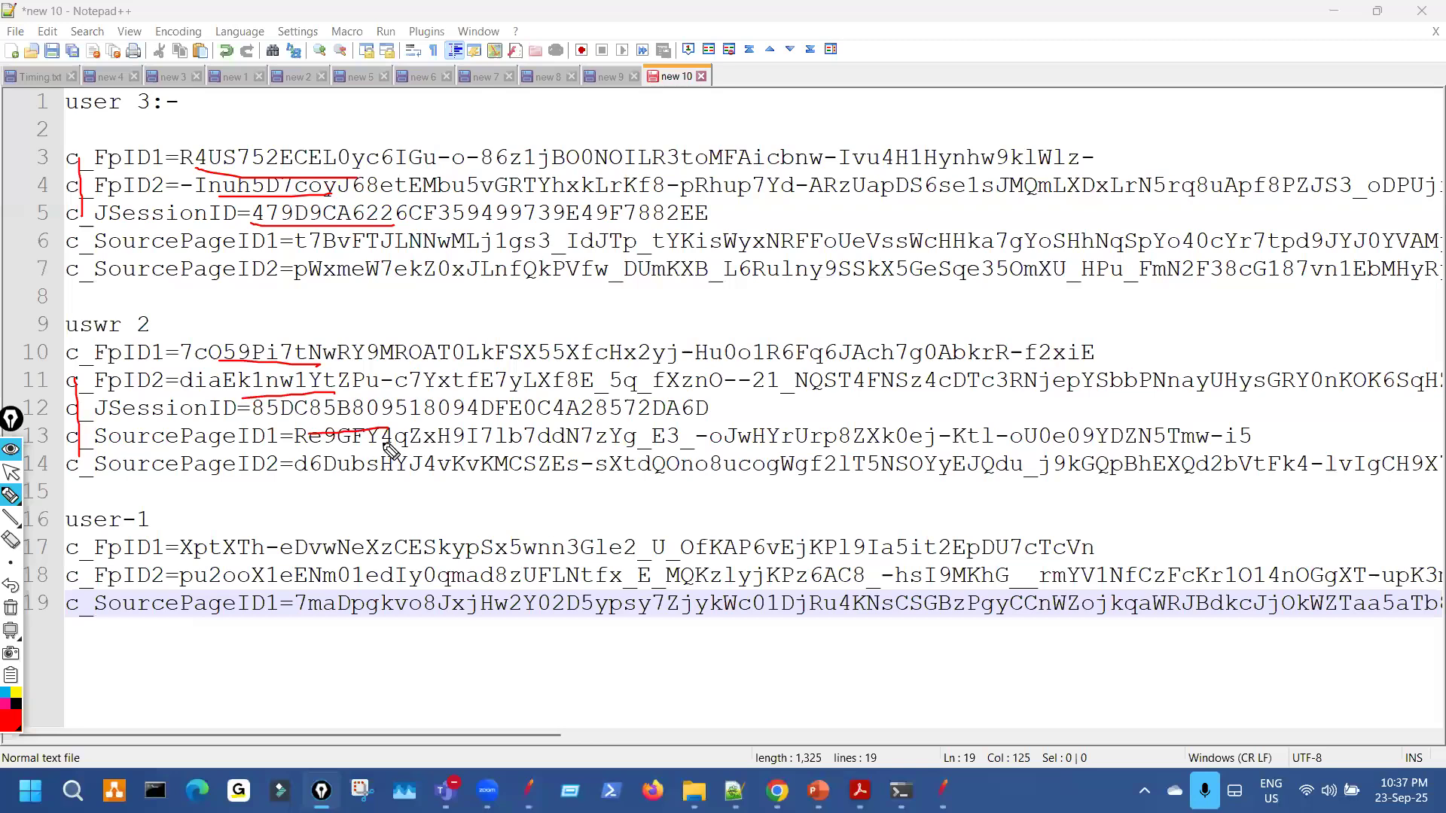
Box the user 2 values, circle the long IDs' ends, and arrow-link values between users.
{"action": "left_click_drag", "start_coordinate": [519, 380], "coordinate": [536, 488]}
{"action": "left_click_drag", "start_coordinate": [675, 465], "coordinate": [520, 390]}
{"action": "mouse_move", "coordinate": [835, 345]}
{"action": "left_mouse_down"}
{"action": "mouse_move", "coordinate": [853, 437]}
{"action": "mouse_move", "coordinate": [980, 336]}
{"action": "mouse_move", "coordinate": [813, 348]}
{"action": "left_mouse_up"}
{"action": "mouse_move", "coordinate": [1187, 285]}
{"action": "left_mouse_down"}
{"action": "mouse_move", "coordinate": [1421, 313]}
{"action": "mouse_move", "coordinate": [1301, 272]}
{"action": "left_mouse_up"}
{"action": "left_click_drag", "start_coordinate": [602, 456], "coordinate": [603, 588]}
{"action": "left_click_drag", "start_coordinate": [918, 420], "coordinate": [934, 543]}
{"action": "left_click_drag", "start_coordinate": [1254, 382], "coordinate": [1273, 511]}
Re-outline the value groups and draw lines across the users' ID values.
{"action": "mouse_move", "coordinate": [550, 524]}
{"action": "left_mouse_down"}
{"action": "mouse_move", "coordinate": [633, 366]}
{"action": "mouse_move", "coordinate": [528, 367]}
{"action": "mouse_move", "coordinate": [602, 273]}
{"action": "mouse_move", "coordinate": [575, 345]}
{"action": "mouse_move", "coordinate": [603, 327]}
{"action": "left_mouse_up"}
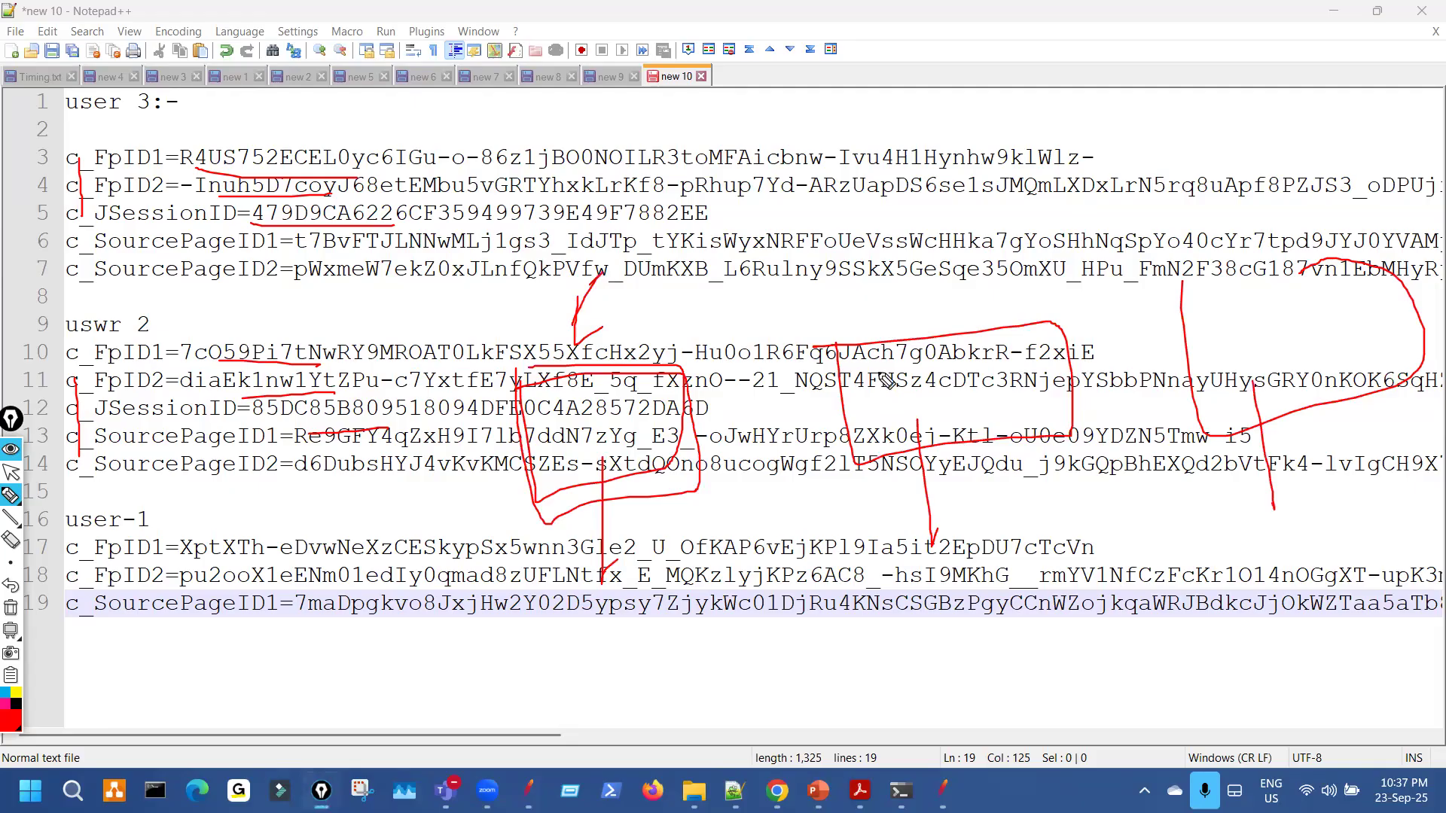
{"action": "mouse_move", "coordinate": [1102, 438]}
{"action": "left_mouse_down"}
{"action": "mouse_move", "coordinate": [875, 345]}
{"action": "mouse_move", "coordinate": [931, 253]}
{"action": "left_mouse_up"}
{"action": "mouse_move", "coordinate": [1210, 293]}
{"action": "left_mouse_down"}
{"action": "mouse_move", "coordinate": [1429, 366]}
{"action": "mouse_move", "coordinate": [1316, 259]}
{"action": "left_mouse_up"}
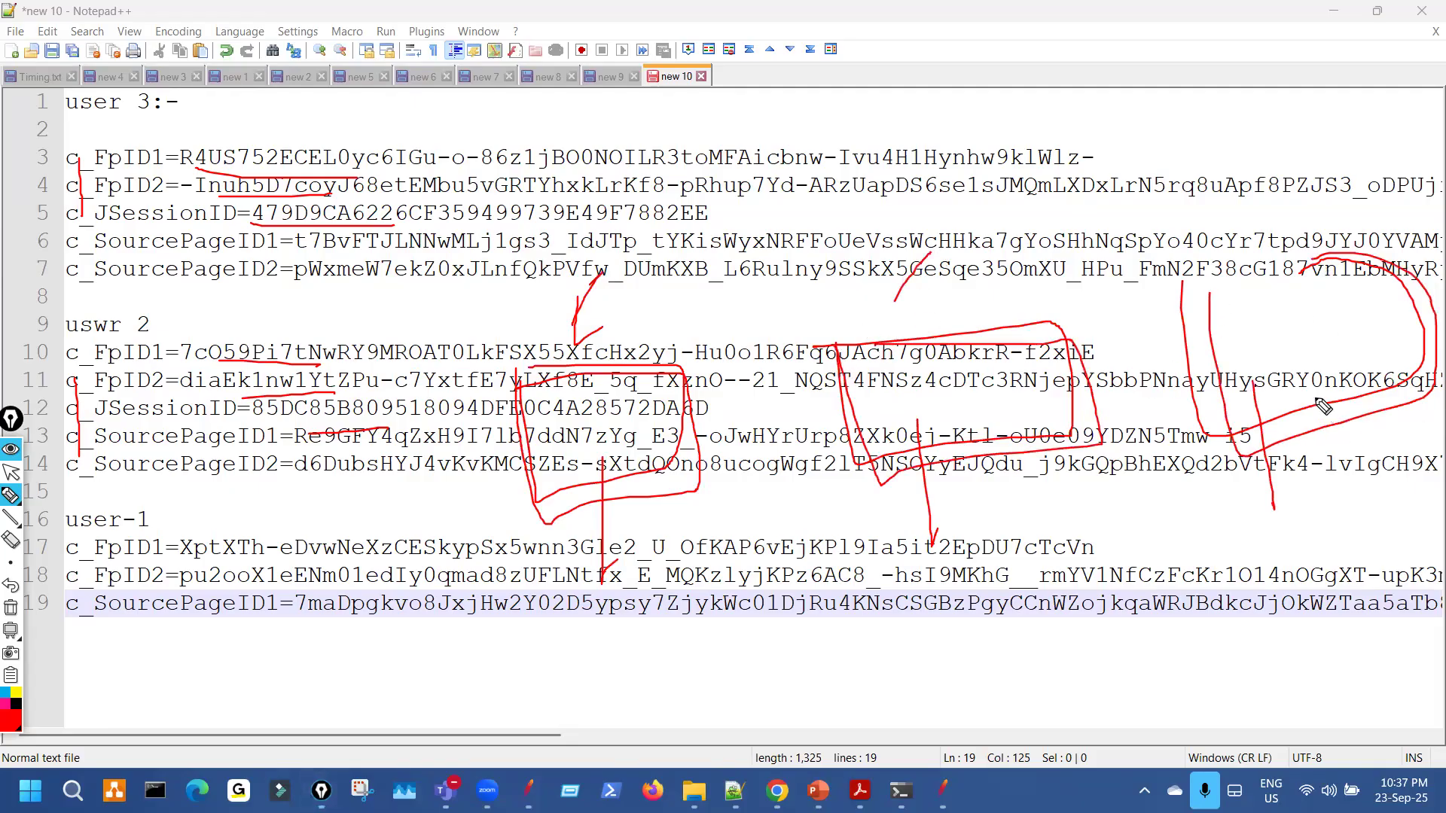
{"action": "left_click_drag", "start_coordinate": [1315, 358], "coordinate": [1359, 460]}
{"action": "mouse_move", "coordinate": [589, 450]}
{"action": "left_mouse_down"}
{"action": "mouse_move", "coordinate": [595, 365]}
{"action": "mouse_move", "coordinate": [614, 377]}
{"action": "left_mouse_up"}
{"action": "left_click_drag", "start_coordinate": [950, 406], "coordinate": [936, 313]}
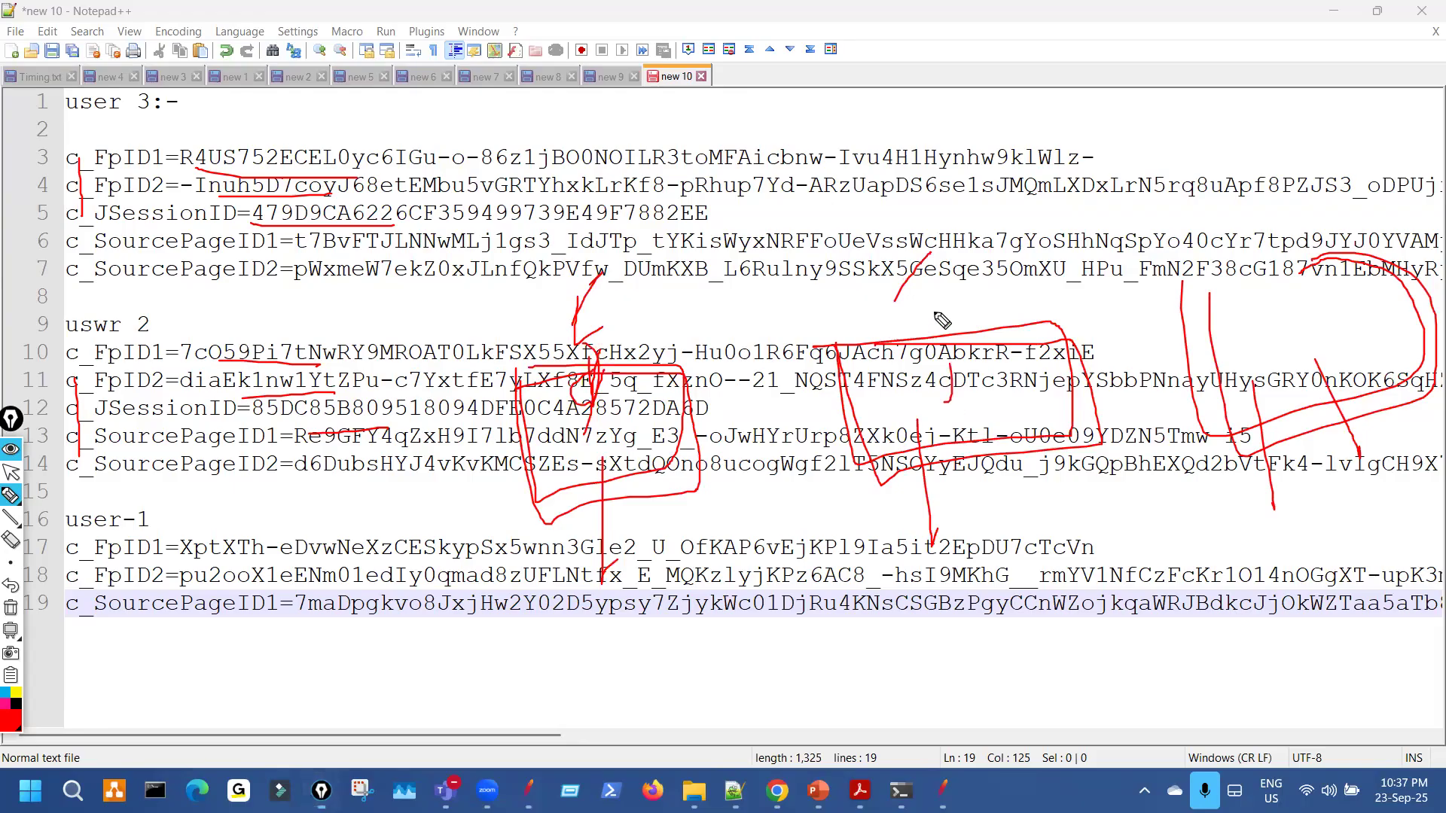
{"action": "left_click_drag", "start_coordinate": [1196, 222], "coordinate": [1318, 354]}
{"action": "left_click_drag", "start_coordinate": [1275, 192], "coordinate": [1265, 273]}
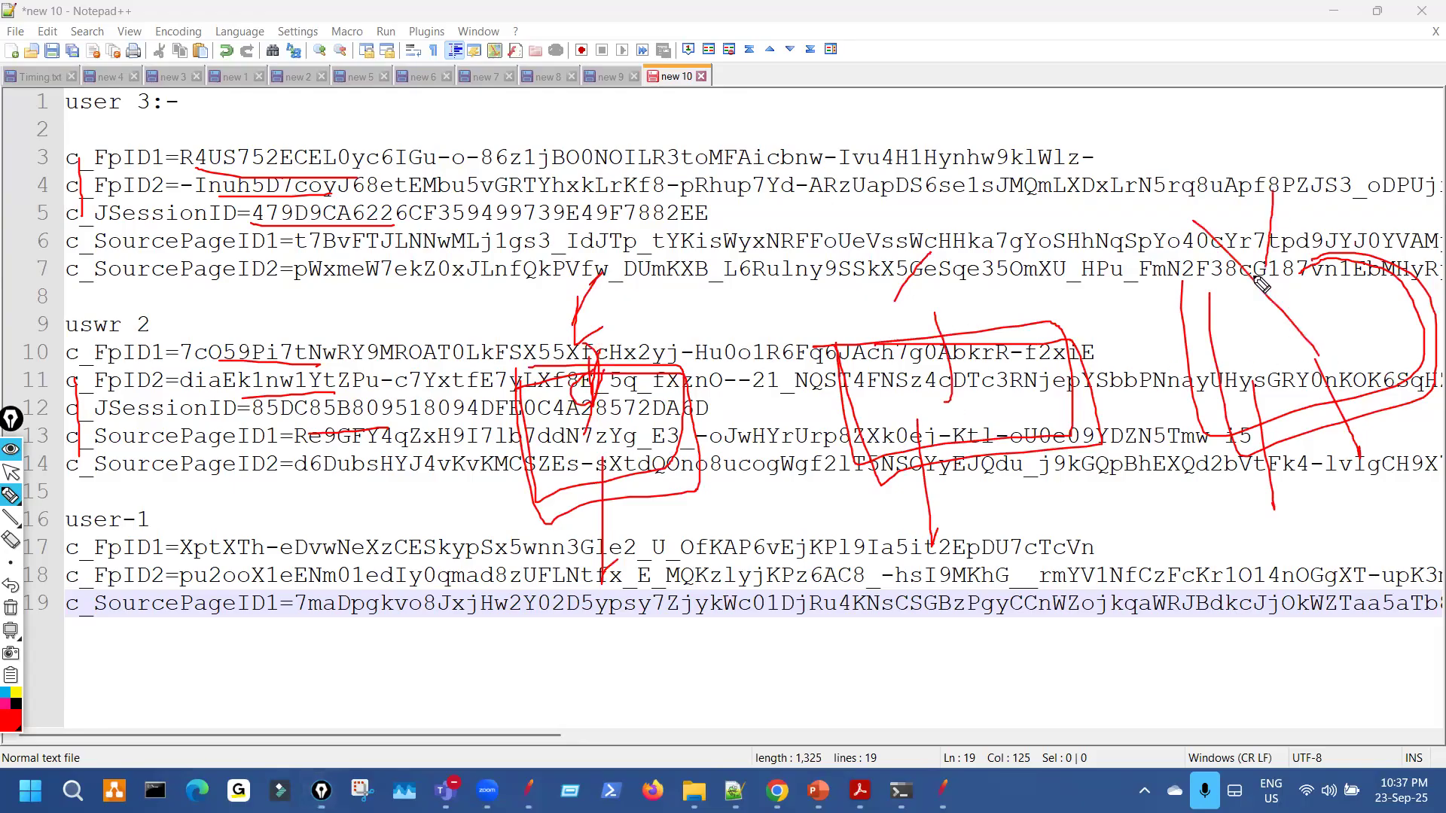
{"action": "left_click_drag", "start_coordinate": [197, 183], "coordinate": [205, 282]}
{"action": "key", "text": "ctrl+shift+2"}
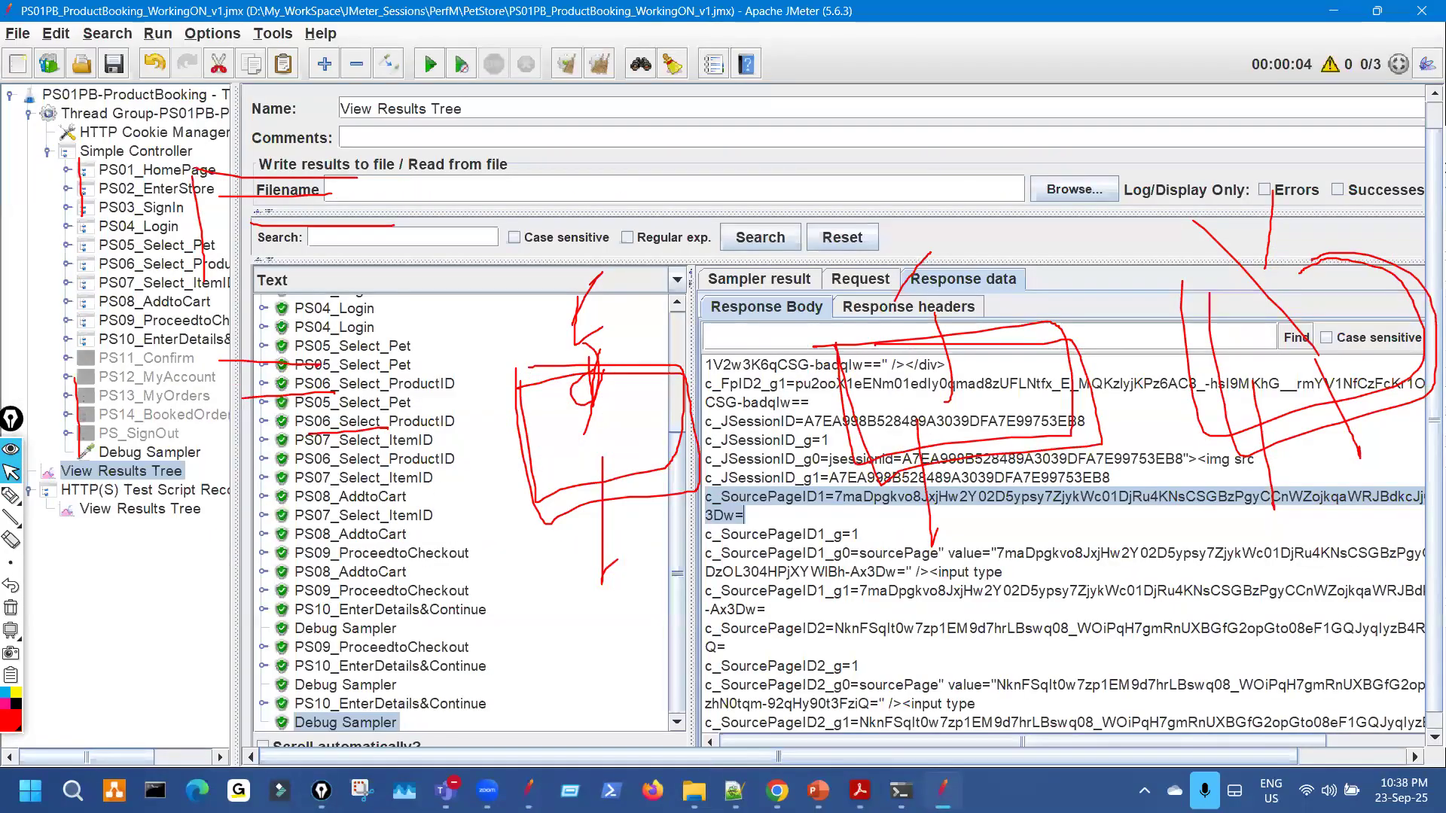
Compare against the JMeter Debug Sampler output, then clear the red marks from the note.
{"action": "left_click", "coordinate": [735, 791]}
{"action": "key", "text": "ctrl+shift+1"}
{"action": "left_click_drag", "start_coordinate": [267, 265], "coordinate": [293, 340]}
{"action": "key", "text": "ctrl+shift+7"}
Redraw red arrows and loops around the user 3, user 2 and user-1 ID lines.
{"action": "left_click_drag", "start_coordinate": [211, 169], "coordinate": [228, 160]}
{"action": "left_click_drag", "start_coordinate": [241, 235], "coordinate": [238, 264]}
{"action": "left_click_drag", "start_coordinate": [188, 312], "coordinate": [438, 293]}
{"action": "left_click_drag", "start_coordinate": [424, 292], "coordinate": [416, 329]}
{"action": "left_click_drag", "start_coordinate": [279, 205], "coordinate": [392, 207]}
{"action": "mouse_move", "coordinate": [273, 341]}
{"action": "left_mouse_down"}
{"action": "mouse_move", "coordinate": [296, 501]}
{"action": "mouse_move", "coordinate": [178, 652]}
{"action": "mouse_move", "coordinate": [166, 516]}
{"action": "left_mouse_up"}
{"action": "mouse_move", "coordinate": [194, 343]}
{"action": "left_mouse_down"}
{"action": "mouse_move", "coordinate": [240, 412]}
{"action": "mouse_move", "coordinate": [130, 350]}
{"action": "left_mouse_up"}
{"action": "mouse_move", "coordinate": [250, 134]}
{"action": "left_mouse_down"}
{"action": "mouse_move", "coordinate": [277, 176]}
{"action": "mouse_move", "coordinate": [206, 130]}
{"action": "left_mouse_up"}
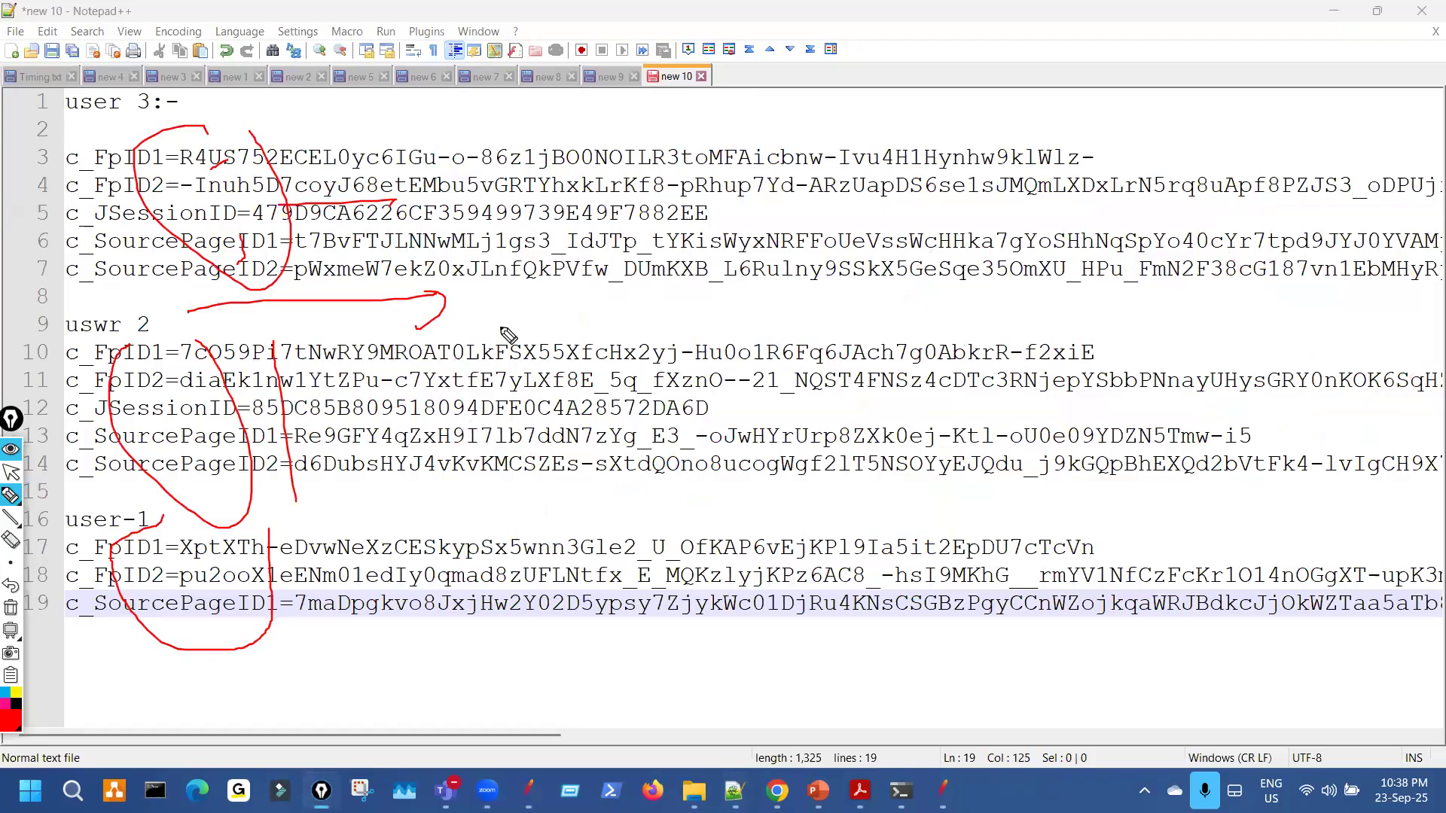
Add a few final red strokes across the users' values, clear the ink, and return to JMeter.
{"action": "left_click_drag", "start_coordinate": [814, 141], "coordinate": [813, 157]}
{"action": "left_click_drag", "start_coordinate": [799, 536], "coordinate": [717, 473]}
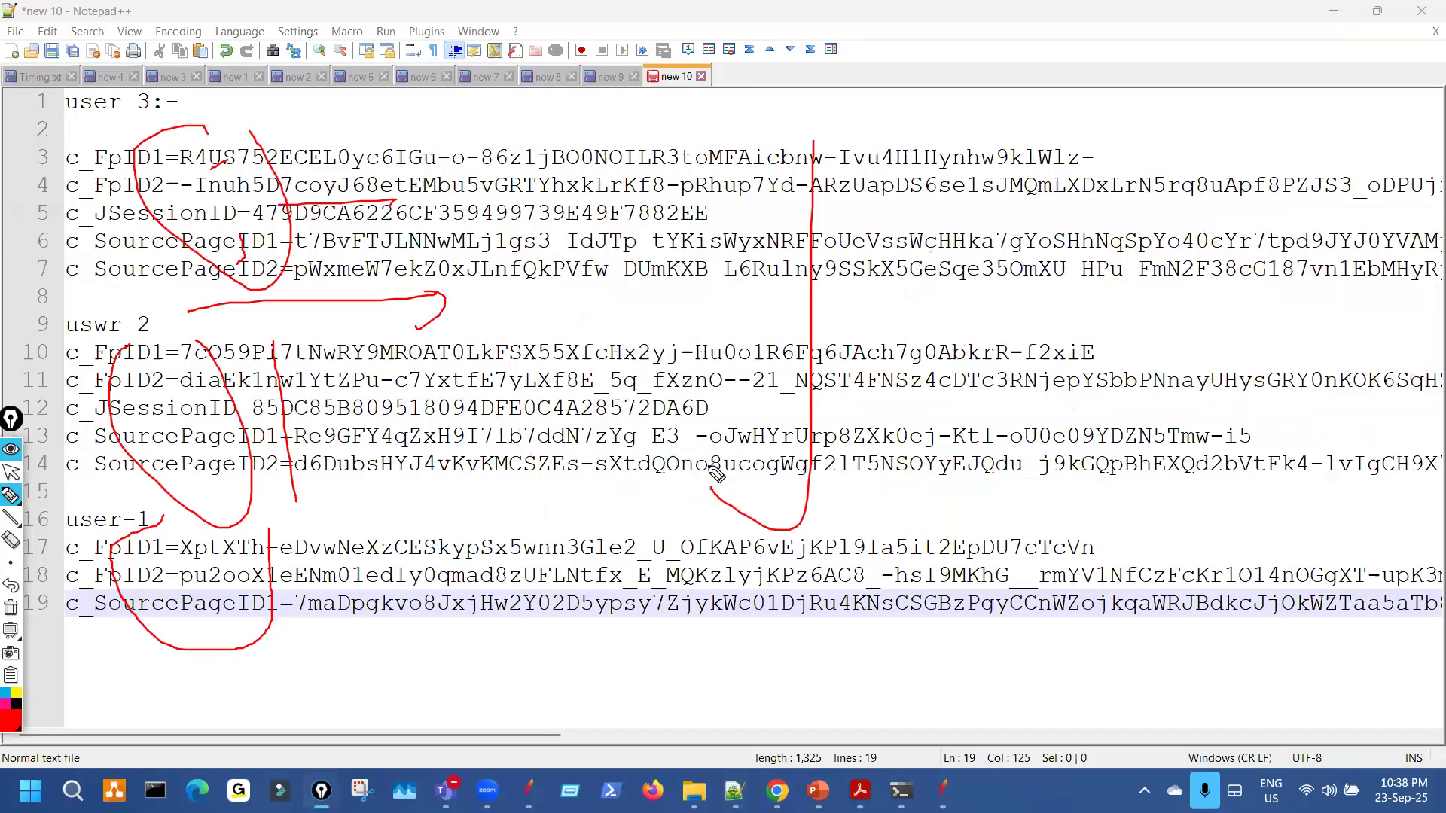
{"action": "mouse_move", "coordinate": [765, 666]}
{"action": "left_mouse_down"}
{"action": "mouse_move", "coordinate": [899, 675]}
{"action": "mouse_move", "coordinate": [961, 630]}
{"action": "left_mouse_up"}
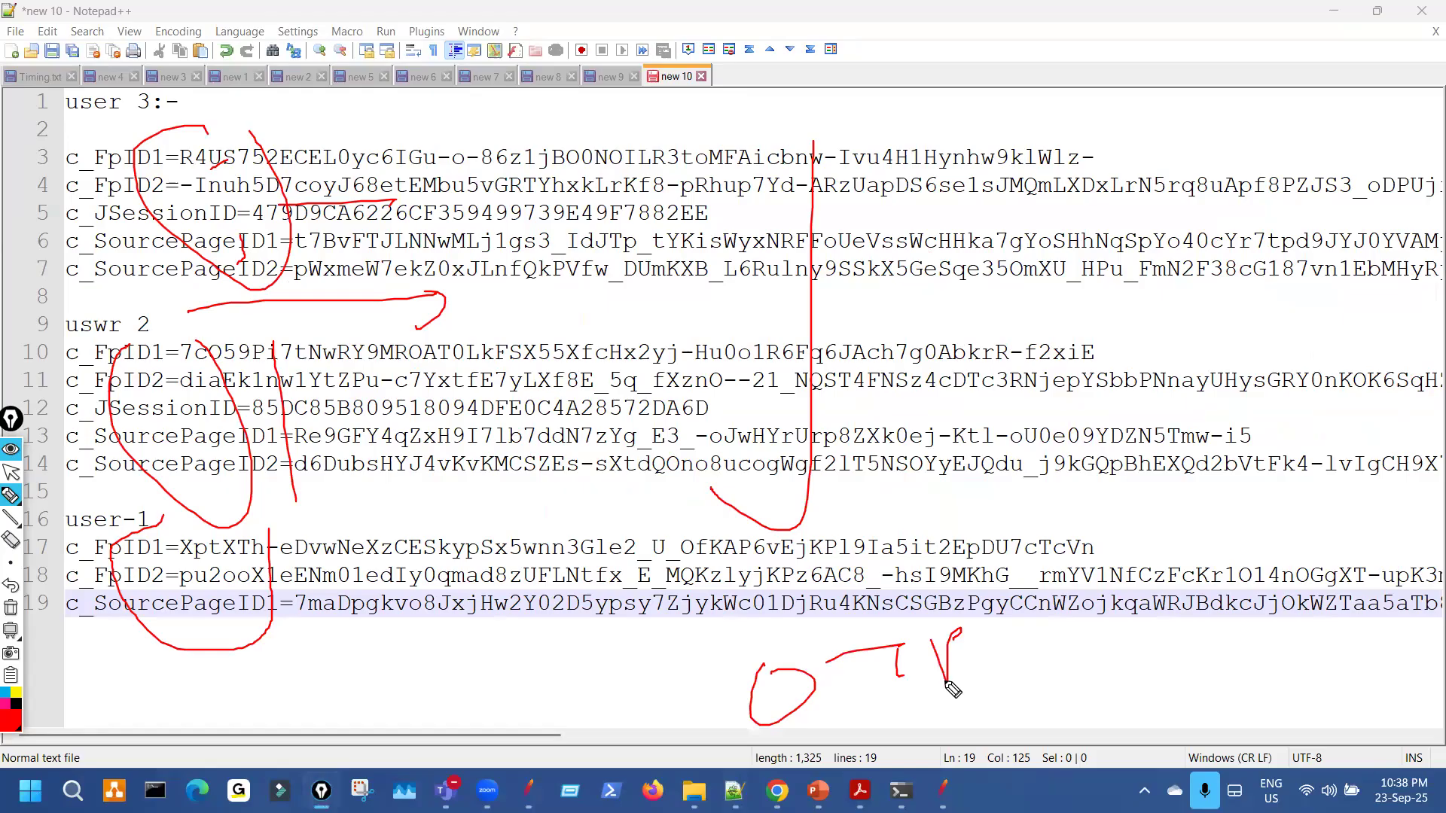
{"action": "key", "text": "Escape"}
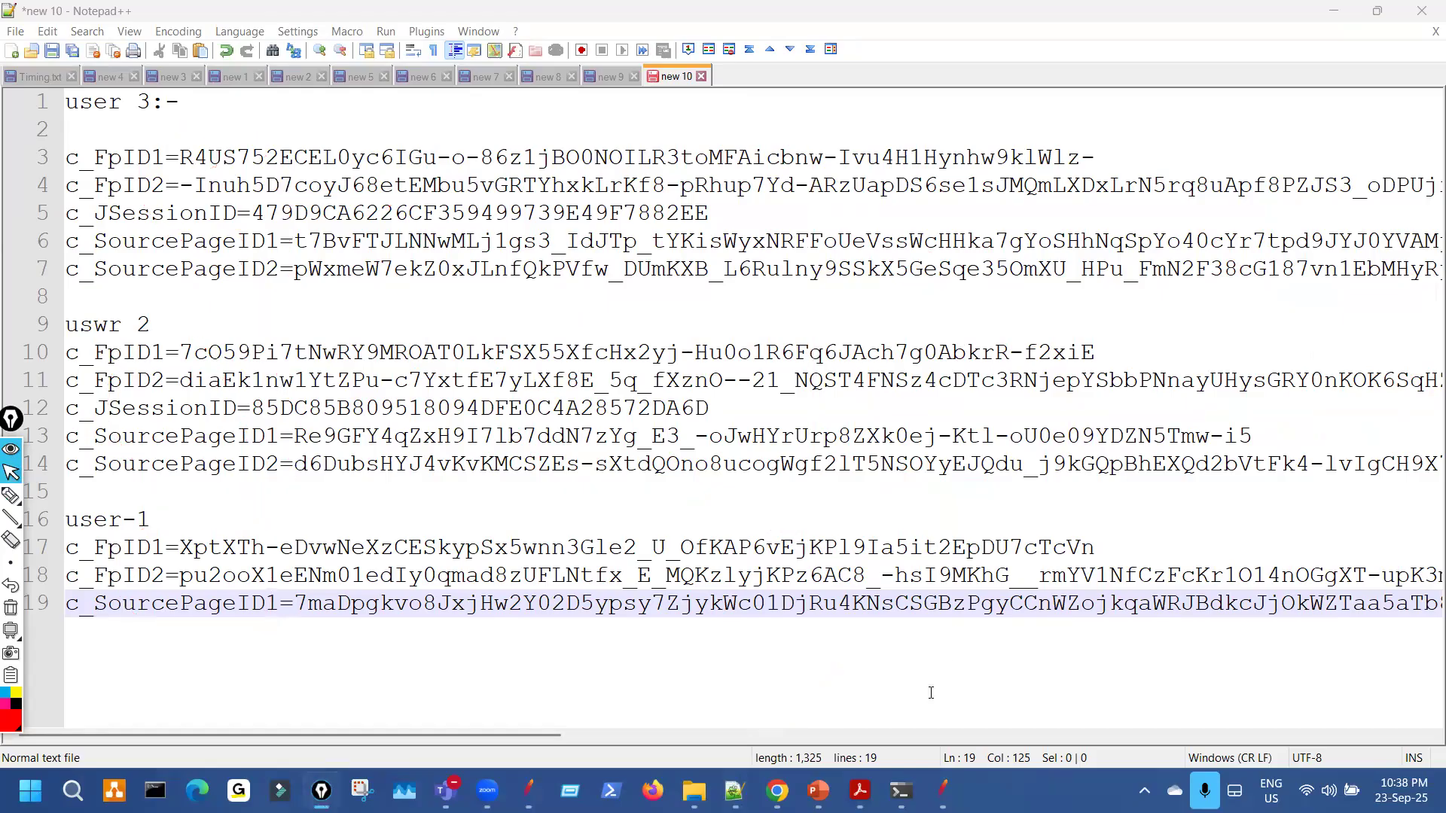
{"action": "key", "text": "alt+Tab"}
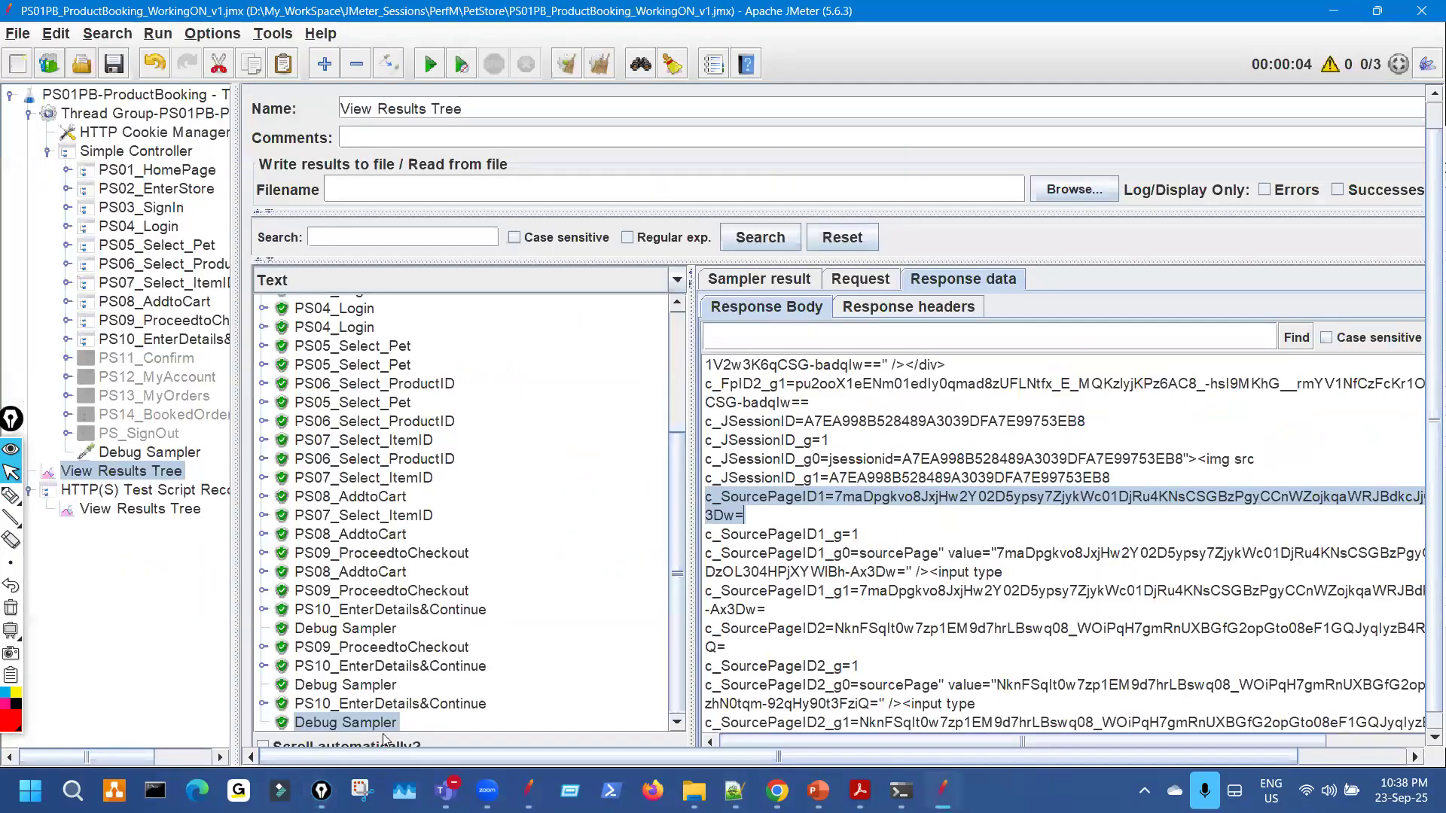
Show an earlier Debug Sampler's variables and highlight its c_FpID1 value.
{"action": "left_click", "coordinate": [381, 629]}
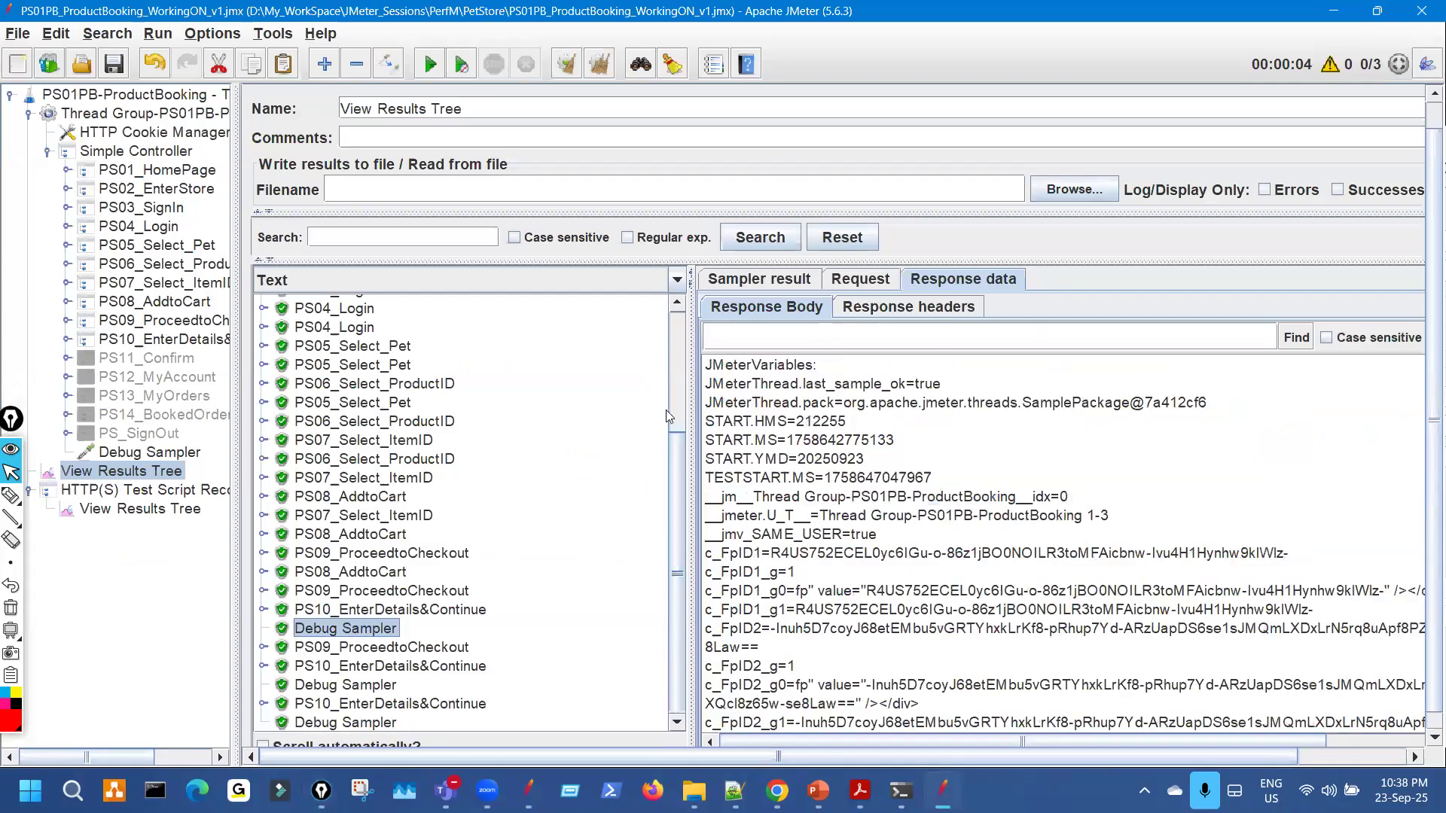
{"action": "left_click_drag", "start_coordinate": [692, 374], "coordinate": [551, 449]}
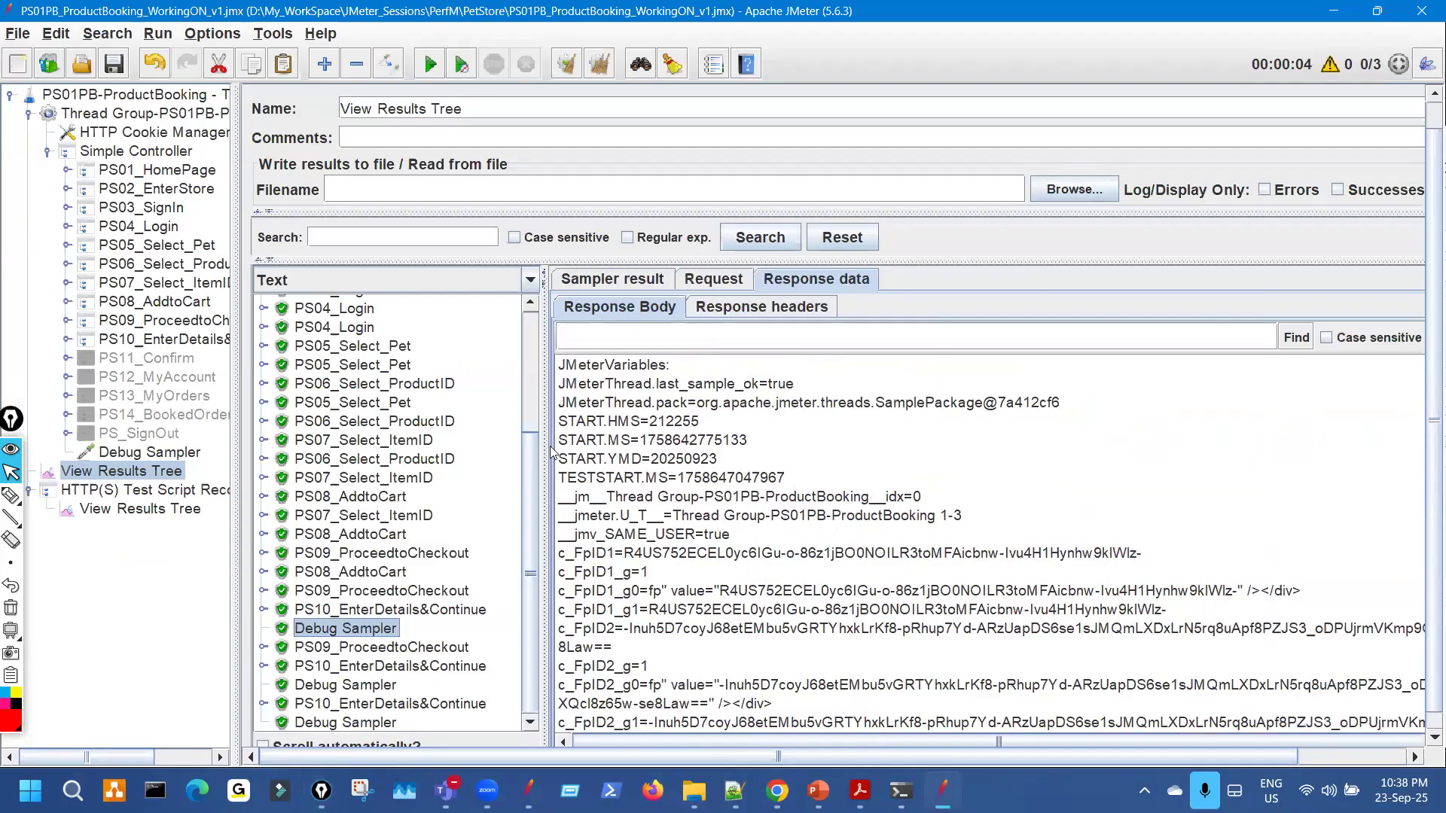
{"action": "scroll", "coordinate": [625, 503], "scroll_direction": "down", "scroll_amount": 2}
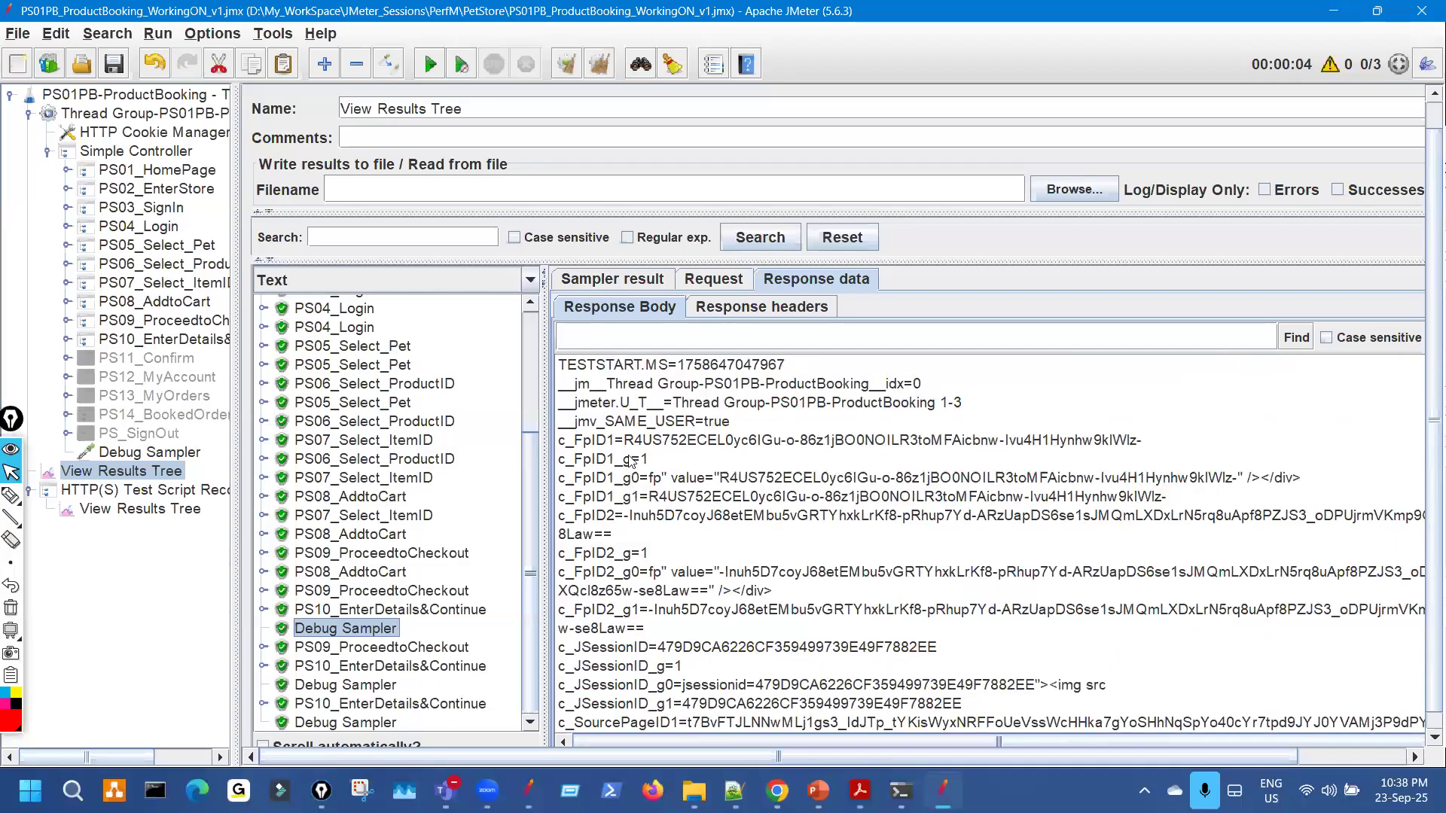
{"action": "left_click_drag", "start_coordinate": [624, 440], "coordinate": [965, 441]}
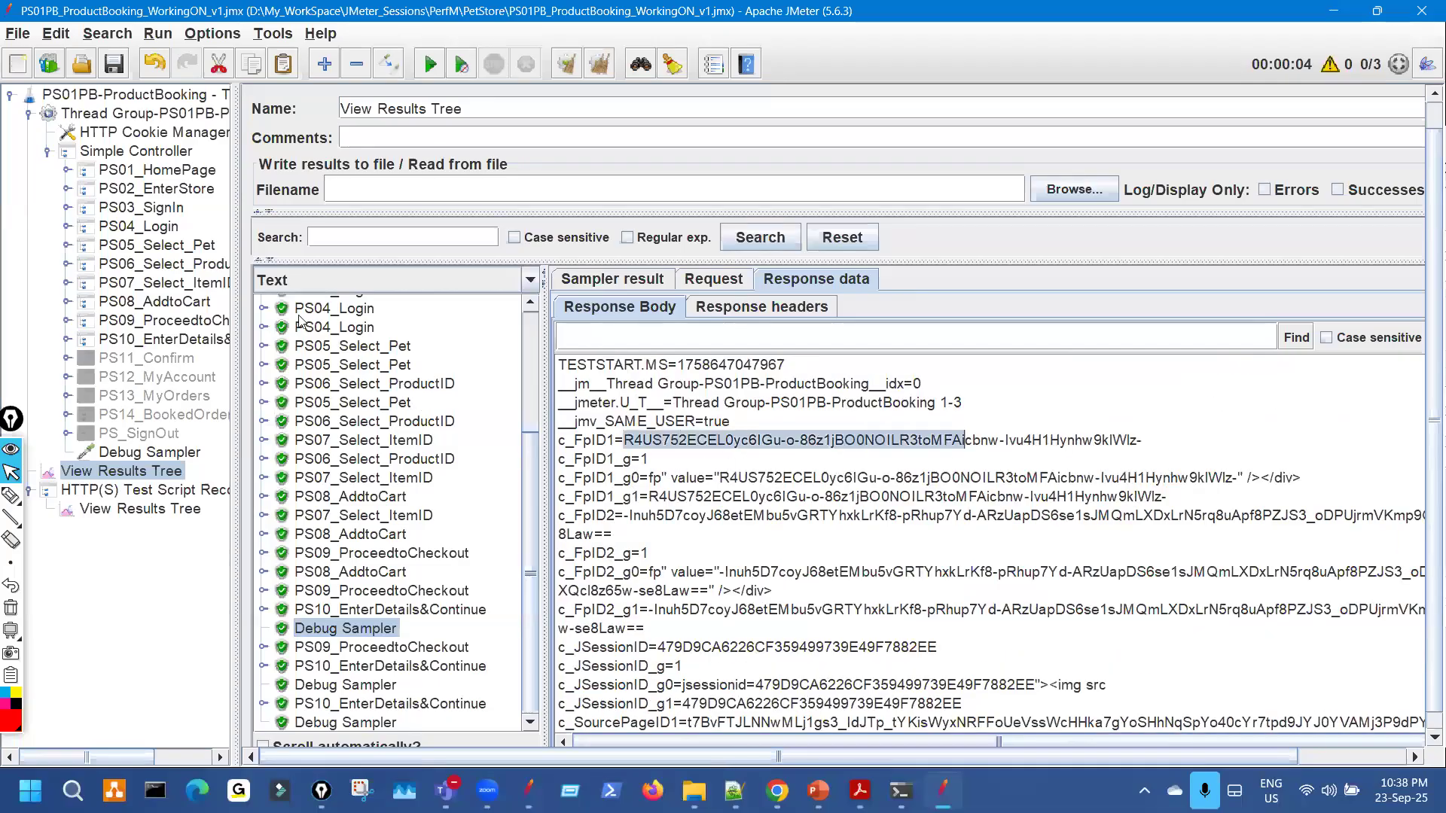
Open the c_FpID2 Regular Expression Extractor under PS09_ProceedtoCheckout and select its expression.
{"action": "left_click_drag", "start_coordinate": [243, 247], "coordinate": [392, 249]}
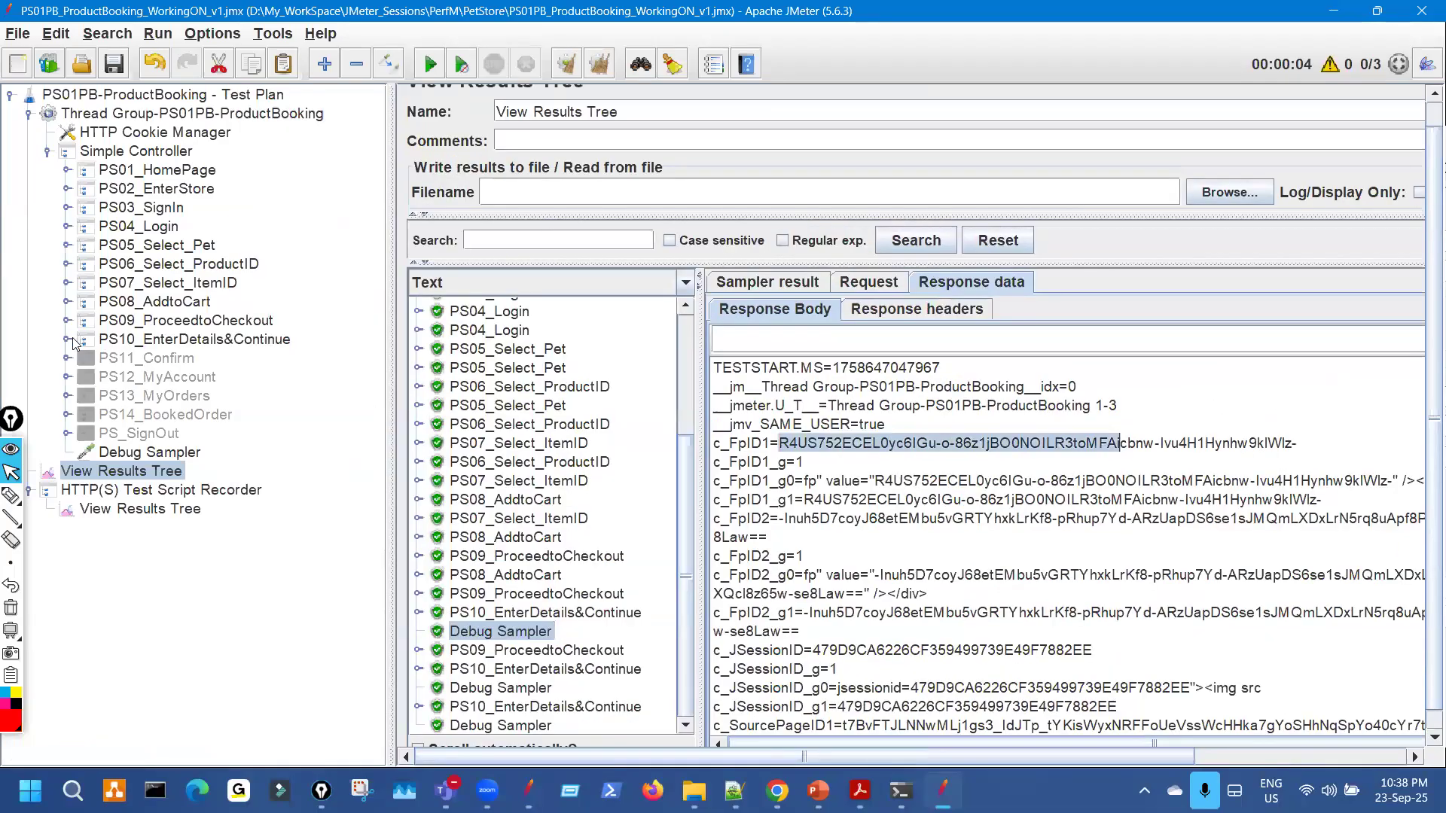
{"action": "left_click", "coordinate": [67, 320]}
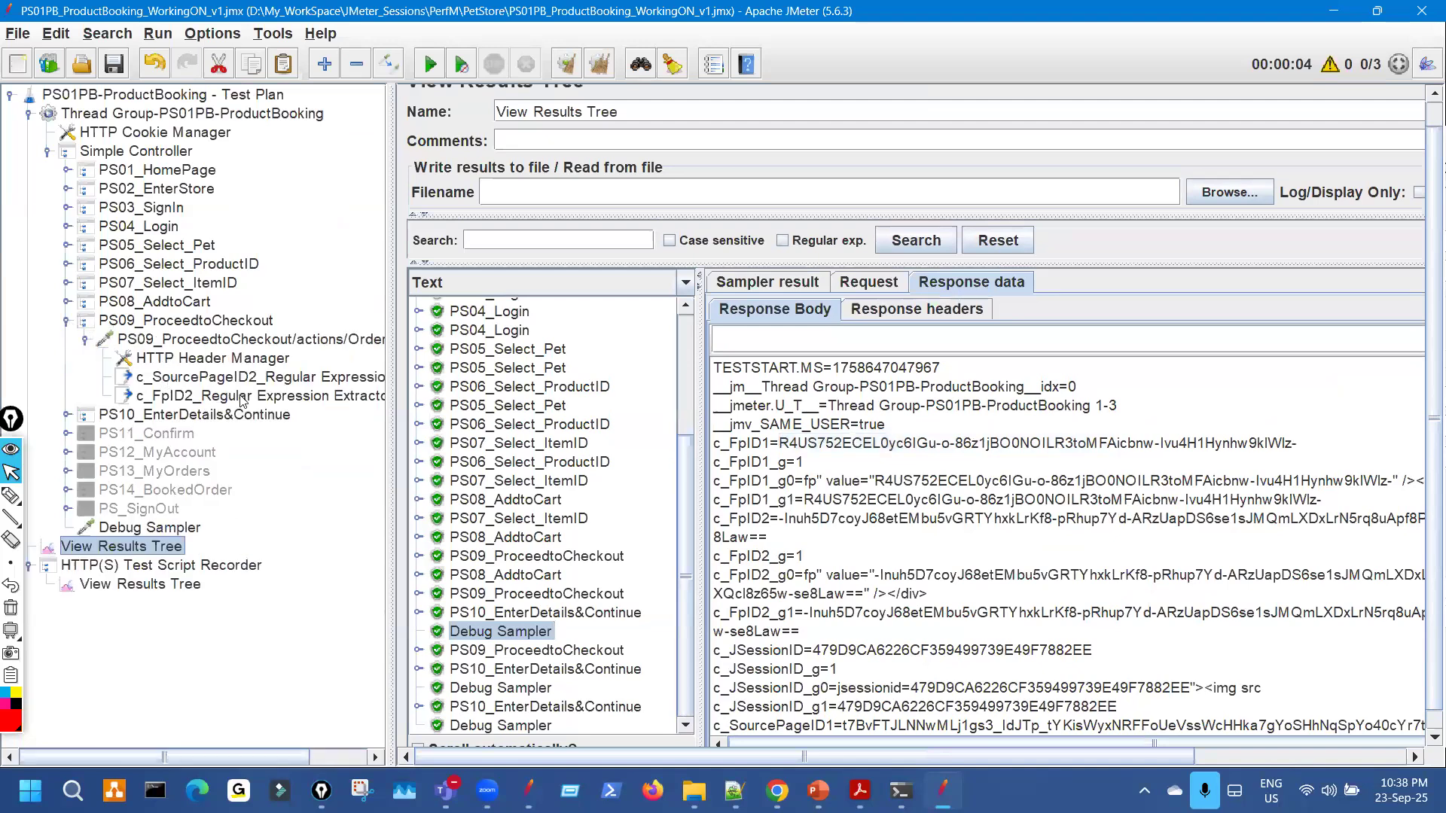
{"action": "left_click", "coordinate": [257, 397]}
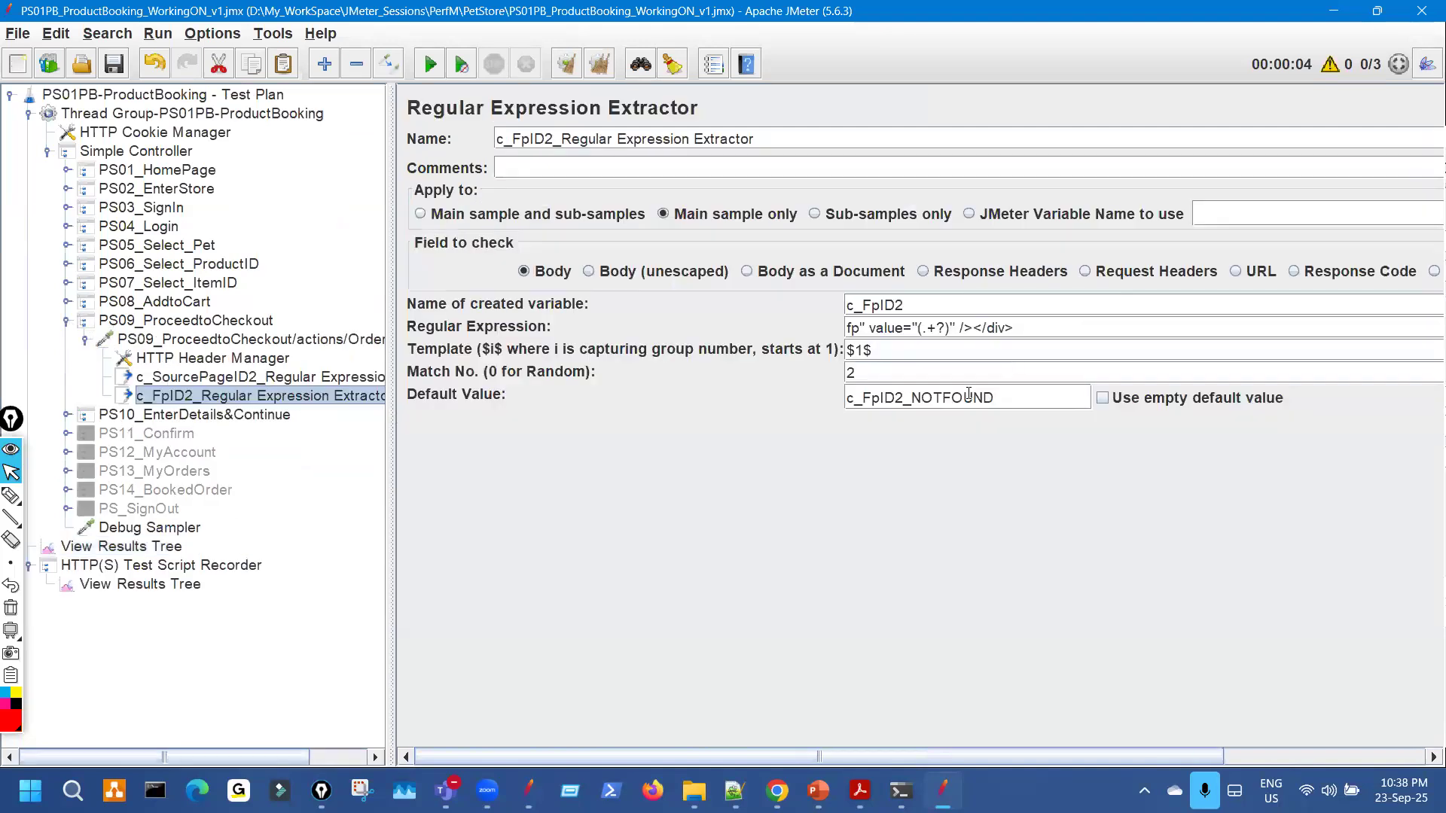
{"action": "left_click", "coordinate": [936, 328]}
{"action": "triple_click", "coordinate": [902, 328]}
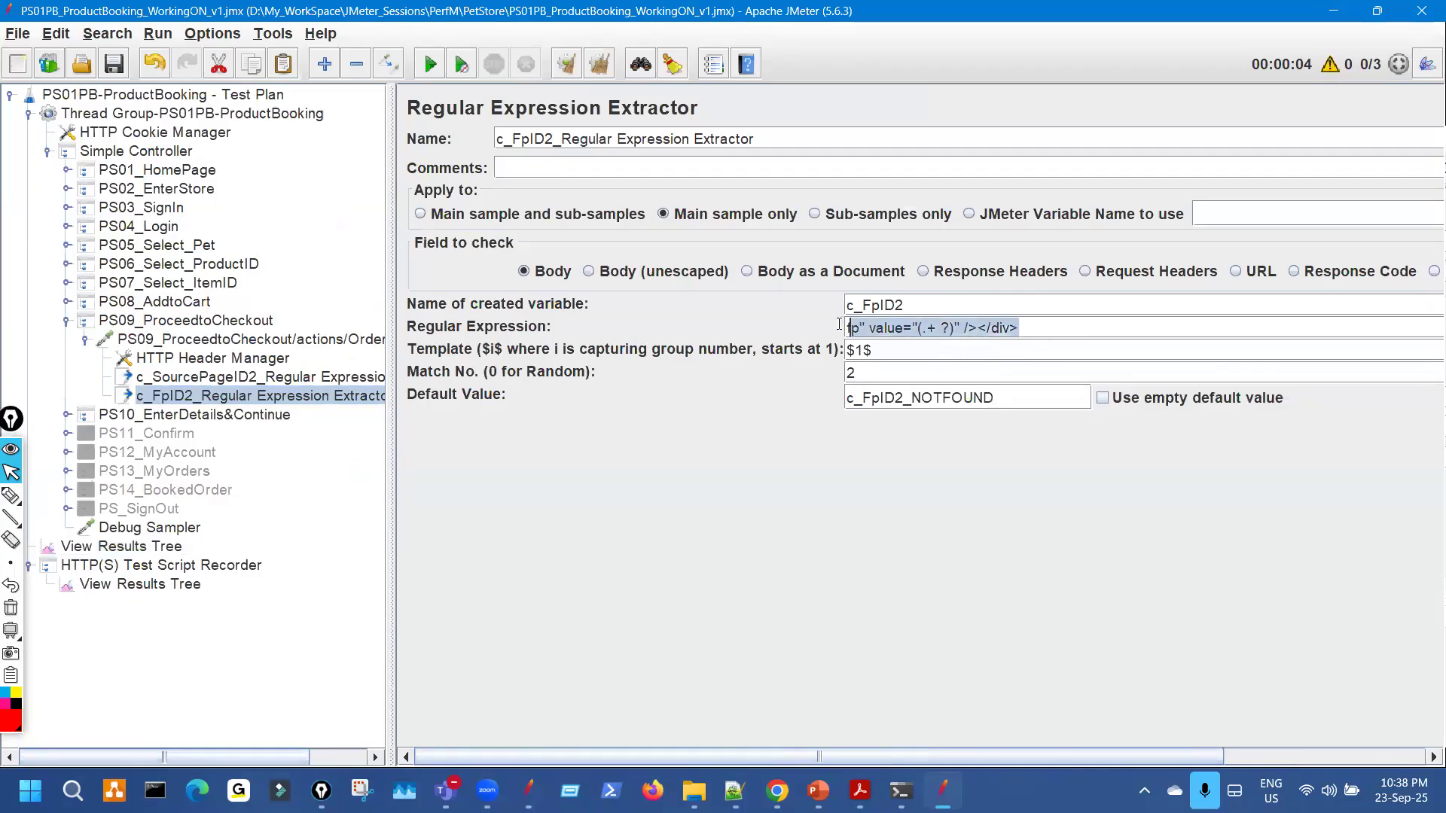
{"action": "left_click_drag", "start_coordinate": [913, 306], "coordinate": [830, 301]}
{"action": "left_click_drag", "start_coordinate": [1042, 327], "coordinate": [829, 328]}
Mark up the regular expression and the c_FpID2_NOTFOUND default value in red, then erase.
{"action": "key", "text": "ctrl+shift+3"}
{"action": "mouse_move", "coordinate": [707, 395]}
{"action": "left_mouse_down"}
{"action": "mouse_move", "coordinate": [850, 403]}
{"action": "mouse_move", "coordinate": [827, 396]}
{"action": "mouse_move", "coordinate": [819, 418]}
{"action": "left_mouse_up"}
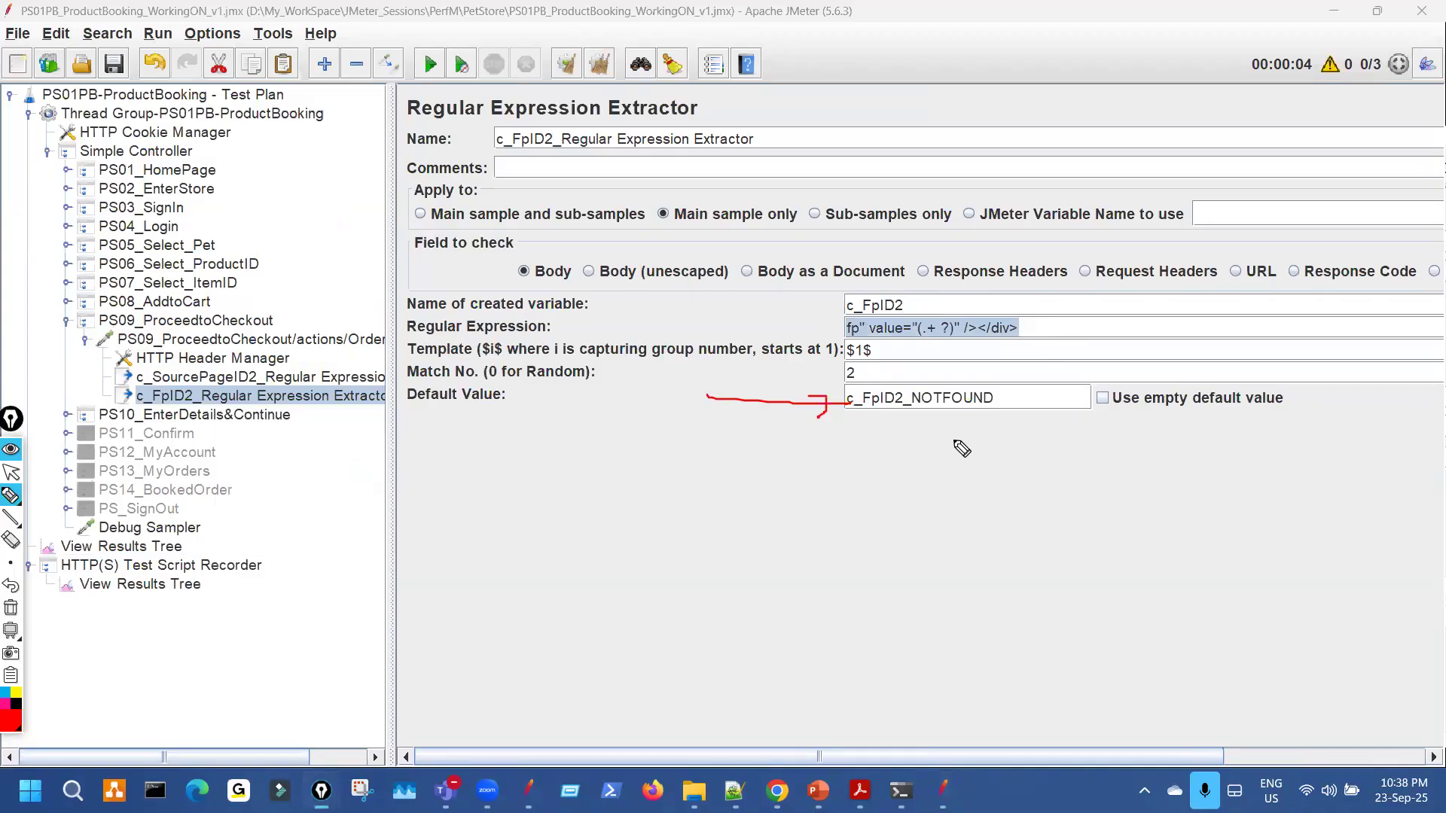
{"action": "left_click_drag", "start_coordinate": [922, 342], "coordinate": [1027, 347]}
{"action": "left_click_drag", "start_coordinate": [901, 345], "coordinate": [1019, 343]}
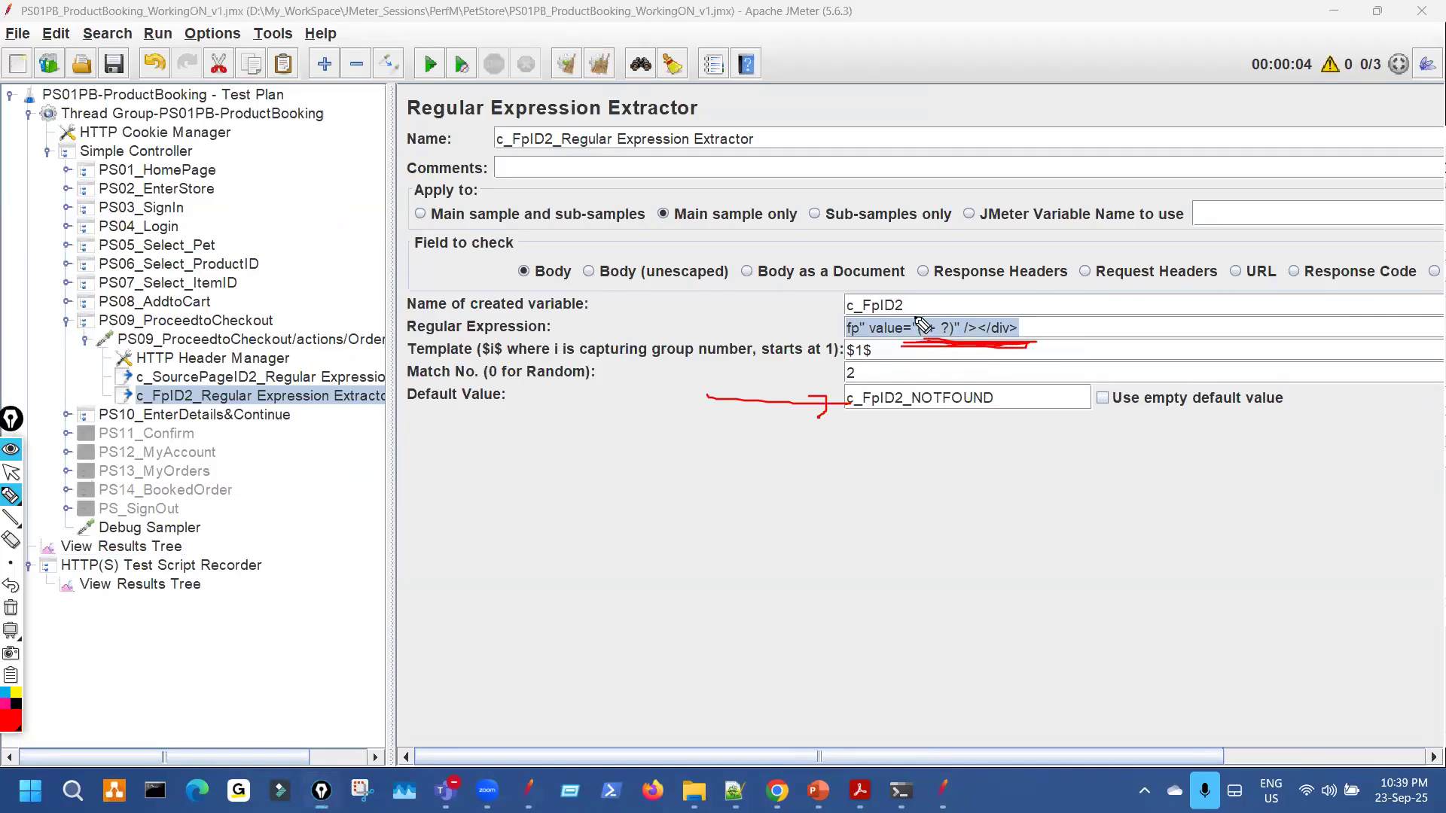
{"action": "mouse_move", "coordinate": [946, 311]}
{"action": "left_mouse_down"}
{"action": "mouse_move", "coordinate": [918, 277]}
{"action": "mouse_move", "coordinate": [907, 285]}
{"action": "left_mouse_up"}
{"action": "mouse_move", "coordinate": [1032, 320]}
{"action": "left_mouse_down"}
{"action": "mouse_move", "coordinate": [1088, 333]}
{"action": "mouse_move", "coordinate": [1050, 339]}
{"action": "left_mouse_up"}
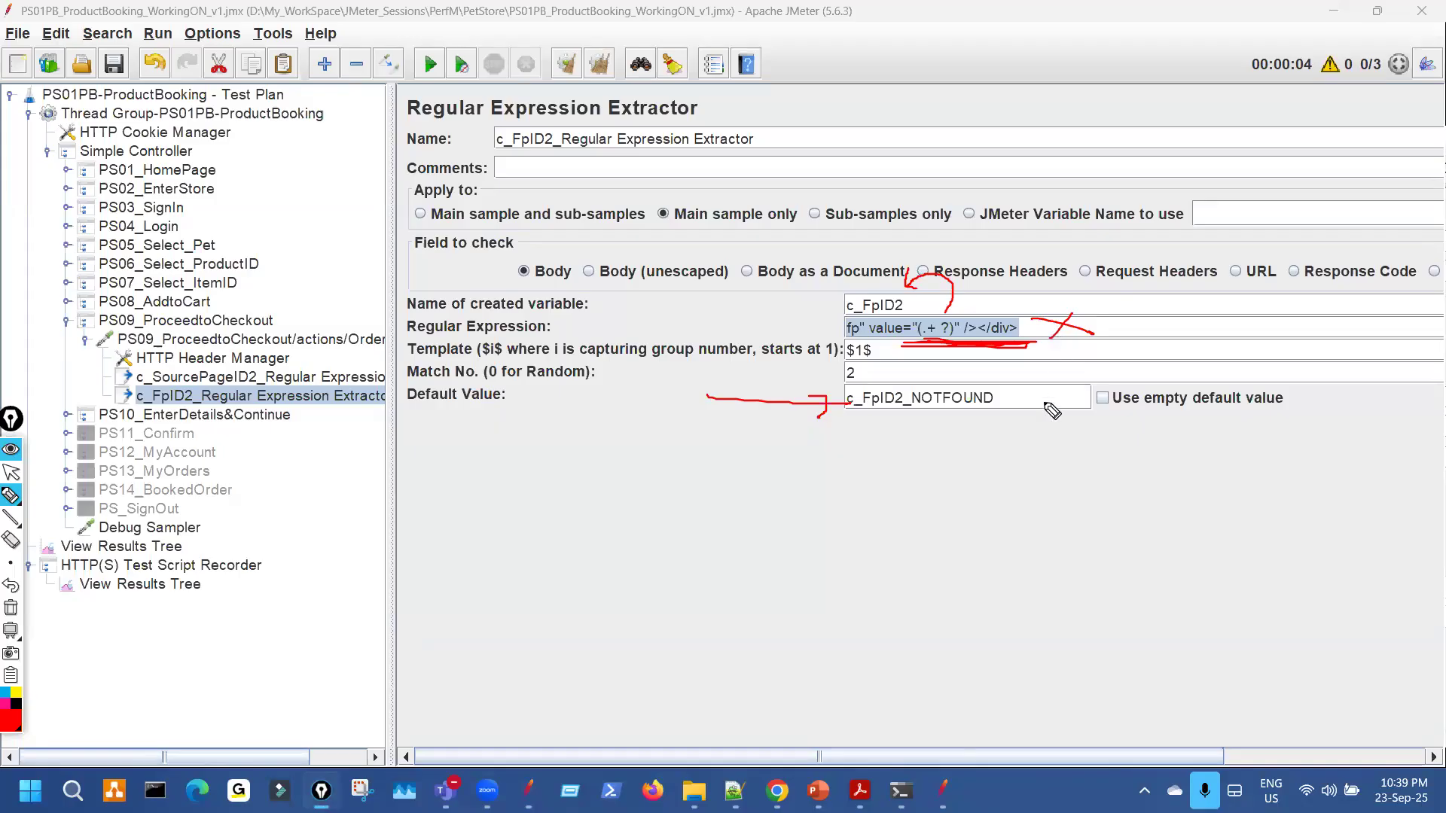
{"action": "mouse_move", "coordinate": [913, 429]}
{"action": "left_mouse_down"}
{"action": "mouse_move", "coordinate": [1022, 419]}
{"action": "mouse_move", "coordinate": [1104, 326]}
{"action": "mouse_move", "coordinate": [968, 222]}
{"action": "mouse_move", "coordinate": [875, 295]}
{"action": "left_mouse_up"}
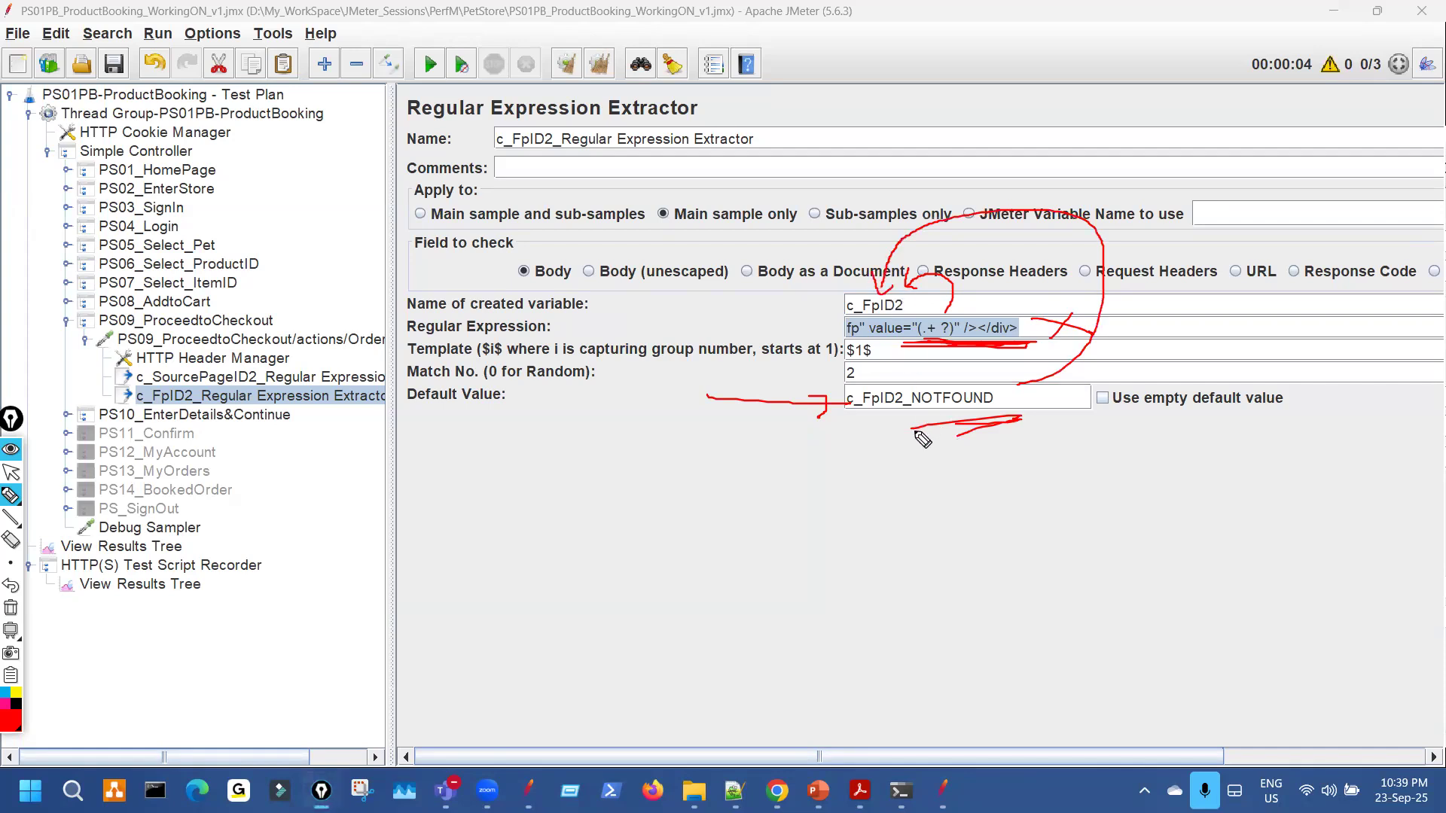
{"action": "left_click", "coordinate": [11, 607]}
{"action": "key", "text": "ctrl+shift+2"}
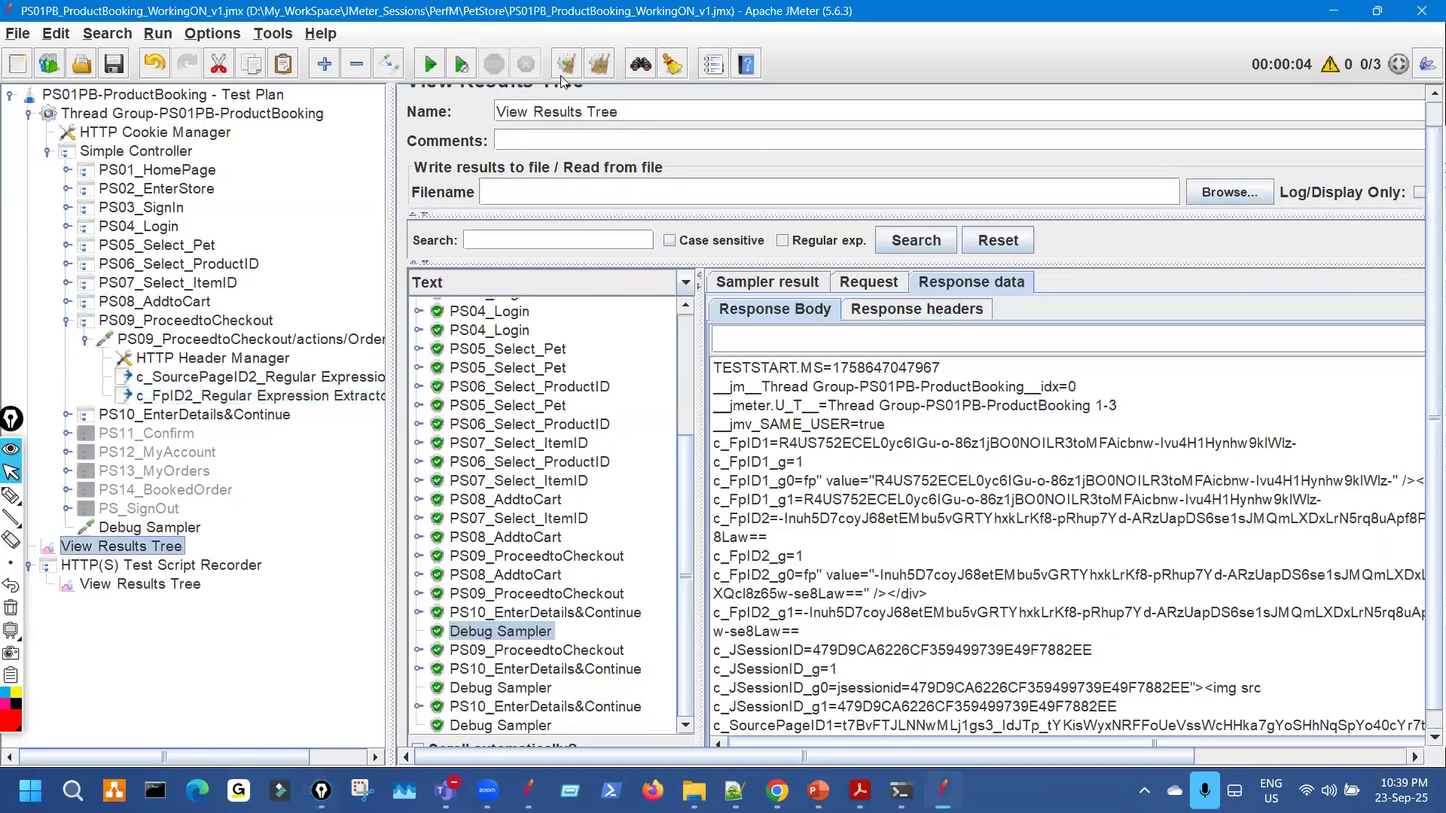
Clear the results, rerun the three-user test, check the latest Debug Sampler, and reopen the c_FpID2 extractor.
{"action": "left_click", "coordinate": [562, 71]}
{"action": "left_click", "coordinate": [425, 64]}
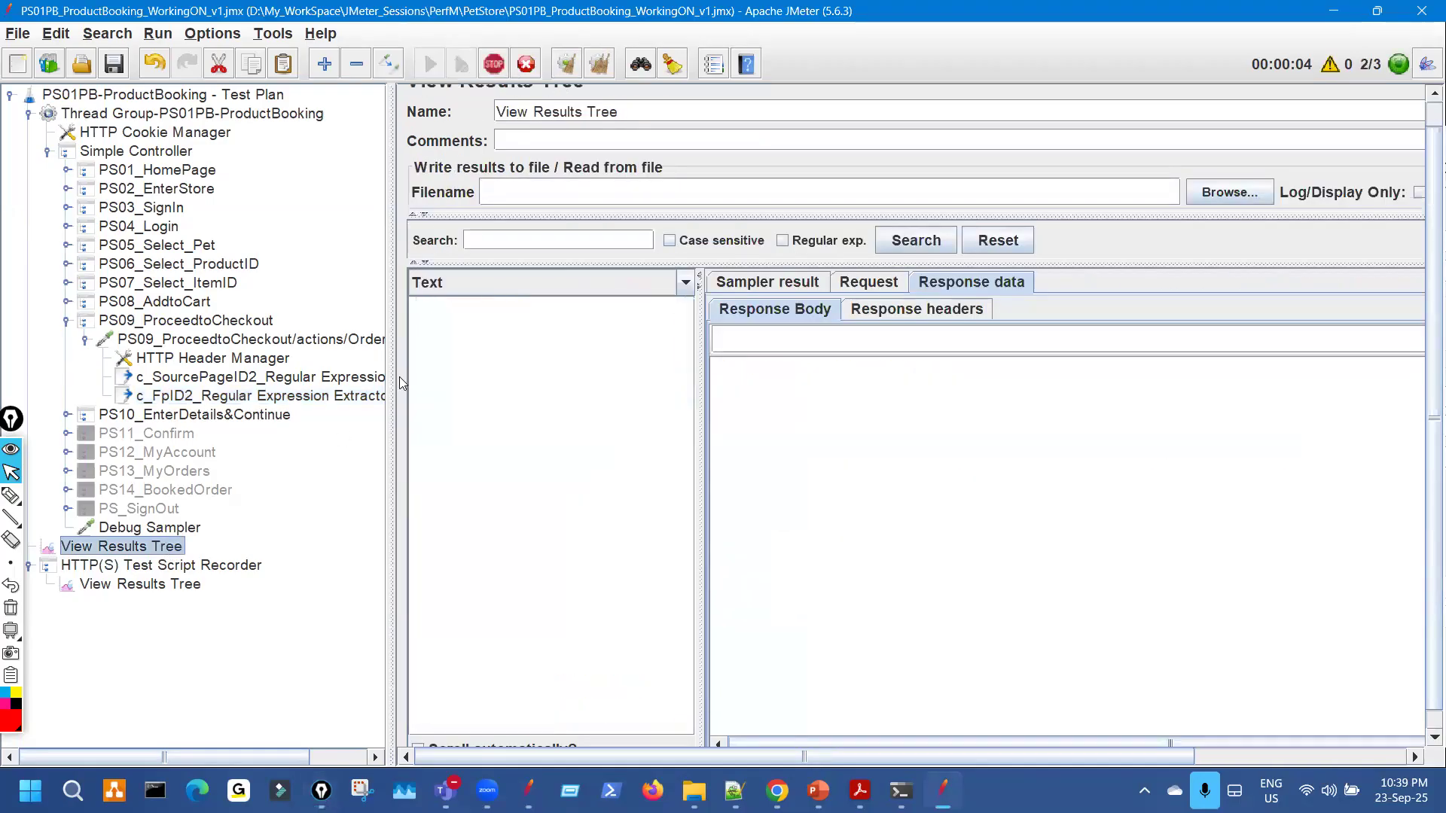
{"action": "left_click_drag", "start_coordinate": [401, 378], "coordinate": [241, 362]}
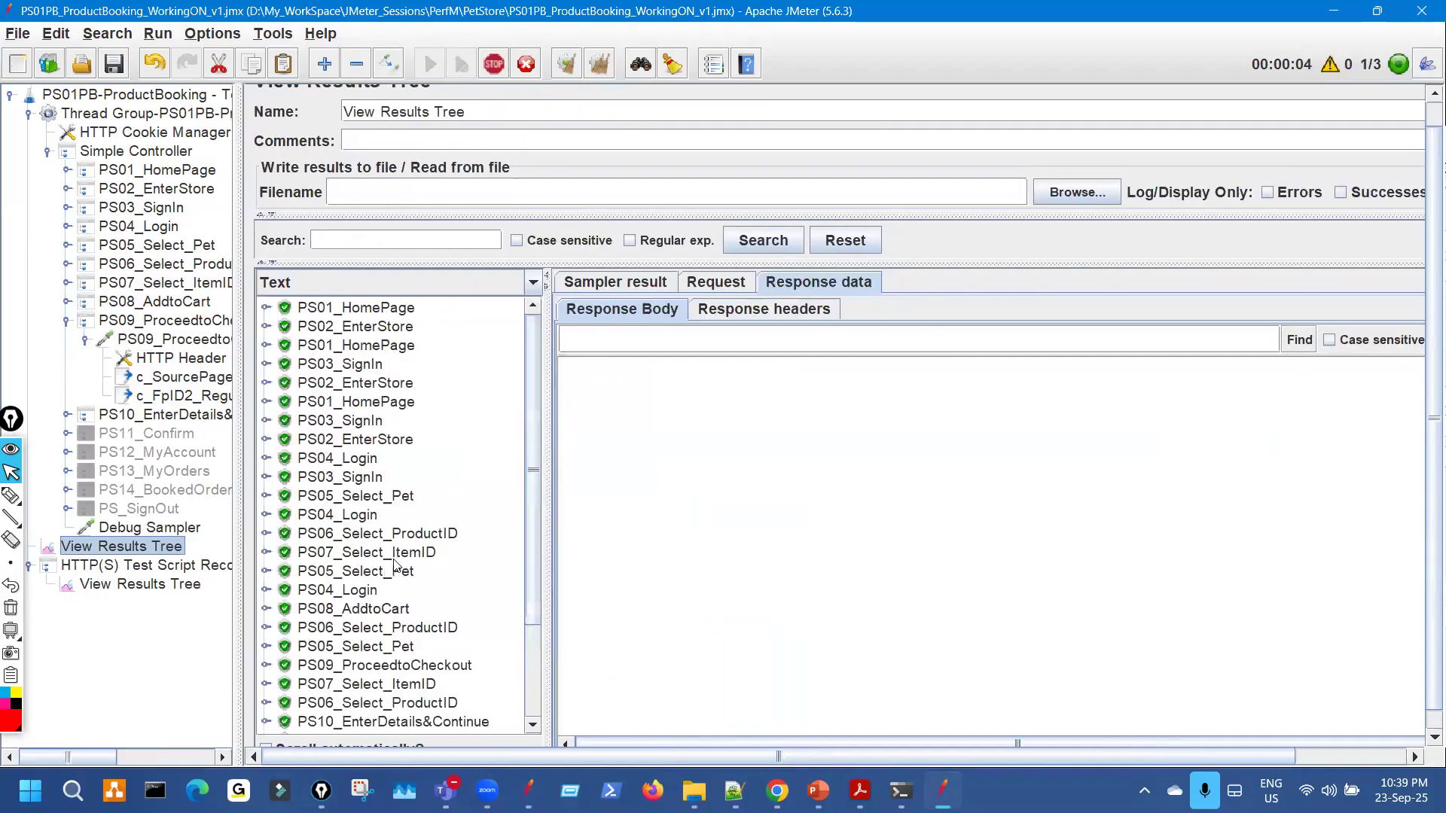
{"action": "scroll", "coordinate": [395, 565], "scroll_direction": "down", "scroll_amount": 3}
{"action": "scroll", "coordinate": [406, 587], "scroll_direction": "down", "scroll_amount": 1}
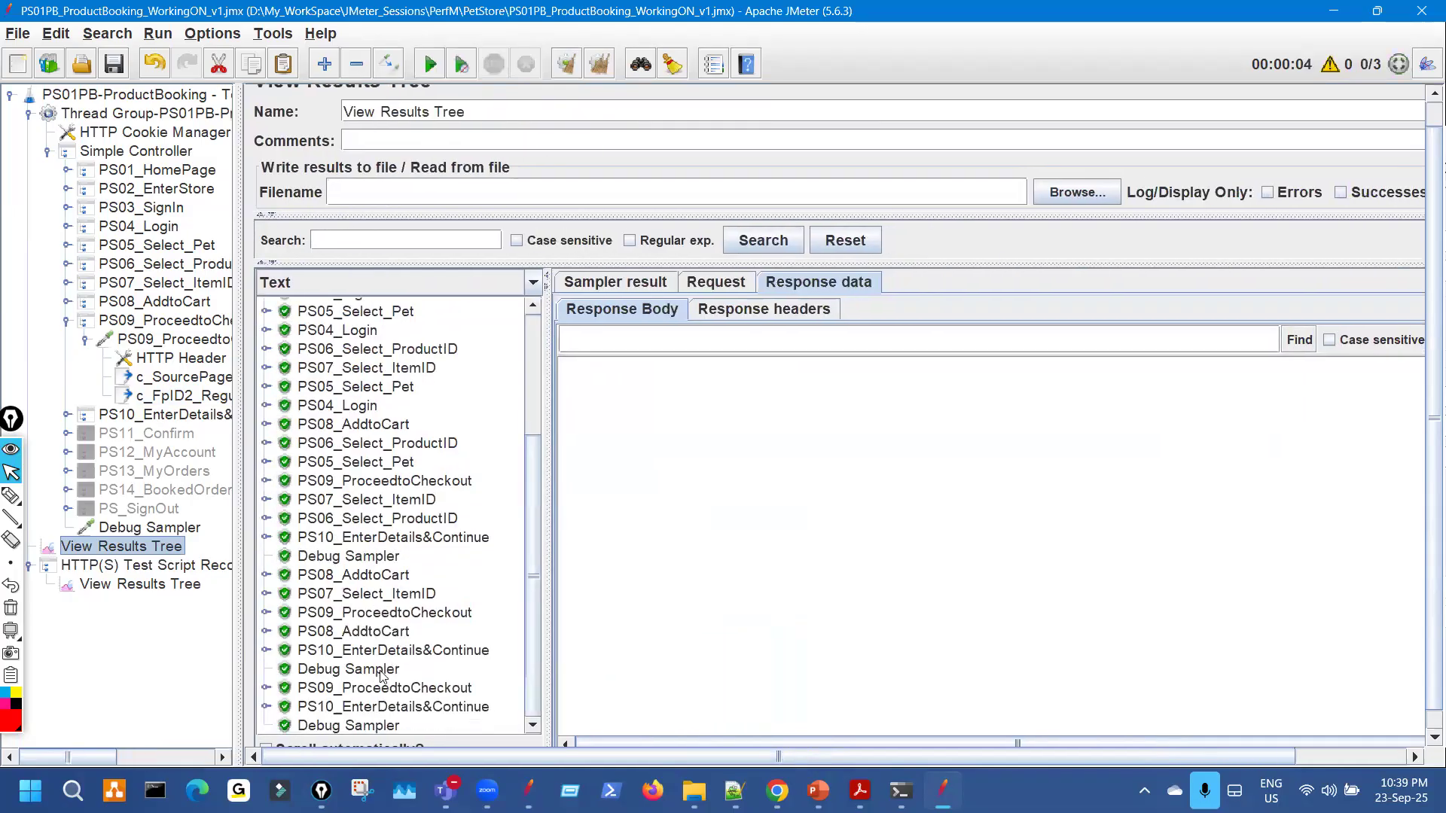
{"action": "left_click", "coordinate": [390, 667]}
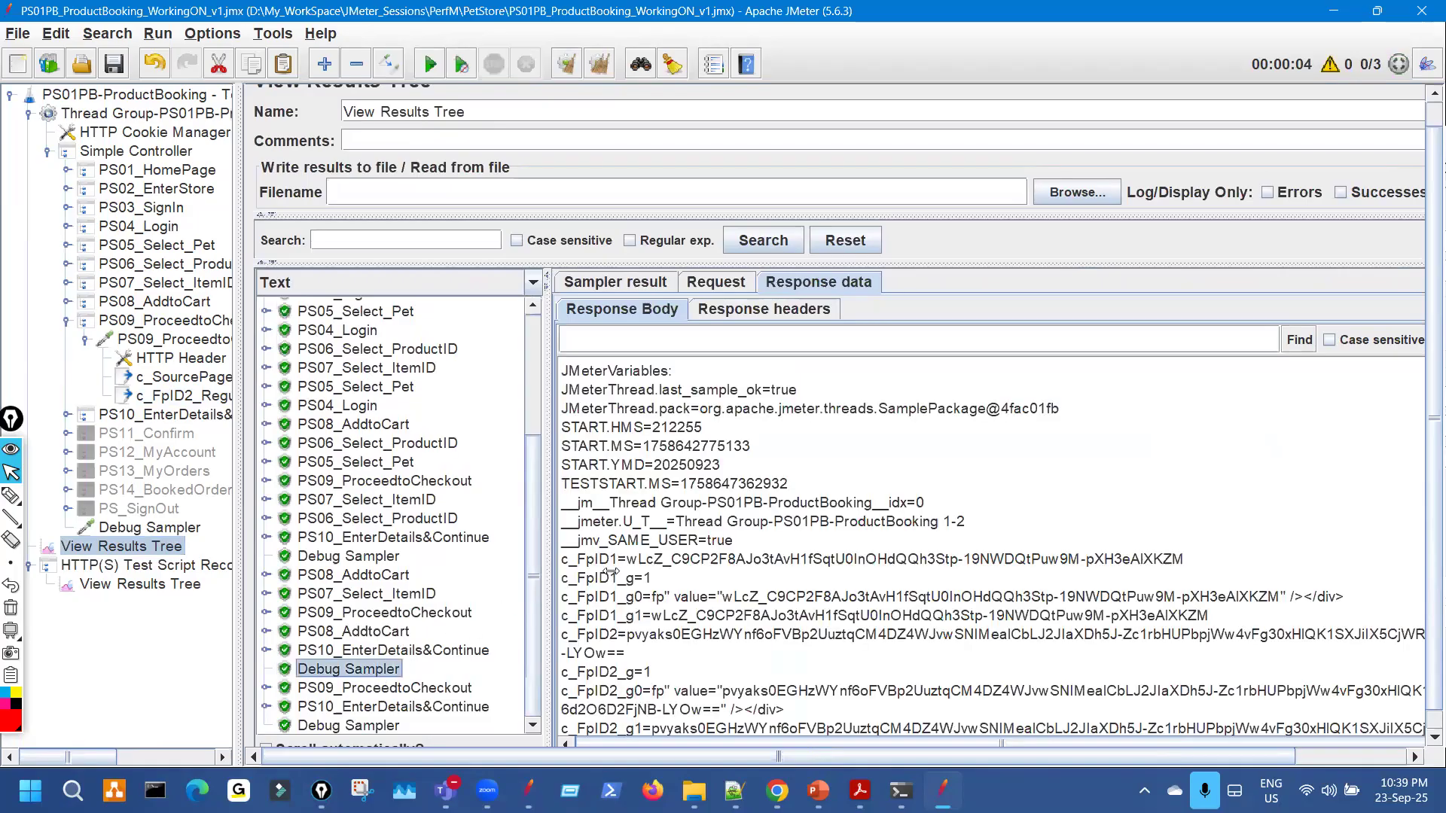
{"action": "scroll", "coordinate": [614, 587], "scroll_direction": "down", "scroll_amount": 2}
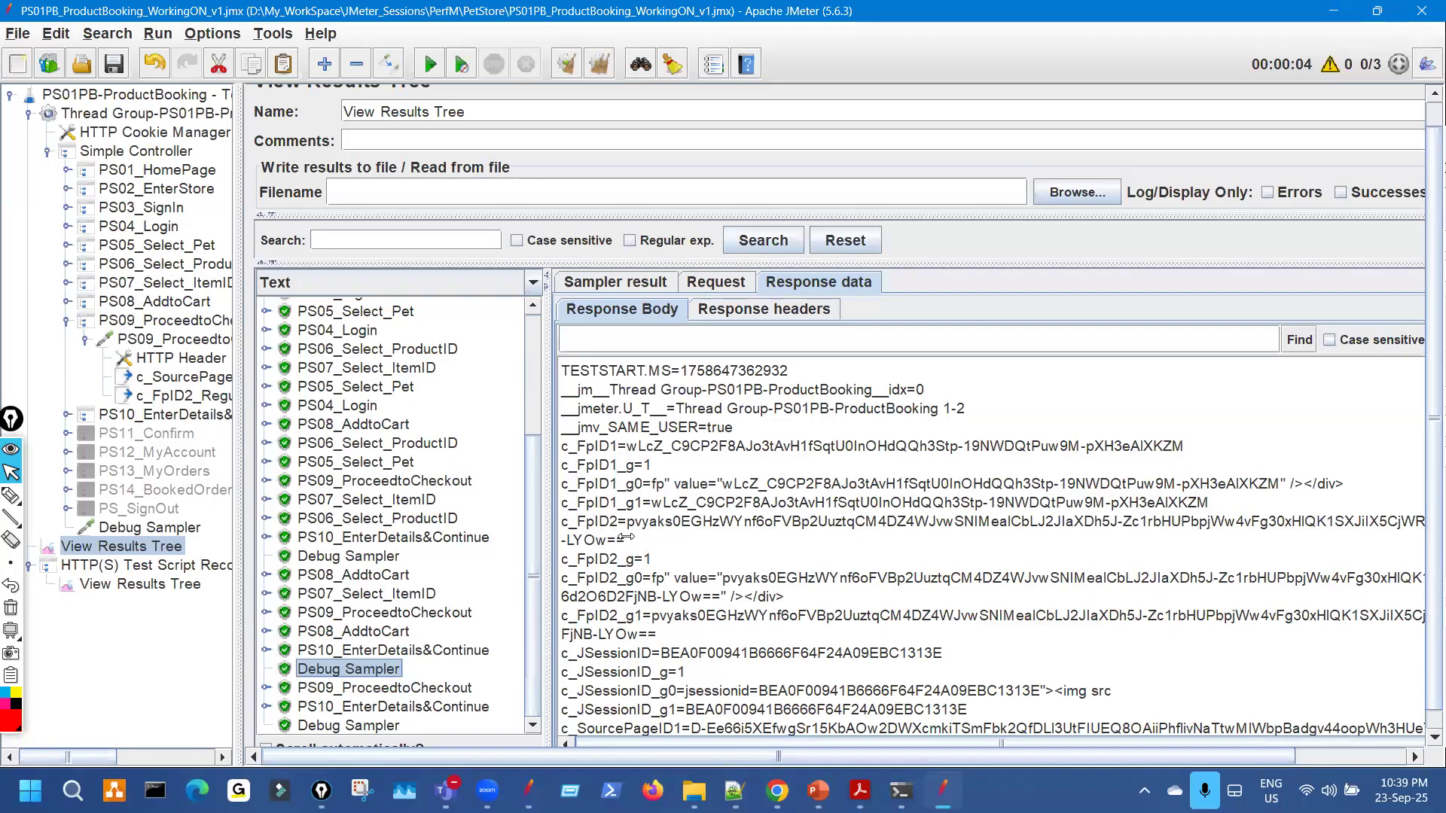
{"action": "left_click", "coordinate": [213, 396]}
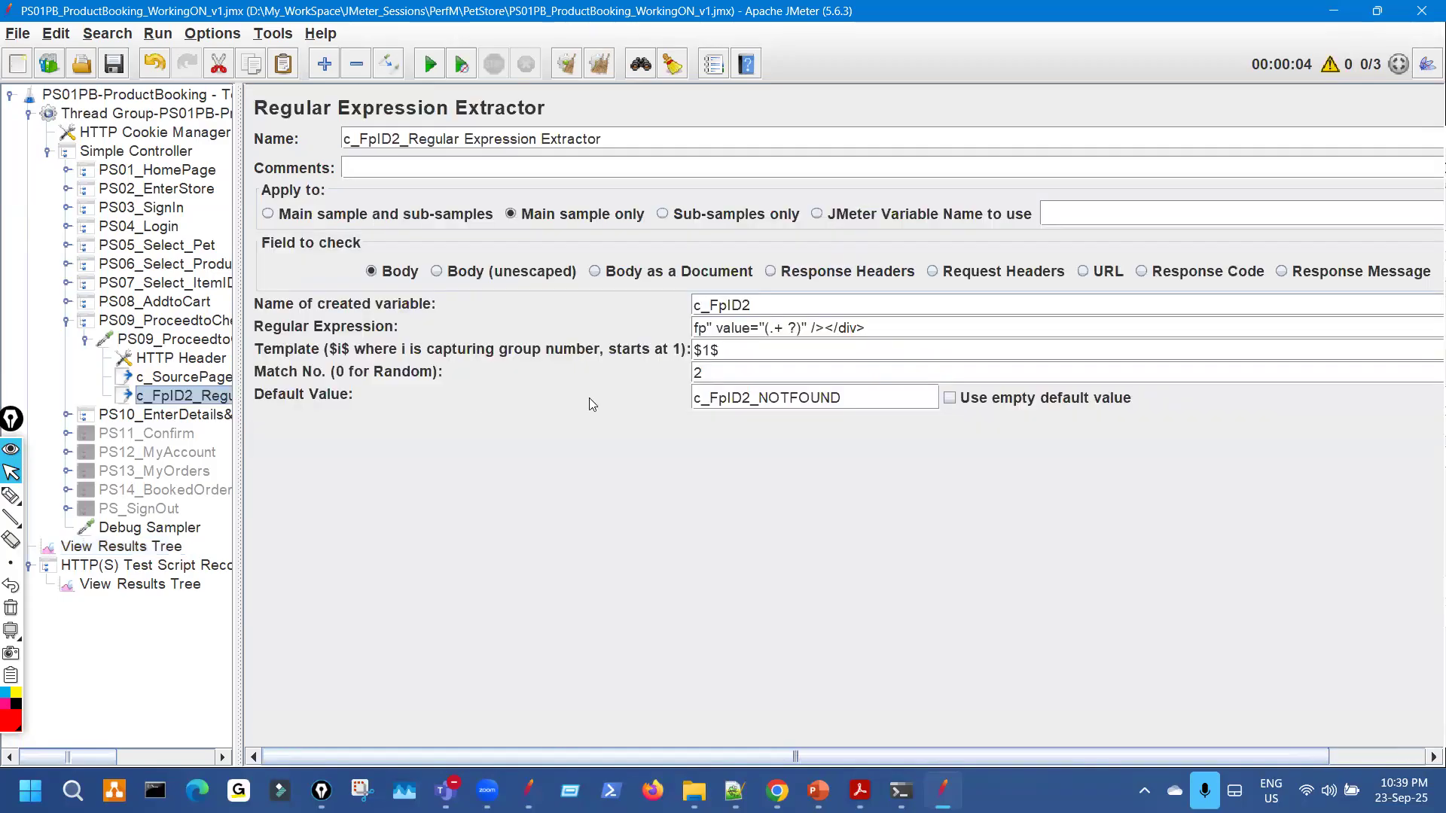
Delete the stray space in the (.+ ?) capture group and rerun the script.
{"action": "left_click", "coordinate": [790, 326]}
{"action": "key", "text": "BackSpace"}
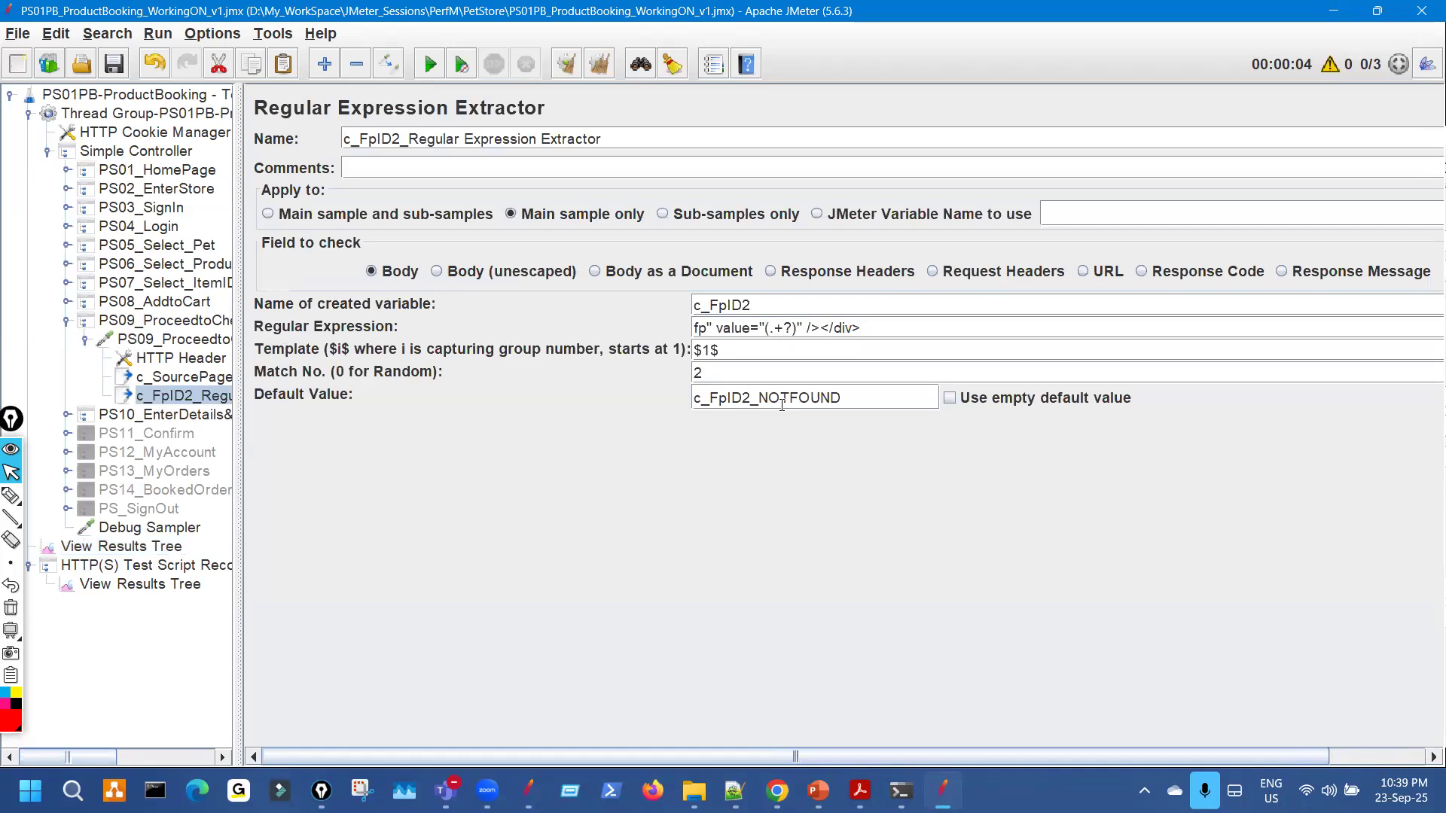
{"action": "left_click", "coordinate": [155, 544]}
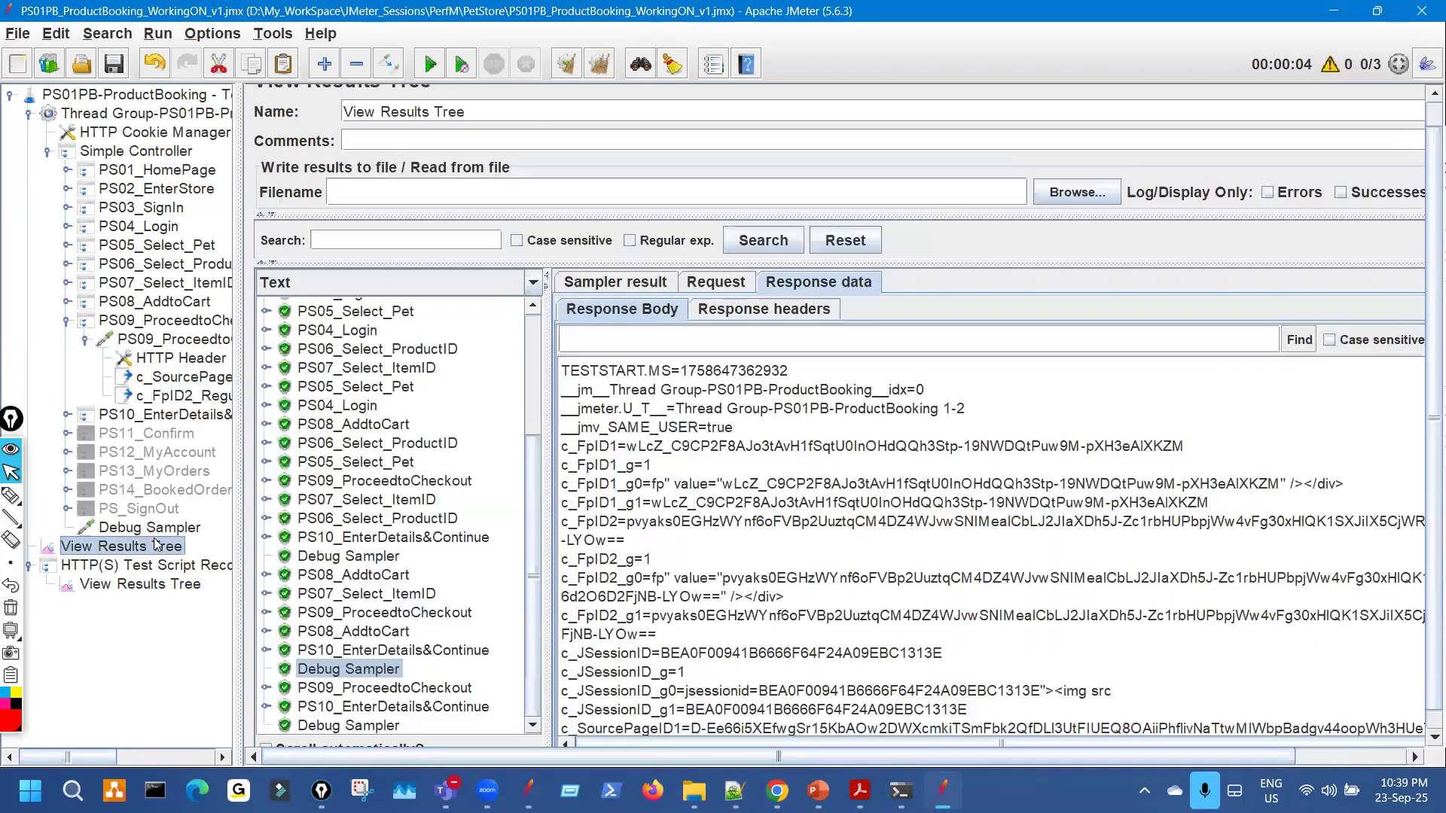
{"action": "left_click", "coordinate": [566, 63]}
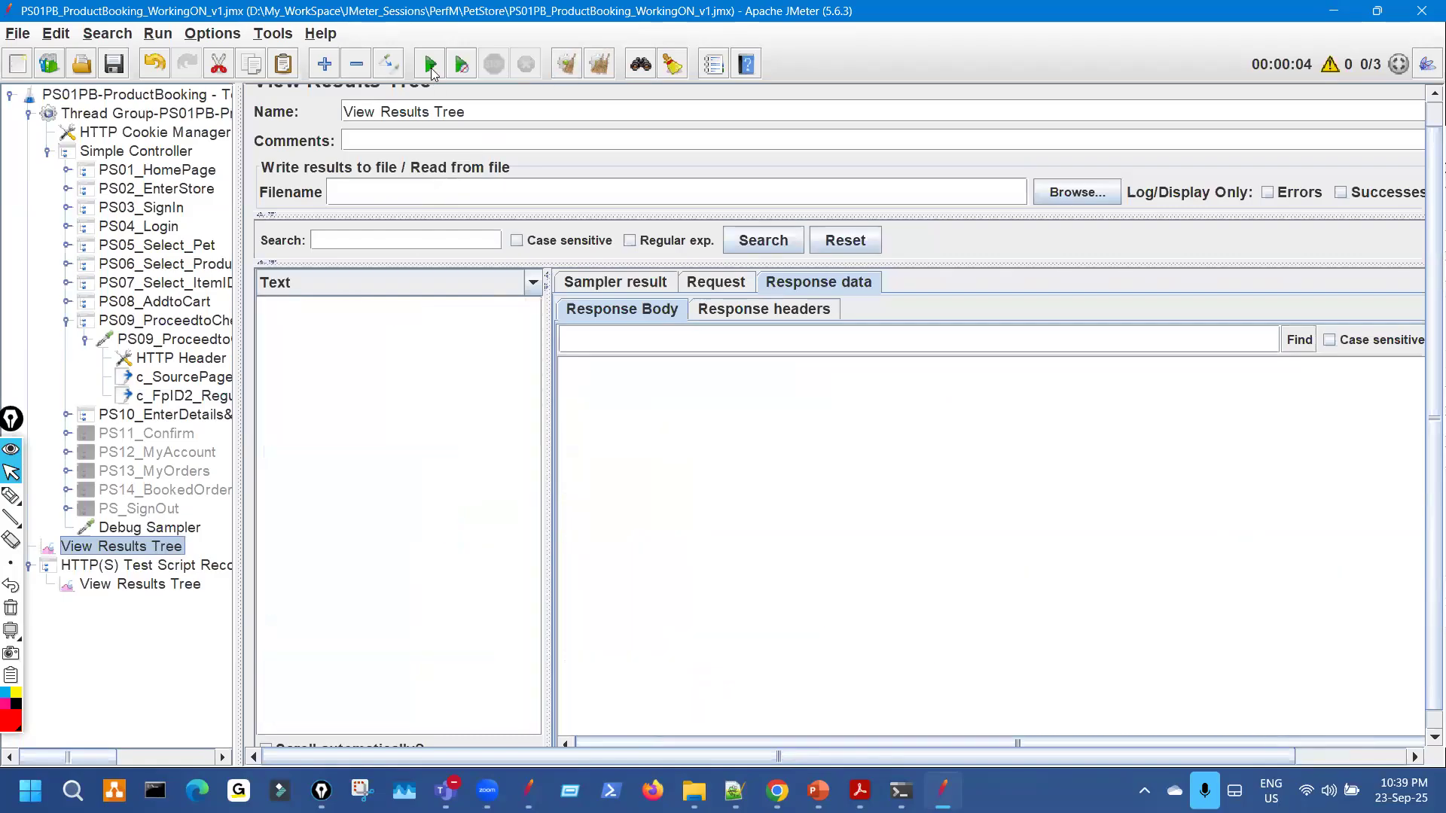
{"action": "left_click", "coordinate": [430, 68]}
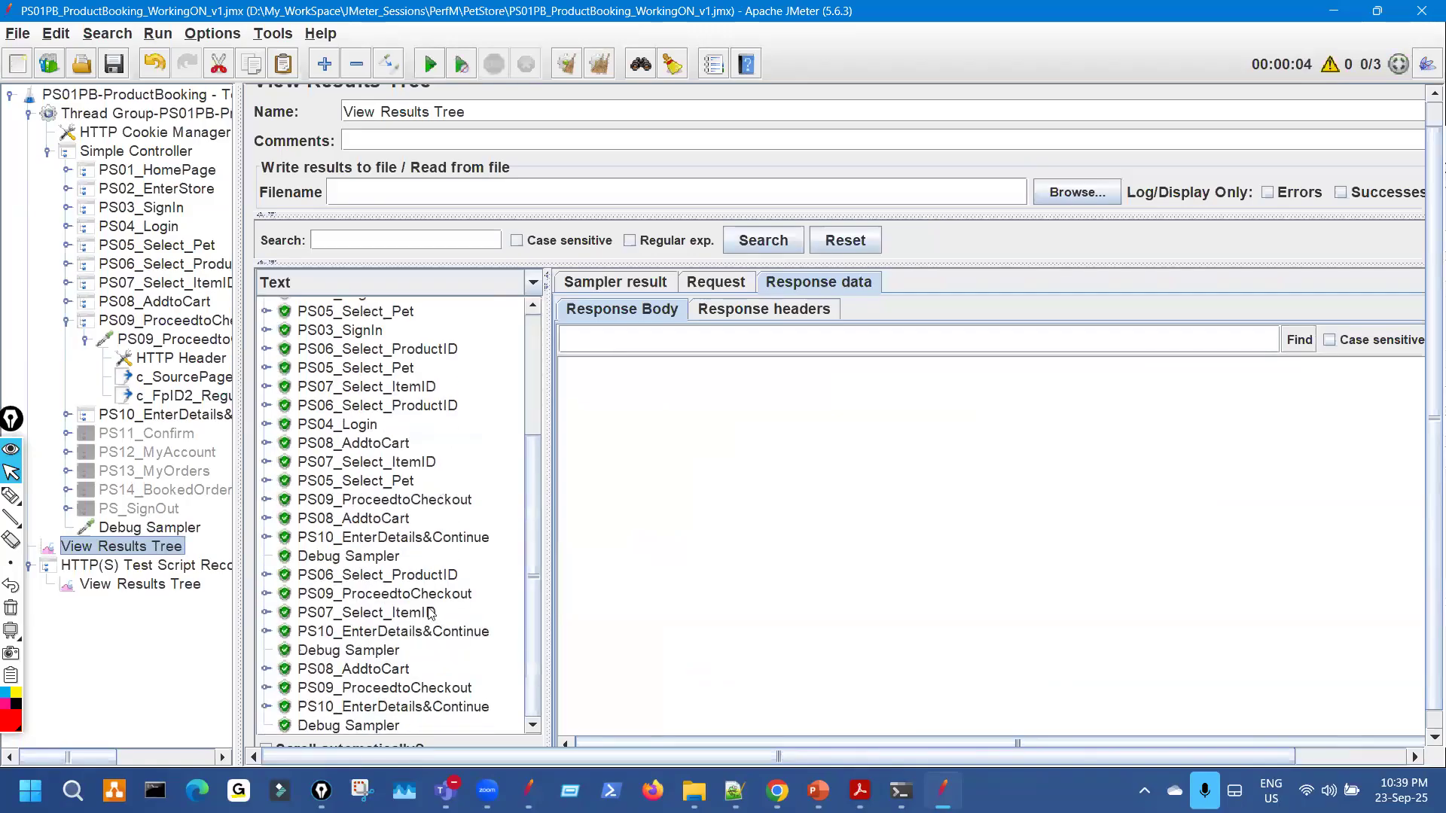
Check the Debug Sampler output and mark c_FpID2 still coming back NOTFOUND.
{"action": "left_click", "coordinate": [389, 561]}
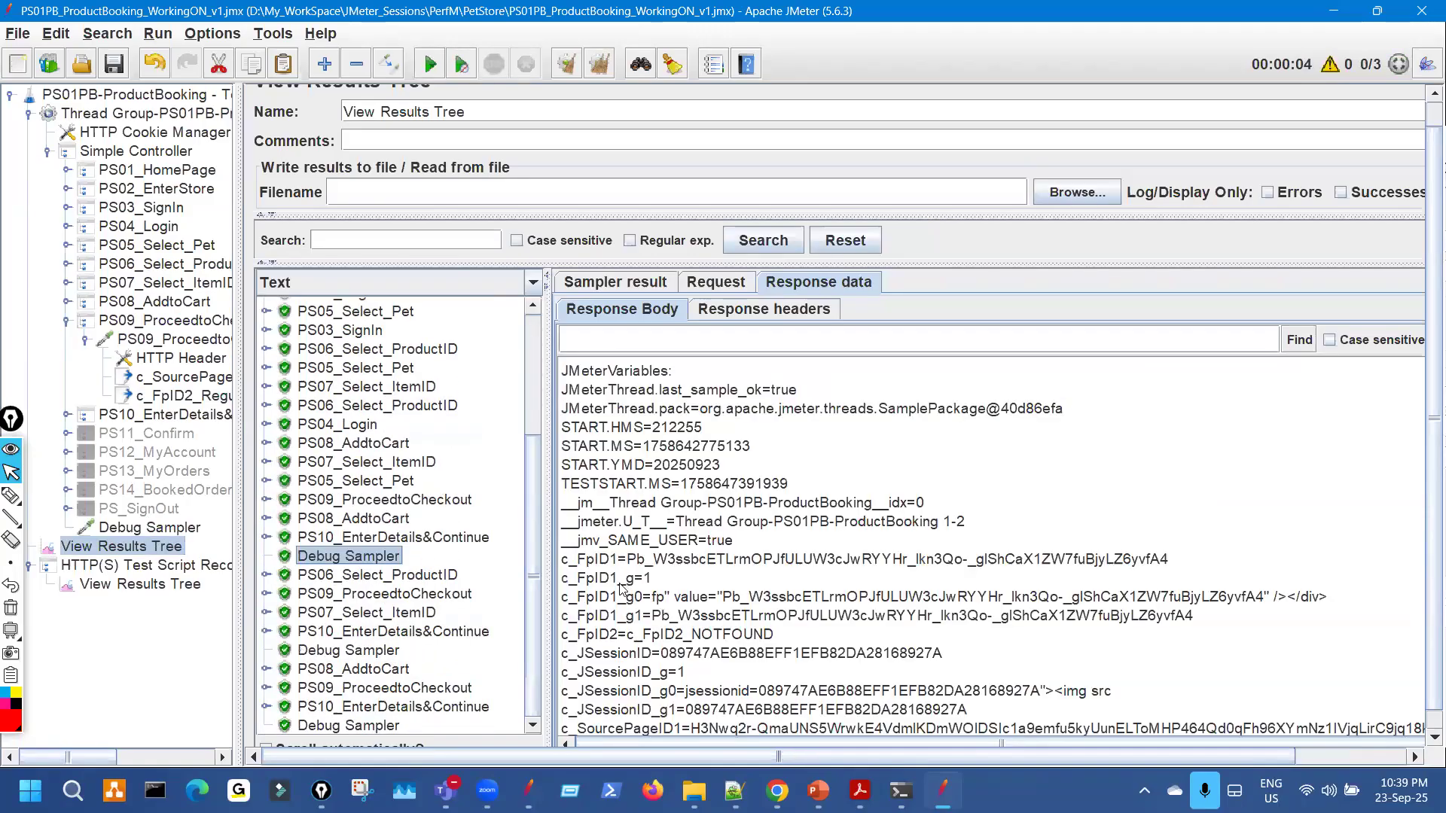
{"action": "scroll", "coordinate": [622, 587], "scroll_direction": "down", "scroll_amount": 2}
{"action": "left_click_drag", "start_coordinate": [587, 528], "coordinate": [778, 532]}
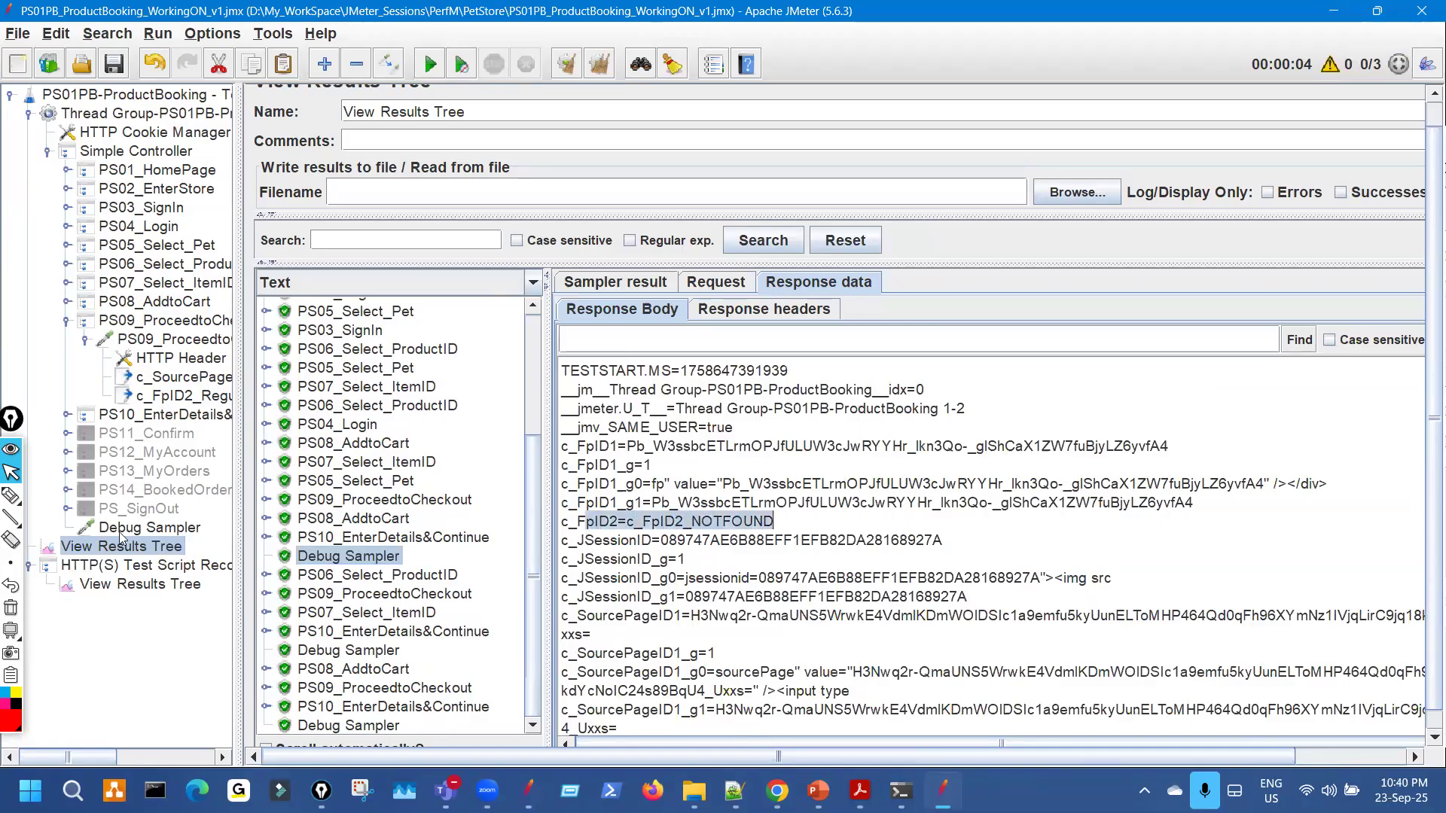
{"action": "left_click", "coordinate": [11, 496]}
{"action": "mouse_move", "coordinate": [701, 509]}
{"action": "left_mouse_down"}
{"action": "mouse_move", "coordinate": [723, 547]}
{"action": "mouse_move", "coordinate": [790, 538]}
{"action": "mouse_move", "coordinate": [863, 497]}
{"action": "mouse_move", "coordinate": [826, 531]}
{"action": "left_mouse_up"}
{"action": "mouse_move", "coordinate": [900, 439]}
{"action": "left_mouse_down"}
{"action": "mouse_move", "coordinate": [900, 719]}
{"action": "mouse_move", "coordinate": [1005, 561]}
{"action": "left_mouse_up"}
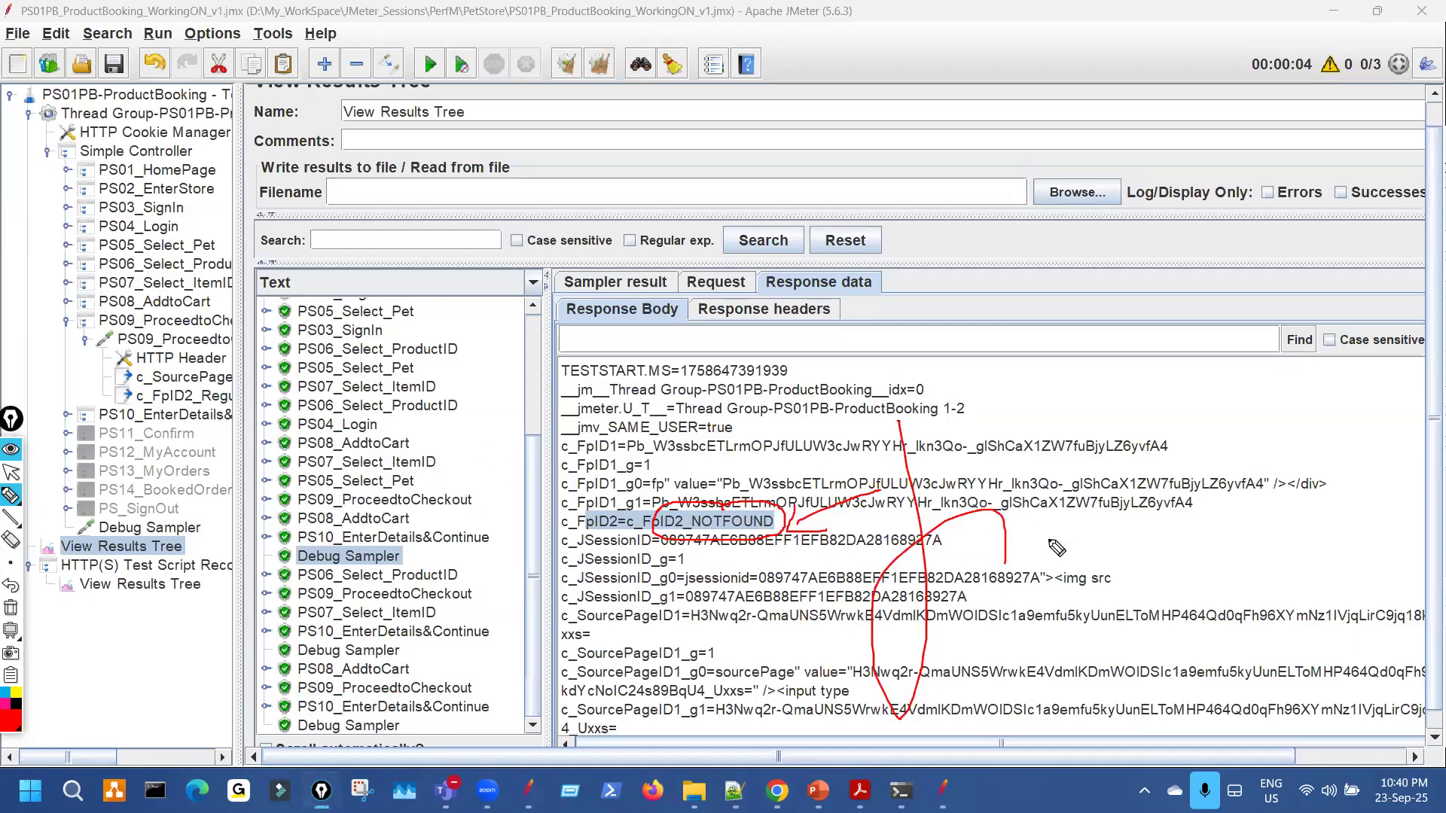
{"action": "left_click_drag", "start_coordinate": [167, 250], "coordinate": [161, 446]}
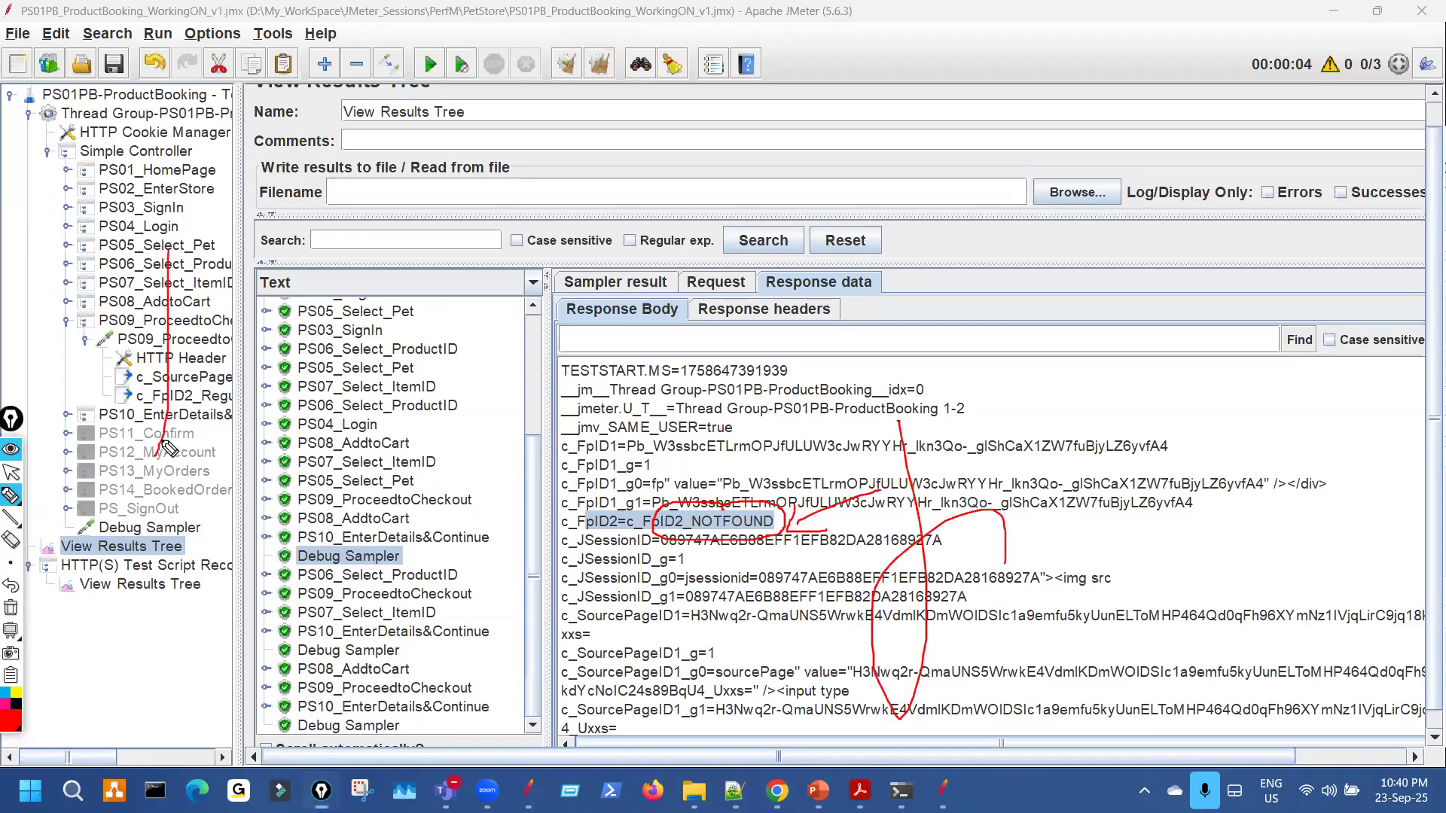
{"action": "left_click_drag", "start_coordinate": [412, 369], "coordinate": [399, 529]}
{"action": "key", "text": "ctrl+shift+7"}
{"action": "key", "text": "ctrl+shift+2"}
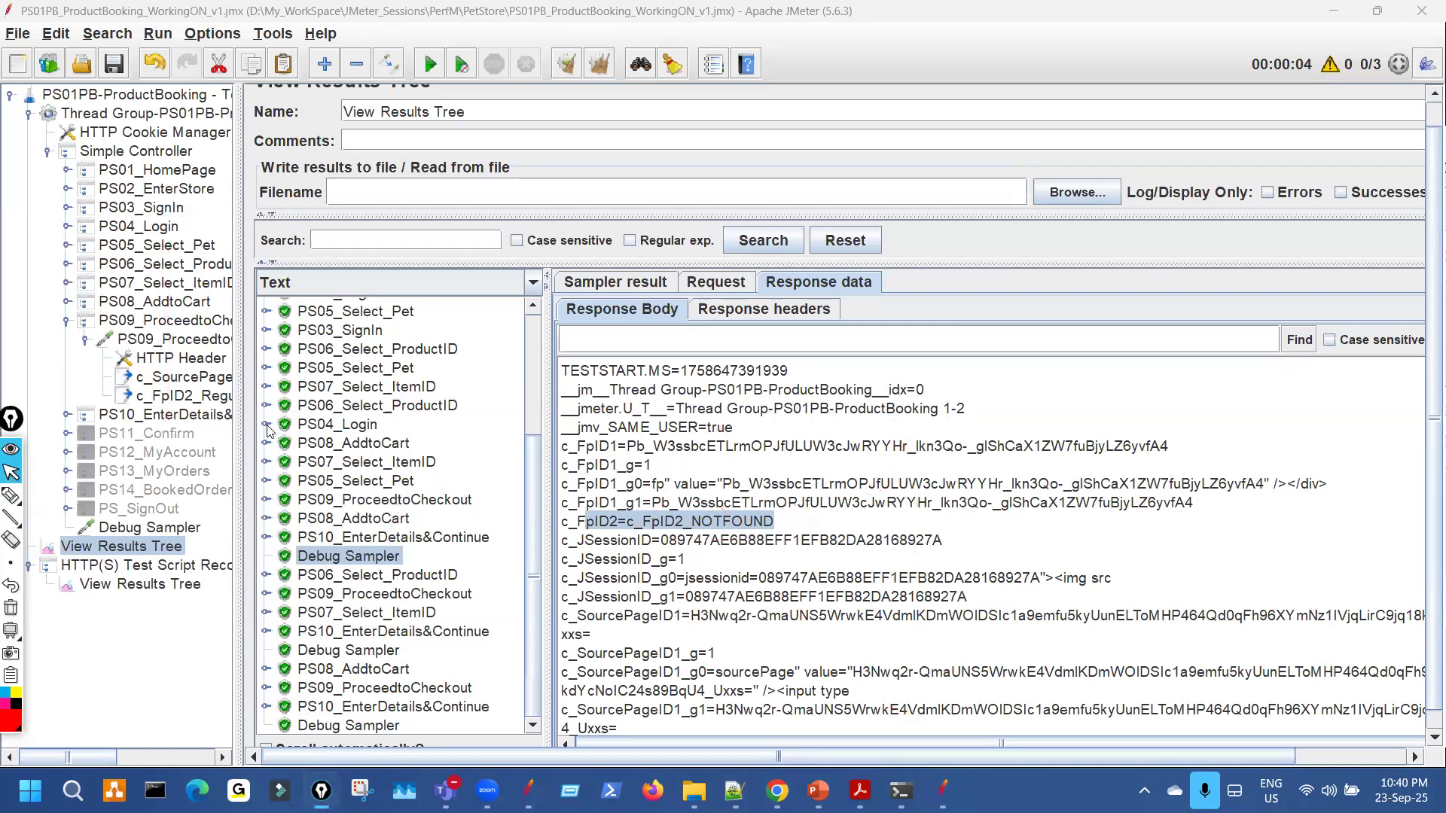
Inspect the request data sent by the PS04_Login1 sub-request.
{"action": "left_click", "coordinate": [265, 424]}
{"action": "left_click", "coordinate": [418, 444]}
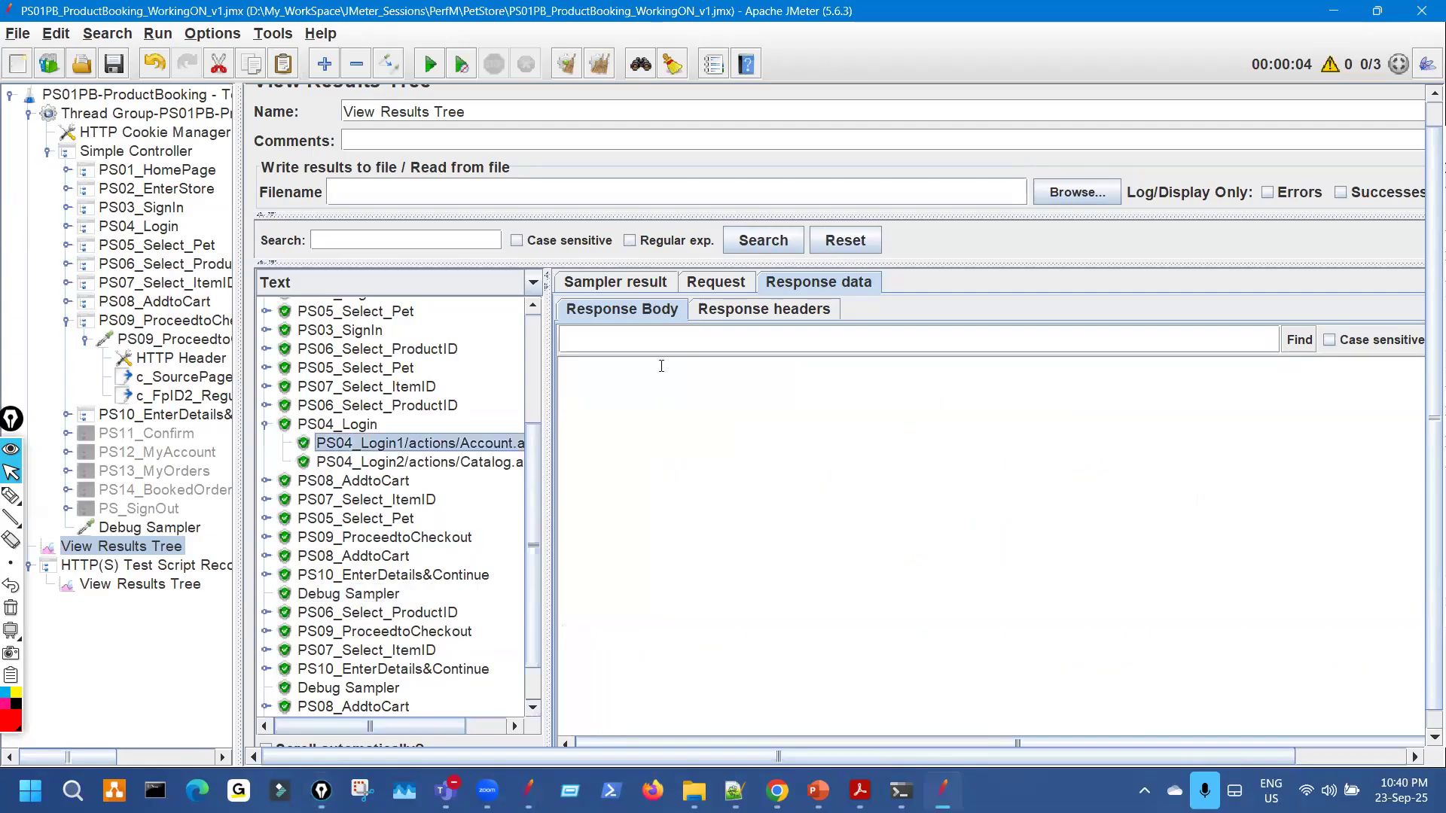
{"action": "left_click", "coordinate": [716, 282]}
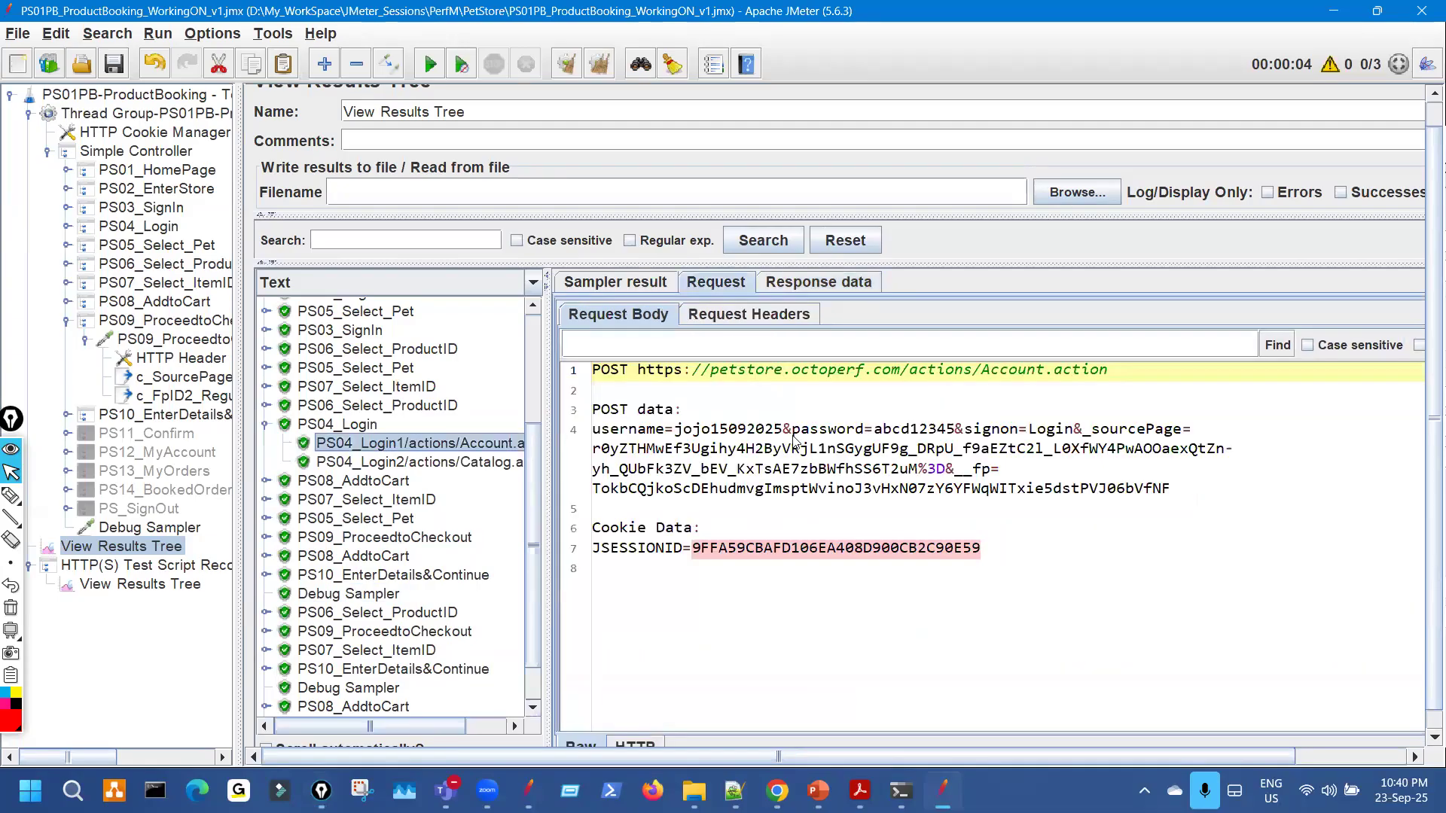
{"action": "left_click", "coordinate": [265, 424]}
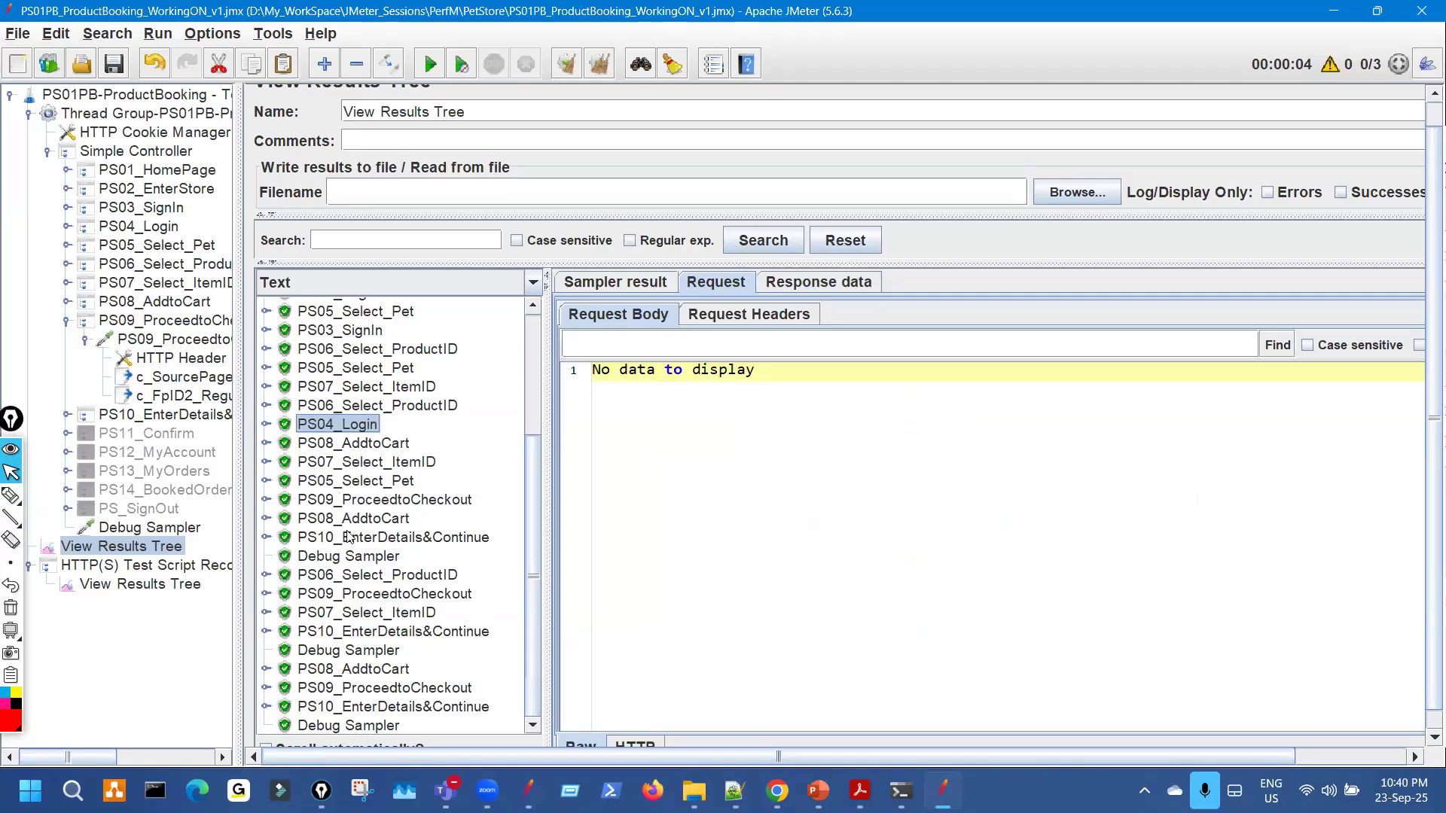
Confirm c_FpID2_NOTFOUND in each iteration's Debug Sampler, then reopen the c_FpID2 extractor.
{"action": "left_click", "coordinate": [367, 558]}
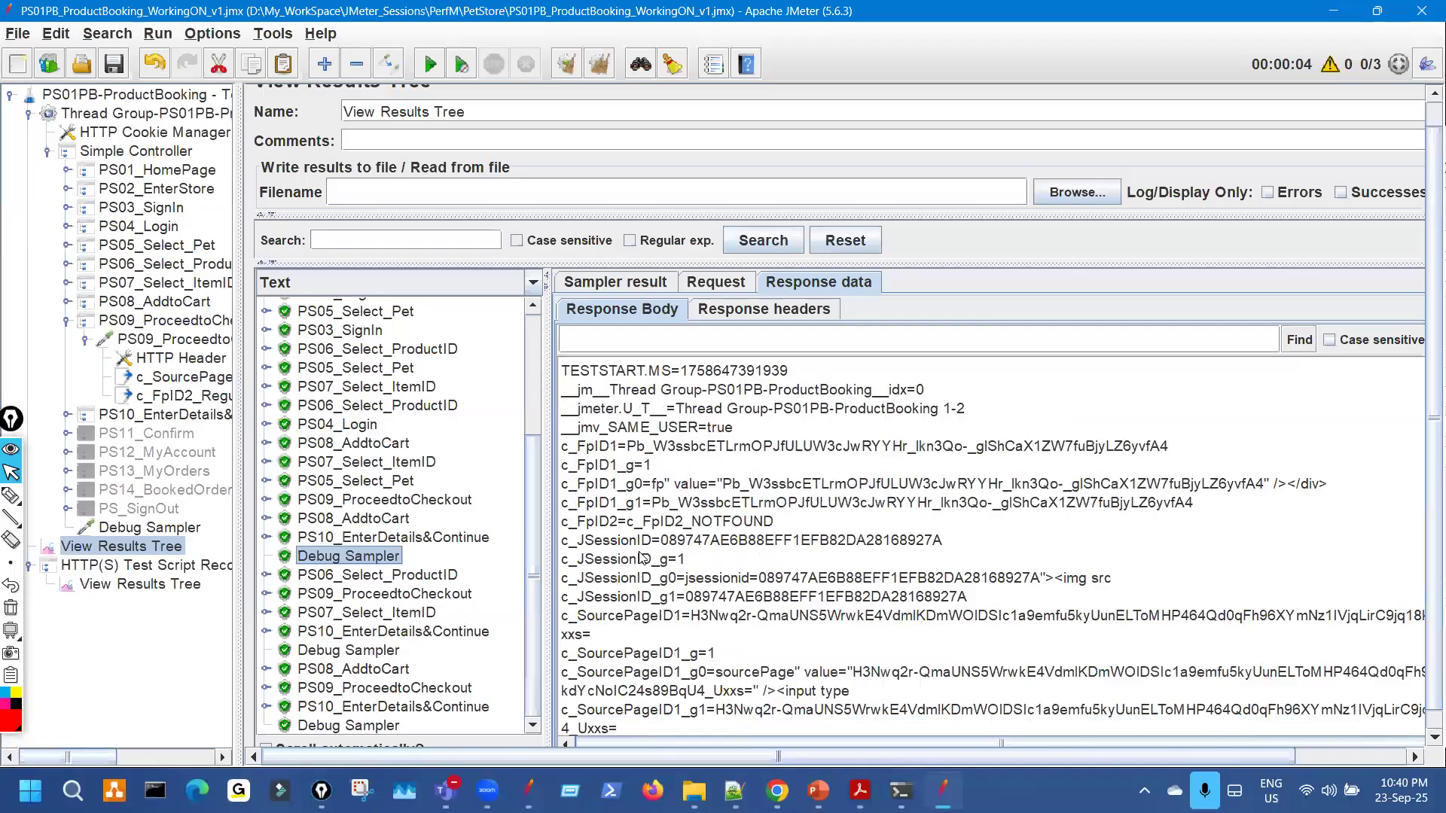
{"action": "left_click_drag", "start_coordinate": [599, 522], "coordinate": [779, 526]}
{"action": "scroll", "coordinate": [712, 577], "scroll_direction": "down", "scroll_amount": 2}
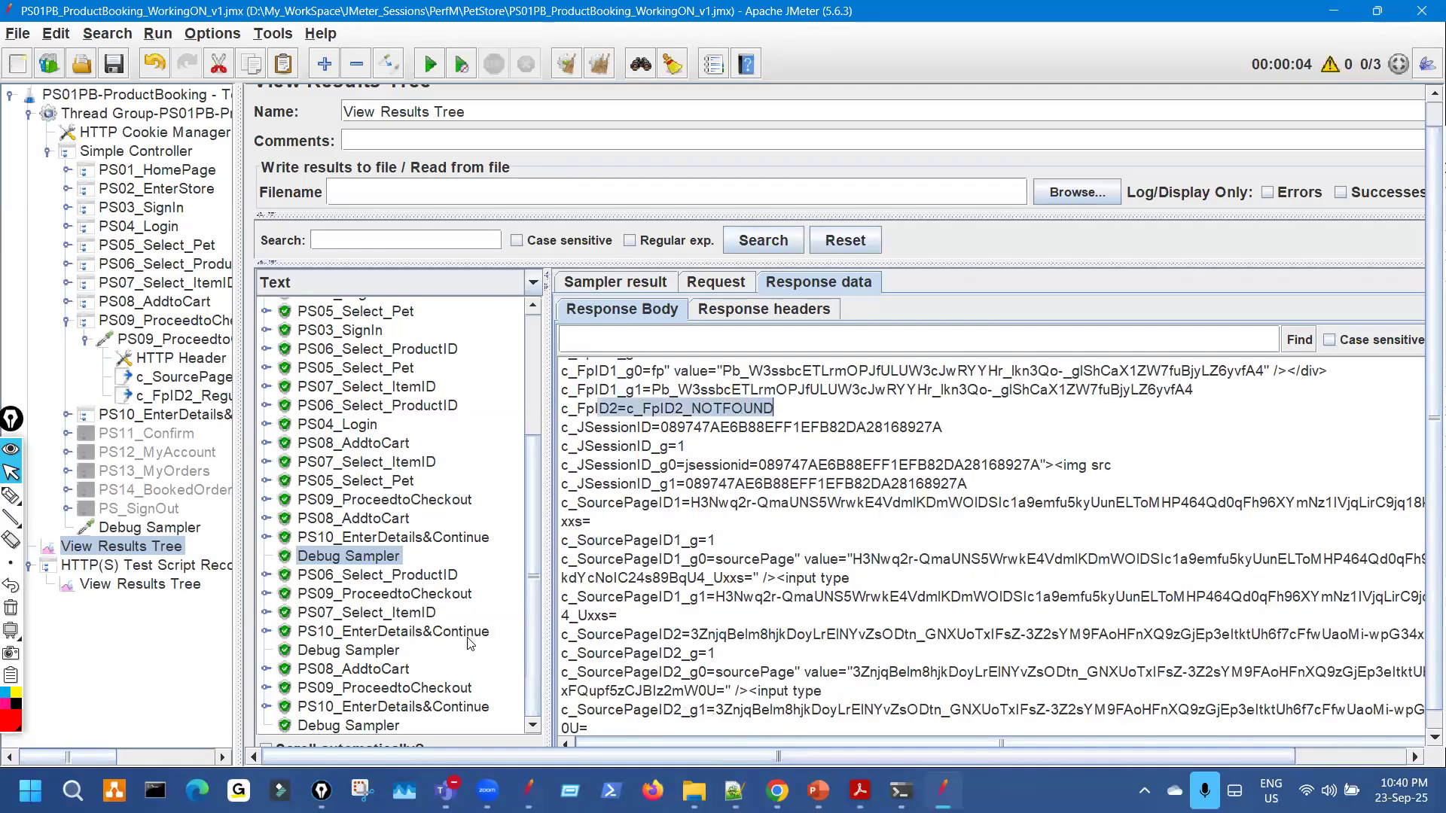
{"action": "left_click", "coordinate": [348, 651]}
{"action": "scroll", "coordinate": [669, 482], "scroll_direction": "down", "scroll_amount": 4}
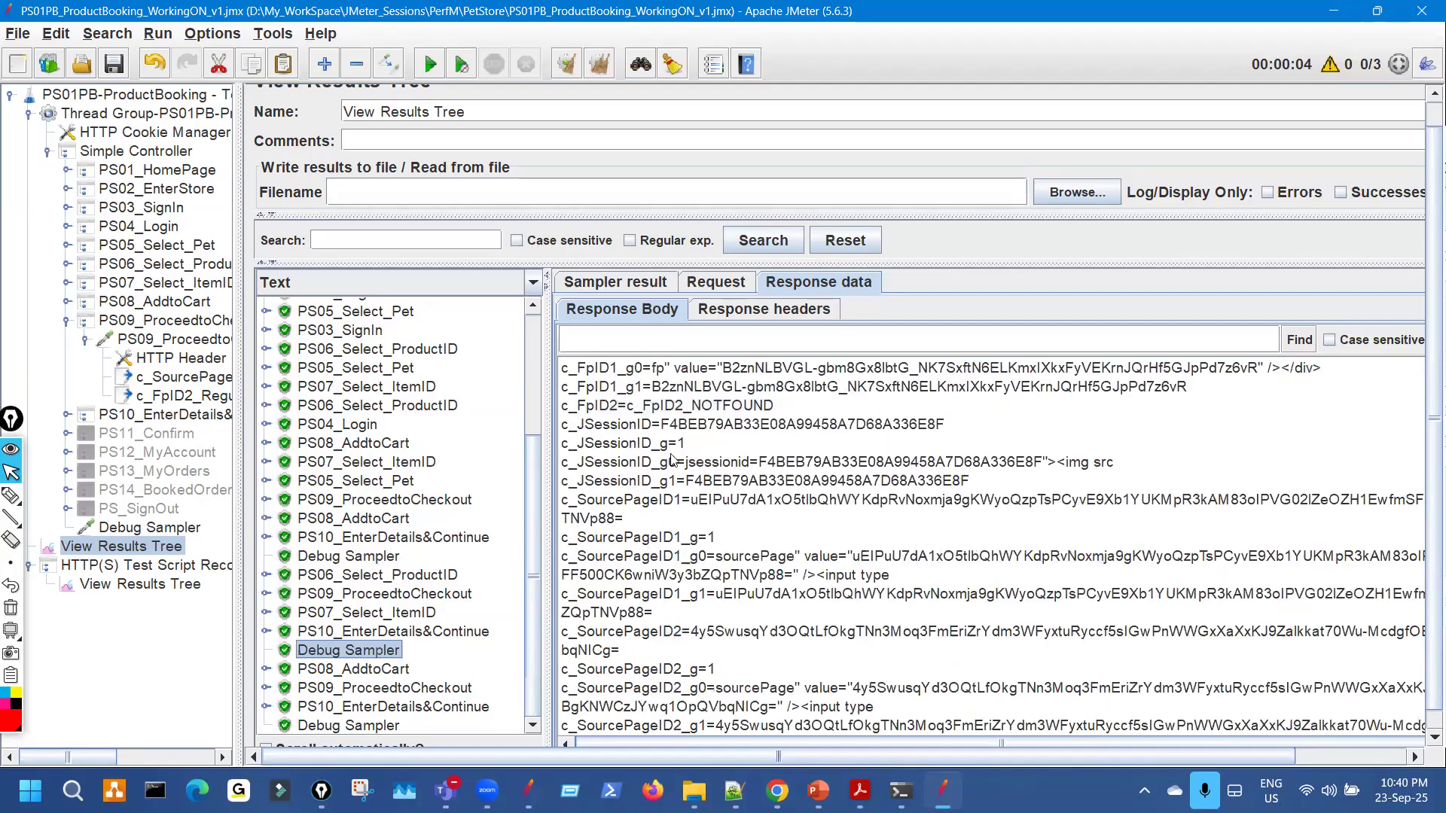
{"action": "left_click_drag", "start_coordinate": [787, 407], "coordinate": [649, 407]}
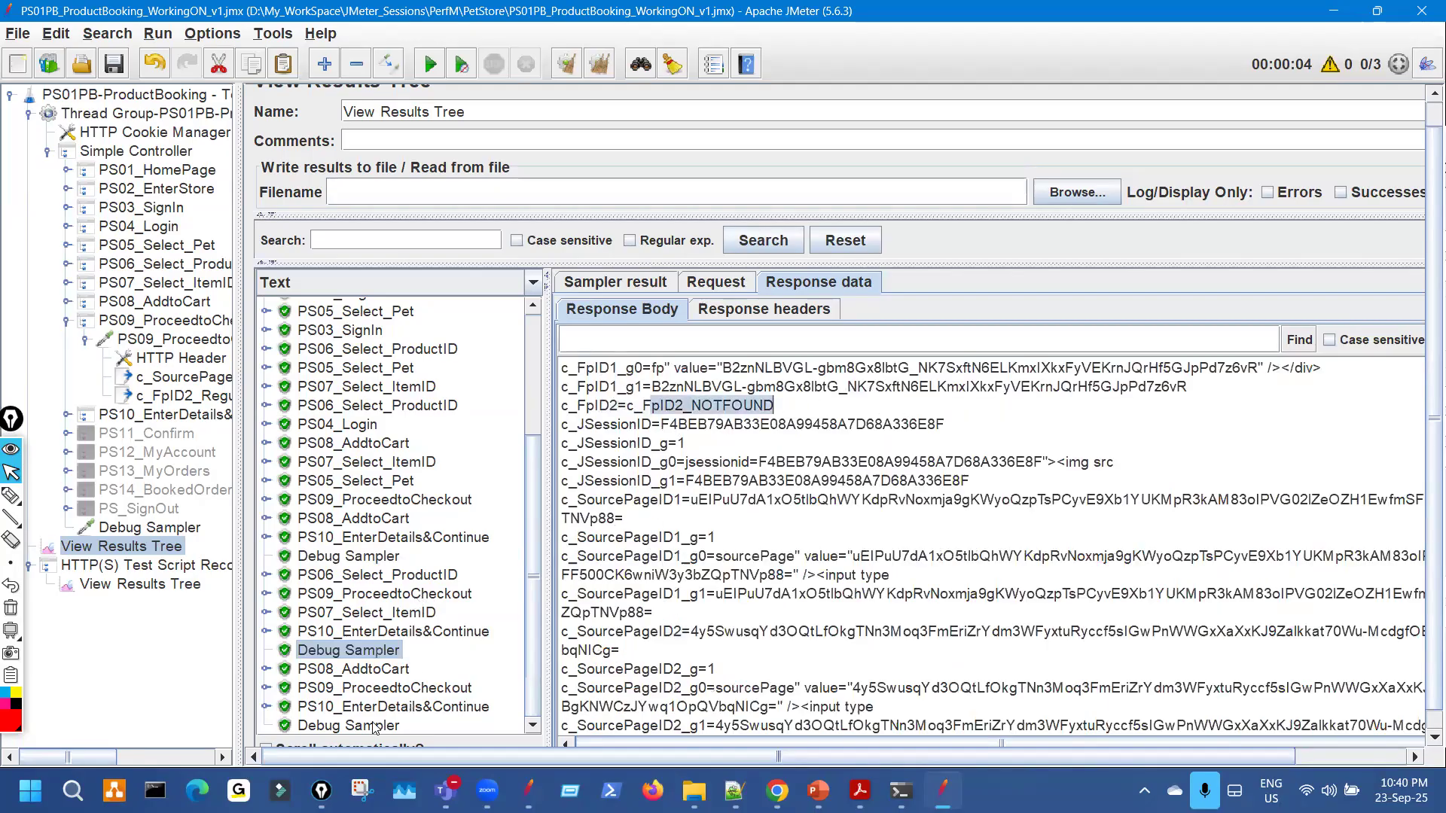
{"action": "left_click", "coordinate": [349, 726]}
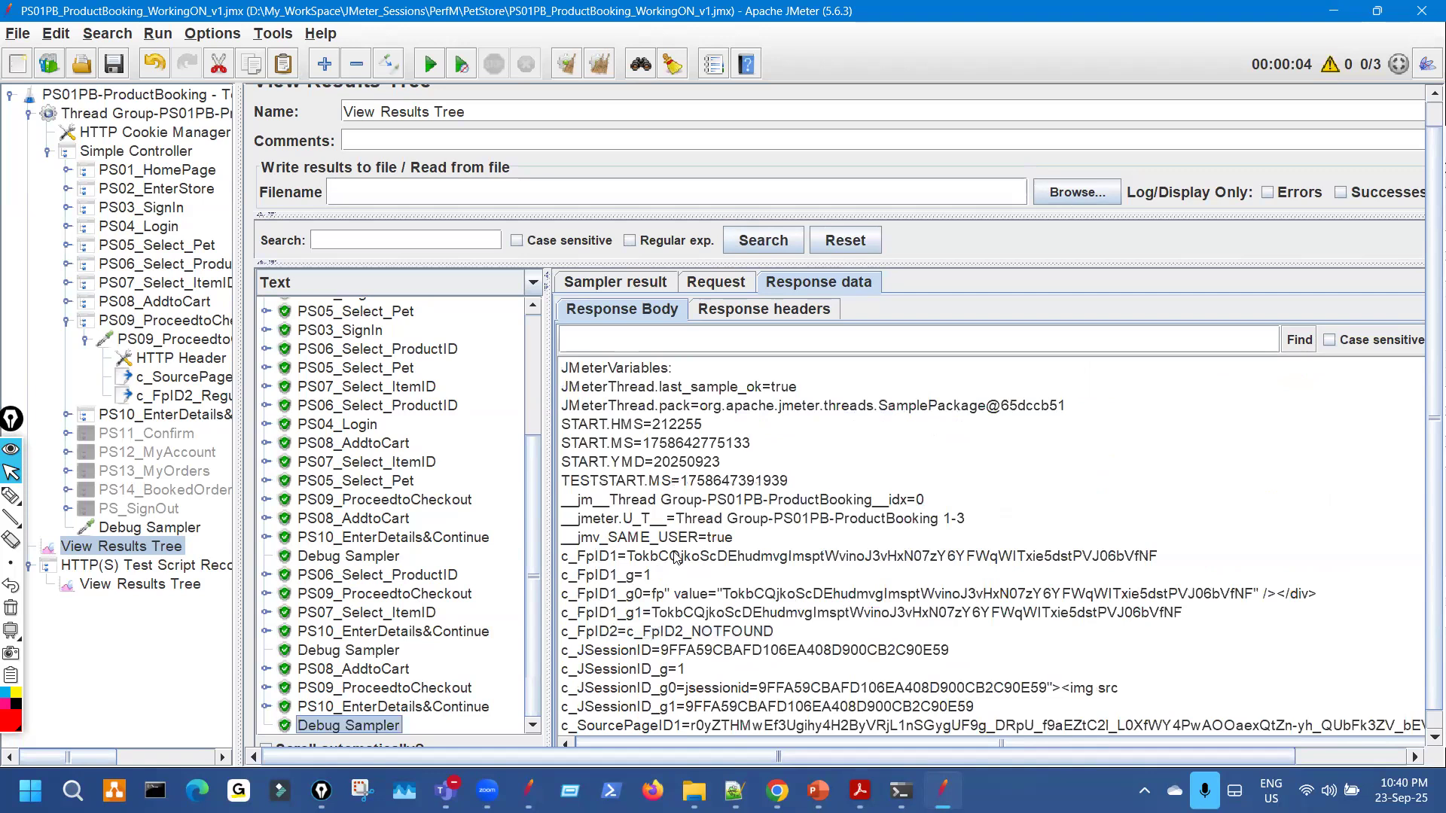
{"action": "scroll", "coordinate": [676, 557], "scroll_direction": "down", "scroll_amount": 4}
{"action": "left_click_drag", "start_coordinate": [787, 406], "coordinate": [649, 406]}
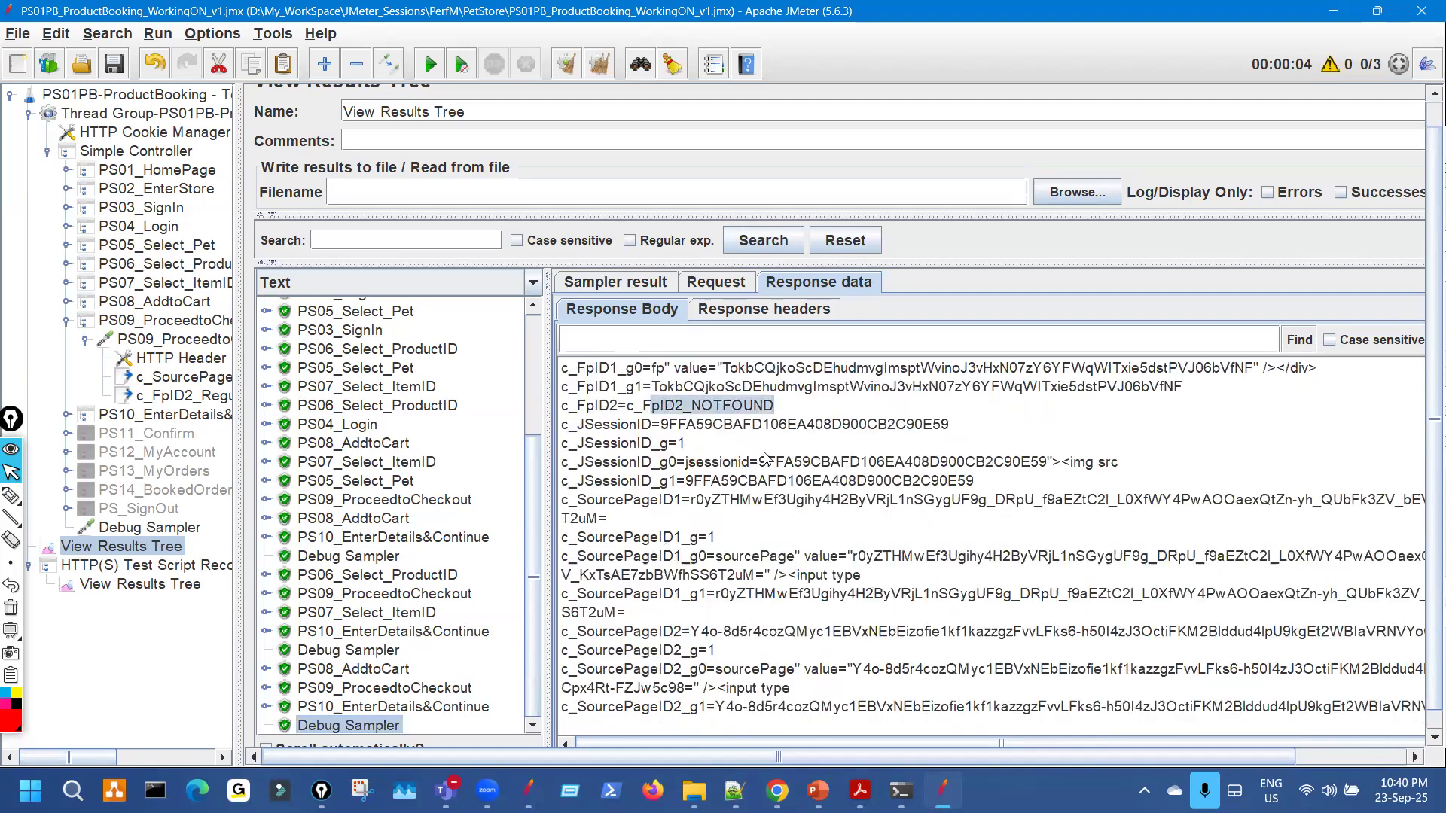
{"action": "left_click", "coordinate": [701, 405]}
{"action": "left_click", "coordinate": [177, 401]}
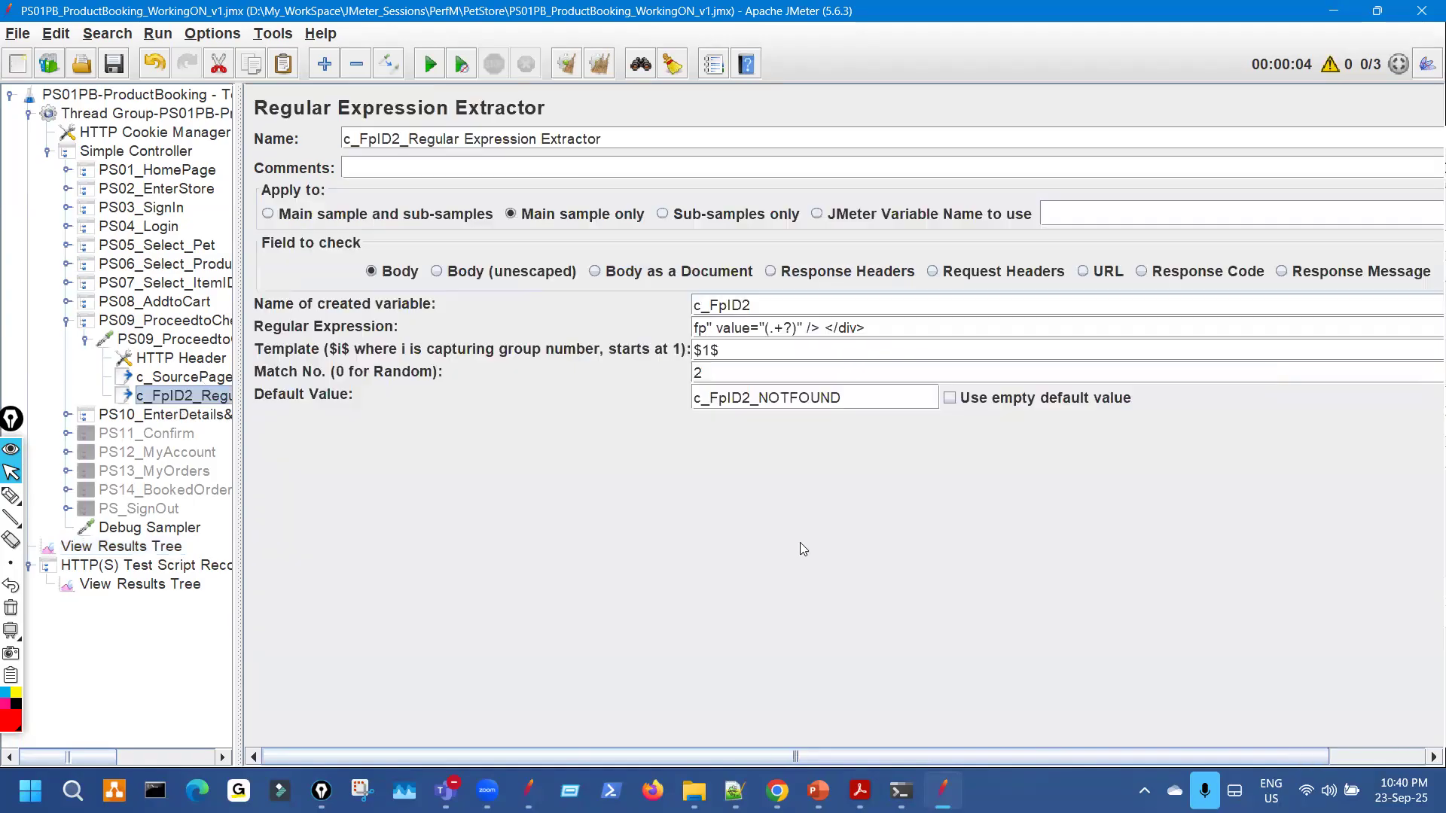
Annotate the extractor's default value and expression in red, then return to the View Results Tree.
{"action": "mouse_move", "coordinate": [599, 394]}
{"action": "left_mouse_down"}
{"action": "mouse_move", "coordinate": [674, 393]}
{"action": "mouse_move", "coordinate": [668, 417]}
{"action": "mouse_move", "coordinate": [881, 459]}
{"action": "mouse_move", "coordinate": [763, 388]}
{"action": "left_mouse_up"}
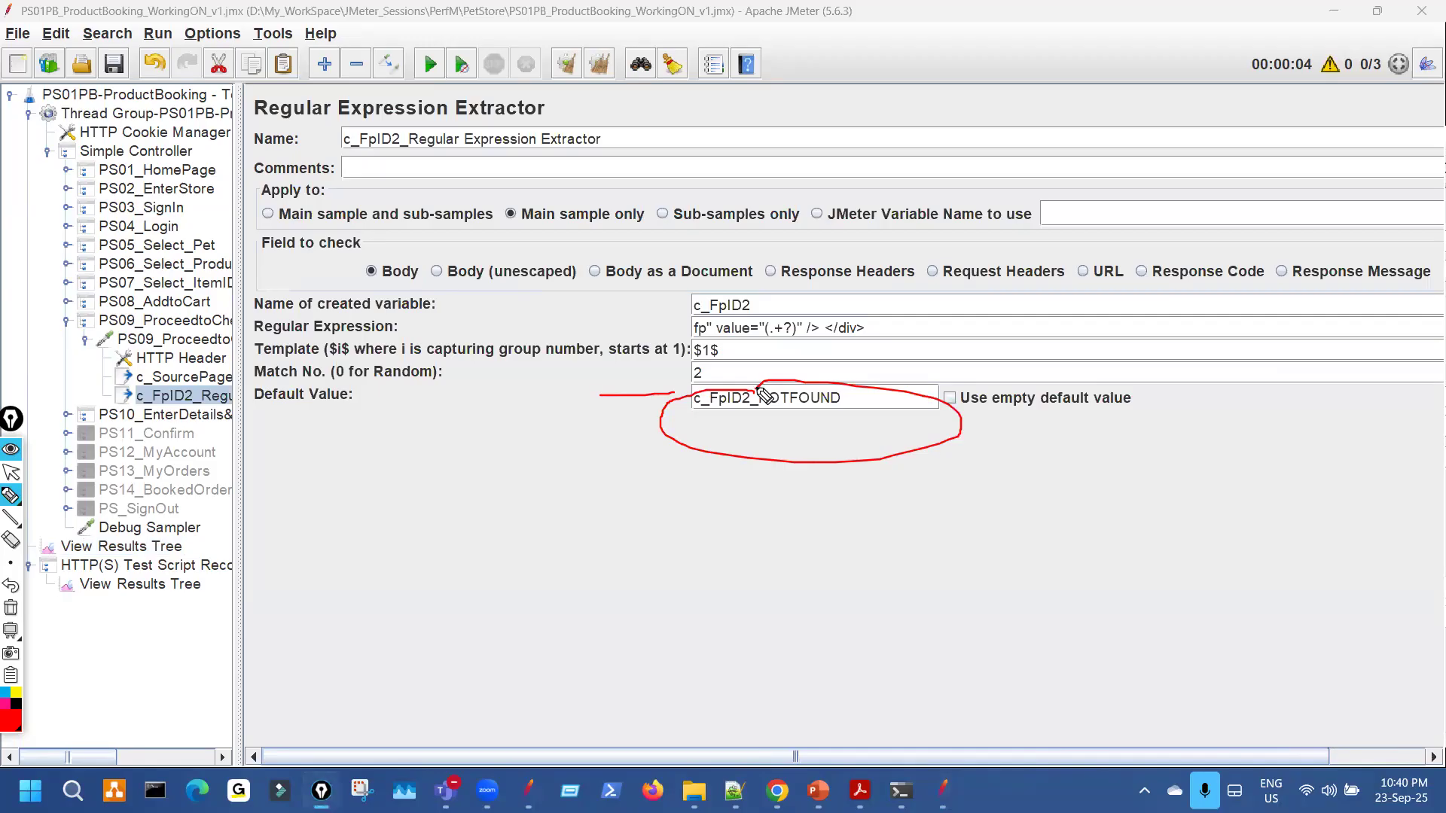
{"action": "mouse_move", "coordinate": [908, 287]}
{"action": "left_mouse_down"}
{"action": "mouse_move", "coordinate": [800, 332]}
{"action": "mouse_move", "coordinate": [954, 325]}
{"action": "left_mouse_up"}
{"action": "mouse_move", "coordinate": [921, 332]}
{"action": "left_mouse_down"}
{"action": "mouse_move", "coordinate": [945, 316]}
{"action": "mouse_move", "coordinate": [925, 323]}
{"action": "left_mouse_up"}
{"action": "left_click_drag", "start_coordinate": [911, 340], "coordinate": [942, 319]}
{"action": "mouse_move", "coordinate": [954, 333]}
{"action": "left_mouse_down"}
{"action": "mouse_move", "coordinate": [1011, 324]}
{"action": "mouse_move", "coordinate": [1013, 304]}
{"action": "mouse_move", "coordinate": [928, 278]}
{"action": "left_mouse_up"}
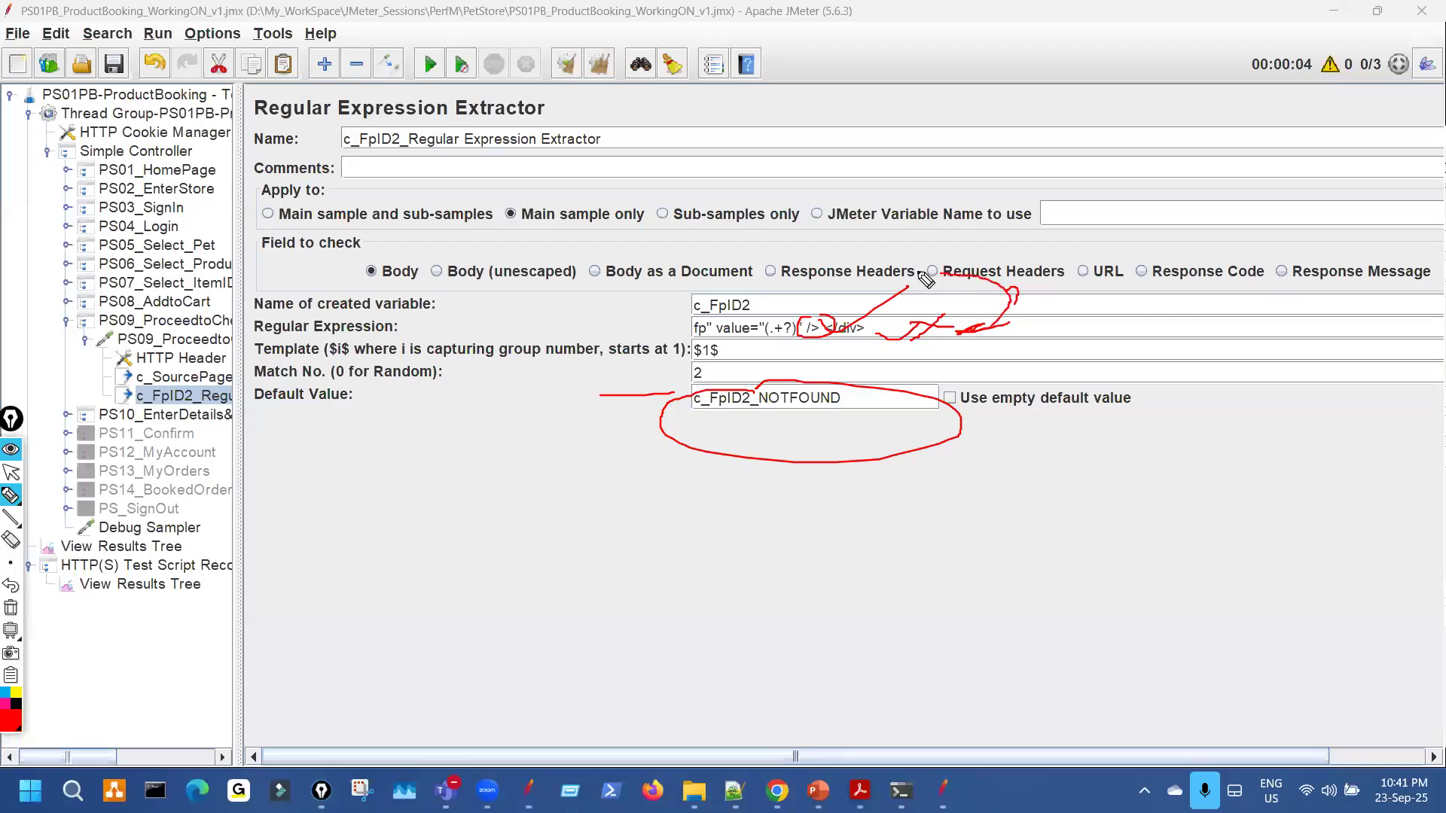
{"action": "mouse_move", "coordinate": [704, 403]}
{"action": "left_mouse_down"}
{"action": "mouse_move", "coordinate": [783, 426]}
{"action": "mouse_move", "coordinate": [891, 399]}
{"action": "mouse_move", "coordinate": [894, 217]}
{"action": "mouse_move", "coordinate": [776, 294]}
{"action": "mouse_move", "coordinate": [770, 280]}
{"action": "left_mouse_up"}
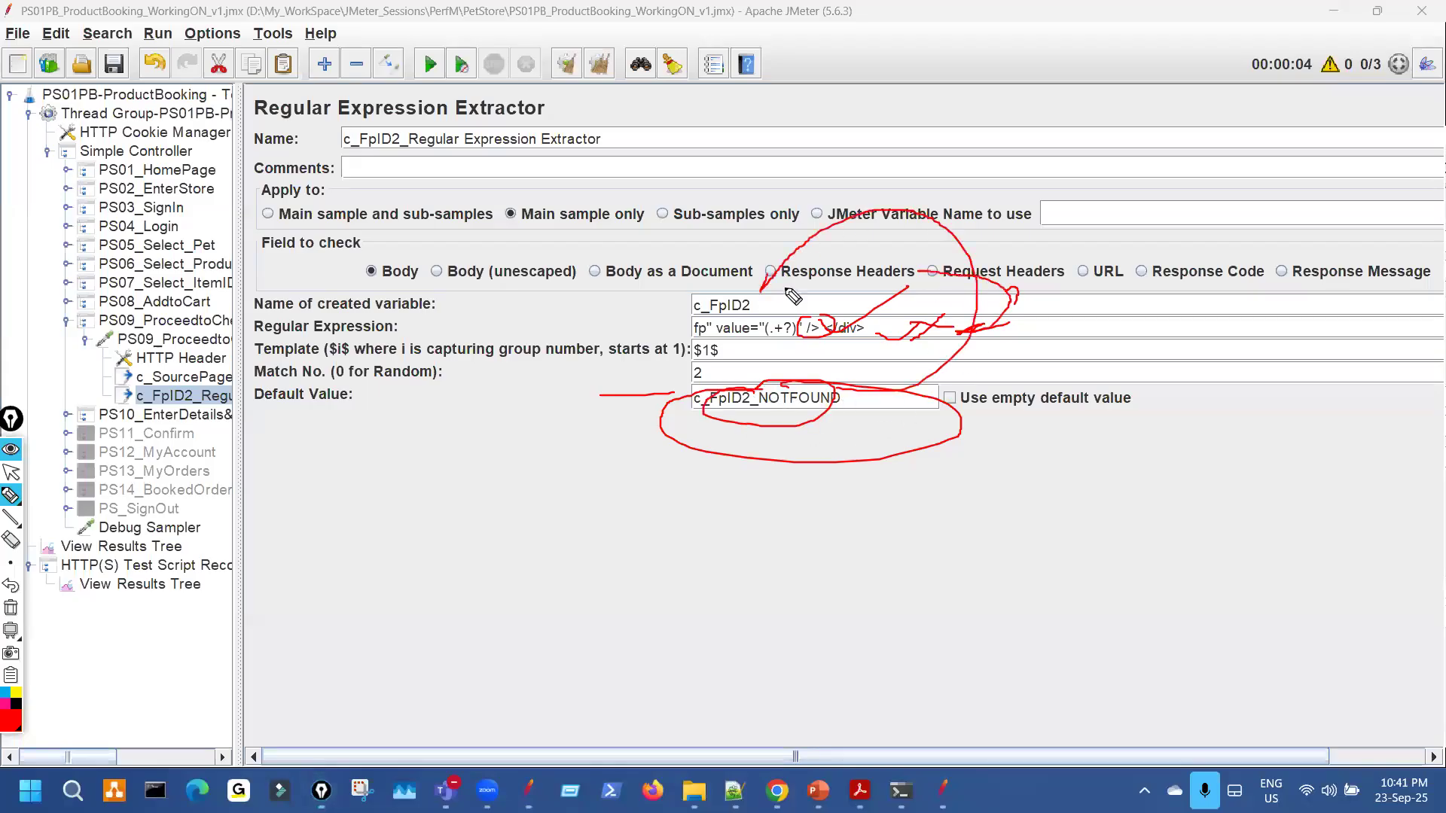
{"action": "left_click", "coordinate": [10, 608]}
{"action": "key", "text": "ctrl+shift+2"}
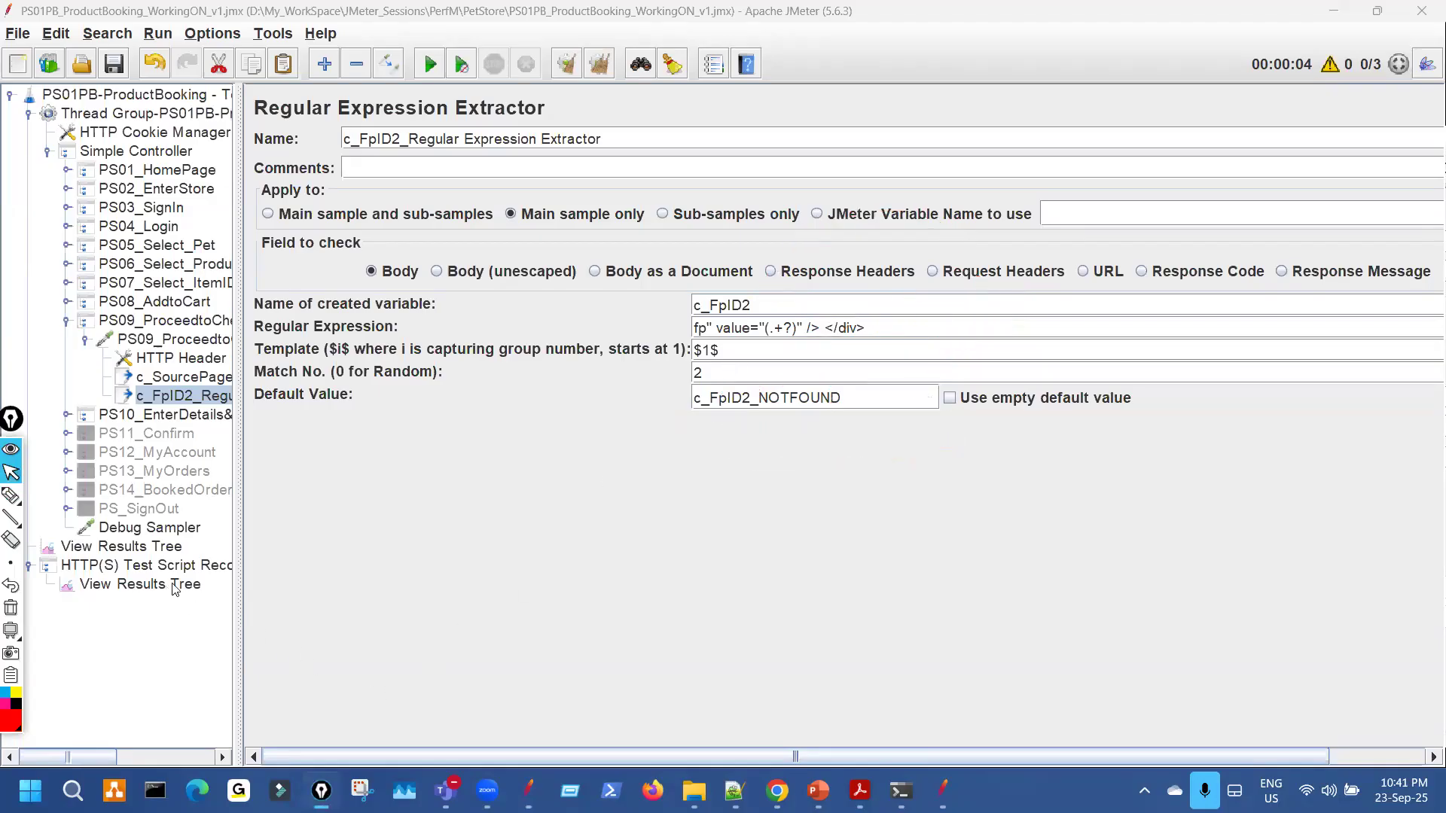
{"action": "left_click", "coordinate": [162, 549]}
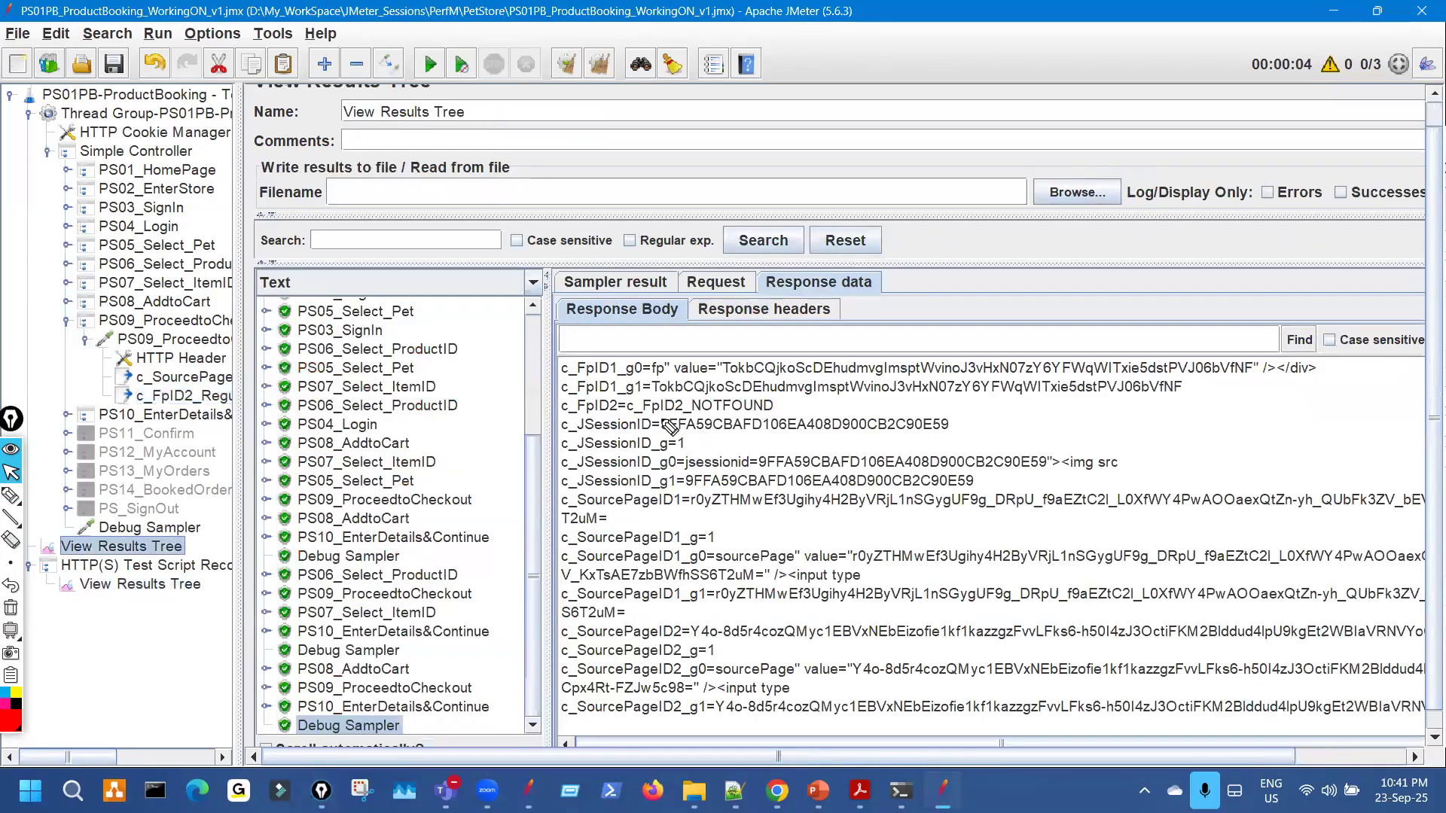
Show the PS10_EnterDetails&Continue request data posting __fp=c_FpID2_NOTFOUND.
{"action": "key", "text": "ctrl+shift+1"}
{"action": "mouse_move", "coordinate": [706, 420]}
{"action": "left_mouse_down"}
{"action": "mouse_move", "coordinate": [787, 399]}
{"action": "mouse_move", "coordinate": [640, 407]}
{"action": "mouse_move", "coordinate": [753, 422]}
{"action": "mouse_move", "coordinate": [772, 403]}
{"action": "left_mouse_up"}
{"action": "key", "text": "Escape"}
{"action": "scroll", "coordinate": [484, 486], "scroll_direction": "up", "scroll_amount": 4}
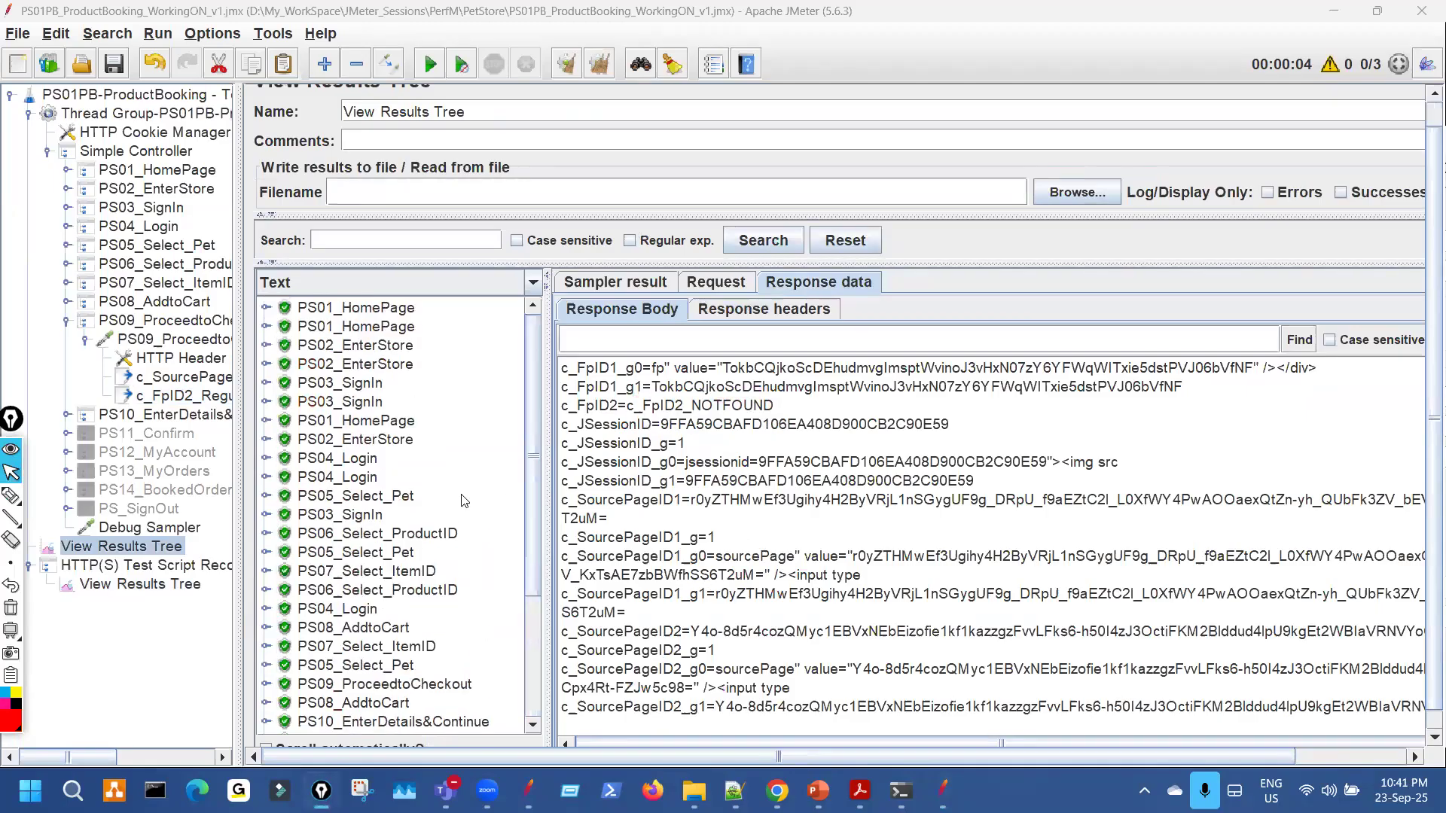
{"action": "scroll", "coordinate": [464, 500], "scroll_direction": "down", "scroll_amount": 3}
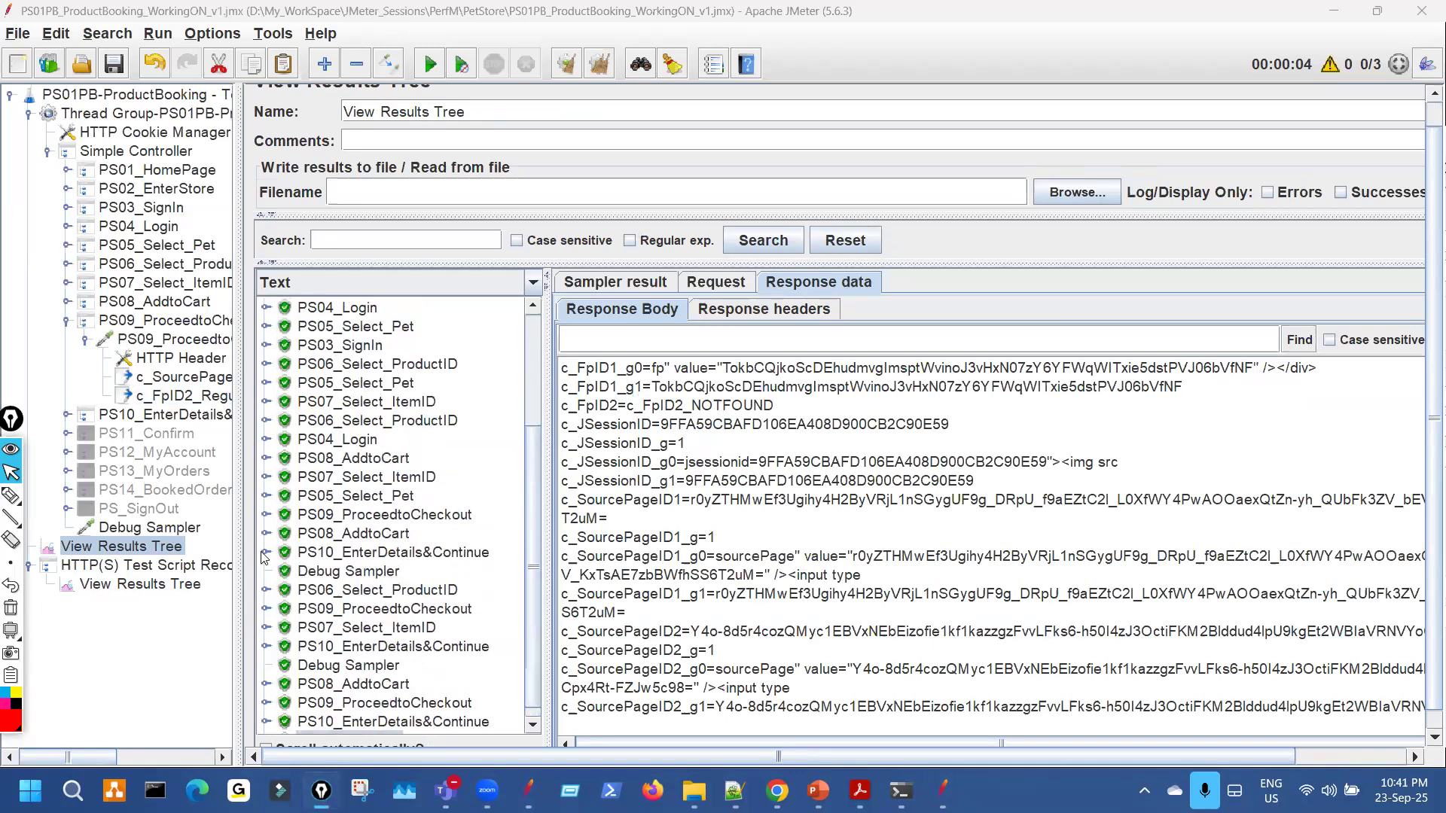
{"action": "left_click", "coordinate": [264, 554]}
{"action": "left_click", "coordinate": [509, 573]}
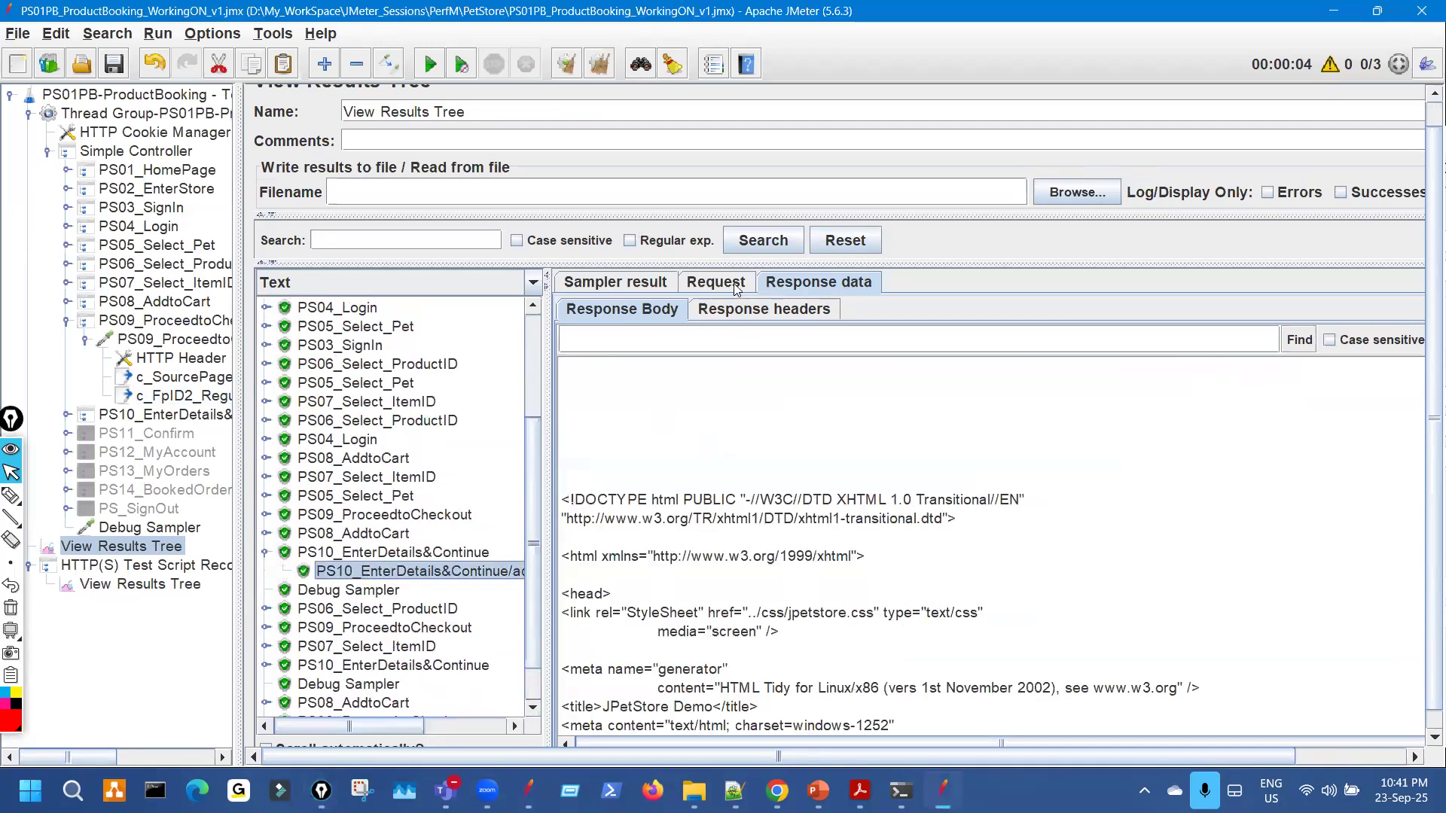
{"action": "left_click", "coordinate": [735, 288]}
Mark the __fp value in red, then reopen the c_FpID2 extractor and check its expression.
{"action": "key", "text": "ctrl+shift+3"}
{"action": "mouse_move", "coordinate": [1368, 492]}
{"action": "left_mouse_down"}
{"action": "mouse_move", "coordinate": [1336, 493]}
{"action": "mouse_move", "coordinate": [1325, 528]}
{"action": "mouse_move", "coordinate": [1359, 527]}
{"action": "mouse_move", "coordinate": [1339, 489]}
{"action": "left_mouse_up"}
{"action": "mouse_move", "coordinate": [1301, 613]}
{"action": "left_mouse_down"}
{"action": "mouse_move", "coordinate": [1322, 530]}
{"action": "mouse_move", "coordinate": [1298, 542]}
{"action": "left_mouse_up"}
{"action": "key", "text": "ctrl+shift+7"}
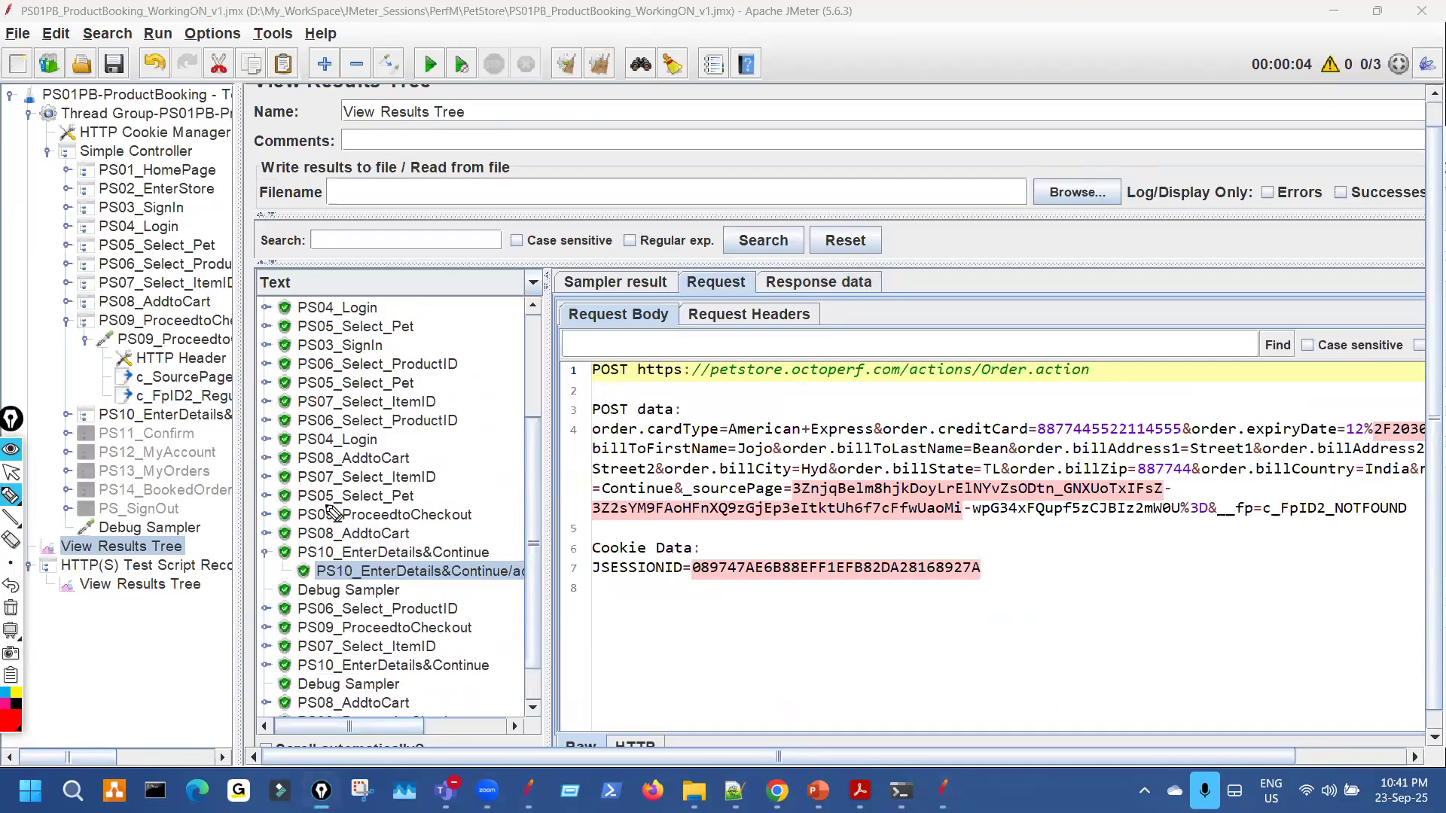
{"action": "key", "text": "ctrl+shift+2"}
{"action": "left_click", "coordinate": [211, 396]}
{"action": "key", "text": "ctrl+shift+3"}
{"action": "left_click_drag", "start_coordinate": [844, 336], "coordinate": [916, 329]}
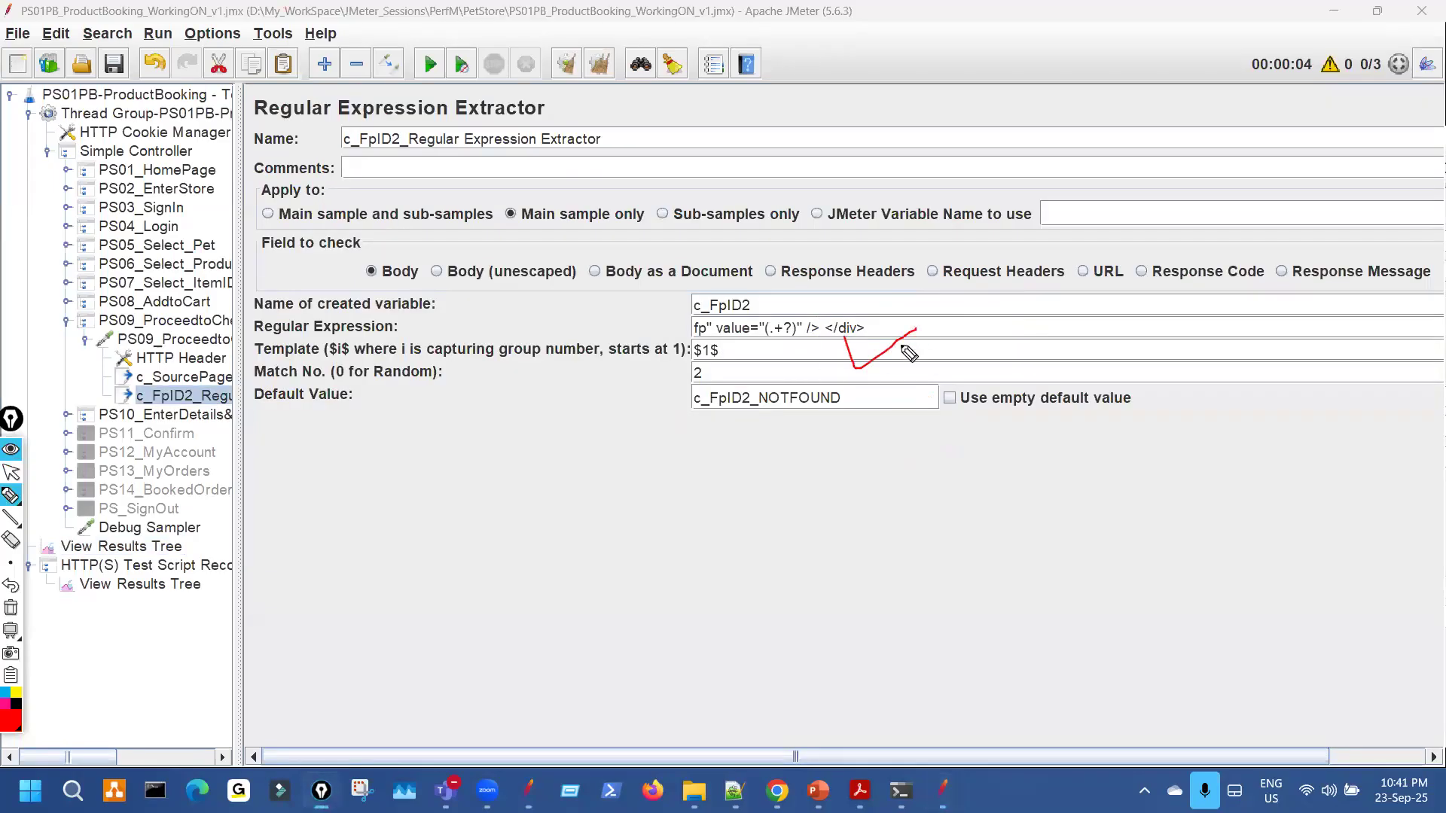
Circle the (.+?) capture group and underline the NOTFOUND default value in red.
{"action": "mouse_move", "coordinate": [820, 309]}
{"action": "left_mouse_down"}
{"action": "mouse_move", "coordinate": [849, 343]}
{"action": "mouse_move", "coordinate": [820, 329]}
{"action": "left_mouse_up"}
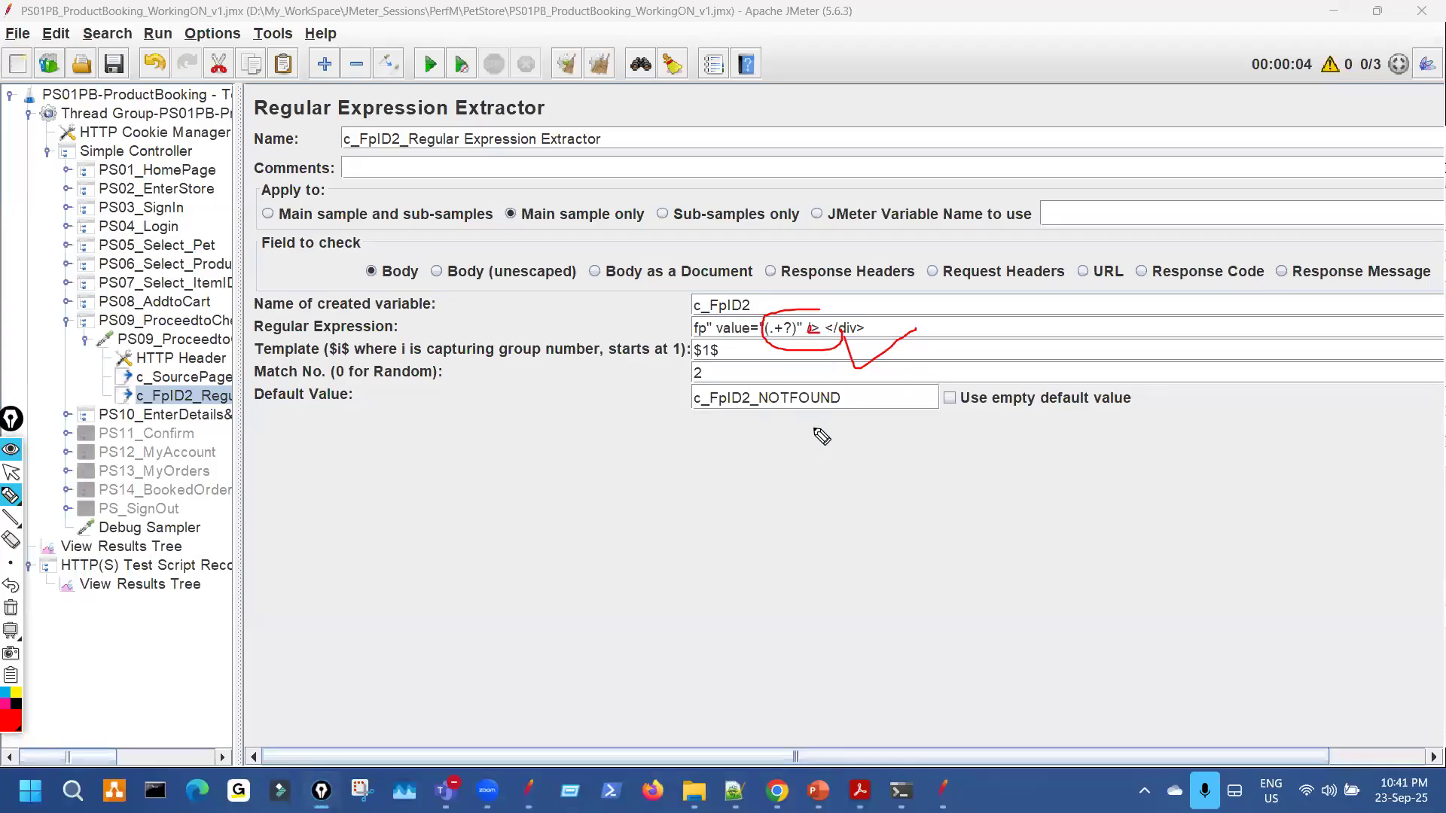
{"action": "key", "text": "ctrl+shift+7"}
{"action": "left_click_drag", "start_coordinate": [779, 407], "coordinate": [830, 394]}
{"action": "key", "text": "ctrl+shift+7"}
{"action": "key", "text": "ctrl+shift+2"}
Delete the space before </div>, then open the Debug Sampler and collapse PS09.
{"action": "key", "text": "BackSpace"}
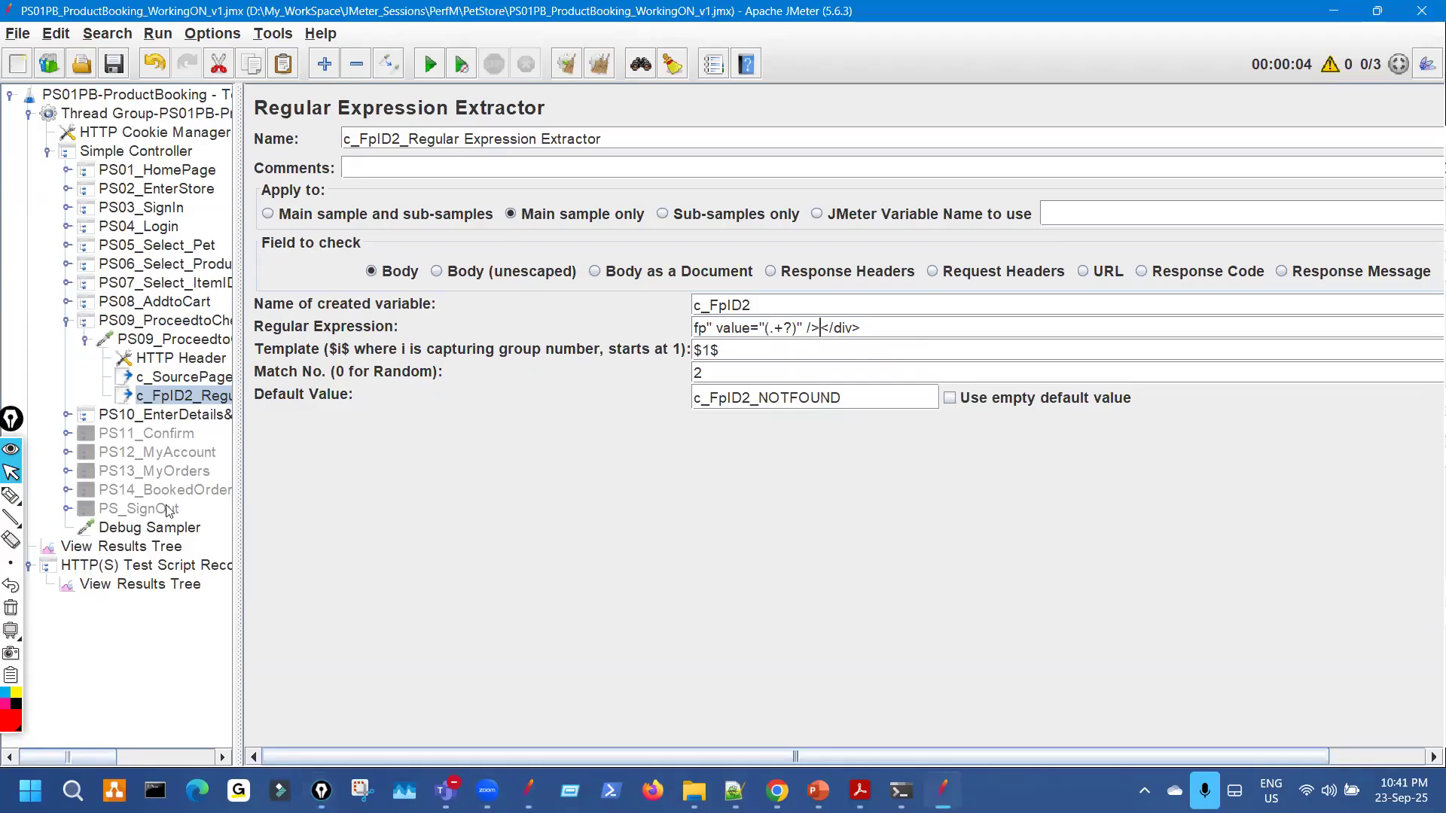
{"action": "left_click", "coordinate": [180, 529]}
{"action": "left_click", "coordinate": [85, 341]}
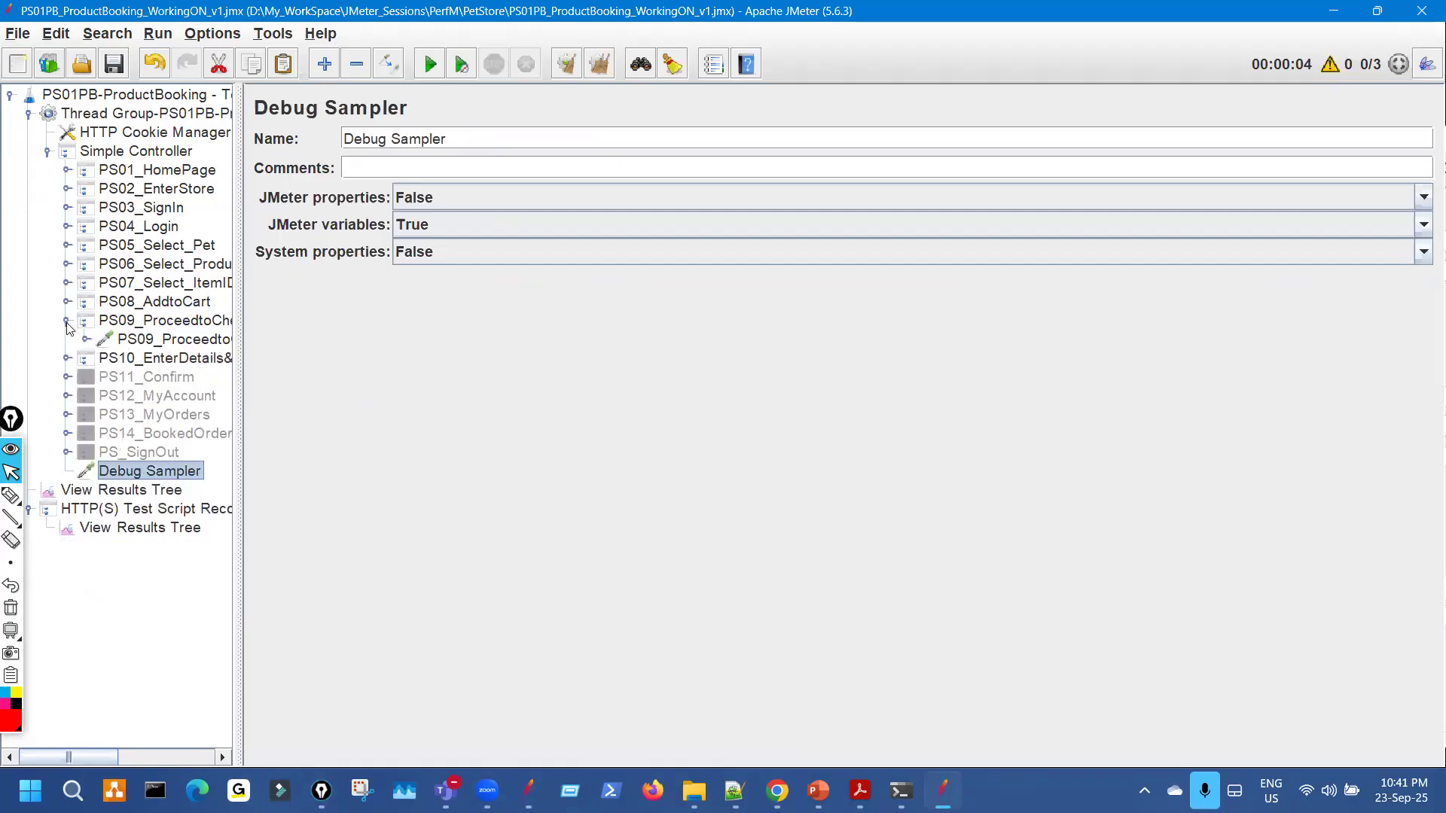
Confirm the Thread Group is configured for 3 threads.
{"action": "left_click", "coordinate": [67, 322]}
{"action": "left_click", "coordinate": [166, 119]}
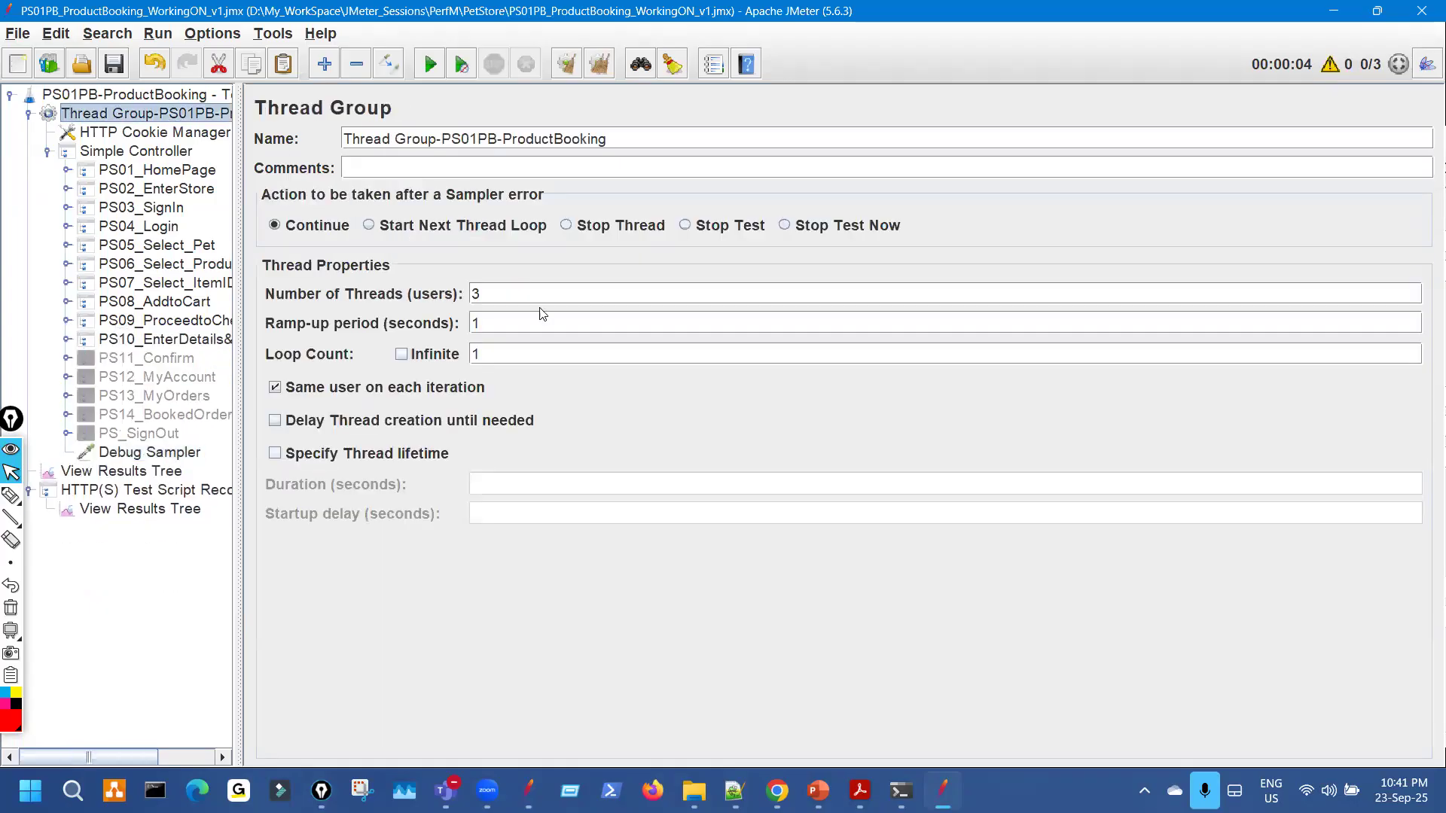
{"action": "double_click", "coordinate": [480, 296]}
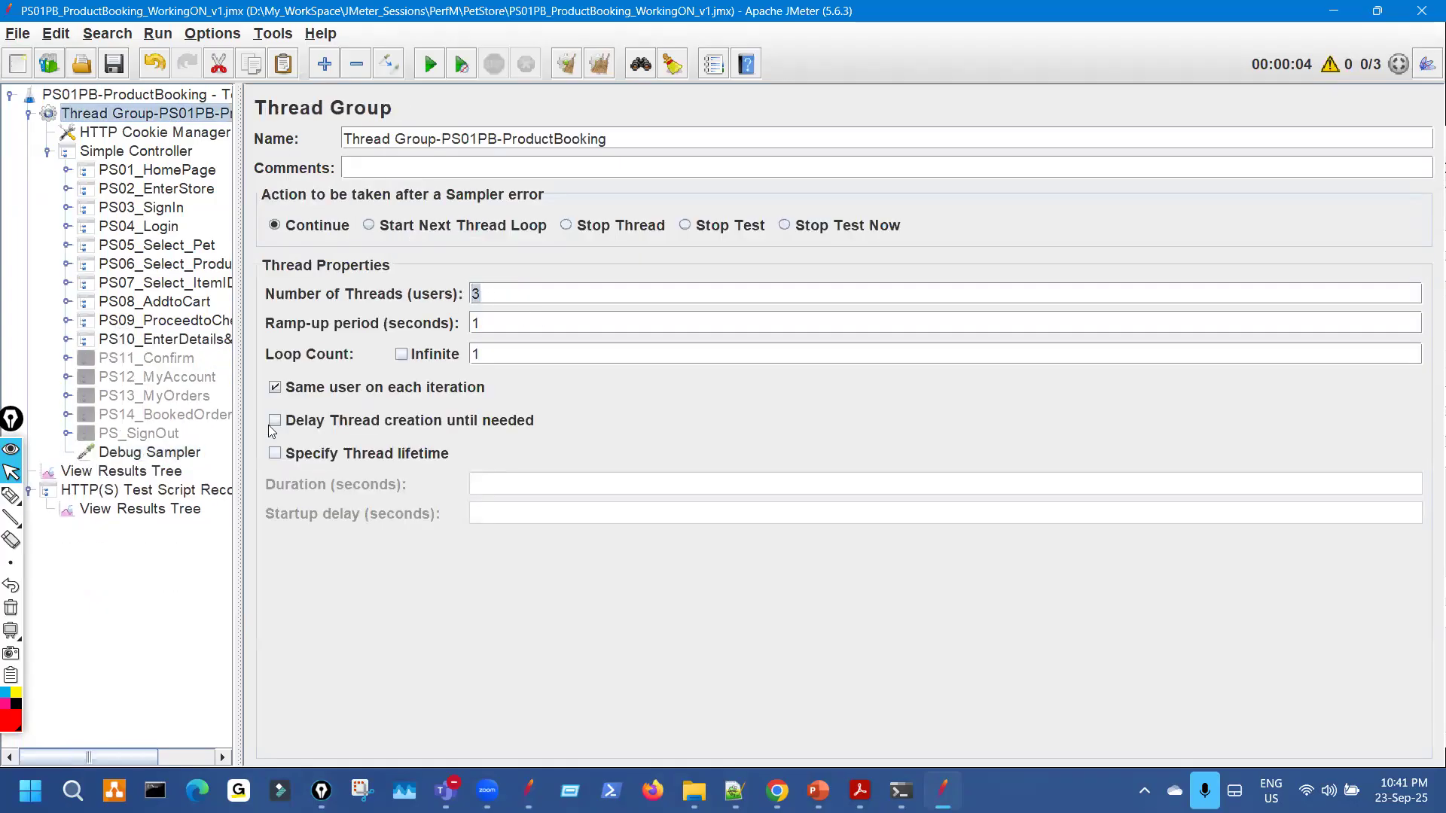
In View Results Tree, review the Debug Sampler's response data and JMeter variables.
{"action": "left_click", "coordinate": [167, 473]}
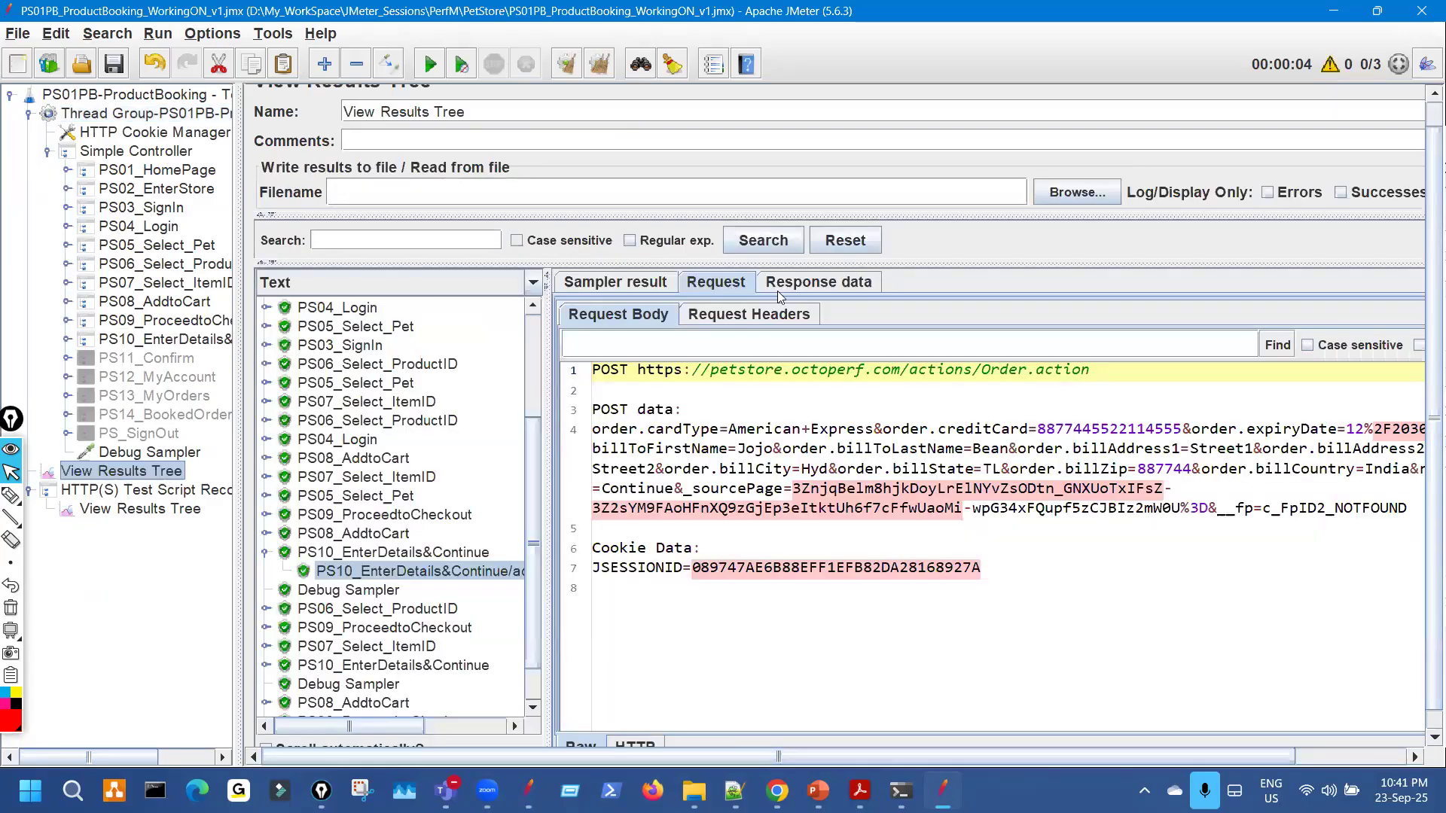
{"action": "left_click", "coordinate": [819, 283]}
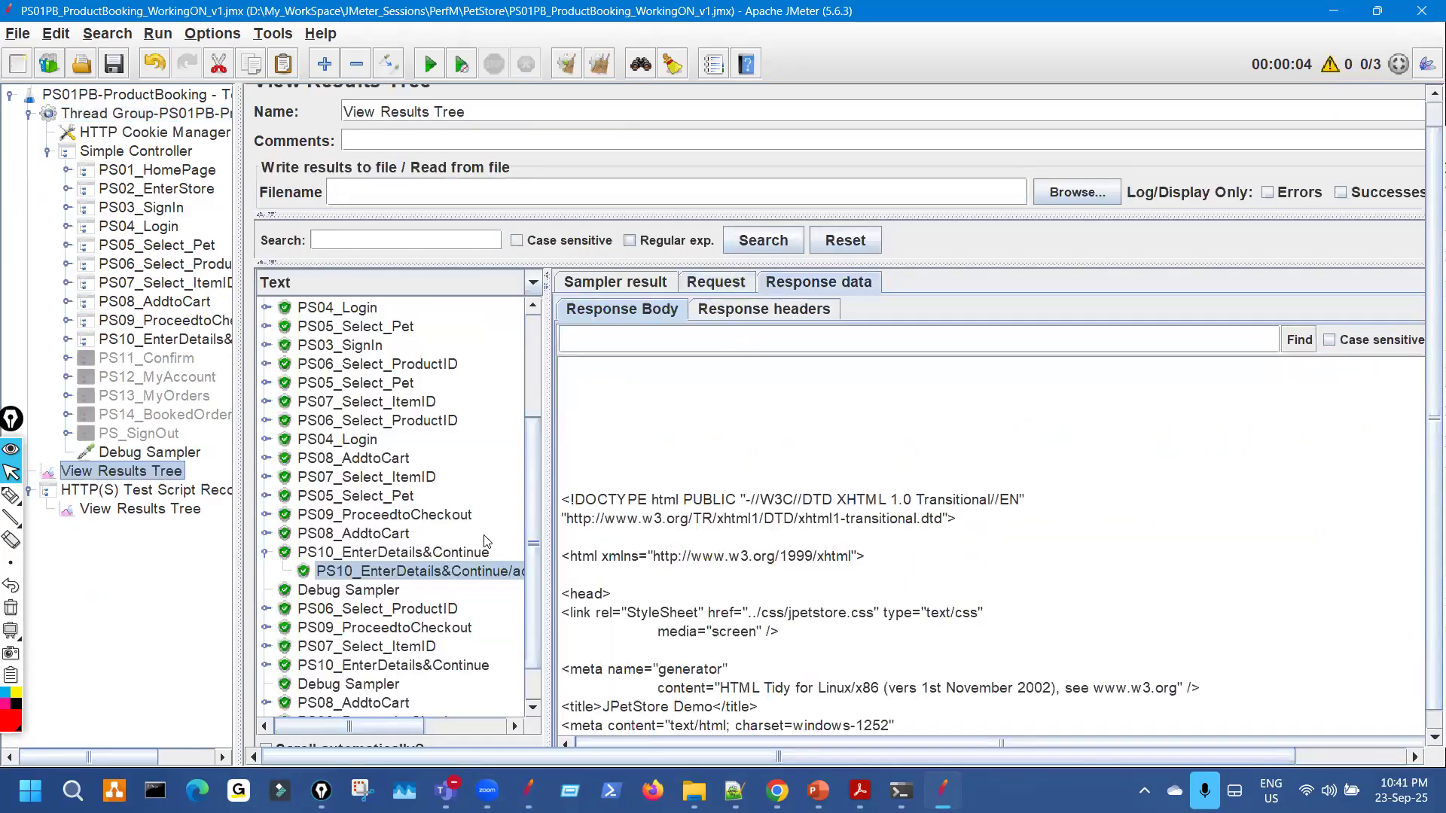
{"action": "left_click", "coordinate": [348, 589]}
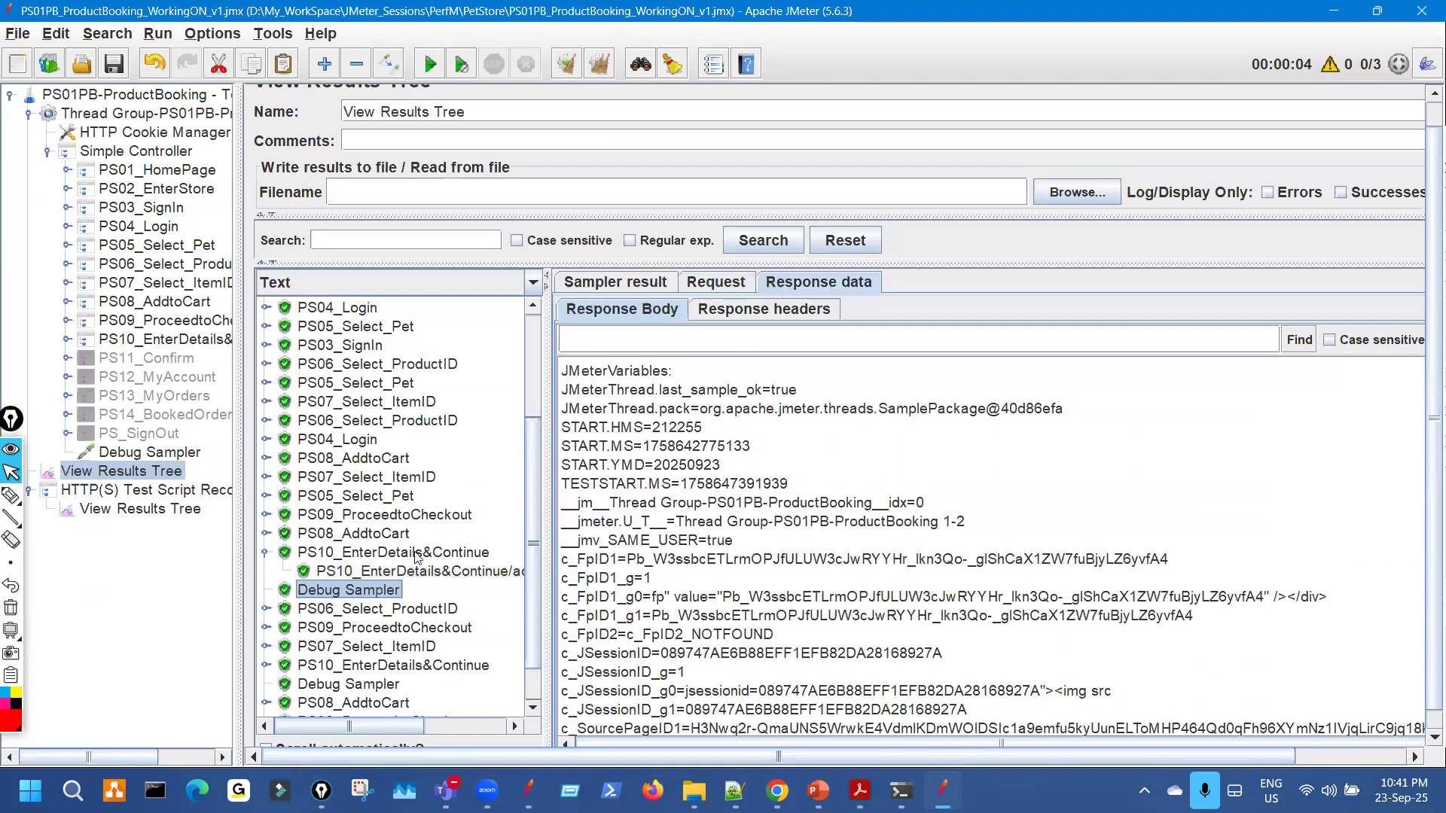
{"action": "scroll", "coordinate": [390, 566], "scroll_direction": "down", "scroll_amount": 1}
{"action": "key", "text": "ctrl+shift+3"}
{"action": "left_click_drag", "start_coordinate": [387, 631], "coordinate": [427, 614]}
{"action": "mouse_move", "coordinate": [402, 696]}
{"action": "left_mouse_down"}
{"action": "mouse_move", "coordinate": [405, 710]}
{"action": "mouse_move", "coordinate": [442, 690]}
{"action": "left_mouse_up"}
{"action": "key", "text": "ctrl+shift+7"}
{"action": "key", "text": "ctrl+shift+2"}
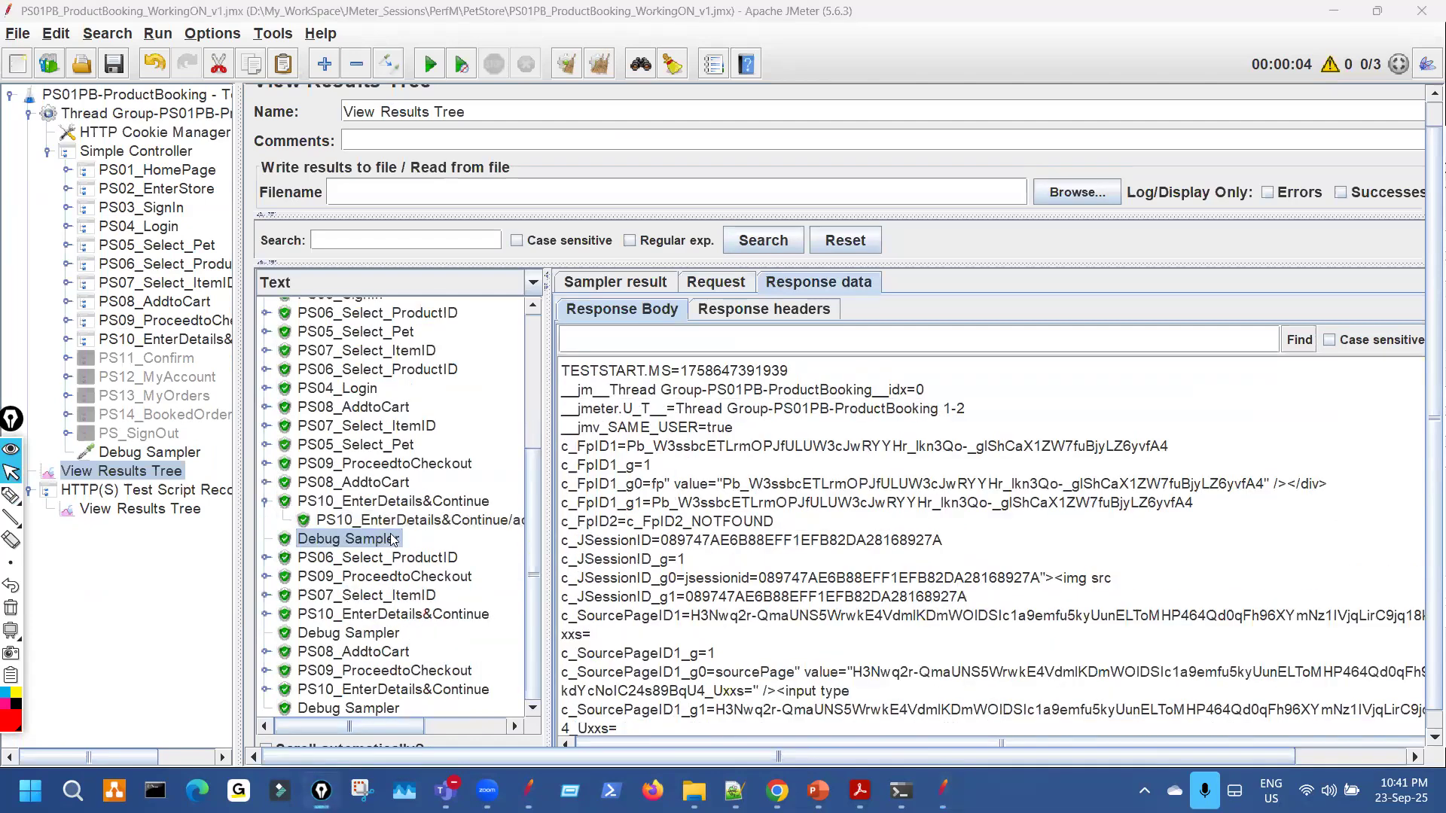
Check the sampler result summary of the Debug Sampler for thread 1-2.
{"action": "left_click", "coordinate": [625, 288]}
{"action": "key", "text": "ctrl+shift+3"}
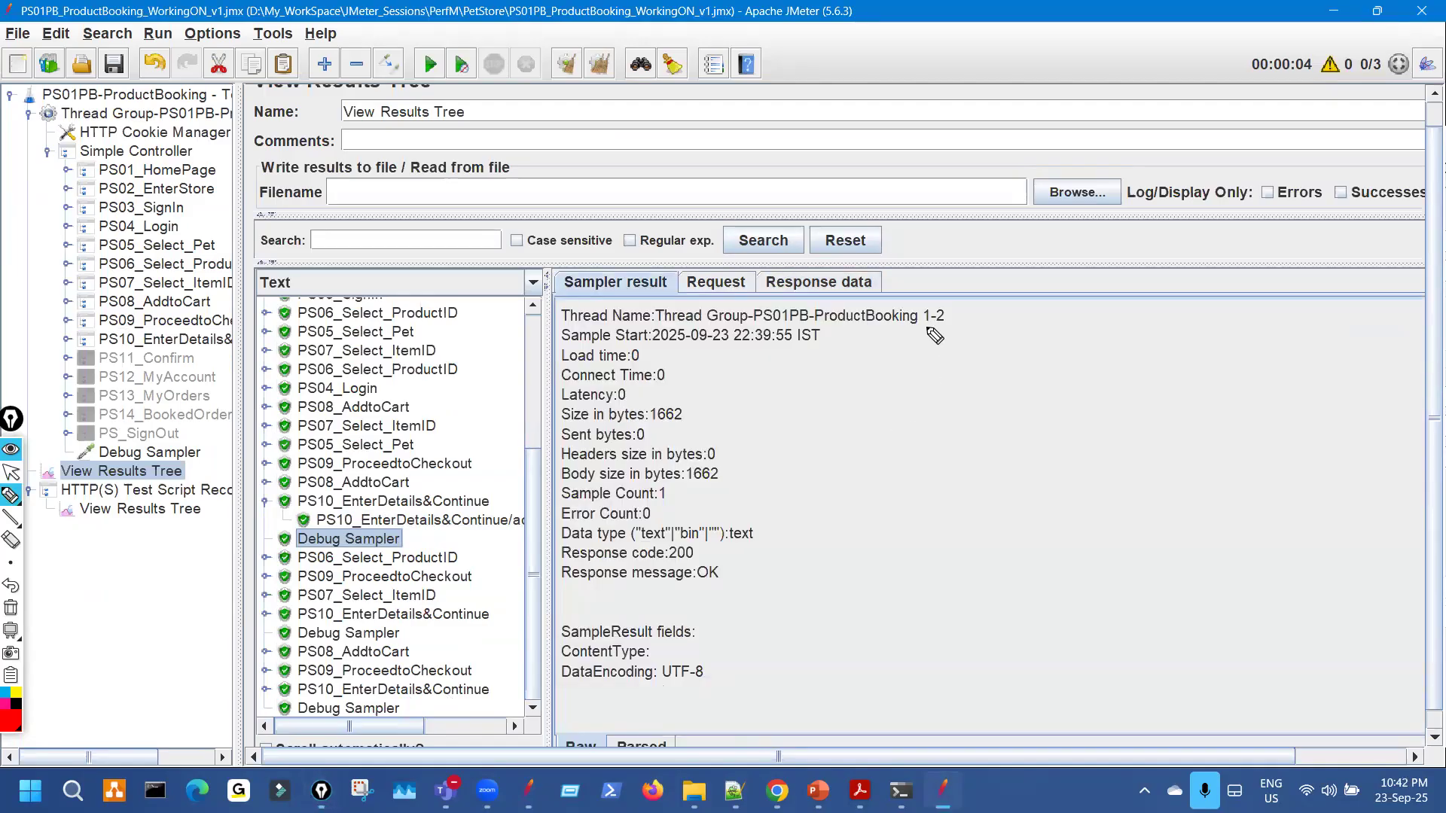
{"action": "left_click_drag", "start_coordinate": [926, 326], "coordinate": [972, 319]}
{"action": "left_click_drag", "start_coordinate": [368, 542], "coordinate": [428, 499]}
{"action": "key", "text": "ctrl+shift+7"}
{"action": "key", "text": "ctrl+shift+2"}
Check the Debug Sampler results for threads 1-1 and 1-3, then clear all results.
{"action": "left_click", "coordinate": [385, 637]}
{"action": "key", "text": "ctrl+shift+3"}
{"action": "left_click_drag", "start_coordinate": [902, 322], "coordinate": [993, 300]}
{"action": "key", "text": "ctrl+shift+7"}
{"action": "key", "text": "ctrl+shift+2"}
{"action": "left_click", "coordinate": [383, 710]}
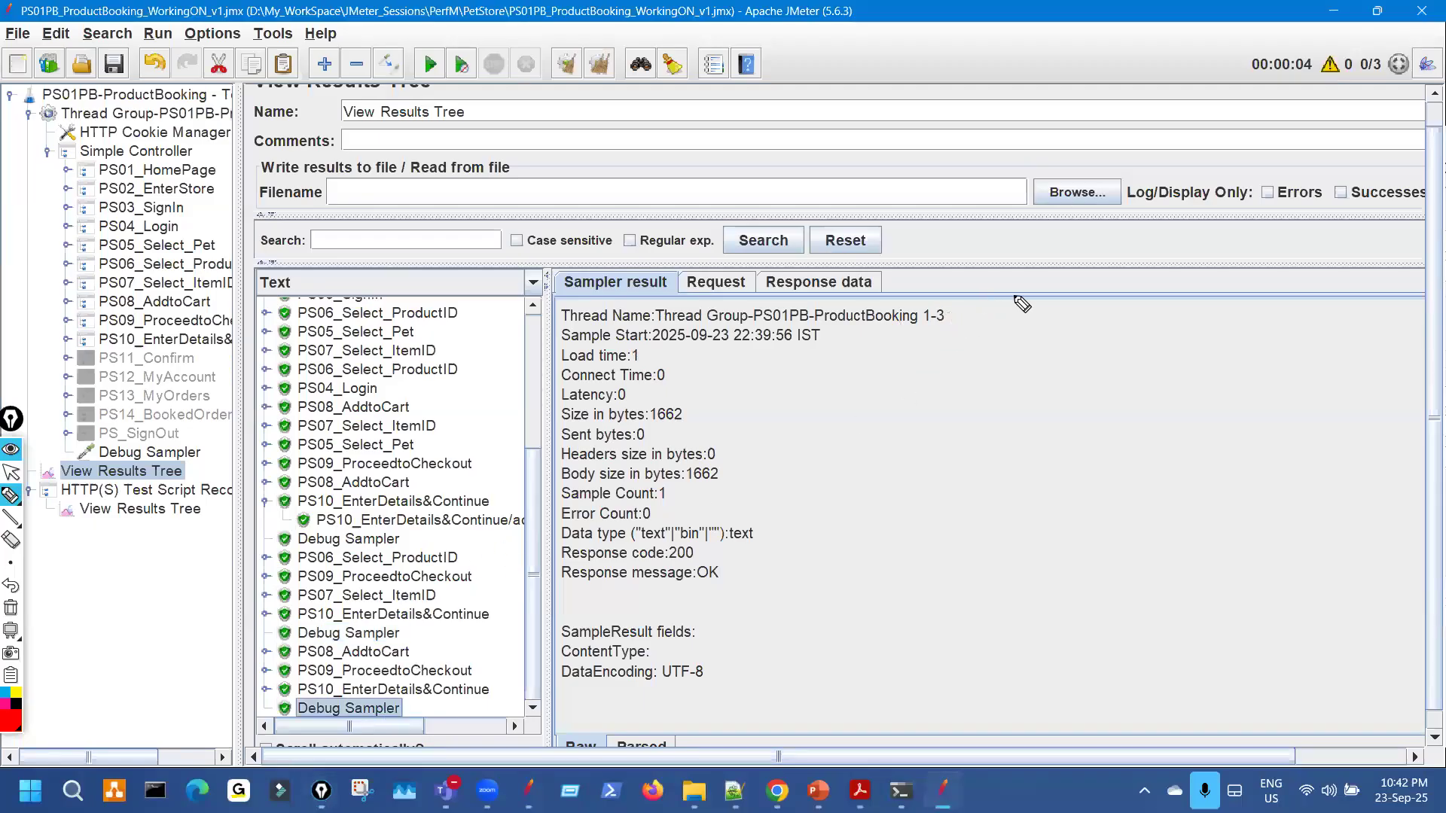
{"action": "left_click", "coordinate": [561, 74]}
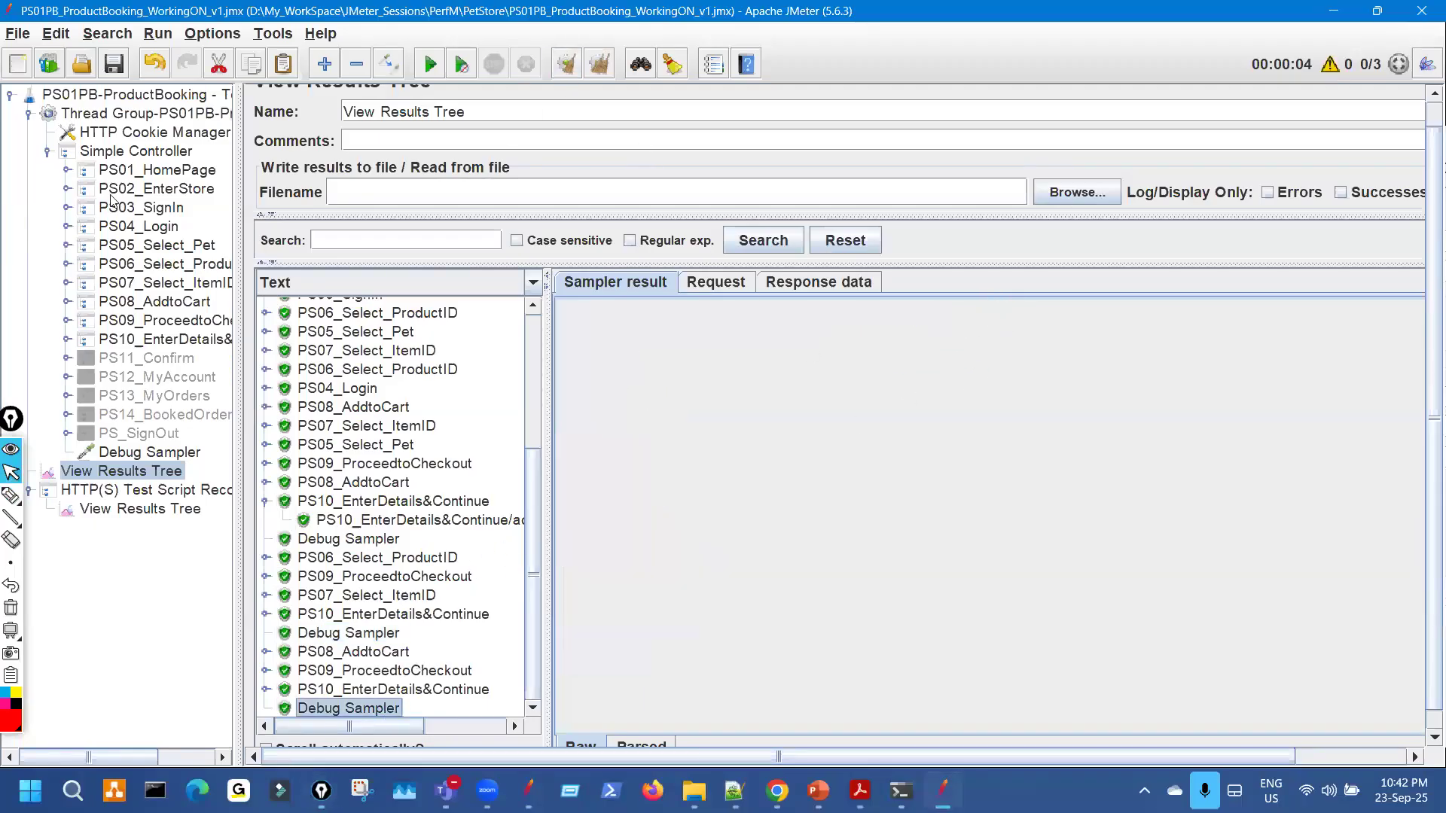
Enable the disabled PS11_Confirm transaction with Ctrl+T and check its order request.
{"action": "left_click_drag", "start_coordinate": [239, 264], "coordinate": [363, 239]}
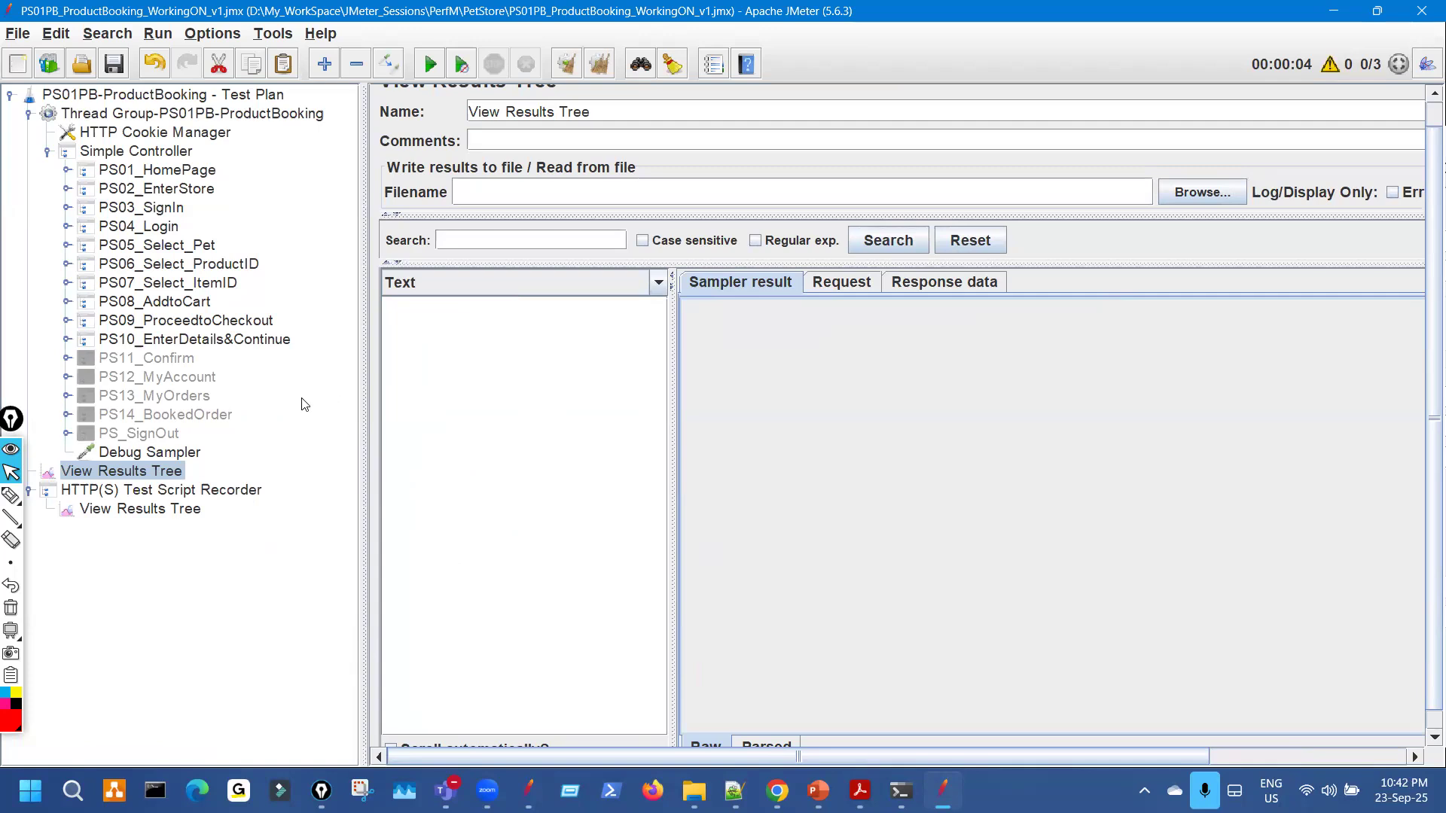
{"action": "left_click", "coordinate": [170, 362]}
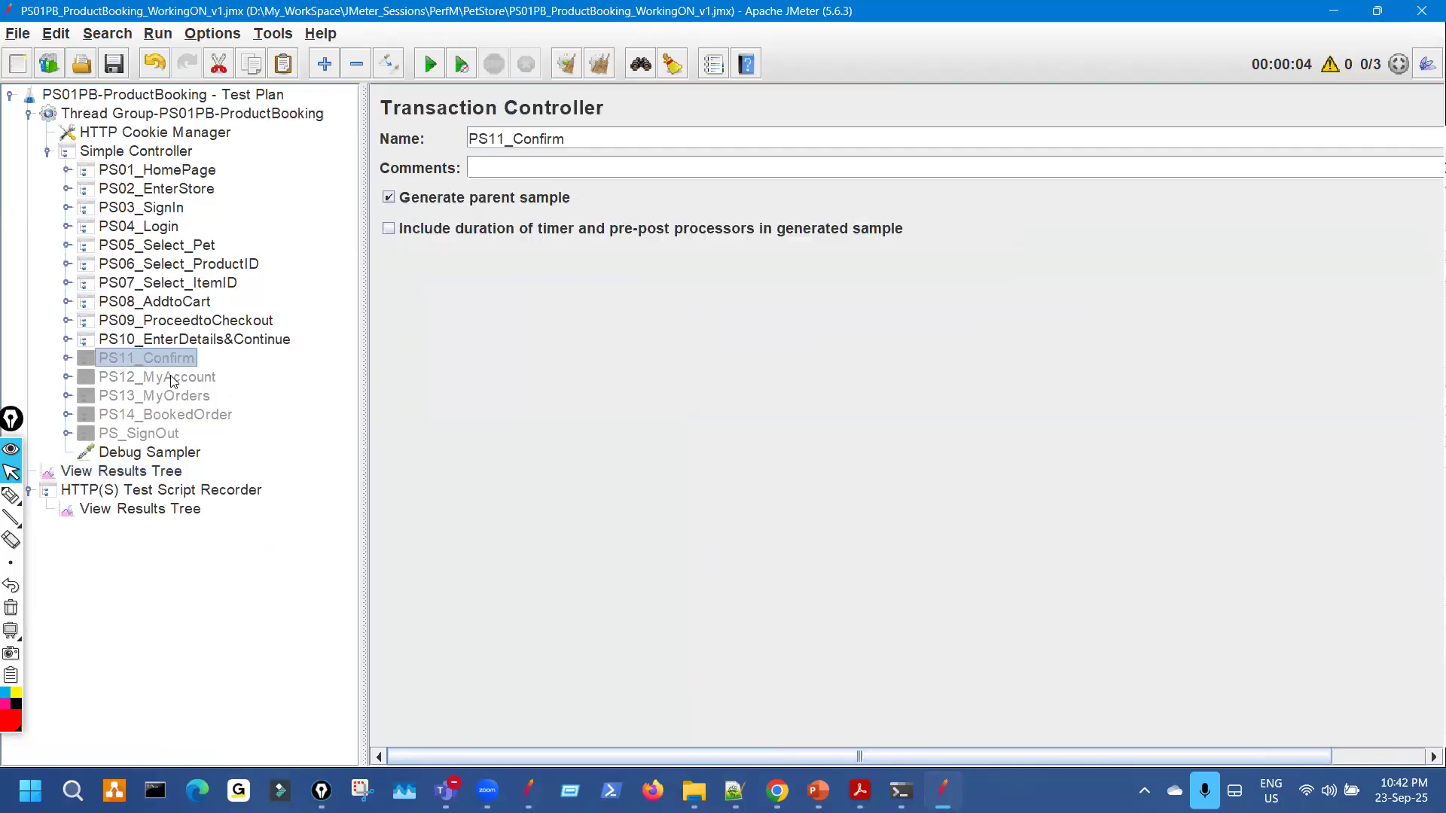
{"action": "key", "text": "ctrl+t"}
{"action": "left_click", "coordinate": [67, 360]}
{"action": "left_click", "coordinate": [264, 378]}
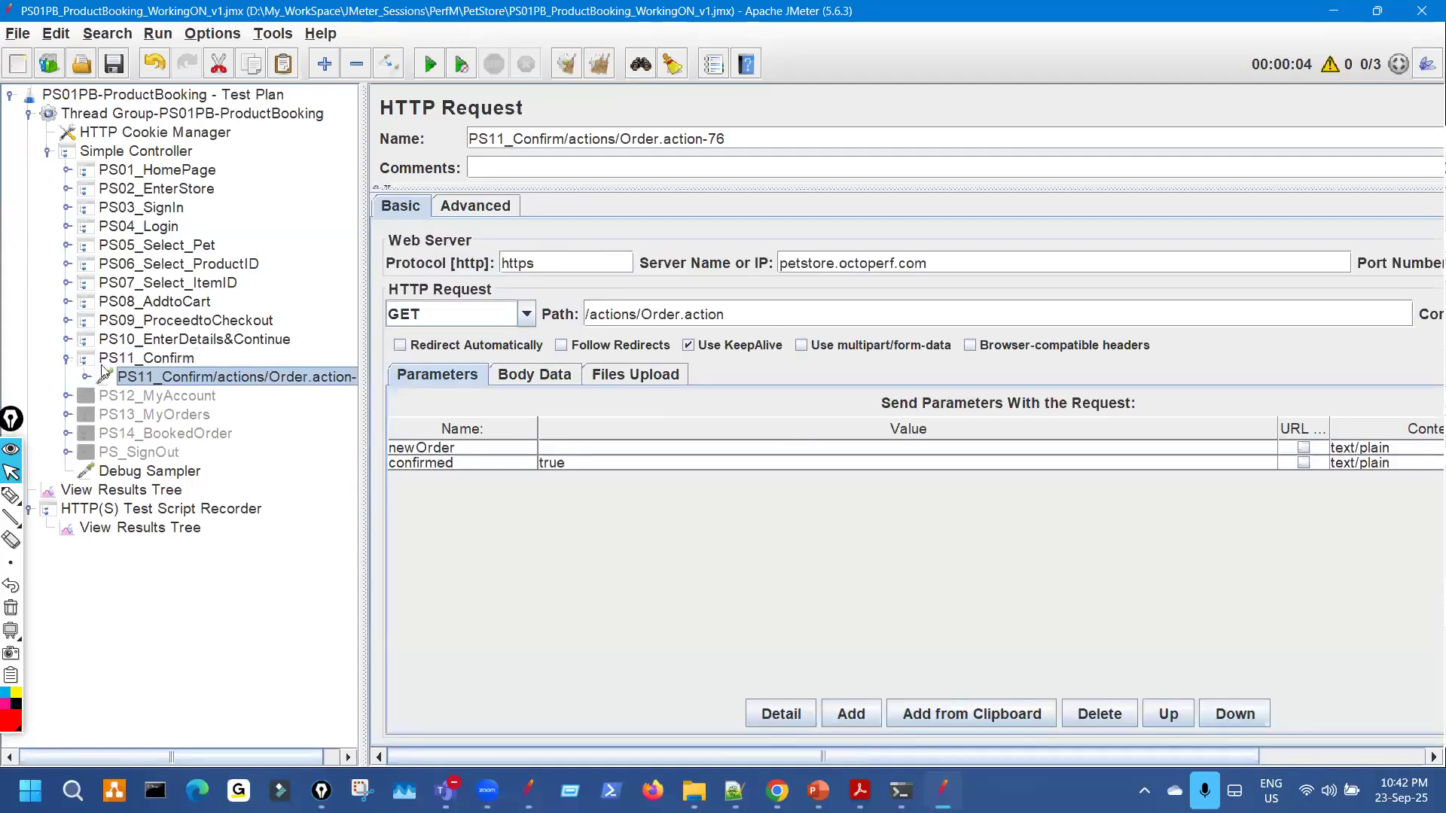
{"action": "left_click", "coordinate": [67, 359]}
Review the PS11 confirmation request's HTTP headers, then start a new test run.
{"action": "left_click", "coordinate": [777, 790]}
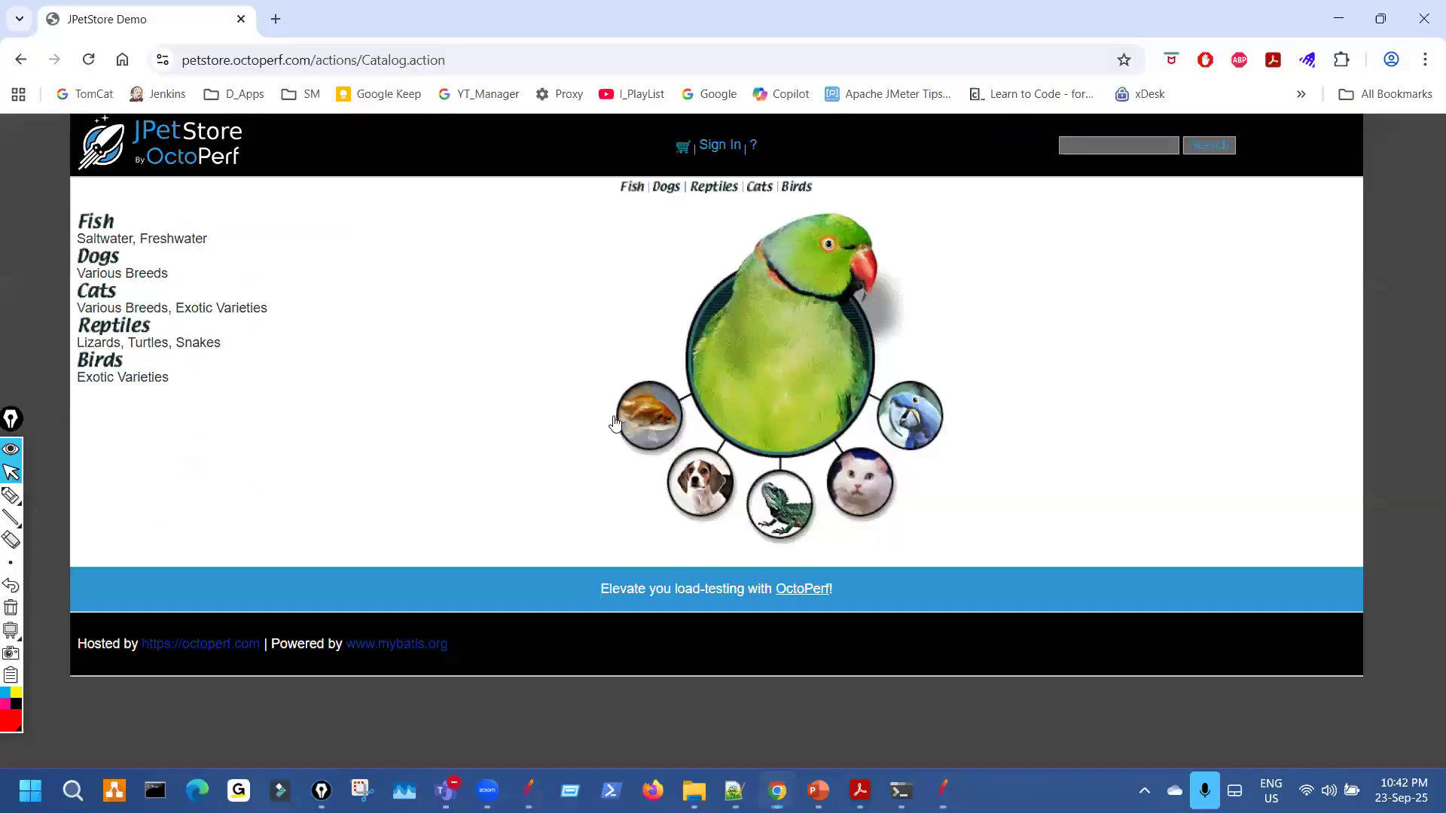
{"action": "left_click", "coordinate": [943, 791]}
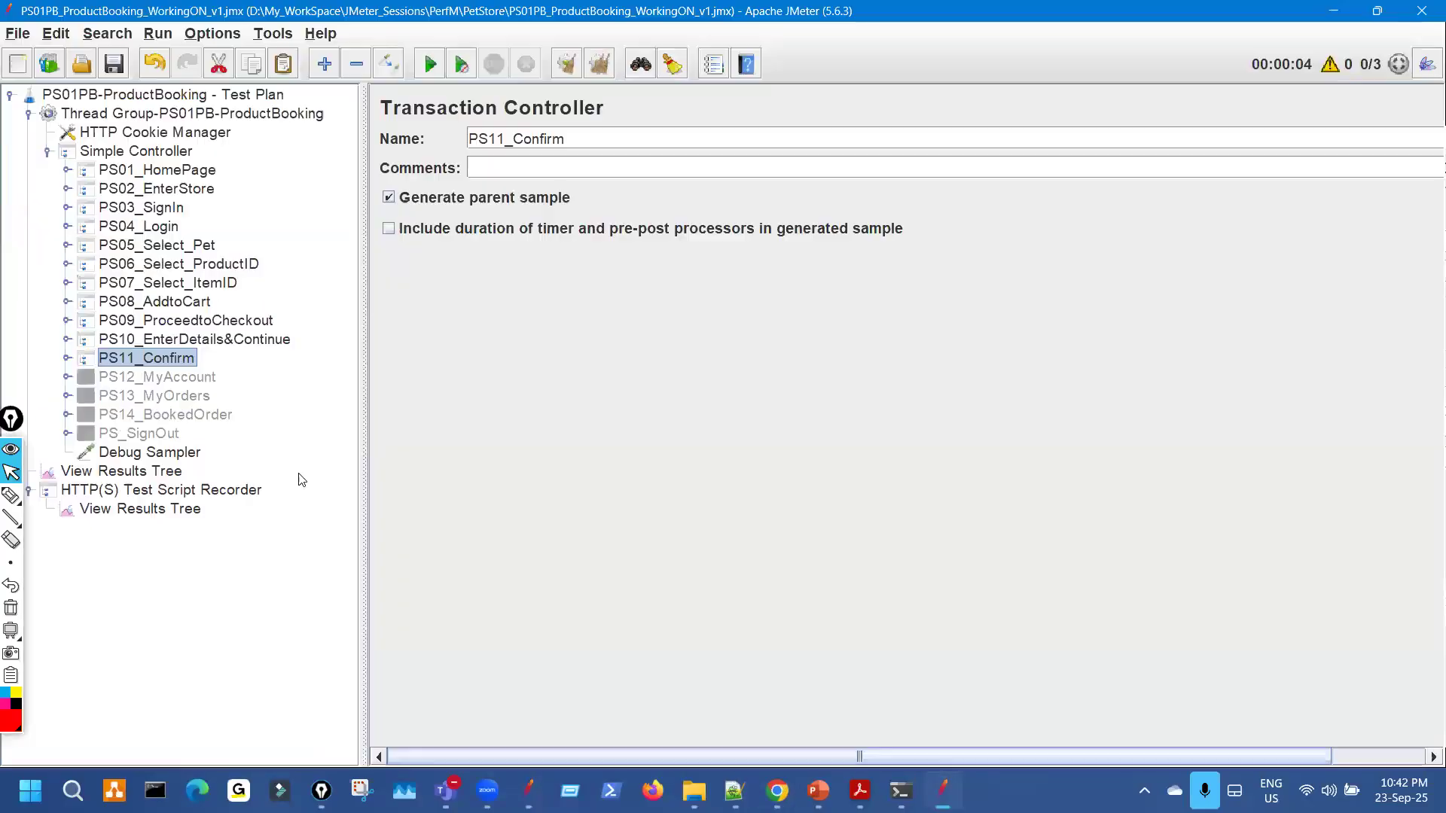
{"action": "left_click", "coordinate": [188, 470]}
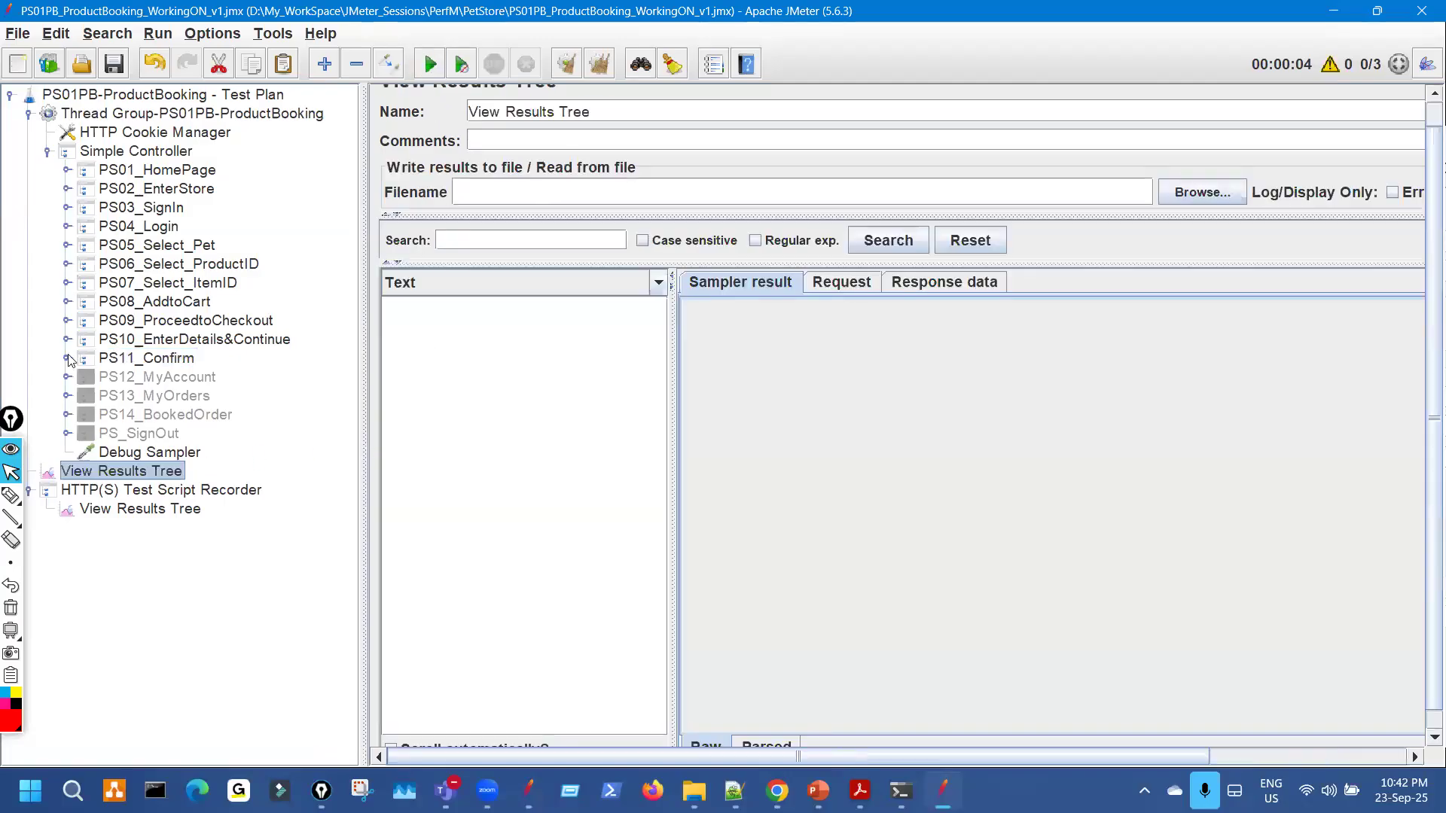
{"action": "left_click", "coordinate": [67, 358]}
{"action": "left_click", "coordinate": [217, 377]}
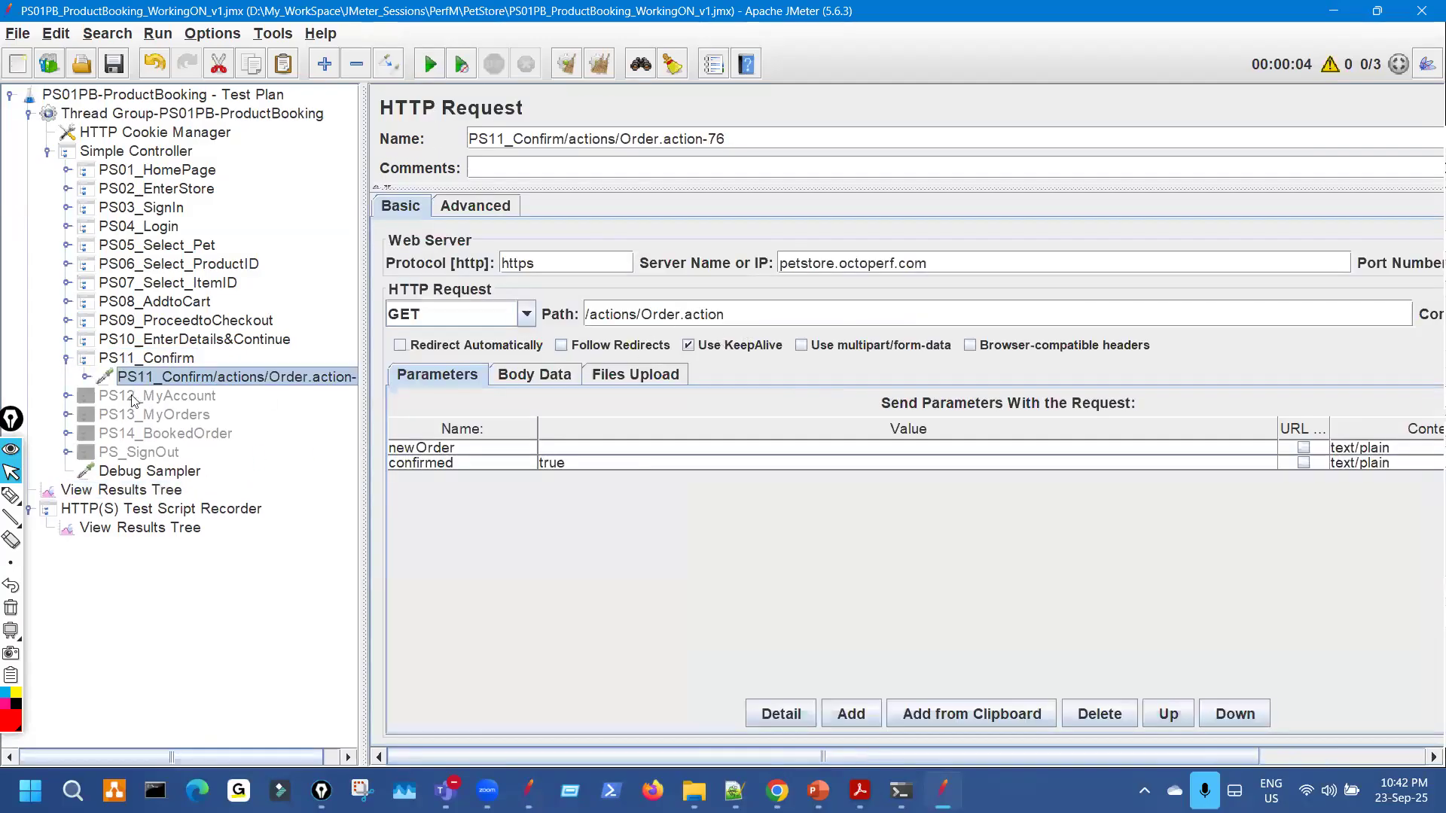
{"action": "left_click", "coordinate": [88, 378]}
{"action": "left_click", "coordinate": [193, 397]}
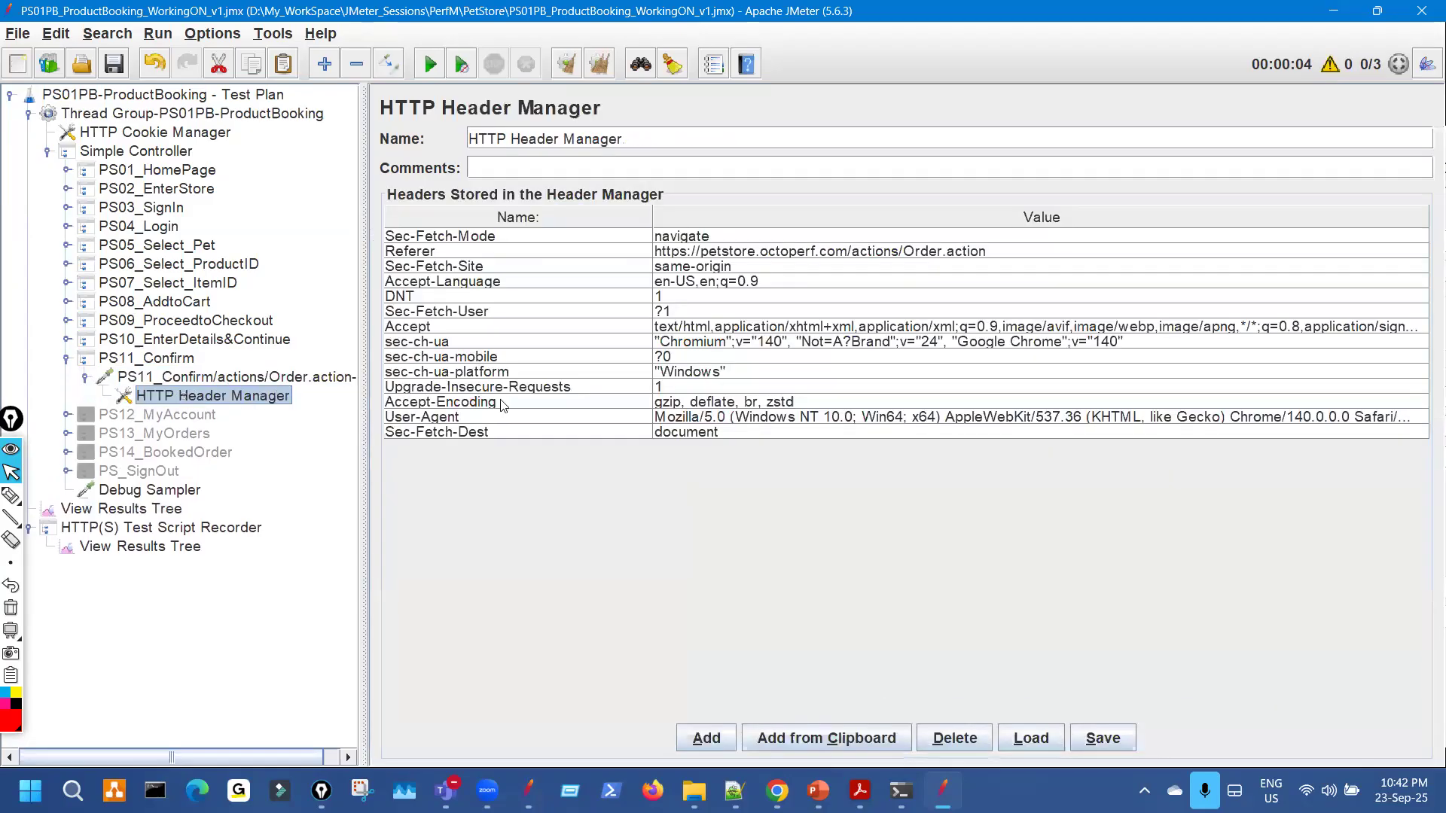
{"action": "left_click", "coordinate": [67, 358]}
{"action": "left_click", "coordinate": [172, 471]}
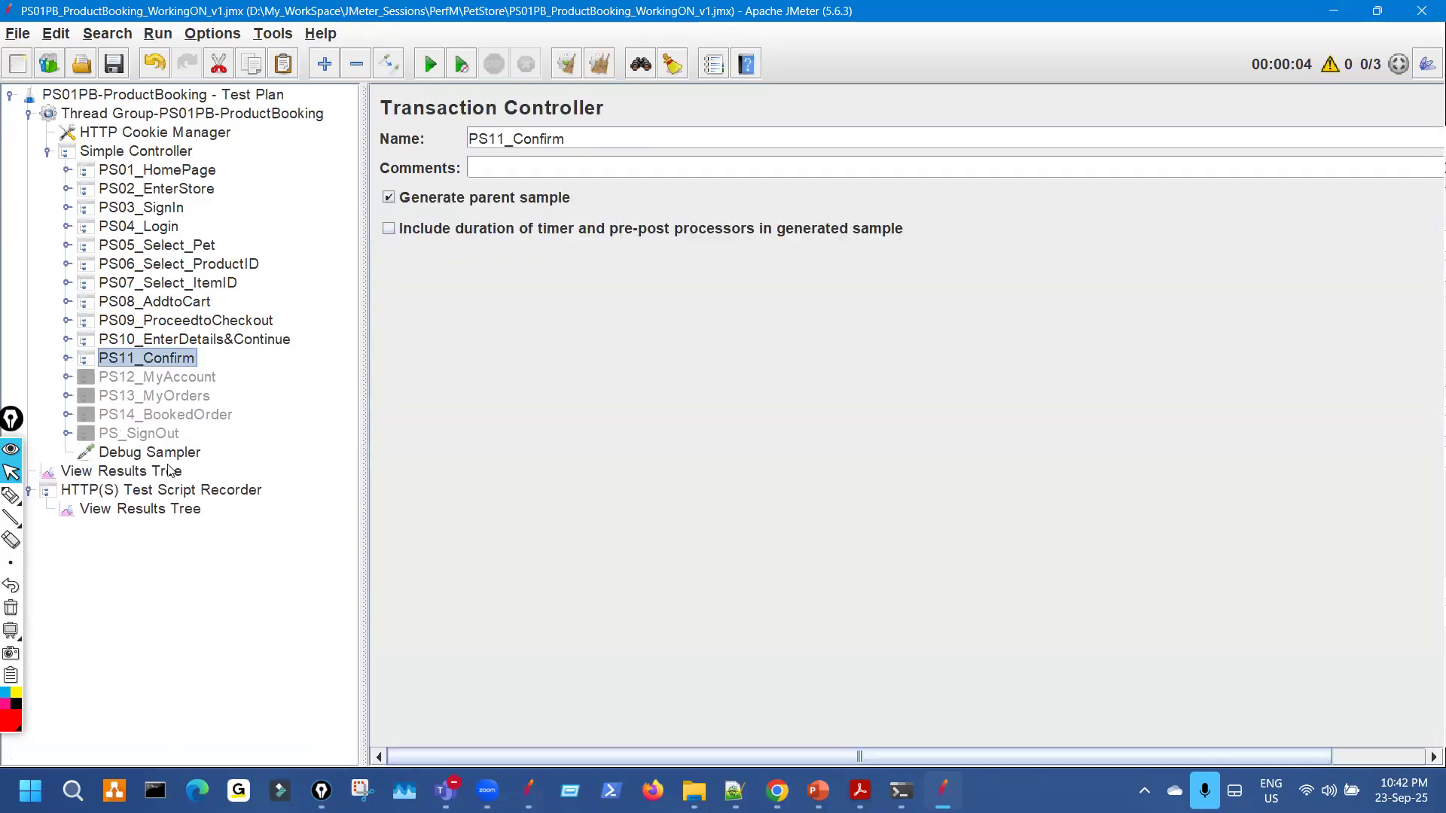
{"action": "left_click_drag", "start_coordinate": [360, 267], "coordinate": [226, 266]}
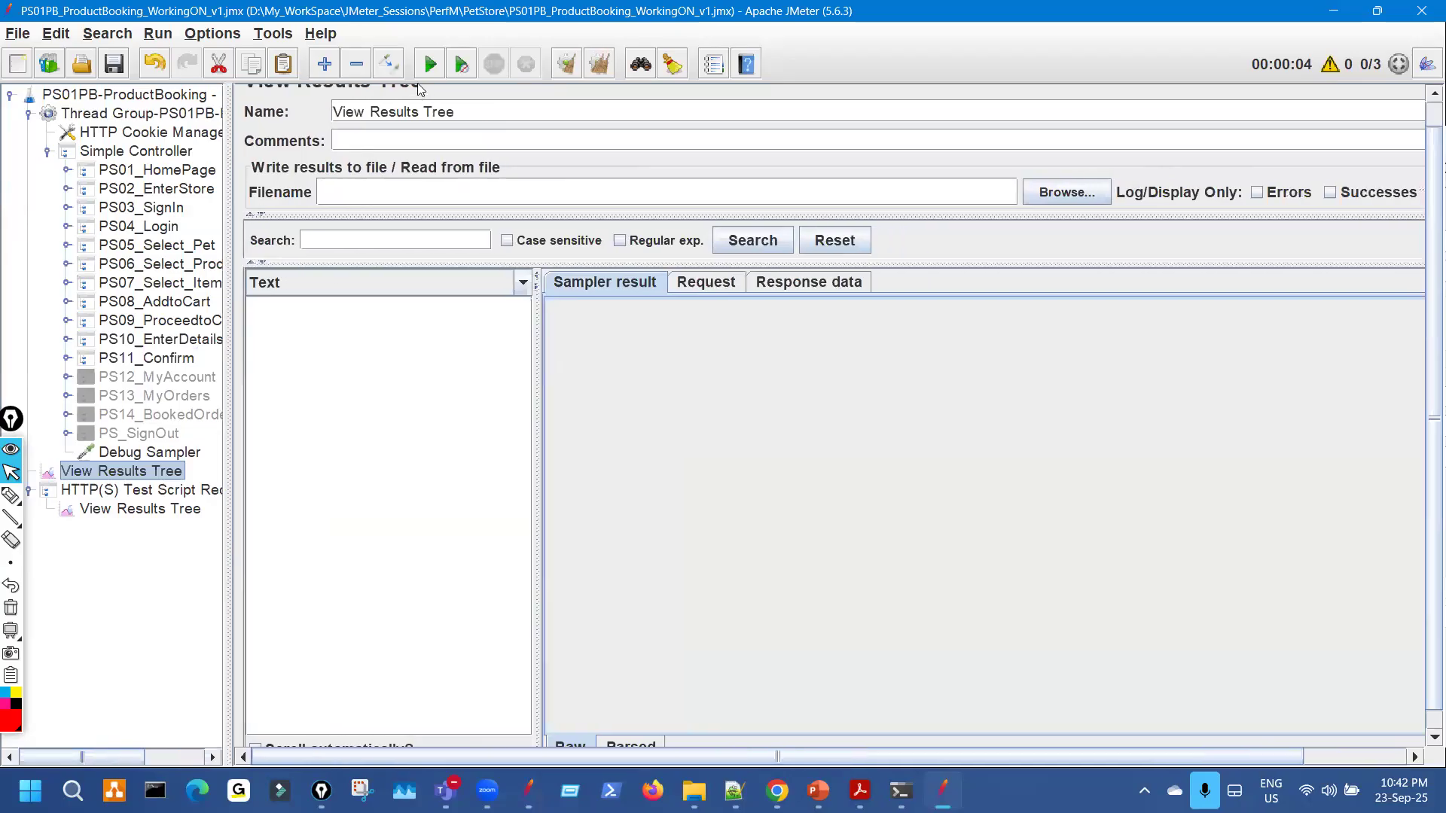
{"action": "left_click", "coordinate": [430, 64]}
Show the PS10_EnterDetails&Continue order request's response data rendered as HTML.
{"action": "left_click_drag", "start_coordinate": [535, 449], "coordinate": [723, 433]}
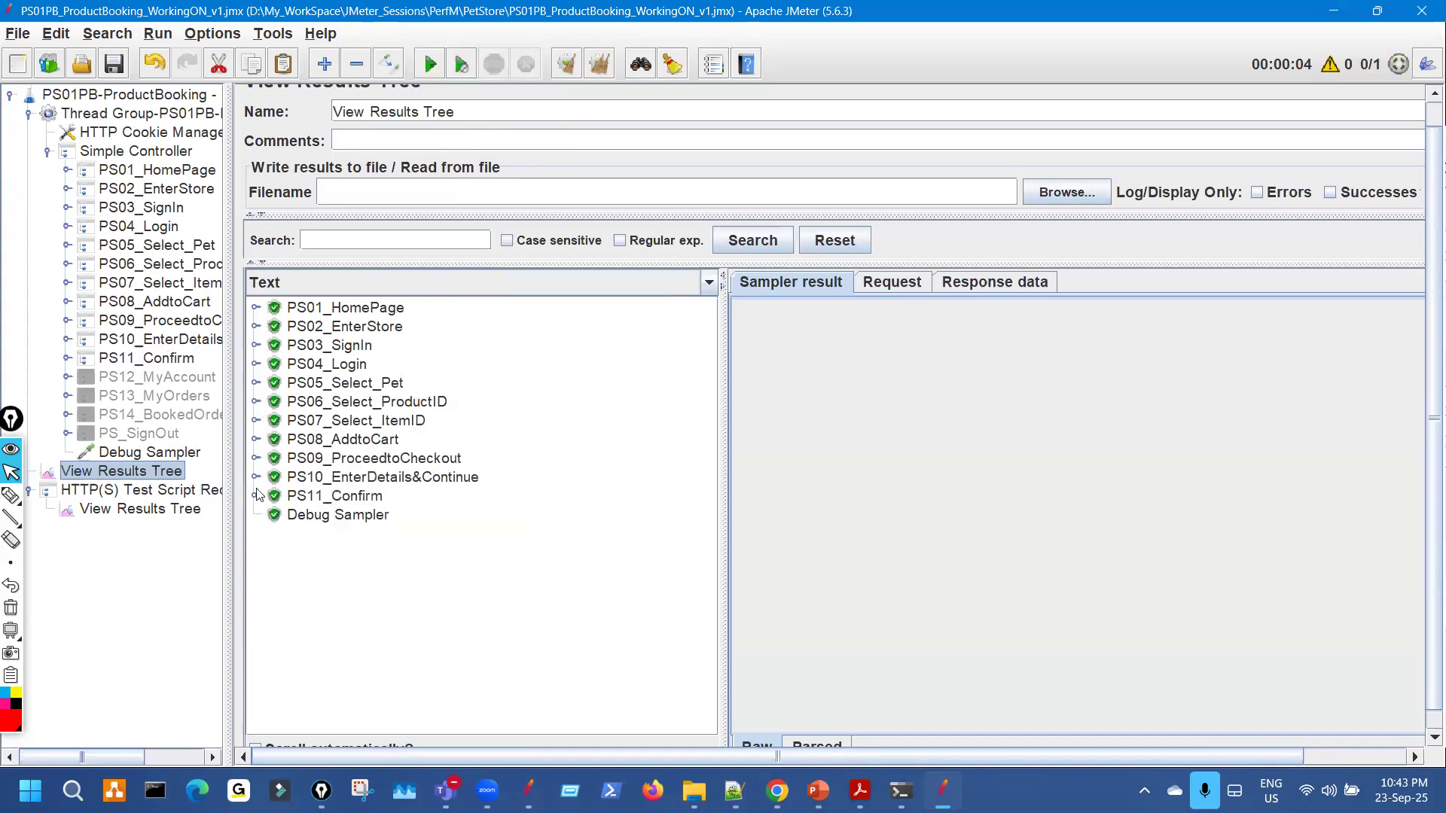
{"action": "left_click", "coordinate": [256, 479]}
{"action": "left_click", "coordinate": [599, 498]}
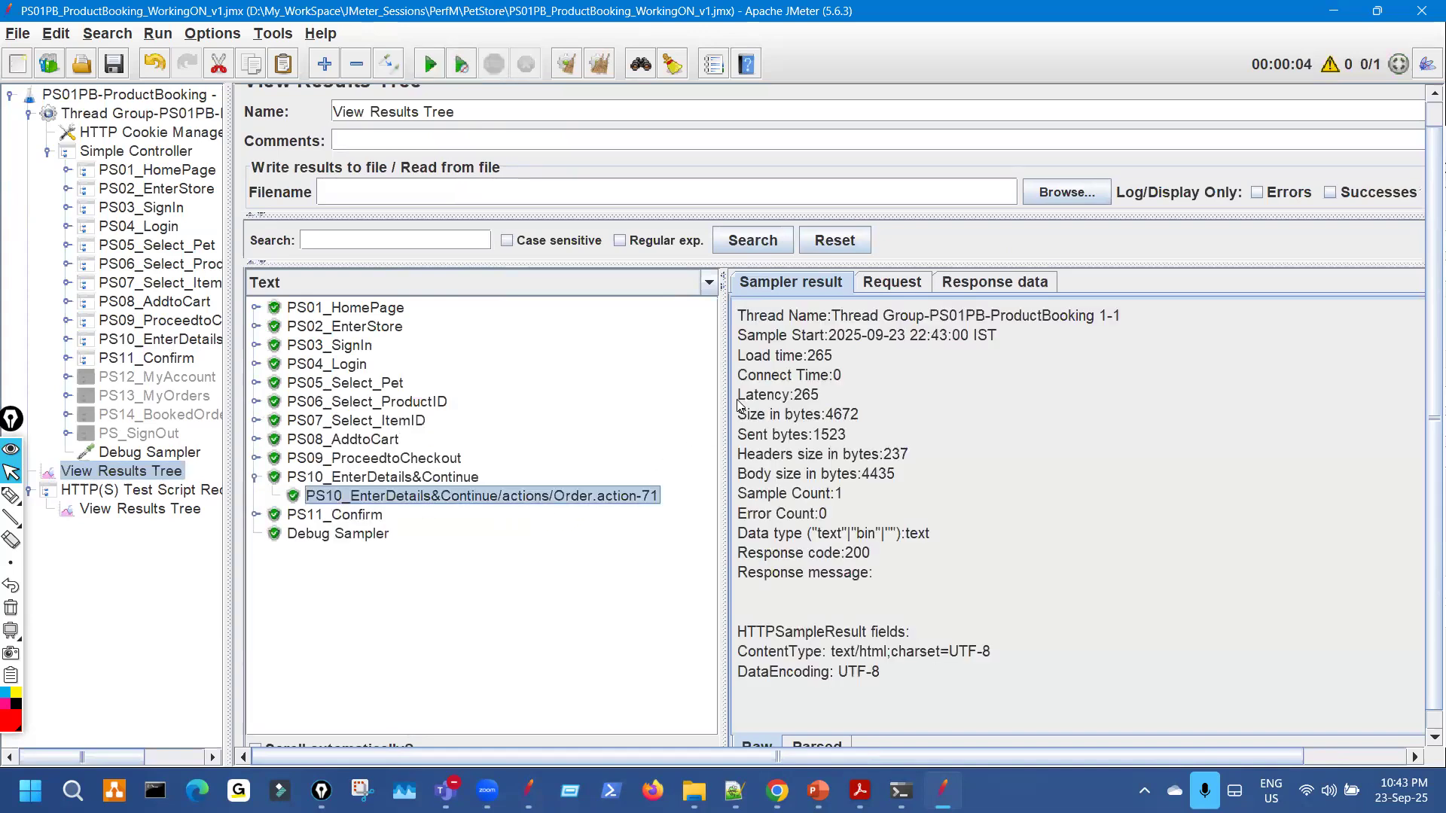
{"action": "left_click_drag", "start_coordinate": [713, 403], "coordinate": [601, 382]}
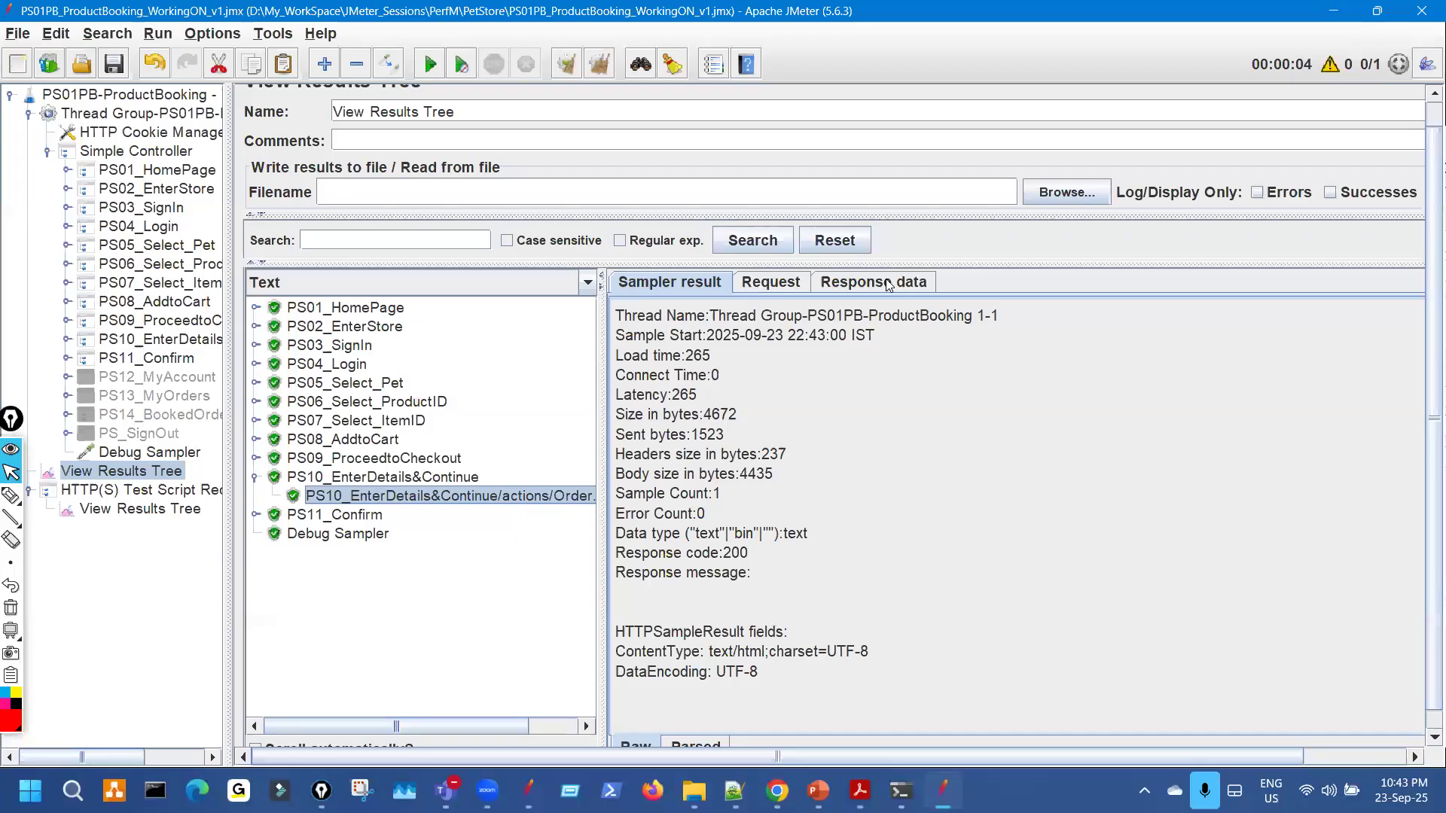
{"action": "left_click", "coordinate": [881, 282]}
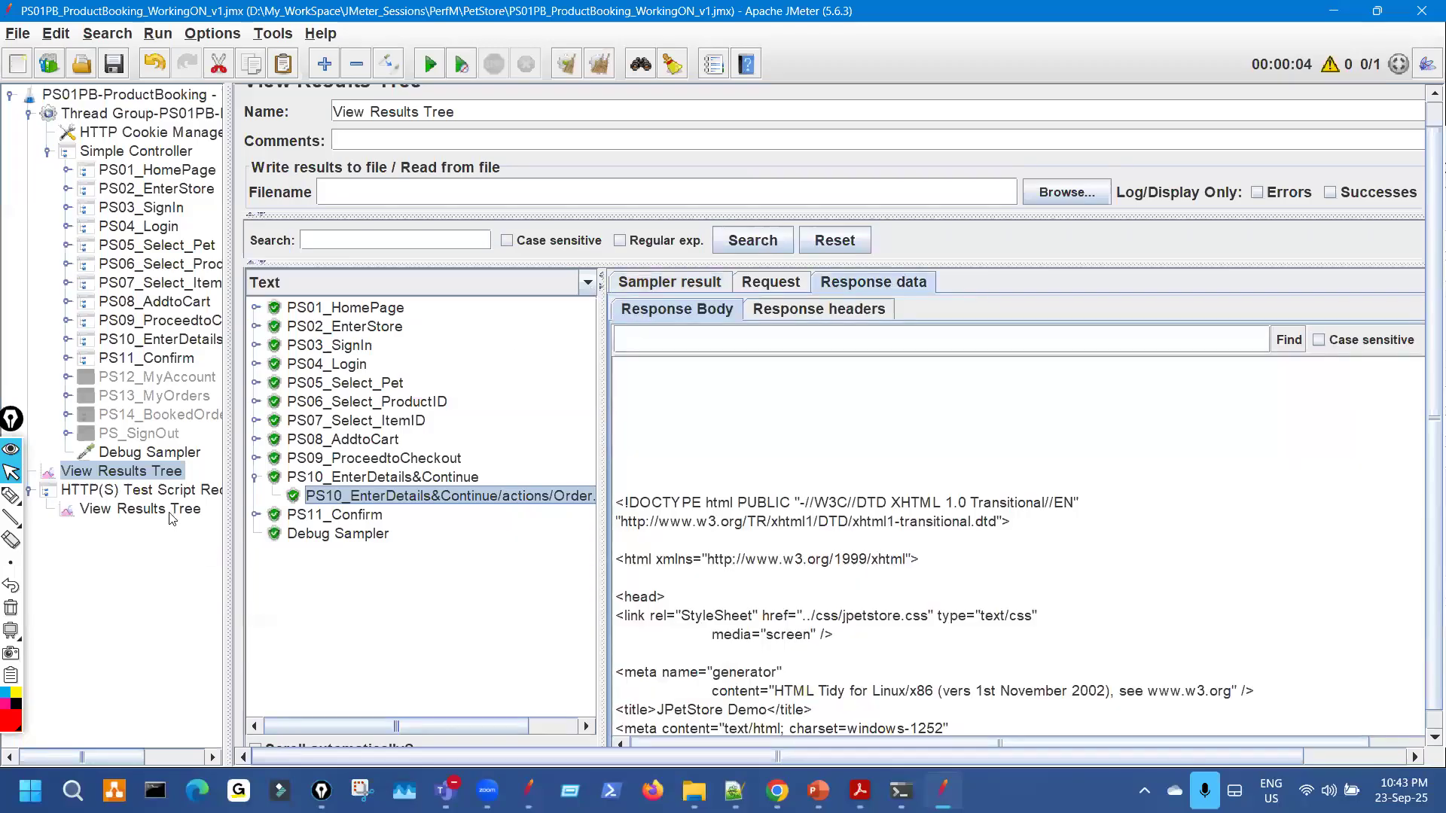
{"action": "left_click", "coordinate": [588, 283]}
{"action": "scroll", "coordinate": [452, 376], "scroll_direction": "down", "scroll_amount": 2}
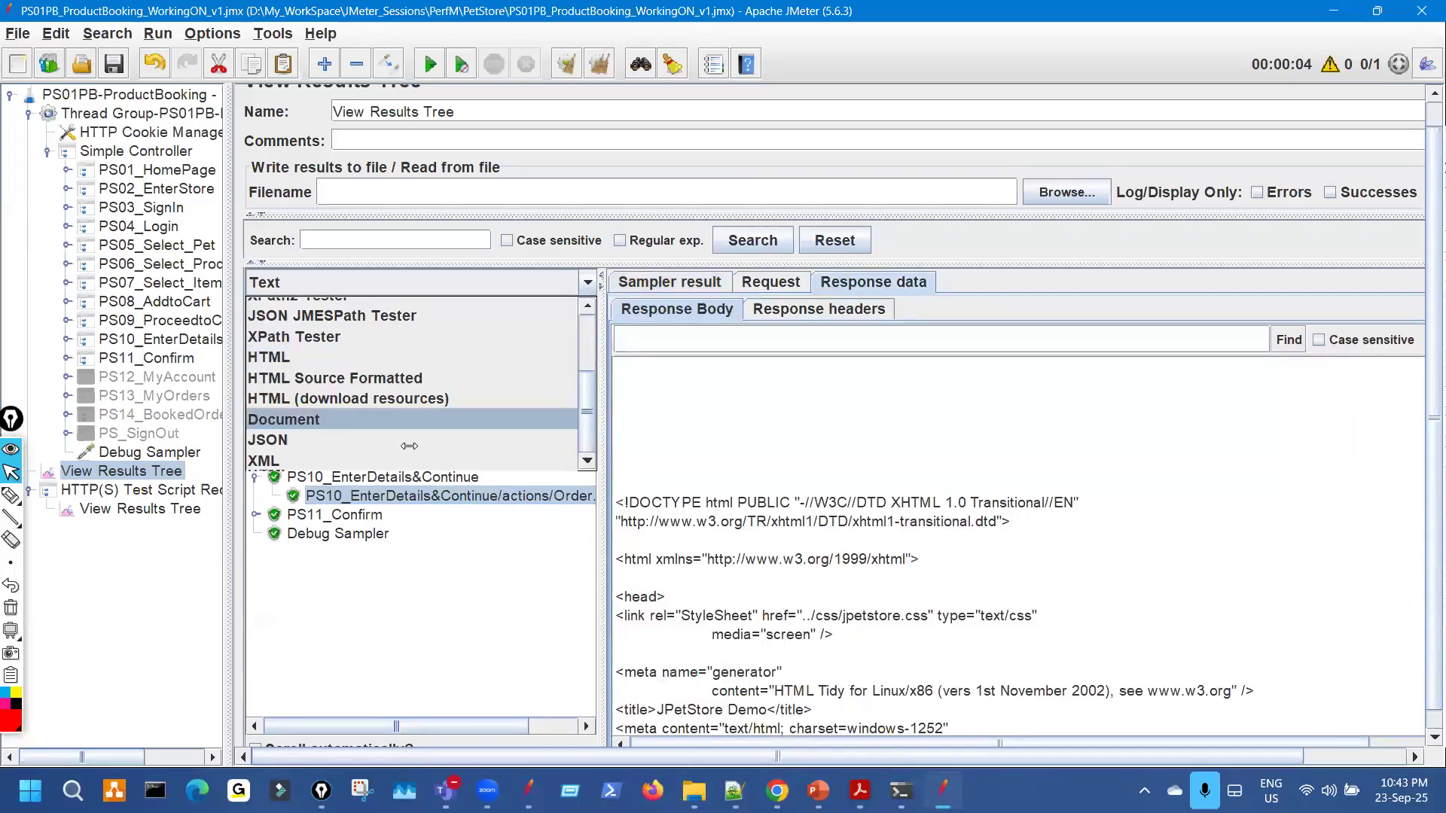
{"action": "key", "text": "Return"}
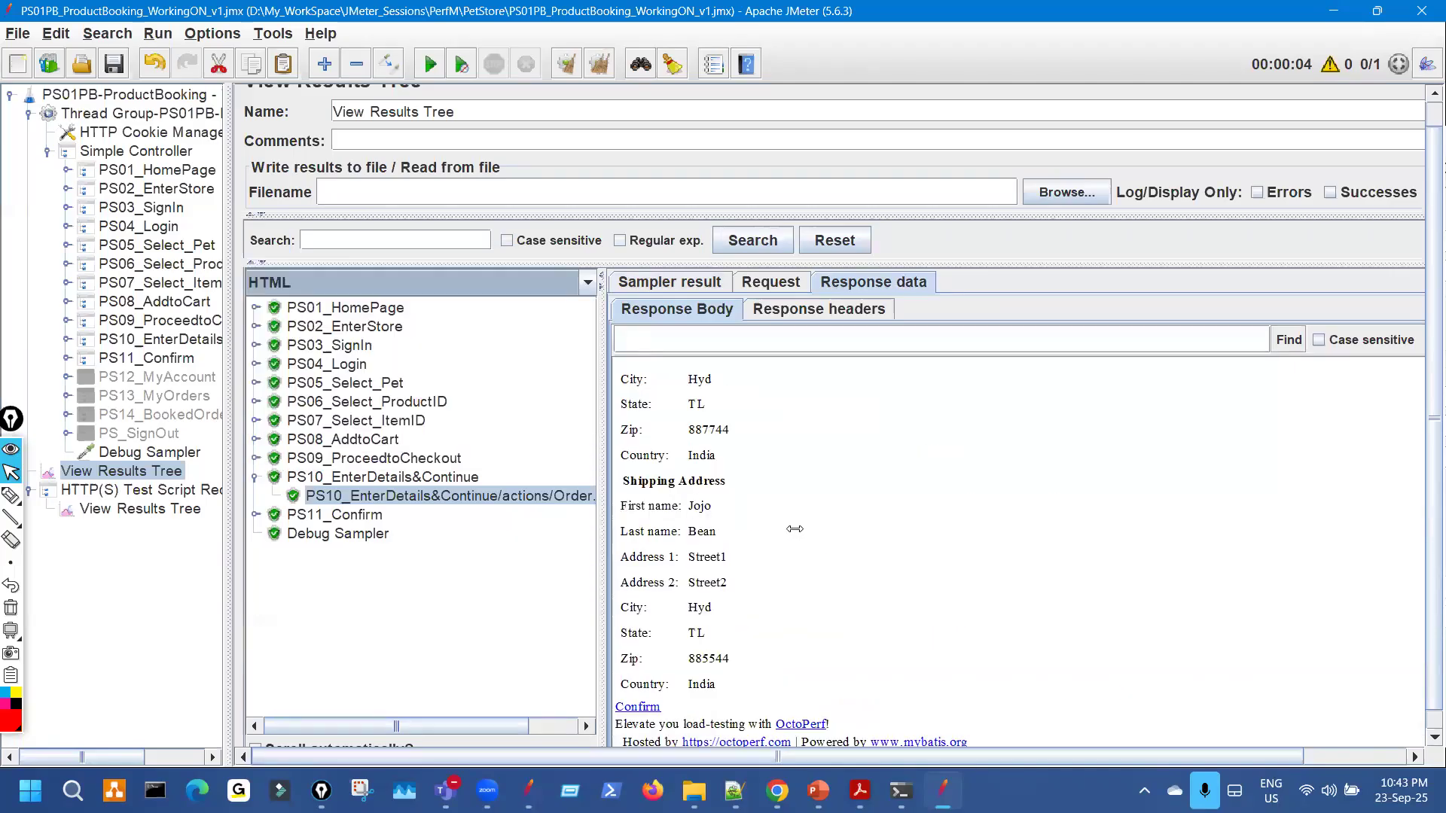
{"action": "scroll", "coordinate": [779, 535], "scroll_direction": "down", "scroll_amount": 5}
{"action": "scroll", "coordinate": [768, 527], "scroll_direction": "up", "scroll_amount": 5}
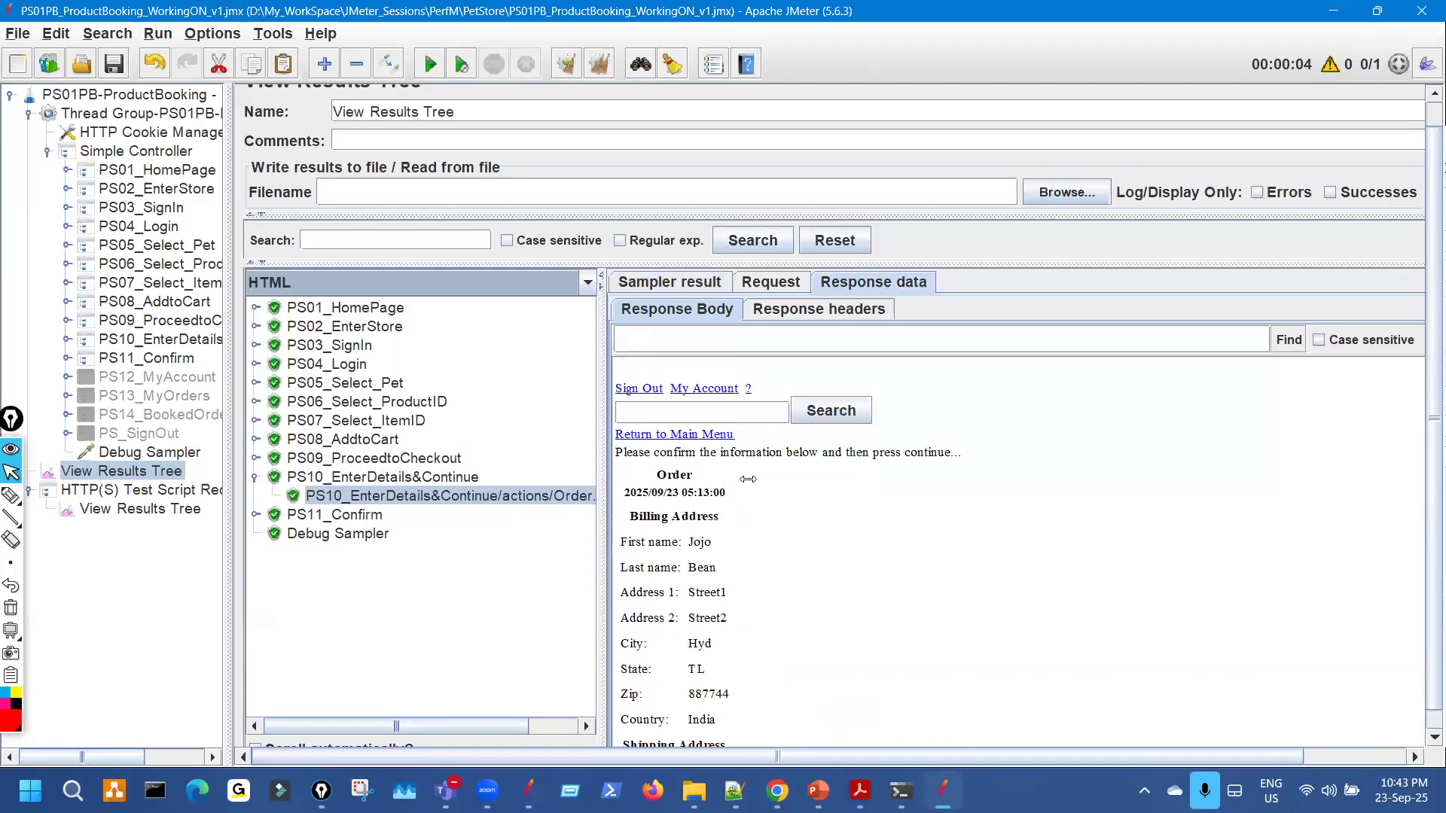
{"action": "left_click_drag", "start_coordinate": [642, 435], "coordinate": [671, 492]}
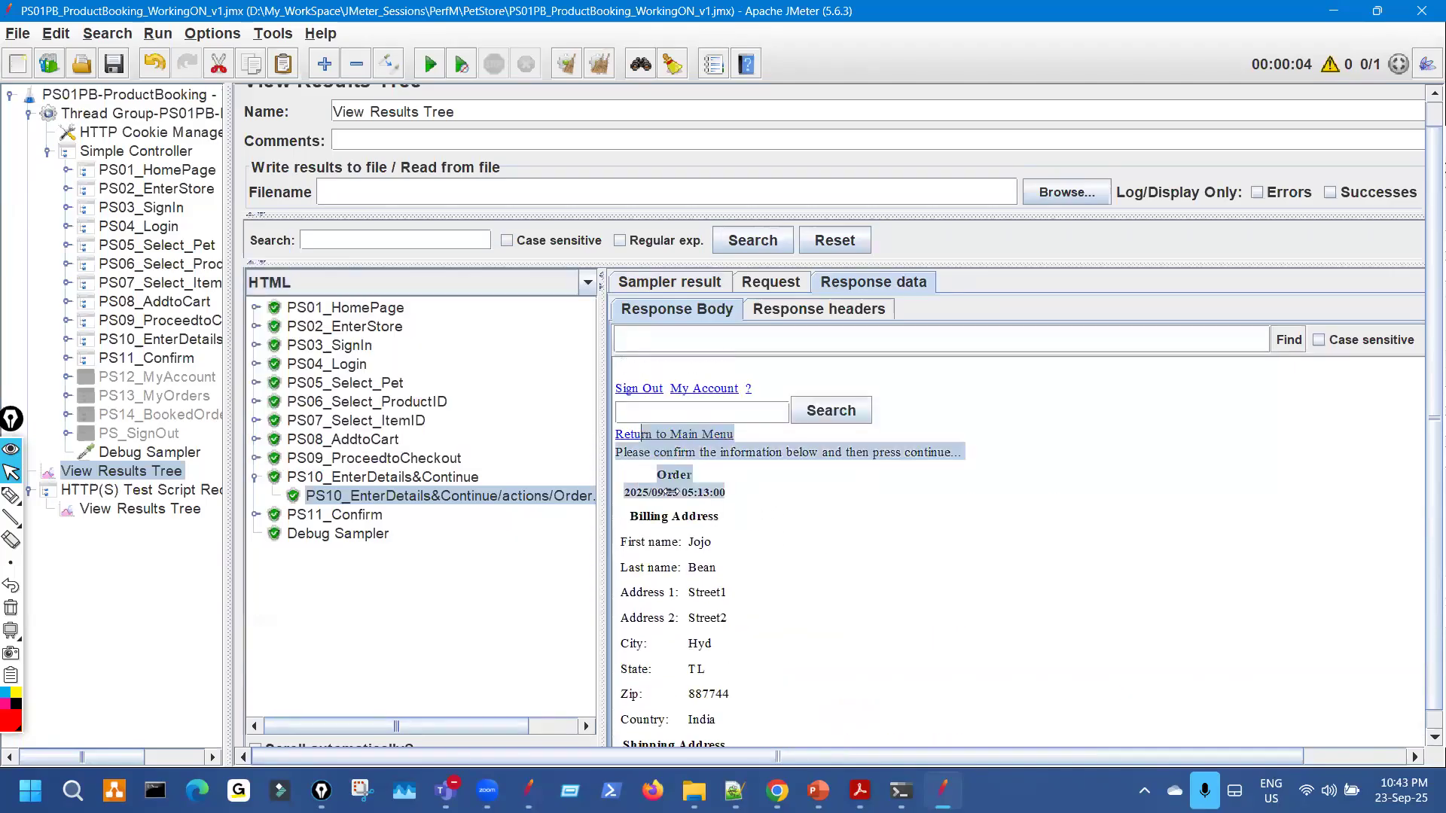
Compare the billing address in the replayed run's results against the recorded script's results.
{"action": "left_click", "coordinate": [181, 509]}
{"action": "left_click_drag", "start_coordinate": [504, 451], "coordinate": [729, 440]}
{"action": "left_click_drag", "start_coordinate": [877, 514], "coordinate": [857, 722]}
{"action": "left_click", "coordinate": [150, 472]}
{"action": "left_click_drag", "start_coordinate": [604, 433], "coordinate": [793, 439]}
{"action": "scroll", "coordinate": [933, 595], "scroll_direction": "down", "scroll_amount": 5}
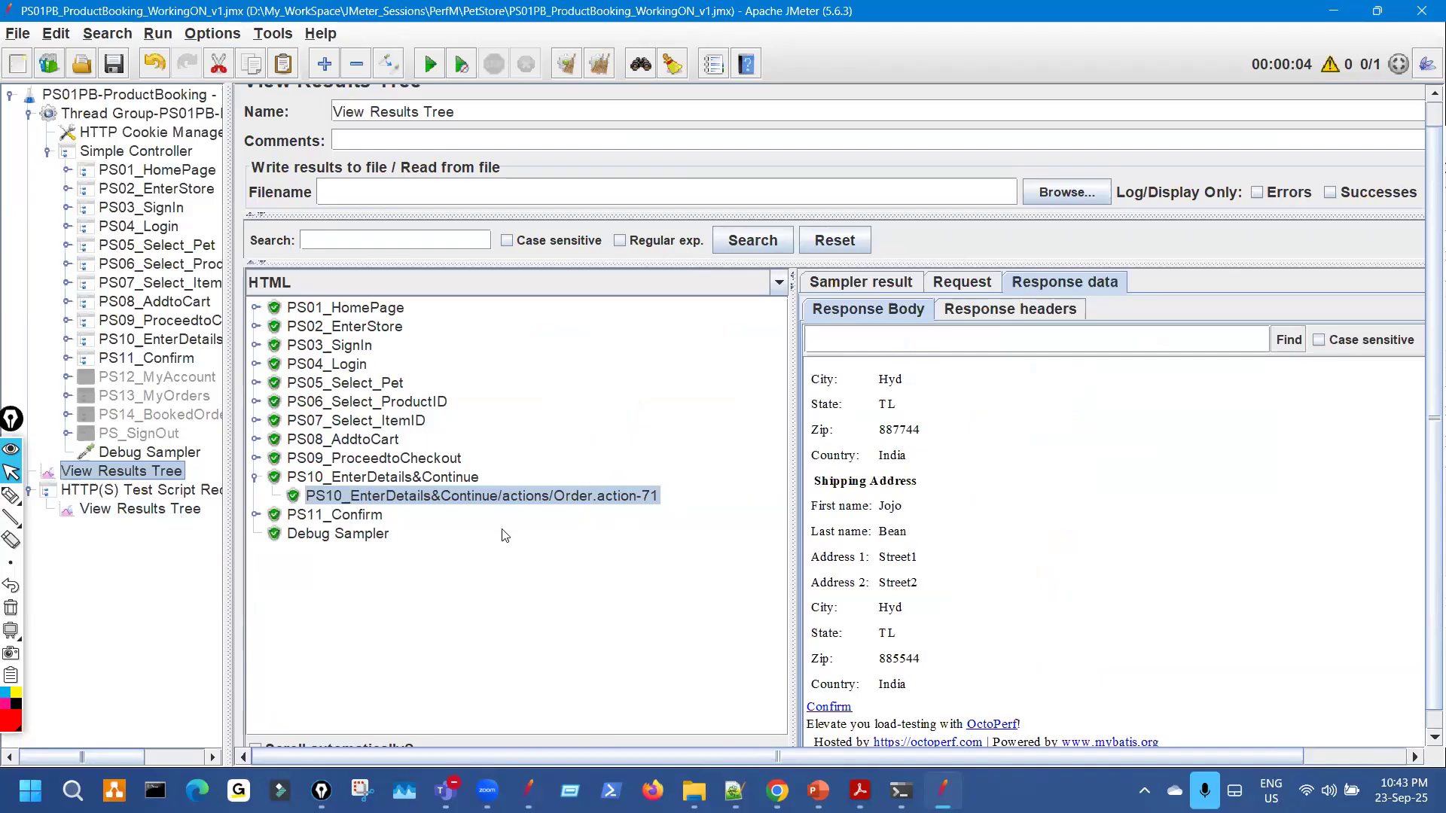
{"action": "key", "text": "Down"}
{"action": "key", "text": "Down"}
{"action": "scroll", "coordinate": [552, 557], "scroll_direction": "down", "scroll_amount": 3}
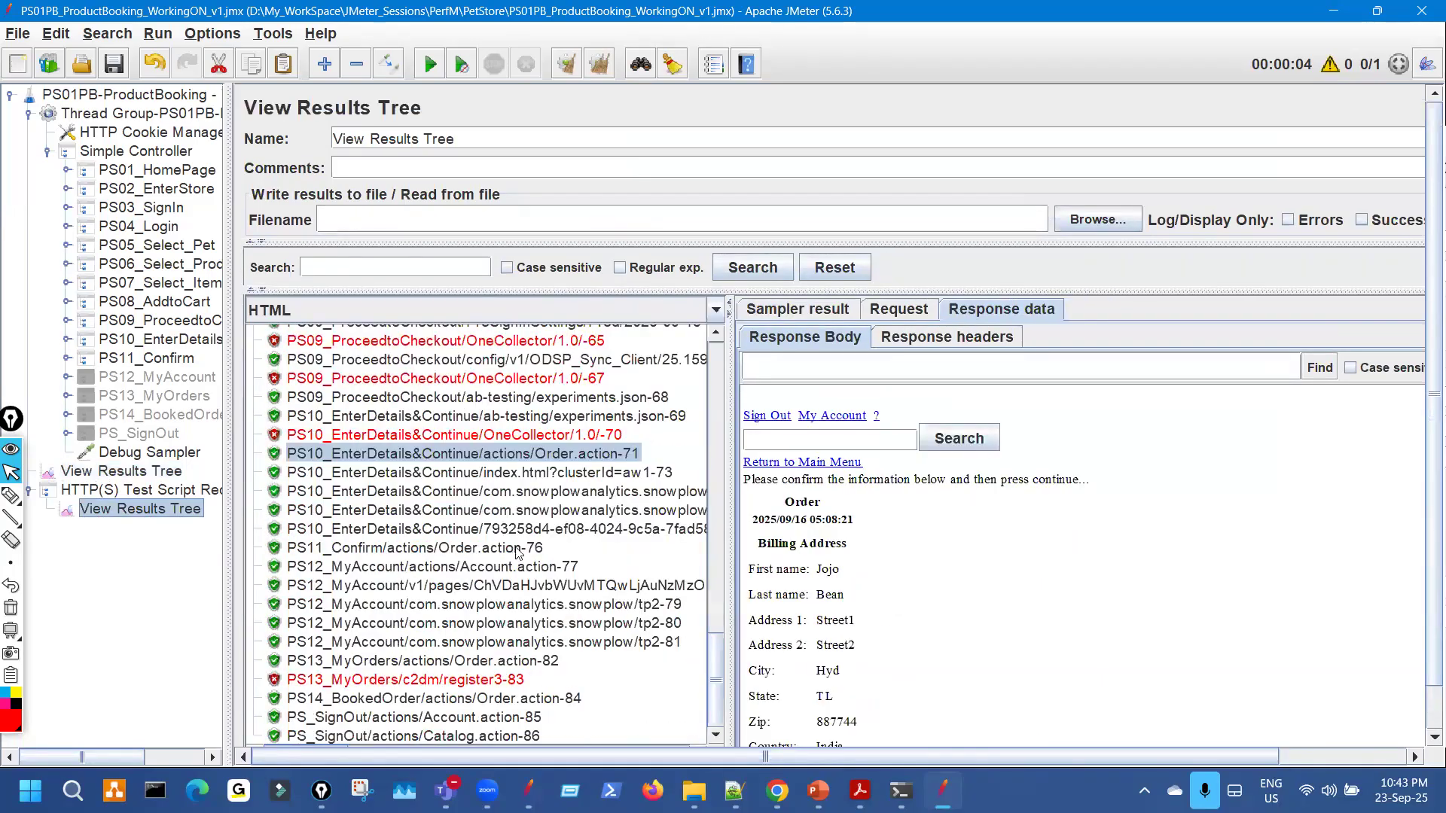
Review the recorded PS11_Confirm order confirmation response and its order-submitted message.
{"action": "left_click", "coordinate": [518, 549]}
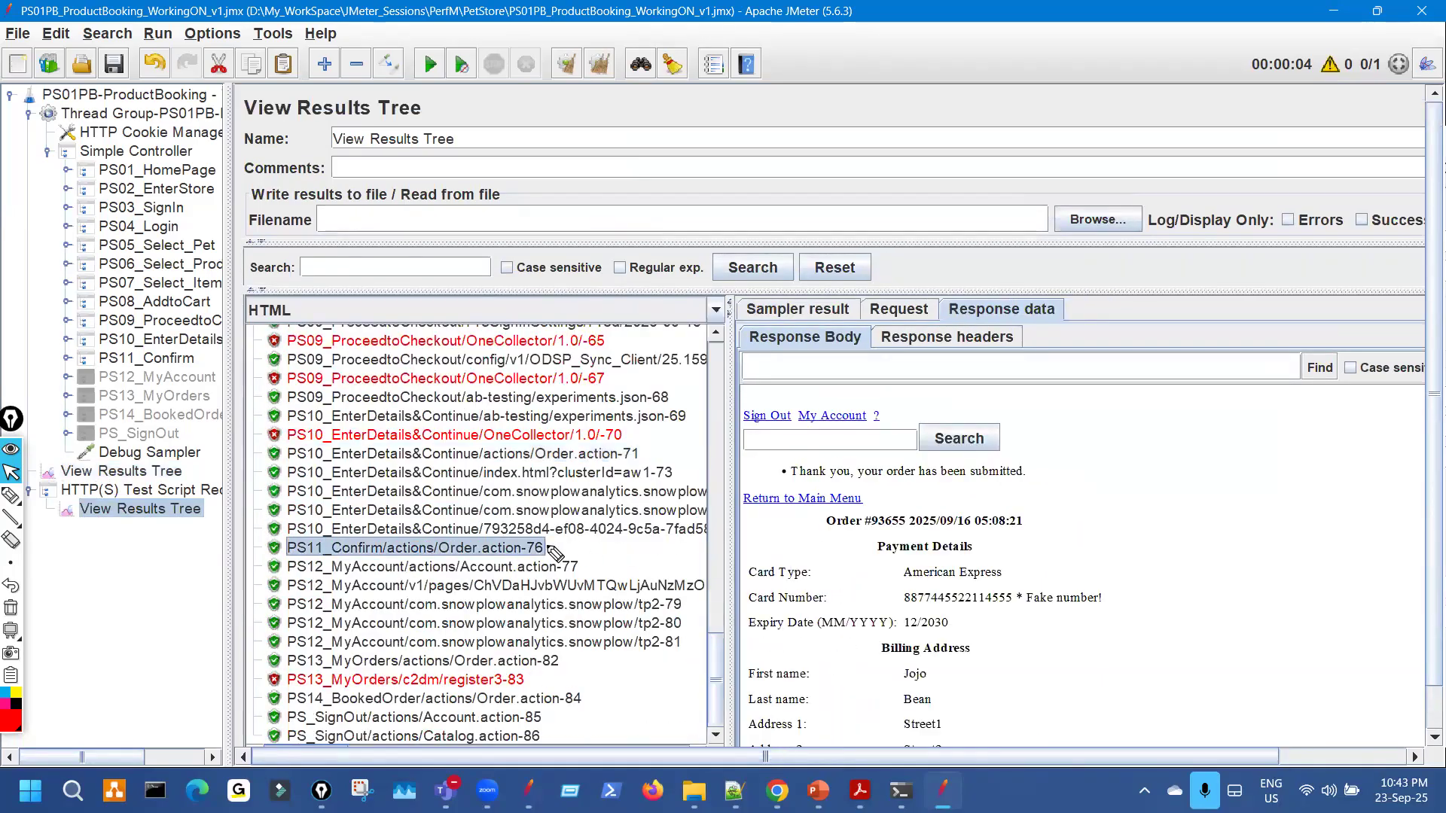
{"action": "key", "text": "ctrl+shift+3"}
{"action": "left_click_drag", "start_coordinate": [530, 538], "coordinate": [590, 533]}
{"action": "left_click_drag", "start_coordinate": [825, 486], "coordinate": [1005, 494]}
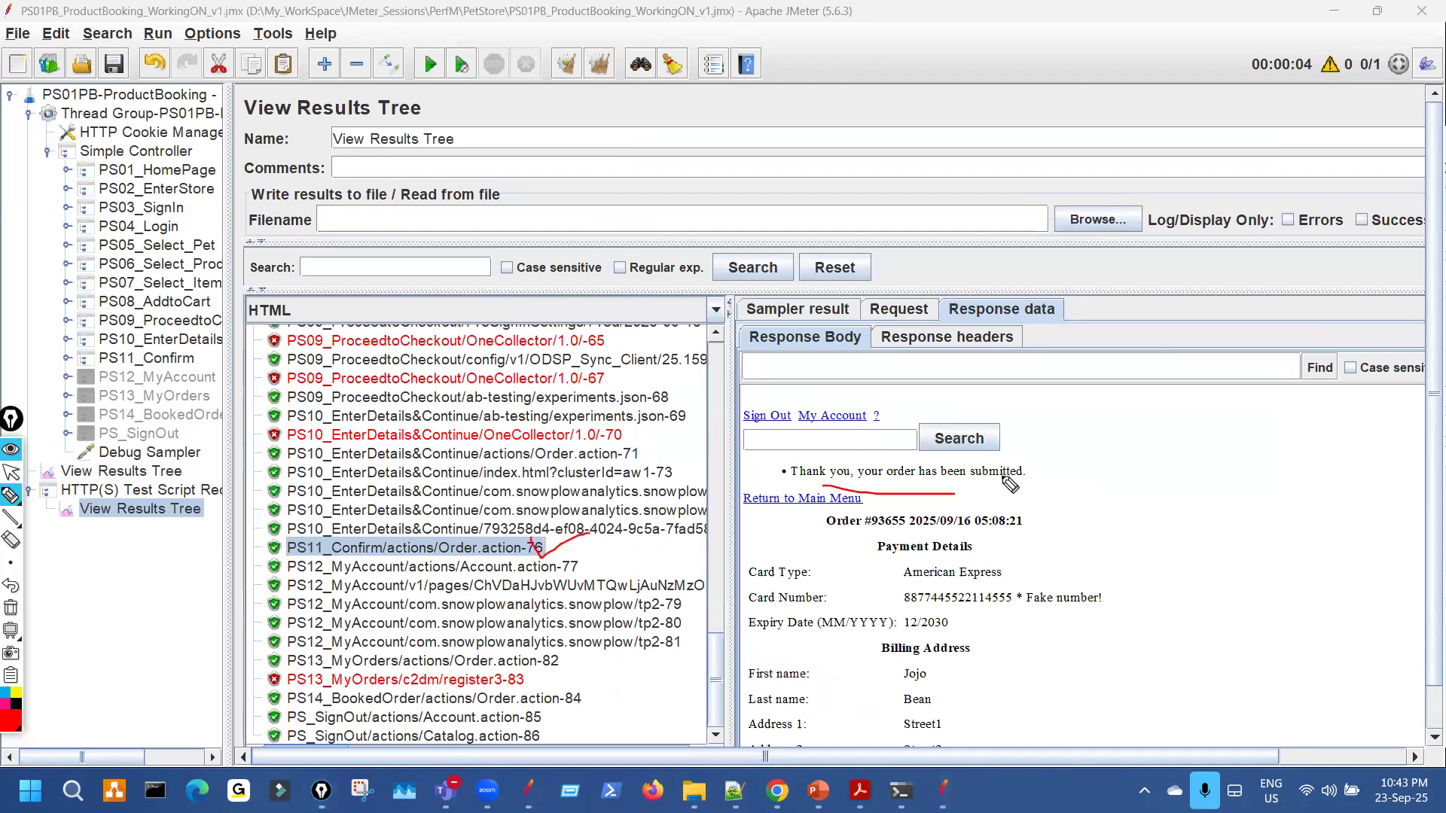
{"action": "key", "text": "ctrl+shift+7"}
{"action": "key", "text": "ctrl+shift+1"}
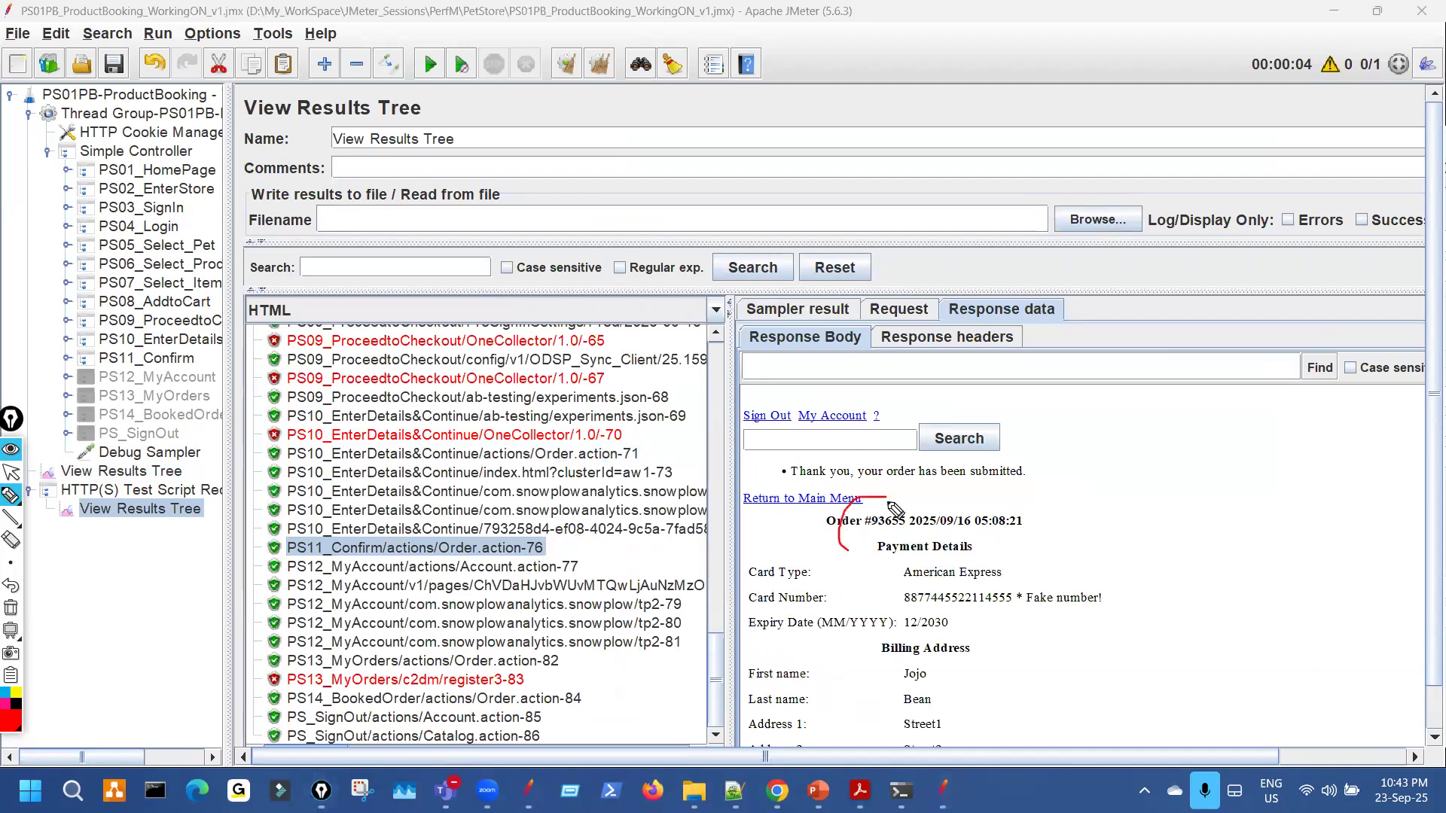
{"action": "scroll", "coordinate": [987, 588], "scroll_direction": "down", "scroll_amount": 3}
{"action": "scroll", "coordinate": [971, 633], "scroll_direction": "down", "scroll_amount": 1}
{"action": "key", "text": "ctrl+shift+3"}
{"action": "mouse_move", "coordinate": [840, 658]}
{"action": "left_mouse_down"}
{"action": "mouse_move", "coordinate": [826, 744]}
{"action": "mouse_move", "coordinate": [930, 653]}
{"action": "left_mouse_up"}
{"action": "left_click_drag", "start_coordinate": [1006, 570], "coordinate": [1106, 518]}
{"action": "key", "text": "ctrl+shift+7"}
{"action": "key", "text": "ctrl+shift+1"}
Open the replayed run's Order.action-76 response showing the new order number and date.
{"action": "left_click", "coordinate": [143, 472]}
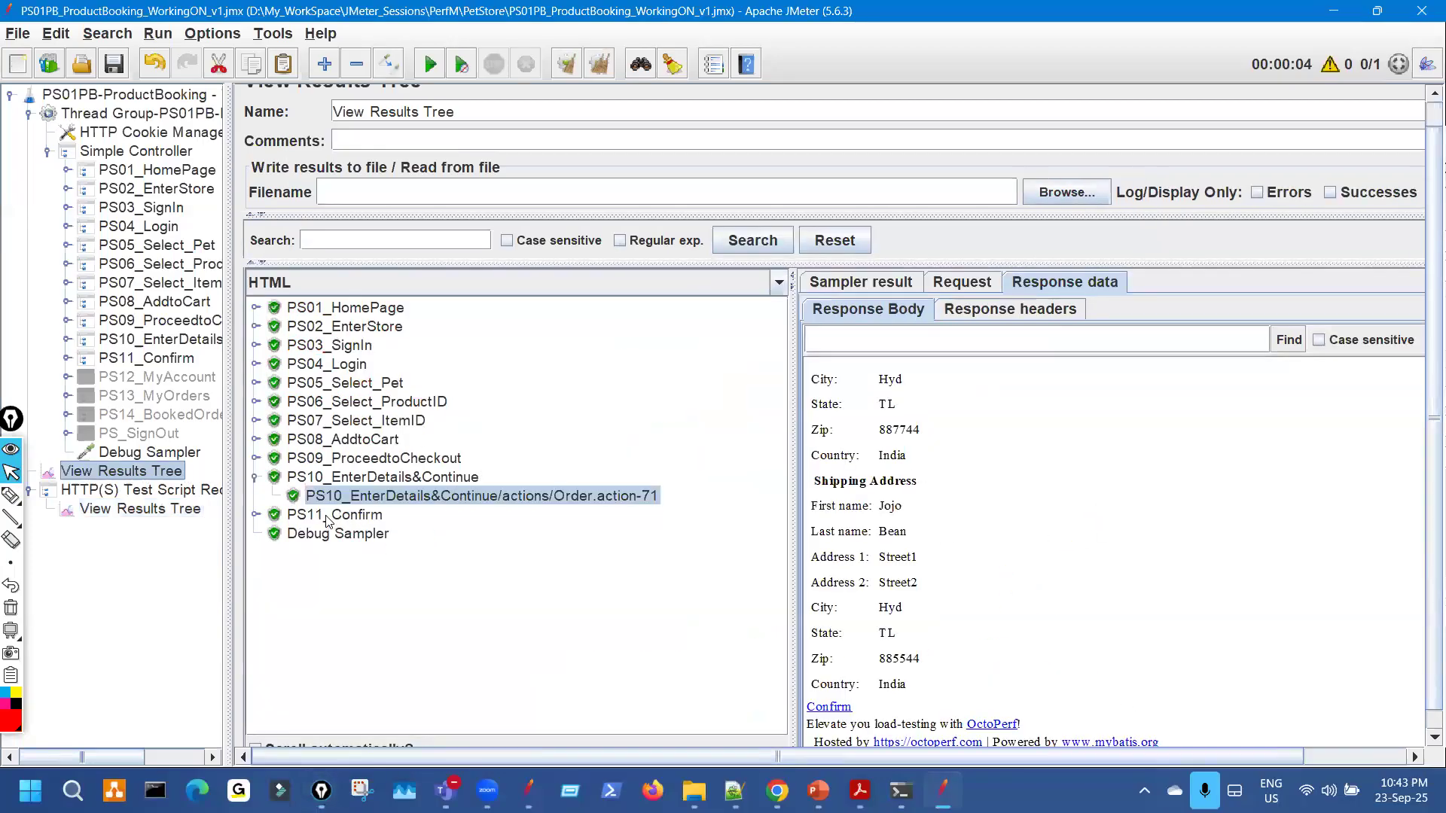
{"action": "left_click", "coordinate": [286, 518]}
{"action": "left_click", "coordinate": [256, 515]}
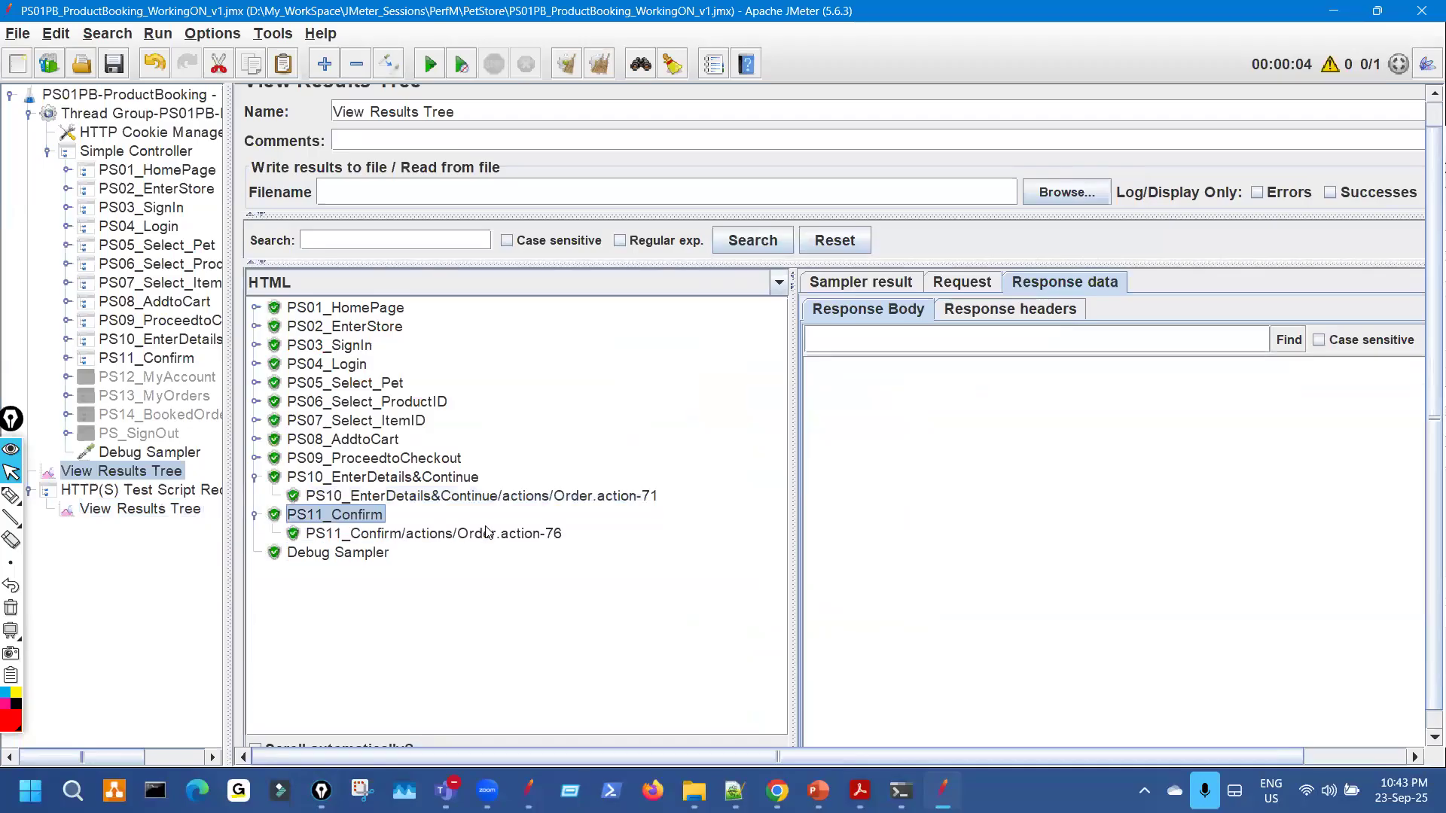
{"action": "left_click", "coordinate": [542, 534]}
{"action": "key", "text": "ctrl+shift+2"}
{"action": "left_click_drag", "start_coordinate": [533, 515], "coordinate": [578, 519]}
{"action": "left_click_drag", "start_coordinate": [896, 456], "coordinate": [1077, 465]}
{"action": "left_click_drag", "start_coordinate": [1018, 503], "coordinate": [936, 491]}
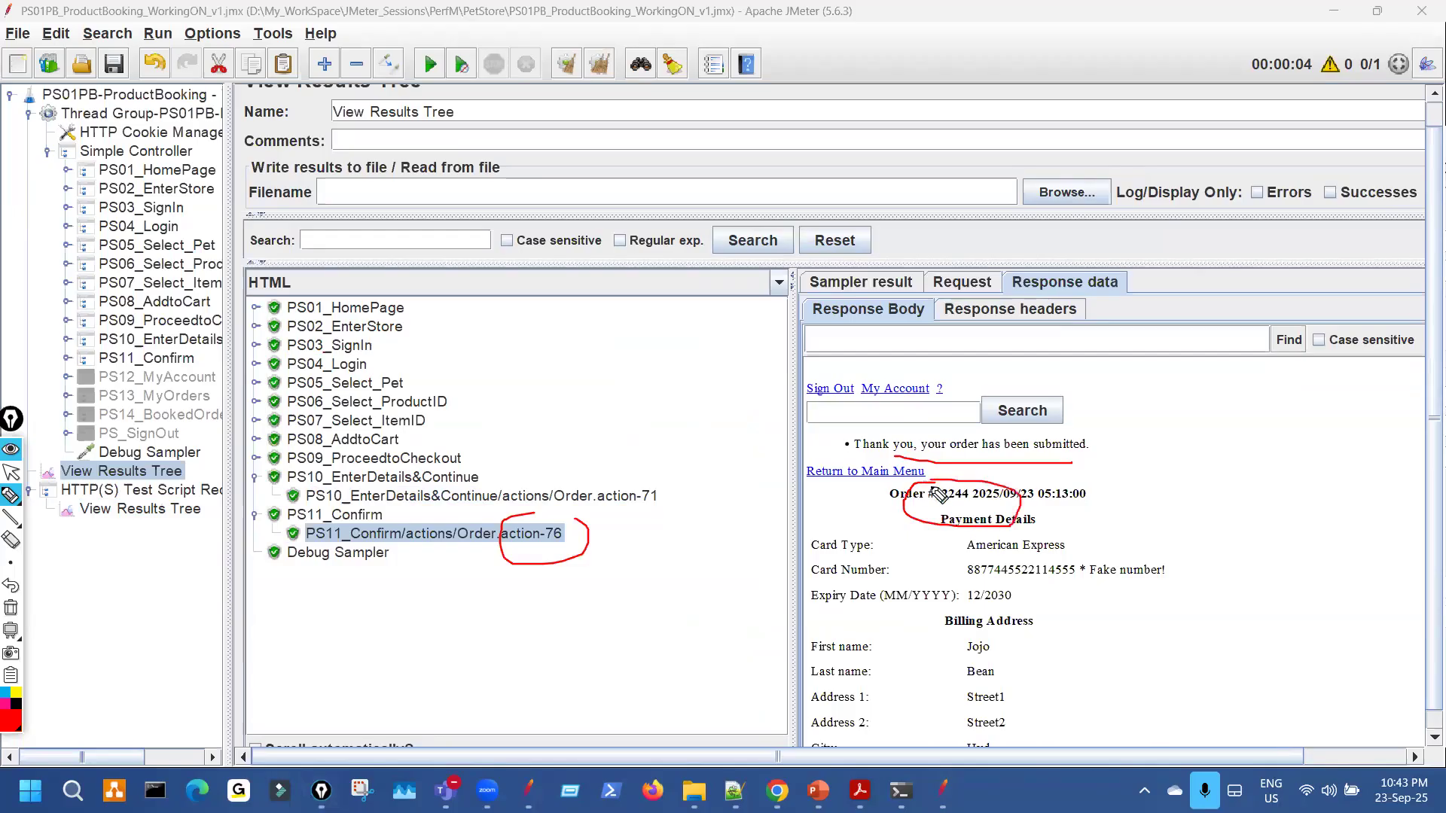
{"action": "key", "text": "ctrl+shift+7"}
{"action": "key", "text": "ctrl+shift+2"}
Verify the Adult Female Goldfish line item and $5.29 total, then open JPetStore sign-in in Chrome.
{"action": "scroll", "coordinate": [1008, 579], "scroll_direction": "down", "scroll_amount": 5}
{"action": "key", "text": "ctrl+shift+3"}
{"action": "mouse_move", "coordinate": [898, 661]}
{"action": "left_mouse_down"}
{"action": "mouse_move", "coordinate": [904, 708]}
{"action": "mouse_move", "coordinate": [986, 646]}
{"action": "mouse_move", "coordinate": [970, 639]}
{"action": "left_mouse_up"}
{"action": "left_click_drag", "start_coordinate": [1138, 666], "coordinate": [1184, 648]}
{"action": "mouse_move", "coordinate": [543, 337]}
{"action": "left_mouse_down"}
{"action": "mouse_move", "coordinate": [579, 544]}
{"action": "mouse_move", "coordinate": [567, 555]}
{"action": "mouse_move", "coordinate": [606, 532]}
{"action": "left_mouse_up"}
{"action": "left_click_drag", "start_coordinate": [1056, 455], "coordinate": [1160, 646]}
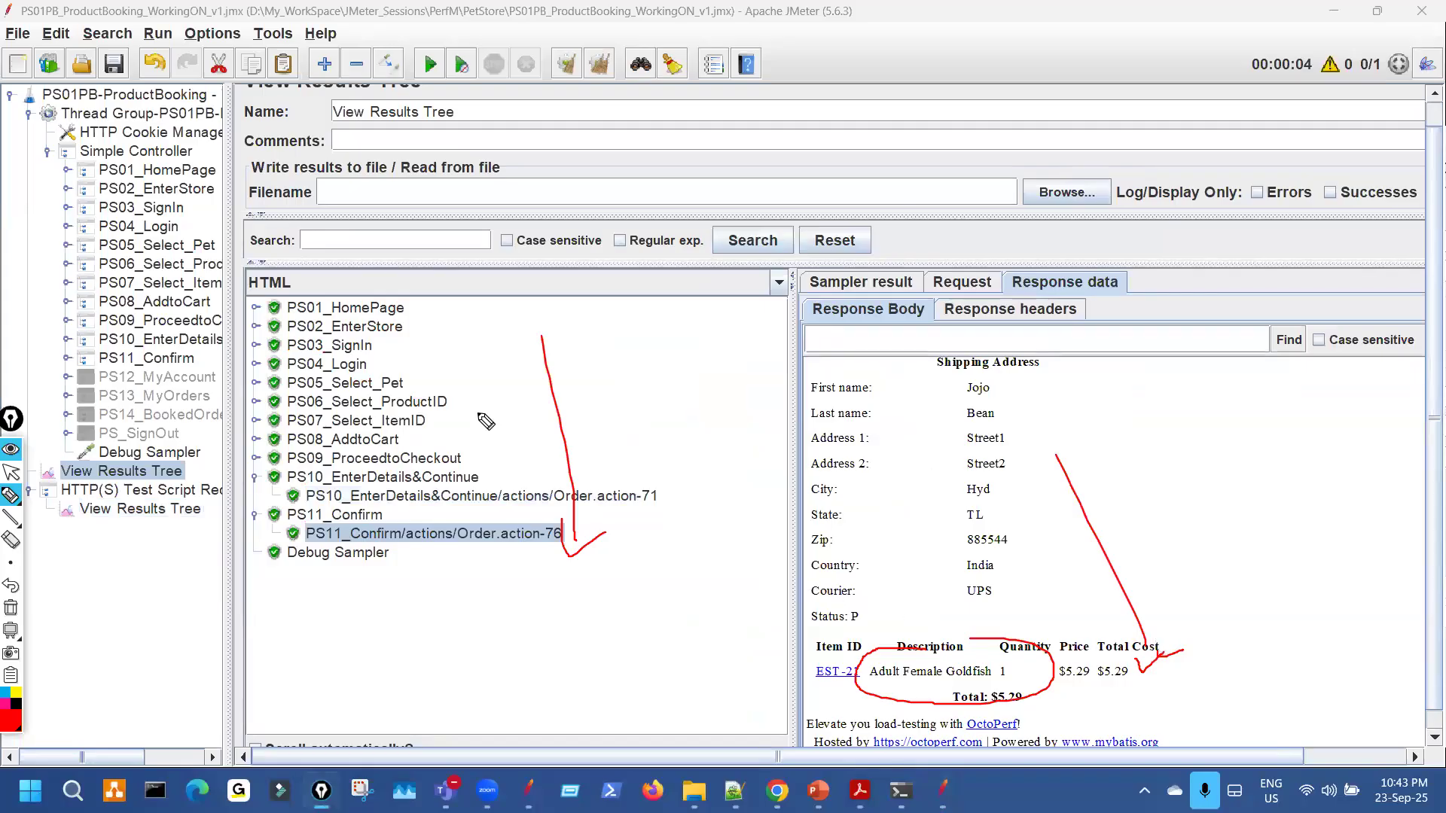
{"action": "key", "text": "ctrl+shift+7"}
{"action": "key", "text": "ctrl+shift+2"}
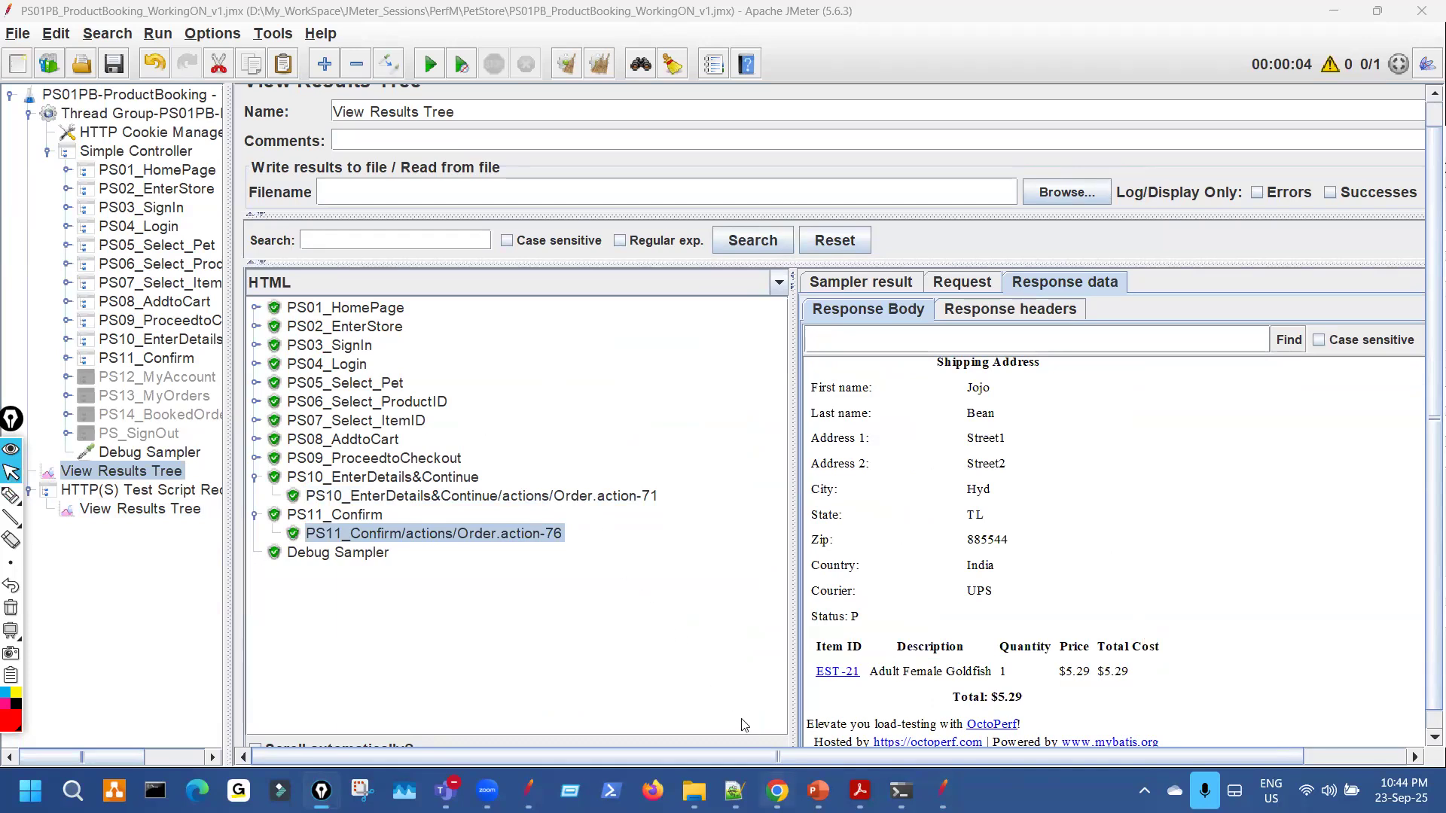
{"action": "left_click", "coordinate": [778, 790]}
{"action": "left_click", "coordinate": [709, 151]}
Fill the sign-in username with the value copied from PS04_Login1's parameters.
{"action": "left_click", "coordinate": [704, 272]}
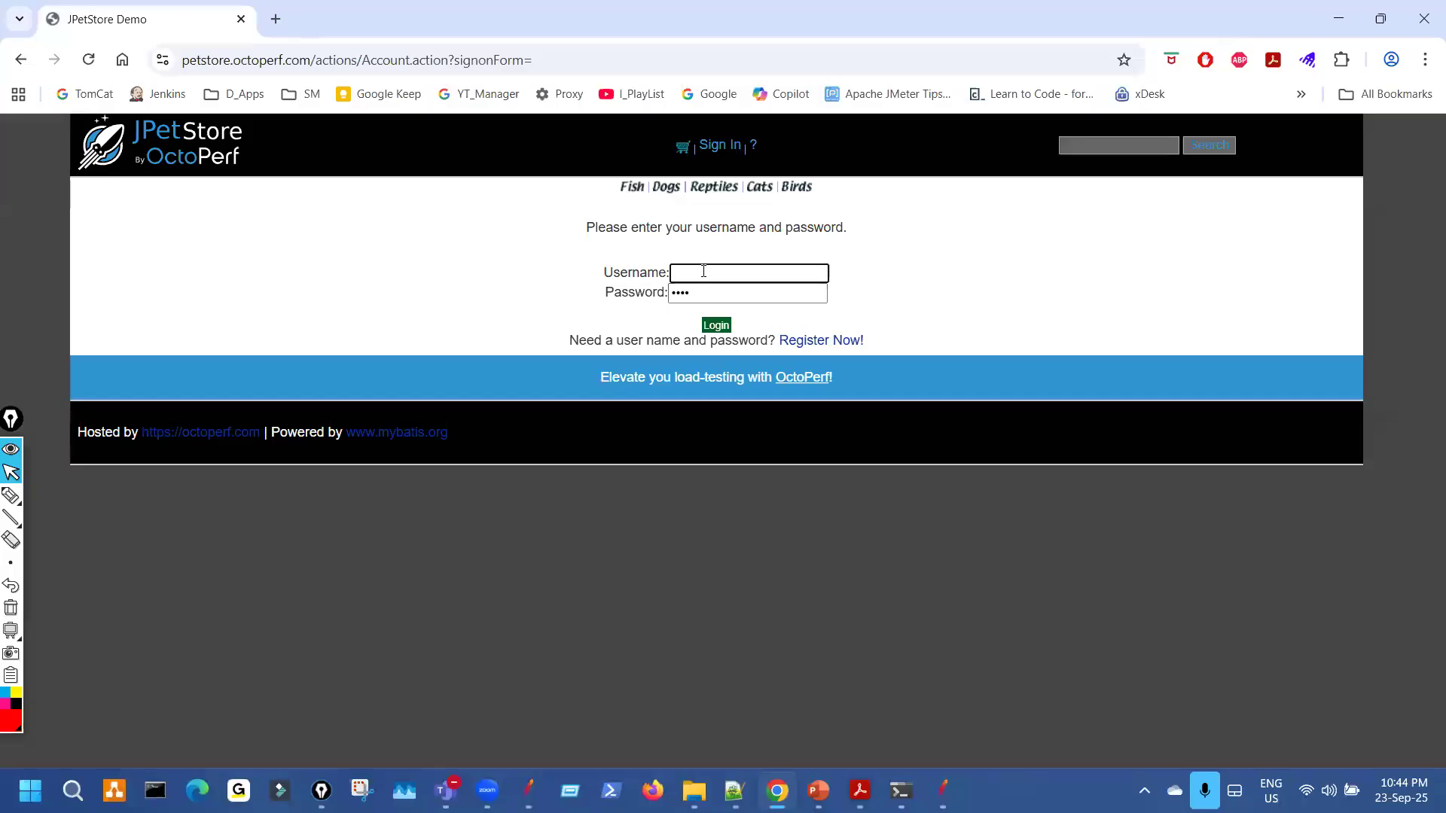
{"action": "type", "text": "joj"}
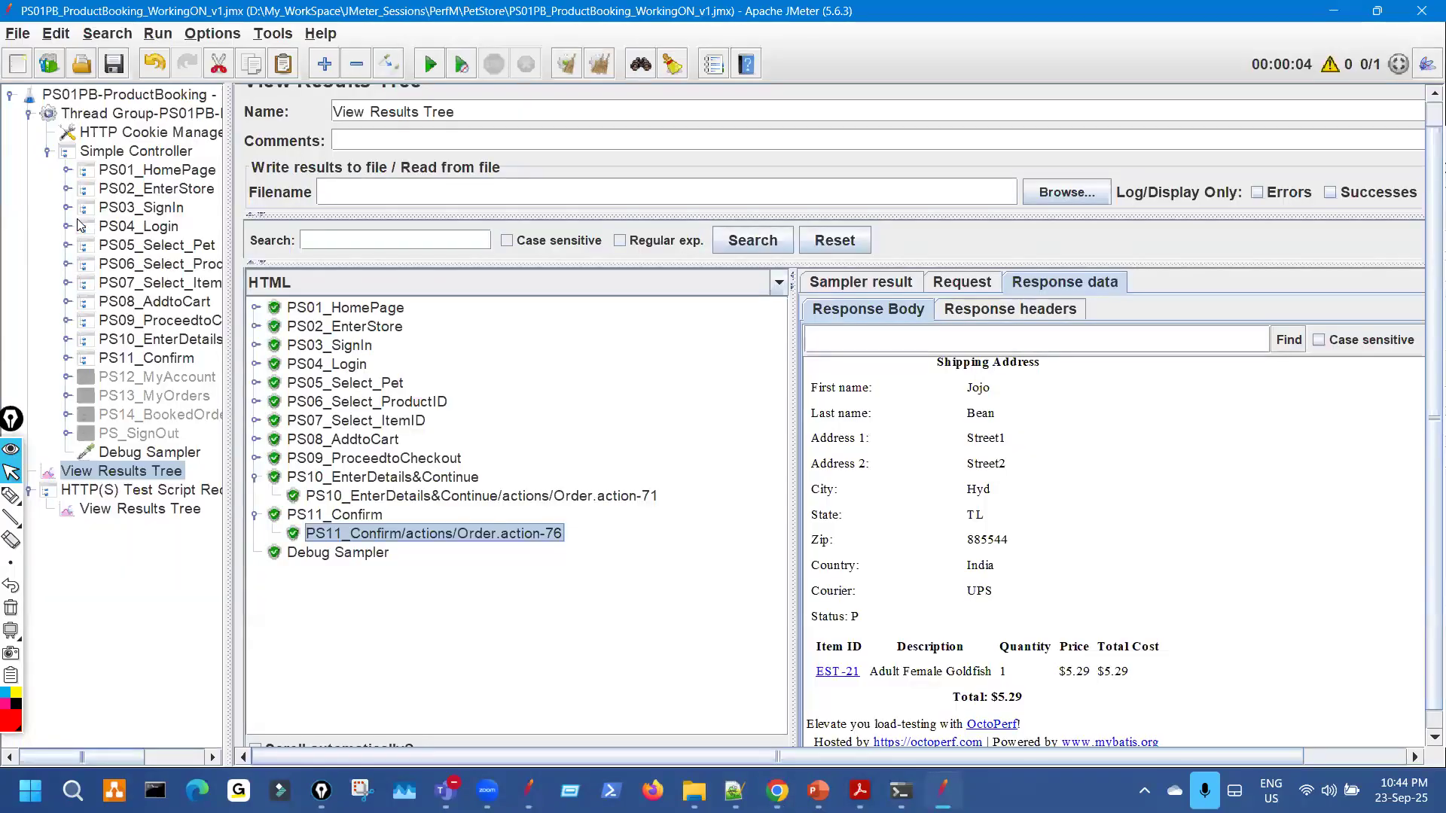
{"action": "left_click", "coordinate": [67, 226]}
{"action": "left_click", "coordinate": [162, 246]}
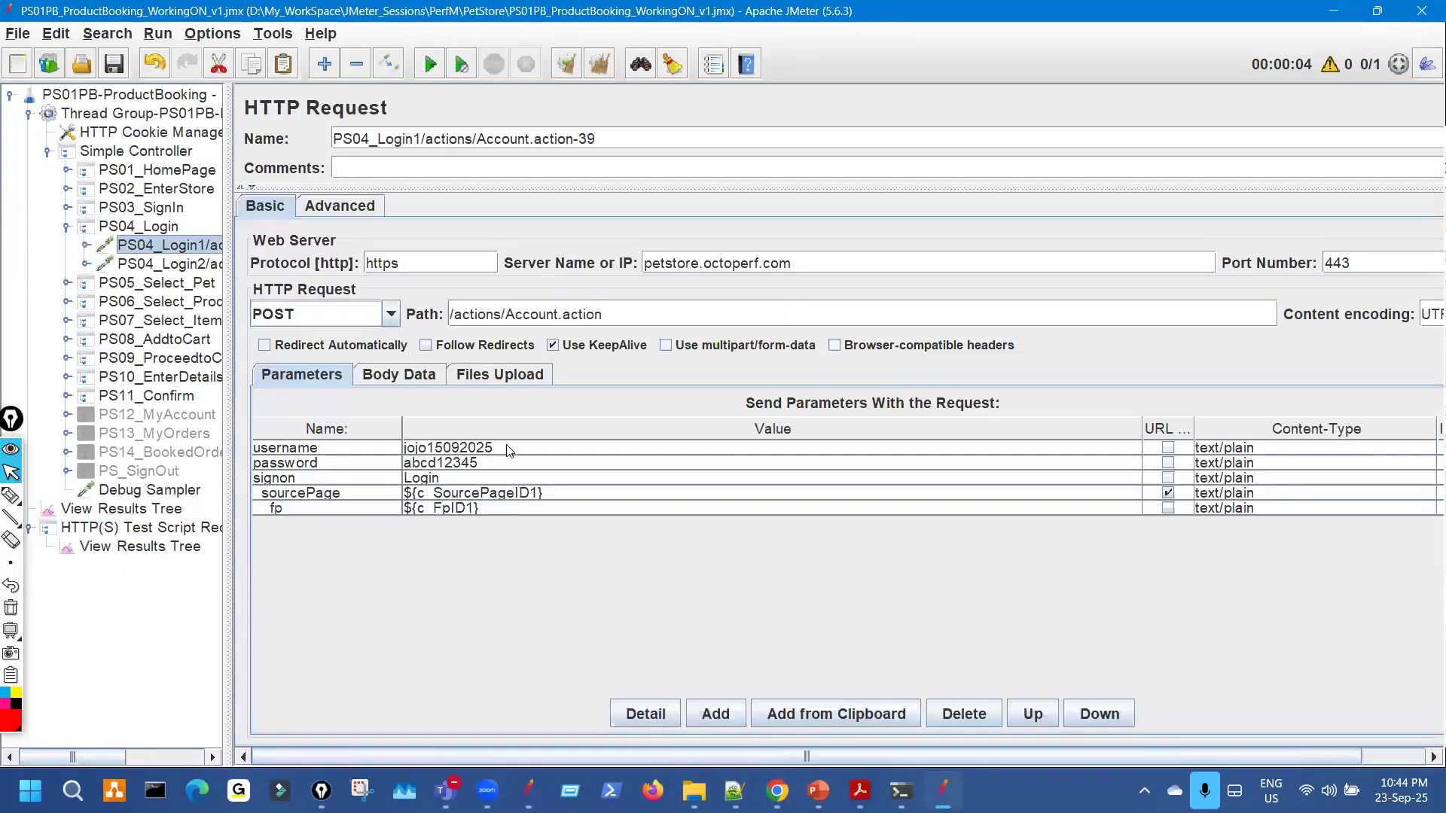
{"action": "left_click", "coordinate": [508, 445]}
{"action": "type", "text": "ac"}
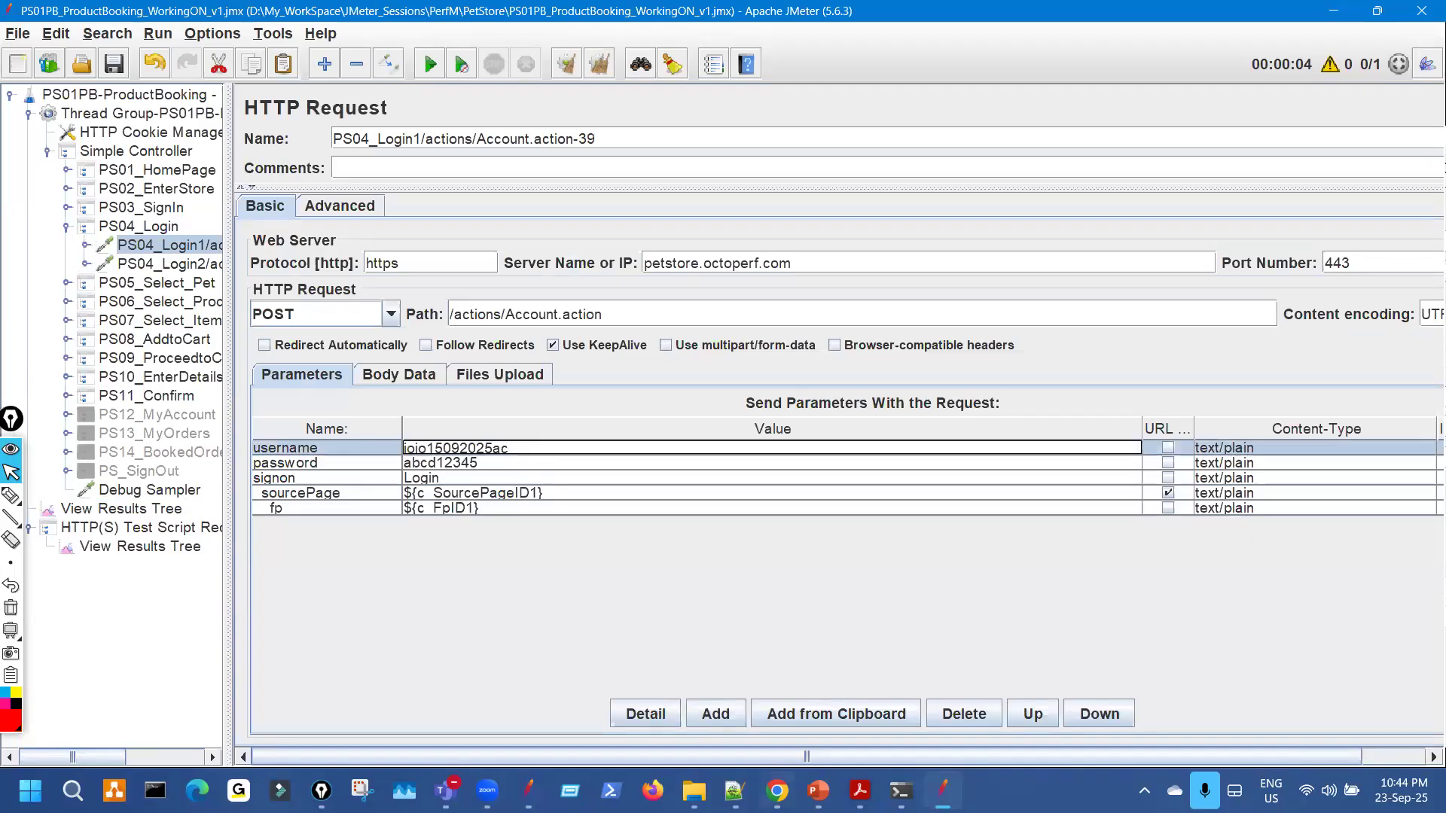
{"action": "key", "text": "alt+Tab"}
{"action": "key", "text": "ctrl+a"}
{"action": "key", "text": "ctrl+v"}
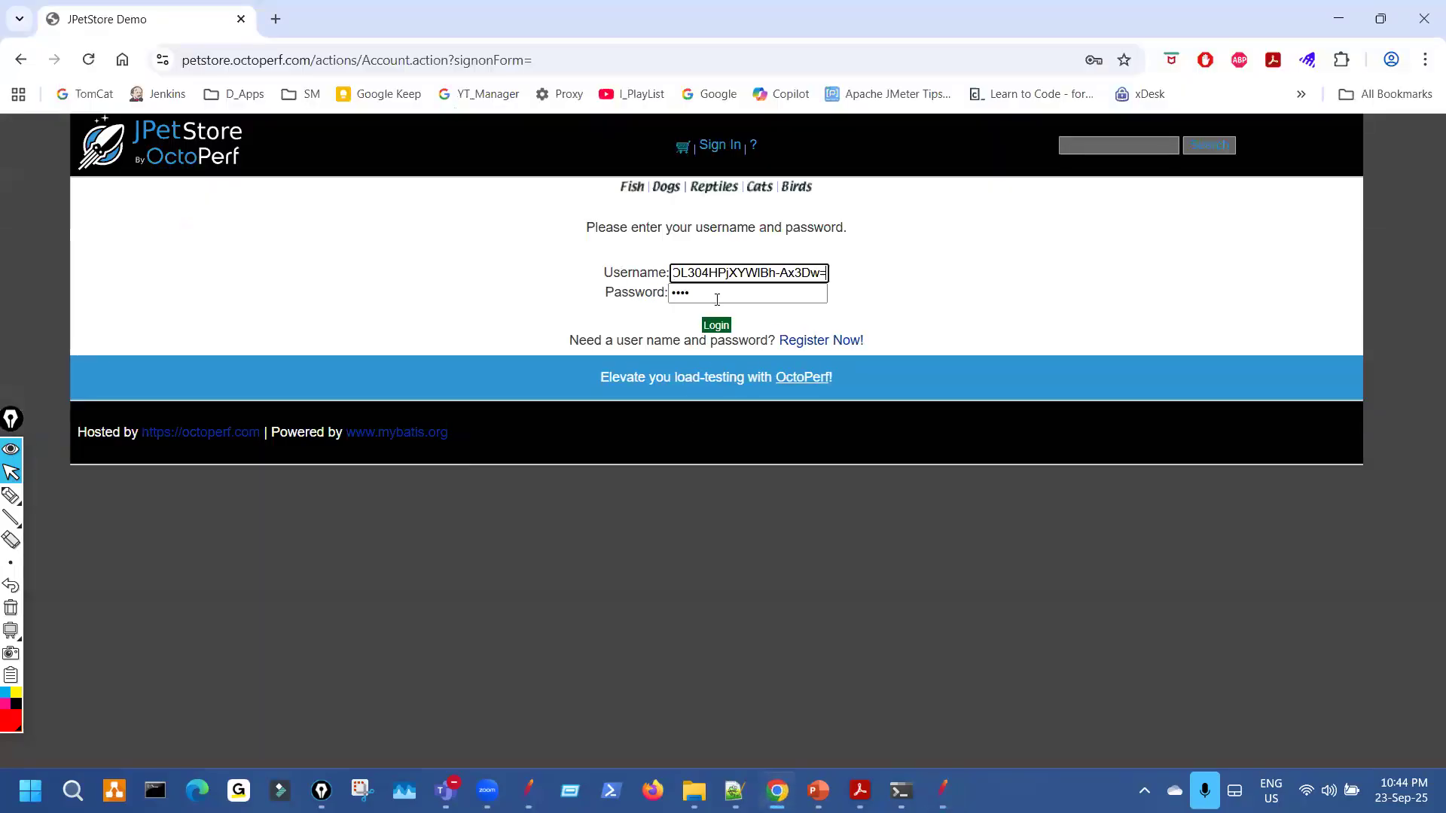
{"action": "key", "text": "alt+Tab"}
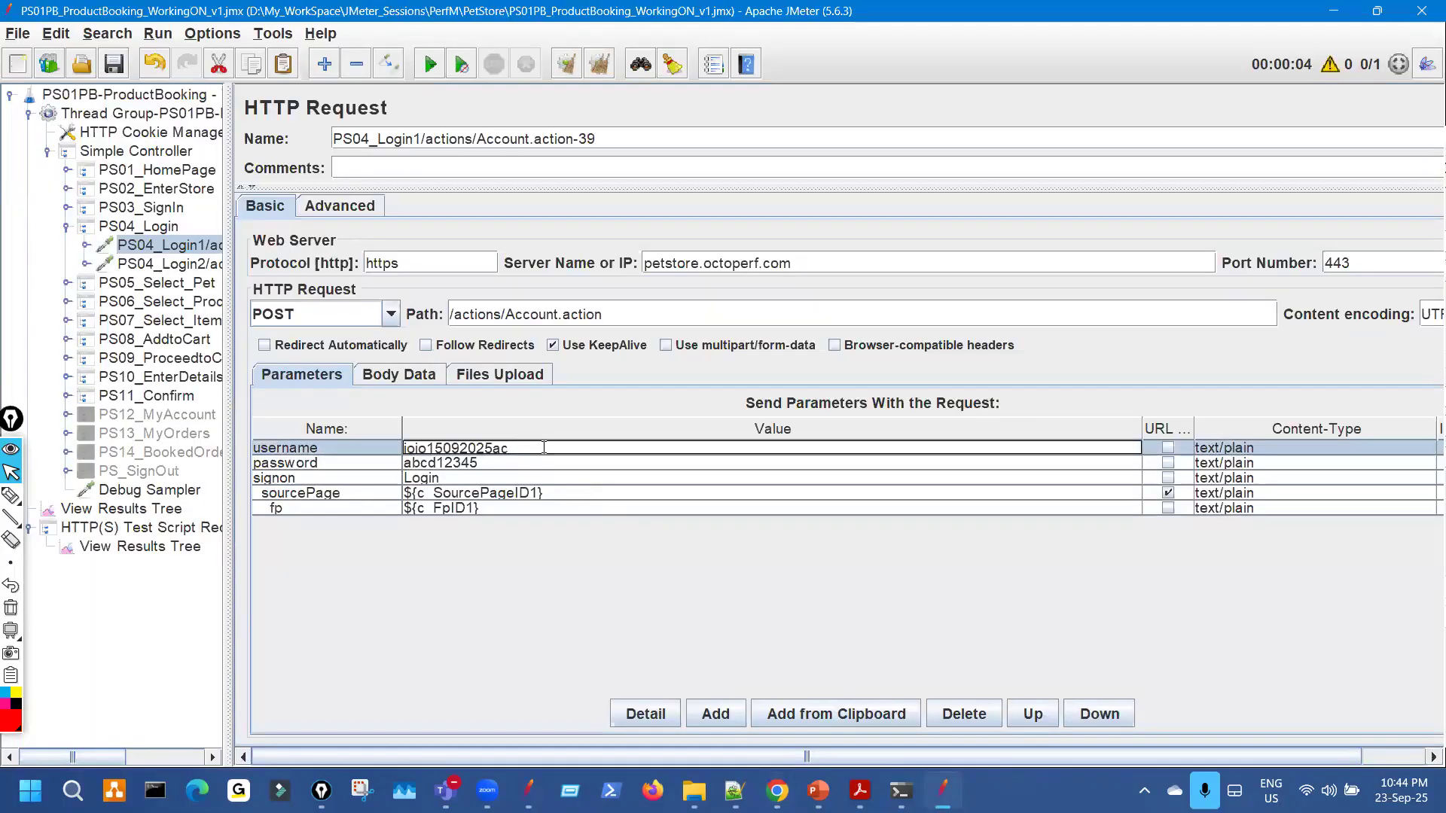
{"action": "double_click", "coordinate": [544, 447]}
{"action": "key", "text": "ctrl+c"}
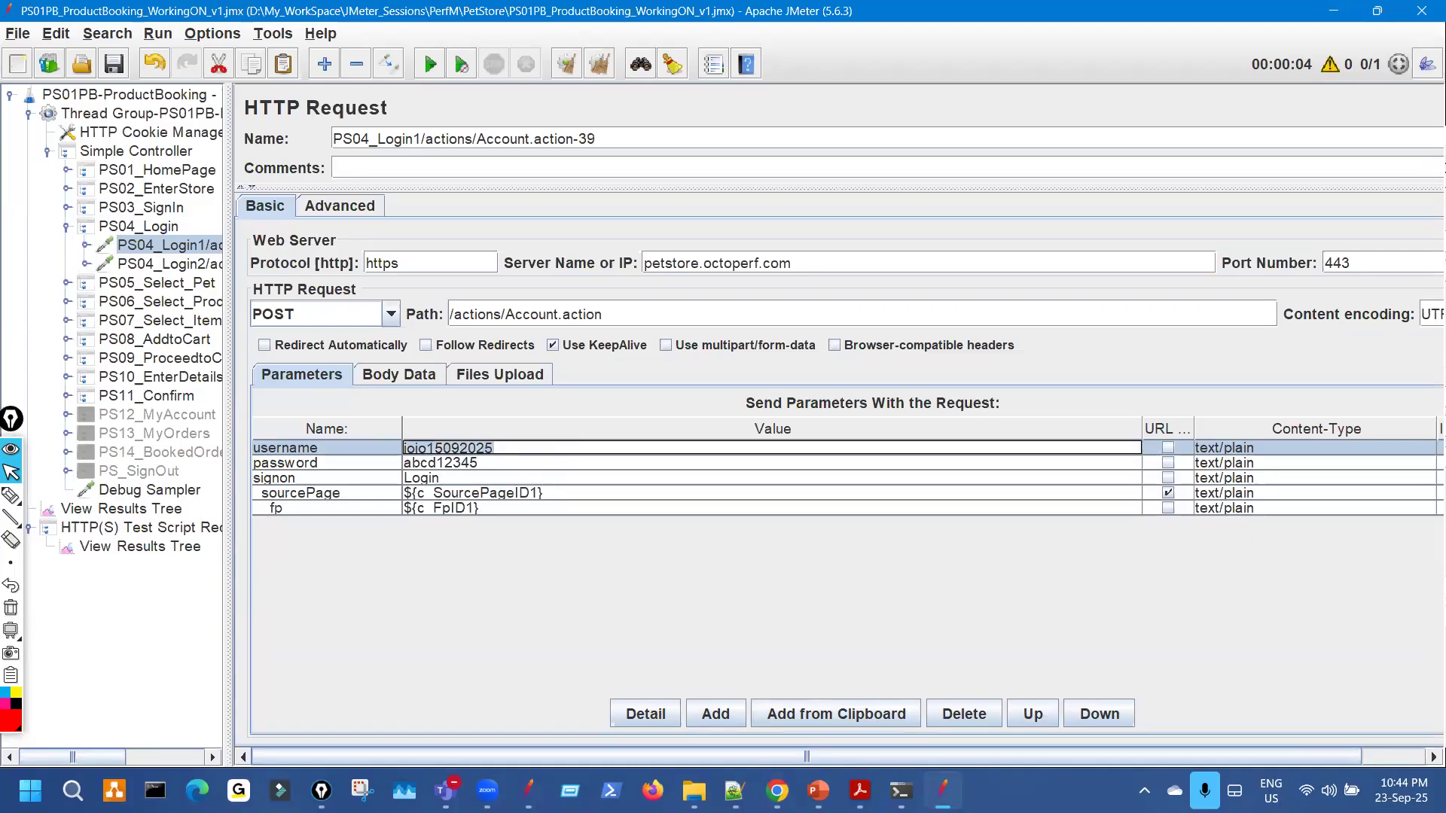
{"action": "left_click", "coordinate": [780, 791]}
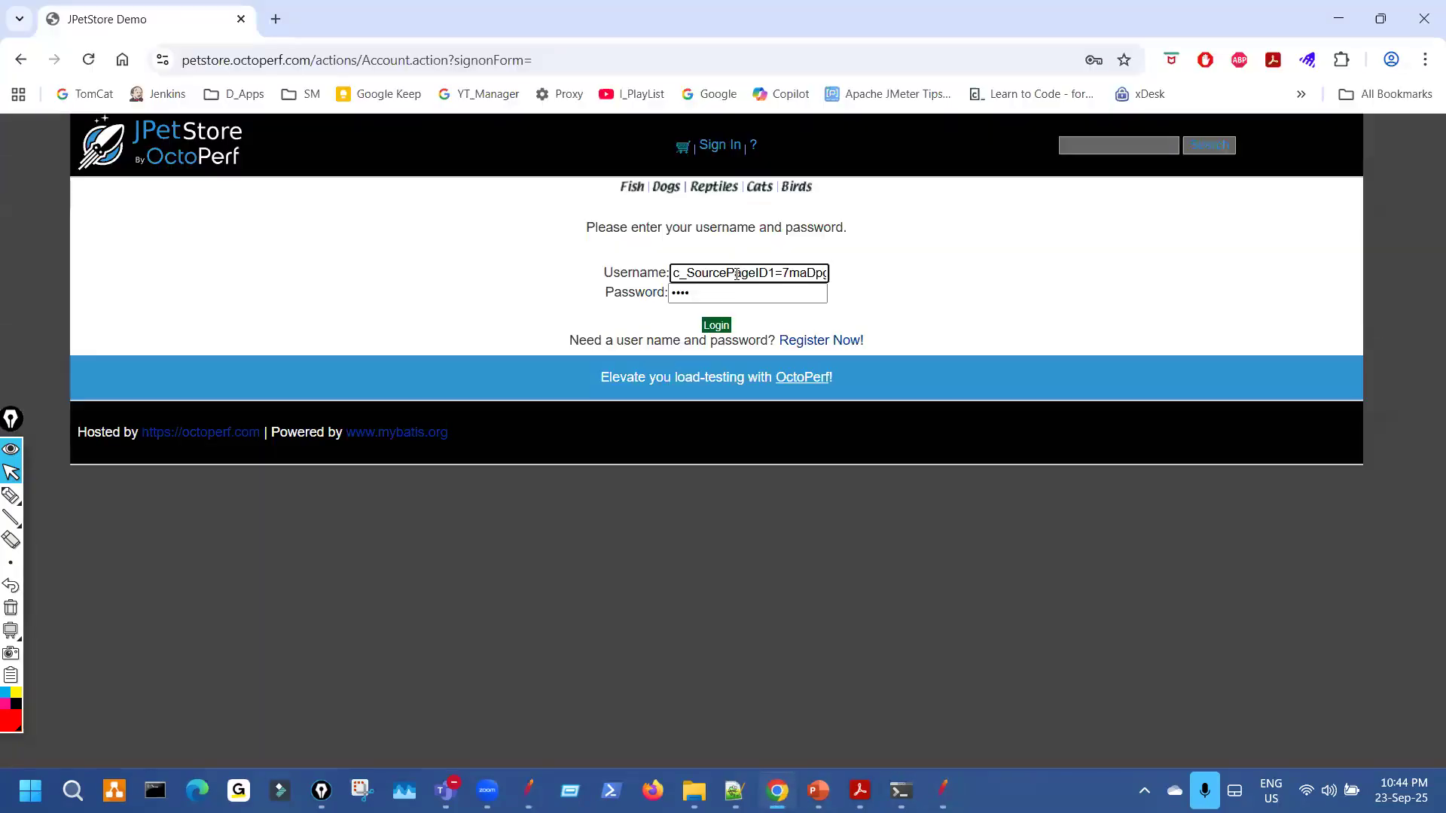
{"action": "key", "text": "ctrl+a"}
{"action": "key", "text": "ctrl+v"}
Enter the account password and log in to JPetStore.
{"action": "key", "text": "Tab"}
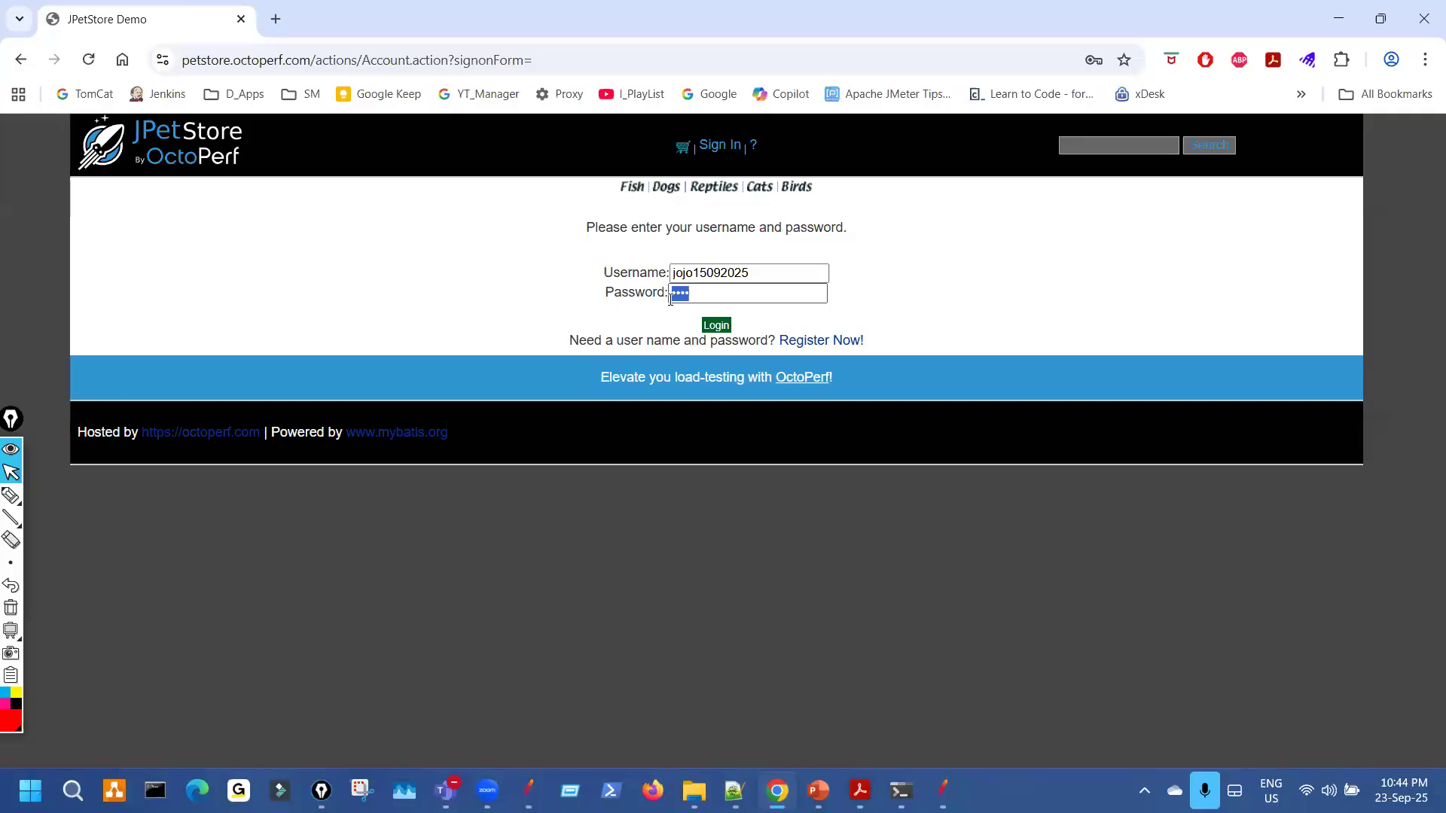
{"action": "left_click_drag", "start_coordinate": [697, 293], "coordinate": [565, 290]}
{"action": "type", "text": "••••"}
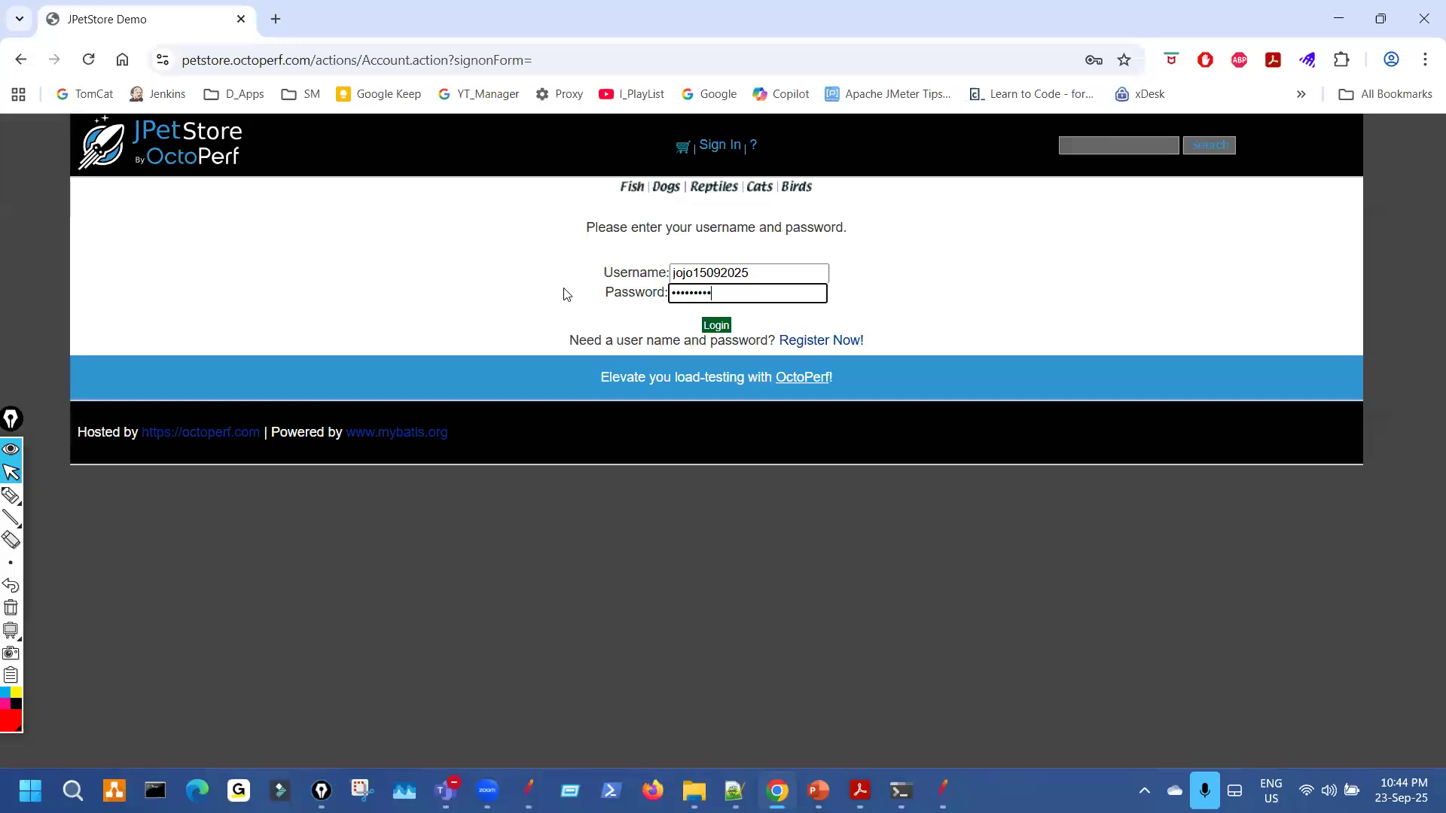
{"action": "left_click", "coordinate": [716, 322]}
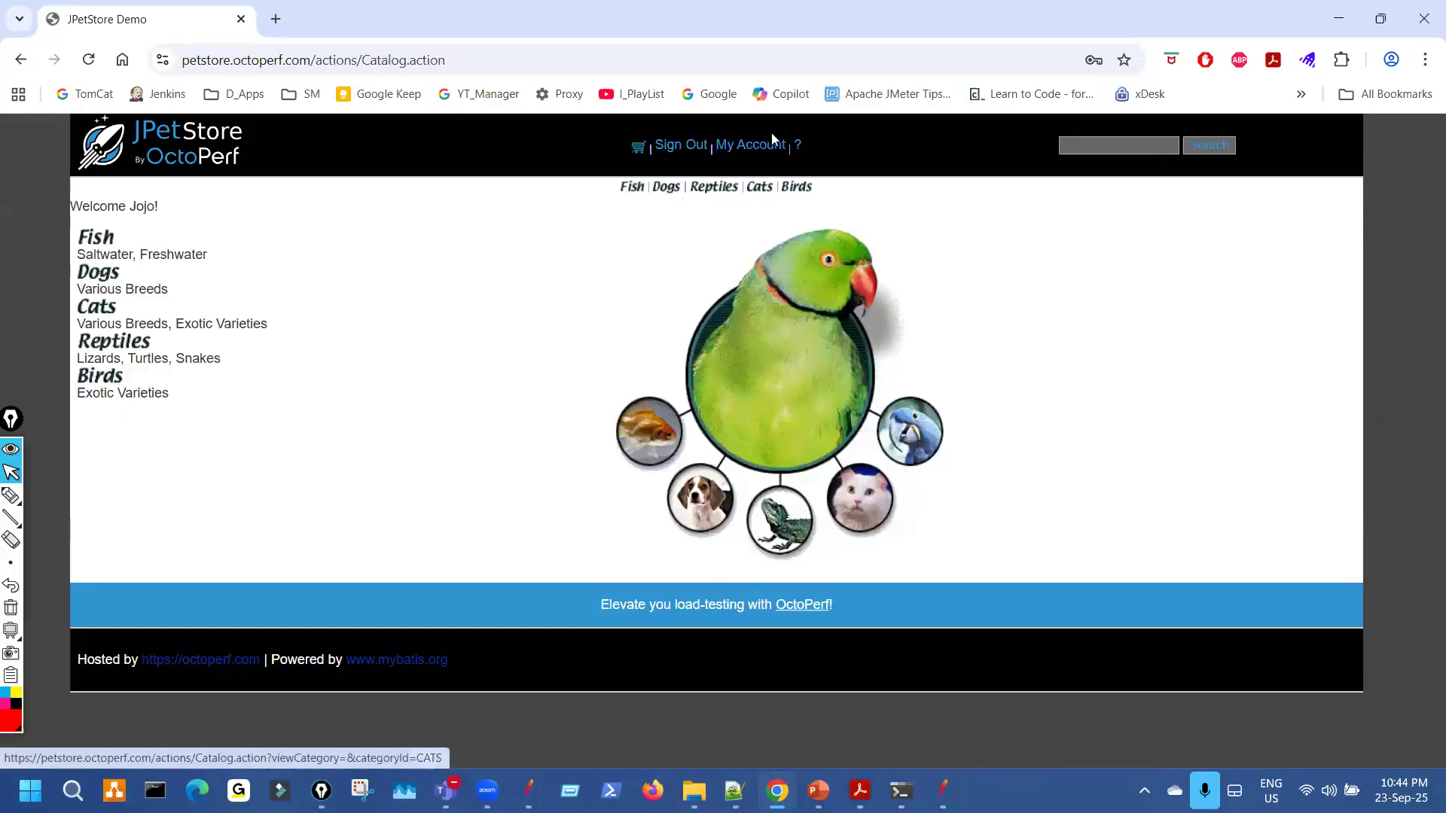
Find the new $5.29 order from 2025/09/23 in My Orders, then return to JMeter's results.
{"action": "left_click", "coordinate": [746, 150]}
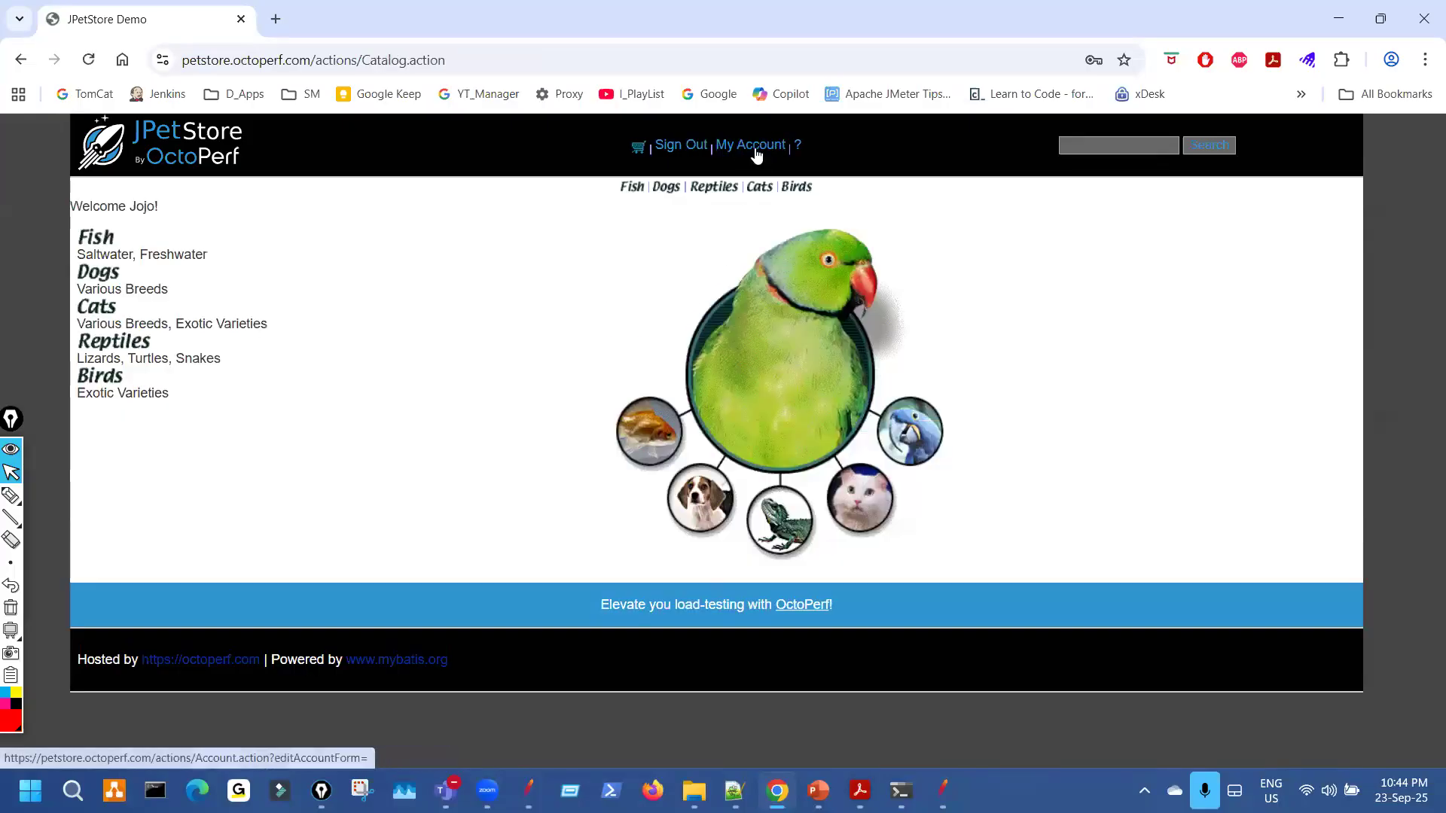
{"action": "key", "text": "ctrl+shift+3"}
{"action": "left_click_drag", "start_coordinate": [650, 738], "coordinate": [755, 769]}
{"action": "left_click", "coordinate": [709, 744]}
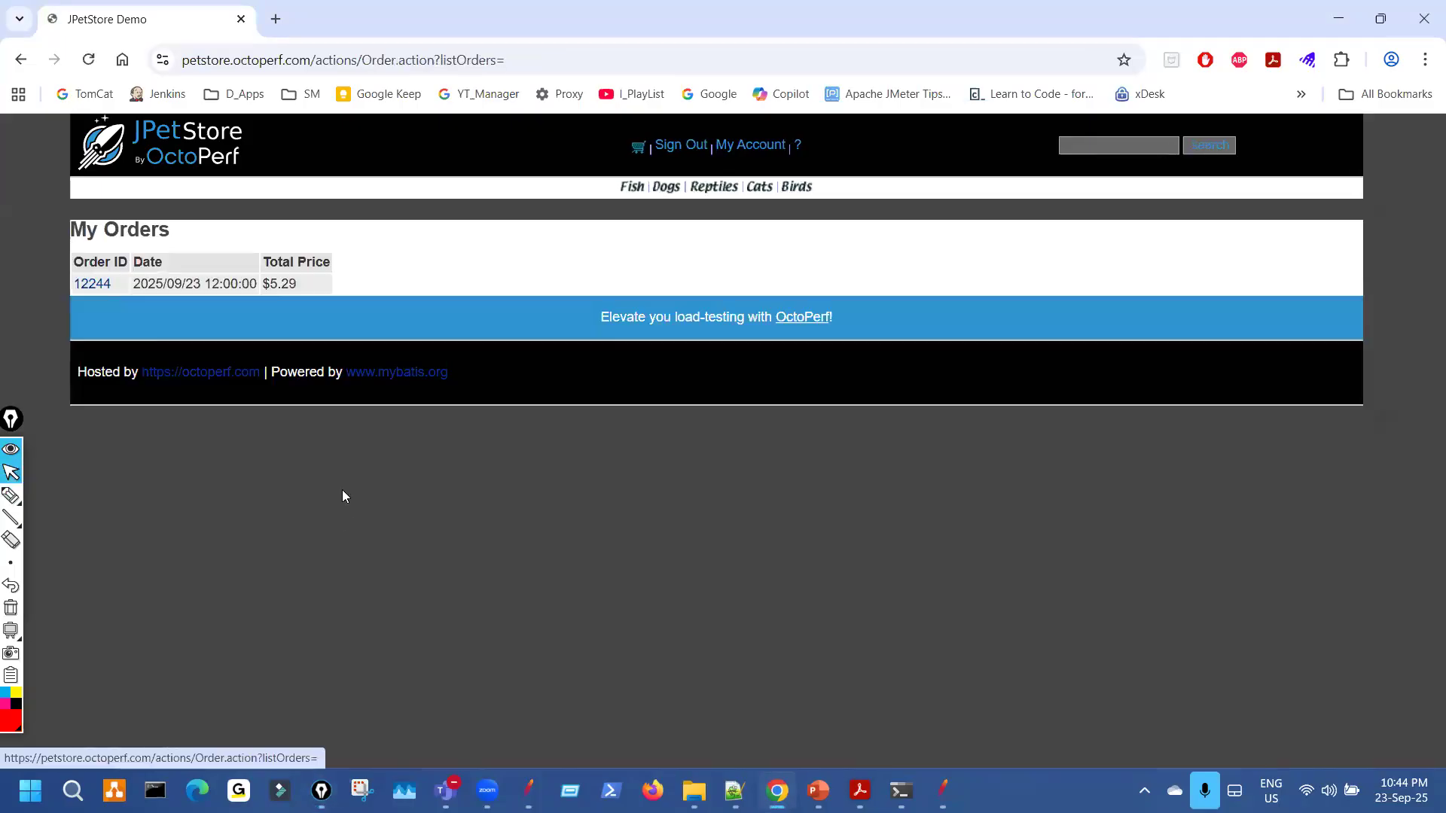
{"action": "mouse_move", "coordinate": [68, 300]}
{"action": "left_mouse_down"}
{"action": "mouse_move", "coordinate": [111, 259]}
{"action": "mouse_move", "coordinate": [87, 255]}
{"action": "left_mouse_up"}
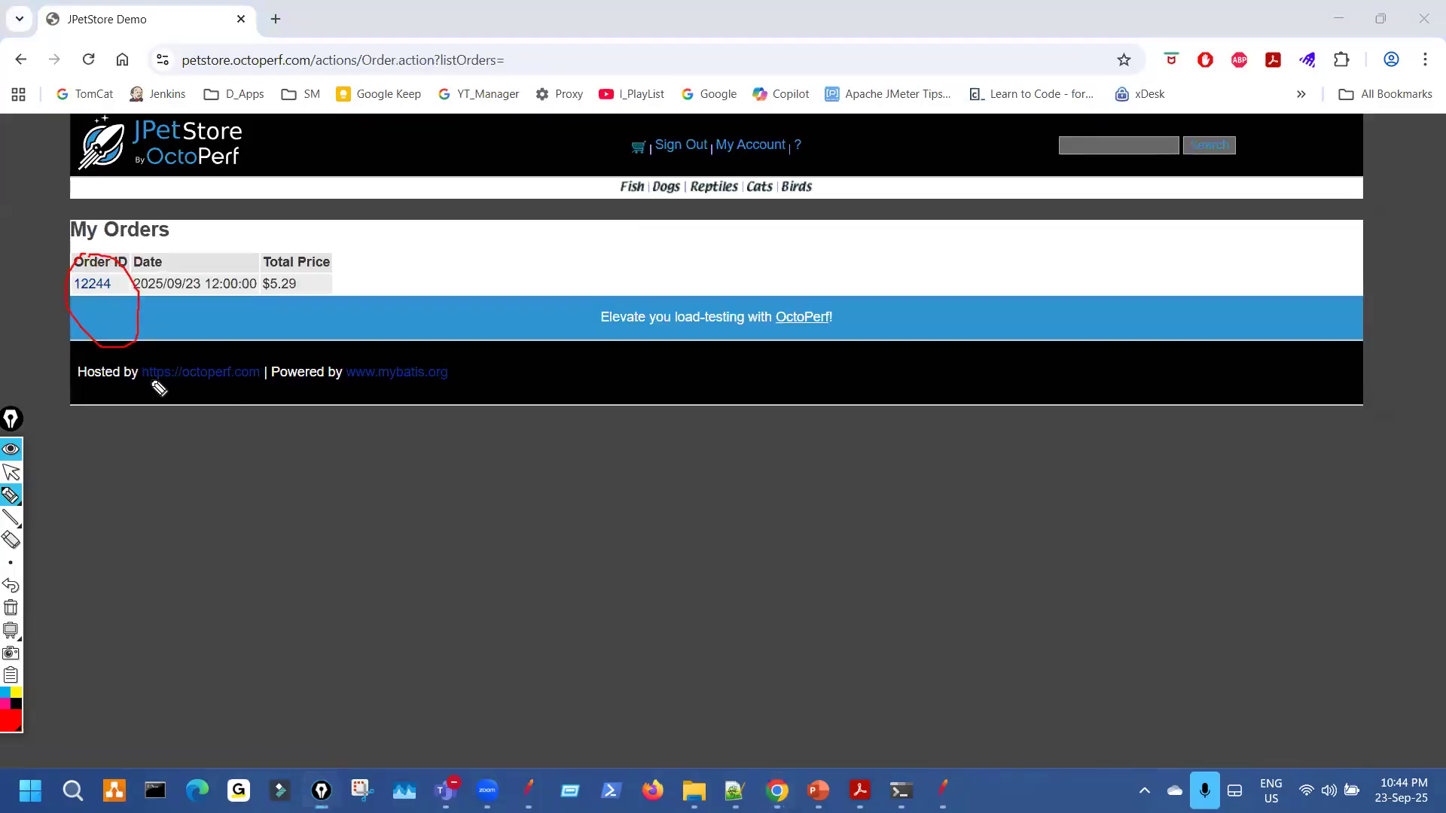
{"action": "key", "text": "ctrl+shift+1"}
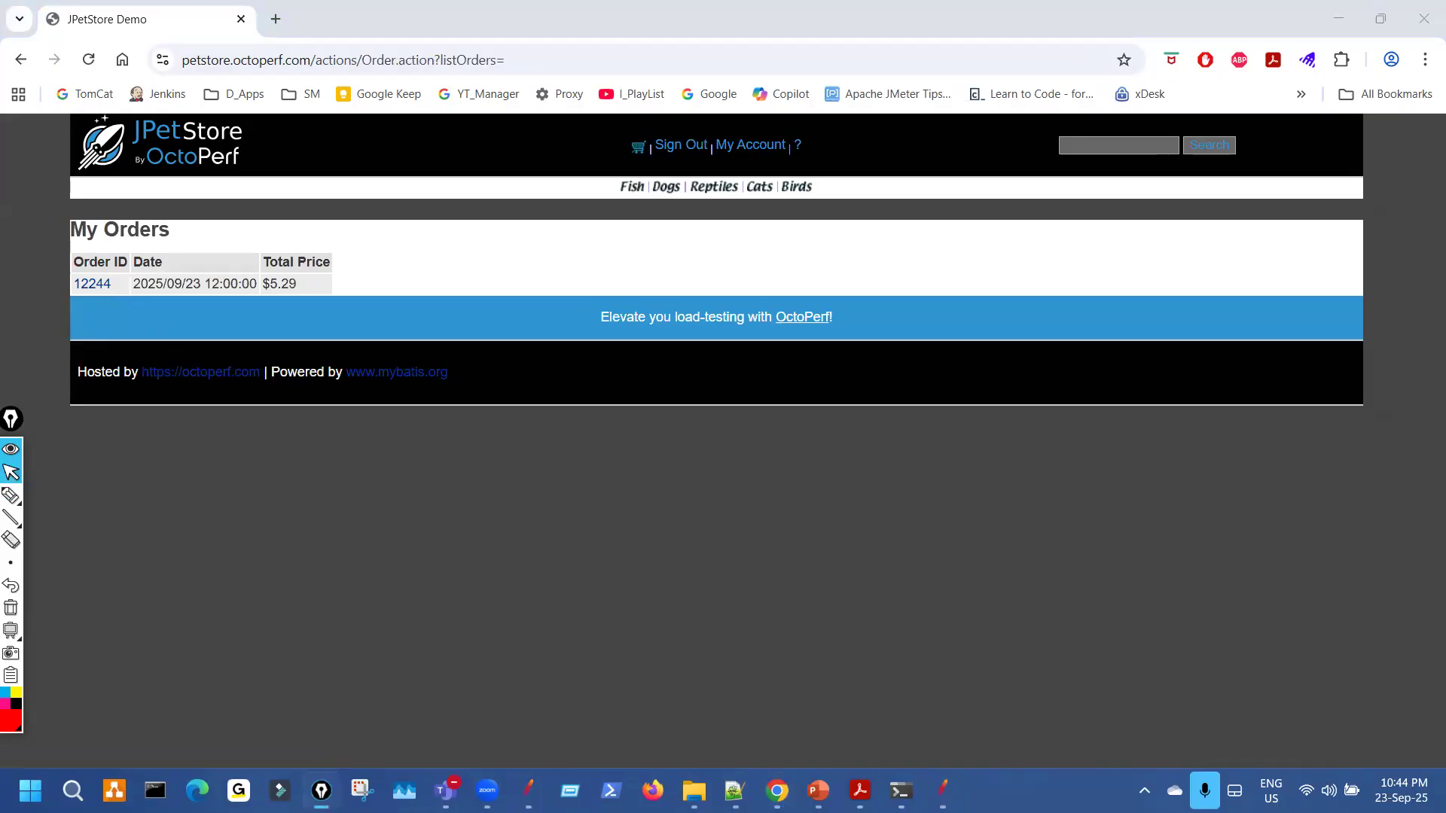
{"action": "left_click", "coordinate": [943, 791]}
{"action": "left_click", "coordinate": [151, 509]}
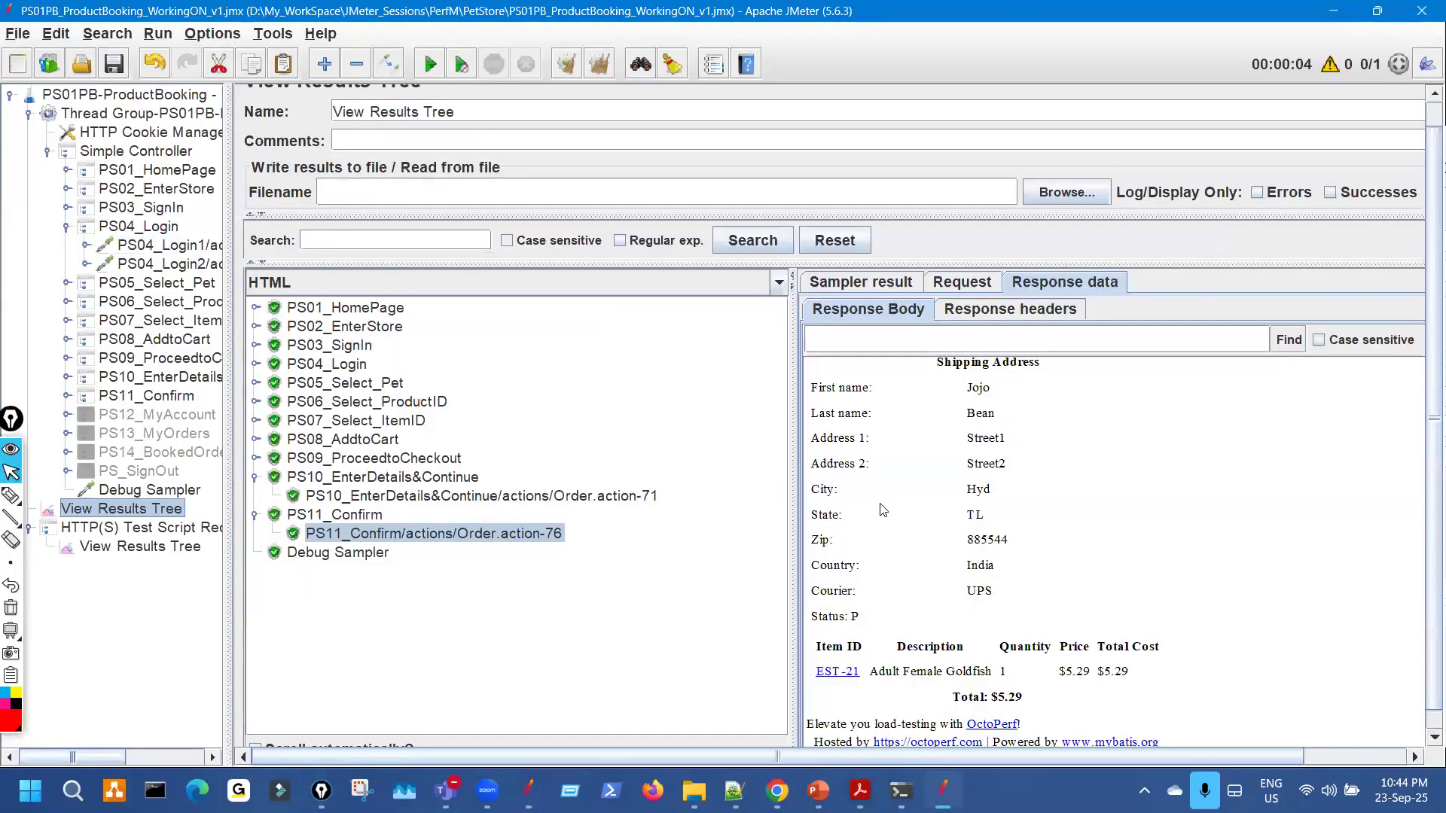
Clear the previous results with Ctrl+E and start another test run.
{"action": "key", "text": "ctrl+shift+3"}
{"action": "mouse_move", "coordinate": [950, 464]}
{"action": "left_mouse_down"}
{"action": "mouse_move", "coordinate": [972, 498]}
{"action": "mouse_move", "coordinate": [939, 460]}
{"action": "left_mouse_up"}
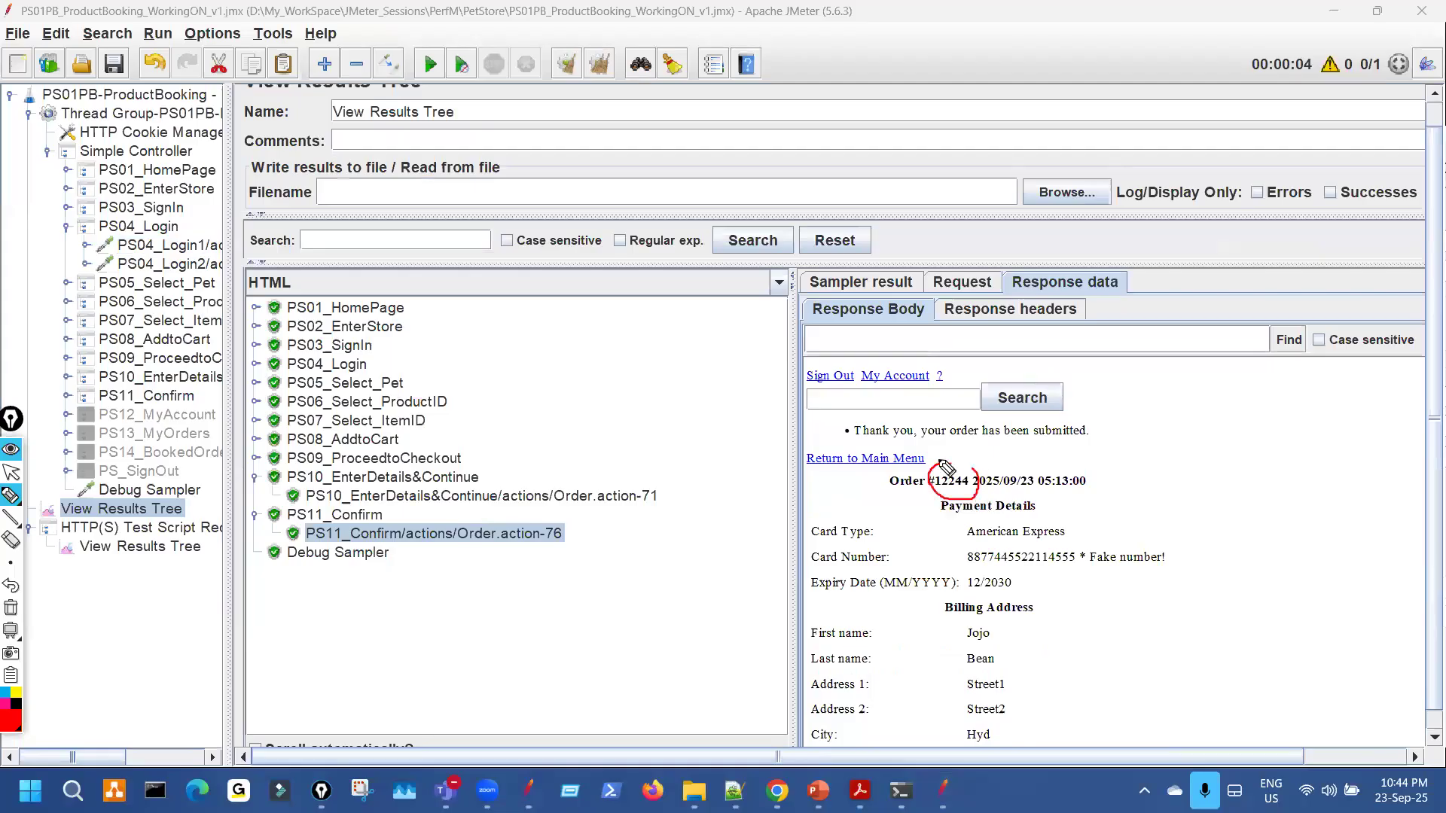
{"action": "key", "text": "ctrl+shift+7"}
{"action": "key", "text": "ctrl+shift+2"}
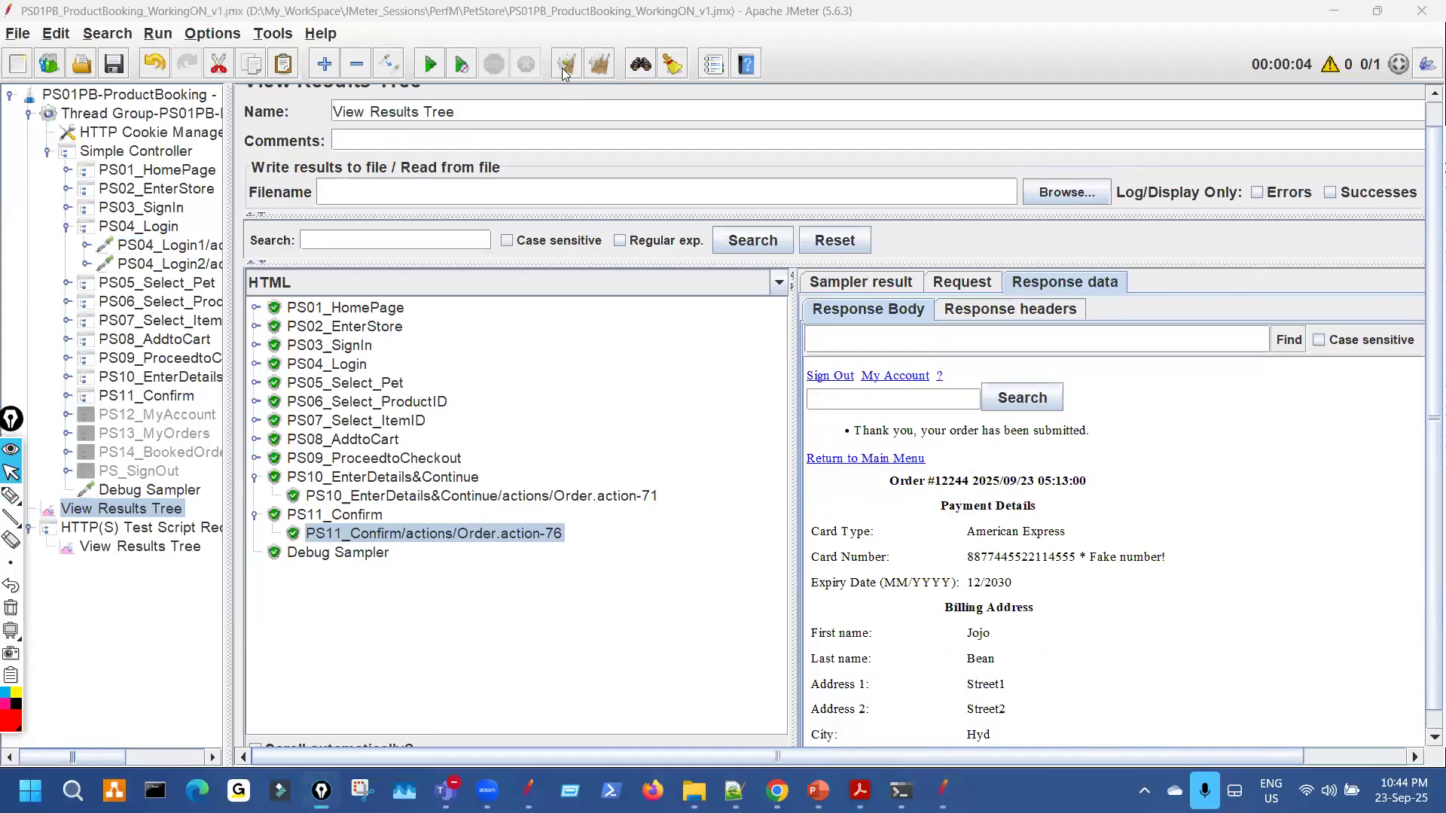
{"action": "key", "text": "ctrl+e"}
{"action": "left_click", "coordinate": [430, 64]}
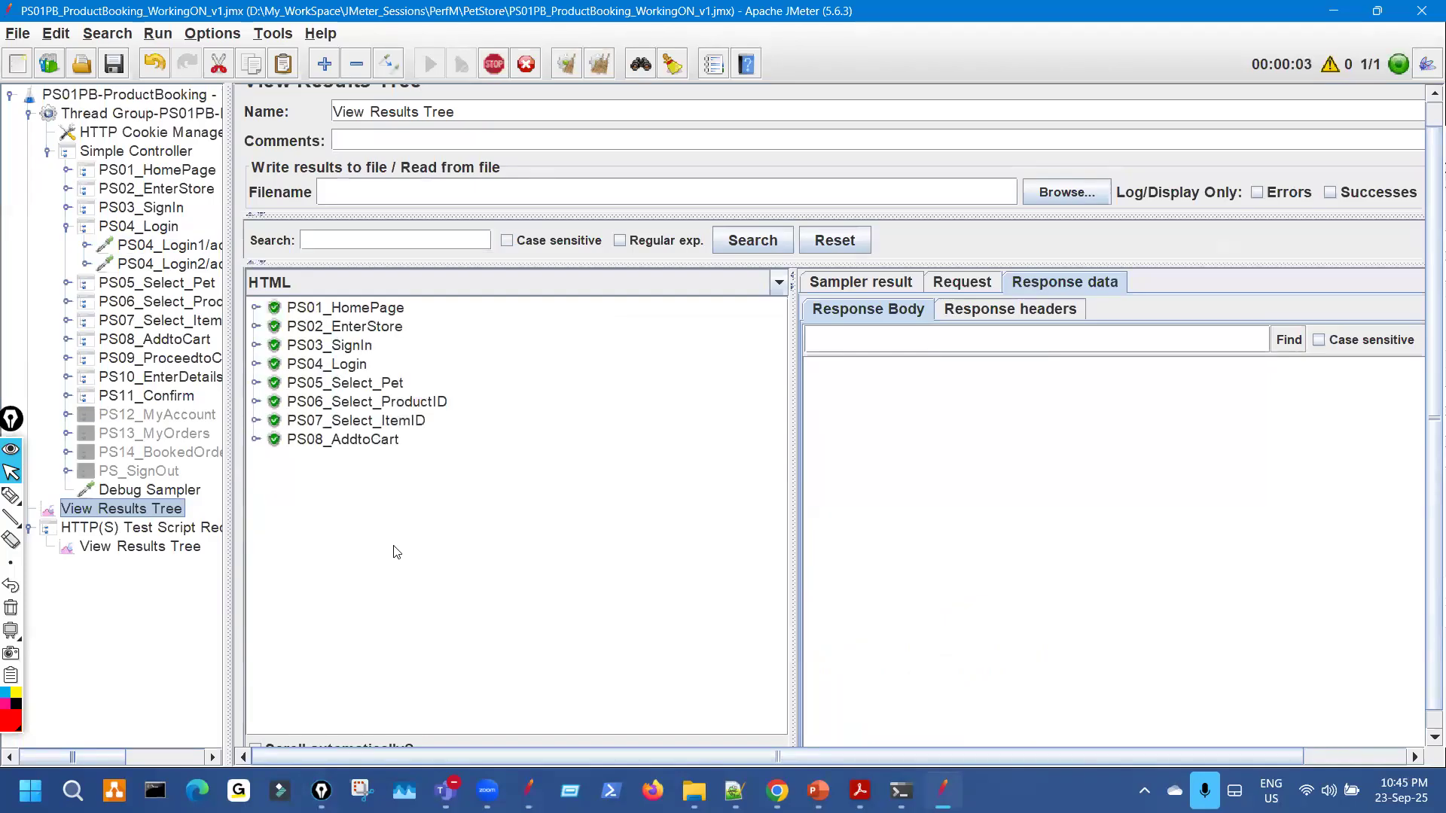
Select the new order number in the PS11_Confirm Order.action-76 response, then switch to Chrome.
{"action": "left_click", "coordinate": [255, 495]}
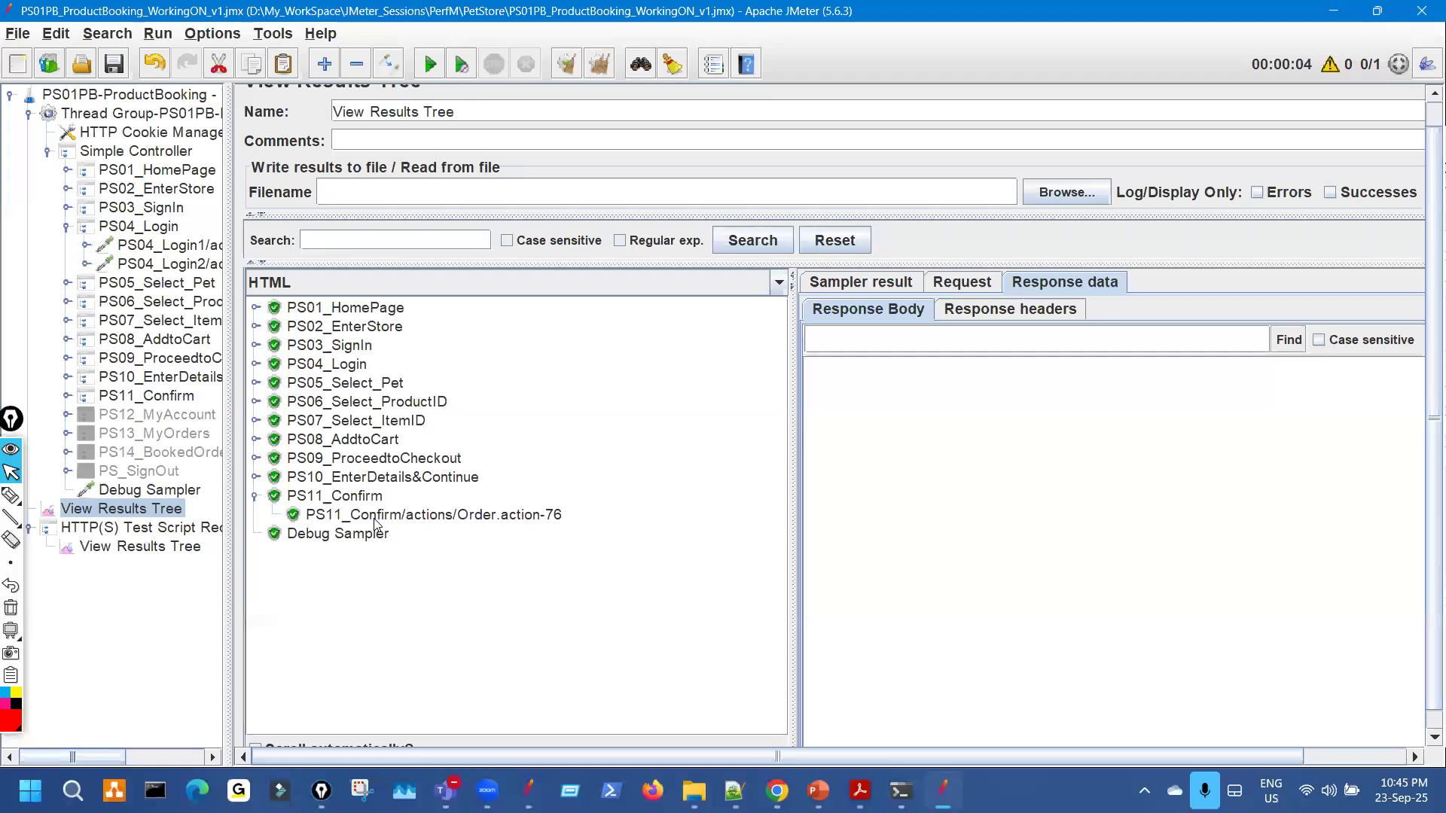
{"action": "left_click", "coordinate": [374, 519]}
{"action": "double_click", "coordinate": [954, 494]}
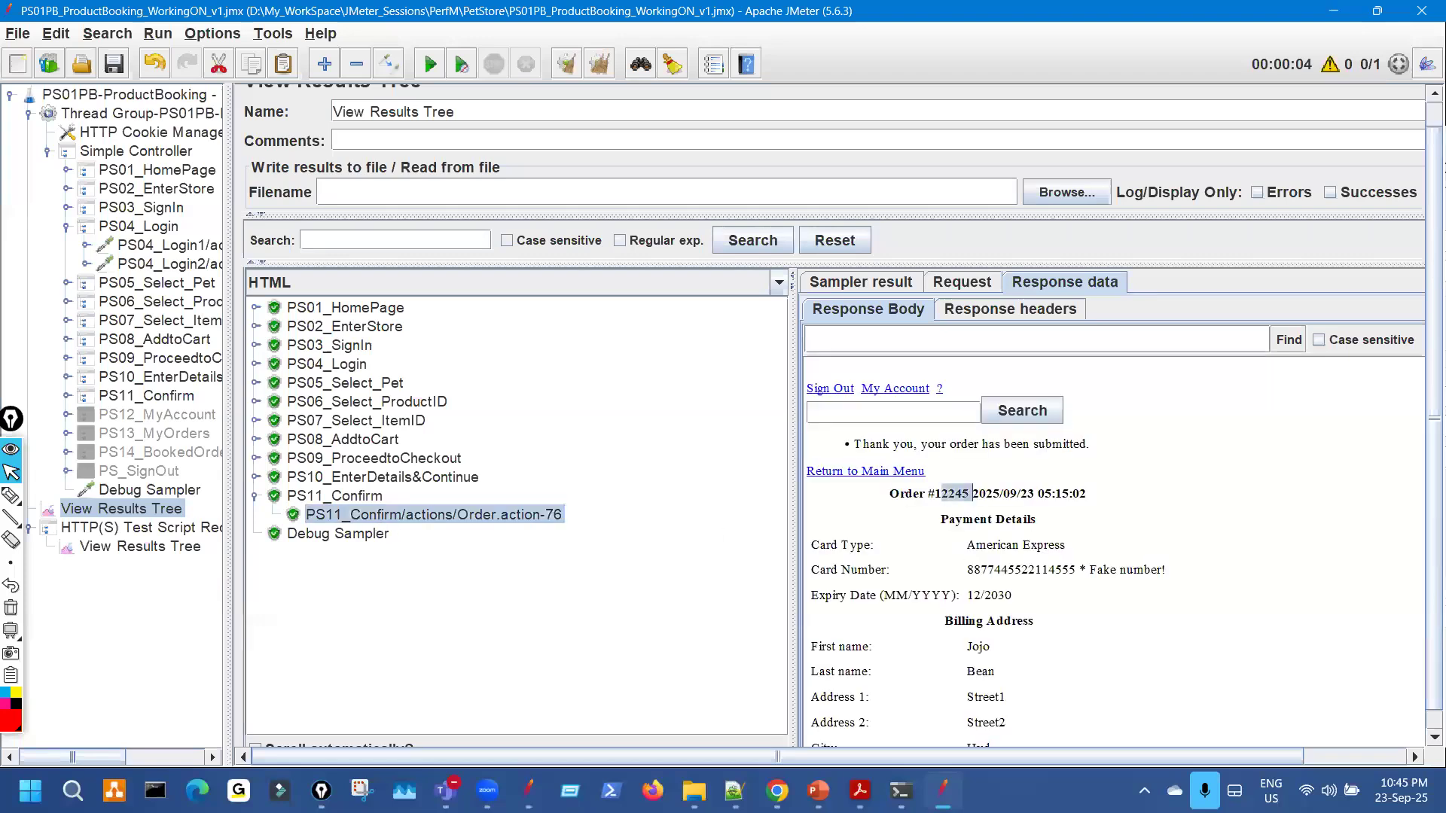
{"action": "key", "text": "alt+Tab"}
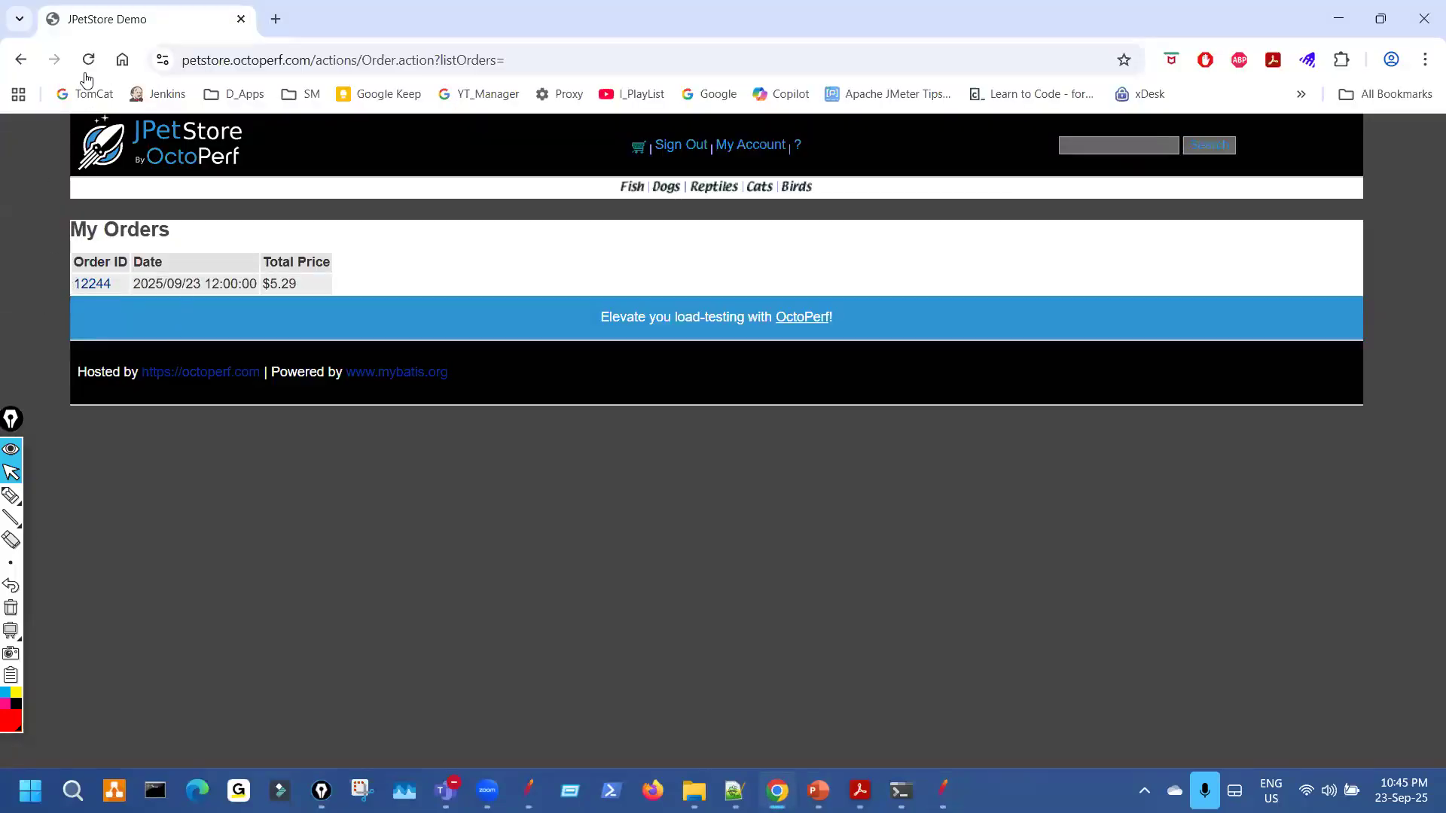
Reload My Orders and review the new $5.29 Adult Female Goldfish order's details.
{"action": "key", "text": "F5"}
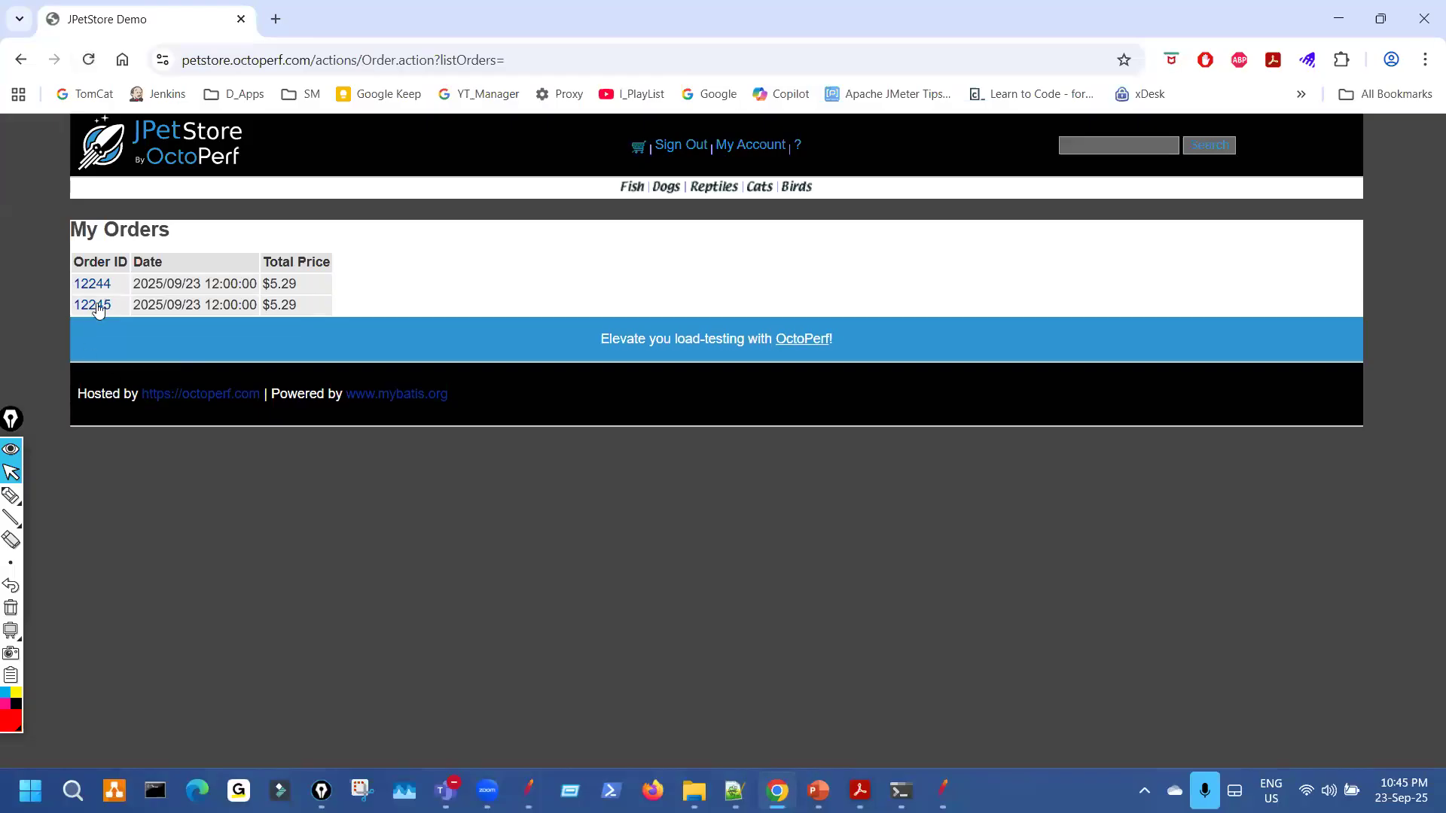
{"action": "left_click", "coordinate": [94, 311]}
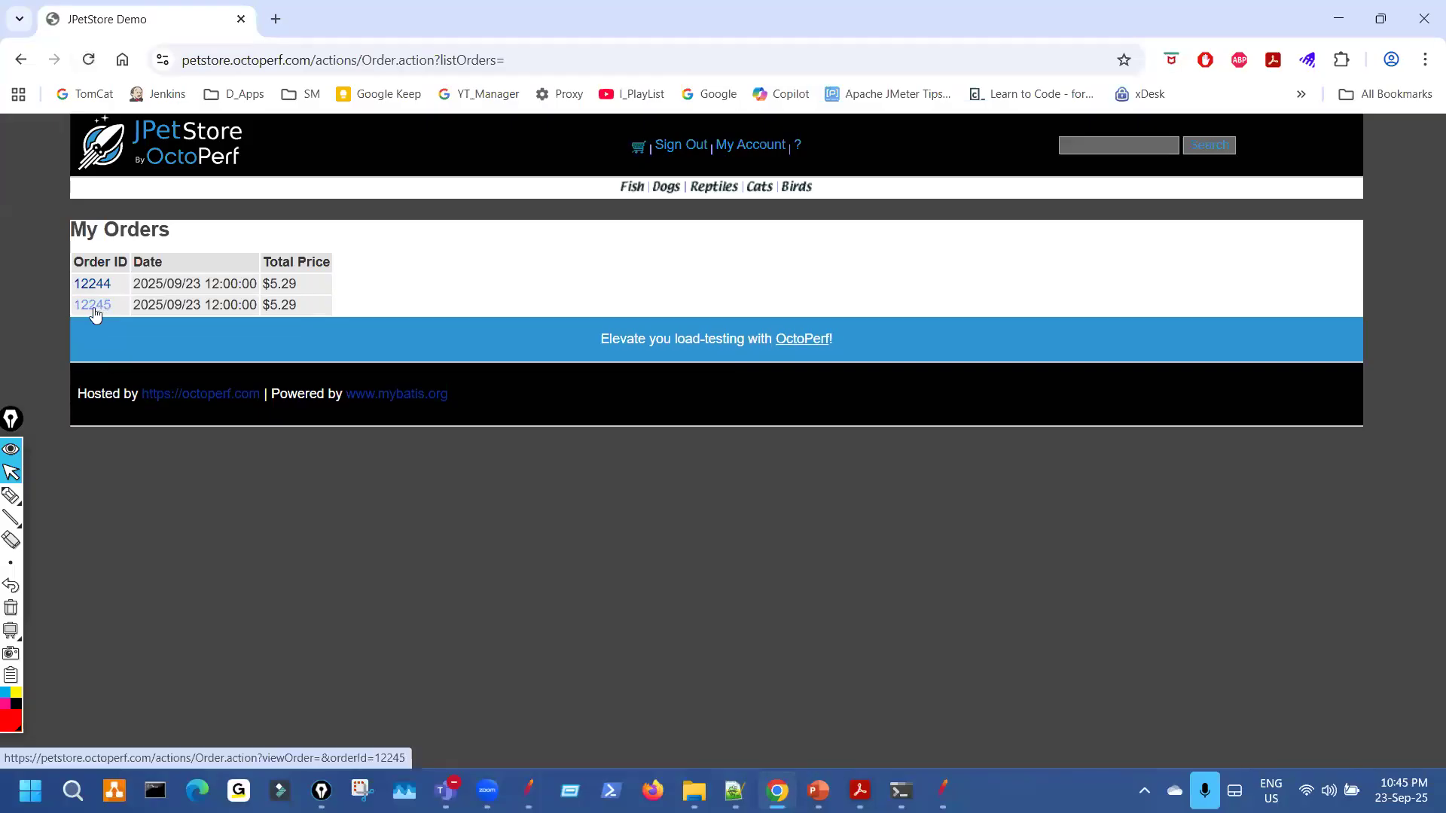
{"action": "scroll", "coordinate": [521, 587], "scroll_direction": "down", "scroll_amount": 5}
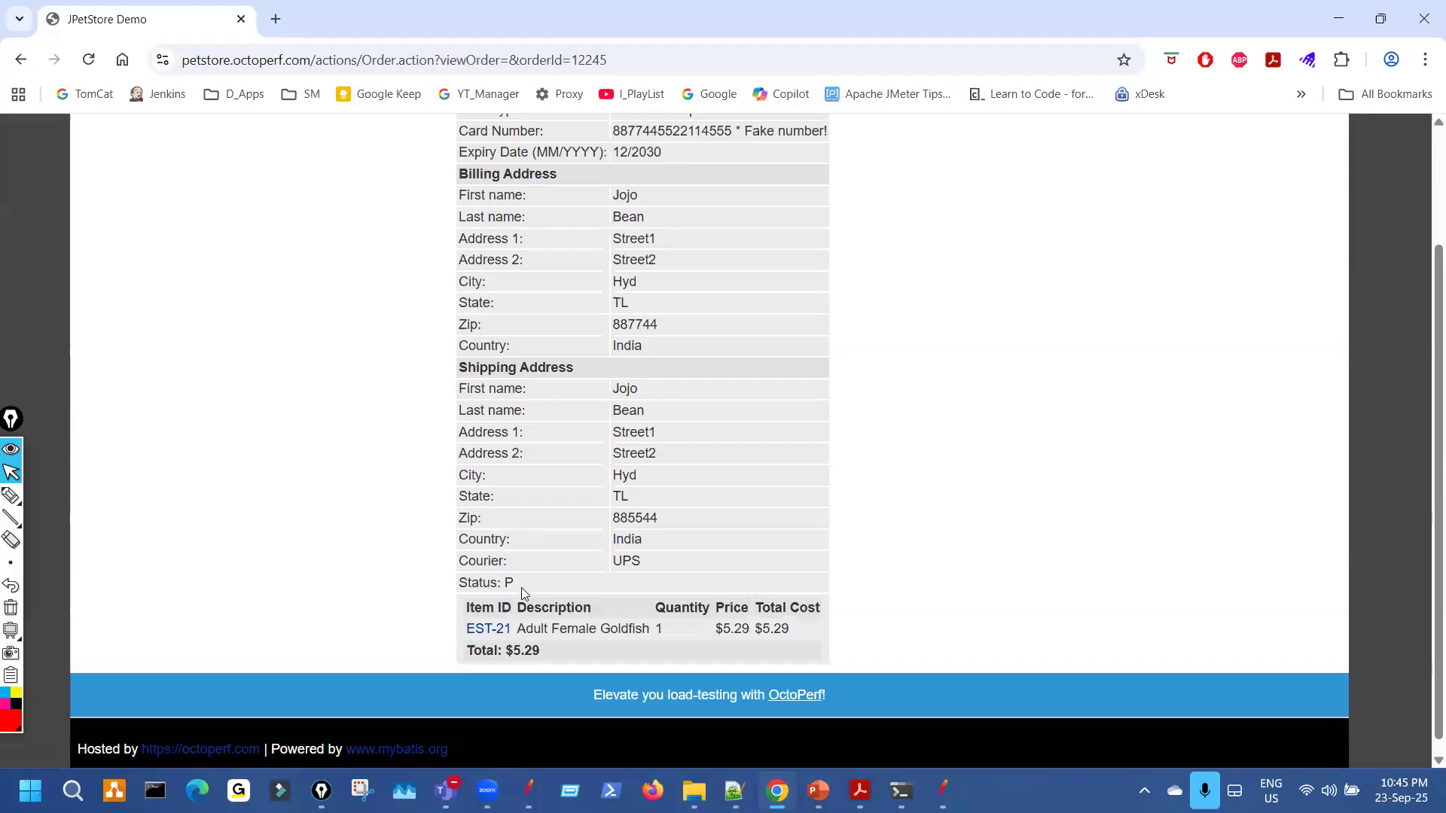
{"action": "left_click_drag", "start_coordinate": [521, 613], "coordinate": [413, 271]}
{"action": "scroll", "coordinate": [419, 281], "scroll_direction": "up", "scroll_amount": 2}
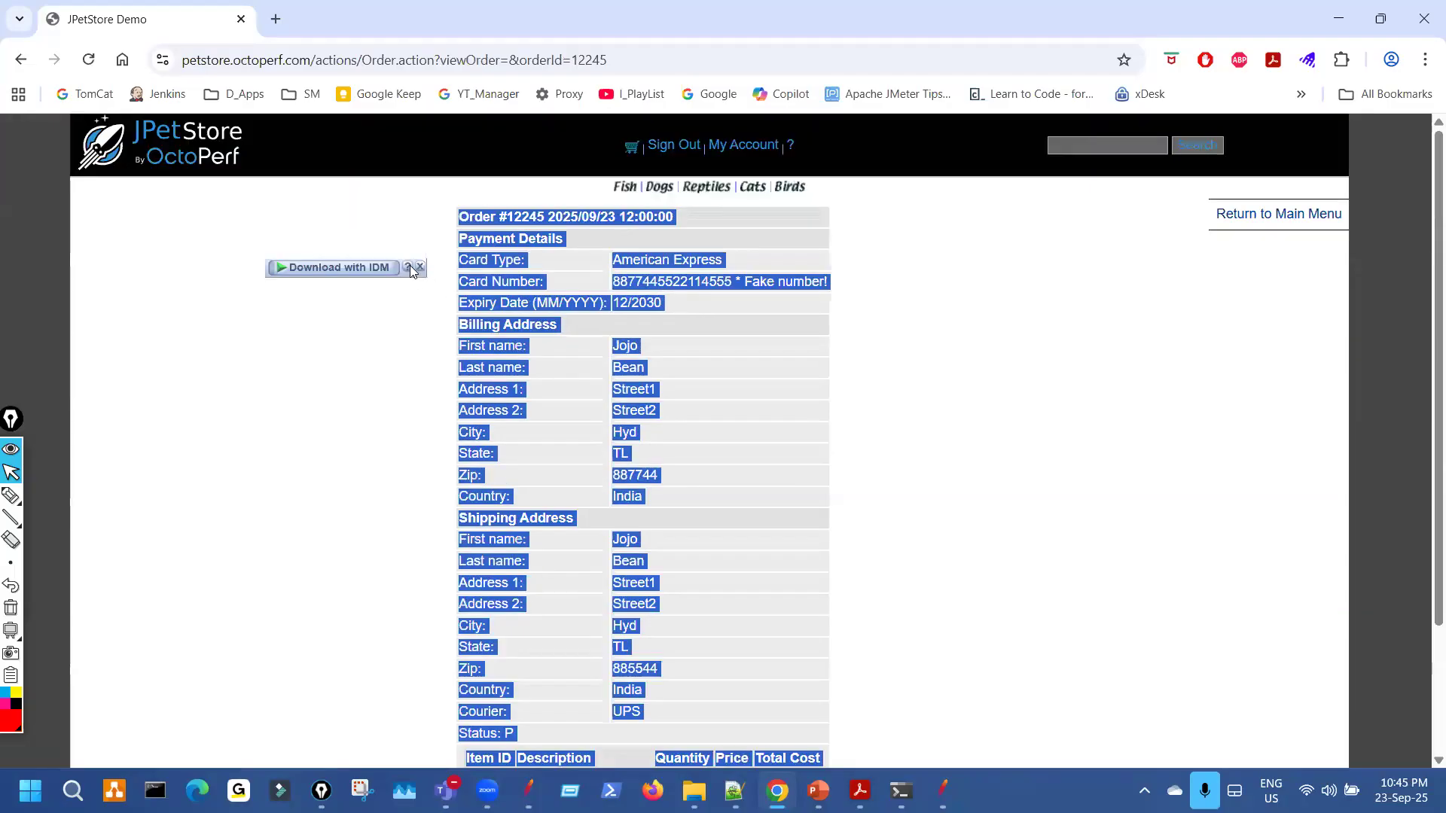
{"action": "left_click", "coordinate": [720, 376]}
{"action": "left_click", "coordinate": [942, 789]}
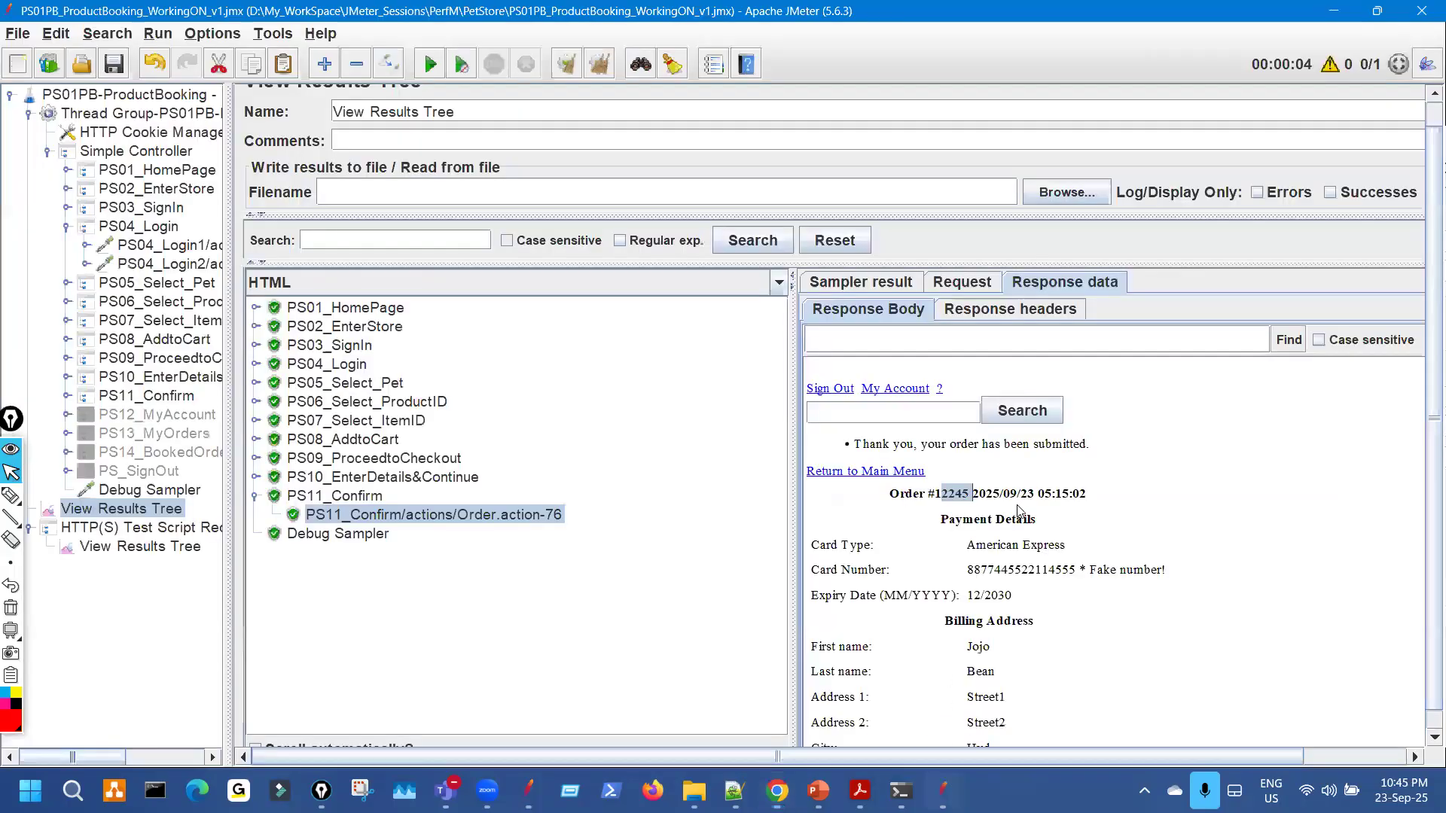
Scroll the response body, widen the test plan tree pane and collapse PS04_Login.
{"action": "scroll", "coordinate": [1025, 602], "scroll_direction": "down", "scroll_amount": 5}
{"action": "scroll", "coordinate": [1026, 667], "scroll_direction": "down", "scroll_amount": 3}
{"action": "left_click_drag", "start_coordinate": [1054, 708], "coordinate": [724, 434]}
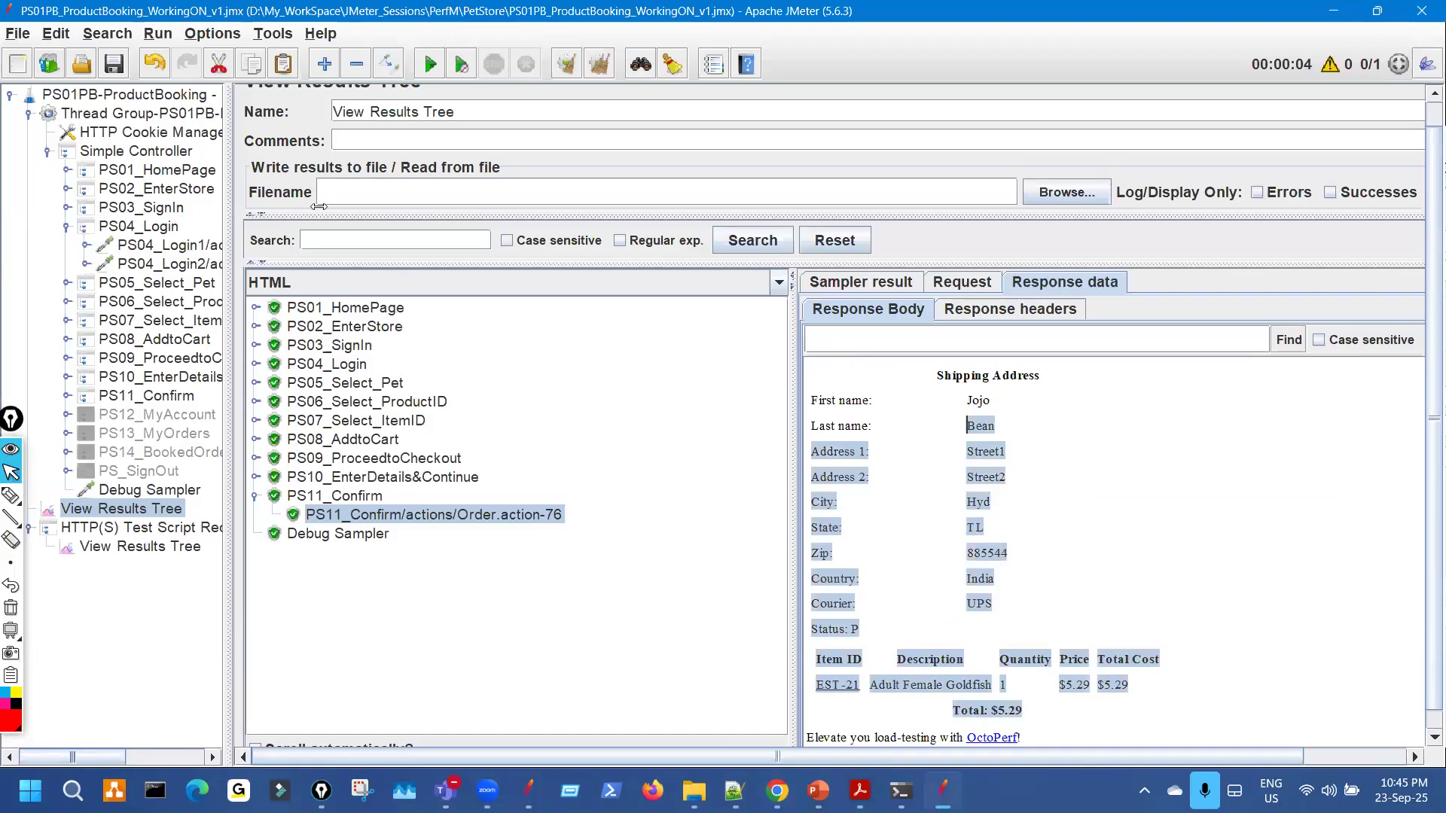
{"action": "left_click_drag", "start_coordinate": [320, 206], "coordinate": [318, 207]}
{"action": "left_click", "coordinate": [66, 227]}
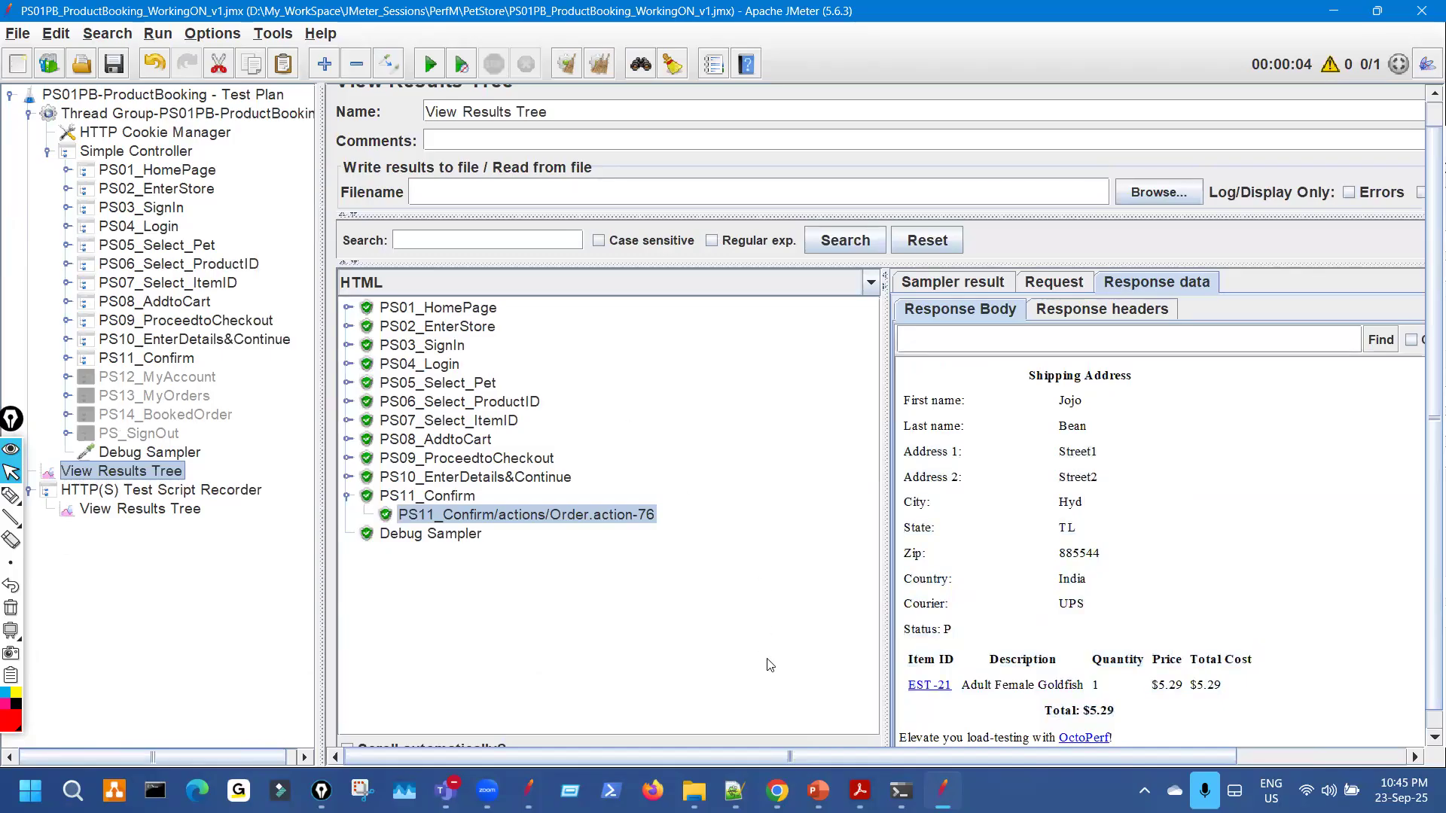
Bring Chrome back to the JPetStore My Orders list, then return to JMeter.
{"action": "left_click", "coordinate": [777, 790]}
{"action": "key", "text": "alt+Left"}
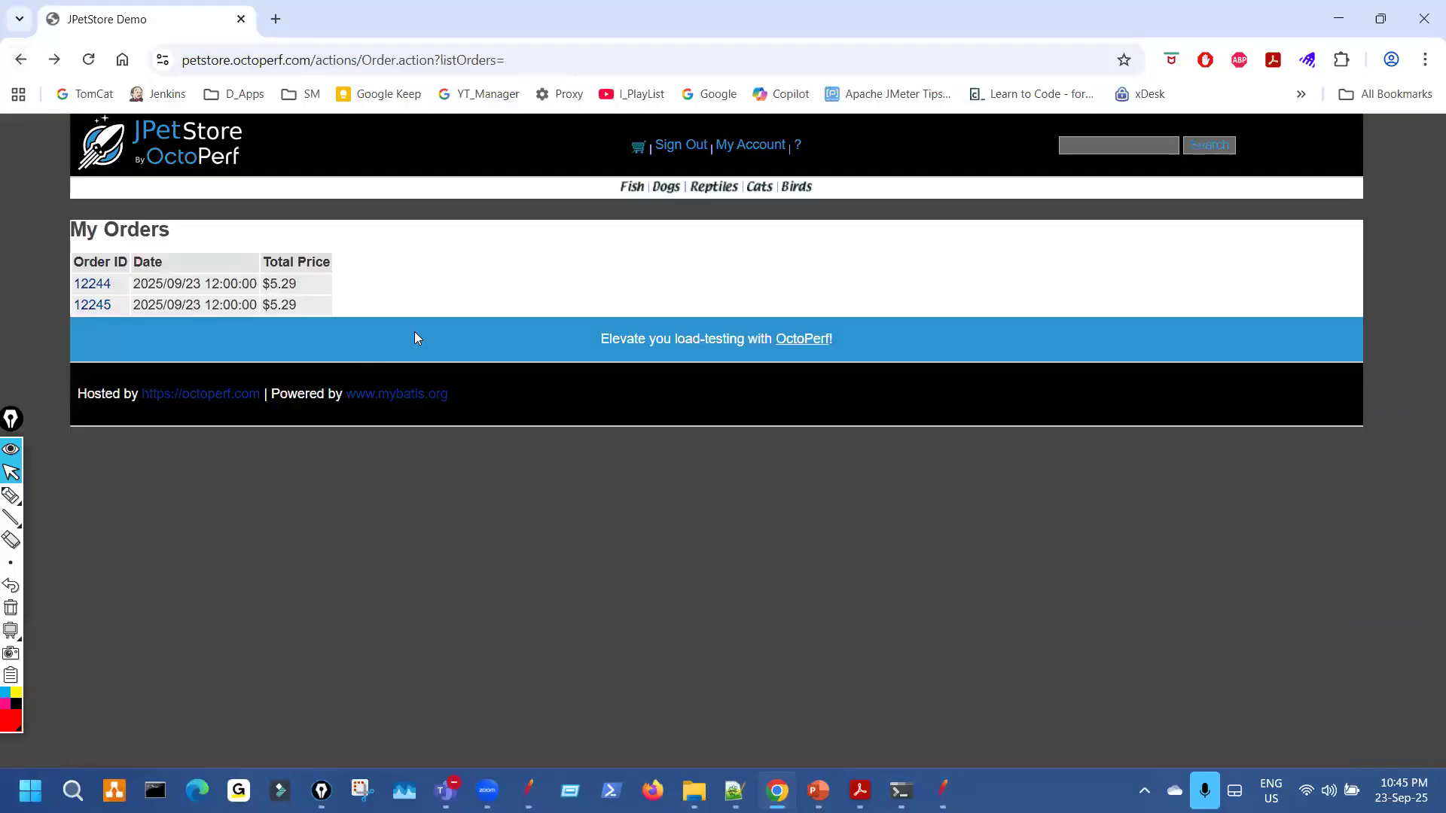
{"action": "left_click", "coordinate": [943, 791]}
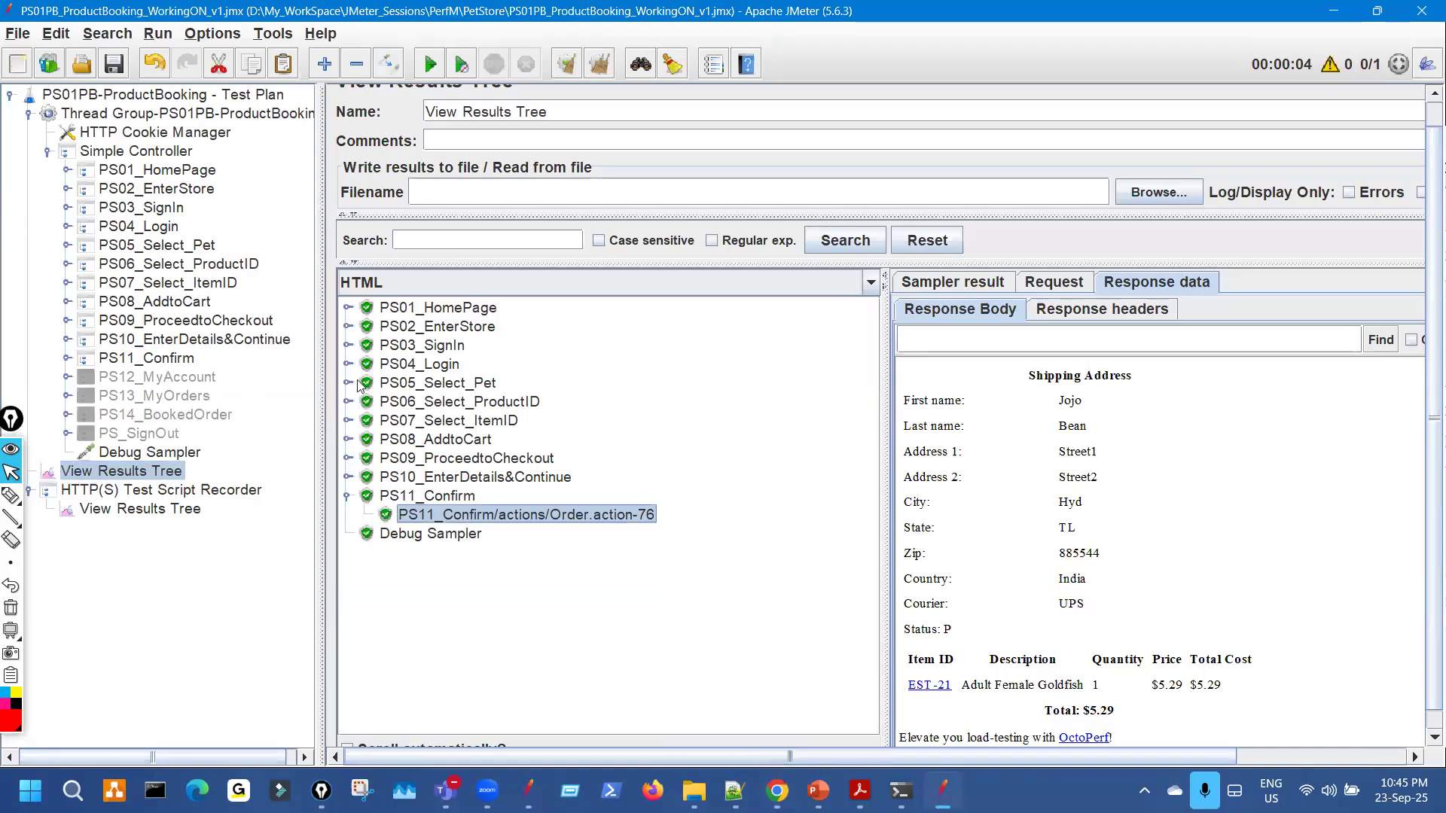
Redisplay order #12245's confirmation and compare it with My Orders' $5.29 orders 12244 and 12245.
{"action": "left_click", "coordinate": [9, 495]}
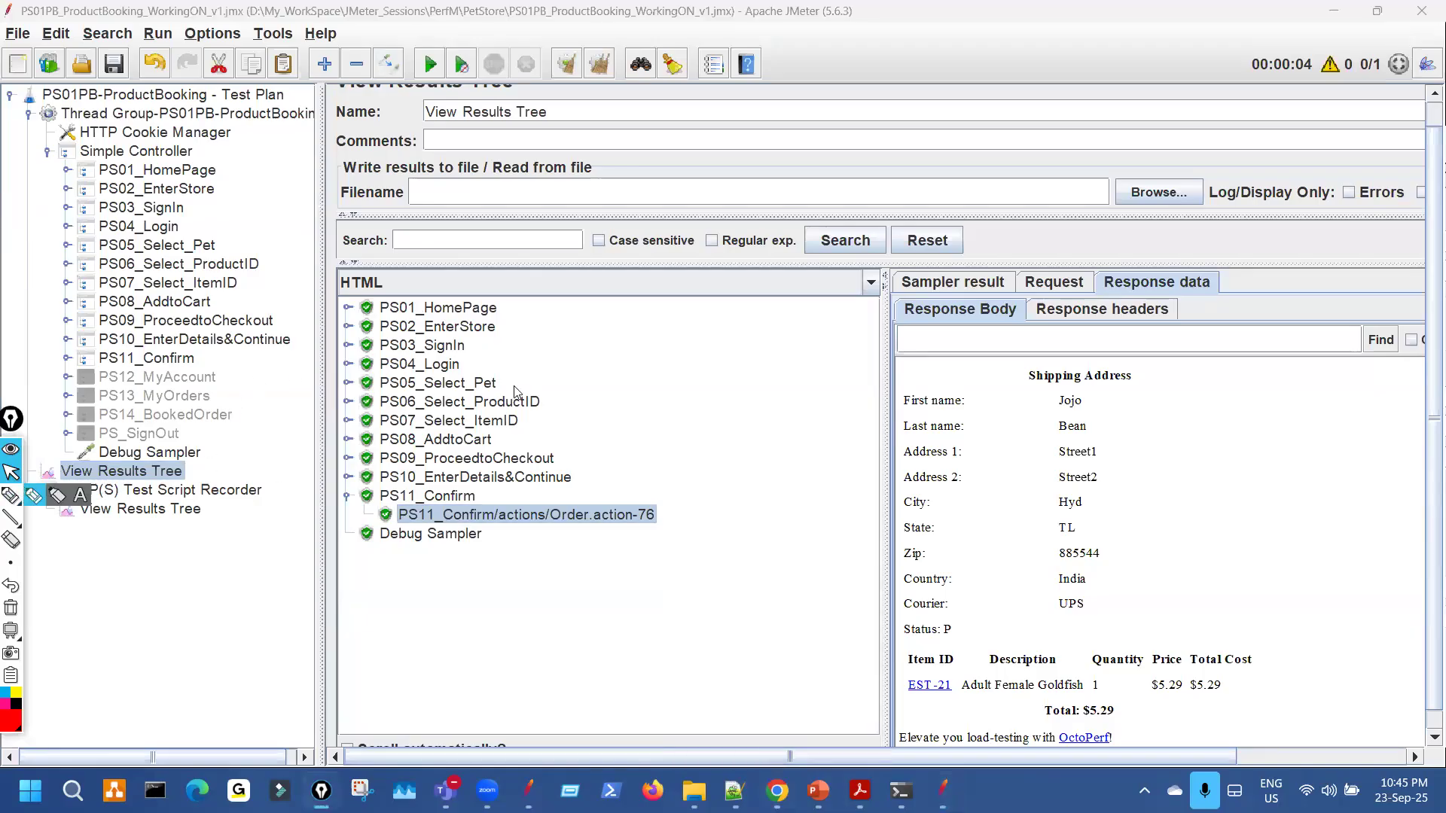
{"action": "left_click", "coordinate": [526, 514]}
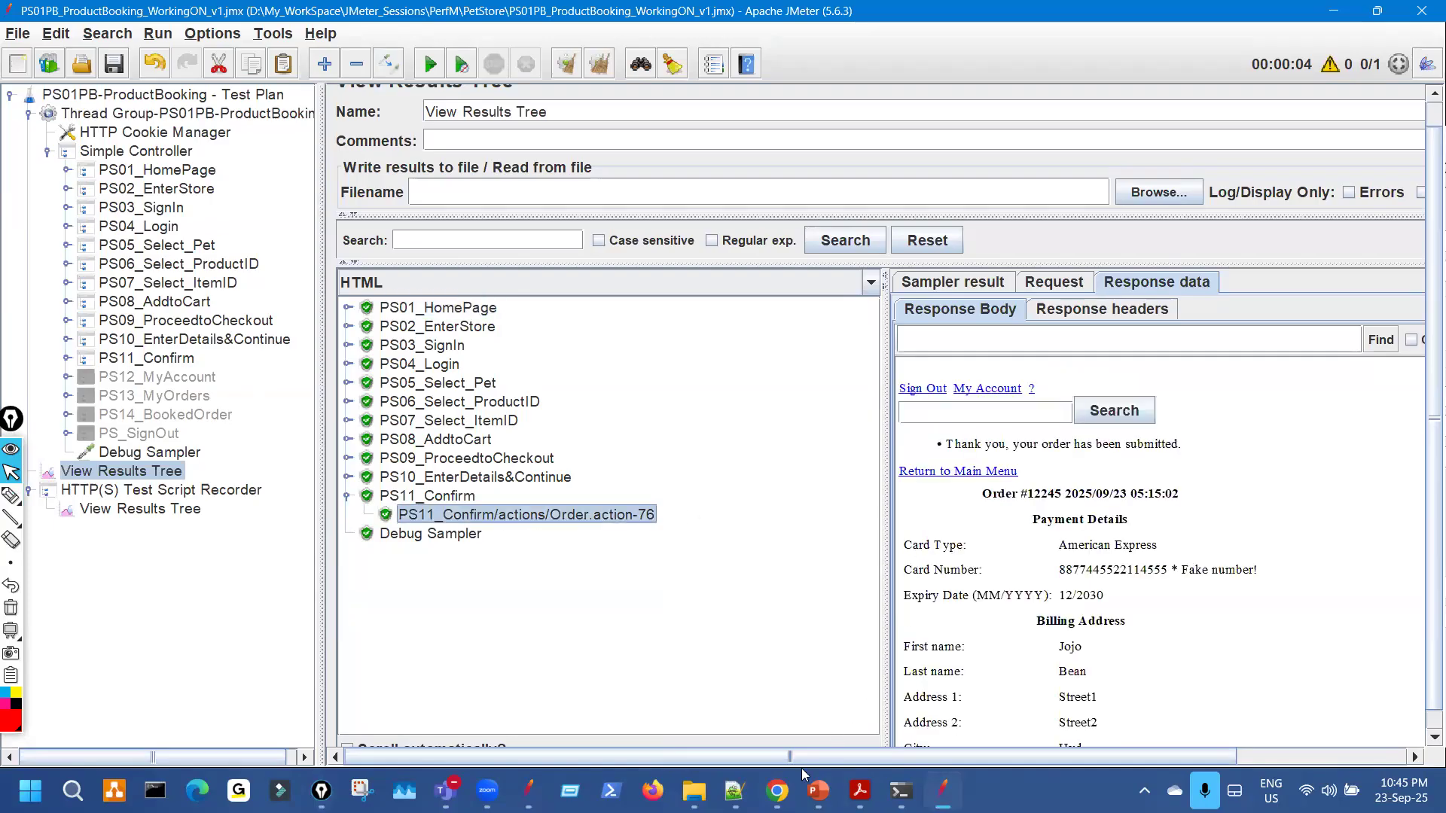
{"action": "key", "text": "alt+Tab"}
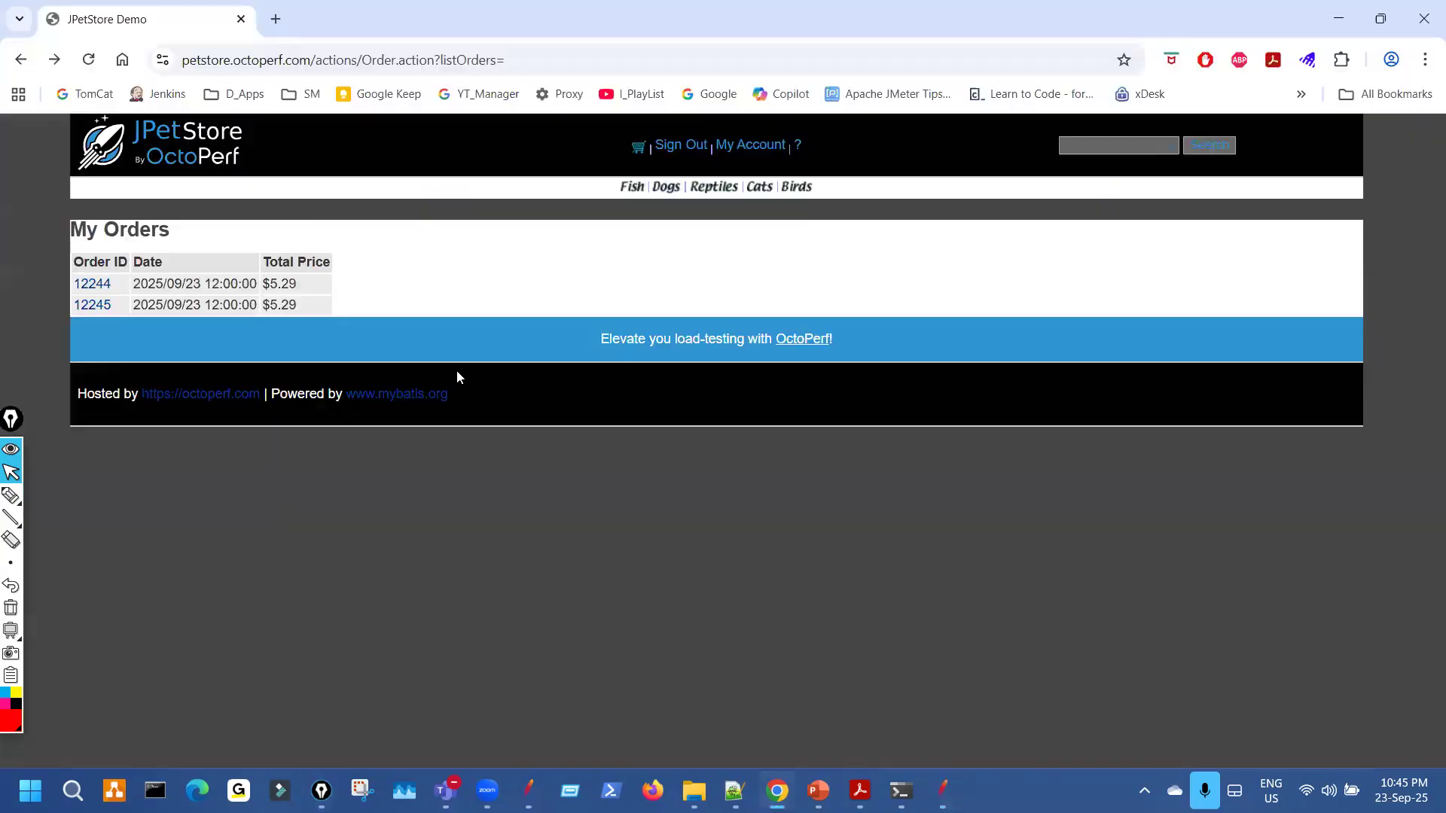
{"action": "left_click", "coordinate": [942, 791]}
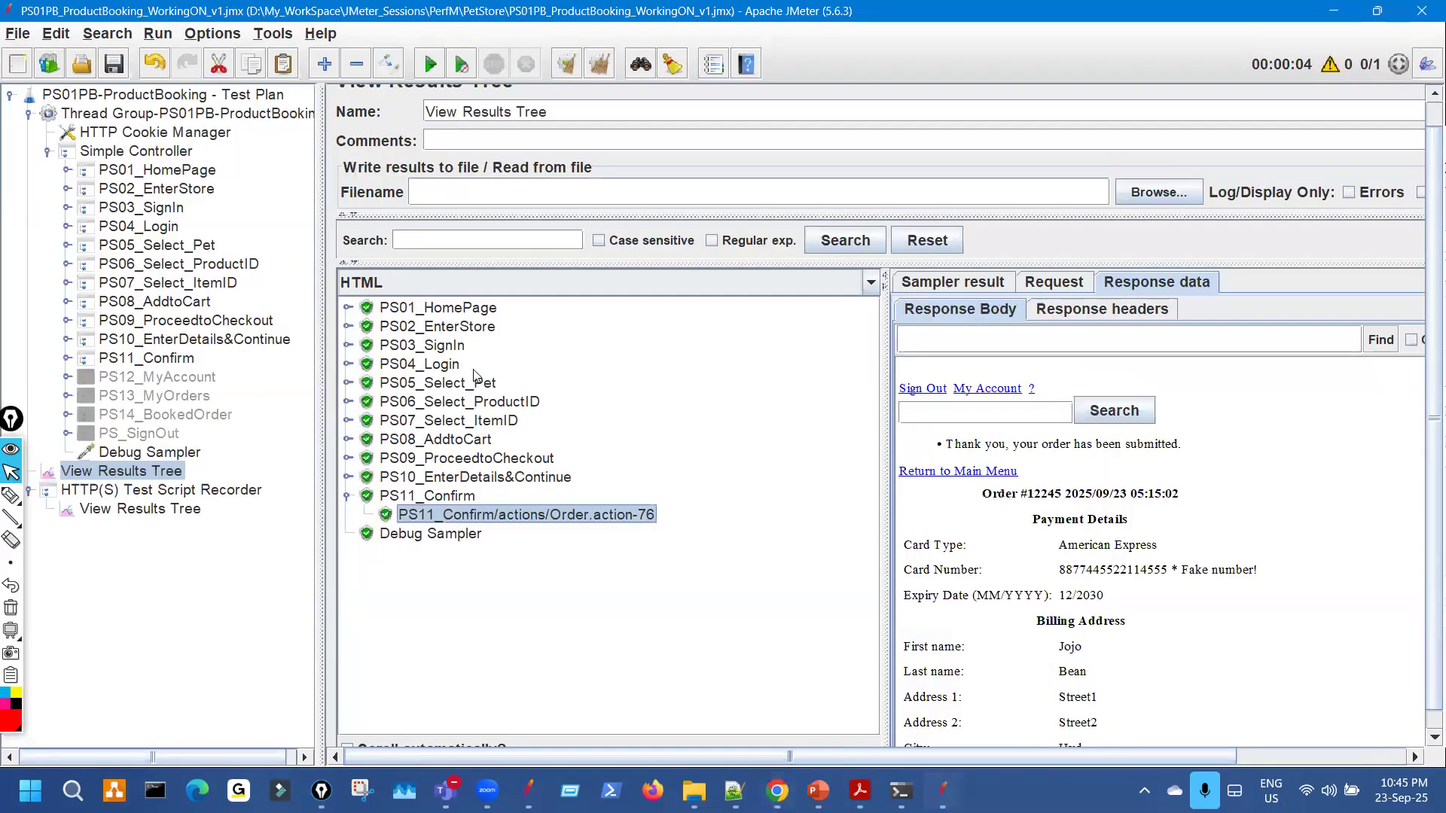
{"action": "key", "text": "alt+Tab"}
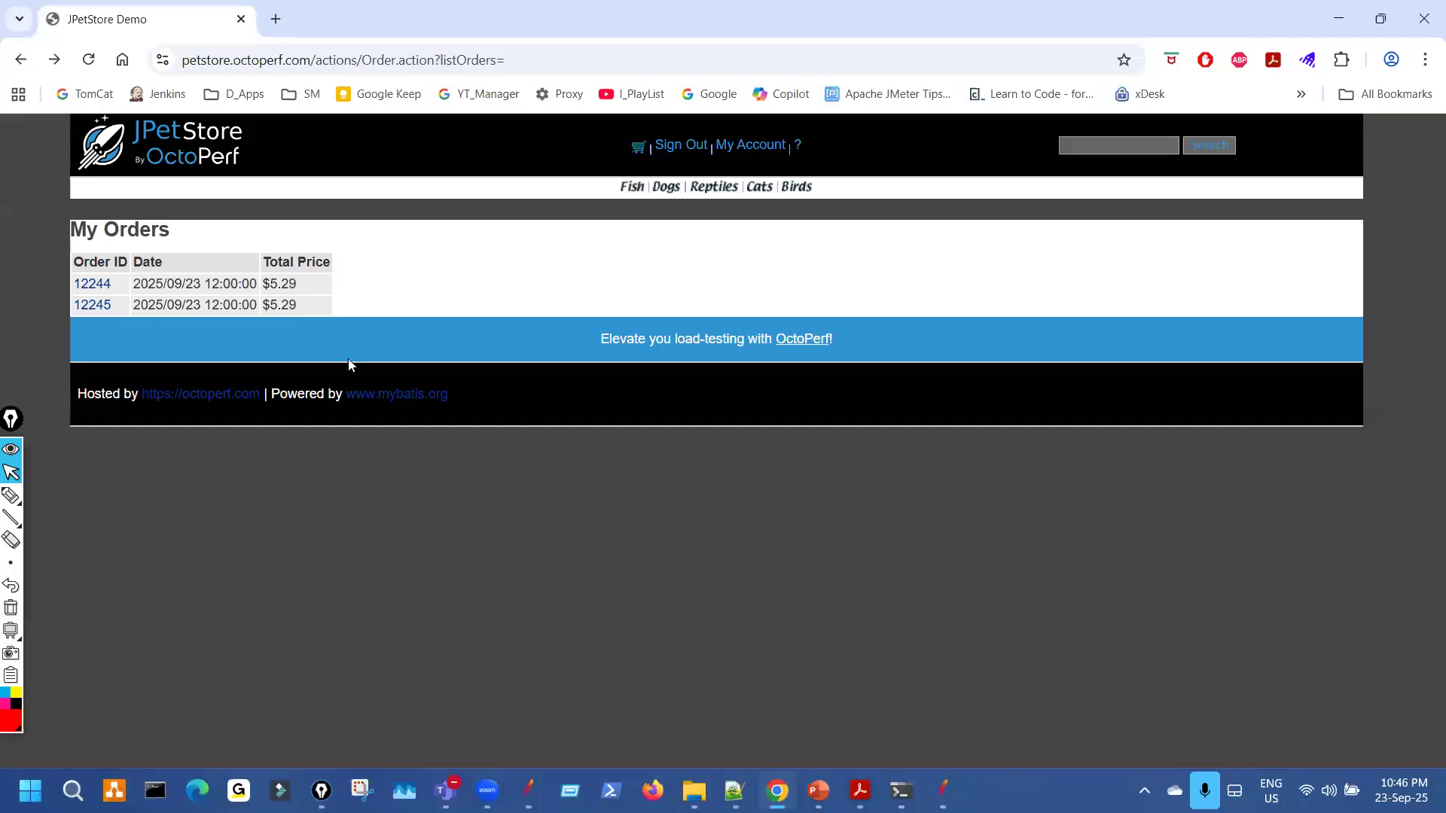
{"action": "key", "text": "alt+Tab"}
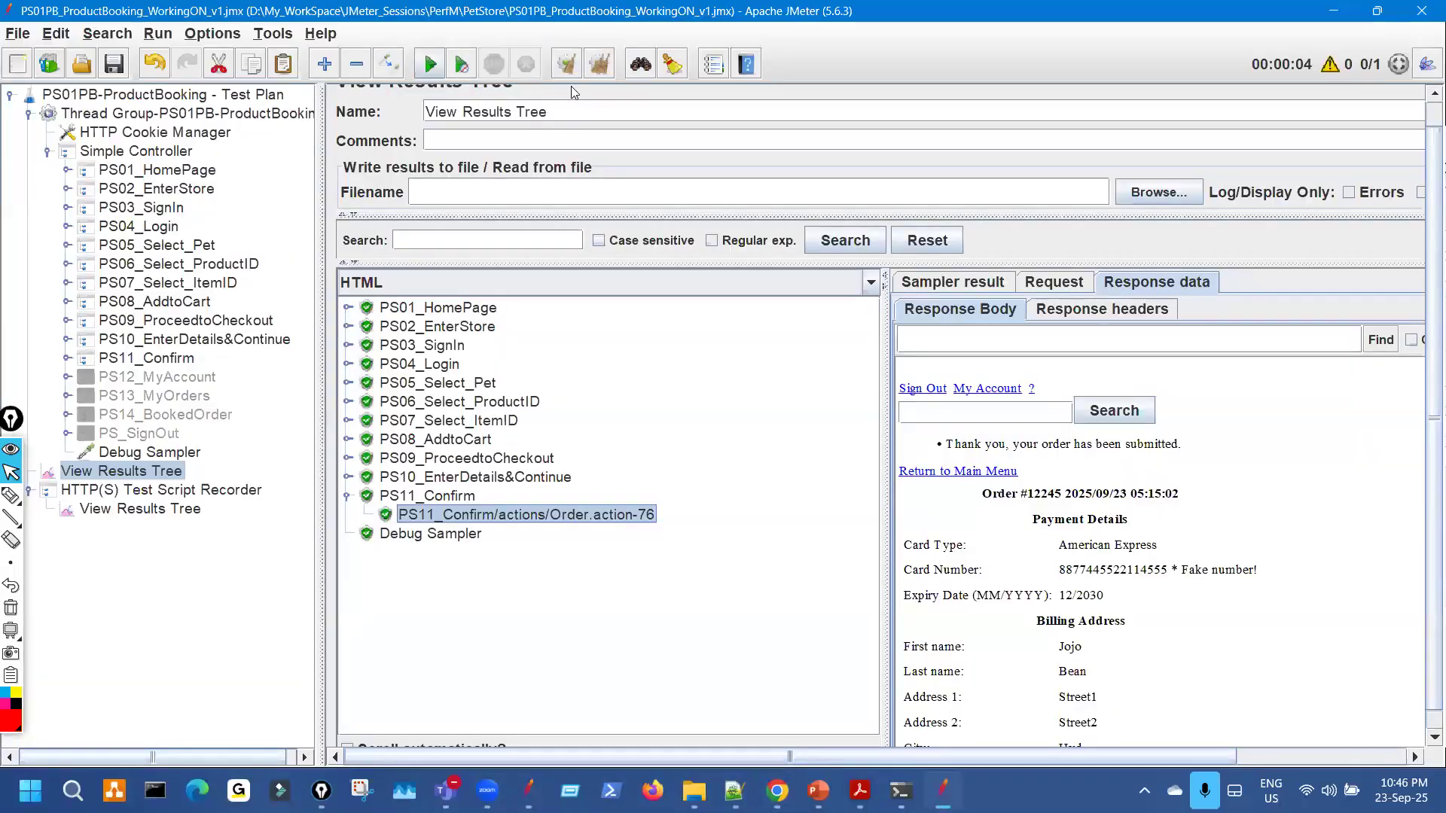
Replay the booking script and highlight new order number 12246 in the PS11_Confirm response.
{"action": "left_click", "coordinate": [432, 67]}
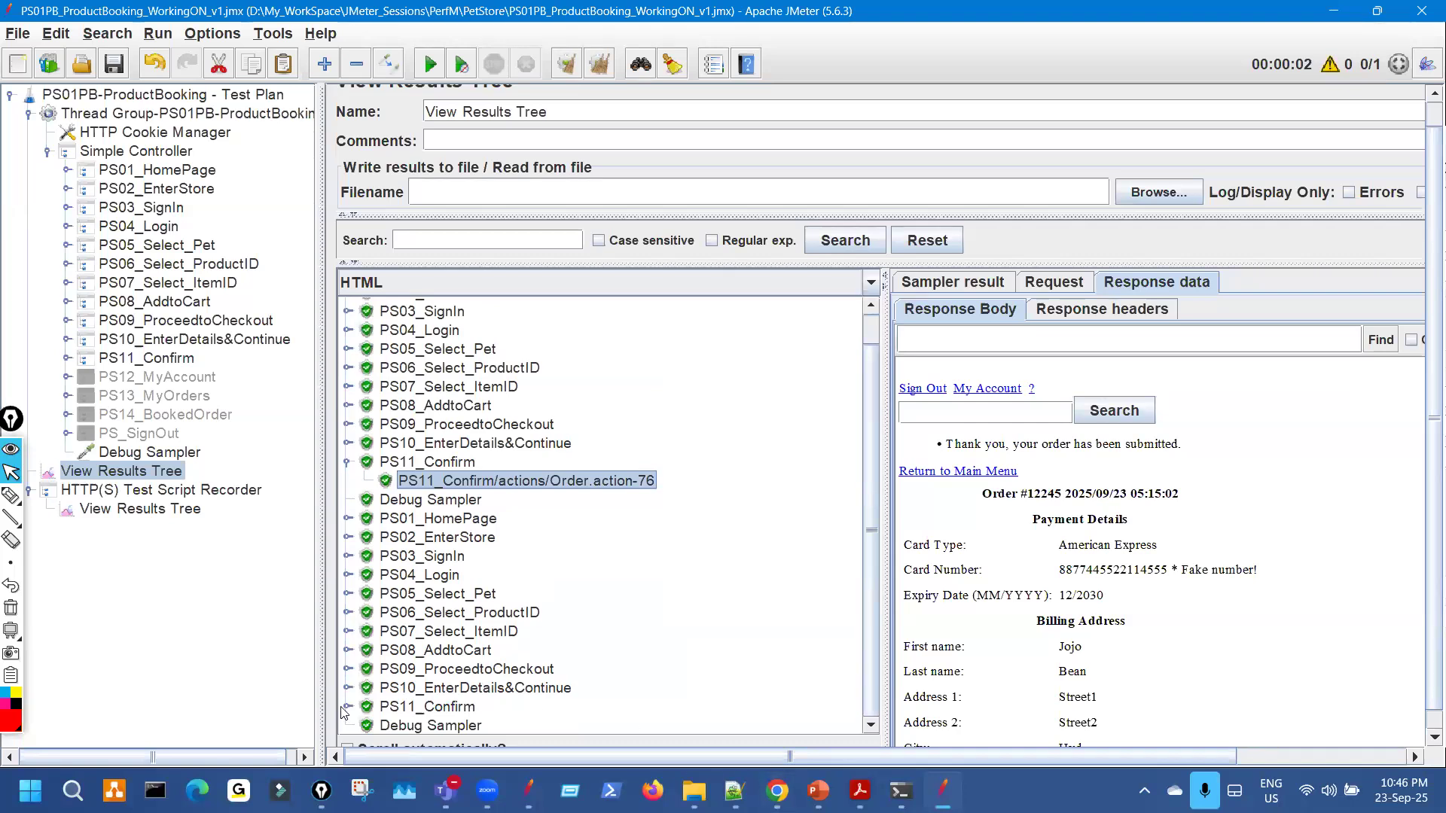
{"action": "left_click", "coordinate": [551, 729]}
{"action": "left_click_drag", "start_coordinate": [1040, 495], "coordinate": [1071, 494]}
Reload My Orders in Chrome to confirm order 12246, then open the PS04_Login1 request.
{"action": "key", "text": "alt+Tab"}
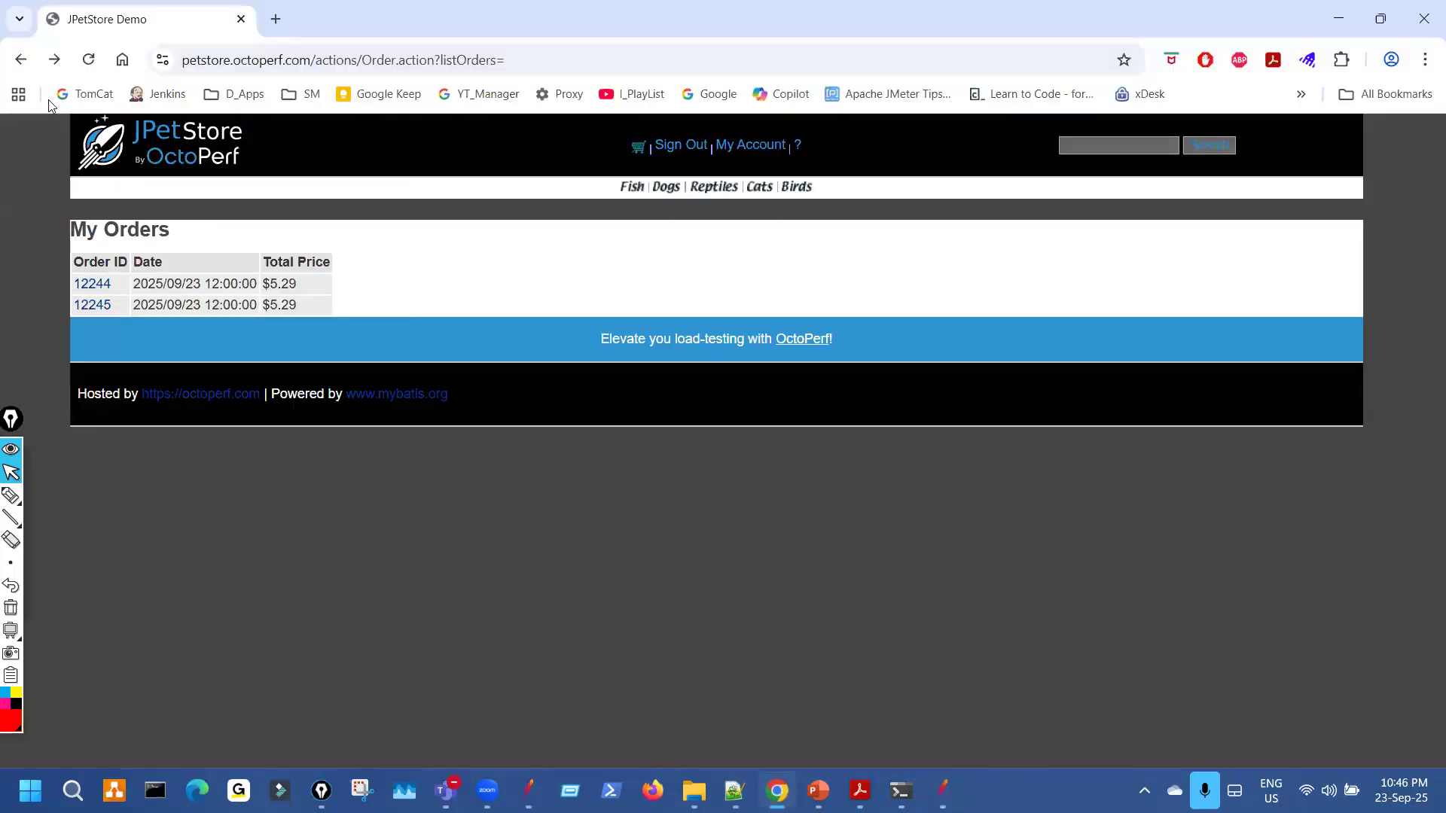
{"action": "key", "text": "F5"}
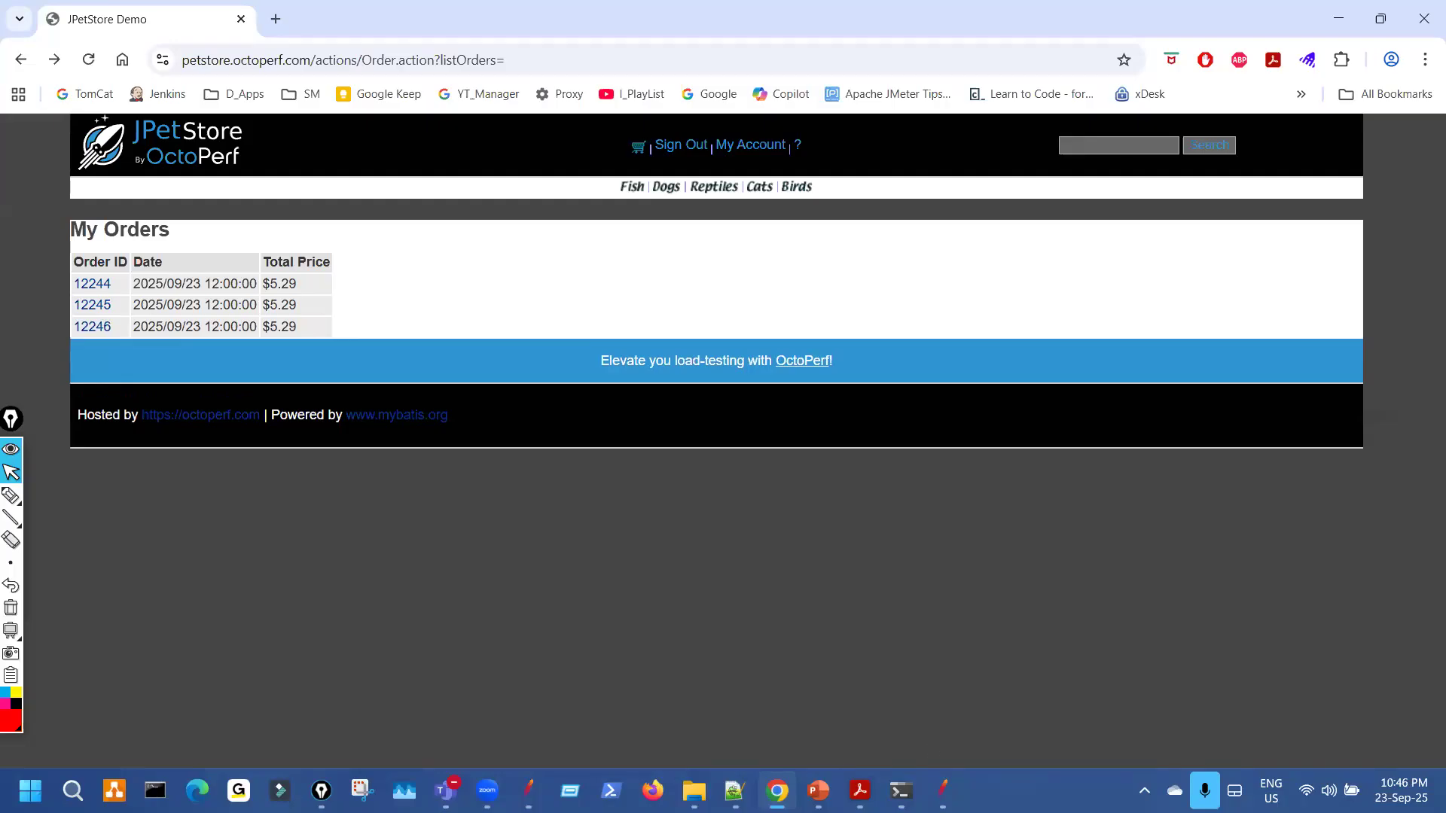
{"action": "key", "text": "alt+Tab"}
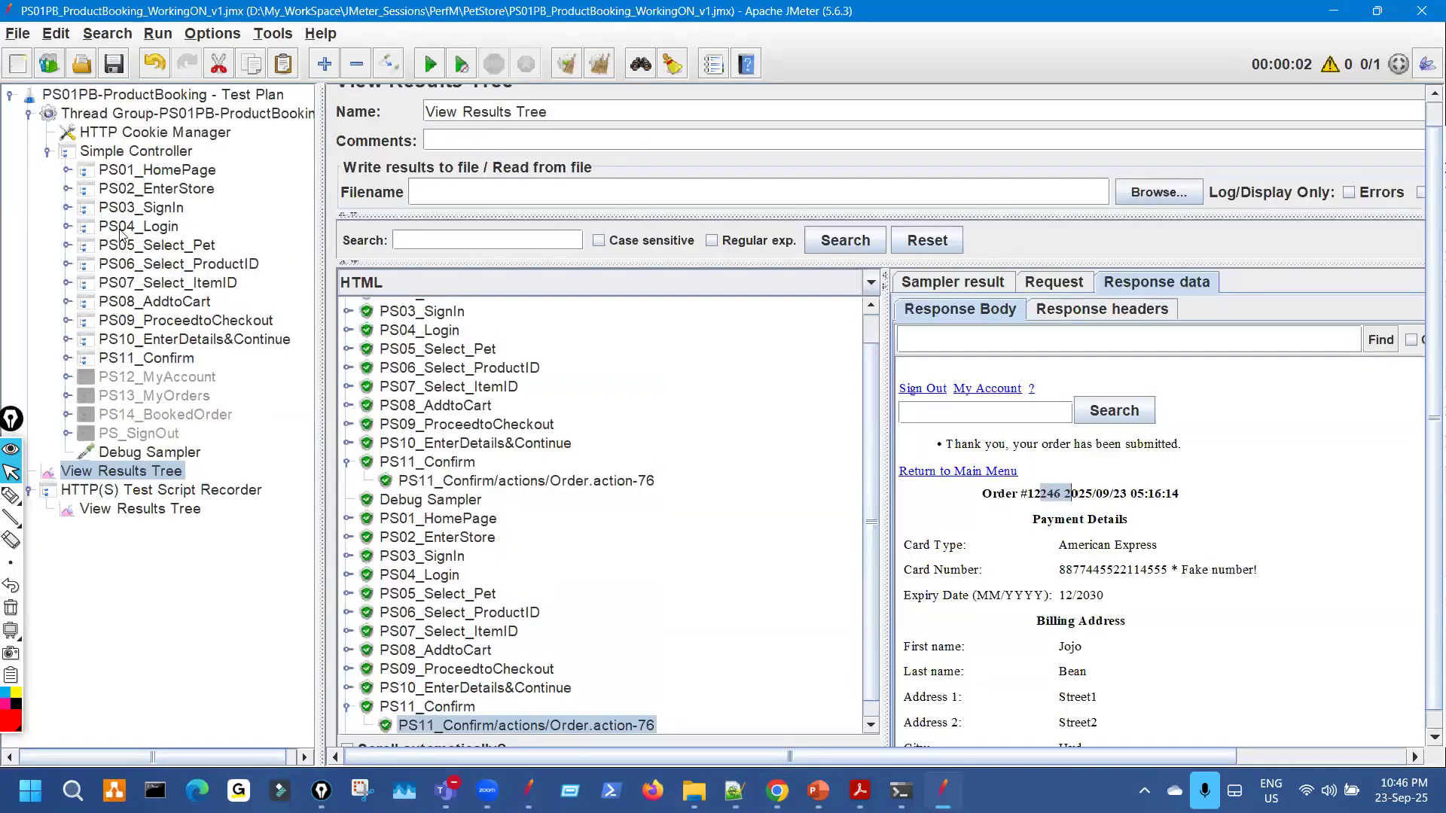
{"action": "left_click", "coordinate": [67, 226]}
{"action": "left_click", "coordinate": [219, 245]}
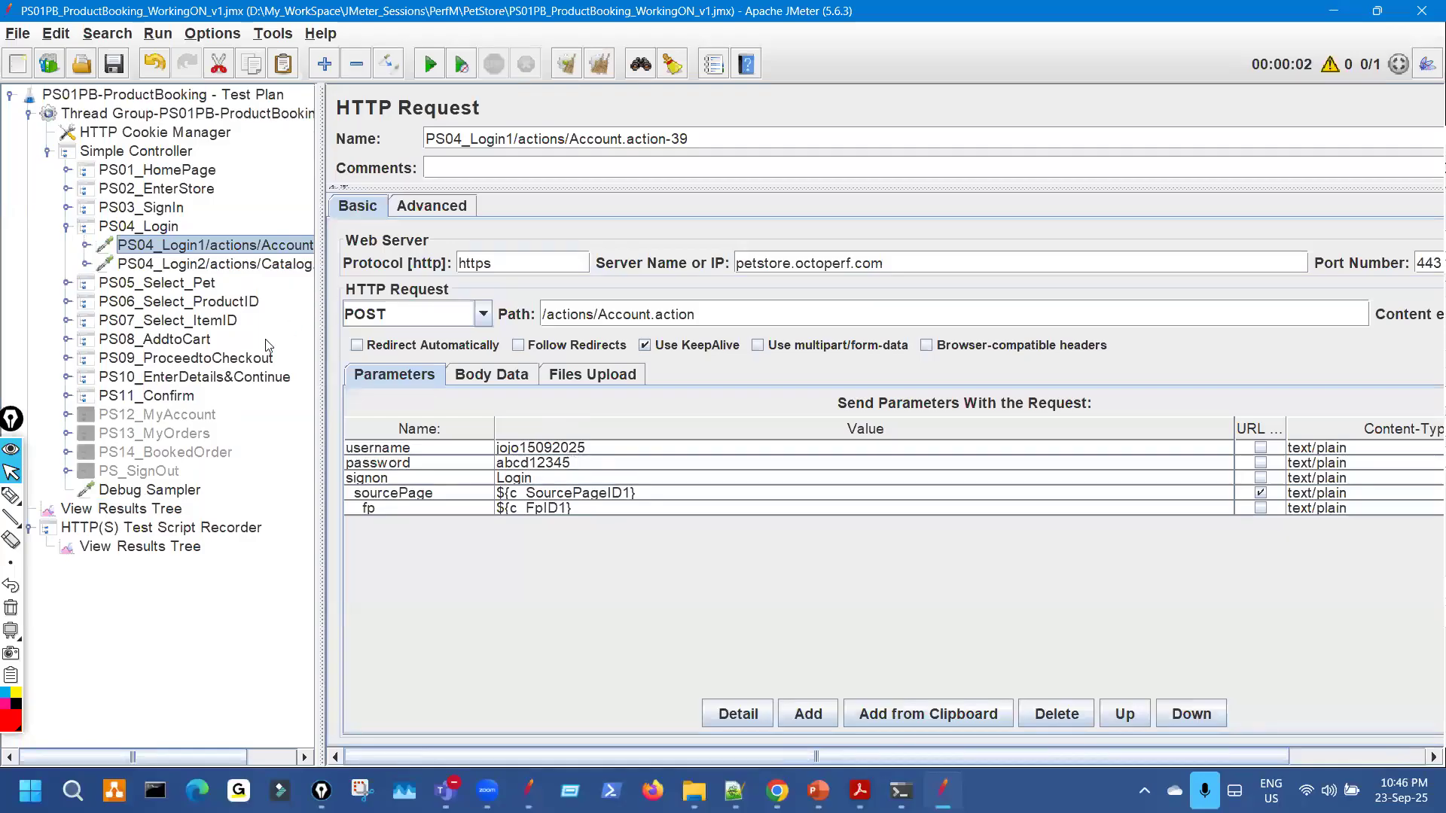
Check the JPetStore My Orders page in Chrome before returning to JMeter.
{"action": "left_click", "coordinate": [764, 797]}
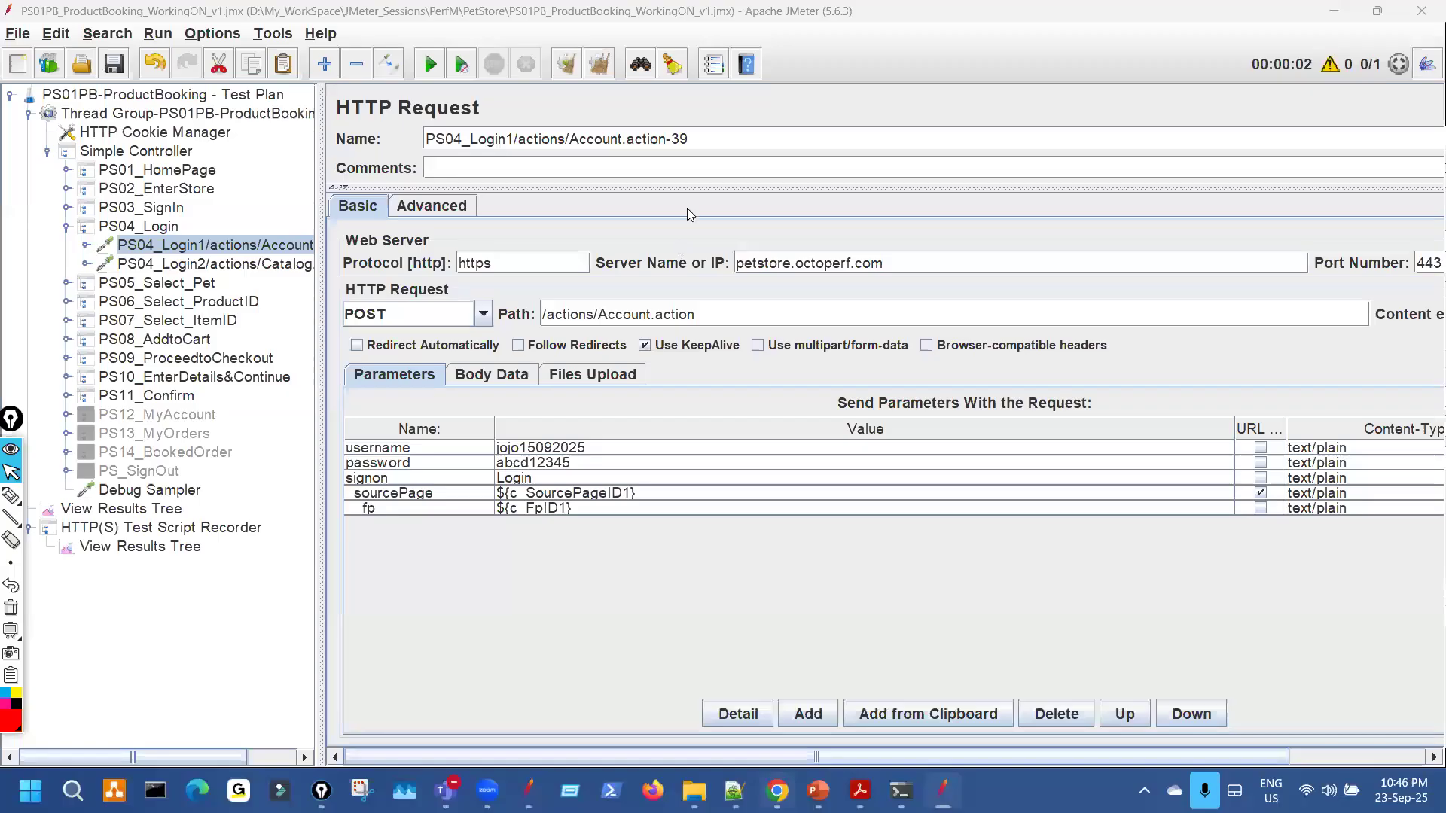
{"action": "mouse_move", "coordinate": [627, 110]}
{"action": "left_mouse_down"}
{"action": "mouse_move", "coordinate": [644, 177]}
{"action": "mouse_move", "coordinate": [651, 107]}
{"action": "left_mouse_up"}
{"action": "left_click_drag", "start_coordinate": [122, 264], "coordinate": [90, 272]}
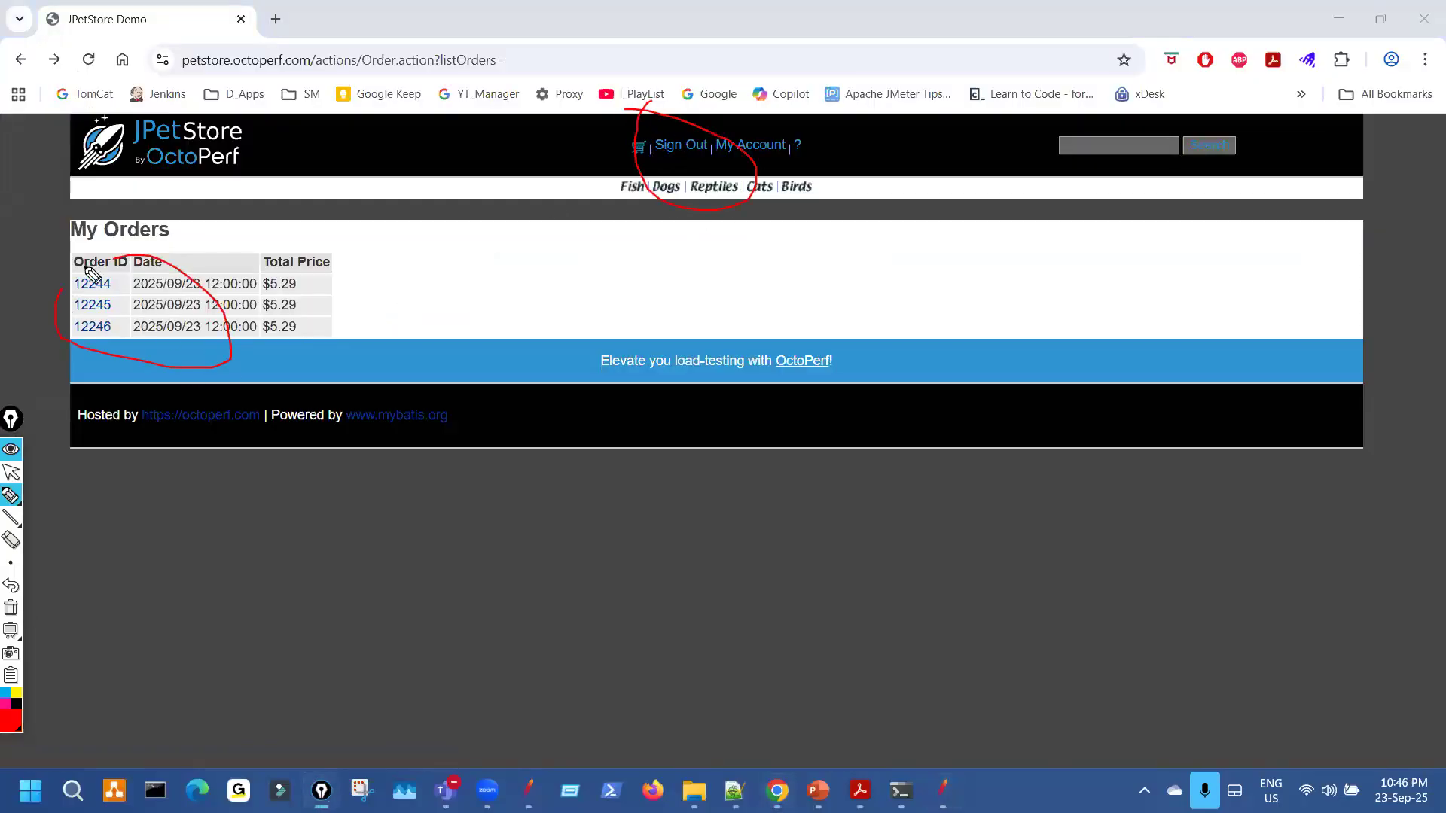
{"action": "key", "text": "ctrl+shift+7"}
{"action": "key", "text": "ctrl+shift+2"}
{"action": "key", "text": "alt+Tab"}
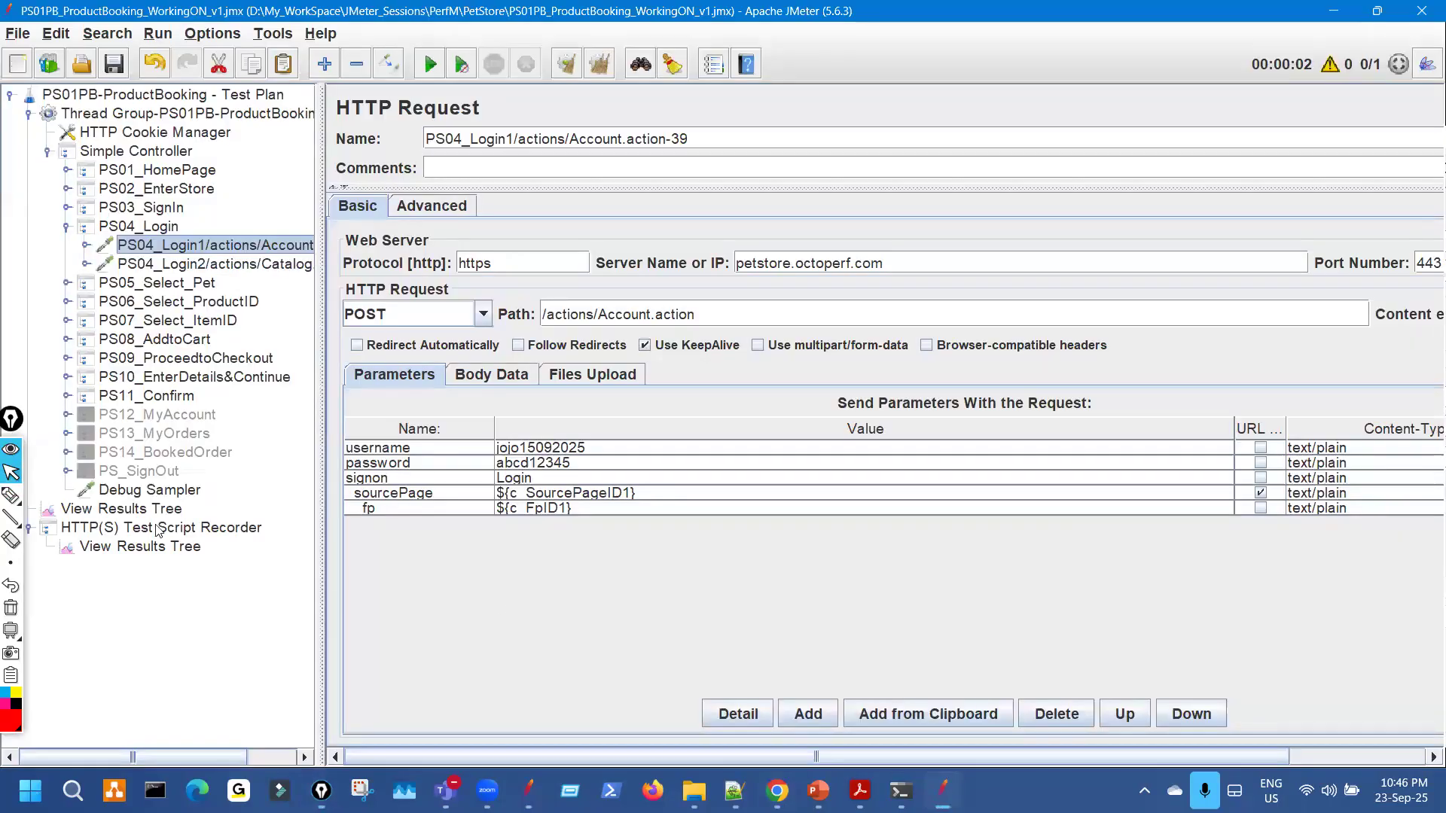
Show order #12246 in View Results Tree, collapse PS04_Login and widen the results panel.
{"action": "left_click", "coordinate": [159, 510]}
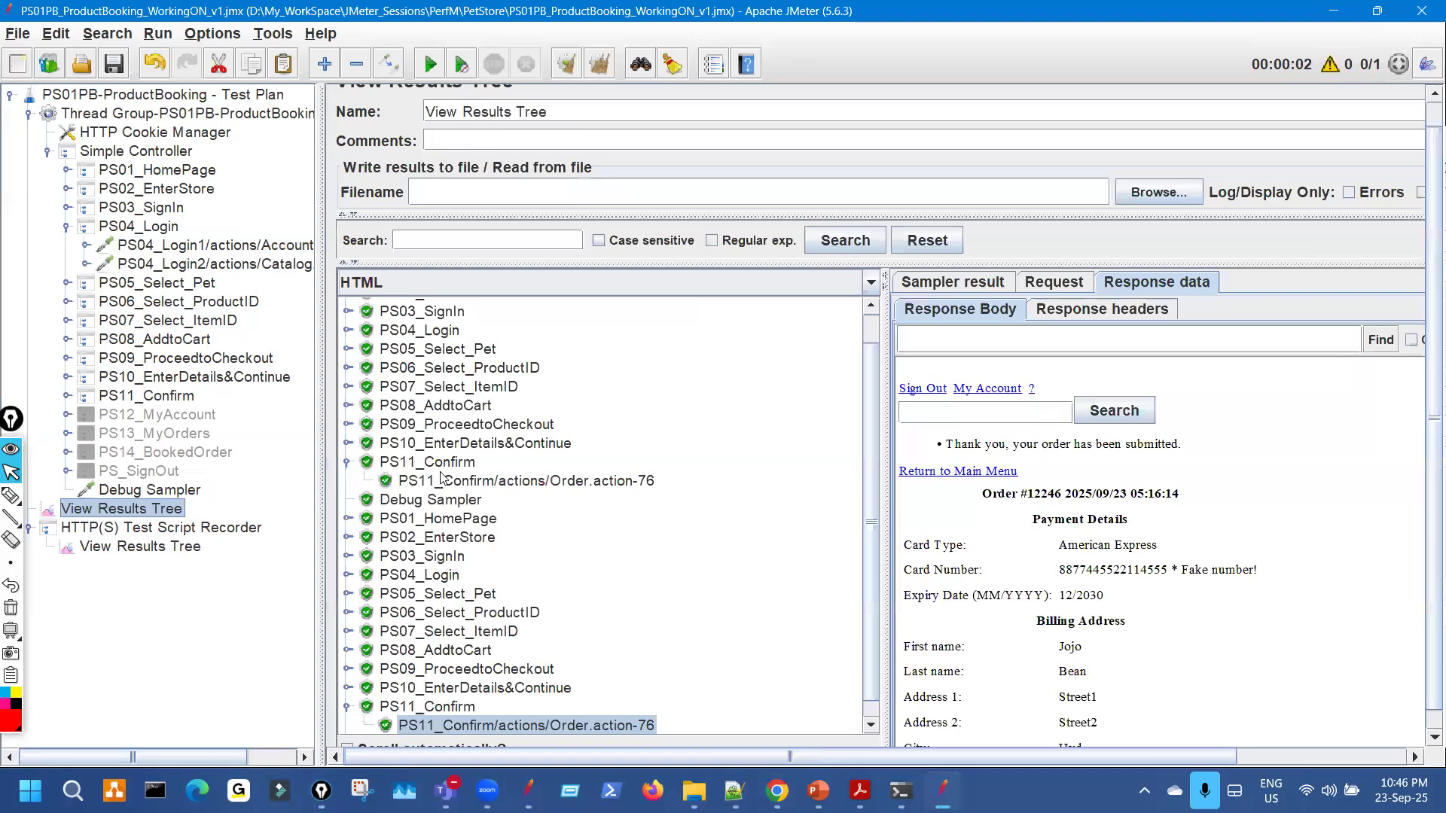
{"action": "left_click", "coordinate": [67, 225]}
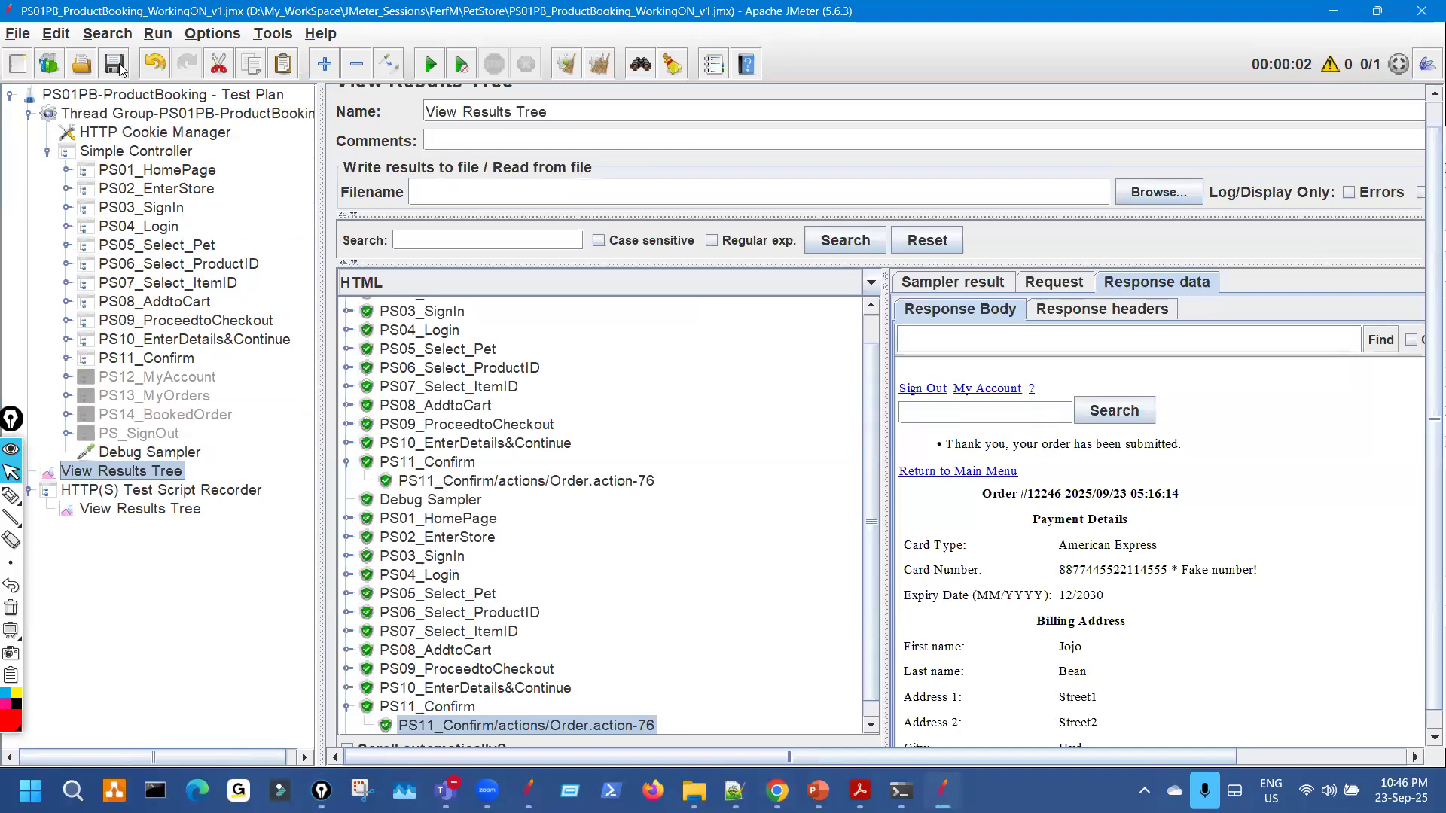
{"action": "left_click_drag", "start_coordinate": [319, 225], "coordinate": [232, 224]}
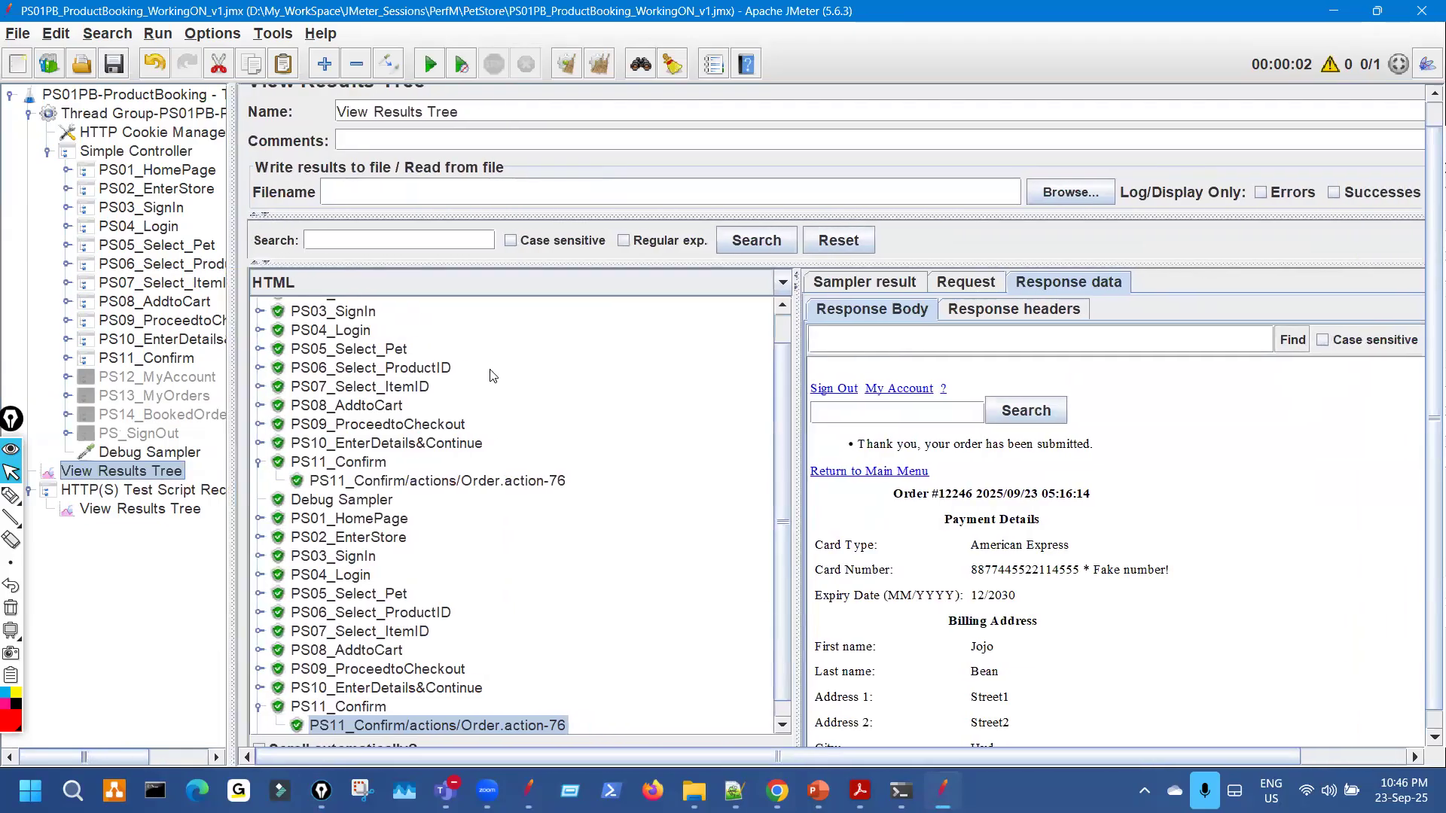